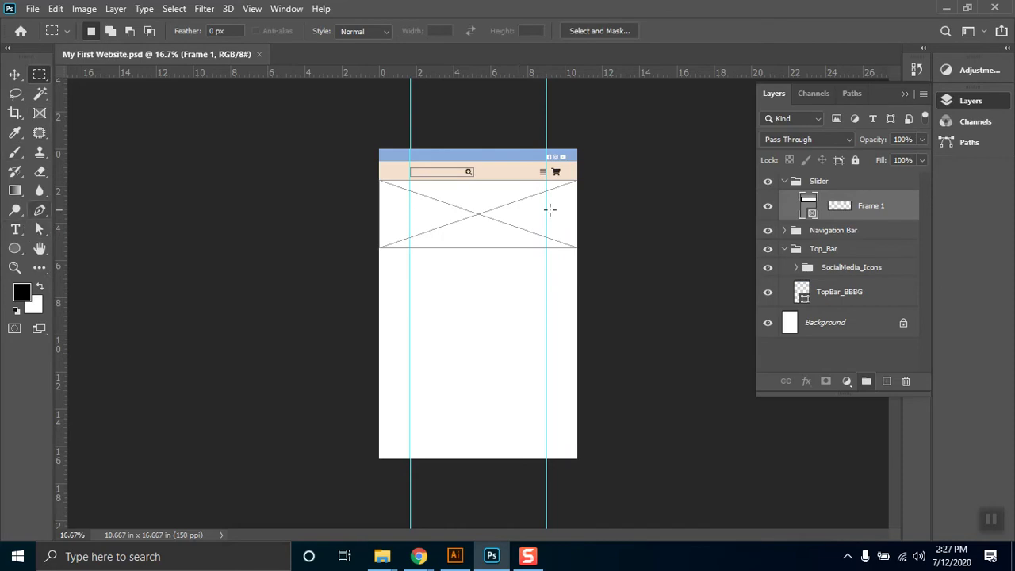
Step: Switch to Chrome and open the Functional Requirements document from the Graphic Design Resource folder in Google Drive
left_click(15, 73)
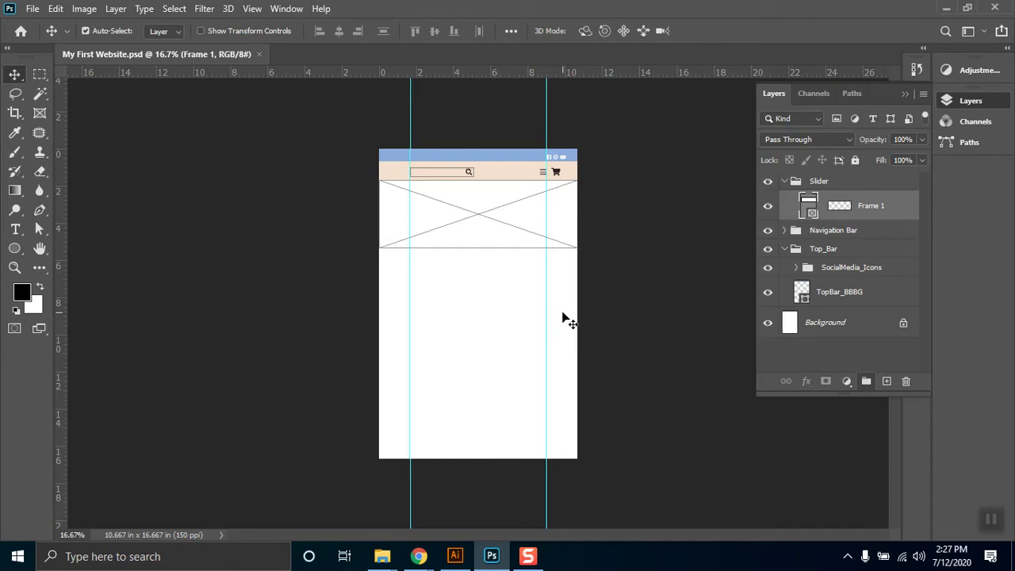
mouse_move(419, 556)
left_click(333, 496)
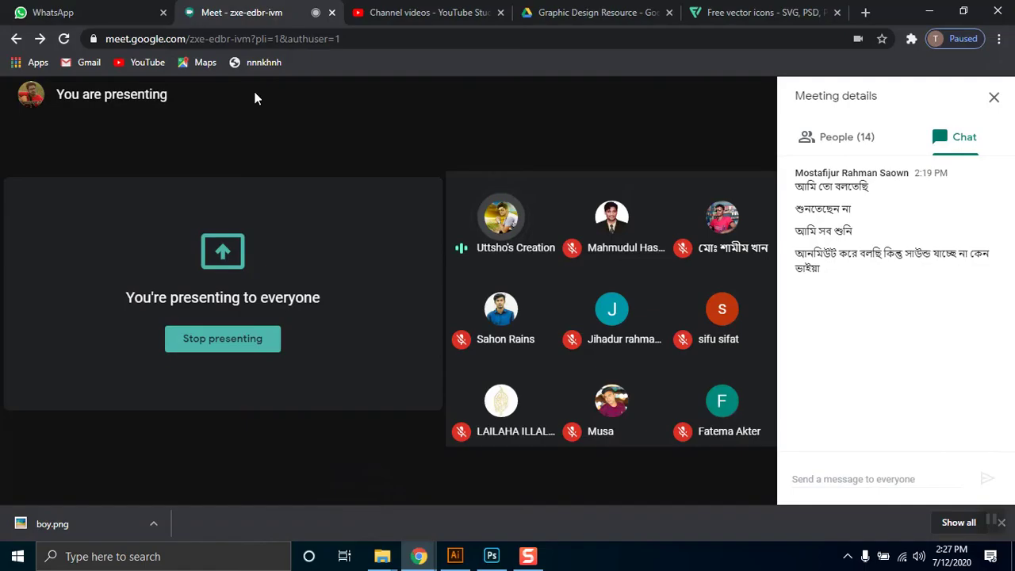
left_click(587, 12)
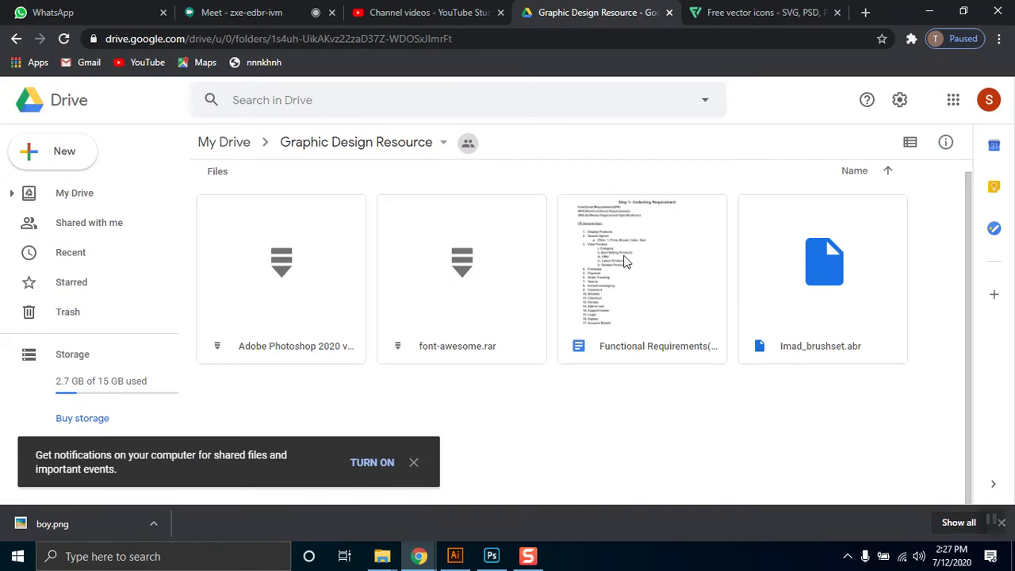
left_click(631, 349)
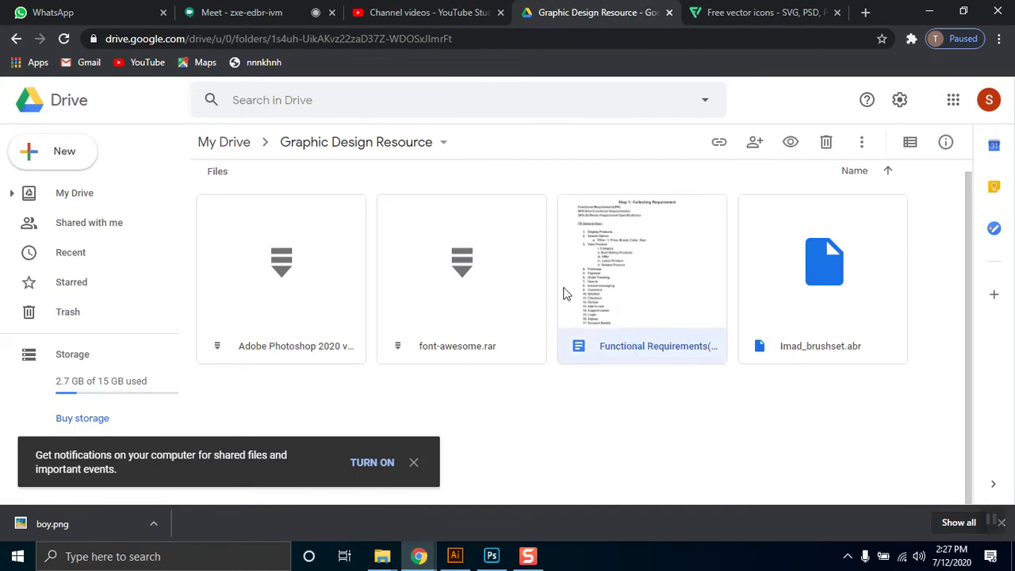
double_click(635, 349)
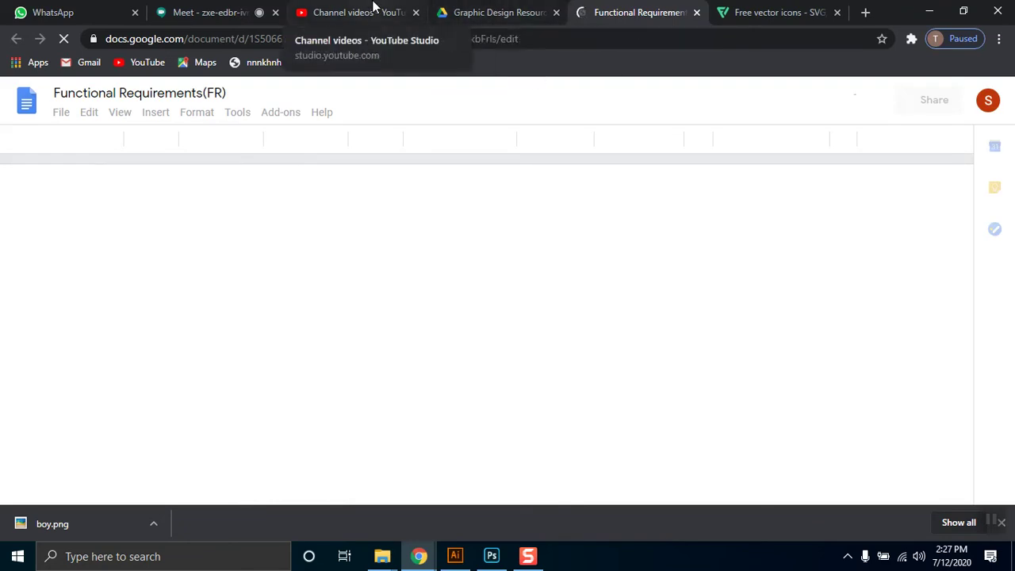
left_click(374, 6)
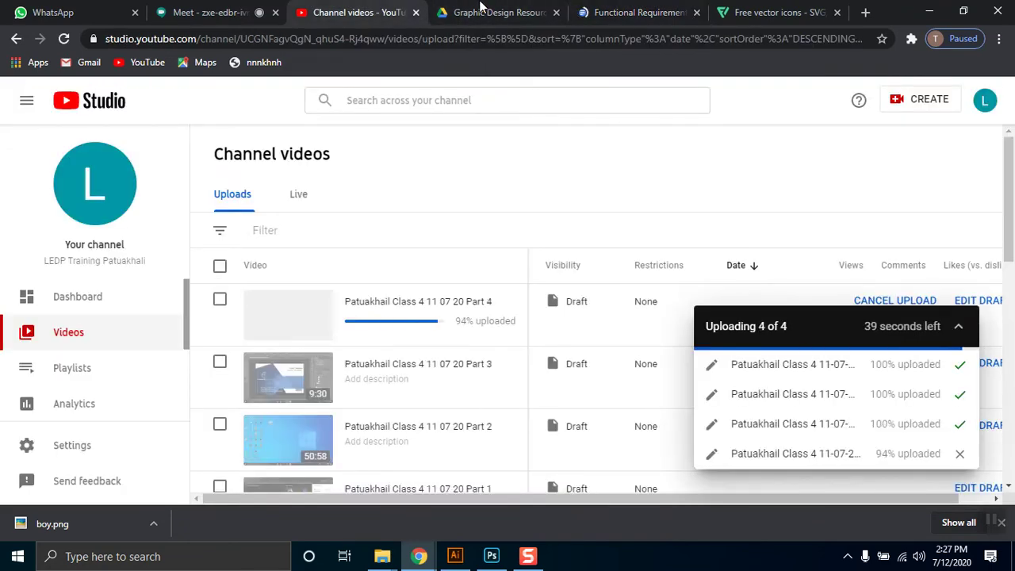
left_click(603, 8)
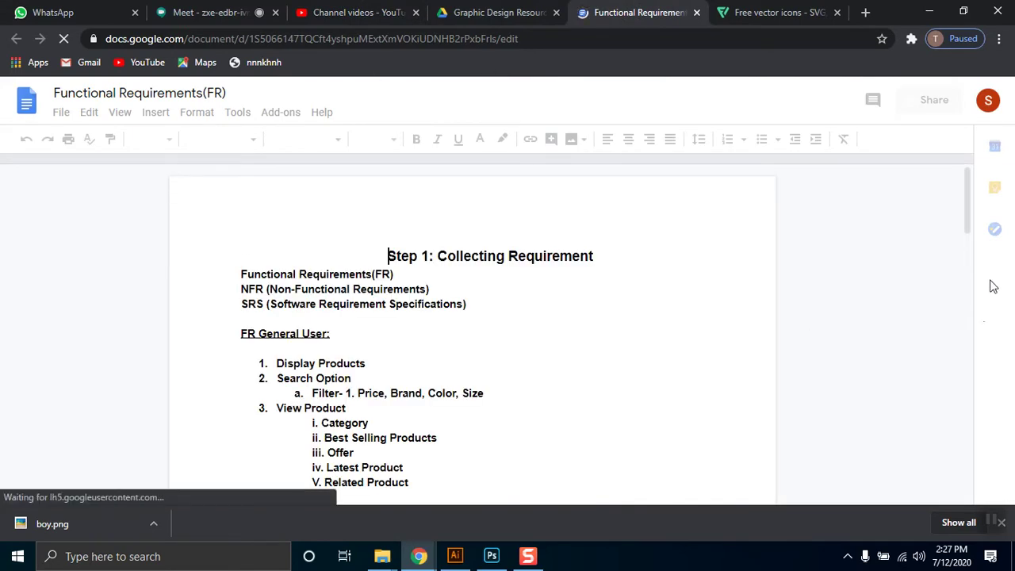
Step: Copy the web address of the Functional Requirements document and close the WhatsApp tab
left_click(326, 41)
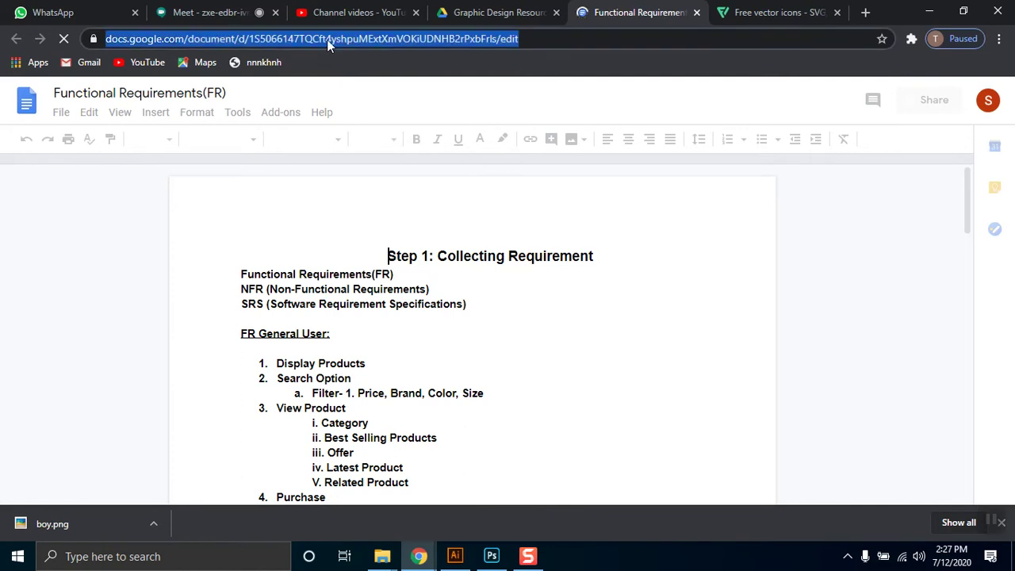
right_click(327, 39)
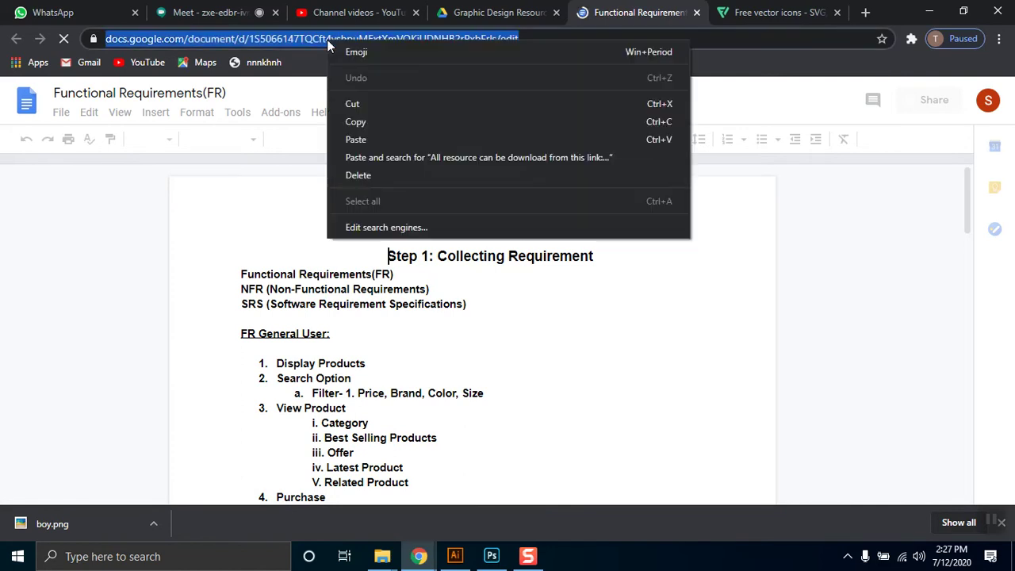
left_click(377, 126)
left_click(488, 12)
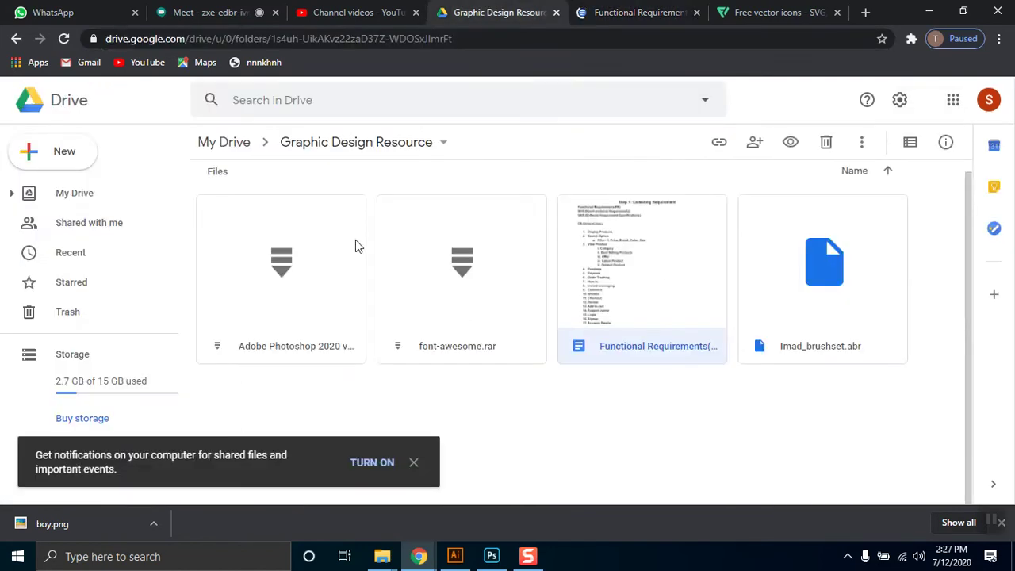
left_click(40, 12)
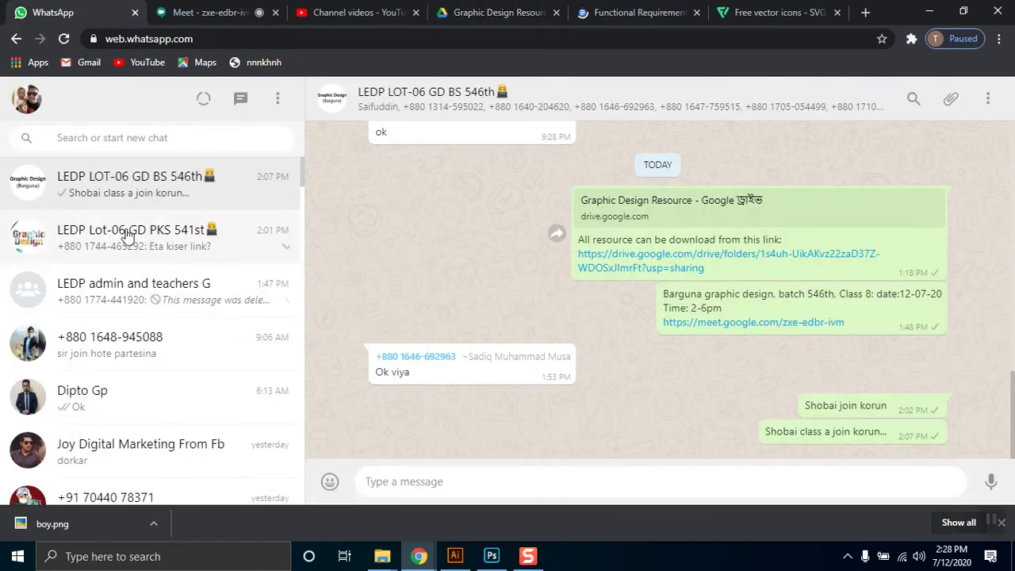
left_click(136, 15)
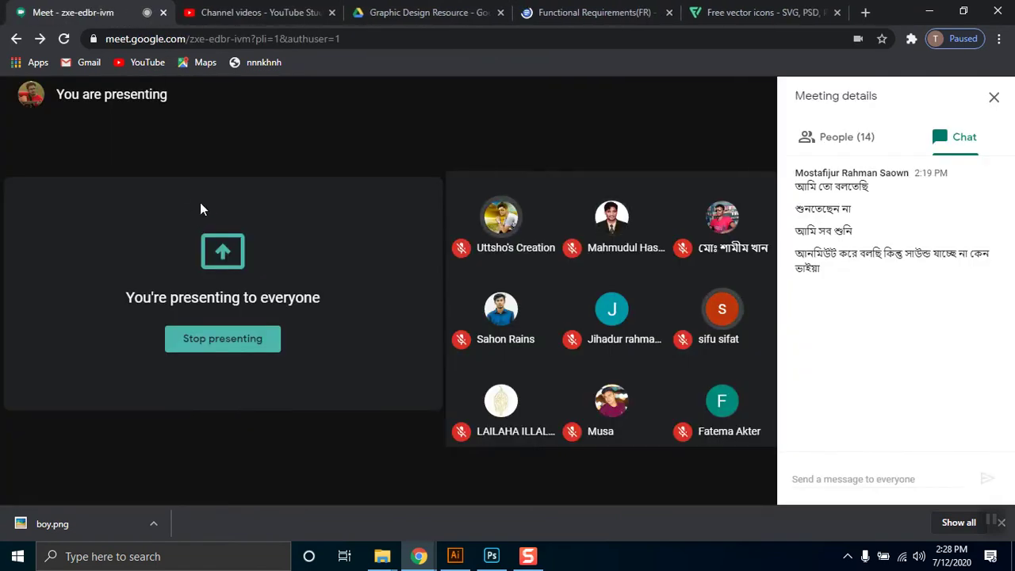
Step: Review the Functional Requirements document, from the general user requirements through the User Journey Map to the Home Page list
left_click(554, 18)
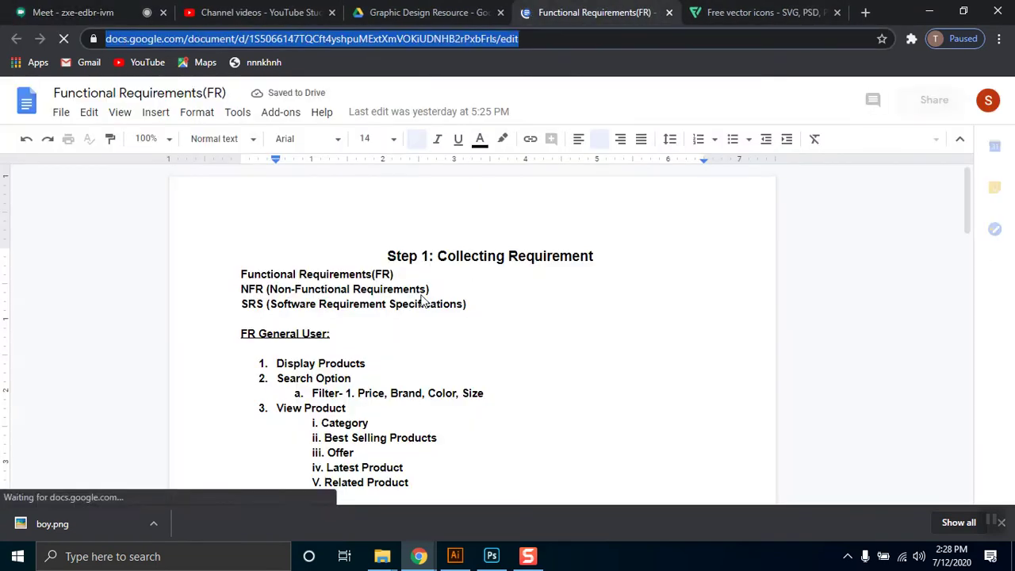
scroll(436, 295, "down", 3)
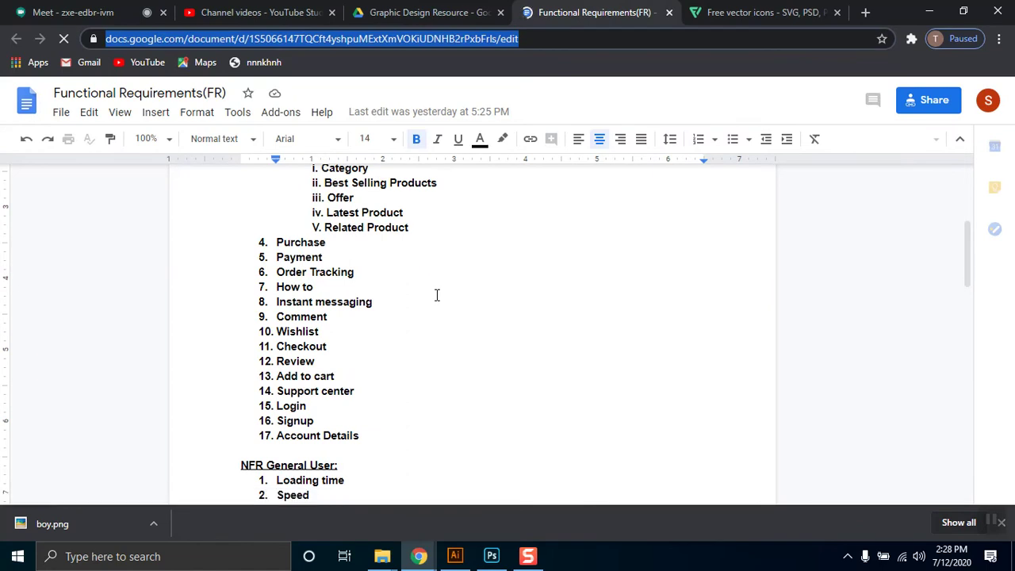
scroll(437, 294, "down", 1)
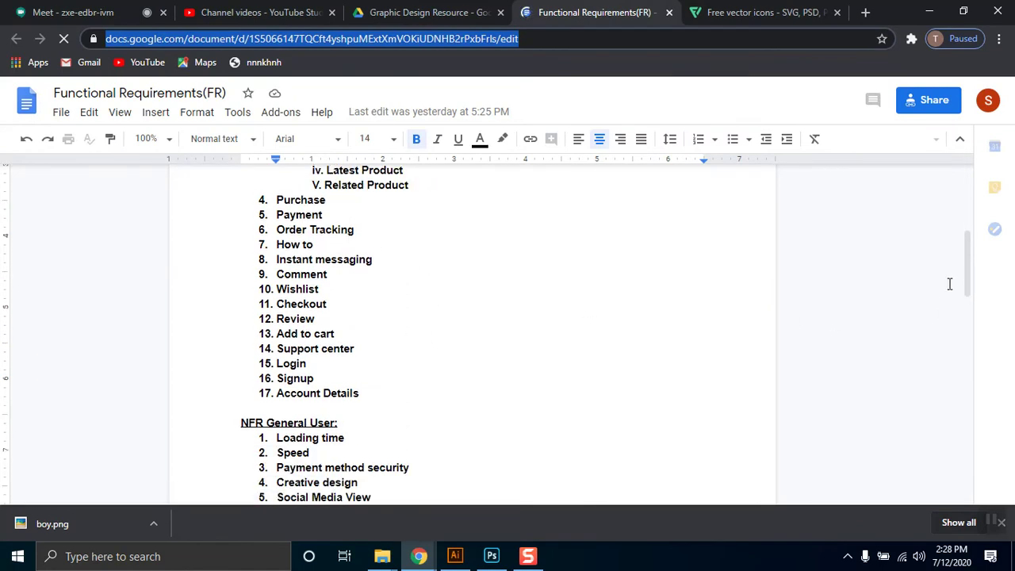
left_click_drag(969, 266, 966, 240)
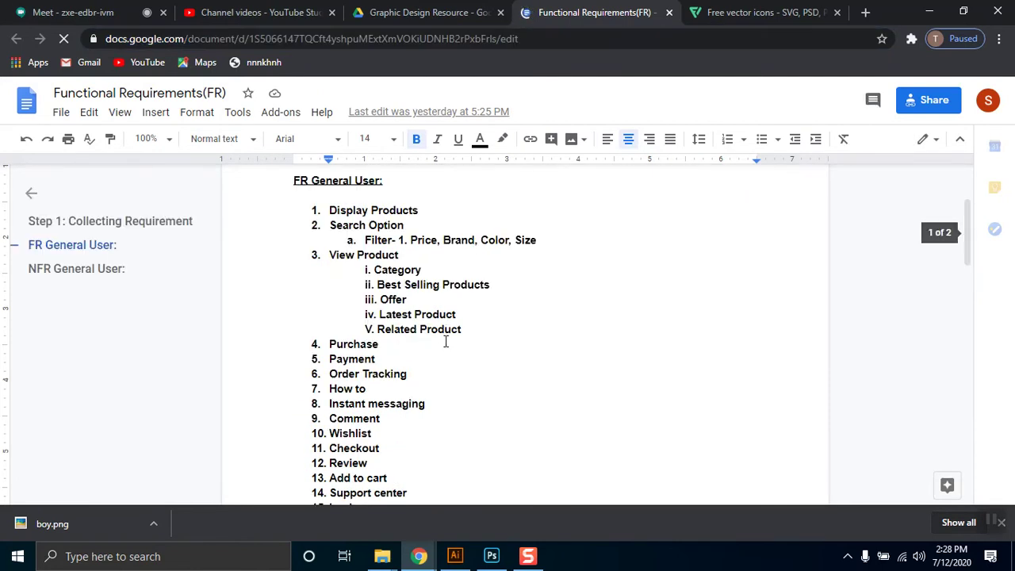
scroll(468, 341, "down", 6)
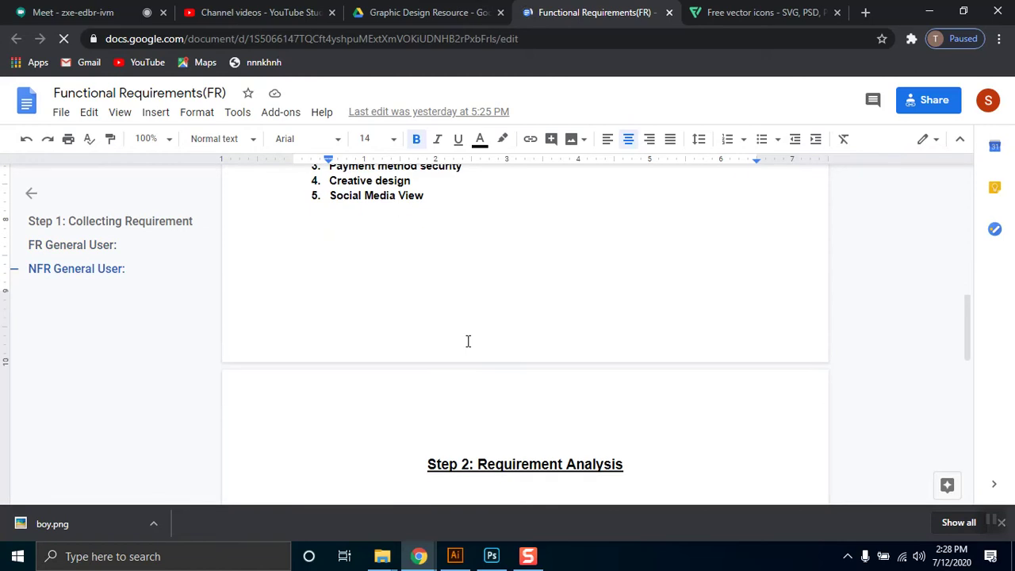
scroll(468, 342, "down", 3)
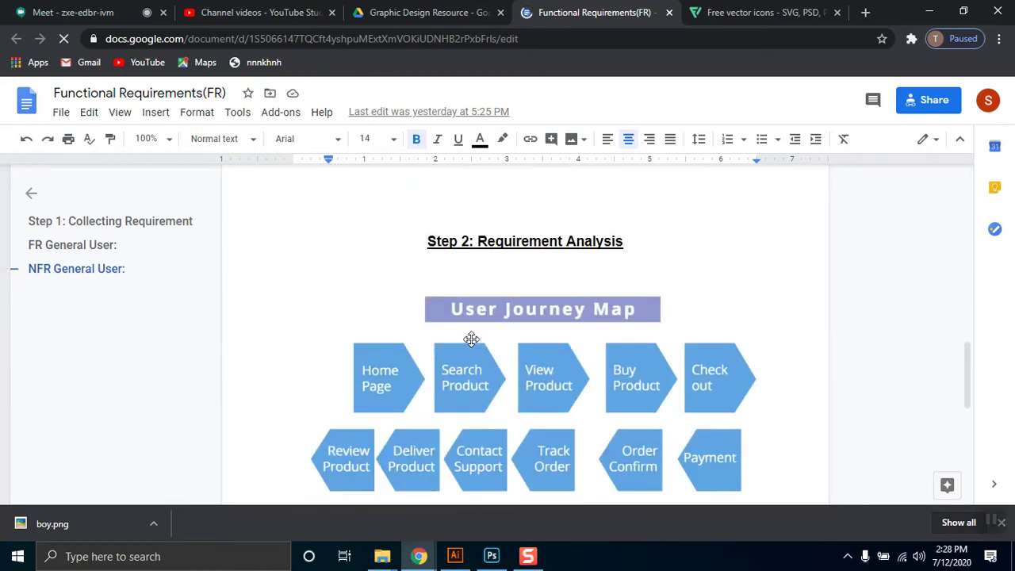
scroll(591, 277, "down", 2)
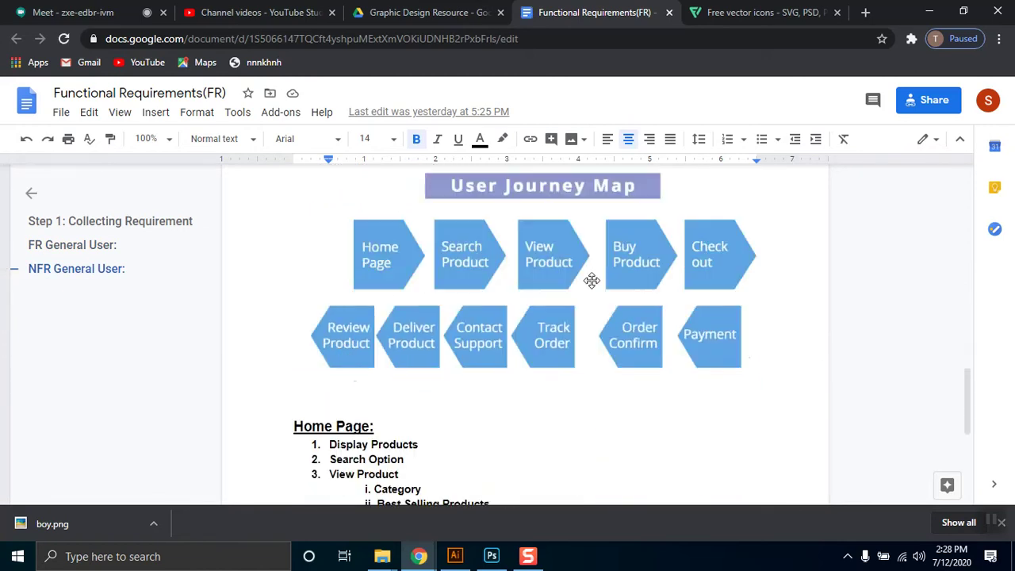
scroll(442, 344, "up", 2)
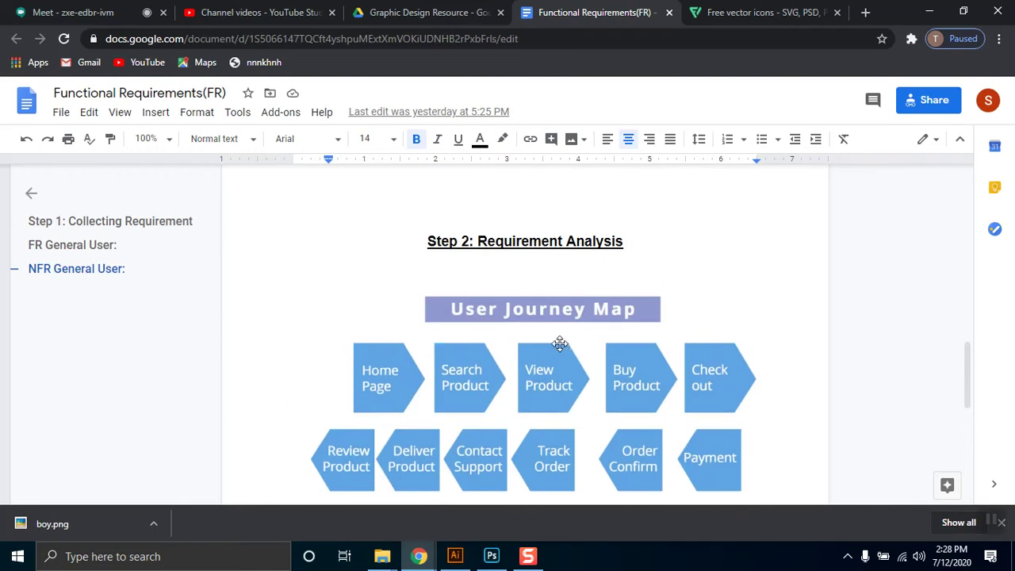
scroll(555, 346, "down", 2)
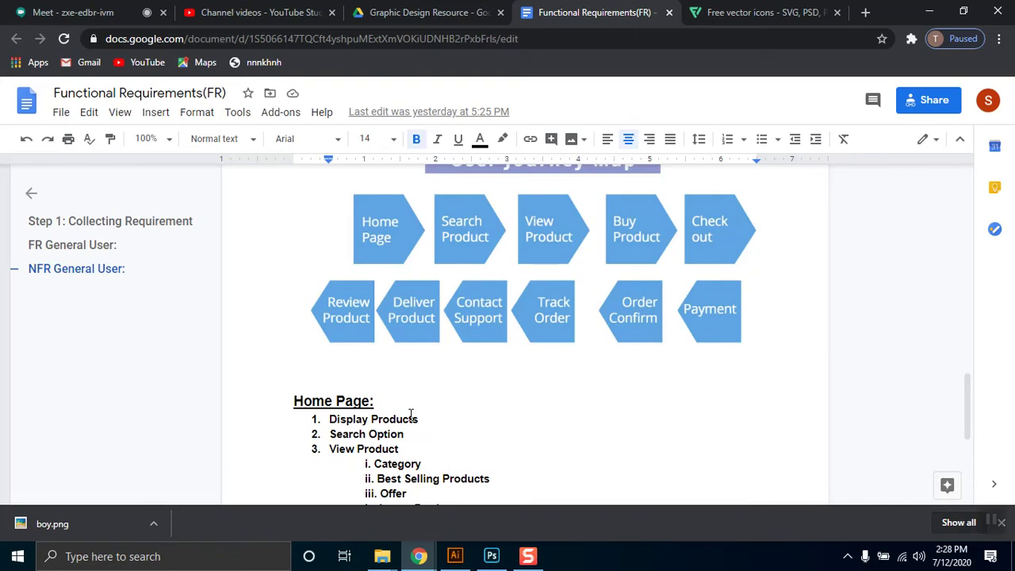
scroll(411, 414, "down", 2)
scroll(404, 336, "down", 2)
scroll(357, 349, "up", 2)
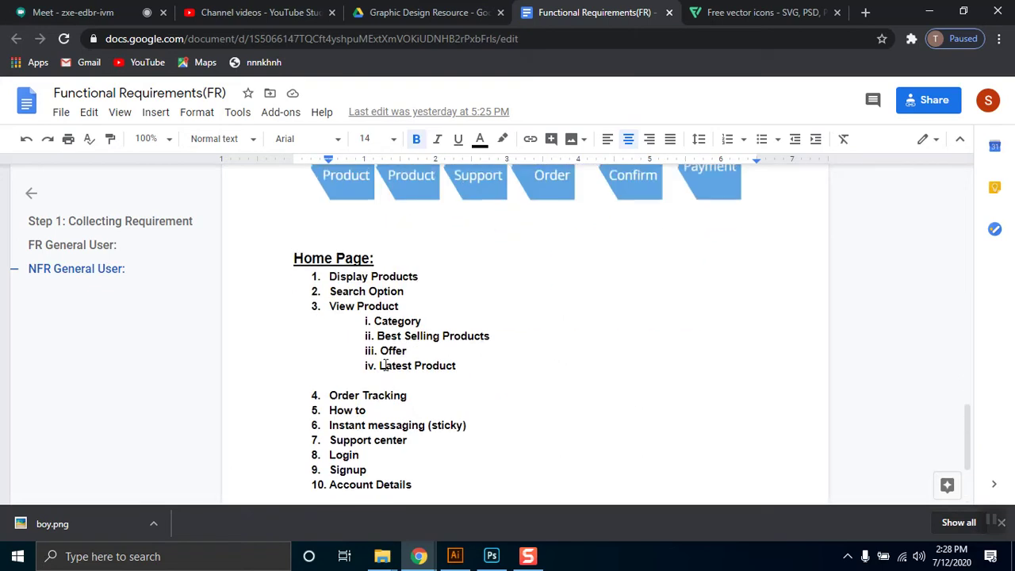
Step: Add "Footer" as item 11 below Account Details in the Home Page list
left_click(464, 481)
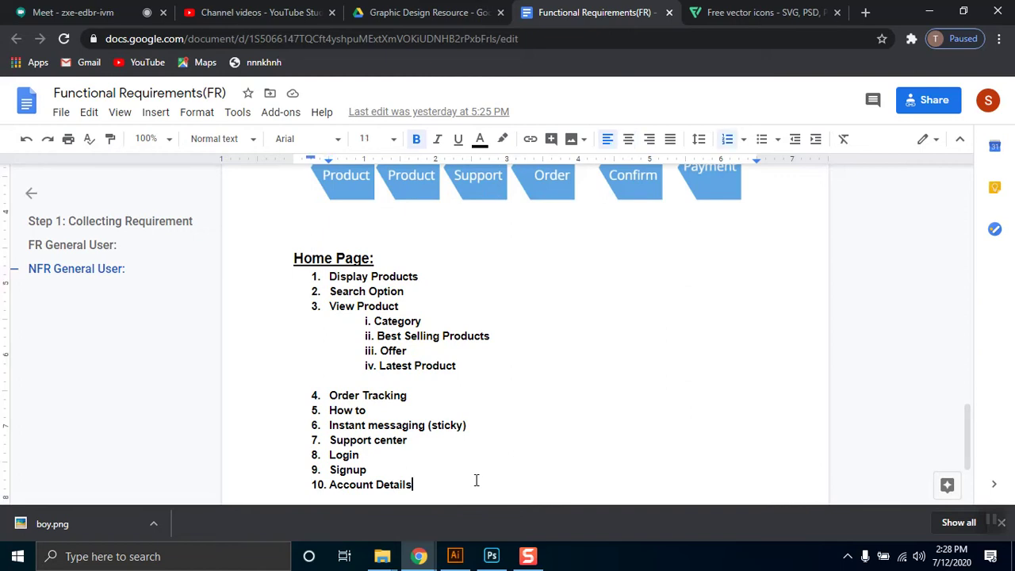
key("Return")
type("1.")
key("BackSpace")
type("footer")
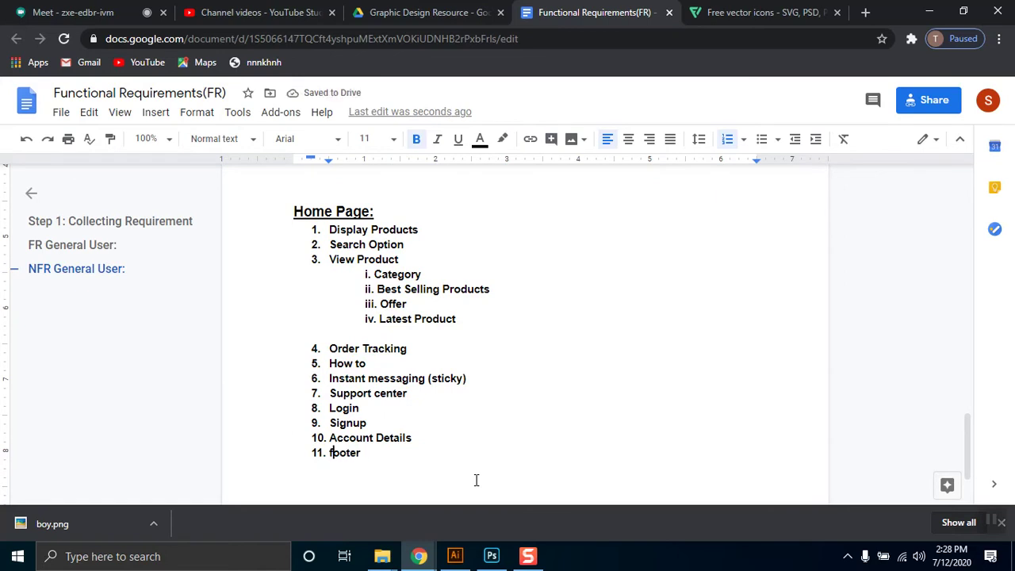
key("Home")
type("F")
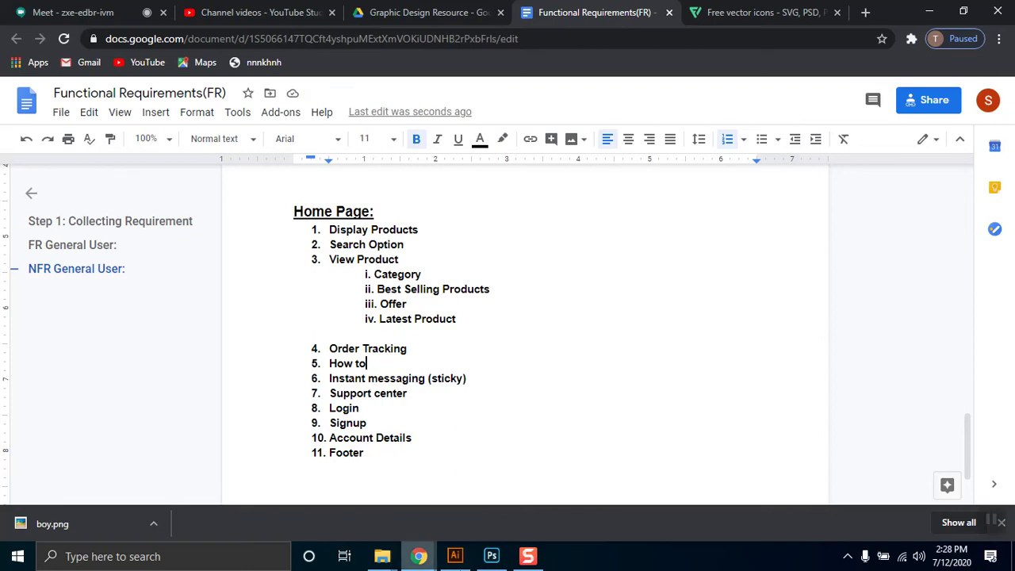
Step: Switch to Photoshop and collapse the Slider layer group
left_click(492, 556)
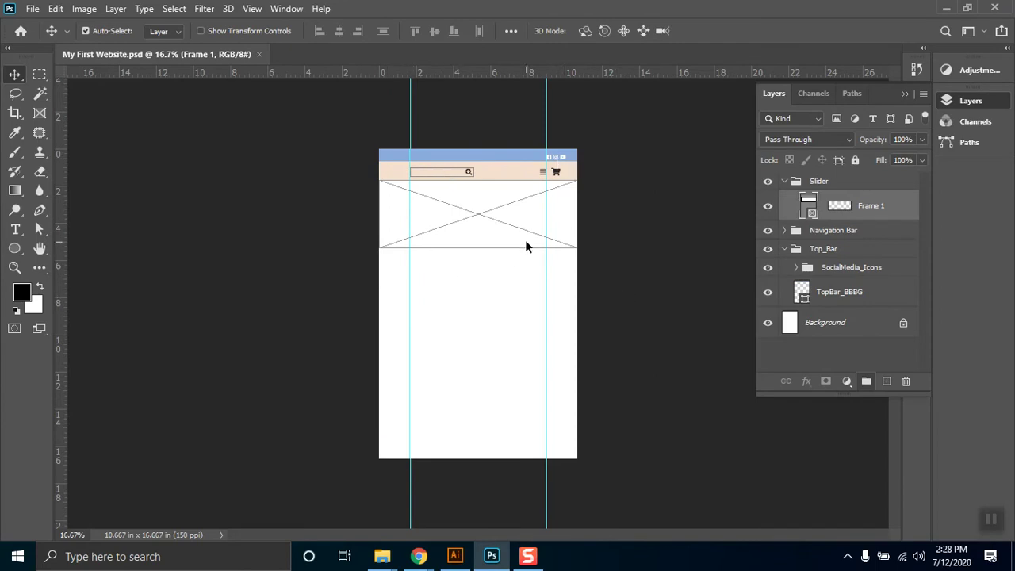
left_click(785, 182)
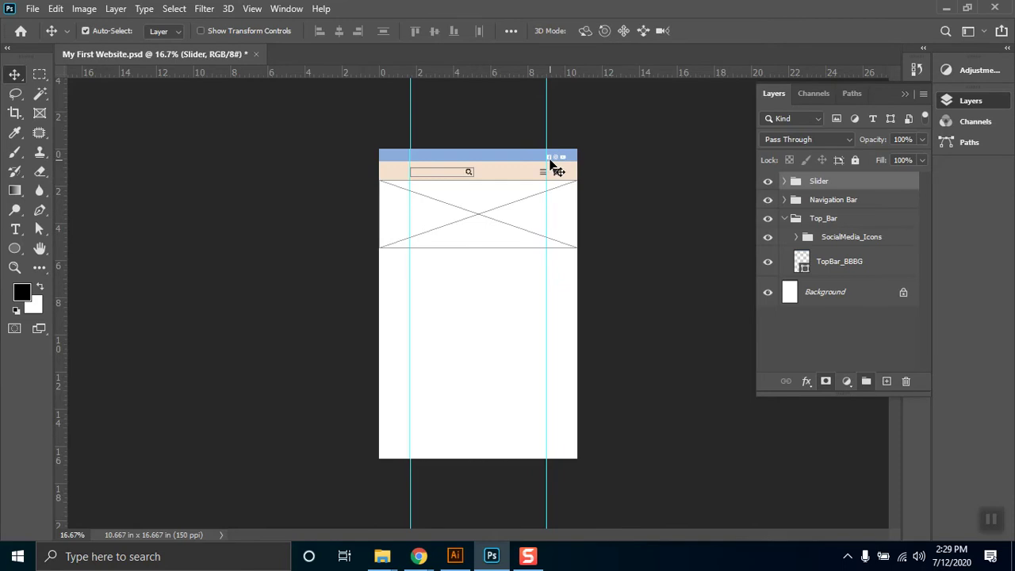
Step: Expand the docked Adjustments and Layers panels, narrow their column, and collapse the Top_Bar layer group
key("ctrl+plus")
key("ctrl+plus")
key("ctrl+plus")
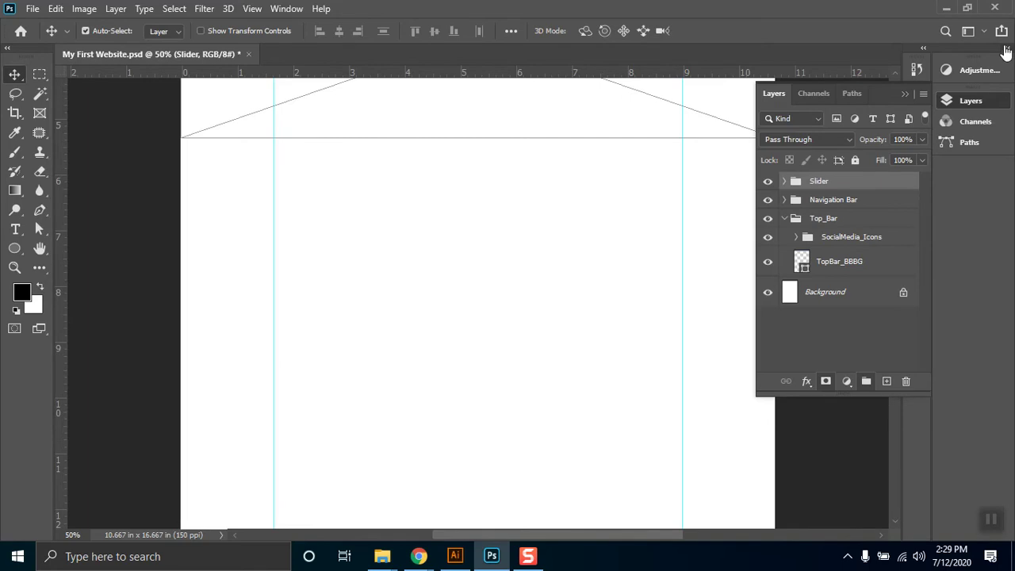
left_click(1006, 48)
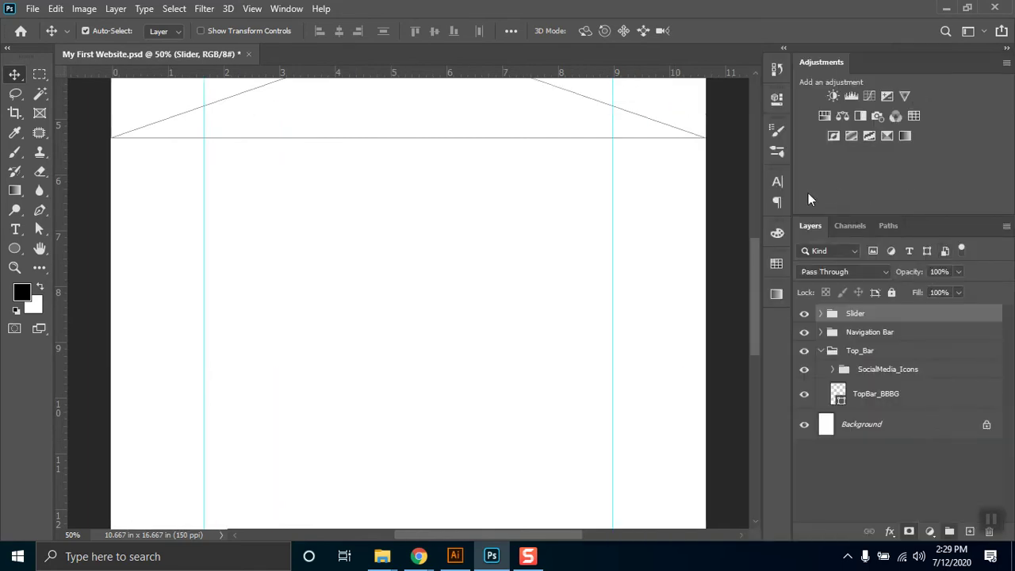
left_click_drag(792, 195, 838, 195)
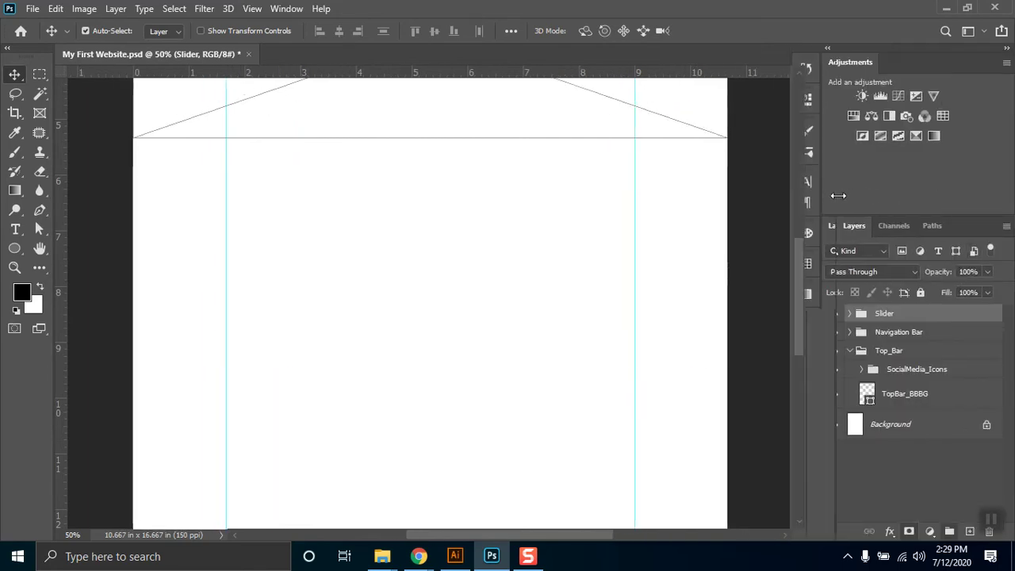
left_click(867, 350)
Step: Examine the top bar and navigation bar at the head of the web page design at 50% zoom
scroll(644, 332, "up", 5)
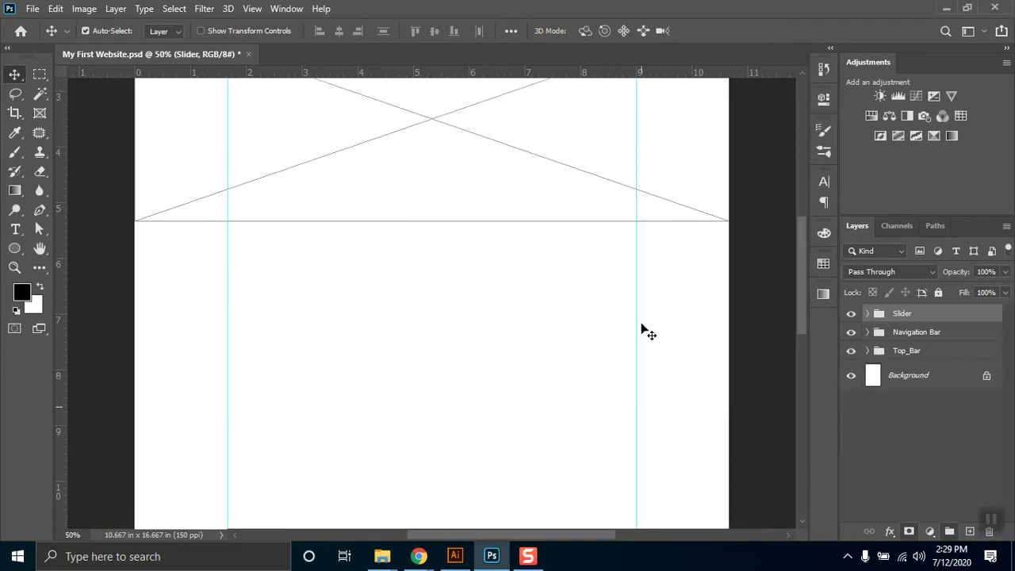
scroll(644, 332, "up", 6)
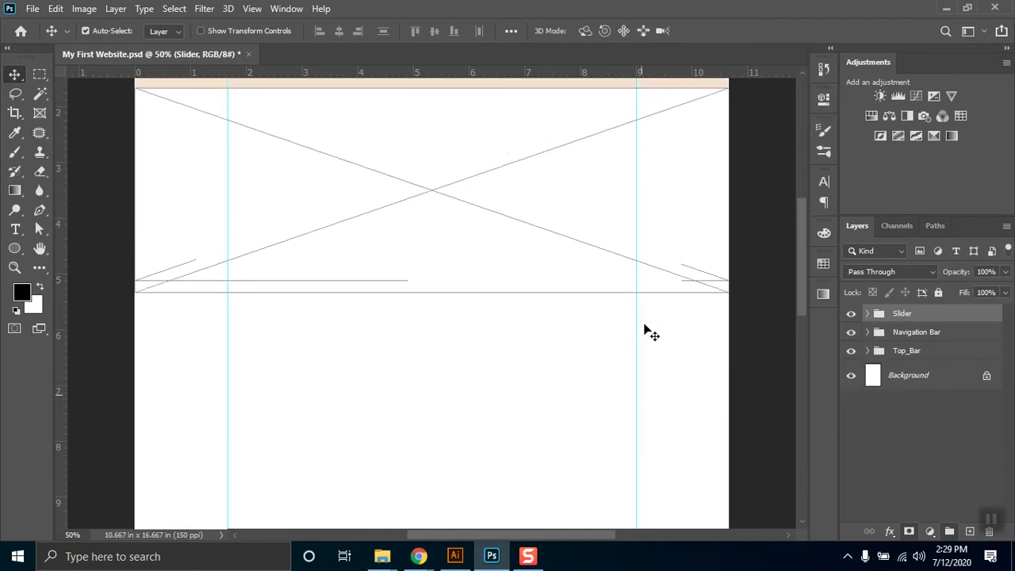
scroll(643, 332, "up", 7)
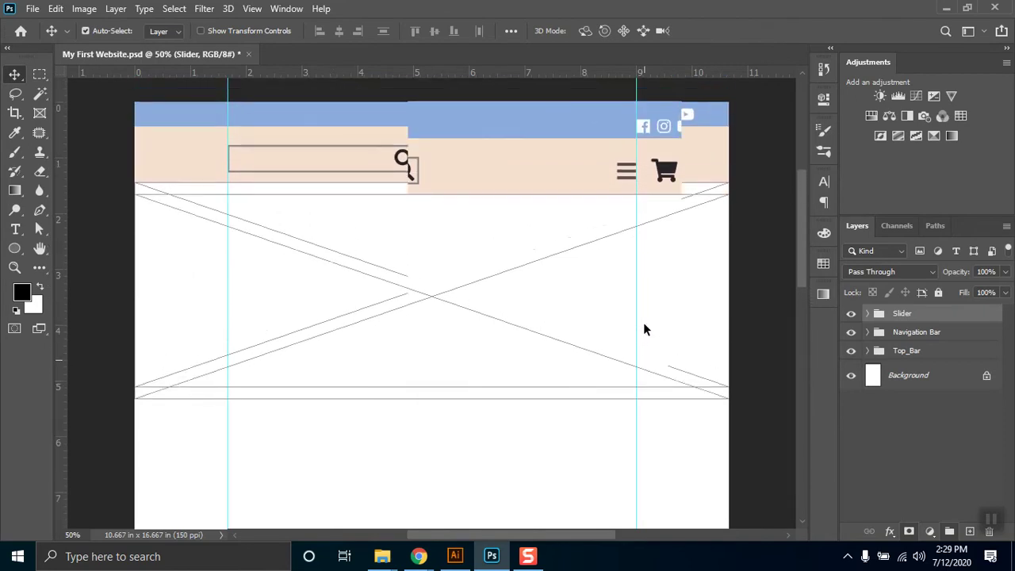
scroll(645, 329, "up", 7)
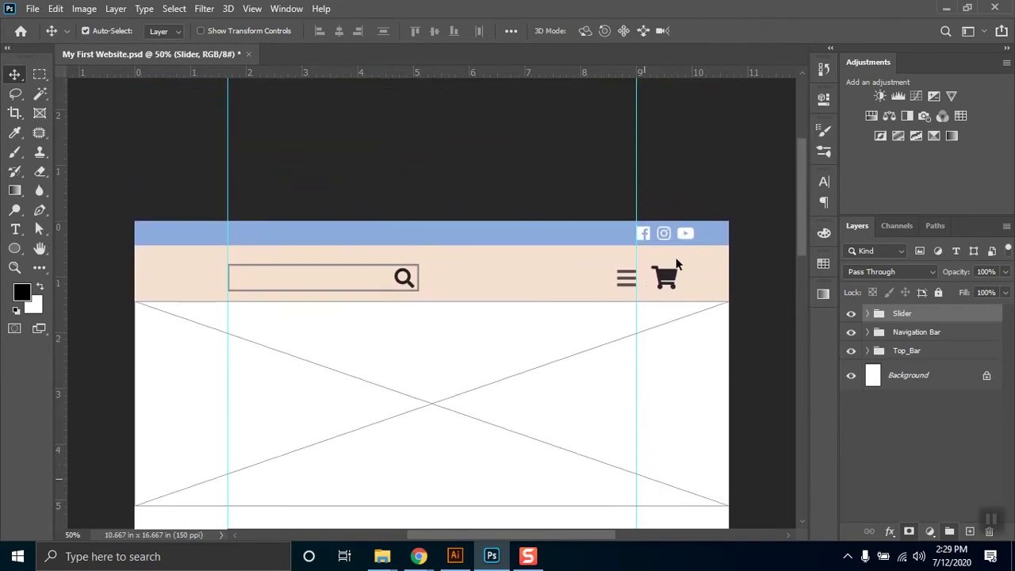
scroll(643, 303, "up", 2)
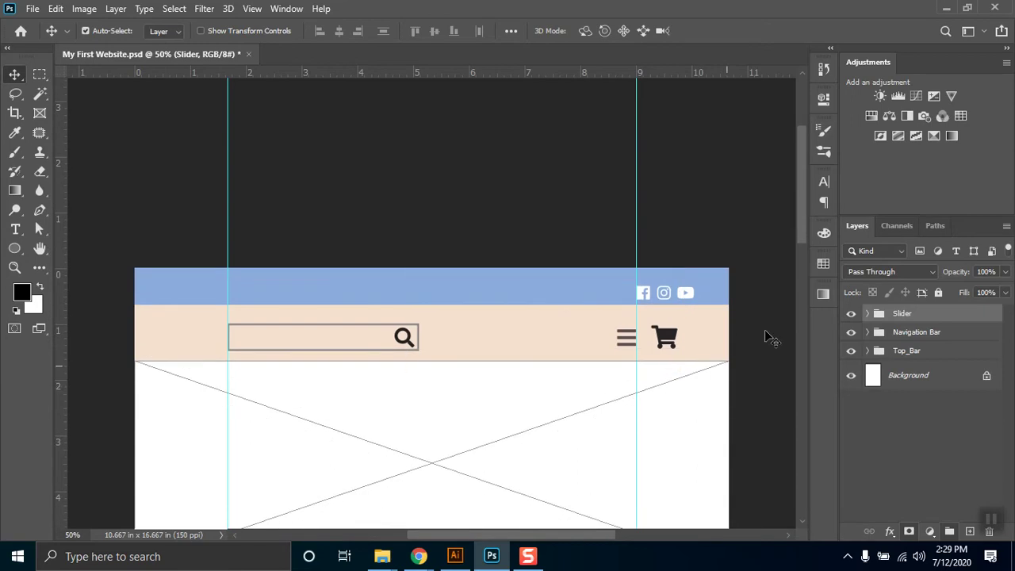
Step: Expand the Top_Bar and Navigation Bar layer groups to show the layers they contain
scroll(802, 198, "down", 7)
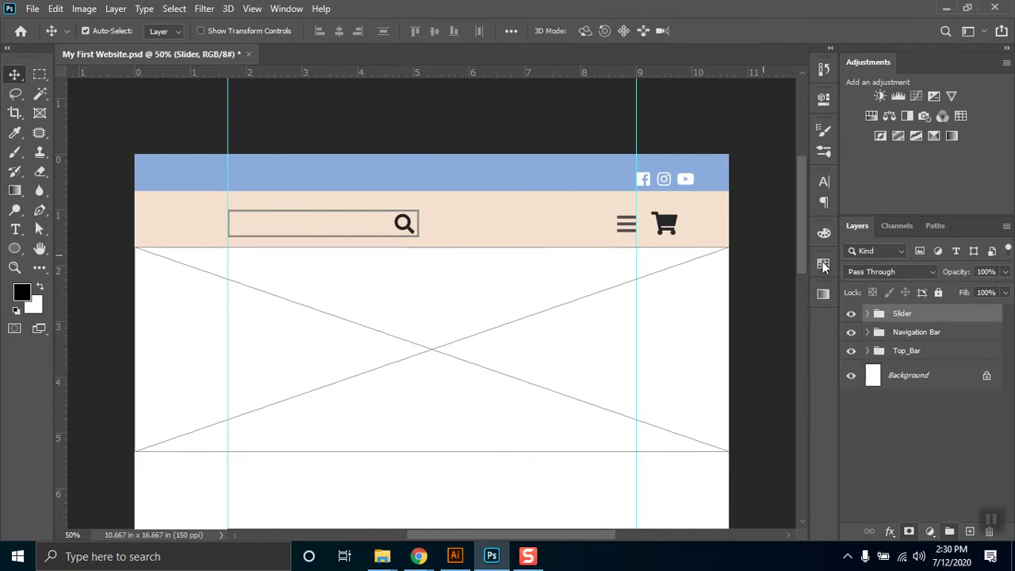
left_click(870, 352)
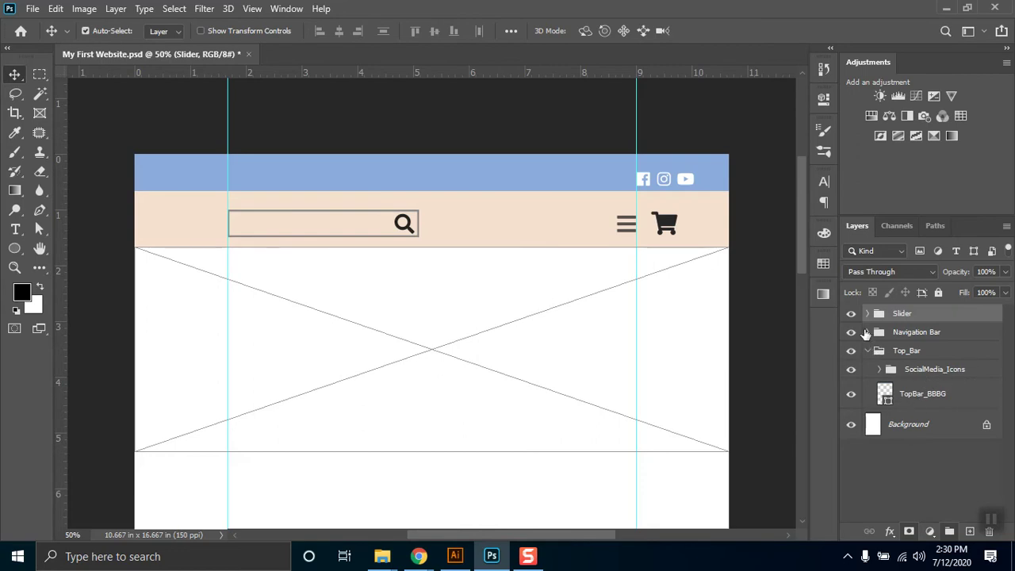
left_click(916, 332)
left_click(867, 332)
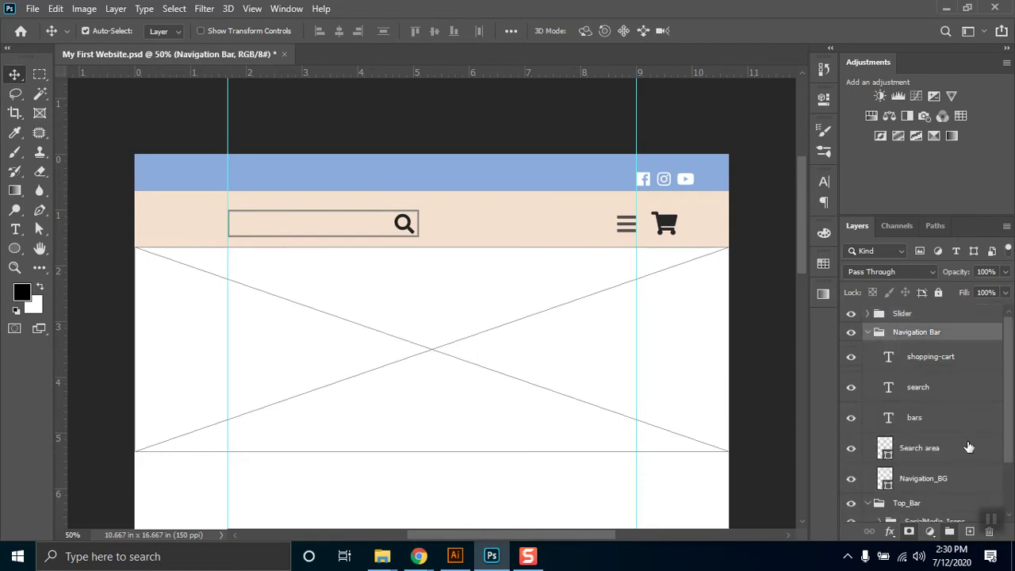
Step: Group the search icon layer and the Search area layer together within the Navigation Bar group
left_click(924, 447)
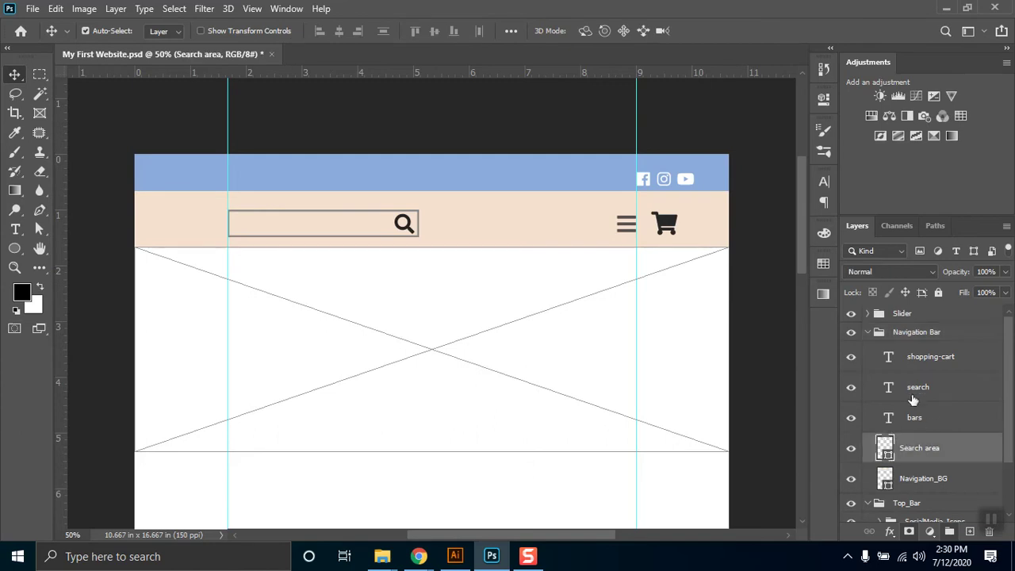
left_click(857, 390)
left_click(853, 390)
left_click(853, 390)
left_click(944, 452, "shift")
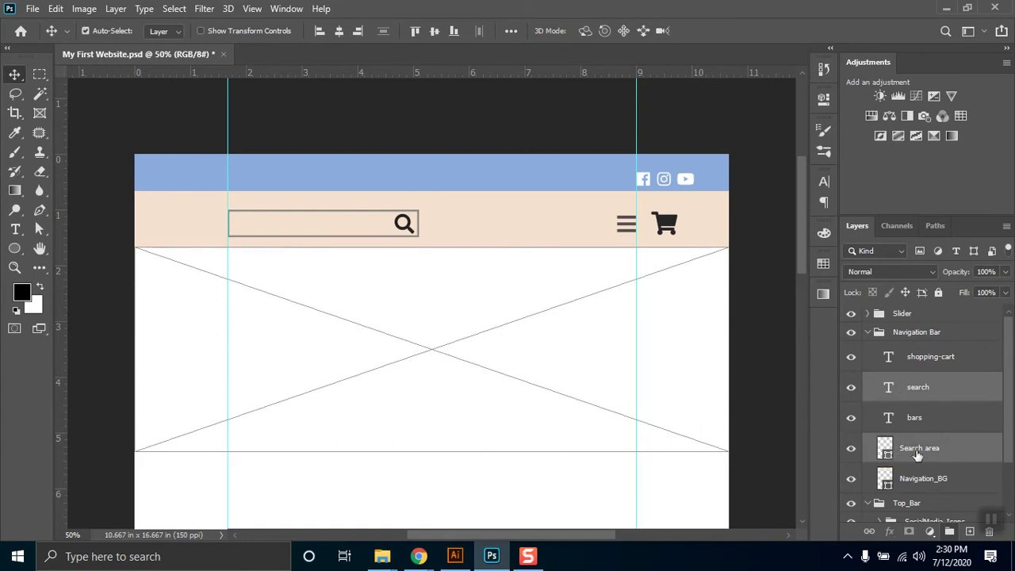
key("ctrl+g")
Step: Rename the new group holding the search icon and Search area as Serch
double_click(918, 382)
type("Ser")
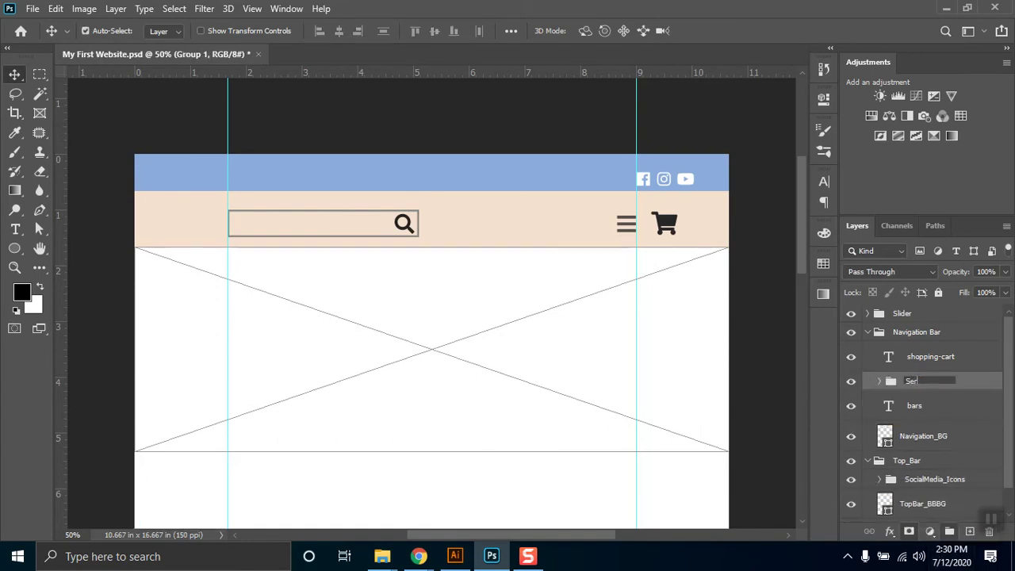
type("ch")
key("Return")
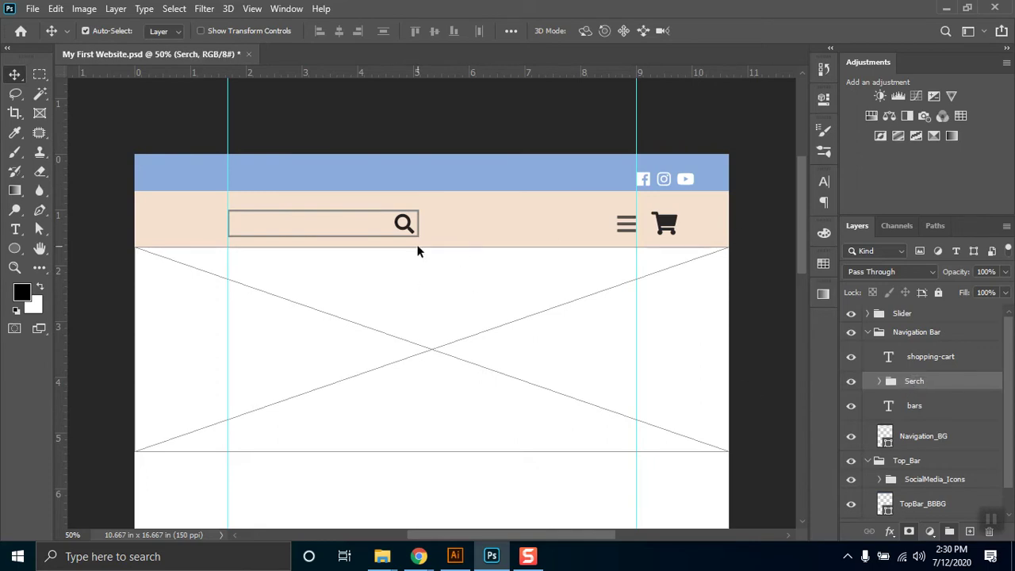
Step: Try to move the search icon out of the search box, undo it, then select and collapse the Serch group
left_click_drag(404, 226, 459, 227)
key("ctrl+z")
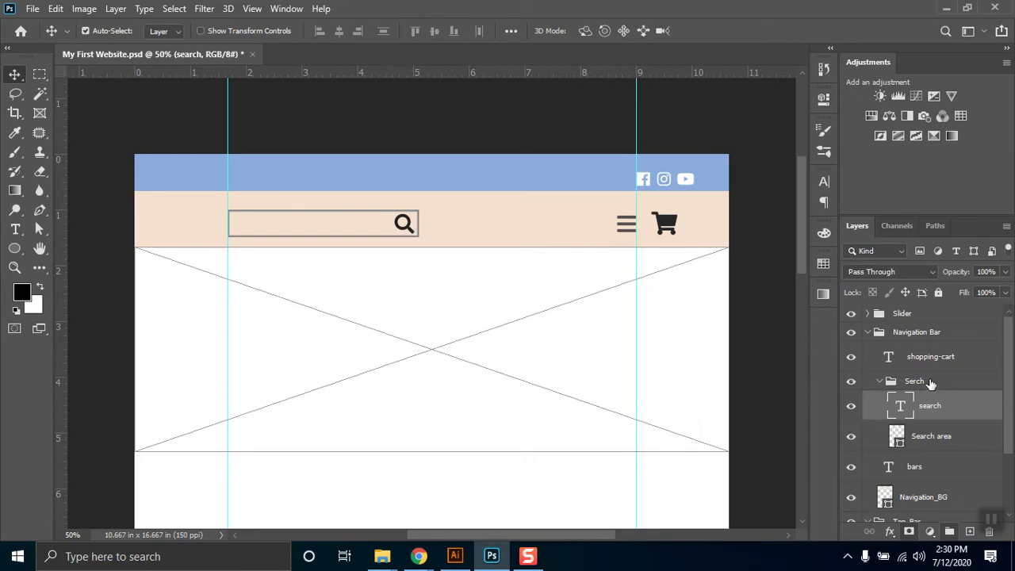
left_click(930, 383)
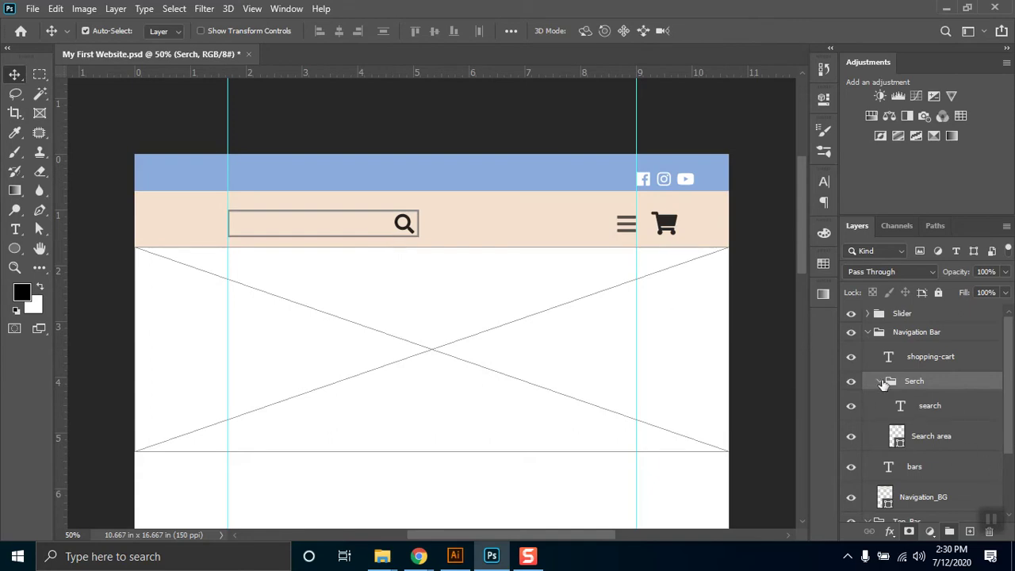
left_click(882, 381)
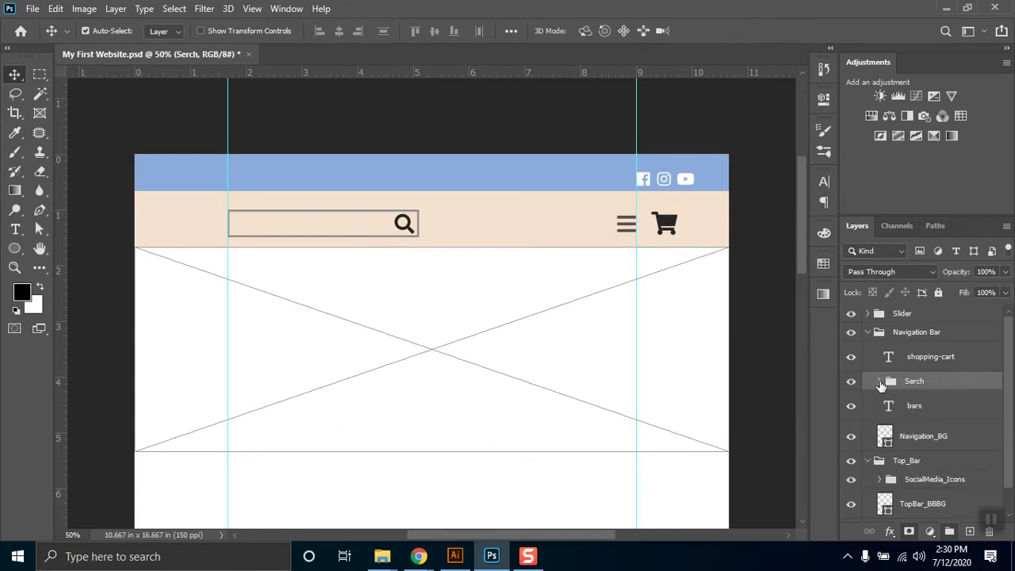
left_click(882, 381)
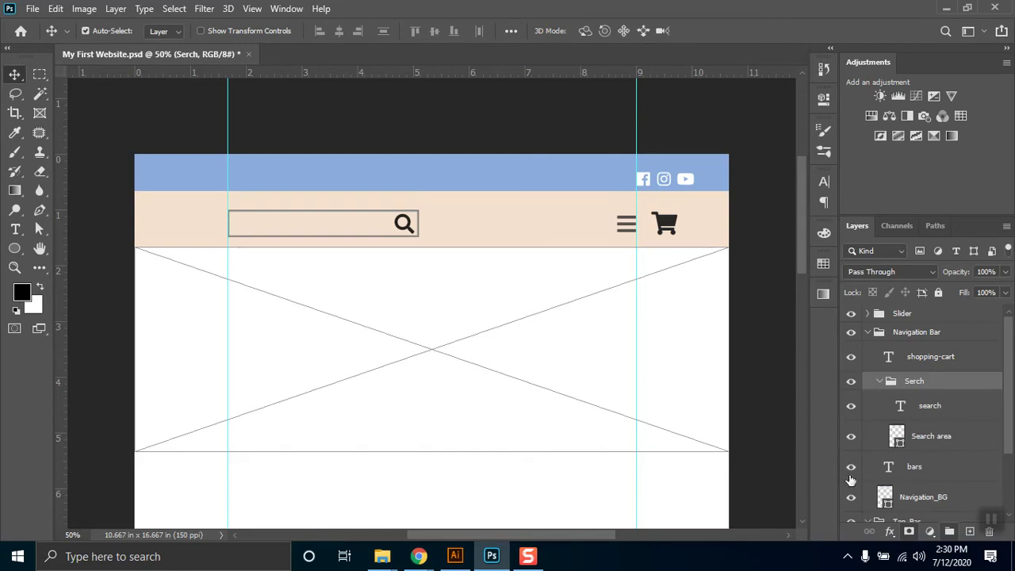
left_click(879, 382)
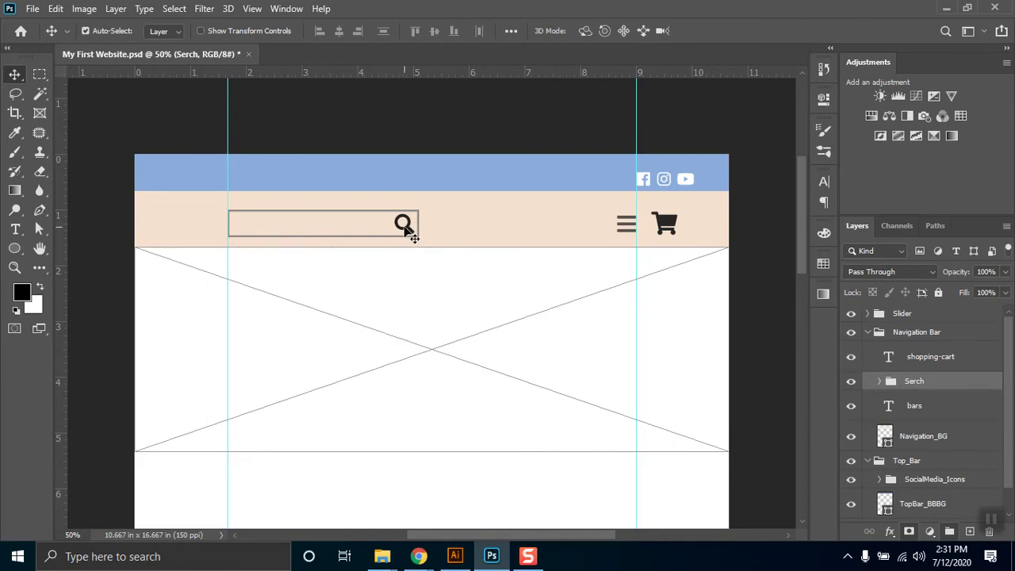
Step: Try to move the search box contents across the navigation bar with the Serch group collapsed, and undo the move
left_click_drag(416, 227, 502, 235)
key("ctrl+z")
key("ctrl+z")
left_click(469, 296)
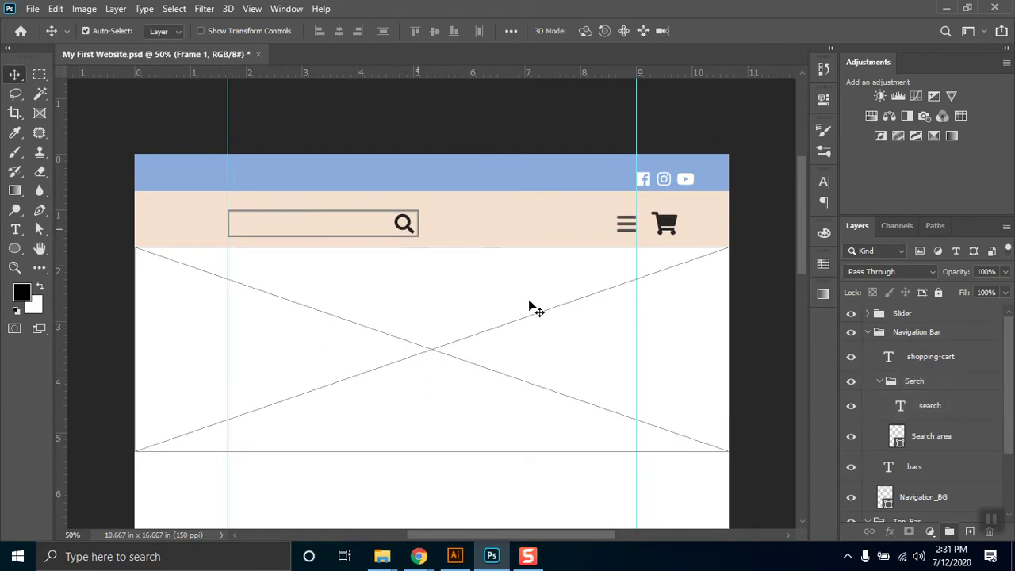
Step: Try moving the search icon and the search box separately across the navigation bar, and undo both moves
left_click(422, 254)
left_click_drag(411, 229, 441, 242)
left_click(920, 384)
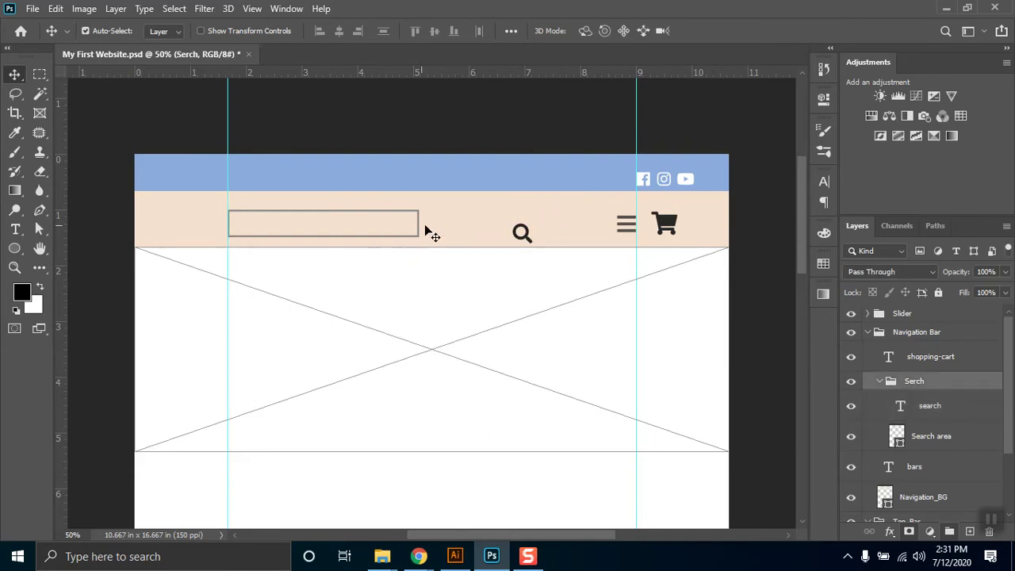
left_click_drag(411, 229, 540, 258)
key("ctrl+z")
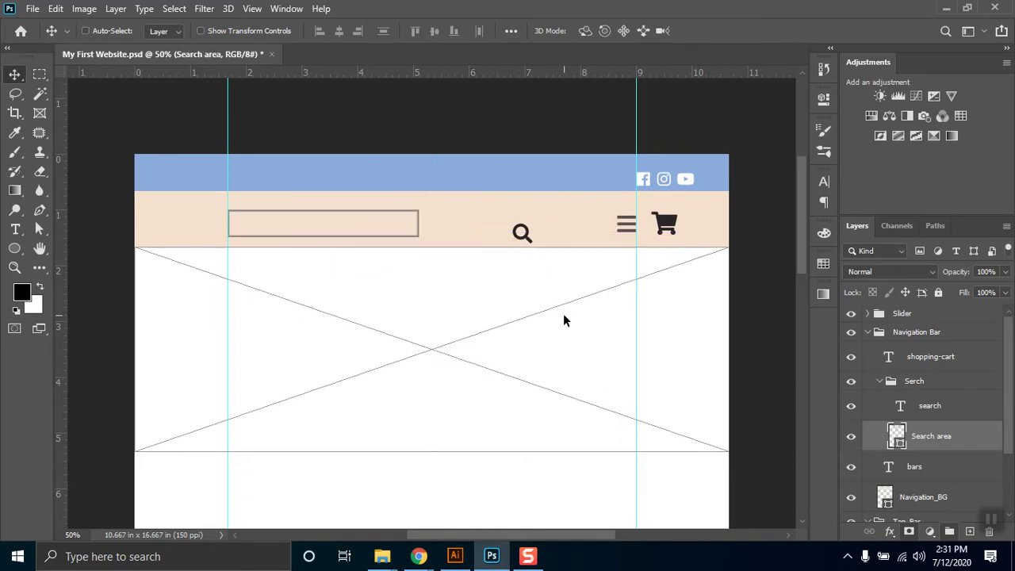
key("ctrl+z")
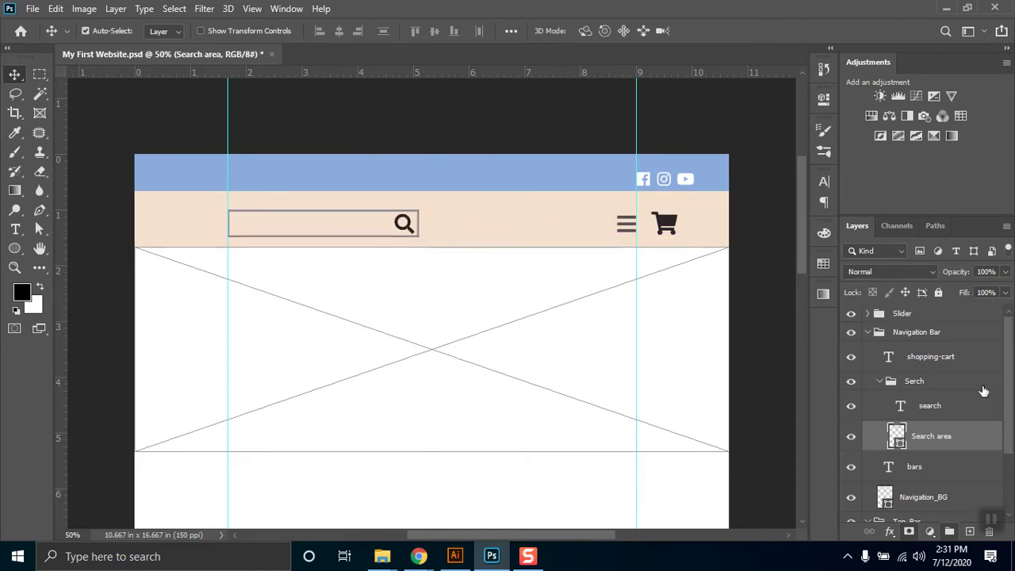
Step: Select the Serch group inside Navigation Bar and leave it collapsed
left_click(397, 280)
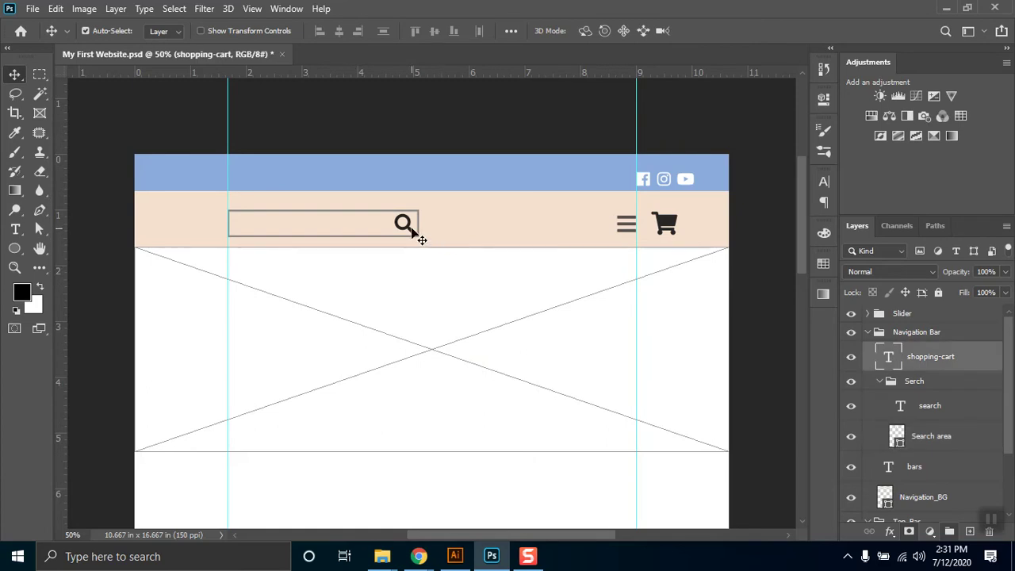
left_click(925, 384)
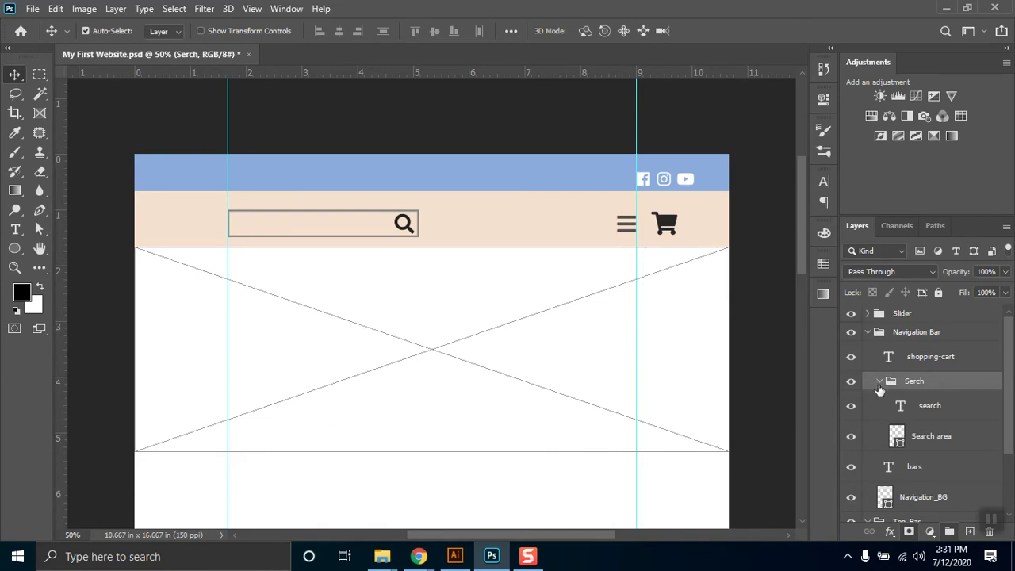
left_click(879, 382)
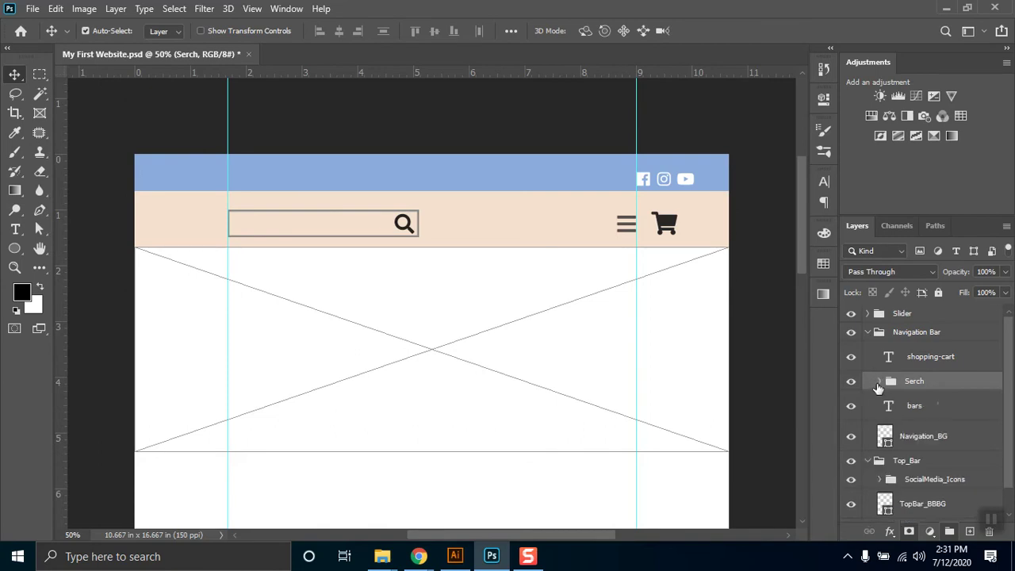
left_click(880, 383)
left_click(880, 382)
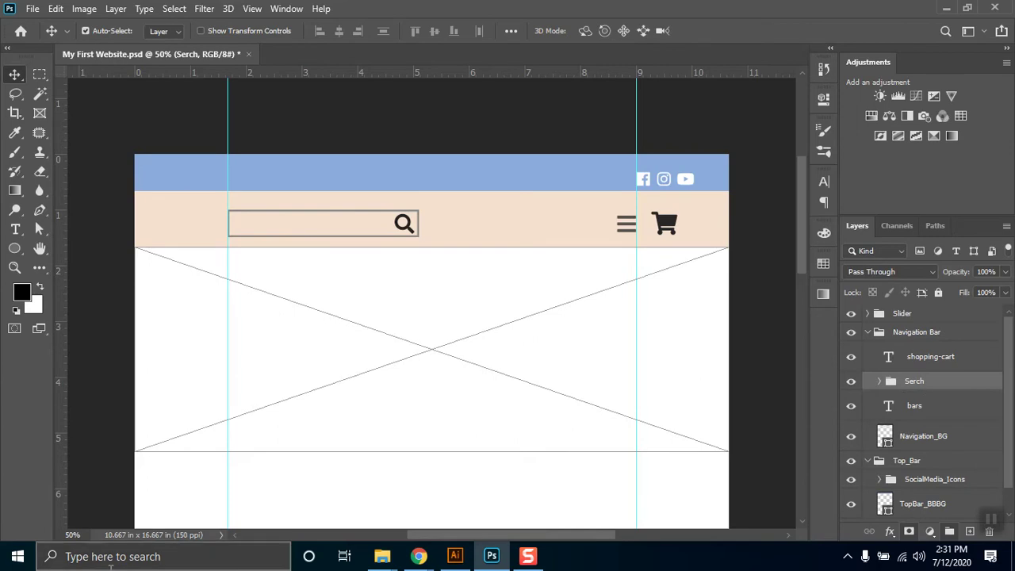
Step: Switch to the Google Meet call in Chrome, admit the waiting participant, and show the list of people in the meeting
mouse_move(419, 556)
left_click(388, 480)
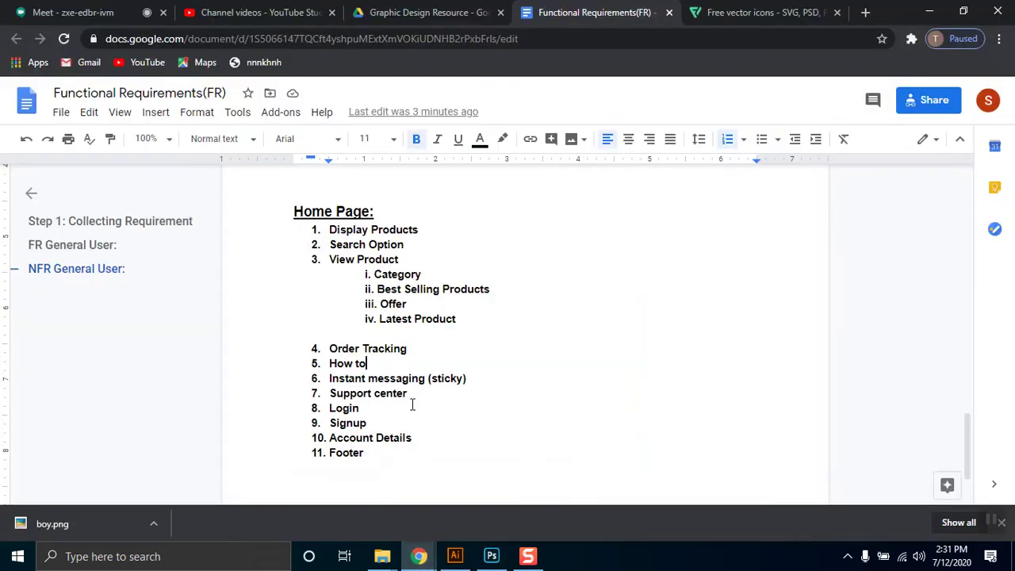
key("ctrl+1")
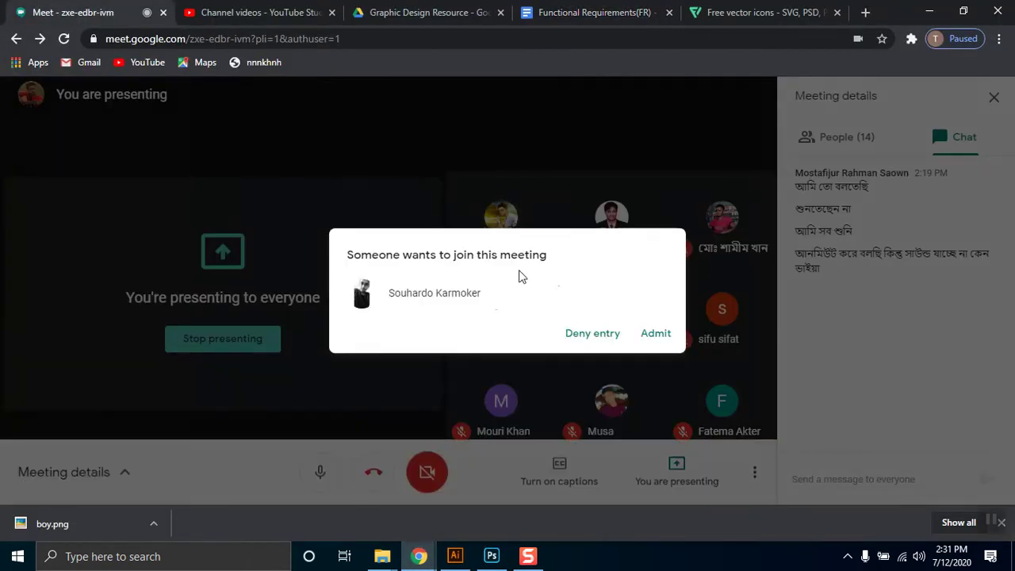
left_click(659, 337)
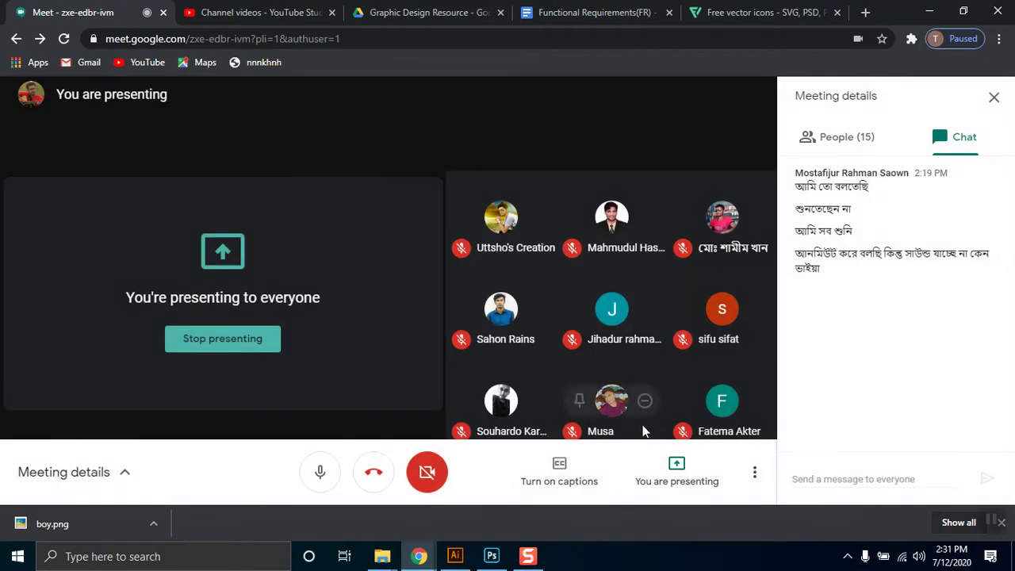
left_click(841, 139)
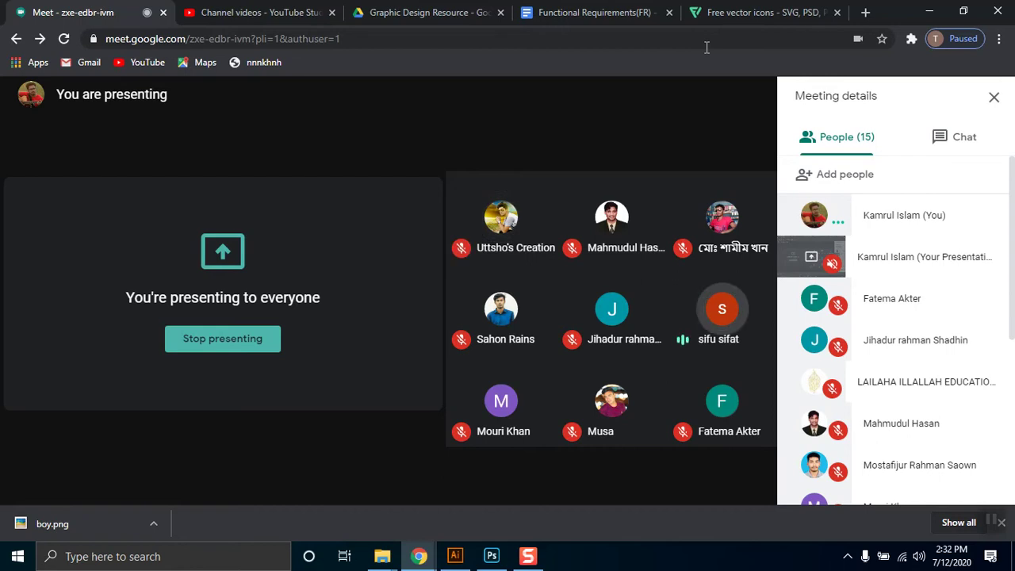
Step: Look through the open Drive and Functional Requirements pages, and bring up the Channel videos list in YouTube Studio
left_click(411, 8)
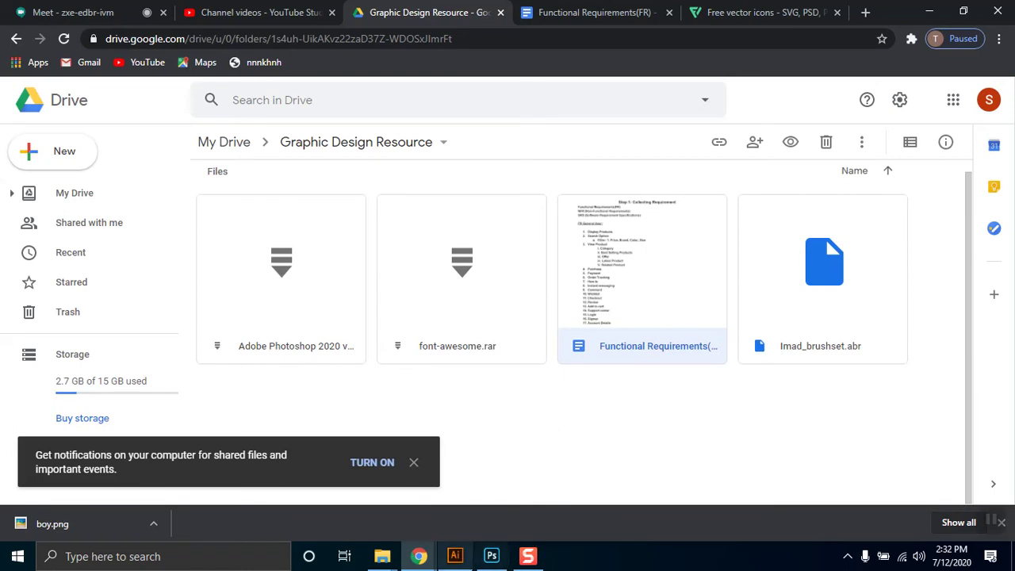
left_click(270, 12)
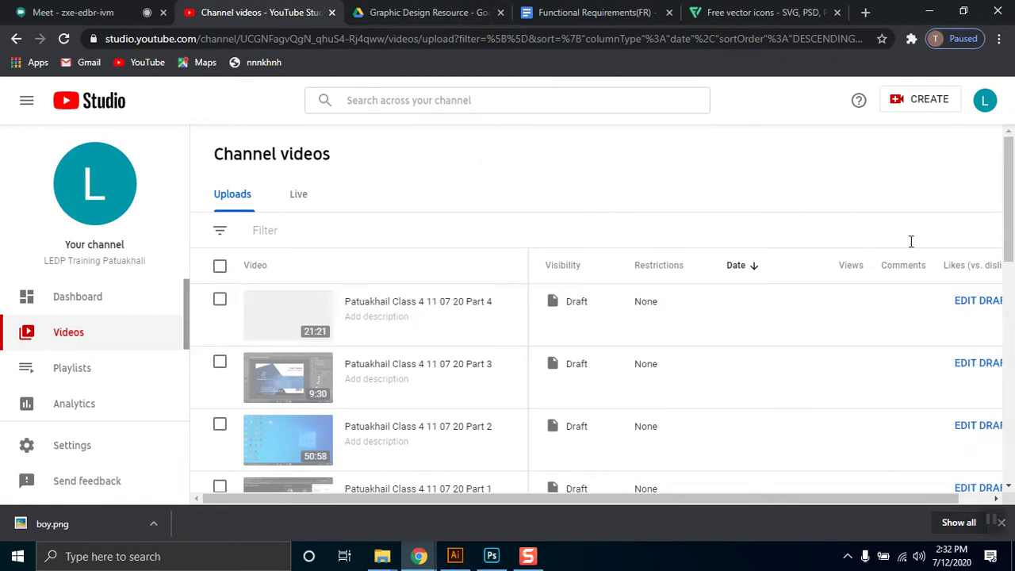
left_click(425, 12)
left_click(623, 9)
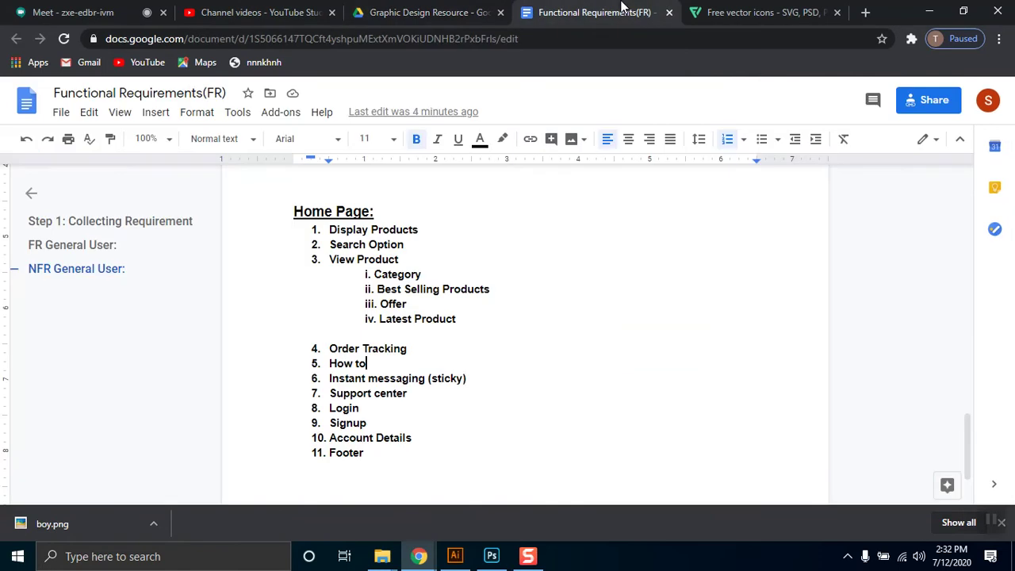
left_click(261, 12)
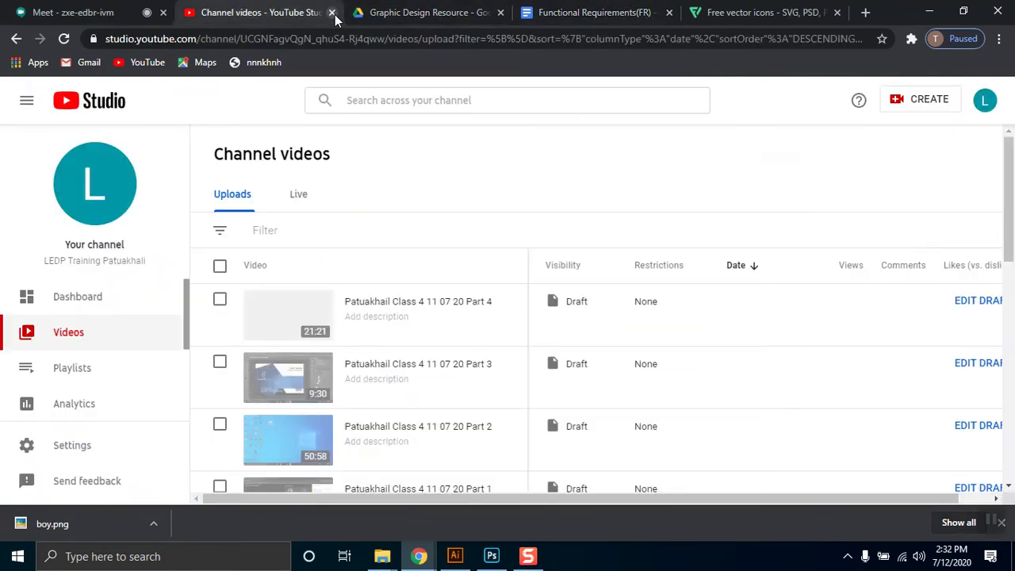
left_click_drag(1014, 234, 990, 249)
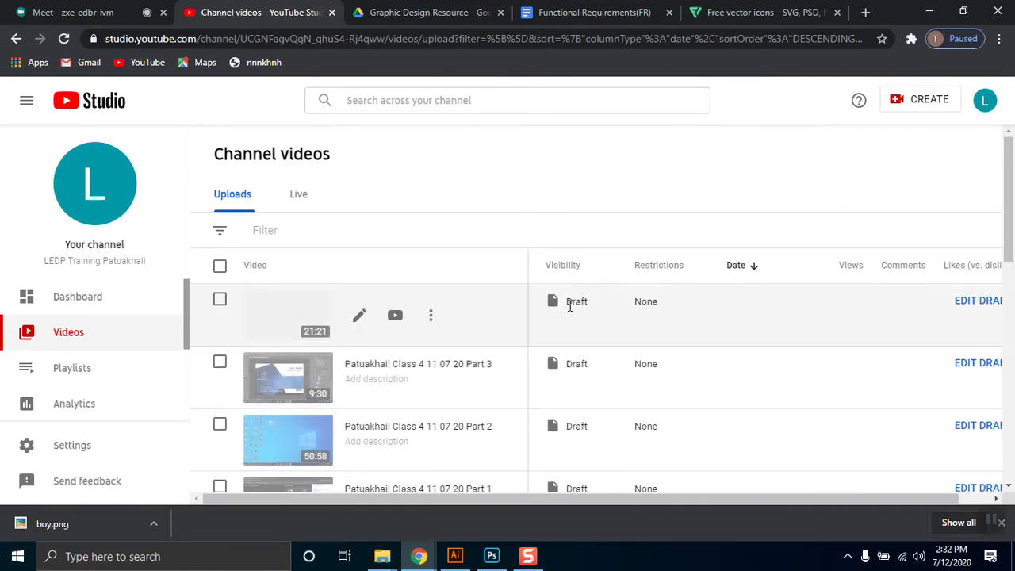
Step: Open the draft video Patuakhail Class 4 11 07 20 Part 4 and mark it as not made for kids
left_click(982, 303)
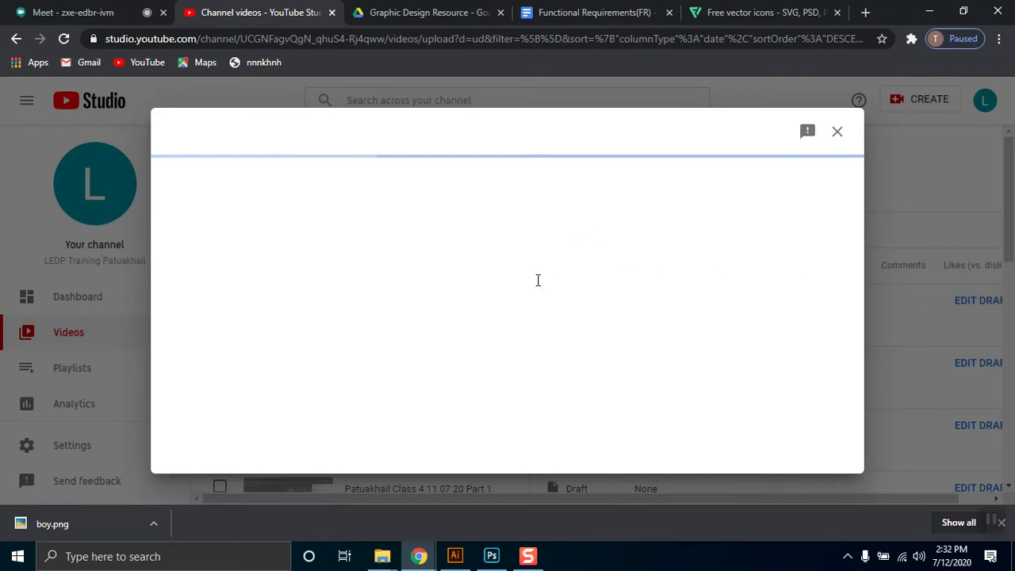
scroll(408, 325, "down", 5)
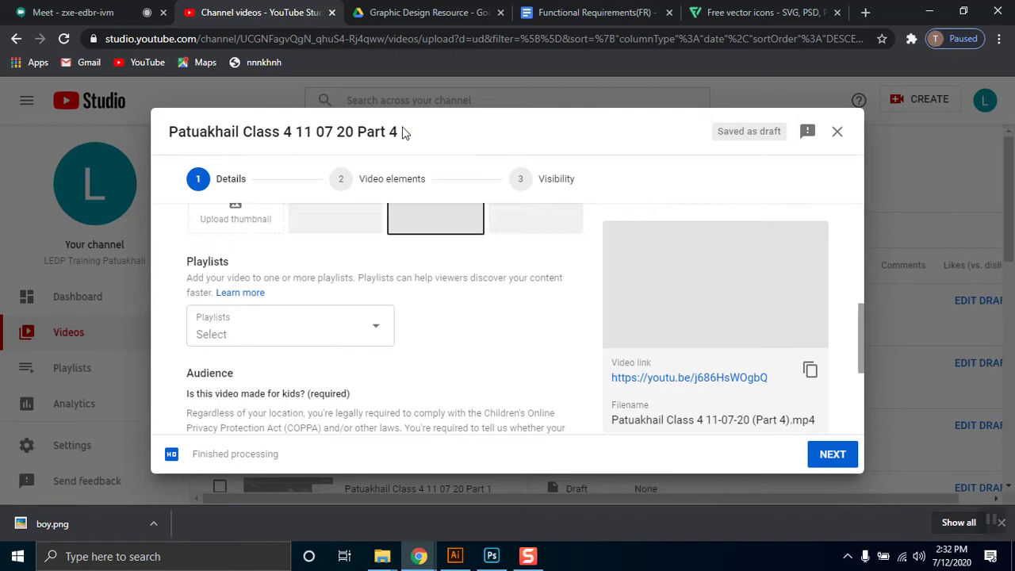
left_click(558, 181)
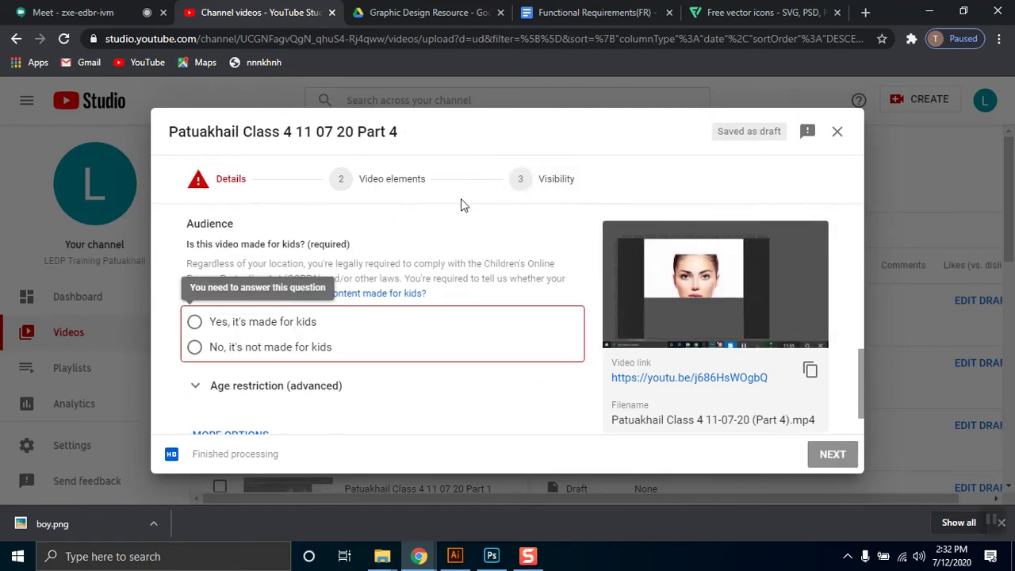
left_click(231, 346)
Step: Set the visibility of the Part 4 video to Public and publish it
left_click(553, 178)
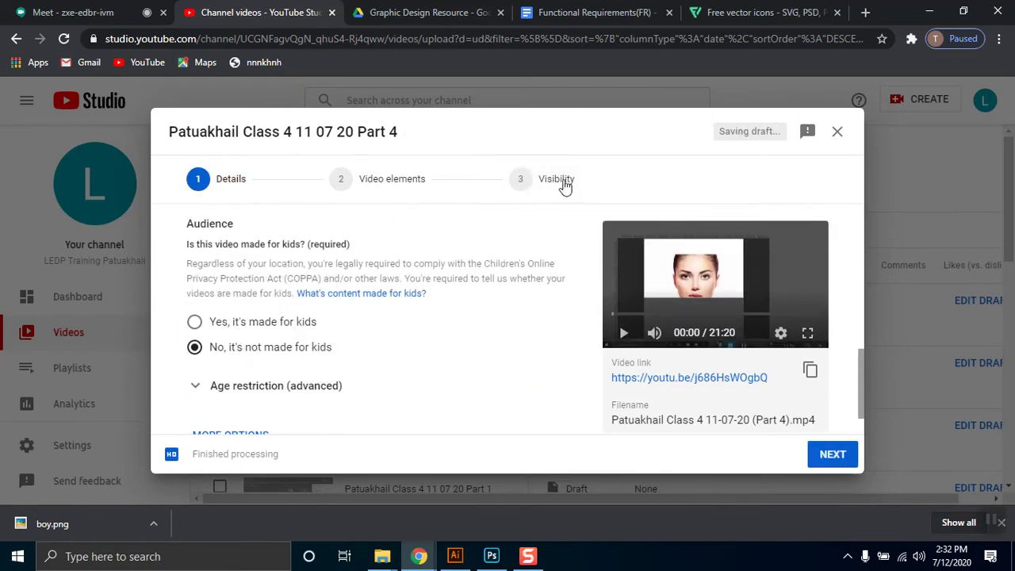
left_click(831, 456)
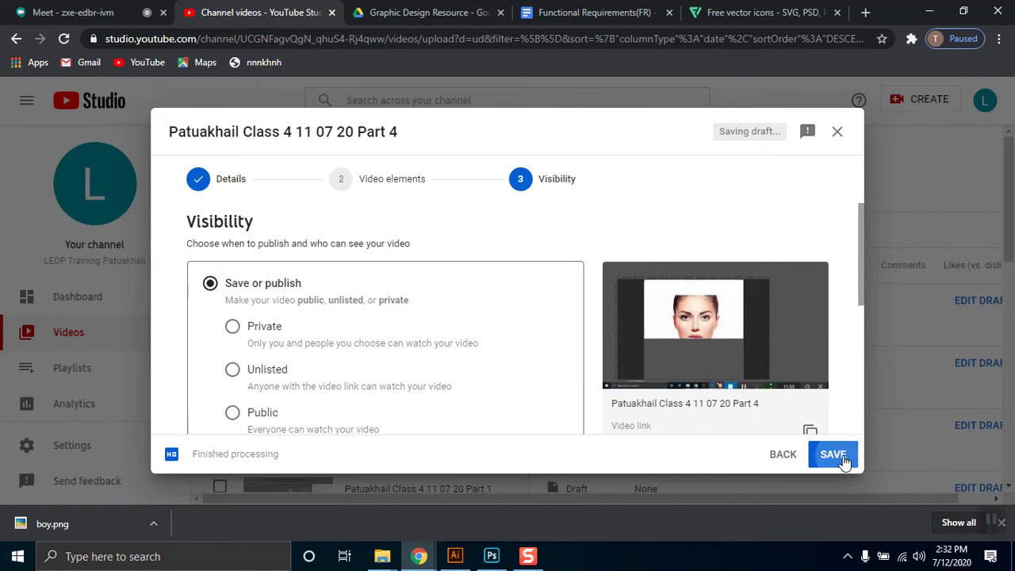
left_click(253, 422)
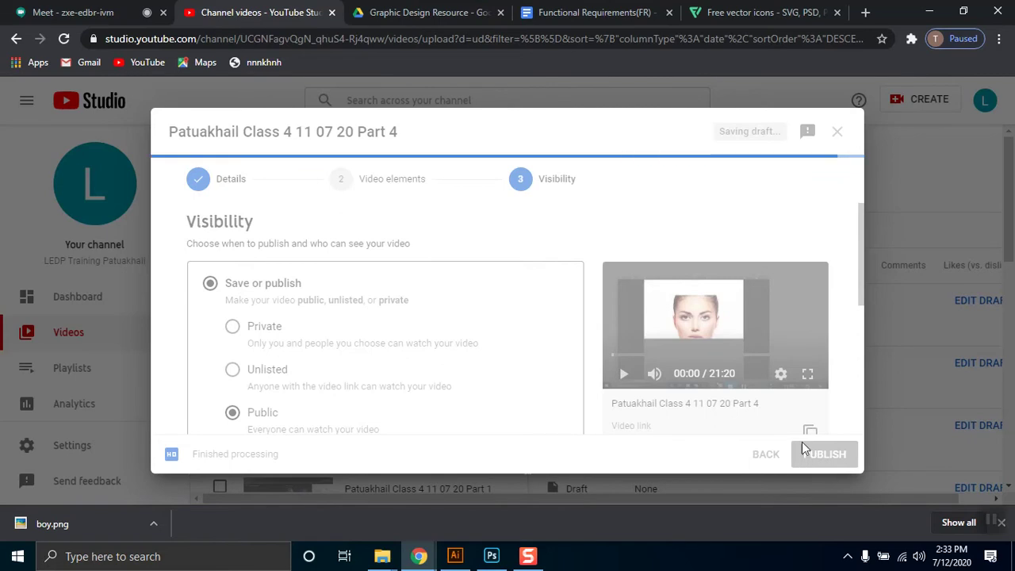
Step: Finish publishing the Part 4 video, dismiss its share dialog, and look through the remaining drafts in the uploads list
left_click(825, 454)
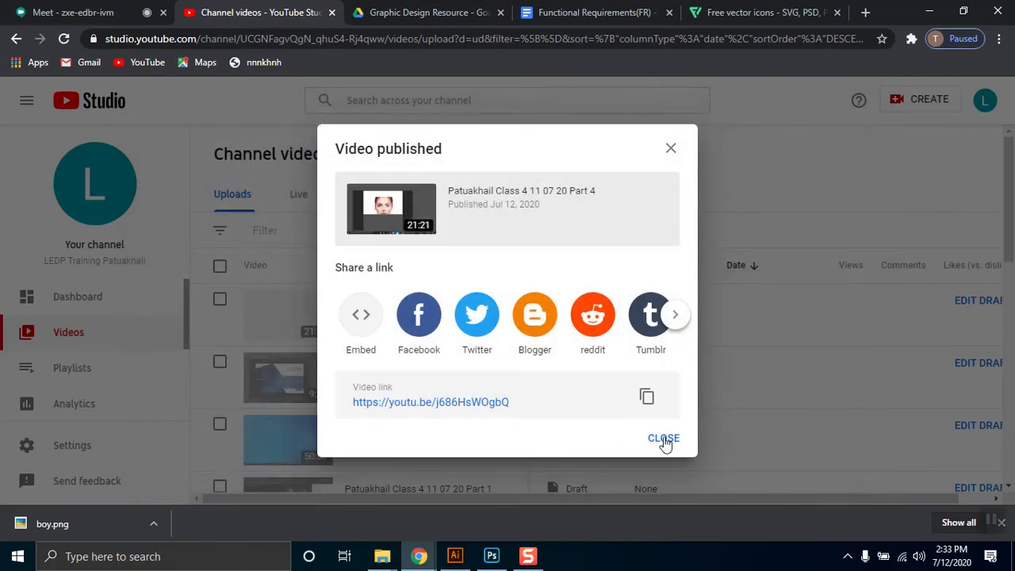
left_click(665, 439)
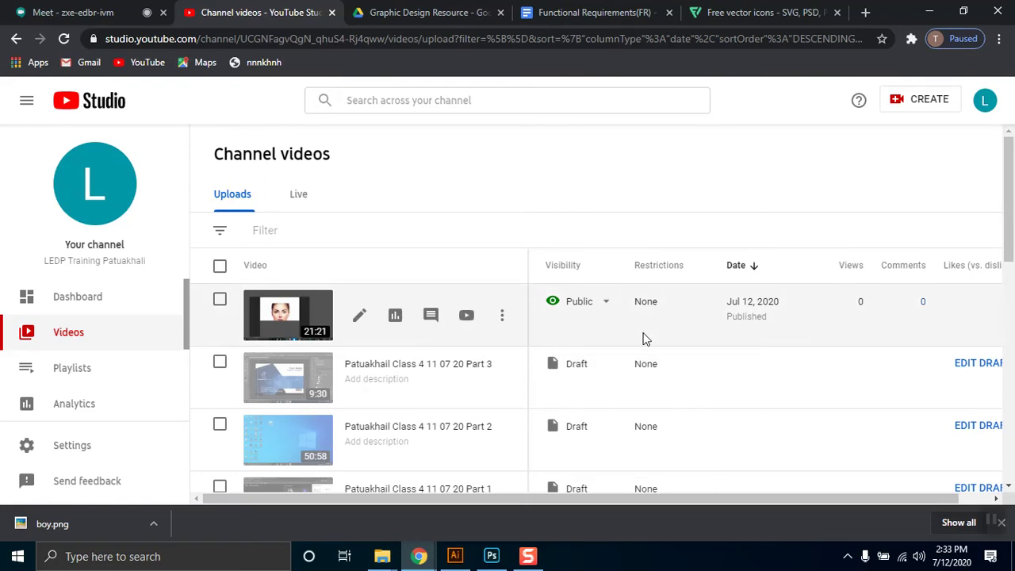
scroll(655, 392, "down", 3)
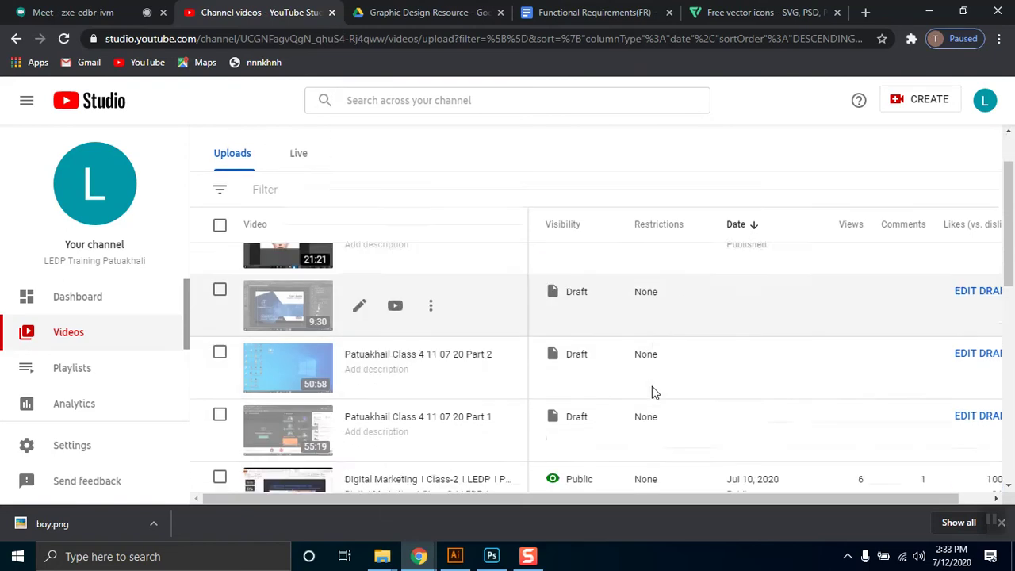
scroll(655, 392, "up", 3)
scroll(650, 392, "down", 1)
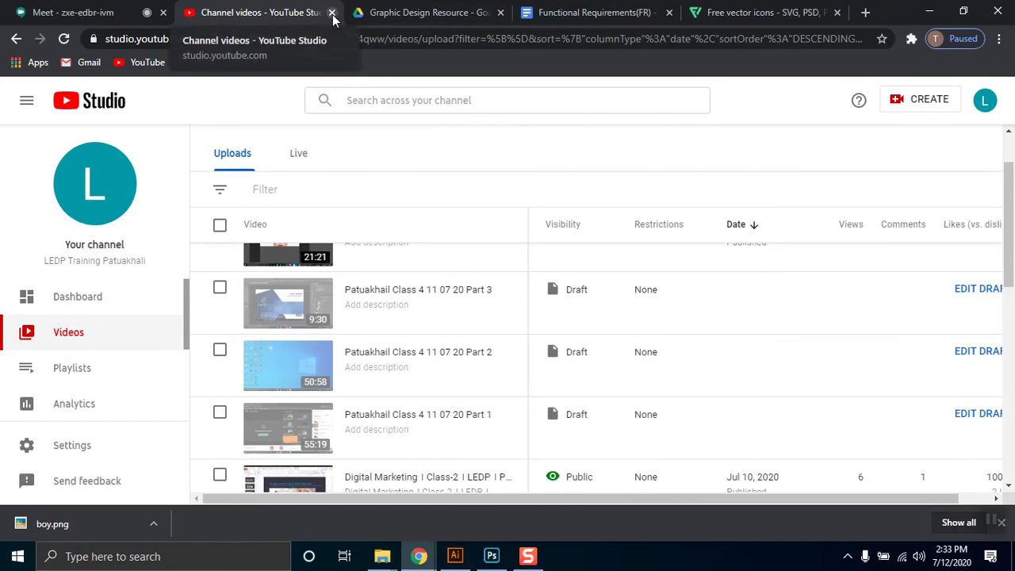
scroll(714, 349, "up", 3)
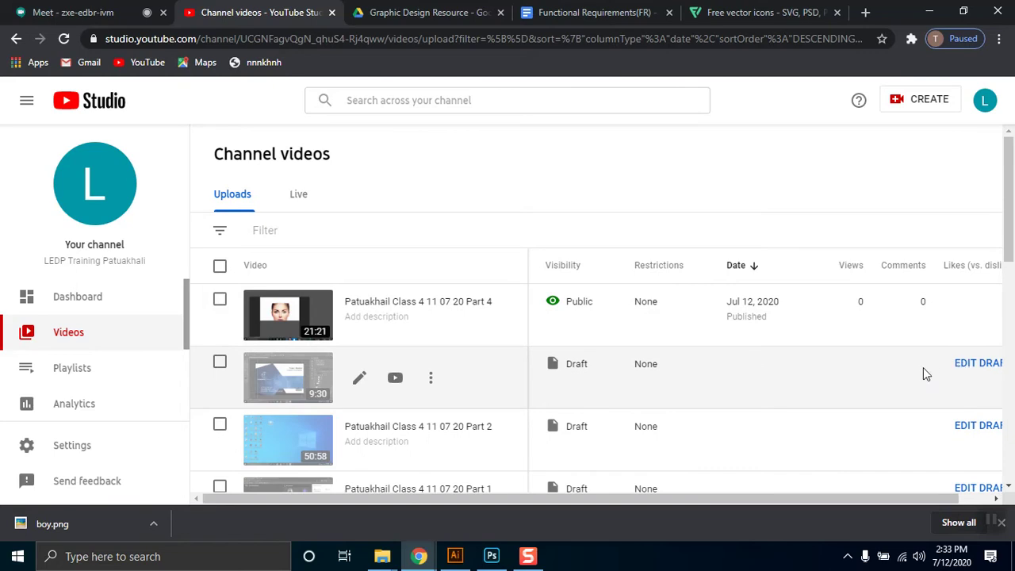
Step: Open the draft video Patuakhail Class 4 11 07 20 Part 3 and mark it as not made for kids
left_click(968, 363)
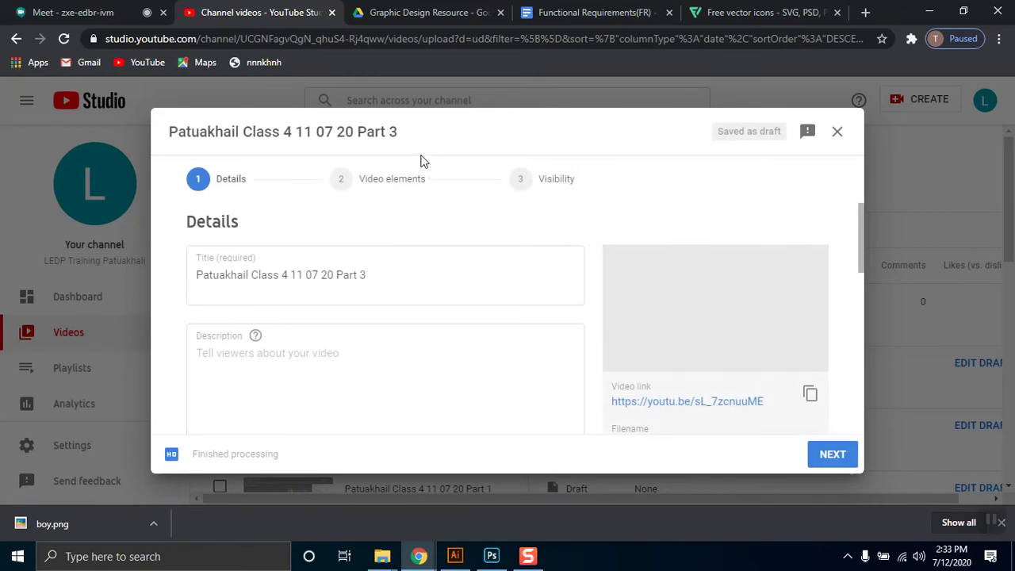
left_click(536, 184)
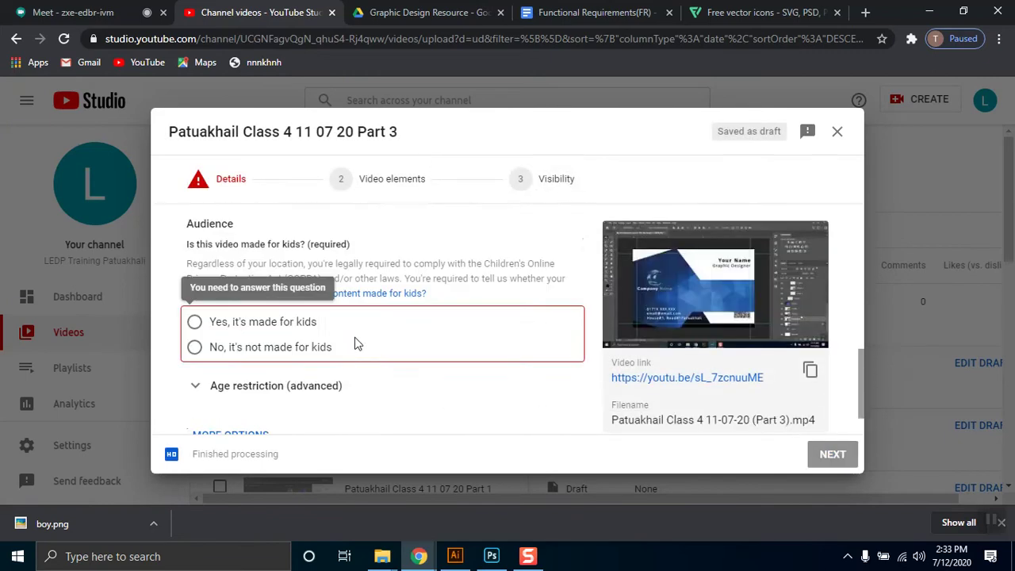
left_click(197, 296)
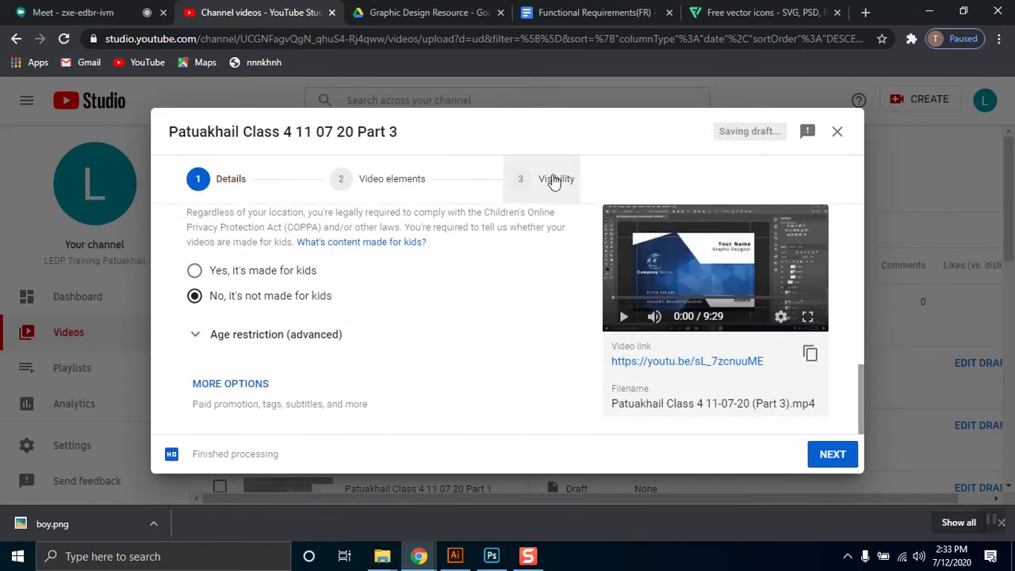
Step: Set the visibility of the Part 3 video to Public, check its video elements, and publish it
left_click(555, 181)
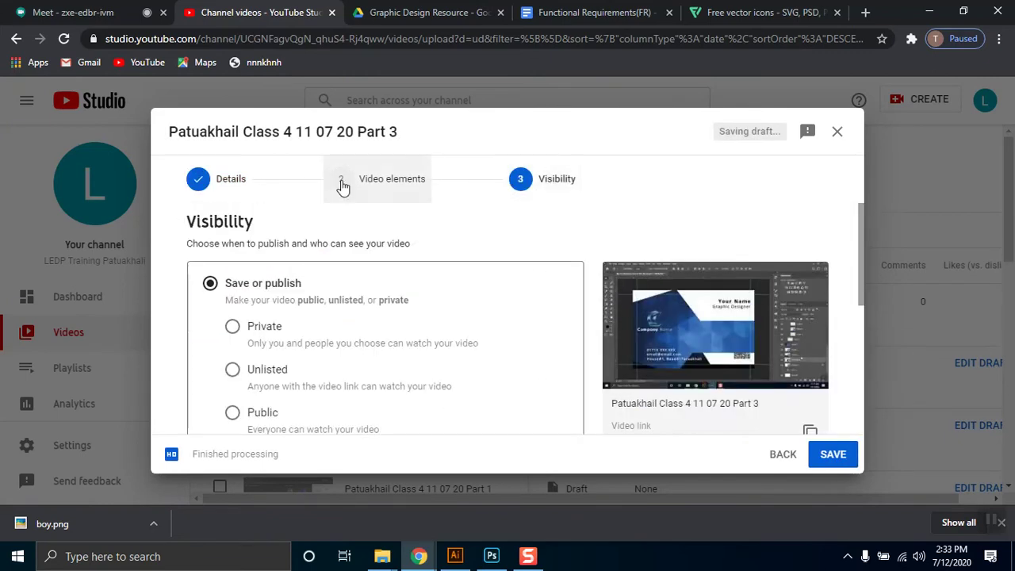
left_click(258, 412)
left_click(365, 183)
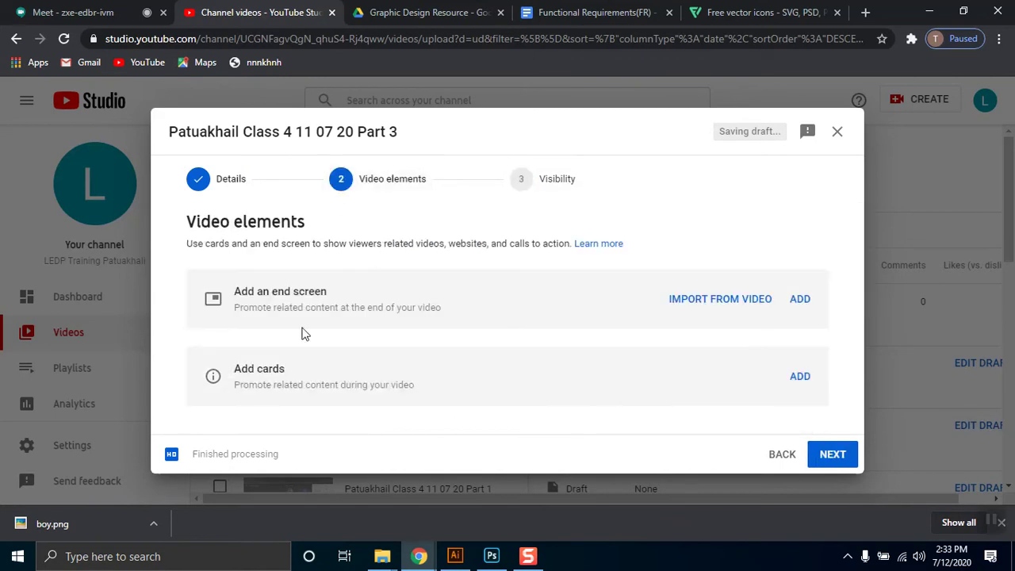
left_click(831, 459)
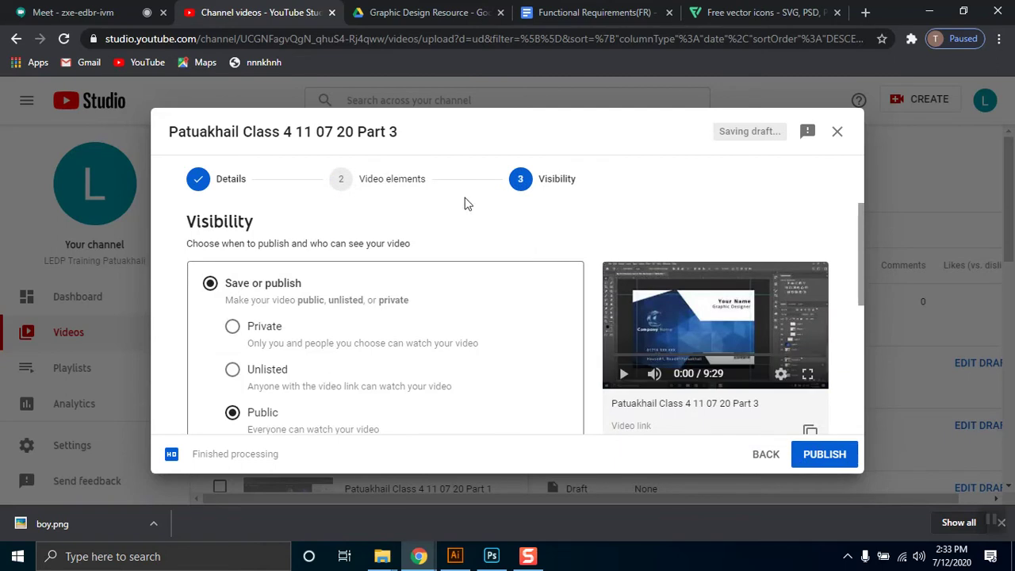
left_click(413, 182)
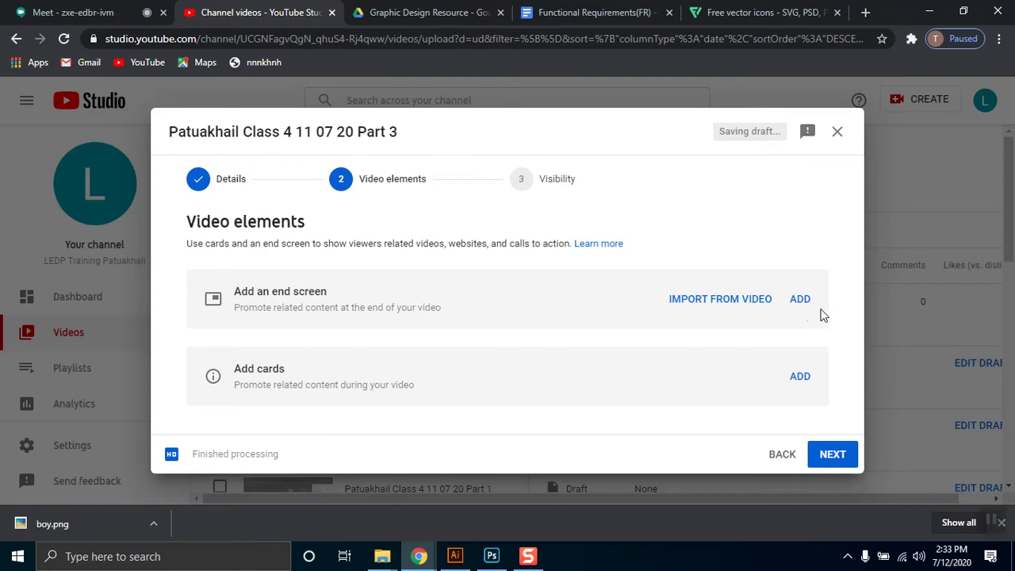
left_click(839, 458)
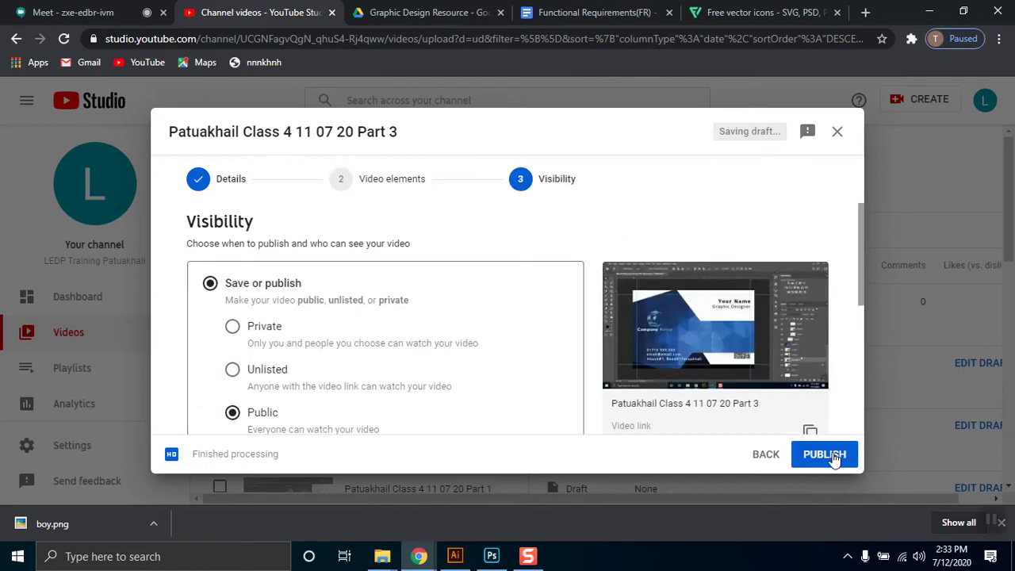
left_click(833, 458)
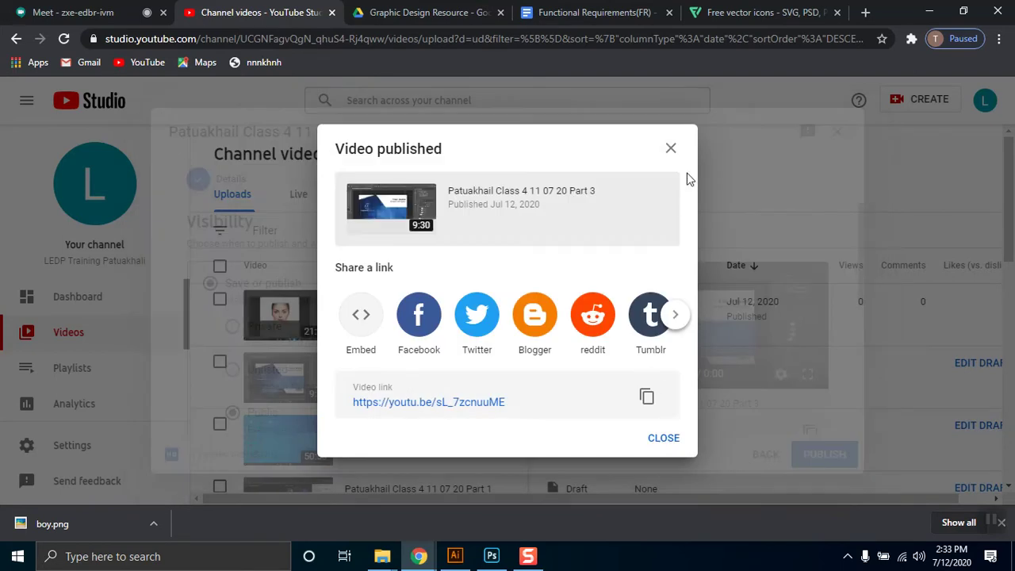
left_click(823, 325)
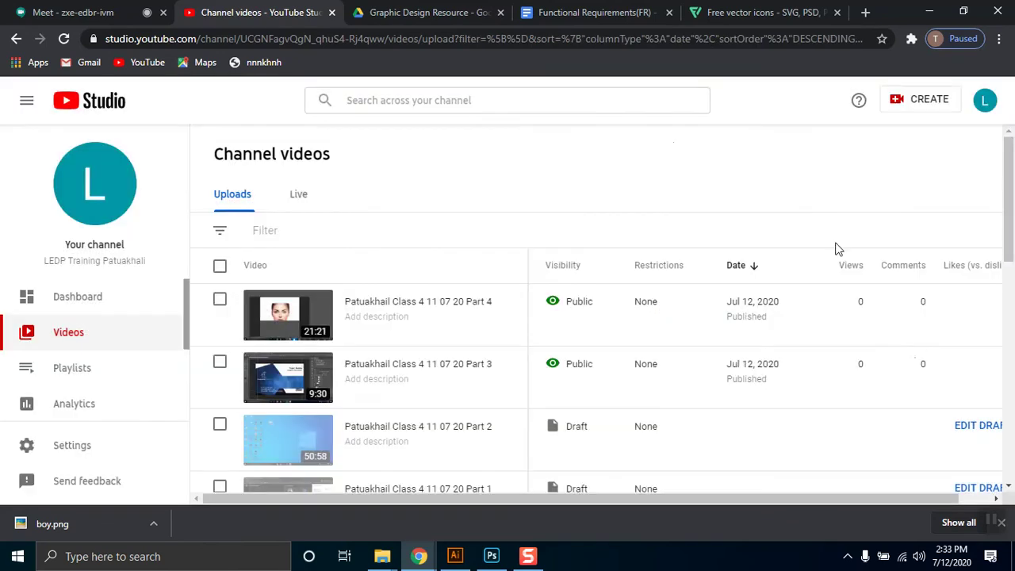
Step: Open the draft video Patuakhail Class 4 11 07 20 Part 2 and mark it as not made for kids
scroll(872, 341, "down", 2)
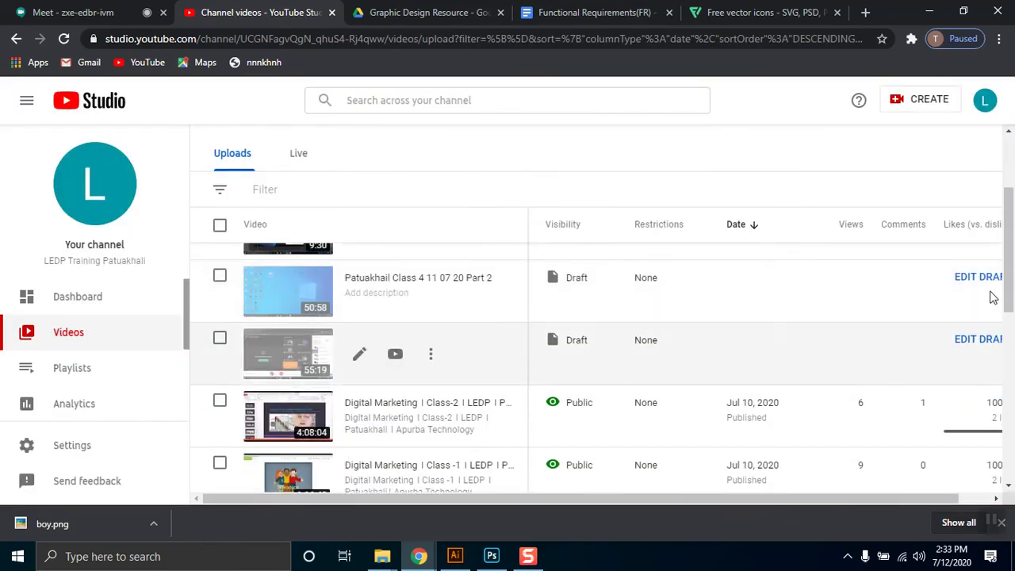
left_click(979, 278)
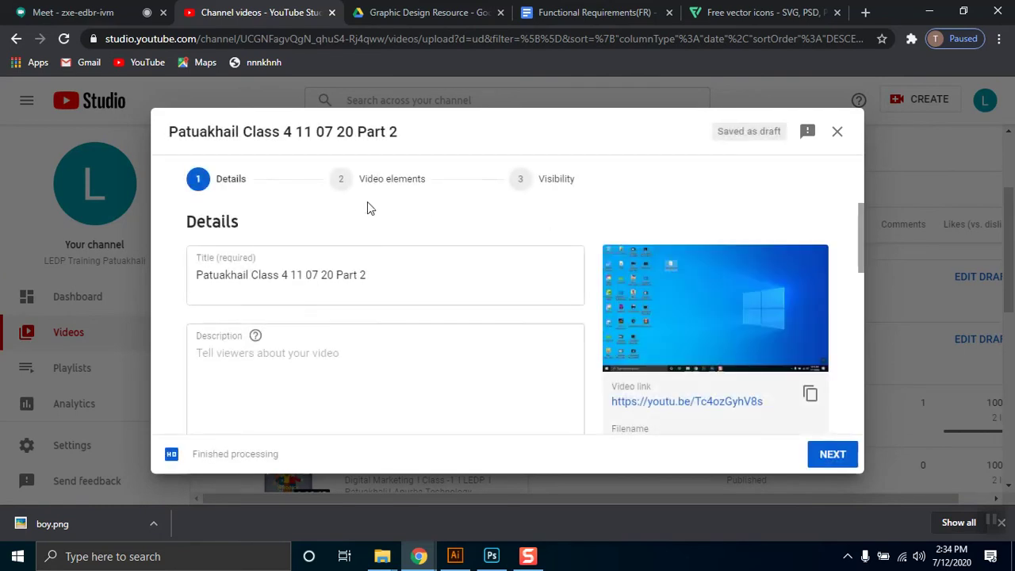
left_click(556, 178)
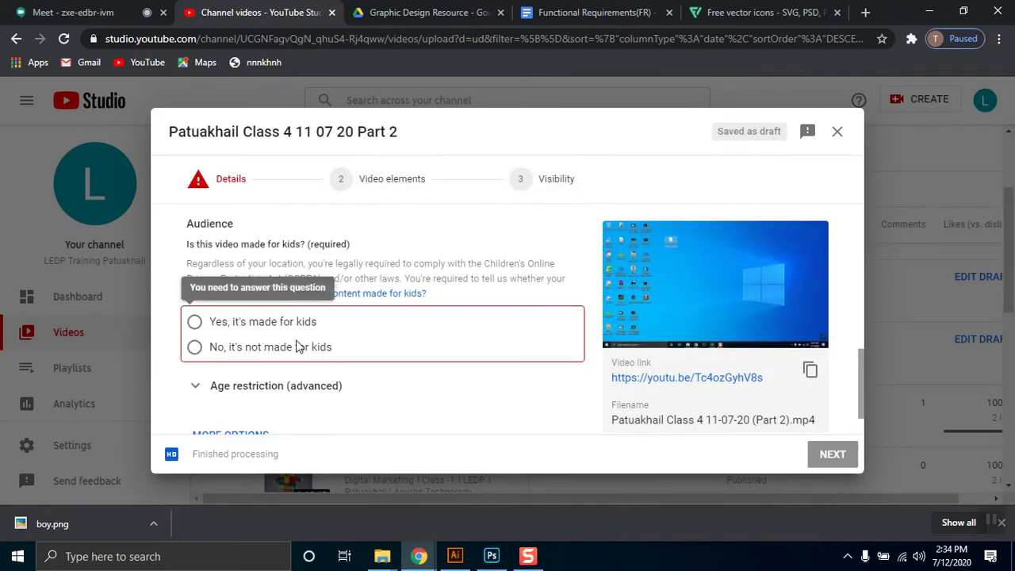
left_click(239, 349)
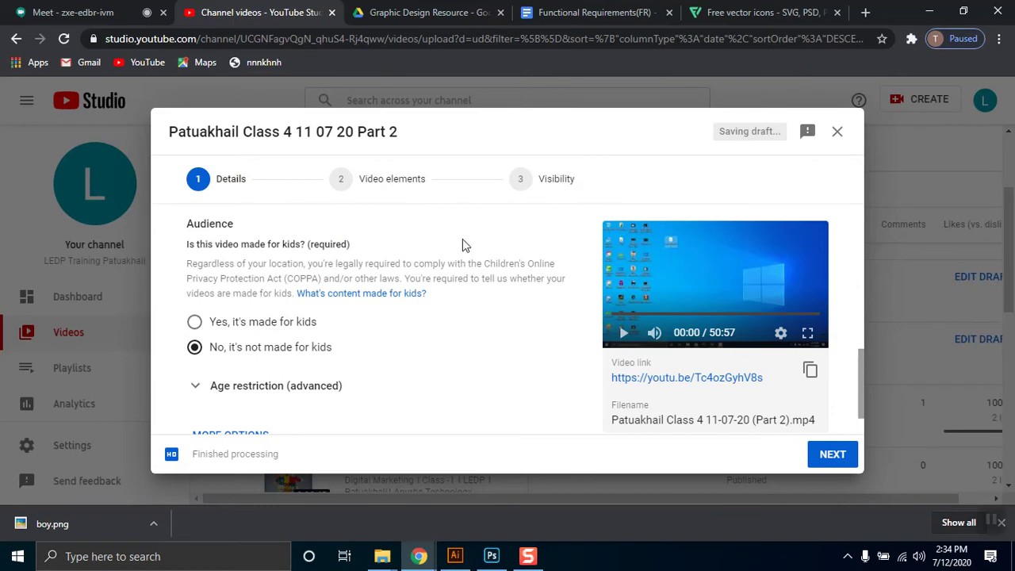
Step: Set the visibility of the Part 2 video to Public and publish it
left_click(549, 183)
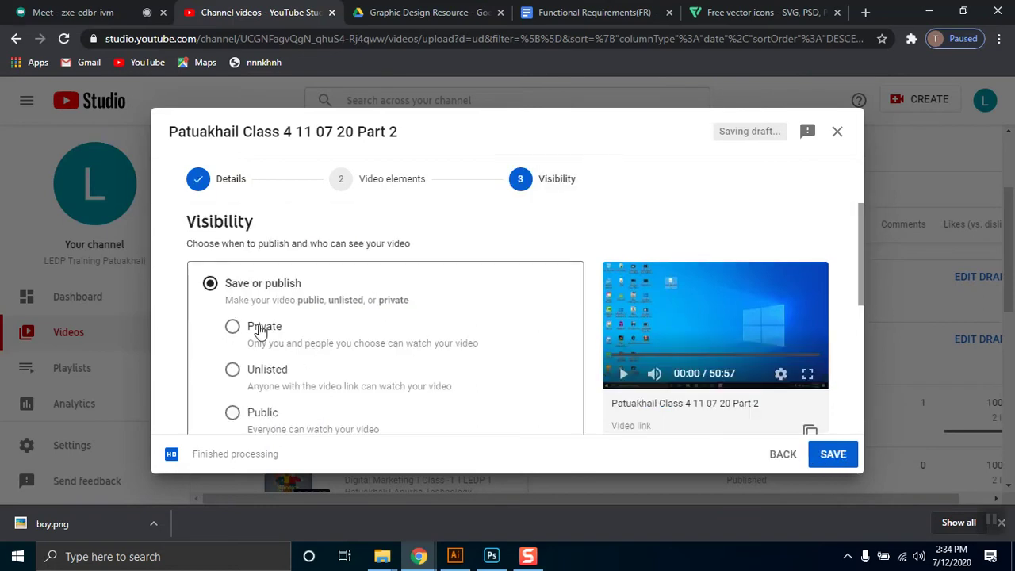
left_click(256, 419)
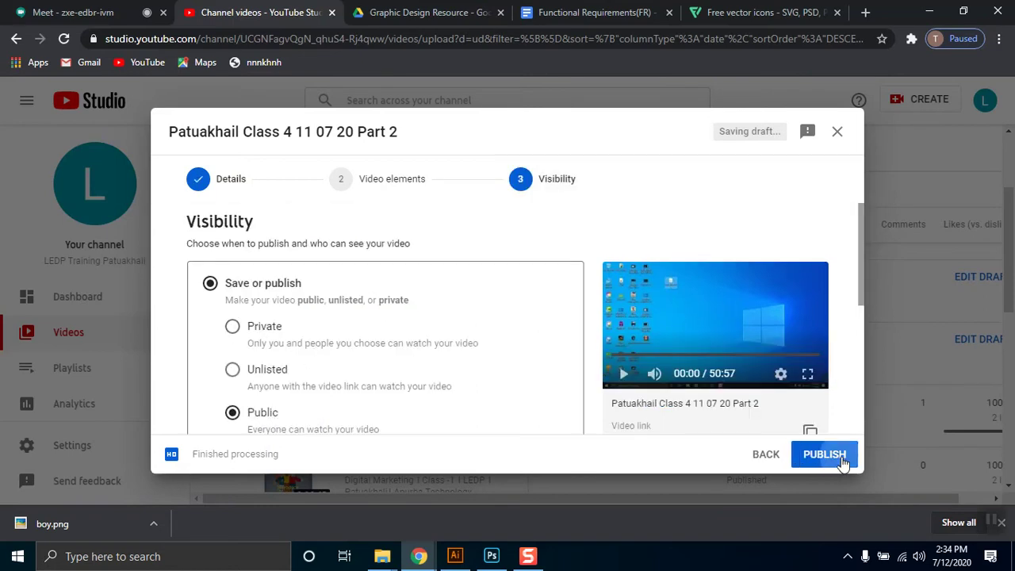
left_click(845, 446)
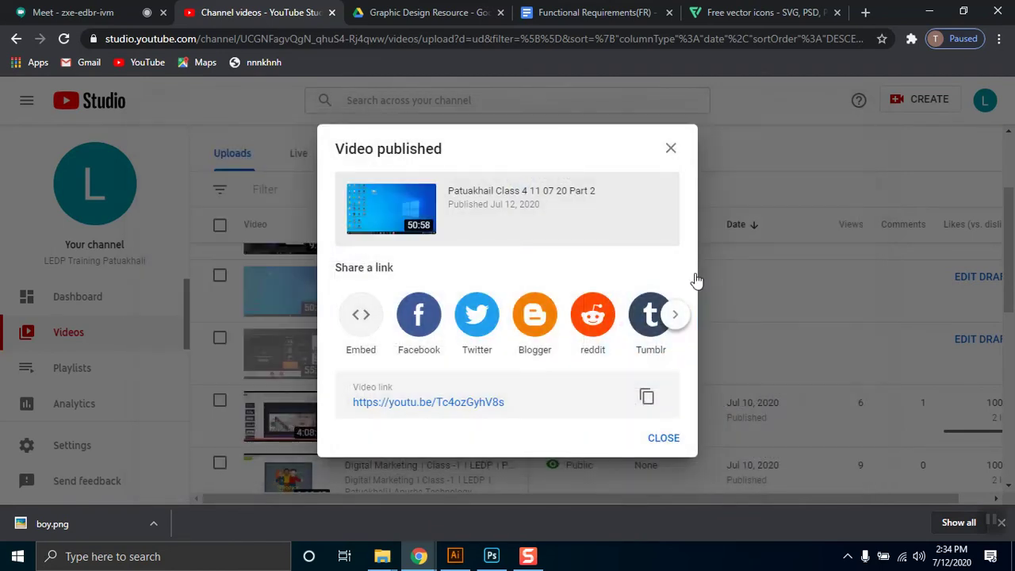
left_click(657, 444)
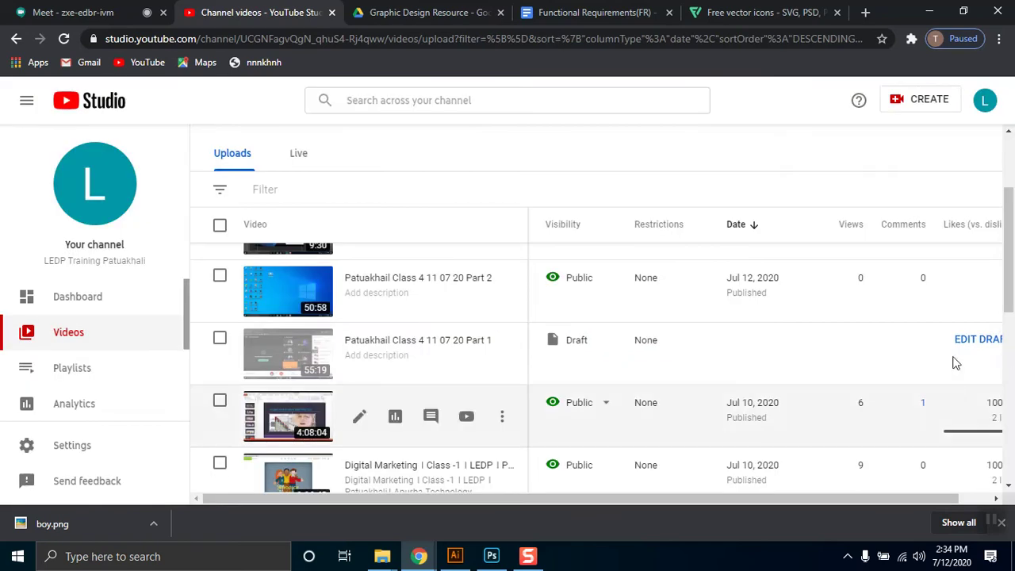
Step: Open the draft video Patuakhail Class 4 11 07 20 Part 1 and mark it as not made for kids
left_click(969, 341)
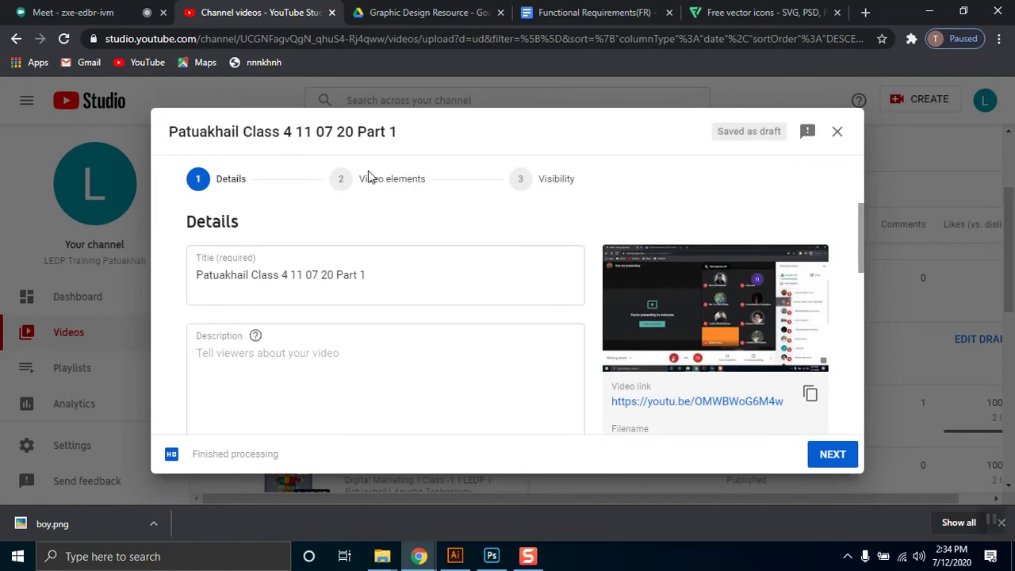
scroll(492, 356, "down", 8)
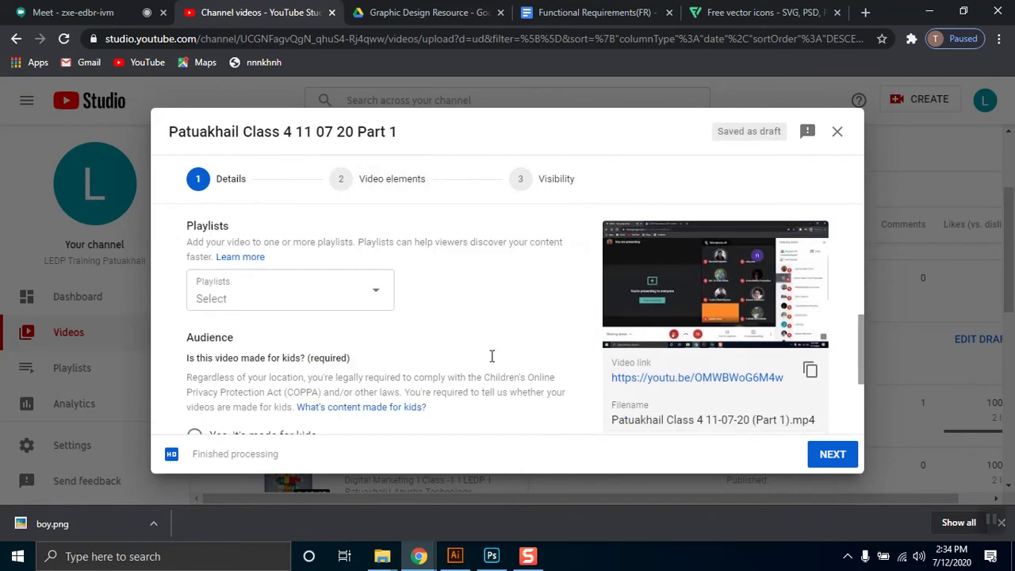
left_click(251, 301)
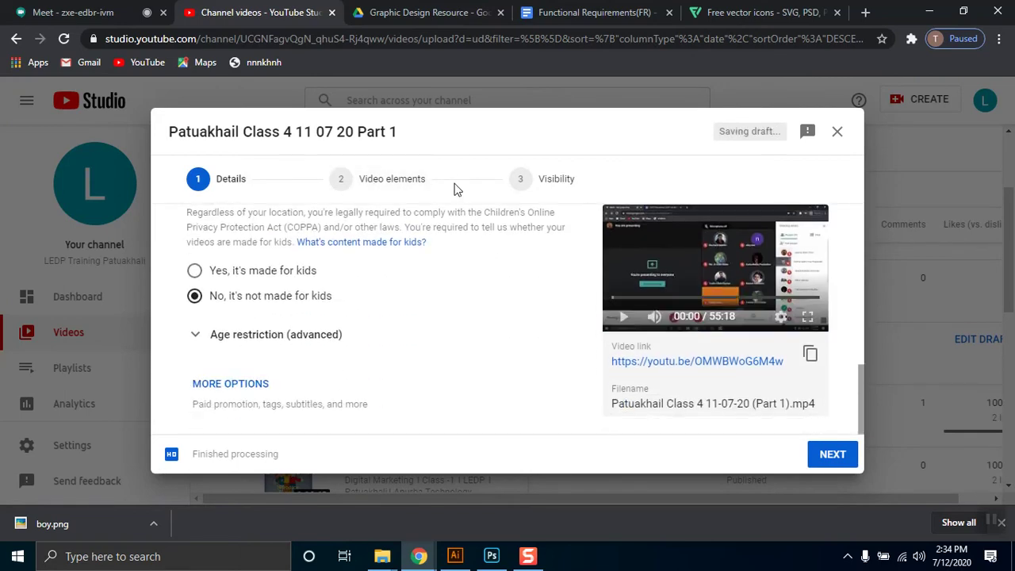
Step: Publish the Part 1 video with Public visibility and close the YouTube Studio page
left_click(553, 181)
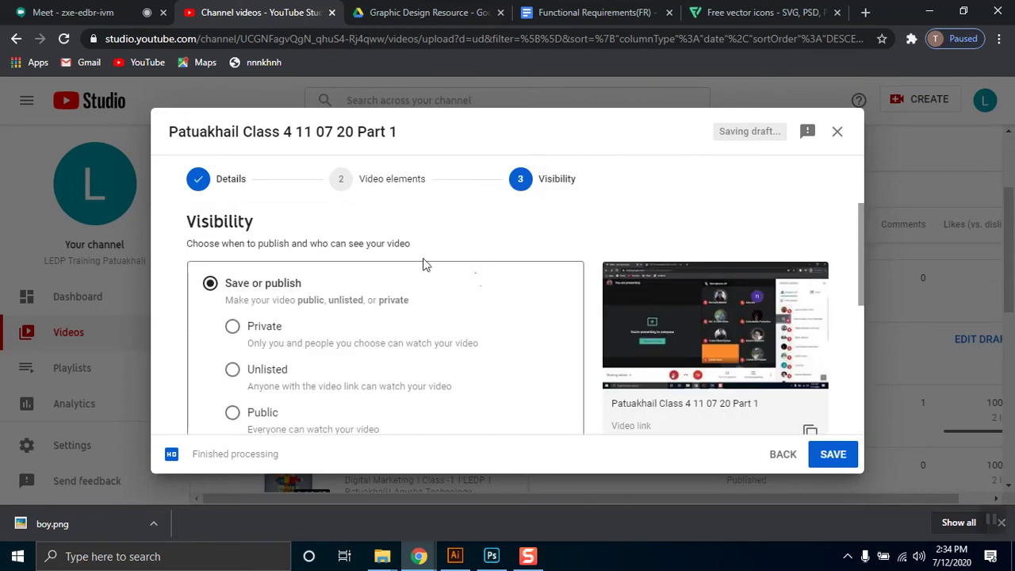
left_click(268, 413)
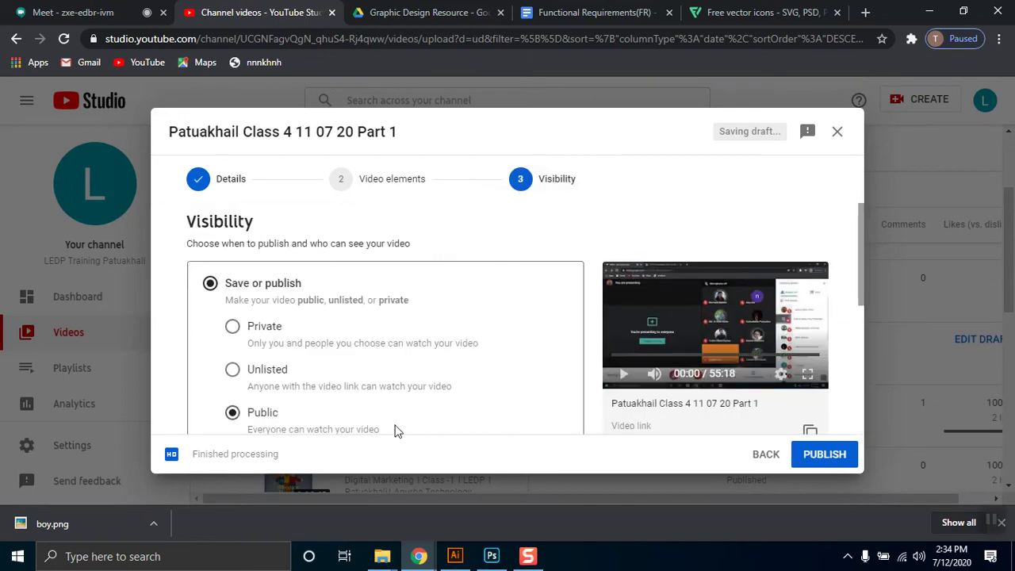
left_click(805, 451)
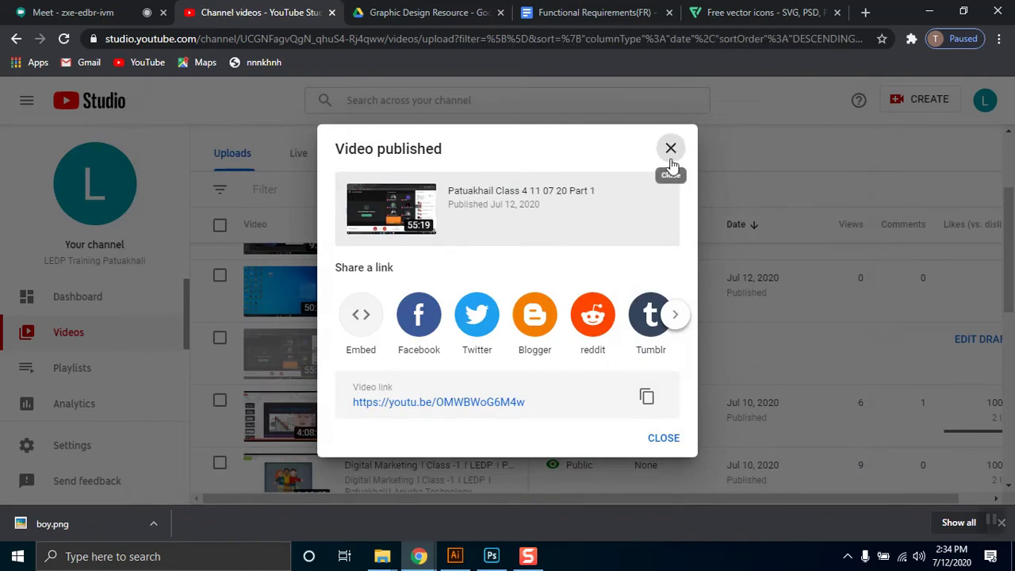
left_click(671, 148)
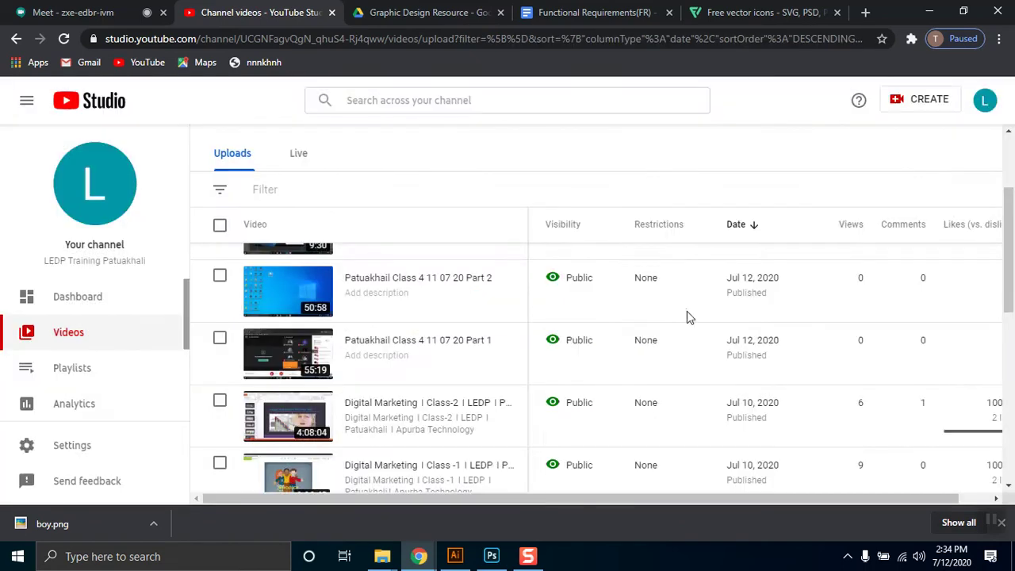
left_click(332, 13)
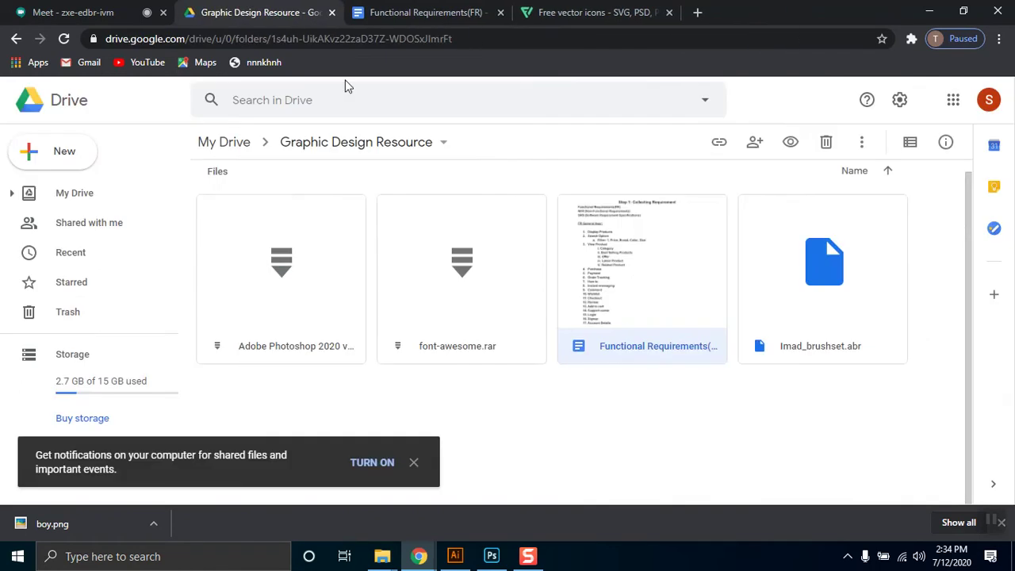
Step: Review the Home Page list in the Functional Requirements document, and return to the My First Website design in Photoshop
left_click(409, 8)
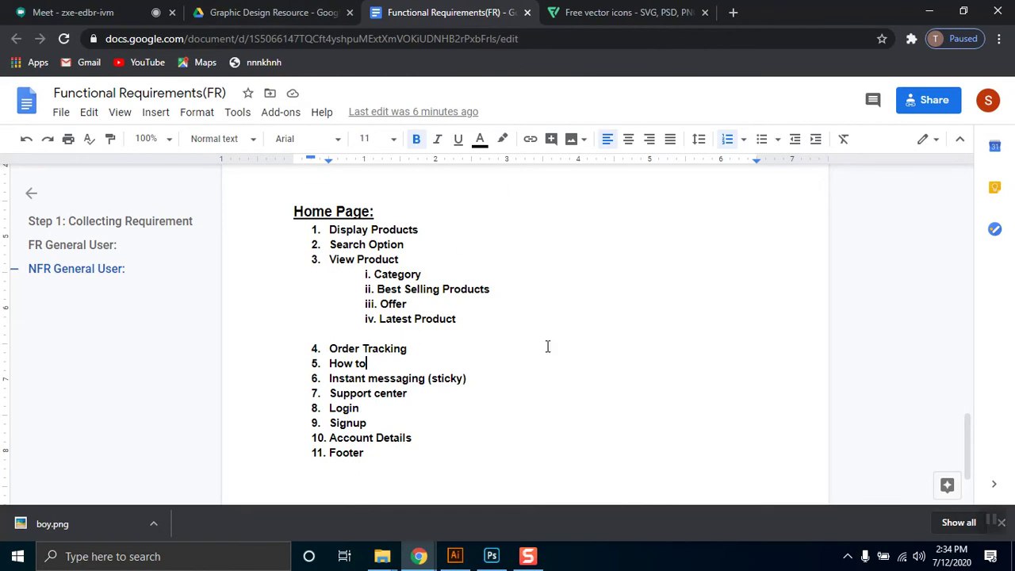
scroll(734, 422, "up", 3)
scroll(735, 422, "down", 3)
left_click_drag(330, 230, 425, 233)
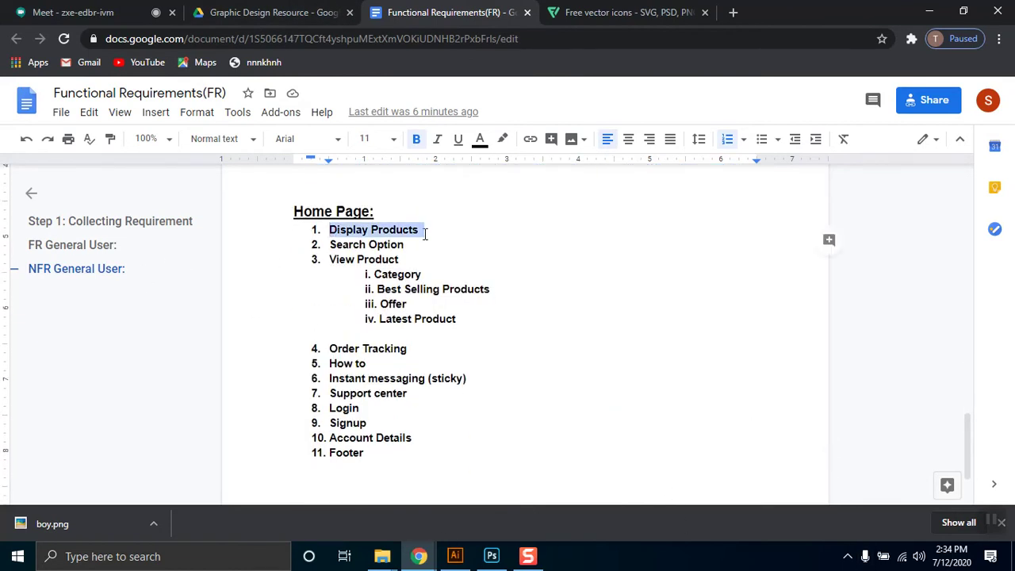
left_click(363, 249)
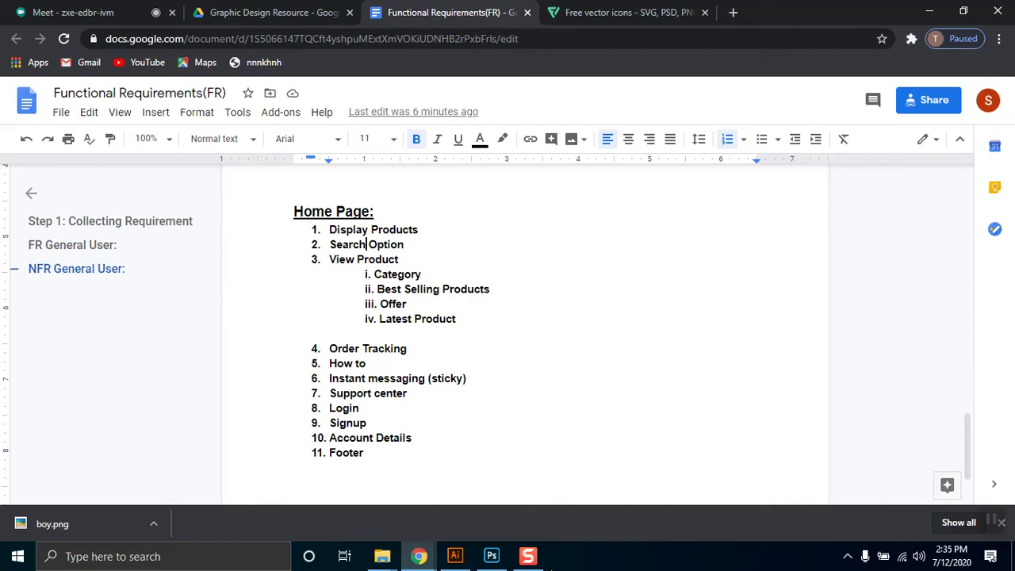
left_click(490, 558)
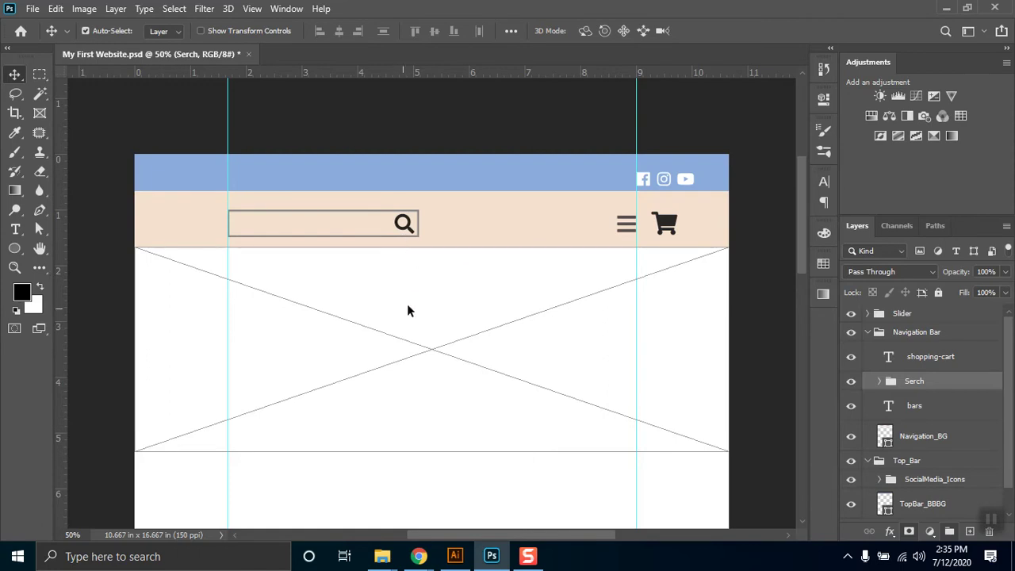
Step: Move the Serch group across the navigation bar to beside the menu icon, and delete the stray duplicate search icon
left_click_drag(406, 228, 556, 244)
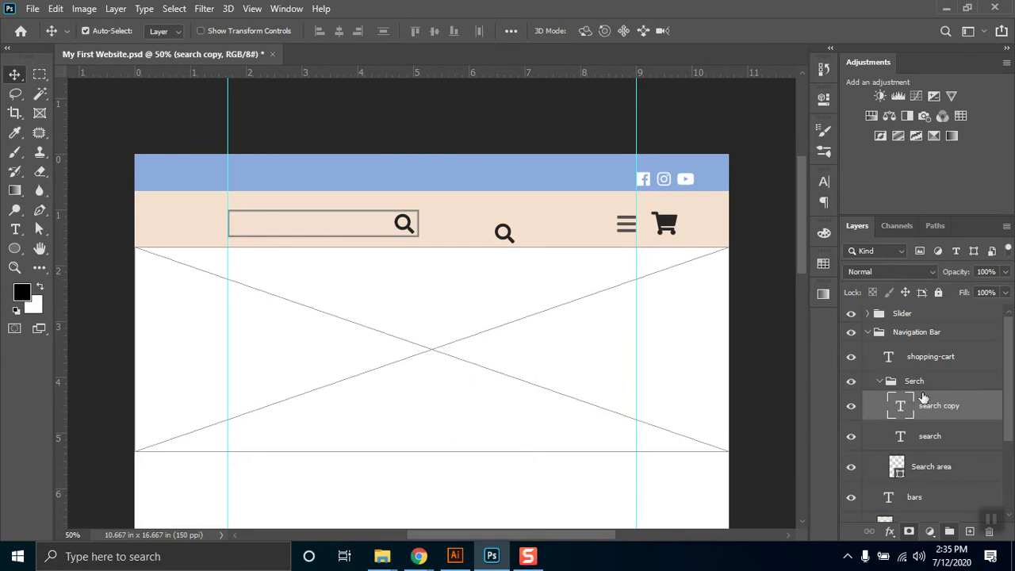
left_click(917, 382)
left_click_drag(397, 230, 611, 240)
left_click(718, 241)
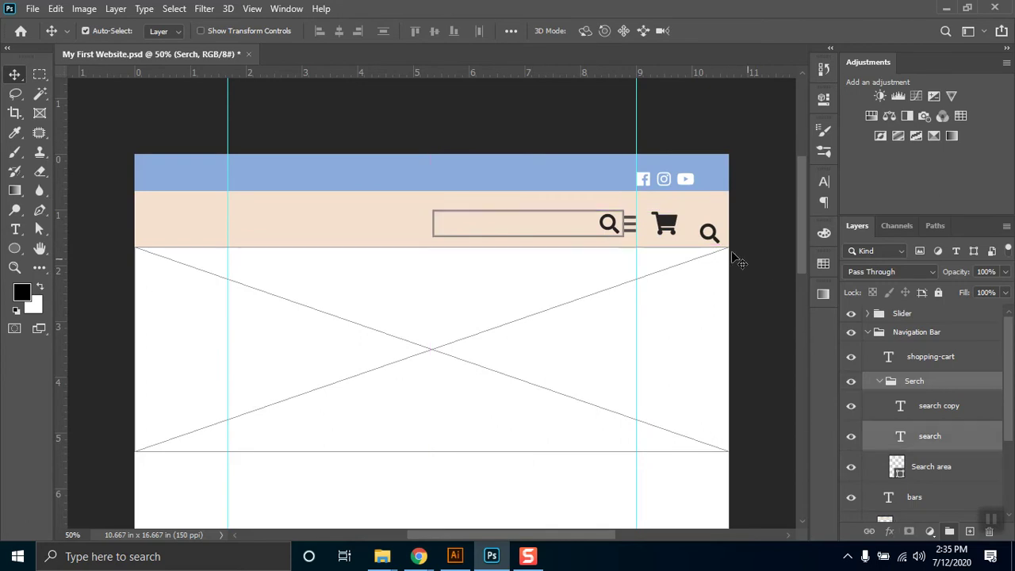
left_click(718, 241)
key("Delete")
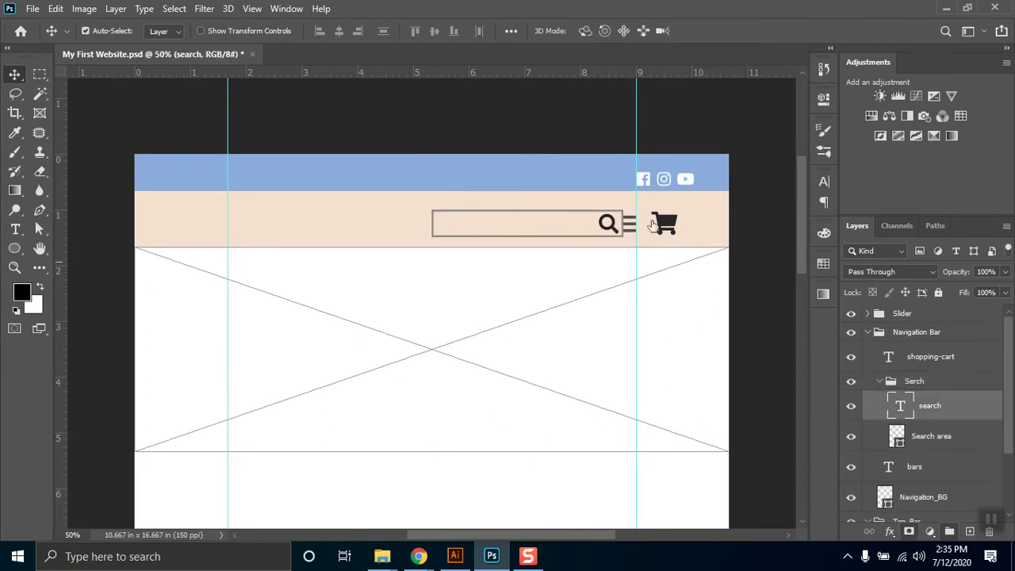
Step: Try to move the search group closer to the shopping cart icon, undoing each attempt
left_click(914, 381)
left_click_drag(617, 225, 643, 226)
left_click(920, 383)
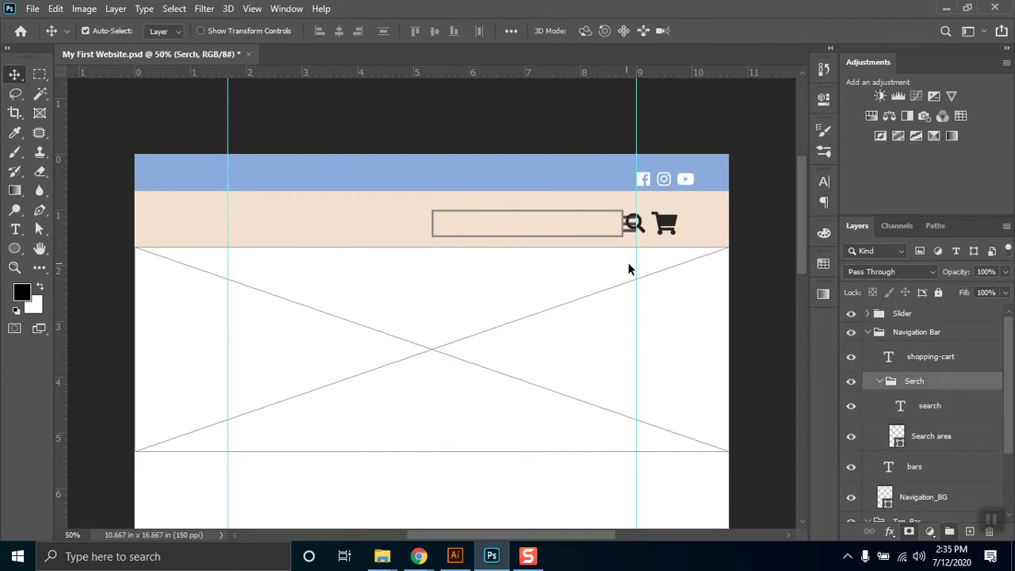
key("ctrl+z")
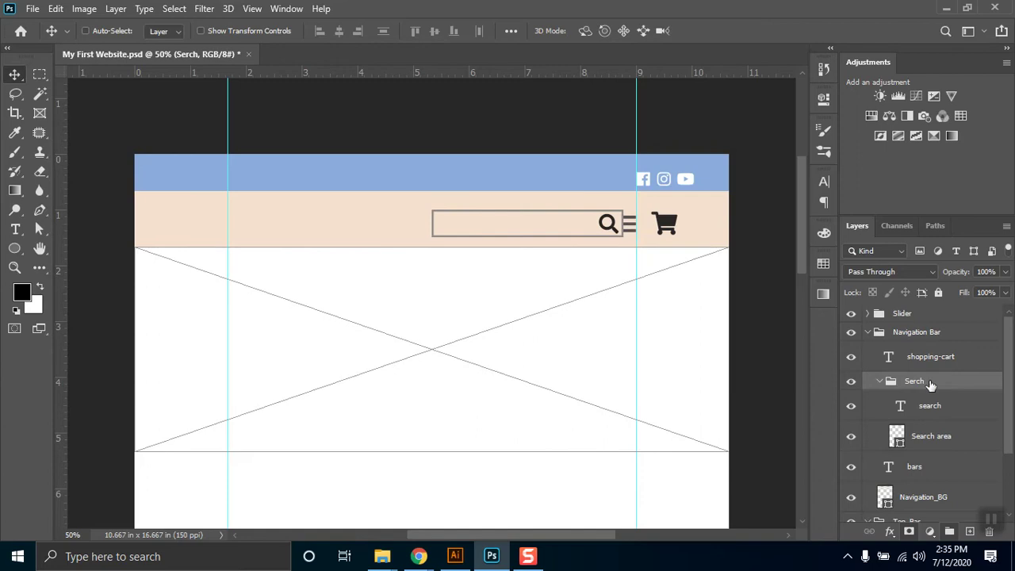
left_click_drag(611, 225, 638, 227)
key("ctrl+z")
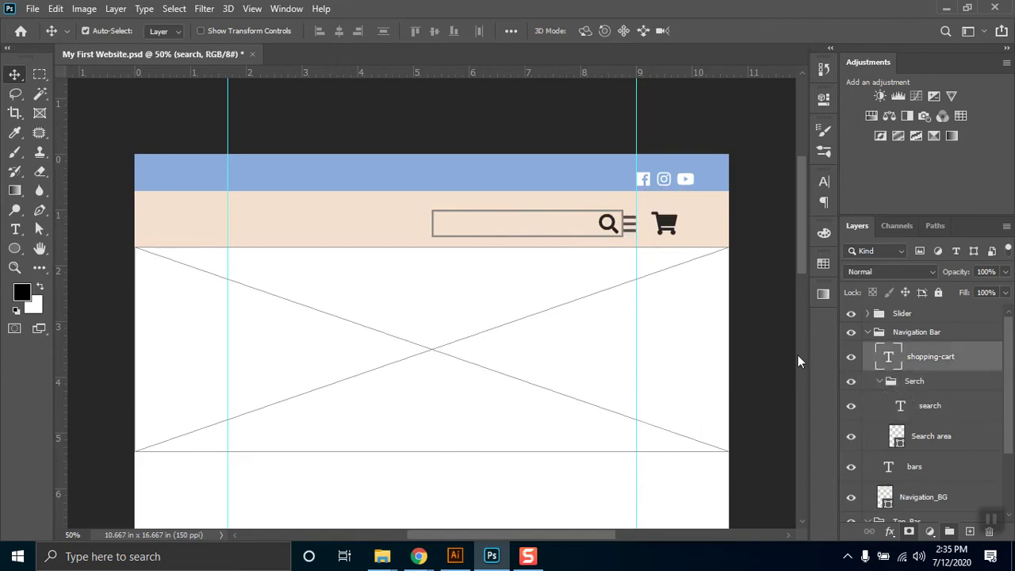
left_click(918, 383)
left_click_drag(611, 227, 626, 233)
key("ctrl+z")
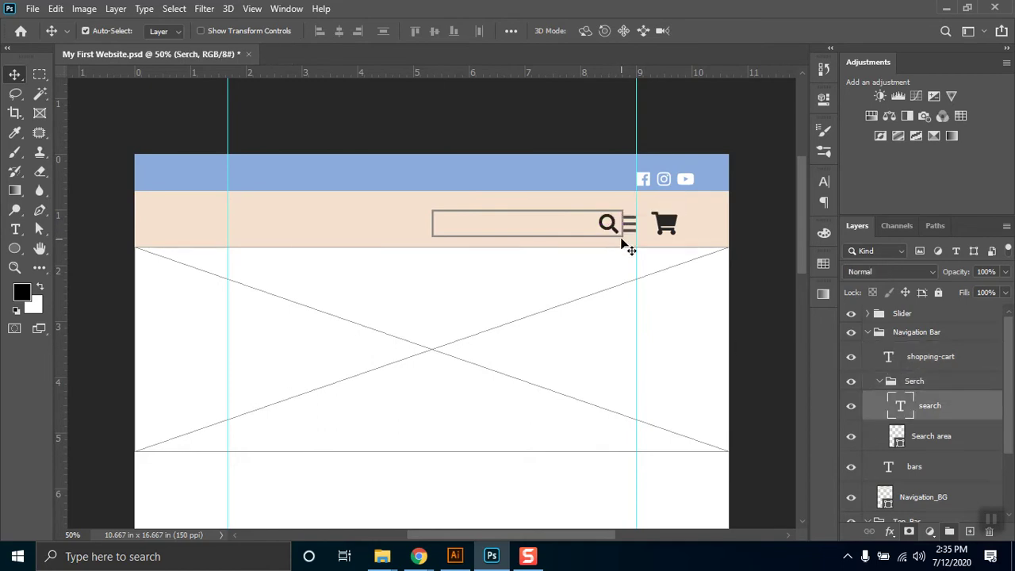
Step: Collapse the Serch group and move it as a whole so the search box's right edge meets the right-hand guide
left_click(920, 386)
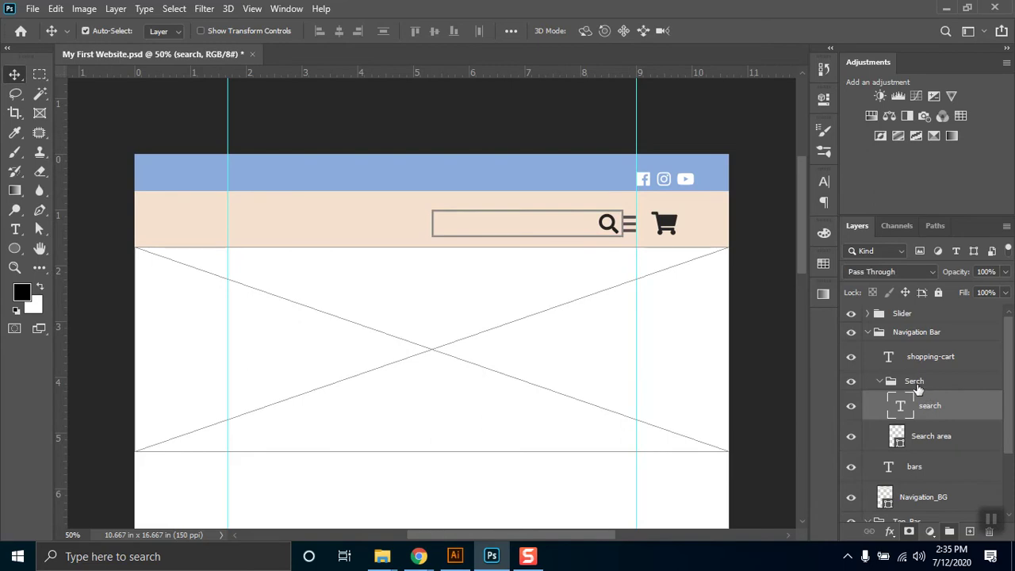
left_click(880, 381)
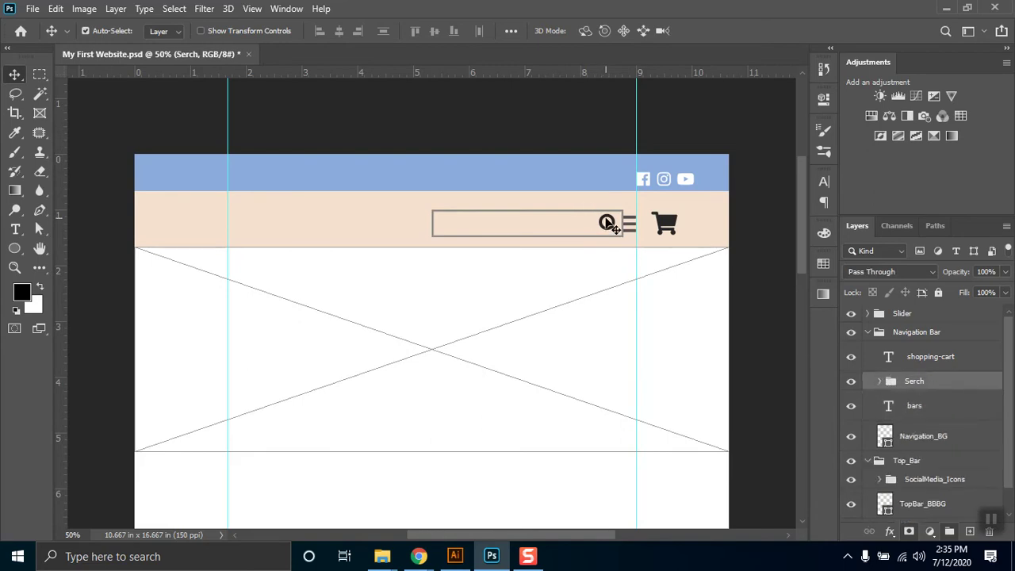
left_click_drag(618, 228, 624, 227)
Step: Expand the Serch group and select the magnifier glyph of its search text layer for editing
left_click(879, 381)
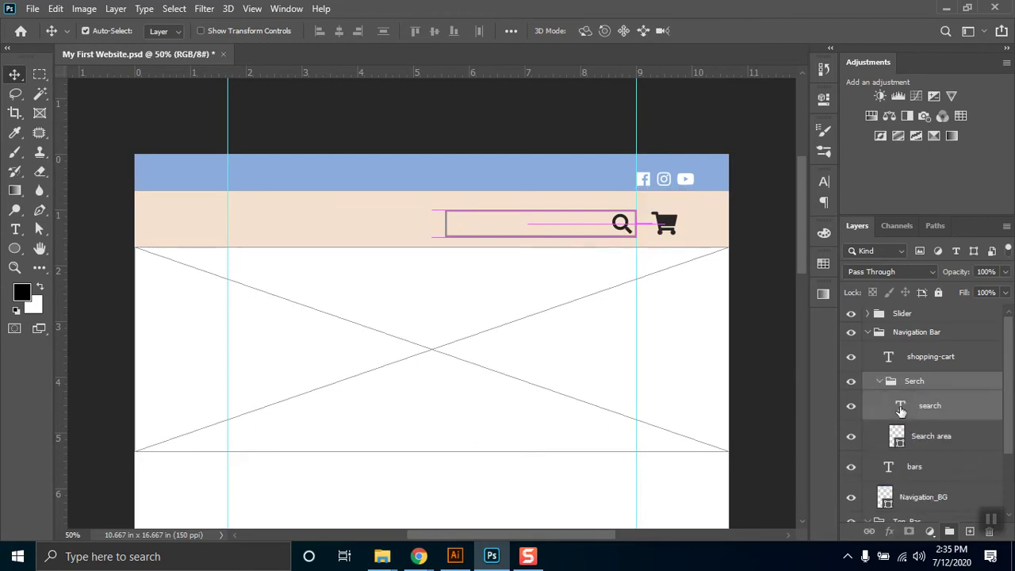
left_click(896, 437)
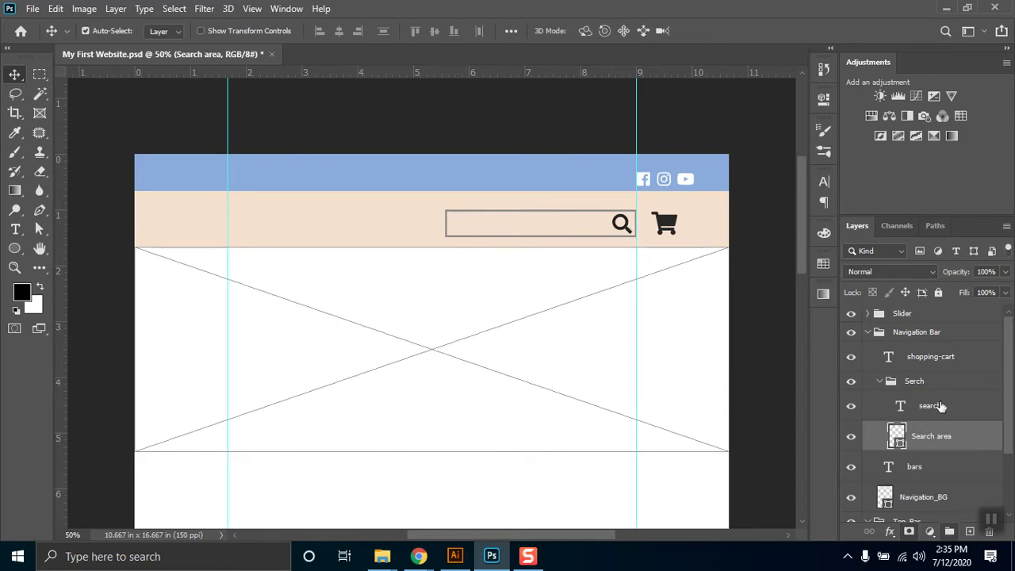
left_click(928, 406)
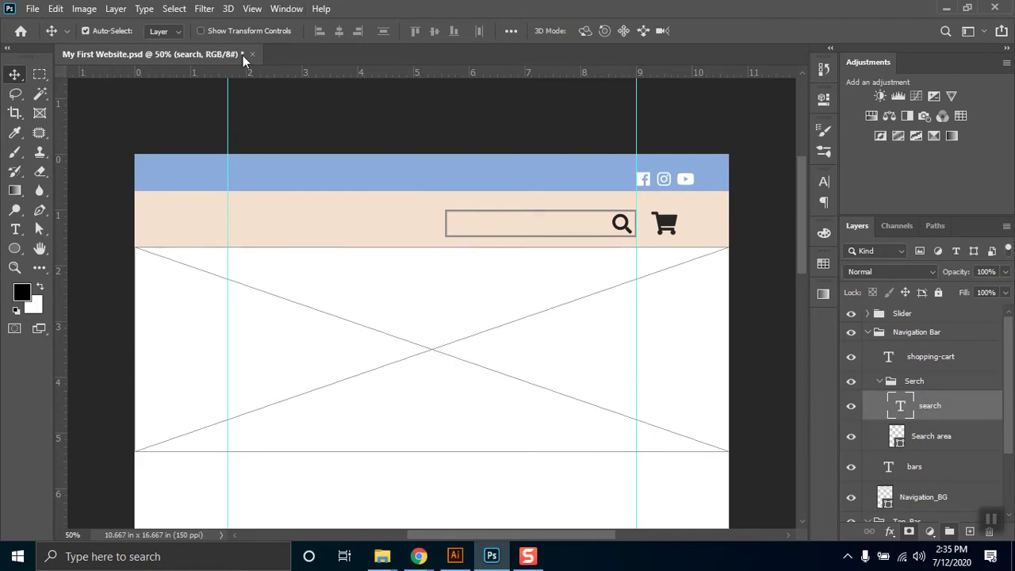
left_click(14, 229)
double_click(620, 222)
Step: Switch to Chrome, examine the participants list of the Google Meet call, and look over the other open pages
mouse_move(419, 556)
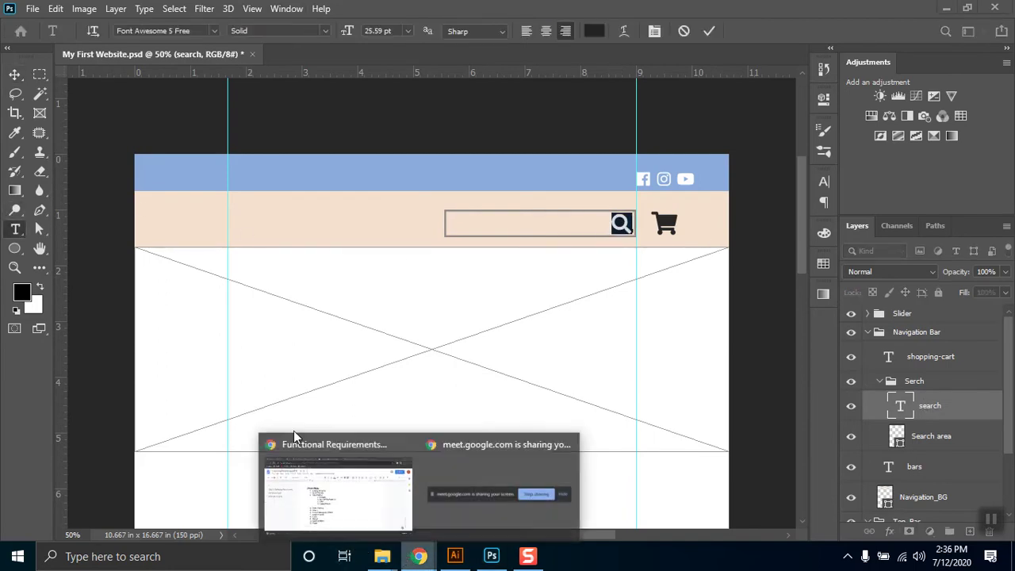
left_click(293, 440)
left_click(313, 11)
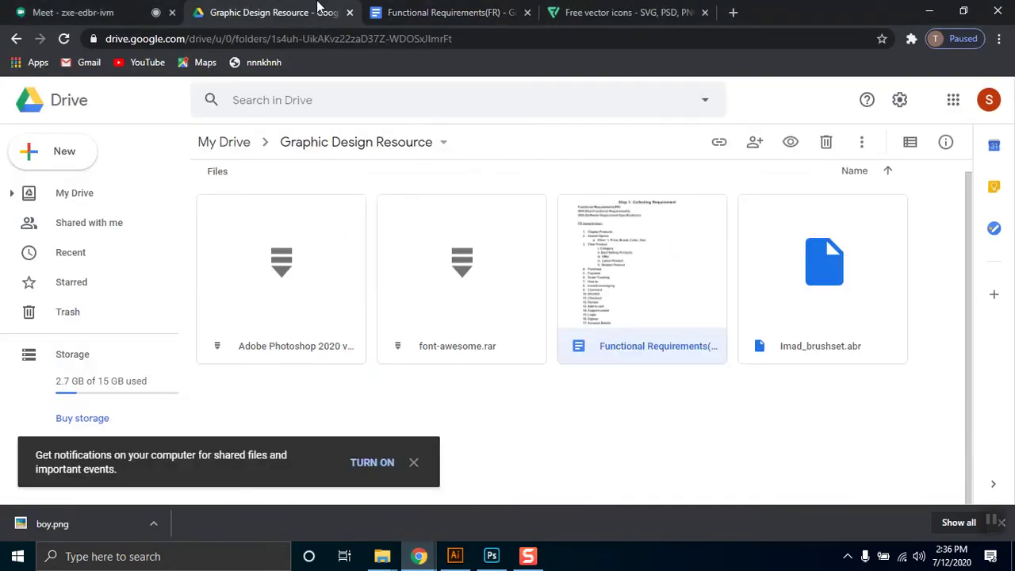
left_click(16, 10)
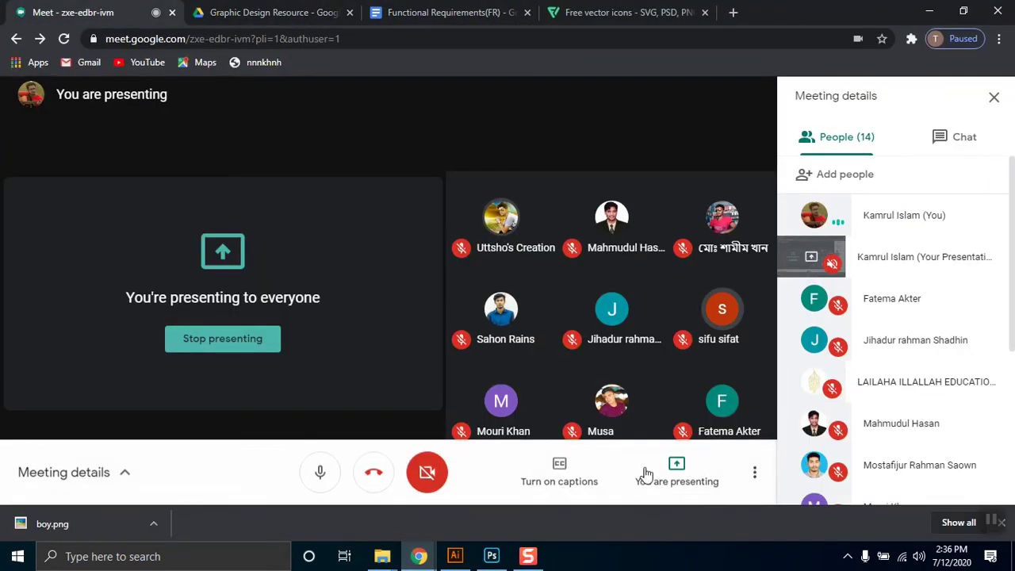
scroll(952, 414, "down", 2)
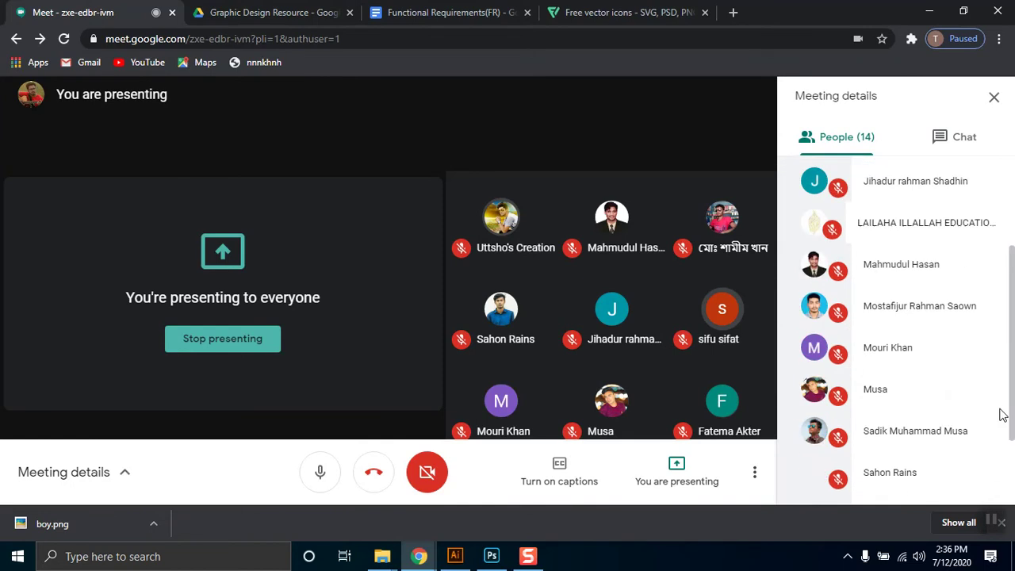
scroll(1002, 415, "down", 2)
scroll(1001, 416, "up", 5)
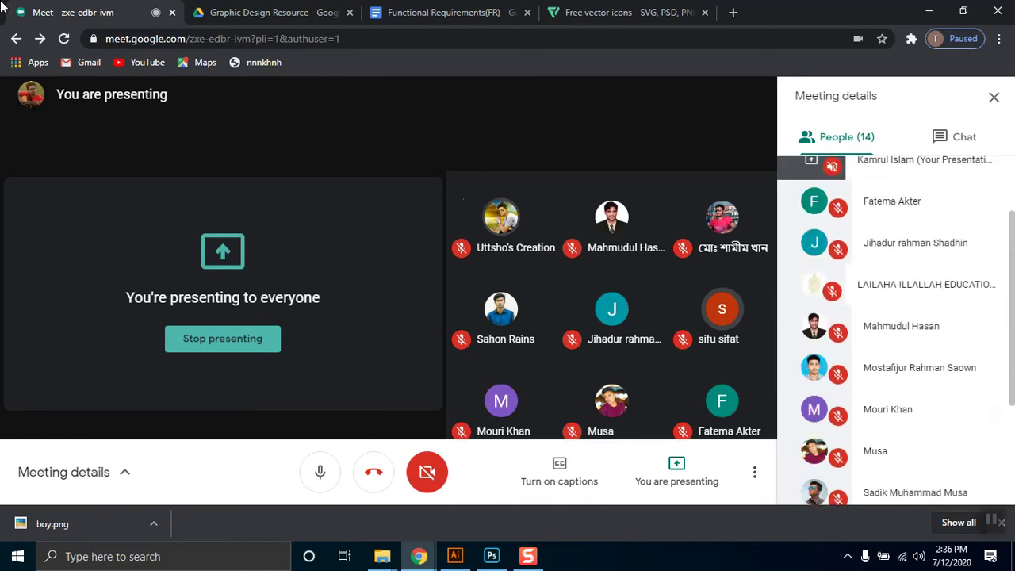
left_click(285, 12)
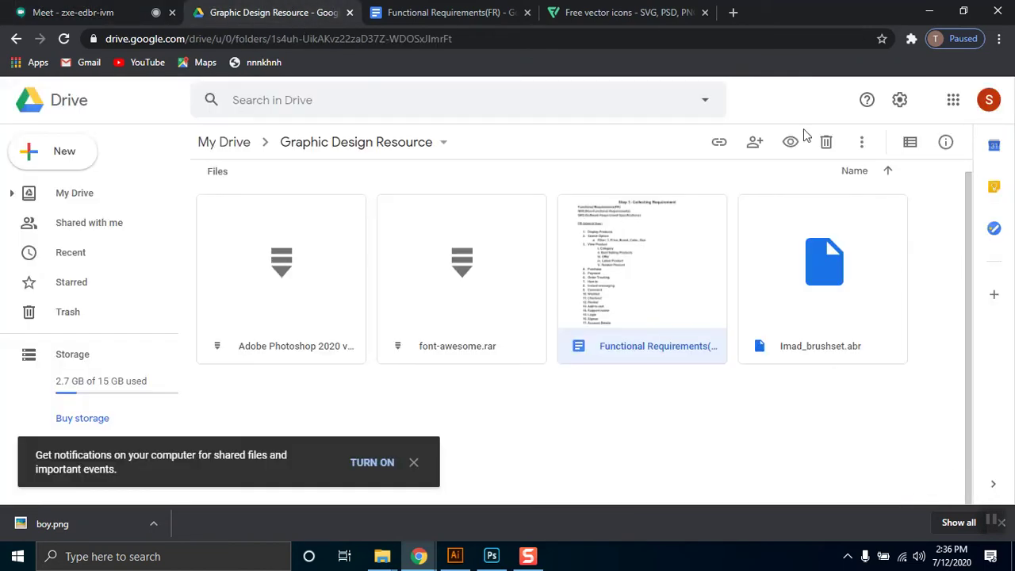
left_click(472, 11)
left_click(610, 11)
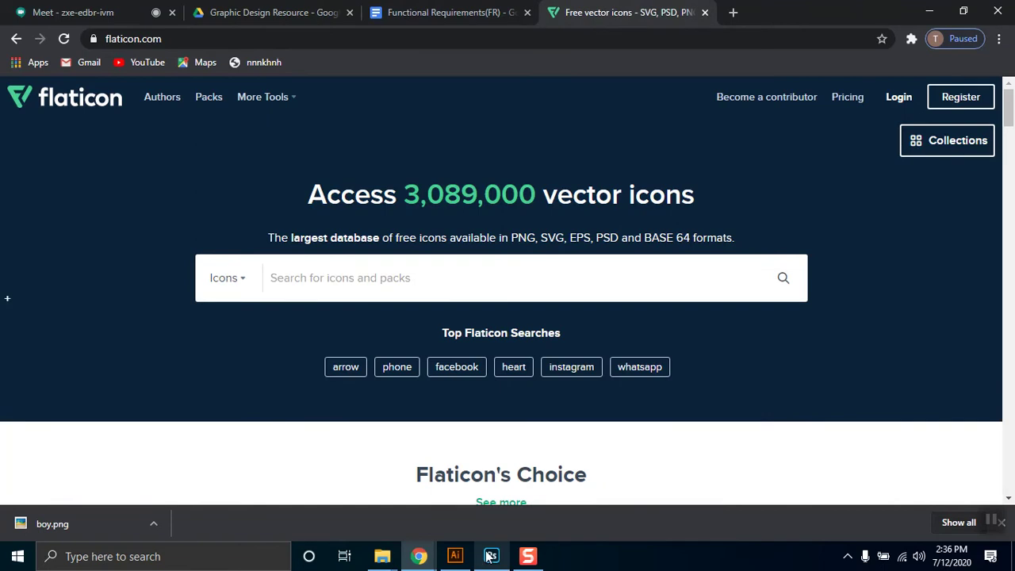
left_click(54, 9)
Step: Return to Photoshop and set the font size of the search icon to 18 pt
left_click(491, 556)
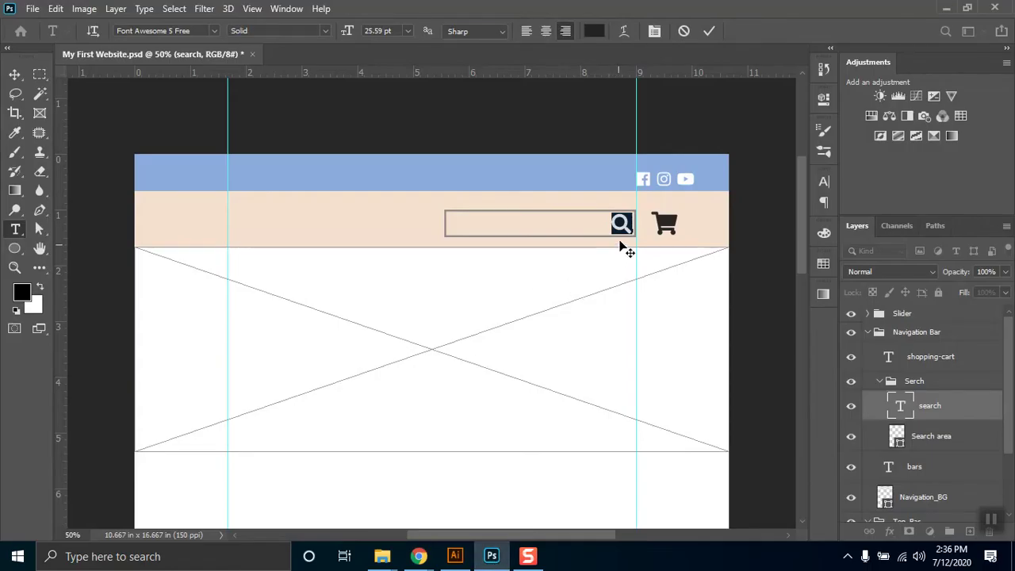
left_click(393, 29)
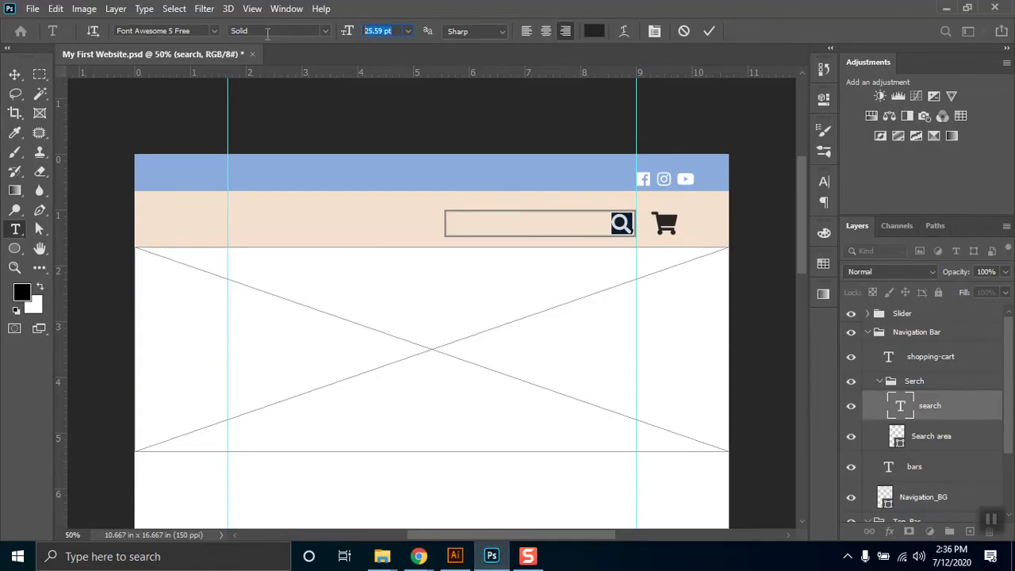
key("Return")
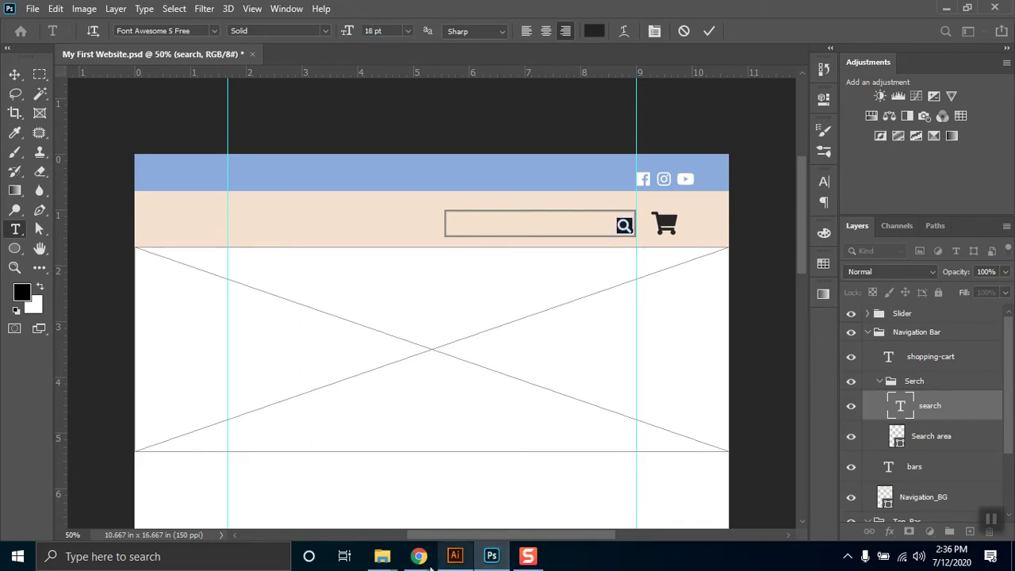
Step: Switch to Google Meet in Chrome and admit the waiting participant to the meeting
mouse_move(418, 556)
left_click(379, 453)
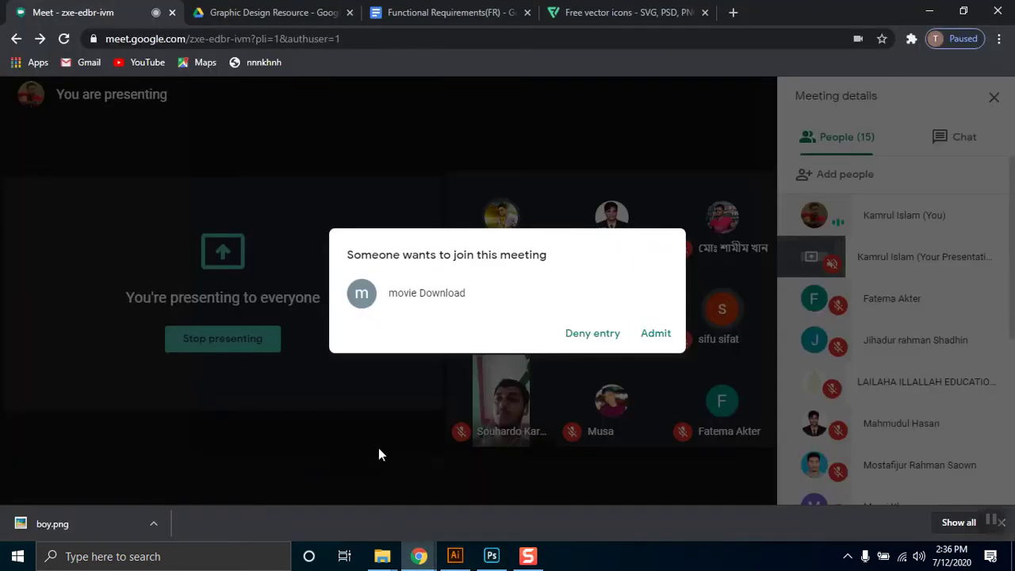
left_click(659, 339)
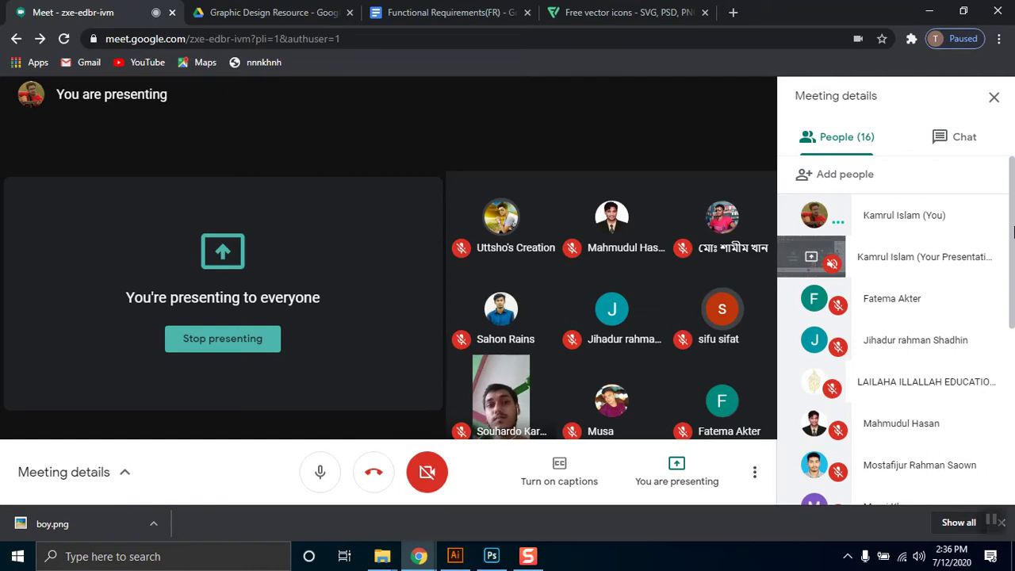
Step: Examine the meeting's full participants list, including each person's microphone status
left_click_drag(1014, 212, 1014, 349)
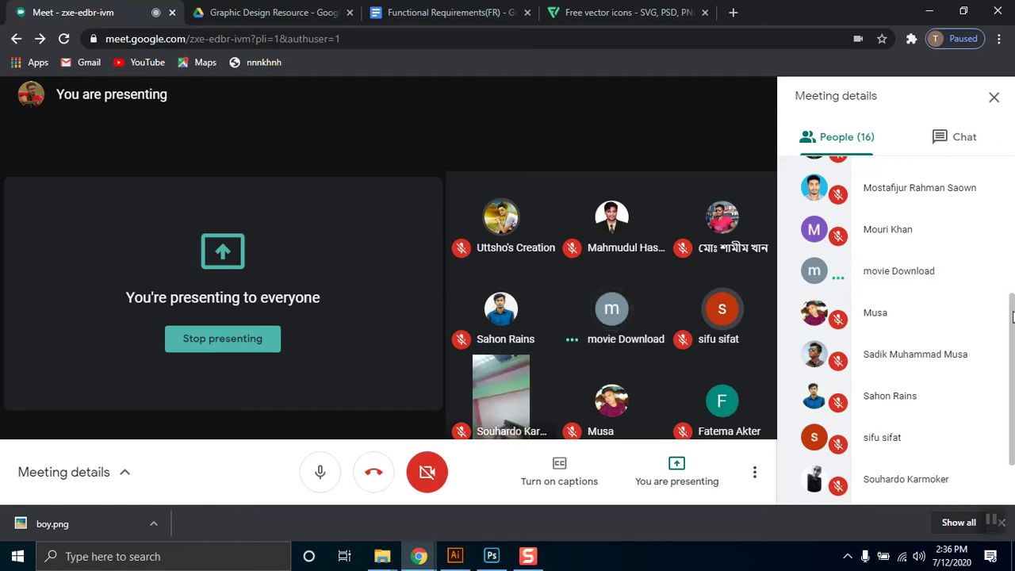
left_click_drag(1013, 318, 1013, 302)
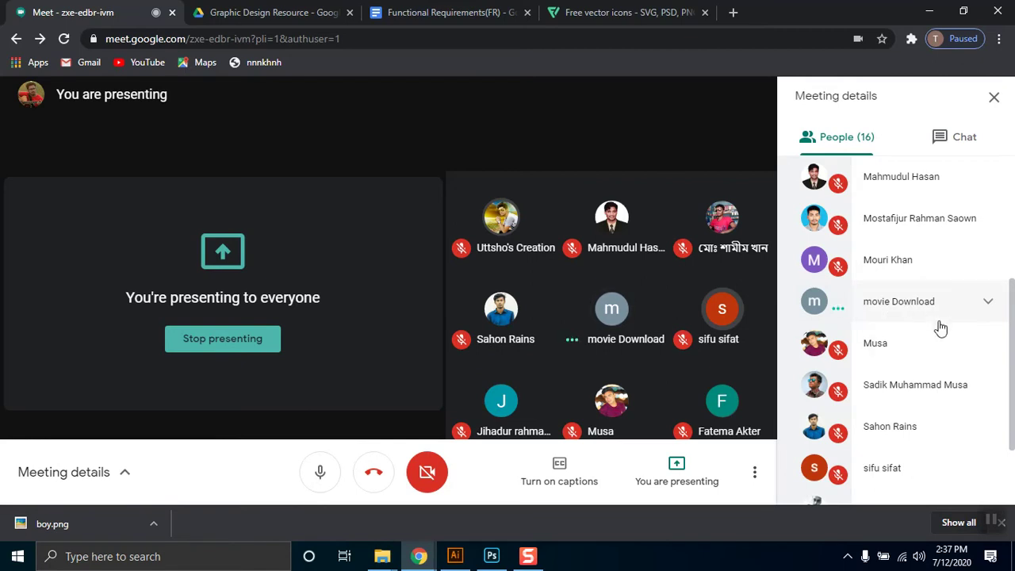
scroll(1011, 285, "up", 5)
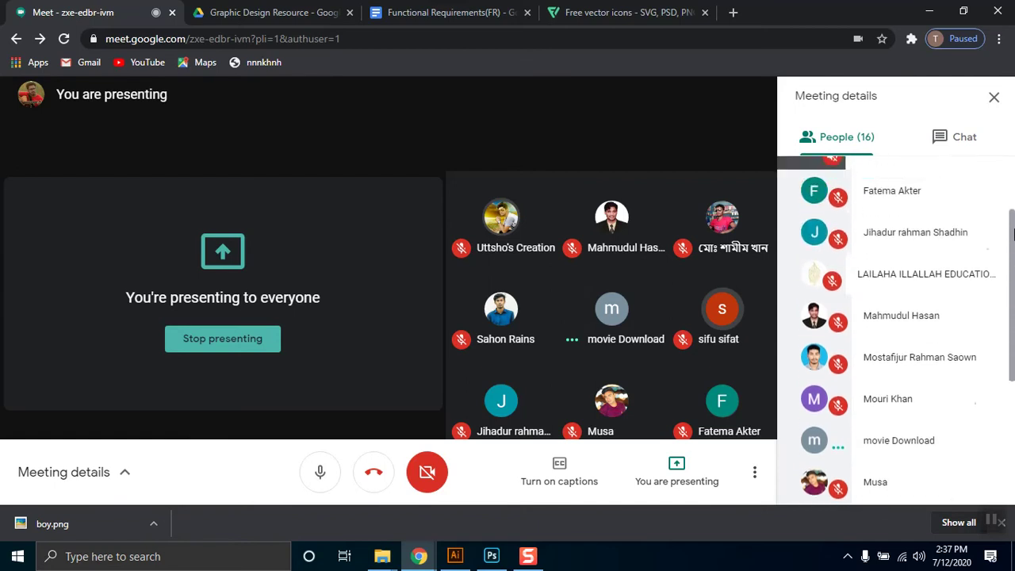
scroll(999, 264, "down", 1)
scroll(1000, 264, "down", 5)
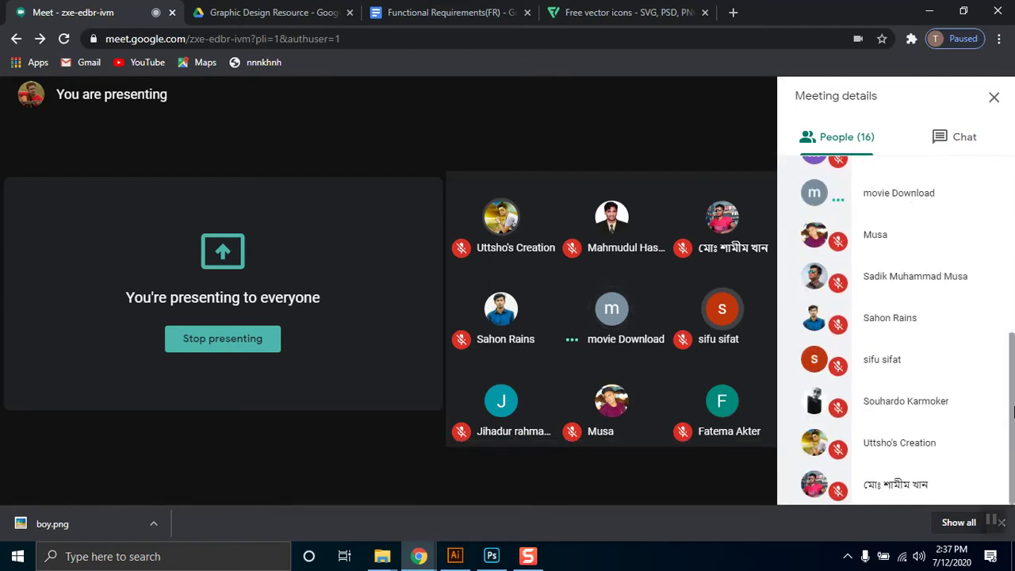
scroll(1012, 269, "up", 3)
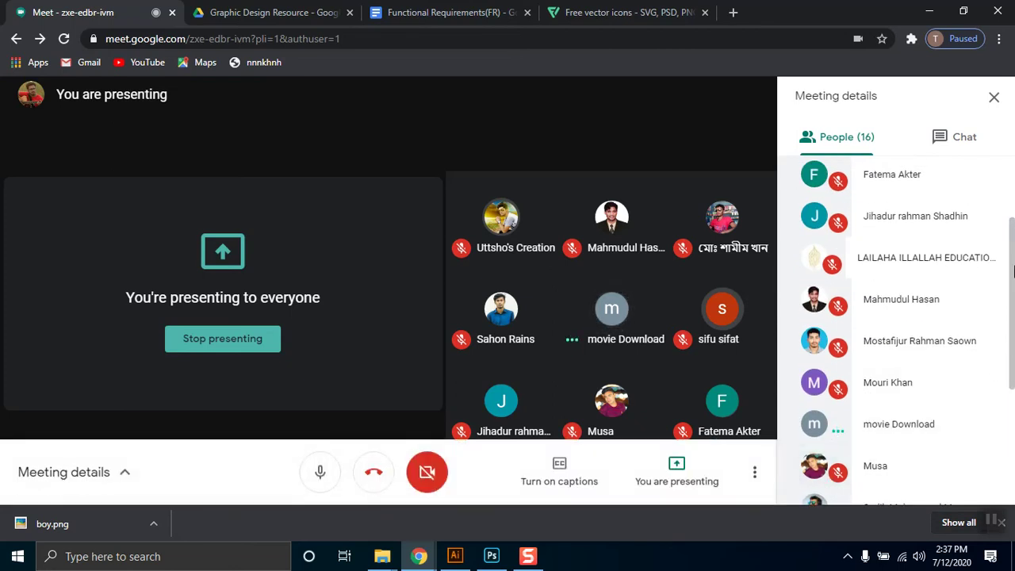
scroll(1014, 272, "up", 1)
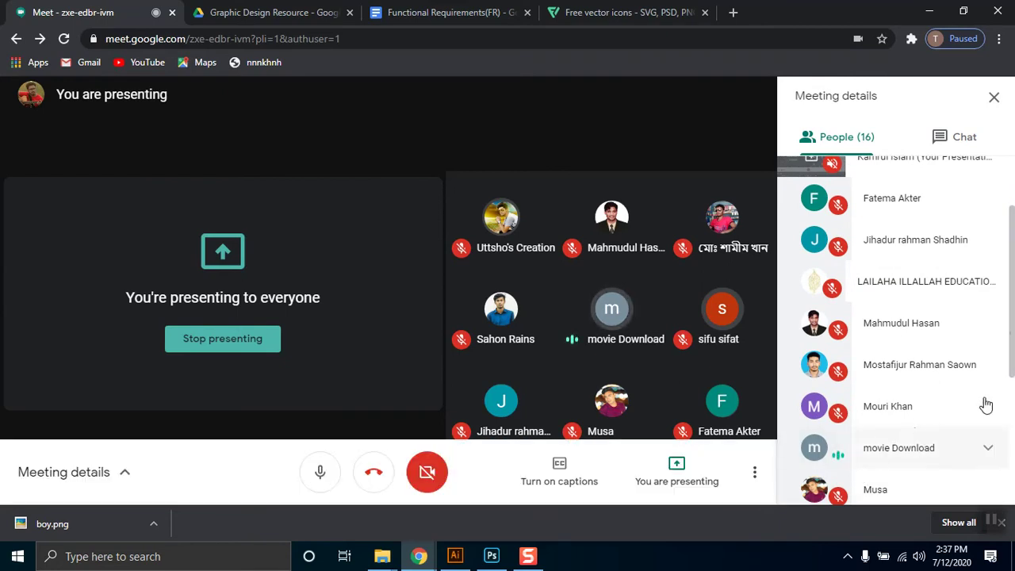
scroll(944, 341, "up", 2)
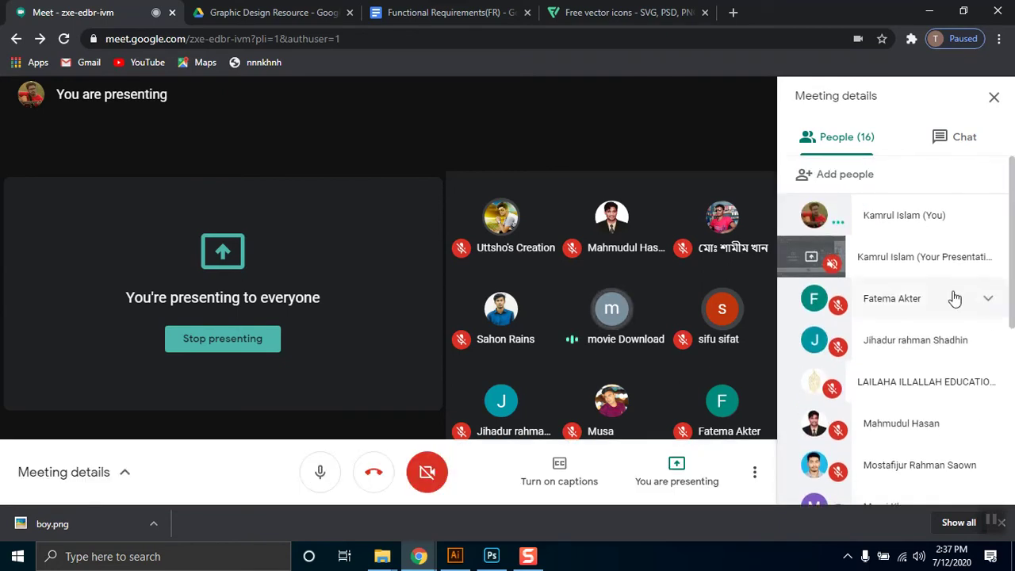
left_click(528, 556)
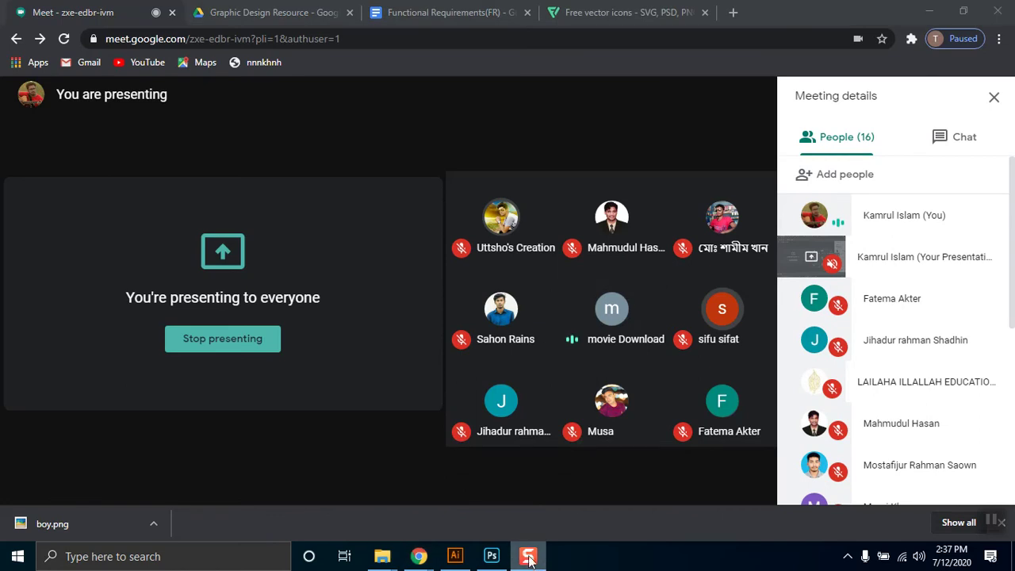
left_click(489, 559)
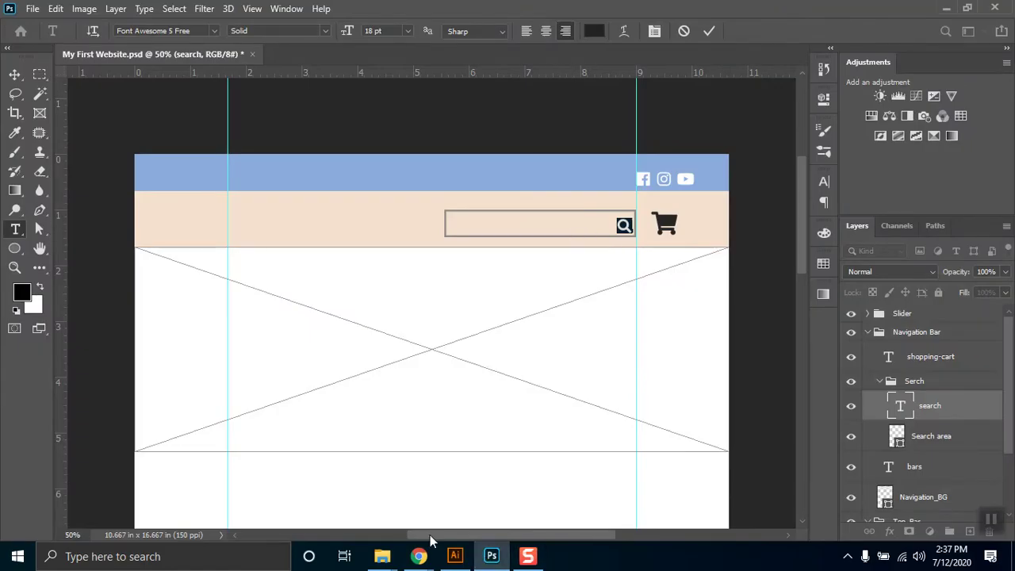
mouse_move(419, 556)
left_click(395, 509)
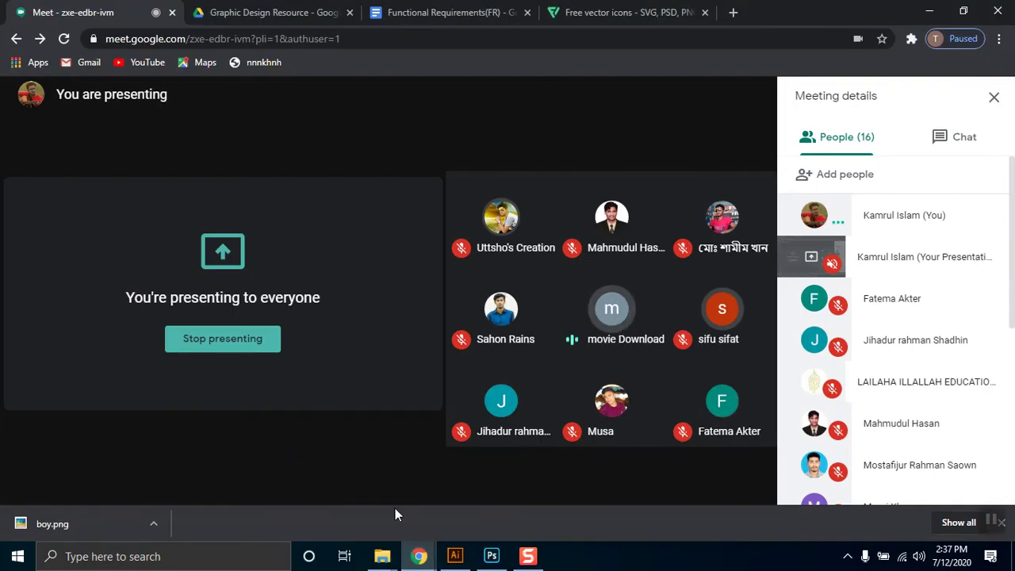
left_click(397, 558)
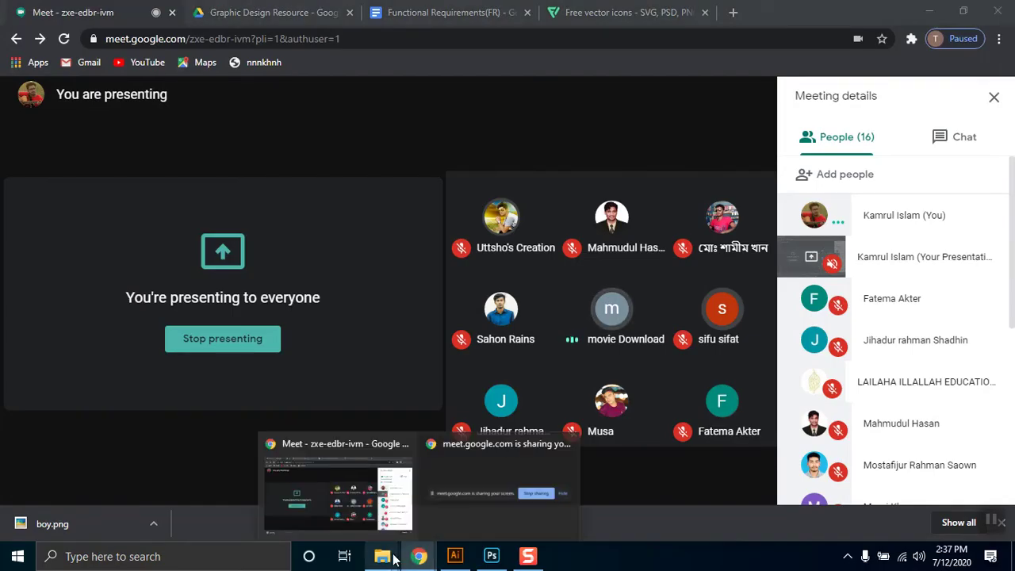
Step: Look over the Meet participants list again and glance at the Functional Requirements page
mouse_move(382, 558)
mouse_move(423, 473)
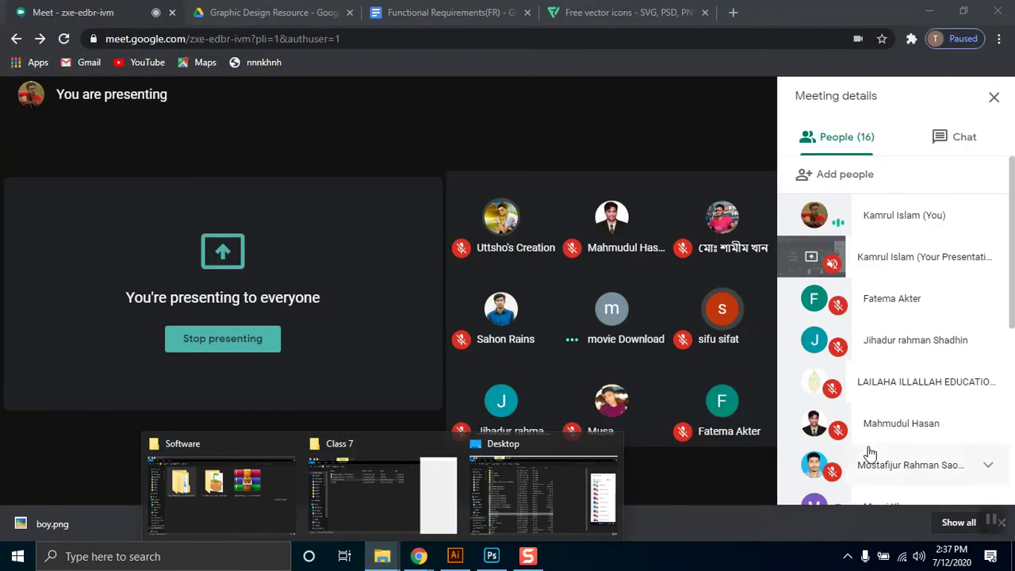
left_click(897, 348)
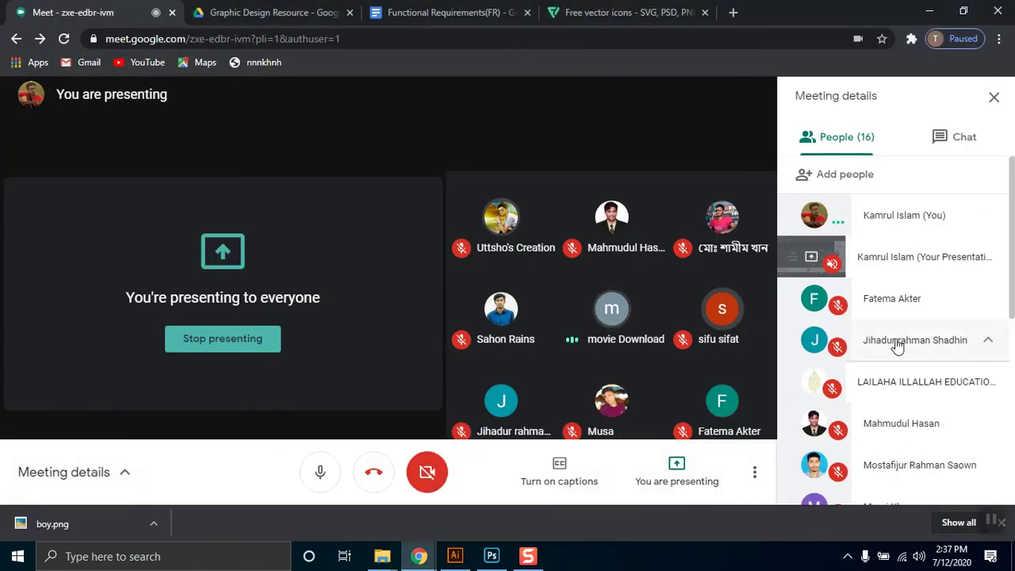
scroll(897, 349, "down", 3)
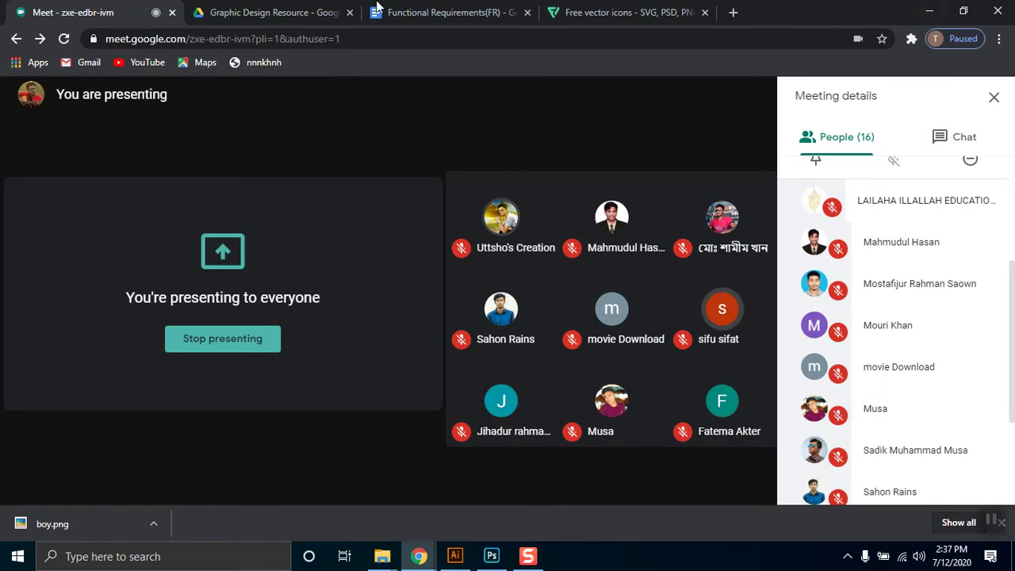
left_click(428, 12)
left_click(73, 12)
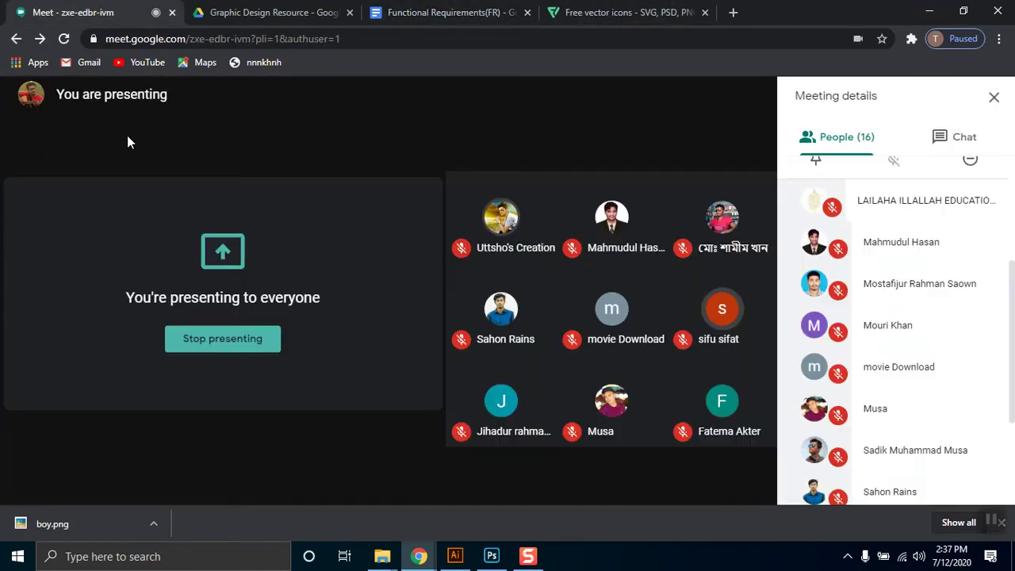
Step: Return to Photoshop and reduce the Search area shape's stroke width to 3 px, then to 2 px
left_click(484, 559)
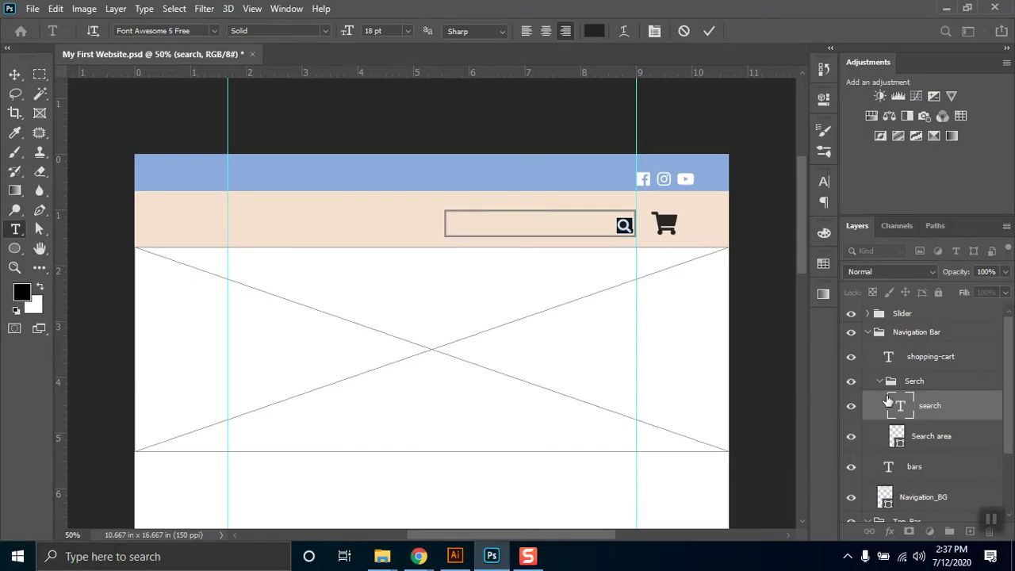
left_click(931, 442)
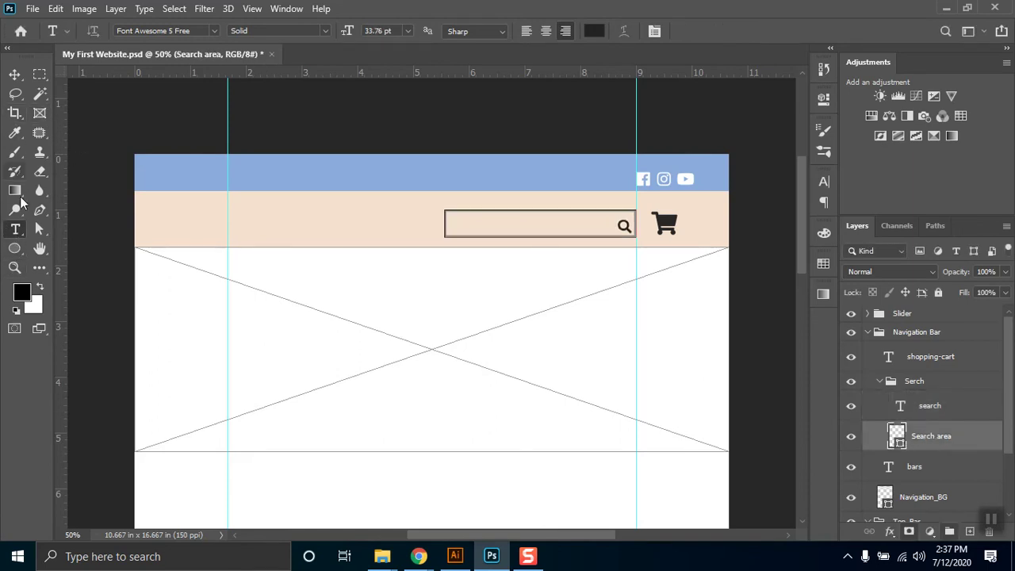
left_click(18, 246)
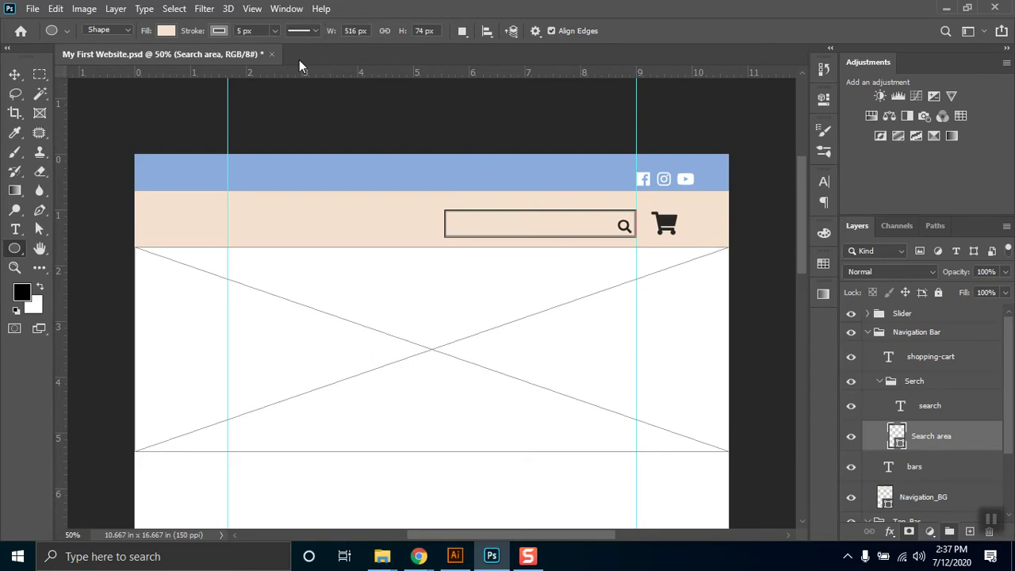
left_click(274, 30)
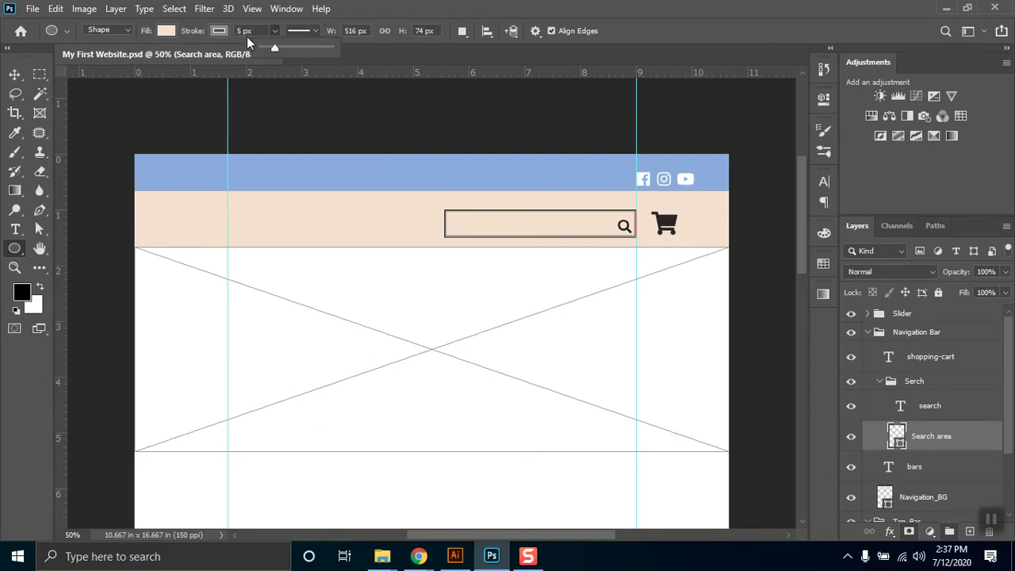
left_click(248, 44)
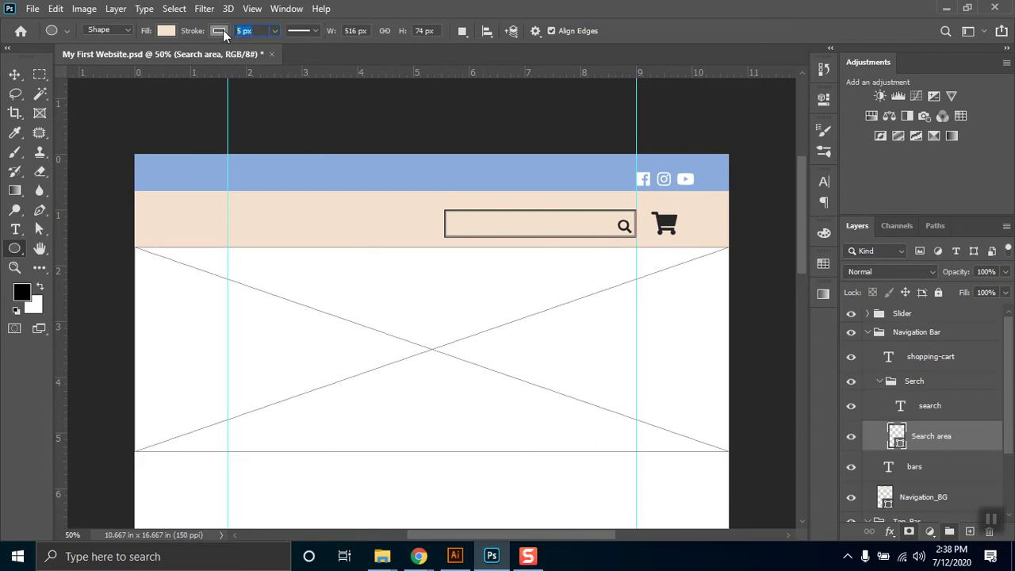
type("3")
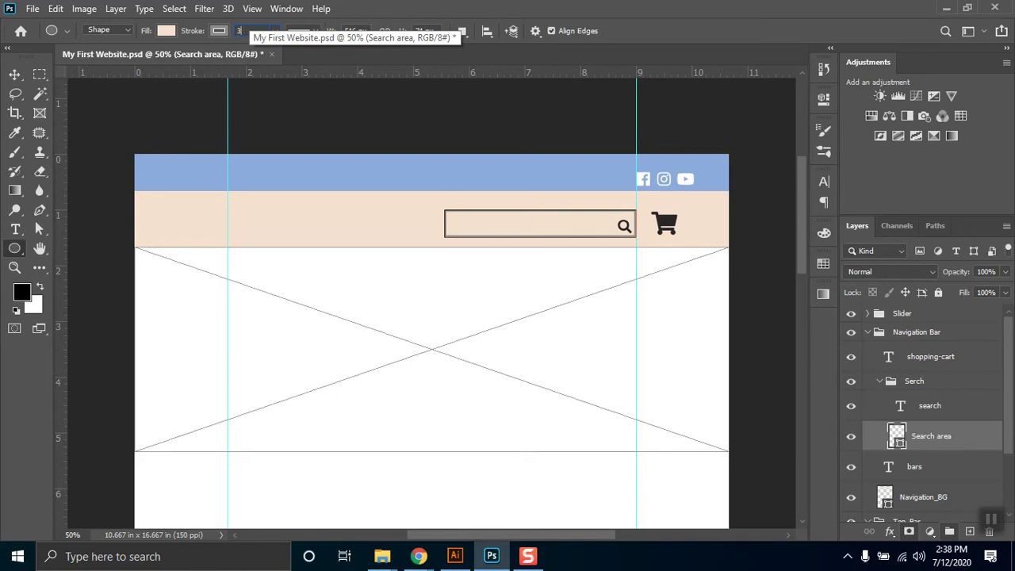
key("Return")
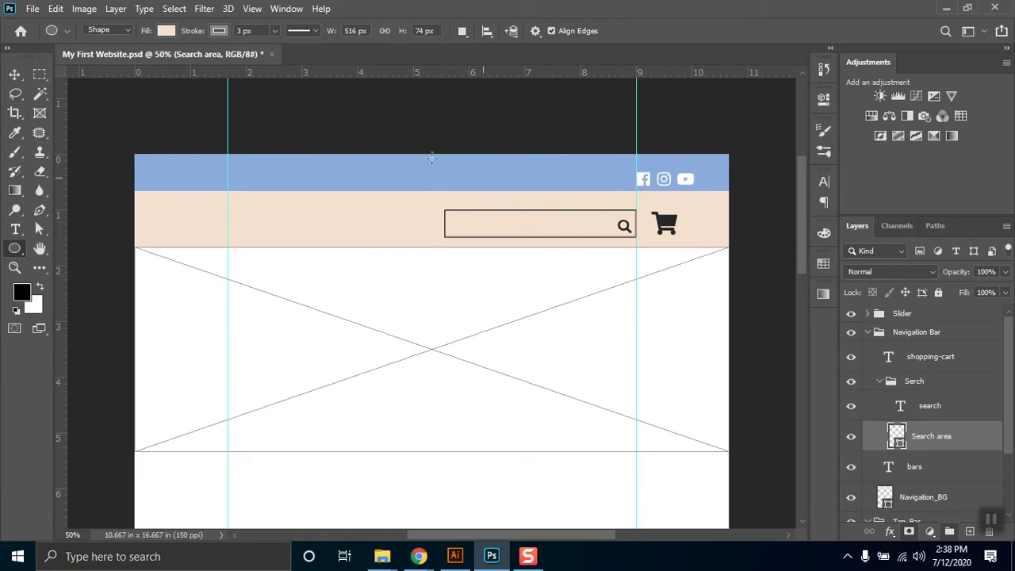
scroll(262, 32, "down", 1)
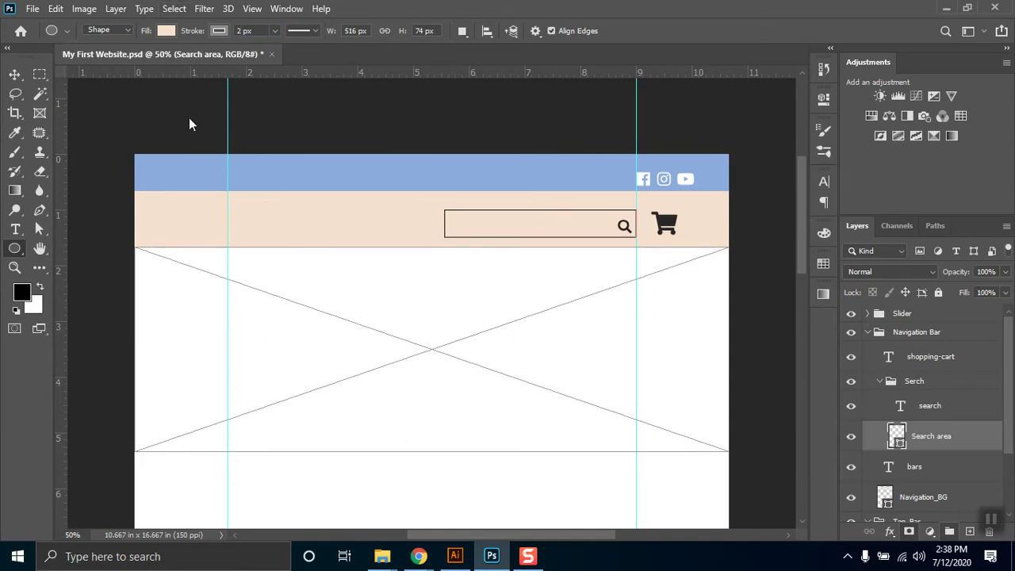
Step: Change the Search area shape's stroke to the recently used dark grey and set its fill to no color
left_click(220, 30)
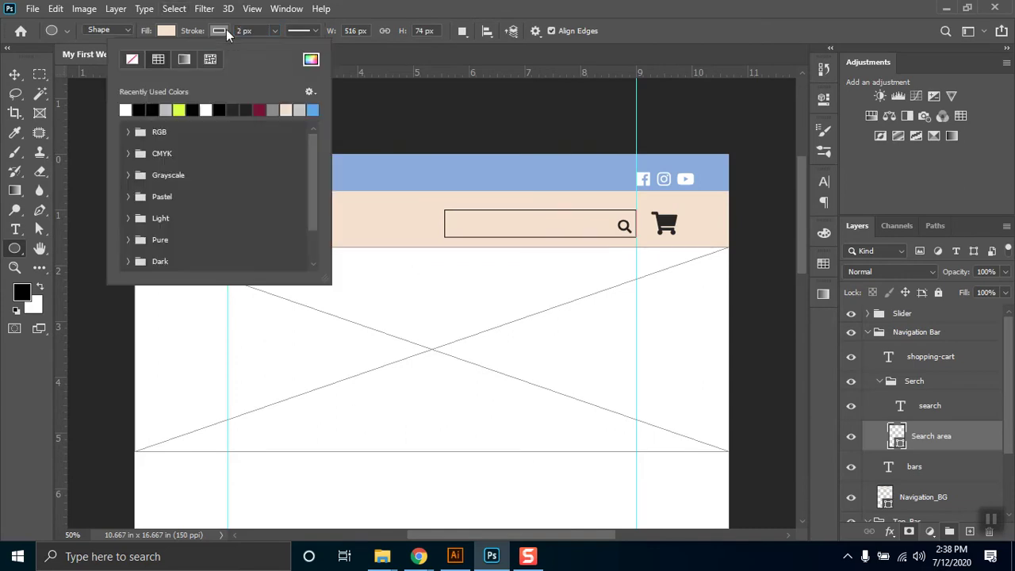
left_click(234, 109)
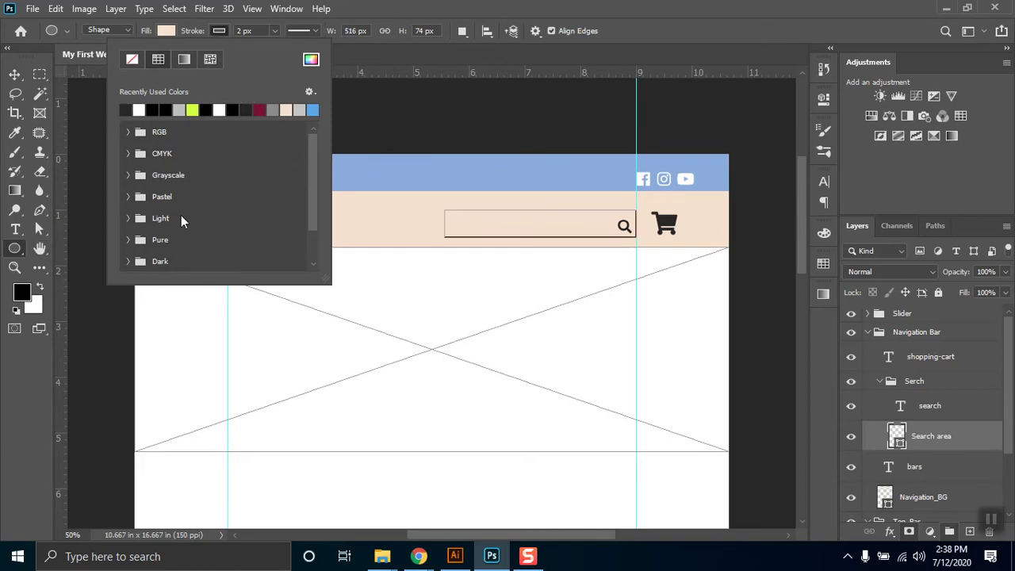
left_click(427, 6)
left_click(165, 30)
left_click(78, 61)
left_click(440, 7)
Step: Nudge the search icon slightly upward to centre it vertically in the search box, and collapse the Serch group
left_click(15, 74)
left_click_drag(516, 161, 508, 198)
left_click(442, 263)
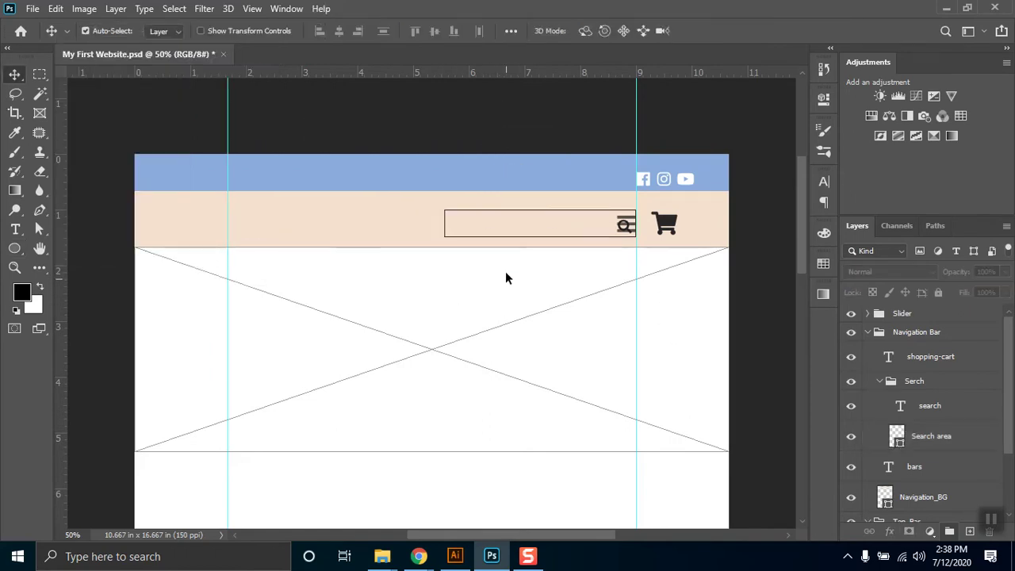
left_click(925, 407)
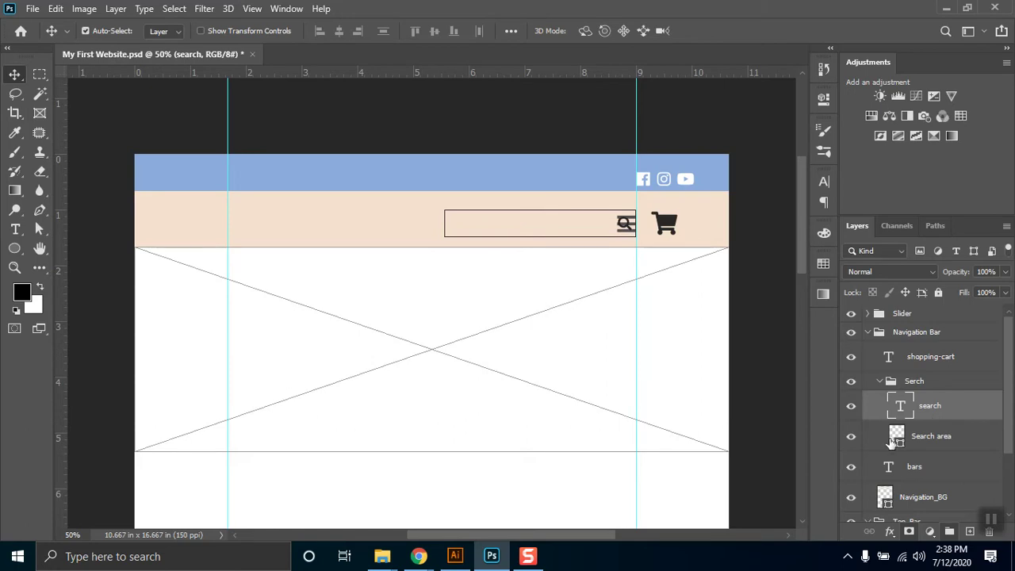
left_click(897, 382)
left_click(880, 381)
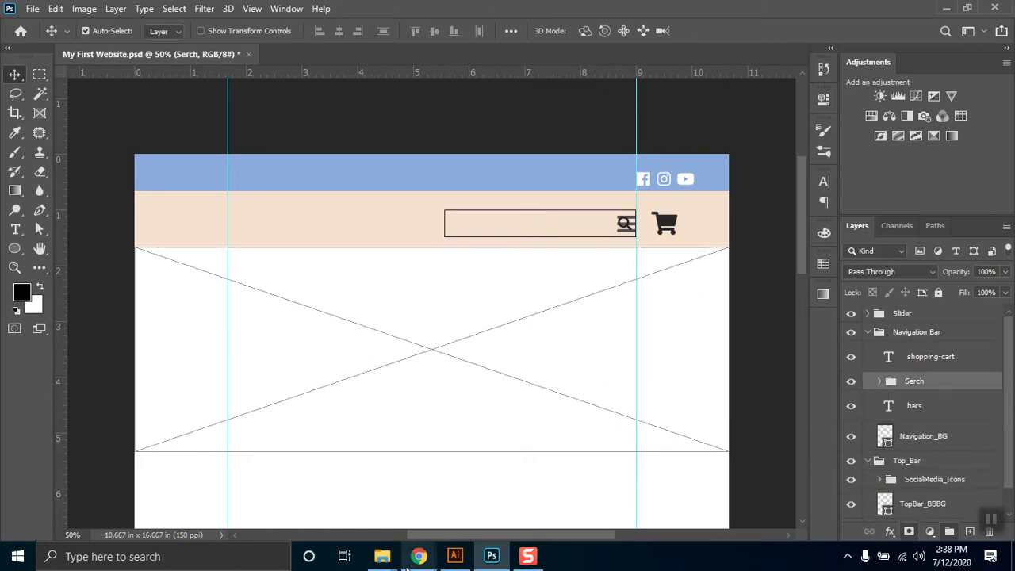
Step: Switch to Google Meet in Chrome, admit the waiting participant, and return to Photoshop
mouse_move(419, 556)
left_click(349, 498)
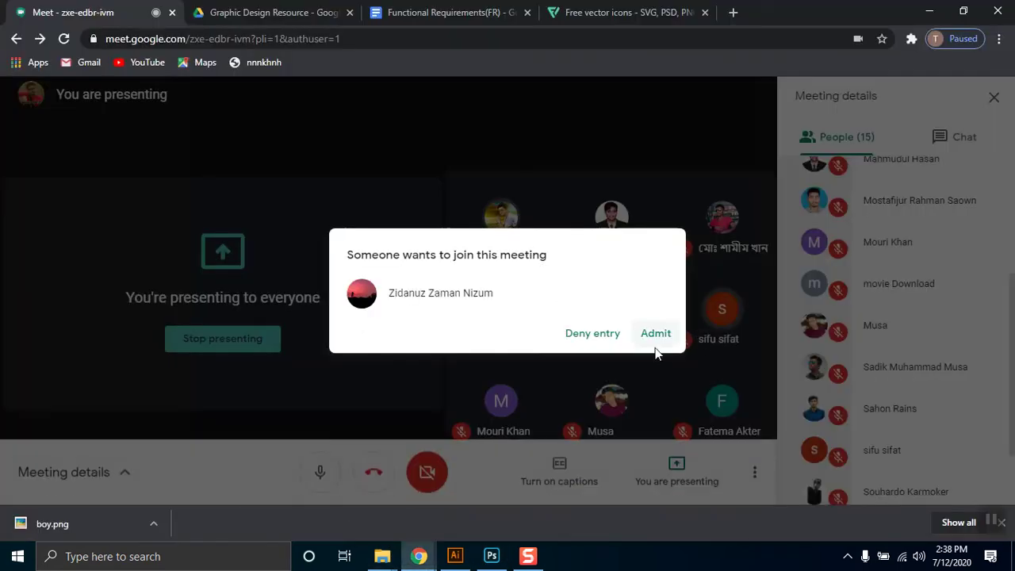
left_click(656, 334)
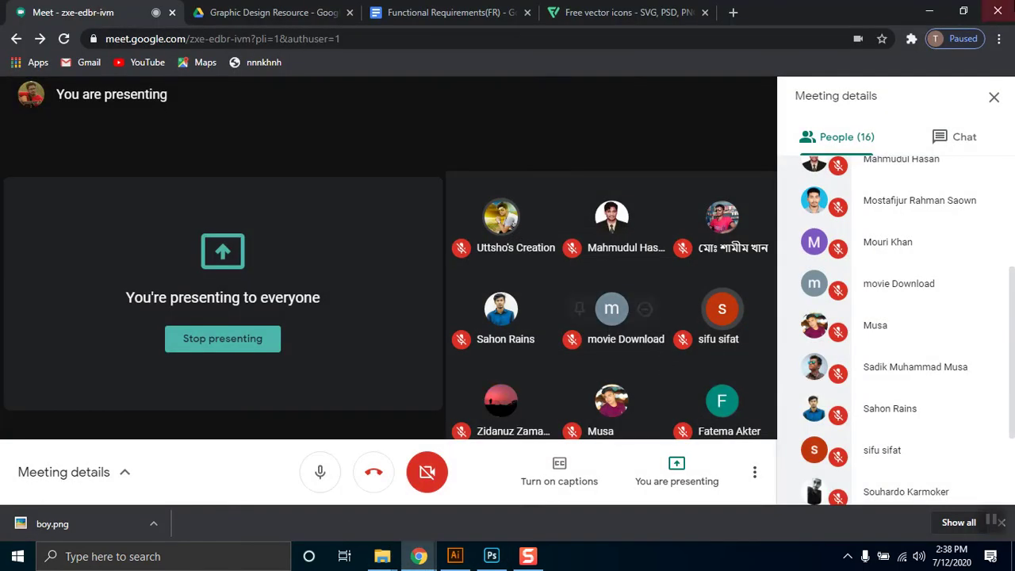
left_click(930, 12)
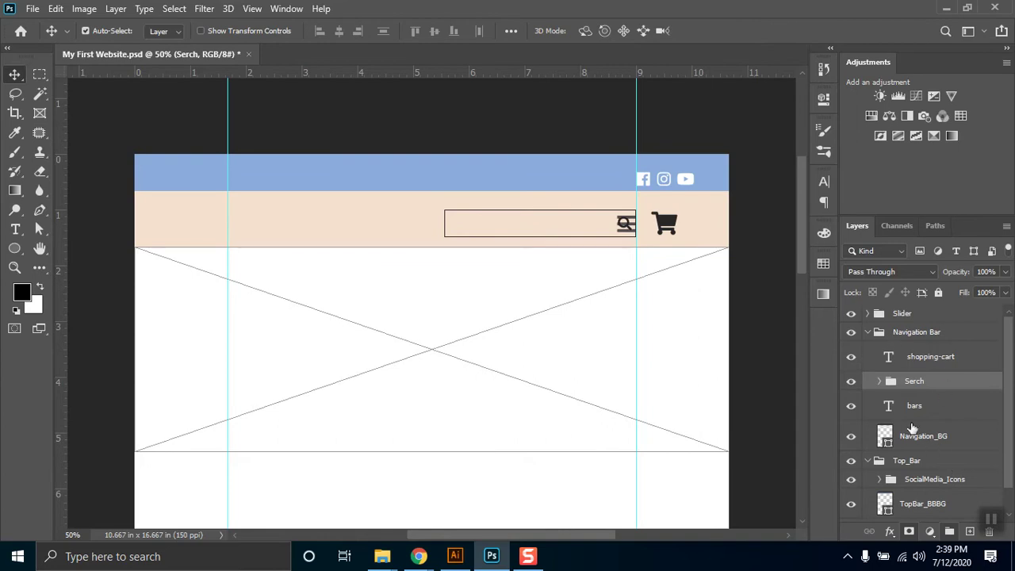
Step: Hide the bars layer and set the shopping-cart icon's font size to 25 pt
left_click(851, 407)
left_click(924, 357)
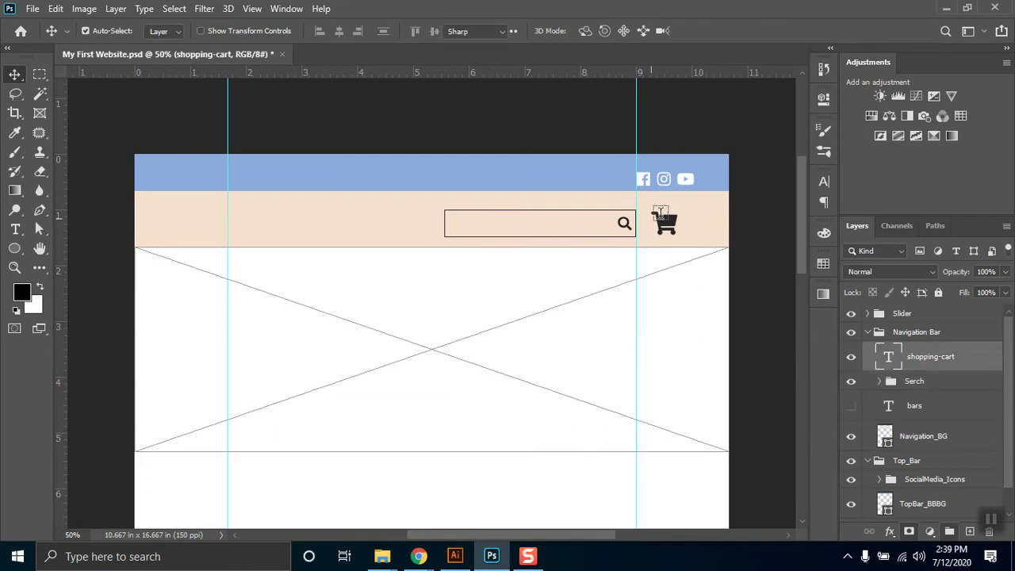
double_click(659, 223)
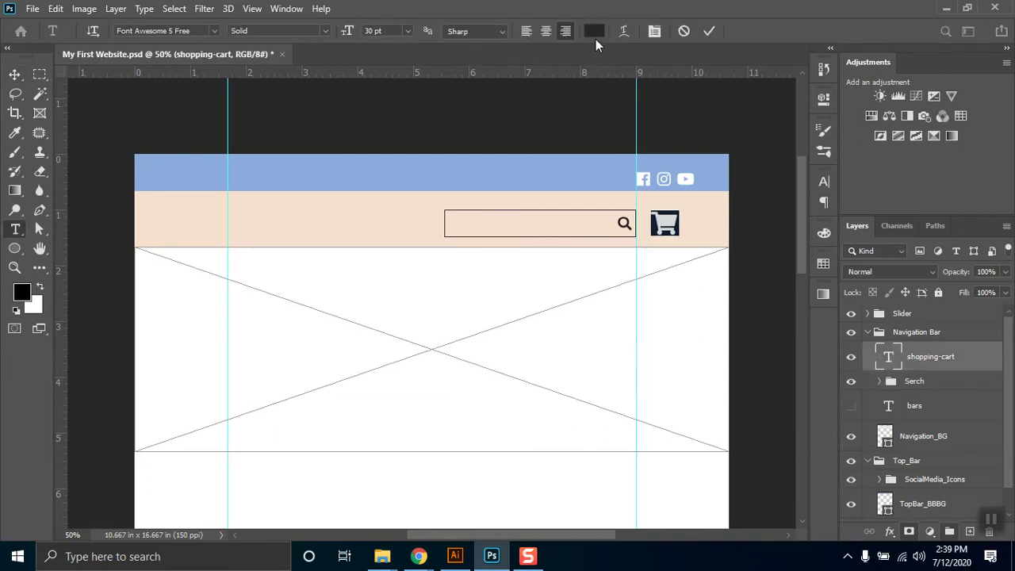
left_click(379, 31)
type("25")
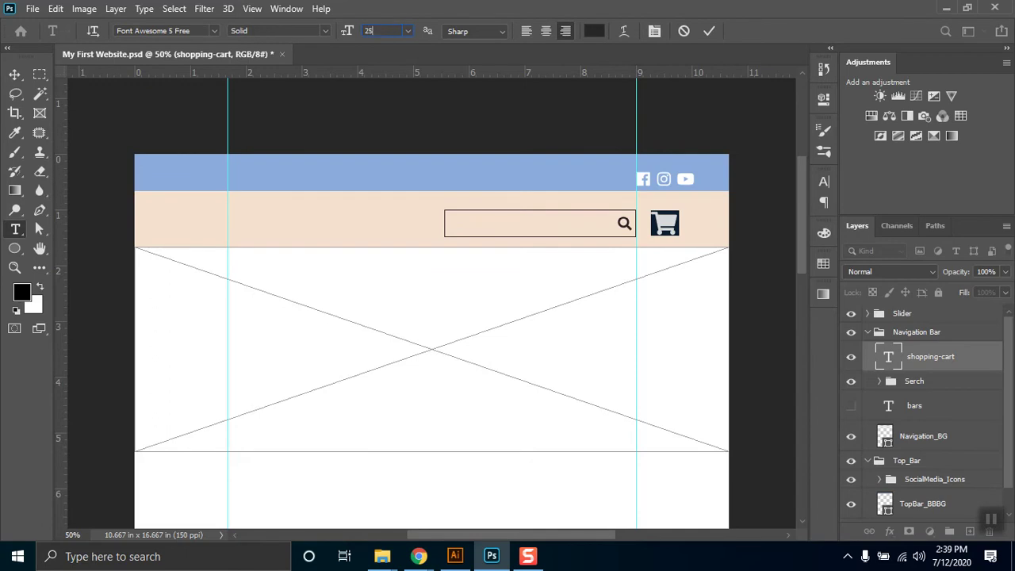
key("Return")
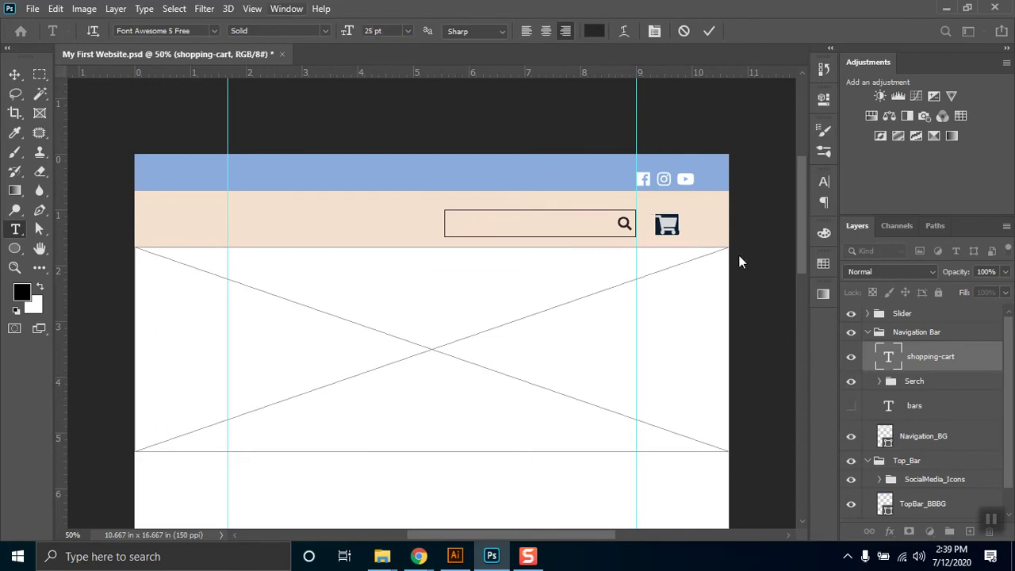
left_click(15, 74)
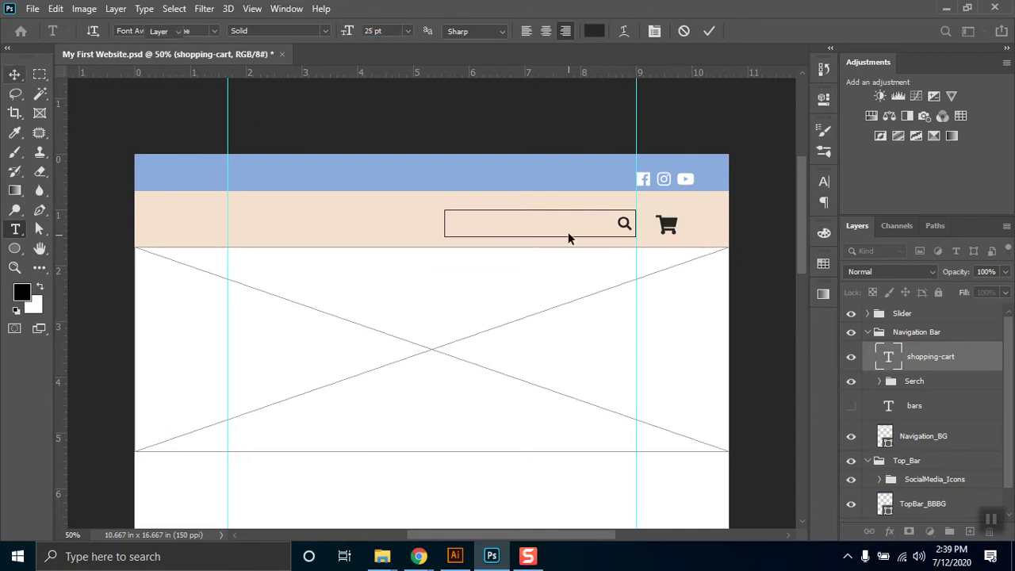
Step: Try scaling the Search area box to about 78% while keeping its right edge on the guide
left_click(880, 382)
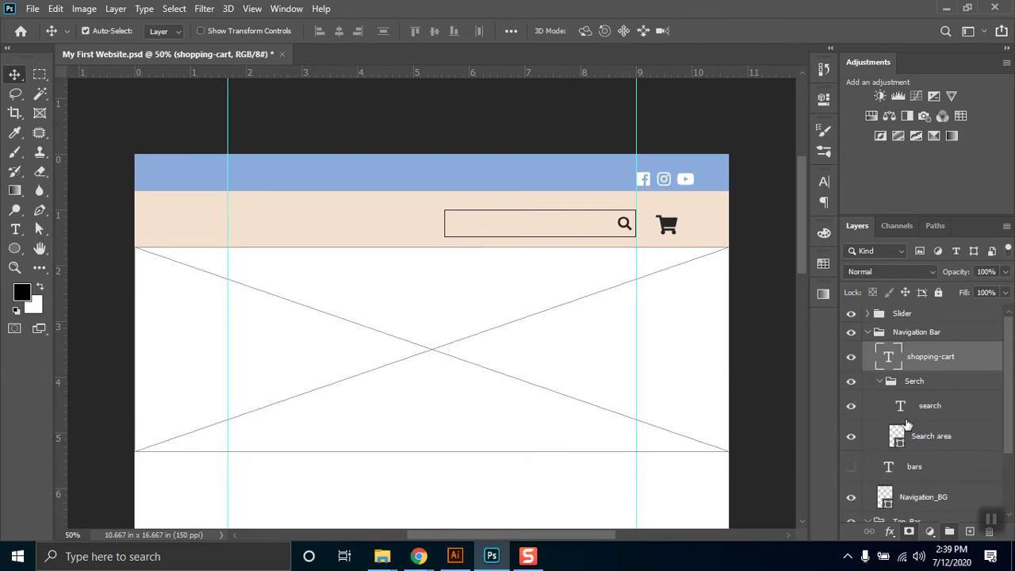
left_click(924, 439)
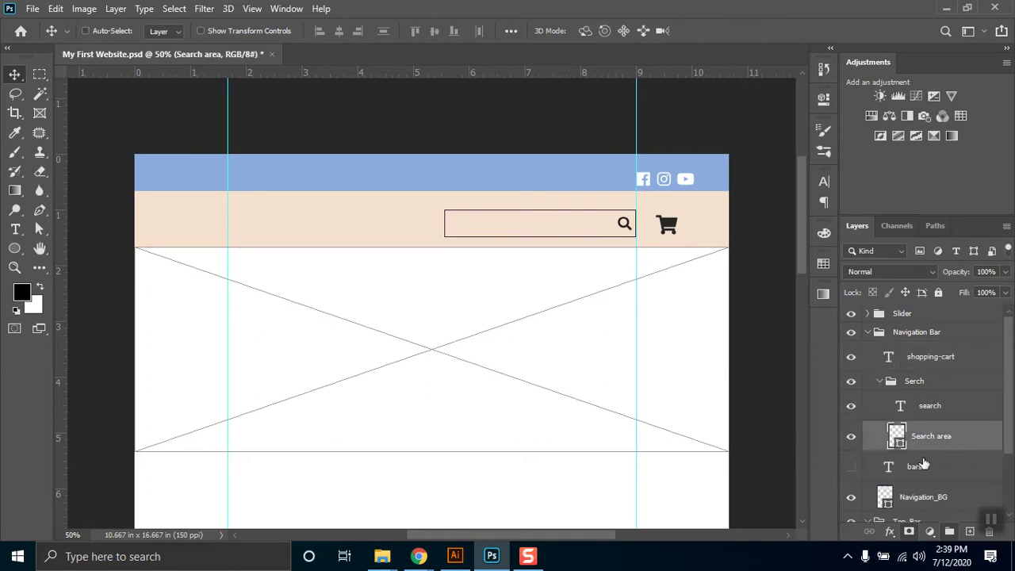
key("ctrl+t")
left_click_drag(445, 210, 483, 216)
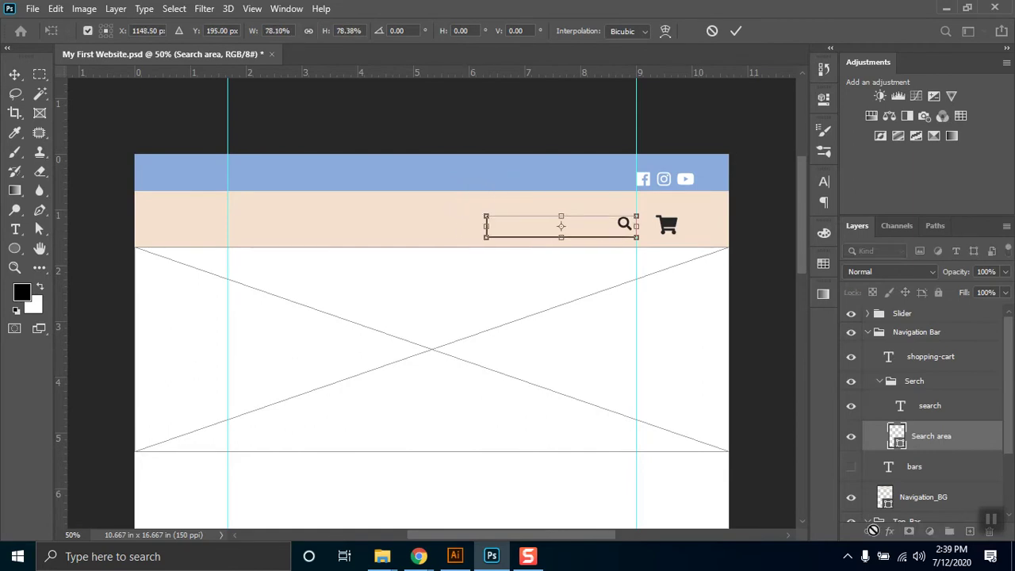
key("Return")
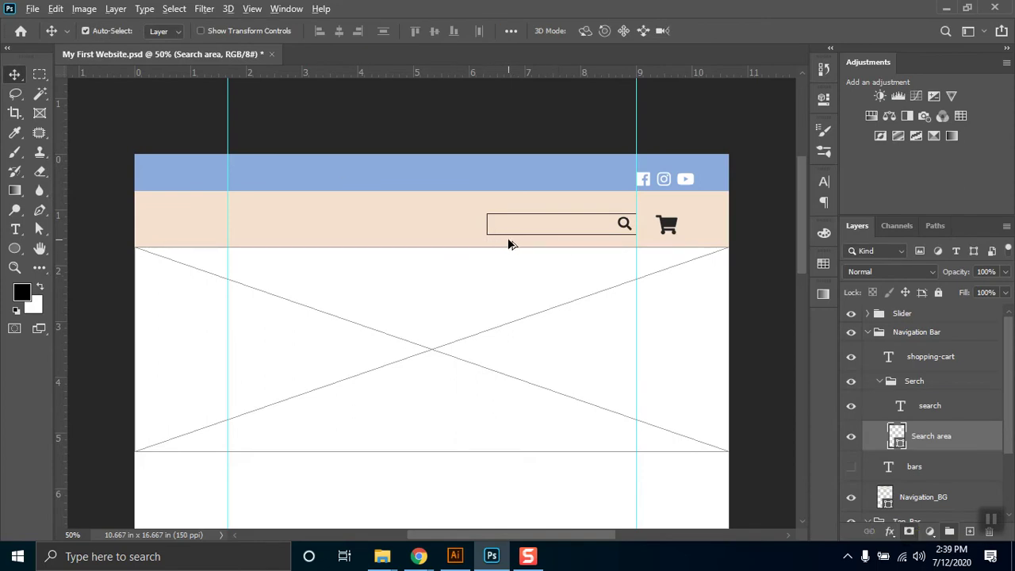
left_click_drag(512, 239, 510, 249)
left_click(664, 261)
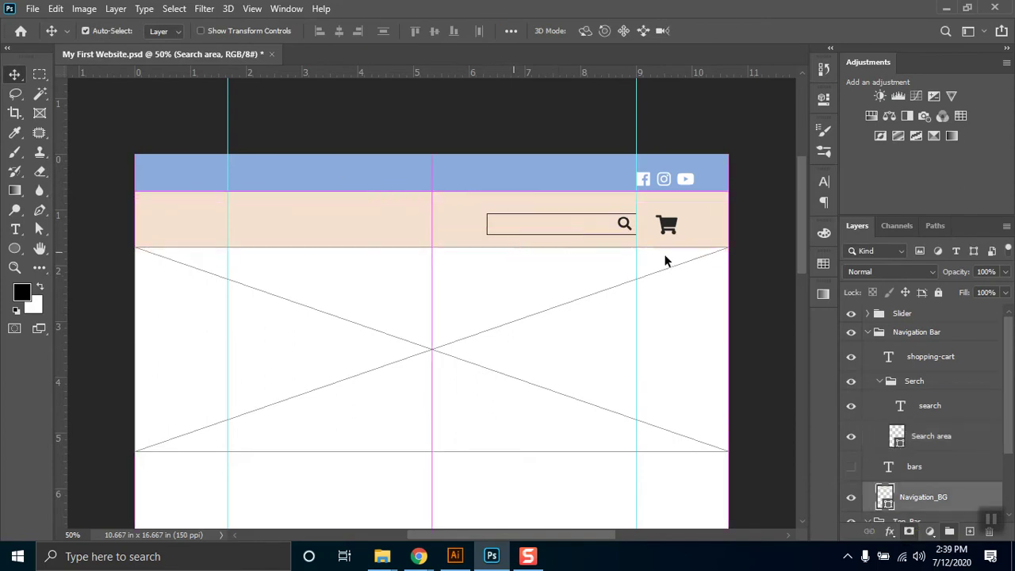
Step: Duplicate the Search area shape and narrow the copy from its left edge into a small box around the search icon
left_click(900, 437)
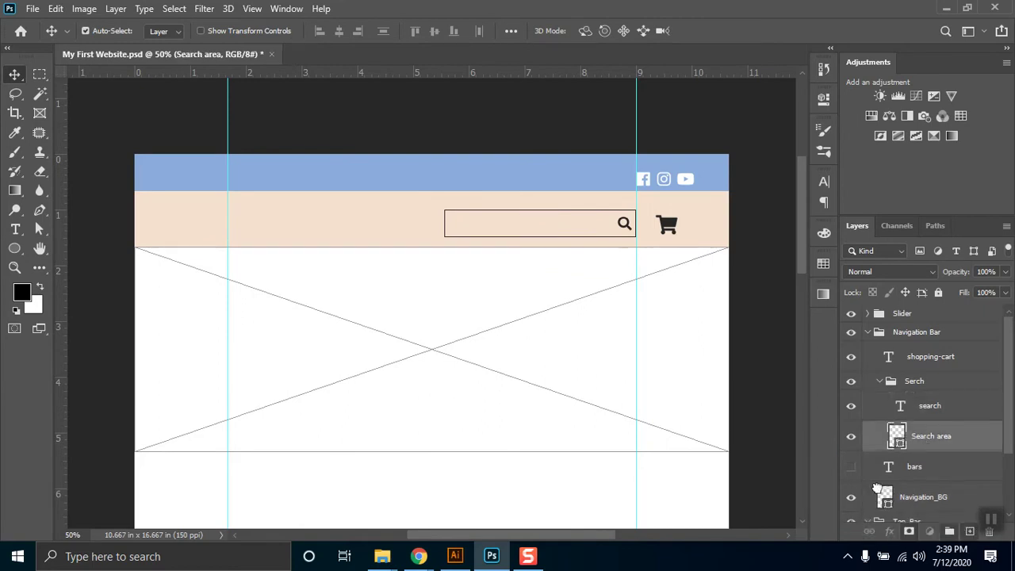
key("ctrl+j")
key("ctrl+t")
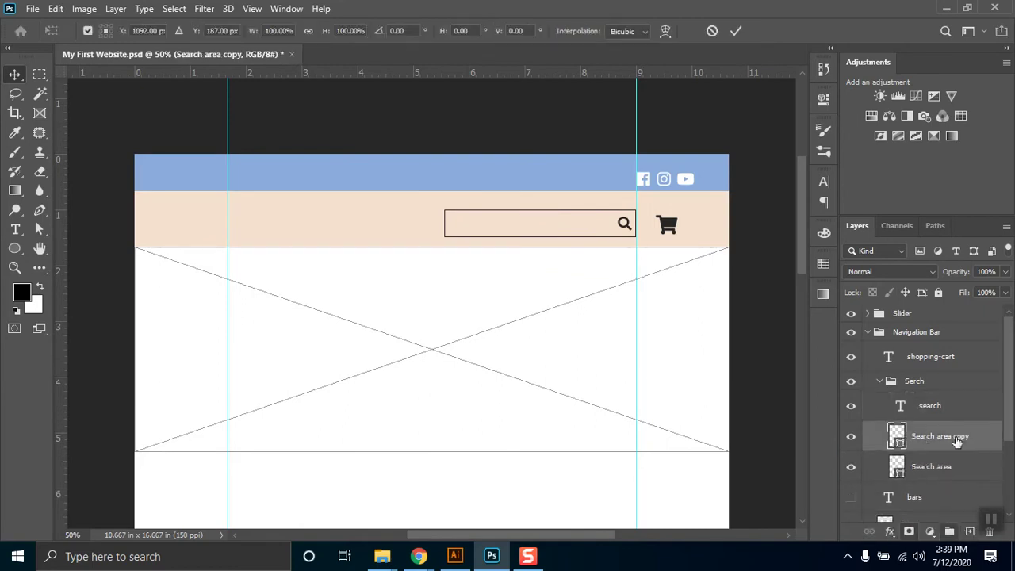
left_click_drag(442, 225, 610, 227)
key("Return")
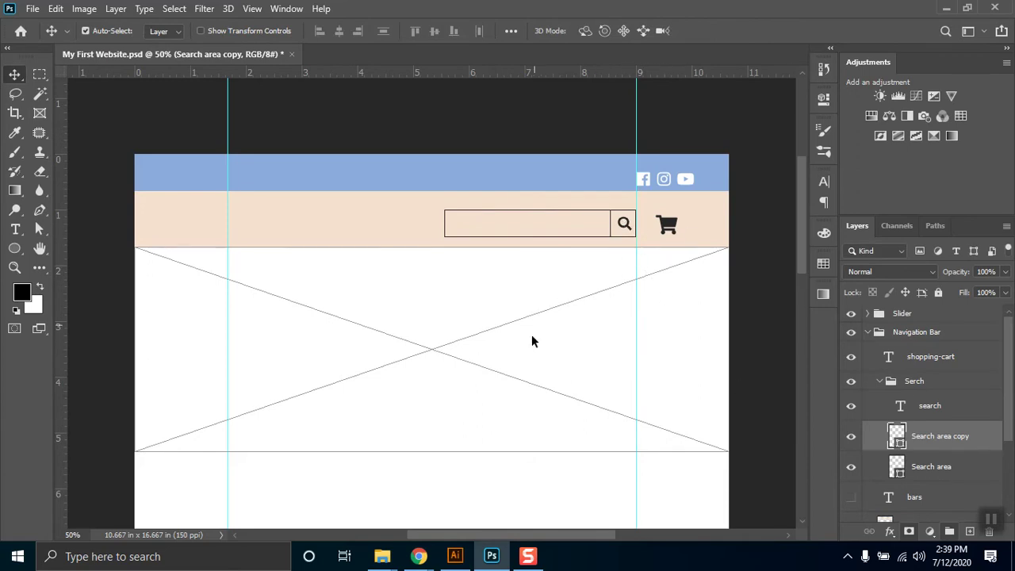
left_click(879, 382)
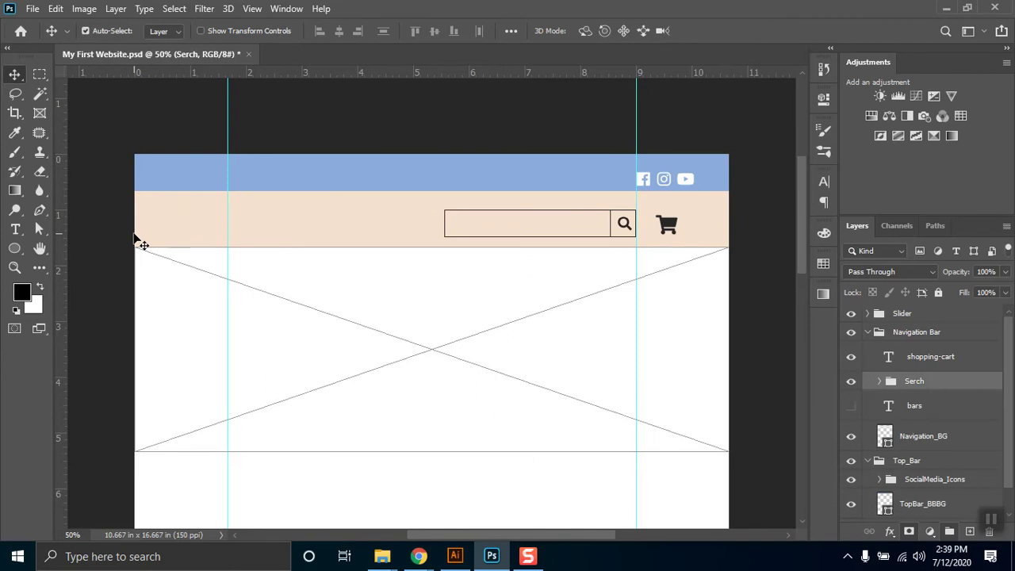
left_click(208, 242)
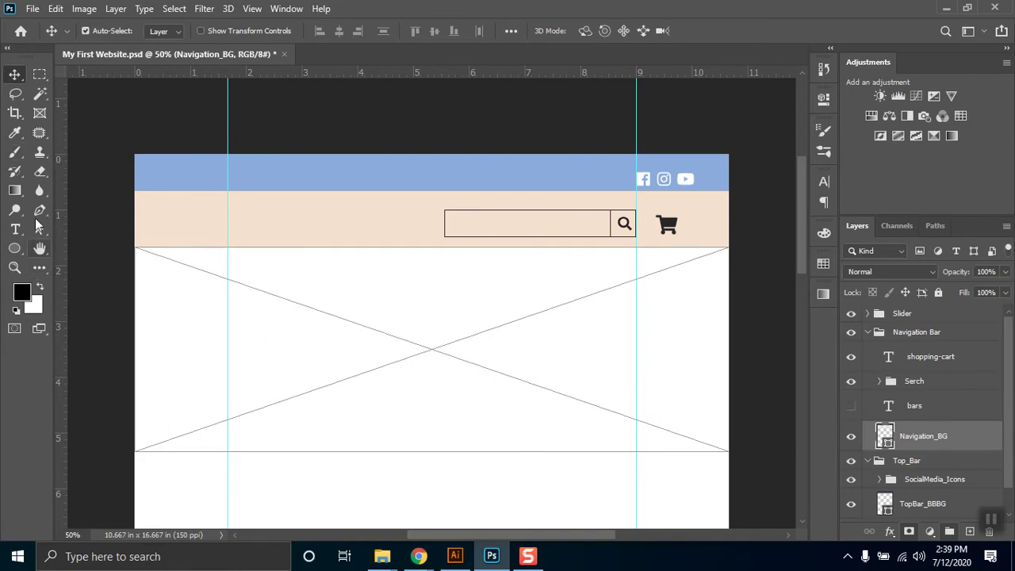
Step: Set the fill of the Navigation_BG shape to pastel green, after trying pastel violet-blue and light blue
right_click(15, 248)
left_click(79, 276)
left_click(167, 31)
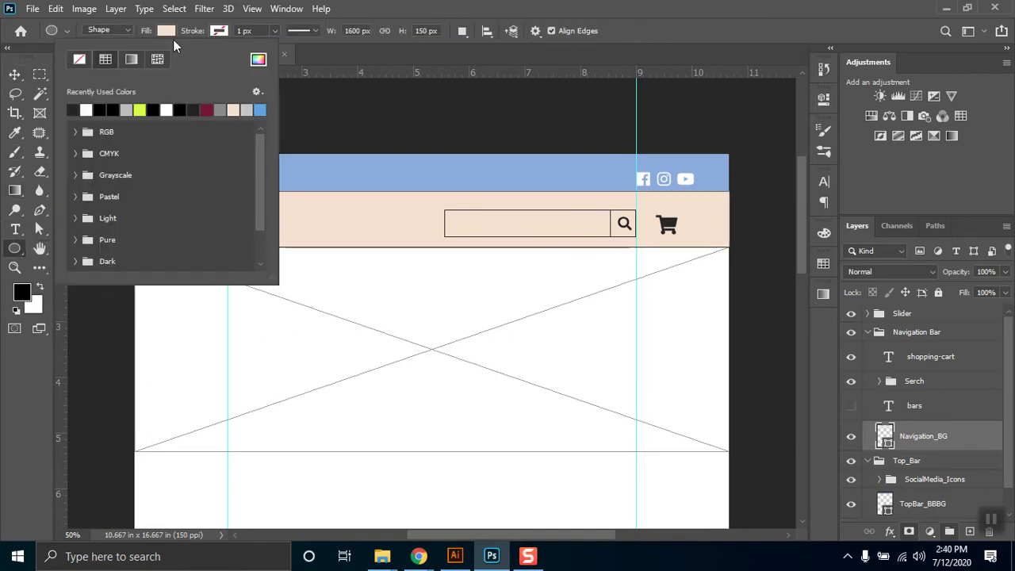
left_click(74, 197)
left_click(225, 213)
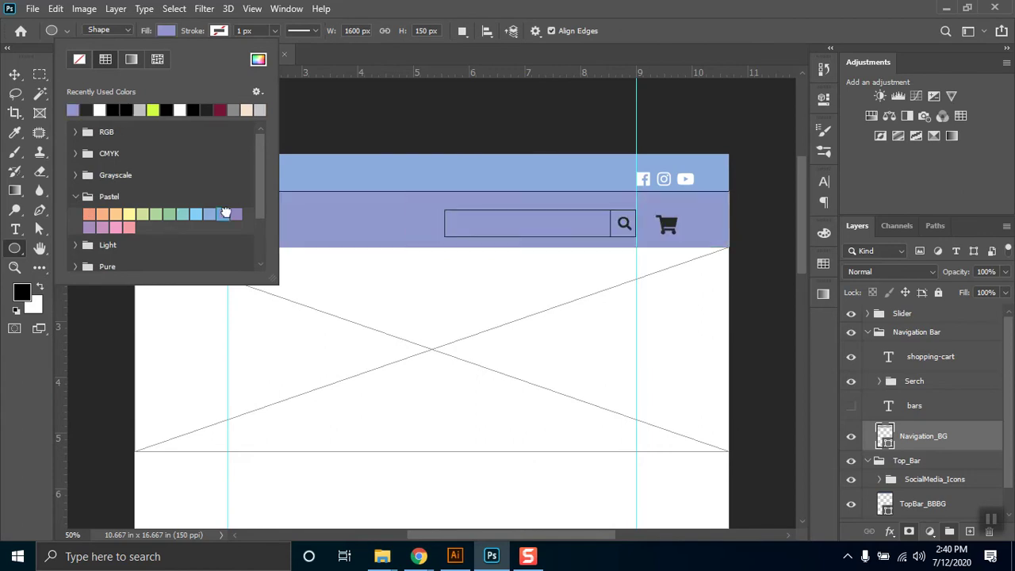
left_click(196, 213)
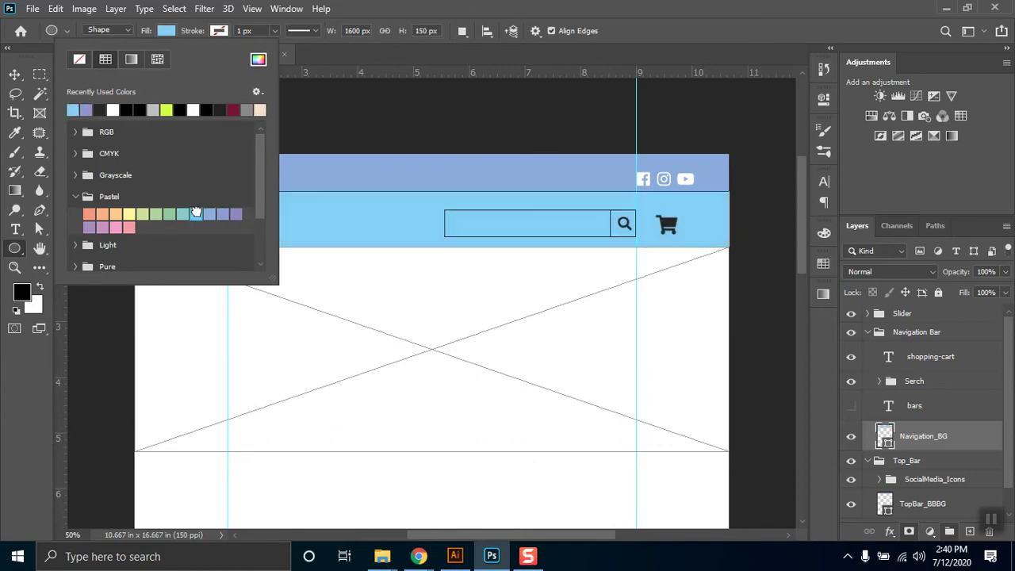
left_click(169, 213)
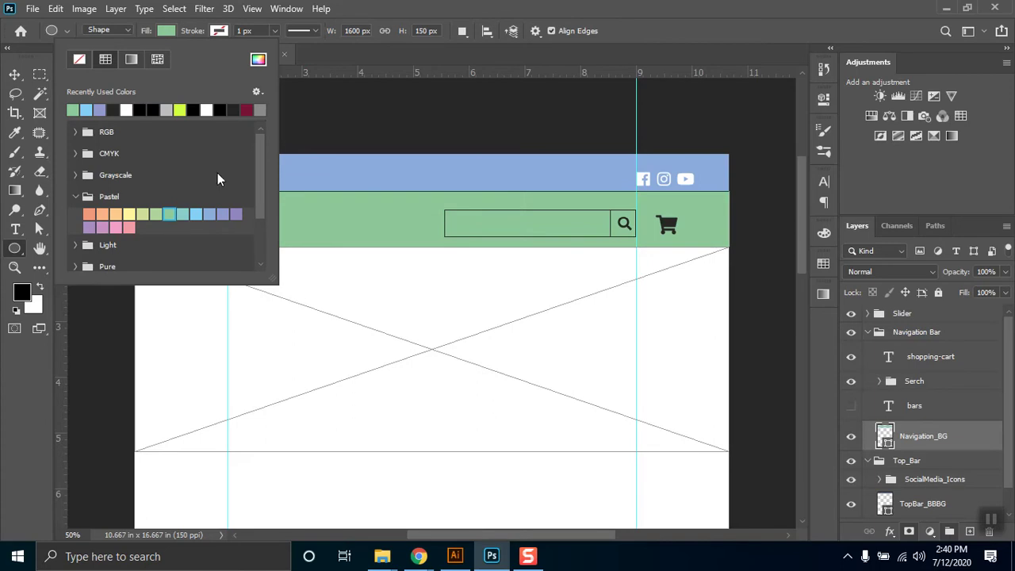
left_click(511, 7)
left_click(14, 74)
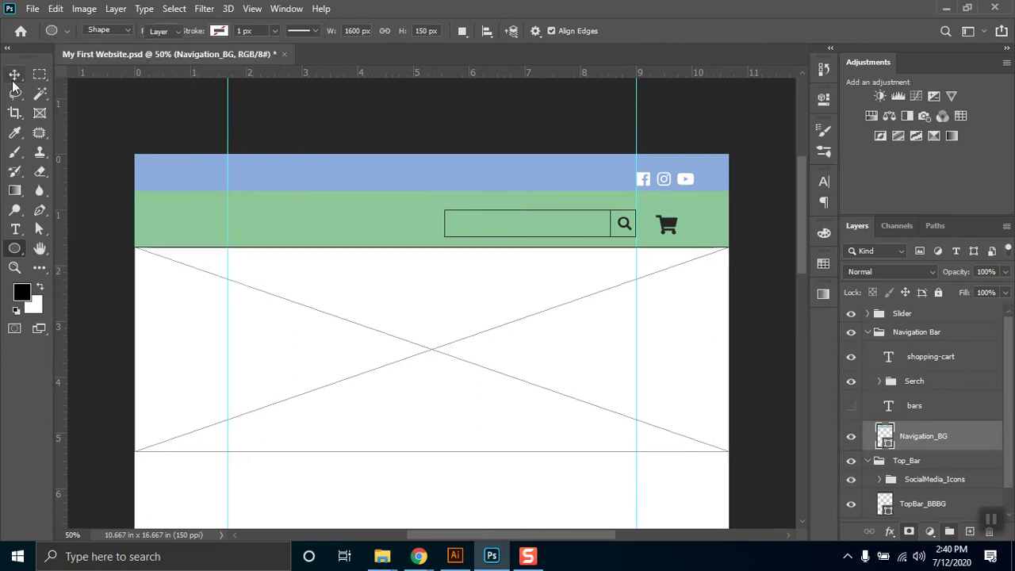
left_click(453, 372)
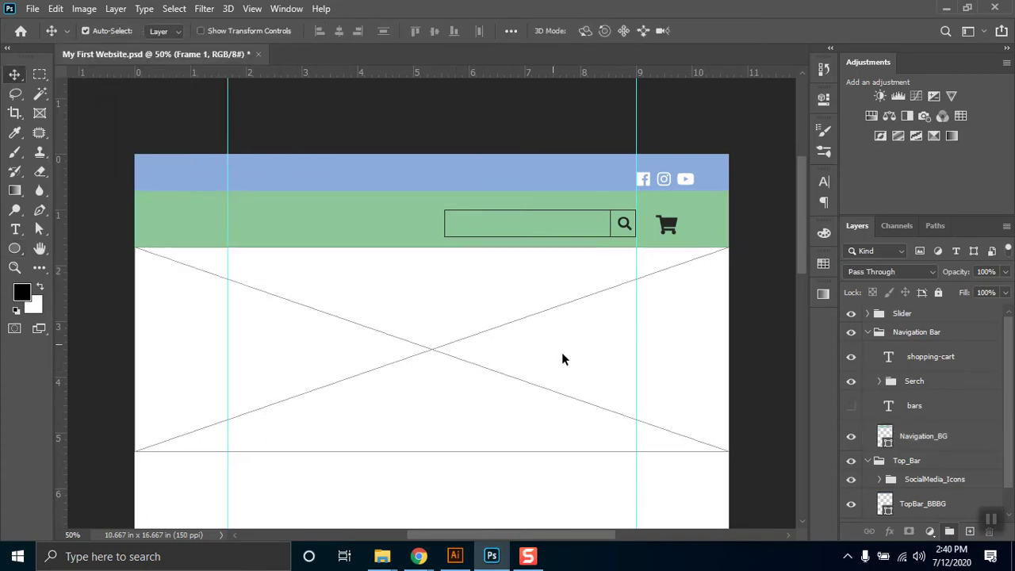
Step: Draw a 250 × 150 px rectangular placeholder frame spanning the navigation bar's height and align its left edge with the left guide
left_click(868, 332)
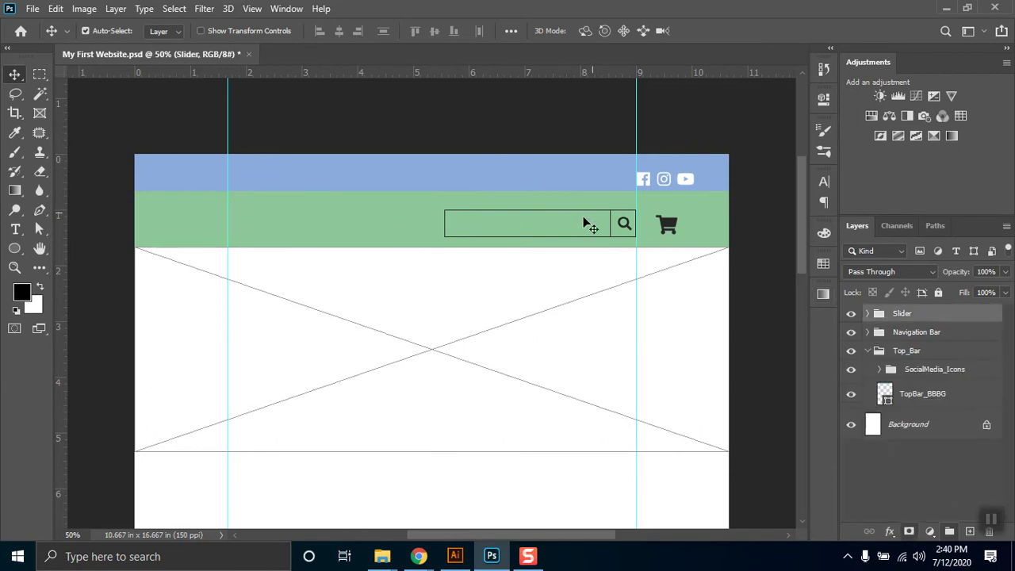
left_click(867, 332)
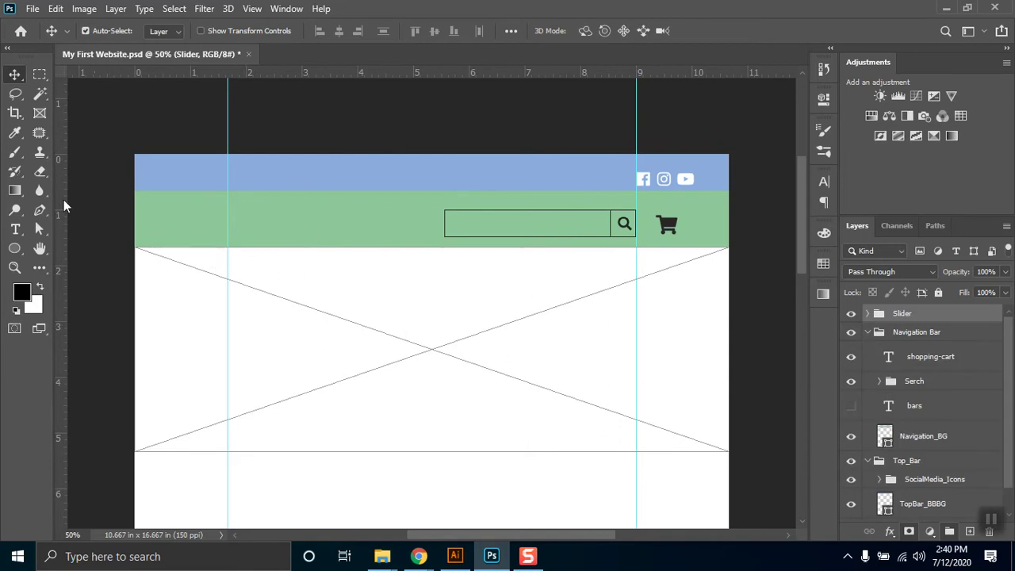
left_click(40, 113)
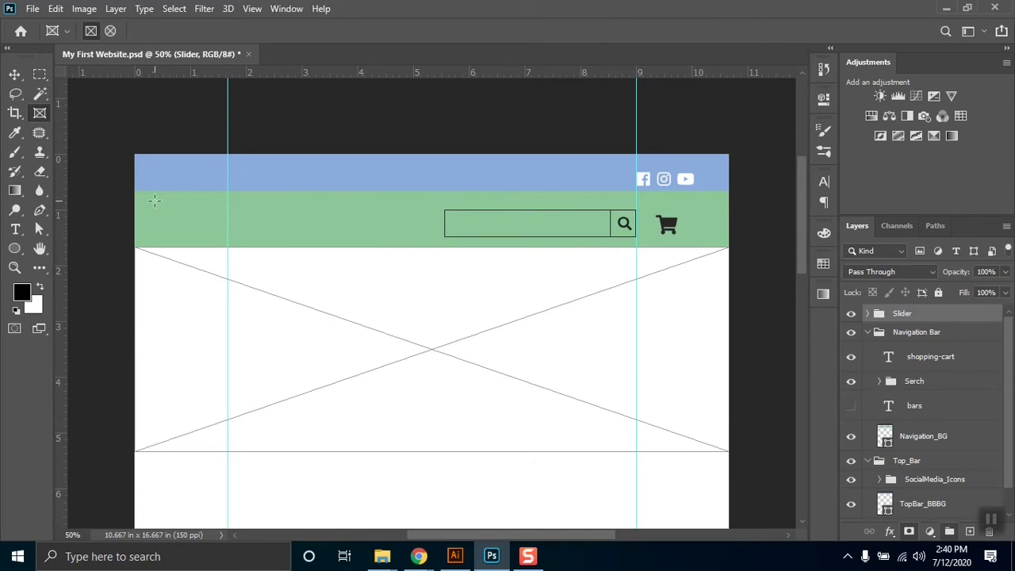
left_click_drag(135, 193, 225, 249)
left_click_drag(218, 252, 219, 251)
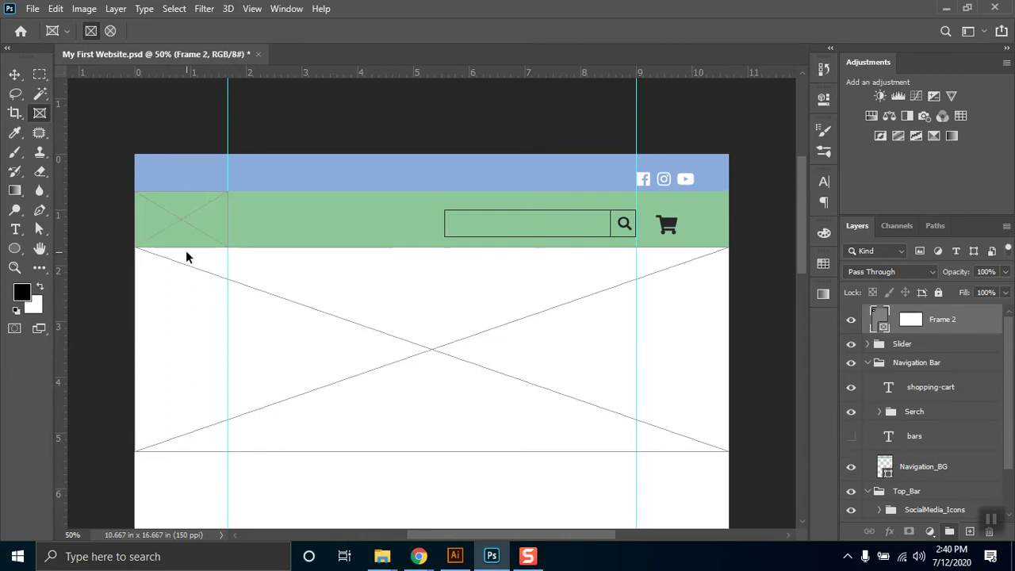
left_click(15, 73)
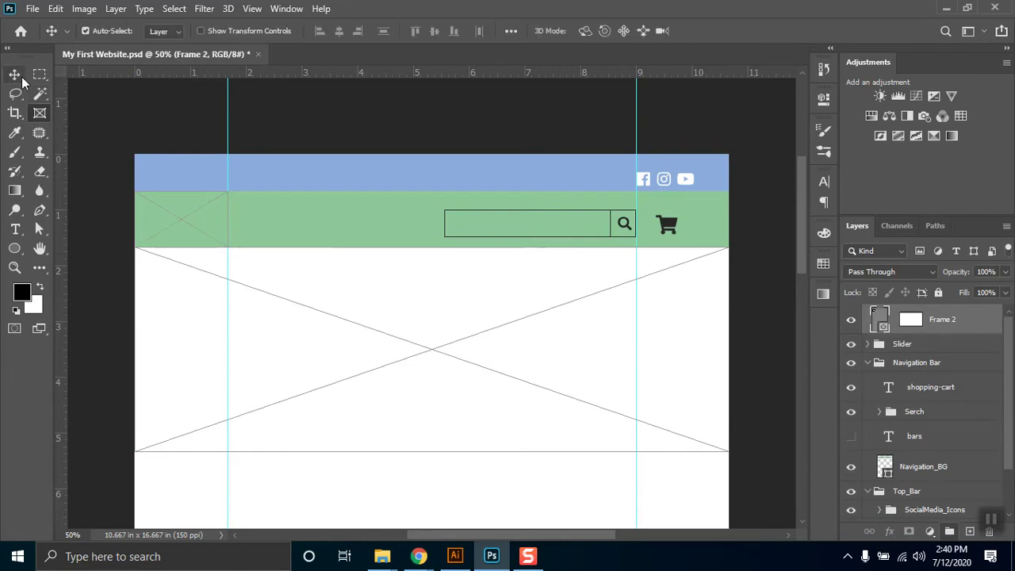
left_click_drag(183, 223, 274, 223)
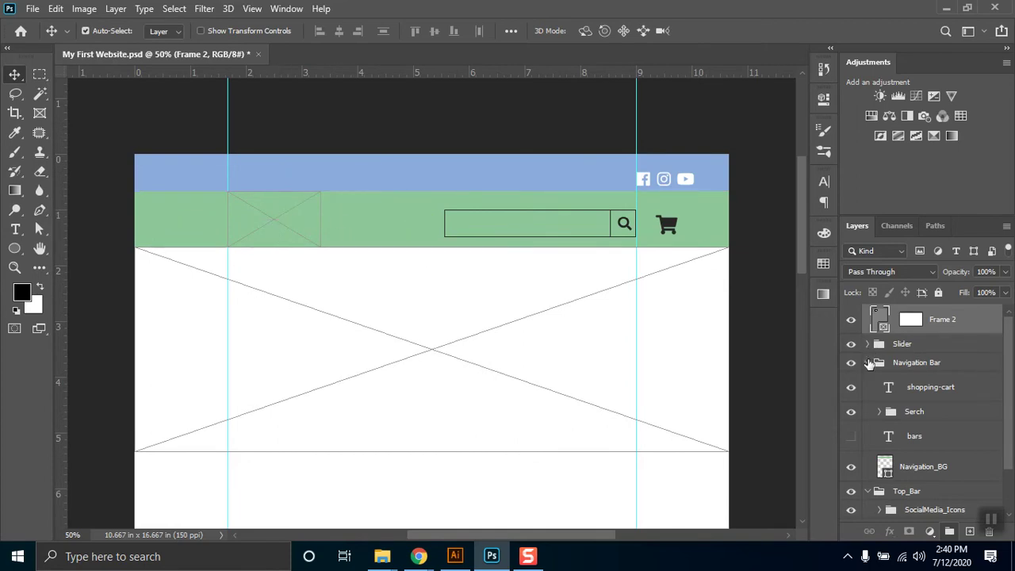
Step: Move the new frame layer into the Navigation Bar group, rename it Logo, and collapse the group
left_click_drag(878, 334, 885, 361)
double_click(962, 358)
type("Logo")
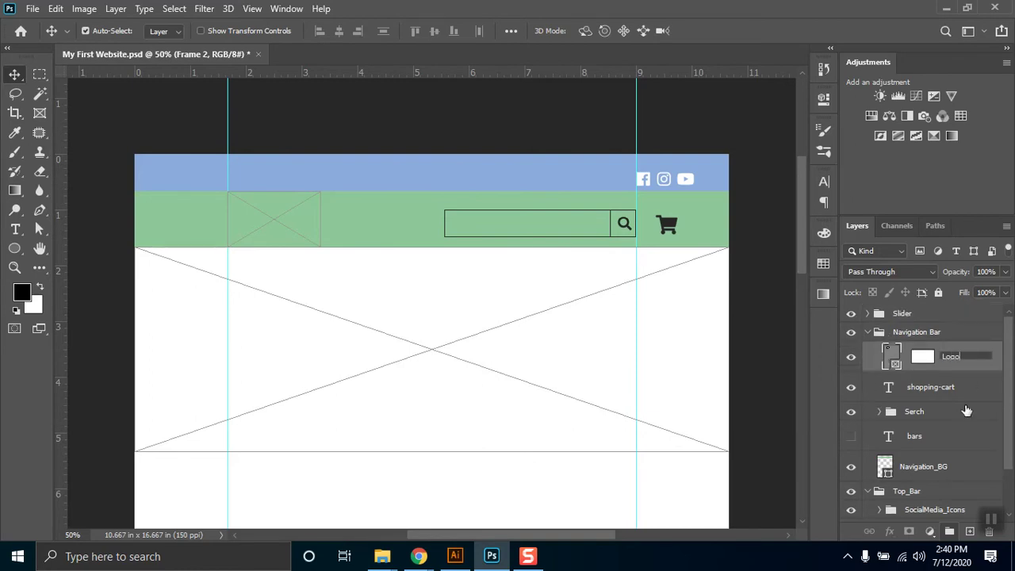
key("Return")
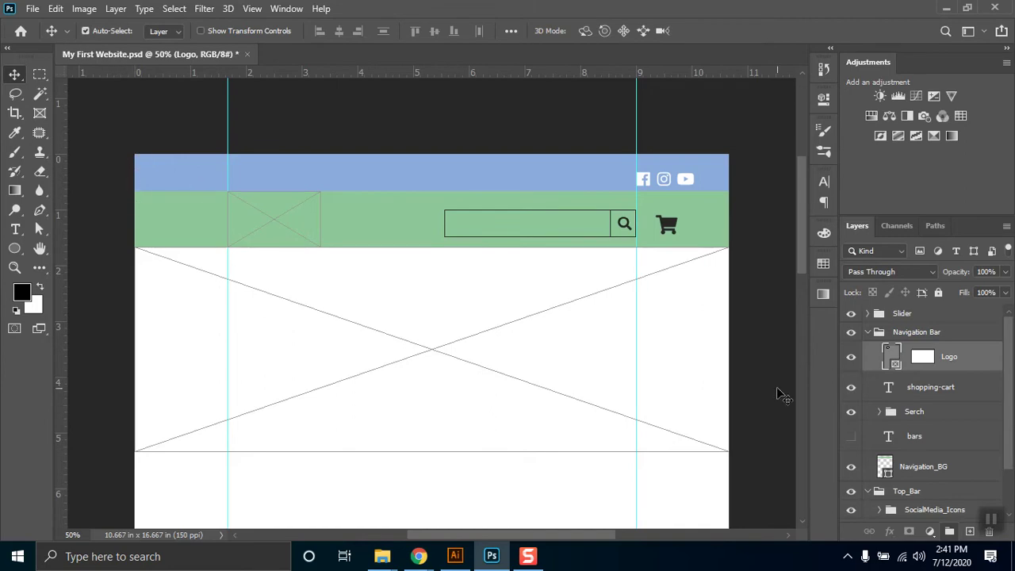
left_click(868, 332)
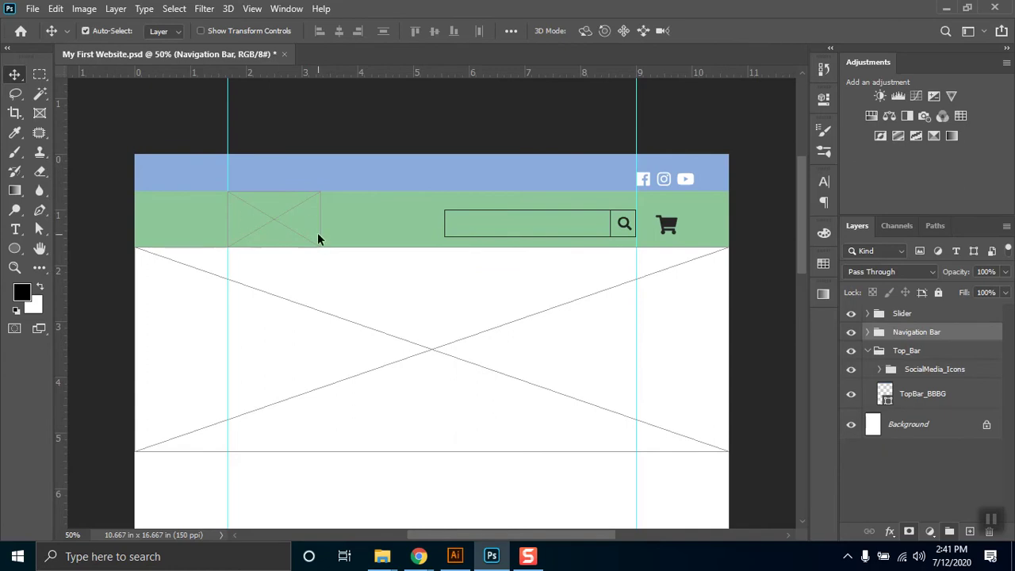
Step: Add the text "LOGO" to the navigation bar and center it inside the placeholder frame
left_click(15, 229)
left_click(261, 217)
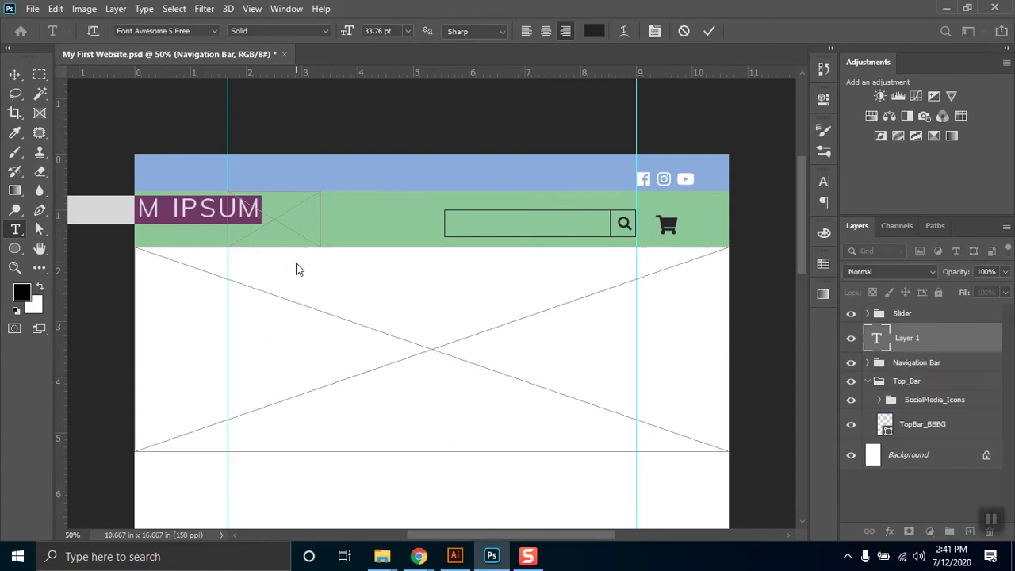
type("LOGO")
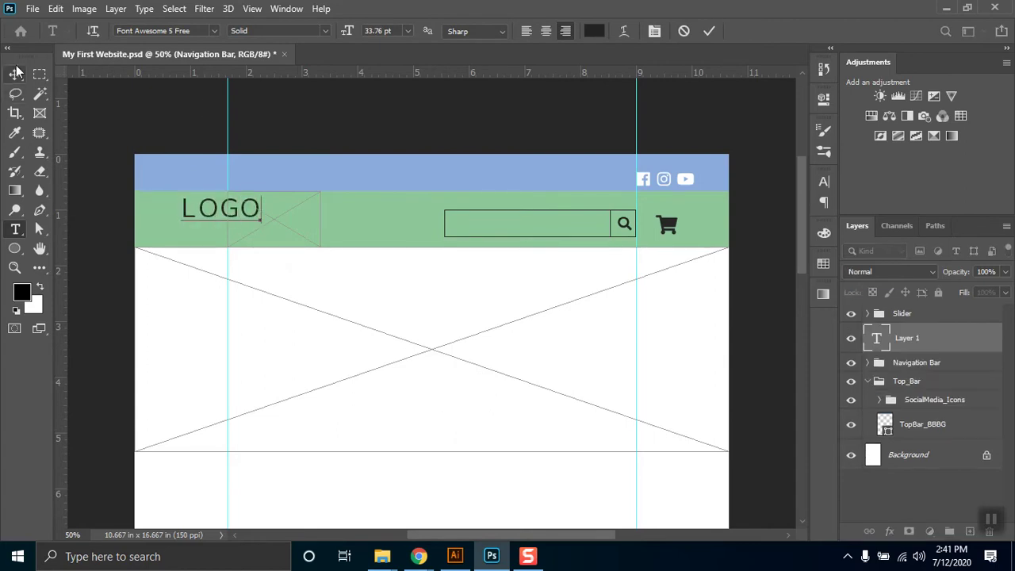
left_click(16, 72)
left_click_drag(215, 221, 271, 233)
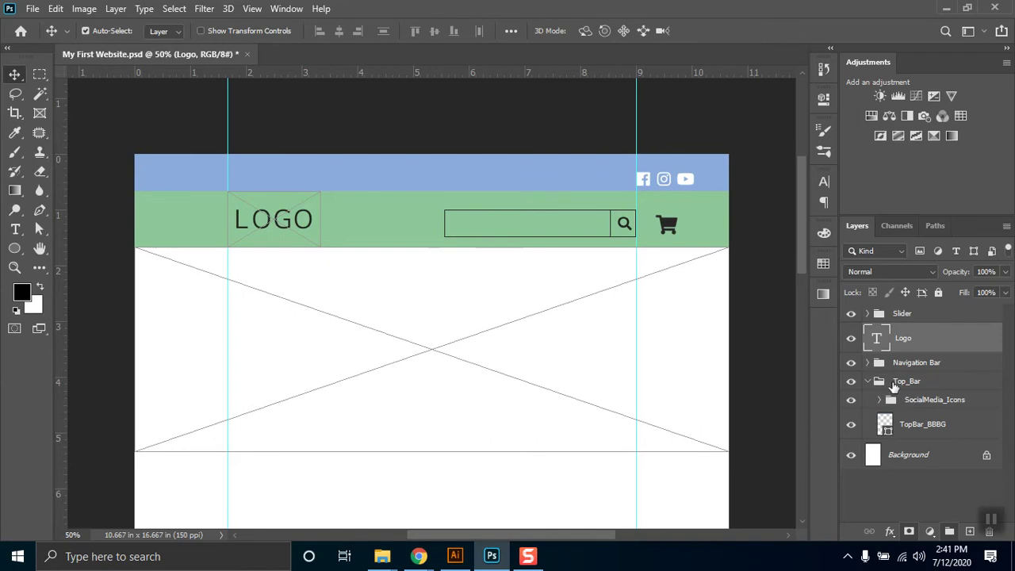
Step: Move the LOGO text layer into the Navigation Bar group and group it with the frame under the name Logo
left_click(868, 362)
left_click_drag(912, 343, 943, 375)
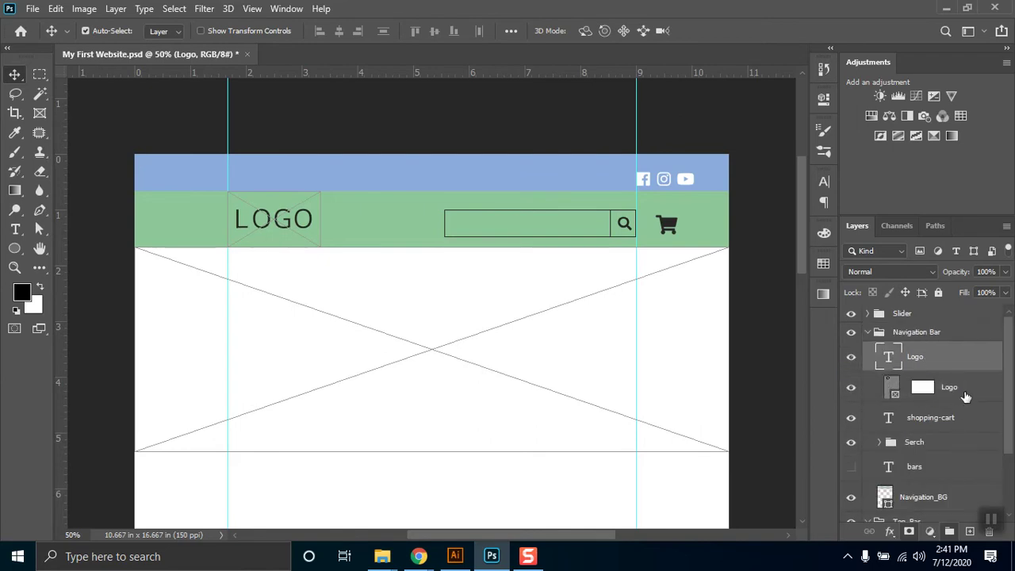
left_click(964, 395, "ctrl")
key("ctrl+g")
double_click(922, 351)
type("Logo")
key("Return")
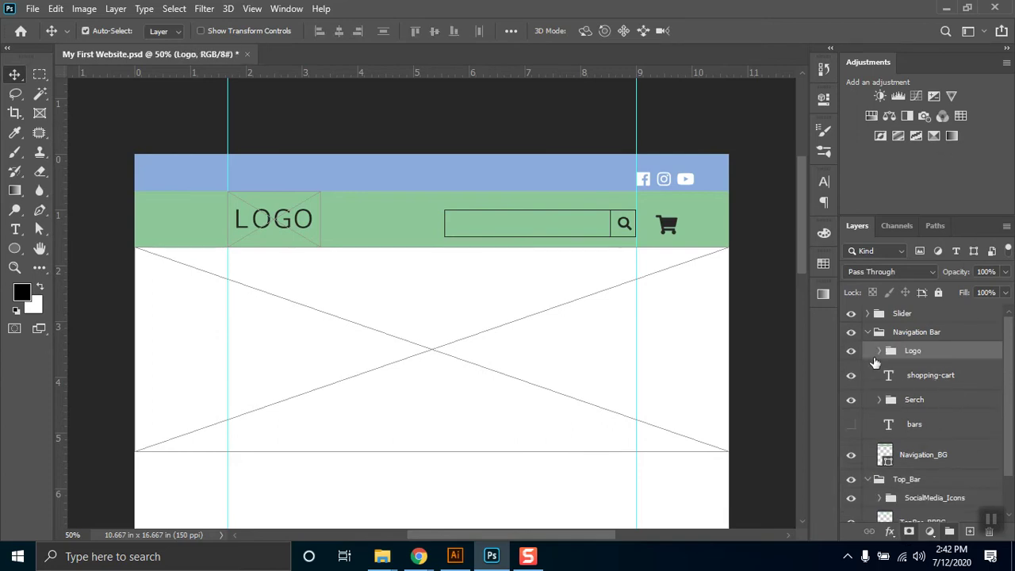
Step: Check the Google Meet participants in Chrome, return to Photoshop, and collapse the Navigation Bar and Top_Bar layer groups
left_click(870, 333)
left_click(870, 333)
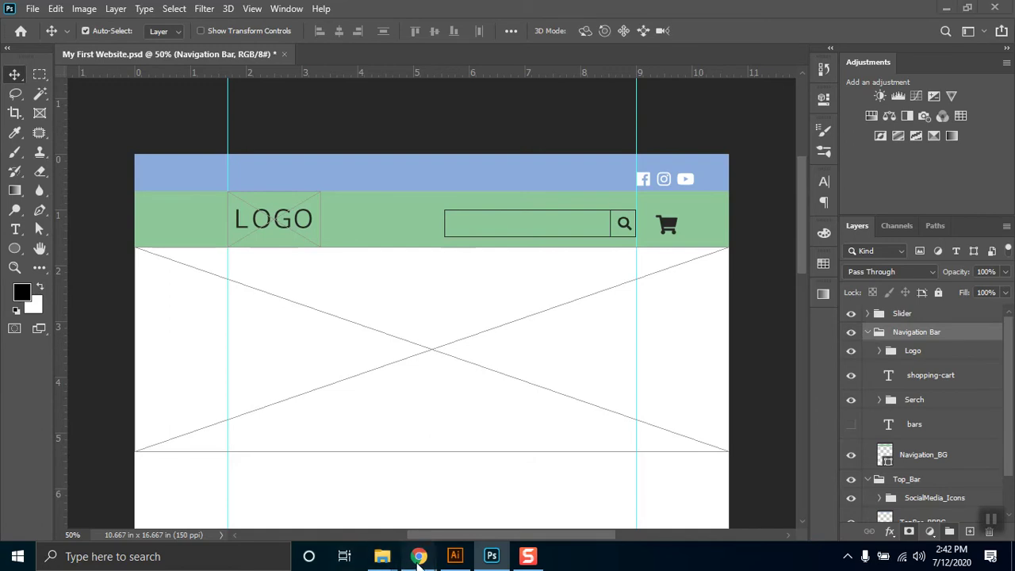
left_click(389, 517)
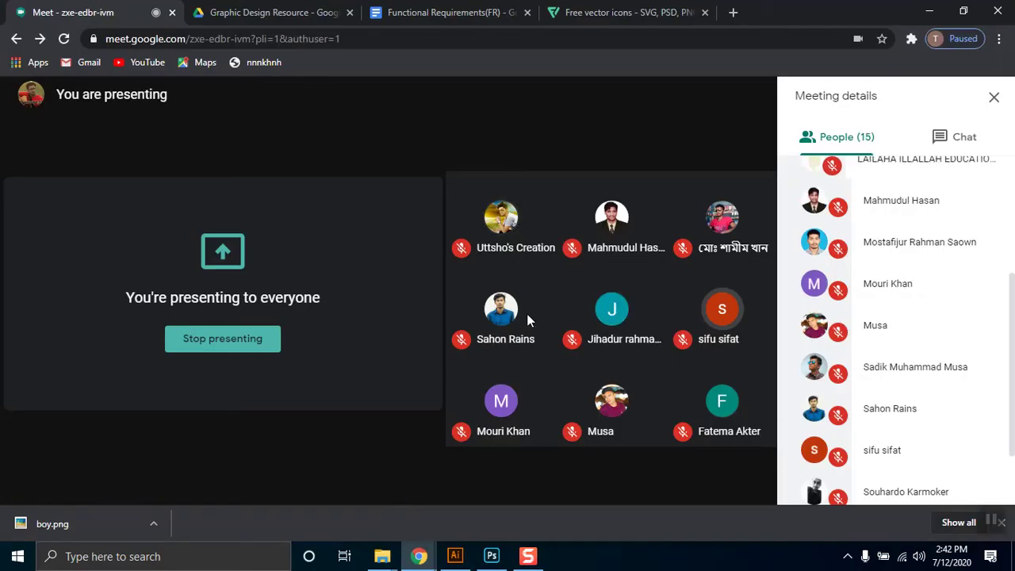
left_click(929, 11)
left_click(868, 331)
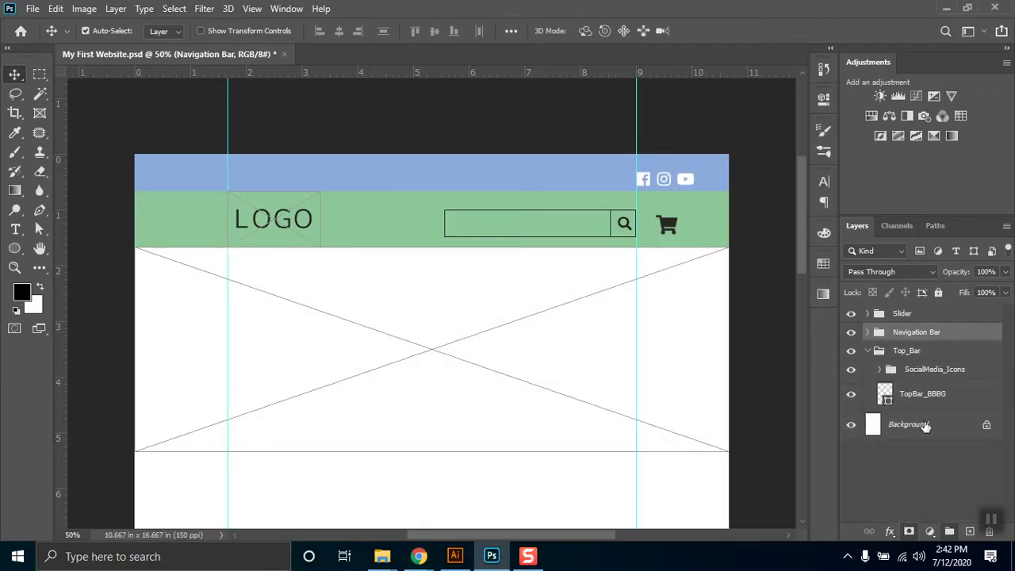
left_click(869, 352)
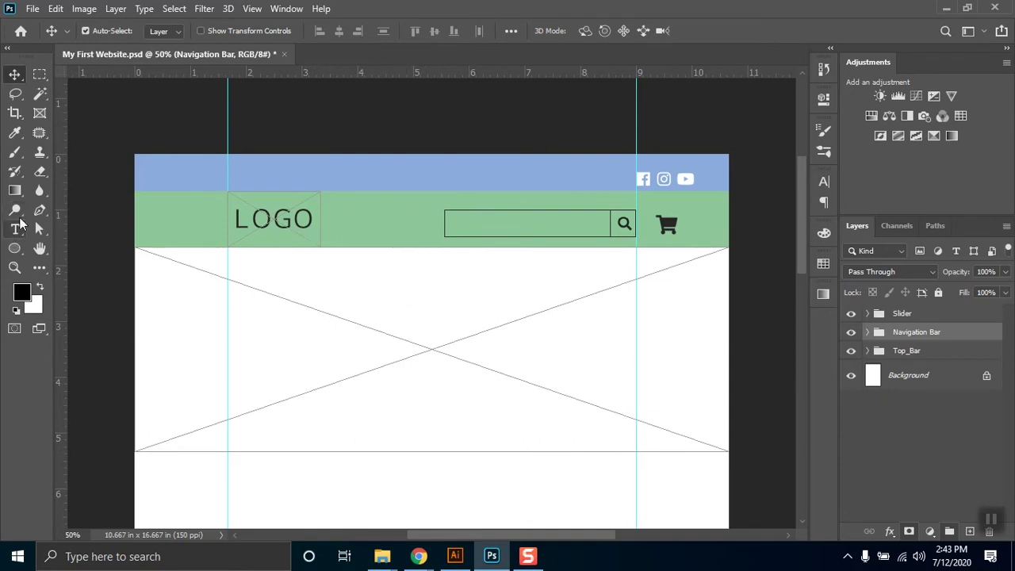
Step: Open the logo placeholder frame in Free Transform and display its width and height in pixels
left_click(40, 112)
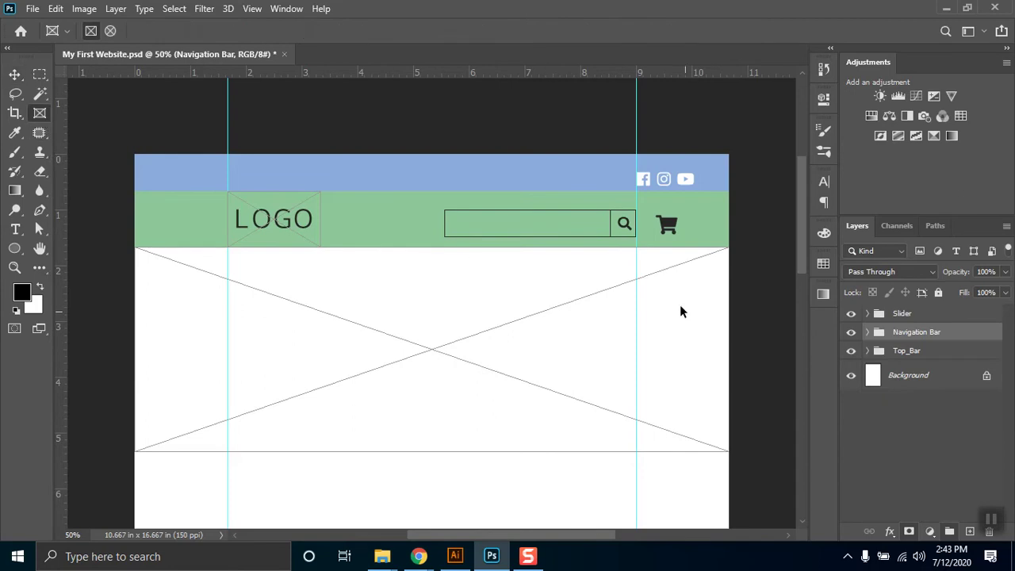
key("v")
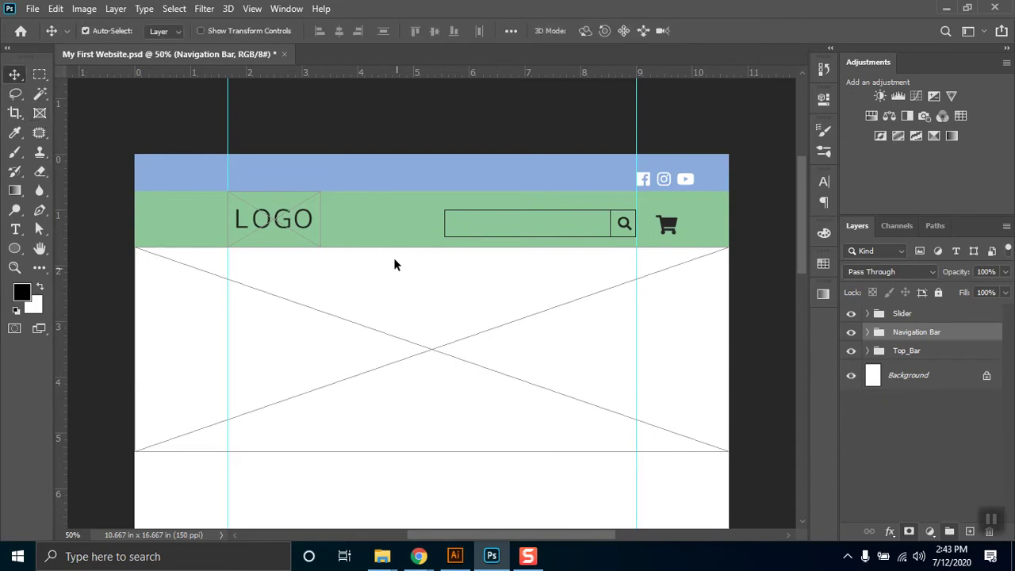
left_click(314, 203, "ctrl")
key("ctrl+t")
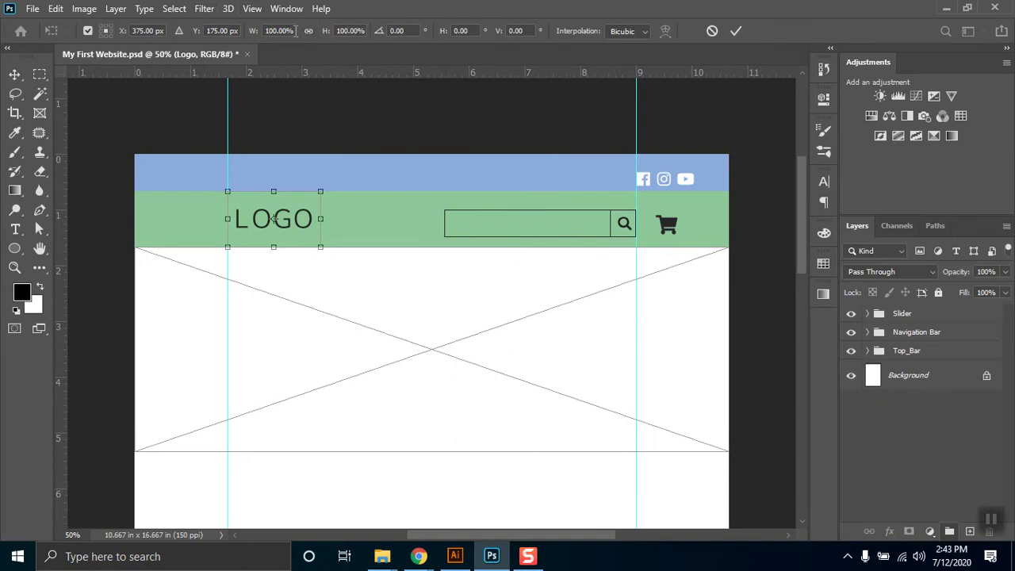
right_click(287, 33)
left_click(343, 39)
right_click(357, 33)
left_click(382, 39)
scroll(701, 339, "down", 3)
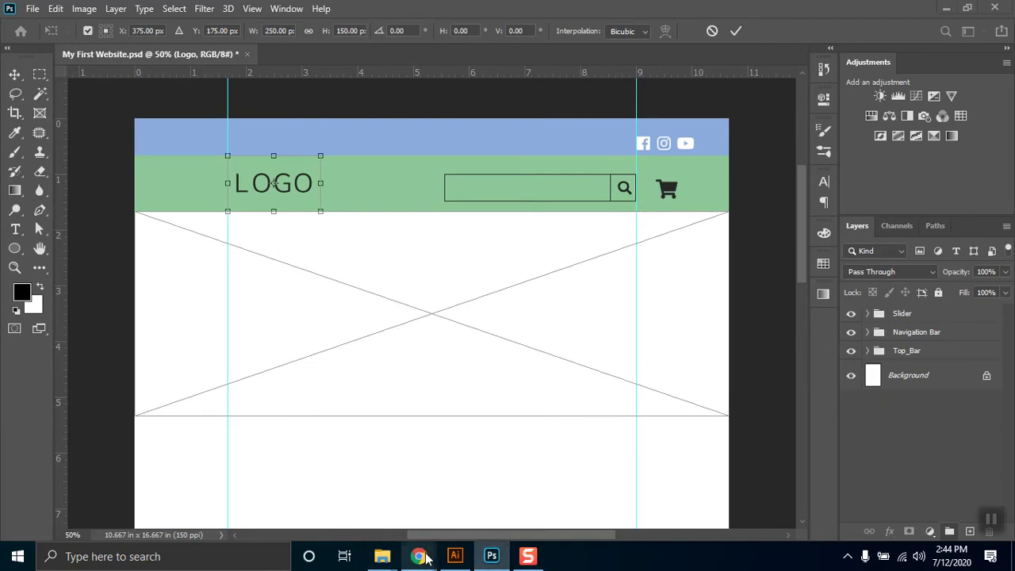
Step: Open the Functional Requirements document in Chrome and examine the requirements listed for the Home Page
mouse_move(419, 556)
left_click(412, 502)
left_click(460, 12)
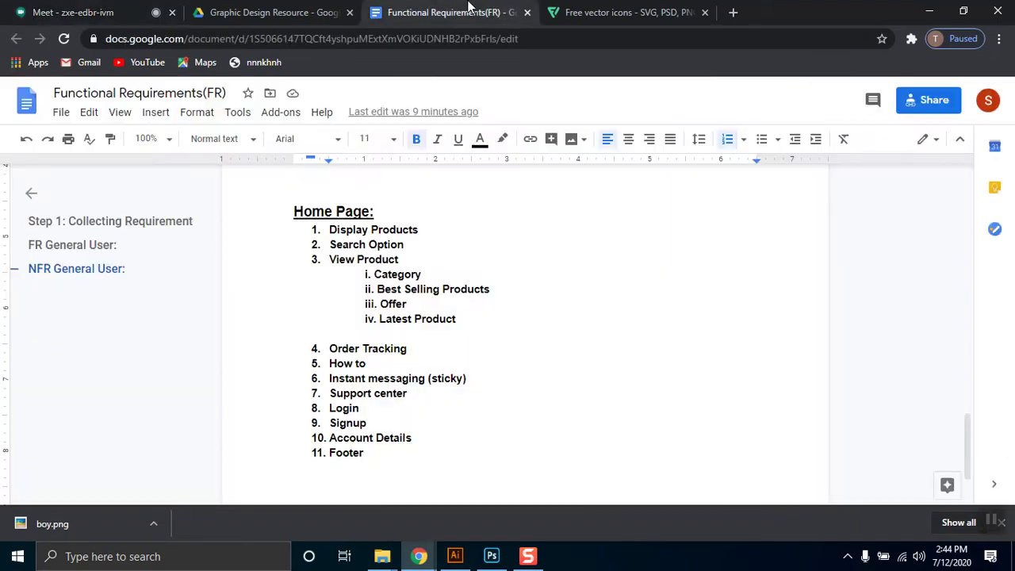
scroll(371, 244, "down", 2)
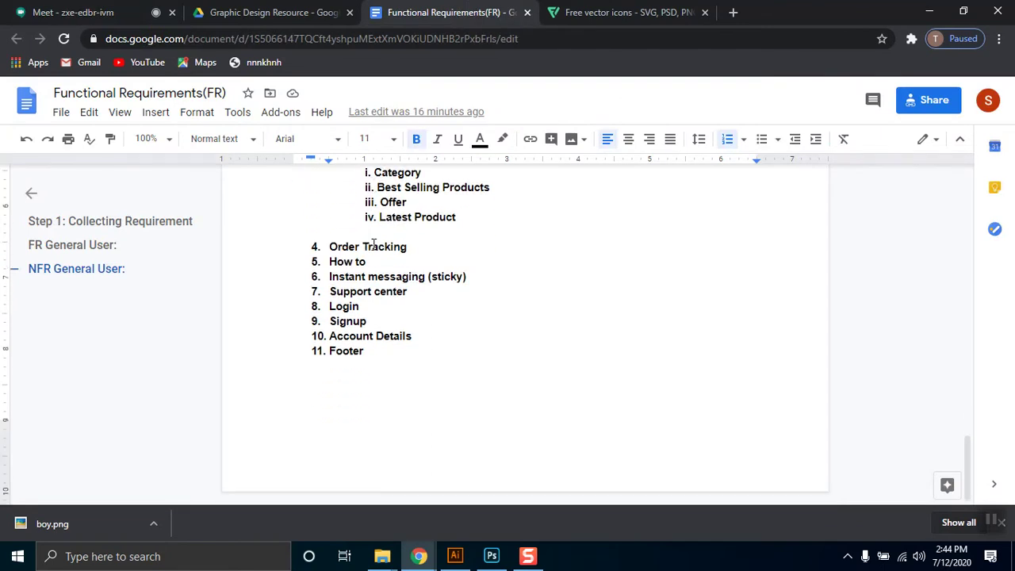
scroll(373, 245, "up", 5)
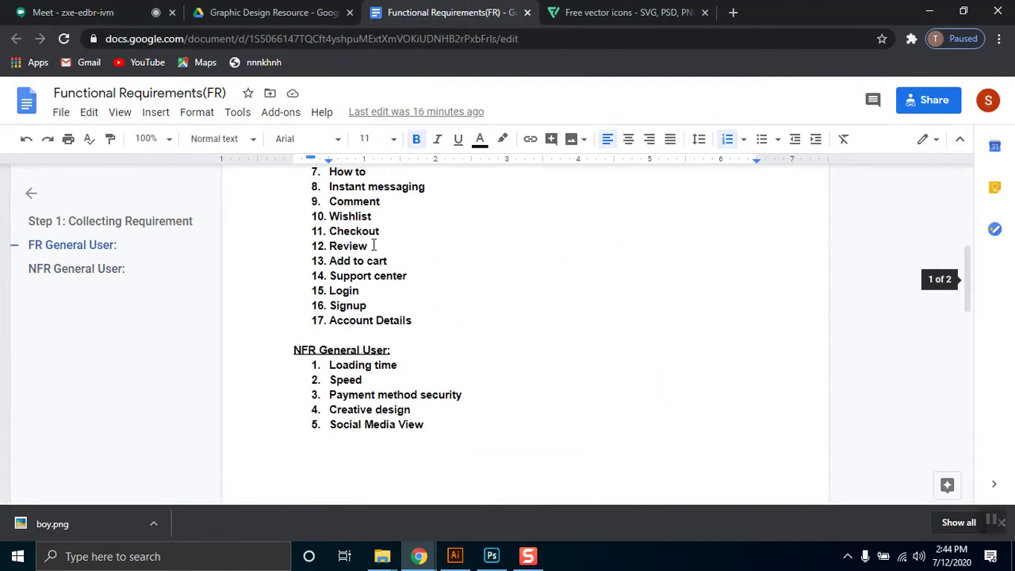
scroll(373, 246, "down", 5)
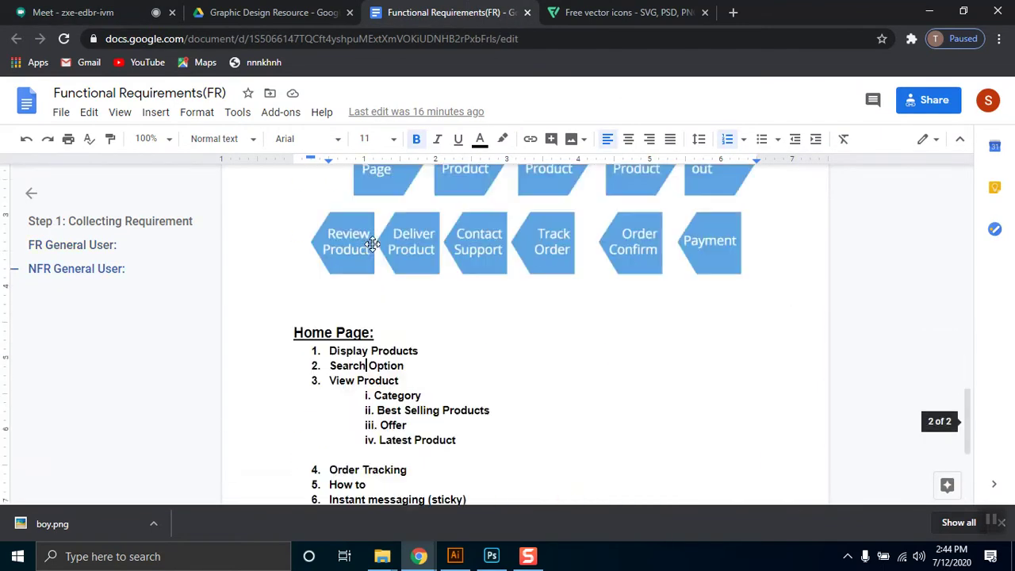
scroll(333, 238, "down", 2)
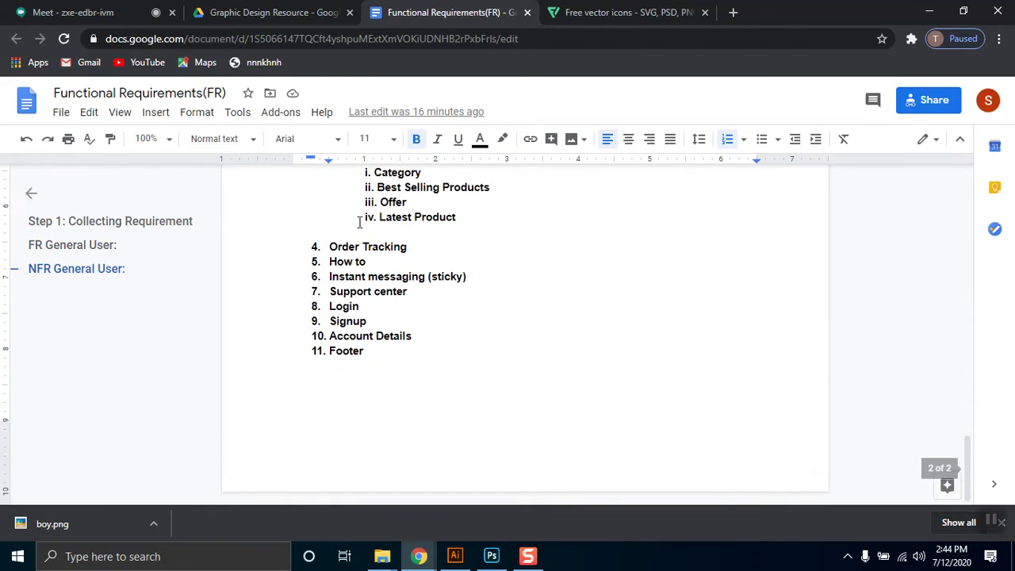
scroll(315, 226, "up", 2)
Step: Highlight the Display Products and Category items in the Home Page list, then return to Photoshop and close the logo frame's transform
left_click_drag(330, 276, 418, 277)
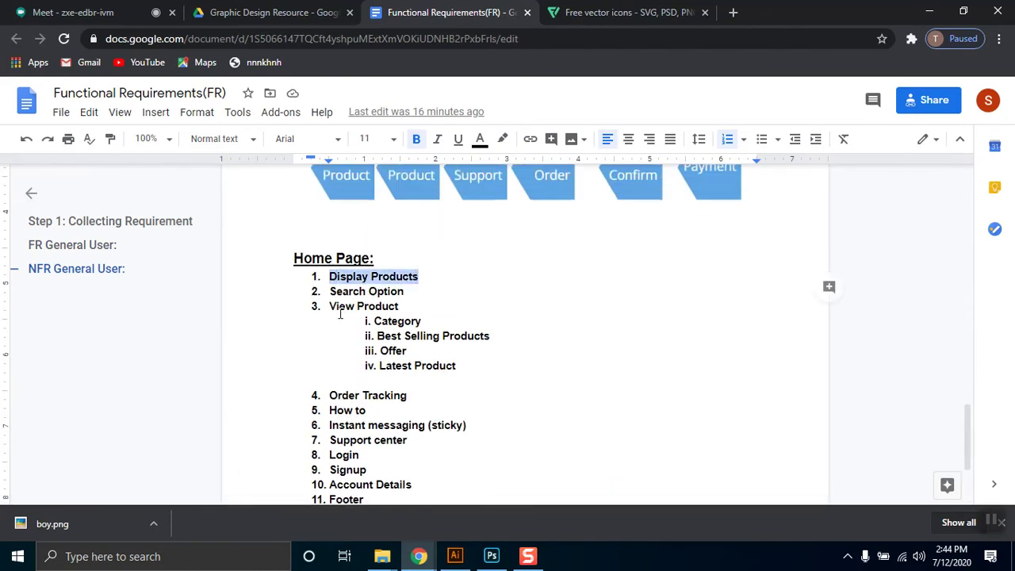
left_click_drag(374, 321, 421, 321)
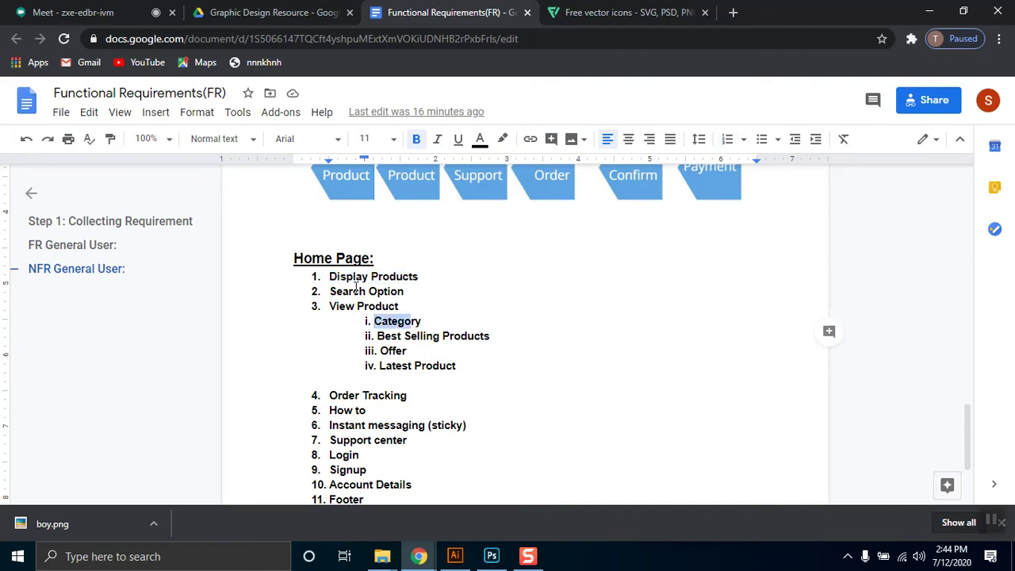
left_click_drag(418, 276, 329, 276)
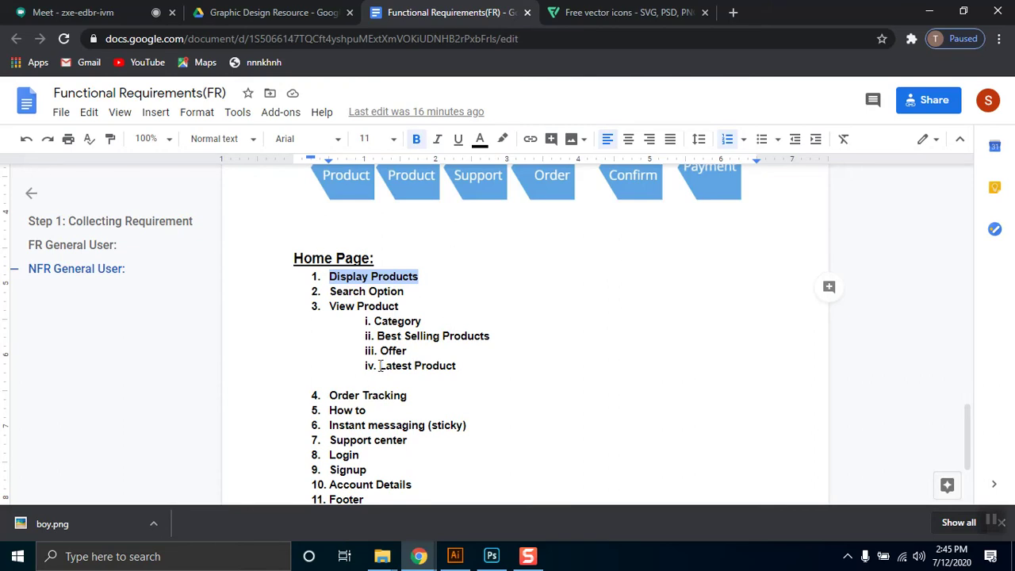
left_click_drag(376, 321, 421, 320)
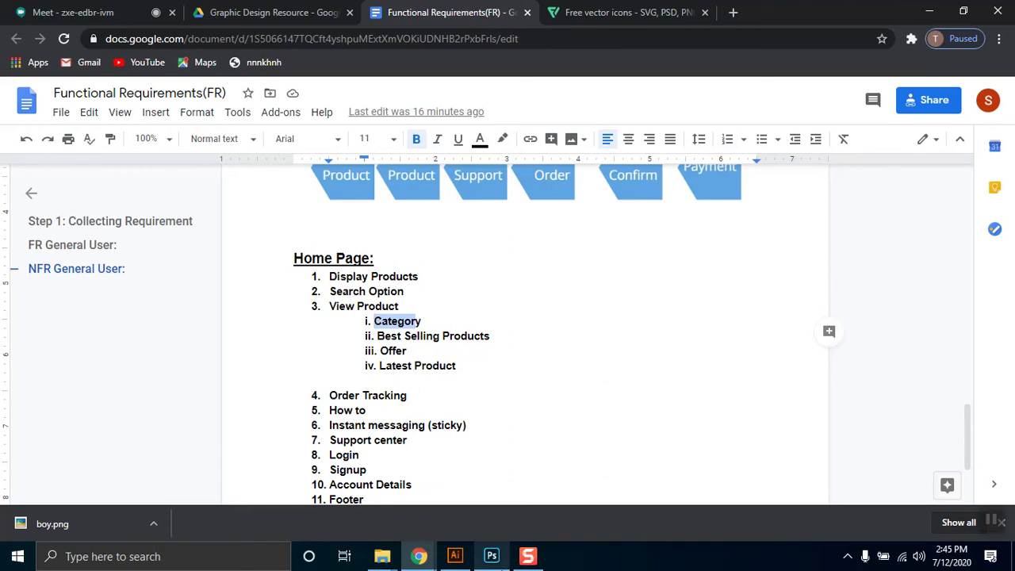
left_click(537, 558)
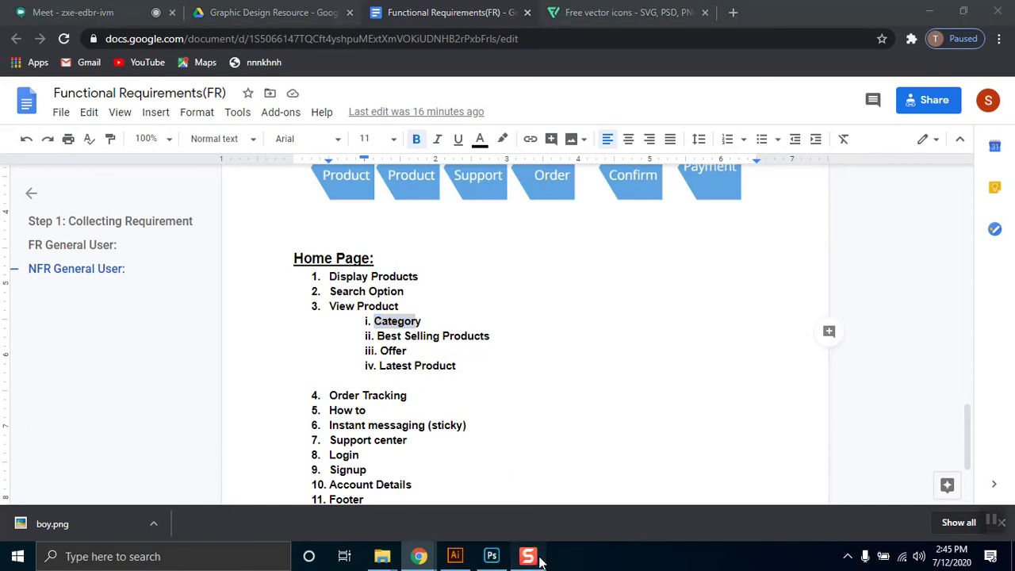
left_click(491, 557)
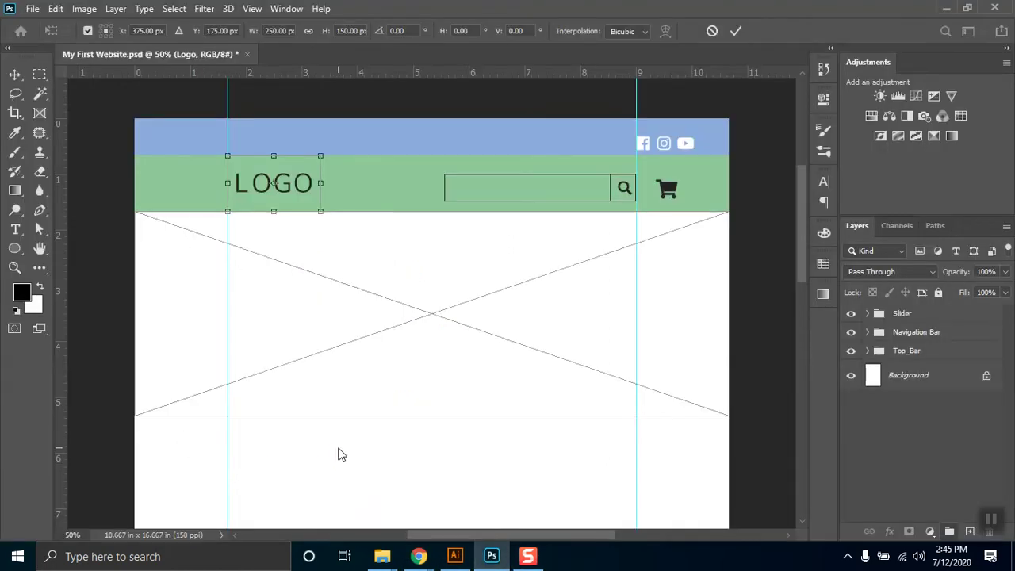
key("Return")
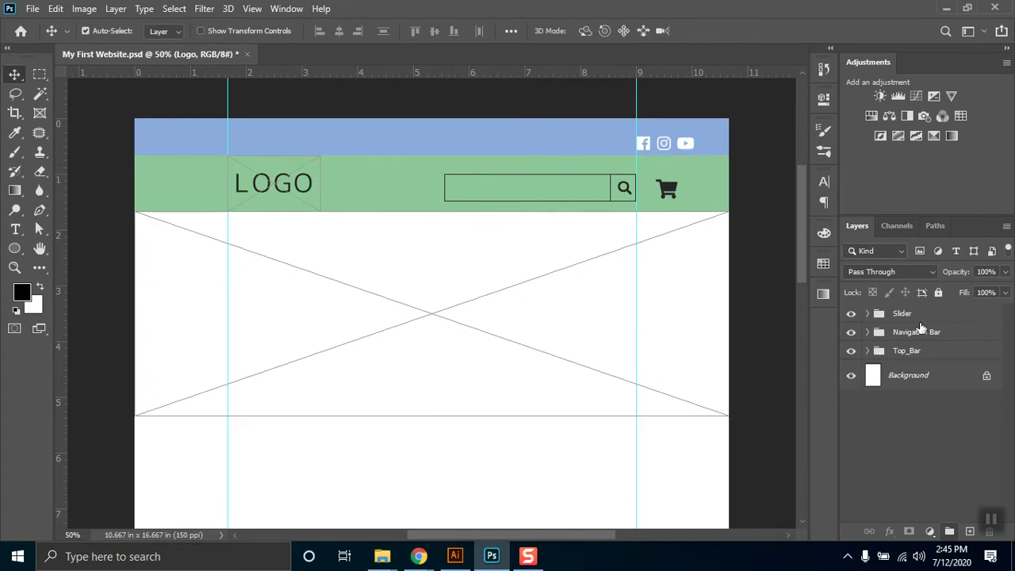
Step: Draw a rectangular placeholder frame about 316 × 238 px directly below the slider, starting at the left guide
left_click(39, 113)
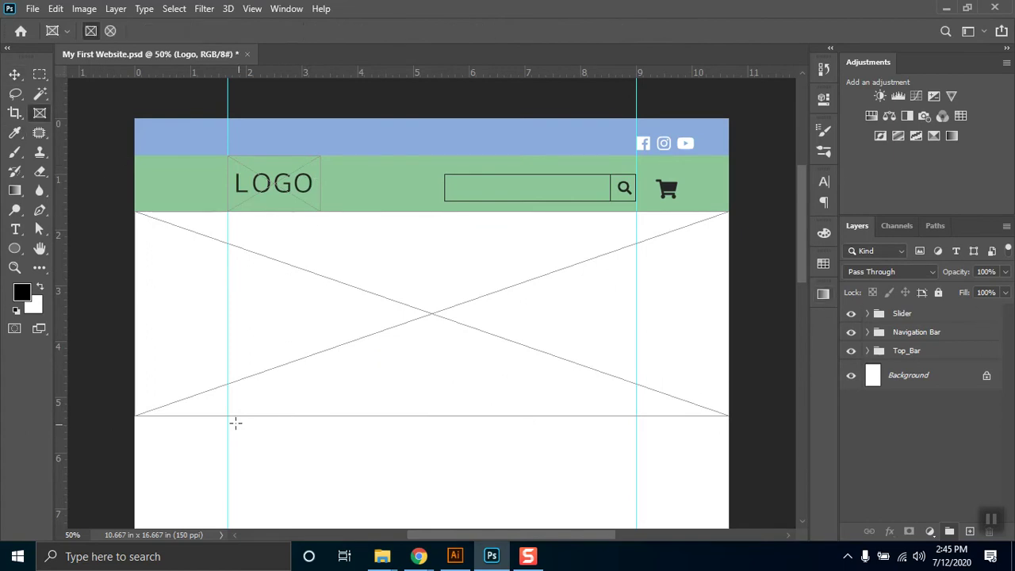
mouse_move(165, 257)
left_mouse_down()
mouse_move(257, 459)
mouse_move(231, 426)
left_mouse_up()
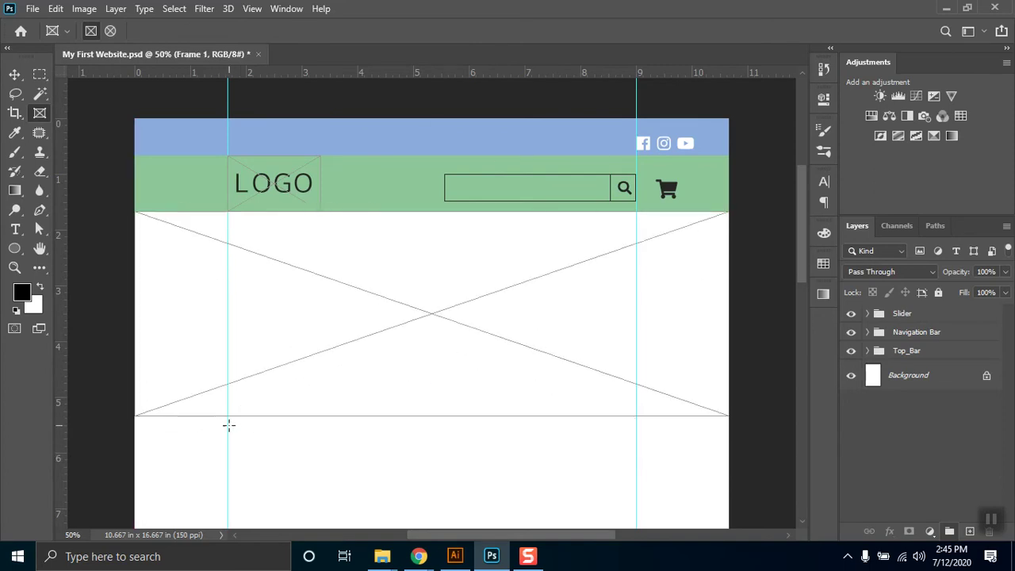
left_click_drag(227, 504, 345, 416)
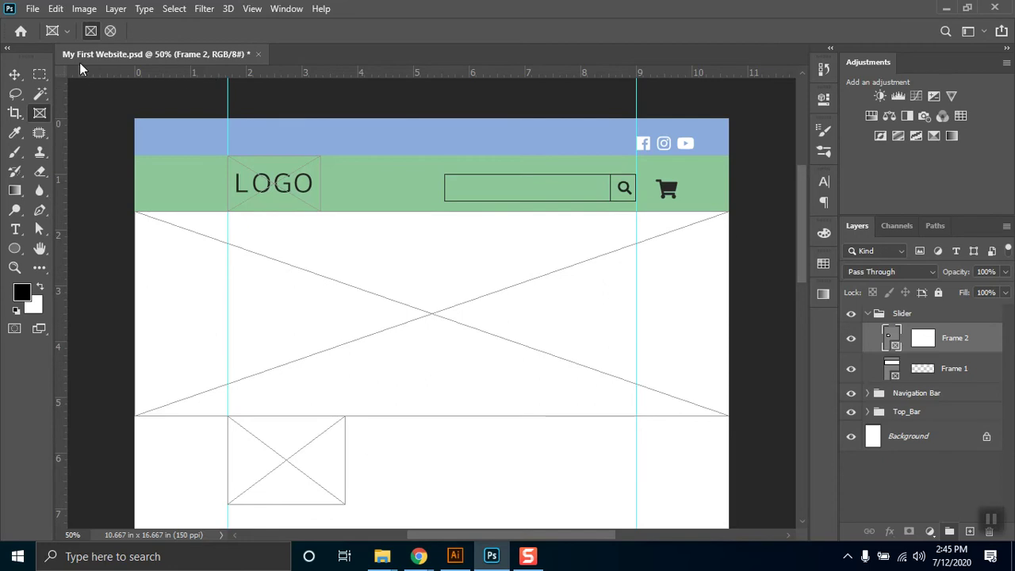
Step: Resize the new frame to 400 × 300 px and align it with the left guide and the slider's lower edge
key("ctrl+t")
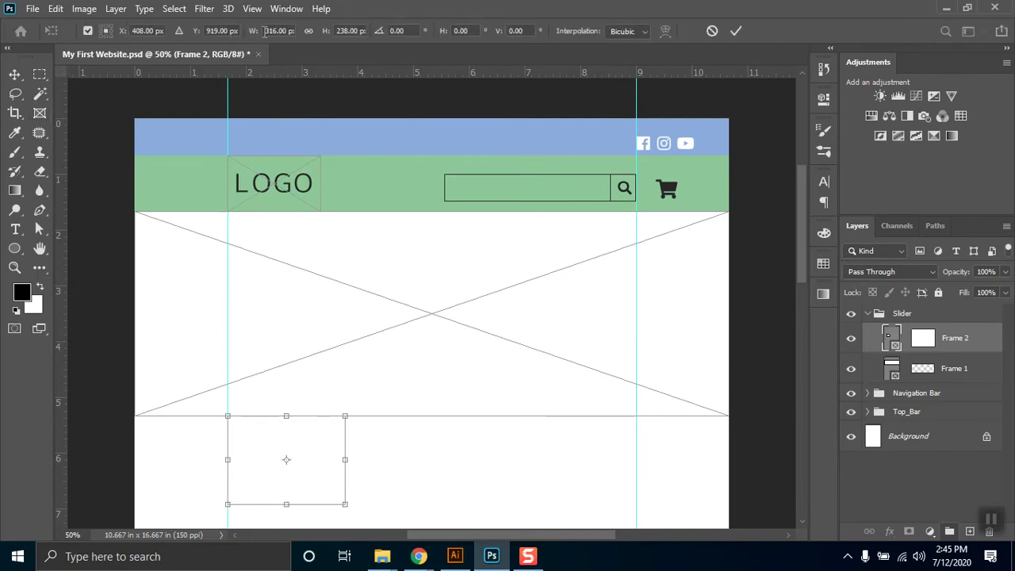
left_click(264, 31)
type("400")
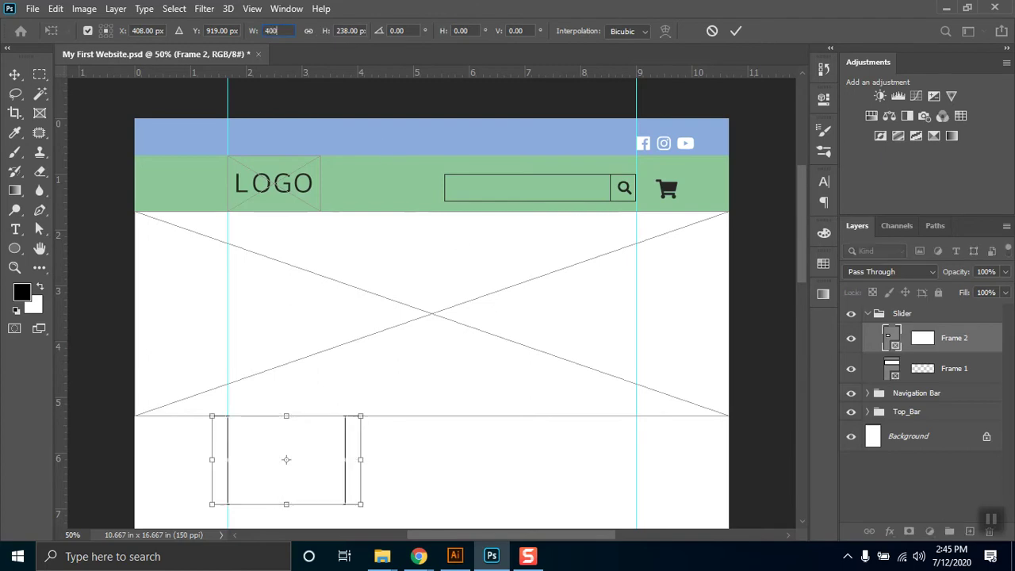
left_click(351, 30)
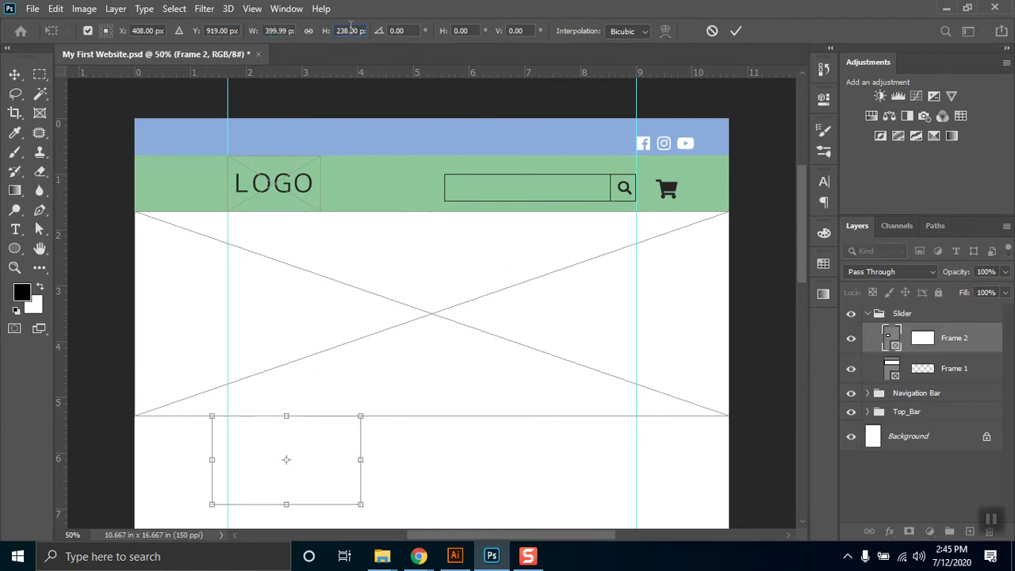
type("38")
key("Return")
type("300")
key("Return")
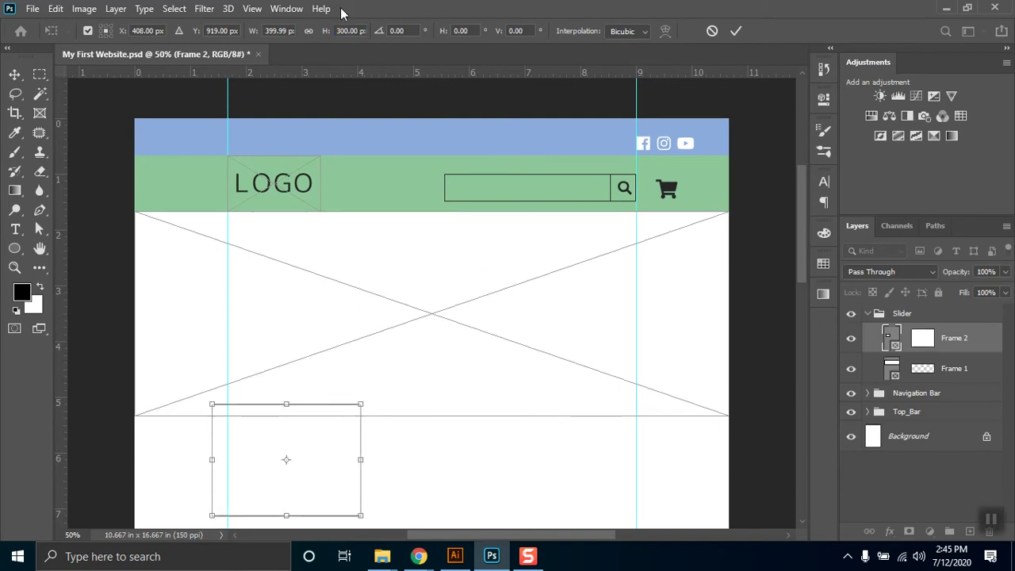
left_click(14, 74)
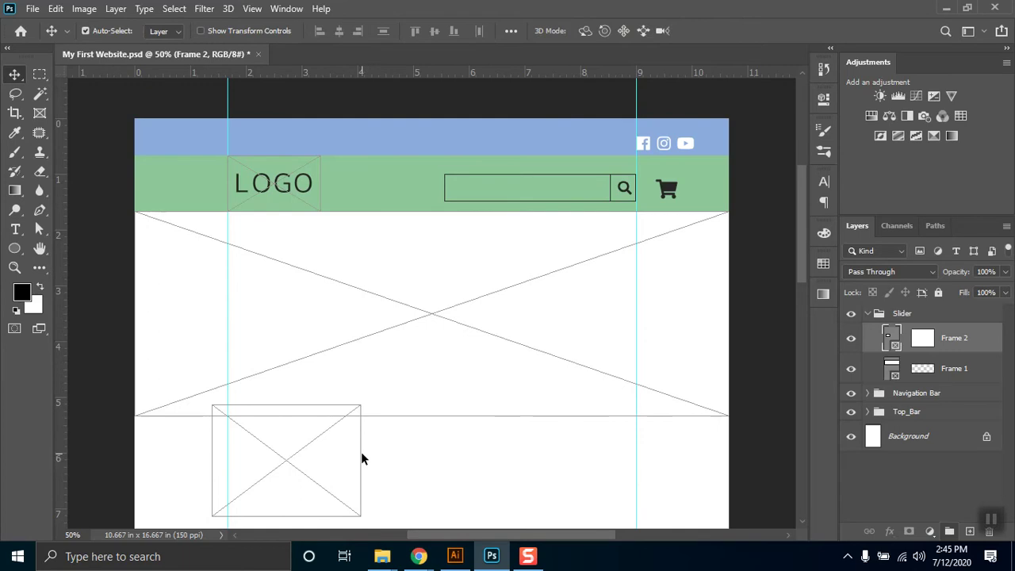
left_click_drag(361, 463, 379, 472)
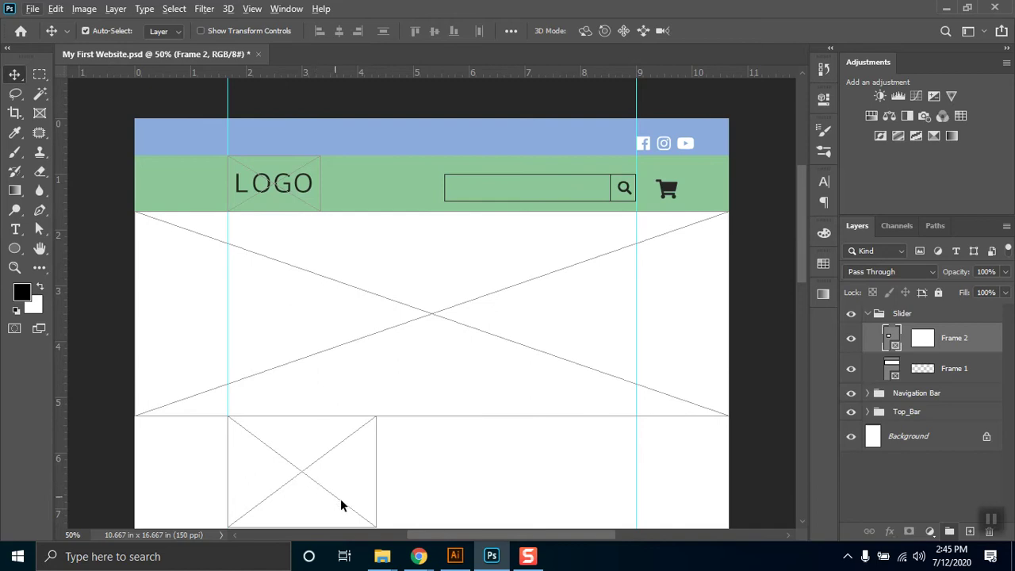
Step: Set the width of the frame below the slider to 300 px with Free Transform
scroll(406, 490, "down", 1)
scroll(410, 490, "down", 1)
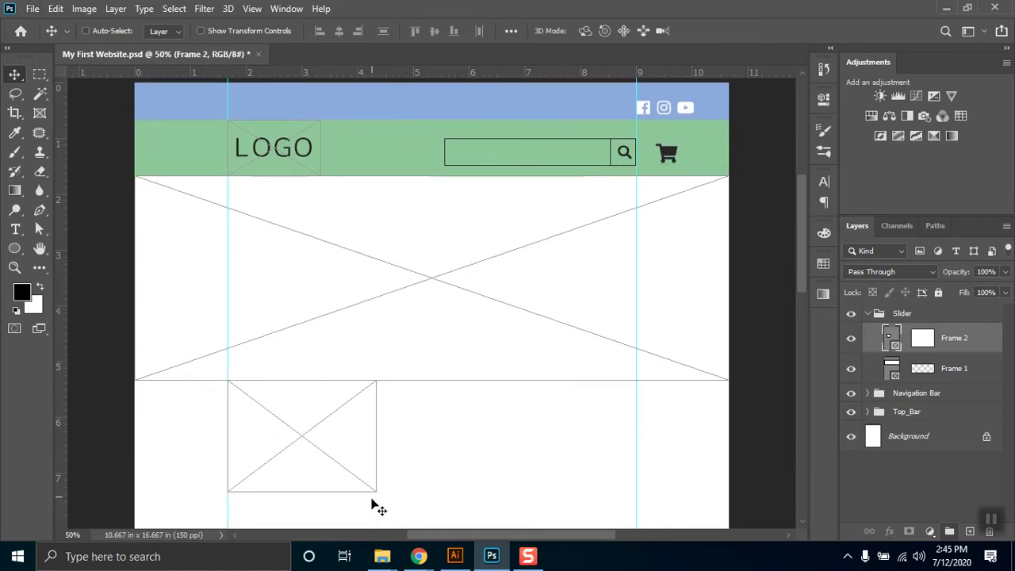
key("ctrl+t")
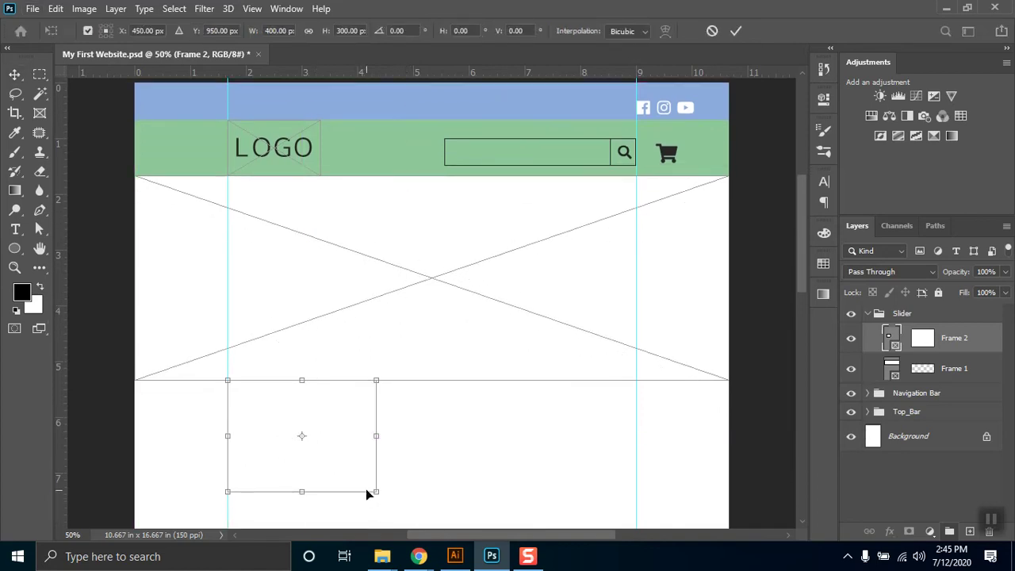
left_click(271, 30)
left_click_drag(259, 32, 261, 32)
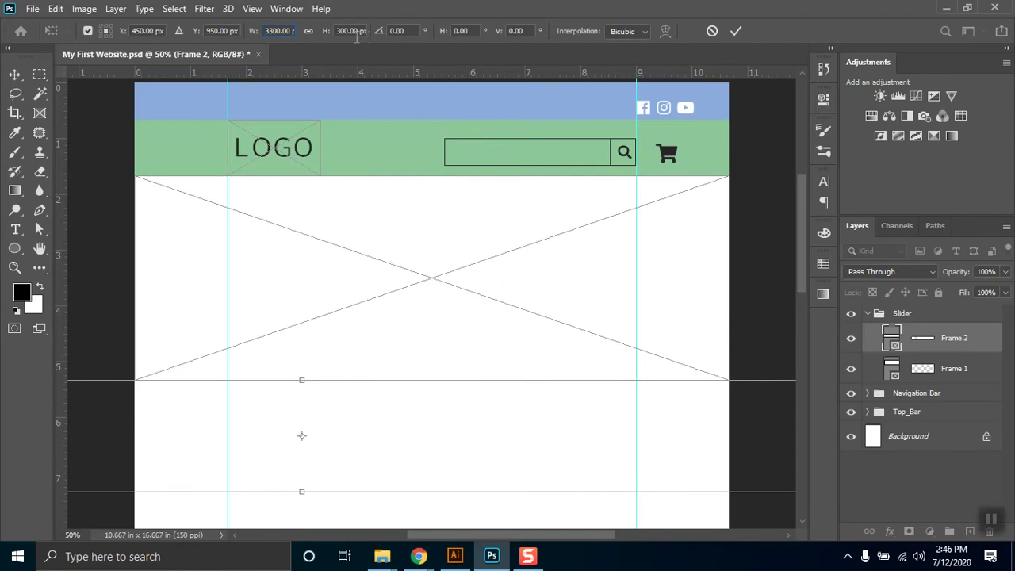
type("300")
key("Return")
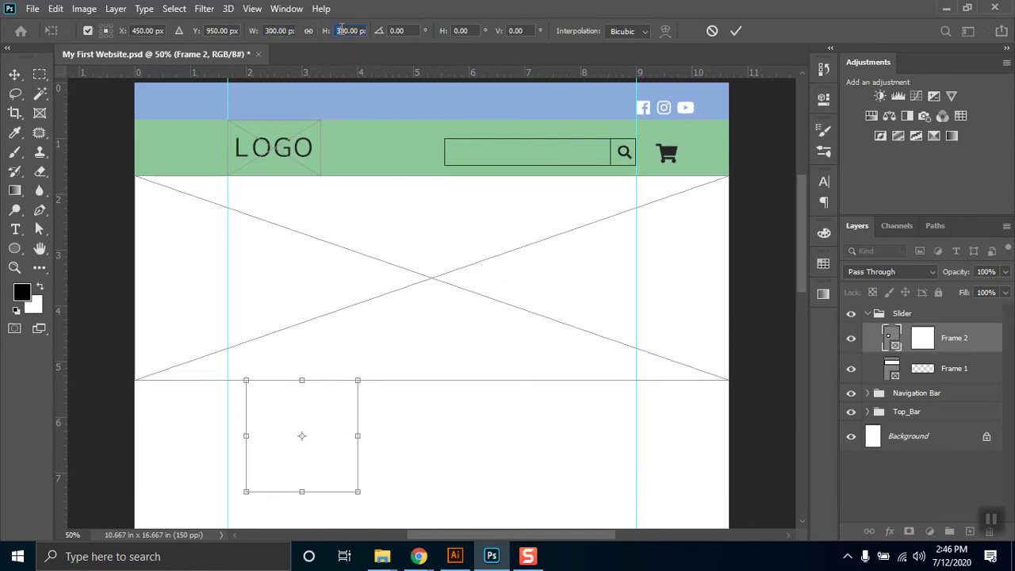
Step: Set the height of the frame below the slider to 250 px
key("shift+Down")
key("shift+Down")
key("shift+Down")
key("shift+Down")
key("shift+Down")
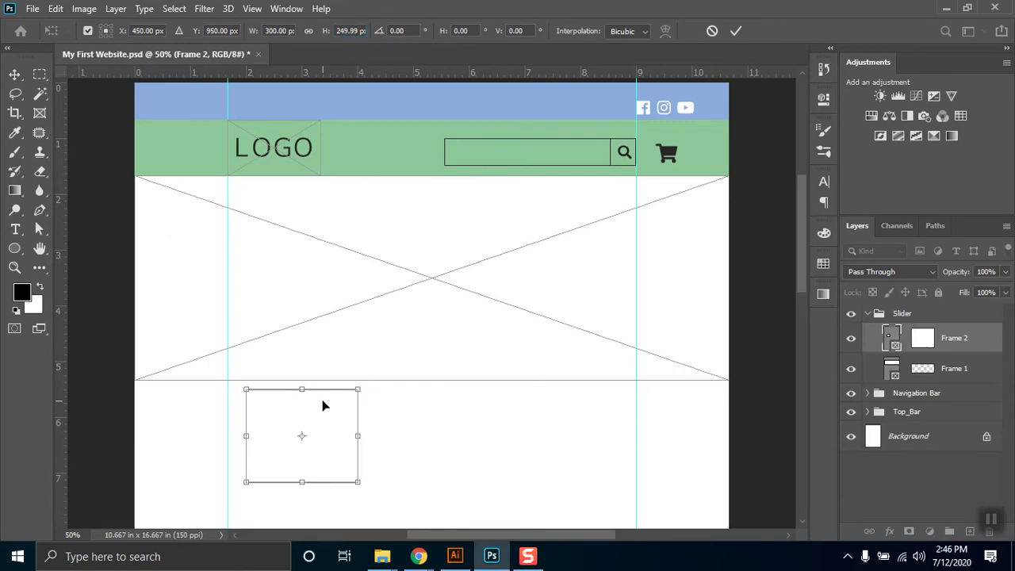
double_click(347, 30)
type("250")
Step: Move the frame flush against the left guide and the slider's lower edge, and apply the transform
left_click_drag(330, 394, 313, 389)
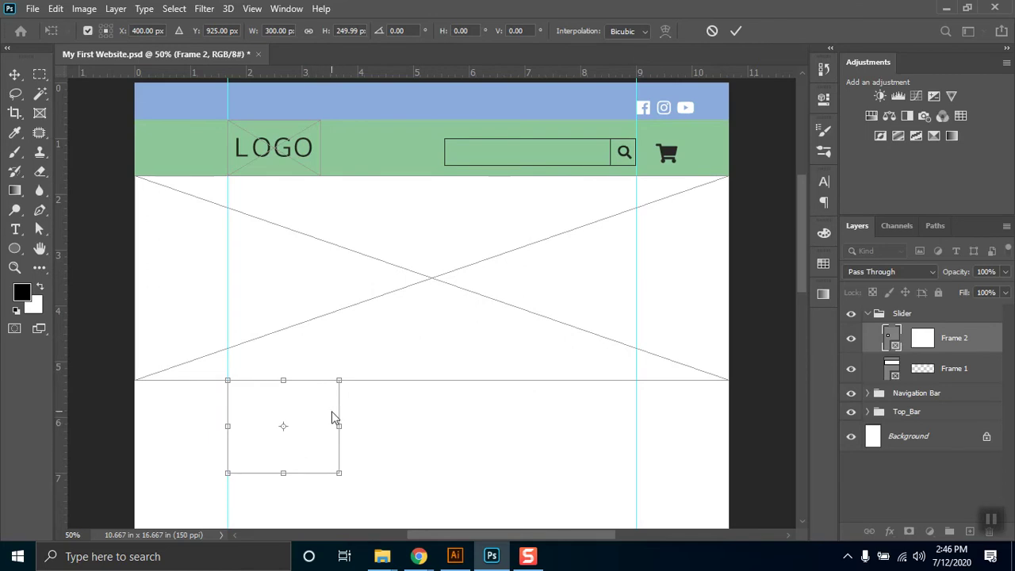
key("alt+space")
key("Return")
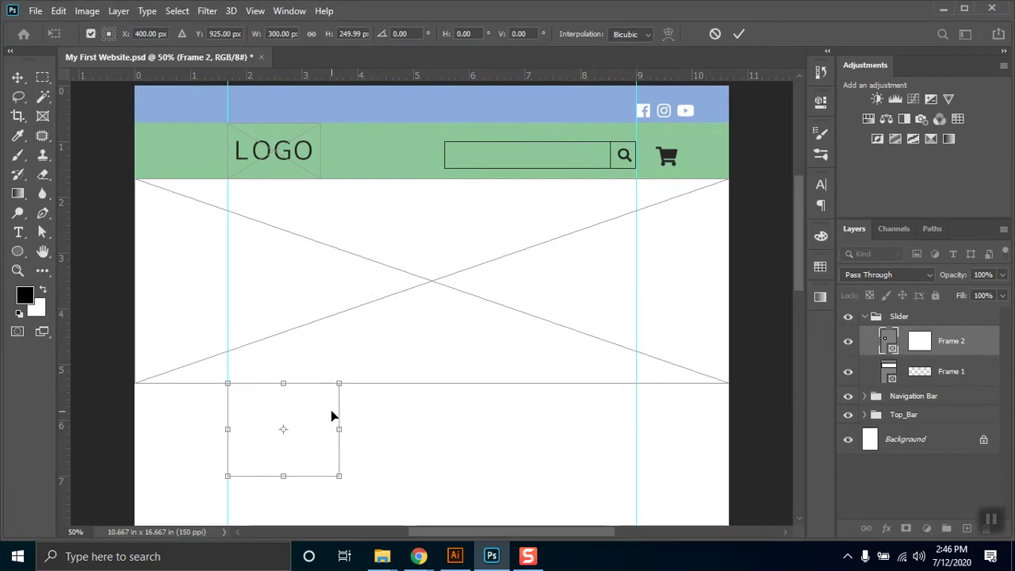
left_click(17, 77)
Step: Duplicate the frame twice into an evenly spaced row and shift all three frames right, roughly centered between the guides
left_click_drag(284, 429, 524, 438)
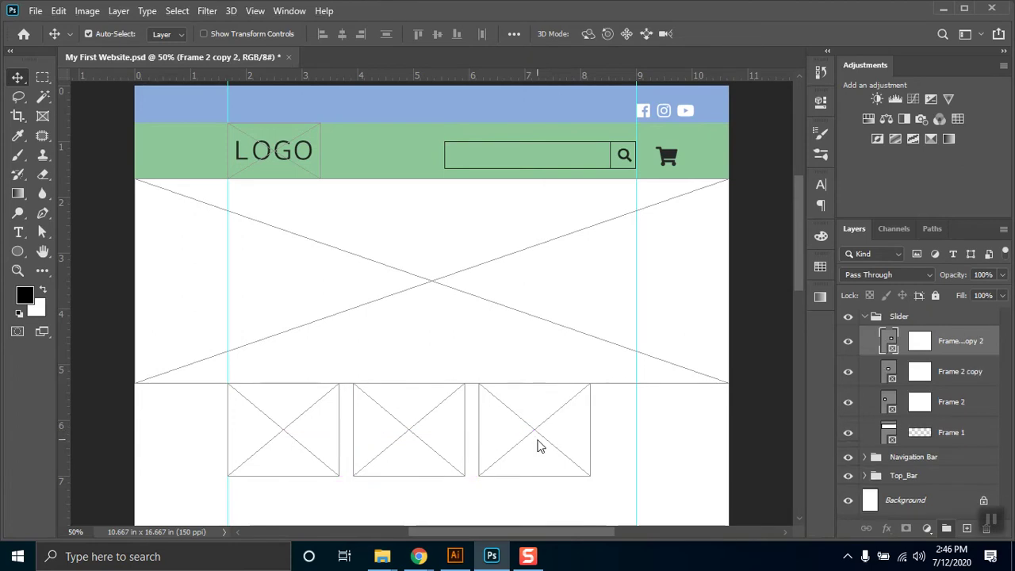
left_click(406, 429, "shift")
left_click(290, 434, "shift")
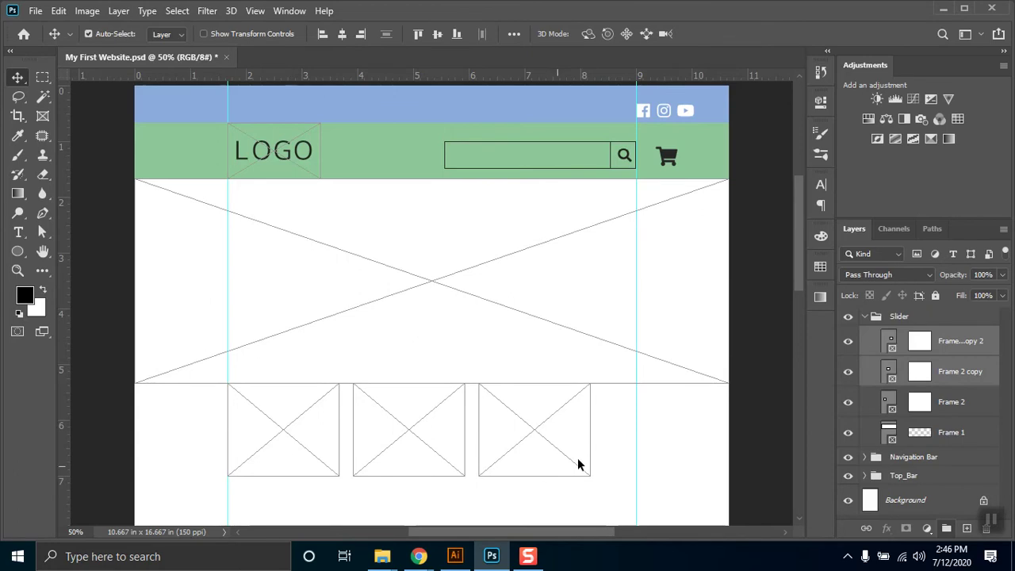
left_click_drag(410, 430, 430, 431)
left_click_drag(624, 457, 630, 437)
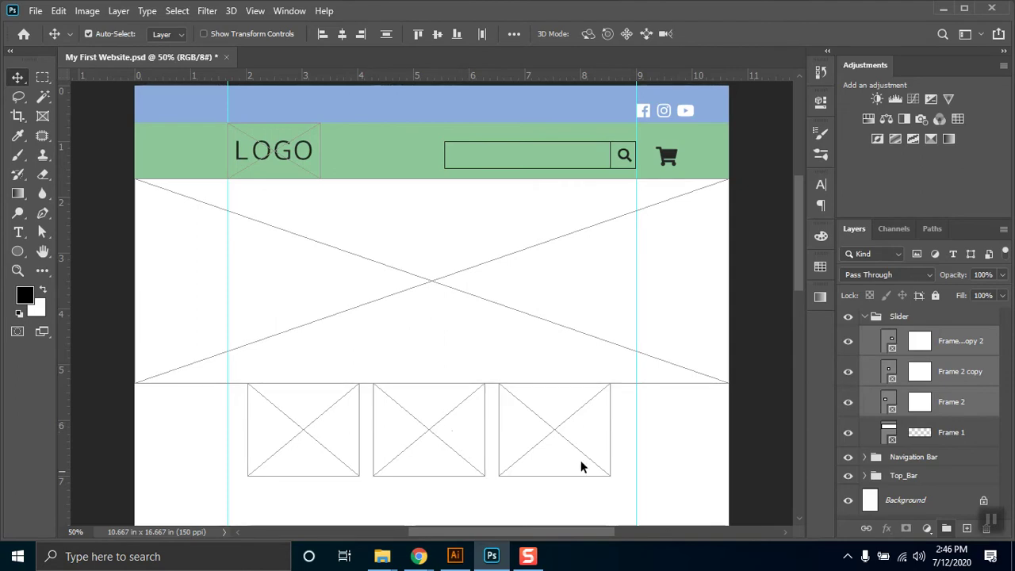
Step: Move the three frames out of the Slider group into a new group named Category and expand it
key("ctrl")
key("ctrl+bracketright")
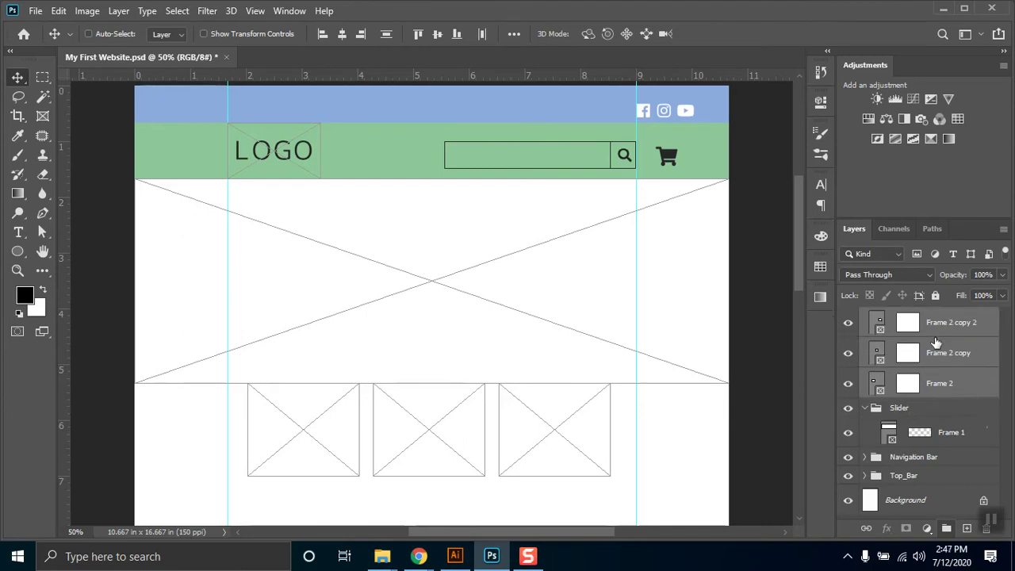
key("ctrl+g")
double_click(904, 316)
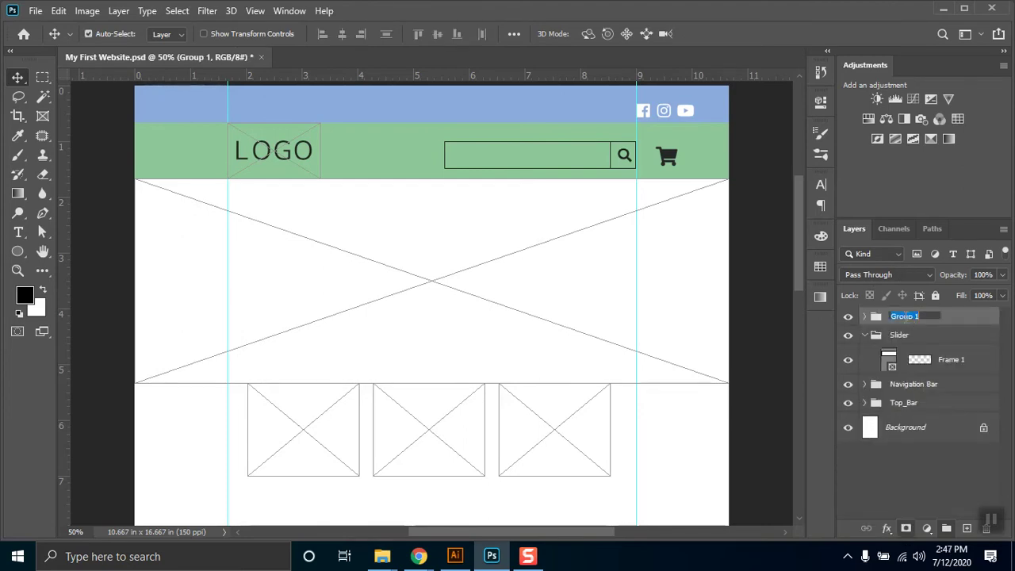
type("Catec")
type("ory")
key("Return")
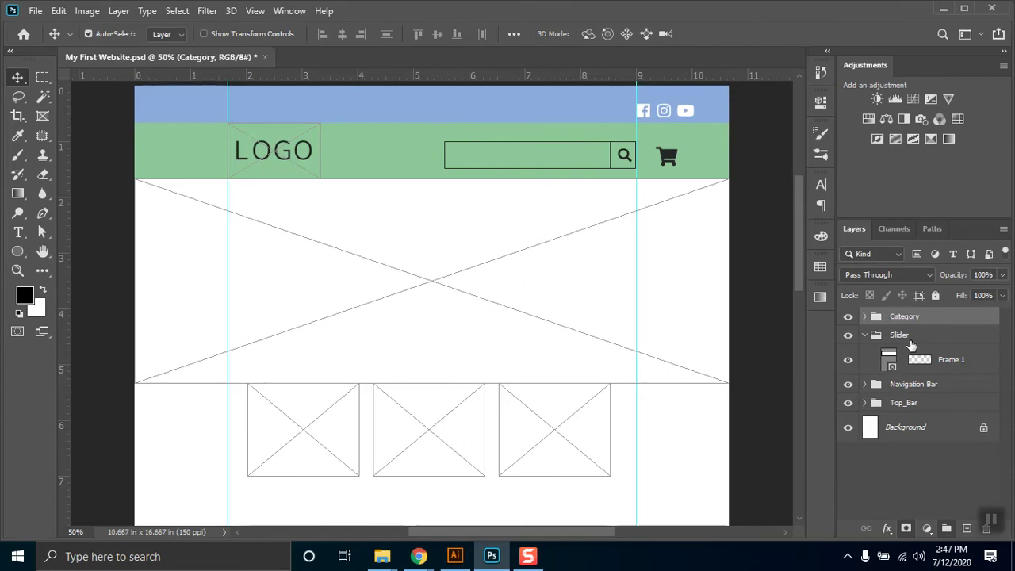
left_click(864, 316)
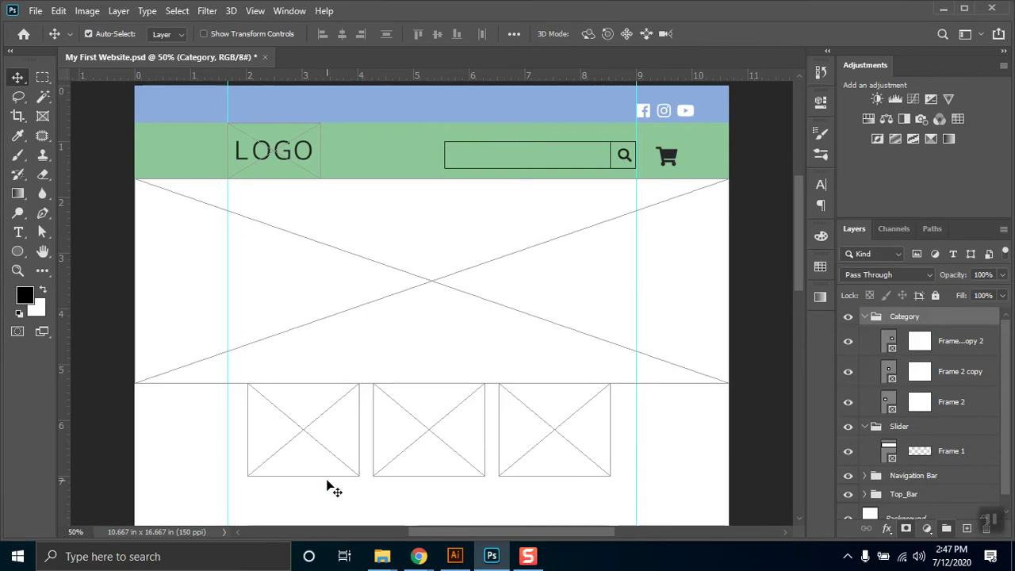
Step: Switch to Chrome and open the Font Awesome website in a new tab
left_click(17, 232)
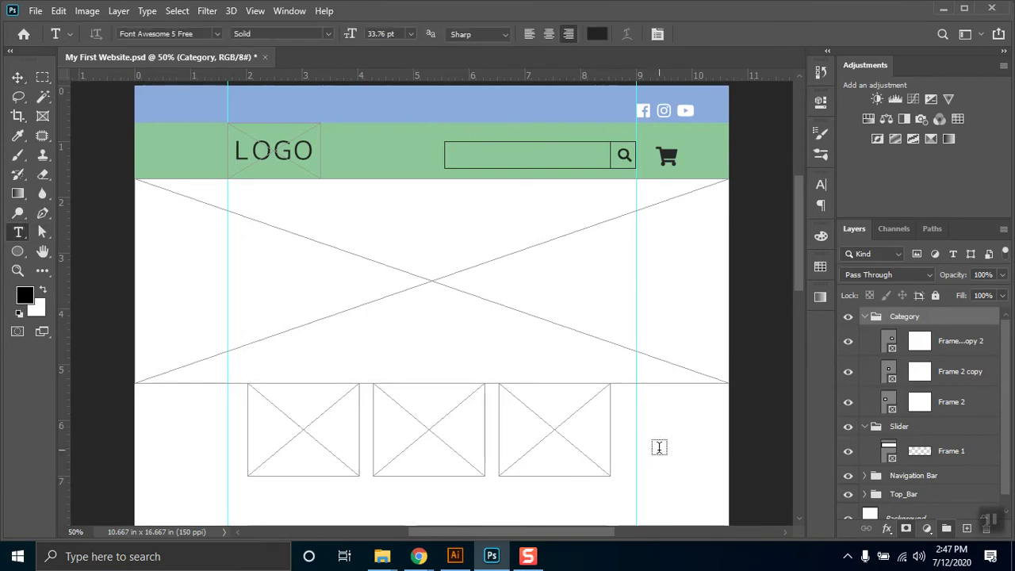
mouse_move(423, 561)
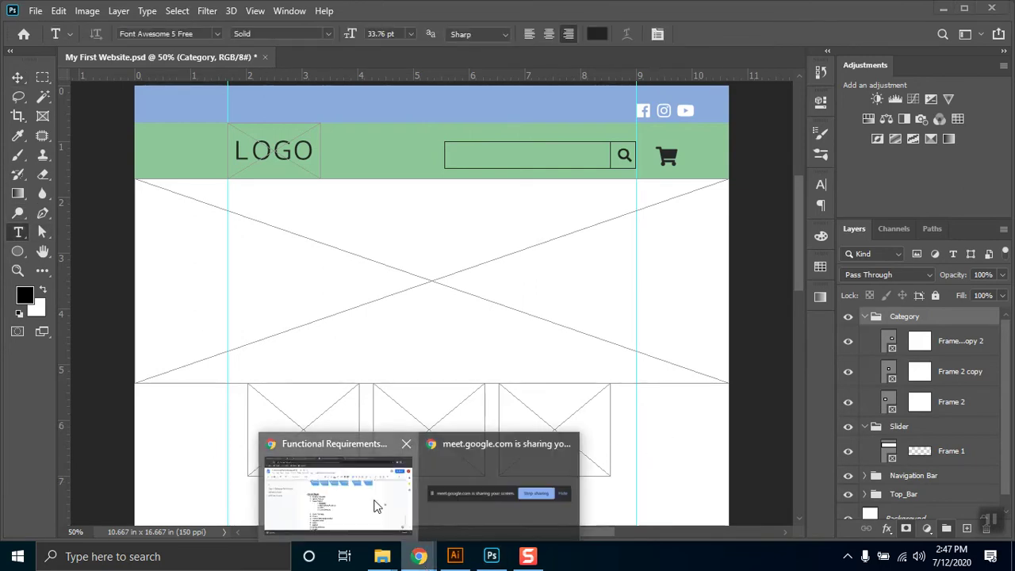
left_click(337, 488)
left_click(603, 11)
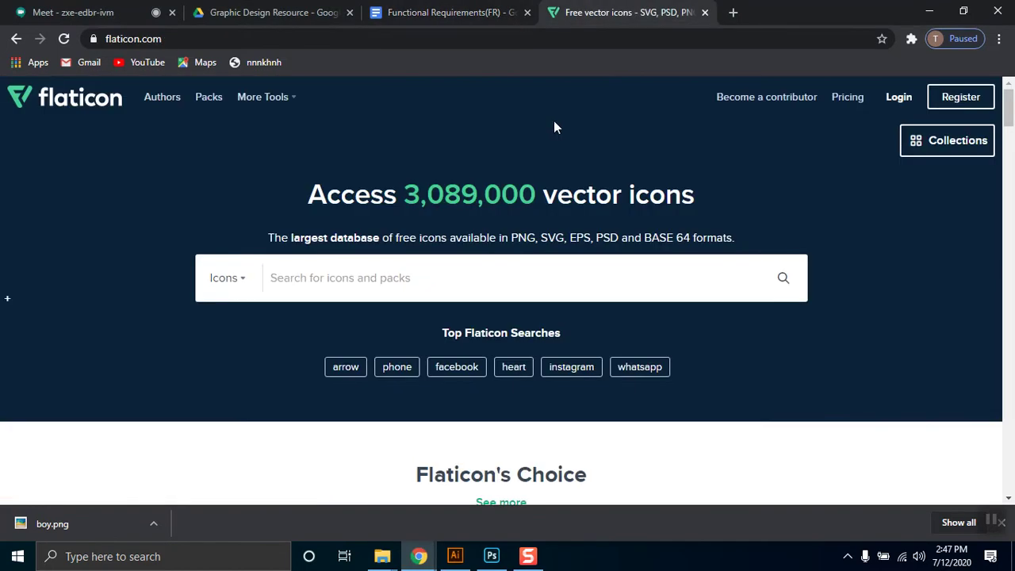
left_click(734, 12)
type("fontawesome")
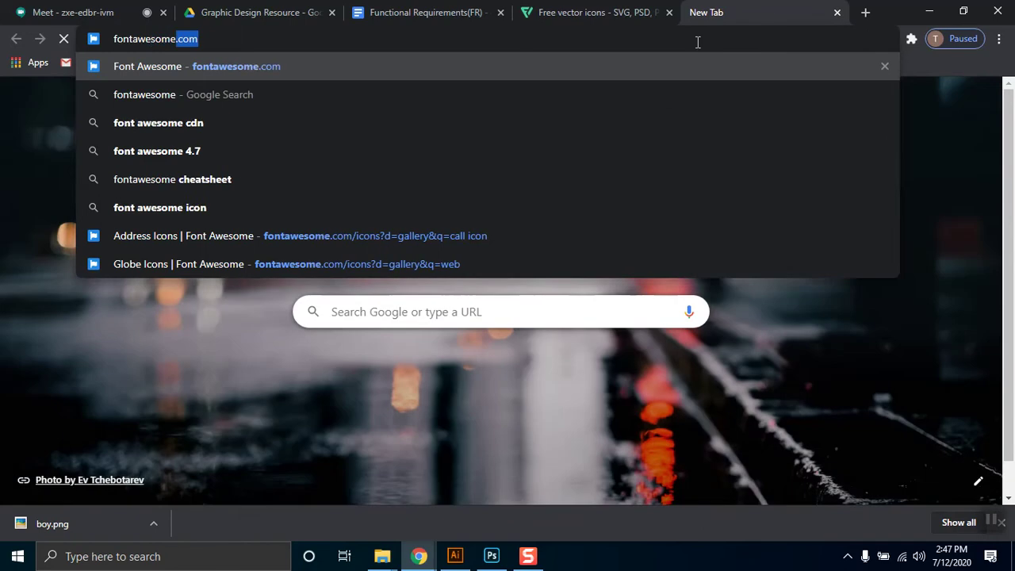
key("Return")
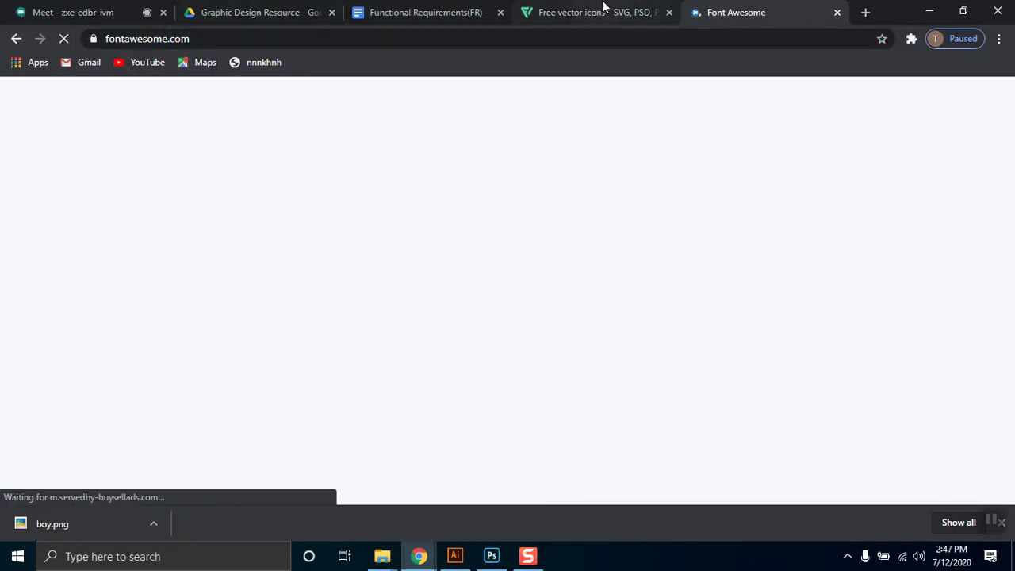
left_click(603, 8)
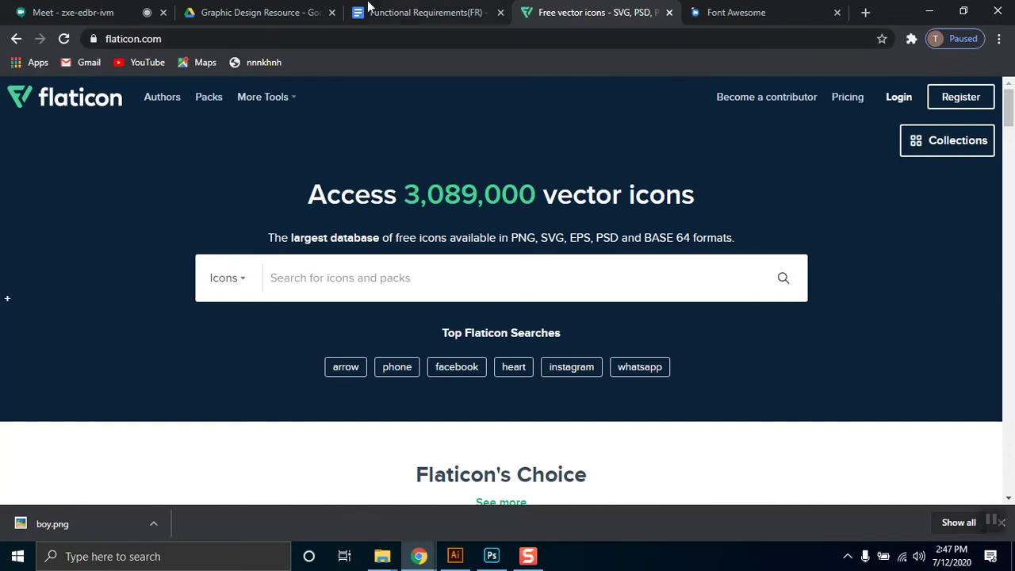
left_click(79, 11)
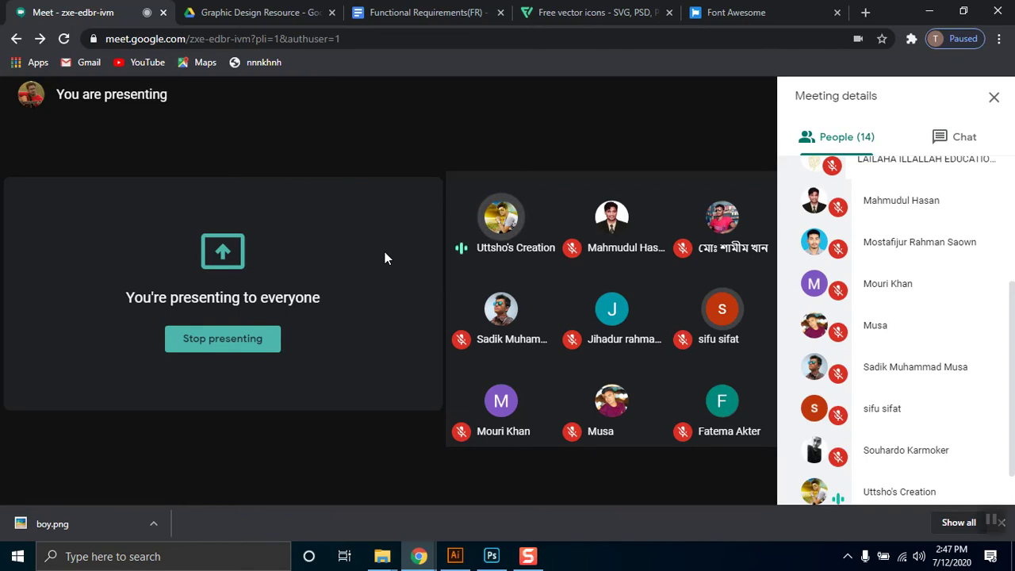
left_click(746, 12)
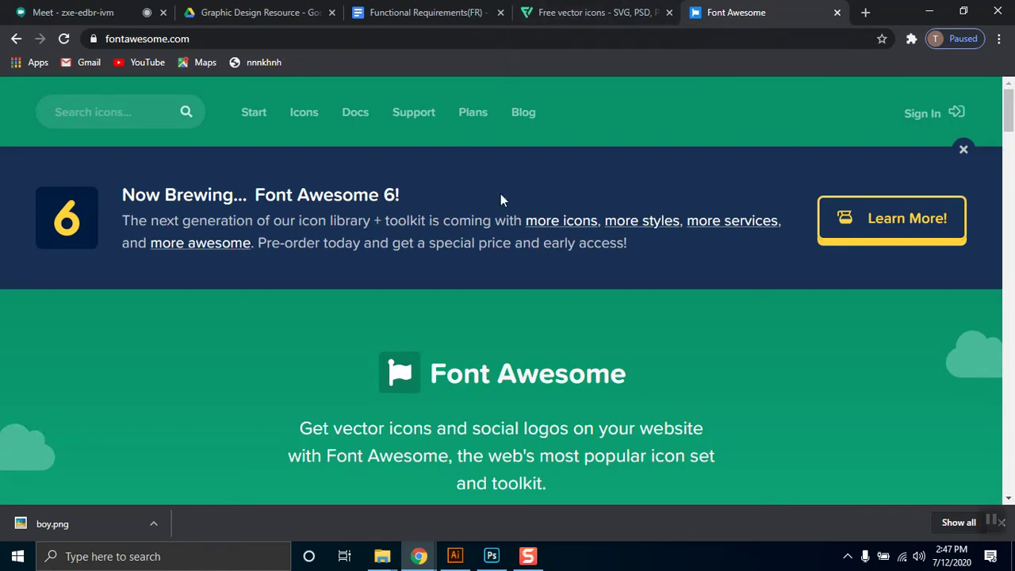
Step: Switch to Photoshop, inspect the search icon's text in the navigation bar, and select the slider frame
left_click(492, 556)
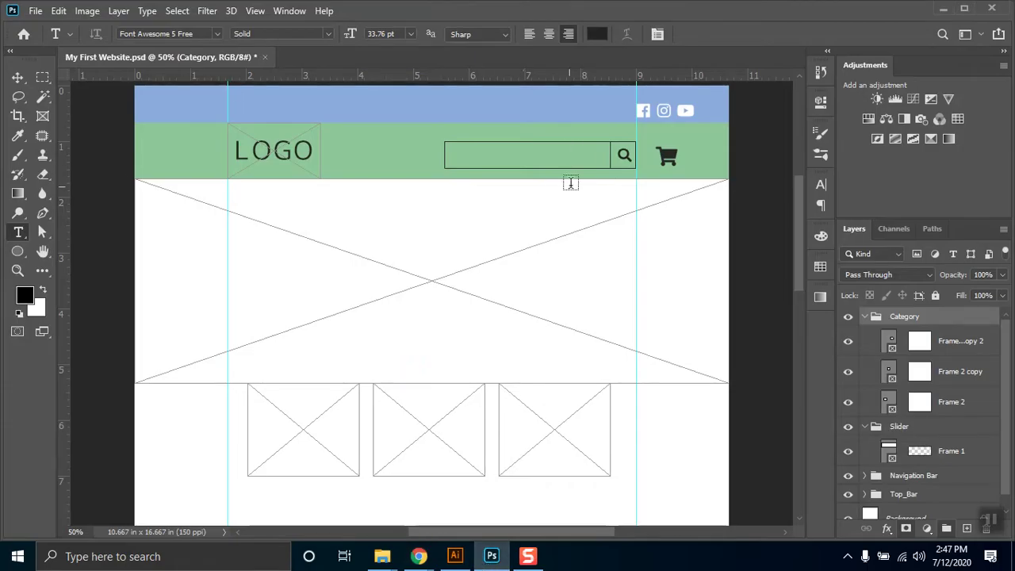
double_click(624, 156)
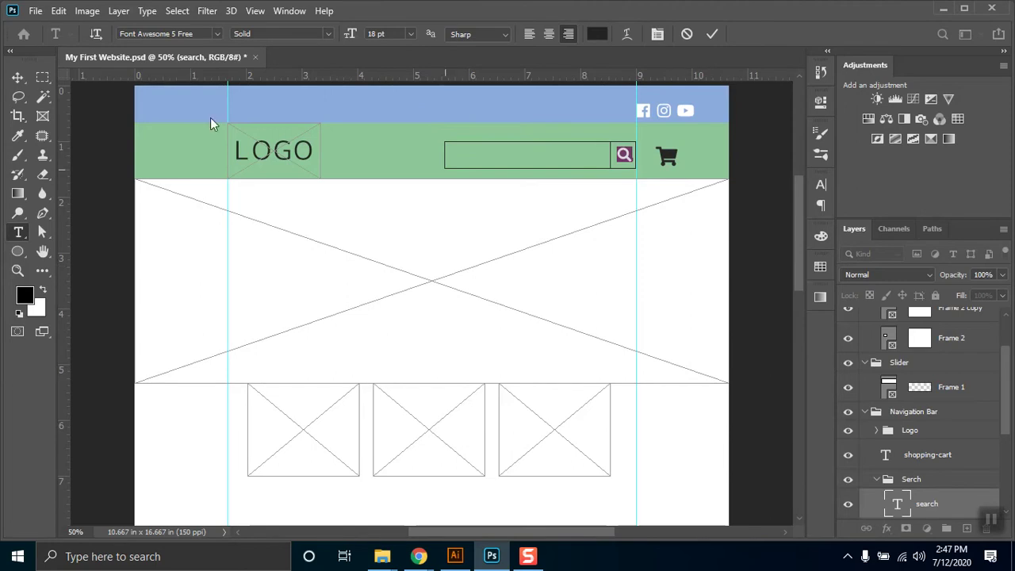
left_click(19, 79)
left_click(681, 264)
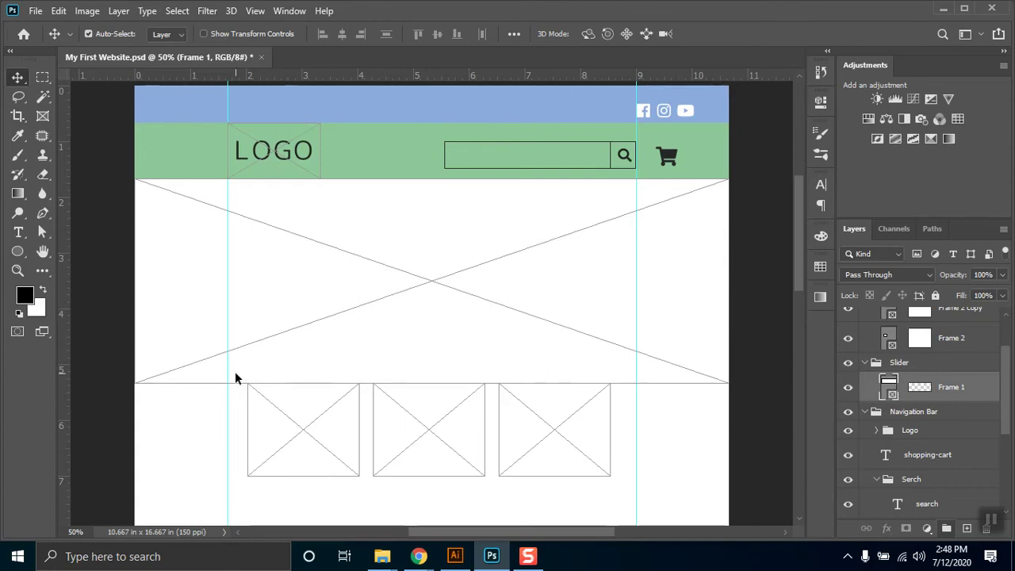
Step: Switch to Chrome and browse the featured and most popular icon packs on Flaticon's home page
mouse_move(412, 562)
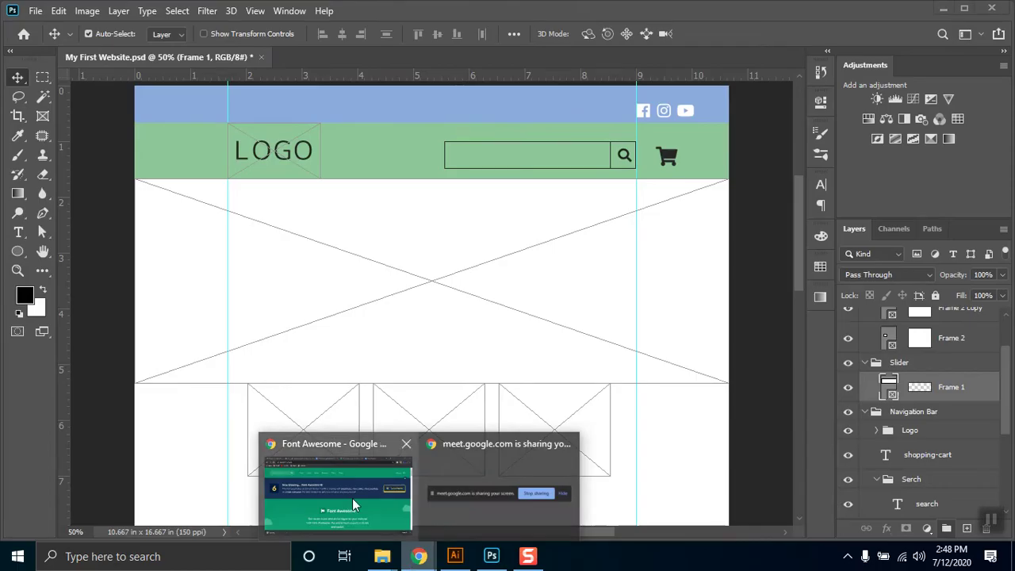
left_click(352, 501)
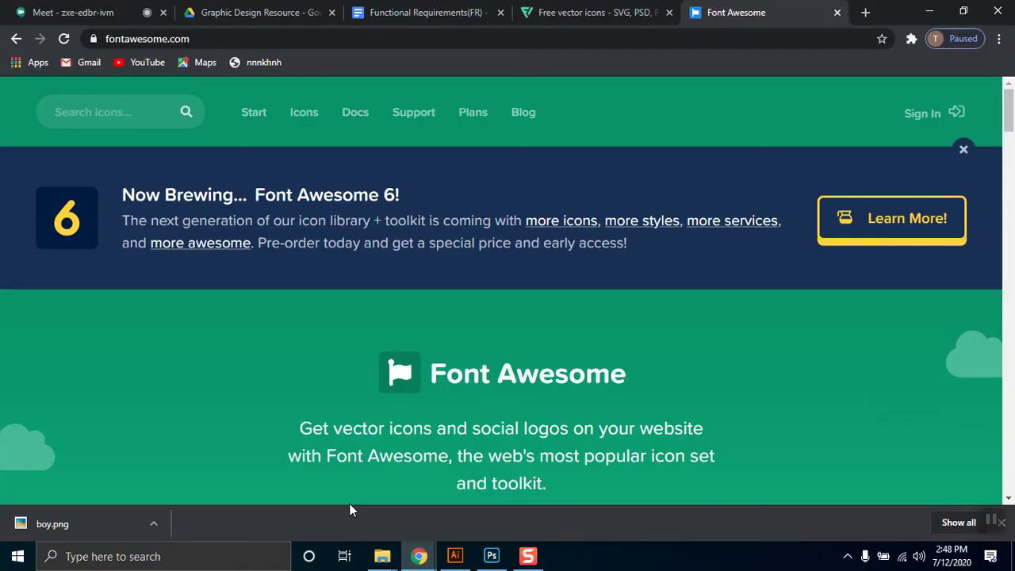
left_click(628, 10)
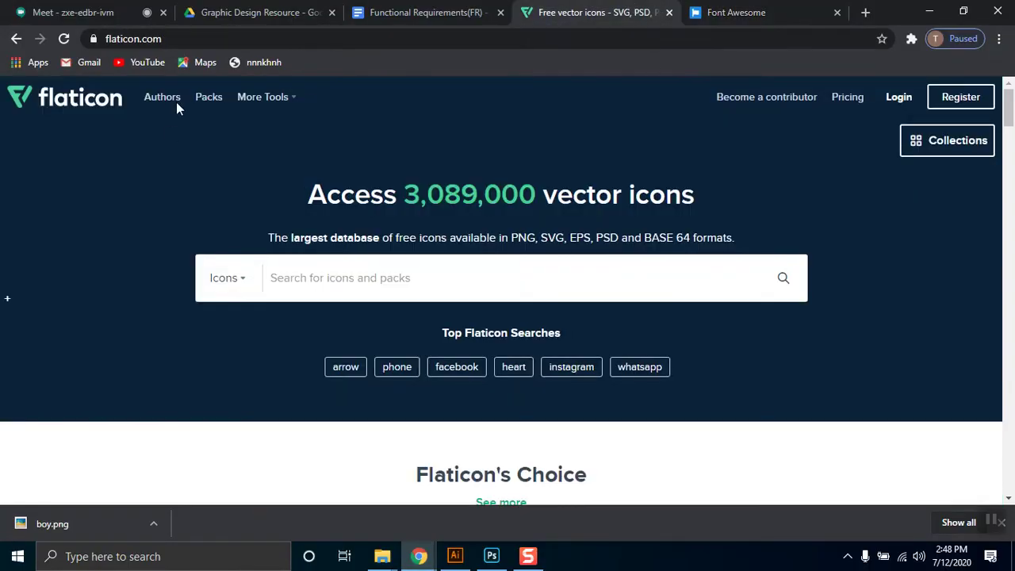
scroll(555, 229, "down", 6)
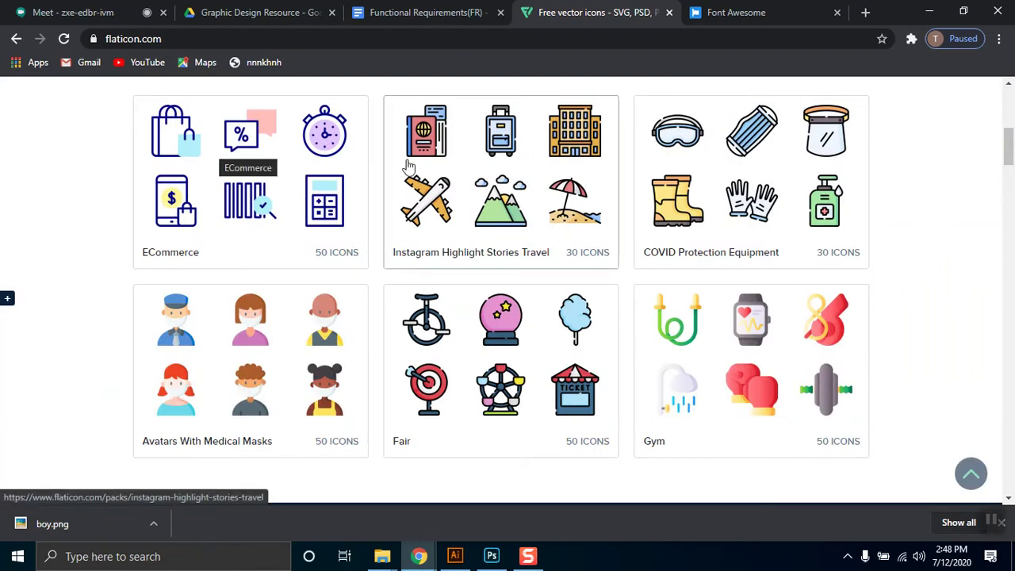
scroll(817, 208, "down", 2)
scroll(816, 208, "up", 3)
scroll(798, 214, "down", 10)
scroll(643, 282, "down", 7)
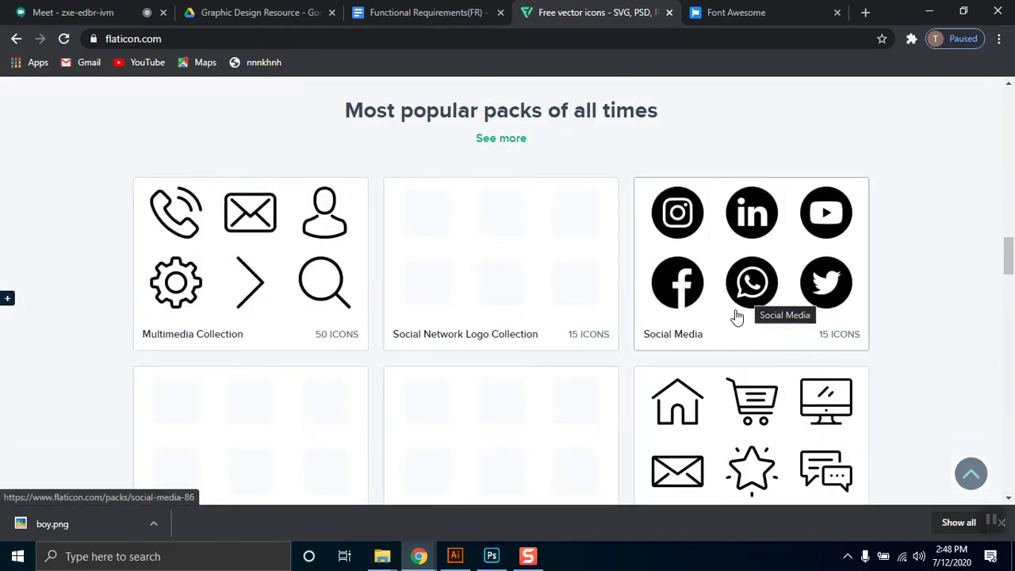
scroll(734, 316, "down", 3)
scroll(732, 312, "up", 10)
scroll(731, 306, "up", 3)
scroll(381, 204, "up", 8)
scroll(561, 238, "down", 4)
scroll(563, 273, "up", 6)
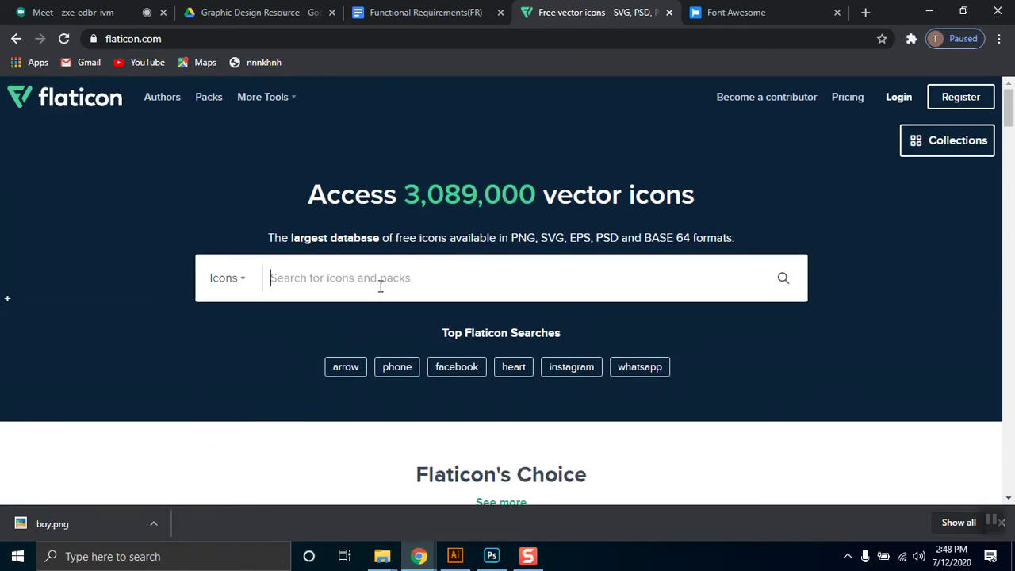
Step: Search Flaticon for "home icon"
type("home icon")
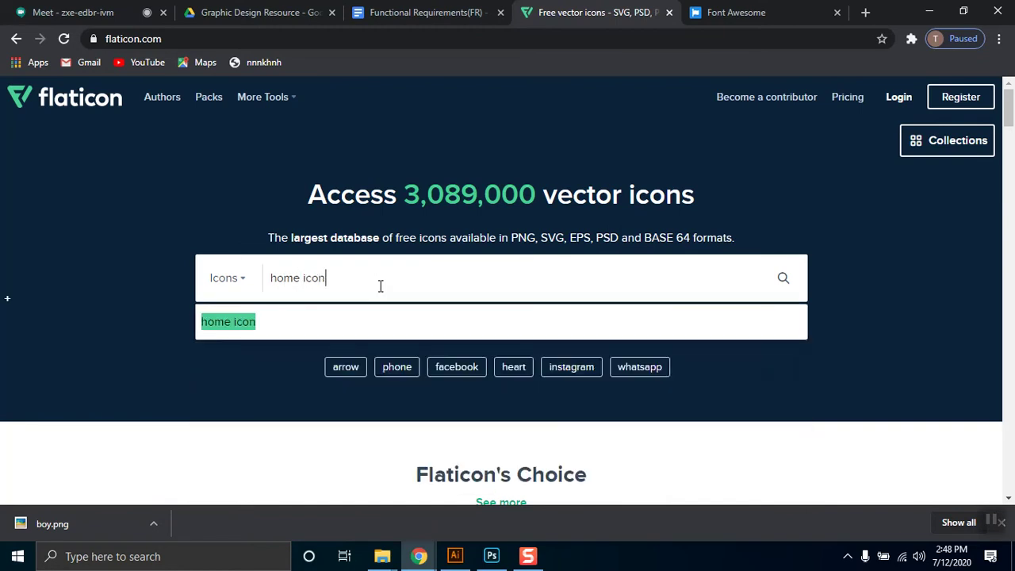
key("Return")
left_click(381, 286)
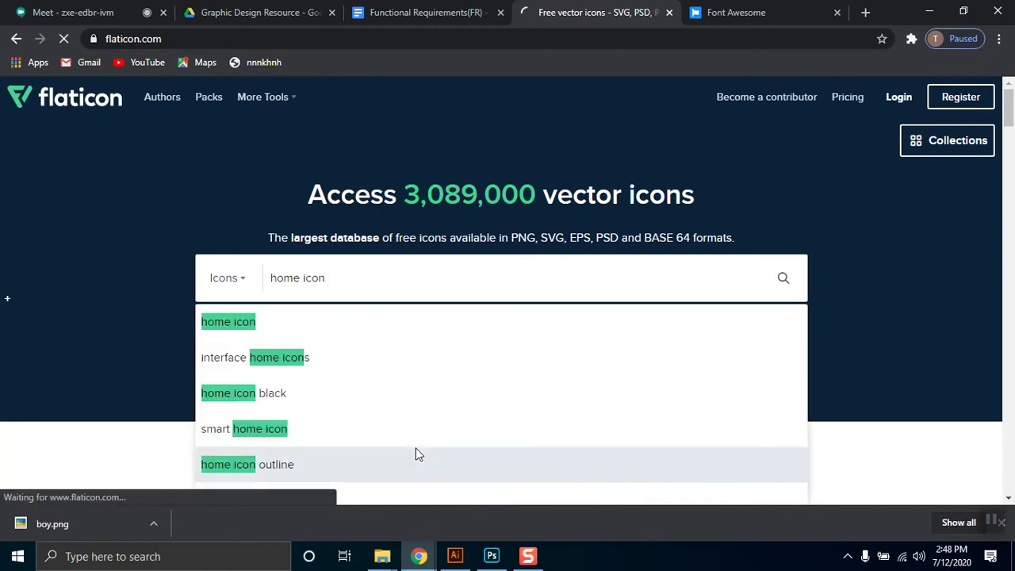
left_click(603, 323)
scroll(853, 357, "down", 5)
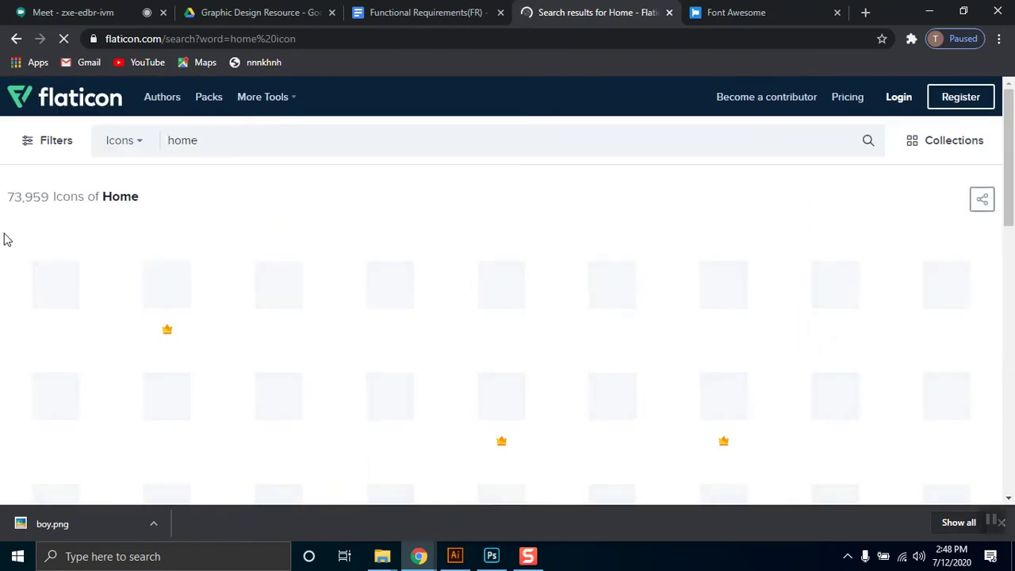
Step: Examine the number of home icons found on Flaticon and look through the styles offered
left_click_drag(9, 197, 46, 198)
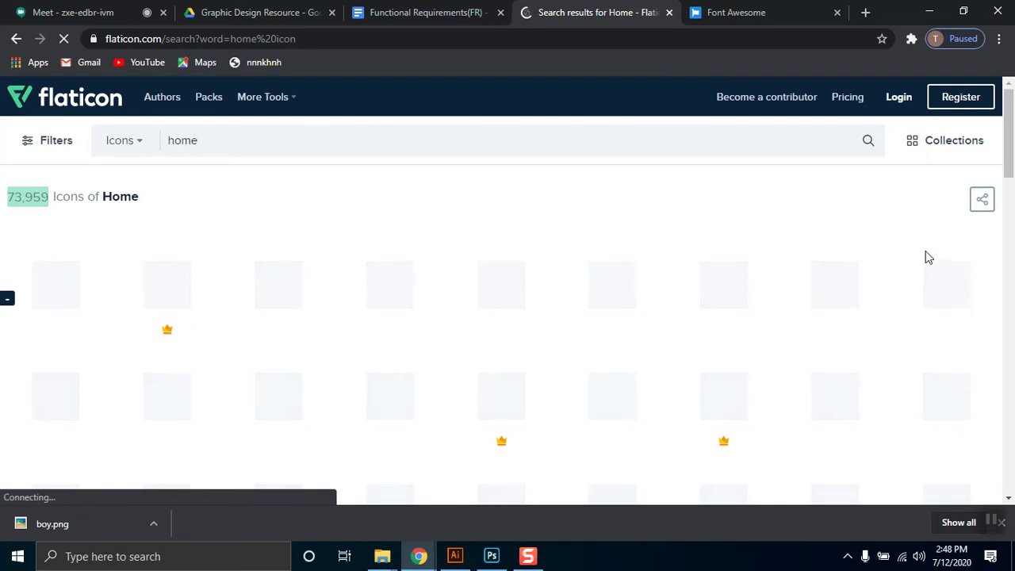
left_click_drag(1012, 165, 1013, 188)
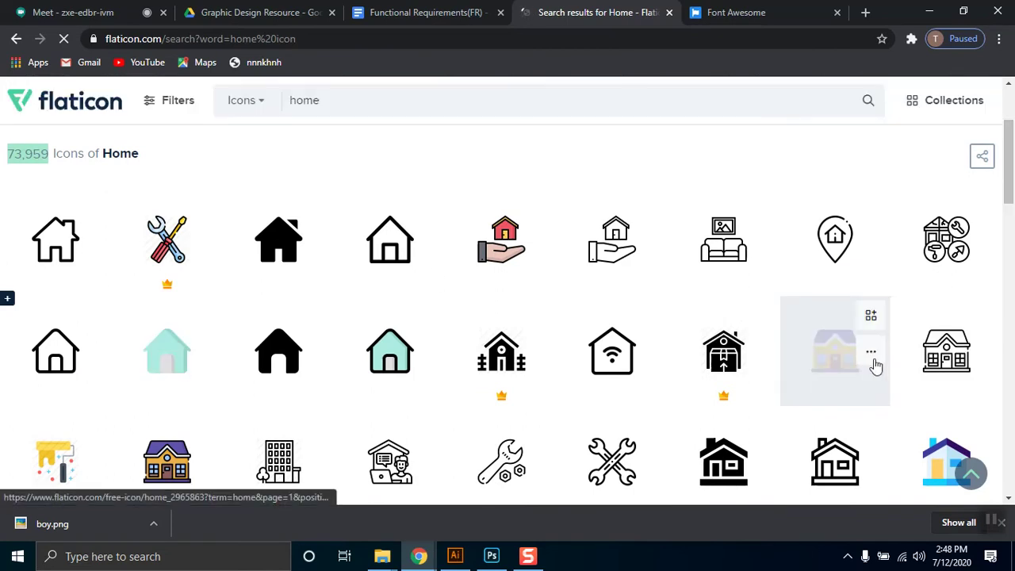
mouse_move(761, 429)
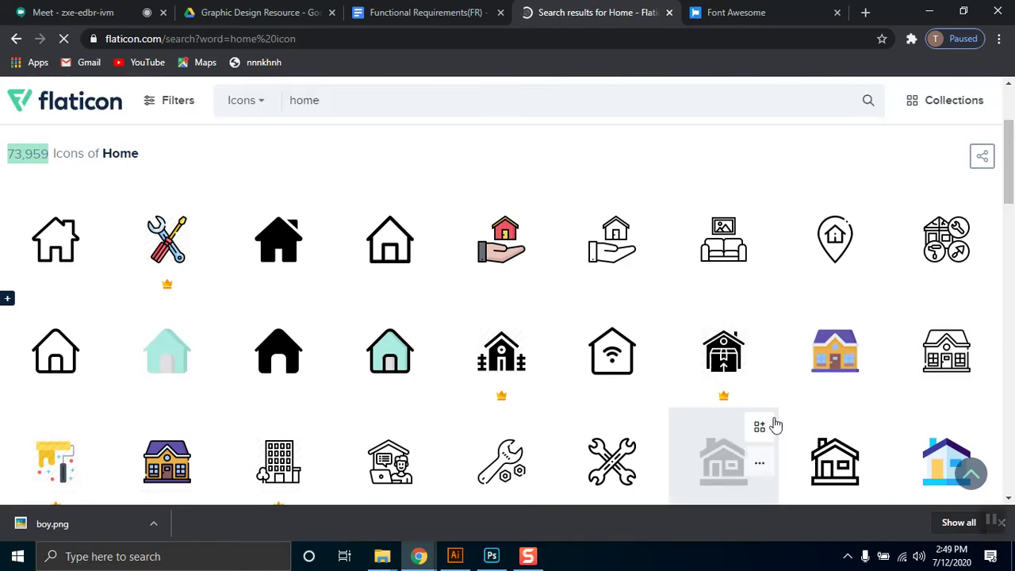
mouse_move(166, 253)
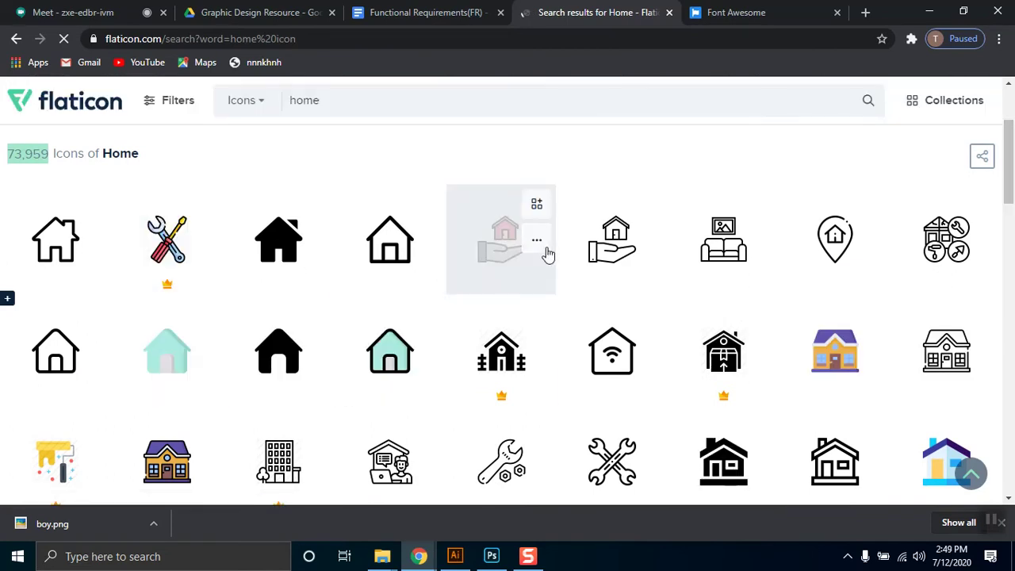
mouse_move(848, 347)
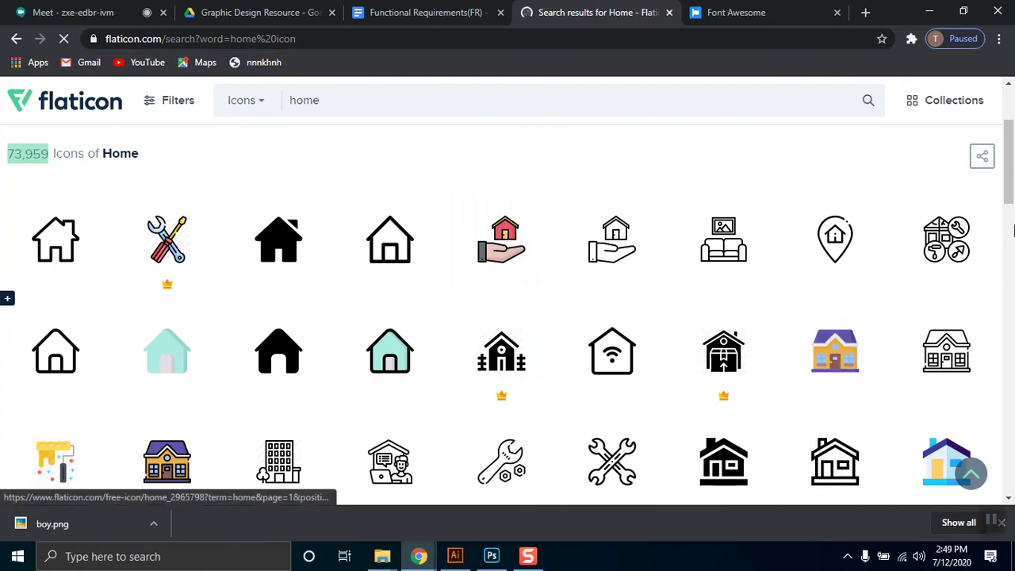
scroll(474, 392, "down", 3)
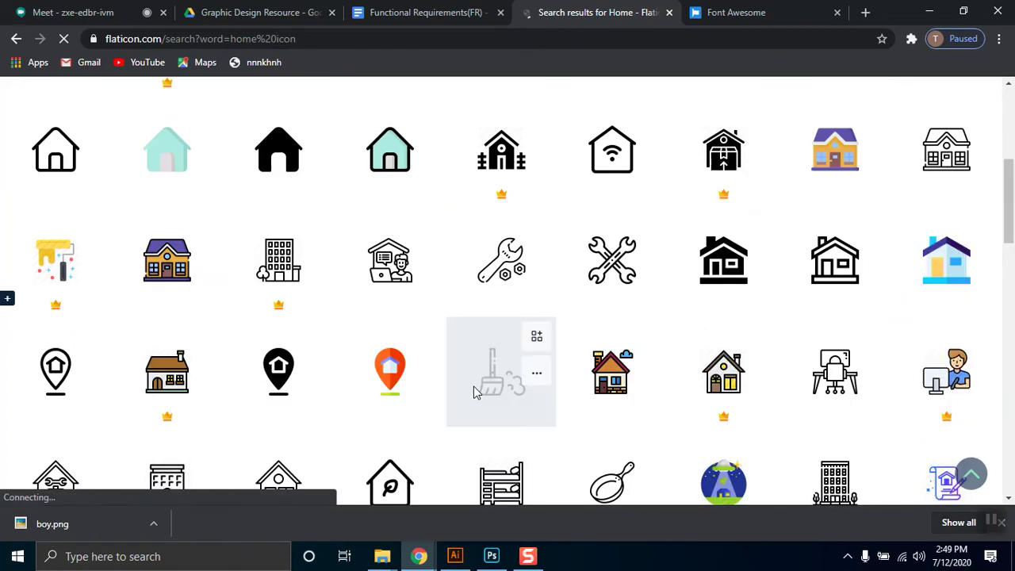
mouse_move(567, 486)
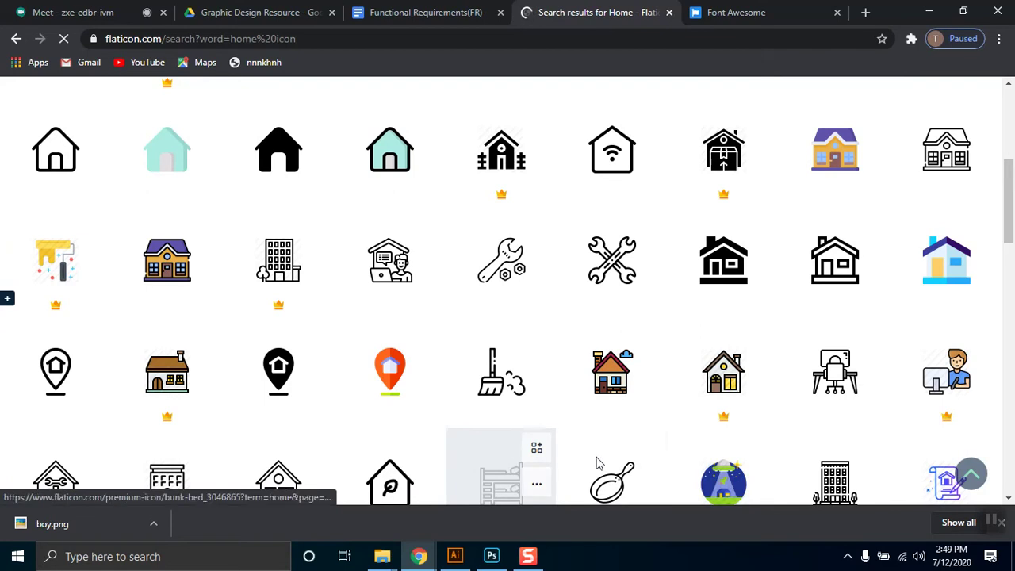
mouse_move(1009, 222)
left_mouse_down()
mouse_move(1011, 297)
mouse_move(1011, 216)
left_mouse_up()
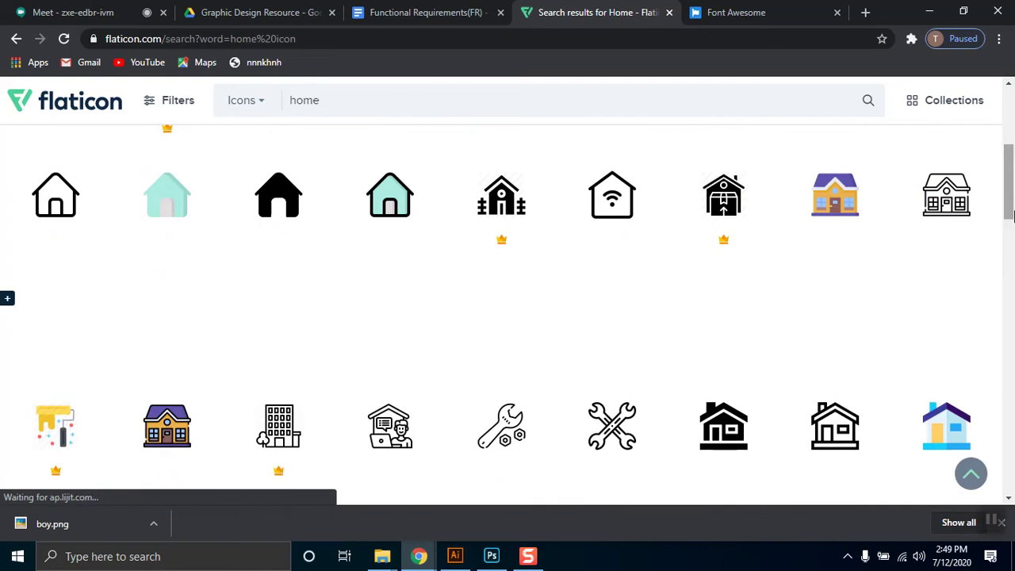
left_click(73, 12)
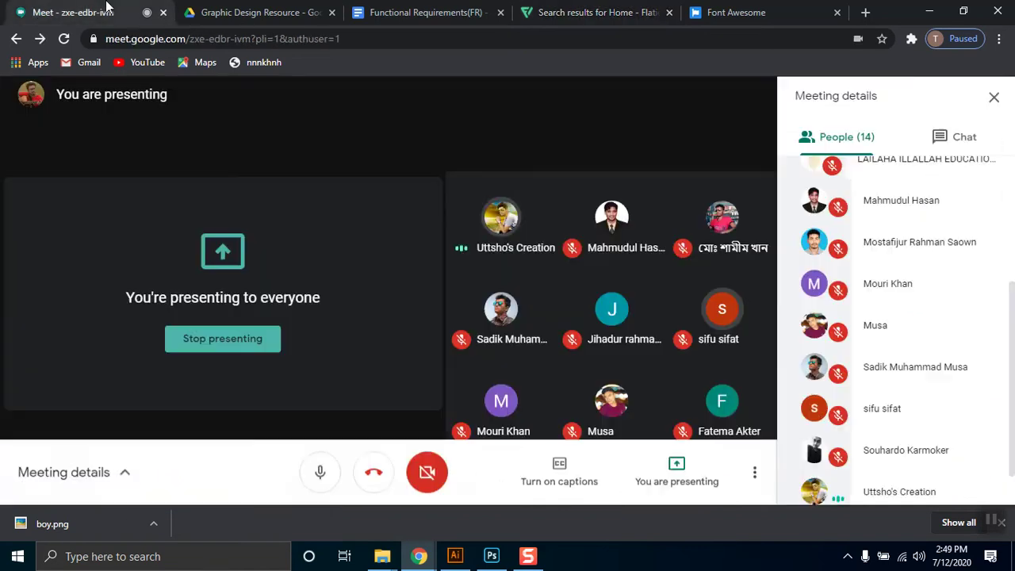
mouse_move(453, 525)
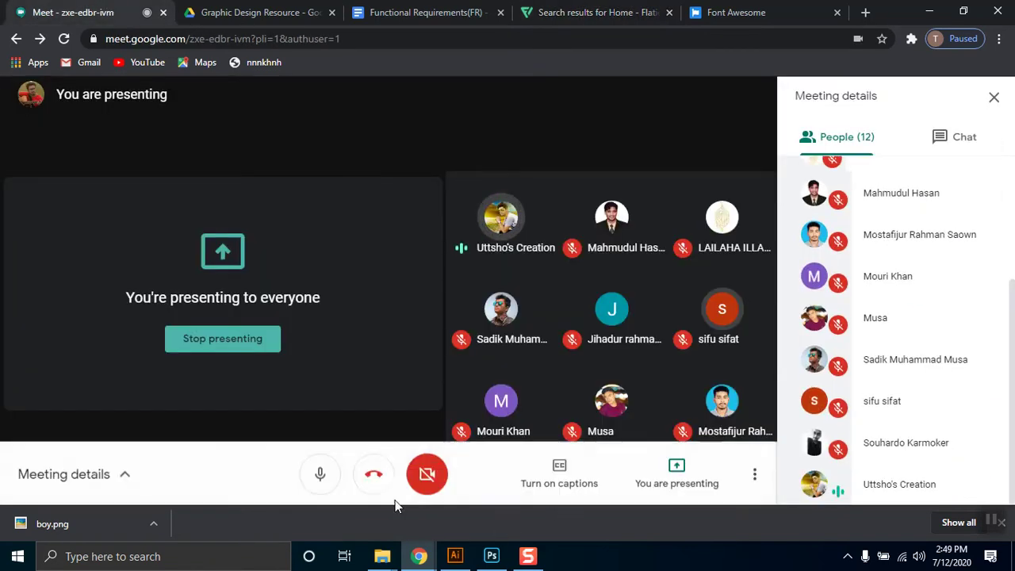
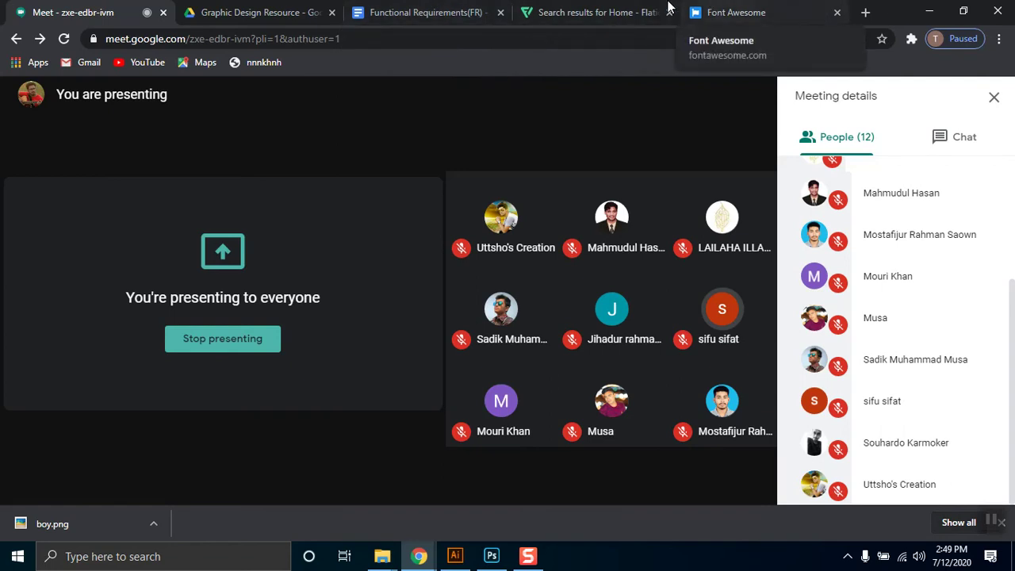
left_click(216, 8)
left_click(82, 8)
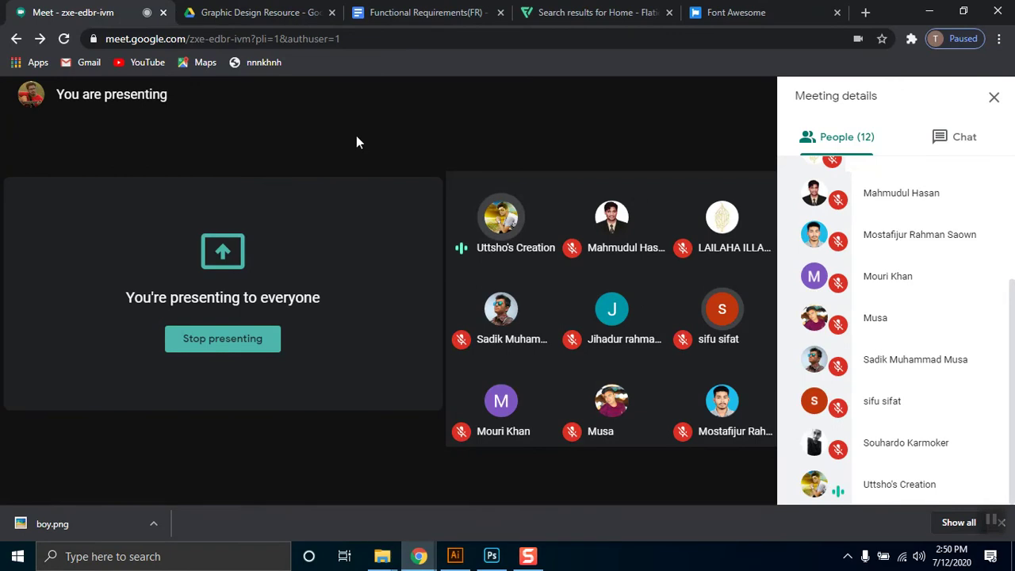
left_click(291, 8)
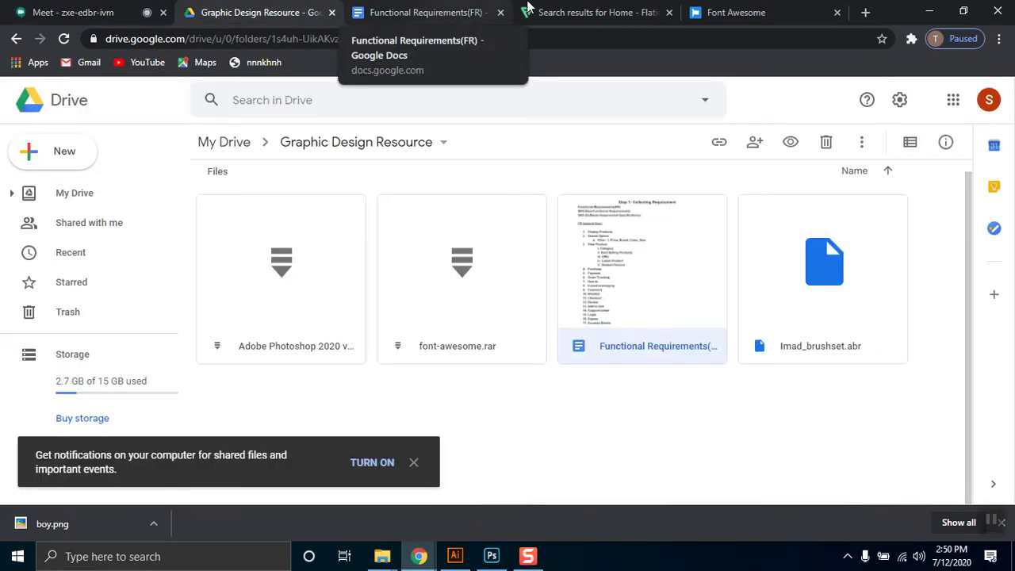
left_click(438, 9)
left_click(605, 10)
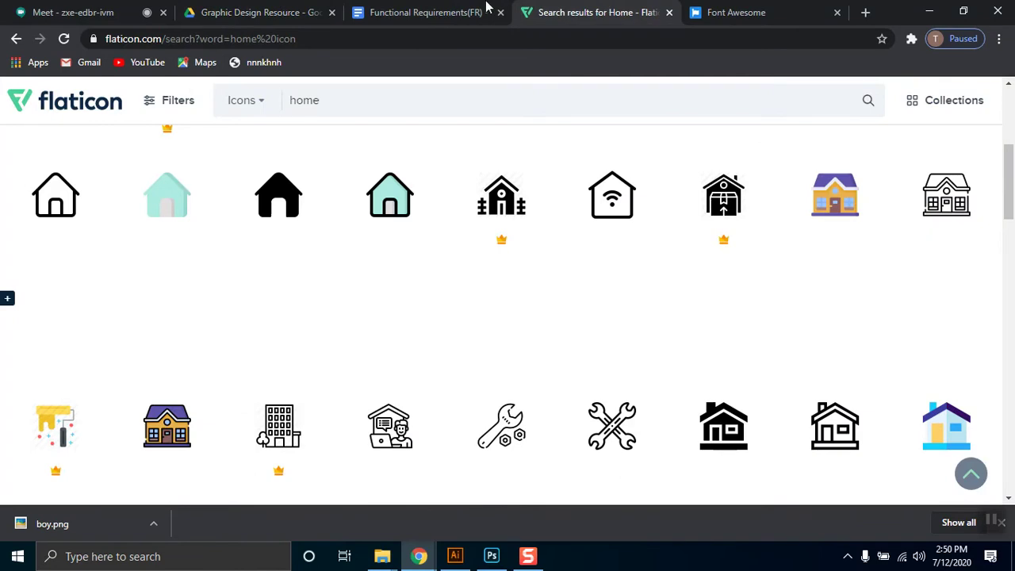
left_click(274, 10)
left_click(103, 10)
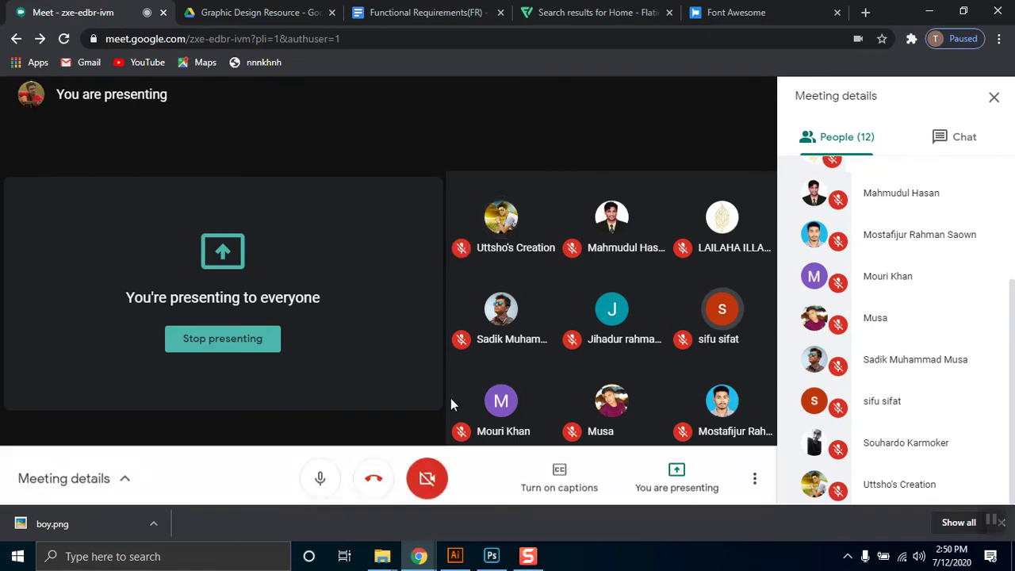
Step: Look through the home icon results on Flaticon again
mouse_move(492, 556)
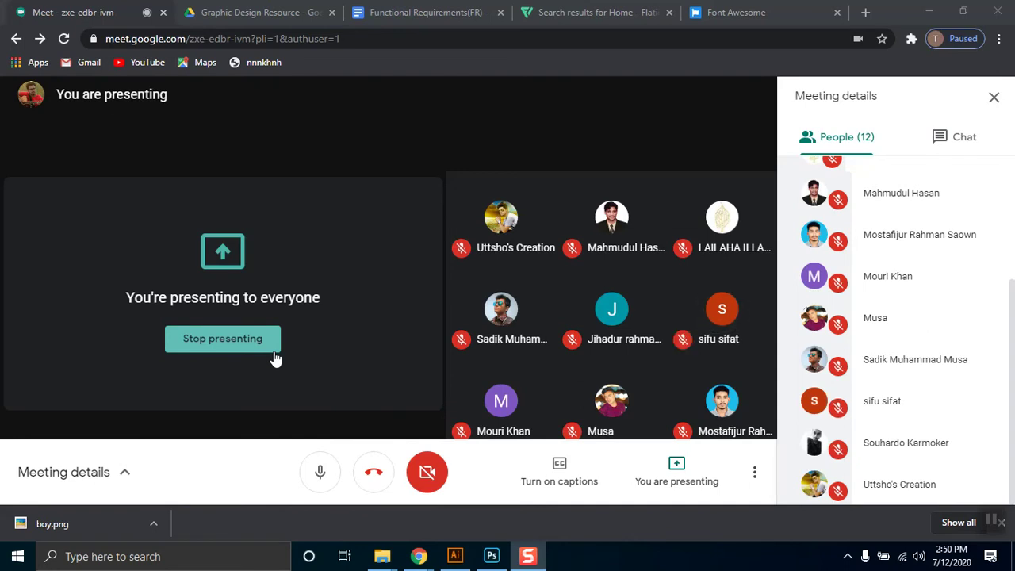
left_click(246, 8)
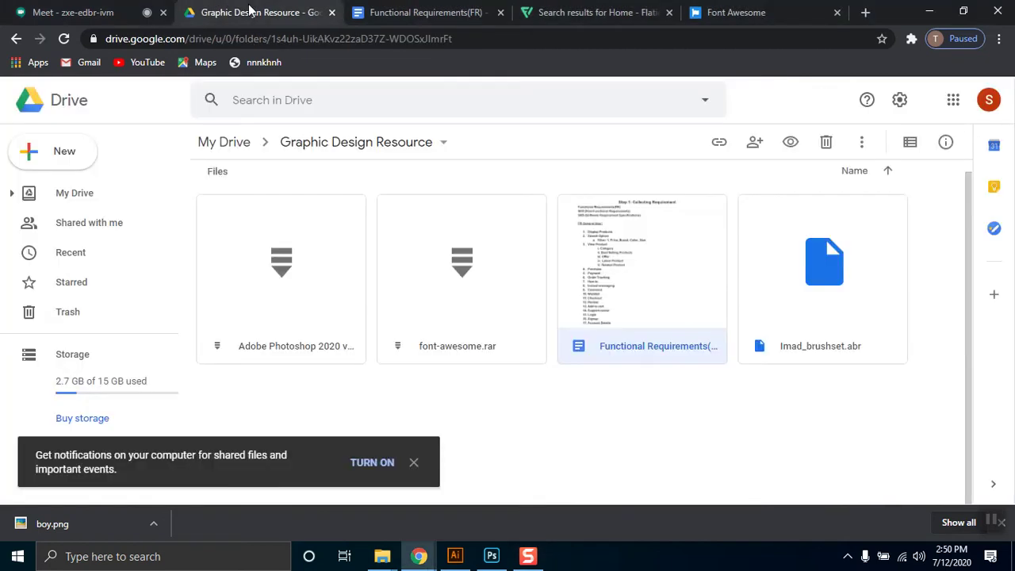
left_click(386, 8)
left_click(555, 15)
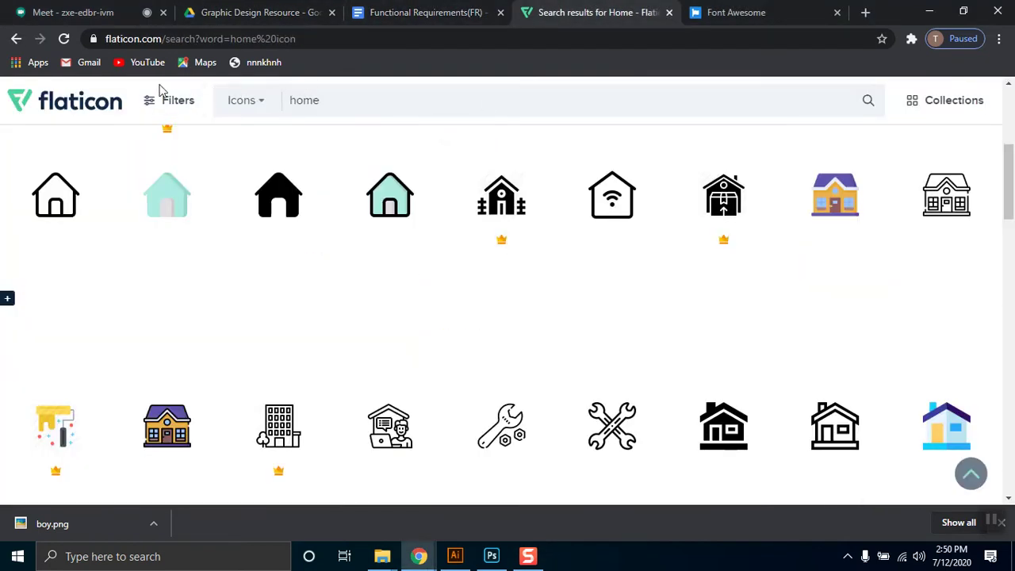
left_click_drag(1011, 190, 1013, 143)
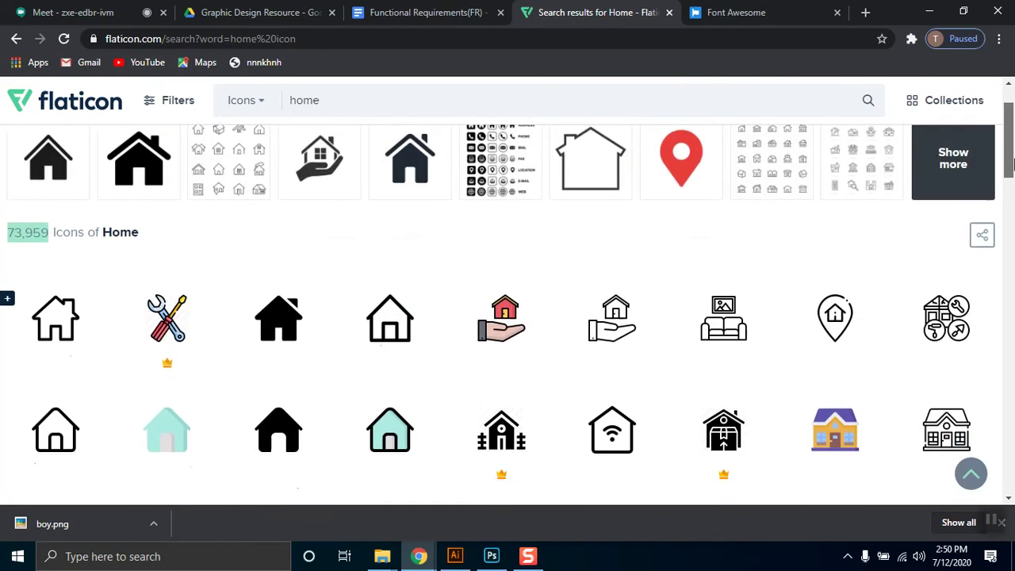
scroll(818, 285, "down", 4)
mouse_move(460, 567)
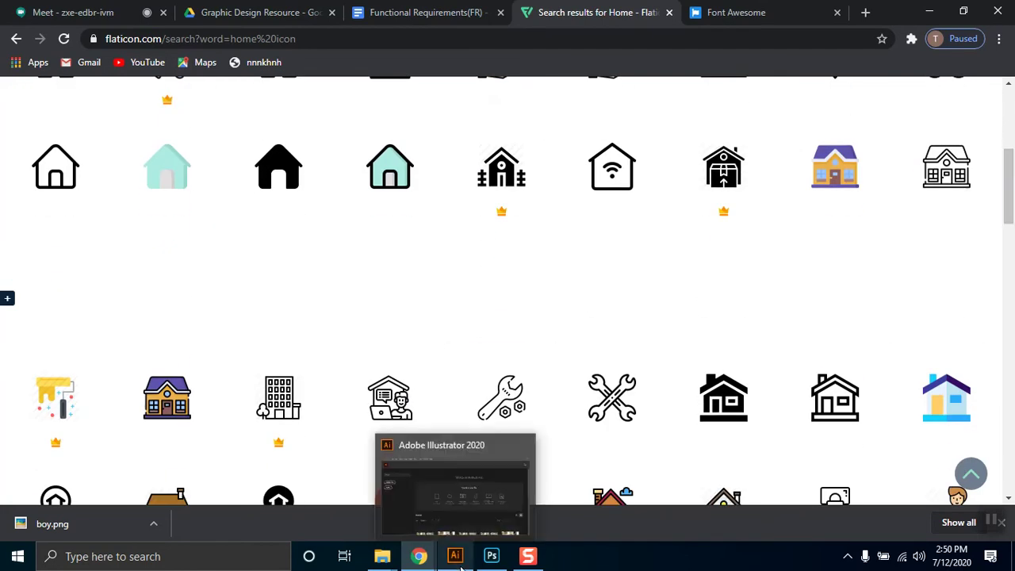
left_click(447, 460)
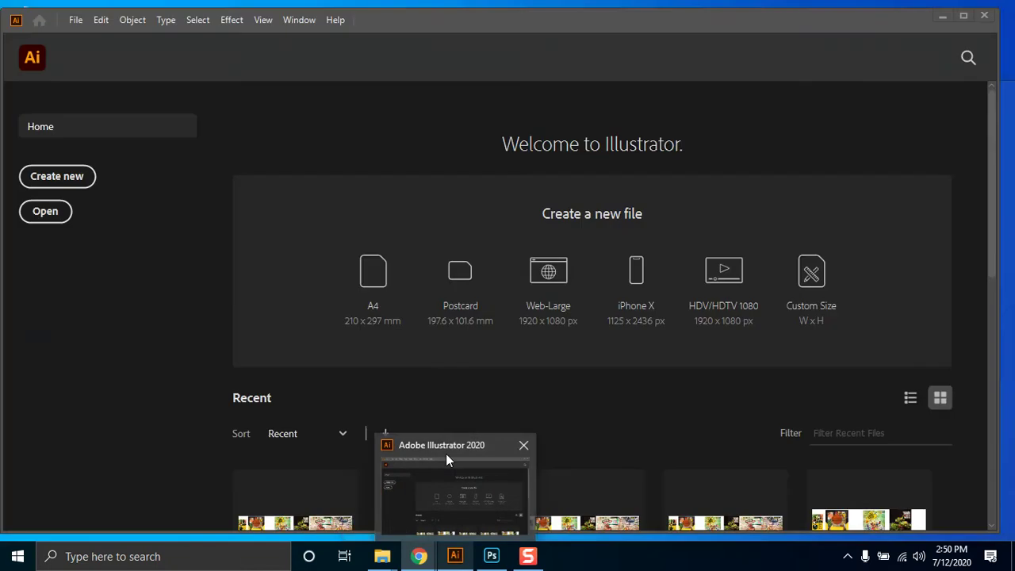
mouse_move(516, 561)
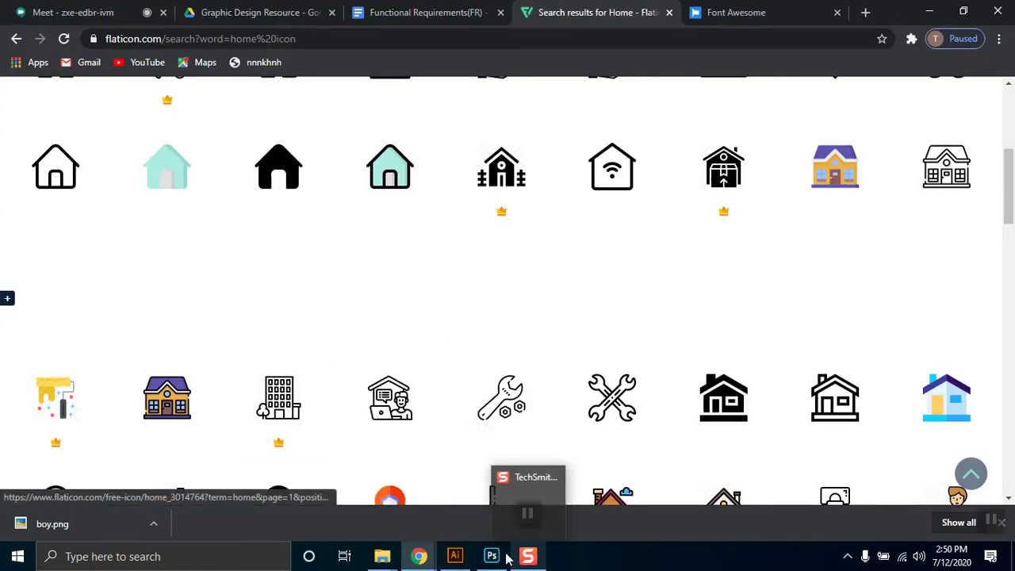
Step: Search Font Awesome for "left arrow"
left_click(745, 11)
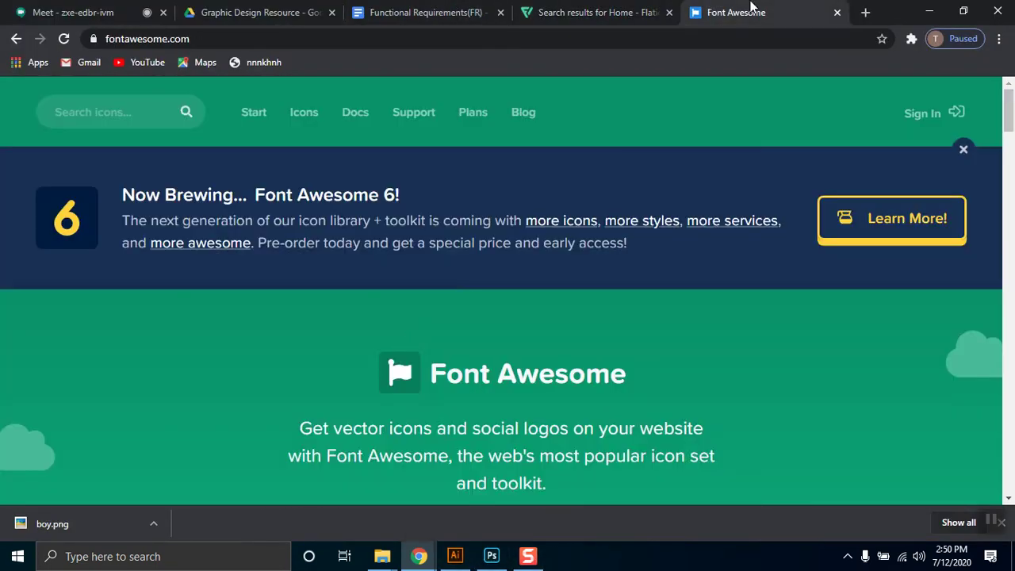
scroll(659, 277, "down", 5)
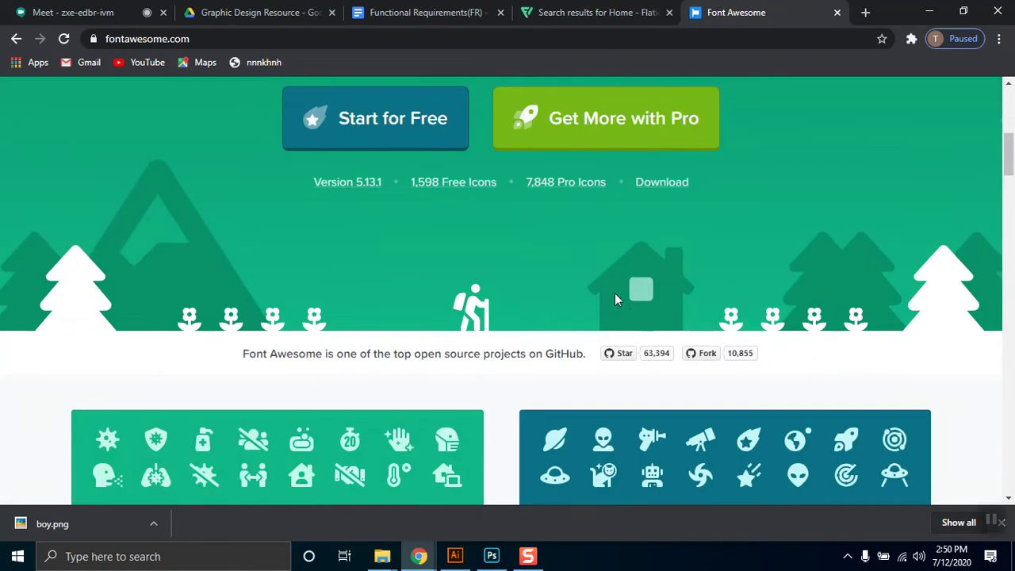
scroll(603, 298, "up", 5)
left_click(141, 107)
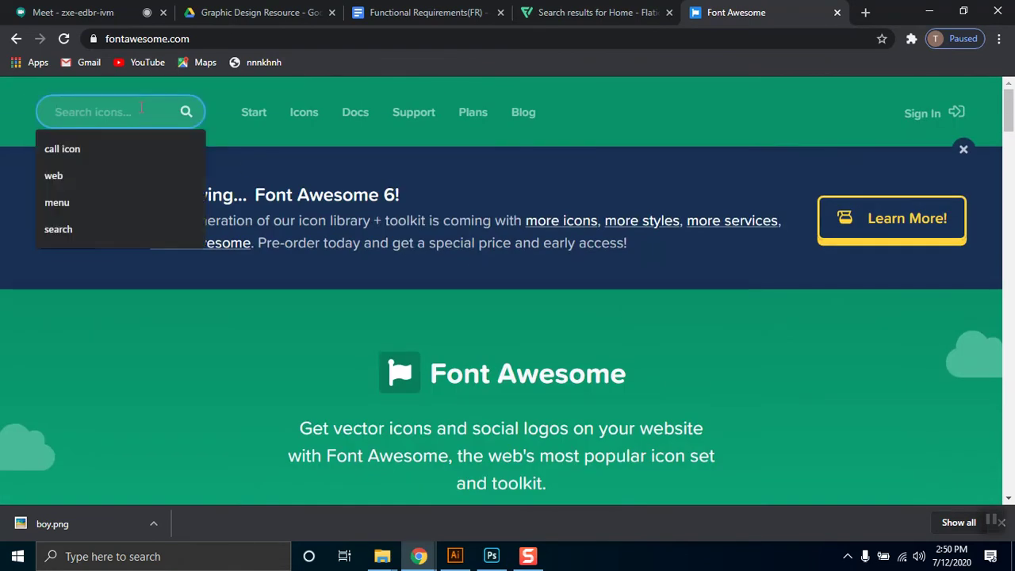
type("left arrow")
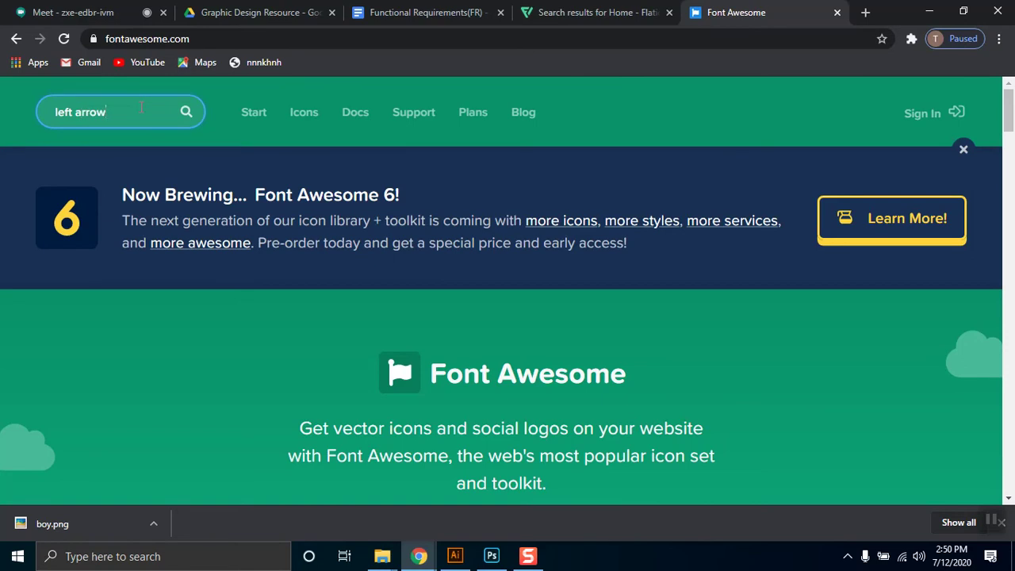
key("Return")
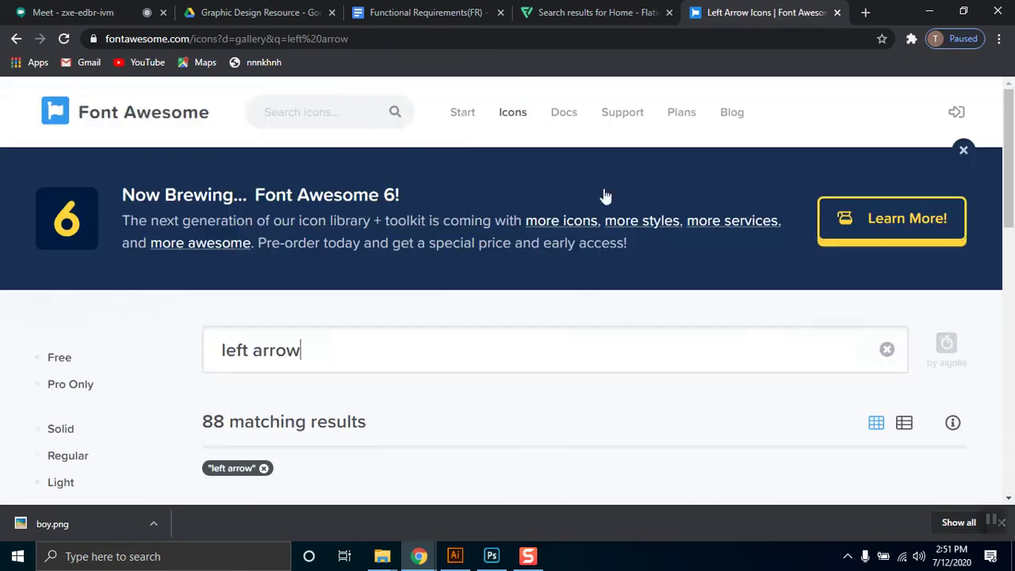
Step: Find the solid circled left arrow among the results and select its name, arrow-circle-left, for copying
scroll(469, 316, "down", 3)
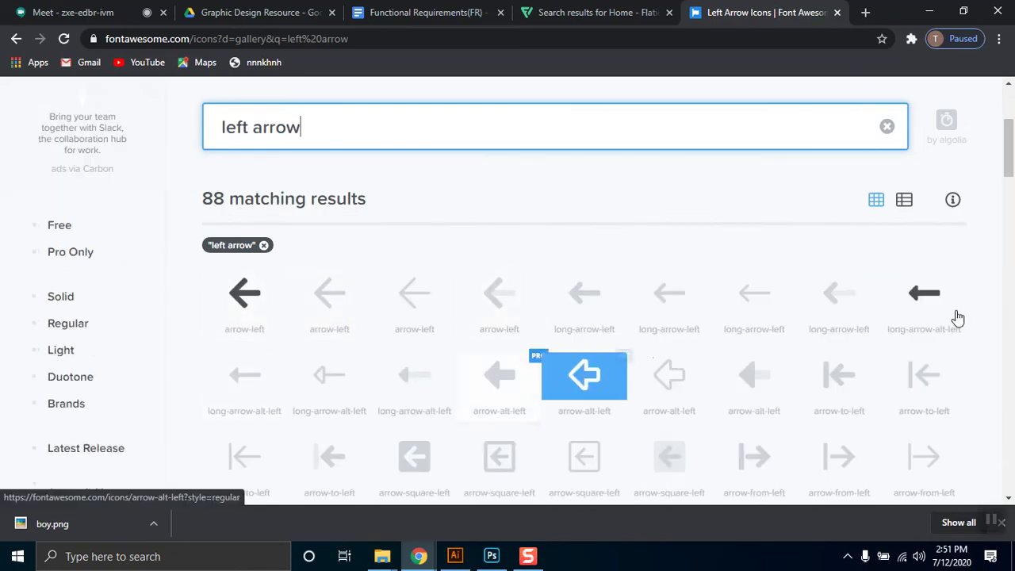
scroll(766, 345, "down", 1)
scroll(435, 381, "down", 1)
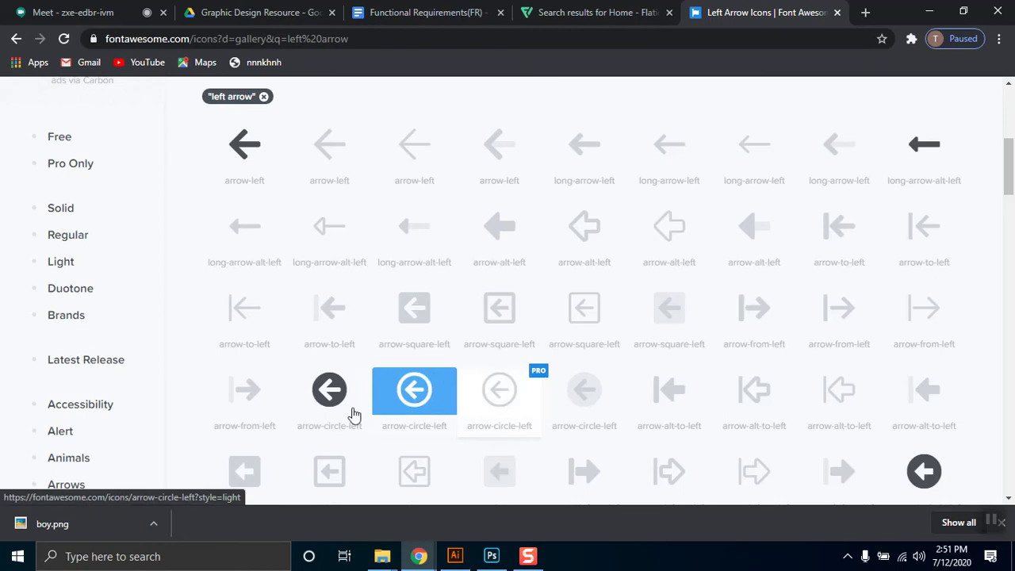
left_click_drag(367, 425, 297, 429)
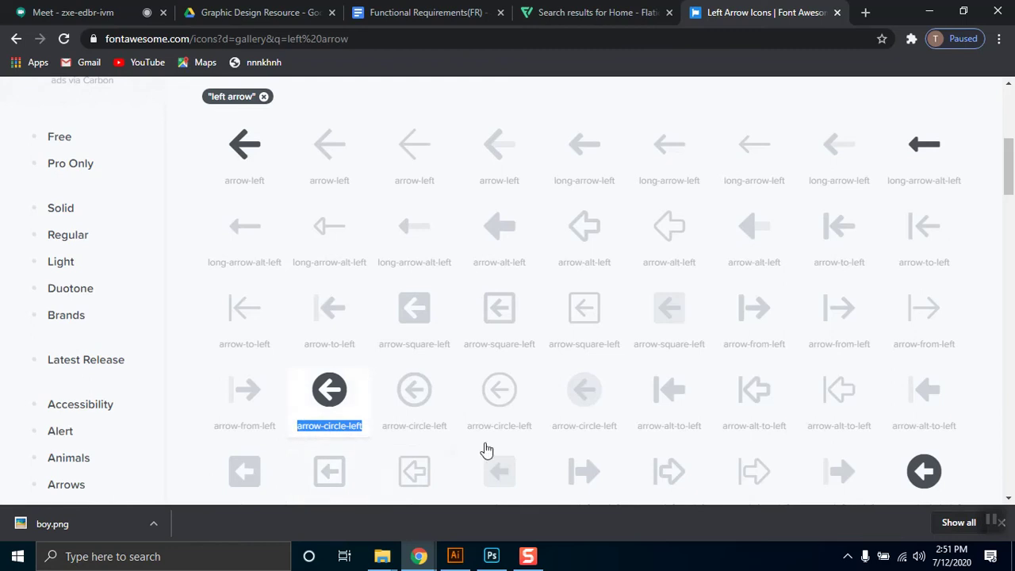
Step: Switch to Photoshop and place a copy of the navigation bar's search icon just left of the first category frame
left_click(492, 557)
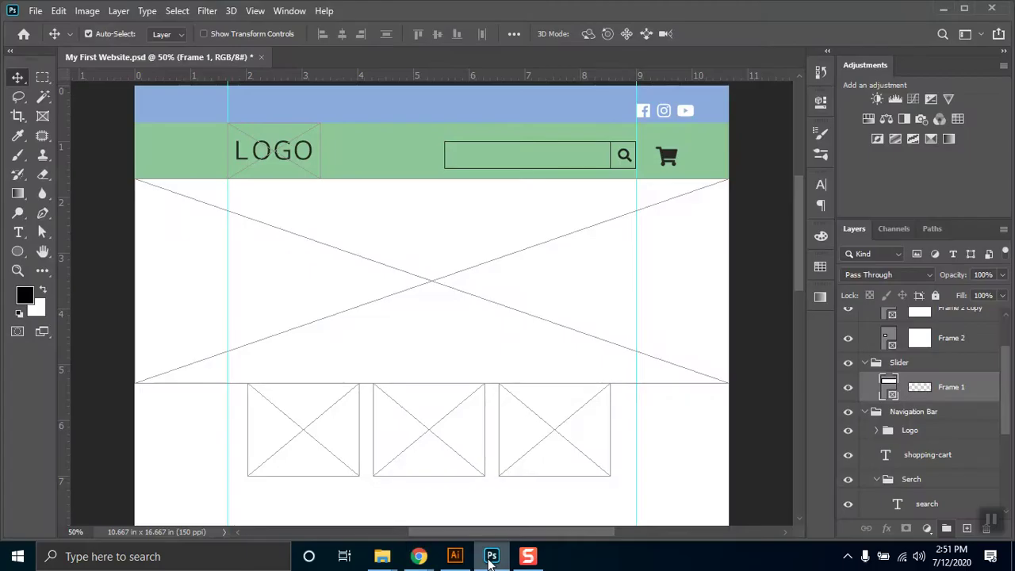
left_click(627, 159)
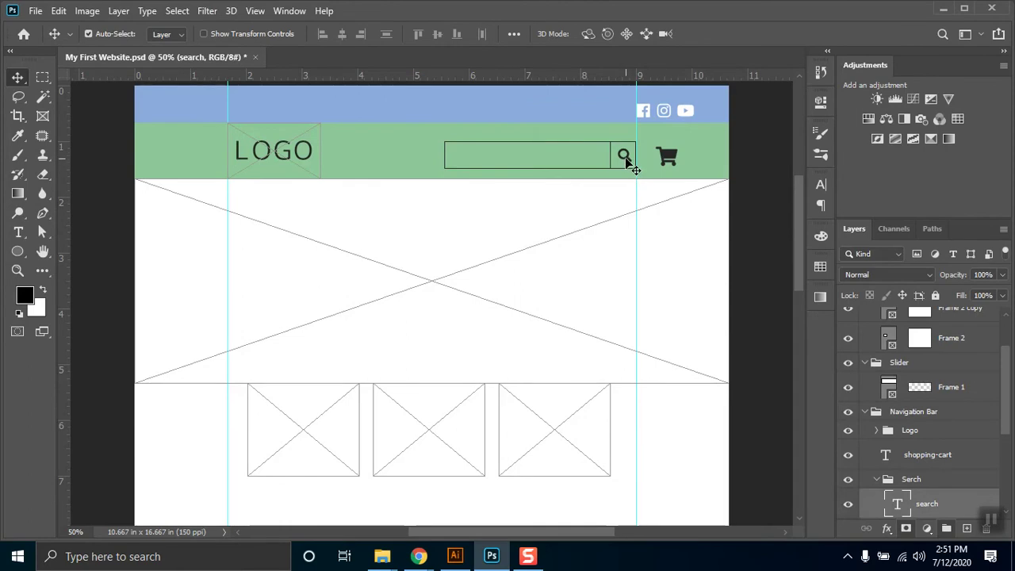
left_click_drag(627, 162, 236, 437)
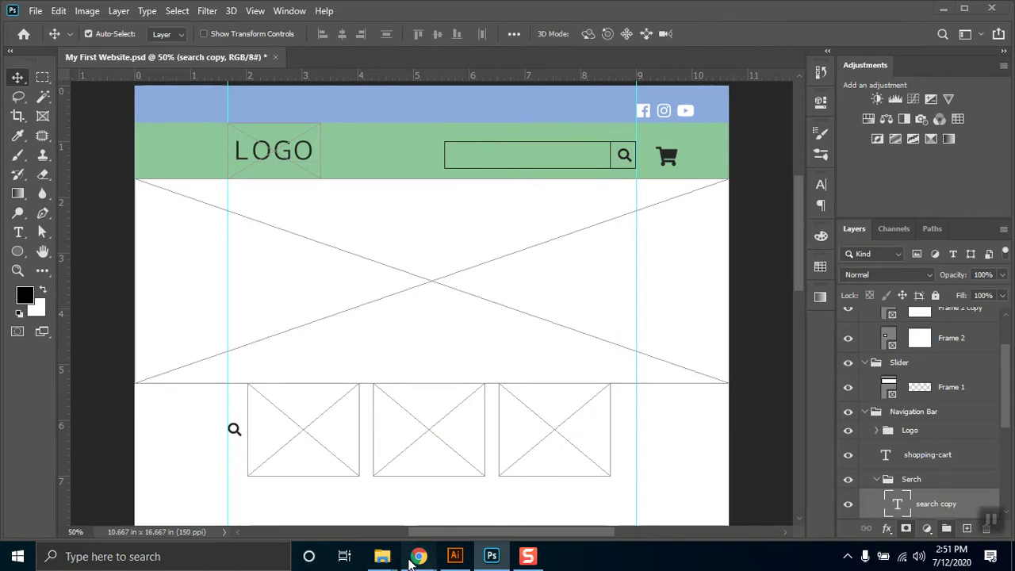
mouse_move(419, 556)
left_click(317, 476)
left_click(68, 10)
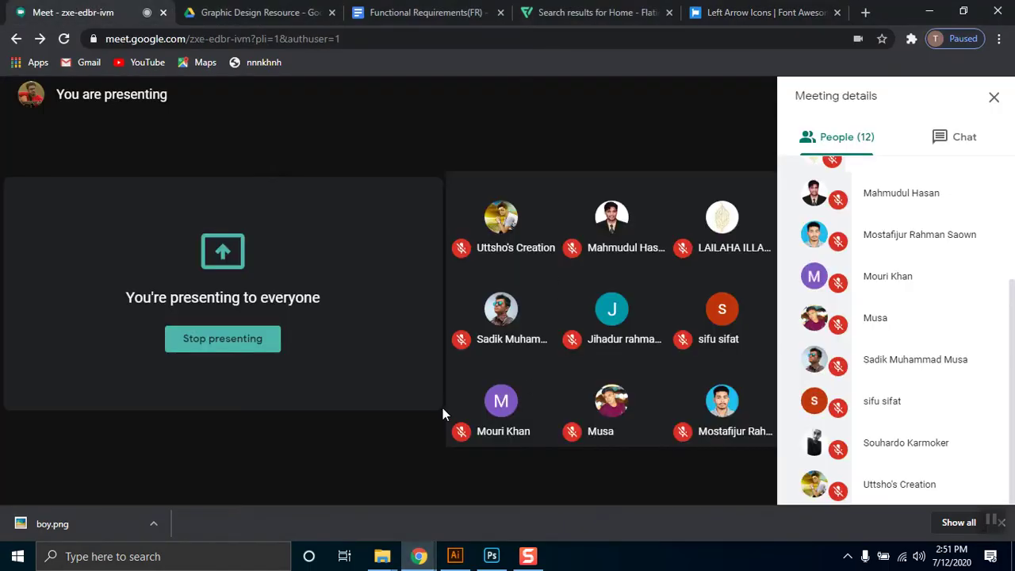
mouse_move(401, 407)
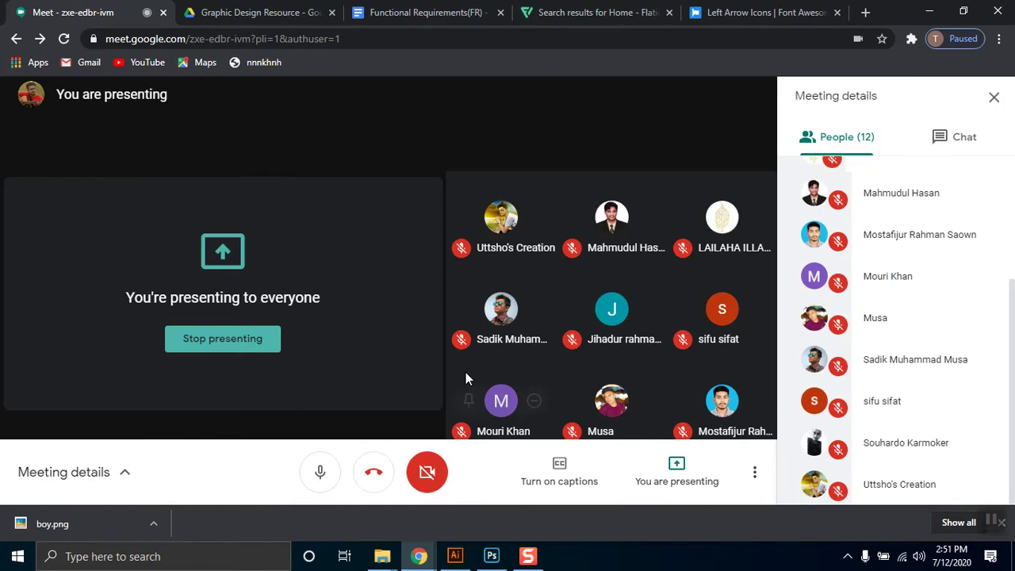
left_click(930, 11)
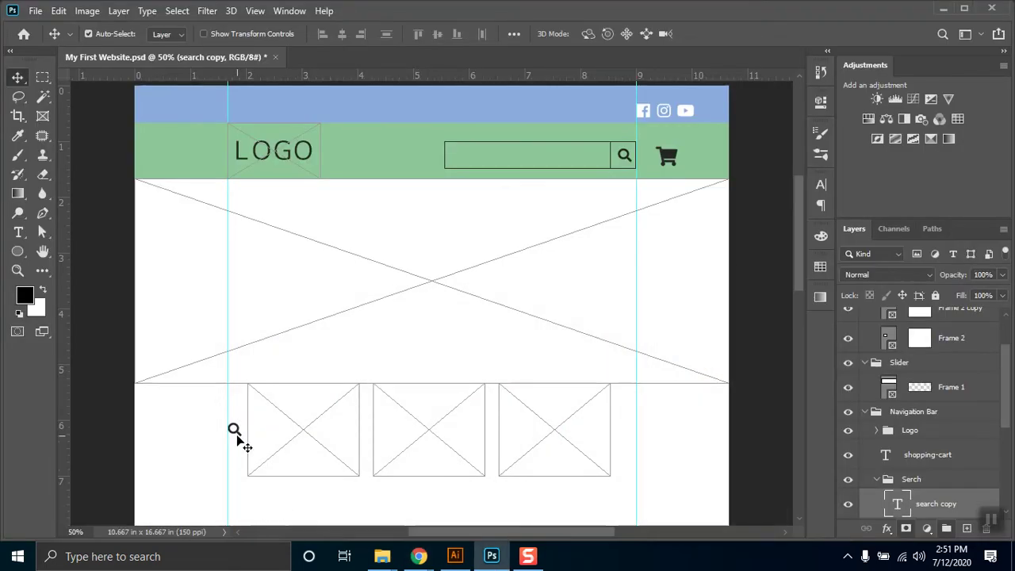
Step: Replace the copied search icon's text with arrow-circle-left so it becomes a circled left arrow
key("t")
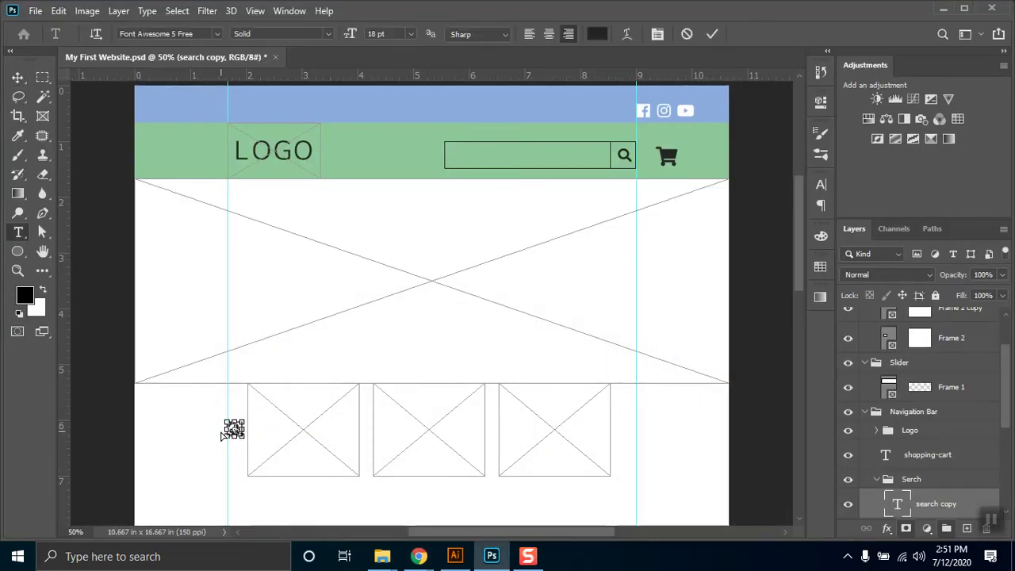
left_click(233, 429)
left_click(16, 78)
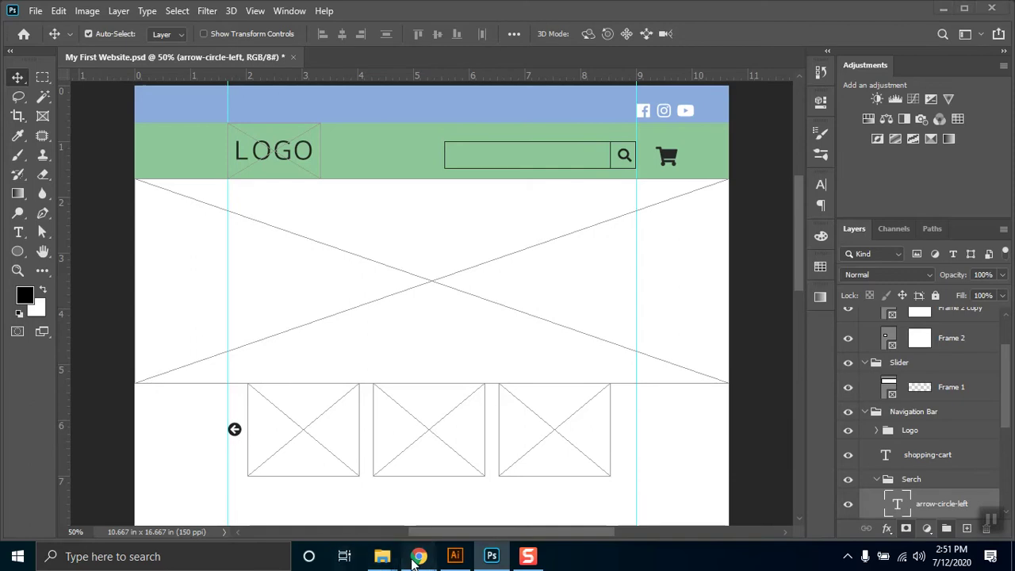
Step: Switch to the Google Meet window, admit the waiting participant, and look through the participant list
mouse_move(419, 556)
left_click(325, 476)
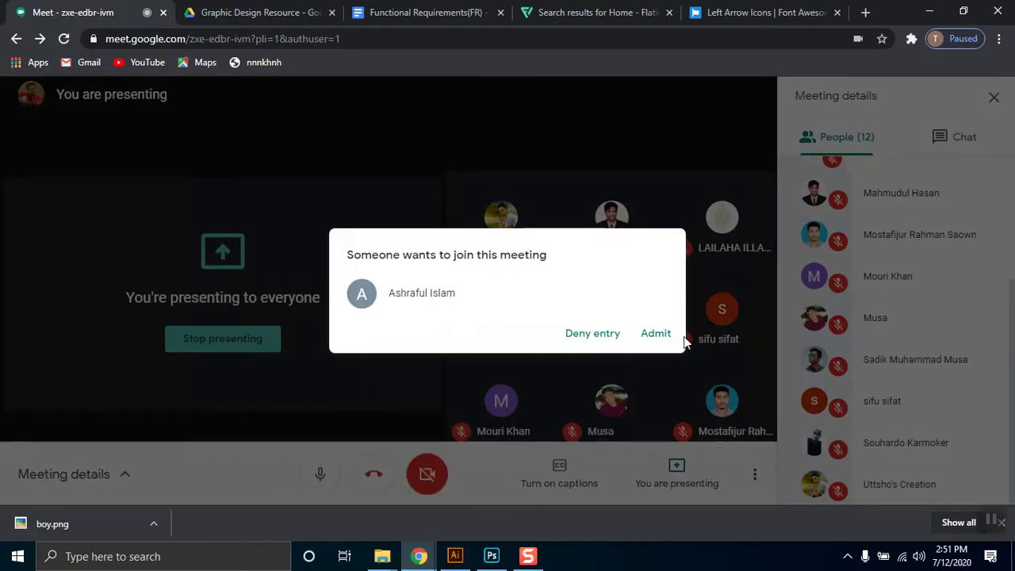
left_click(656, 337)
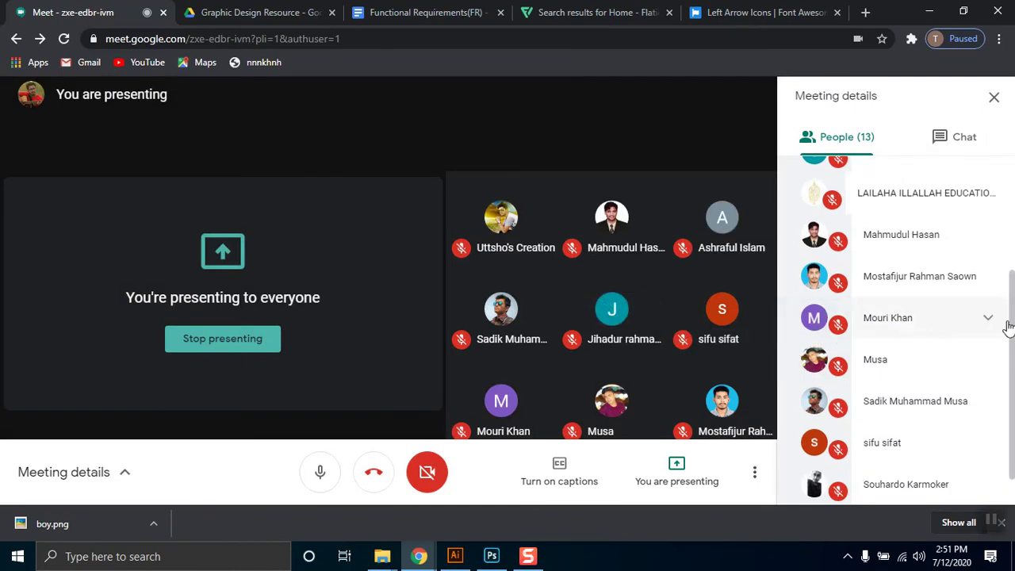
scroll(861, 337, "up", 5)
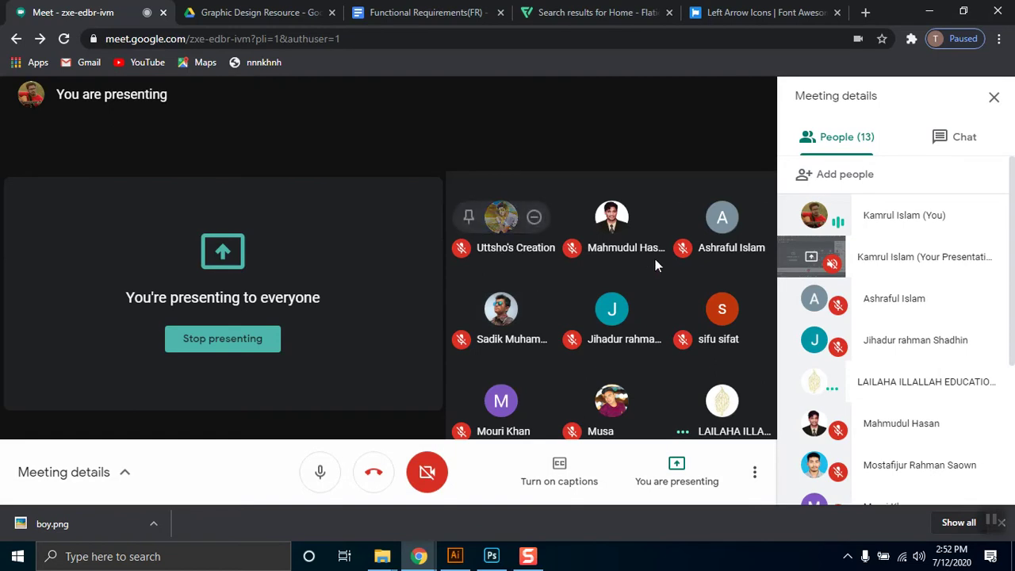
Step: Return to Photoshop and place a copy of the left arrow icon just right of the third category frame, level with the original
left_click(936, 10)
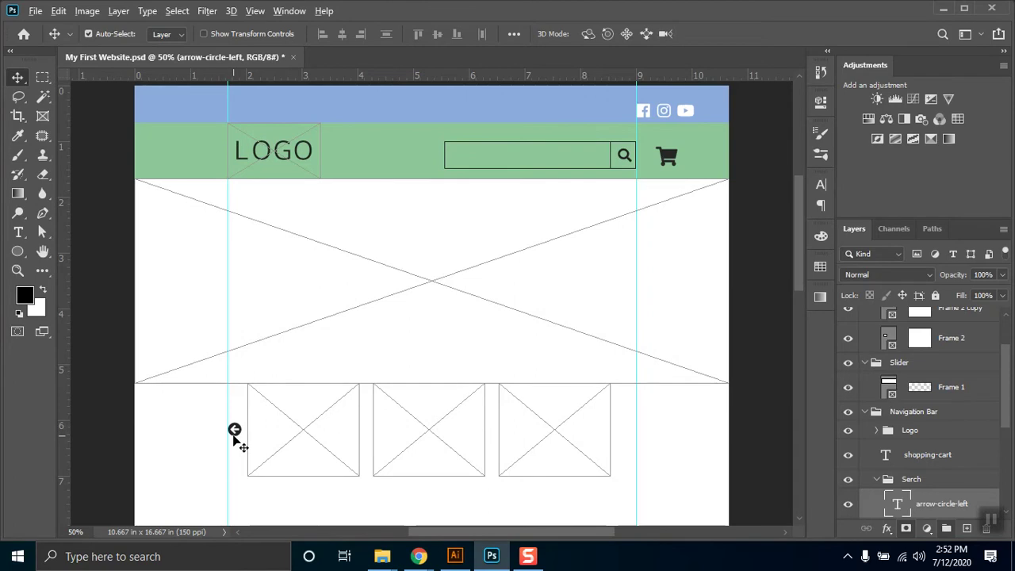
left_click_drag(236, 432, 624, 462)
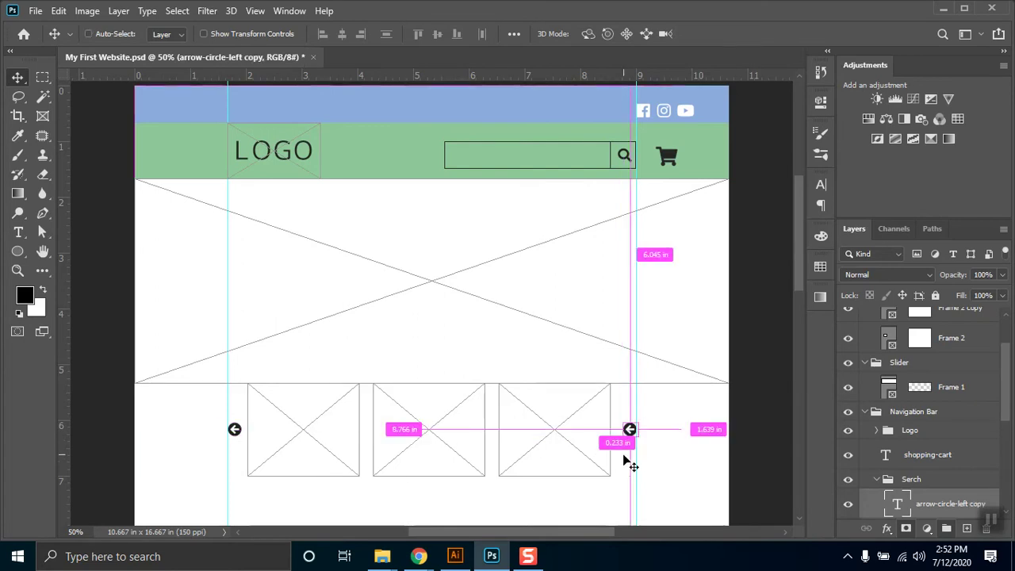
mouse_move(416, 558)
mouse_move(310, 493)
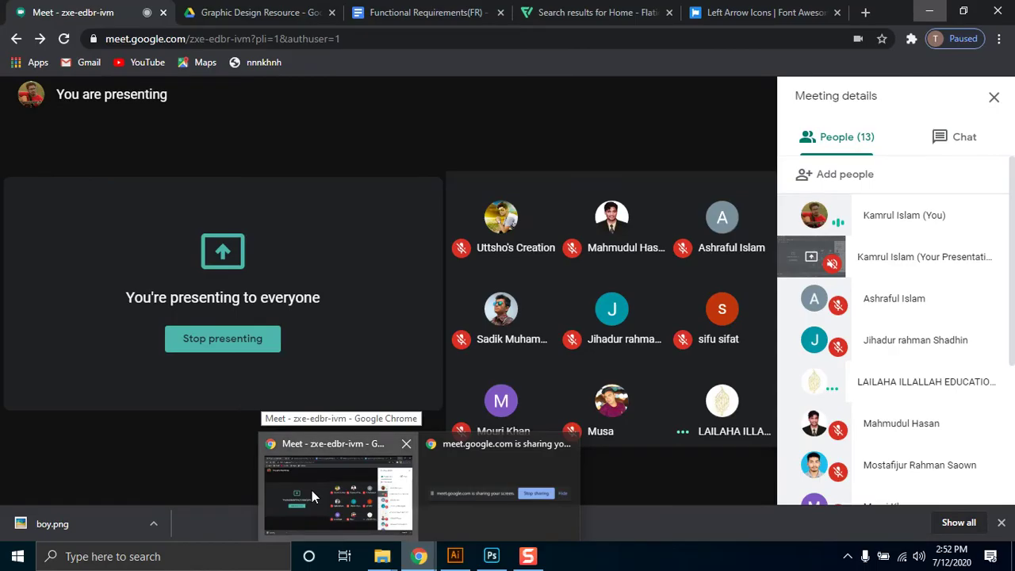
left_click(312, 490)
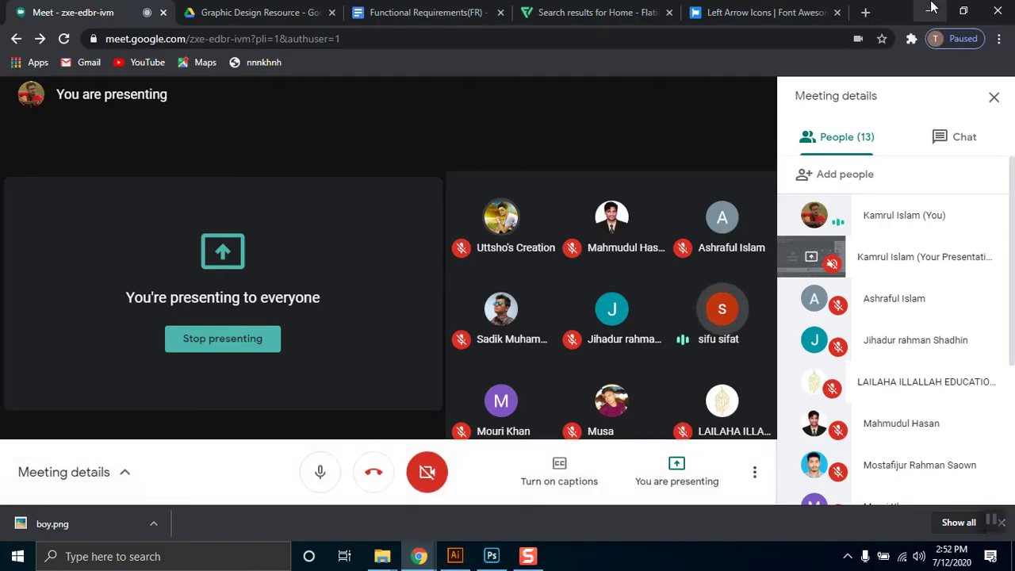
key("alt+Tab")
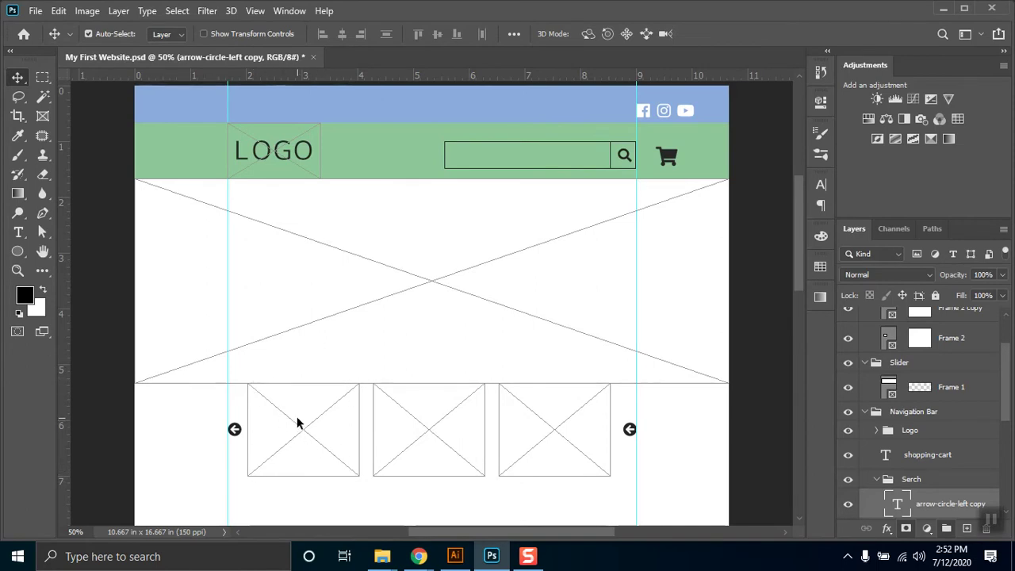
Step: Upload the Adobe.Photoshop.CC.21.1.2.136.Portable.x64 archive from the Software folder to the Graphic Design Resource folder in Google Drive
left_click(42, 118)
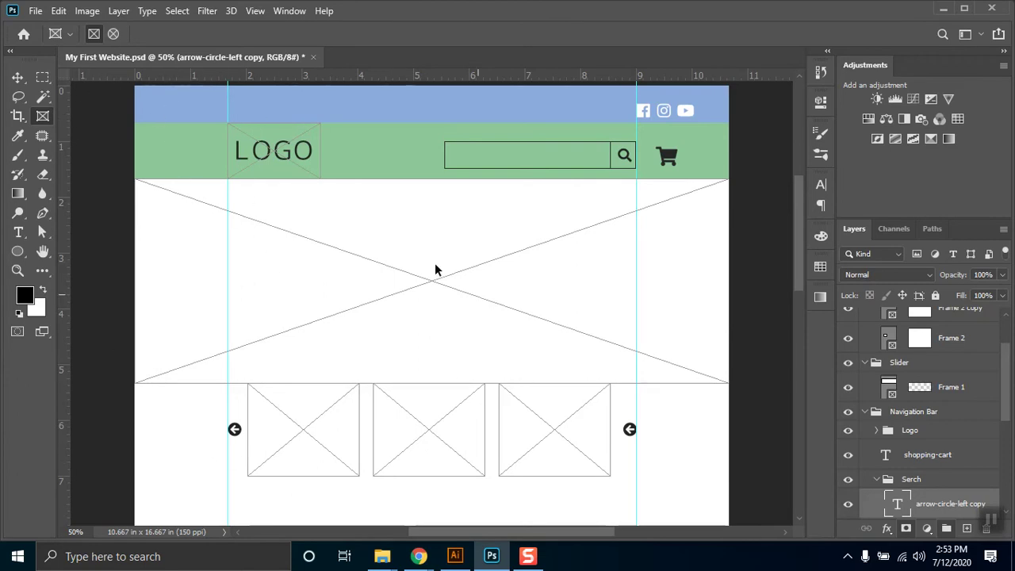
mouse_move(386, 555)
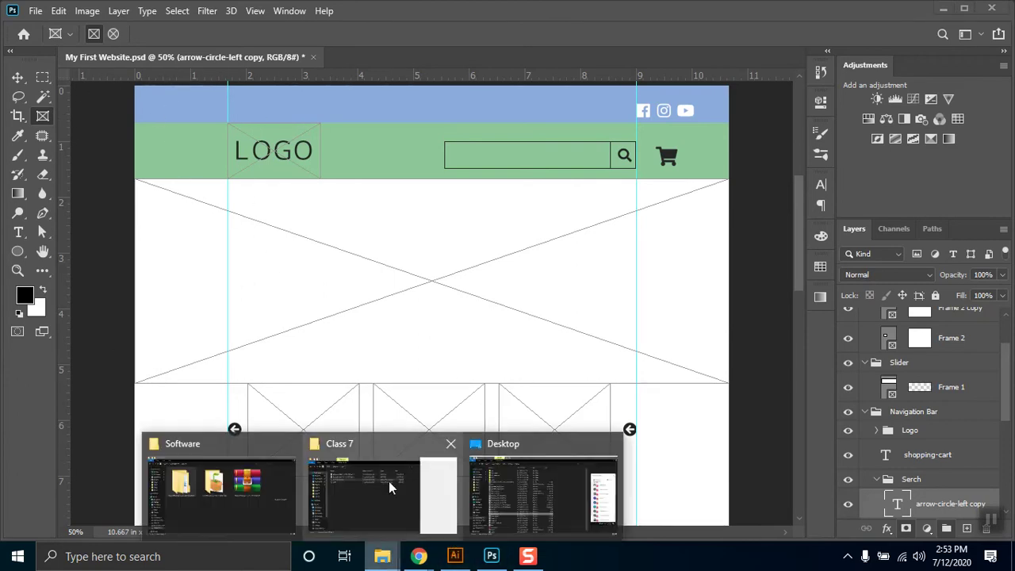
left_click(268, 480)
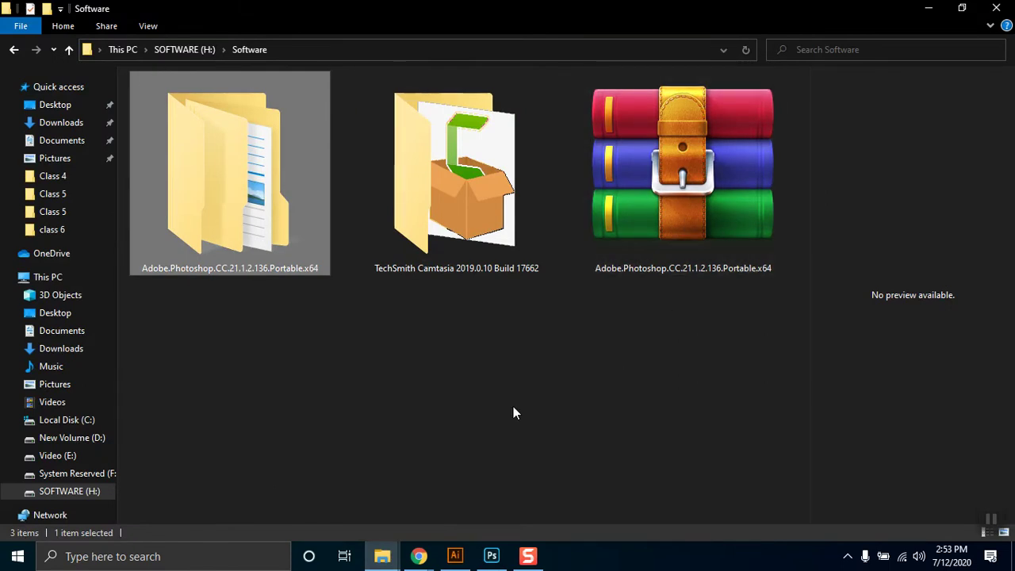
mouse_move(427, 556)
left_click(385, 486)
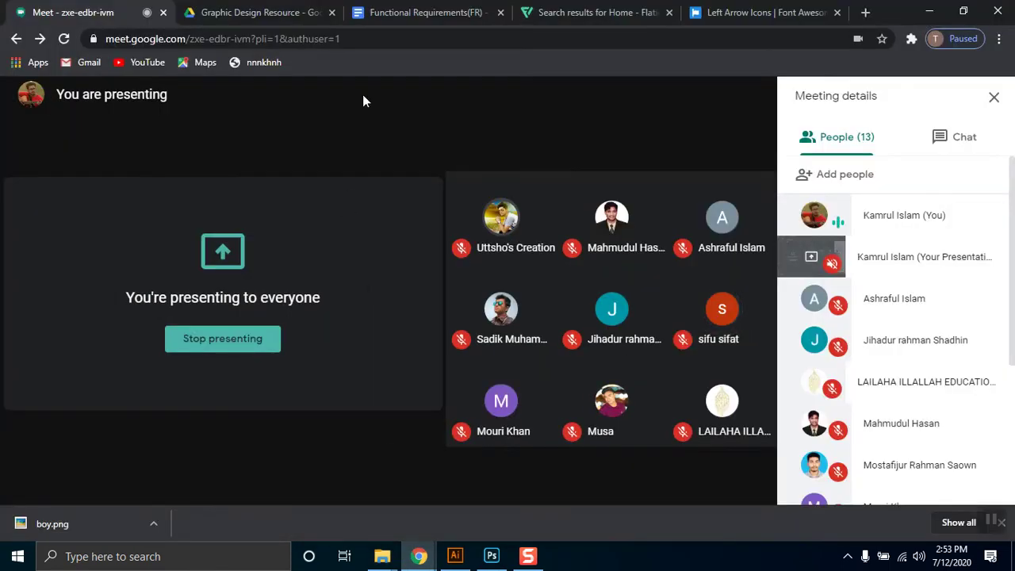
left_click(288, 10)
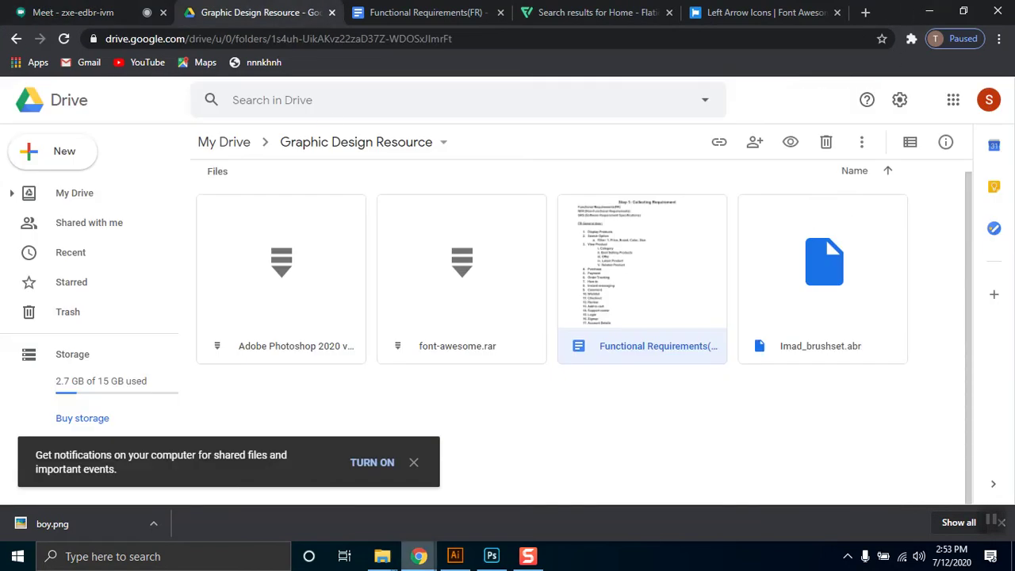
left_click(383, 556)
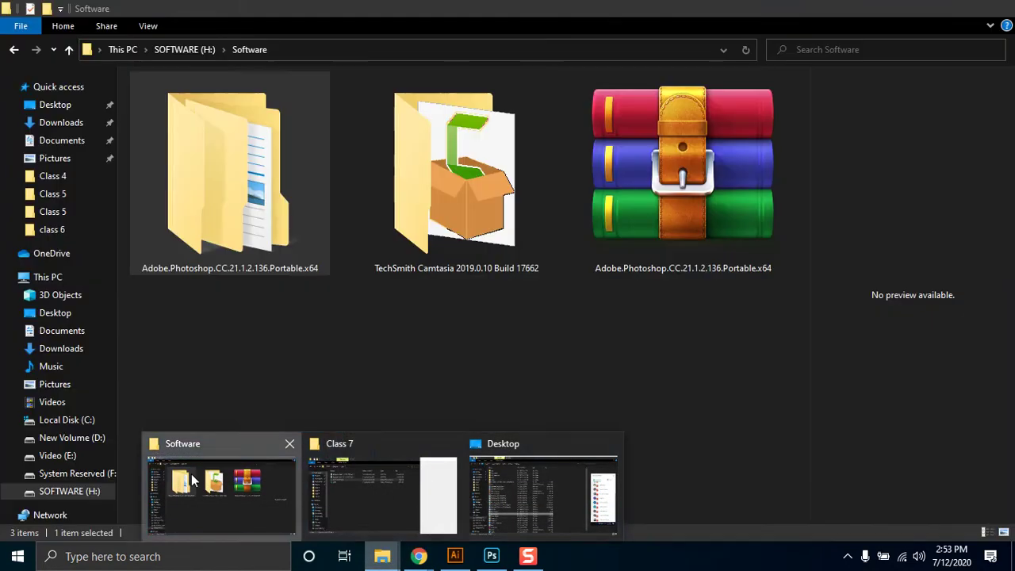
left_click(221, 488)
left_click_drag(532, 377, 577, 434)
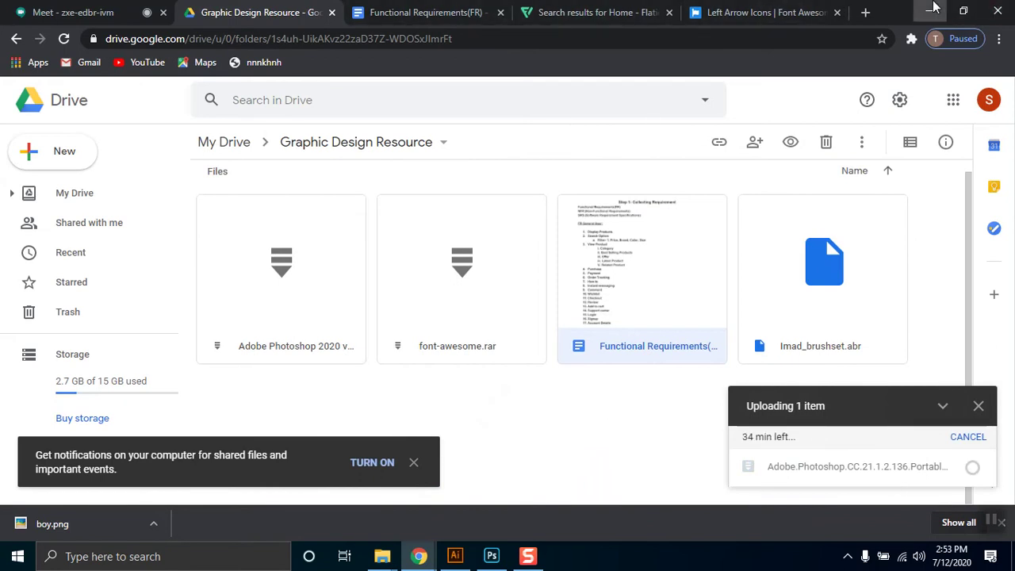
Step: Open the Class 4 folder in File Explorer and place the 2011-04-27-terminator-533x366 image into the first category frame in Photoshop
left_click(929, 12)
left_click(199, 50)
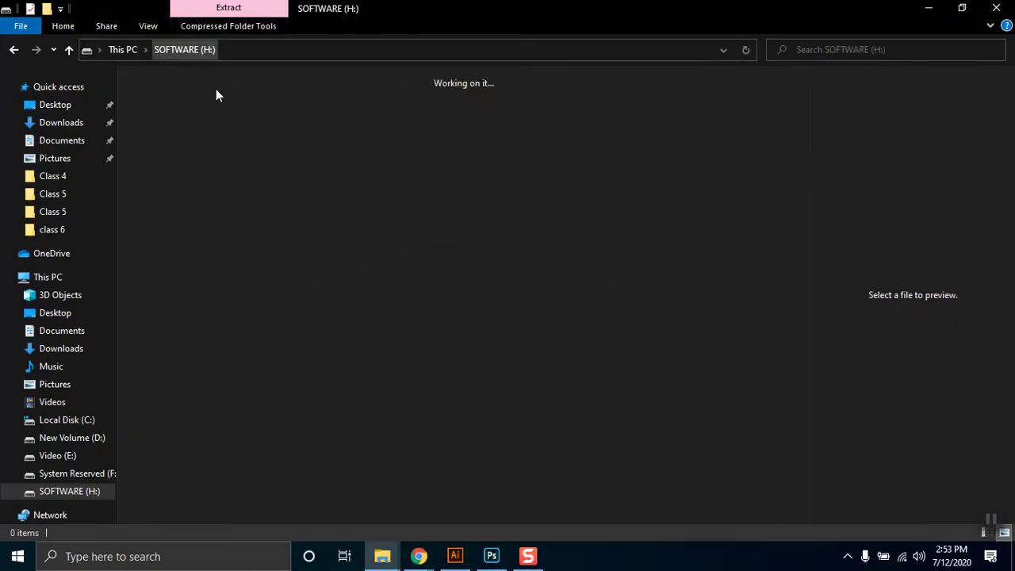
left_click(68, 177)
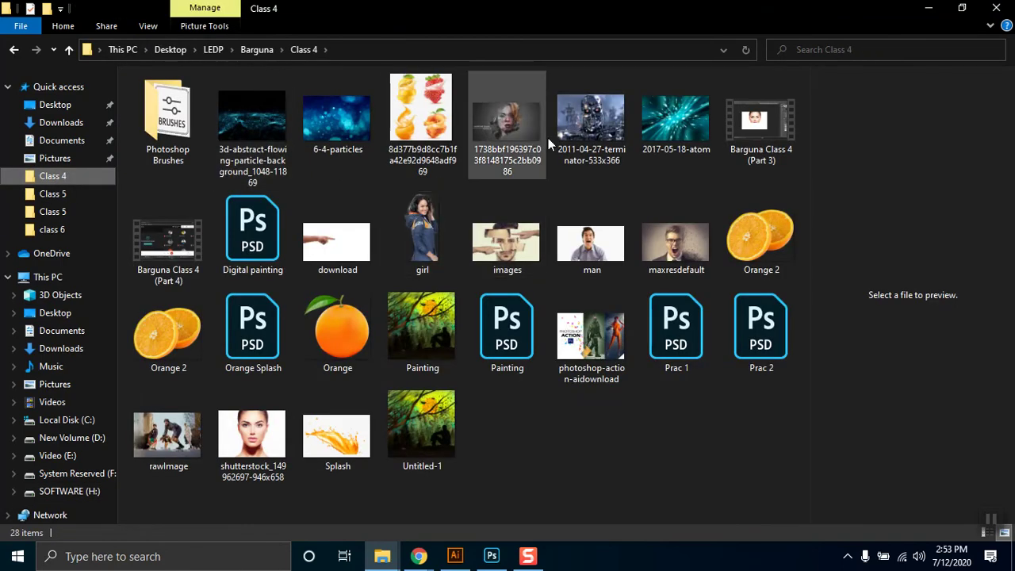
left_click(575, 125)
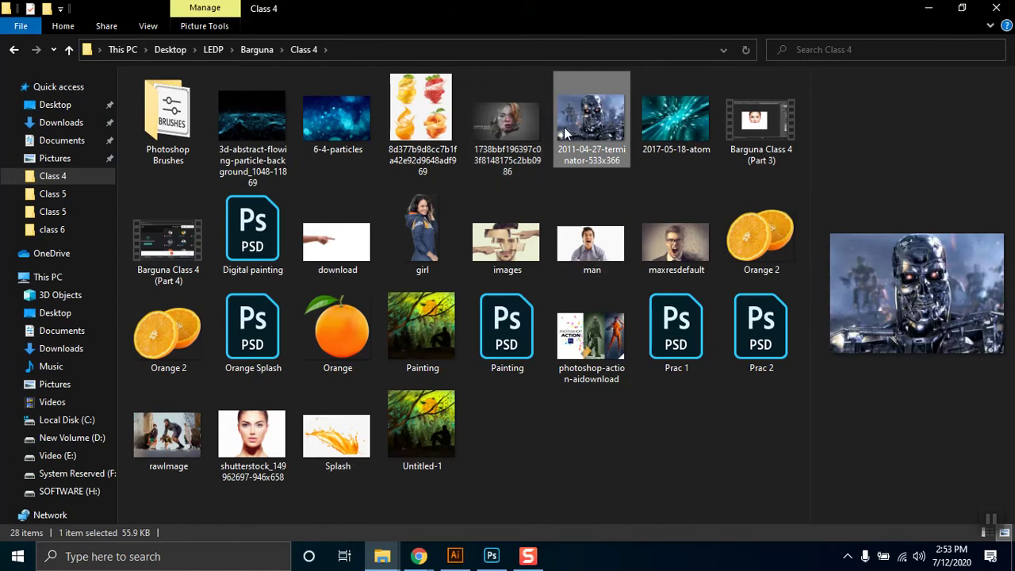
left_click_drag(588, 130, 334, 417)
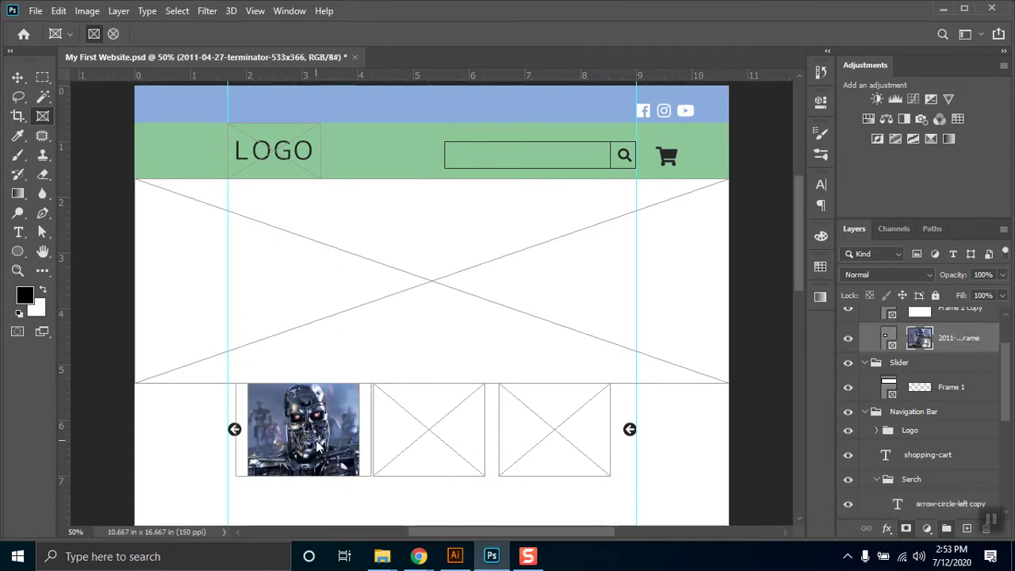
Step: Scale the terminator image inside the first category frame to 34.50%
scroll(318, 449, "down", 1)
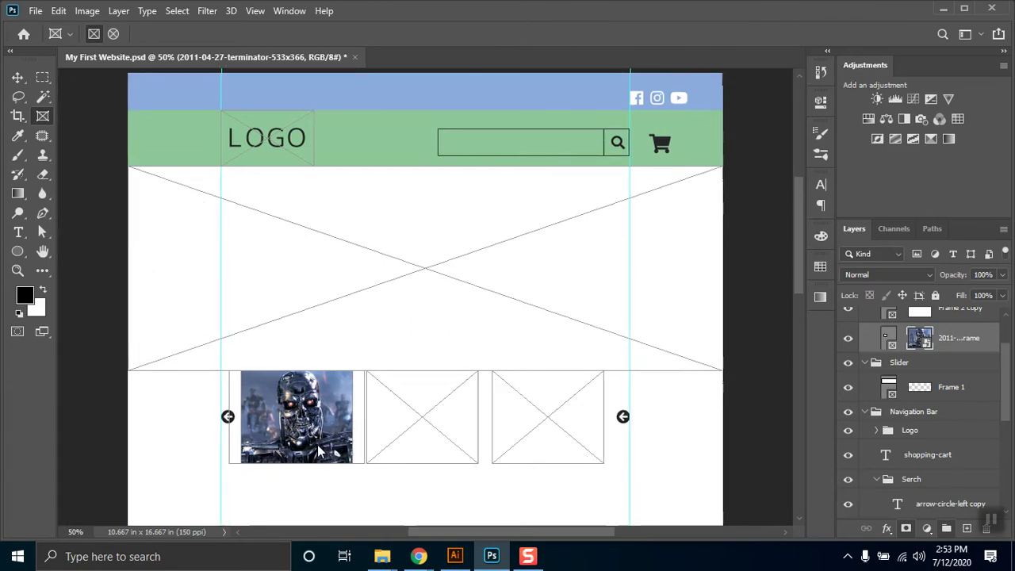
key("ctrl+r")
key("ctrl+t")
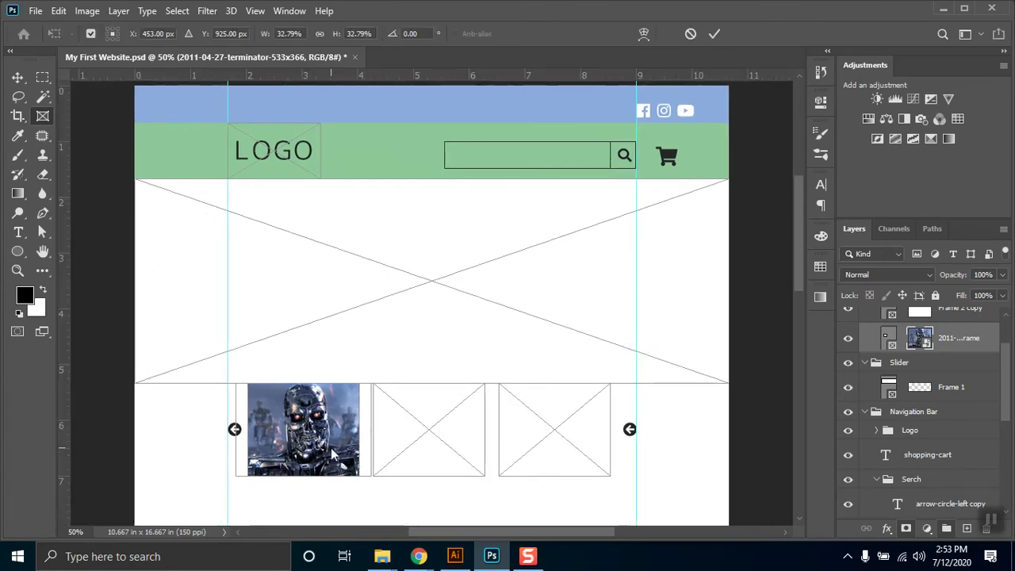
mouse_move(379, 376)
left_mouse_down()
mouse_move(421, 349)
mouse_move(379, 385)
left_mouse_up()
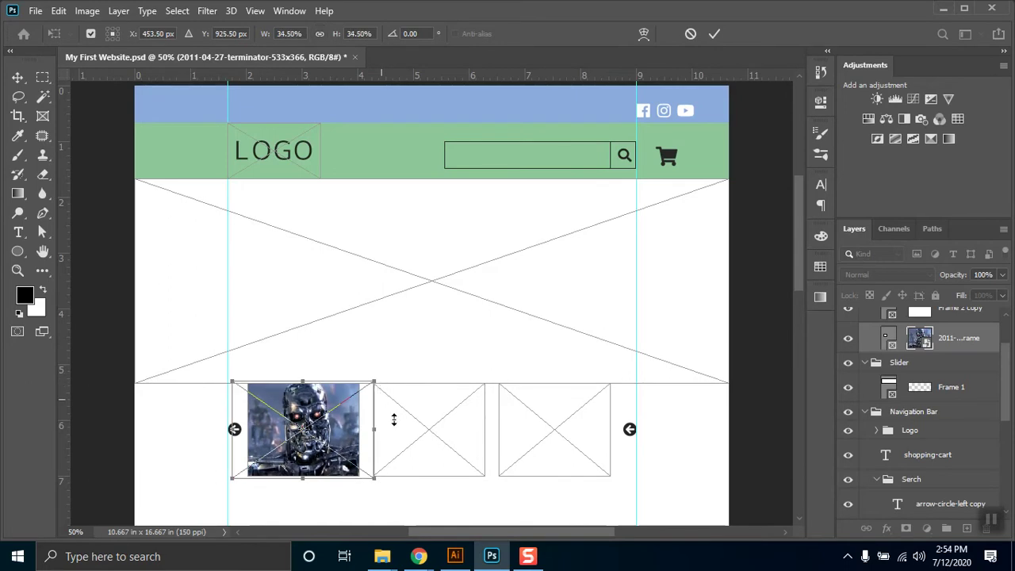
mouse_move(454, 554)
key("Return")
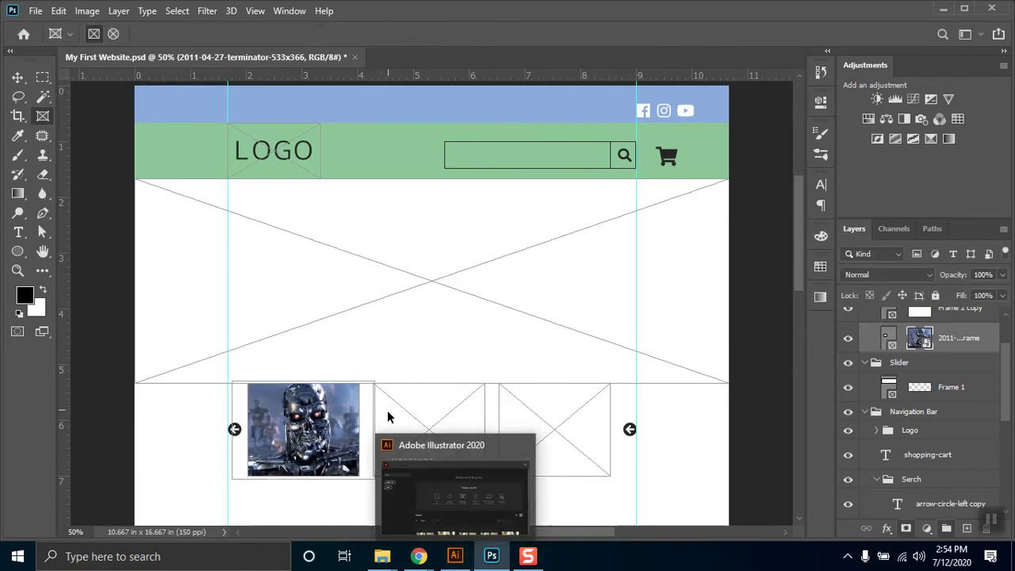
Step: Place the Painting image from the Class 4 folder into the second category frame and rawImage into the third
left_click(943, 9)
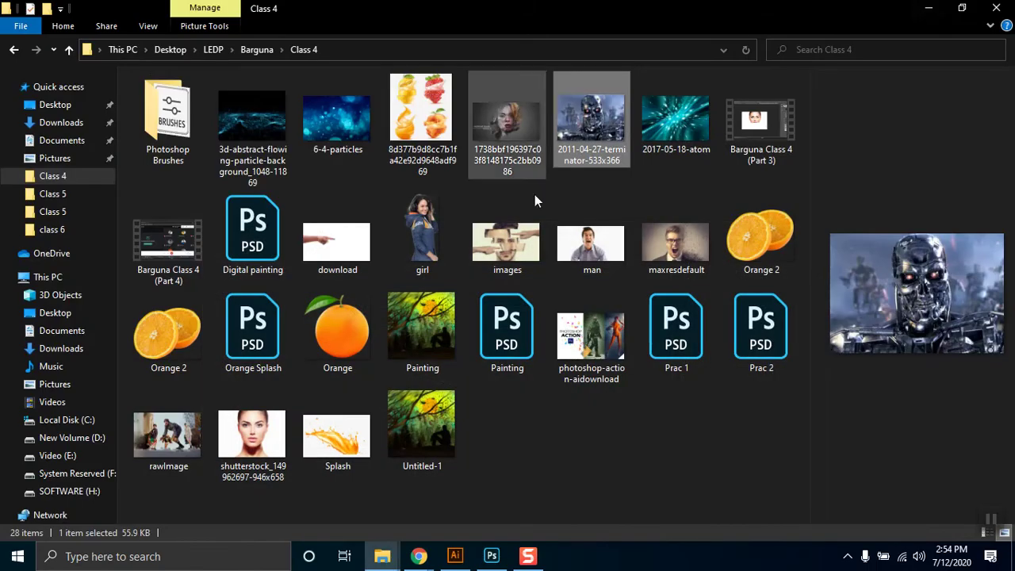
mouse_move(435, 335)
left_mouse_down()
mouse_move(427, 500)
mouse_move(500, 564)
mouse_move(471, 522)
mouse_move(441, 432)
left_mouse_up()
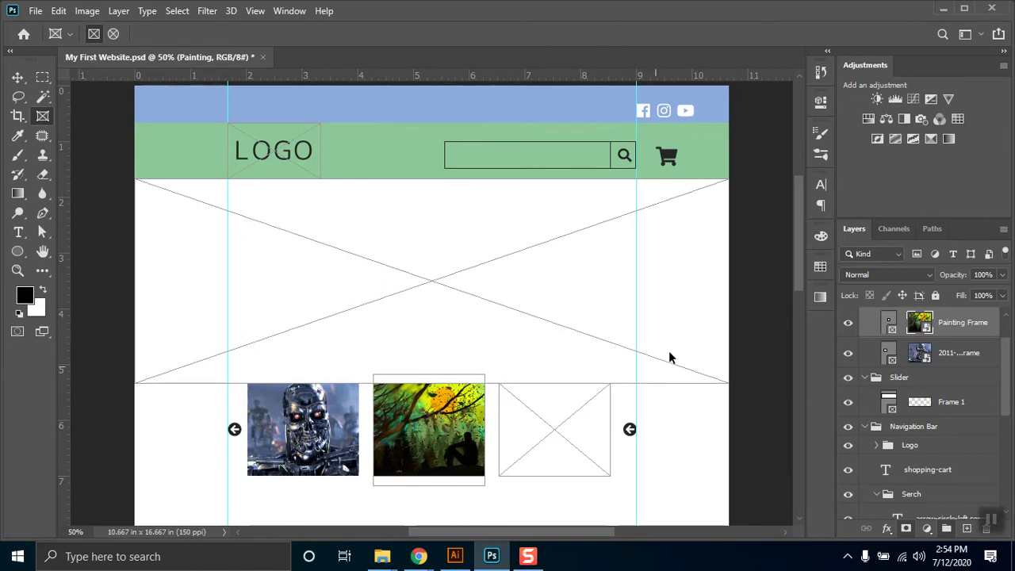
left_click(937, 8)
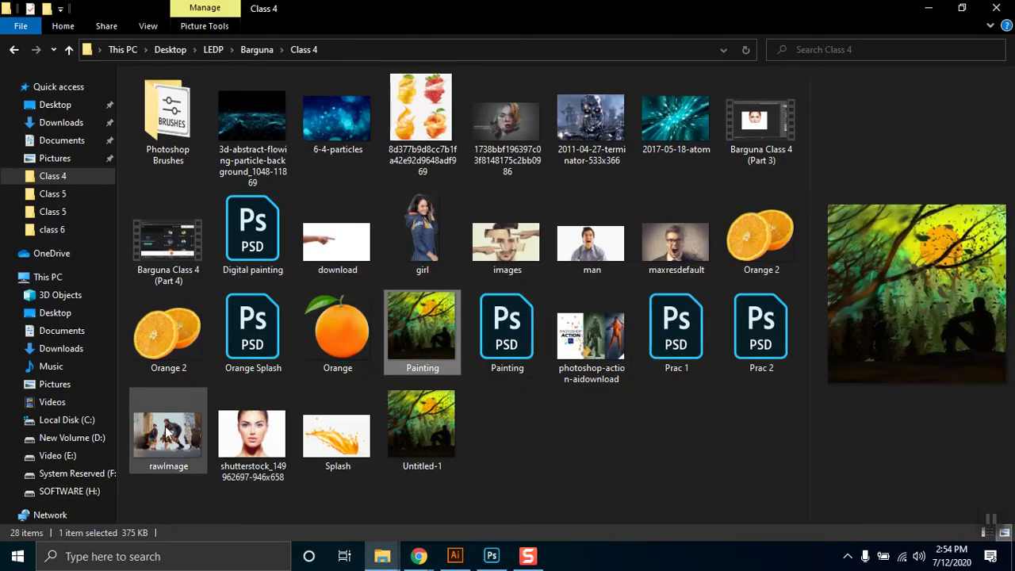
left_click_drag(168, 428, 574, 438)
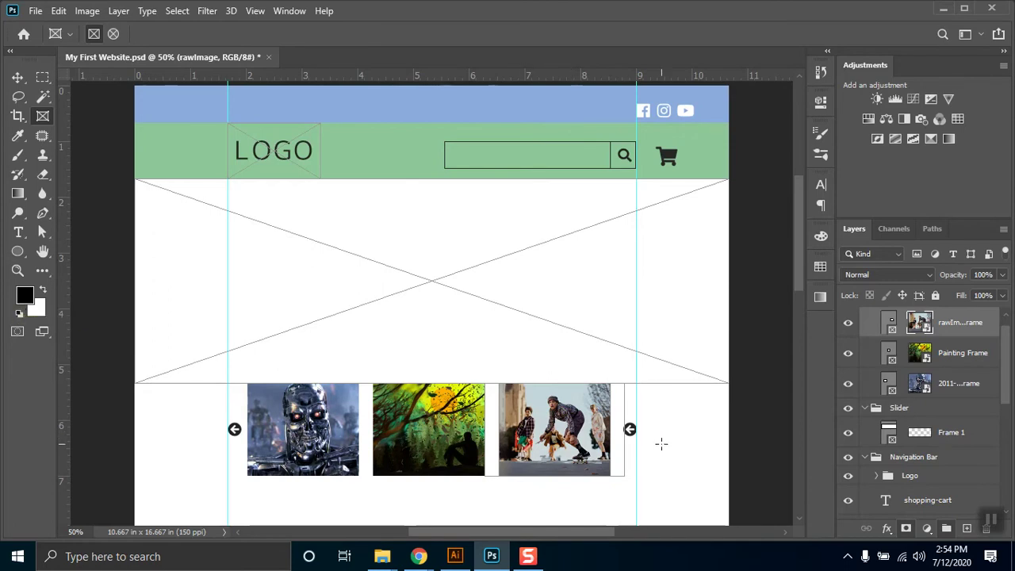
left_click(18, 77)
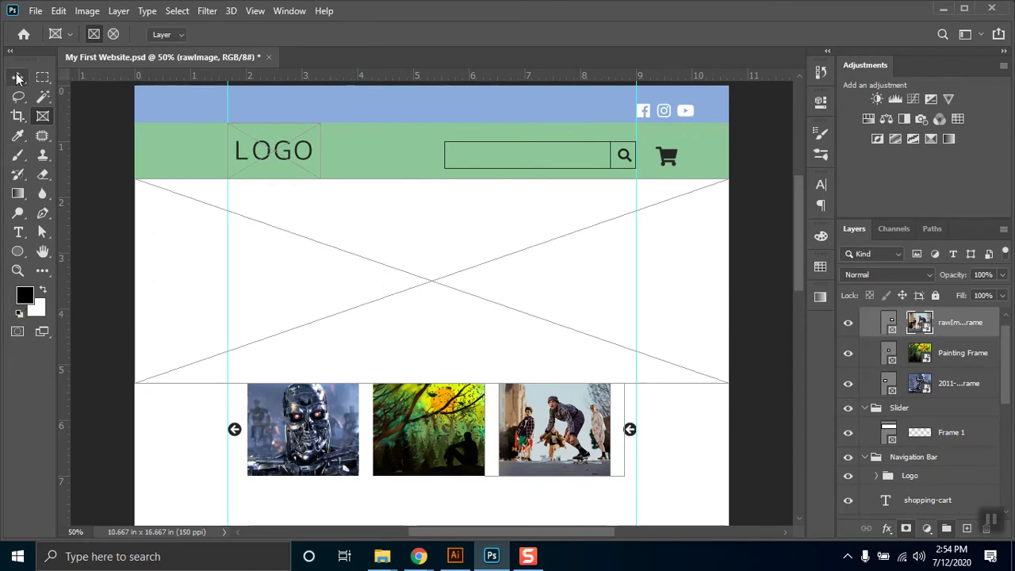
left_click(189, 435)
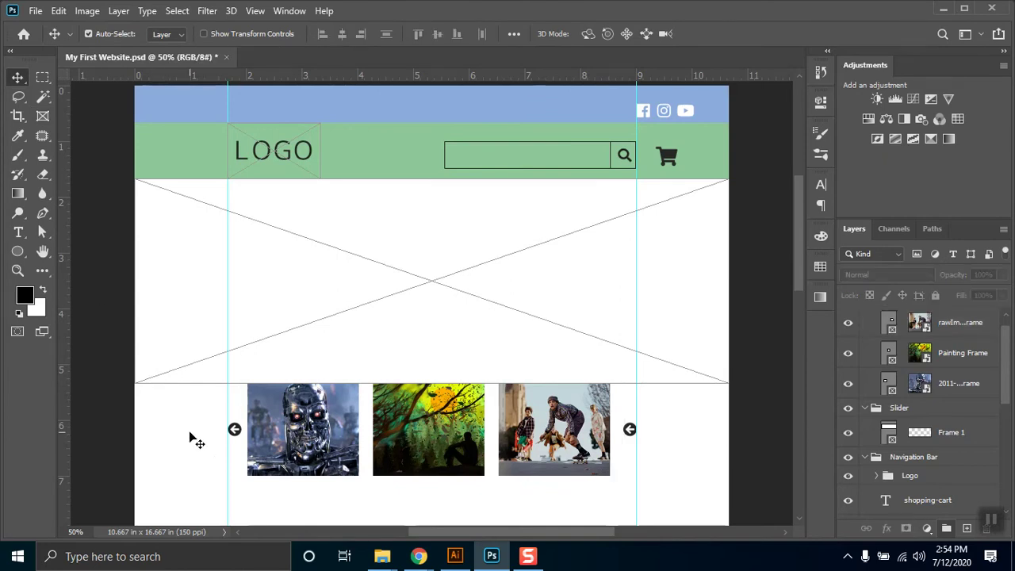
Step: Switch to Chrome and review the Home Page list in the Functional Requirements(FR) document, at the Category item under View Product
left_click(630, 430)
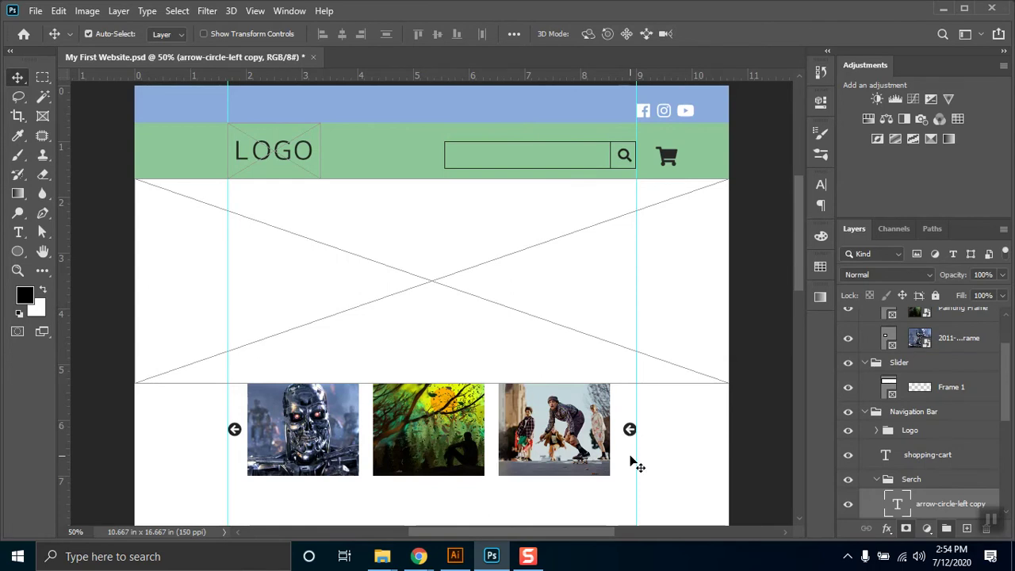
left_click(943, 8)
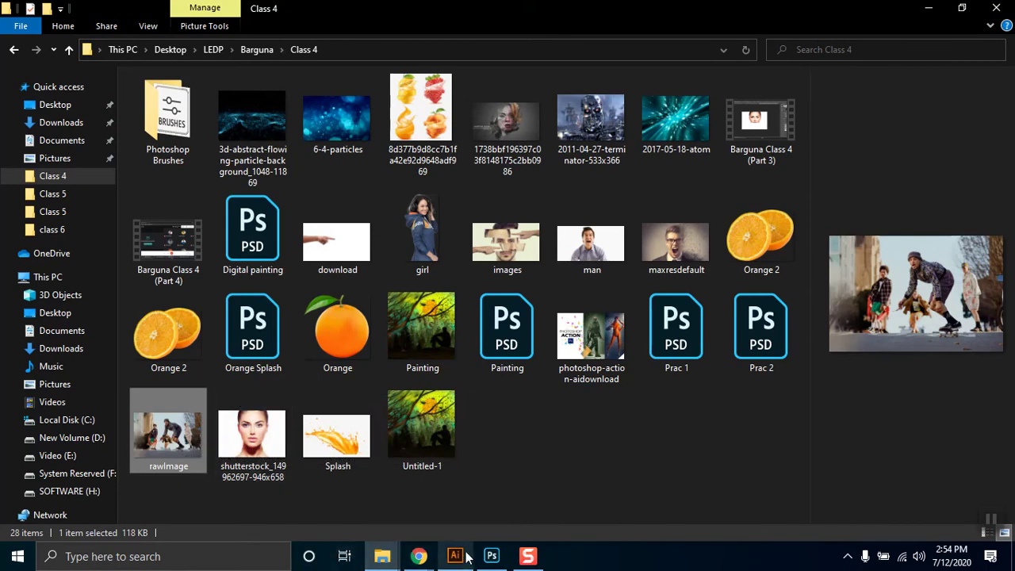
left_click(418, 558)
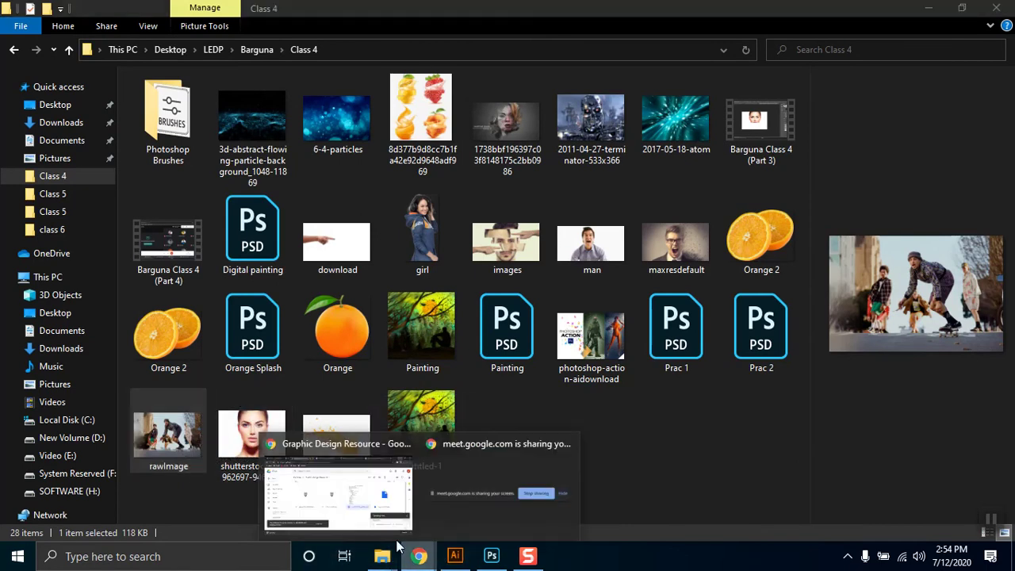
left_click(356, 504)
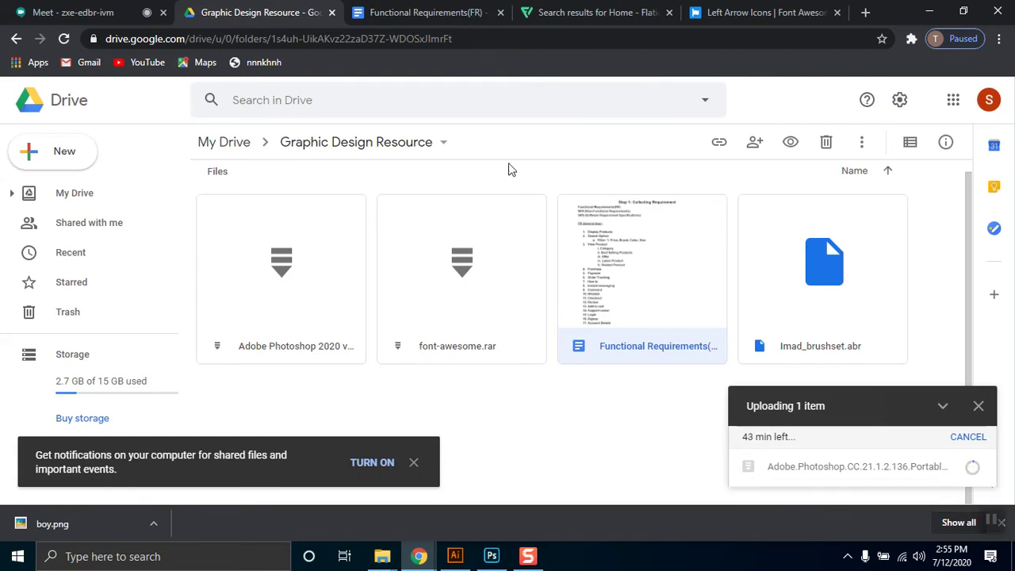
left_click(420, 13)
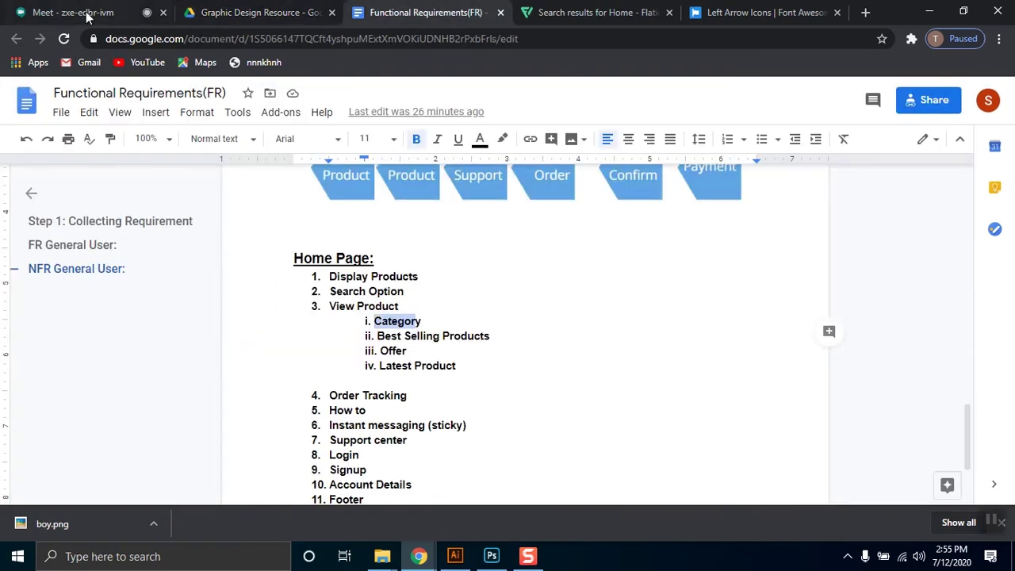
left_click(392, 322)
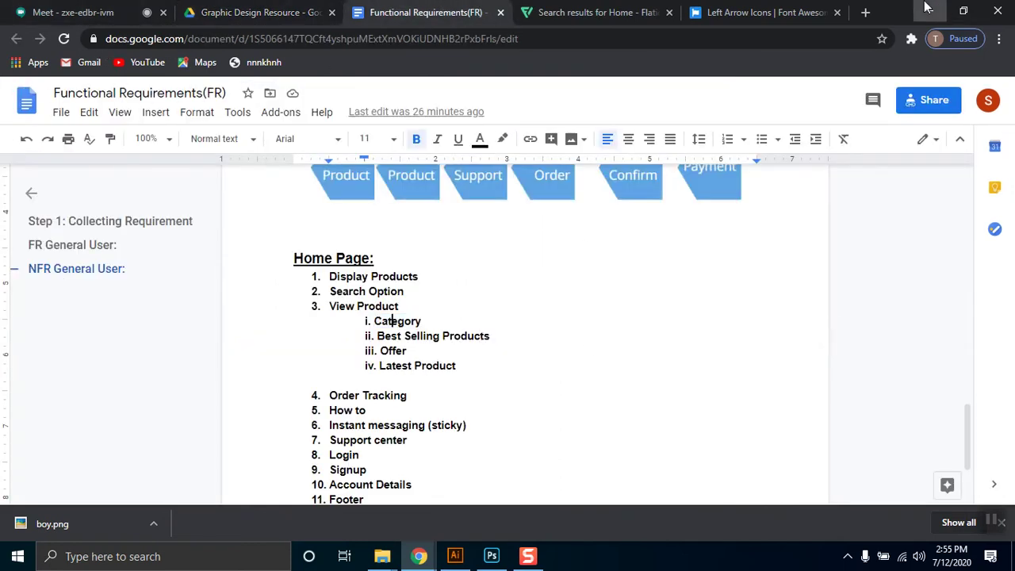
Step: Return to Photoshop and flip the arrow icon beside the third category frame so it points right
left_click(492, 556)
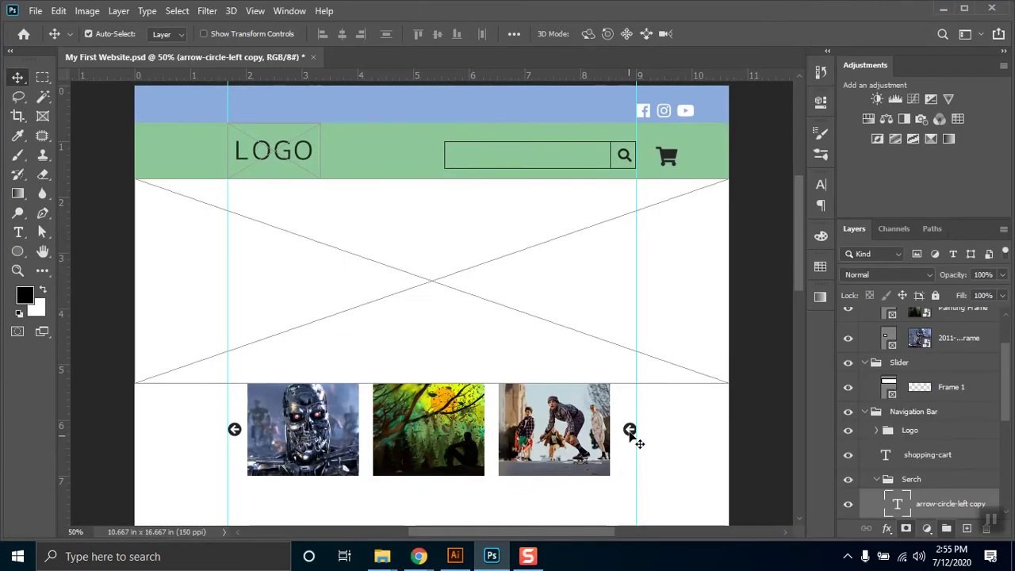
left_click_drag(631, 429, 641, 453)
key("ctrl+t")
left_click_drag(650, 416, 611, 426)
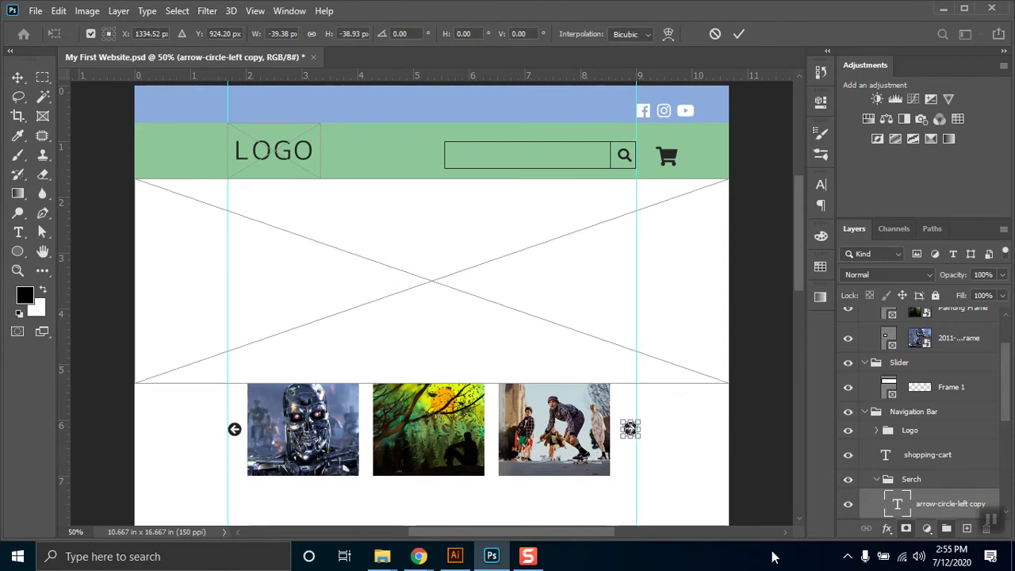
key("Return")
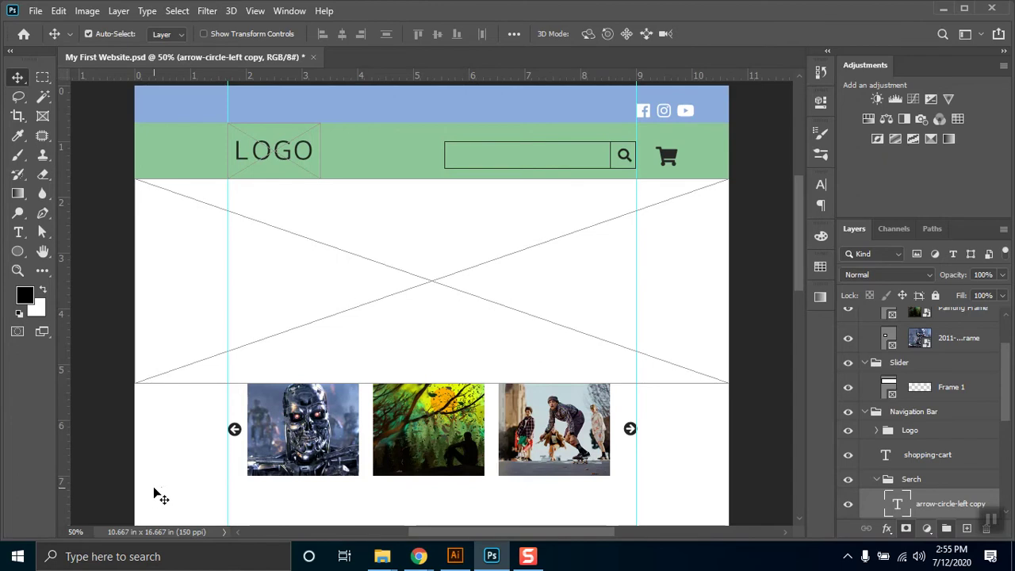
Step: Remove the placed images from all three category frames, leaving the frames as empty placeholders
scroll(195, 489, "down", 3)
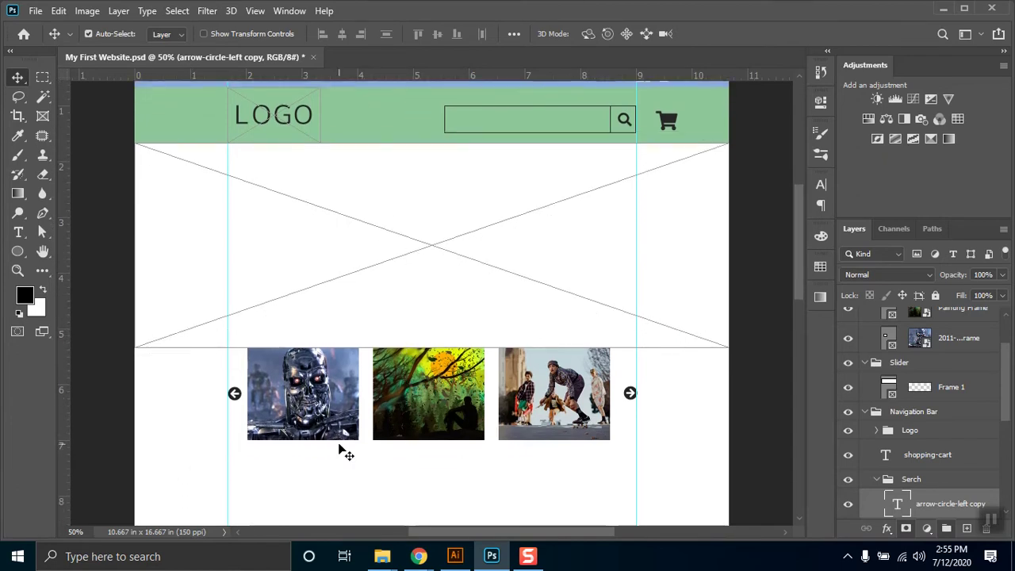
left_click(944, 316)
scroll(930, 359, "up", 1)
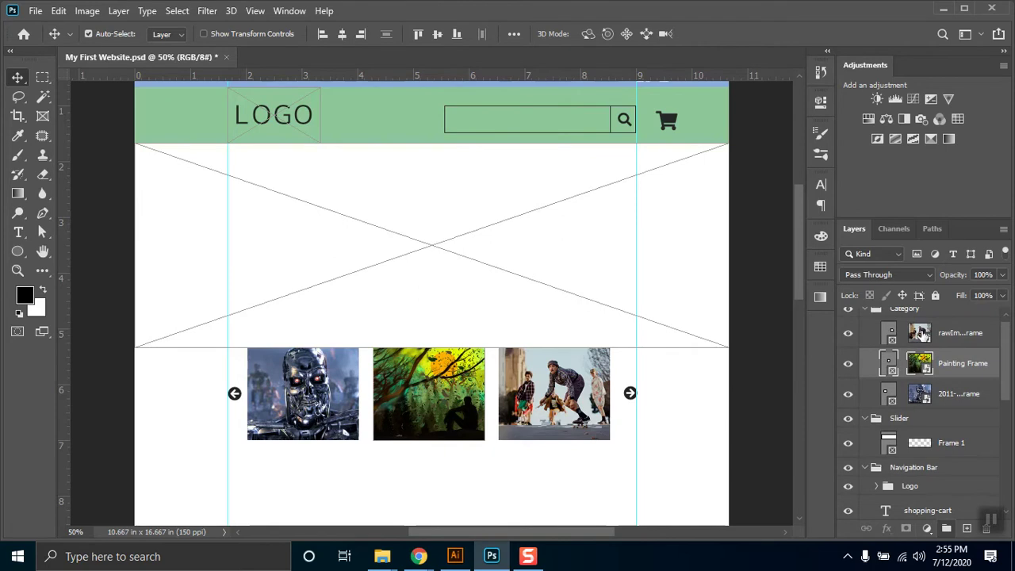
key("ctrl+z")
key("ctrl+z")
key("ctrl+z")
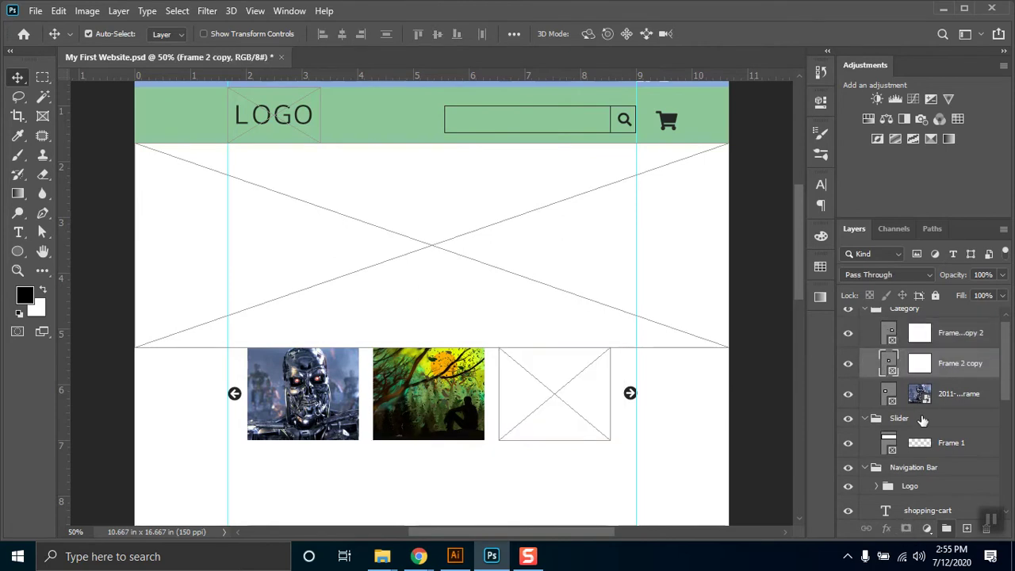
key("ctrl+z")
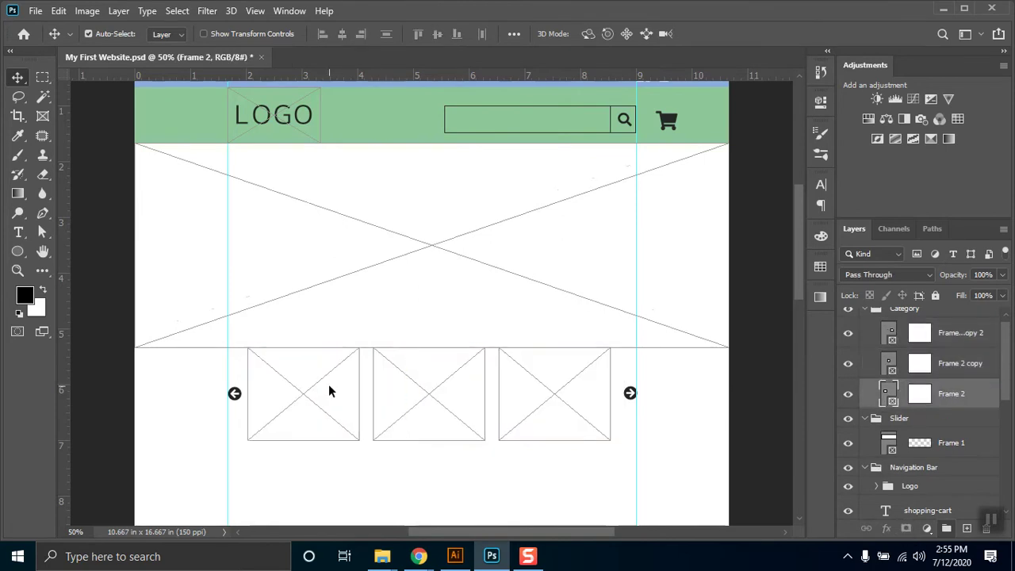
scroll(329, 384, "down", 1)
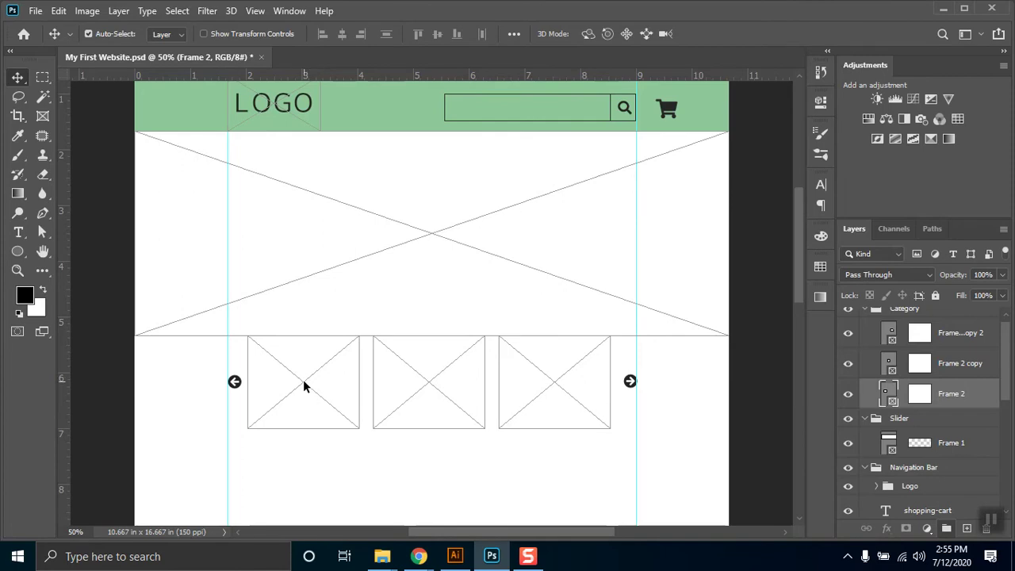
Step: Move the first category frame below the row and duplicate it twice beside itself to form a second row of three frames
left_click_drag(303, 387, 297, 492)
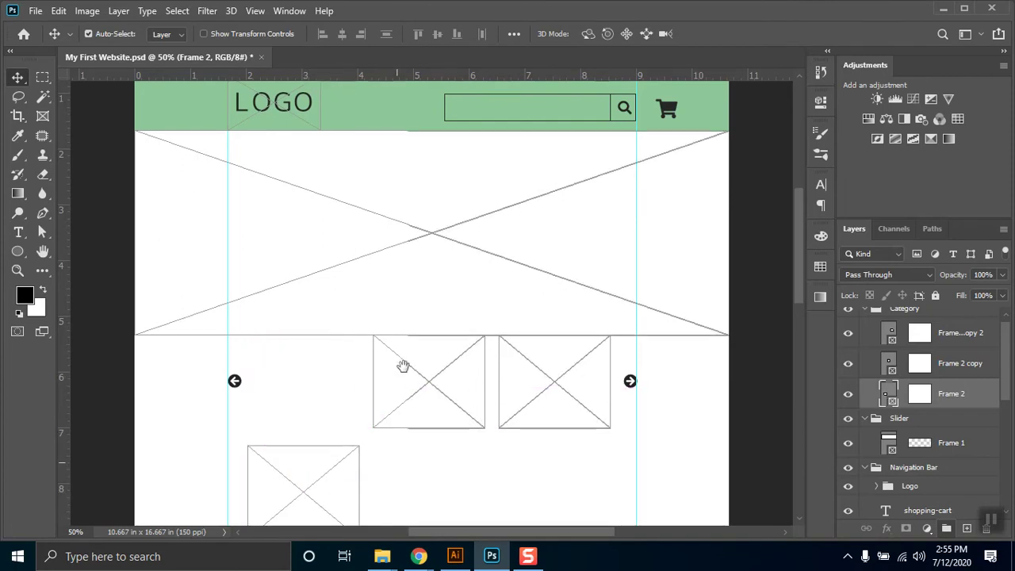
scroll(403, 357, "down", 3)
left_click_drag(306, 390, 441, 401)
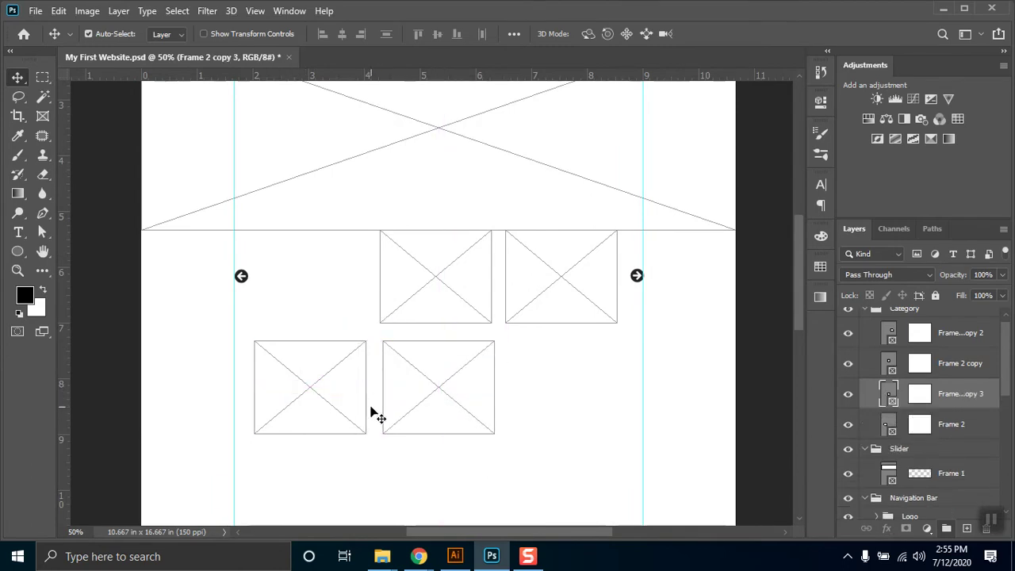
left_click_drag(441, 392, 580, 392)
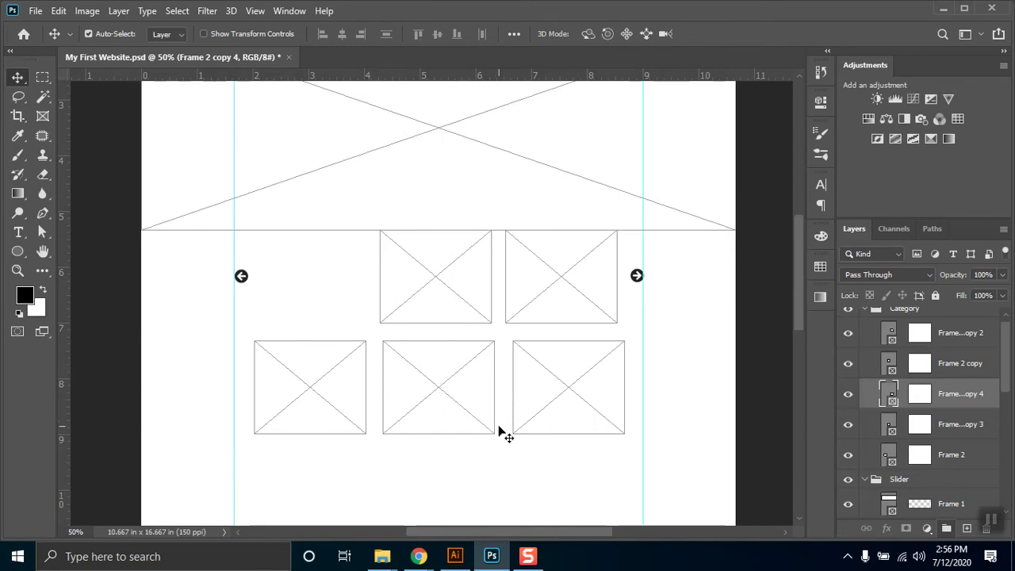
Step: Shift the two duplicated frames closer to the first, and distribute the three lower frames by their horizontal centers
left_click_drag(558, 406, 551, 415)
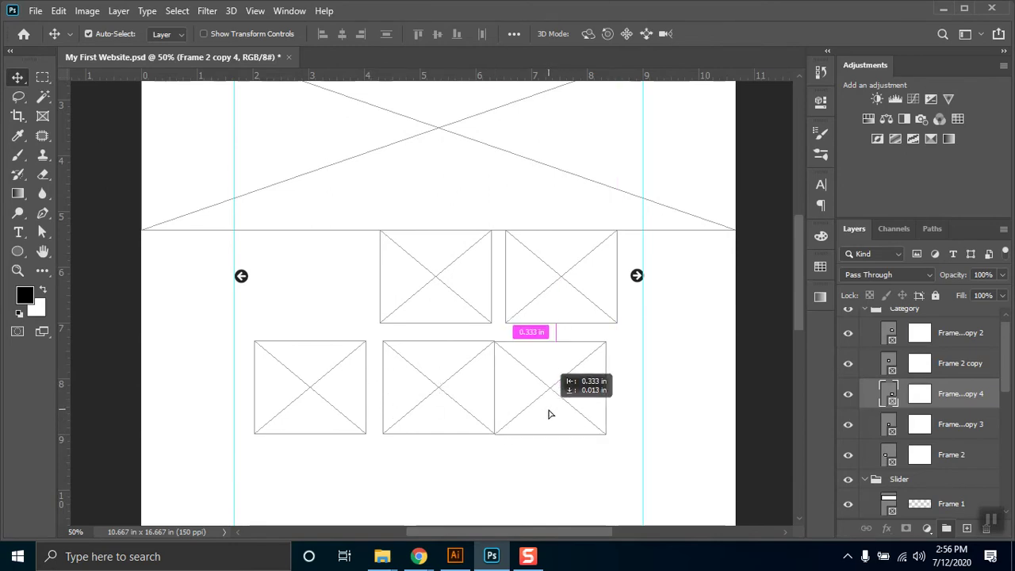
mouse_move(456, 400)
left_mouse_down()
mouse_move(439, 397)
mouse_move(465, 414)
left_mouse_up()
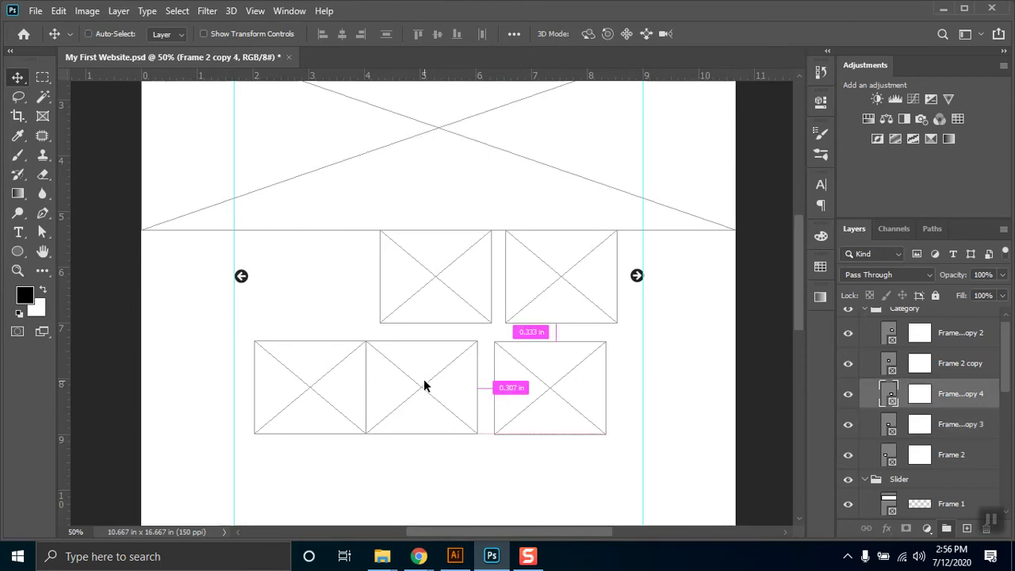
left_click(397, 399, "shift")
left_click(334, 407, "shift")
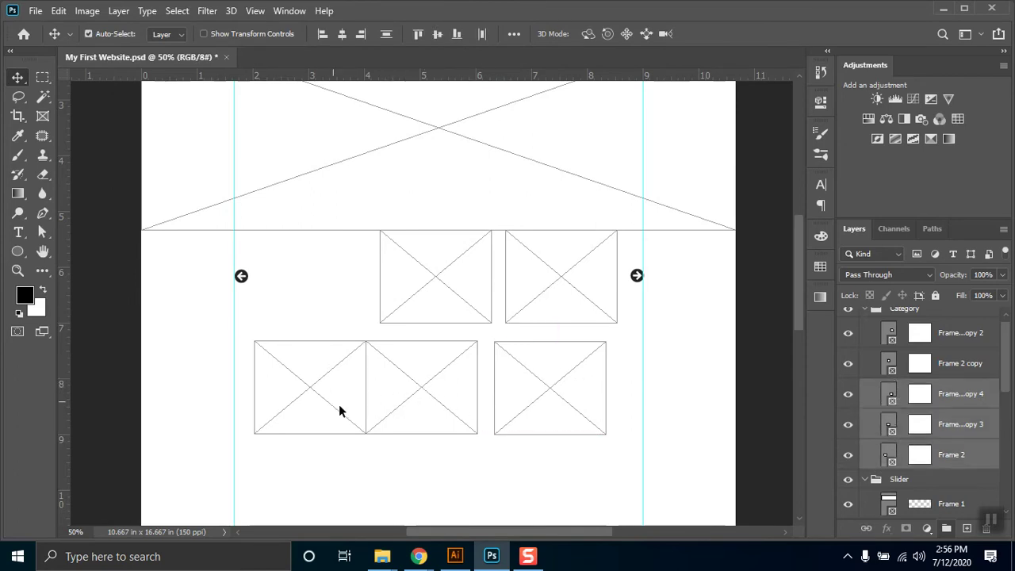
left_click(514, 35)
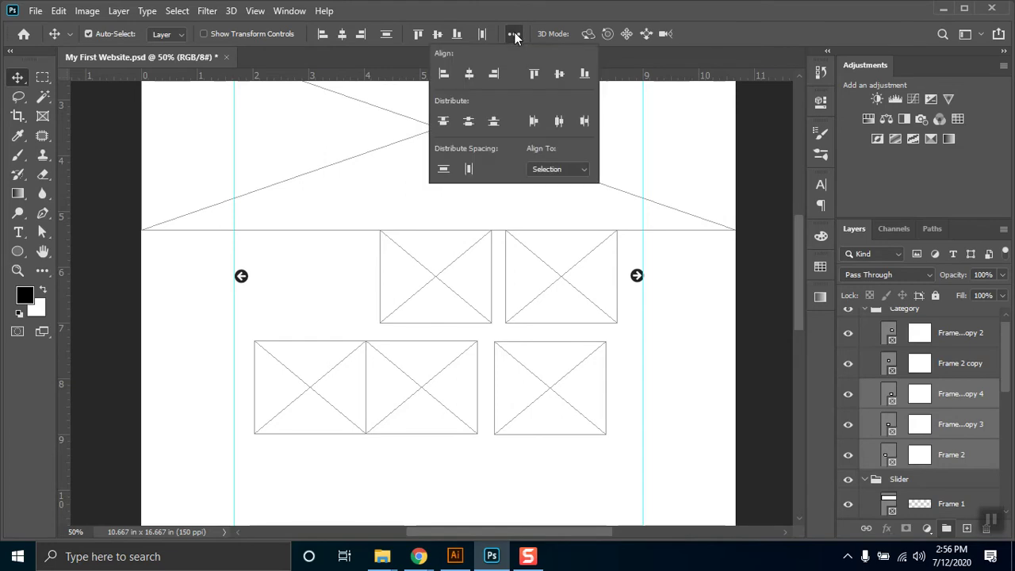
left_click(560, 121)
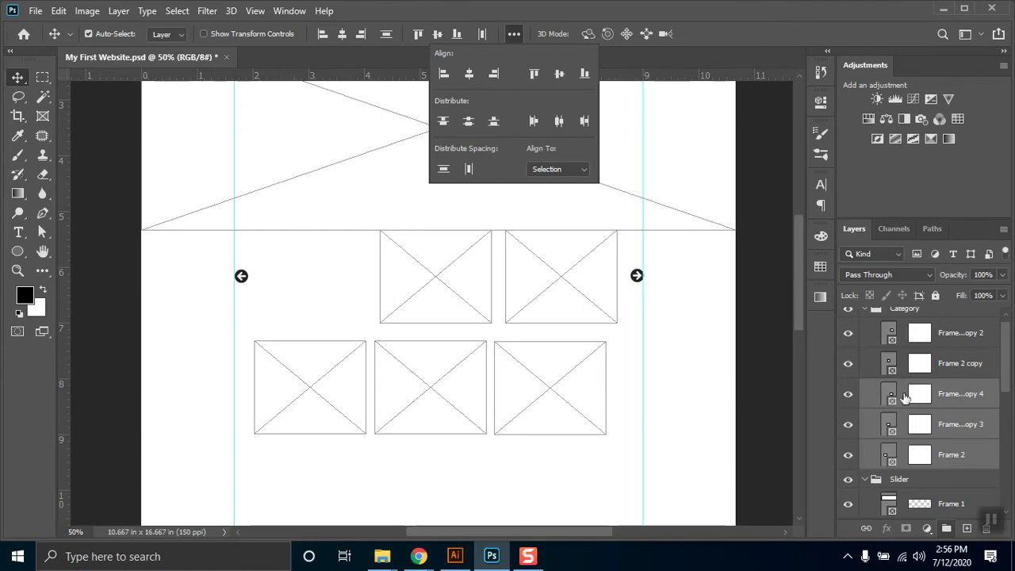
Step: Delete the two duplicated frames from the lower row, keeping only the original first category frame
left_click(539, 419)
left_click(550, 501)
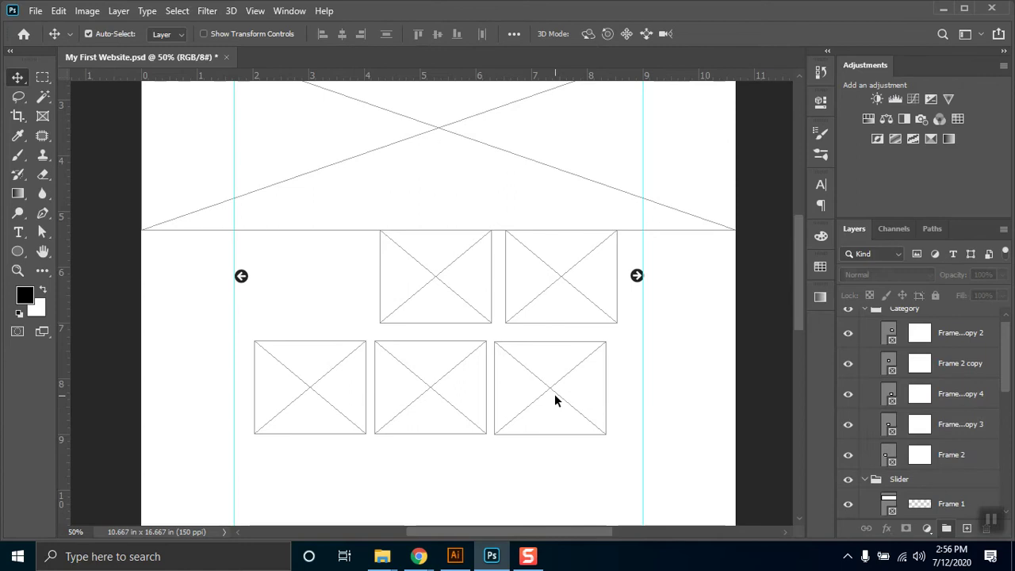
left_click(553, 397)
key("ctrl")
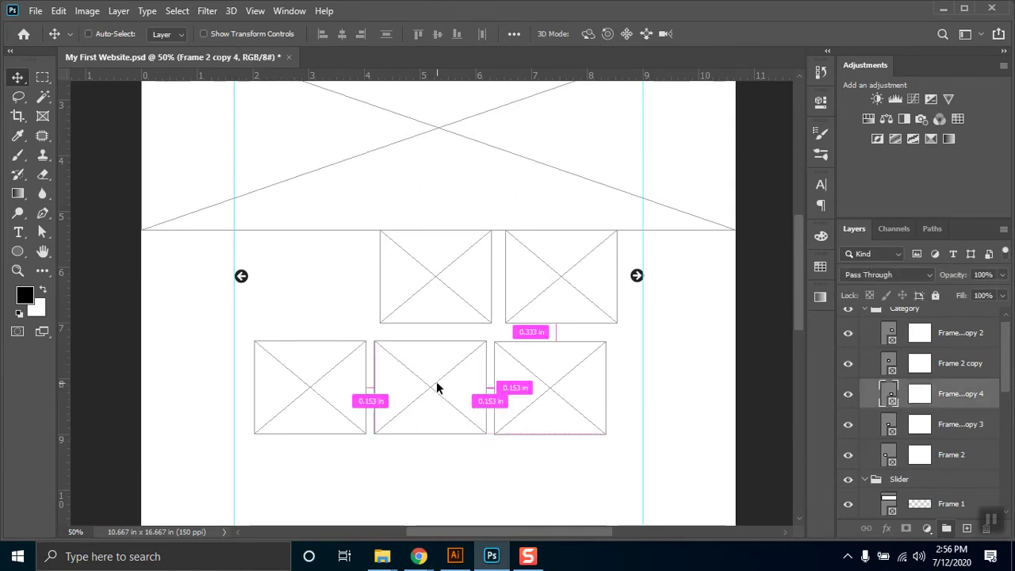
left_click(434, 383, "ctrl+shift")
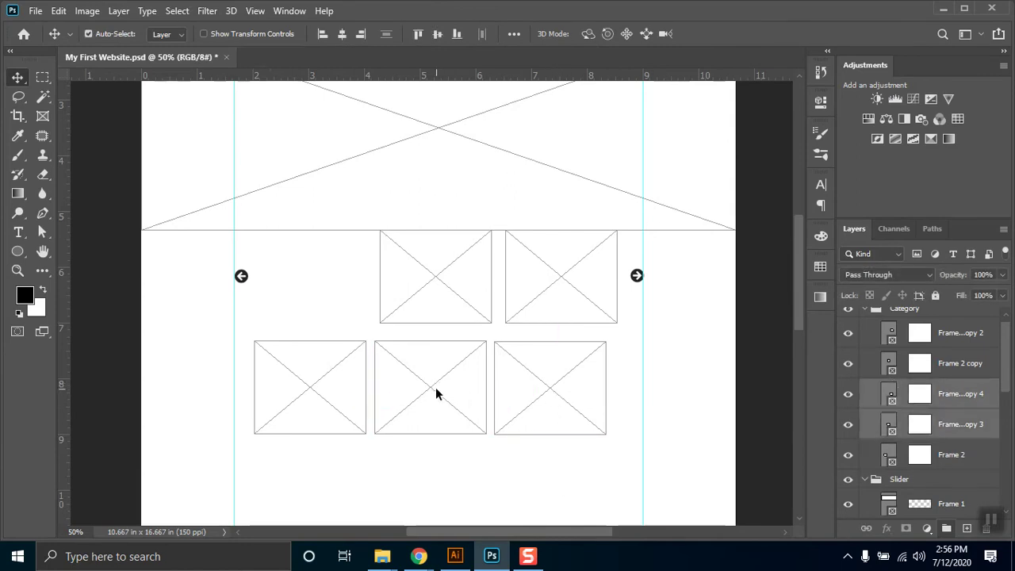
key("Delete")
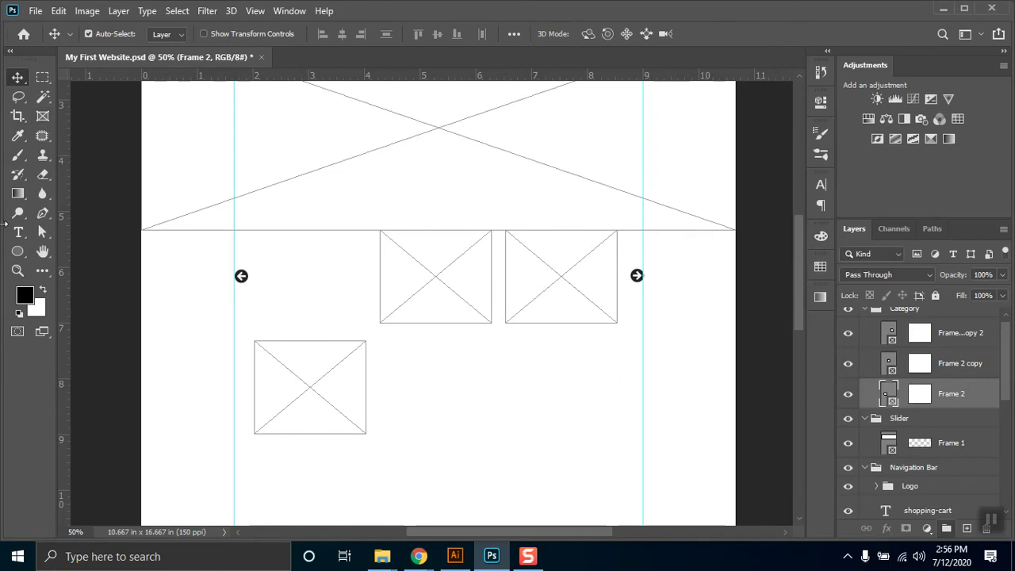
Step: Draw a rectangle about 90 by 58 px below the gap between the second and third frames and set its width to 44 px
left_click(17, 251)
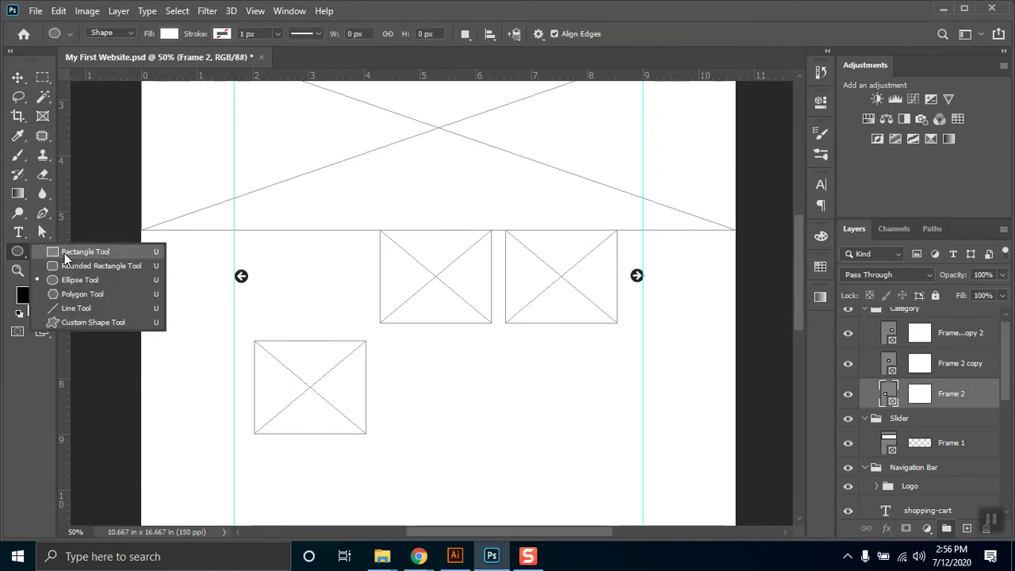
left_click(64, 249)
left_click_drag(485, 347, 520, 370)
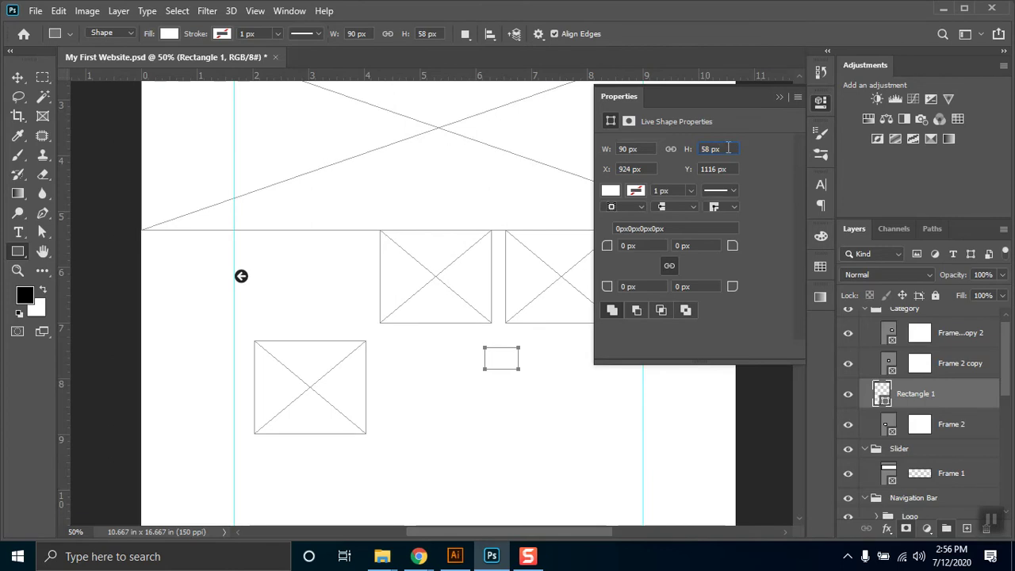
left_click(630, 149)
type("44")
key("Return")
left_click(17, 77)
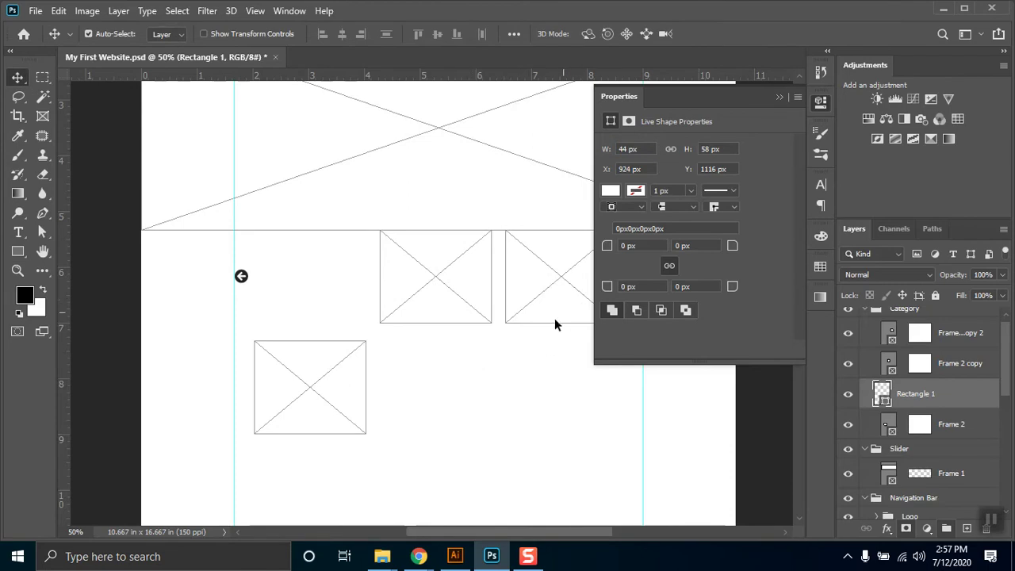
Step: Select the small rectangle and fill it with the recently used light green
left_click_drag(502, 345, 508, 373)
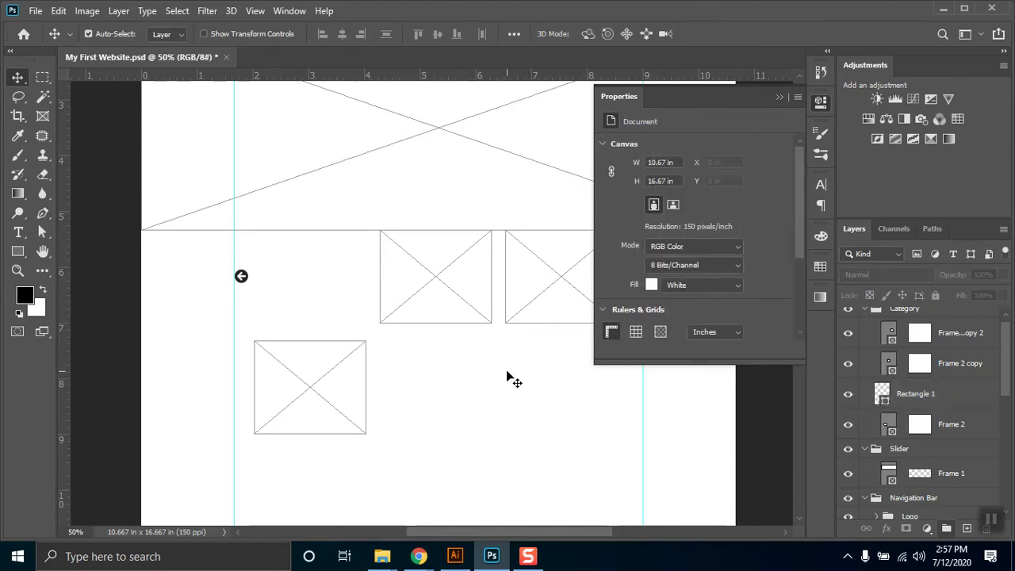
left_click_drag(503, 392, 506, 430)
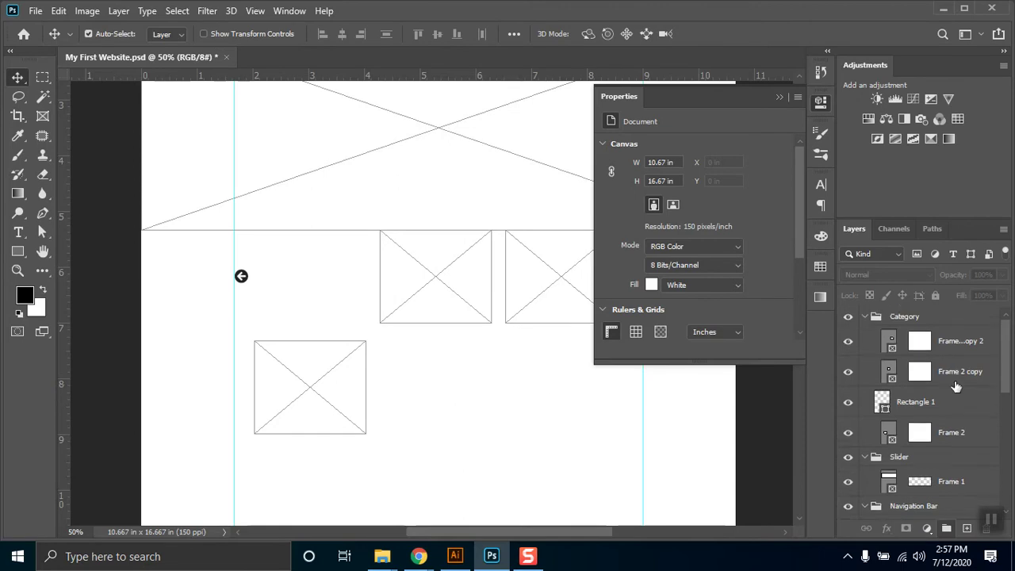
left_click(904, 402)
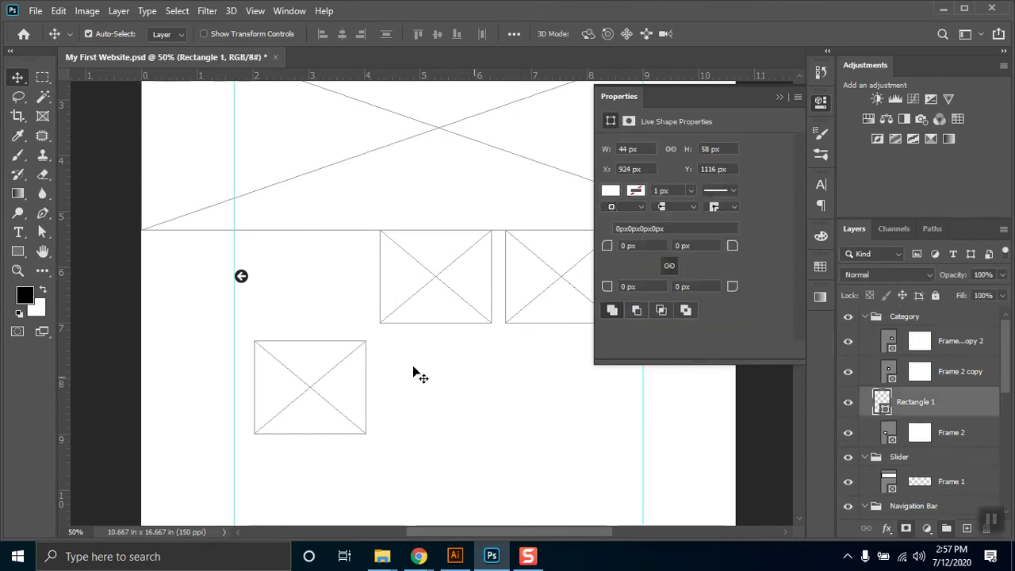
left_click(19, 252)
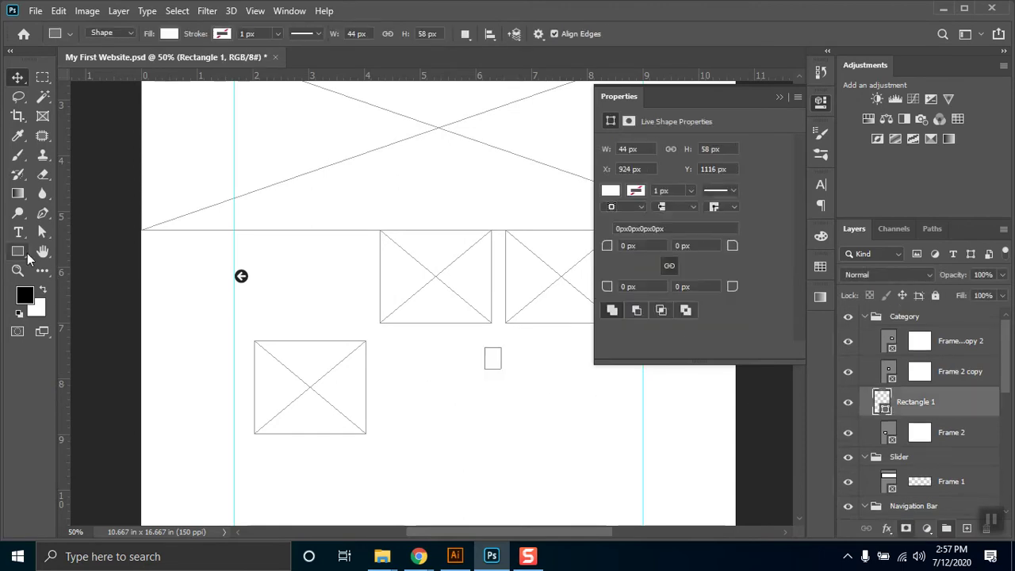
left_click(610, 191)
left_click(638, 267)
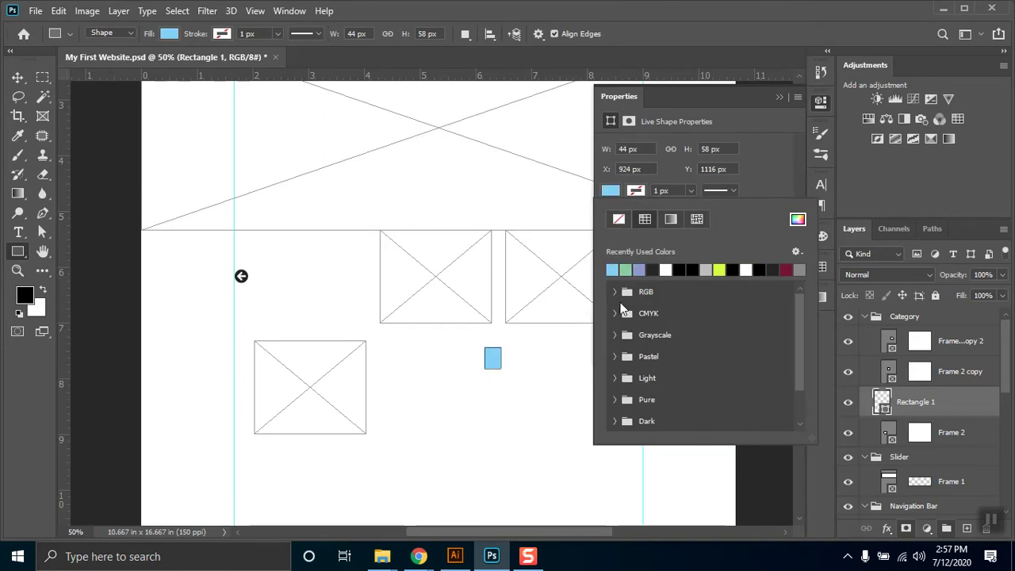
left_click(626, 270)
left_click(779, 96)
left_click(780, 96)
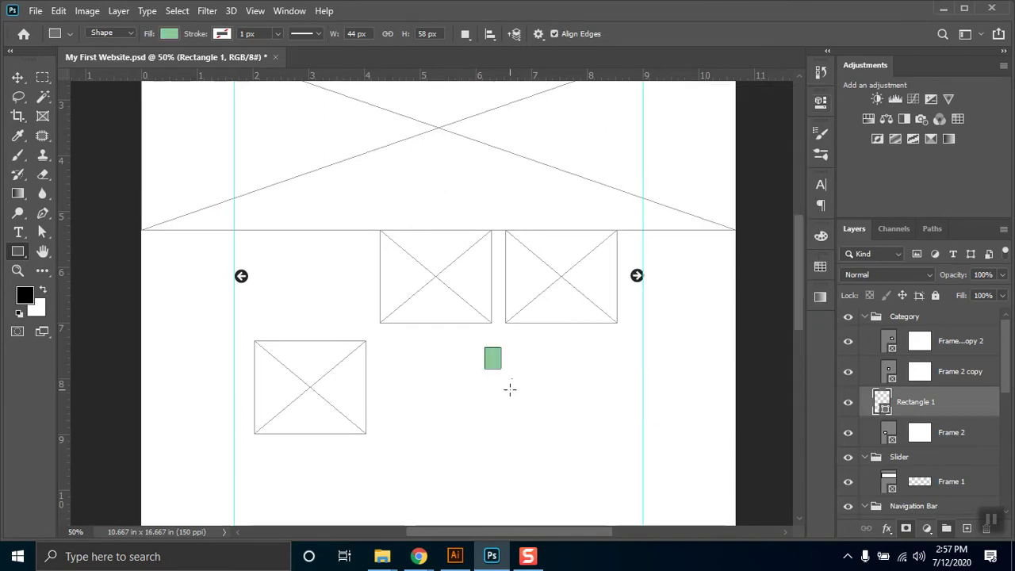
Step: Place the green rectangle against the second category frame's inner edge as a spacer and move the third frame flush against it
key("v")
left_click_drag(497, 362, 501, 313)
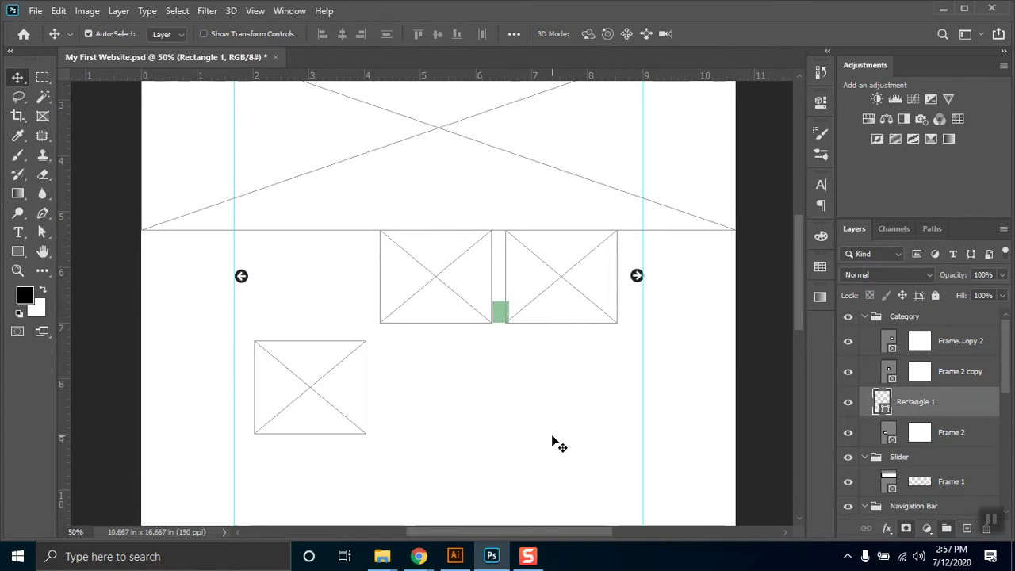
left_click(556, 292)
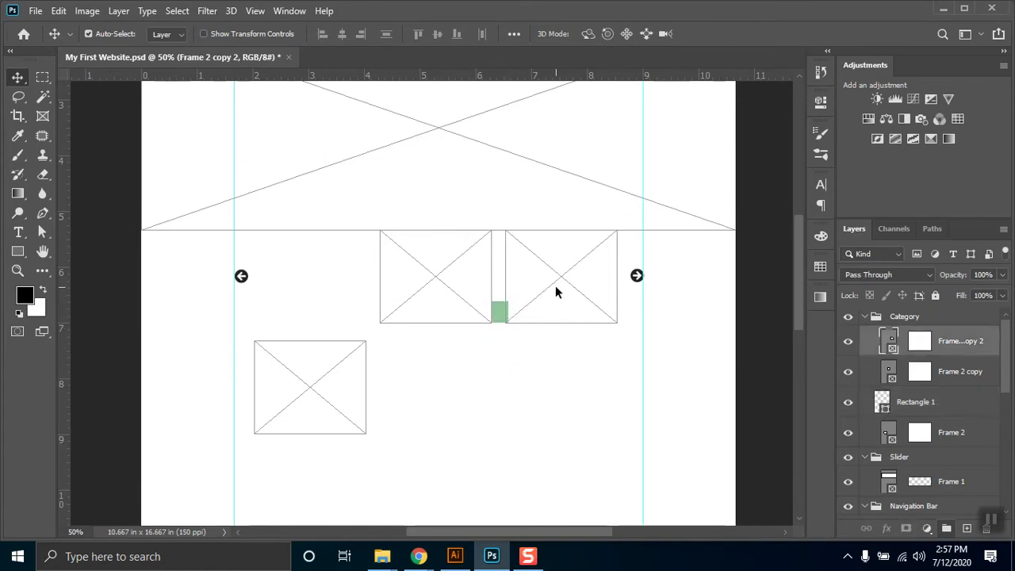
left_click_drag(558, 303, 563, 311)
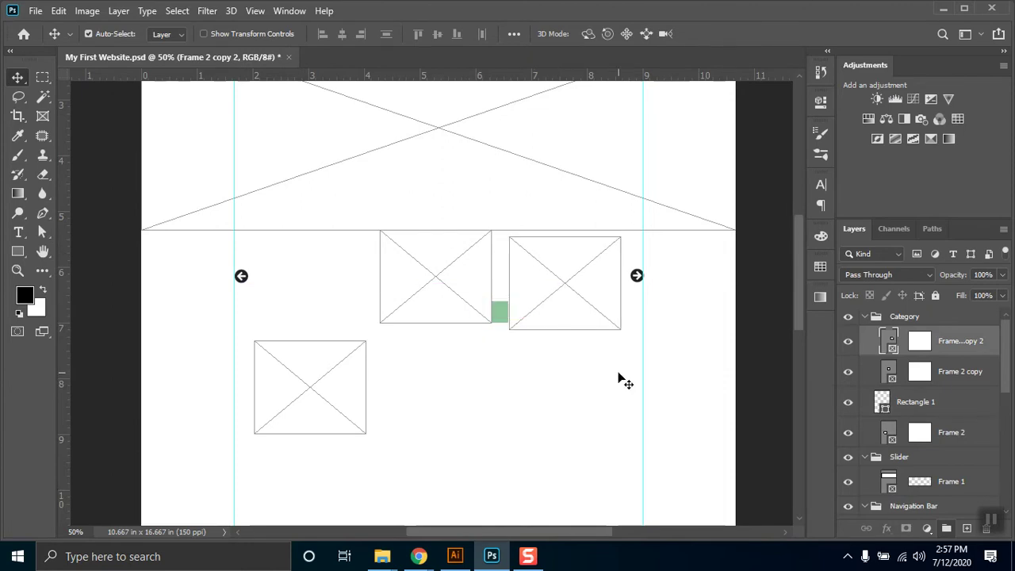
mouse_move(552, 308)
left_mouse_down()
mouse_move(545, 286)
mouse_move(552, 309)
left_mouse_up()
Step: Return the first category frame to the row with a matching gap and align all three frames by their vertical centers
left_click_drag(317, 383, 361, 362)
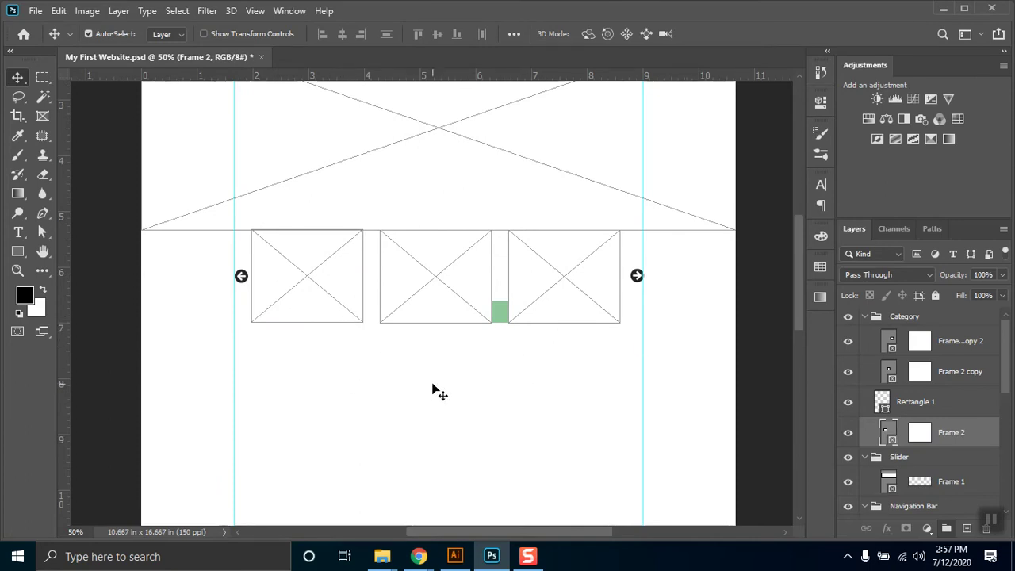
key("shift+Down")
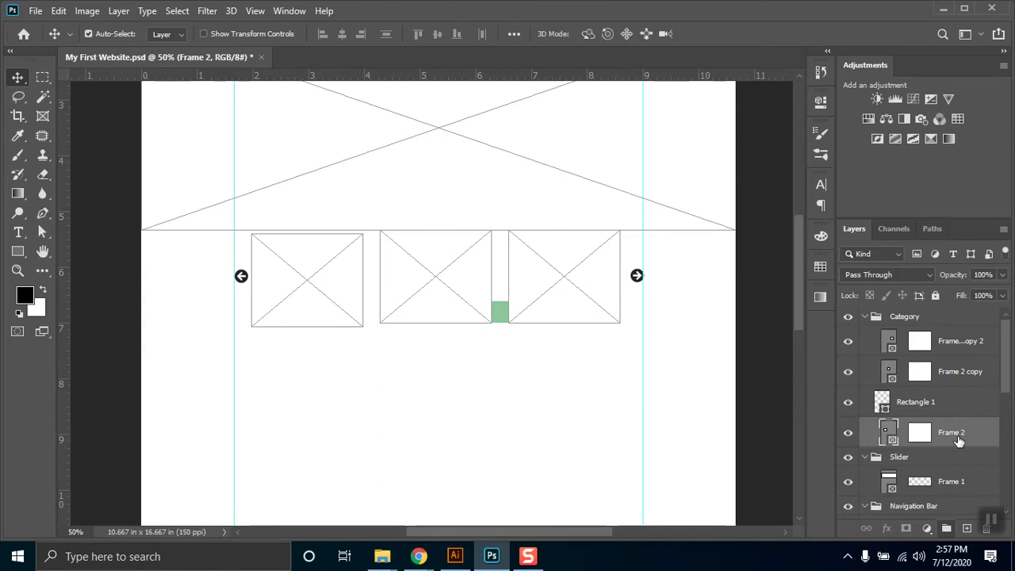
key("shift+Up")
left_click(459, 284, "shift")
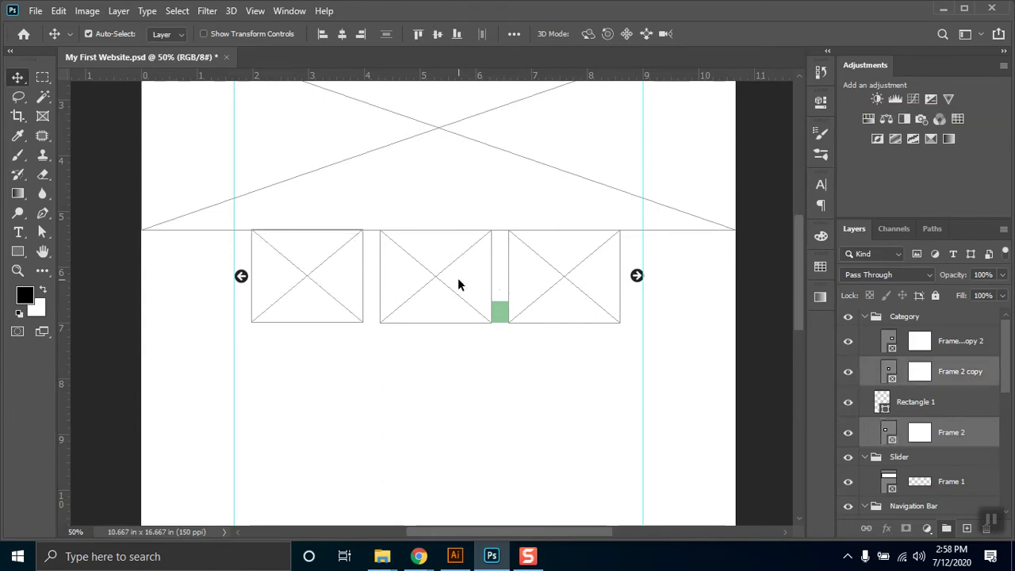
left_click(587, 302, "shift")
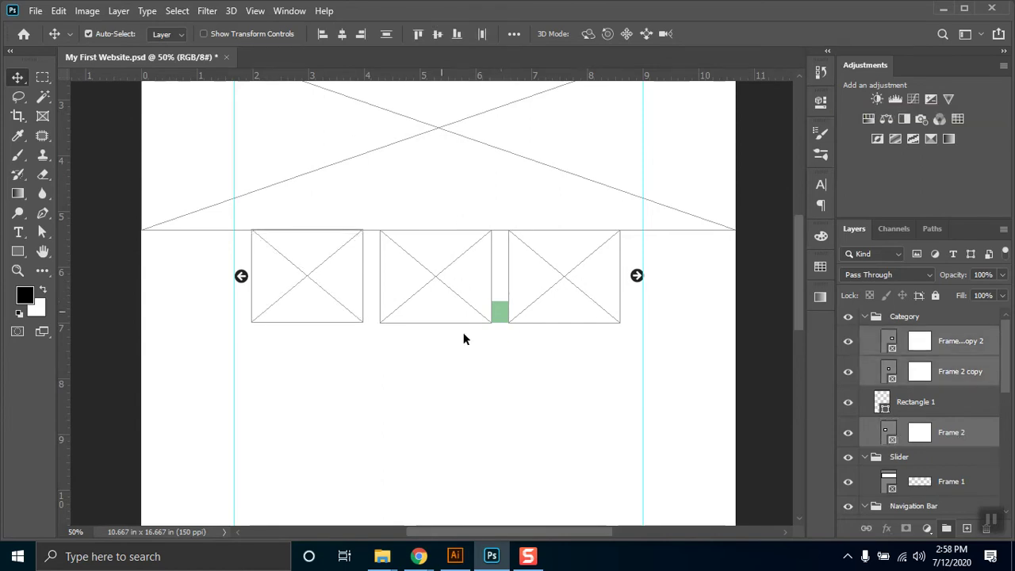
left_click(442, 34)
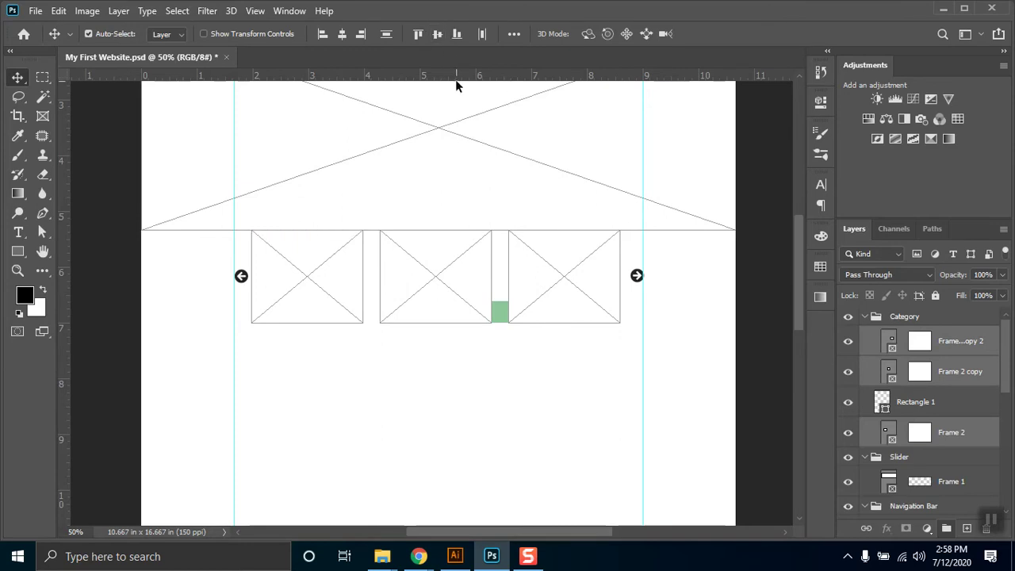
left_click(476, 349)
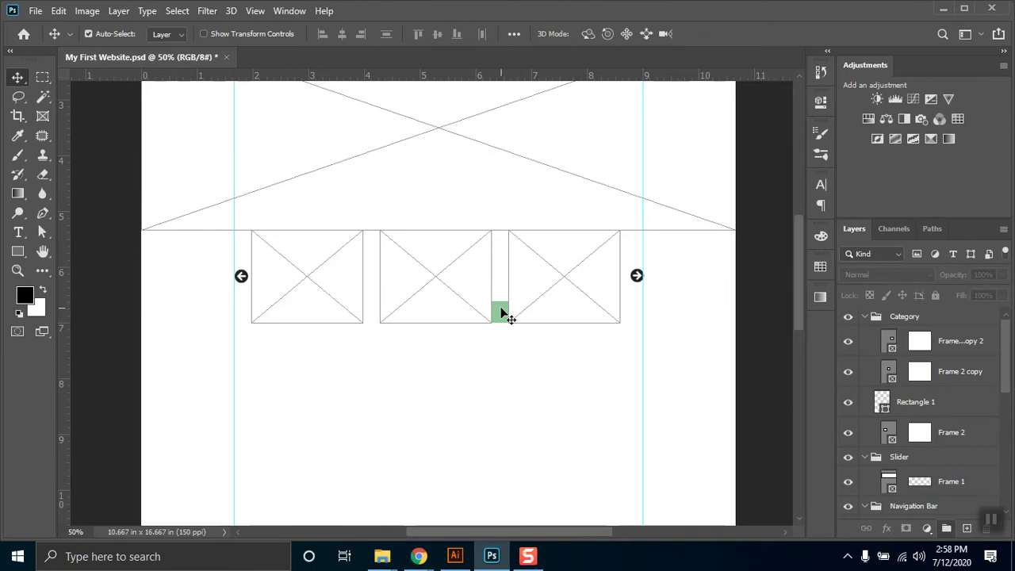
Step: Duplicate the green spacer into the gap between the first and second frames to check the spacing, and delete both spacers
left_click(502, 313)
left_click_drag(503, 322, 397, 349)
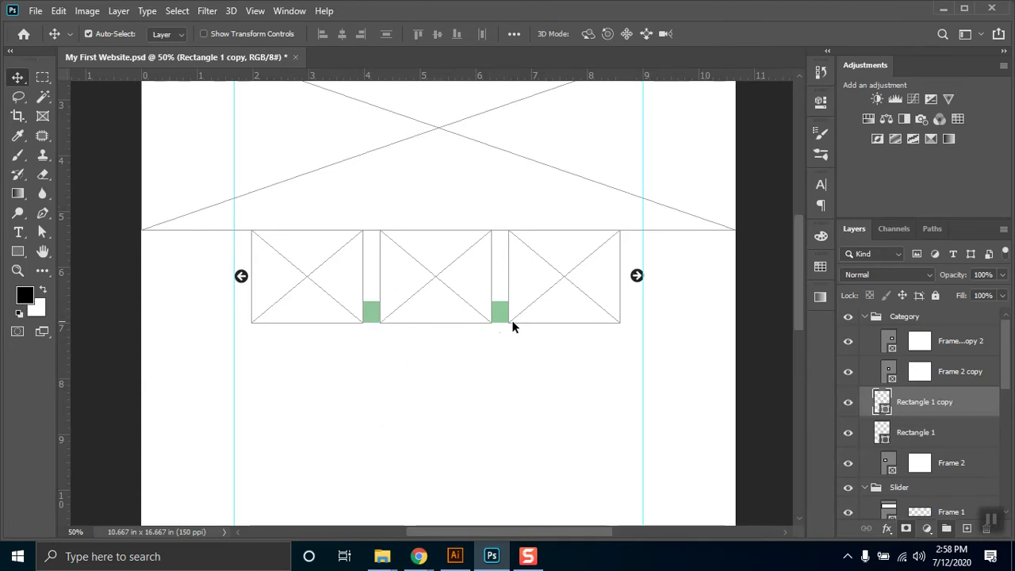
left_click(932, 435, "shift")
key("Delete")
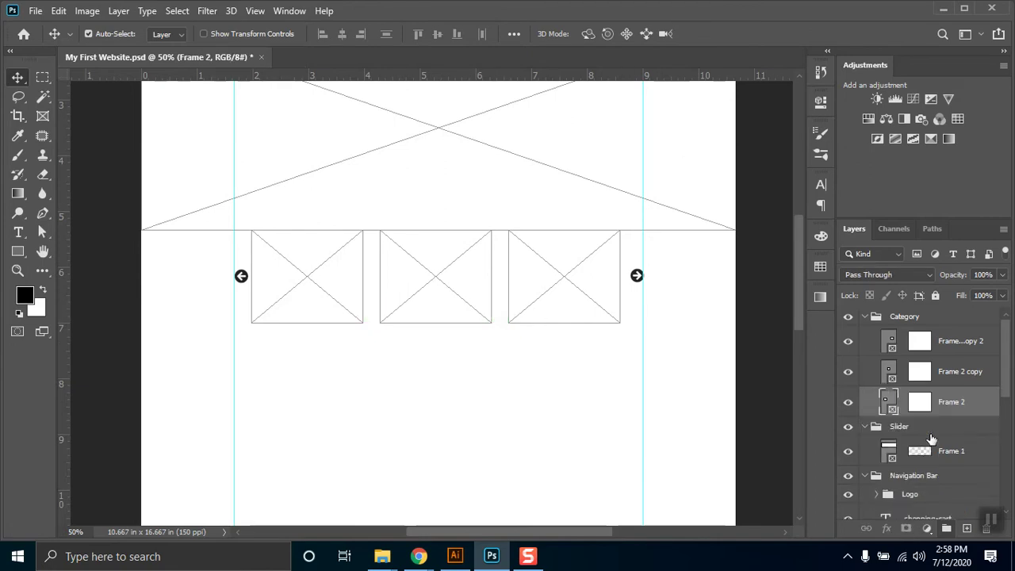
scroll(438, 198, "down", 1)
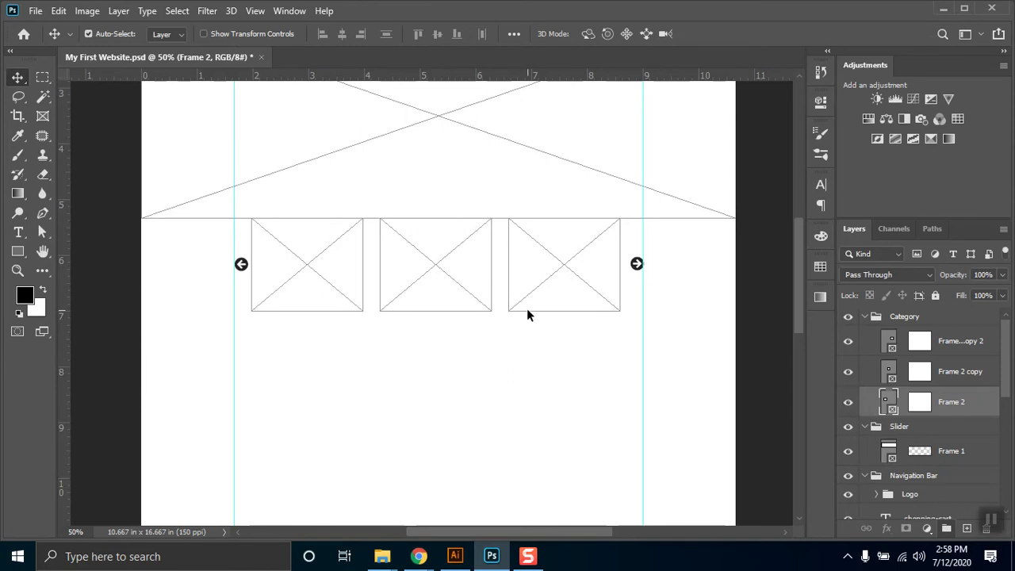
scroll(423, 383, "down", 3)
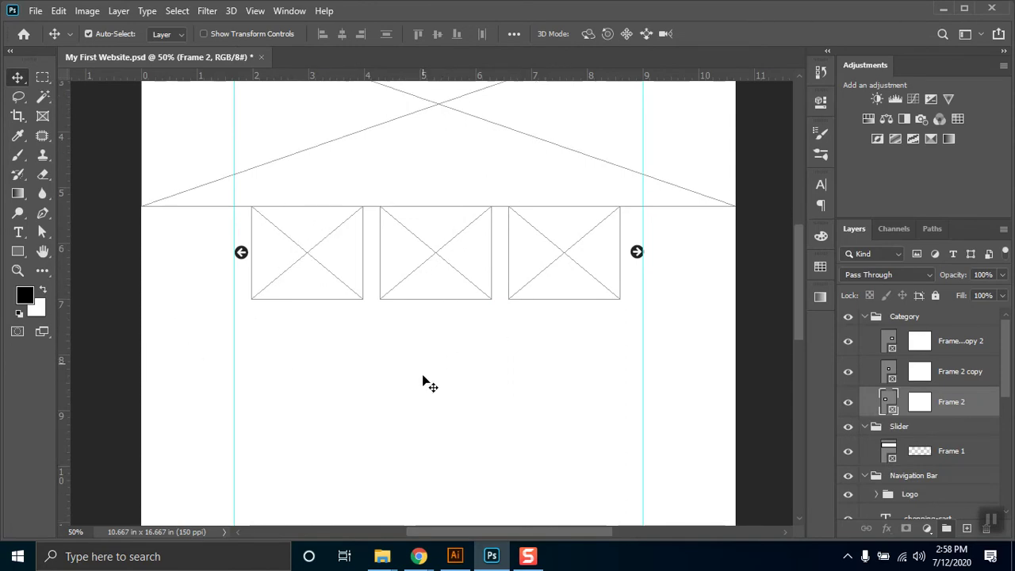
scroll(592, 403, "up", 4)
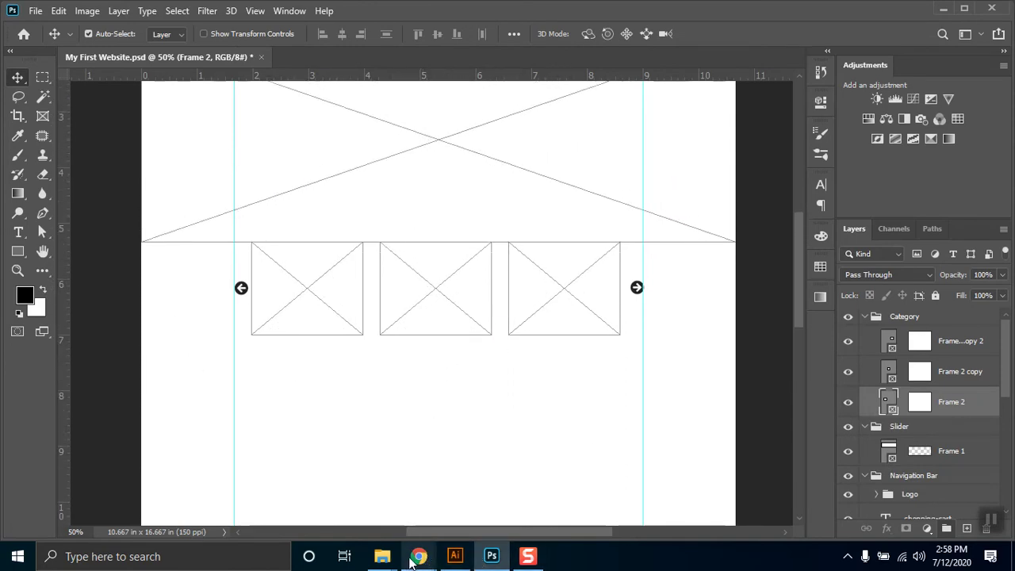
Step: Add a text line reading "CATEGORY 1" in the empty area below the category frames
mouse_move(419, 557)
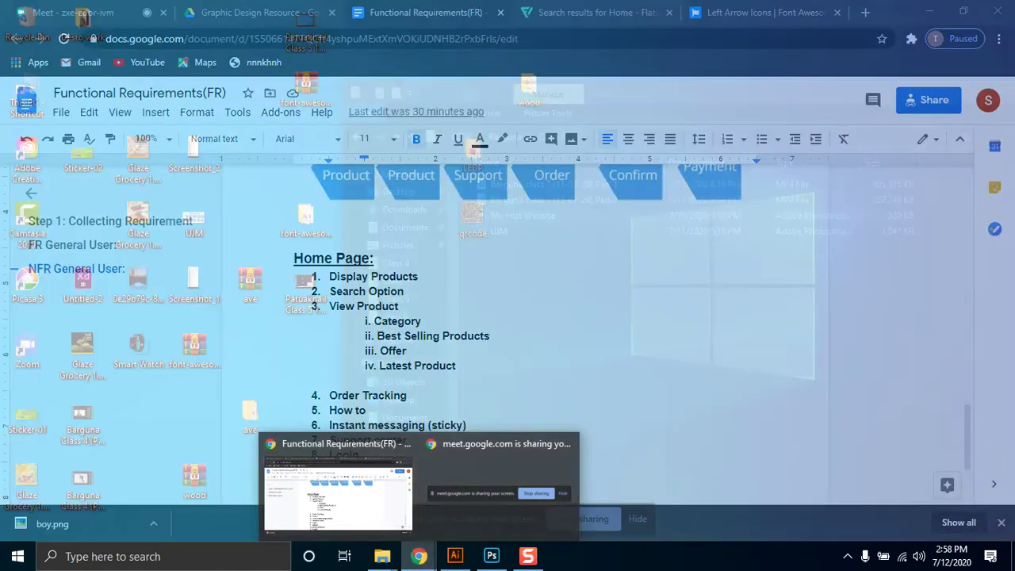
key("t")
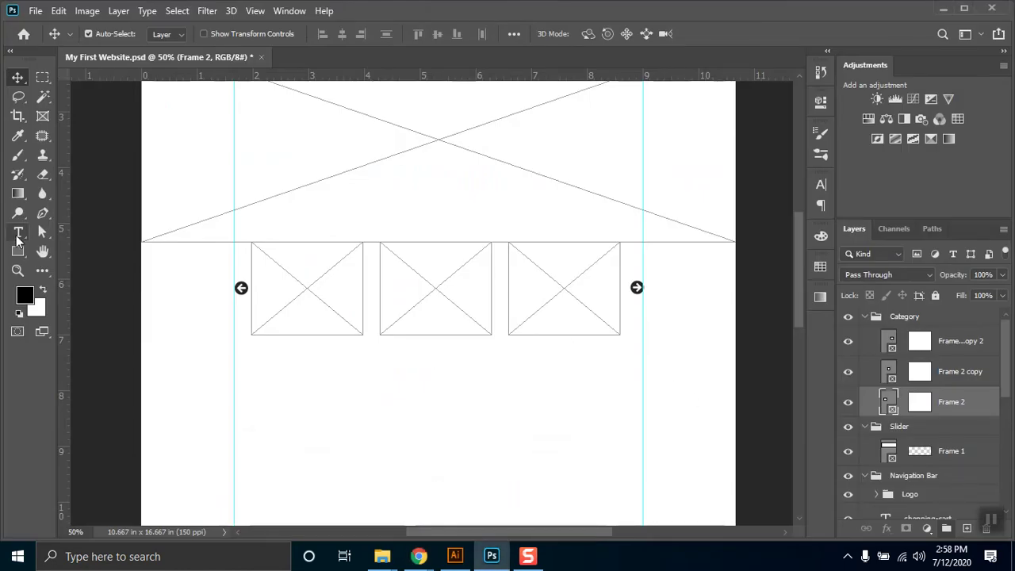
left_click(418, 403)
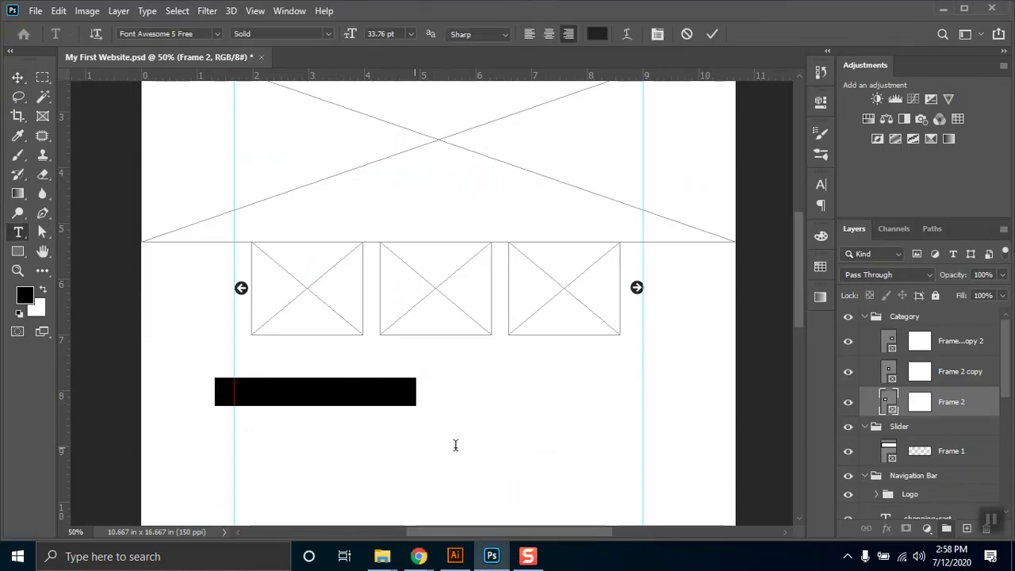
type("C@E")
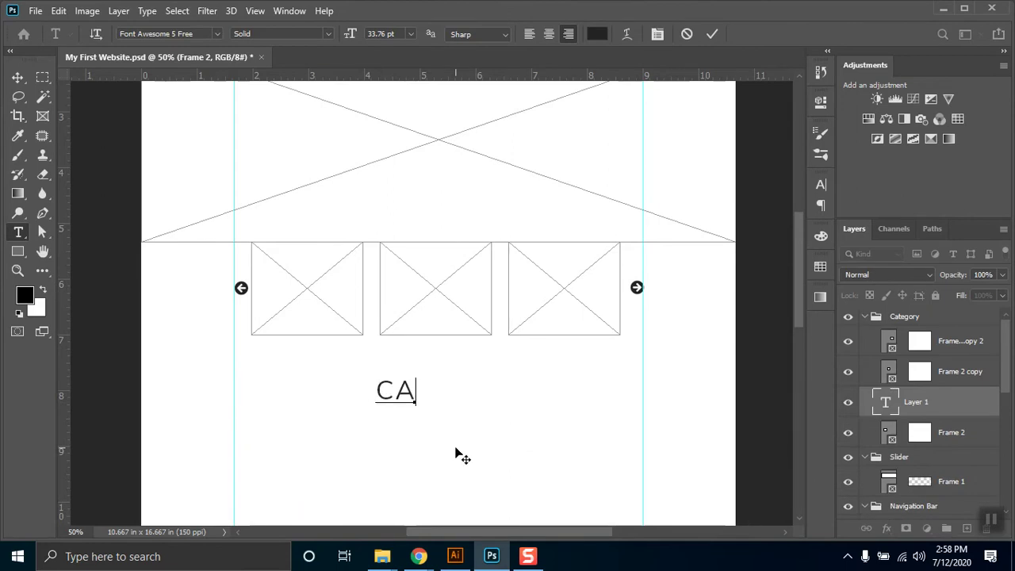
type("G")
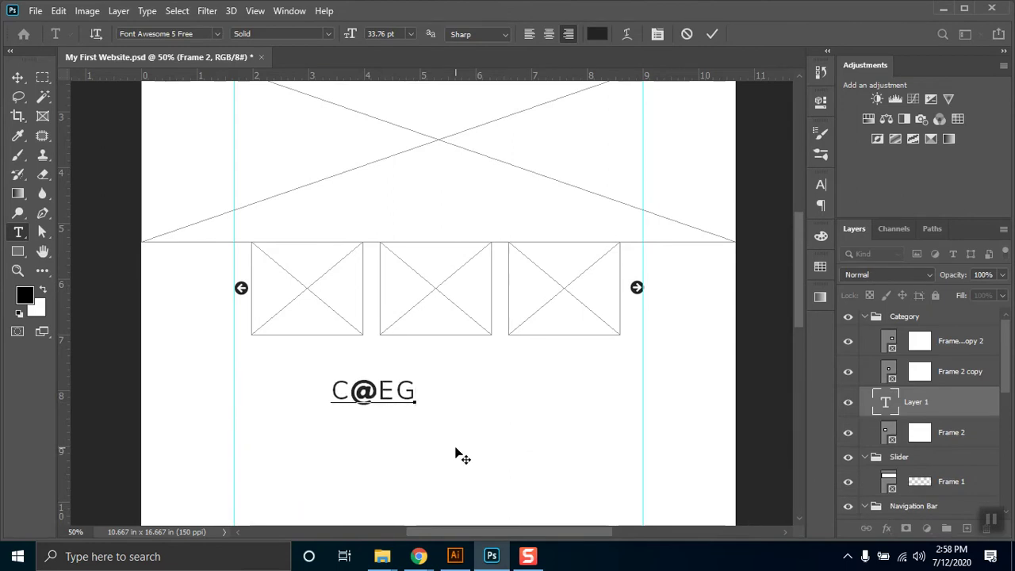
type("ORY 1")
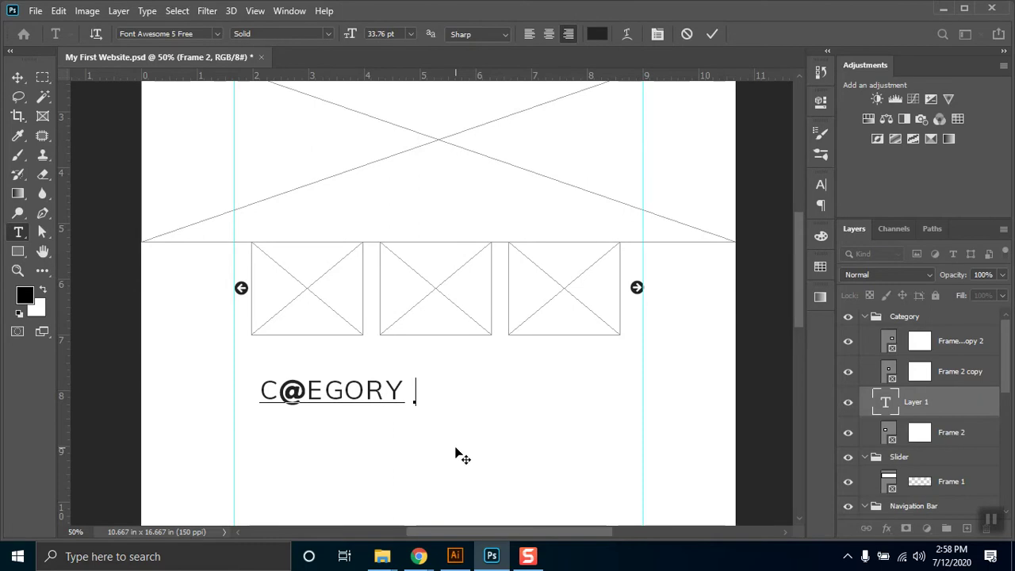
Step: Change the font of the whole CATEGORY 1 text to Open Sans and finish editing it
key("ctrl+a")
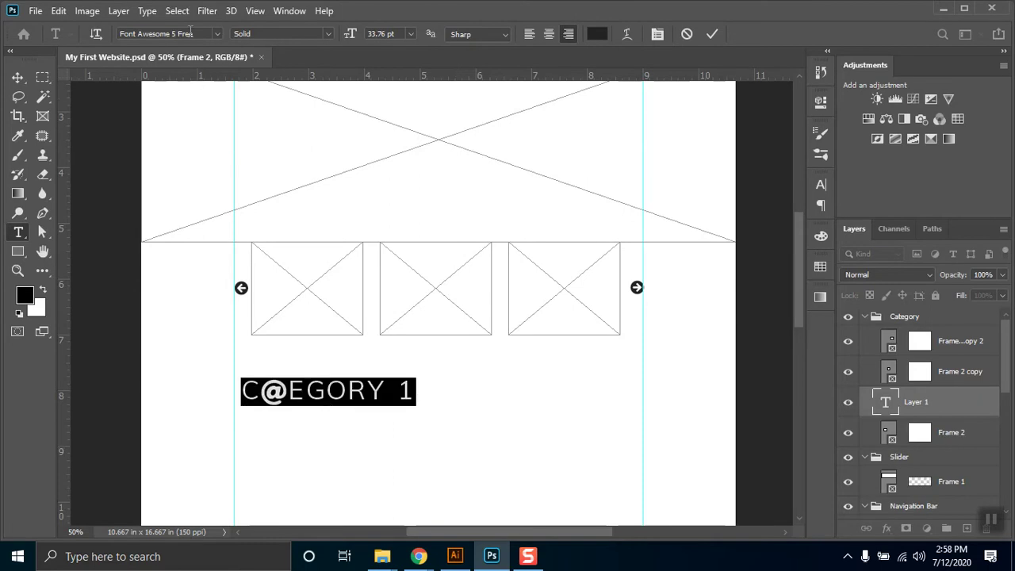
left_click(191, 33)
left_click(217, 33)
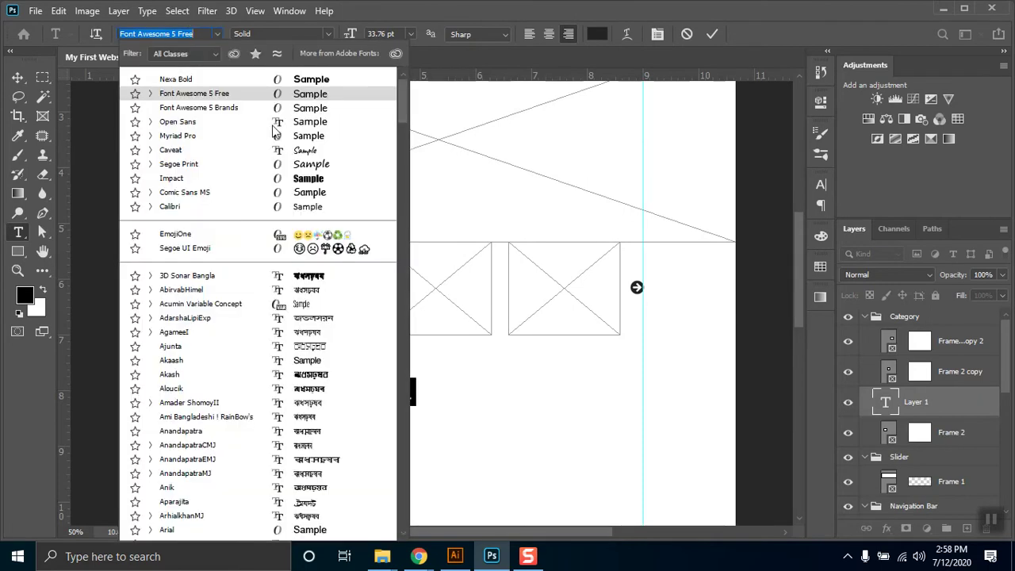
left_click(248, 124)
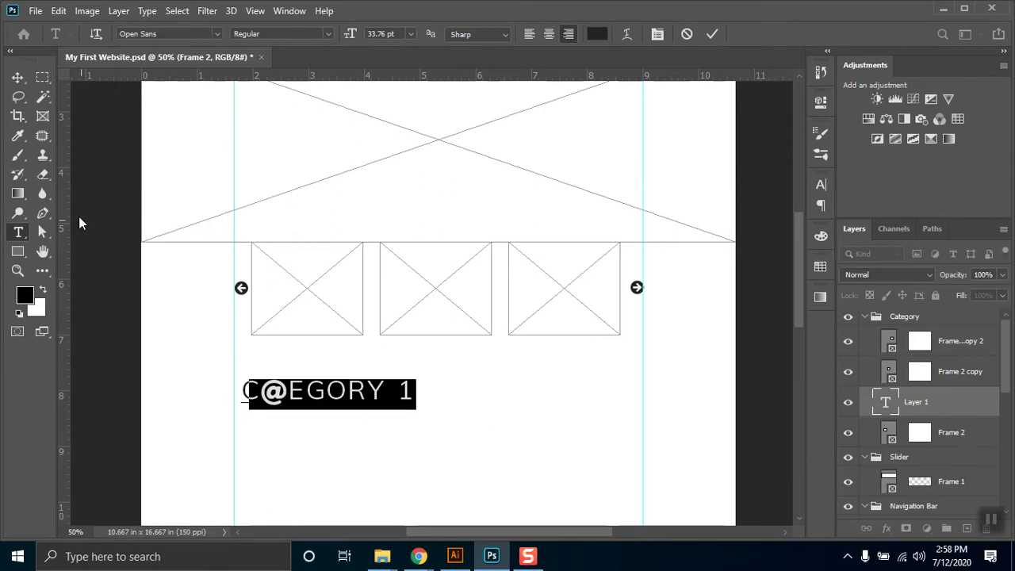
left_click(18, 77)
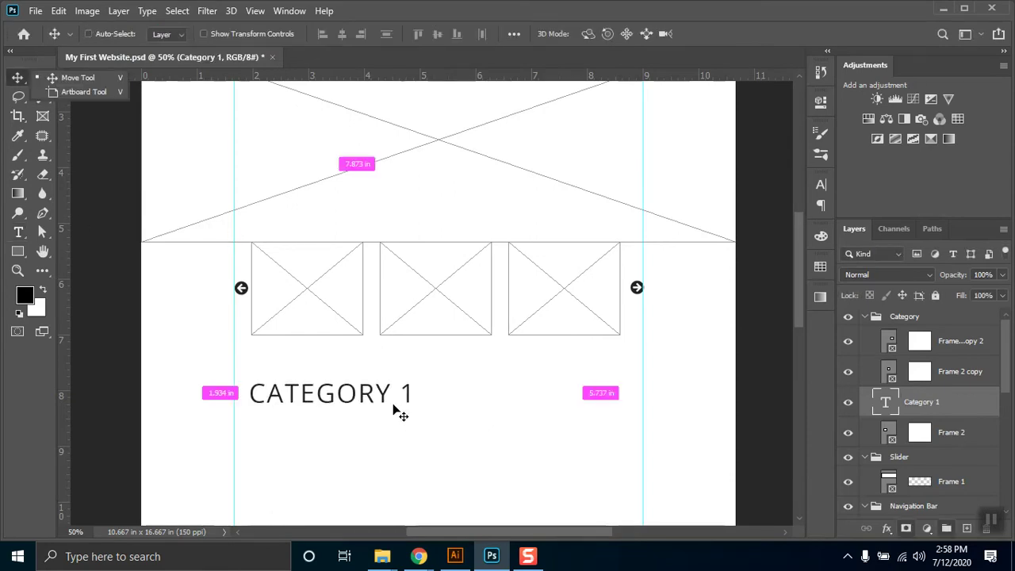
Step: Set the font size of the CATEGORY 1 text to 18 pt
double_click(392, 392)
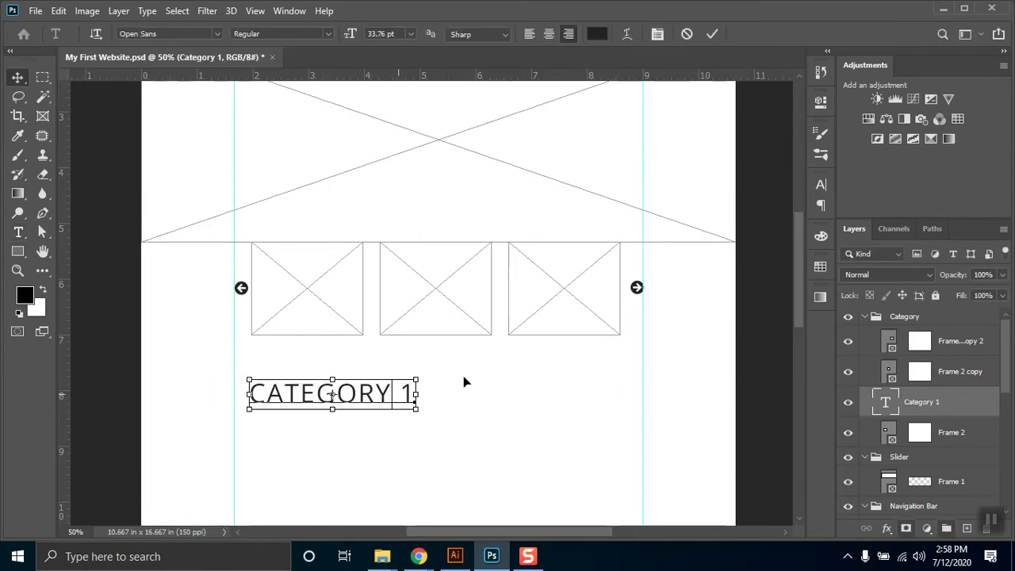
left_click(387, 35)
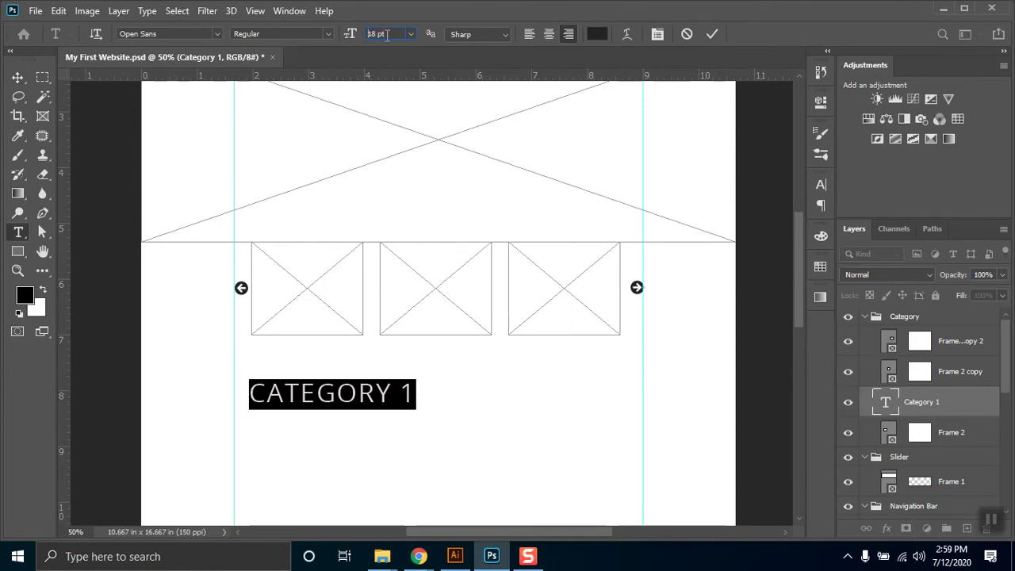
key("Return")
left_click(19, 77)
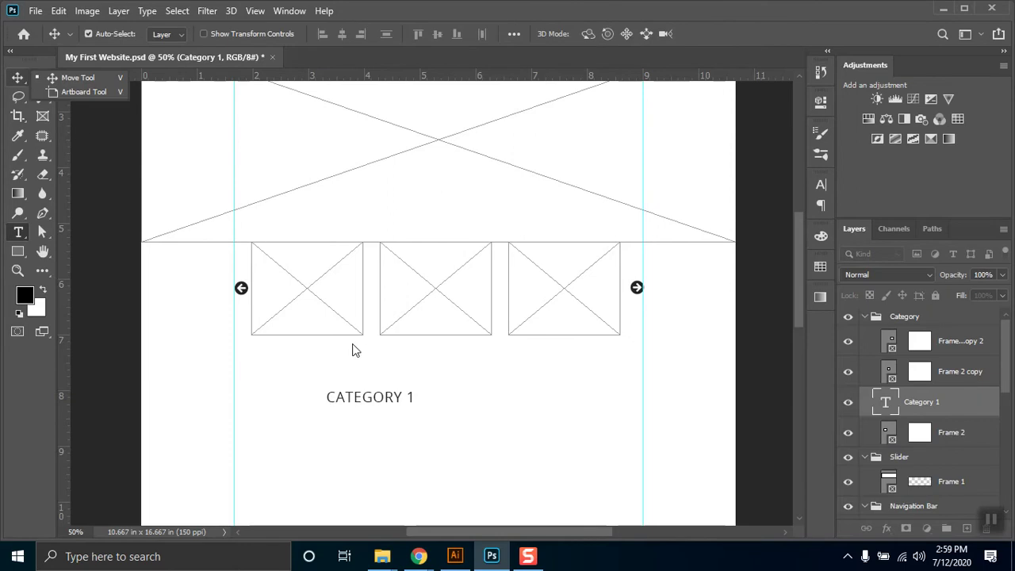
Step: Move the CATEGORY 1 label onto the middle of the first category frame and bring its layer to the top of the stack
left_click_drag(381, 402, 430, 312)
key("ctrl+bracketleft")
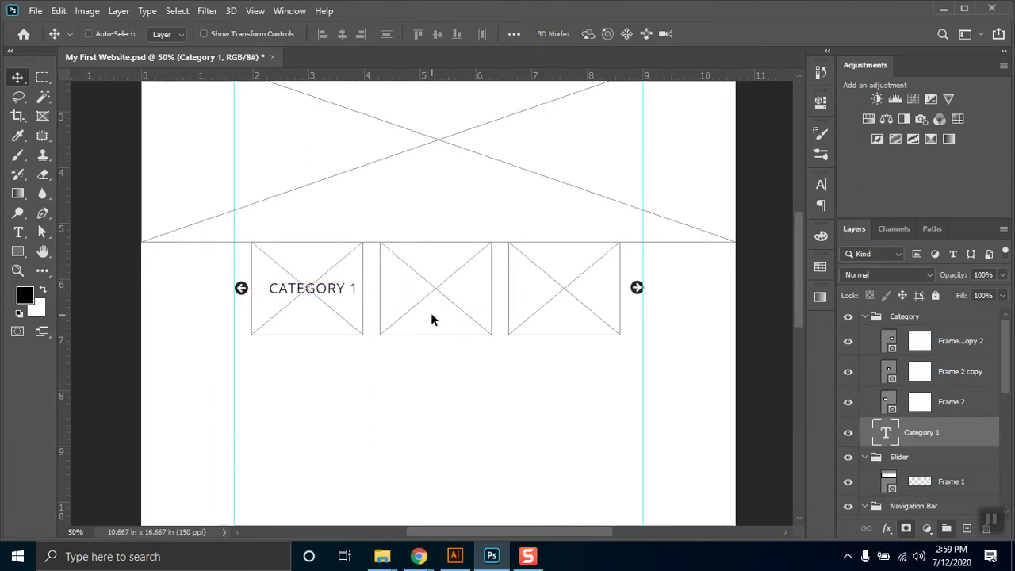
key("ctrl+shift+bracketright")
key("ctrl+bracketright")
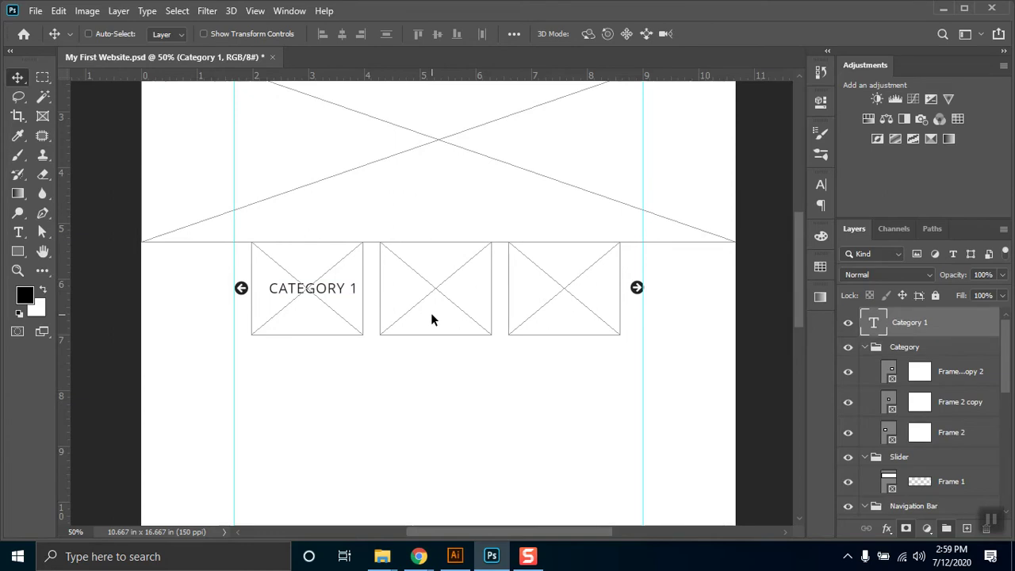
Step: Identify the second category frame's layer by selecting the frame and toggling its visibility off and on
scroll(870, 435, "down", 3)
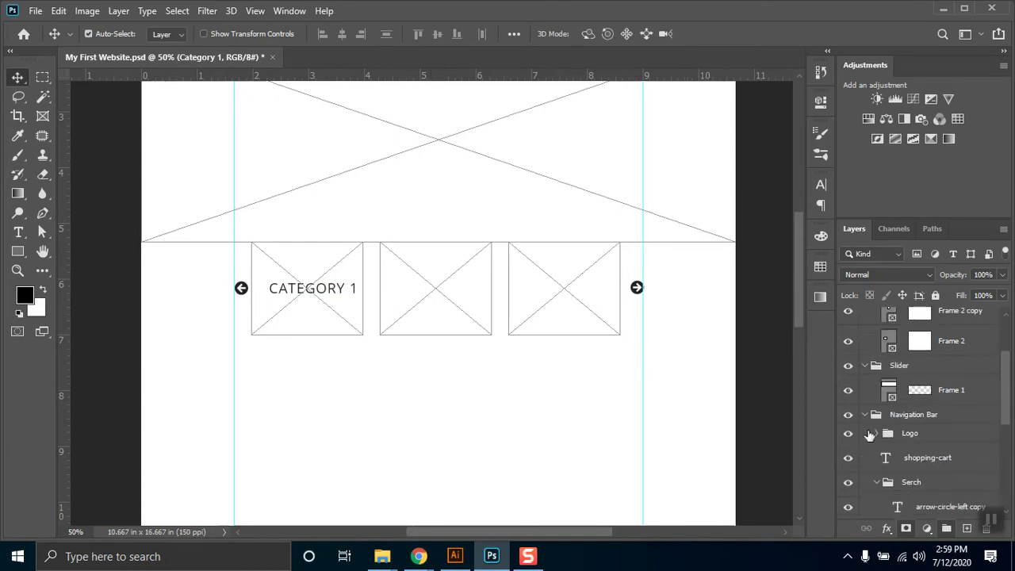
scroll(959, 471, "down", 4)
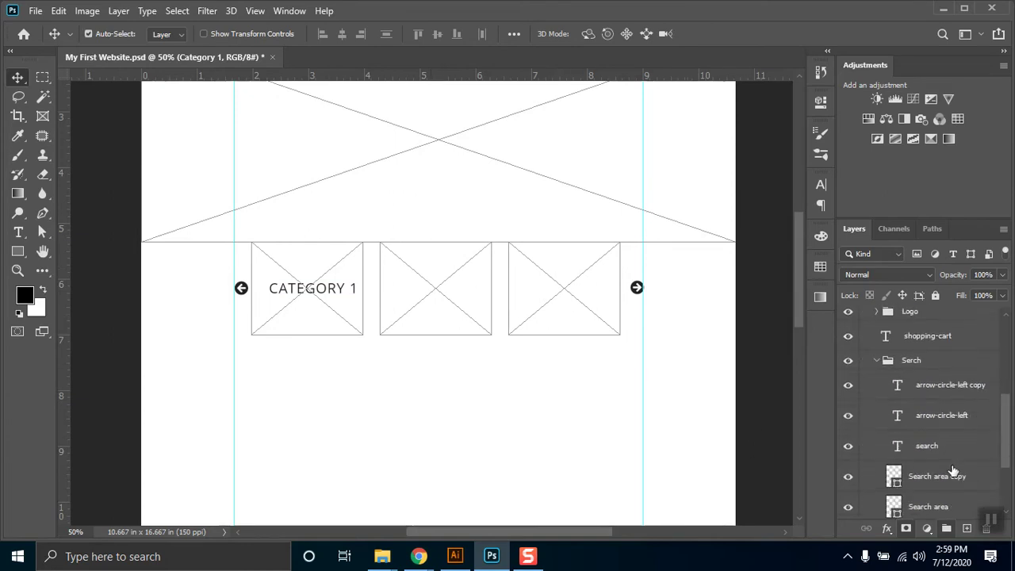
left_click(449, 279)
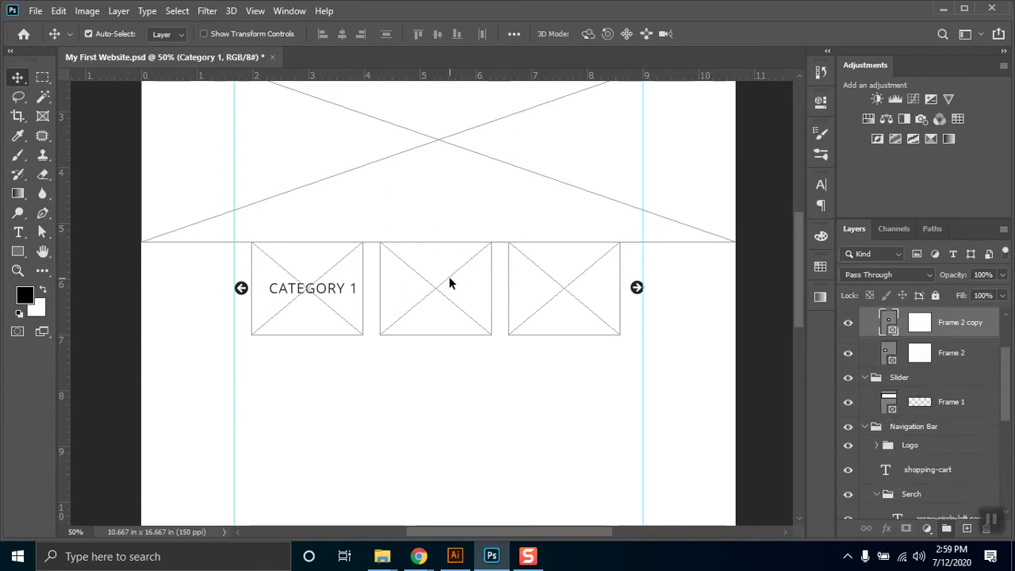
left_click(848, 322)
left_click(848, 323)
Step: Duplicate the CATEGORY 1 label onto the second and third frames and move all three label layers into the Category group
left_click(343, 288)
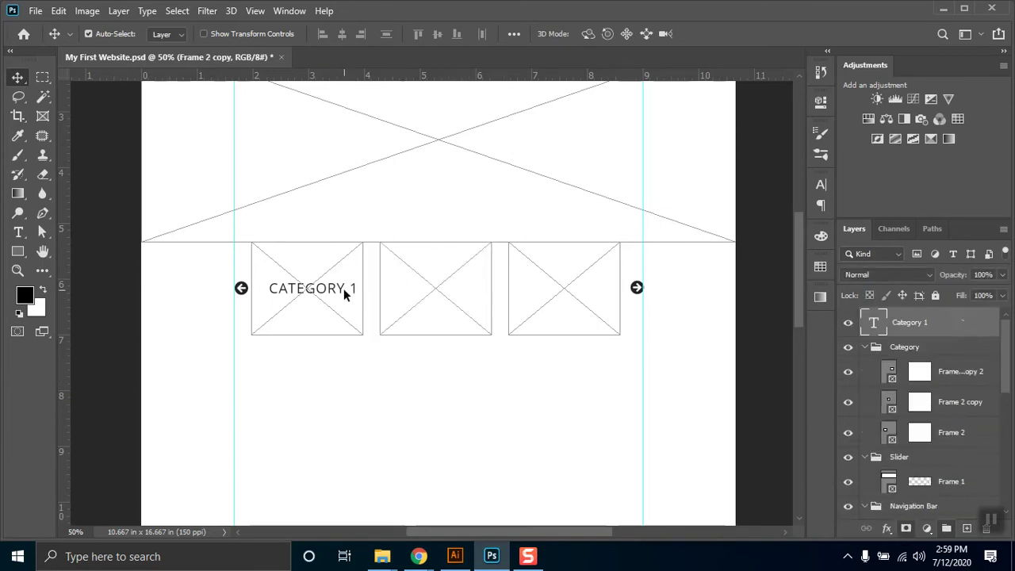
left_click_drag(323, 296, 576, 305)
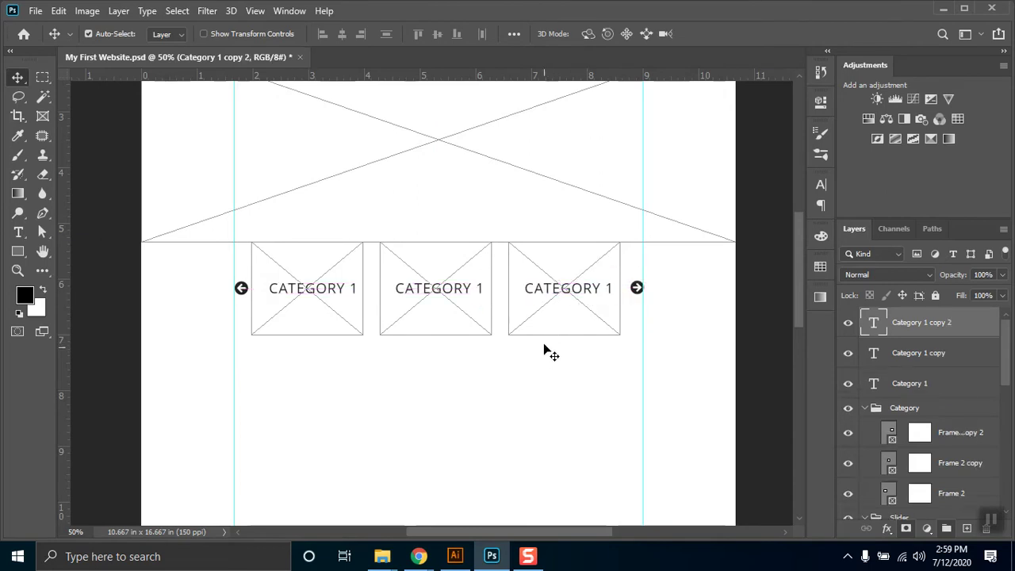
left_click(917, 386)
left_click(952, 325, "shift")
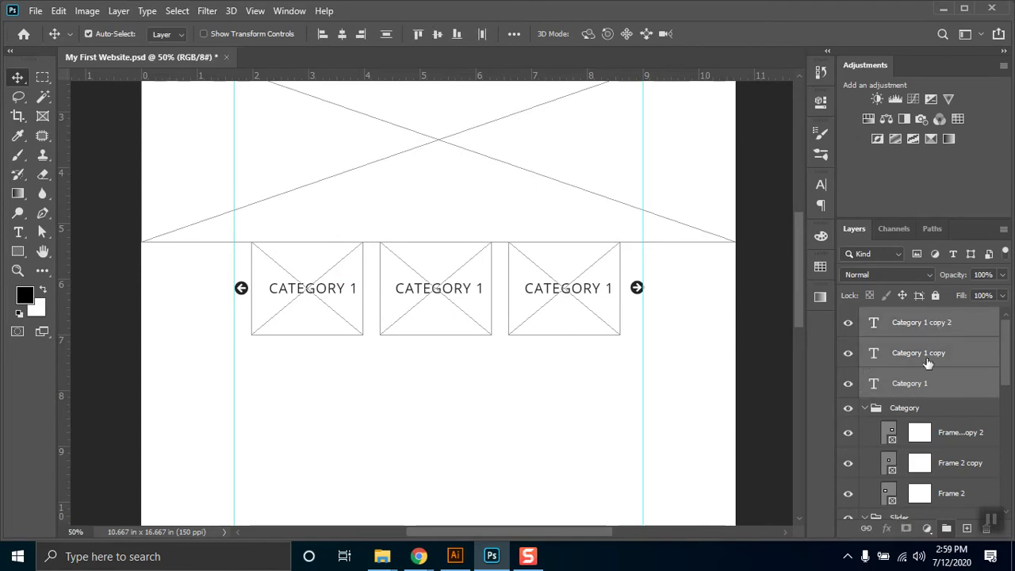
left_click_drag(925, 388, 914, 430)
left_click(868, 318)
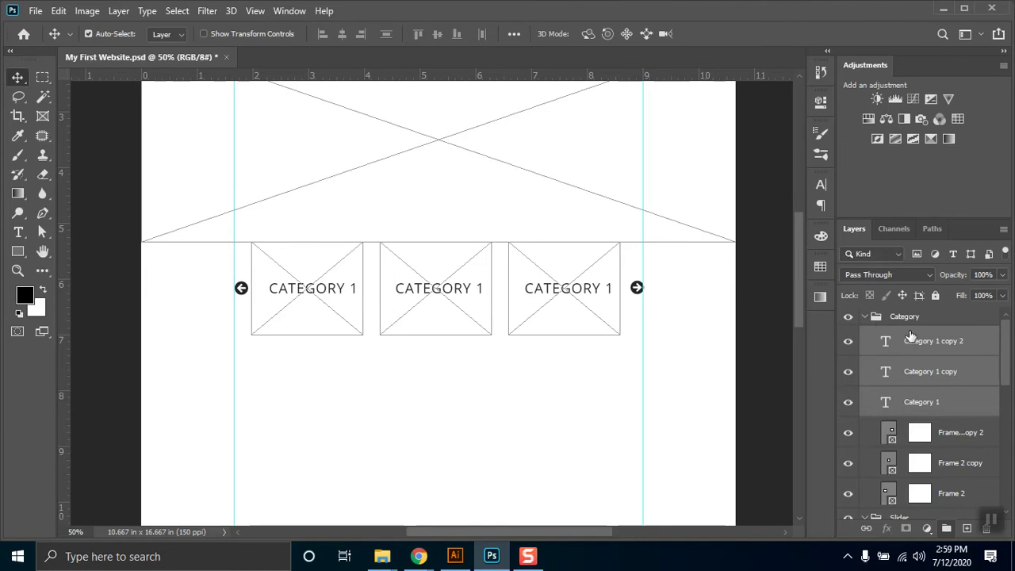
Step: Switch to the Functional Requirements document in Chrome and review the Best Selling Products and Offer items of the Home Page list
scroll(516, 317, "down", 5)
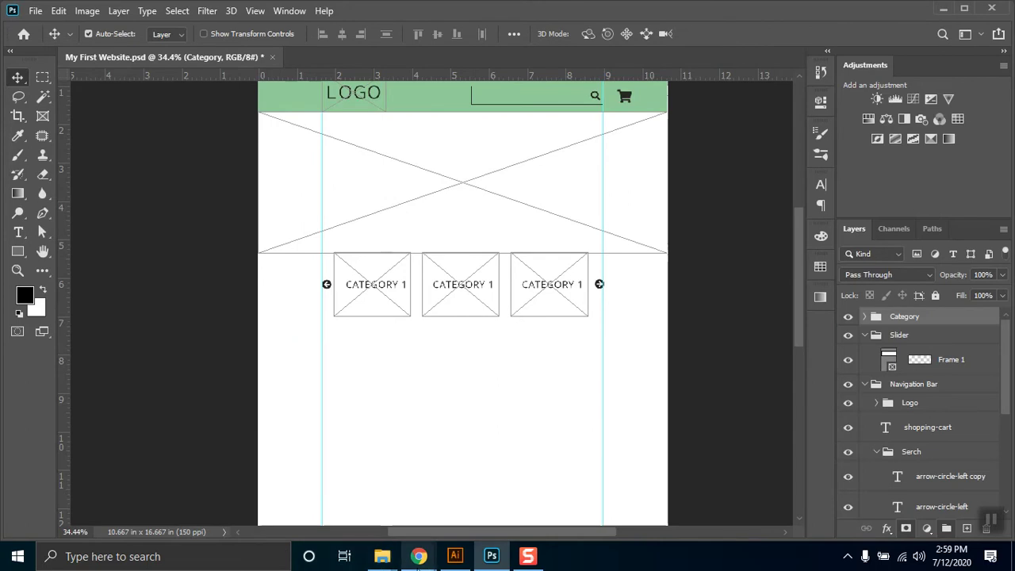
mouse_move(419, 556)
left_click(341, 488)
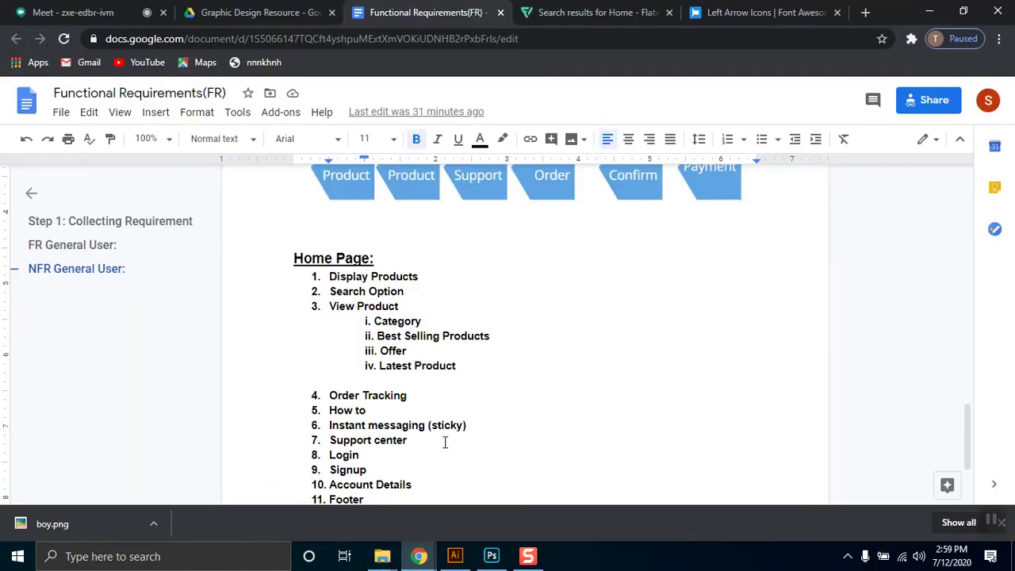
left_click_drag(377, 336, 499, 338)
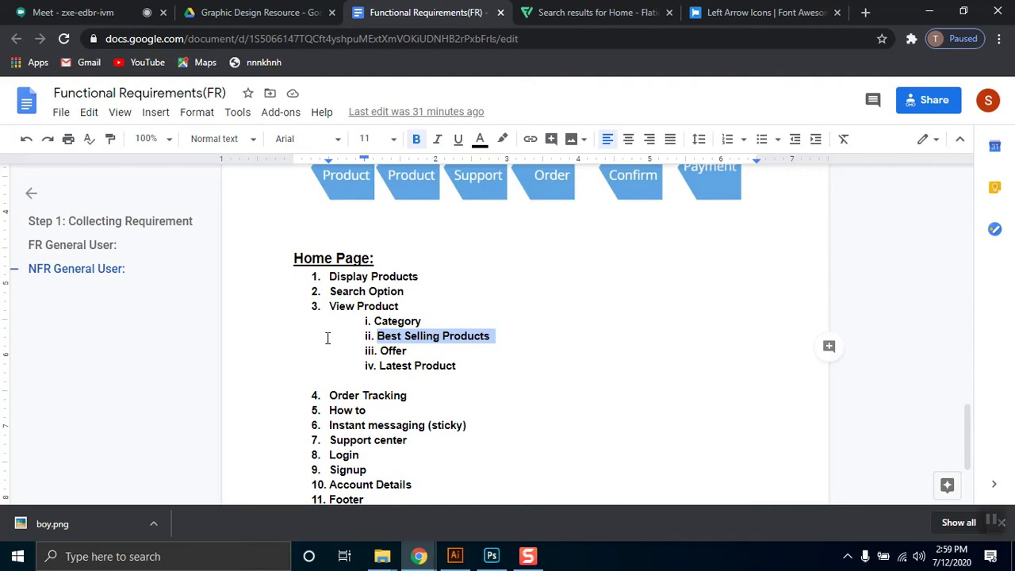
left_click_drag(381, 350, 411, 357)
Step: Switch back to Photoshop and add the text "BEST OFFER" below the category frames
left_click(493, 553)
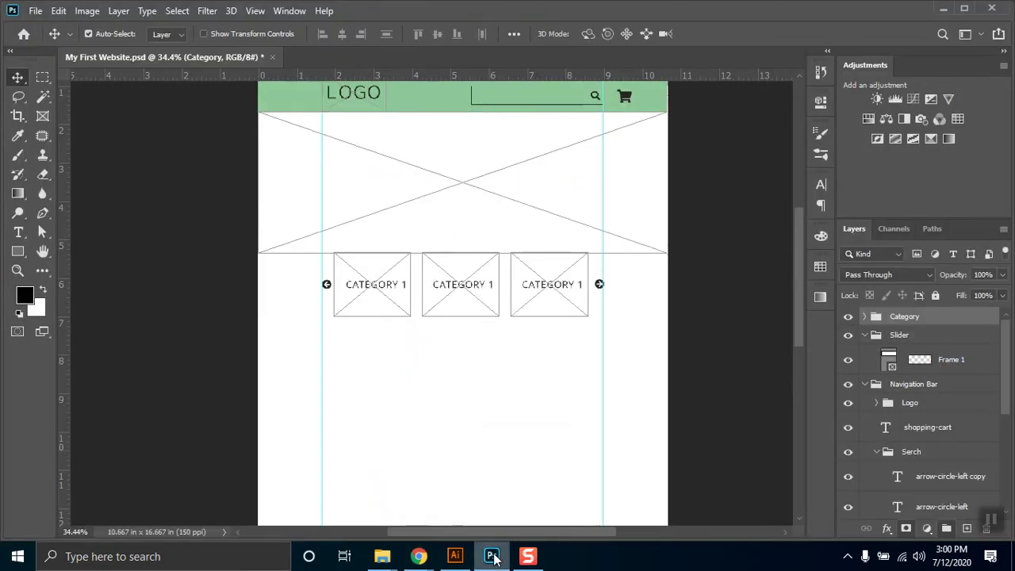
left_click(316, 344)
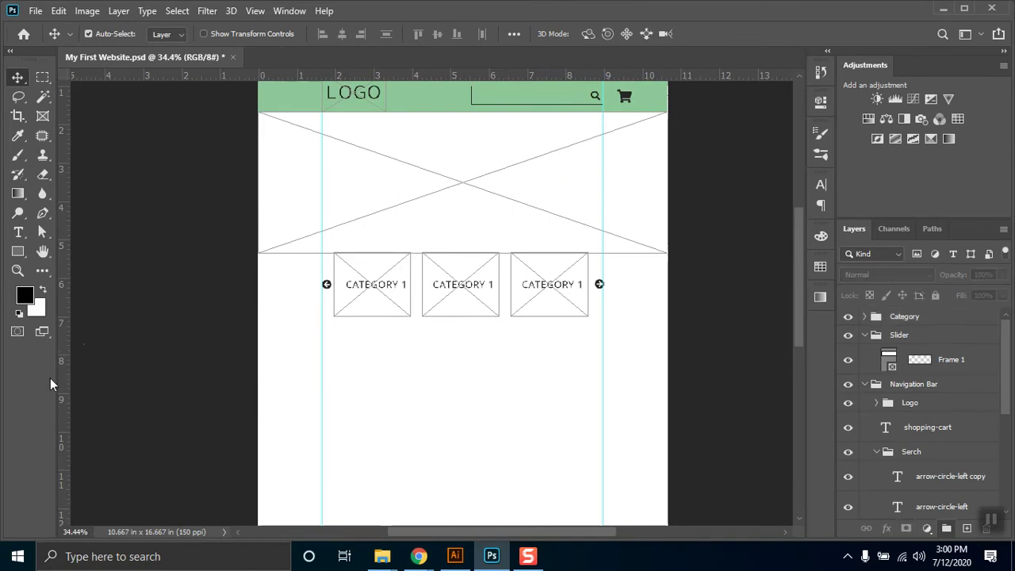
left_click(19, 232)
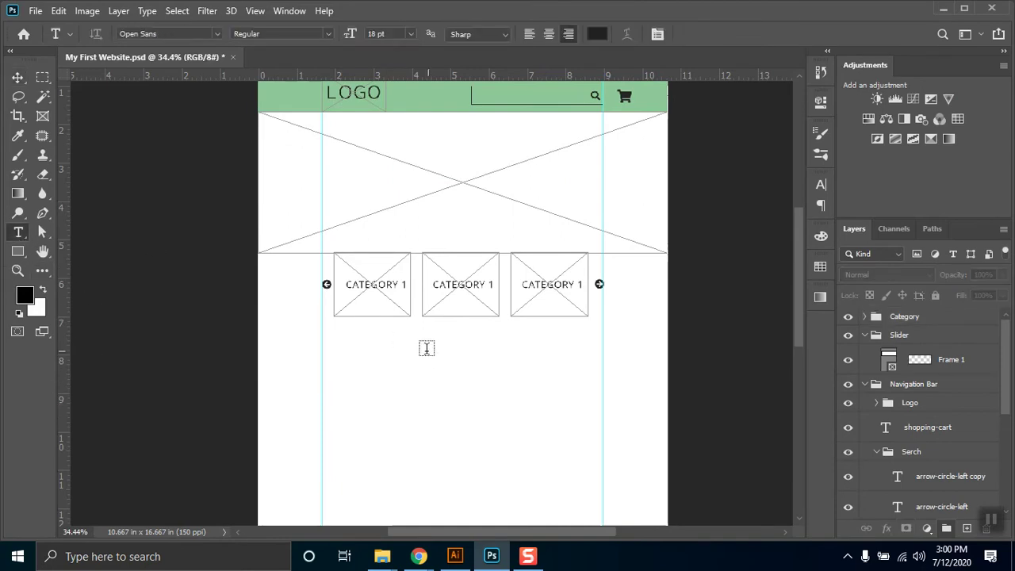
left_click(474, 443)
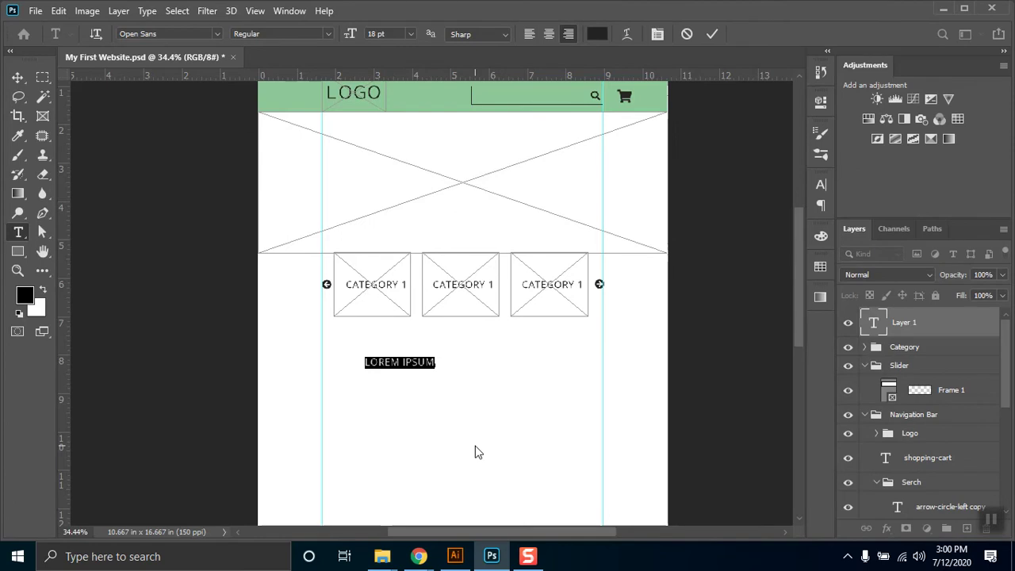
type("BEST OFFER")
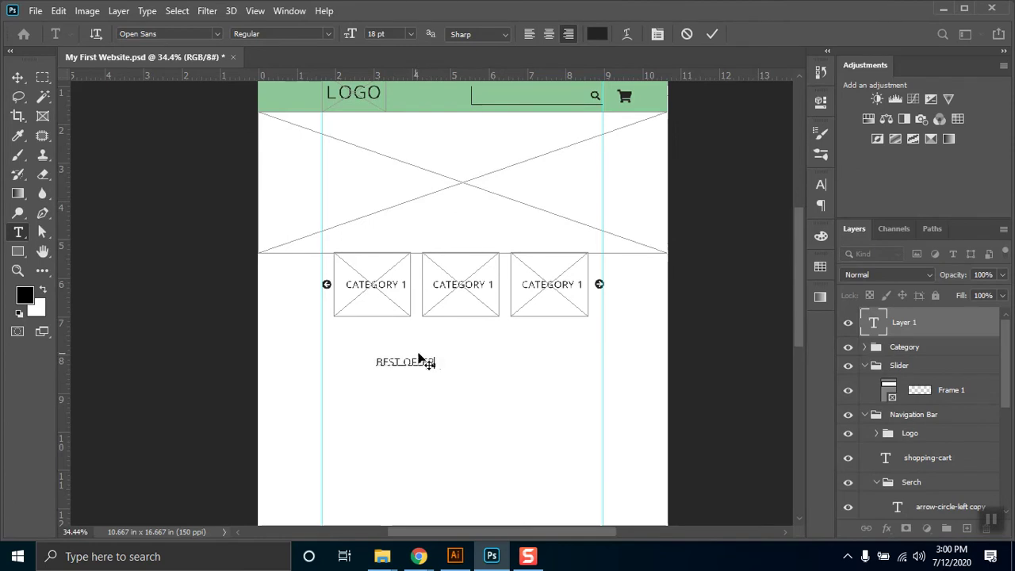
key("ctrl+Return")
Step: Align the BEST OFFER text with the left vertical guide and collapse the Slider and Navigation Bar layer groups
key("v")
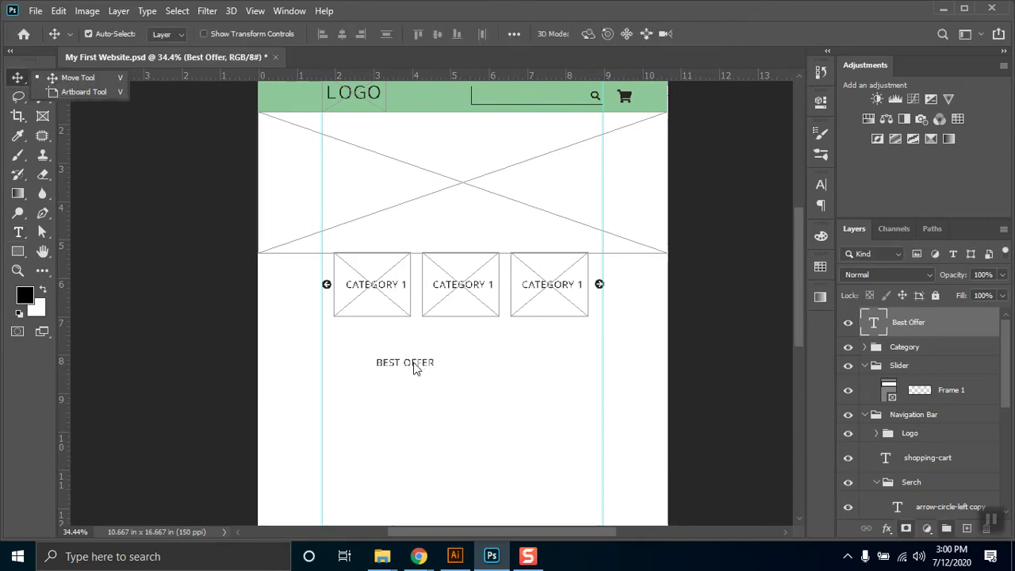
left_click_drag(417, 368, 365, 378)
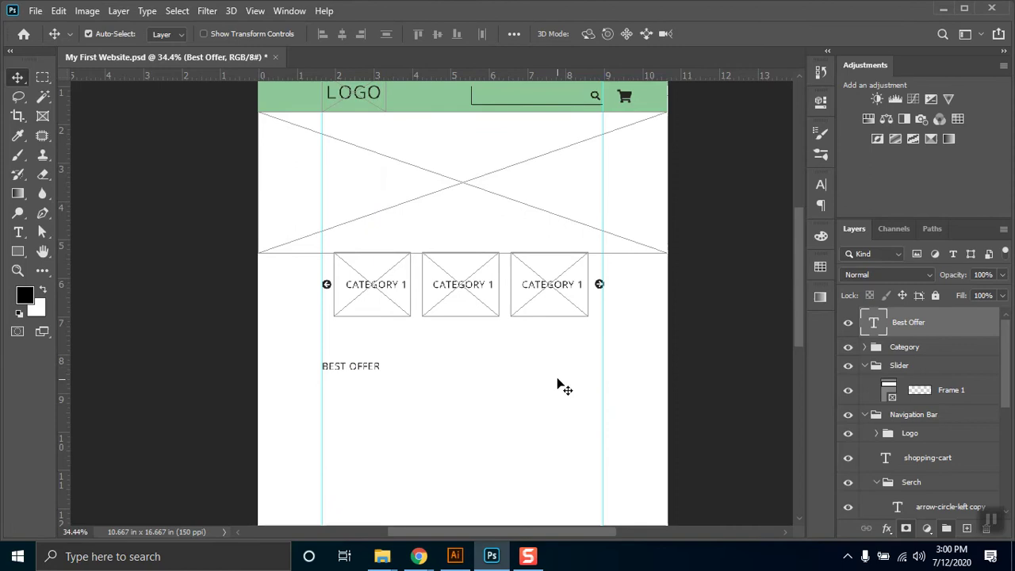
left_click(865, 366)
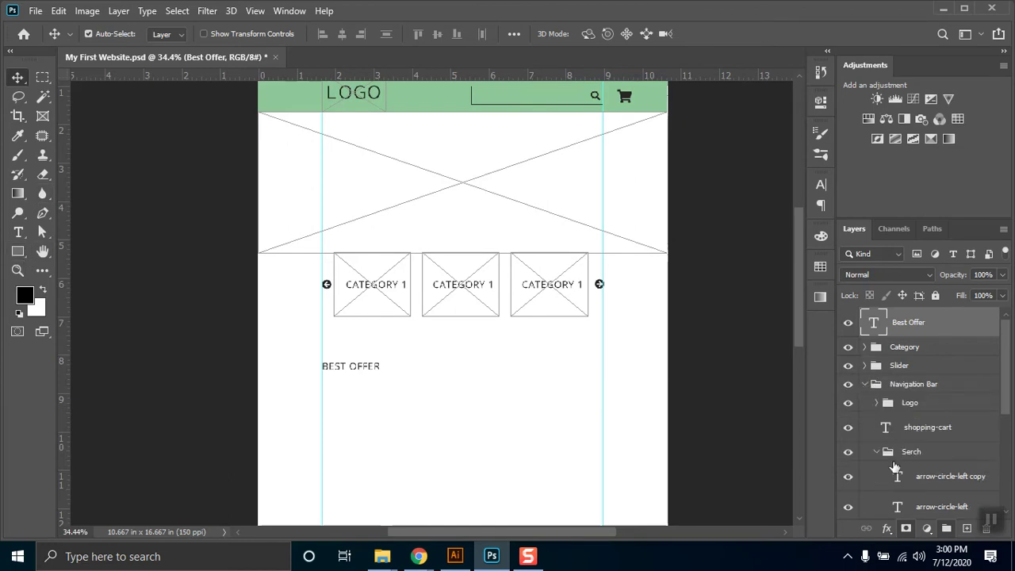
left_click(865, 384)
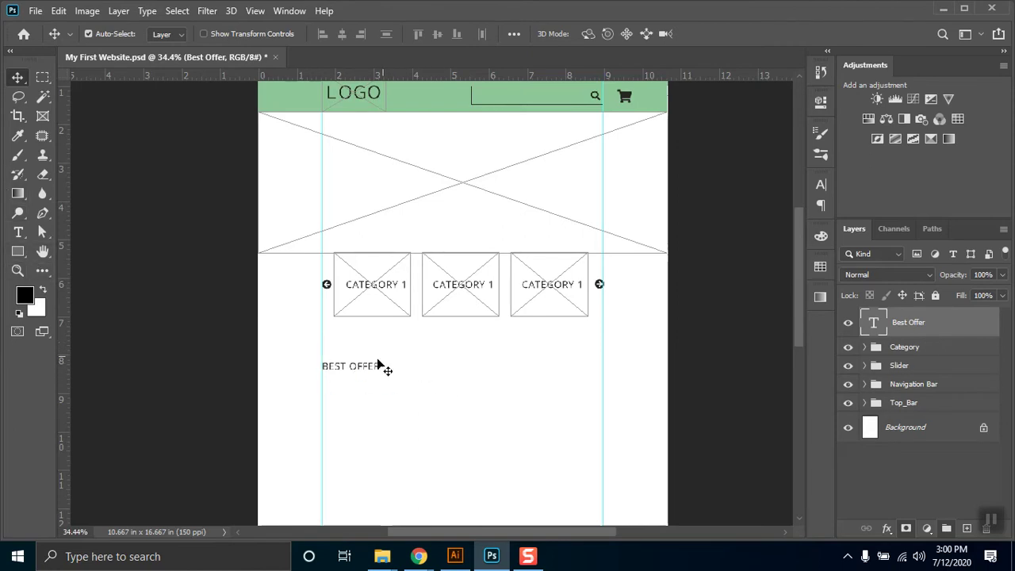
left_click_drag(373, 370, 373, 367)
Step: Draw a rectangle about 1072 px wide directly below the category frames and set its height to 100 px
left_click(20, 253)
left_click(22, 255)
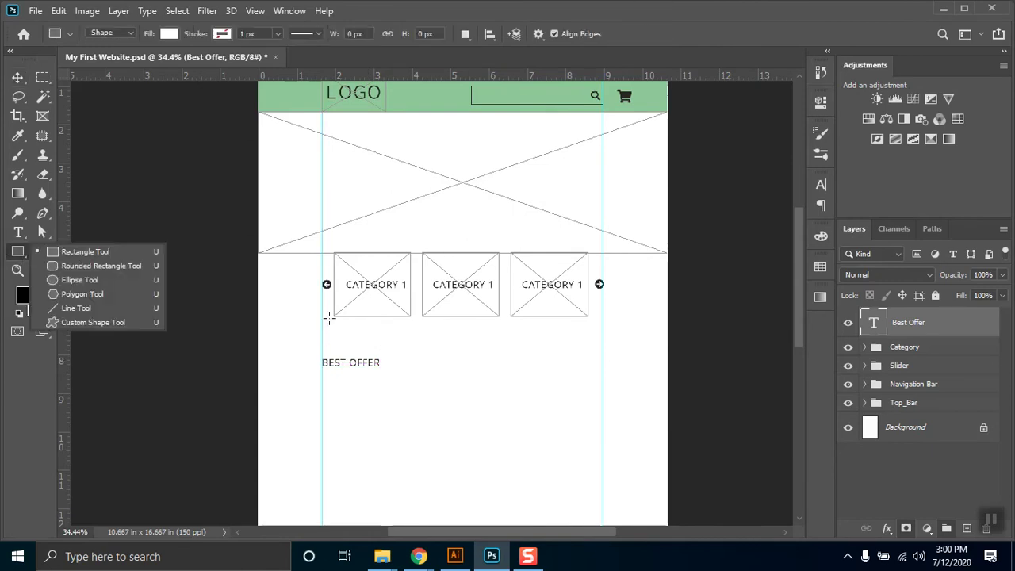
left_click(329, 316)
left_click_drag(329, 316, 606, 345)
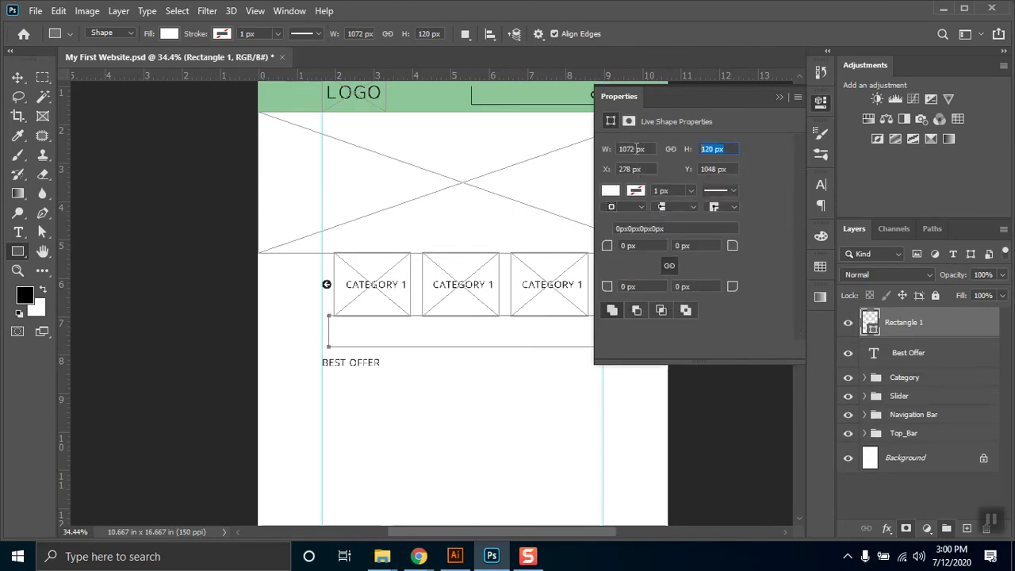
key("Return")
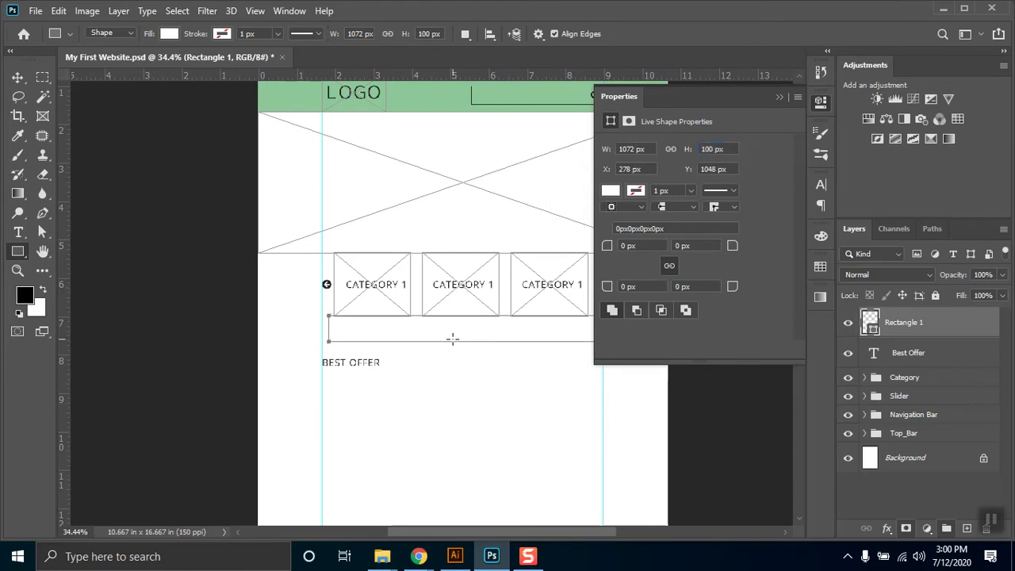
Step: Fill the new rectangle with the light blue from the recently used colors
key("v")
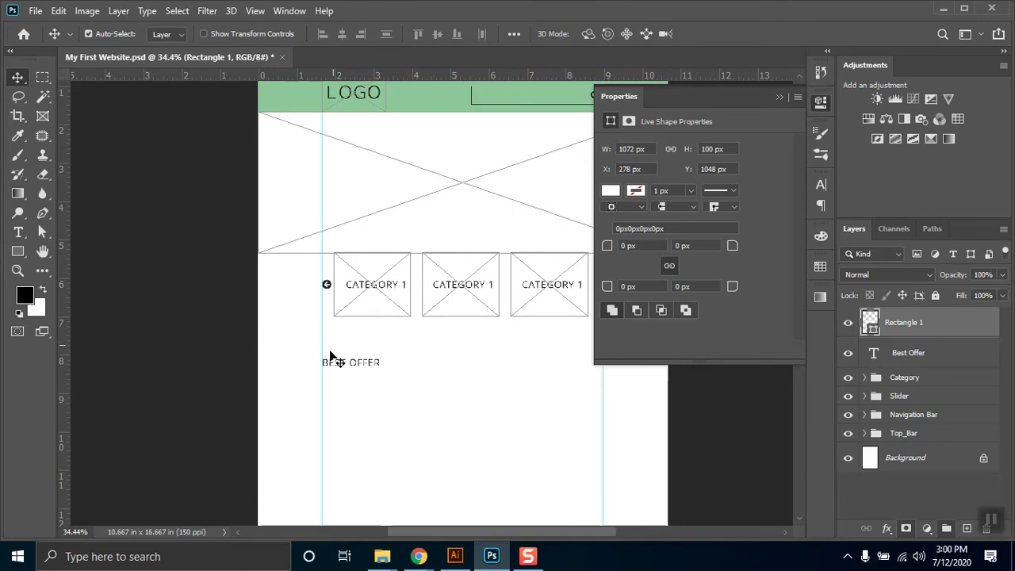
left_click(611, 191)
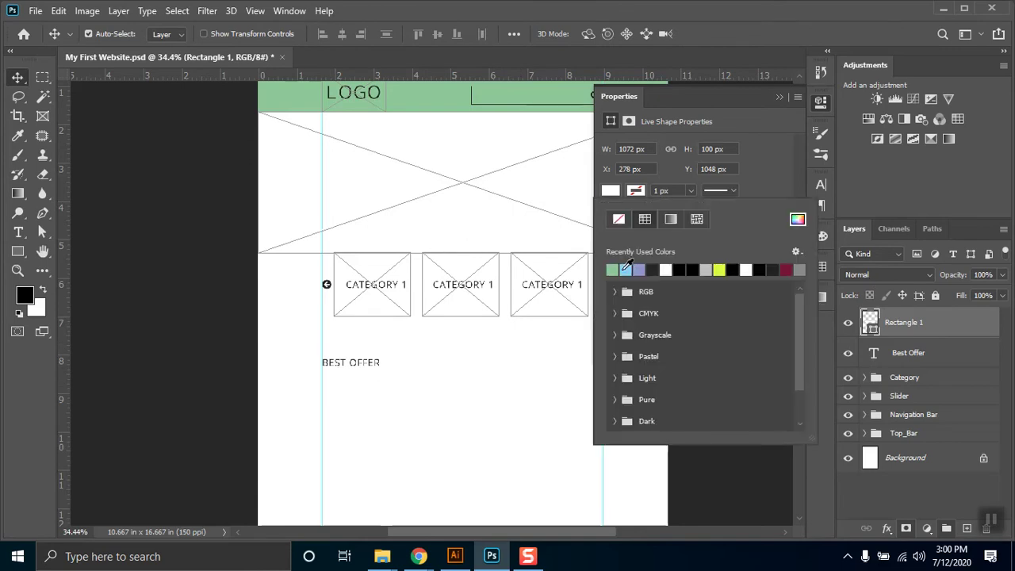
left_click(623, 270)
left_click(775, 102)
left_click(779, 98)
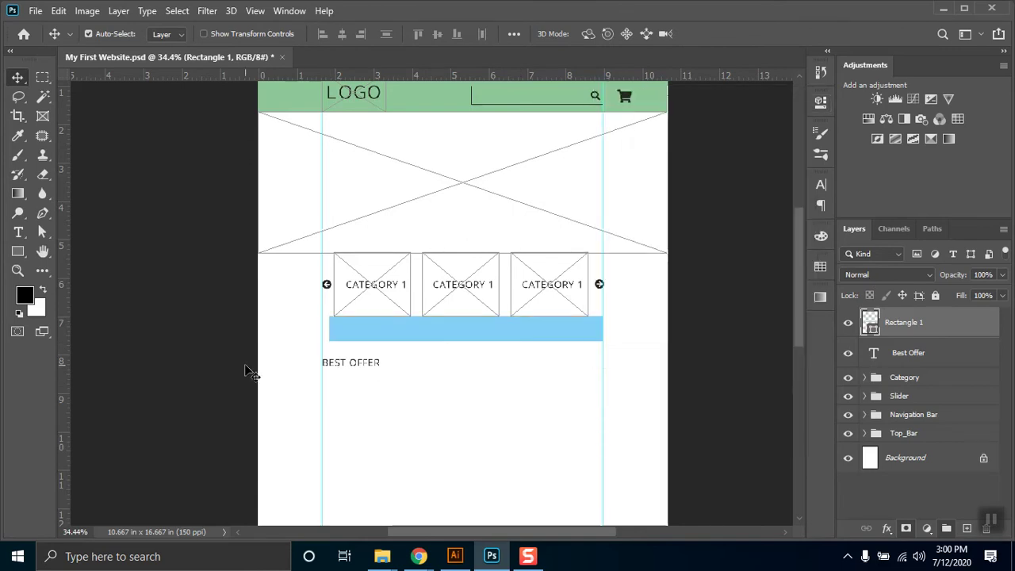
Step: Move the BEST OFFER text up to sit just beneath the blue rectangle
left_click_drag(336, 369, 337, 353)
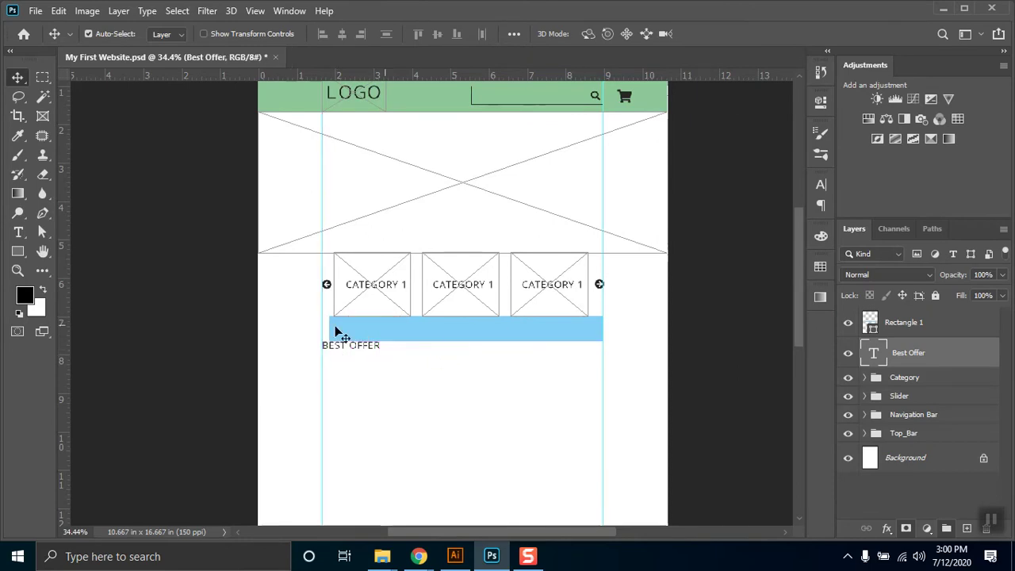
key("ctrl+t")
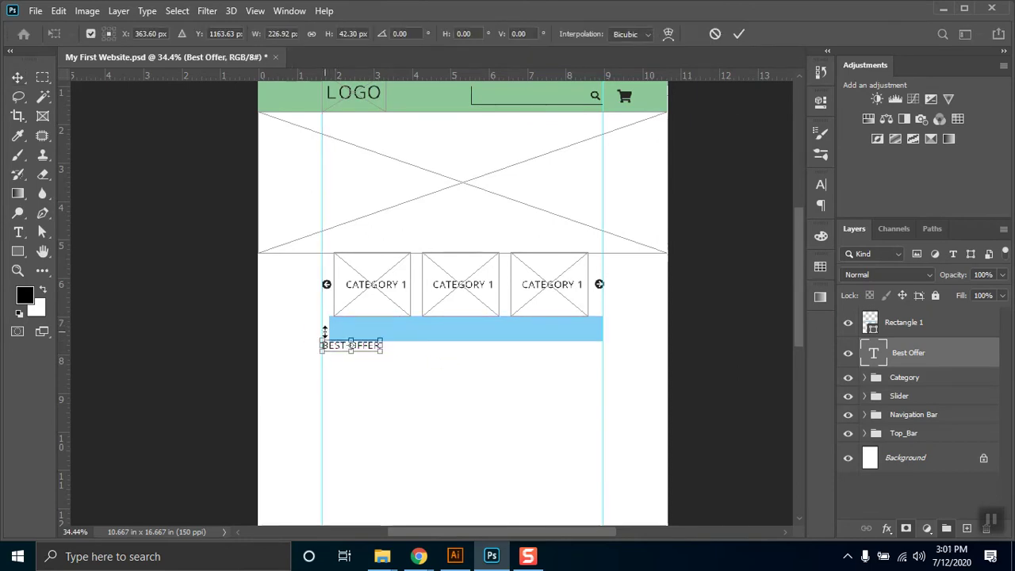
key("Return")
Step: Rename the rectangle's layer as "100 PX"
left_click(936, 325)
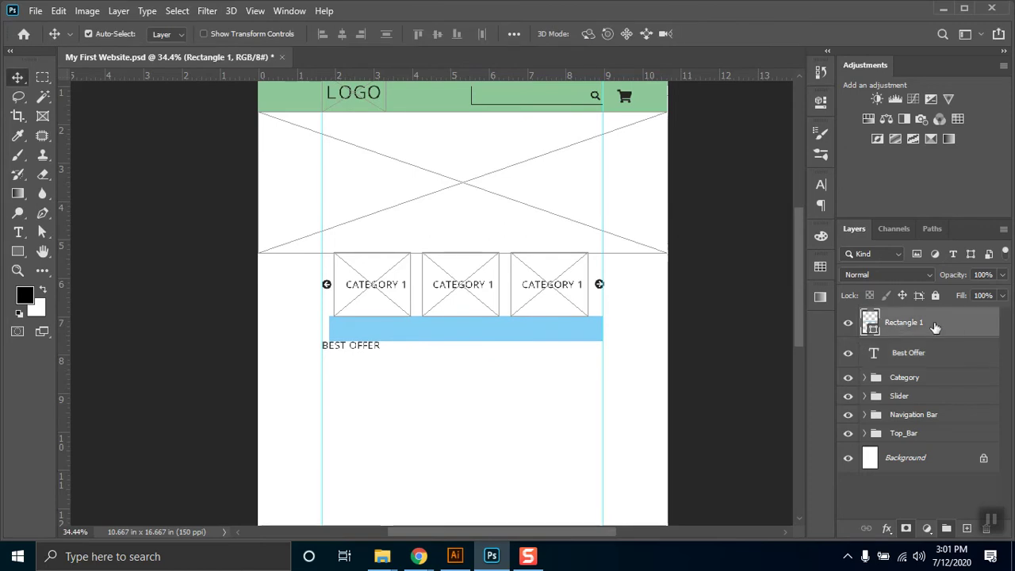
double_click(906, 323)
type("100 P")
key("Return")
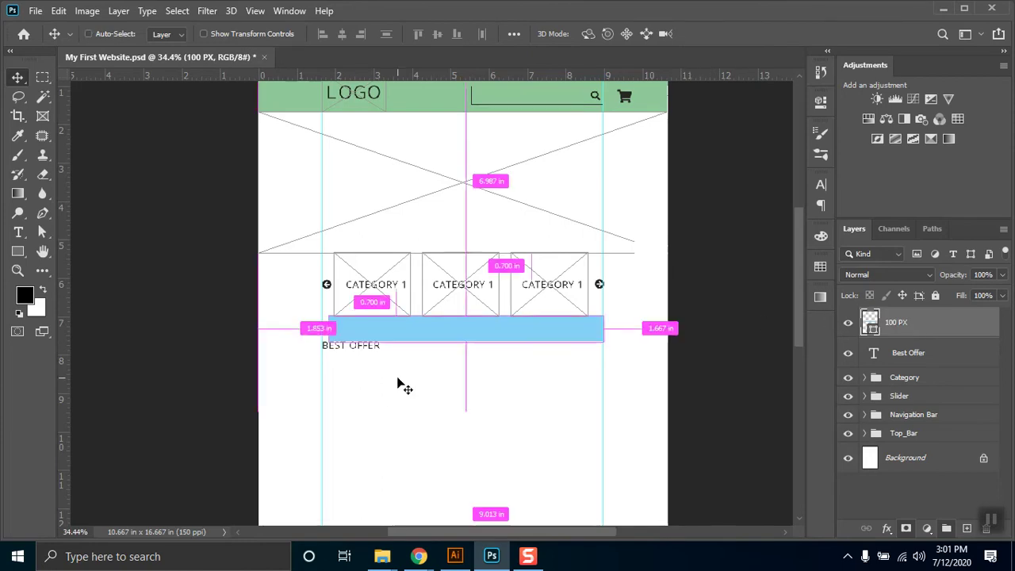
Step: Stretch the blue rectangle to both edges of the page, about 1600 px wide, keeping its height
key("ctrl+t")
left_click_drag(329, 328, 265, 334)
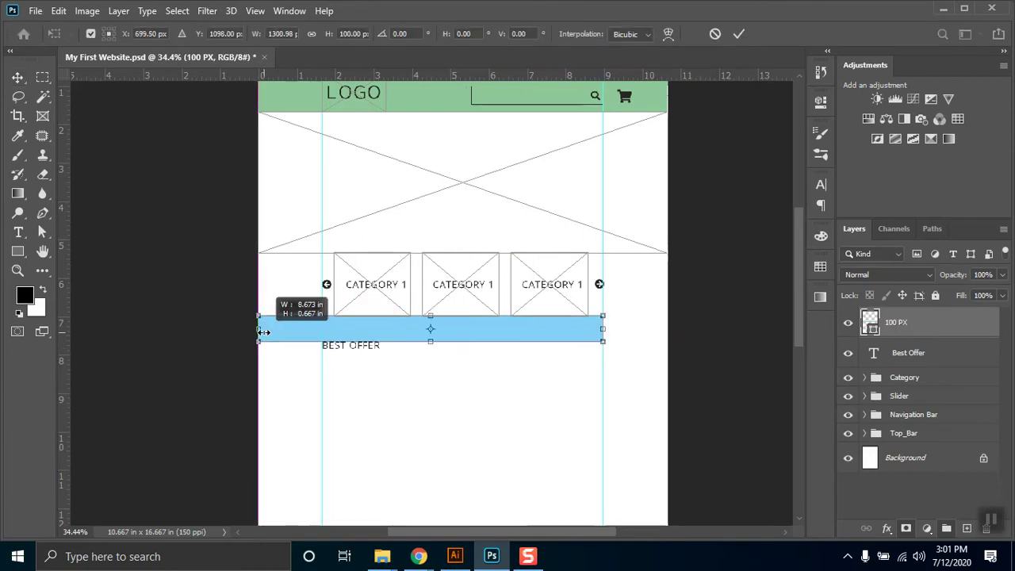
left_click_drag(605, 330, 668, 330)
key("Return")
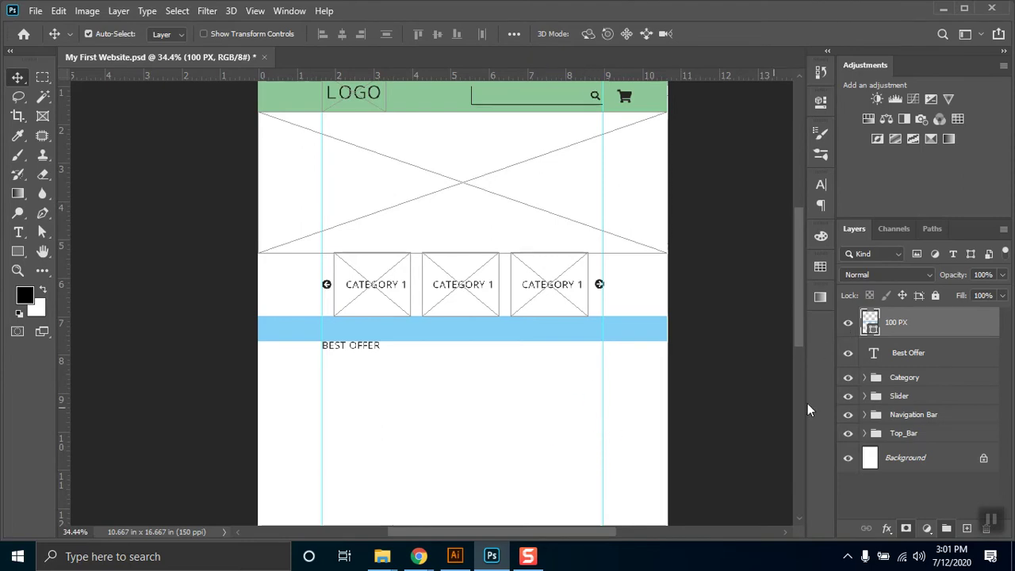
Step: Switch to the Google Meet call in Chrome, check the participants while toggling the microphone off and on, and return to Photoshop
mouse_move(419, 558)
left_click(359, 504)
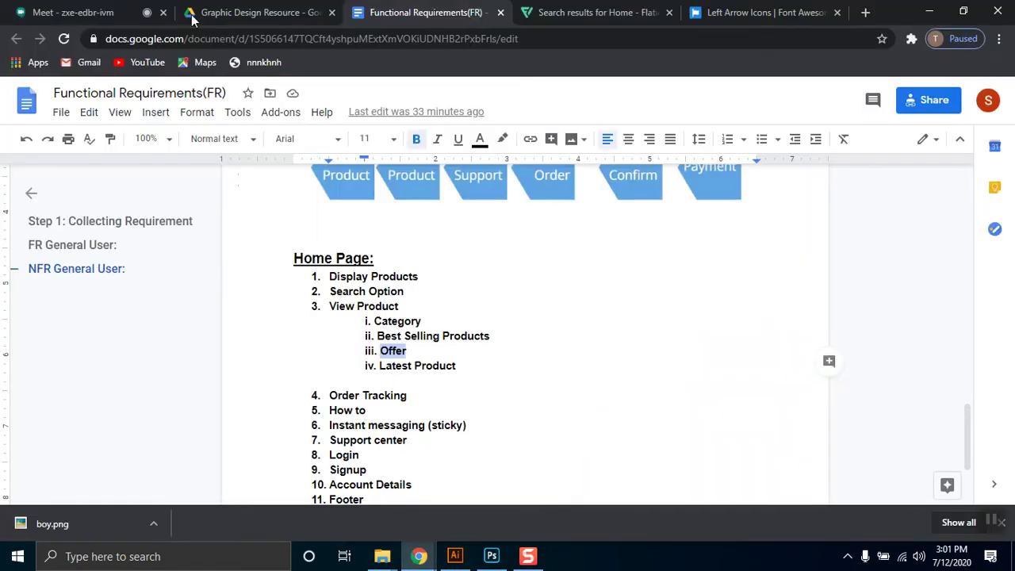
left_click(113, 9)
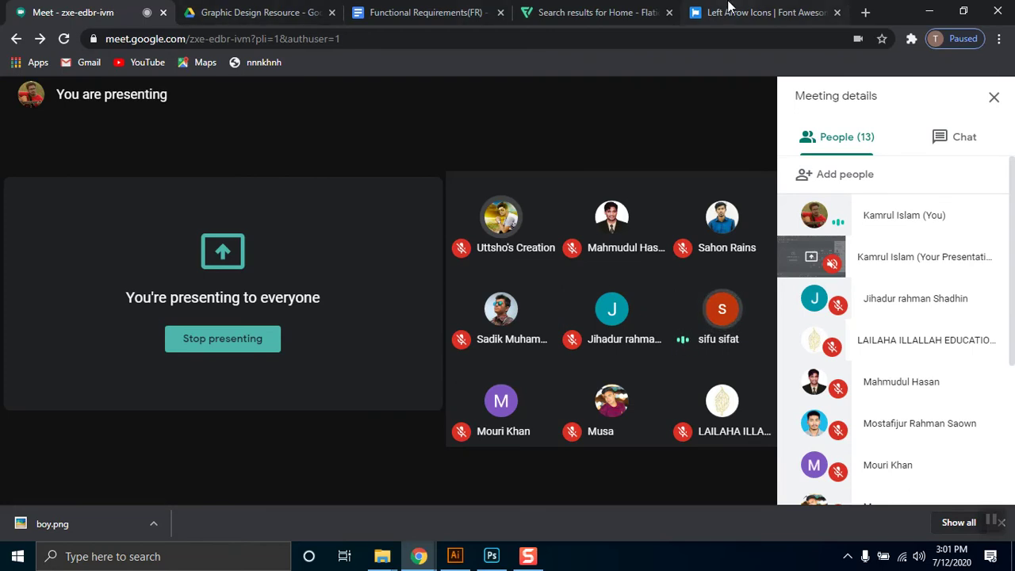
mouse_move(631, 290)
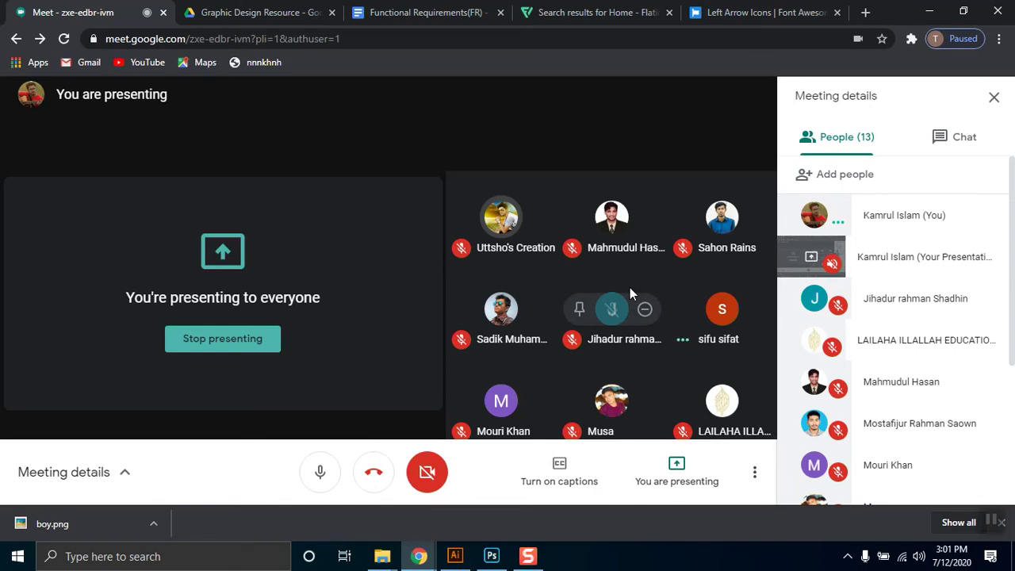
mouse_move(672, 384)
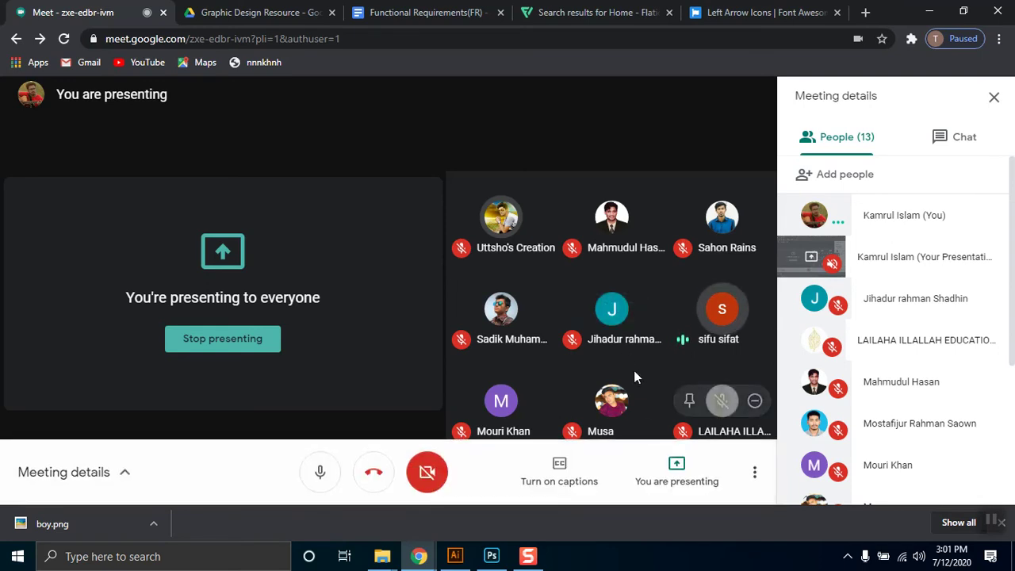
mouse_move(633, 376)
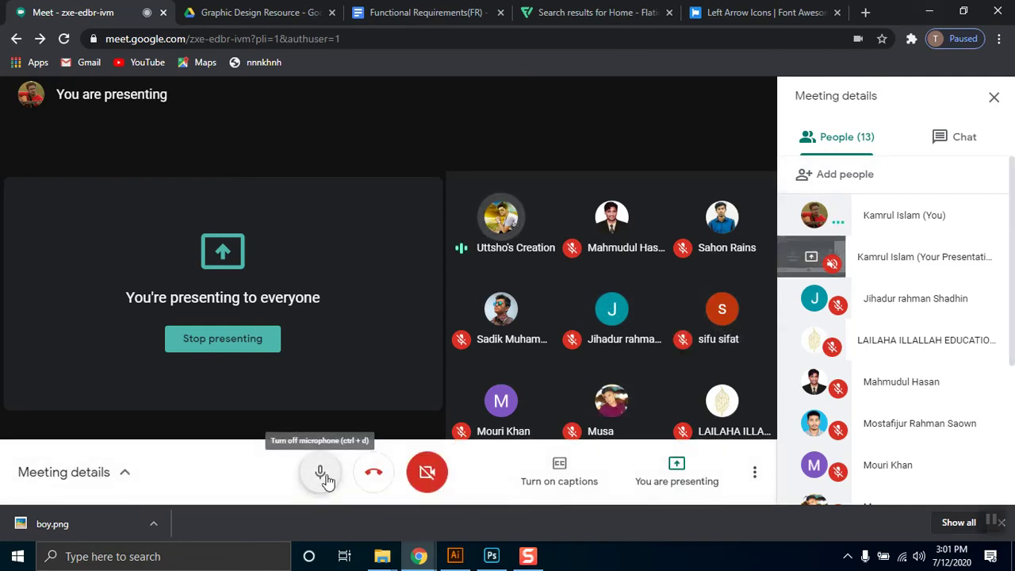
left_click(323, 474)
left_click(321, 473)
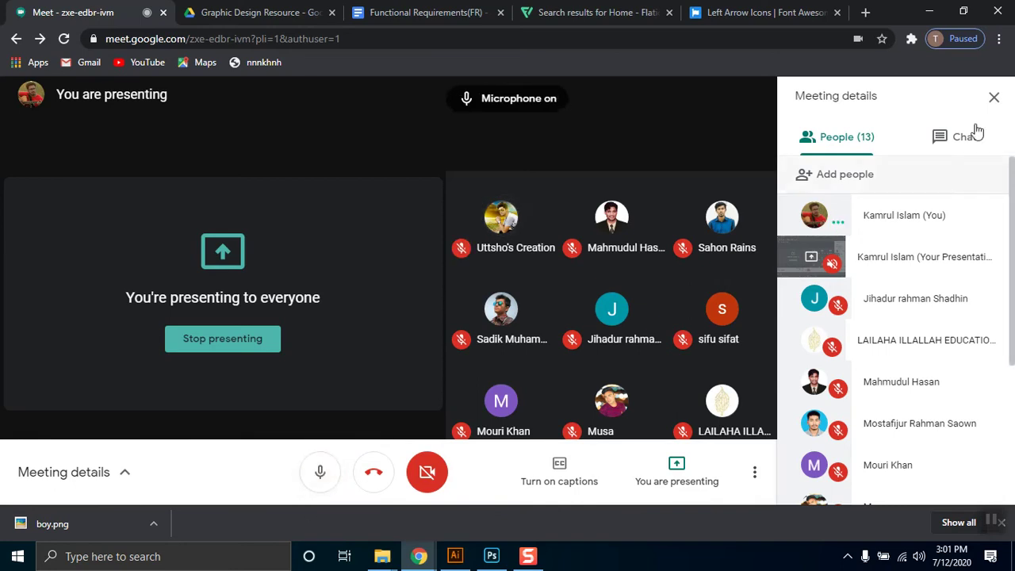
left_click(929, 9)
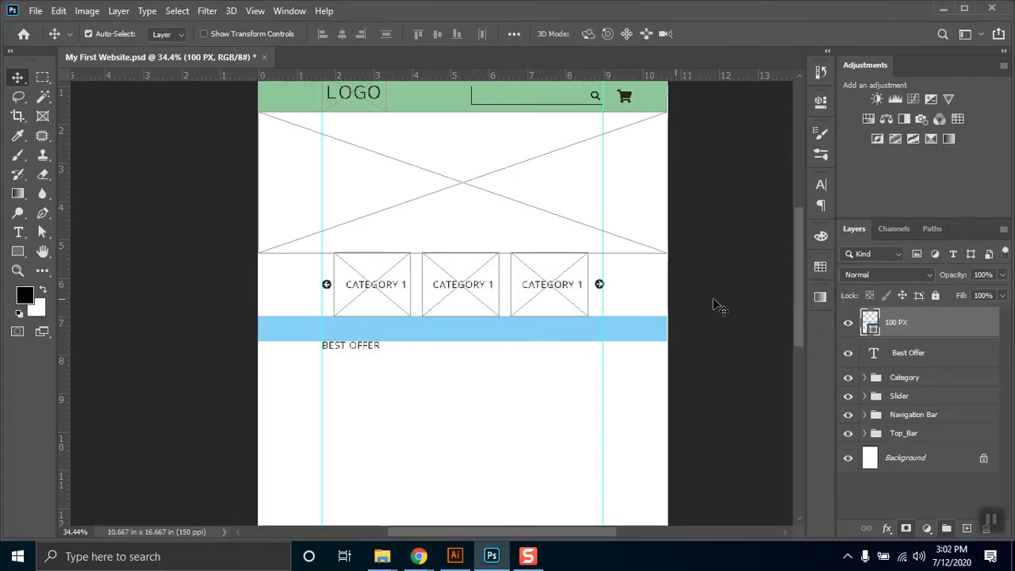
Step: Check the blue rectangle's width and height in its live shape properties
left_click(820, 135)
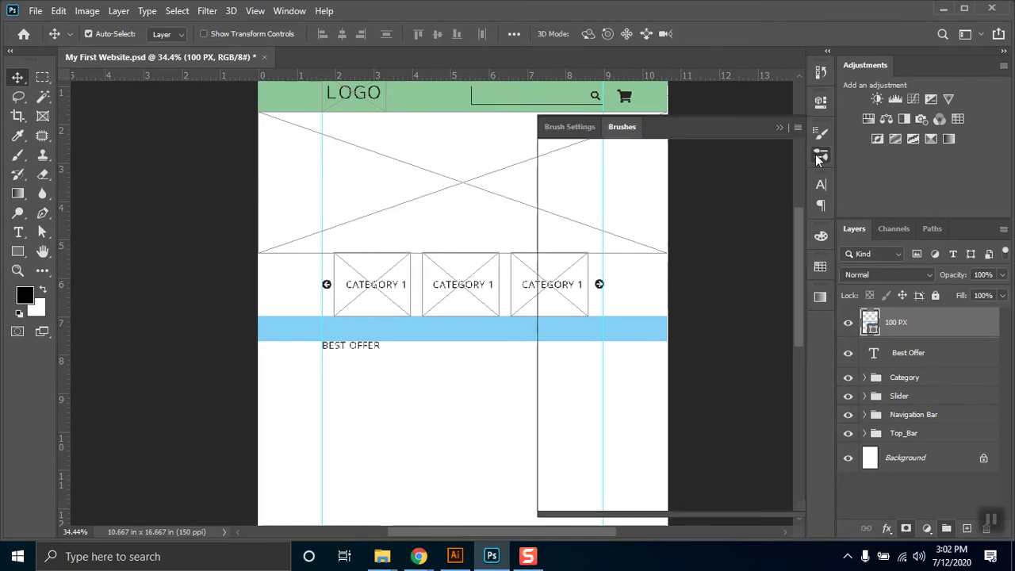
left_click(818, 137)
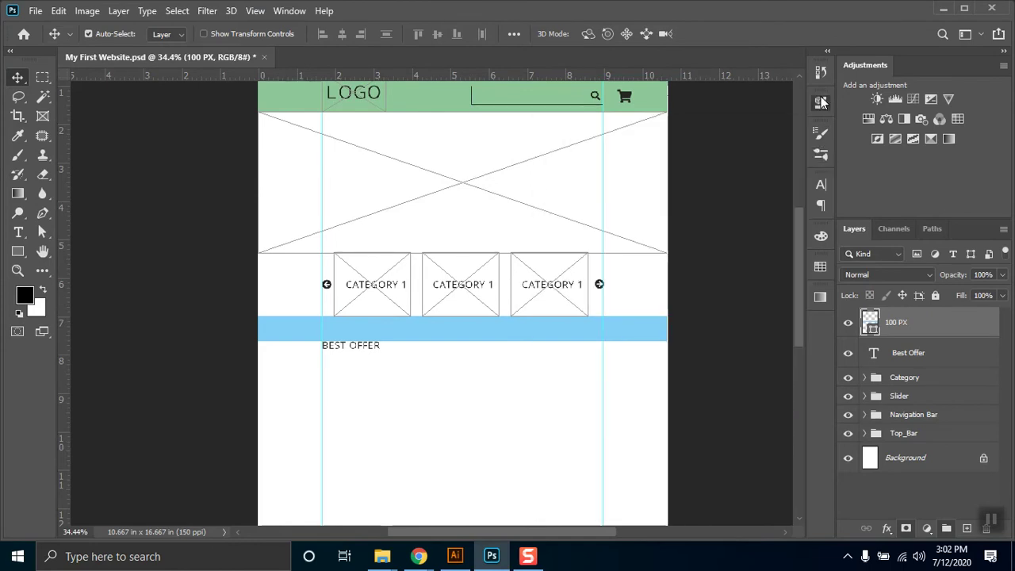
left_click(822, 103)
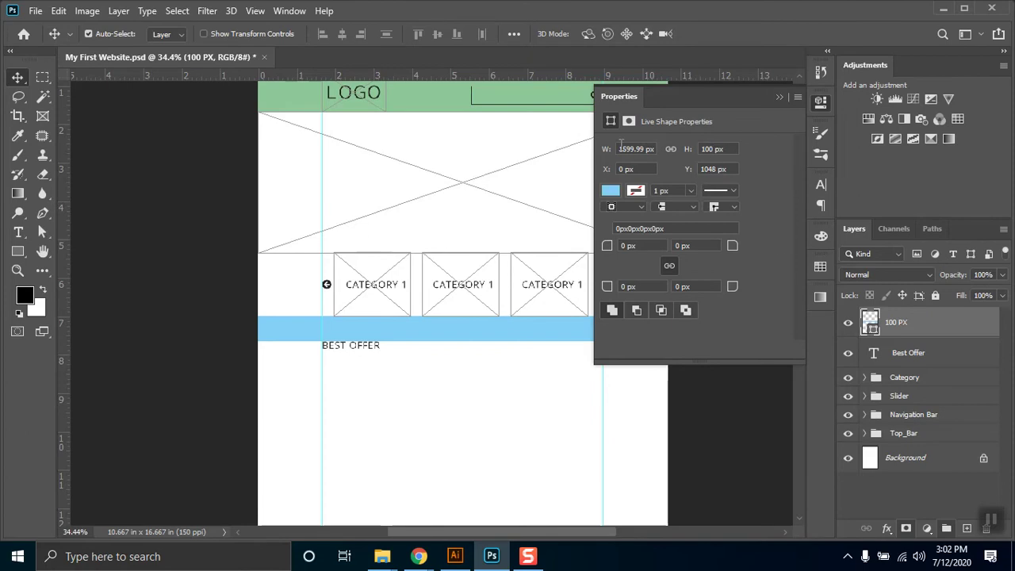
left_click(821, 102)
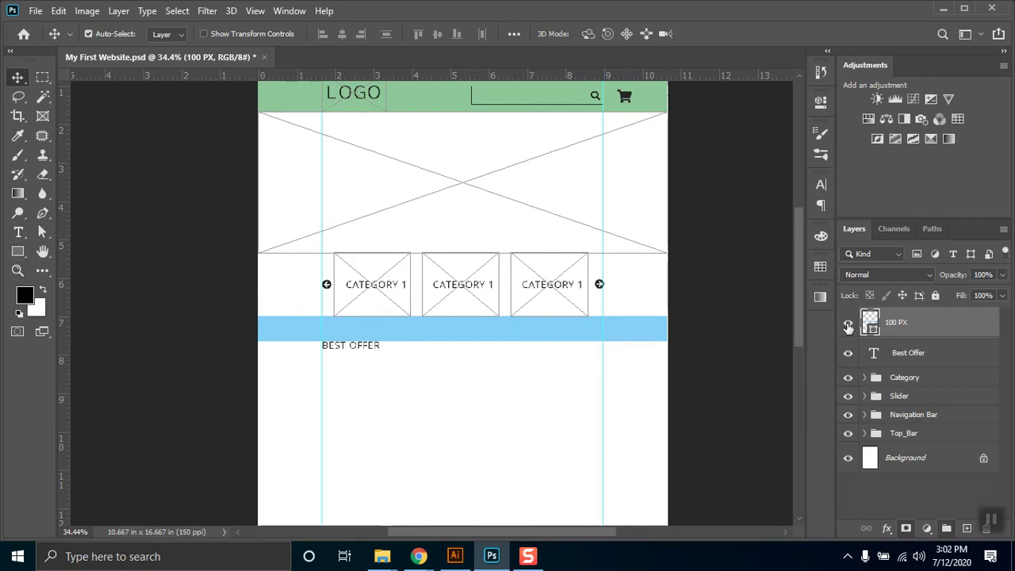
Step: Change the fill of the 100 PX spacing rectangle to the recently used yellow-green
left_click(18, 252)
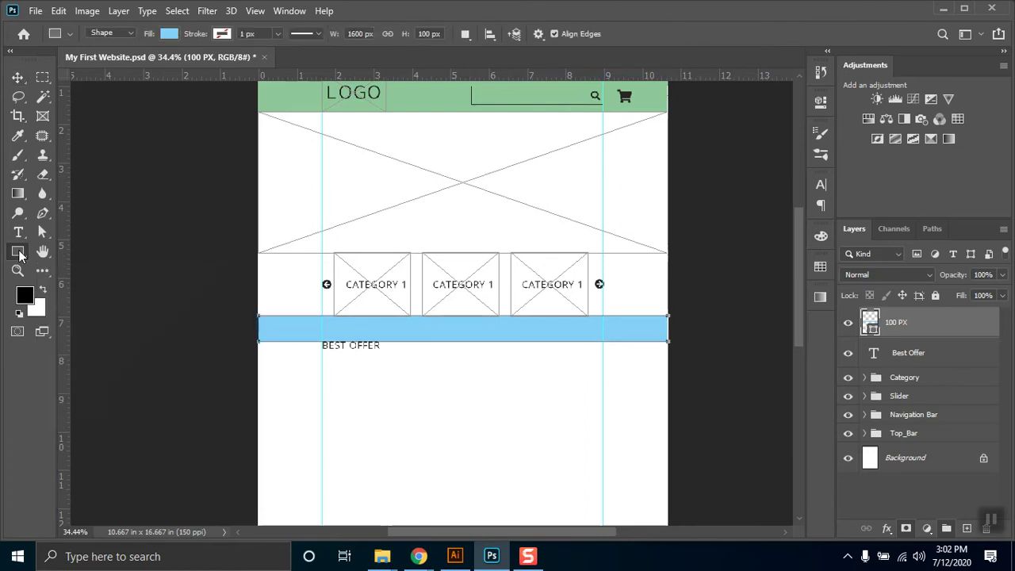
left_click(168, 33)
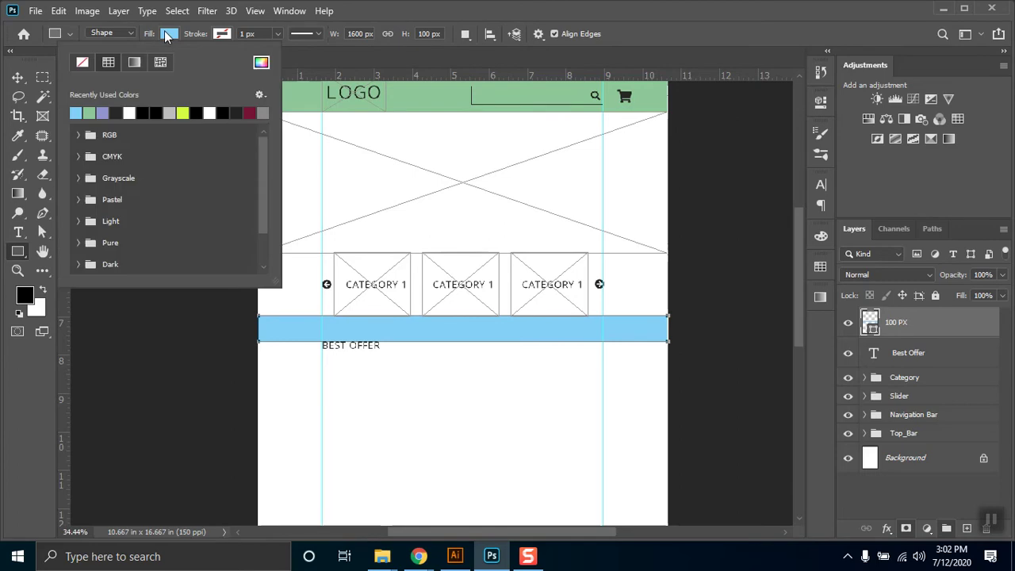
left_click(102, 113)
left_click(76, 112)
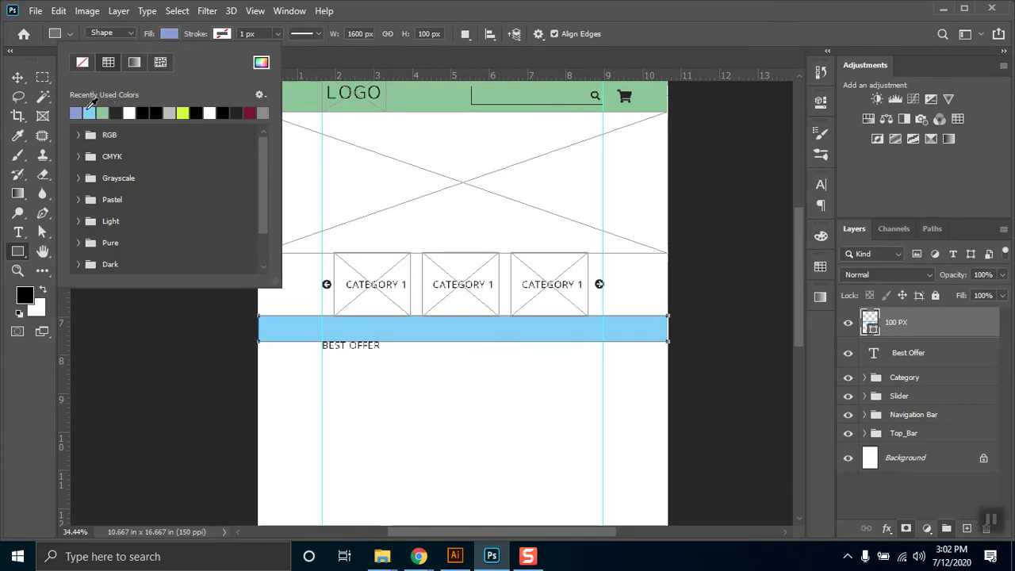
left_click(185, 113)
left_click(391, 7)
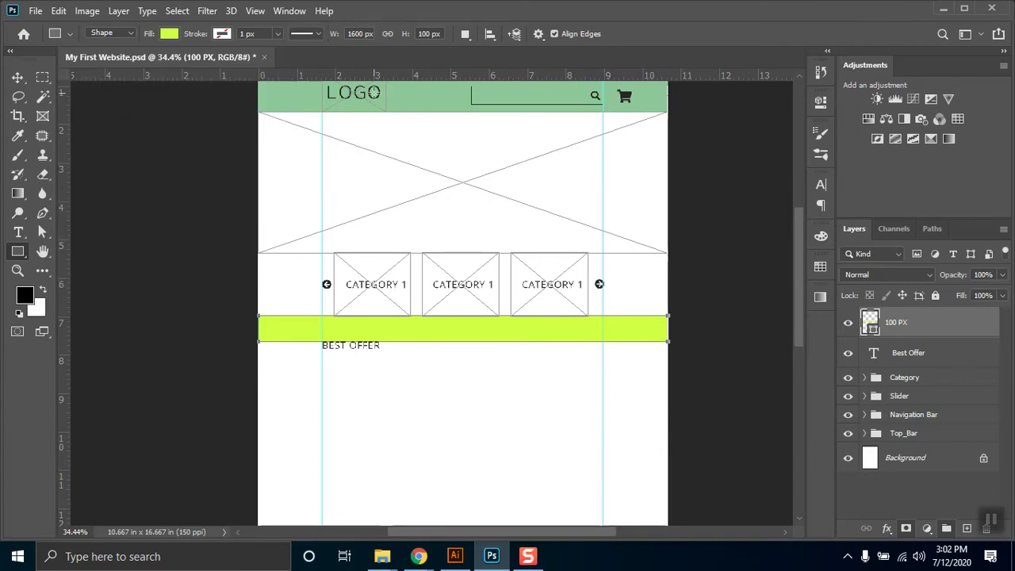
Step: Switch to the Google Meet call in Chrome, look through the Class 5 folder in File Explorer, and return to Photoshop
mouse_move(423, 544)
left_click(401, 512)
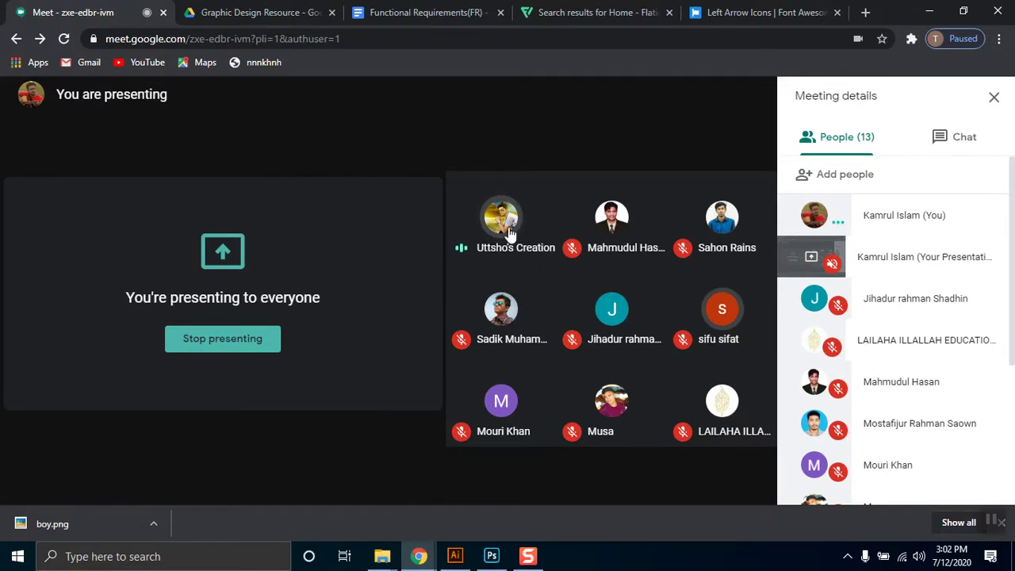
left_click(386, 557)
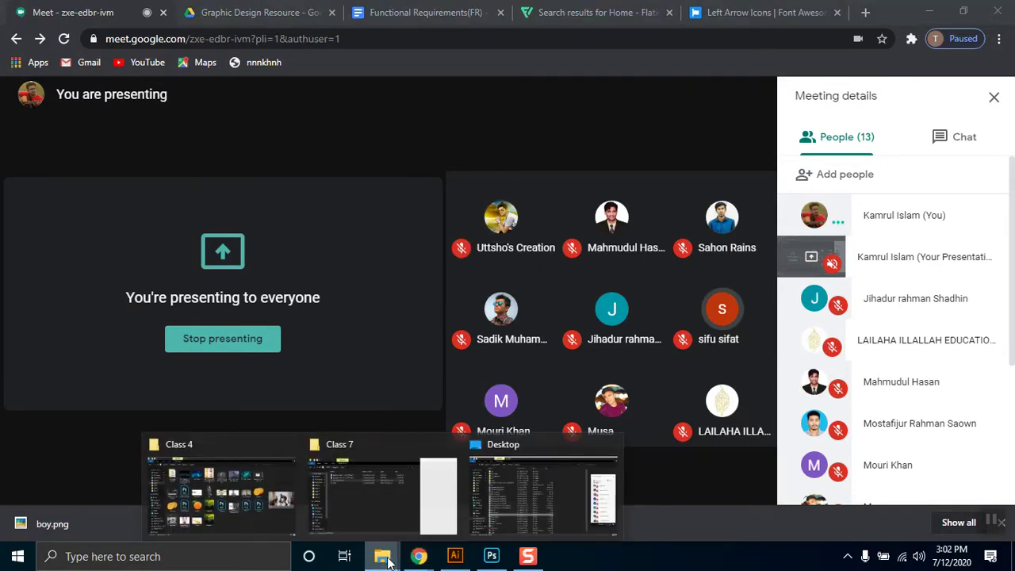
left_click(368, 489)
left_click(508, 138)
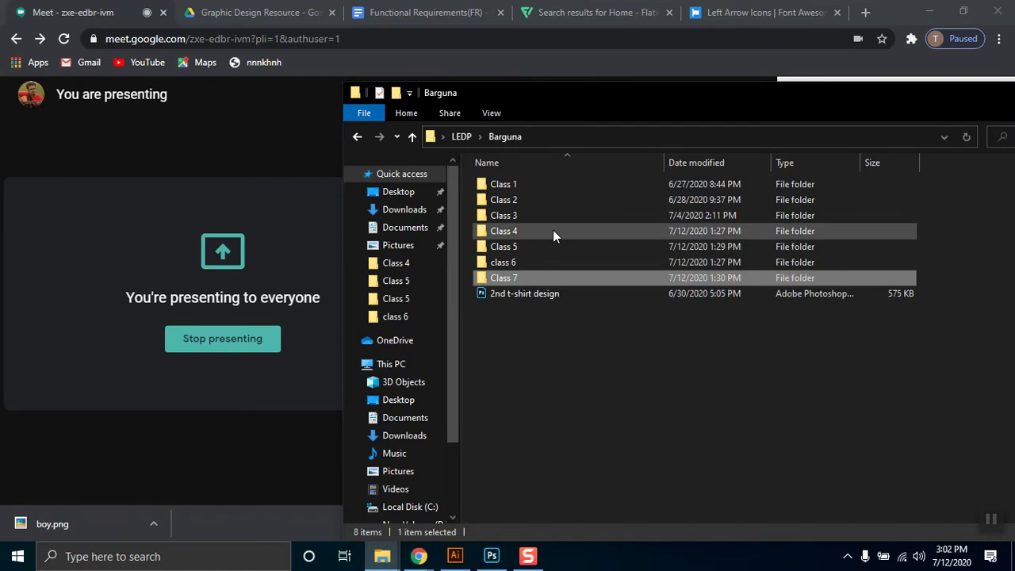
double_click(507, 247)
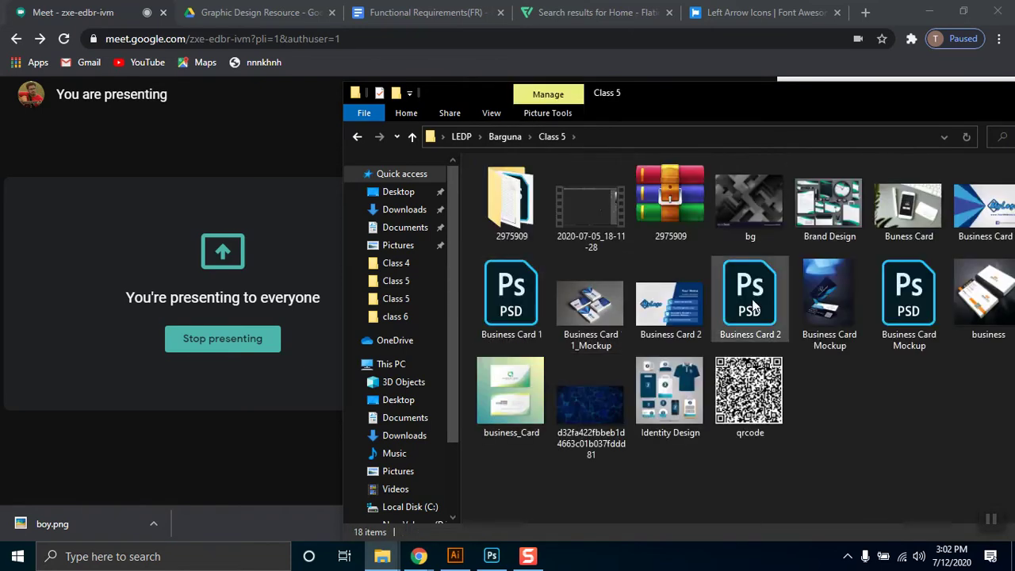
left_click(500, 145)
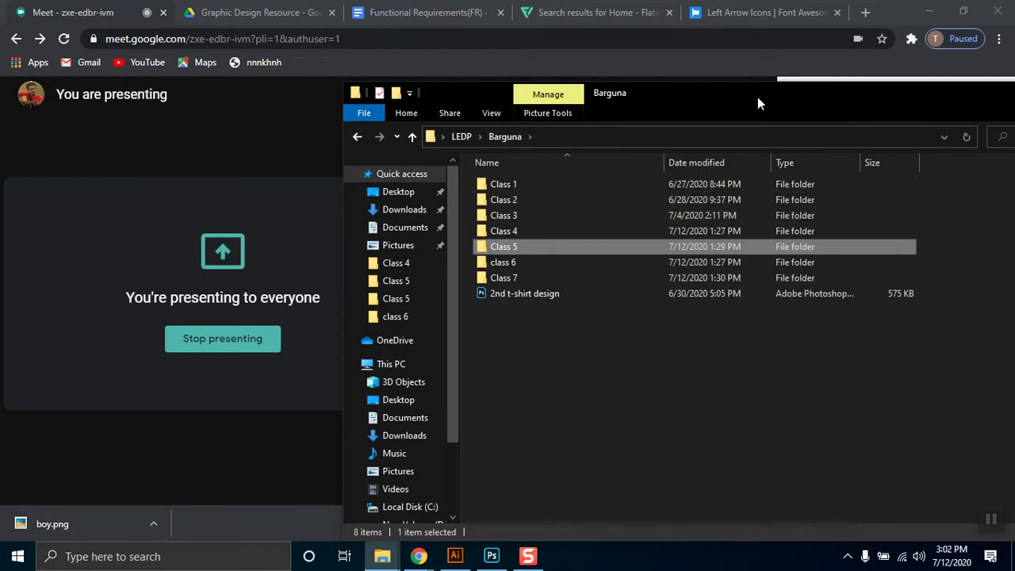
left_click_drag(757, 98, 604, 90)
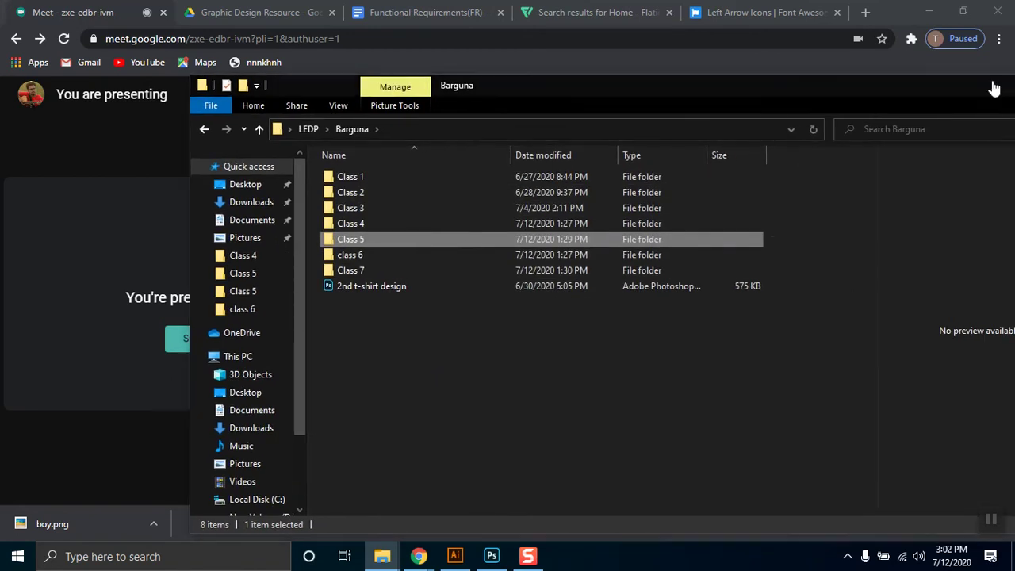
left_click(993, 85)
left_click(492, 556)
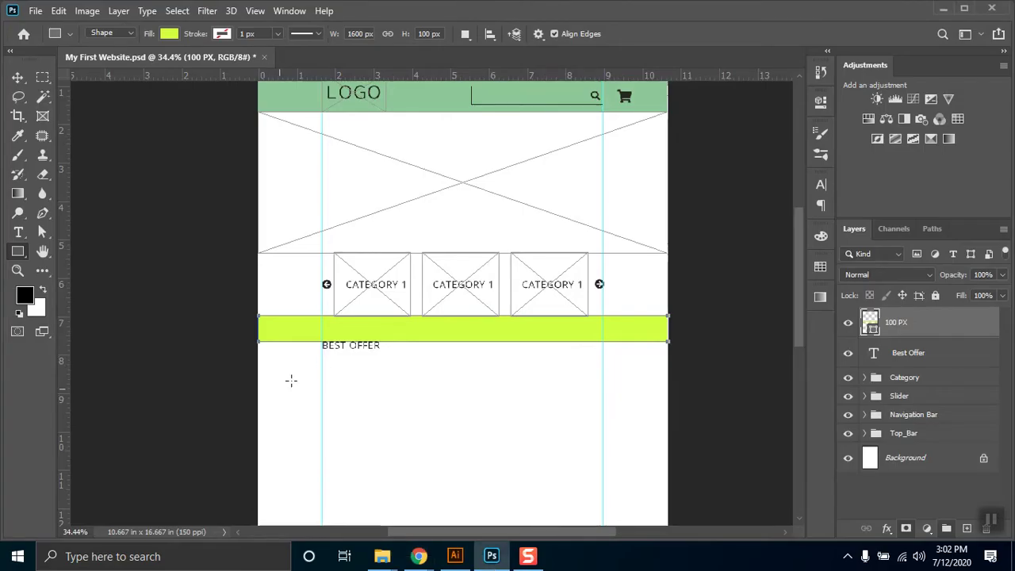
Step: Hide the 100 PX spacing layer and set the BEST OFFER heading's font style to Bold
left_click(847, 324)
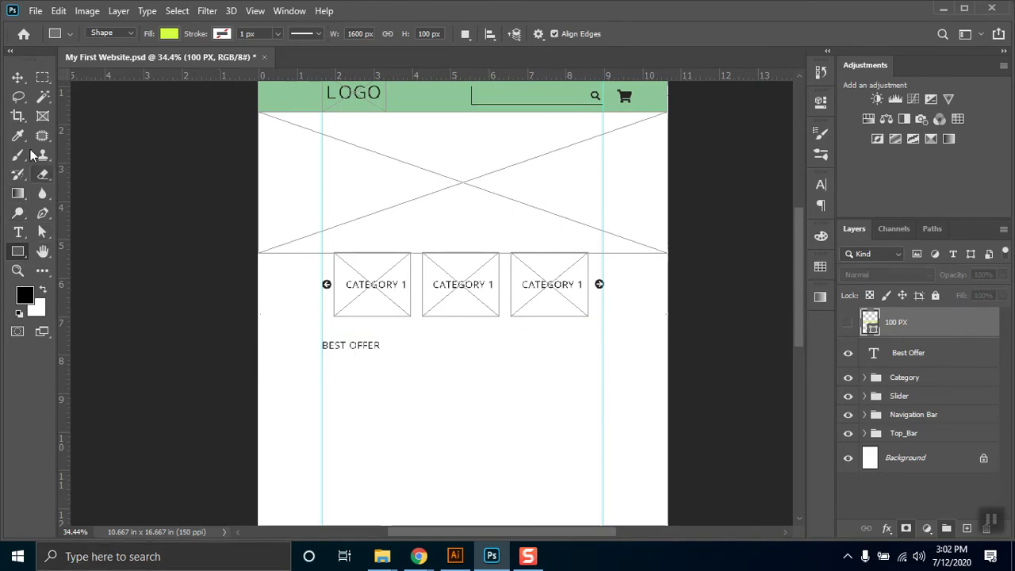
left_click(15, 234)
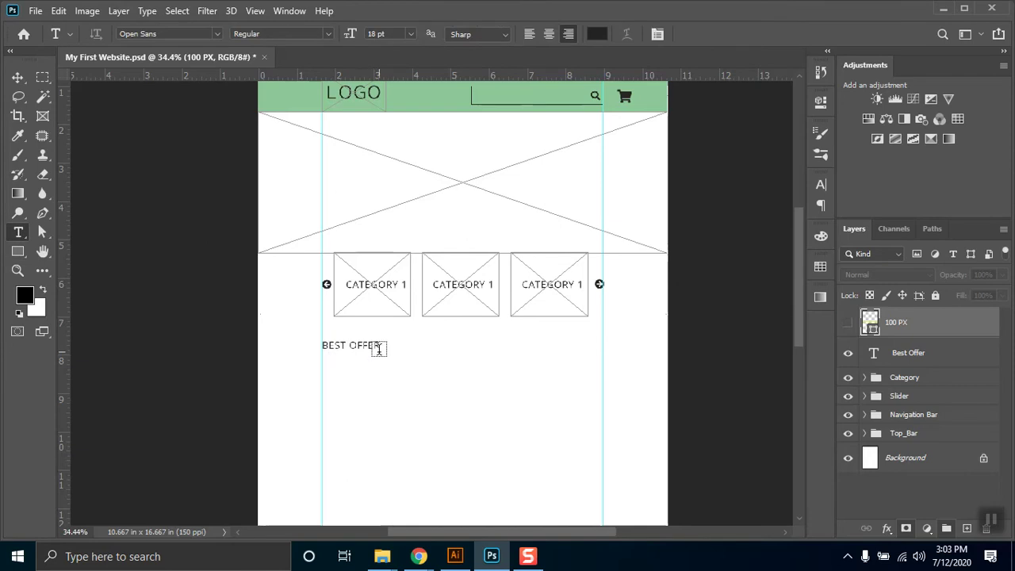
left_click_drag(379, 346, 317, 348)
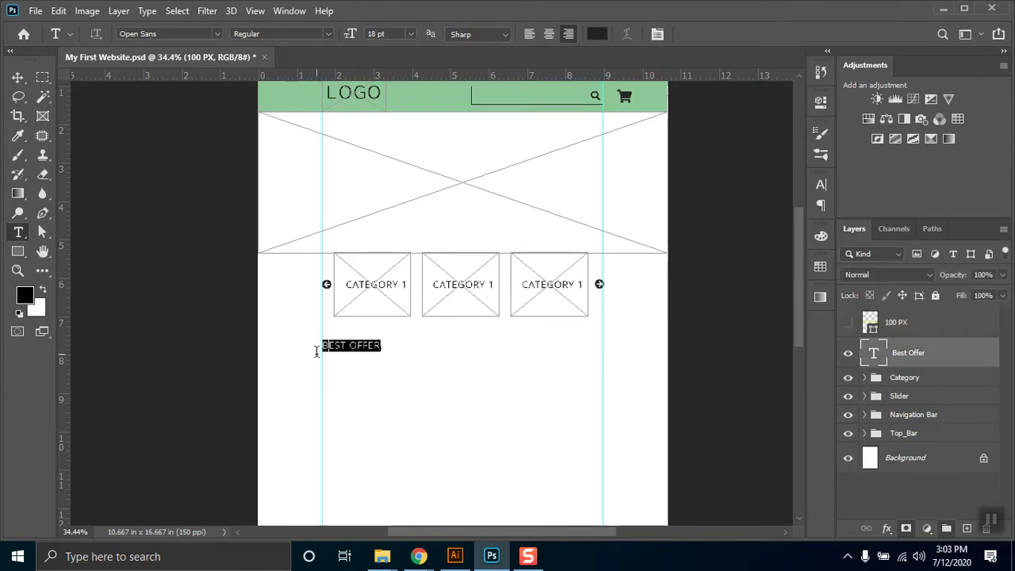
left_click(328, 33)
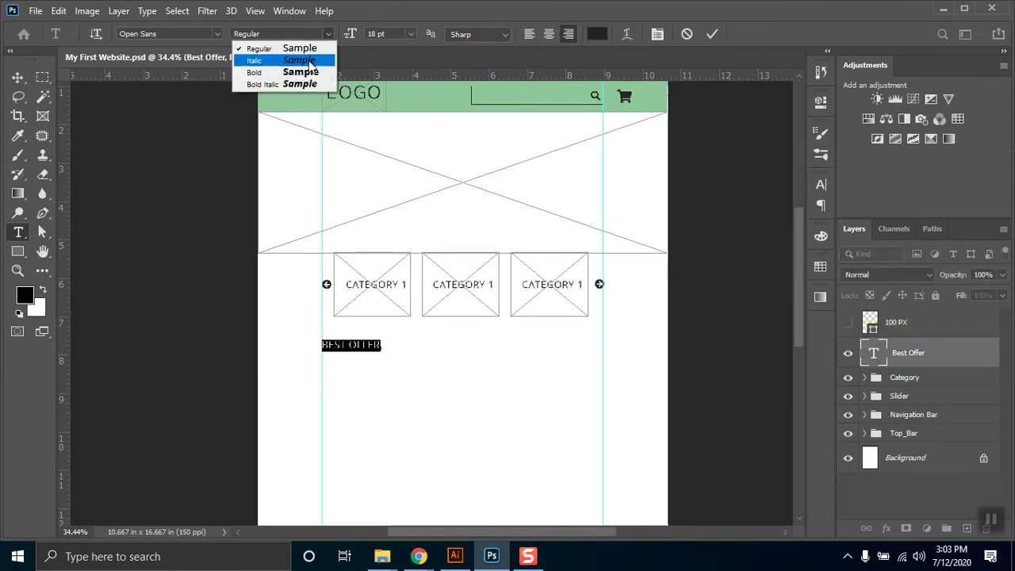
left_click(266, 71)
left_click(382, 340)
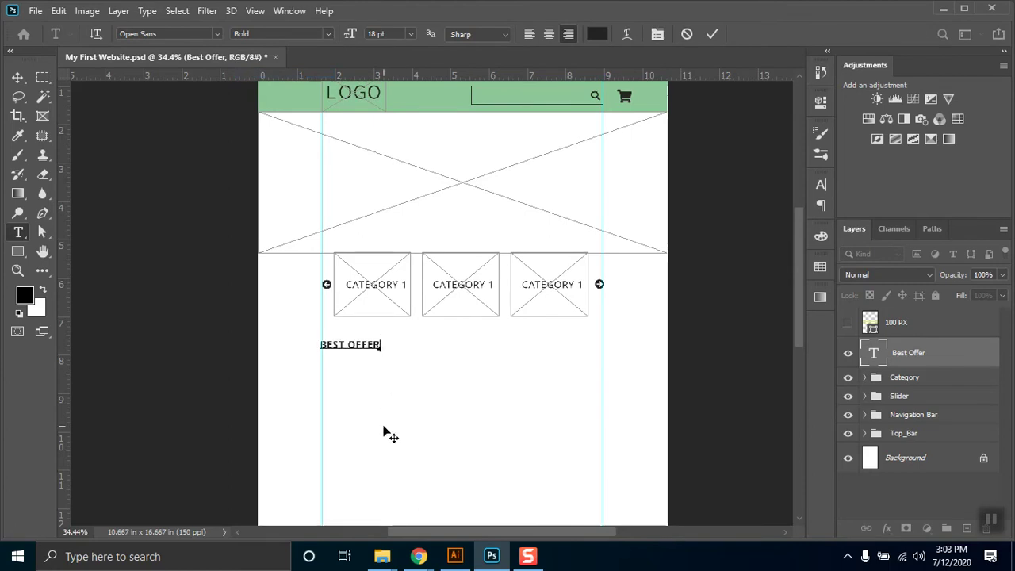
left_click(19, 77)
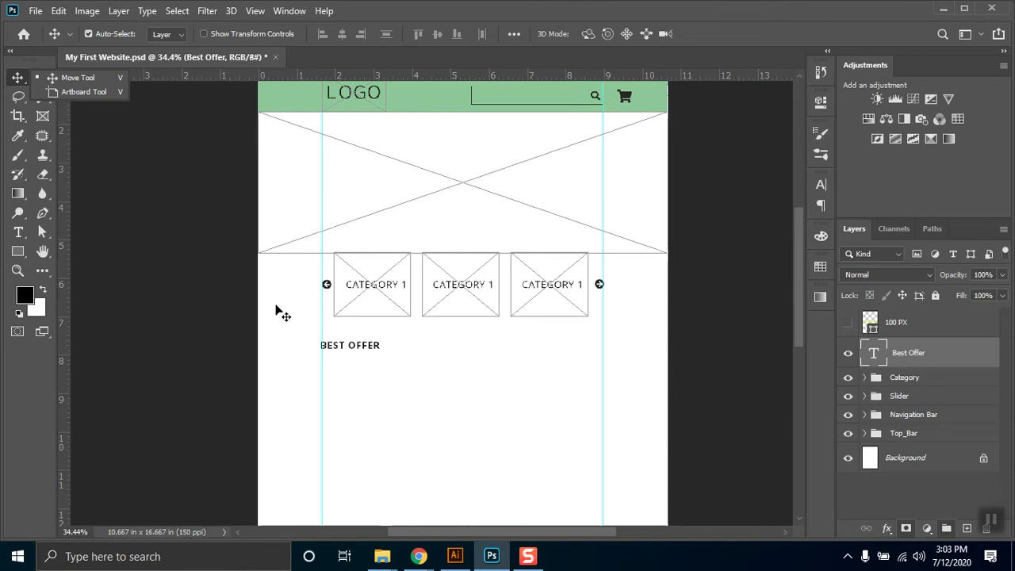
Step: Draw a portrait rectangular frame about 370 px tall below the BEST OFFER heading and duplicate it into a row of four
left_click(39, 116)
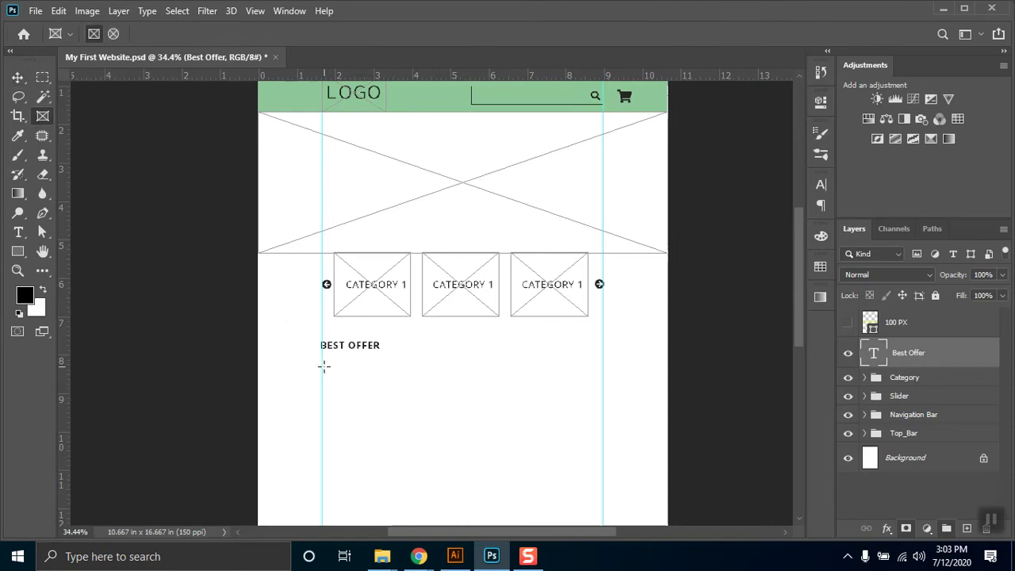
left_click_drag(322, 363, 386, 461)
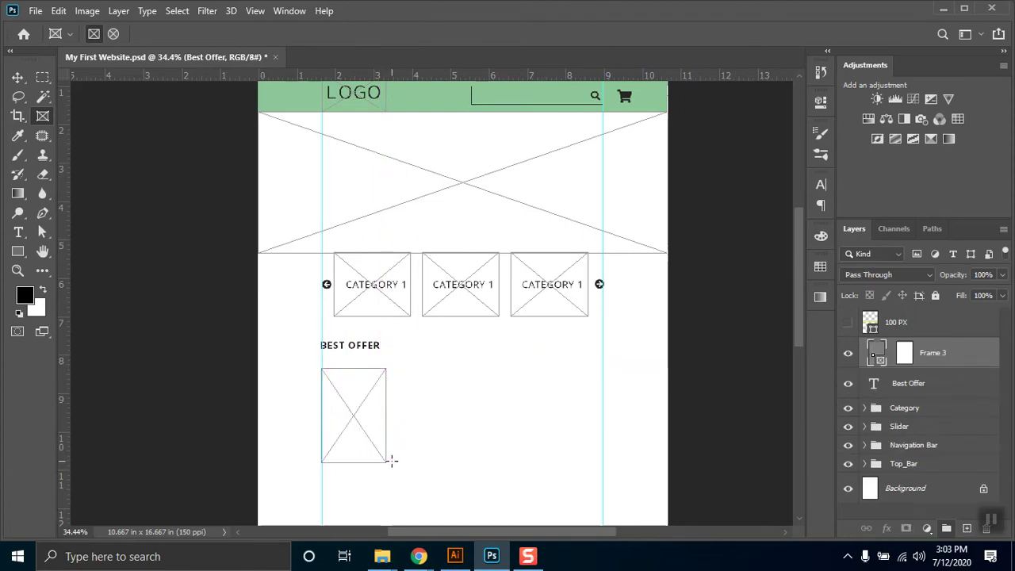
key("v")
left_click_drag(357, 419, 432, 429)
key("ctrl")
key("ctrl")
left_click_drag(457, 428, 582, 433)
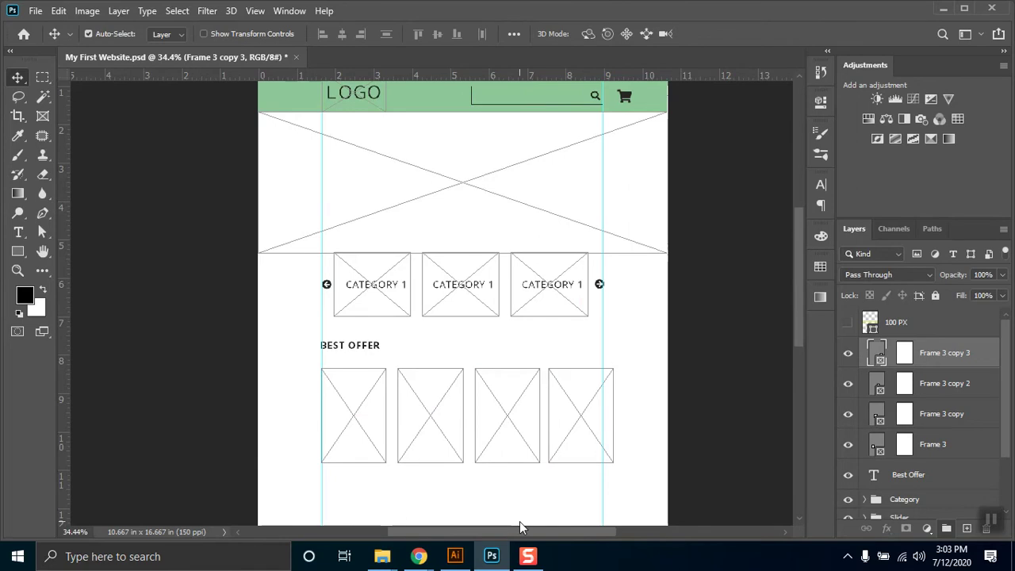
Step: Scale the four Best Offer frames together to about 1104 by 309 px so the row fits between the vertical guides
left_click(939, 448, "shift")
key("ctrl+t")
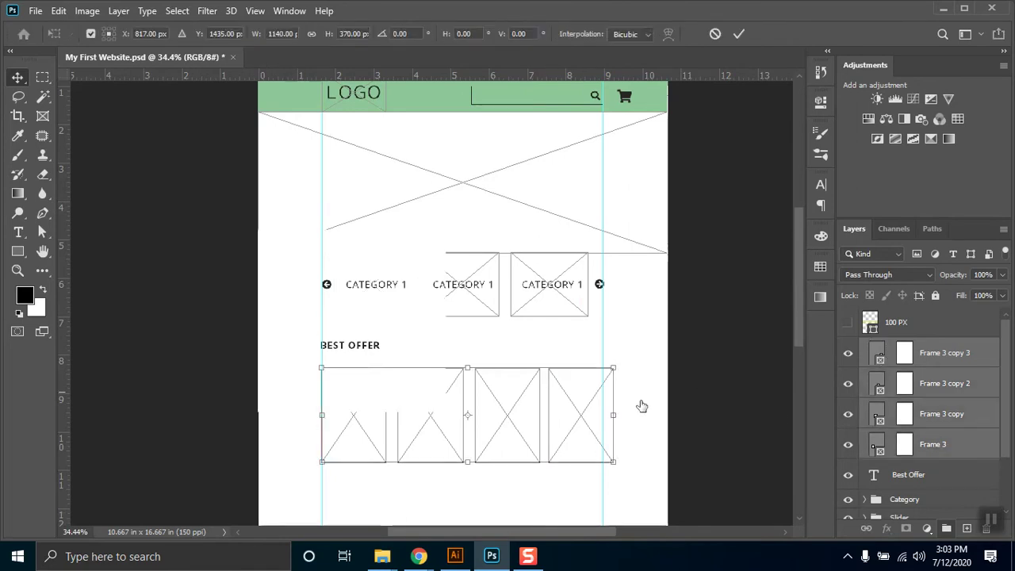
left_click_drag(615, 463, 605, 451)
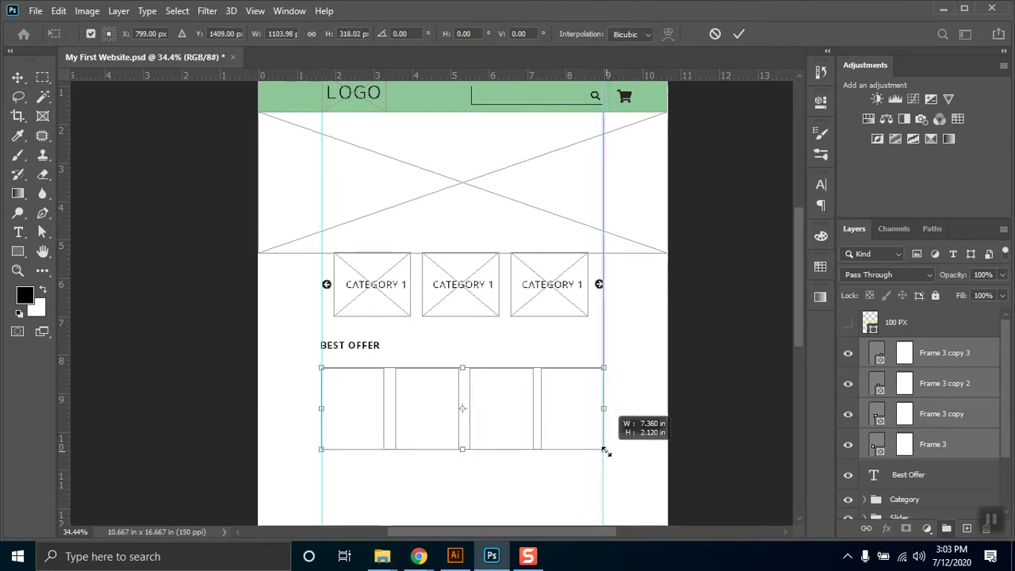
left_click_drag(606, 451, 606, 449)
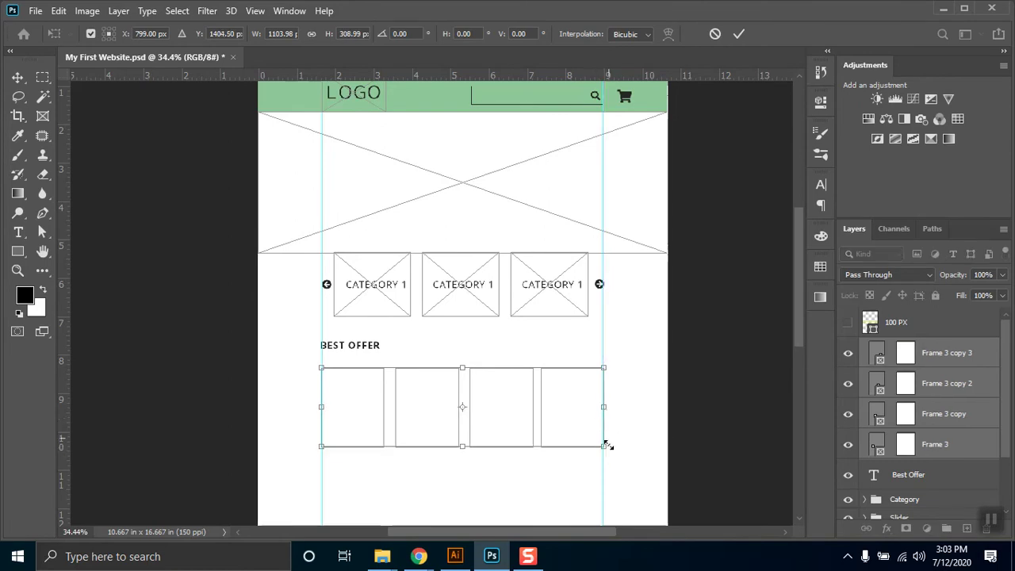
key("Return")
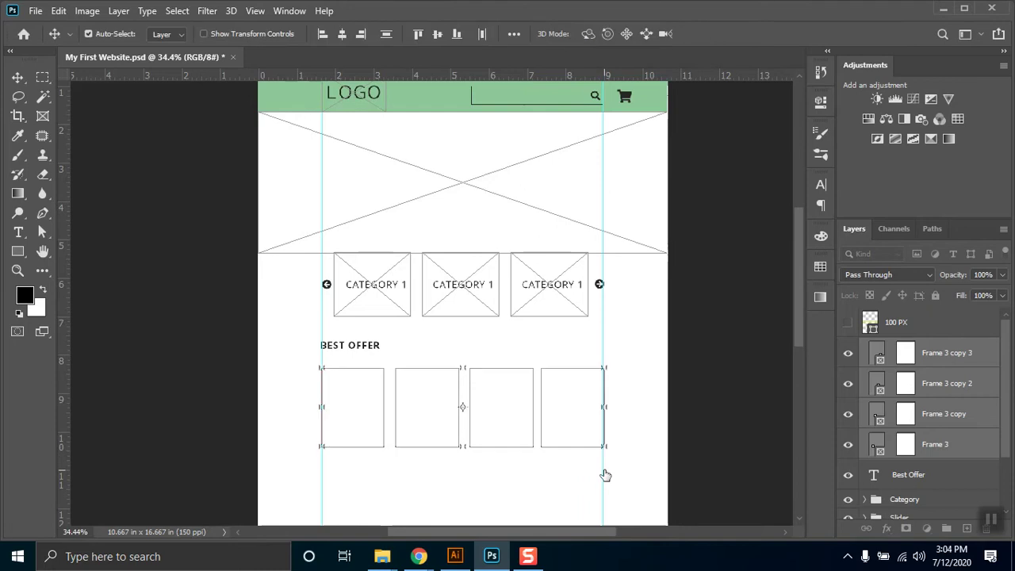
Step: Distribute the four Best Offer frames evenly by their horizontal centers and deselect them
left_click(514, 34)
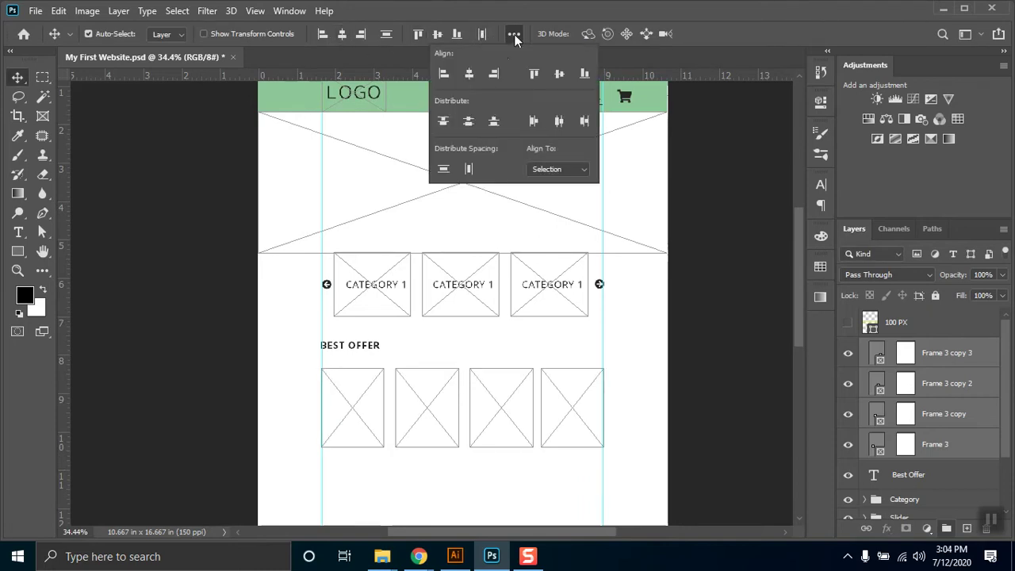
left_click(560, 122)
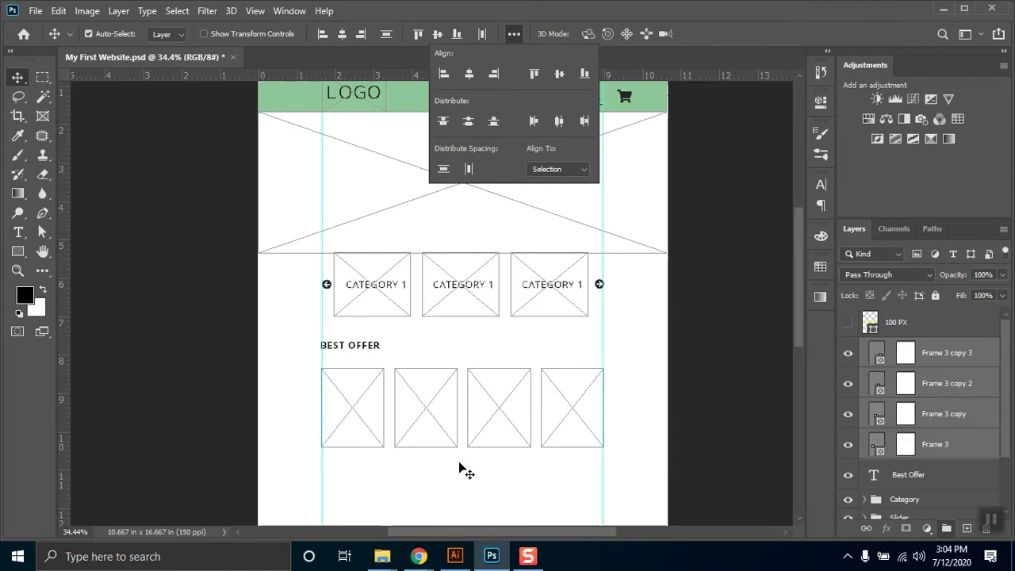
left_click(254, 426)
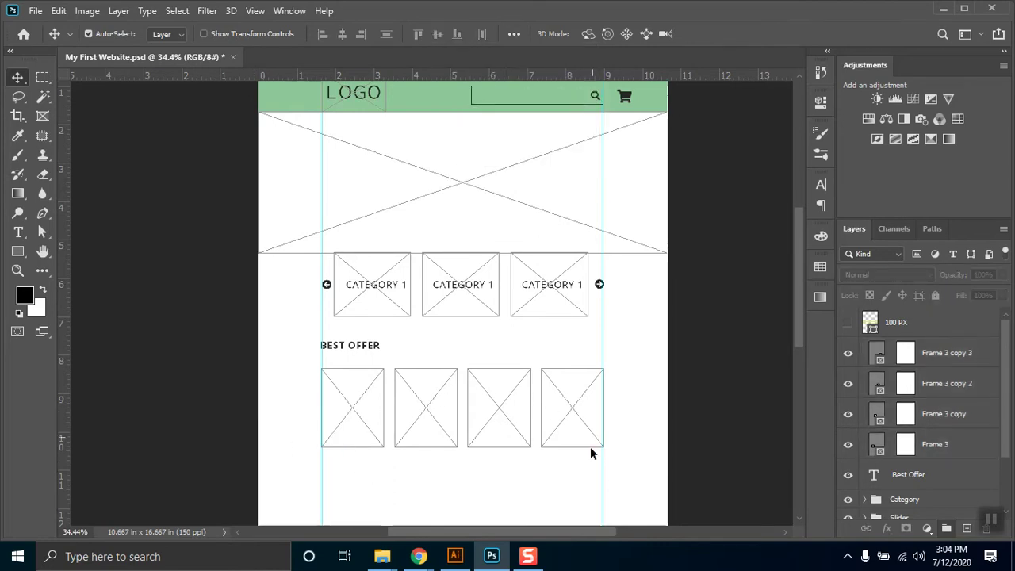
Step: Scale the four Best Offer frames together to about 1101 by 308 px so the row's outer edges meet the vertical guides
left_click(944, 447)
left_click(936, 359, "shift")
key("ctrl+t")
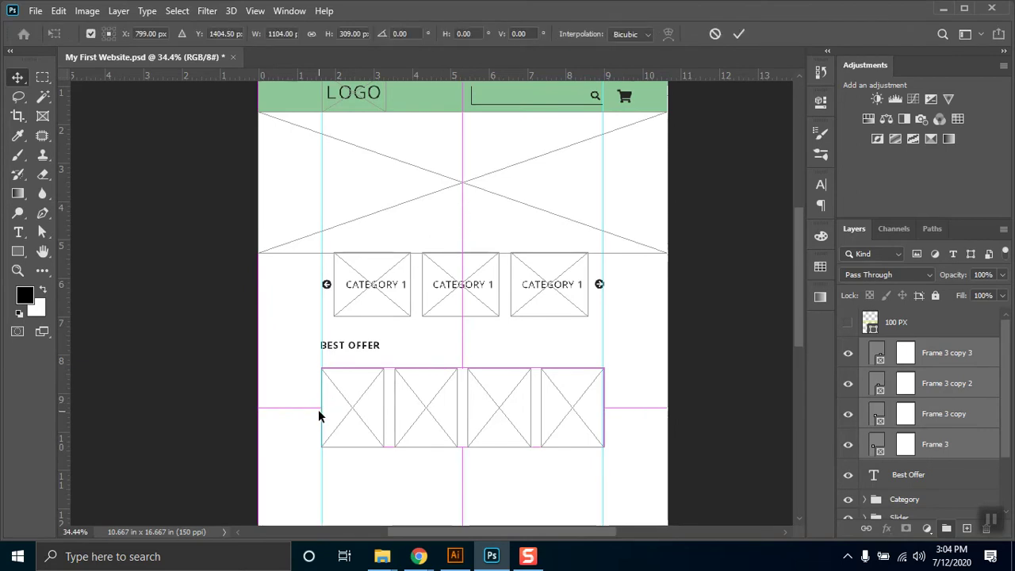
scroll(318, 458, "up", 3)
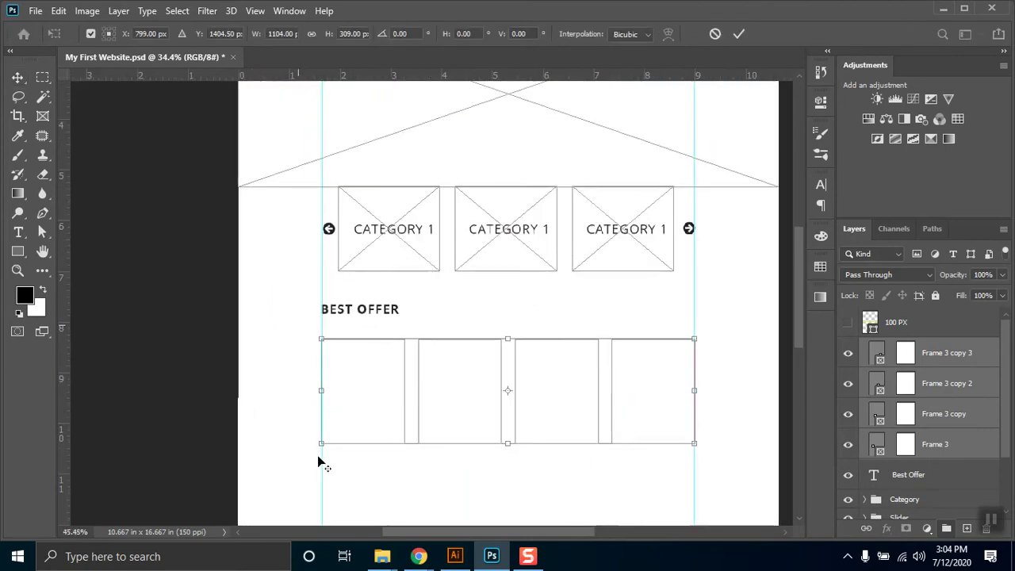
scroll(318, 459, "up", 2)
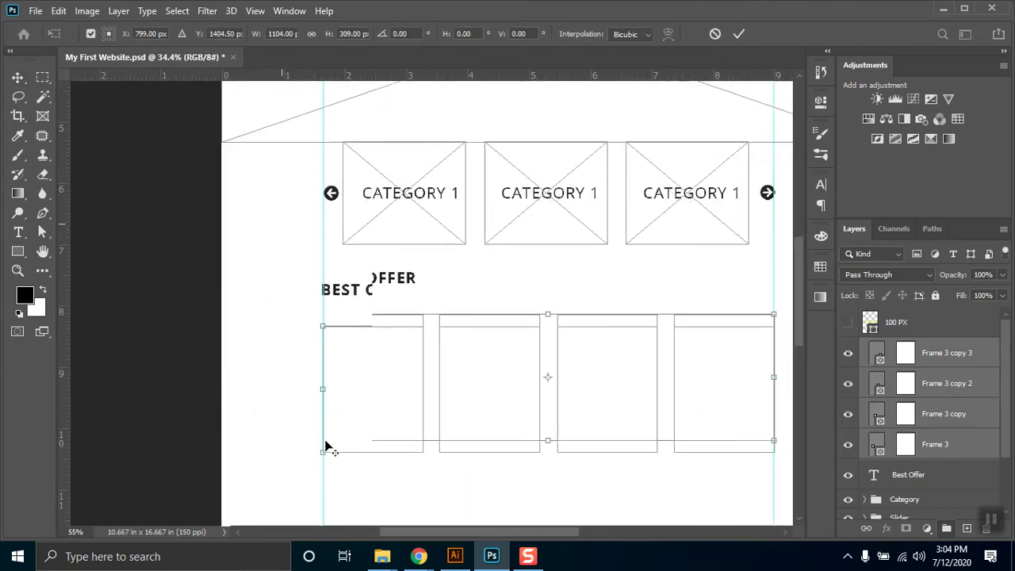
scroll(341, 487, "up", 3)
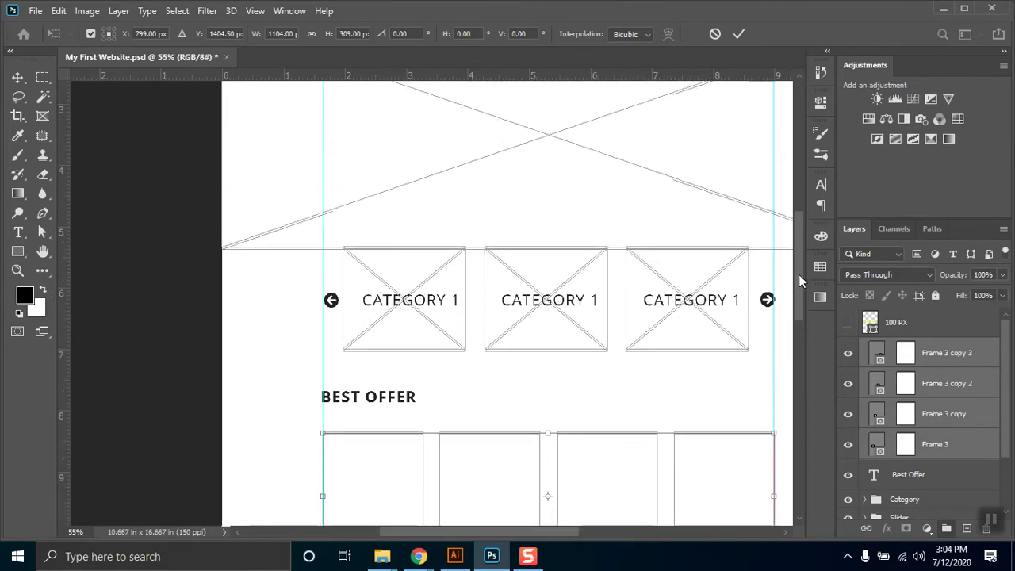
left_click_drag(798, 267, 800, 322)
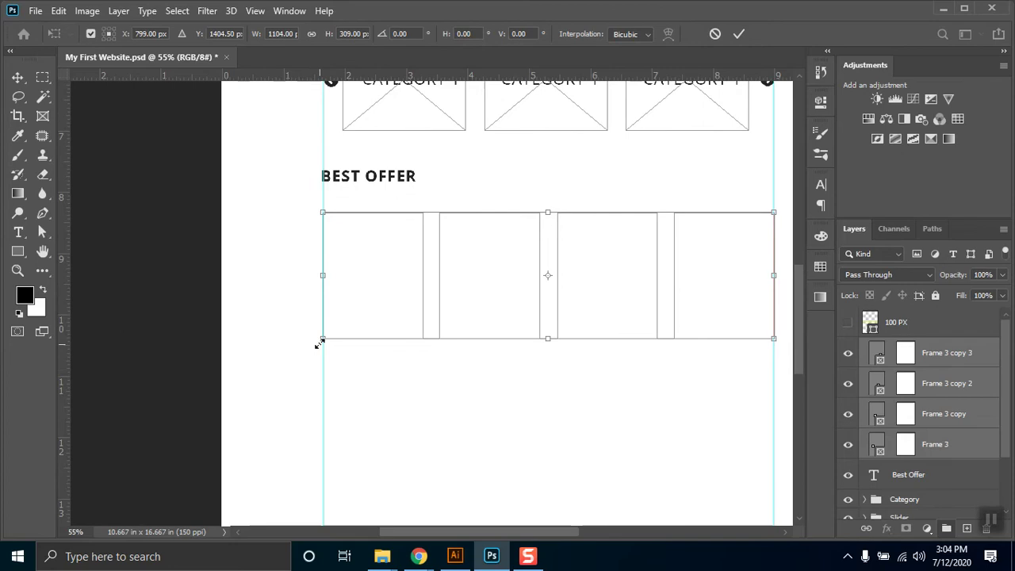
left_click_drag(321, 342, 323, 340)
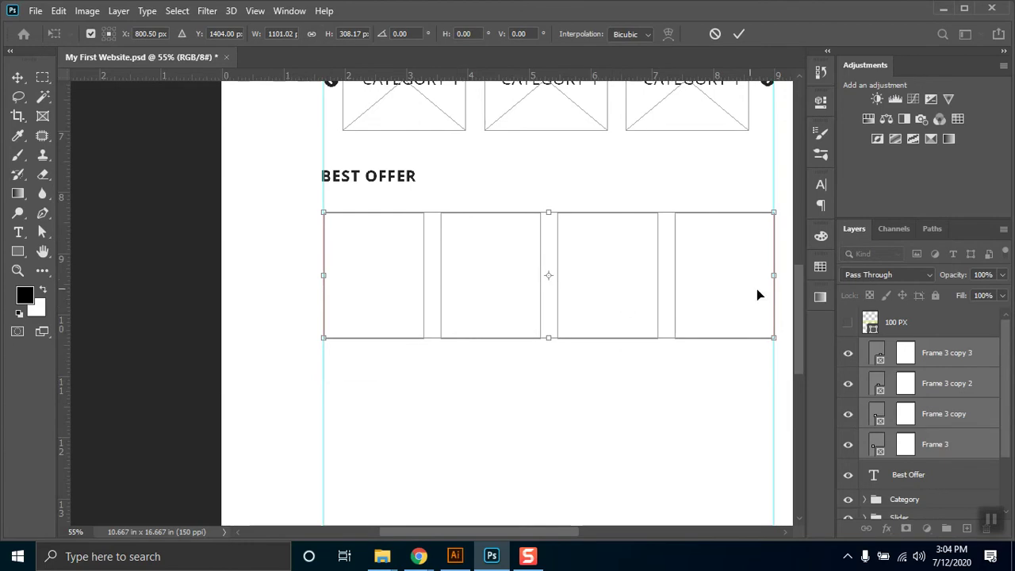
left_click_drag(772, 340, 774, 338)
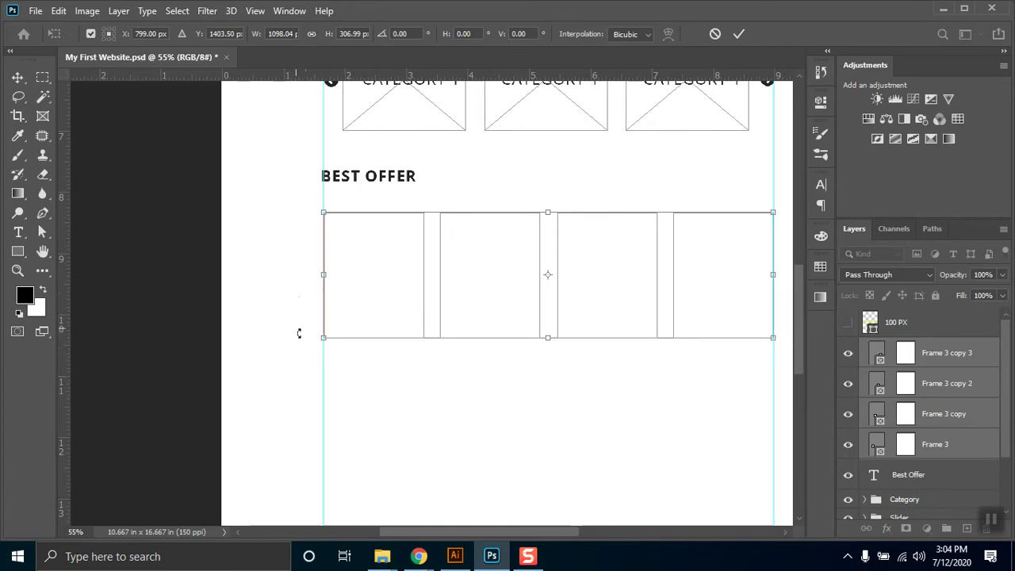
left_click_drag(324, 339, 320, 341)
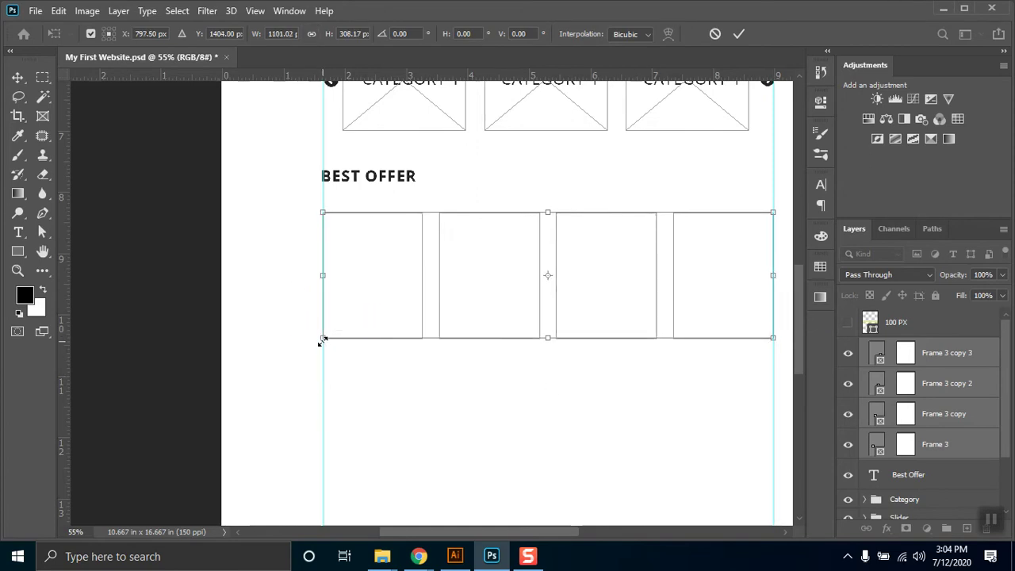
key("Return")
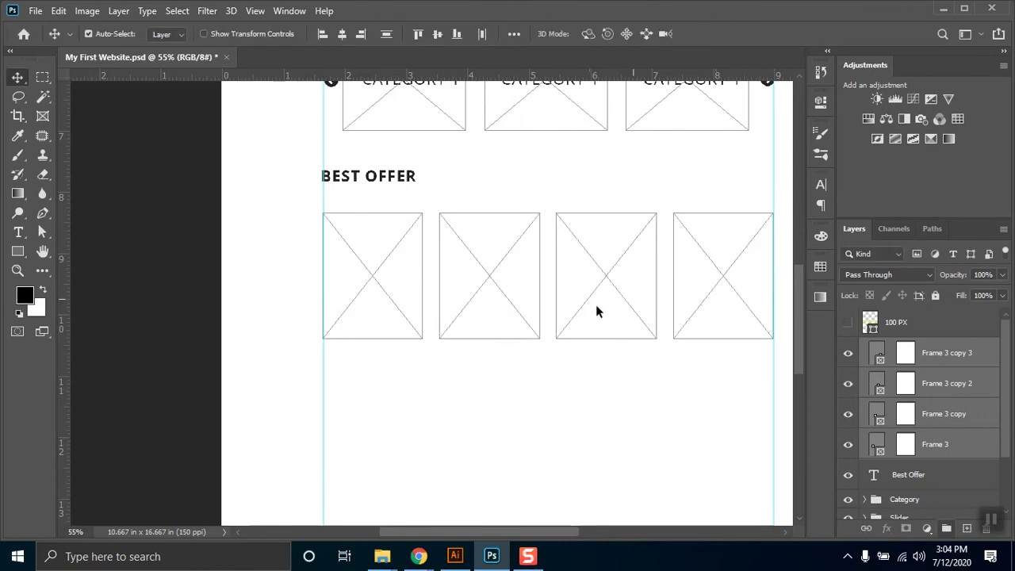
Step: Shorten the four Best Offer frames together to about 274 px high, keeping their width, and deselect them
key("ctrl+minus")
scroll(614, 326, "down", 1)
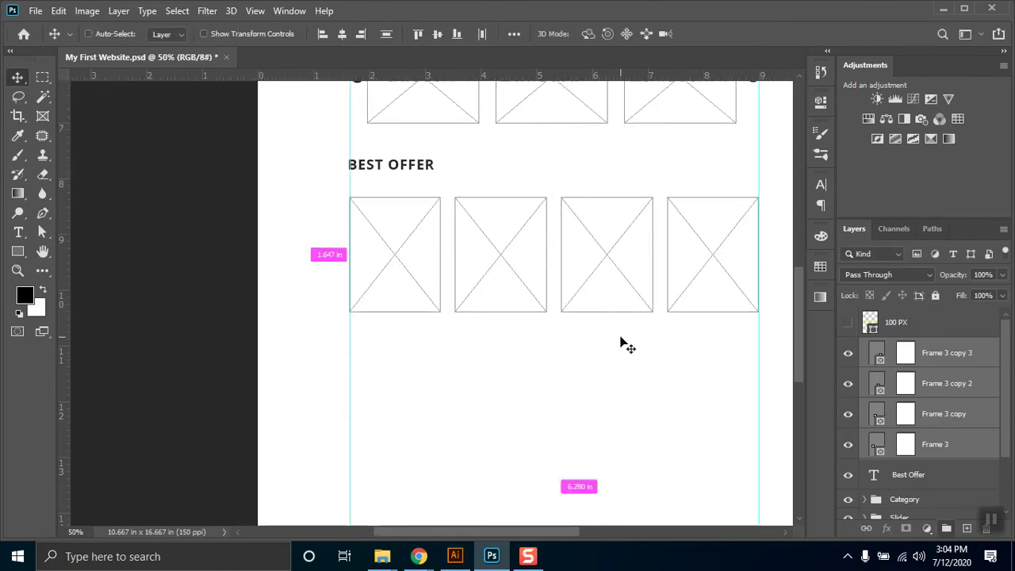
key("ctrl+t")
left_click_drag(551, 314, 551, 301)
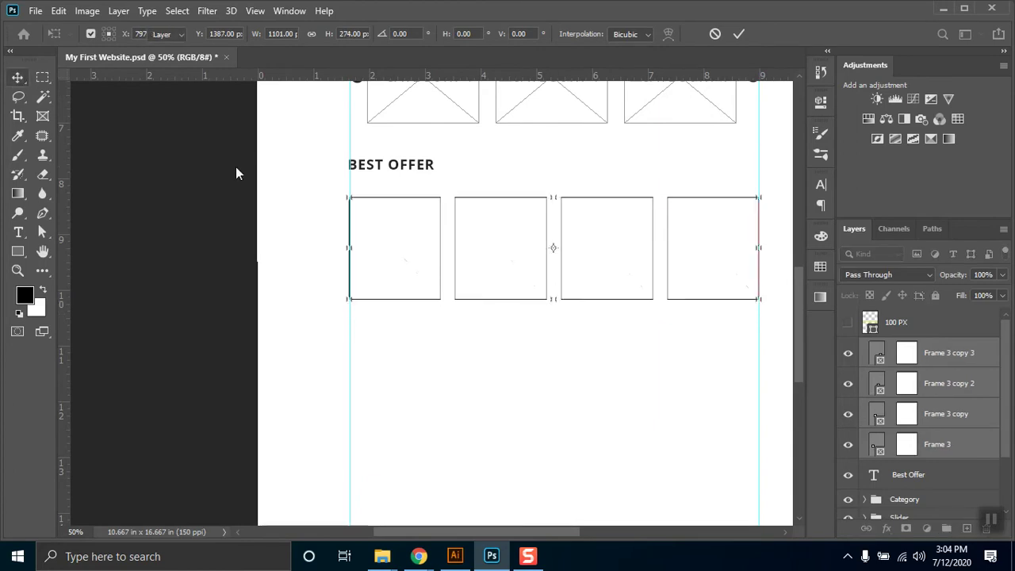
key("Return")
left_click(667, 278)
Step: Duplicate the BEST OFFER heading to the opposite end of its row, above the fourth frame, and change the copy's text to VIEW ALL
scroll(667, 277, "down", 4)
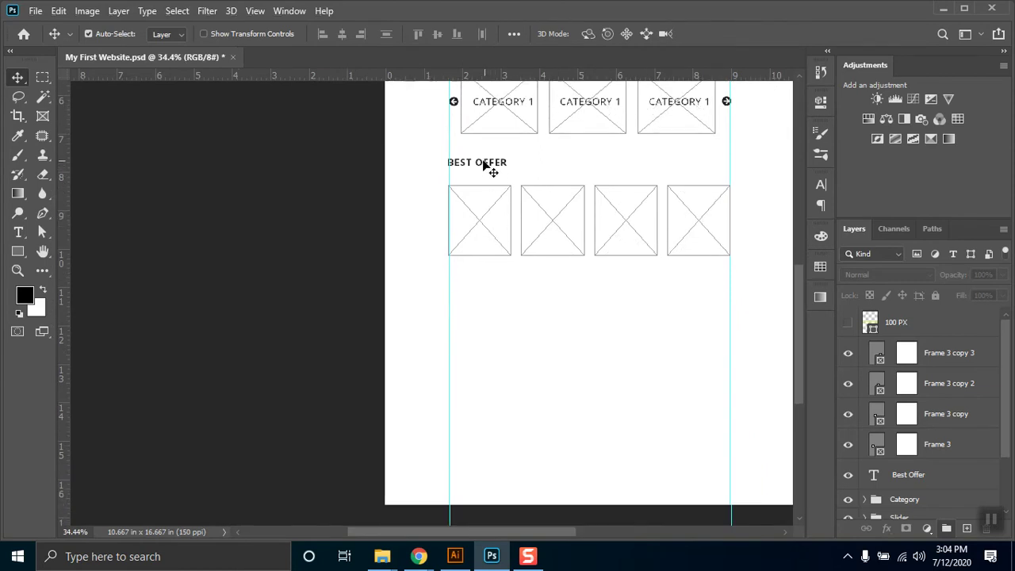
scroll(508, 177, "down", 1)
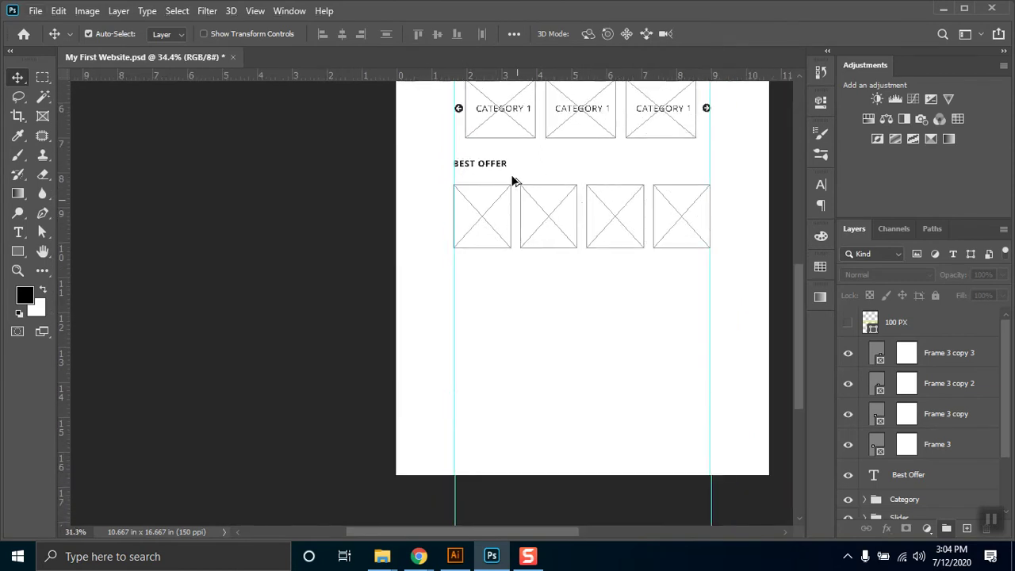
left_click_drag(608, 140, 553, 281)
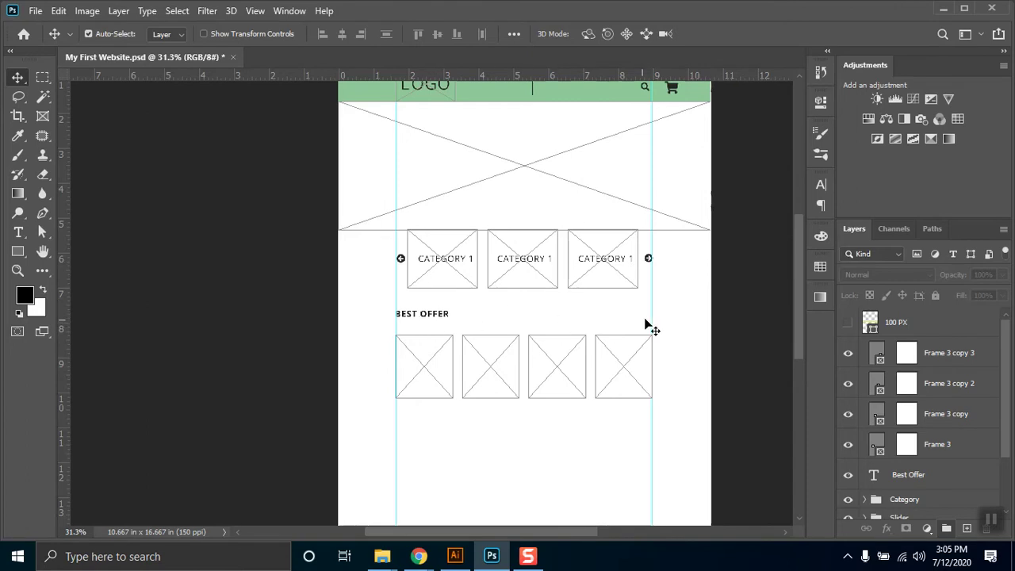
left_click_drag(435, 318, 641, 316)
key("t")
left_click(573, 315)
key("BackSpace")
type("NEWW AA")
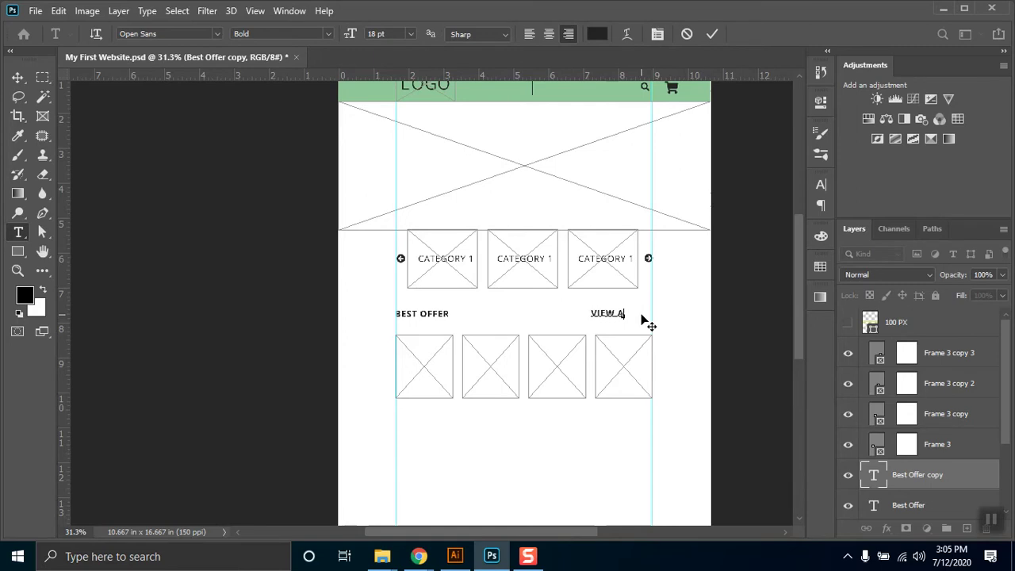
key("BackSpace")
left_click(18, 80)
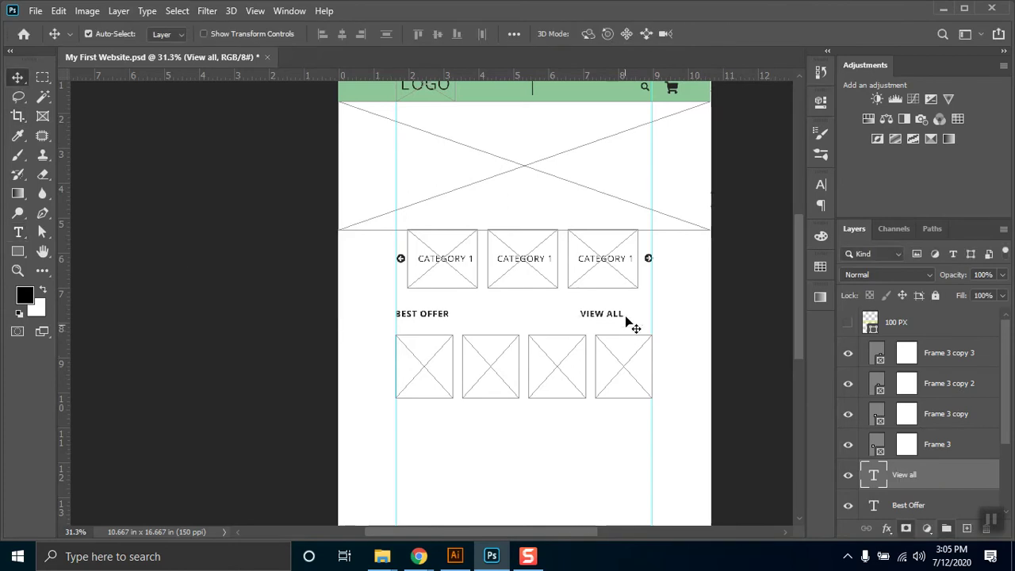
Step: Set the VIEW ALL text's font size to 14 pt and deselect it
key("t")
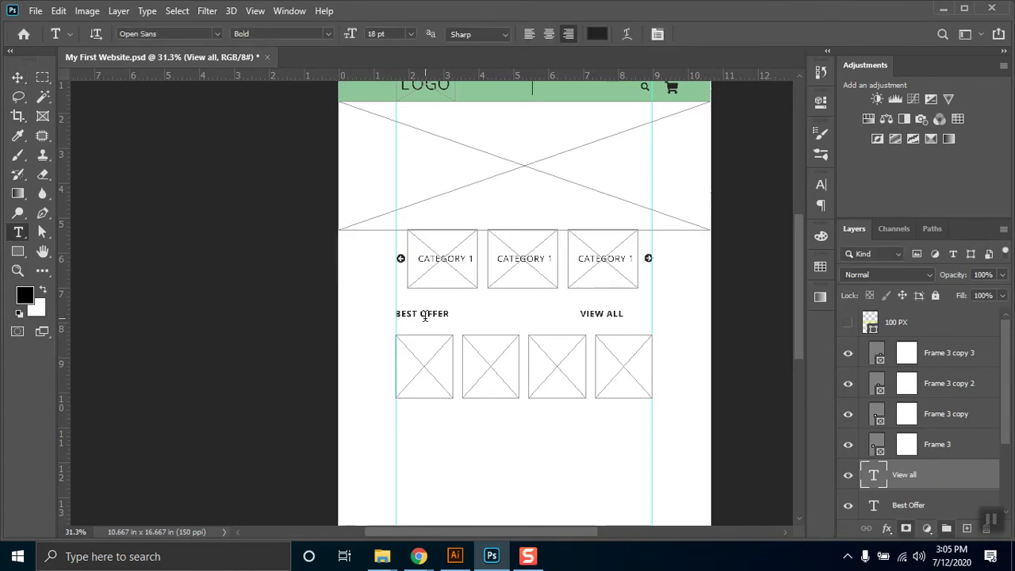
triple_click(608, 316)
left_click(410, 33)
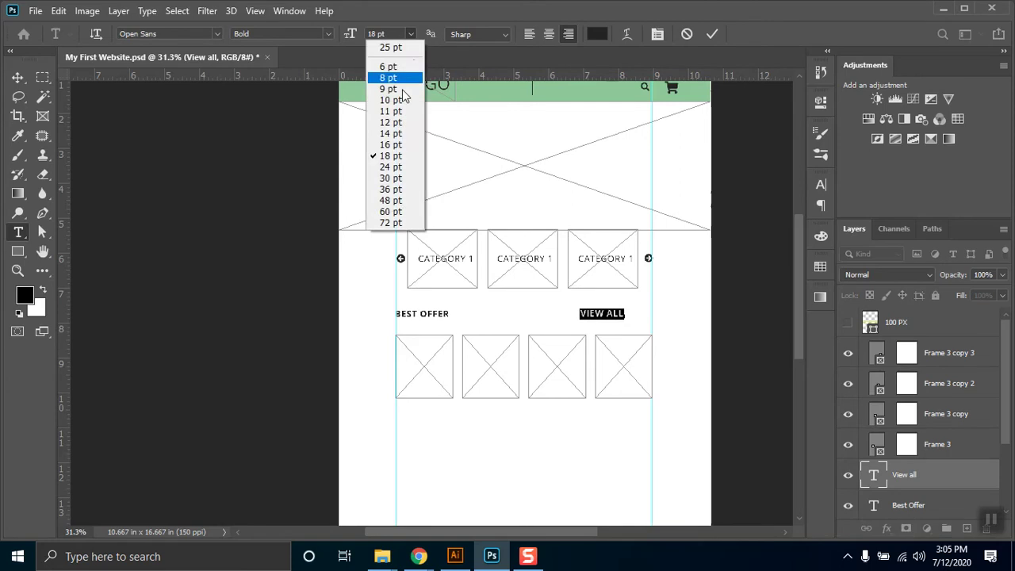
left_click(391, 133)
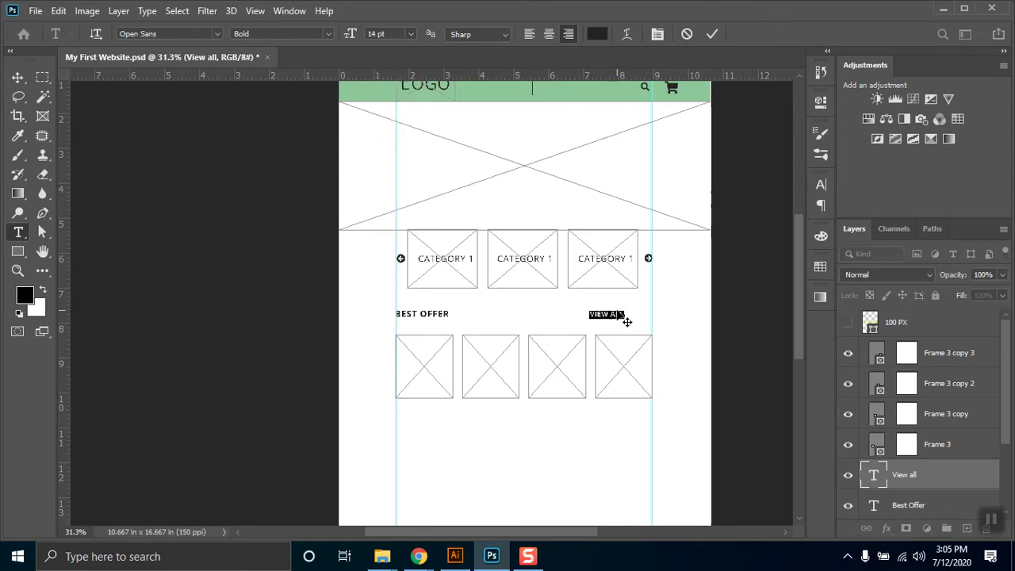
left_click(17, 77)
left_click(549, 386)
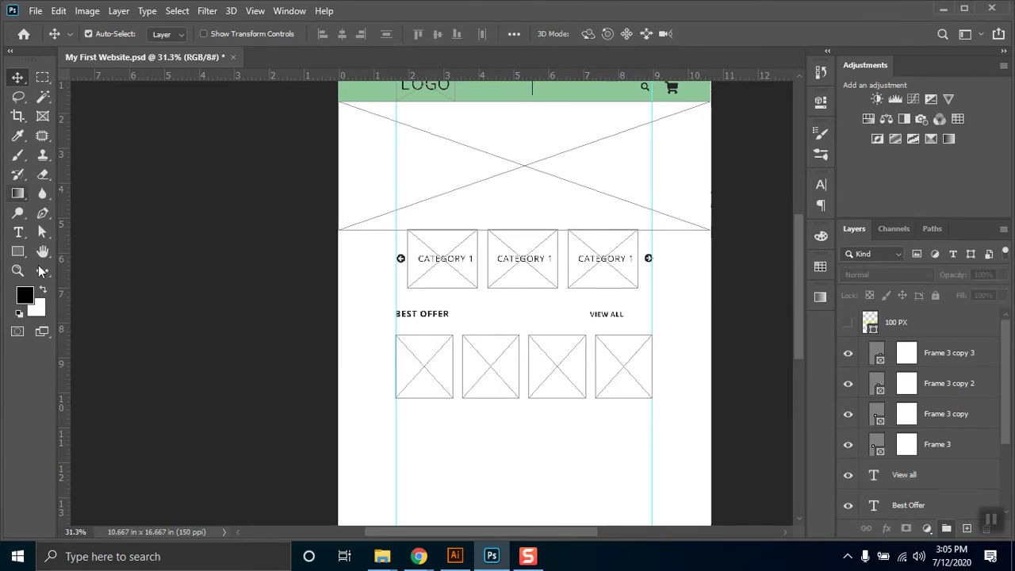
Step: Draw a rectangle about 212 by 55 px over the VIEW ALL text and fill it with near-black
left_click(17, 251)
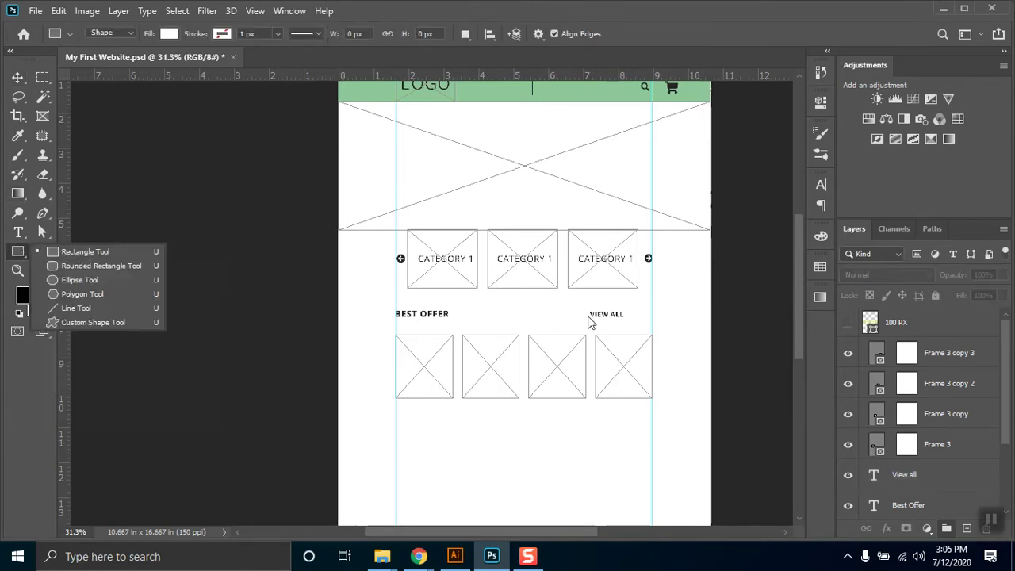
left_click_drag(583, 307, 626, 320)
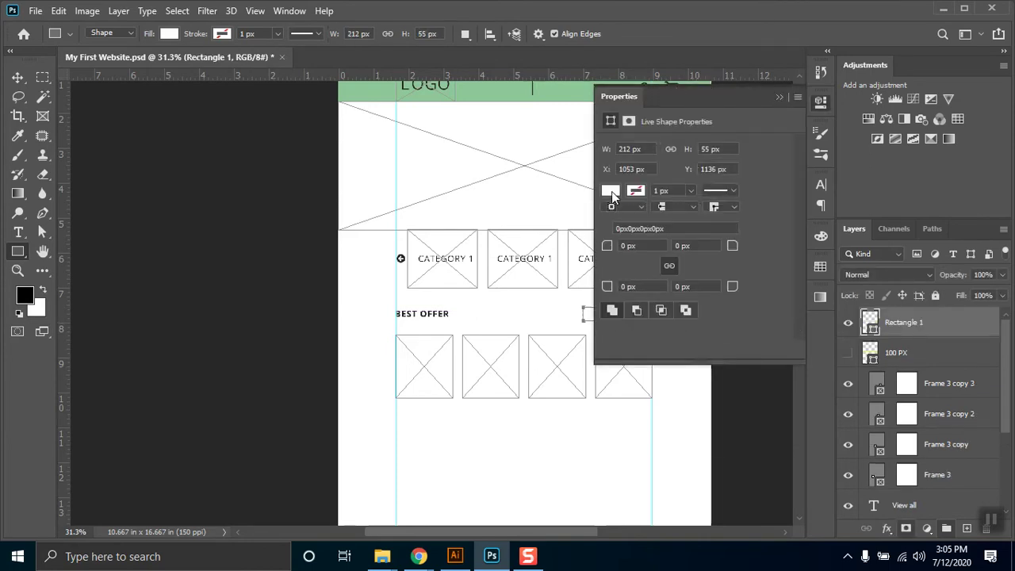
left_click(611, 192)
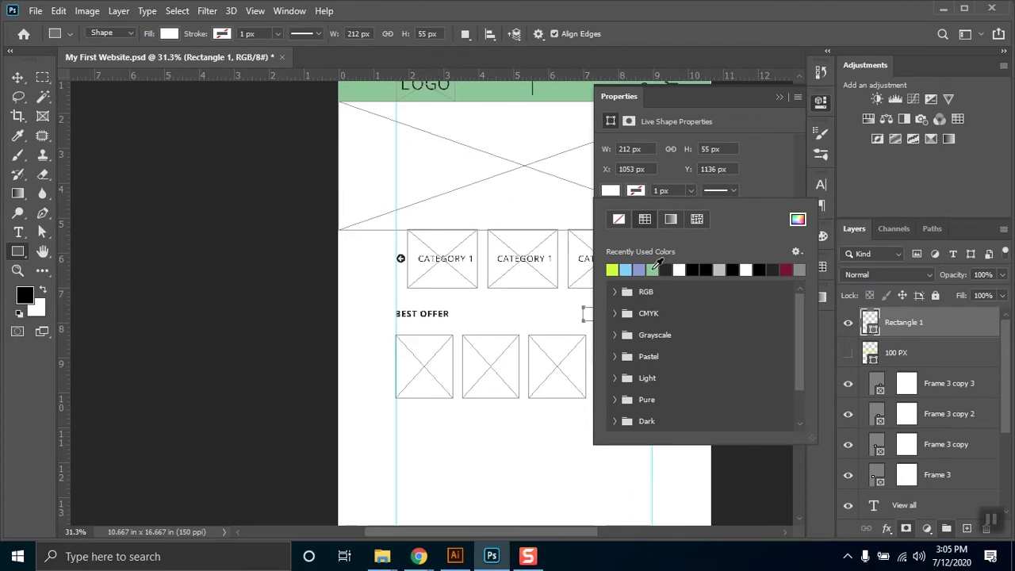
left_click(653, 269)
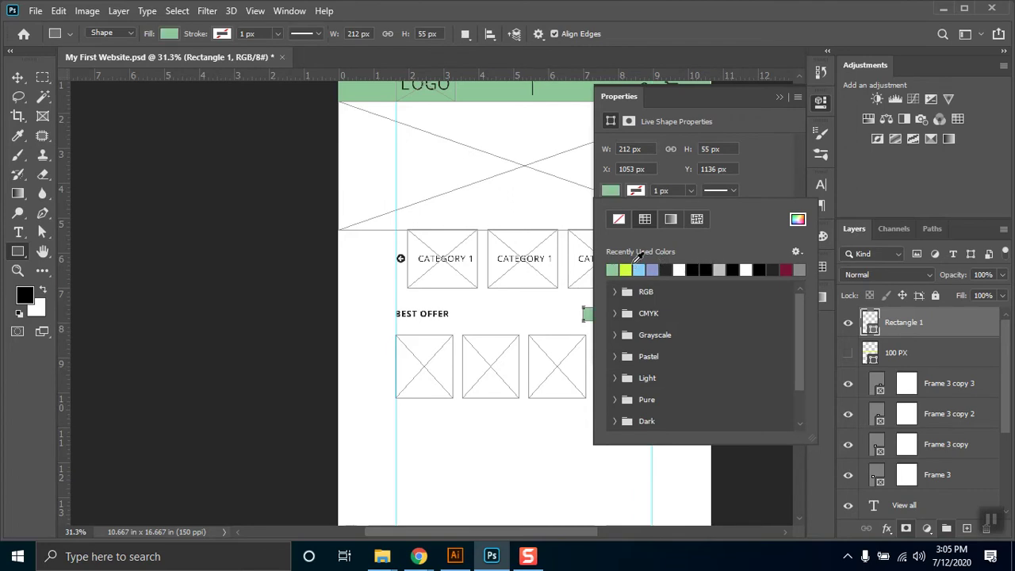
left_click(722, 269)
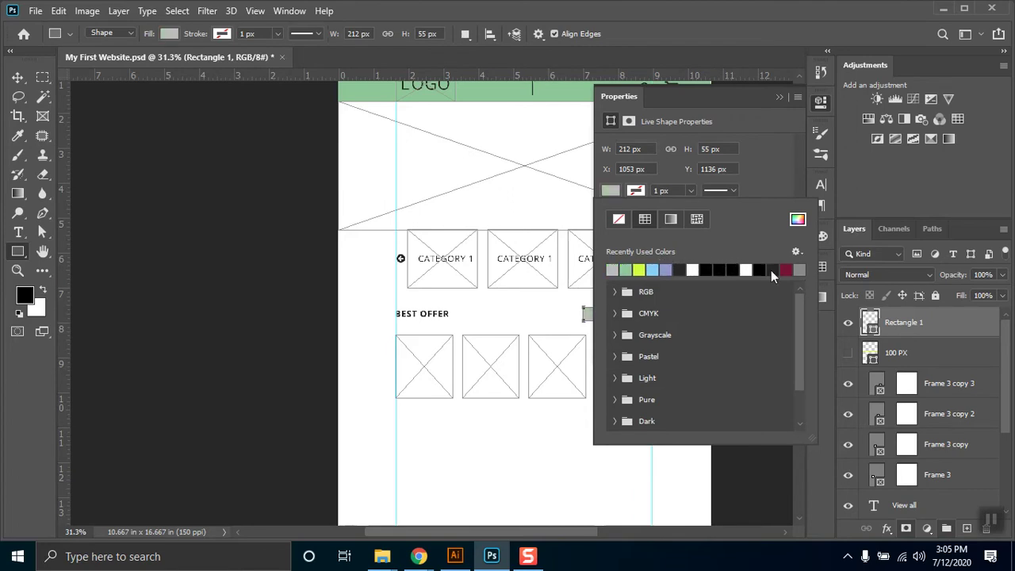
left_click(722, 269)
left_click(785, 95)
left_click(785, 95)
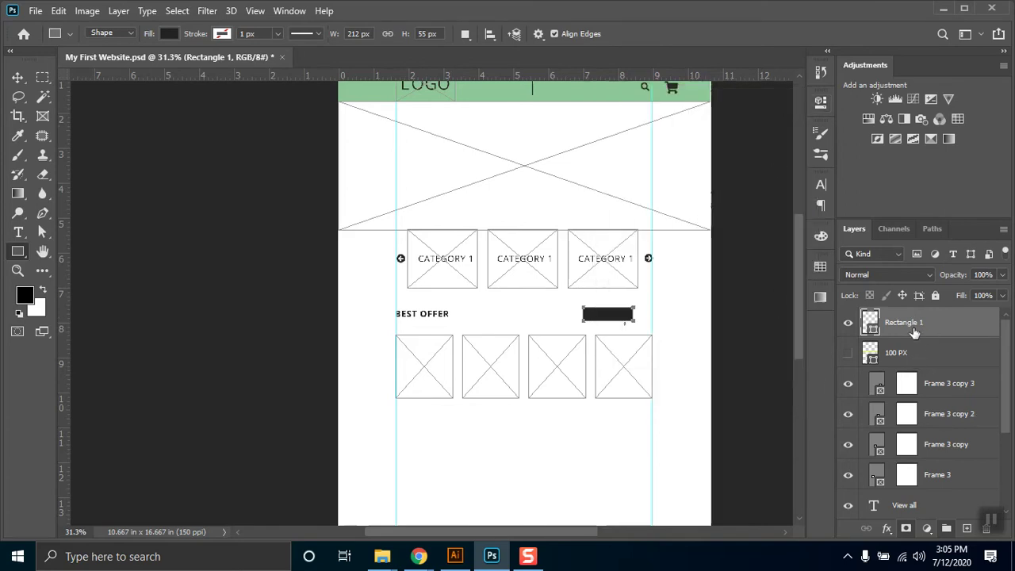
Step: Bring the VIEW ALL text layer above the dark rectangle and set its text color to white (ffffff)
scroll(949, 456, "down", 1)
left_click(912, 476)
key("ctrl+shift+bracketright")
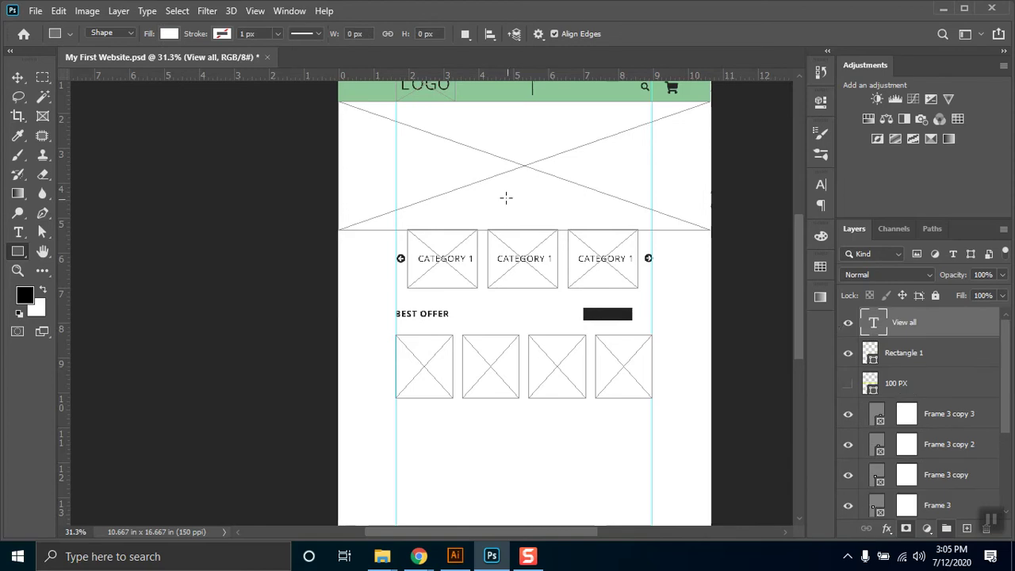
left_click(18, 232)
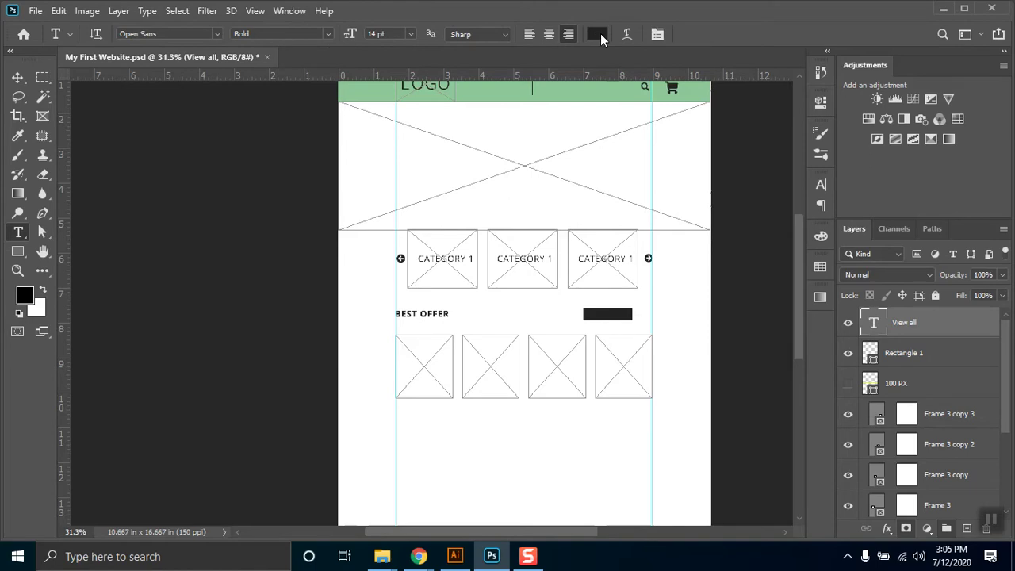
left_click(597, 34)
left_click_drag(678, 236, 616, 209)
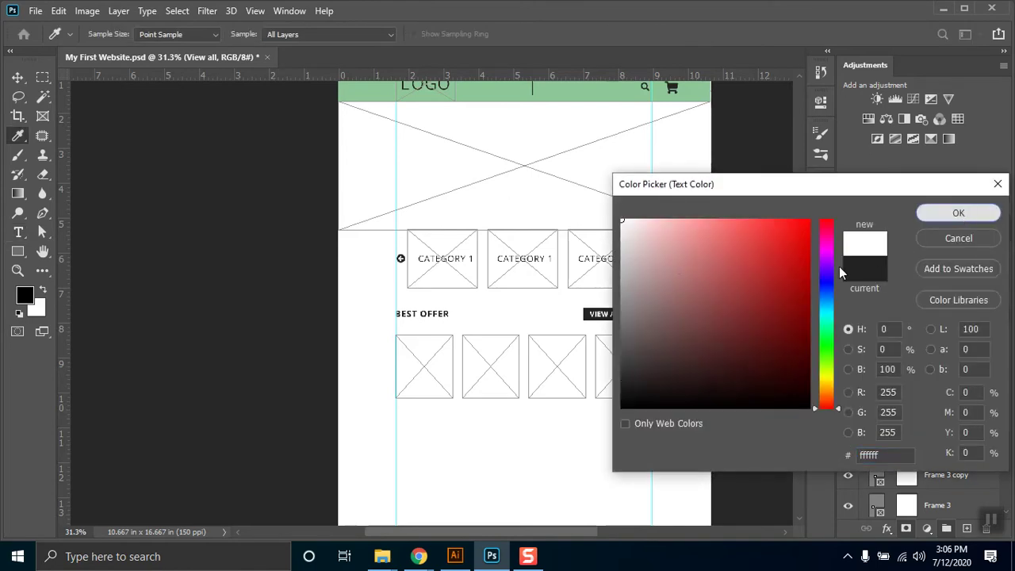
key("Return")
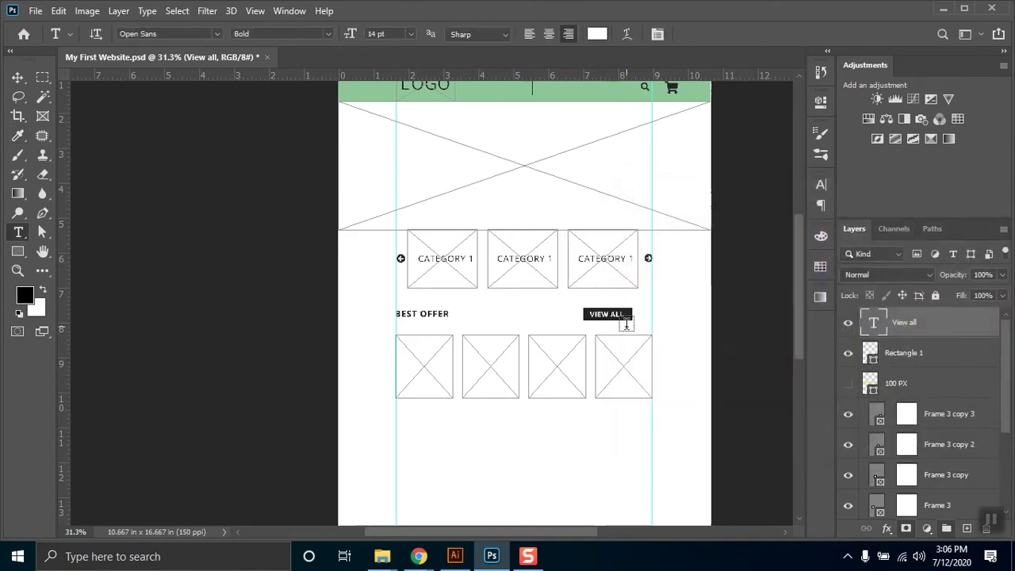
left_click(17, 77)
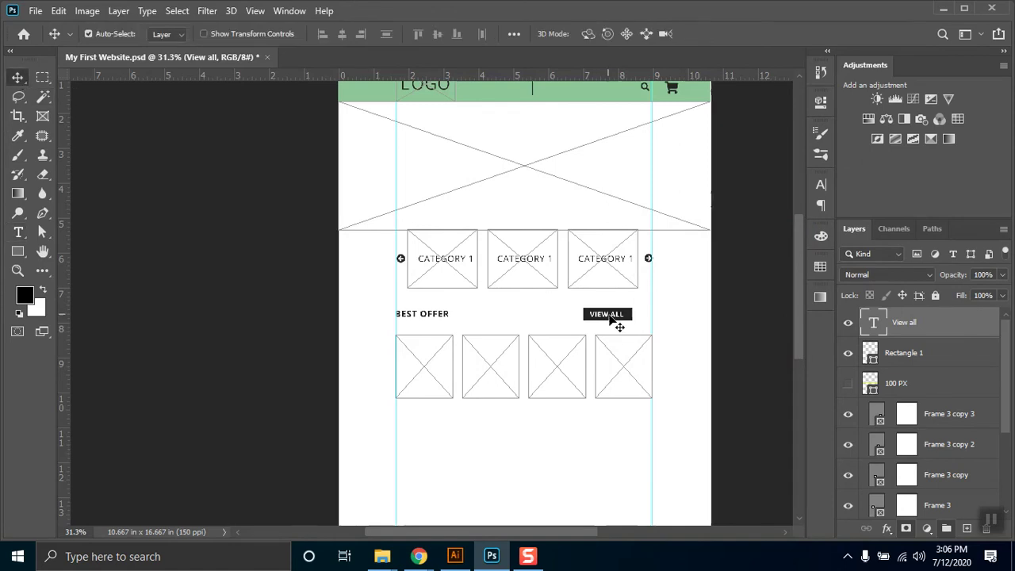
Step: Change the VIEW ALL text's font style to Regular, keeping its wording, and shift it slightly toward the start of the dark button
scroll(618, 325, "up", 3)
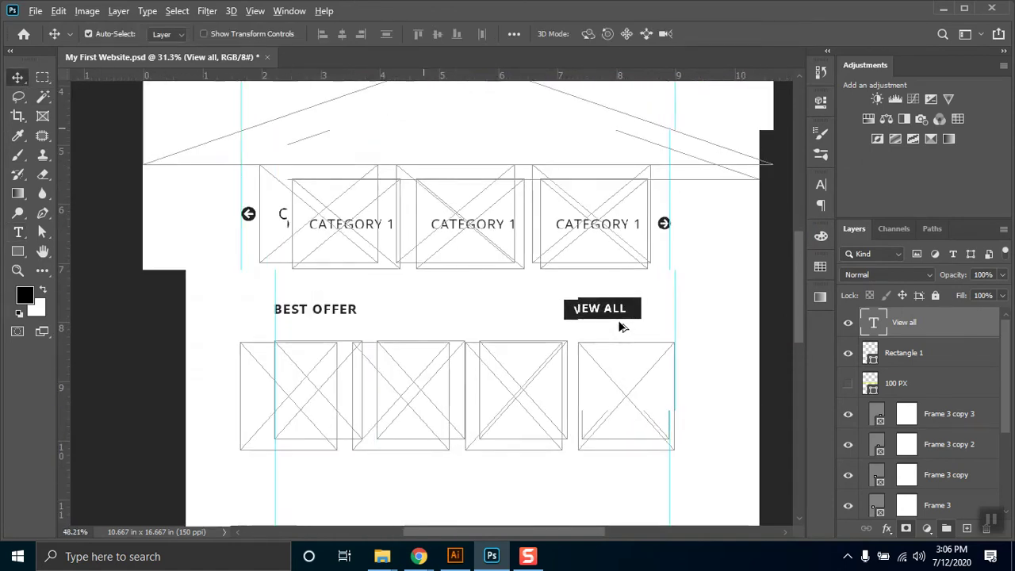
scroll(619, 330, "up", 2)
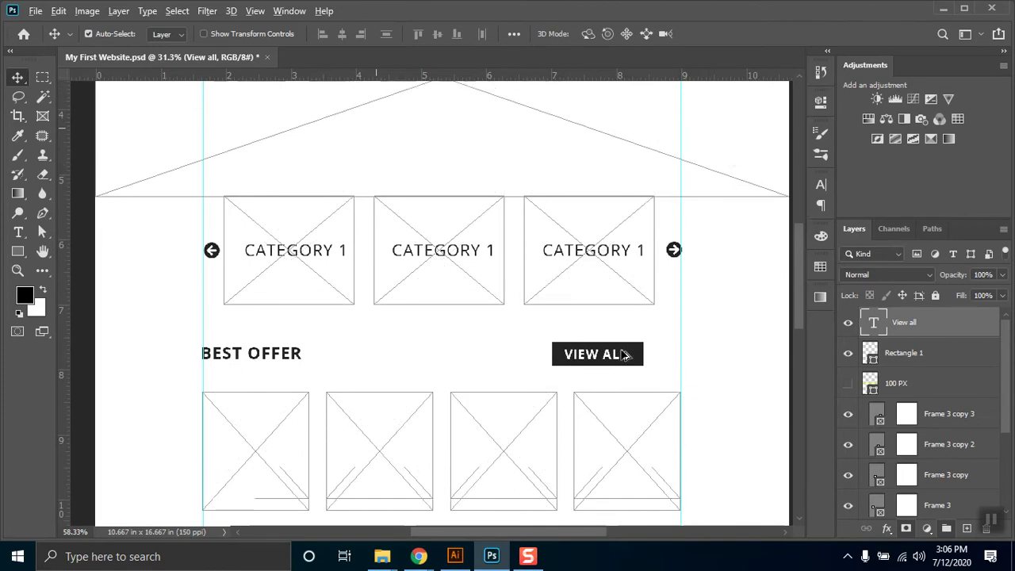
scroll(623, 350, "up", 2)
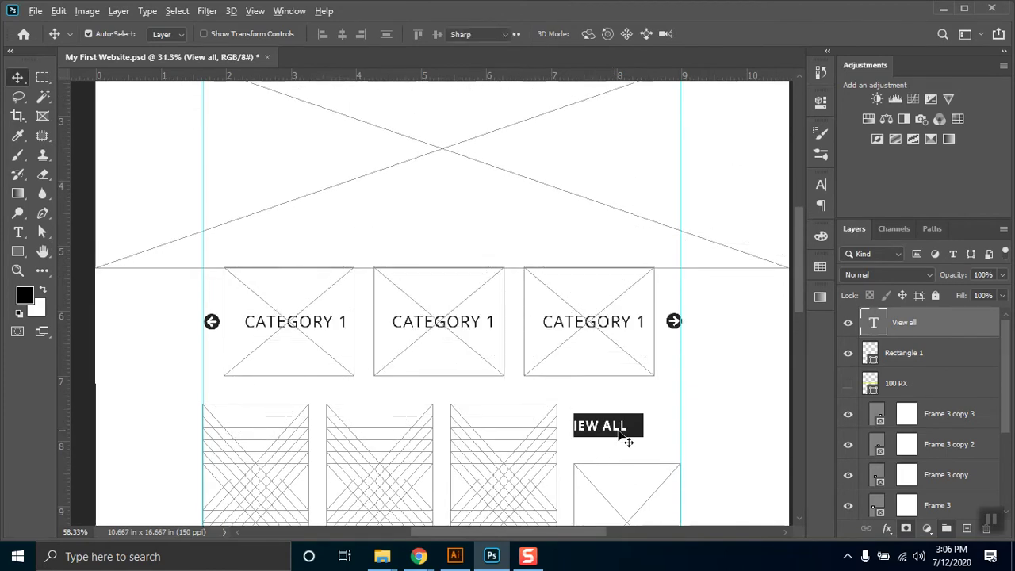
key("t")
scroll(610, 404, "down", 1)
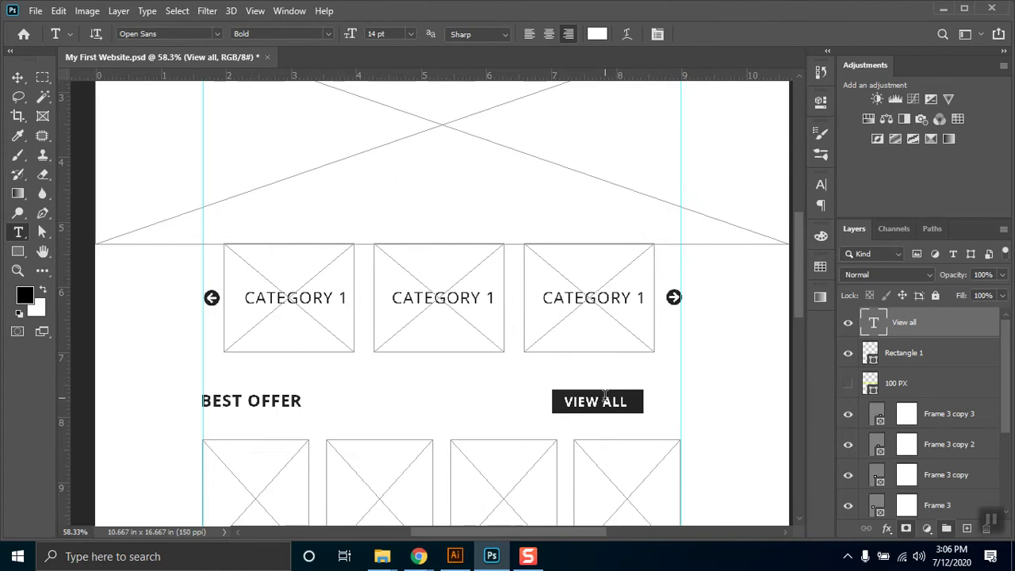
left_click(571, 401)
key("ctrl+a")
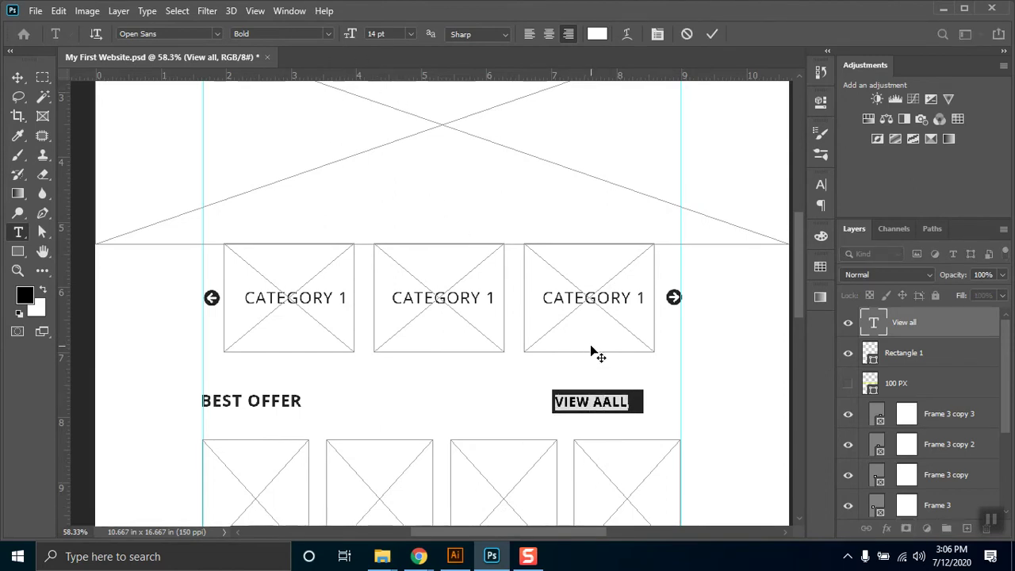
left_click(602, 403)
key("BackSpace")
key("ctrl+a")
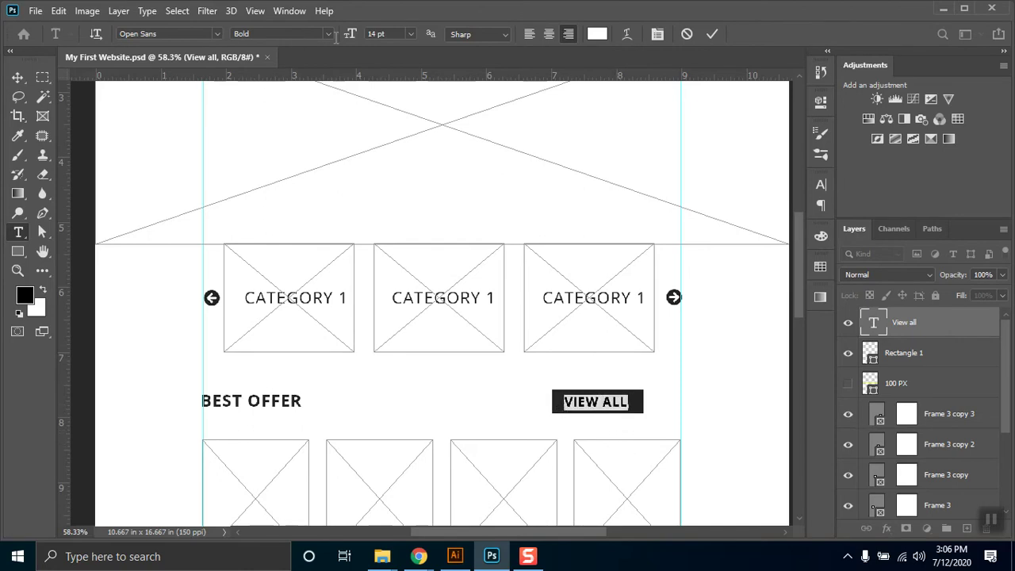
left_click(329, 34)
left_click(262, 45)
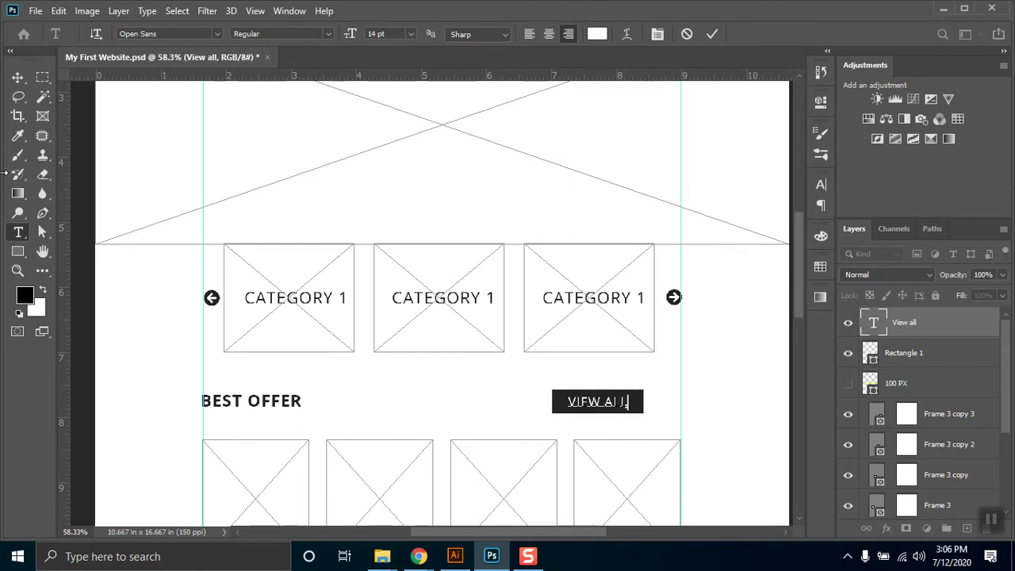
left_click(17, 77)
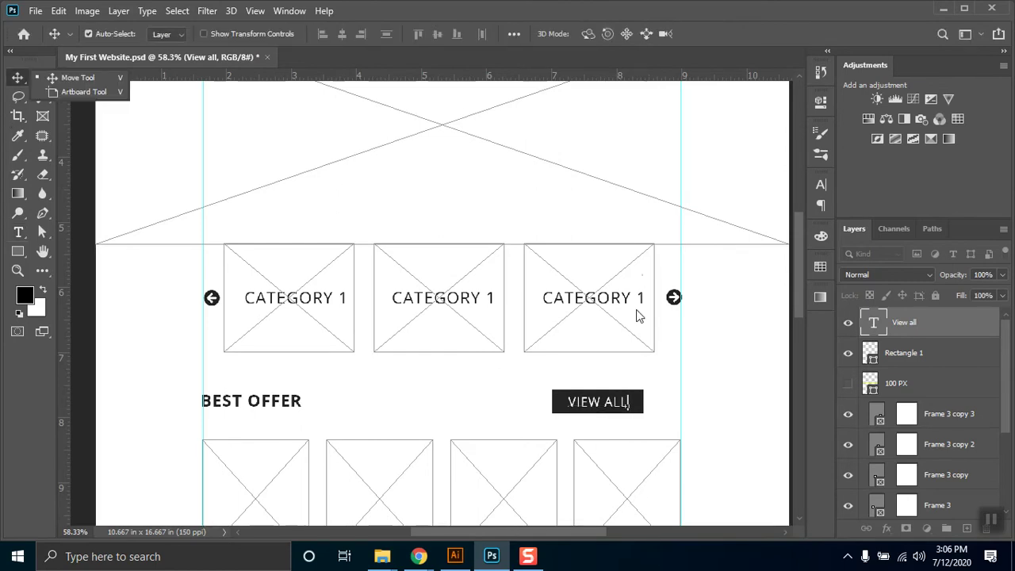
left_click(624, 414)
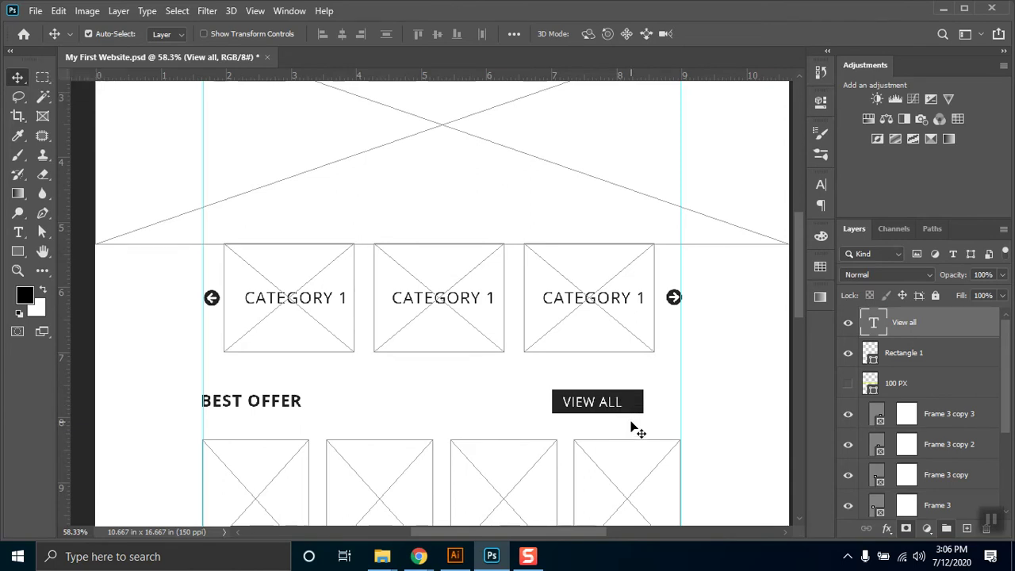
Step: Switch to the browser, search the Font Awesome icons for "right arrow" and copy the icon name arrow-right
mouse_move(419, 556)
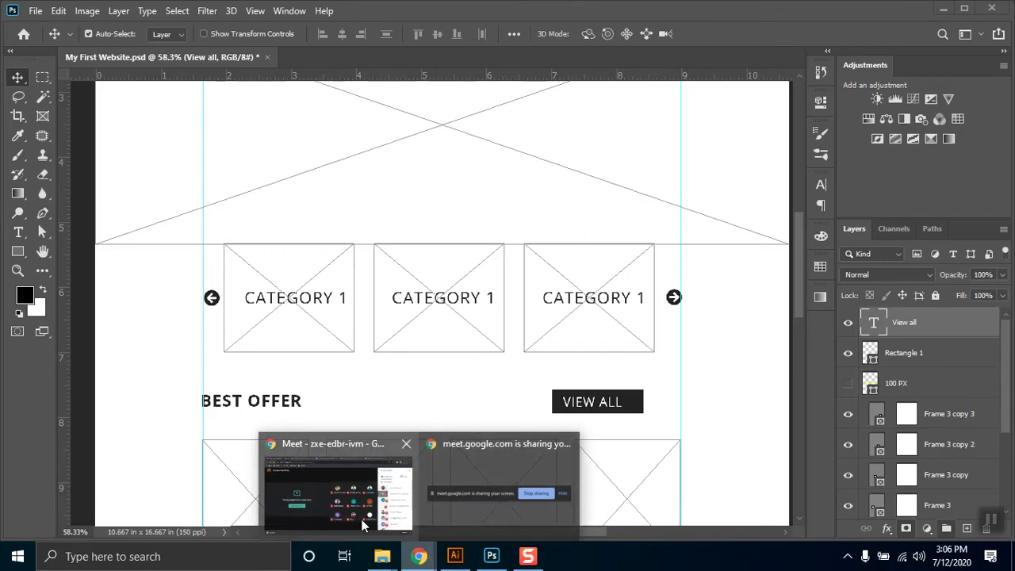
left_click(361, 474)
left_click(568, 6)
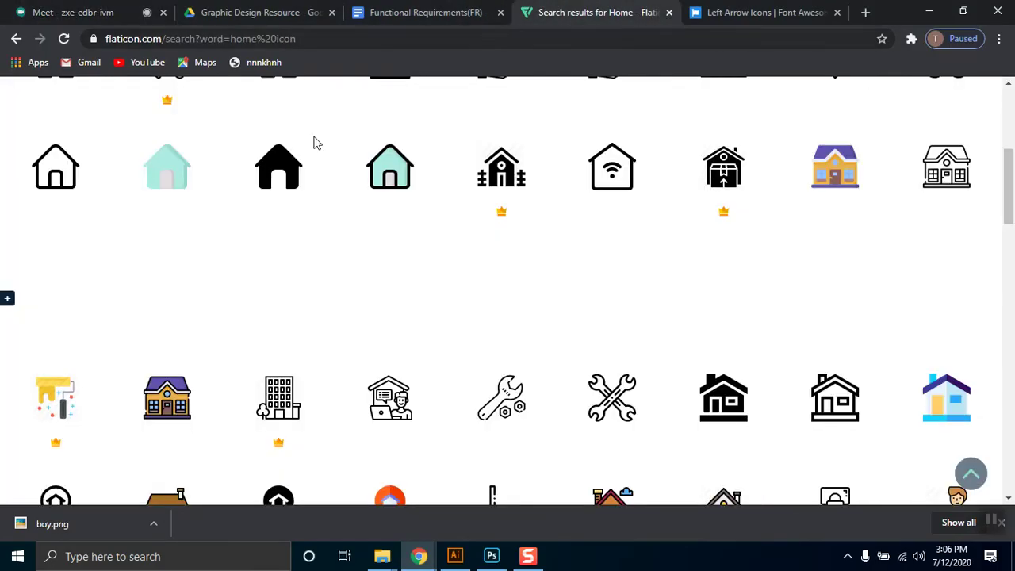
left_click(714, 11)
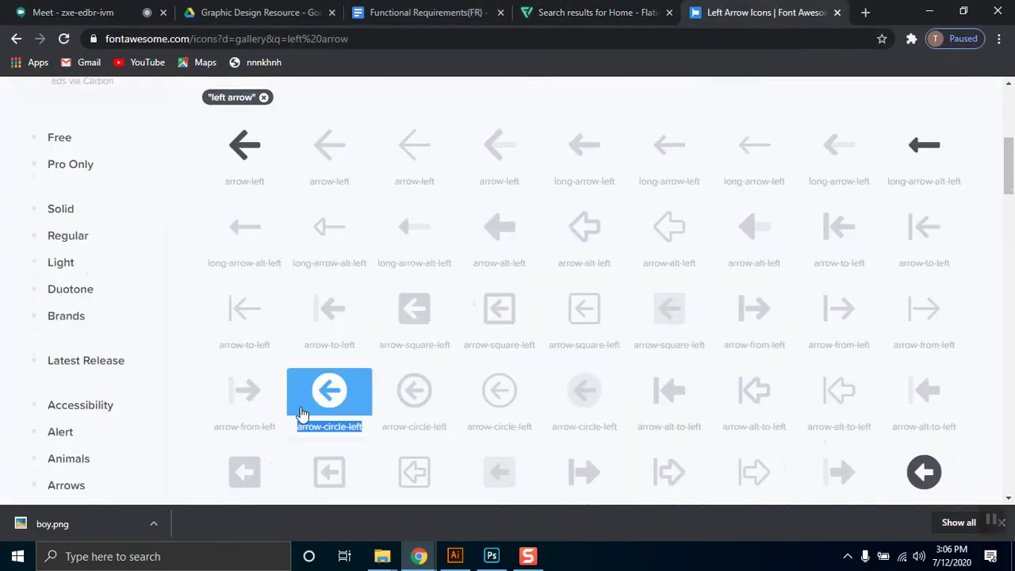
scroll(299, 413, "up", 3)
left_click_drag(244, 204, 184, 205)
type("right arrow")
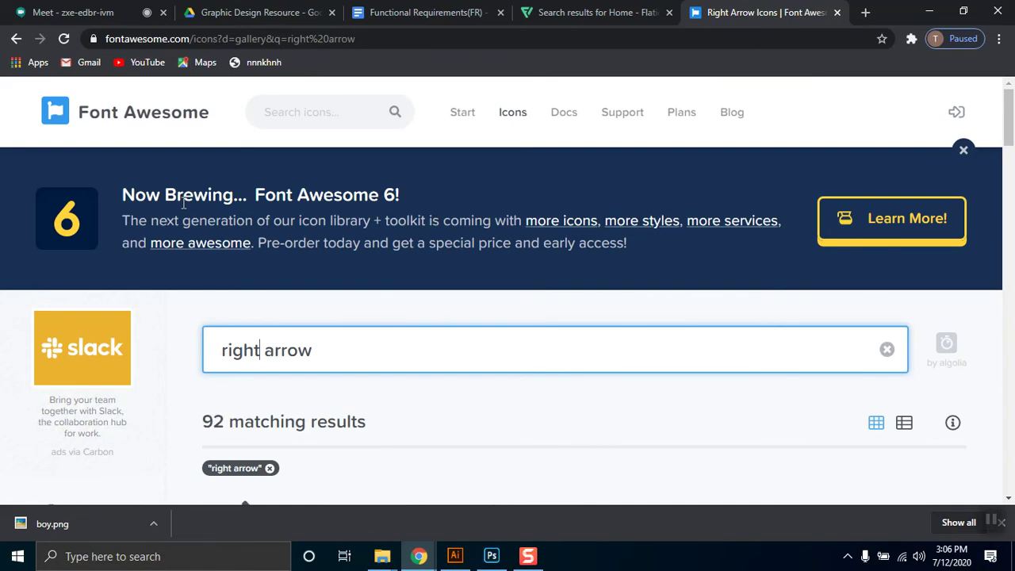
scroll(347, 258, "down", 4)
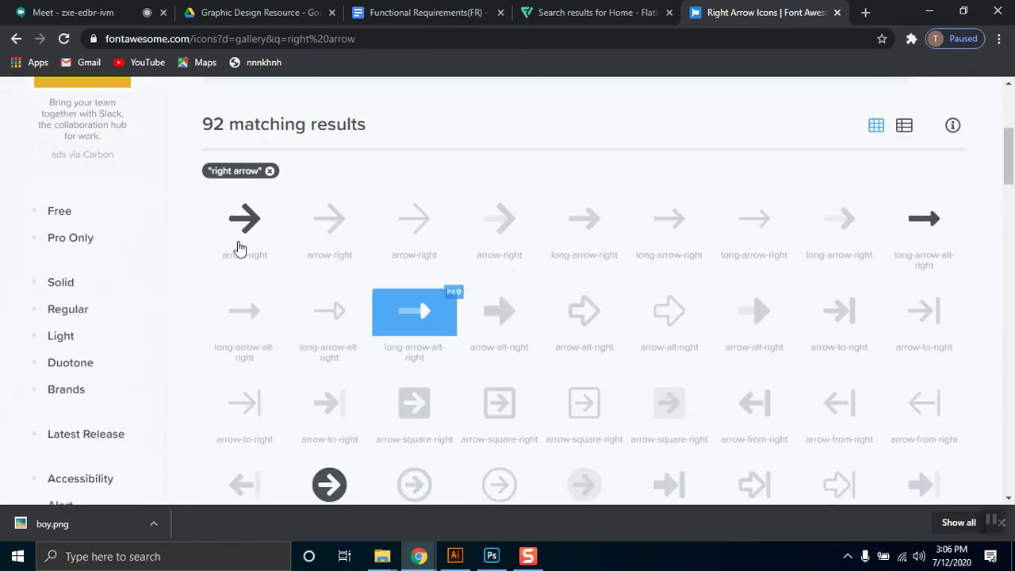
left_click_drag(270, 252, 220, 253)
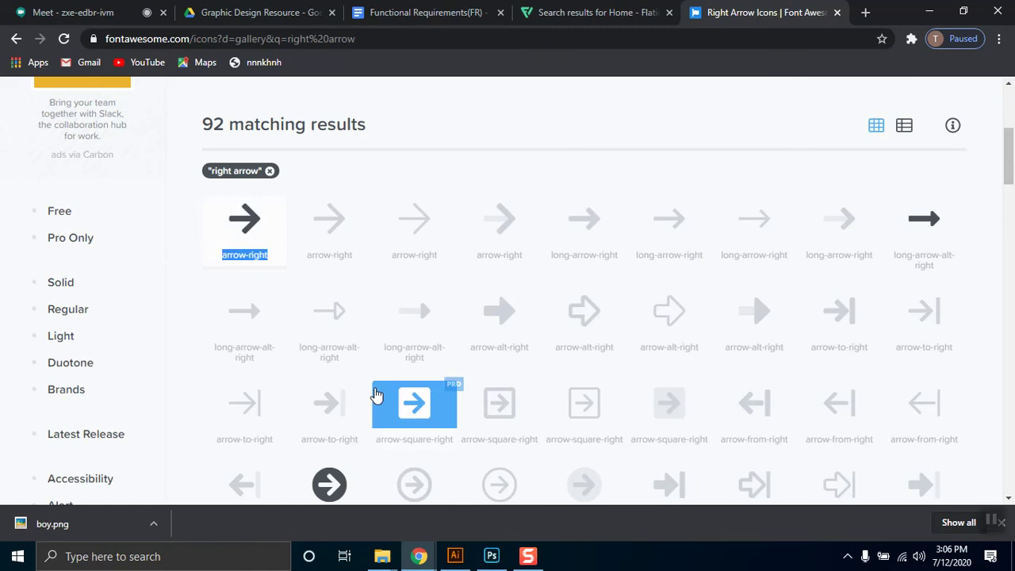
Step: Switch back to Photoshop and duplicate the circled left arrow icon onto the dark button, just after the VIEW ALL text
left_click(492, 556)
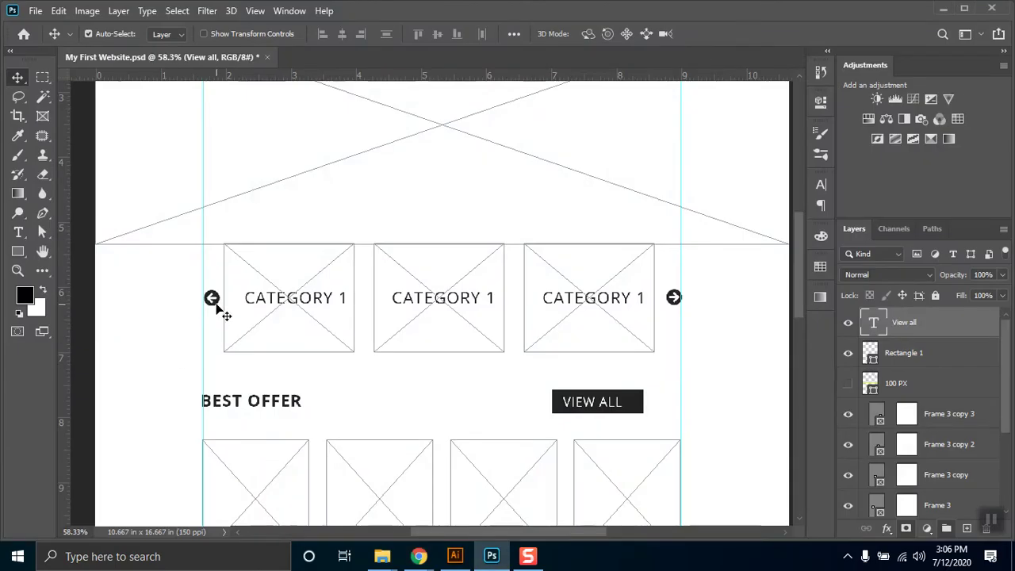
key("ctrl")
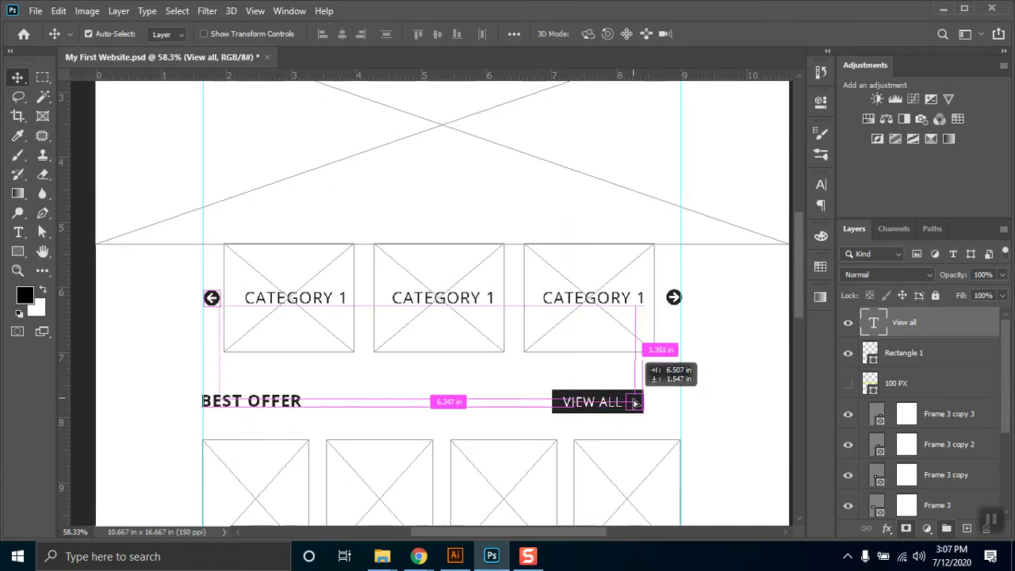
left_click(634, 403)
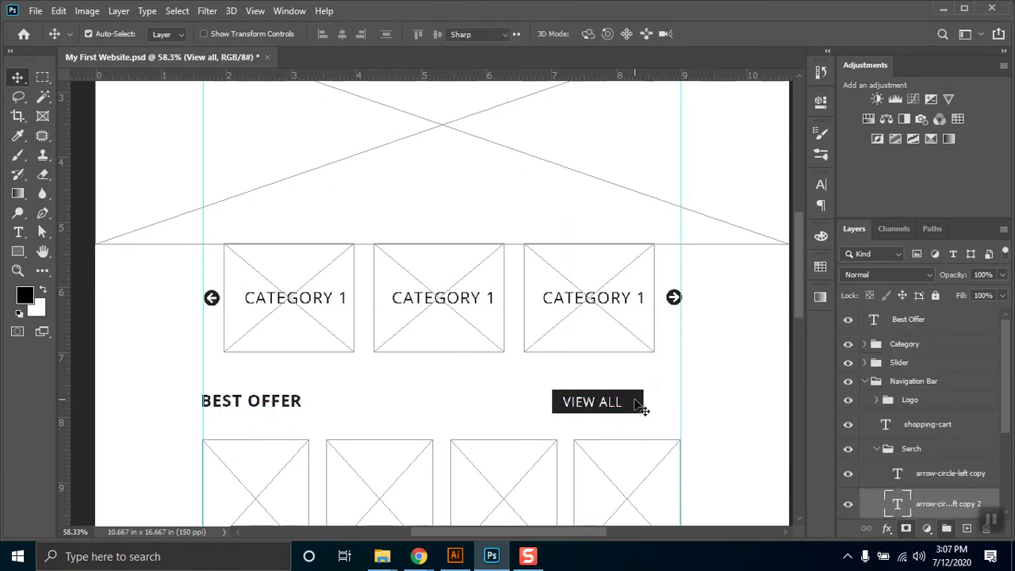
Step: Set the duplicated icon's text color to white (ffffff) and replace its glyph with the copied arrow-right icon
key("t")
left_click(622, 402)
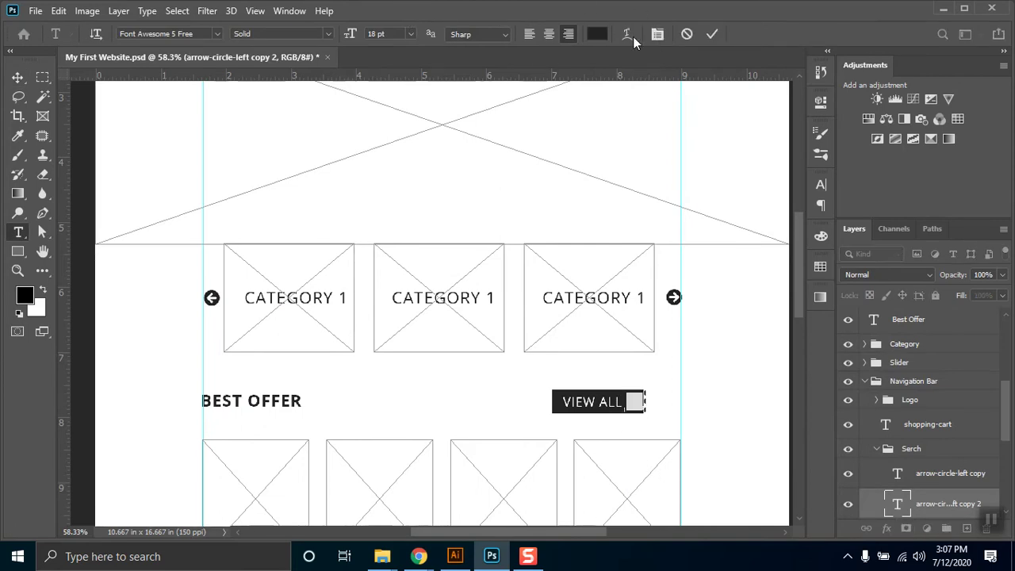
left_click(598, 34)
type("ffffff")
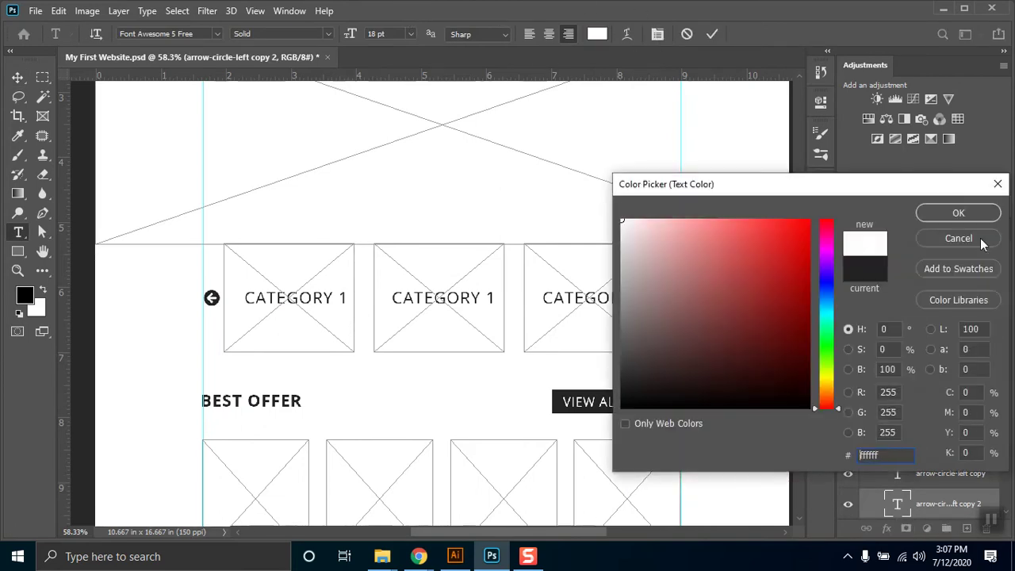
left_click(959, 214)
key("BackSpace")
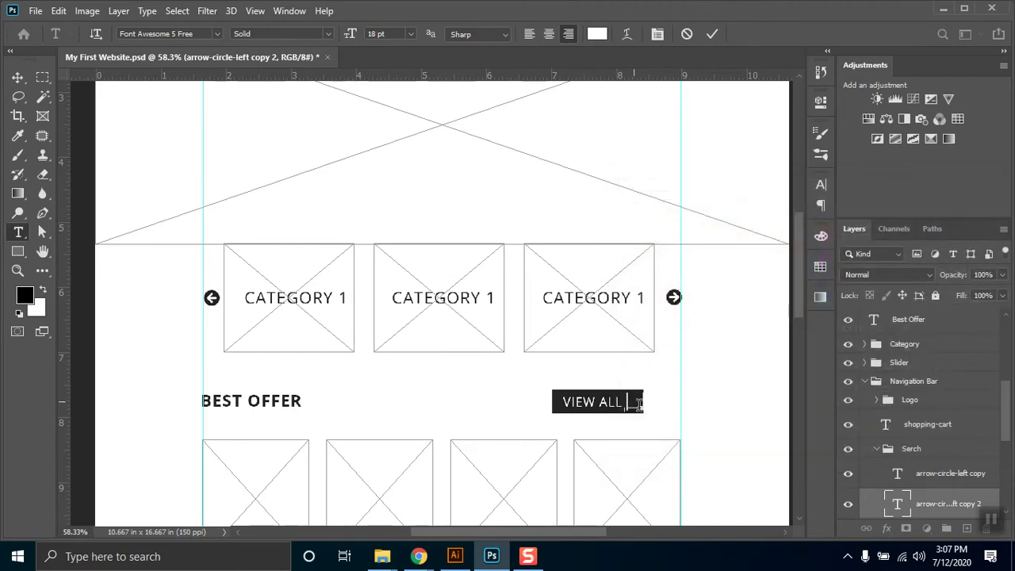
key("shift+Right")
left_click(606, 33)
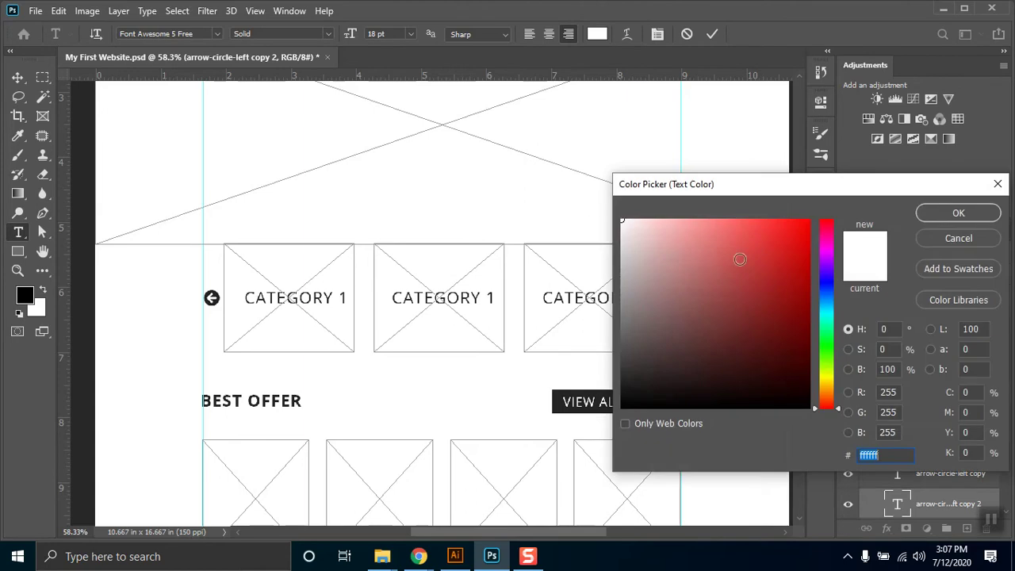
left_click(960, 213)
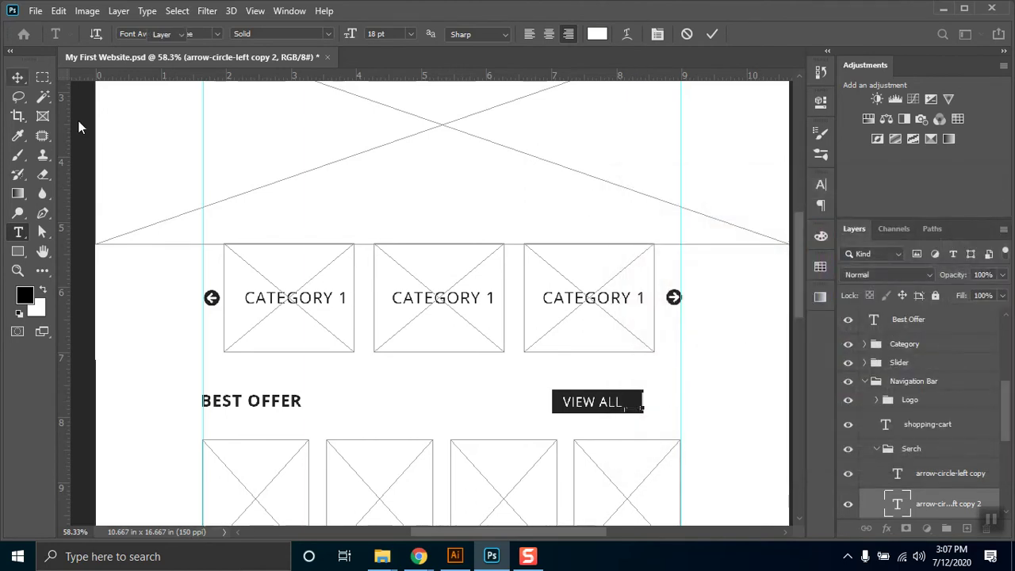
key("v")
left_click_drag(635, 410, 682, 388)
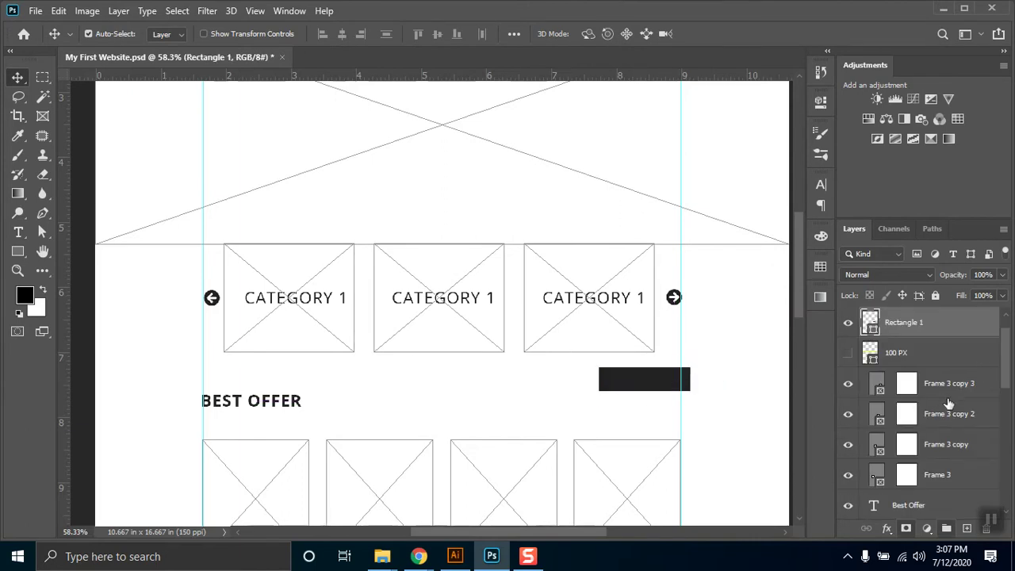
key("ctrl")
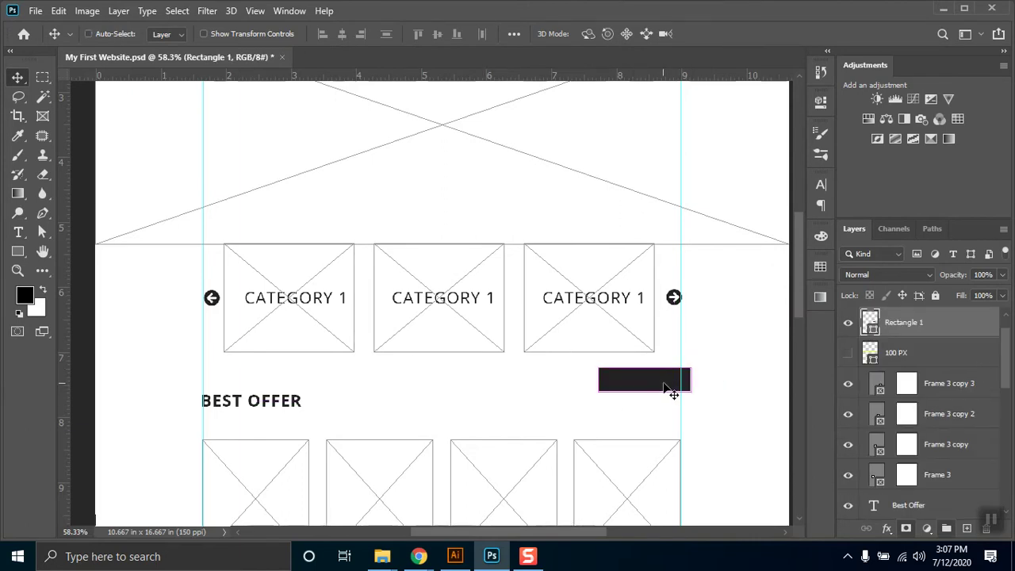
key("ctrl+z")
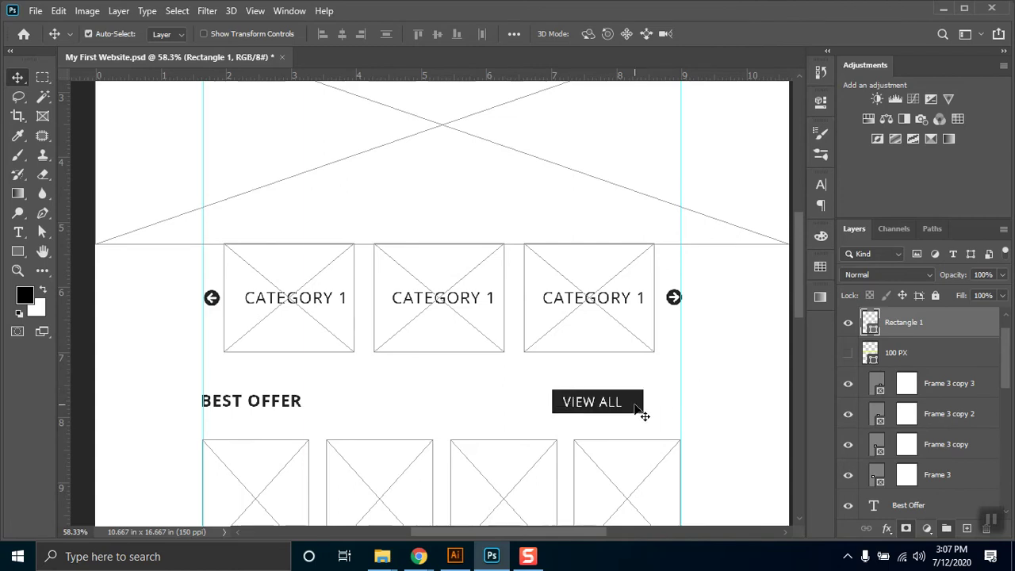
Step: Move the arrow-right layer out of the Serch group to the top of the layer stack, above the View all layer
scroll(952, 373, "down", 5)
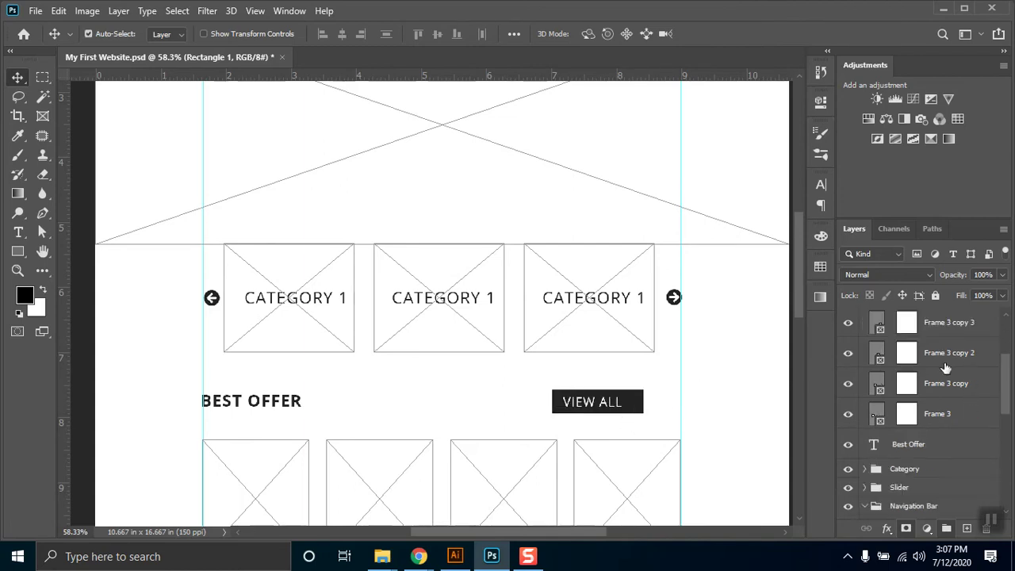
scroll(947, 370, "down", 3)
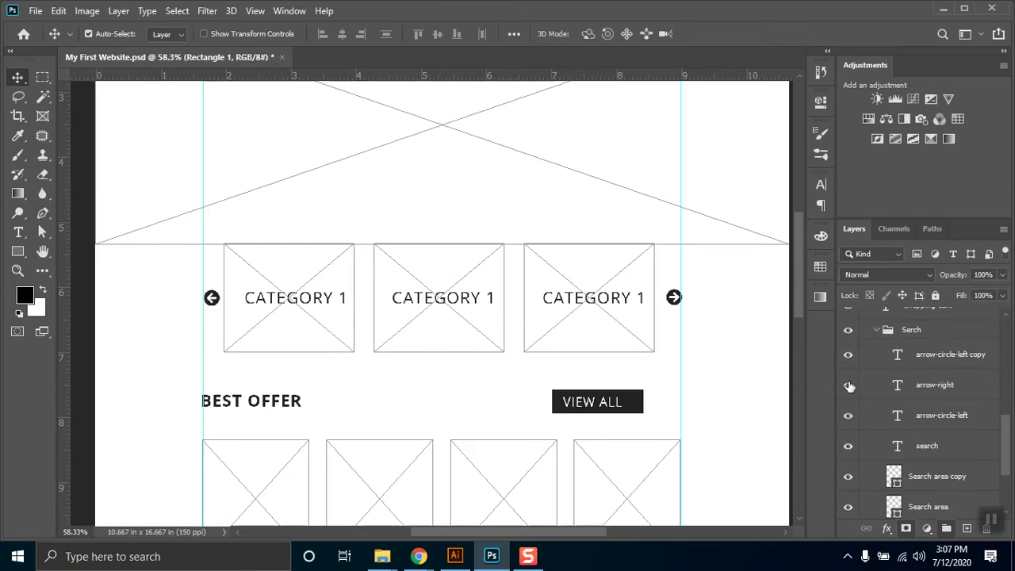
left_click(937, 392)
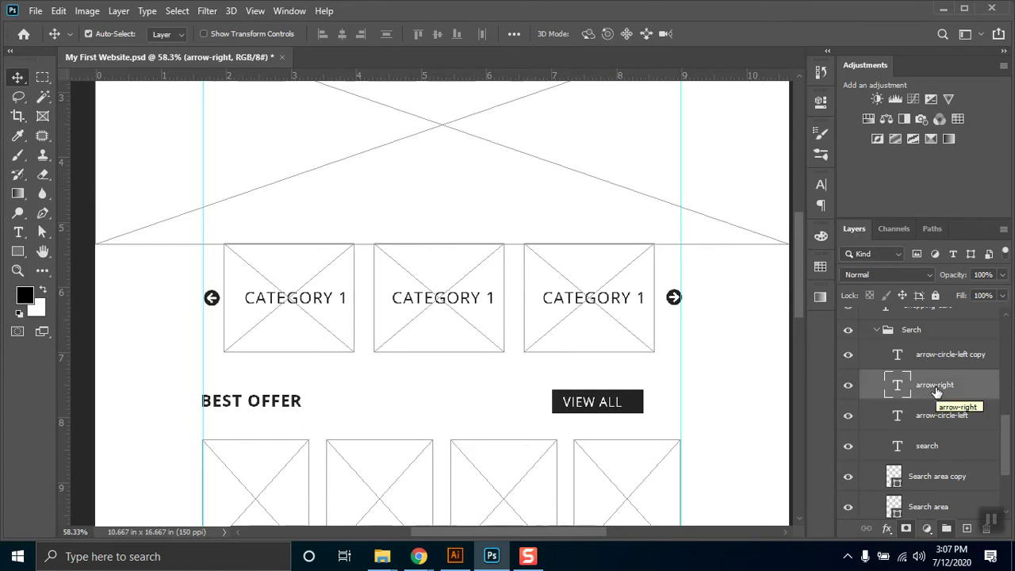
key("ctrl+bracketright")
key("ctrl+bracketright")
key("ctrl+bracketright")
key("ctrl+bracketright")
key("ctrl+bracketright")
key("ctrl+bracketright")
key("ctrl+bracketright")
key("ctrl+bracketright")
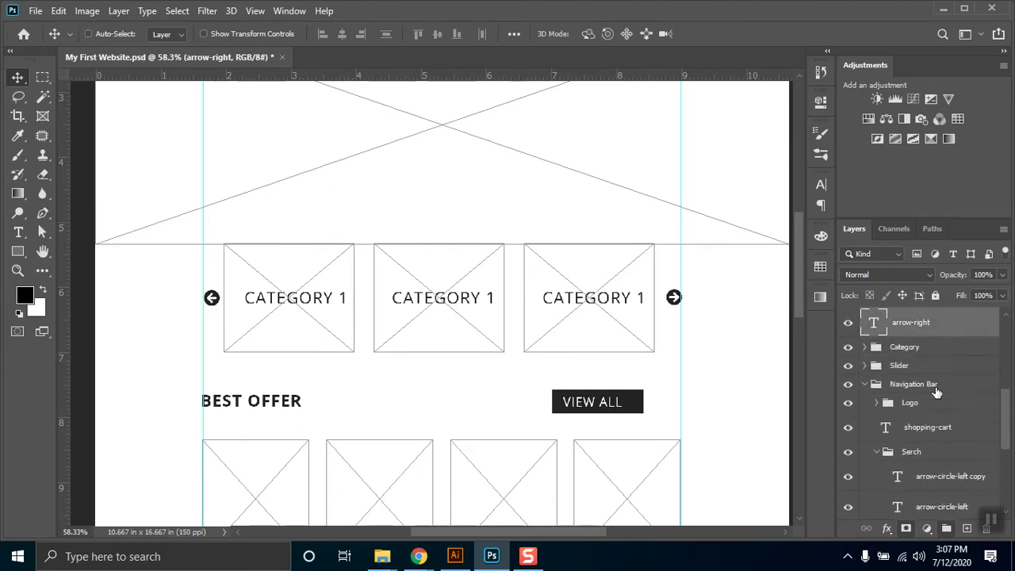
key("ctrl+shift+bracketright")
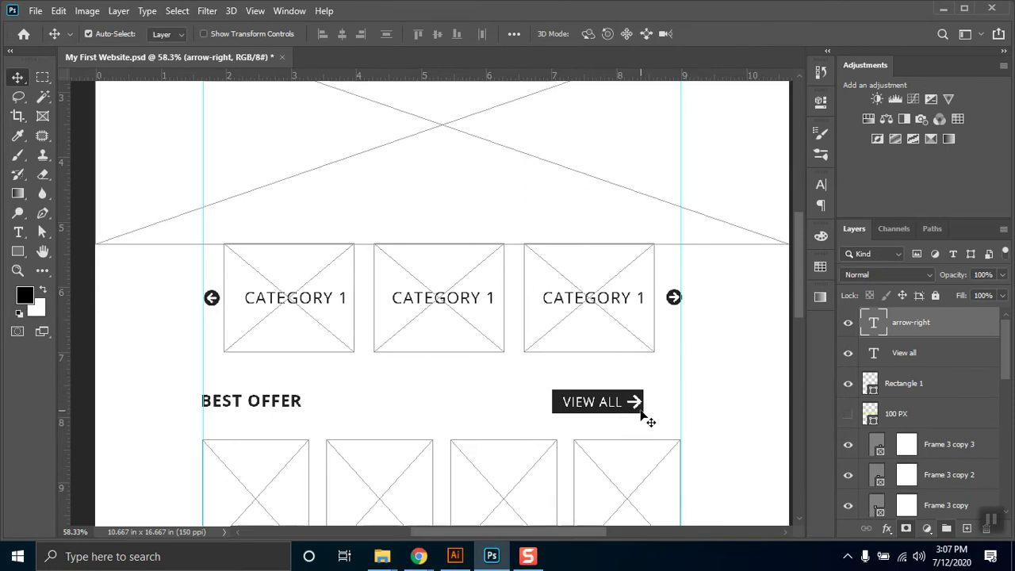
Step: Set the white arrow icon's font size to 14 pt
key("t")
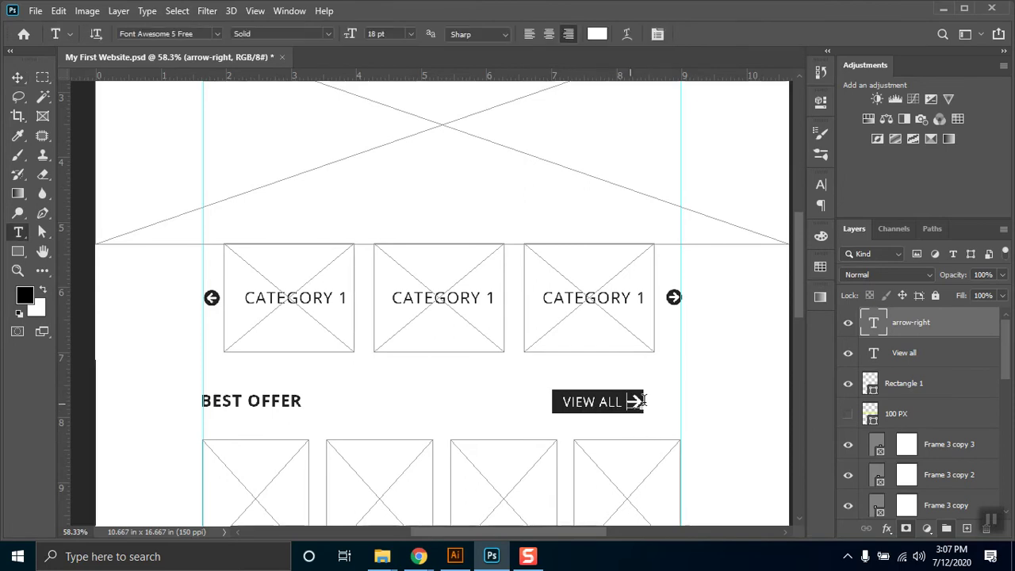
left_click(636, 402)
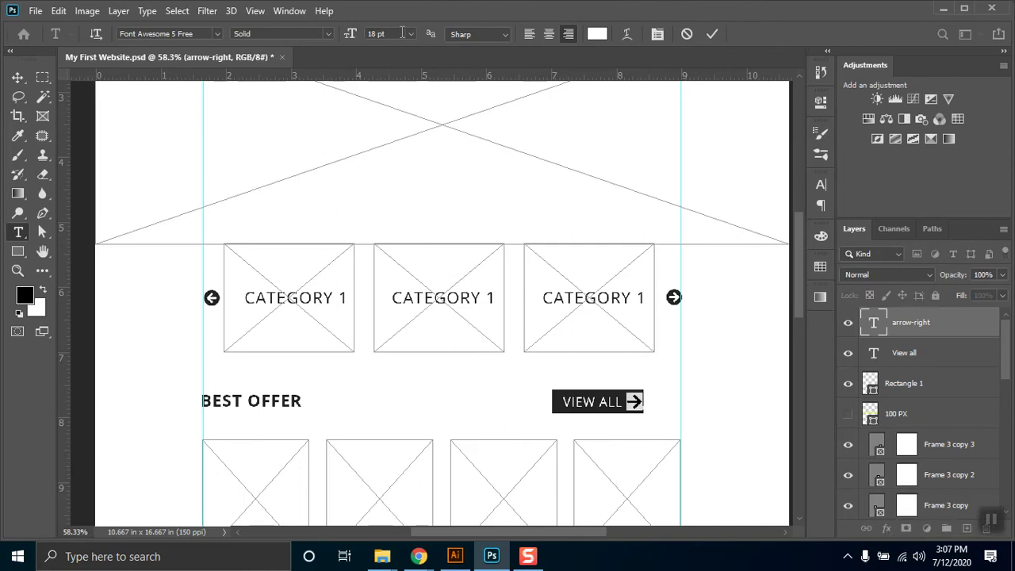
type("14")
key("Return")
left_click(24, 74)
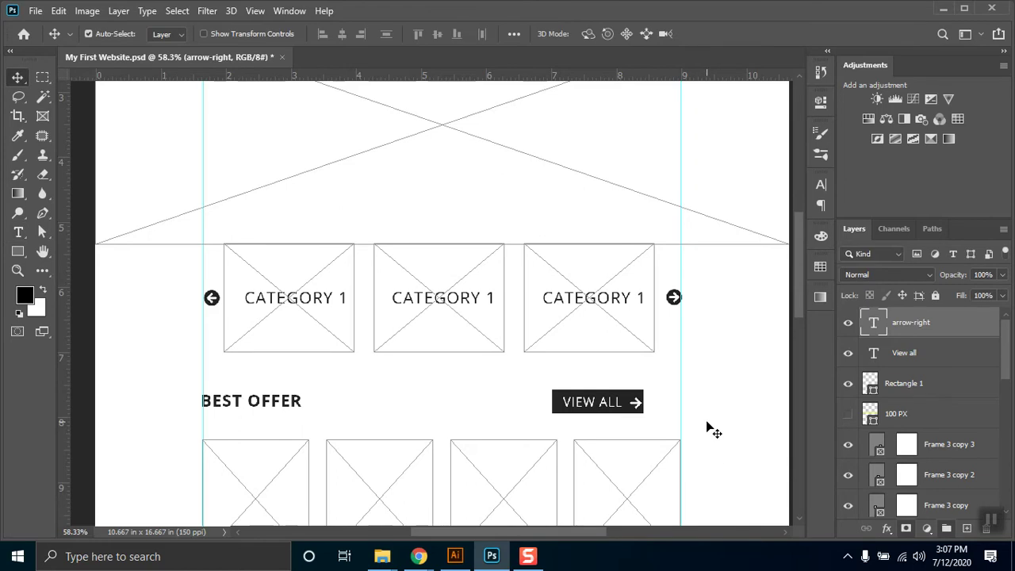
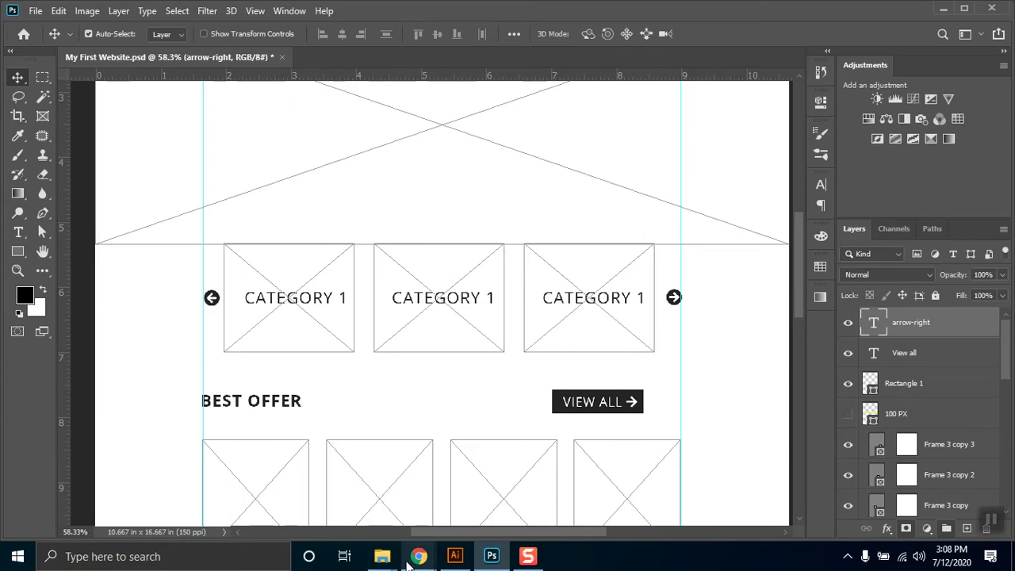
mouse_move(419, 556)
left_click(337, 492)
left_click(69, 12)
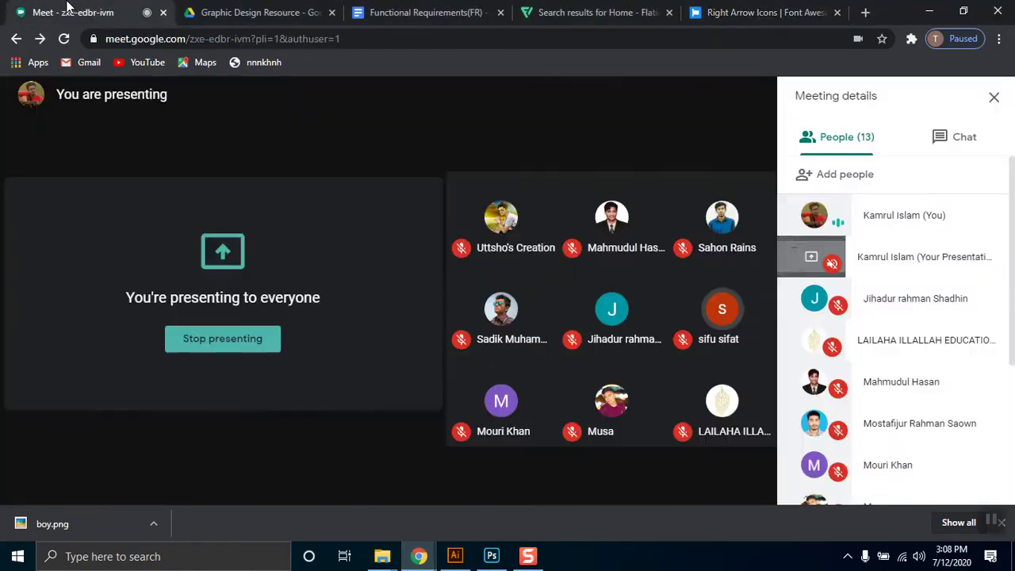
left_click(656, 333)
left_click(930, 11)
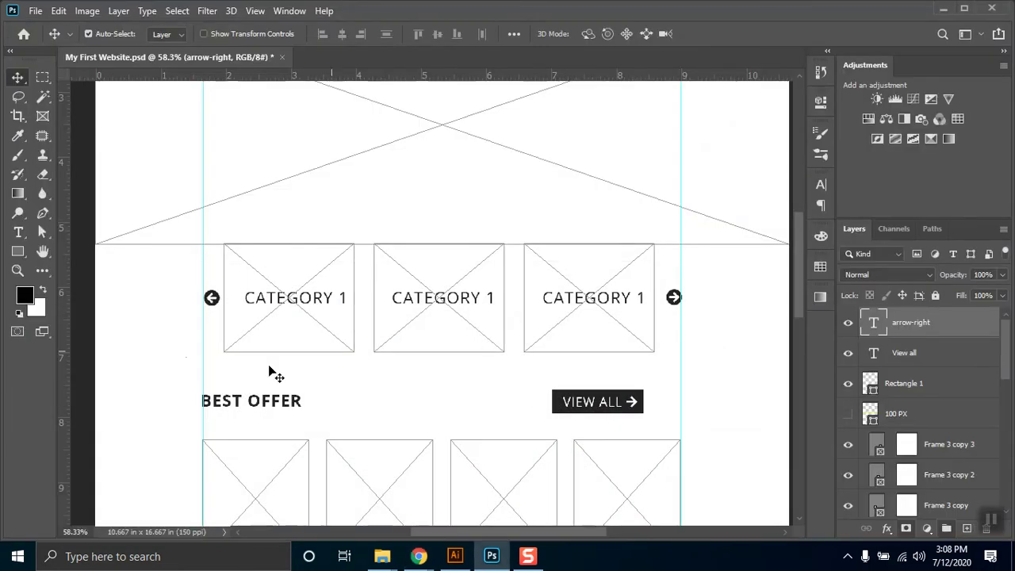
Step: Draw a 1100 px wide horizontal line from the left guide to the right guide, between the BEST OFFER heading and its frames
left_click(18, 251)
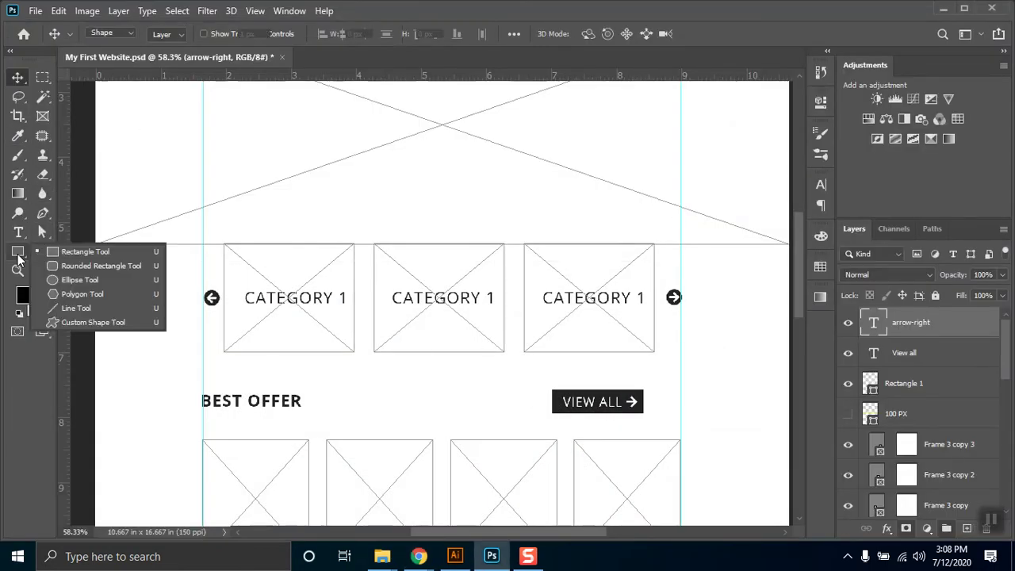
key("Escape")
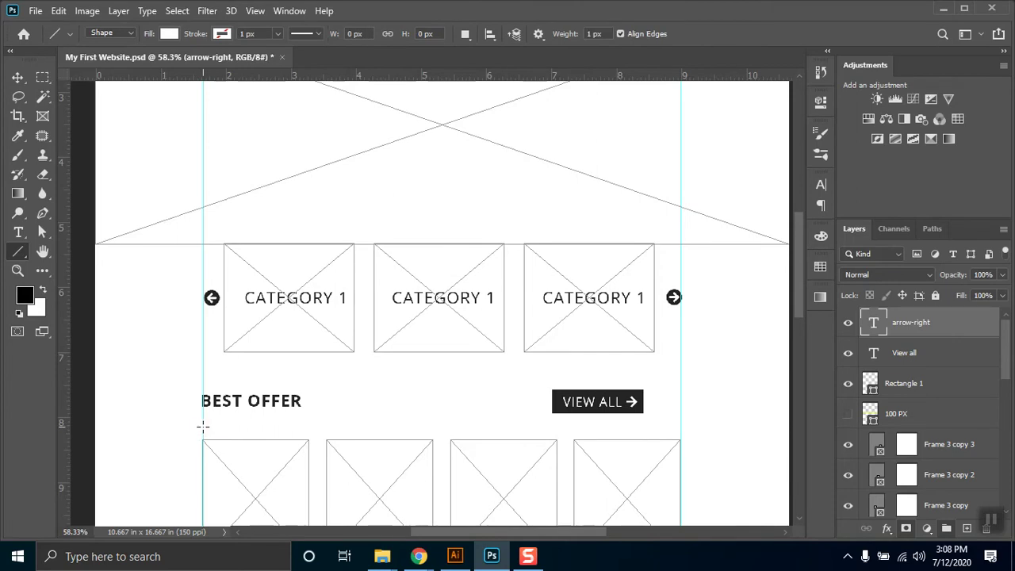
left_click_drag(203, 426, 679, 429)
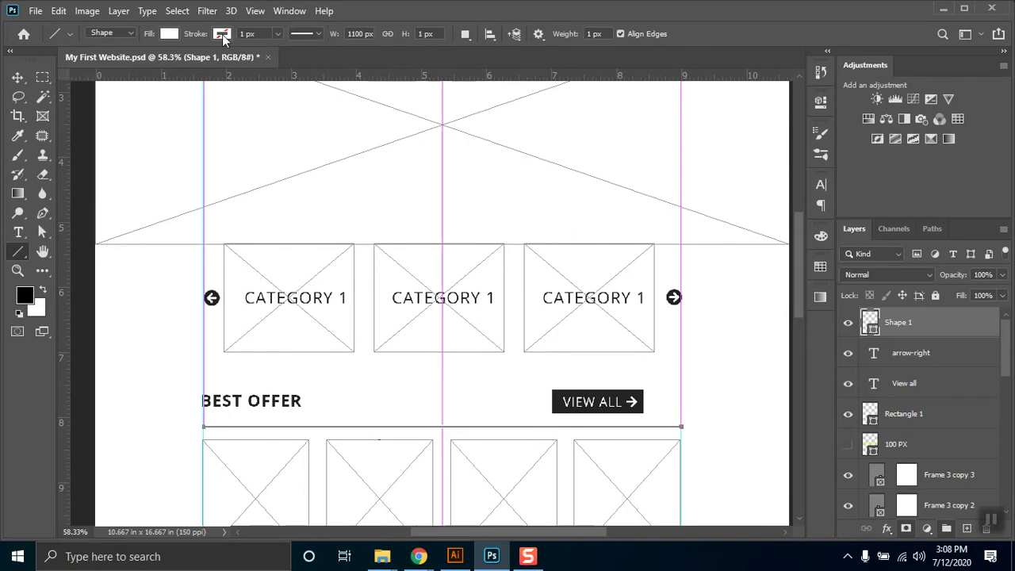
Step: Remove the divider line's fill and give it a dark stroke 2 px wide
left_click(171, 34)
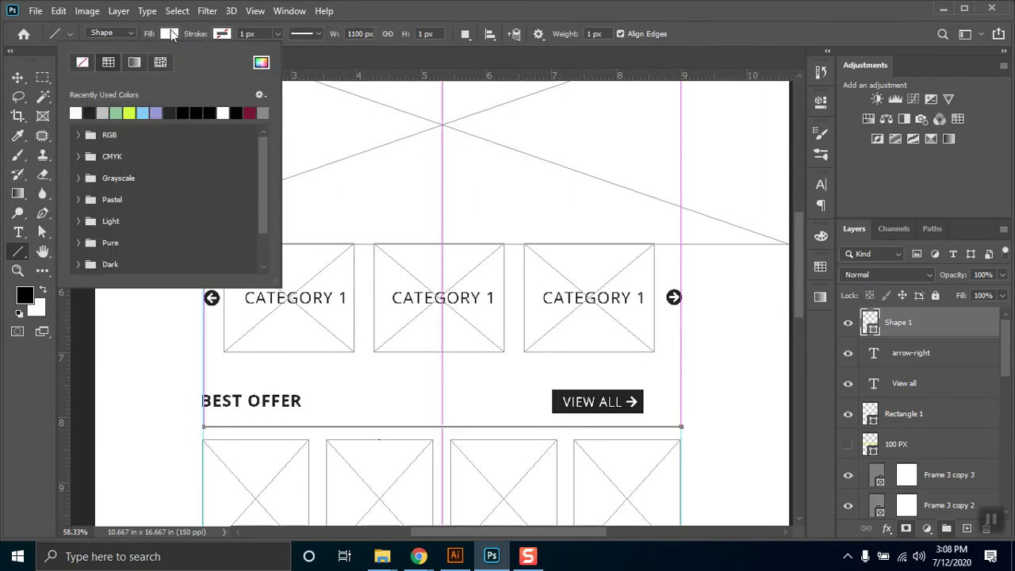
left_click(223, 34)
left_click(248, 113)
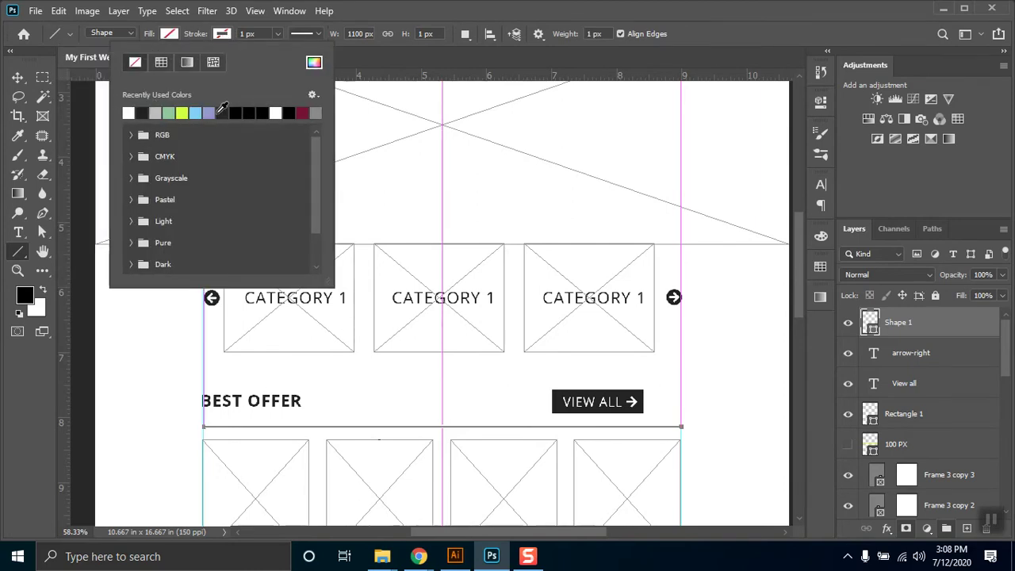
left_click(363, 8)
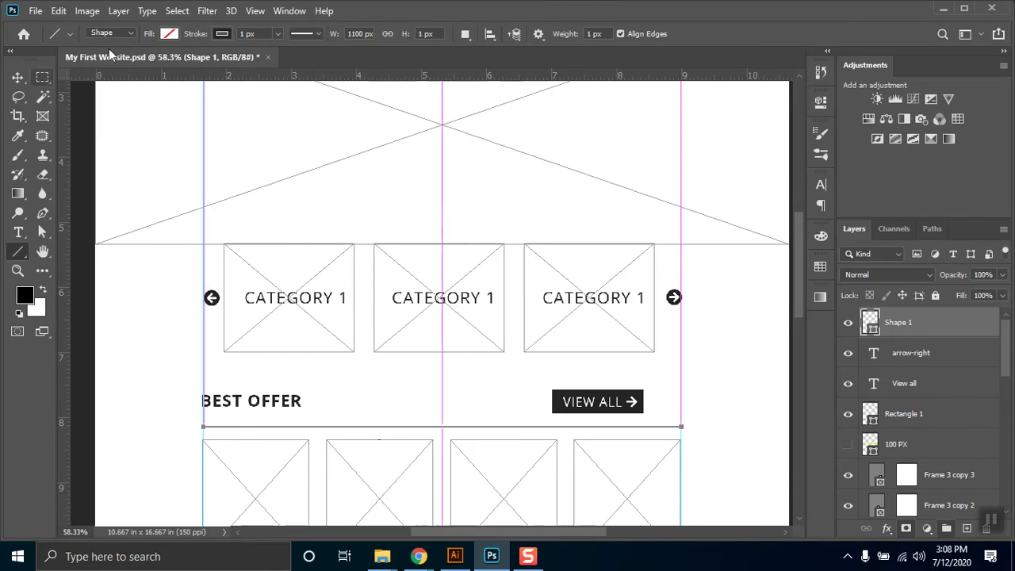
left_click(251, 34)
type("2")
key("Return")
left_click(18, 77)
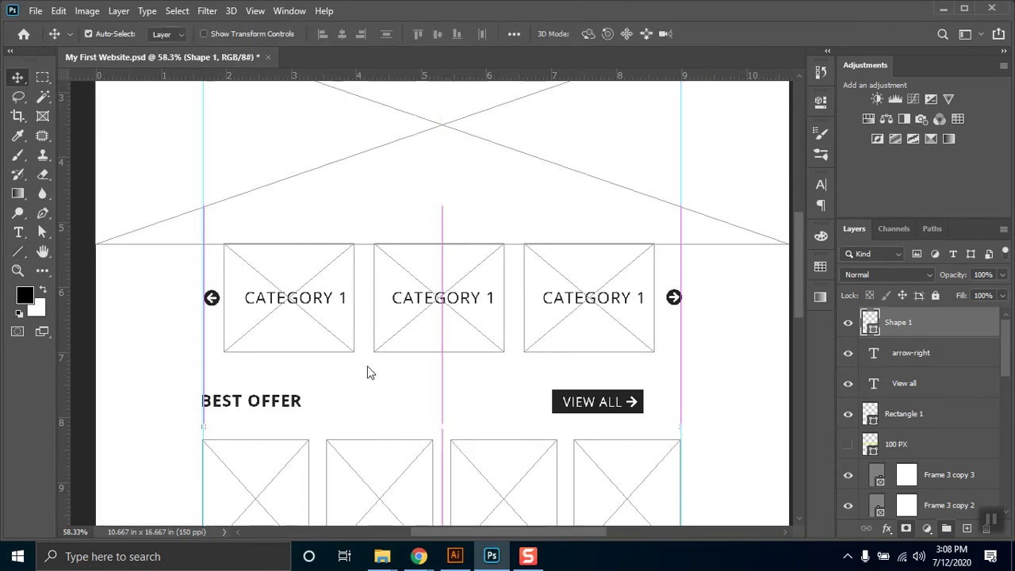
Step: Hide and show the divider line's layer to check how the line looks under the BEST OFFER heading
left_click(437, 429)
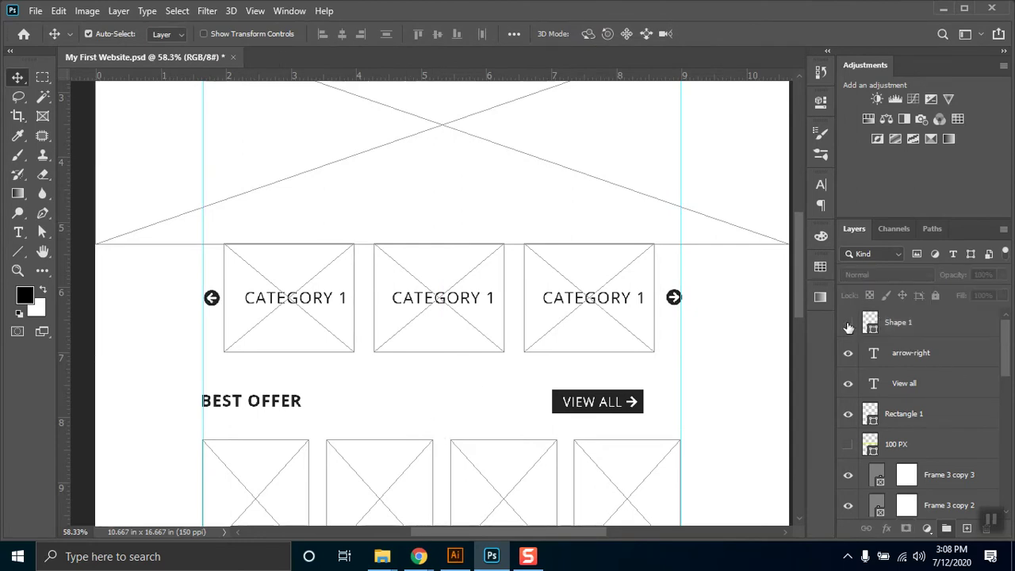
left_click(881, 325)
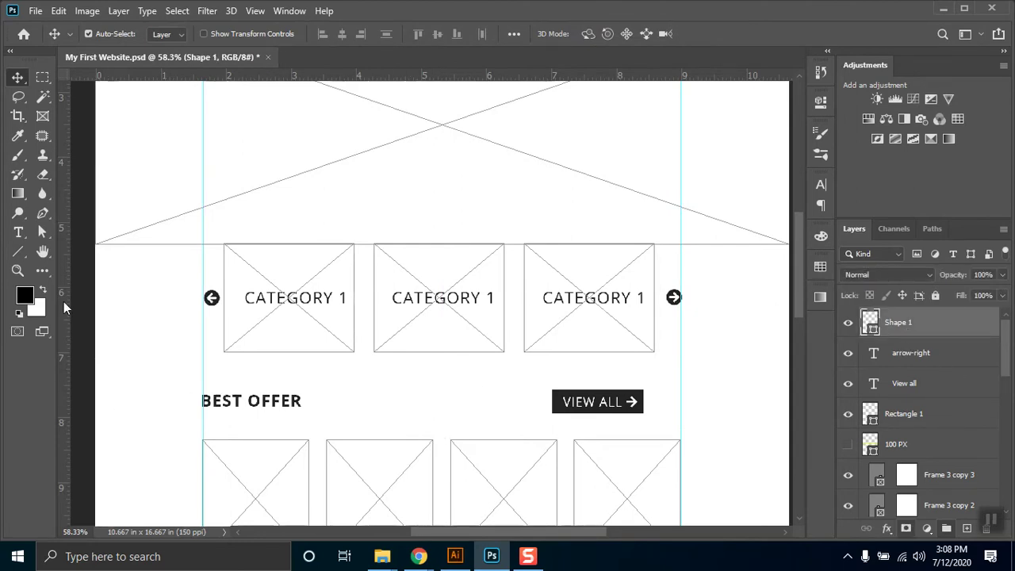
left_click(18, 251)
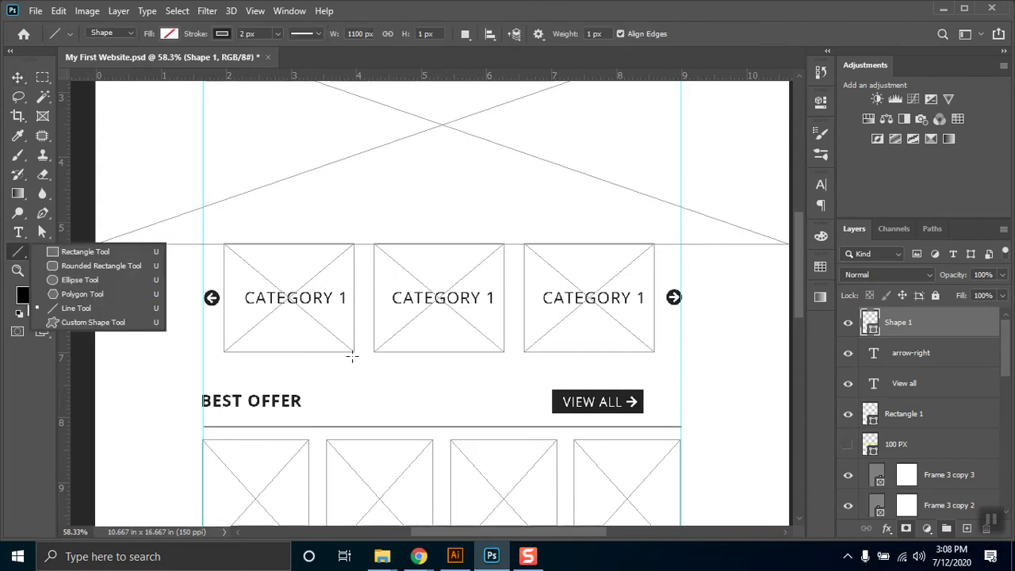
left_click(374, 380)
left_click(370, 389)
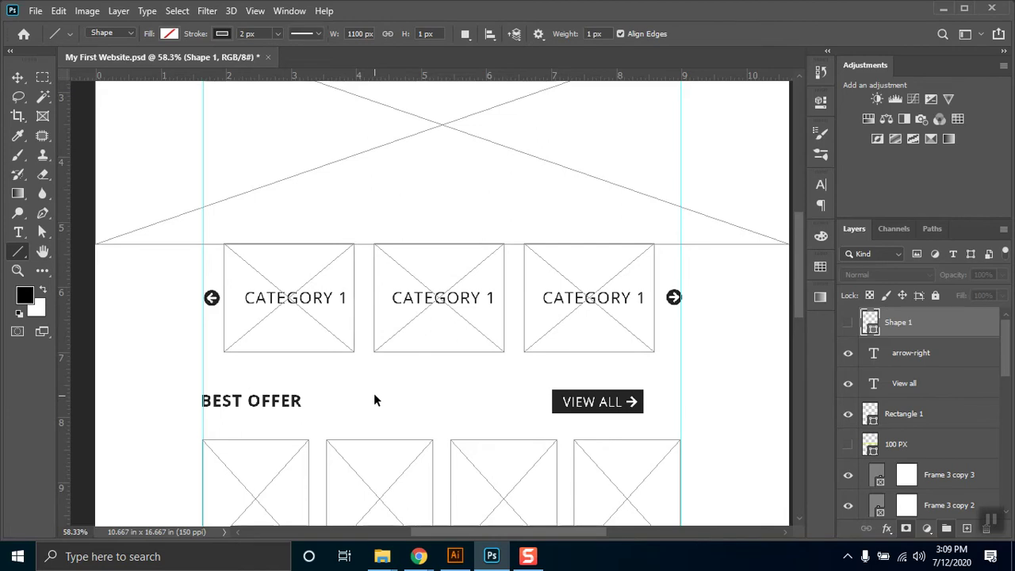
left_click(848, 325)
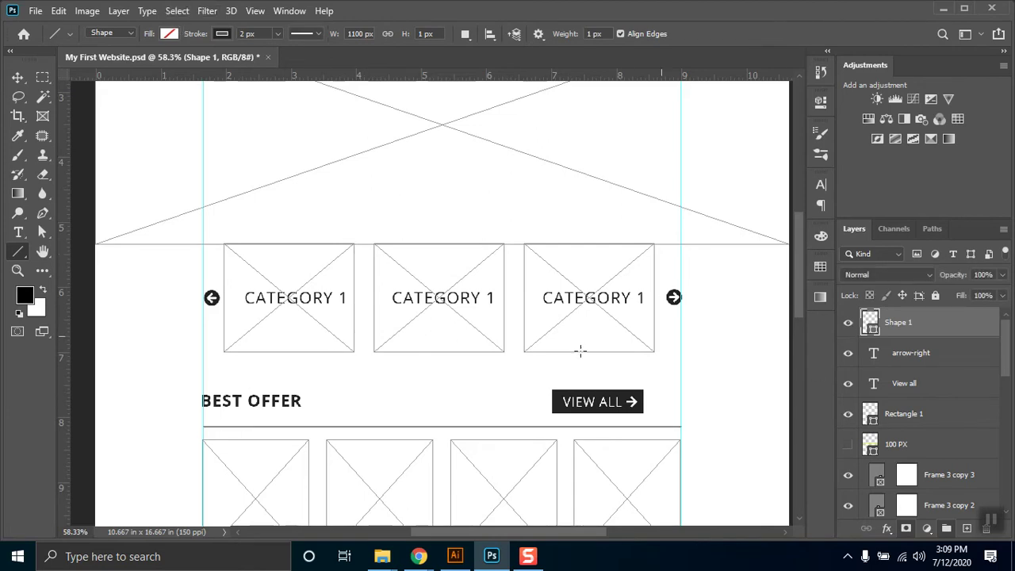
Step: Fill the divider line with the dark gray from the recently used colors
left_click(18, 77)
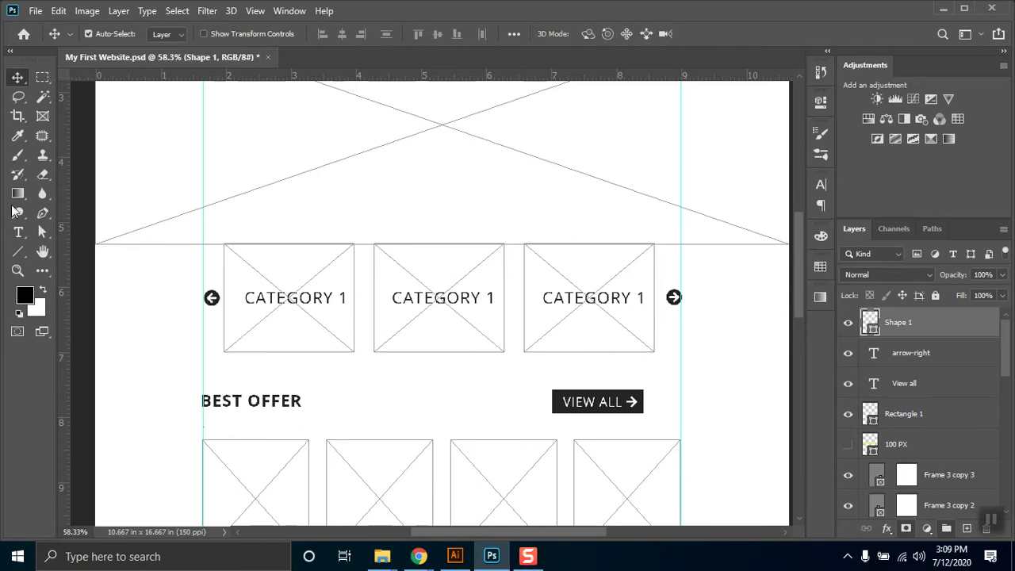
left_click(17, 251)
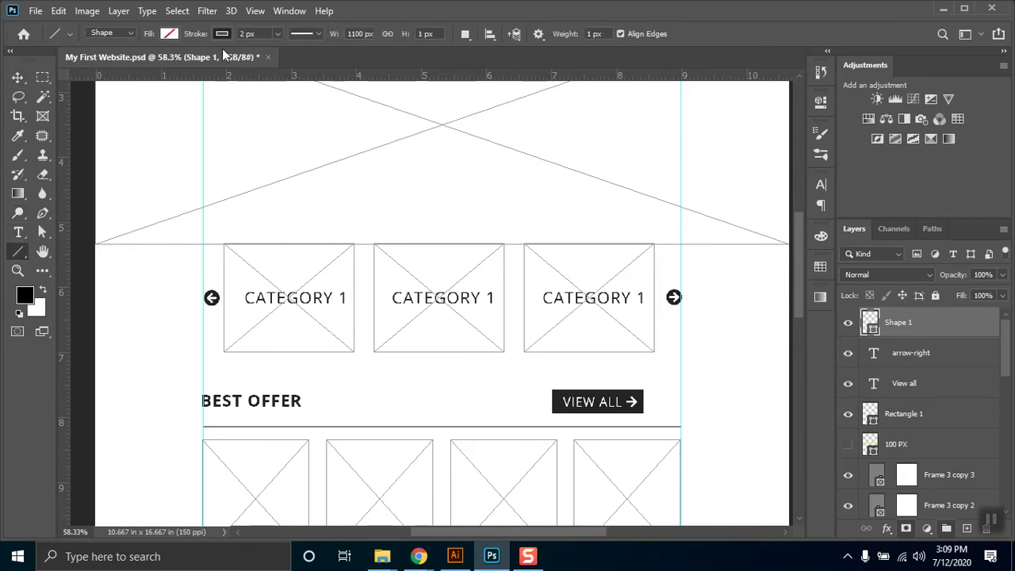
left_click(168, 34)
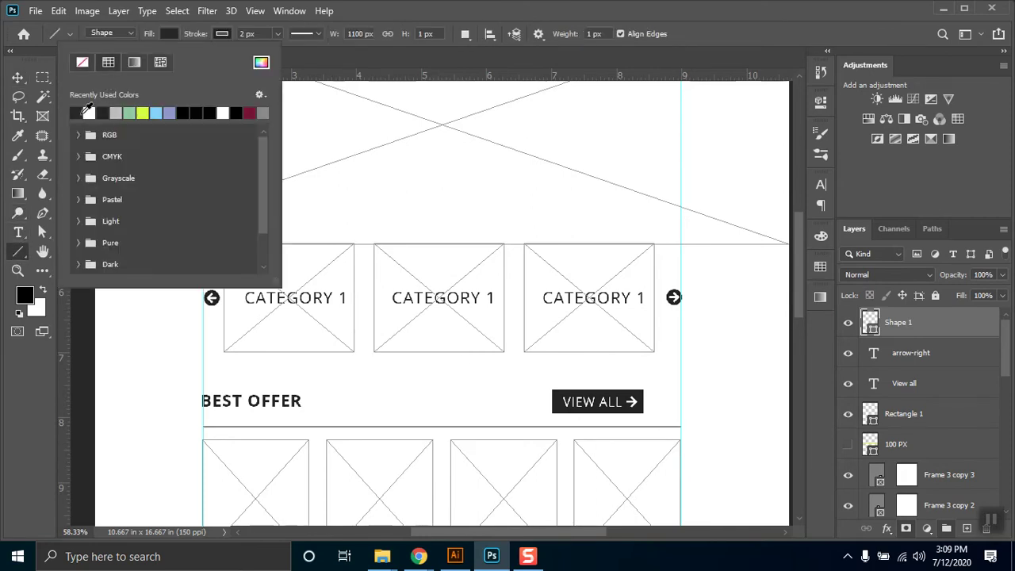
key("Escape")
left_click(17, 77)
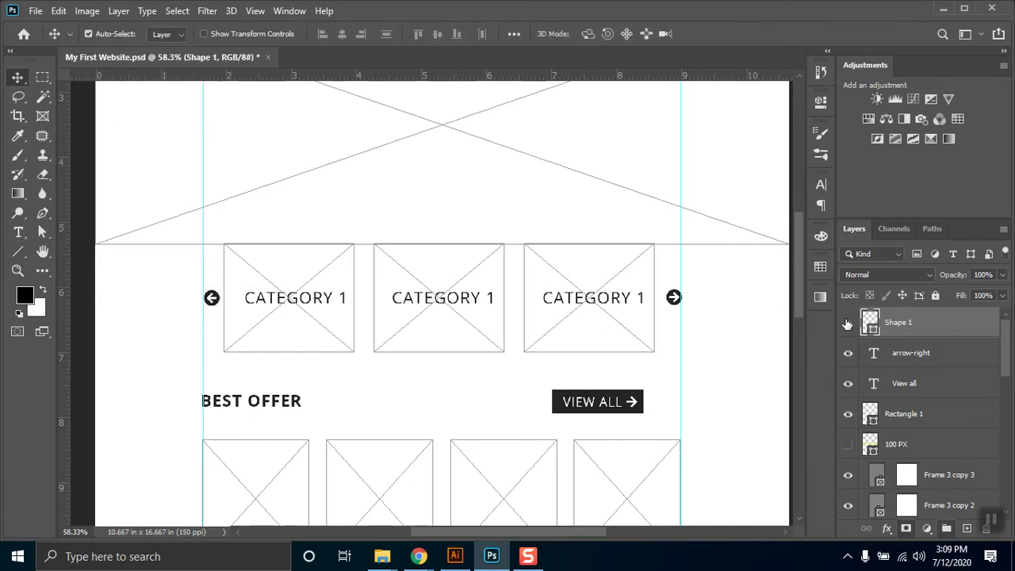
Step: Examine the divider line under the BEST OFFER heading in relation to the guides, category arrows, VIEW ALL button and frames
scroll(429, 429, "up", 2)
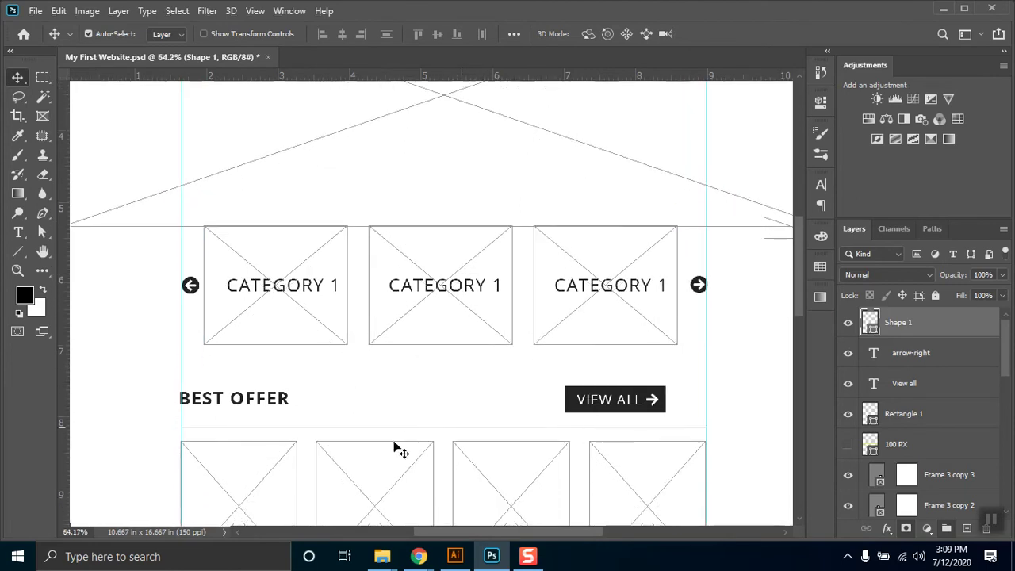
left_click(17, 251)
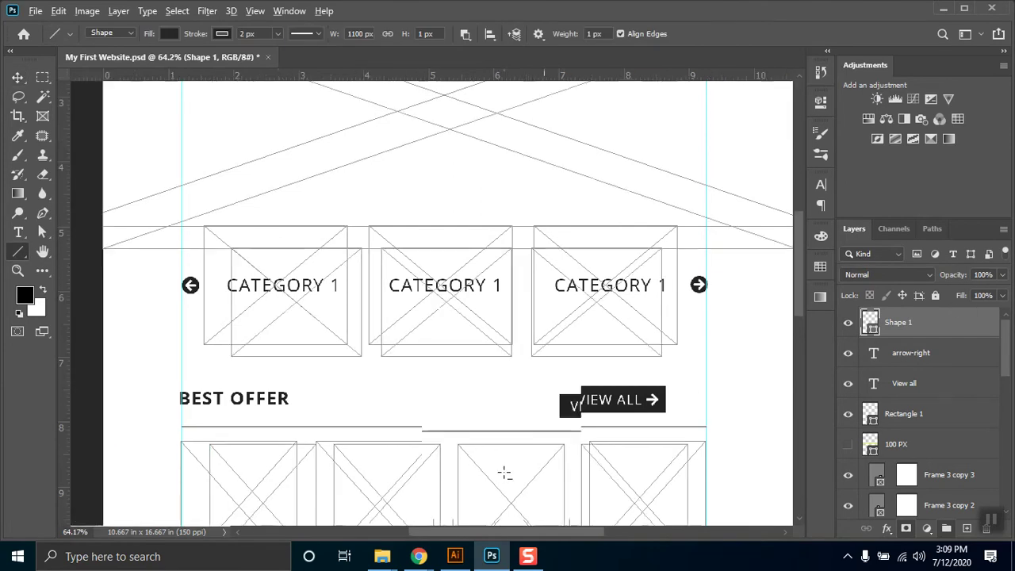
scroll(524, 460, "down", 1)
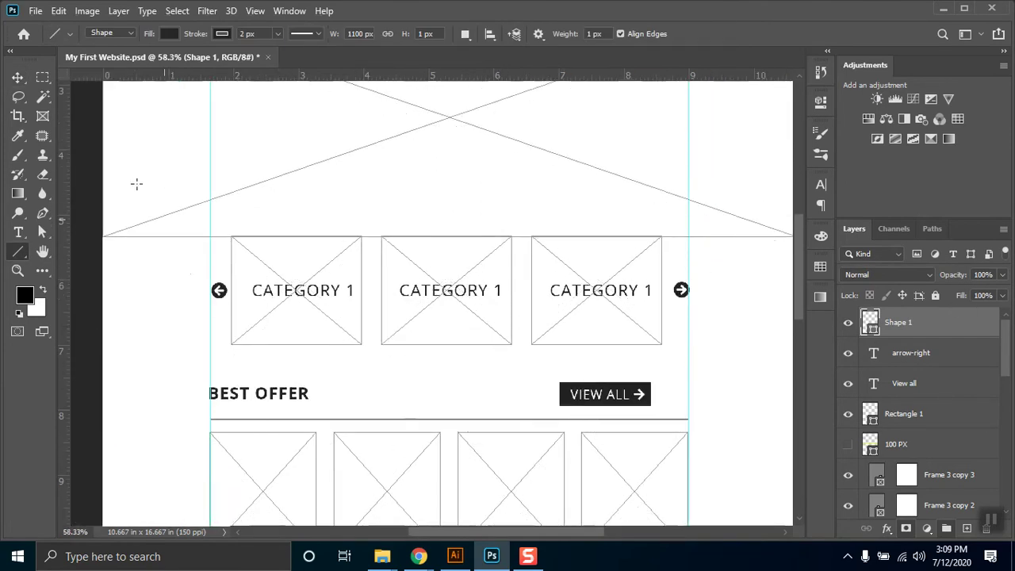
key("v")
scroll(447, 455, "up", 1)
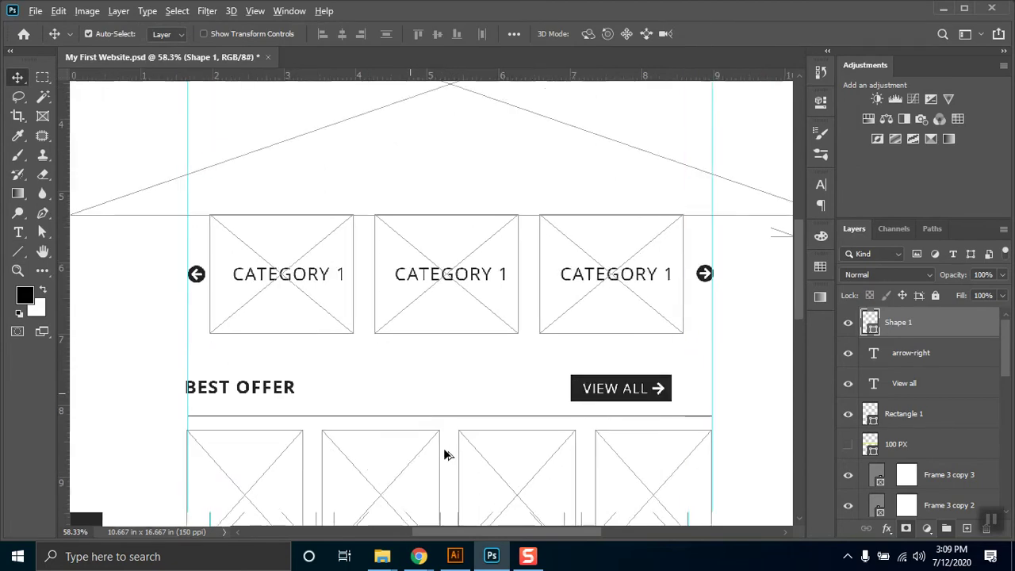
scroll(603, 482, "up", 1)
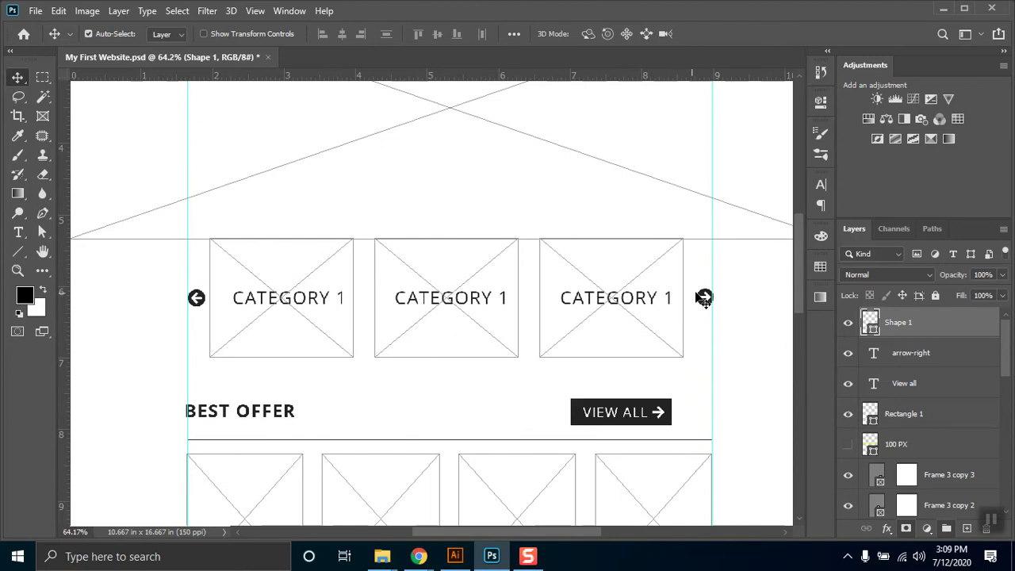
left_click(703, 299)
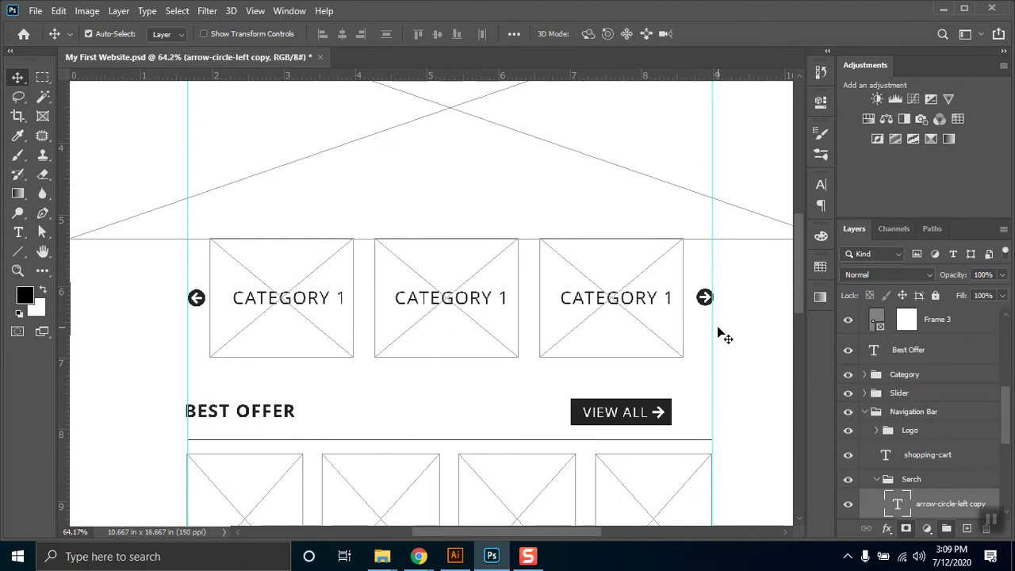
scroll(578, 397, "down", 3)
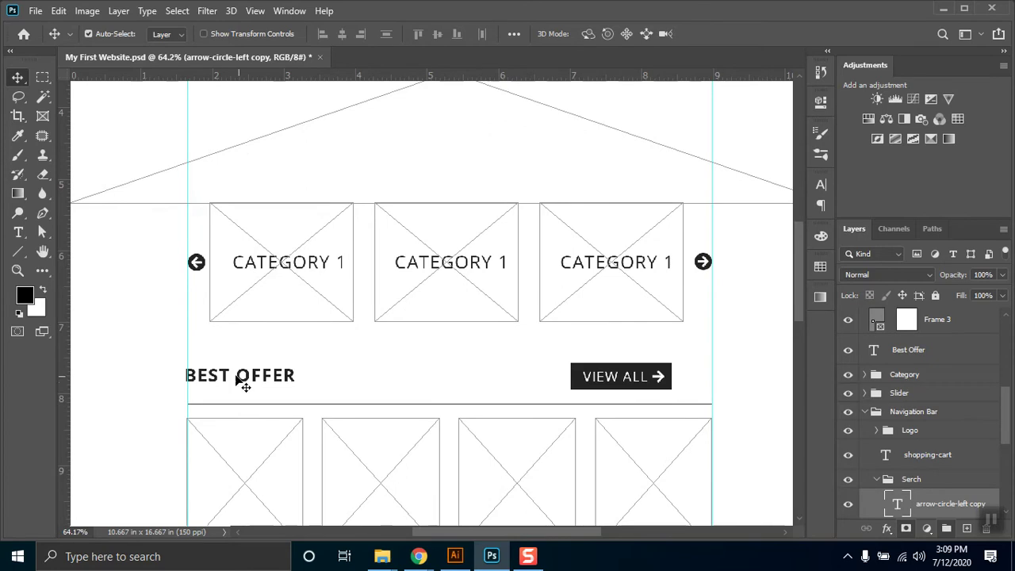
left_click(632, 412)
scroll(334, 394, "down", 3)
scroll(381, 439, "down", 3)
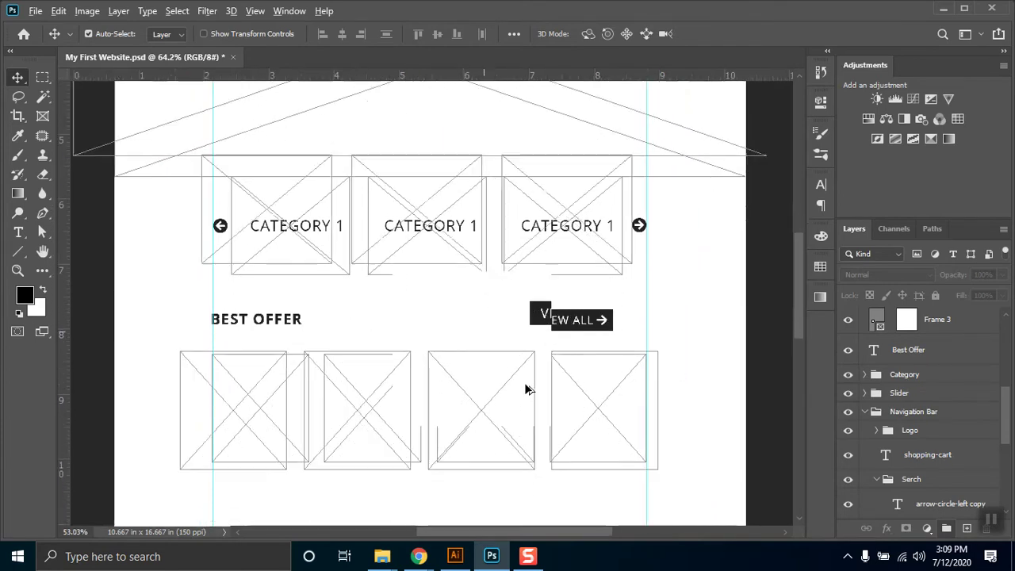
scroll(520, 385, "up", 2)
scroll(396, 340, "up", 3)
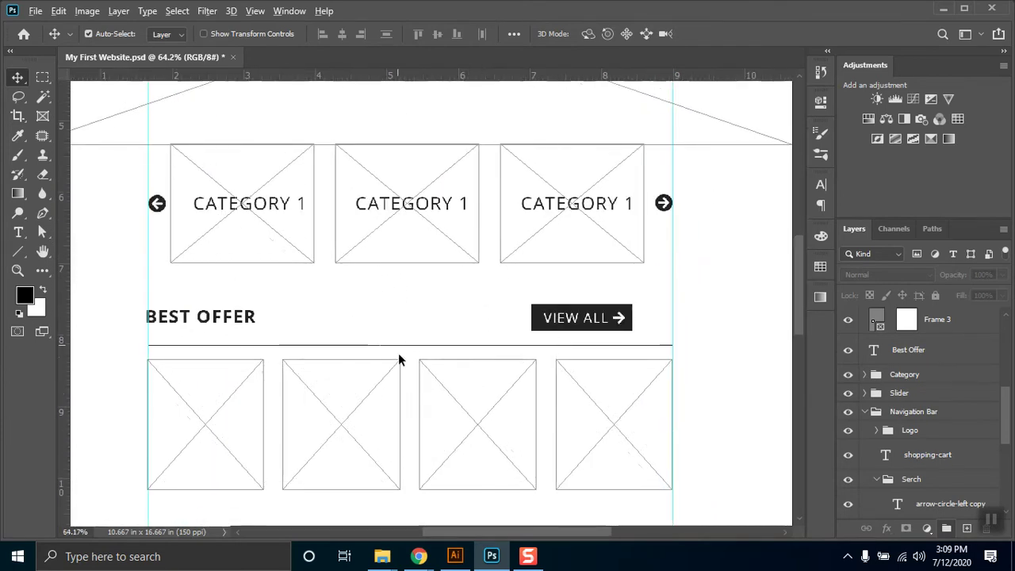
left_click_drag(1007, 403, 1009, 336)
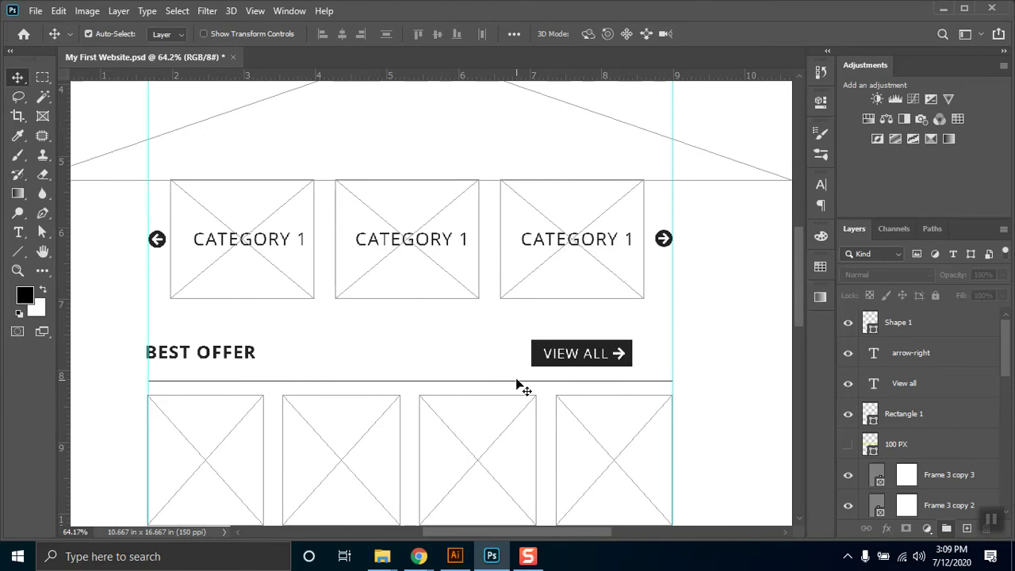
Step: Select the Shape 1 layer and try adjusting the divider line's stroke width
left_click(21, 254)
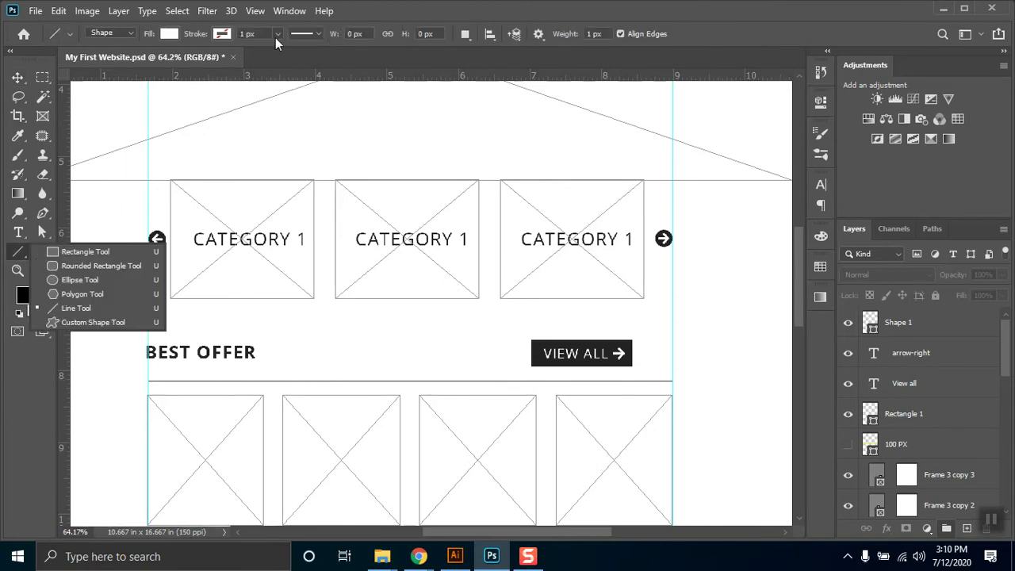
scroll(952, 396, "down", 1)
scroll(952, 397, "up", 1)
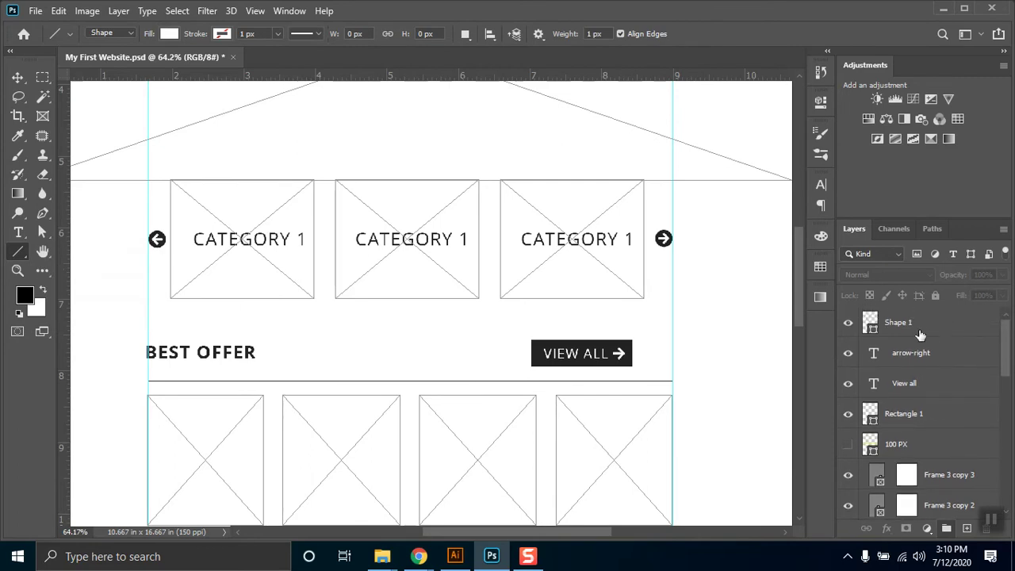
left_click(918, 329)
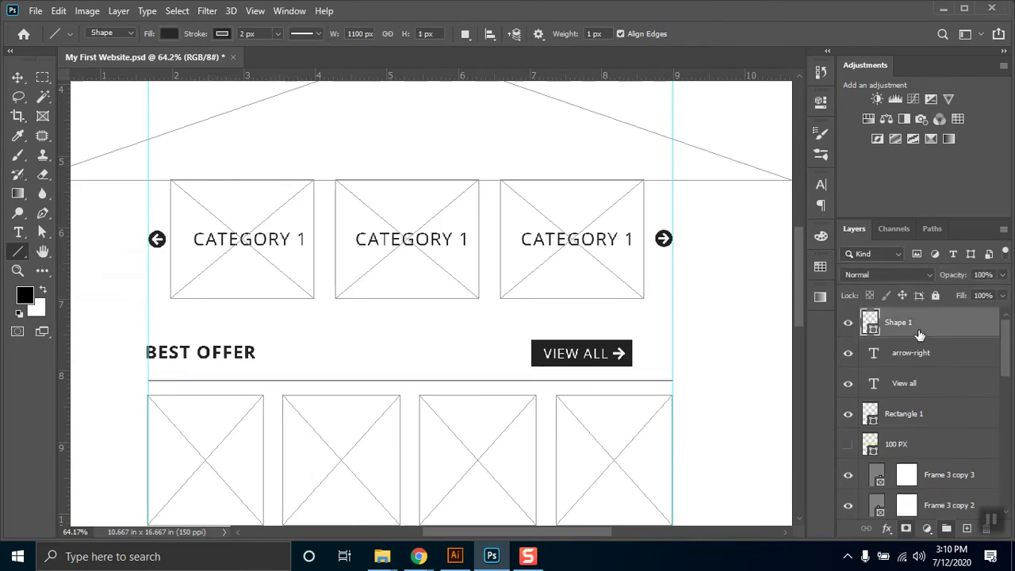
left_click(278, 33)
left_click_drag(284, 57, 279, 56)
key("v")
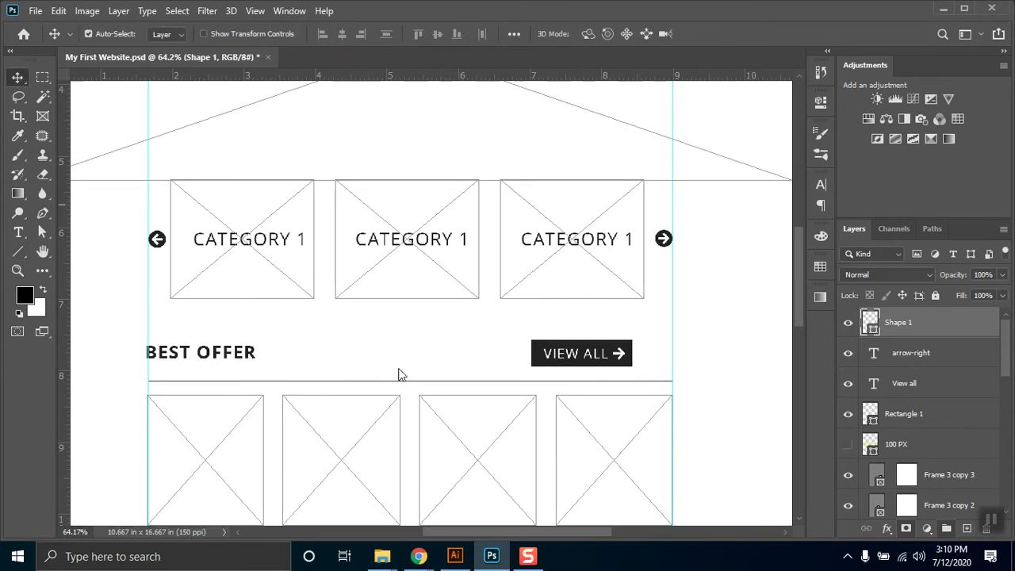
scroll(398, 367, "down", 1)
scroll(389, 411, "up", 1)
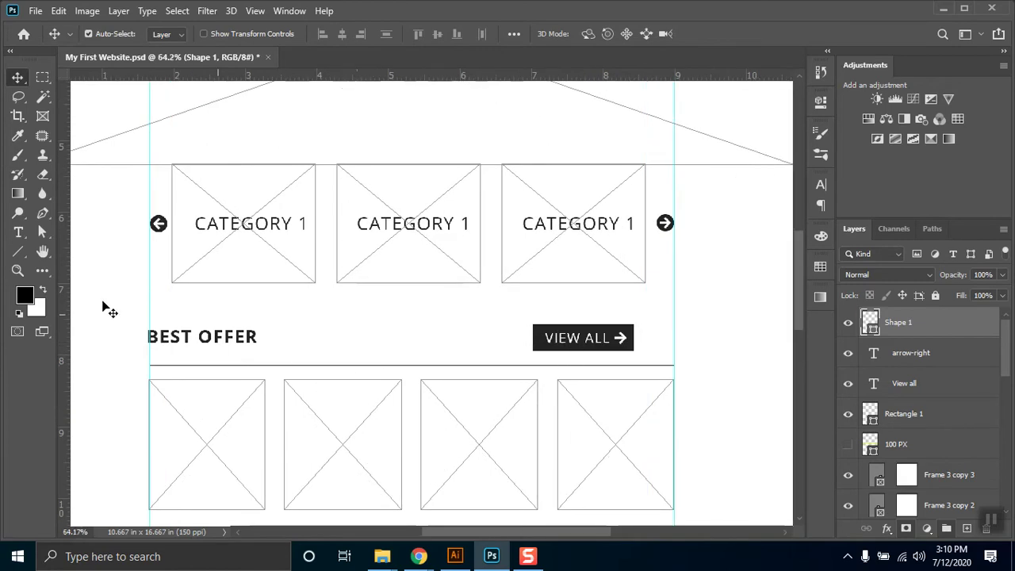
Step: Delete the Shape 1 divider line beneath the BEST OFFER heading
left_click(18, 250)
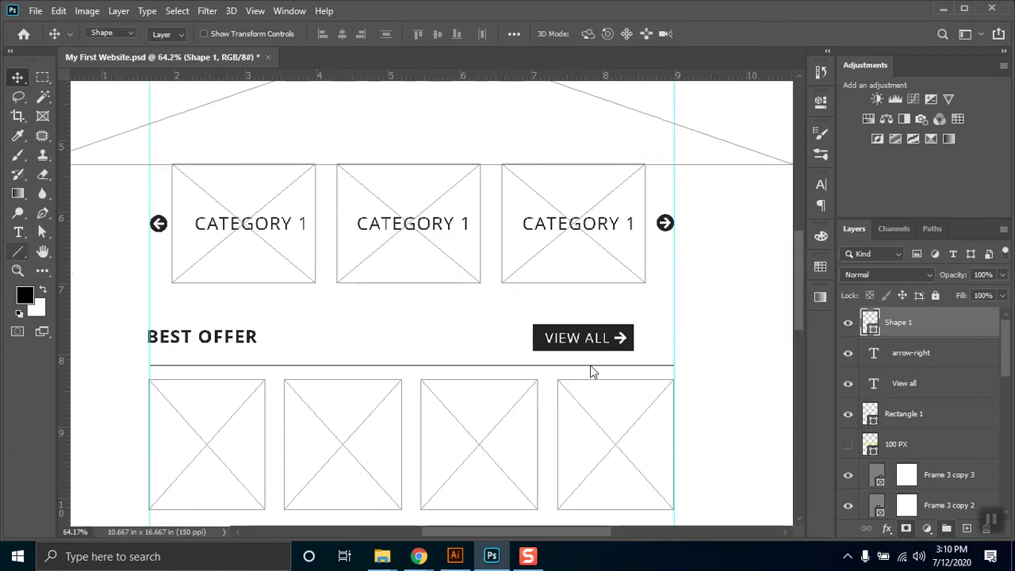
key("Delete")
left_click(930, 330)
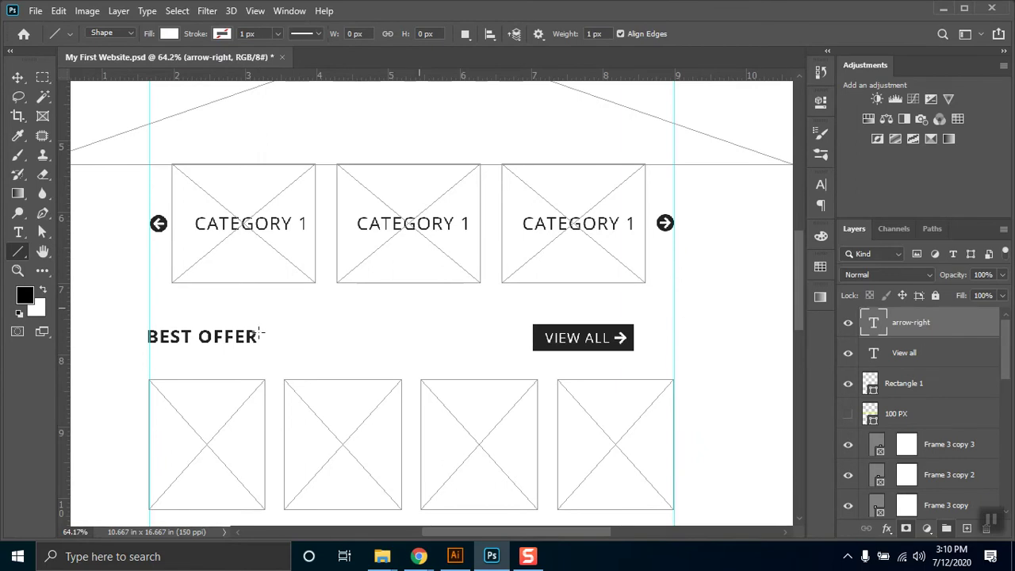
Step: Draw a 1100 by 4 px rectangle between the guides beneath the BEST OFFER heading and fill it with the recently used dark gray
right_click(19, 259)
left_click(80, 249)
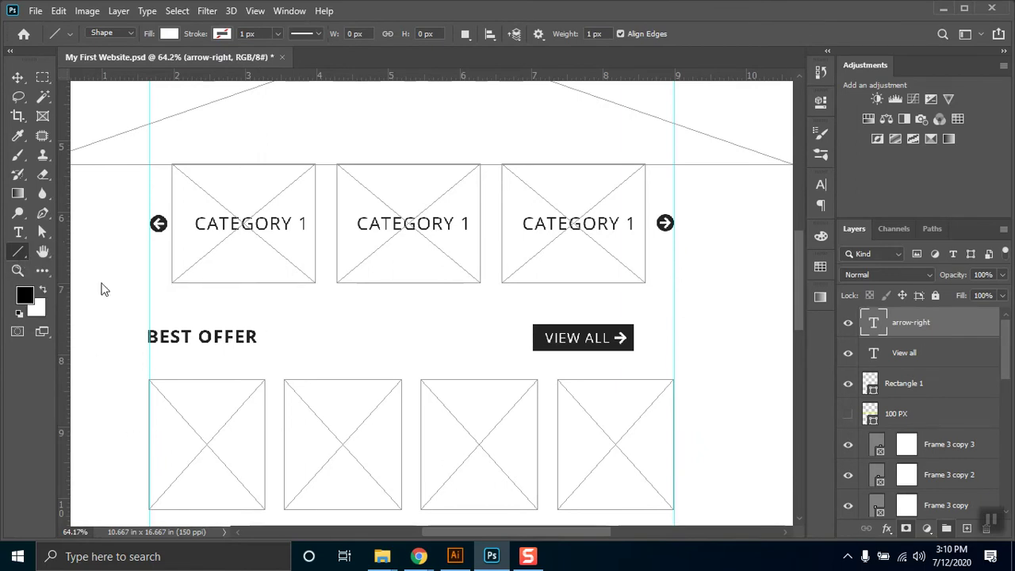
left_click_drag(148, 359, 673, 361)
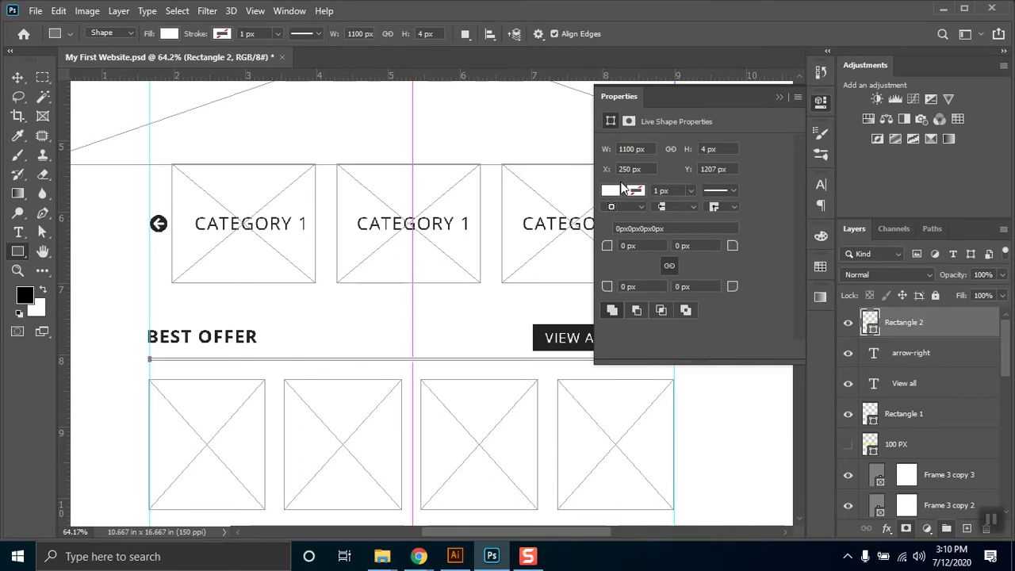
left_click(611, 190)
left_click(658, 267)
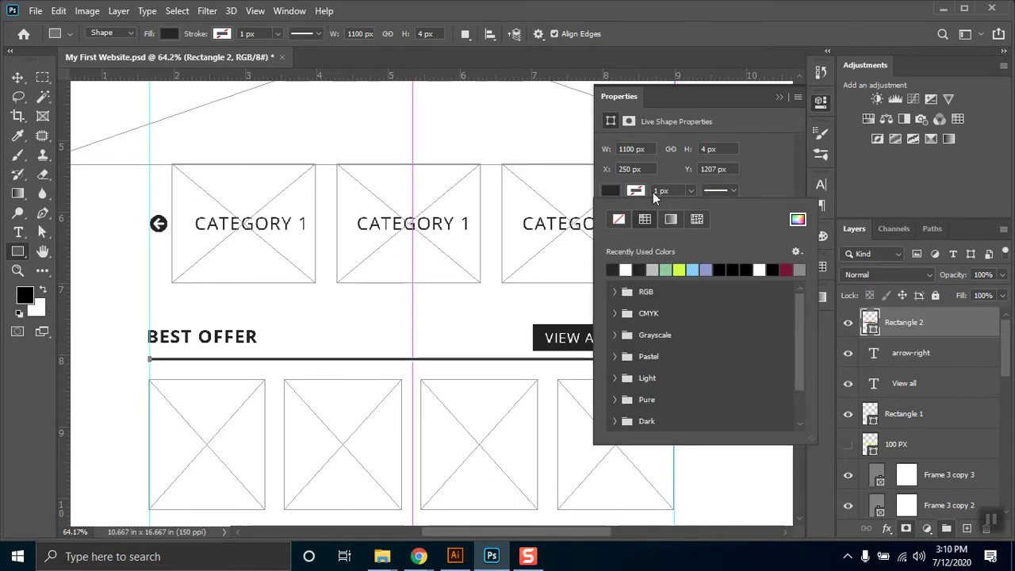
left_click(780, 97)
left_click(18, 77)
left_click(309, 326)
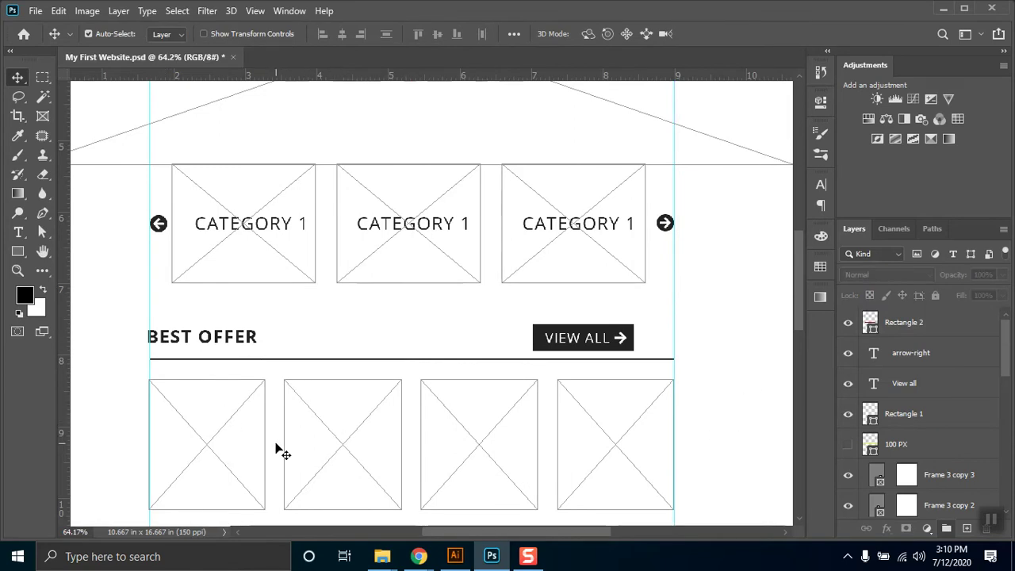
Step: Group the arrow-right, View all and Rectangle 1 layers and name the group "View all BTN"
scroll(279, 451, "down", 1)
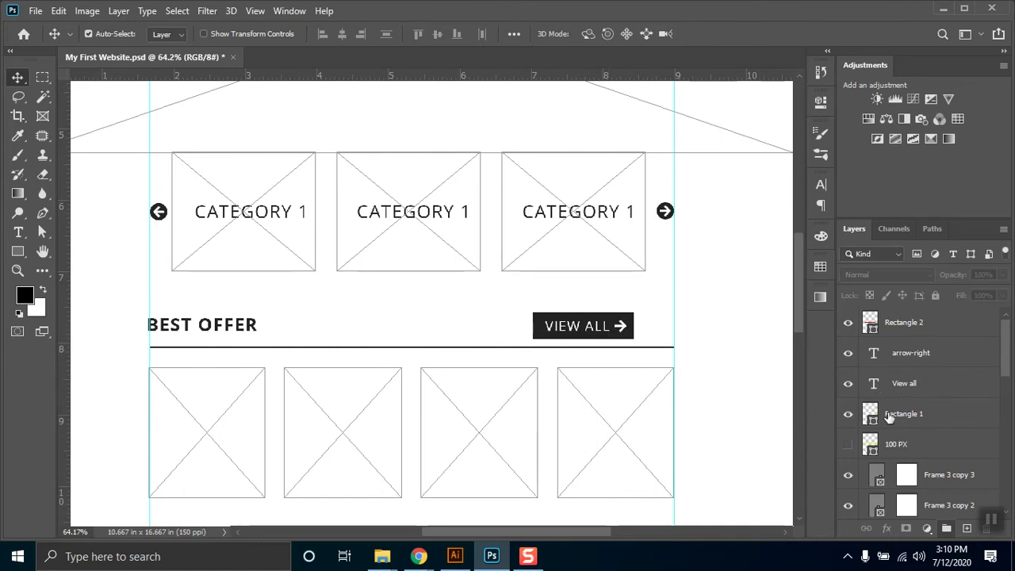
left_click(903, 385)
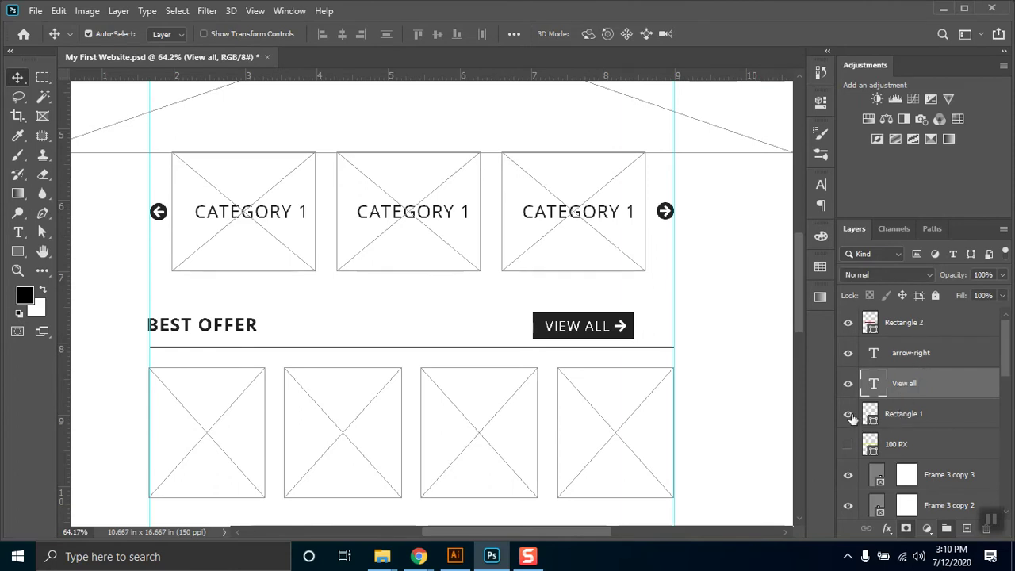
left_click(849, 415)
left_click(916, 418)
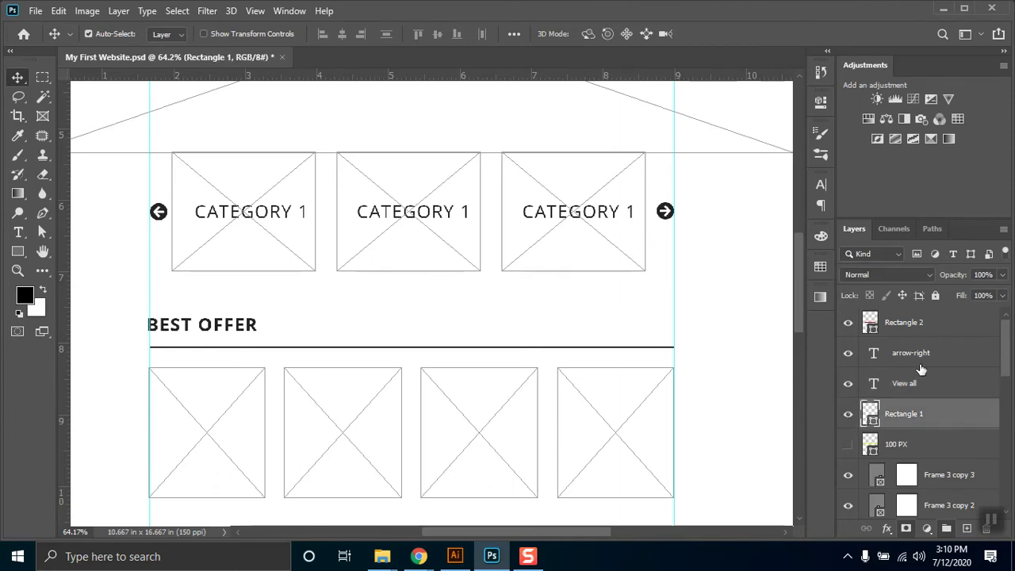
left_click(920, 365, "shift")
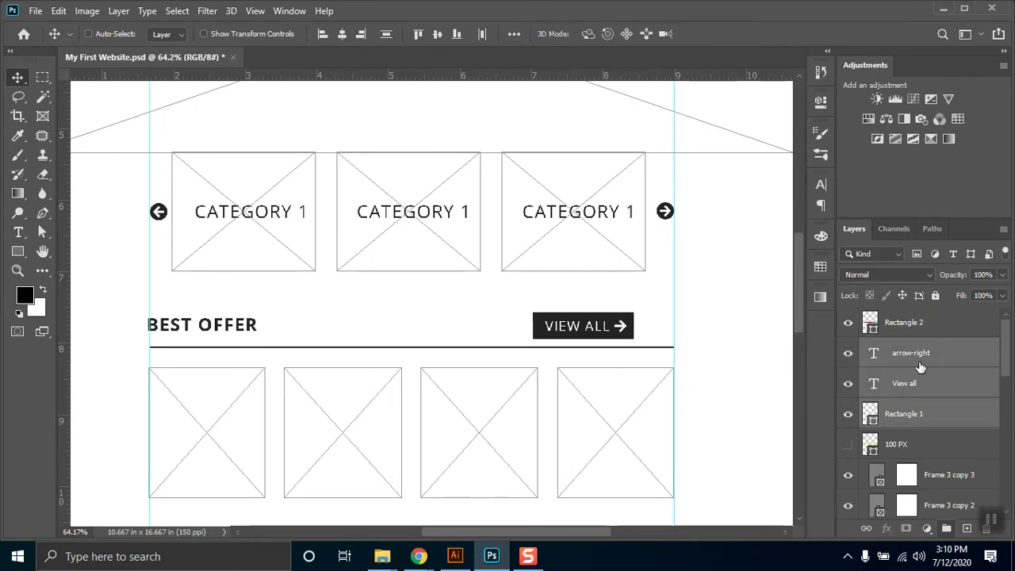
key("ctrl+g")
double_click(910, 350)
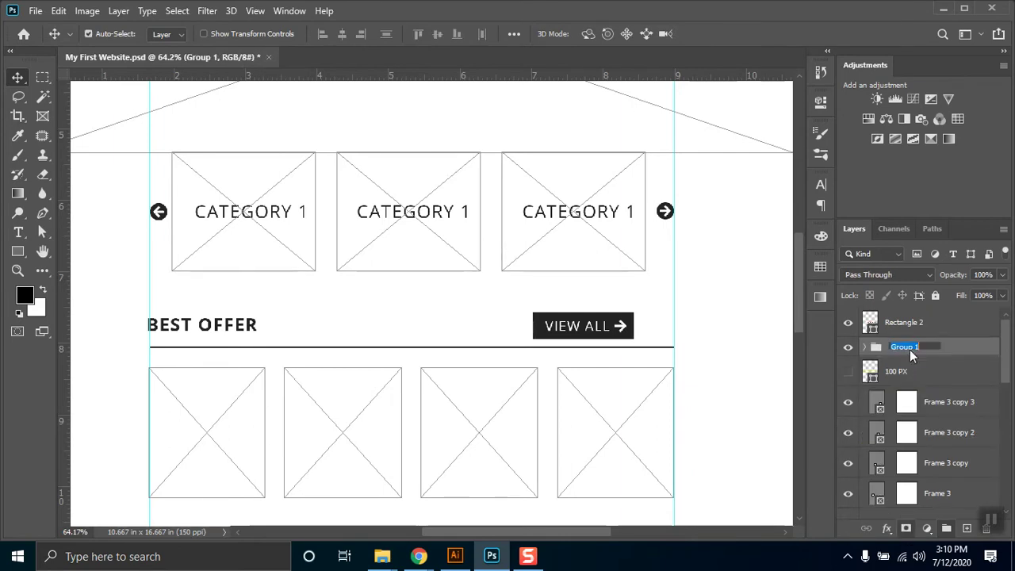
type("View all BTN")
key("Return")
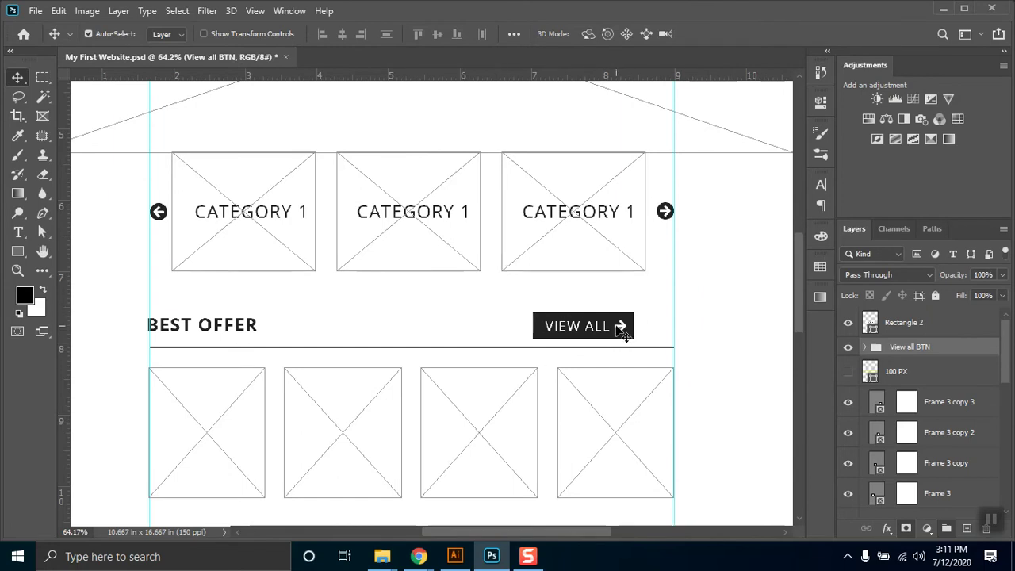
Step: Move the View all BTN group down until the button rests on the divider line
left_click_drag(608, 333, 624, 334)
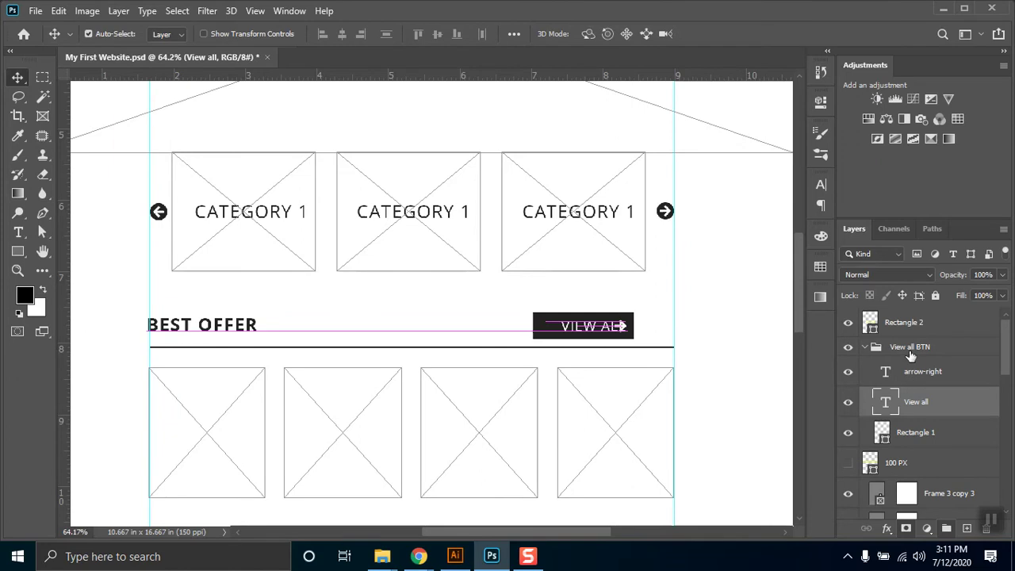
key("ctrl+z")
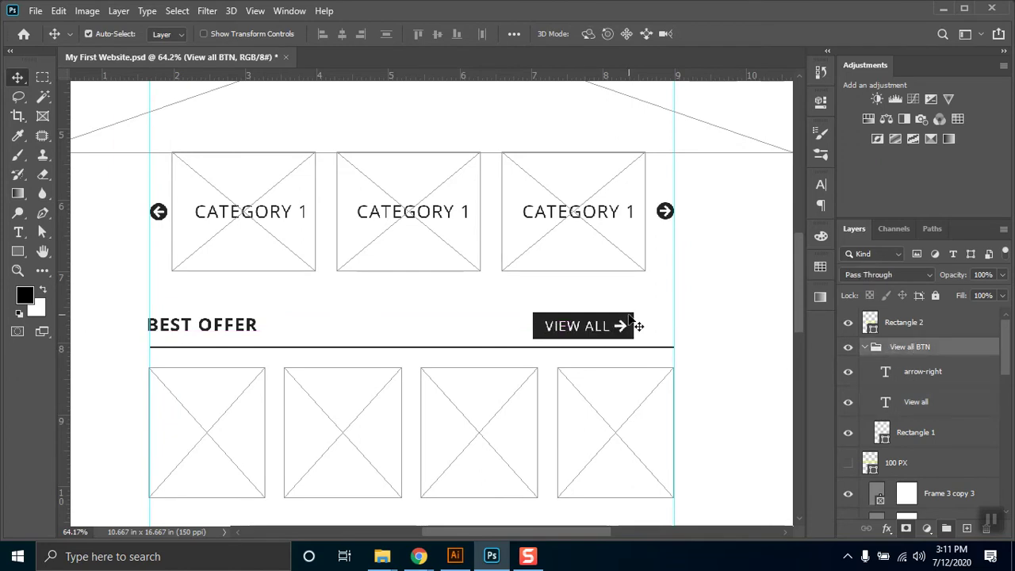
left_click_drag(629, 318, 631, 327)
left_click(872, 447, "ctrl")
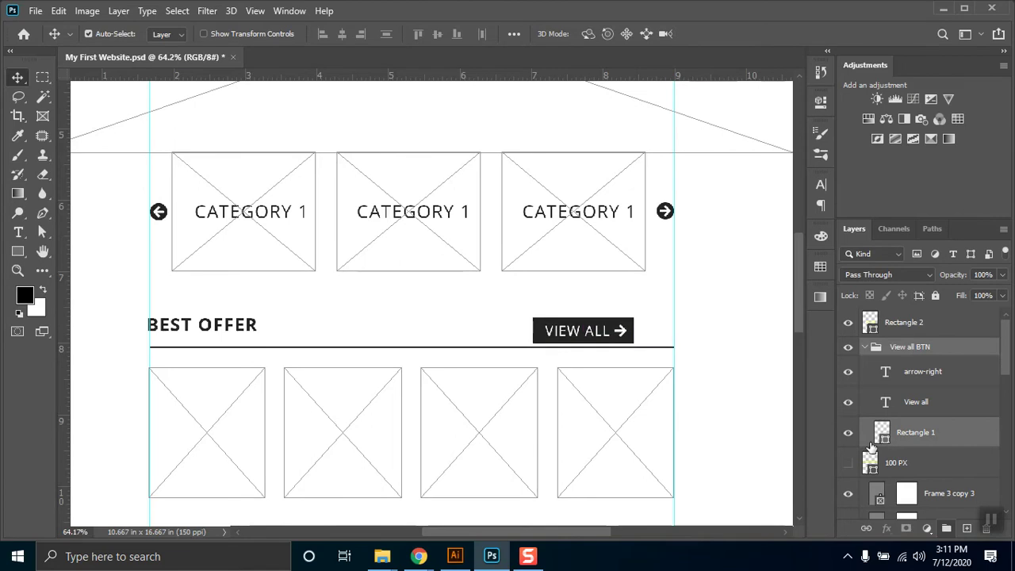
key("Up")
key("Up")
key("Up")
key("Down")
key("Down")
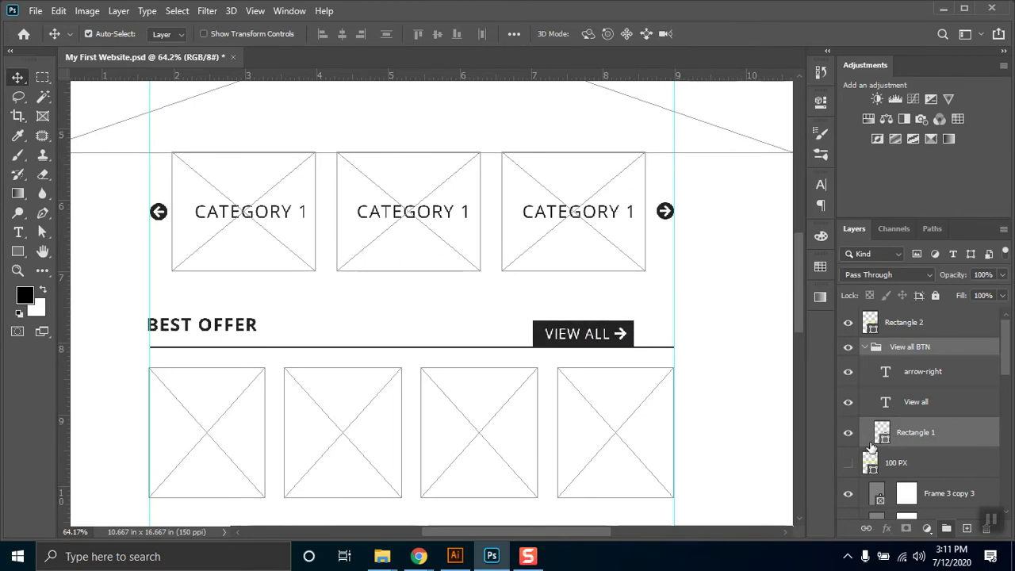
Step: Shift the VIEW ALL button horizontally until its outer edge meets the right guide, and collapse its group
key("shift+Right")
key("shift+Right")
key("shift+Right")
key("shift+Right")
key("shift+Right")
key("shift+Right")
key("shift+Right")
key("shift+Right")
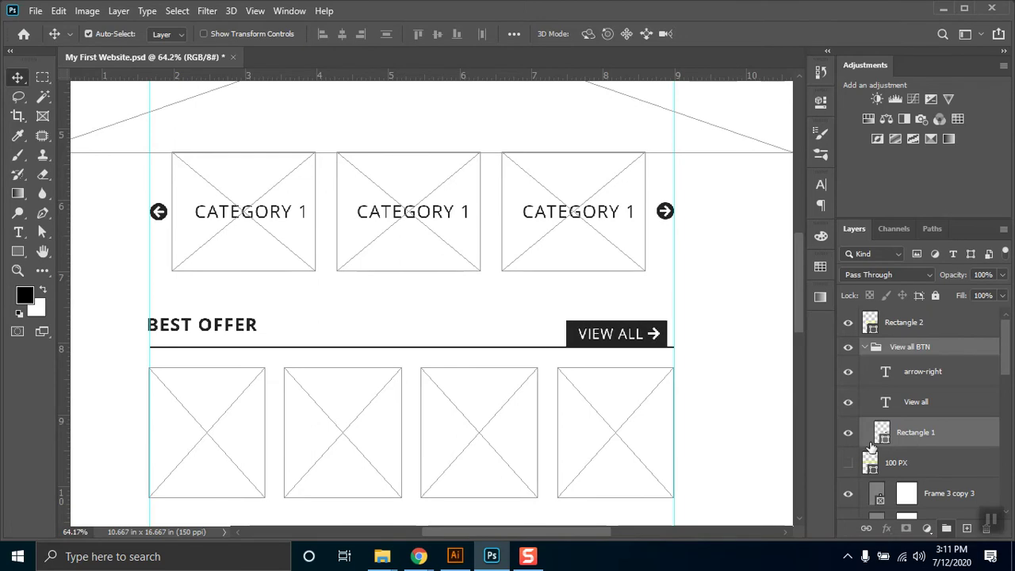
key("Right")
key("Right")
key("Right")
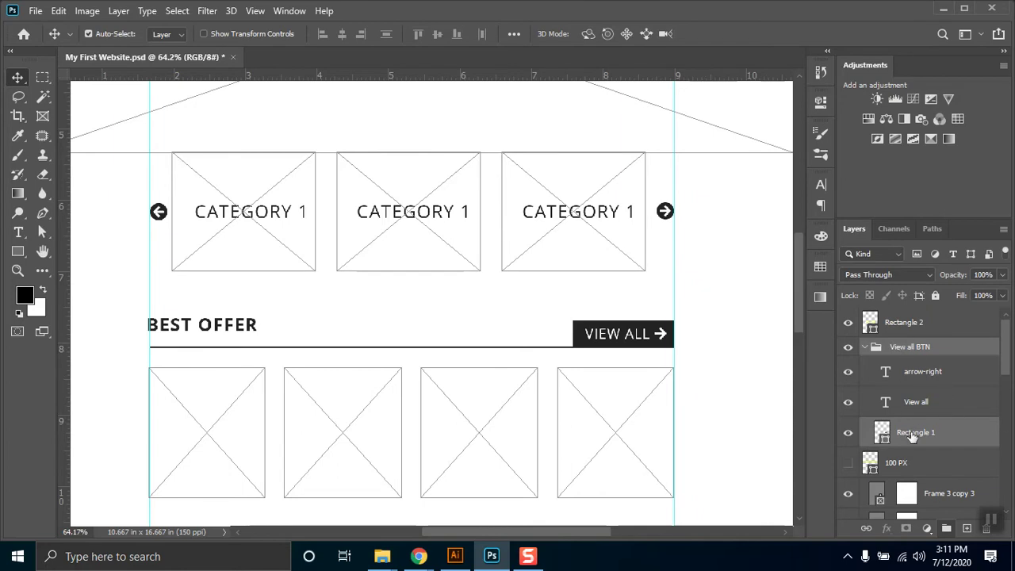
left_click(864, 348)
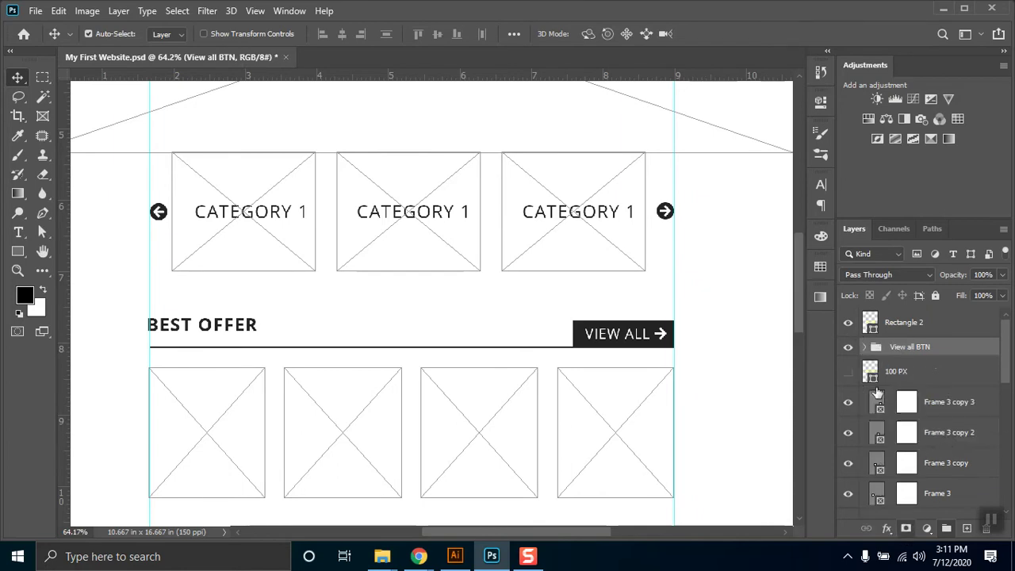
Step: Rename the Rectangle 2 layer as "Devider"
double_click(913, 323)
type("Devider")
key("Return")
Step: Move the Devider line and View all BTN group up together until the button text is level with the BEST OFFER heading
left_click(936, 357)
left_click(952, 328)
key("ctrl+t")
key("shift+Up")
key("shift+Up")
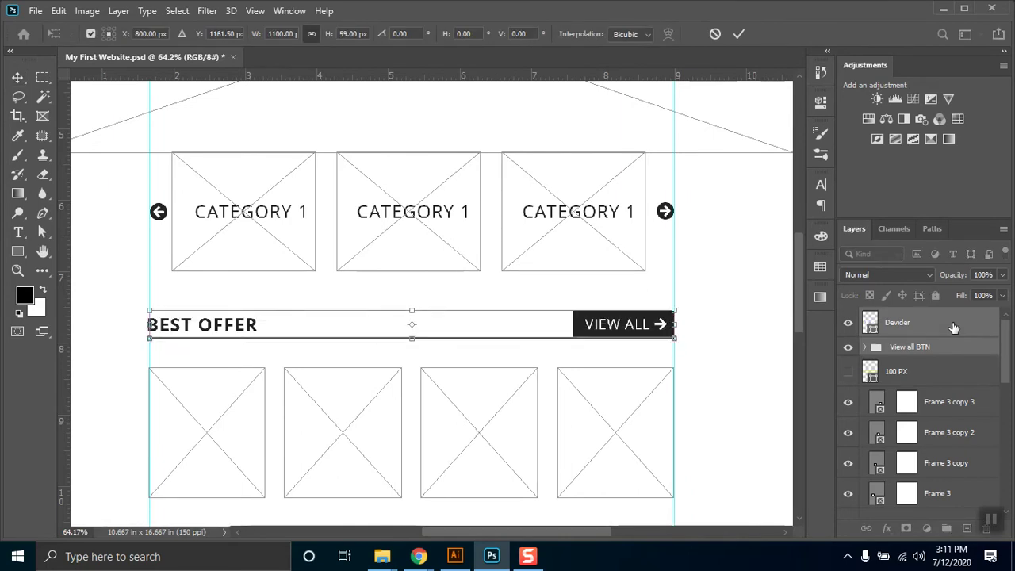
key("Return")
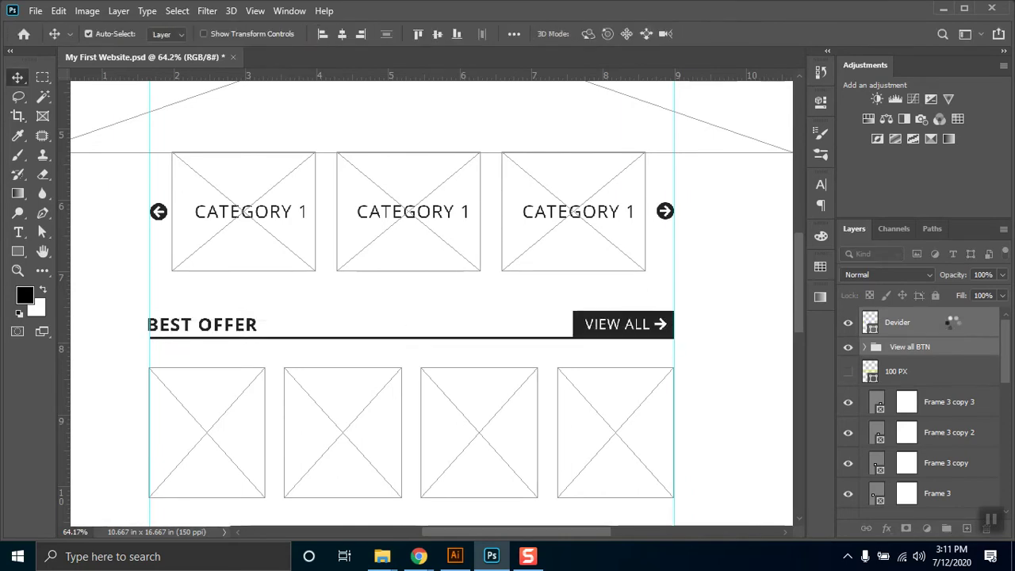
Step: Group the four product frames below the BEST OFFER heading and name the group "Producta"
left_click(571, 422)
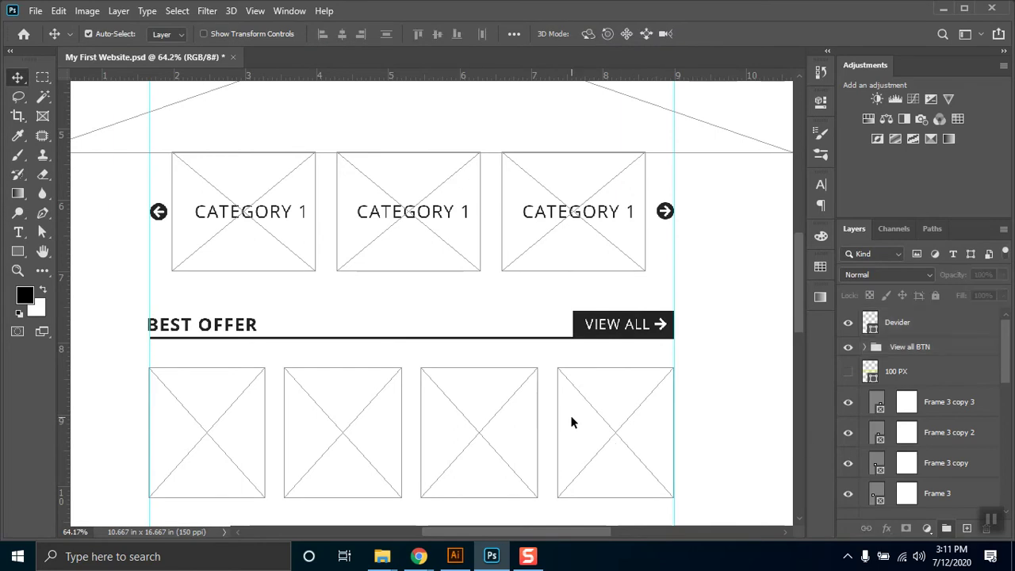
left_click(454, 435, "shift")
left_click(352, 428, "shift")
left_click(232, 420, "shift")
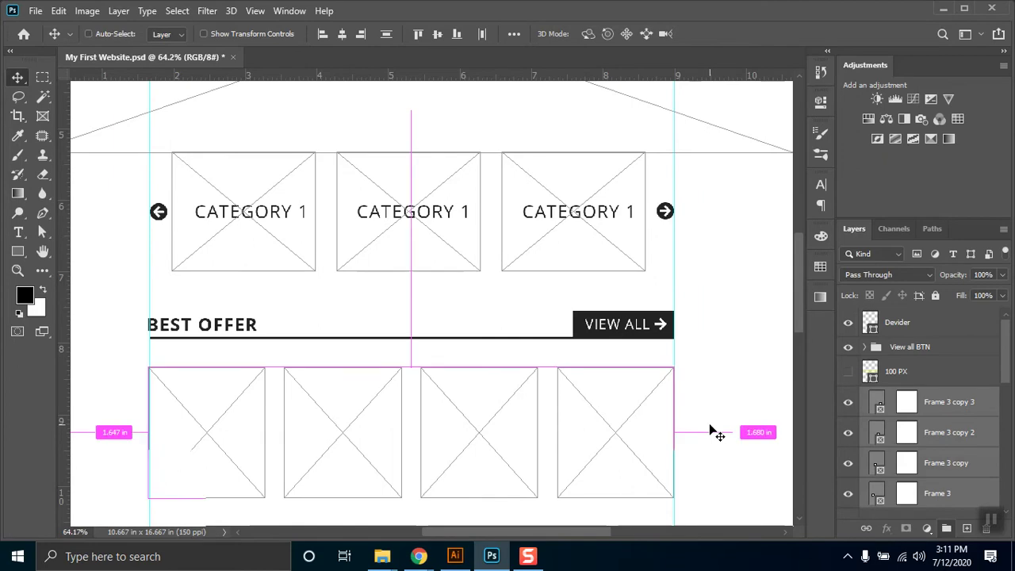
key("ctrl+g")
double_click(905, 396)
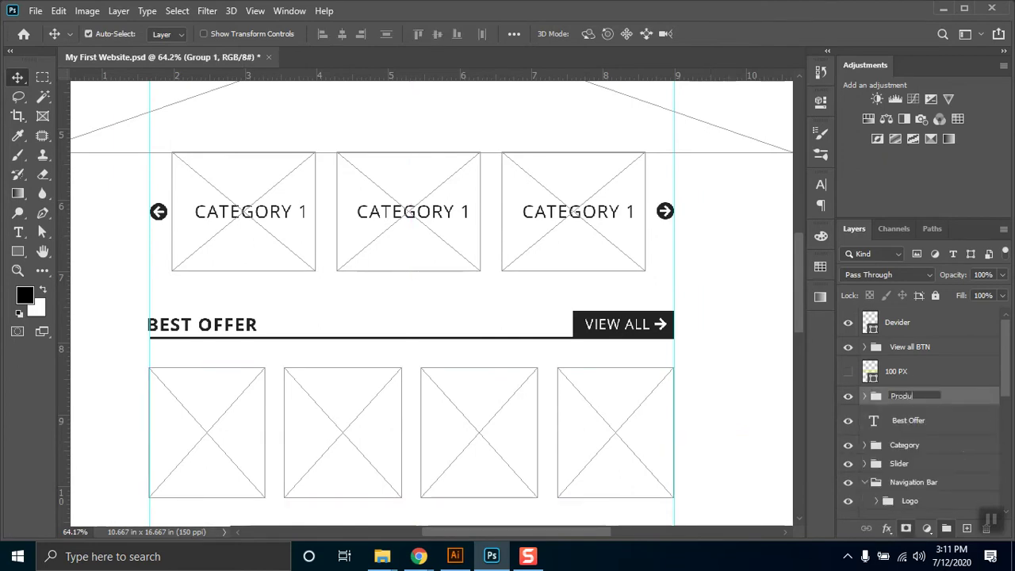
key("Return")
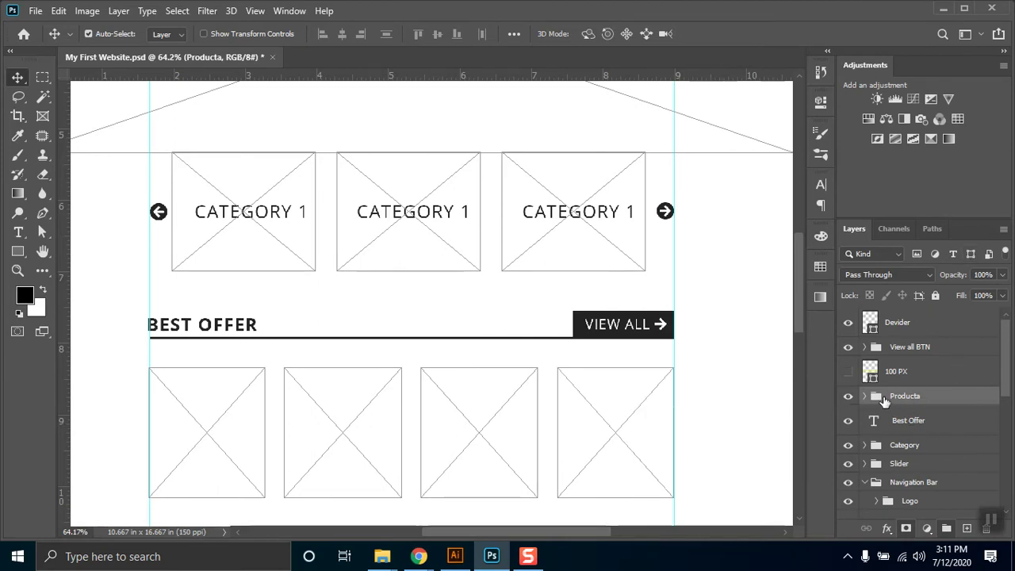
Step: Move the Producta group up so the four frames sit just below the divider line with a small gap
key("shift+Up")
key("shift+Up")
key("shift+Up")
key("shift+Up")
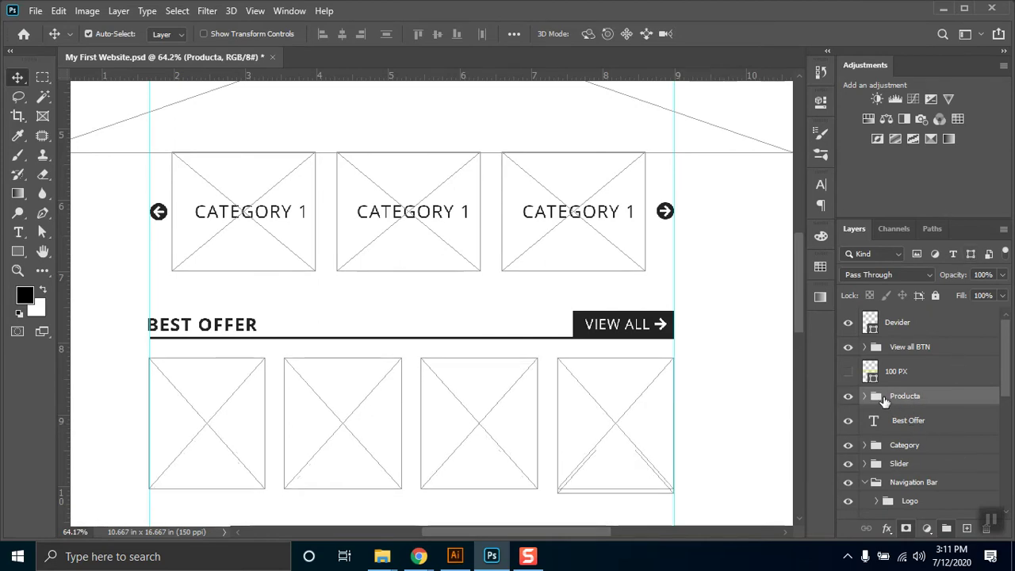
key("shift+Up")
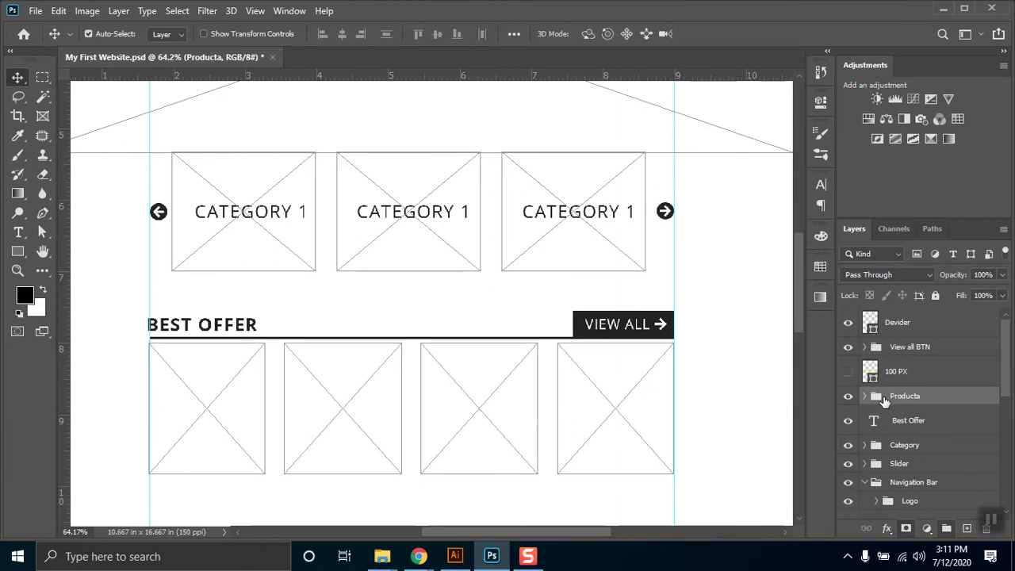
key("shift+Down")
key("Up")
key("Up")
key("Up")
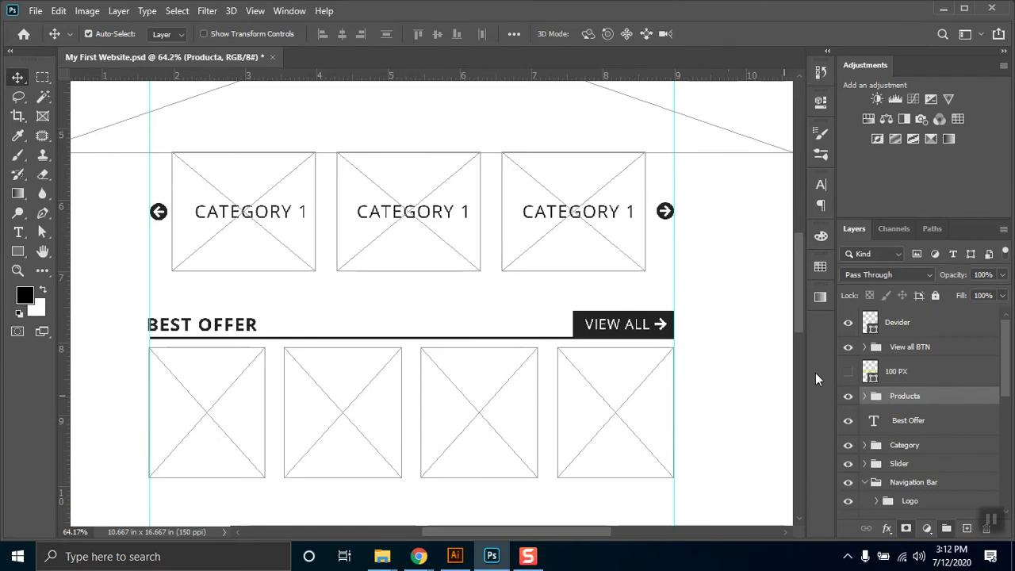
Step: Examine the whole page layout from the header down to the Best Offer product frames
left_click(849, 372)
scroll(764, 414, "down", 1)
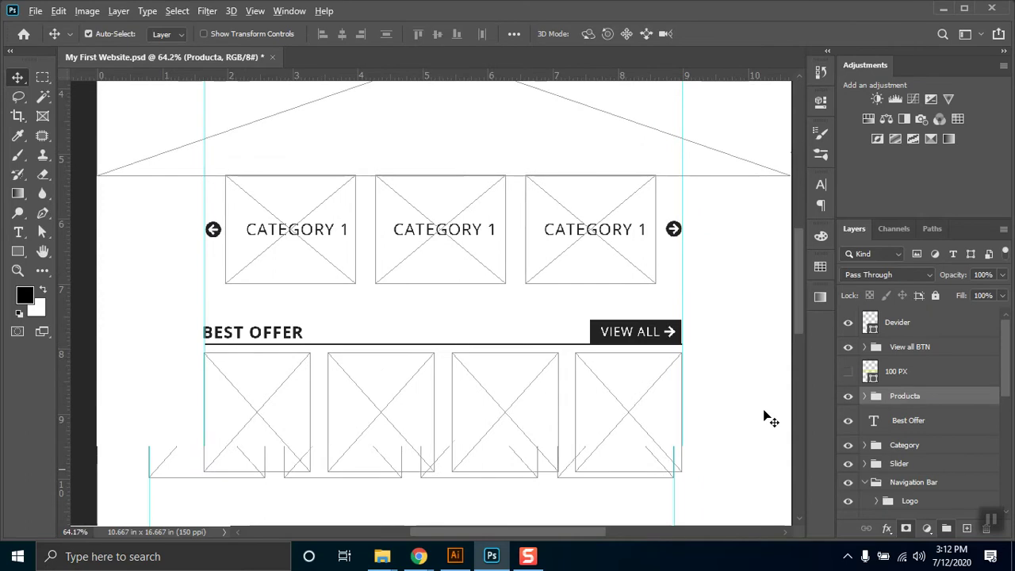
scroll(581, 379, "down", 1)
scroll(619, 385, "down", 1)
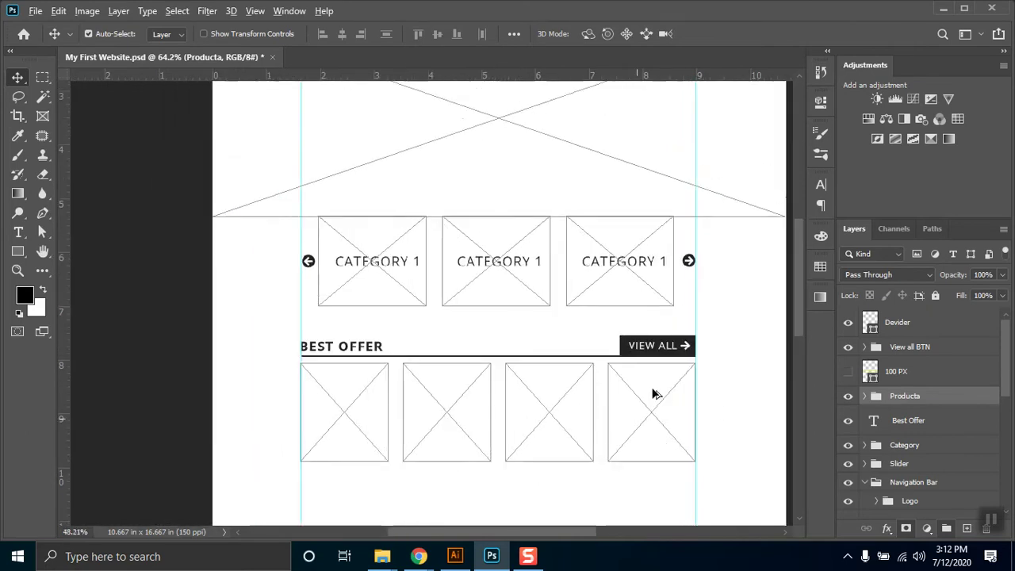
scroll(539, 377, "down", 2)
scroll(548, 379, "down", 4)
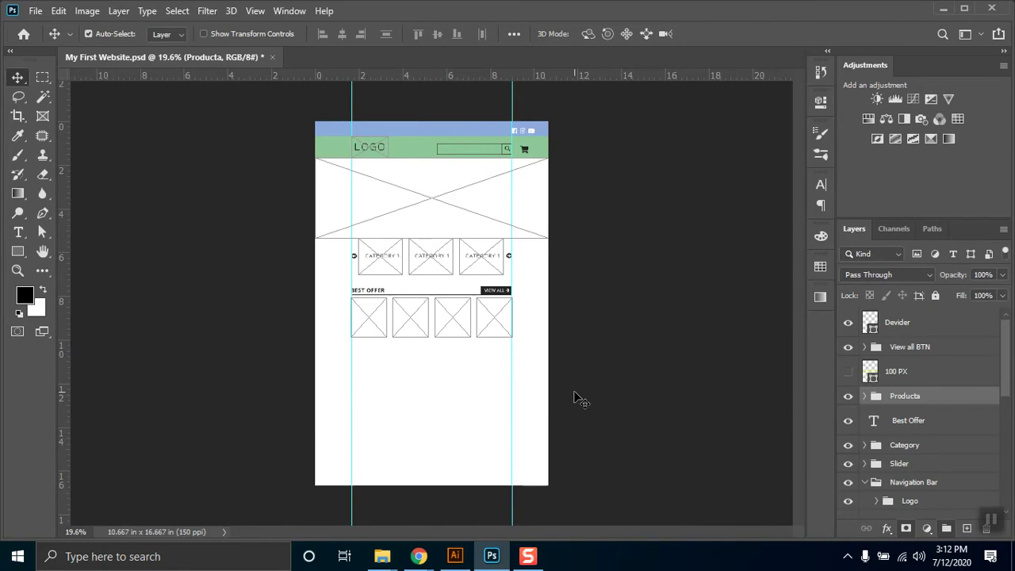
key("ctrl+plus")
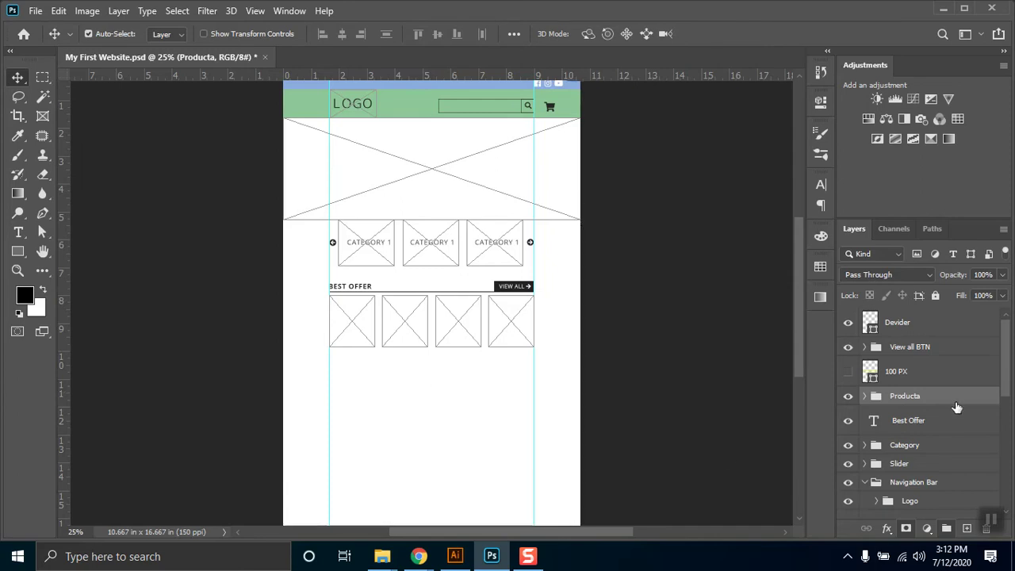
Step: Bring the hidden 100 PX layer to the top of the layer stack, above Devider
left_click(931, 415)
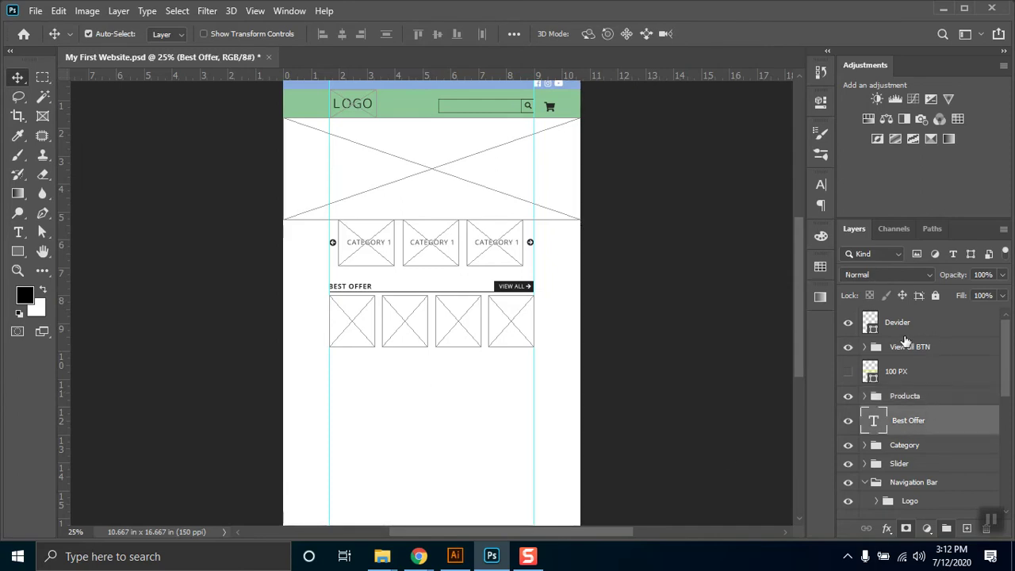
left_click(922, 372)
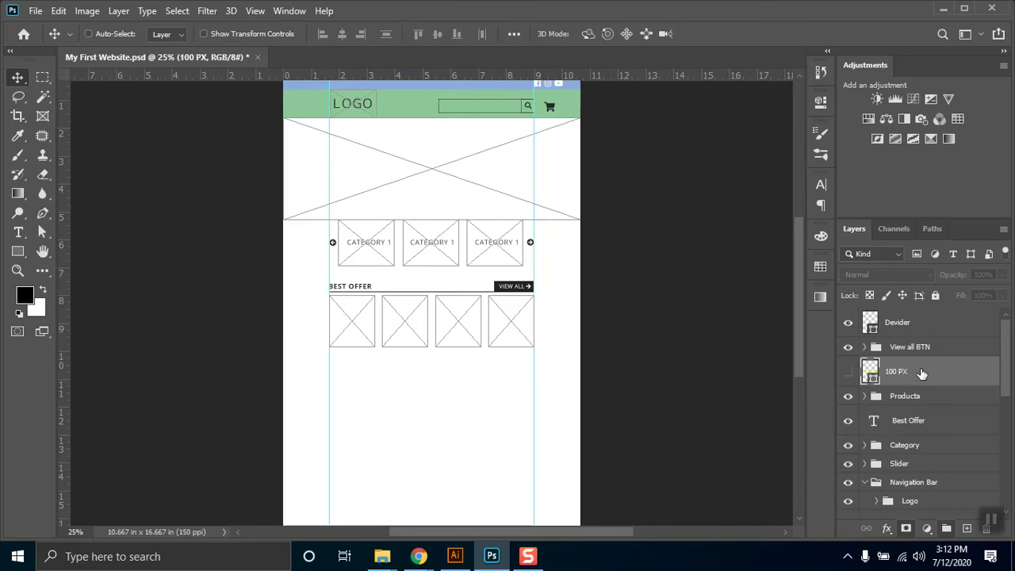
key("ctrl+shift+bracketright")
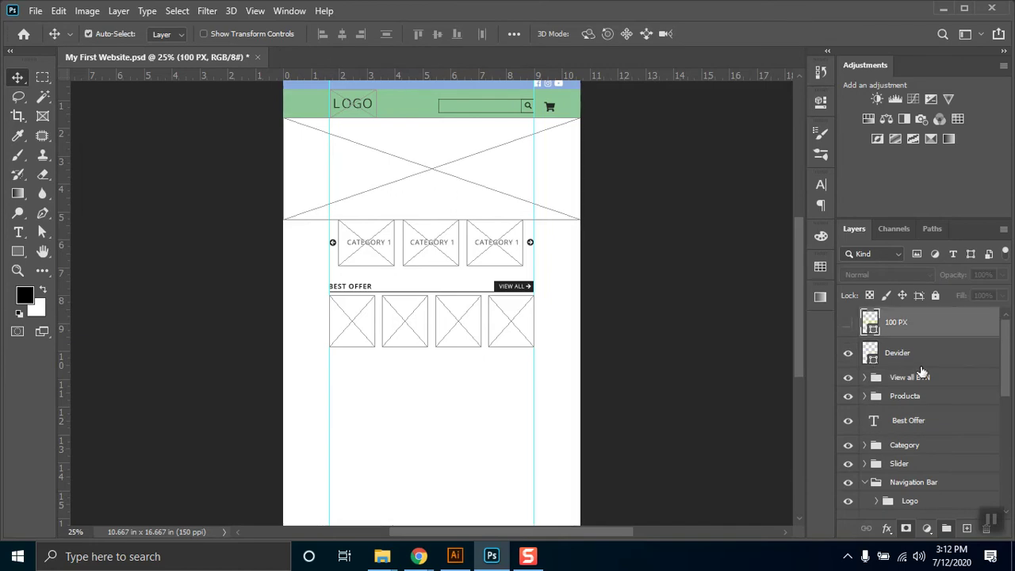
left_click(850, 324)
left_click(850, 324)
Step: Group the Devider, View all BTN, Producta and Best Offer layers and name the group "Best Offer"
left_click(912, 356)
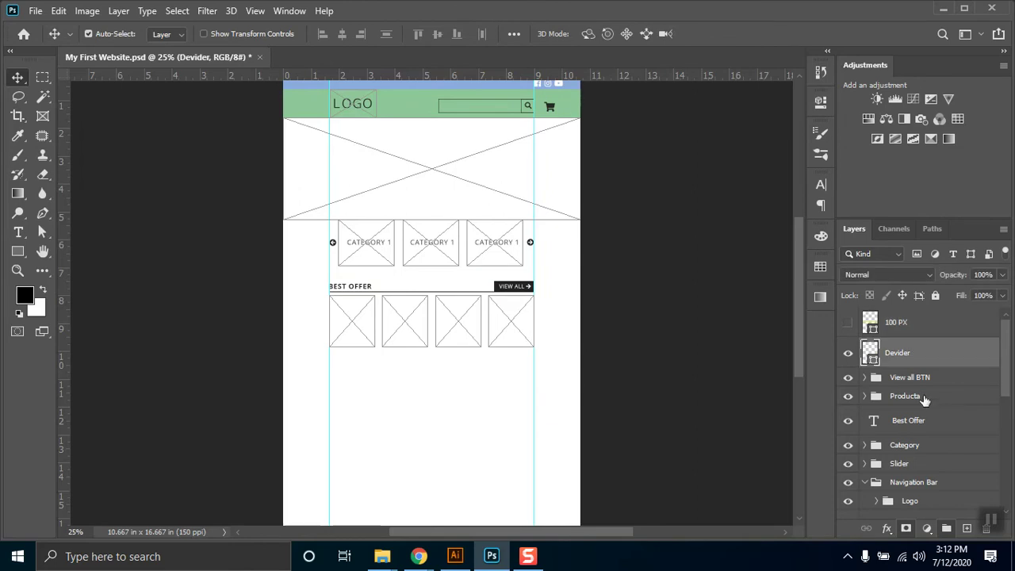
left_click(924, 397, "shift")
left_click(926, 422, "shift")
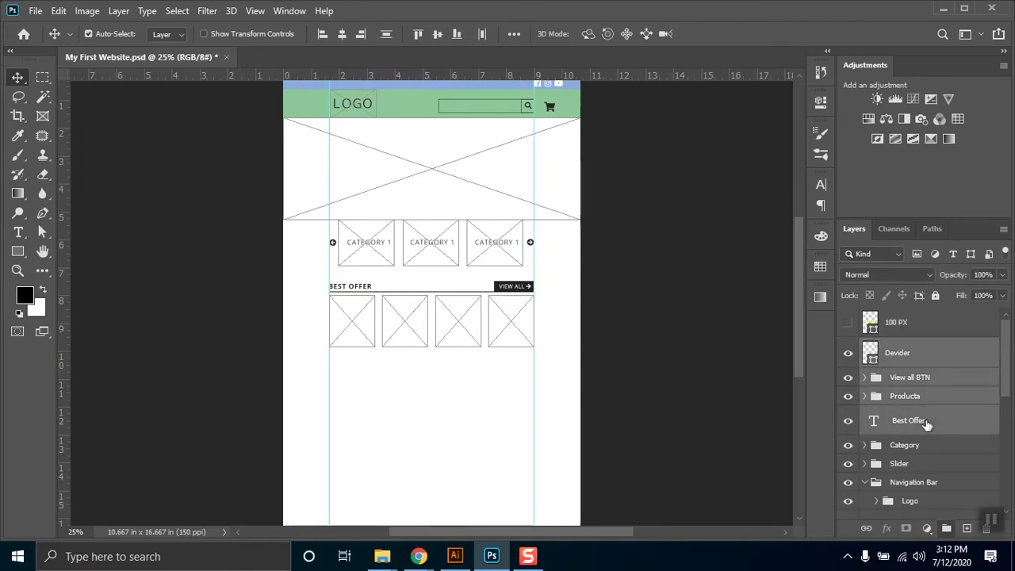
key("ctrl+g")
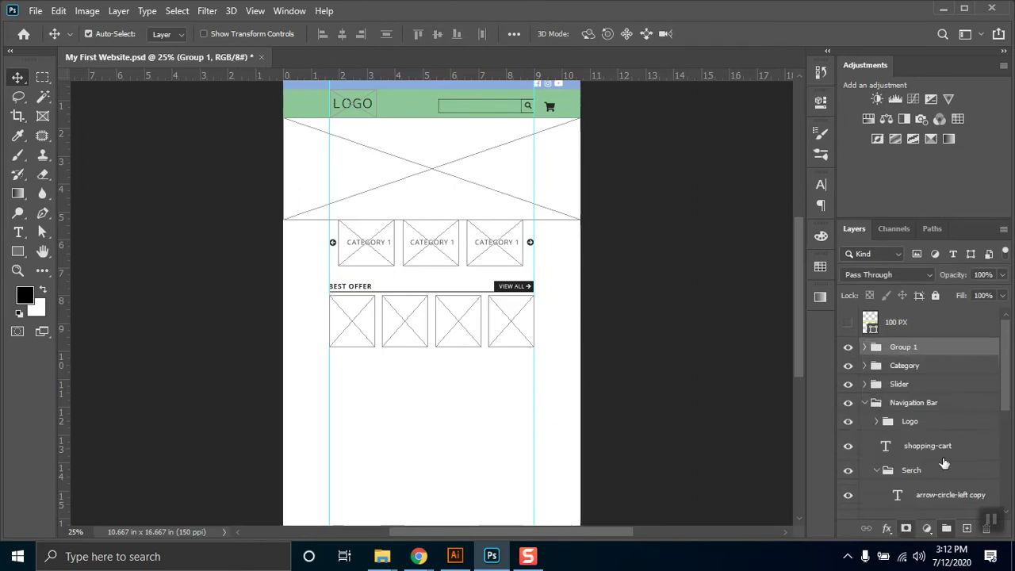
double_click(907, 349)
type("Best Offer")
key("Return")
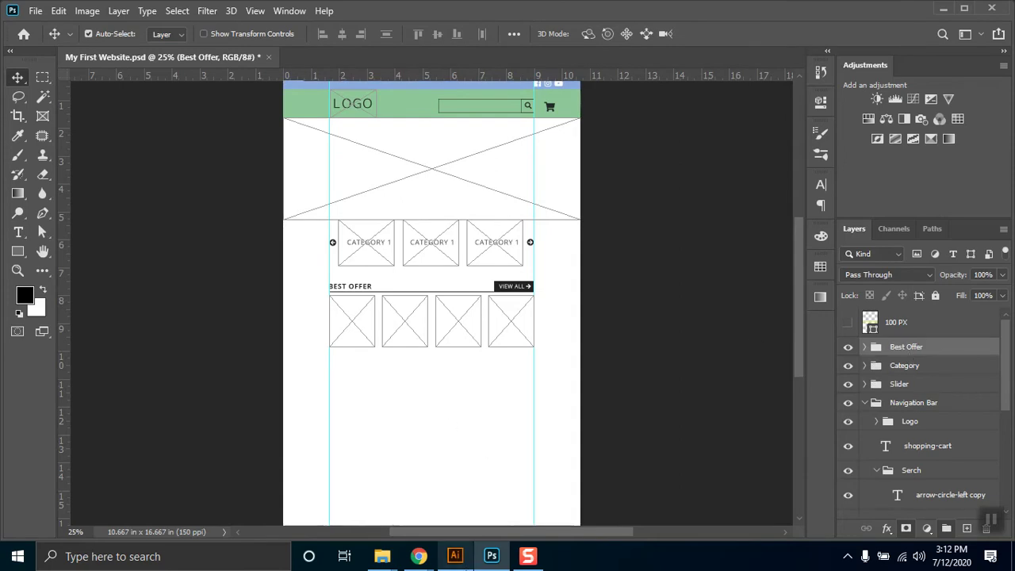
Step: Switch to the Functional Requirements document in Chrome and check the View Product items listed under Home Page
mouse_move(419, 556)
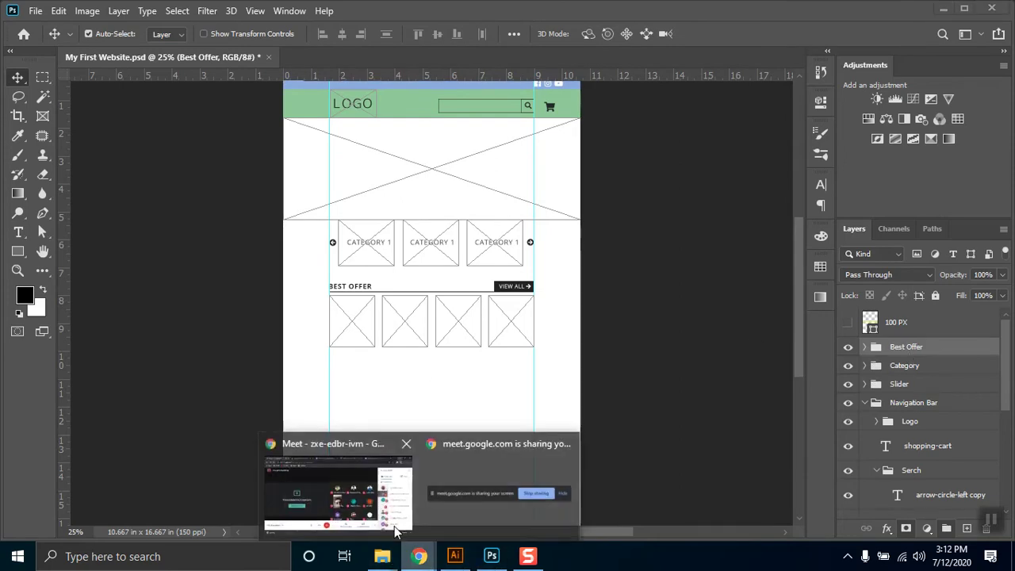
left_click(329, 498)
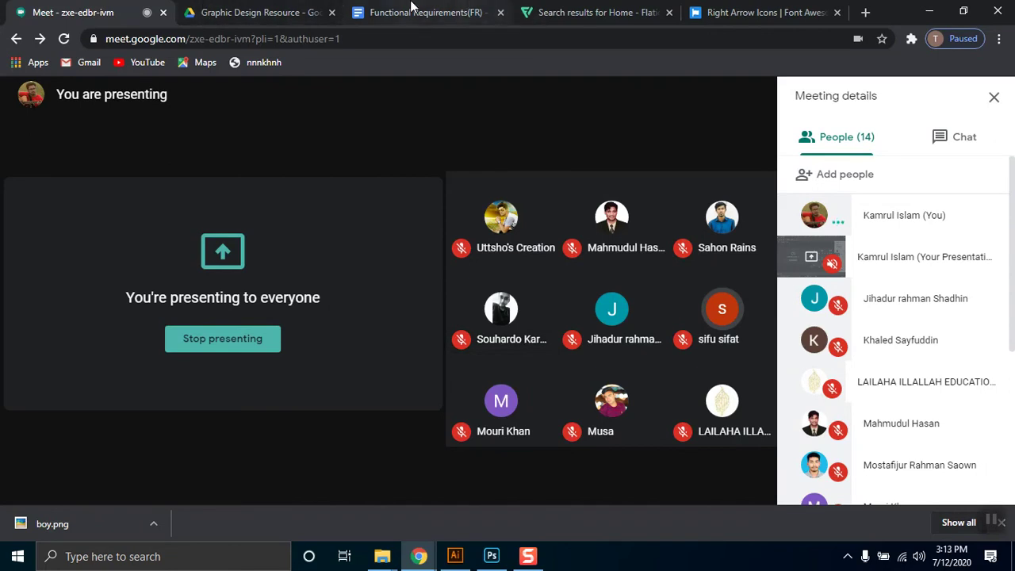
left_click(415, 11)
left_click_drag(379, 337, 511, 333)
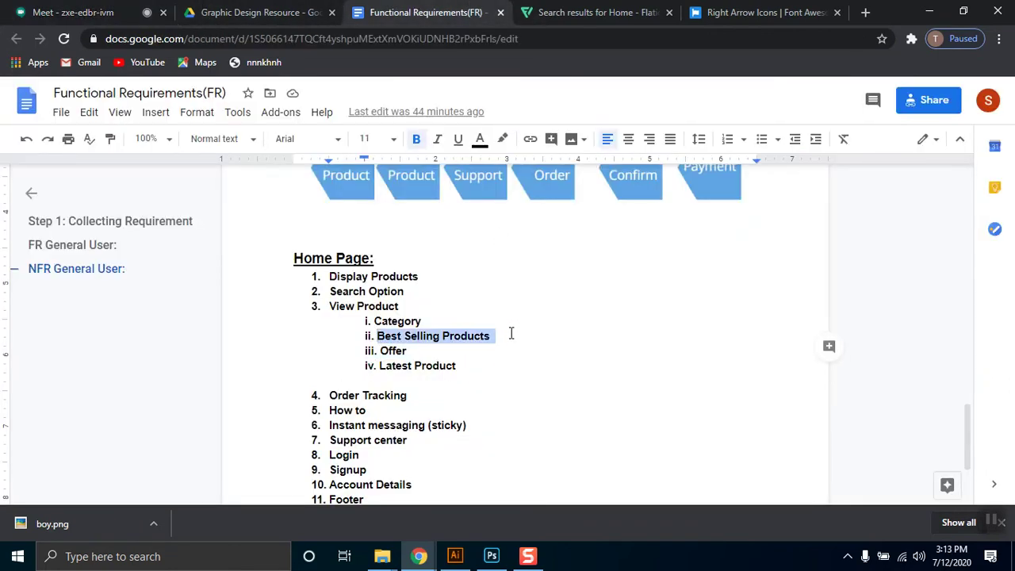
left_click(924, 10)
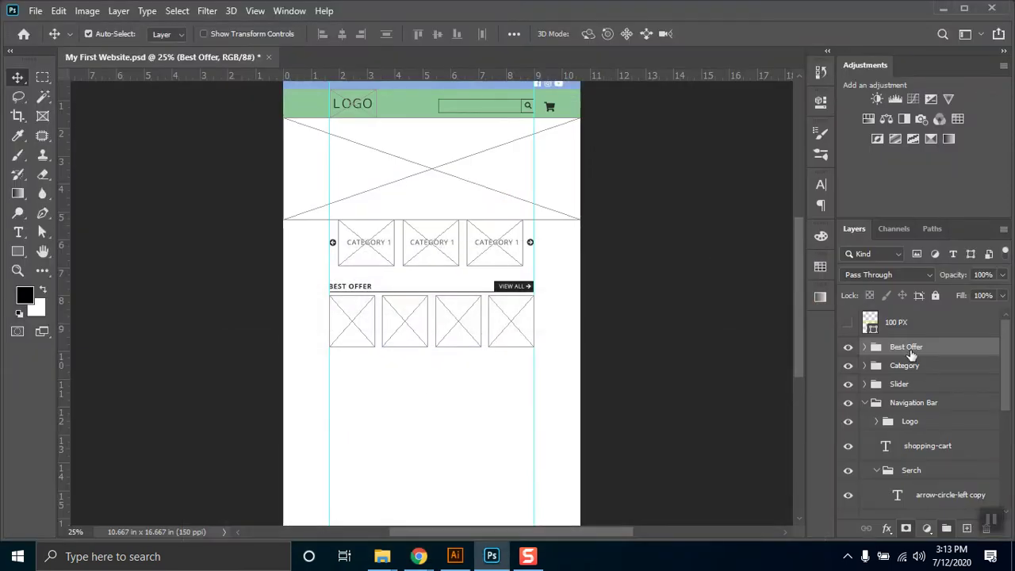
Step: Duplicate the Best Offer group and move the copy straight down below the first row of product frames
left_click_drag(911, 355, 967, 528)
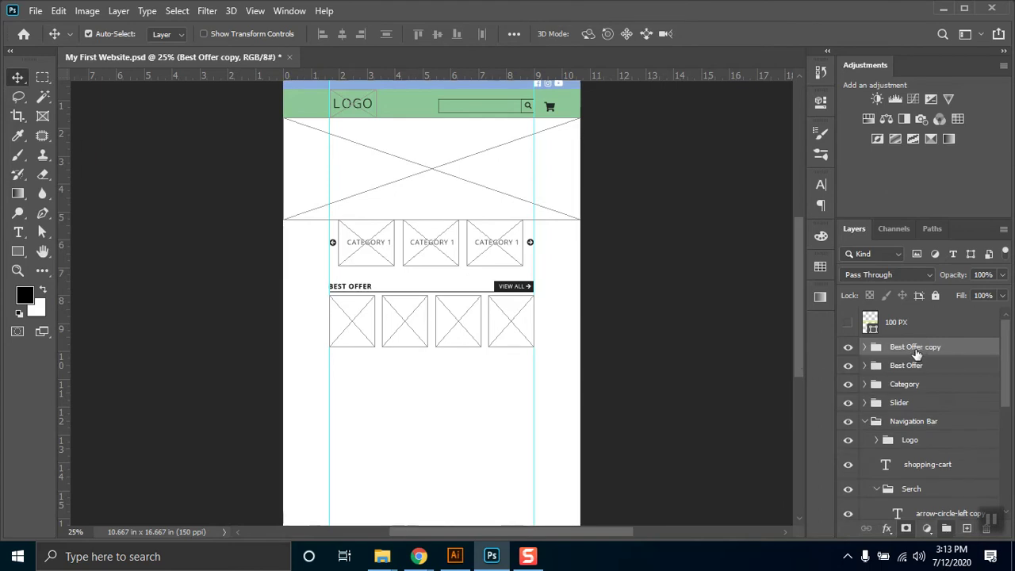
key("shift+Down")
key("shift+Down")
key("shift+Down")
key("shift+Down")
key("shift+Down")
key("shift+Down")
key("shift+Down")
key("shift+Down")
key("shift+Down")
key("shift+Down")
key("shift+Down")
key("shift+Down")
key("shift+Down")
key("shift+Down")
key("shift+Down")
key("shift+Down")
key("shift+Down")
key("shift+Down")
key("shift+Down")
key("shift+Down")
key("shift+Down")
key("shift+Down")
key("shift+Down")
key("shift+Down")
key("shift+Down")
key("shift+Down")
key("shift+Down")
key("shift+Down")
key("shift+Down")
key("shift+Down")
key("shift+Down")
key("shift+Down")
key("shift+Down")
key("shift+Down")
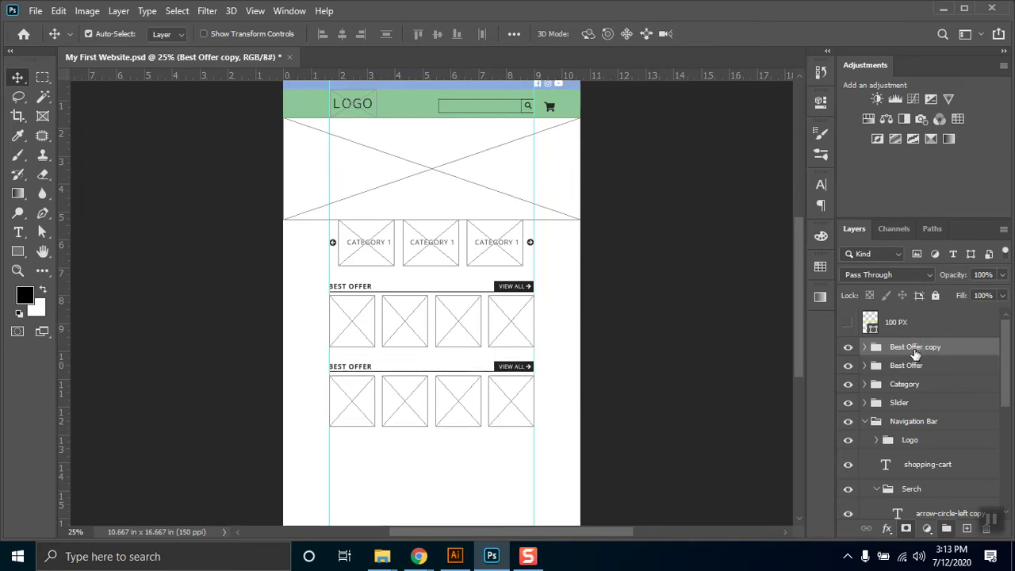
Step: Show the 100 PX spacer, place it directly under the first product row, and lower the copied section to start just below it
left_click(848, 322)
left_click_drag(461, 283, 480, 362)
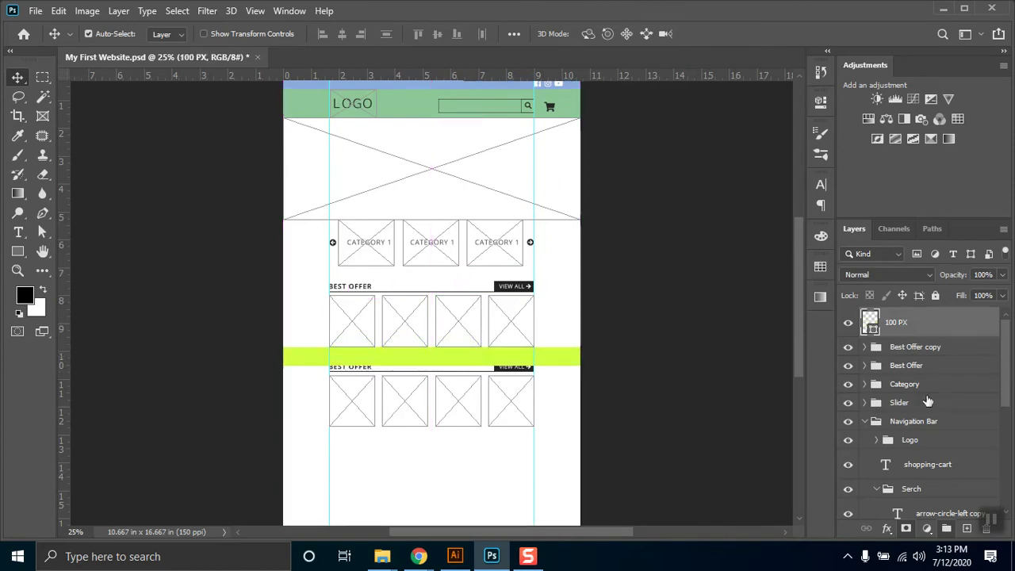
left_click(943, 350)
key("shift+Down")
key("shift+Down")
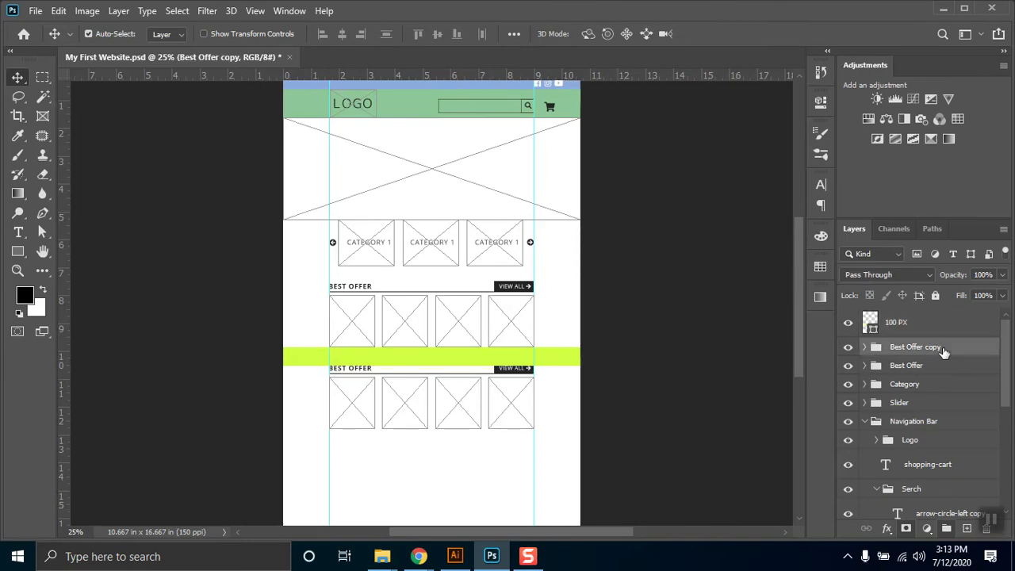
key("shift+Up")
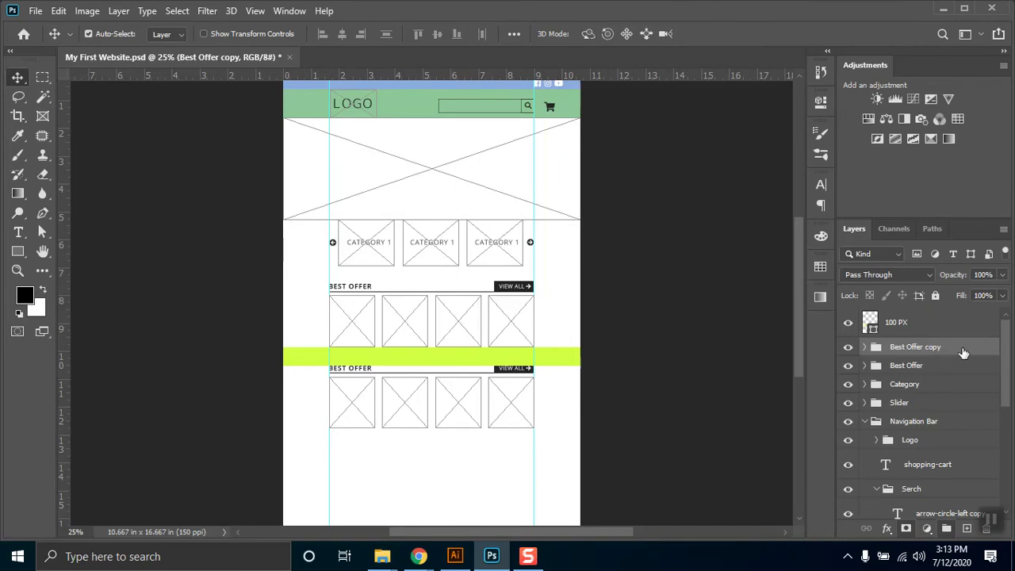
key("shift+Down")
key("shift+Down")
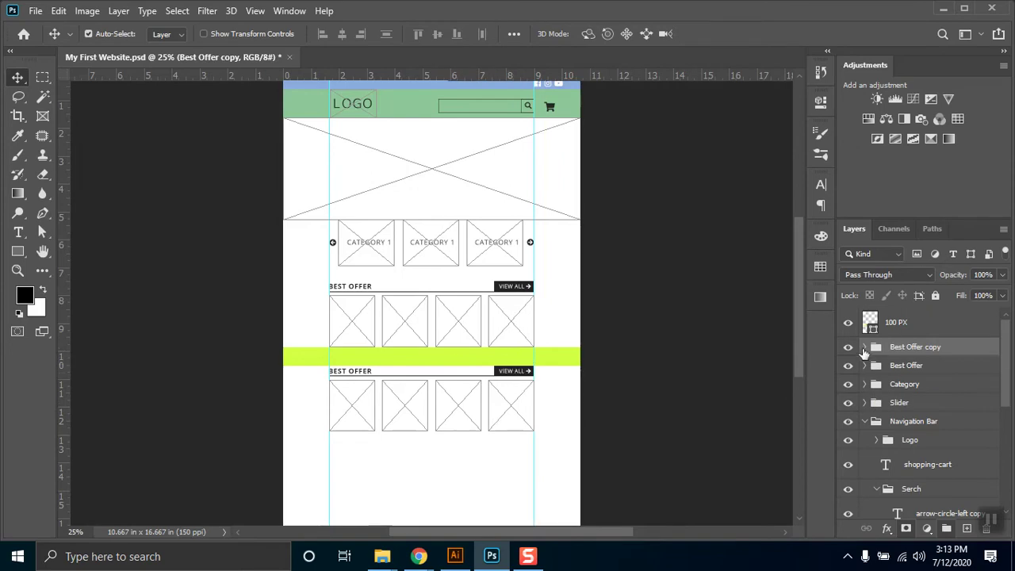
Step: Rename the copied Best Offer group as "Best Selling"
double_click(909, 349)
left_click(914, 347)
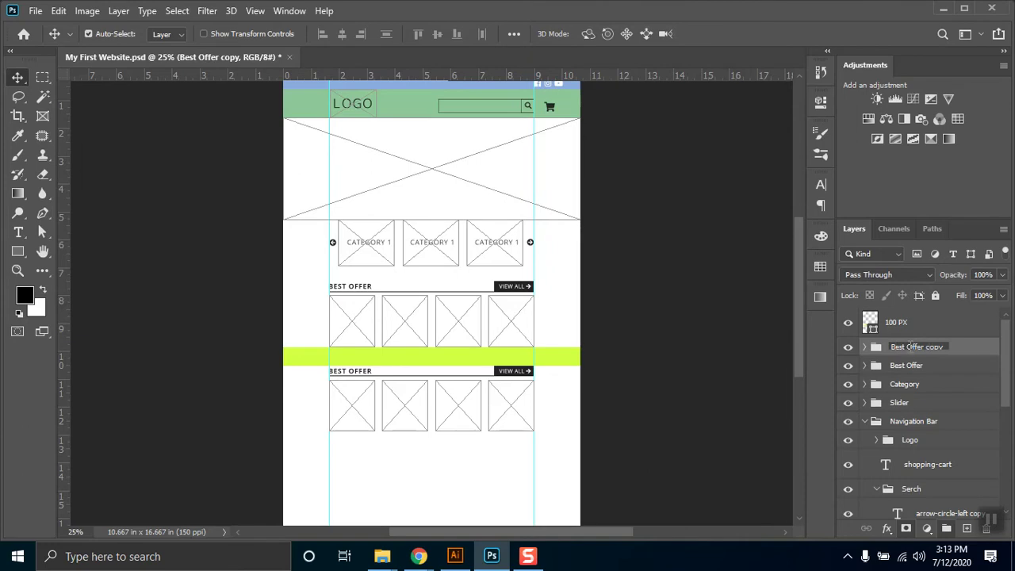
left_click_drag(920, 347, 962, 346)
type("Selling")
key("Return")
Step: Change the lower section's heading to "BEST SELLING PRODUCTS", left-align the text and line it up with the left guide
left_click(864, 348)
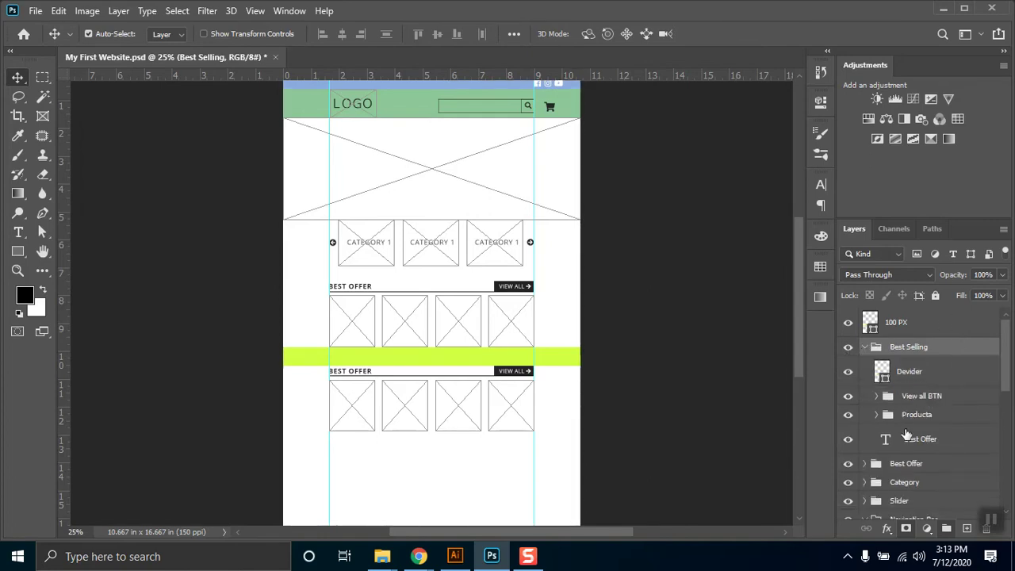
left_click(924, 448)
key("t")
left_click(350, 371)
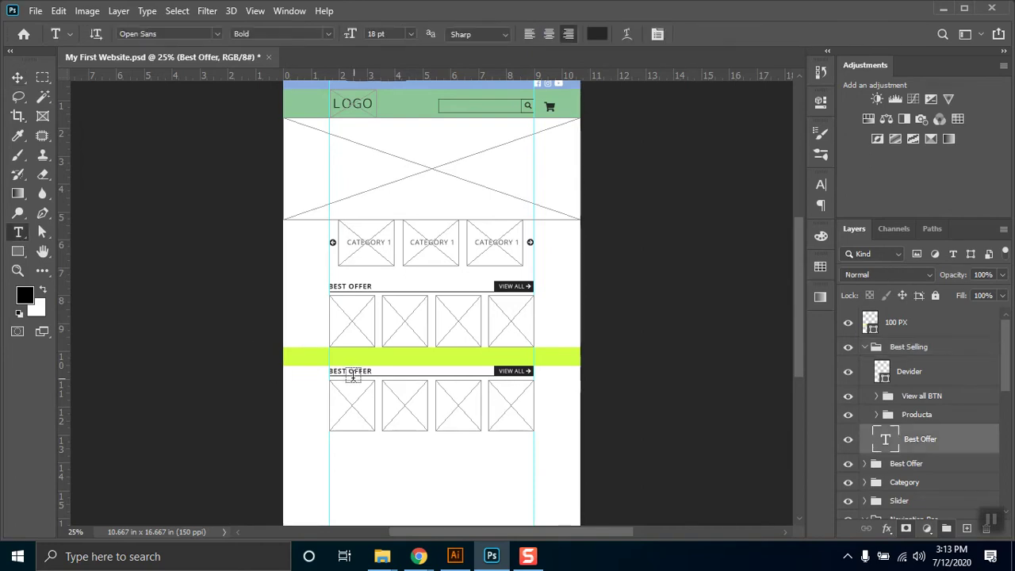
key("ctrl+a")
type("BEST SELLING")
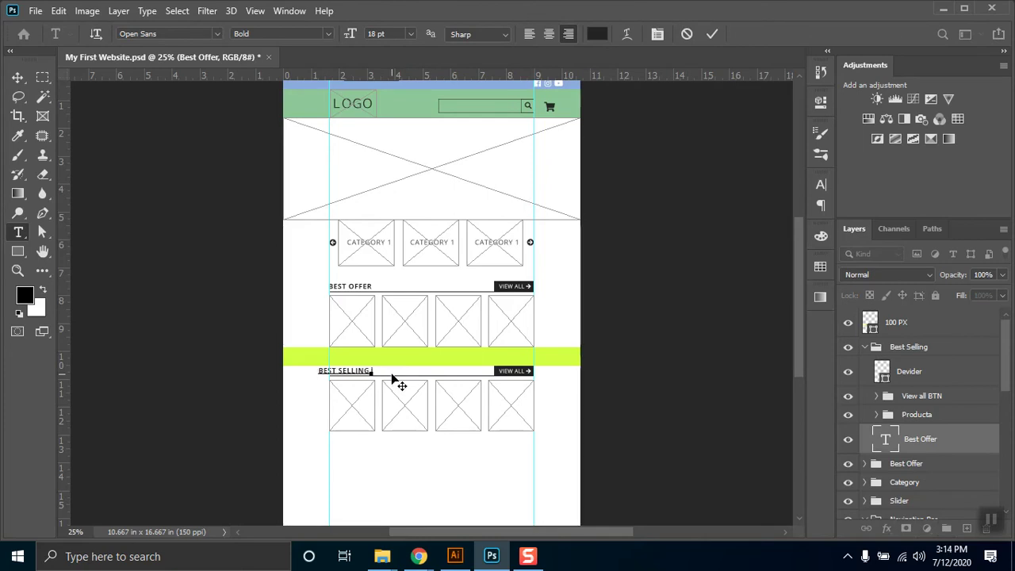
type(" PRODUCTS")
key("ctrl+a")
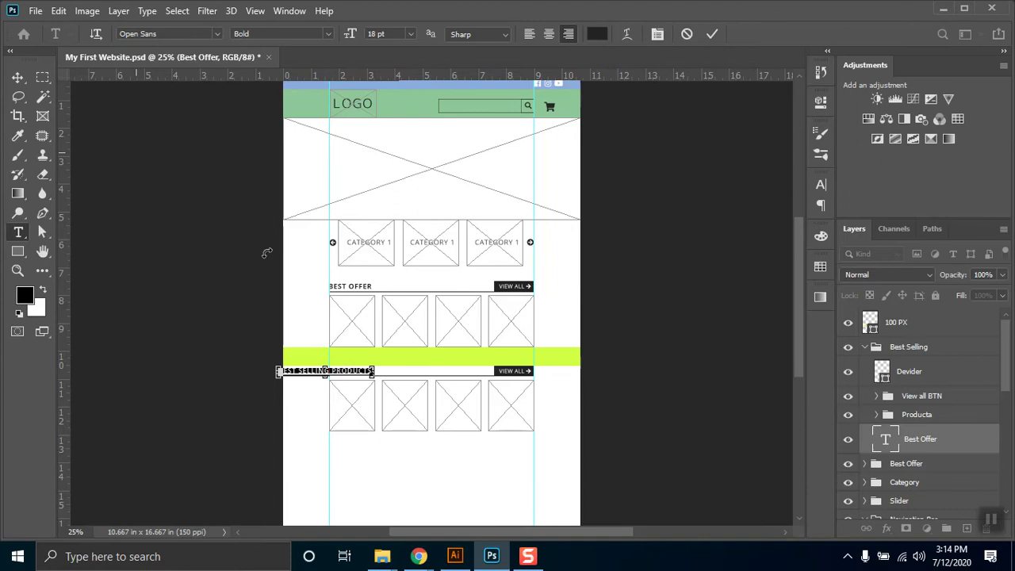
left_click(529, 34)
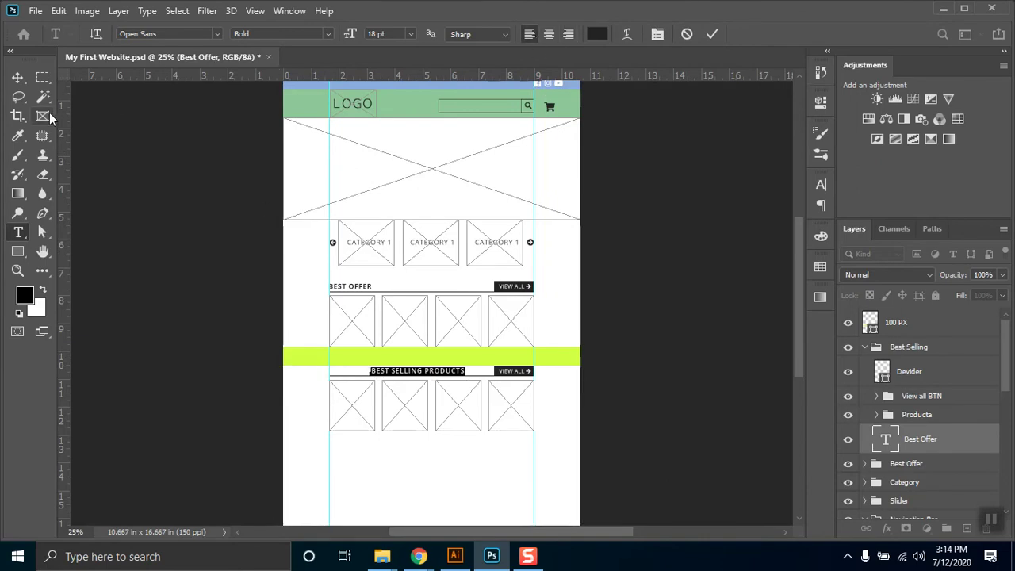
left_click(27, 80)
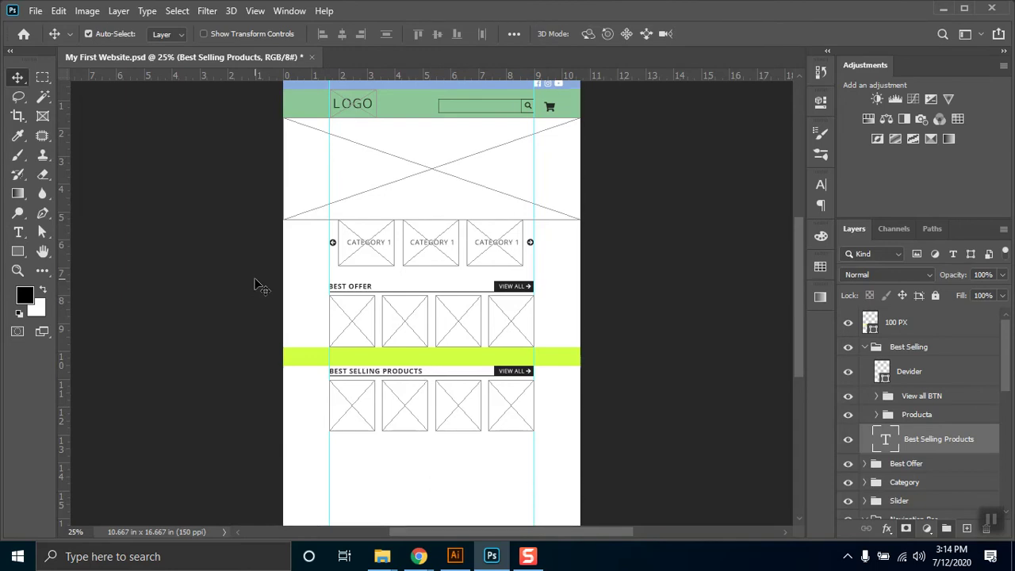
Step: Hide the 100 PX spacer layer and check the full page layout with both product sections
left_click(42, 77)
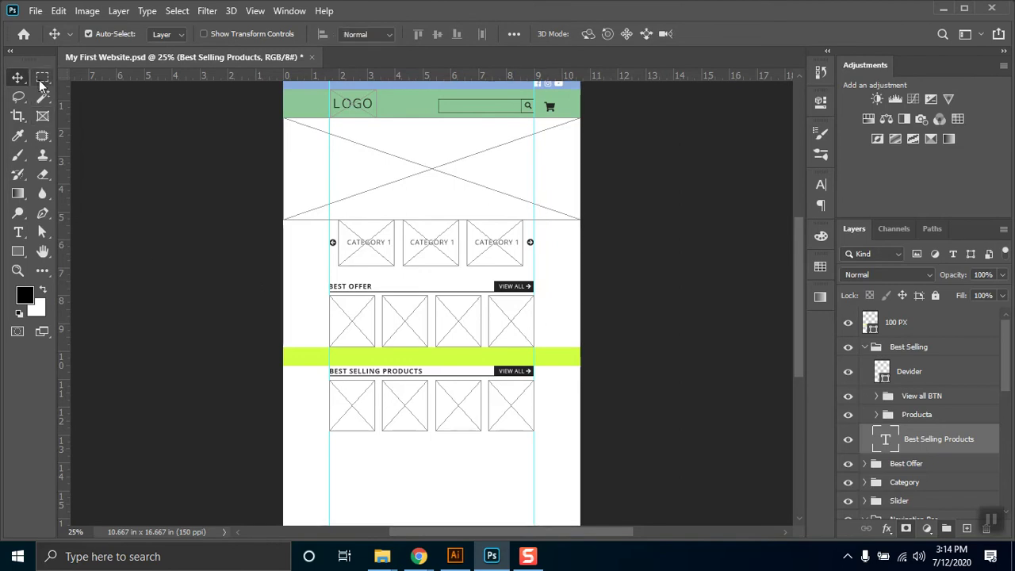
left_click(849, 322)
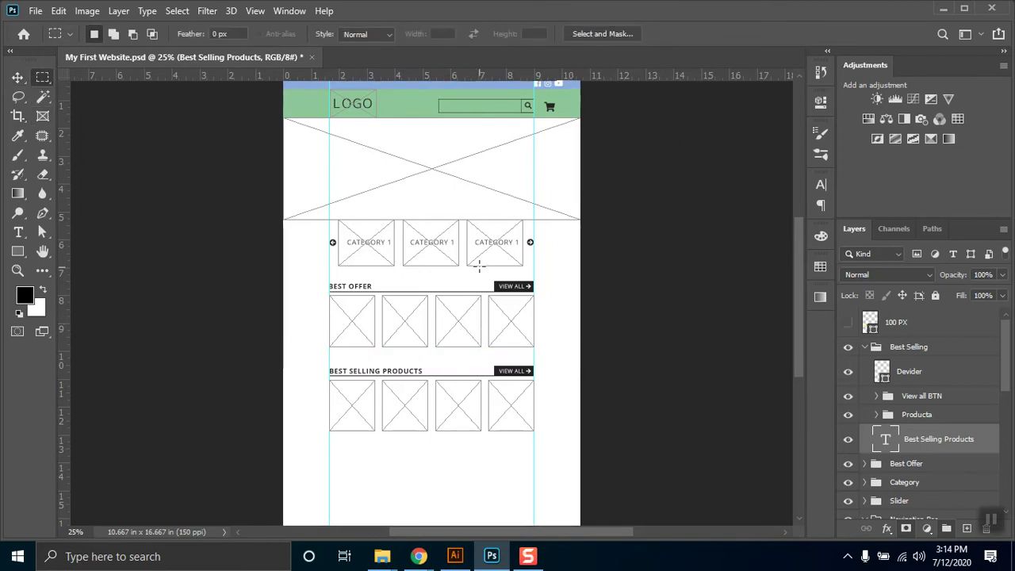
key("ctrl+0")
key("ctrl+minus")
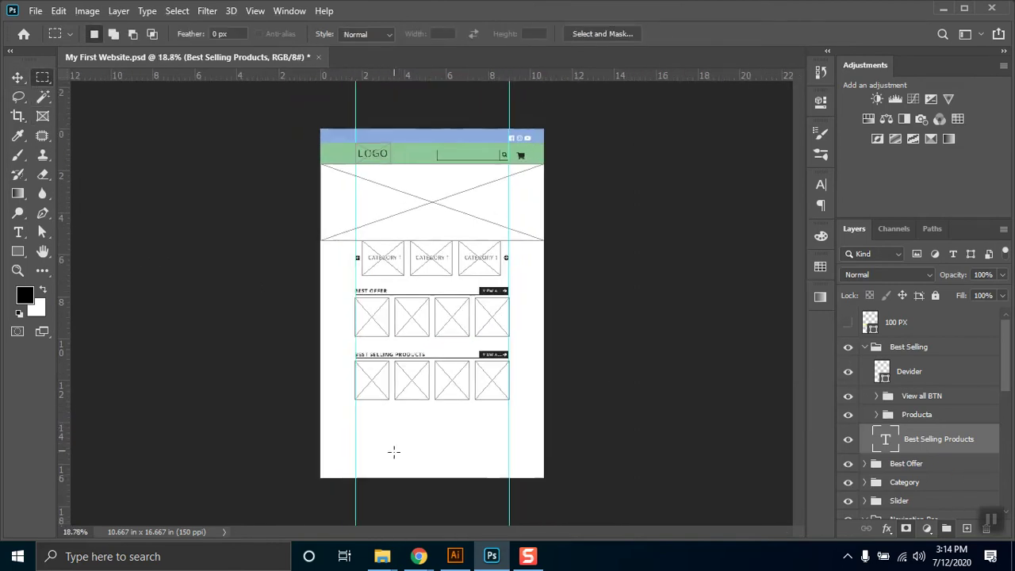
key("ctrl+plus")
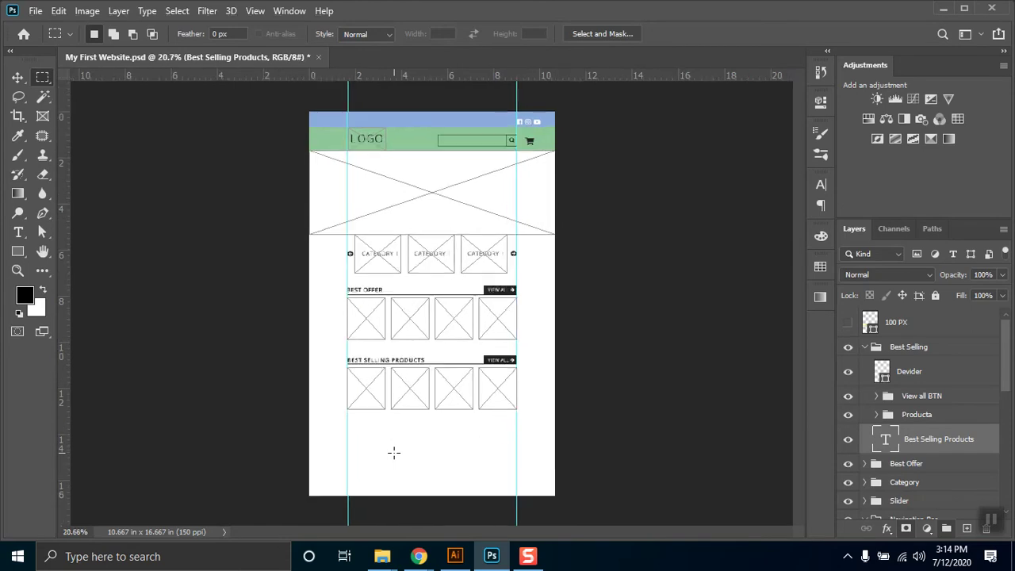
key("ctrl+plus")
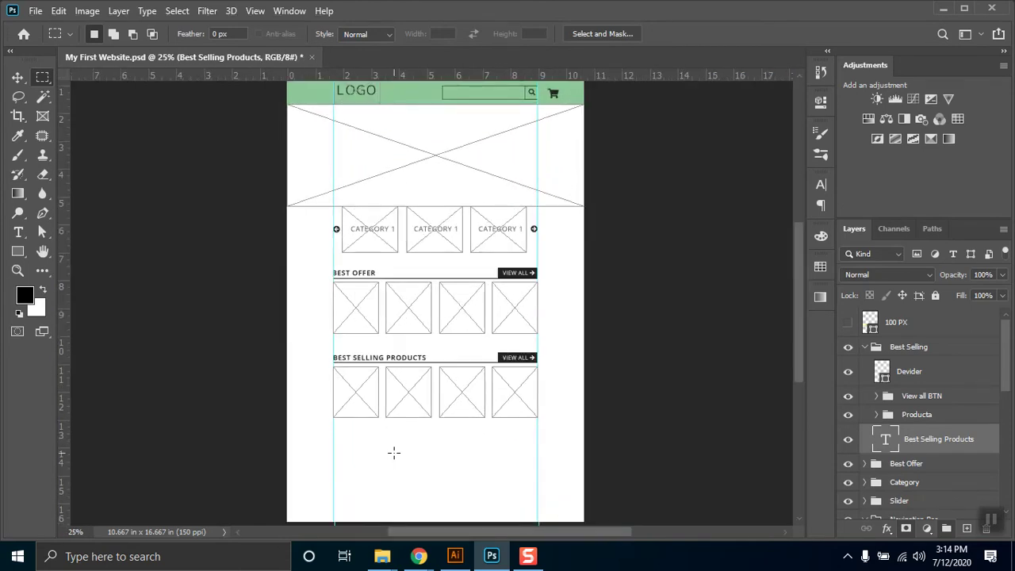
key("ctrl+minus")
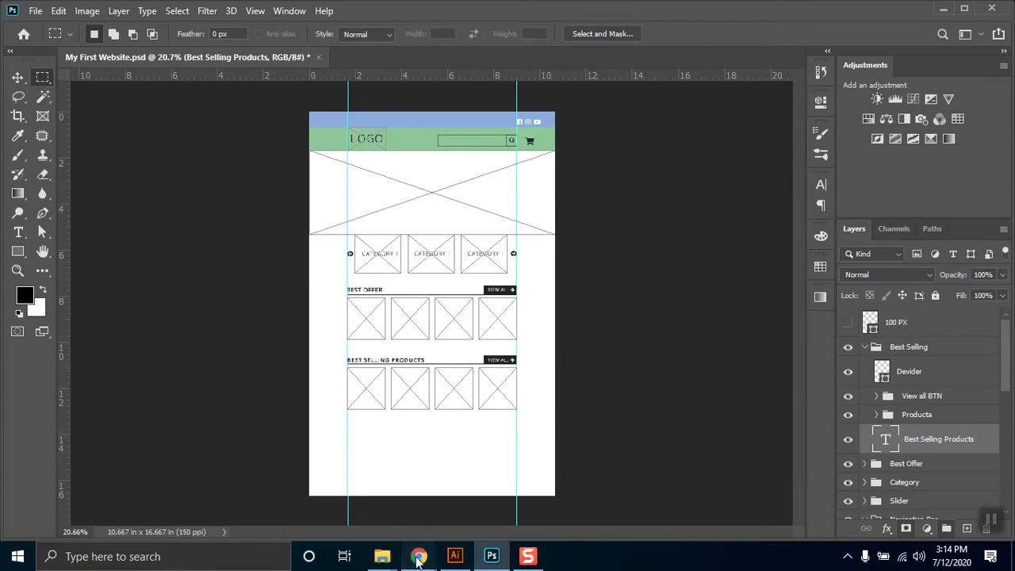
Step: Switch to the Google Meet call in Chrome and check the participants' tiles
mouse_move(419, 556)
left_click(343, 490)
left_click(94, 10)
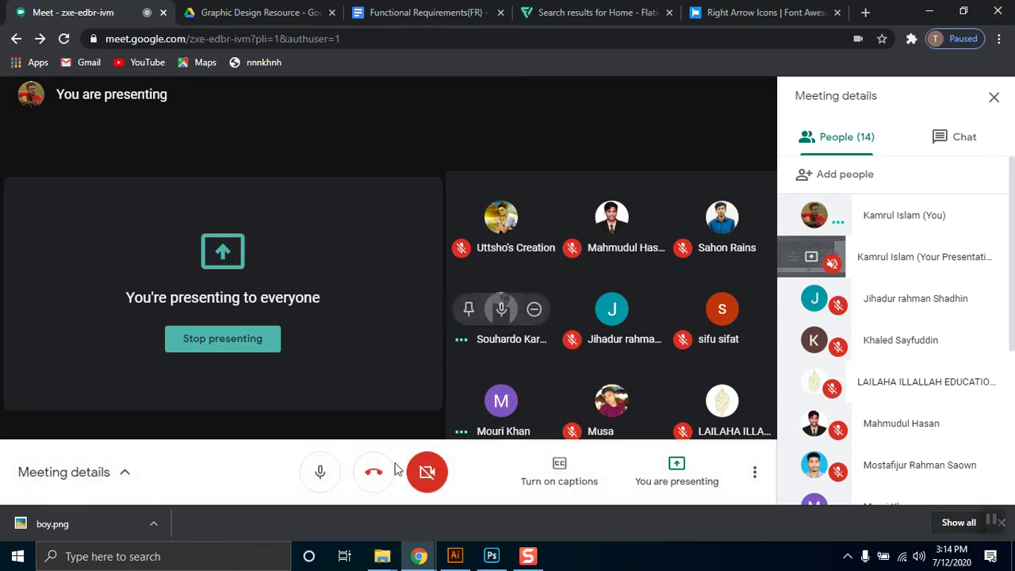
left_click(491, 557)
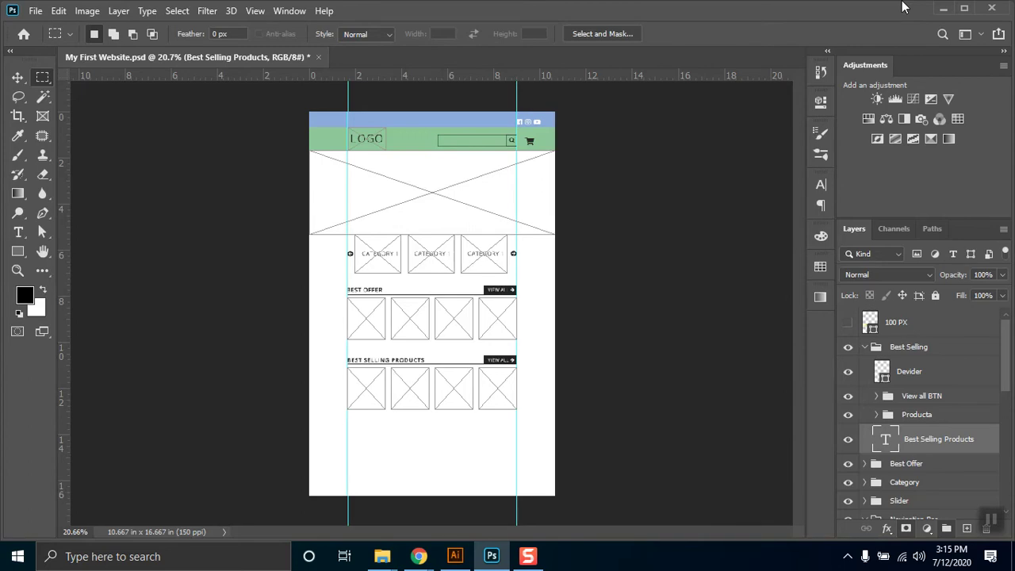
left_click(944, 8)
mouse_move(591, 186)
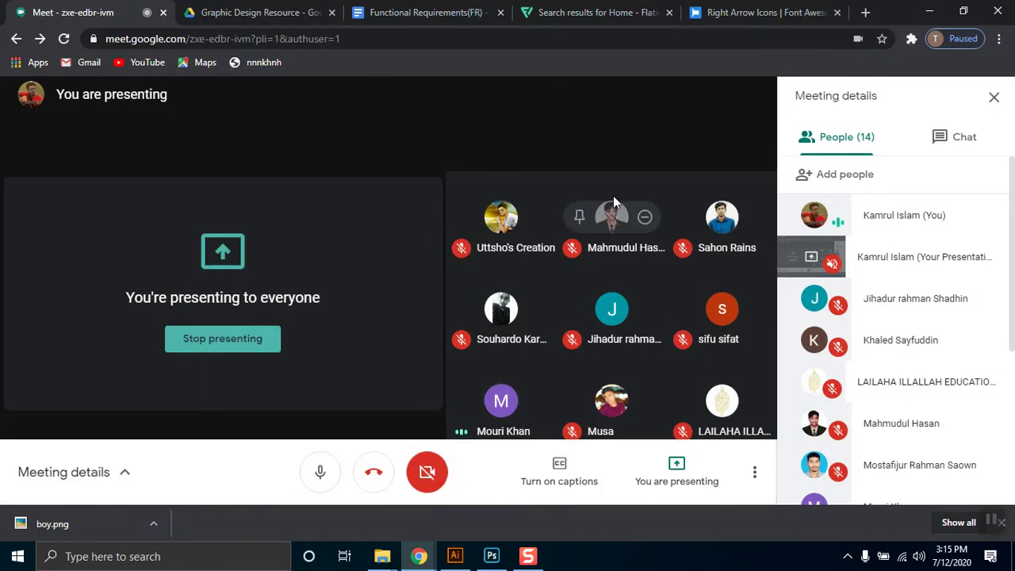
mouse_move(512, 330)
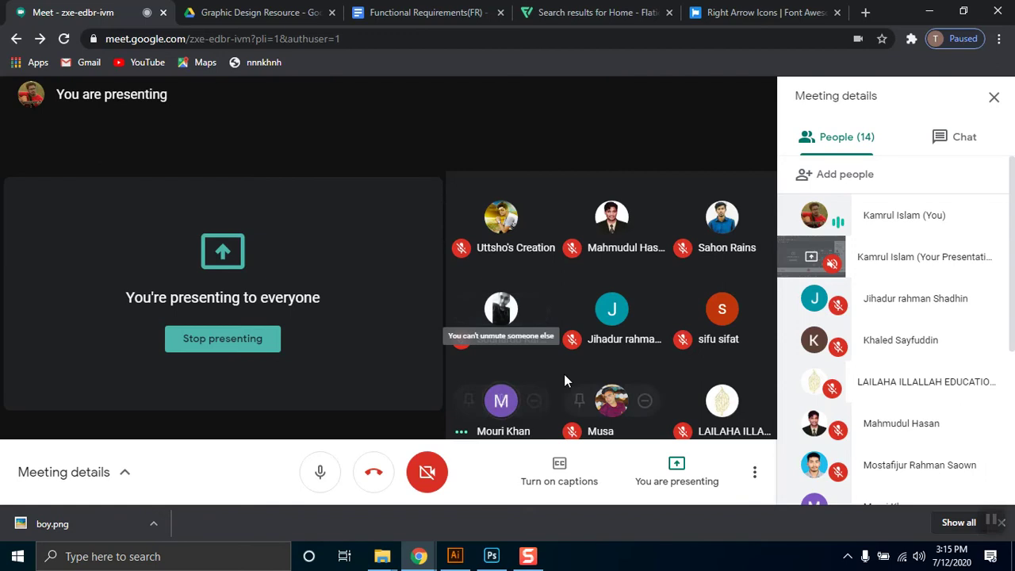
mouse_move(530, 357)
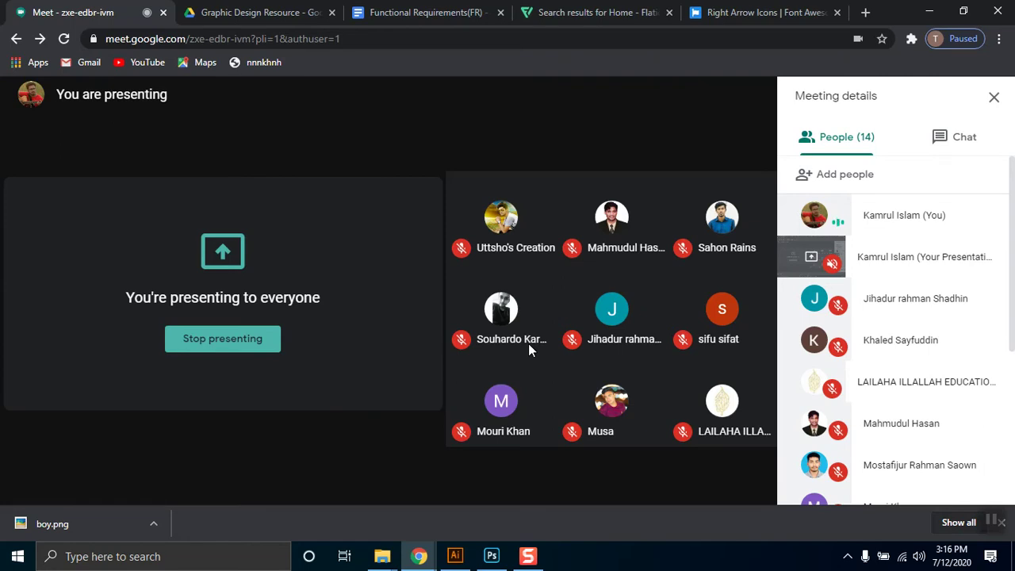
Step: Look through the meeting's participant list and its chat, and return to the participant list
scroll(921, 337, "down", 1)
scroll(941, 354, "down", 3)
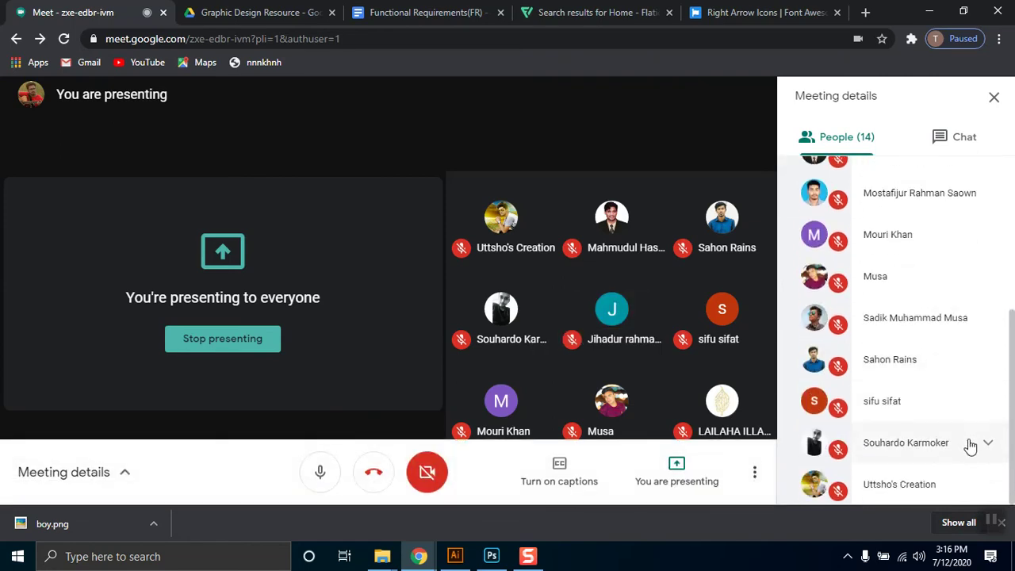
scroll(971, 446, "up", 2)
scroll(952, 325, "up", 5)
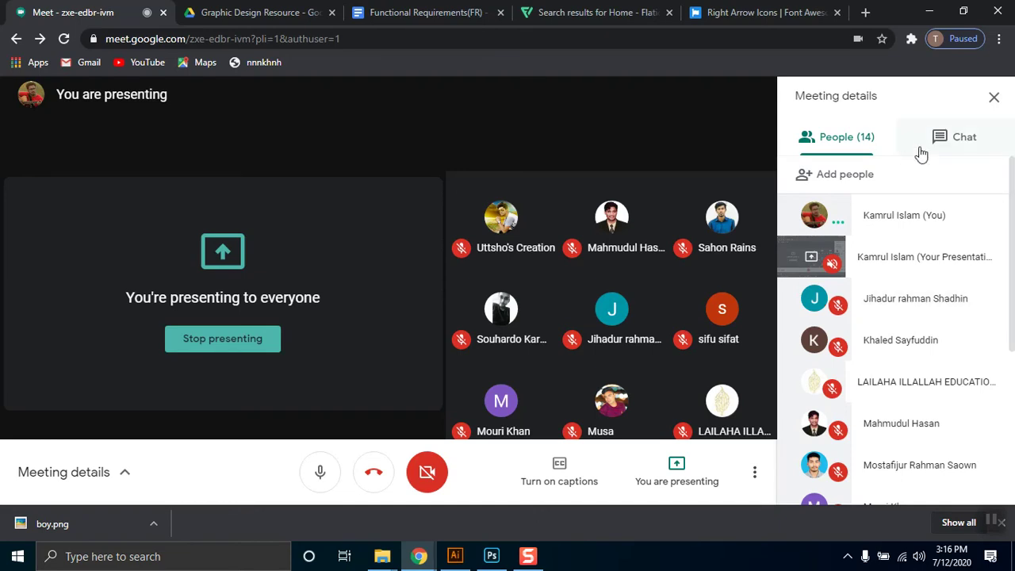
left_click(956, 140)
left_click(841, 157)
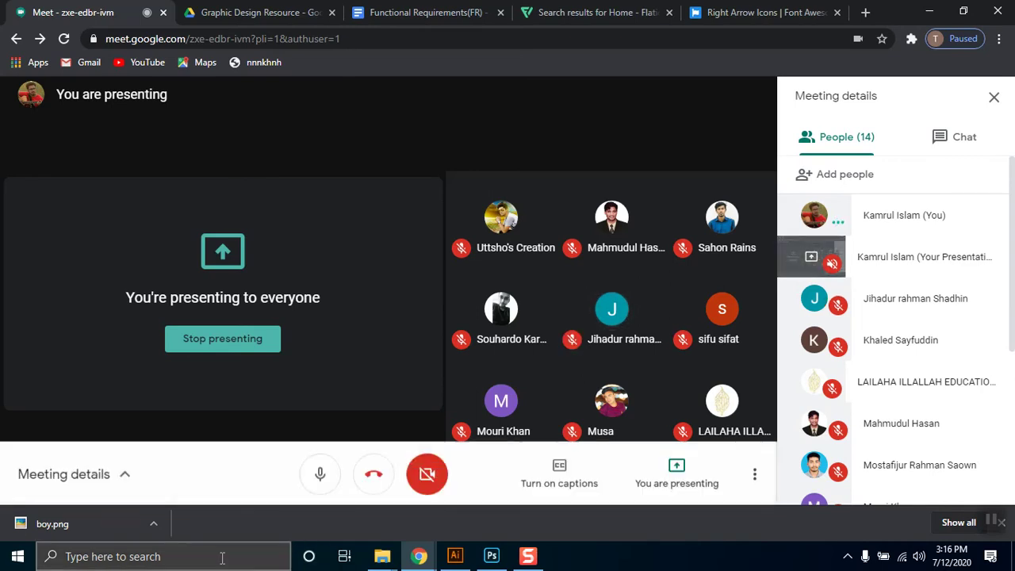
Step: Switch to File Explorer and look through the Class 5 and Class 4 folders inside the Barguna folder
mouse_move(508, 560)
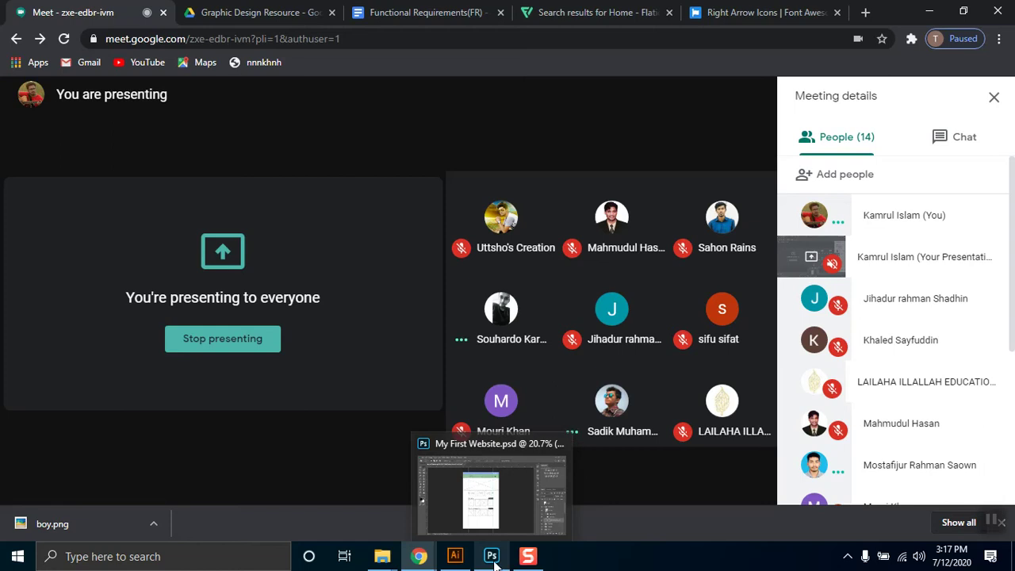
mouse_move(215, 401)
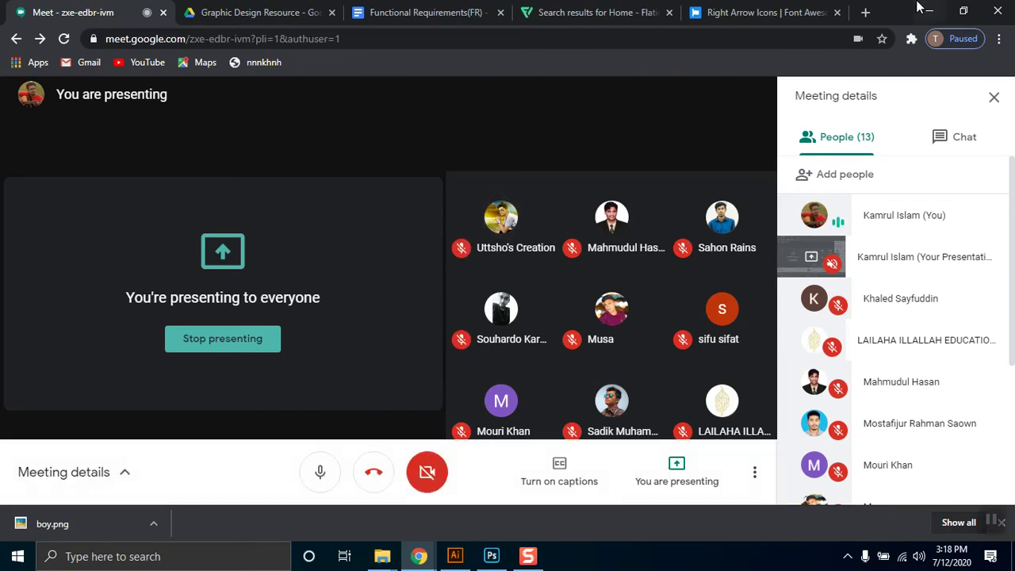
left_click(382, 557)
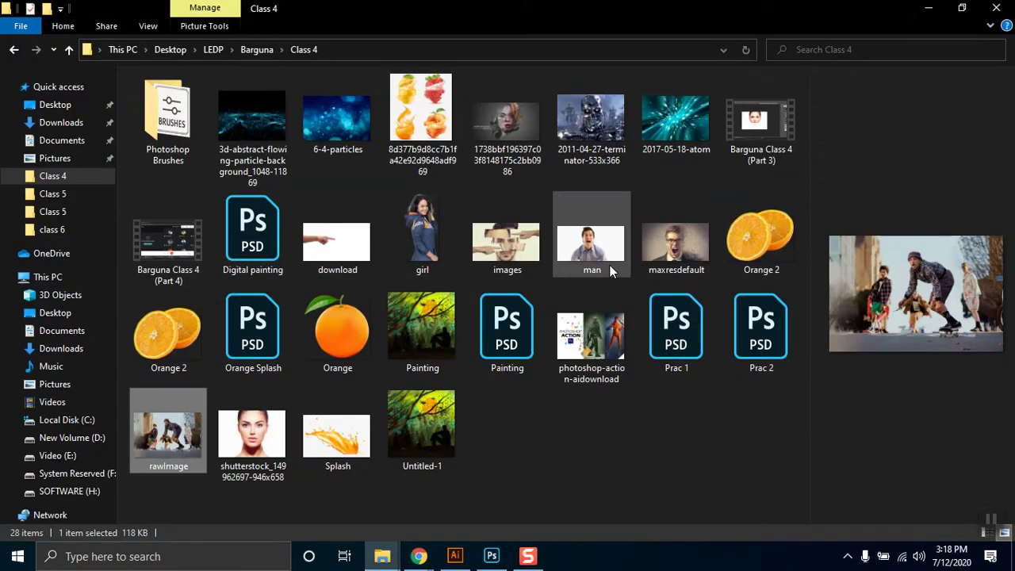
left_click(257, 50)
double_click(193, 160)
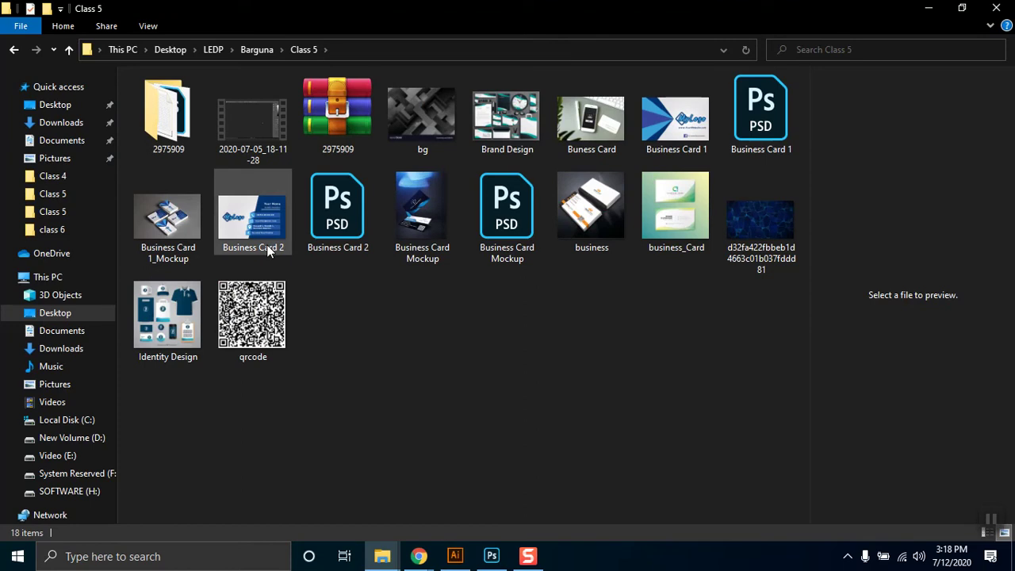
left_click(260, 49)
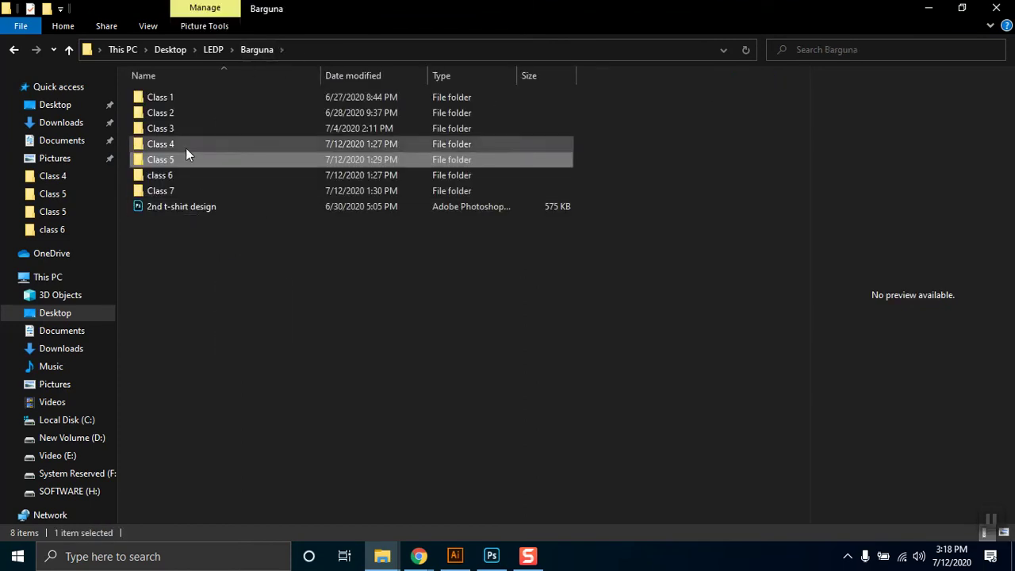
double_click(185, 143)
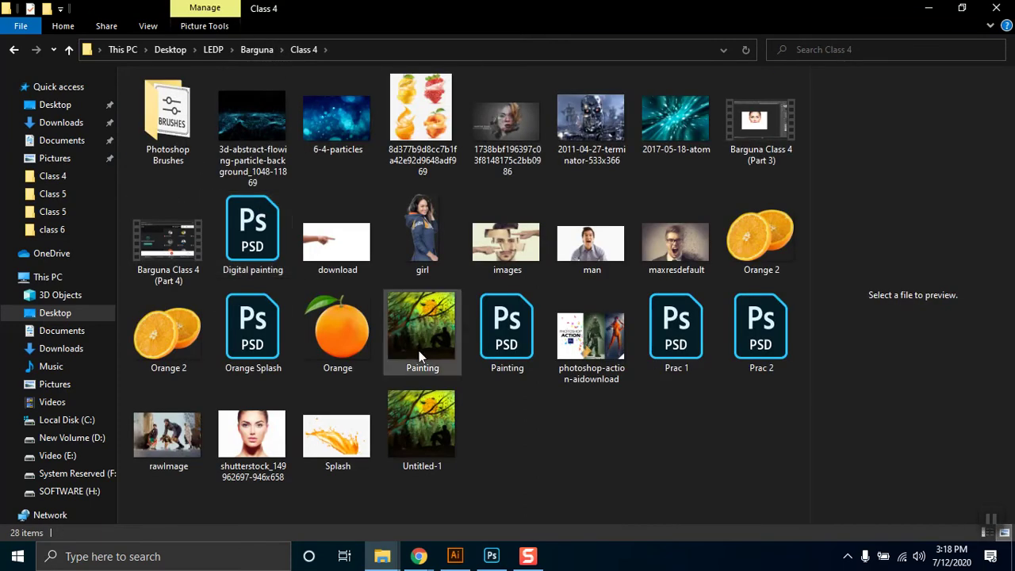
left_click(239, 51)
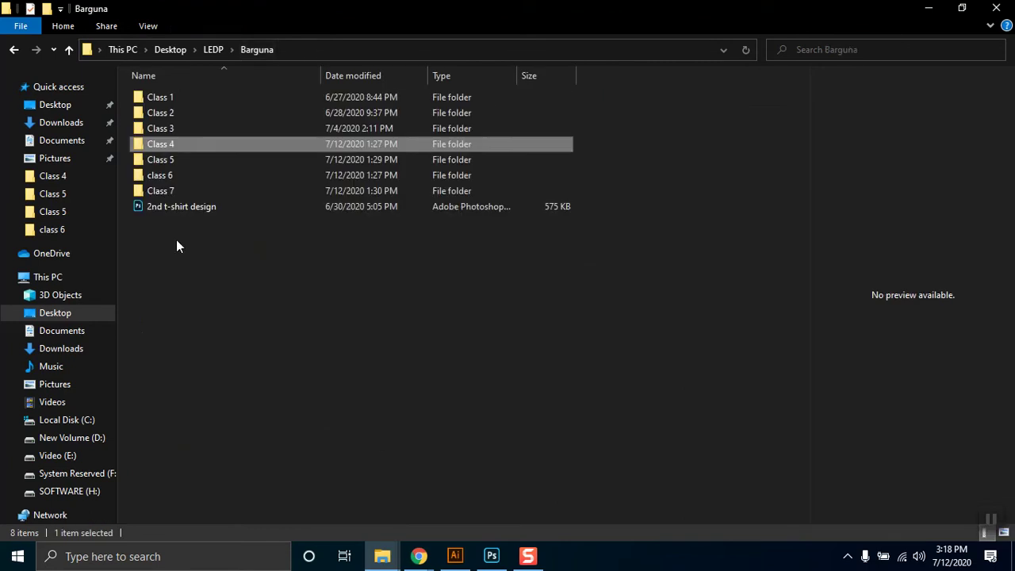
Step: View the 1st Facbook ad image in the class 6 folder and return to the Google Meet call in Chrome
double_click(184, 180)
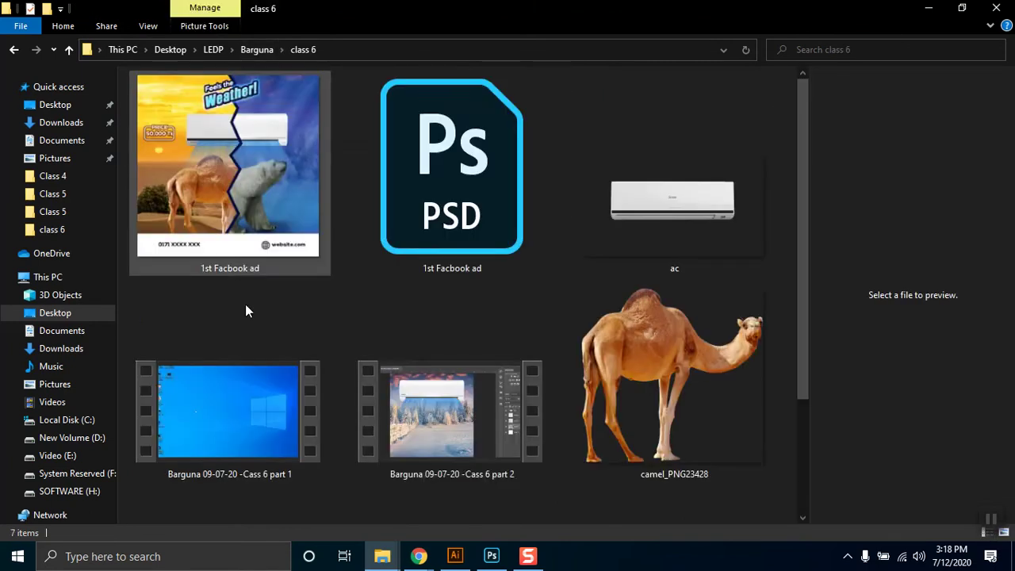
left_click(237, 189)
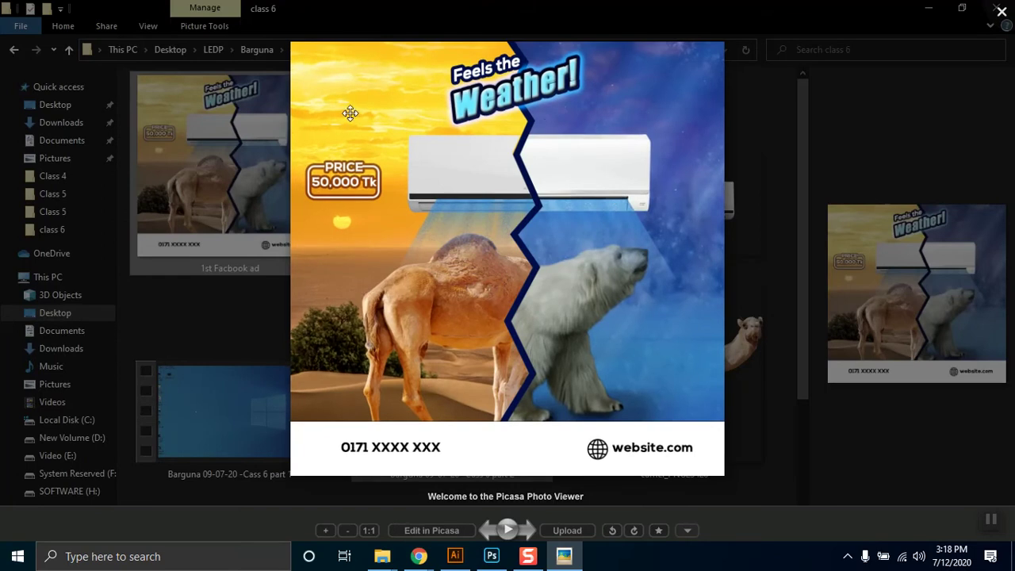
left_click(1002, 11)
left_click(256, 50)
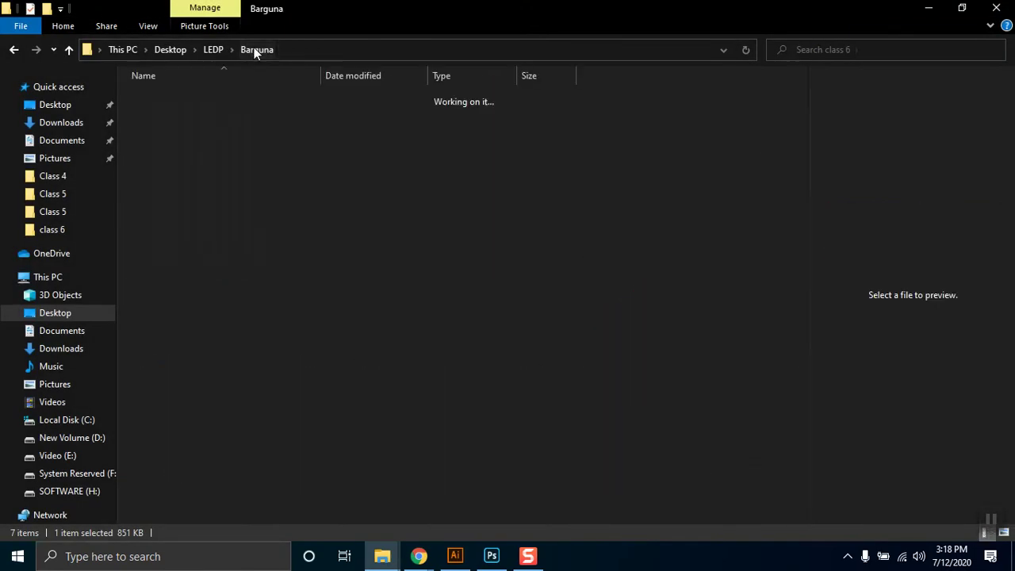
mouse_move(420, 557)
left_click(400, 502)
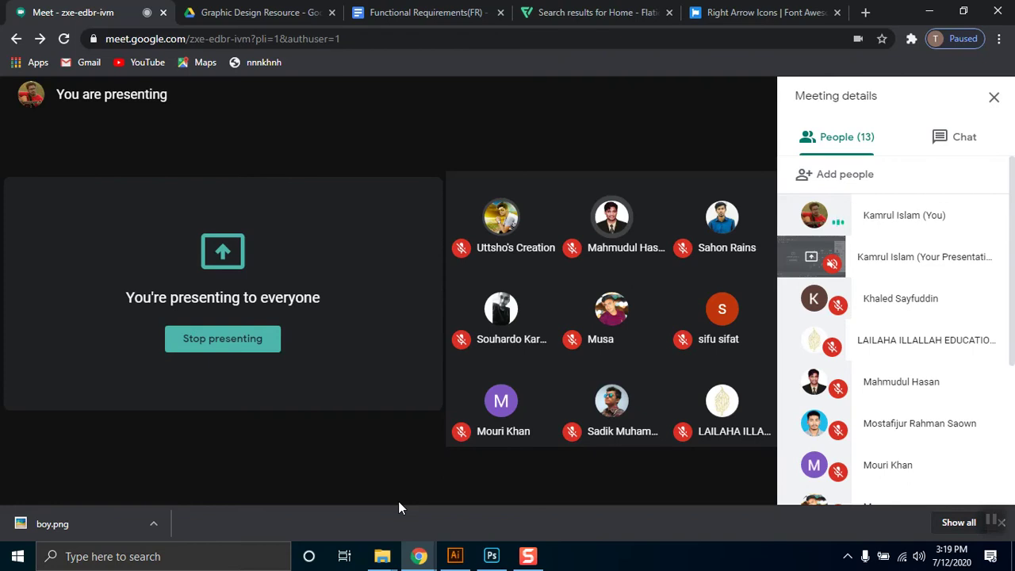
Step: Switch to Photoshop and collapse the Best Selling layer group
left_click(491, 556)
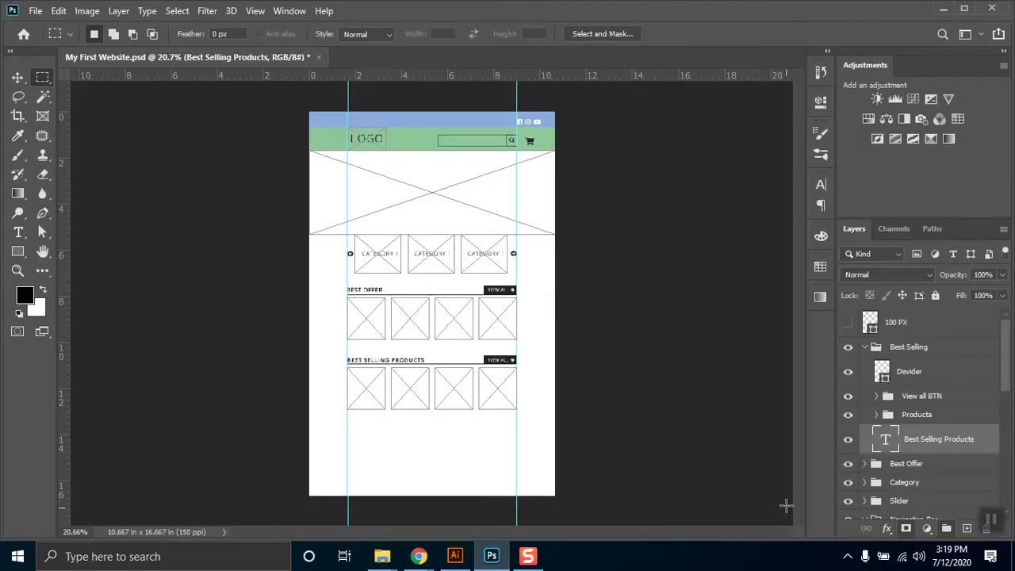
left_click(875, 348)
left_click(865, 347)
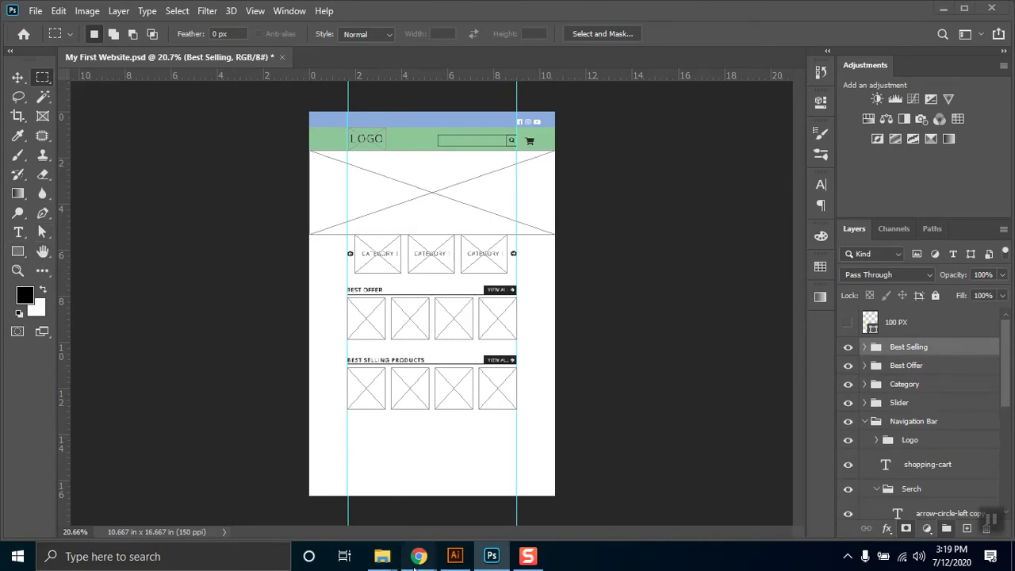
Step: Switch to Chrome and check the View Product items under Home Page in the Functional Requirements document, highlighting Offer and Latest Product
mouse_move(418, 556)
left_click(365, 515)
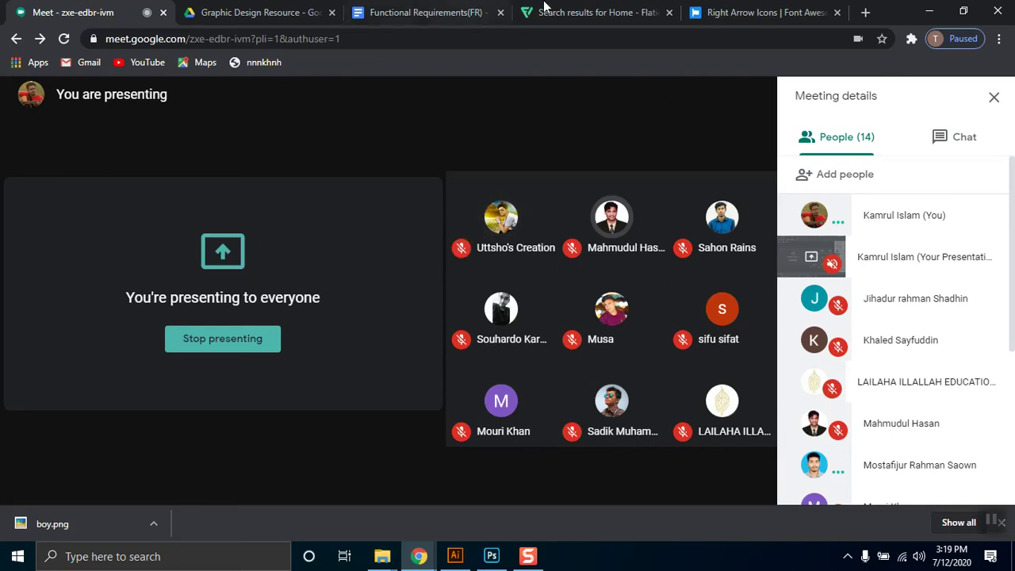
left_click(720, 11)
left_click(421, 11)
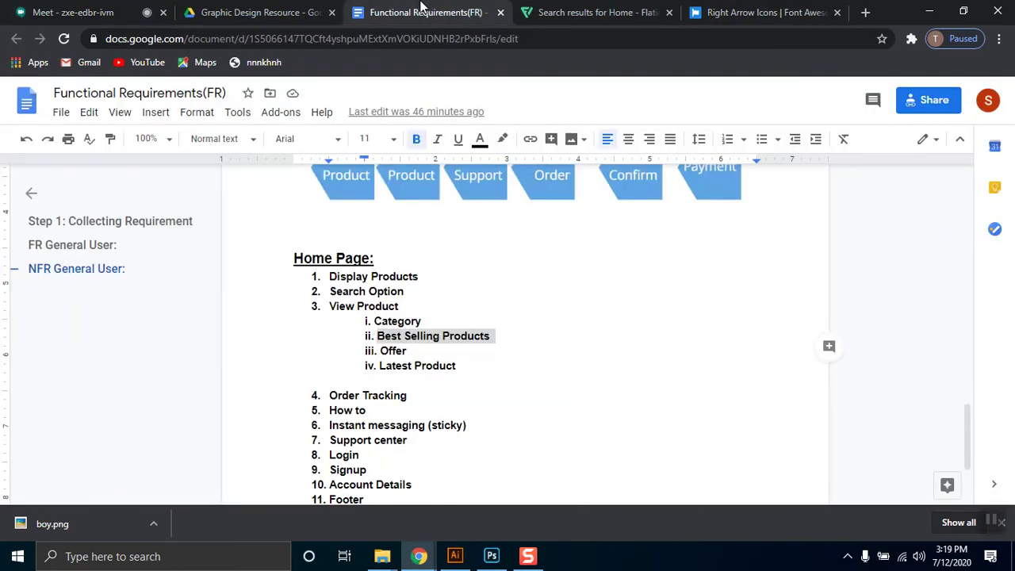
left_click(266, 12)
key("ctrl+Tab")
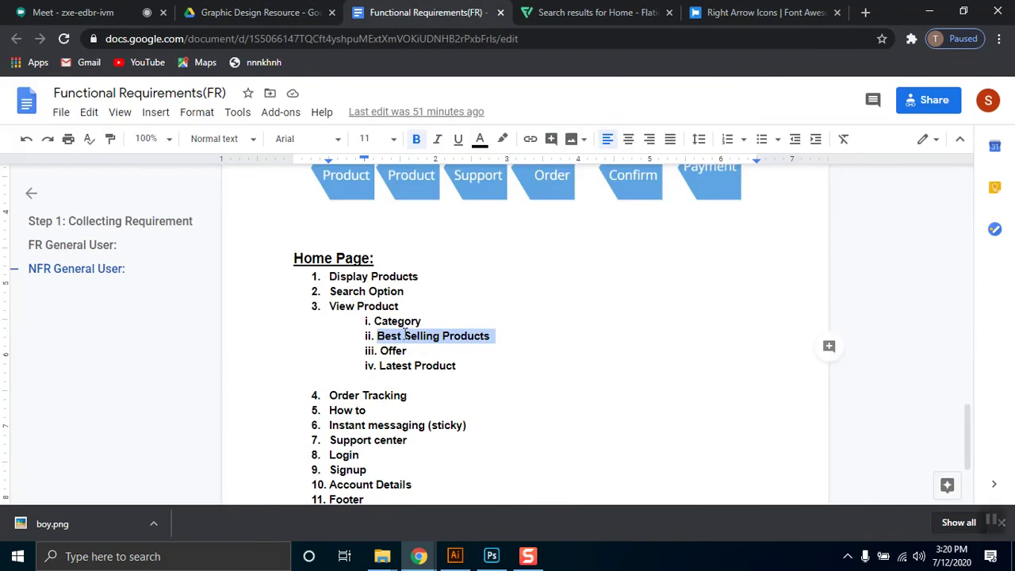
left_click_drag(380, 351, 478, 366)
Step: Switch to Photoshop, duplicate the Best Selling group and rename the copy "Latest Product"
left_click(492, 556)
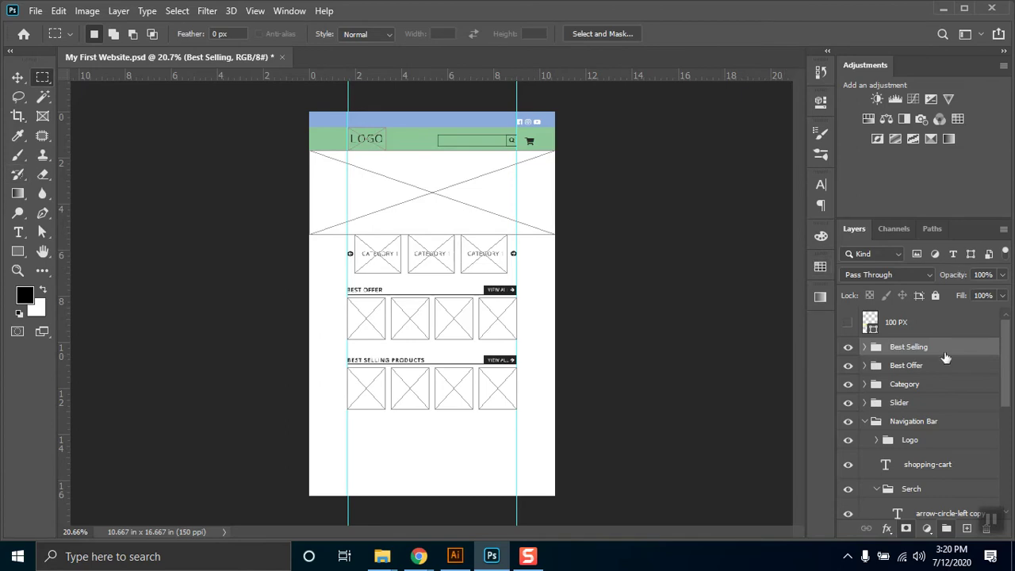
left_click_drag(874, 355, 967, 526)
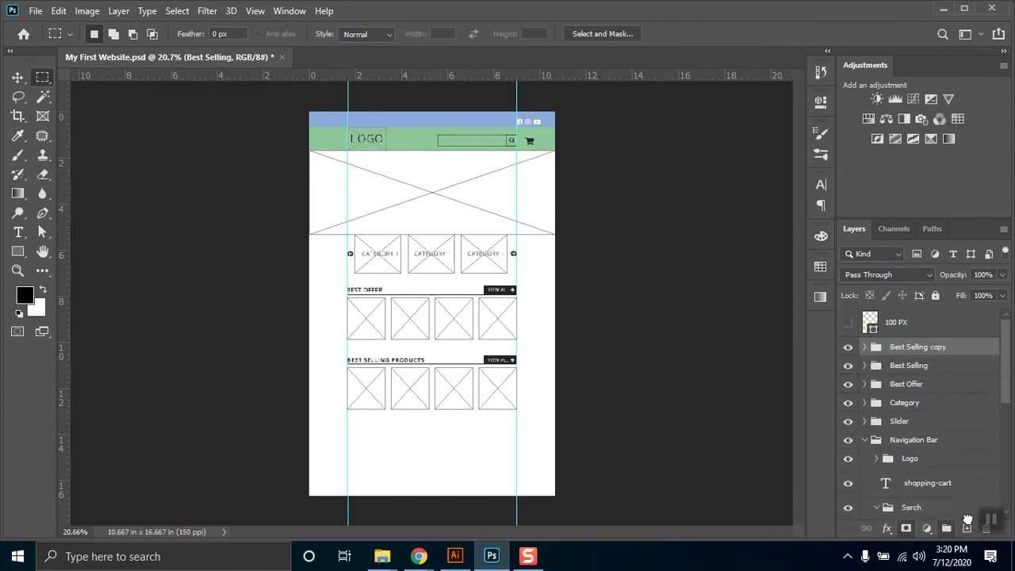
double_click(920, 346)
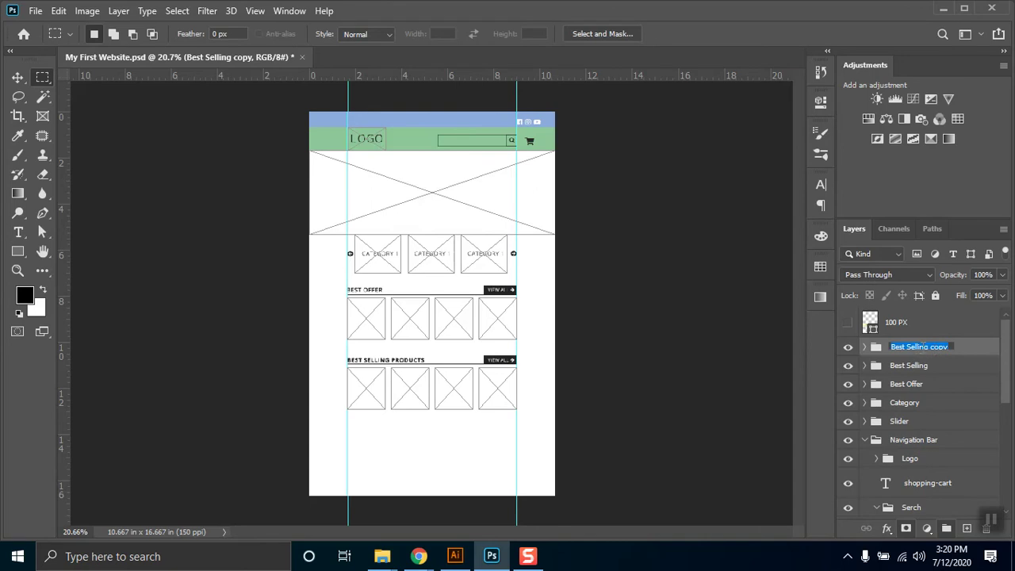
type("Latest Product")
key("Return")
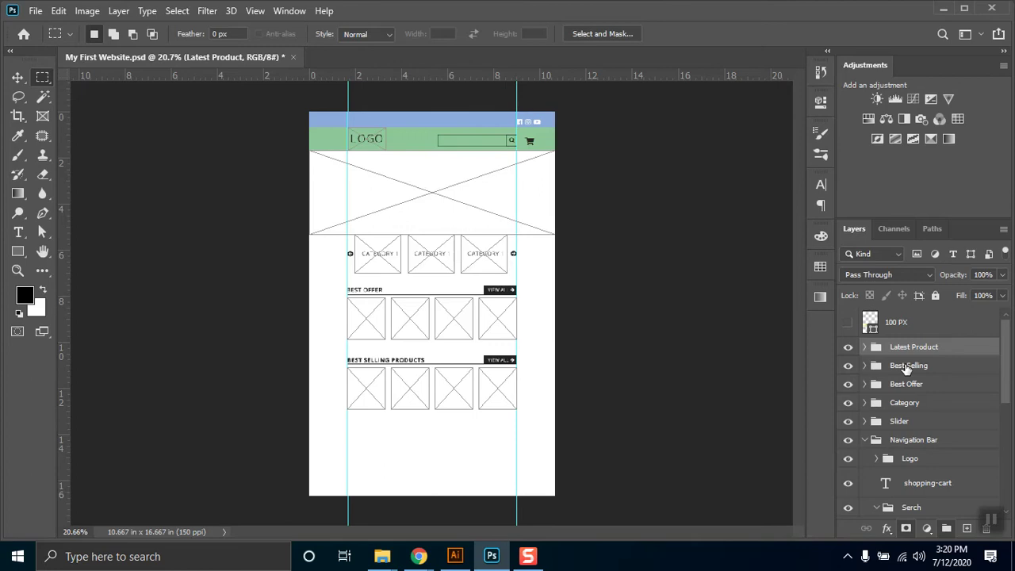
Step: Move the Latest Product group straight down until it sits below the Best Selling Products section
left_click(18, 77)
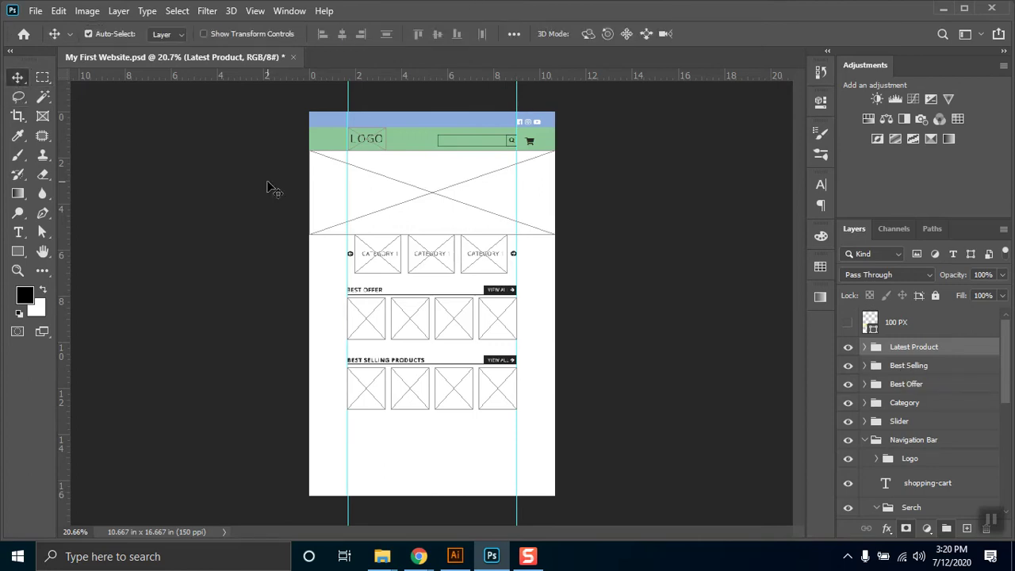
key("shift+Down")
key("shift+Down")
key("shift+Down")
key("shift+Down")
key("shift+Down")
key("shift+Down")
key("shift+Down")
key("shift+Down")
key("shift+Down")
key("shift+Down")
key("shift+Down")
key("shift+Down")
key("shift+Down")
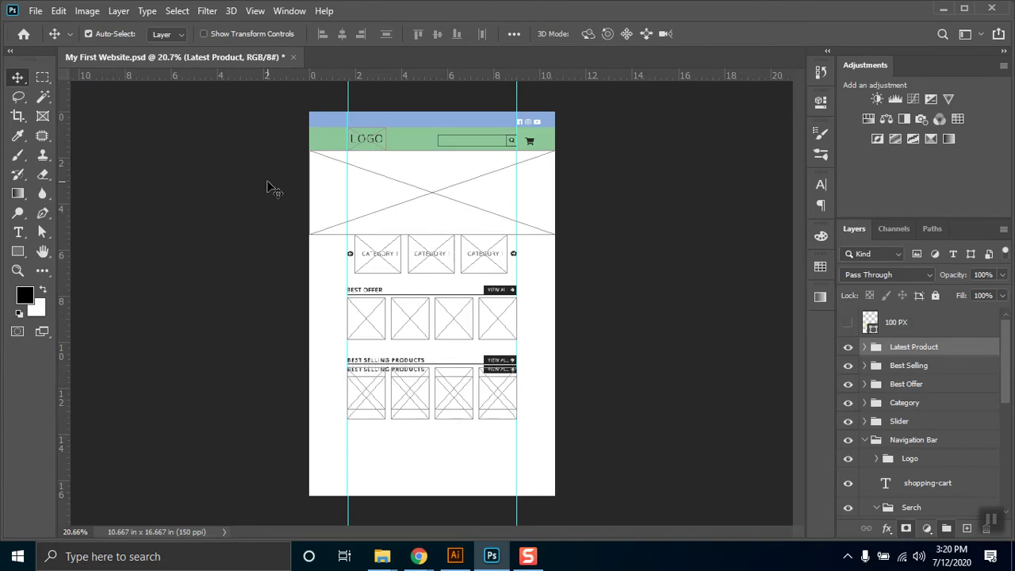
key("shift+Down")
key("shift+Down")
key("shift+Down")
key("shift+Down")
key("shift+Down")
key("shift+Down")
key("shift+Down")
key("shift+Down")
key("shift+Down")
key("shift+Down")
key("shift+Down")
key("shift+Down")
key("shift+Down")
key("shift+Down")
key("shift+Down")
key("shift+Down")
key("shift+Down")
key("shift+Down")
key("shift+Down")
key("shift+Down")
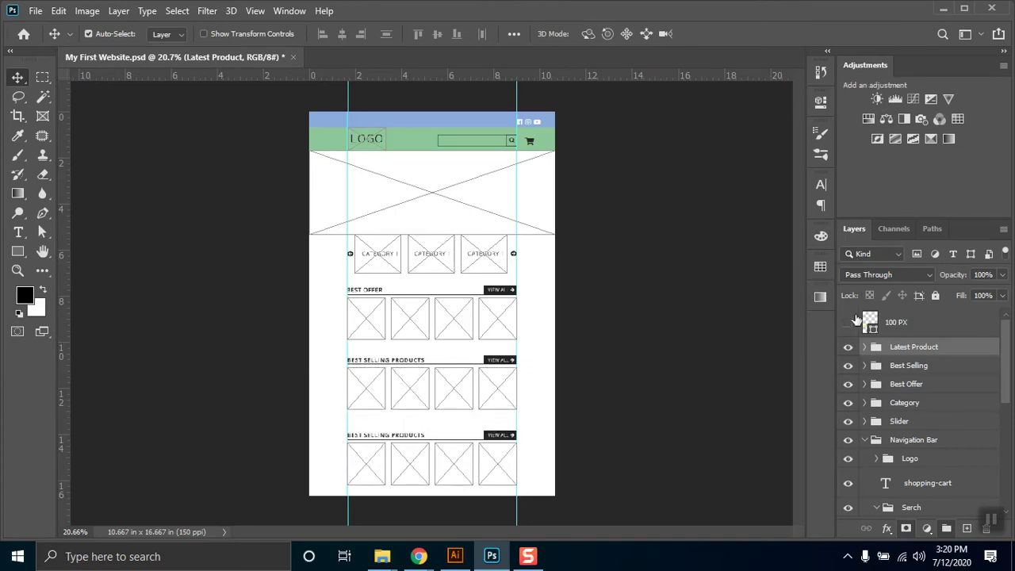
Step: Use the 100 PX spacer beneath the Best Selling product row to tighten the gap to the Latest Product group, and hide the spacer
left_click(847, 322)
left_click_drag(544, 351, 544, 417)
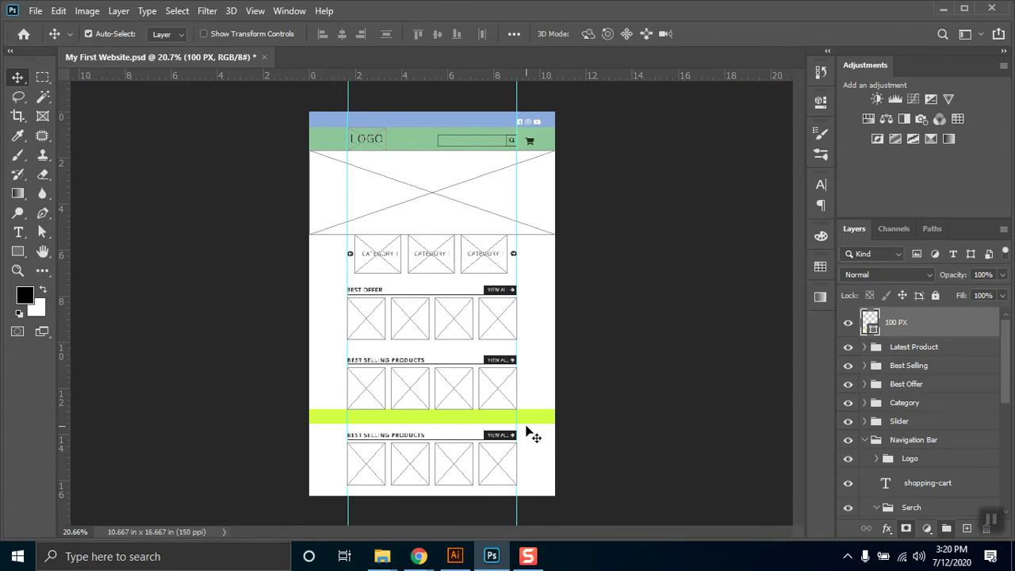
left_click(922, 350)
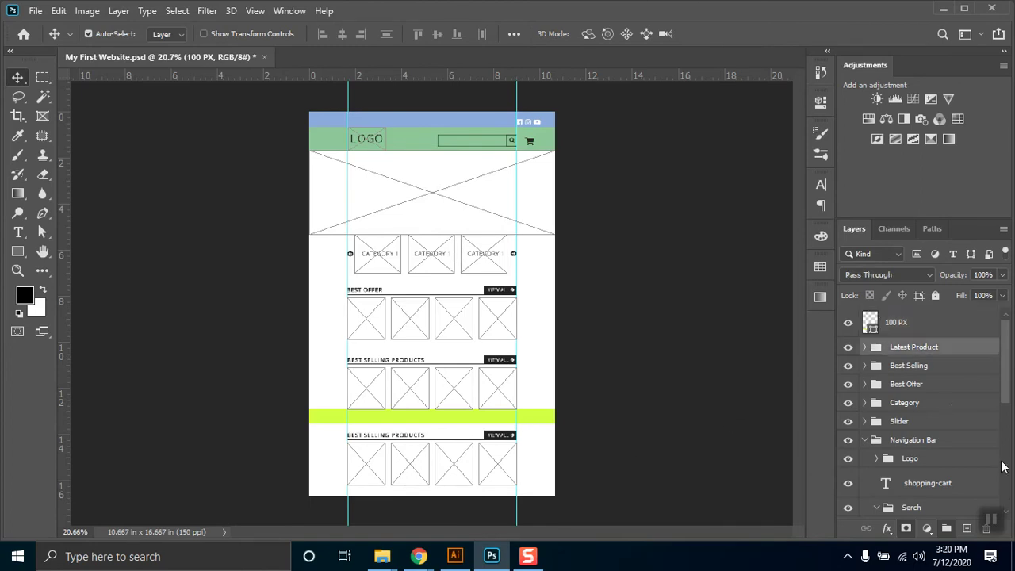
key("shift+Up")
key("shift+Up")
key("shift+Up")
key("shift+Up")
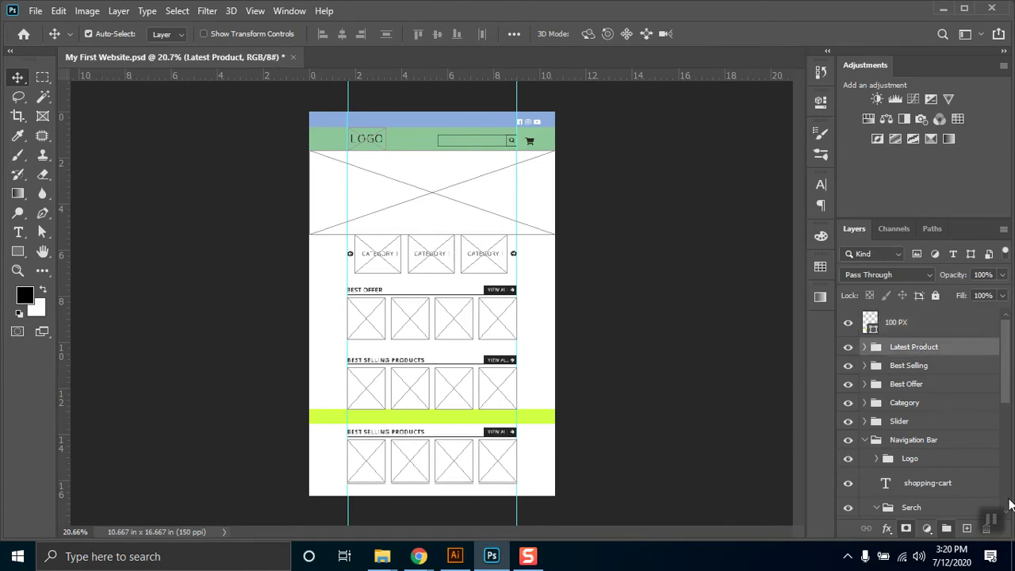
key("shift+Up")
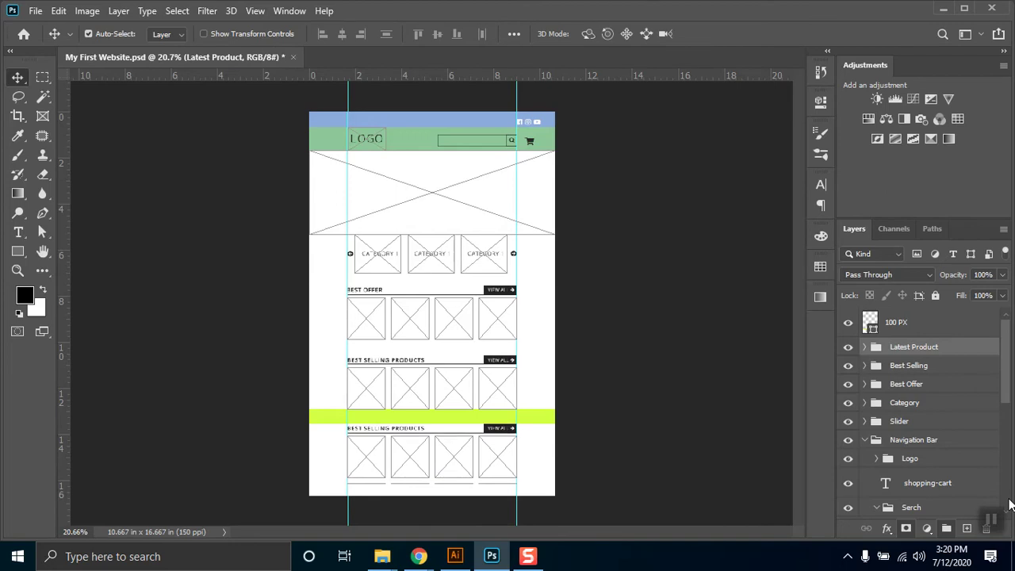
left_click(848, 323)
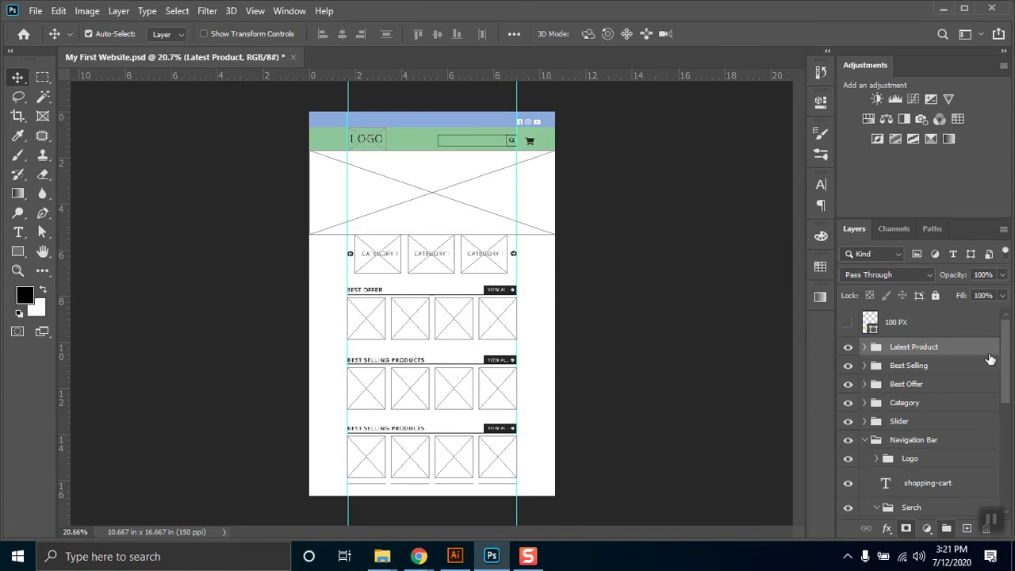
left_click_drag(1009, 349, 989, 485)
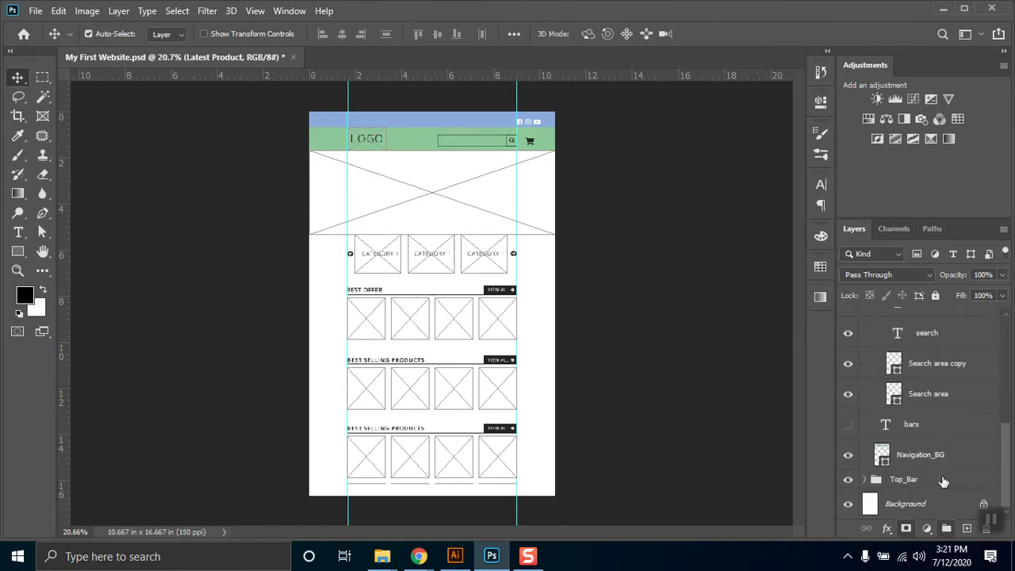
key("c")
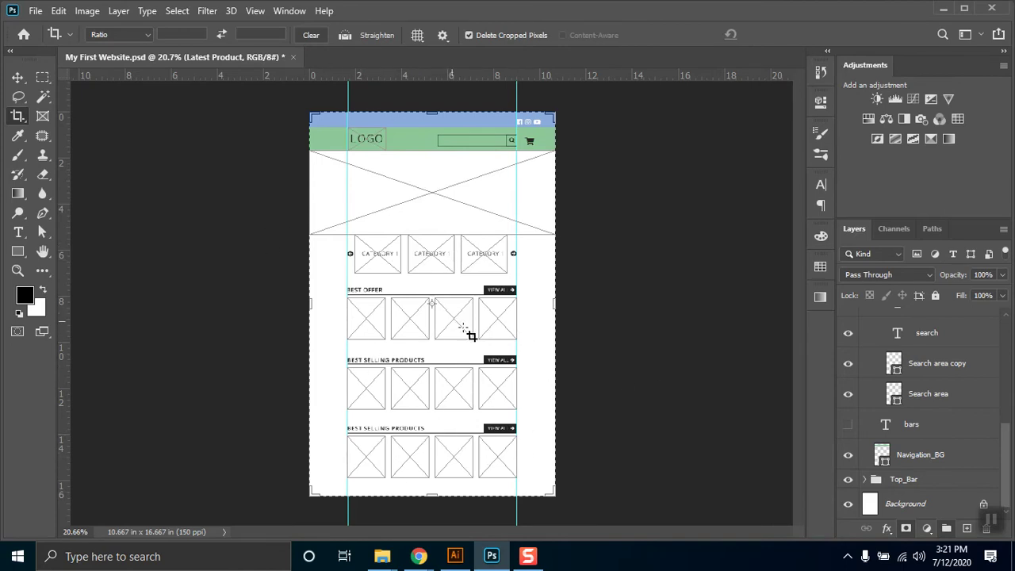
key("Return")
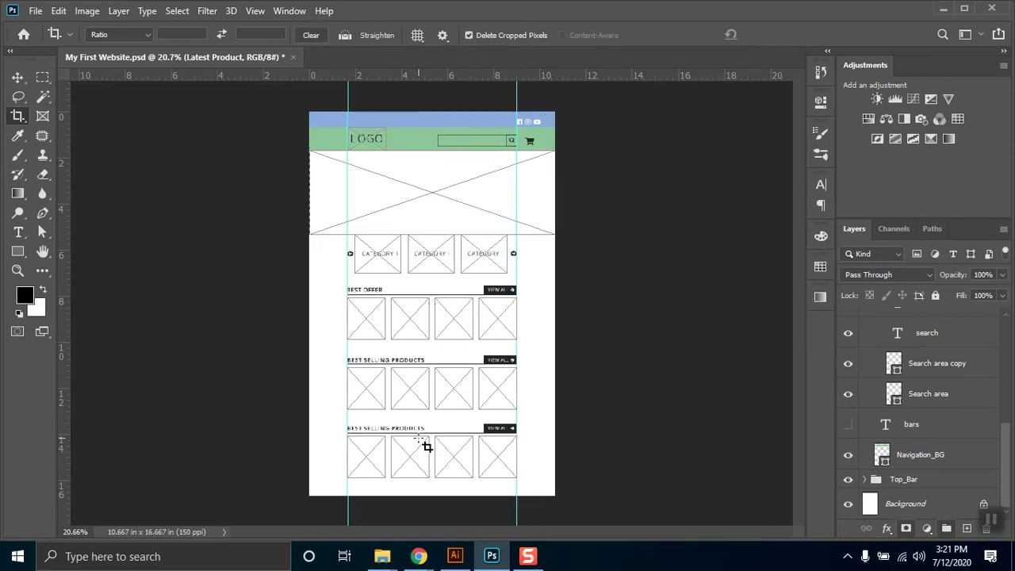
key("v")
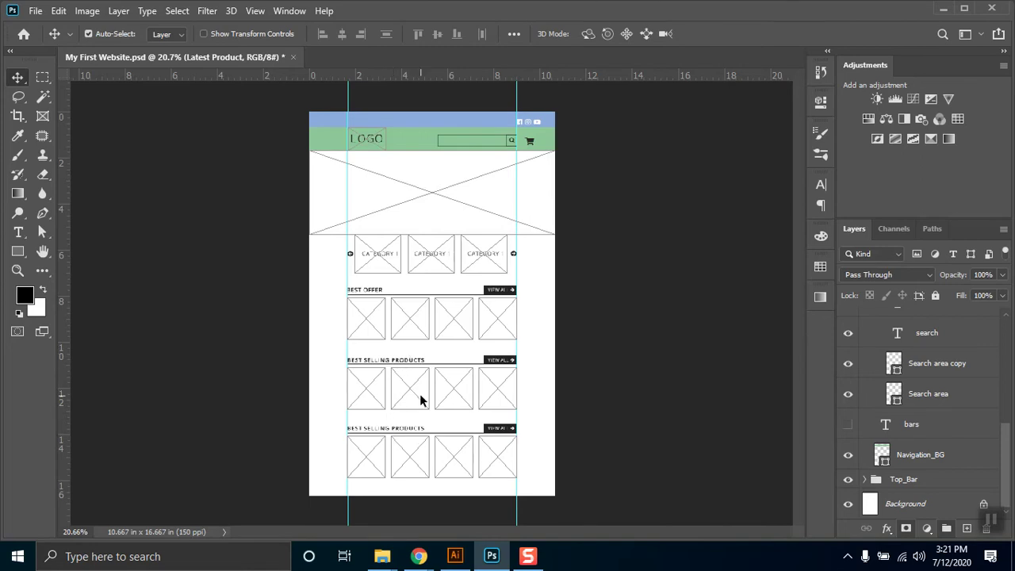
Step: Collapse the Navigation Bar layer group
scroll(1003, 437, "up", 5)
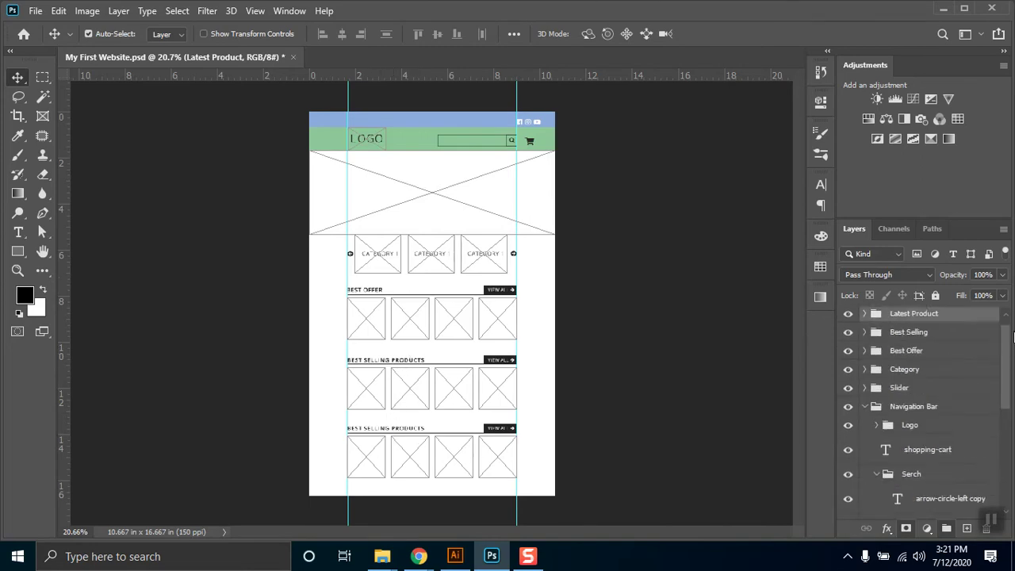
left_click(860, 443)
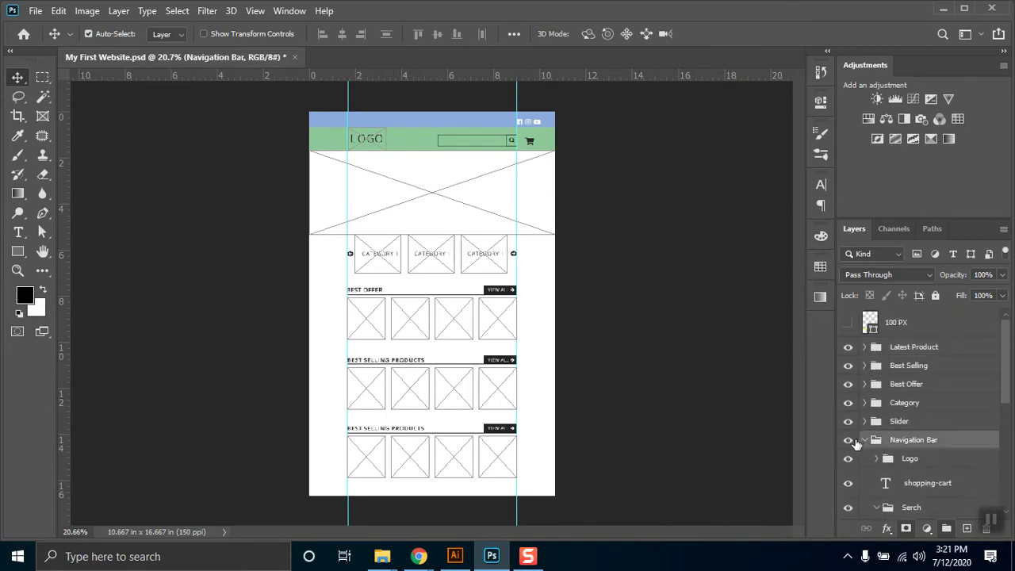
left_click(866, 442)
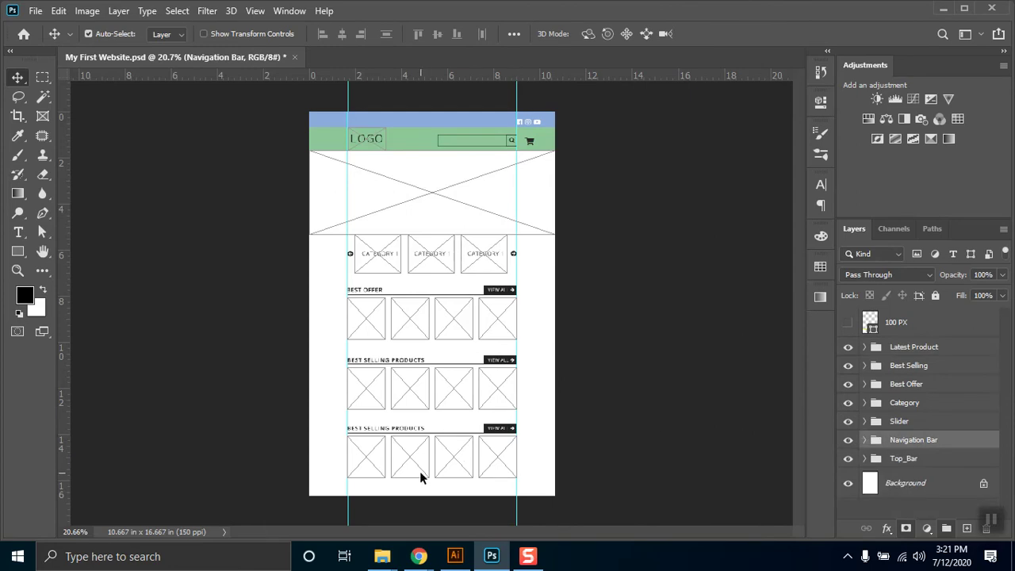
Step: Expand the Latest Product group and change its "Best Selling Products" heading text to "Latest Products"
scroll(419, 471, "up", 4)
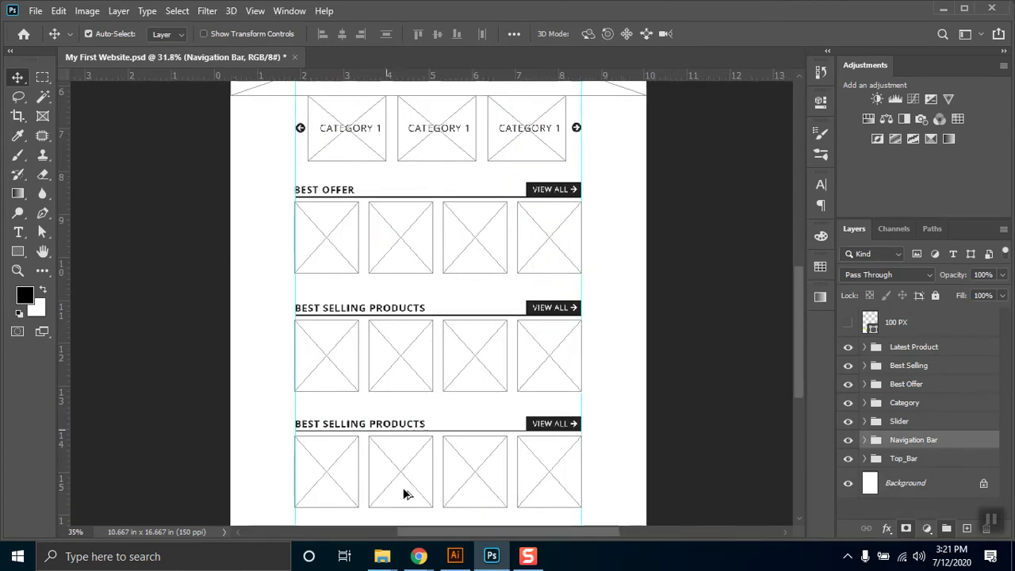
scroll(404, 494, "up", 2)
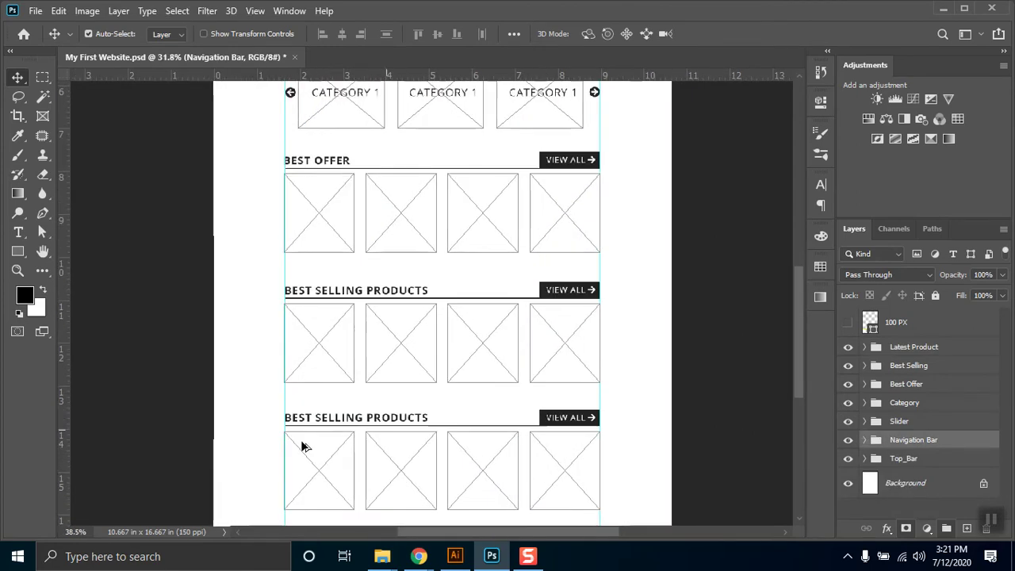
left_click(864, 347)
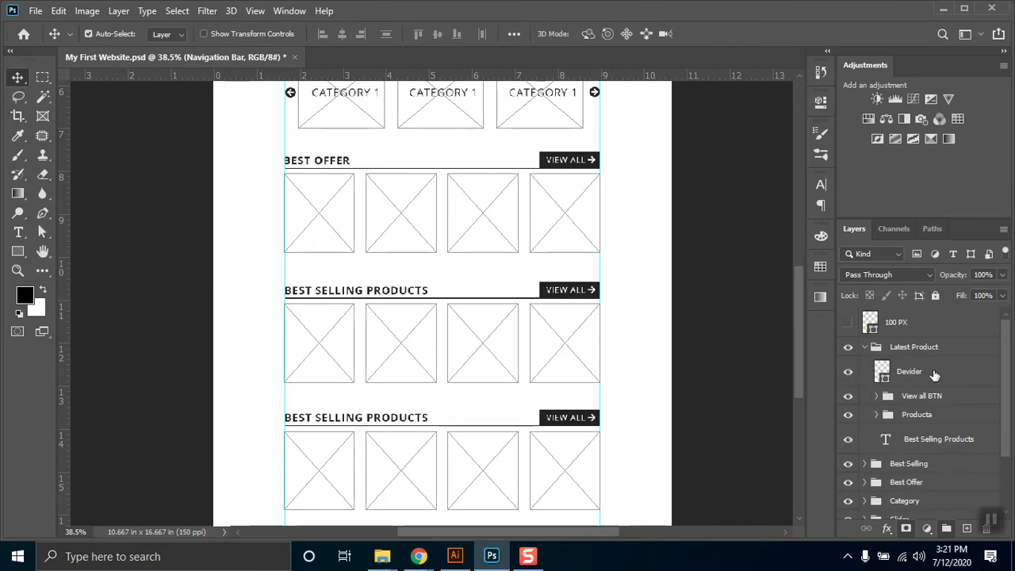
double_click(932, 440)
left_click(377, 425)
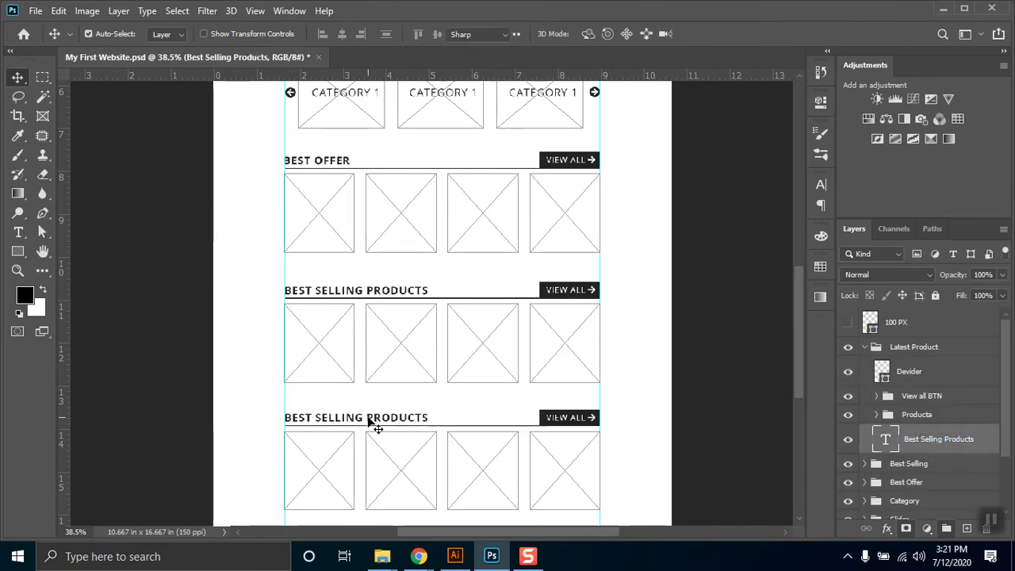
key("t")
left_click_drag(363, 418, 228, 413)
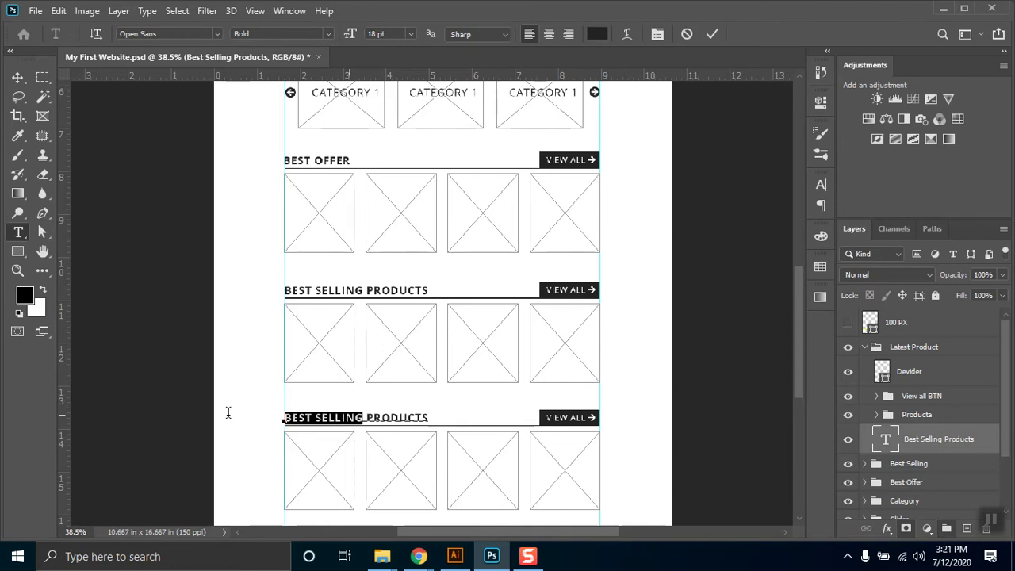
type("Latest")
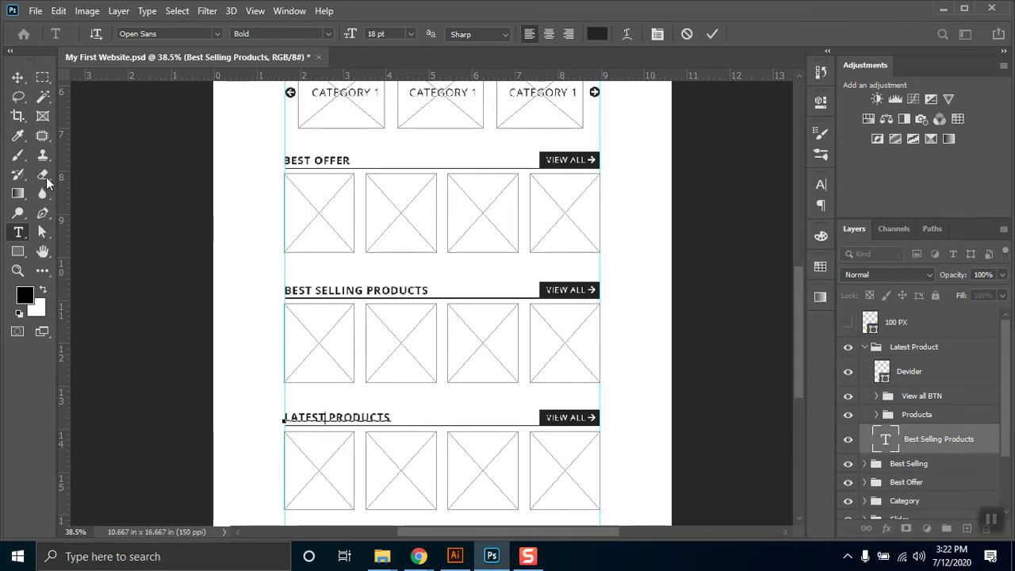
left_click(17, 77)
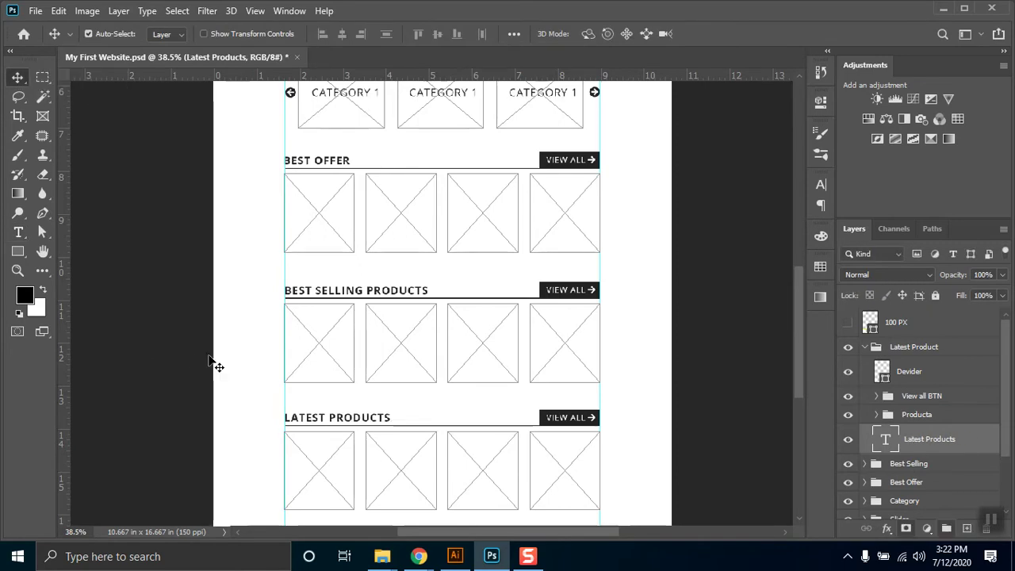
Step: Deselect the heading layer and look over the wireframe from the top bar down to the Latest Products row
scroll(227, 393, "down", 3)
scroll(277, 424, "down", 1)
left_click(329, 282)
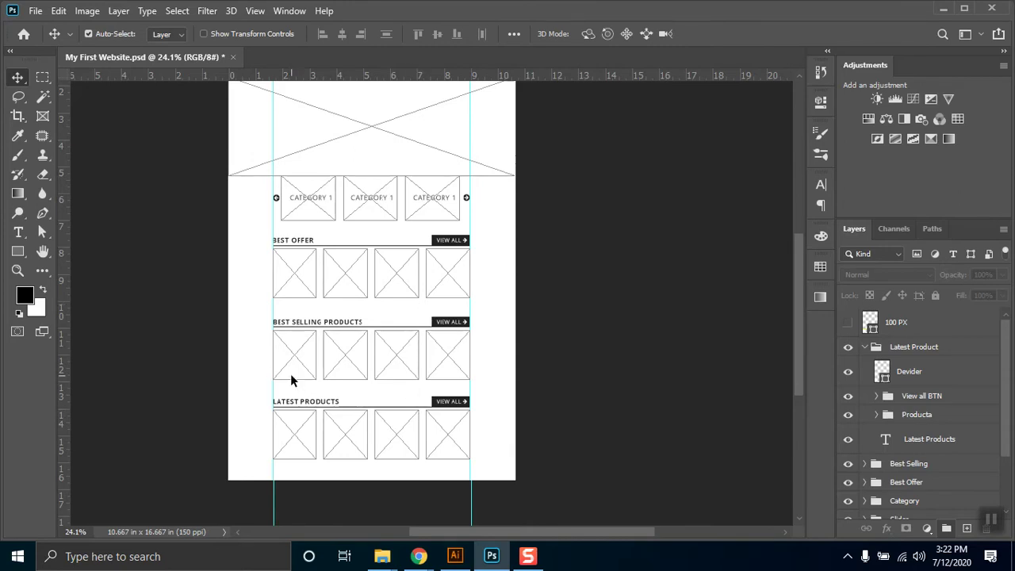
scroll(587, 400, "up", 2)
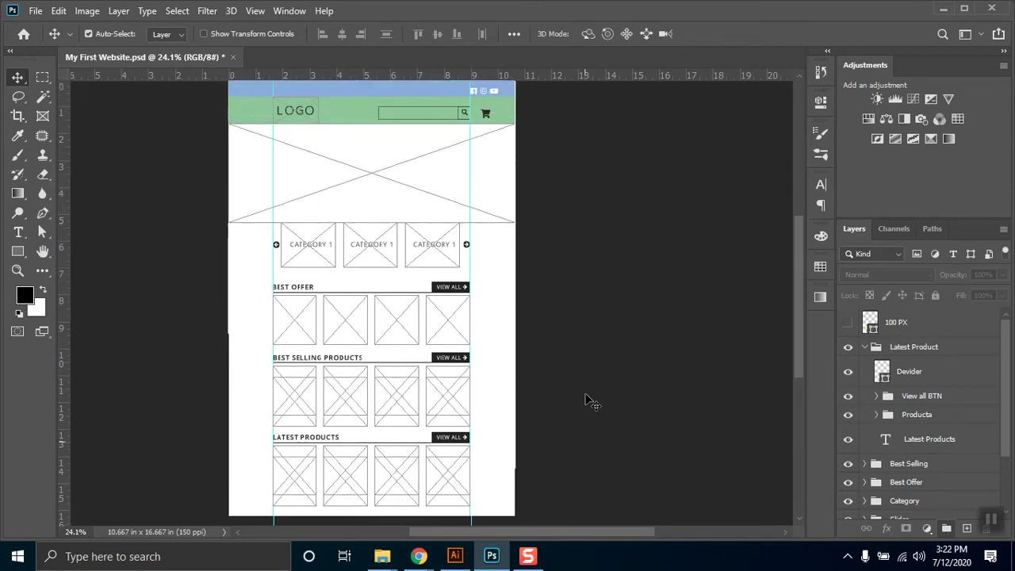
scroll(587, 400, "up", 4)
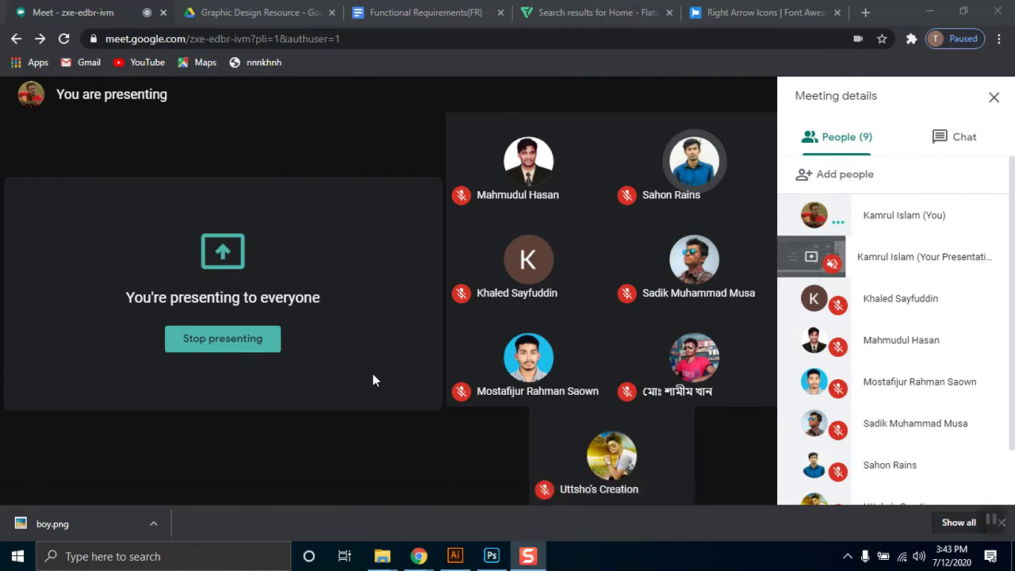
Step: Switch to the Functional Requirements document in Chrome and review the Home Page items that follow Latest Product
left_click(491, 556)
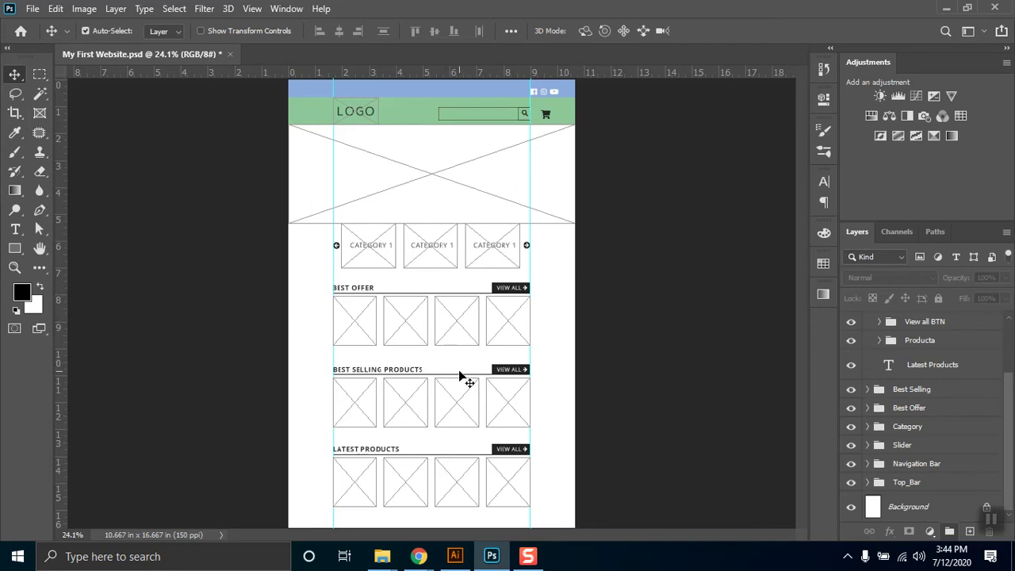
mouse_move(419, 556)
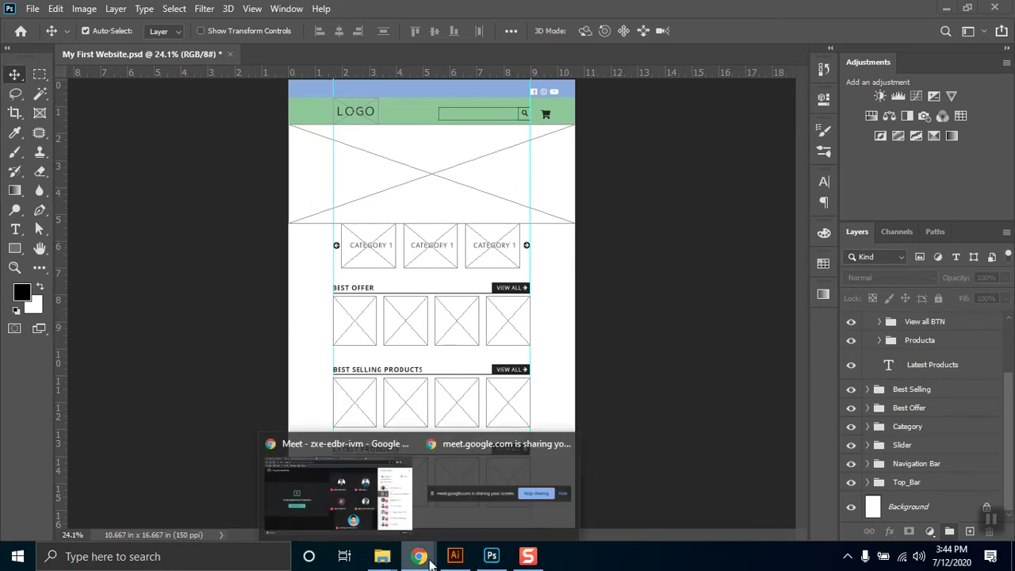
left_click(372, 507)
left_click(465, 9)
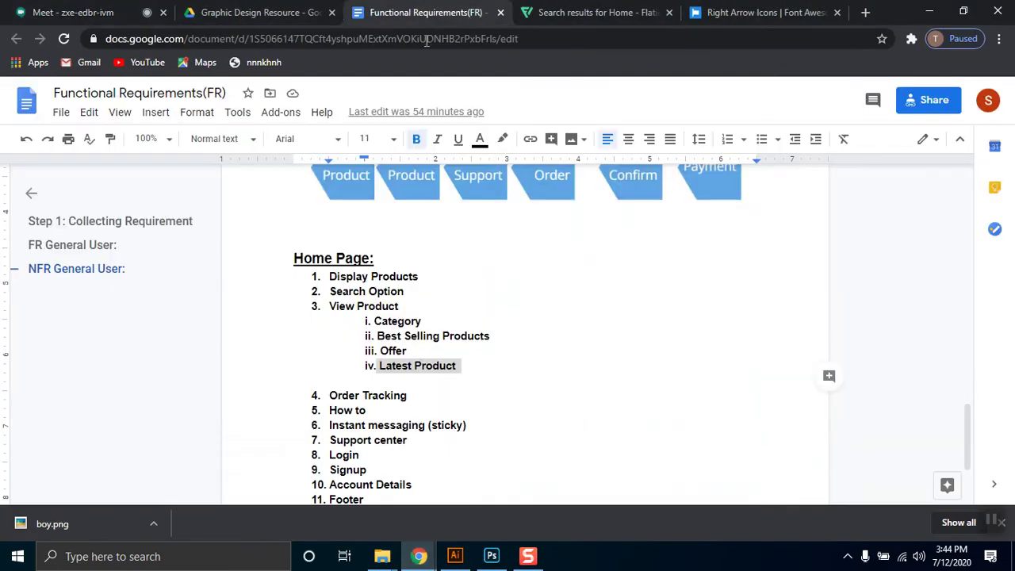
scroll(373, 426, "down", 2)
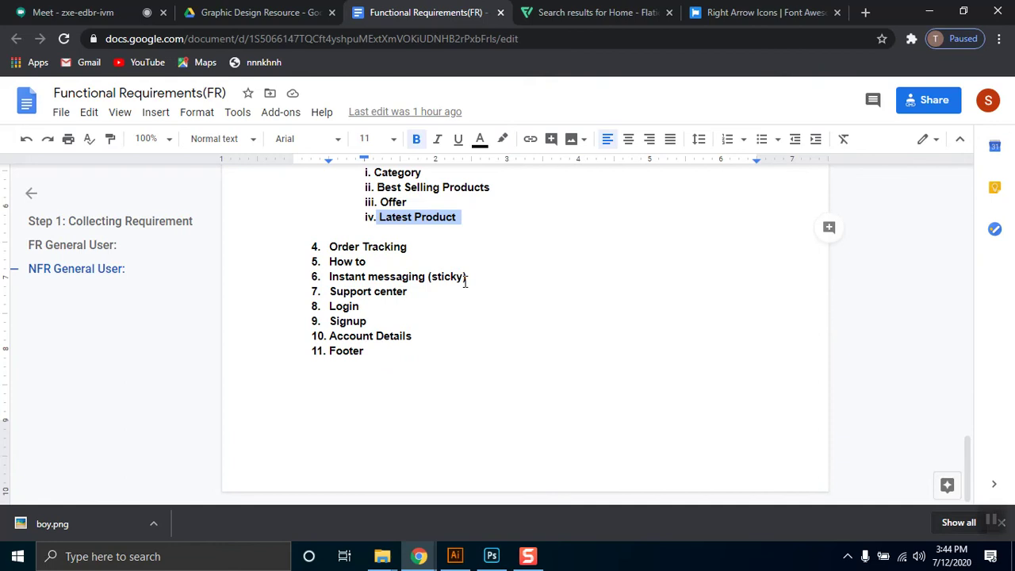
left_click(384, 273)
Step: Switch to the Google Meet call, read through the chat messages and return to the participant list
key("ctrl+1")
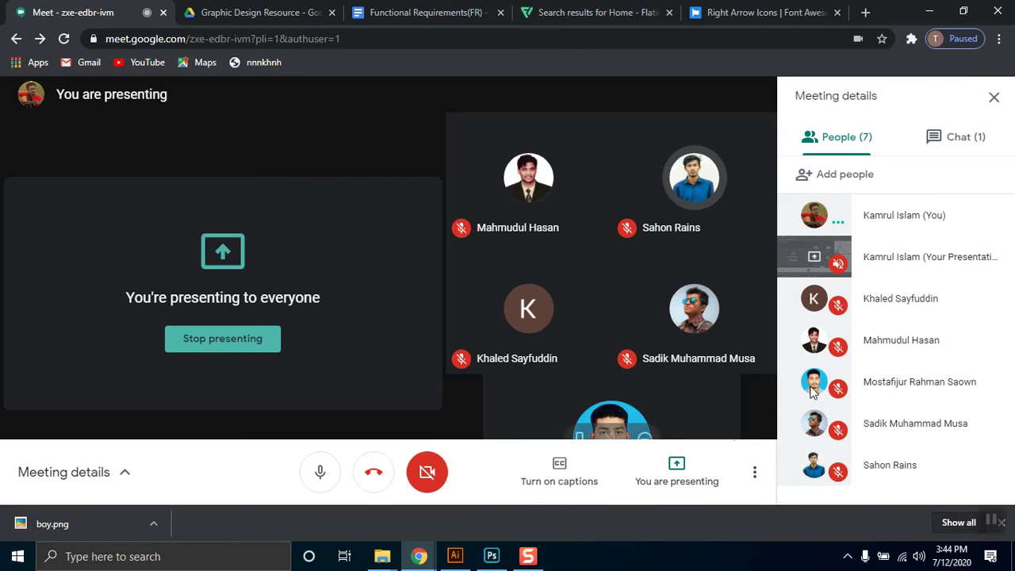
left_click(922, 143)
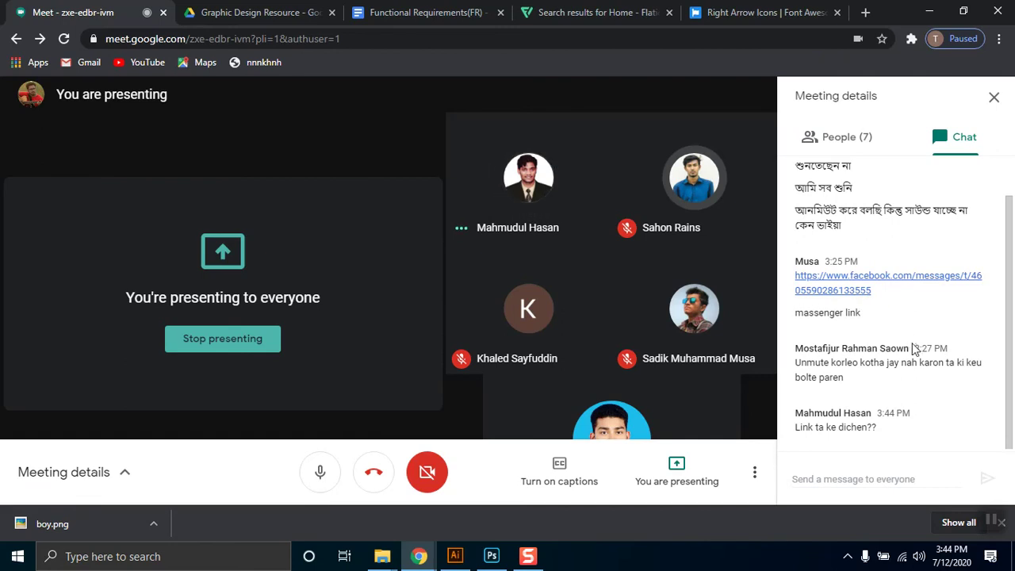
scroll(898, 363, "up", 1)
scroll(898, 363, "up", 1)
scroll(898, 363, "down", 2)
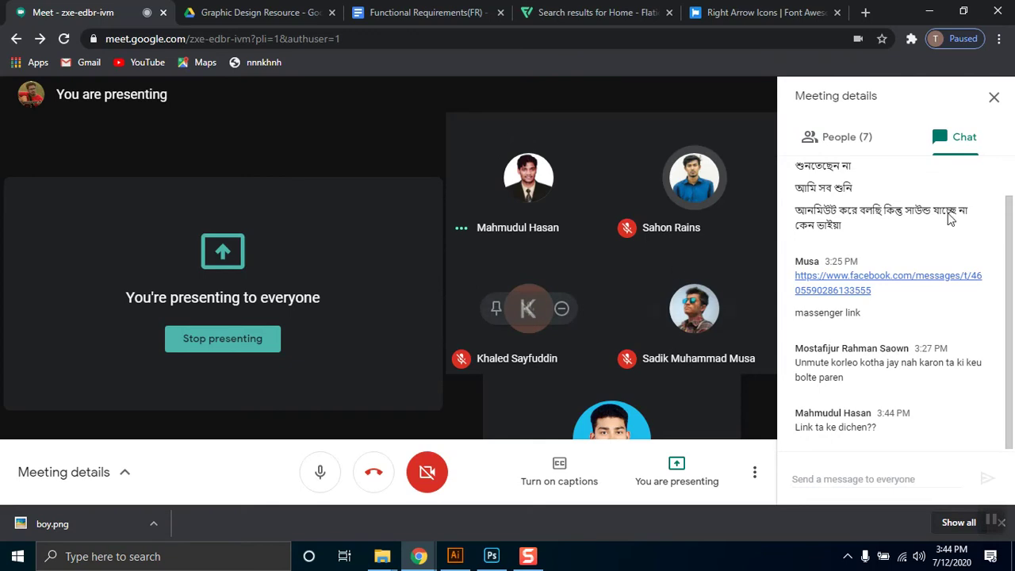
left_click(815, 142)
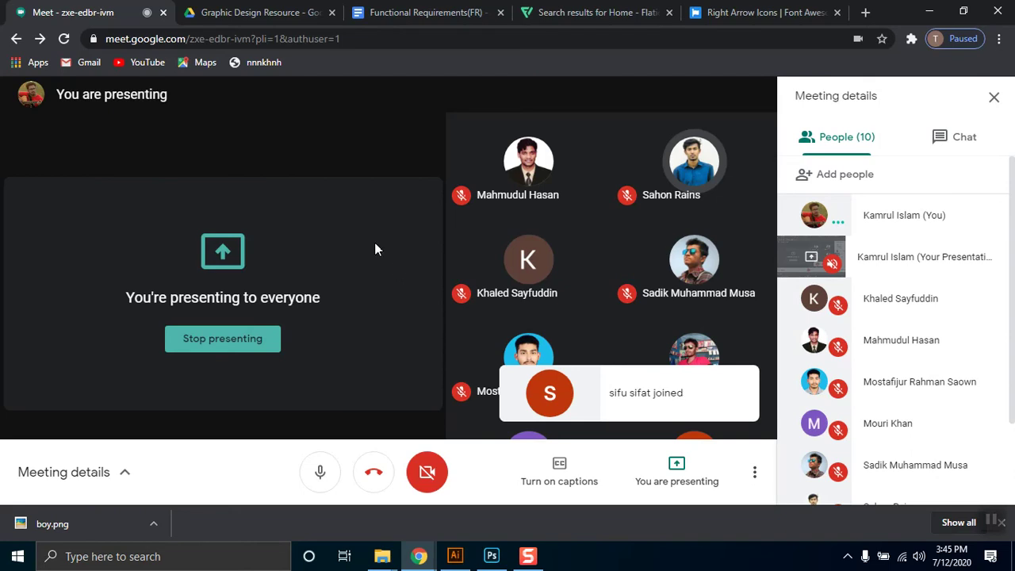
Step: In the Functional Requirements document, color the Home Page entries from Display Products through Latest Product dark blue
left_click(439, 9)
scroll(476, 377, "up", 4)
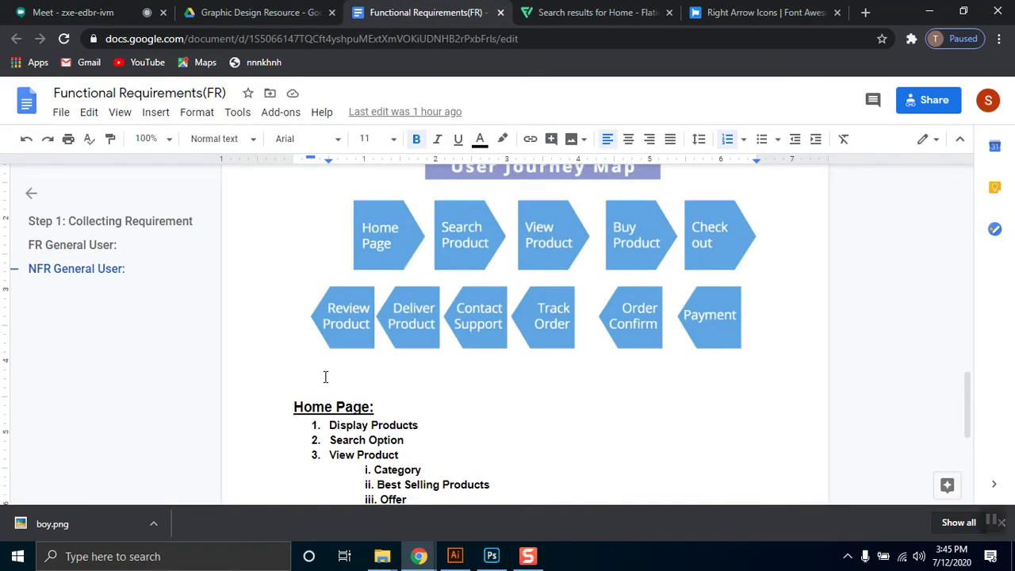
scroll(458, 386, "down", 2)
left_click_drag(330, 276, 435, 293)
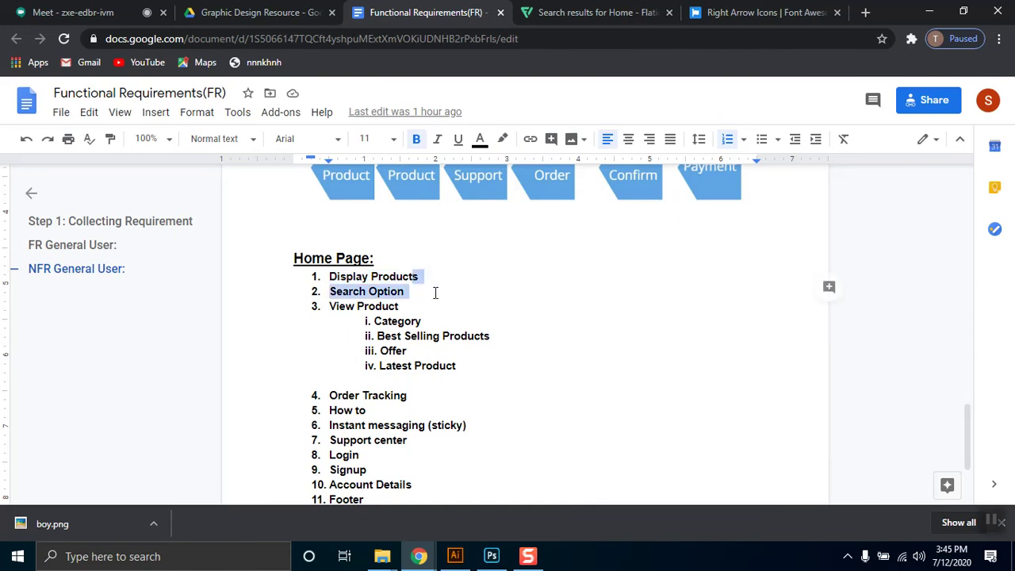
left_click_drag(309, 271, 502, 373)
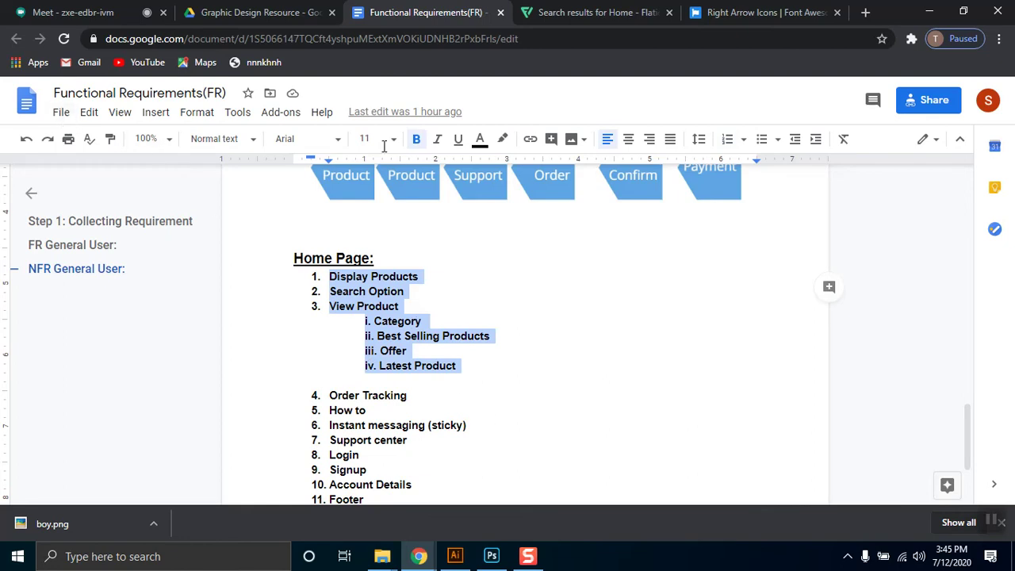
left_click(482, 141)
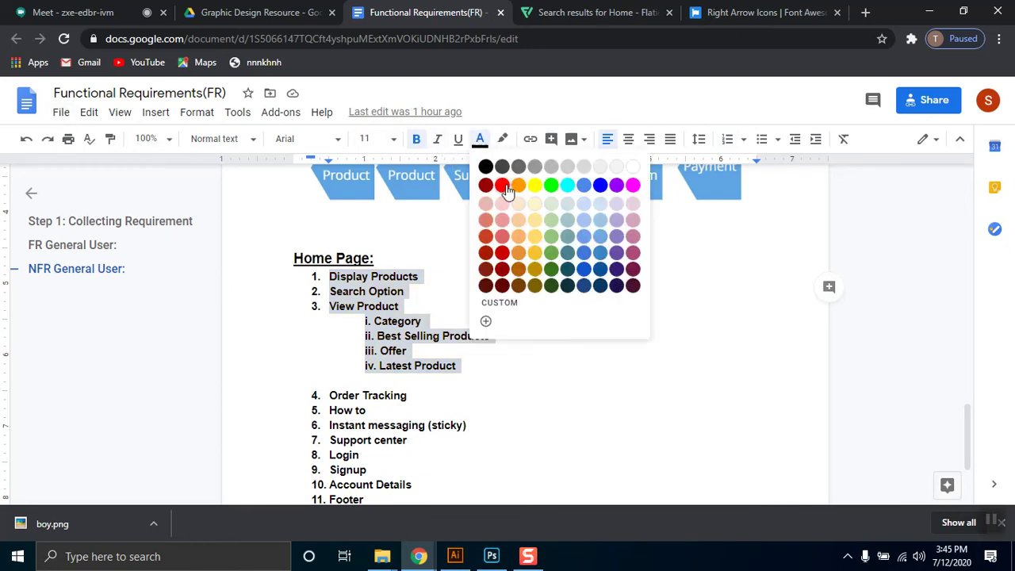
left_click(550, 186)
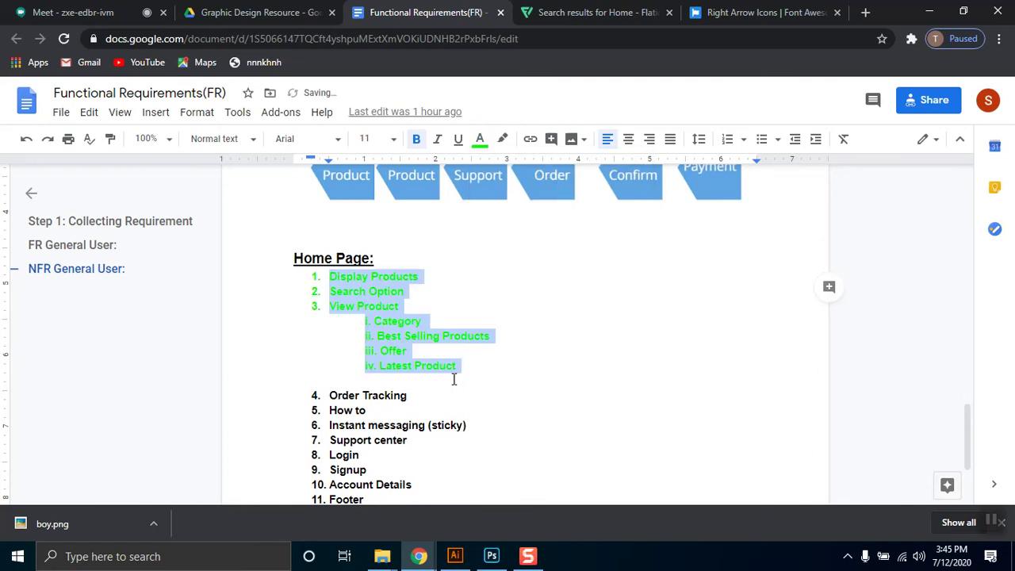
left_click(480, 141)
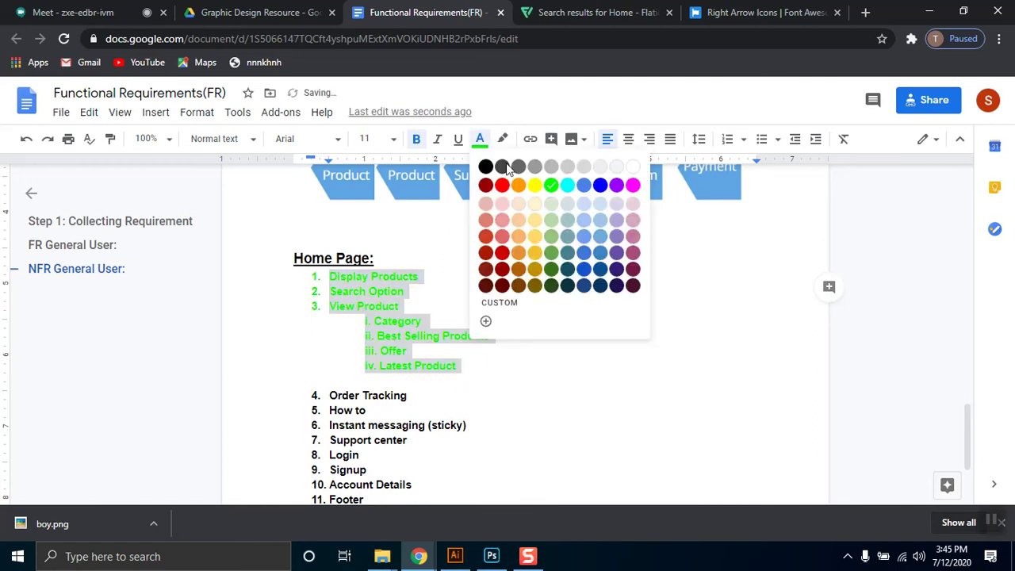
left_click(585, 286)
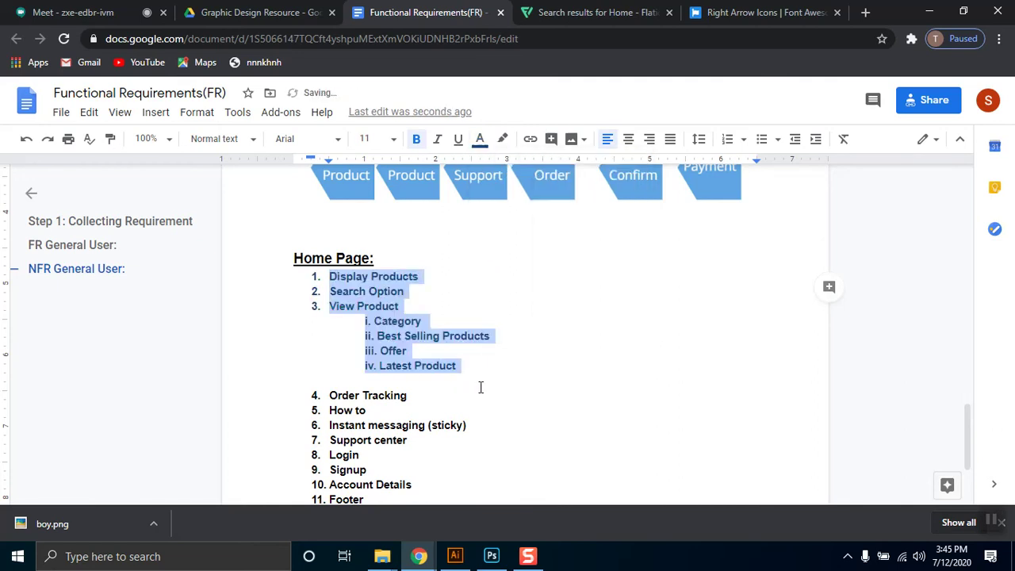
left_click(458, 370)
Step: Examine the uncolored Home Page requirements, focusing on the Login and Signup entries
scroll(405, 389, "down", 2)
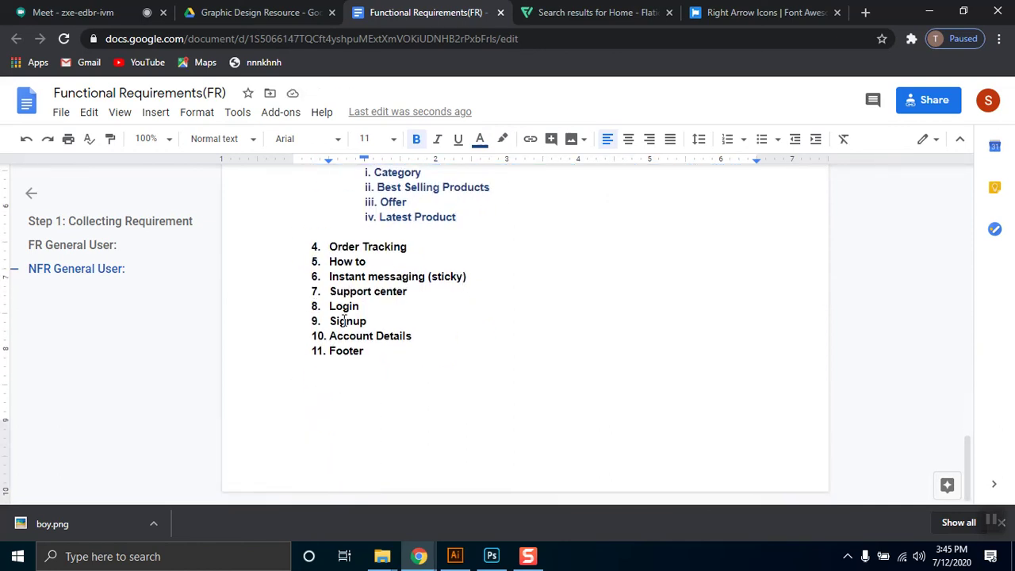
left_click(292, 343)
left_click_drag(362, 309, 341, 311)
left_click(366, 324)
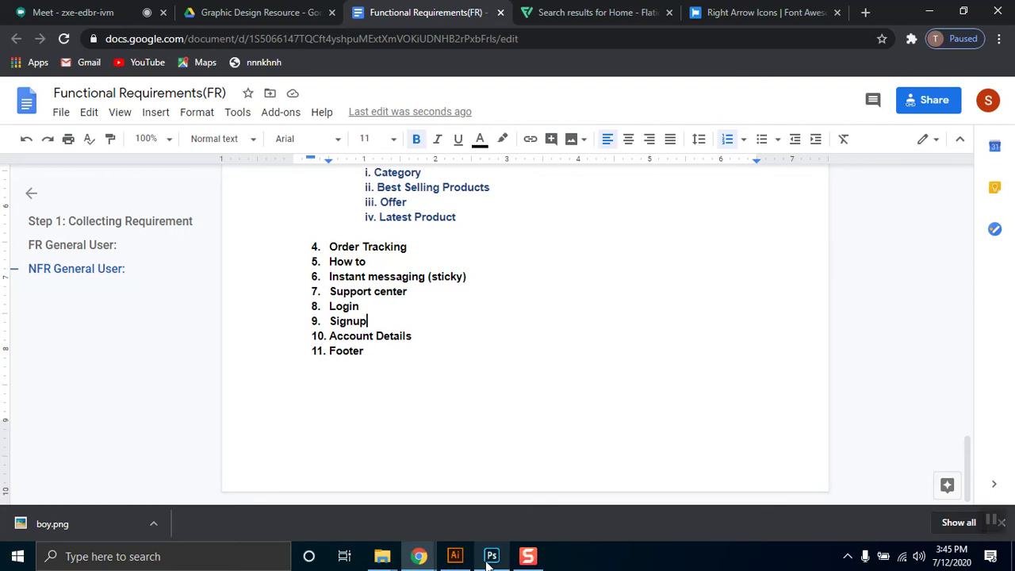
Step: Switch to Photoshop, collapse the Latest Product group, and select and expand the Top_Bar group
mouse_move(492, 560)
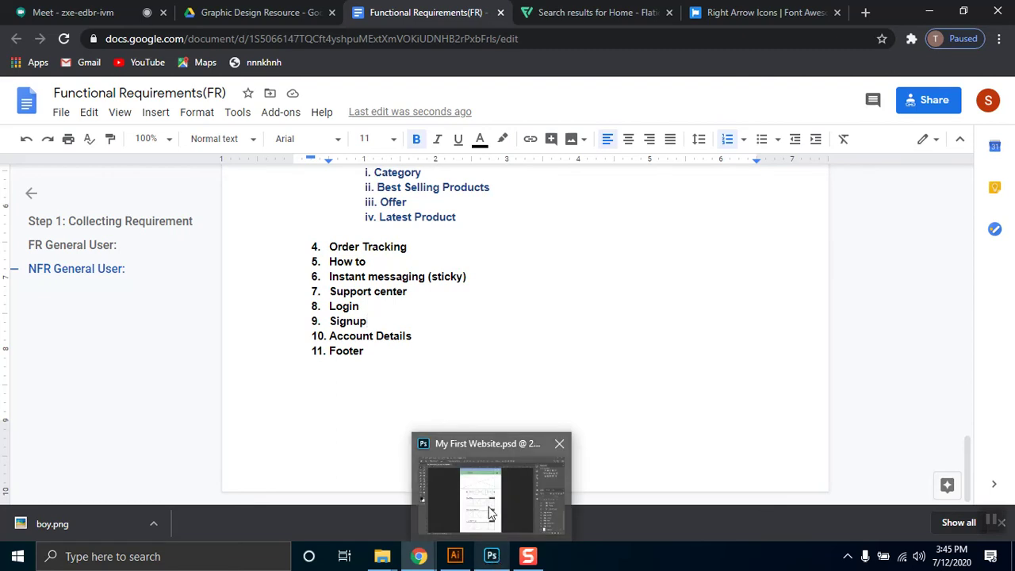
left_click(492, 521)
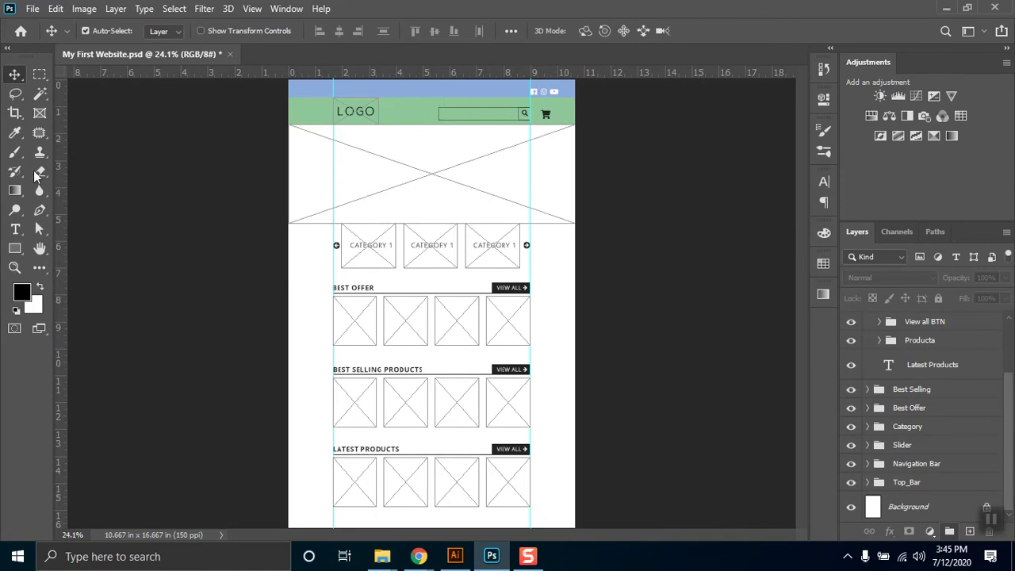
scroll(1011, 433, "up", 3)
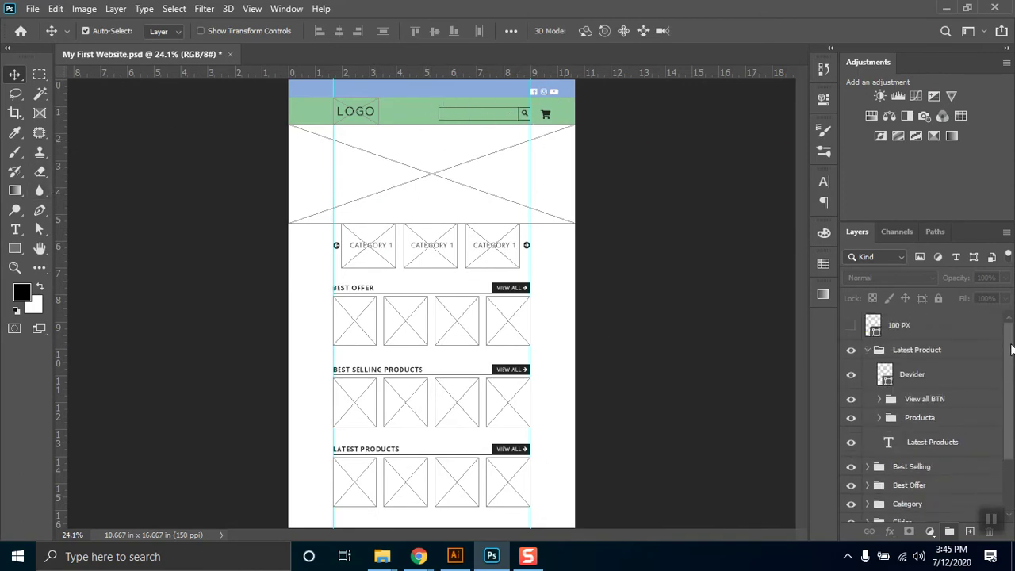
left_click(867, 349)
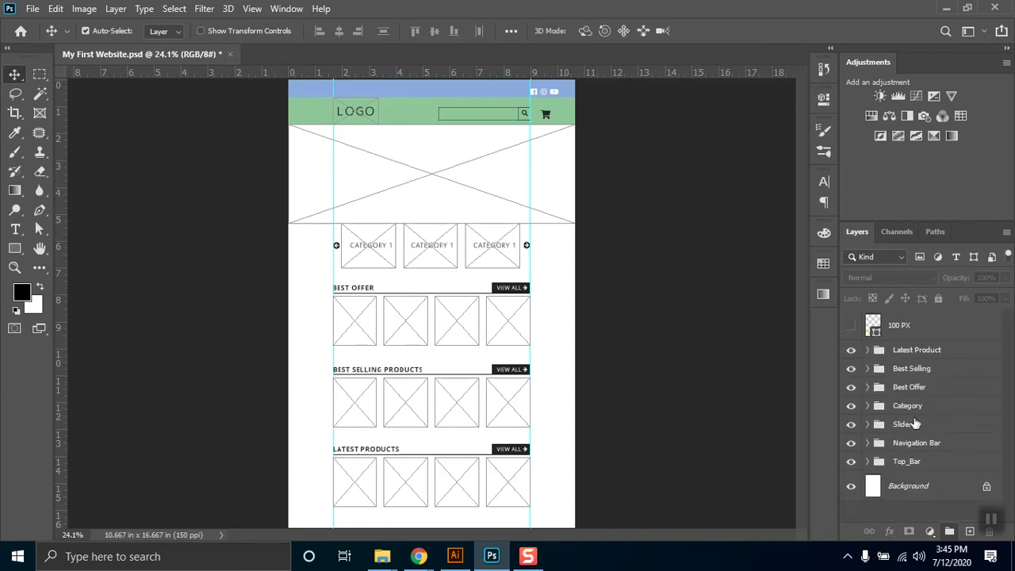
left_click(913, 466)
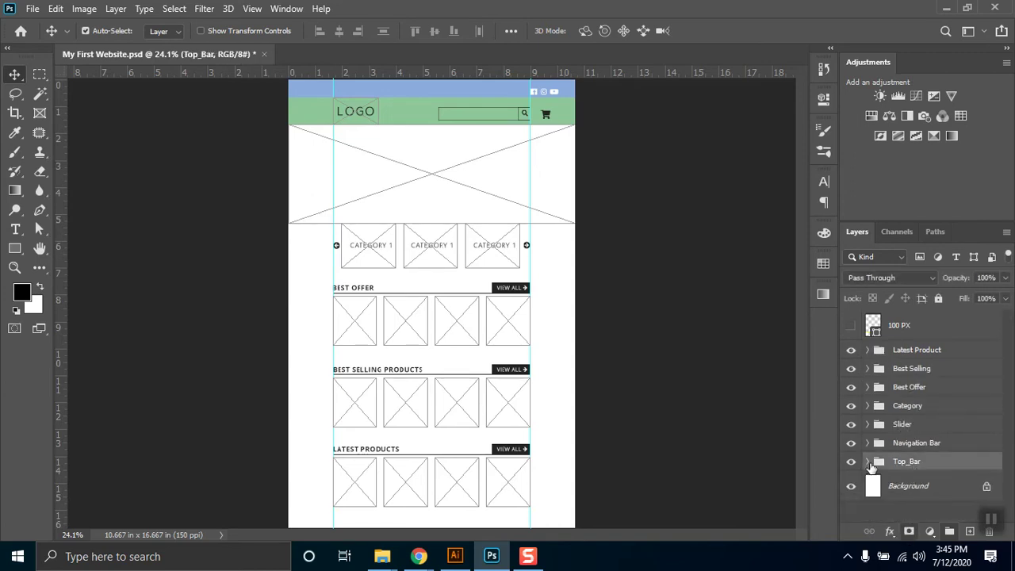
left_click(868, 461)
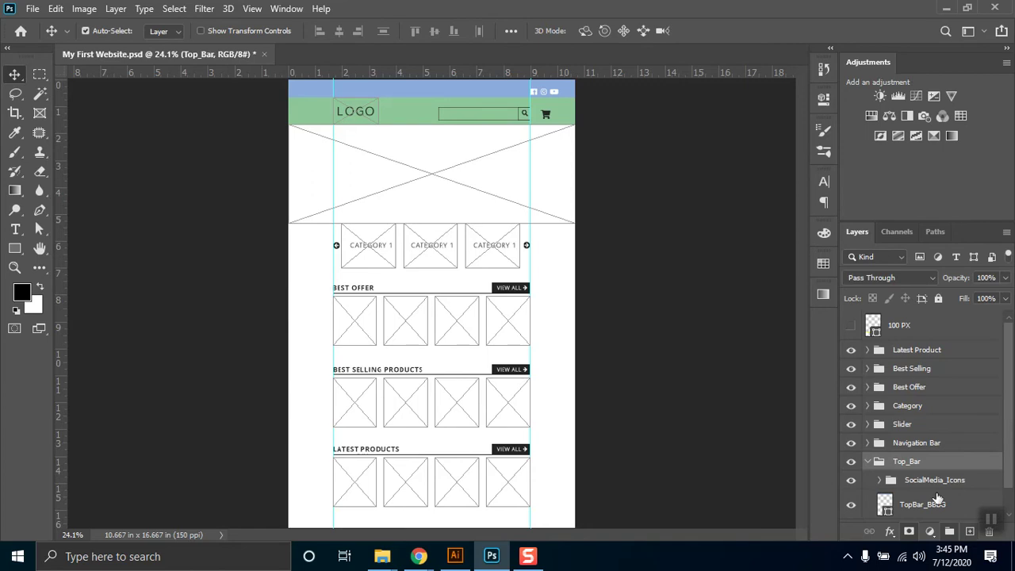
Step: Add the text "SignUP | Login" to the top bar and place it just before the social media icons
left_click(17, 231)
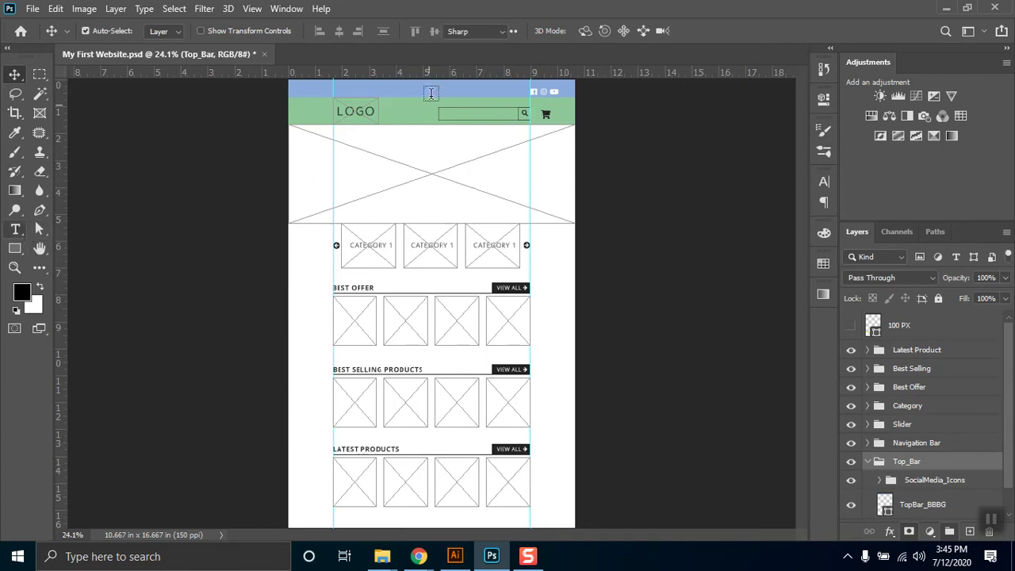
left_click(488, 95)
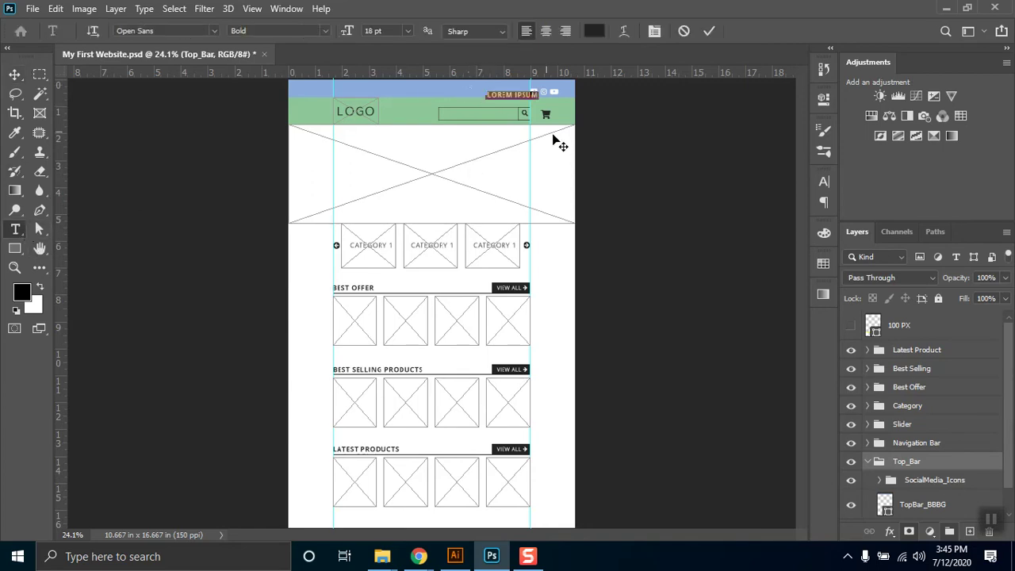
type("LOGIN")
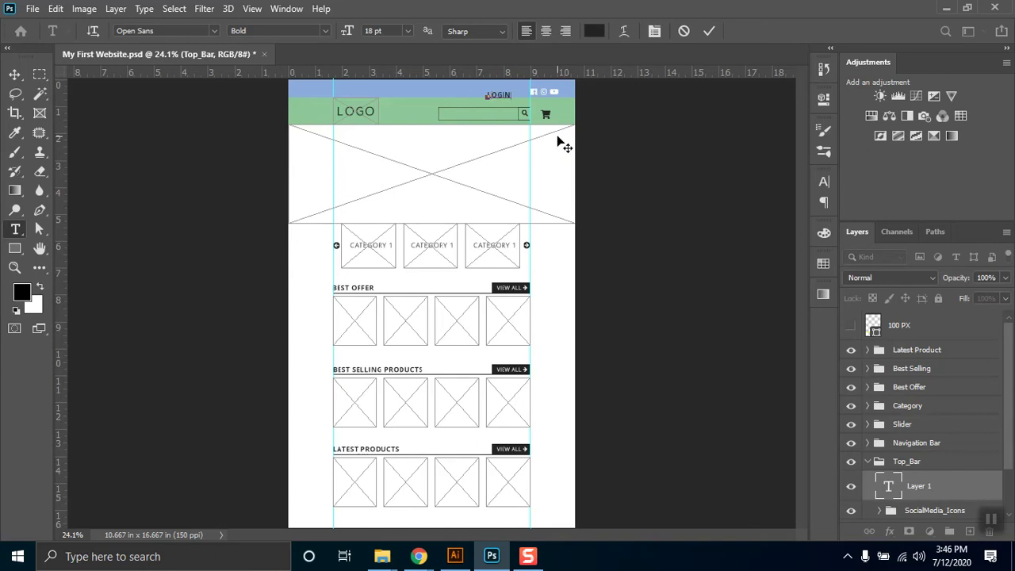
type("SI")
type("GNUP |")
left_click(14, 74)
left_click_drag(501, 100, 534, 100)
Step: Set the SignUP | Login text to 12 pt and clear the active selection around the page
scroll(468, 106, "up", 2)
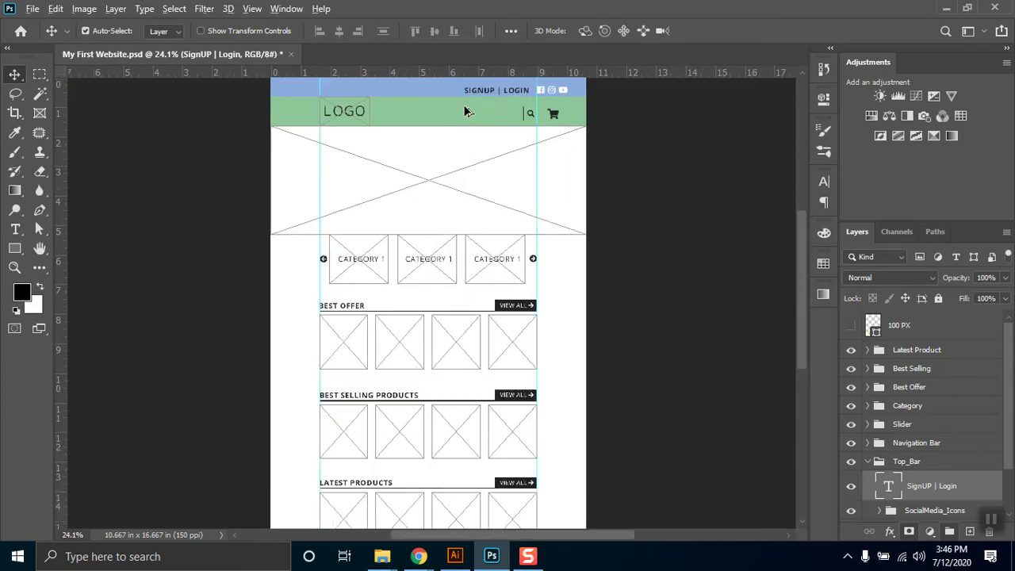
scroll(514, 126, "up", 4)
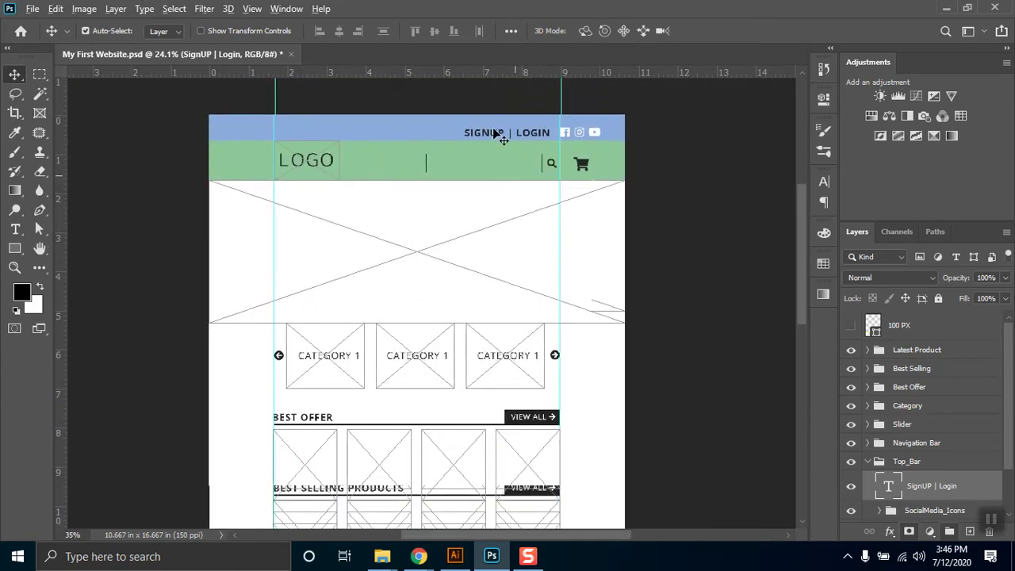
key("t")
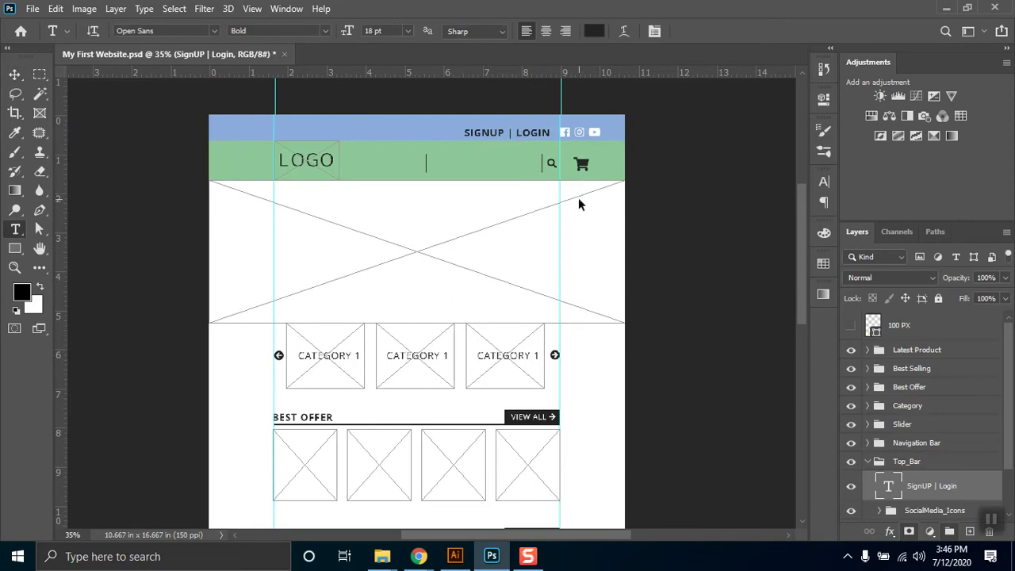
left_click_drag(465, 132, 546, 162)
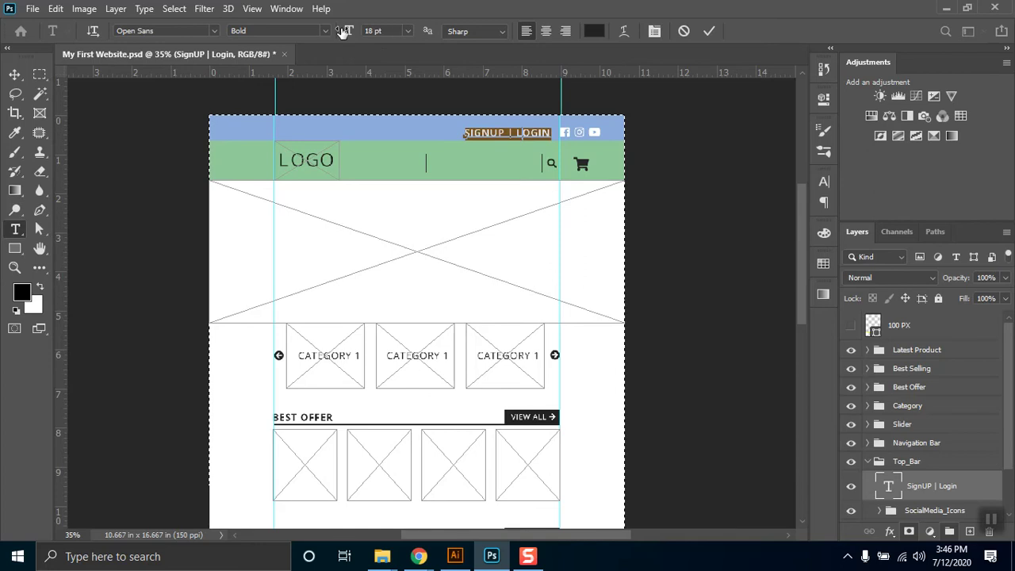
left_click(407, 31)
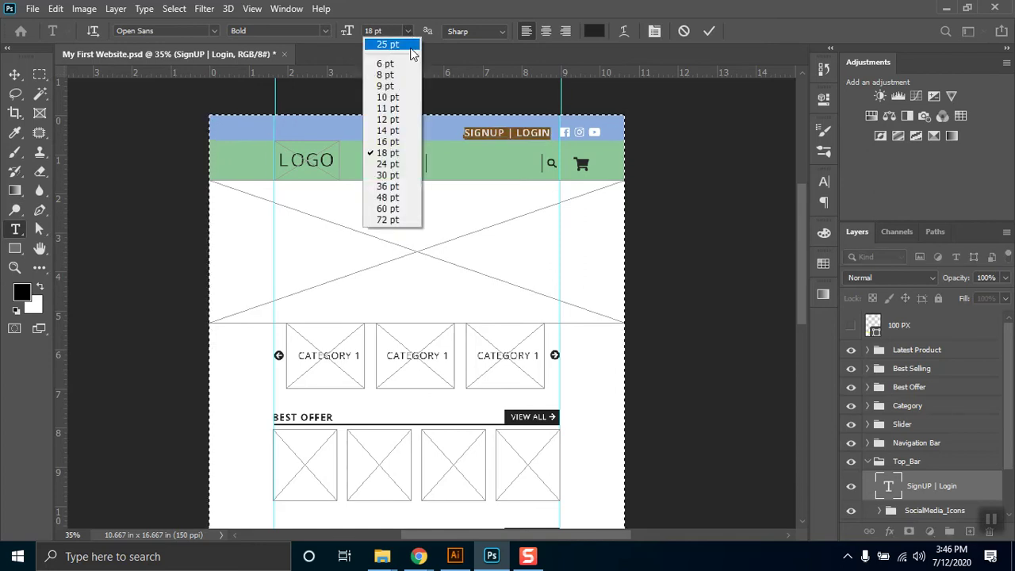
left_click(388, 119)
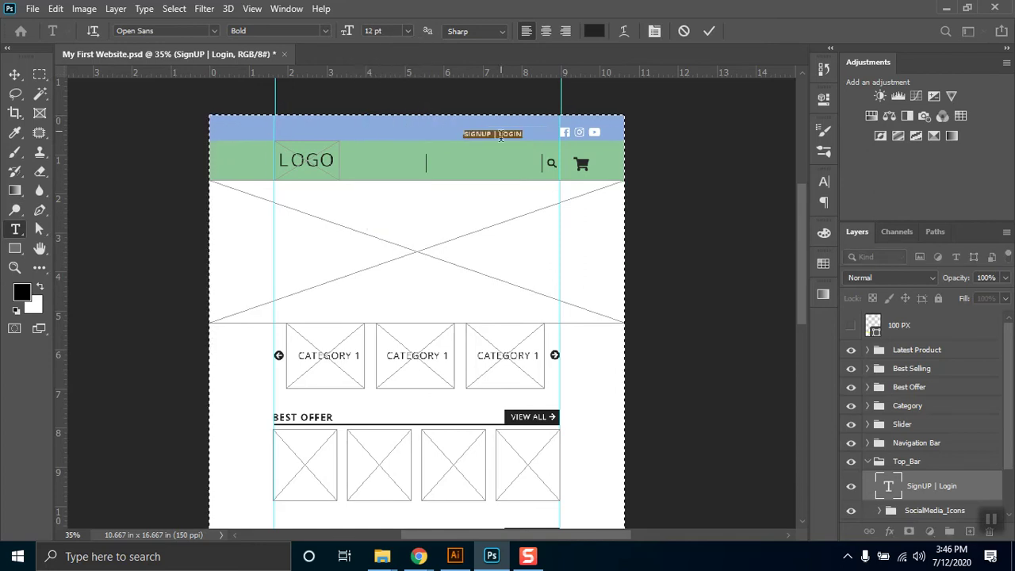
left_click(14, 73)
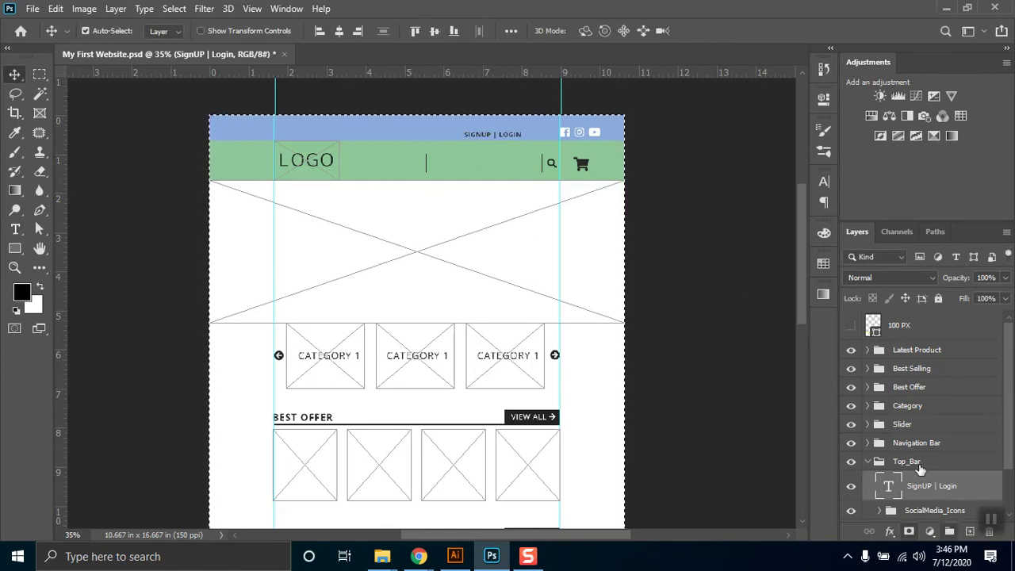
left_click(603, 429)
key("m")
key("ctrl+d")
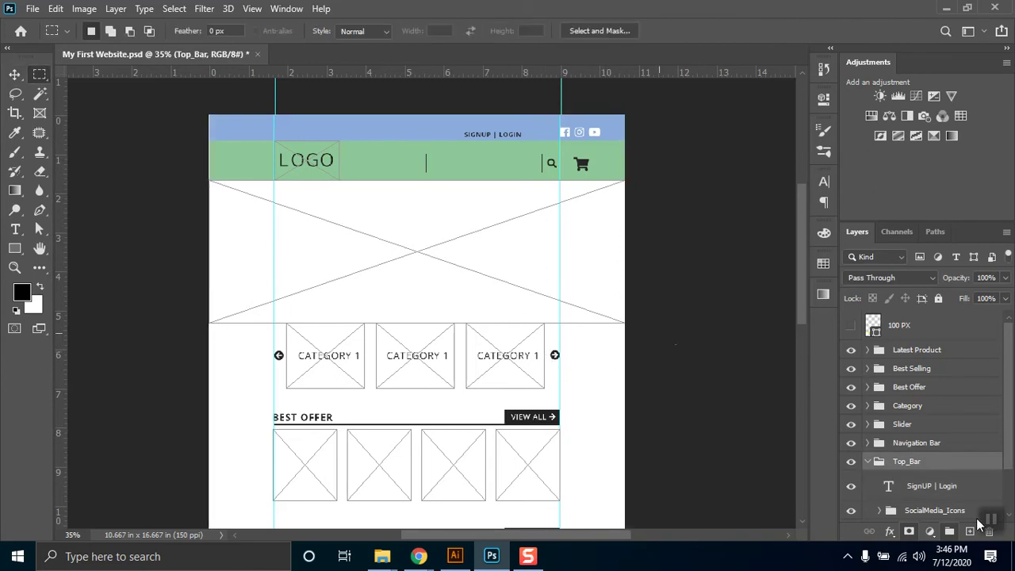
Step: Nudge the SignUP | Login text layer right and slightly up, close beside the social media icons
left_click(945, 480)
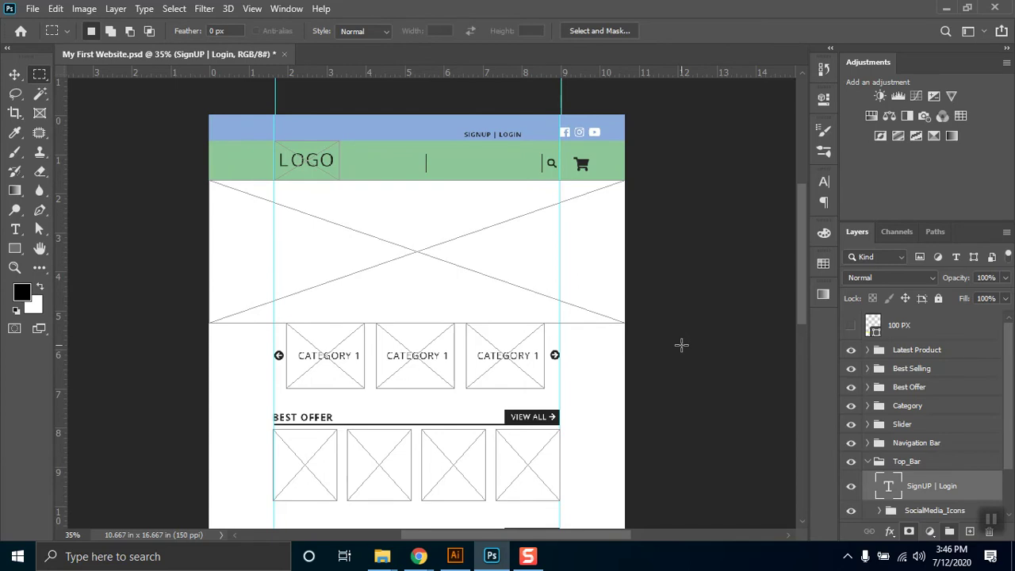
key("v")
key("shift+Right")
key("shift+Right")
key("shift+Right")
key("shift+Right")
key("shift+Right")
key("shift+Right")
key("shift+Right")
key("shift+Right")
key("shift+Right")
key("shift+Right")
key("shift+Up")
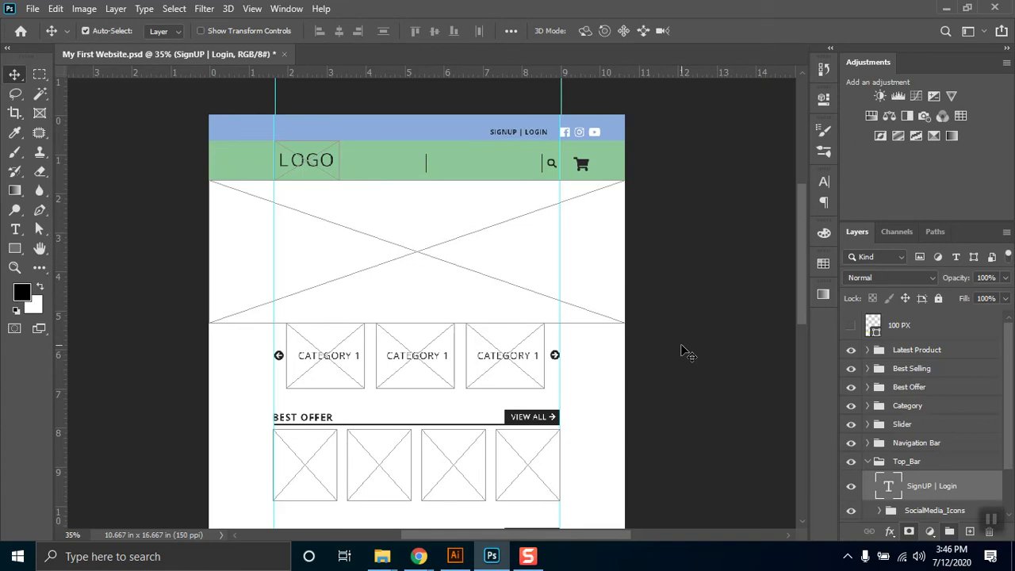
Step: Move the SocialMedia_Icons group across the top bar until its first icon lines up with the left guide
left_click(945, 511)
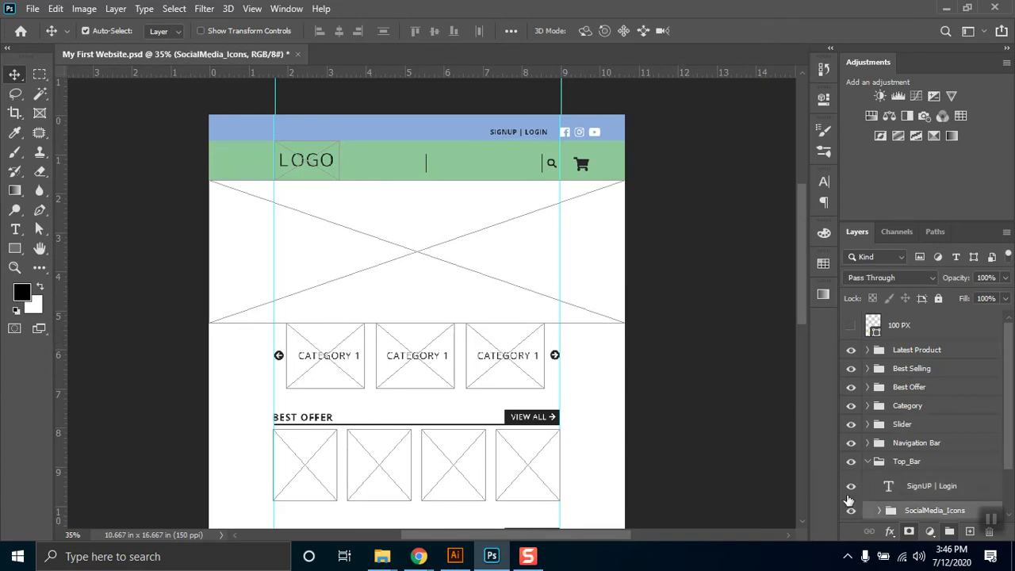
key("shift+Left")
key("shift+Left")
key("shift+Left")
key("shift+Left")
key("shift+Left")
key("shift+Left")
key("shift+Left")
key("shift+Left")
key("shift+Left")
key("shift+Left")
key("shift+Left")
key("shift+Left")
key("shift+Left")
key("shift+Left")
key("shift+Left")
key("shift+Left")
key("shift+Left")
key("shift+Left")
key("shift+Left")
key("shift+Left")
key("shift+Left")
key("shift+Left")
key("shift+Left")
key("shift+Left")
key("shift+Left")
key("shift+Left")
key("shift+Left")
key("shift+Left")
key("shift+Left")
key("shift+Left")
key("shift+Left")
key("shift+Left")
key("shift+Left")
key("shift+Left")
key("shift+Left")
key("shift+Left")
key("shift+Left")
key("shift+Left")
key("shift+Left")
key("shift+Left")
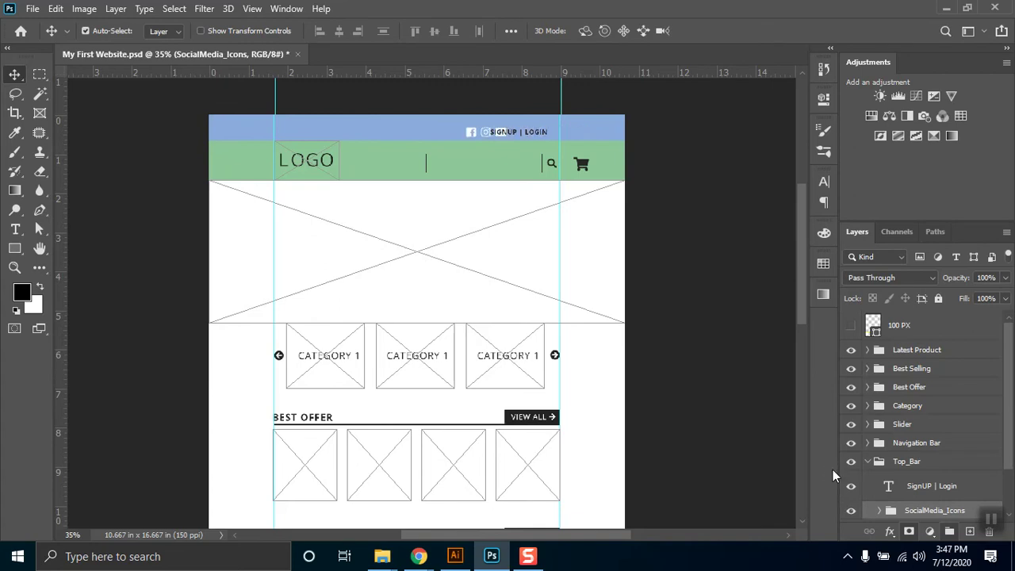
key("shift+Left")
key("shift+Left")
key("shift+Left")
key("shift+Left")
key("shift+Left")
key("shift+Left")
key("shift+Left")
key("shift+Left")
key("shift+Left")
key("shift+Left")
key("shift+Left")
key("shift+Left")
key("shift+Left")
key("shift+Left")
key("shift+Left")
key("shift+Left")
key("shift+Left")
key("shift+Left")
key("shift+Left")
key("shift+Left")
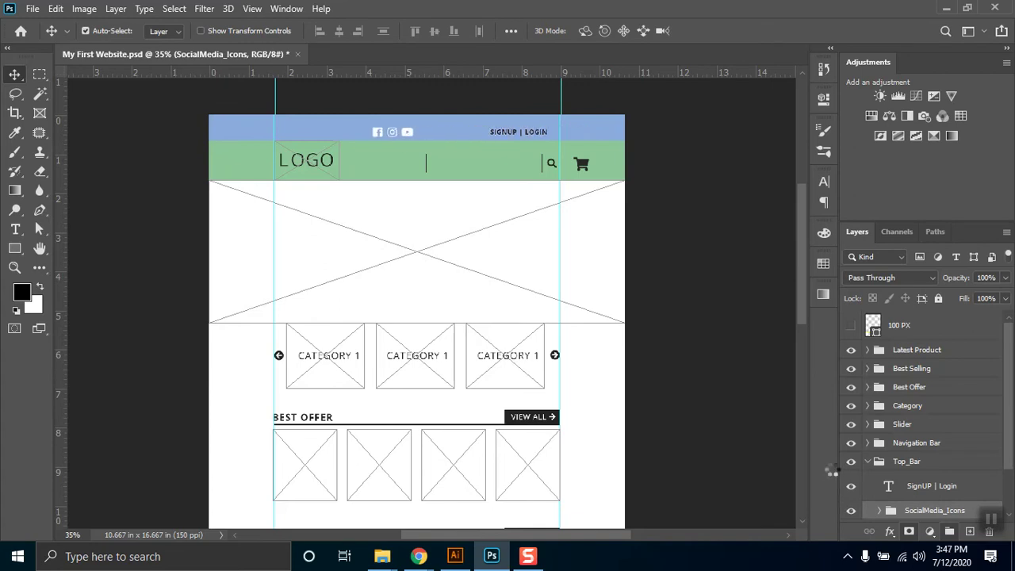
key("shift+Left")
key("shift+Left")
key("shift+Left")
key("shift+Left")
key("shift+Left")
key("shift+Left")
key("shift+Left")
key("shift+Left")
key("shift+Left")
key("shift+Left")
key("shift+Left")
key("shift+Left")
key("shift+Left")
key("shift+Left")
key("shift+Left")
key("shift+Left")
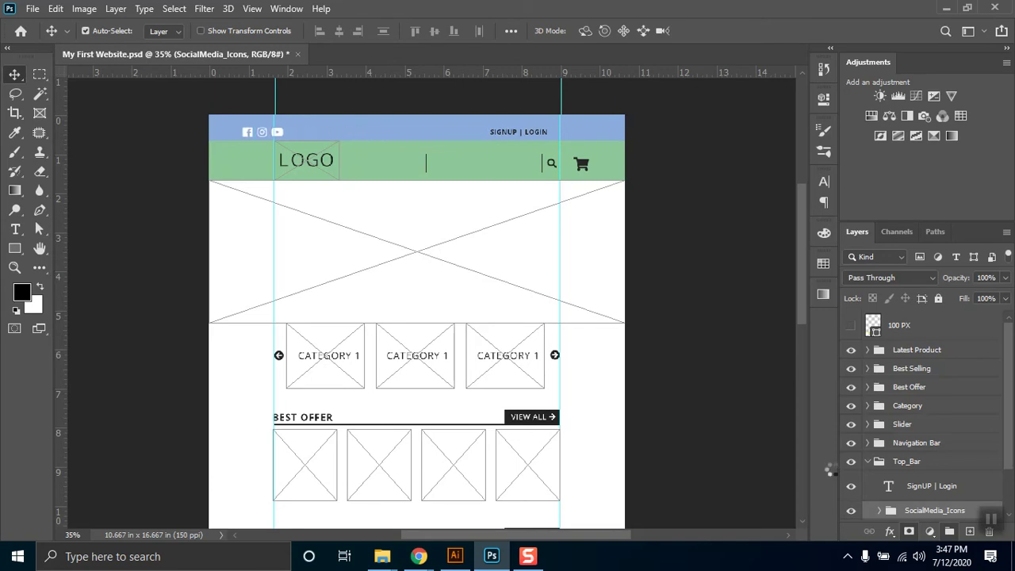
key("shift+Right")
key("shift+Right")
key("shift+Right")
key("shift+Right")
key("shift+Right")
key("shift+Right")
key("shift+Right")
key("shift+Right")
key("shift+Right")
key("shift+Right")
key("shift+Right")
key("shift+Right")
key("shift+Right")
key("shift+Right")
key("shift+Right")
key("shift+Right")
key("shift+Right")
key("shift+Right")
key("shift+Right")
key("shift+Right")
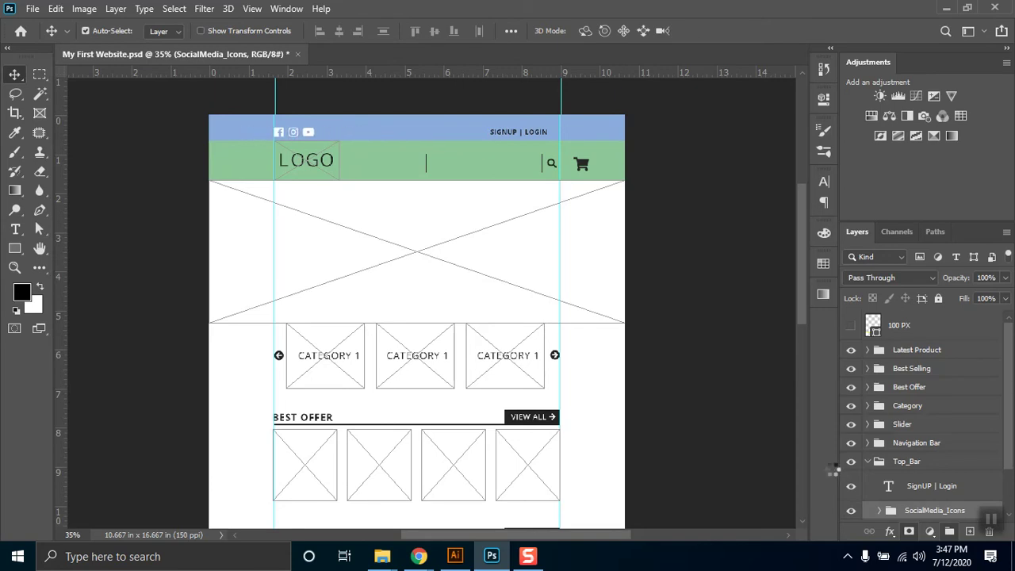
Step: Move the SocialMedia_Icons group back right until it sits just before the SignUP | Login text
key("shift+Right")
key("shift+Right")
key("shift+Right")
key("shift+Right")
key("shift+Right")
key("shift+Right")
key("shift+Right")
key("shift+Right")
key("shift+Right")
key("shift+Right")
key("shift+Right")
key("shift+Right")
key("shift+Right")
key("shift+Right")
key("shift+Right")
key("shift+Right")
key("shift+Right")
key("shift+Right")
key("shift+Right")
key("shift+Right")
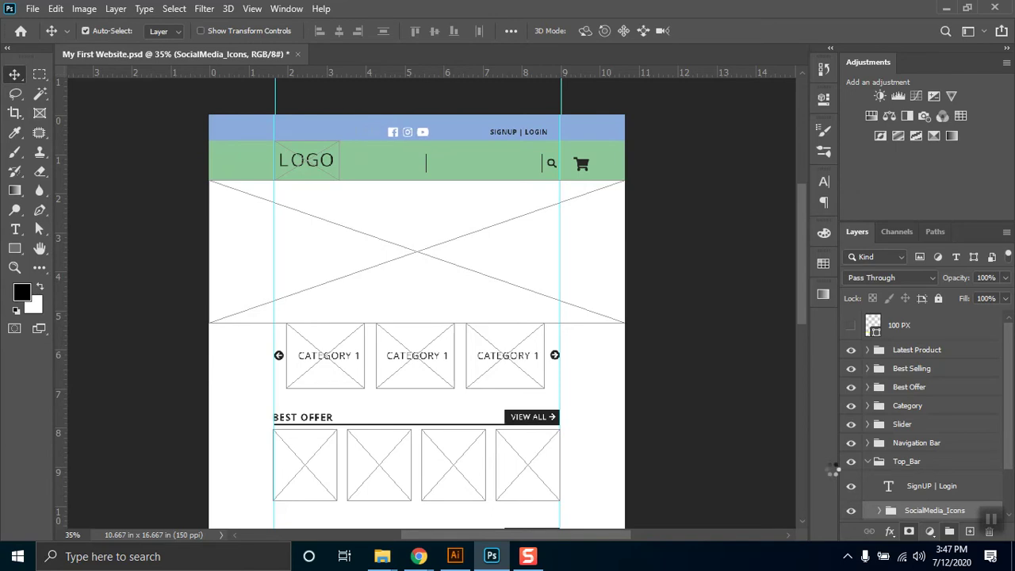
key("Left")
key("Left")
key("Left")
key("Left")
key("Left")
key("Left")
key("Left")
key("Left")
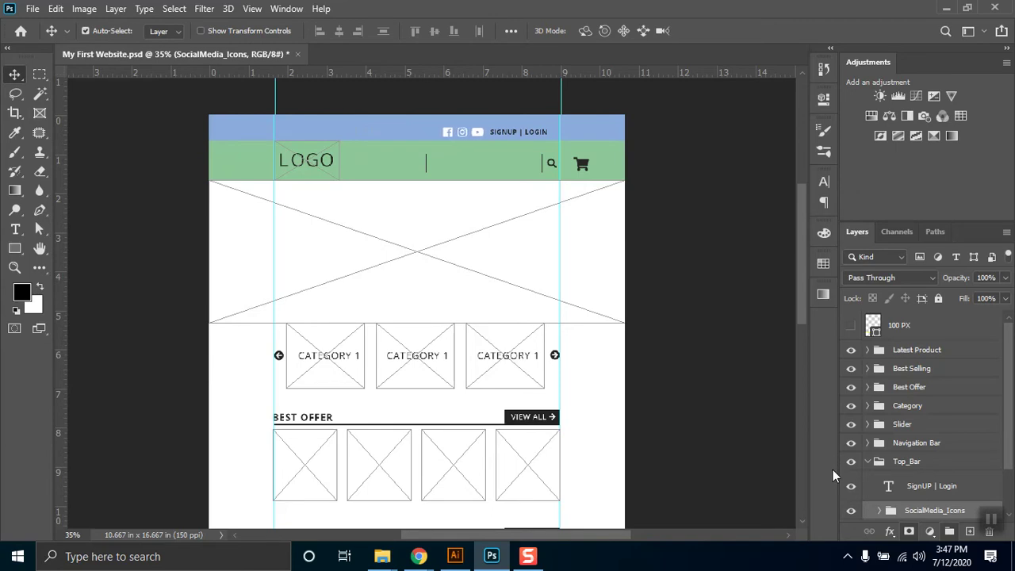
Step: Nudge the SocialMedia_Icons group left to widen its gap from the SignUP | Login text
key("Left")
key("Left")
key("Left")
key("Left")
key("Left")
key("Left")
key("Left")
key("Left")
Step: Move the SocialMedia_Icons group and SignUP | Login text together right until the text meets the right guide, and slightly up
left_click(949, 487, "ctrl")
key("Right")
key("Right")
key("Right")
key("Right")
key("Right")
key("Right")
key("Right")
key("Right")
key("Right")
key("Right")
key("Right")
key("Right")
key("Right")
key("Right")
key("Right")
key("Right")
key("Right")
key("Right")
key("Right")
key("Right")
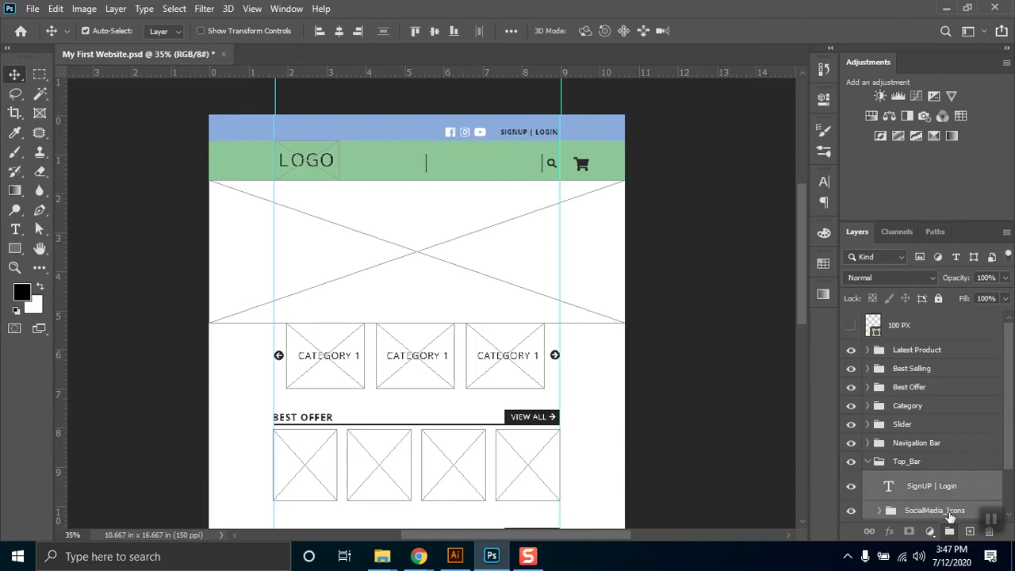
key("Up")
key("Up")
key("Up")
key("Up")
key("Up")
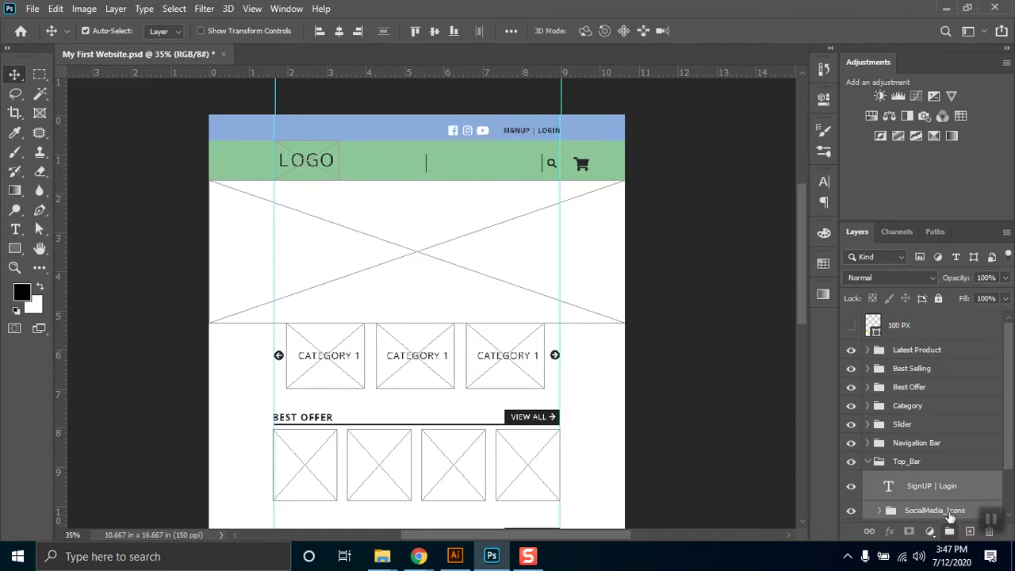
Step: Shift the social media icons and SignUP | Login text left together, leaving room for an icon before the right guide
key("Left")
key("Left")
key("Left")
key("Left")
key("Left")
key("Left")
key("Left")
key("Left")
key("Left")
key("Left")
key("Left")
key("Left")
key("Left")
key("Left")
key("Left")
key("Left")
key("Left")
key("Left")
key("Left")
key("Left")
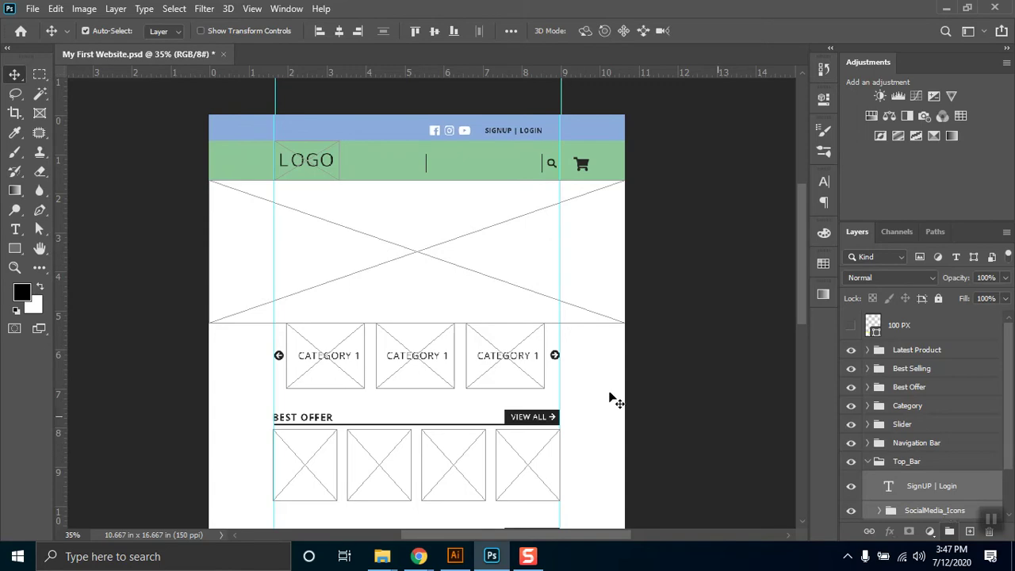
Step: Switch to the Font Awesome page in Chrome and search its icon gallery for account
mouse_move(420, 553)
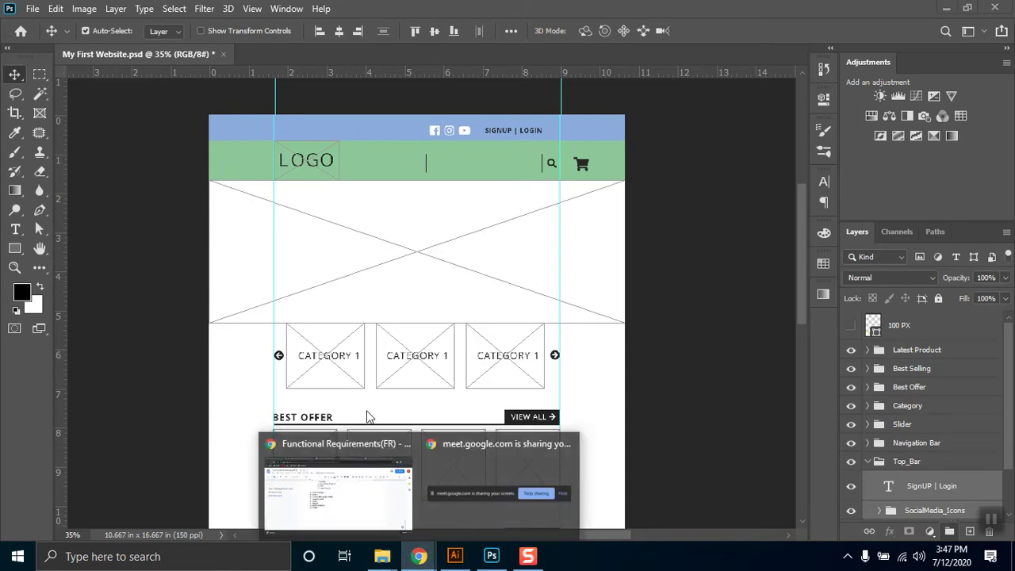
left_click(335, 484)
left_click(712, 9)
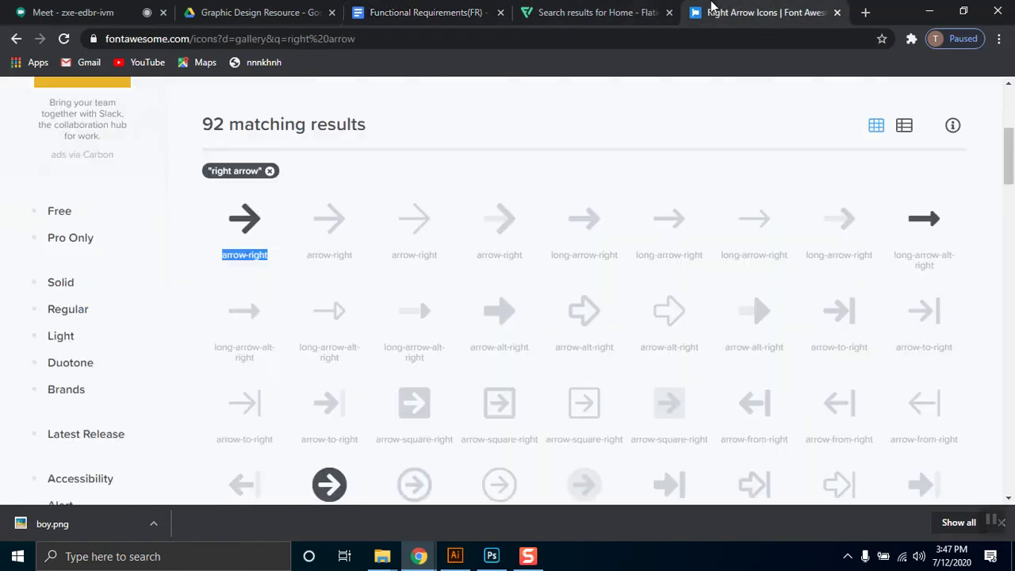
scroll(317, 195, "up", 4)
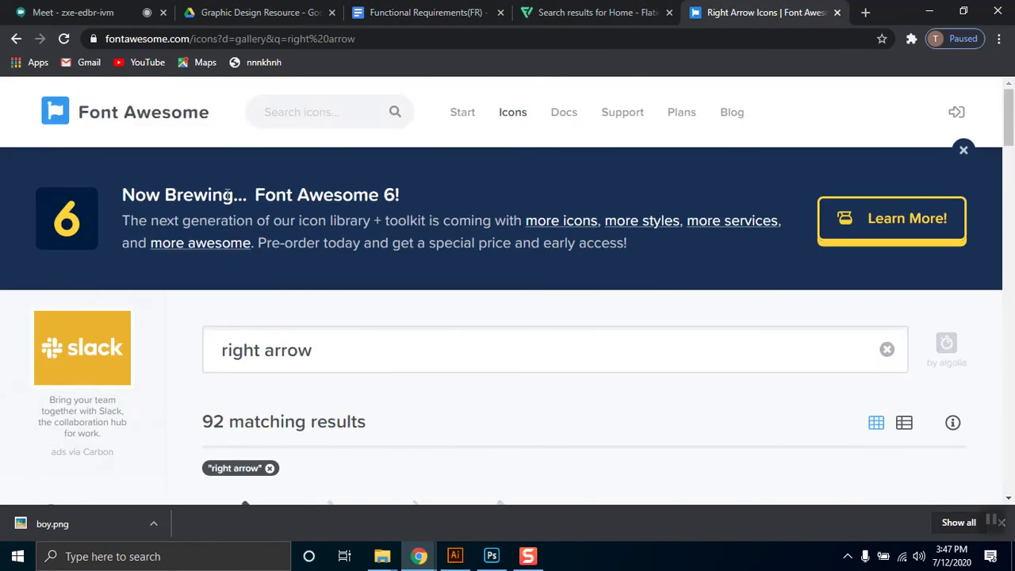
triple_click(238, 350)
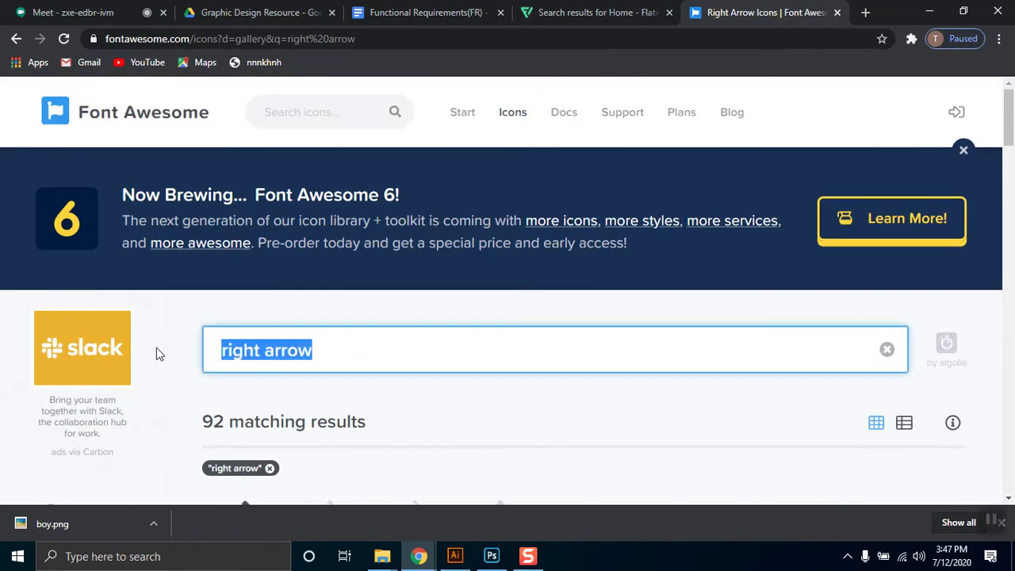
type("acount")
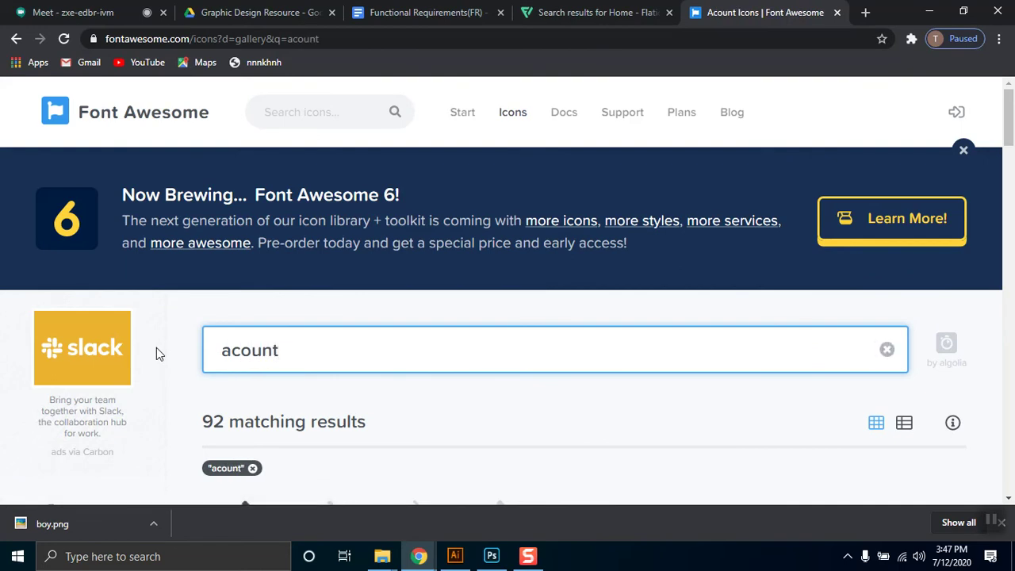
key("Left")
key("Left")
key("Left")
key("Left")
key("Left")
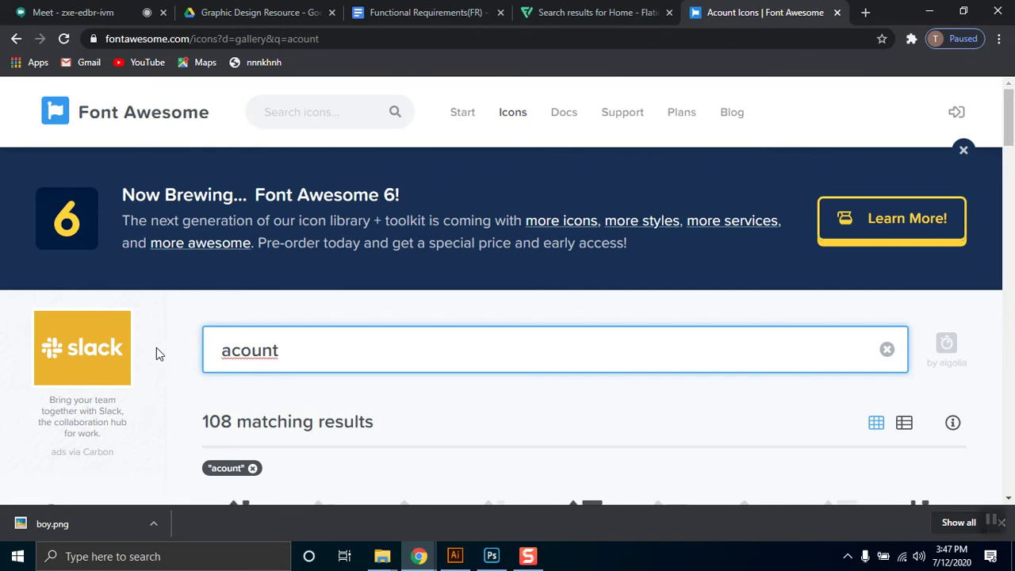
type("c")
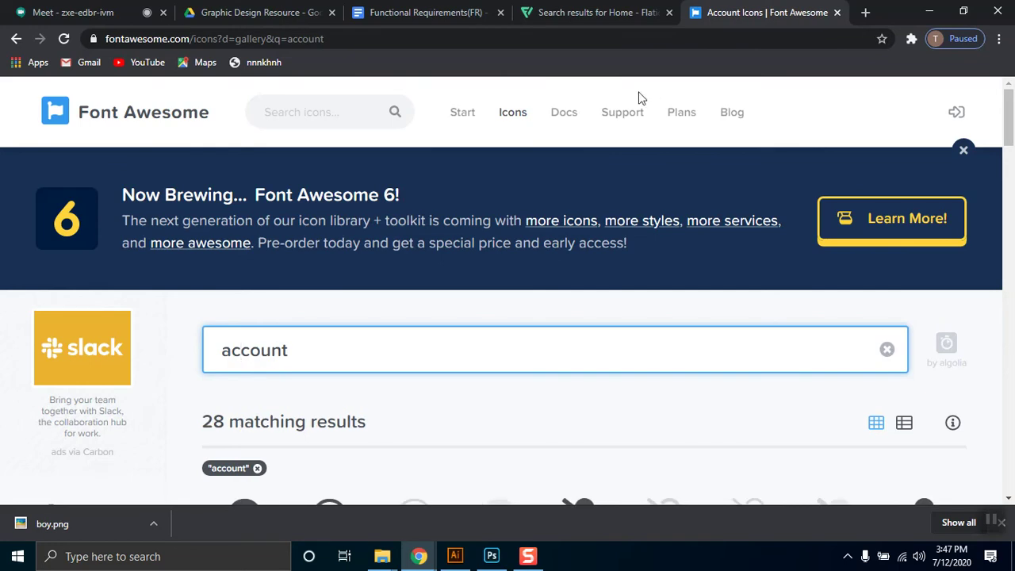
scroll(343, 365, "down", 4)
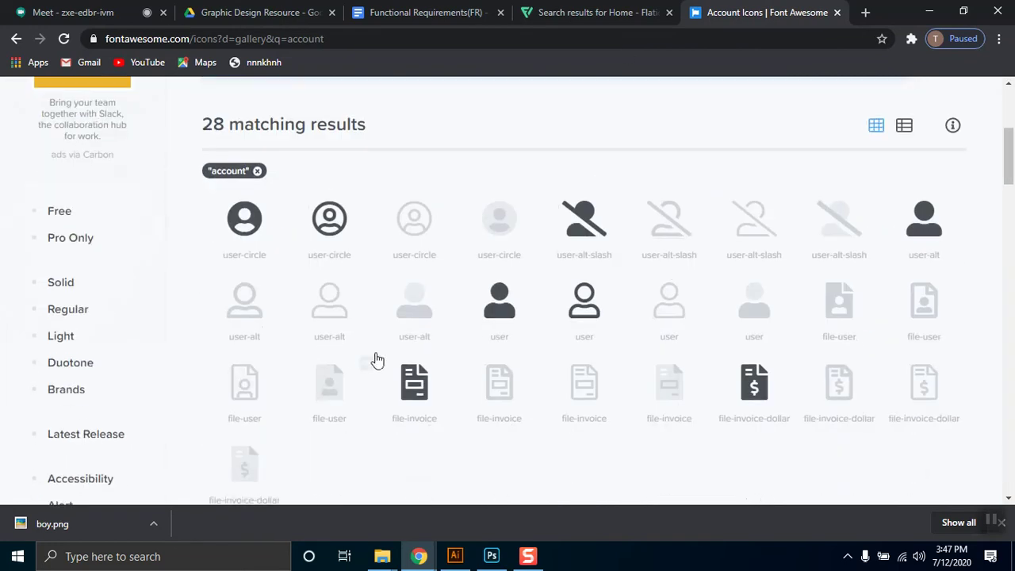
Step: Copy the name of the solid user-alt icon from the account icon results
right_click(255, 219)
left_click_drag(215, 261, 285, 261)
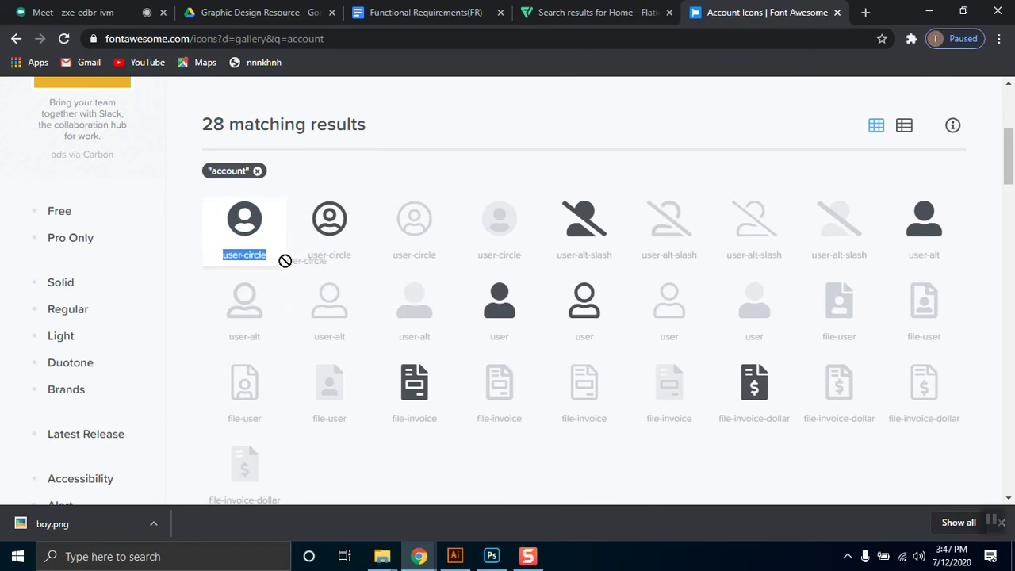
right_click(260, 259)
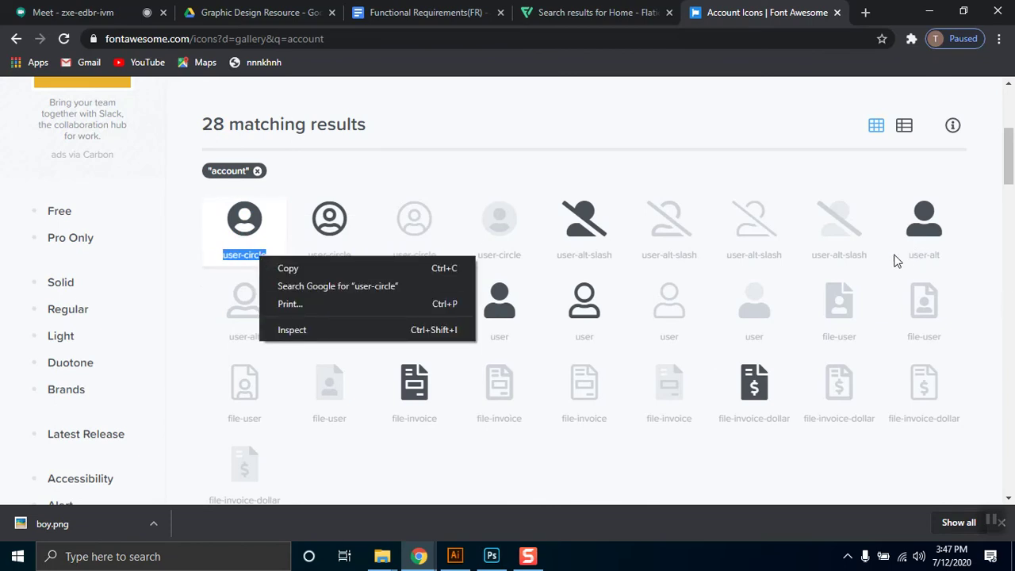
left_click_drag(906, 256, 944, 255)
right_click(944, 255)
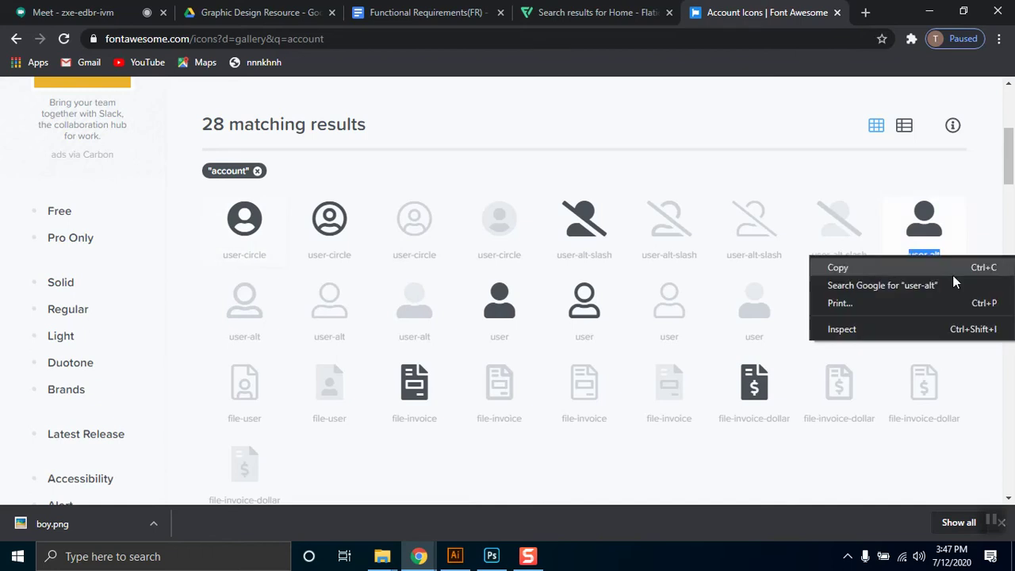
left_click(911, 268)
Step: Back in Photoshop, append user-alt to the SignUP | Login text and set that addition to Font Awesome 5 Free Solid
left_click(492, 558)
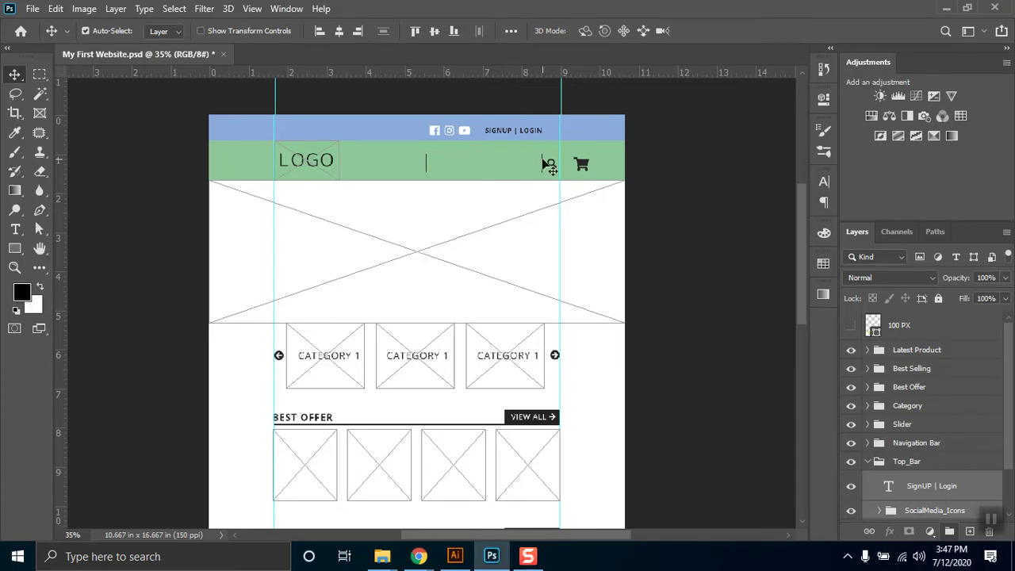
key("t")
left_click(542, 130)
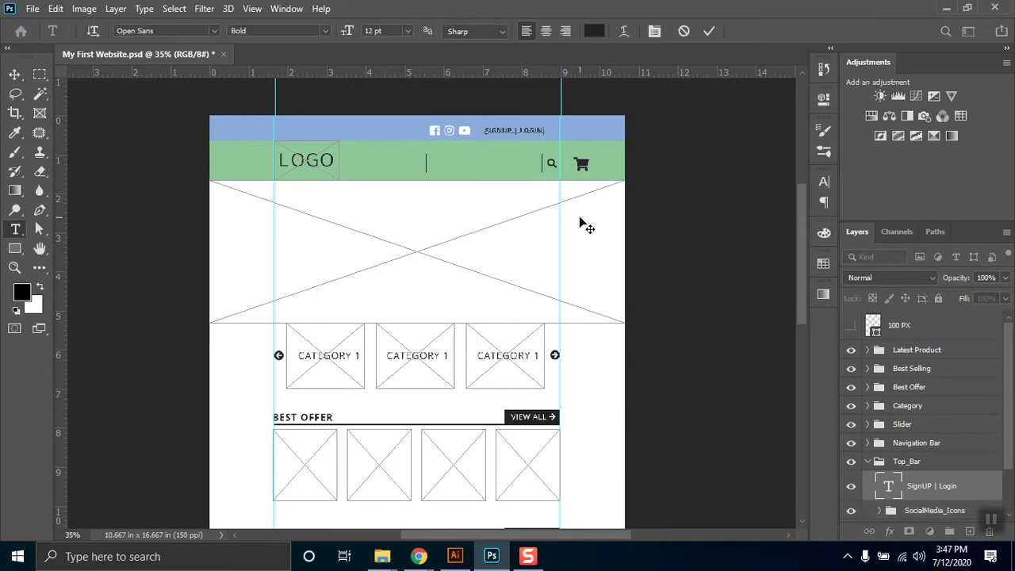
type("SELL-ALT")
left_click_drag(545, 127, 597, 127)
left_click(149, 30)
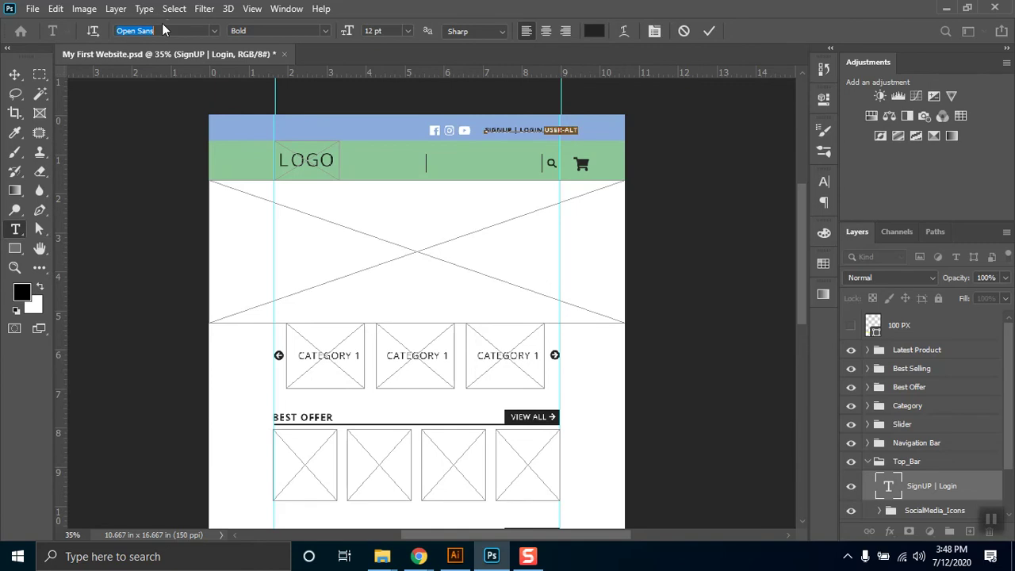
type("fo")
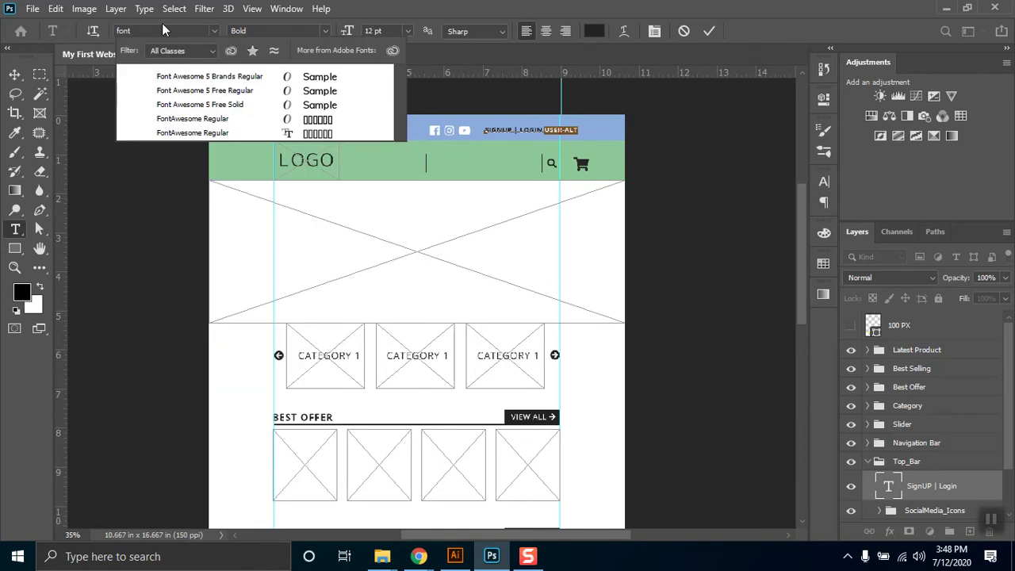
type("nt")
key("Down")
key("Down")
key("Down")
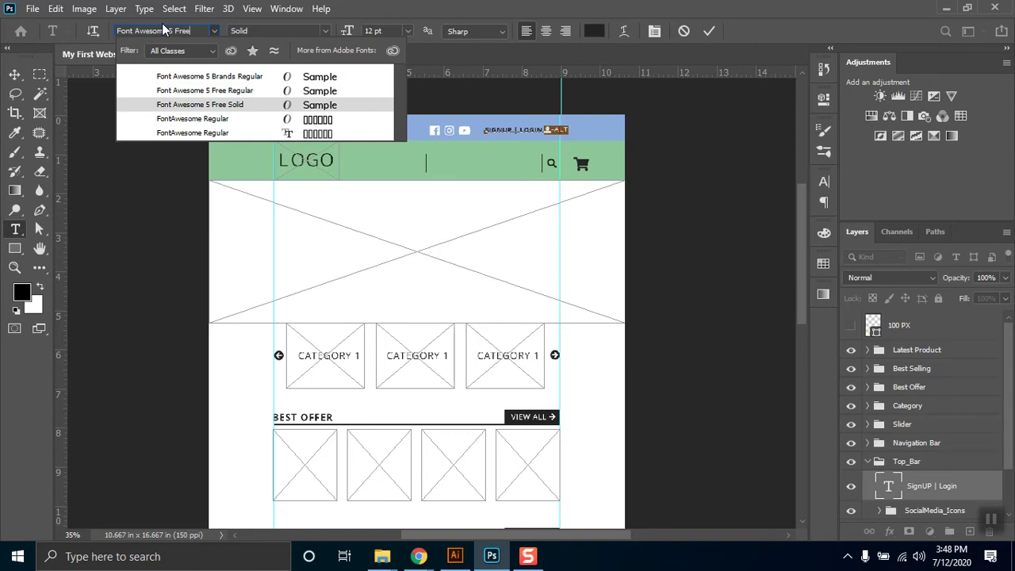
key("Return")
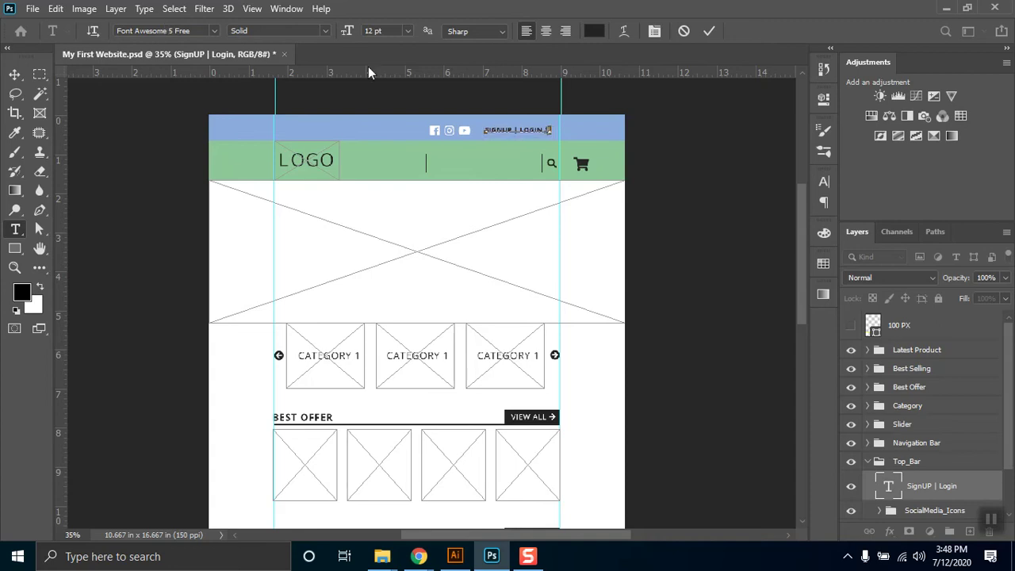
Step: Cut the user icon out of the SignUP | Login text and commit the text edit
key("ctrl+a")
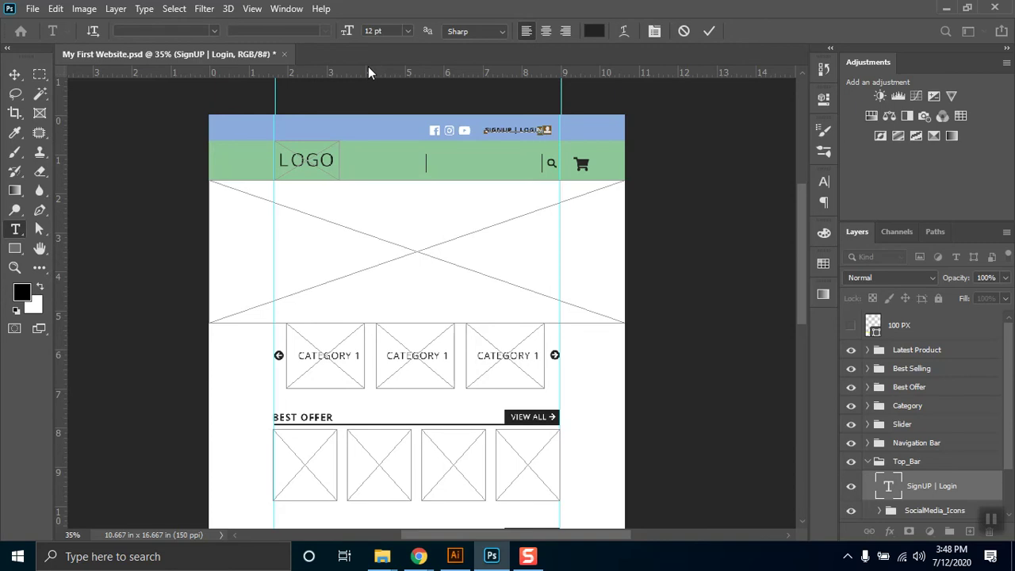
key("shift+Left")
left_click(14, 74)
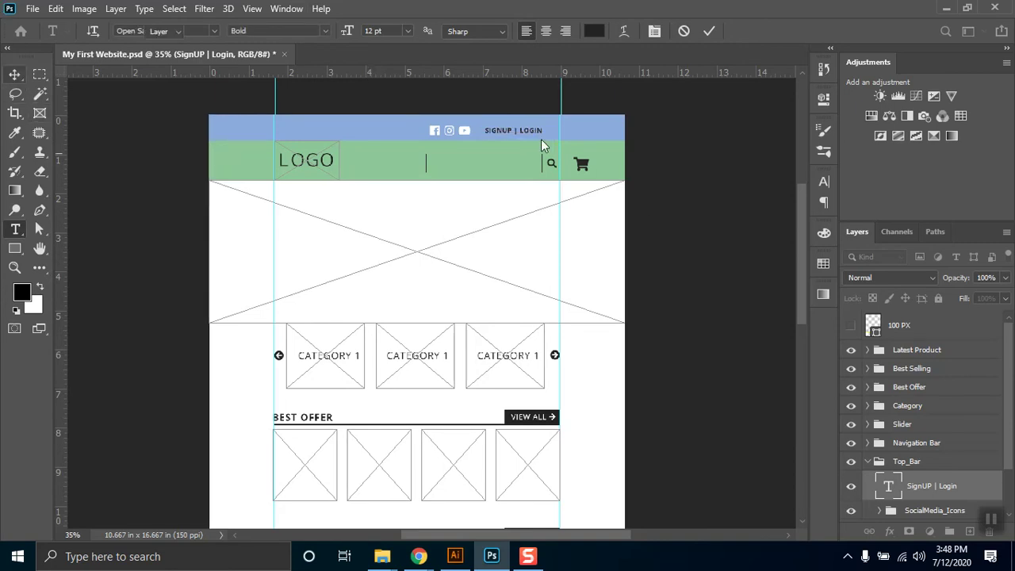
Step: Duplicate the SignUP | Login text layer just to its right and replace the copy's text with the cut user icon
left_click_drag(529, 133, 589, 134)
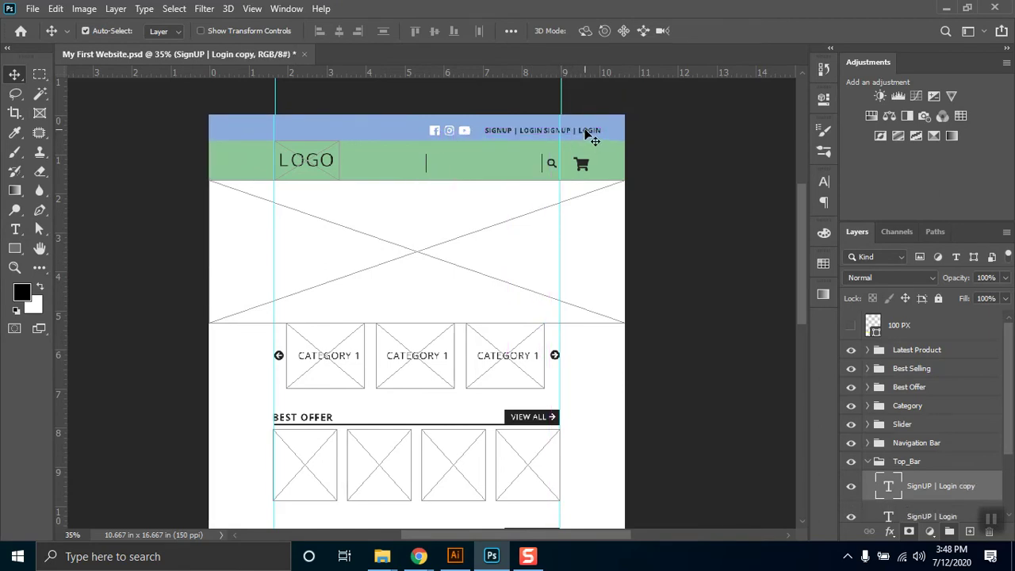
key("t")
left_click(587, 133)
key("ctrl+a")
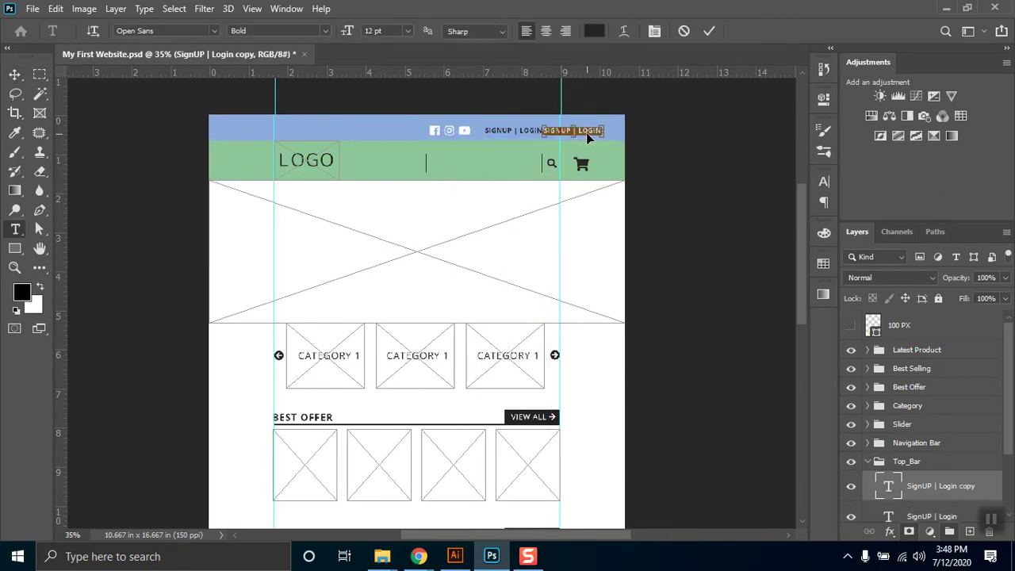
key("ctrl+v")
left_click(14, 74)
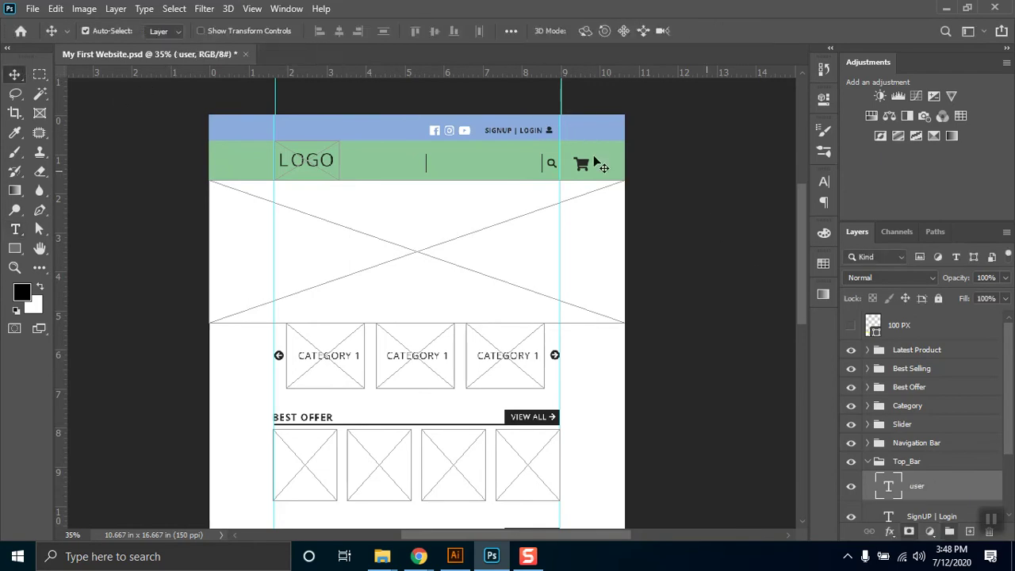
Step: Move the user icon and SignUP | Login layers right together until the icon meets the right guide, and deselect them
scroll(580, 157, "up", 4)
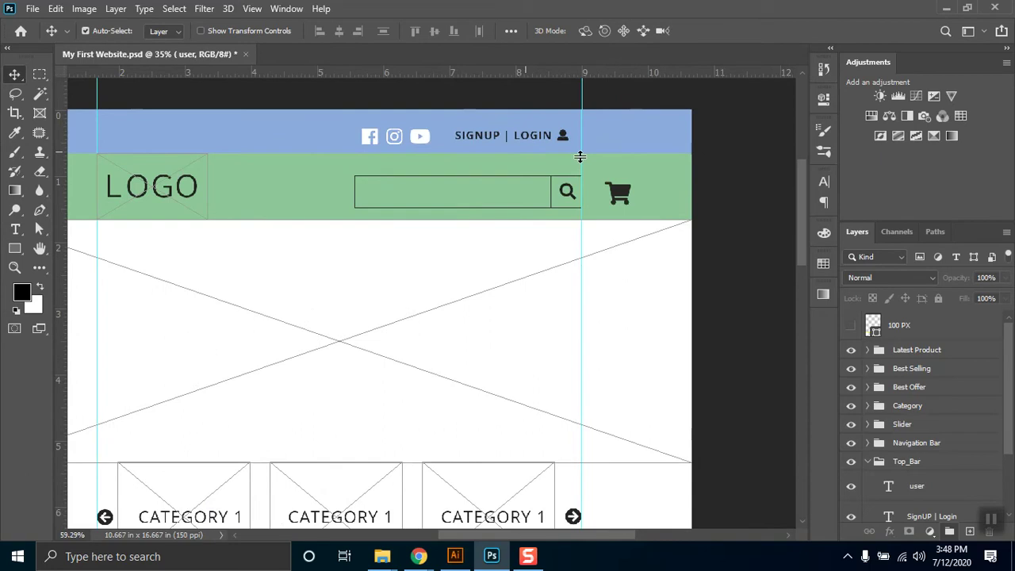
scroll(580, 156, "up", 3)
scroll(572, 169, "up", 2)
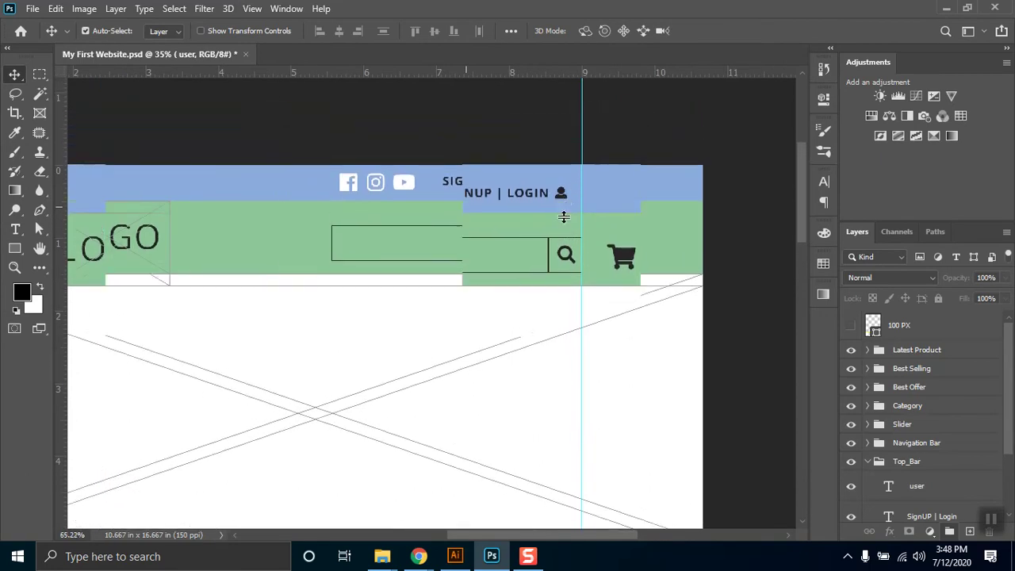
left_click(563, 197)
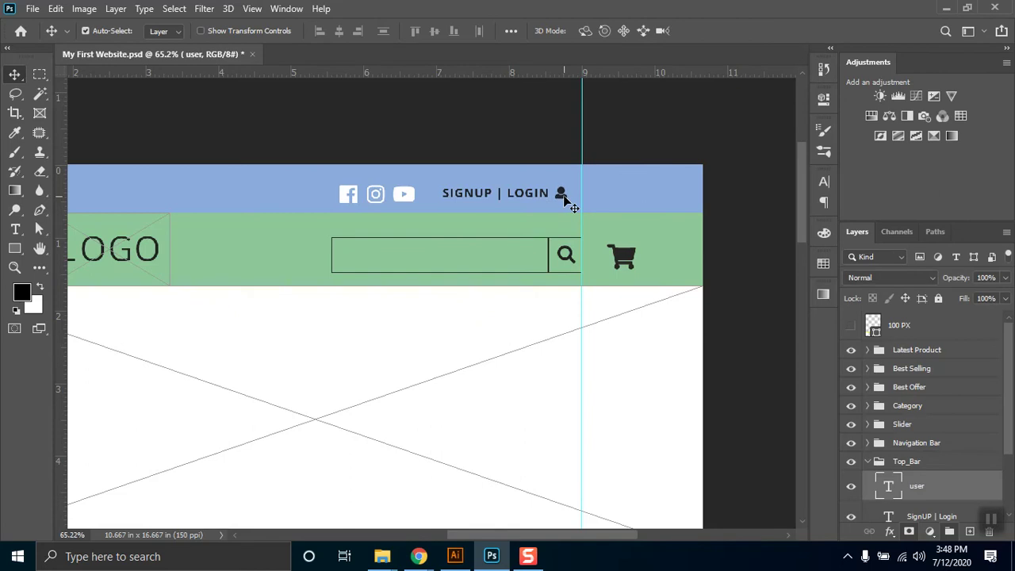
scroll(484, 111, "down", 1)
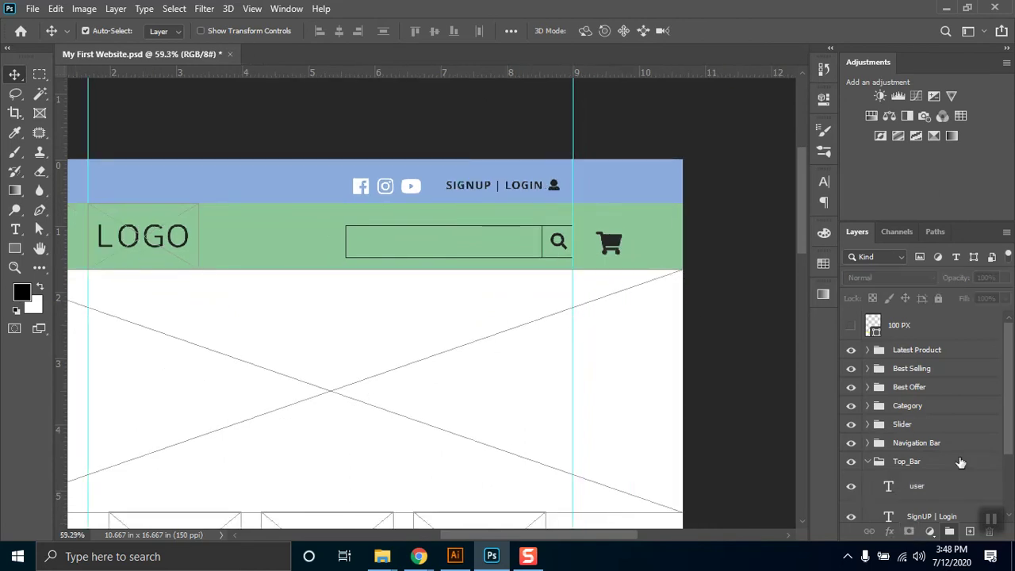
scroll(961, 463, "down", 2)
left_click(940, 432)
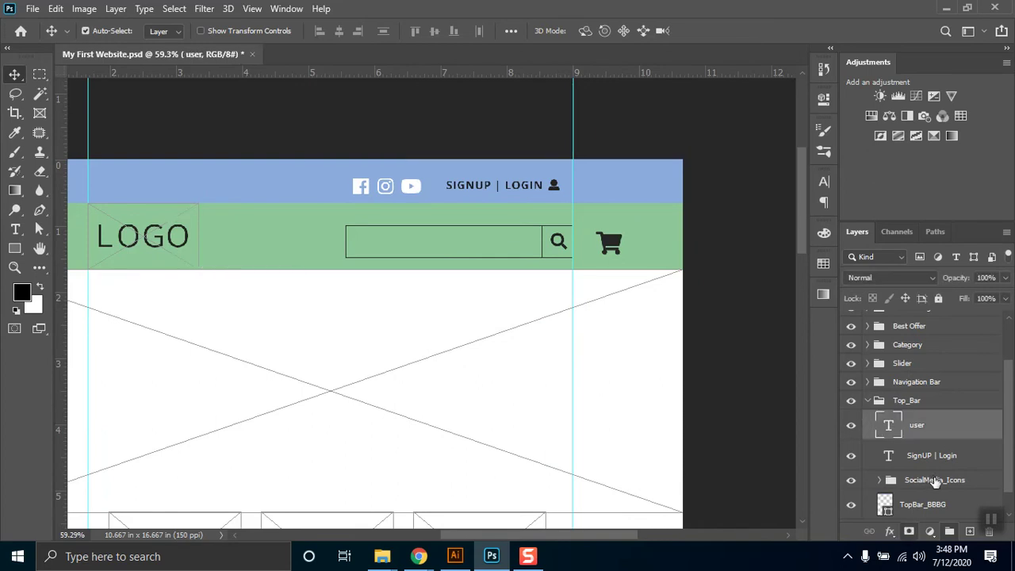
left_click(937, 481, "shift")
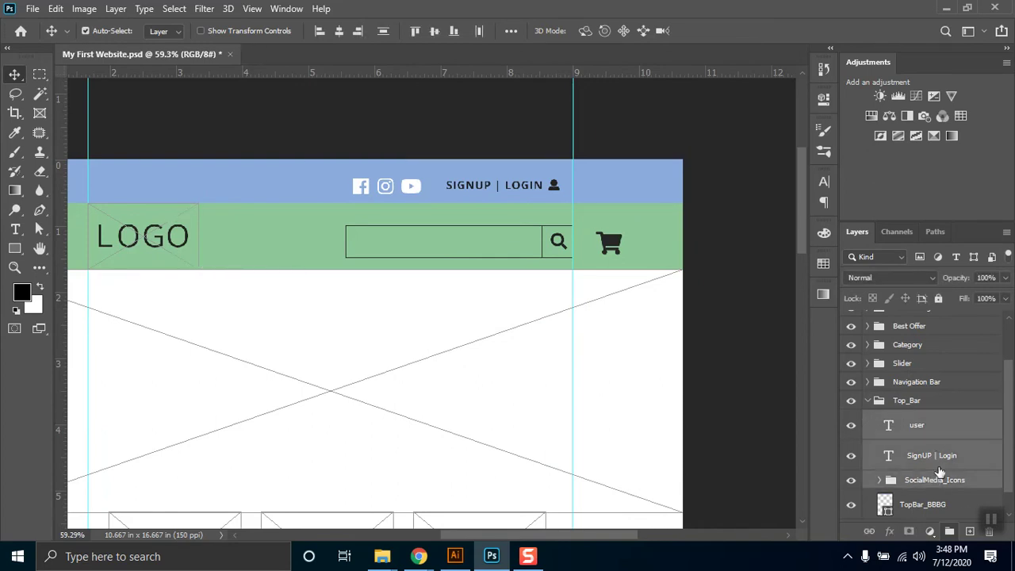
left_click(940, 478, "ctrl")
key("Right")
key("Right")
key("Right")
key("Right")
key("Right")
key("Right")
key("Right")
key("Right")
key("Right")
key("Right")
key("Right")
key("Right")
key("Right")
key("Right")
key("Right")
key("Right")
key("Right")
key("Right")
key("Right")
key("Right")
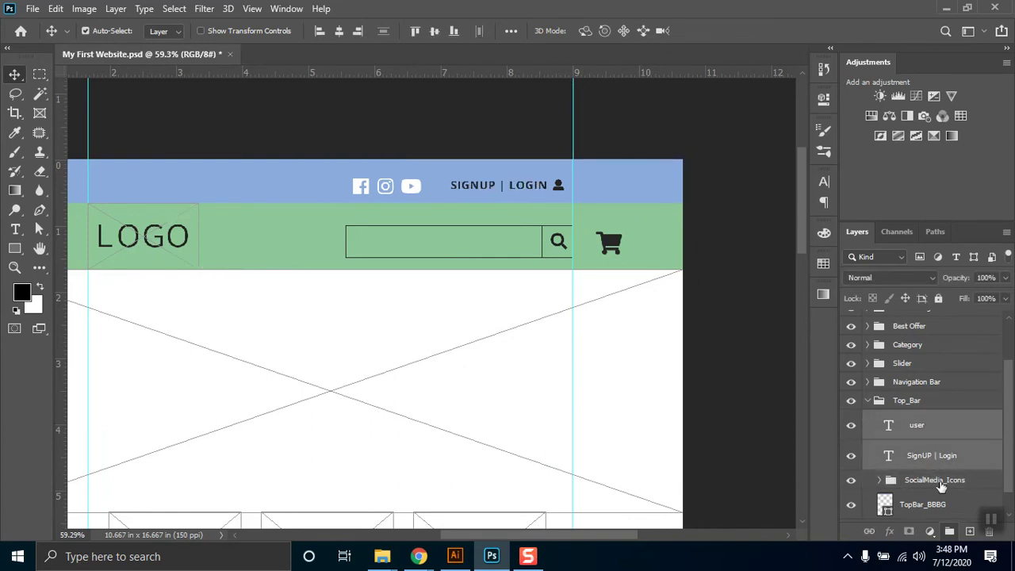
key("Right")
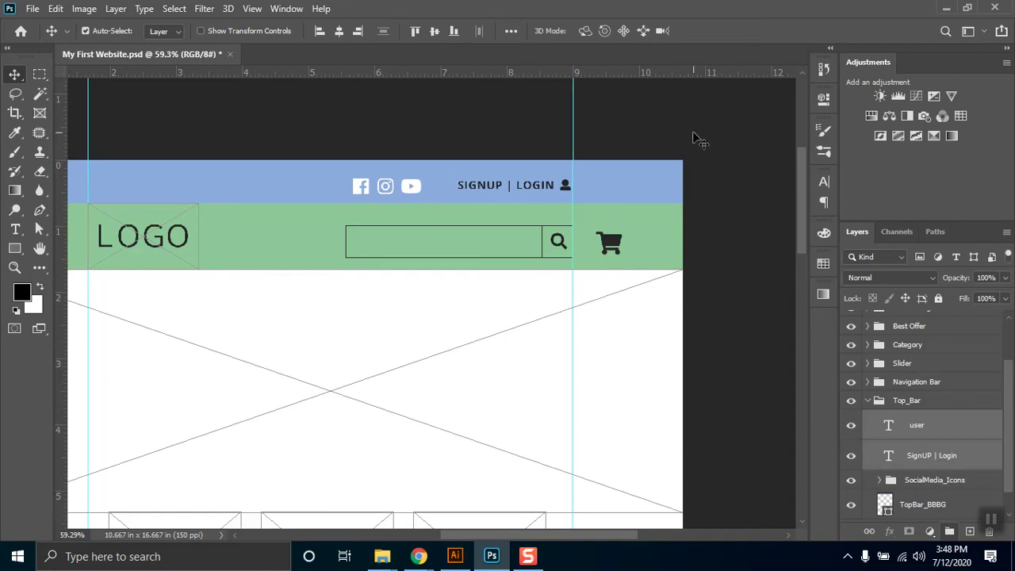
scroll(690, 136, "down", 2)
left_click(576, 181)
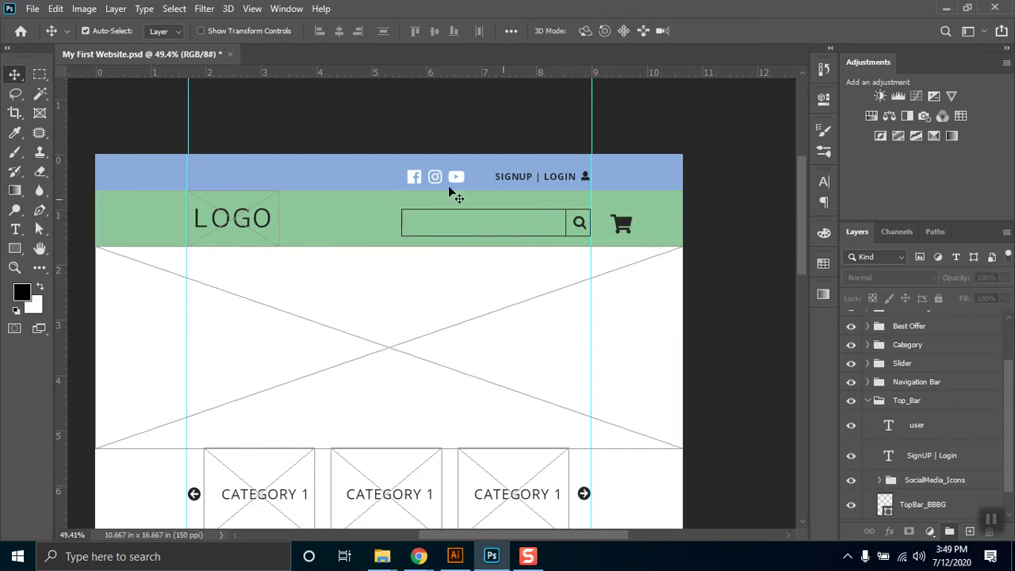
scroll(383, 221, "down", 3)
scroll(382, 222, "down", 6)
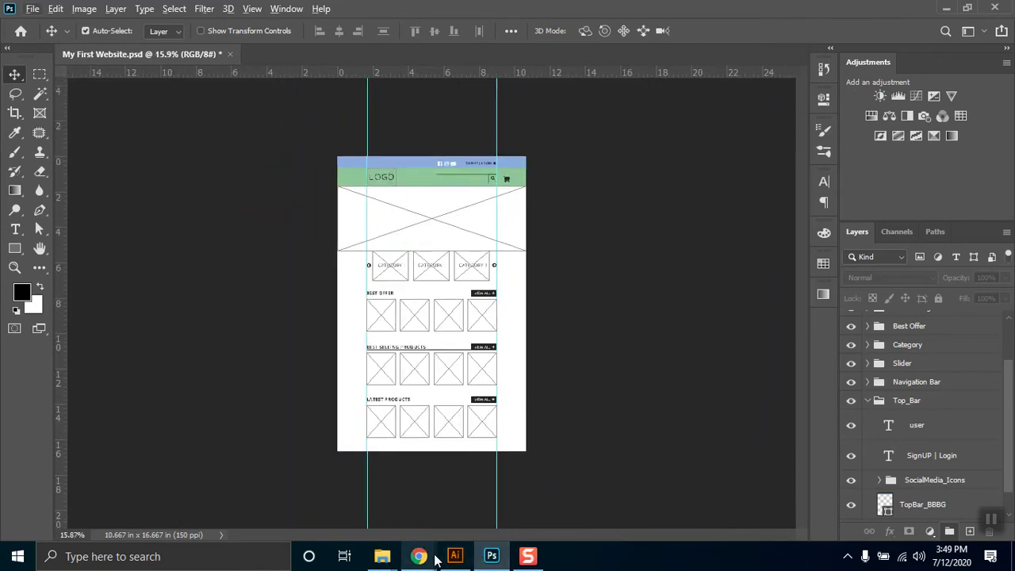
Step: Switch to the Functional Requirements document in Chrome and colour the Login and Signup list items blue
mouse_move(419, 557)
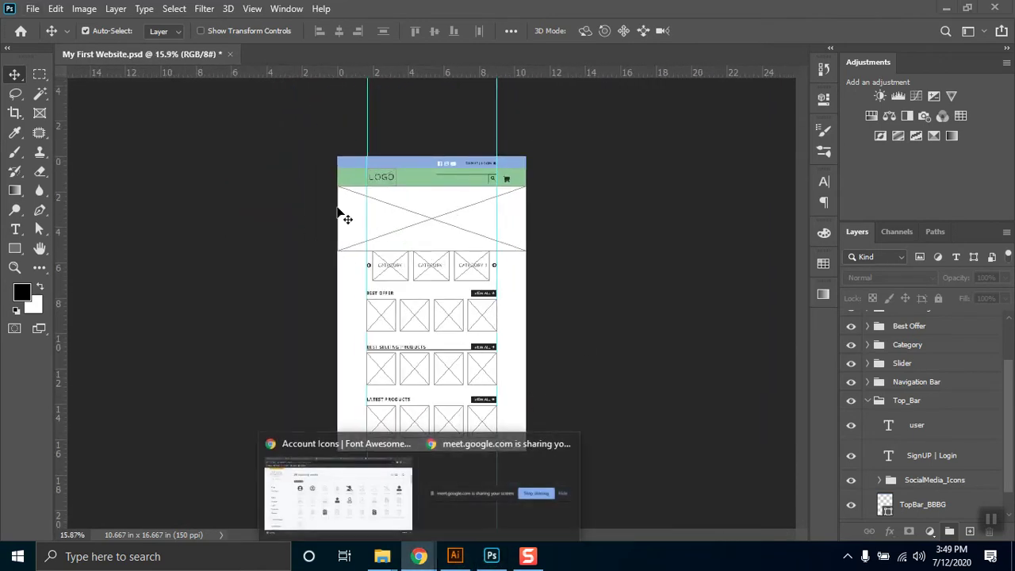
left_click(341, 486)
left_click(429, 9)
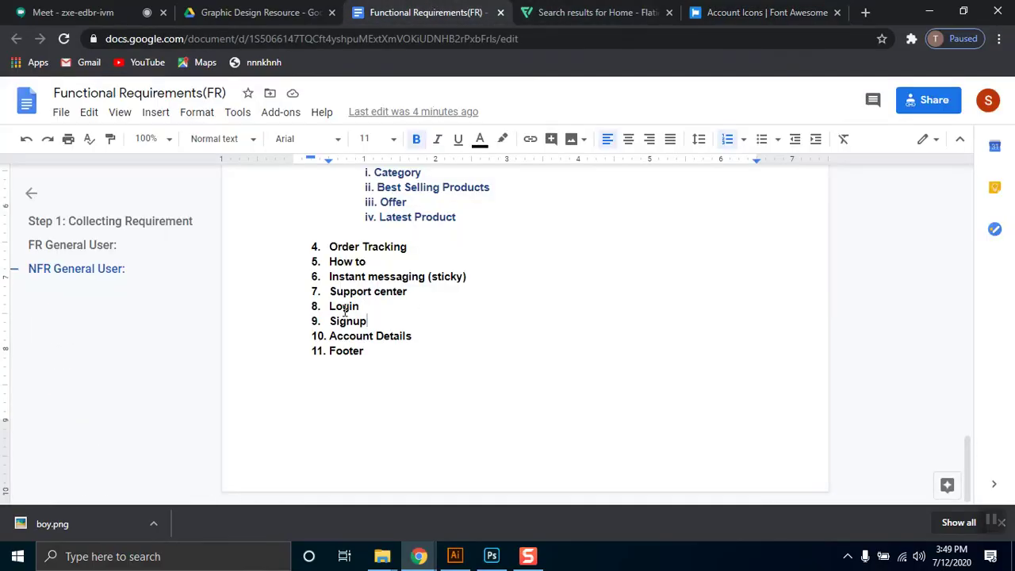
left_click_drag(377, 317, 324, 313)
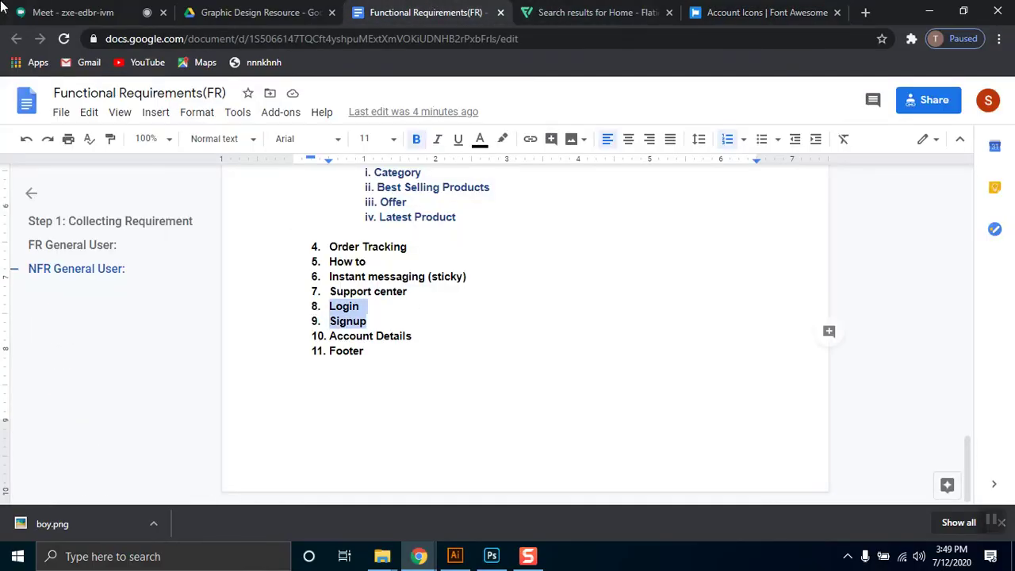
left_click(480, 140)
left_click(588, 189)
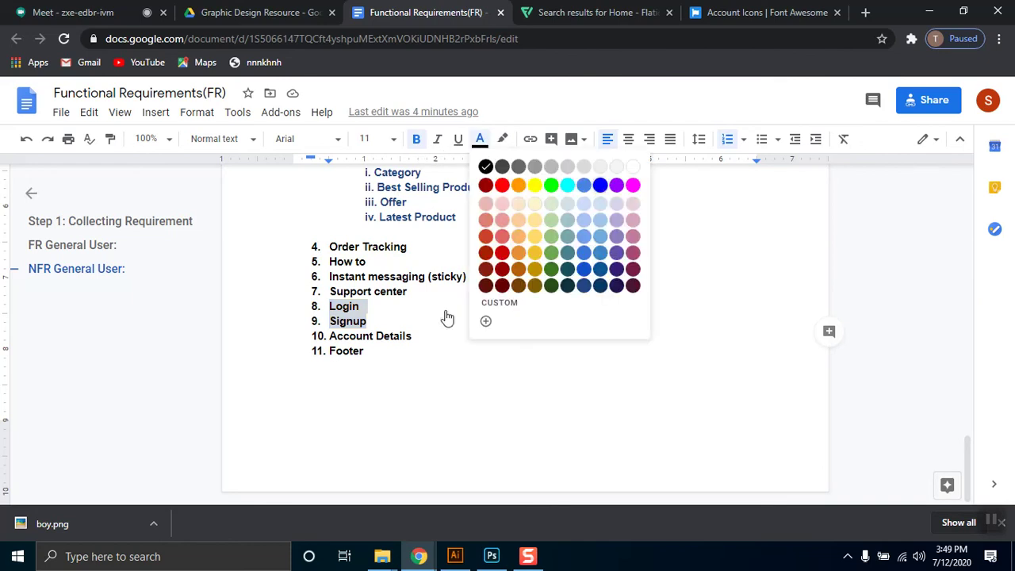
left_click(399, 318)
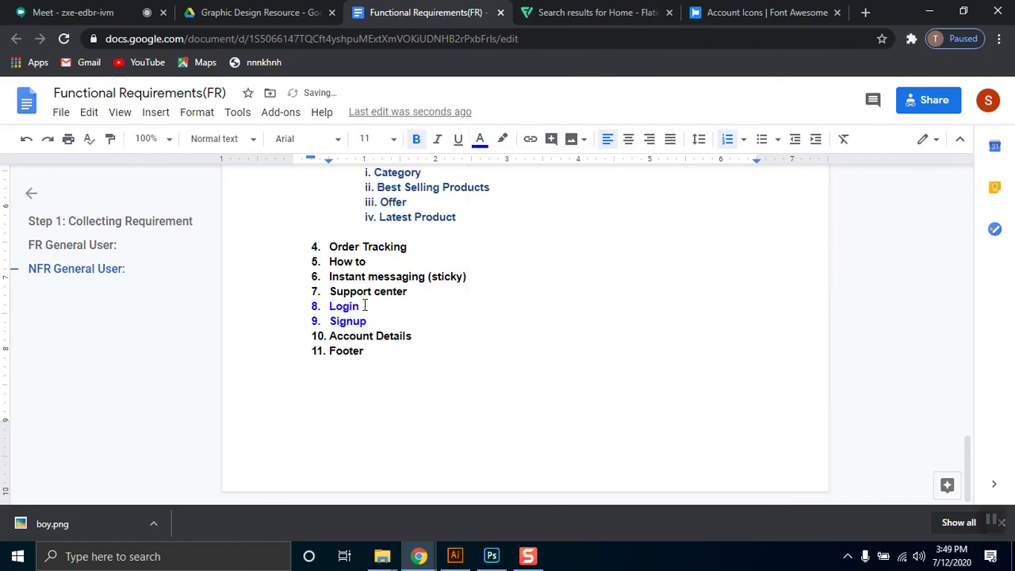
Step: Compare the remaining Home Page requirements, including Account Details, with the wireframe's top bar back in Photoshop
scroll(389, 286, "up", 4)
scroll(393, 276, "down", 4)
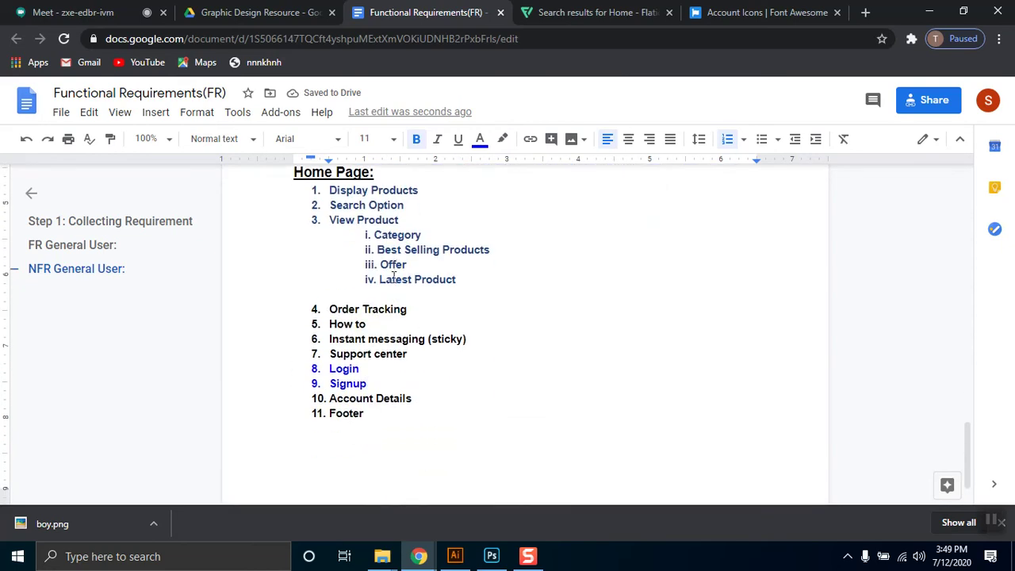
left_click_drag(392, 336, 400, 337)
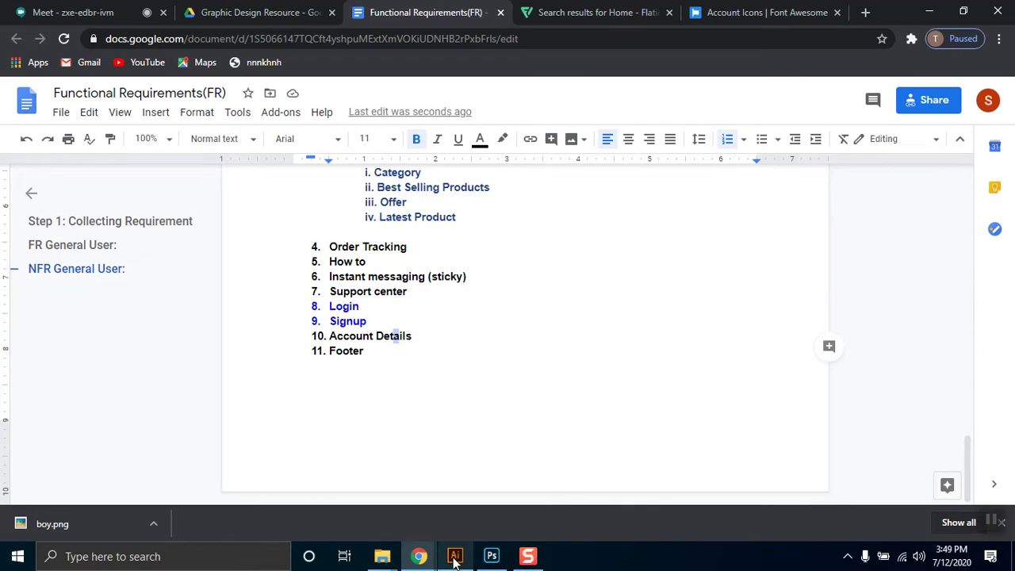
left_click(492, 556)
scroll(496, 173, "up", 2)
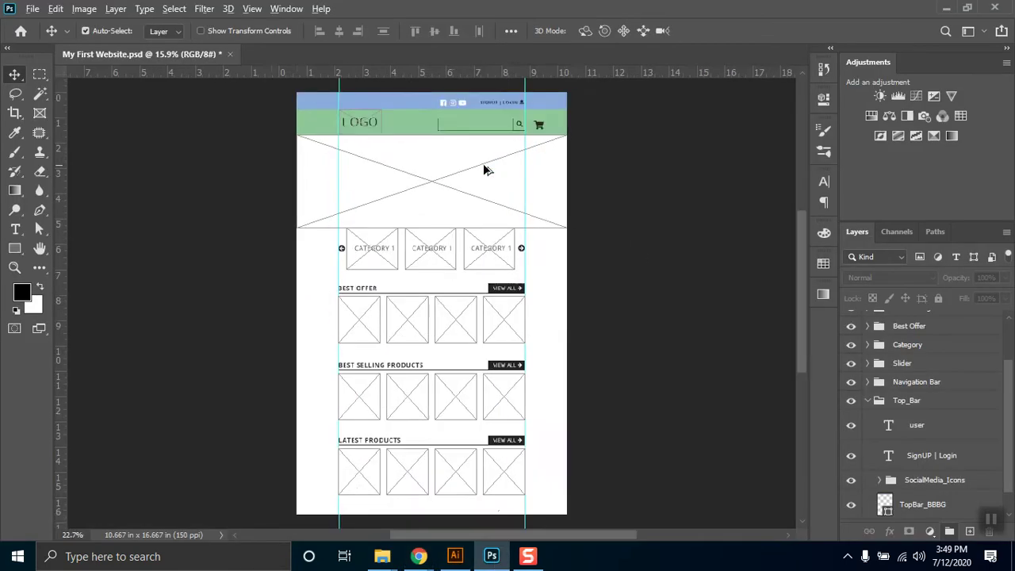
scroll(519, 138, "up", 2)
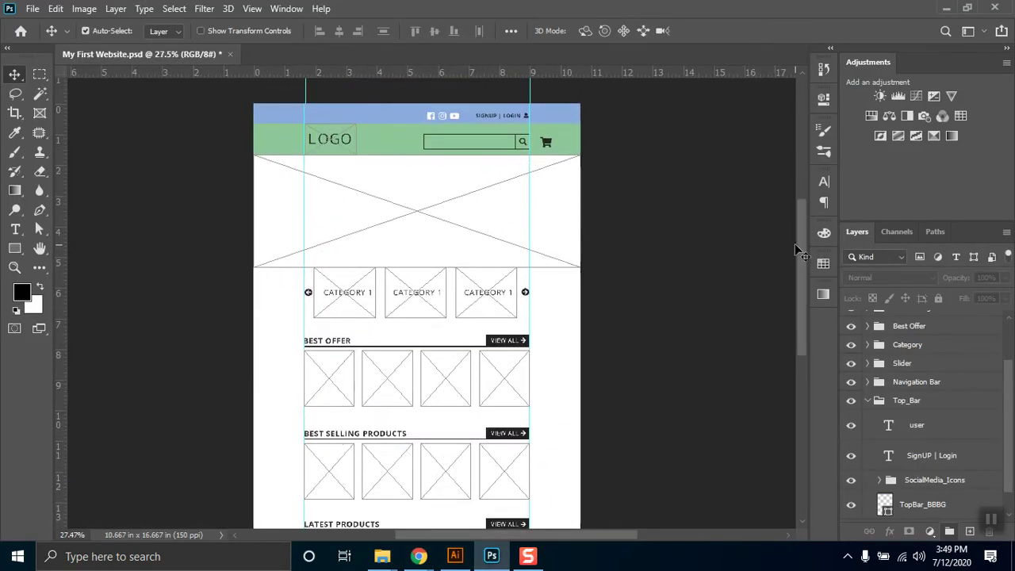
scroll(489, 171, "up", 3)
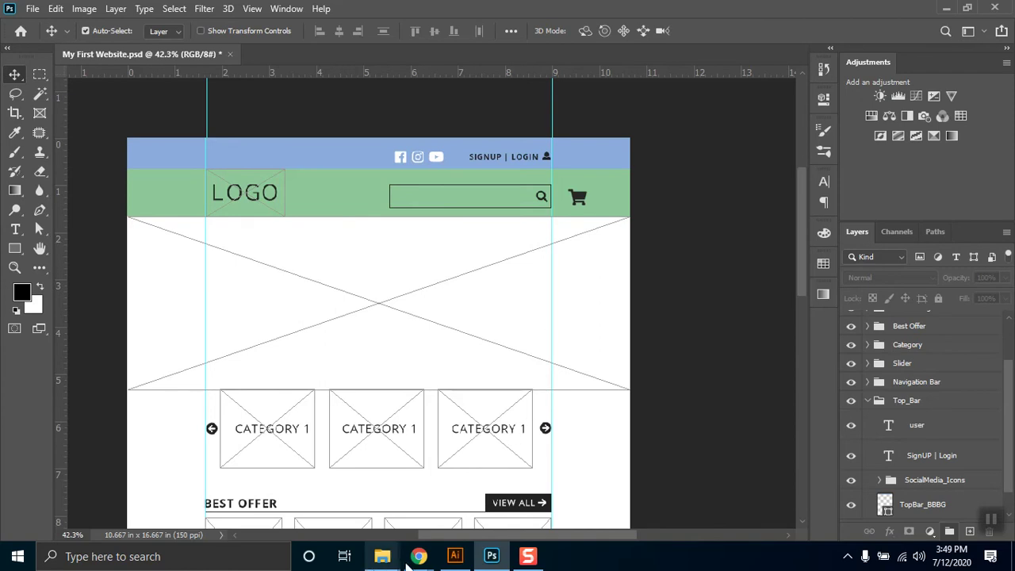
Step: Look at the Google Meet call in Chrome and return to Photoshop to review the category and product sections
left_click(333, 484)
left_click(230, 11)
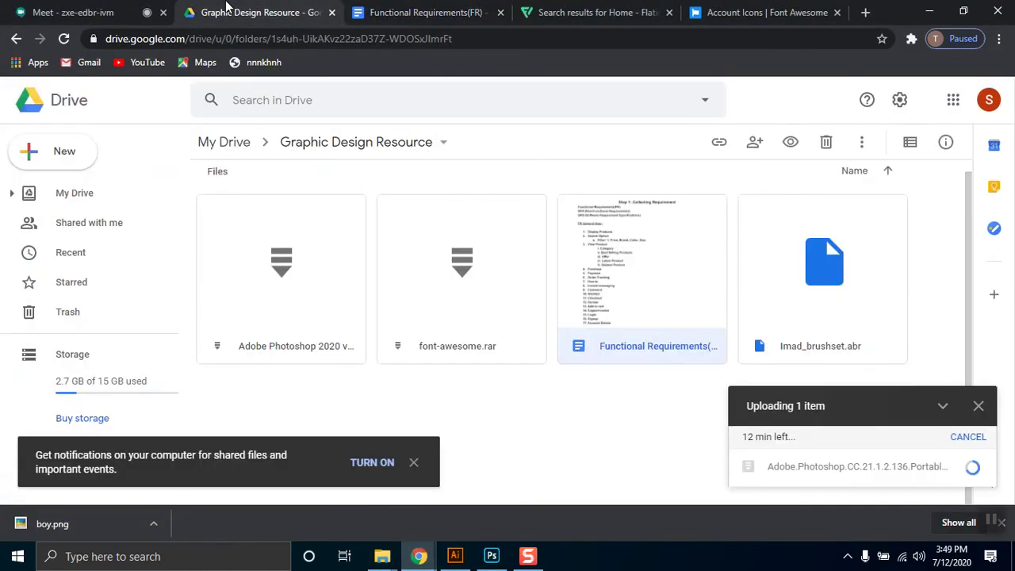
left_click(70, 11)
mouse_move(423, 452)
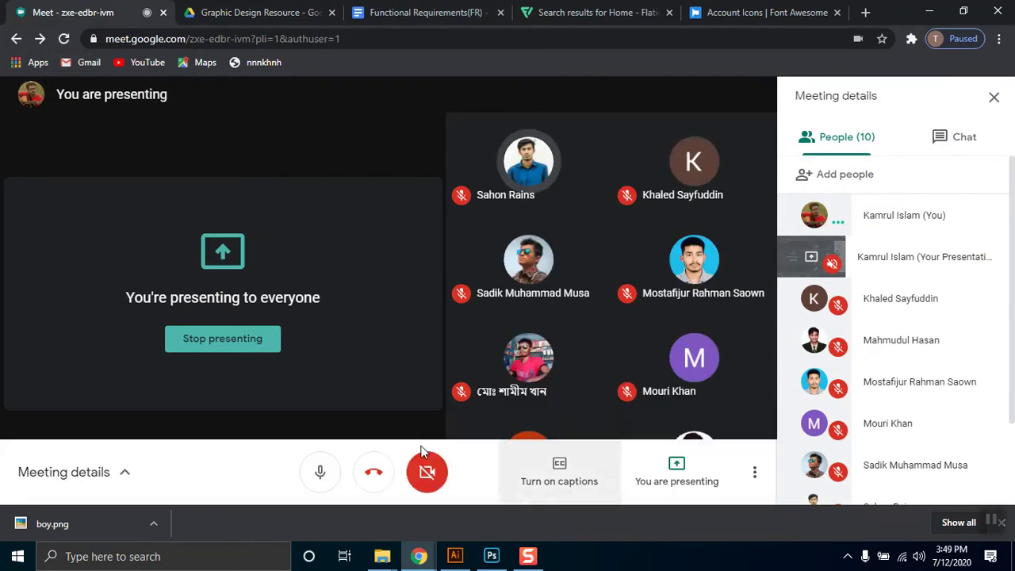
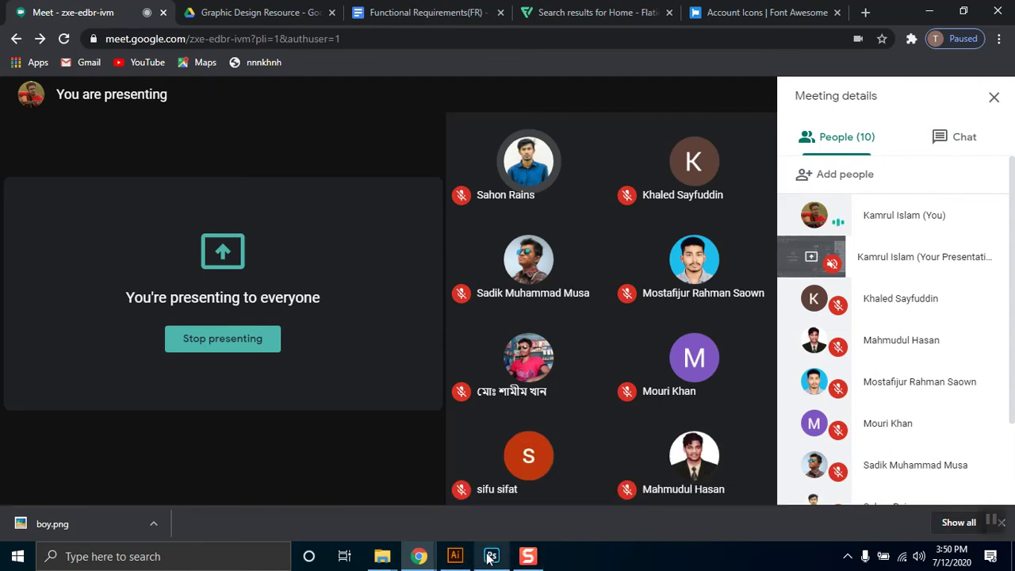
mouse_move(491, 557)
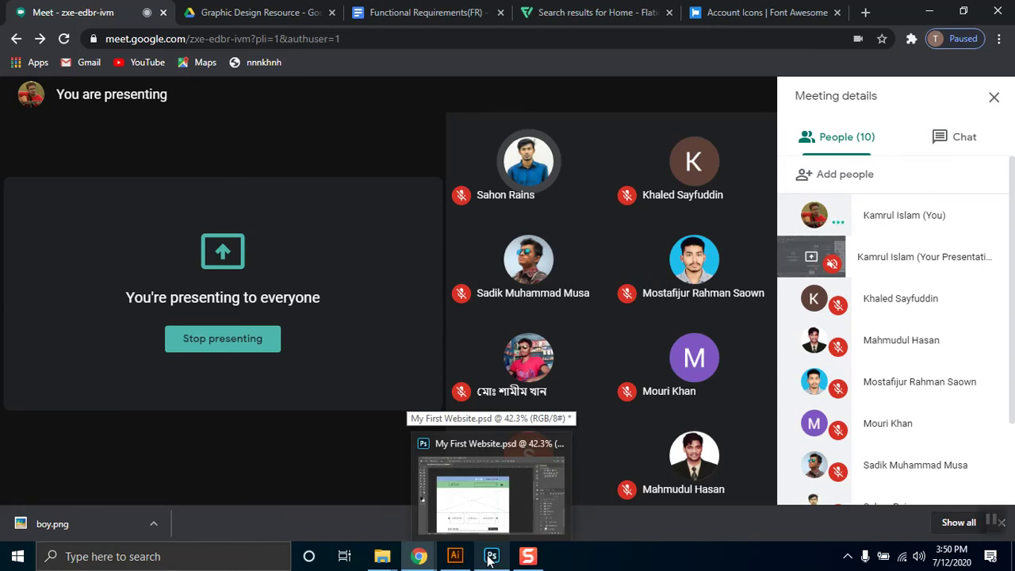
left_click(491, 496)
scroll(478, 454, "down", 5)
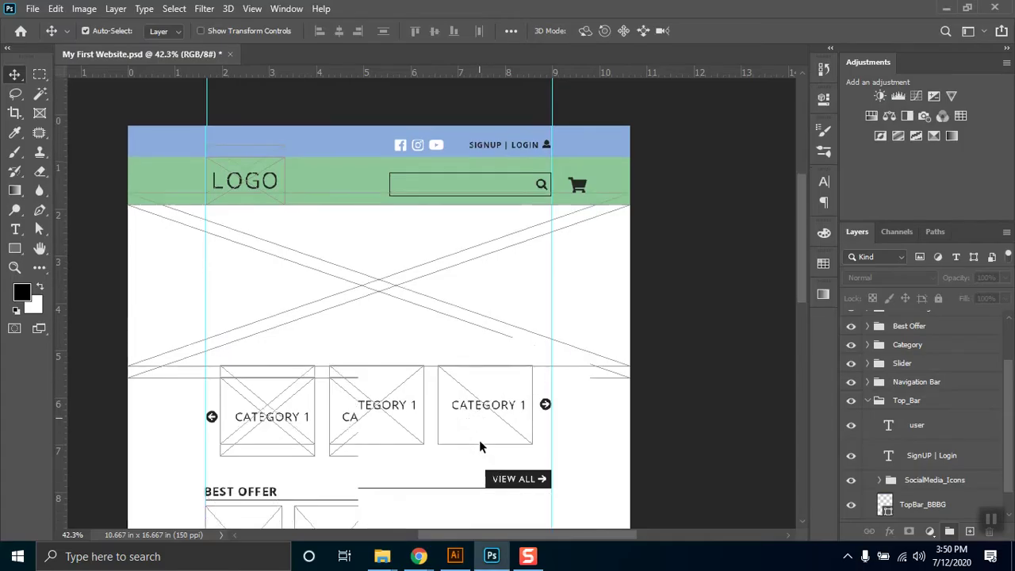
scroll(480, 445, "down", 4)
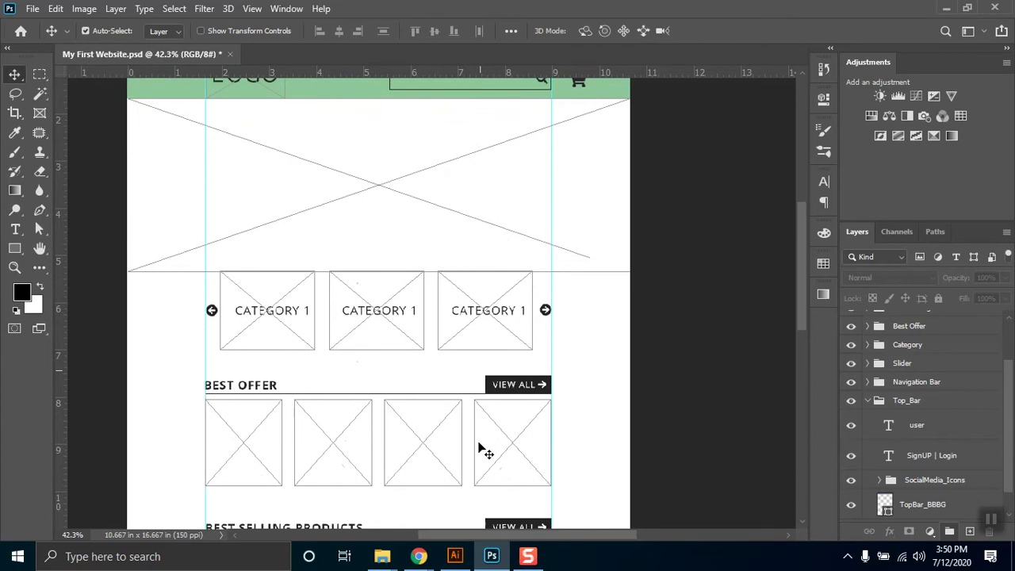
scroll(802, 307, "down", 3)
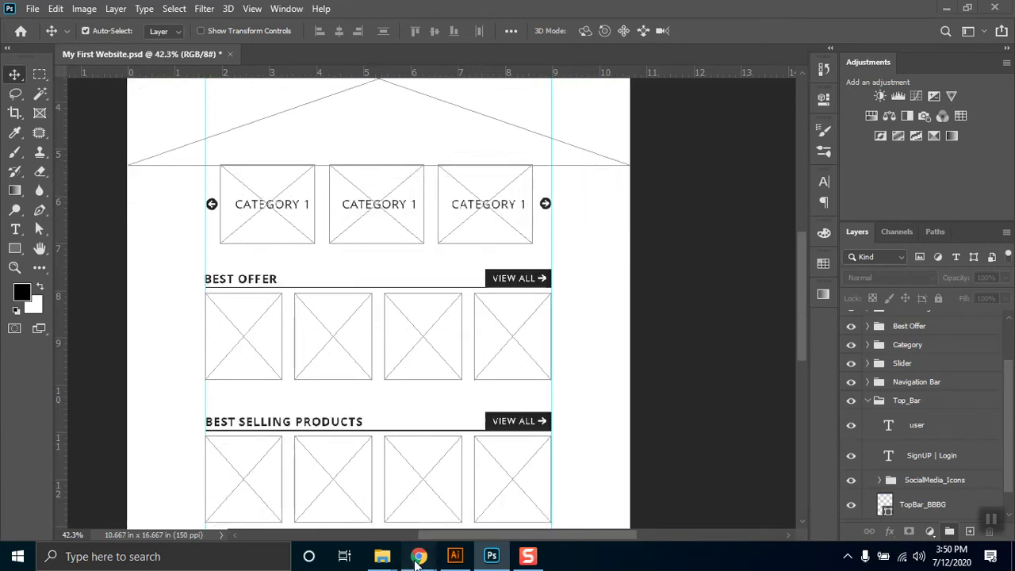
Step: Return to the Functional Requirements document in Chrome and review the uncoloured Support center, Order Tracking and Footer items
mouse_move(412, 557)
left_click(387, 506)
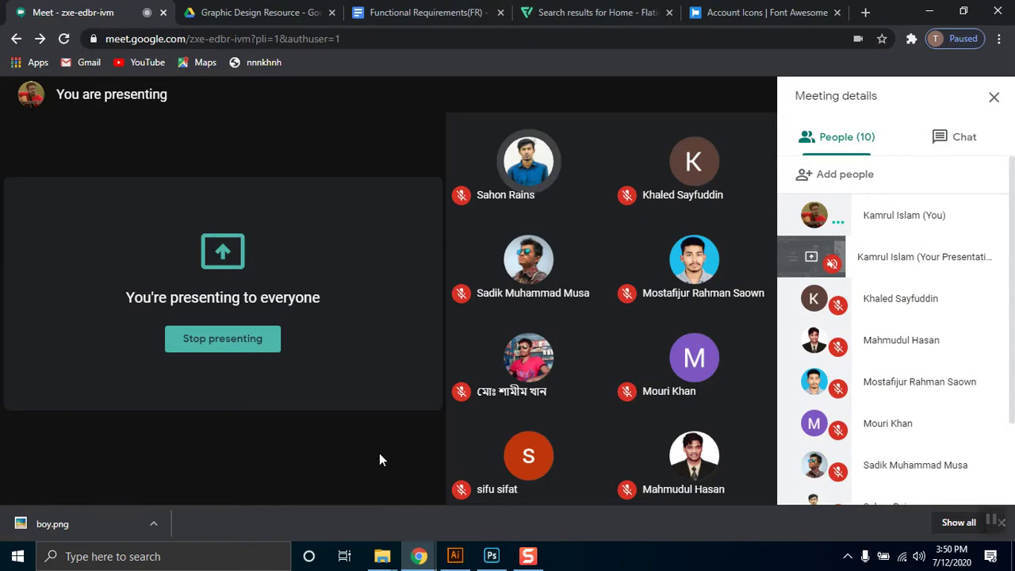
left_click(300, 9)
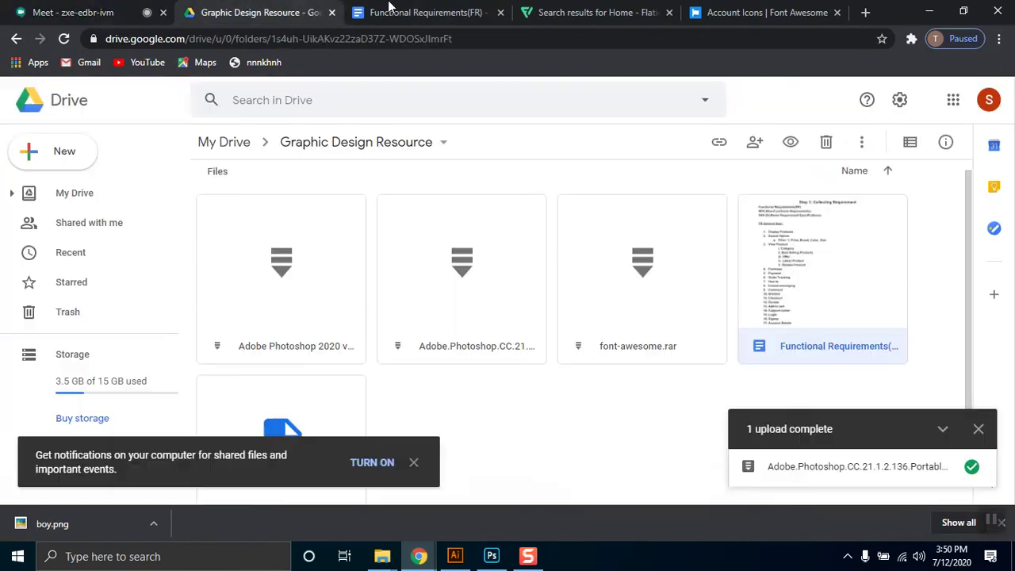
left_click(389, 10)
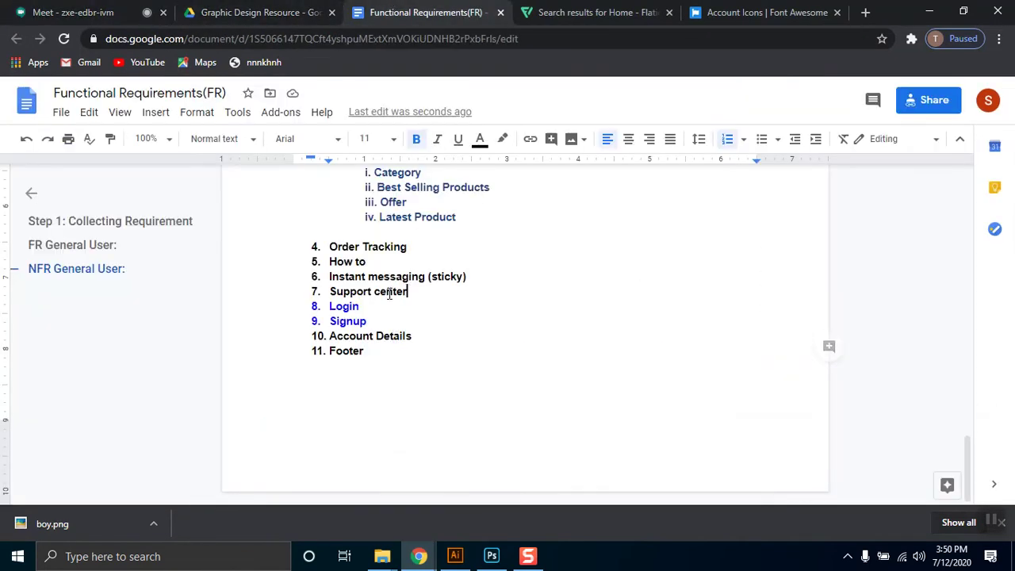
left_click_drag(405, 291, 347, 295)
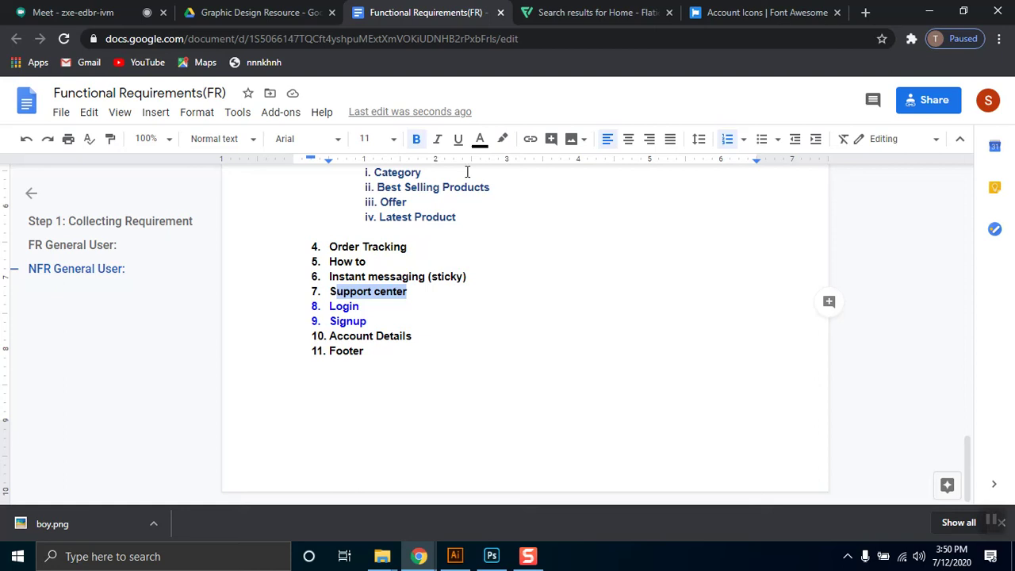
left_click(335, 293)
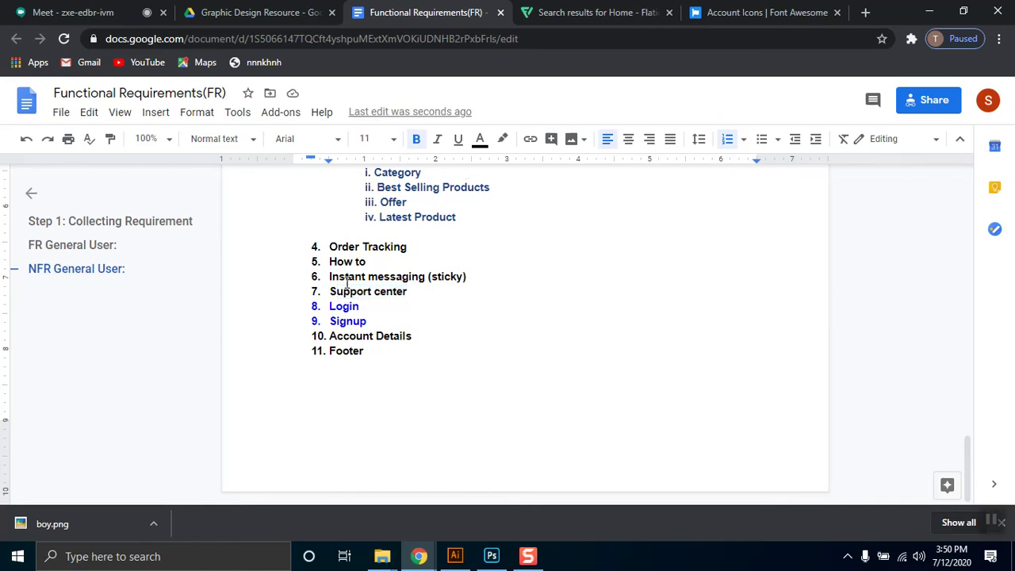
left_click_drag(329, 246, 404, 241)
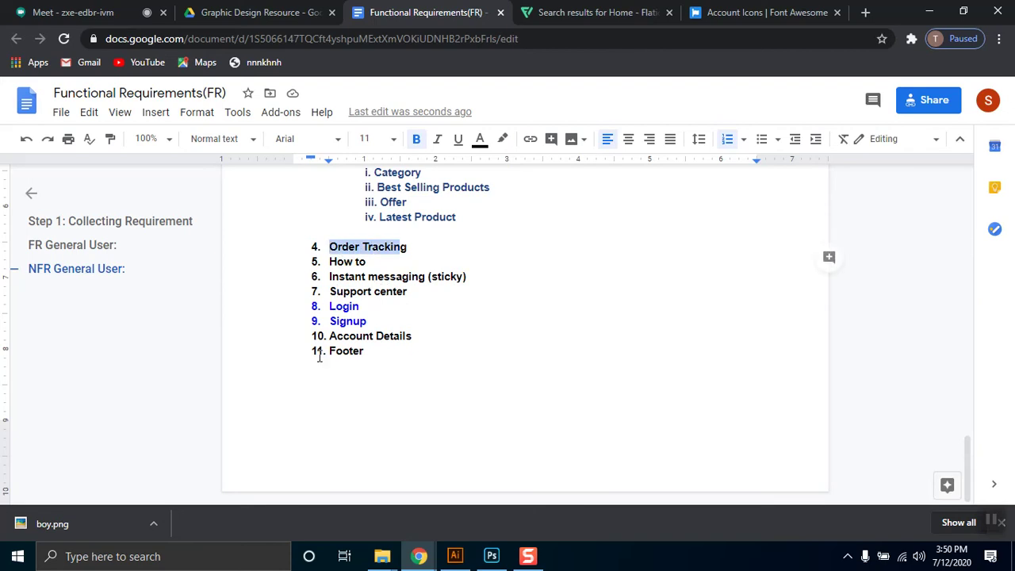
left_click_drag(357, 356, 331, 346)
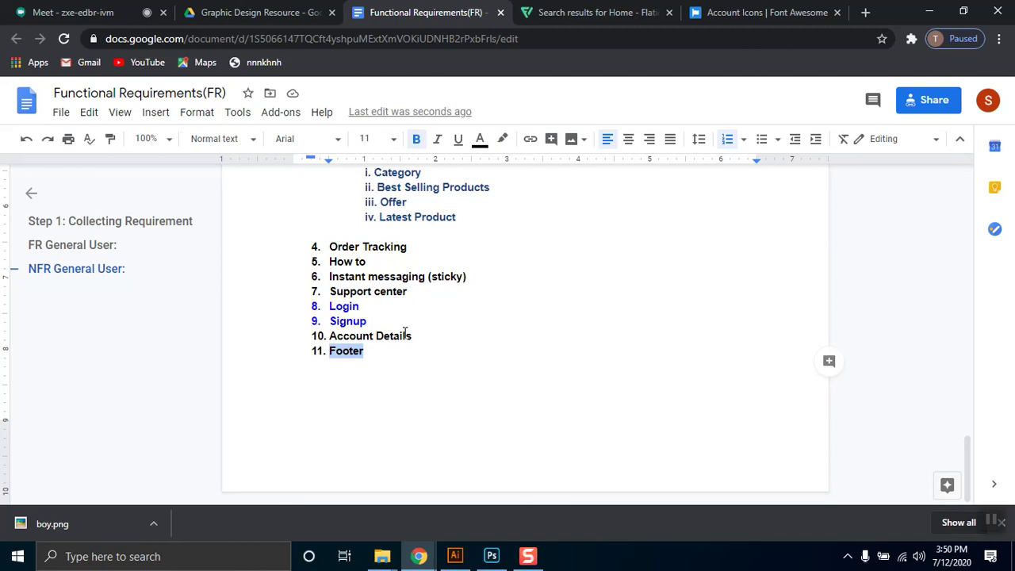
Step: Switch back to Photoshop and place a horizontal guide just above the Best Selling Products heading
left_click(527, 556)
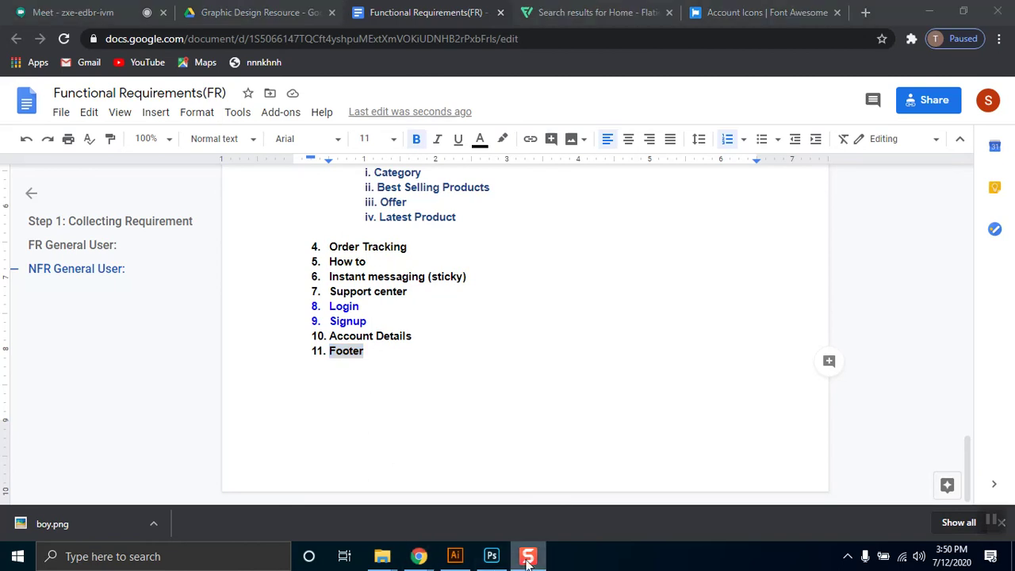
left_click(456, 557)
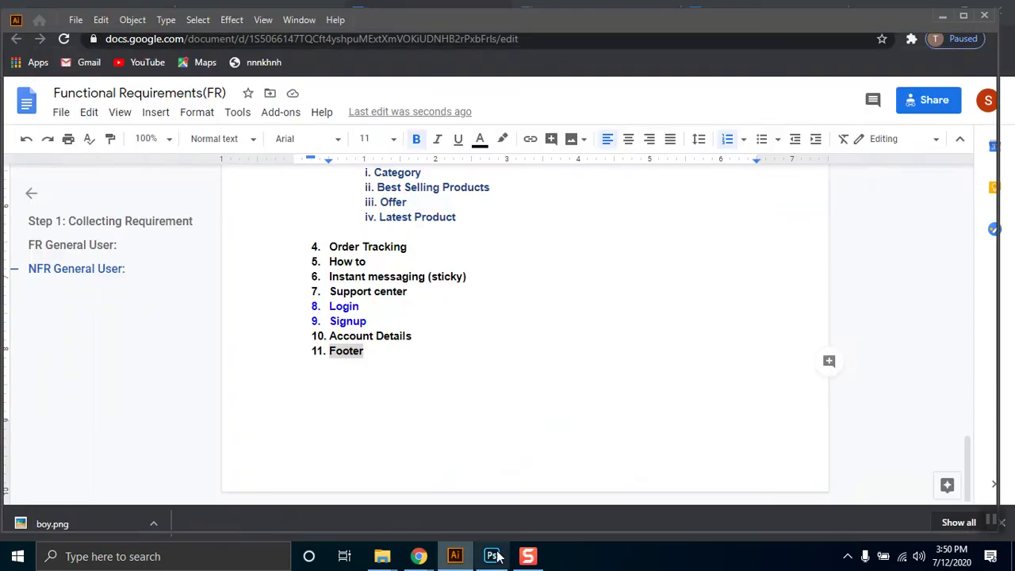
left_click(492, 557)
scroll(608, 344, "down", 3)
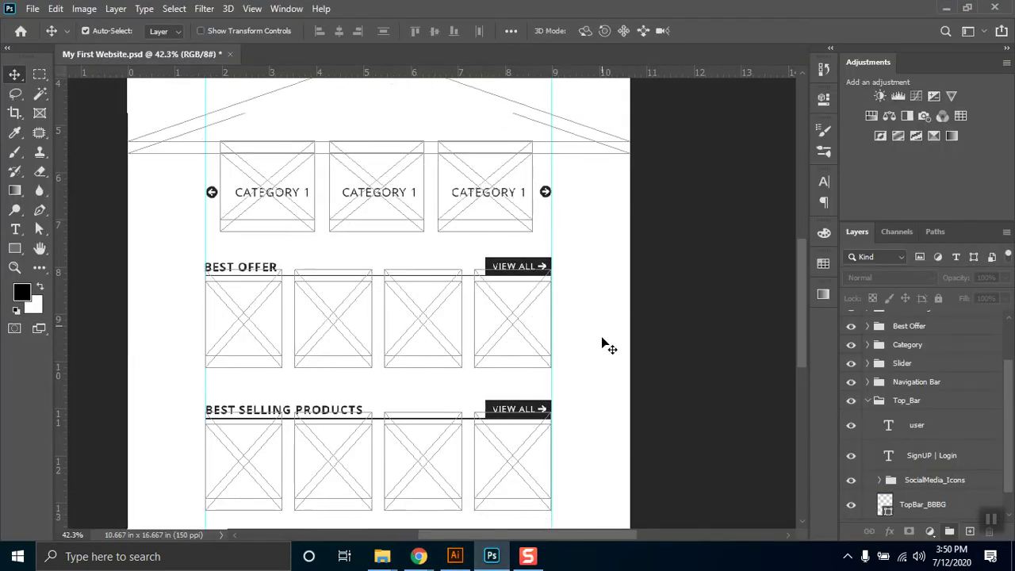
scroll(530, 392, "down", 4)
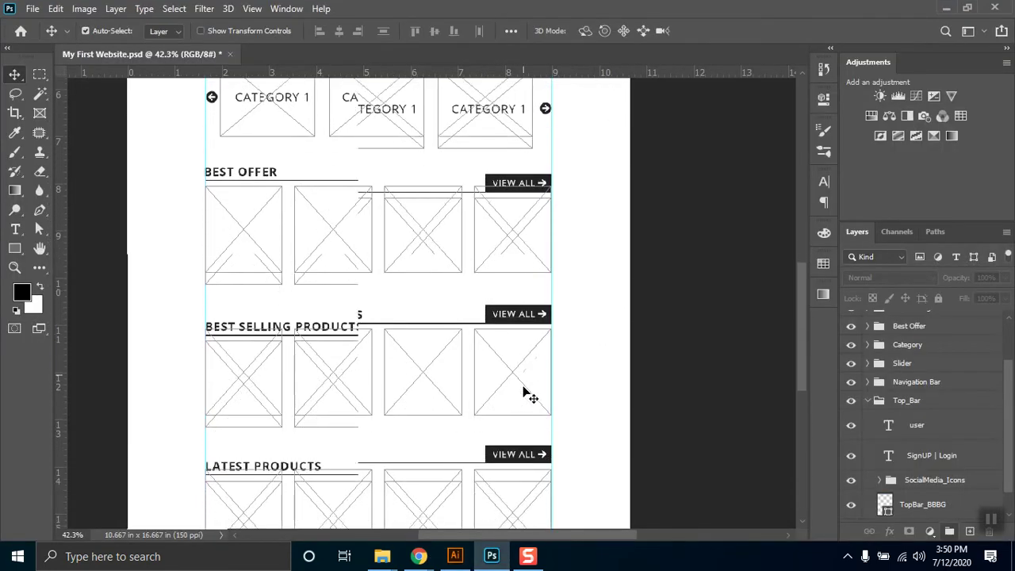
scroll(285, 288, "down", 2)
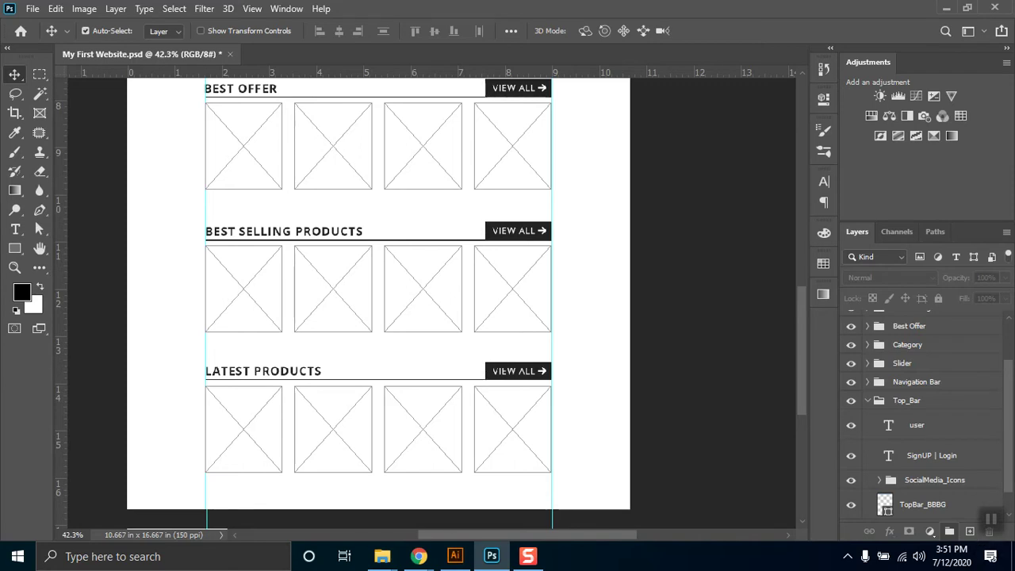
key("ctrl+minus")
key("ctrl+minus")
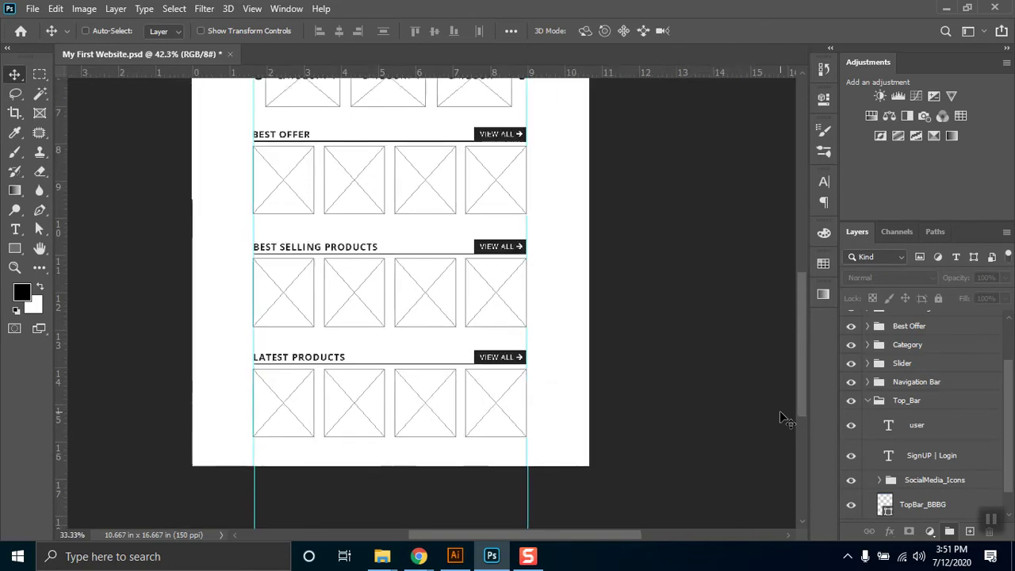
key("ctrl")
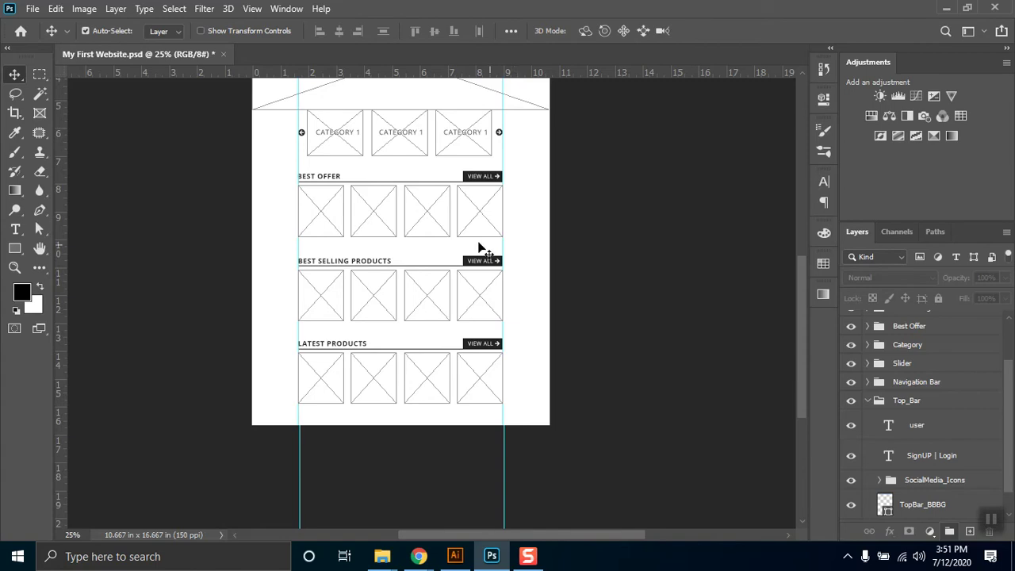
left_click_drag(438, 77, 504, 250)
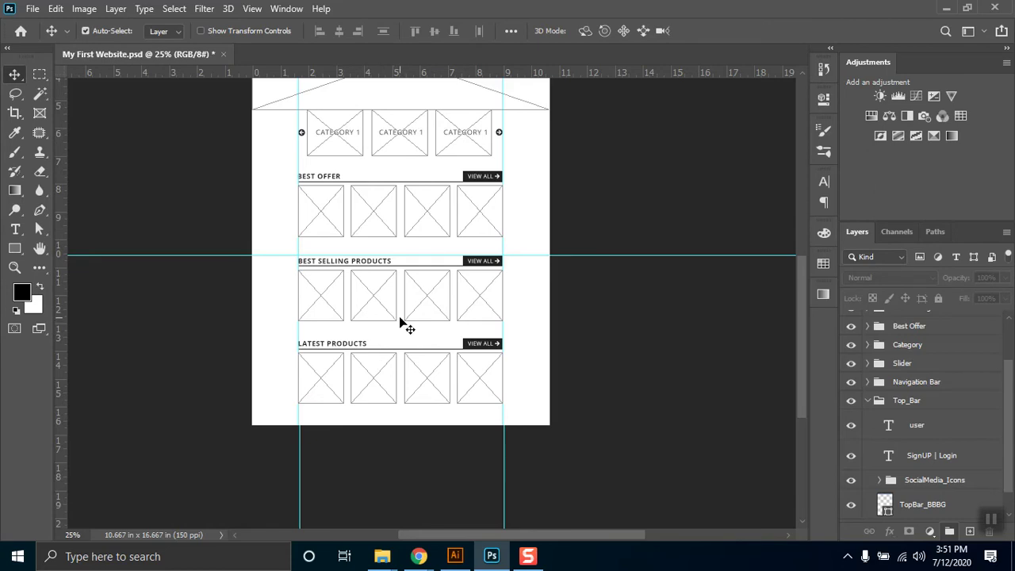
scroll(398, 317, "up", 4)
scroll(402, 320, "up", 2)
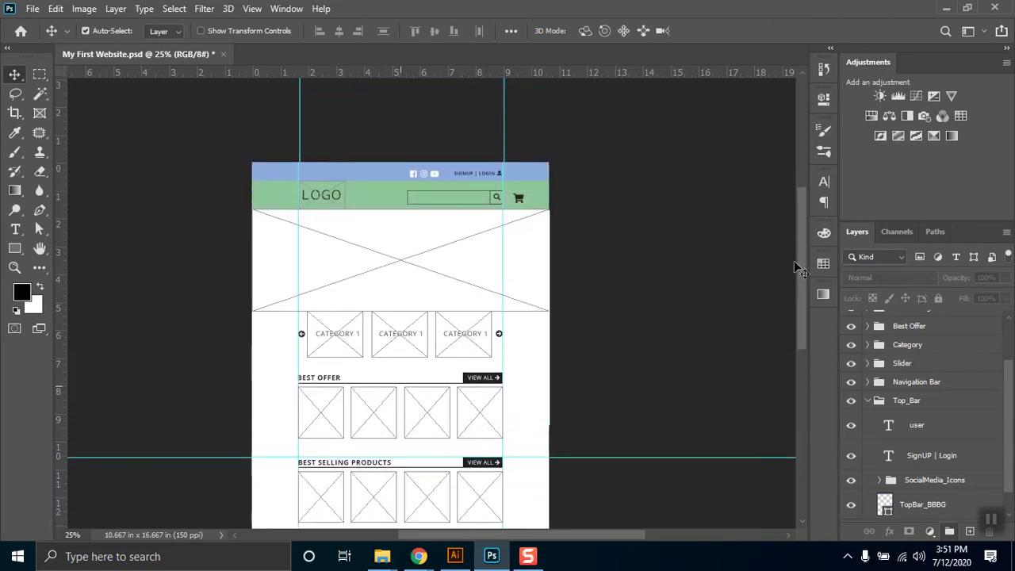
Step: Extend the bottom of the canvas with the Crop tool to a height of about 28.5 in, keeping the width
scroll(801, 269, "down", 2)
left_click_drag(383, 386, 402, 207)
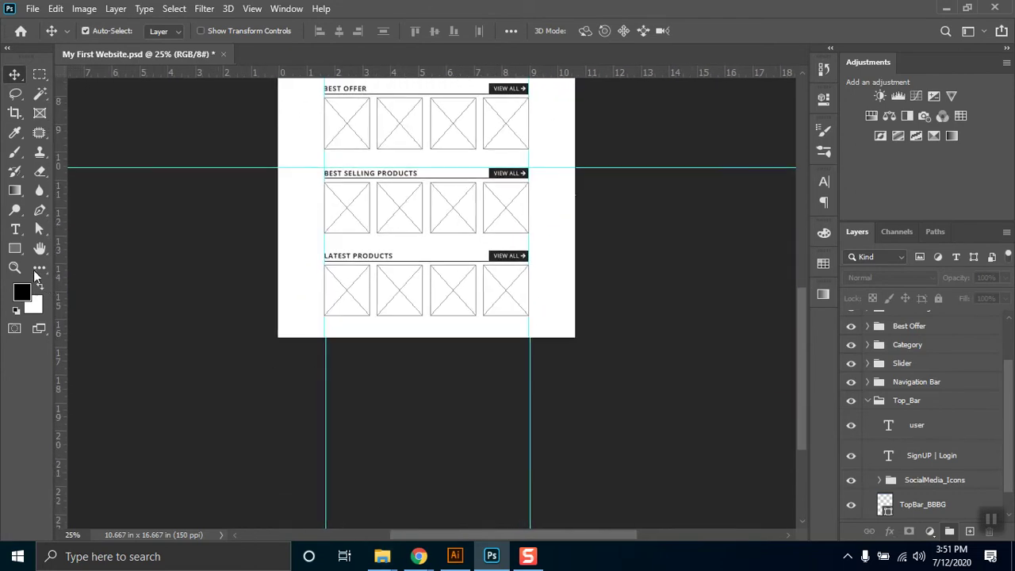
key("c")
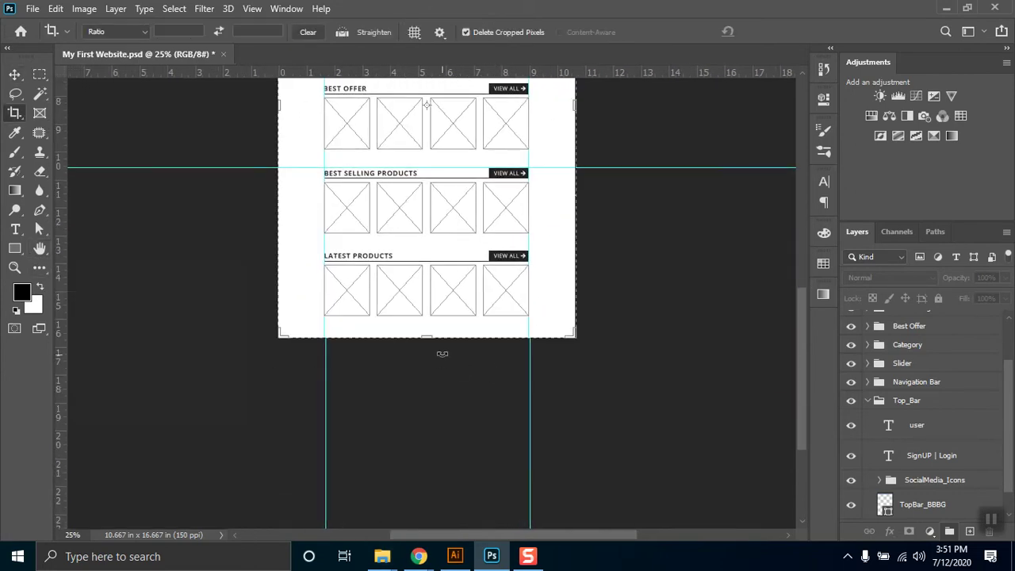
left_click_drag(434, 339, 453, 502)
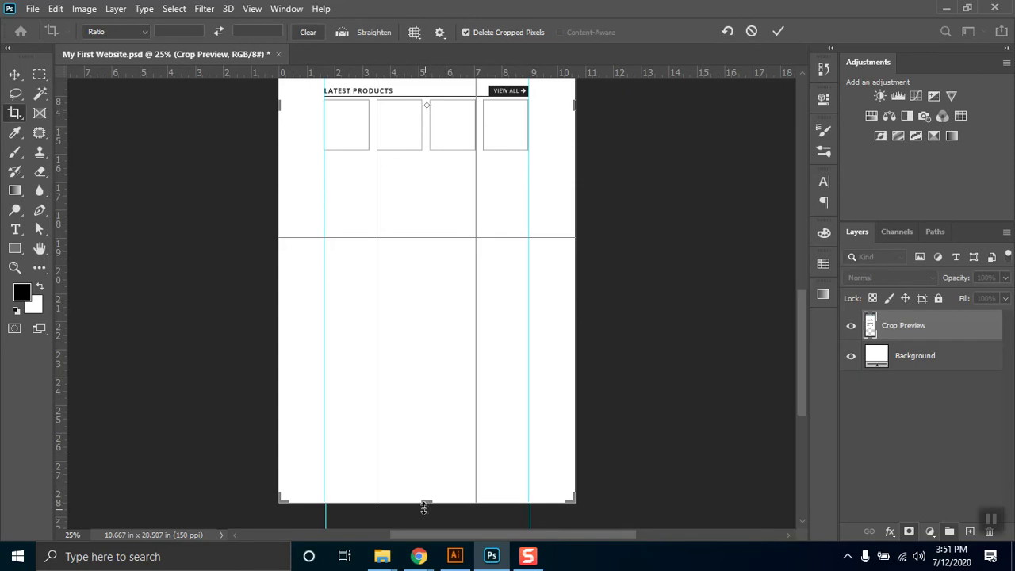
key("ctrl+z")
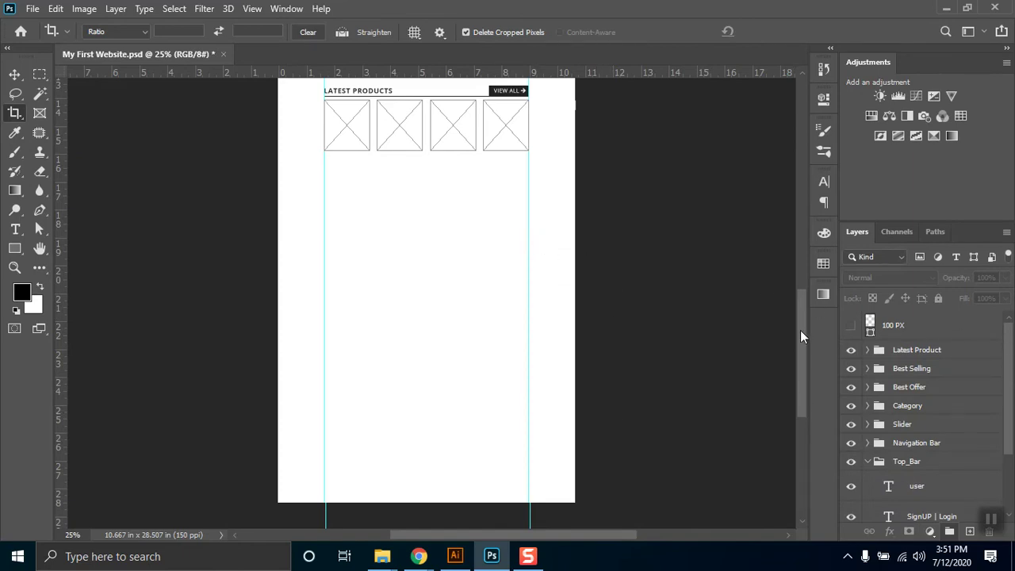
Step: Move the Best Selling and Latest Product groups together straight down, widening the gap below the Best Offer section
left_click_drag(422, 154, 428, 410)
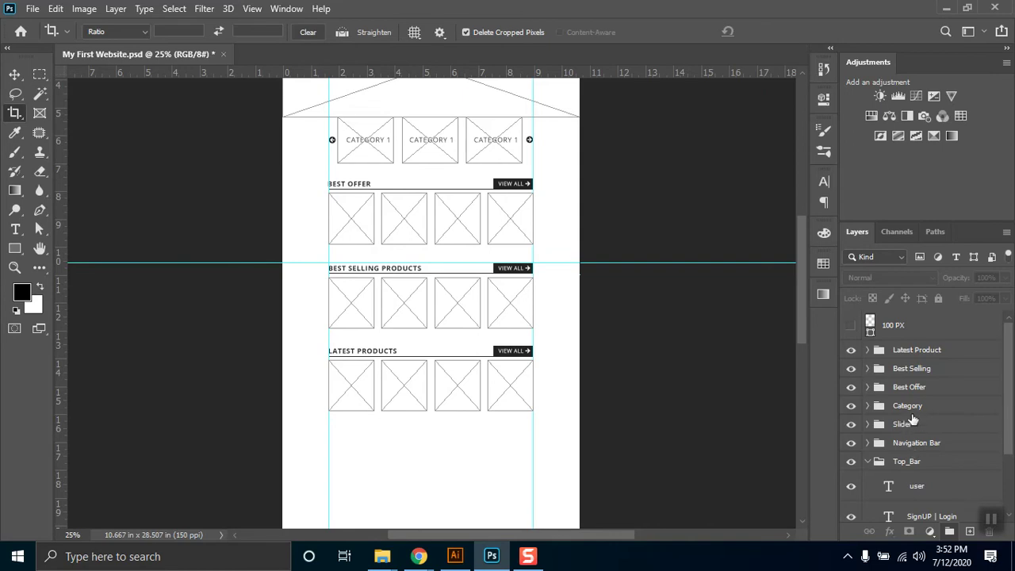
left_click(920, 387)
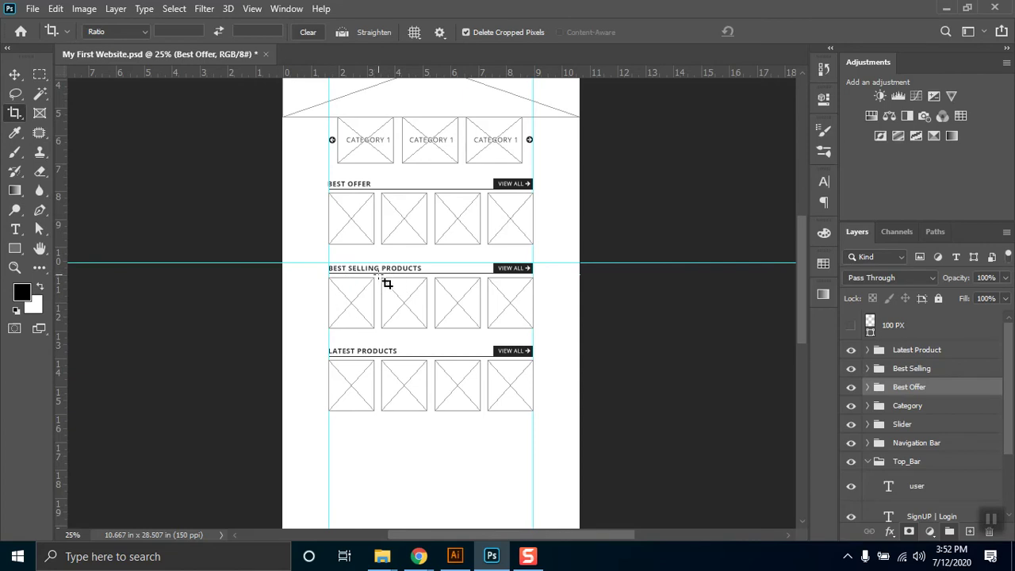
left_click(913, 369)
left_click(918, 350, "ctrl")
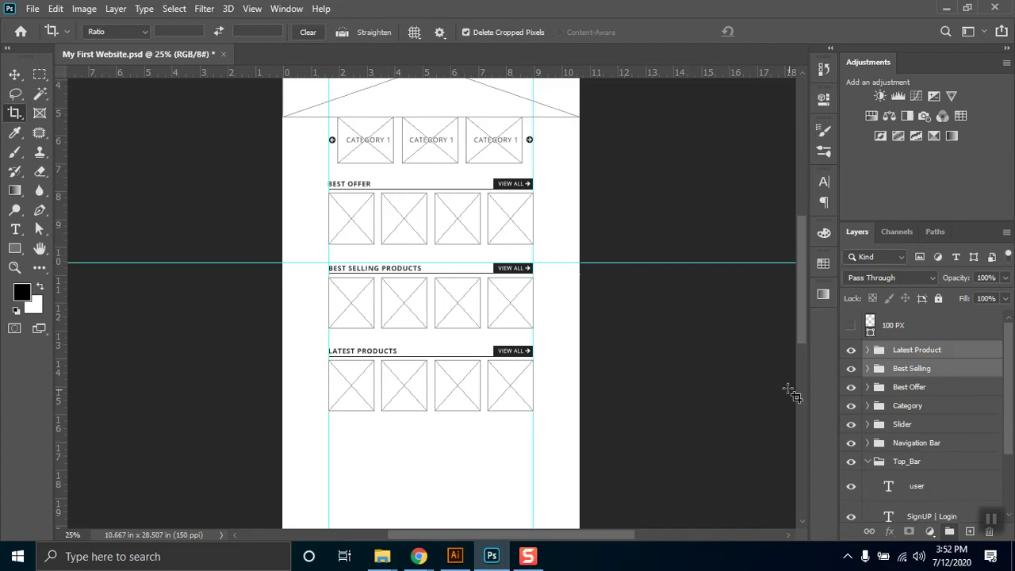
key("v")
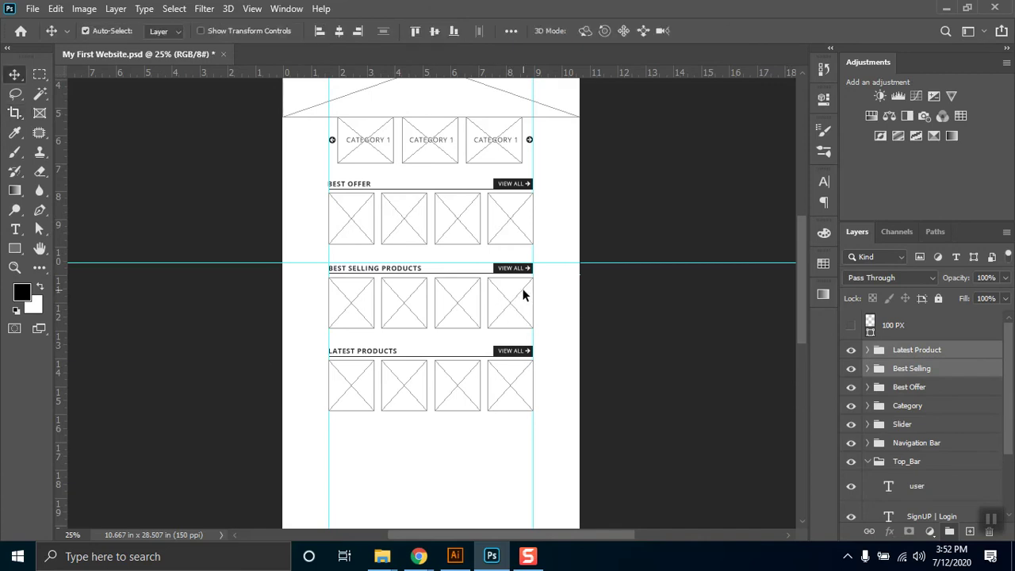
key("shift+Down")
key("shift+Down")
key("shift+Down")
key("shift+Down")
key("shift+Down")
key("shift+Down")
key("shift+Down")
key("shift+Down")
key("shift+Down")
key("shift+Down")
key("shift+Down")
key("shift+Down")
key("shift+Down")
key("shift+Down")
key("shift+Down")
key("shift+Down")
key("shift+Down")
key("shift+Down")
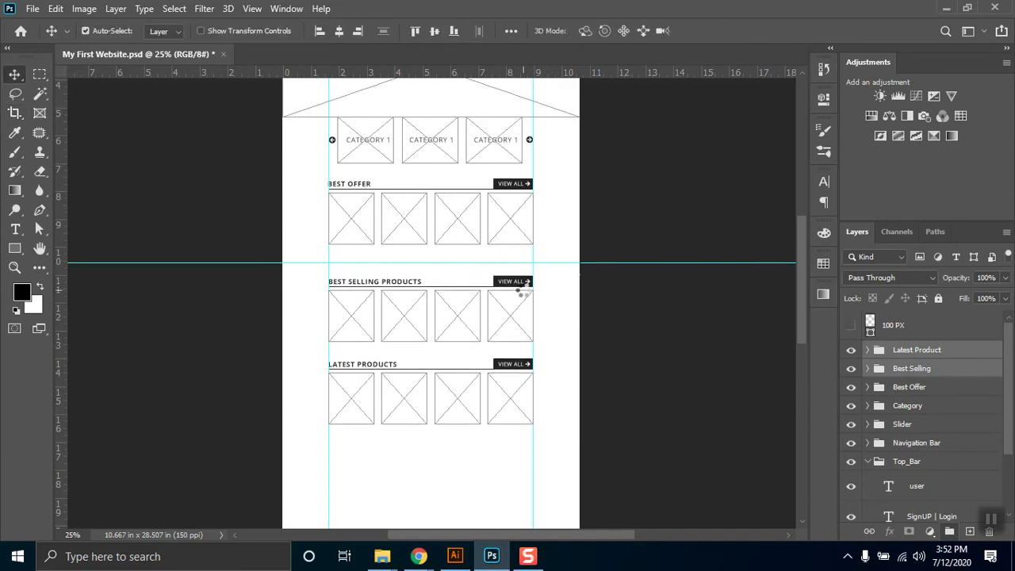
Step: Move the Best Selling and Latest Product groups together further down the page, leaving room for a banner below Best Offer
mouse_move(518, 314)
left_mouse_down()
mouse_move(517, 347)
mouse_move(517, 315)
left_mouse_up()
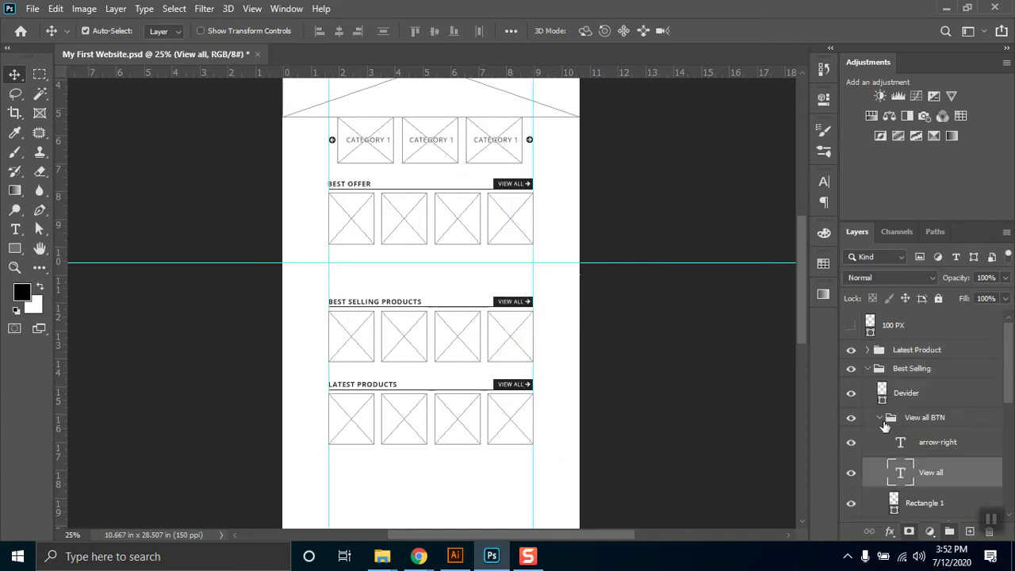
left_click(880, 417)
left_click(868, 369)
left_click(909, 370)
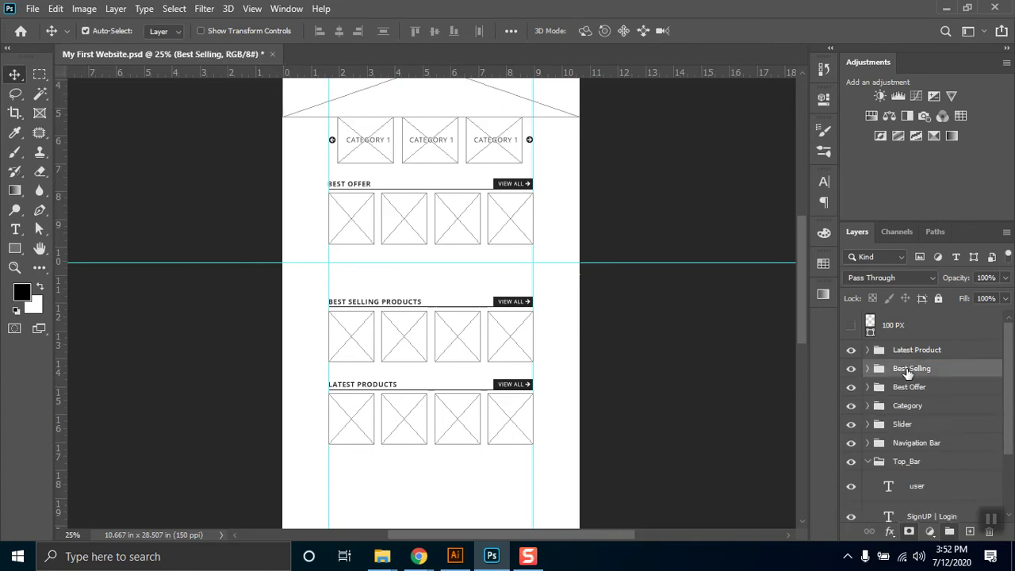
left_click(906, 354, "ctrl")
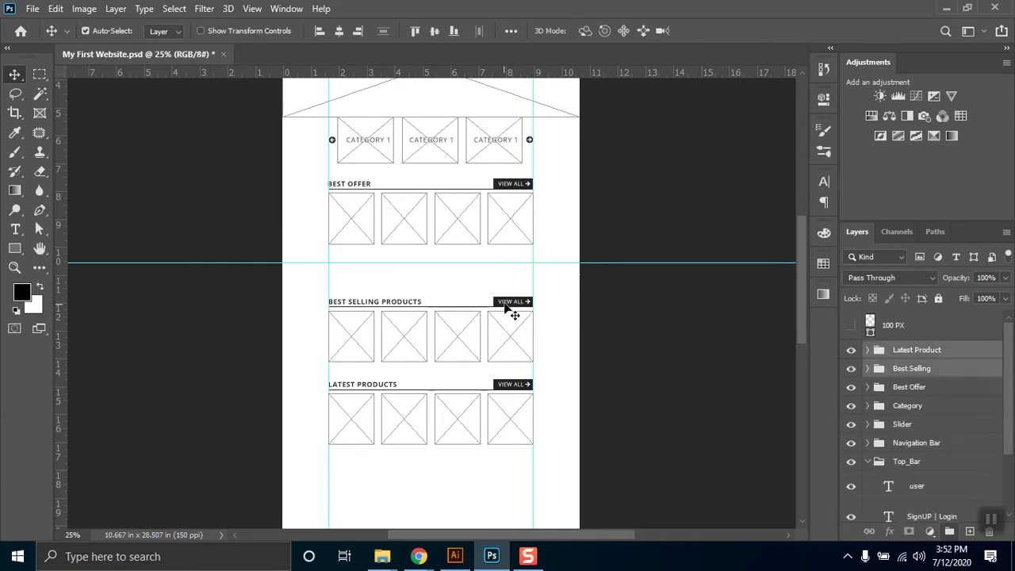
left_click_drag(506, 319, 513, 380)
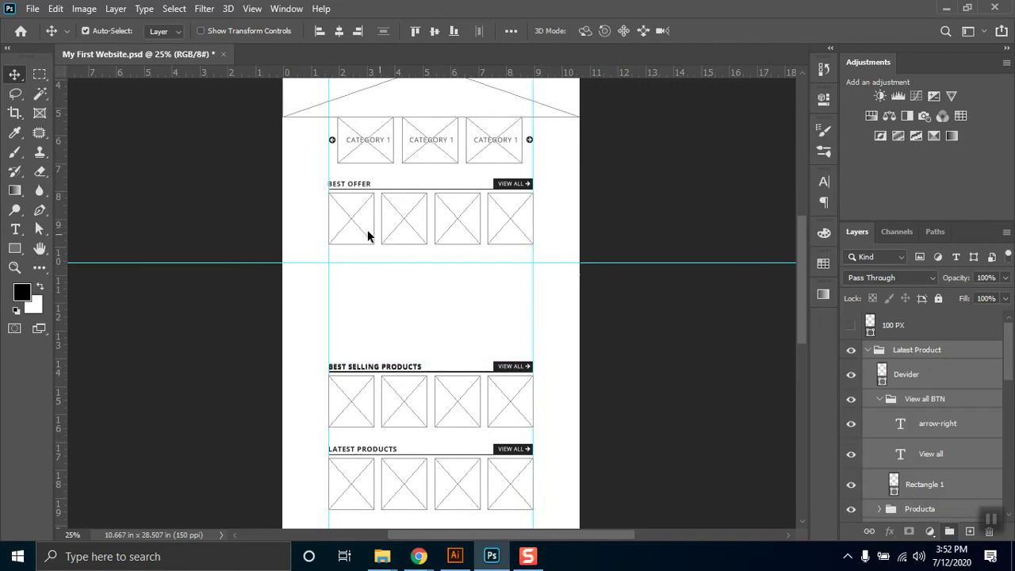
Step: Draw a rectangle starting at the horizontal guide below Best Offer and set its size to 1600 px wide by 350 px high
left_click(14, 248)
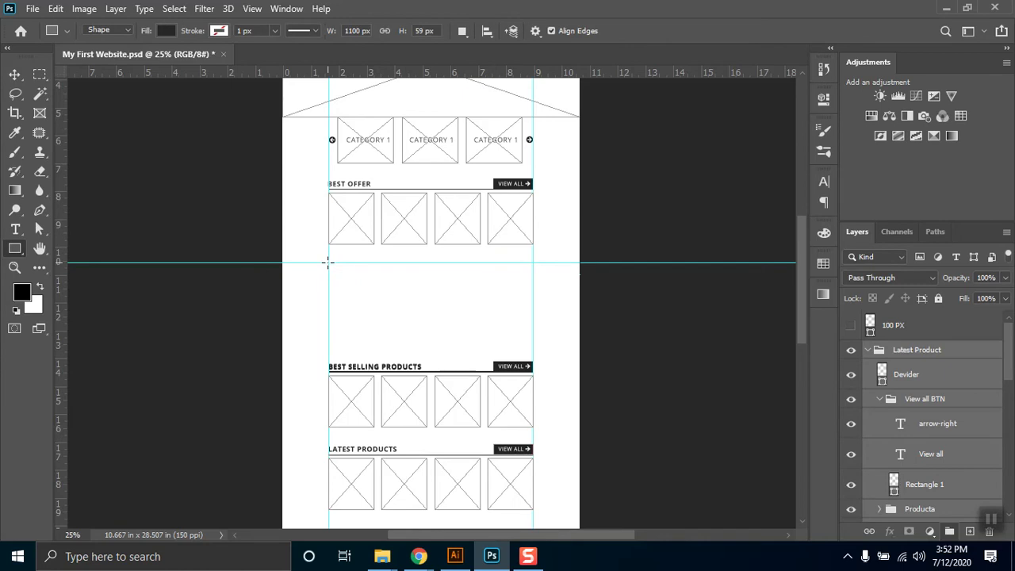
left_click_drag(328, 261, 534, 322)
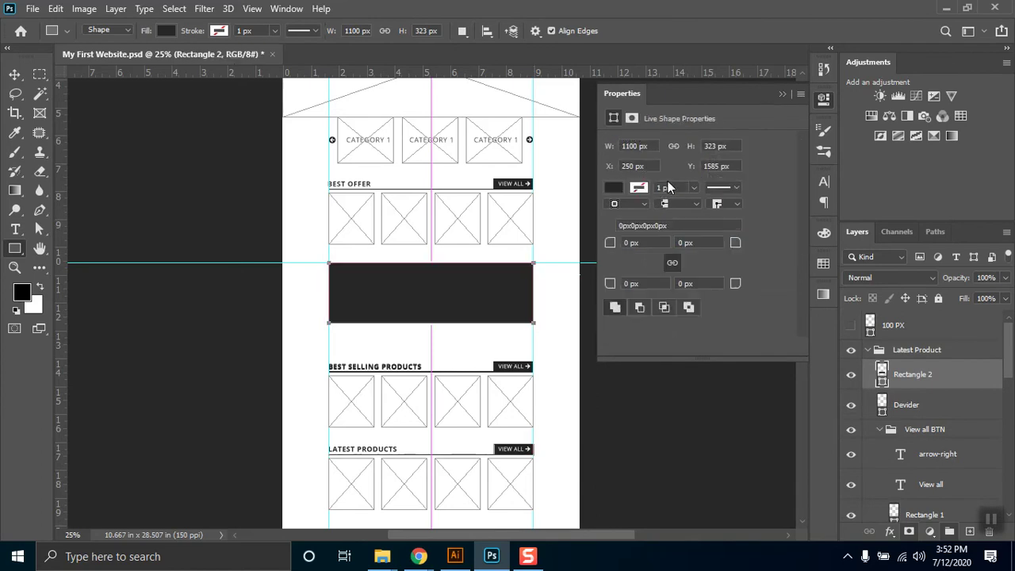
left_click(732, 145)
type("3350")
key("Return")
type("350")
left_click(655, 146)
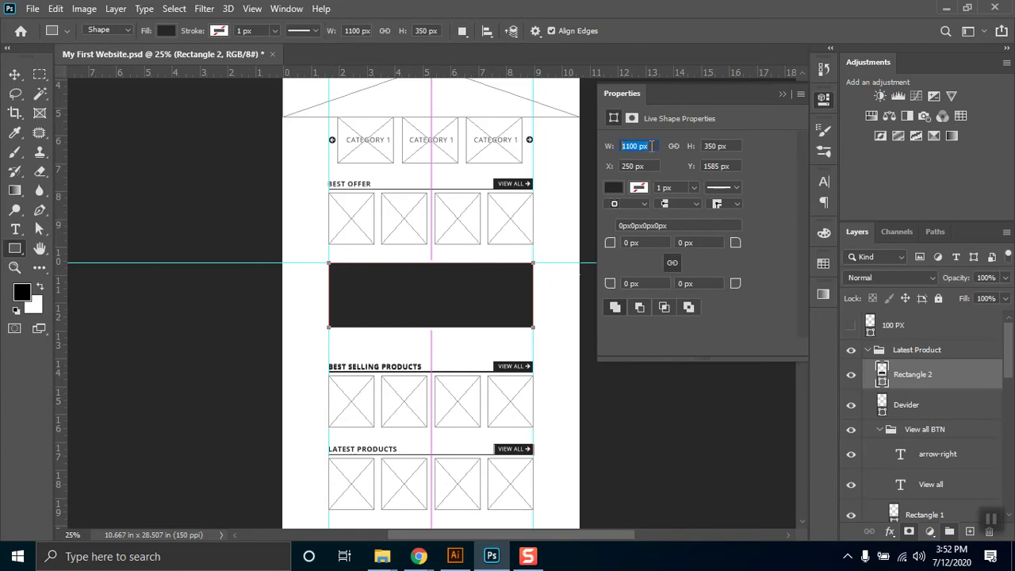
type("1600")
key("Return")
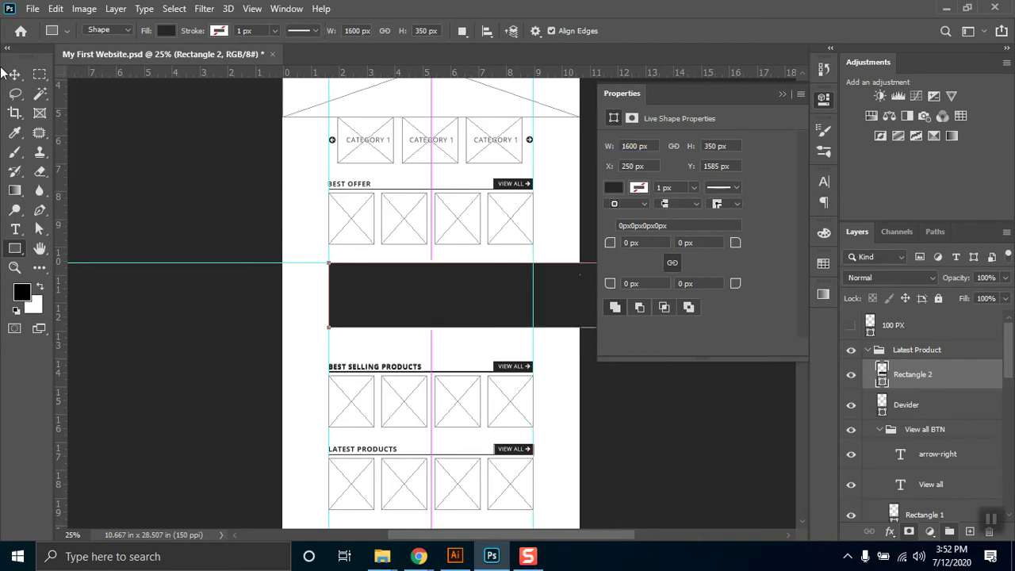
Step: Center the 1600 px rectangle horizontally on the canvas
left_click(15, 75)
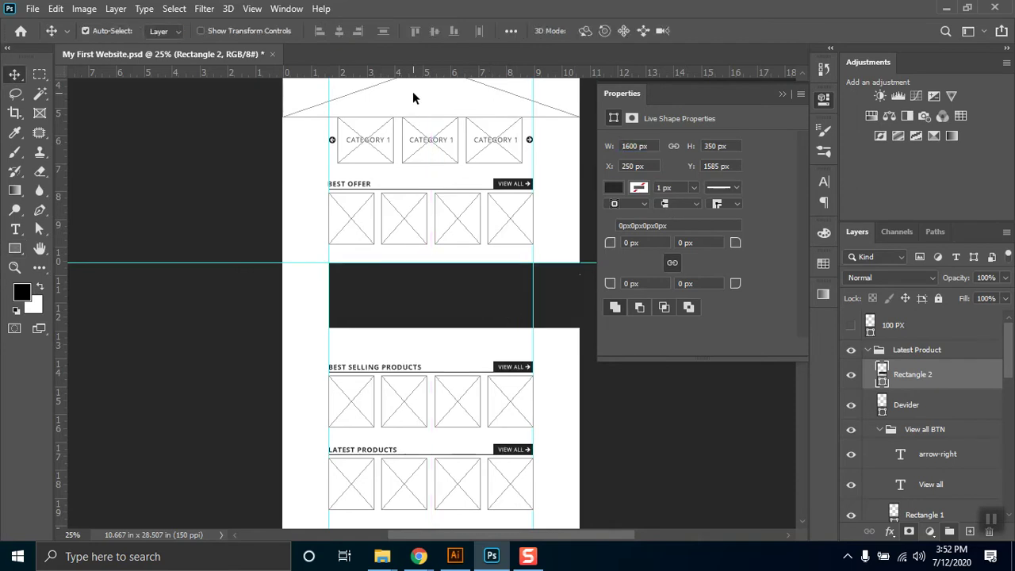
left_click(511, 31)
left_click(556, 167)
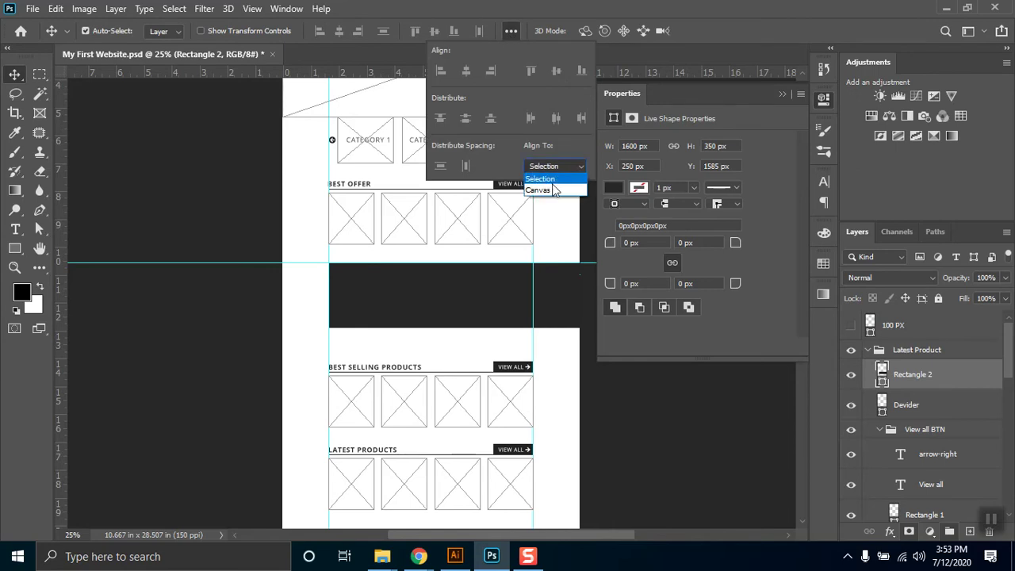
left_click(546, 179)
left_click(467, 71)
left_click(211, 356)
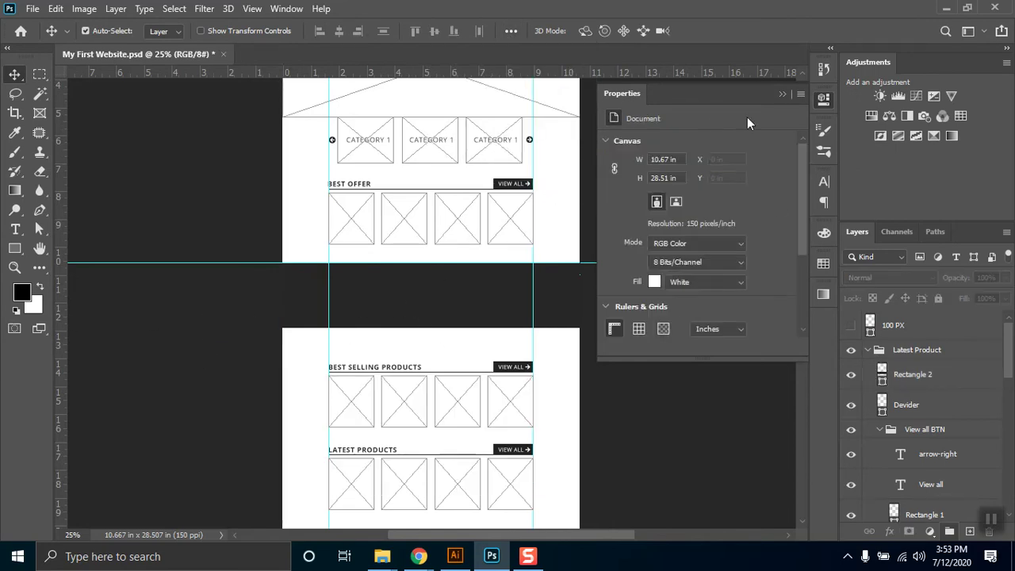
left_click(782, 94)
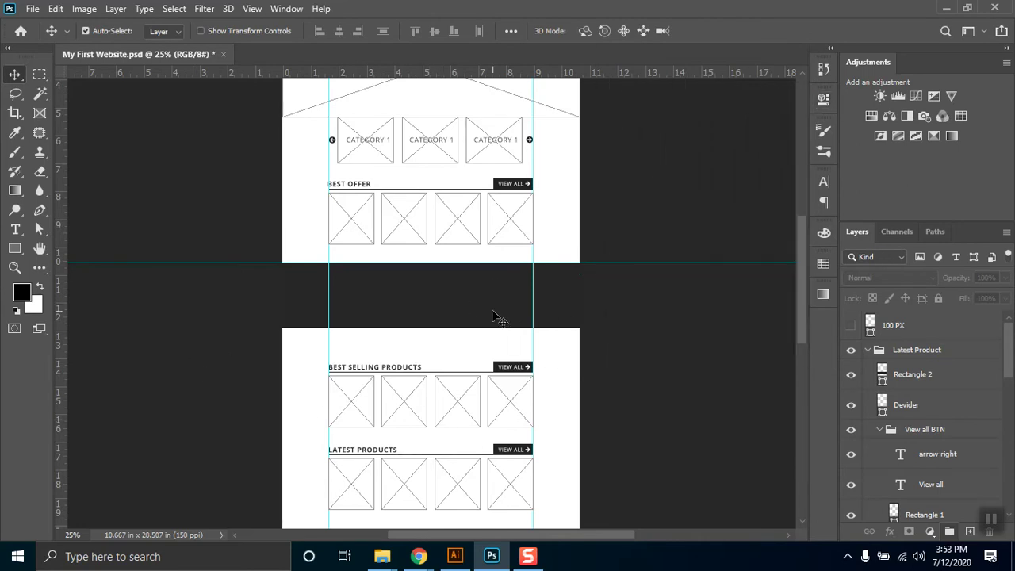
Step: Draw a rectangular placeholder frame covering the full-width banner rectangle below Best Offer
left_click(421, 308)
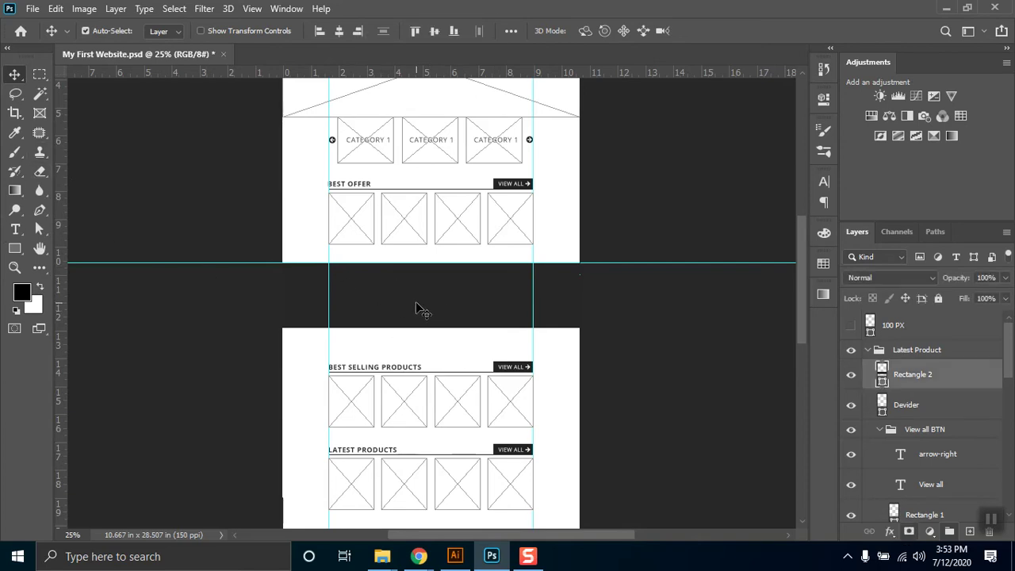
left_click(40, 113)
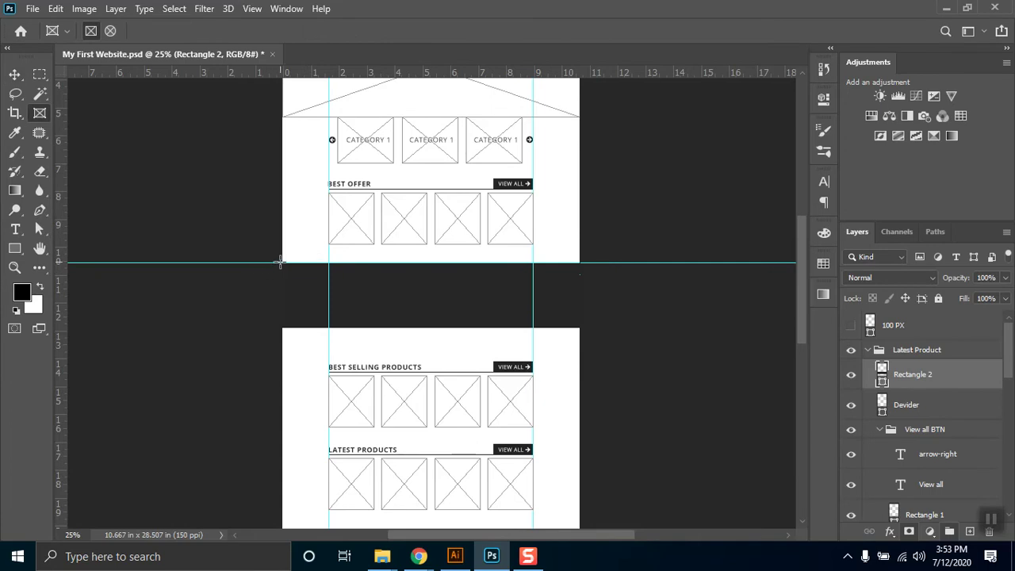
left_click_drag(280, 262, 586, 326)
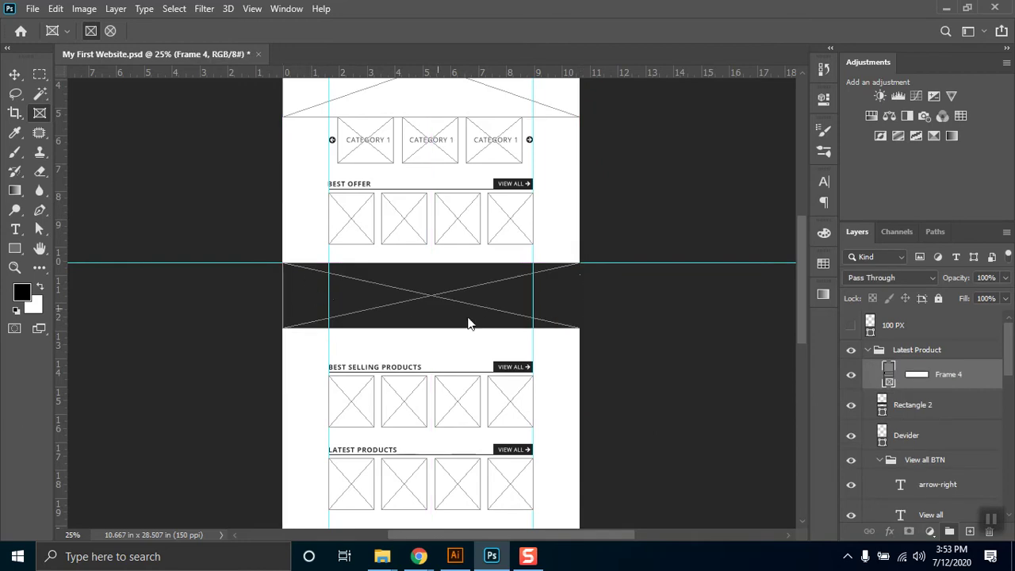
left_click(16, 79)
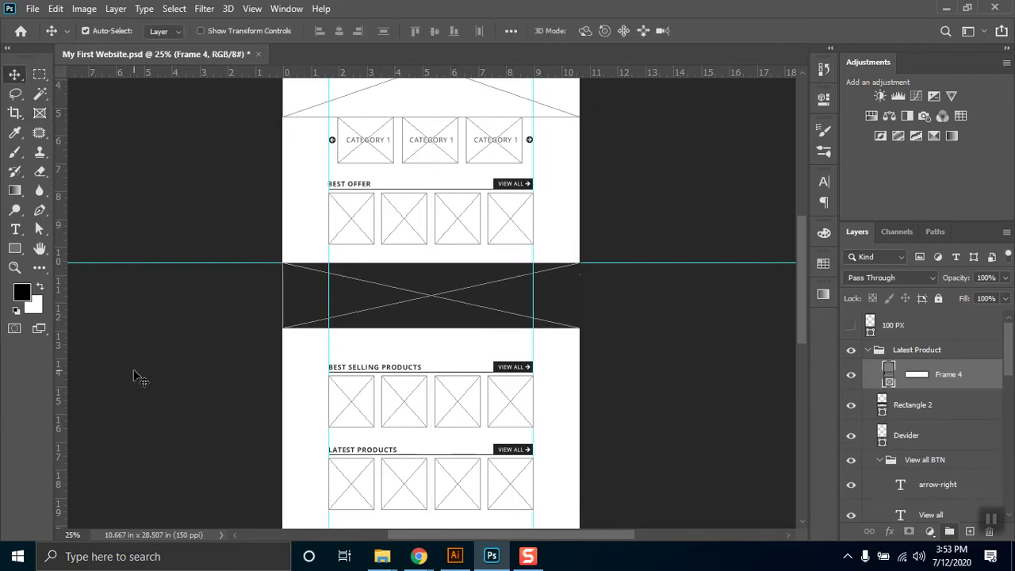
left_click(553, 304)
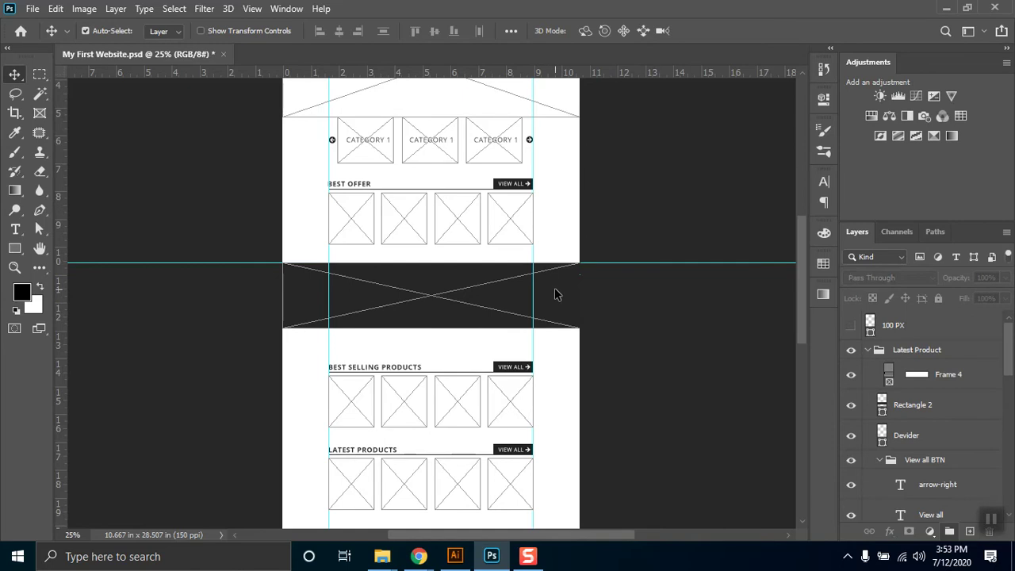
left_click(558, 296)
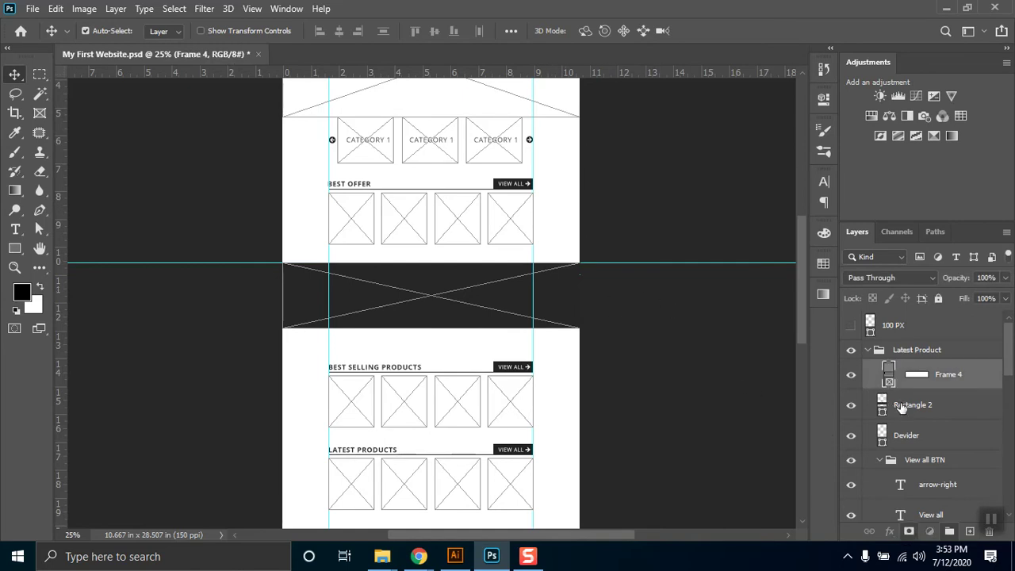
Step: Change the fill of the banner rectangle, Rectangle 2, to a dark blue from the Pure swatches
left_click(902, 406)
left_click(14, 248)
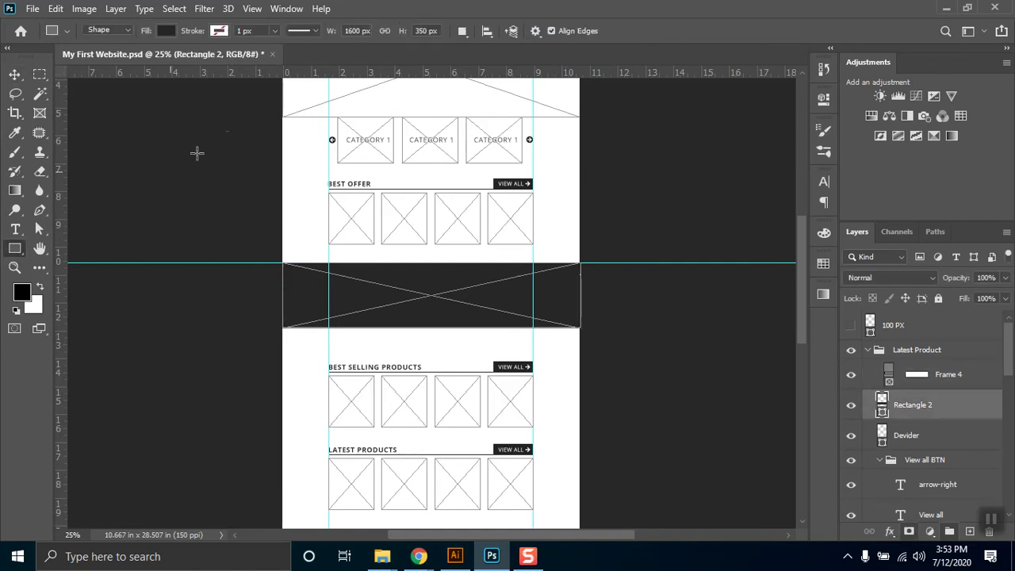
left_click(167, 30)
left_click(163, 110)
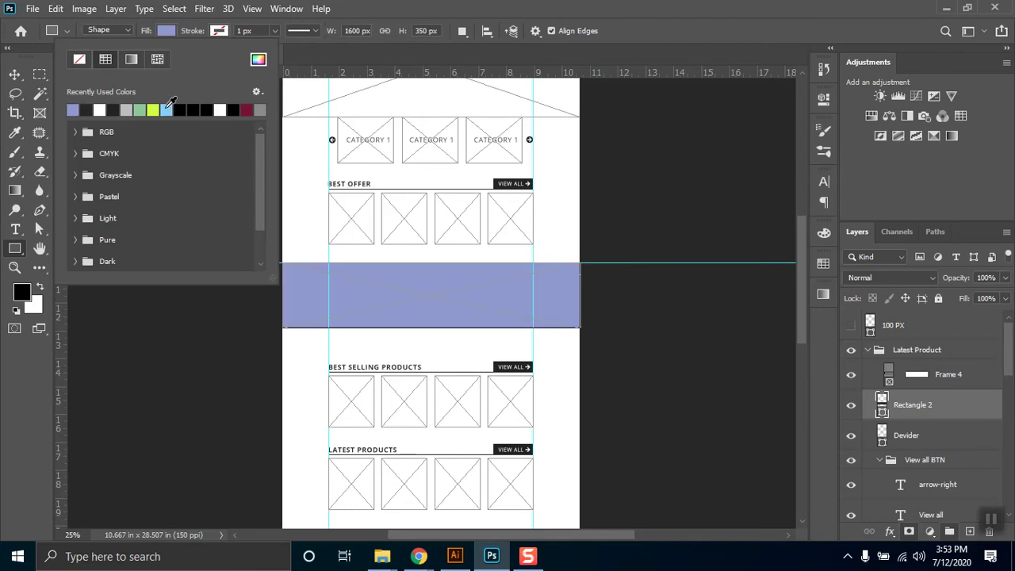
left_click(555, 7)
left_click(166, 30)
left_click(140, 109)
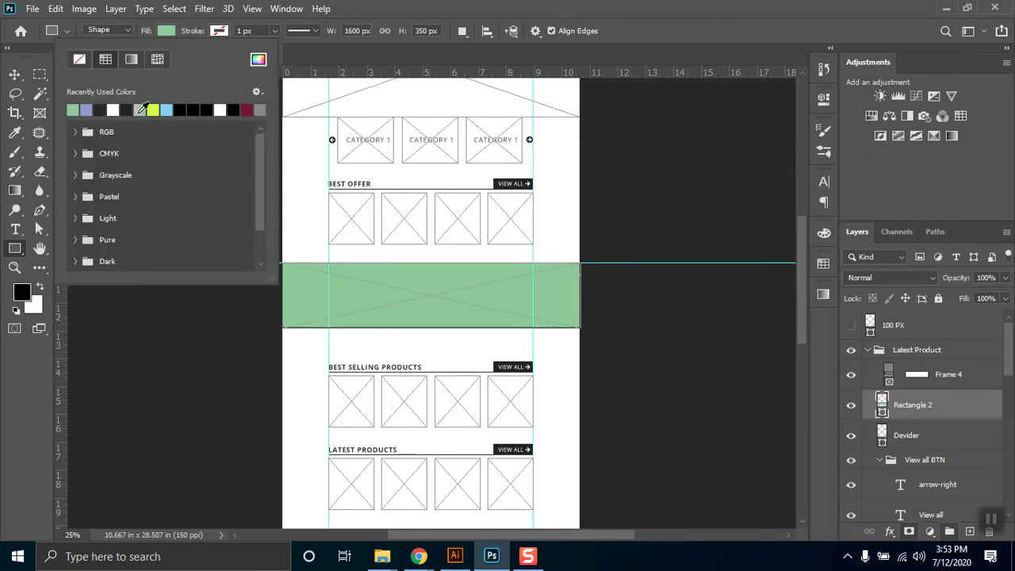
left_click(86, 108)
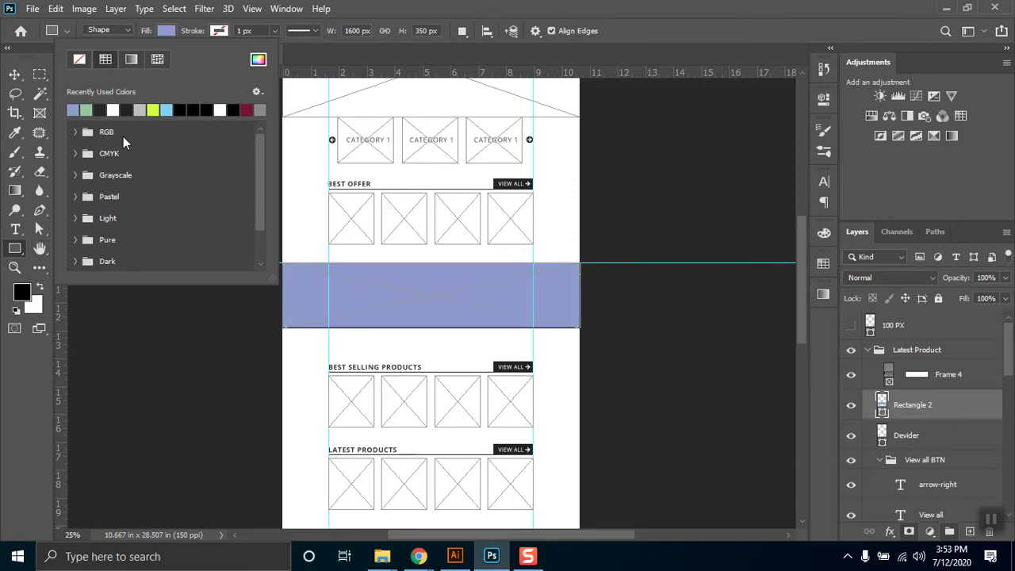
left_click(83, 217)
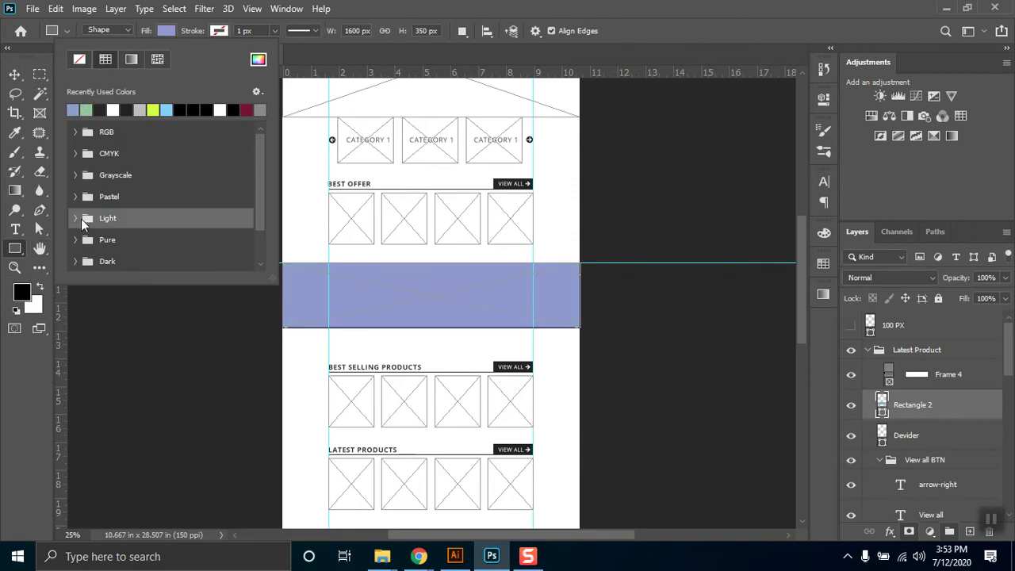
left_click(77, 240)
scroll(143, 219, "down", 1)
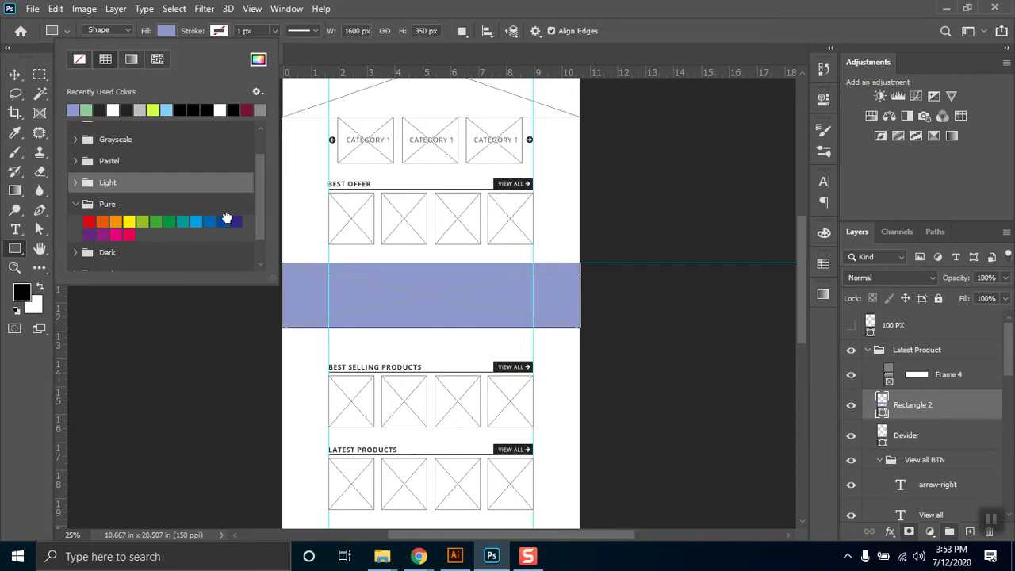
left_click(223, 220)
left_click(504, 7)
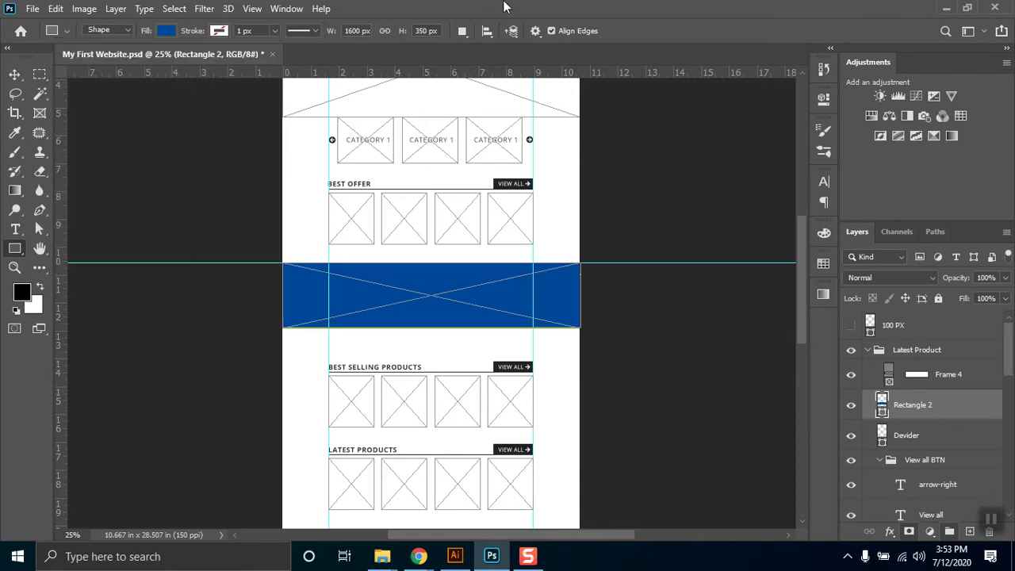
left_click(14, 73)
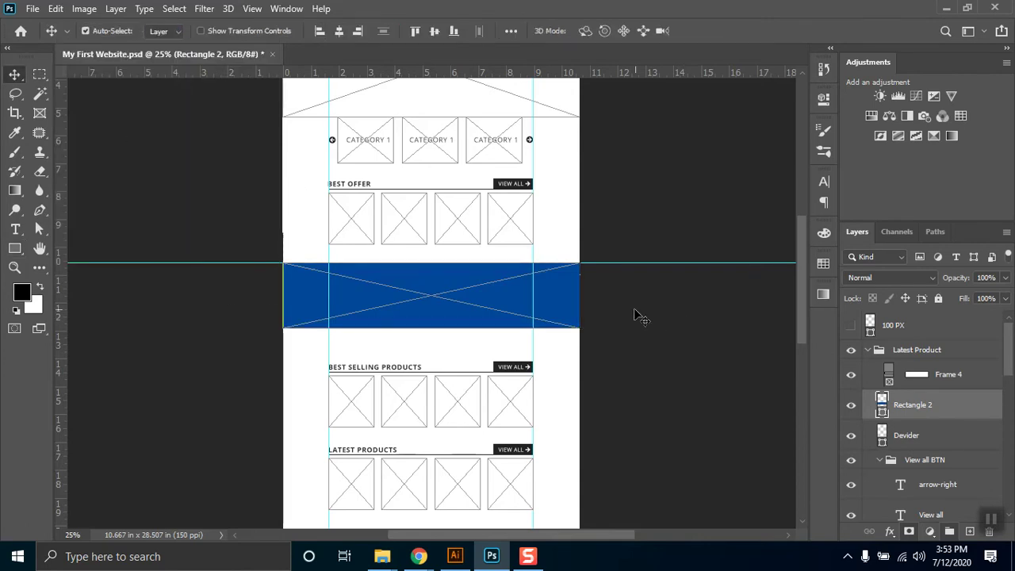
left_click(499, 344)
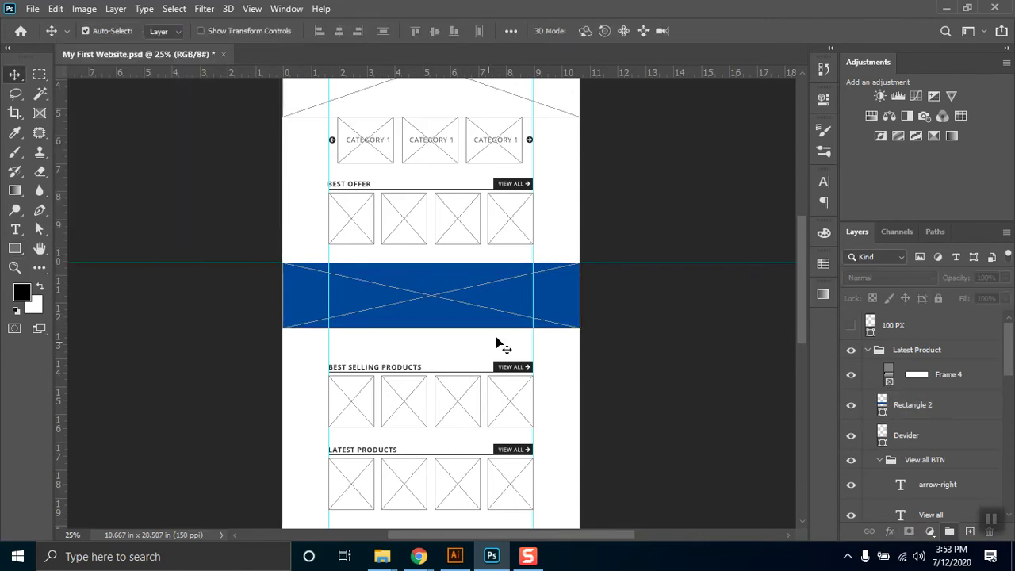
Step: Move the Frame 4 and Rectangle 2 layers out of the Latest Product group, placing them above it
left_click(916, 406)
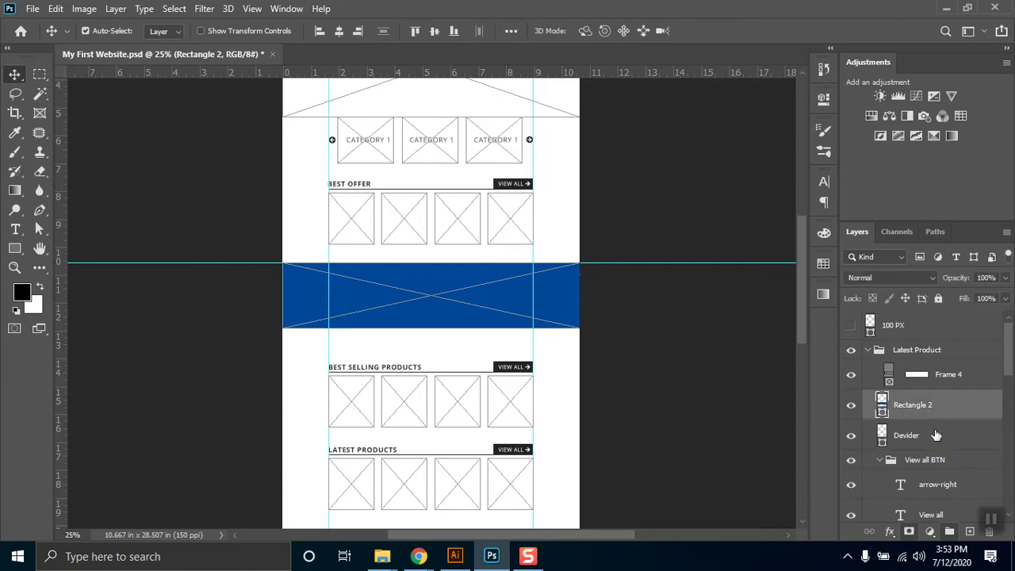
left_click(922, 446, "shift")
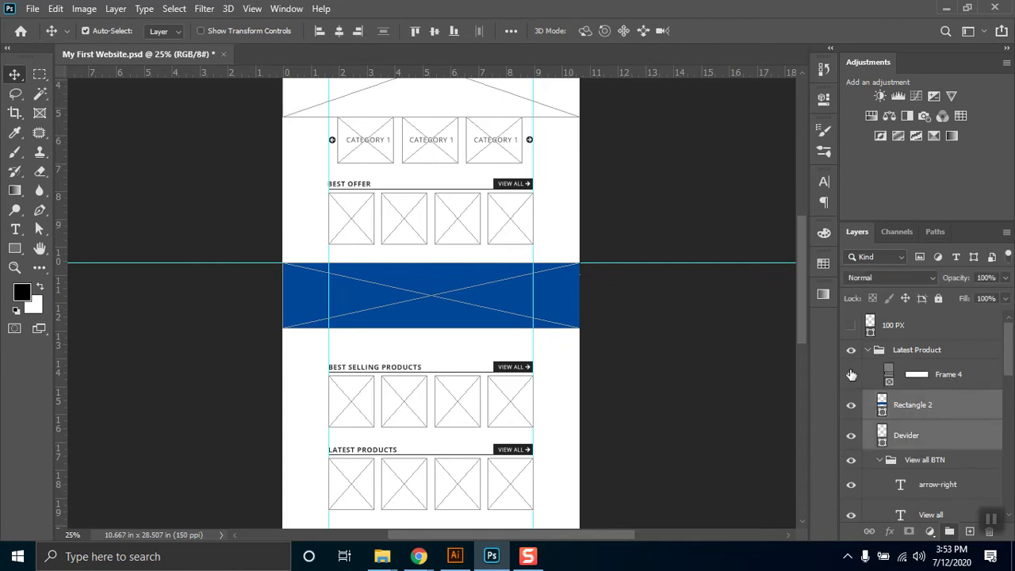
left_click(849, 375)
left_click(849, 405)
left_click(850, 405)
left_click(951, 379, "shift")
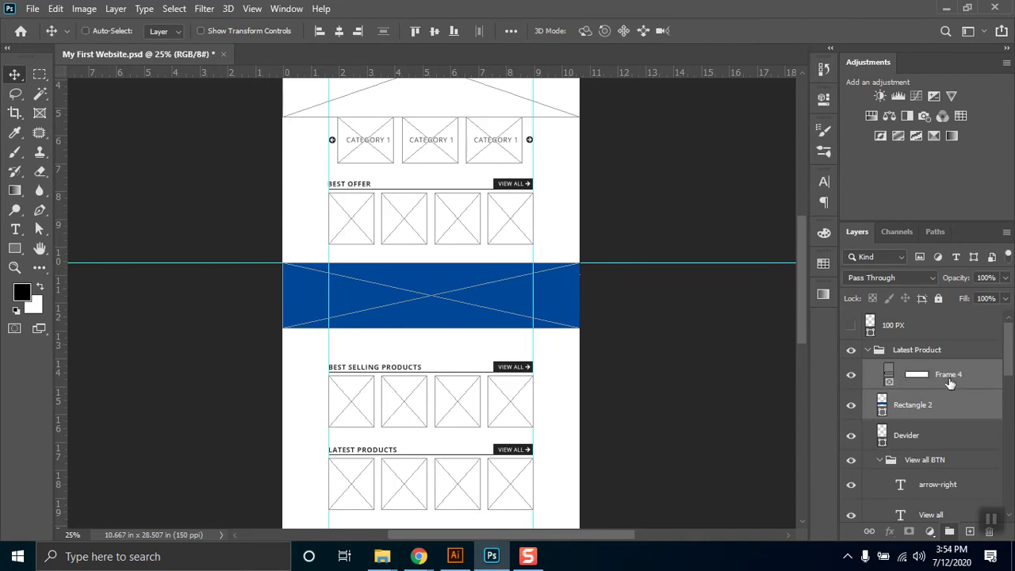
key("ctrl+bracketright")
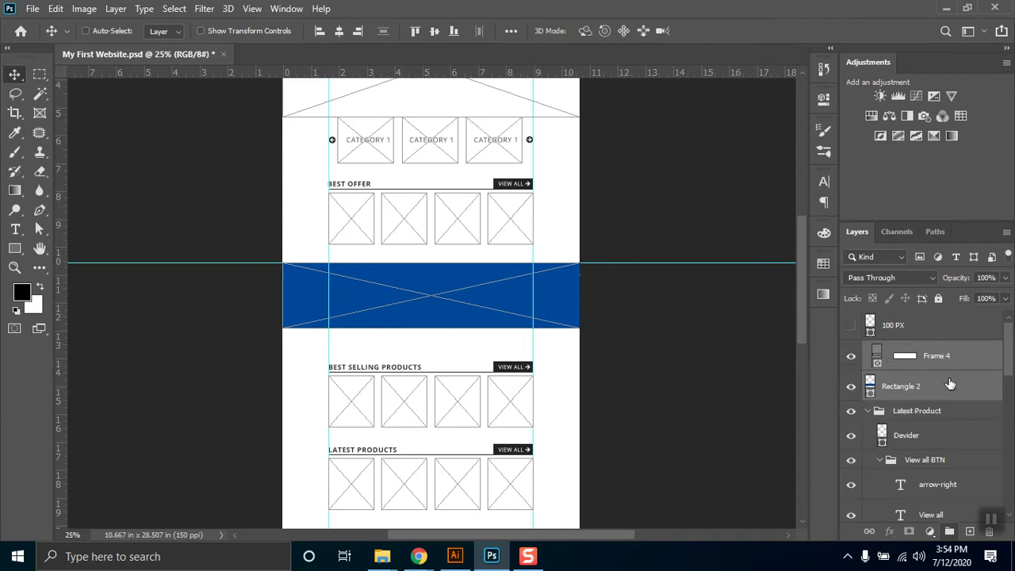
Step: Group the Frame 4 and Rectangle 2 layers and name the group Banner 1
key("ctrl+g")
double_click(910, 351)
type("Banner 1")
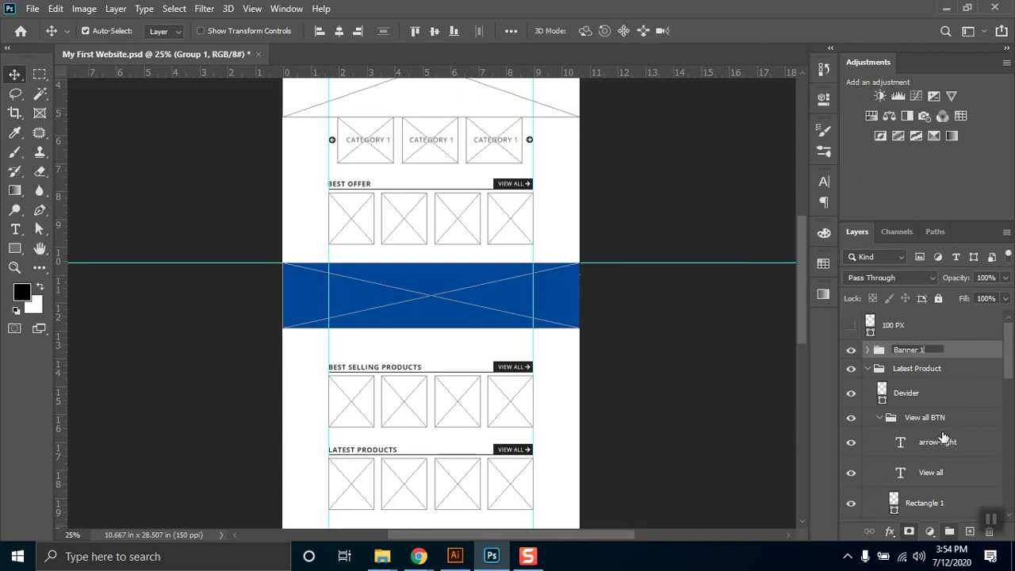
key("Return")
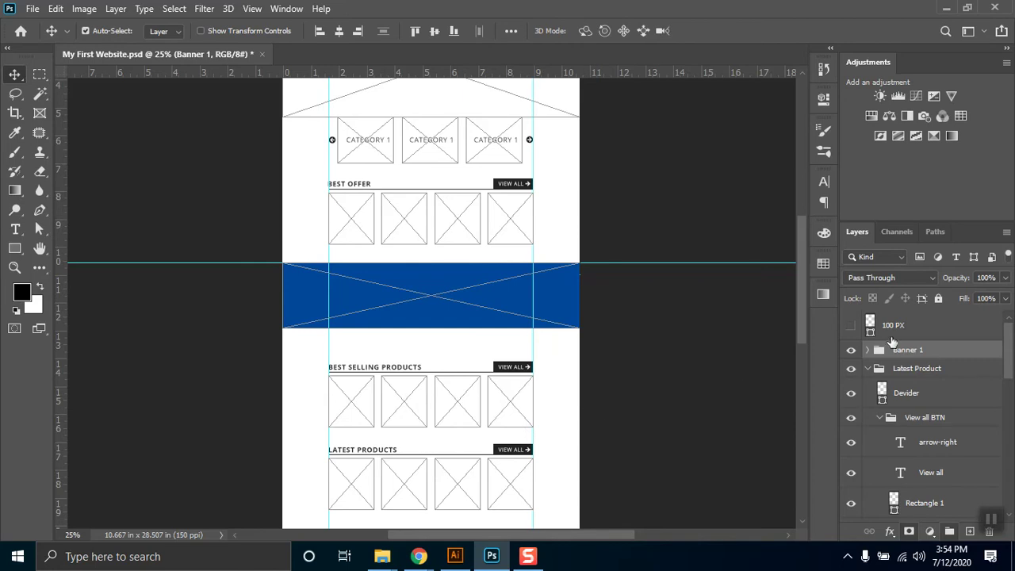
Step: Show the 100 PX spacer layer and collapse the Latest Product and Best Selling groups
left_click(850, 326)
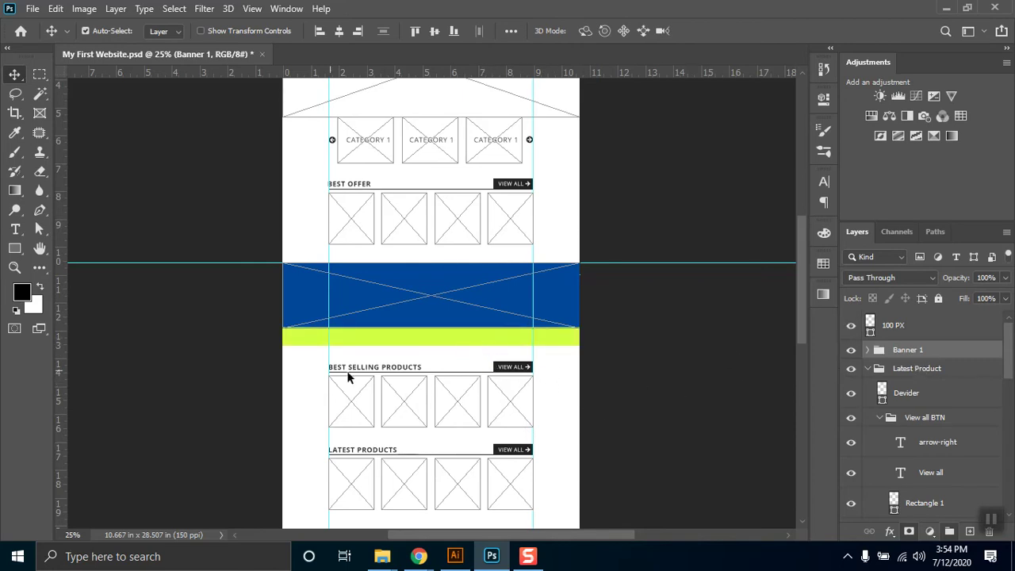
left_click(921, 370)
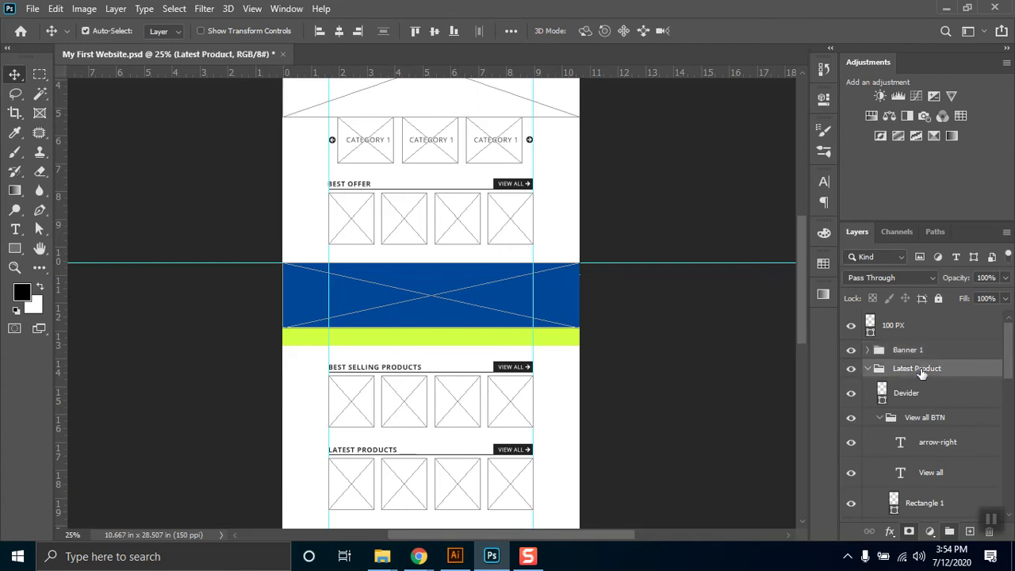
left_click(868, 368)
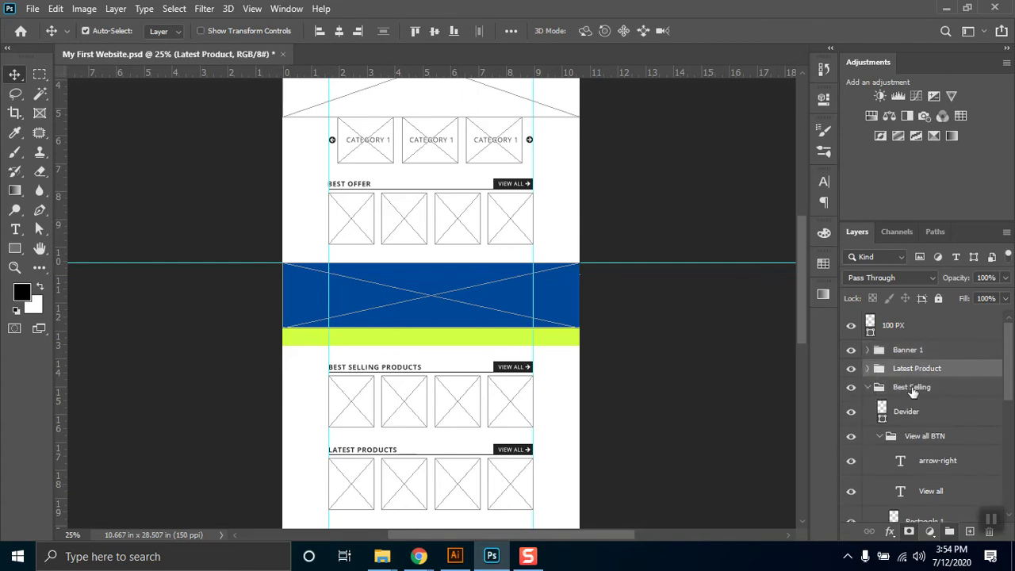
left_click(865, 390)
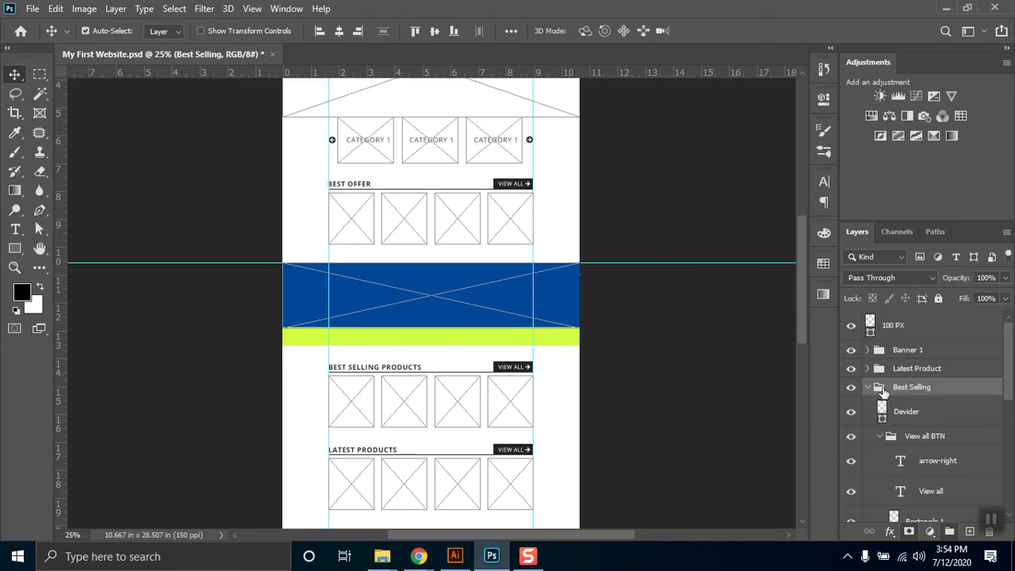
left_click(868, 387)
Step: Move the Best Selling and Latest Product groups up together until the Best Selling heading meets the lower edge of the green spacer
left_click(909, 371, "shift")
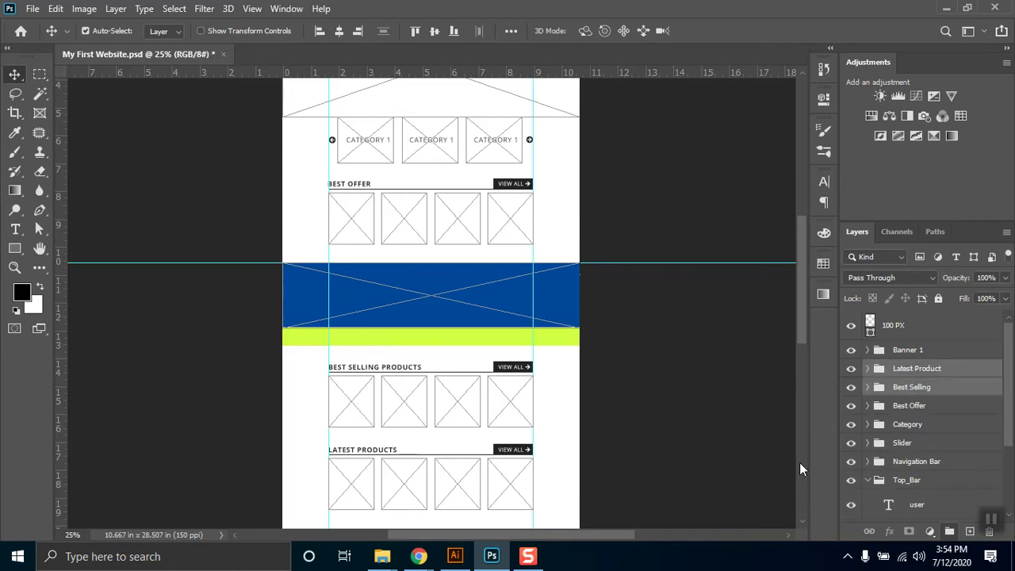
key("shift+Up")
key("shift+Up")
key("shift+Up")
key("shift+Up")
key("shift+Up")
key("shift+Up")
key("shift+Up")
key("shift+Up")
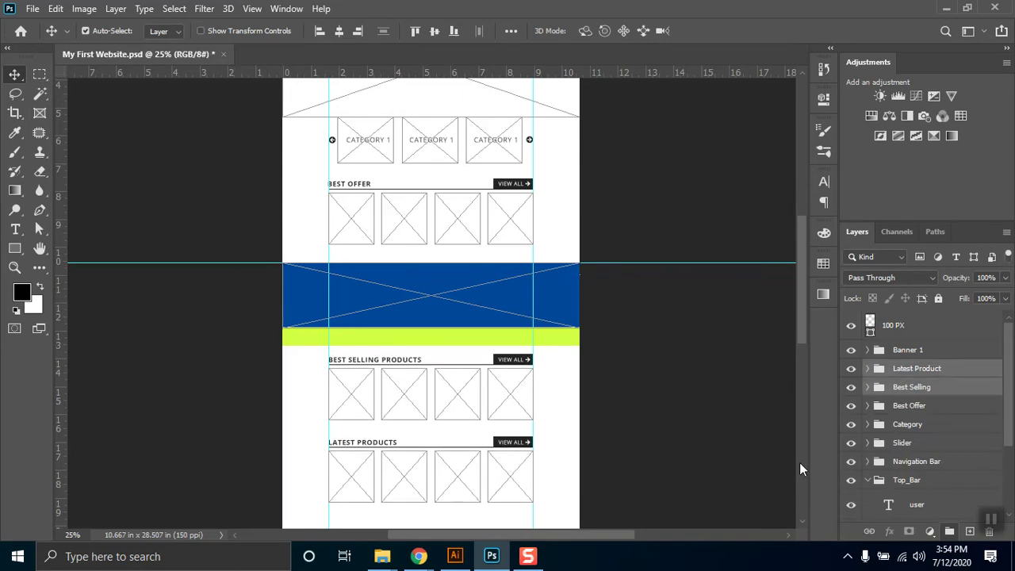
key("shift+Up")
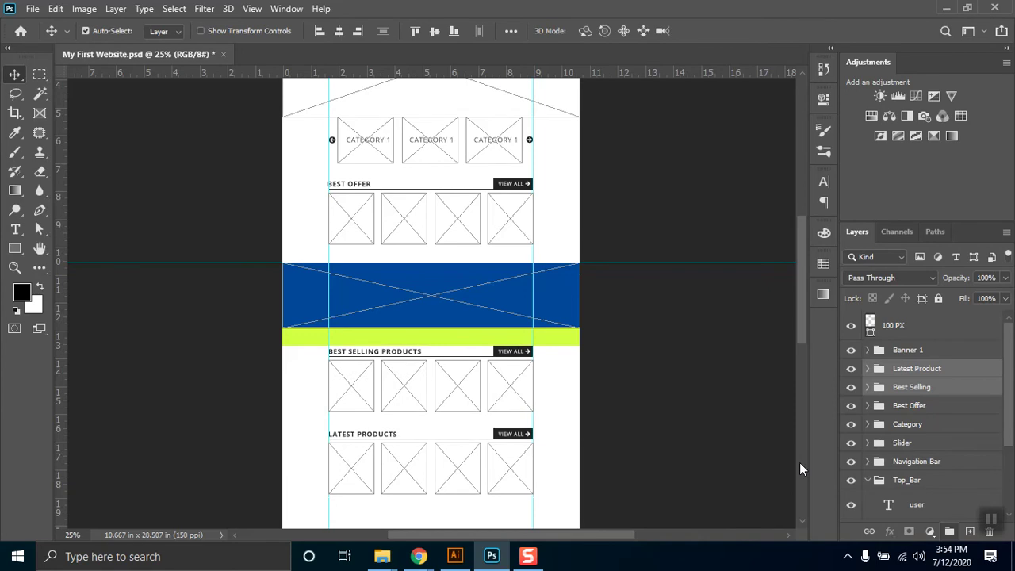
key("Up")
left_click(603, 376)
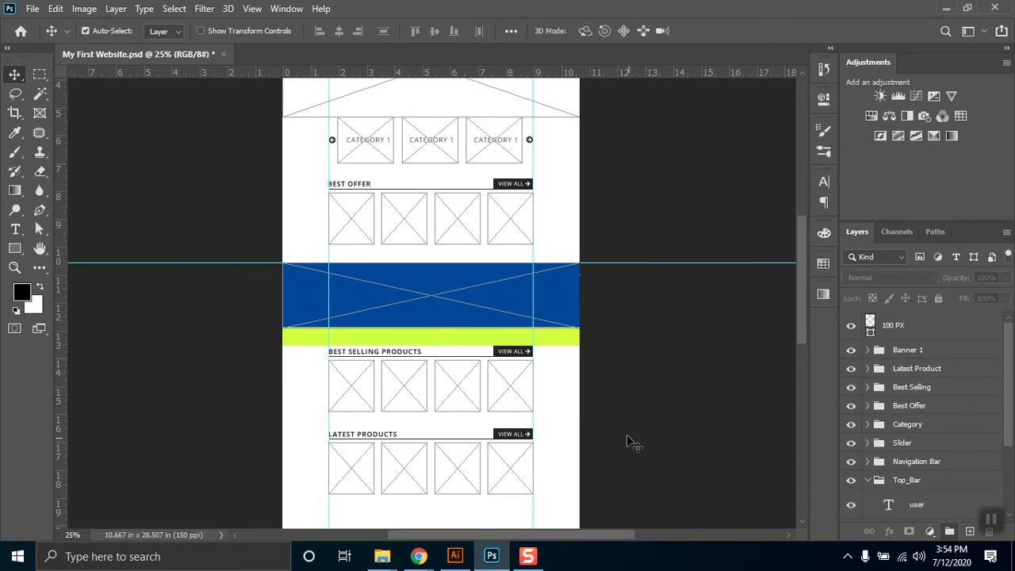
Step: Review the page layout and section spacing from the header down to the Latest Products section
scroll(611, 431, "down", 3)
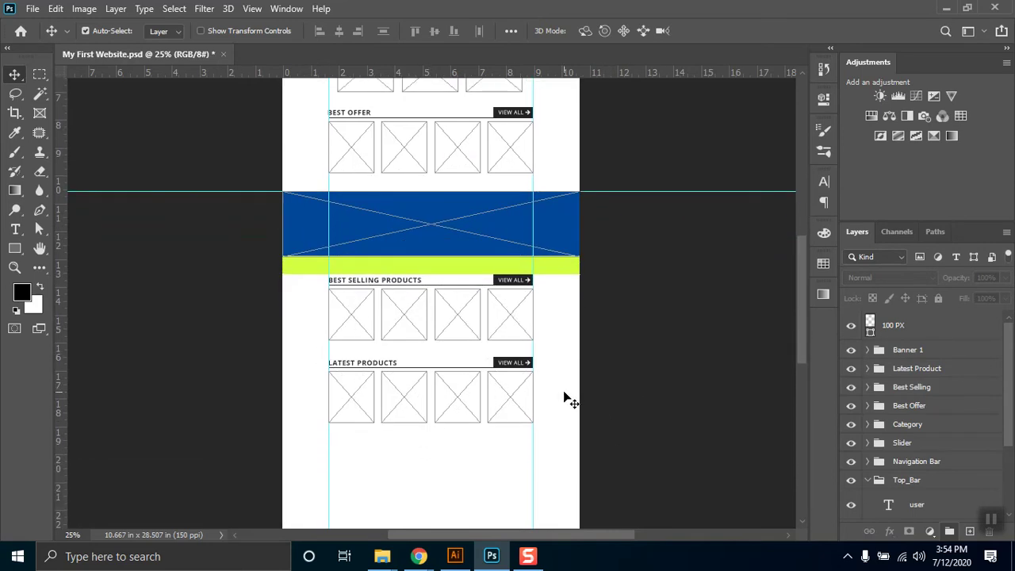
scroll(564, 399, "down", 2)
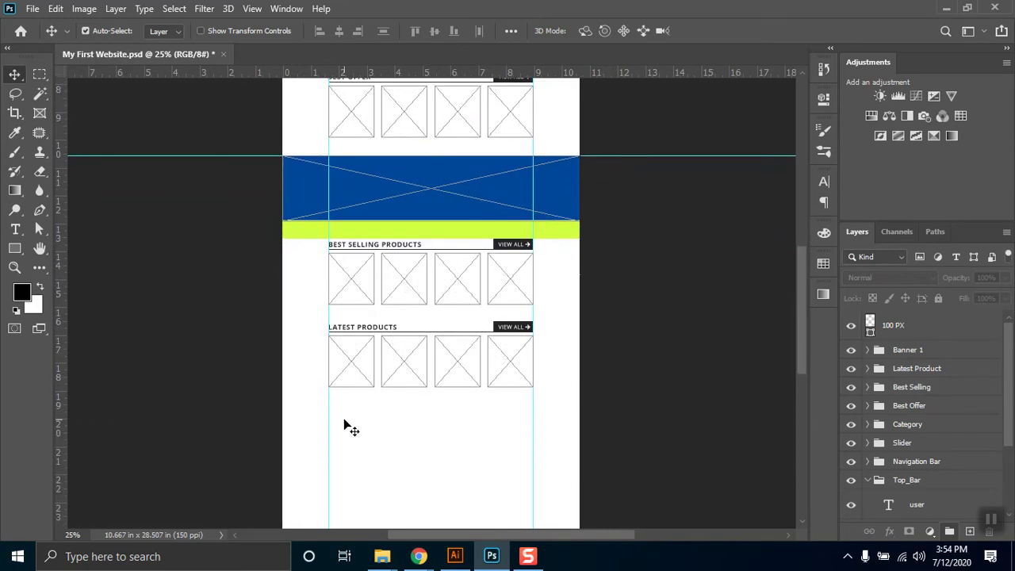
scroll(345, 426, "up", 5)
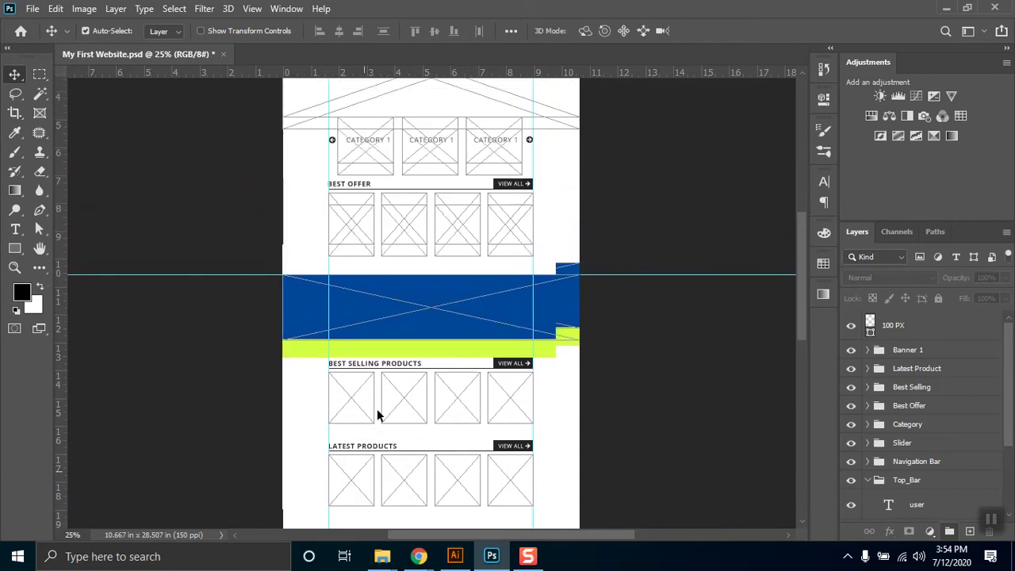
scroll(377, 413, "up", 4)
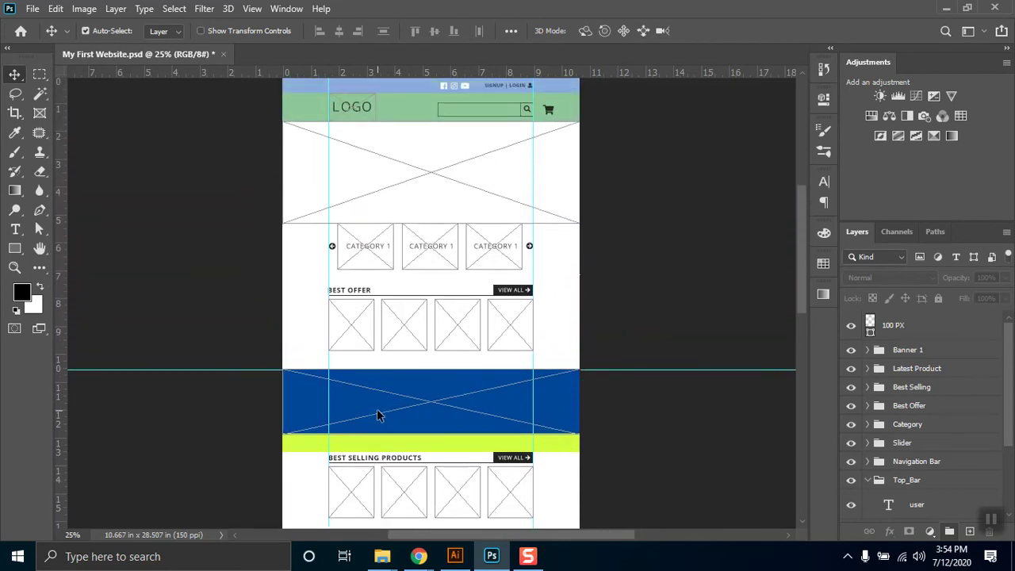
scroll(376, 409, "up", 2)
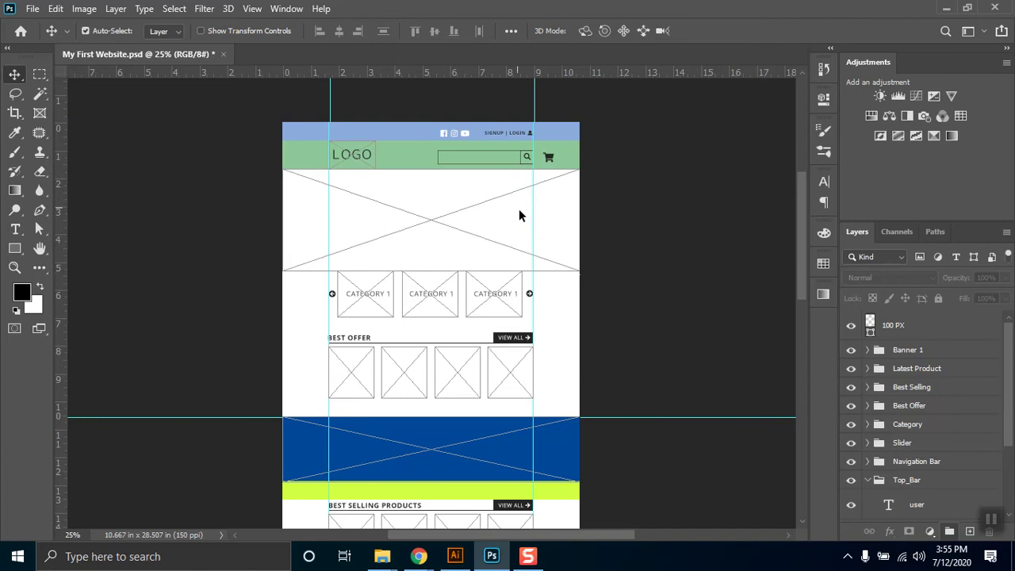
scroll(523, 221, "down", 3)
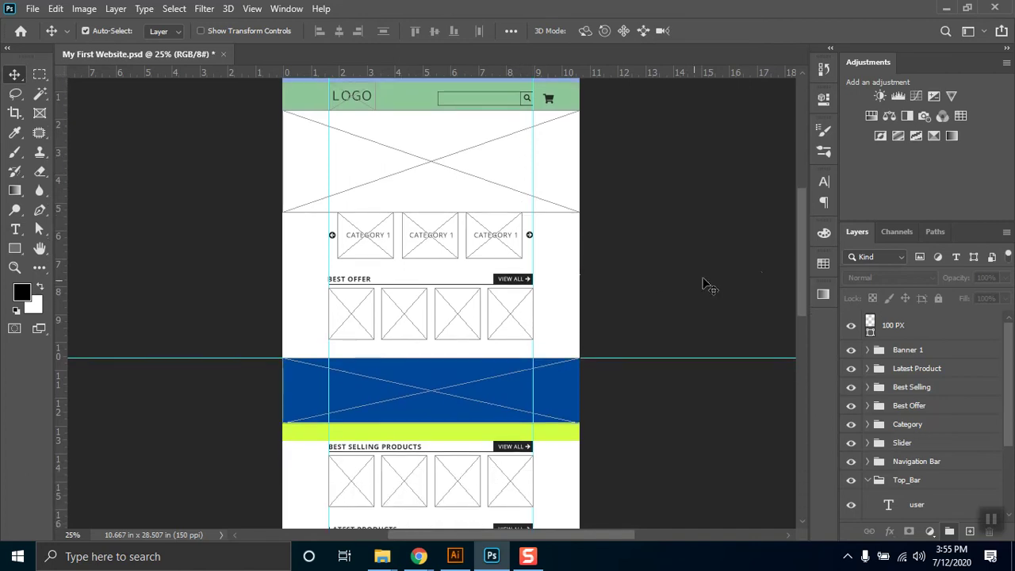
Step: Move the 100 PX spacer strip directly beneath the Latest Products placeholder boxes
left_click_drag(804, 203, 804, 296)
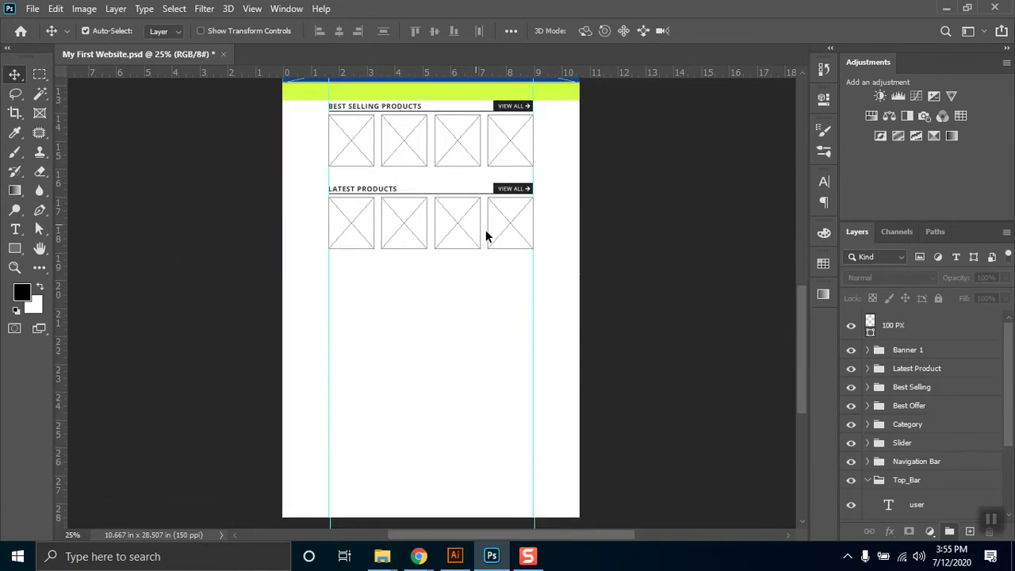
left_click(894, 325)
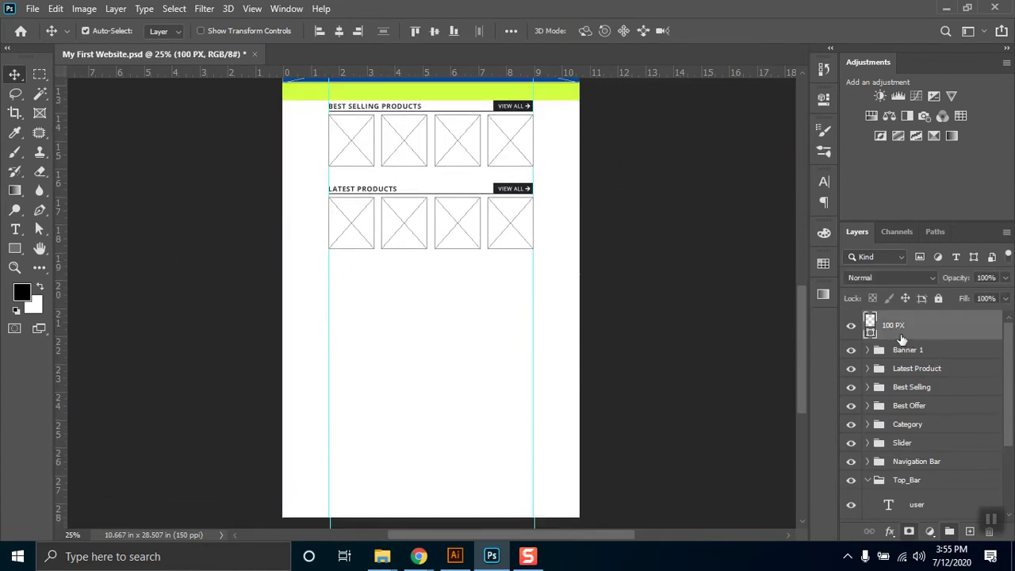
left_click_drag(457, 102, 456, 265)
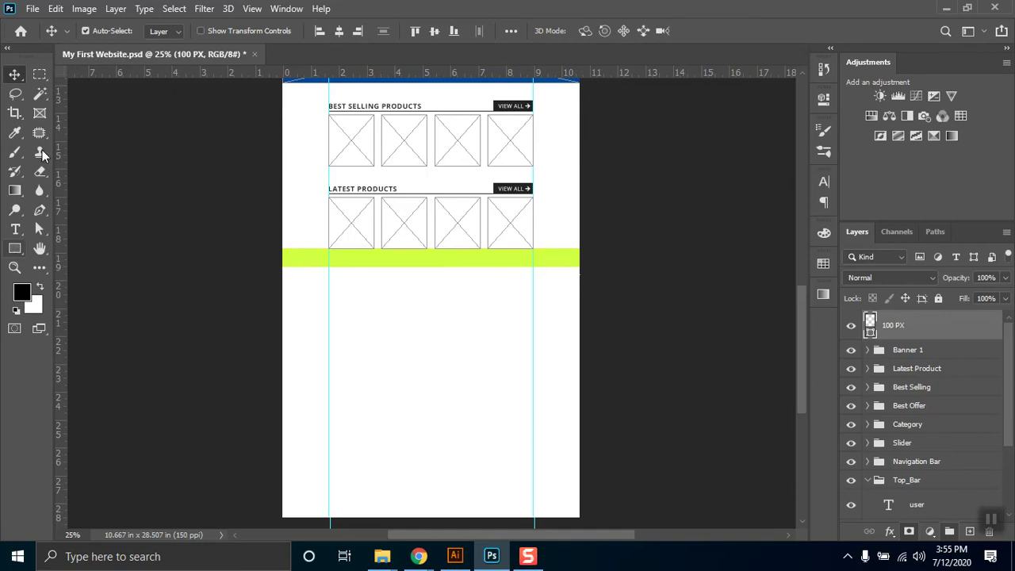
Step: Draw a full-width rectangle about 1602 × 924 px beneath the spacer and fill it with dark blue from the Dark swatches
left_click(14, 248)
left_click_drag(281, 267, 579, 437)
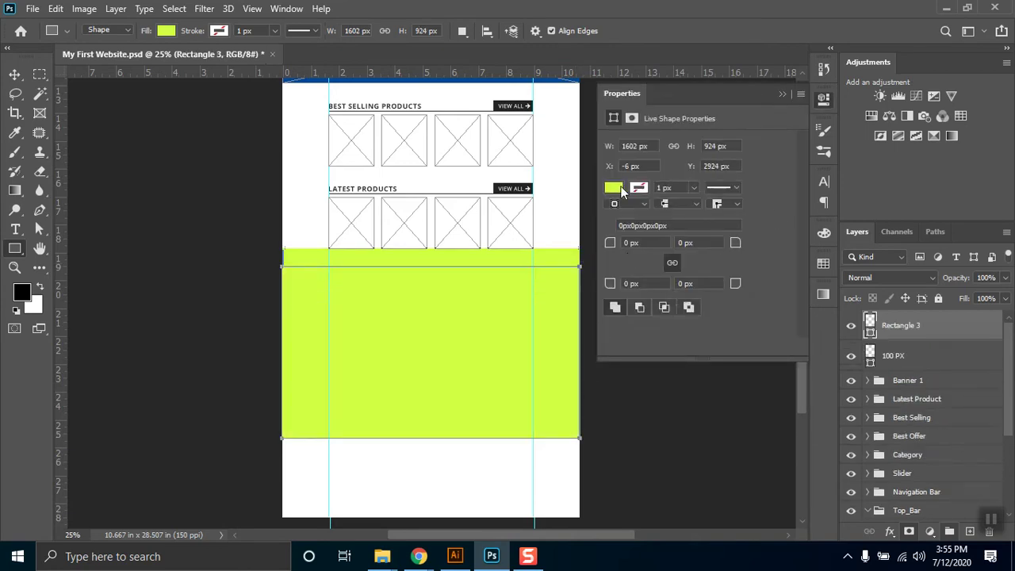
left_click(638, 188)
left_click(656, 267)
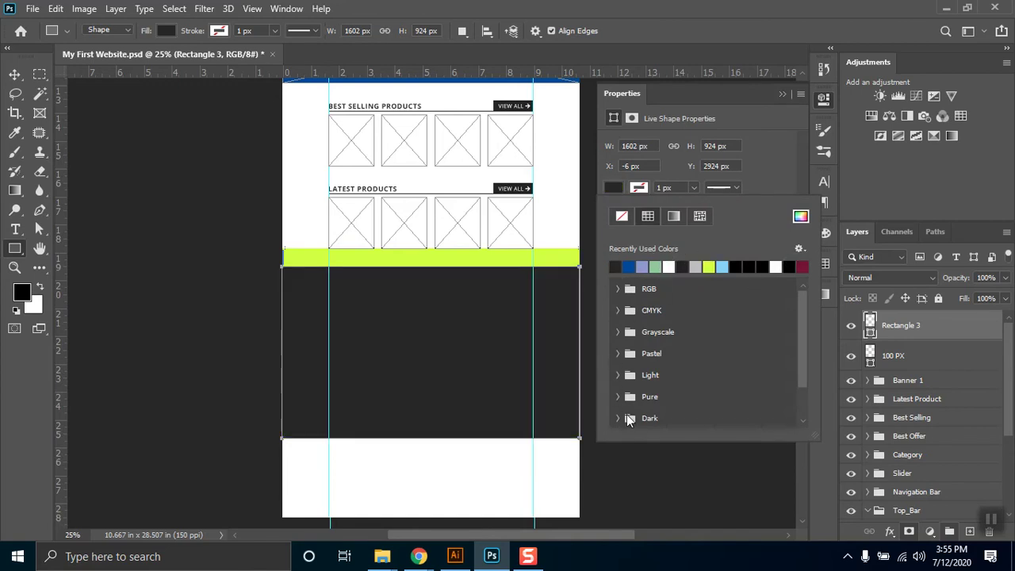
left_click(635, 419)
scroll(714, 381, "down", 3)
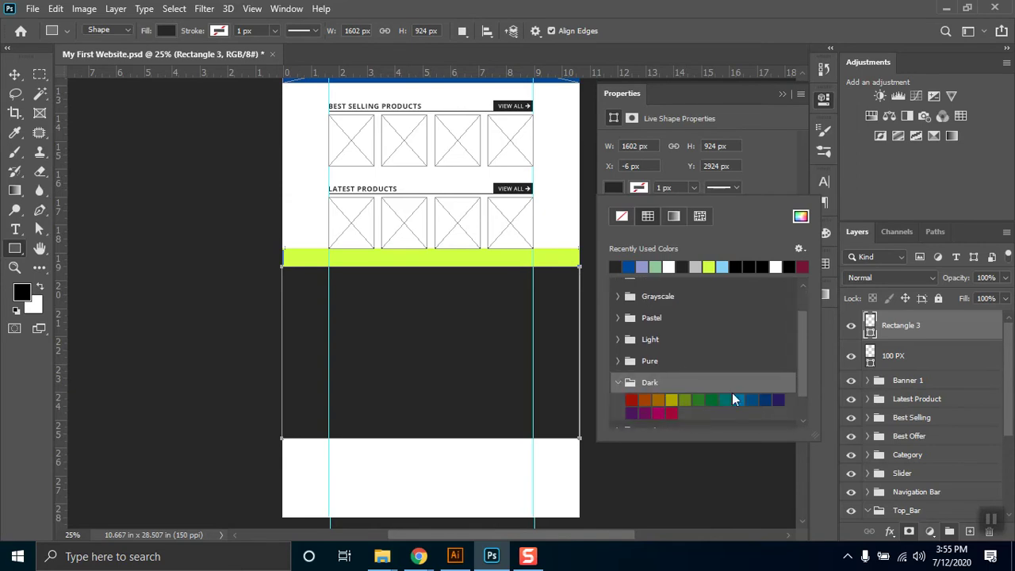
left_click(631, 378)
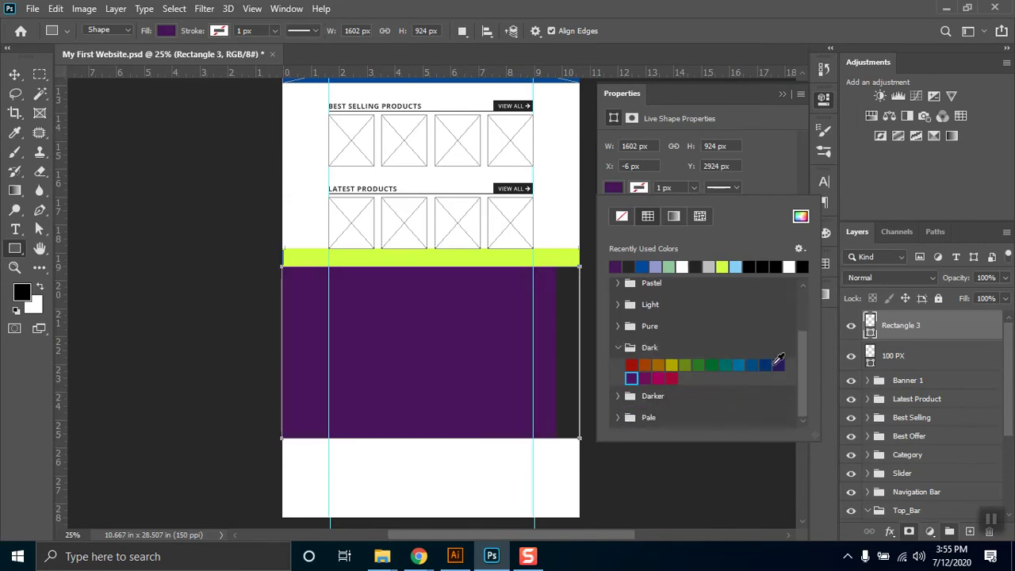
left_click(779, 365)
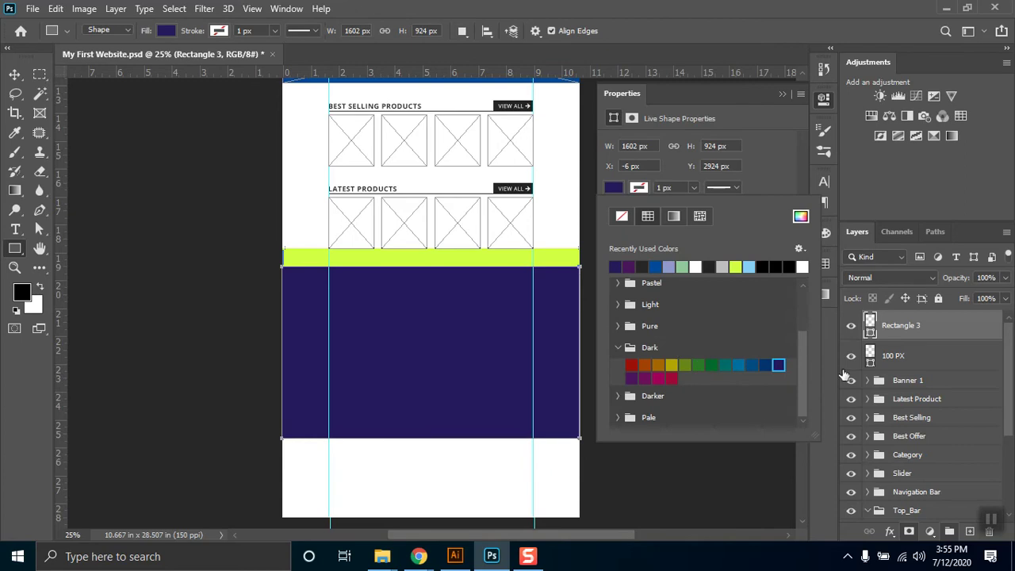
left_click(765, 365)
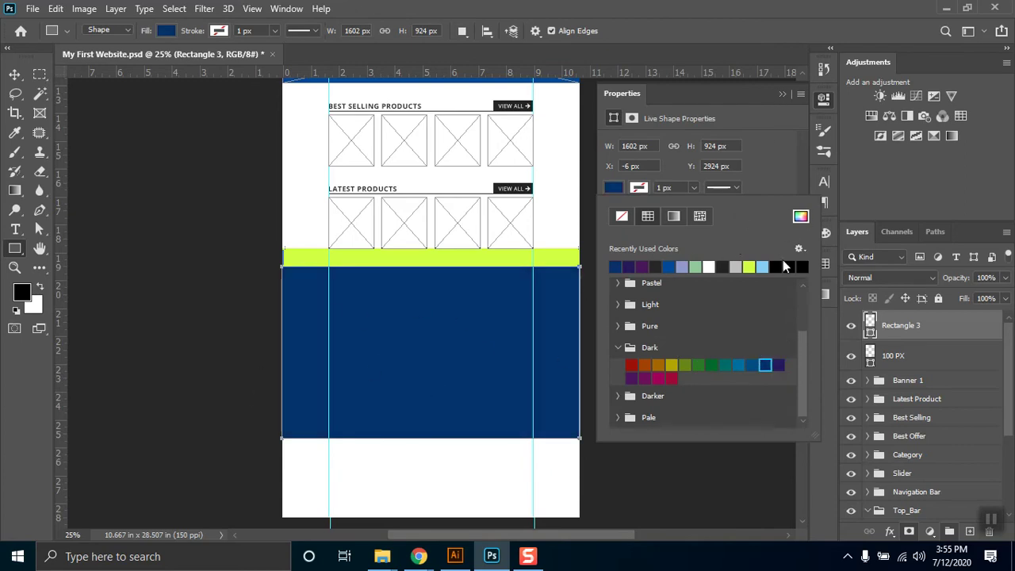
left_click(782, 93)
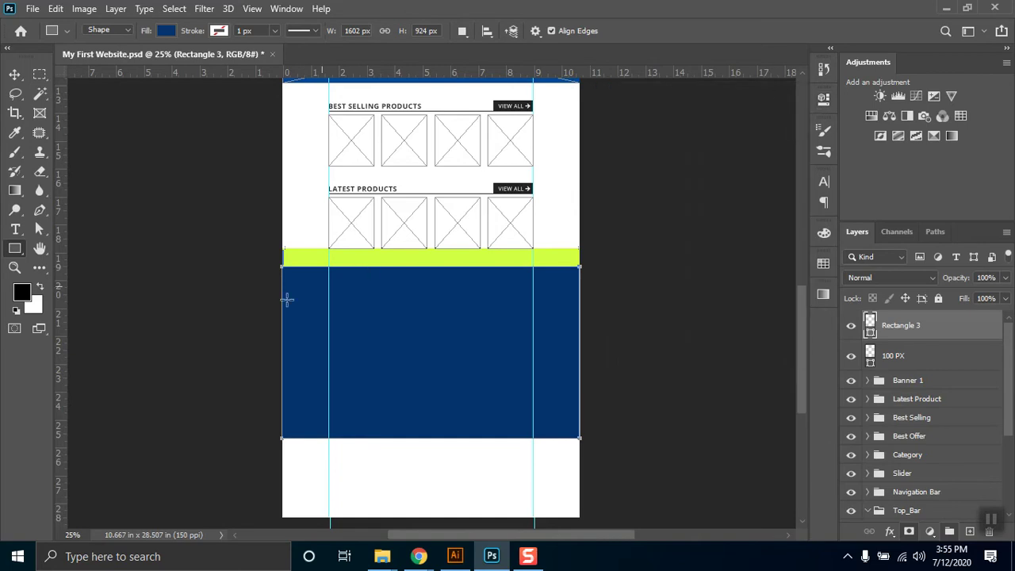
Step: Set the dark blue rectangle's size to 1600 px wide and 600 px high
left_click(824, 99)
left_click(651, 146)
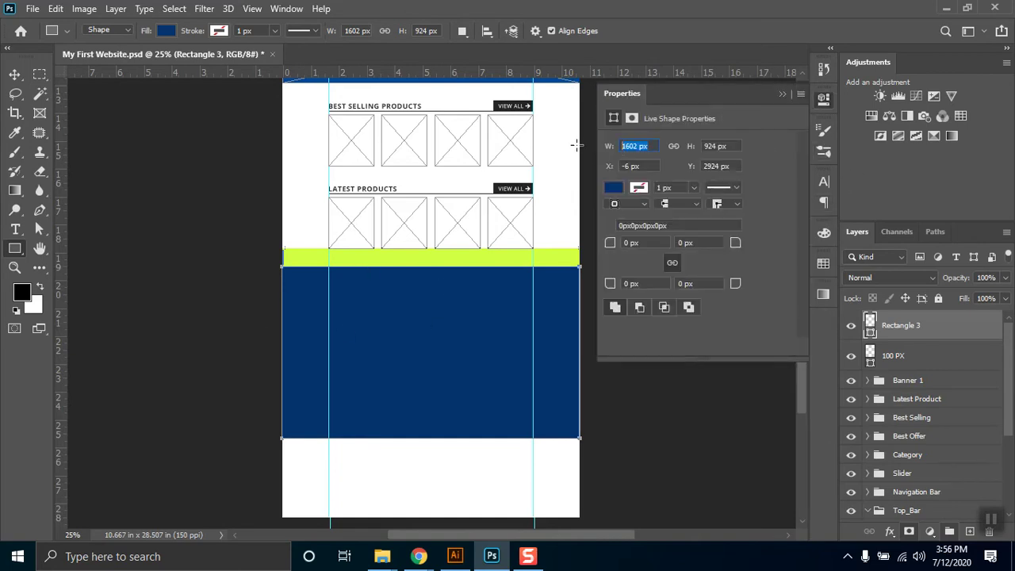
type("1")
type("6000")
key("BackSpace")
key("Tab")
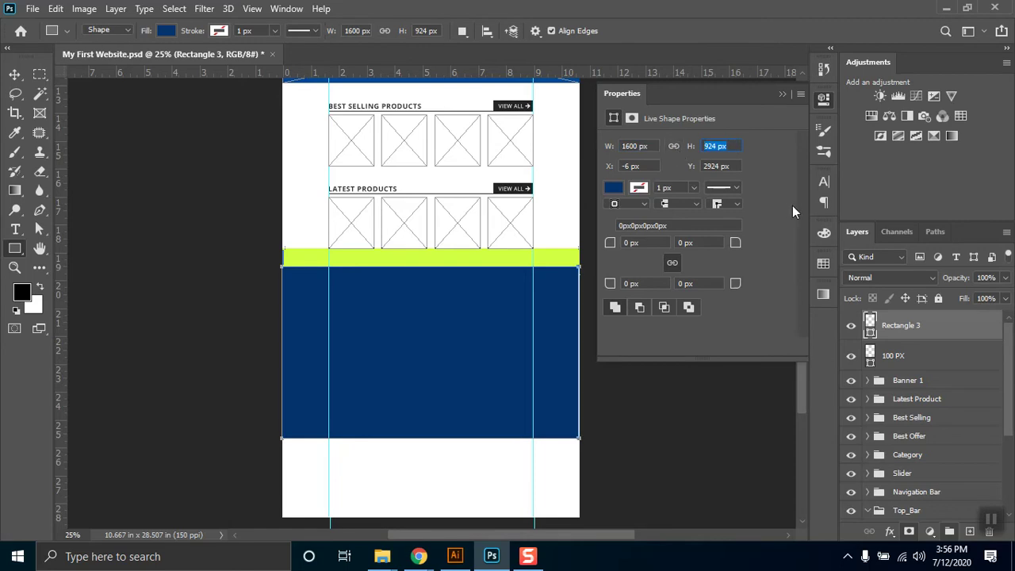
type("600")
key("Return")
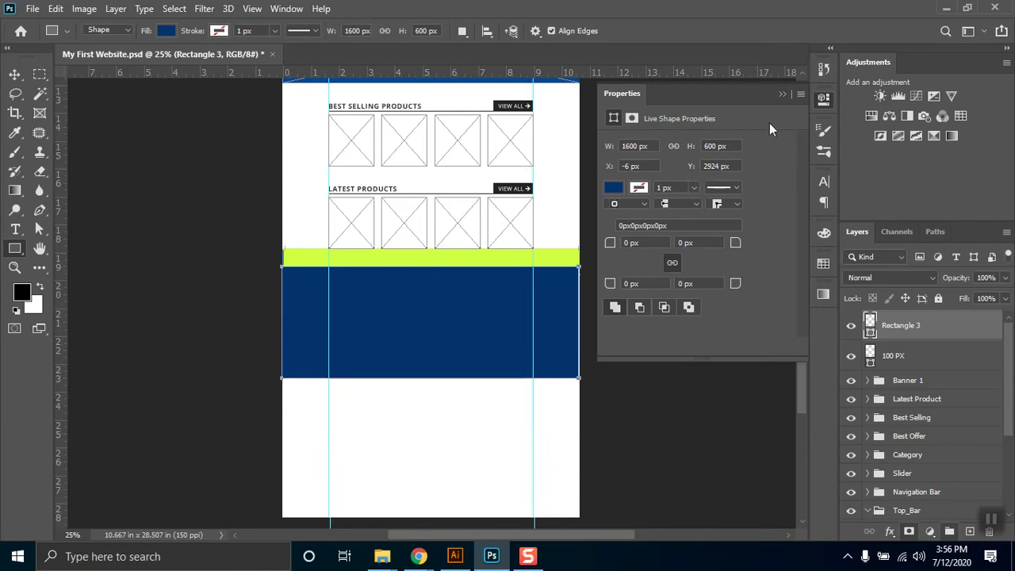
left_click(781, 95)
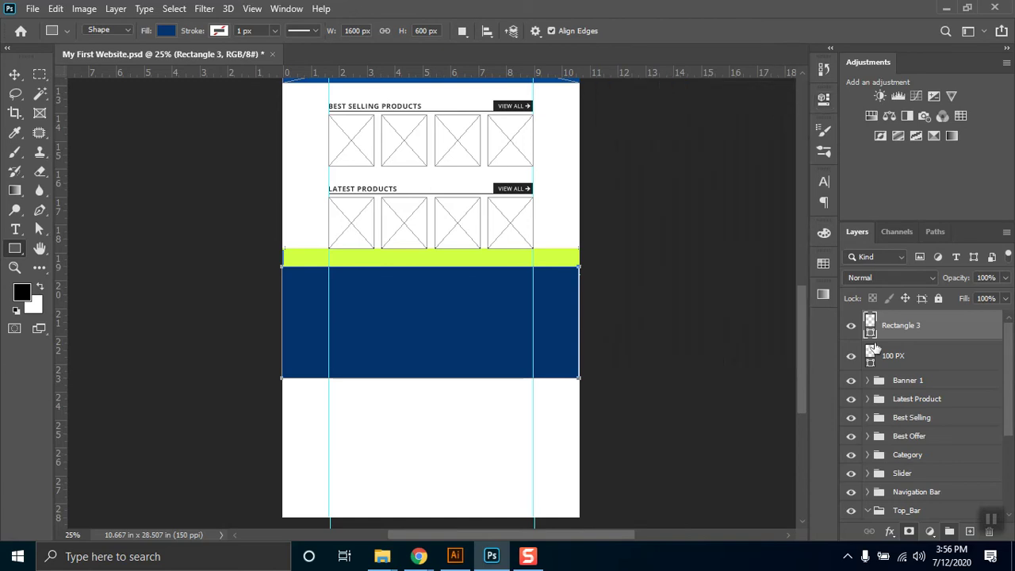
Step: Rename the Rectangle 3 layer as FOOTER BG
double_click(902, 338)
type("FOOTER BG")
key("Return")
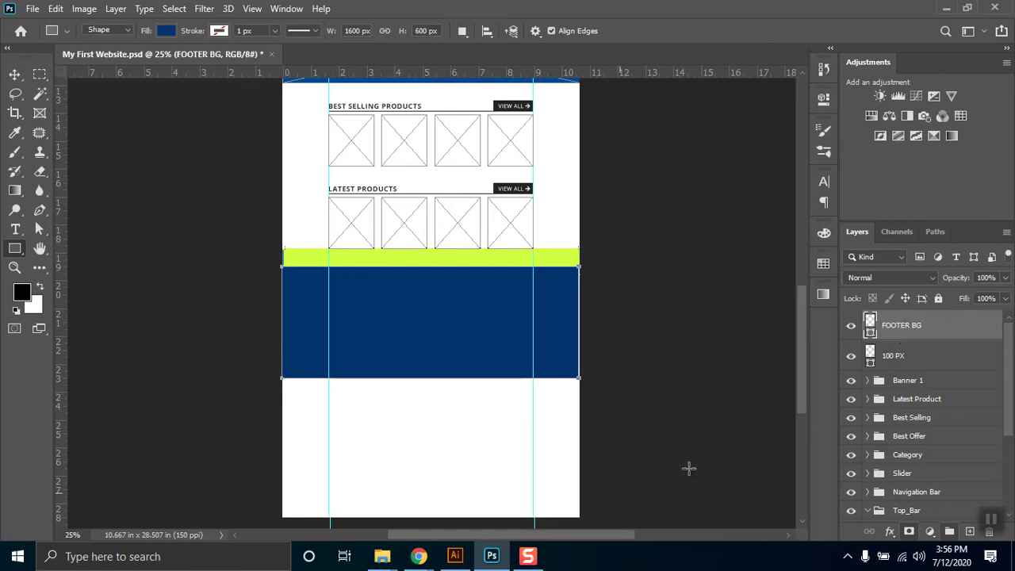
Step: Hide the 100 PX spacer layer, move it above FOOTER BG, and reselect the FOOTER BG layer
left_click(856, 357)
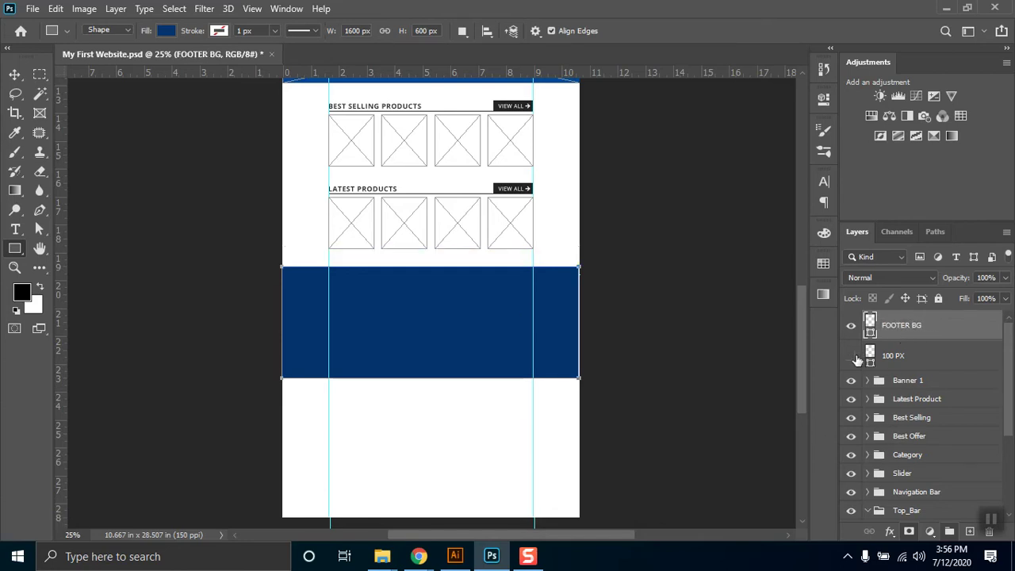
left_click(879, 357)
key("ctrl+bracketright")
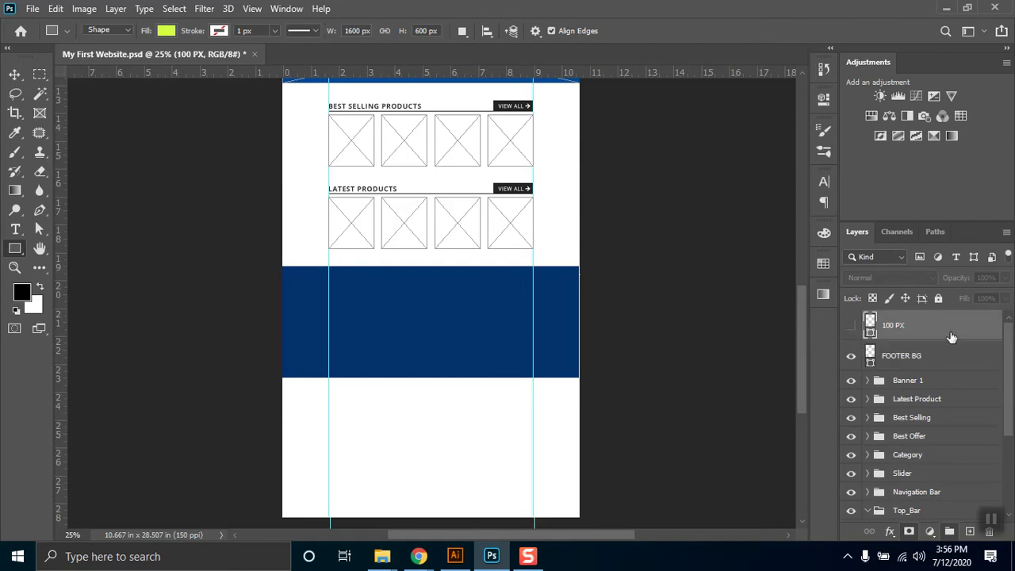
left_click(909, 356)
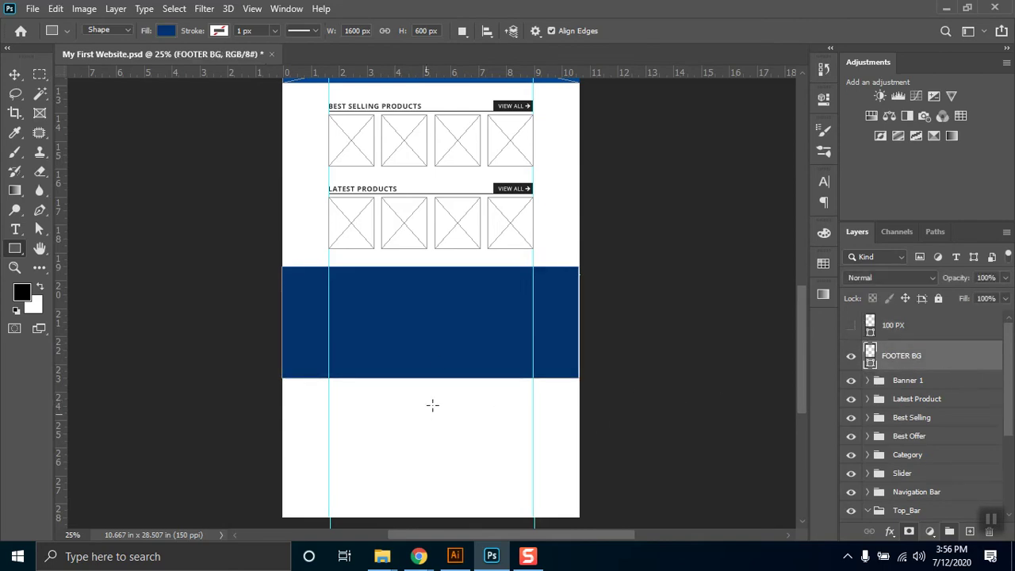
Step: Duplicate the Logo group from the Navigation Bar group and bring the copy to the top of the layer stack
scroll(424, 424, "up", 3)
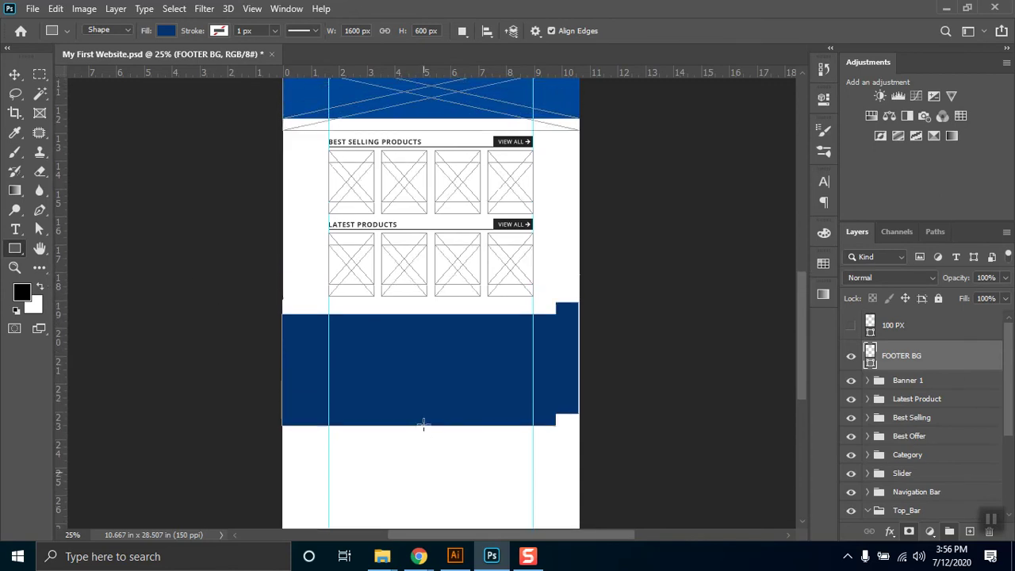
left_click_drag(801, 305, 803, 210)
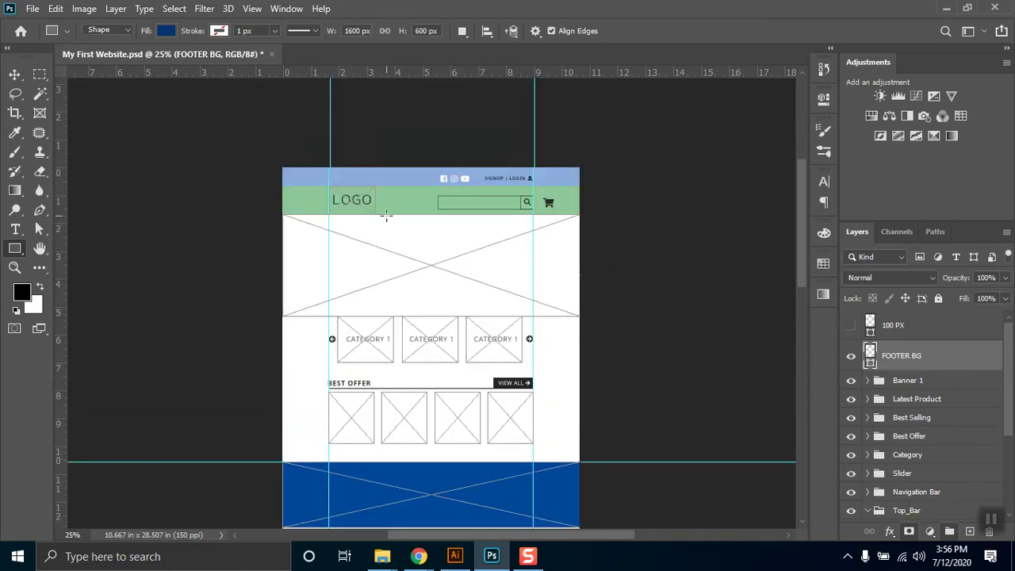
left_click_drag(802, 192, 806, 216)
left_click(868, 492)
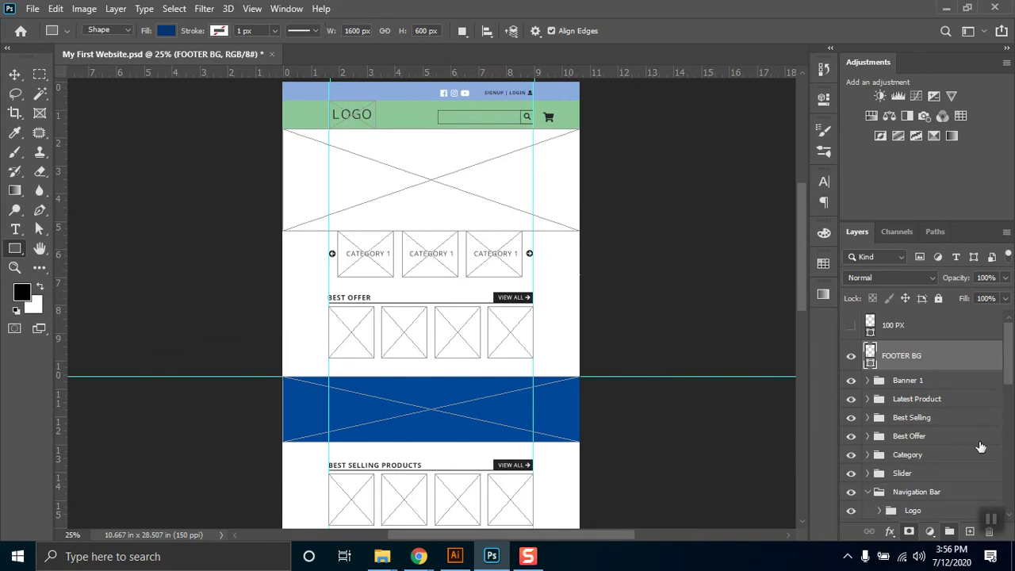
scroll(980, 446, "down", 2)
left_click(913, 454)
left_click_drag(912, 458, 967, 534)
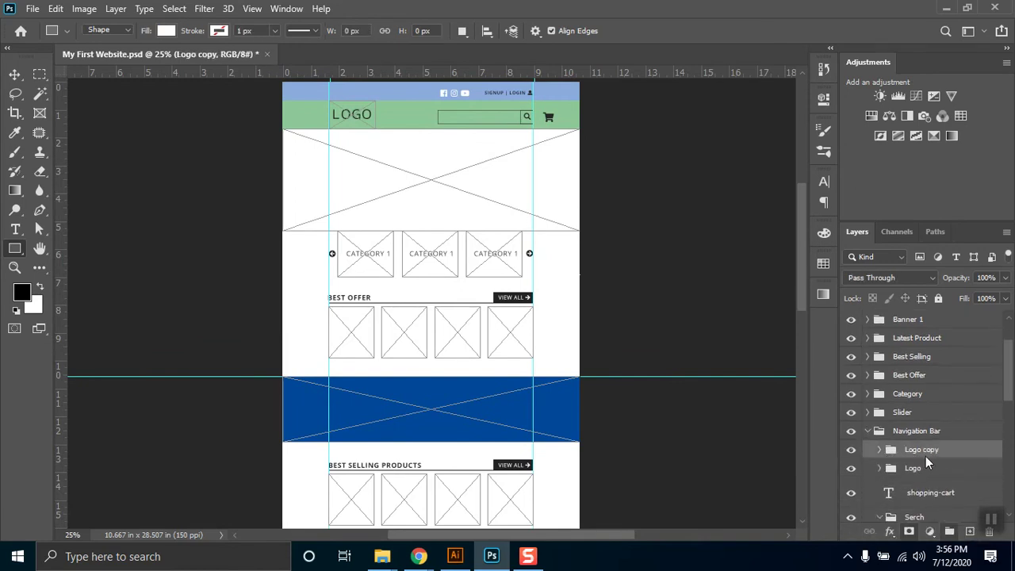
key("ctrl+shift+bracketright")
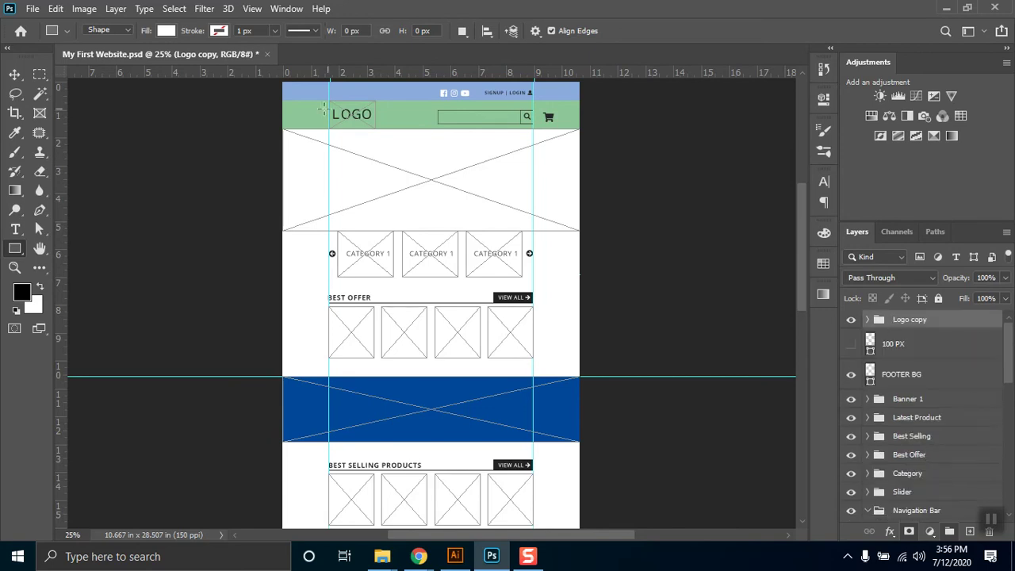
Step: Move the Logo copy group down into the dark blue footer's upper area, aligned with the first vertical guide
key("v")
key("shift+Down")
key("shift+Down")
left_click_drag(358, 129, 361, 460)
key("ctrl+z")
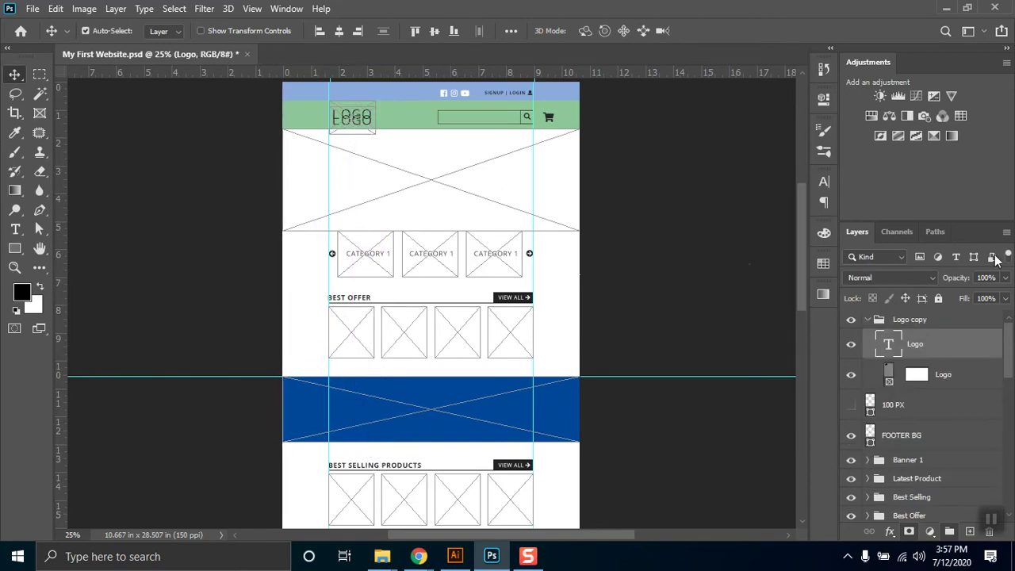
left_click(921, 320)
left_click_drag(355, 131, 358, 493)
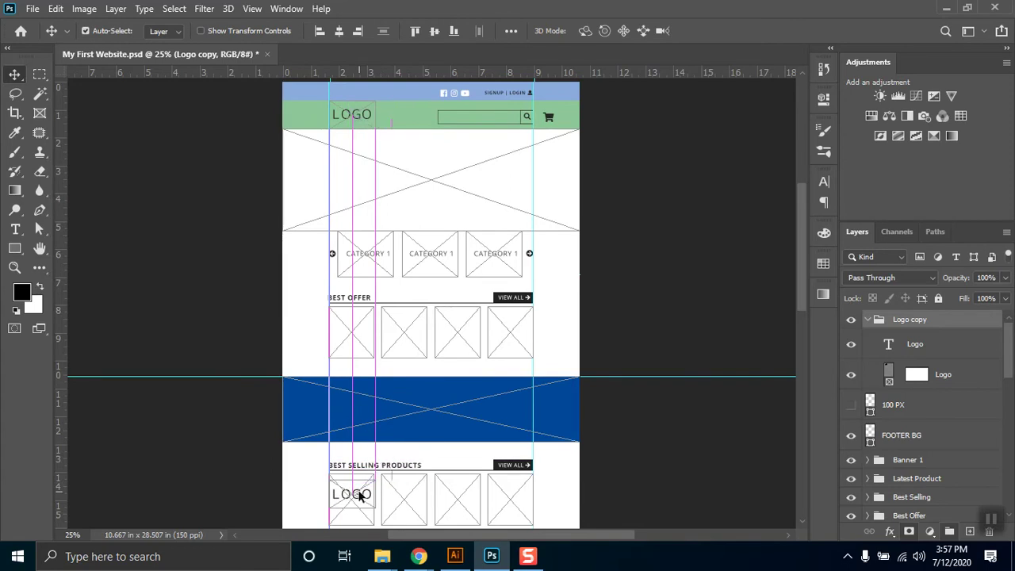
scroll(358, 493, "down", 5)
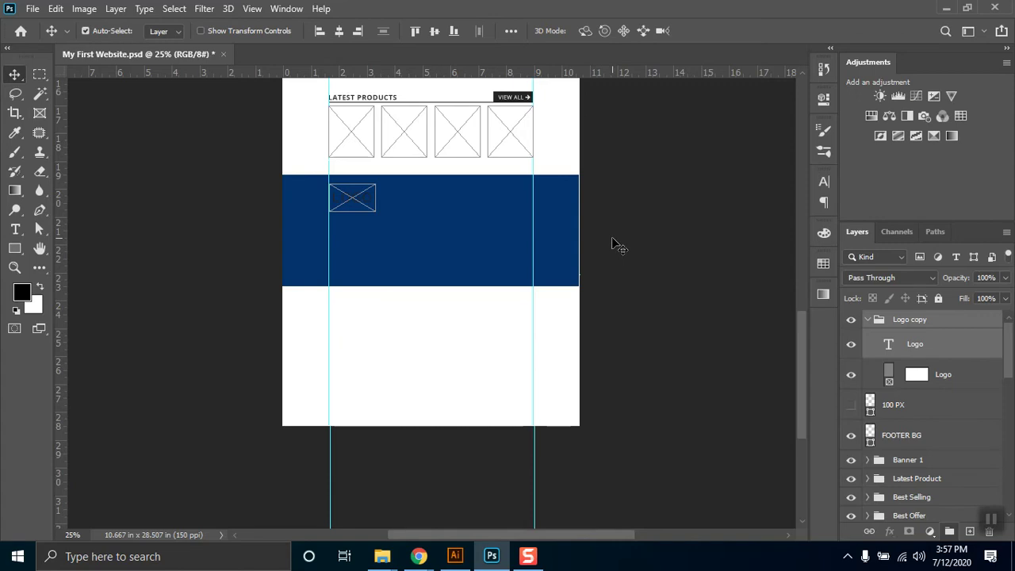
left_click(167, 208)
left_click(15, 229)
left_click(371, 195)
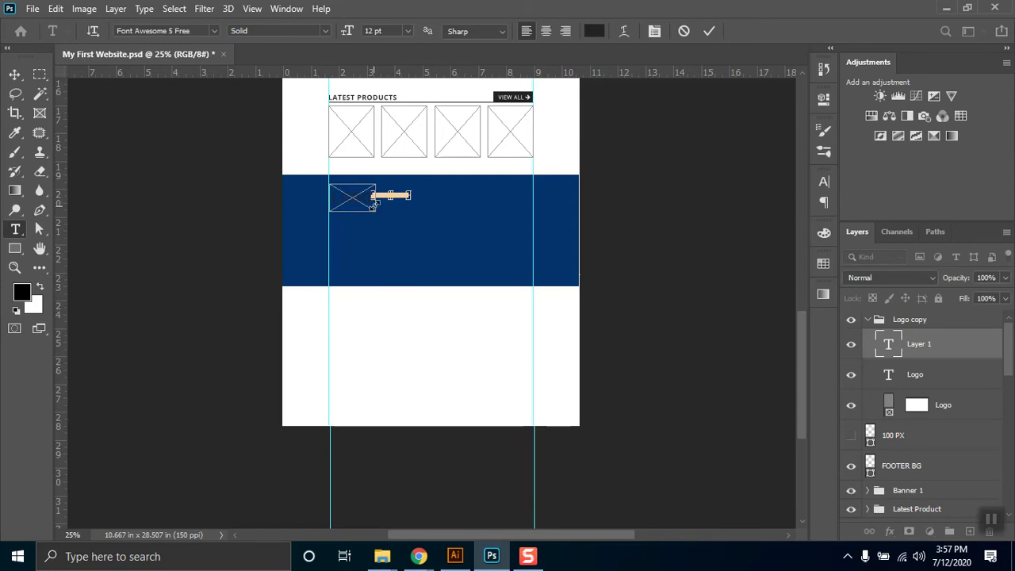
key("Escape")
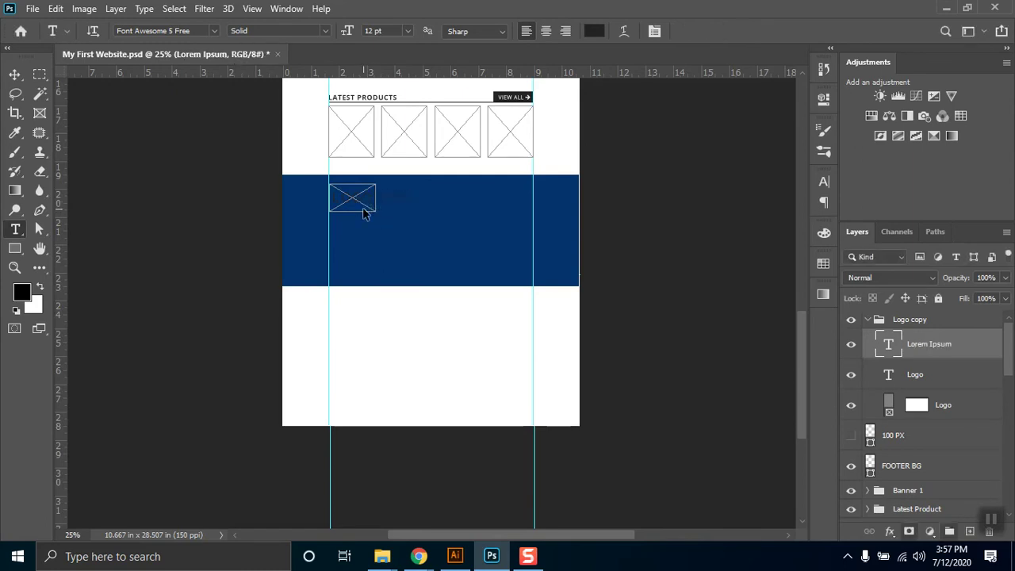
key("ctrl+z")
Step: Recolour the footer's LOGO text to white (ffffff)
left_click(365, 203)
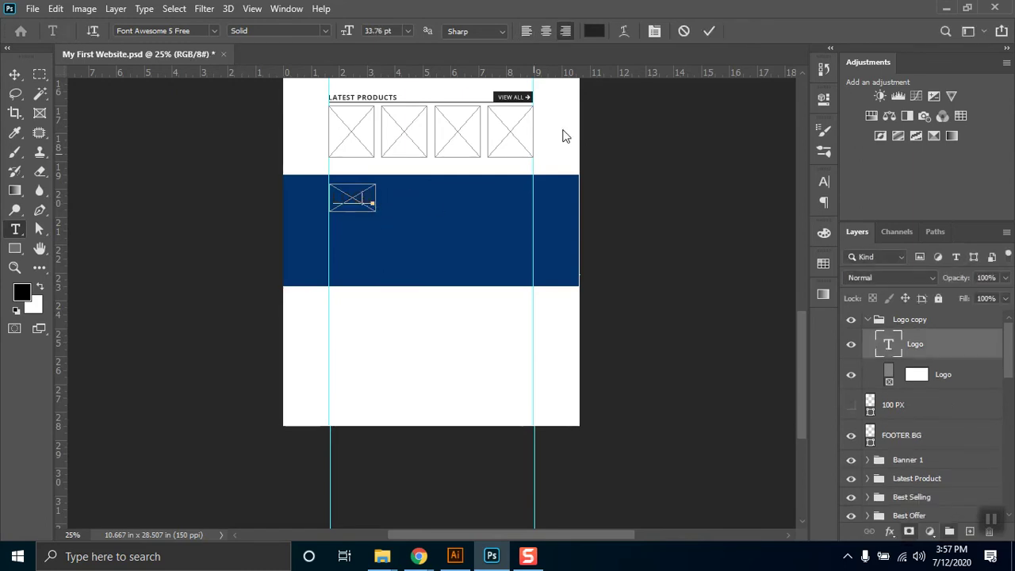
key("ctrl+a")
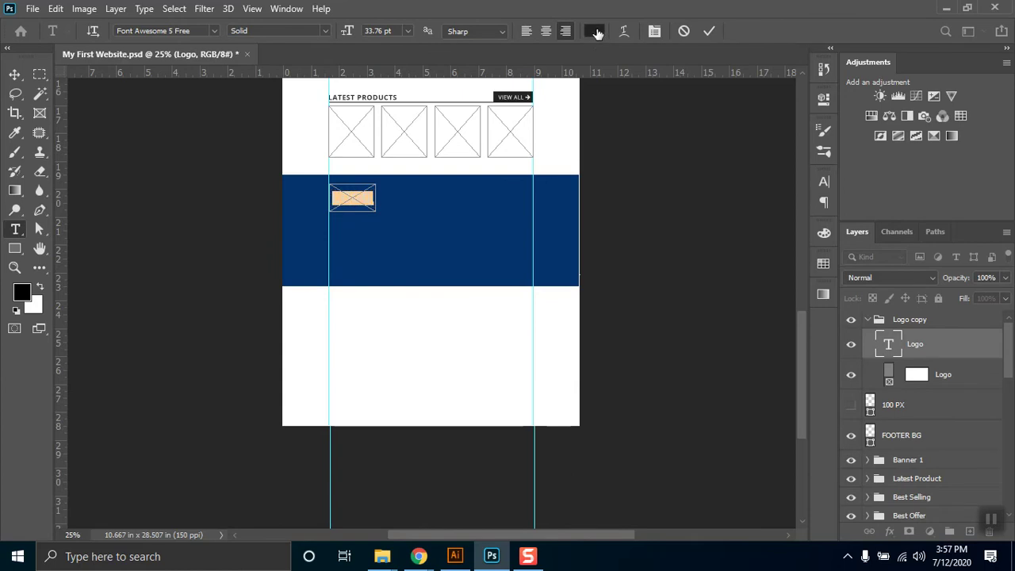
left_click(596, 32)
type("ffffff")
left_click(933, 218)
left_click(15, 74)
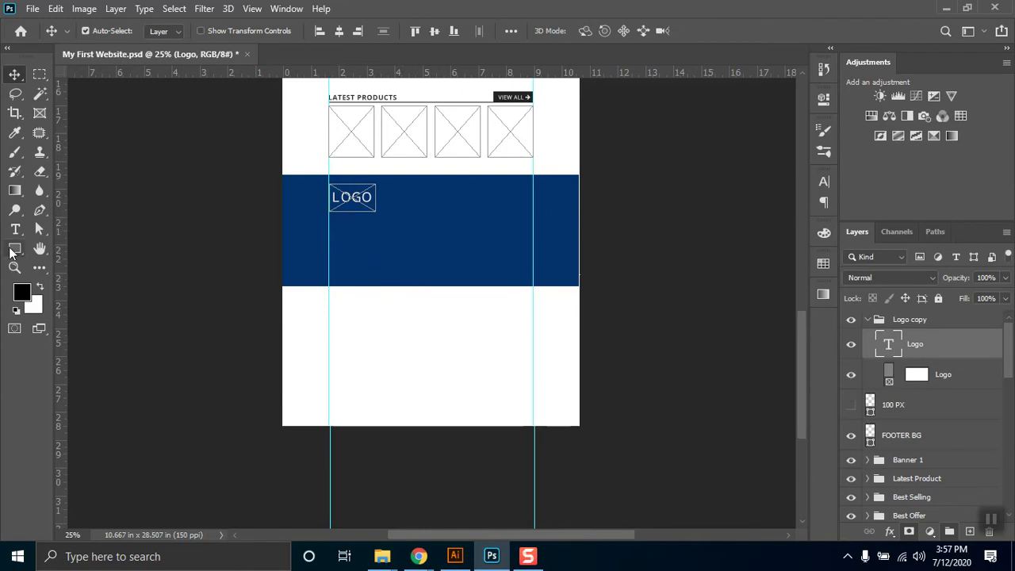
Step: Create a paragraph text box with placeholder text beneath the footer logo, starting at the first vertical guide
left_click(12, 250)
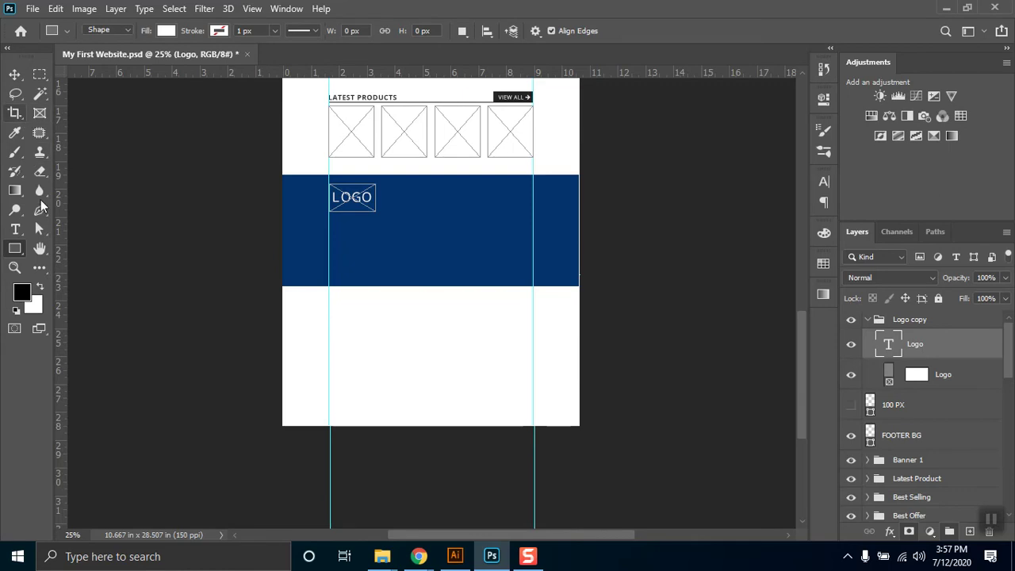
left_click(15, 229)
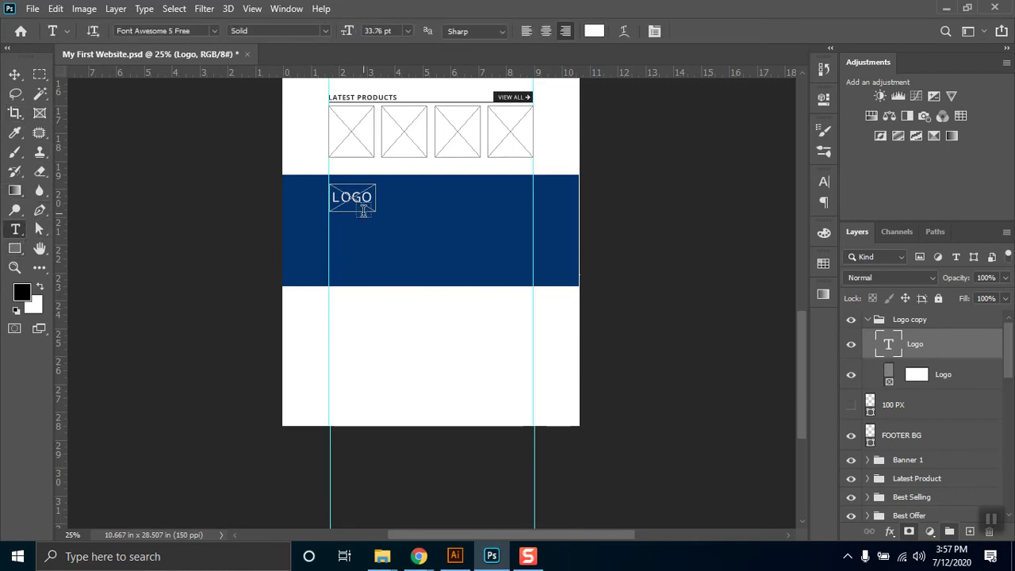
left_click_drag(330, 224, 418, 252)
left_click_drag(418, 253, 401, 254)
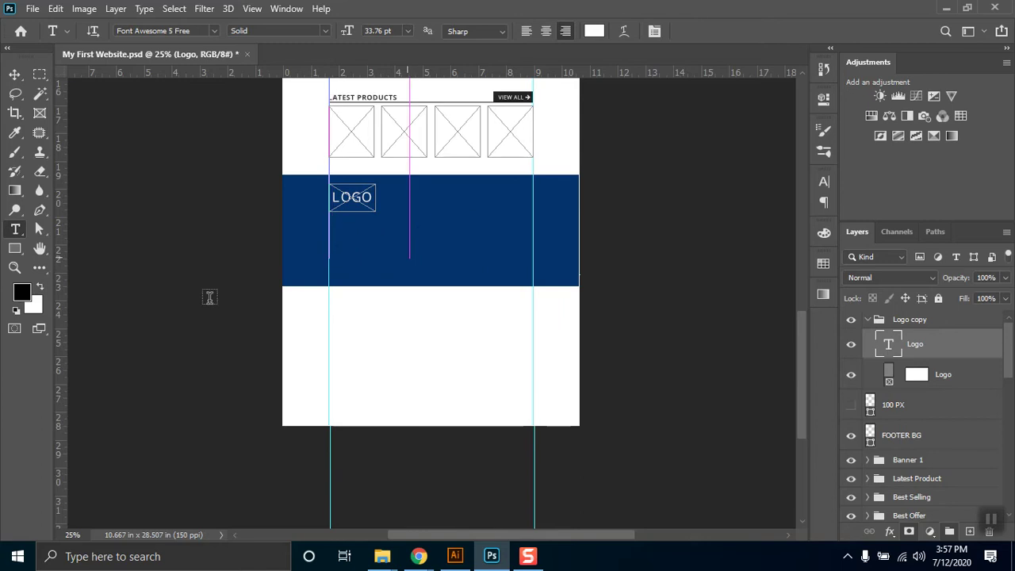
Step: Set the footer placeholder paragraph's font size to 12 pt and align its text left
left_click(393, 32)
key("shift+Down")
key("shift+Down")
key("shift+Down")
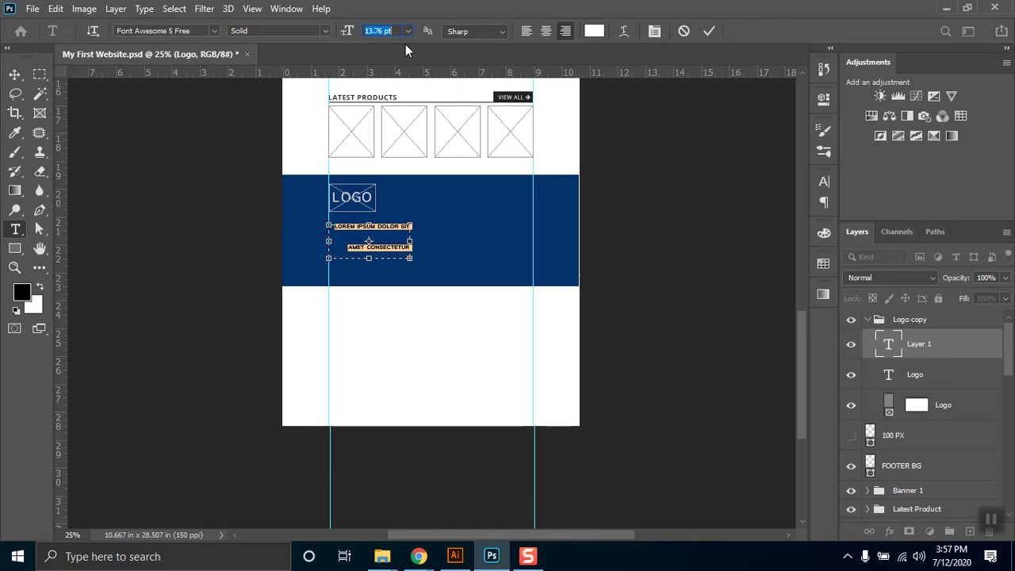
type("9")
key("Return")
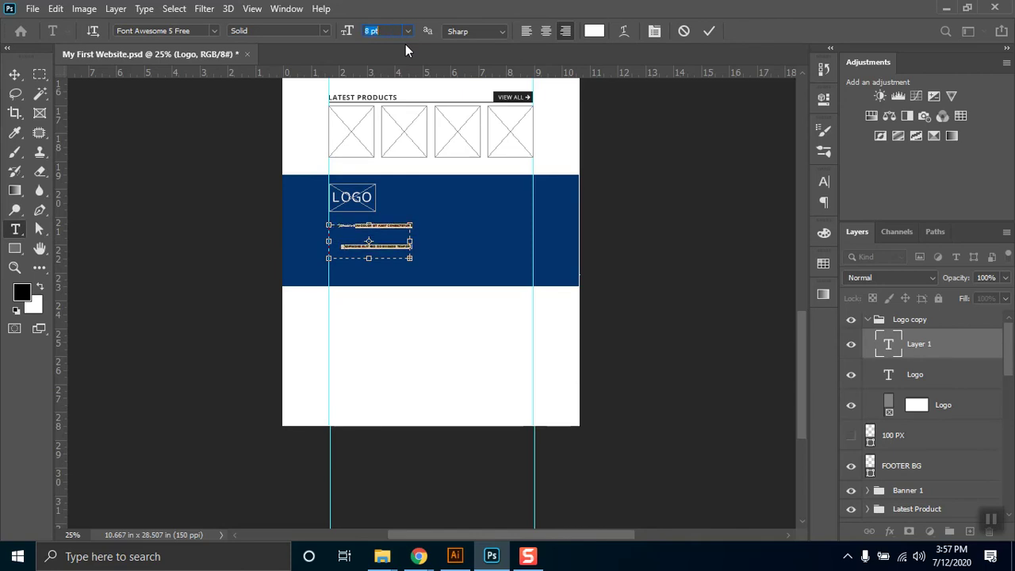
key("Up")
key("Up")
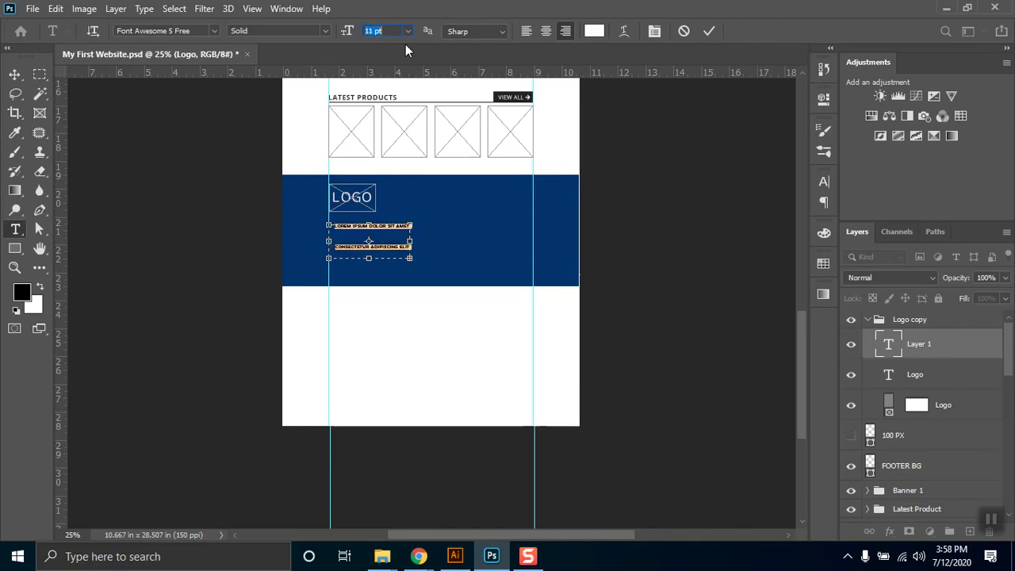
key("Up")
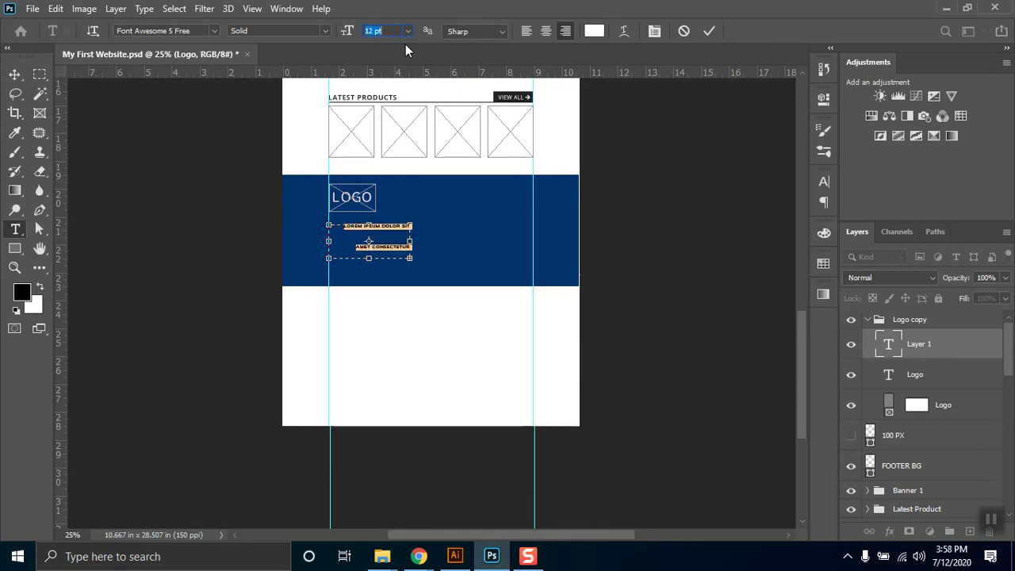
left_click(527, 32)
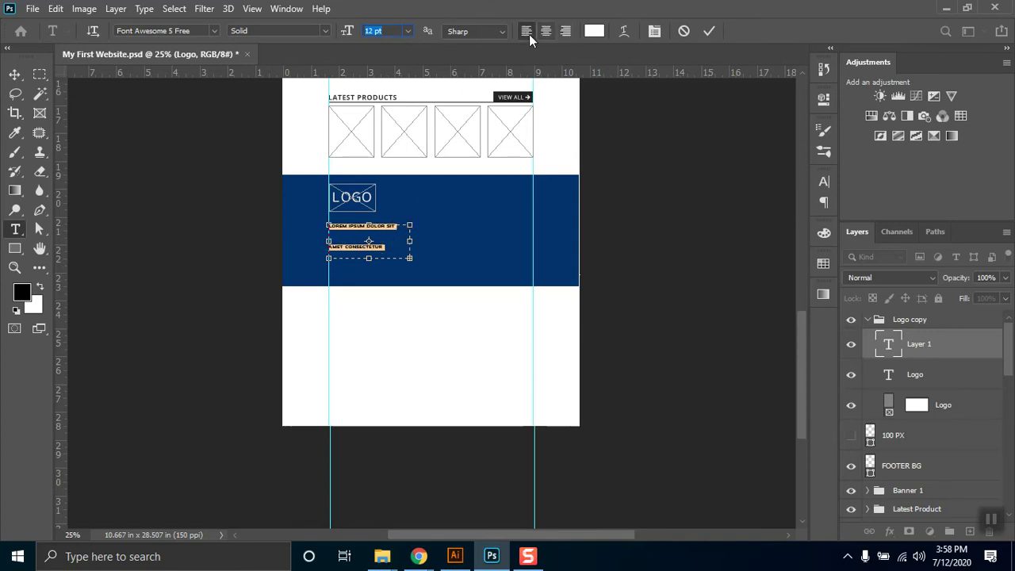
Step: Change the footer paragraph's font to Open Sans Regular and its leading to Auto
left_click(825, 182)
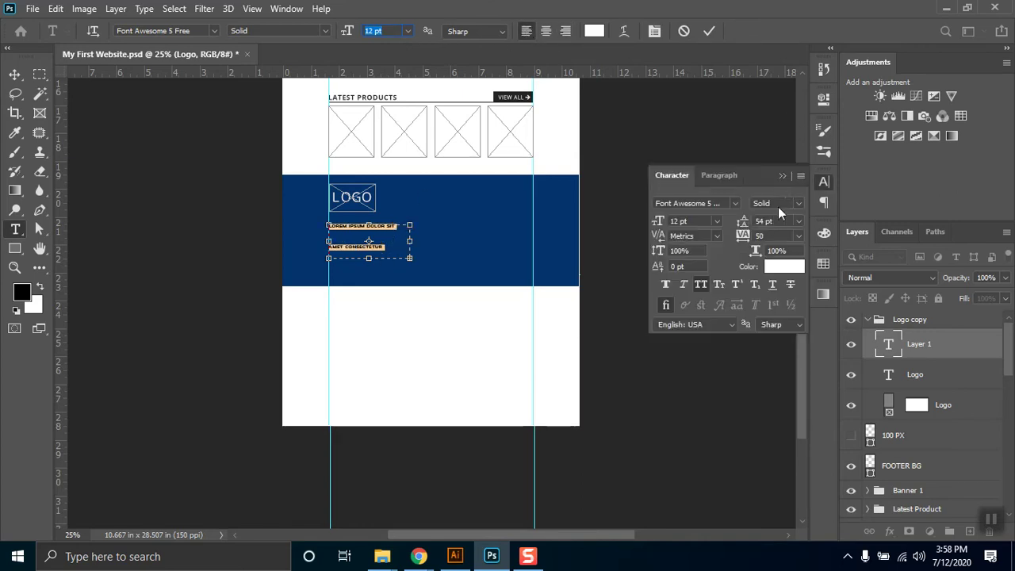
left_click(723, 203)
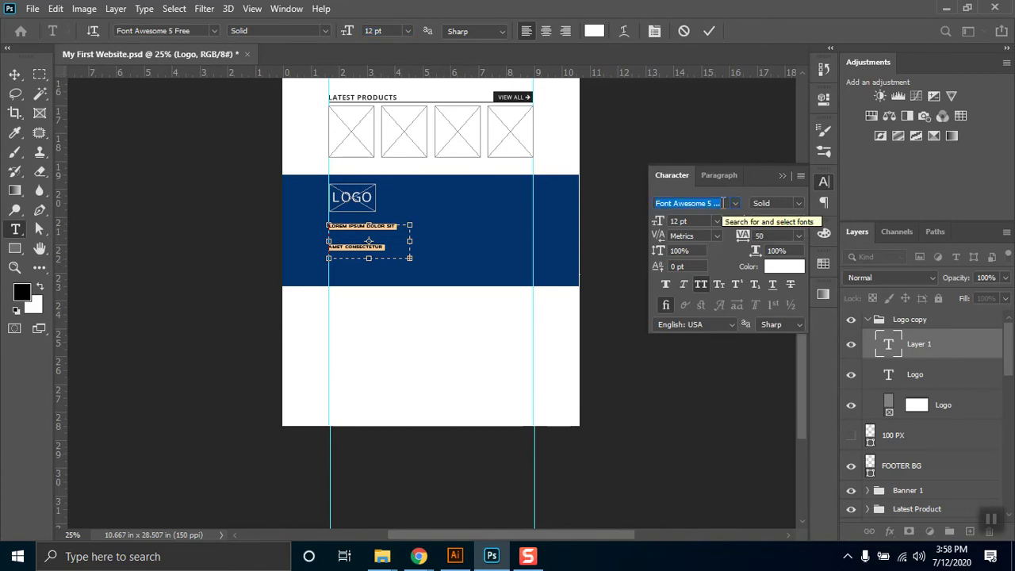
type("open")
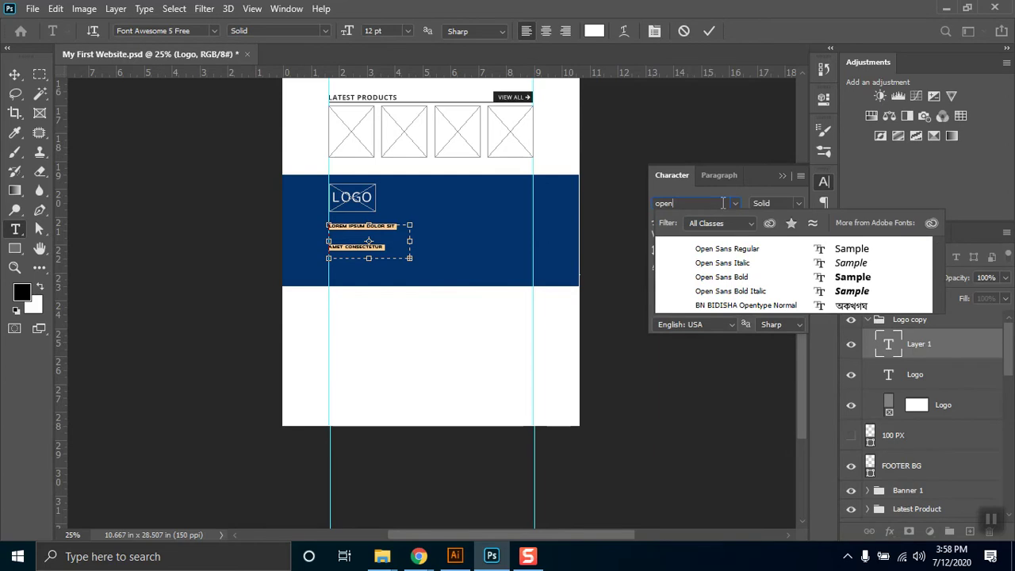
key("Return")
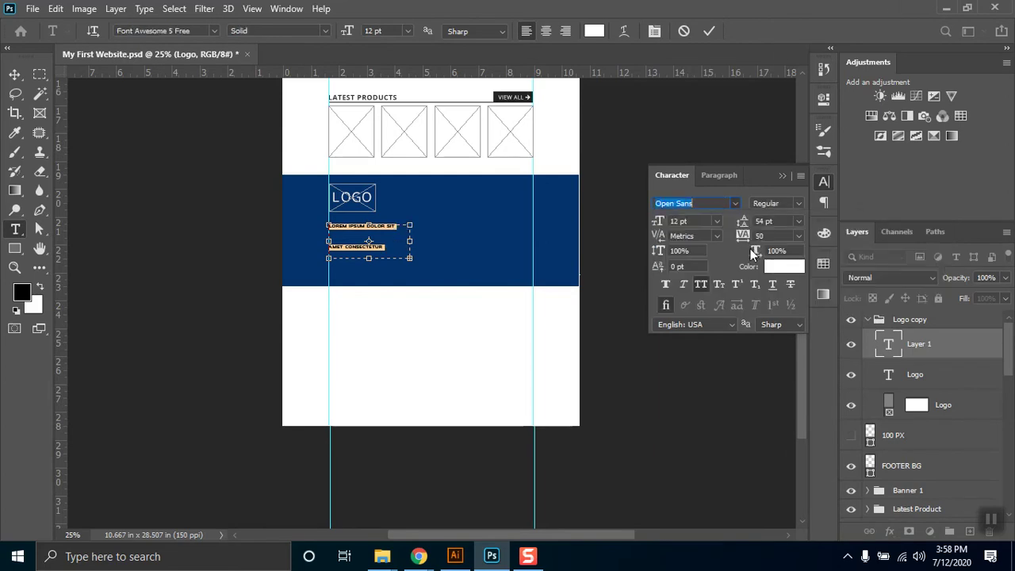
left_click(798, 223)
left_click(784, 233)
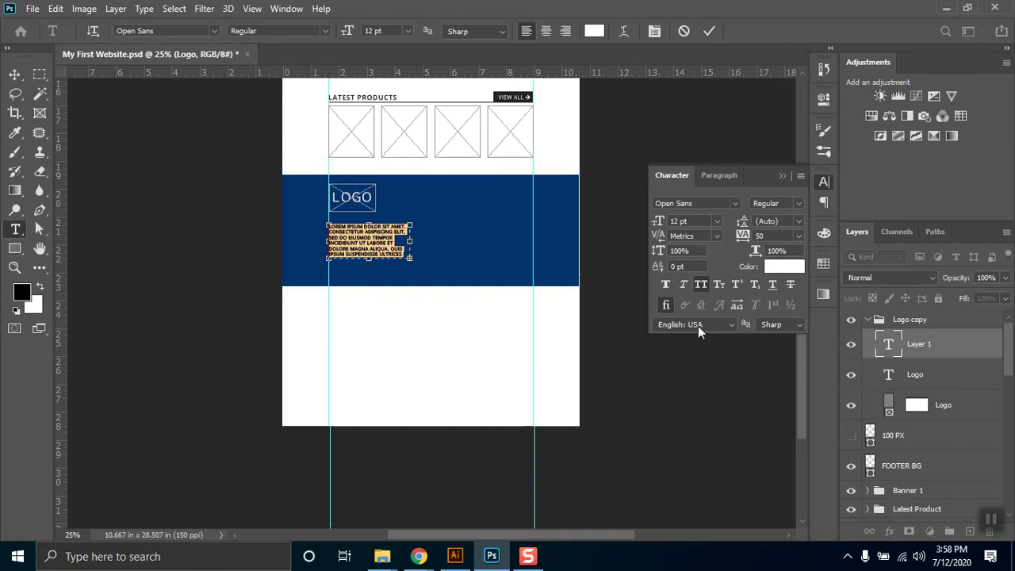
Step: Justify the footer paragraph with its last line aligned left, and insert "s sss" after "sed do"
left_click(826, 203)
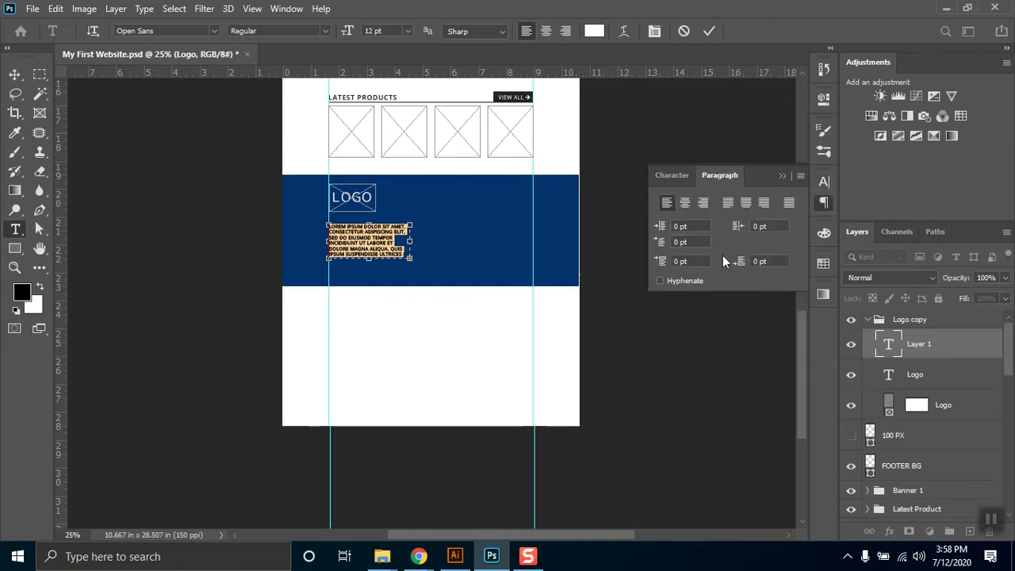
left_click(734, 201)
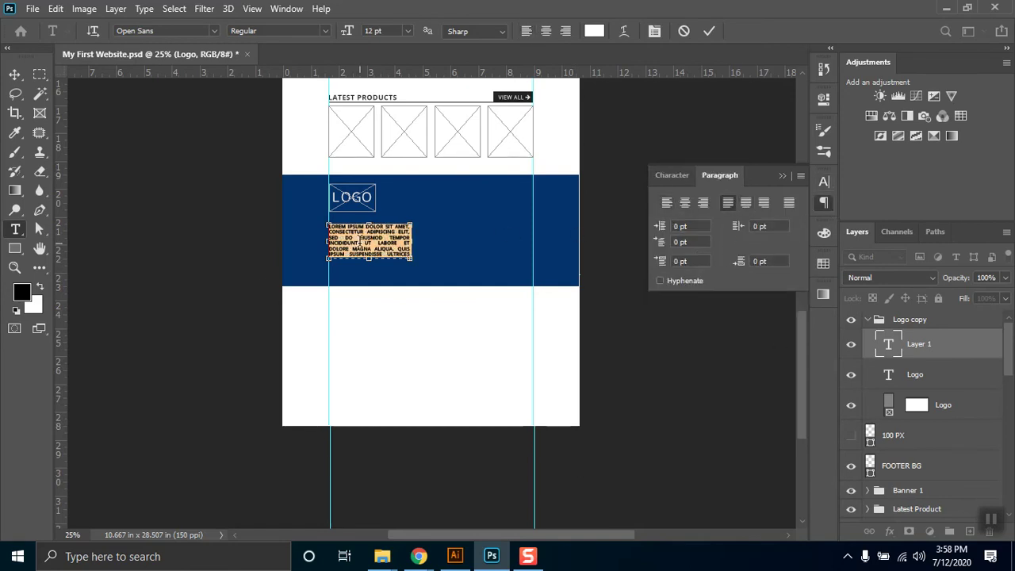
left_click(359, 238)
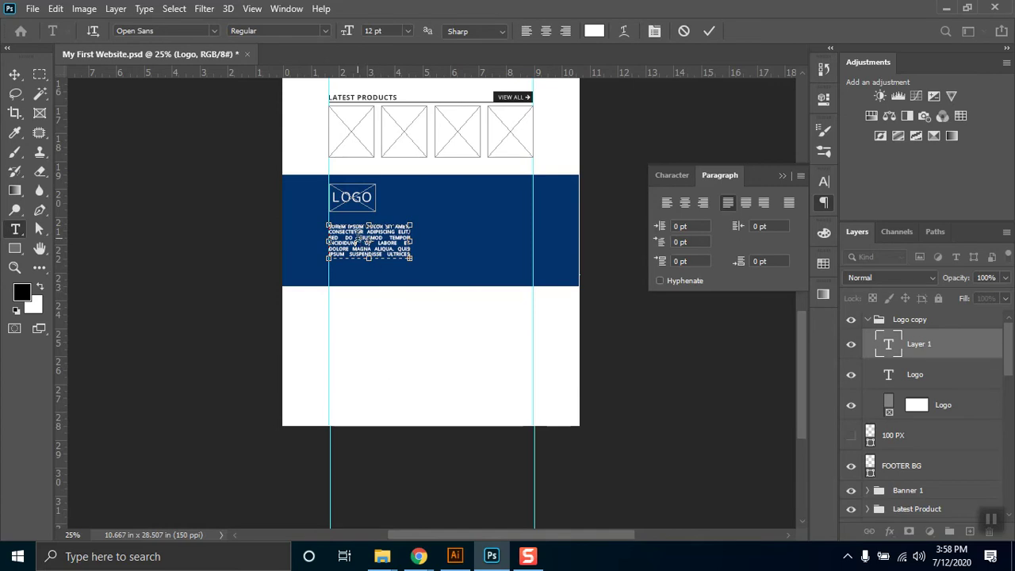
type("ss")
left_click(15, 74)
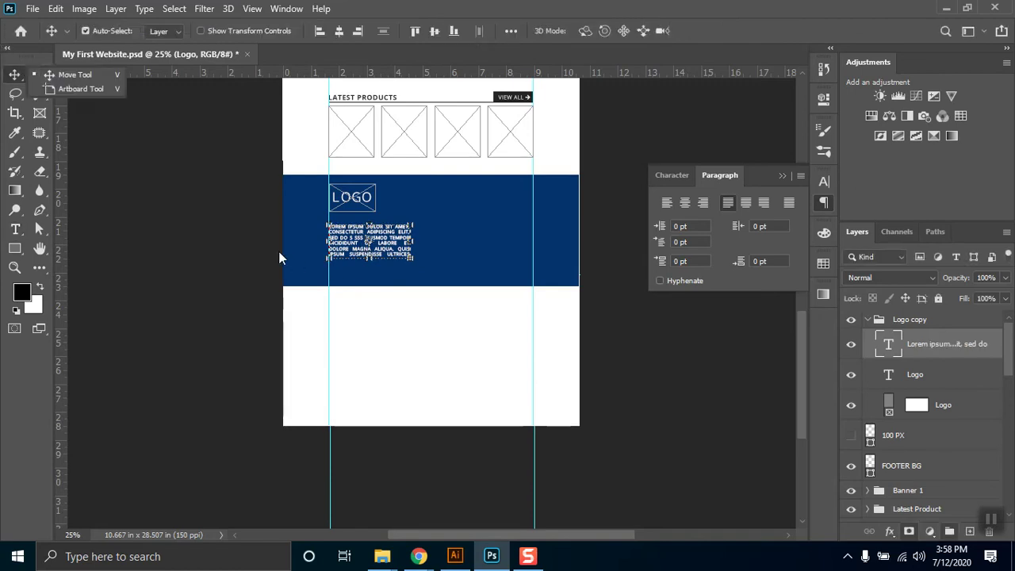
left_click(222, 231)
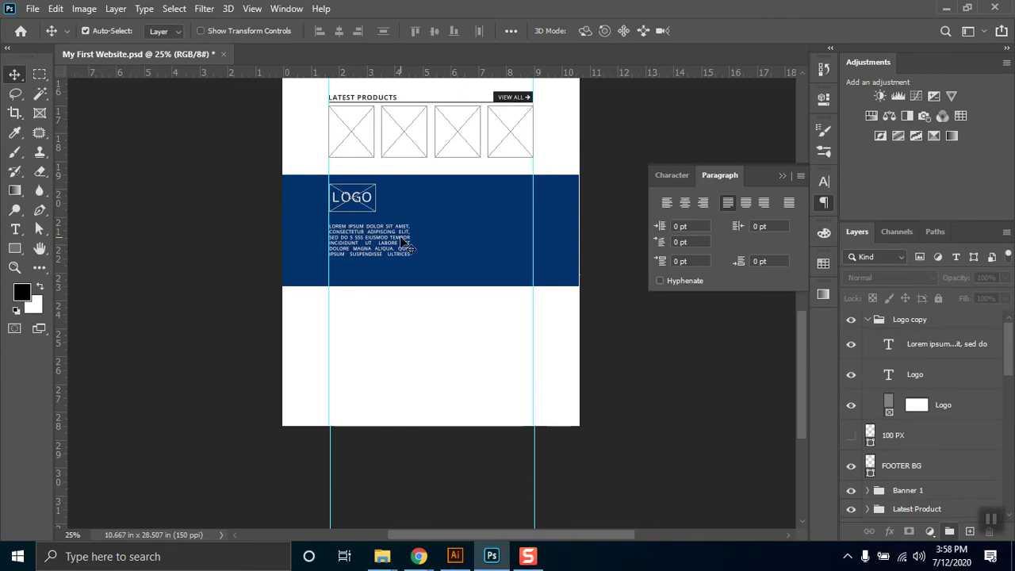
left_click(782, 176)
Step: Switch to the Google Meet tab in Chrome to check the meeting, and return to the Photoshop wireframe
mouse_move(416, 557)
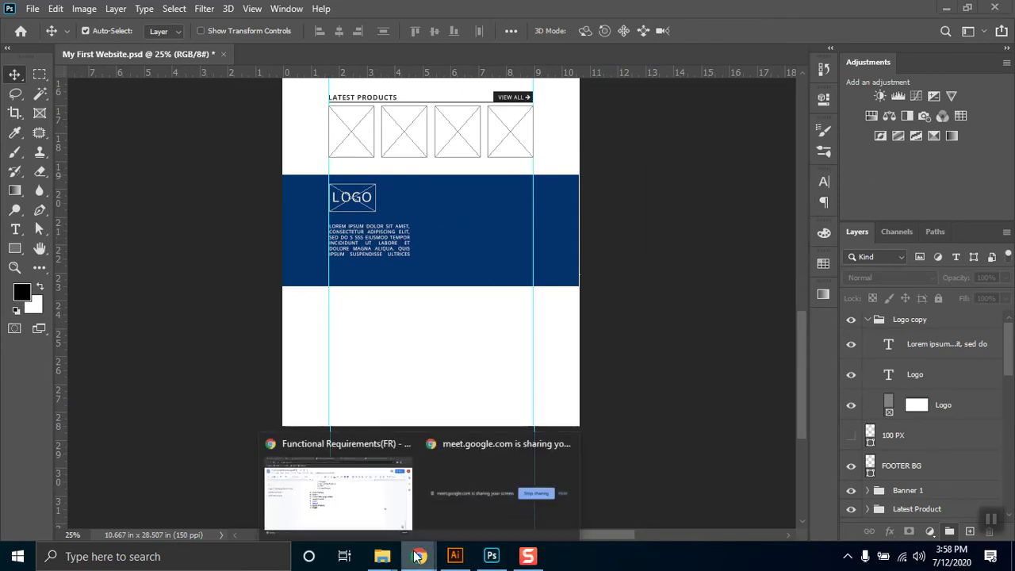
left_click(304, 482)
left_click(100, 6)
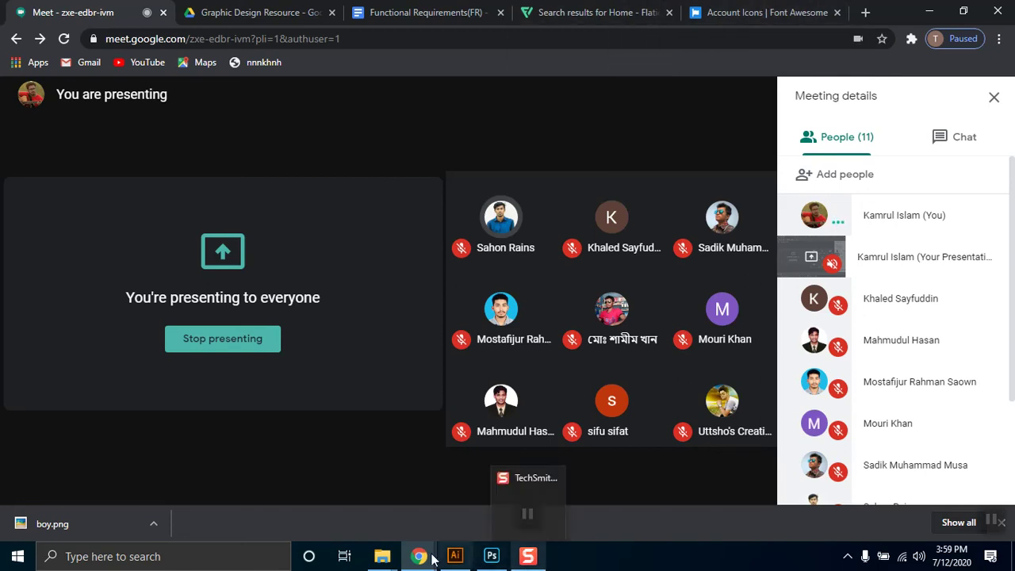
left_click(491, 559)
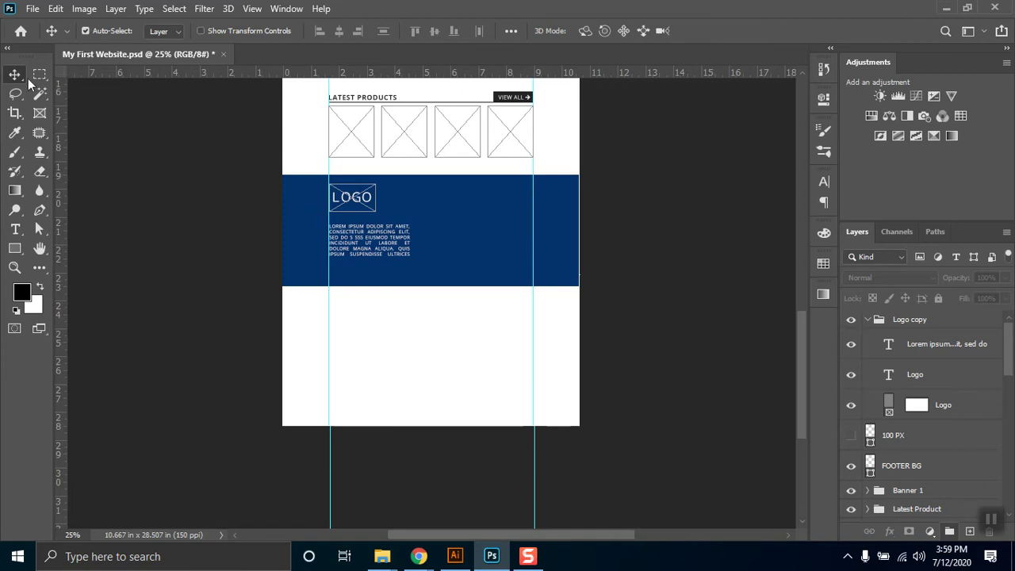
scroll(482, 298, "up", 3)
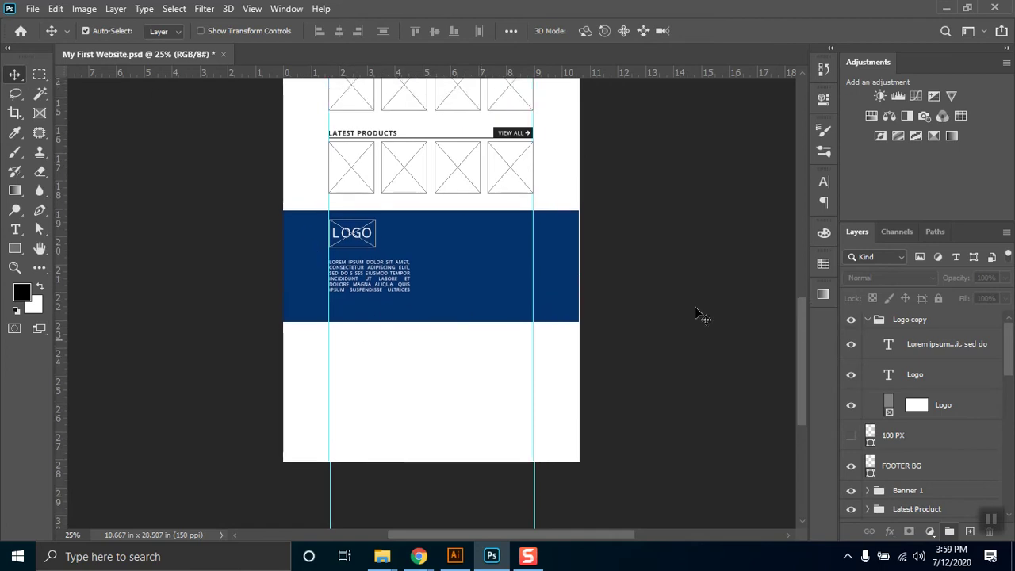
Step: Switch to the Functional Requirements document in Chrome, look over its Account Details entry and the nearby items, and return to Photoshop
left_click_drag(799, 365, 802, 305)
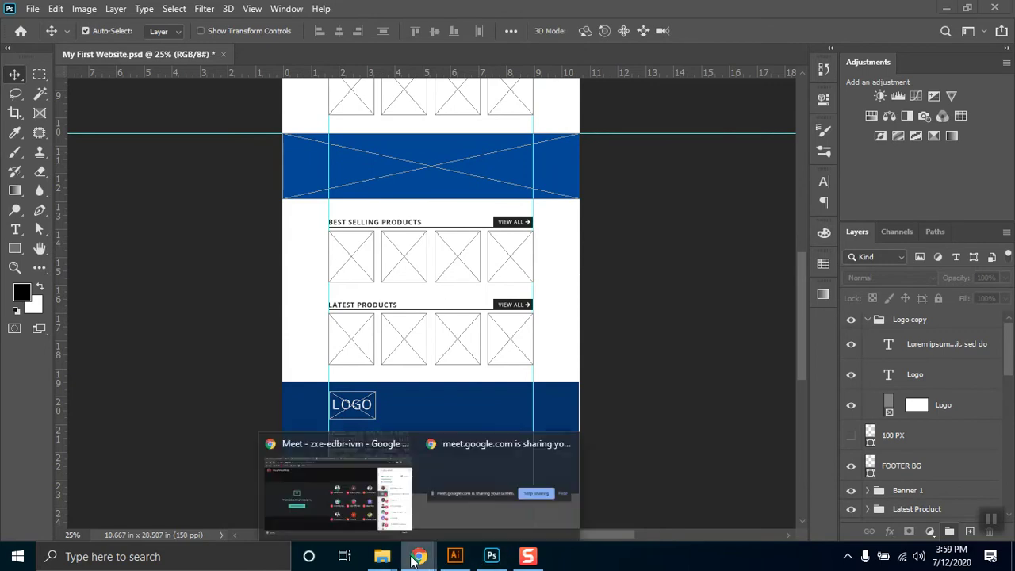
left_click(337, 492)
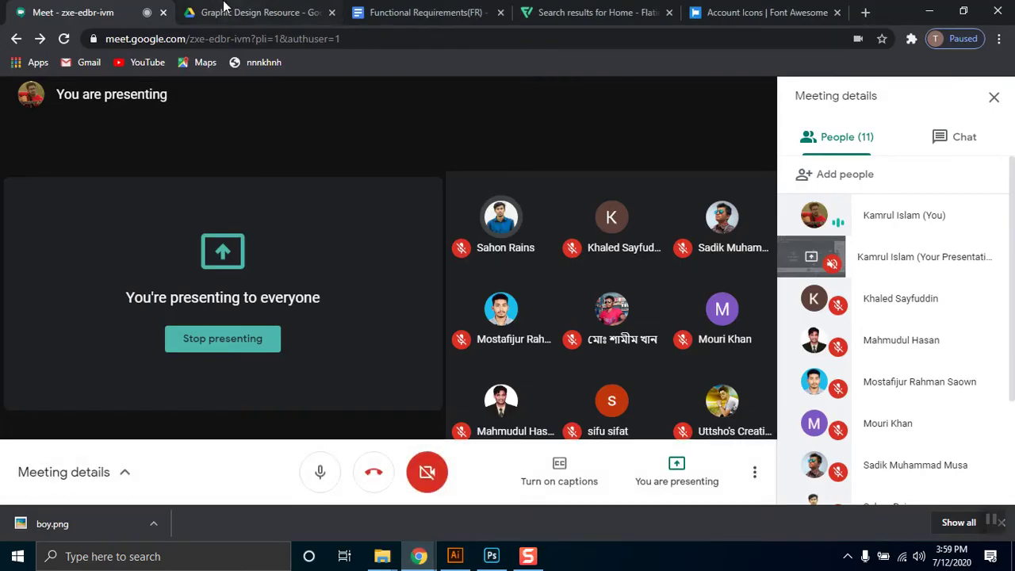
left_click(236, 12)
left_click(385, 12)
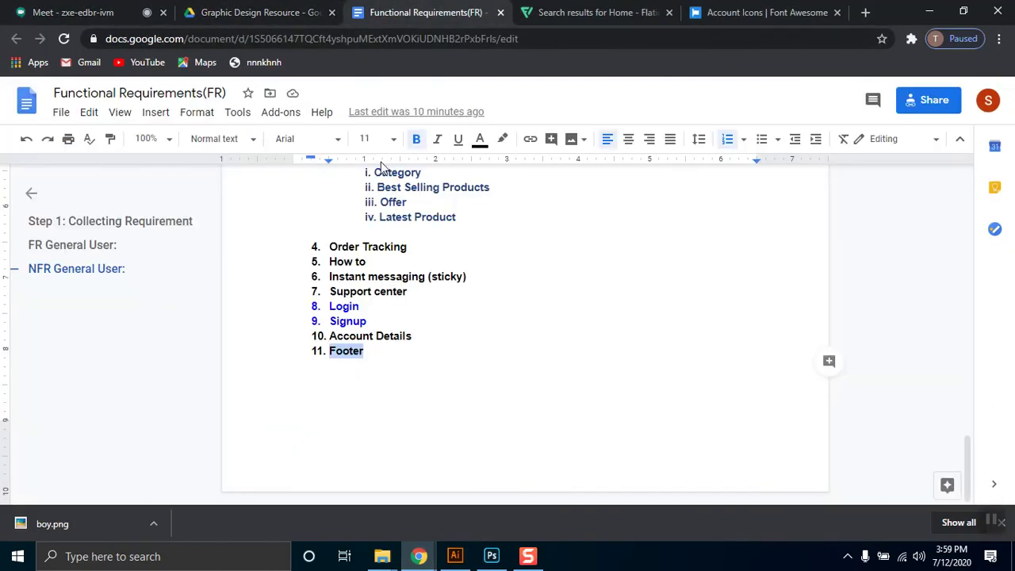
left_click_drag(332, 339, 420, 343)
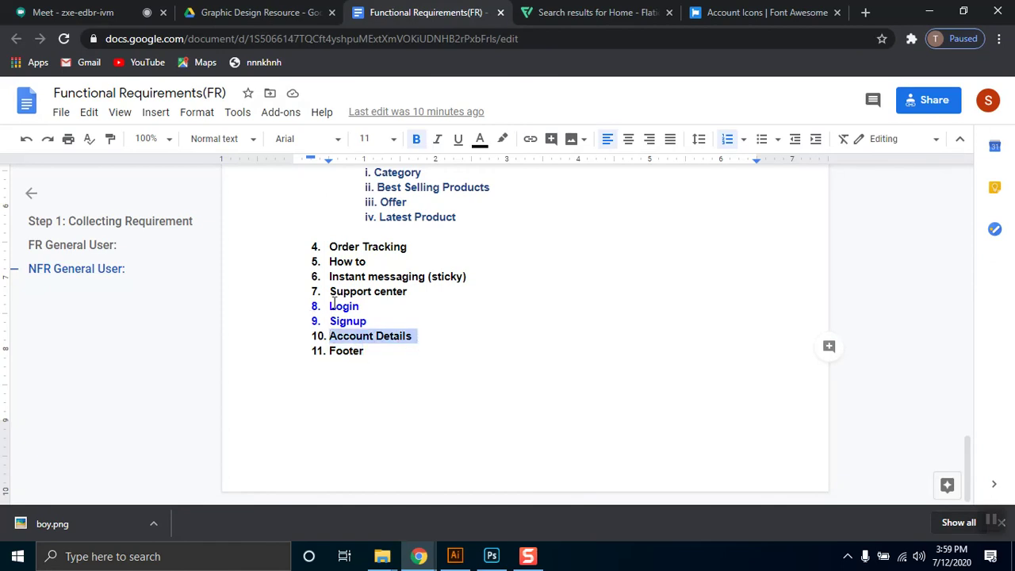
left_click(930, 11)
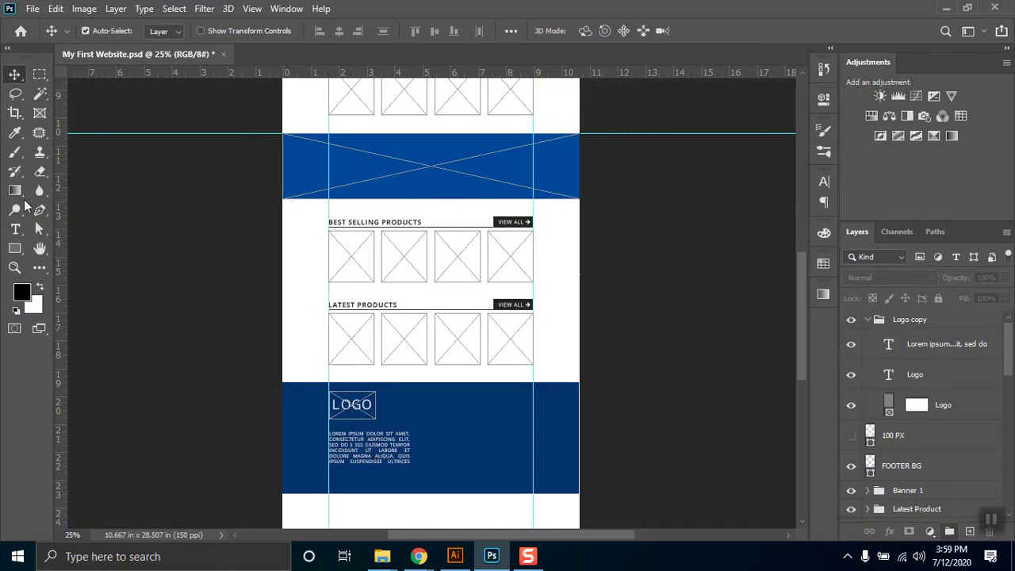
Step: Start a white text list in the footer, to the right of the logo, with the lines "ACOUNT" and "SUPPORT"
left_click(15, 229)
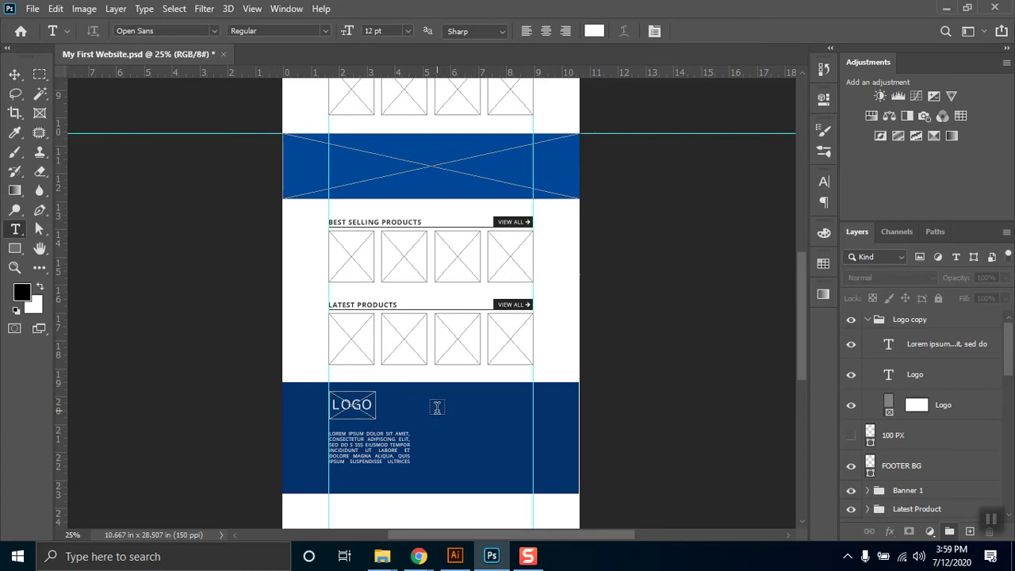
left_click(488, 458)
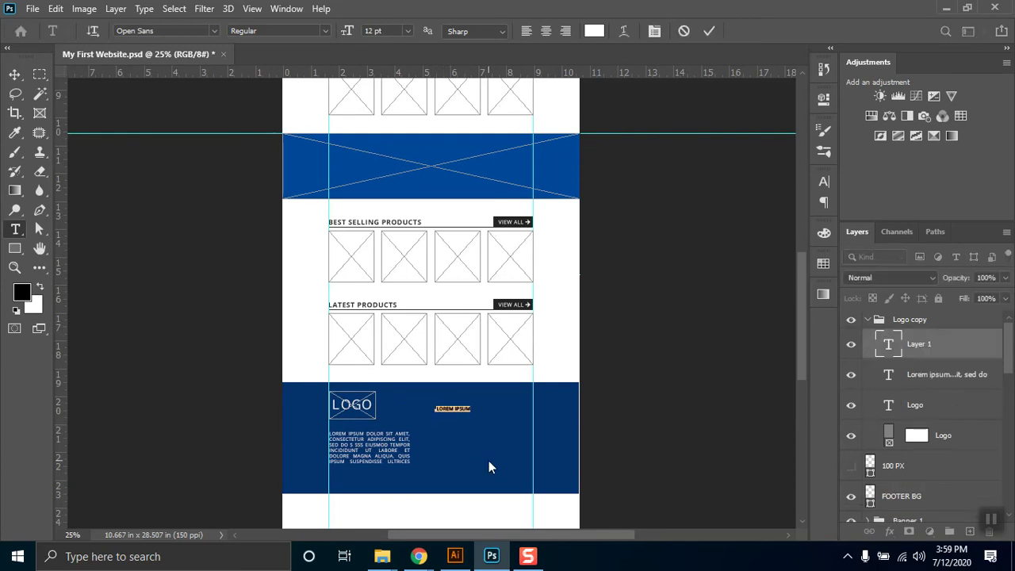
type("ACCOUNT")
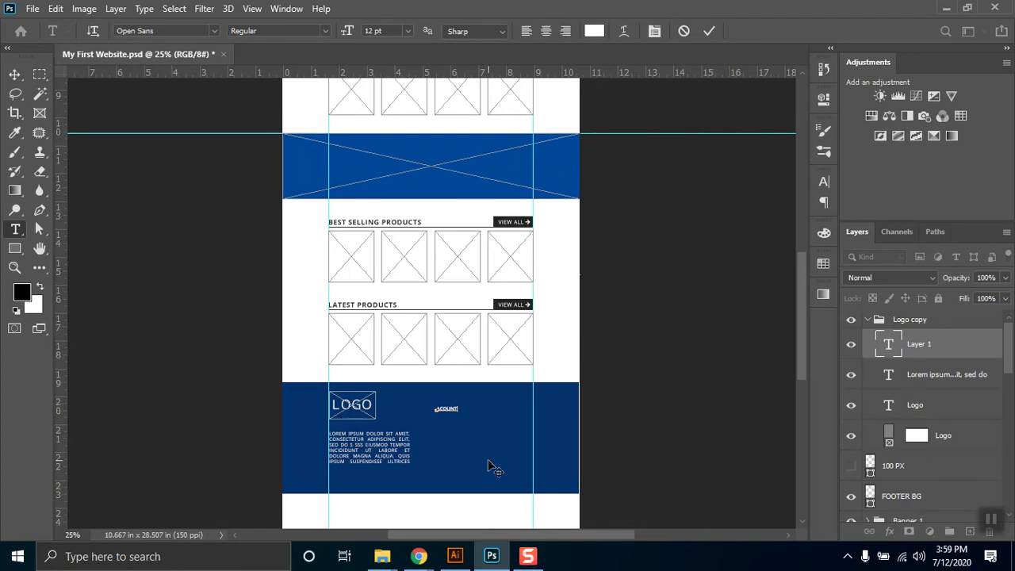
key("Return")
type("SUPPOR")
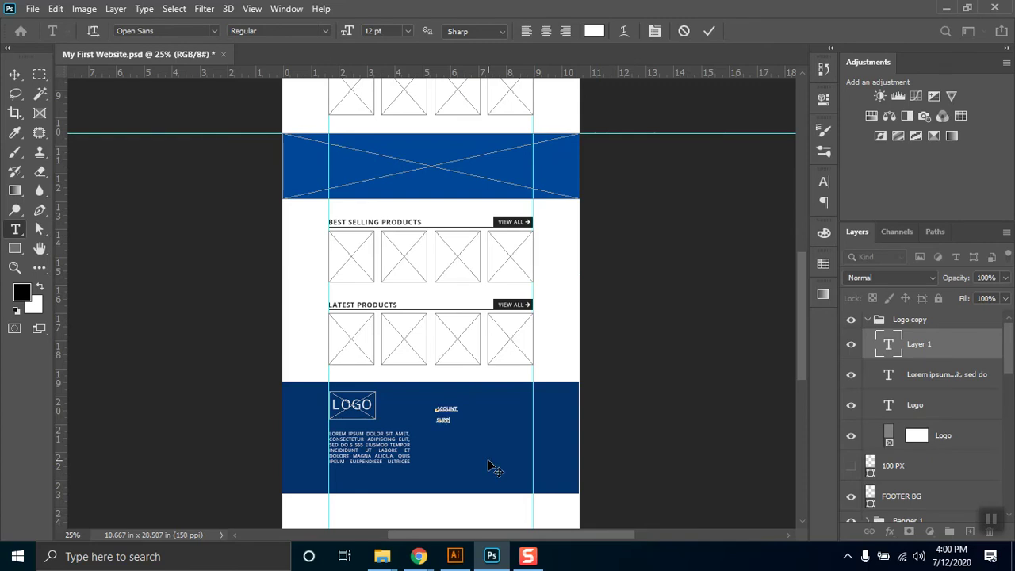
type("T")
key("Return")
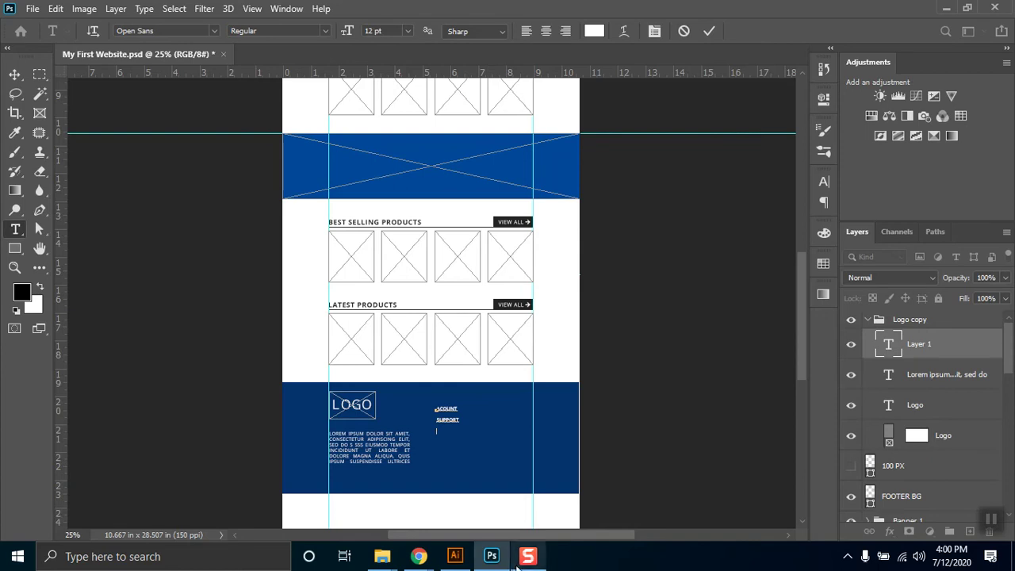
Step: Consult the requirements document in Chrome, and add the lines "ORDER TRACKING", "HOW TO", "ABOUT US" and "CONTACT US" to the footer list in Photoshop
mouse_move(419, 557)
left_click(381, 516)
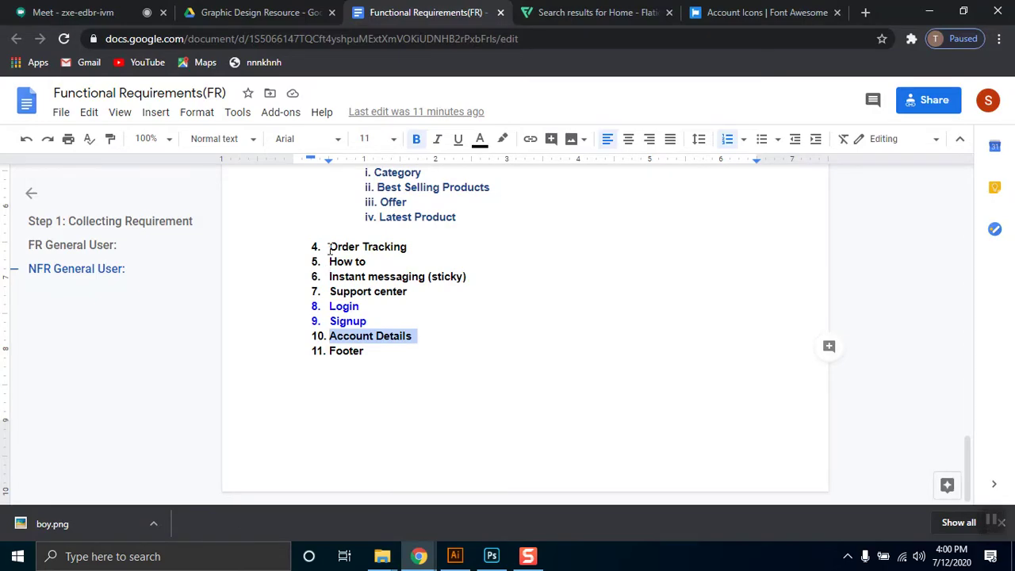
key("alt+Tab")
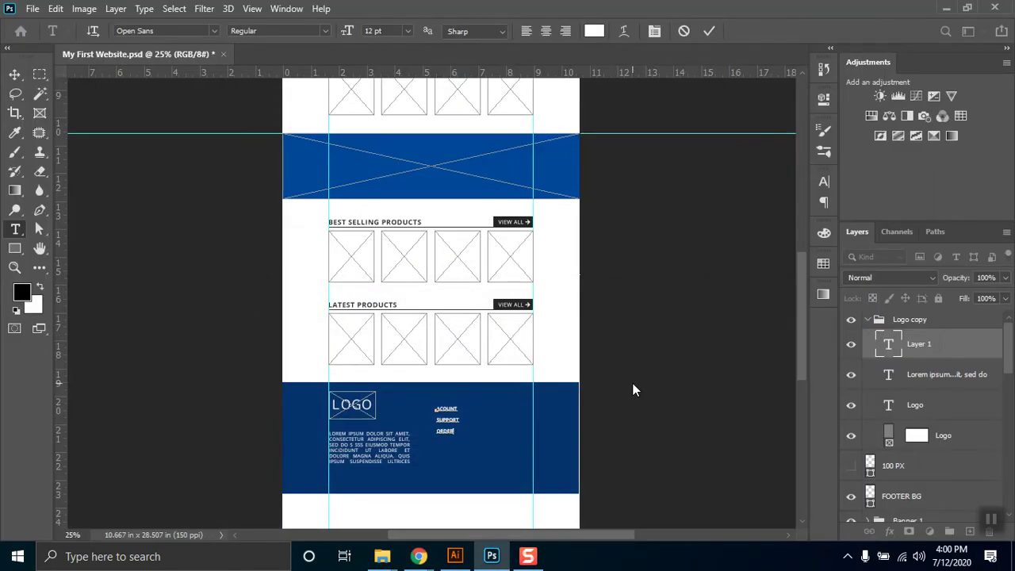
type("RACKING HOW TO ABOUT US CONTACT")
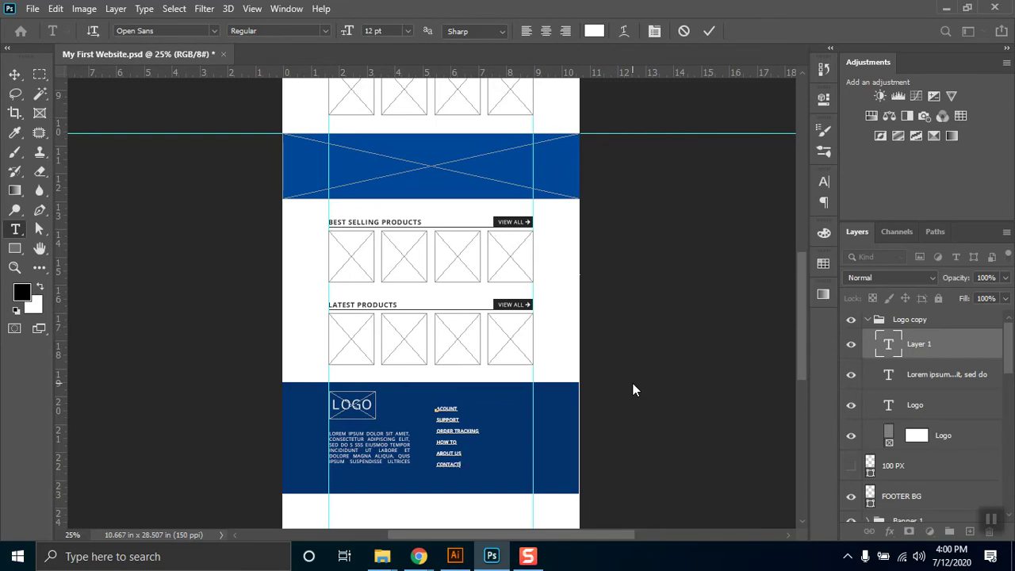
type(" US")
left_click(15, 74)
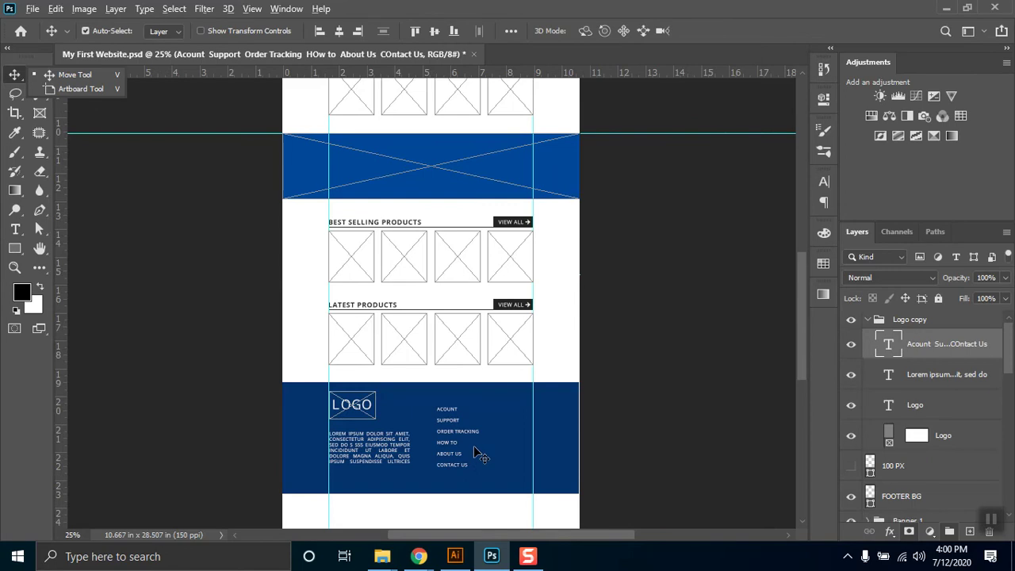
Step: Move the footer link list slightly upward beside the logo and placeholder paragraph
scroll(474, 449, "up", 1)
scroll(458, 449, "up", 4)
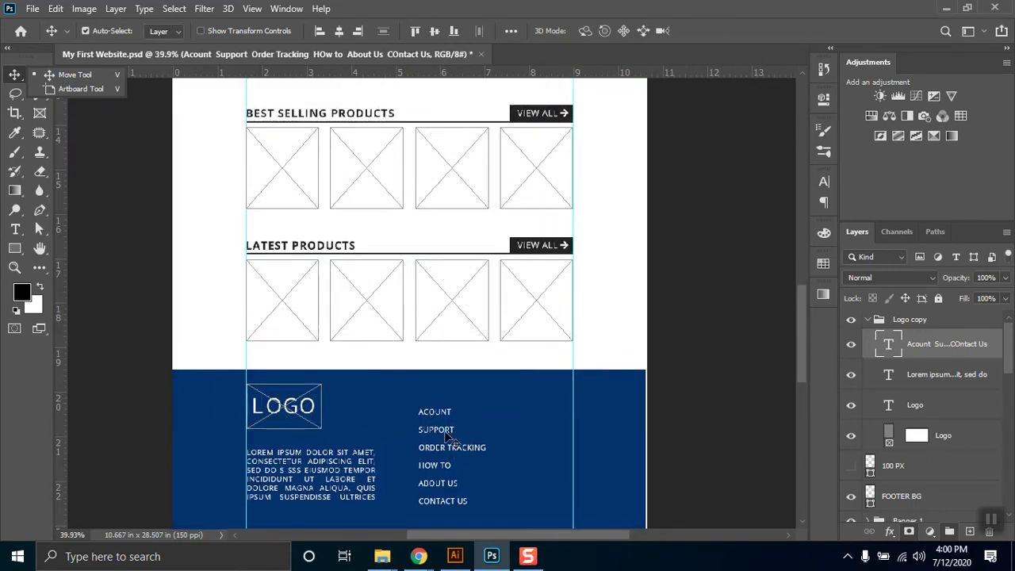
double_click(458, 457)
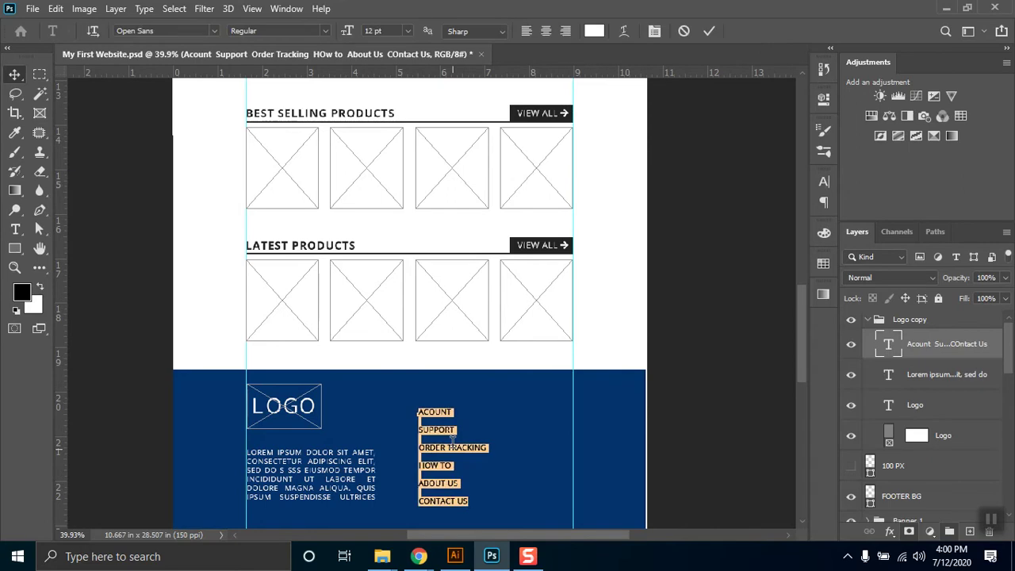
left_click(14, 74)
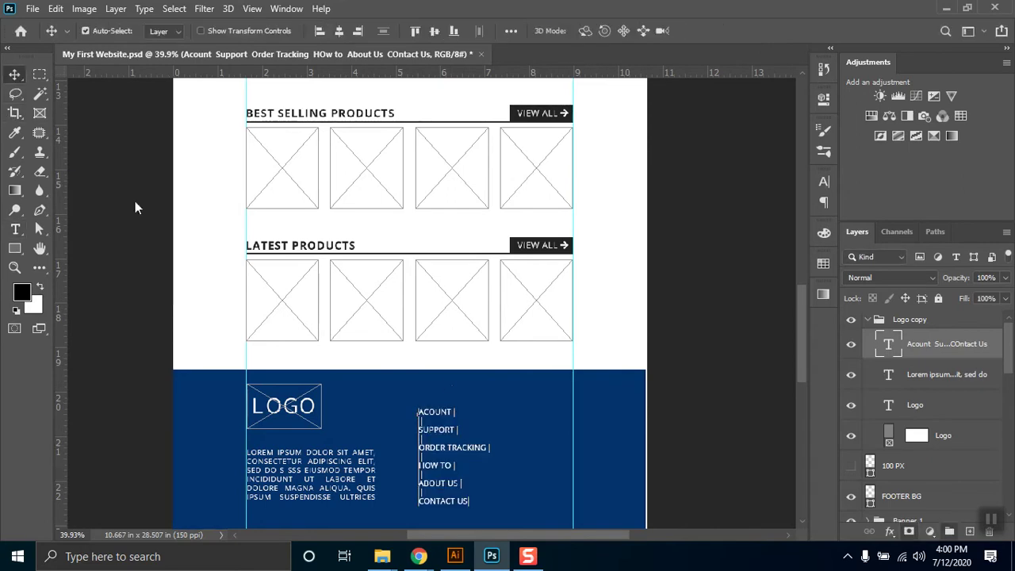
left_click_drag(445, 456, 444, 452)
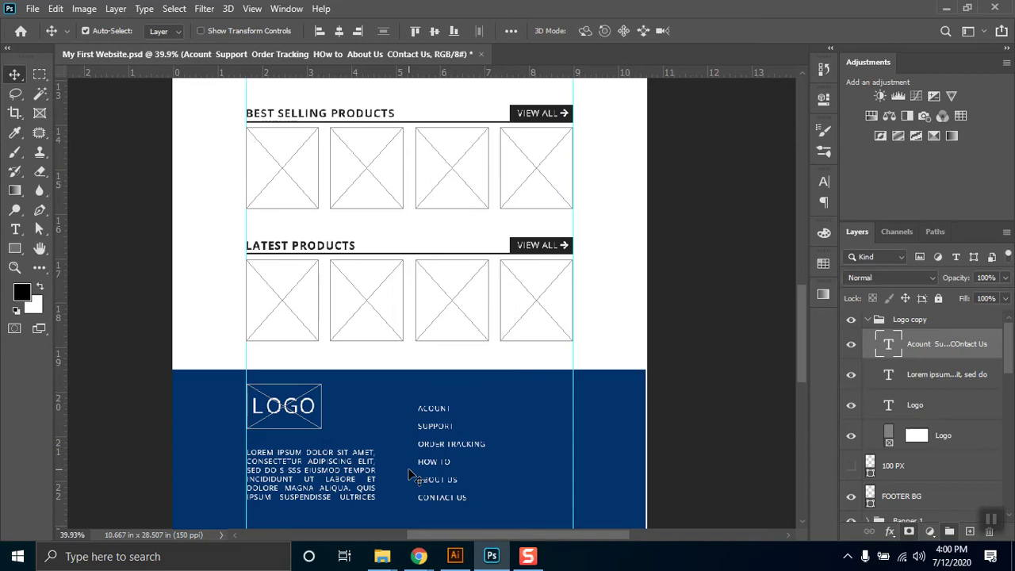
Step: Set the font style of all lines in the footer link list to Open Sans Bold, without faux bold
scroll(508, 442, "up", 2)
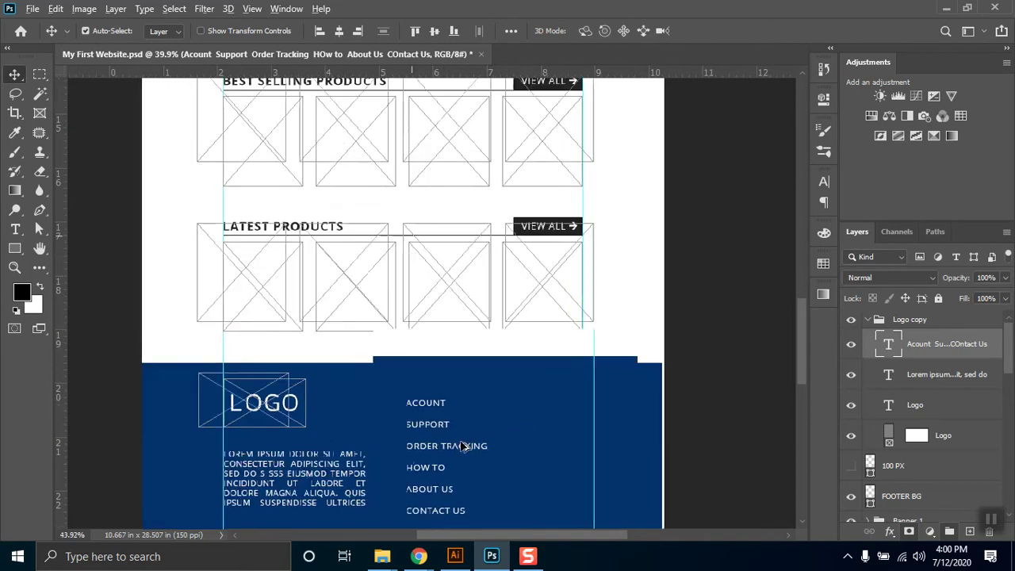
scroll(464, 452, "up", 2)
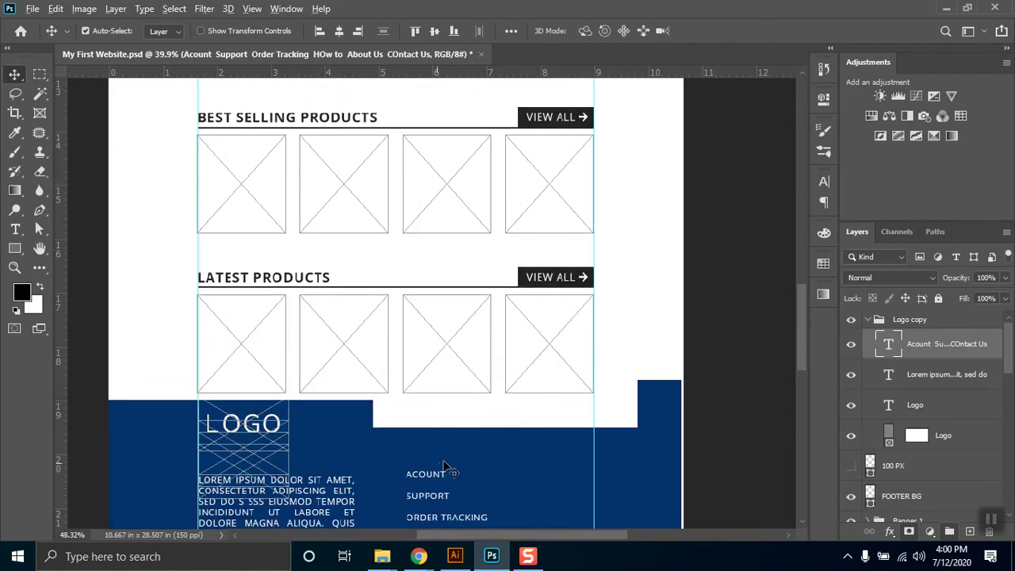
key("t")
scroll(448, 449, "down", 3)
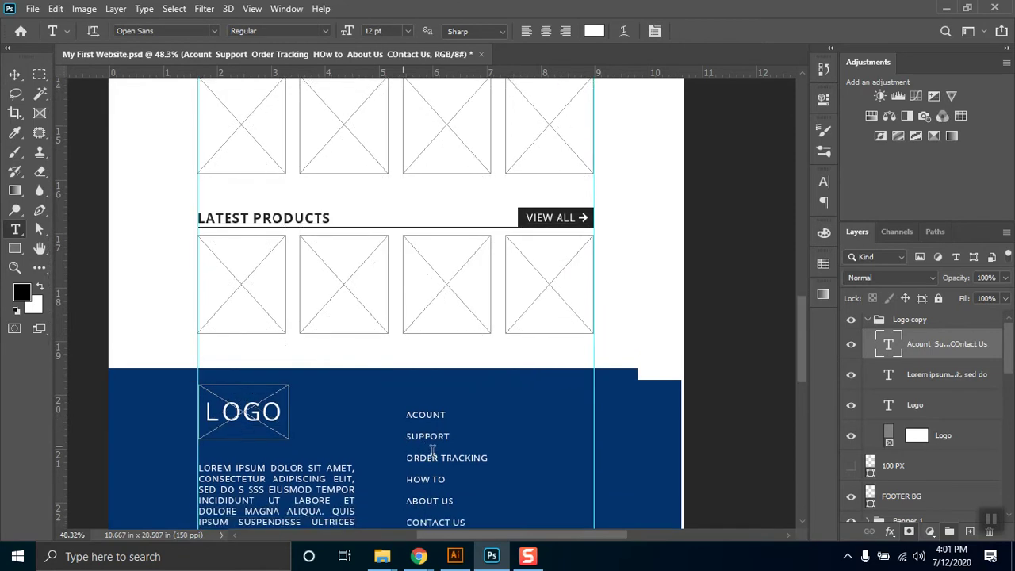
left_click(437, 410)
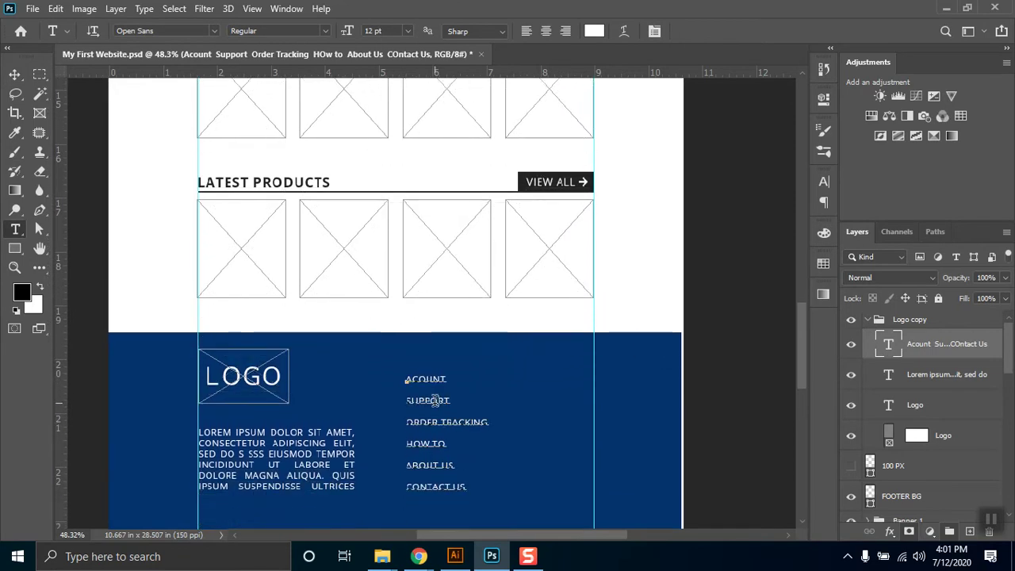
key("ctrl+a")
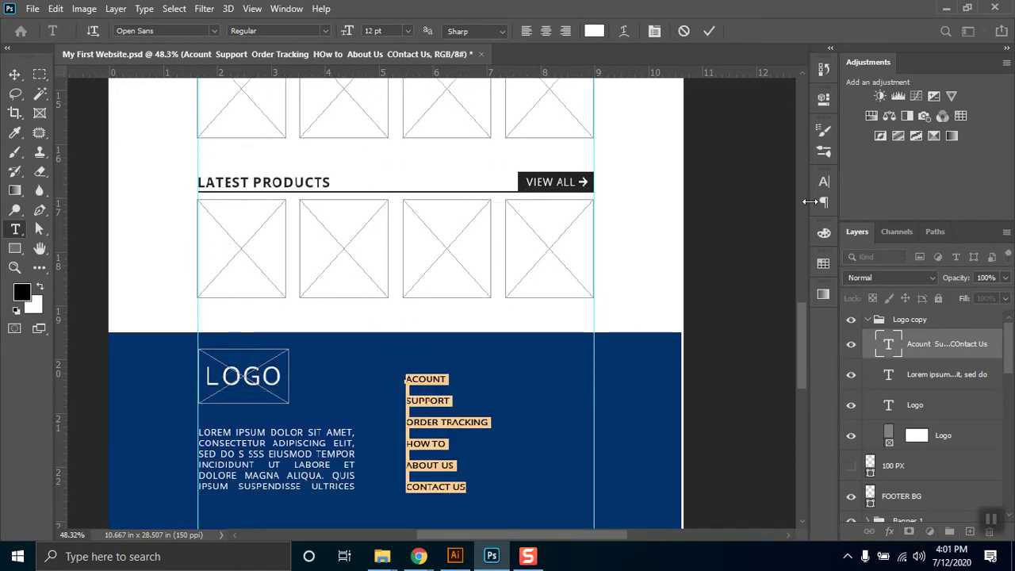
left_click(825, 181)
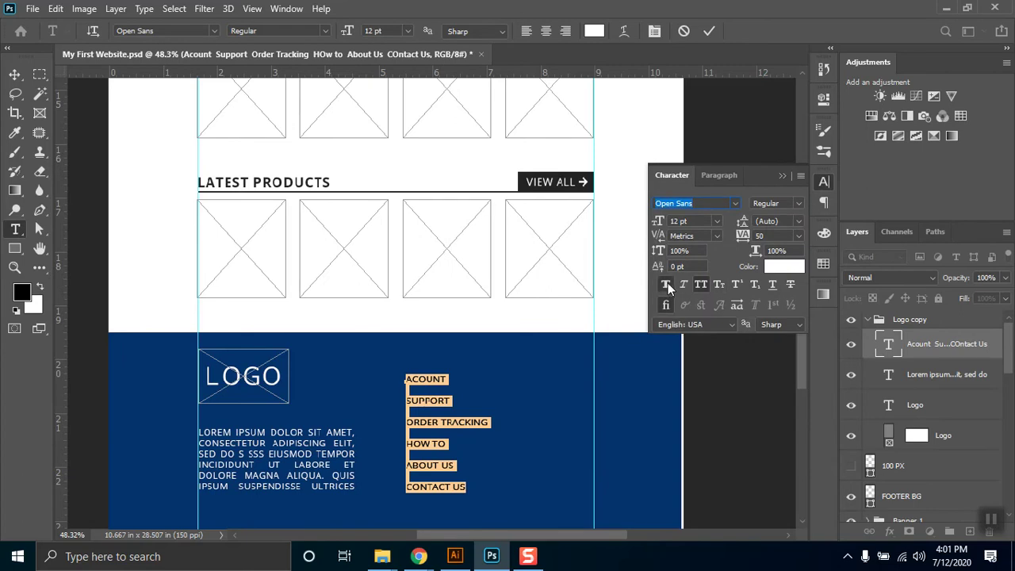
left_click(666, 284)
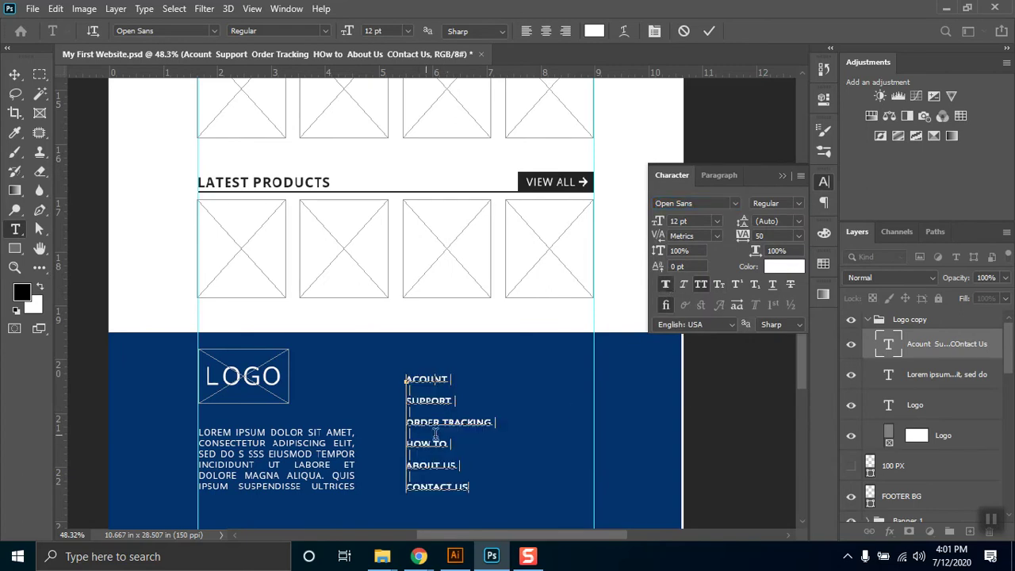
left_click_drag(399, 443, 379, 373)
left_click(669, 284)
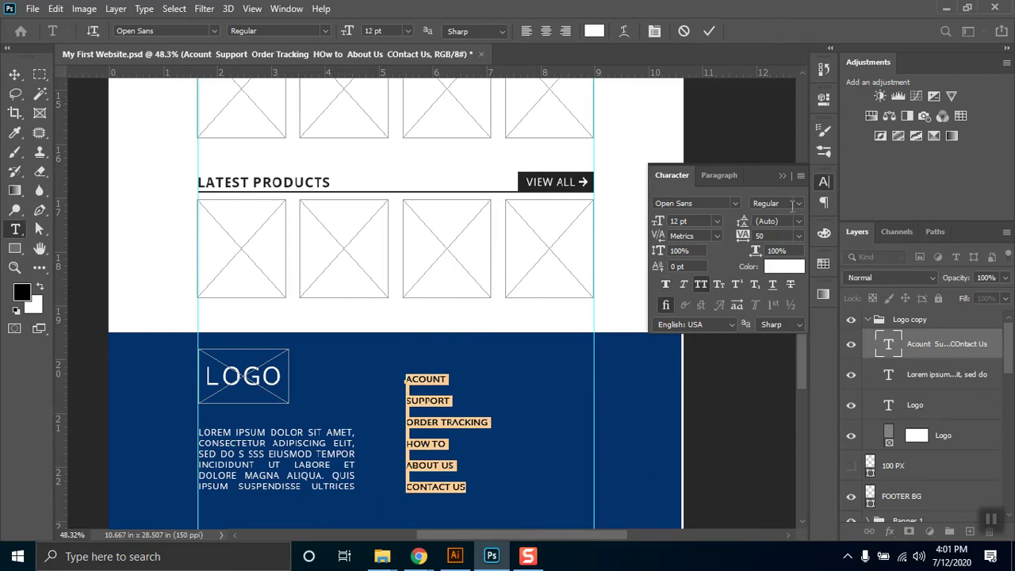
left_click(801, 207)
left_click(765, 238)
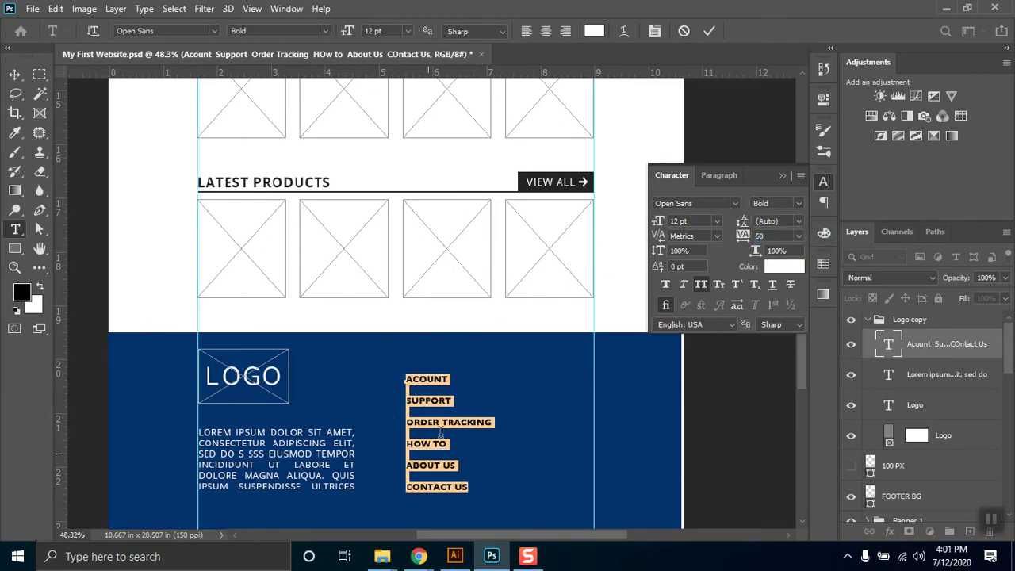
Step: Underline all six lines of the footer link list
left_click(404, 442)
left_click_drag(468, 487, 397, 367)
key("ctrl+shift+u")
left_click(452, 500)
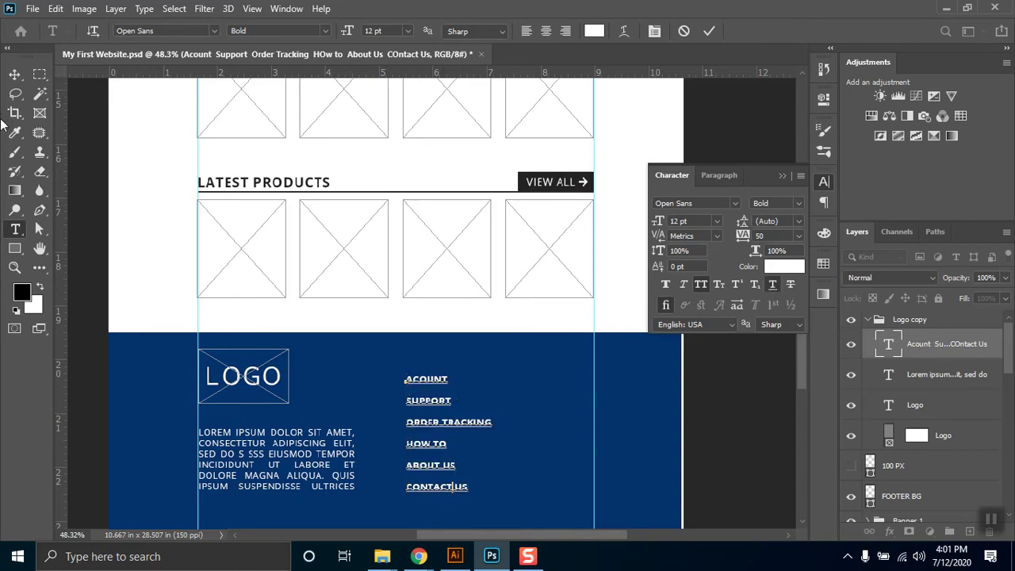
left_click(15, 76)
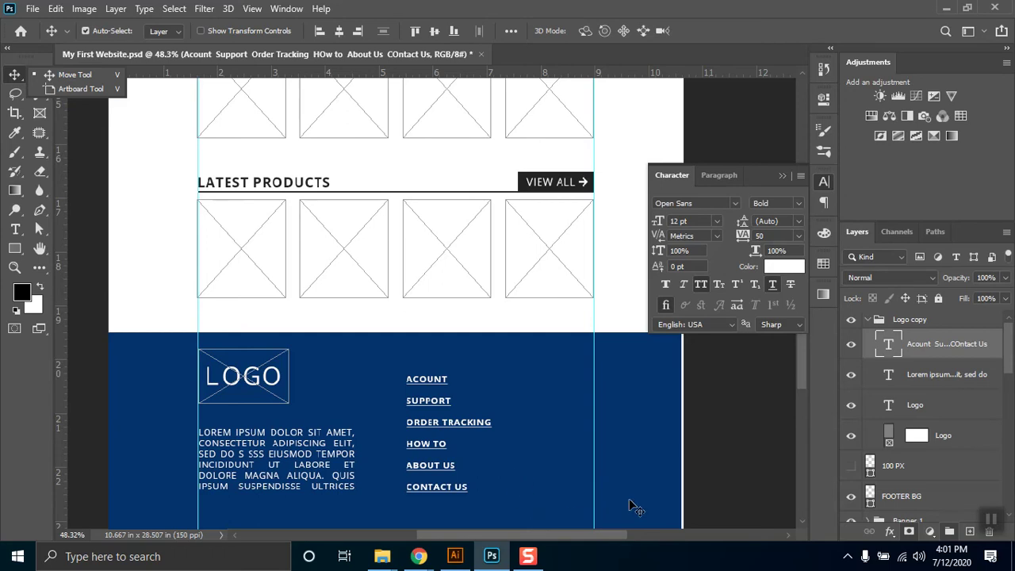
Step: Switch to Flaticon in Chrome, search its icons for "map", and close the pop-up window
left_click(314, 503)
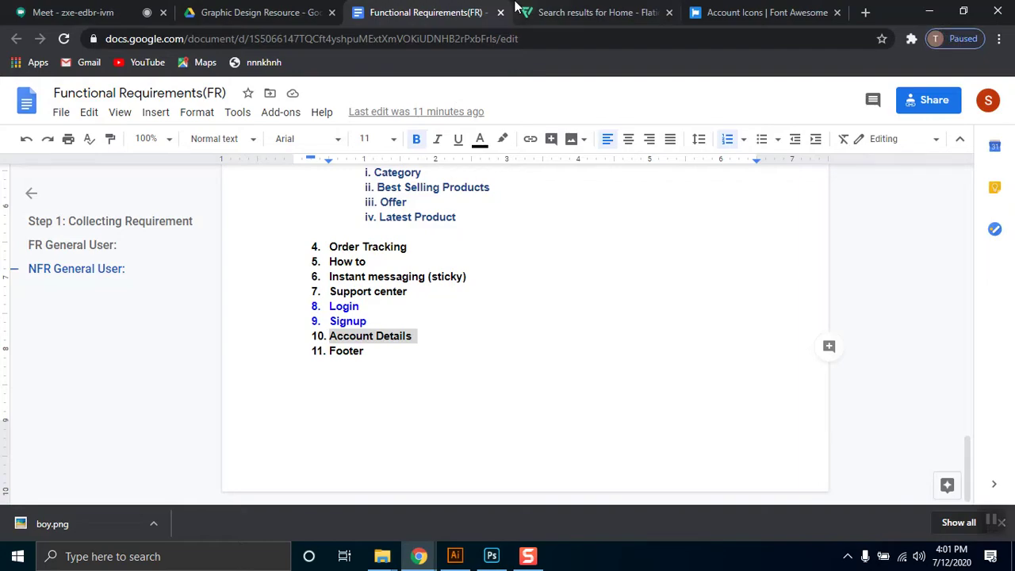
left_click(591, 12)
scroll(991, 204, "up", 5)
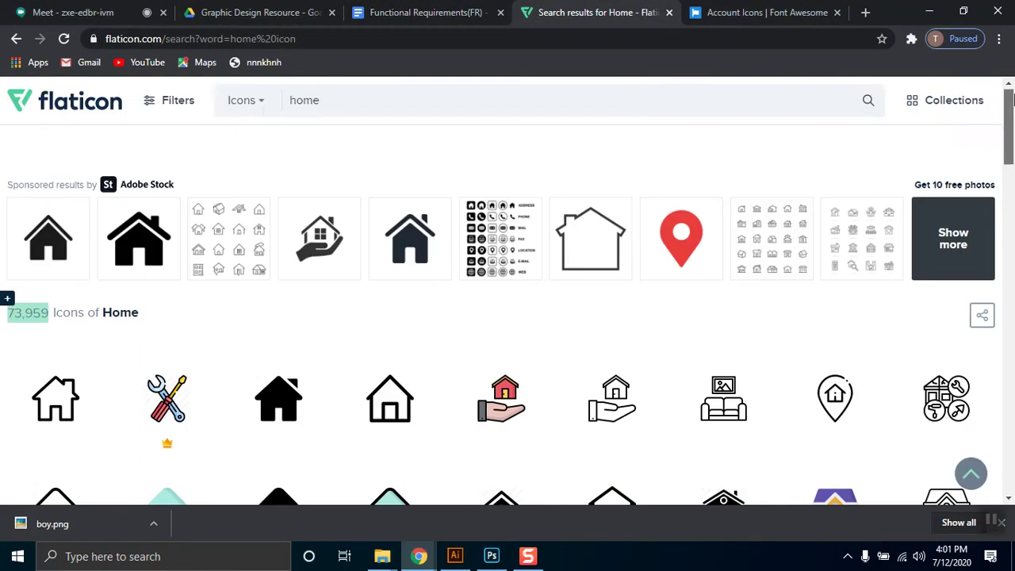
key("ctrl+a")
type("m")
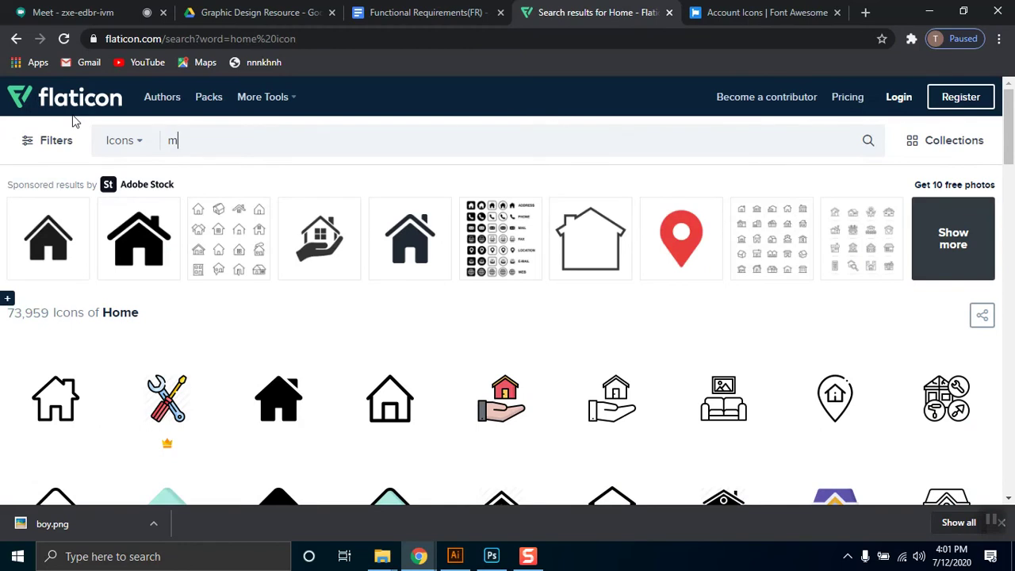
type("ap")
key("Return")
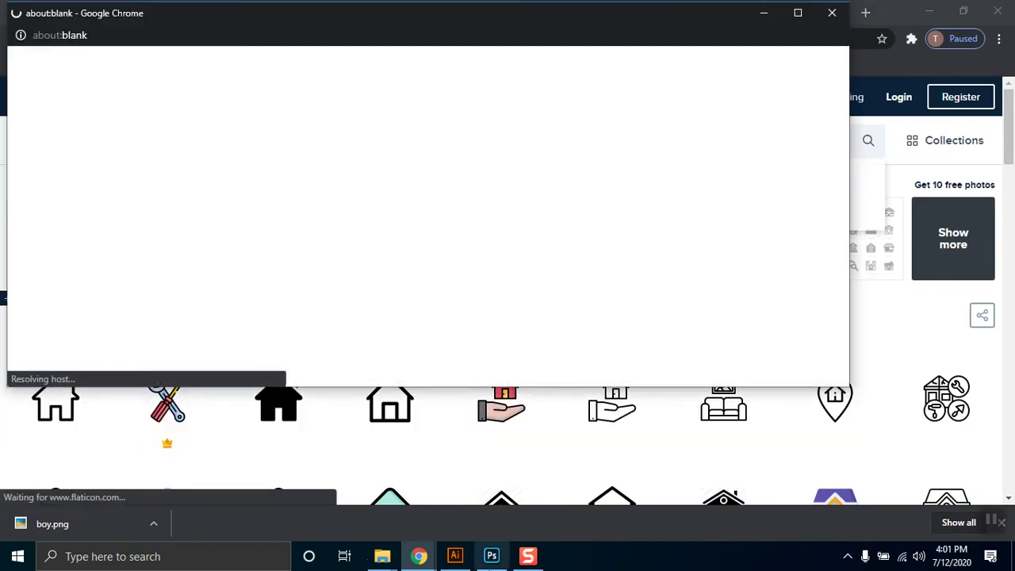
left_click(832, 13)
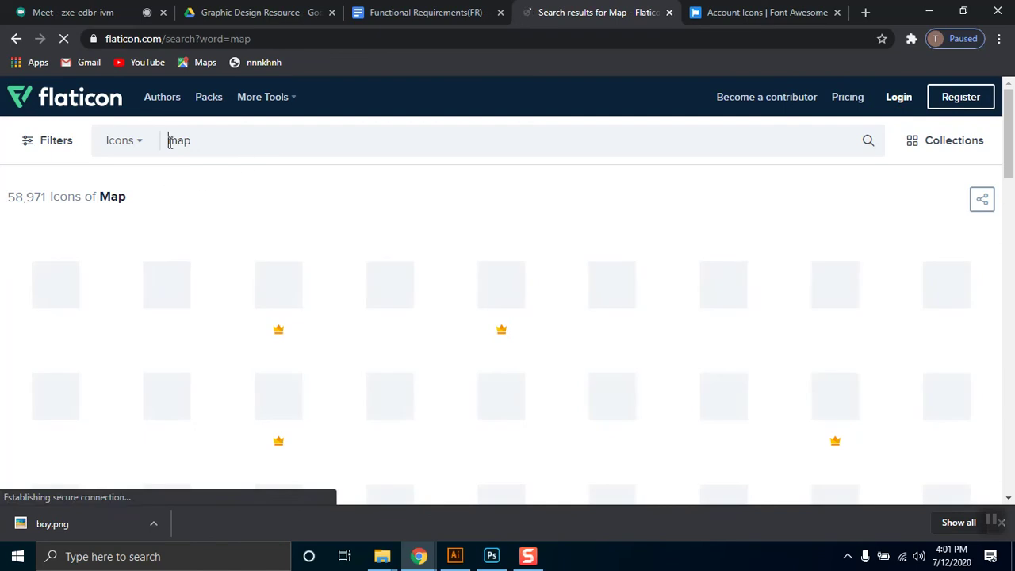
Step: Search the Flaticon icons for "website map"
type("web")
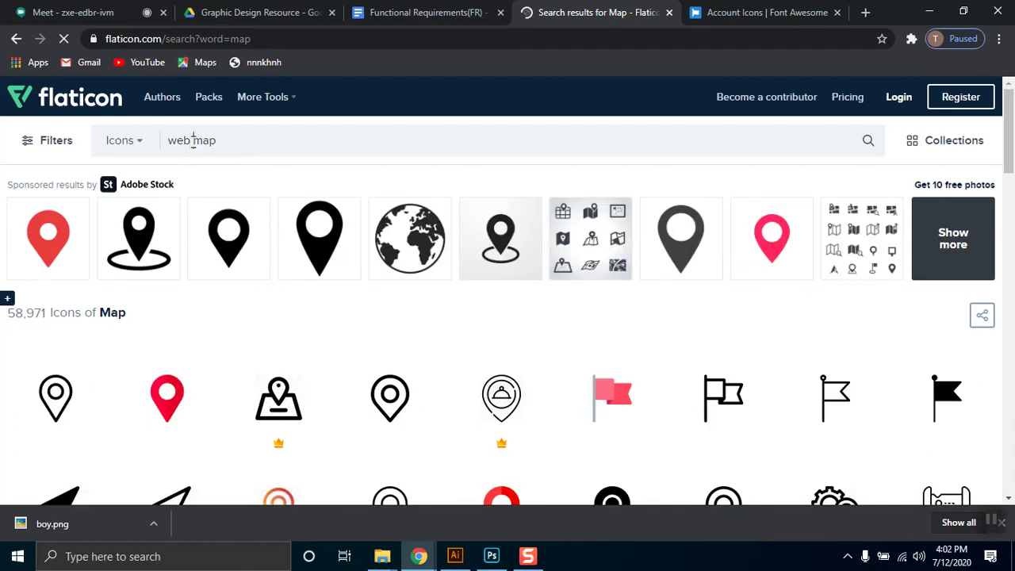
left_click(192, 140)
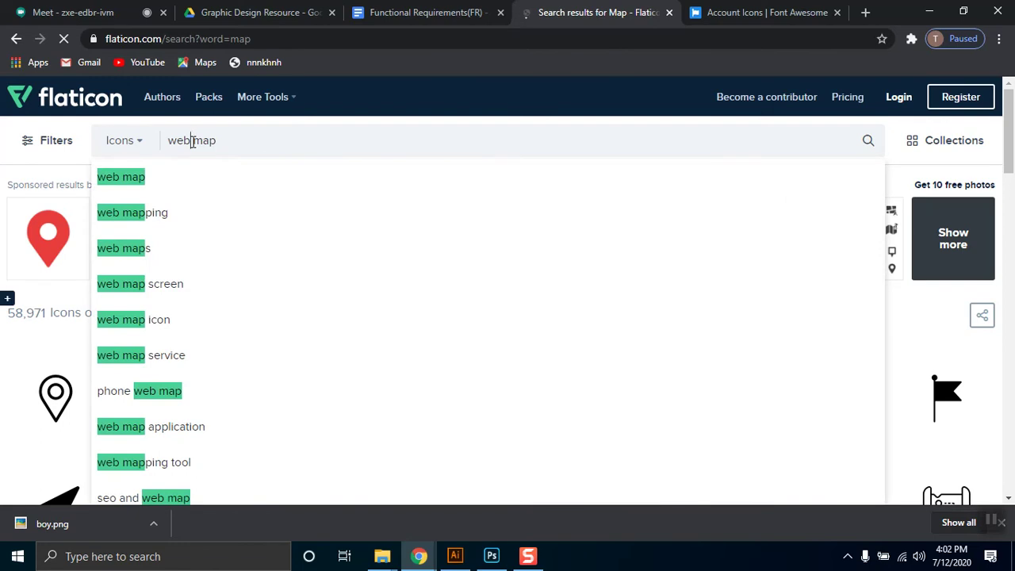
type("site")
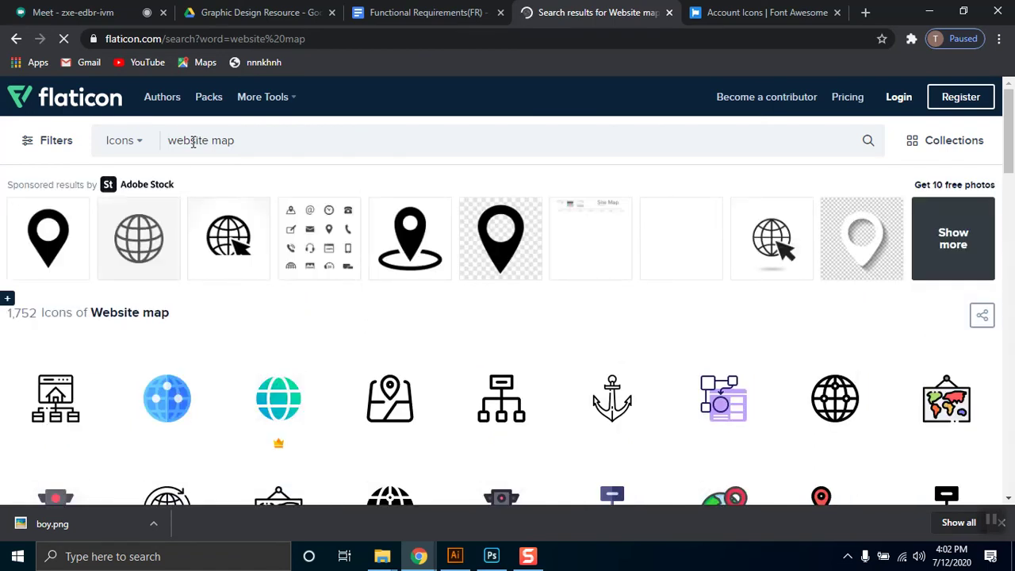
Step: Search the web for "google map" in a new browser tab and open Google Maps
left_click(774, 12)
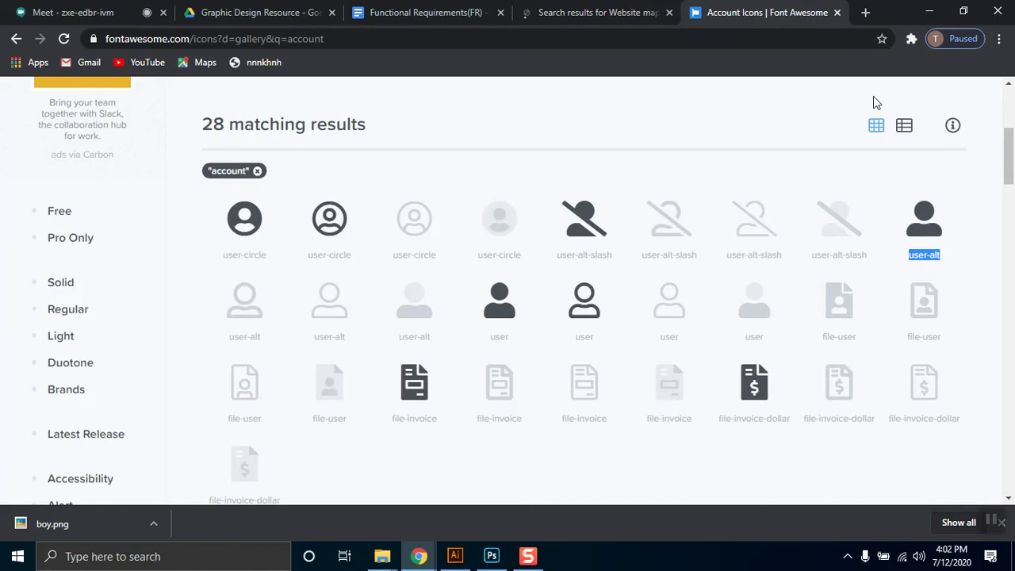
left_click(865, 12)
left_click(827, 41)
type("google map")
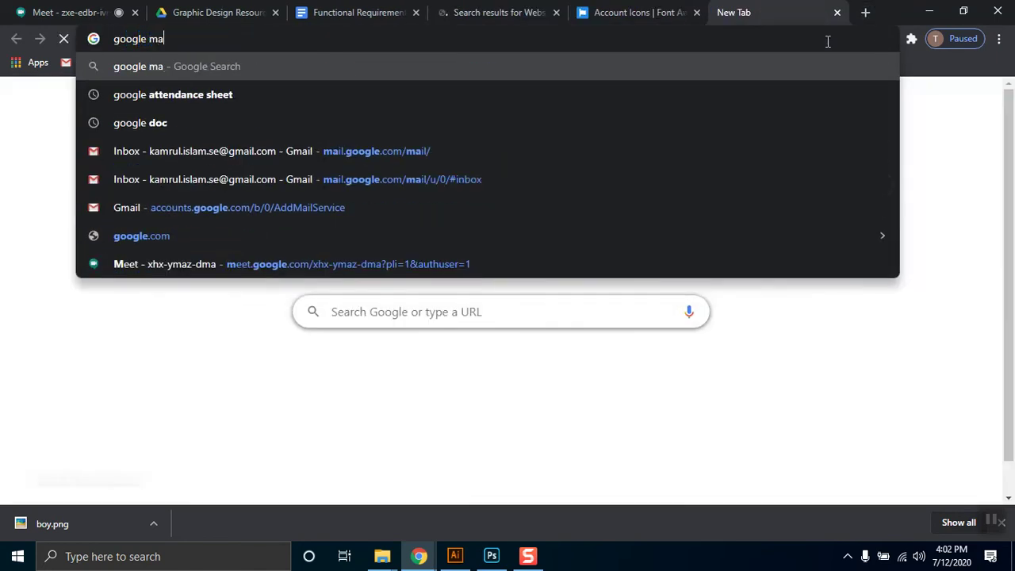
key("Return")
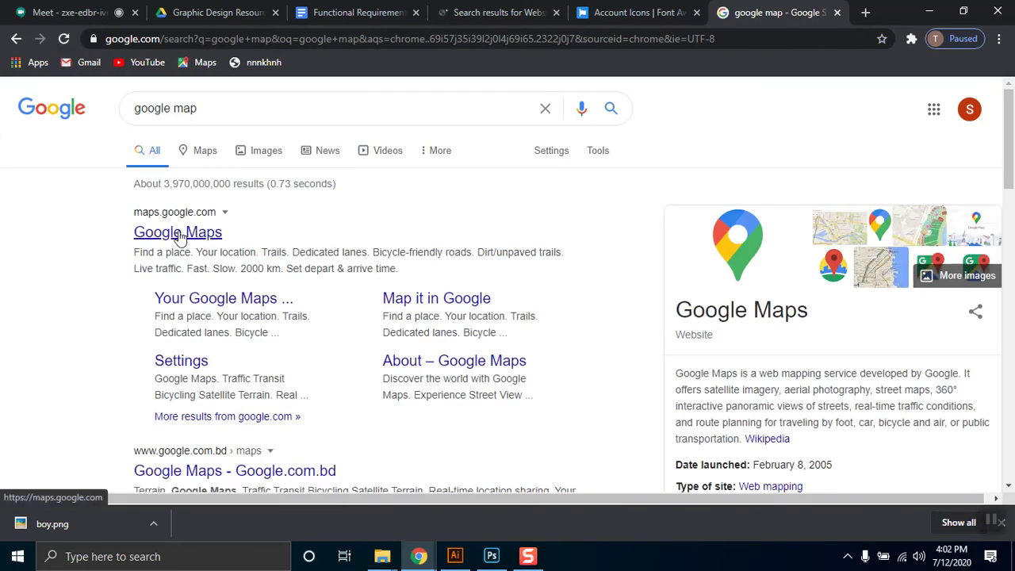
left_click(179, 232)
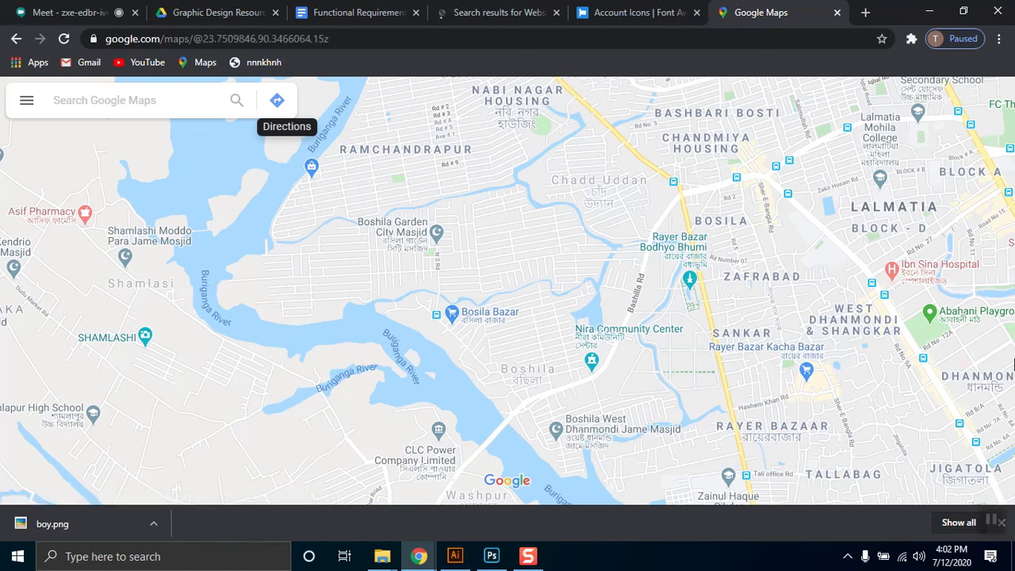
Step: Select Ibn Sina Hospital on the map and reduce the browser to a narrow window over the Photoshop canvas
left_click_drag(765, 317, 586, 268)
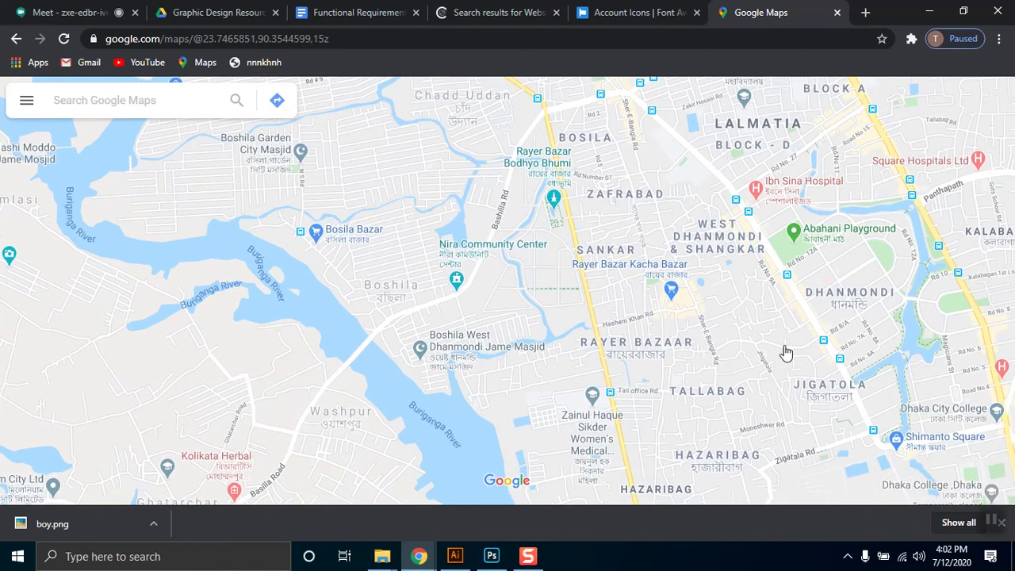
left_click(756, 194)
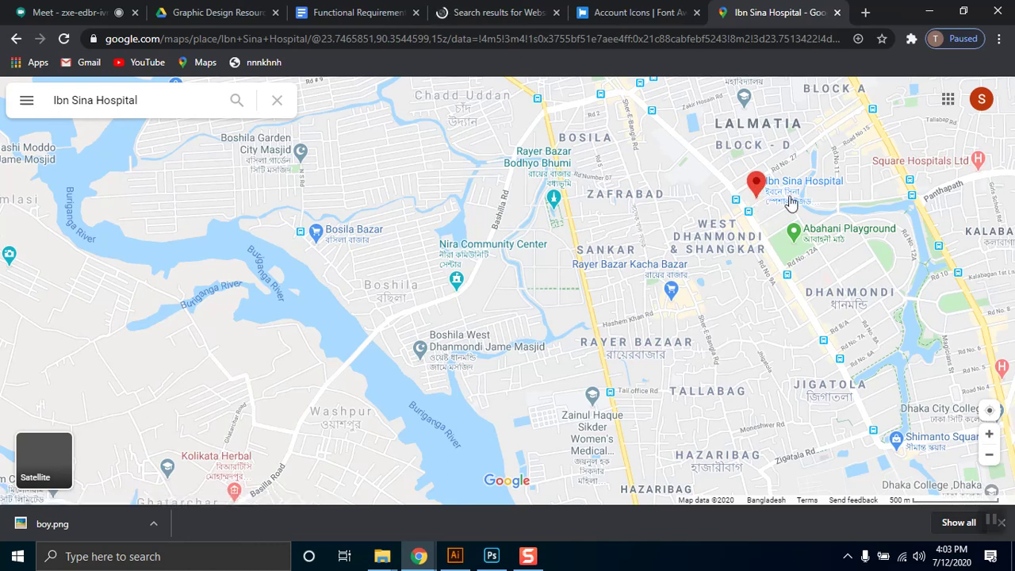
left_click(965, 13)
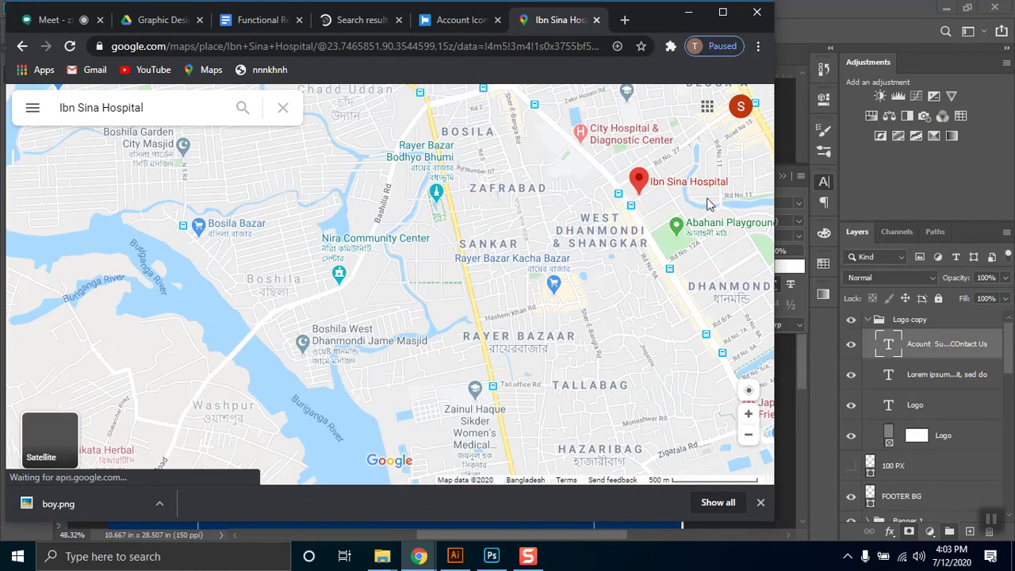
left_click_drag(656, 190, 152, 320)
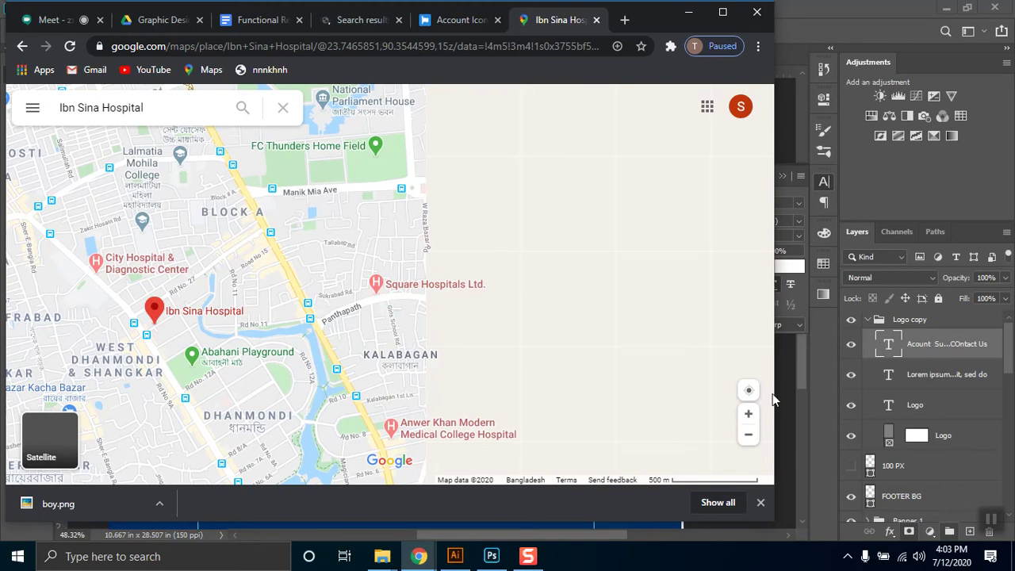
left_click_drag(774, 401, 378, 372)
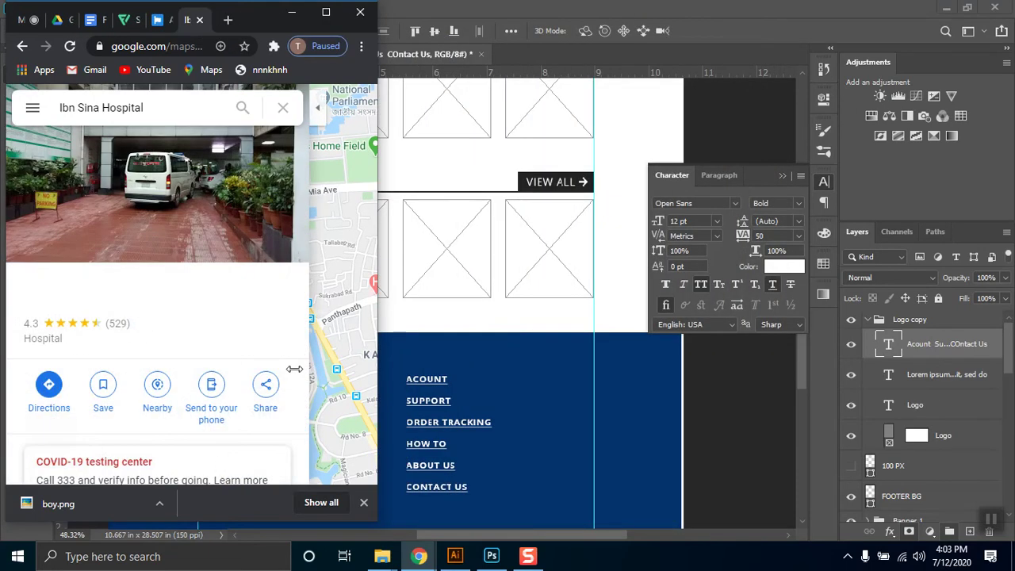
Step: Clear the selected place and shorten the browser window so the map area around Ibn Sina Hospital fits in it
left_click(284, 109)
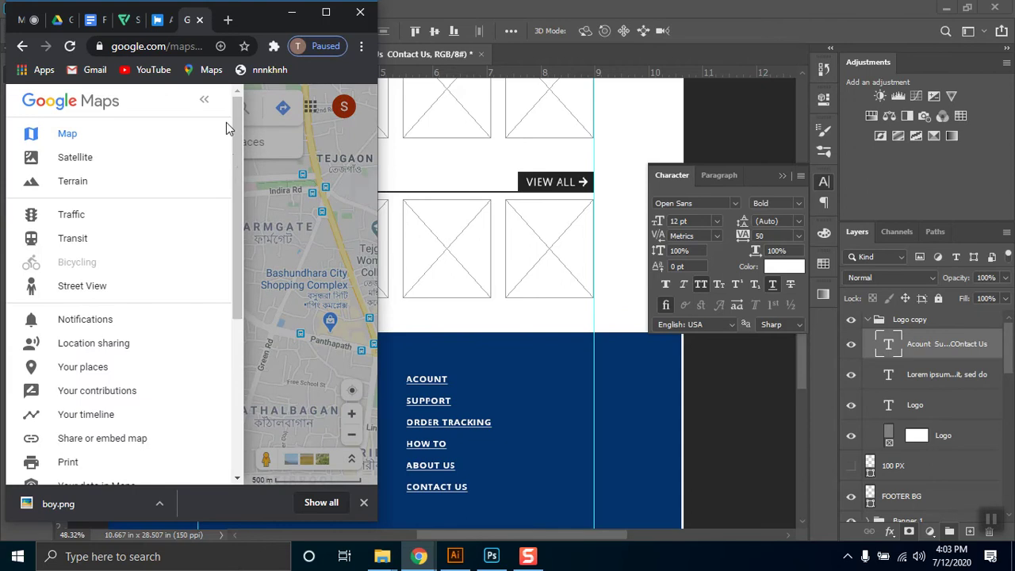
left_click(200, 99)
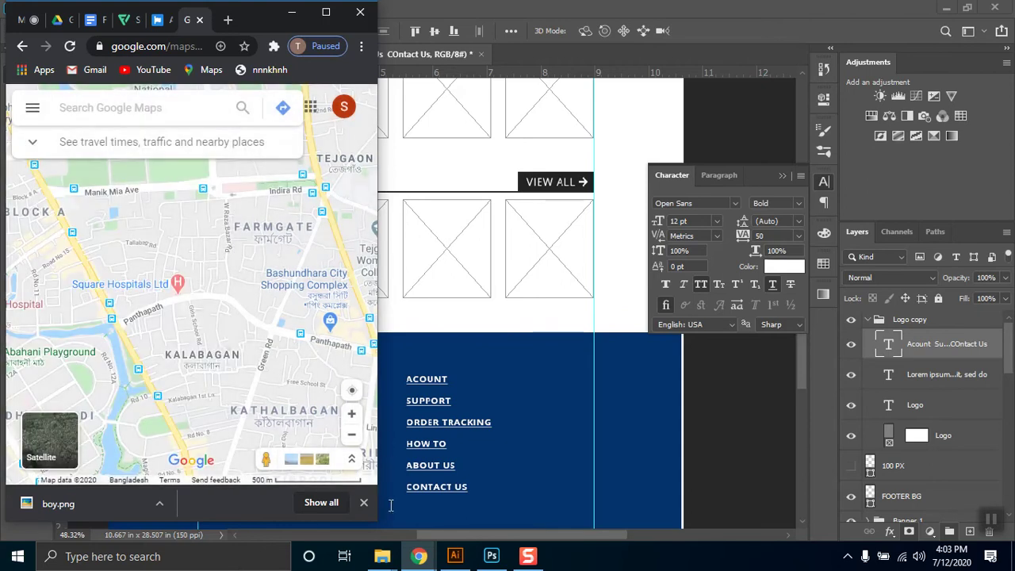
left_click_drag(365, 514, 355, 449)
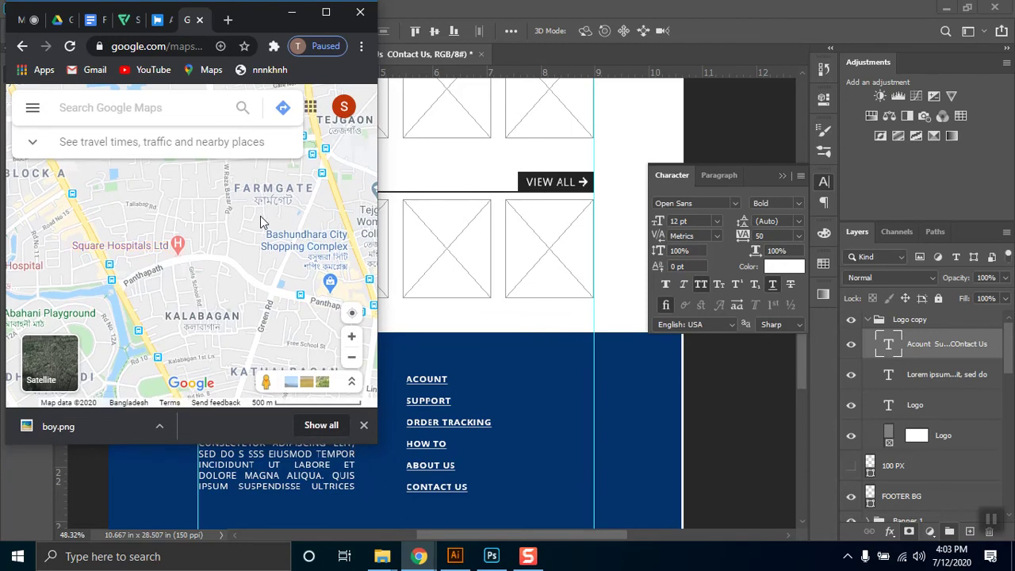
left_click_drag(256, 233, 352, 167)
left_click_drag(48, 234, 182, 256)
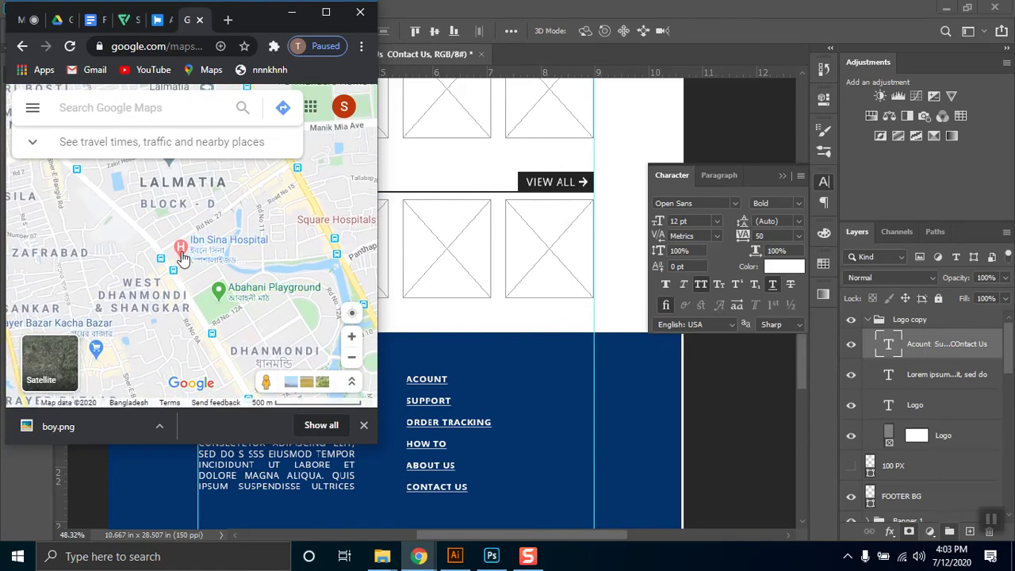
left_click_drag(278, 444, 280, 343)
left_click_drag(124, 282, 125, 265)
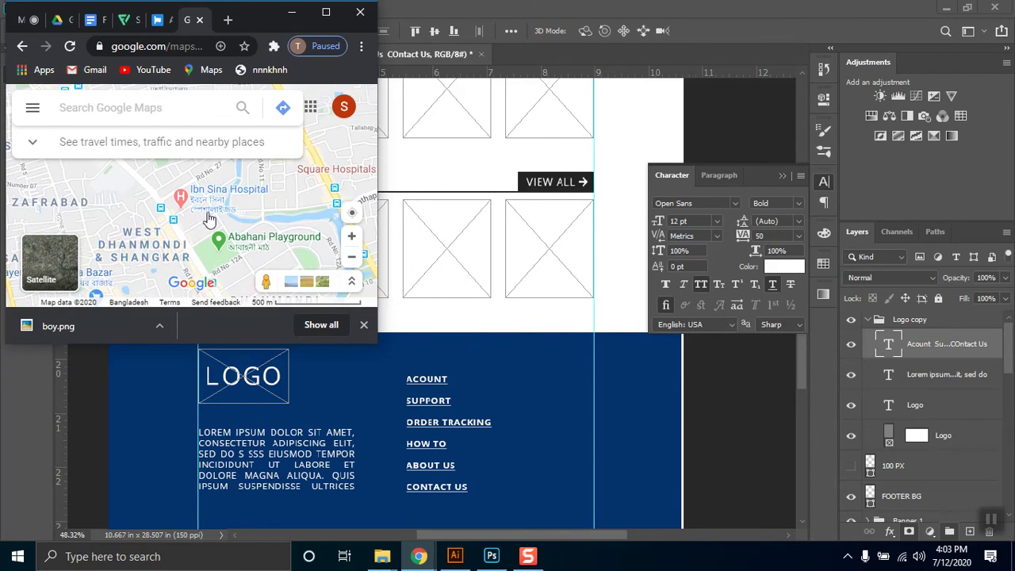
Step: Mark Ibn Sina Hospital with the red pin, collapse its place details, and bring the pin near the map's center
left_click(181, 197)
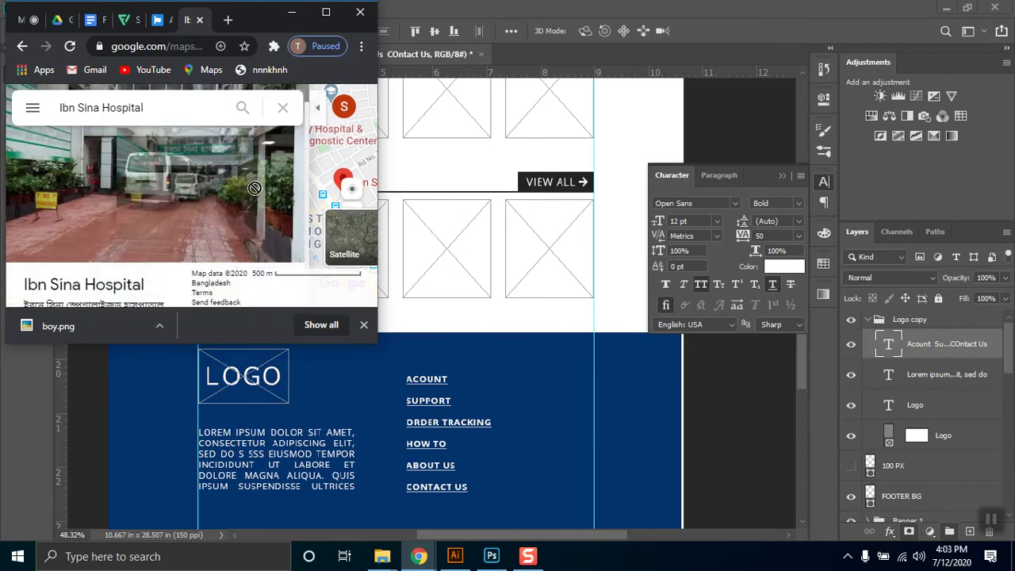
left_click(317, 107)
left_click_drag(284, 179, 166, 188)
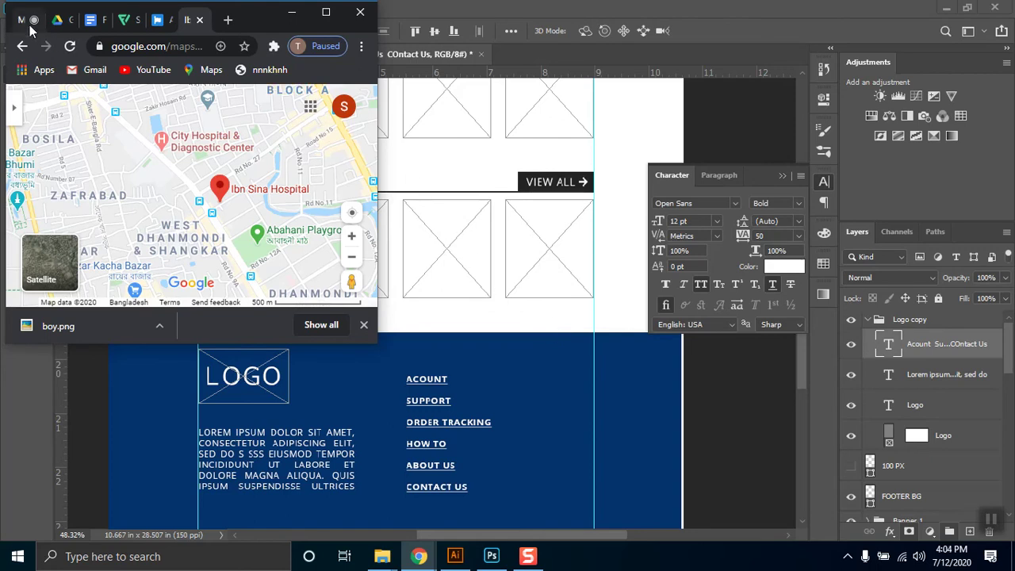
Step: Capture the small browser window with the map as a screenshot and copy it to the clipboard
left_click(847, 560)
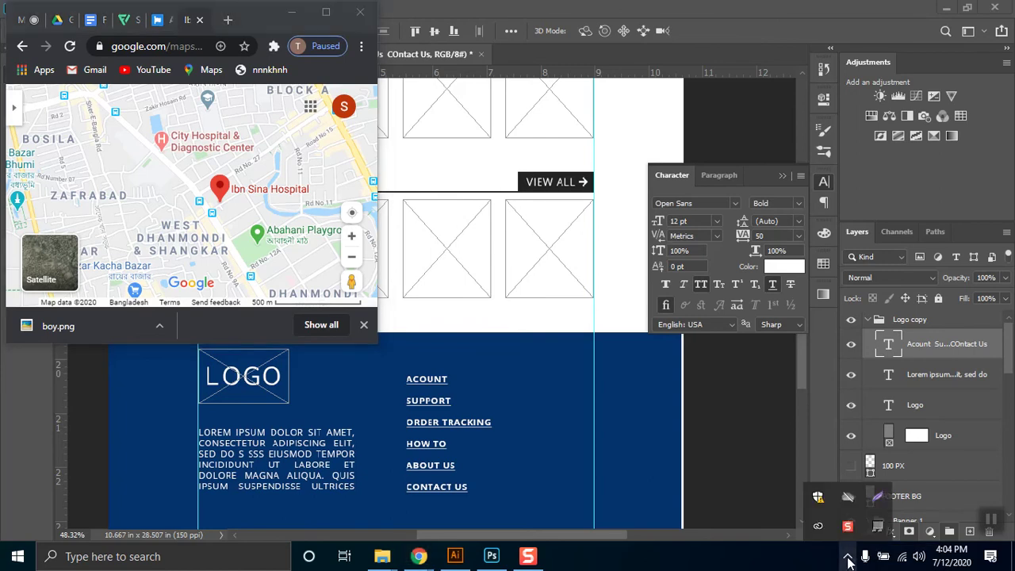
left_click(879, 498)
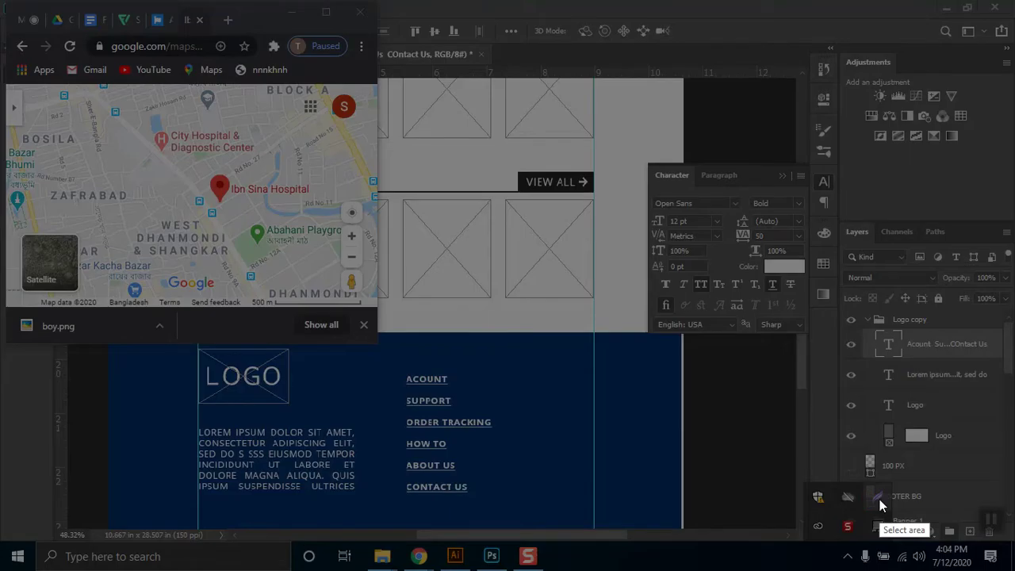
left_click_drag(2, 2, 380, 344)
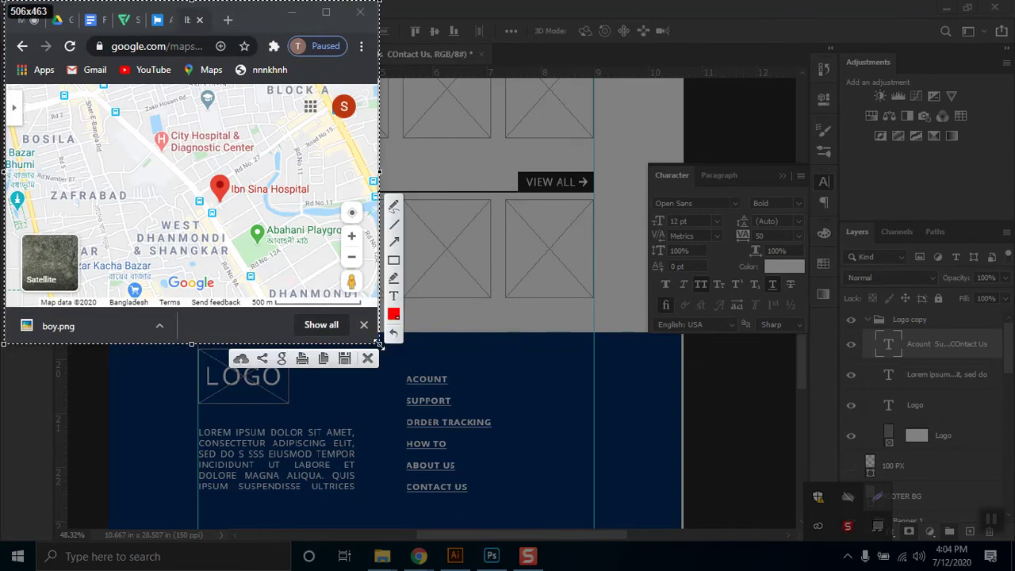
left_click(324, 359)
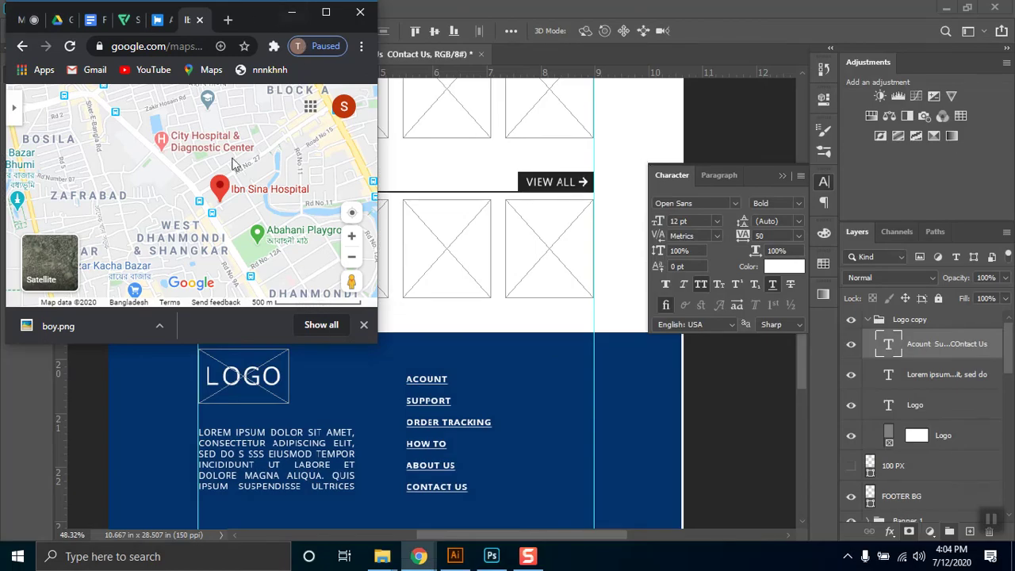
Step: Switch back to Photoshop, center the FOOTER BG layer horizontally on the canvas, and deselect it
left_click(325, 12)
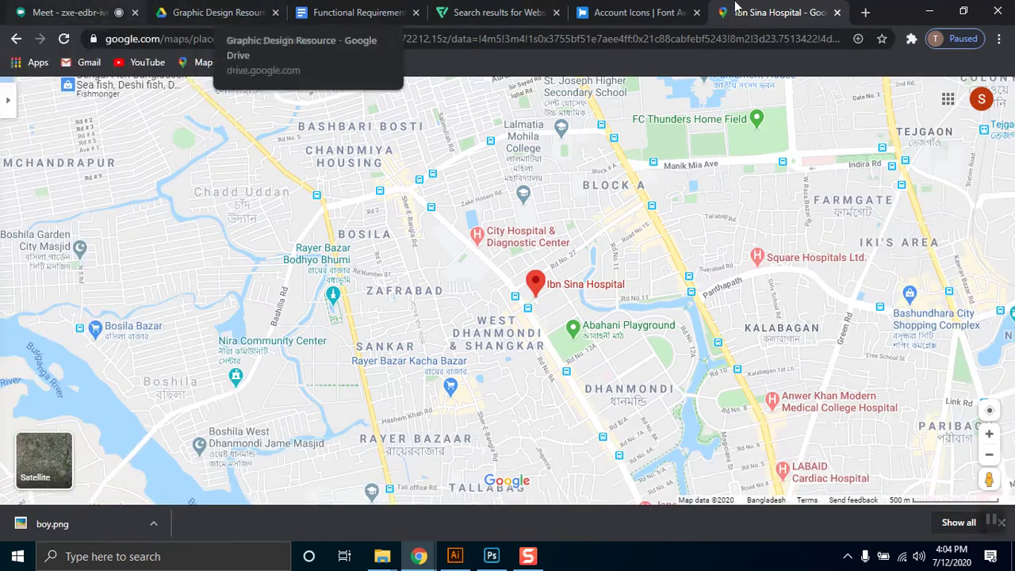
left_click(930, 11)
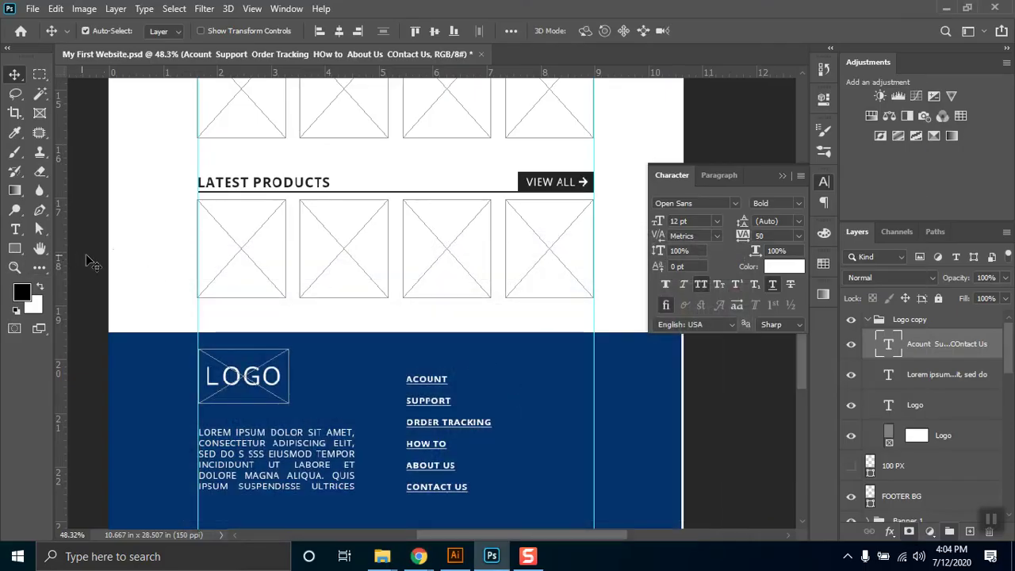
left_click(767, 415)
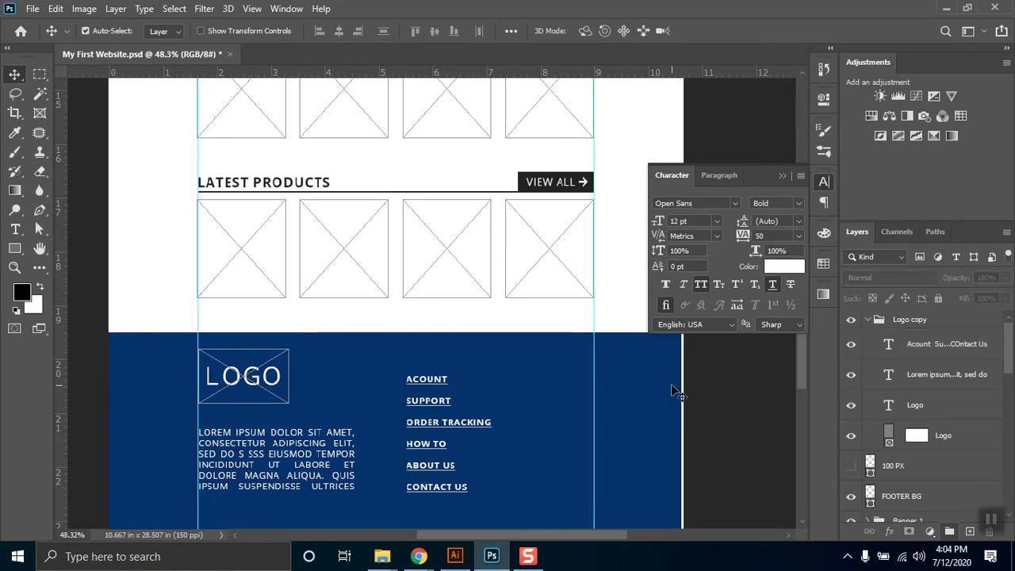
left_click(644, 380)
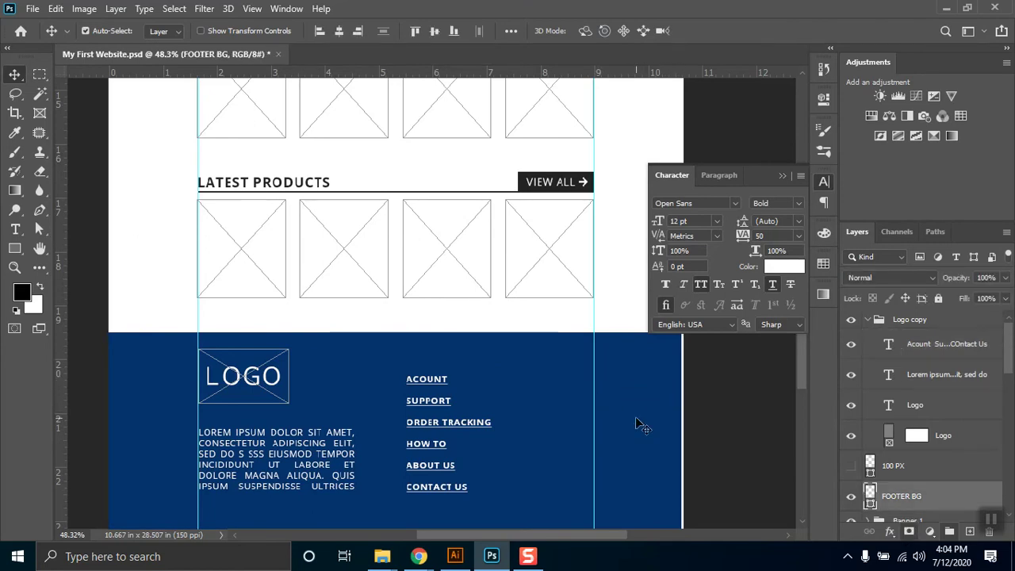
left_click(337, 36)
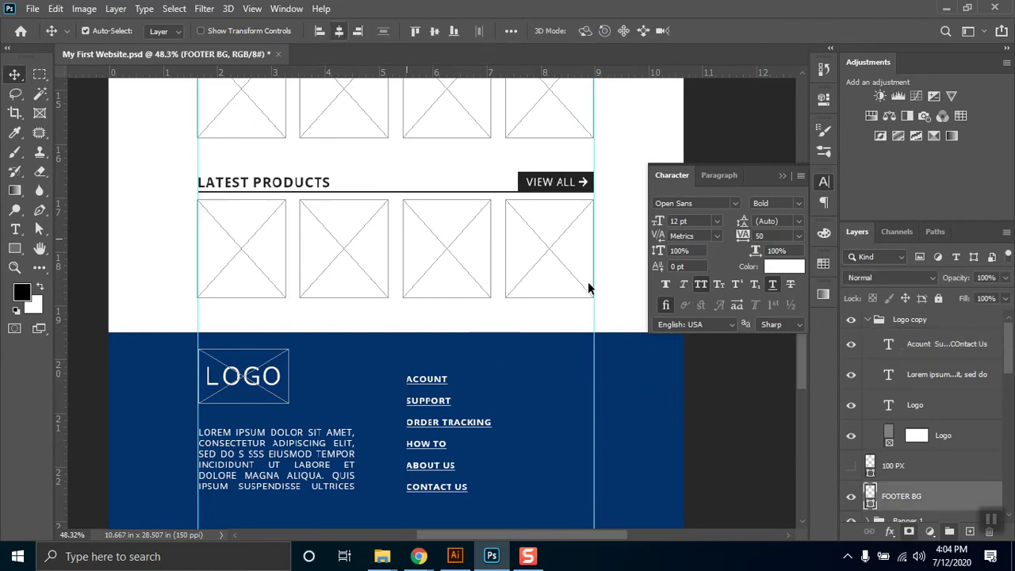
left_click(722, 411)
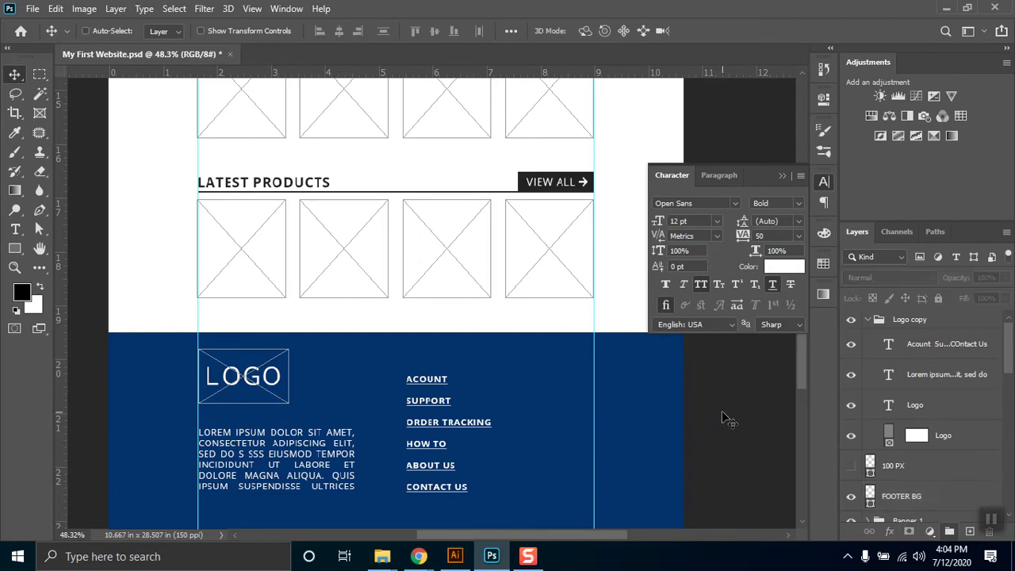
Step: Try to paste the map screenshot and move it into the footer's empty area, also with FOOTER BG selected, and undo it
key("ctrl+v")
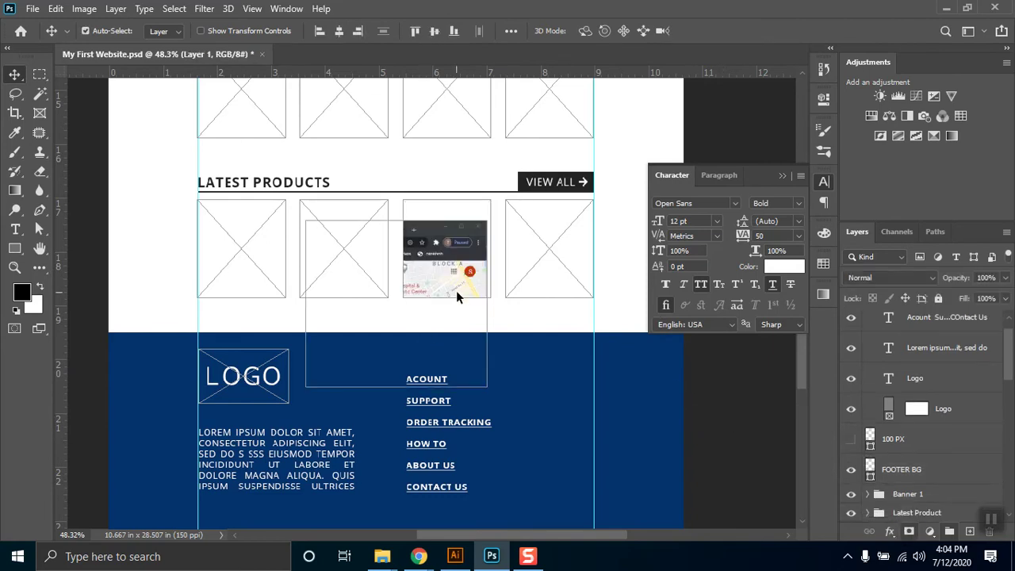
key("ctrl+z")
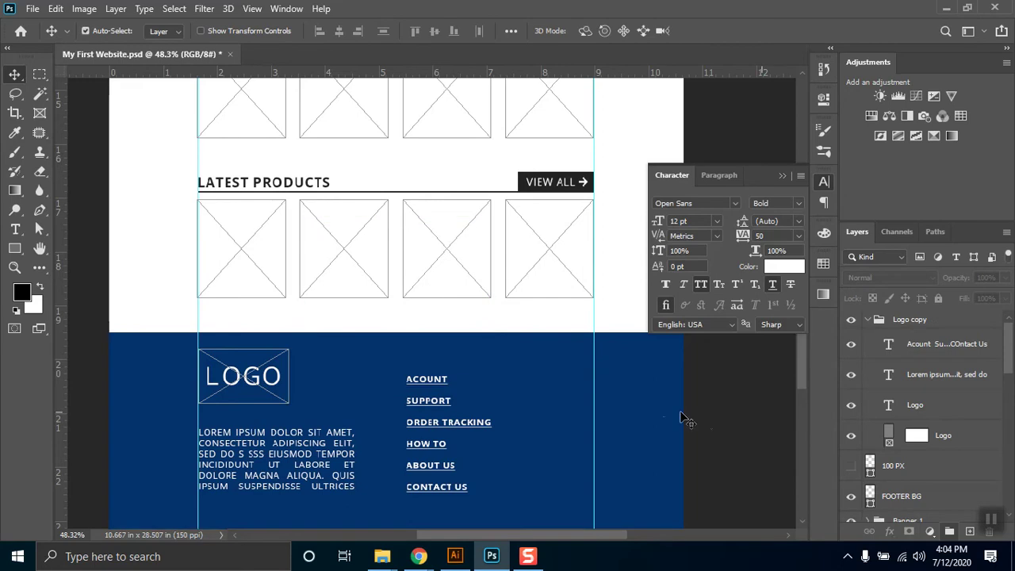
left_click(656, 411)
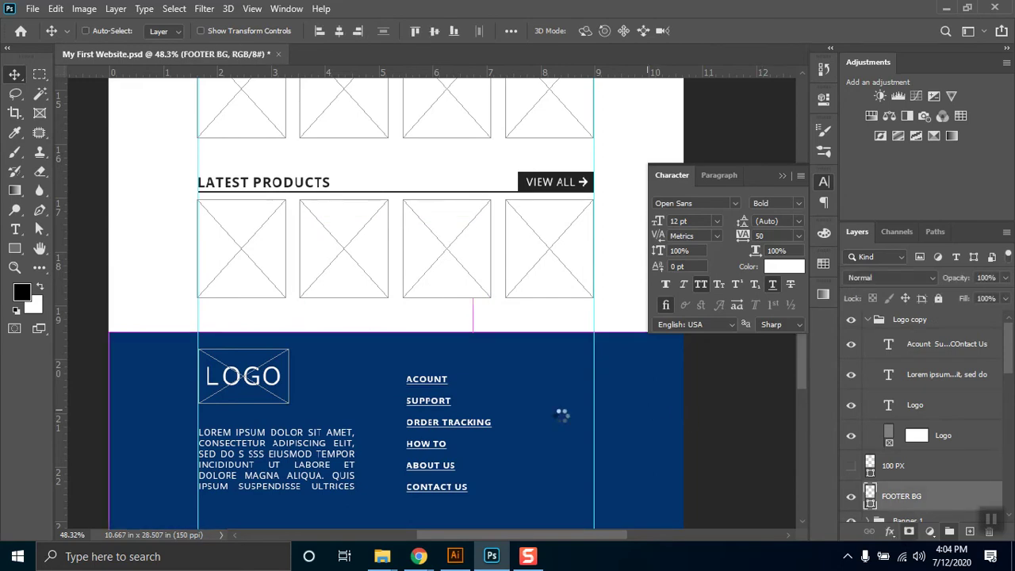
key("ctrl+v")
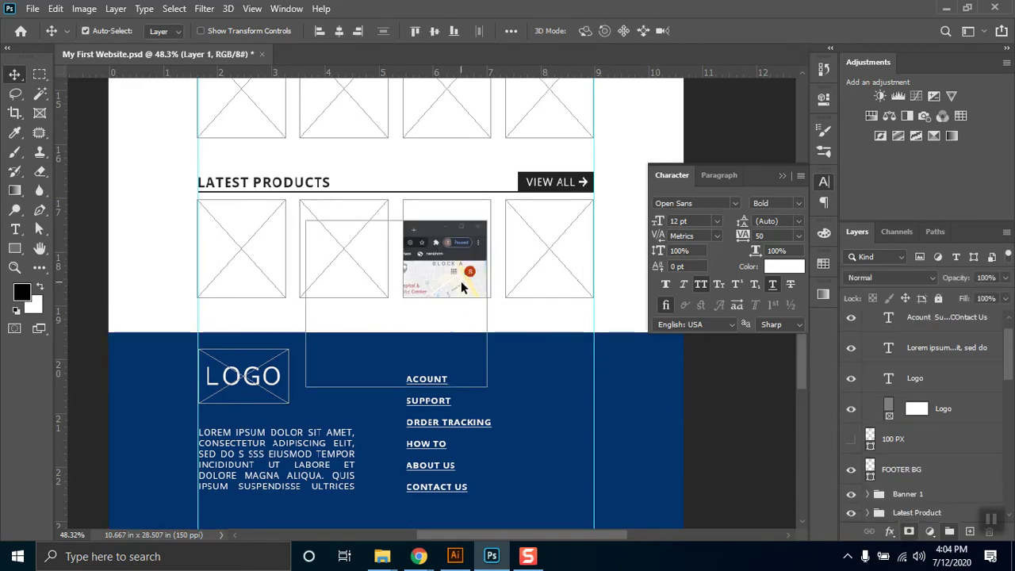
scroll(1010, 331, "up", 1)
scroll(1009, 331, "down", 10)
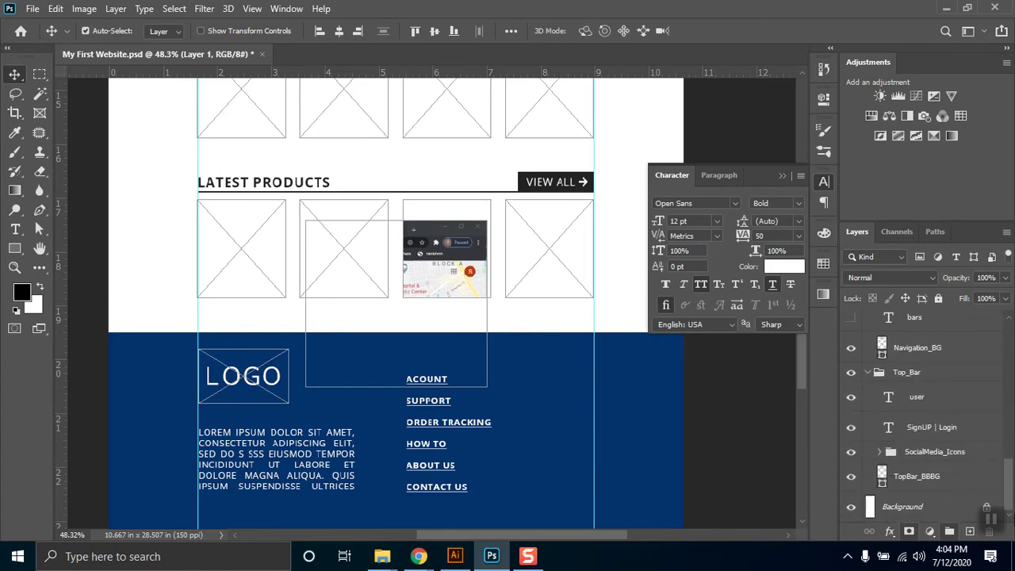
left_click_drag(453, 272, 653, 397)
key("ctrl+z")
key("ctrl+z")
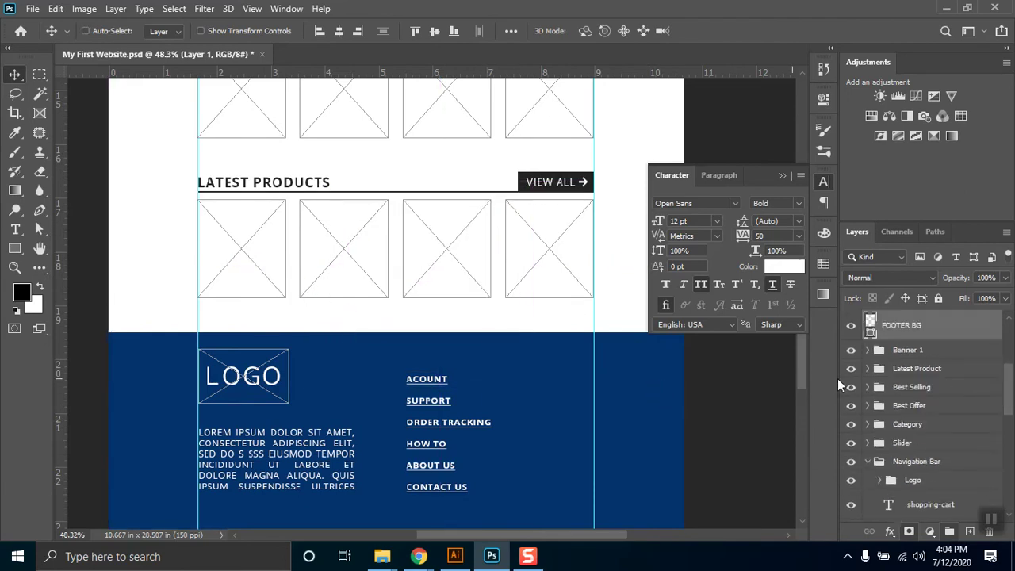
Step: Try to paste the map screenshot with a new empty layer selected, and undo the paste
left_click(970, 531)
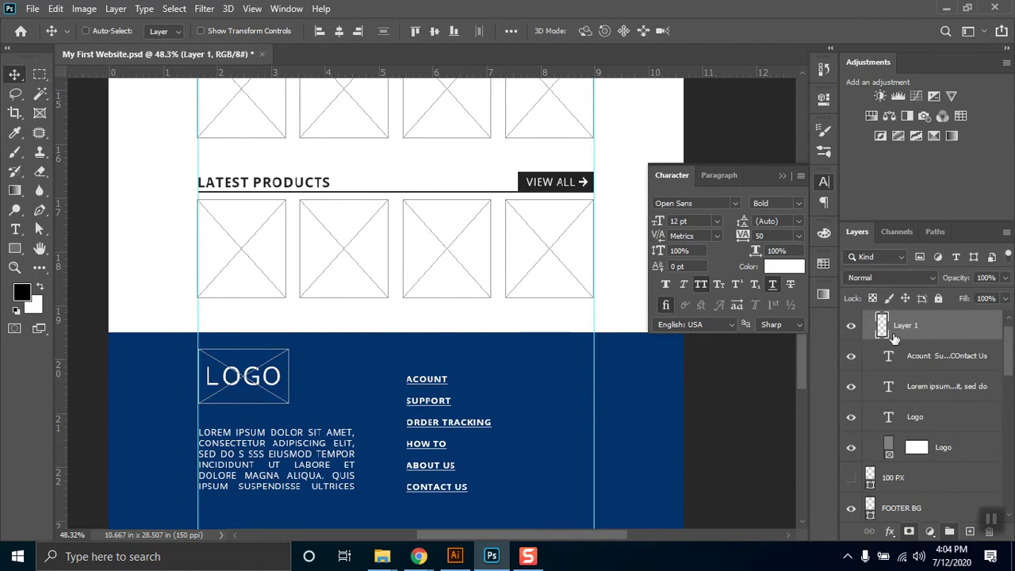
key("ctrl+v")
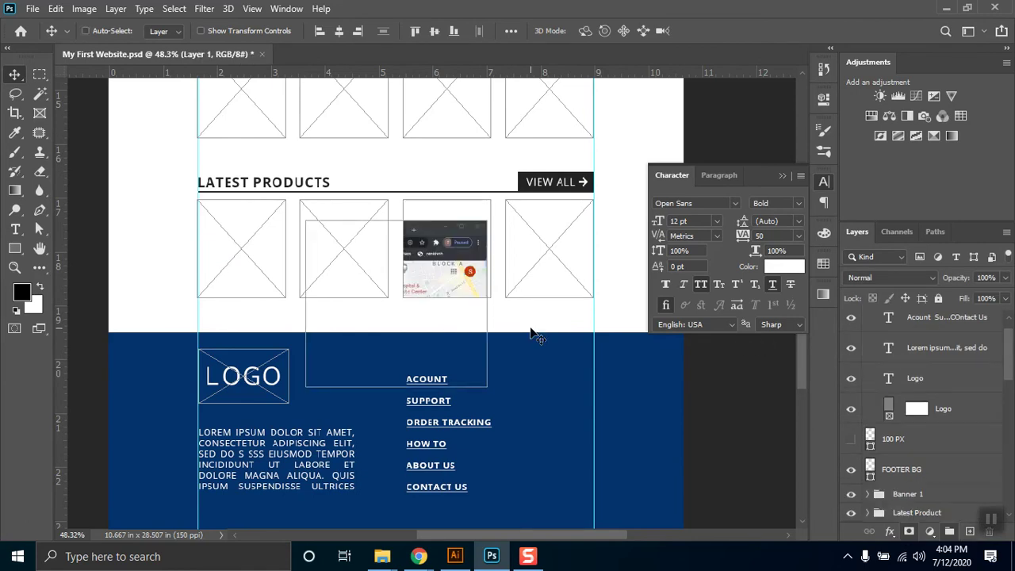
key("ctrl+z")
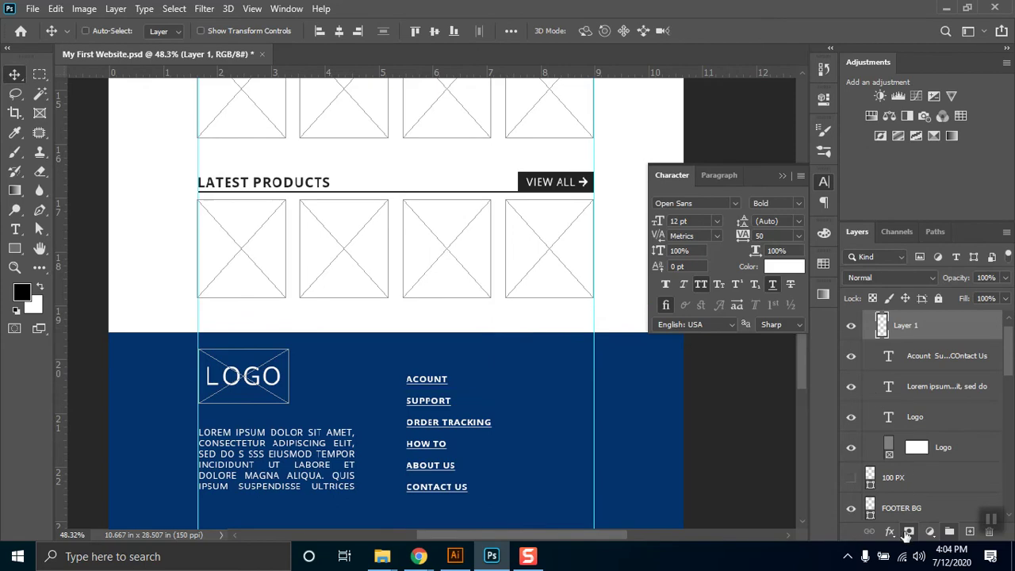
Step: Create a new 506 × 463 pixel document from the Clipboard preset and paste the map screenshot into it
key("ctrl")
left_click(30, 8)
left_click(36, 22)
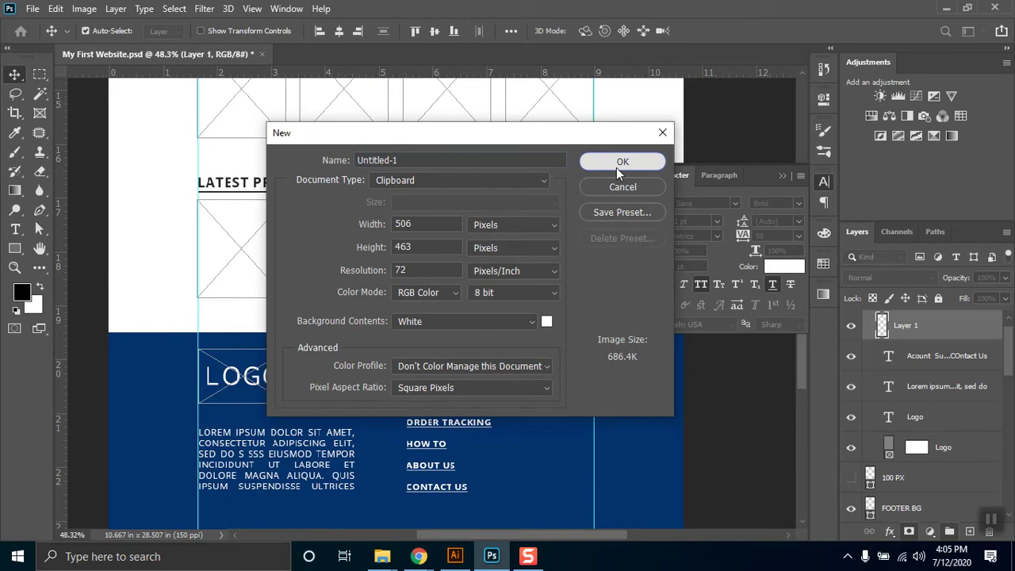
left_click(616, 168)
key("ctrl+v")
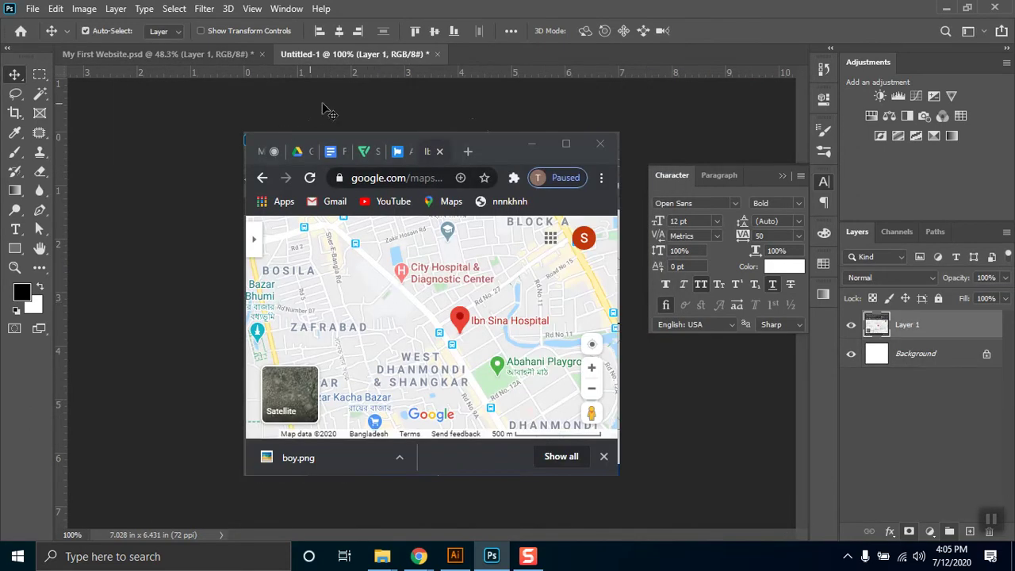
Step: Select the map area around the red pin with a rectangular marquee about 6.75 × 3.33 in, excluding the browser bars
left_click(40, 74)
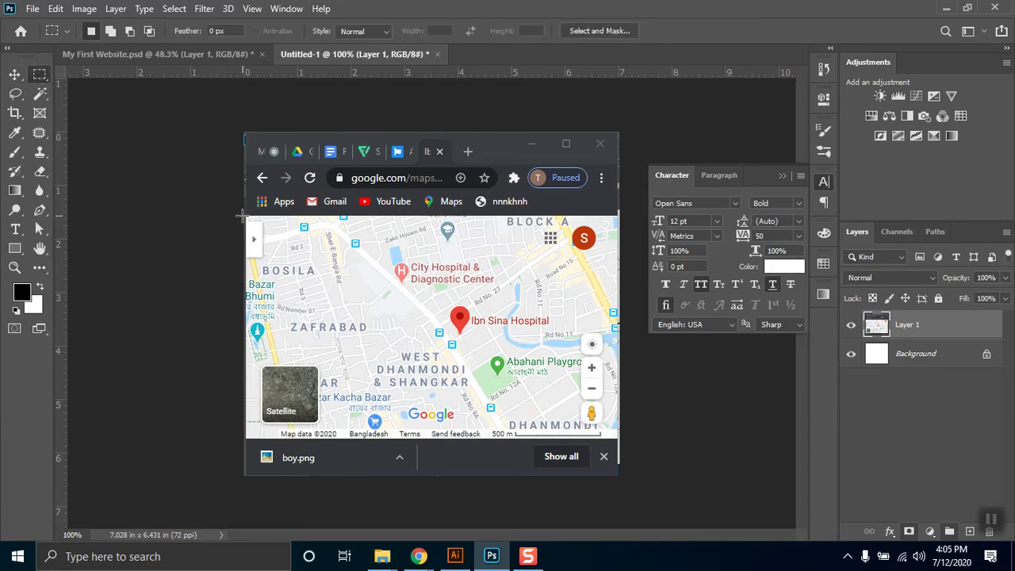
left_click_drag(242, 258, 605, 437)
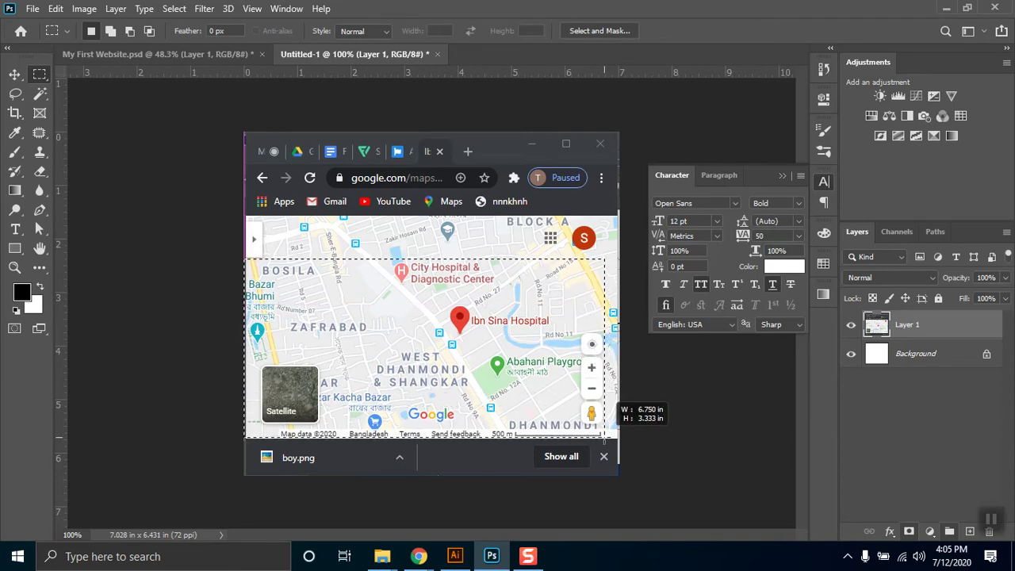
left_click_drag(605, 437, 604, 437)
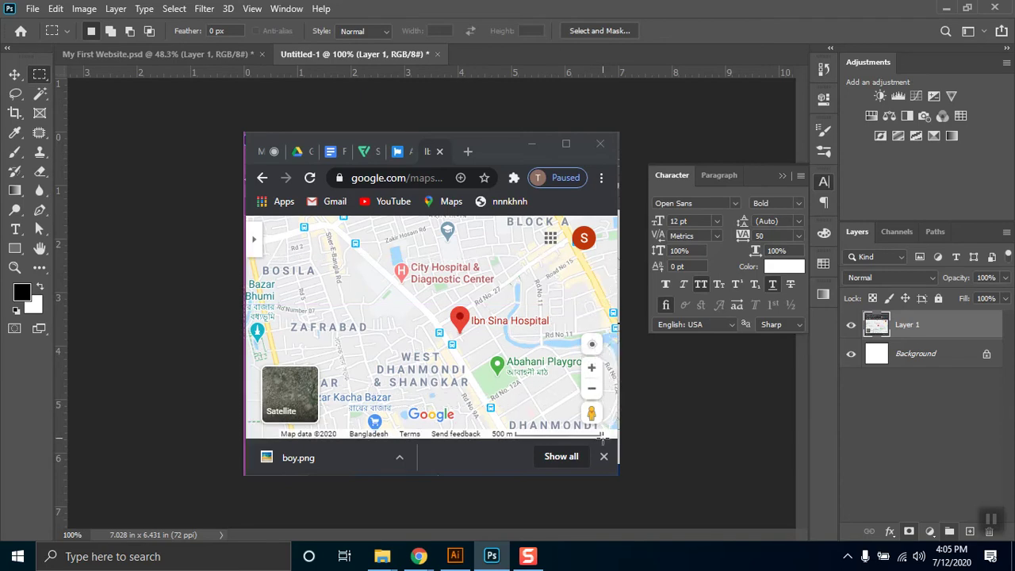
right_click(502, 304)
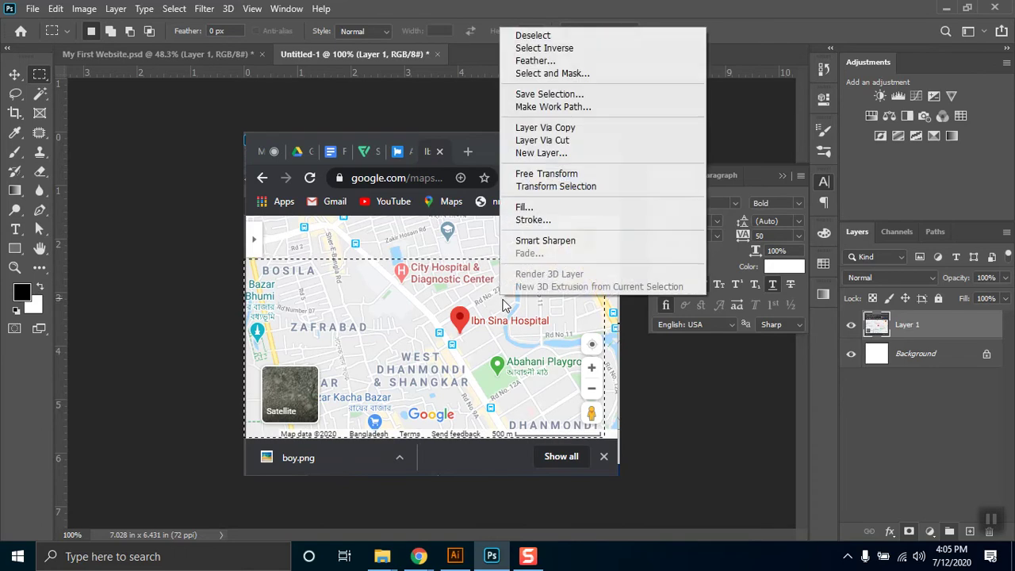
left_click(505, 8)
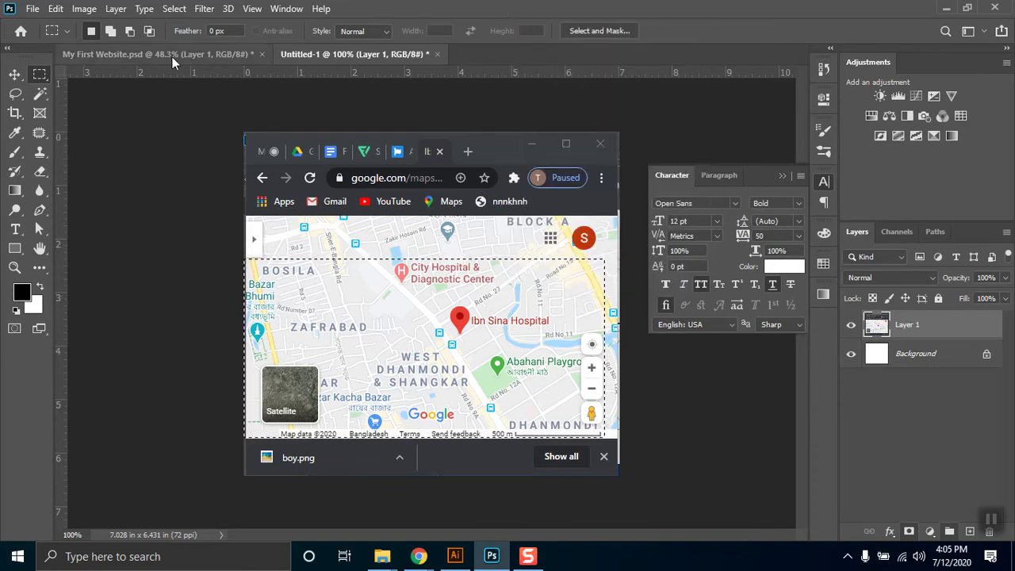
left_click(450, 318)
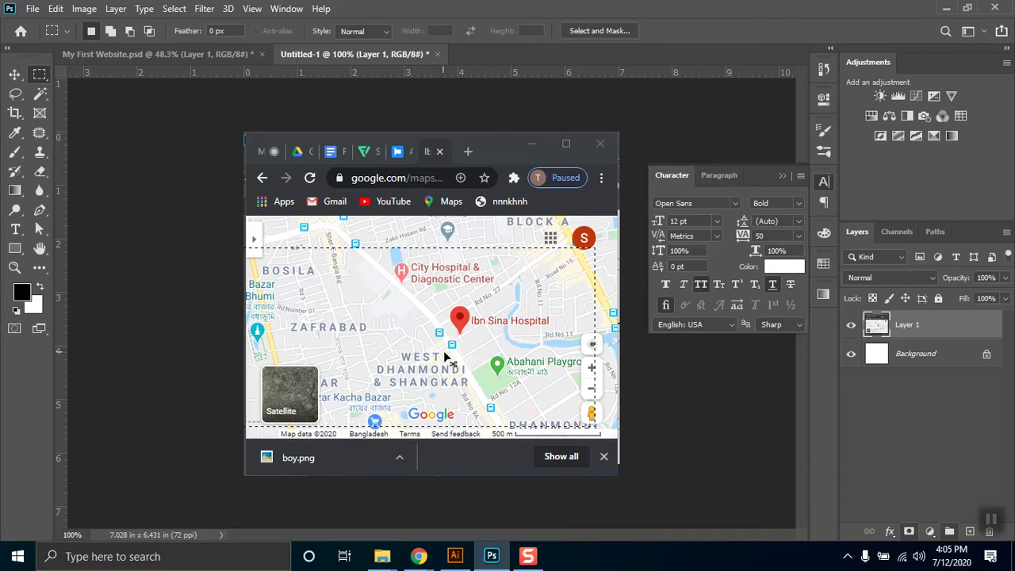
Step: Move the selected map area into My First Website.psd, place it in the footer beside the link list, and scale it down
left_click(15, 75)
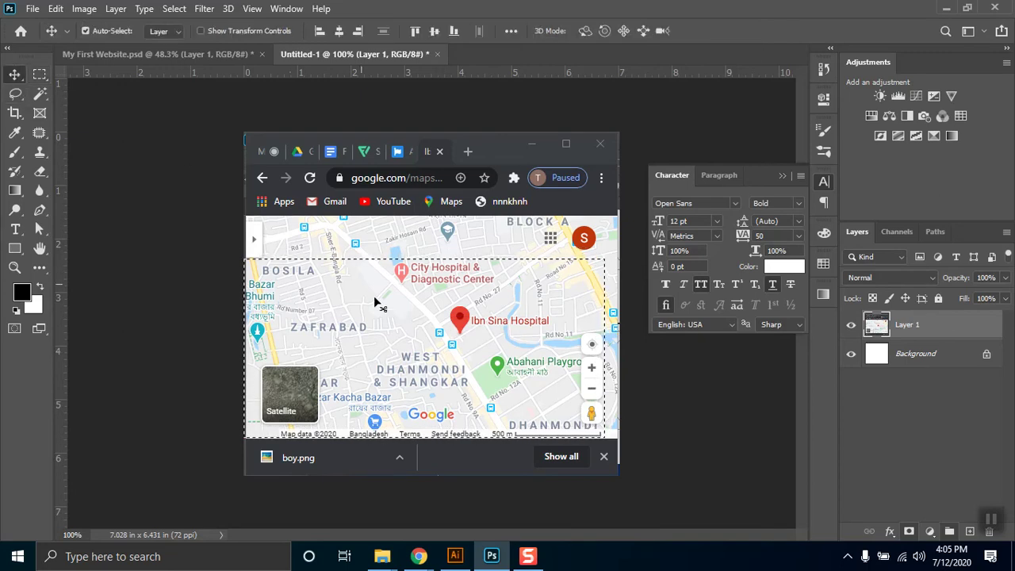
left_click_drag(336, 257, 502, 380)
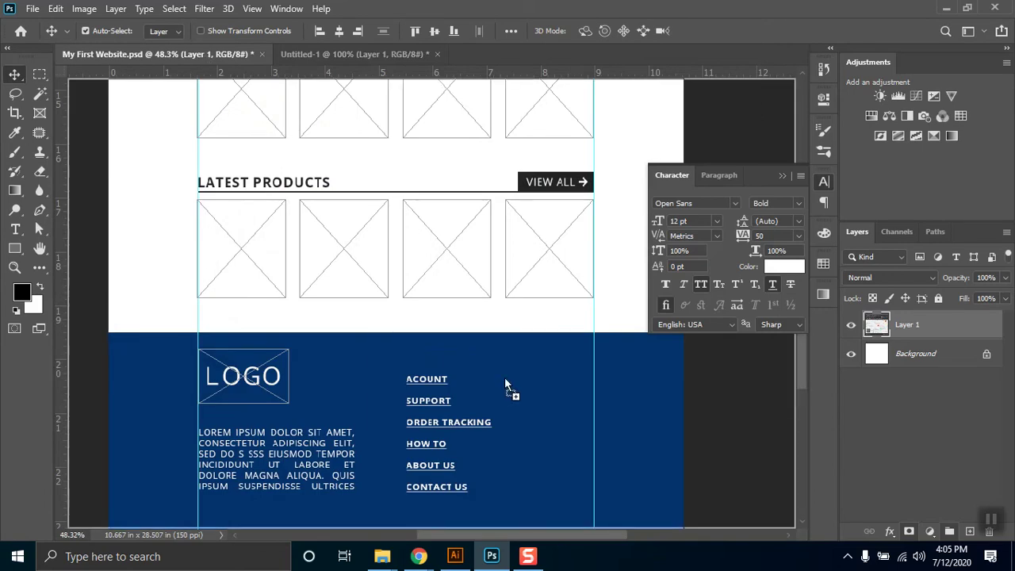
left_click_drag(555, 421, 541, 440)
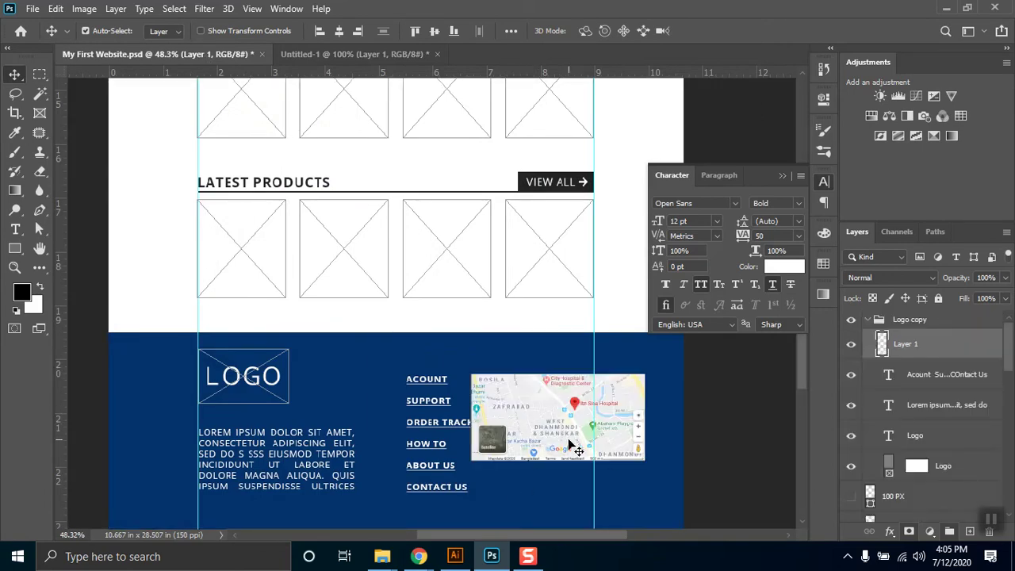
key("ctrl+t")
left_click_drag(641, 380, 619, 459)
key("Return")
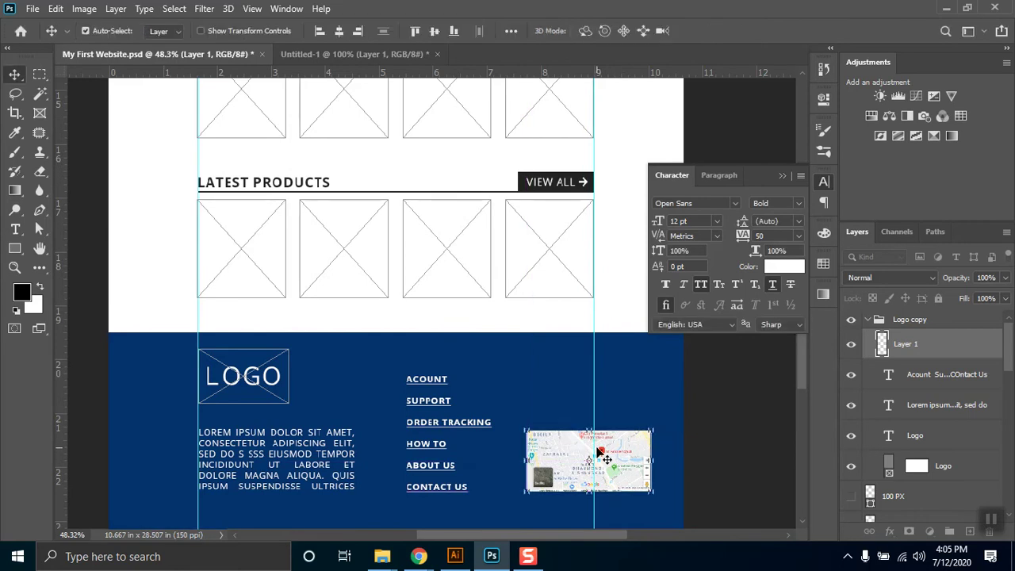
Step: Rename the pasted map layer as Map
right_click(953, 345)
key("Escape")
double_click(904, 344)
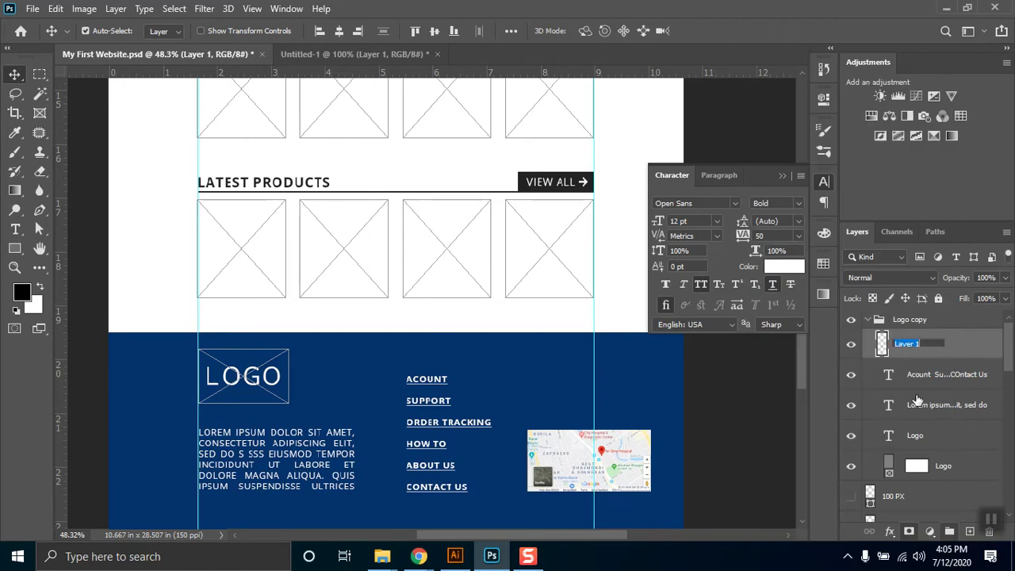
key("Return")
right_click(946, 324)
left_click(877, 22)
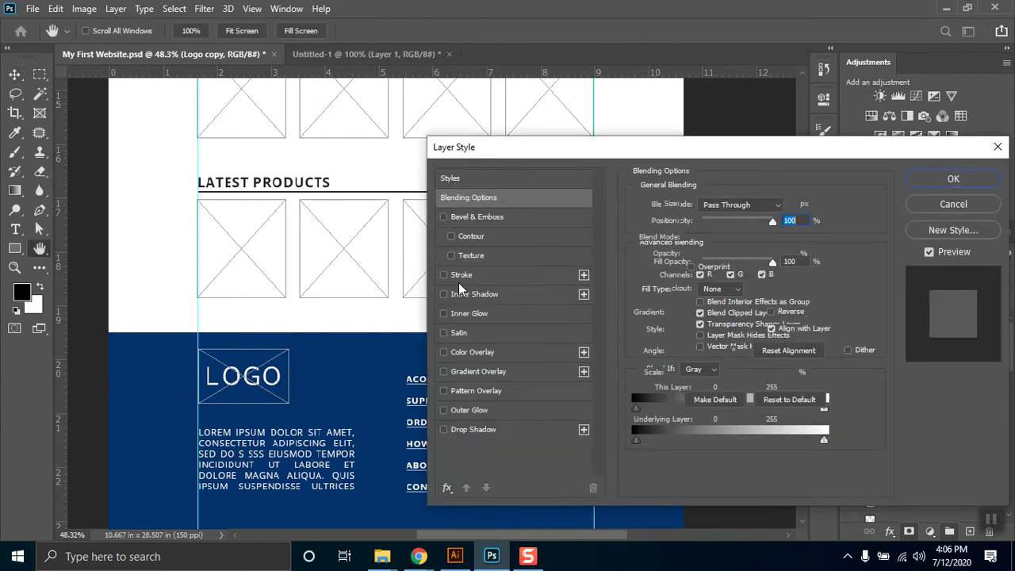
left_click(459, 279)
left_click_drag(518, 153, 801, 153)
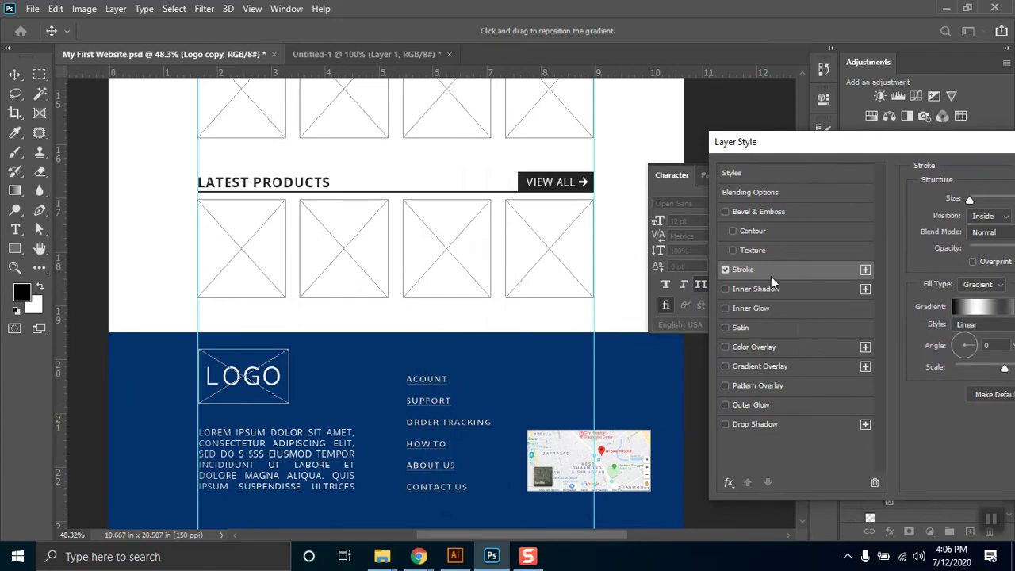
left_click(994, 222)
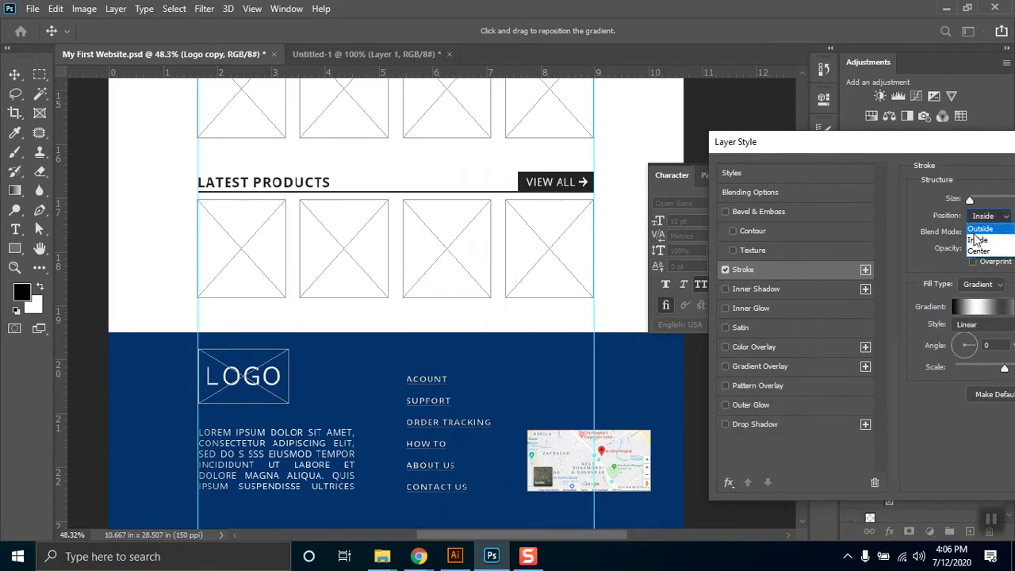
left_click(981, 229)
left_click_drag(885, 154, 658, 129)
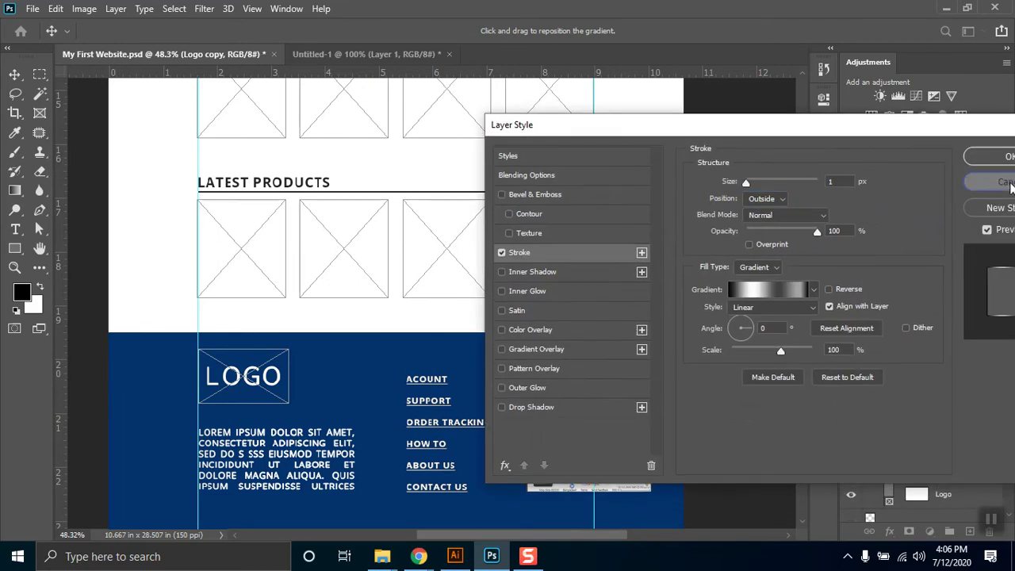
left_click(998, 156)
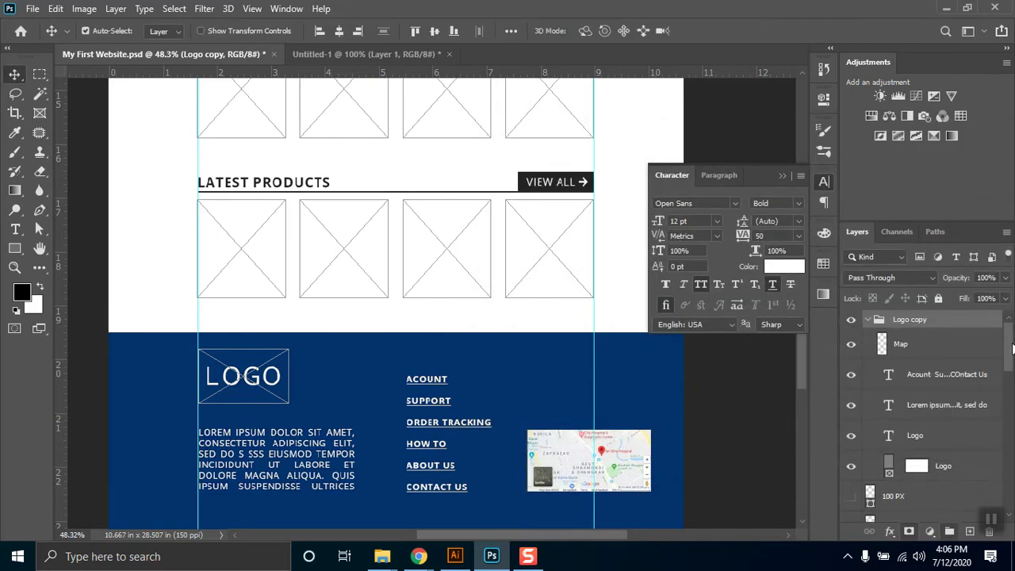
Step: Add a Stroke layer style to the Map layer and set its position to Outside
left_click(930, 344)
right_click(943, 348)
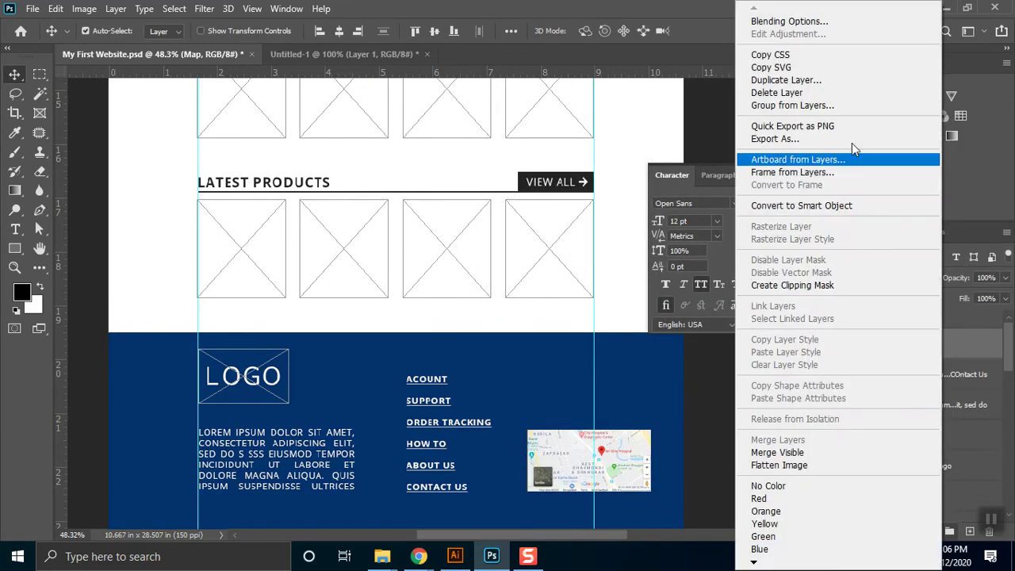
left_click(827, 21)
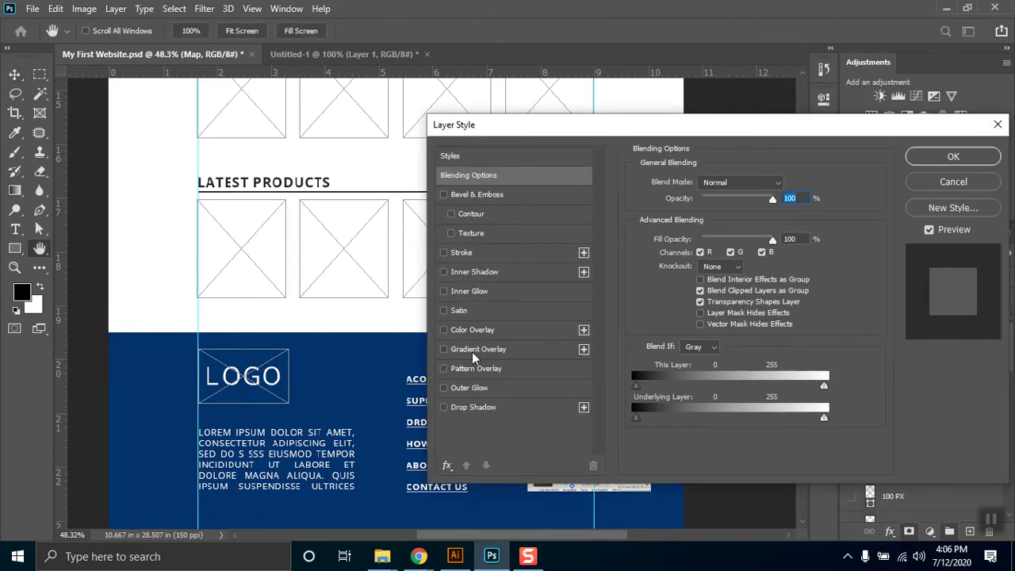
left_click(466, 254)
left_click_drag(587, 125, 796, 118)
left_click(900, 174)
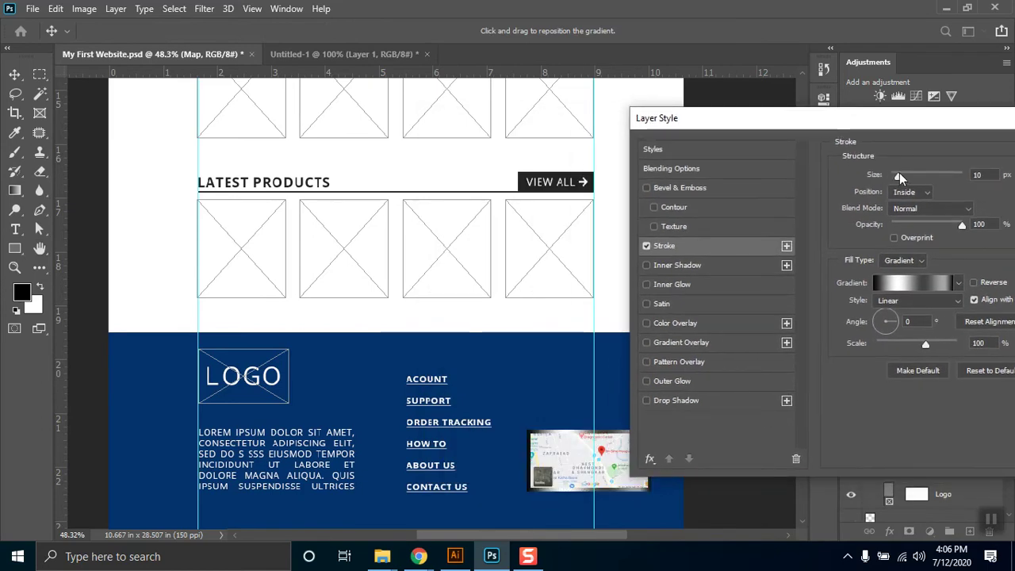
left_click(909, 202)
left_click(957, 284)
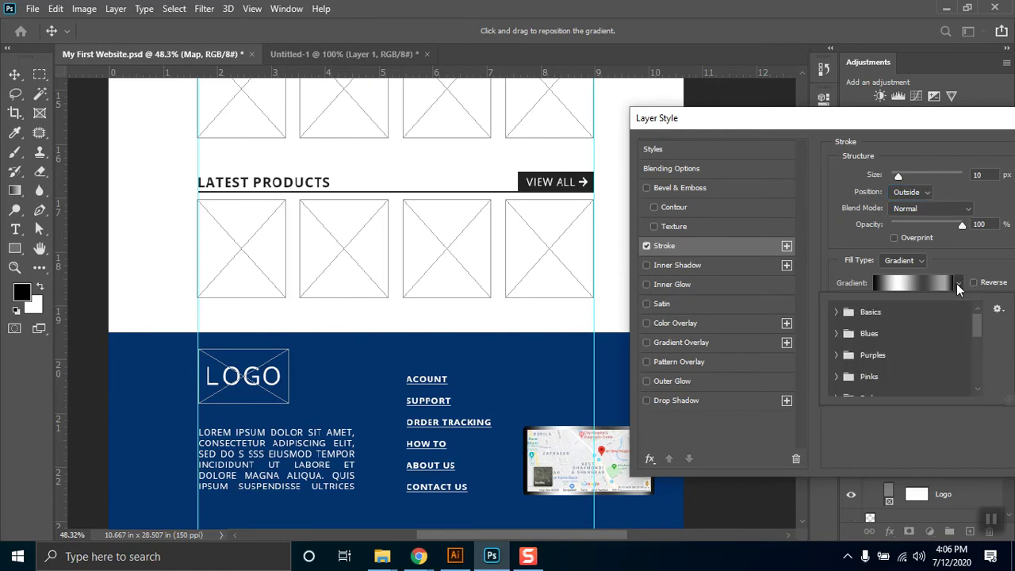
left_click(944, 296)
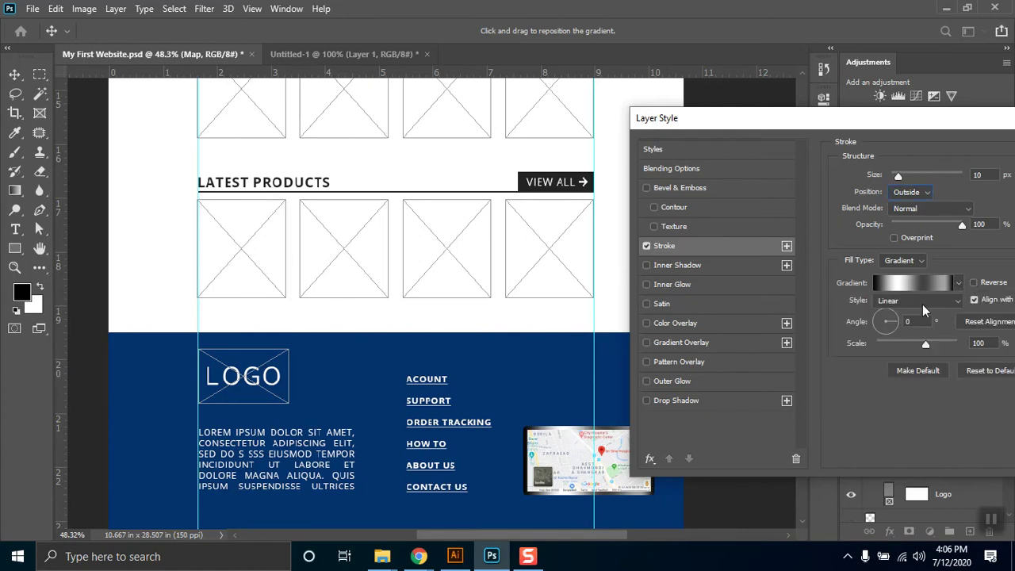
left_click(924, 304)
left_click(924, 304)
left_click(931, 279)
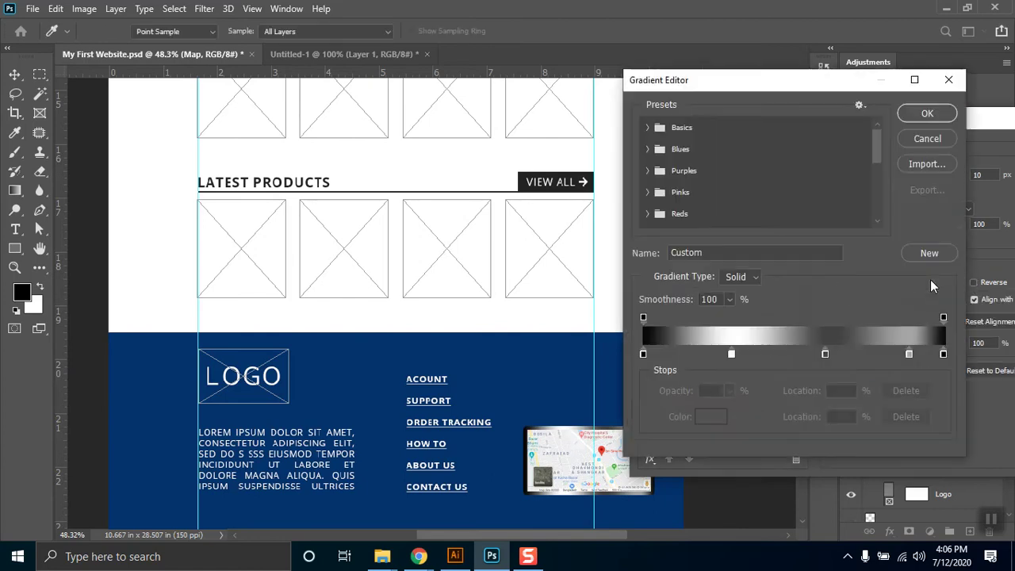
left_click(647, 128)
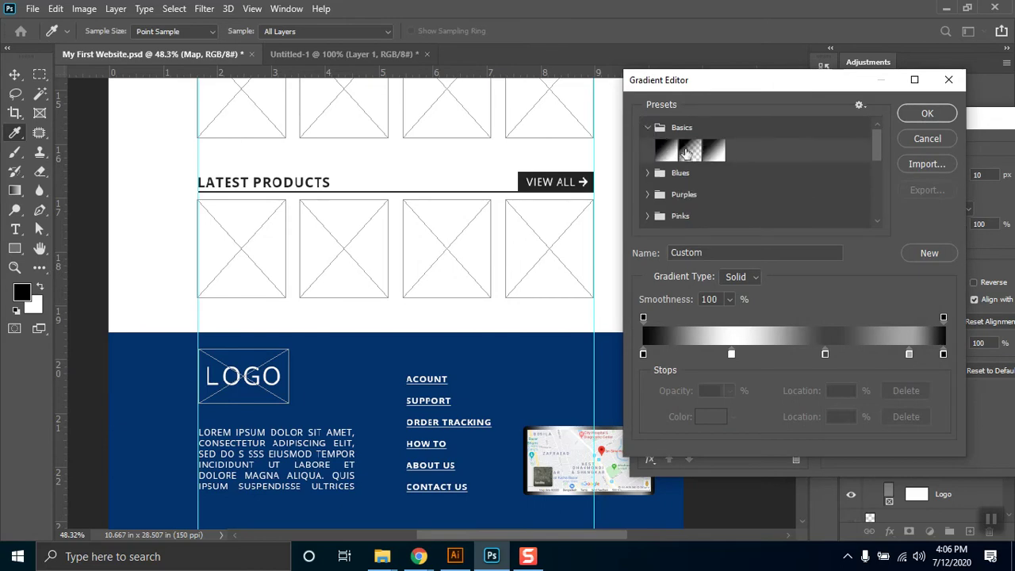
left_click(920, 139)
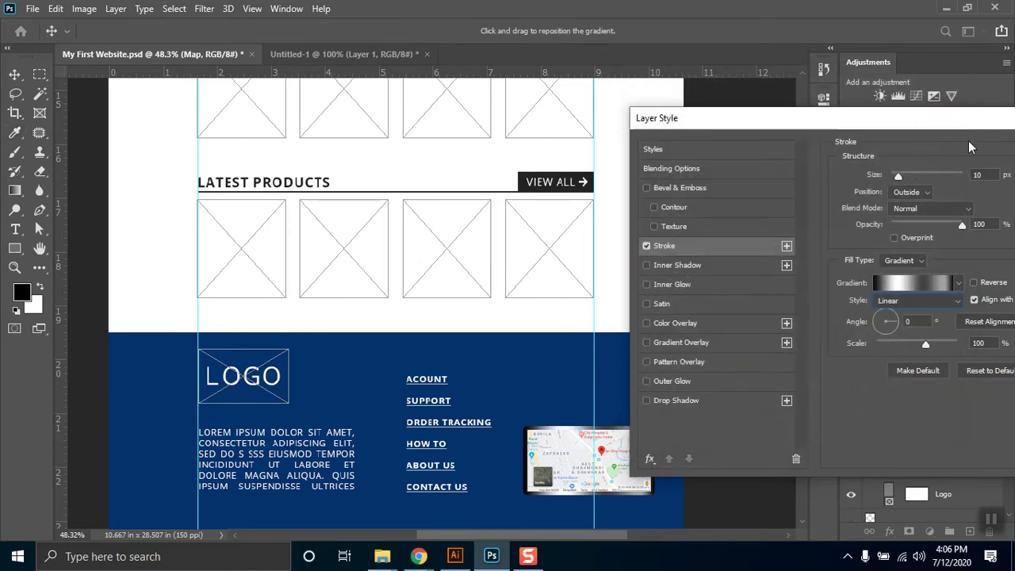
Step: Change the map stroke's fill type to Color with black 000000, and set its size to 4 px
left_click(912, 261)
left_click(896, 279)
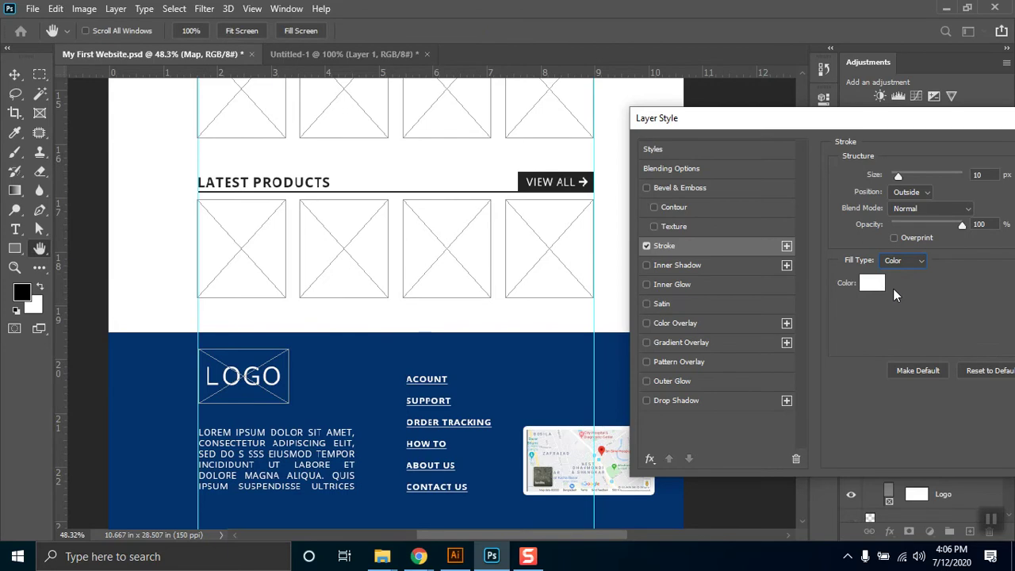
left_click(872, 283)
left_click(623, 407)
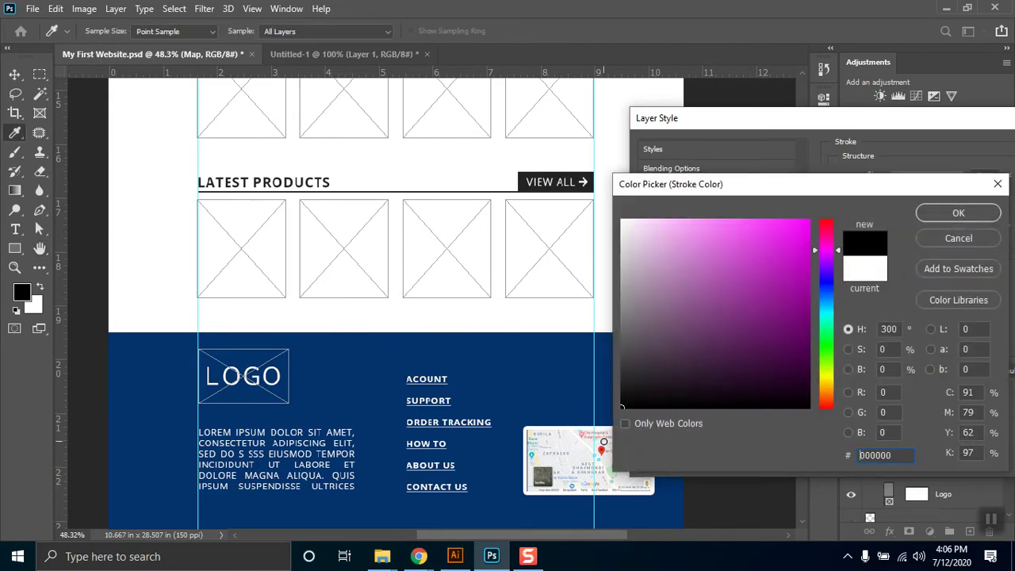
left_click(961, 211)
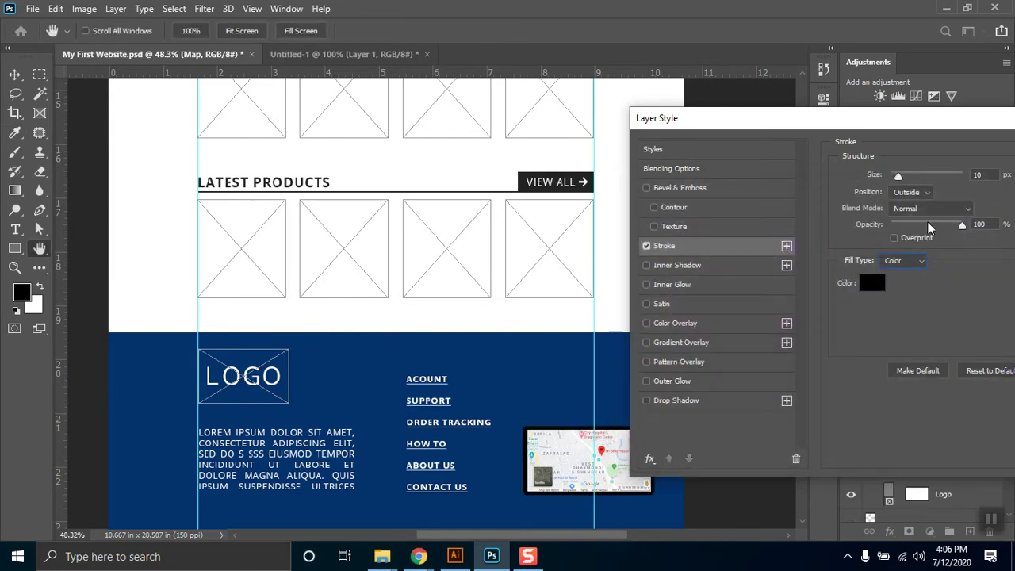
mouse_move(901, 175)
left_mouse_down()
mouse_move(891, 173)
mouse_move(910, 174)
mouse_move(894, 181)
left_mouse_up()
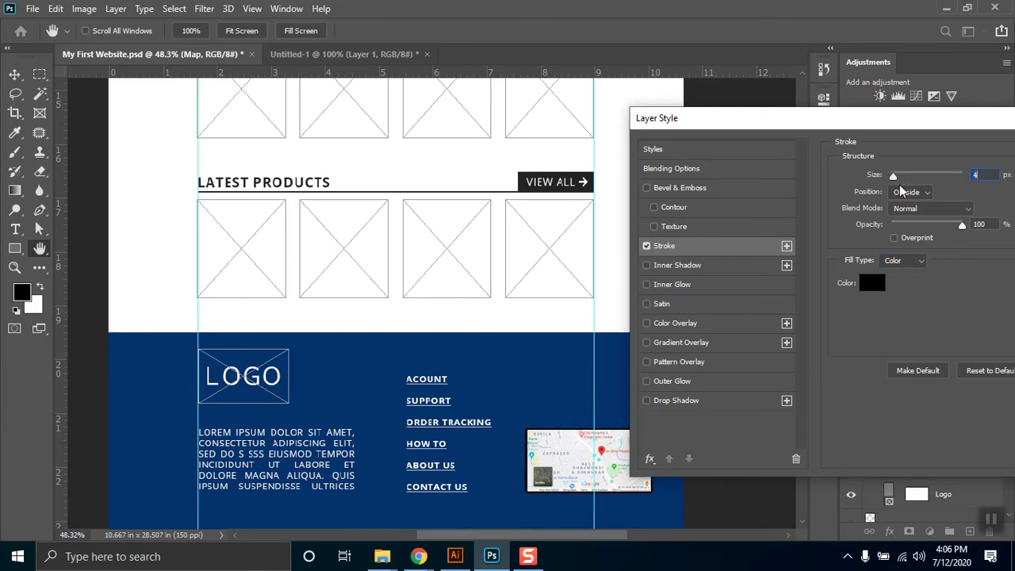
Step: Change the map stroke's color to light gray
left_click(873, 284)
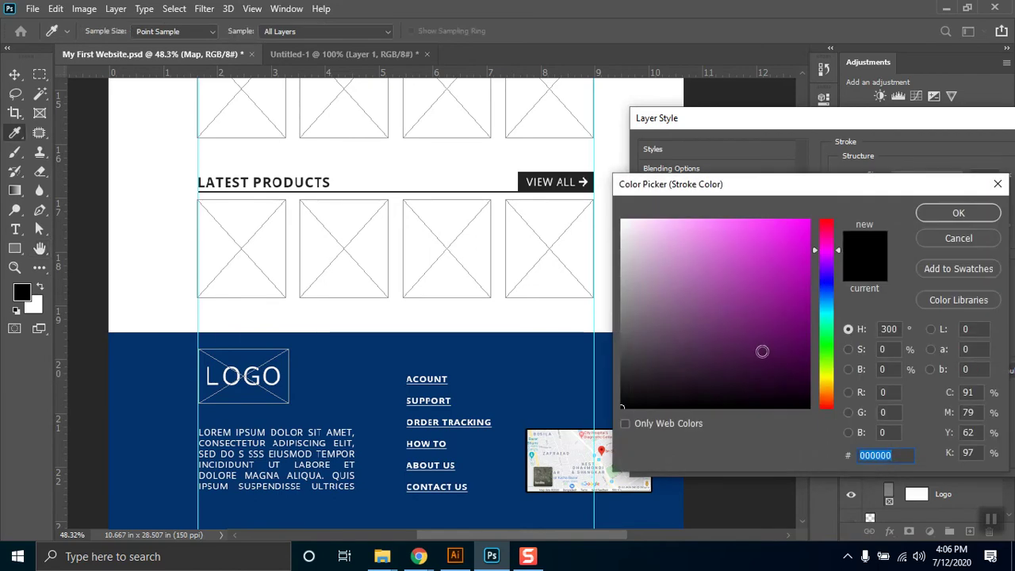
left_click_drag(622, 282, 612, 269)
left_click(958, 213)
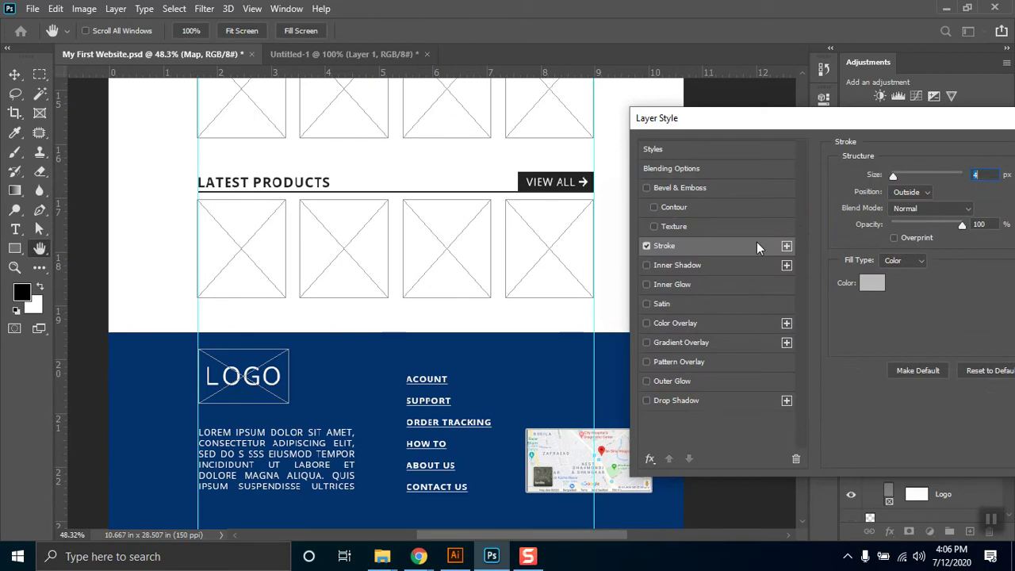
Step: Apply the stroke layer style to the map and deselect its layer
left_click_drag(923, 119, 857, 115)
left_click_drag(1012, 130, 925, 130)
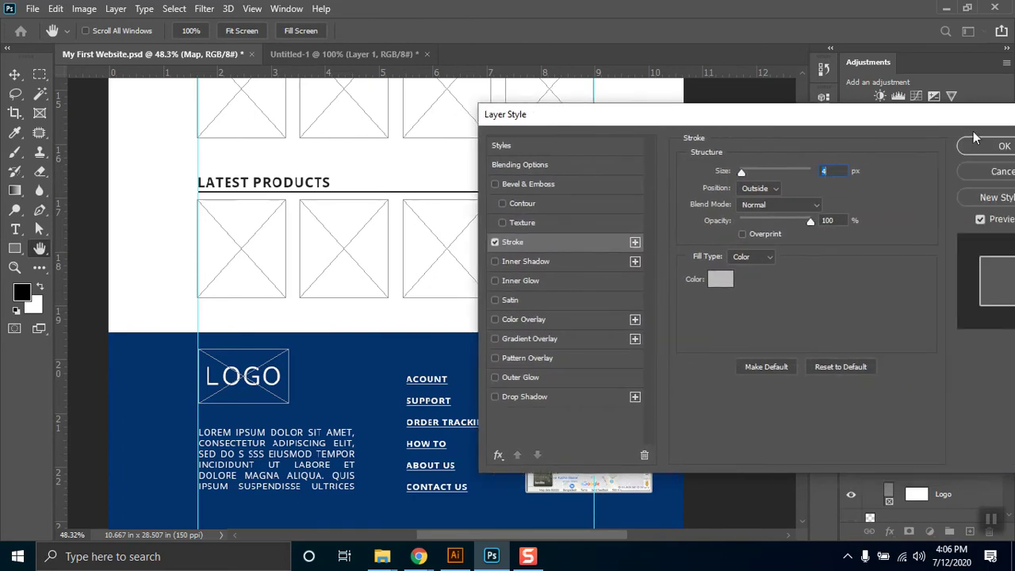
left_click(991, 141)
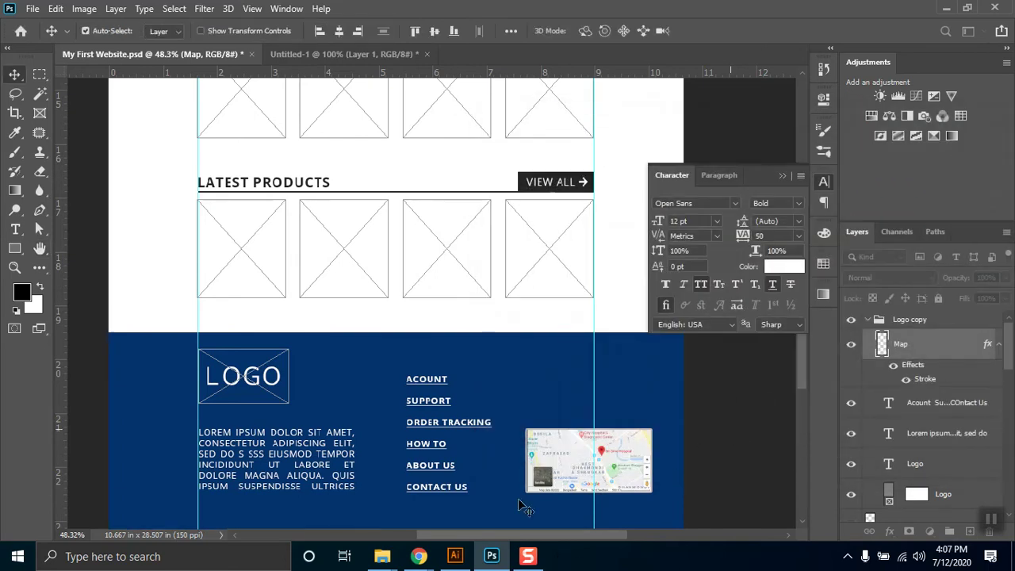
left_click(710, 501)
key("z")
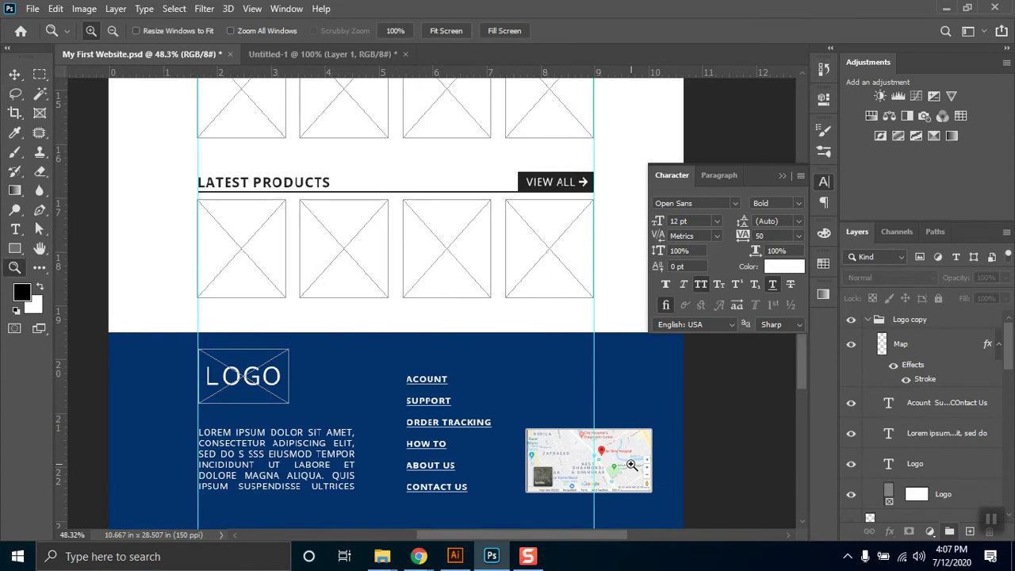
key("v")
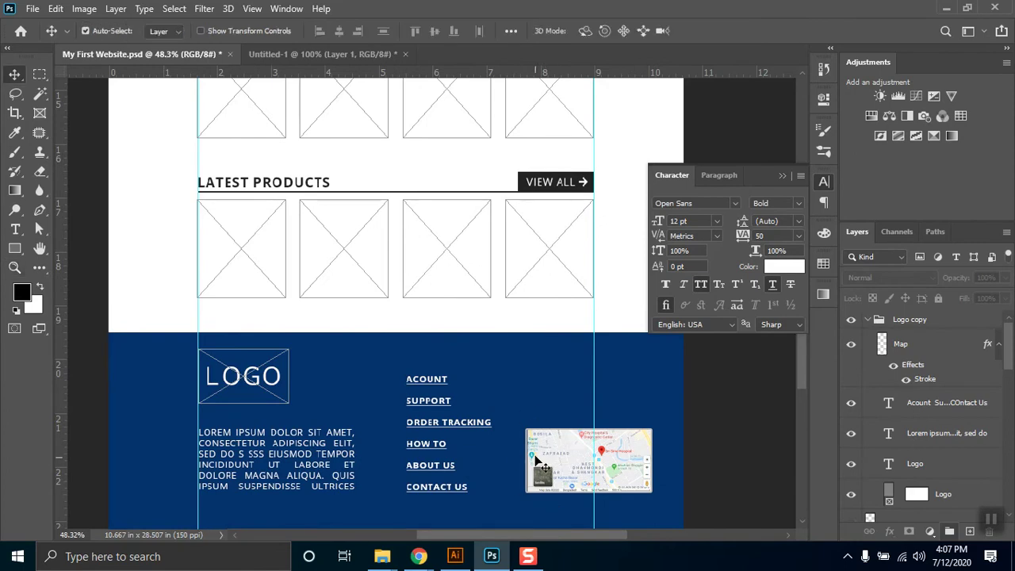
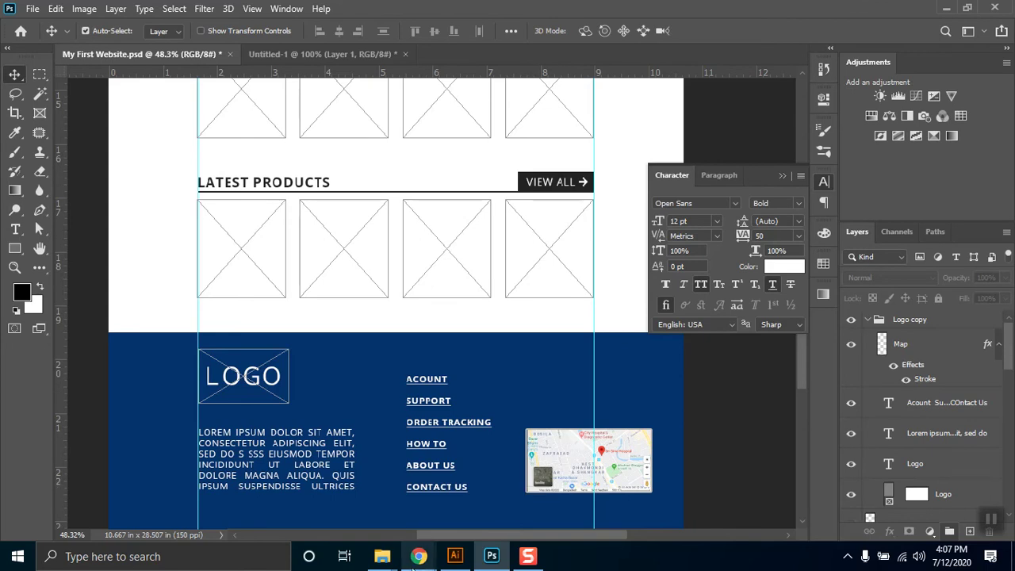
Step: Admit the waiting participant to the Google Meet call in Chrome, and collapse the Character panel back in Photoshop
mouse_move(413, 559)
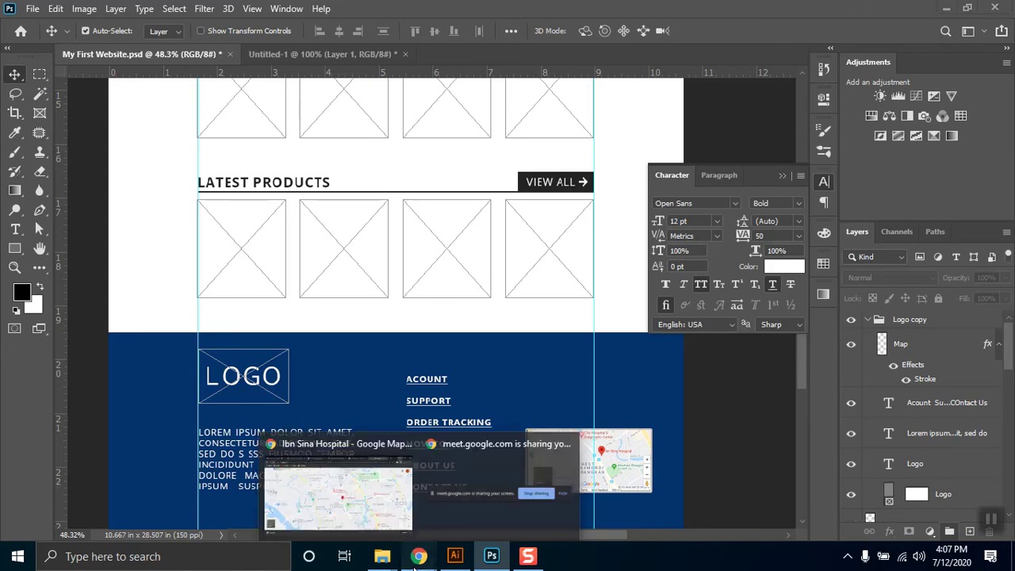
left_click(364, 520)
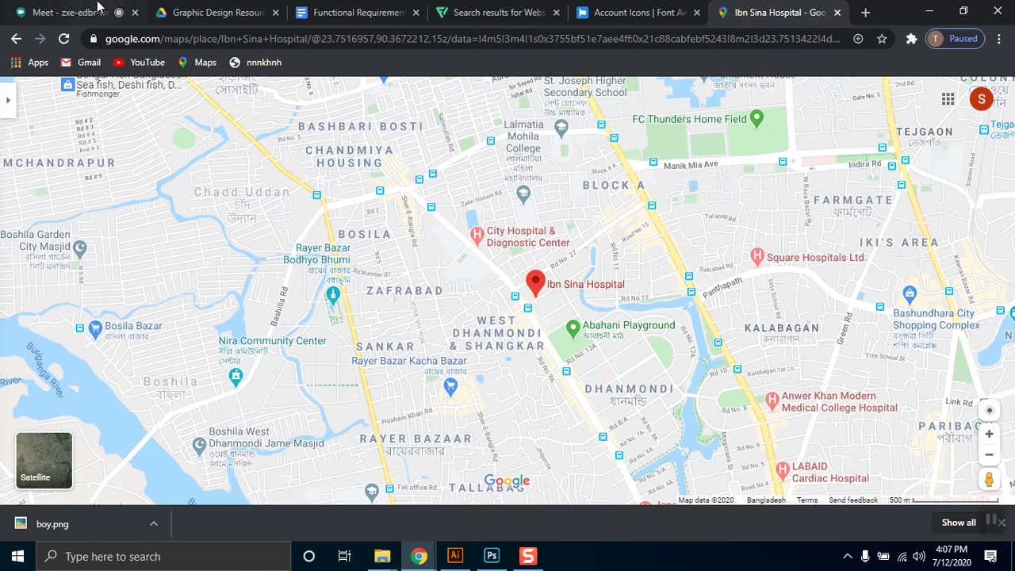
key("ctrl+1")
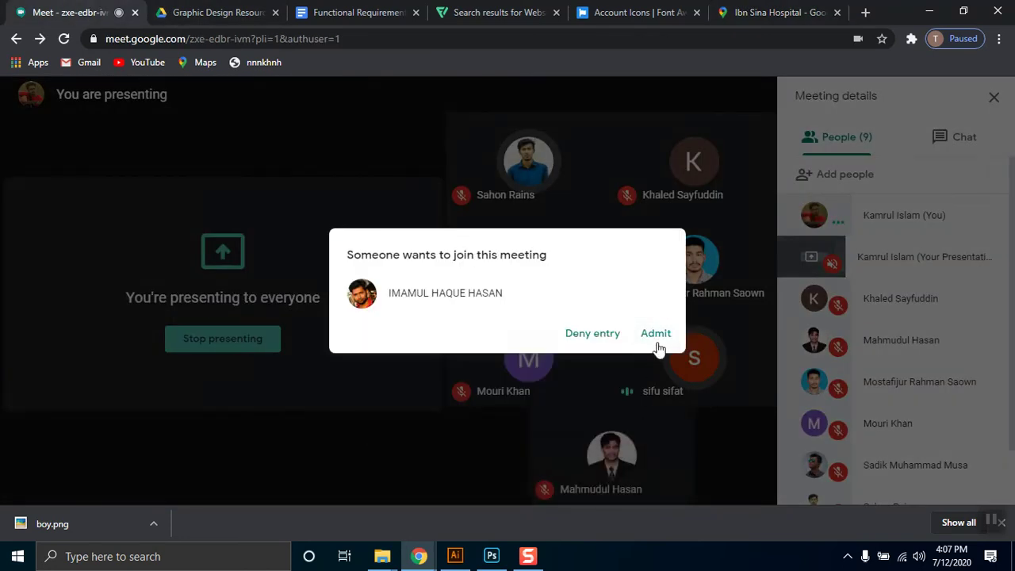
left_click(656, 340)
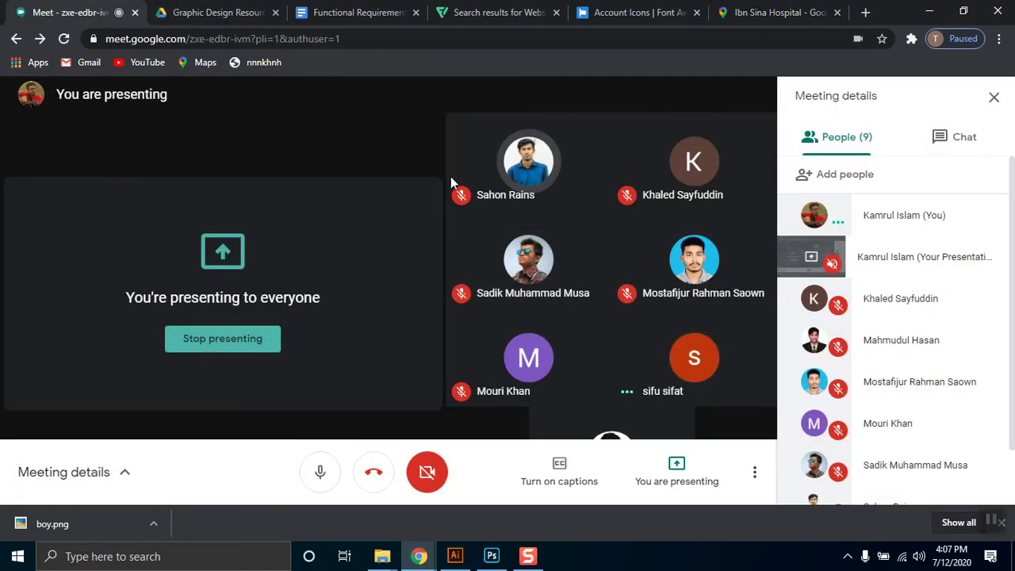
mouse_move(495, 170)
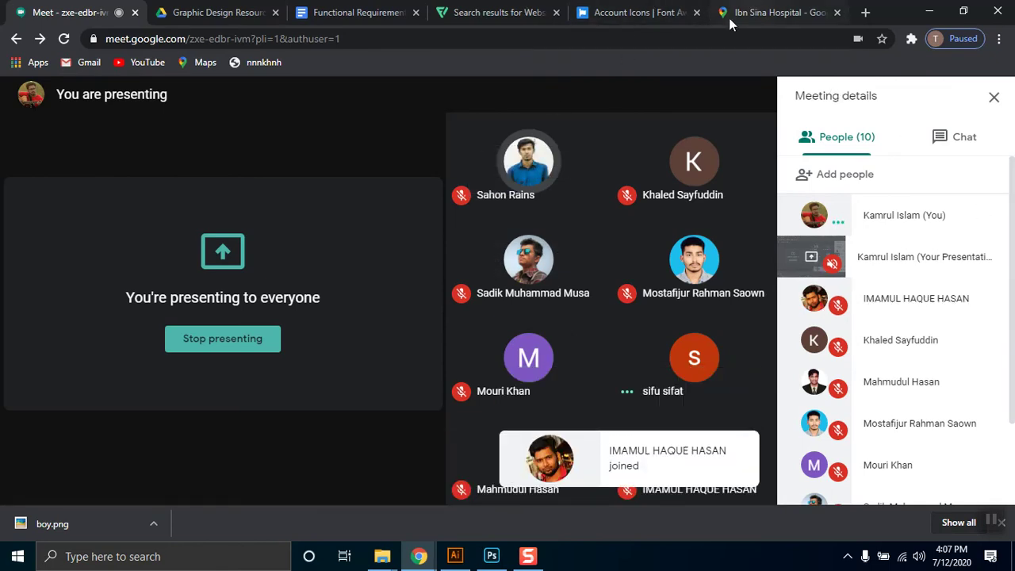
left_click(492, 556)
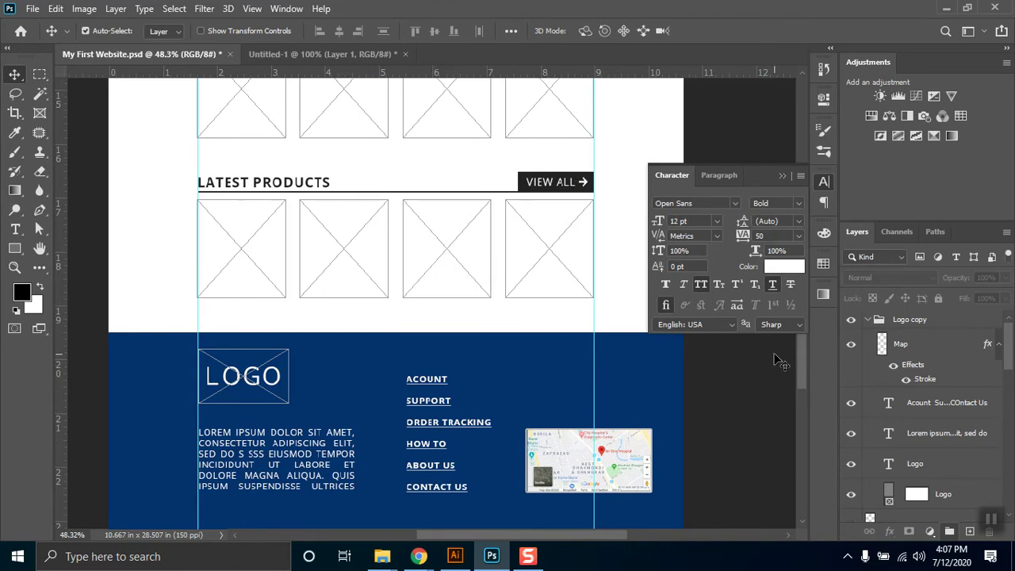
left_click(783, 176)
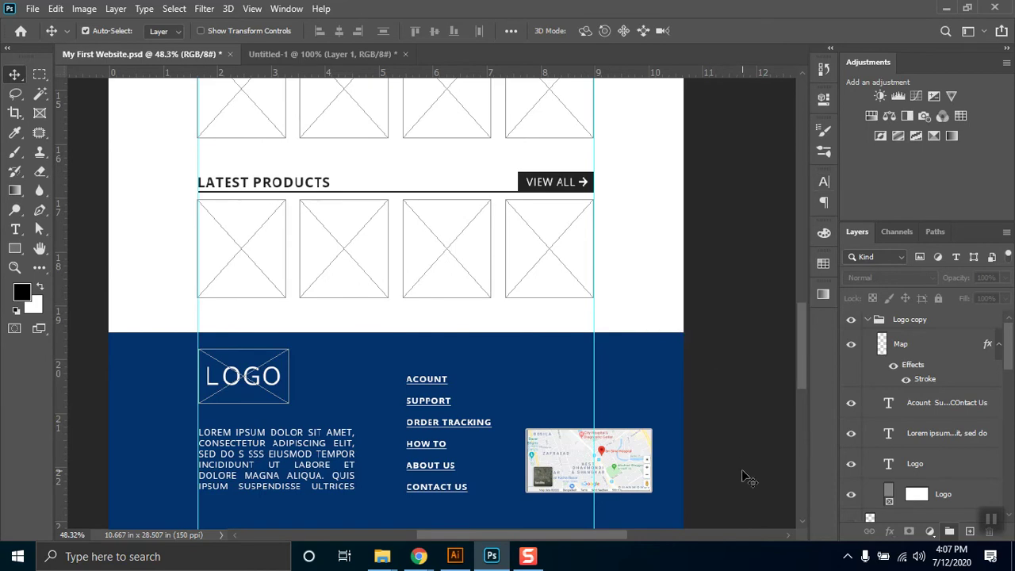
Step: Open the Windows On-Screen Keyboard, try its Print Screen function, and close the keyboard
left_click(17, 557)
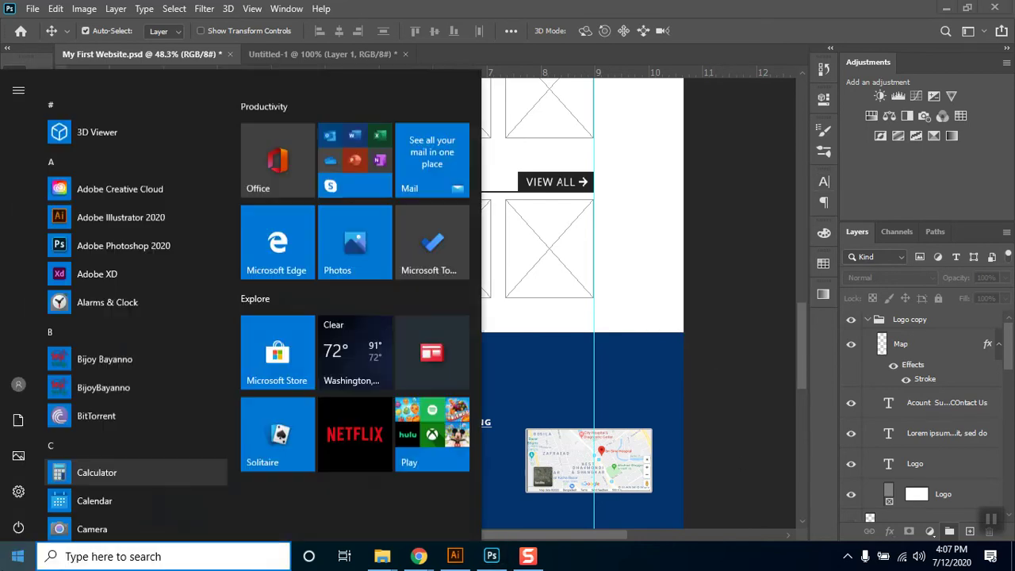
type("ons")
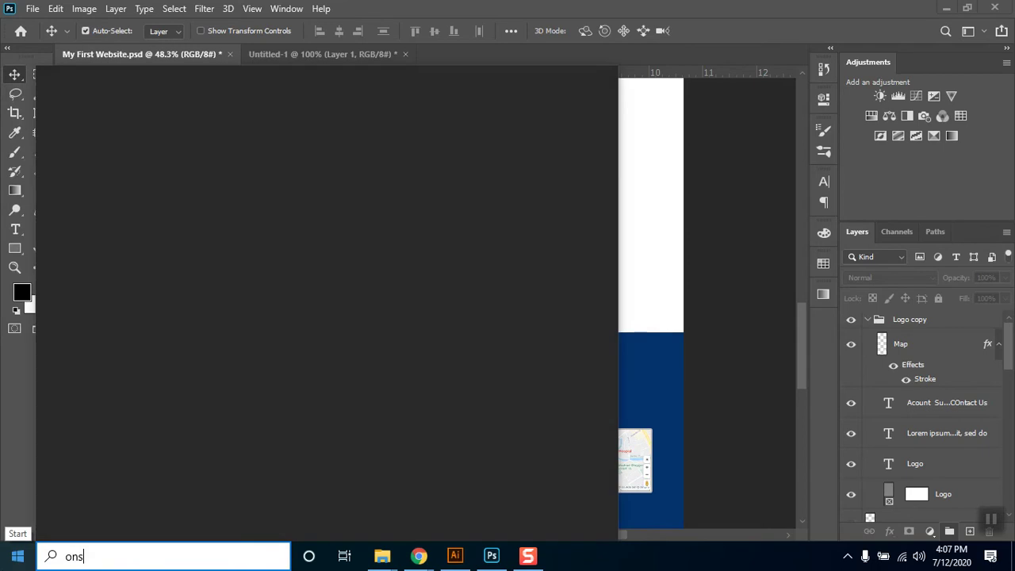
type("cree")
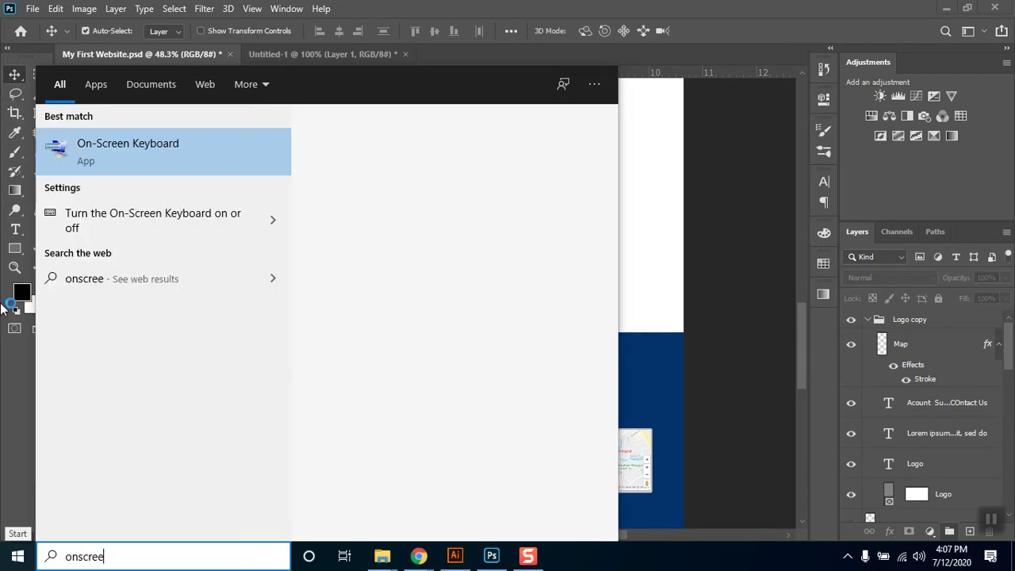
key("Return")
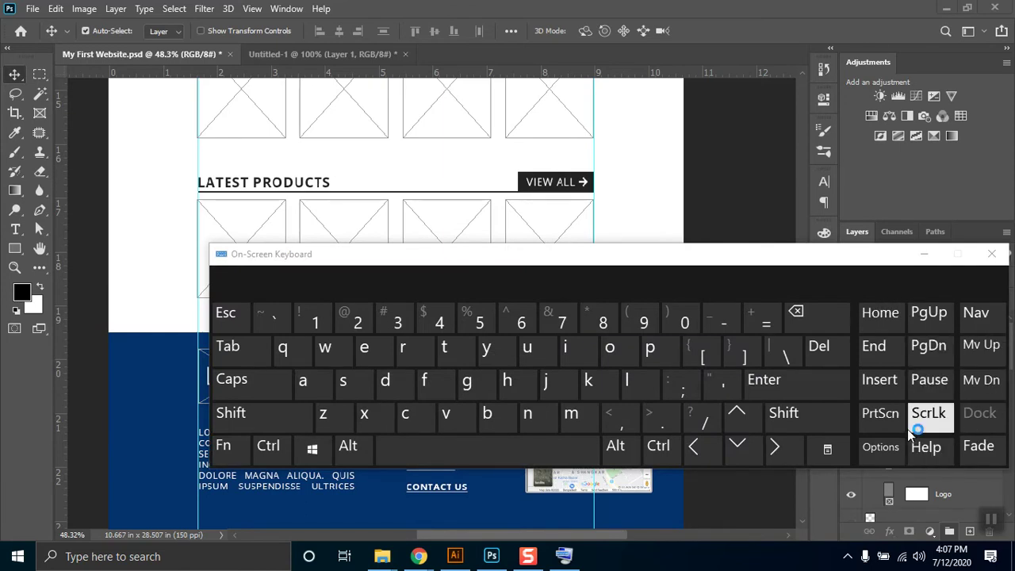
left_click(879, 420)
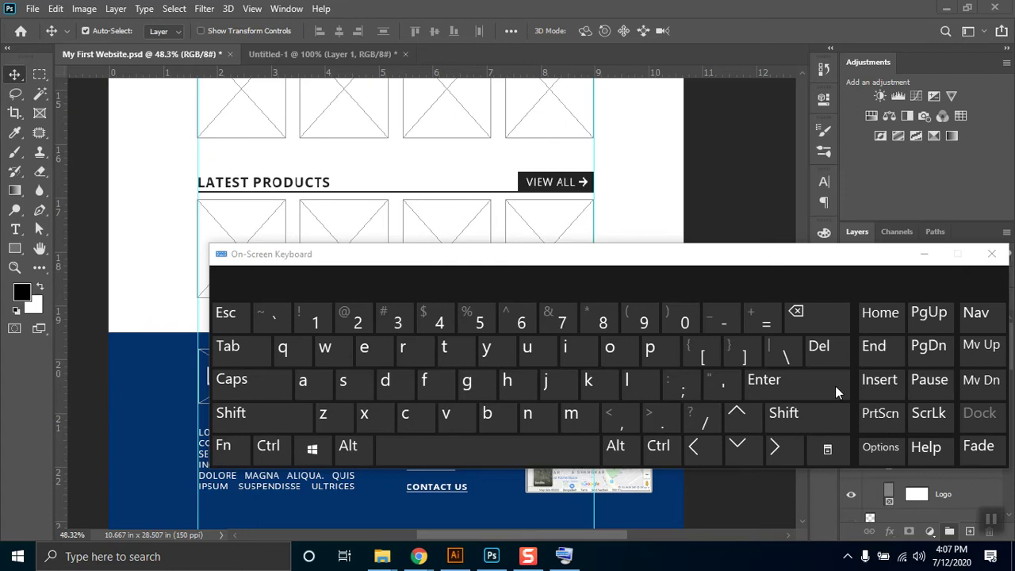
left_click(882, 416)
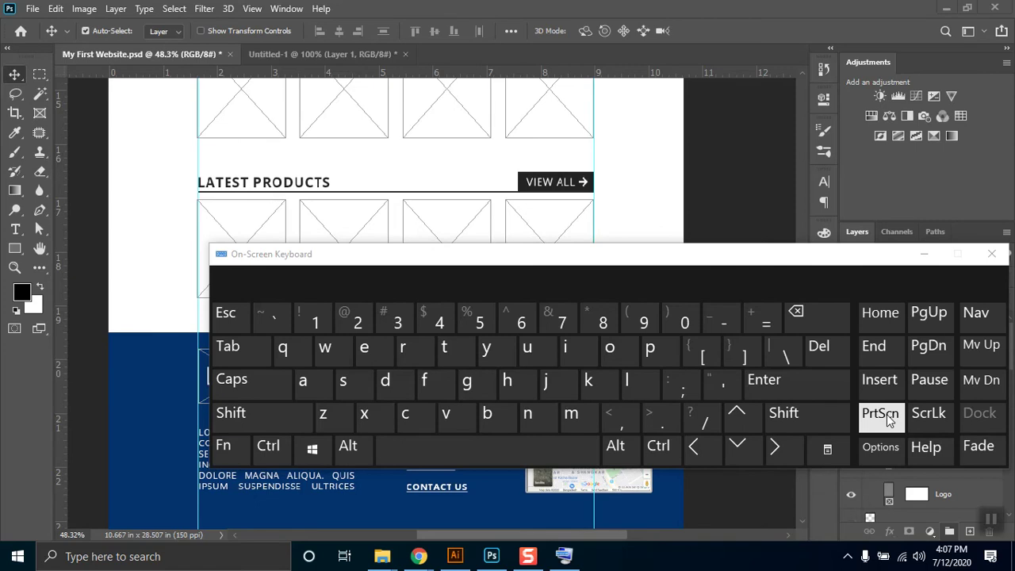
left_click_drag(780, 257, 726, 251)
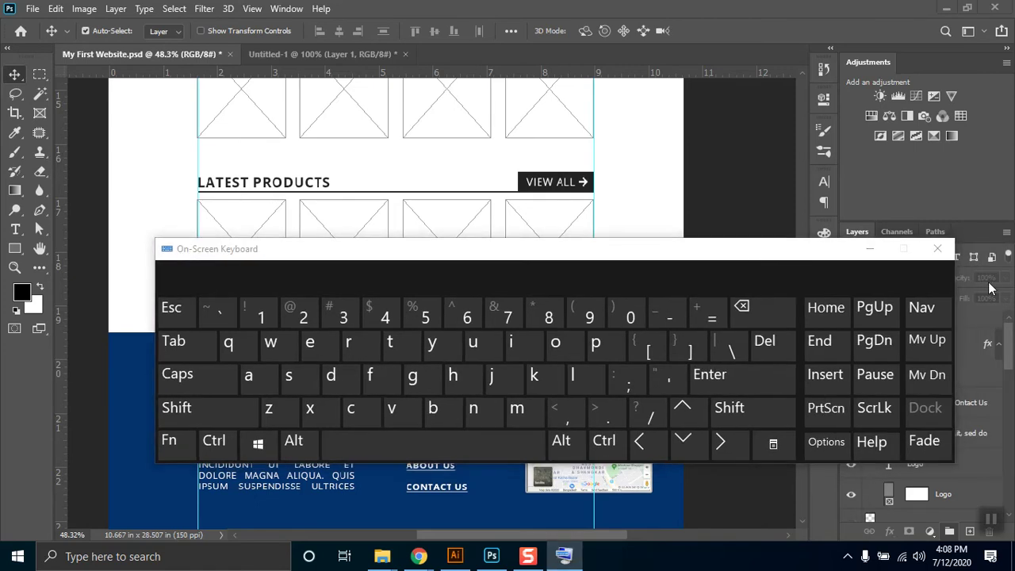
left_click(938, 250)
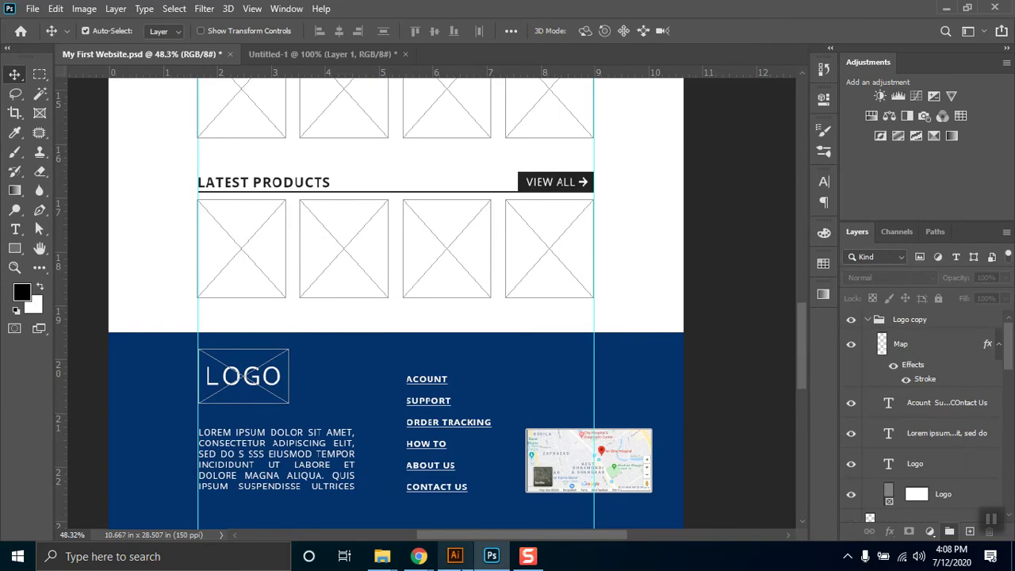
Step: Add the underlined heading "Find Us on map" above the footer map and align it with the map's left edge
left_click(15, 230)
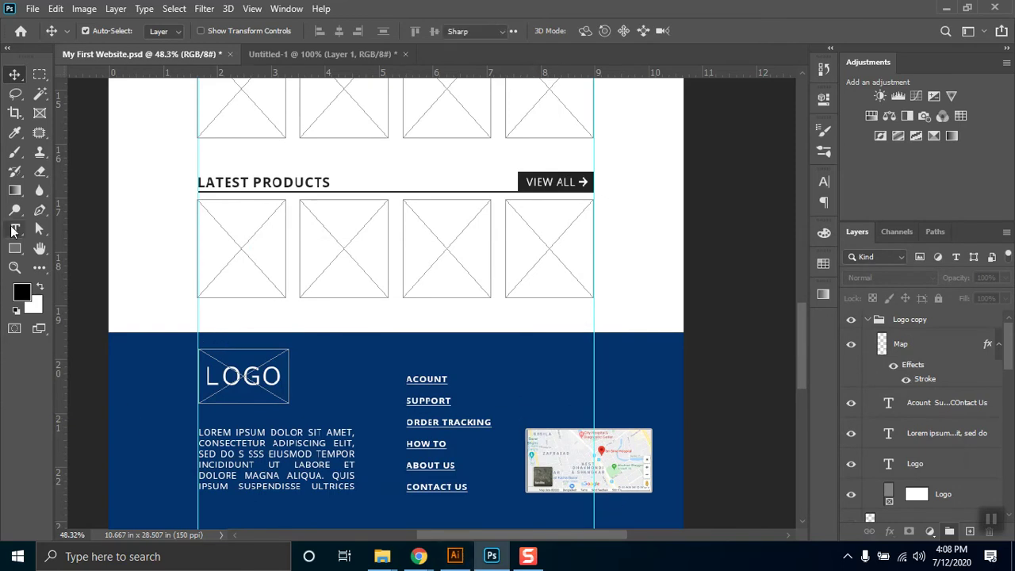
left_click(532, 412)
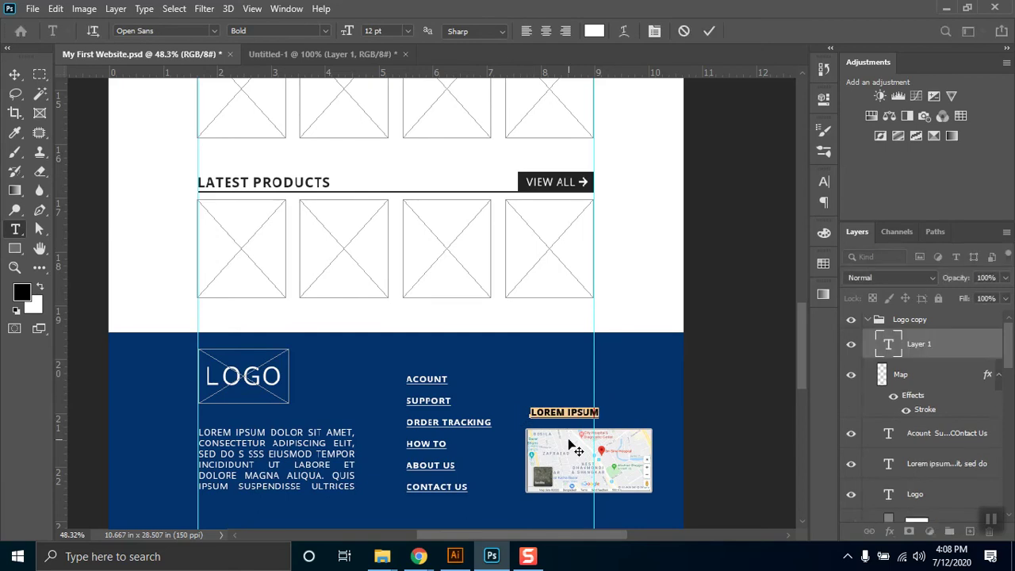
type("E")
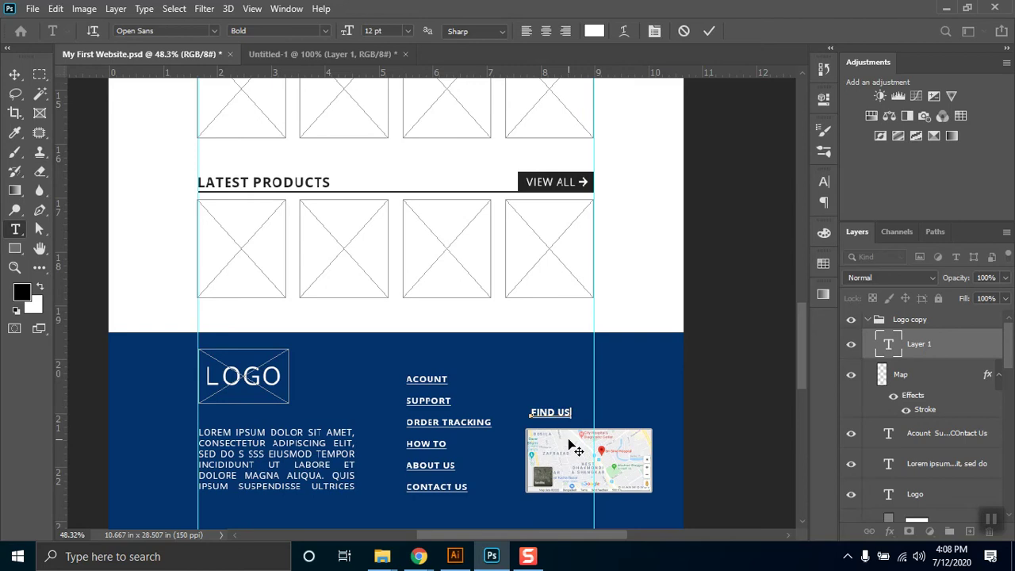
type("IND US AT")
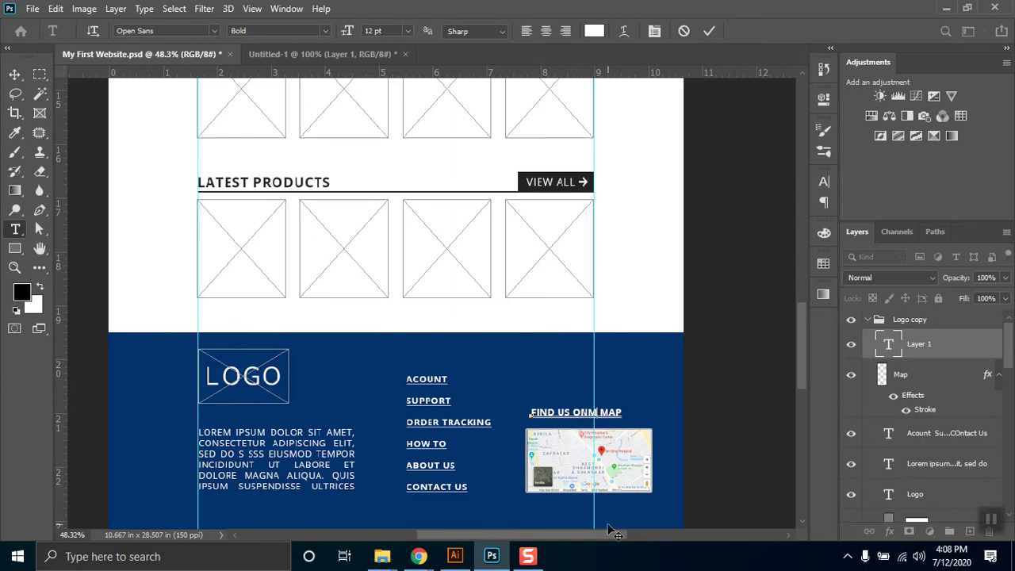
scroll(611, 530, "up", 1)
left_click(14, 74)
left_click_drag(578, 426, 555, 476)
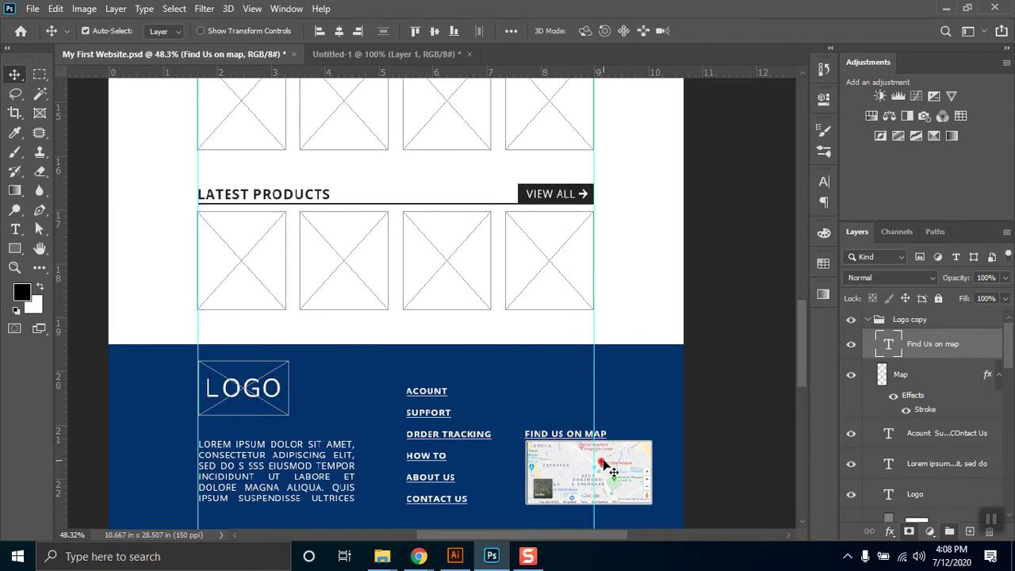
Step: Nudge the map image slightly down to leave a small gap below its heading, keeping their left edges aligned
left_click(538, 470)
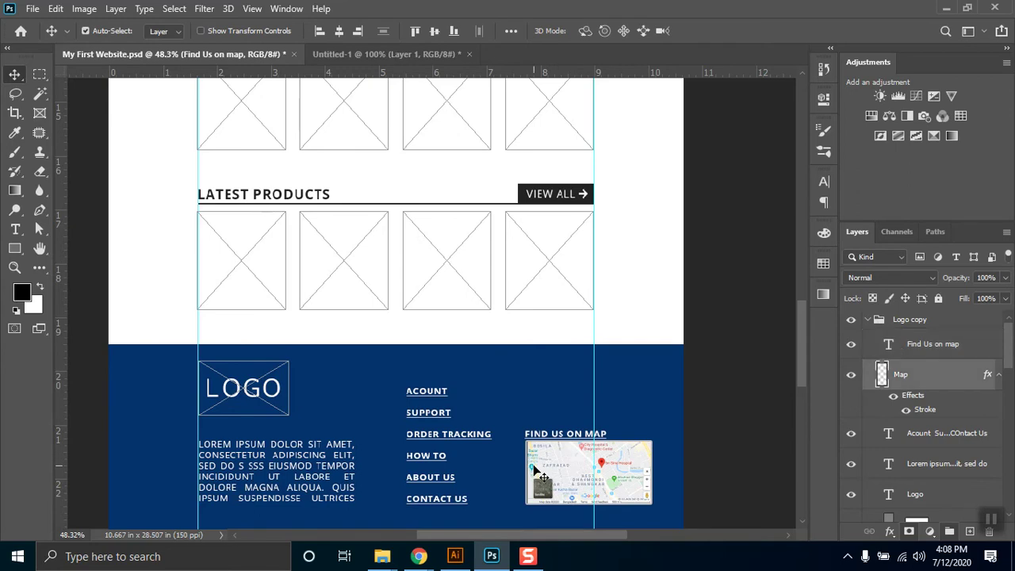
key("Left")
key("Down")
key("Down")
key("Down")
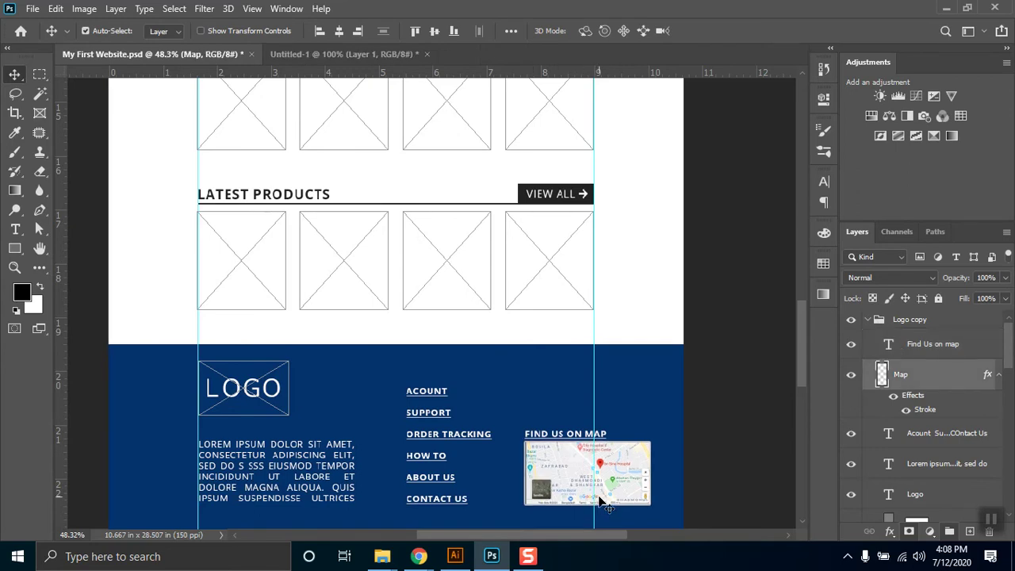
key("Right")
key("Right")
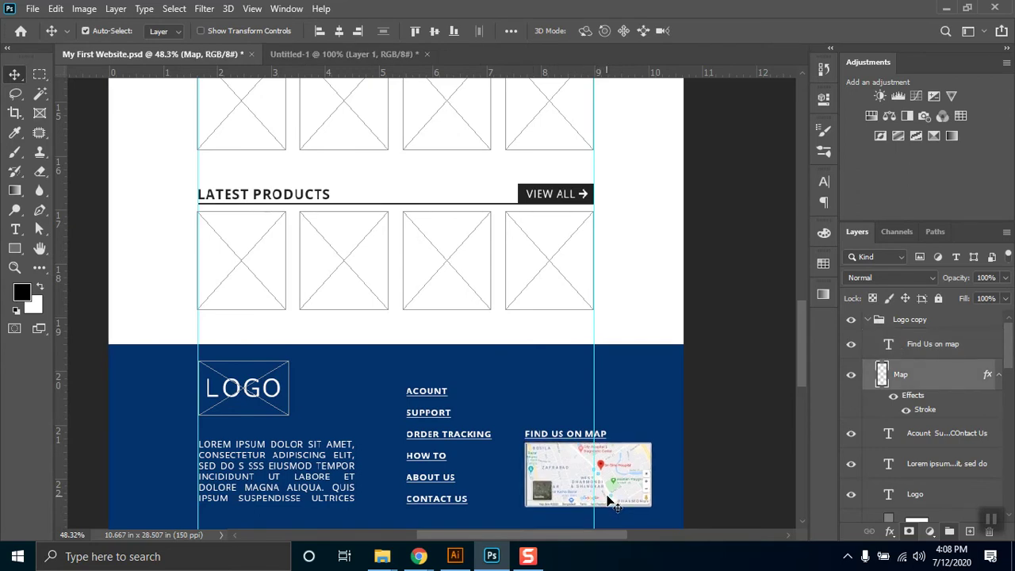
Step: Nudge the footer link list left to even out its spacing between the paragraph and the map
left_click(432, 392)
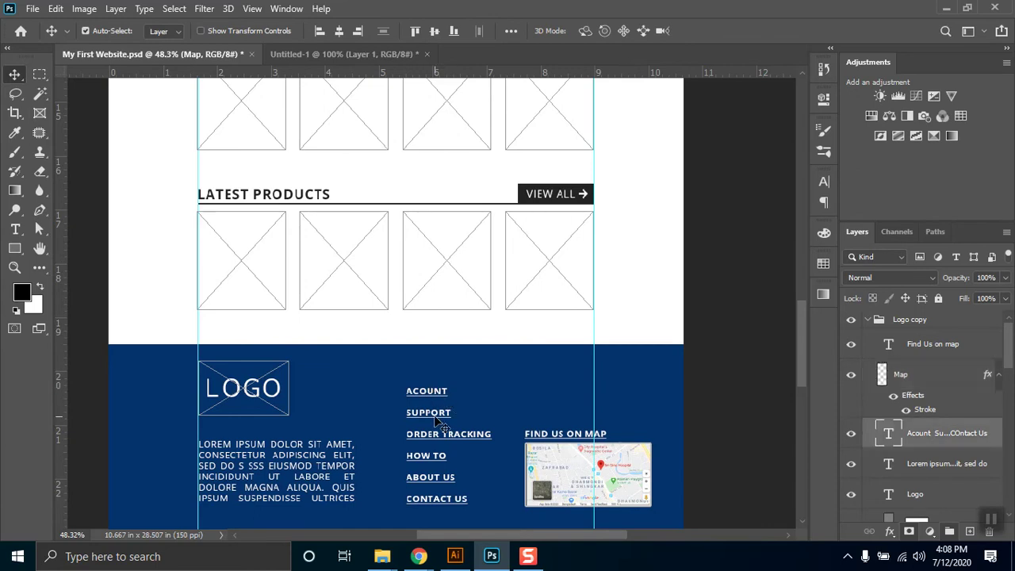
key("shift+Left")
key("shift+Left")
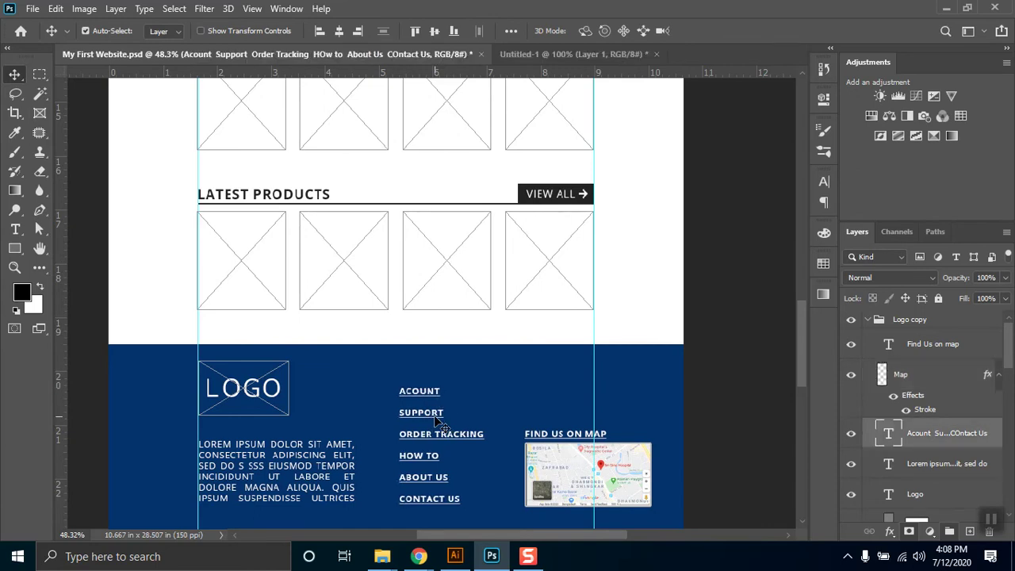
key("shift+Left")
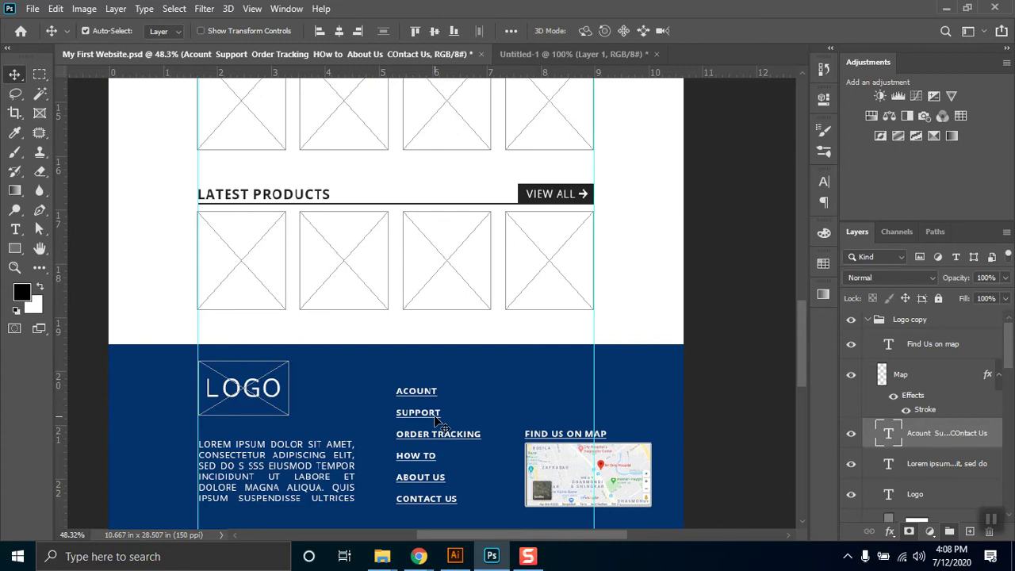
Step: Move the "Find Us on map" heading and the map up together, and add a horizontal guide at the heading's height
scroll(438, 422, "up", 1)
scroll(540, 441, "down", 3)
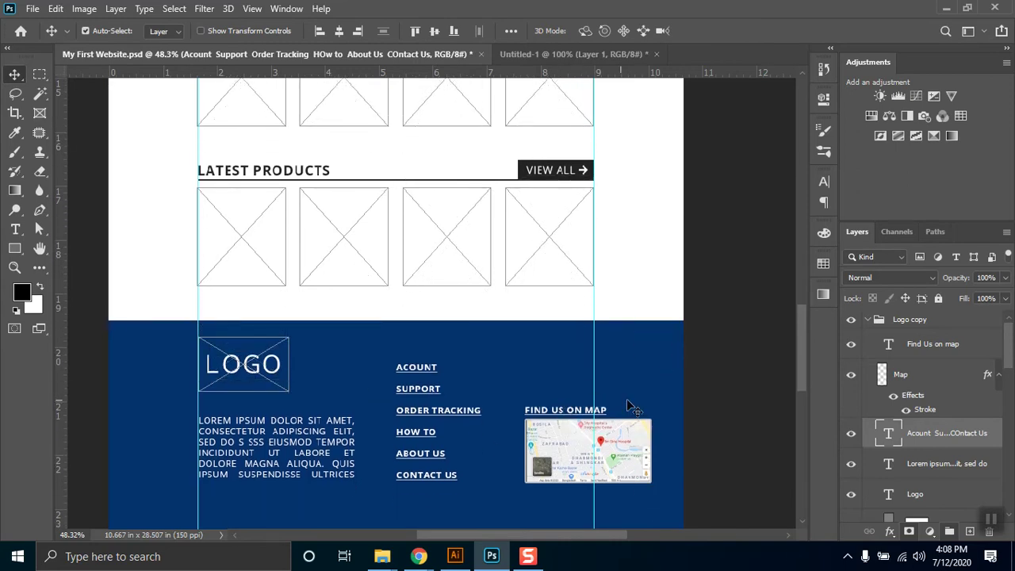
left_click_drag(804, 368, 799, 357)
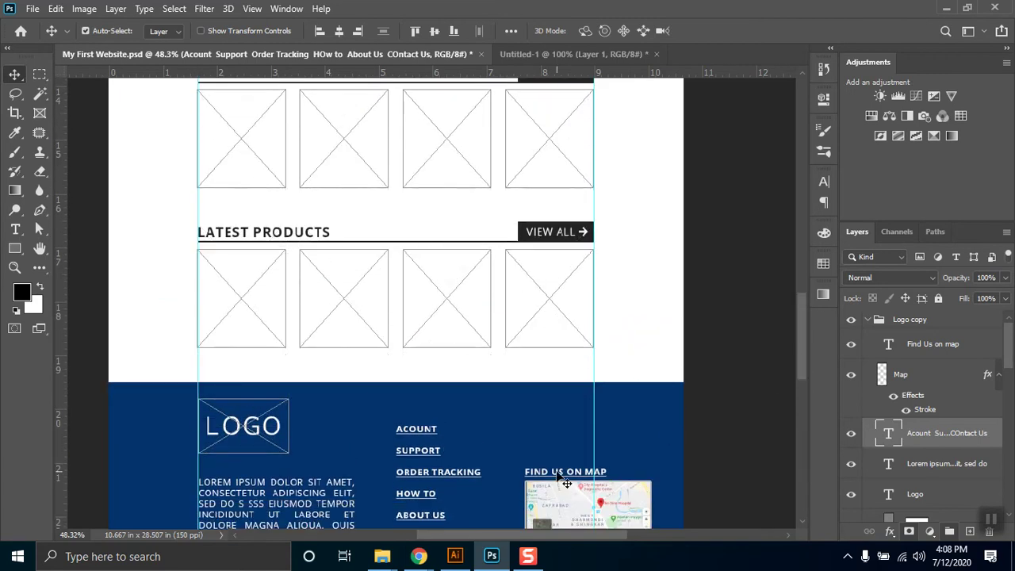
left_click(557, 474)
left_click_drag(558, 500, 563, 451)
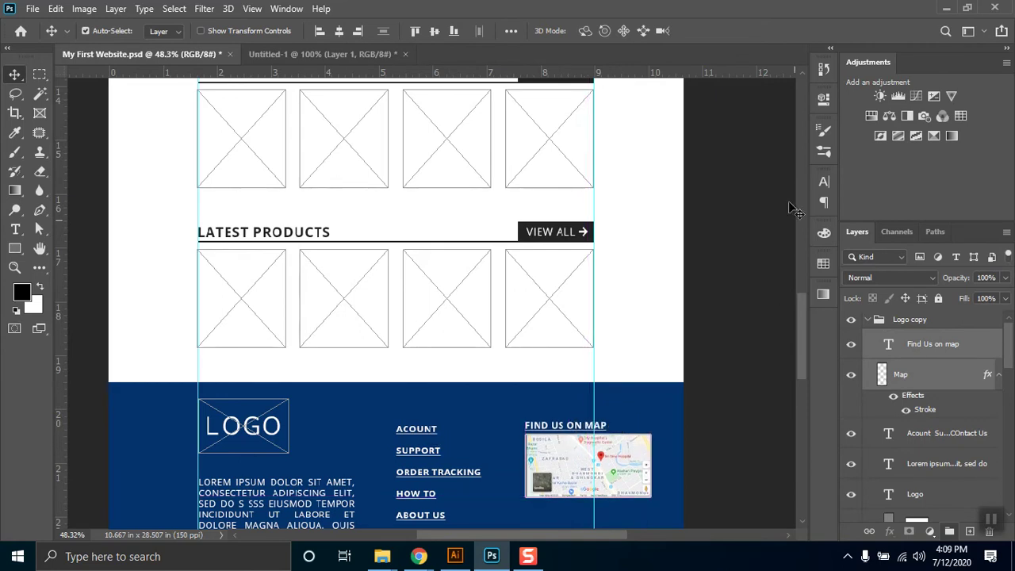
left_click_drag(658, 79, 511, 426)
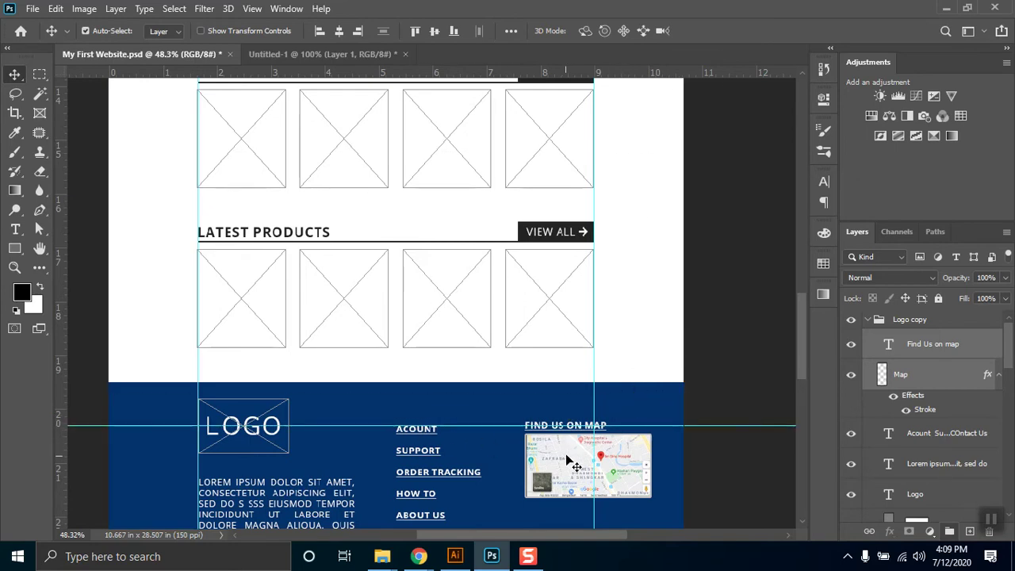
Step: Nudge the "Find Us on map" heading and the map down together to line the heading up with the "Acount" link
key("Down")
key("Down")
key("Down")
key("Down")
key("Down")
key("Down")
key("Down")
key("Down")
key("Down")
key("Down")
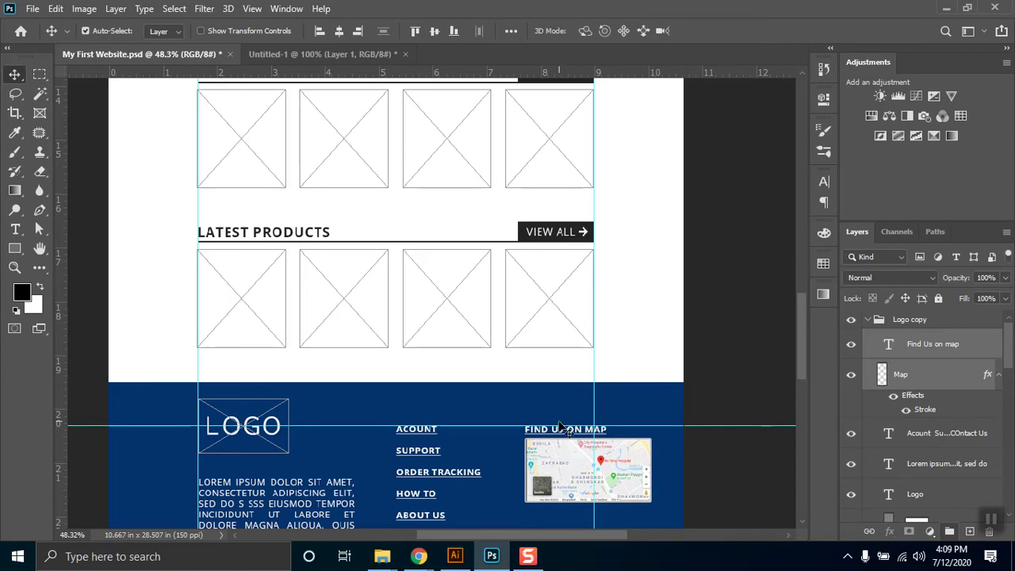
scroll(561, 471, "down", 3)
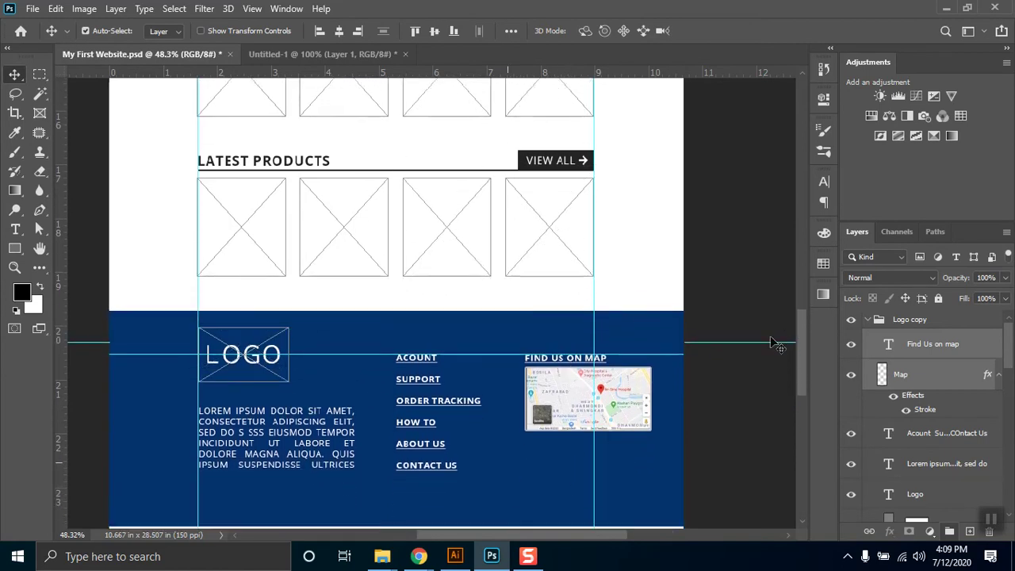
Step: Try to bring the YouTube icon, Instagram icon and TopBar_BBBG layers to the top of the layer stack
left_click_drag(805, 339, 806, 148)
left_click(460, 302)
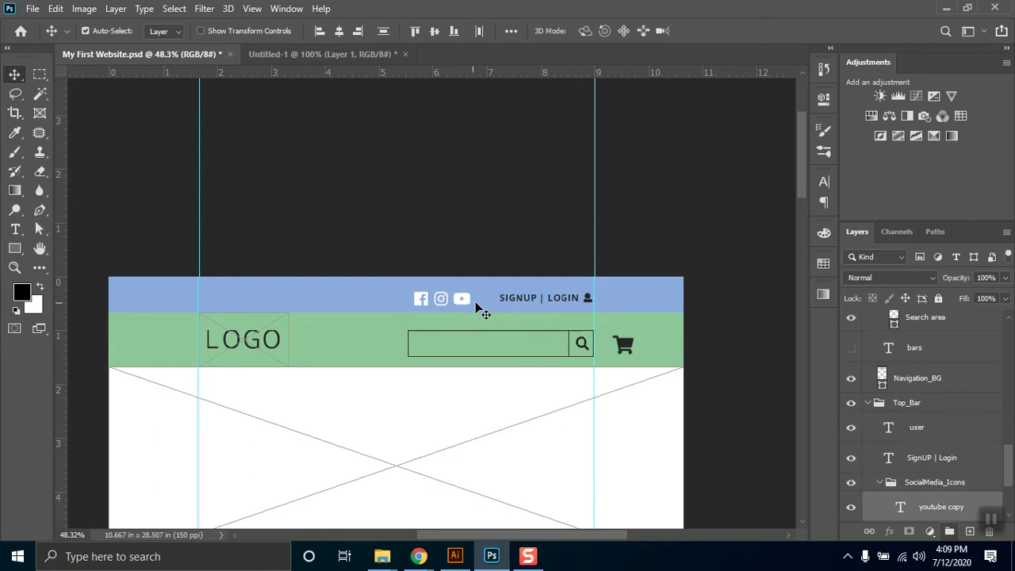
scroll(1009, 473, "down", 4)
left_click(936, 415, "ctrl")
left_click(917, 476, "ctrl")
scroll(471, 307, "down", 1)
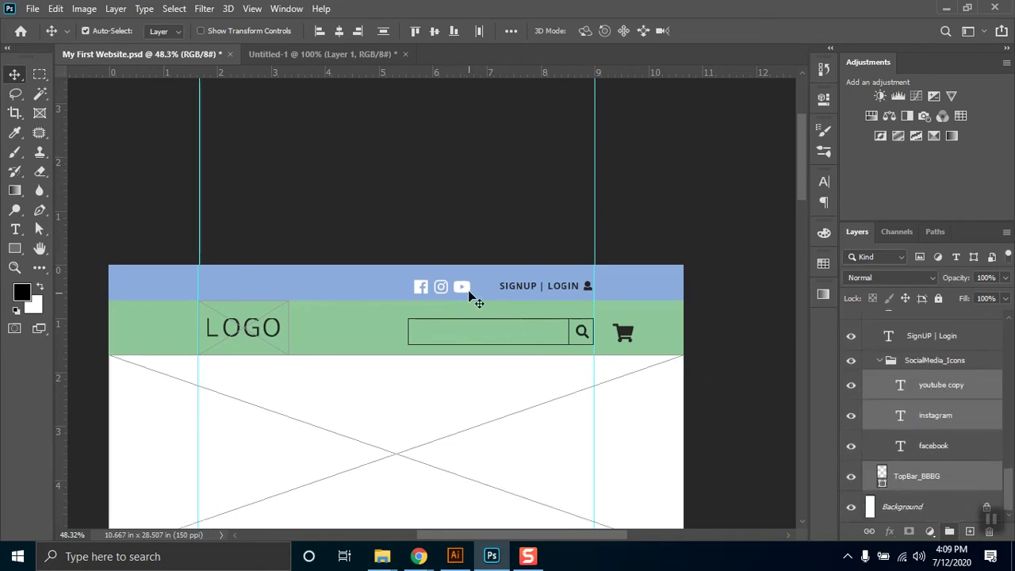
left_click_drag(917, 393, 974, 534)
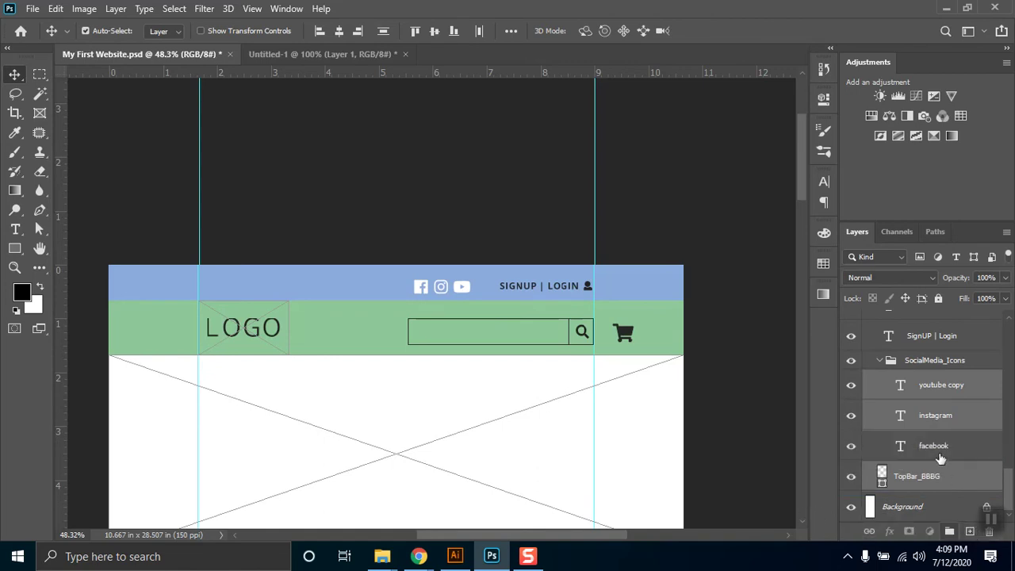
key("ctrl+shift+bracketright")
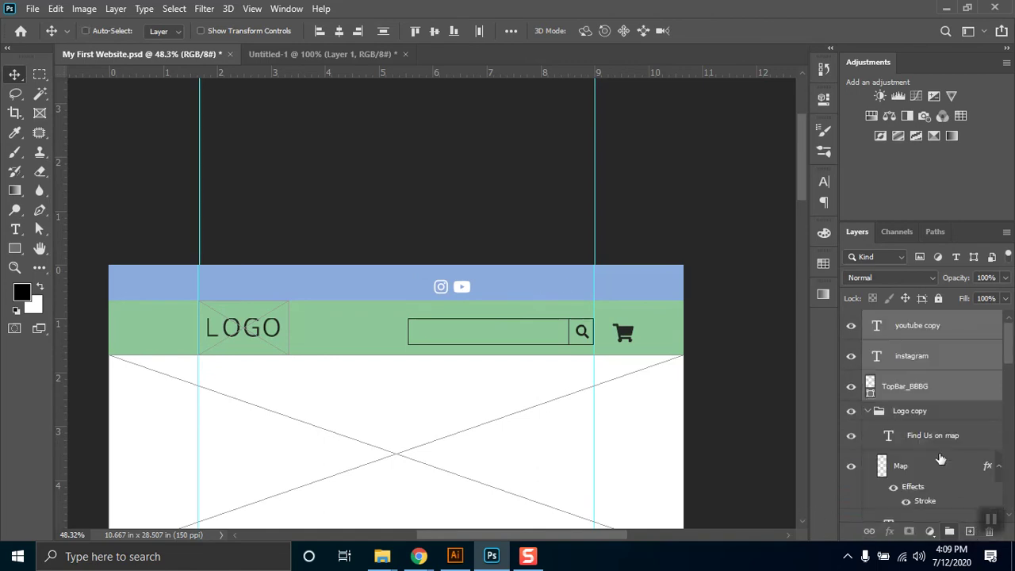
key("ctrl+z")
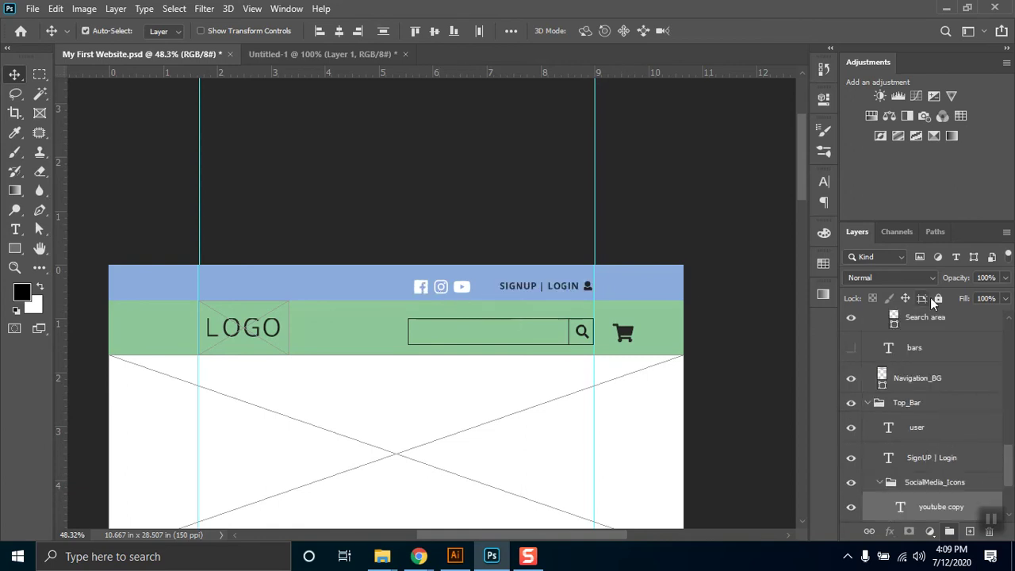
Step: Duplicate the Facebook, Instagram and YouTube icon layers and move the copies out of the SocialMedia_Icons group into Top_Bar
scroll(952, 413, "down", 3)
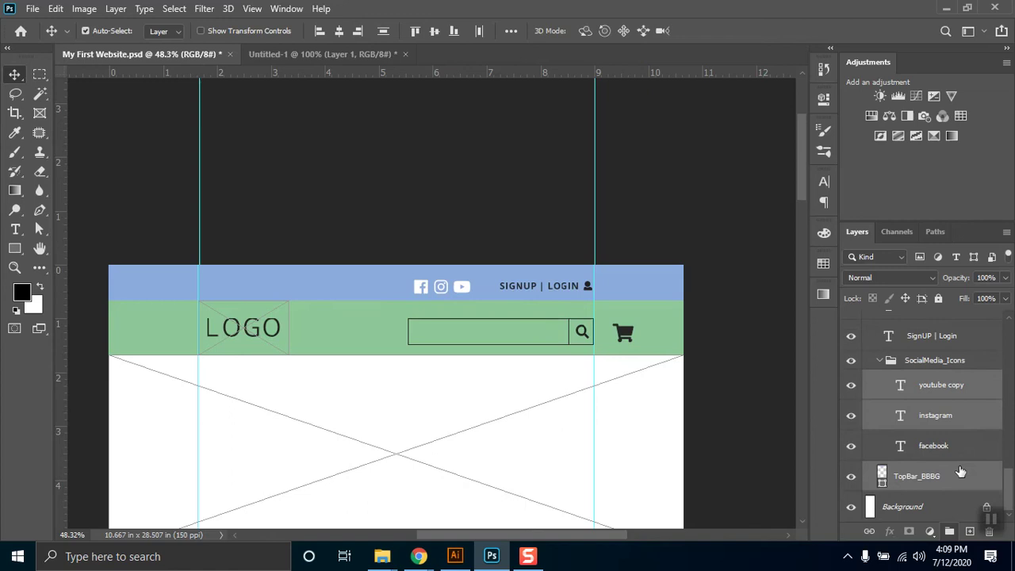
left_click(948, 448)
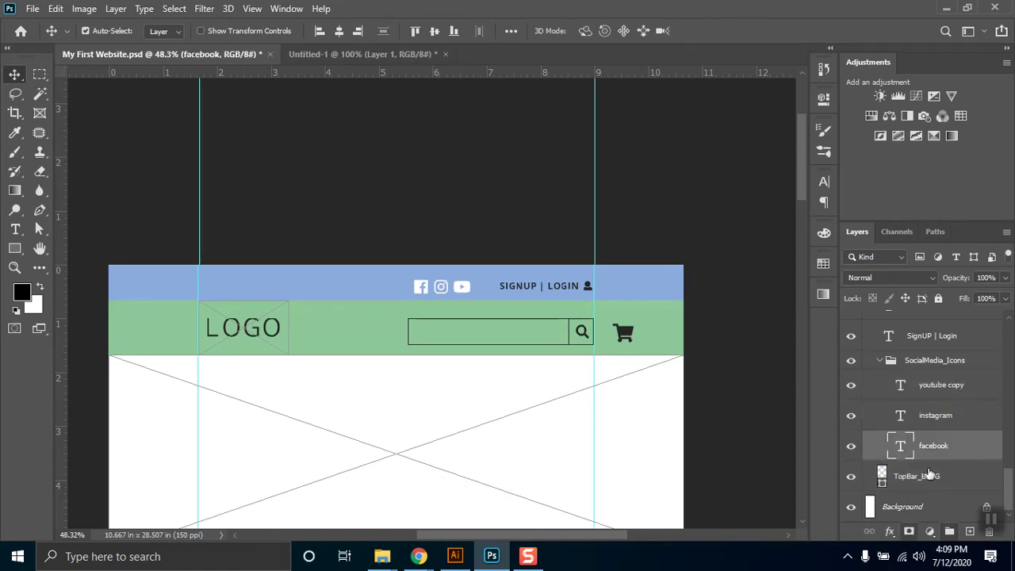
left_click(948, 402, "shift")
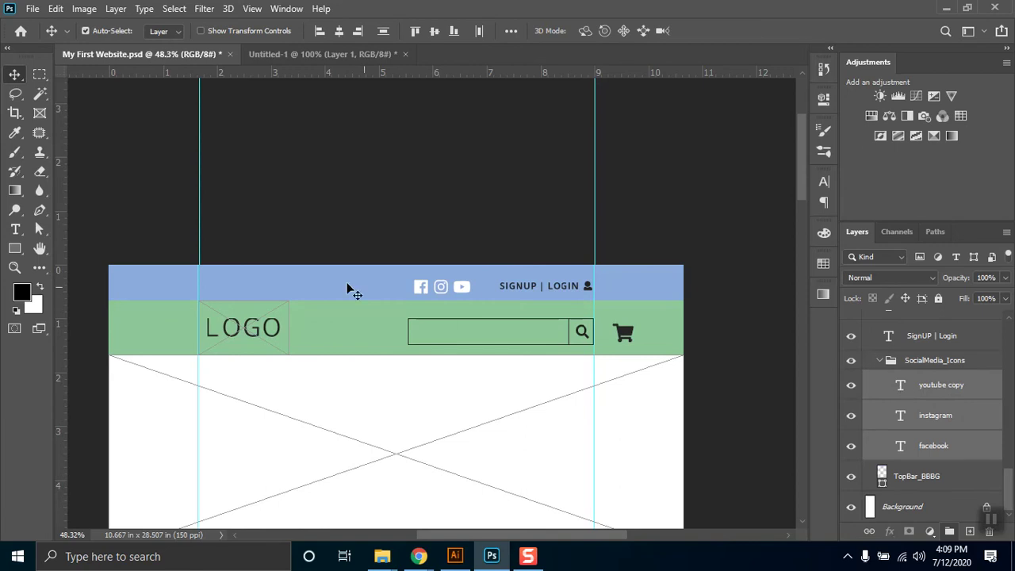
left_click_drag(901, 388, 969, 530)
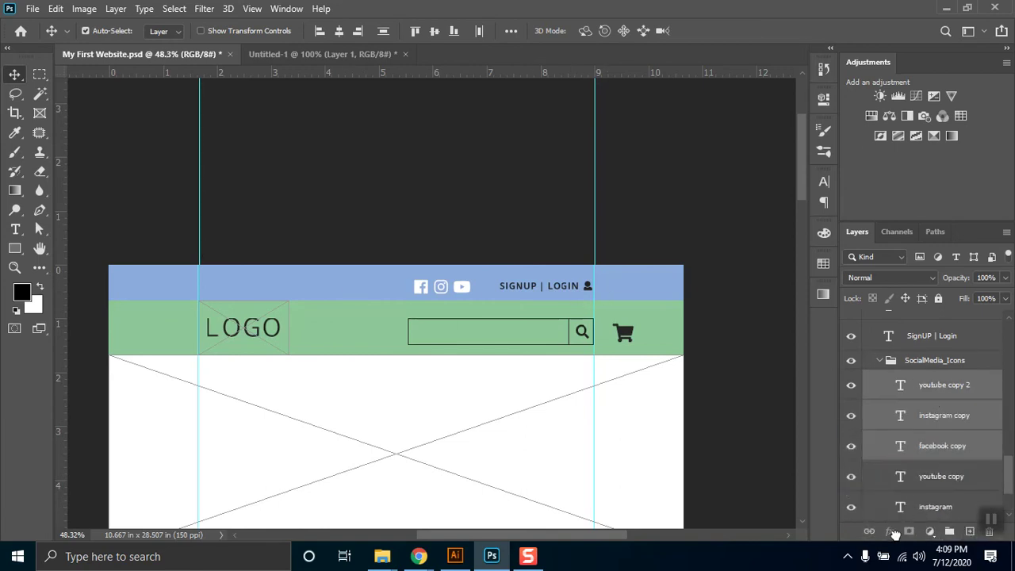
left_click_drag(900, 532, 912, 316)
scroll(663, 396, "up", 1)
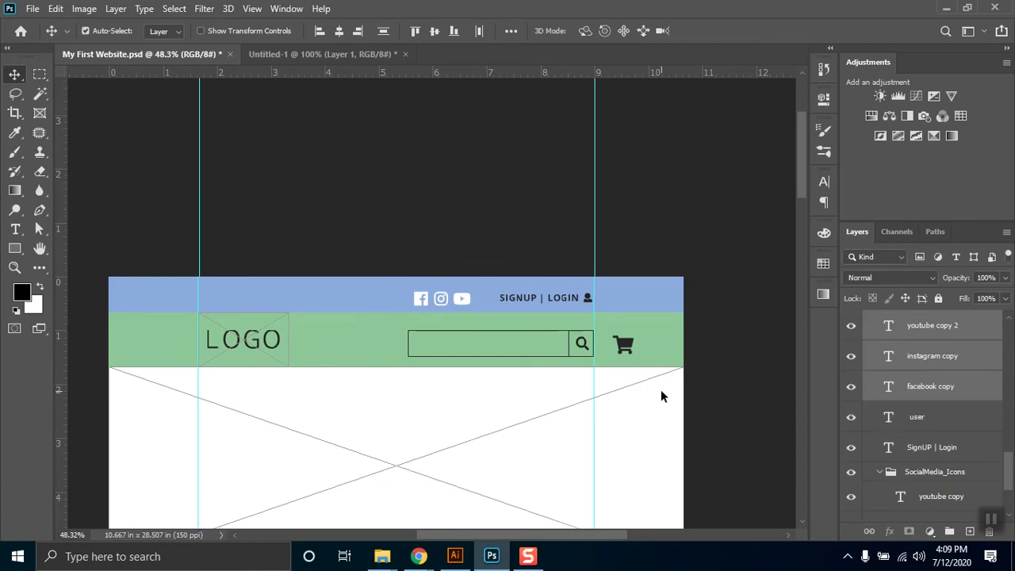
Step: Move the three copied social icons straight down out of the top bar towards the footer
left_click_drag(464, 307, 466, 464)
key("ctrl+t")
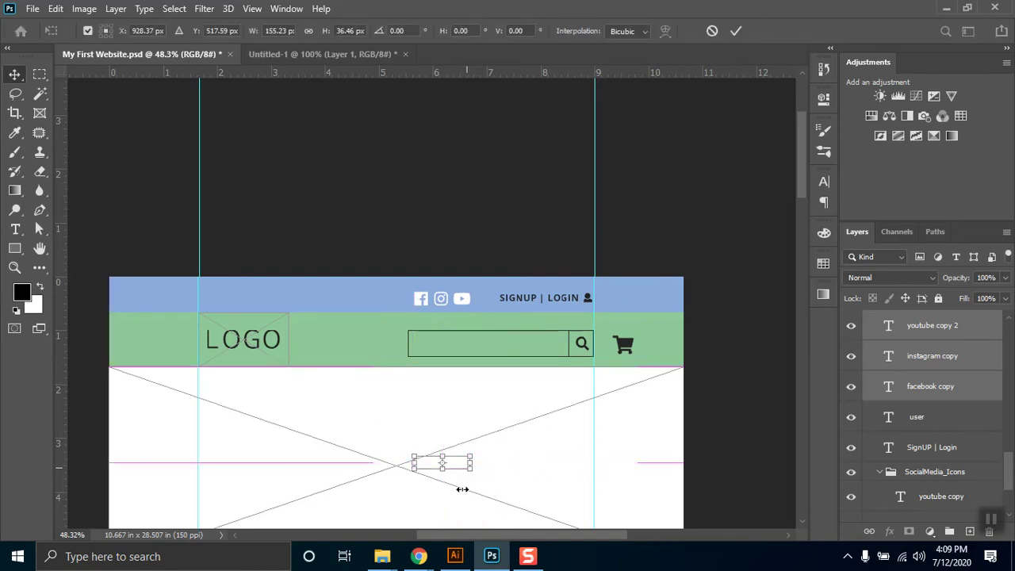
scroll(474, 457, "down", 2)
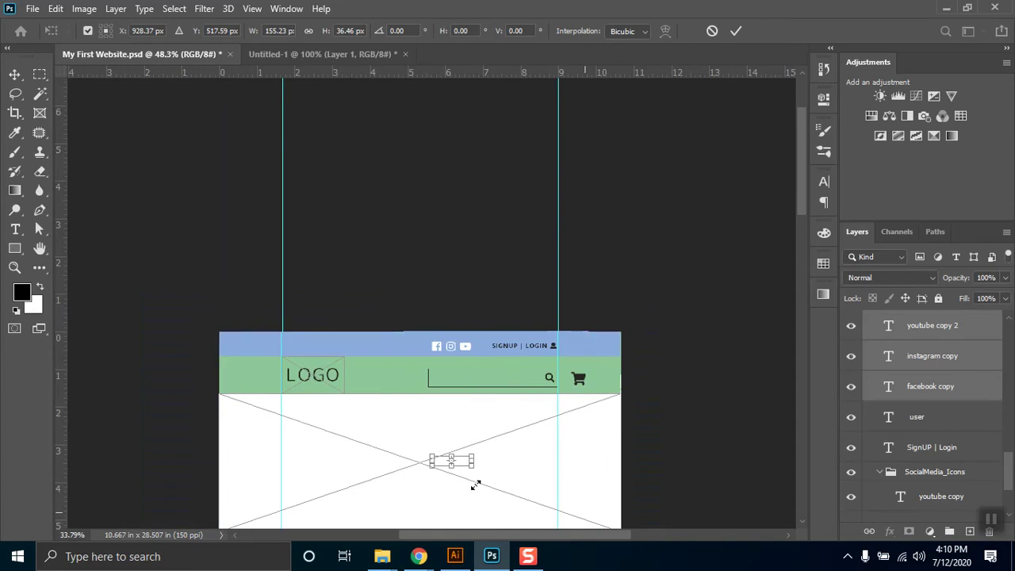
left_click_drag(530, 413, 539, 118)
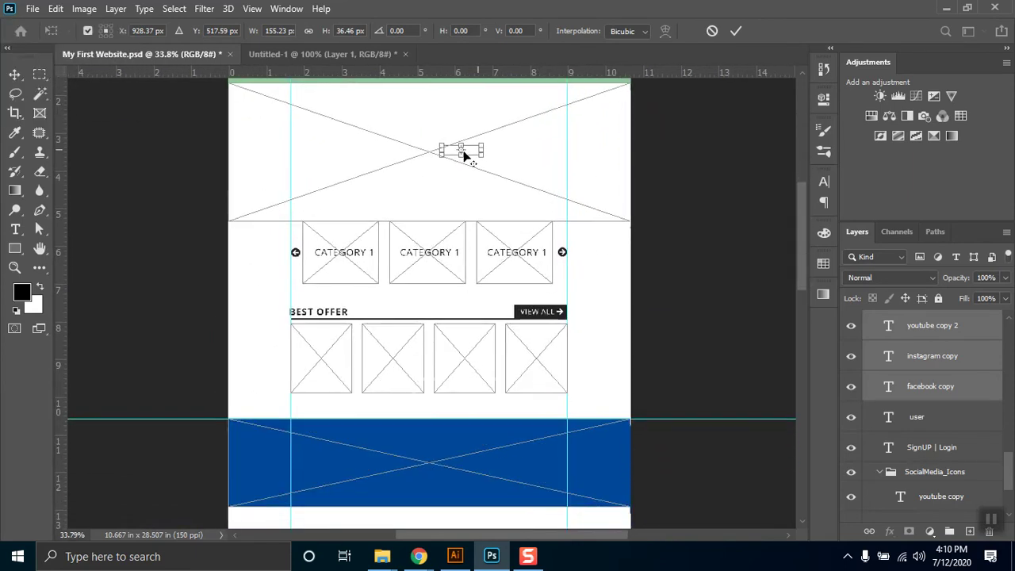
left_click_drag(476, 150, 468, 507)
left_click_drag(555, 440, 558, 222)
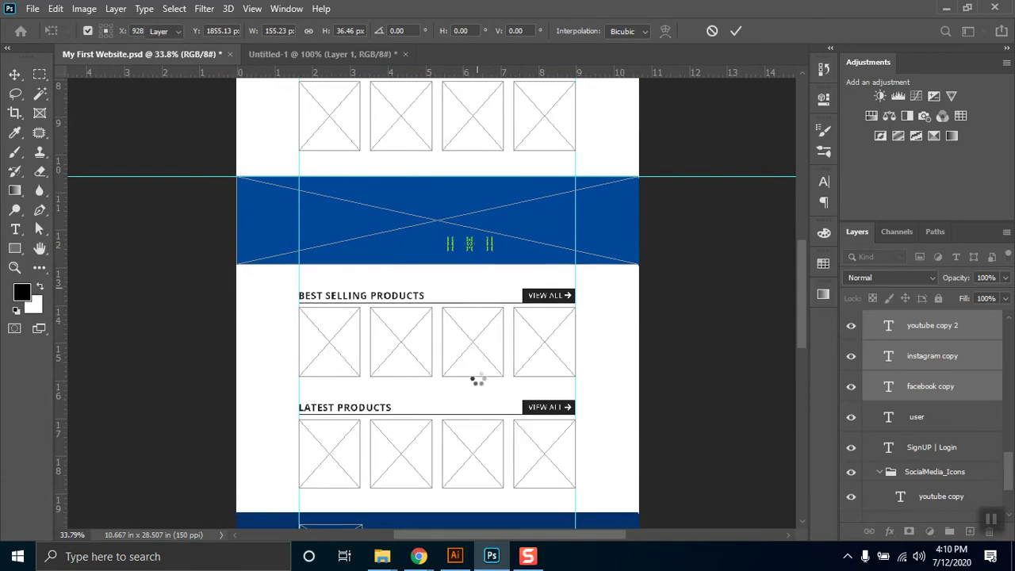
key("Return")
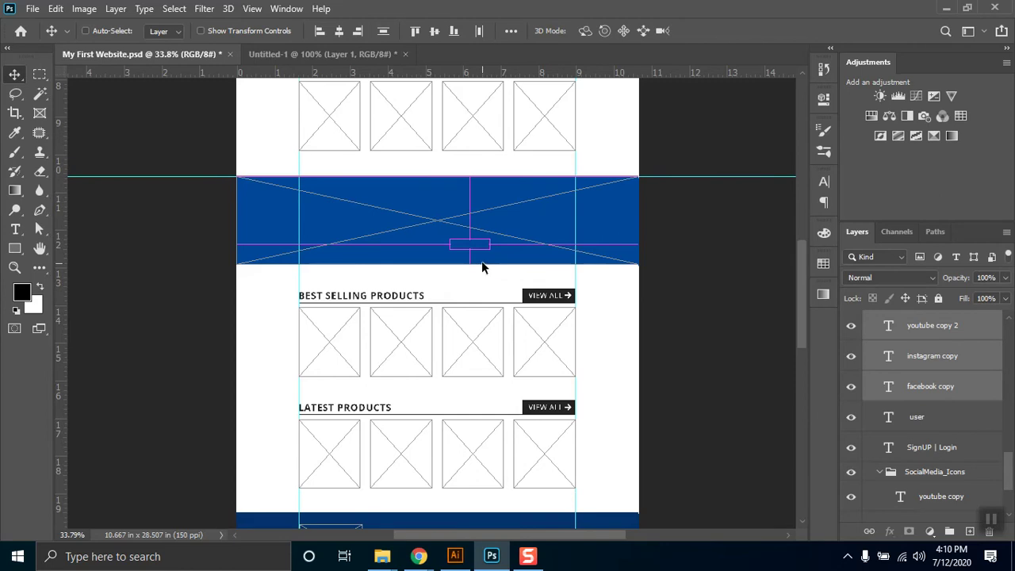
Step: Move the copied social icons down the page into the footer, just above the "Find Us on map" heading
key("ctrl+t")
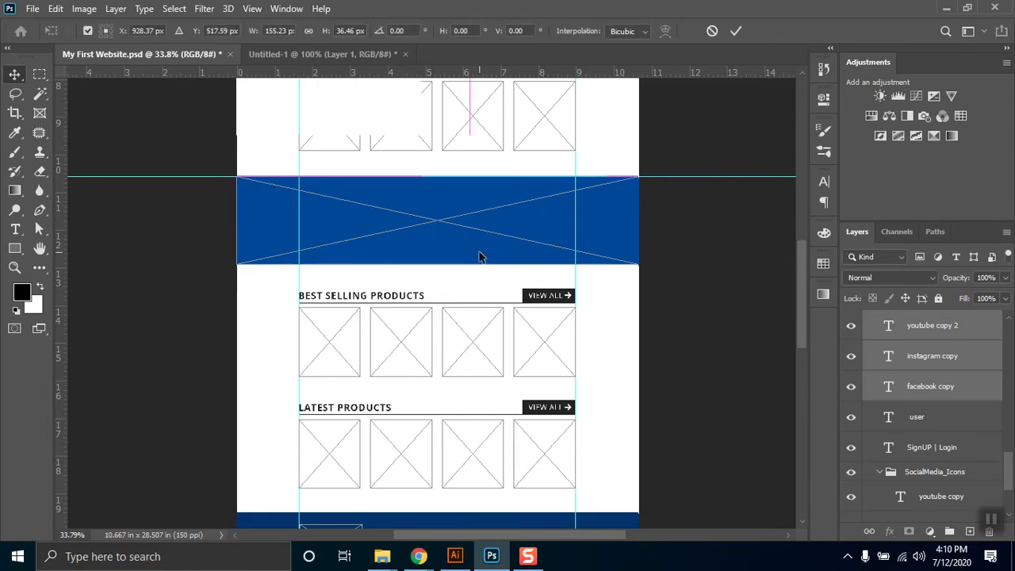
left_click_drag(798, 281, 802, 174)
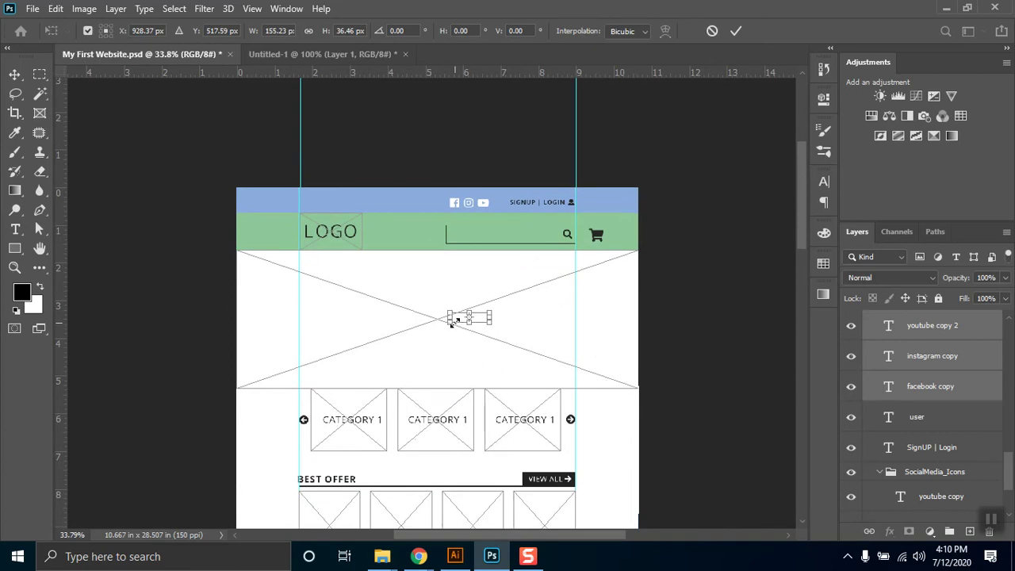
left_click_drag(482, 320, 479, 493)
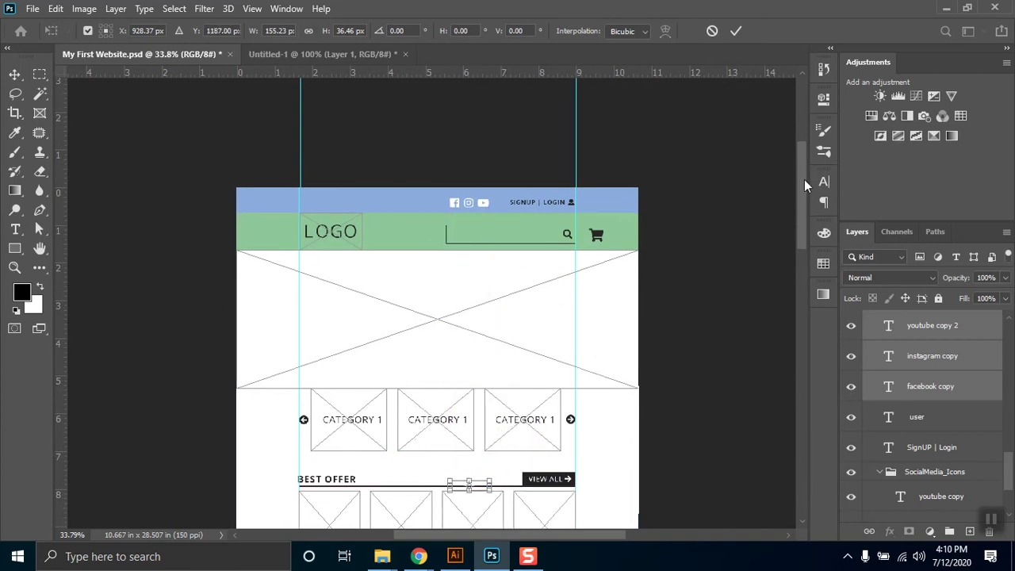
left_click_drag(800, 197, 800, 247)
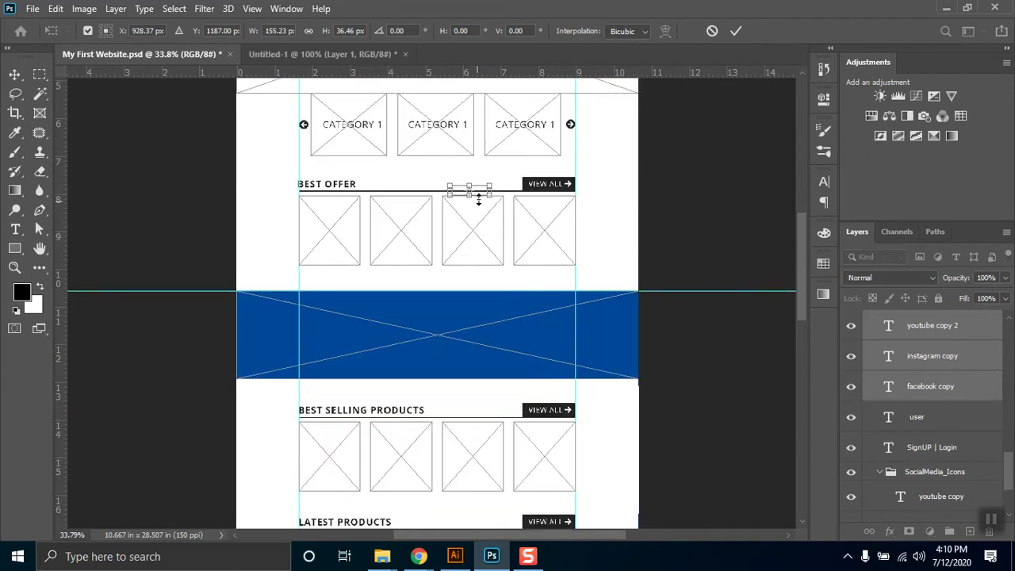
left_click_drag(482, 192, 481, 540)
scroll(491, 428, "down", 4)
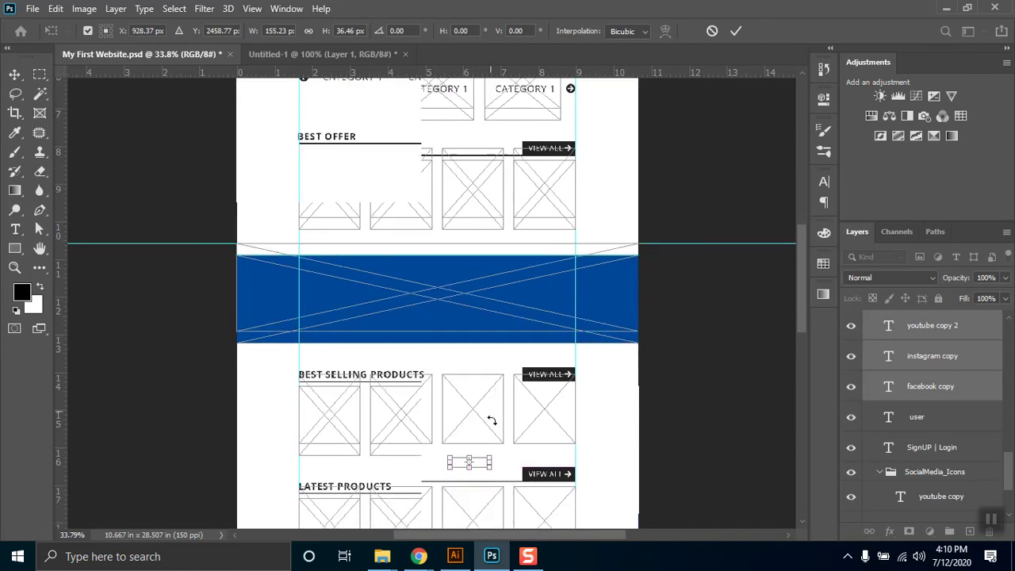
scroll(492, 370, "down", 4)
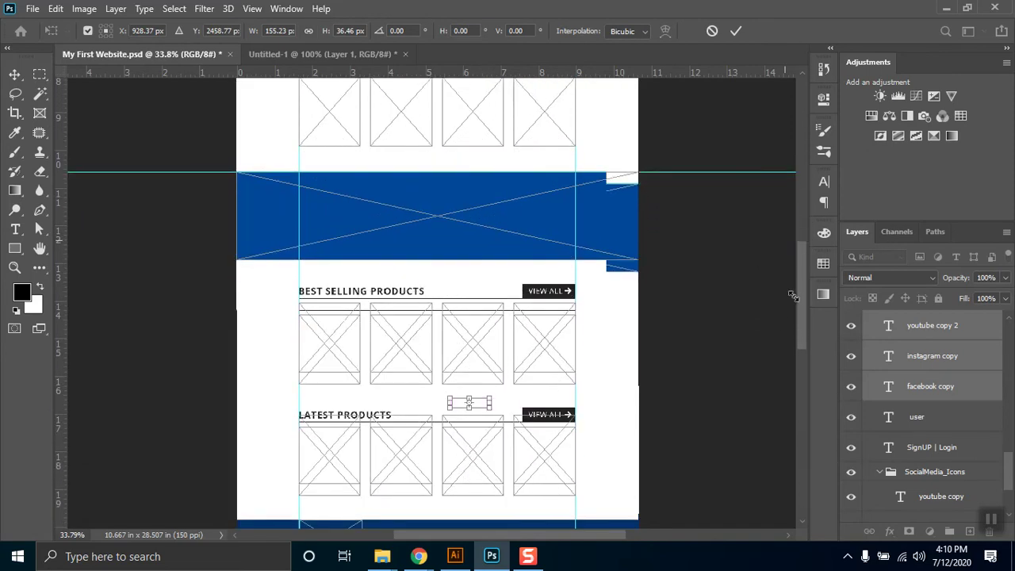
scroll(492, 369, "down", 2)
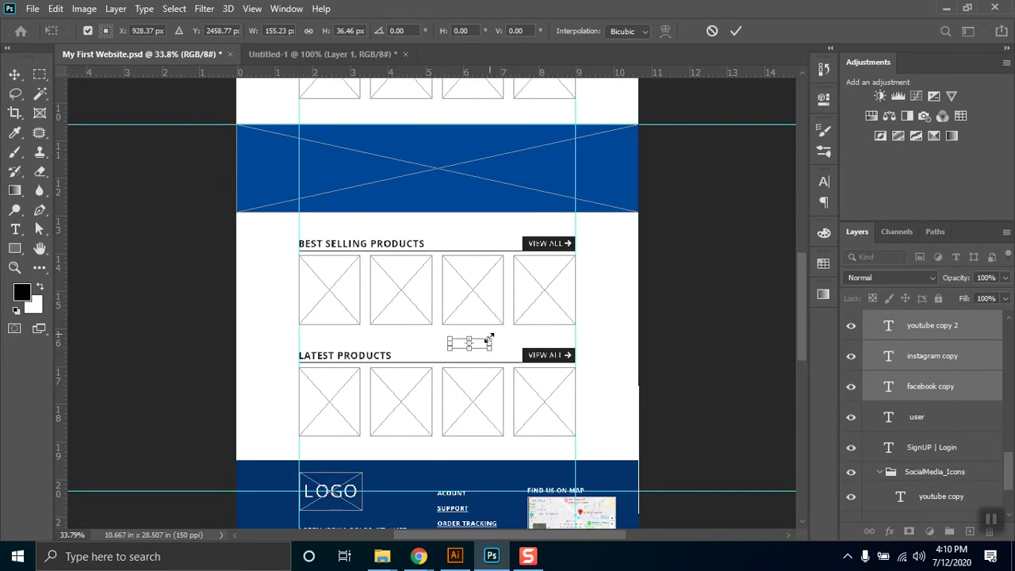
left_click_drag(479, 347, 478, 406)
left_click_drag(478, 342, 559, 483)
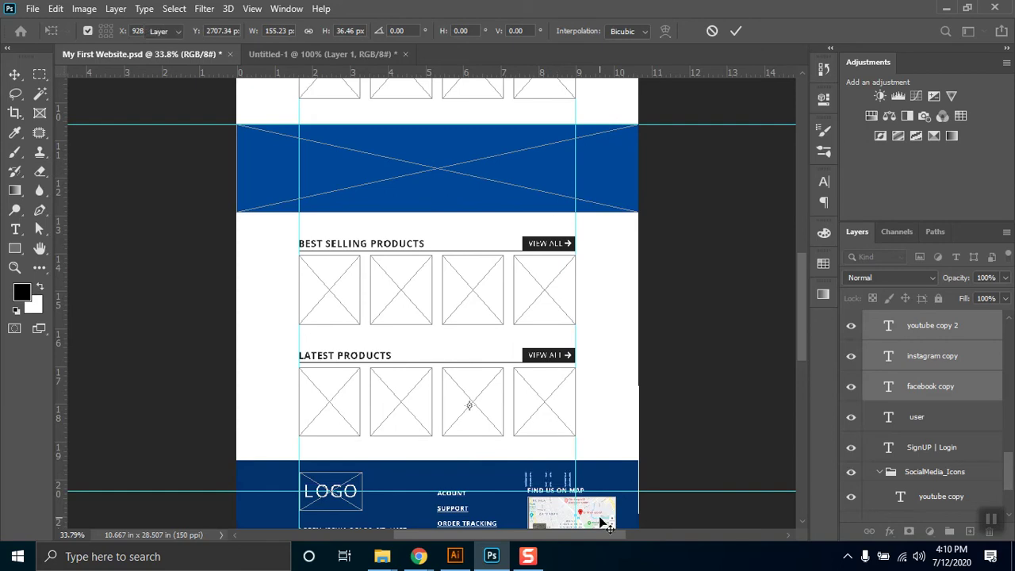
key("Return")
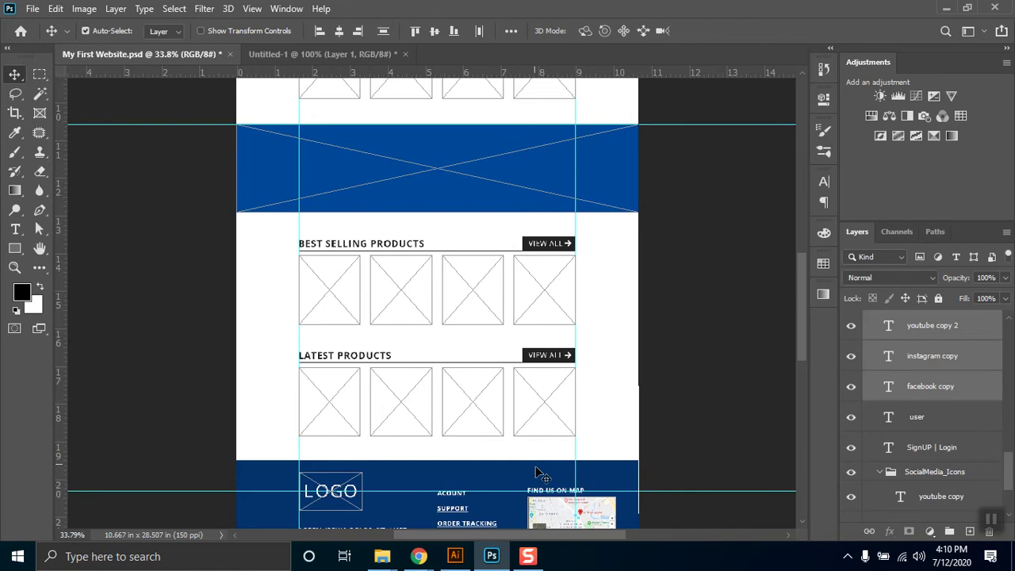
Step: Check the footer around the map heading for the copied social icons and locate their layers in the Top_Bar group
scroll(603, 475, "down", 5)
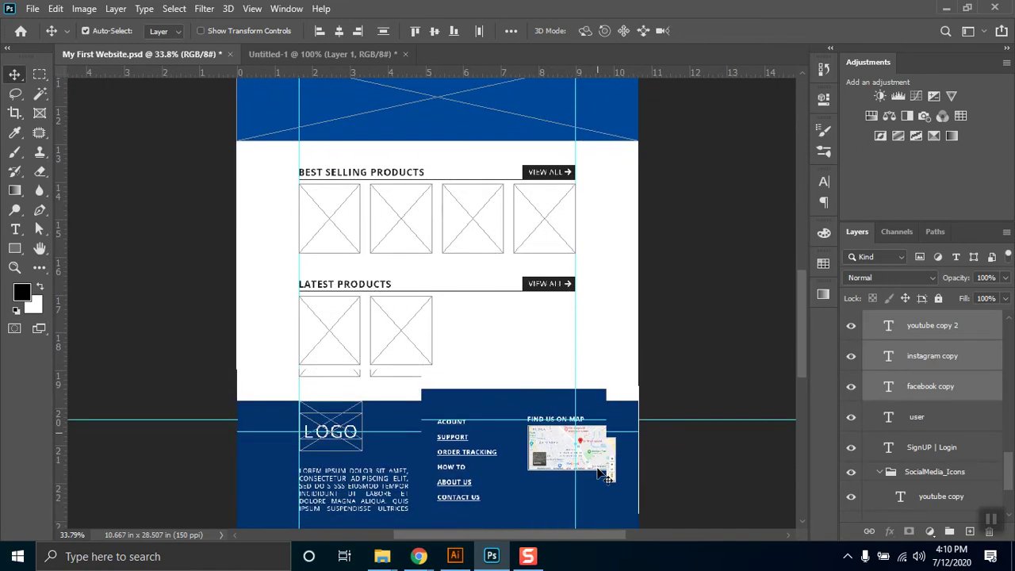
scroll(720, 357, "down", 3)
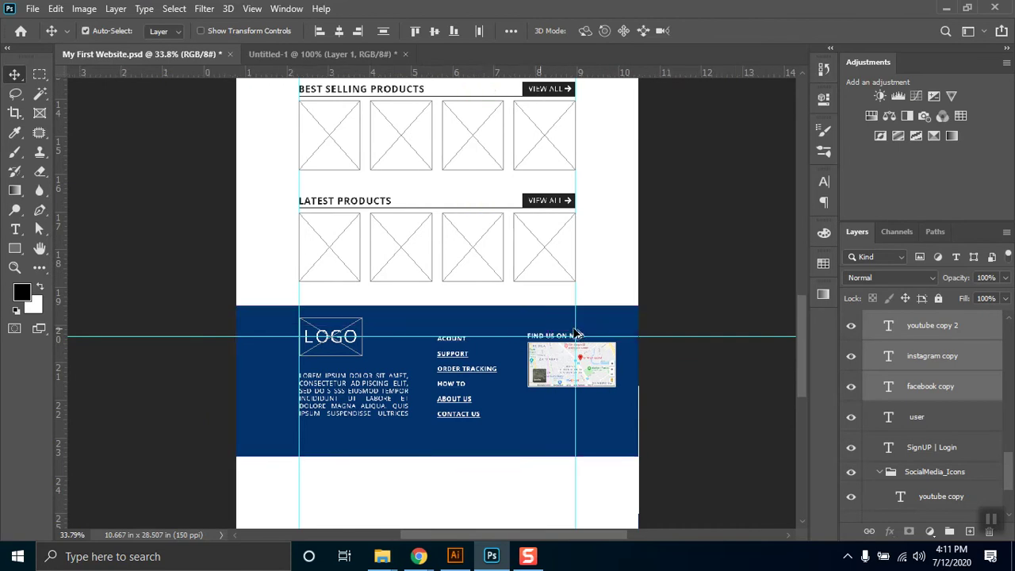
scroll(563, 325, "up", 2)
scroll(555, 334, "up", 3)
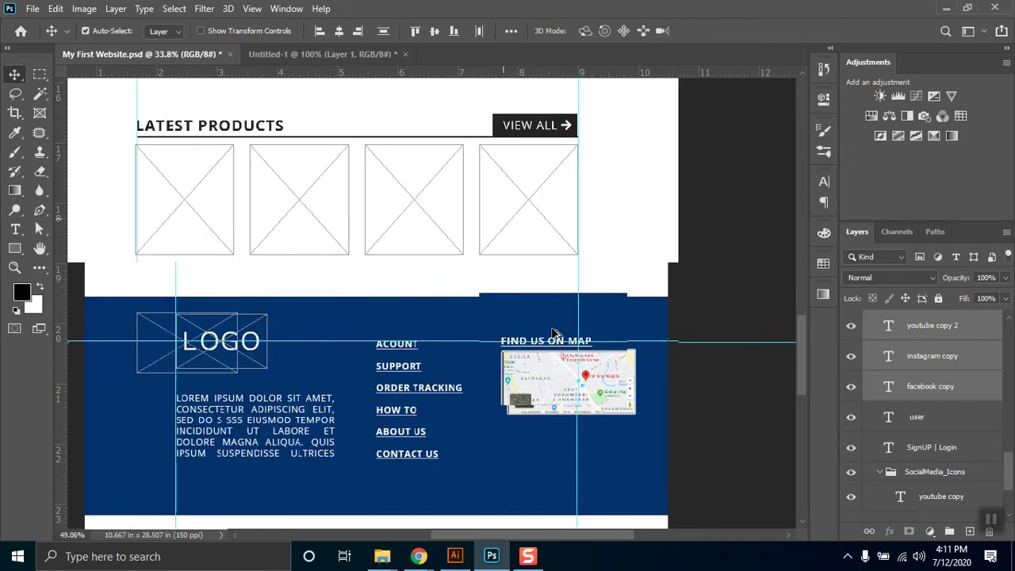
scroll(556, 333, "up", 1)
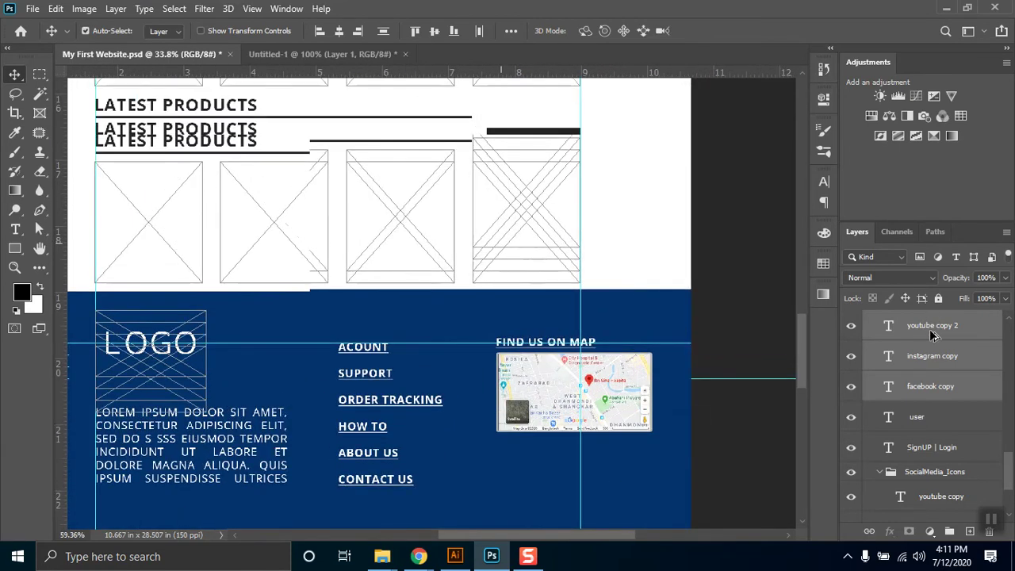
left_click_drag(1011, 479, 1010, 452)
scroll(1012, 464, "down", 1)
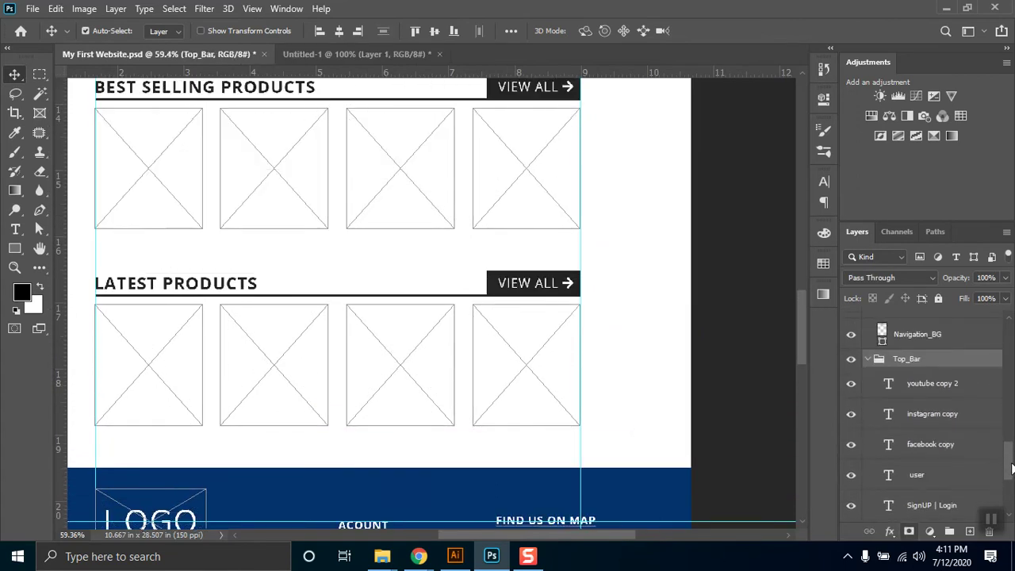
left_click(950, 392)
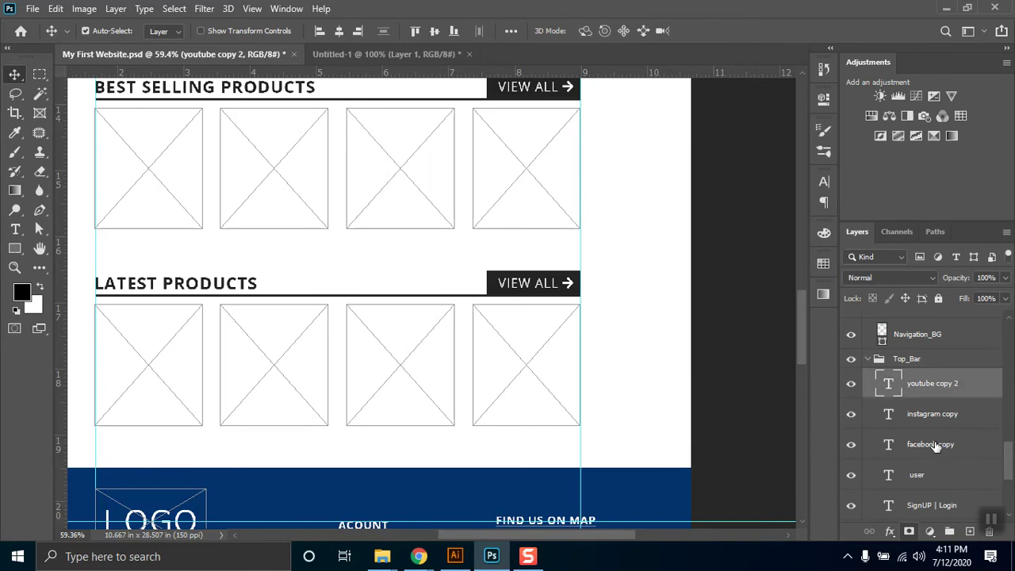
left_click(937, 447, "shift")
scroll(952, 449, "up", 8)
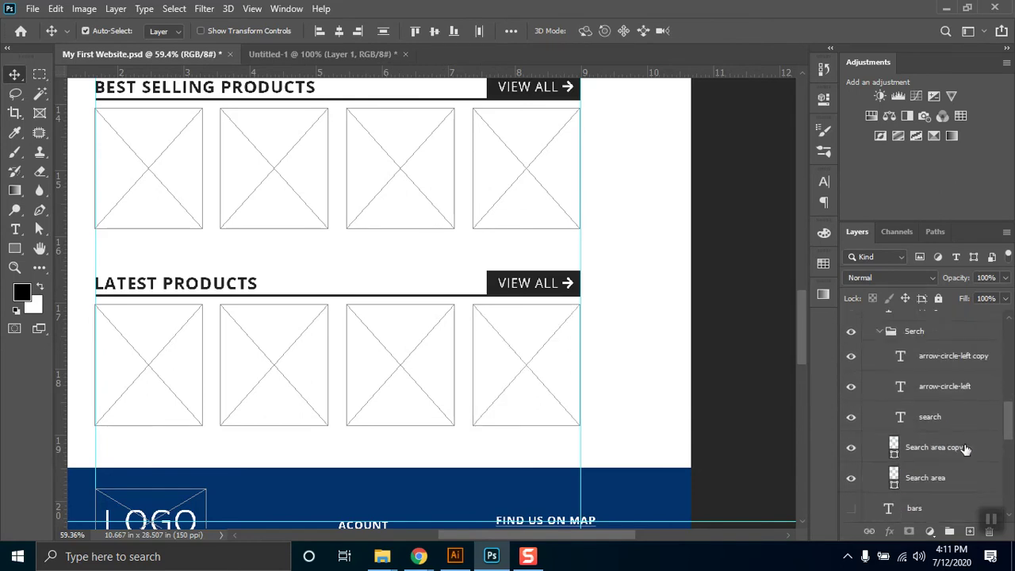
scroll(966, 451, "up", 5)
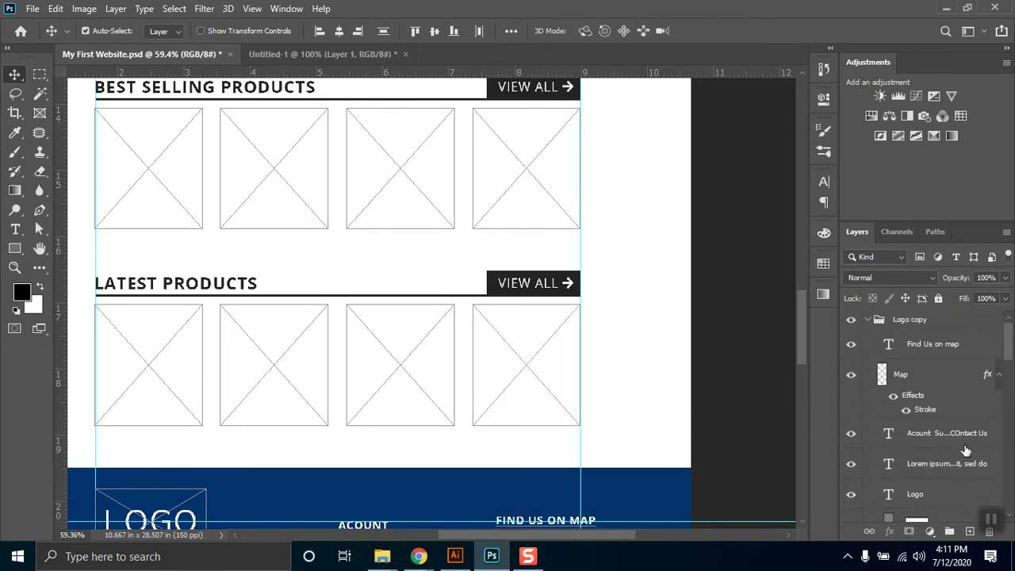
Step: Collapse the Logo copy group, then find the top-bar icons' SocialMedia_Icons group by toggling its visibility off and on
left_click(868, 320)
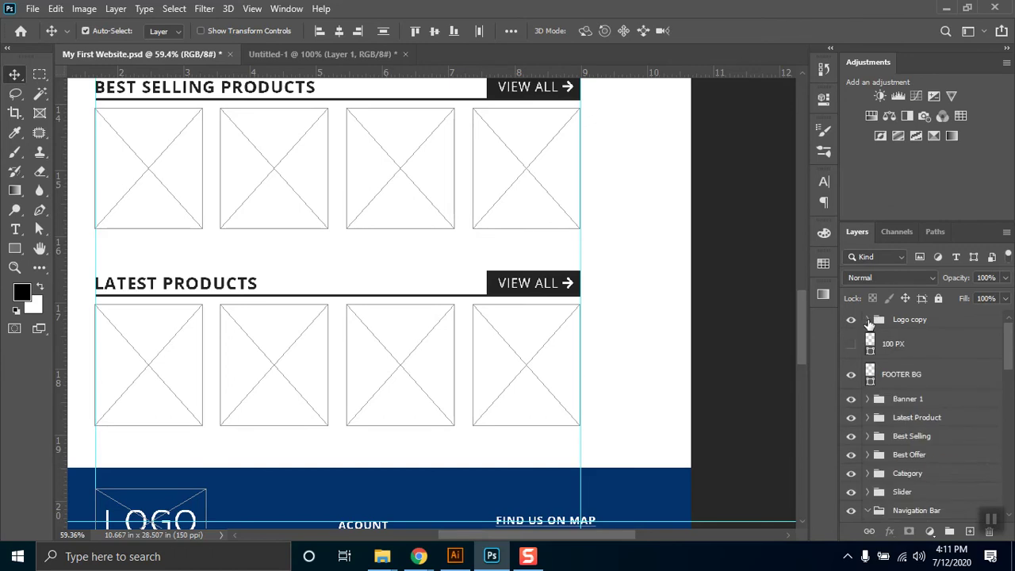
left_click_drag(804, 306, 800, 139)
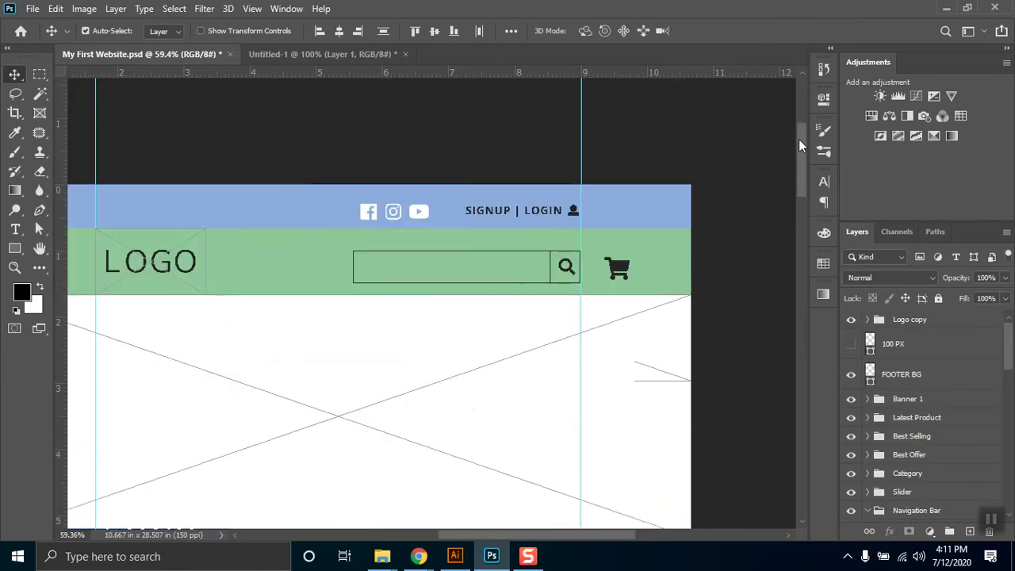
left_click(423, 265)
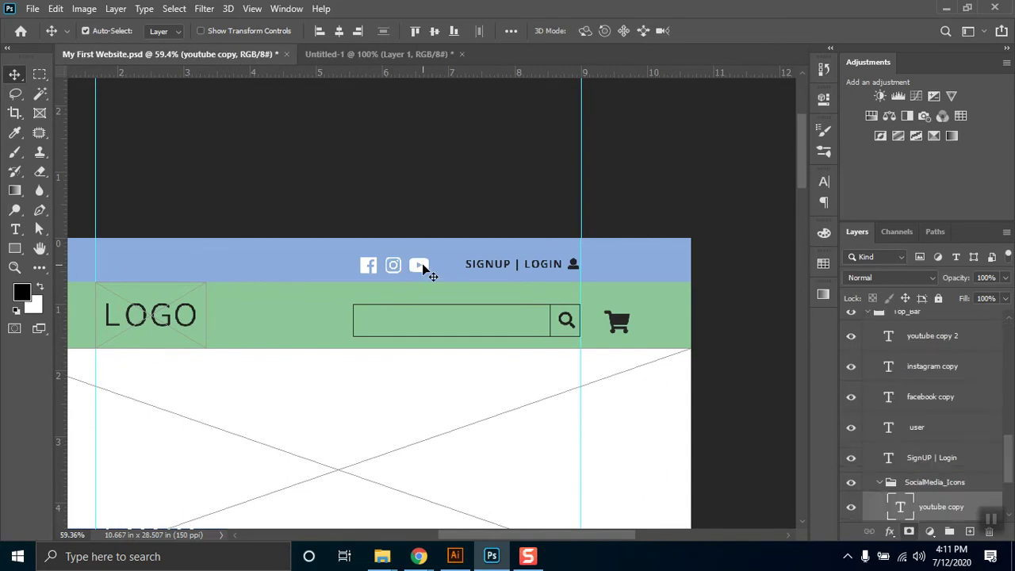
left_click(880, 483)
left_click(850, 485)
left_click(850, 485)
Step: Expand the SocialMedia_Icons group and select its YouTube, Instagram and Facebook icon layers together
mouse_move(1009, 459)
left_mouse_down()
mouse_move(1006, 321)
mouse_move(1006, 446)
left_mouse_up()
scroll(1005, 447, "down", 1)
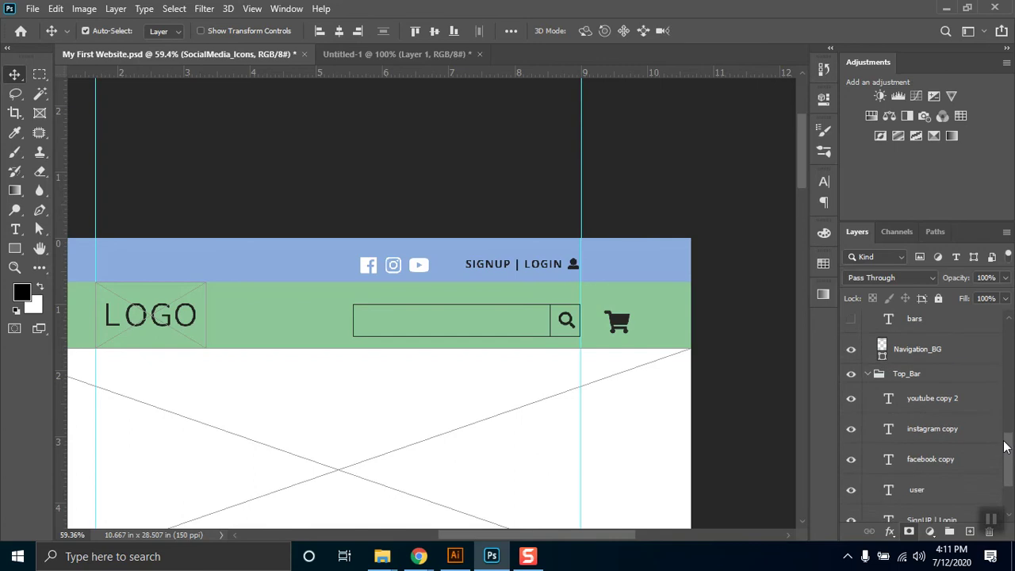
scroll(1004, 447, "down", 3)
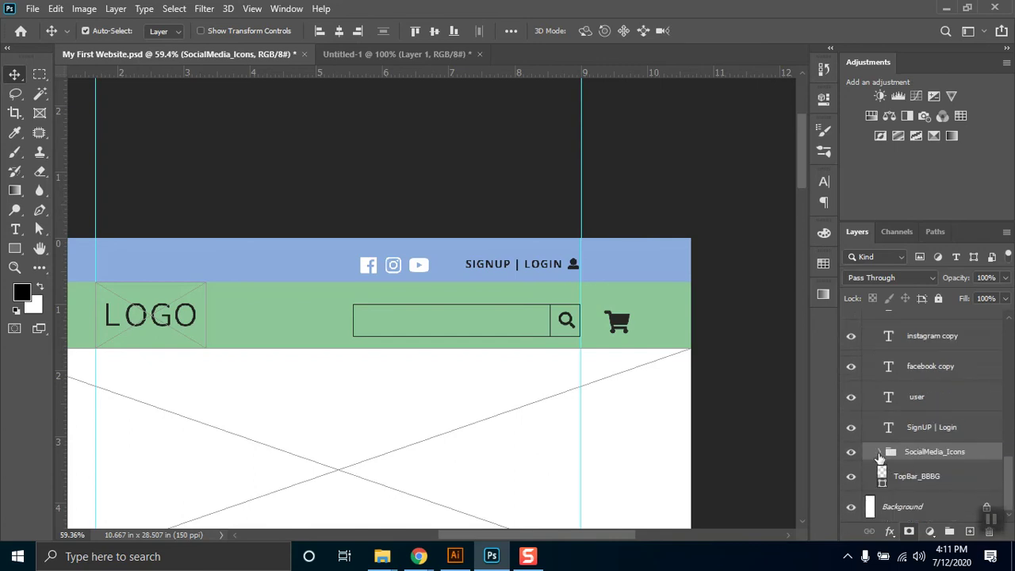
left_click_drag(1012, 466, 1011, 482)
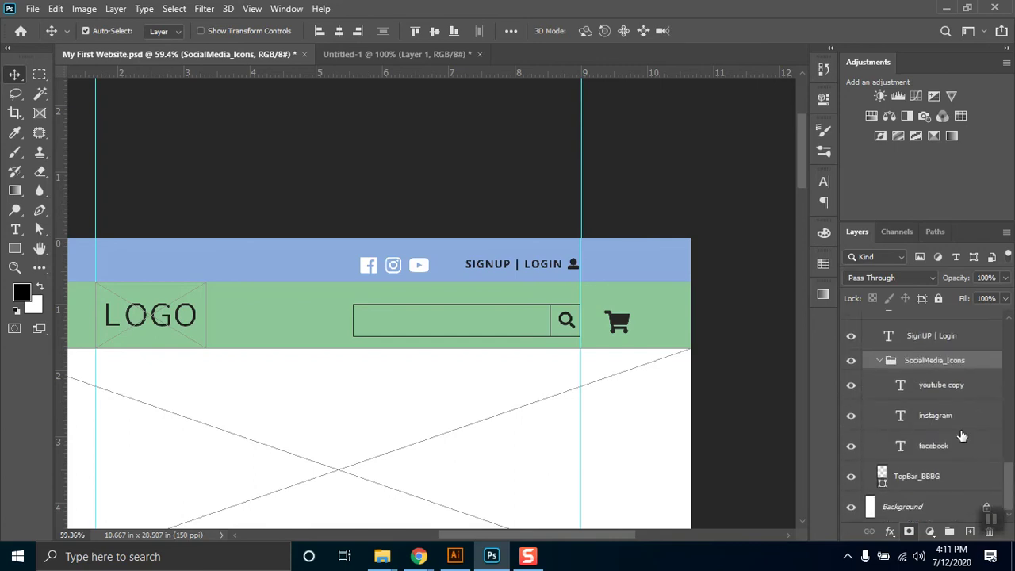
key("alt+bracketleft")
key("alt+bracketleft")
key("alt+bracketleft")
key("alt+shift+bracketright")
key("alt+shift+bracketright")
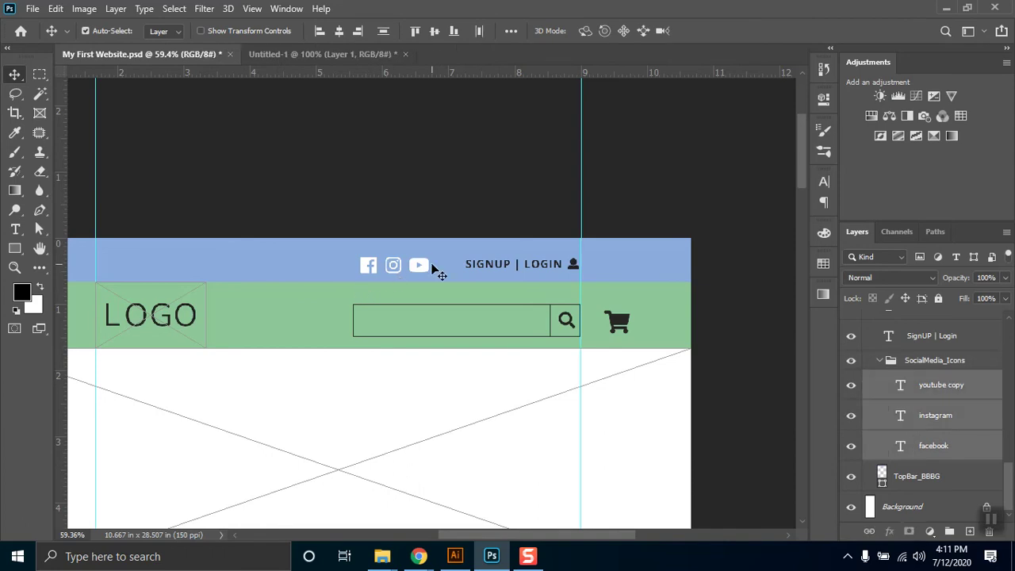
Step: Try to move the three selected social icons down out of the top bar, and undo the move
left_click_drag(424, 262, 426, 297)
key("ctrl")
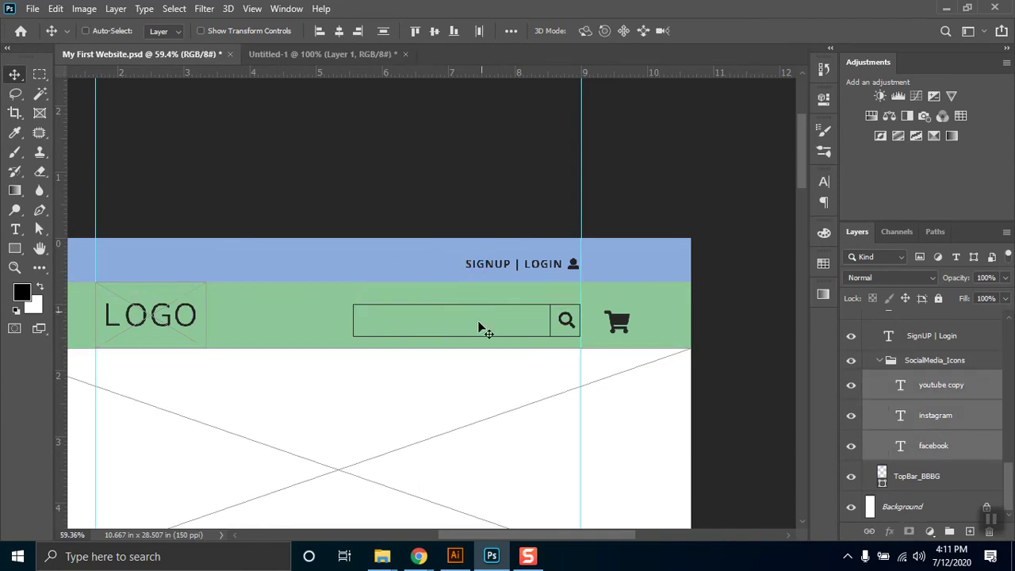
key("ctrl+z")
Step: Duplicate the three selected social icon layers and send the copies out of the SocialMedia_Icons group, below TopBar_BBBG
mouse_move(802, 181)
left_mouse_down()
mouse_move(797, 423)
mouse_move(795, 197)
left_mouse_up()
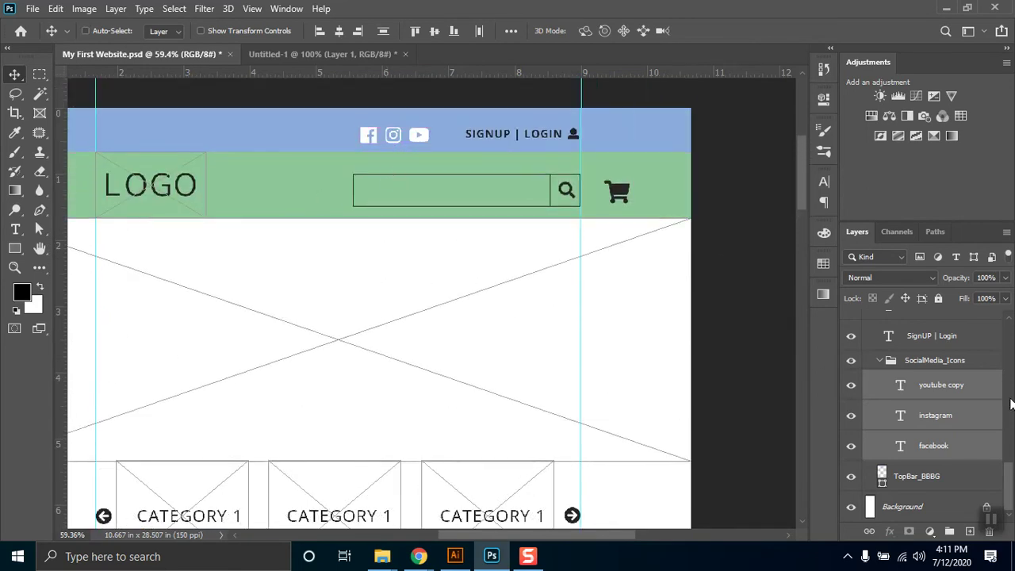
left_click_drag(933, 380, 969, 530)
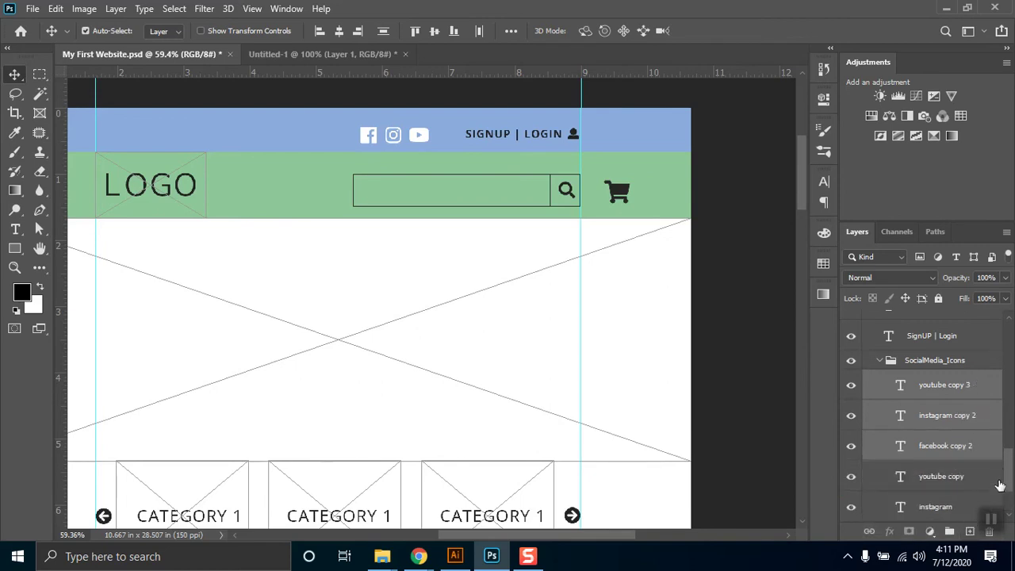
key("ctrl+shift+[")
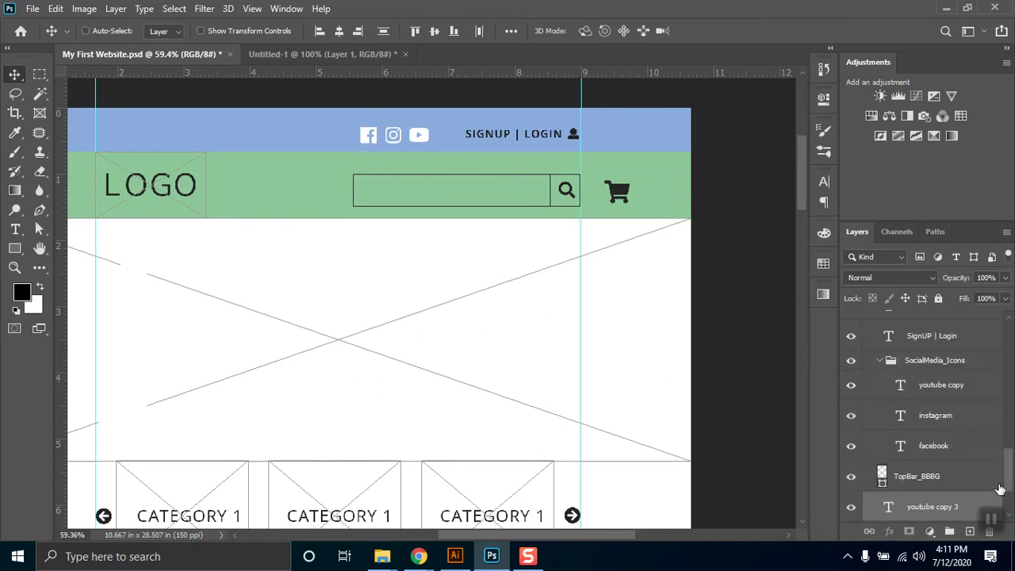
Step: Bring the three copied icon layers to the top of the layer stack, above Logo copy, and group them
left_click_drag(1011, 468, 1007, 299)
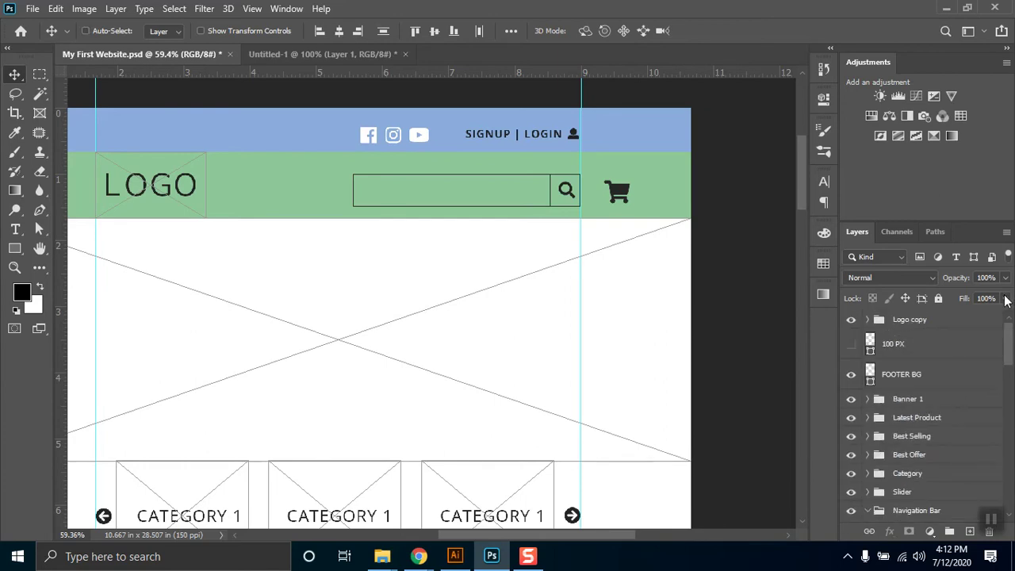
key("ctrl+shift+]")
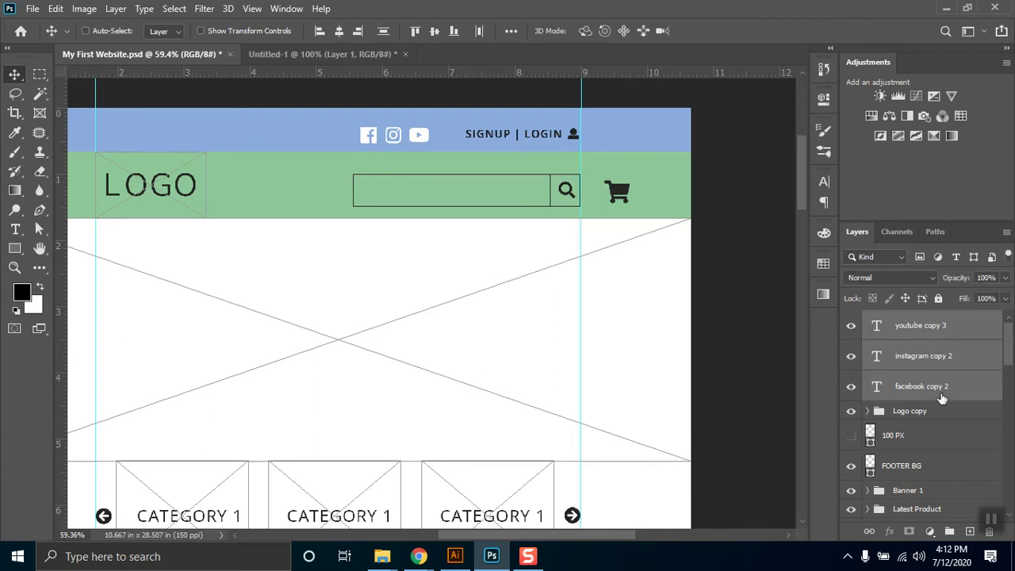
key("ctrl+g")
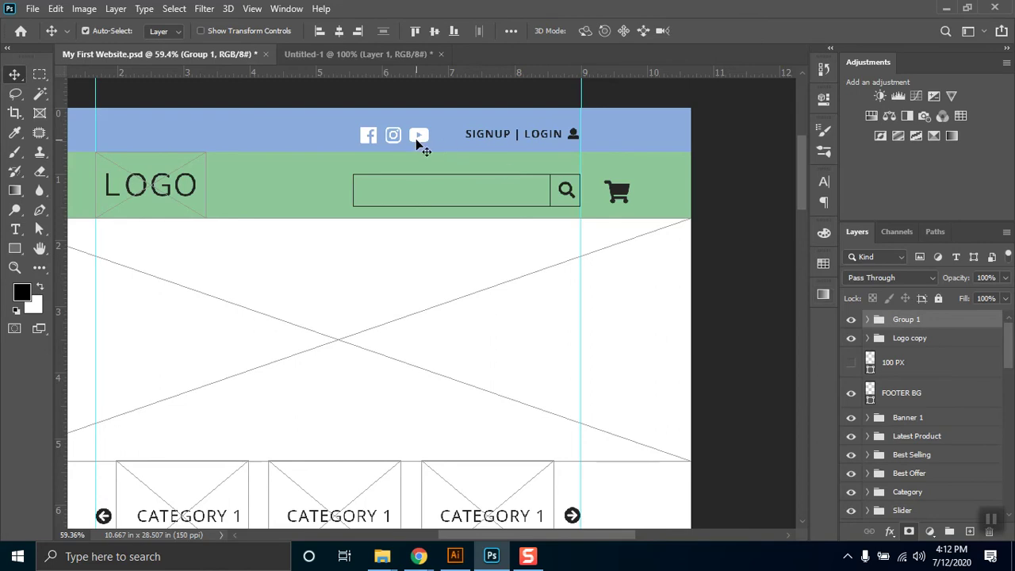
Step: Try to move the copied social icons down from the top bar, and collapse Group 1 again
left_click_drag(425, 139, 437, 291)
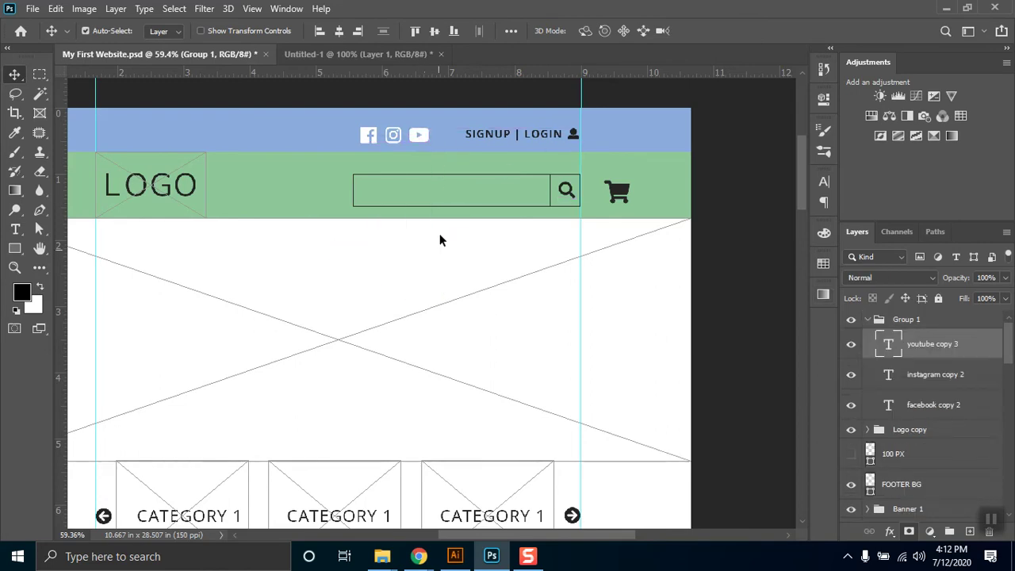
left_click(429, 140)
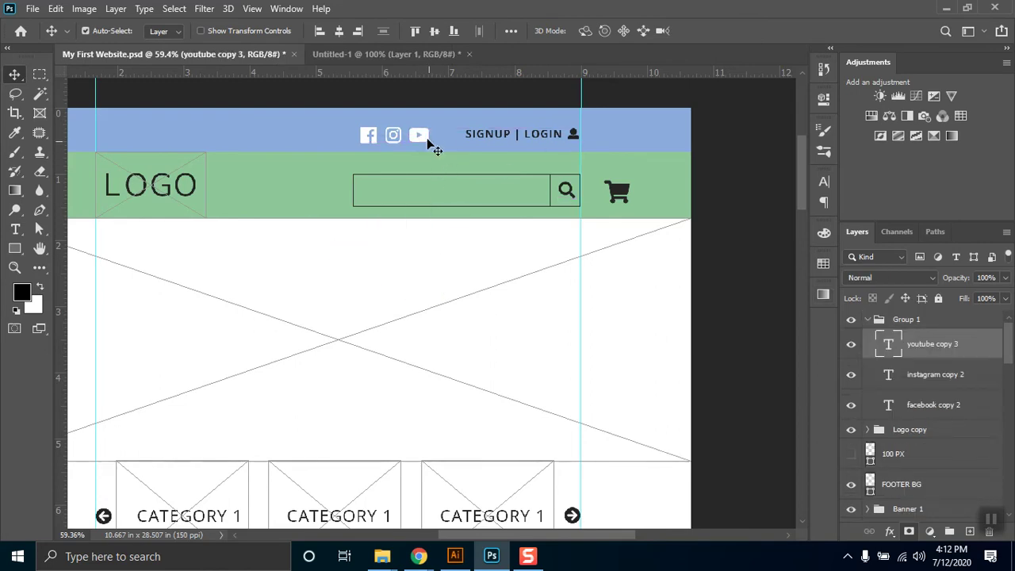
left_click(869, 321)
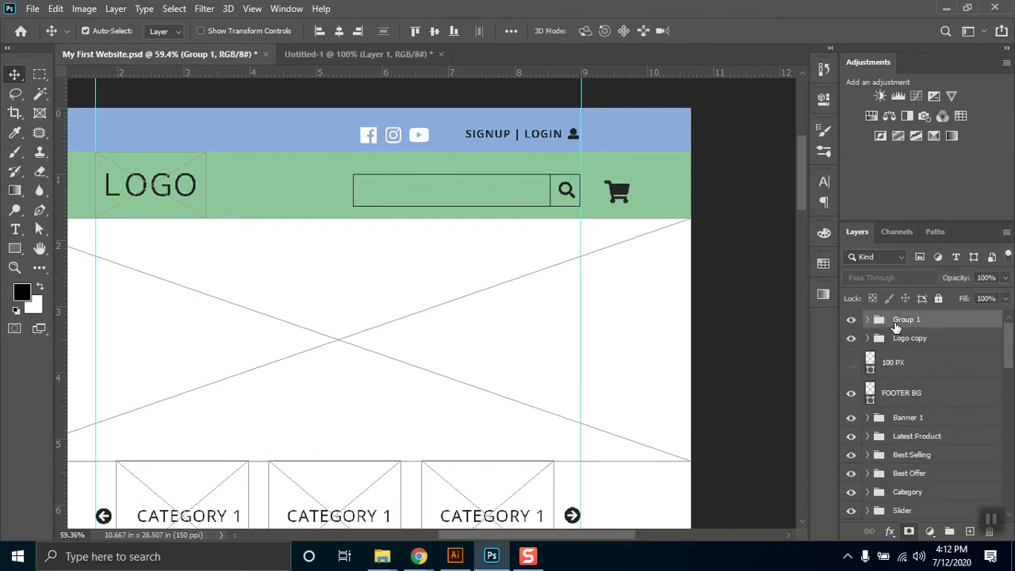
Step: Transform the copied icon group to 155 px wide and 36 px high, placed at Y 111 px
key("ctrl+t")
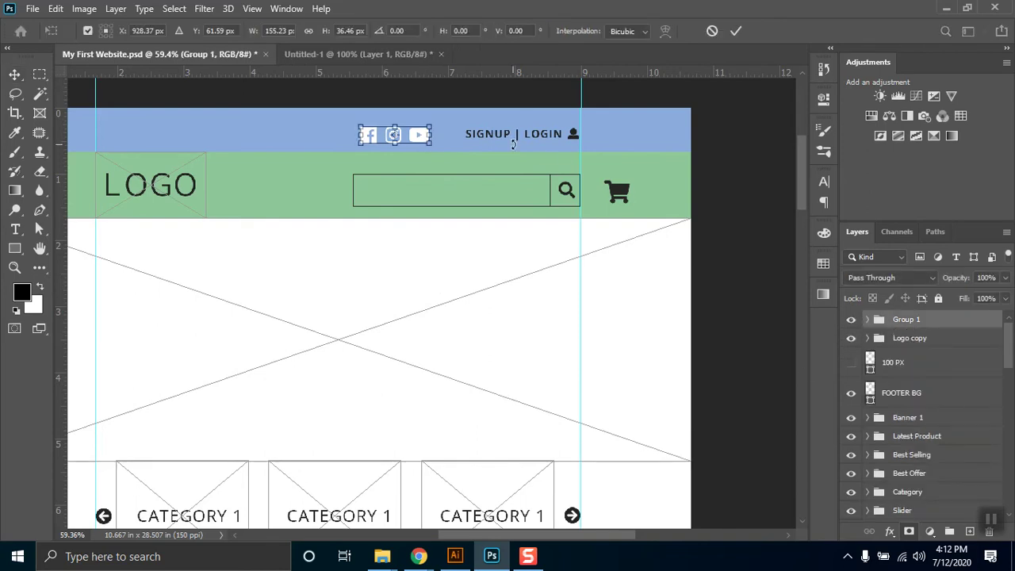
type("81")
key("Tab")
type("155")
key("Tab")
type("36")
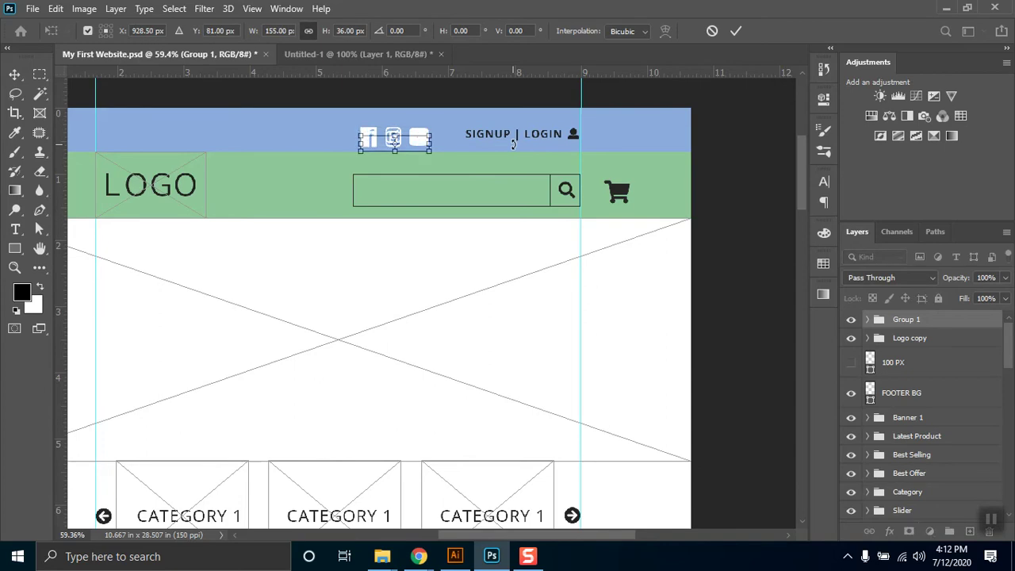
key("shift+Tab")
key("shift+Tab")
type("111")
key("Tab")
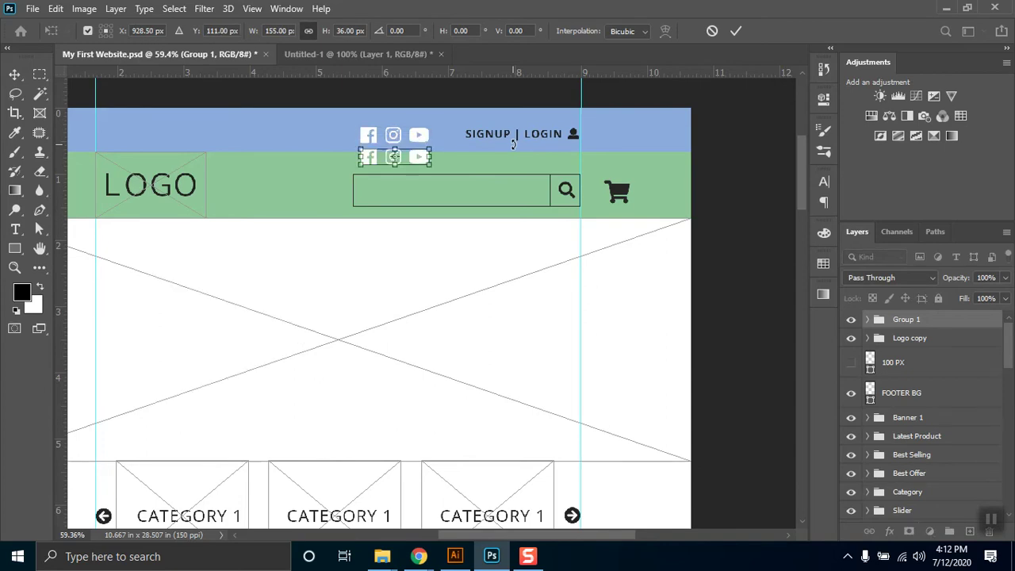
Step: Move the copied social icon group down into the footer beneath the map, enlarge it to about 197 by 46 px, and commit the transform
scroll(428, 243, "down", 4)
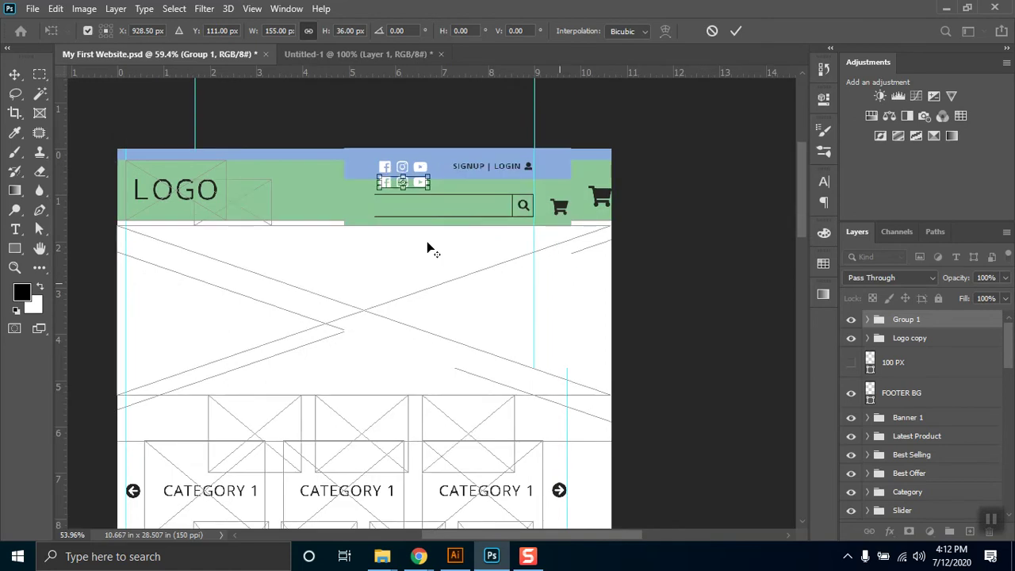
scroll(427, 249, "down", 5)
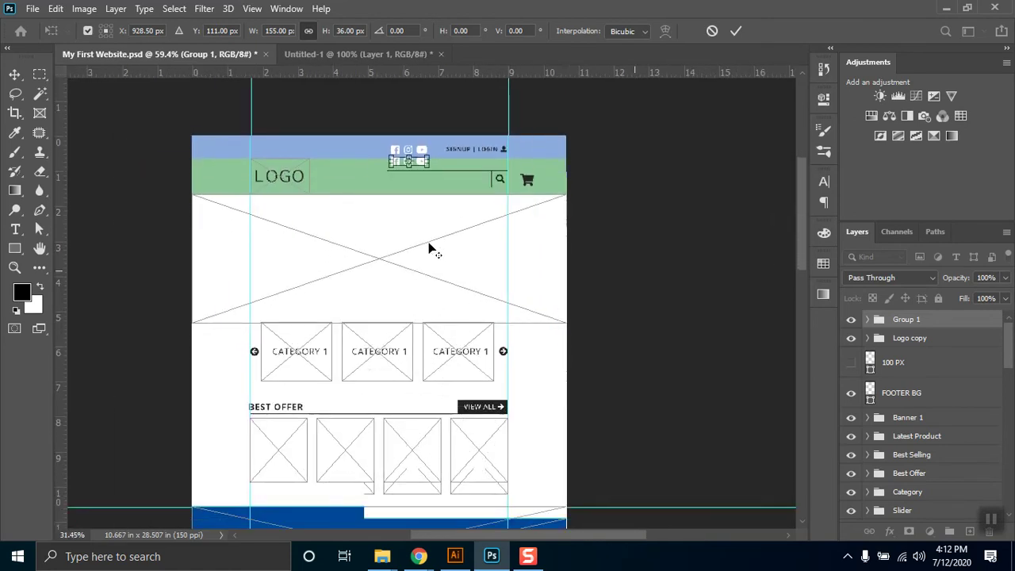
scroll(429, 249, "down", 3)
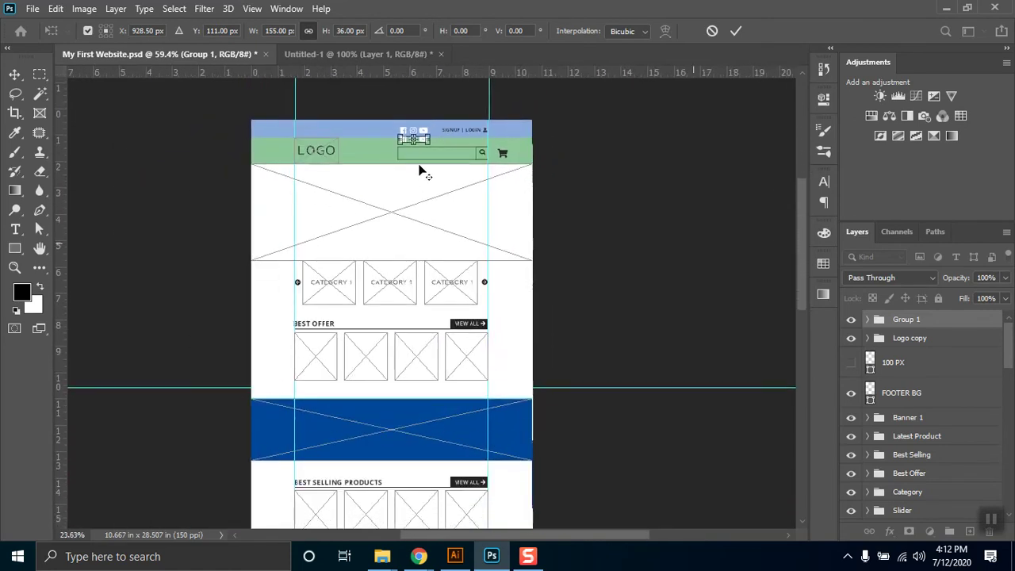
left_click_drag(425, 120, 414, 214)
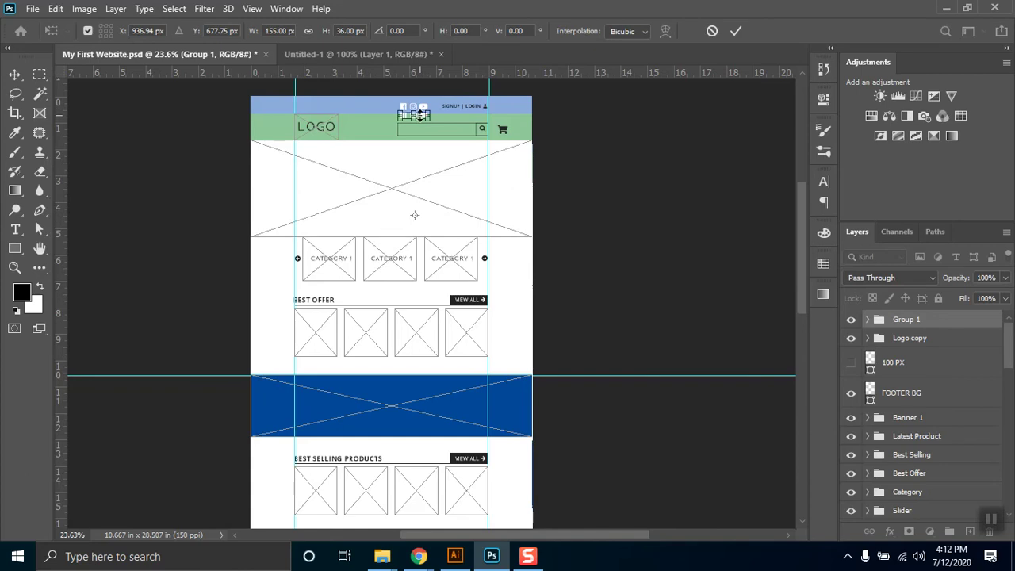
scroll(419, 163, "up", 2)
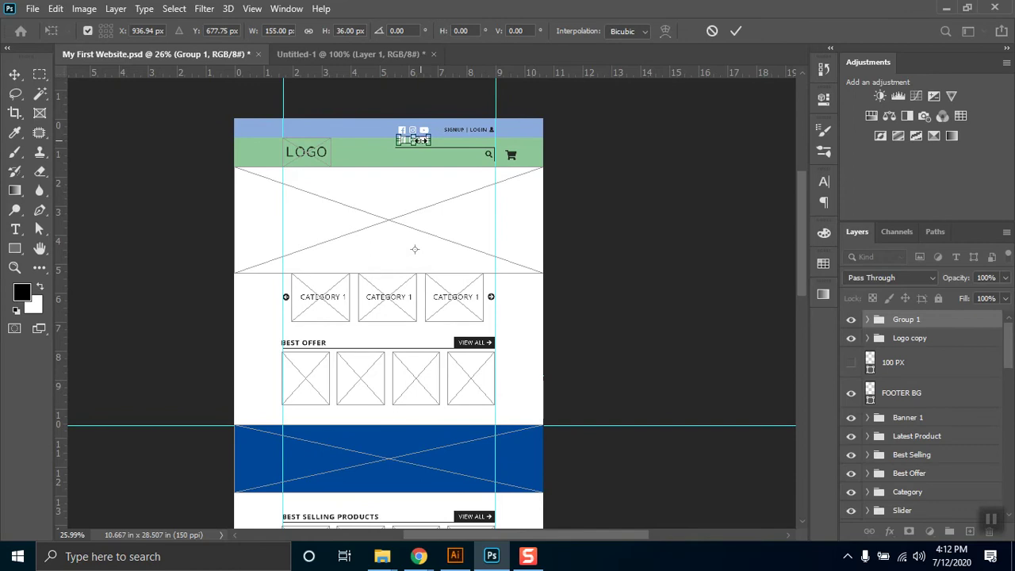
scroll(441, 172, "up", 1)
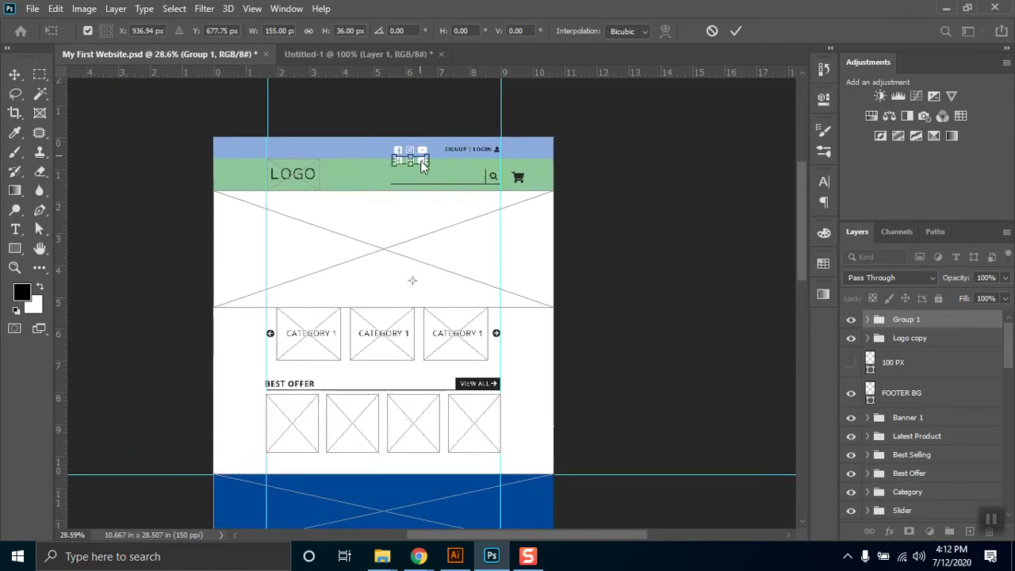
left_click_drag(423, 165, 421, 243)
scroll(412, 160, "up", 3)
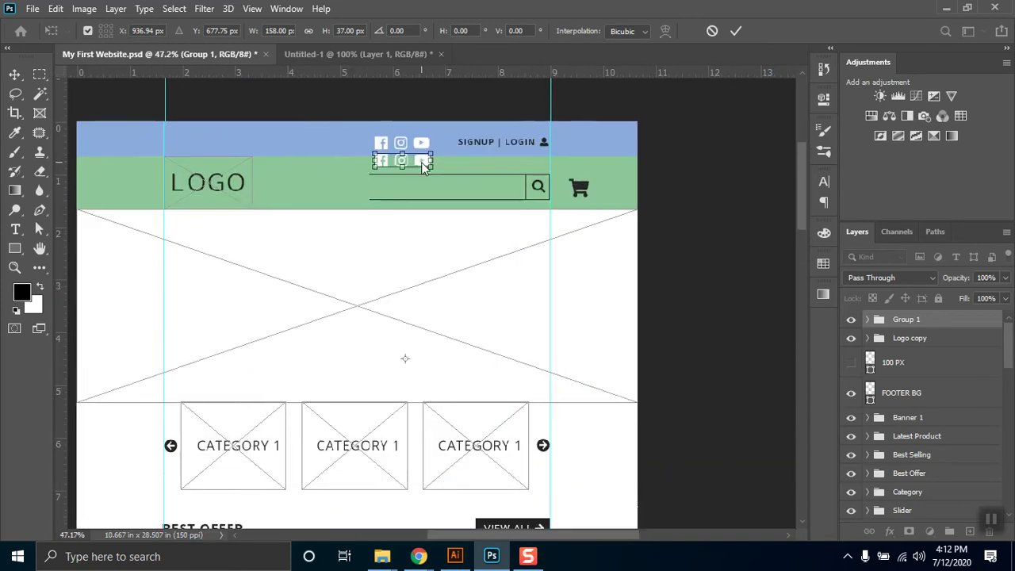
left_click_drag(423, 163, 411, 404)
left_click_drag(421, 507, 435, 460)
left_click_drag(468, 431, 474, 188)
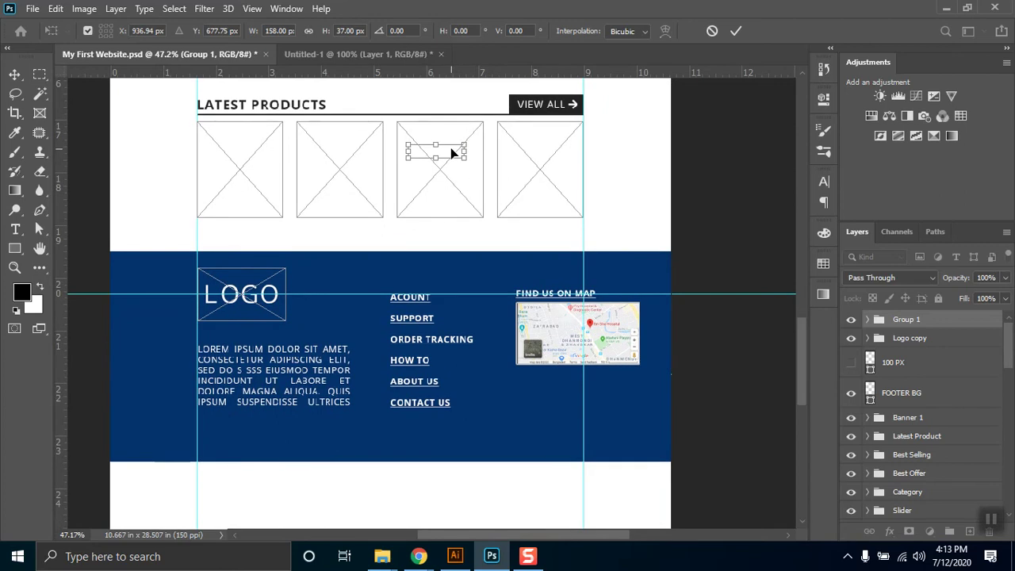
left_click_drag(455, 153, 585, 414)
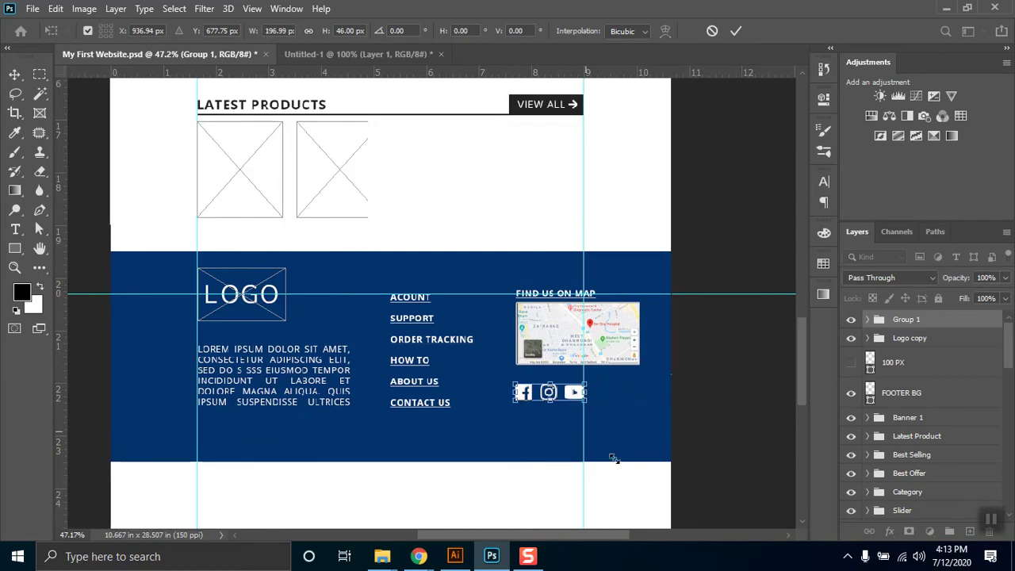
key("Return")
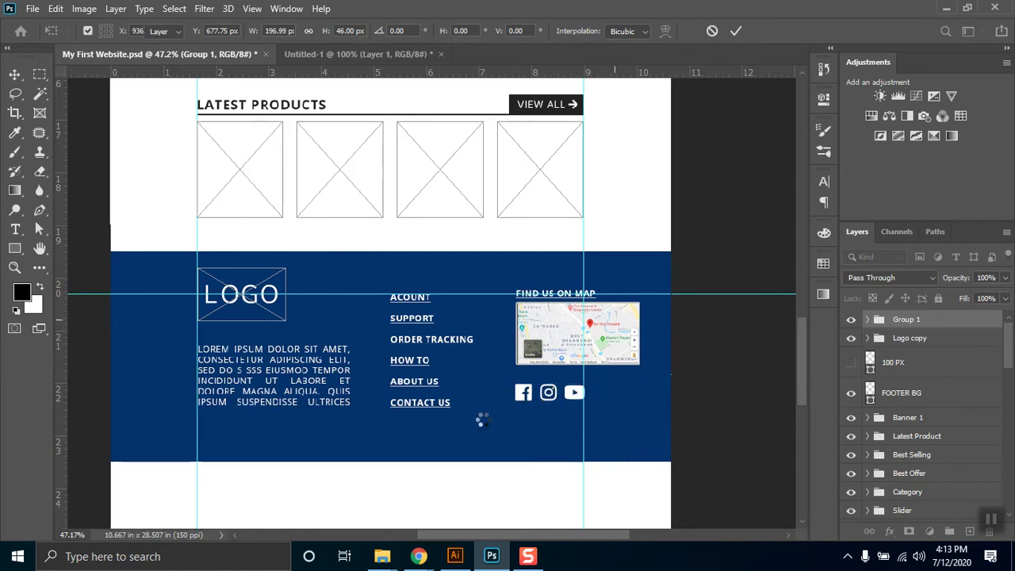
Step: Switch to the Google Meet window in Chrome, admit the waiting participant, and return to Photoshop
mouse_move(419, 556)
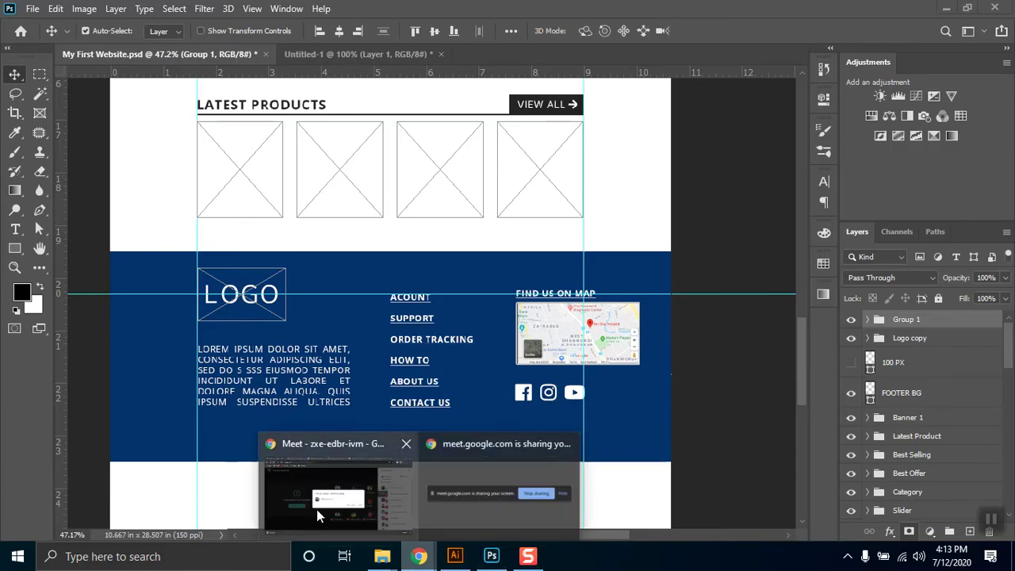
left_click(317, 509)
left_click(645, 336)
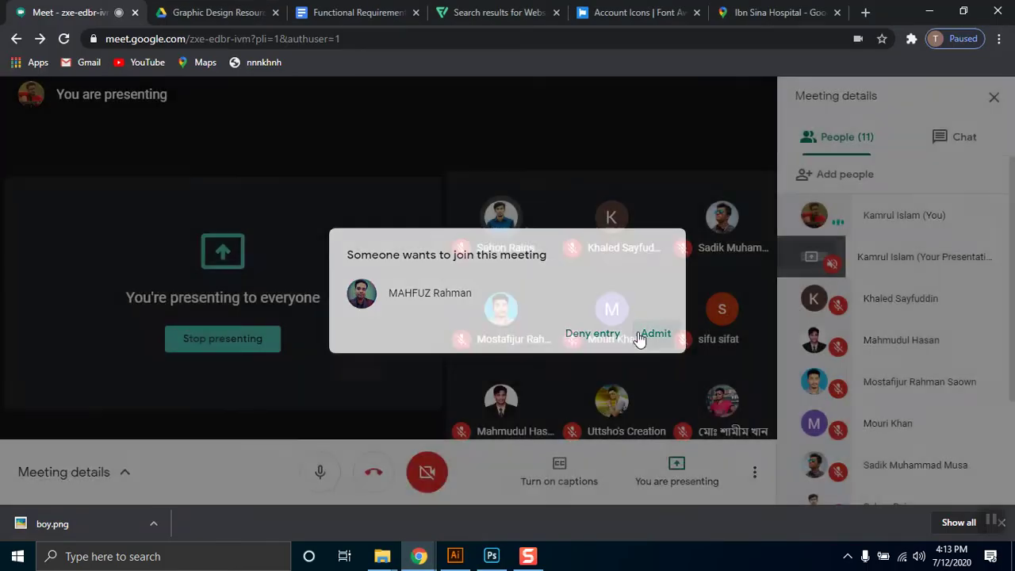
left_click(930, 11)
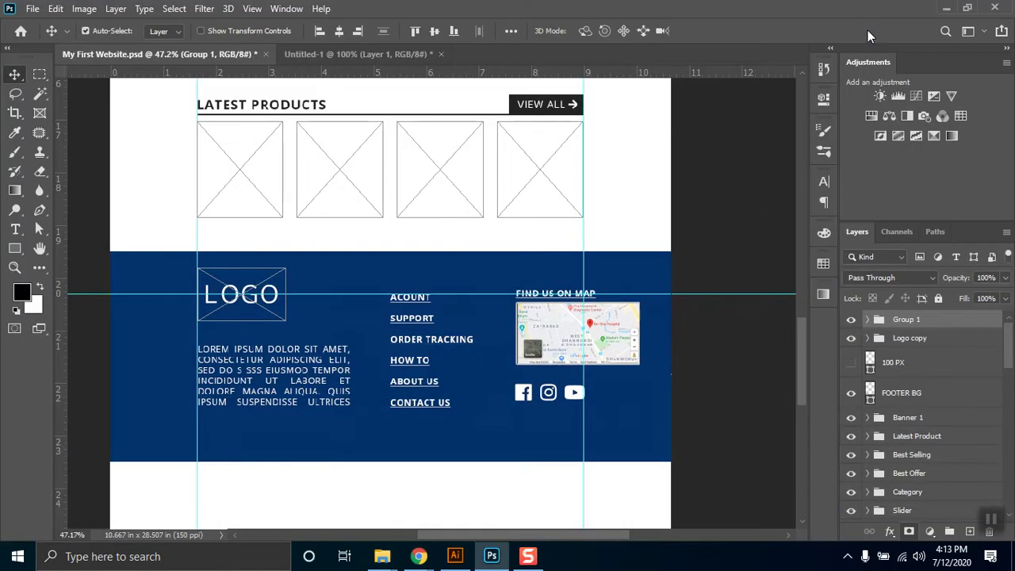
Step: Select Group 1 and nudge the footer's social icons slightly to the right beneath the map
left_click(537, 409)
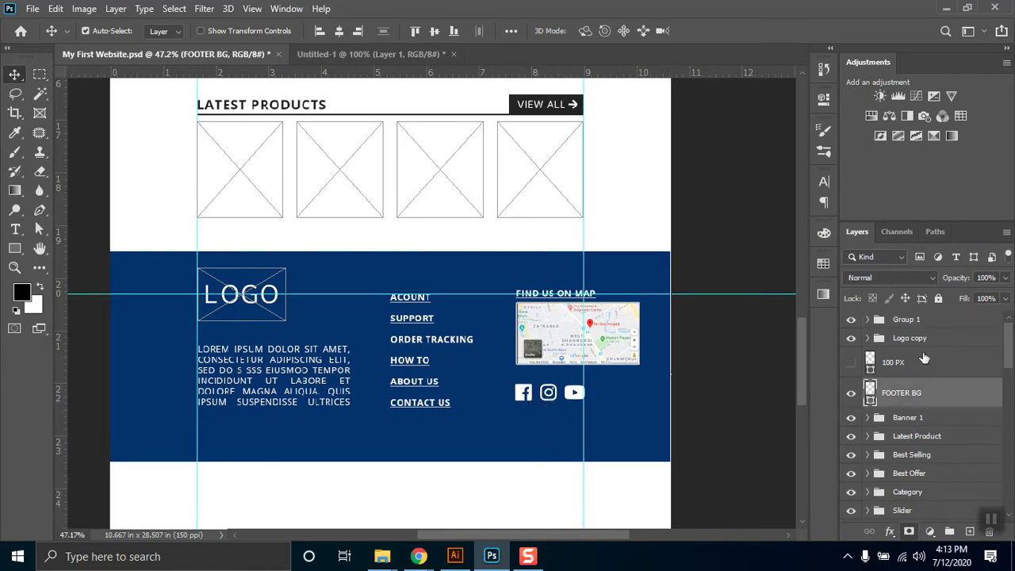
left_click(895, 326)
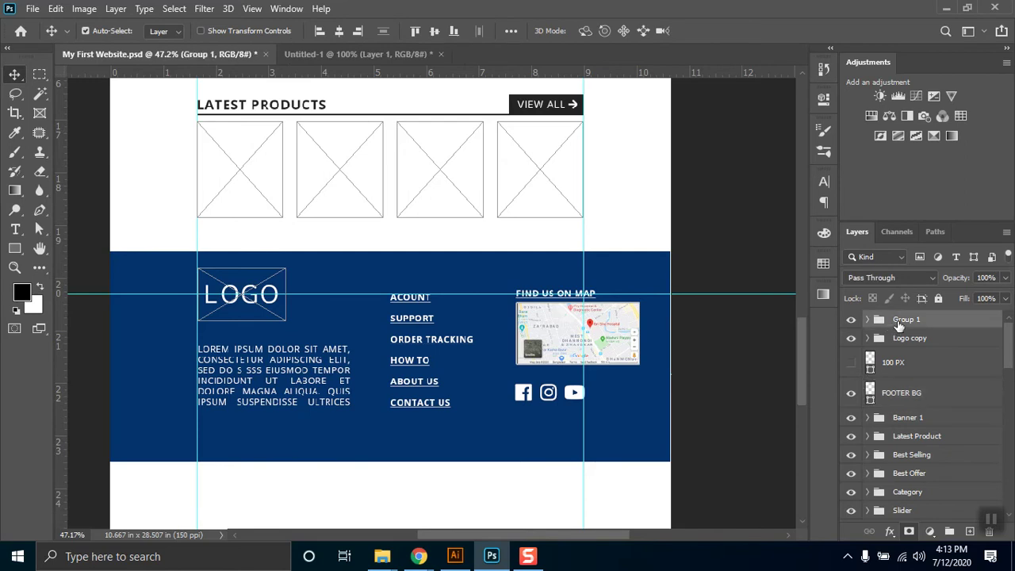
key("Right")
key("Right")
key("Right")
key("Right")
key("Left")
Step: Try moving the footer map image to the left and undo the move
left_click(637, 349)
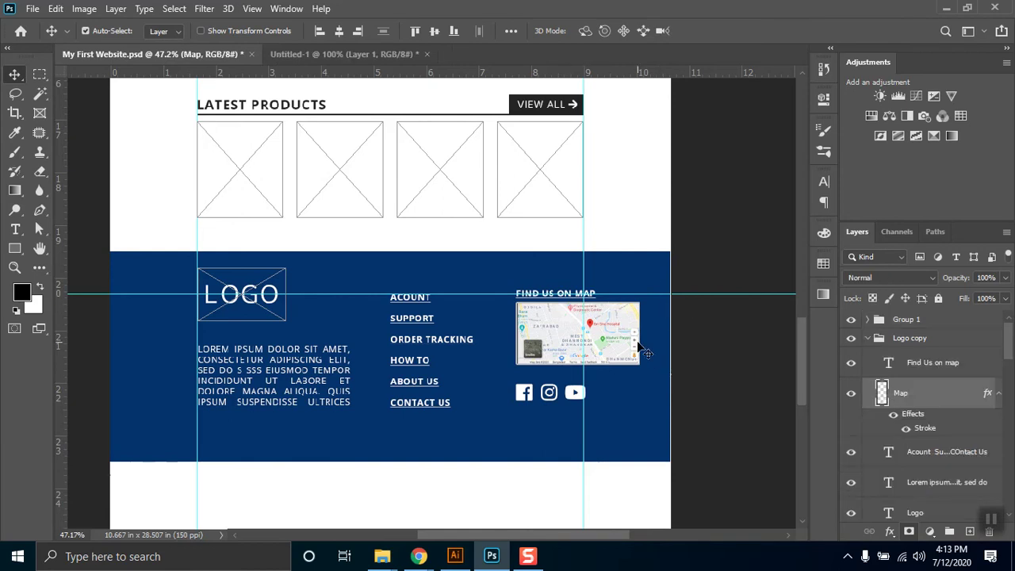
left_click_drag(627, 350, 582, 354)
key("ctrl+z")
Step: Take the Find Us on map and Map layers out of the Logo copy group and bring them to the top of the layer stack
left_click(938, 374)
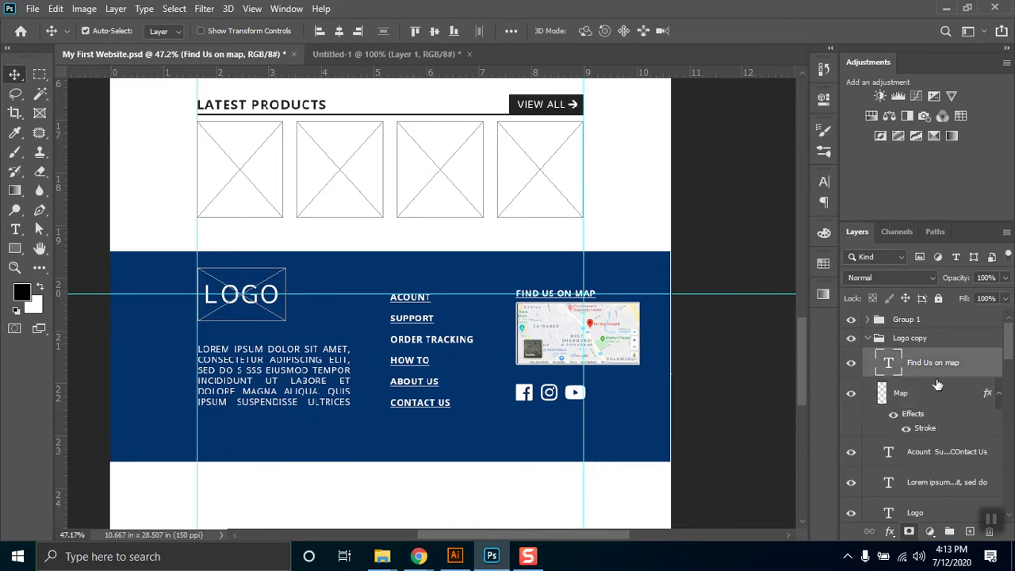
left_click(999, 393)
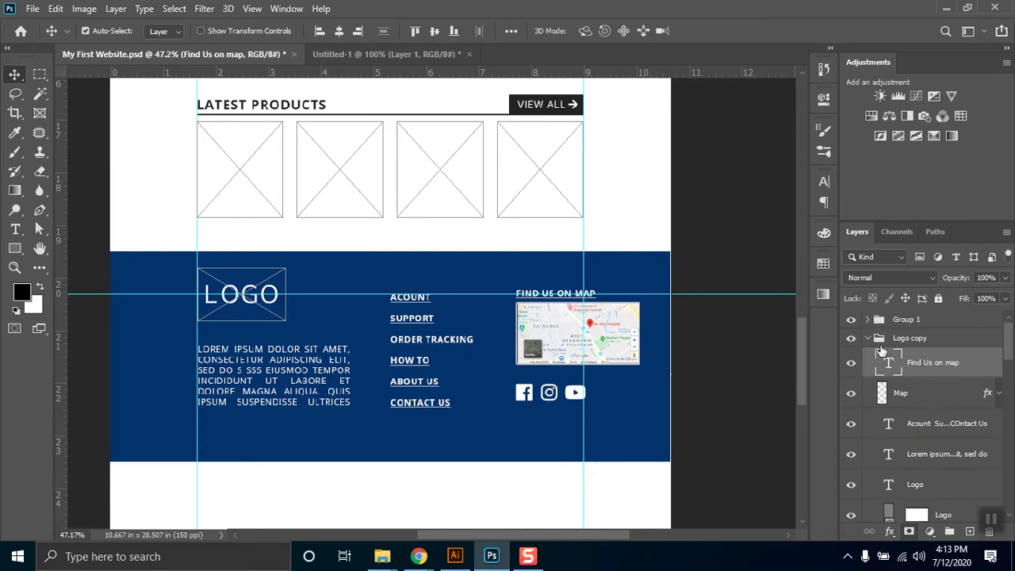
left_click(868, 338)
left_click(868, 339)
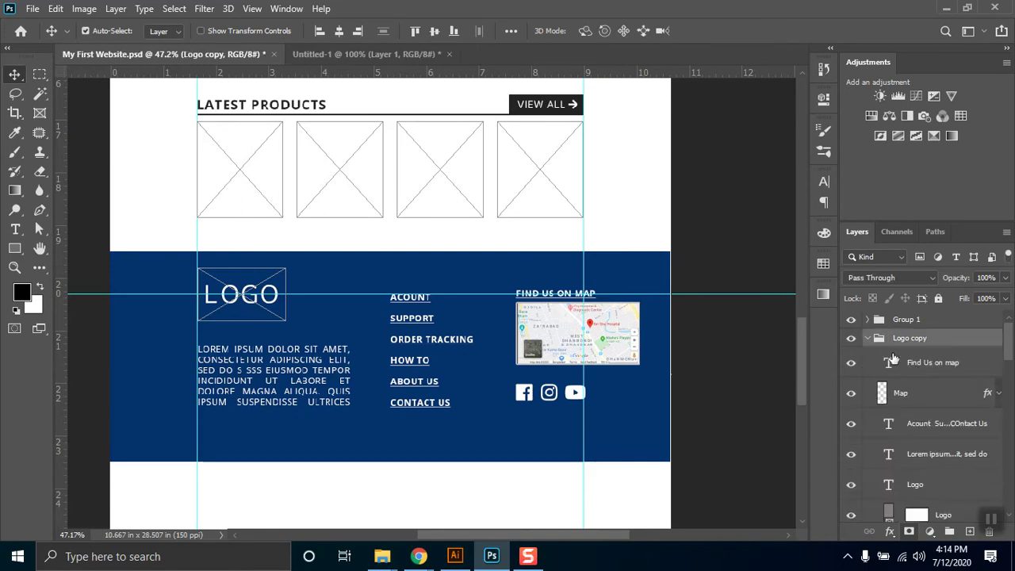
left_click(933, 363)
left_click(921, 394, "shift")
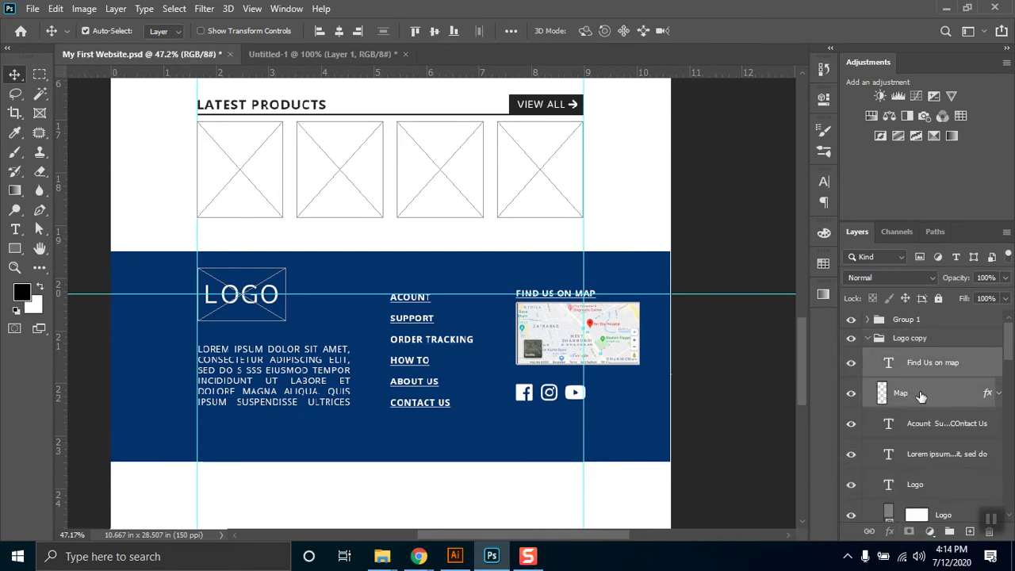
key("ctrl+shift+bracketright")
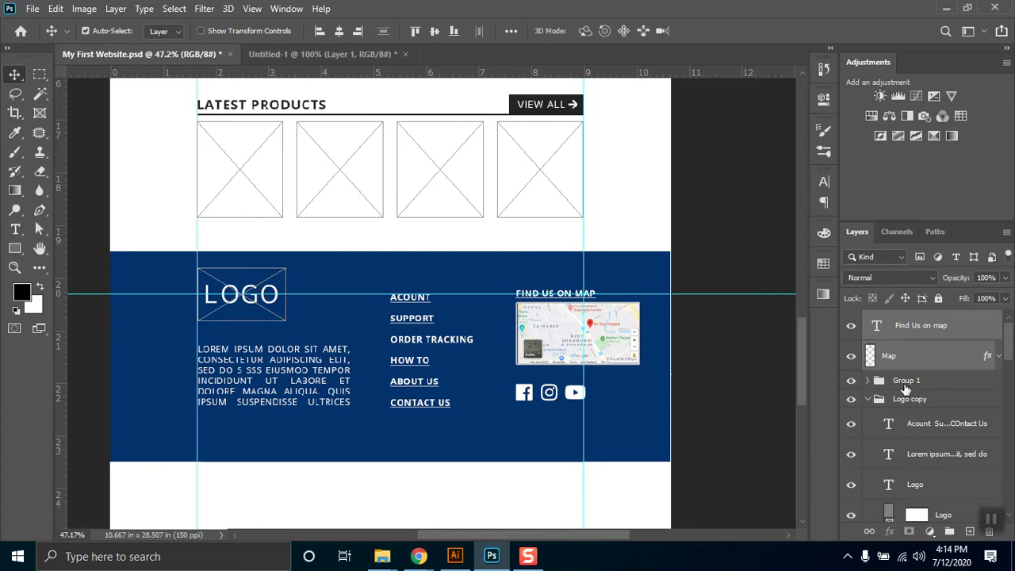
Step: Rename the social icon group, Group 1, as "Socia Icon Footer"
double_click(907, 382)
type("Foot")
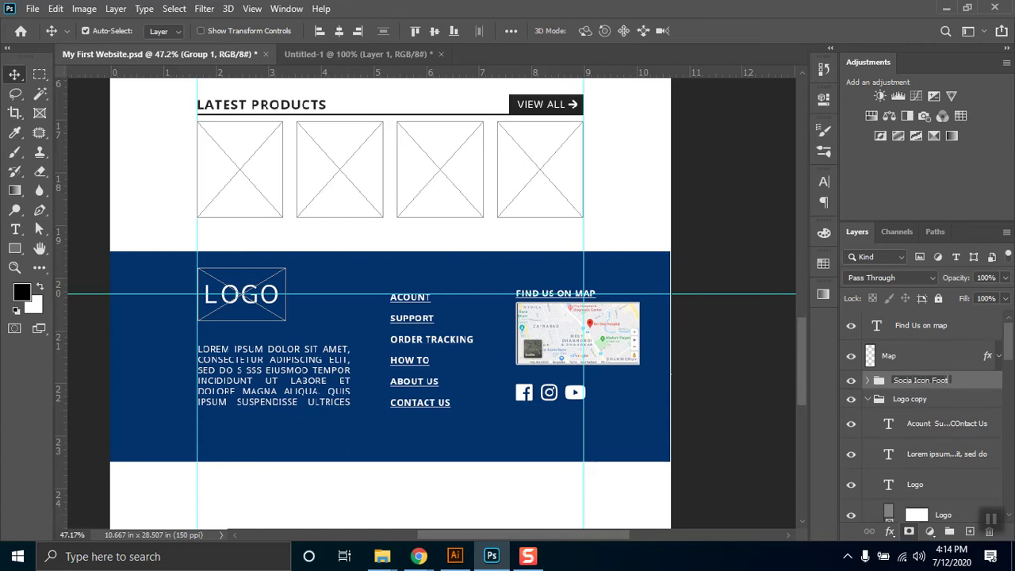
key("Return")
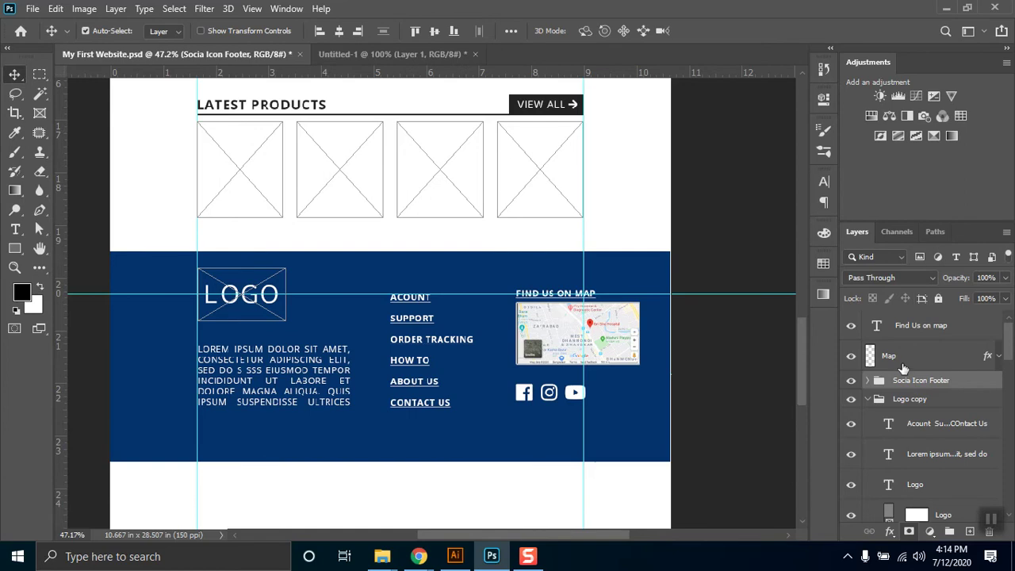
Step: Group the Find Us on map and Map layers and name the group "Map Footer"
left_click(925, 345)
left_click(928, 331, "shift")
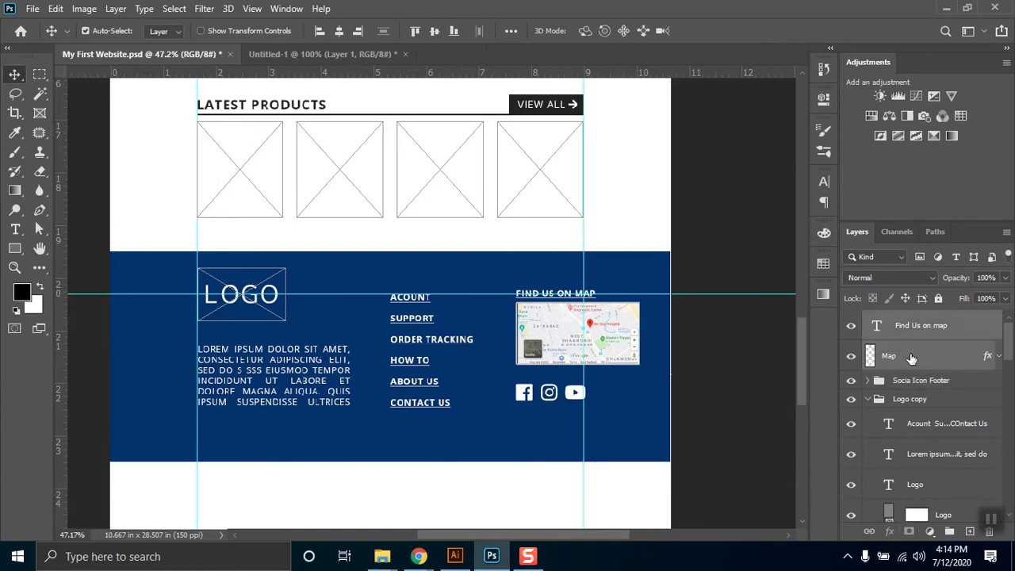
key("ctrl+g")
double_click(906, 320)
type("Map Footer")
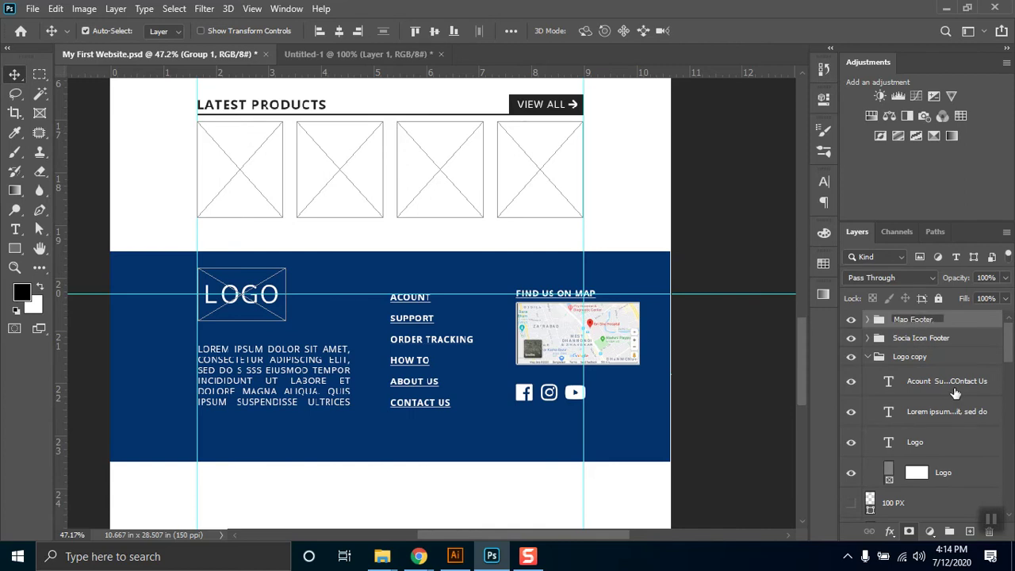
key("Return")
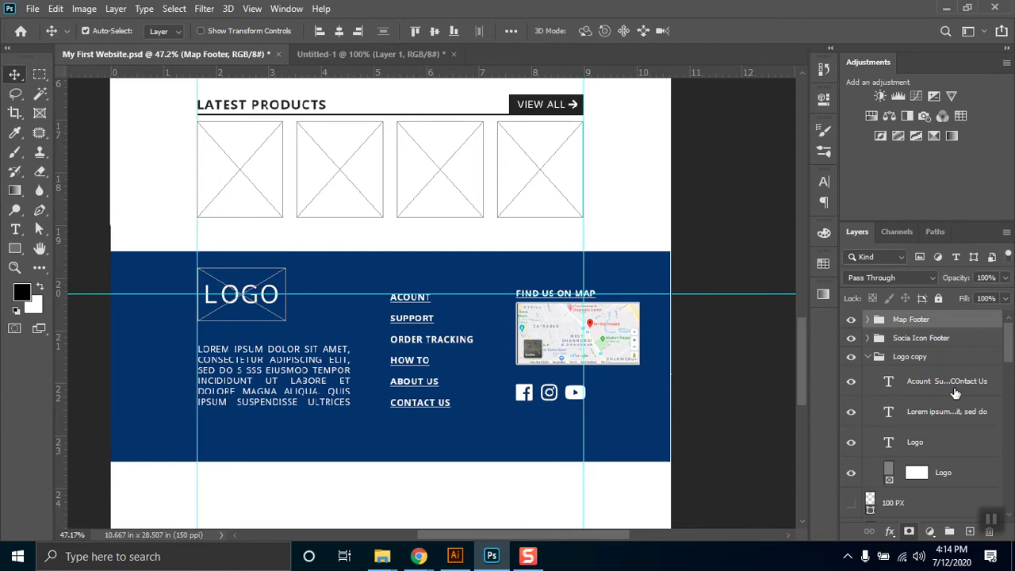
Step: Collapse the Logo copy group and rename it "Logo Footer"
left_click(868, 357)
double_click(918, 357)
double_click(914, 358)
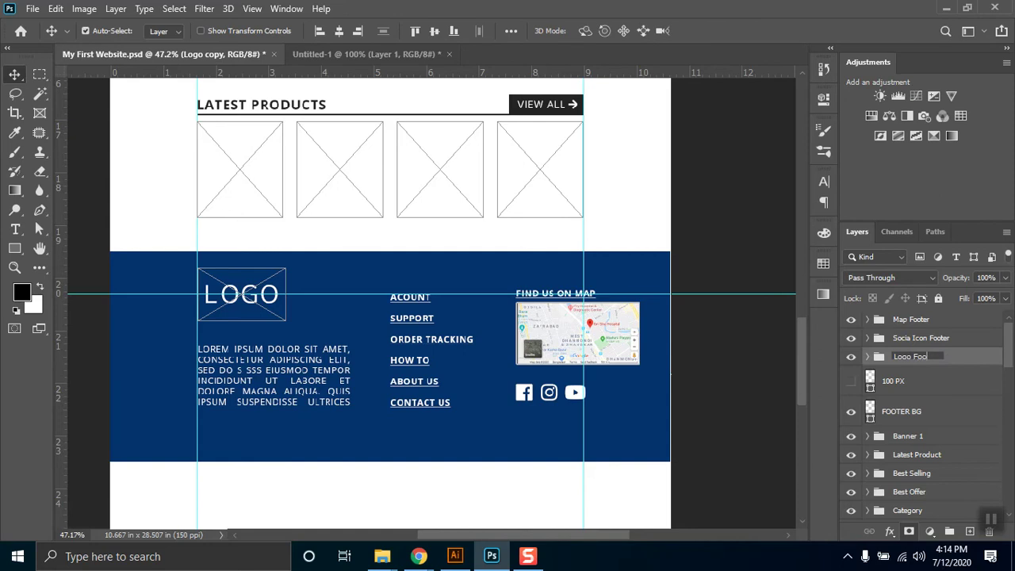
type("Footer")
key("Return")
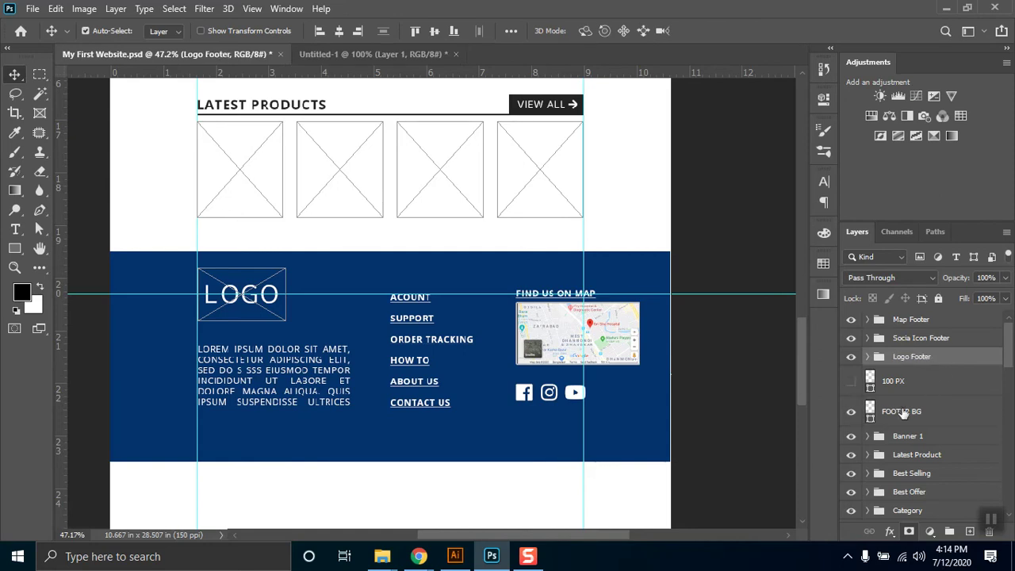
Step: Bring the hidden 100 PX layer to the top of the layer stack, above Map Footer
left_click(904, 414)
left_click(897, 382)
key("ctrl+shift+bracketright")
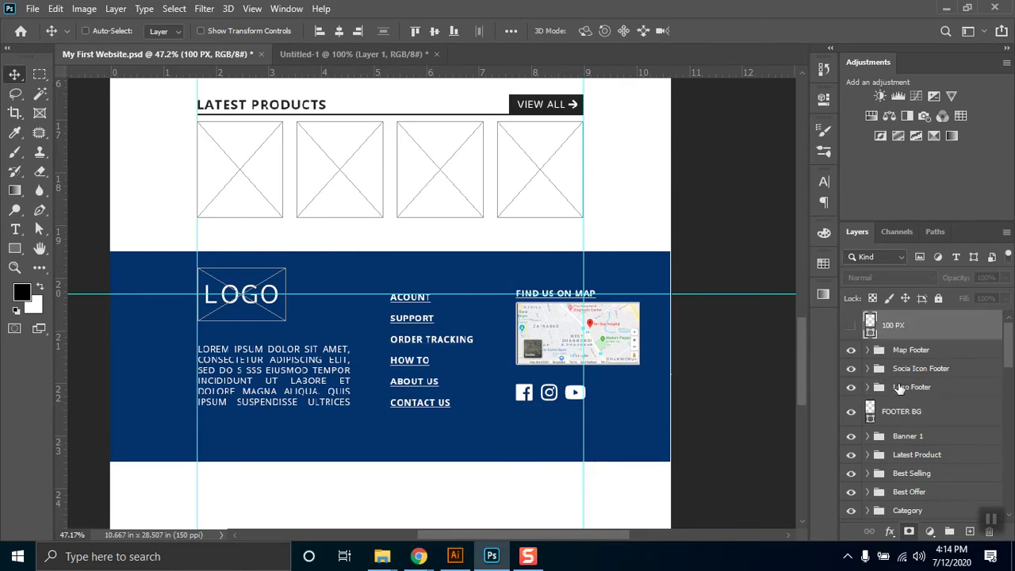
Step: Select Map Footer, Socia Icon Footer, Logo Footer and FOOTER BG, check them by toggling their visibility, and group them together
left_click(920, 413)
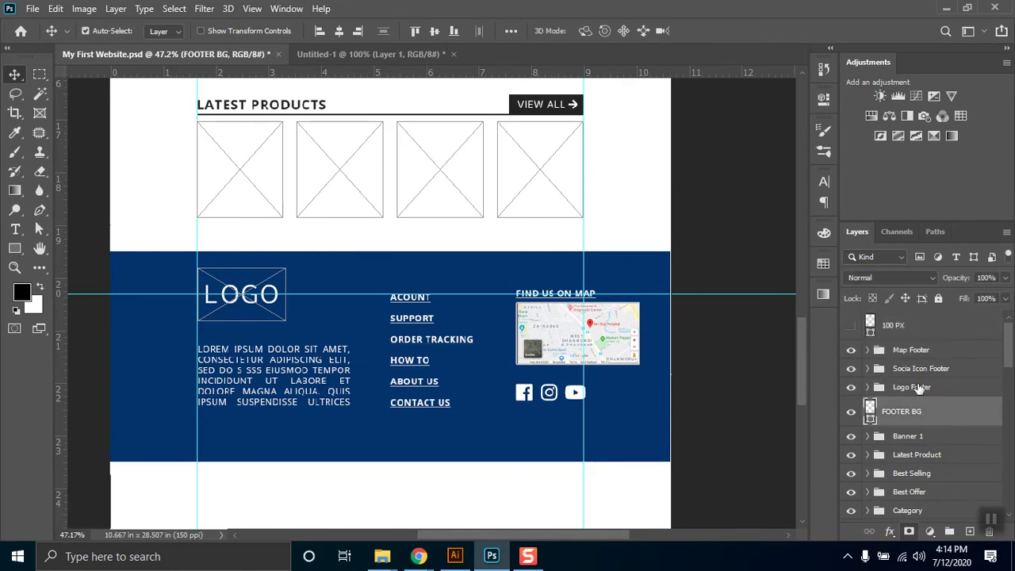
left_click(912, 354, "shift")
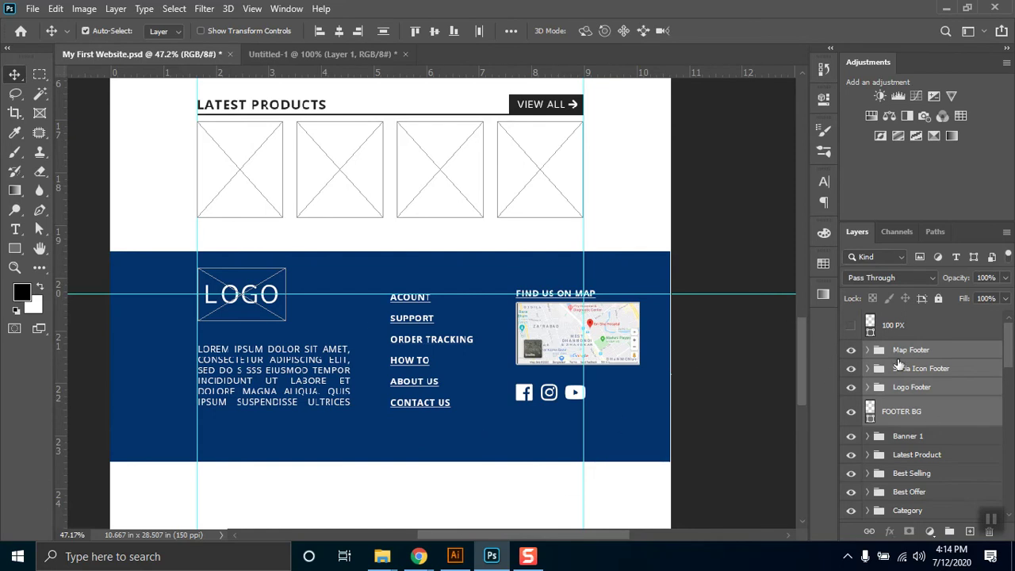
left_click(852, 354)
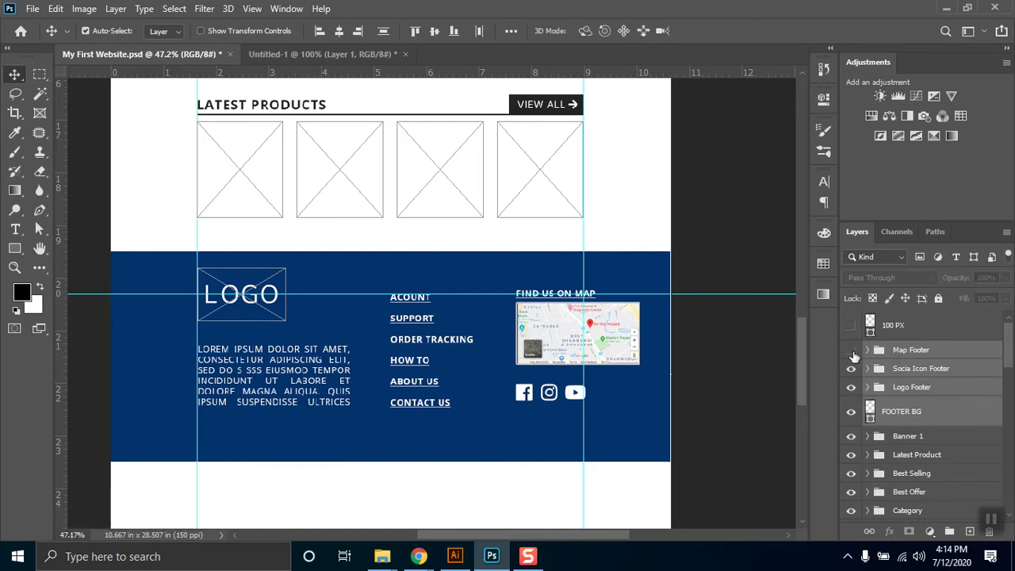
left_click(852, 350)
left_click_drag(852, 368, 852, 411)
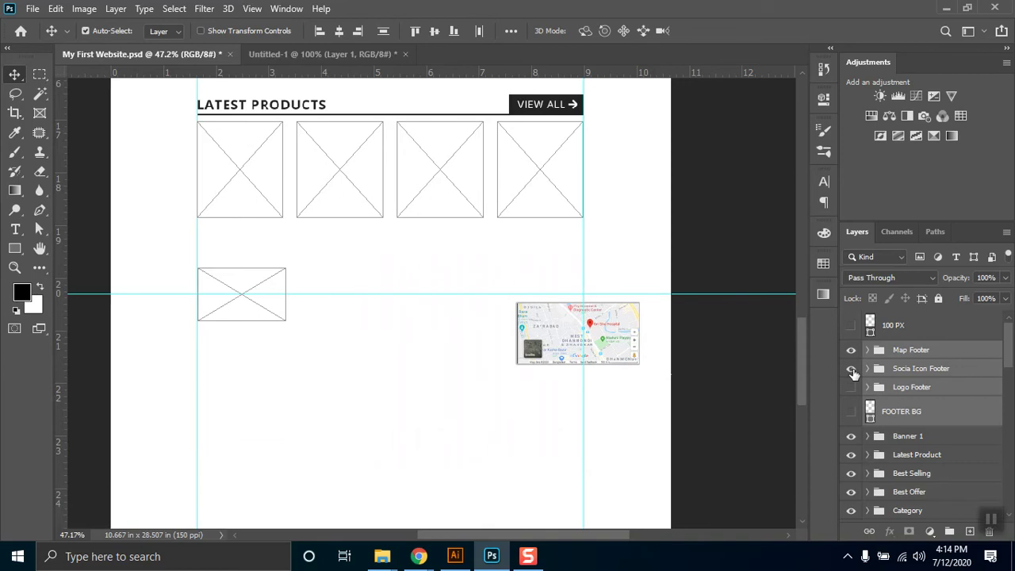
left_click(853, 350)
left_click(852, 350)
left_click(852, 387)
left_click(852, 412)
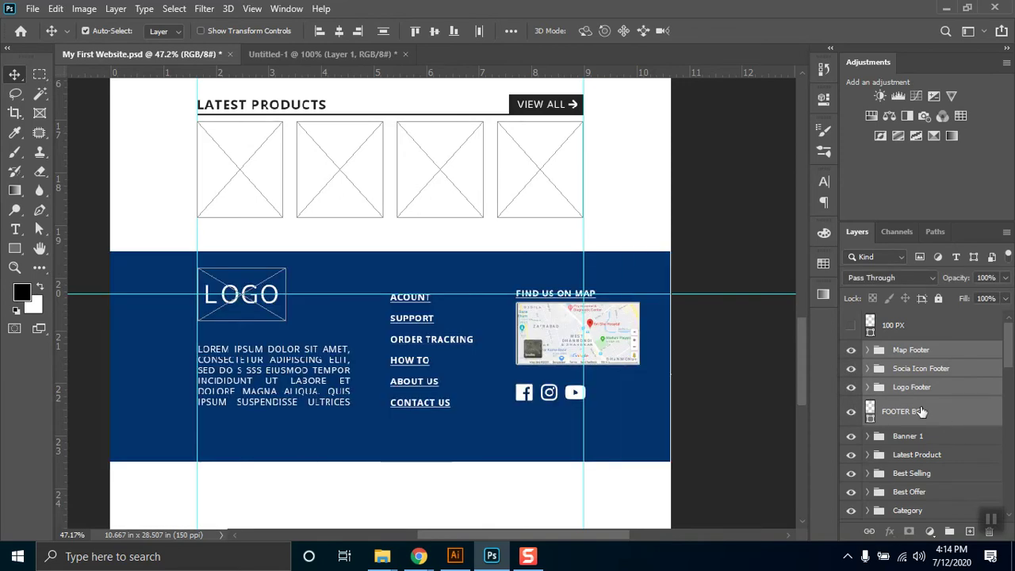
key("ctrl+g")
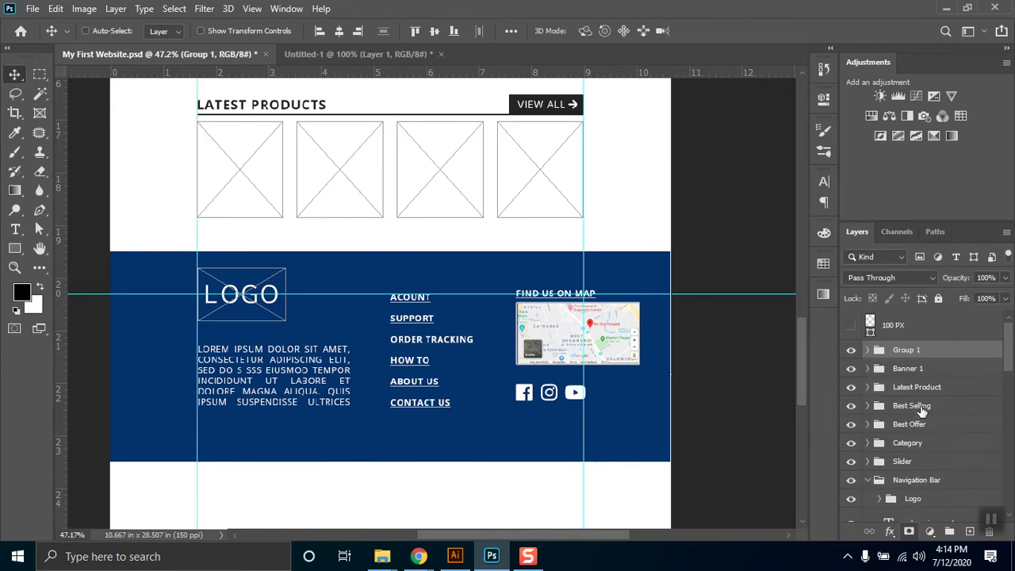
Step: Rename the new group of footer layers as "Footer"
double_click(910, 349)
type("FOoter")
key("Return")
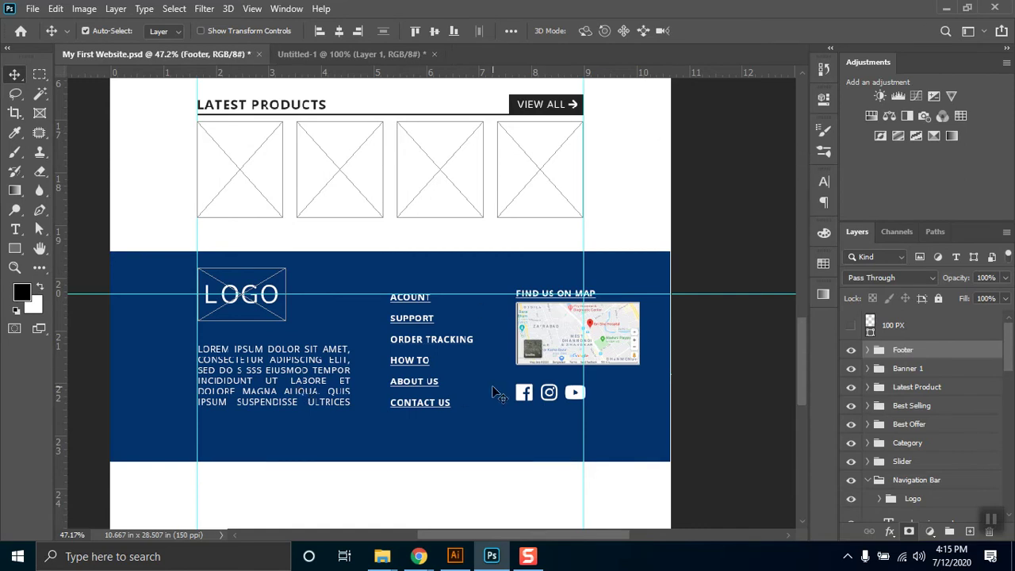
Step: Switch to Chrome and open the Functional Requirements(FR) document to review the numbered Home Page list
scroll(777, 373, "up", 2)
scroll(778, 373, "up", 8)
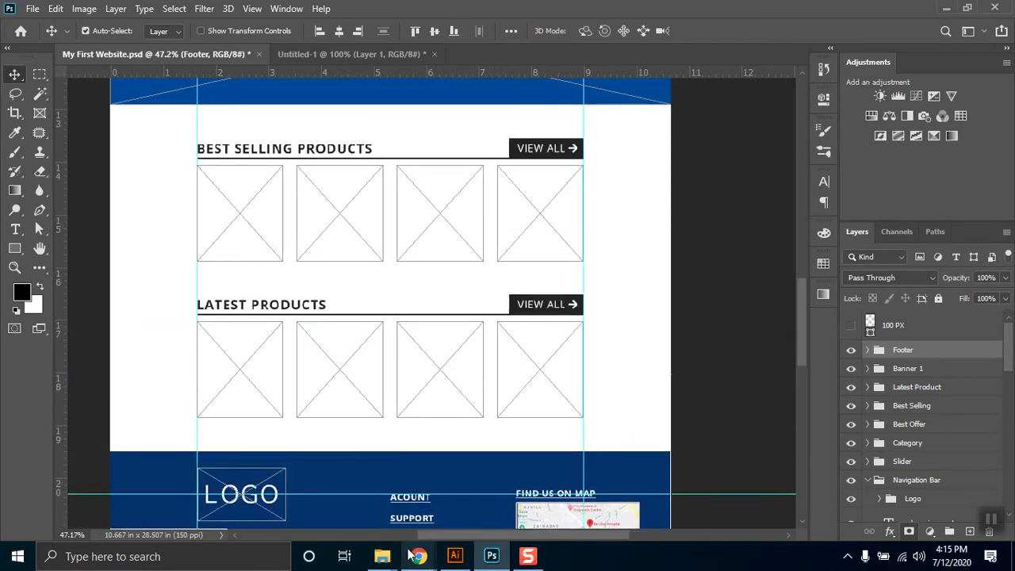
mouse_move(419, 557)
left_click(323, 506)
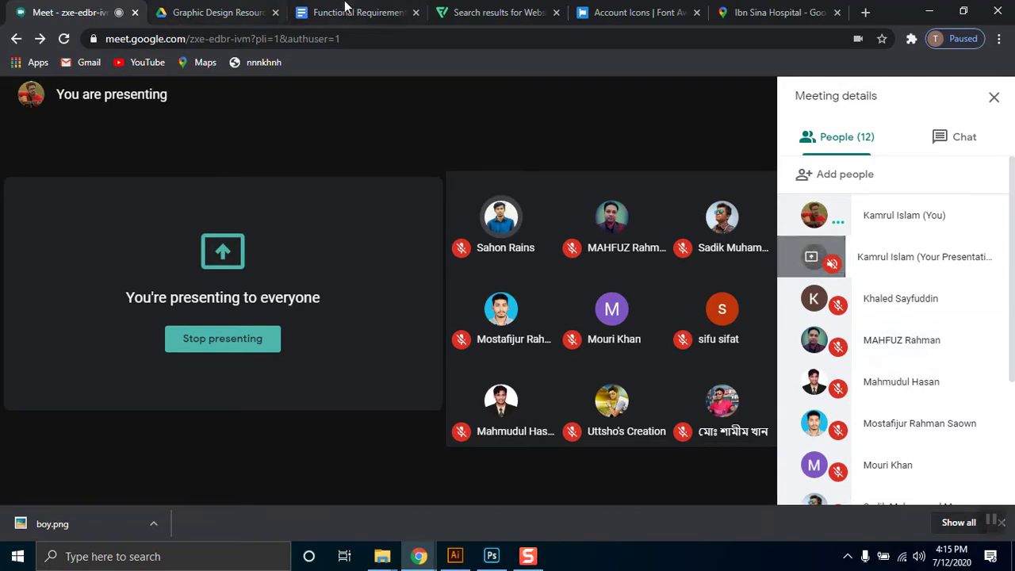
left_click(343, 12)
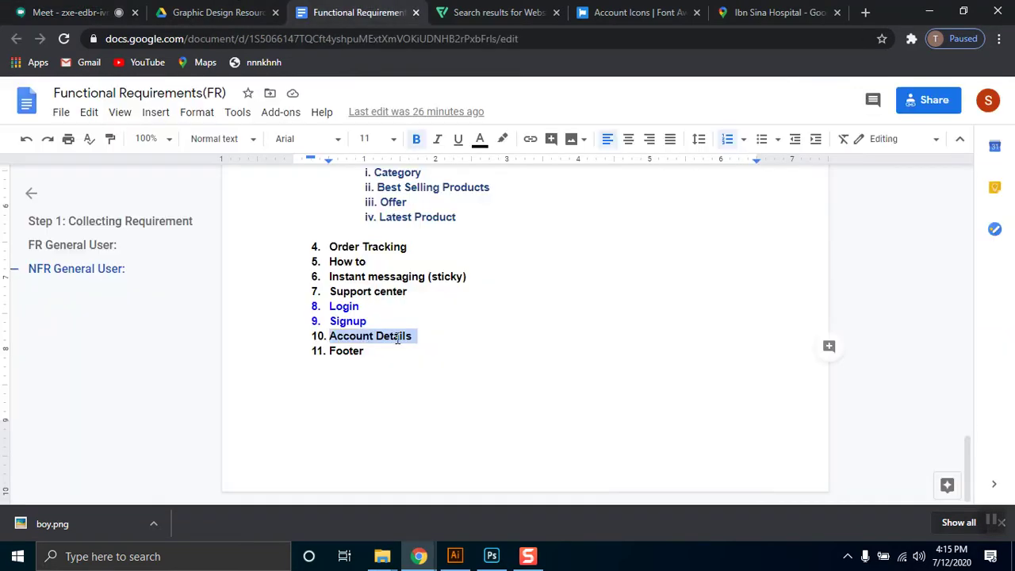
key("Right")
left_click(355, 354)
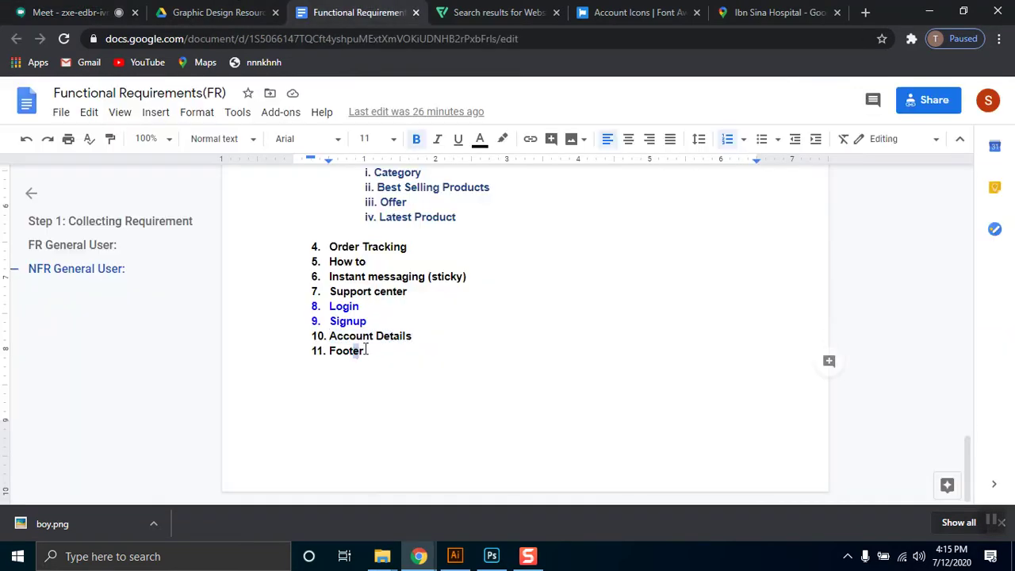
Step: Colour the Order Tracking and How to items in the Home Page list blue
left_click(410, 292)
left_click_drag(366, 262, 309, 237)
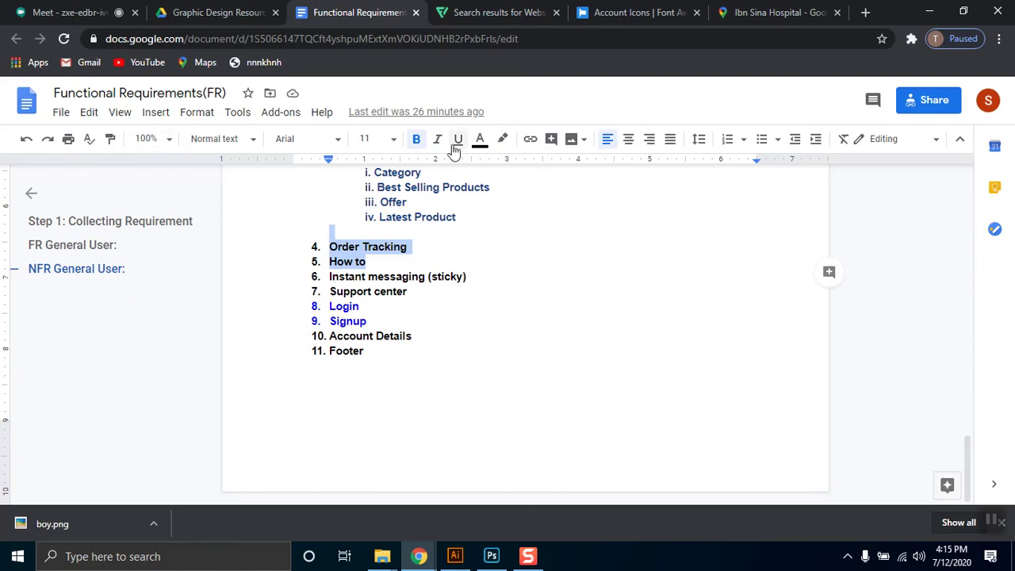
left_click(480, 141)
left_click(600, 189)
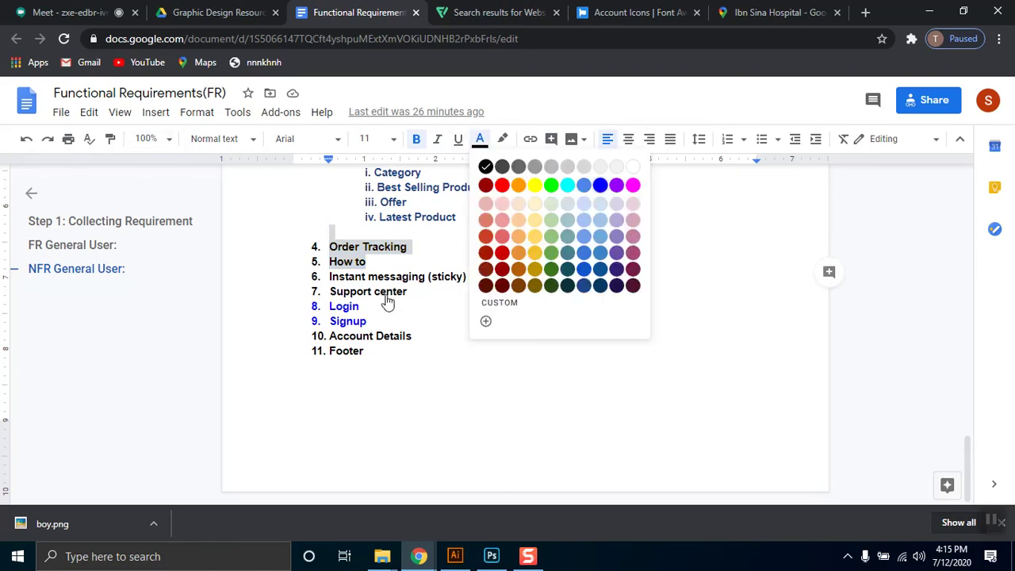
Step: Colour the Support center, Account Details and Footer items in the Home Page list blue
left_click_drag(412, 295, 329, 291)
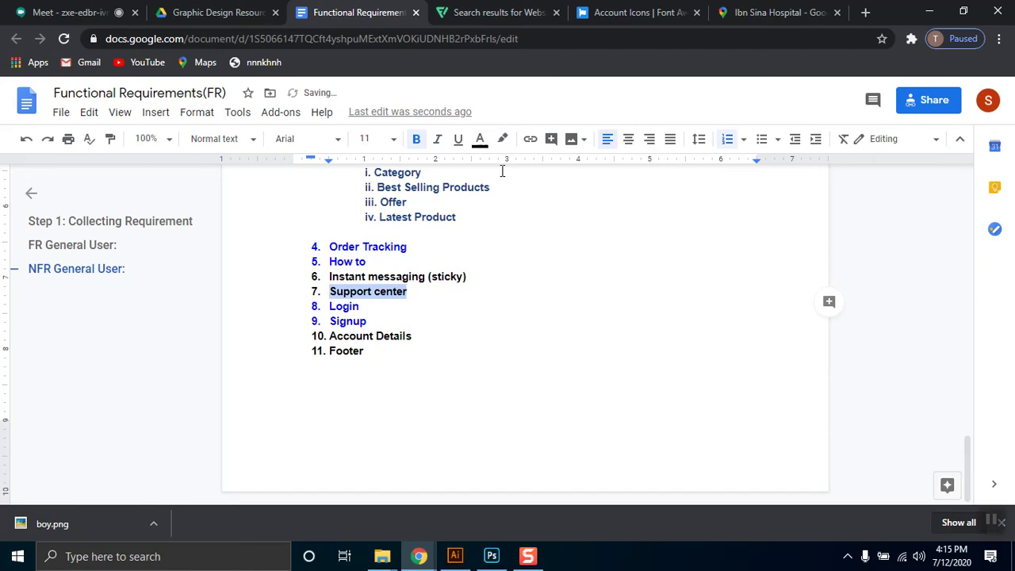
left_click(480, 141)
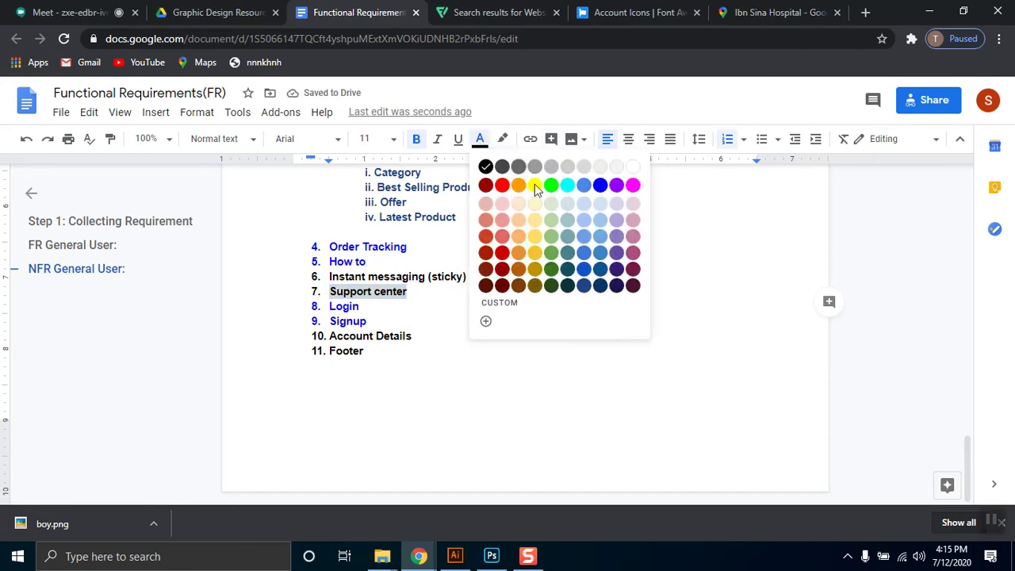
left_click(600, 186)
left_click_drag(346, 342, 329, 334)
left_click(480, 141)
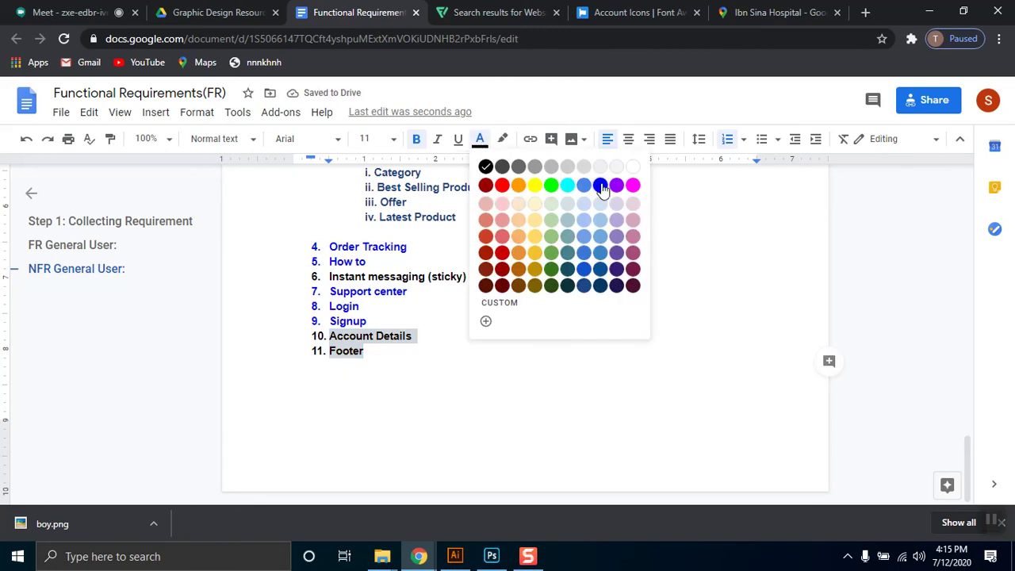
scroll(424, 382, "up", 2)
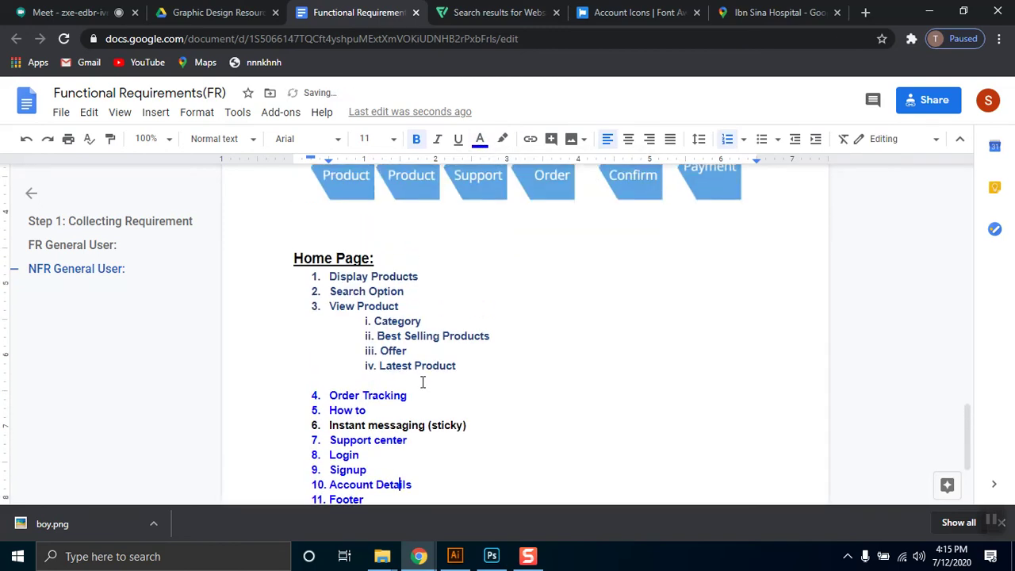
scroll(423, 413, "down", 1)
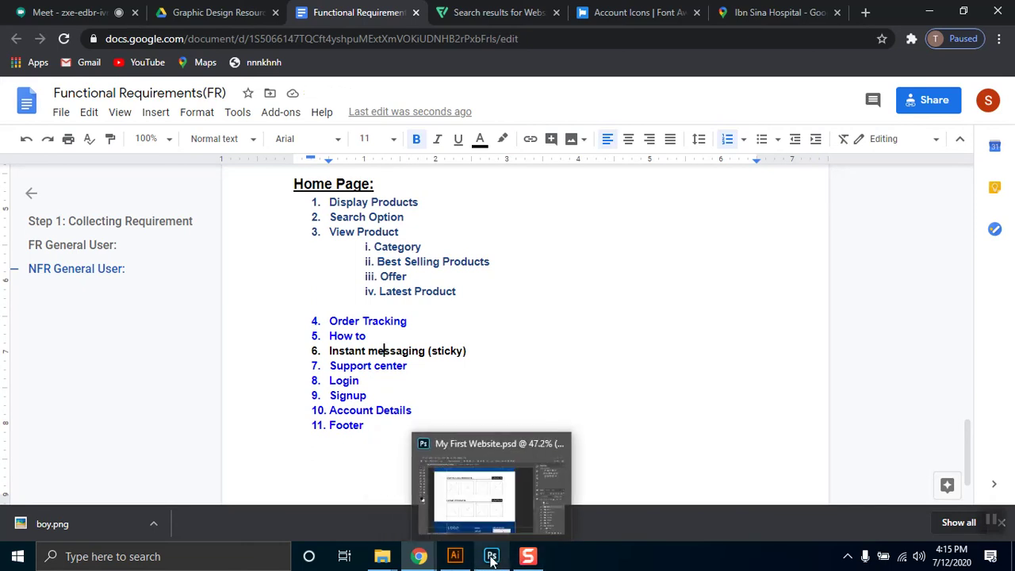
left_click(492, 558)
scroll(646, 305, "up", 3)
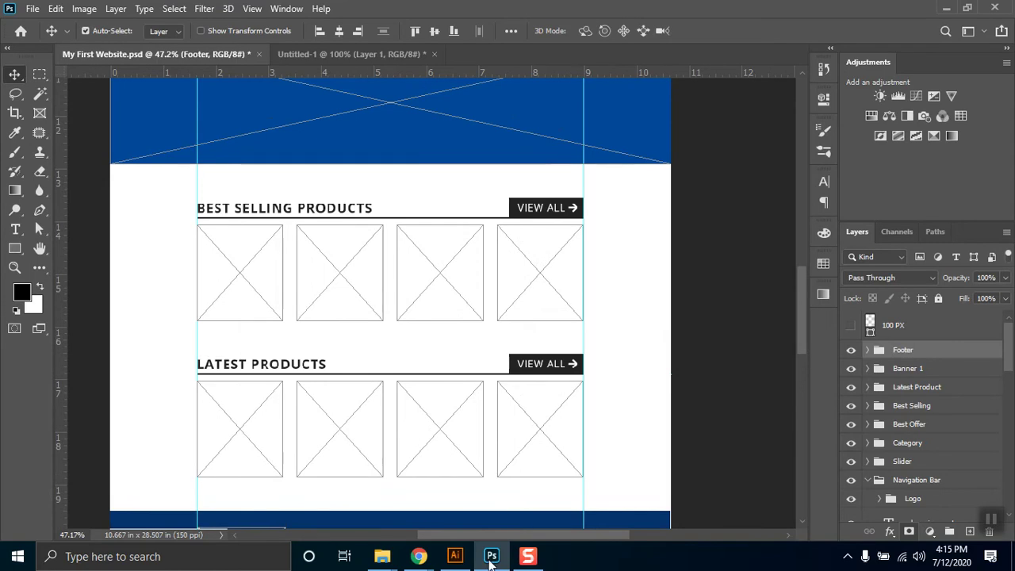
mouse_move(419, 557)
left_click(378, 505)
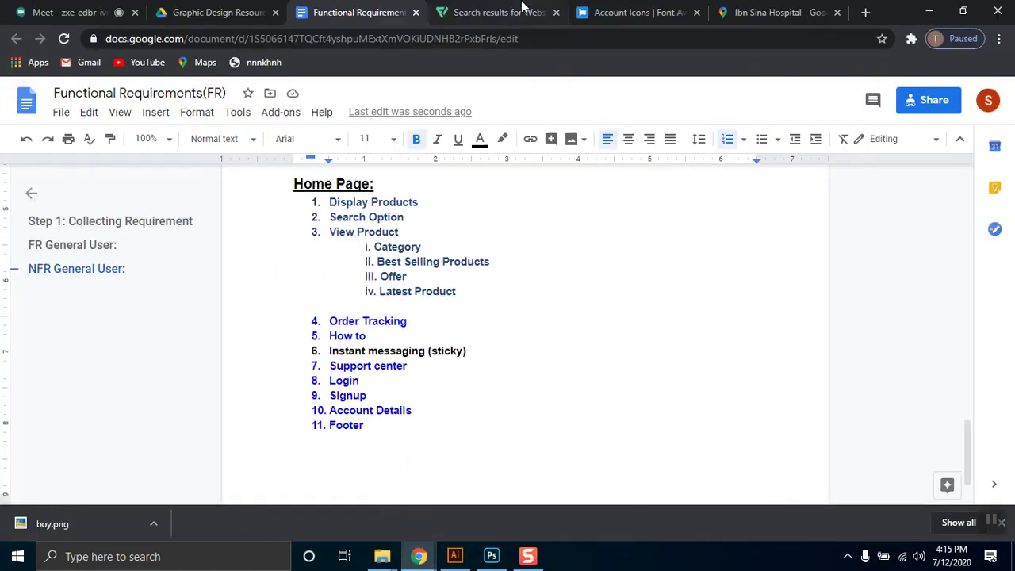
Step: Search the web for gadgetngear in the Flaticon browser tab and open the Gadget and Gear shopping site
left_click(524, 10)
left_click(509, 45)
type("da")
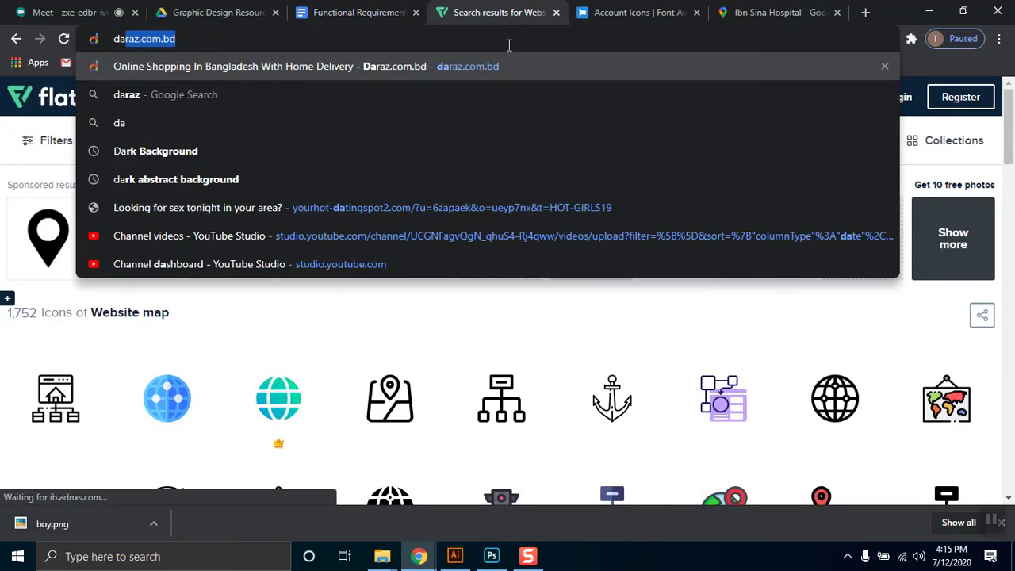
key("BackSpace")
key("BackSpace")
key("BackSpace")
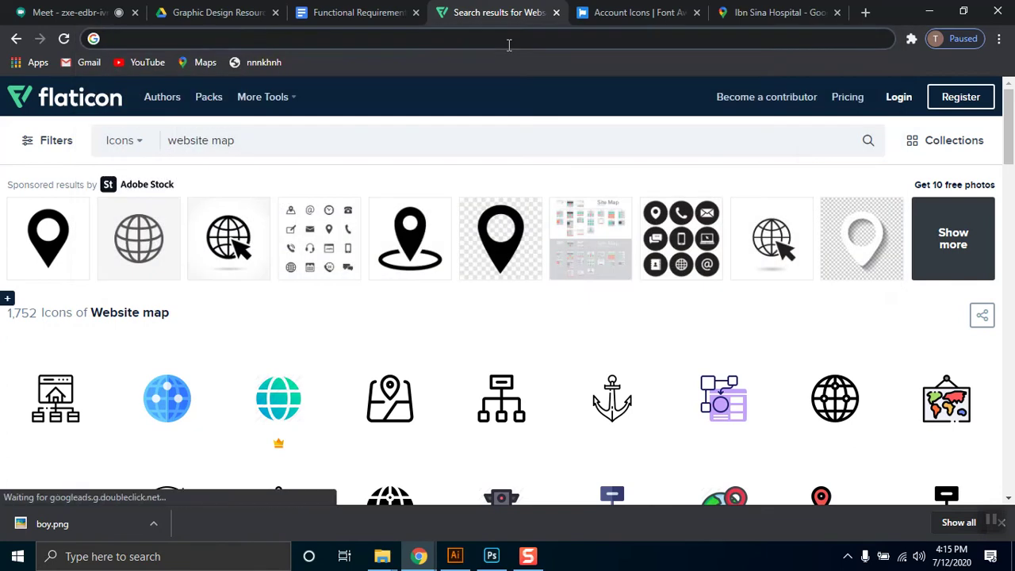
type("gadget")
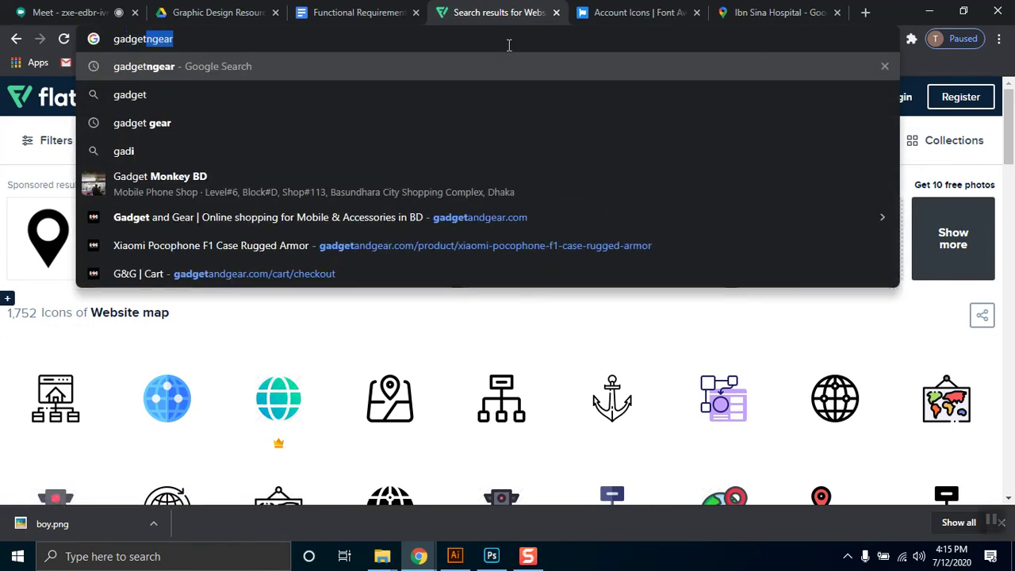
key("Return")
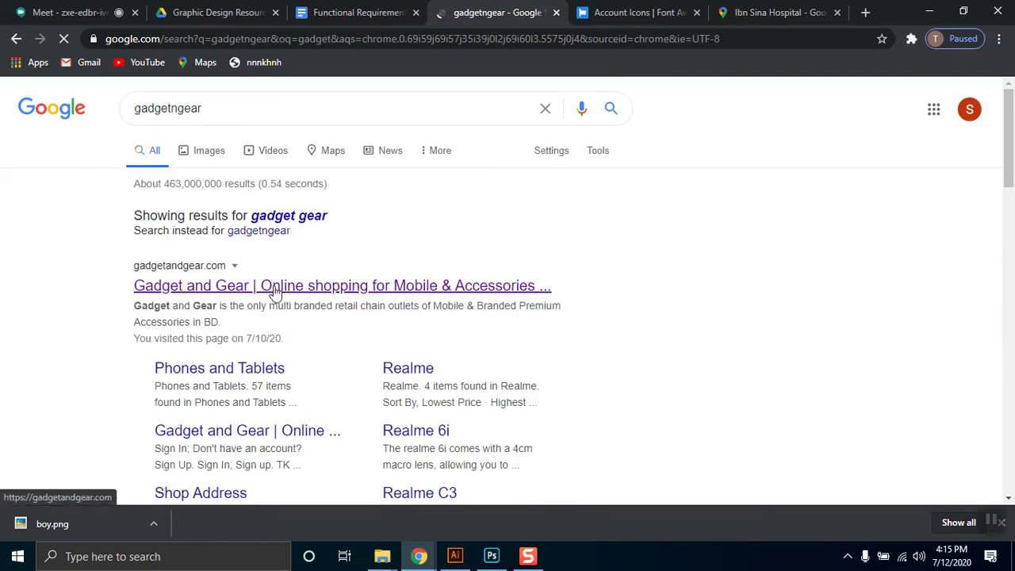
left_click(274, 289)
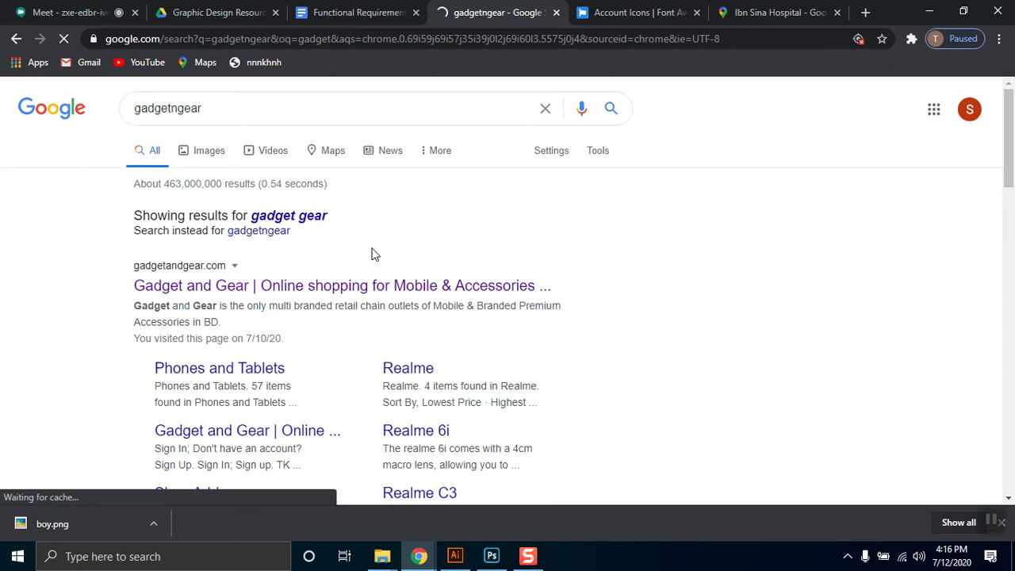
Step: Open and close the floating live chat form on the Gadget and Gear home page to examine how it behaves
mouse_move(456, 554)
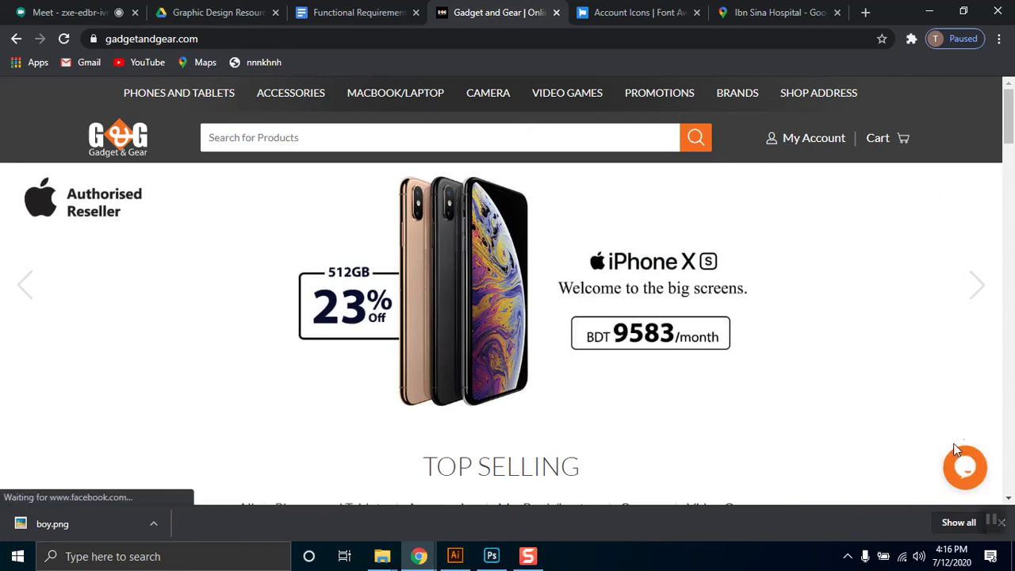
left_click(969, 472)
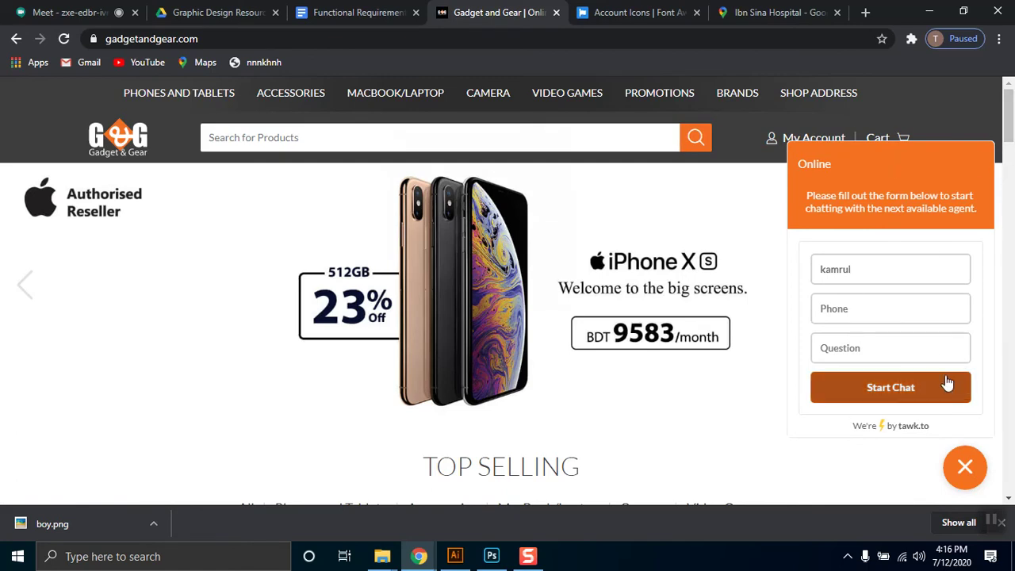
left_click(965, 468)
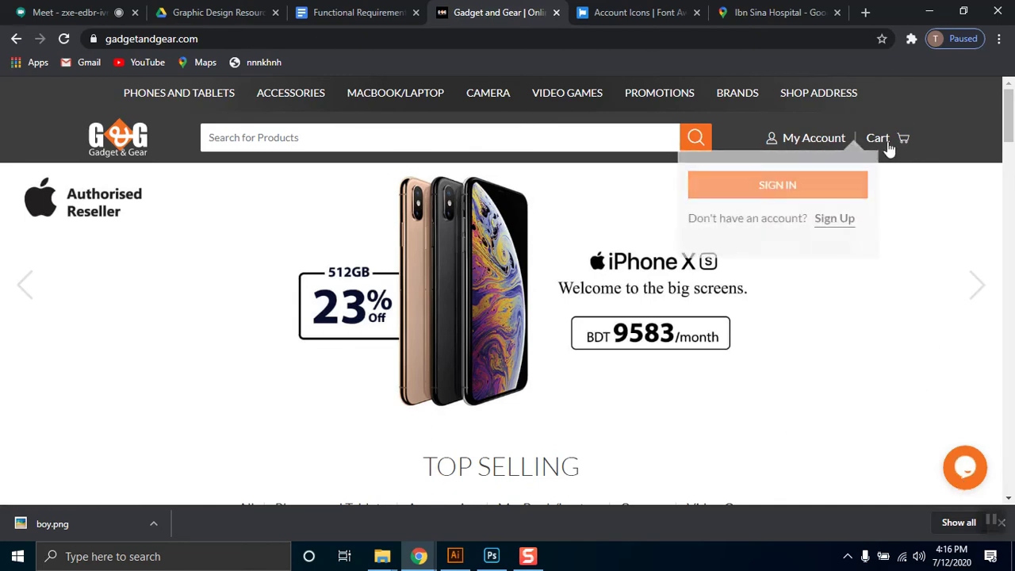
left_click(970, 482)
left_click(966, 470)
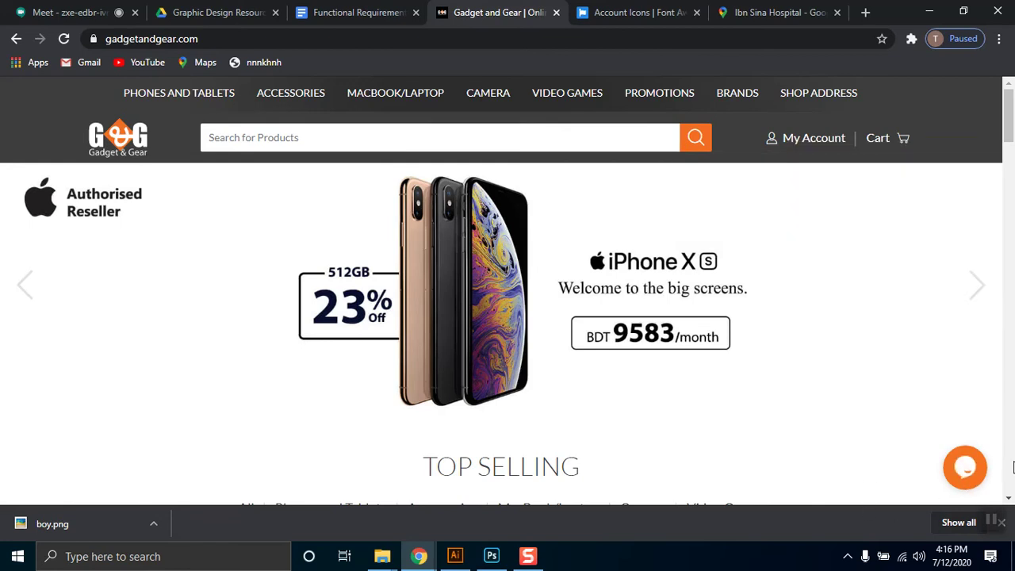
Step: Switch back to Photoshop and draw a narrow white rectangle about 40 × 912 px from the page's upper edge, between the page border and the logo
left_click(929, 10)
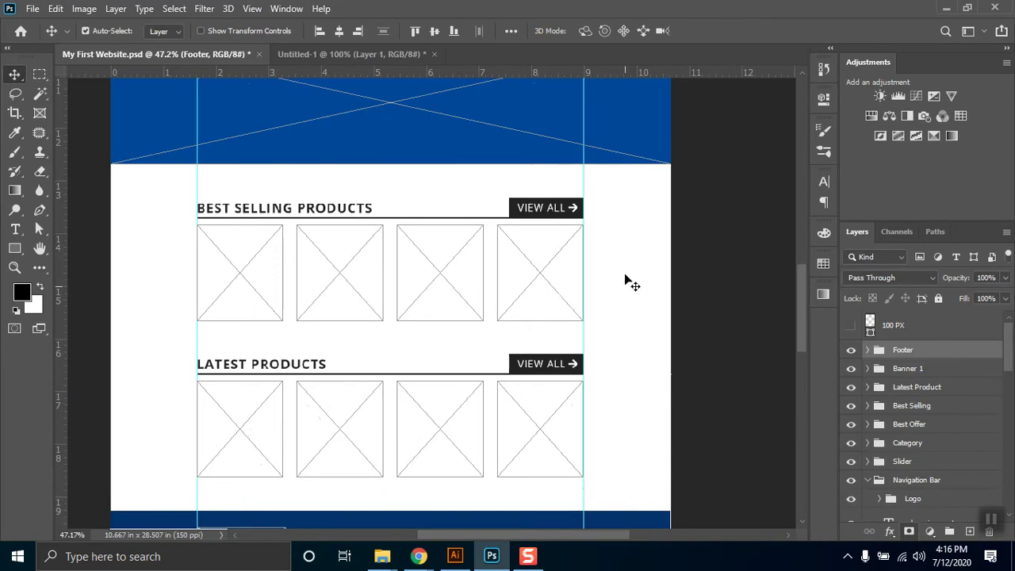
scroll(628, 280, "up", 5)
scroll(633, 283, "up", 5)
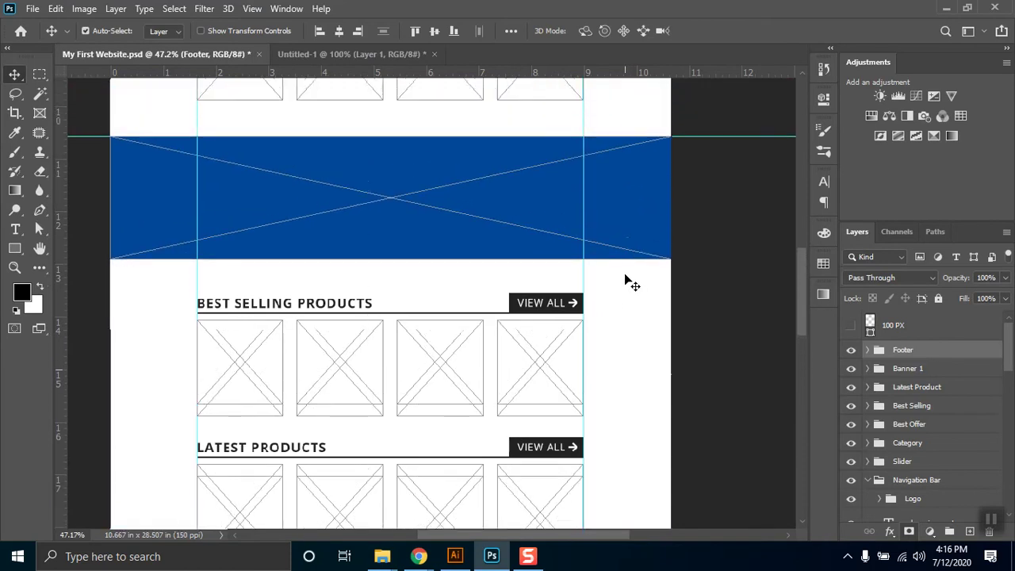
left_click_drag(801, 273, 798, 203)
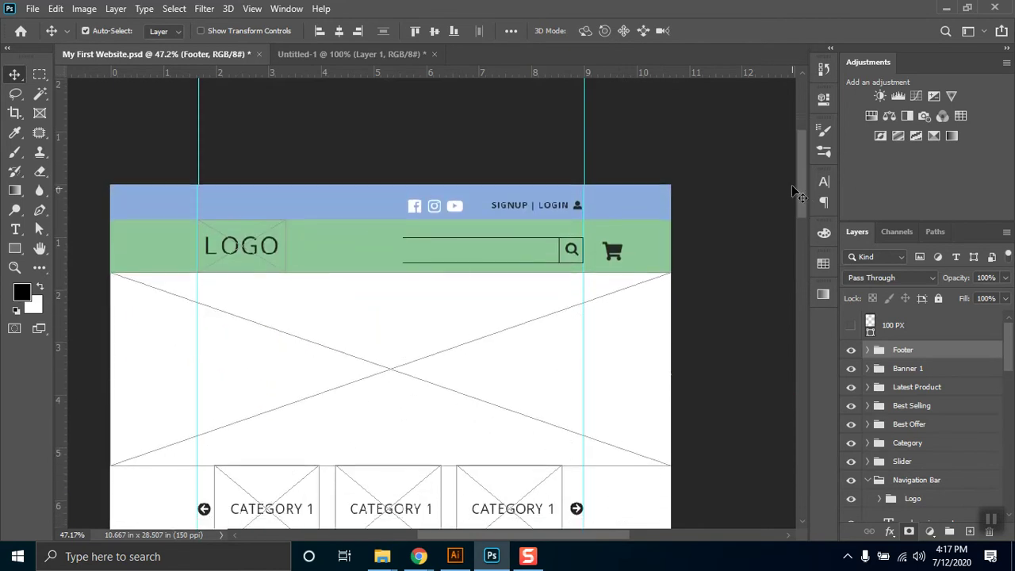
left_click_drag(799, 154, 801, 169)
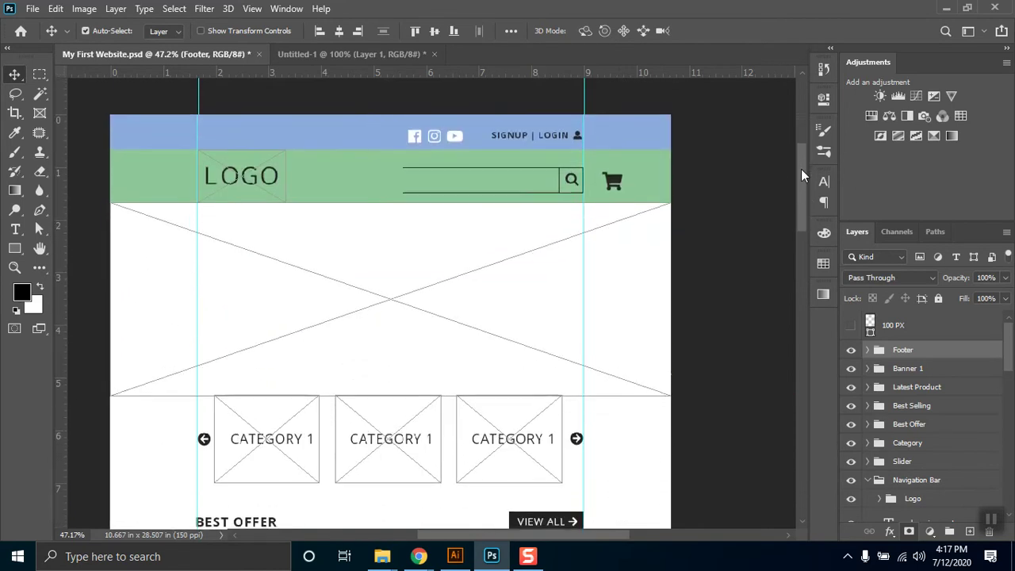
left_click(14, 249)
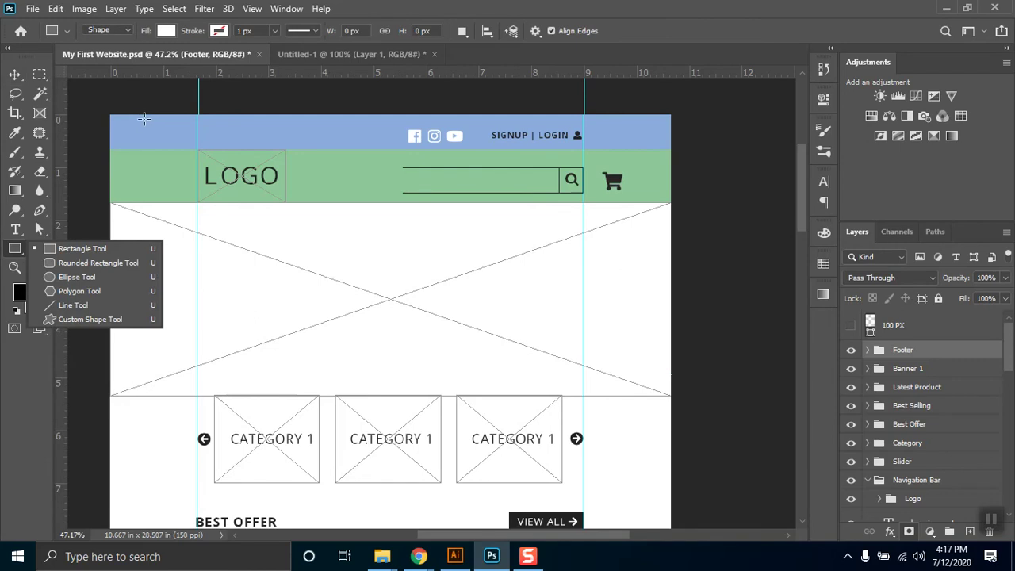
left_click_drag(144, 115, 157, 434)
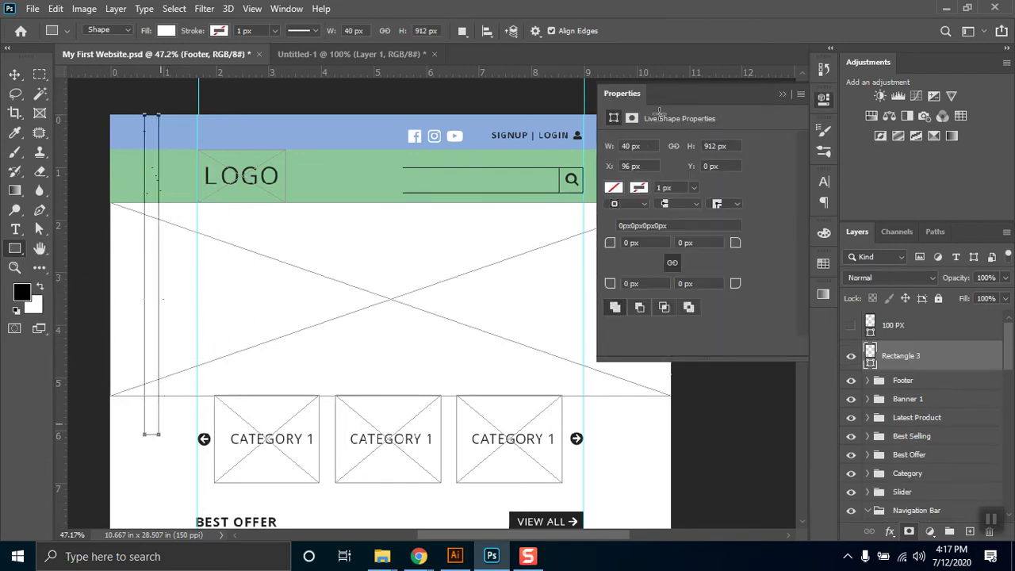
Step: Set the narrow rectangle's height to 1080 px
left_click(727, 146)
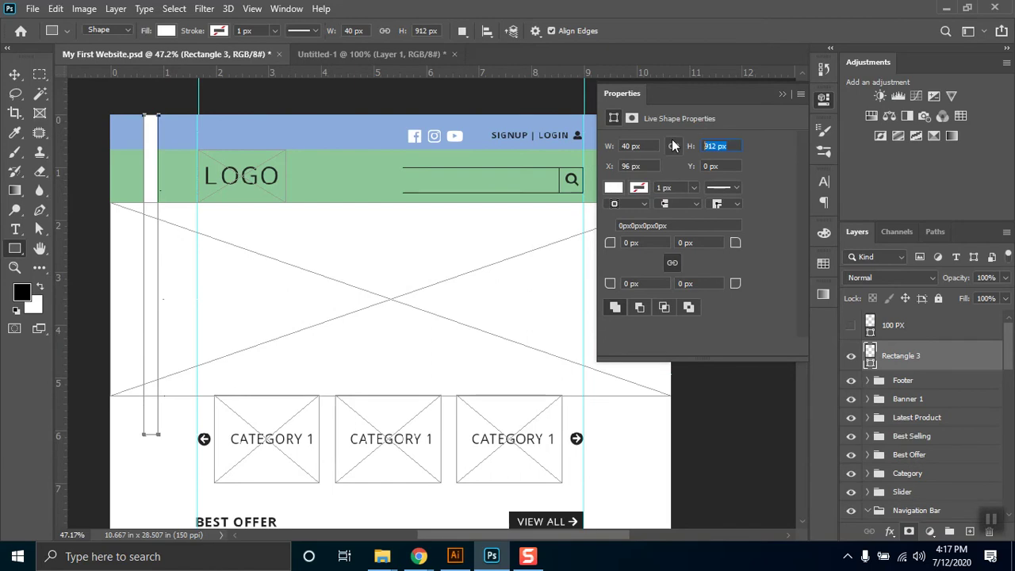
type("120080")
key("Return")
Step: Collapse the shape properties and add a horizontal guide at about 4.8 in, across the lower part of the slider placeholder
left_click(14, 74)
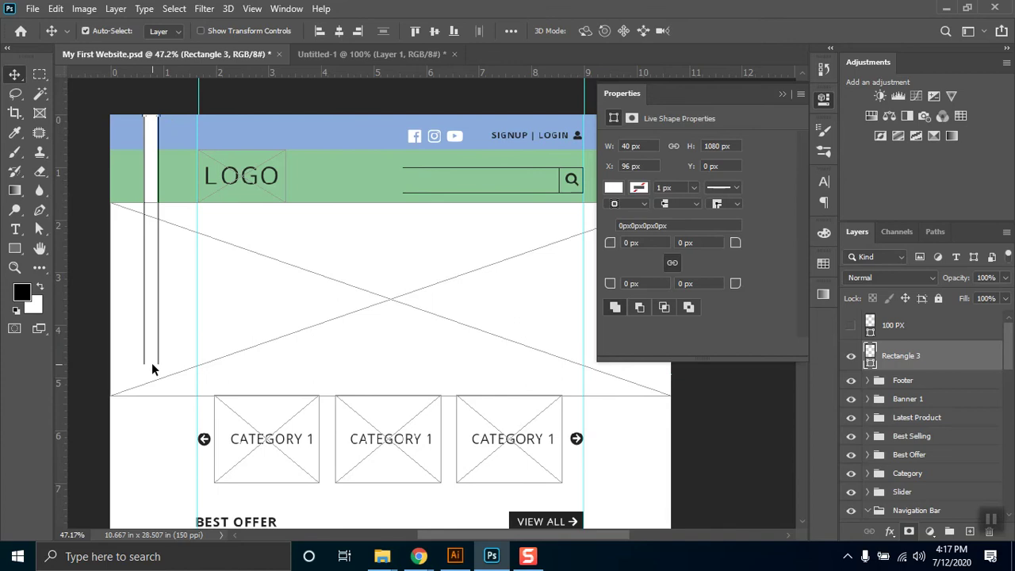
left_click(782, 95)
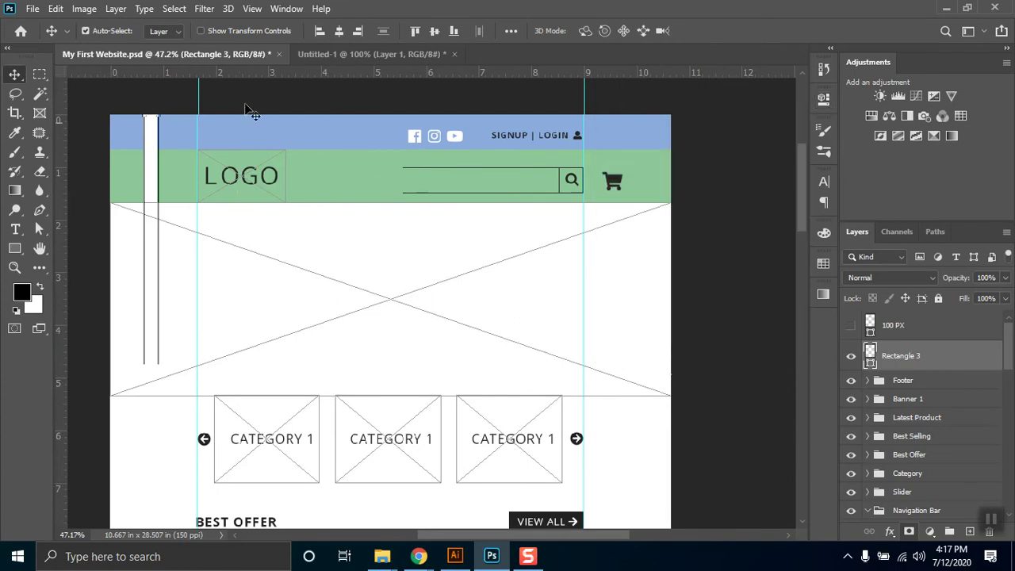
left_click_drag(260, 75, 280, 366)
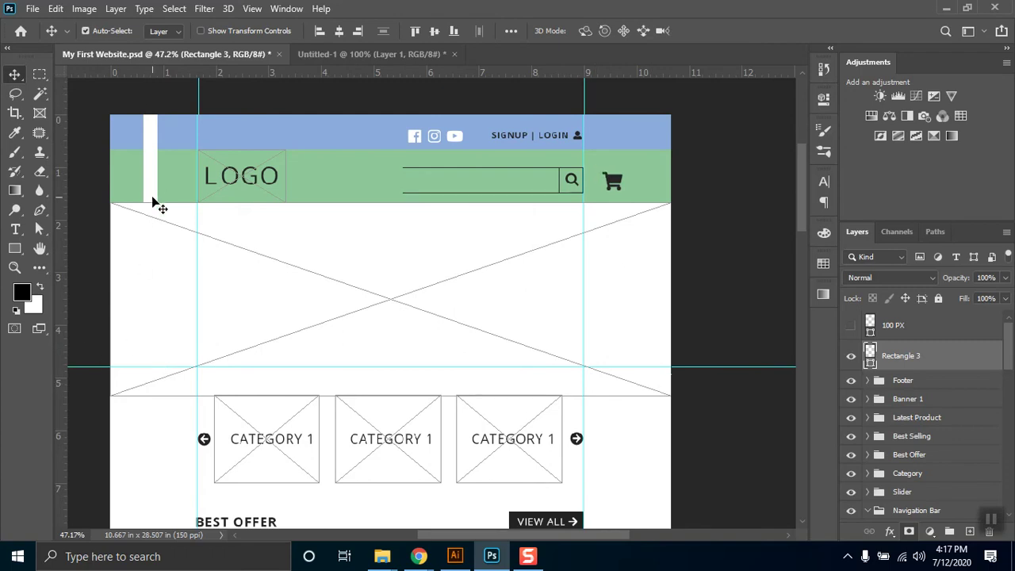
Step: Fill the narrow rectangle with the recently used light green and move the horizontal guide down to its lower edge
left_click(14, 249)
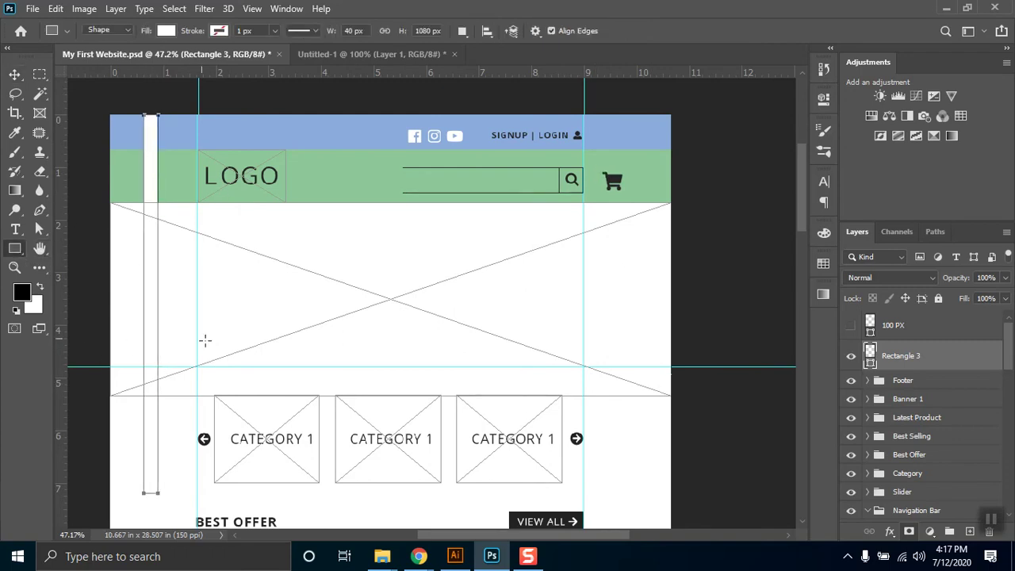
left_click(166, 30)
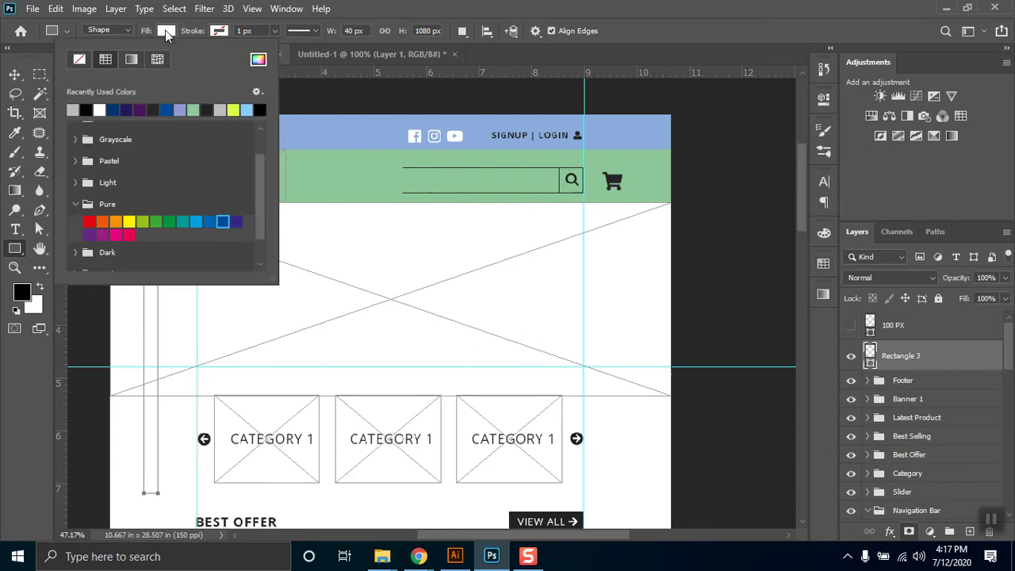
left_click(194, 104)
key("Return")
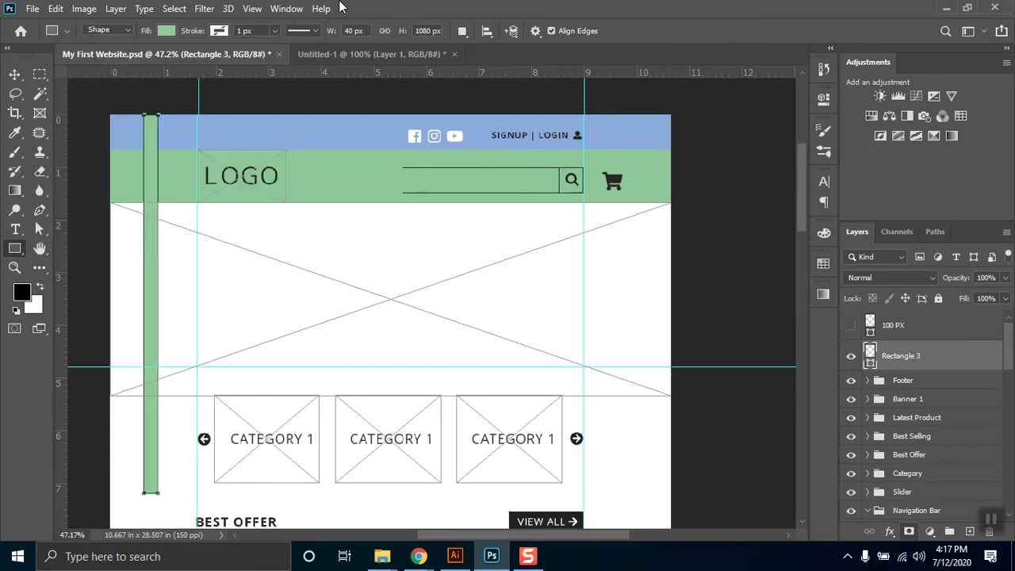
left_click(15, 73)
left_click_drag(90, 369, 90, 493)
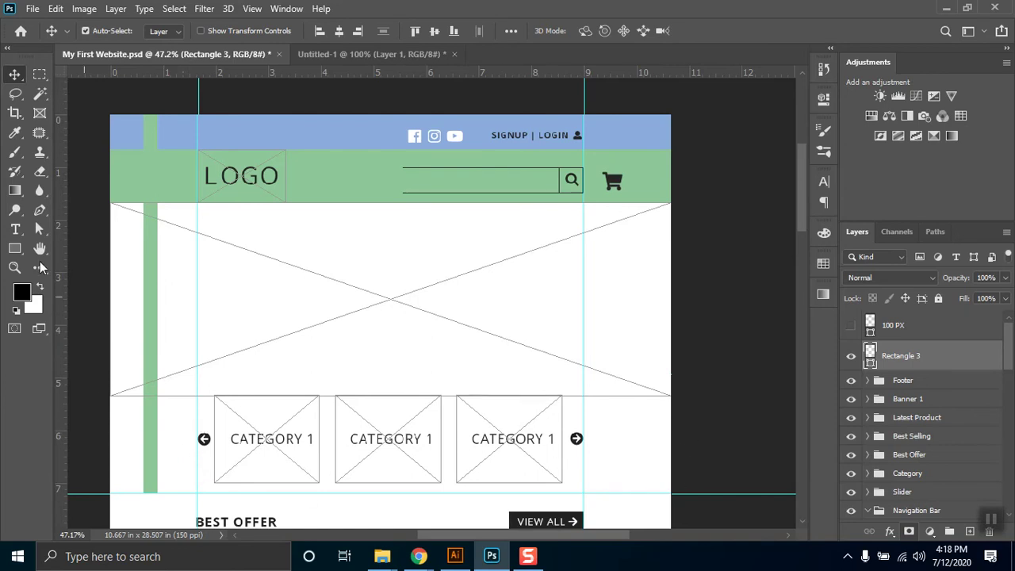
Step: Draw a circle about 95 px in diameter with the Ellipse tool, beside the category row's next arrow and just above the guide
left_click(14, 249)
left_click_drag(14, 249, 50, 278)
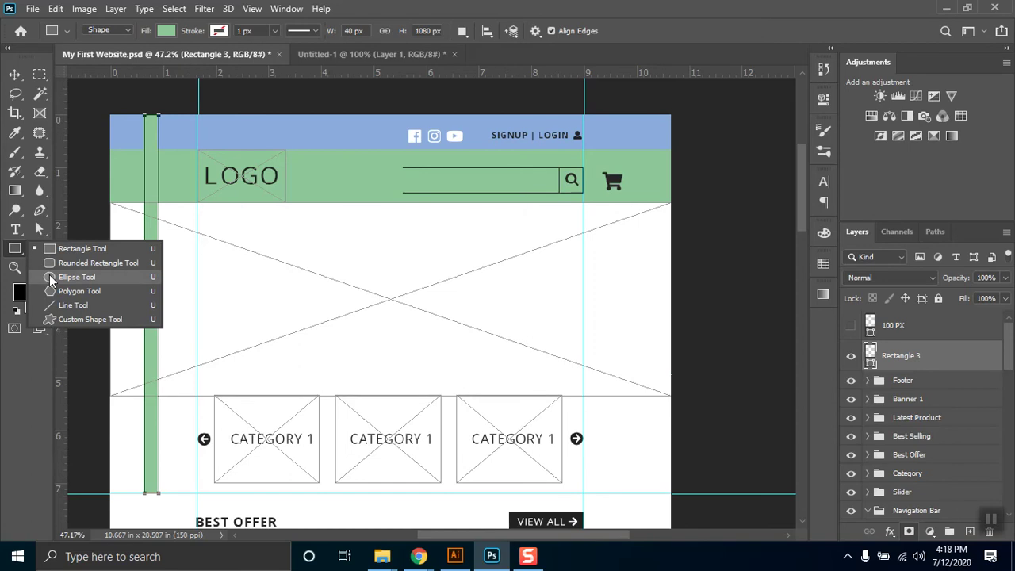
left_click(50, 277)
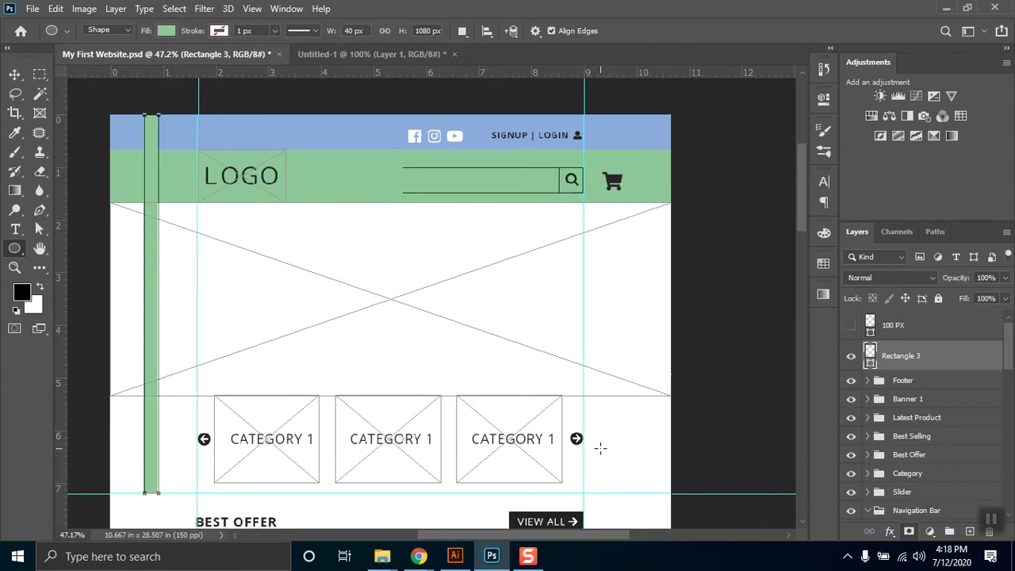
left_click_drag(601, 448, 646, 482)
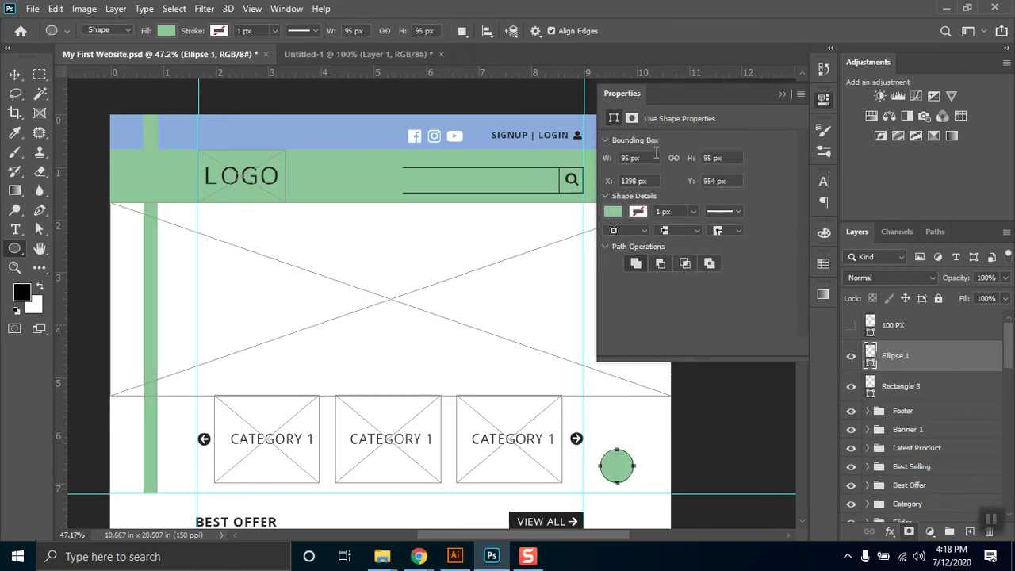
Step: Set the circle's width and height to 90 px
left_click(652, 158)
type("90")
key("Tab")
type("90")
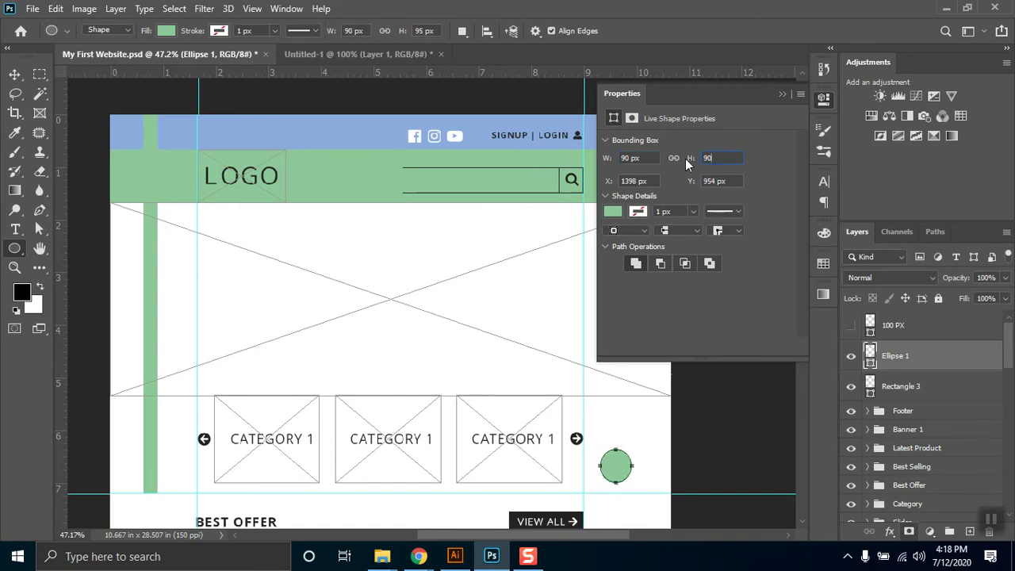
key("Return")
Step: Try cyan and bright green fills on the circle, and fill it with the recently used dark blue
left_click(614, 213)
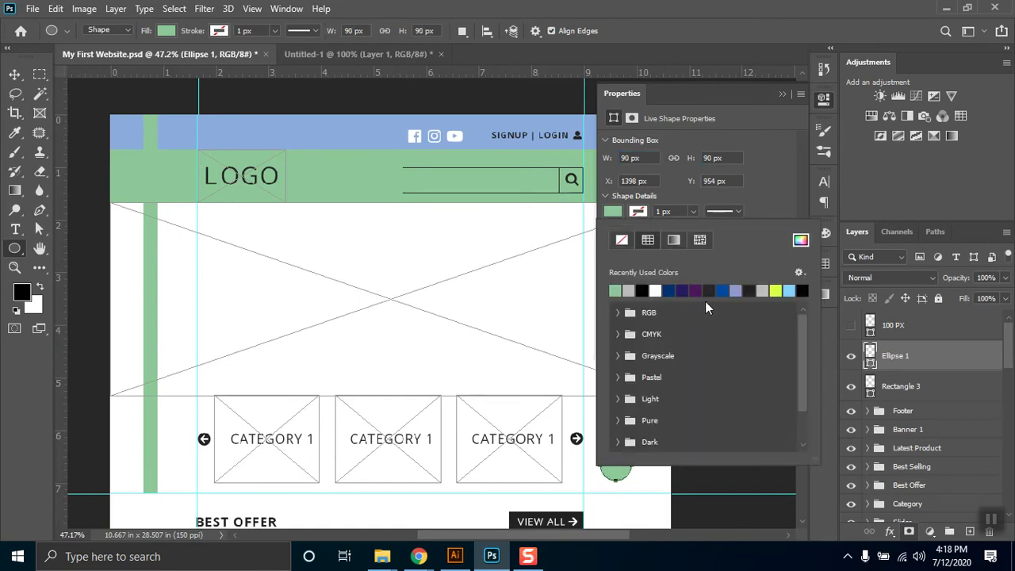
left_click(723, 292)
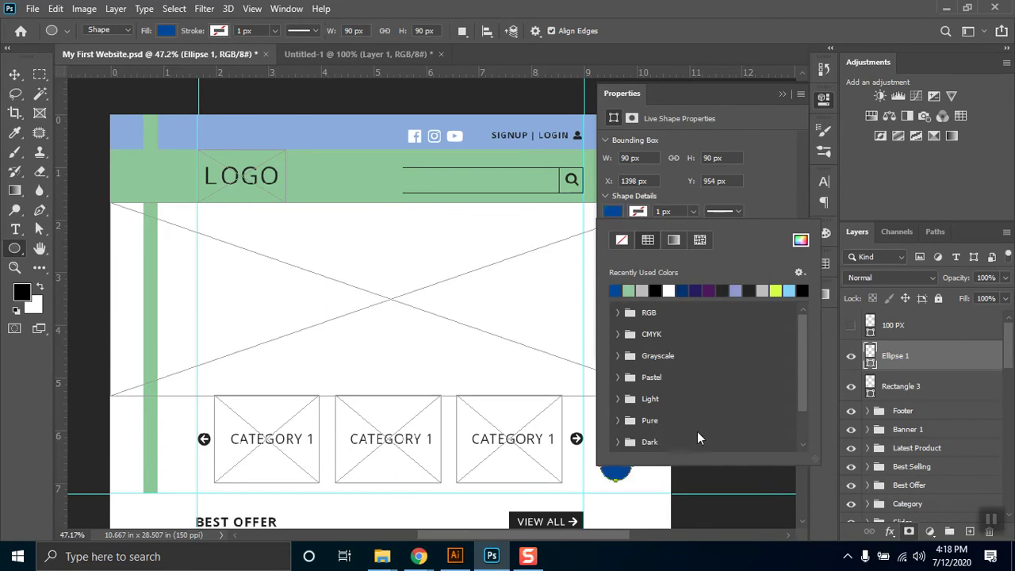
left_click(618, 313)
left_click(672, 329)
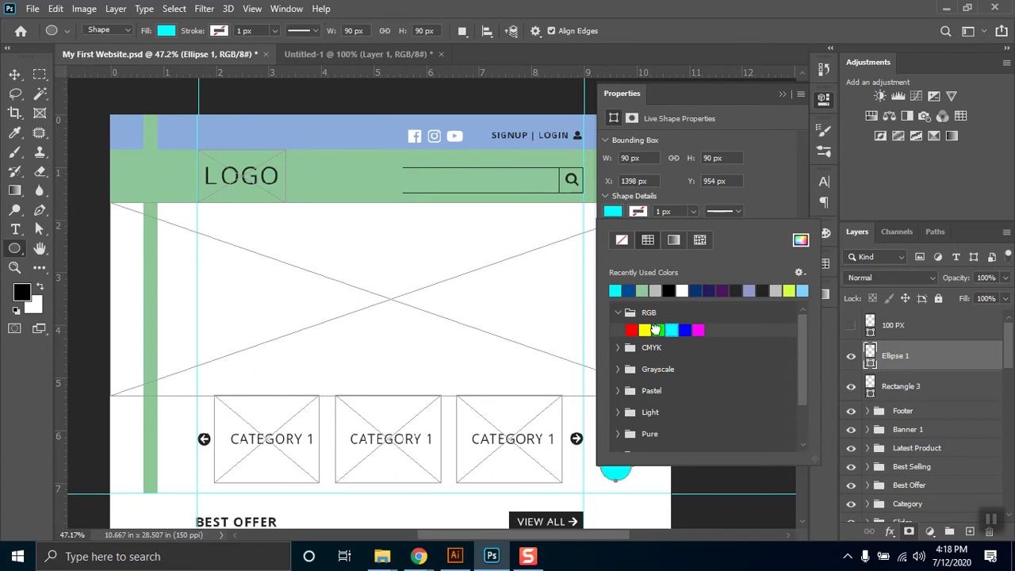
left_click(658, 330)
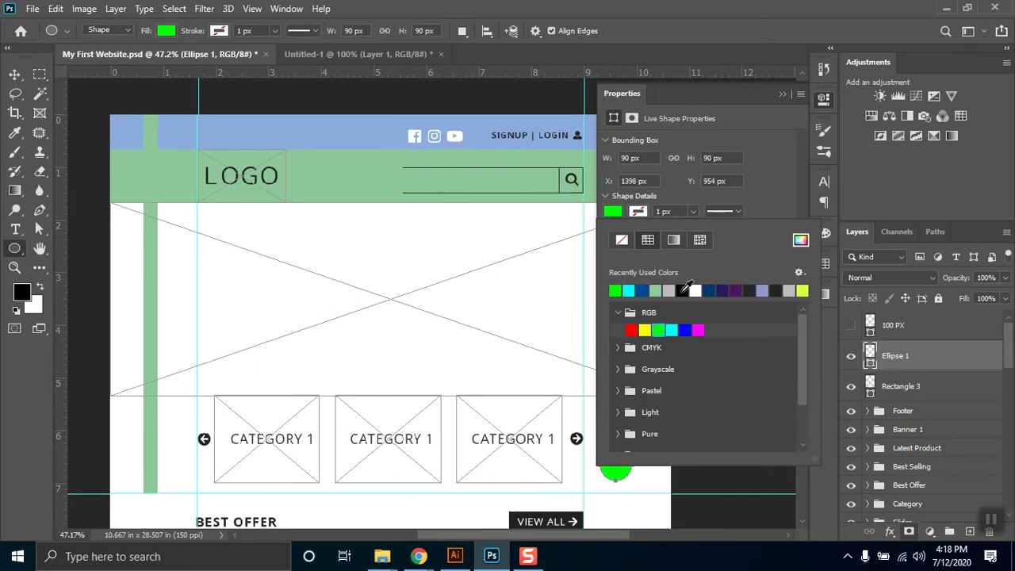
left_click(644, 290)
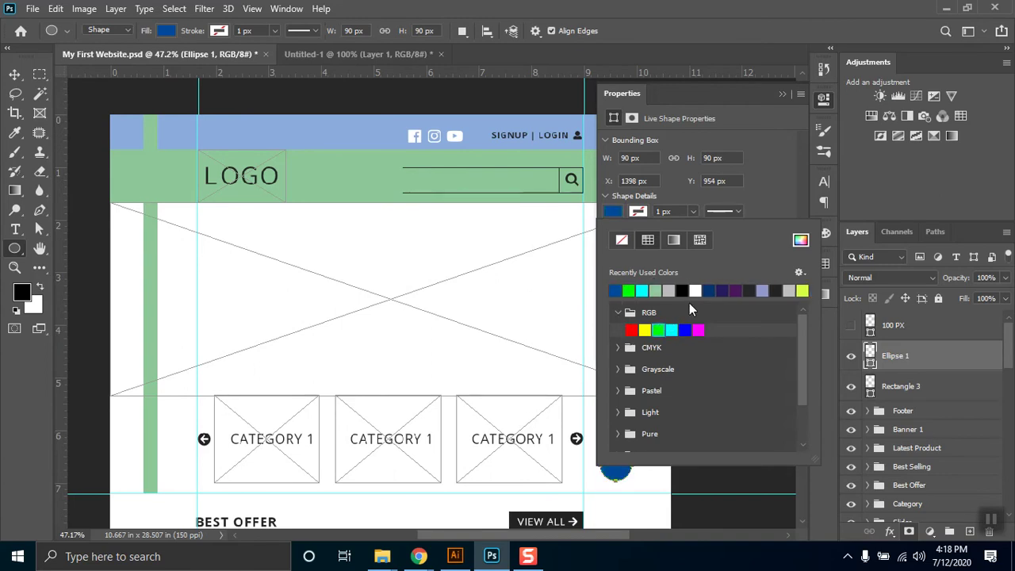
Step: Collapse the shape properties and place a copy of the header's shopping cart icon on the blue circle
left_click(776, 90)
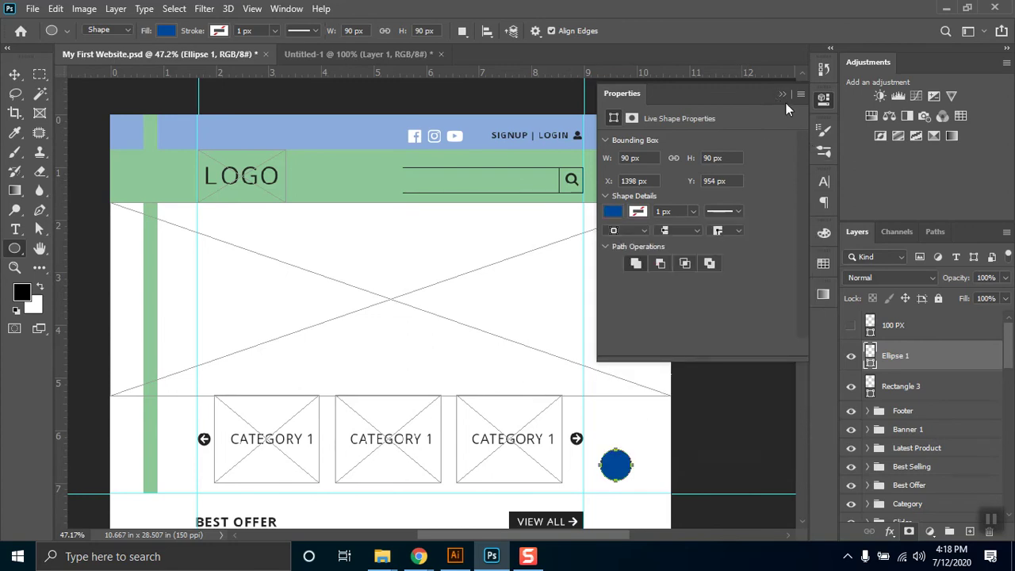
left_click(783, 94)
key("v")
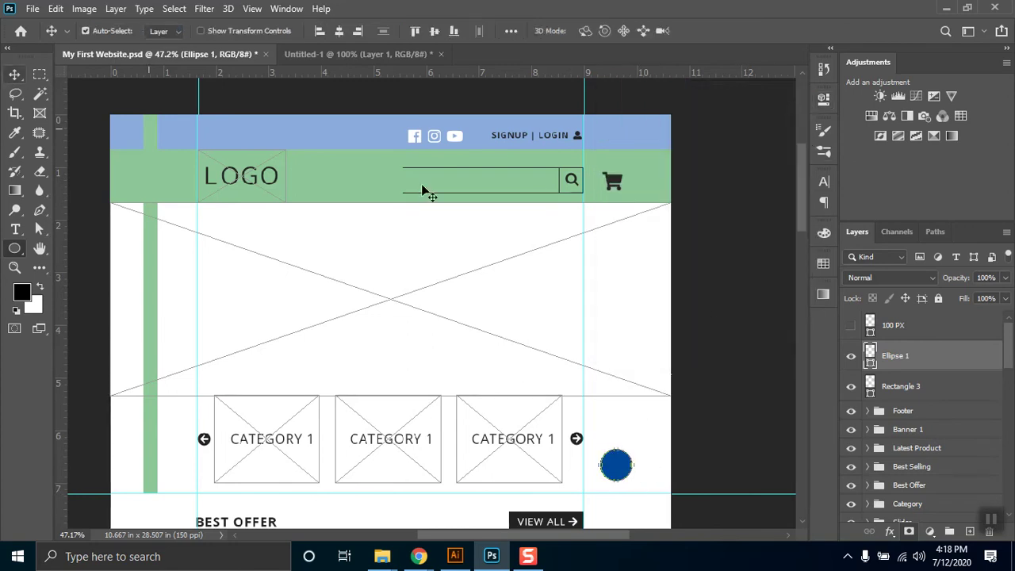
left_click_drag(618, 182, 622, 468)
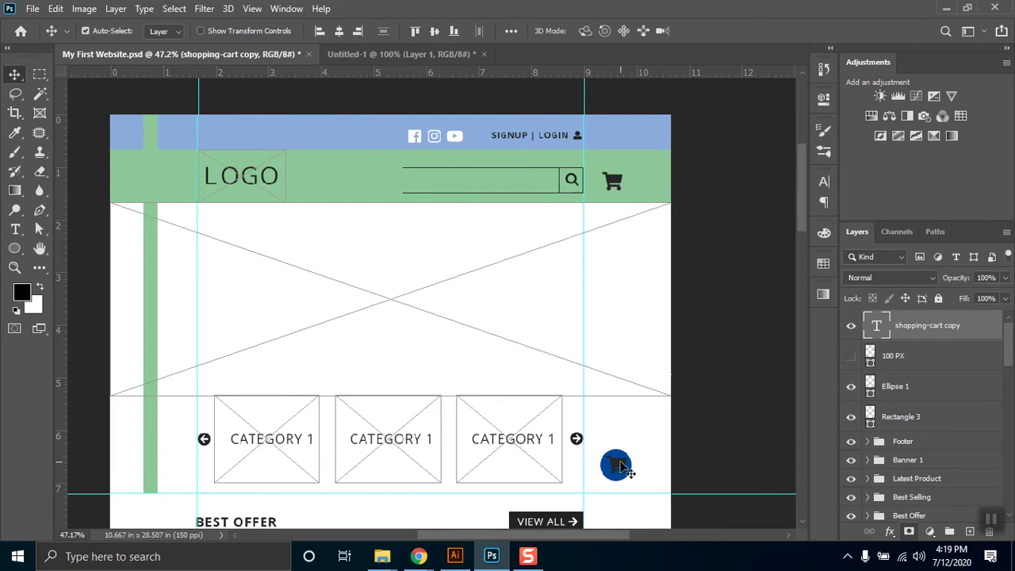
Step: Identify the circle's layer by toggling its visibility and rename it "Msg BG"
left_click(899, 388)
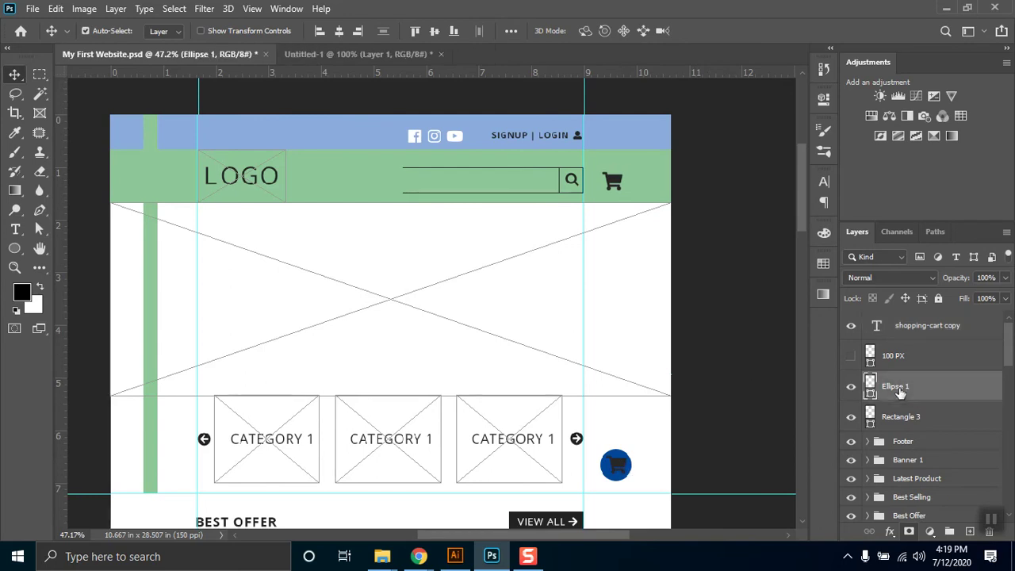
left_click(851, 386)
left_click(851, 386)
double_click(895, 387)
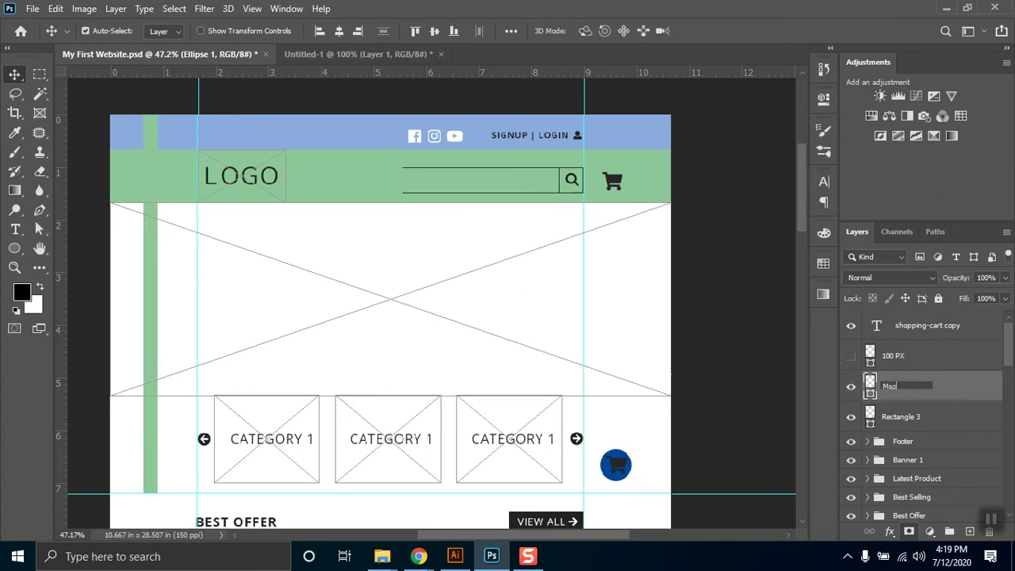
type("Msg BG")
key("Return")
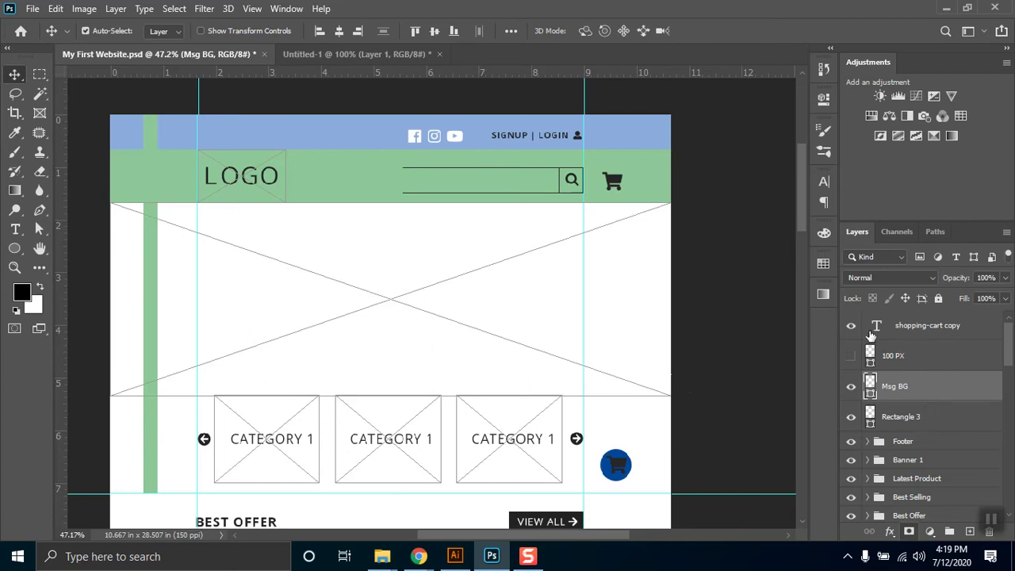
Step: Select the shopping-cart copy layer and switch to the Font Awesome icons page in Chrome
left_click(895, 327)
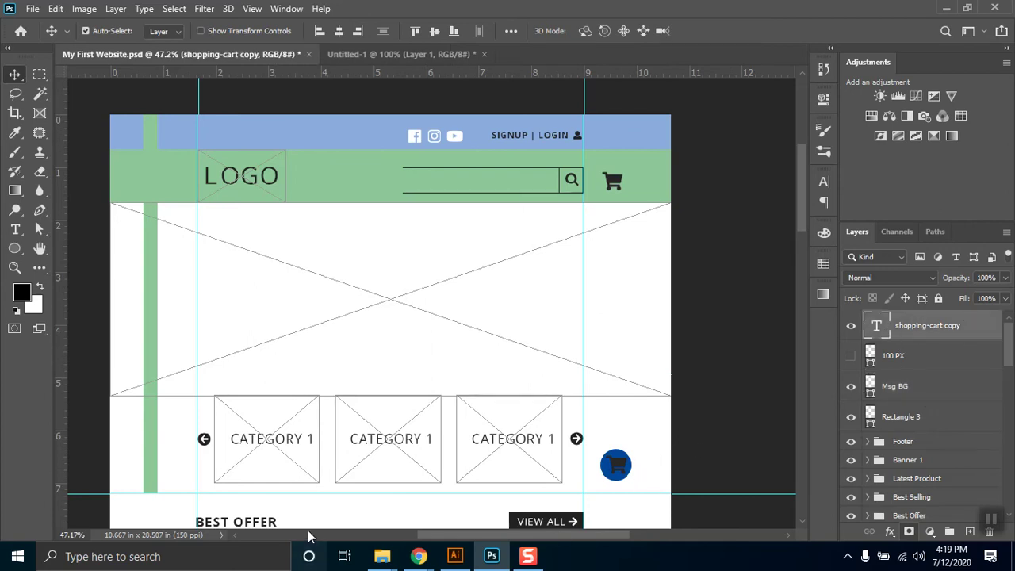
mouse_move(420, 551)
left_click(356, 501)
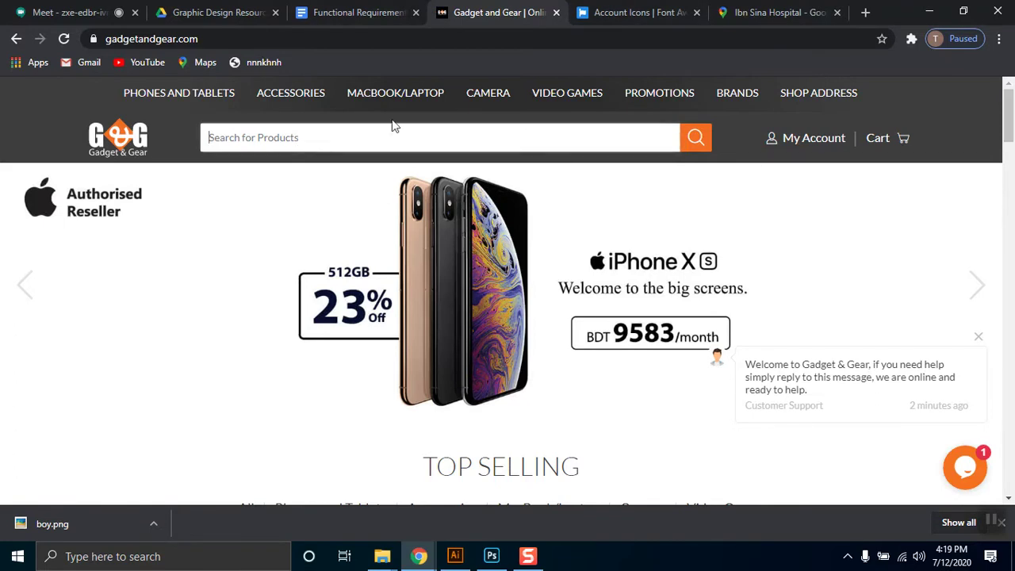
left_click(626, 11)
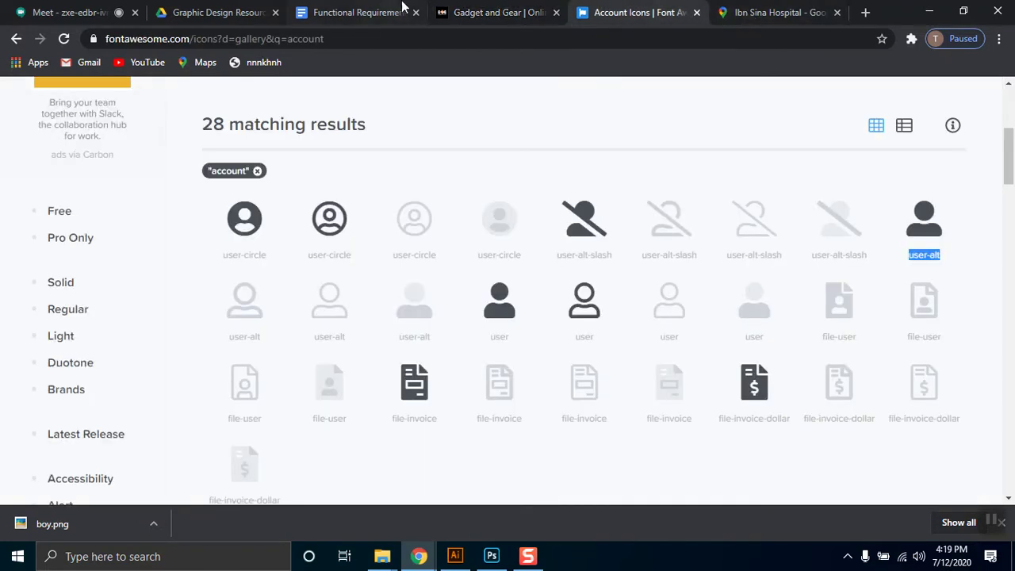
left_click(341, 11)
left_click(809, 12)
left_click(649, 10)
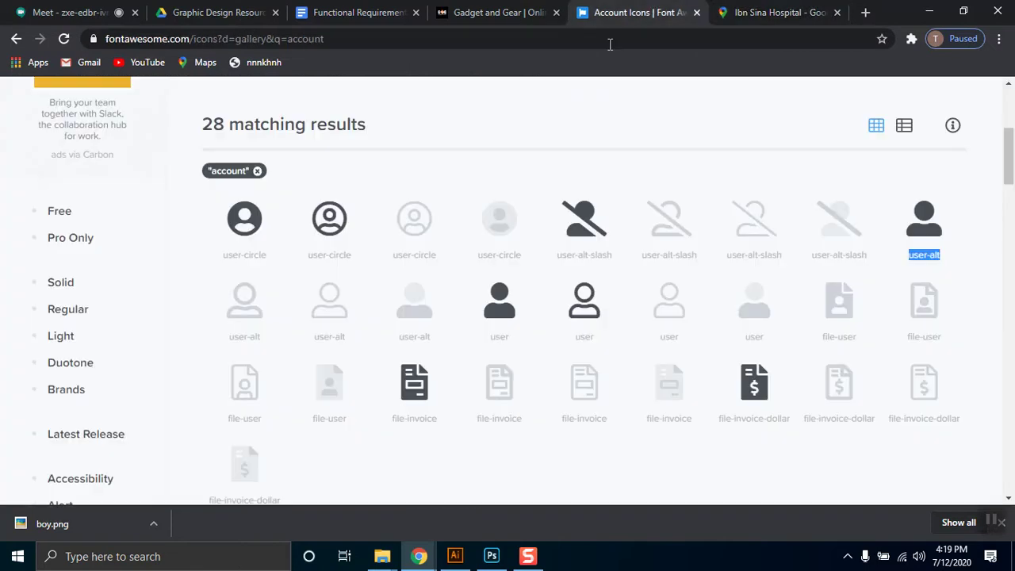
left_click(201, 14)
left_click(127, 12)
left_click(337, 10)
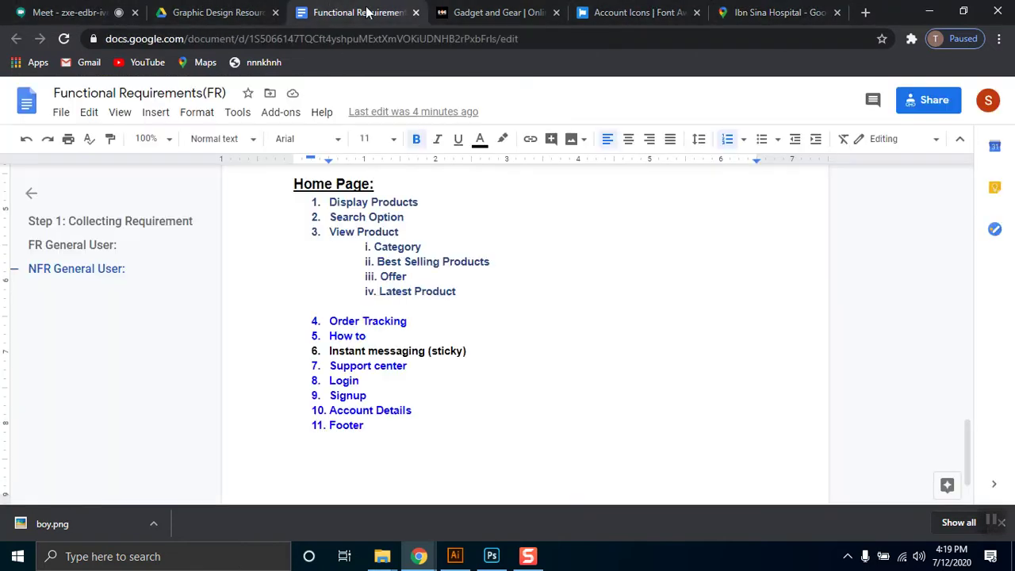
left_click(516, 9)
left_click(652, 6)
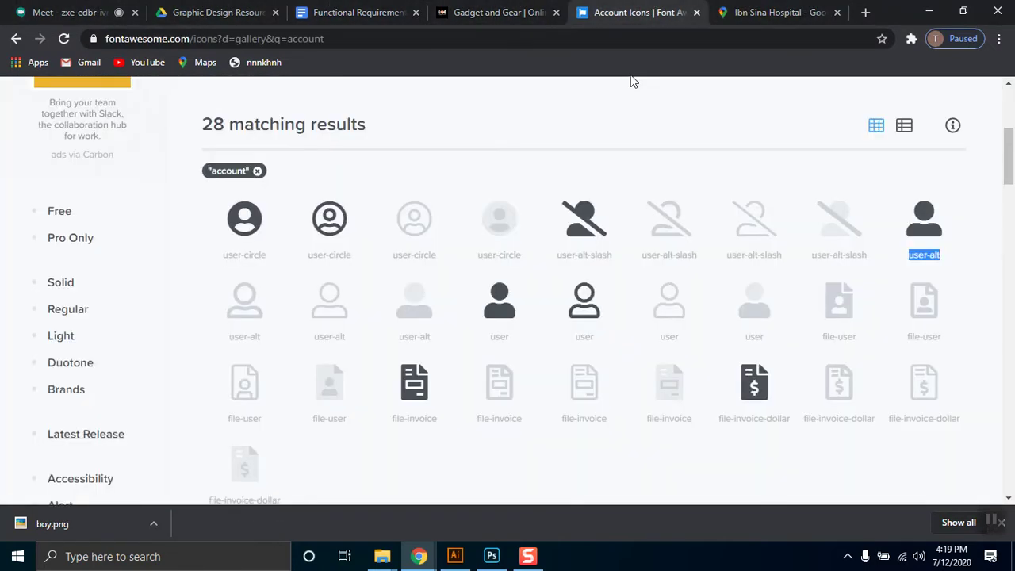
Step: Search the Font Awesome icons for "message"
scroll(373, 388, "up", 4)
left_click(327, 333)
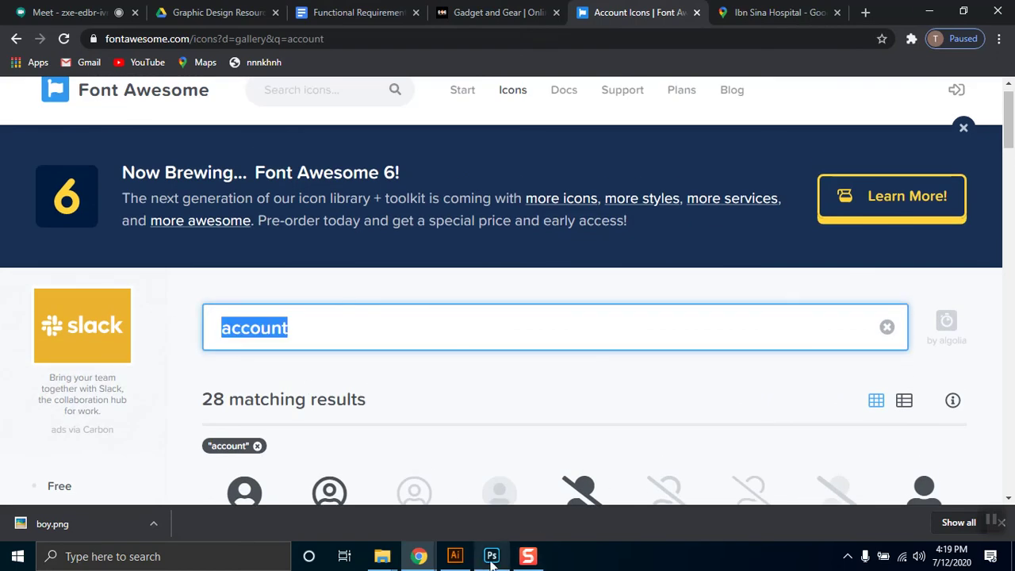
mouse_move(493, 563)
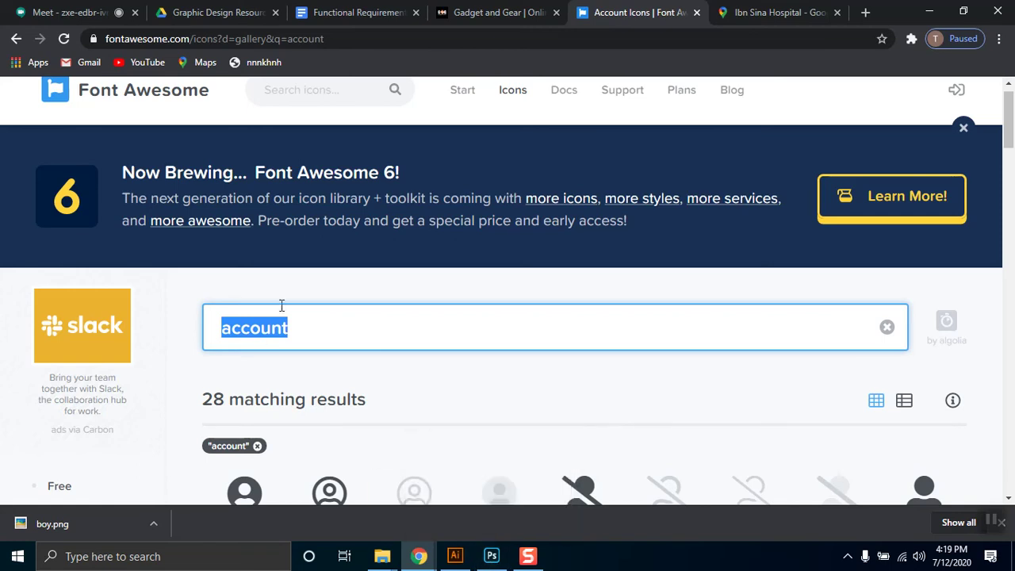
type("message")
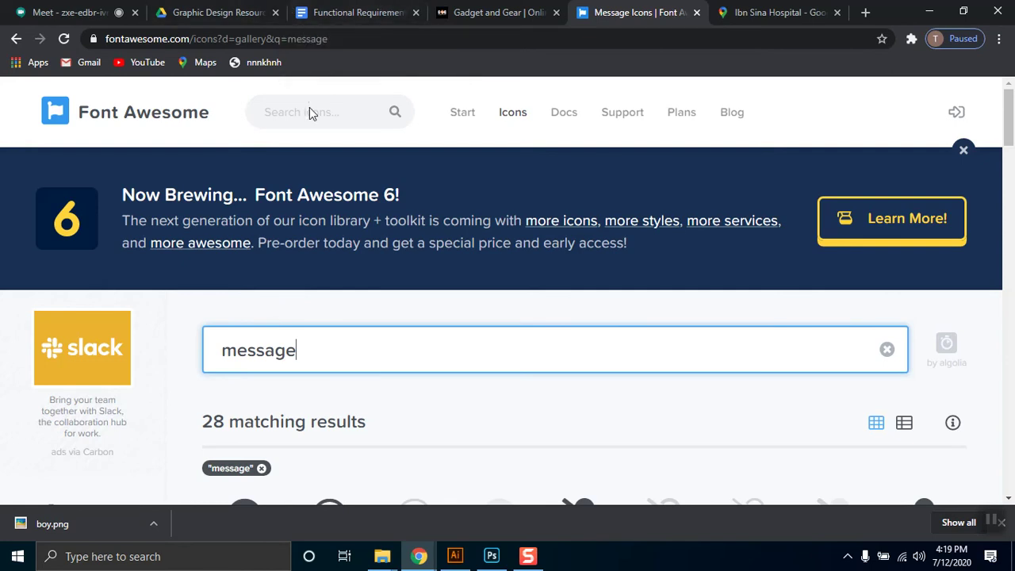
Step: Browse the message icons and select the name text of the free outlined comment-dots icon
scroll(315, 115, "down", 3)
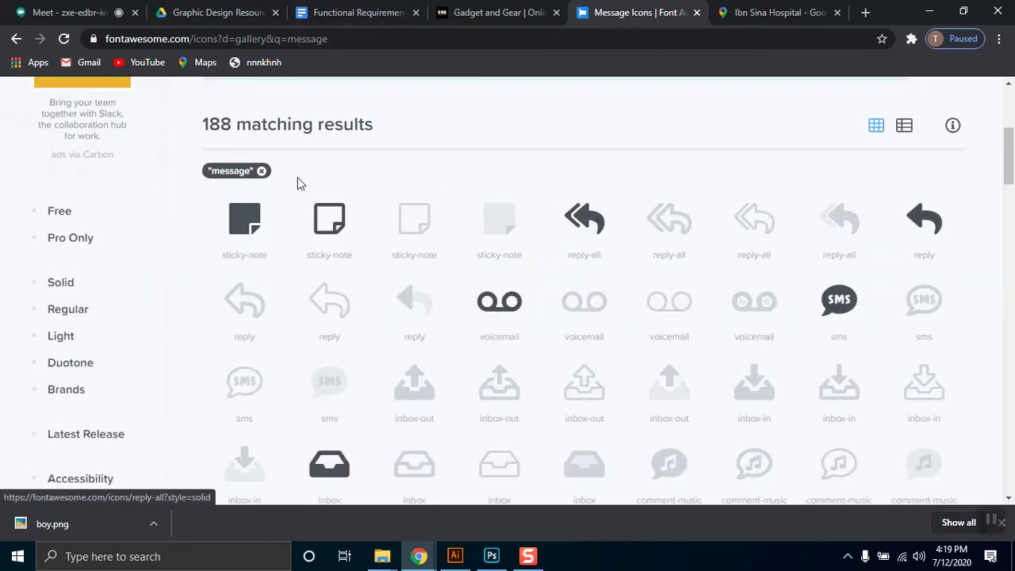
scroll(297, 183, "down", 2)
scroll(297, 183, "down", 3)
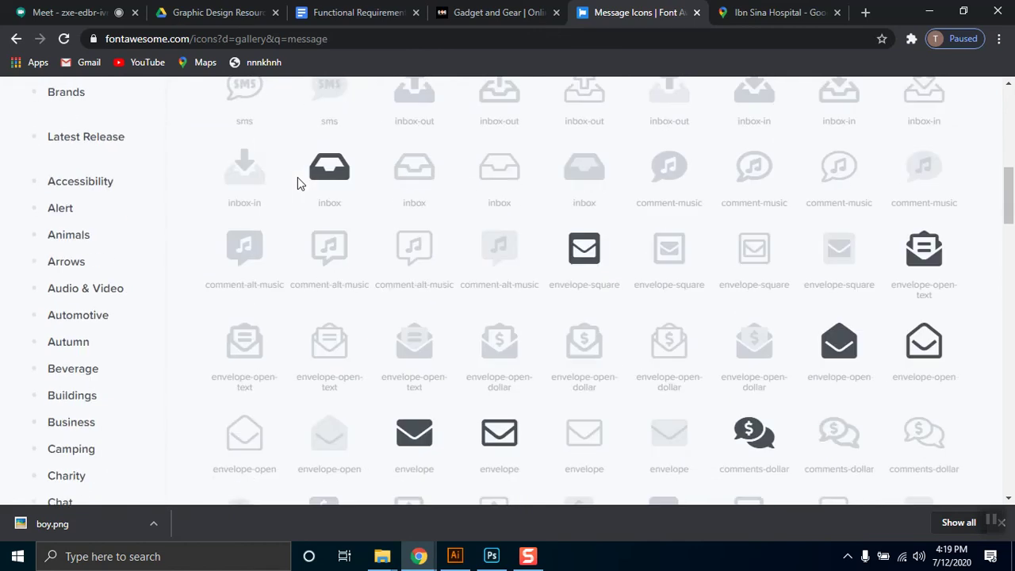
scroll(299, 184, "down", 2)
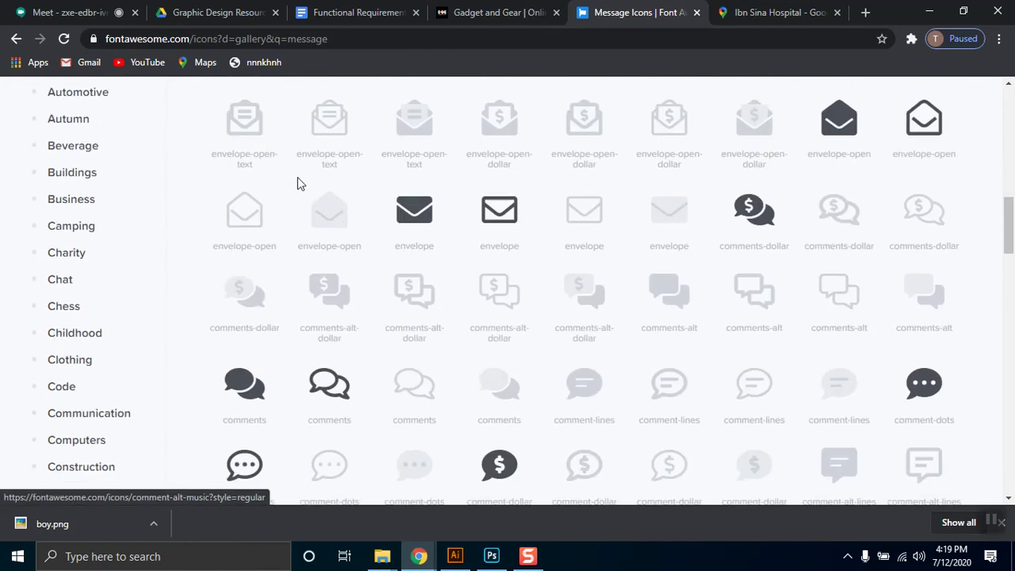
scroll(300, 184, "down", 1)
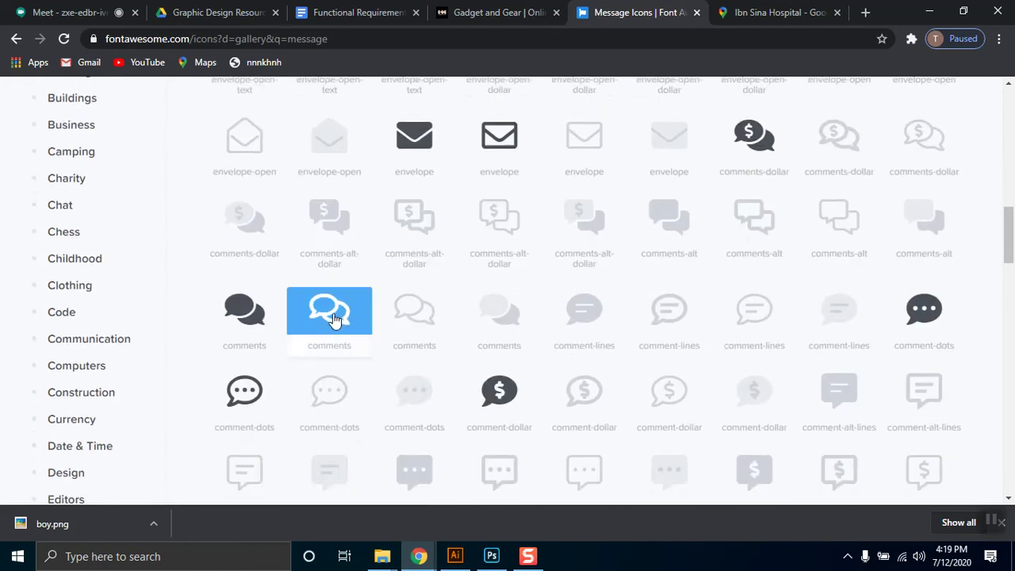
double_click(352, 347)
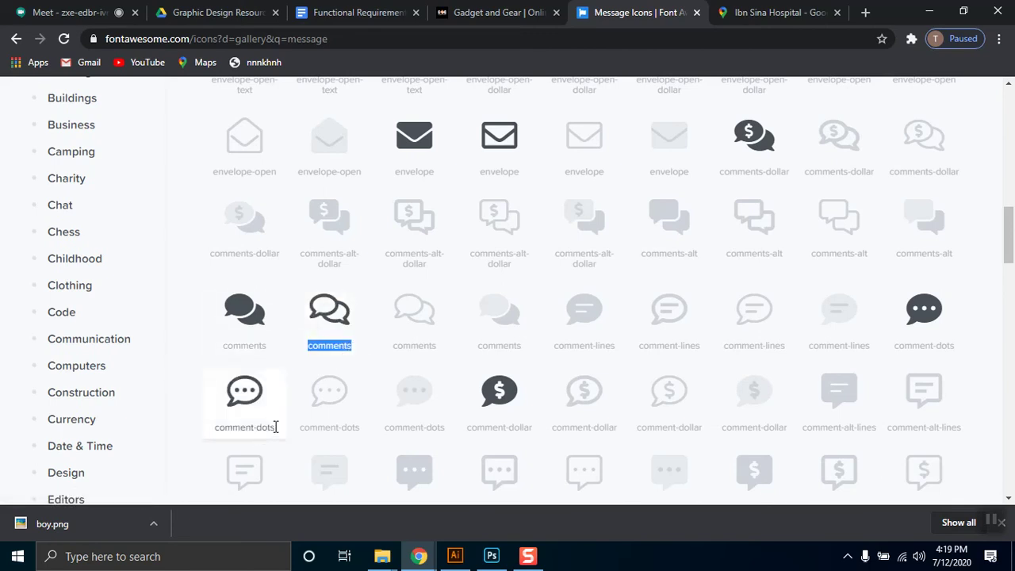
scroll(276, 427, "down", 3)
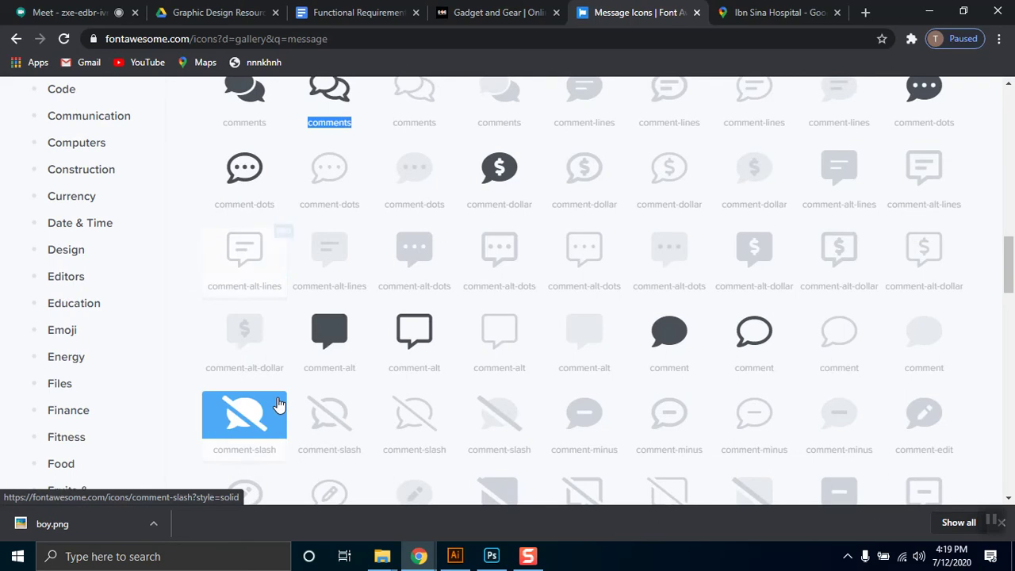
scroll(278, 404, "up", 1)
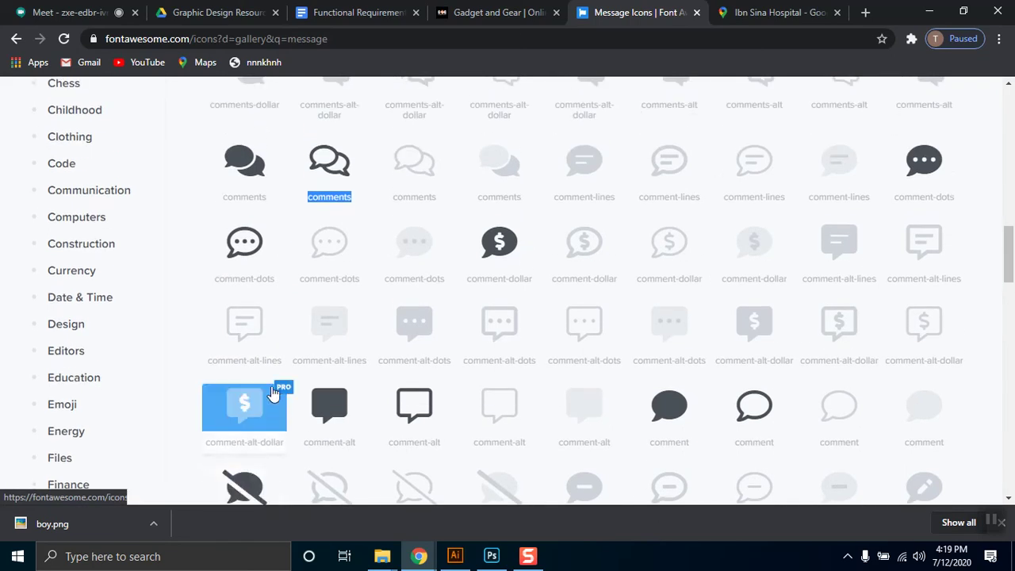
left_click_drag(279, 277, 192, 282)
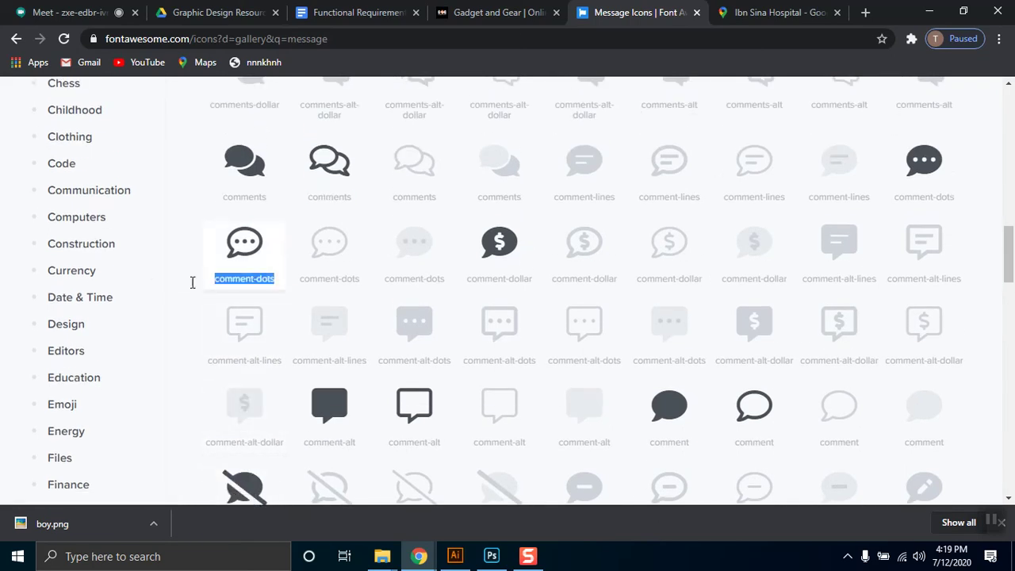
Step: Copy the name of the outlined "comments" icon from the Font Awesome message icons gallery
left_click_drag(288, 199, 219, 198)
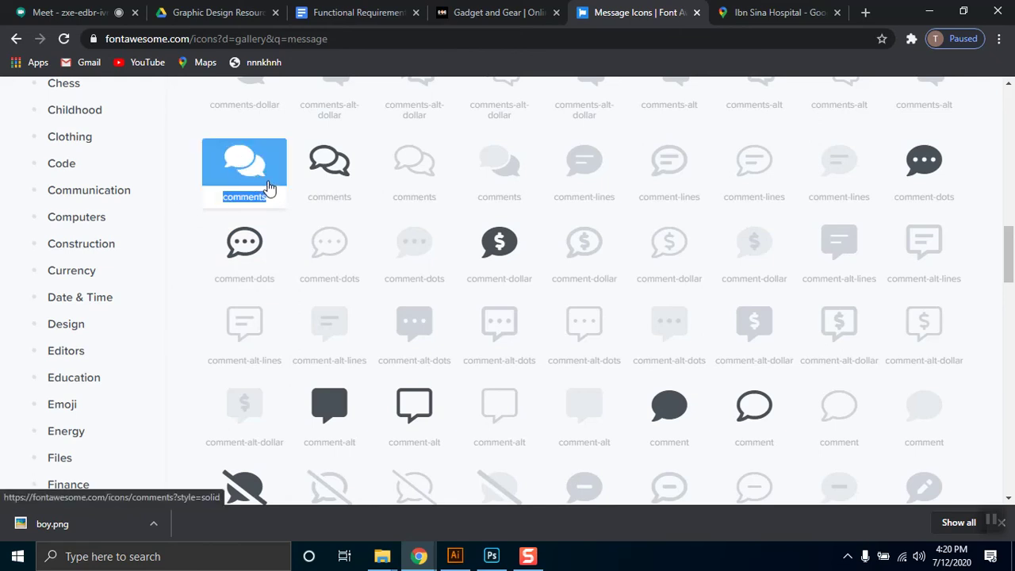
left_click_drag(354, 199, 341, 196)
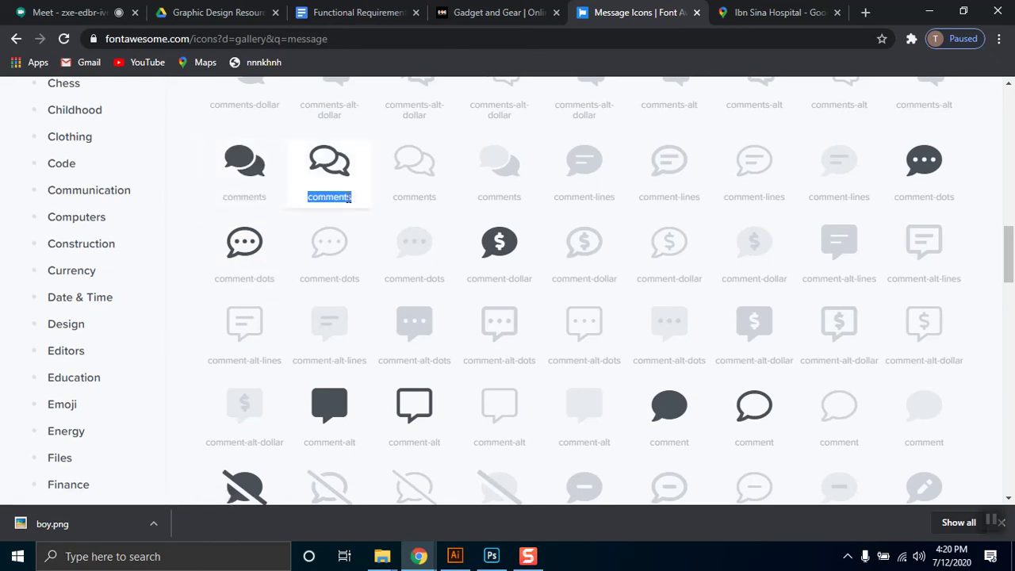
right_click(349, 199)
left_click(404, 209)
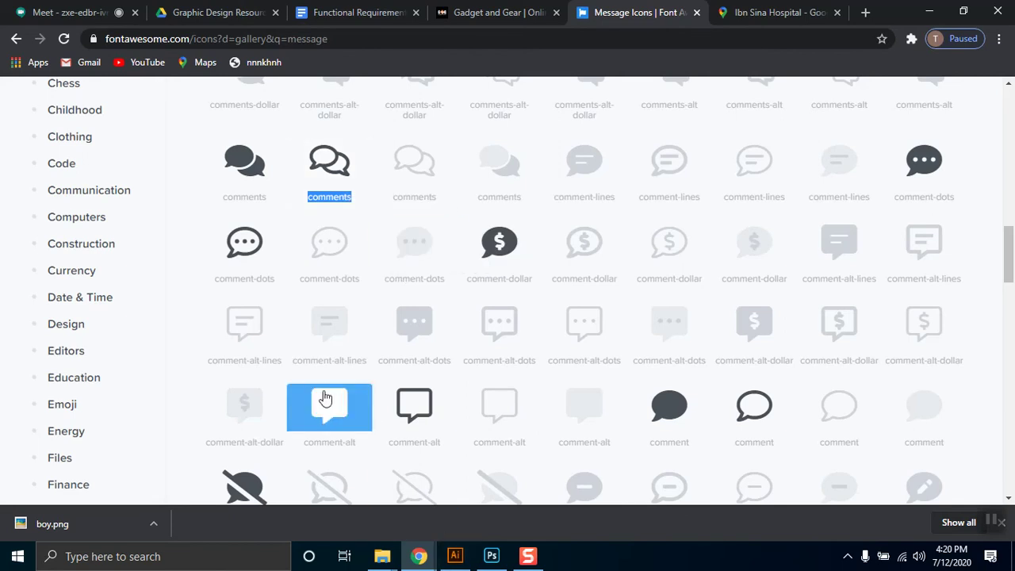
Step: Switch to Photoshop and replace the shopping-cart glyph in the blue circle with the copied comments icon text
left_click(492, 557)
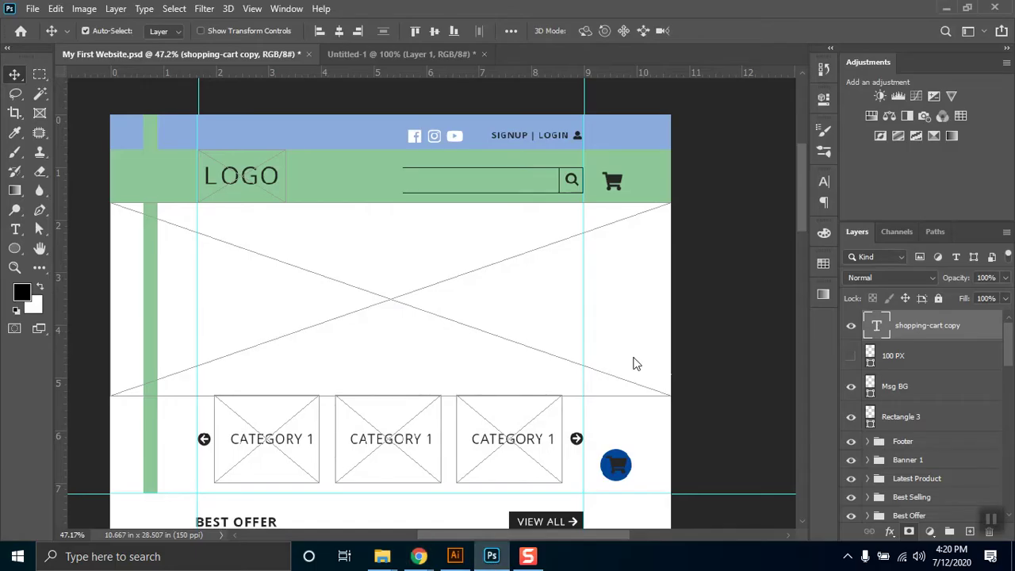
double_click(623, 468)
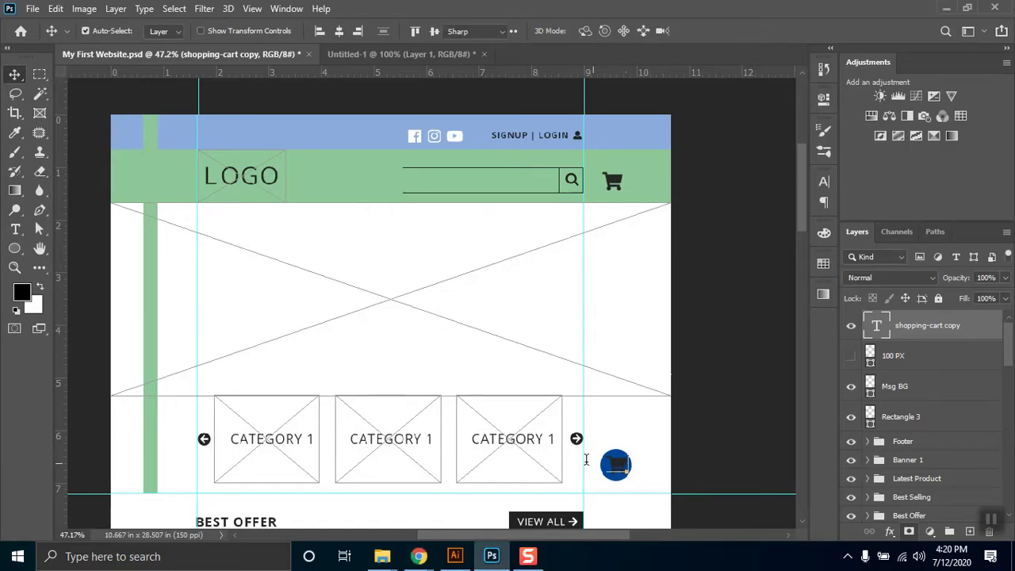
key("ctrl+v")
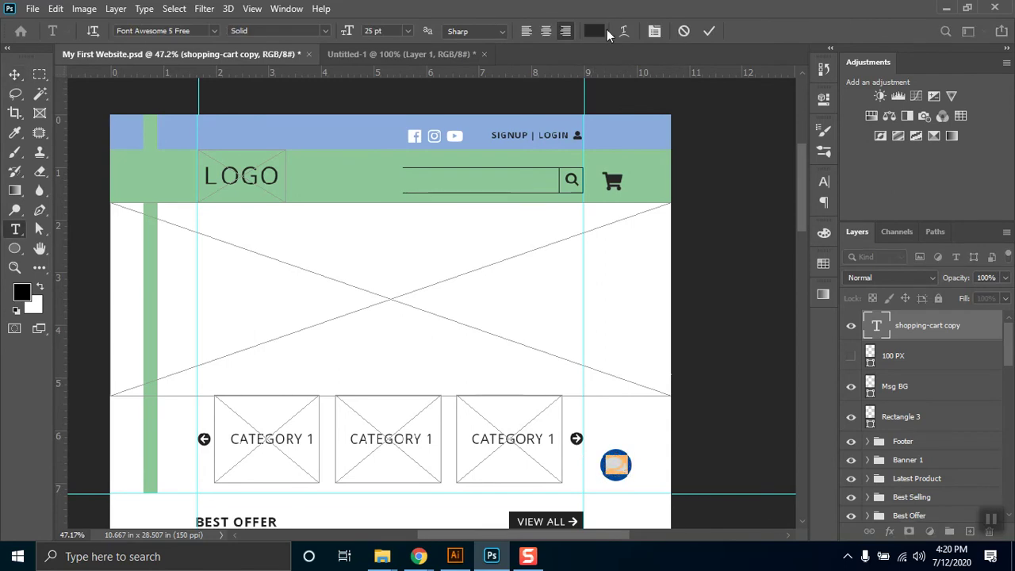
Step: Set the comments icon's text color to white (ffffff) and commit the text edit
left_click(595, 31)
left_click_drag(660, 270, 615, 212)
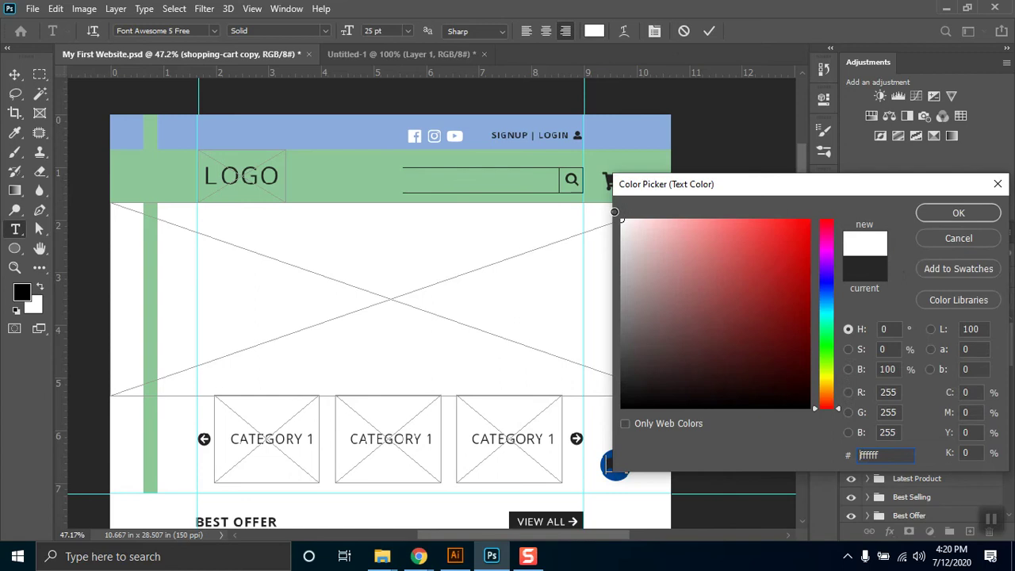
left_click(959, 214)
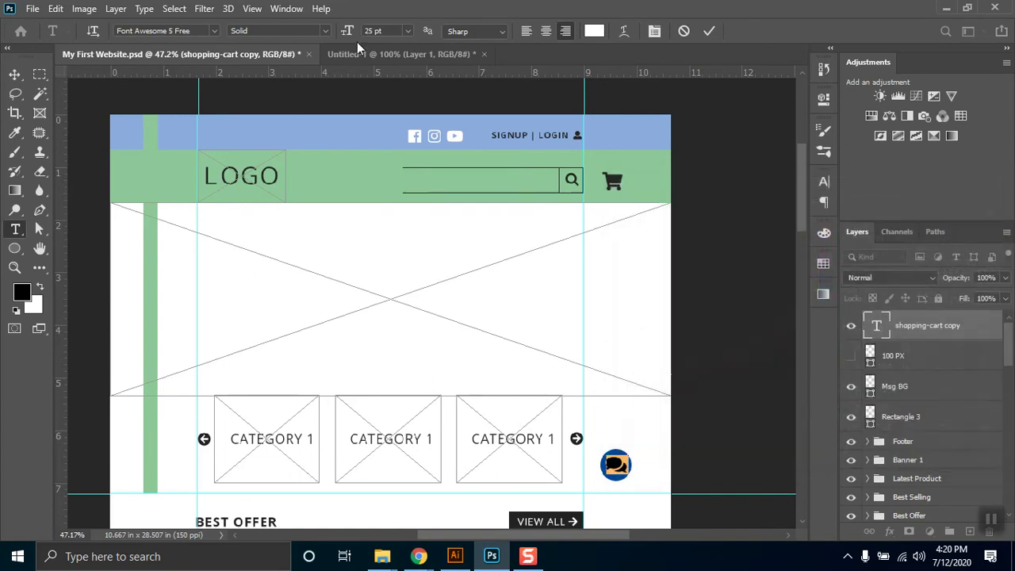
left_click(15, 74)
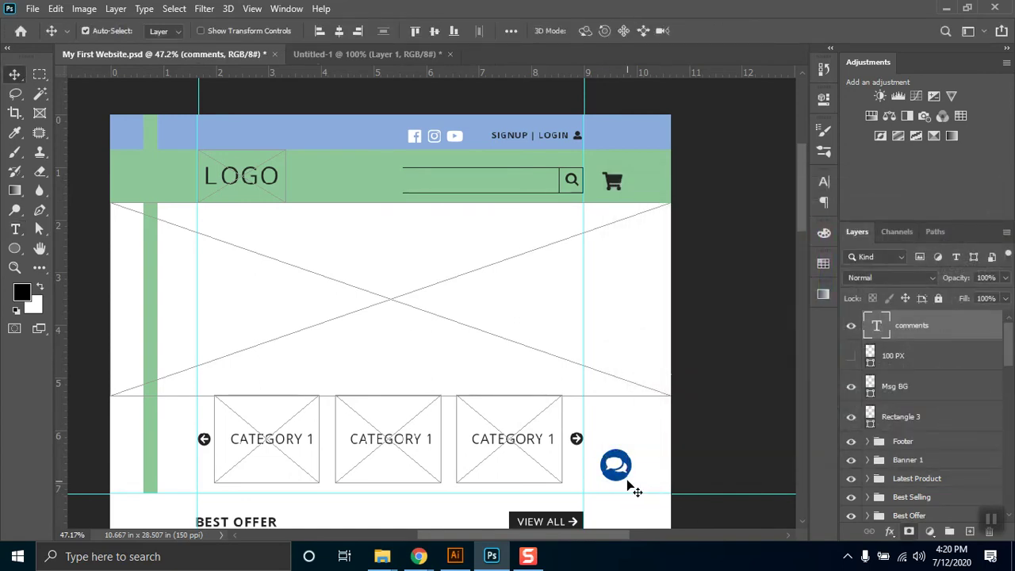
Step: Scale the comments icon down about its center to about 55 × 49 px inside the blue circle
key("ctrl+t")
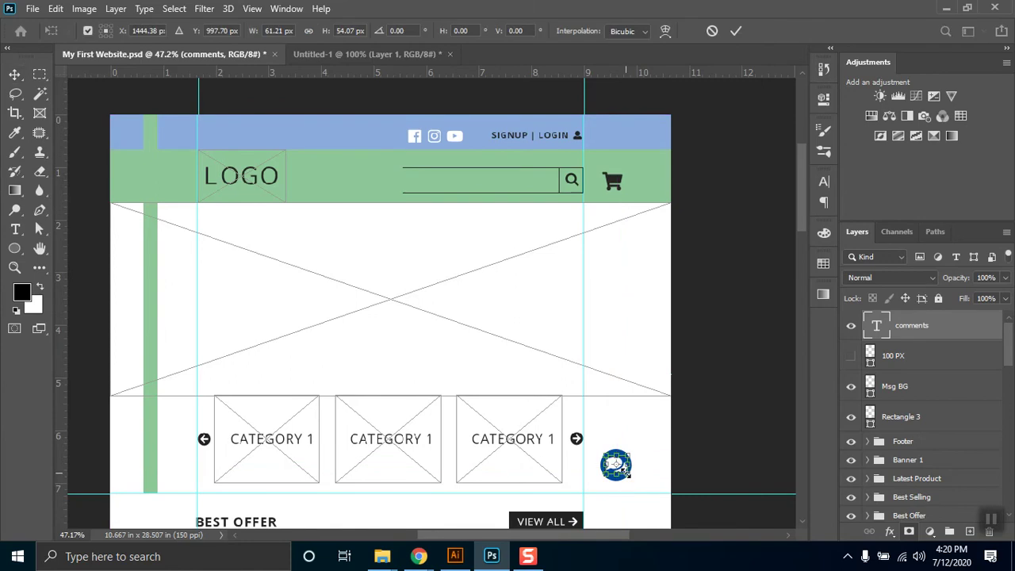
scroll(627, 474, "up", 5)
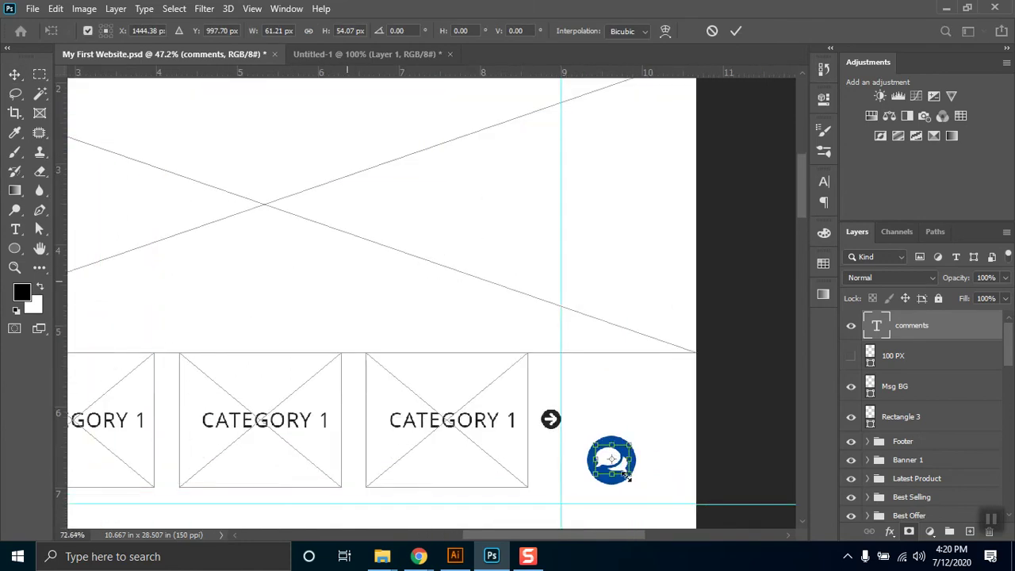
scroll(628, 474, "up", 2)
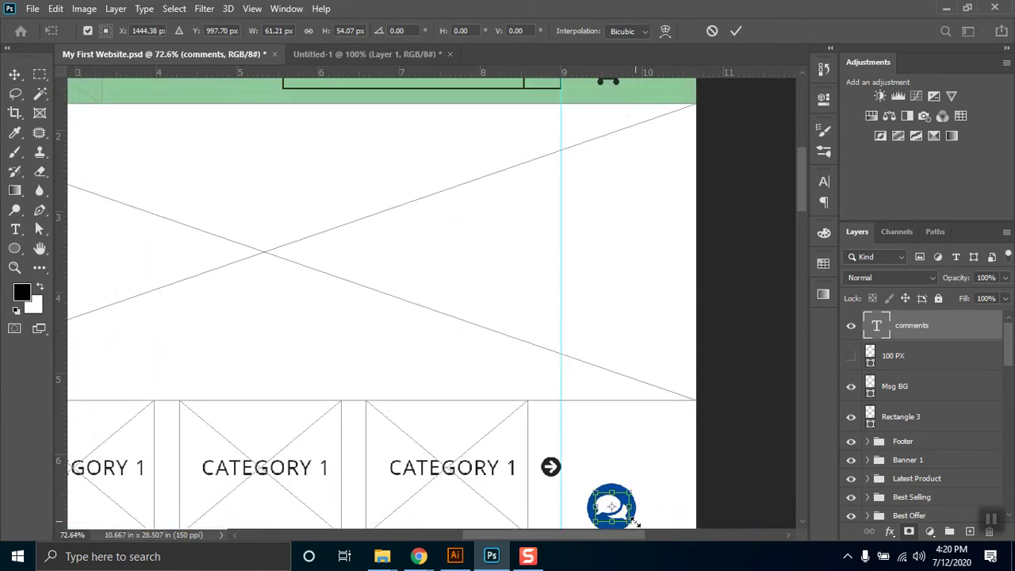
left_click_drag(804, 190, 803, 203)
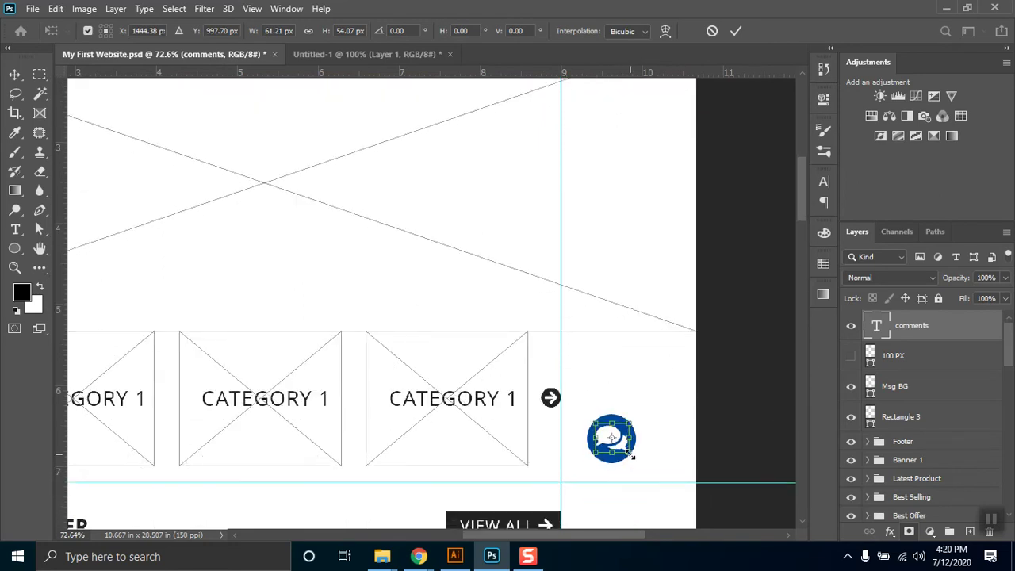
left_click_drag(632, 457, 628, 453)
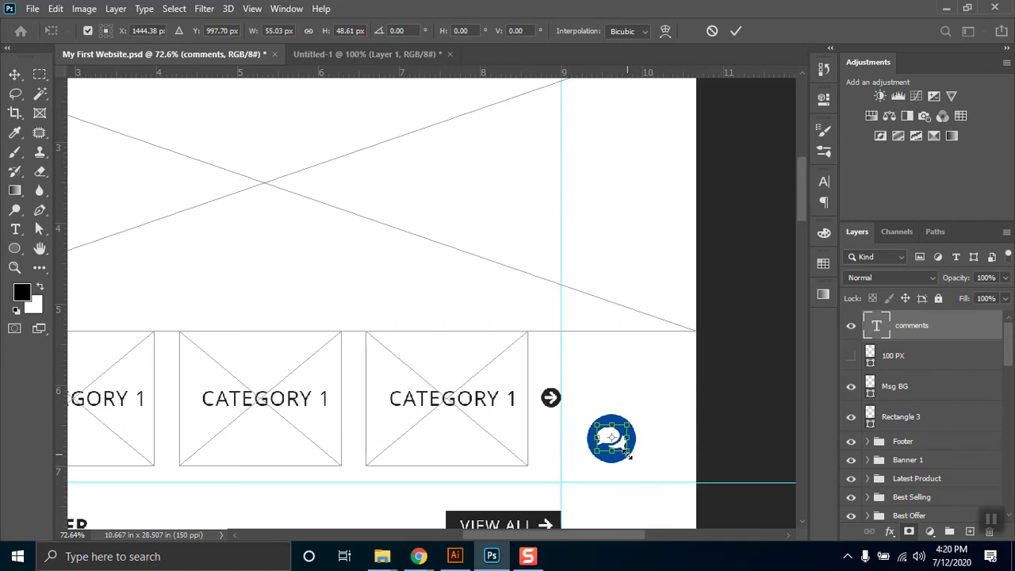
key("Return")
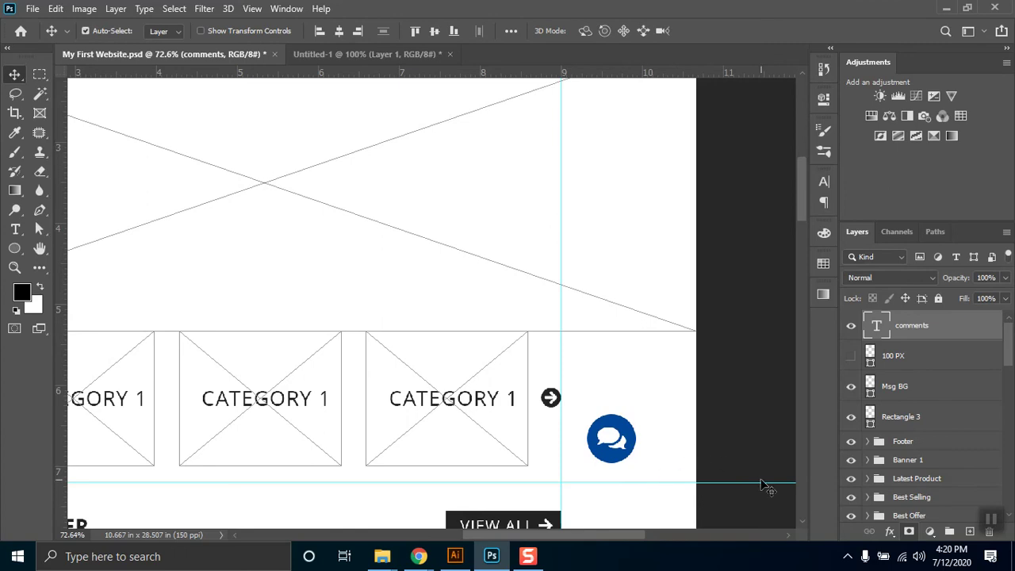
Step: Set the opacity of the Msg BG layer to 80%
left_click(905, 386)
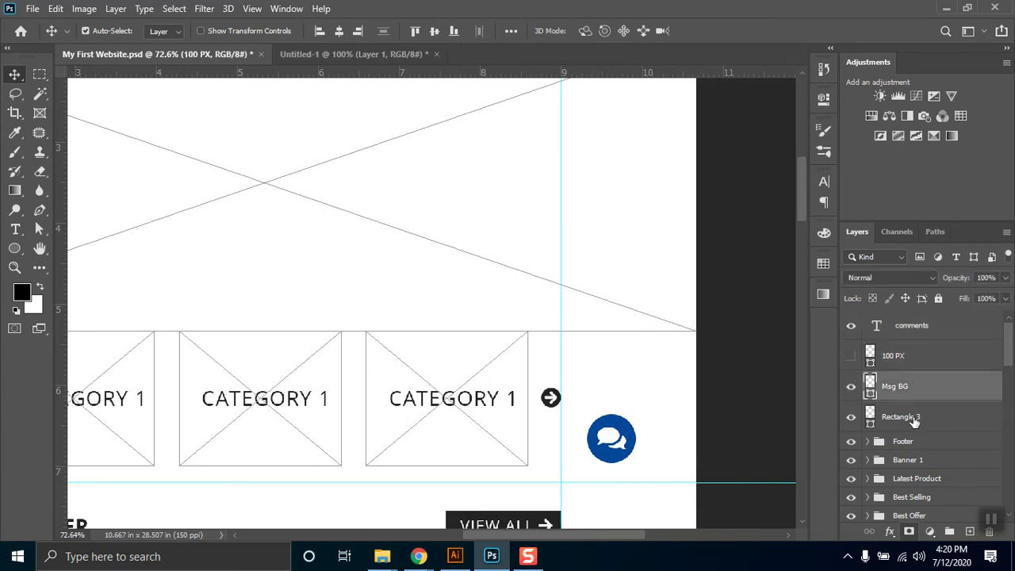
left_click(1007, 279)
left_click(988, 298)
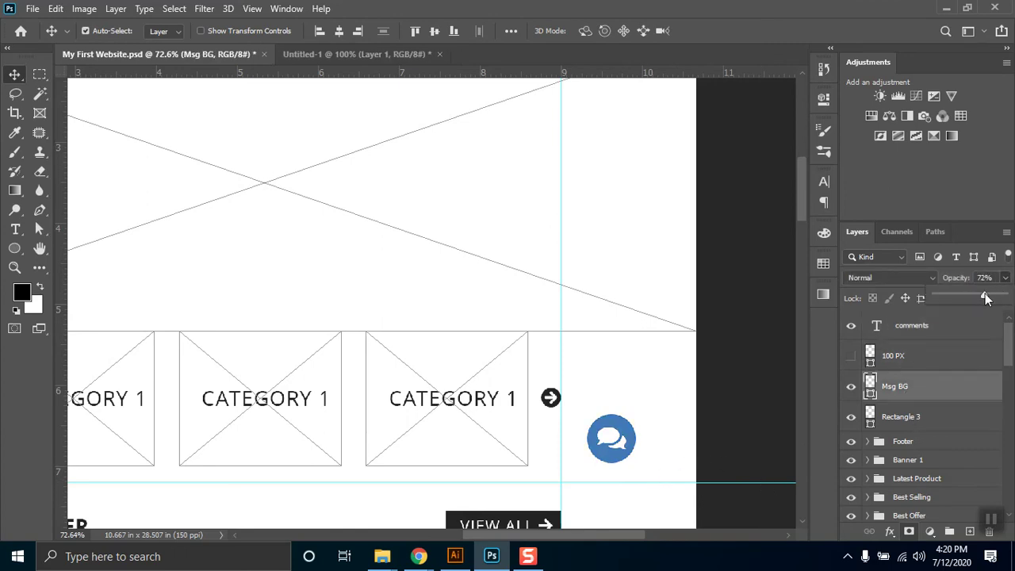
left_click_drag(988, 298, 992, 297)
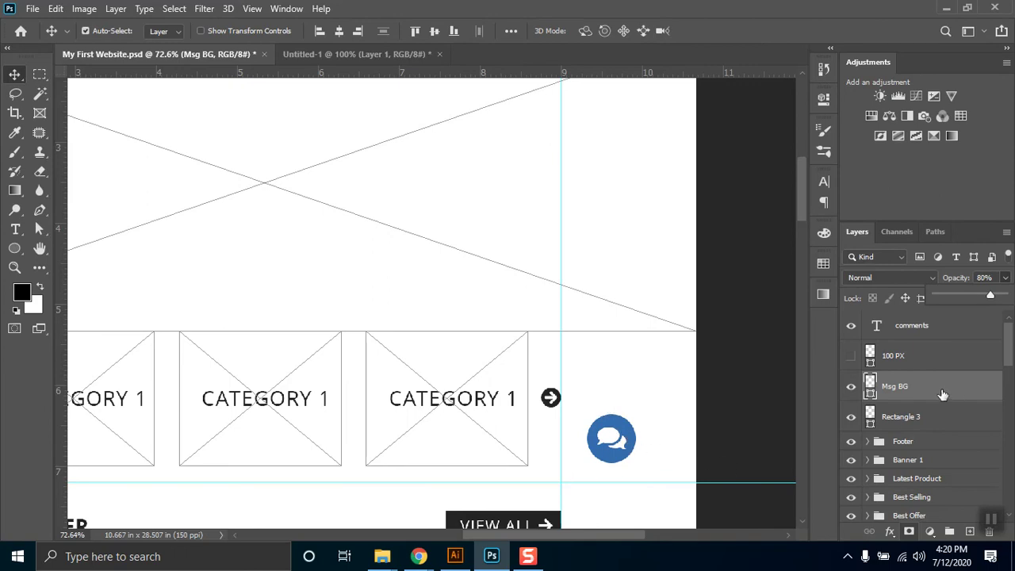
Step: Raise the Msg BG layer above the 100 PX layer and group it with the comments layer as "Instant MSG"
key("ctrl+bracketright")
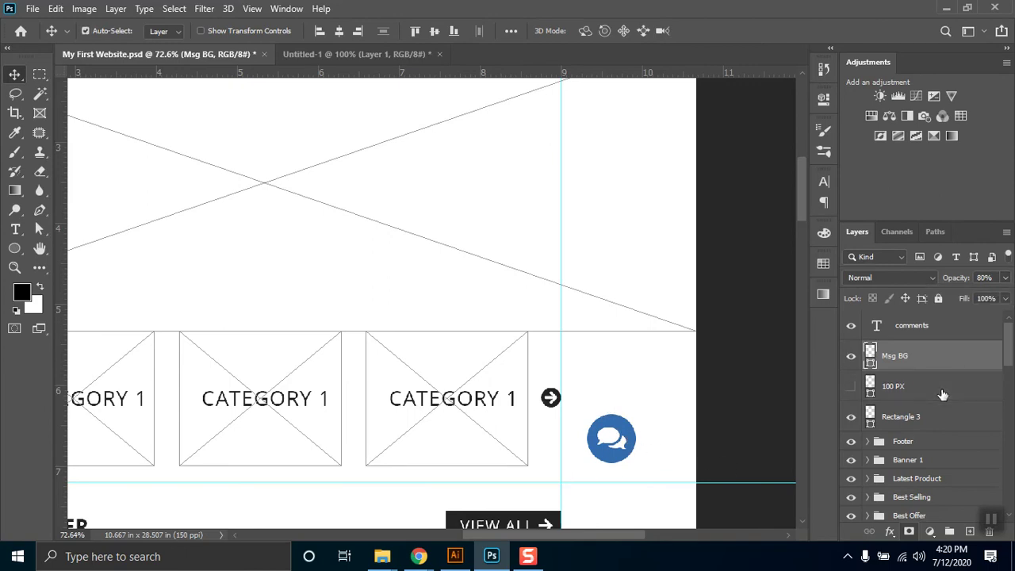
left_click(916, 327, "shift")
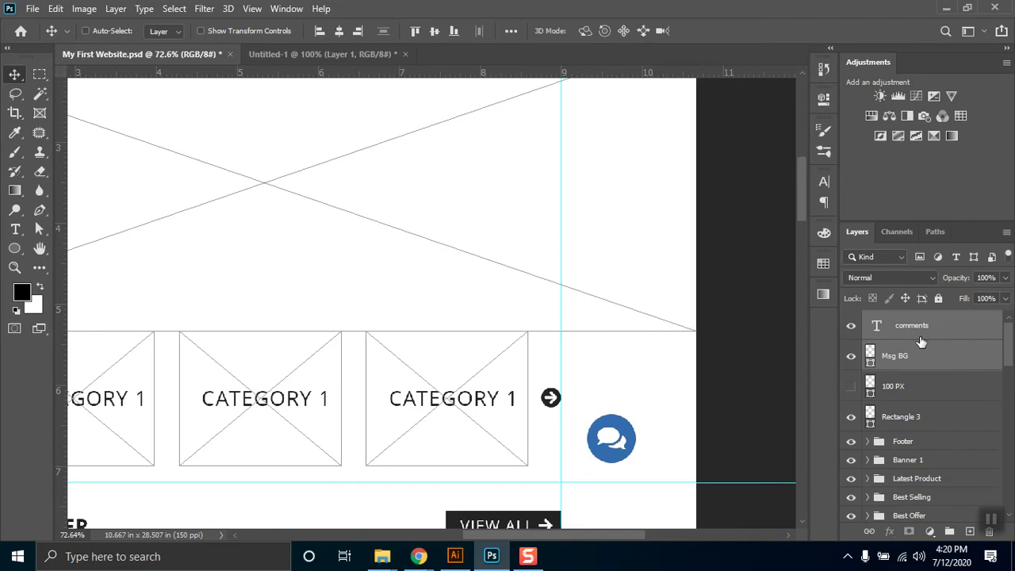
key("ctrl+g")
double_click(912, 323)
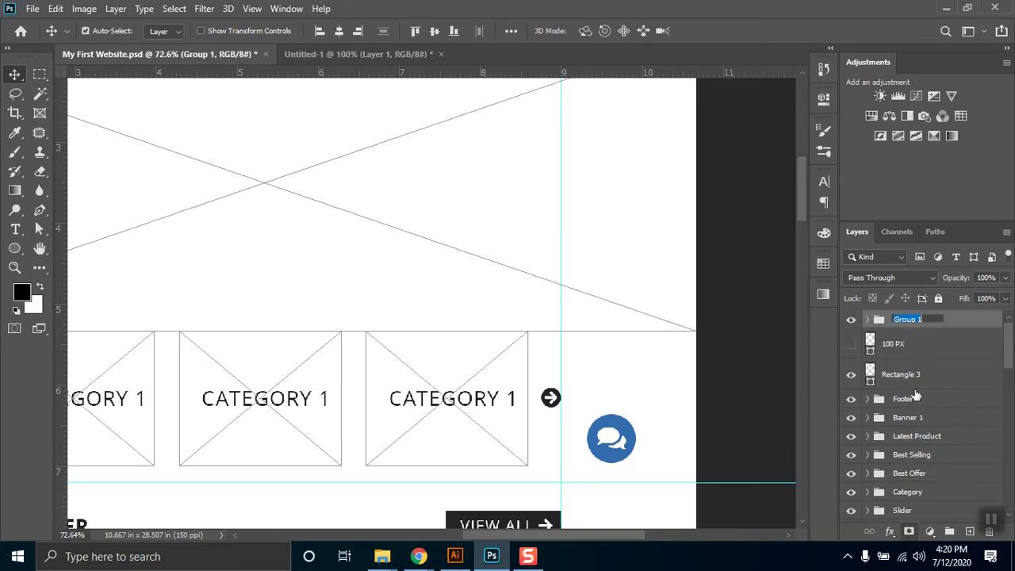
type("Ins")
key("Return")
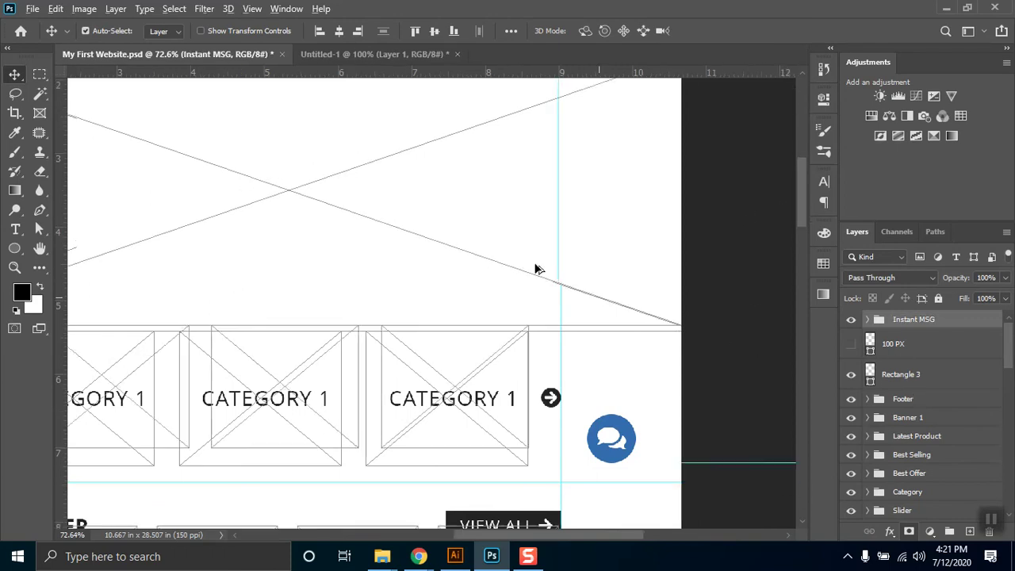
Step: Delete the narrow vertical green rectangle running down the page's left margin
scroll(534, 268, "down", 3)
scroll(535, 268, "down", 3)
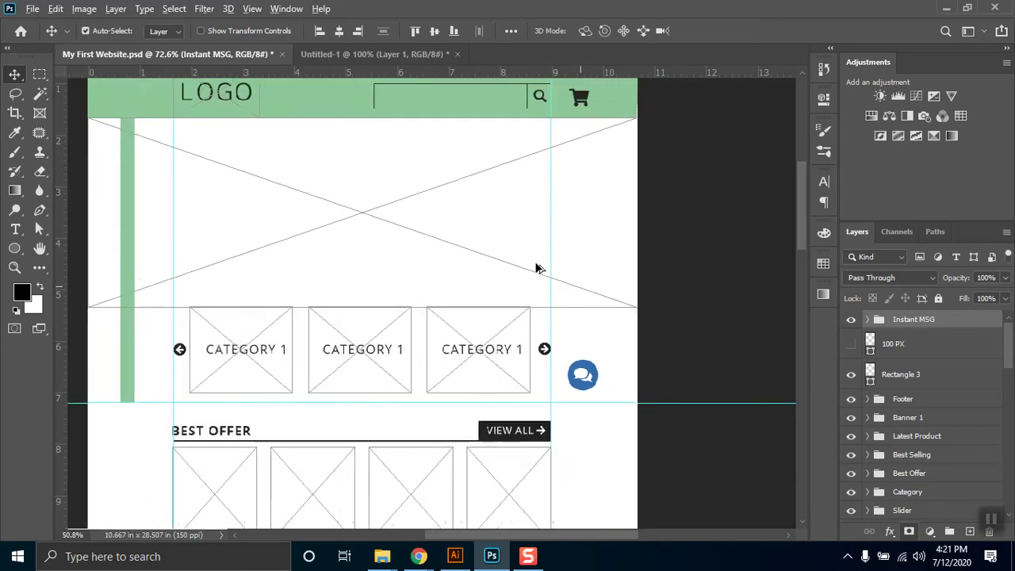
scroll(530, 262, "down", 5)
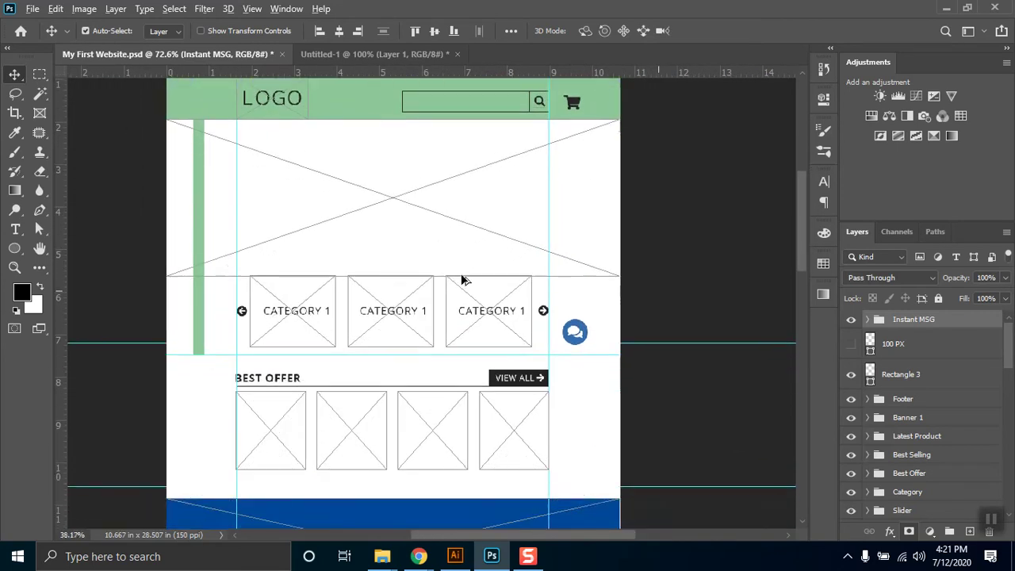
scroll(490, 207, "down", 1)
scroll(491, 207, "down", 2)
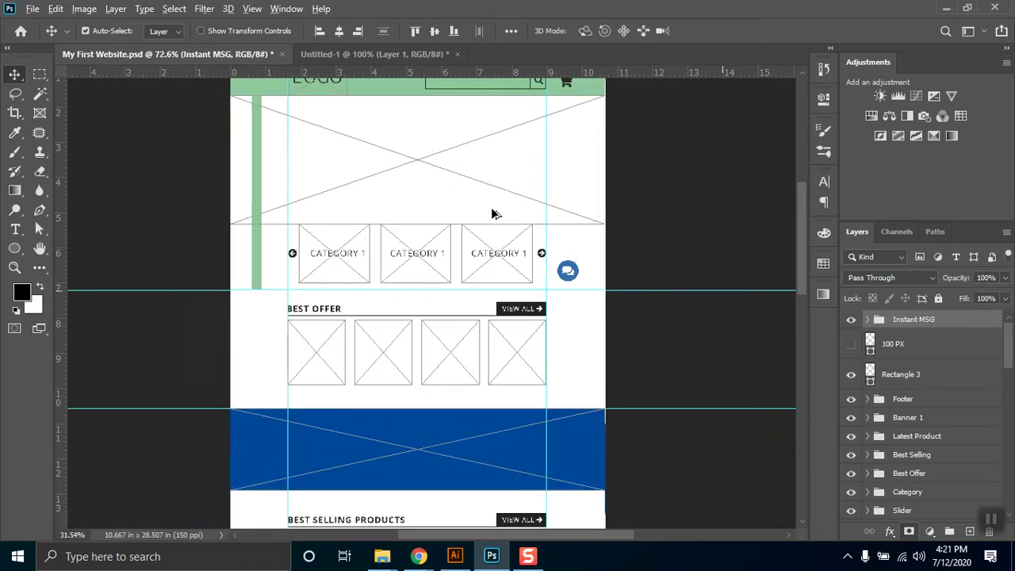
scroll(284, 138, "down", 2)
scroll(383, 163, "down", 1)
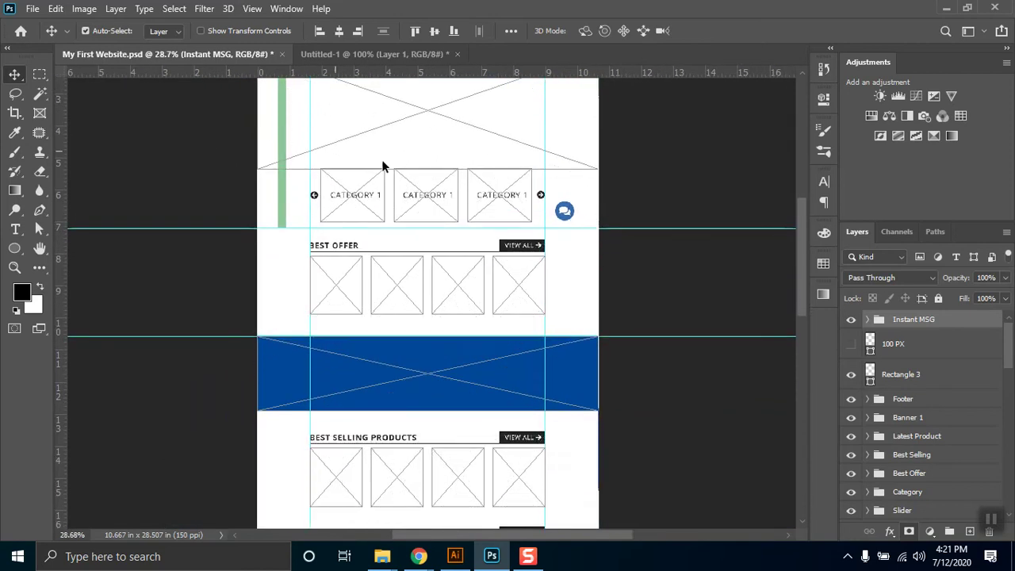
scroll(481, 159, "up", 3)
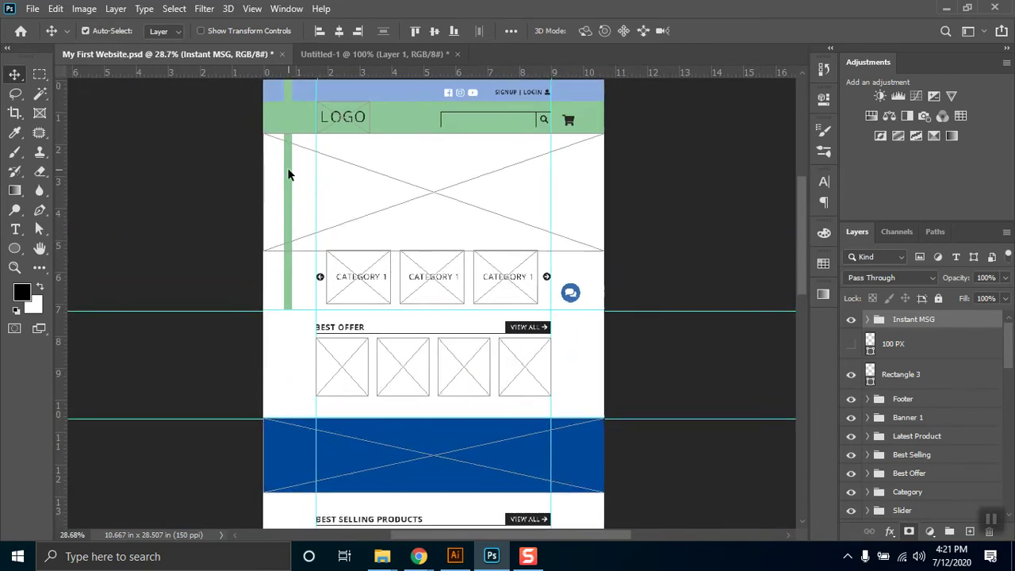
left_click(286, 170)
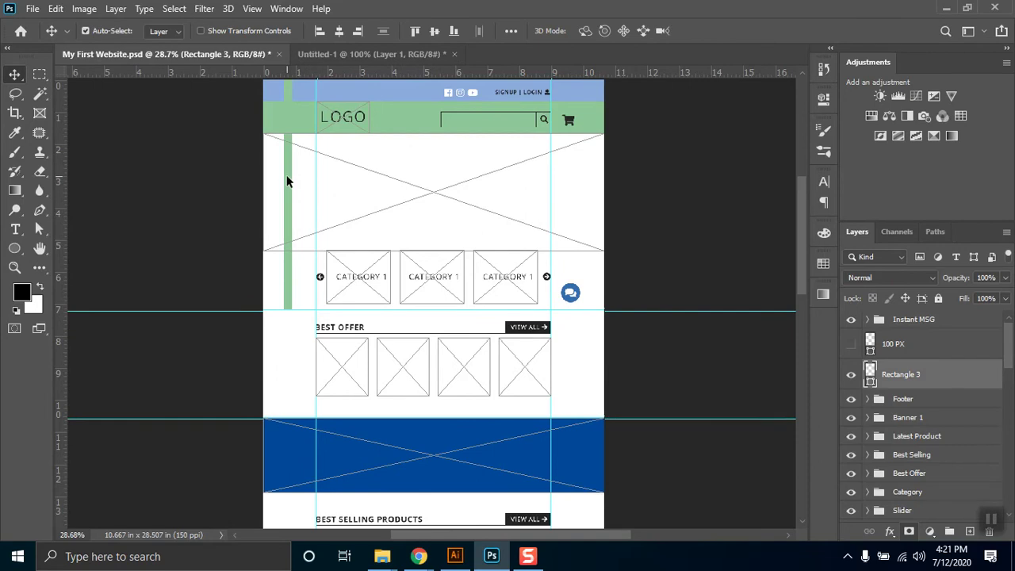
key("Delete")
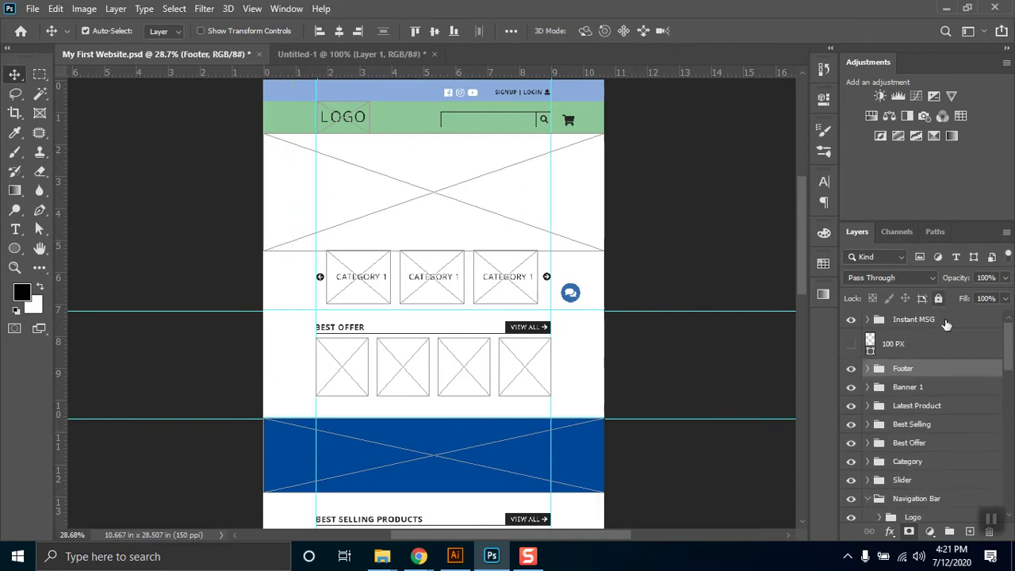
Step: Delete the hidden 100 PX layer and save the website document
left_click(877, 357)
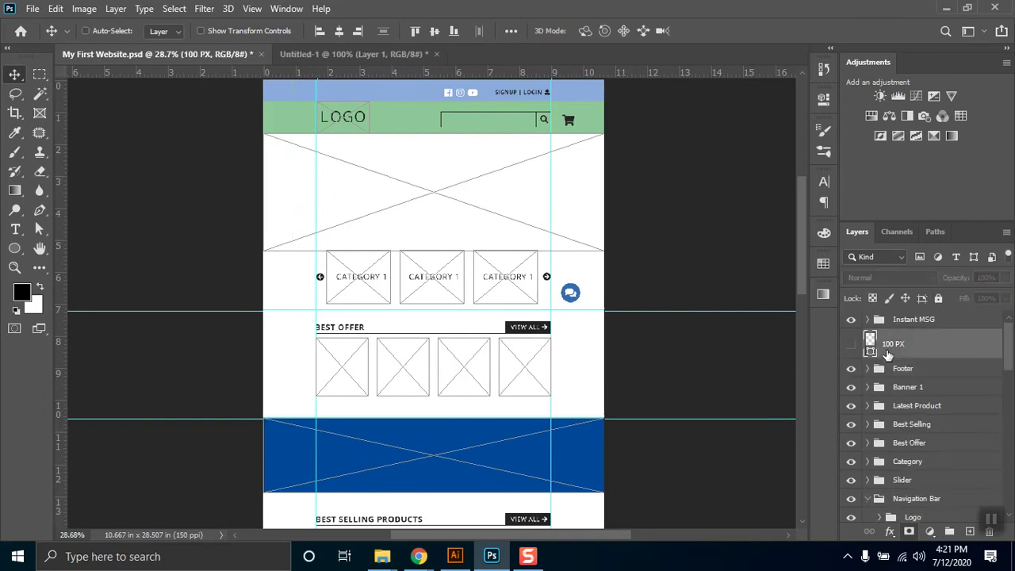
key("ctrl+]")
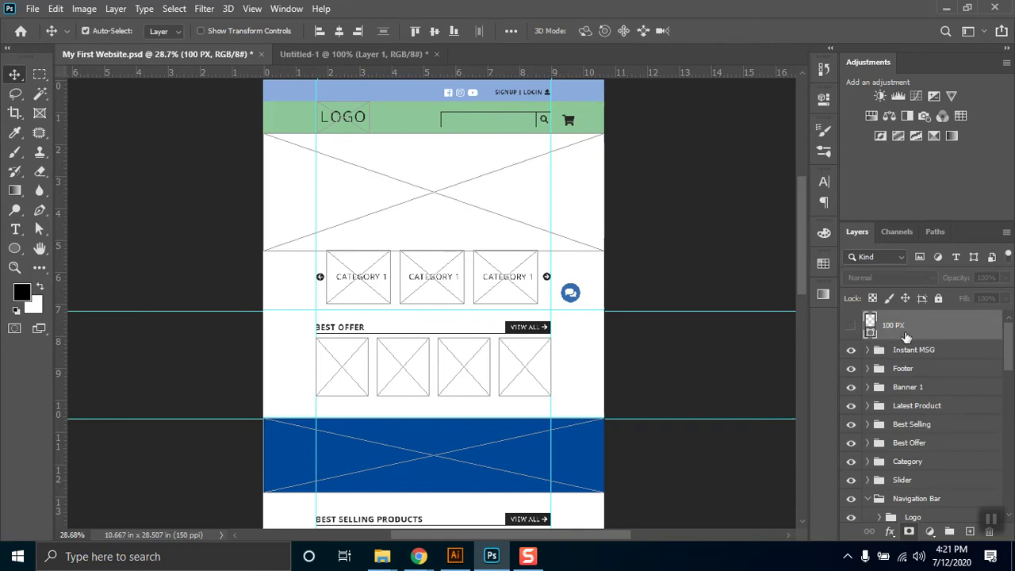
key("Delete")
key("ctrl+s")
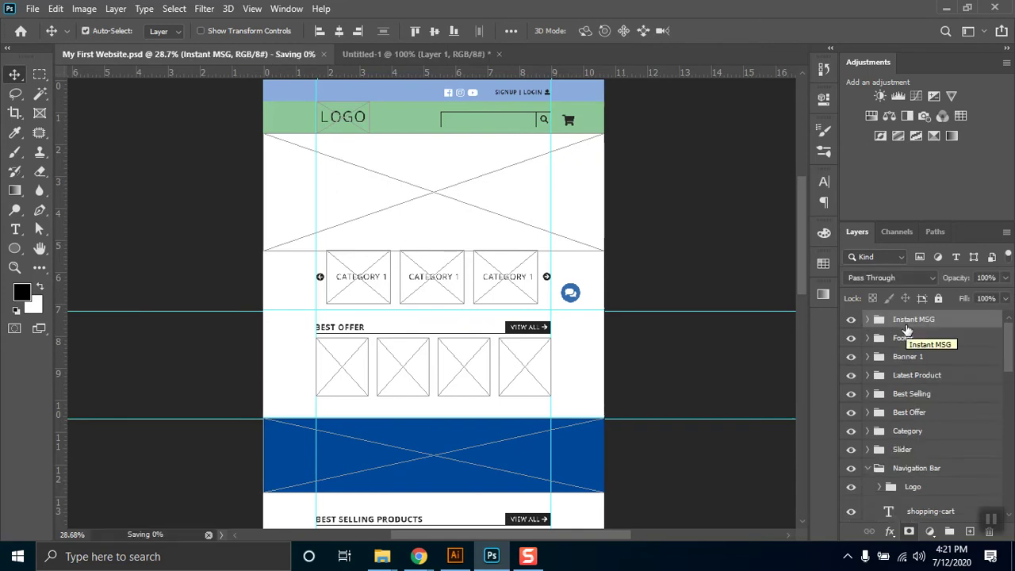
Step: Close the Untitled-1 map screenshot document without saving its changes
left_click(422, 54)
left_click(501, 54)
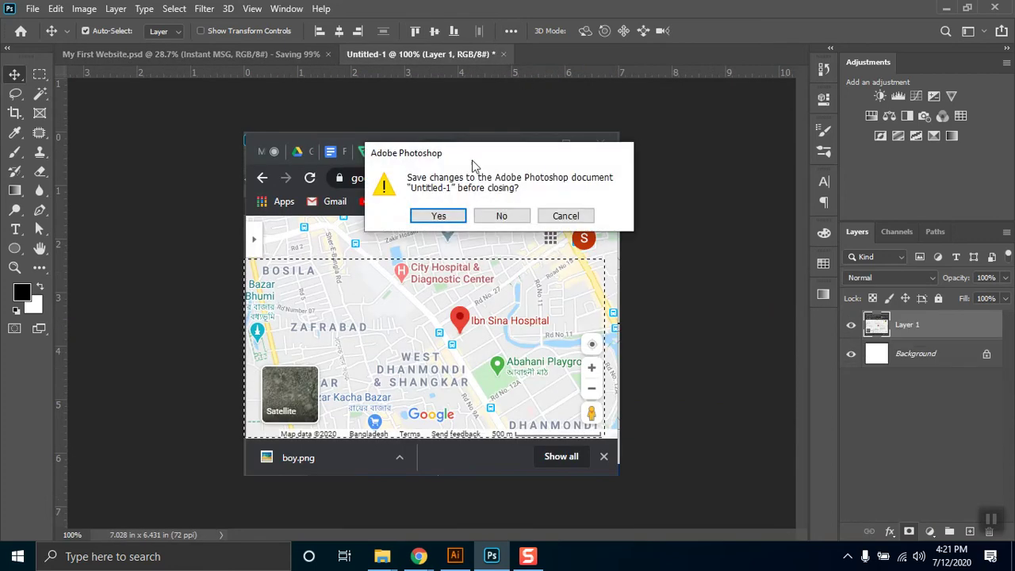
left_click(497, 215)
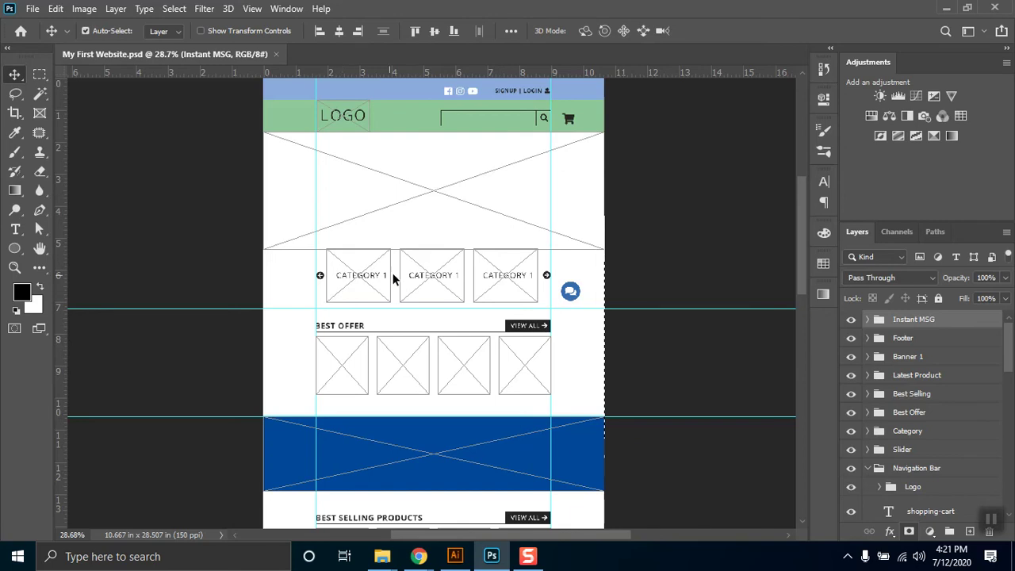
Step: Hide the interface panels and the guides, and look over the wireframe from the product sections up to the header
left_click_drag(804, 203, 805, 268)
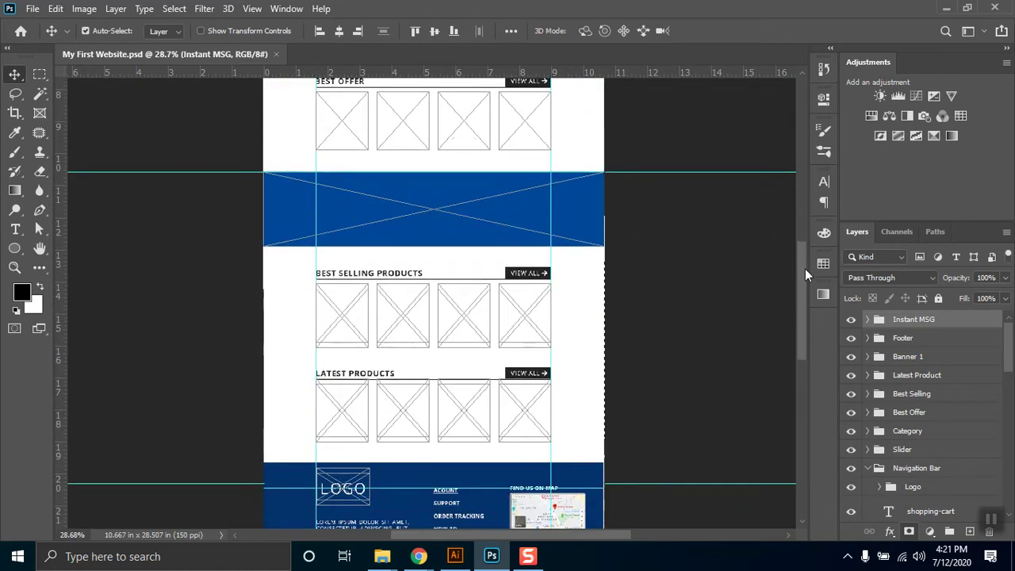
key("Tab")
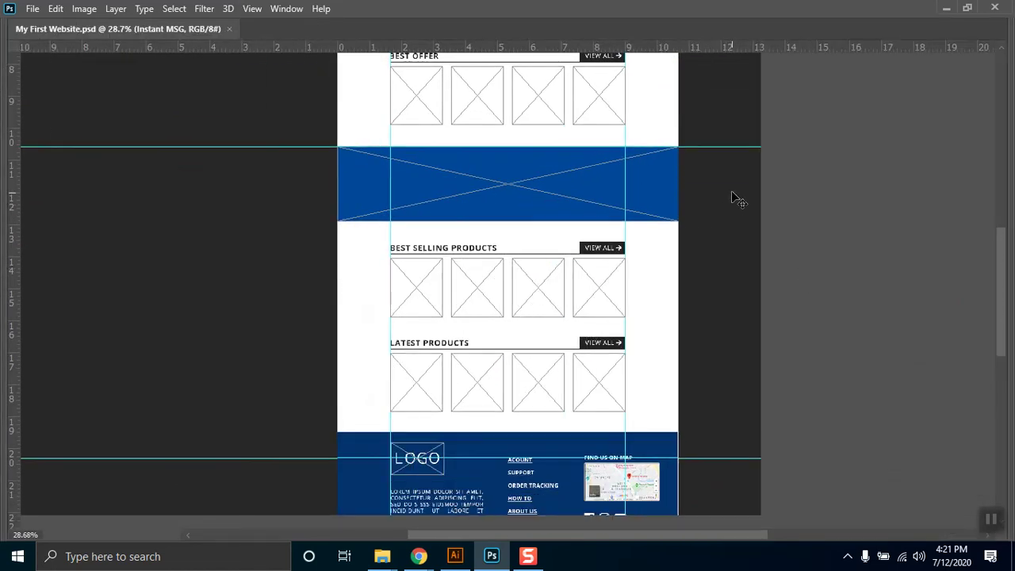
scroll(714, 199, "up", 2)
scroll(718, 198, "up", 5)
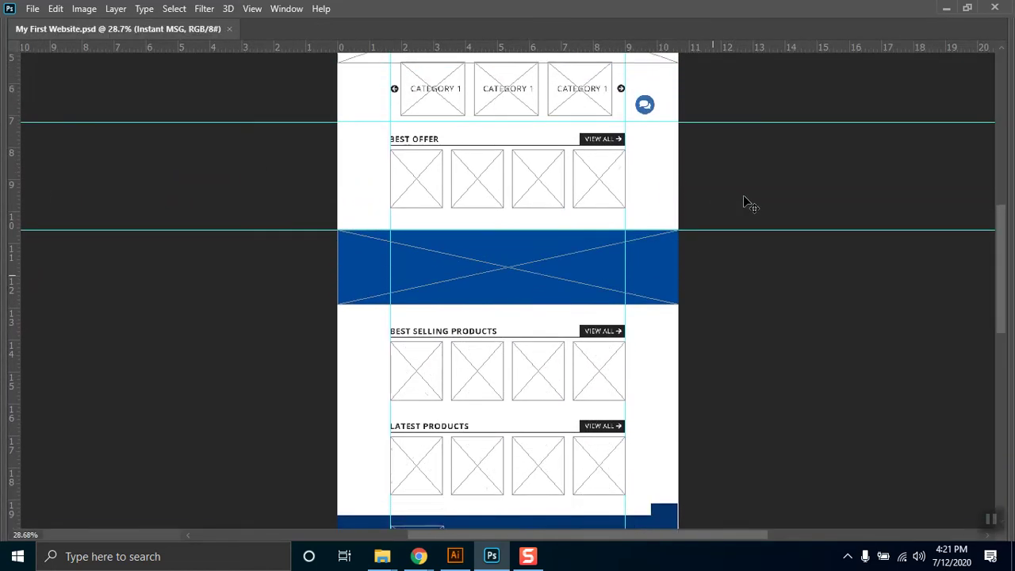
key("ctrl+semicolon")
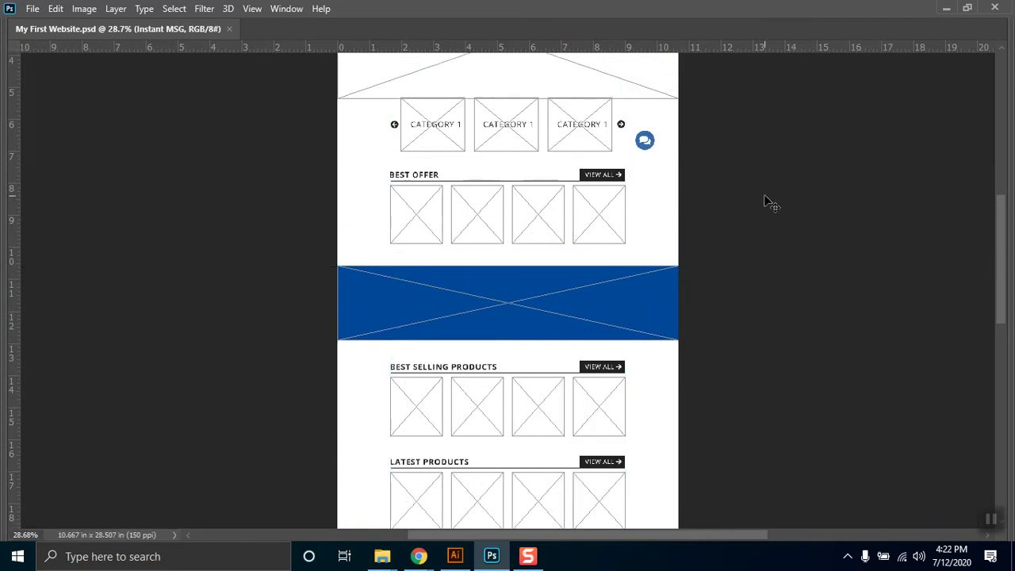
scroll(766, 210, "up", 2)
scroll(778, 215, "up", 5)
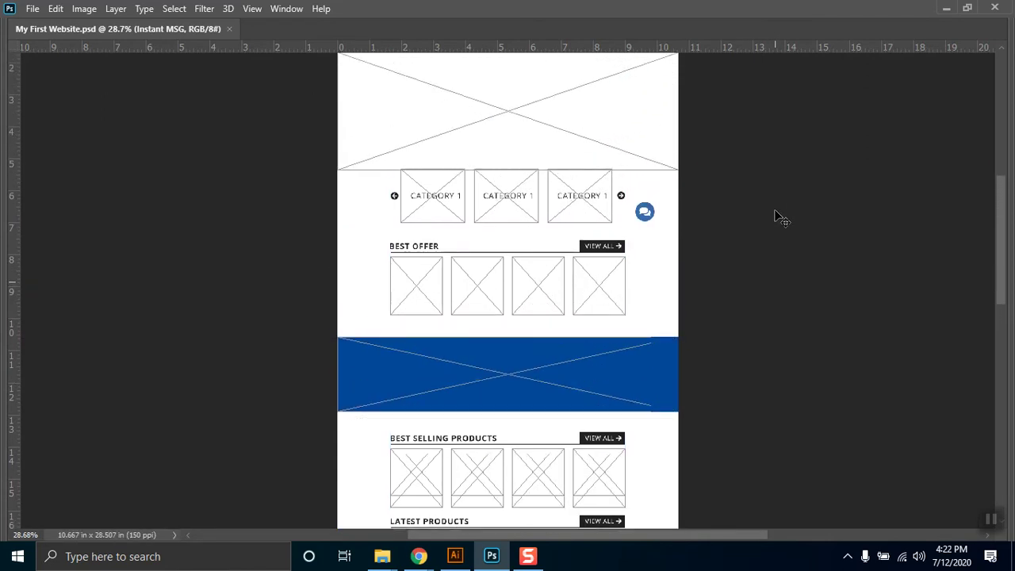
scroll(777, 216, "up", 6)
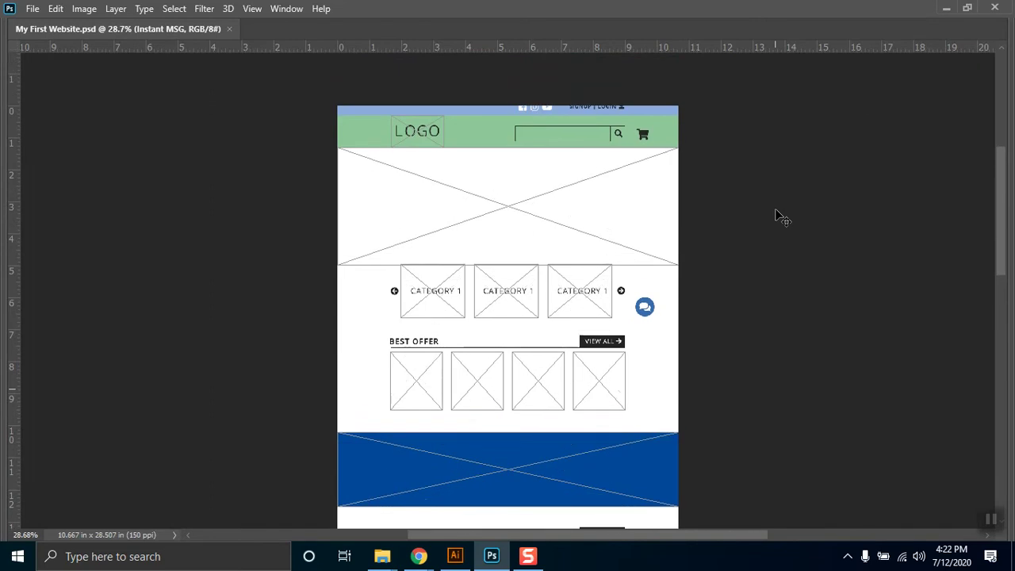
scroll(775, 218, "down", 1)
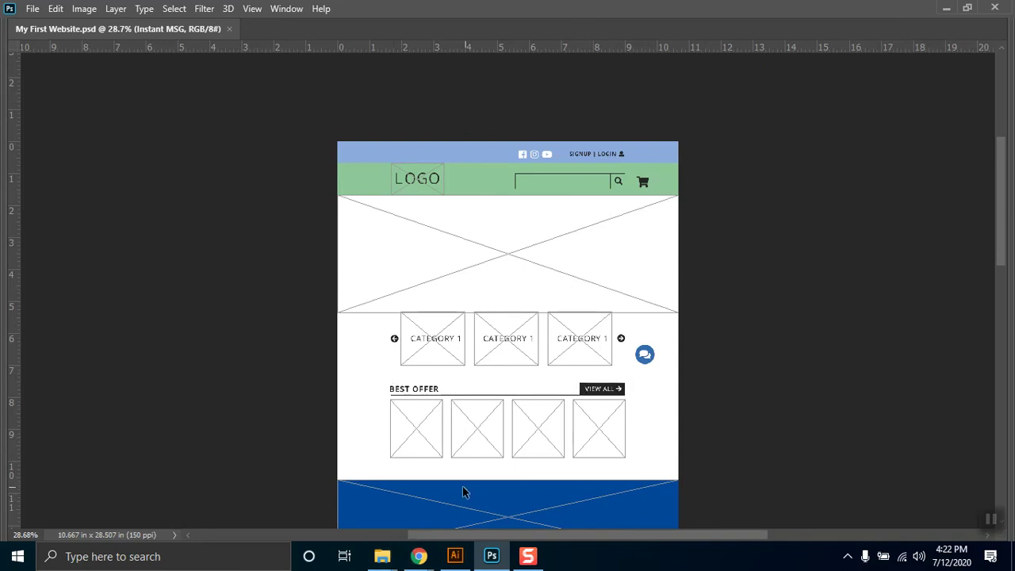
Step: Switch to Chrome to check the Google Meet presentation, and return to the website document in Photoshop
mouse_move(419, 557)
left_click(375, 522)
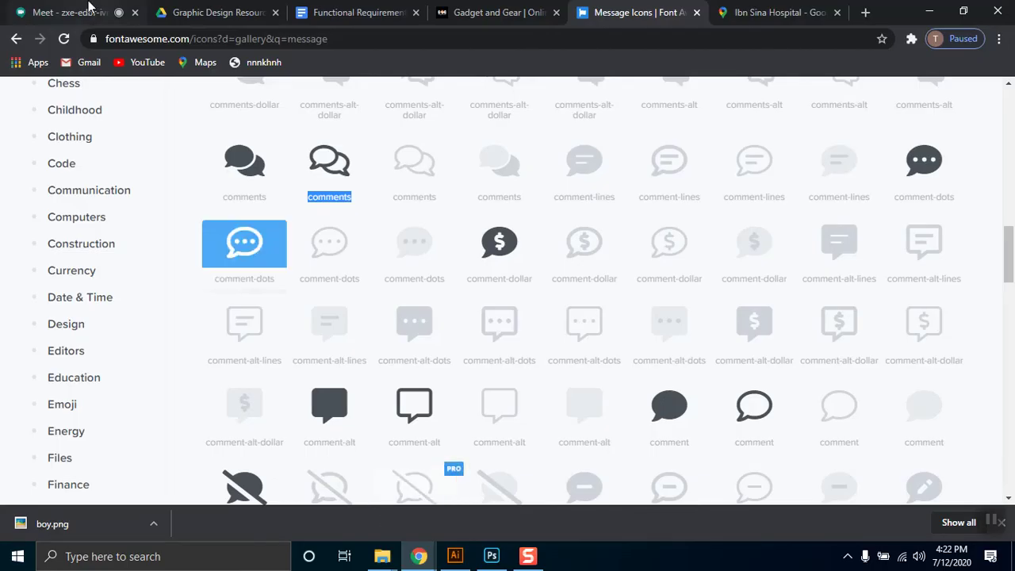
key("ctrl+1")
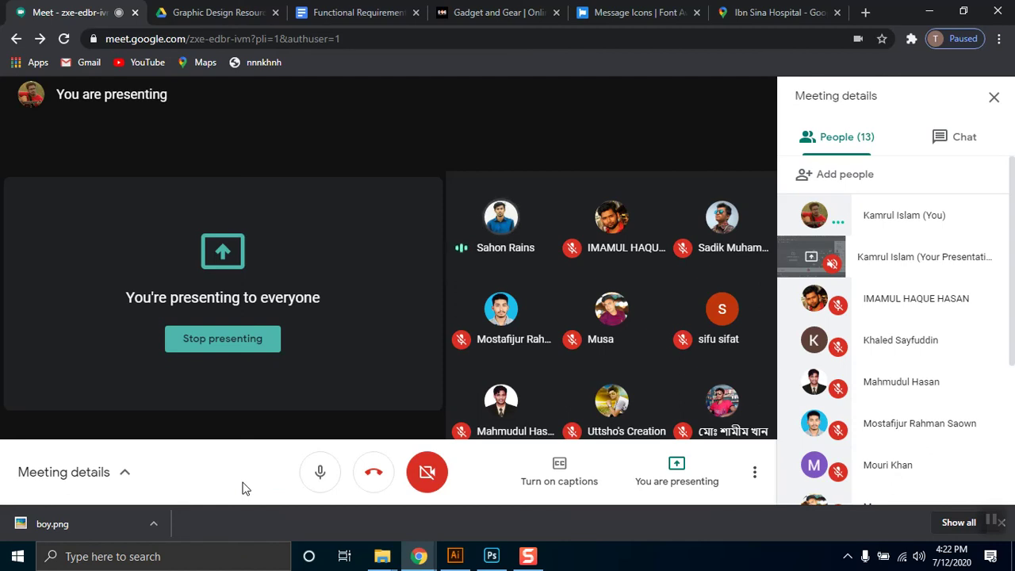
left_click(928, 22)
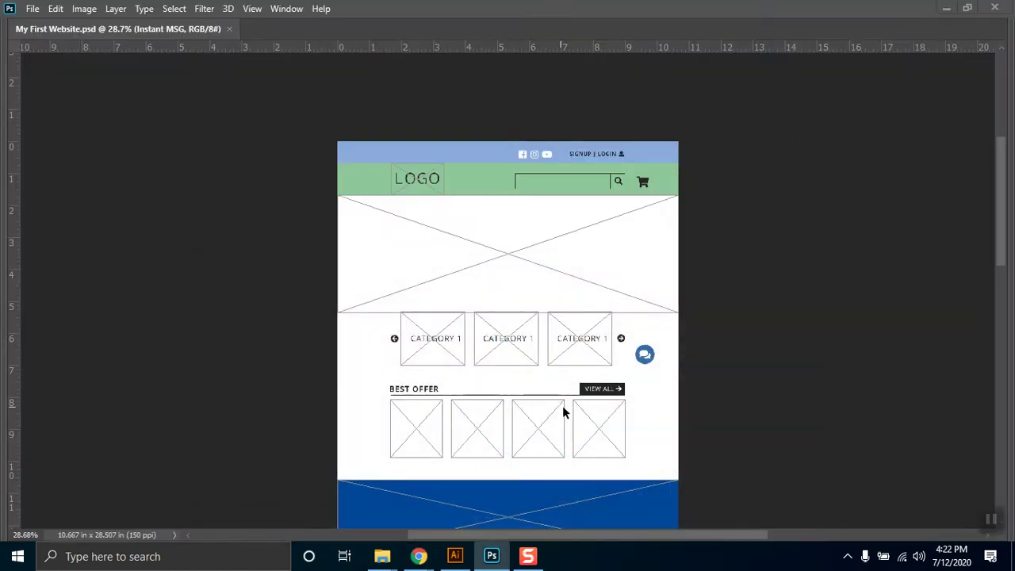
scroll(584, 408, "down", 1)
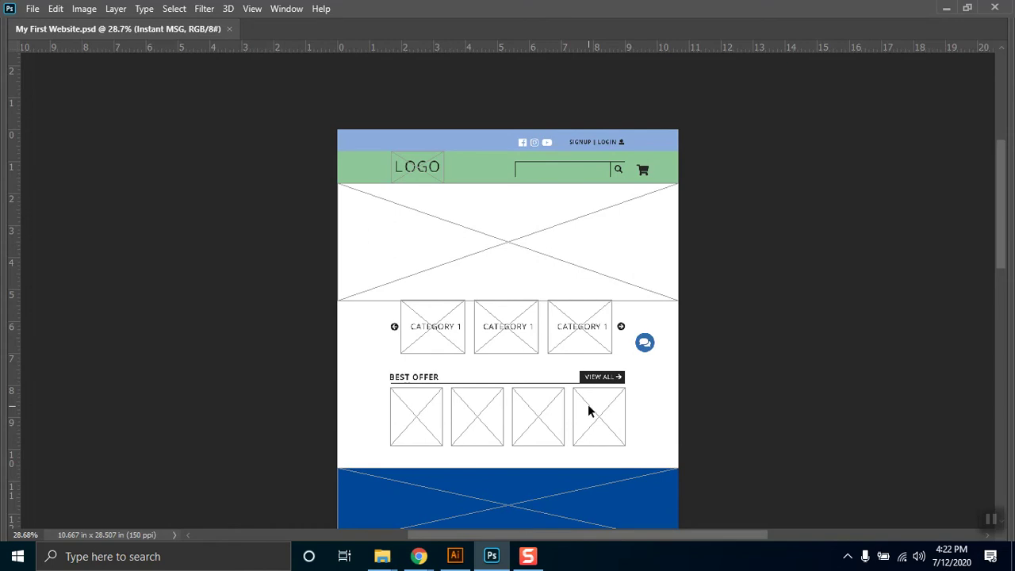
scroll(588, 404, "down", 5)
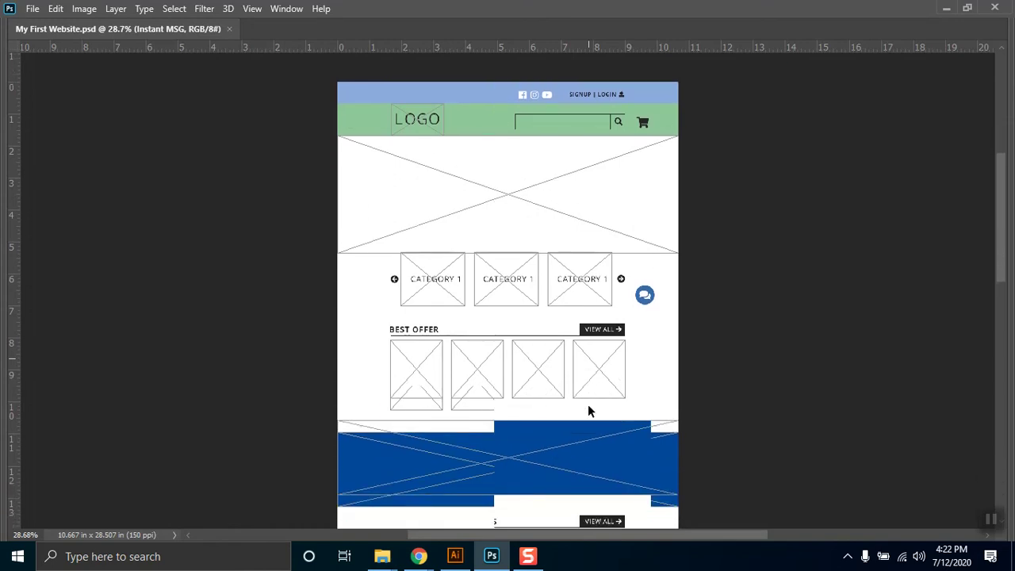
scroll(590, 411, "down", 4)
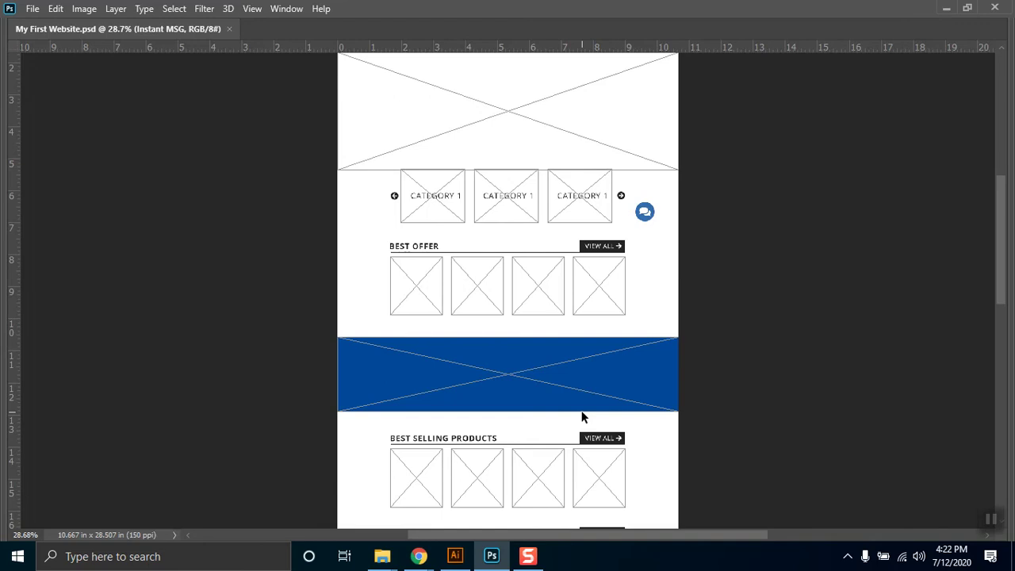
key("ctrl")
left_click(30, 11)
left_click(274, 175)
key("ctrl+shift+s")
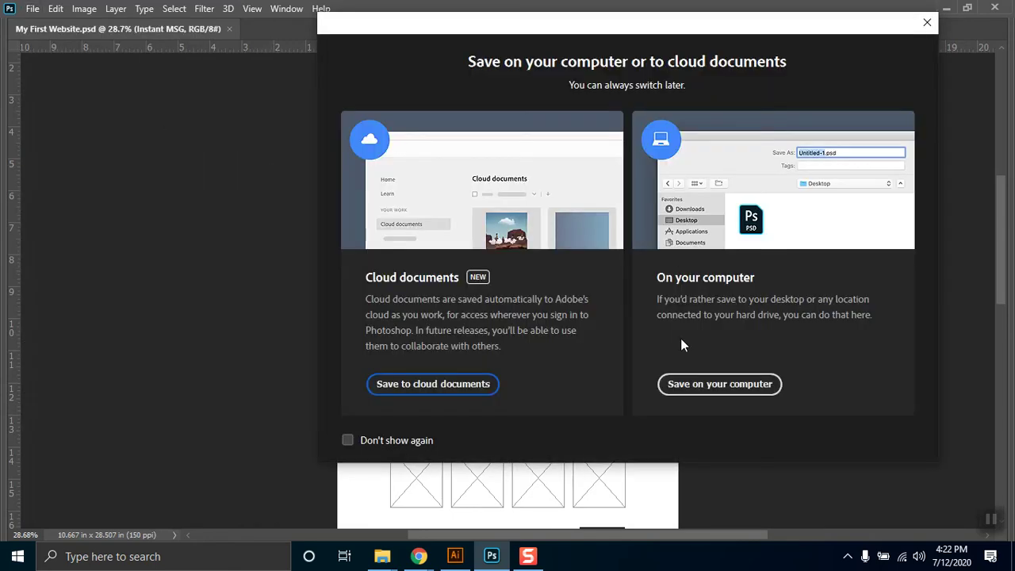
left_click(682, 386)
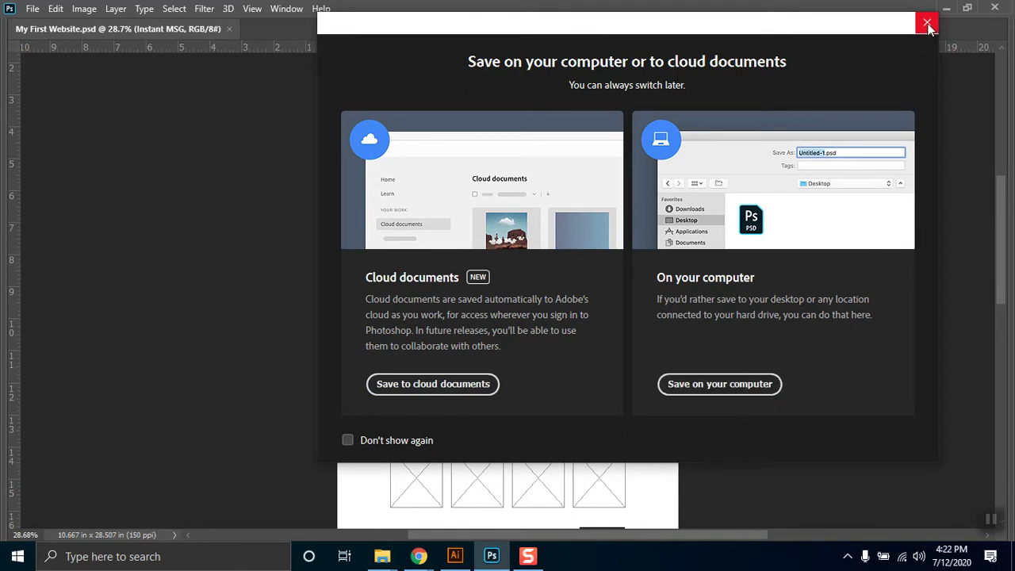
left_click(927, 22)
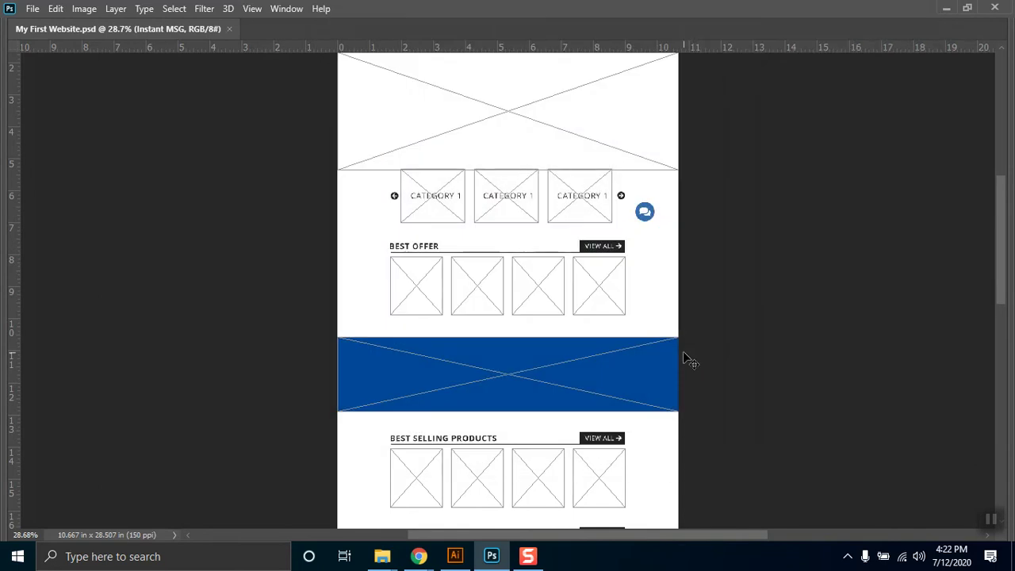
Step: Show the panels again and save a JPEG copy named My First Website in the Class 7 folder on the computer at Maximum quality 12
key("Tab")
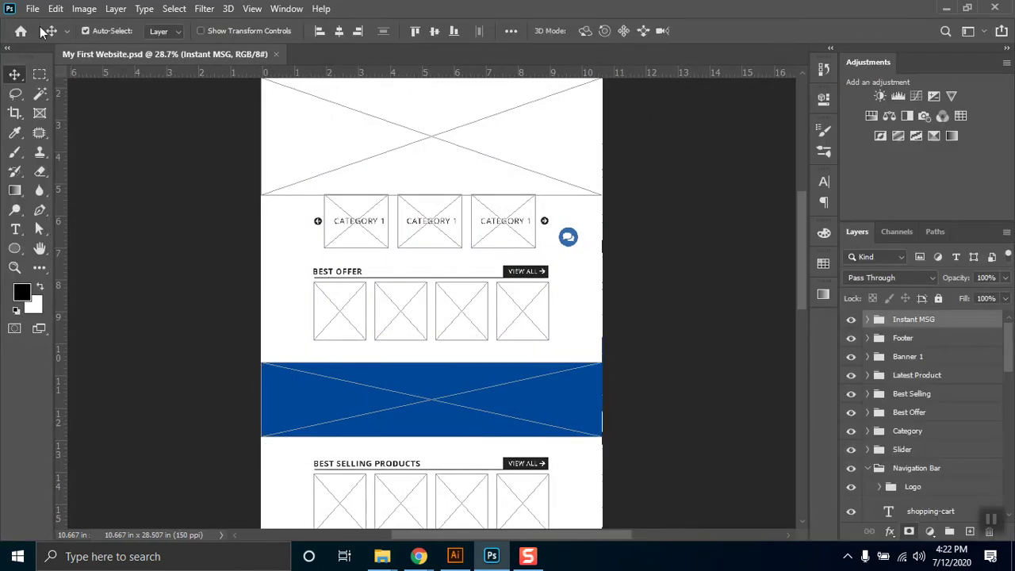
left_click(32, 10)
left_click(69, 191)
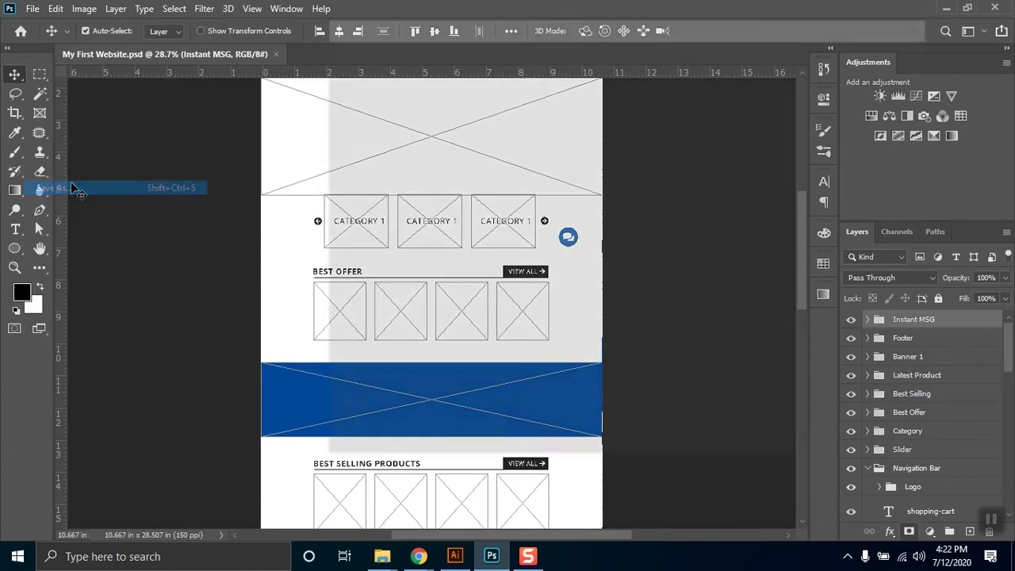
left_click(730, 387)
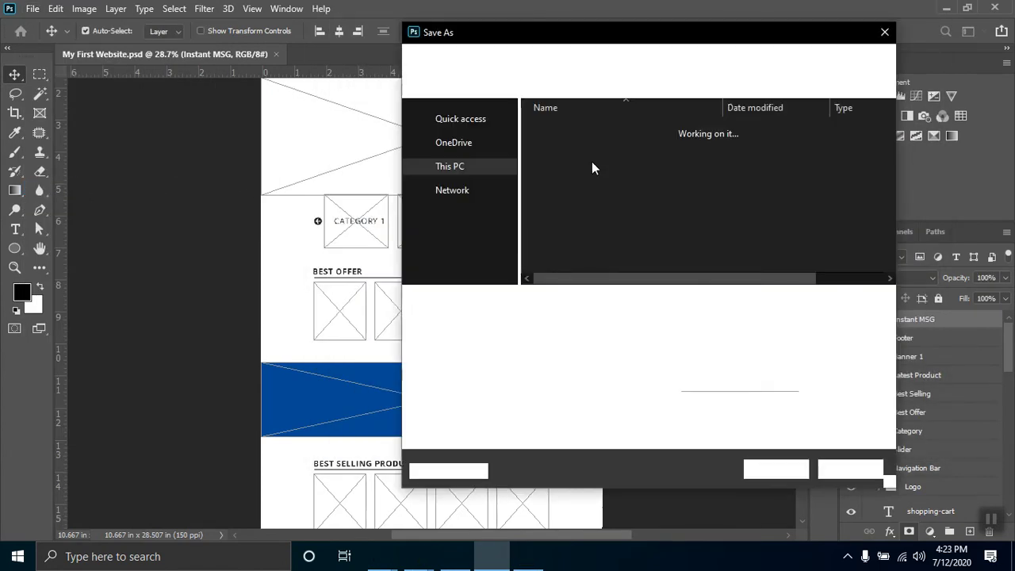
left_click(622, 320)
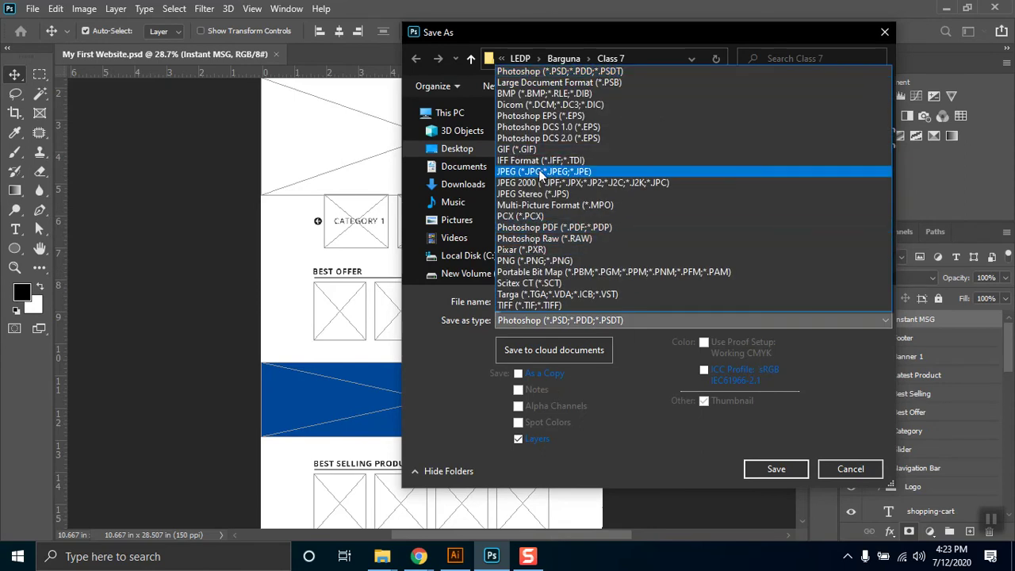
left_click(541, 173)
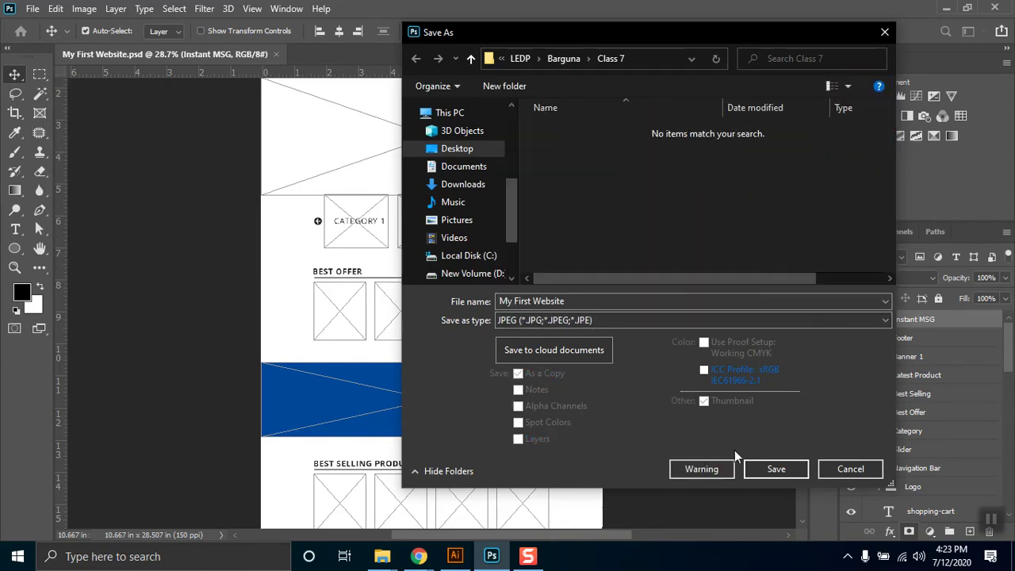
left_click(769, 469)
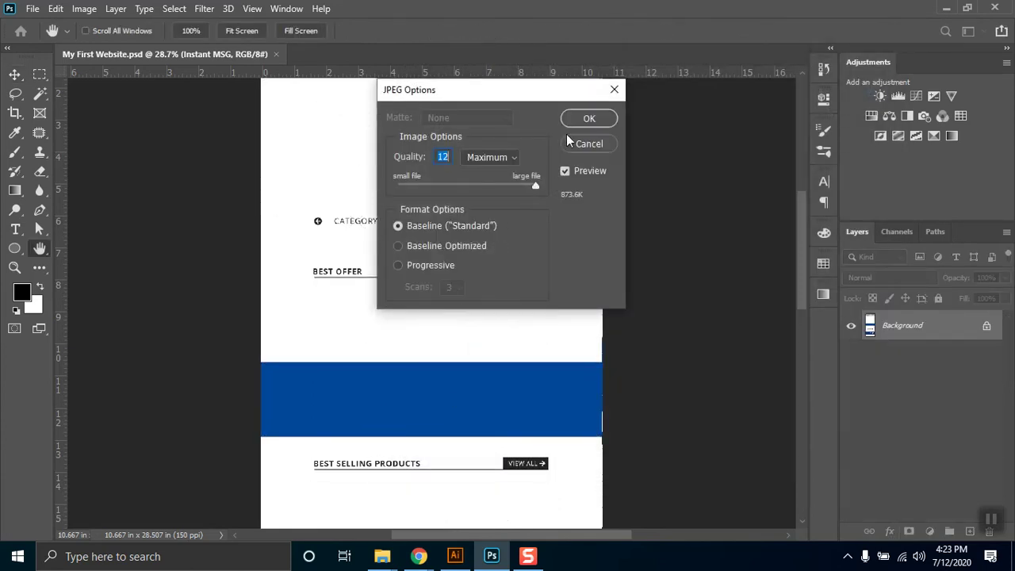
left_click(587, 119)
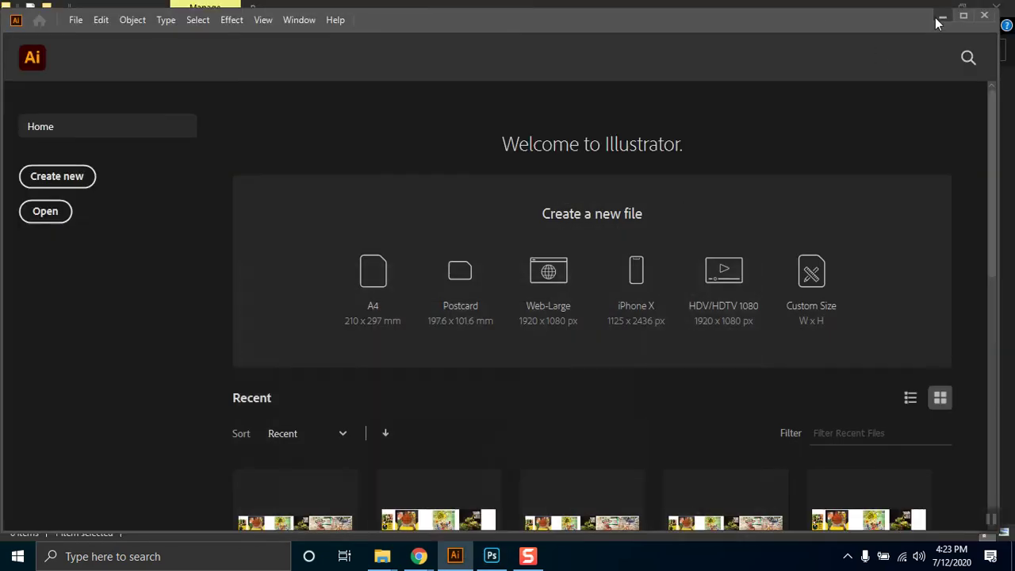
Step: Minimise Illustrator and open the My First Website JPG file from the Class 7 folder in File Explorer
left_click(937, 18)
left_click(177, 188)
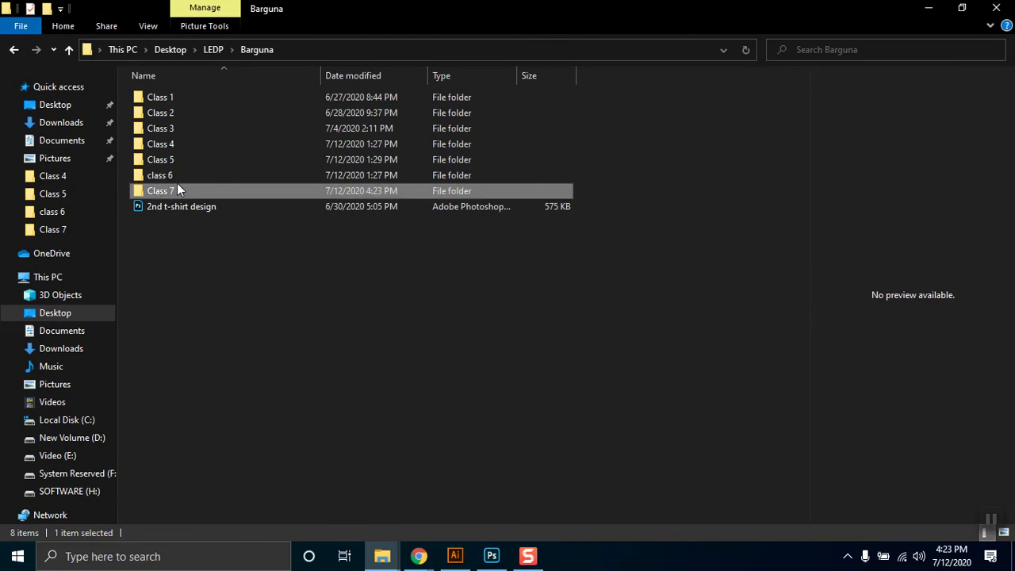
double_click(177, 185)
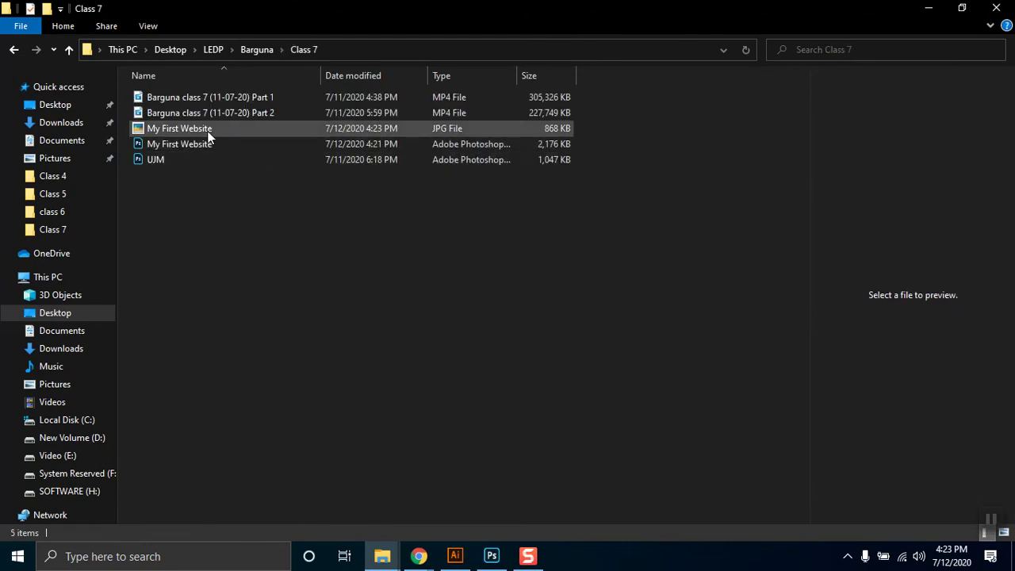
double_click(210, 135)
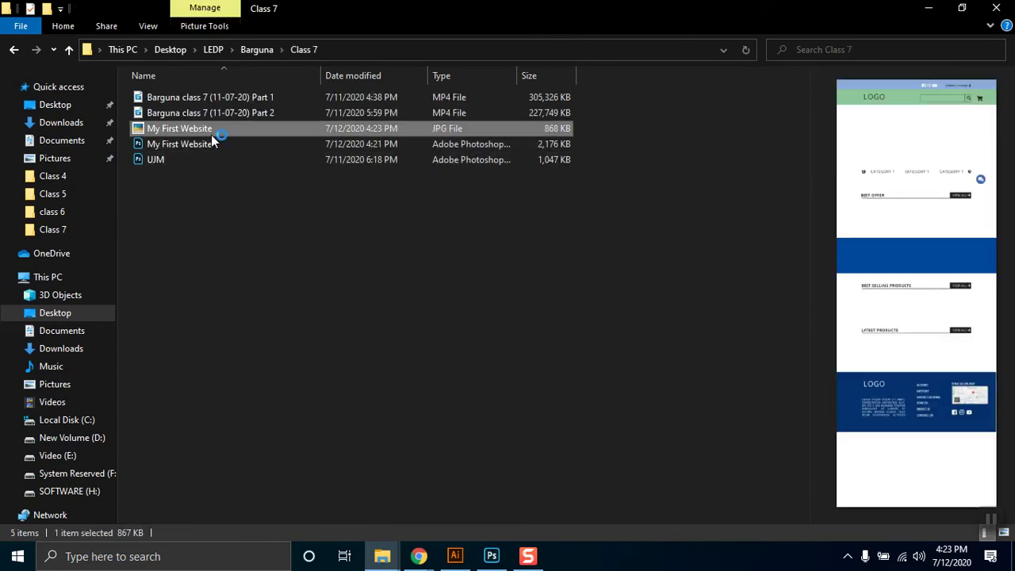
Step: Examine the exported image from the header down to the area below the footer, and close the viewer
scroll(497, 209, "up", 4)
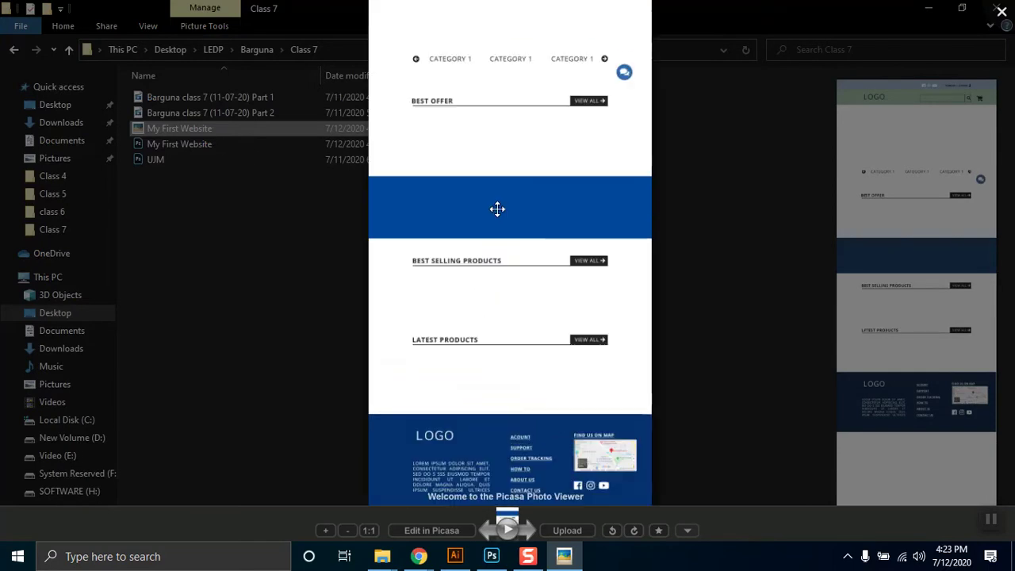
left_click_drag(529, 129, 548, 500)
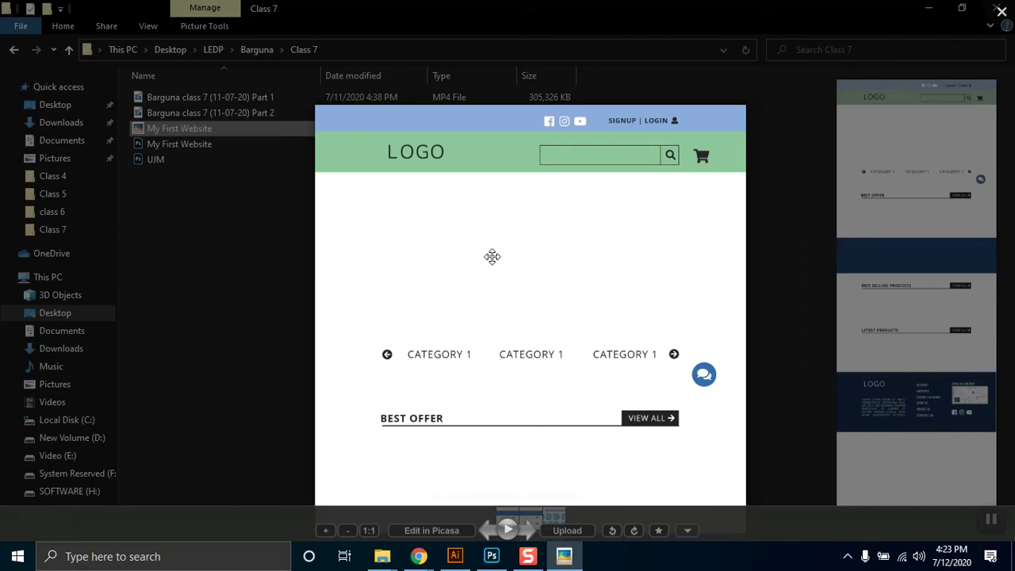
left_click_drag(470, 399, 465, 269)
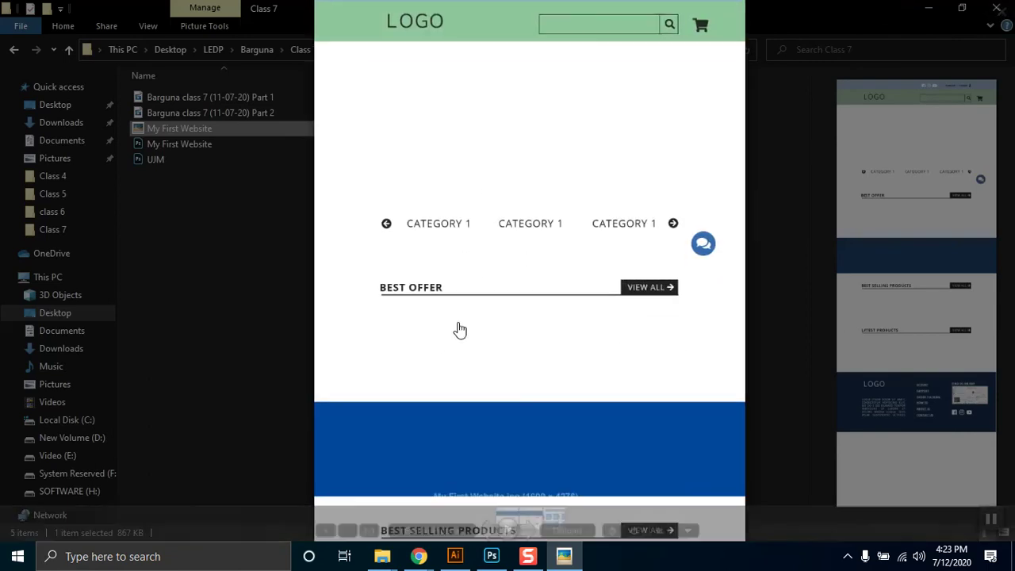
left_click_drag(458, 328, 460, 276)
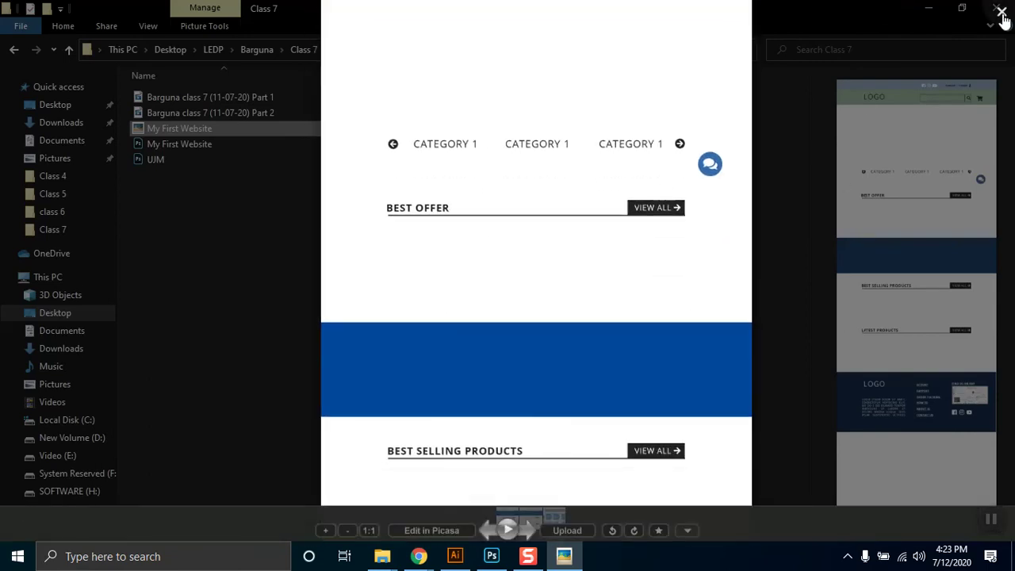
scroll(600, 211, "down", 5)
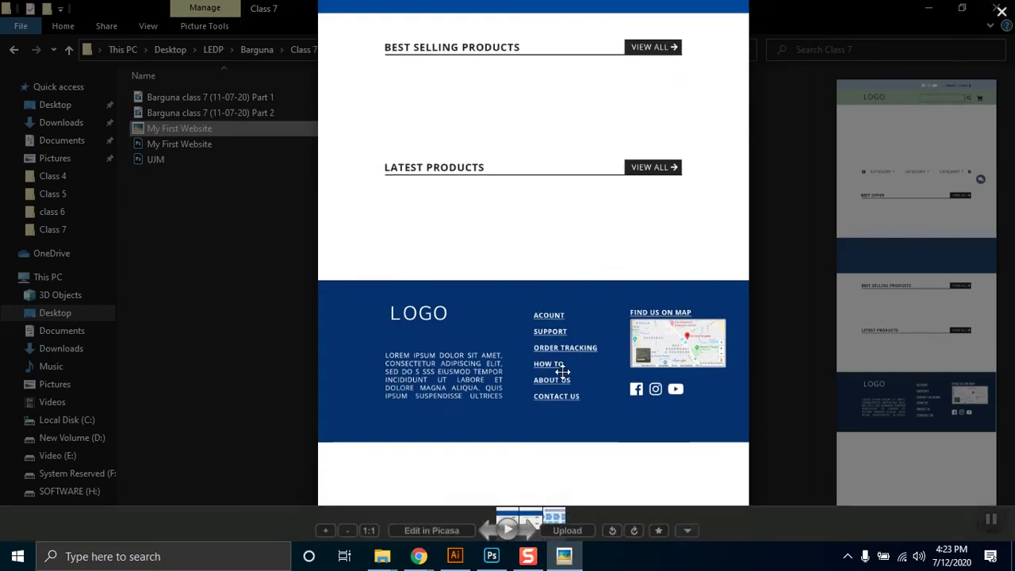
scroll(563, 372, "down", 3)
key("Escape")
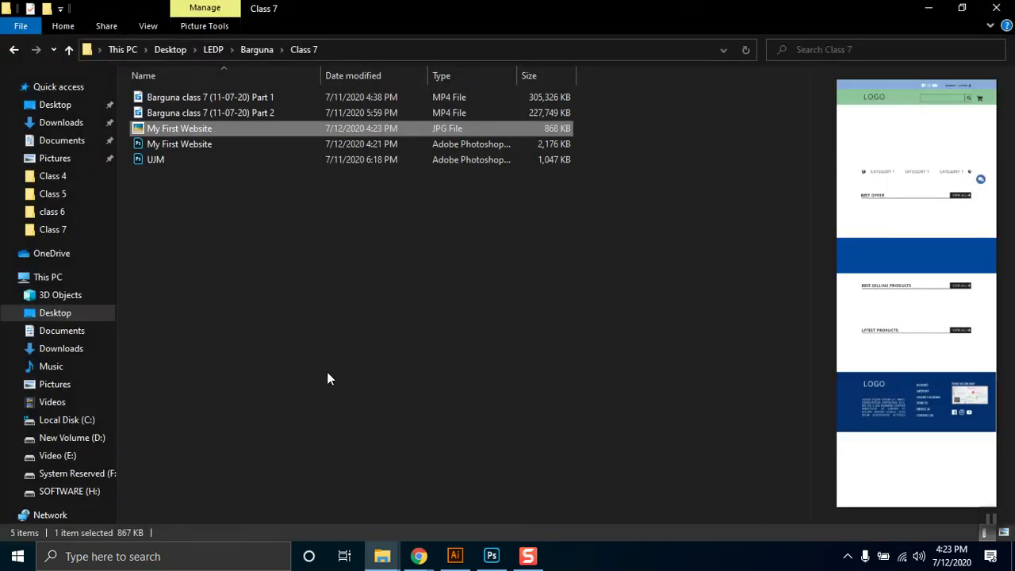
Step: Switch back to the website document in Photoshop and crop off the empty white canvas below the footer
left_click(492, 556)
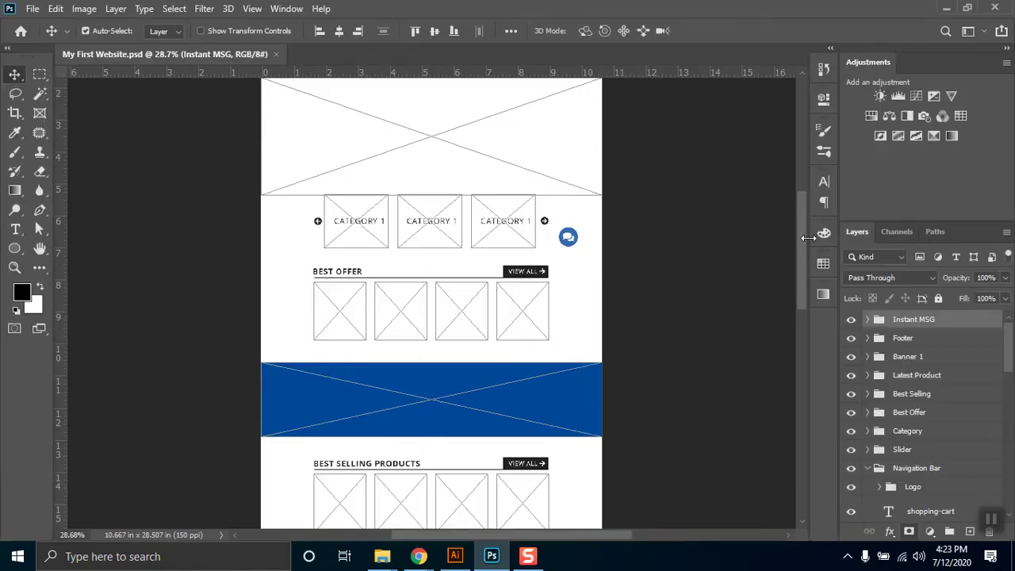
left_click_drag(801, 258, 806, 366)
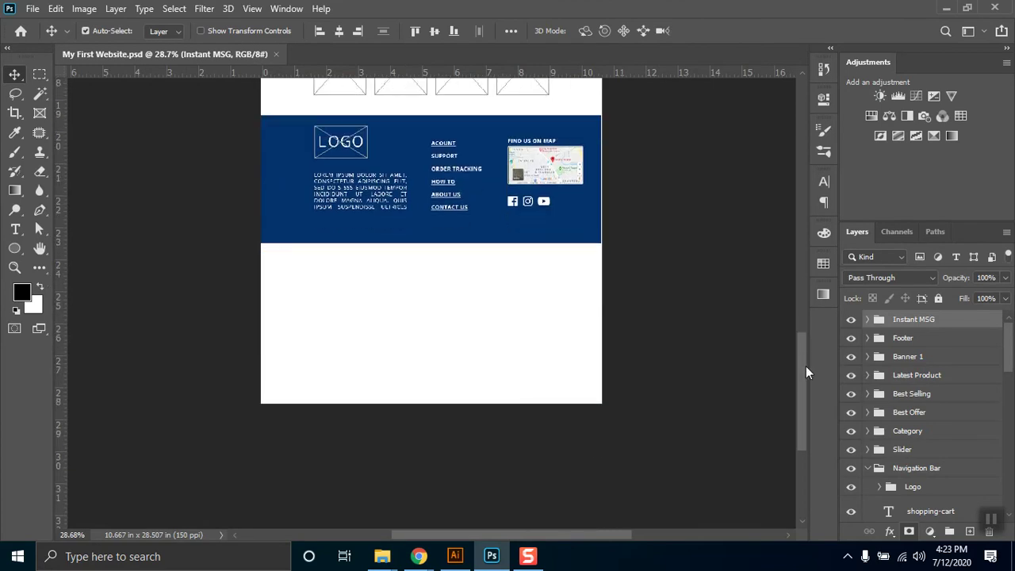
key("c")
left_click_drag(426, 402, 432, 323)
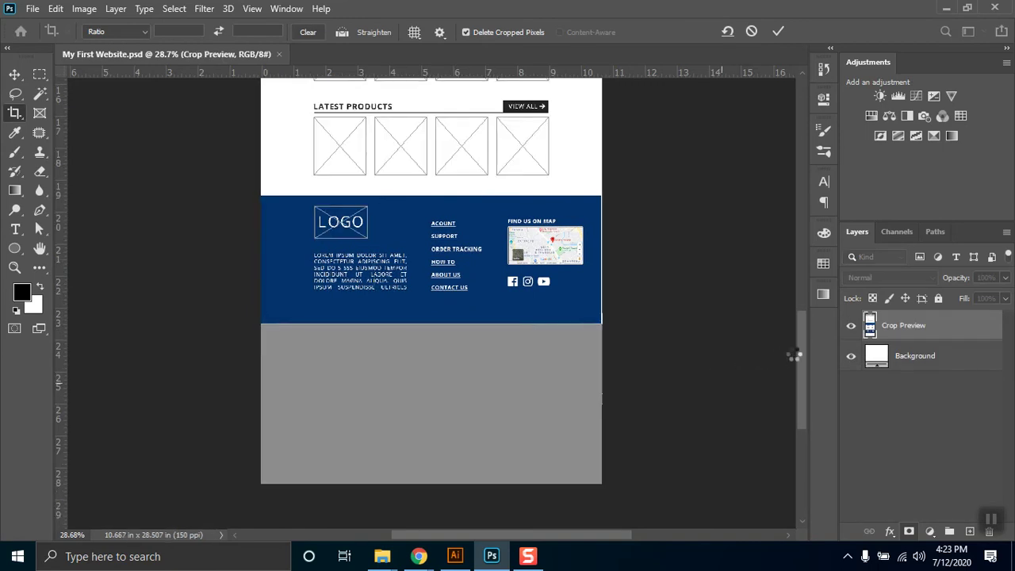
key("Return")
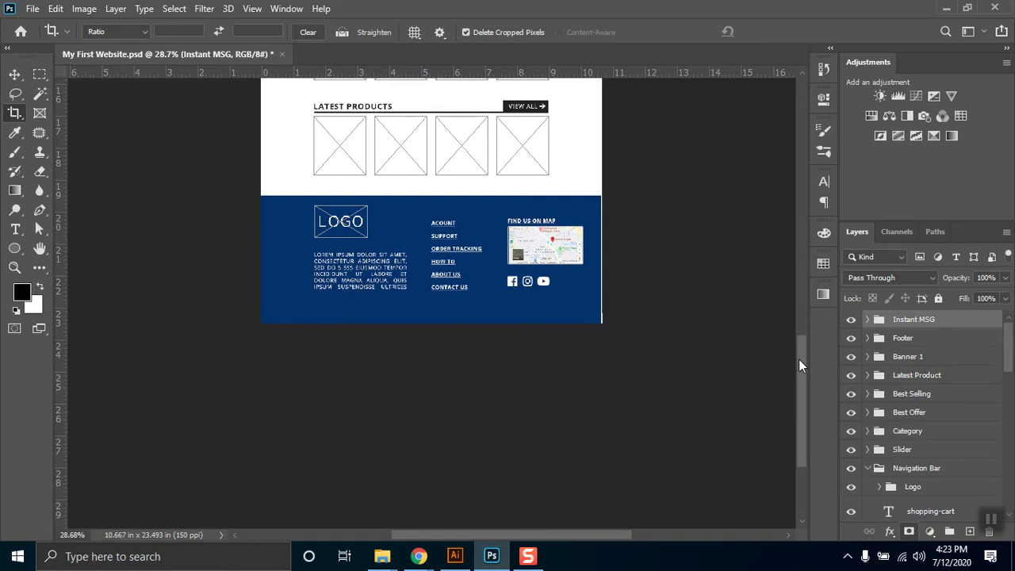
Step: Try to correct the canvas's right edge beside the footer with the Crop tool, and select the footer background
left_click(603, 230)
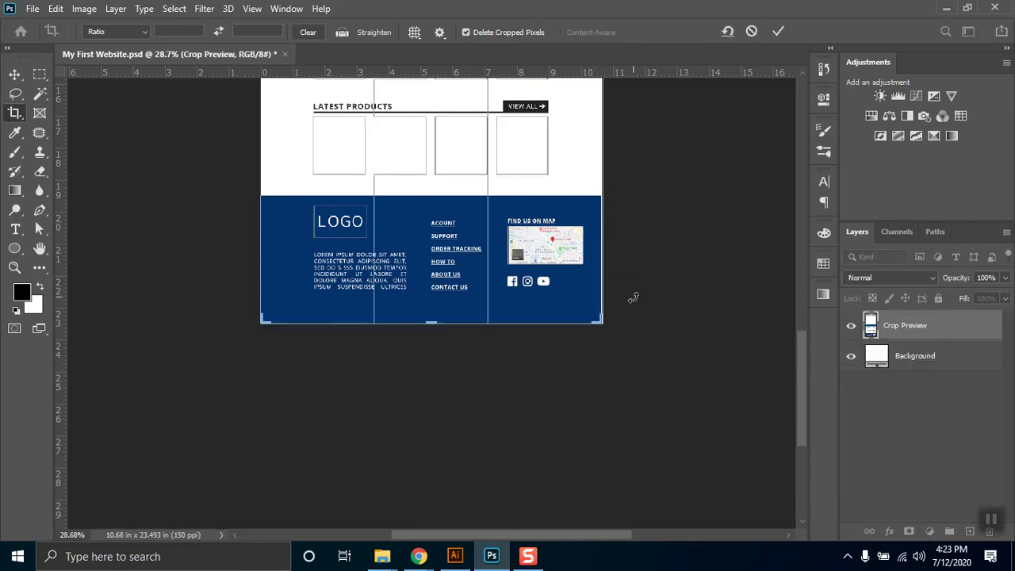
left_click_drag(650, 267, 685, 312)
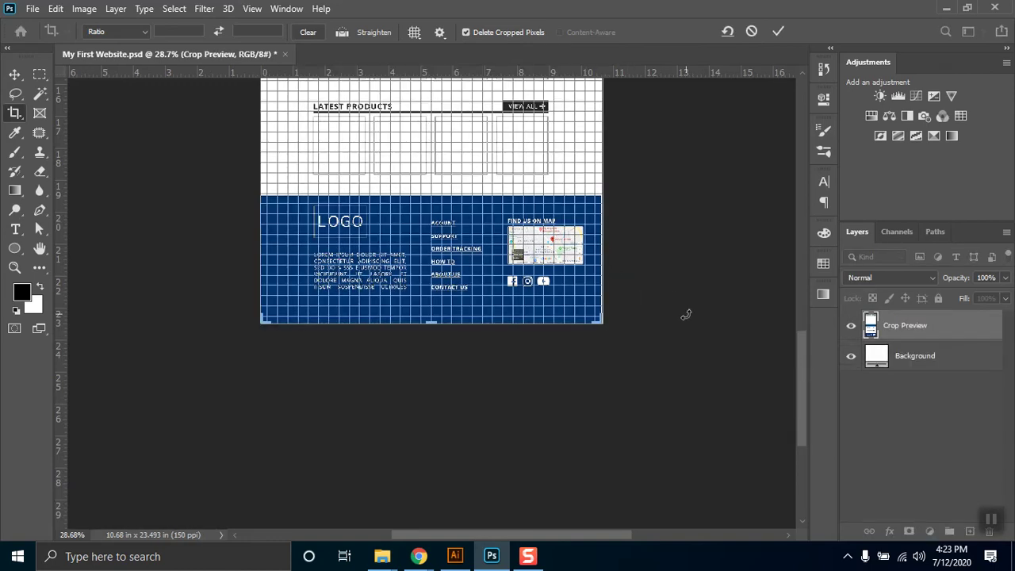
key("Return")
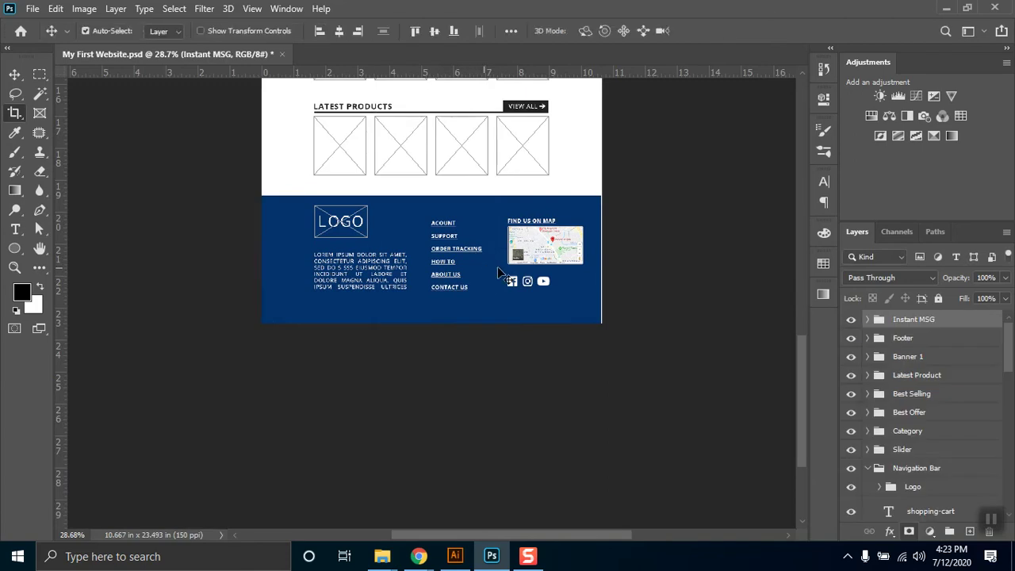
key("v")
left_click(557, 318)
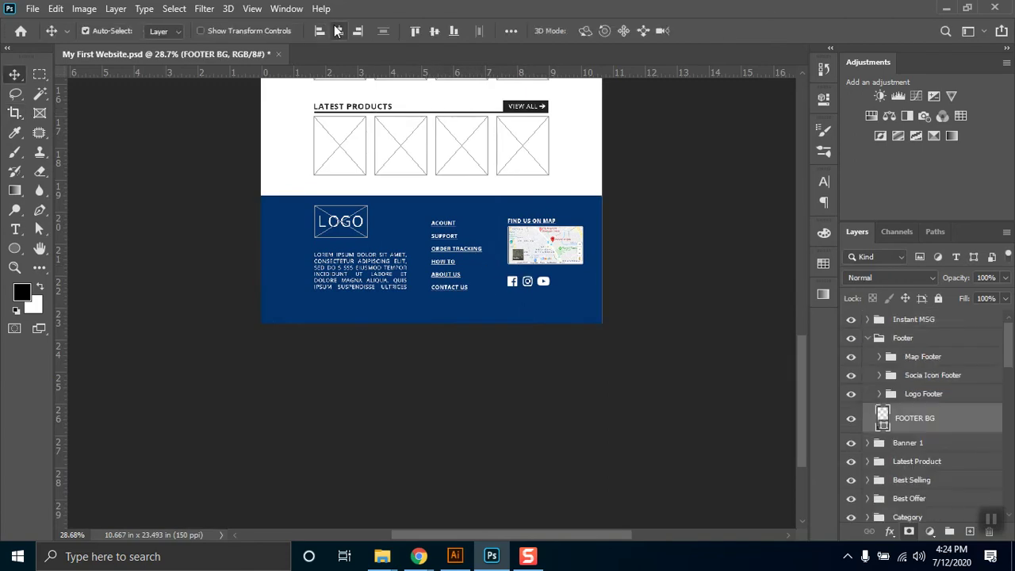
Step: Deselect the layer, hide the panels, and mark a screenshot area from the page header down to the category row
left_click_drag(797, 397, 785, 207)
left_click(783, 167)
key("Tab")
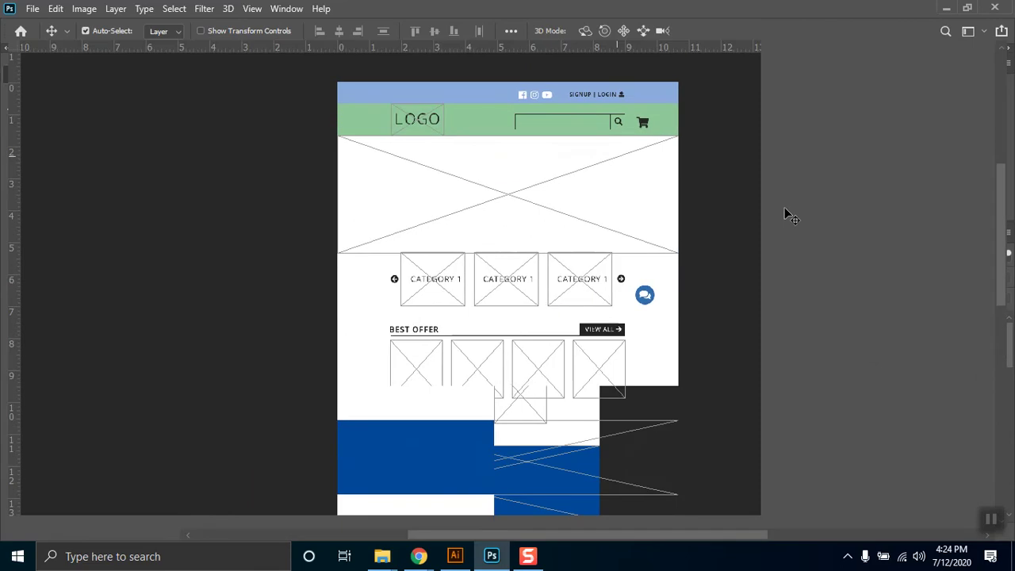
scroll(735, 248, "up", 5)
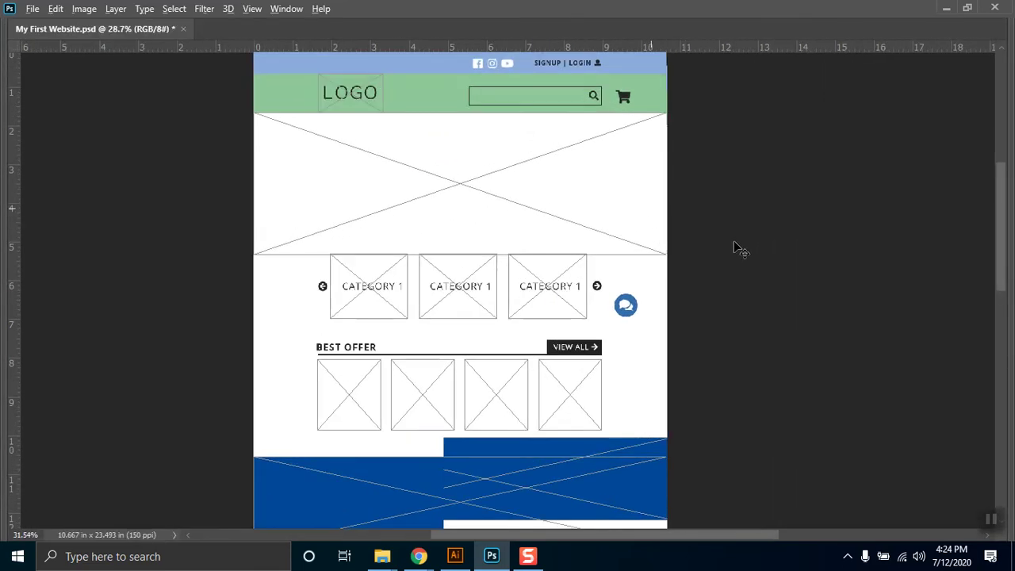
left_click_drag(1003, 194, 1004, 178)
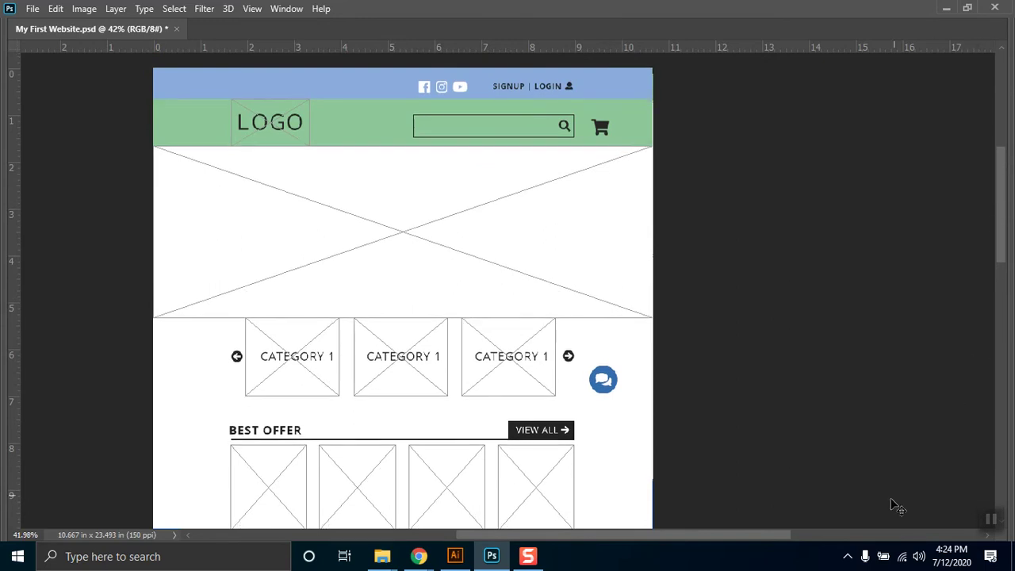
left_click(848, 556)
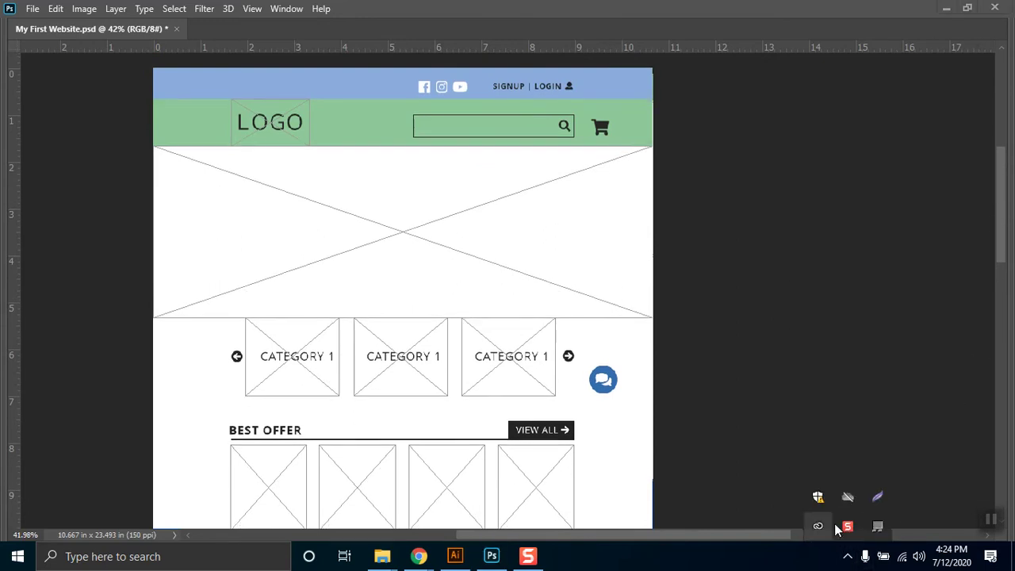
left_click(877, 497)
mouse_move(148, 65)
left_mouse_down()
mouse_move(379, 346)
mouse_move(674, 522)
mouse_move(655, 516)
mouse_move(646, 412)
mouse_move(655, 408)
left_mouse_up()
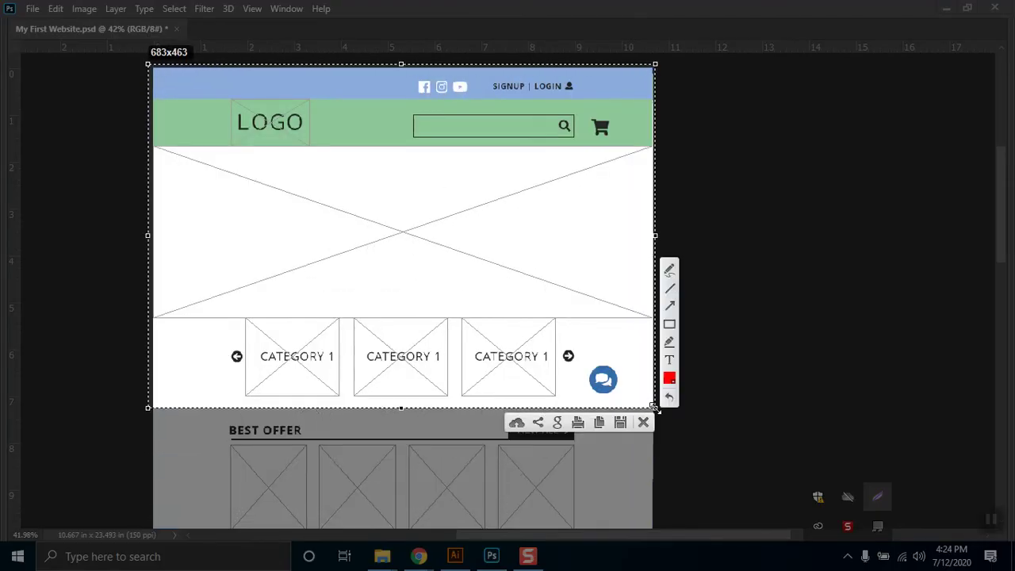
Step: Start saving the screenshot, and create and open a folder named Class 8 inside LEDP > Barguna
left_click(607, 423)
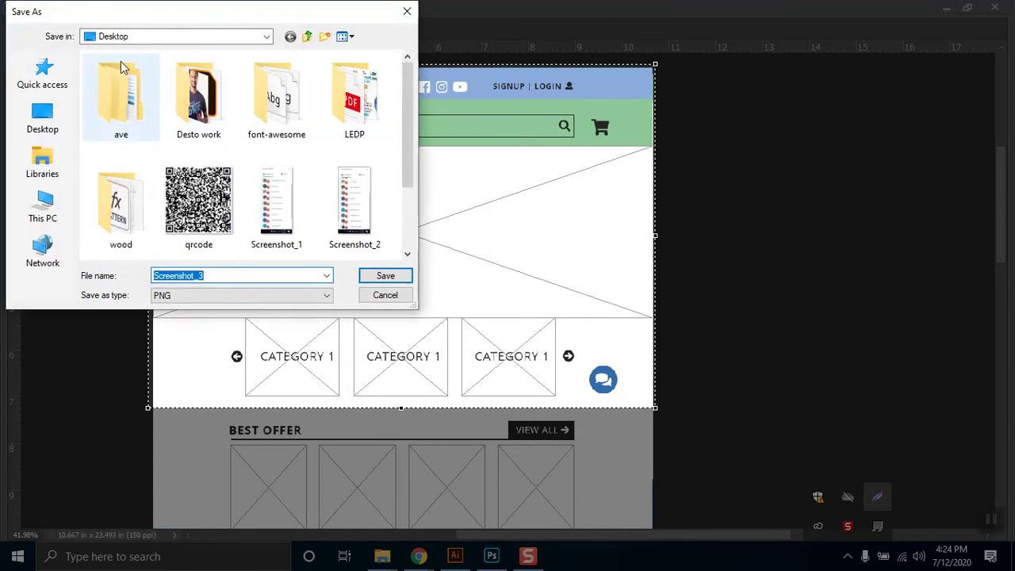
left_click(357, 107)
double_click(356, 107)
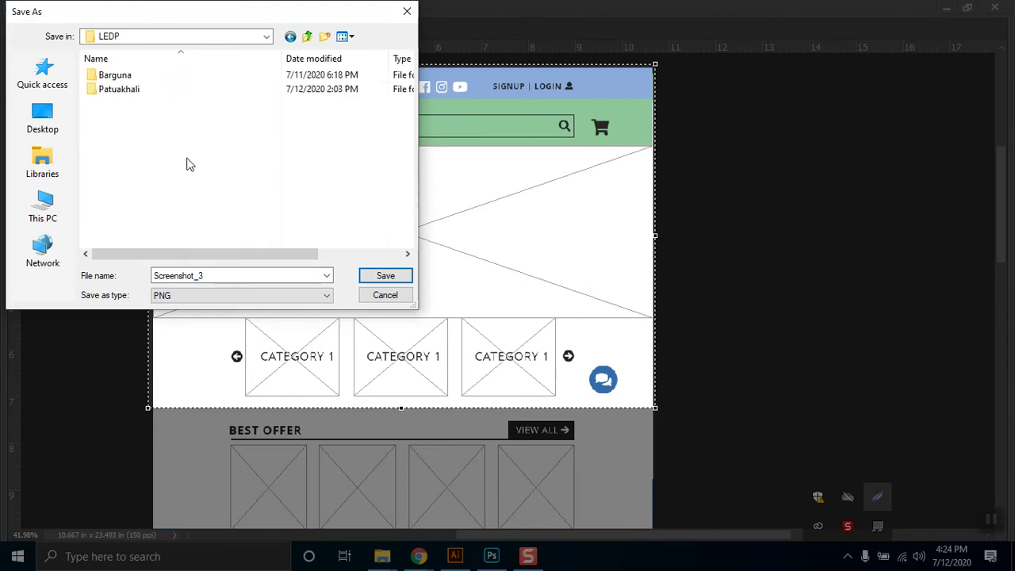
double_click(136, 74)
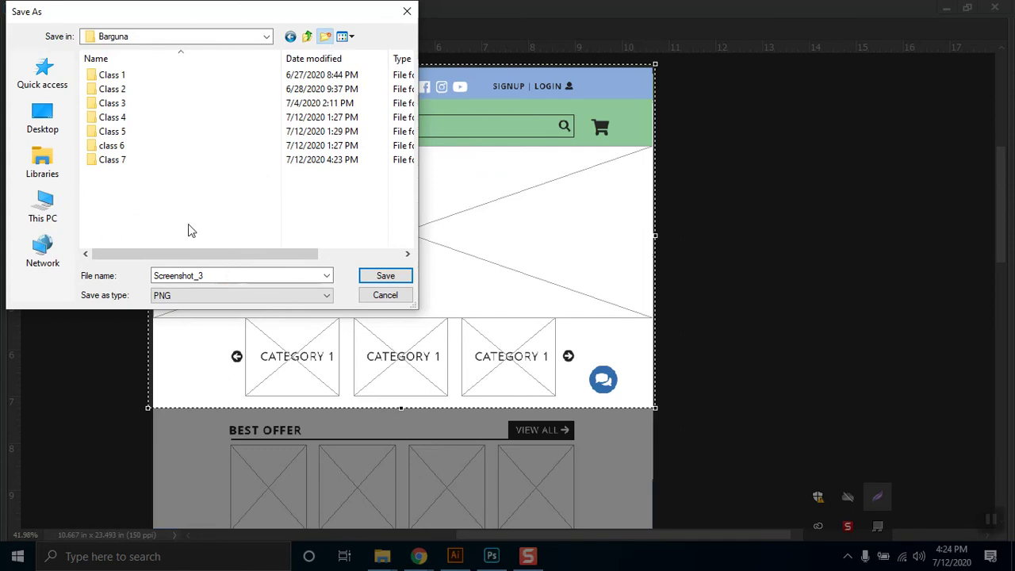
type("lass 8")
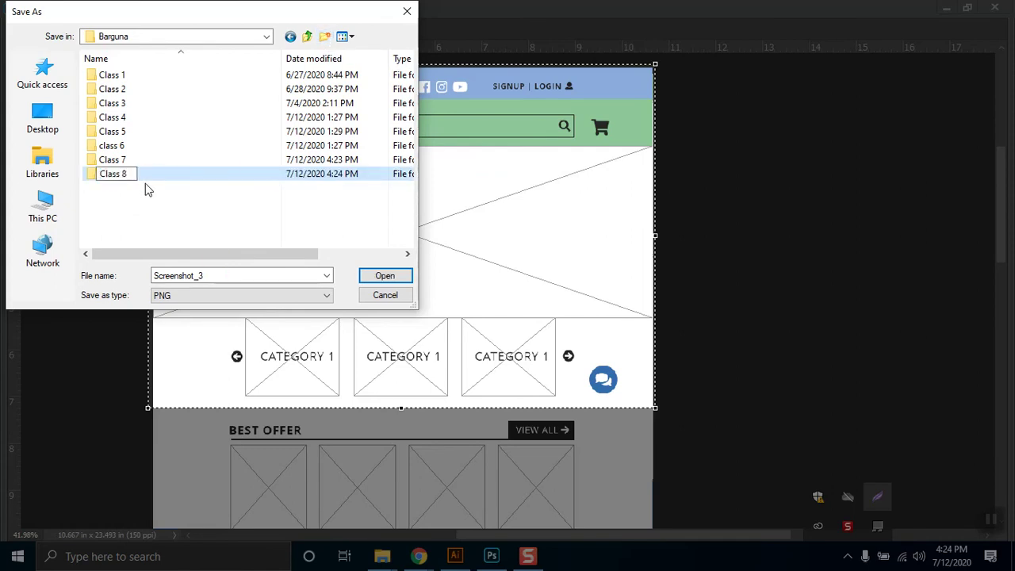
key("Return")
key("Return")
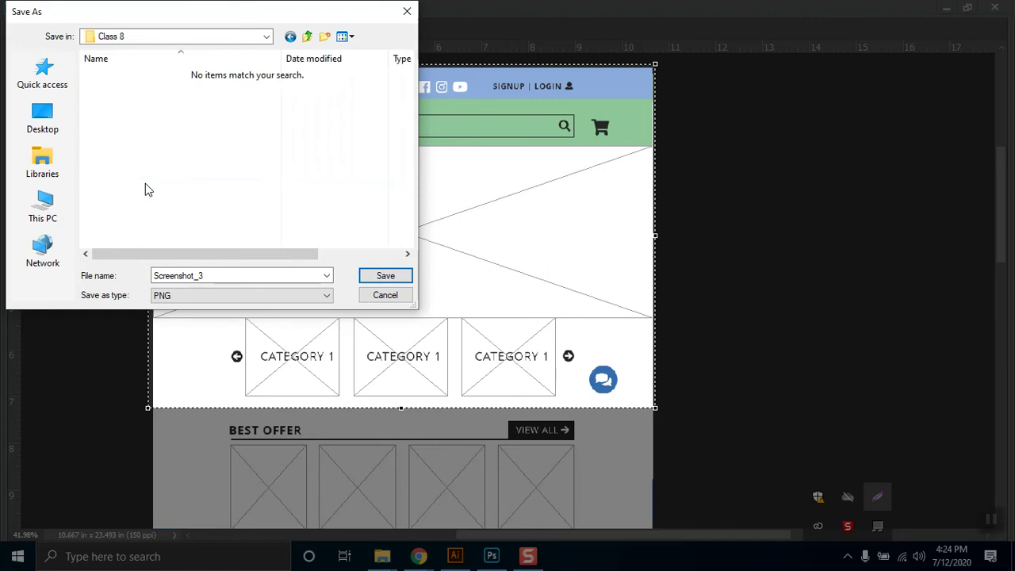
Step: Save the header screenshot as a PNG named 1 in the Class 8 folder
double_click(209, 276)
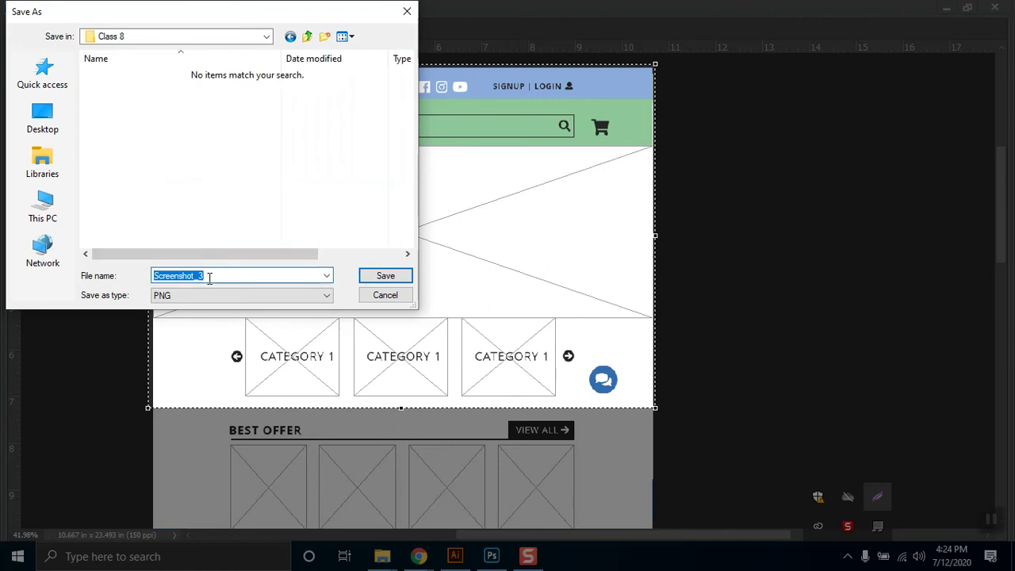
type("5")
key("Return")
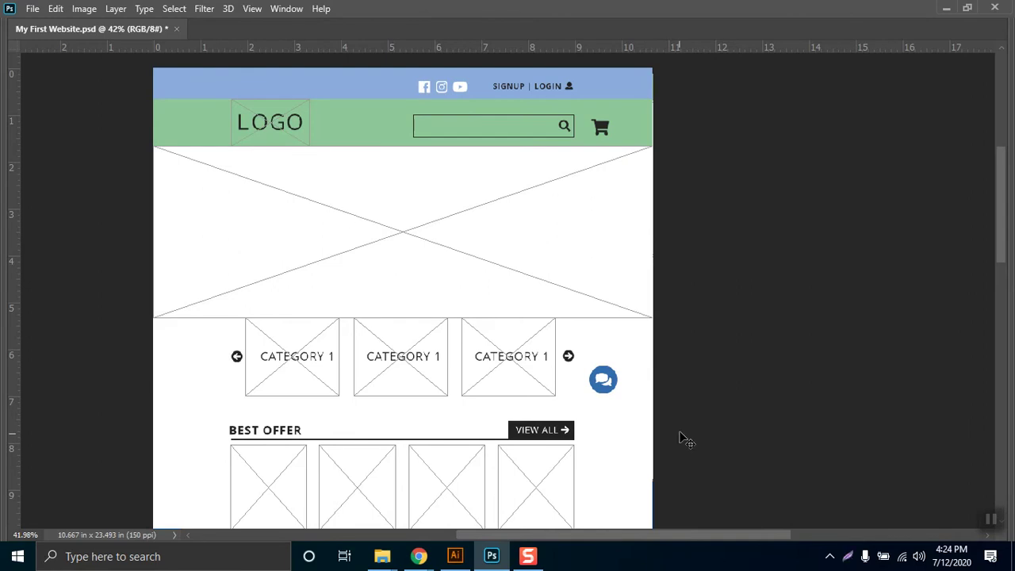
Step: Mark a screenshot area on the page from the Best Offer section down to the Best Selling Products boxes
scroll(680, 433, "down", 5)
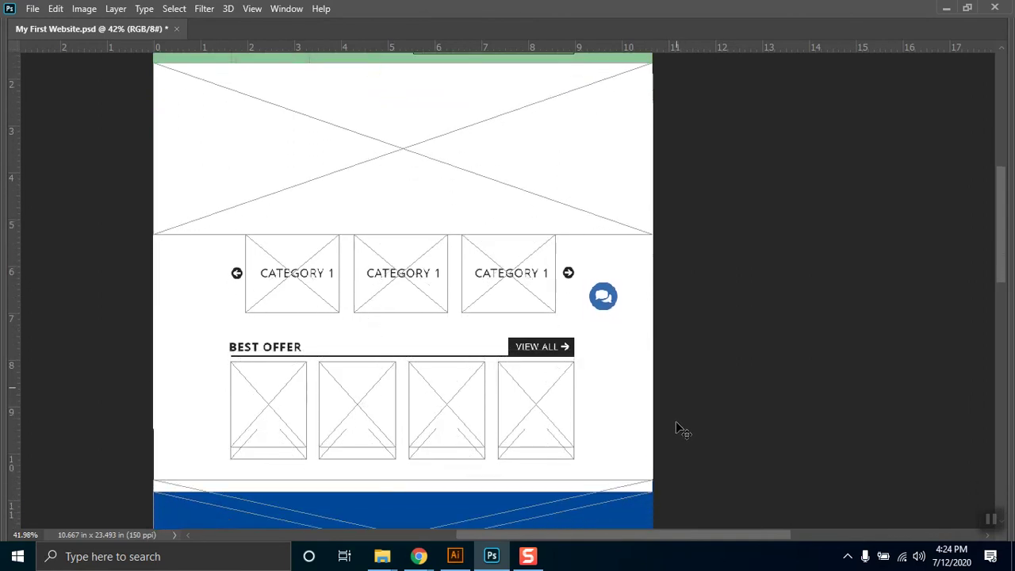
scroll(676, 422, "down", 5)
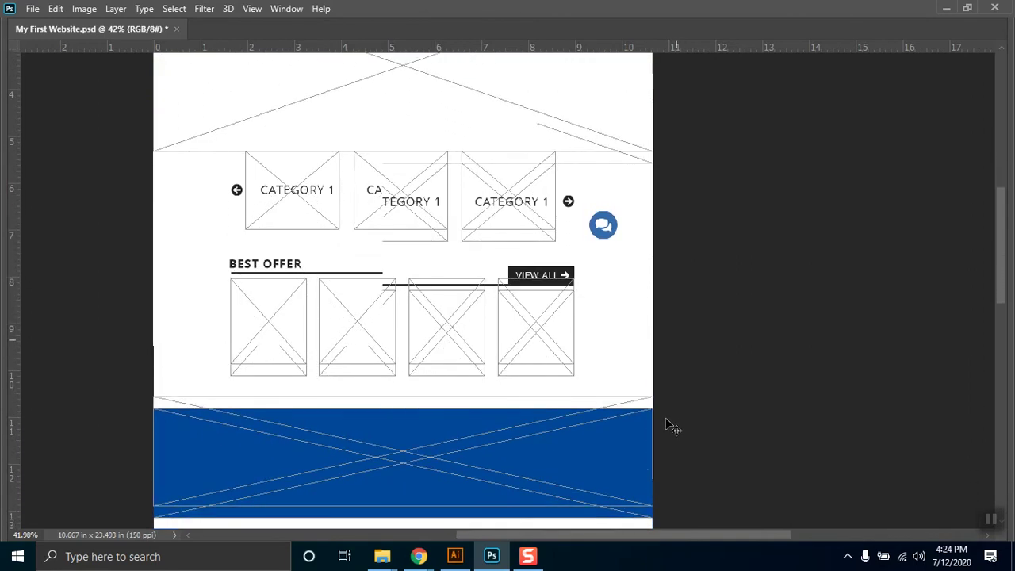
scroll(672, 427, "down", 4)
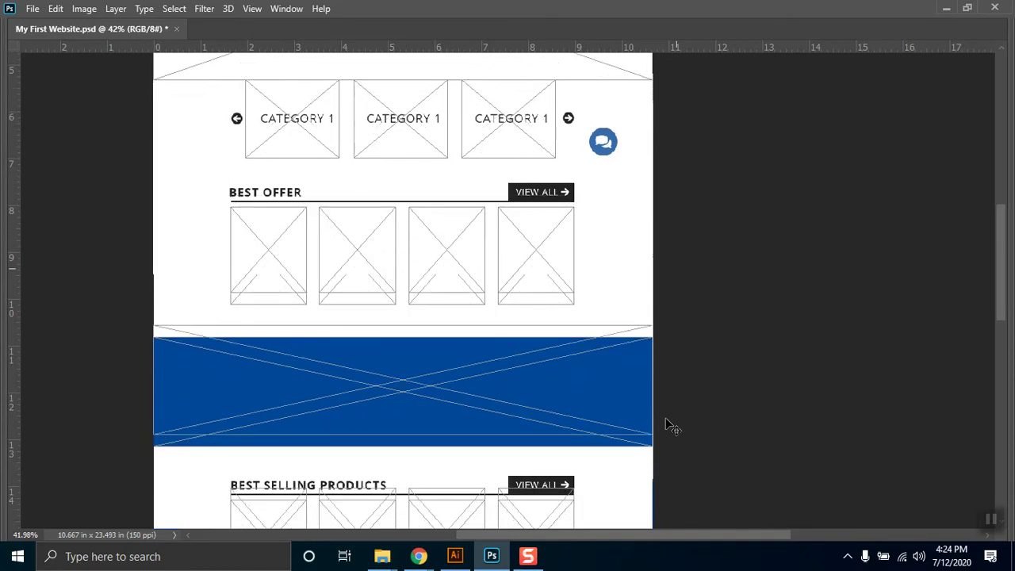
left_click_drag(1001, 248, 1001, 276)
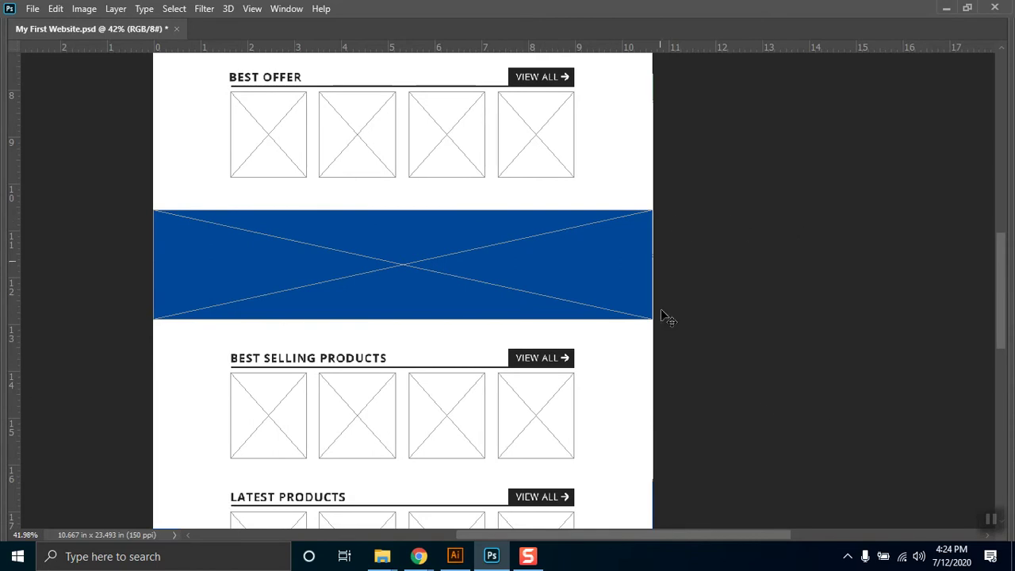
left_click(848, 556)
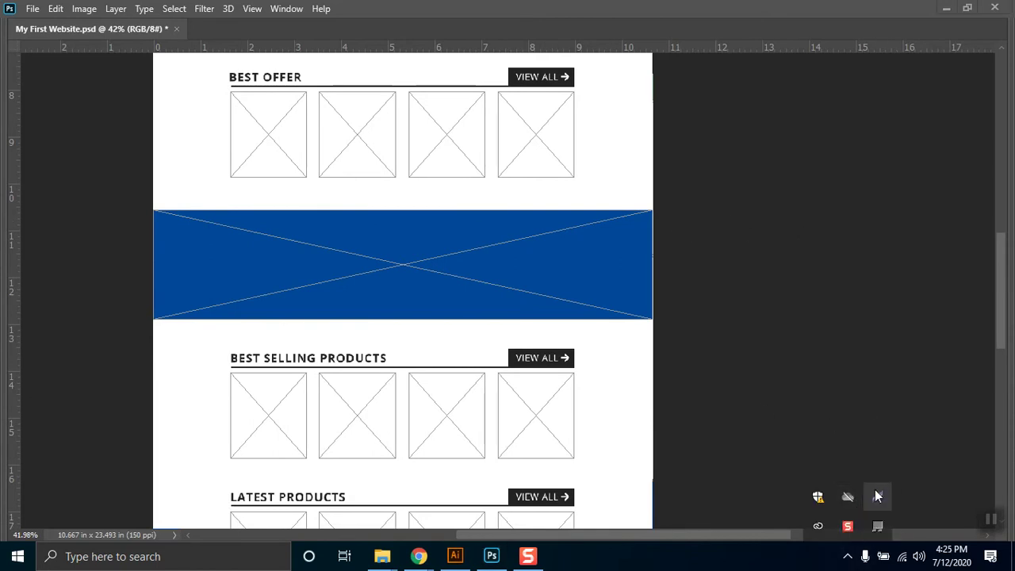
right_click(877, 496)
left_click(872, 497)
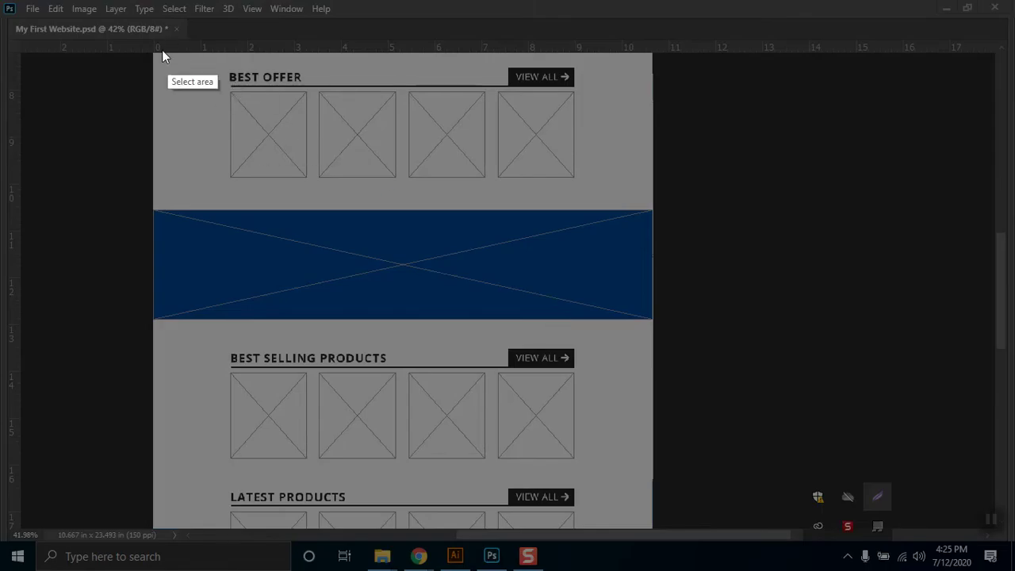
mouse_move(151, 52)
left_mouse_down()
mouse_move(249, 190)
mouse_move(452, 365)
mouse_move(596, 480)
mouse_move(624, 492)
mouse_move(650, 474)
left_mouse_up()
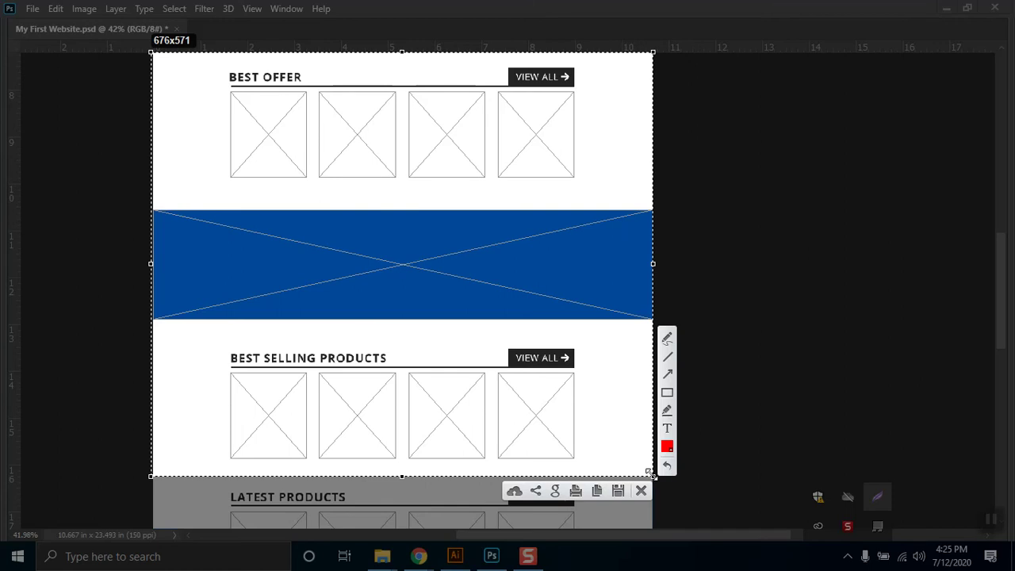
Step: Save the middle-section screenshot as a PNG named 2 in the Class 8 folder
left_click(576, 494)
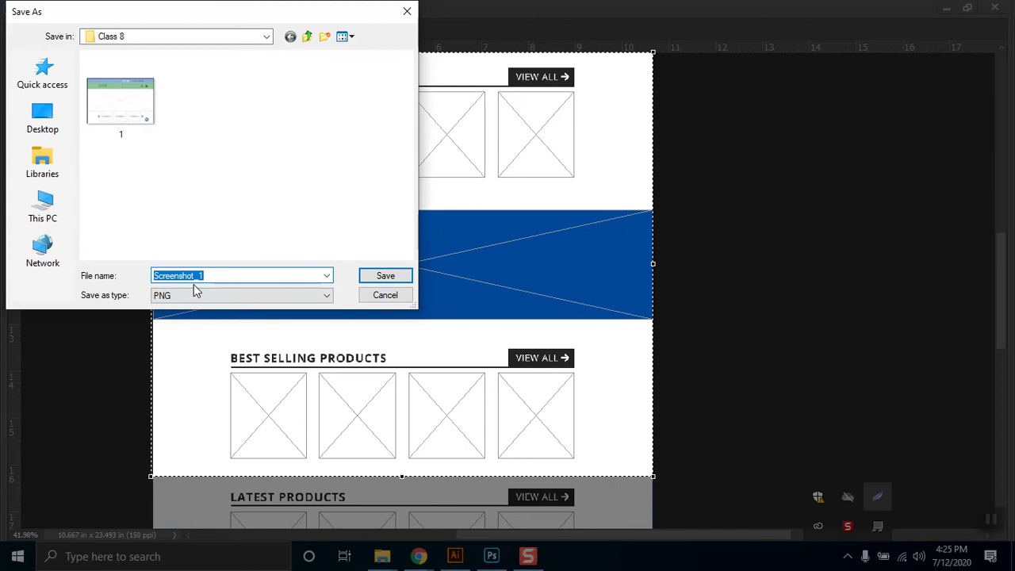
type("2")
left_click(386, 276)
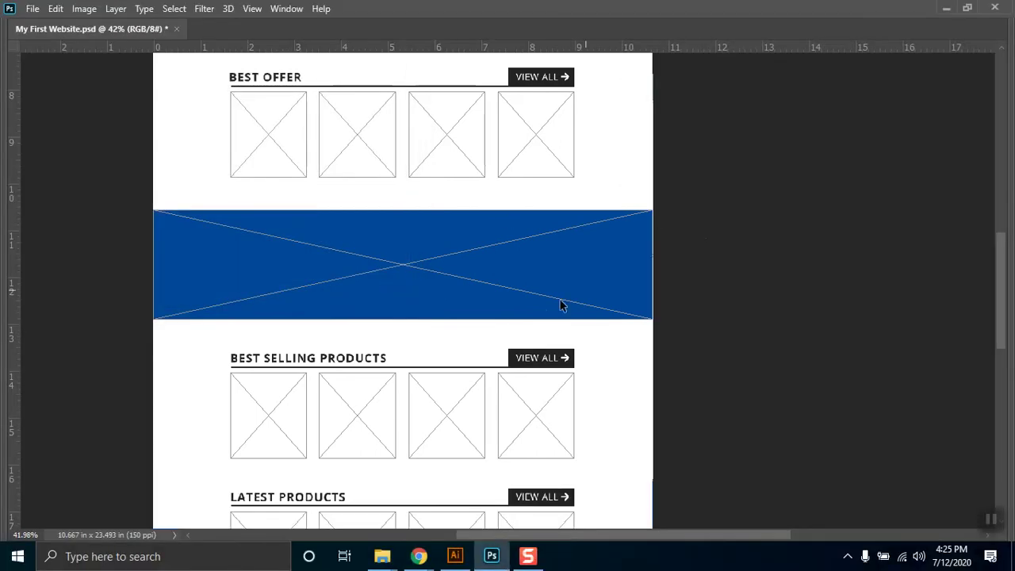
Step: Capture the page from Best Selling Products down through the footer and save it as a PNG in the Class 8 folder
left_click_drag(1002, 258, 1006, 325)
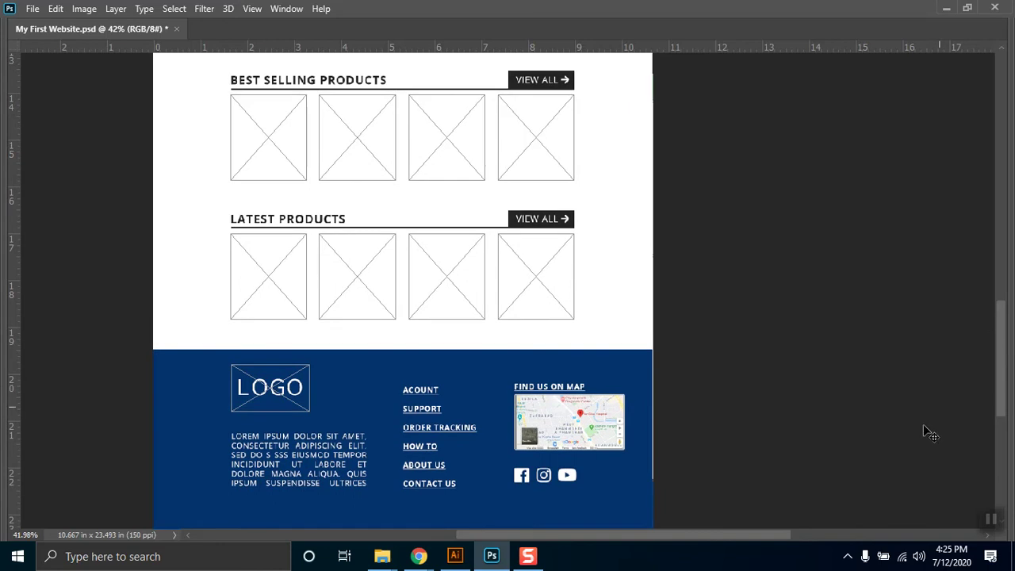
left_click(851, 557)
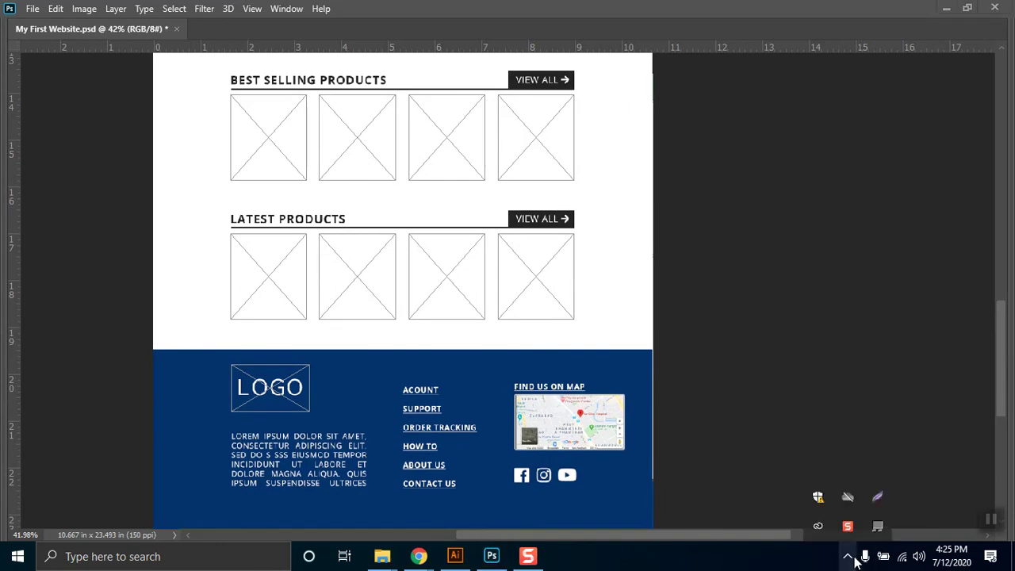
left_click(878, 497)
mouse_move(148, 52)
left_mouse_down()
mouse_move(235, 164)
mouse_move(646, 535)
mouse_move(657, 523)
left_mouse_up()
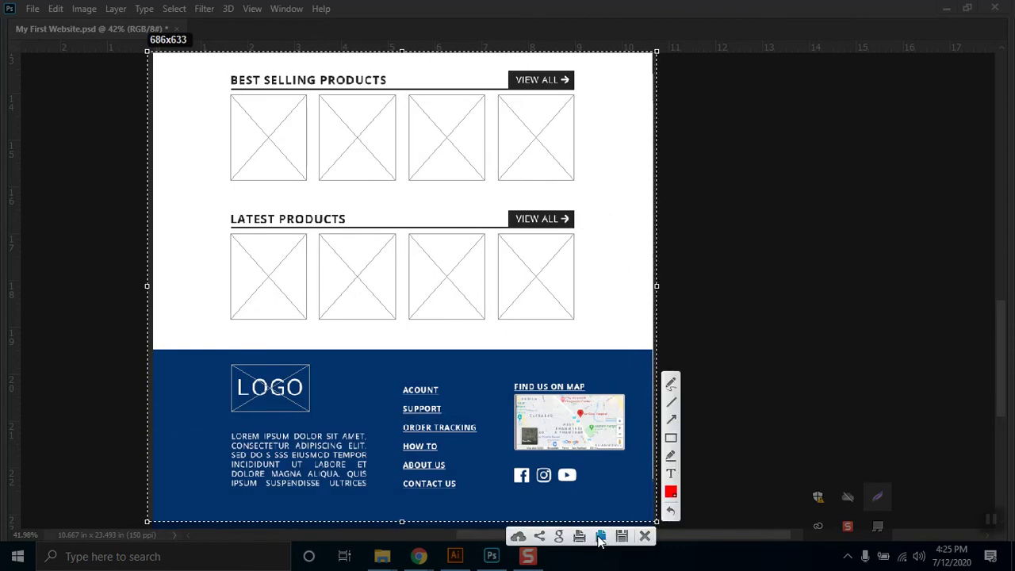
left_click(622, 537)
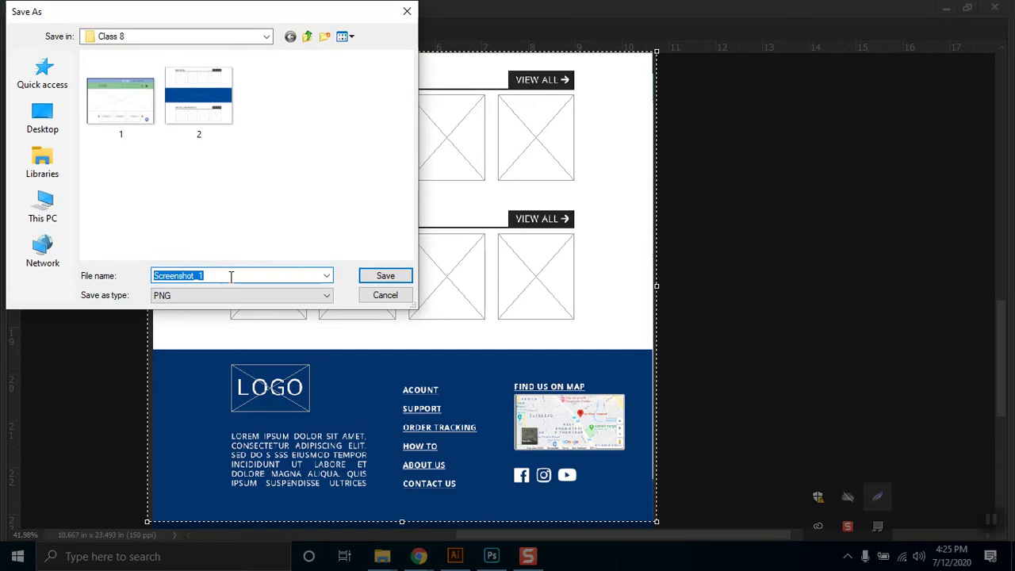
left_click(384, 275)
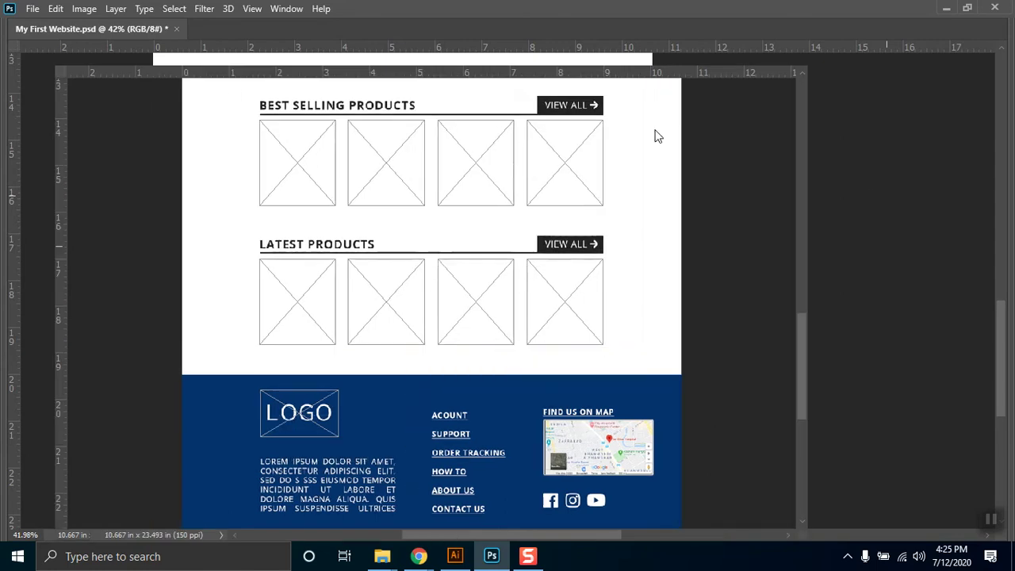
Step: Show the panels again and minimise Photoshop to return to the Class 7 folder in File Explorer
key("Tab")
left_click(944, 8)
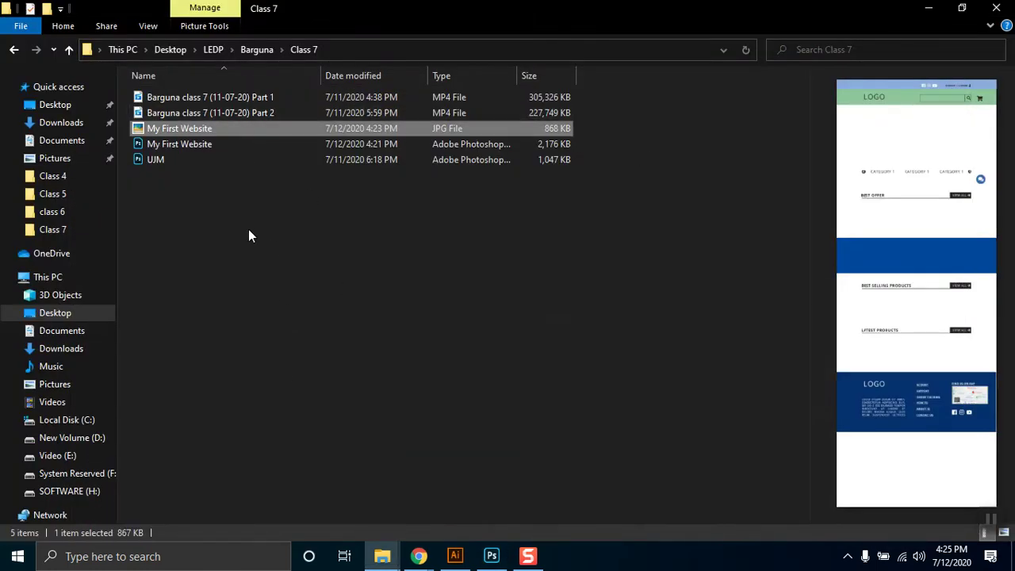
Step: Open the Class 8 folder inside Barguna and select the screenshots 1, 2 and Screenshot_1
left_click(254, 54)
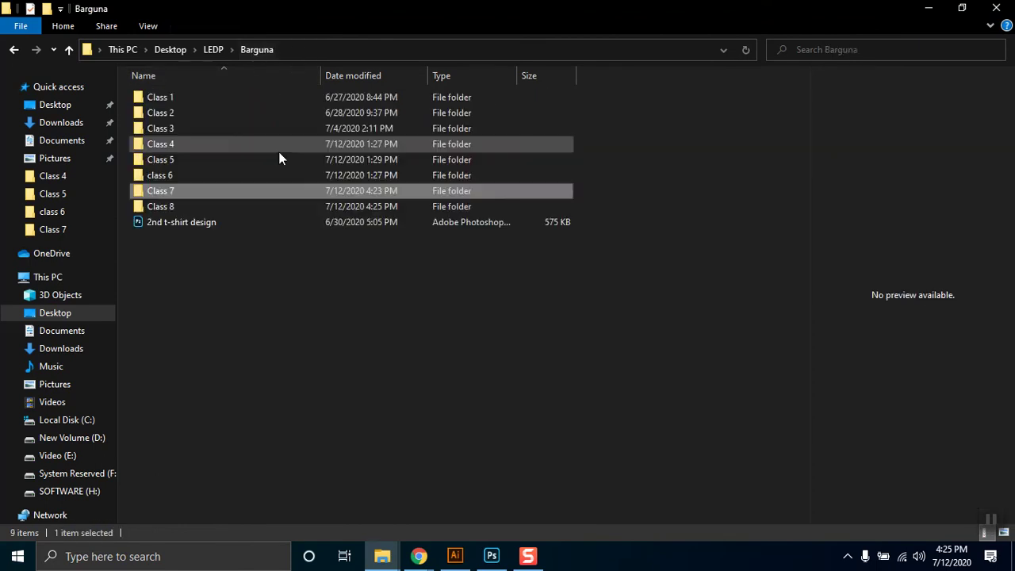
double_click(170, 205)
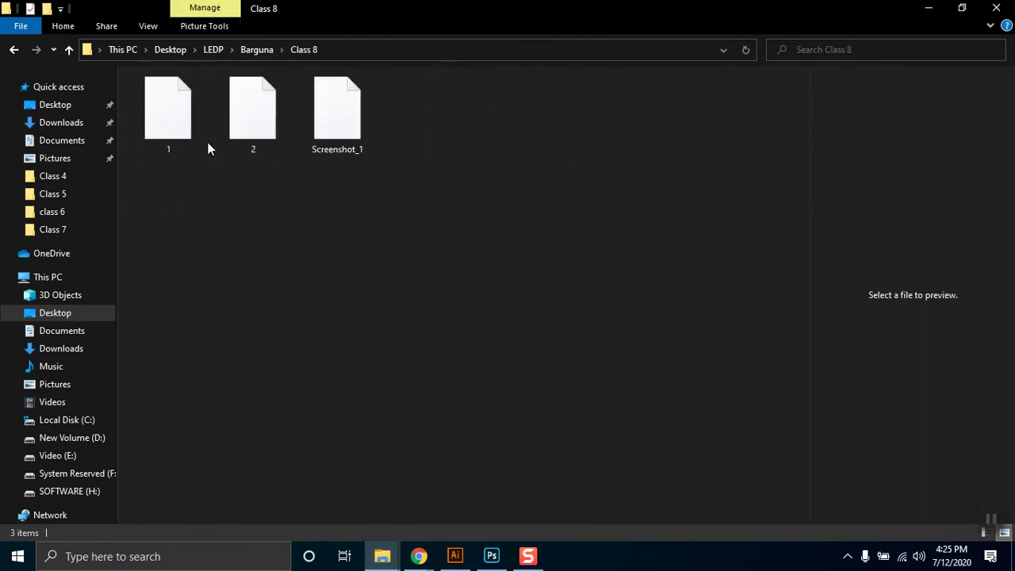
left_click_drag(168, 176, 400, 103)
Step: Switch to Chrome and load web.whatsapp.com in place of the Ibn Sina Hospital map
left_click(419, 557)
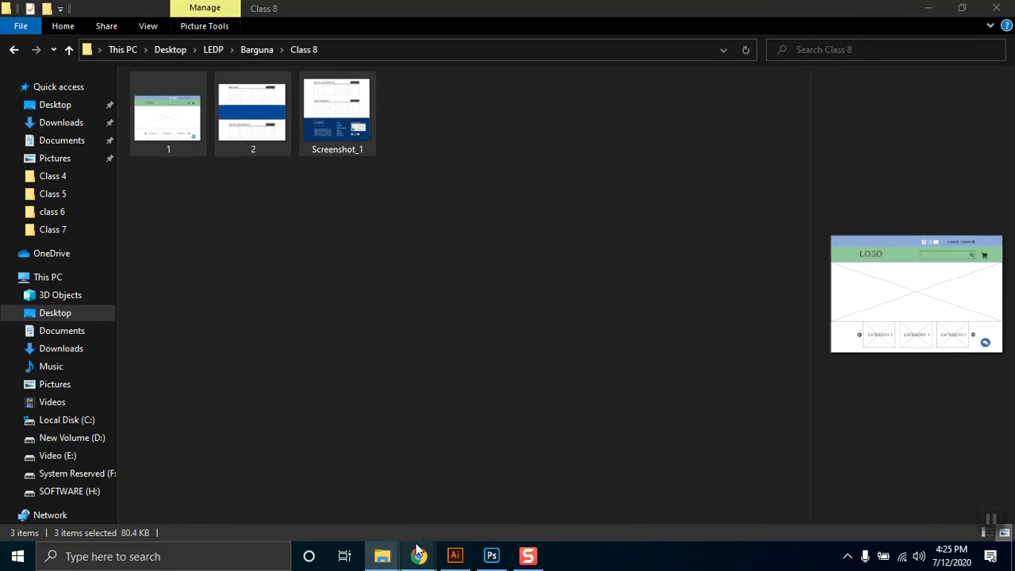
left_click(308, 476)
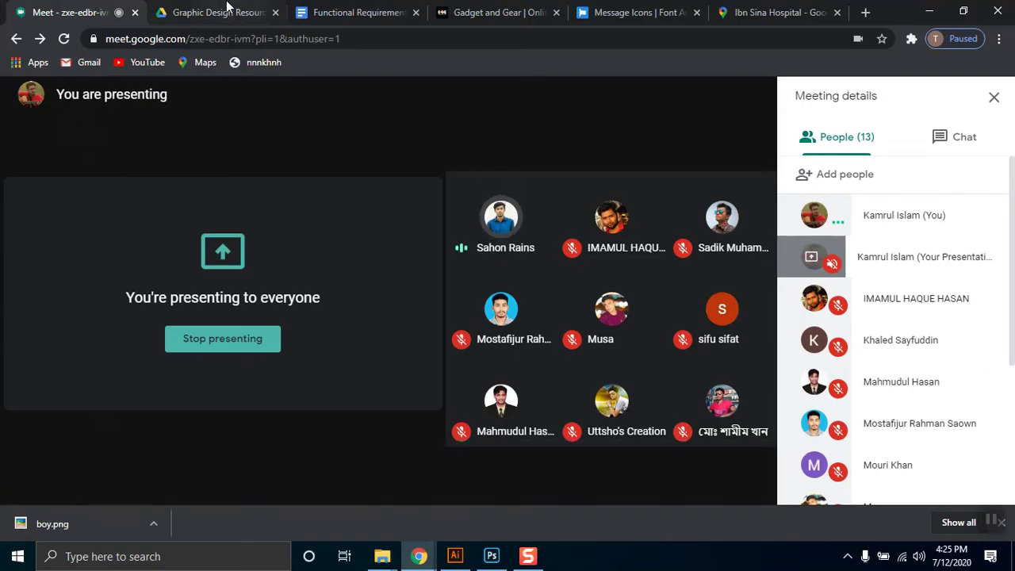
left_click(222, 12)
left_click(357, 12)
left_click(539, 9)
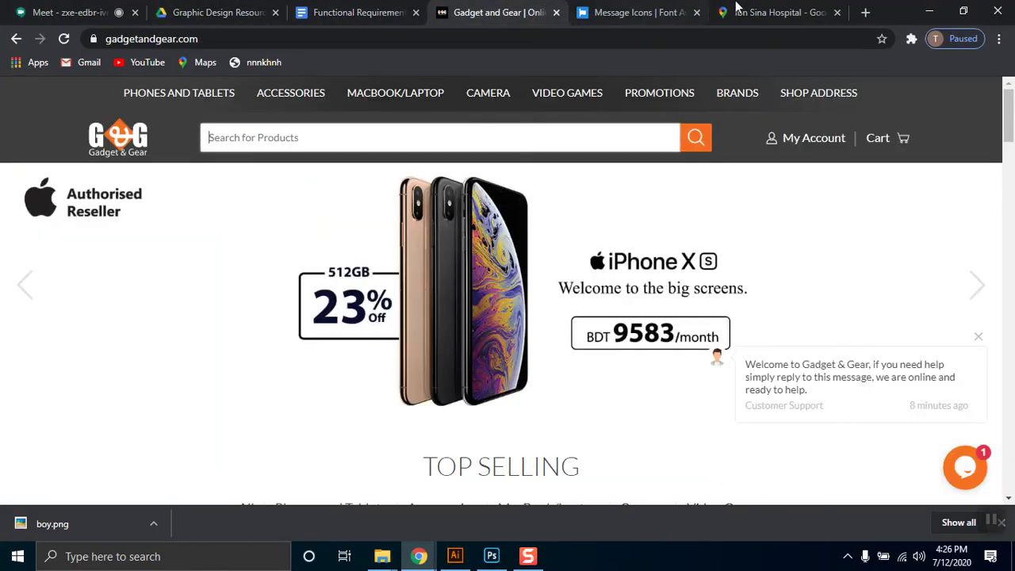
left_click(639, 12)
left_click(774, 8)
left_click(660, 40)
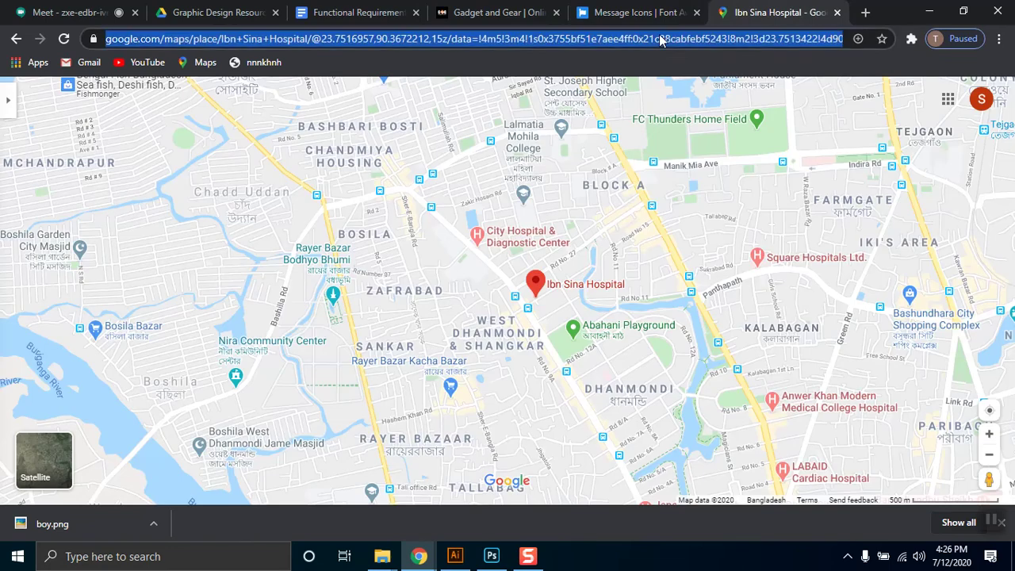
type("web")
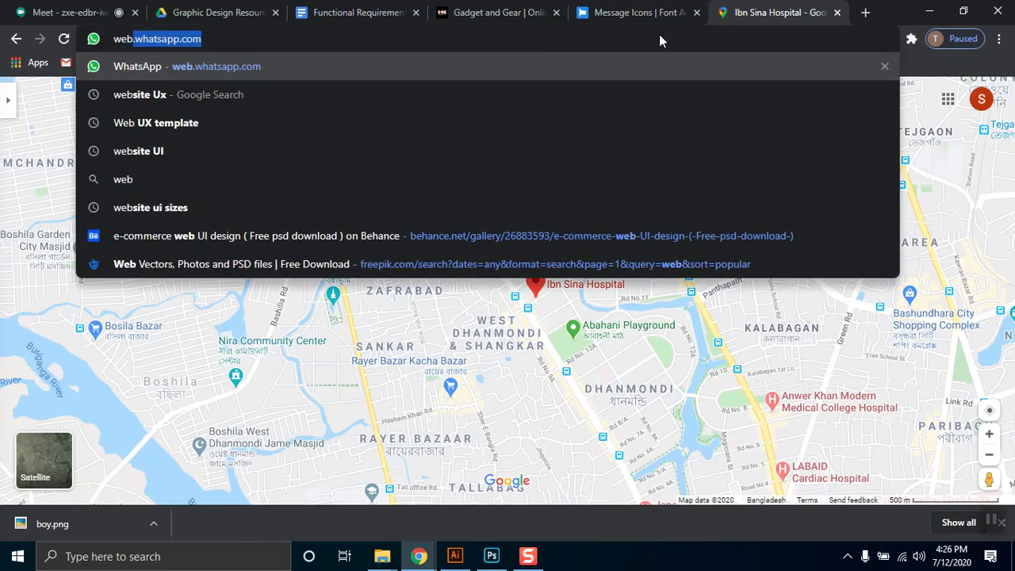
key("Return")
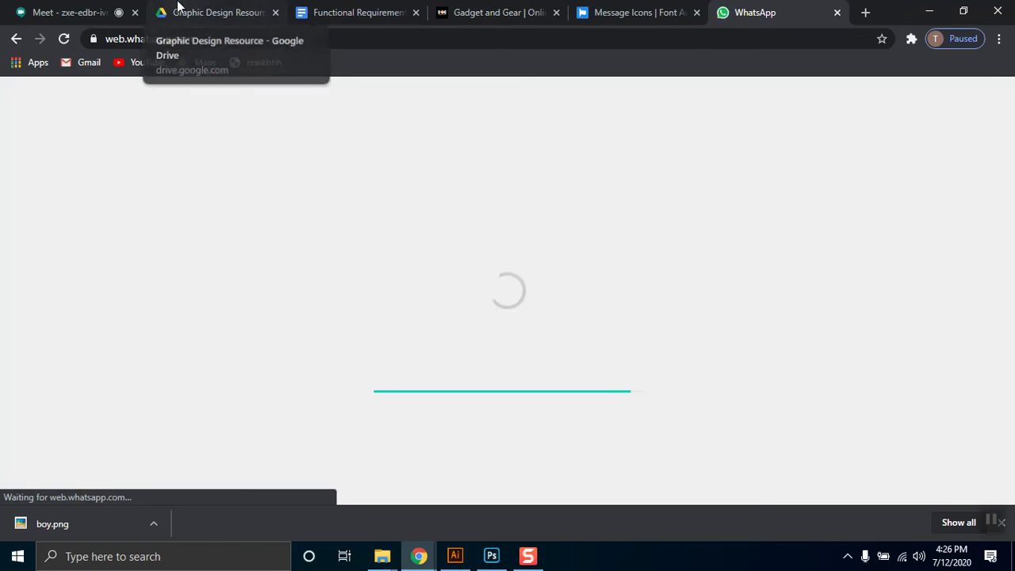
Step: Check the Meet call while WhatsApp loads, and open the LEDP LOT-06 GD BS 546th group chat
left_click(49, 6)
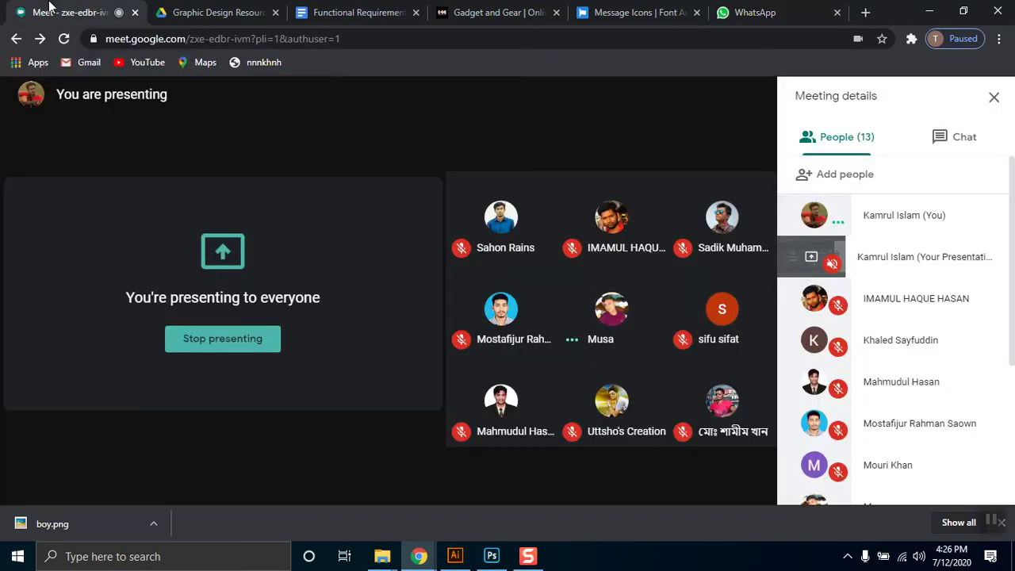
left_click(752, 10)
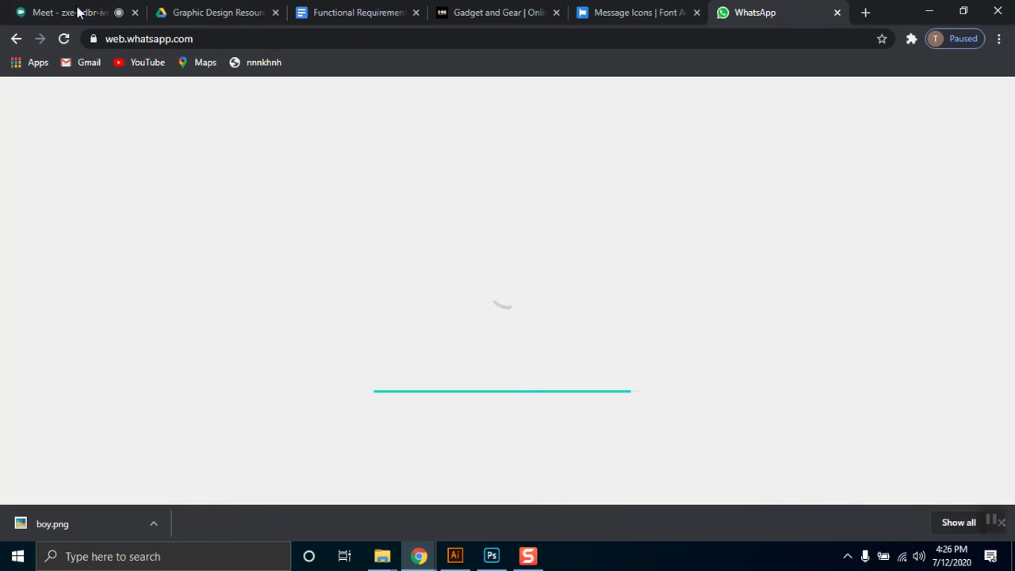
left_click(78, 11)
left_click(766, 9)
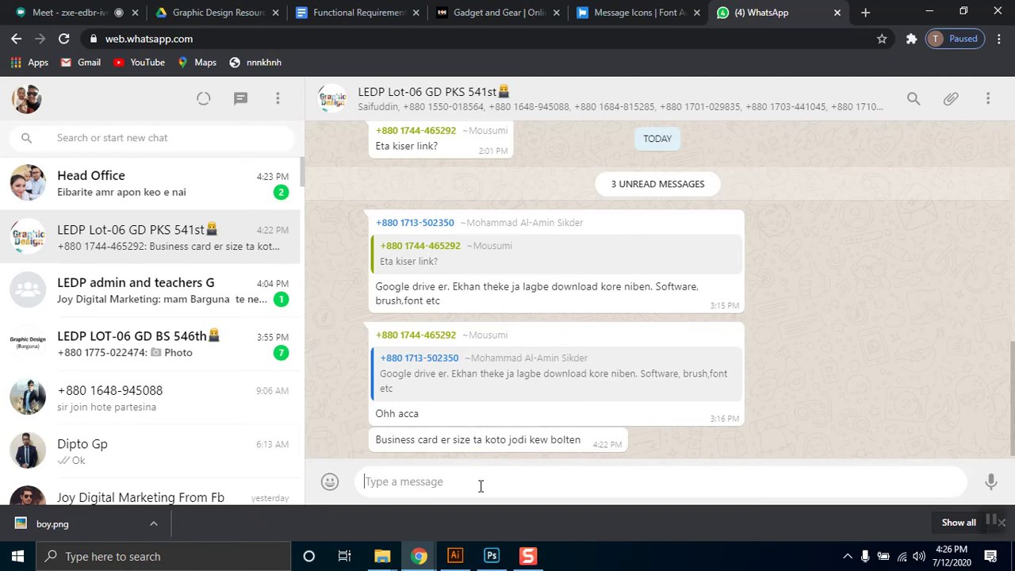
left_click(121, 366)
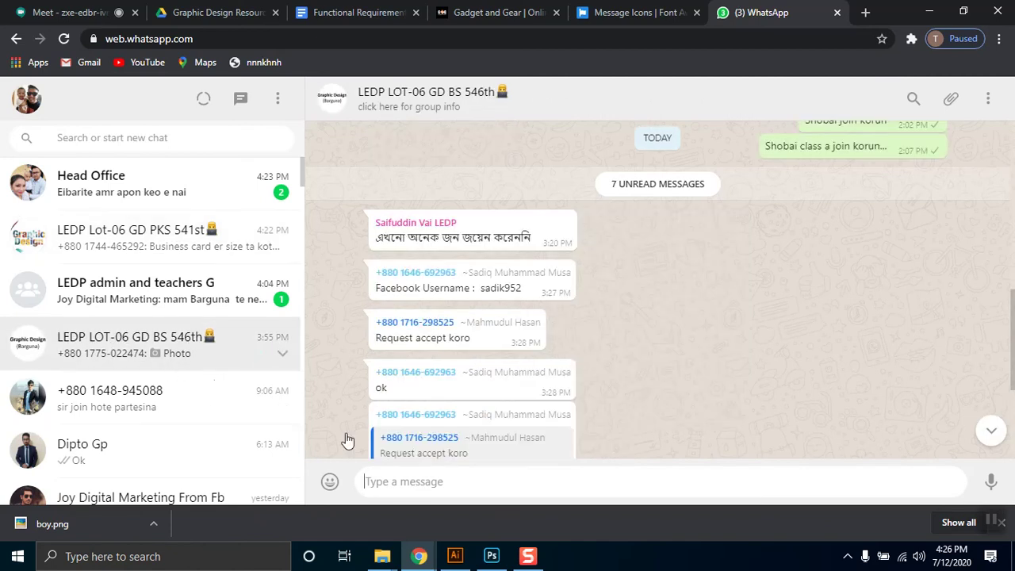
type("comments")
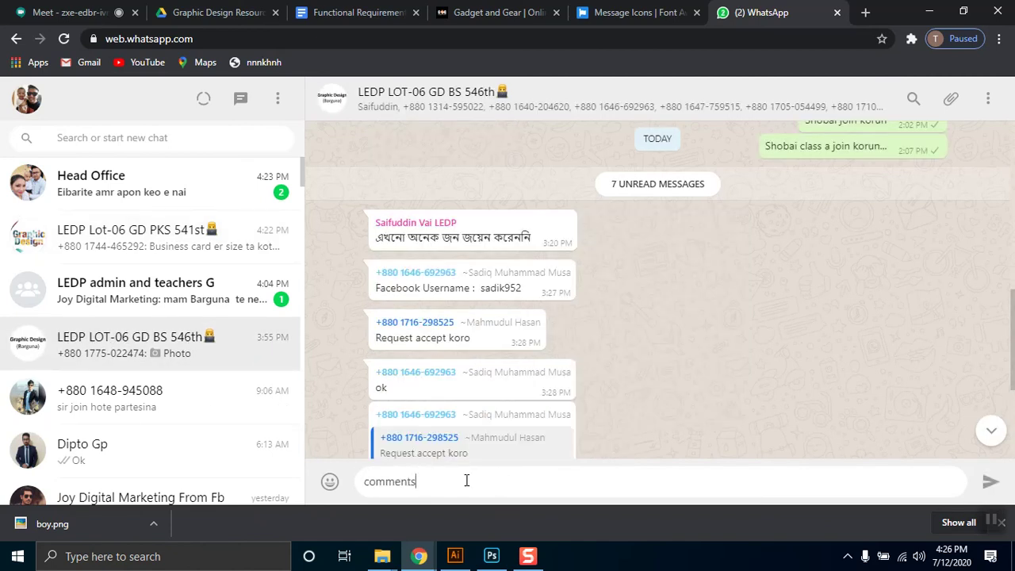
left_click_drag(470, 479, 340, 431)
key("BackSpace")
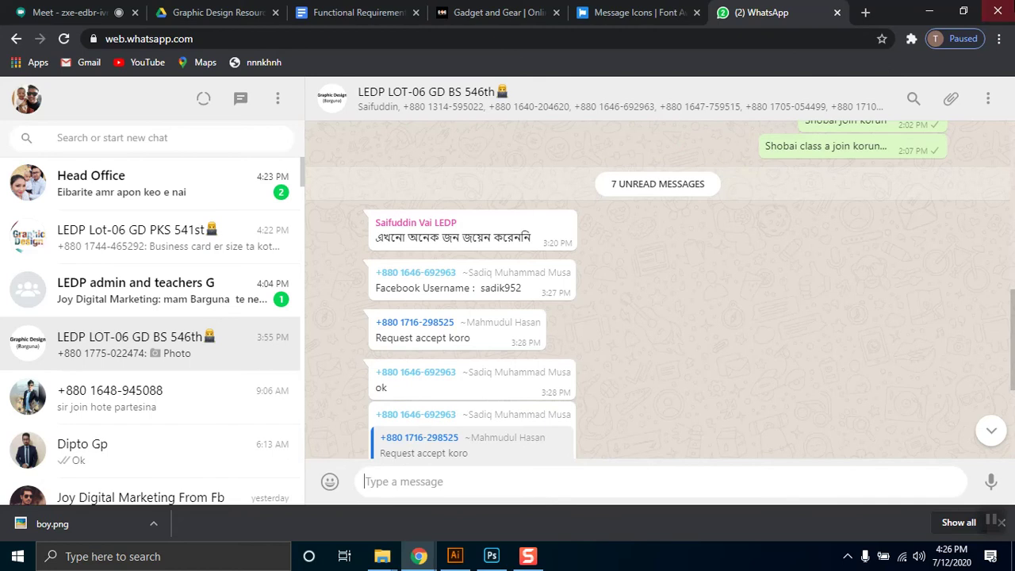
Step: Send the three selected wireframe screenshots from the Class 8 folder to the LEDP LOT-06 GD BS 546th group chat
left_click(935, 5)
left_click_drag(164, 127, 577, 408)
key("Return")
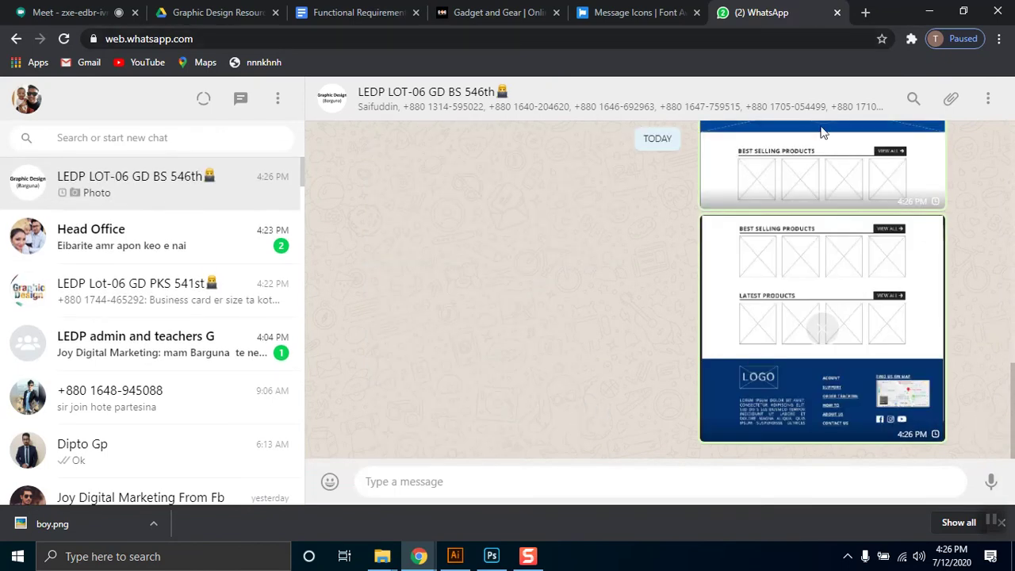
Step: Look over the sent wireframe screenshots in the group chat, from the header section down to the footer
scroll(842, 278, "up", 5)
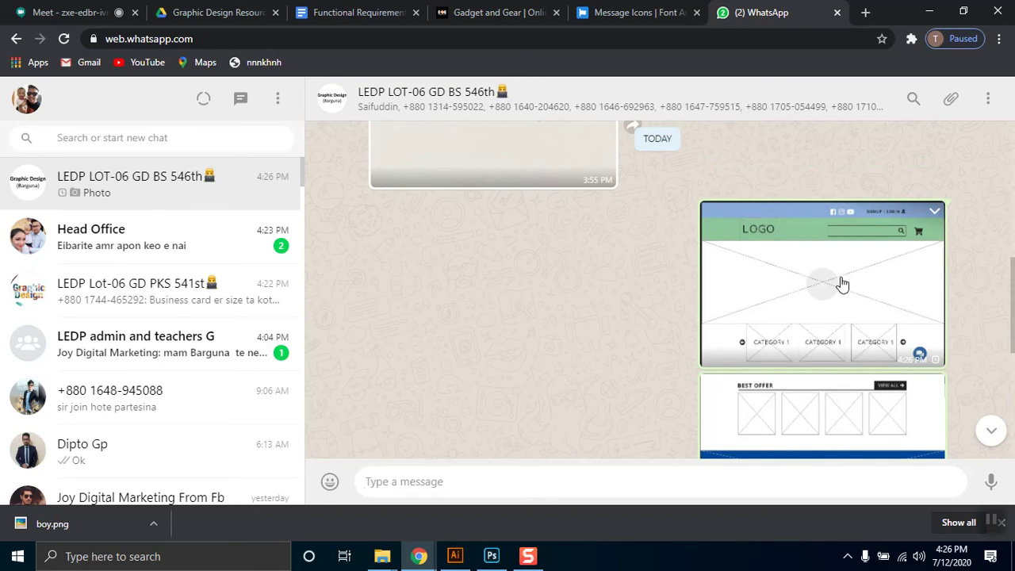
scroll(841, 284, "down", 2)
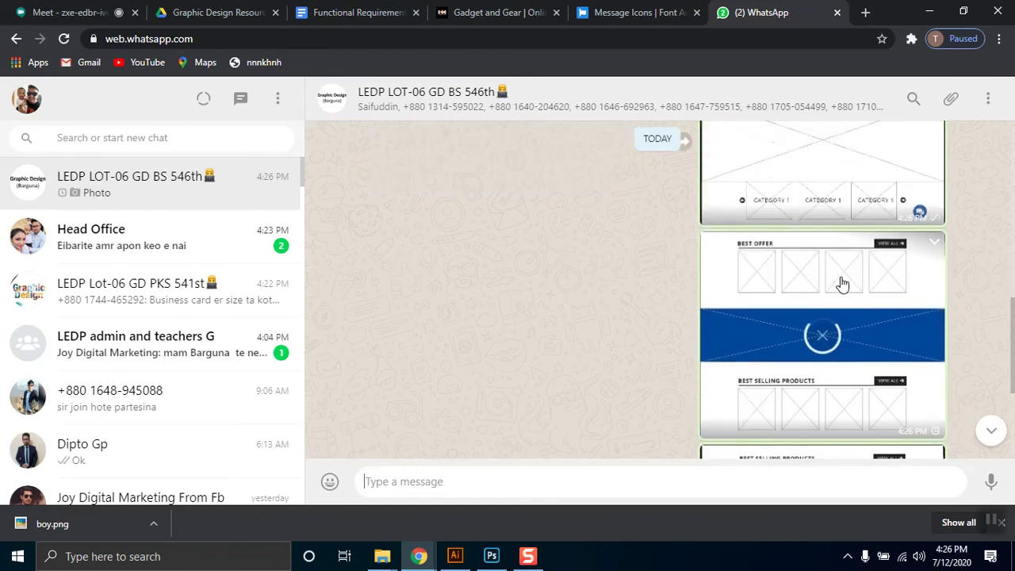
scroll(786, 292, "up", 3)
scroll(744, 306, "down", 6)
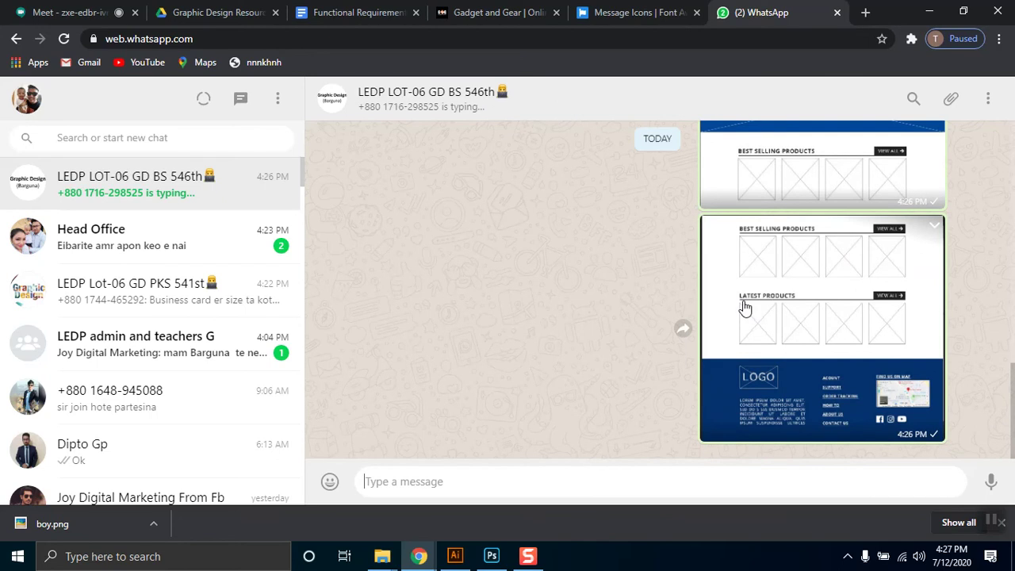
scroll(744, 308, "up", 6)
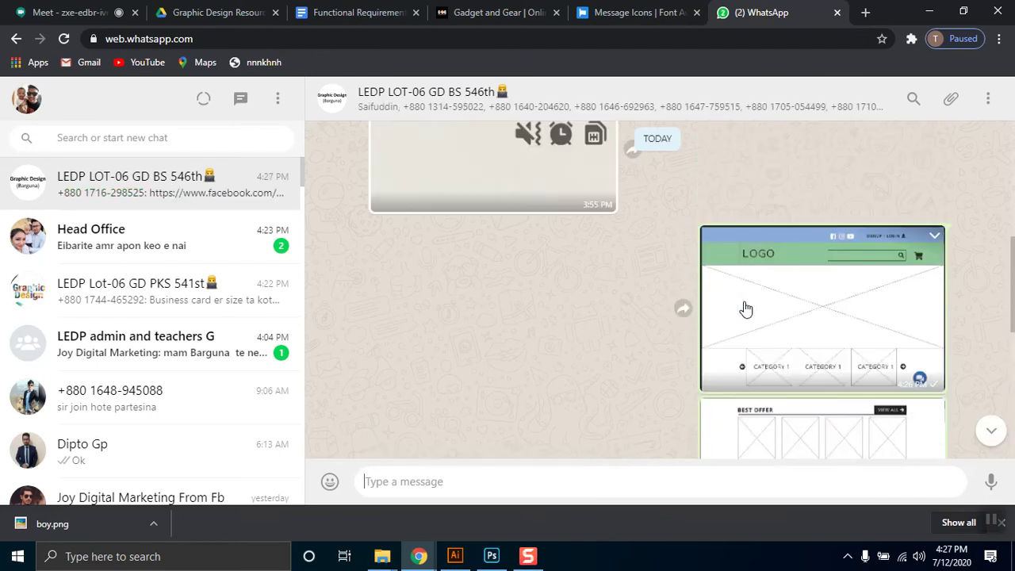
scroll(746, 308, "down", 5)
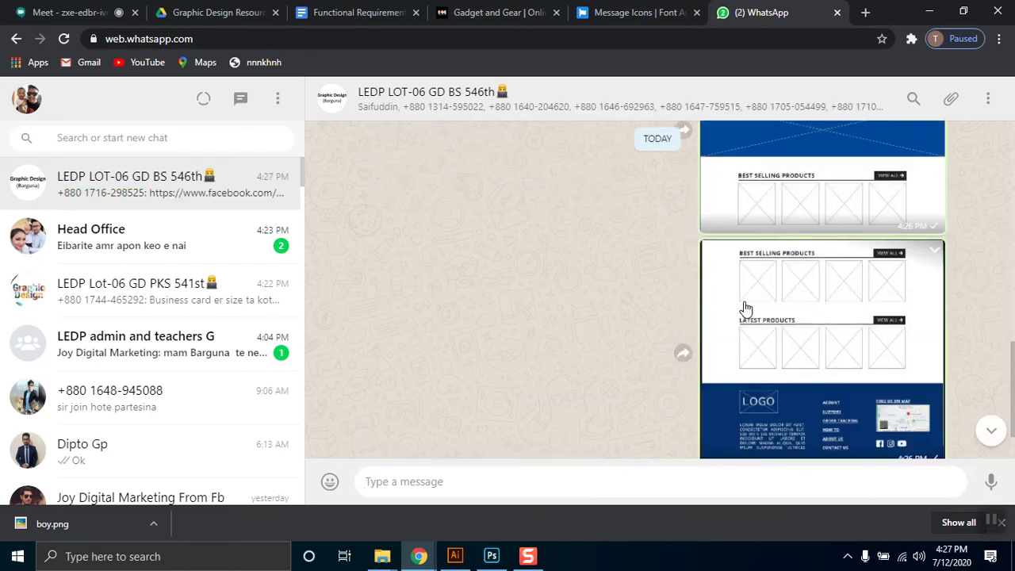
scroll(746, 307, "down", 1)
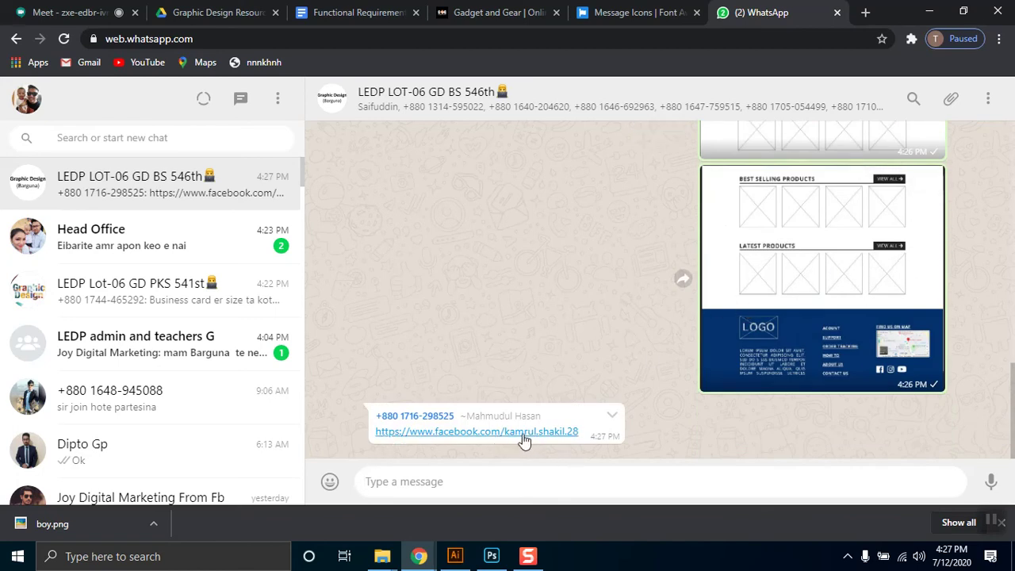
scroll(728, 313, "up", 5)
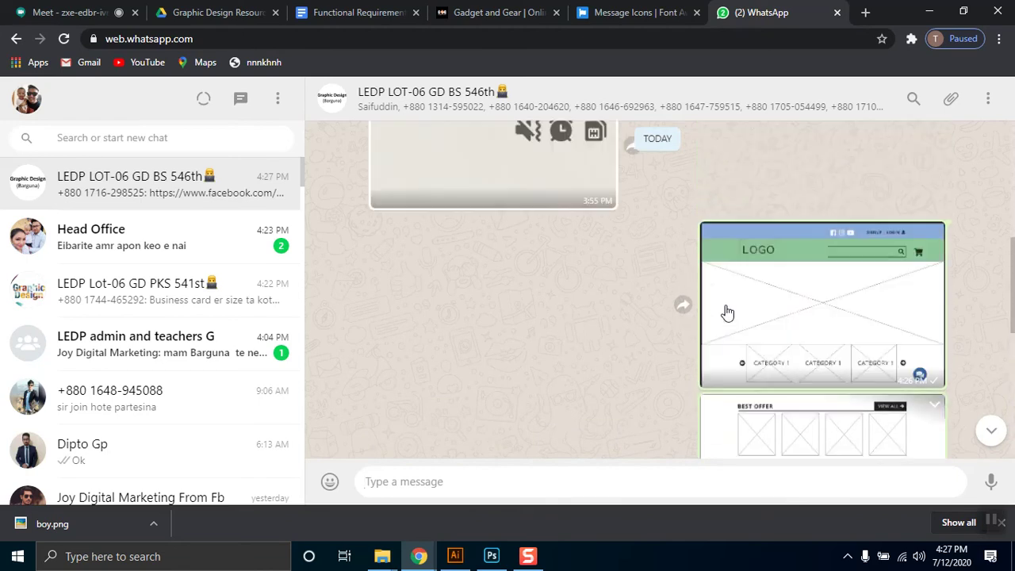
scroll(911, 376, "down", 2)
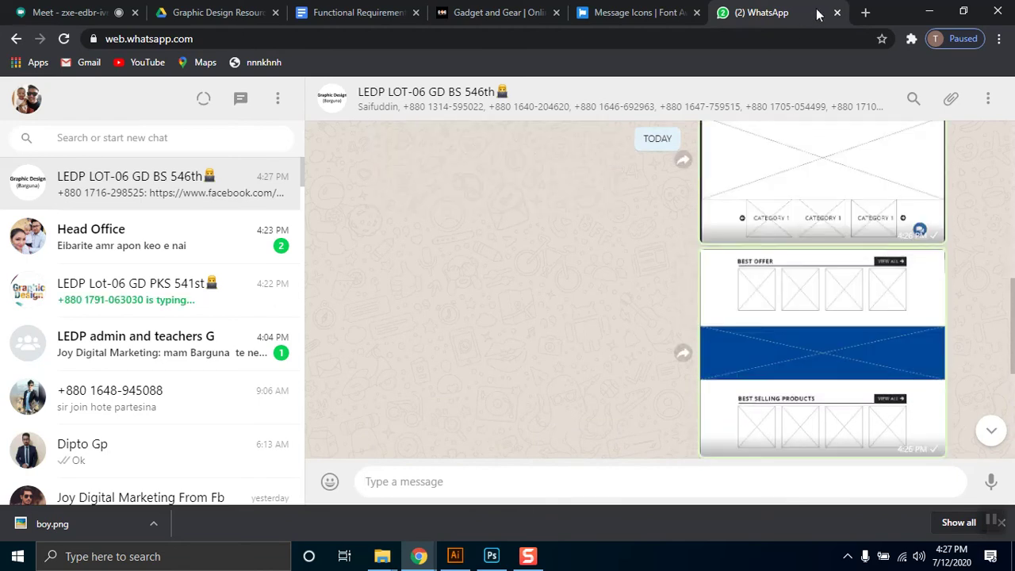
scroll(863, 244, "down", 3)
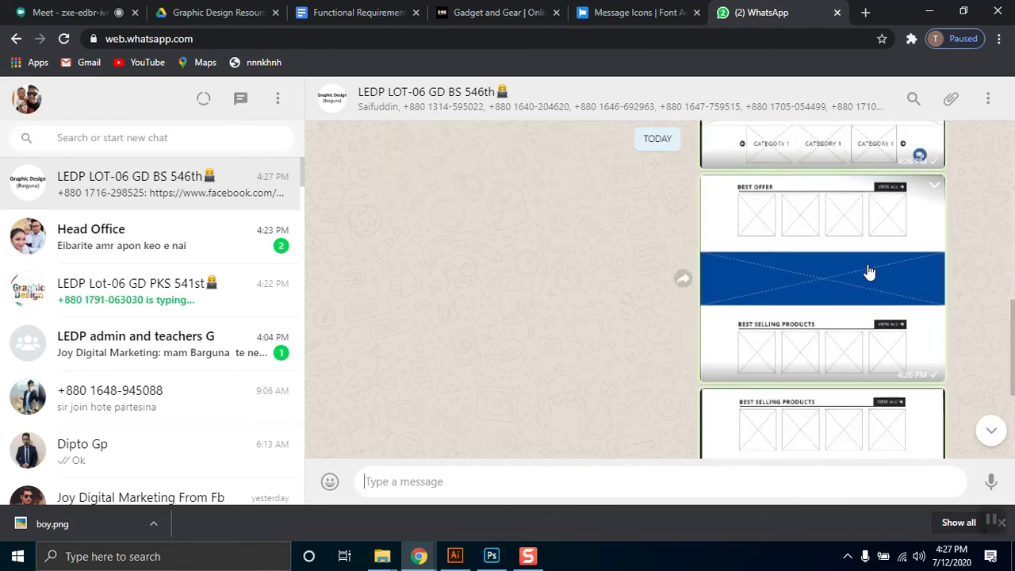
scroll(872, 275, "up", 2)
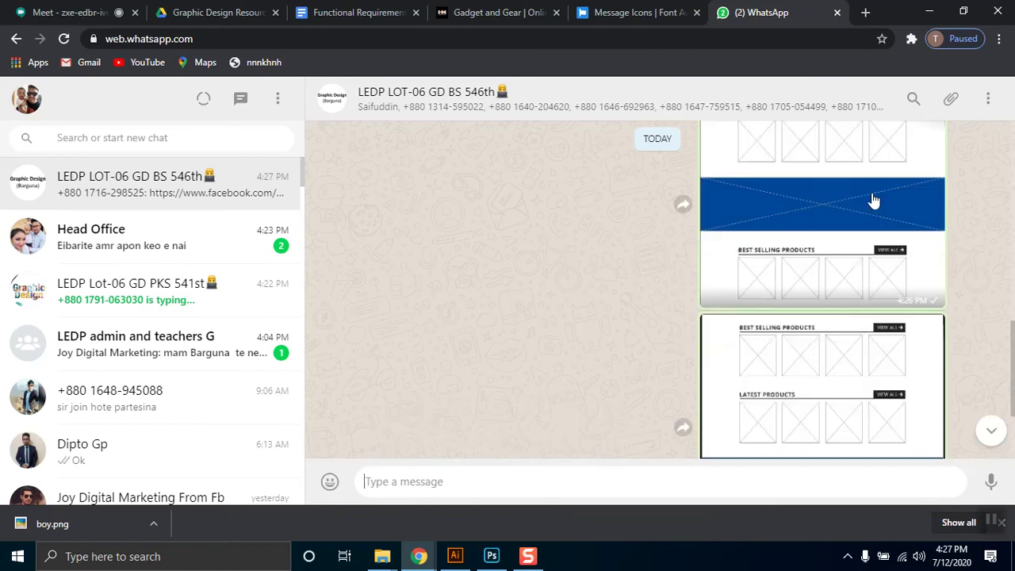
Step: Open the sent Best Offer screenshot at full size and compare it with the footer and header screenshots
left_click(865, 219)
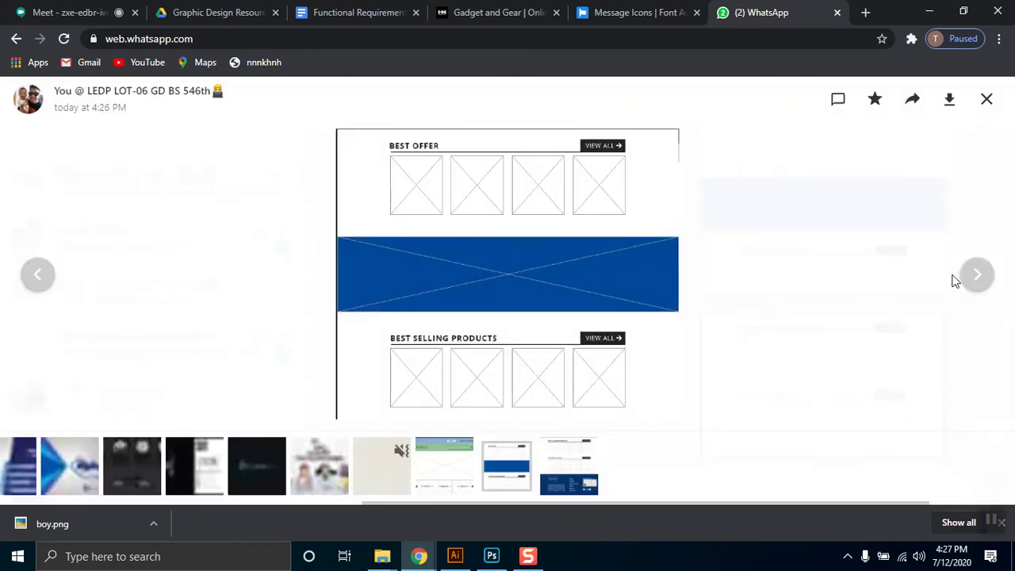
left_click(550, 476)
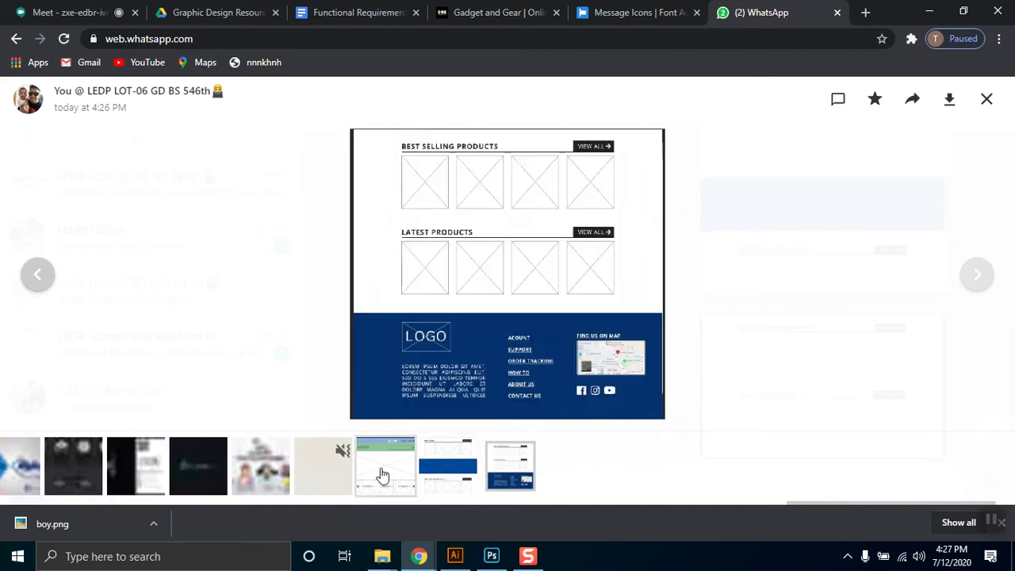
left_click(382, 474)
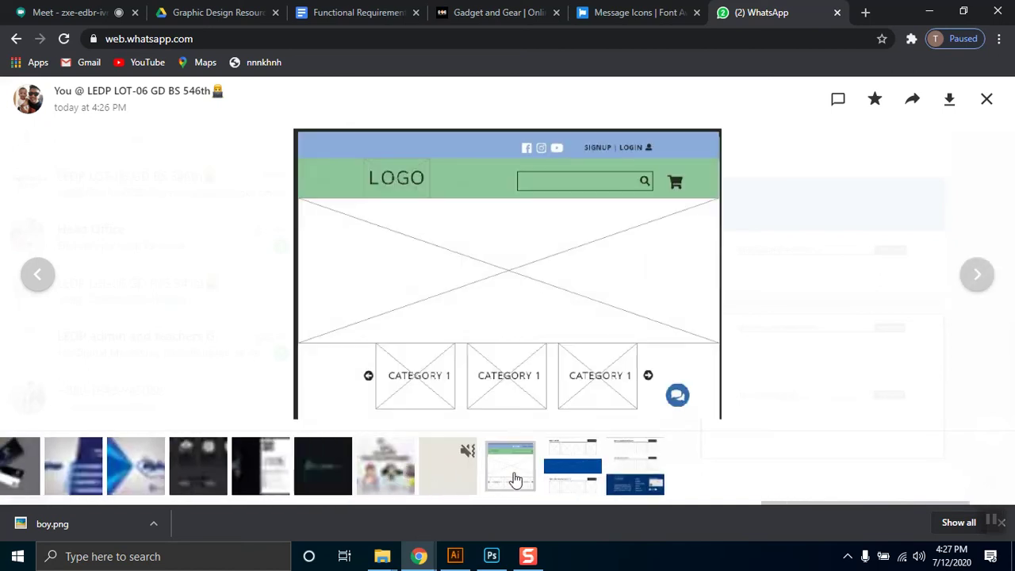
left_click(583, 472)
left_click(591, 474)
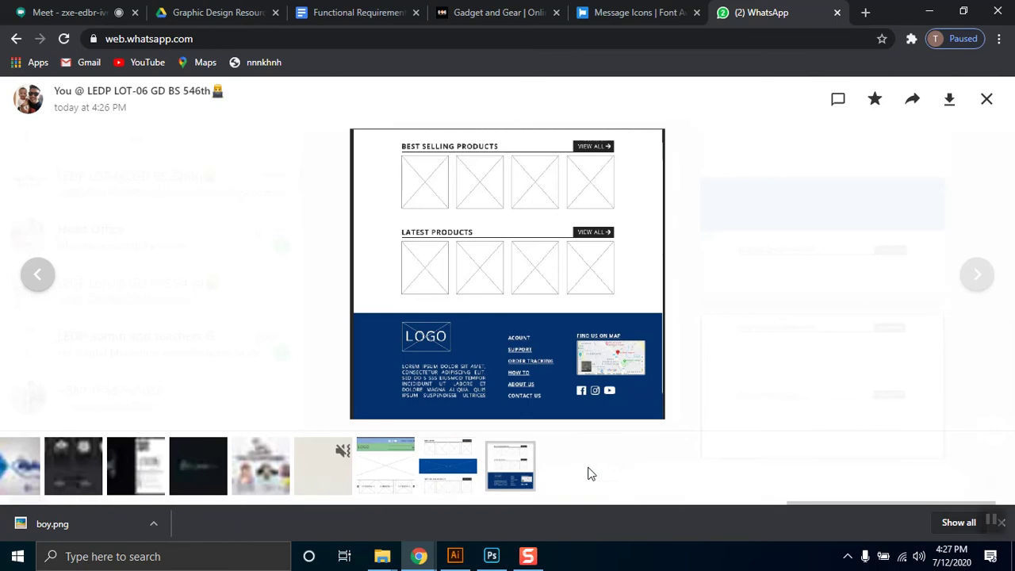
left_click(448, 476)
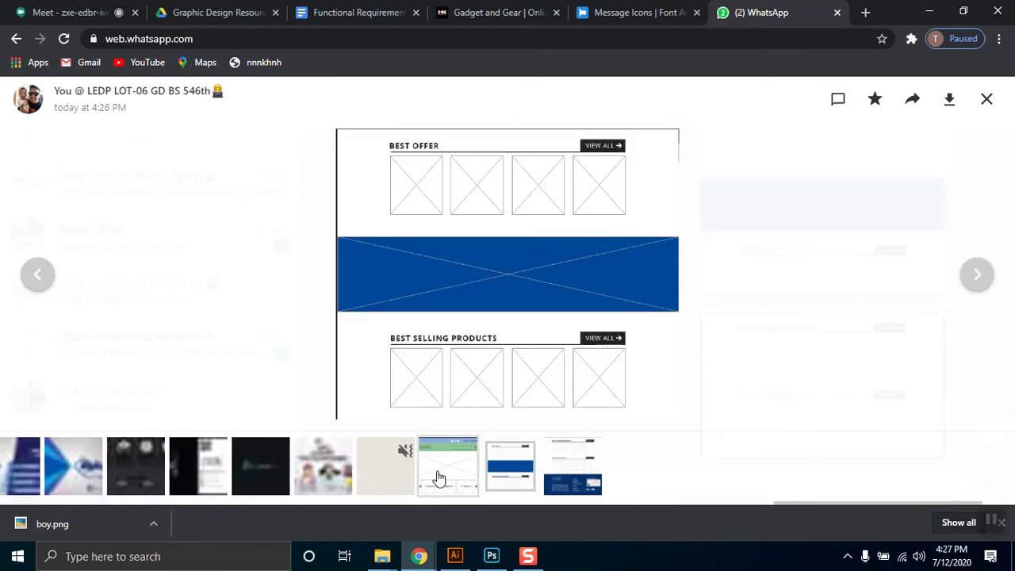
left_click(439, 478)
Step: Check the Meet call, return to WhatsApp and review the enlarged wireframe screenshots again, ending on the footer one
left_click(56, 13)
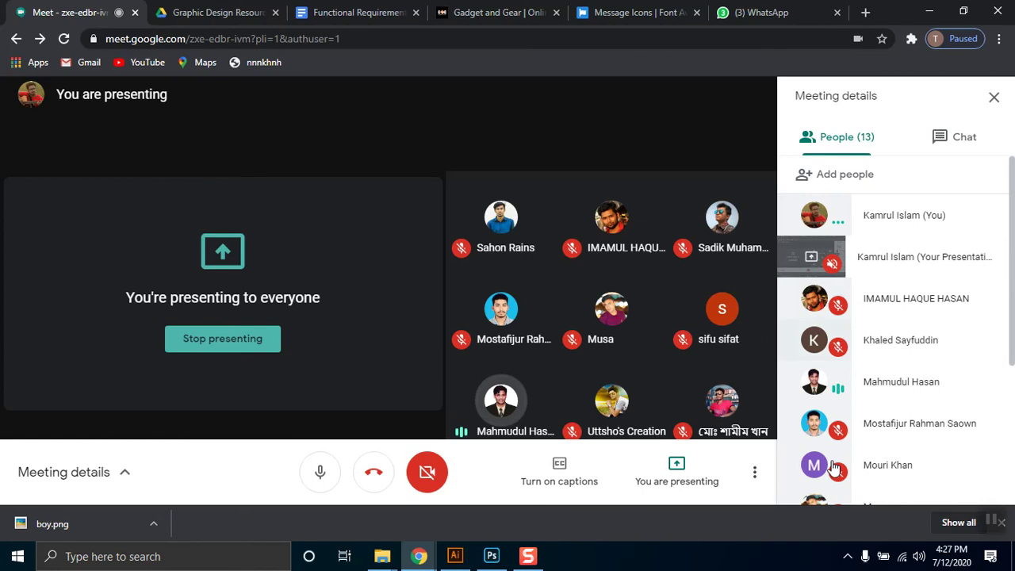
left_click(753, 13)
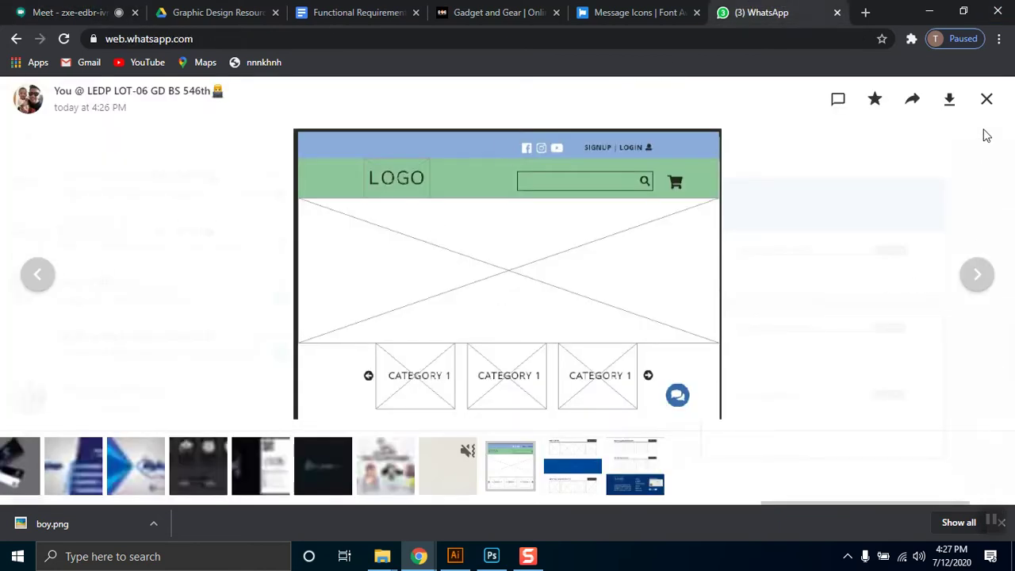
left_click(644, 481)
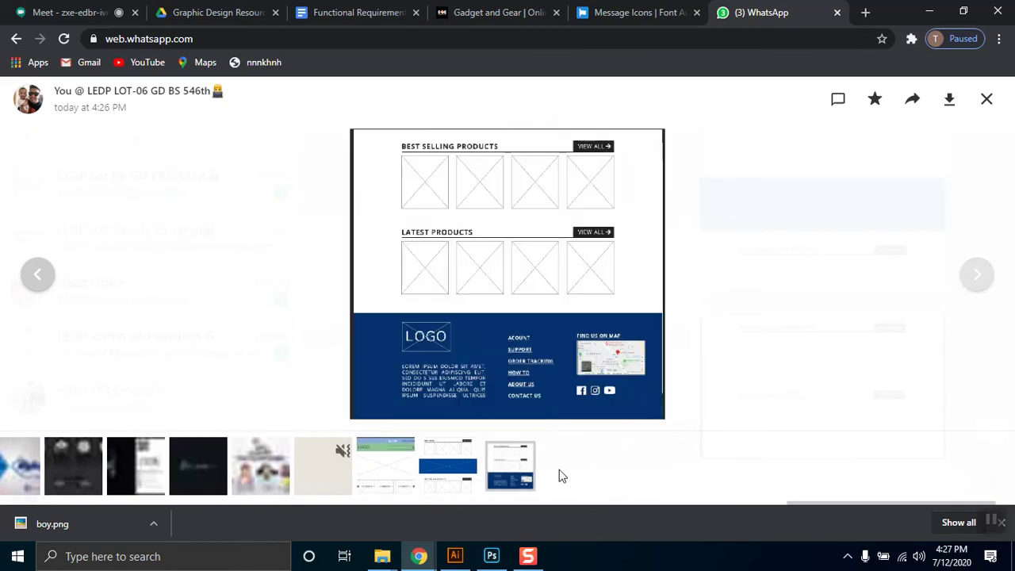
key("Left")
left_click(561, 474)
left_click(404, 470)
left_click(574, 481)
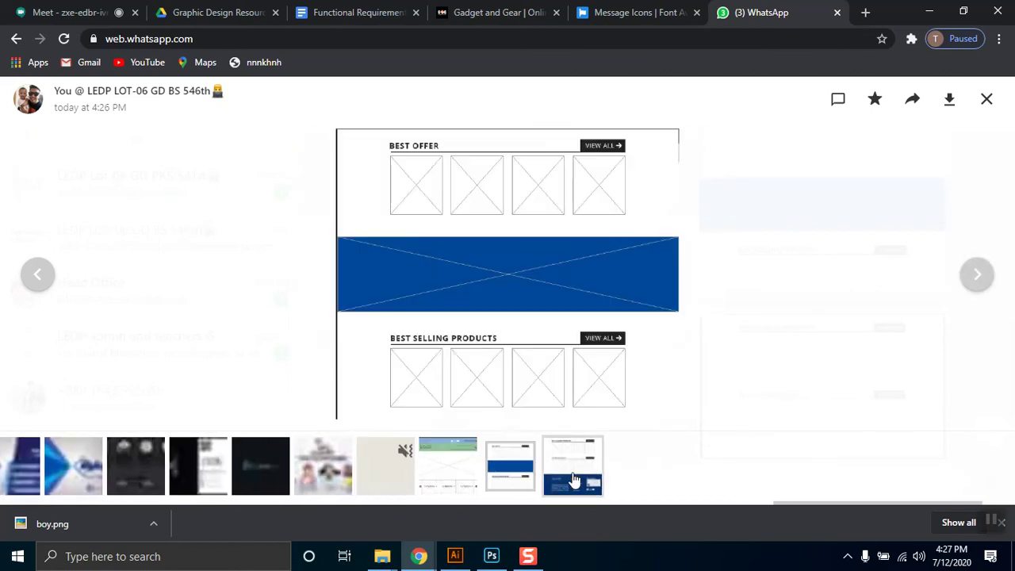
left_click(601, 476)
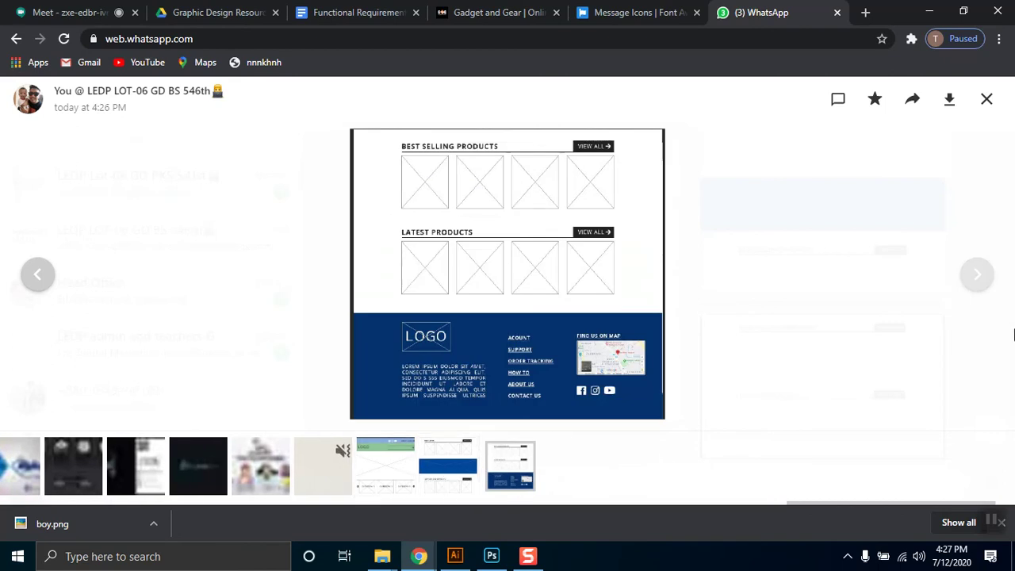
Step: Bring up the Gadget and Gear home page, then switch to Photoshop and view the header area of the website wireframe
left_click(644, 10)
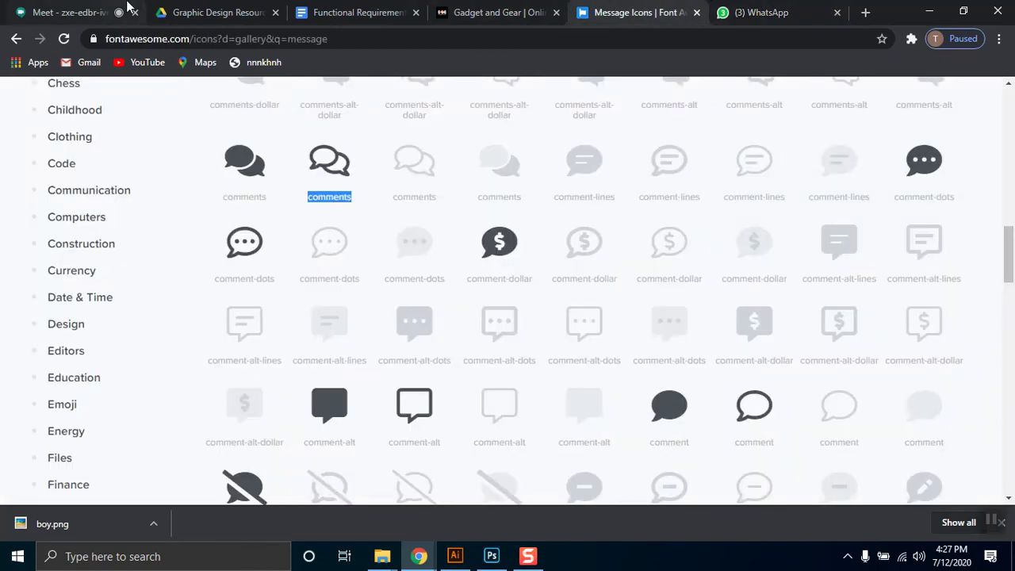
left_click(459, 11)
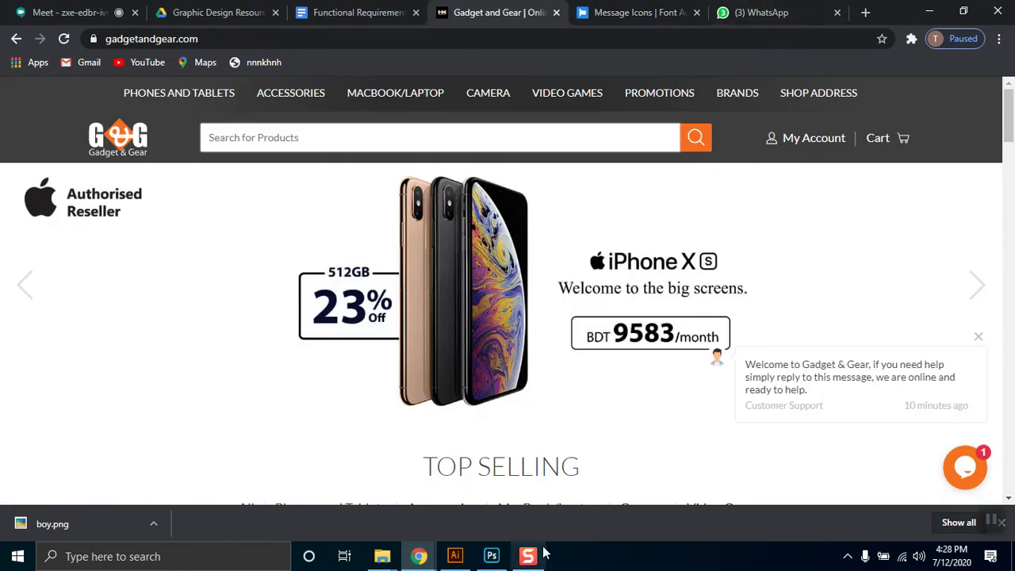
left_click(492, 556)
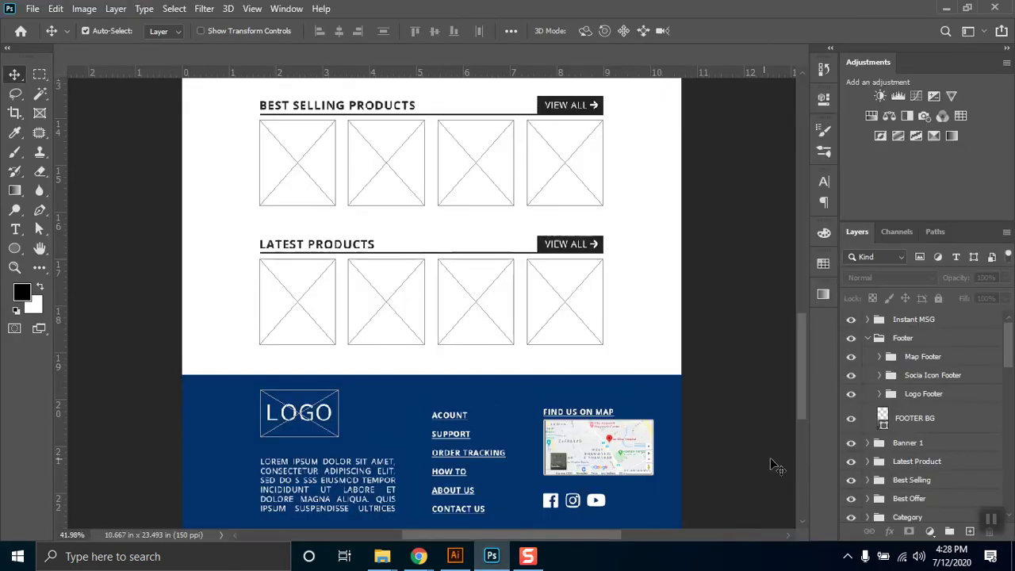
left_click_drag(804, 342, 801, 159)
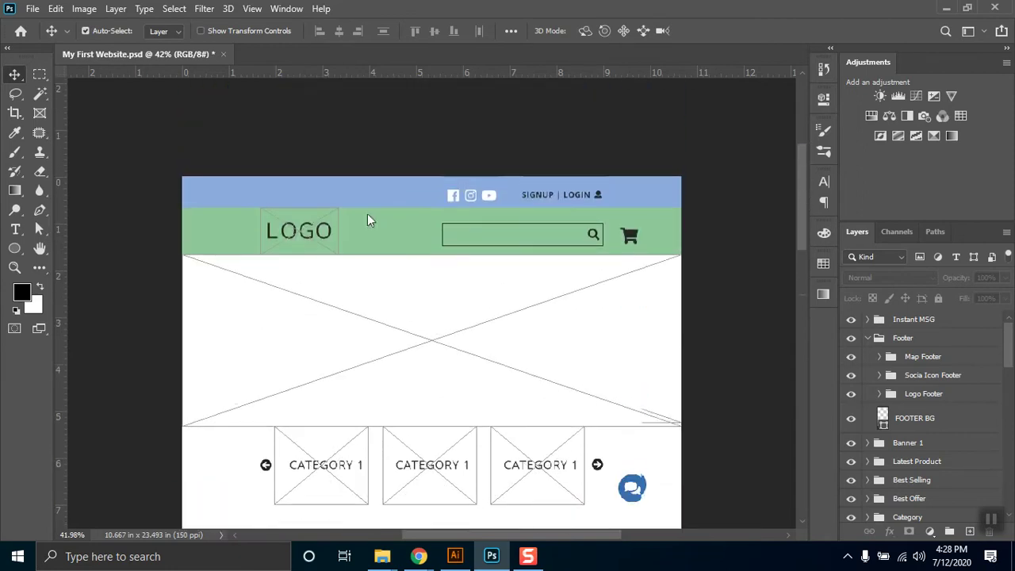
Step: Examine the Gadget and Gear home page in Chrome from banner to footer and back, dismissing the customer support greeting
mouse_move(415, 558)
left_click(358, 510)
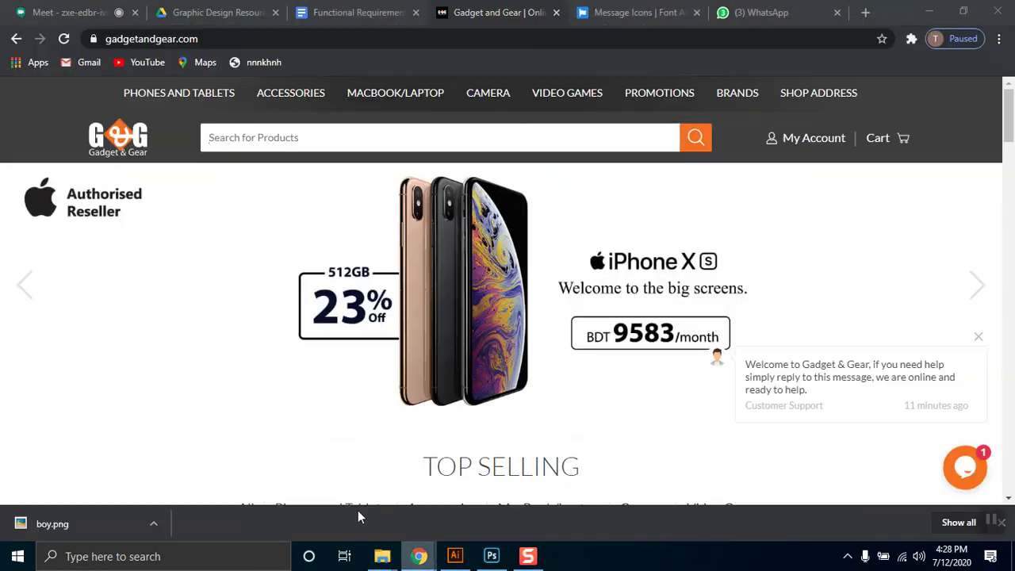
left_click_drag(1009, 111, 1011, 225)
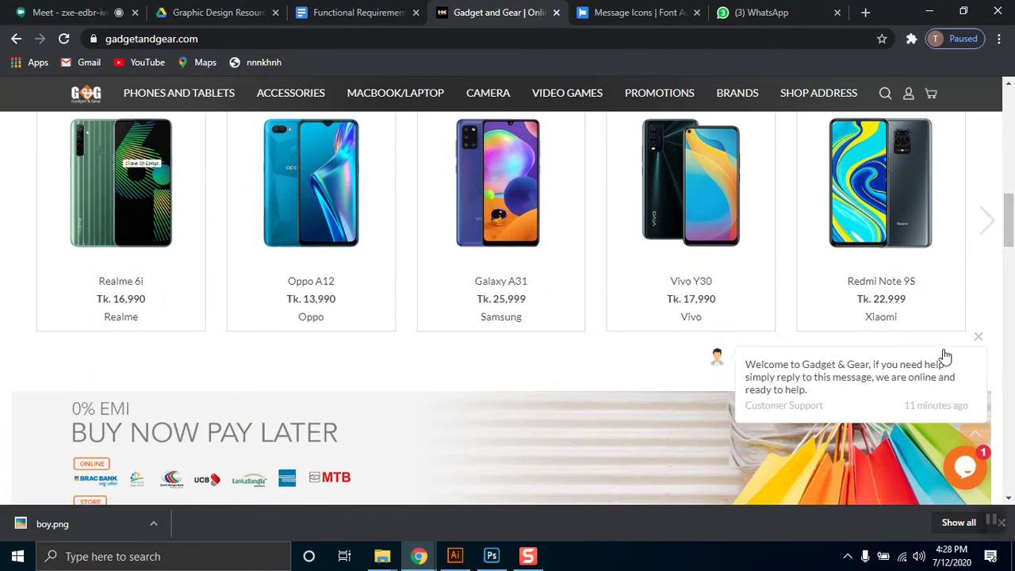
left_click(979, 337)
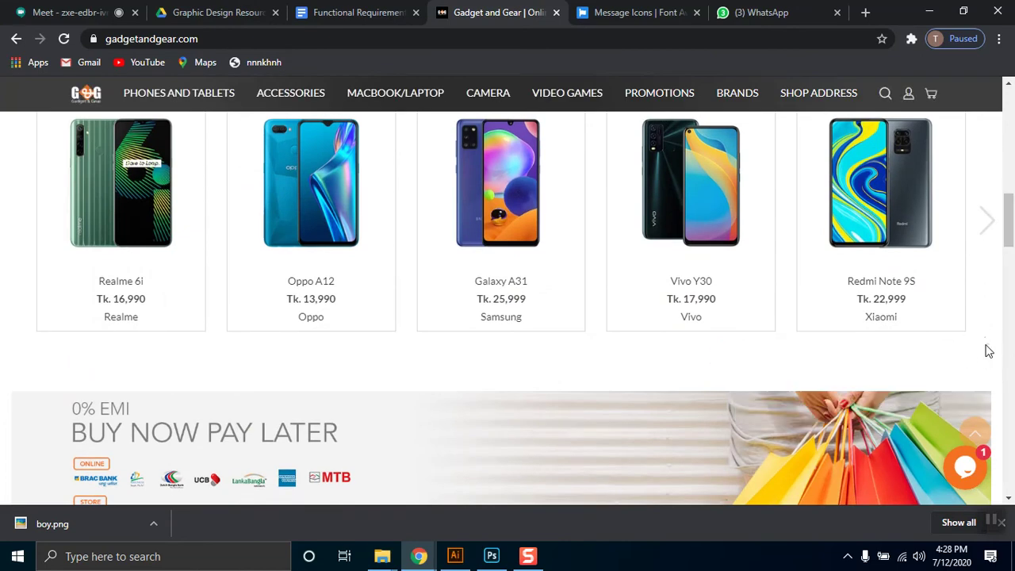
left_click(978, 435)
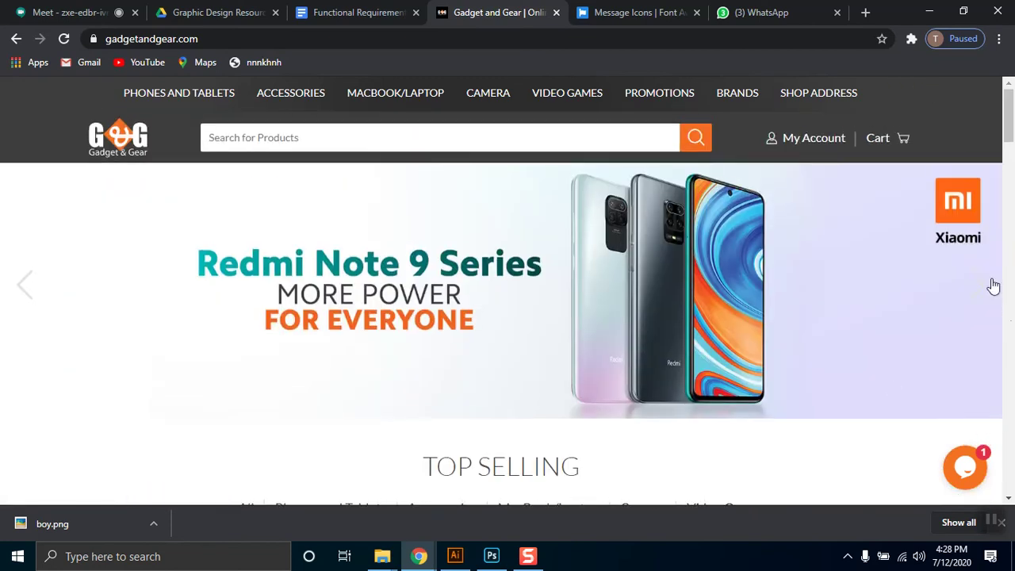
left_click_drag(1008, 119, 1011, 494)
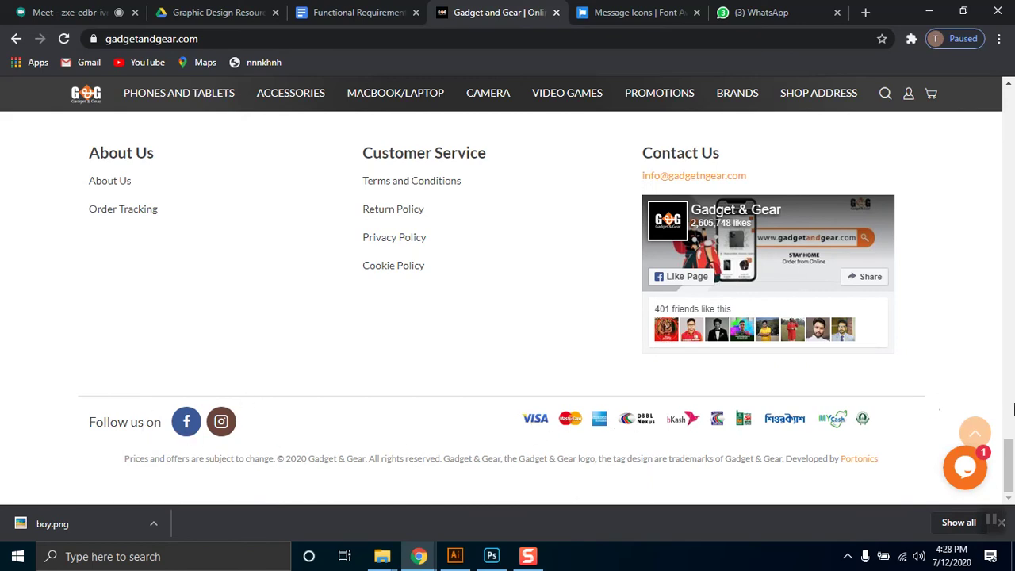
left_click_drag(1011, 468, 1010, 126)
scroll(1011, 129, "up", 5)
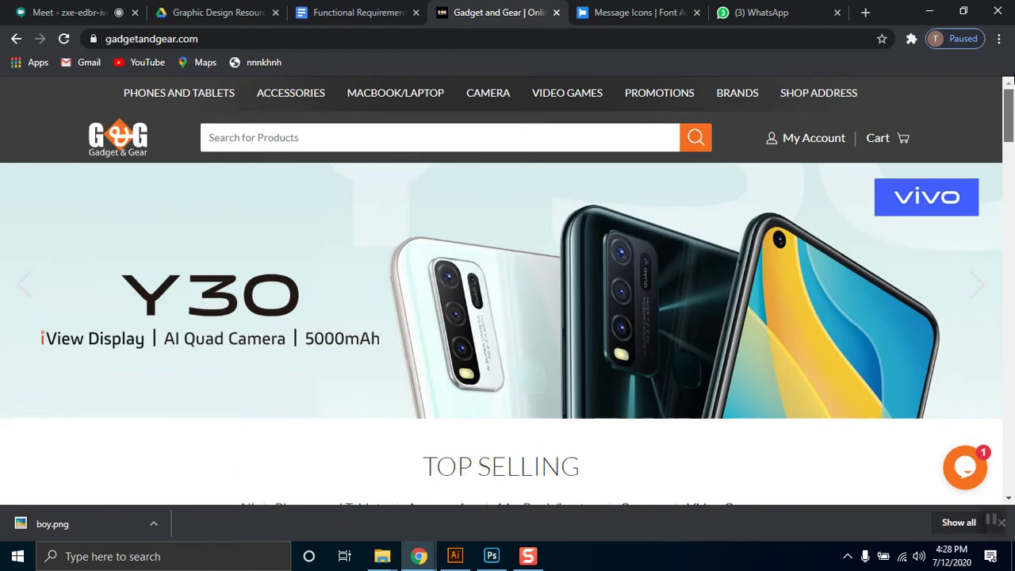
scroll(1011, 129, "down", 6)
scroll(1011, 129, "up", 5)
left_click_drag(1010, 128, 1011, 95)
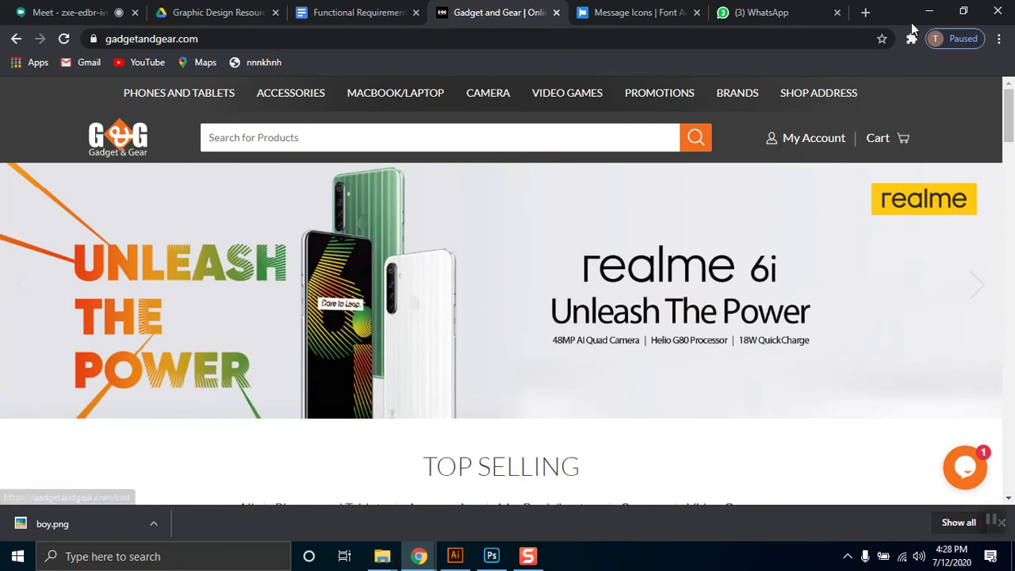
Step: Return to the wireframe in Photoshop and review its sections from the header down to the footer and back
left_click(930, 12)
left_click_drag(802, 165, 817, 330)
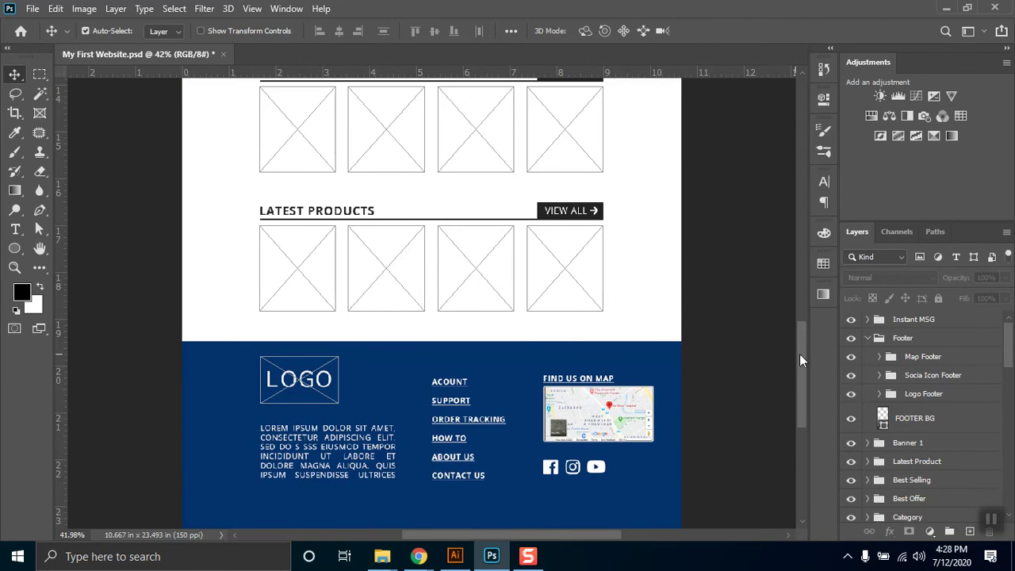
left_click_drag(799, 353, 800, 253)
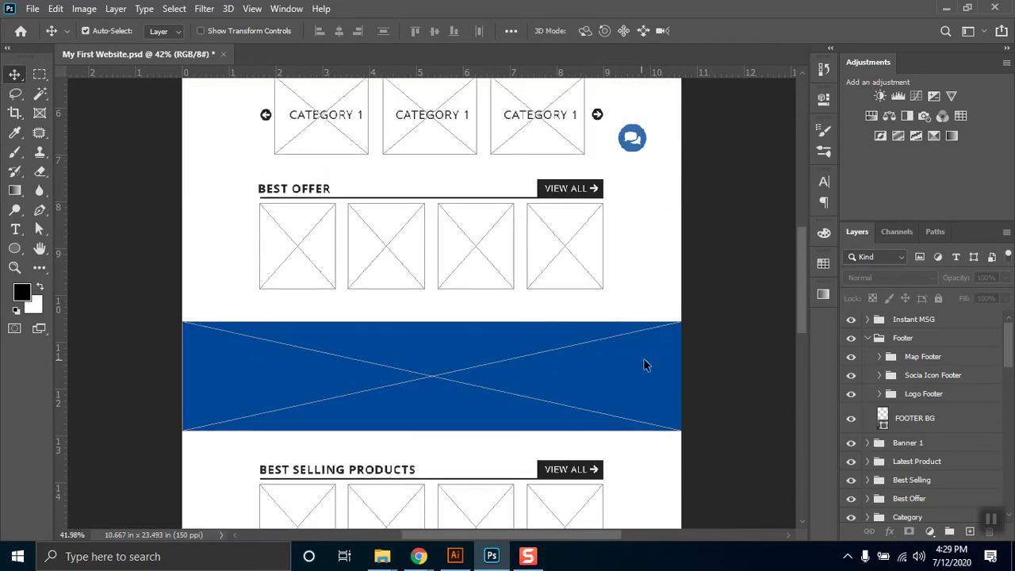
left_click_drag(799, 276, 802, 186)
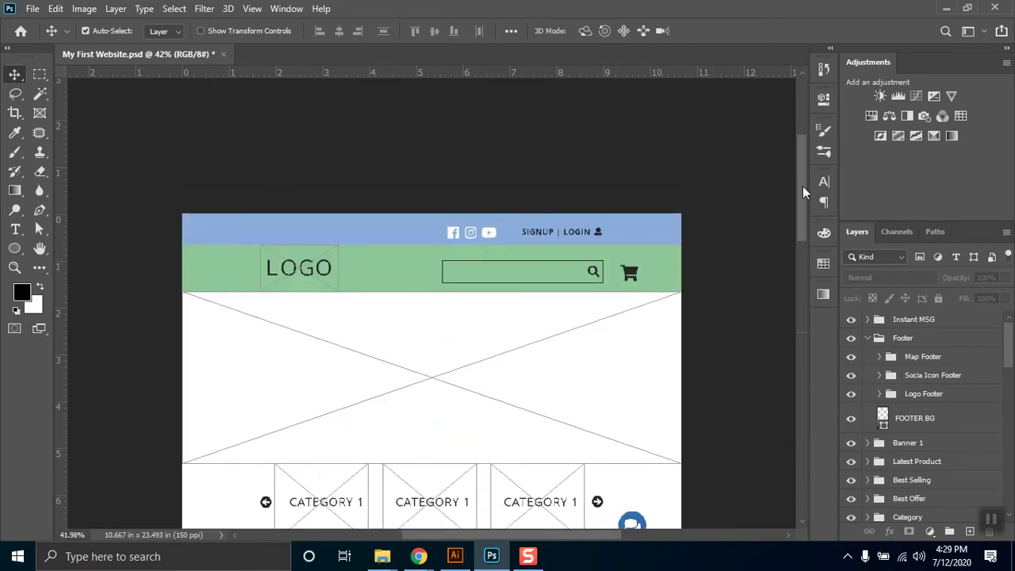
mouse_move(964, 555)
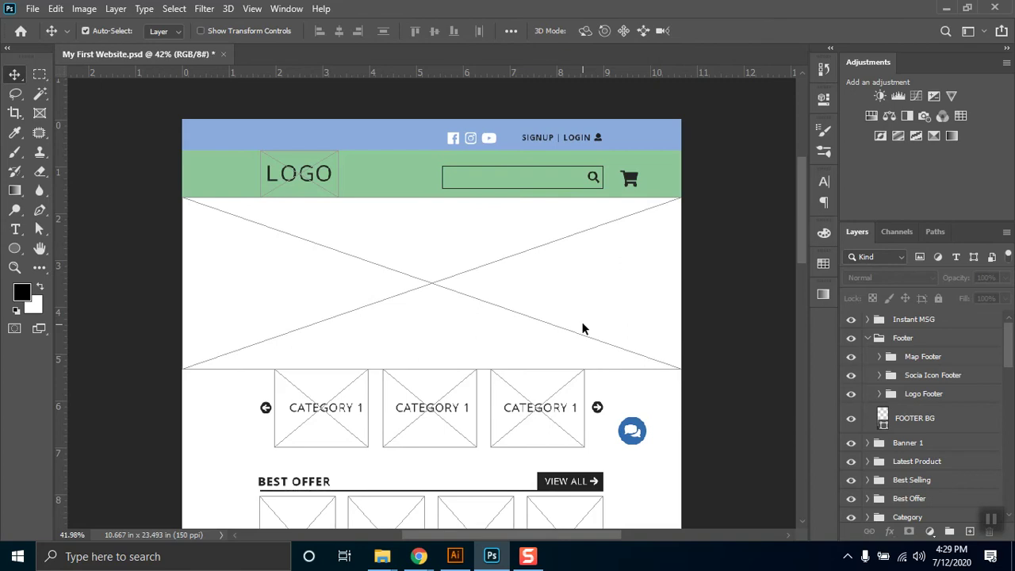
scroll(582, 329, "up", 1)
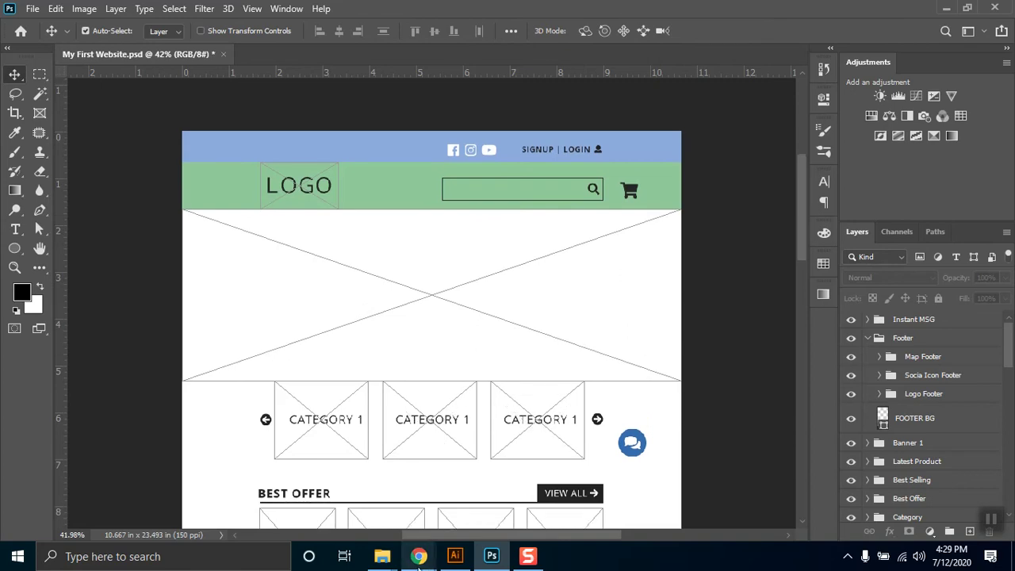
Step: Compare the Gadget and Gear home page in Chrome with the wireframe's header and banner in Photoshop
mouse_move(399, 541)
mouse_move(366, 522)
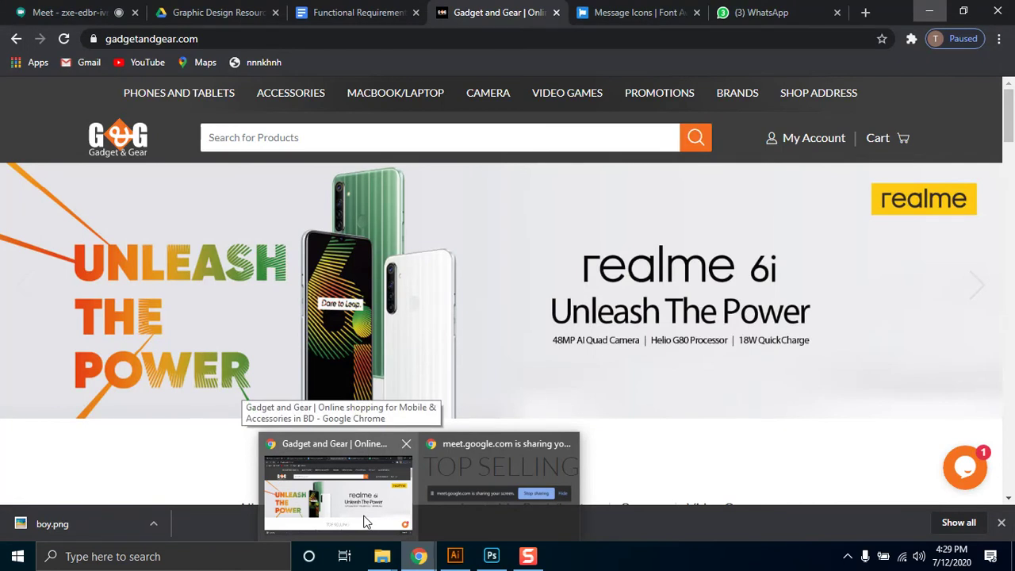
key("alt+Tab")
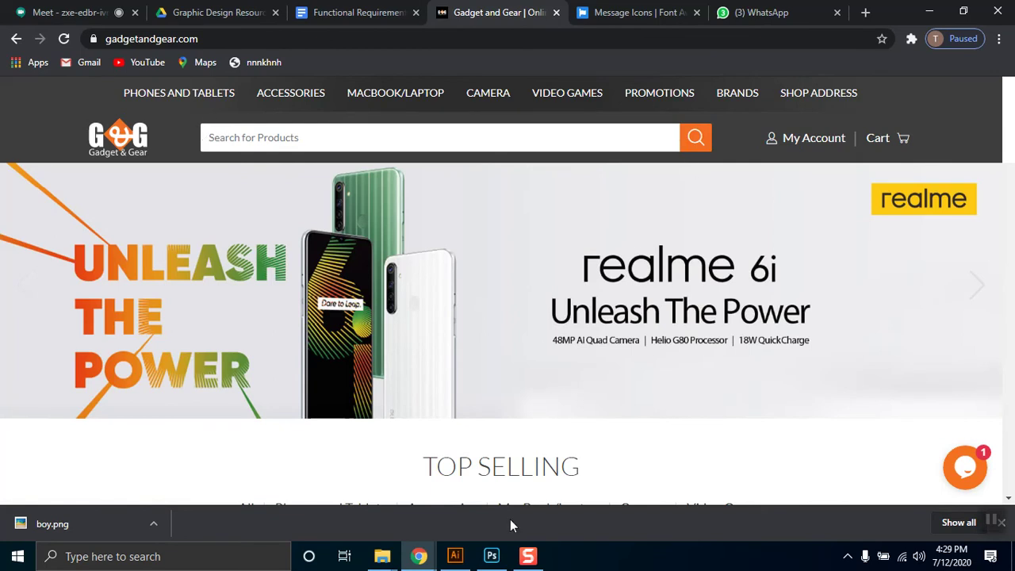
left_click(492, 557)
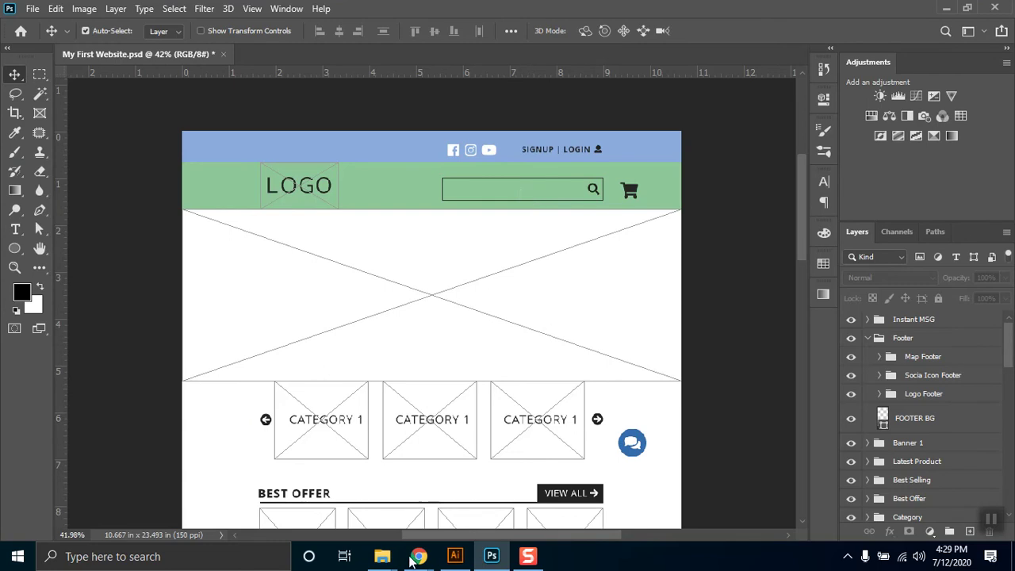
mouse_move(419, 556)
left_click(329, 511)
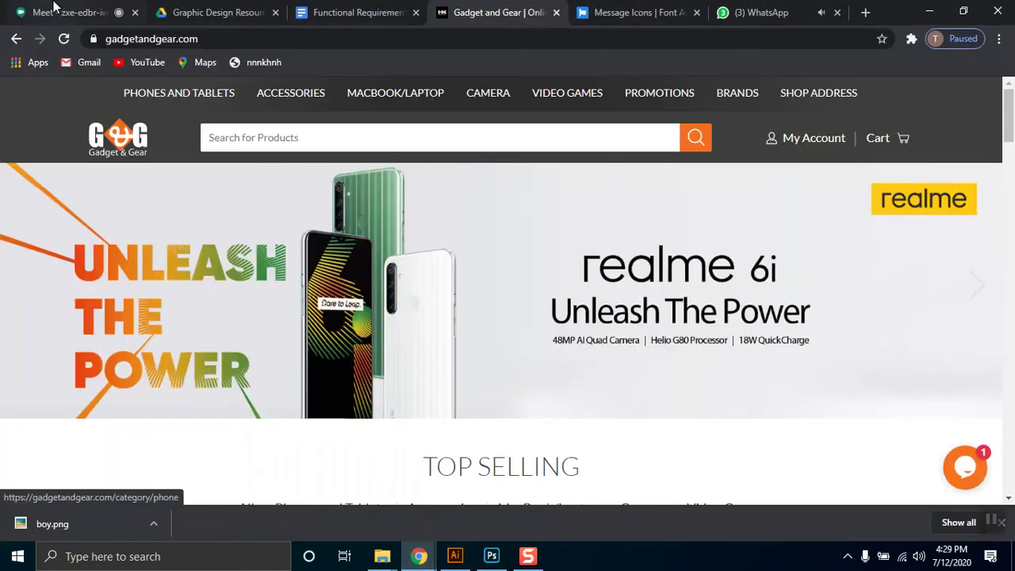
Step: Open the Google Meet call and toggle the microphone during the discussion, leaving it muted
left_click(75, 14)
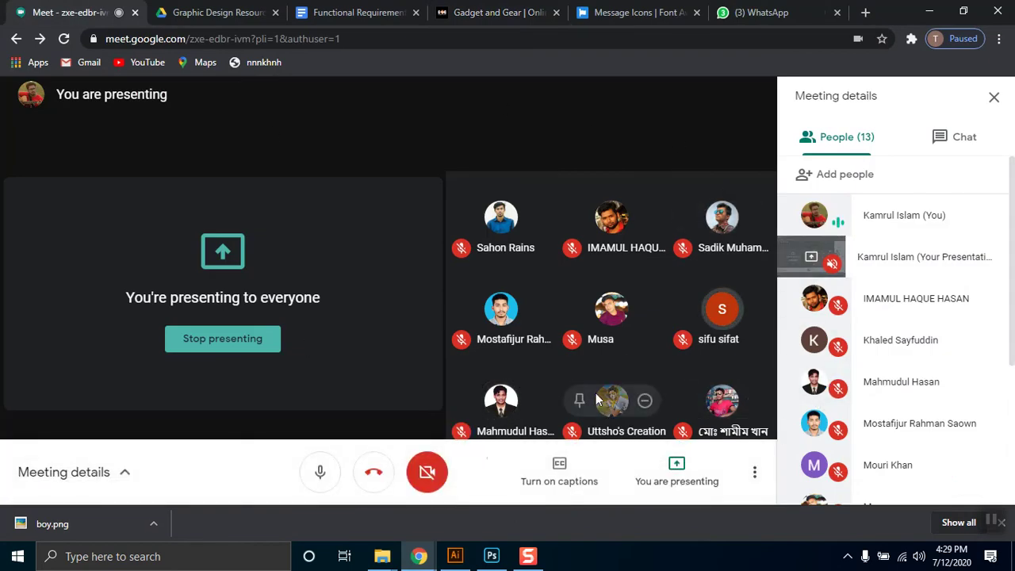
left_click(309, 475)
left_click(309, 475)
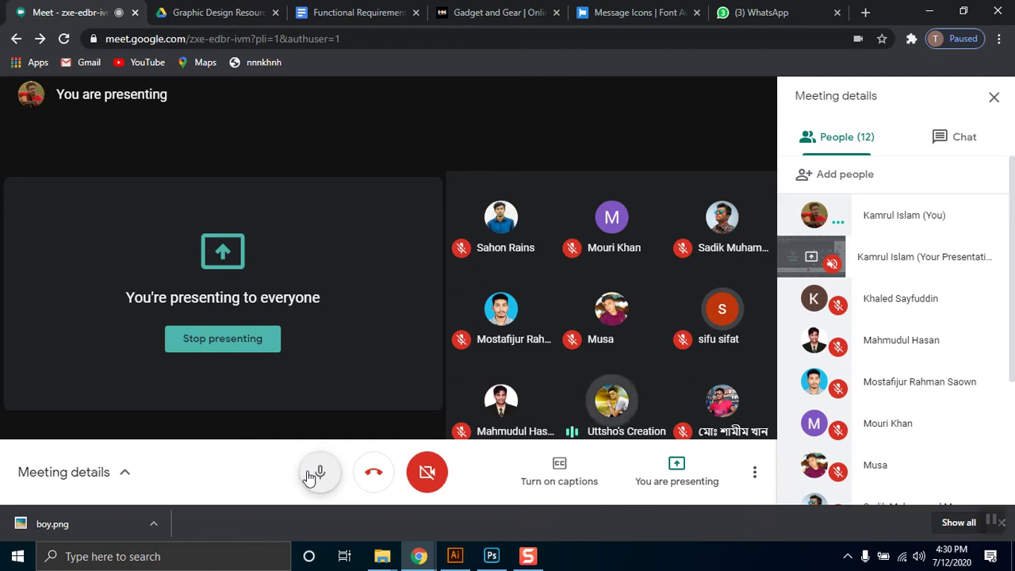
left_click(313, 475)
left_click(319, 475)
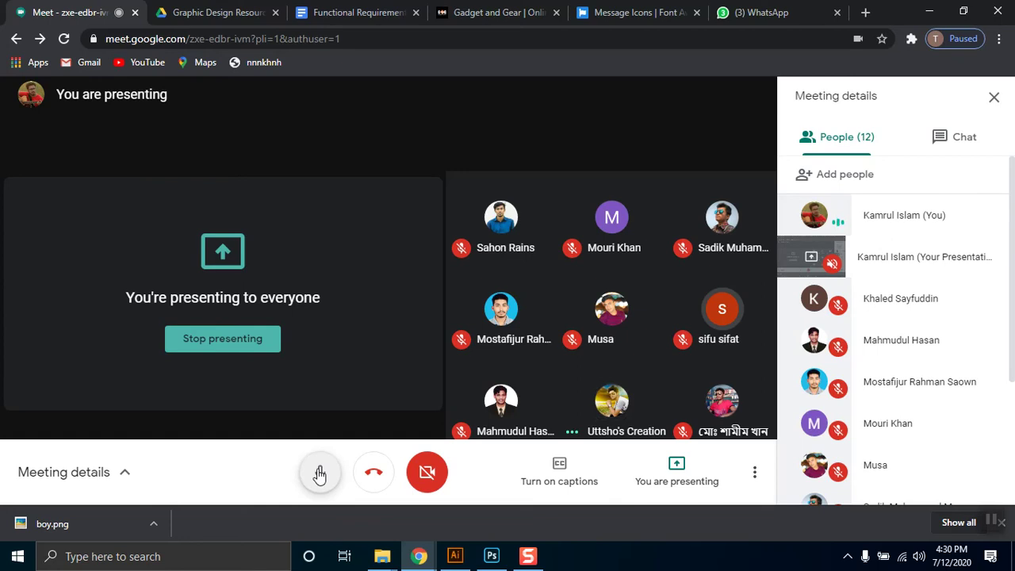
left_click(319, 475)
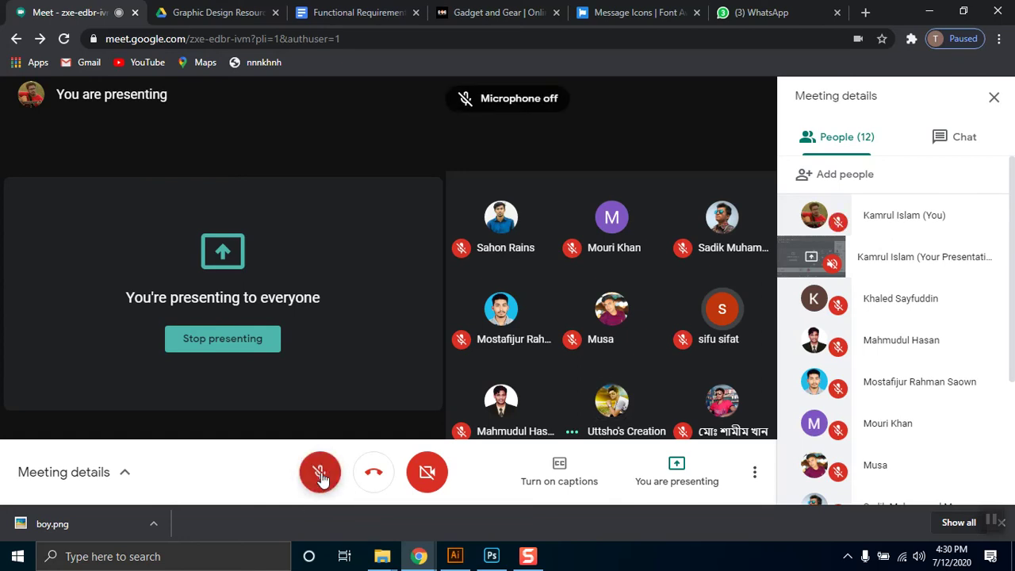
left_click(320, 475)
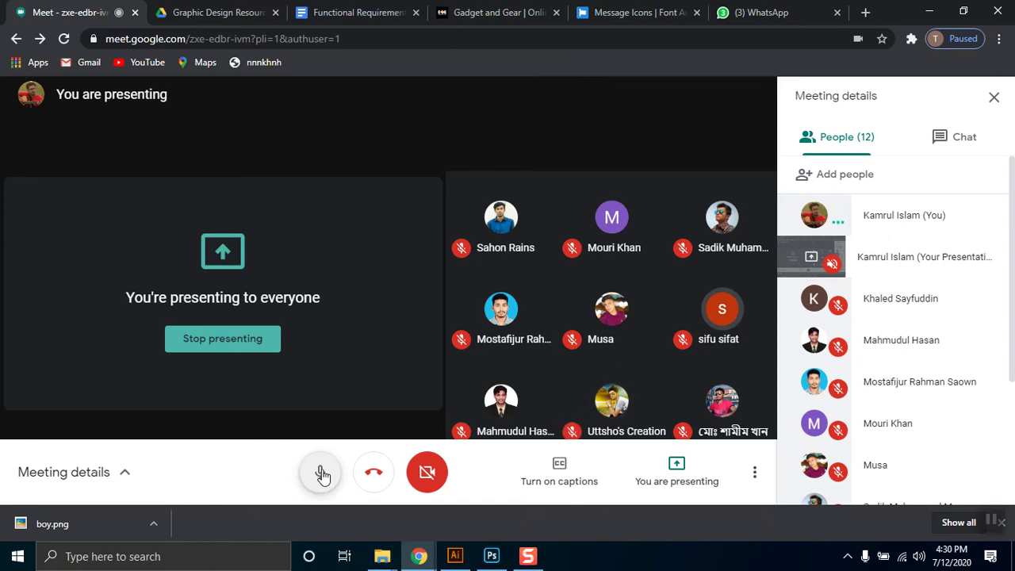
left_click(321, 476)
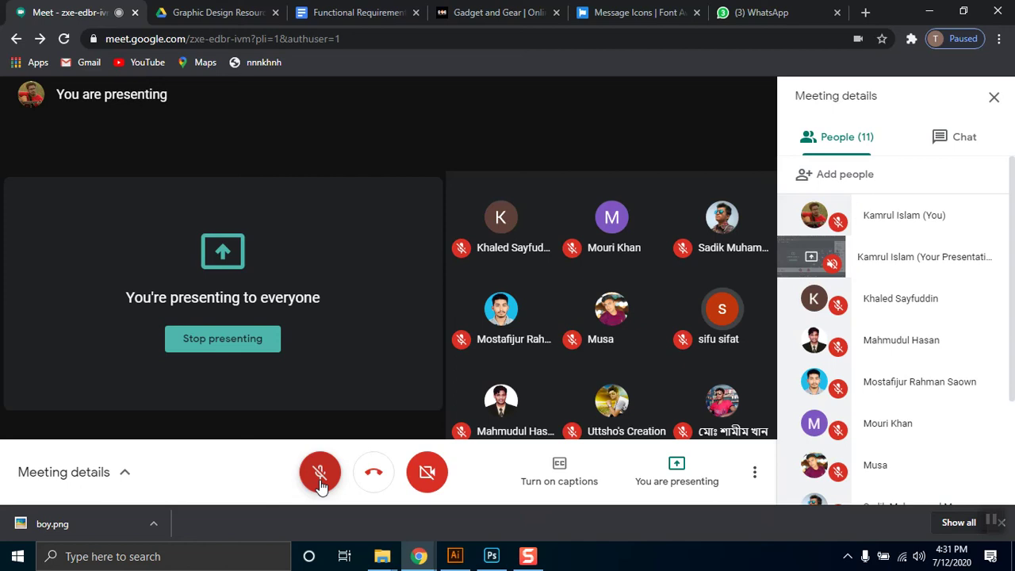
Step: View the upper part of the wireframe in Photoshop, then check the Meet call's chat messages and participant list
left_click(492, 556)
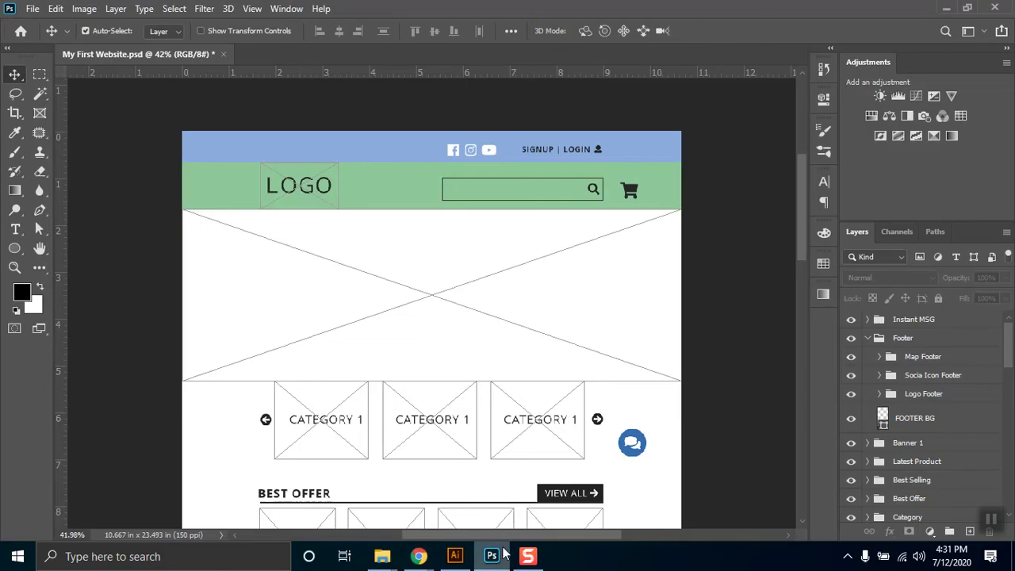
scroll(444, 498, "down", 3)
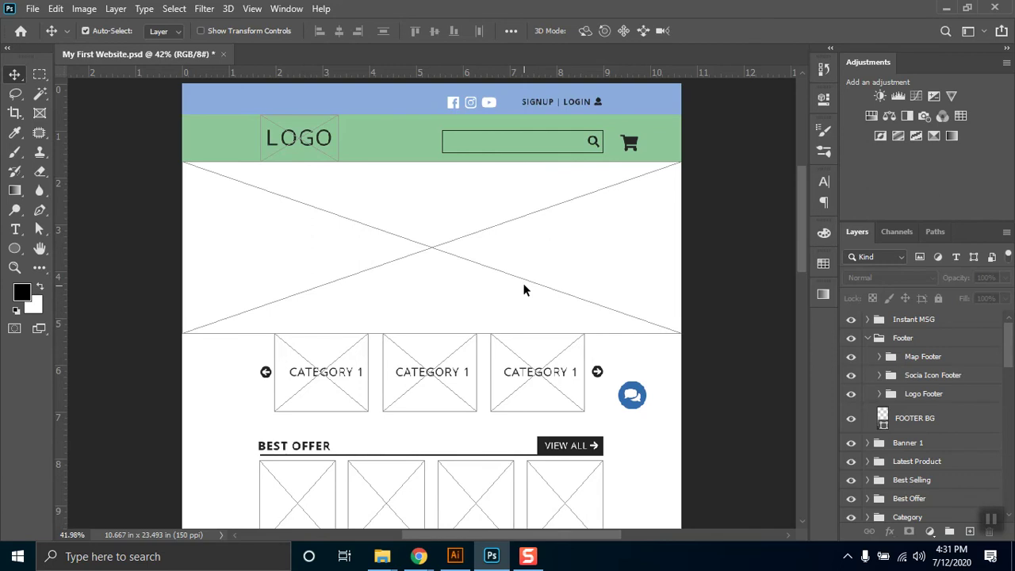
mouse_move(419, 556)
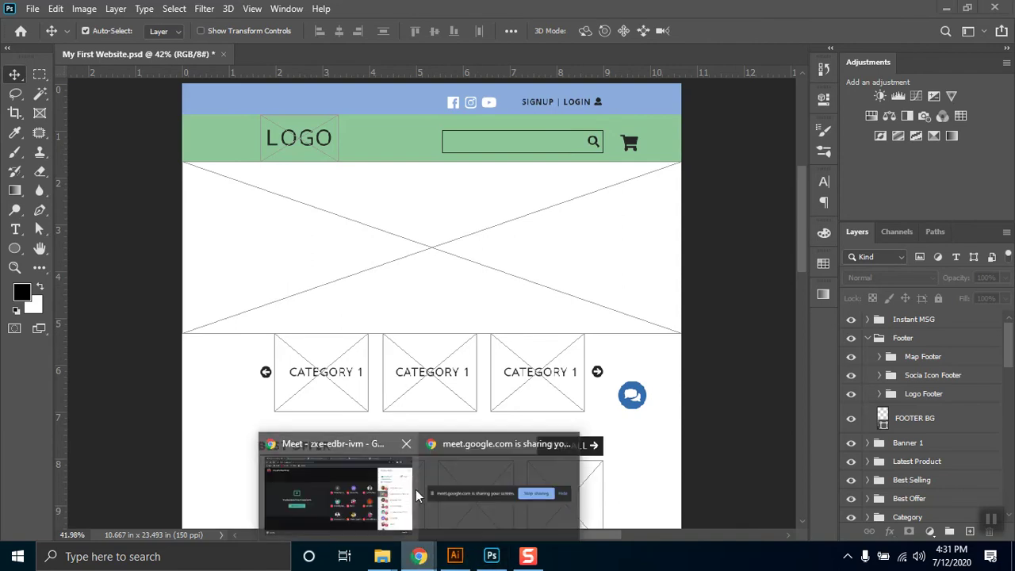
left_click(372, 496)
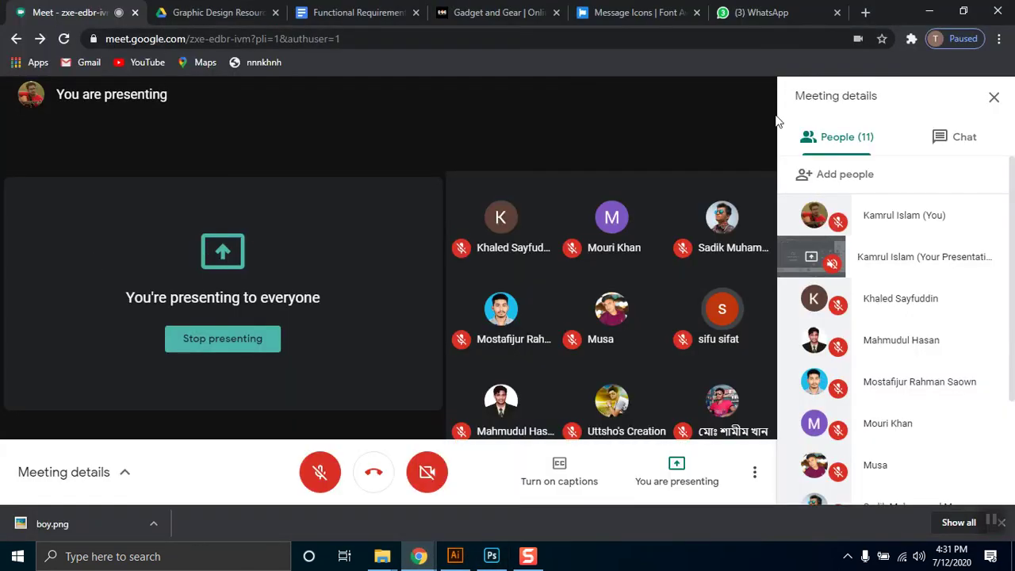
left_click(958, 137)
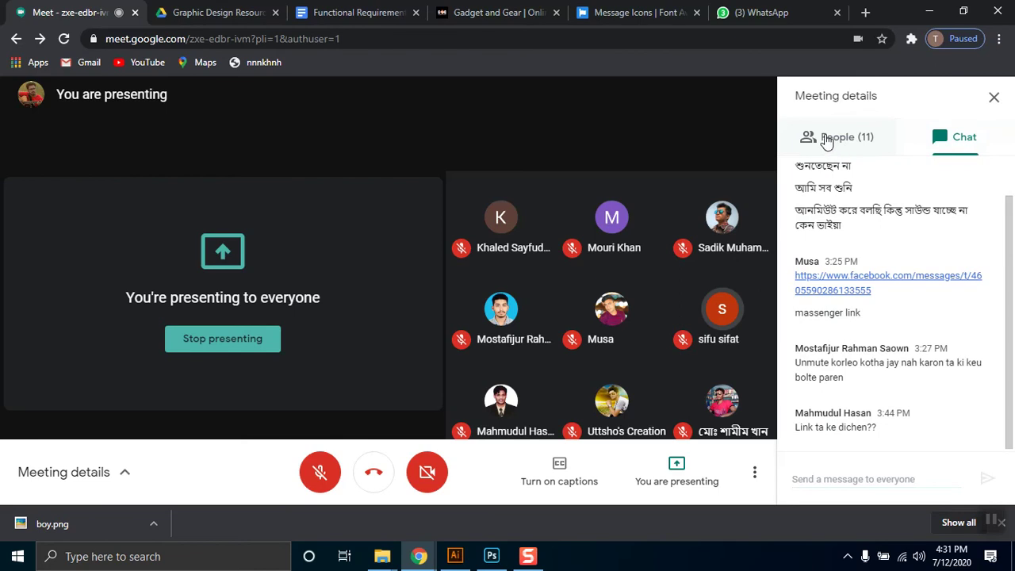
left_click(832, 141)
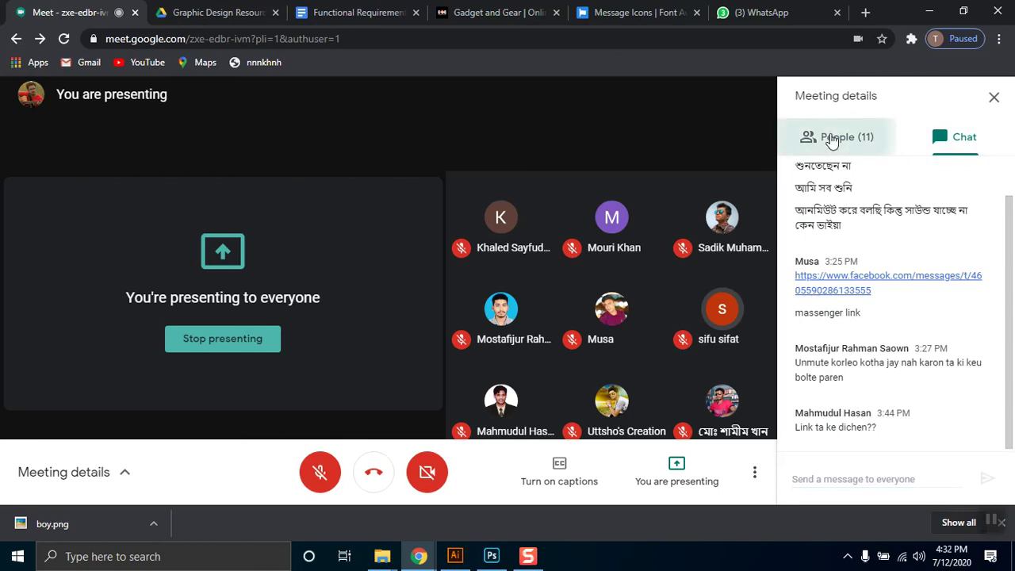
Step: Close the WhatsApp page, then switch to the wireframe in Photoshop and show its guides
left_click(838, 13)
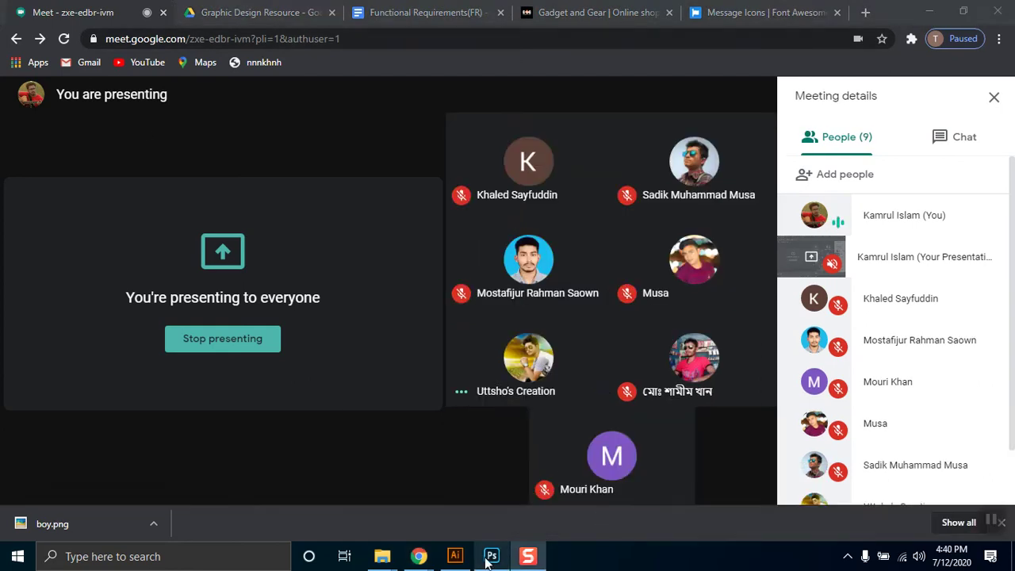
left_click(488, 560)
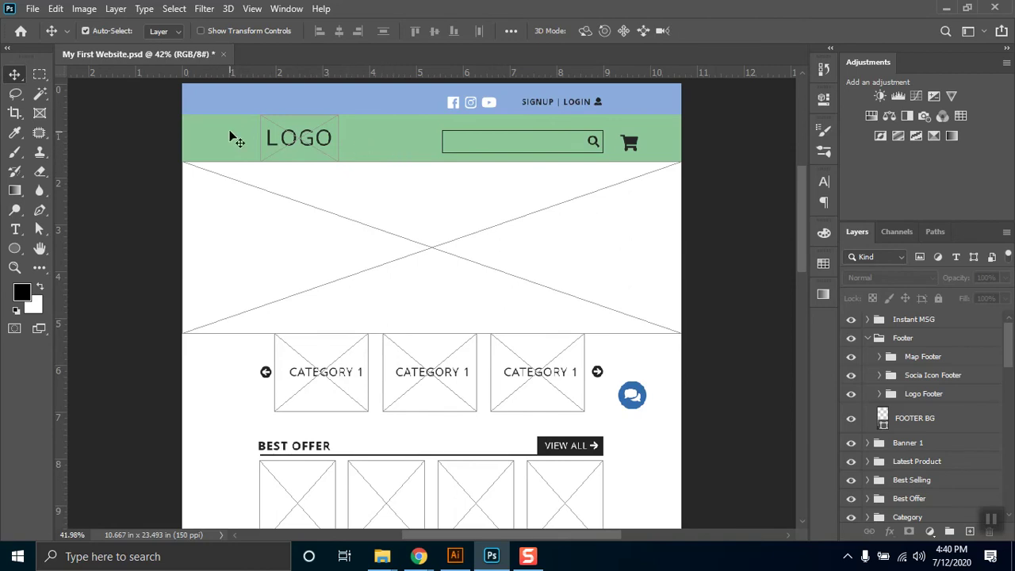
key("ctrl+semicolon")
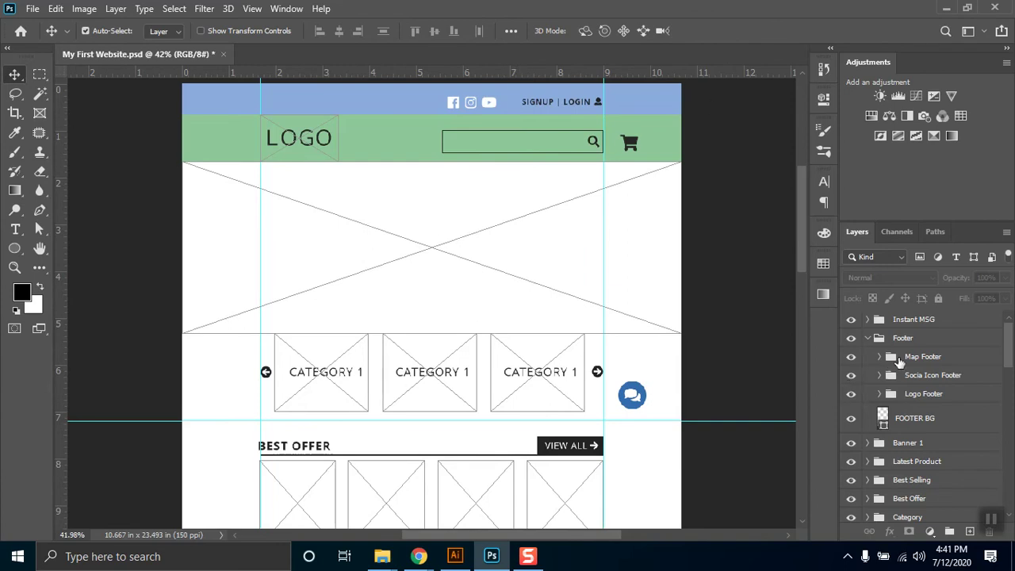
Step: Collapse the expanded layer groups and enlarge the layer list to show all the main groups
left_click(868, 468)
left_click(868, 487)
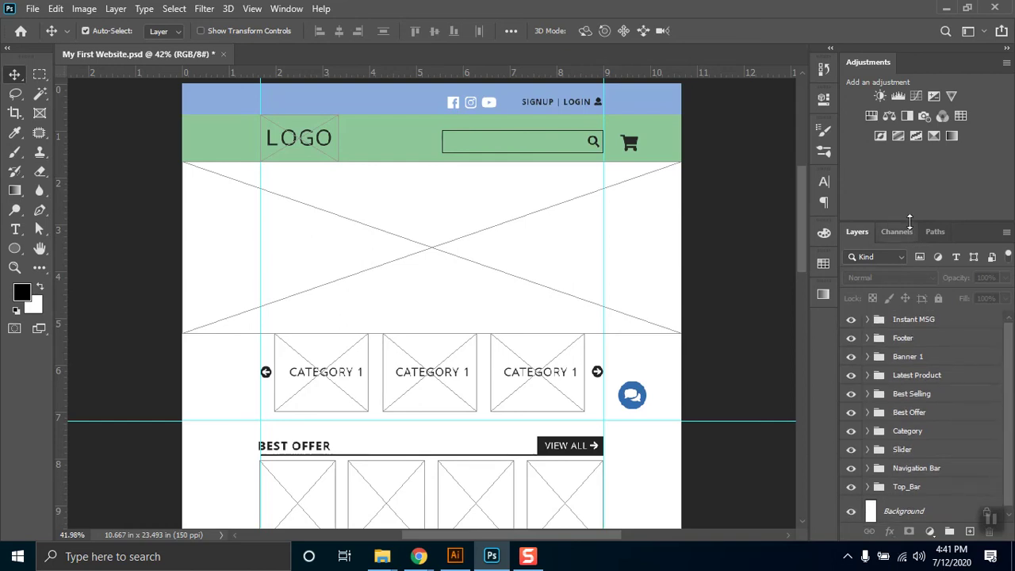
left_click_drag(910, 221, 910, 152)
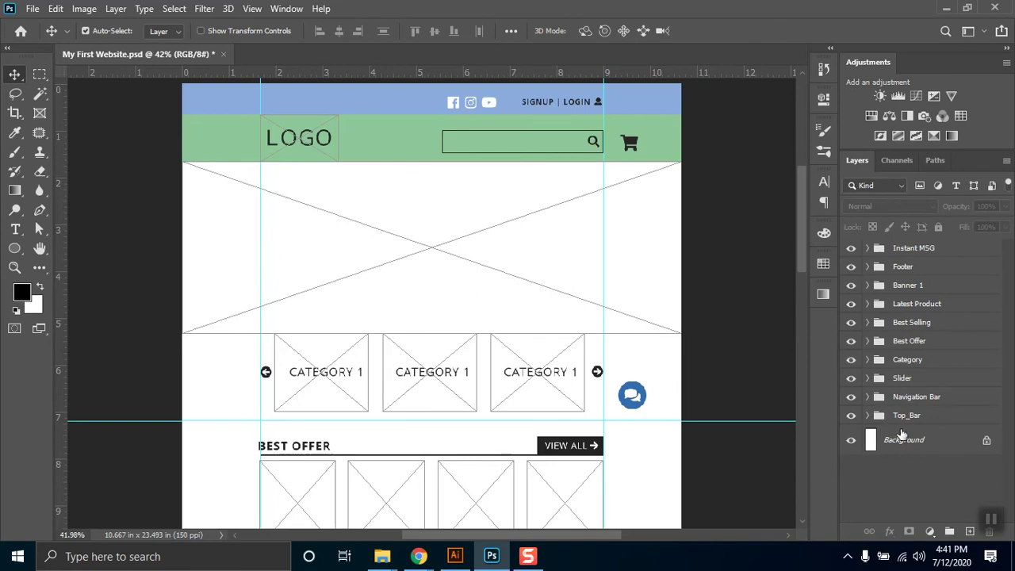
Step: Rename the Serch group inside Navigation Bar as Search and save the document
left_click(869, 398)
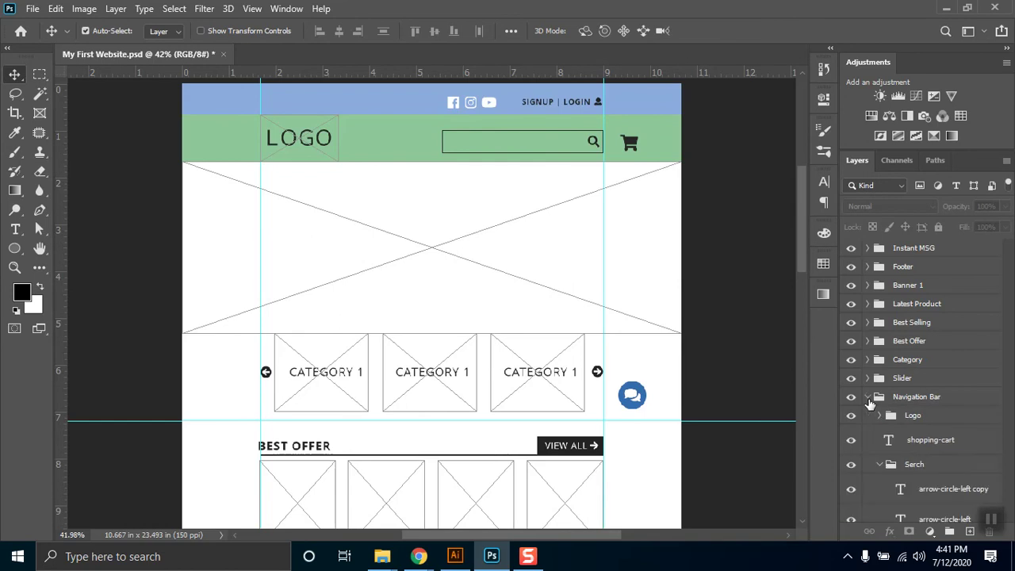
left_click(897, 466)
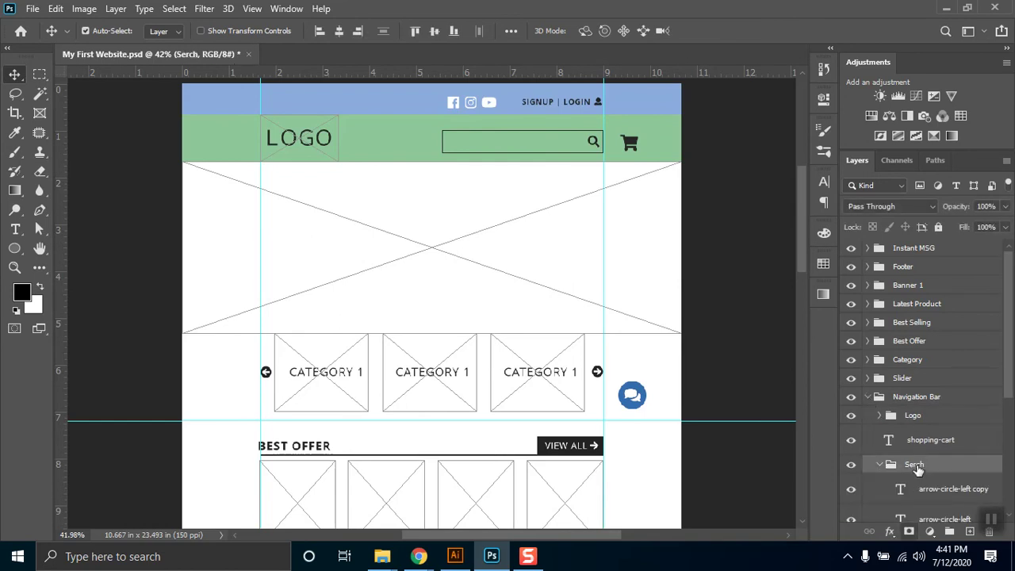
right_click(930, 465)
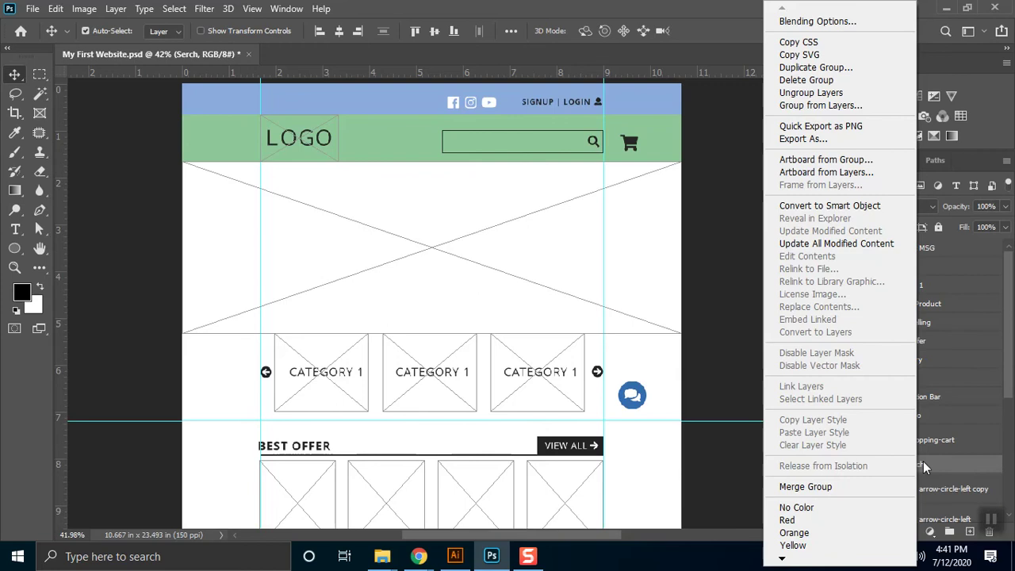
left_click(924, 461)
double_click(916, 464)
left_click(916, 466)
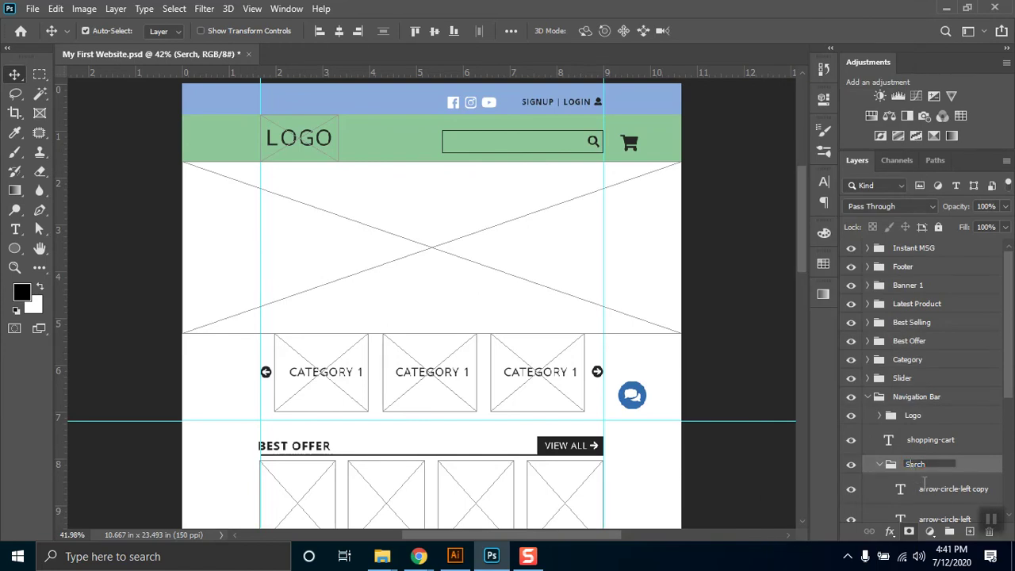
type("a")
key("Return")
key("ctrl")
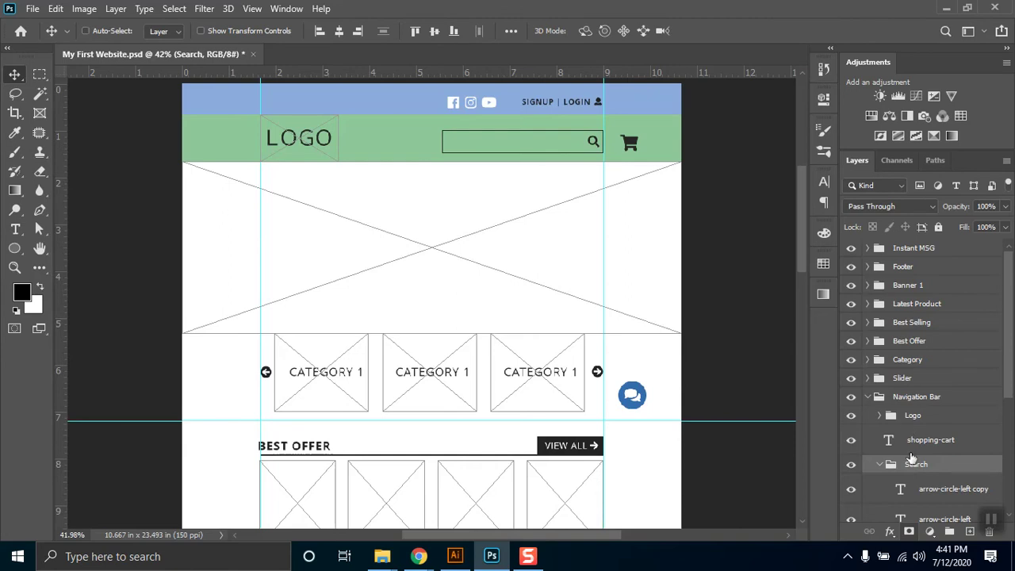
key("ctrl+s")
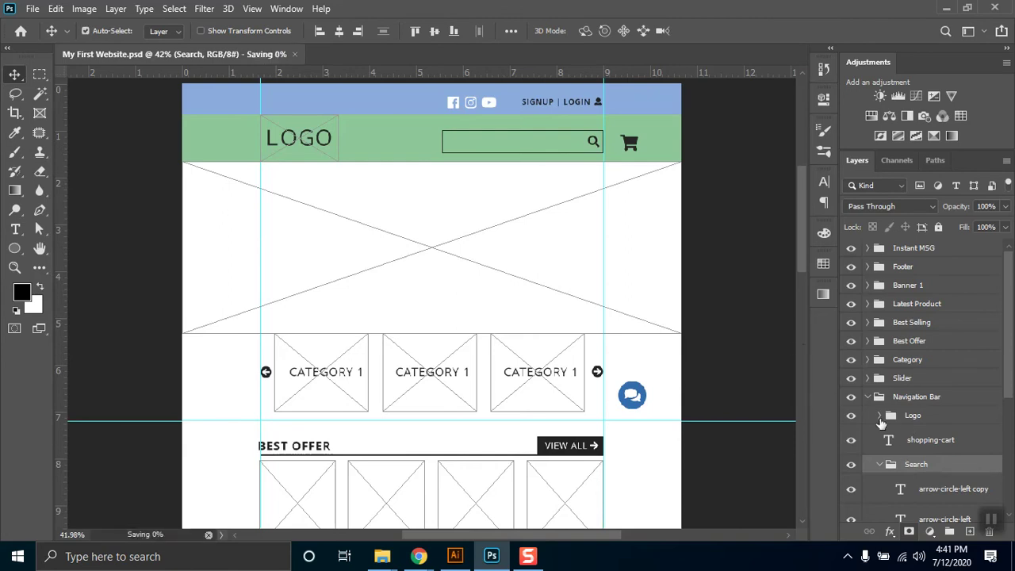
Step: Try to shift the collapsed Search group to the left, and return it to its starting position
left_click(879, 464)
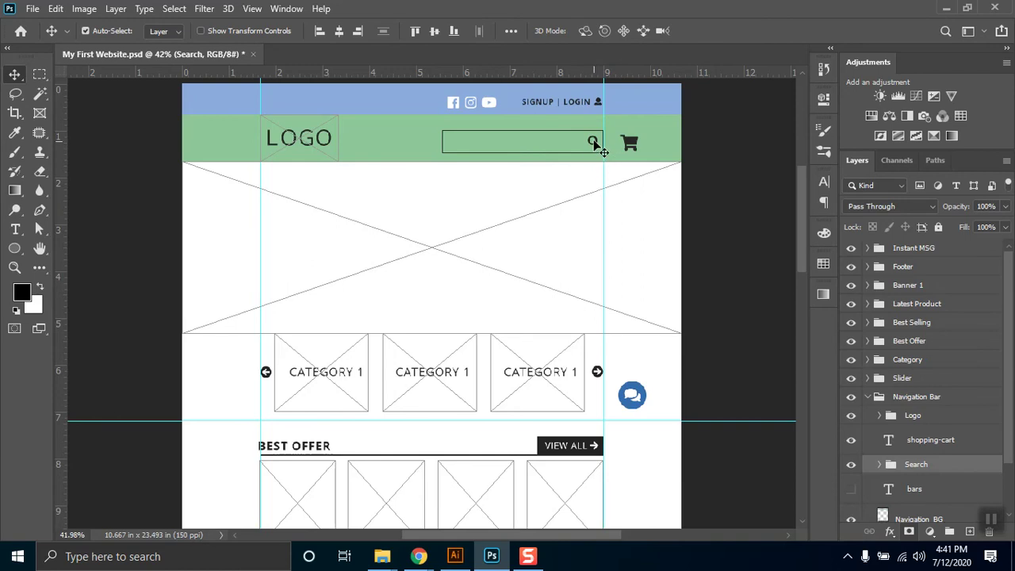
key("shift+Left")
key("shift+Left")
key("shift+Left")
key("shift+Left")
key("shift+Left")
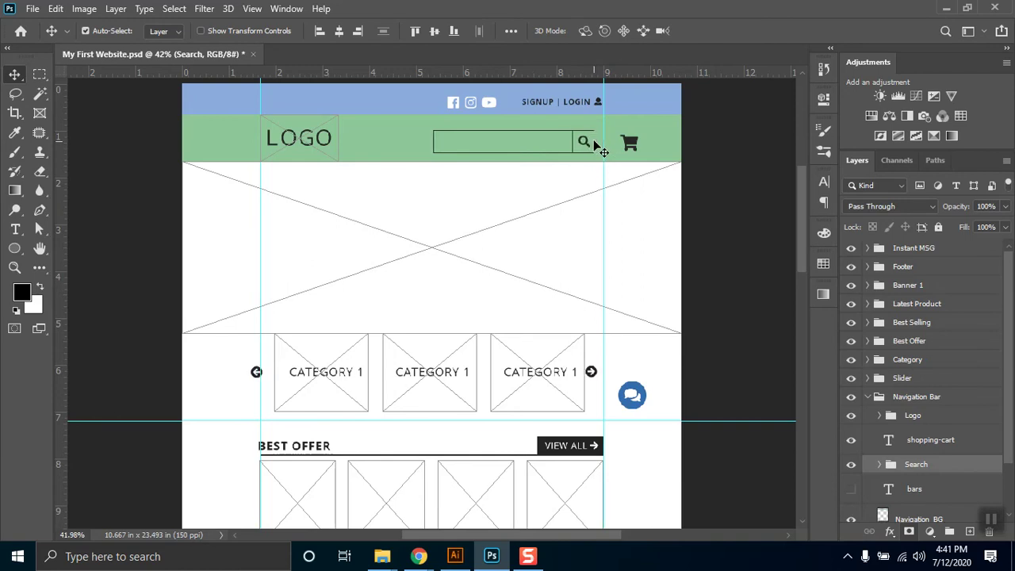
key("shift+Right")
key("shift+Right")
key("shift+Right")
key("shift+Right")
key("shift+Right")
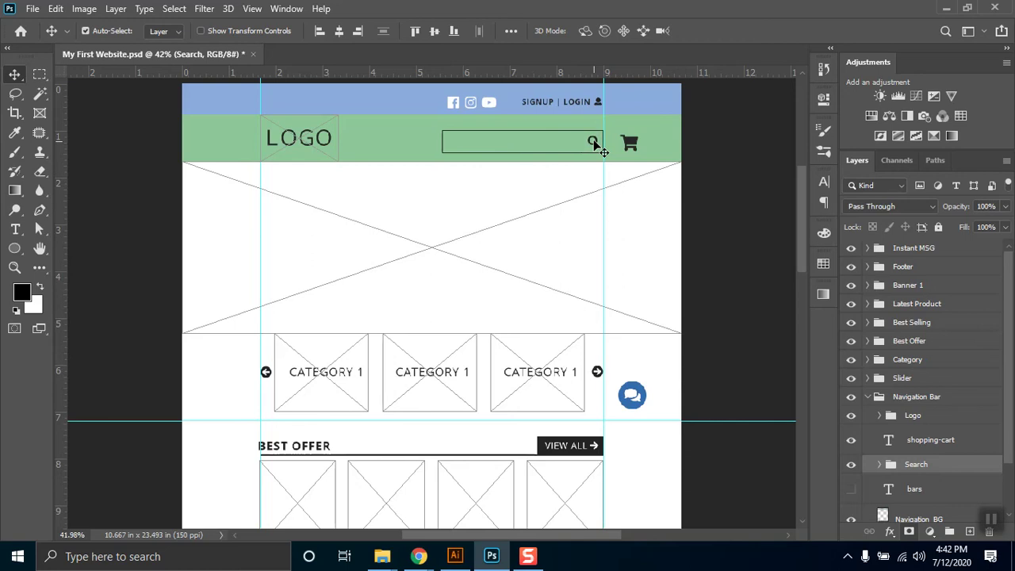
Step: Move the arrow-circle-left and arrow-circle-left copy layers out of the Search group into the Category group
left_click(879, 465)
scroll(1012, 390, "down", 1)
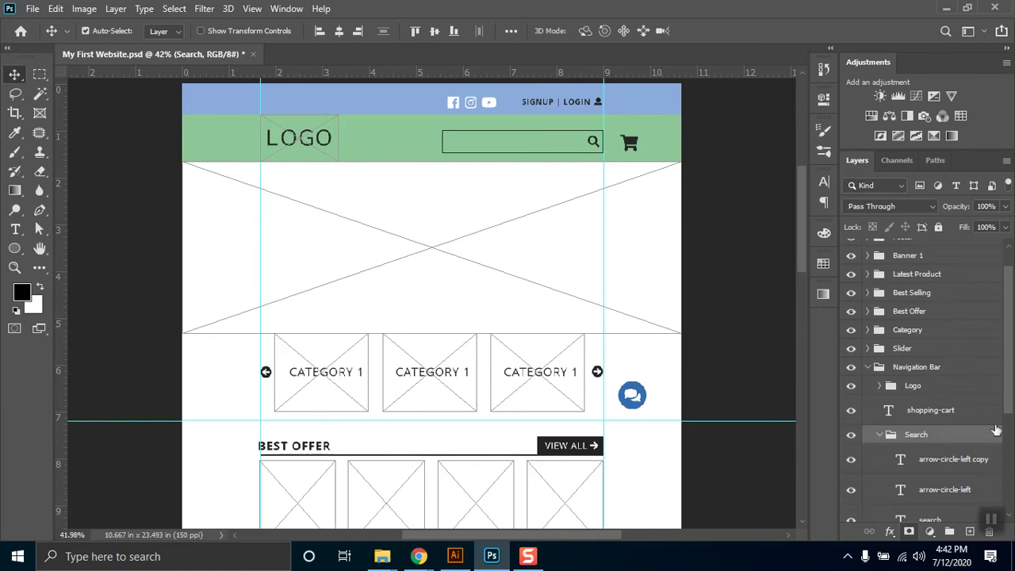
left_click(948, 487)
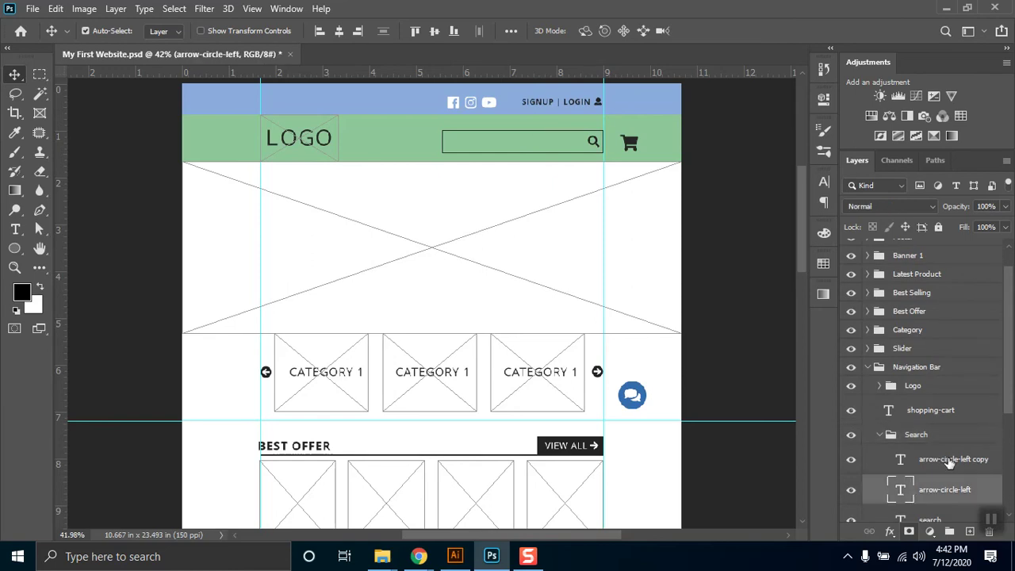
left_click(949, 469)
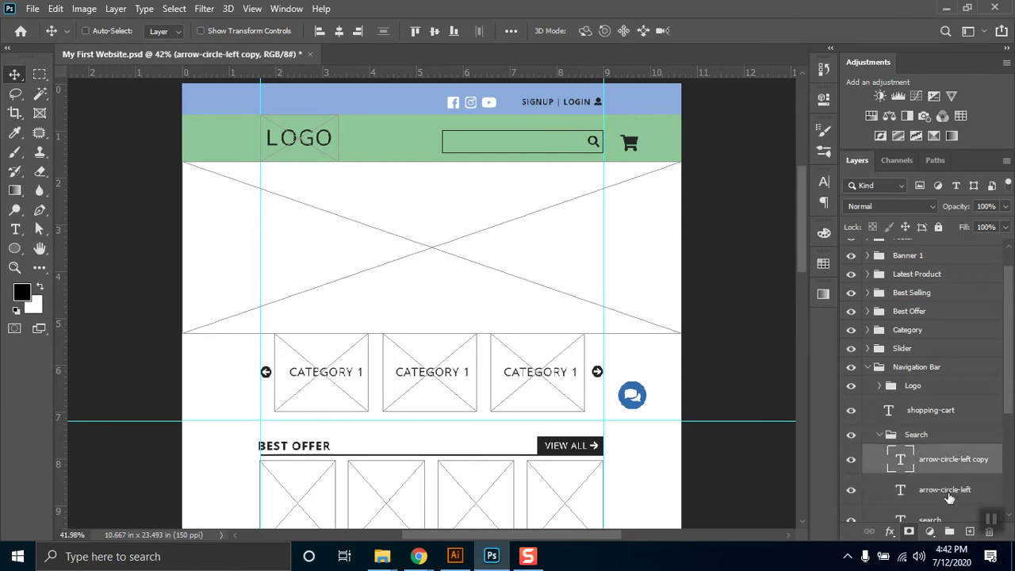
left_click(948, 492, "shift")
left_click_drag(944, 466, 920, 334)
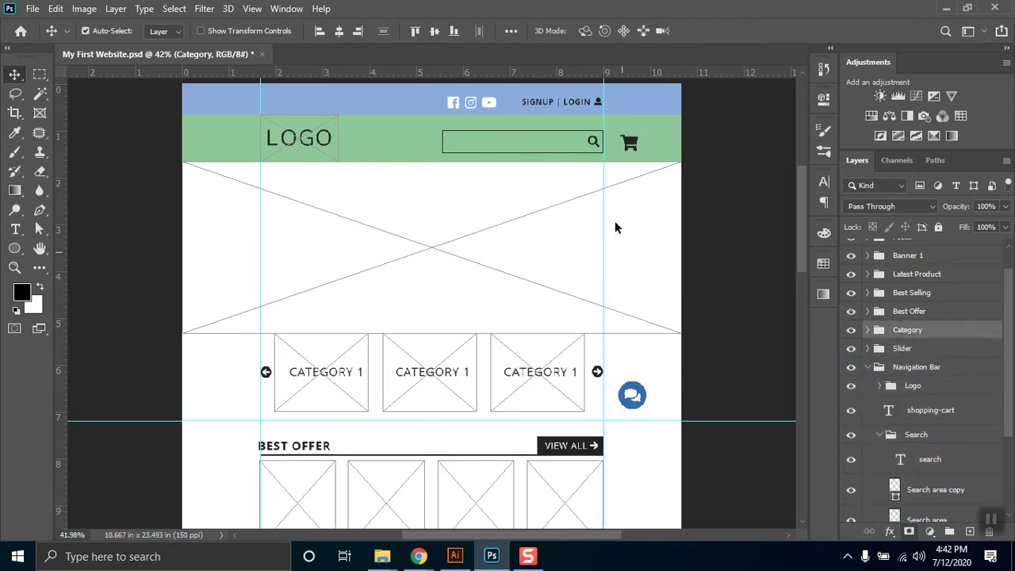
Step: Shift the Search group about 110 px left to make room between the search icon and the vertical guide
left_click(912, 434)
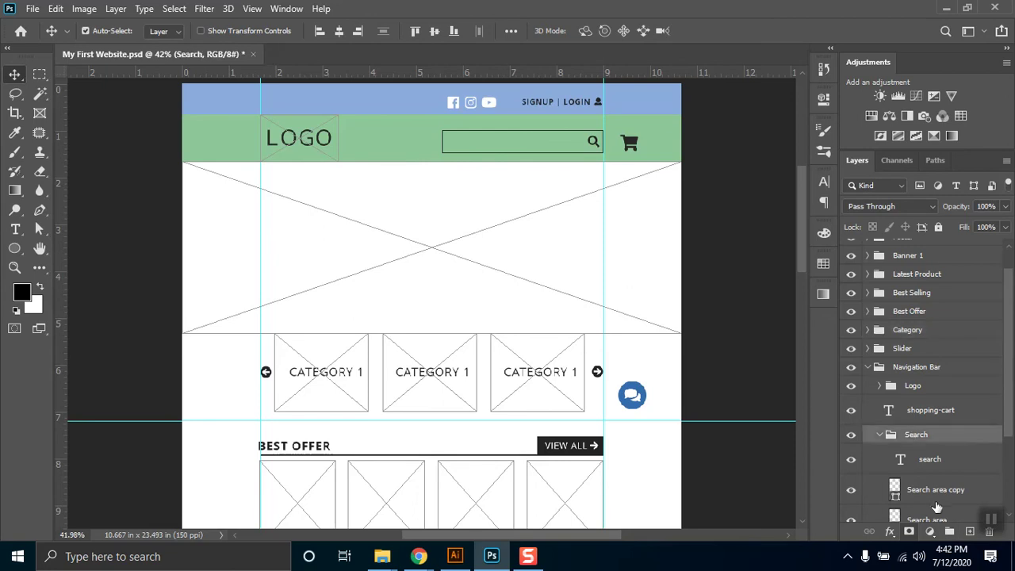
key("shift+Left")
key("shift+Left")
key("shift+Left")
key("shift+Left")
key("shift+Left")
key("shift+Left")
key("shift+Left")
key("shift+Left")
key("shift+Left")
key("shift+Left")
key("shift+Left")
Step: Choose the Rectangle Tool and duplicate the Search area copy layer that frames the search icon
left_click(14, 250)
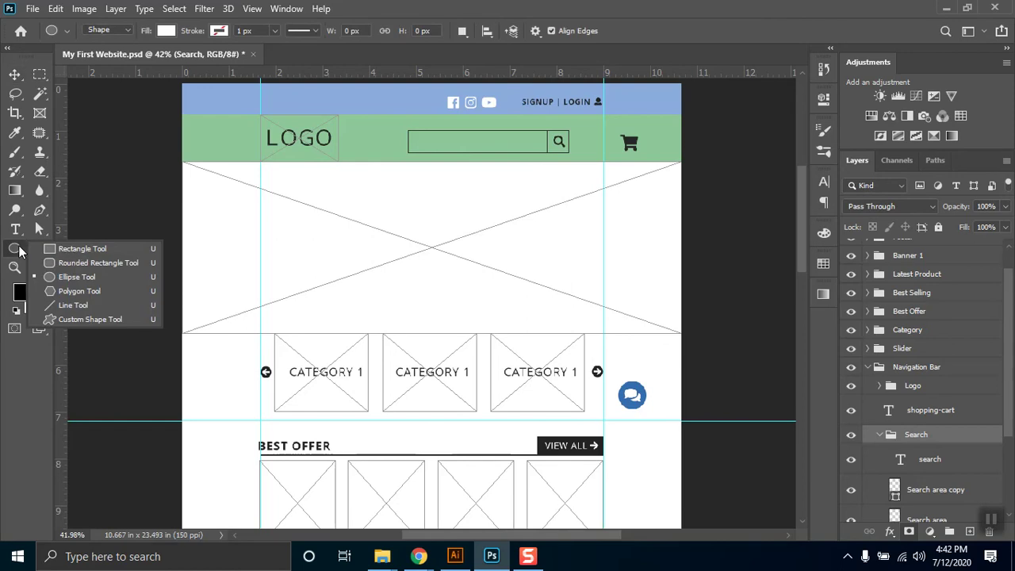
left_click(78, 252)
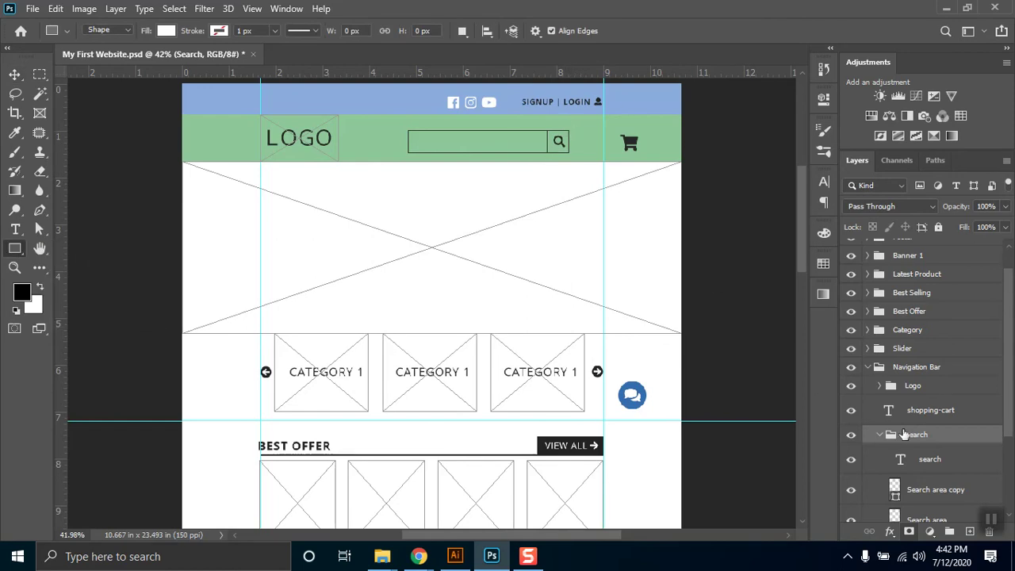
scroll(896, 492, "down", 1)
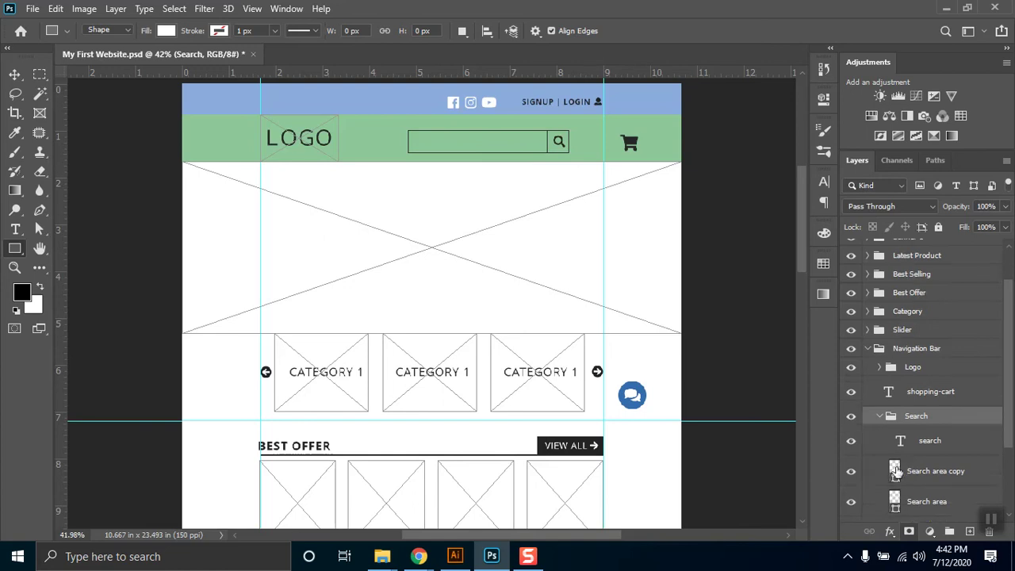
left_click(895, 473, "ctrl")
left_click_drag(895, 473, 968, 531)
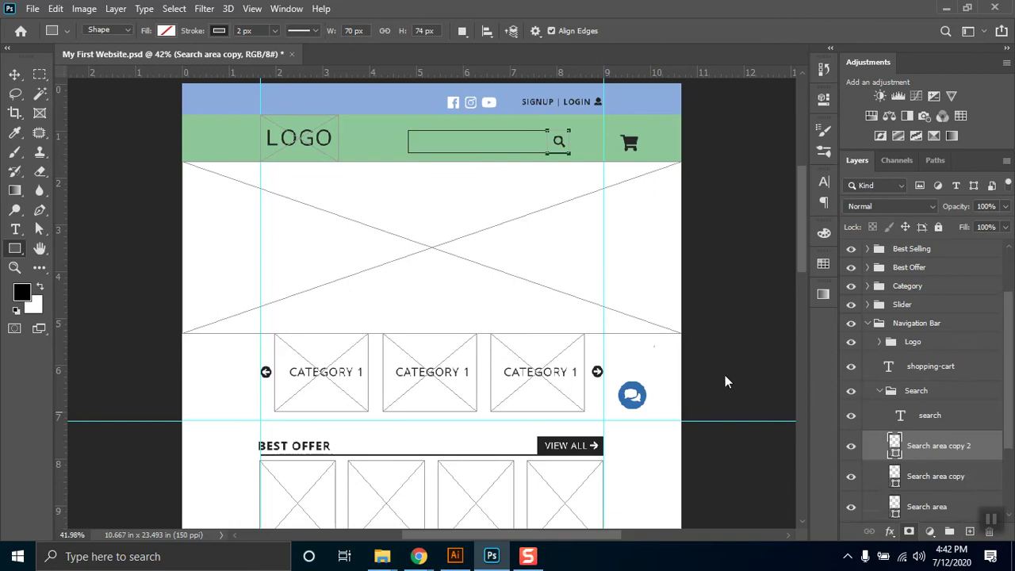
Step: Place the duplicated box directly right of the search icon's box and widen it to the vertical guide
left_click(15, 75)
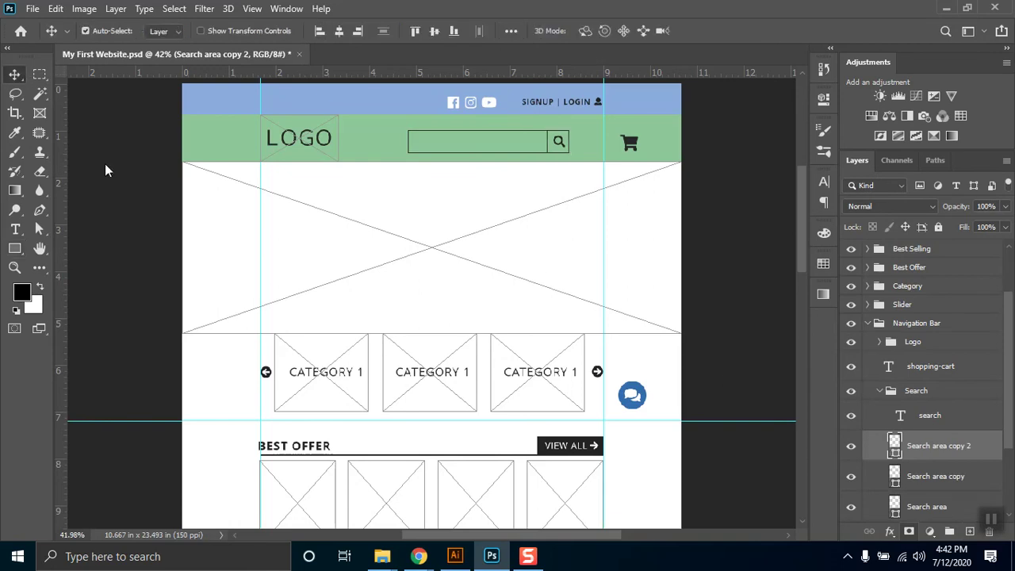
key("shift+Right")
key("shift+Right")
key("shift+Right")
key("shift+Right")
key("shift+Right")
key("Left")
key("ctrl+t")
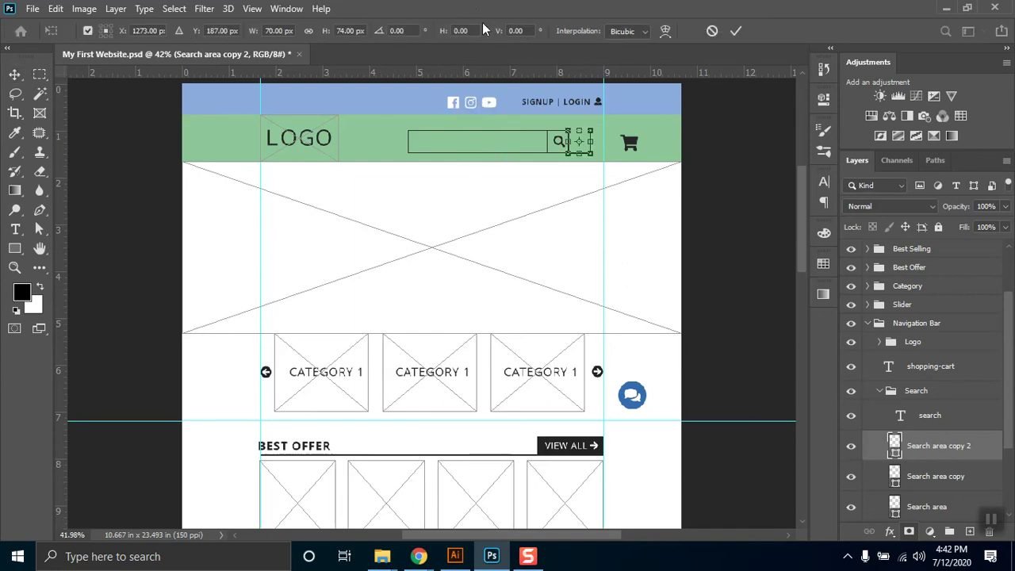
left_click_drag(596, 142, 609, 142)
key("Return")
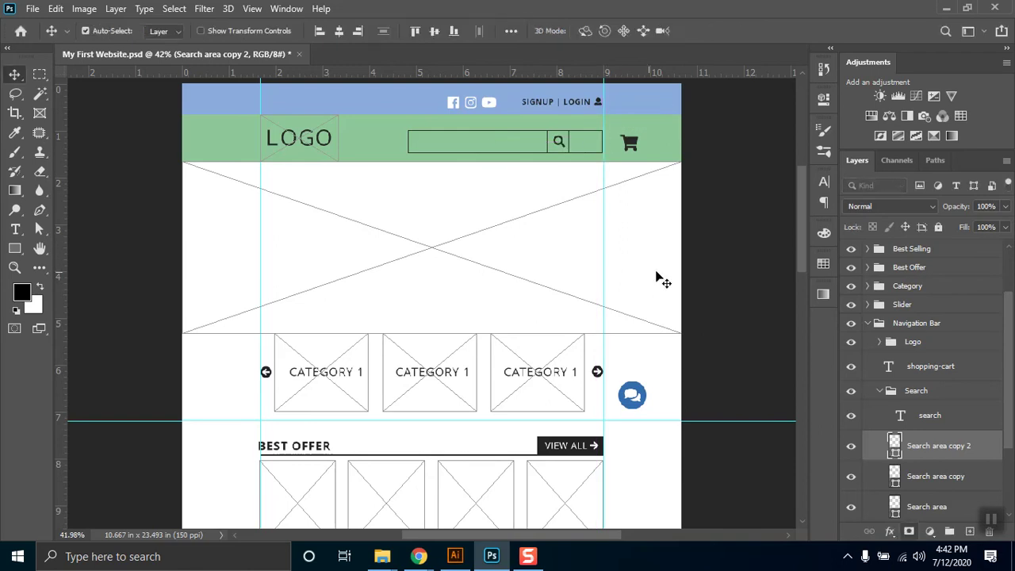
Step: Add the text "ALL" in the banner area just below the search bar
left_click(14, 229)
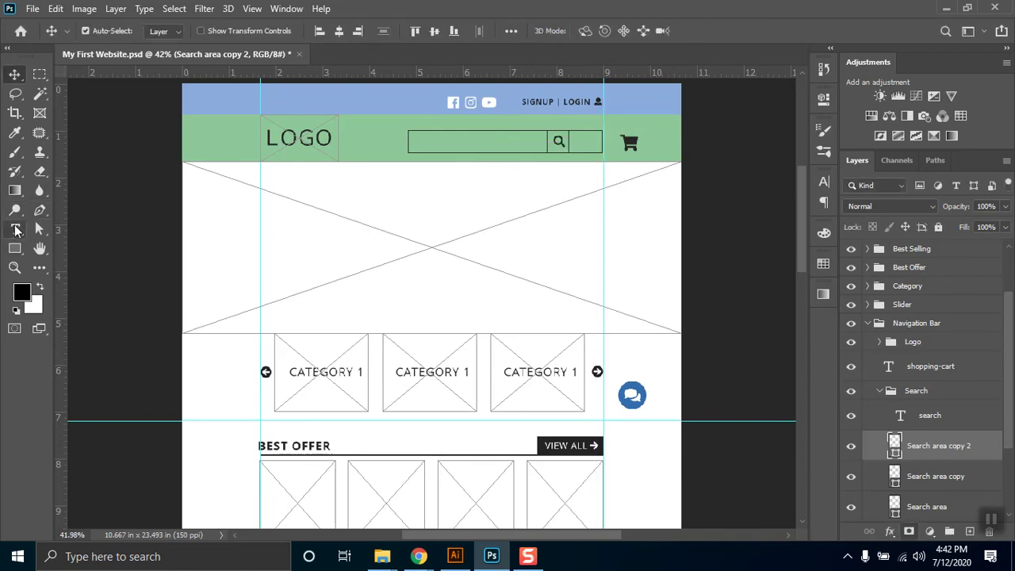
left_click(502, 186)
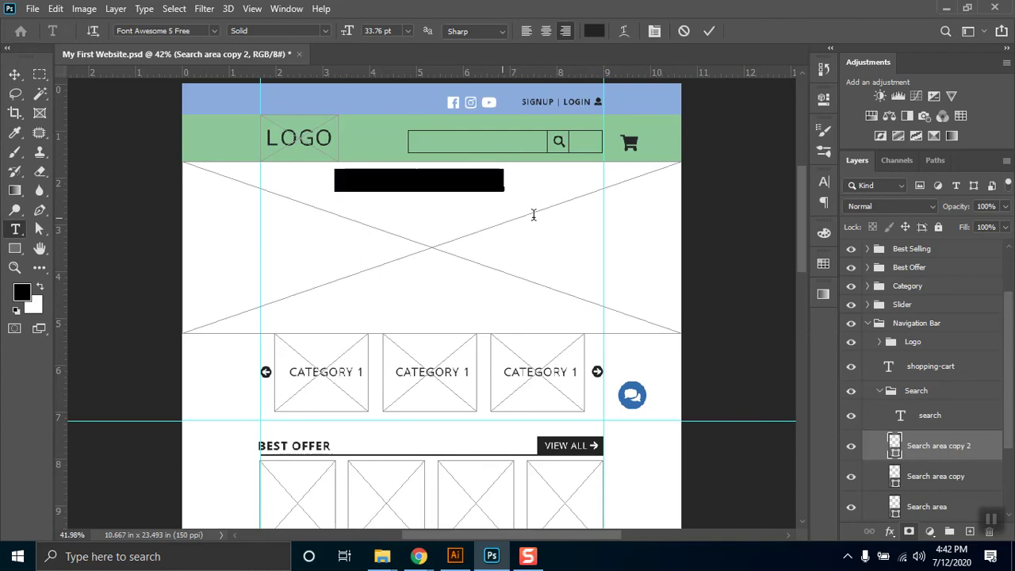
type("ALL")
key("ctrl+a")
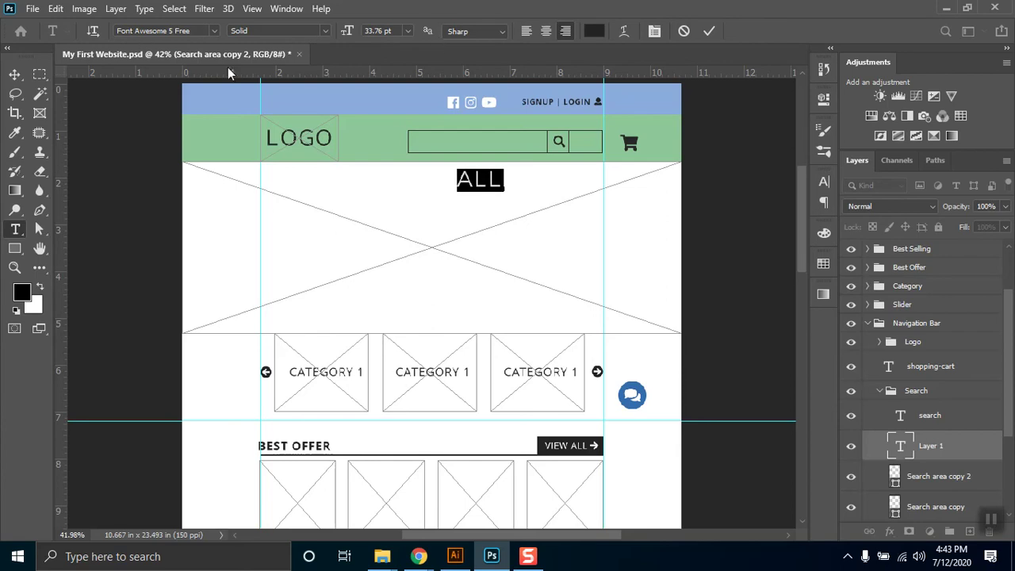
key("ctrl")
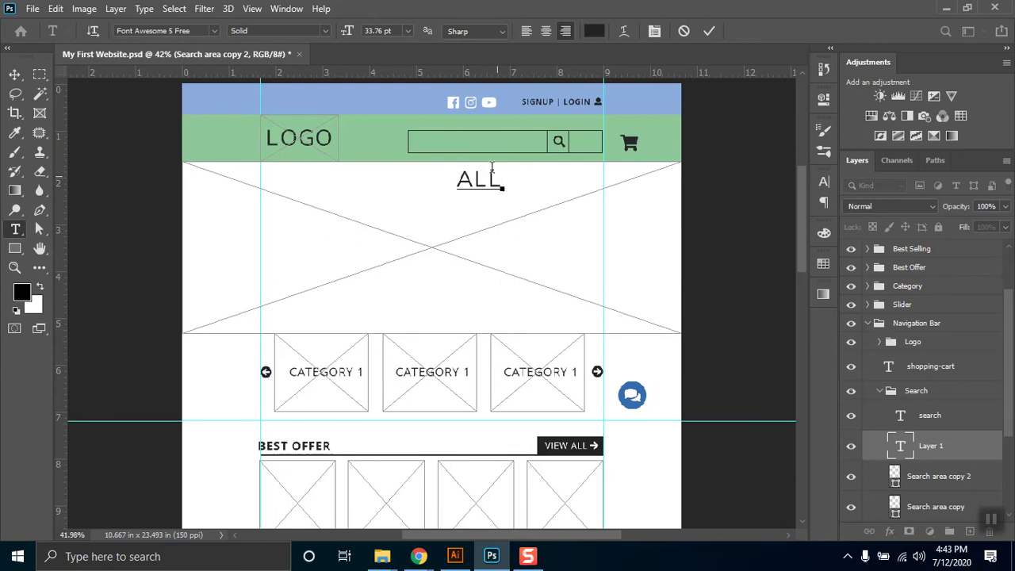
left_click(15, 73)
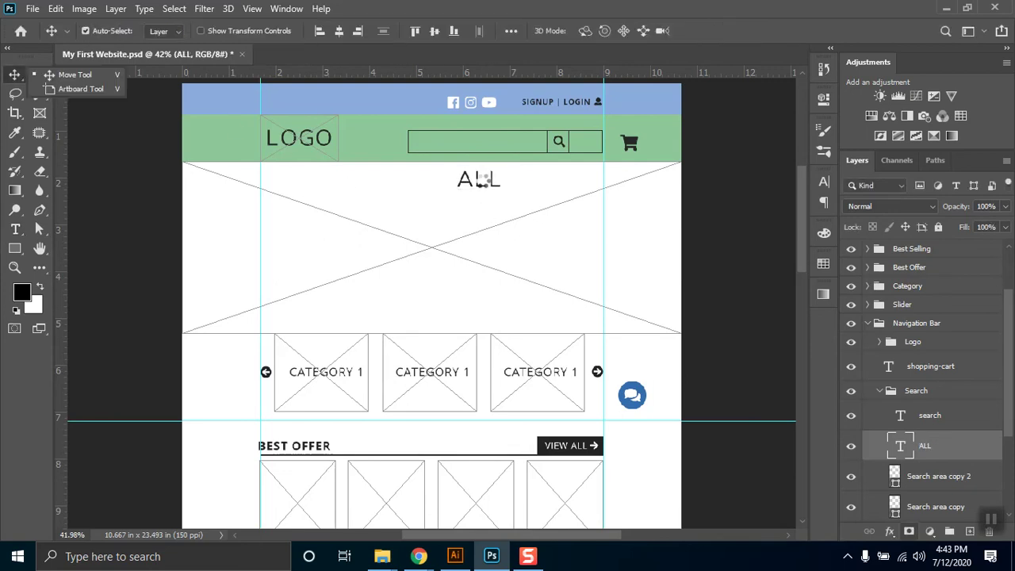
left_click_drag(483, 188, 507, 208)
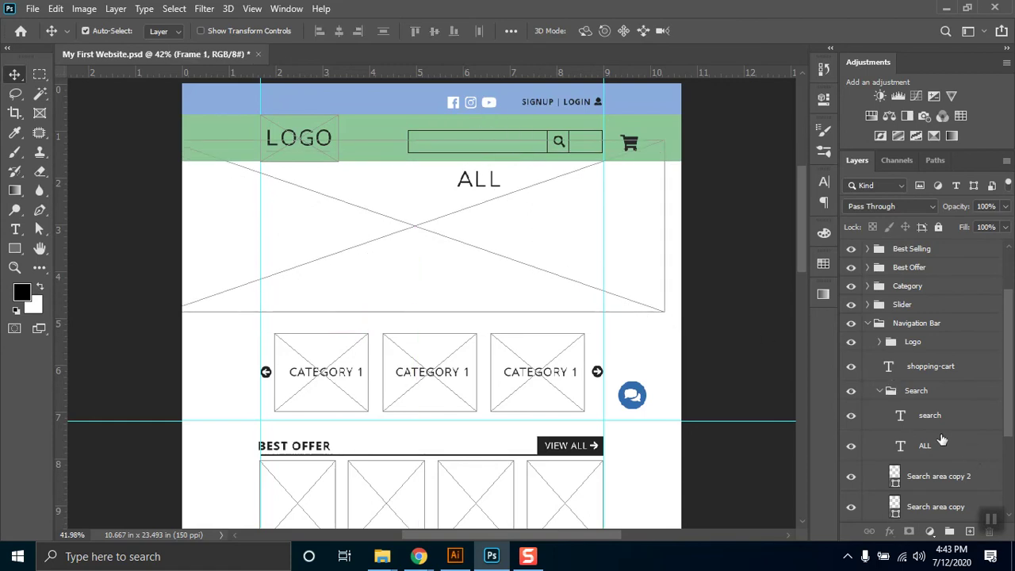
left_click(508, 197)
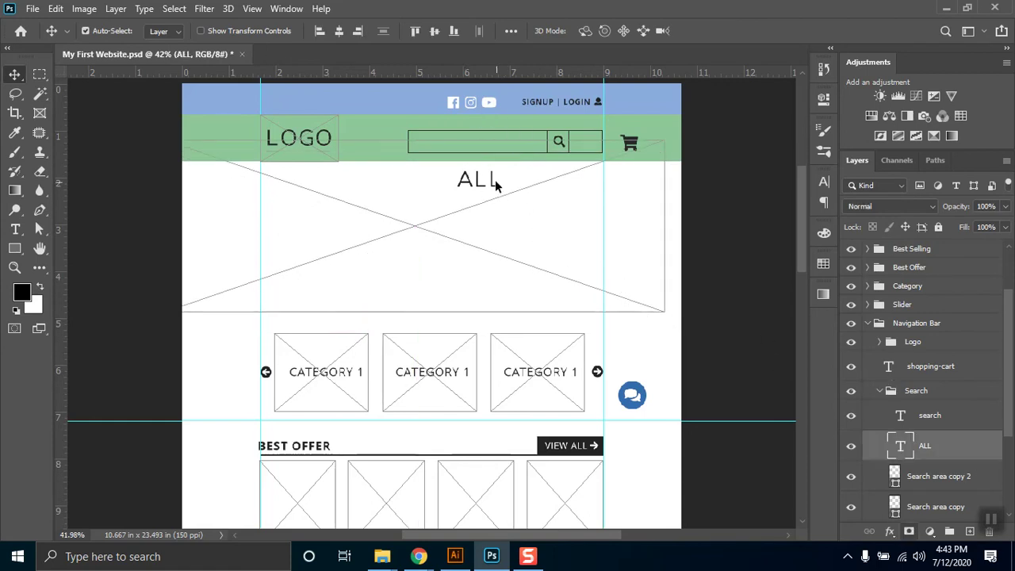
key("ctrl")
key("ctrl+z")
left_click(486, 189)
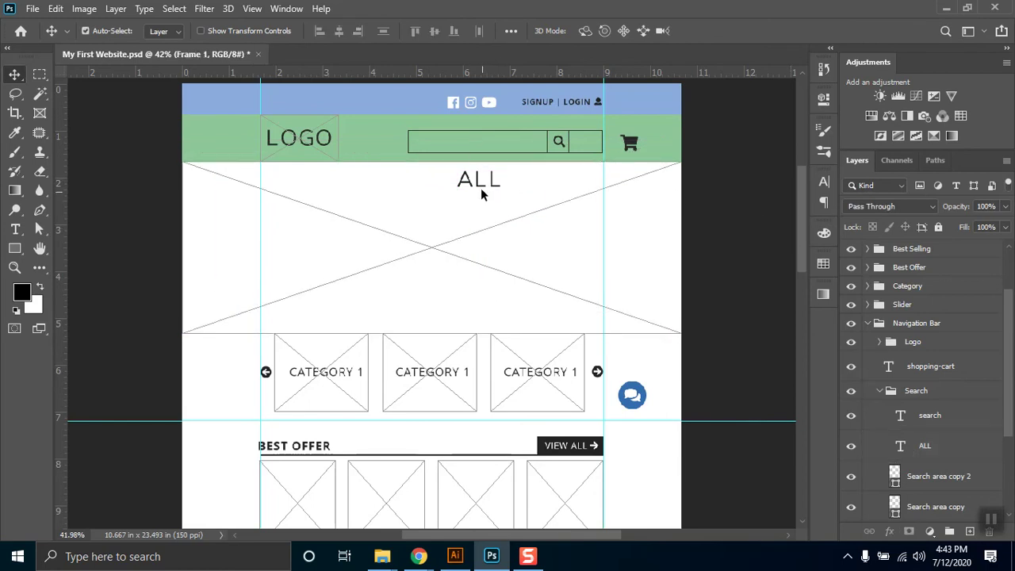
Step: Move the ALL text layer straight up so it is vertically centred within the search bar
left_click(922, 447)
key("shift+Up")
key("shift+Up")
key("shift+Up")
key("shift+Up")
key("shift+Up")
key("shift+Up")
key("shift+Up")
key("shift+Up")
key("shift+Up")
key("shift+Up")
key("shift+Up")
key("shift+Up")
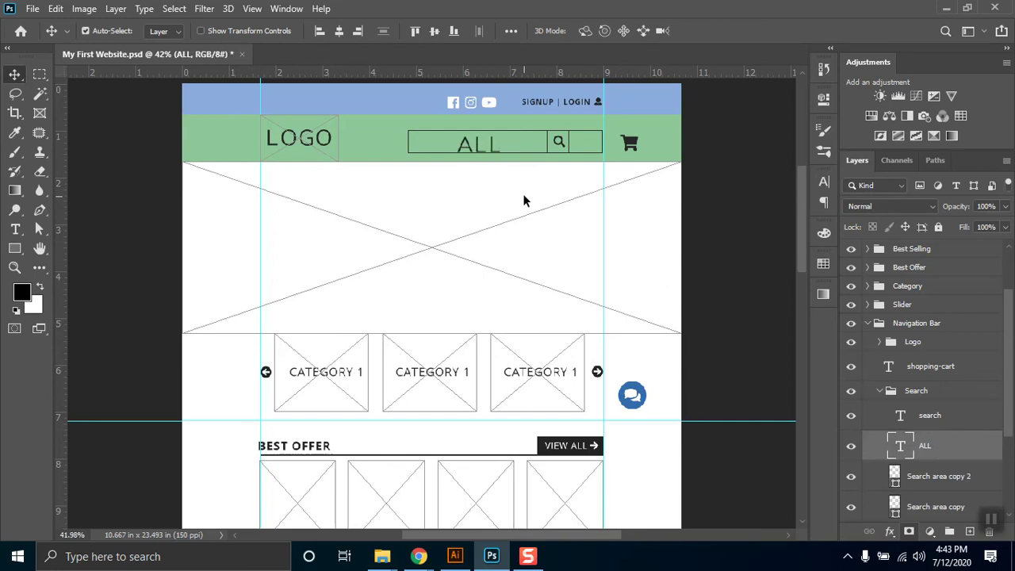
Step: Set the font of the ALL text in the search bar to Open Sans Regular
key("t")
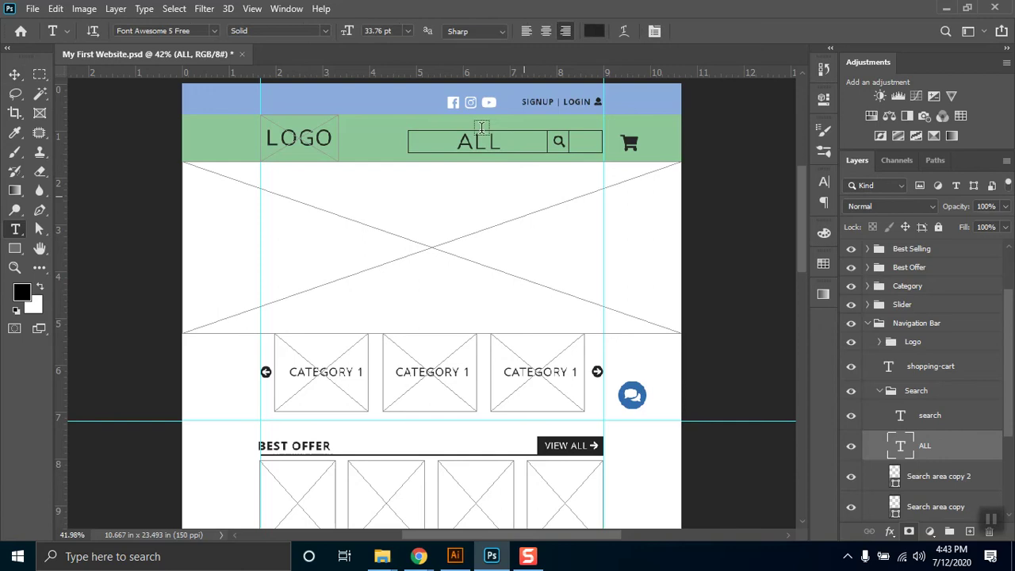
left_click(478, 145)
key("ctrl+a")
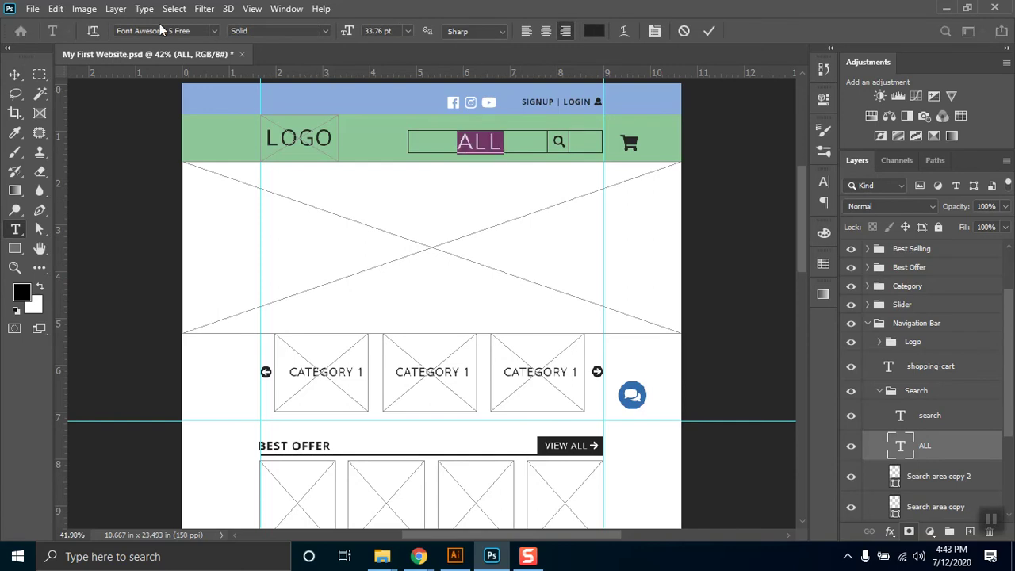
left_click(175, 31)
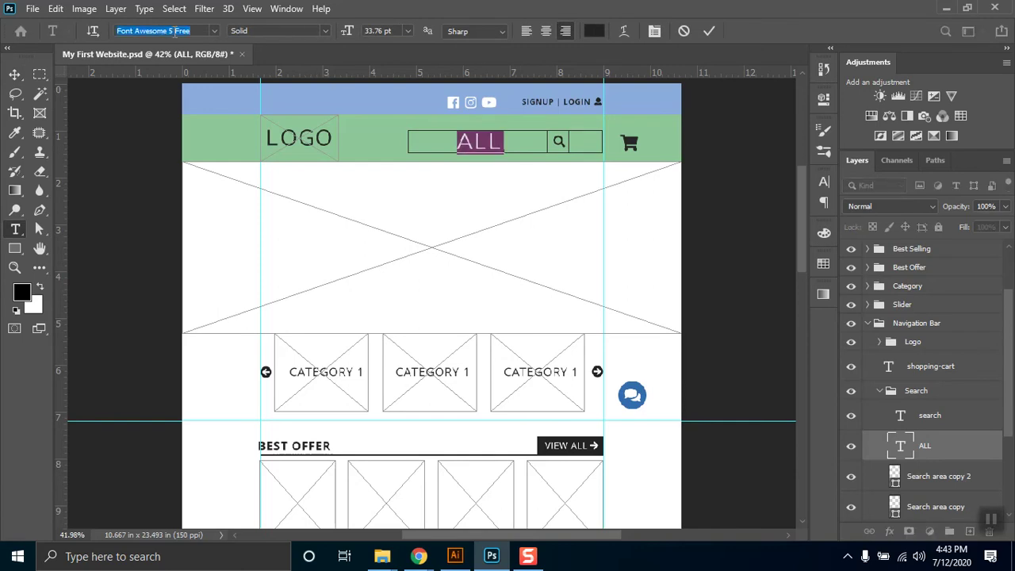
type("Open Sans")
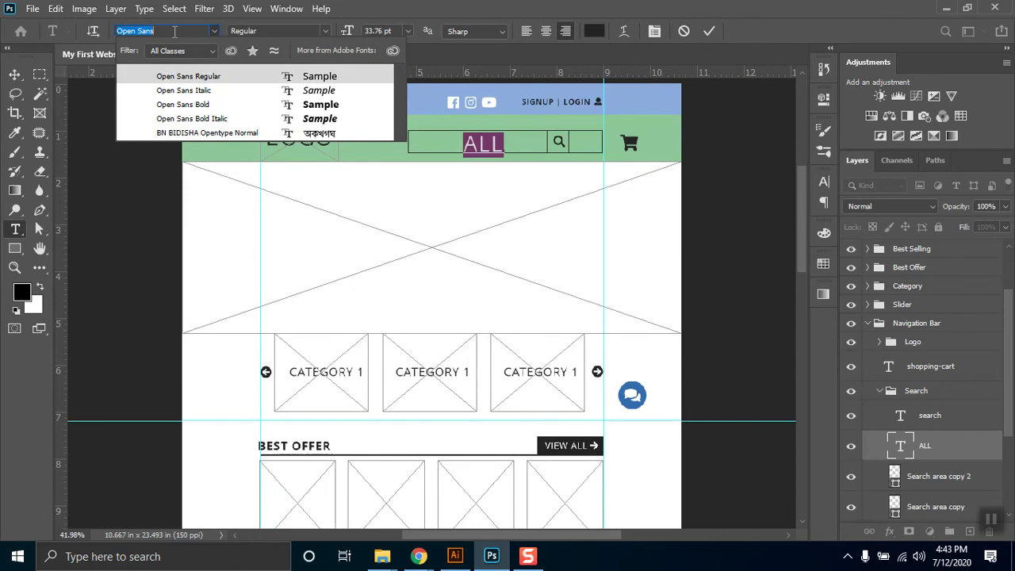
key("Return")
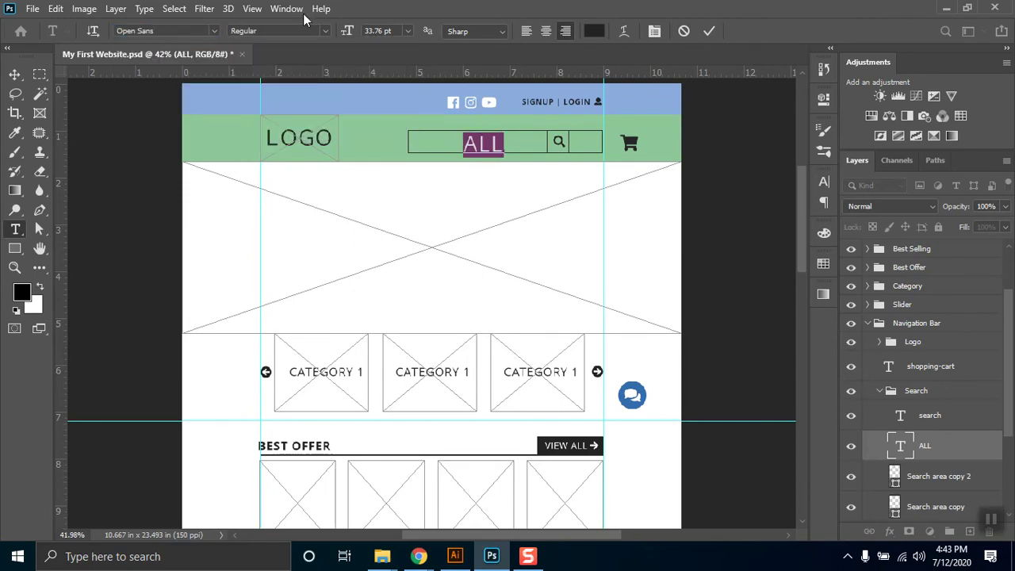
Step: Set the ALL text's size to 18 pt, finish editing it and switch to the Move Tool
left_click(408, 31)
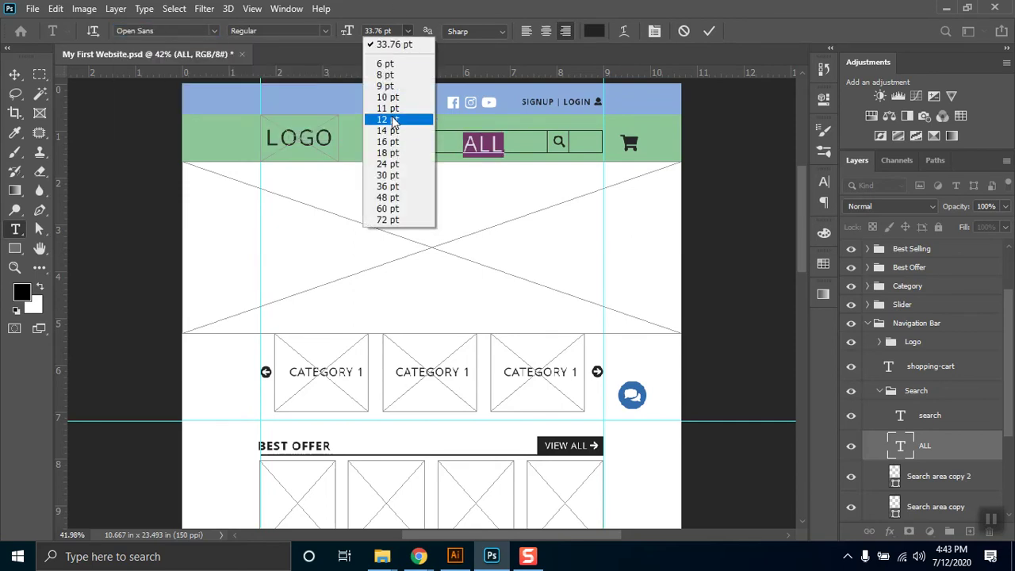
left_click(389, 130)
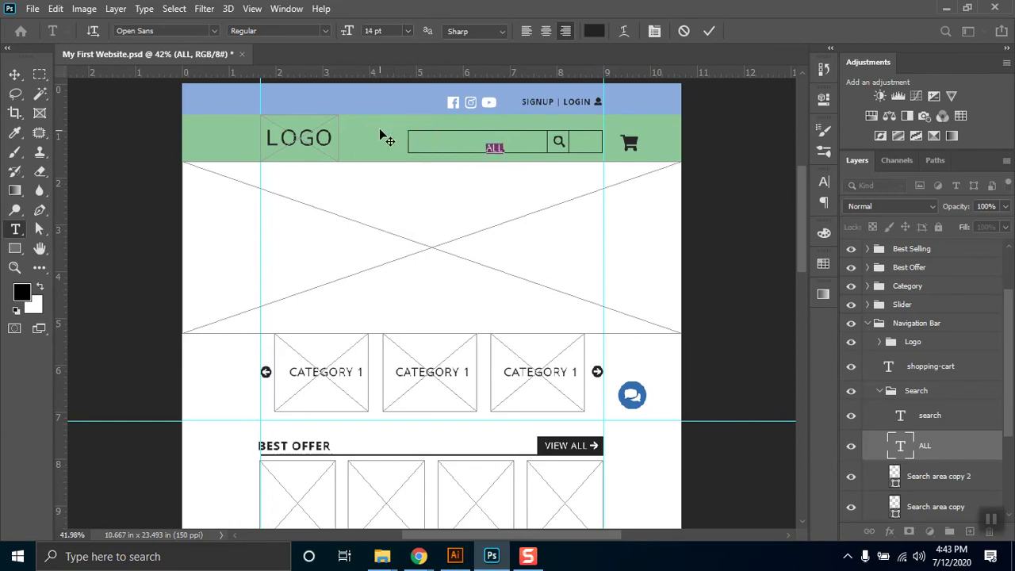
left_click(407, 31)
left_click(390, 154)
key("ctrl+h")
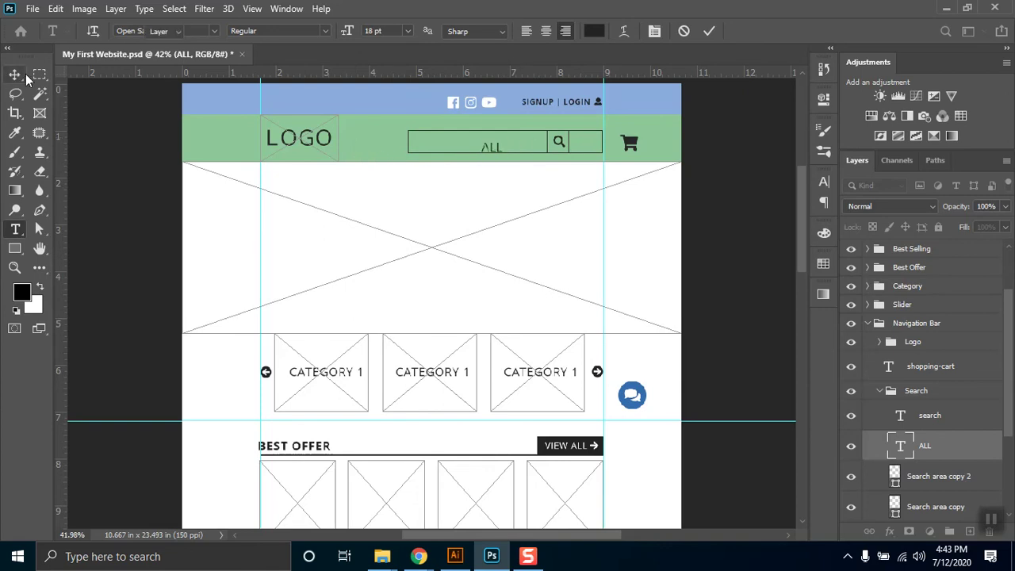
key("Escape")
key("v")
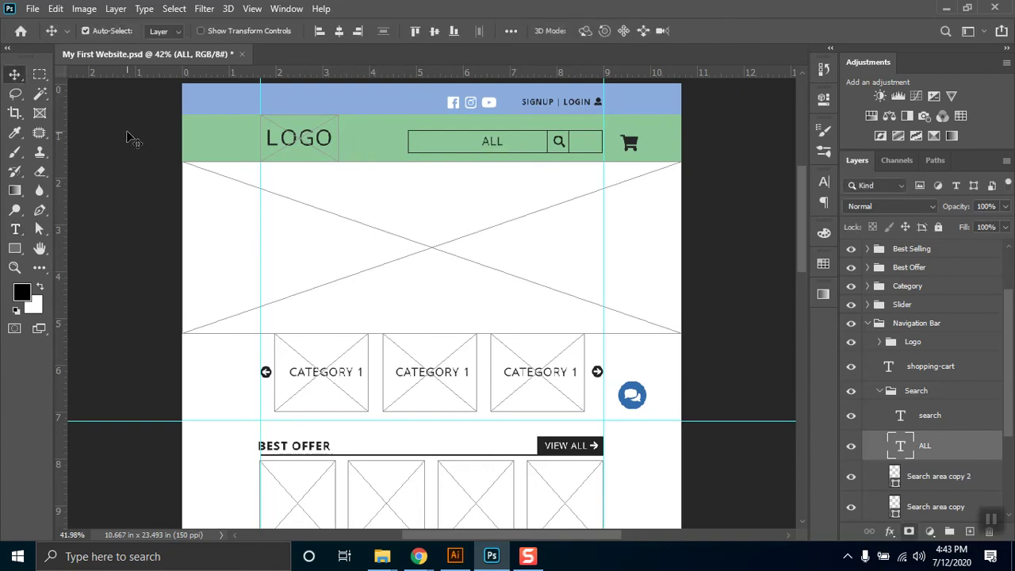
Step: Move the ALL text horizontally to just inside the search bar's left end
key("shift+Left")
key("shift+Left")
key("shift+Left")
key("shift+Left")
key("shift+Left")
key("shift+Left")
key("shift+Left")
key("shift+Left")
key("shift+Left")
key("shift+Left")
key("shift+Left")
key("shift+Left")
key("shift+Left")
key("shift+Left")
key("shift+Left")
key("shift+Left")
Step: Create a three-sided polygon, 100 px wide and 100 px high, in the banner area below the header
left_click(16, 250)
right_click(17, 254)
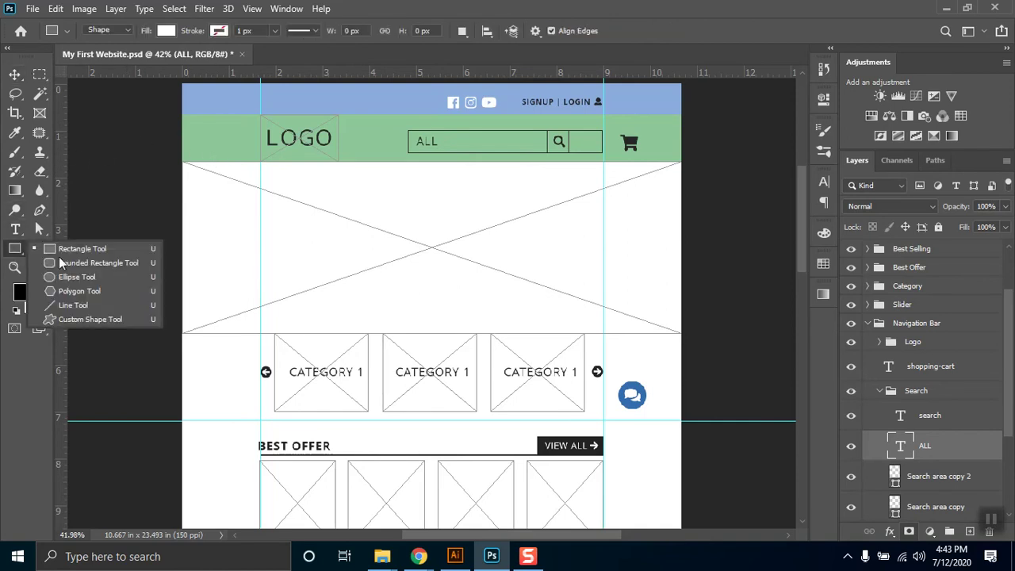
key("Escape")
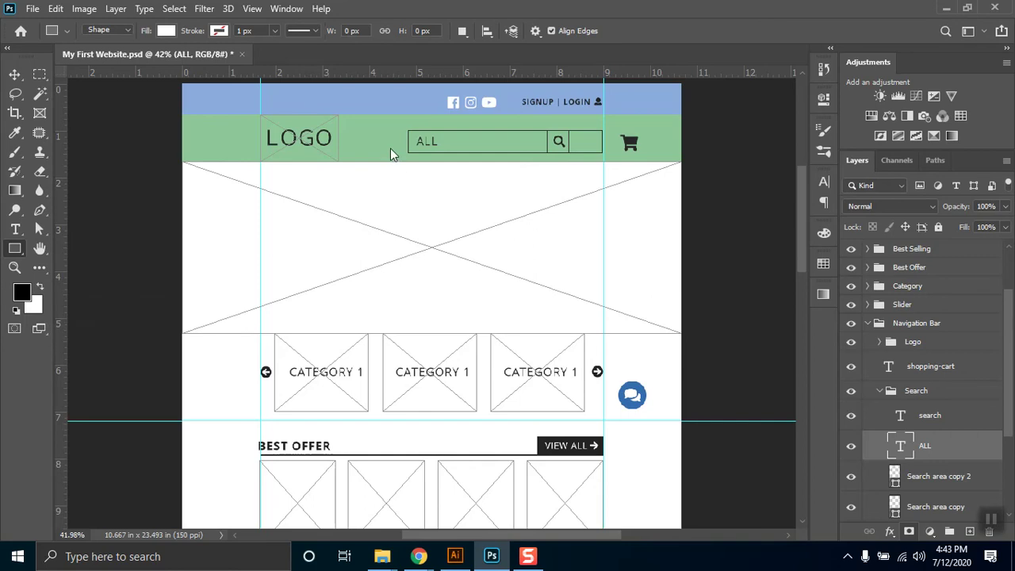
key("shift+u")
key("shift+u")
key("shift+u")
left_click(383, 187)
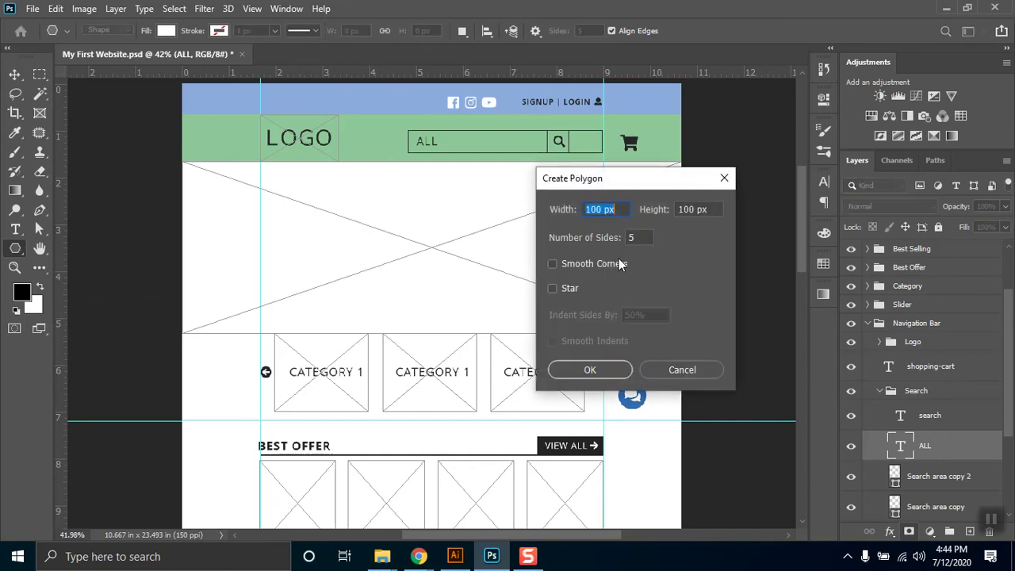
left_click(651, 232)
left_click(590, 370)
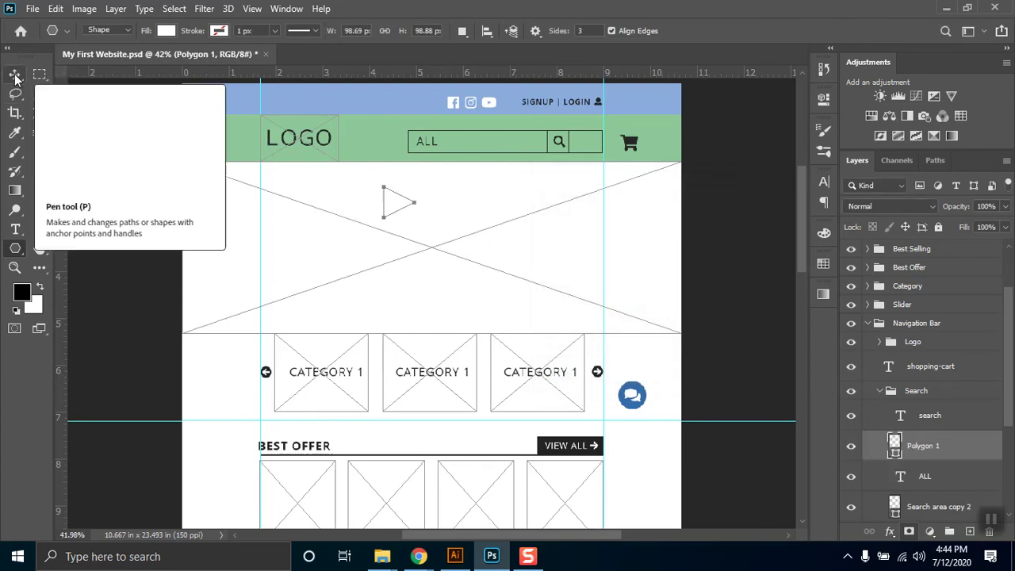
Step: Change the new triangle's fill colour to black
left_click(165, 30)
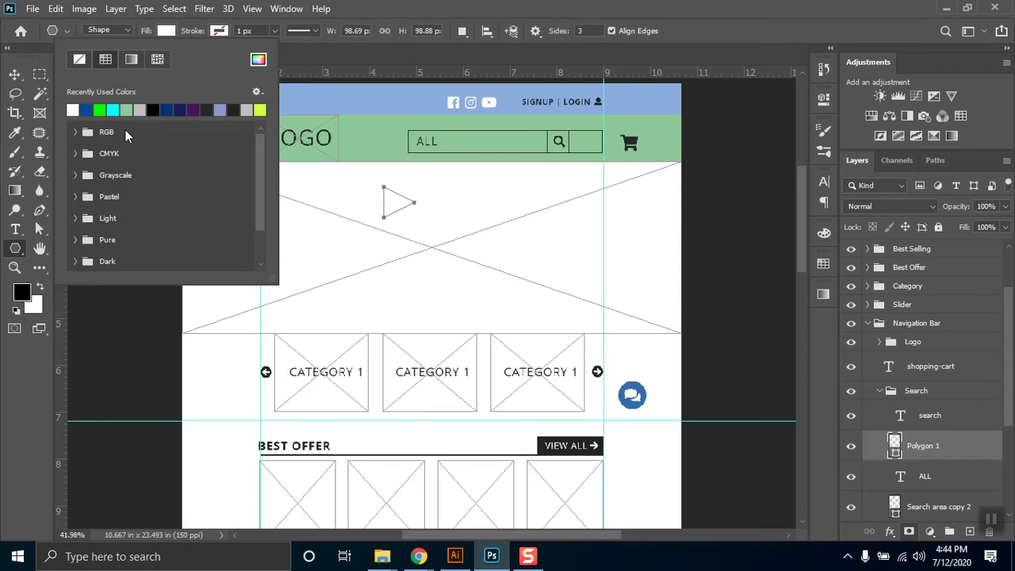
left_click(157, 109)
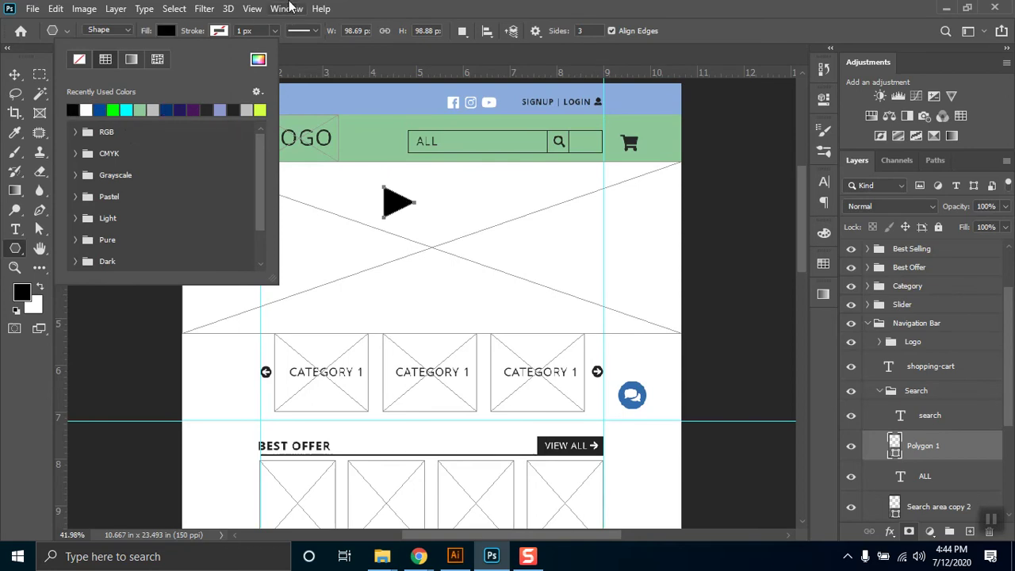
left_click(286, 10)
left_click(286, 11)
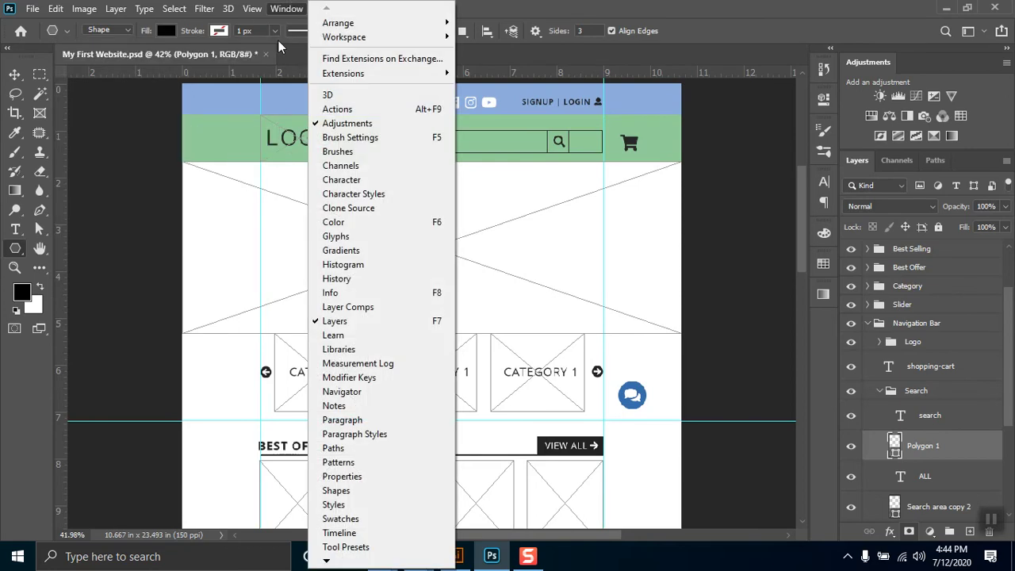
left_click(484, 6)
Step: Rotate the triangle 90° so it points down and shrink it to about 36% width and 53% height
key("ctrl+t")
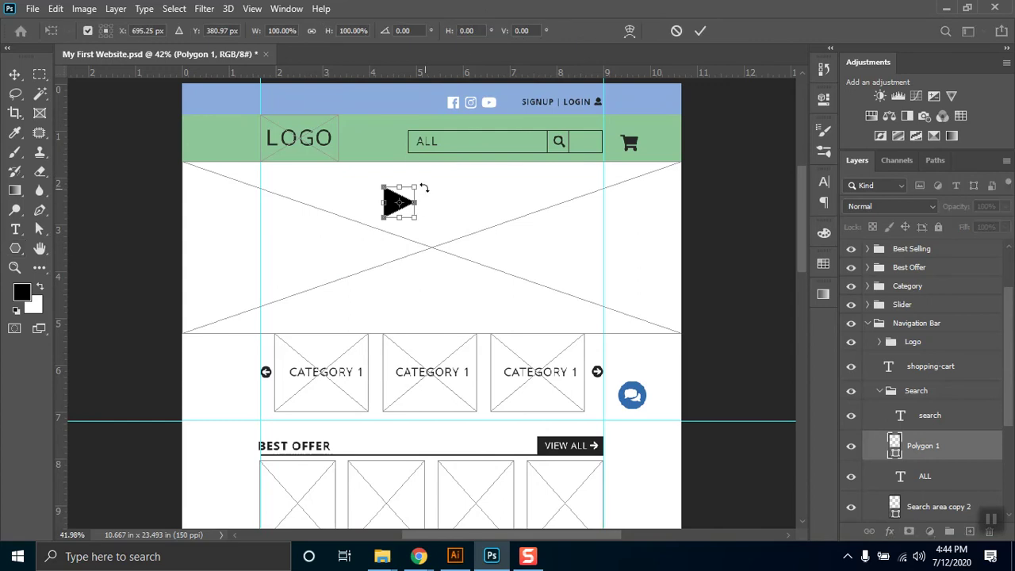
left_click_drag(428, 178, 395, 196)
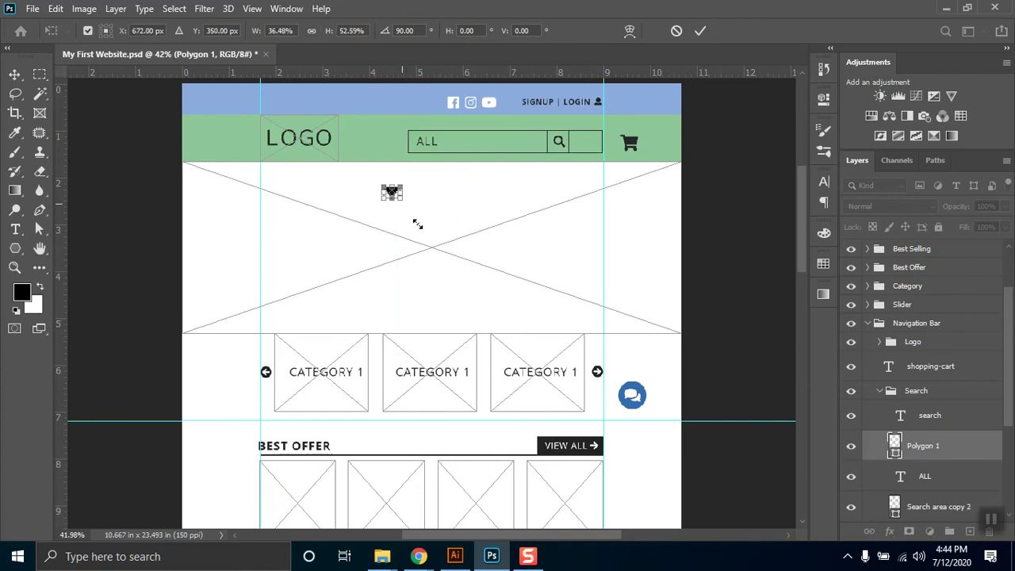
key("Return")
Step: Try to move the black triangle up towards the search bar
key("v")
mouse_move(401, 192)
left_mouse_down()
mouse_move(449, 143)
mouse_move(419, 188)
left_mouse_up()
left_click(391, 194)
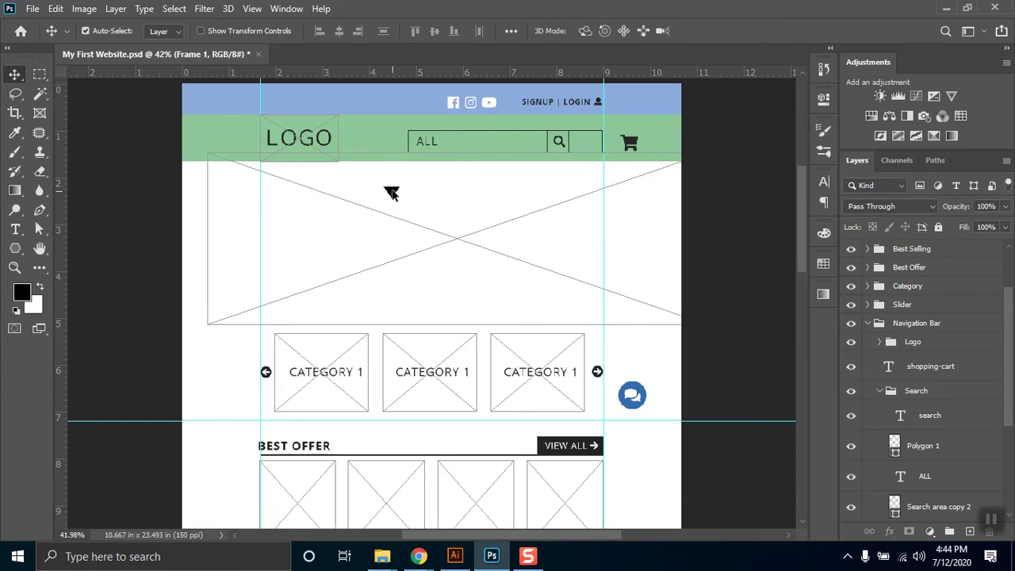
Step: Rename the Polygon 1 layer as "Drop Down Icon"
left_click(933, 475)
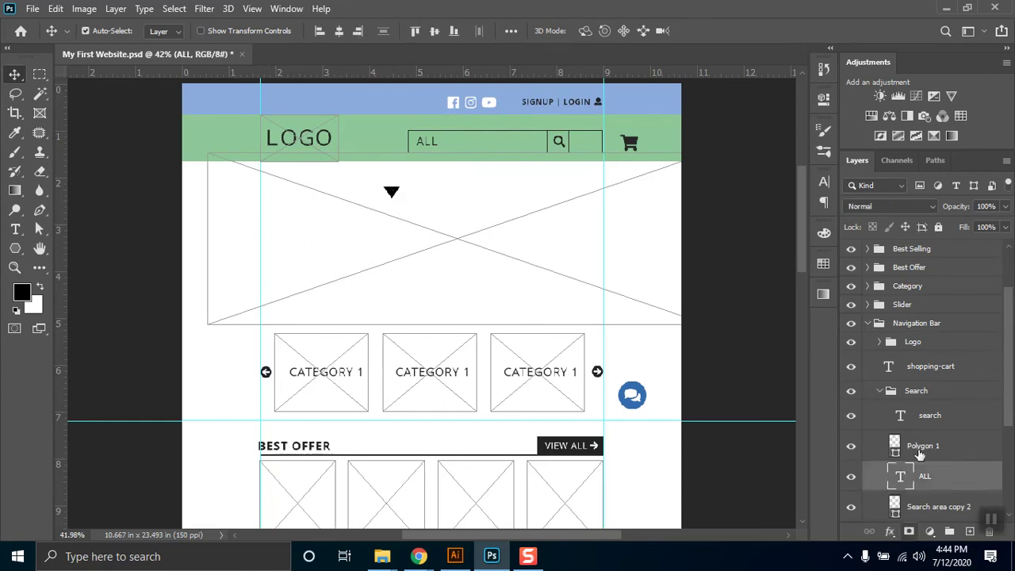
double_click(921, 448)
type("D")
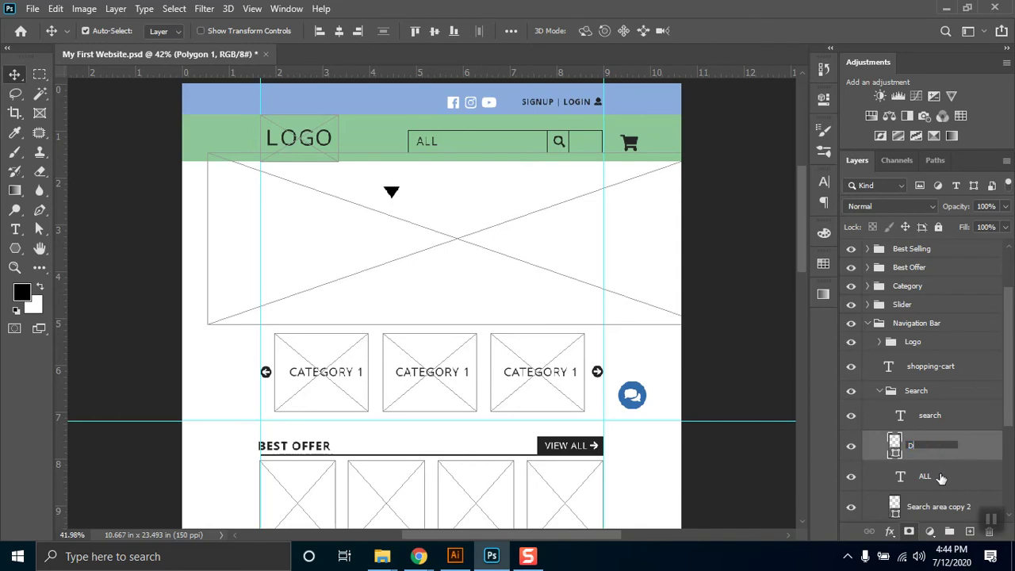
type("rop Down Icon")
key("Return")
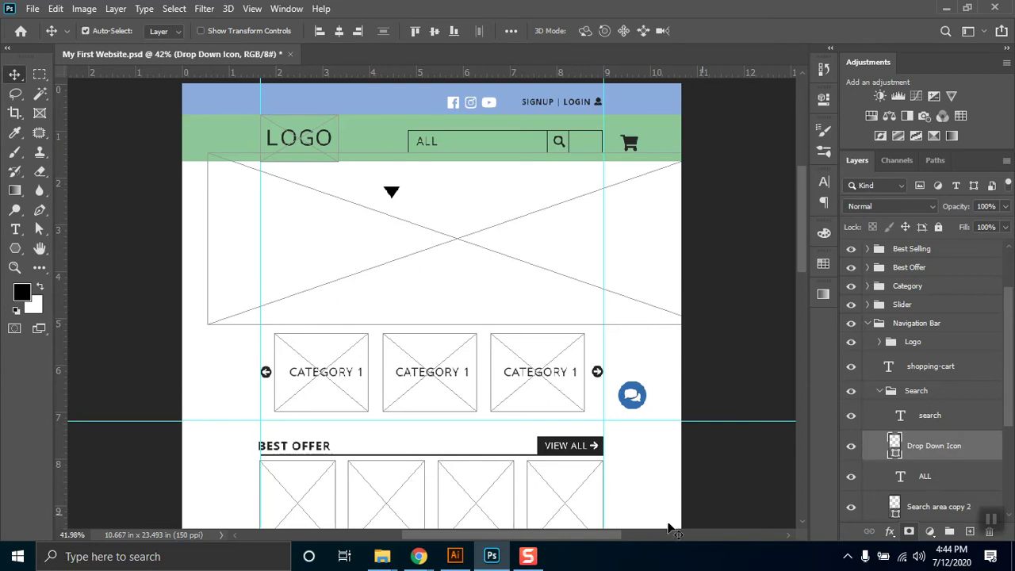
Step: Move the displaced banner frame back so it spans the page width directly below the header
left_click_drag(409, 266, 381, 273)
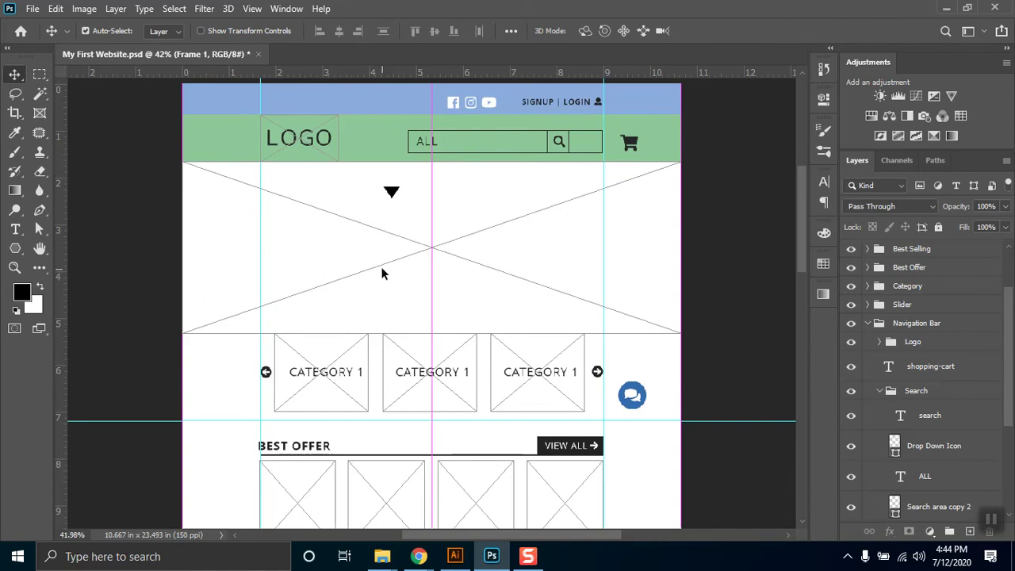
Step: Move the Drop Down Icon layer into the search bar, directly right of the ALL text
left_click(925, 449)
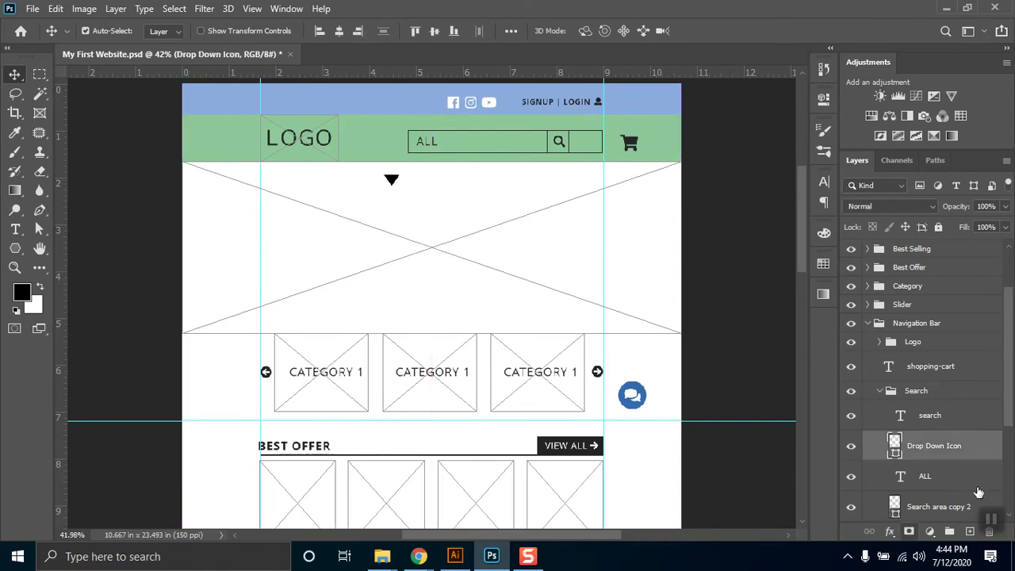
key("shift+Right")
key("shift+Right")
key("shift+Right")
key("shift+Right")
key("shift+Right")
key("shift+Right")
key("shift+Right")
key("shift+Right")
key("shift+Right")
key("shift+Right")
key("shift+Right")
key("shift+Right")
key("shift+Right")
key("shift+Right")
key("shift+Right")
key("shift+Right")
key("shift+Right")
key("shift+Right")
key("shift+Right")
key("shift+Right")
key("shift+Up")
key("shift+Up")
key("shift+Up")
key("shift+Up")
key("shift+Up")
key("shift+Up")
key("shift+Up")
key("shift+Up")
key("shift+Up")
key("shift+Up")
key("shift+Left")
key("shift+Down")
key("shift+Down")
key("shift+Left")
key("shift+Left")
Step: Shrink the Drop Down Icon to about 48% width and 47% height, keeping its upper-left corner in place
left_click(15, 267)
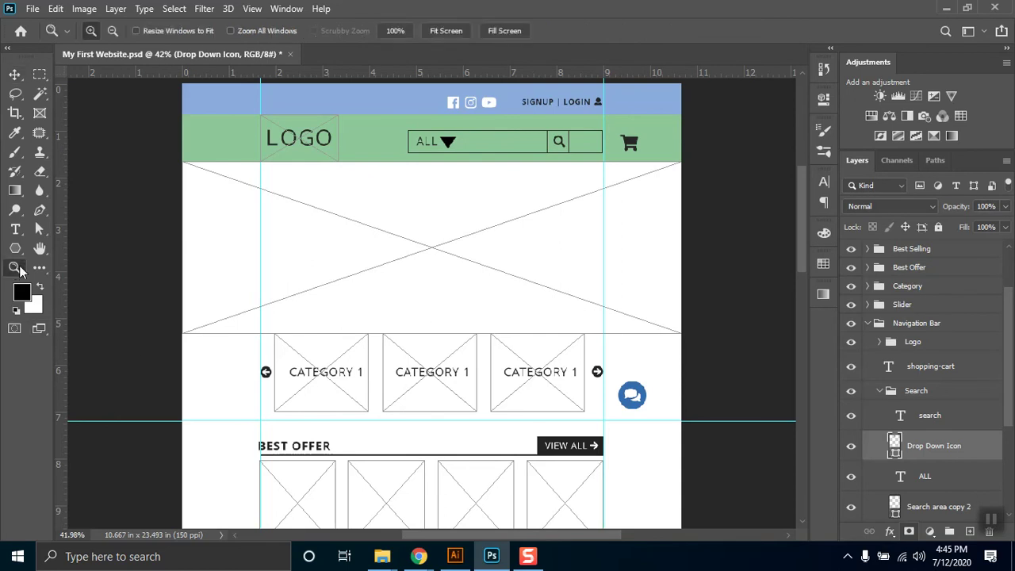
left_click(448, 142)
left_click(448, 141)
left_click(448, 141)
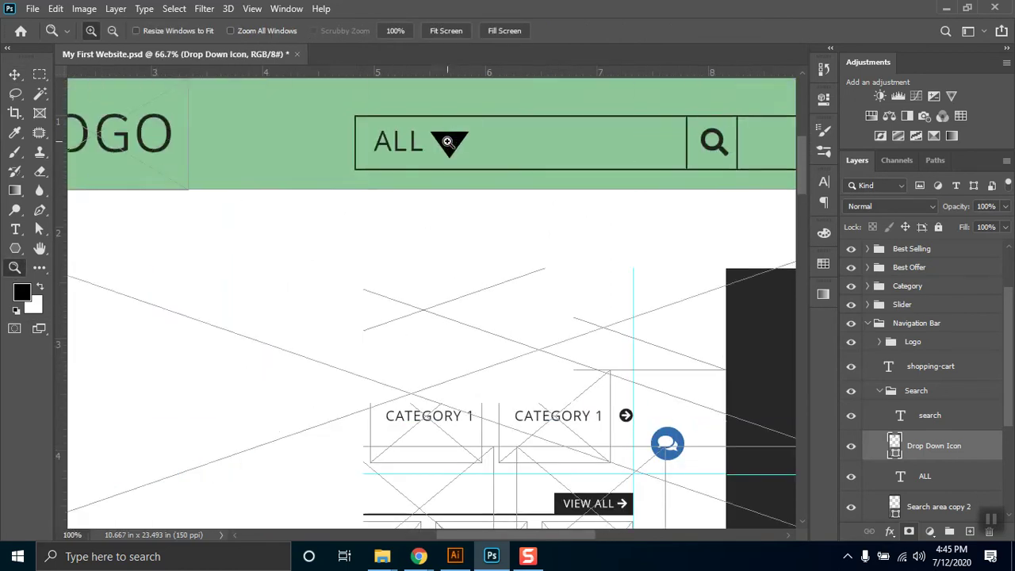
left_click(447, 141)
left_click(447, 141)
key("ctrl+t")
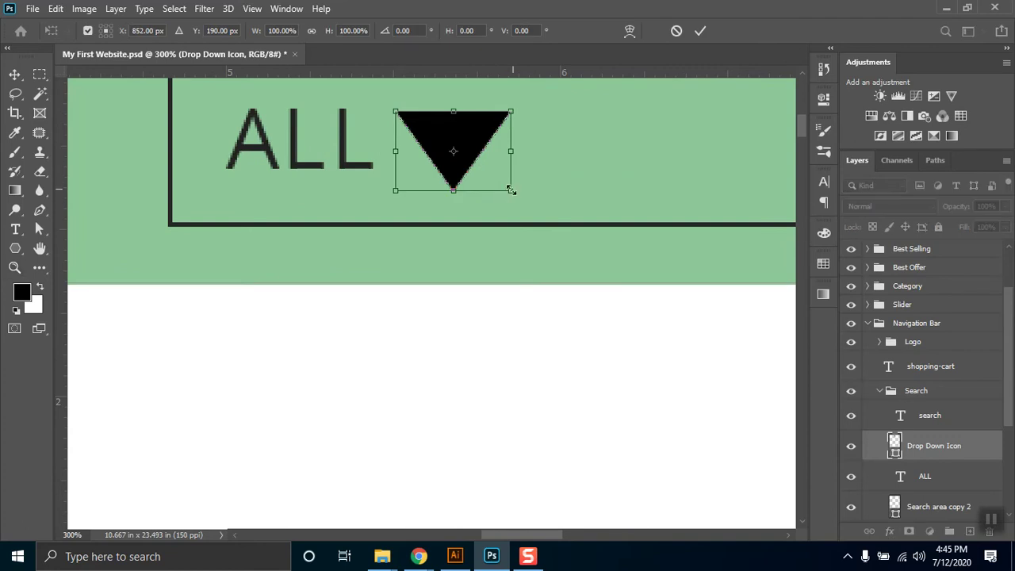
left_click_drag(508, 190, 452, 146)
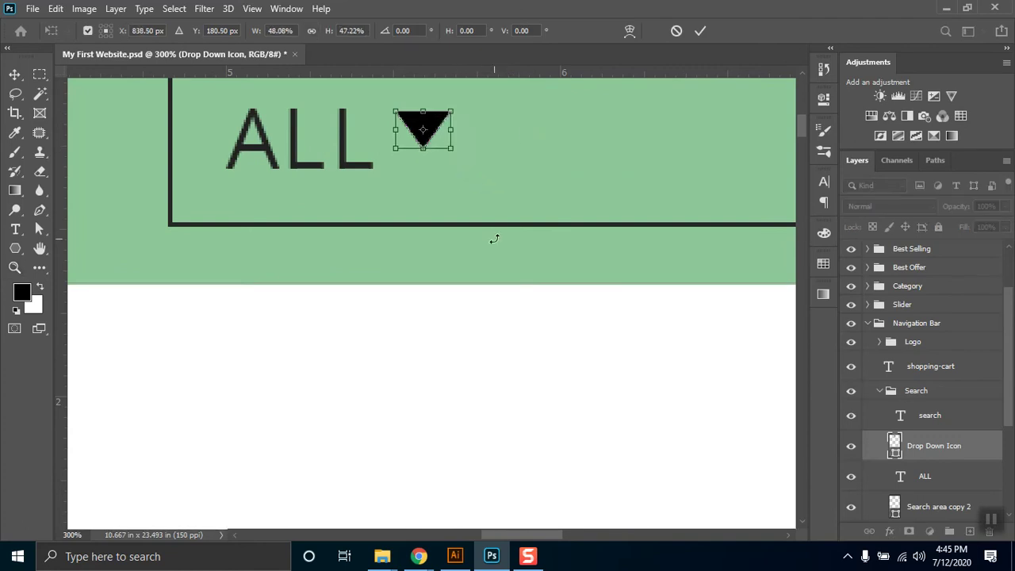
Step: Move the Drop Down Icon down 5 px to centre it vertically beside the ALL text, and apply the transformation
key("shift+Down")
key("Up")
key("Up")
key("Up")
key("Up")
key("Up")
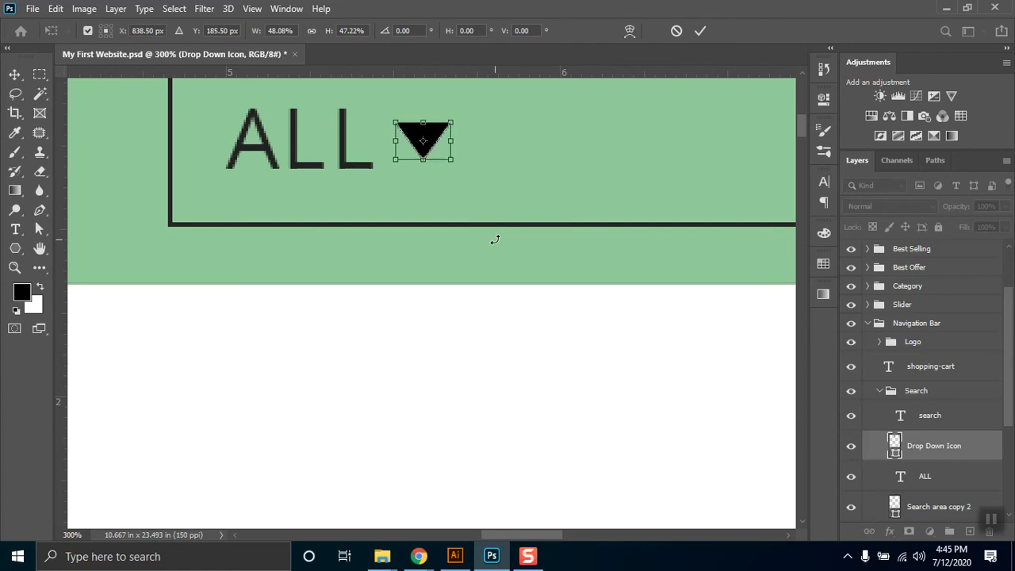
scroll(659, 162, "down", 4)
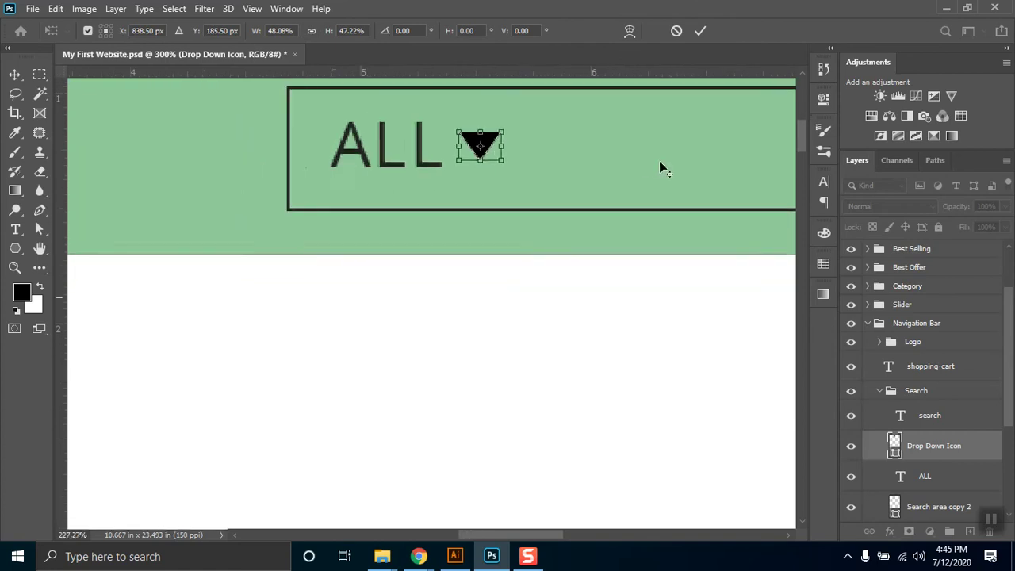
scroll(665, 183, "down", 3)
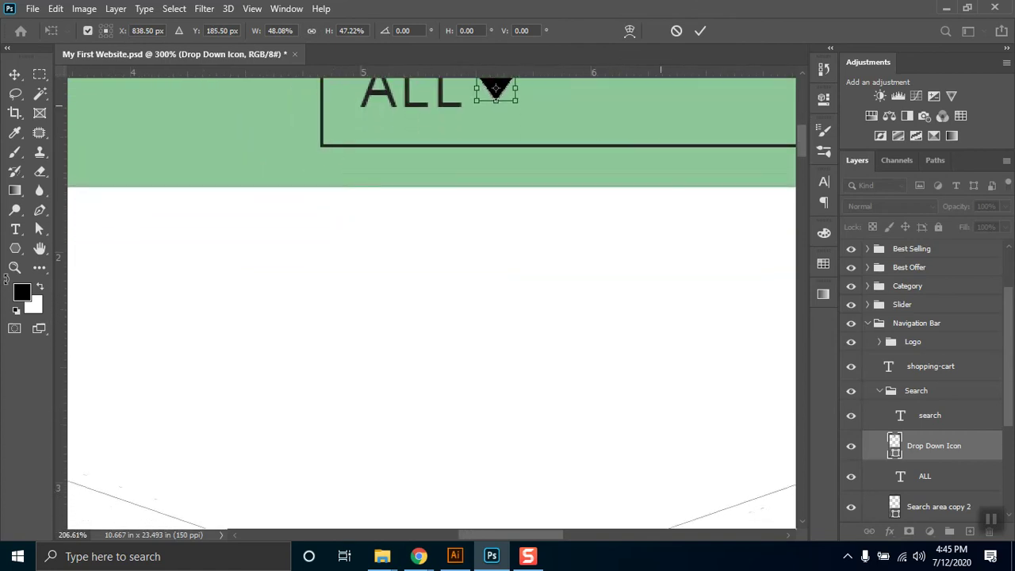
left_click(14, 267)
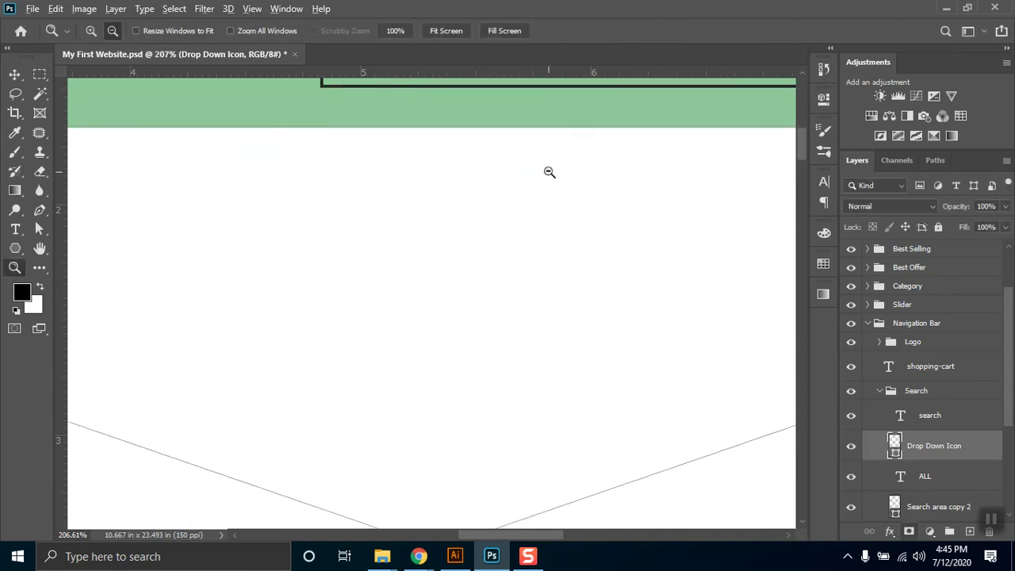
scroll(519, 203, "down", 3)
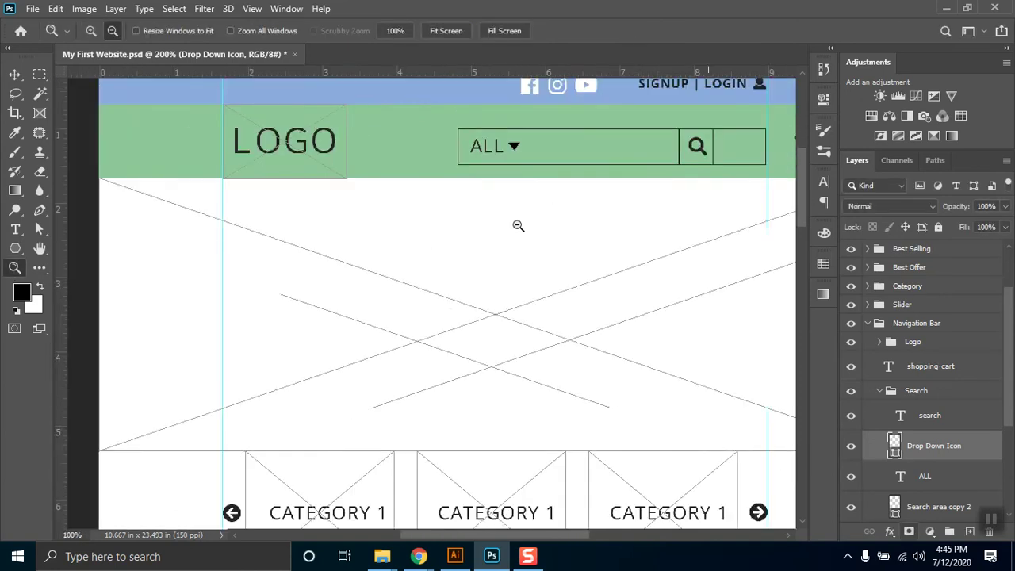
scroll(518, 226, "down", 4)
Step: Move the Search area copy 2 rectangle around the ALL text and drop-down icon, and stretch it to the search bar's left edge, about 133 px wide
left_click(14, 74)
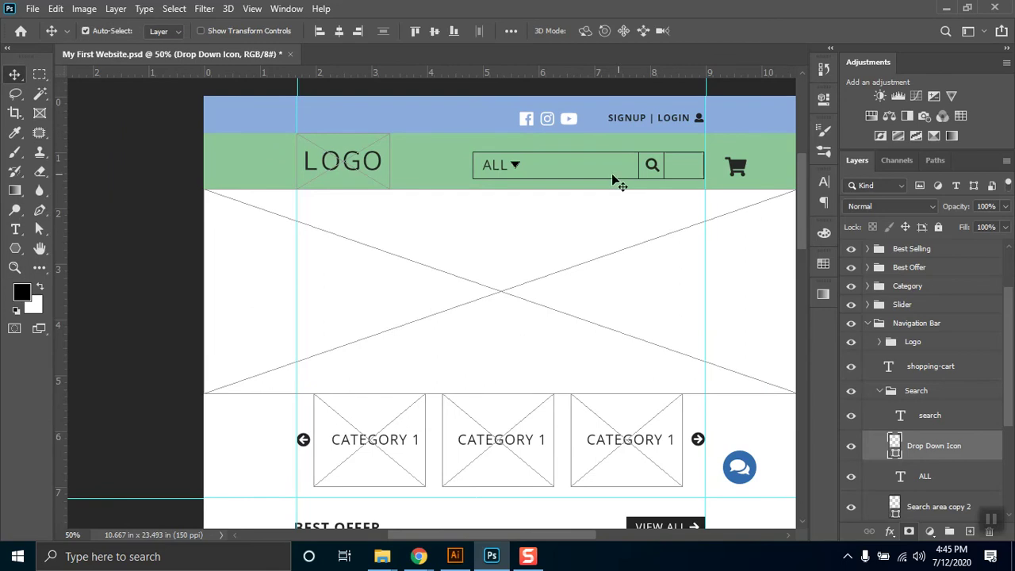
left_click(696, 187)
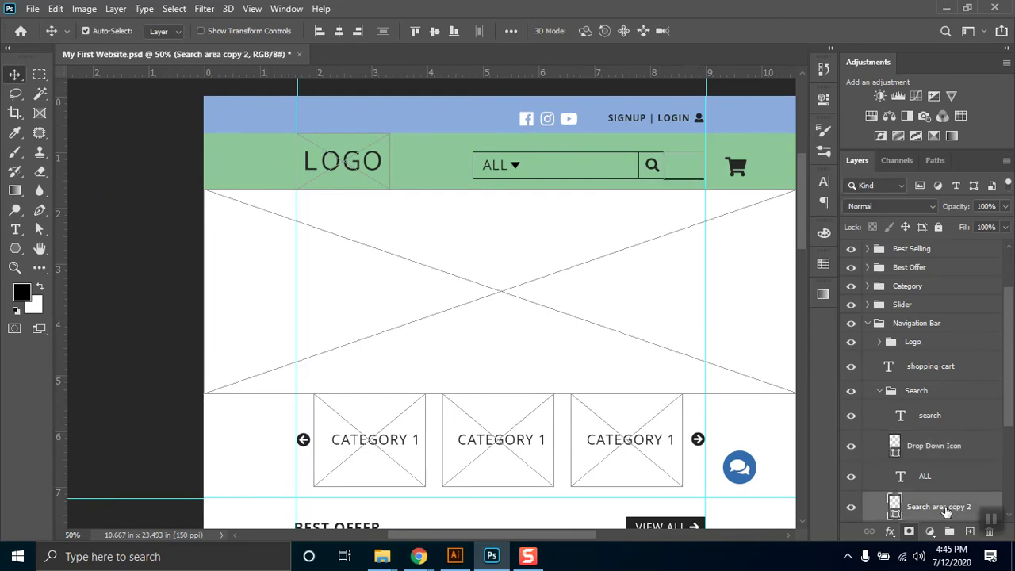
scroll(945, 508, "down", 2)
key("shift+Left")
key("shift+Left")
key("shift+Left")
key("shift+Left")
key("shift+Left")
key("shift+Left")
key("shift+Left")
key("shift+Left")
key("shift+Left")
key("shift+Left")
key("shift+Left")
key("shift+Left")
key("shift+Left")
key("shift+Left")
key("shift+Left")
key("shift+Left")
key("shift+Left")
key("shift+Left")
key("shift+Left")
key("shift+Left")
key("shift+Left")
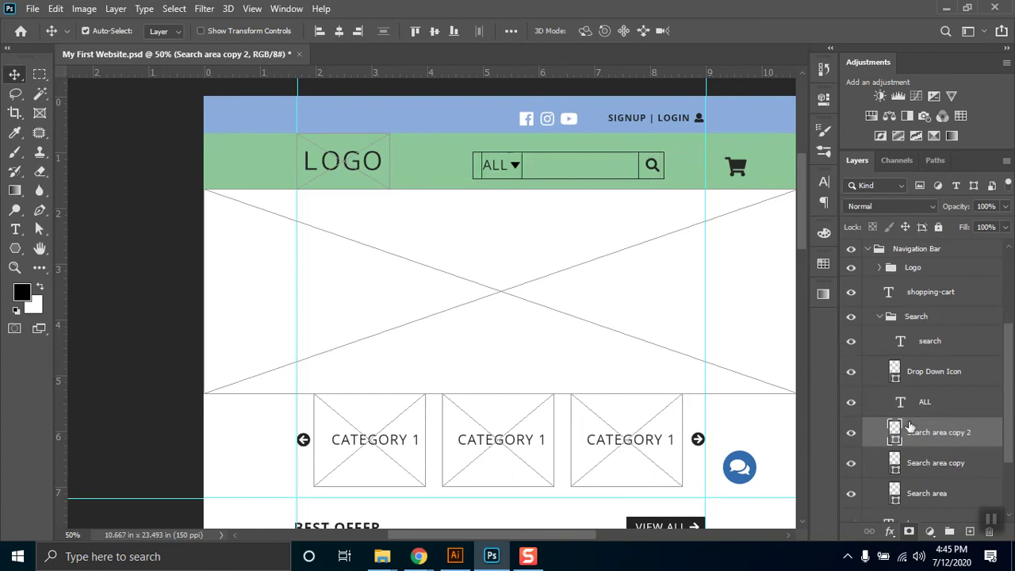
key("ctrl+t")
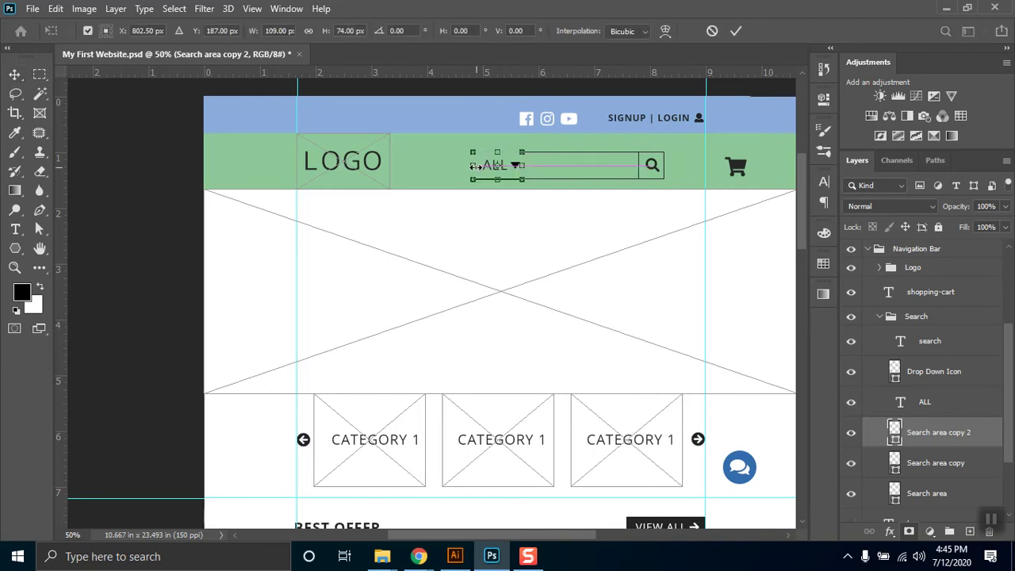
key("Return")
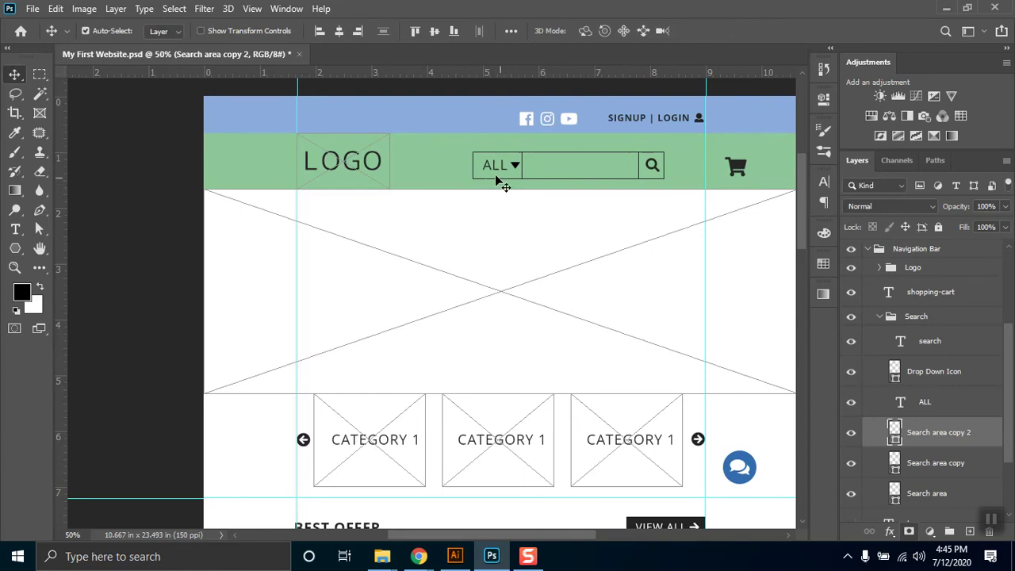
Step: Nudge the ALL text and the Drop Down Icon slightly left to balance them inside the selector box
left_click(928, 404)
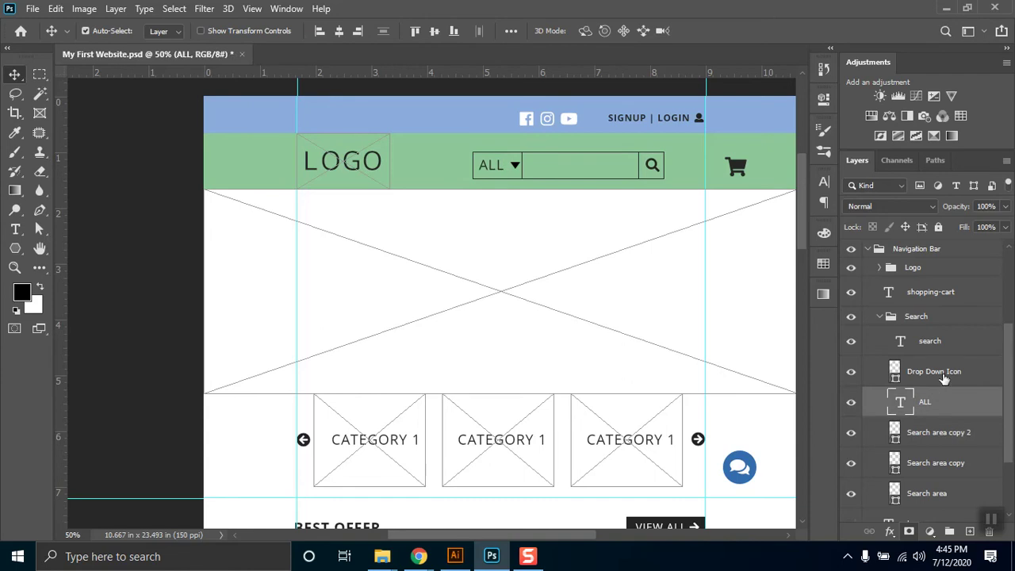
left_click(942, 375)
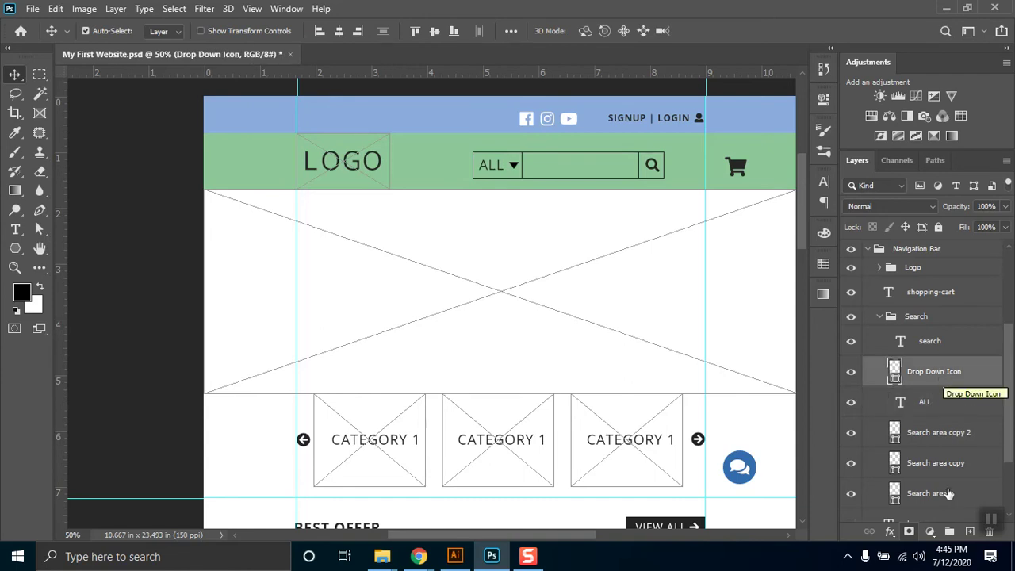
Step: Fill the Search area copy 2 rectangle behind the ALL text with black
left_click(944, 438)
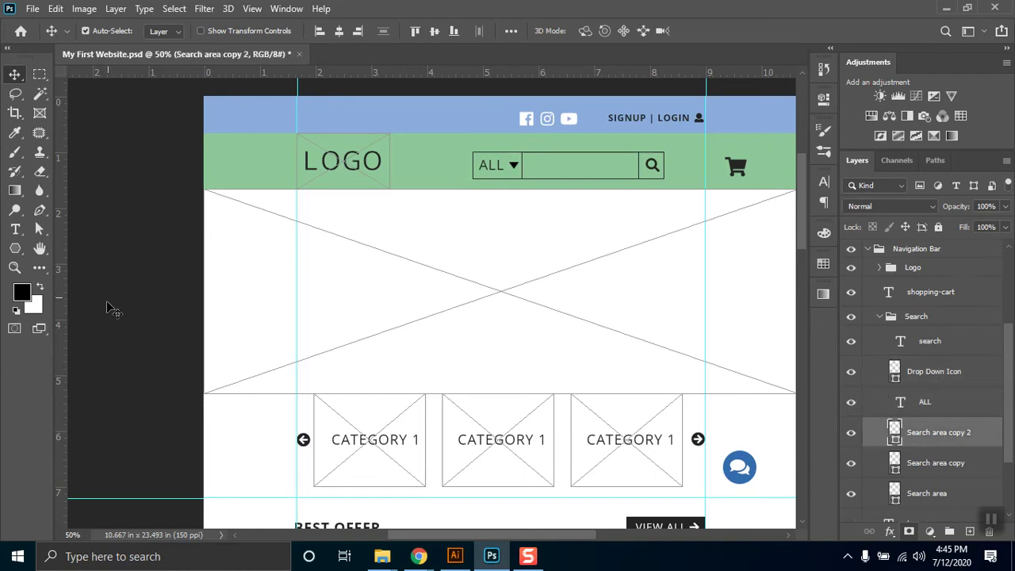
left_click(14, 248)
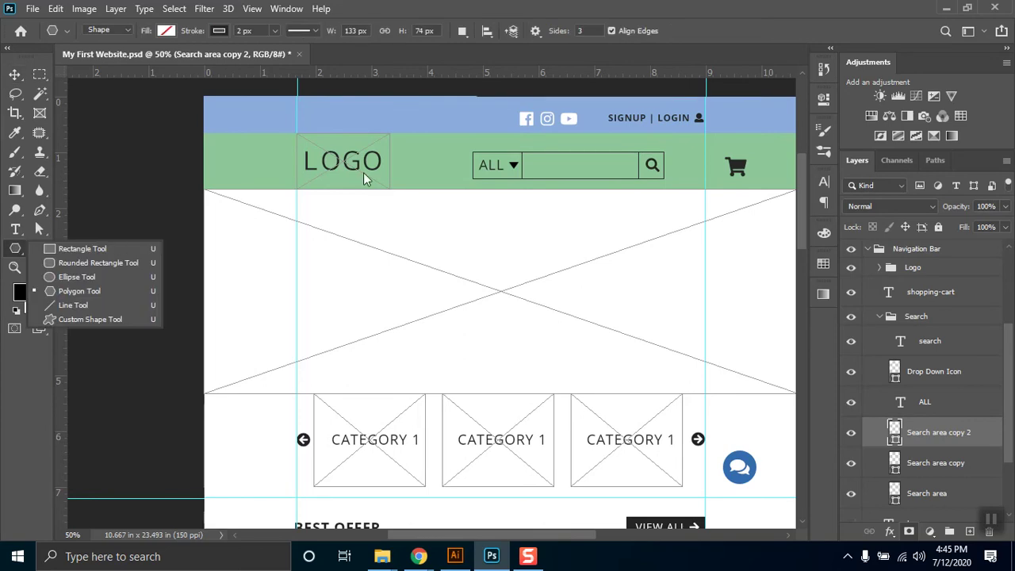
left_click(166, 32)
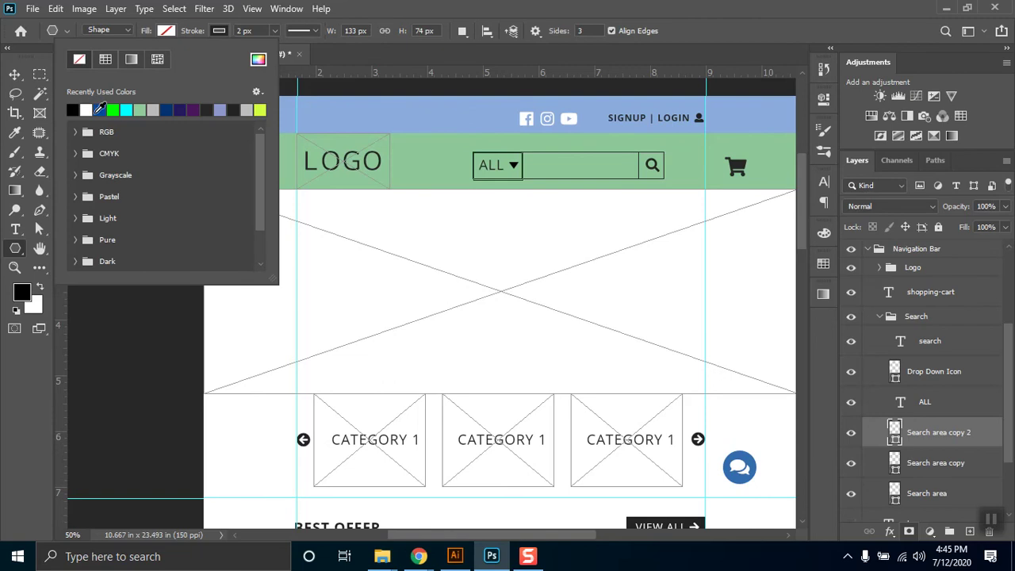
left_click(73, 109)
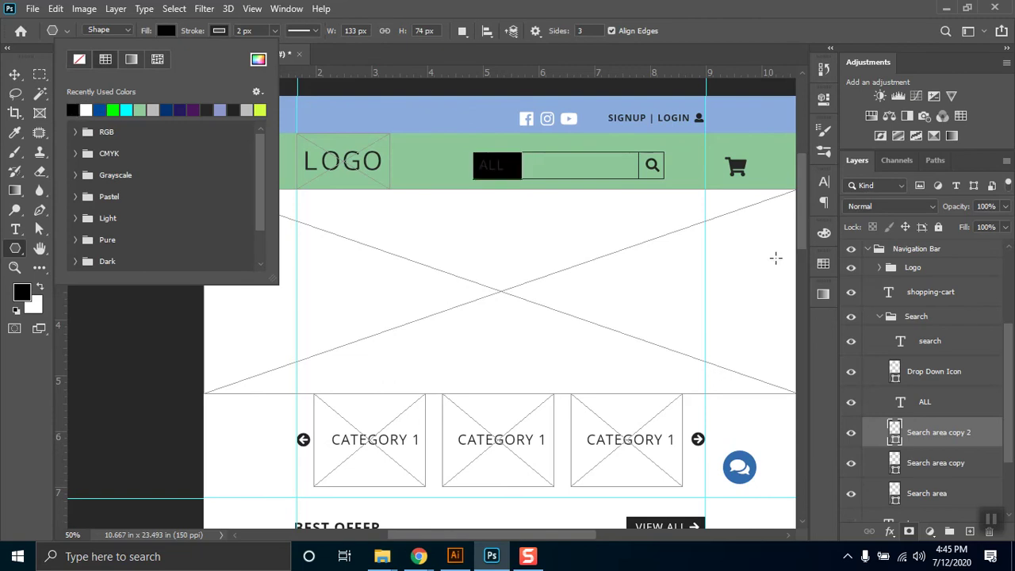
Step: Set the text colour of the ALL layer to white, ffffff
left_click(926, 404)
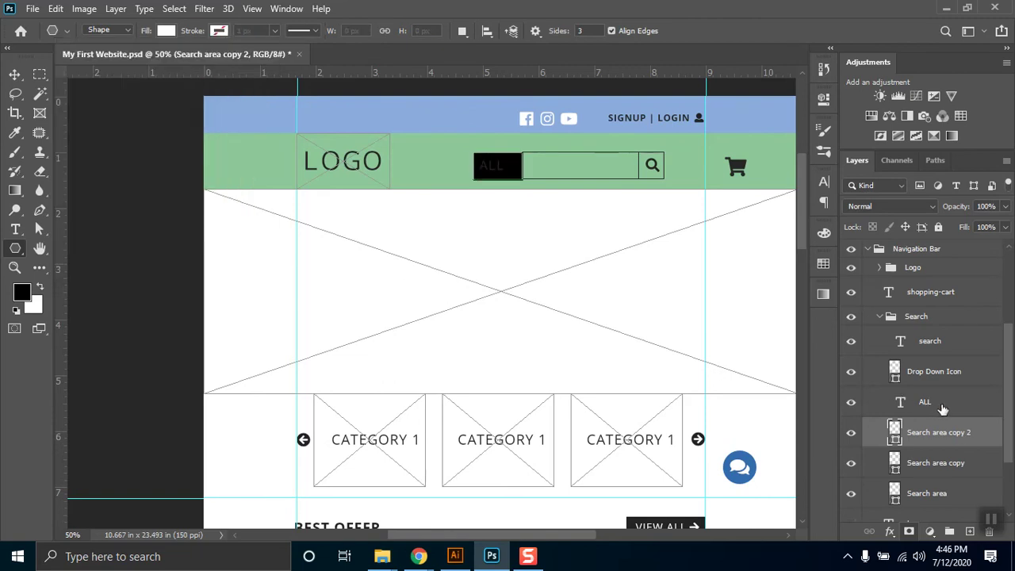
left_click(928, 404)
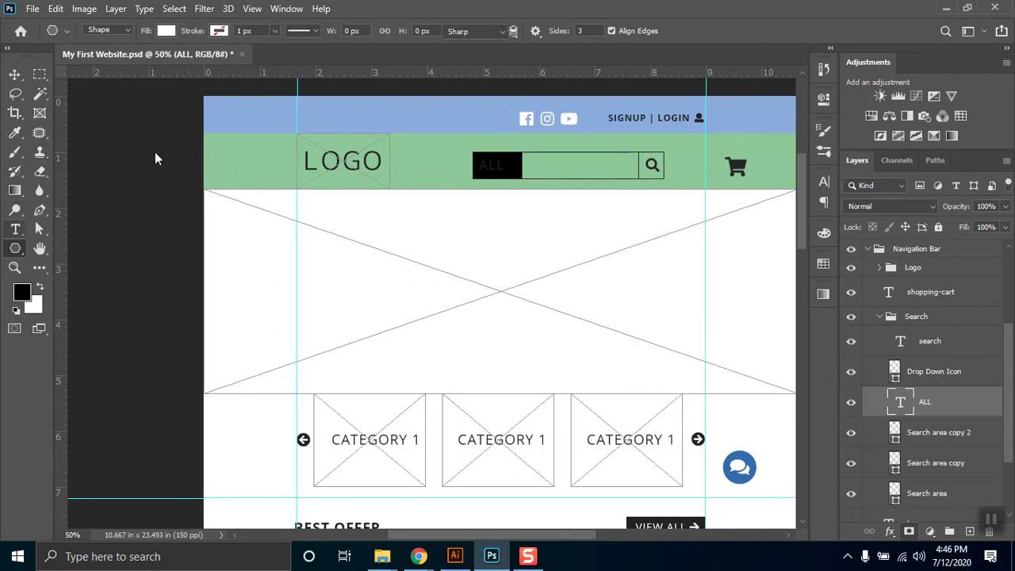
key("t")
left_click(588, 33)
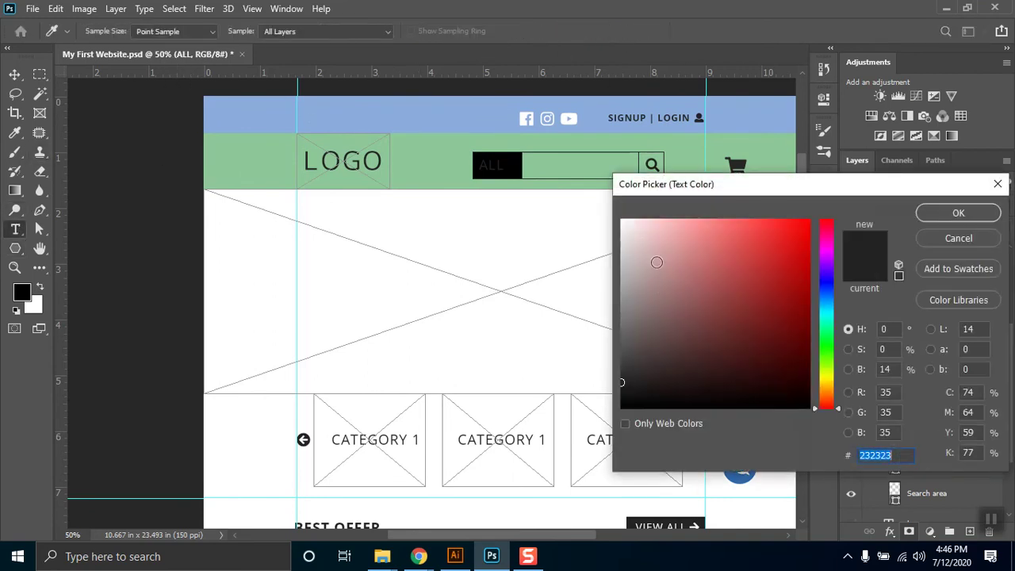
left_click(623, 221)
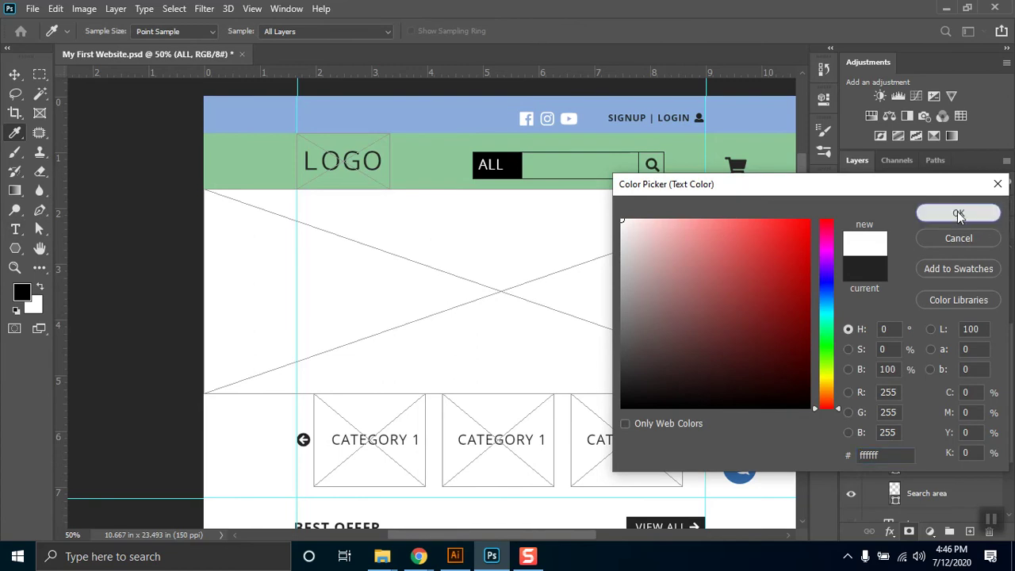
left_click(959, 213)
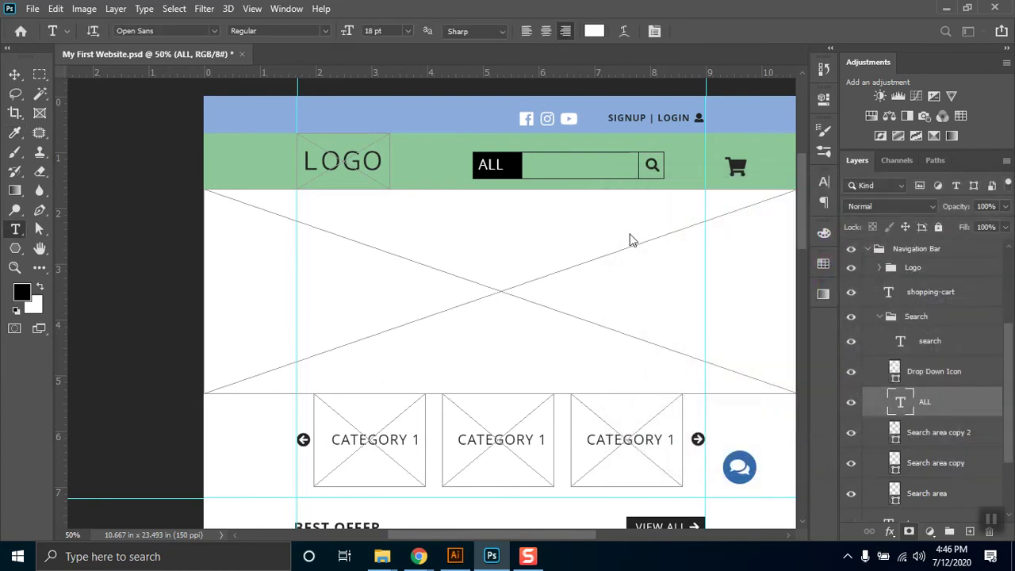
Step: Change the Drop Down Icon's fill to white so it contrasts with the black selector box
left_click(908, 375)
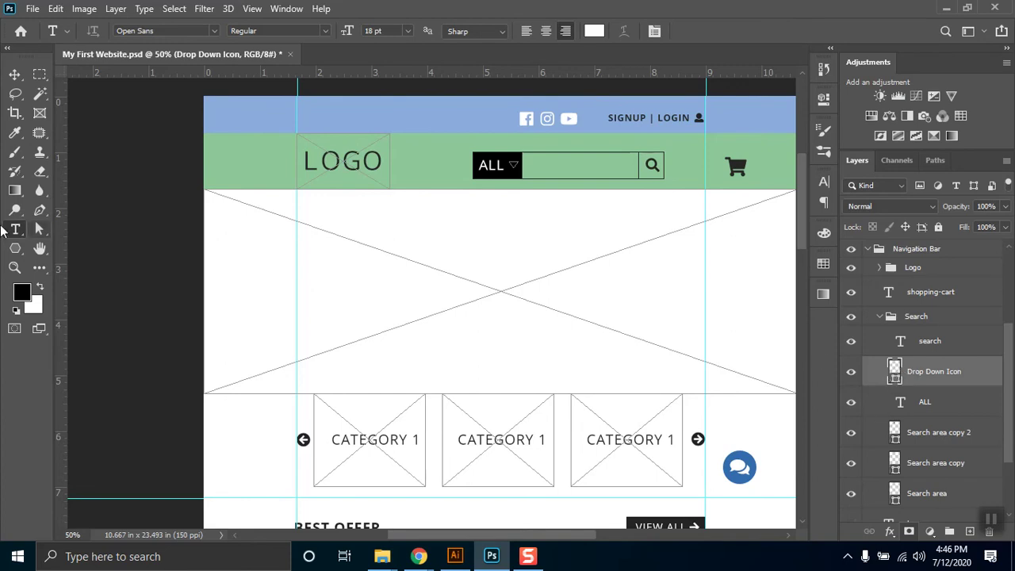
left_click(15, 248)
left_click(165, 31)
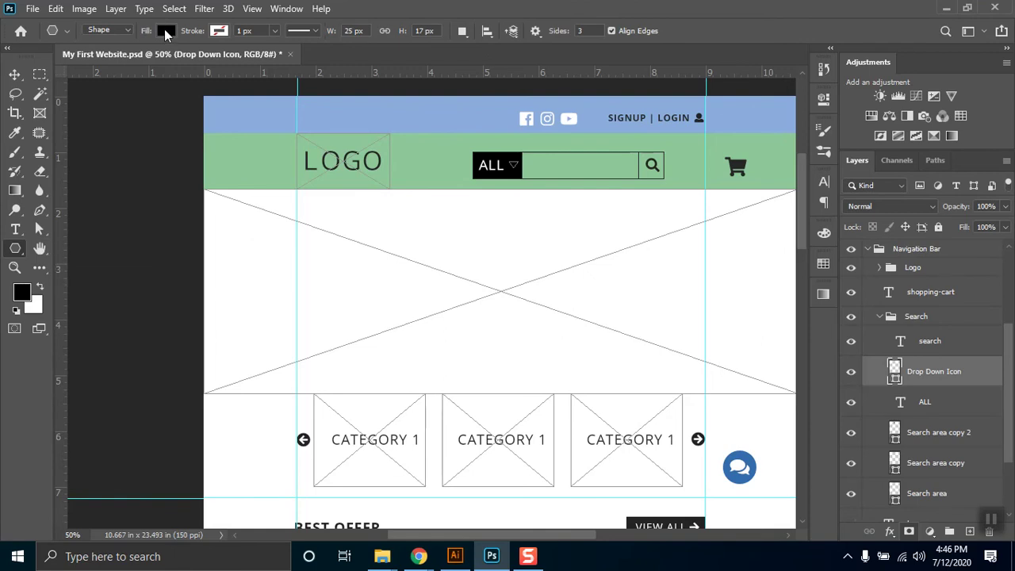
left_click(73, 109)
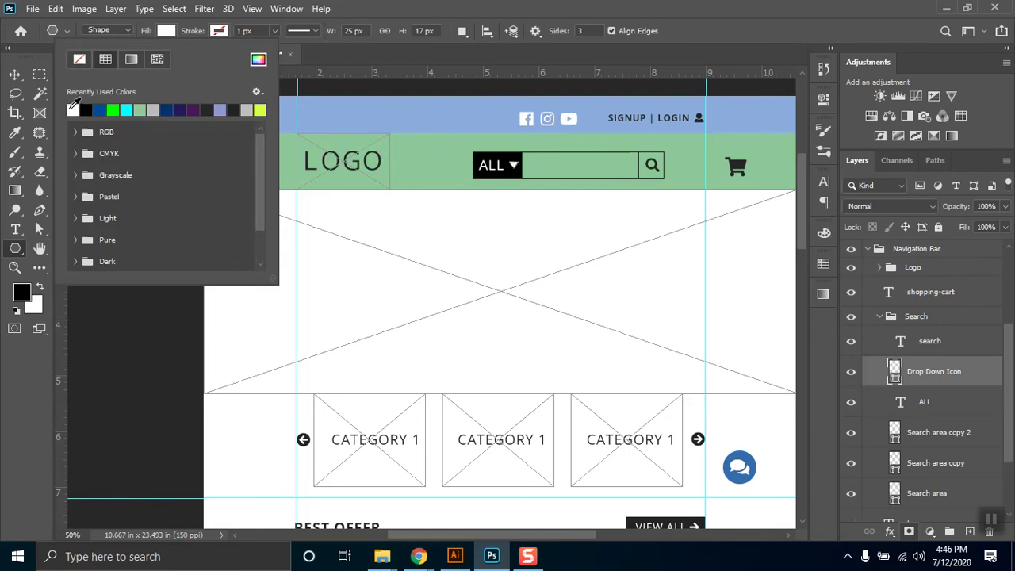
left_click(533, 7)
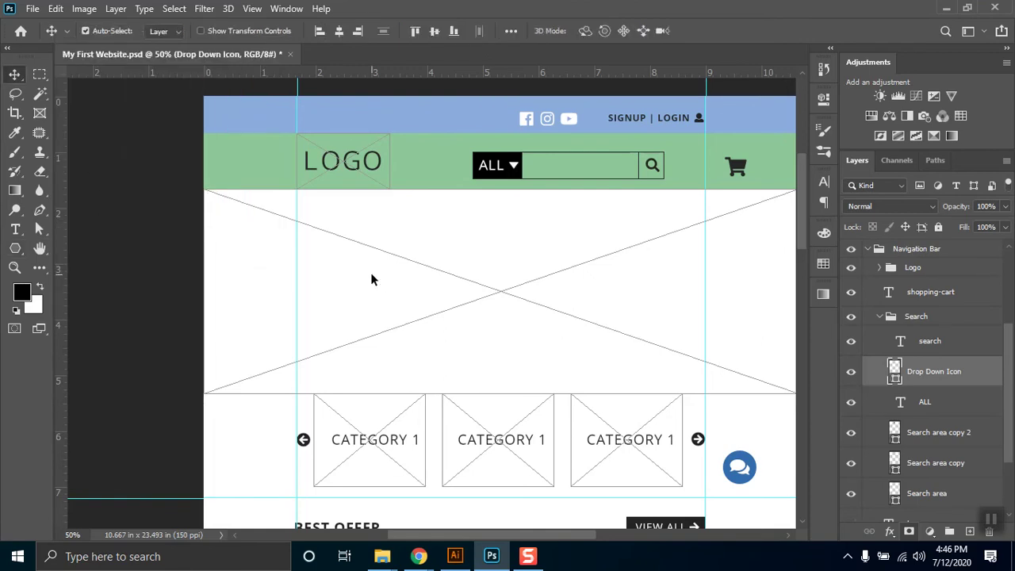
Step: Collapse the Search group and move it right until the search bar's right edge meets the right-hand vertical guide, and apply the transformation
left_click(910, 367, "ctrl")
left_click(899, 320)
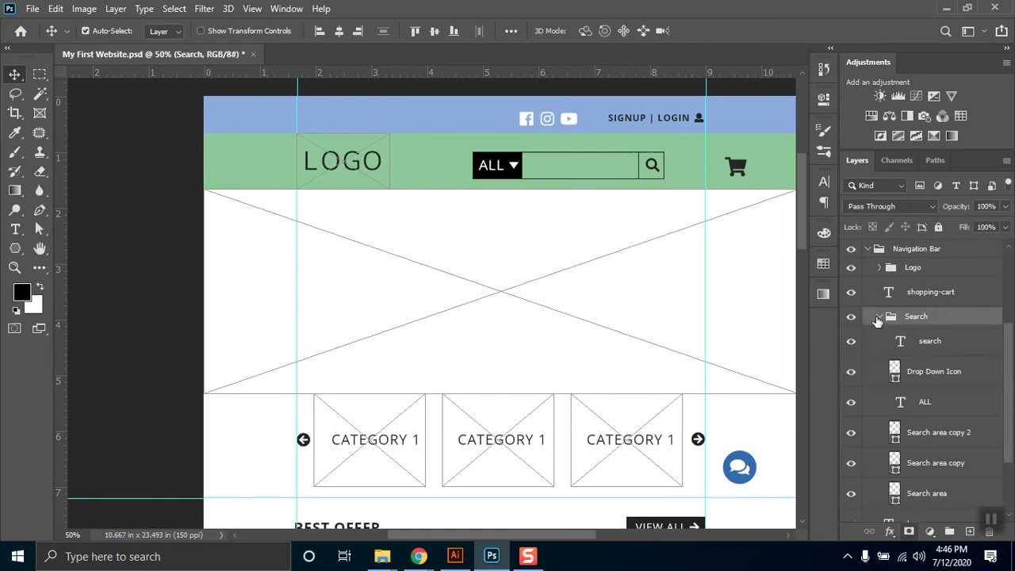
left_click(880, 318)
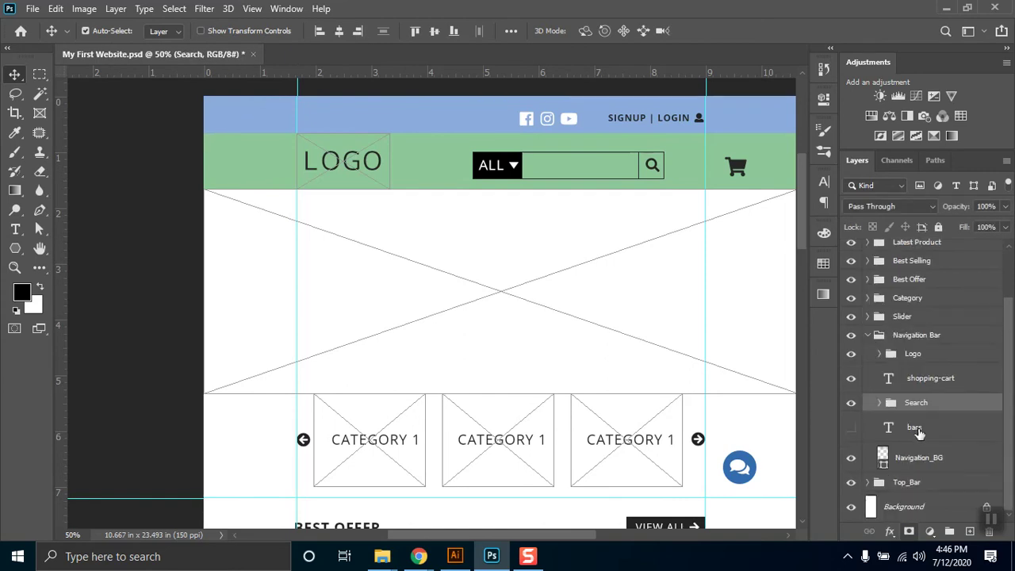
key("ctrl+t")
key("shift+Right")
key("shift+Right")
key("shift+Right")
key("shift+Right")
key("shift+Right")
key("shift+Right")
key("shift+Right")
key("shift+Right")
key("shift+Right")
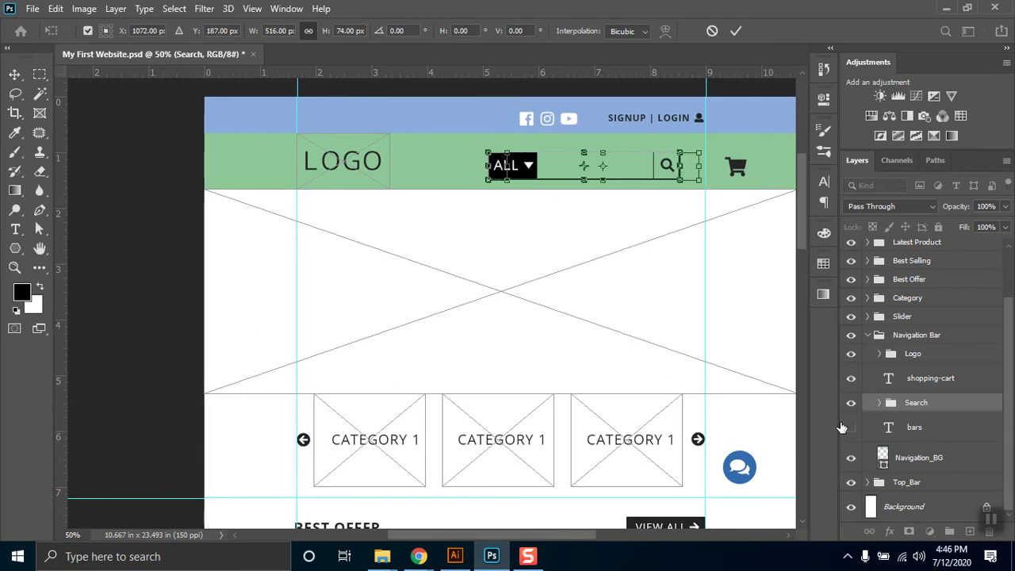
key("shift+Right")
key("shift+Right")
key("shift+Right")
key("shift+Right")
key("Left")
key("Left")
key("Left")
key("Left")
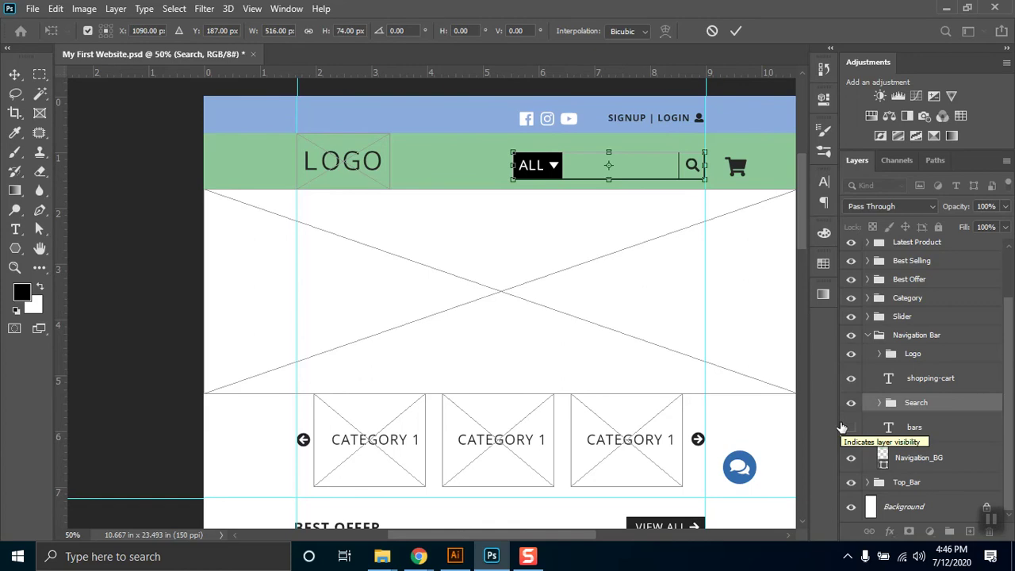
key("Return")
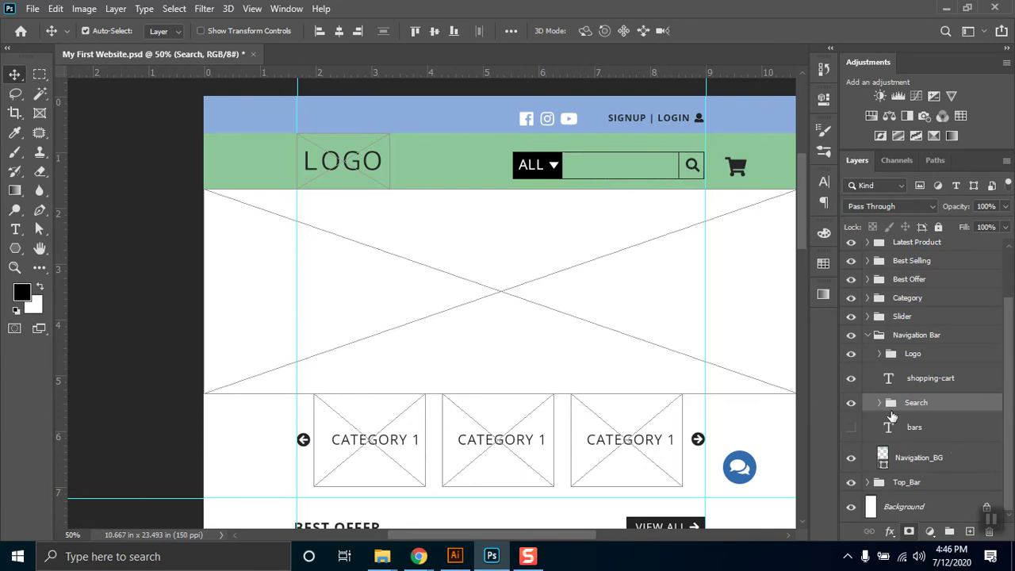
Step: Add left-aligned placeholder text "SEARCH YOUR PRODUCT HERE" inside the search field, in a new text layer of the Search group
left_click(879, 402)
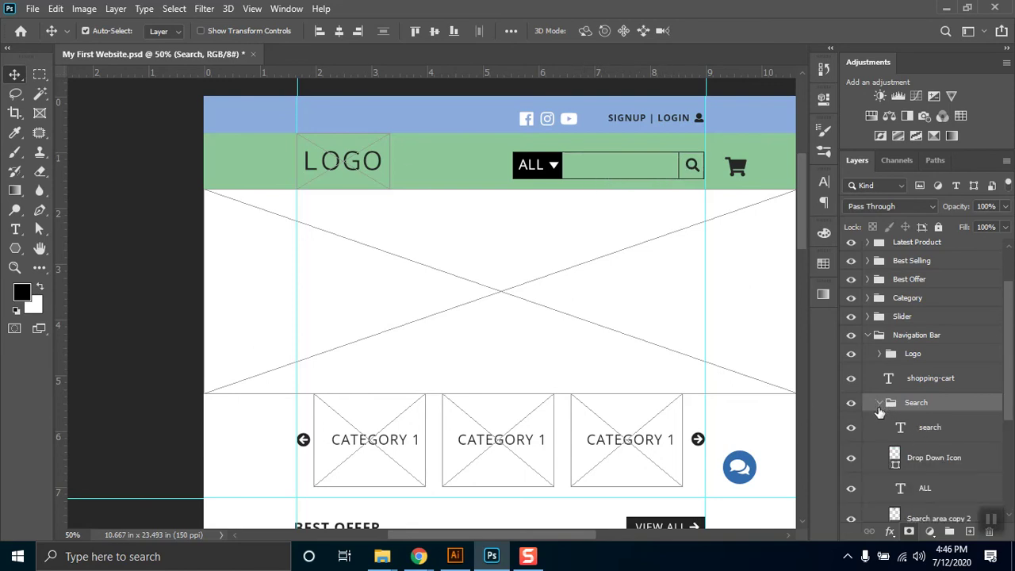
left_click(22, 229)
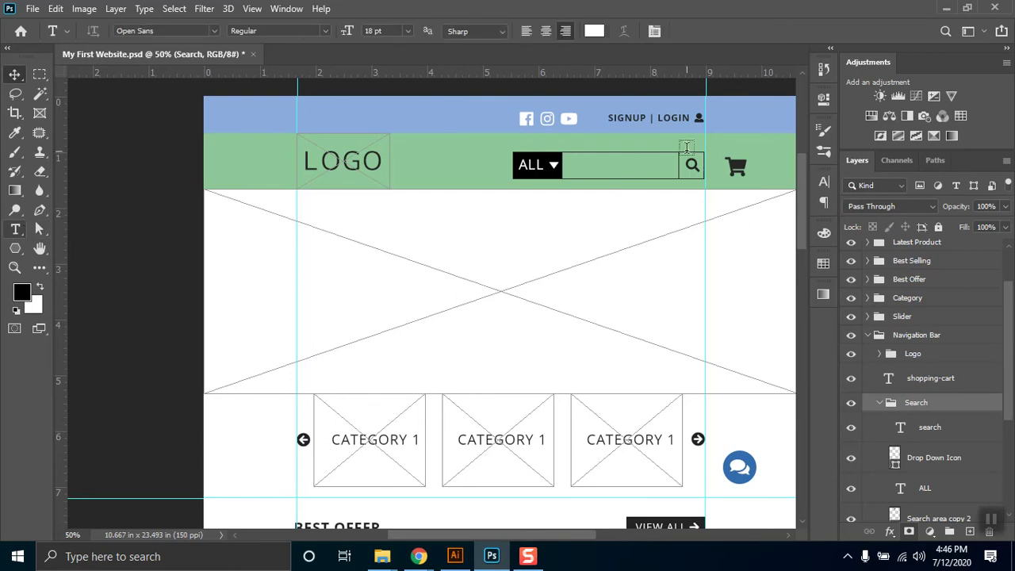
left_click(576, 172)
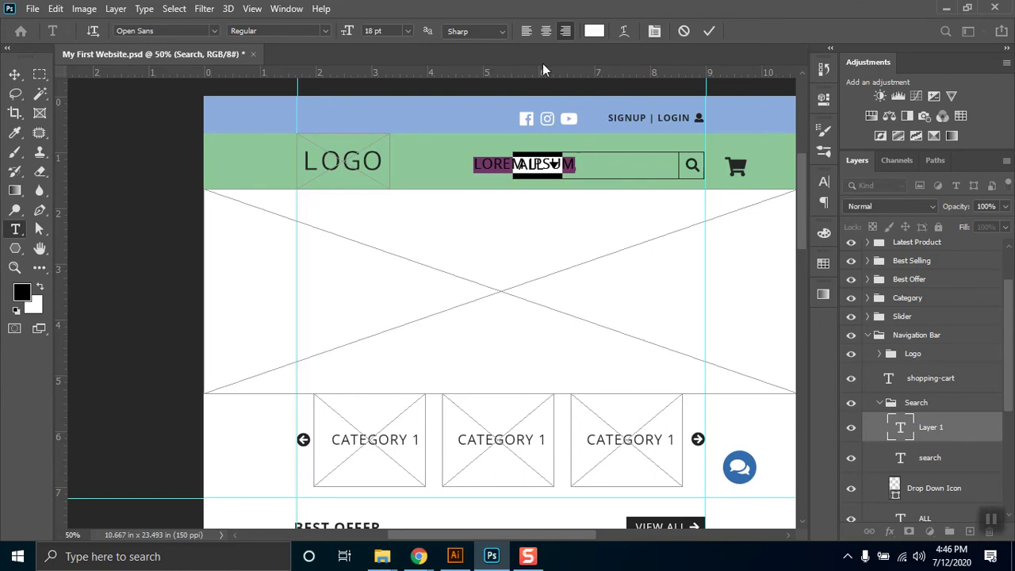
left_click(527, 31)
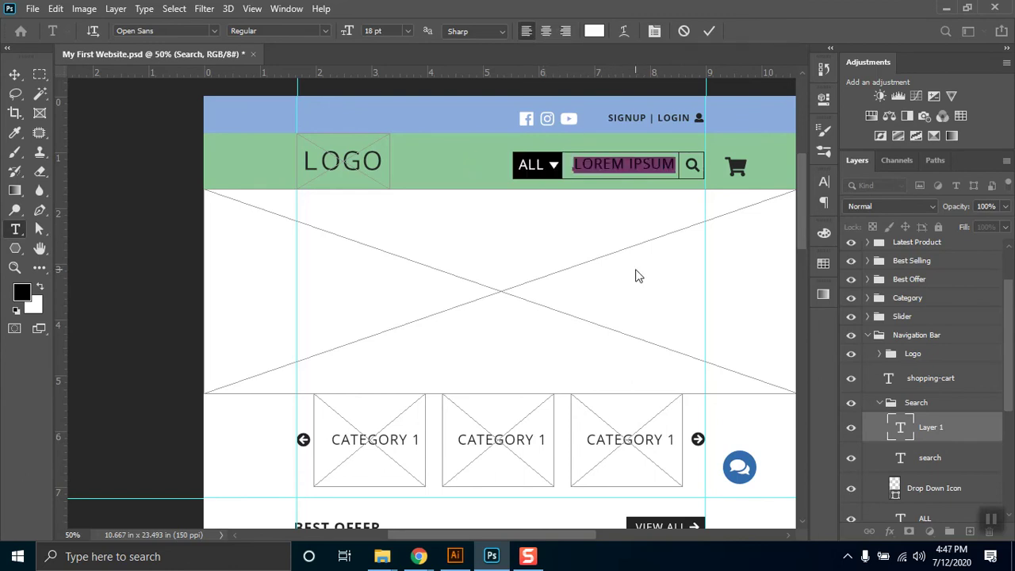
type("SEARCH")
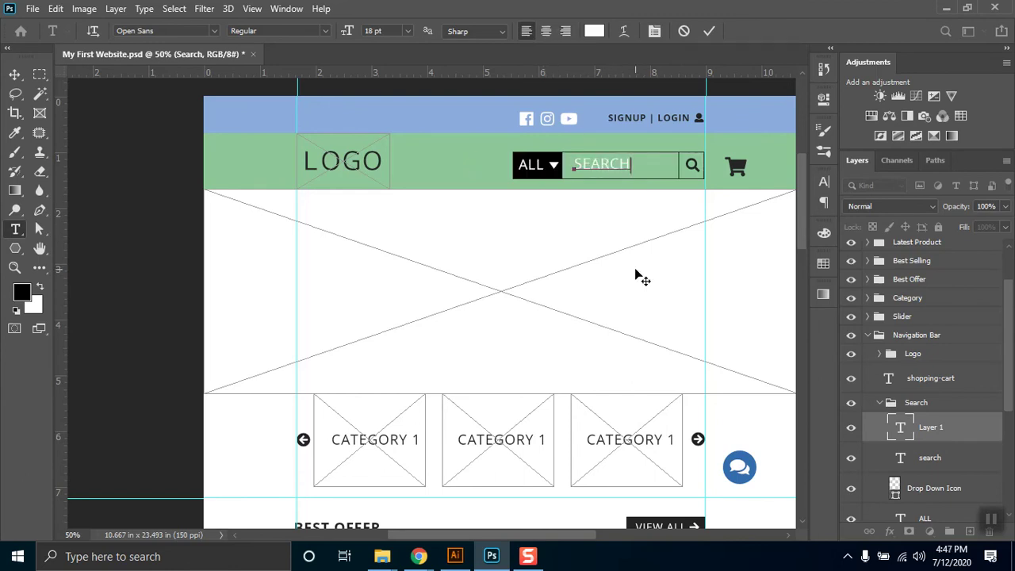
type(" YOUR PRODUCT HERE")
Step: Format the whole search placeholder text as 12 pt Italic and commit the text edit
key("ctrl+a")
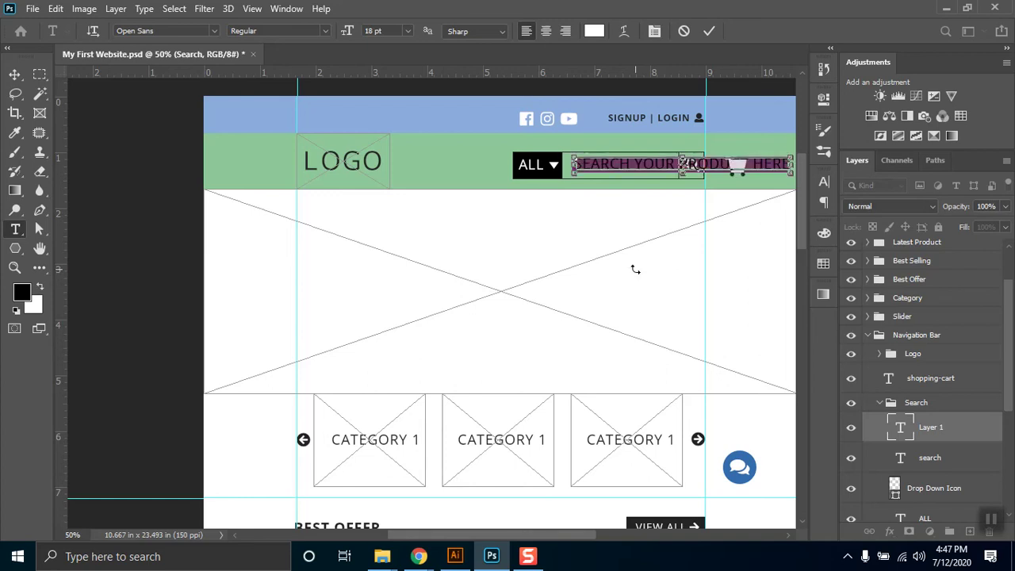
scroll(603, 166, "up", 1)
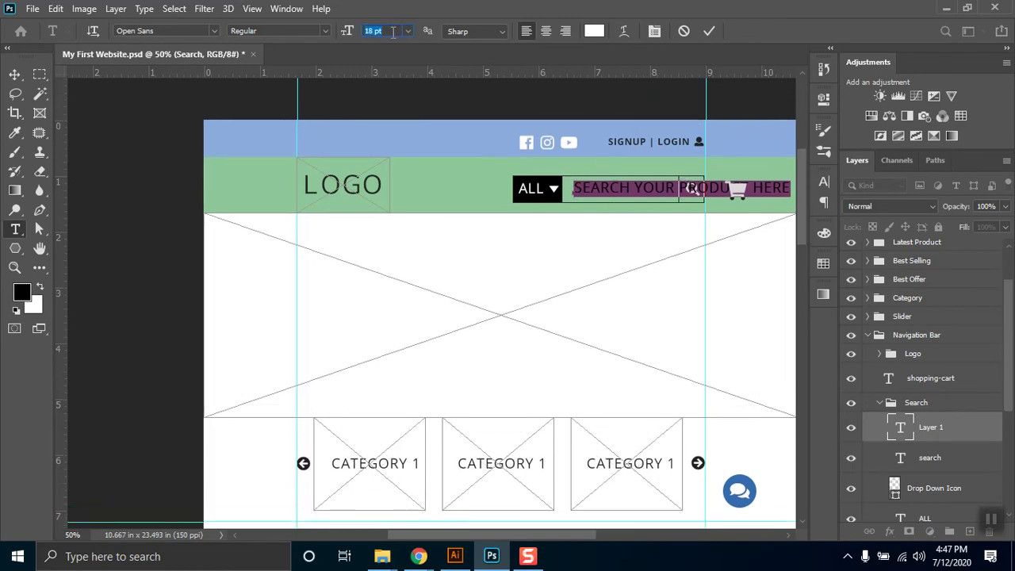
type("12")
key("Return")
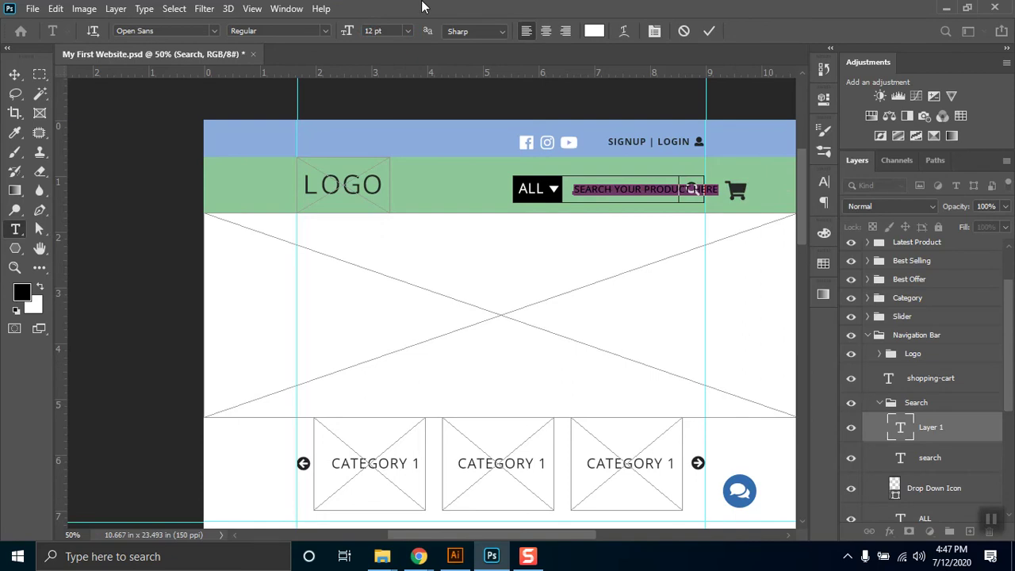
left_click(325, 31)
left_click(291, 58)
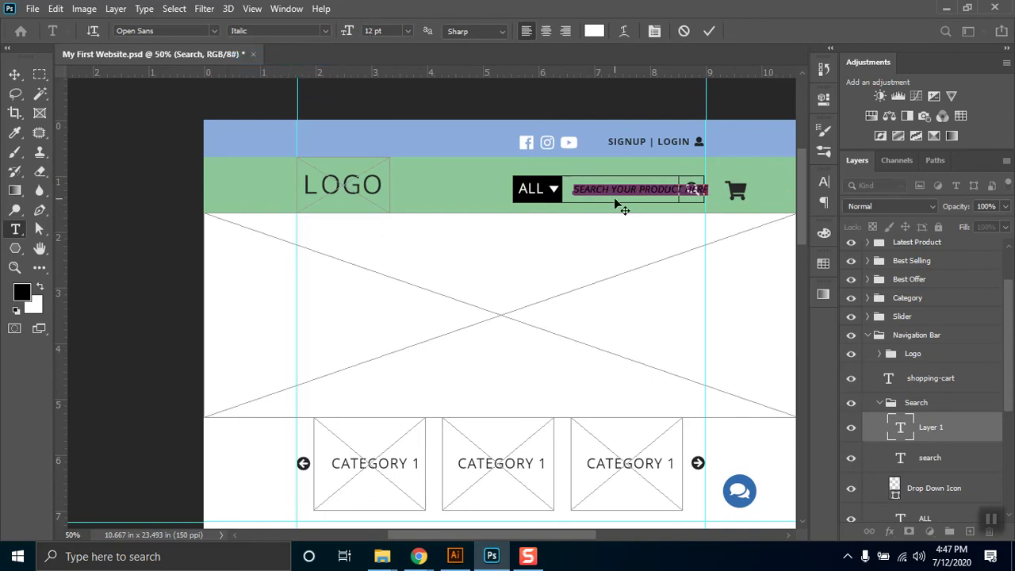
left_click(14, 74)
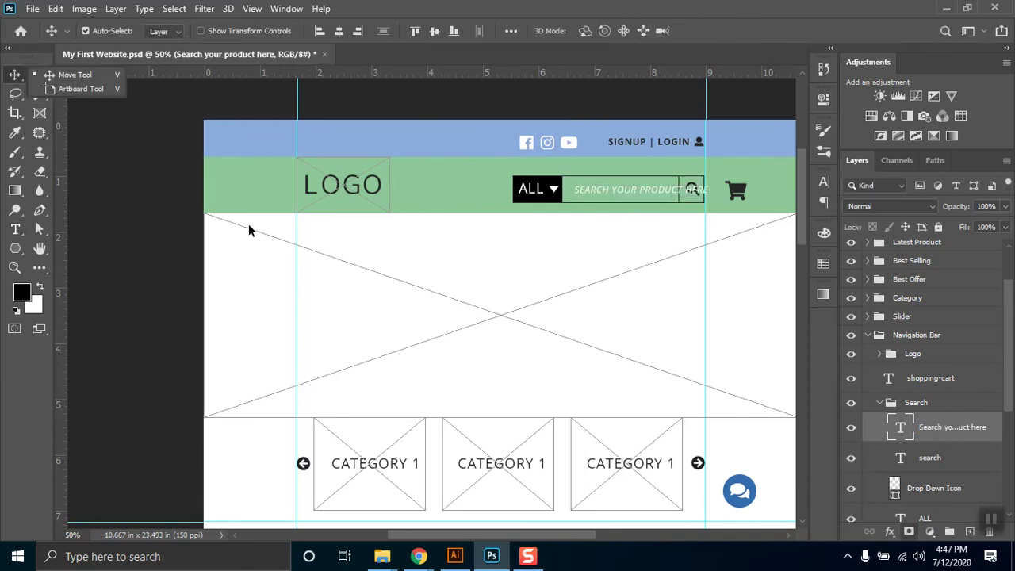
Step: Nudge the search placeholder text left inside the field, shorten it to "SEARCH PRODUCT HERE" and deselect it
key("shift+Left")
key("shift+Left")
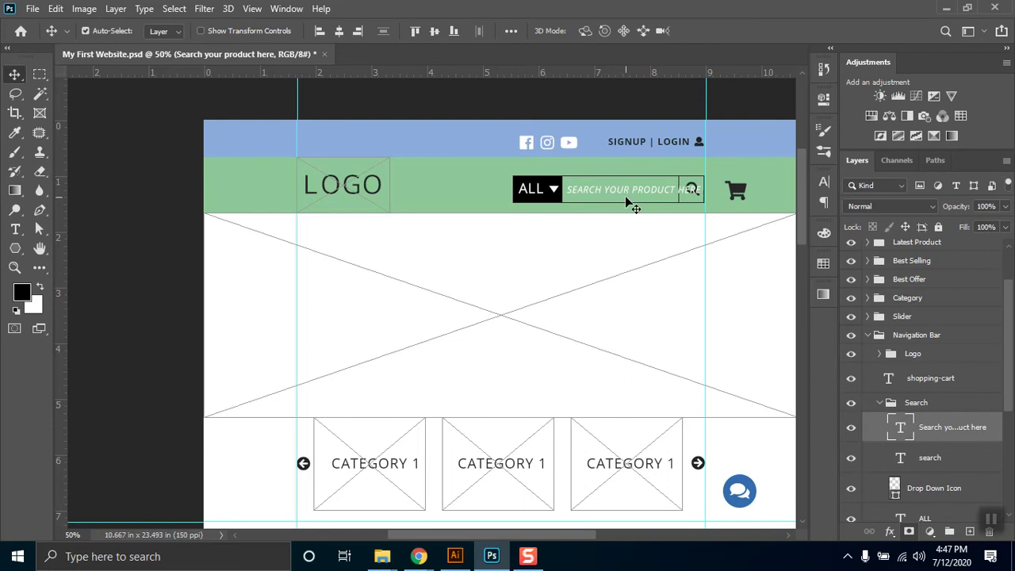
key("t")
left_click_drag(632, 188, 607, 190)
key("BackSpace")
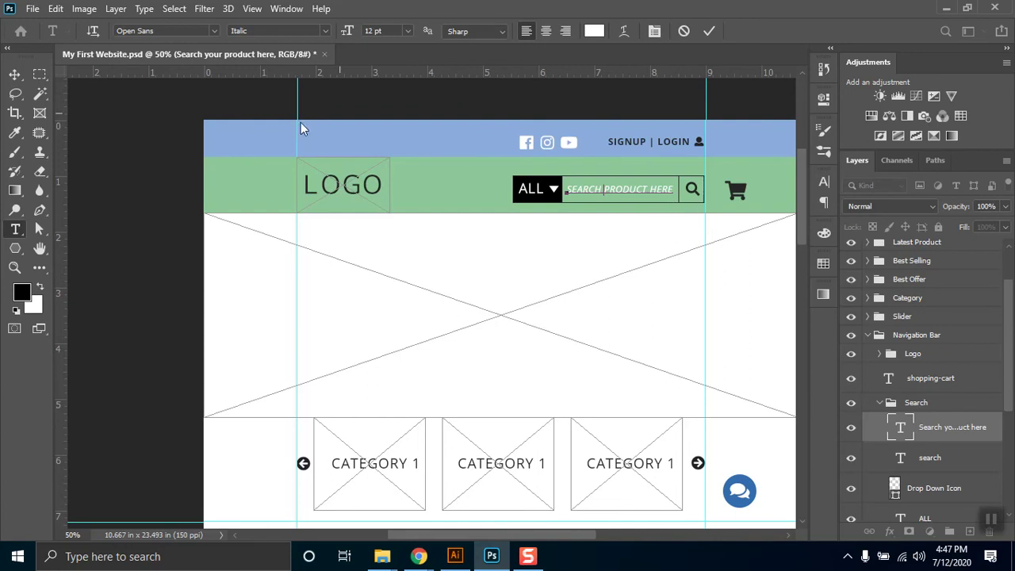
left_click(14, 73)
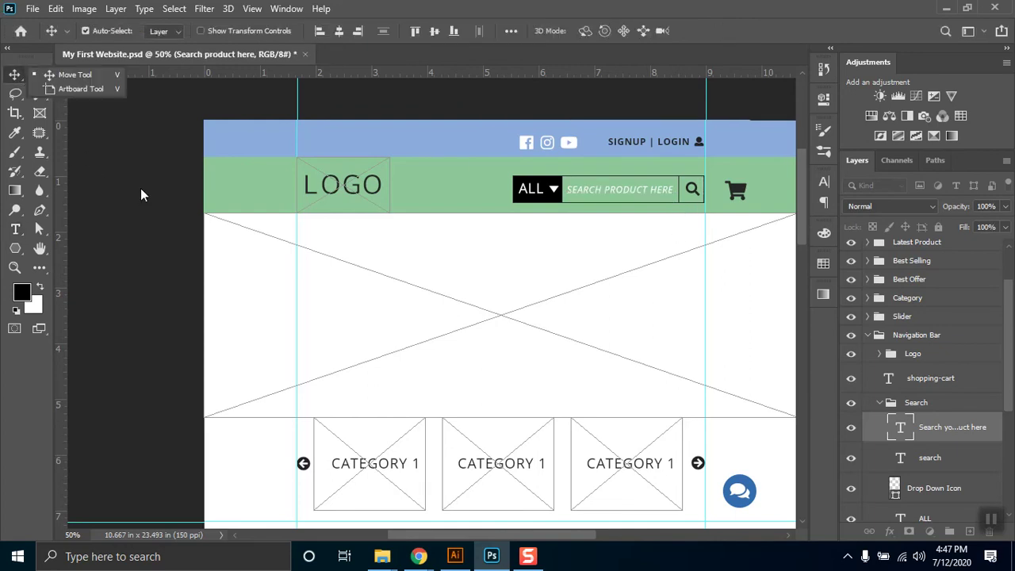
left_click(119, 108)
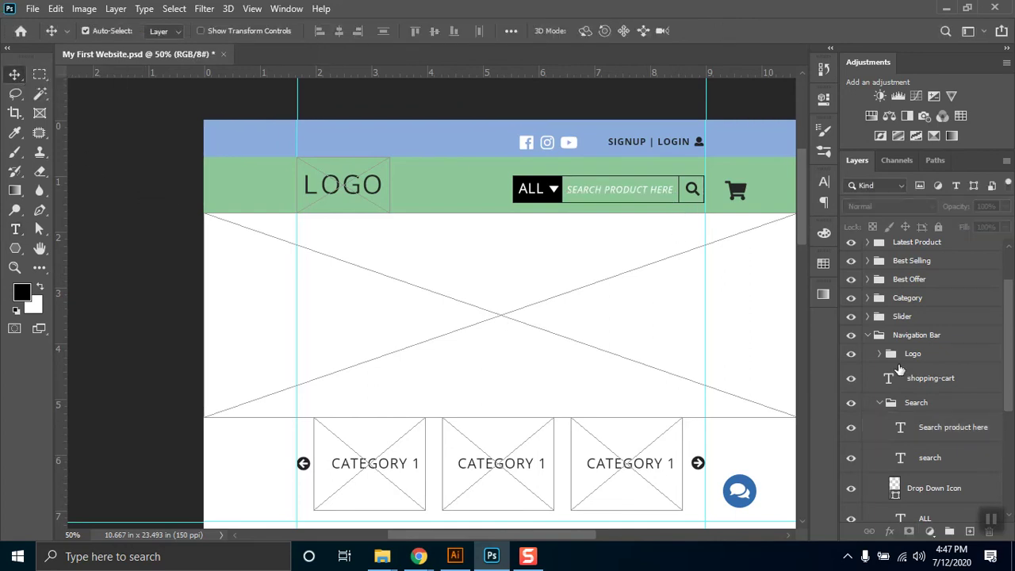
Step: Recolour the "Search product here" text layer to dark grey, deselect it and collapse the Search group
left_click(951, 431)
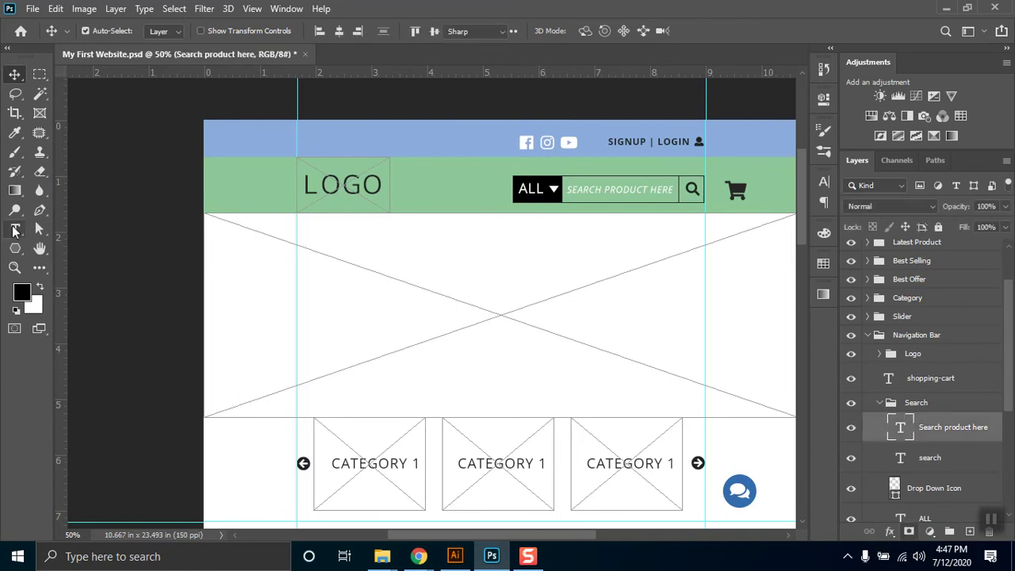
key("t")
left_click(594, 31)
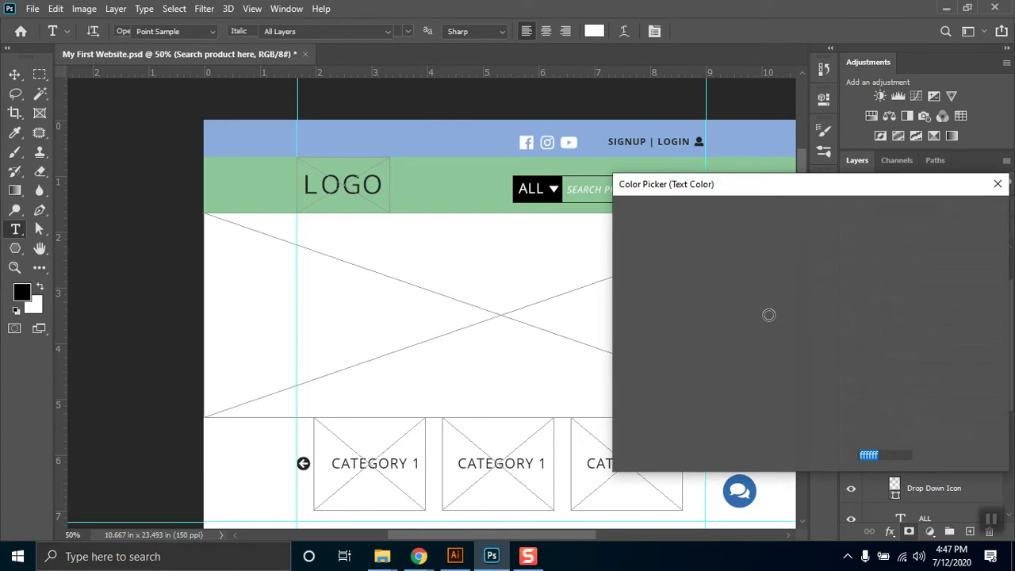
left_click_drag(609, 294, 606, 311)
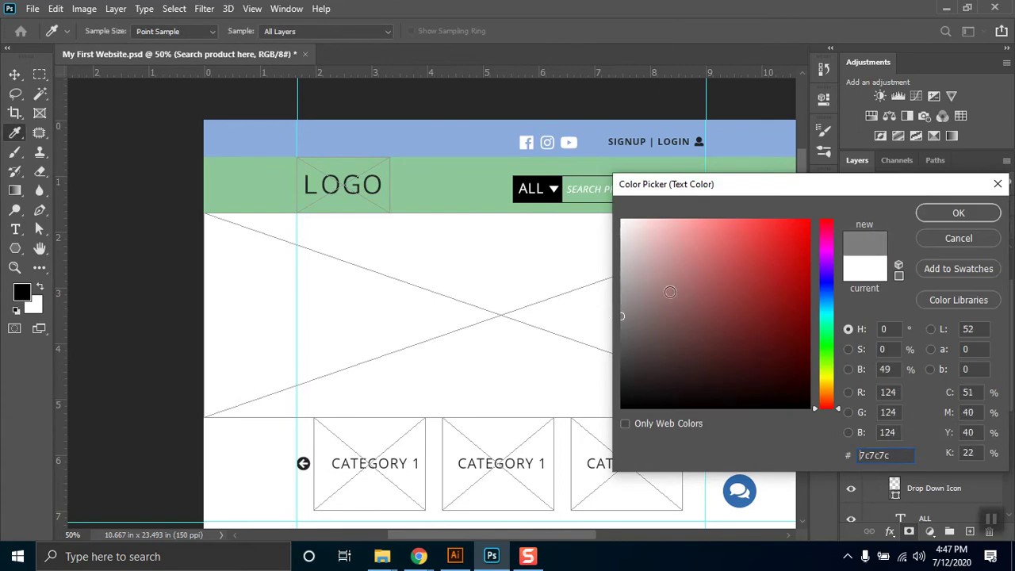
left_click(944, 215)
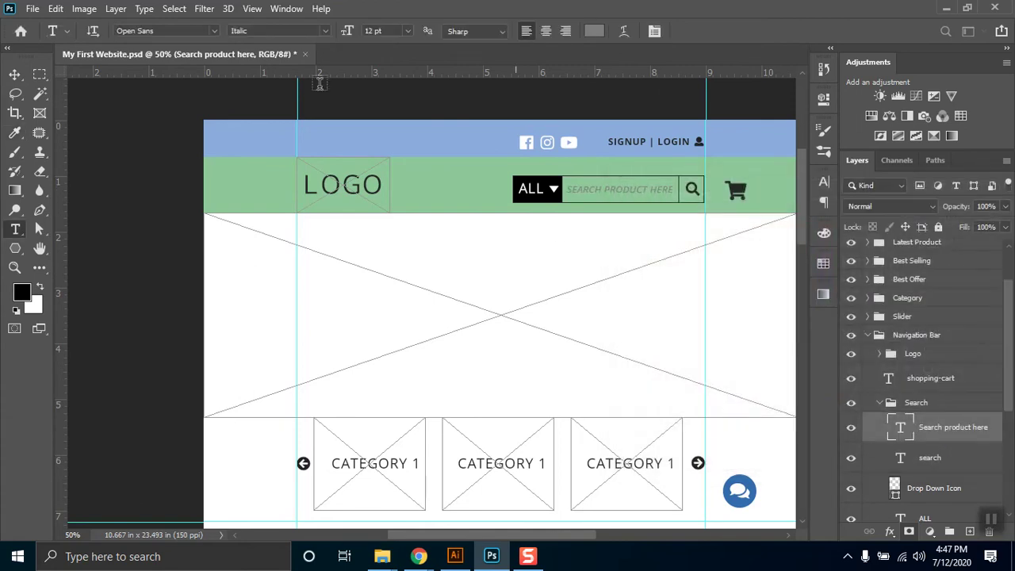
left_click(597, 32)
left_click(622, 354)
left_click(944, 213)
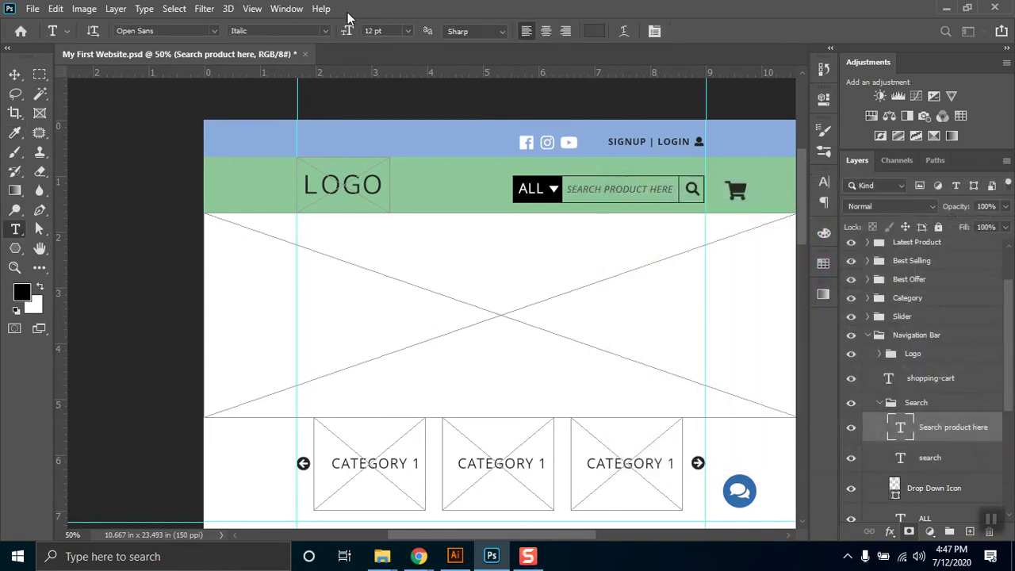
left_click(15, 78)
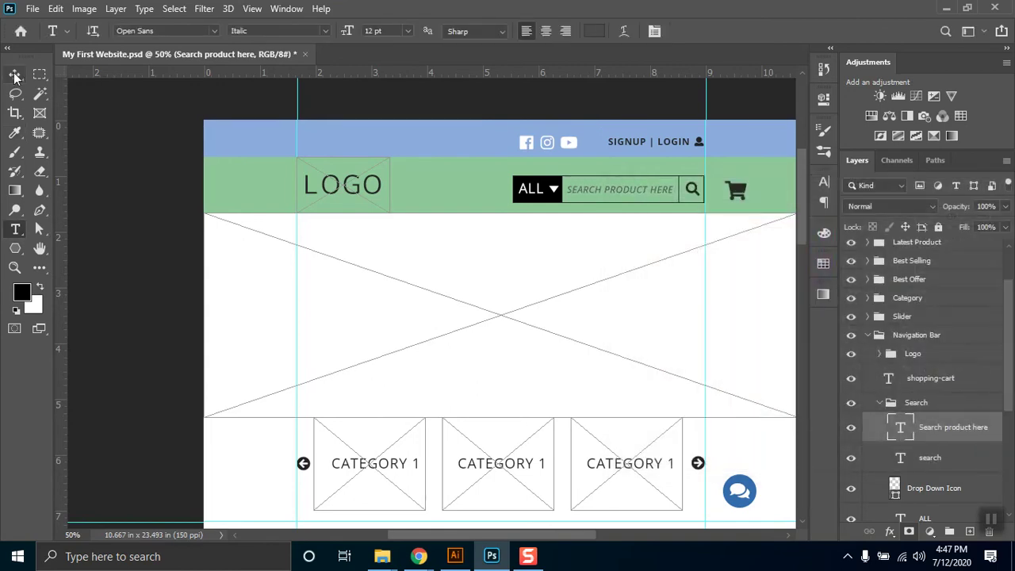
left_click(165, 277)
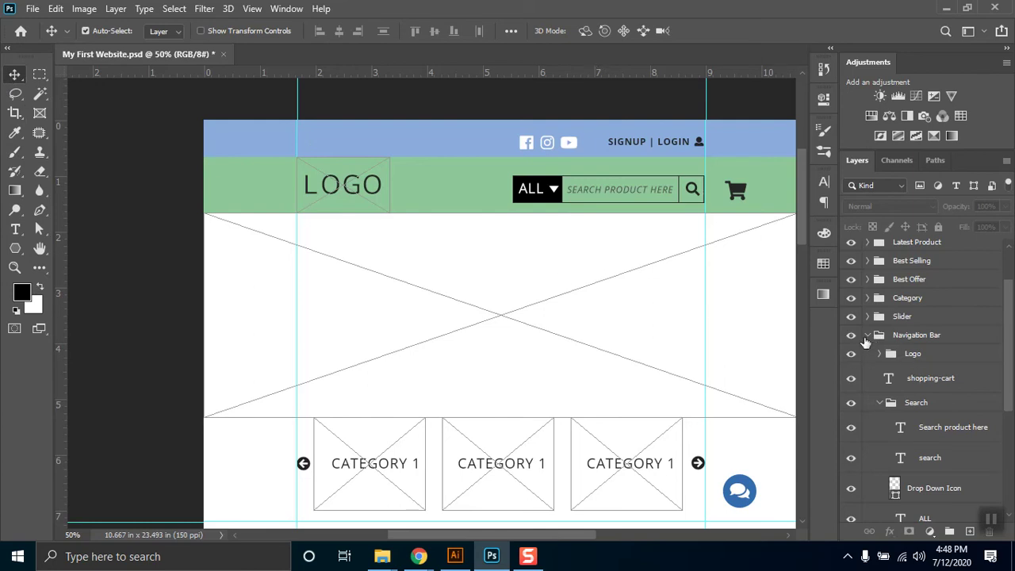
left_click(880, 403)
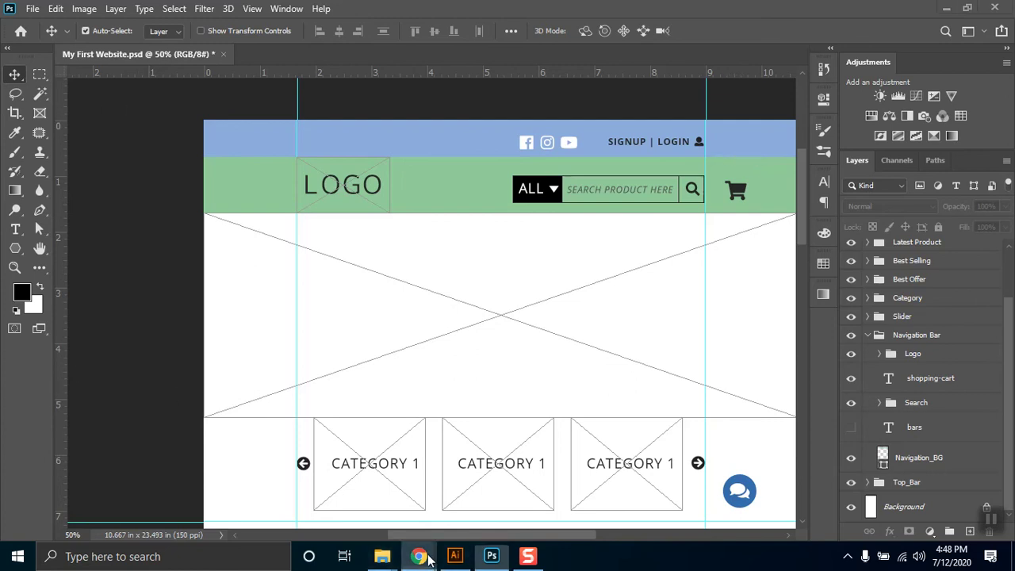
Step: Switch to Chrome, bring up the Gadget and Gear page, and load evaly.com.bd in a new tab
left_click(387, 500)
left_click(555, 12)
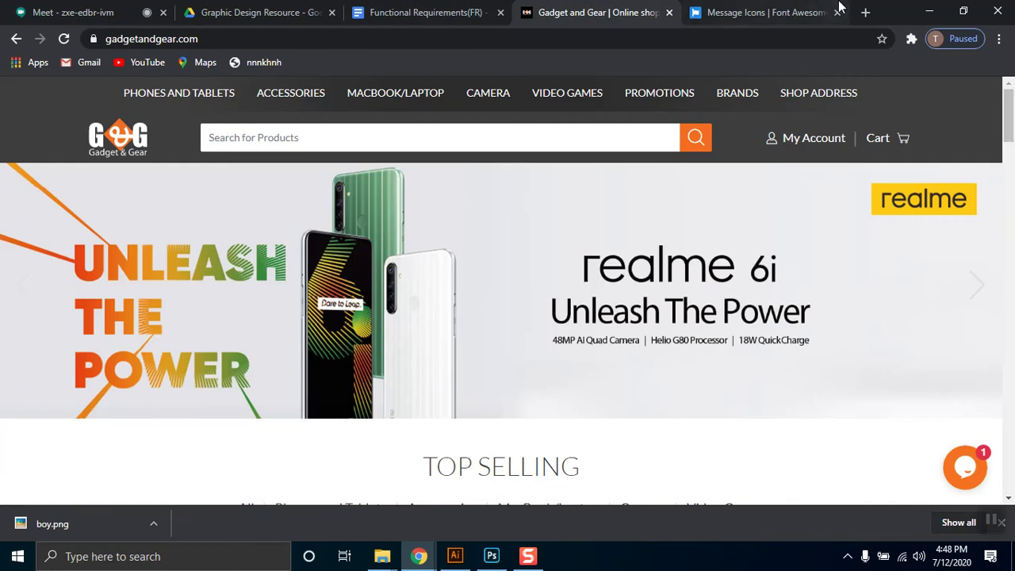
left_click(865, 12)
type("dar")
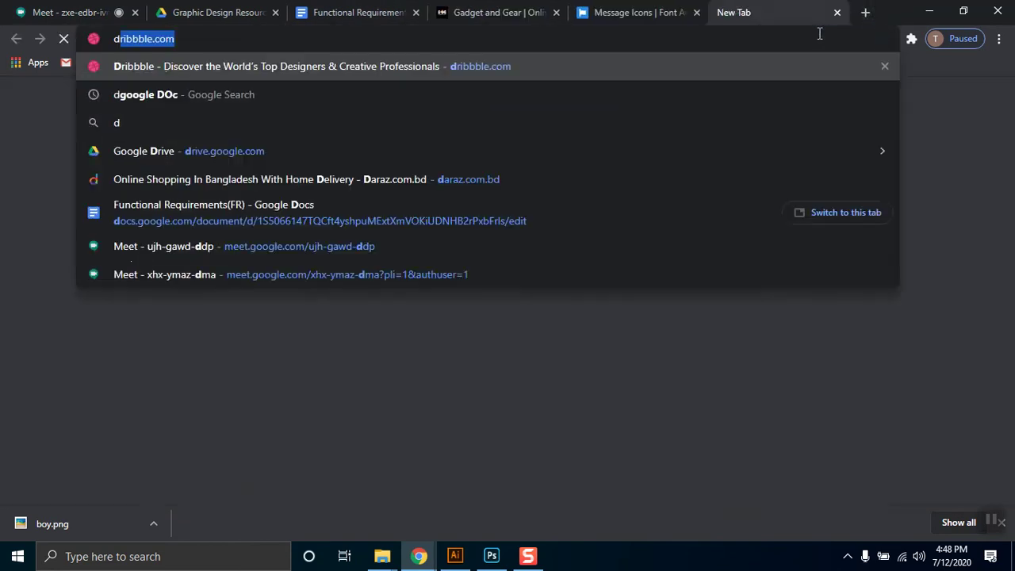
key("ctrl+a")
type("eva;l")
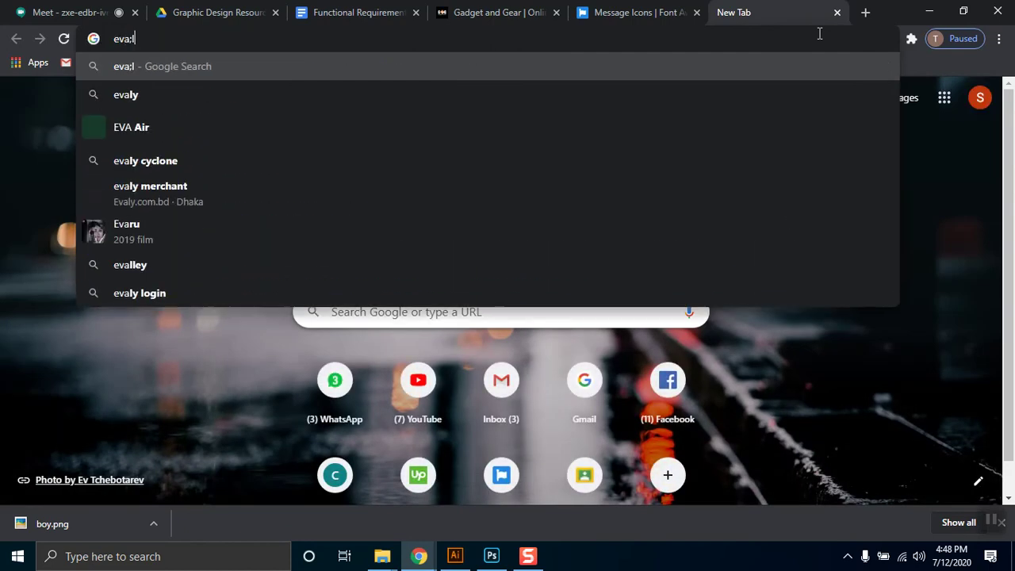
type("y")
key("BackSpace")
key("BackSpace")
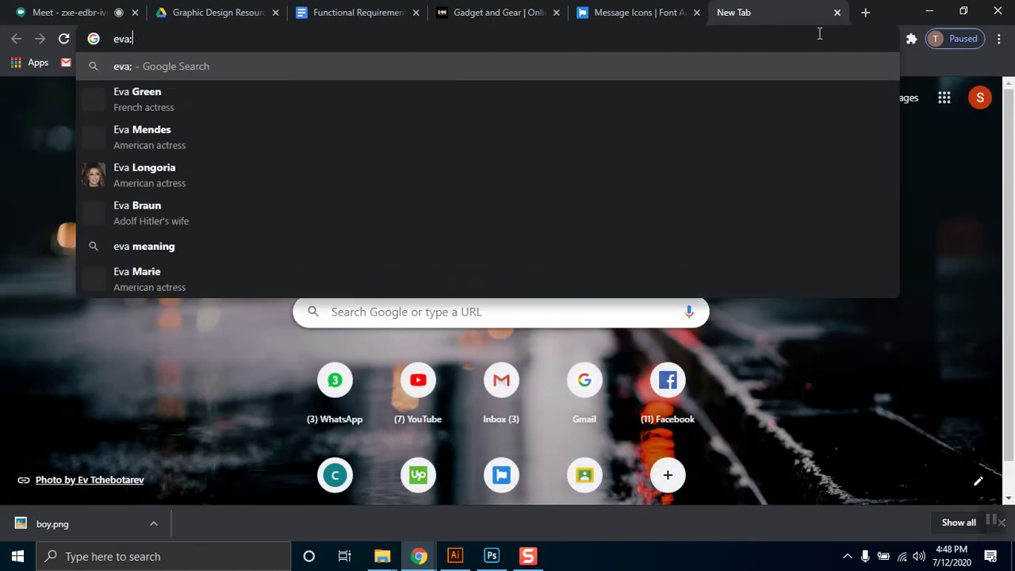
key("BackSpace")
type("ly")
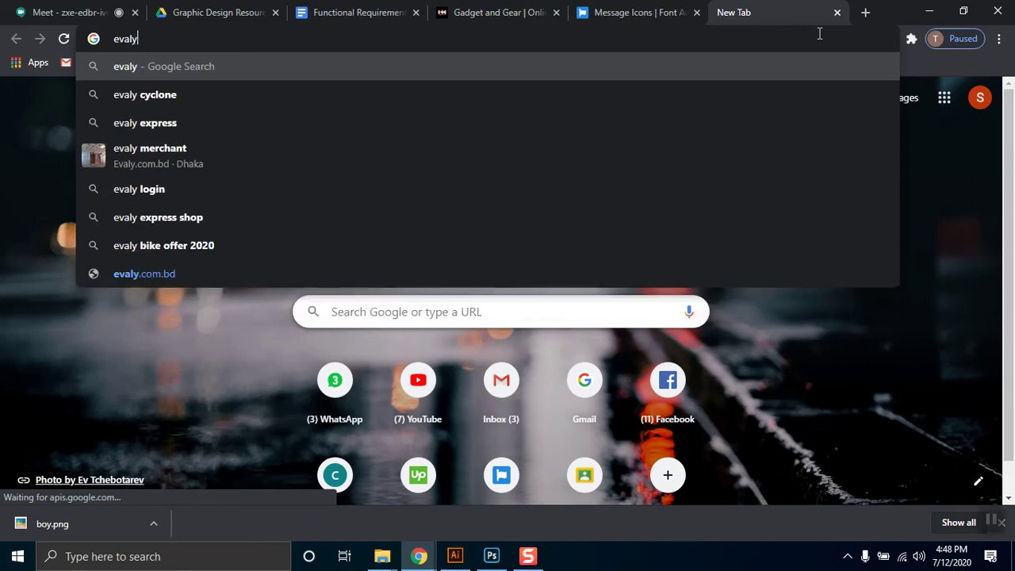
type(".com")
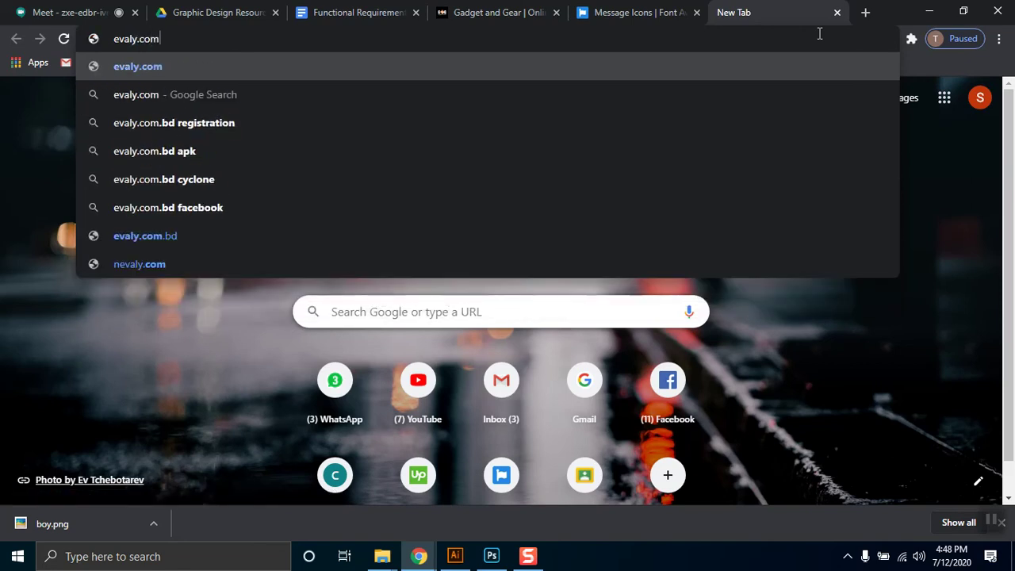
key("Down")
key("Down")
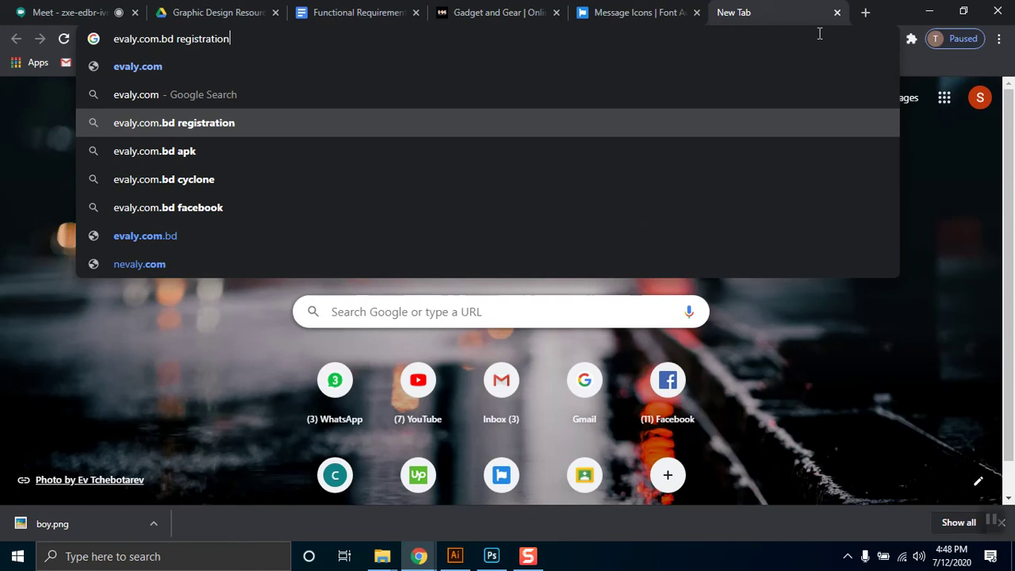
key("BackSpace")
key("BackSpace")
key("BackSpace")
key("BackSpace")
key("BackSpace")
key("BackSpace")
key("BackSpace")
key("BackSpace")
key("BackSpace")
key("BackSpace")
key("BackSpace")
key("BackSpace")
key("BackSpace")
key("Return")
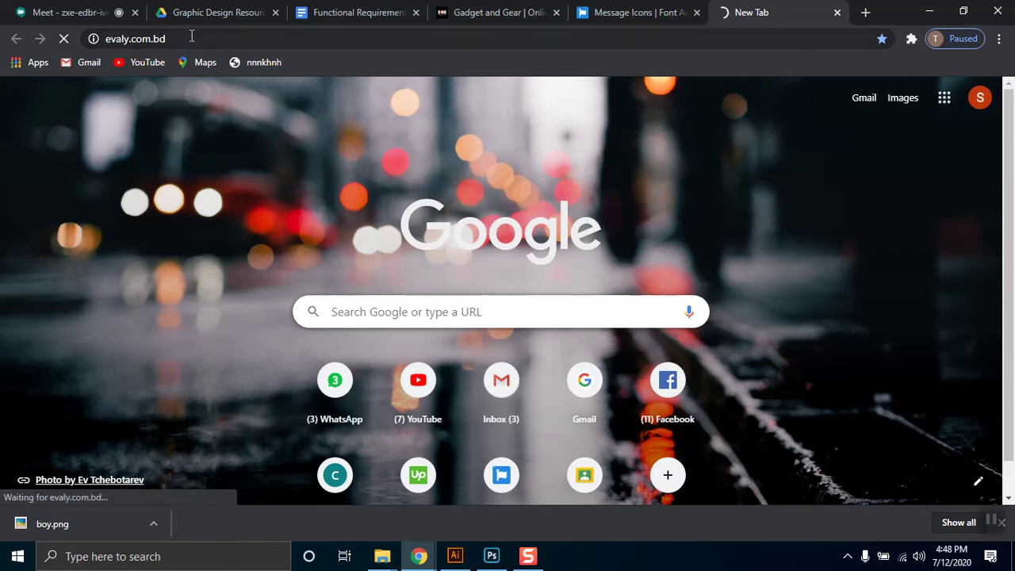
Step: Search for ajkerdeal in another new tab, open ajkerdeal.com to examine its header, and check the evaly.com.bd tab
left_click(866, 11)
left_click(751, 38)
type("a")
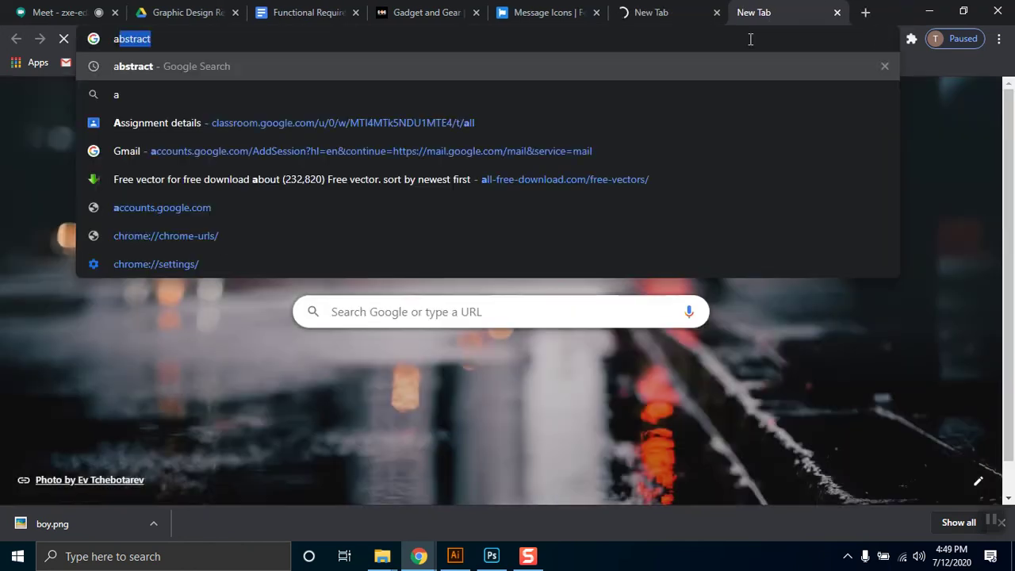
type("jker dea")
key("Down")
key("Return")
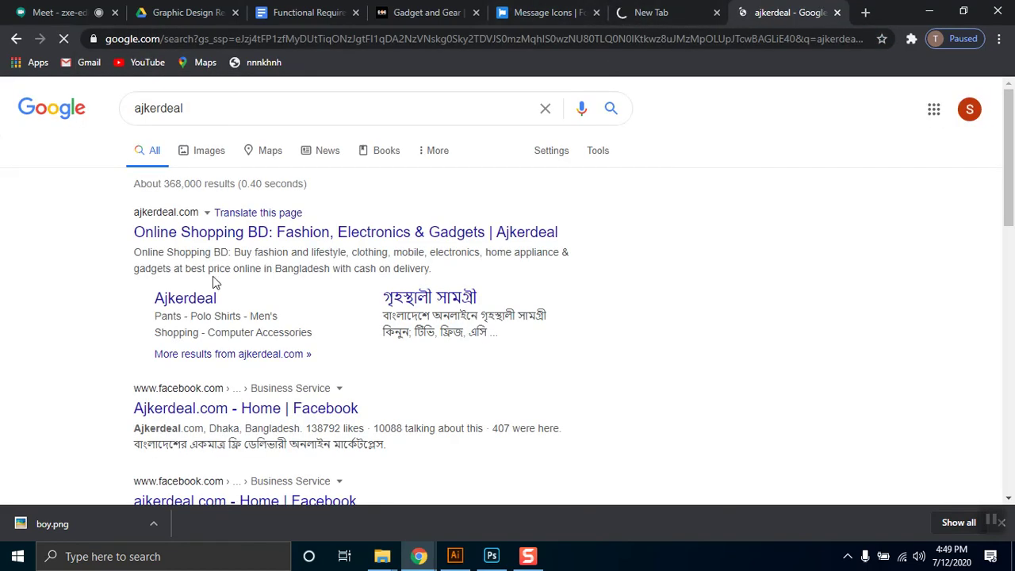
left_click(233, 231)
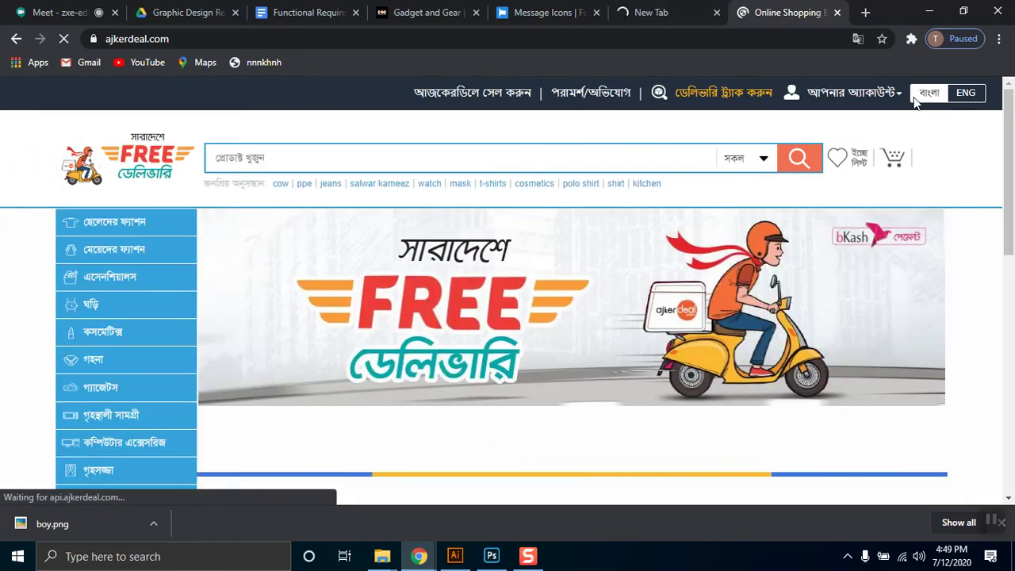
left_click(653, 14)
left_click(754, 7)
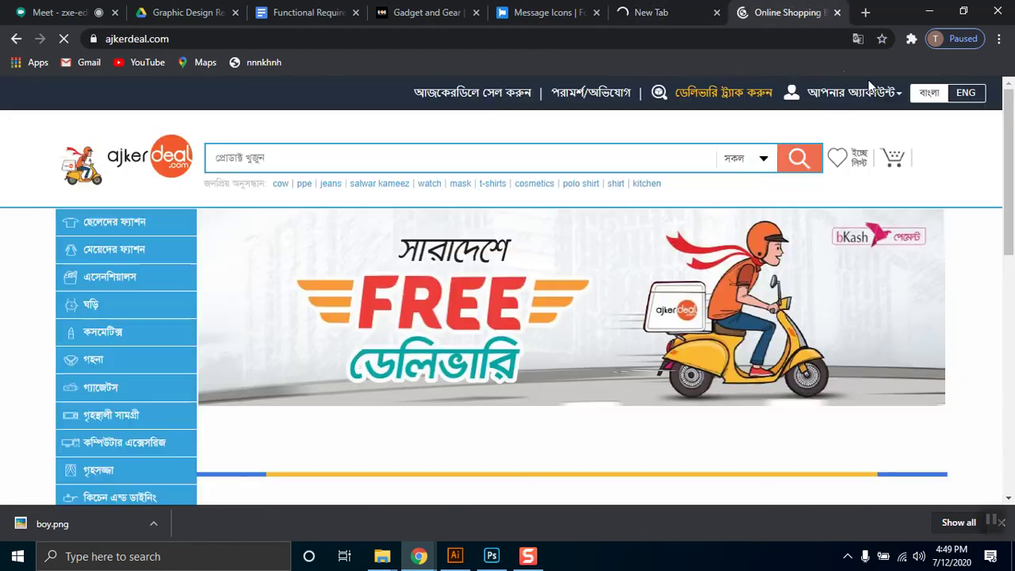
left_click(681, 10)
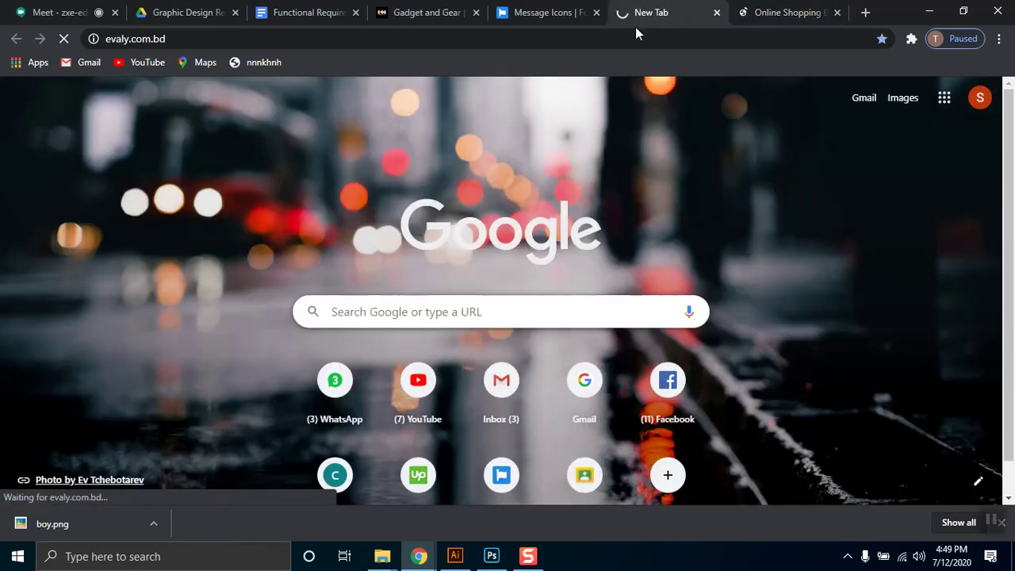
Step: Switch back to Photoshop and place a copy of the "SIGNUP | LOGIN" text to the right of the user icon
left_click(492, 556)
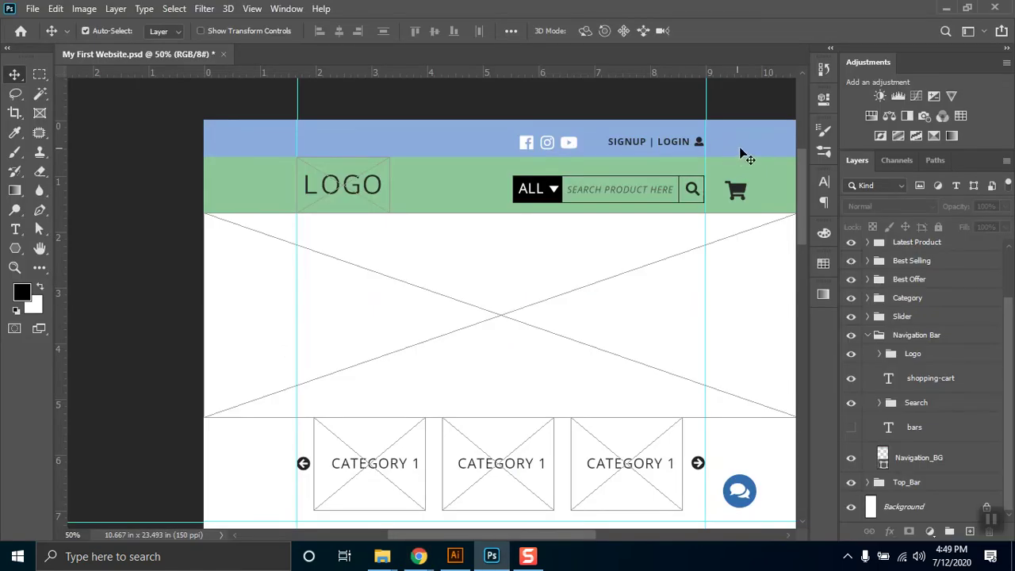
left_click(667, 148)
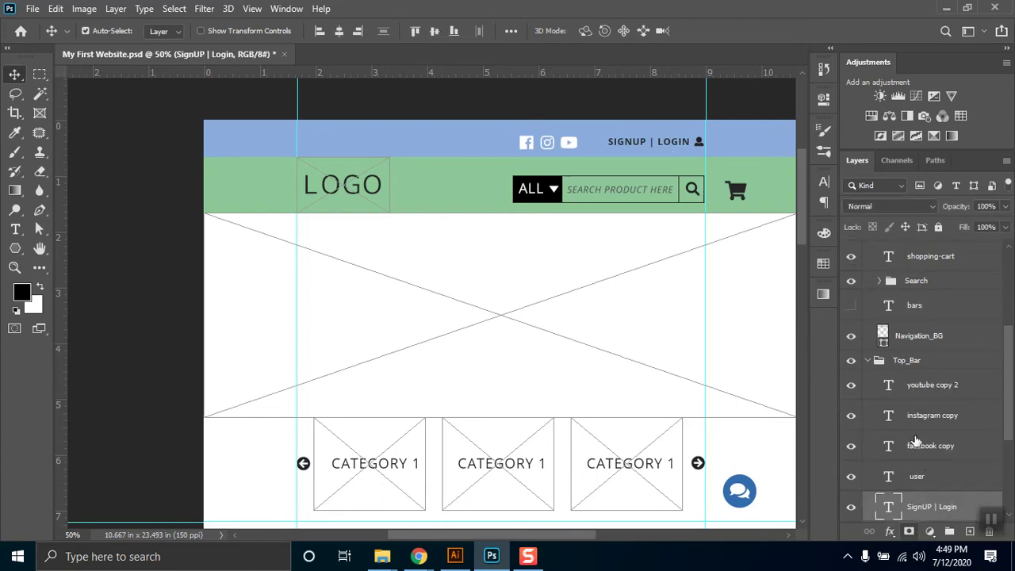
left_click_drag(674, 150, 754, 154)
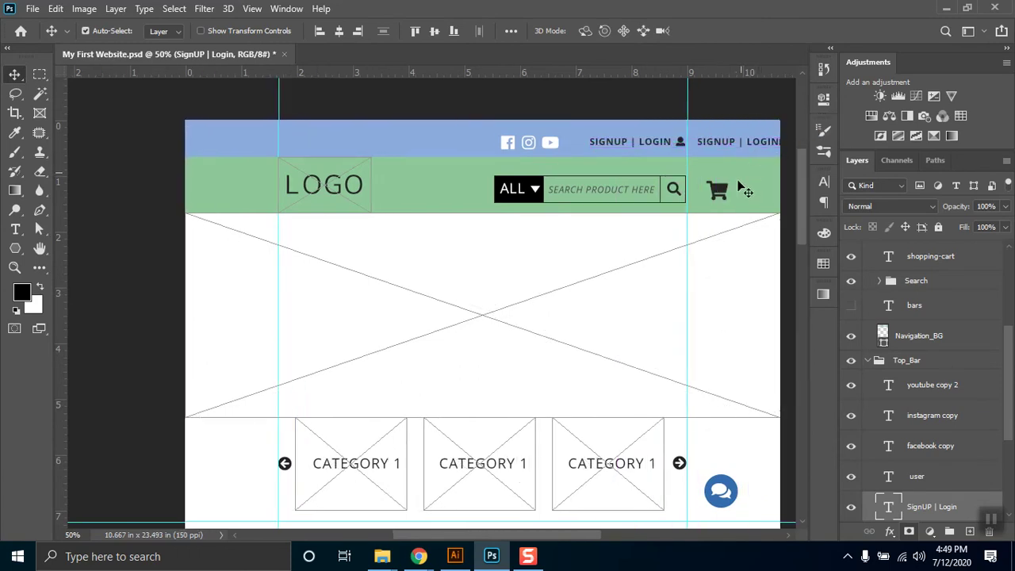
Step: Change the copied top bar text to "BNG | ENG" and commit the edit
key("t")
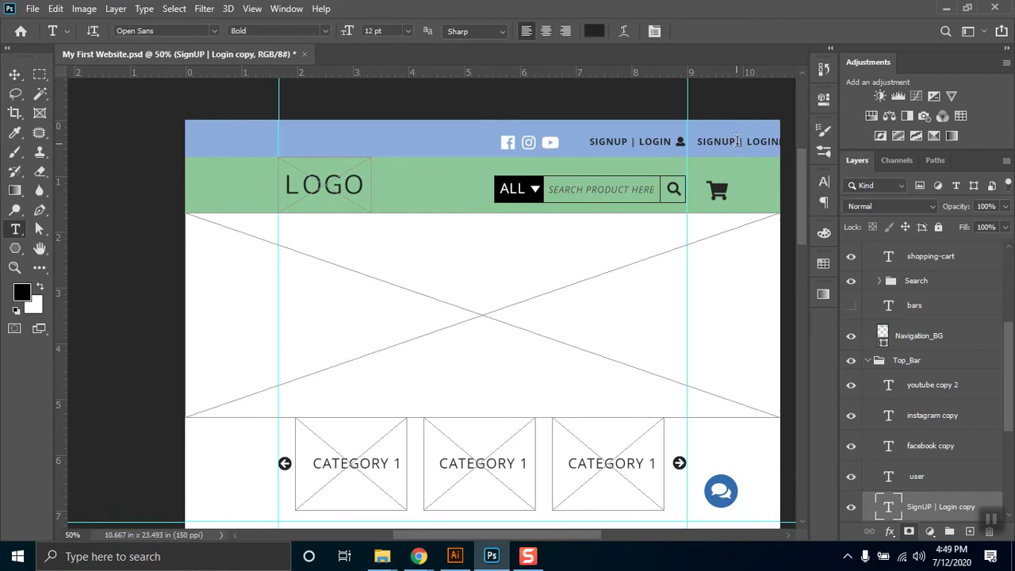
left_click_drag(735, 141, 692, 149)
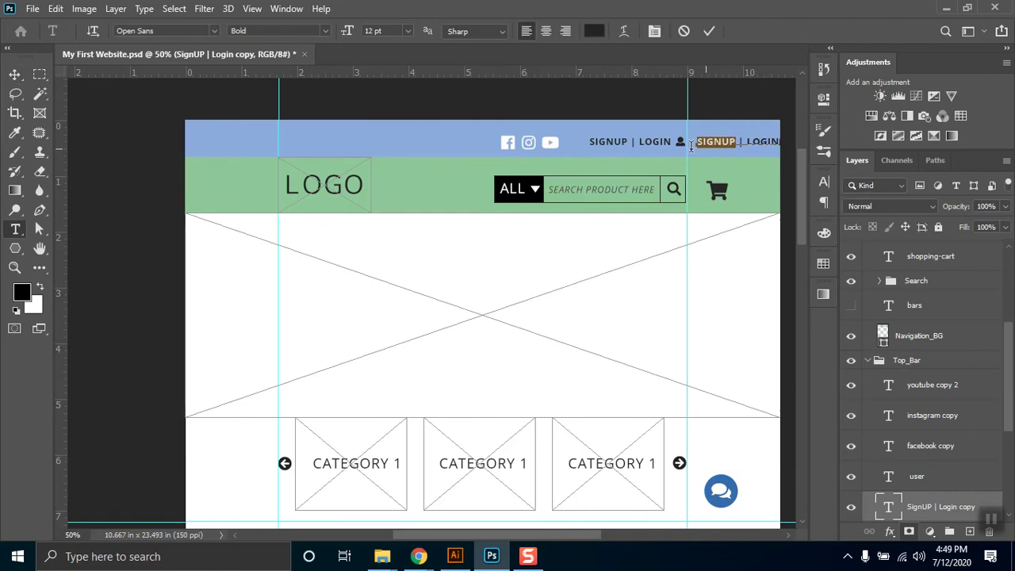
type("ENG")
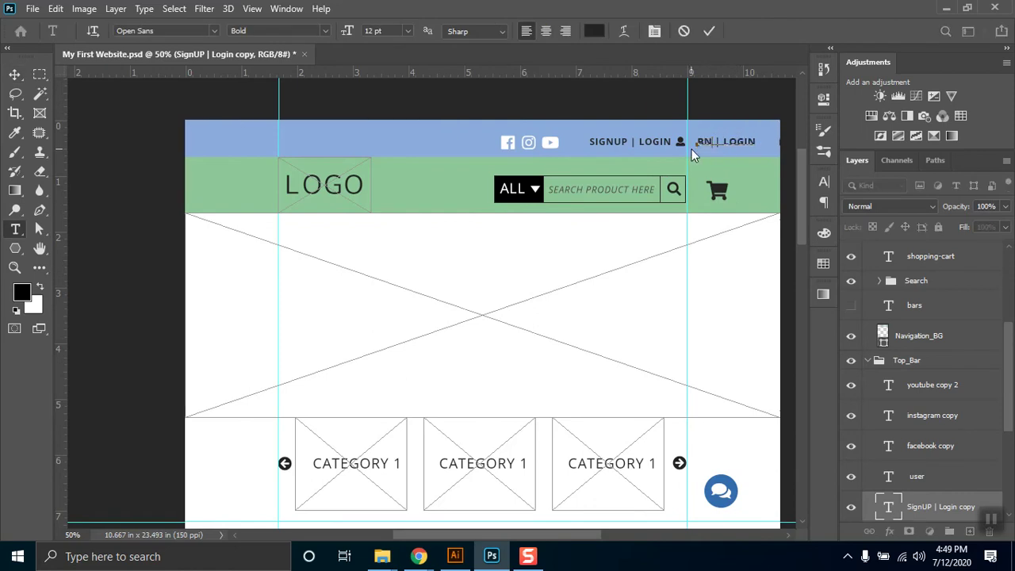
left_click_drag(731, 142, 774, 147)
type("ENG")
left_click(14, 74)
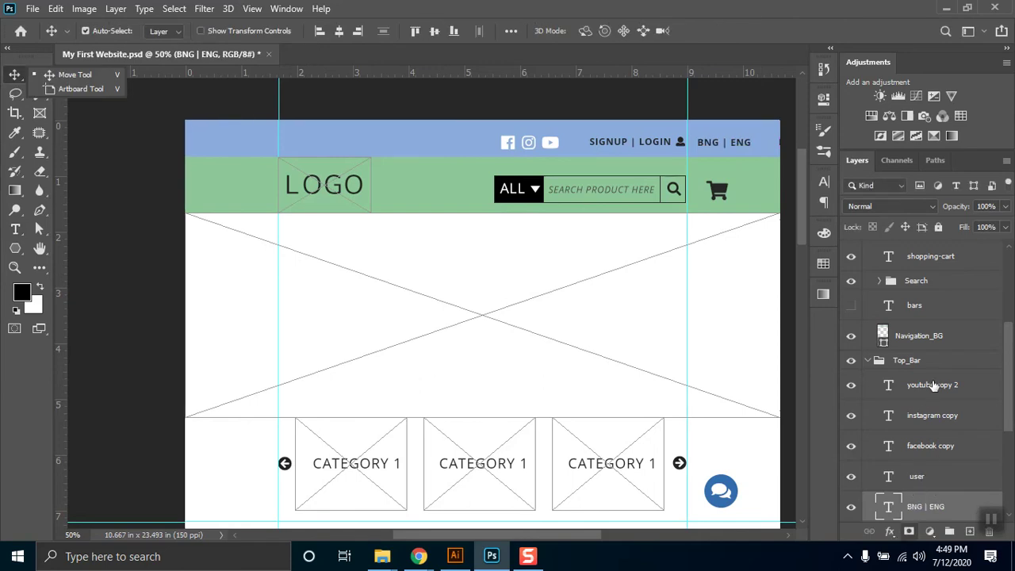
Step: Collapse the SocialMedia_Icons group and move the user layer between the BNG | ENG and SignUP | Login layers
scroll(930, 468, "down", 4)
left_click(939, 435)
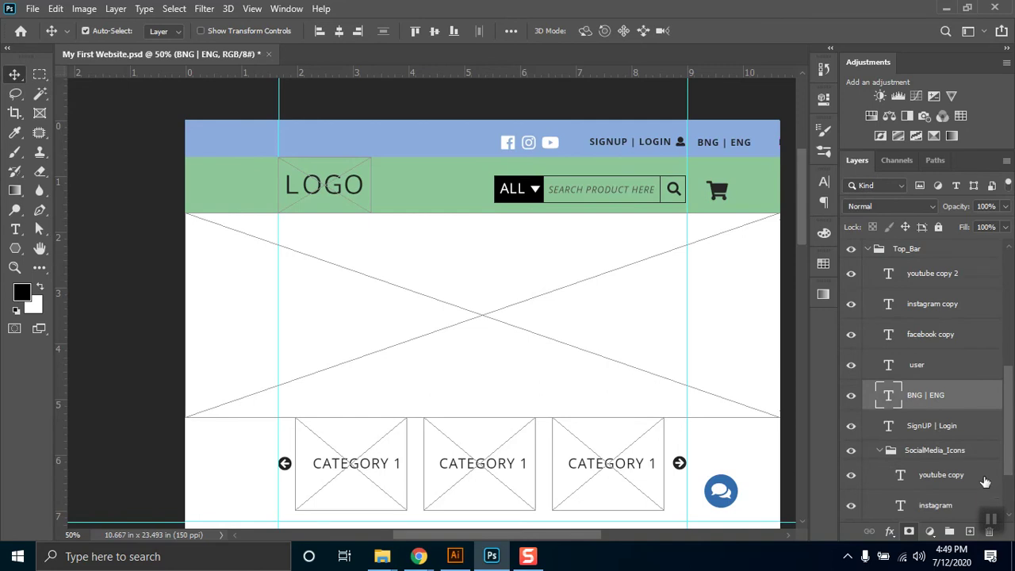
left_click(926, 429)
left_click(880, 451)
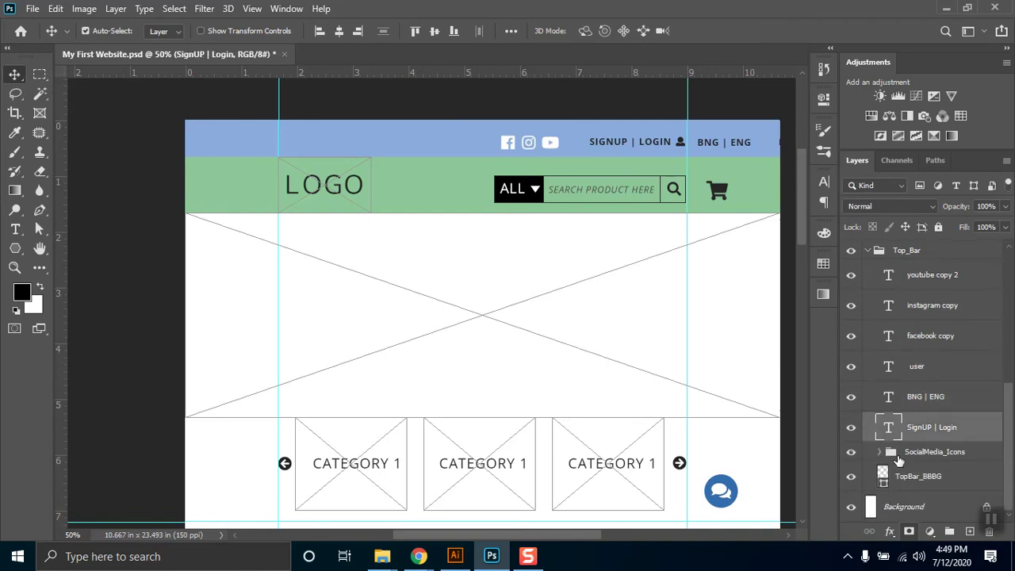
left_click(924, 369)
left_click_drag(935, 412, 936, 414)
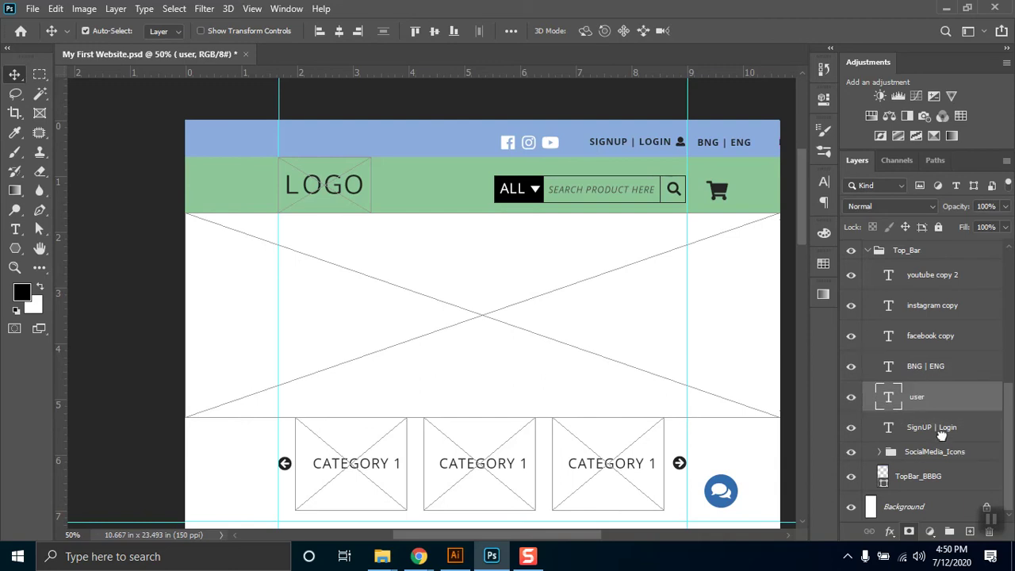
Step: In Top_Bar, group the user and SignUP | Login layers and delete the youtube copy 2, instagram copy and facebook copy layers
left_click(950, 427, "shift")
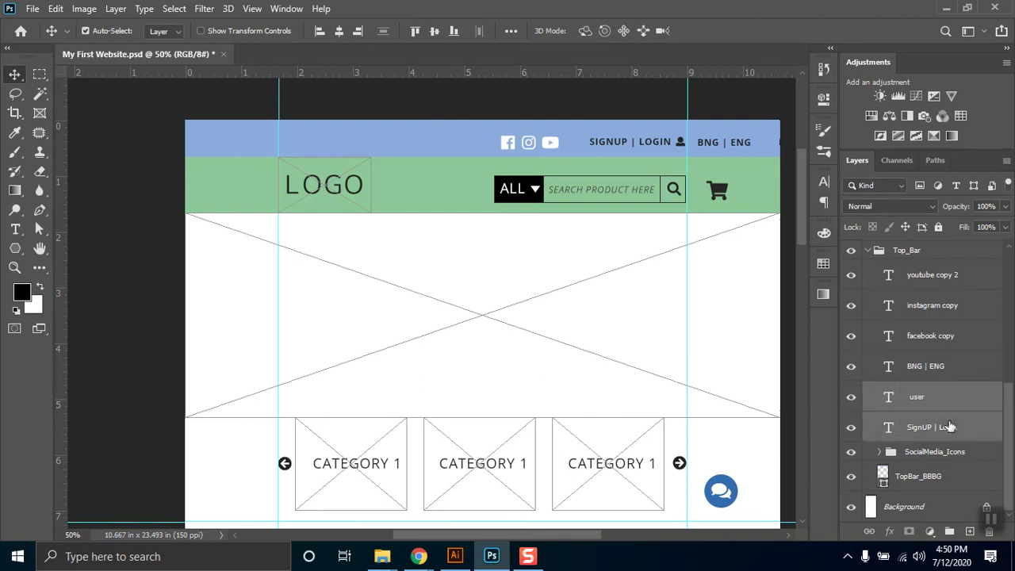
key("ctrl+g")
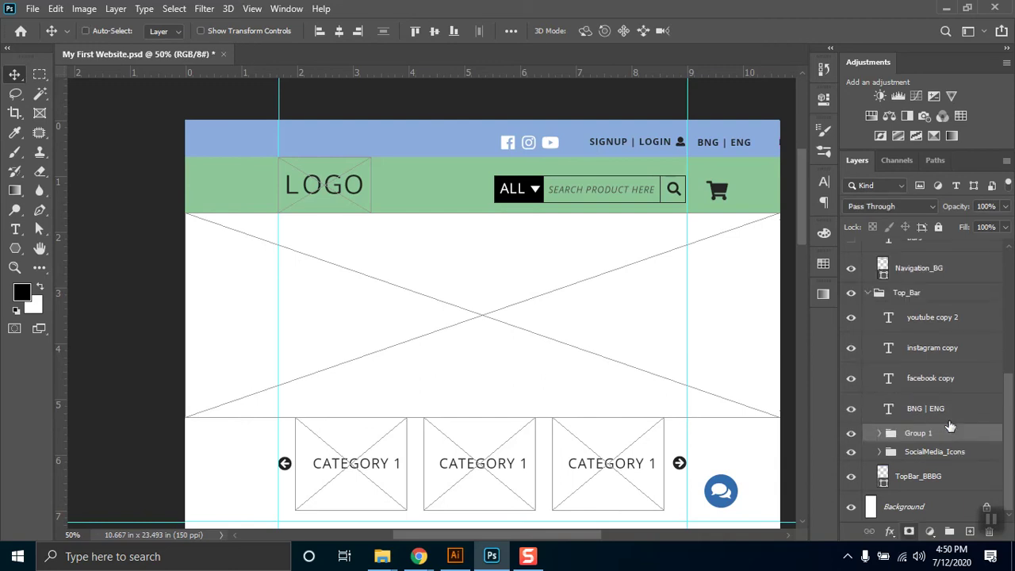
left_click(939, 381)
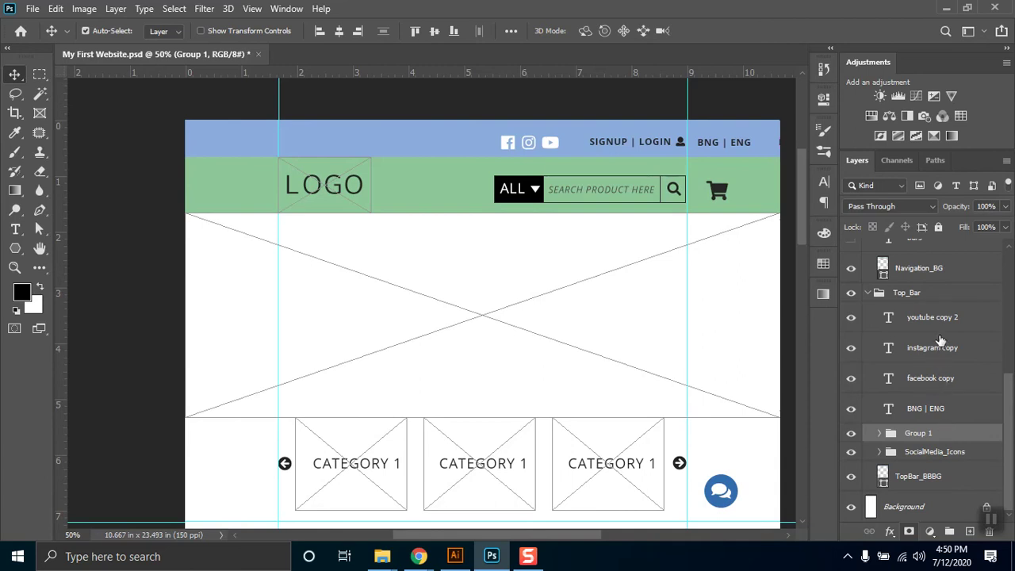
left_click(935, 323, "shift")
left_click_drag(850, 320, 853, 383)
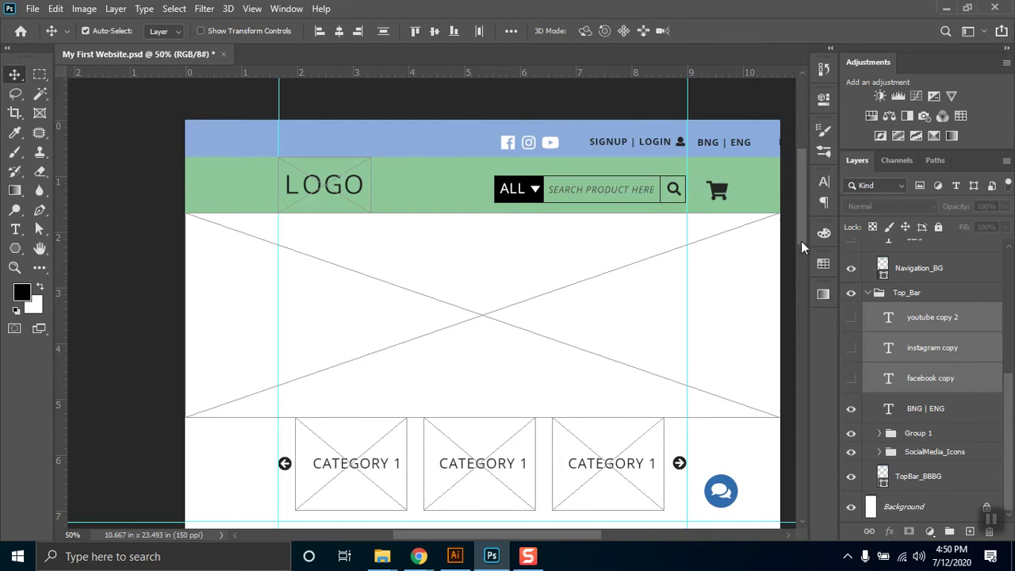
left_click_drag(801, 318, 804, 462)
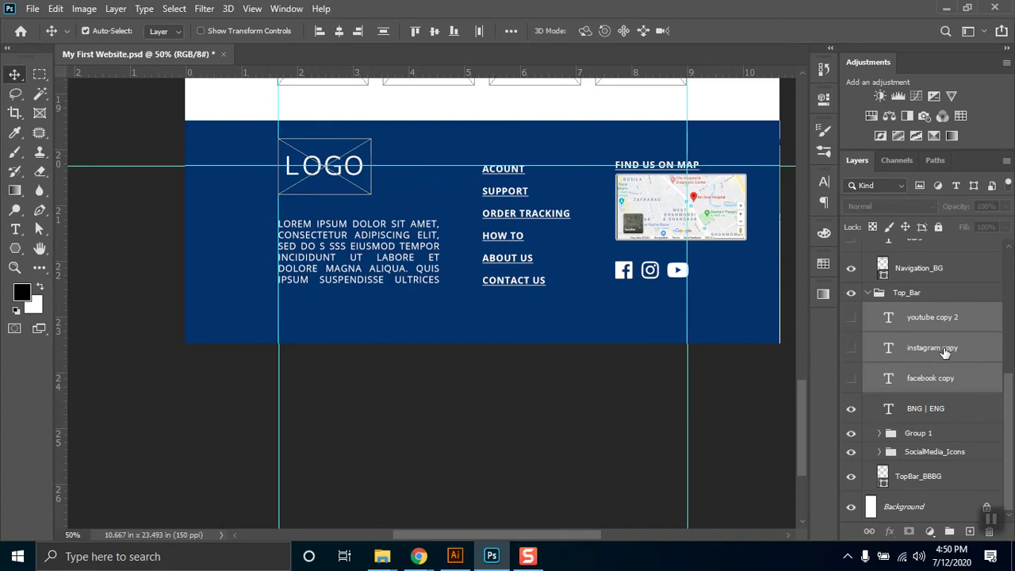
key("Delete")
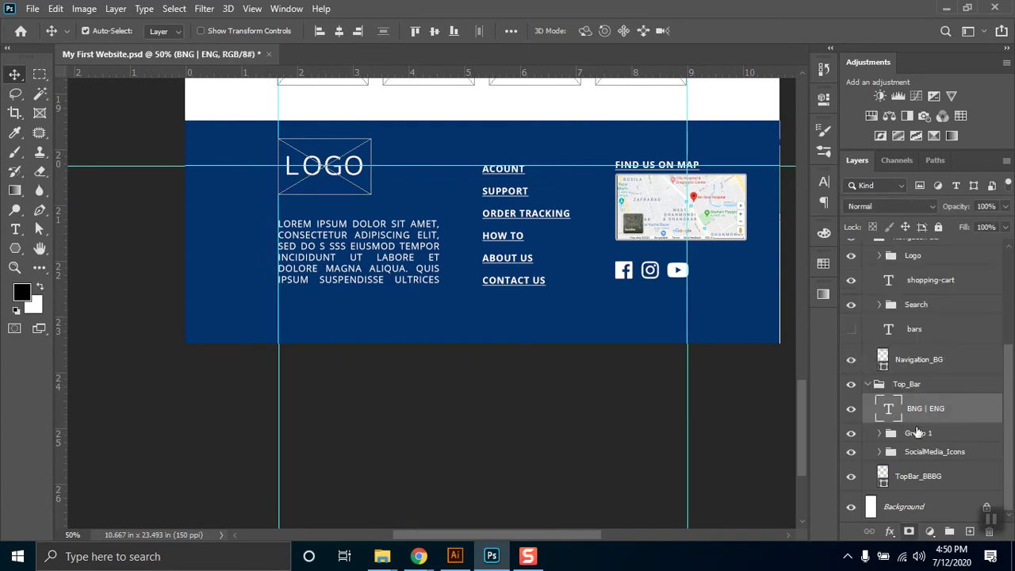
Step: Expand the new group holding the user and SignUP | Login layers and rename it "Login/ Sign up"
left_click(880, 434)
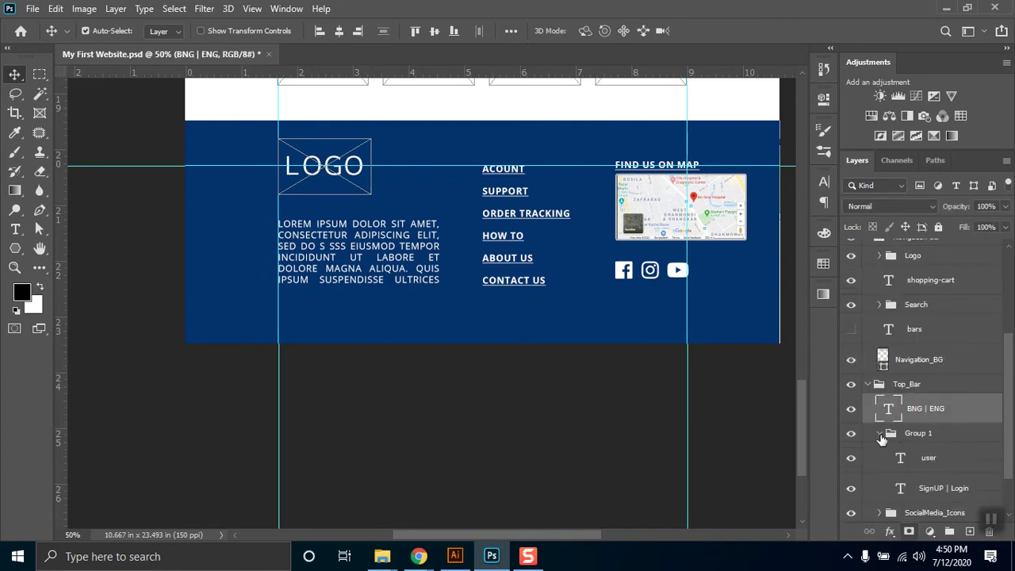
left_click(912, 435)
double_click(924, 434)
type("Login/ Sign up")
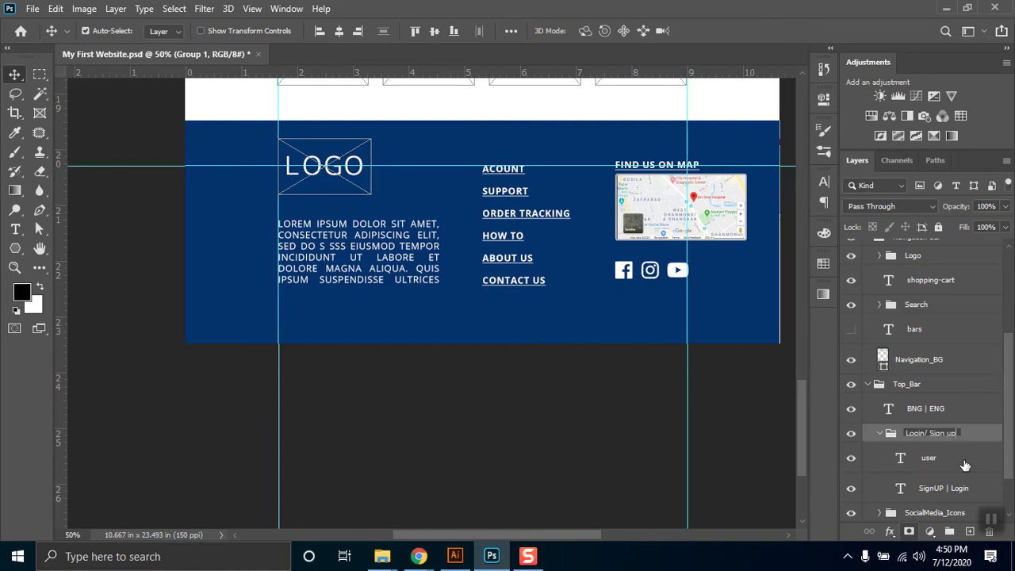
key("Return")
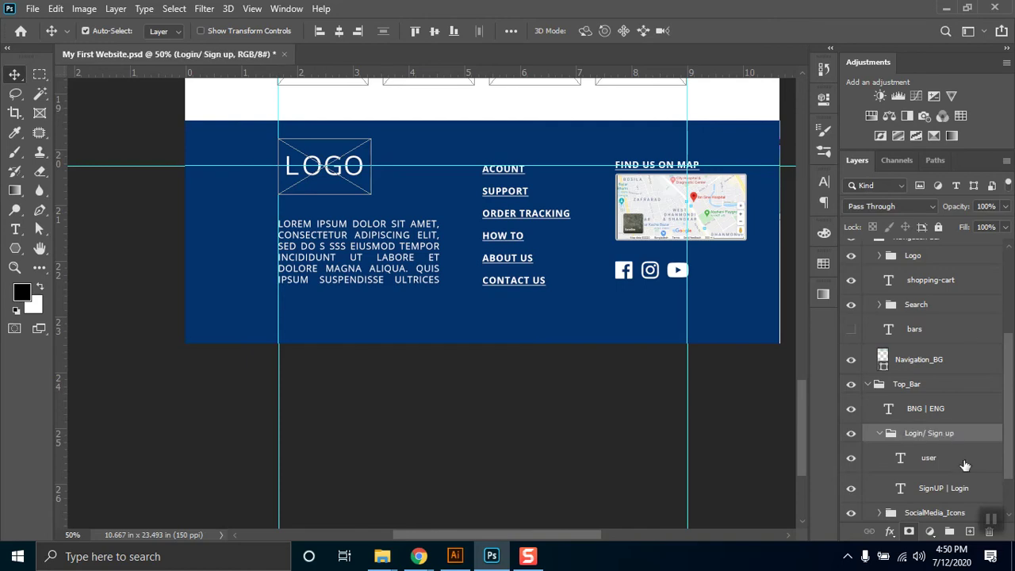
Step: Collapse the Login/ Sign up group and nudge it together with SocialMedia_Icons to the left, away from the BNG | ENG text
left_click(934, 411)
left_click_drag(1008, 381, 1002, 254)
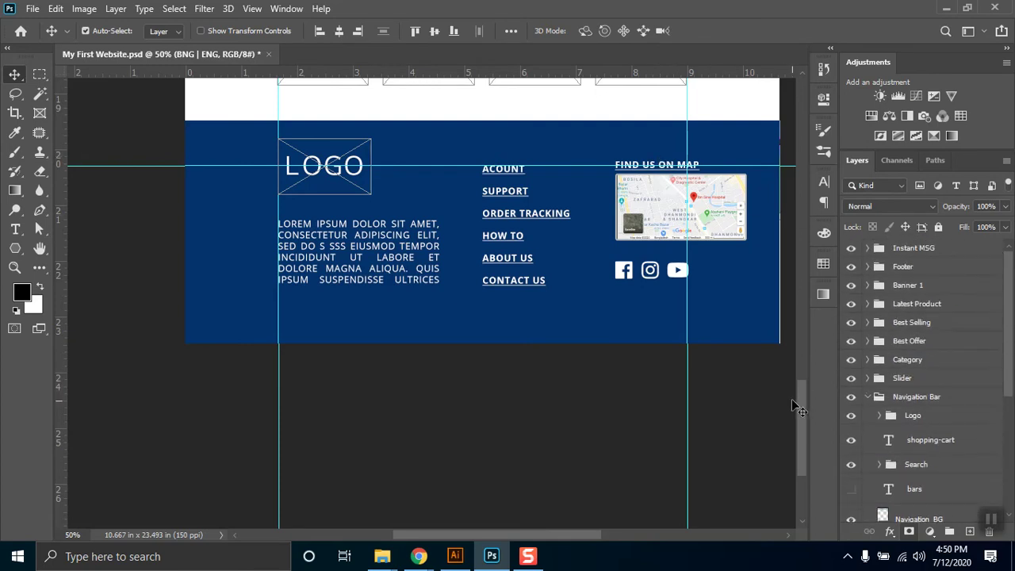
left_click_drag(800, 399, 819, 158)
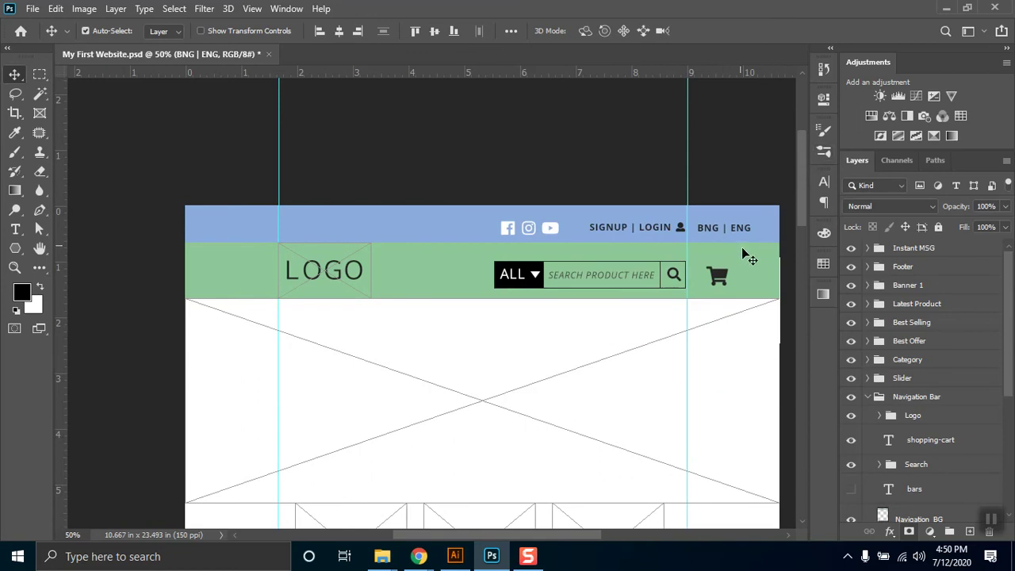
scroll(964, 496, "down", 2)
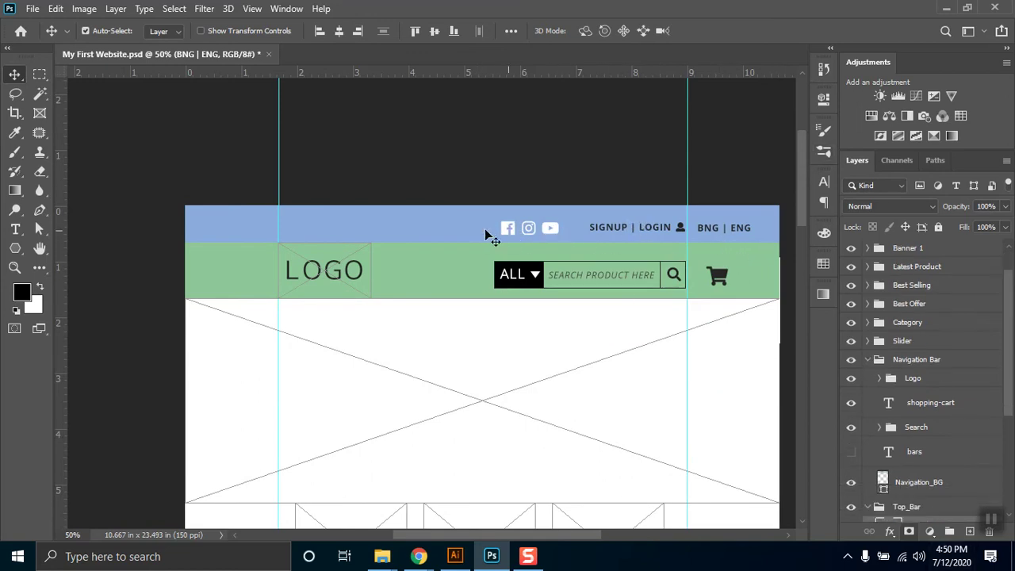
scroll(965, 395, "down", 3)
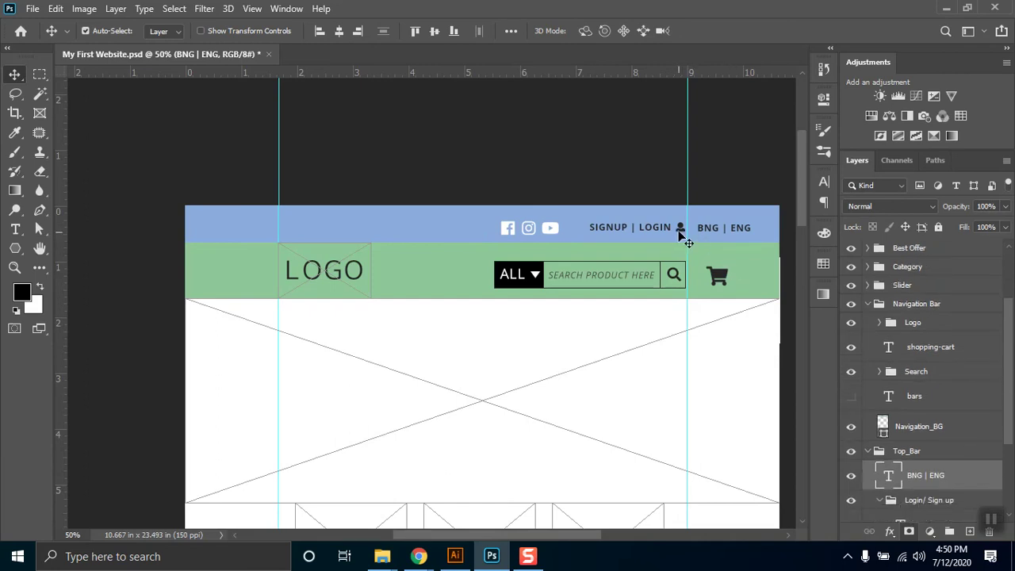
scroll(880, 428, "down", 3)
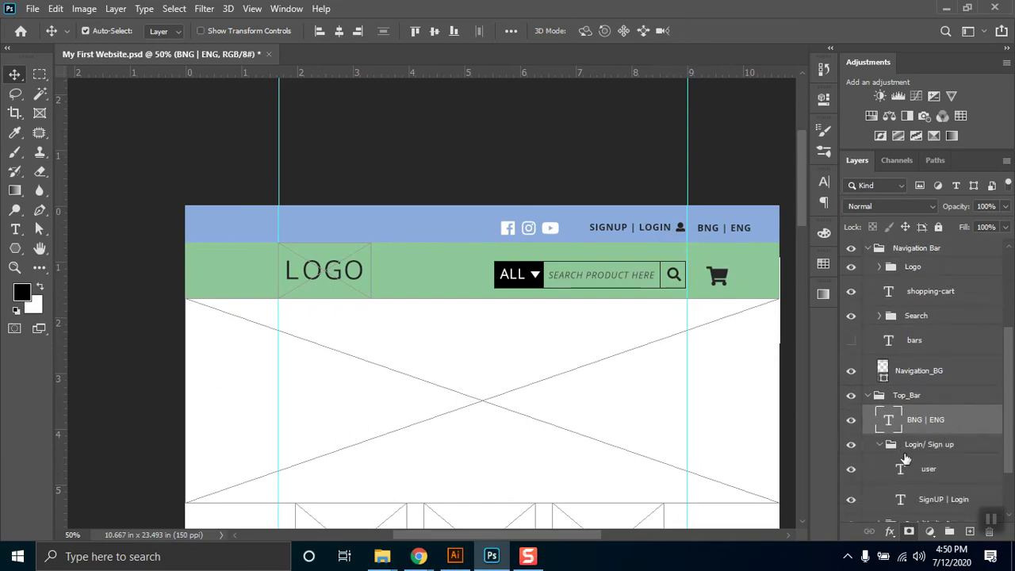
left_click(884, 446)
left_click(924, 448)
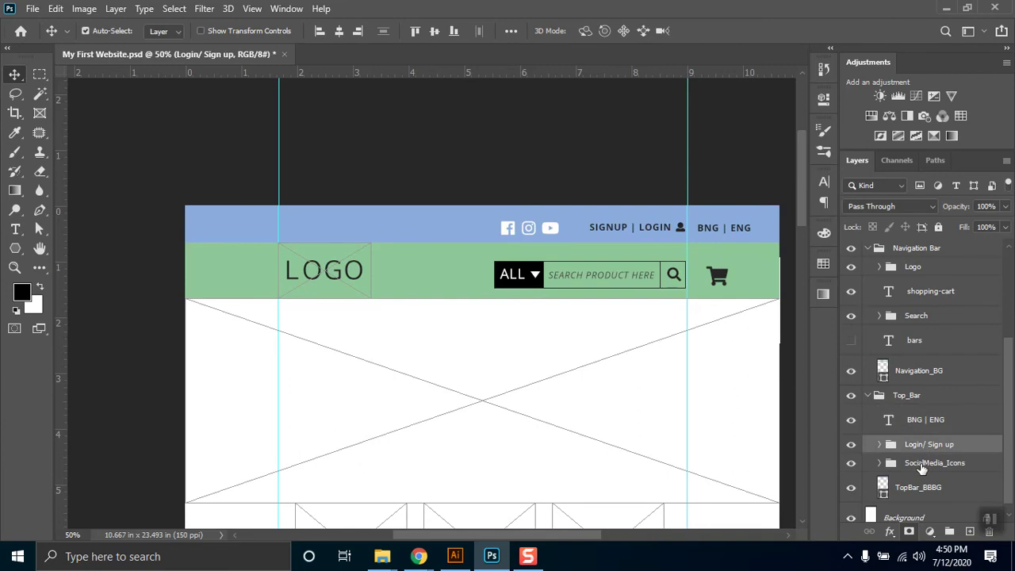
left_click(922, 465, "shift")
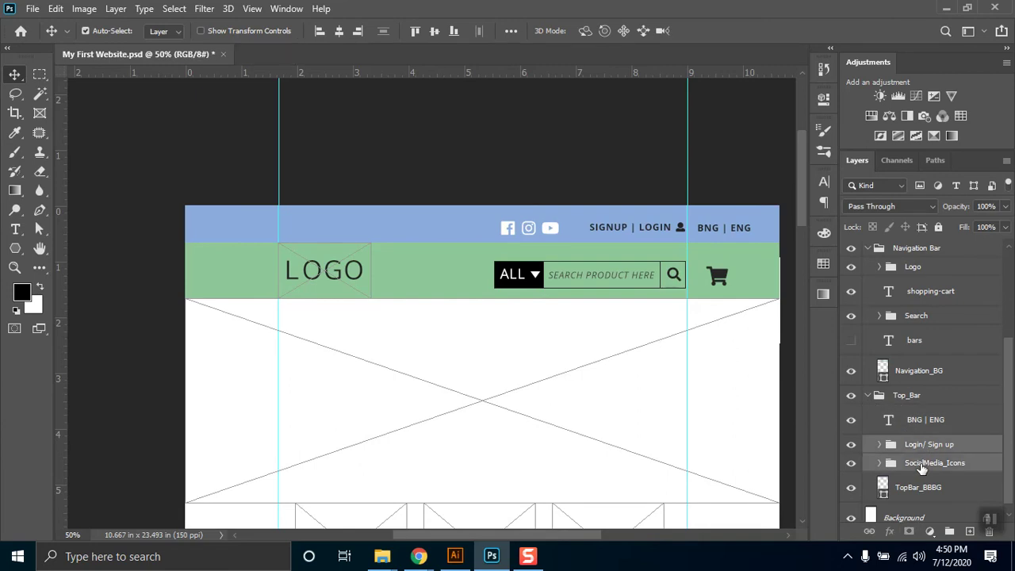
key("shift+Left")
key("shift+Left")
key("shift+Left")
key("shift+Left")
key("shift+Left")
key("shift+Left")
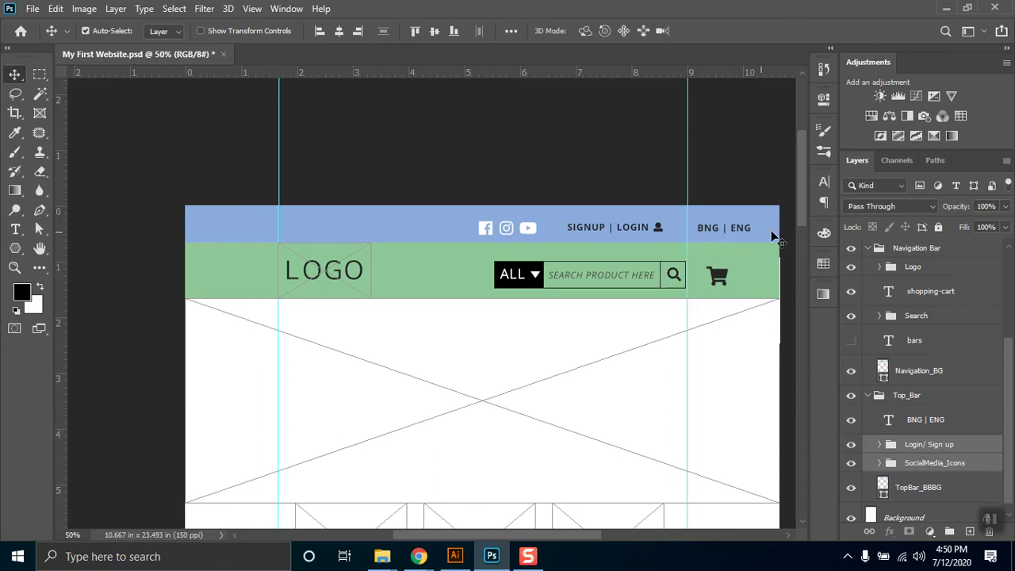
Step: Nudge the BNG | ENG text left so it starts at the right-hand vertical guide
left_click(939, 421)
key("shift+Left")
key("shift+Left")
key("shift+Left")
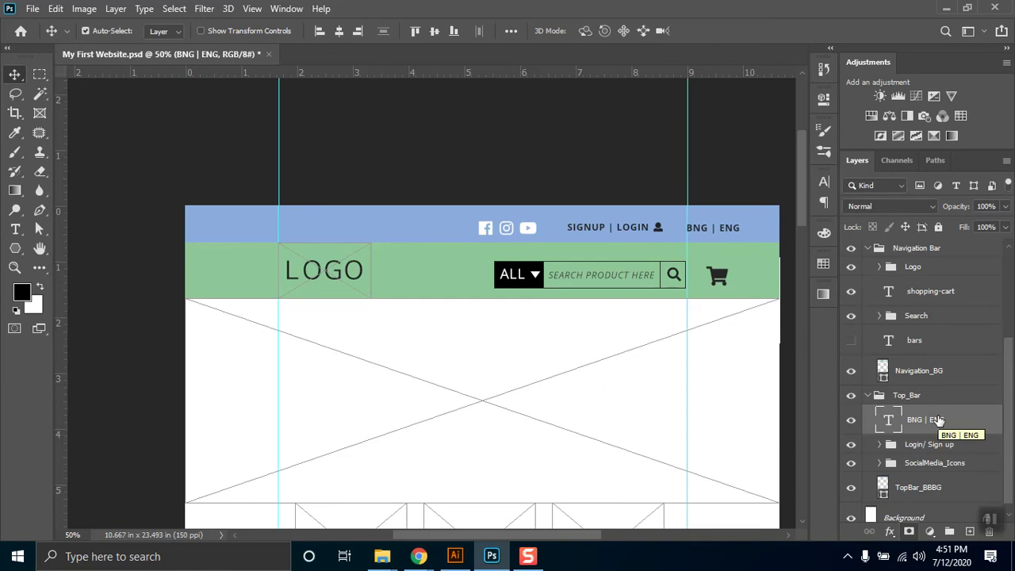
Step: Draw a rectangle shape about 91 by 44 px over the word ENG in the top bar
left_click_drag(17, 258, 55, 248)
left_click(56, 248)
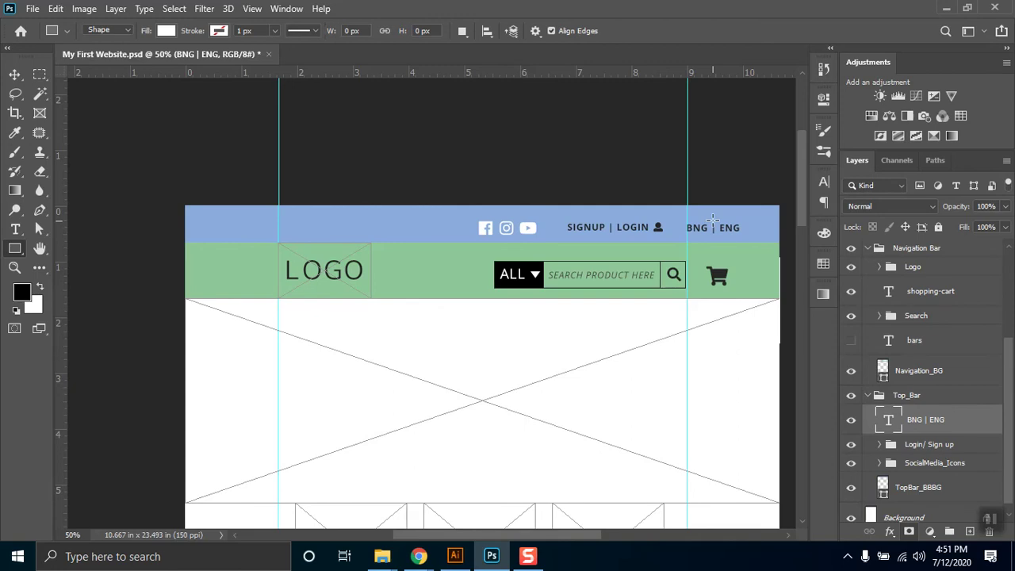
left_click_drag(714, 219, 747, 236)
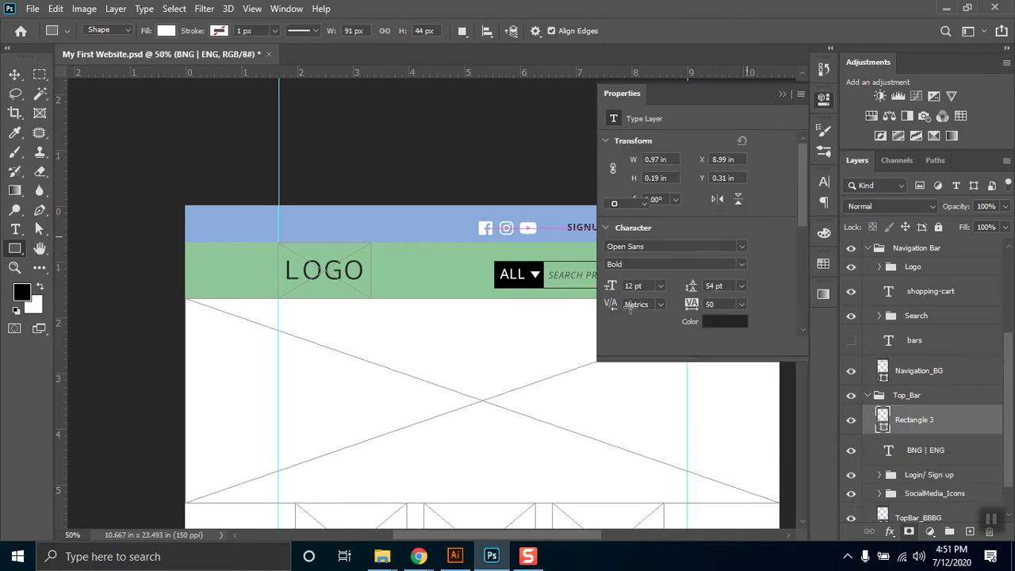
Step: Fill the rectangle with the dark teal swatch and move its layer below the BNG | ENG text layer
left_click(615, 189)
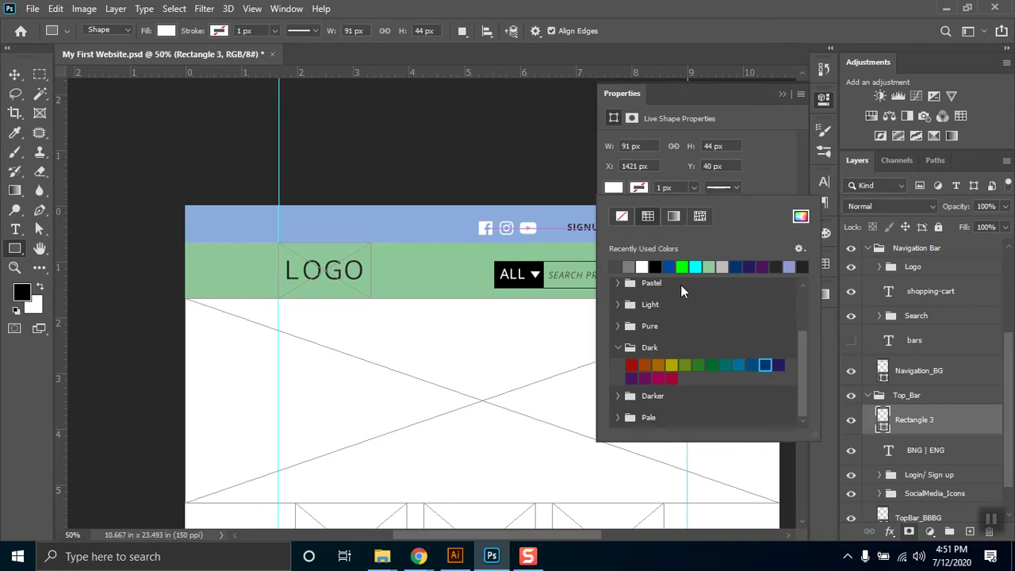
left_click(712, 365)
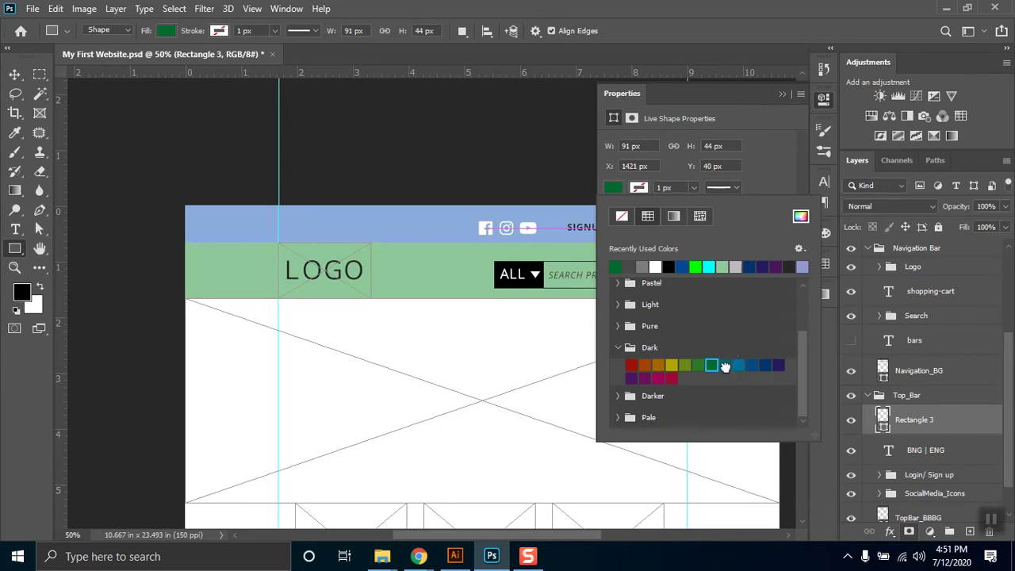
left_click(725, 366)
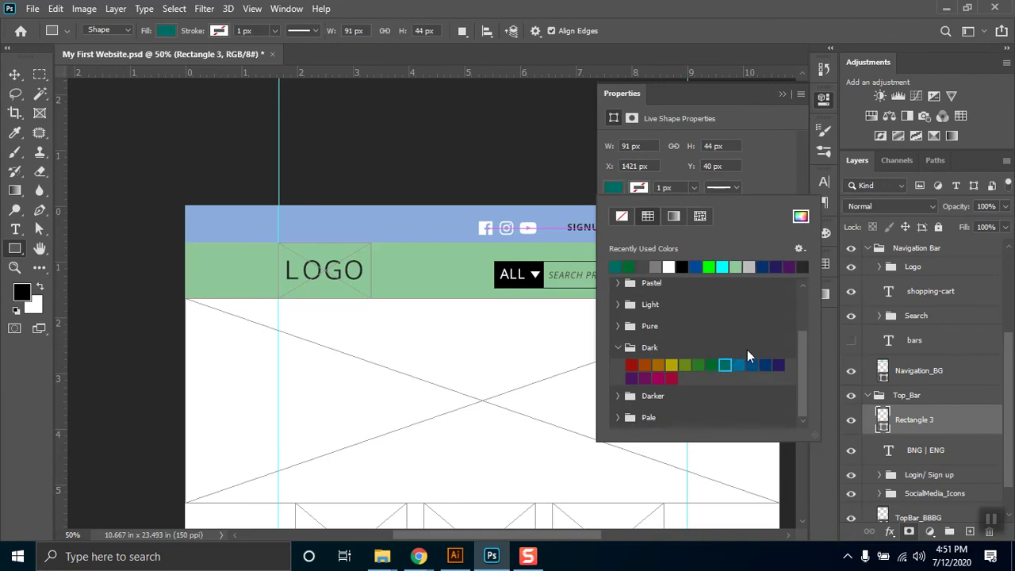
left_click(787, 96)
left_click(782, 96)
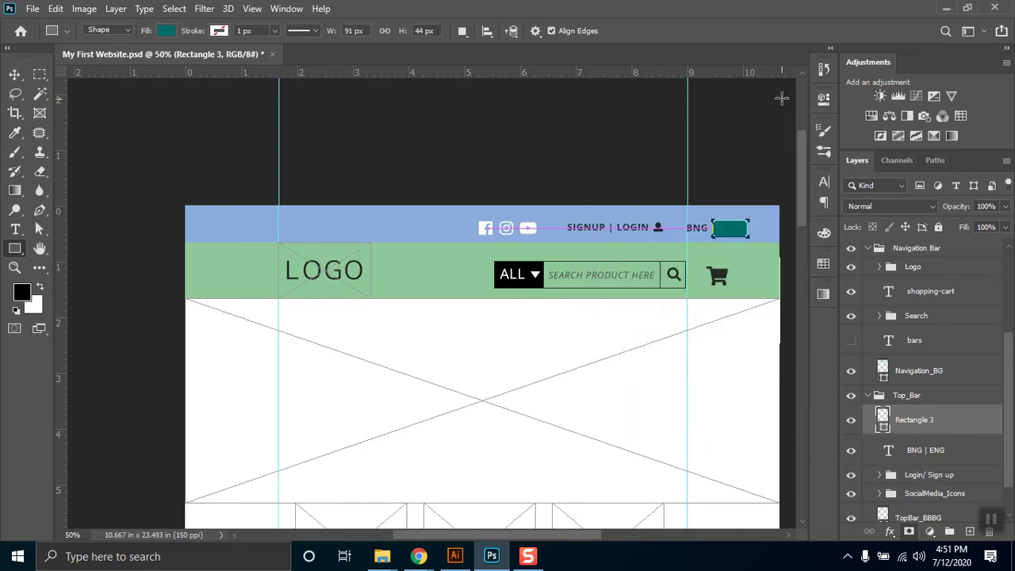
left_click_drag(908, 423, 906, 459)
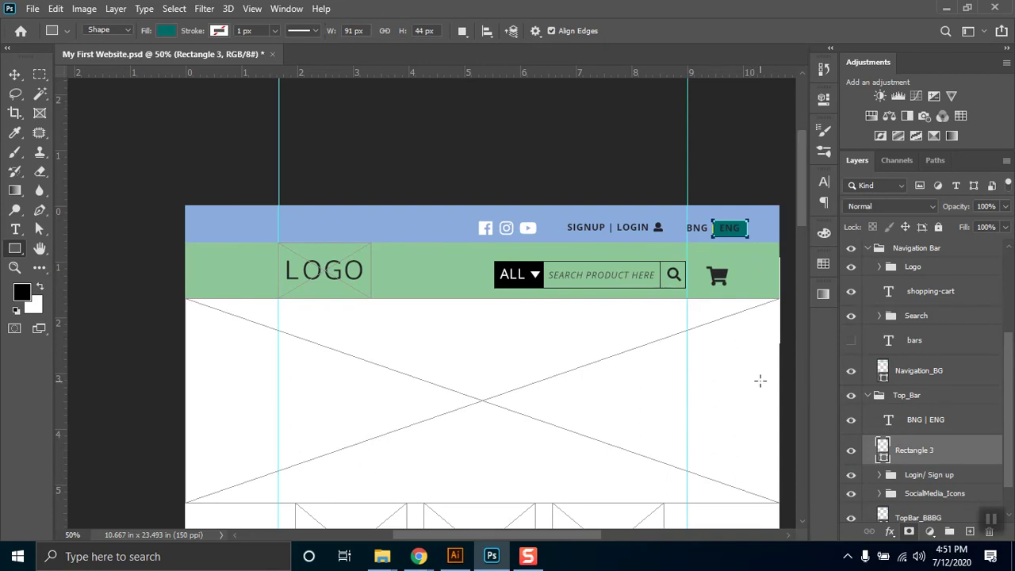
Step: Remove the separator between BNG and ENG, colour the word ENG white (ffffff), and commit the text edit
key("t")
left_click_drag(711, 228, 748, 228)
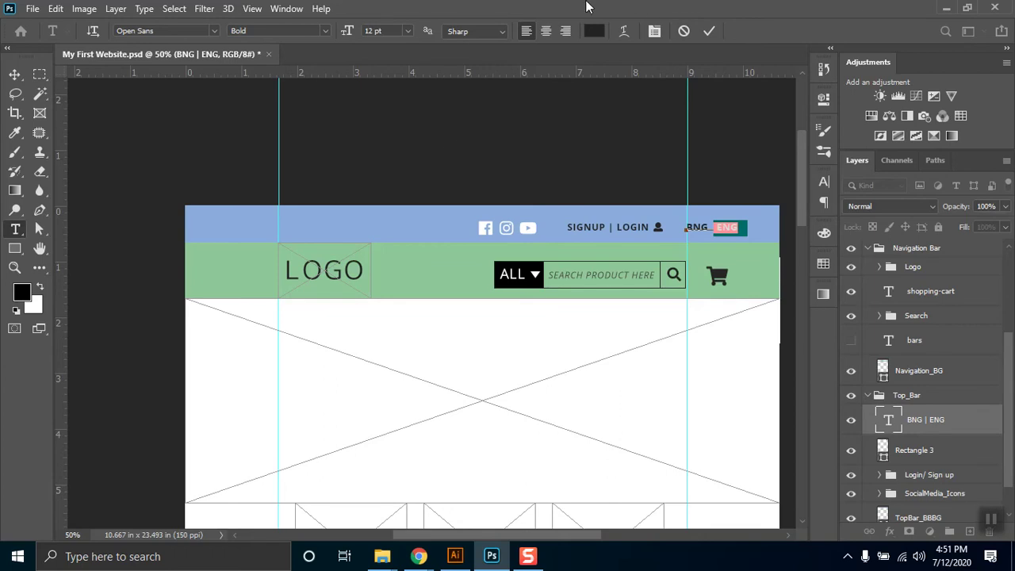
left_click(594, 31)
left_click(614, 210)
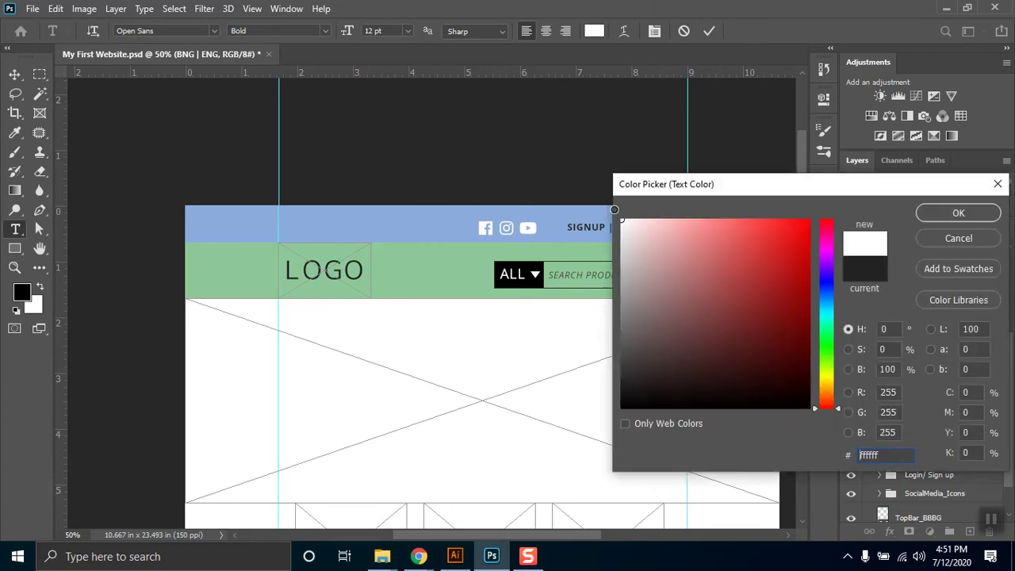
left_click(959, 213)
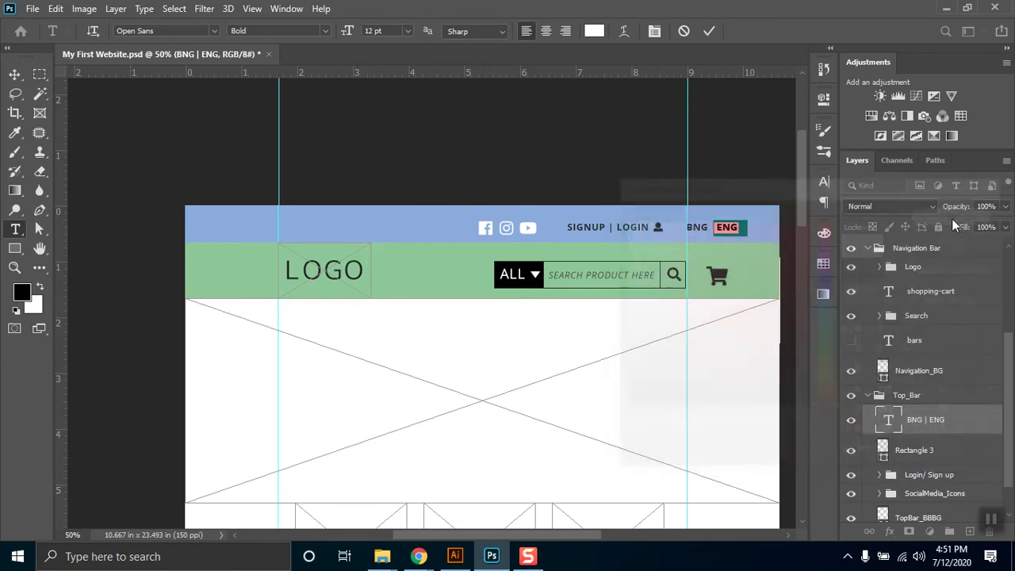
left_click(14, 75)
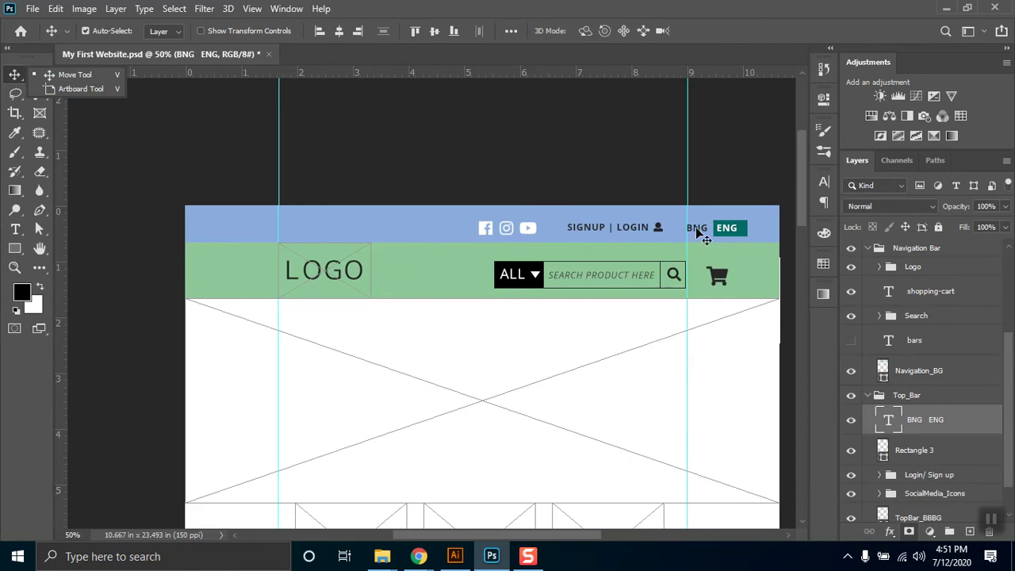
Step: Nudge the teal rectangle behind ENG to the left
left_click(920, 451)
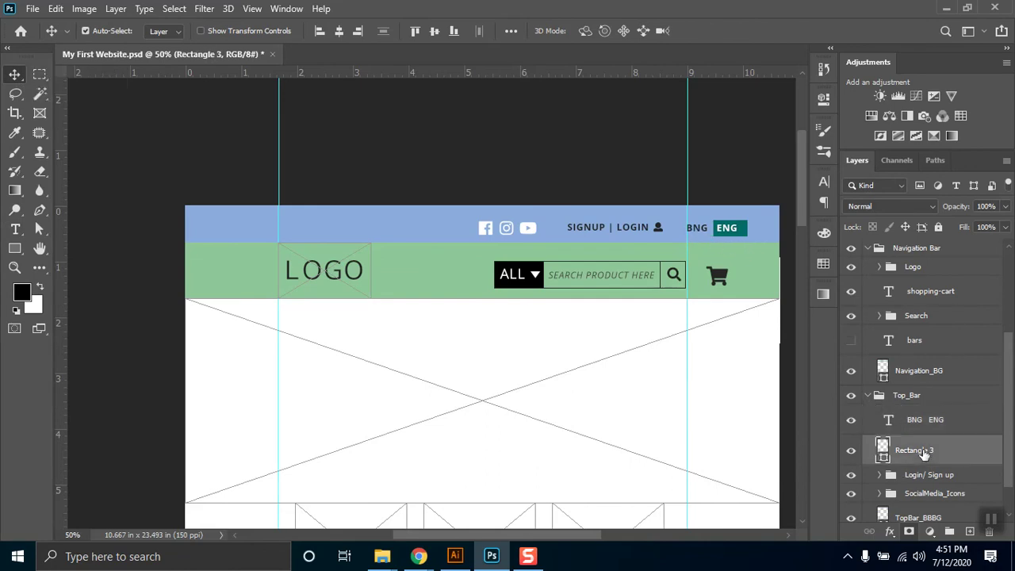
key("shift+Left")
key("shift+Left")
key("shift+Left")
Step: Switch to Chrome, examine the language switch on ajkerdeal.com, and check the evaly.com.bd page and the Graphic Design Resource Drive folder
mouse_move(419, 557)
left_click(403, 470)
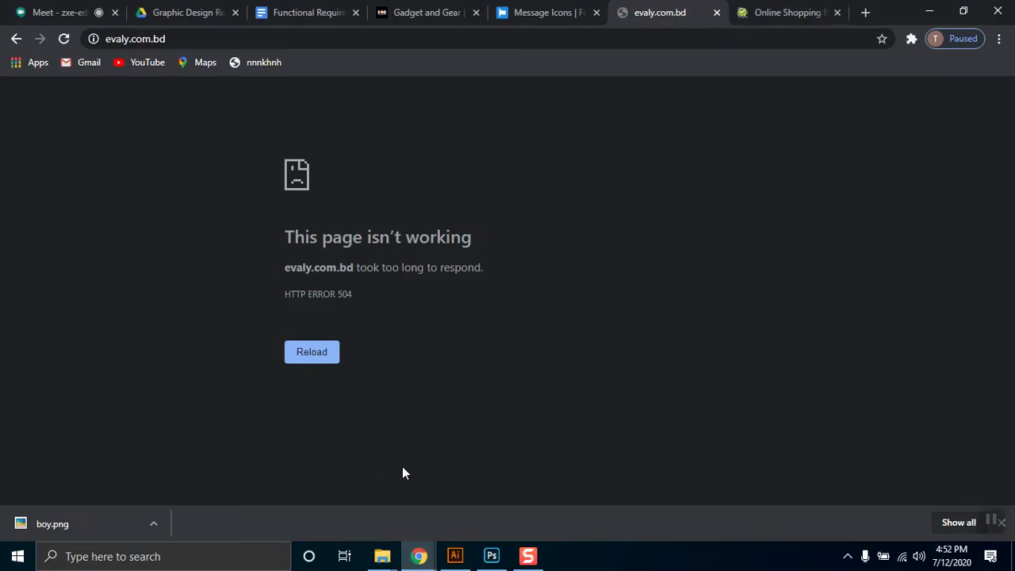
left_click(793, 12)
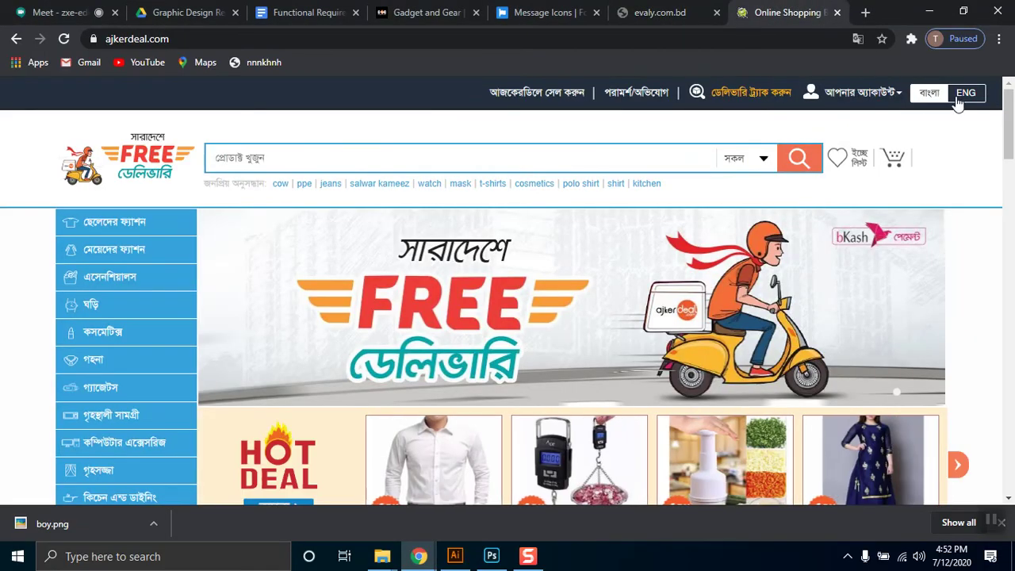
left_click(690, 14)
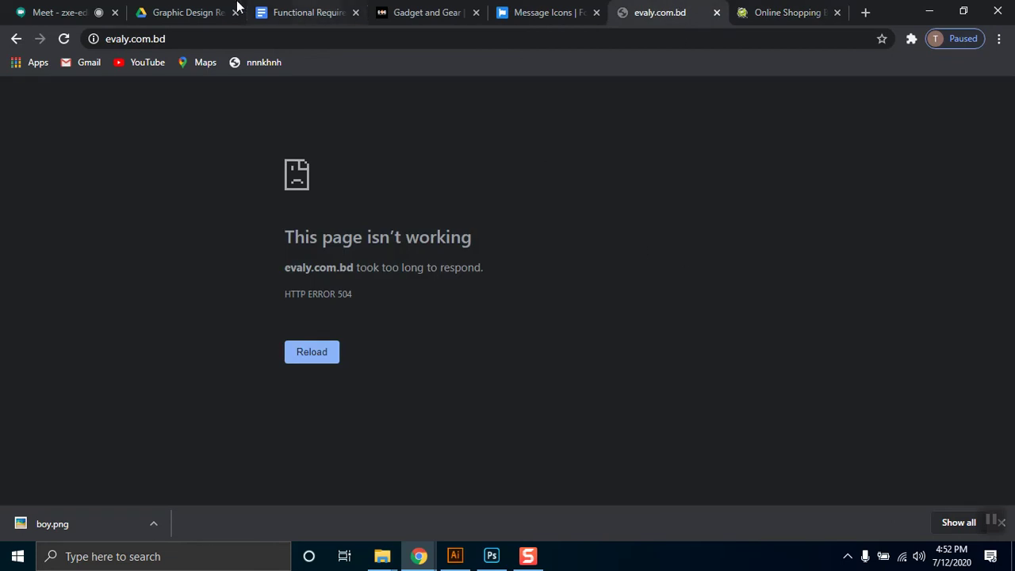
left_click(156, 9)
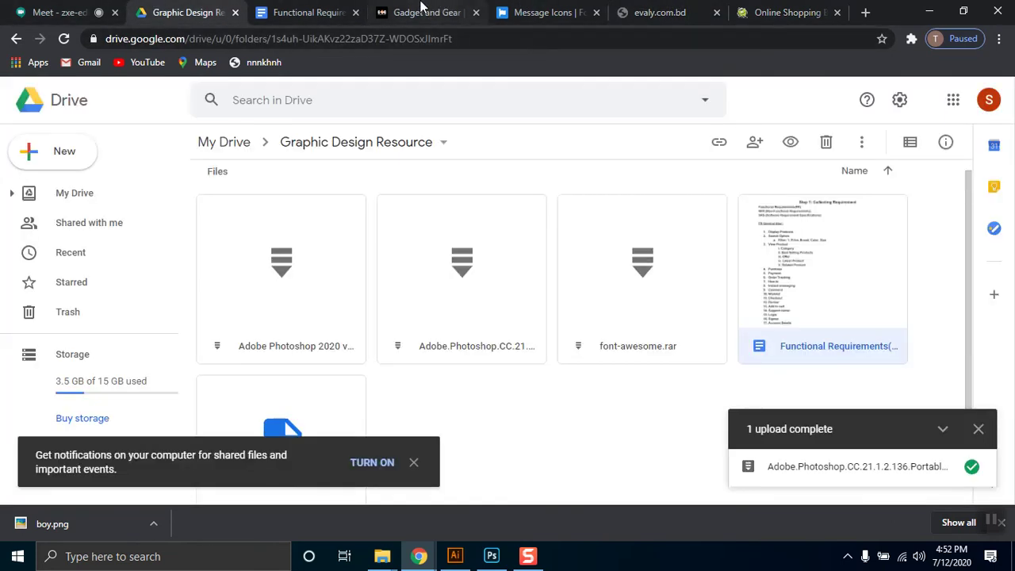
left_click(16, 557)
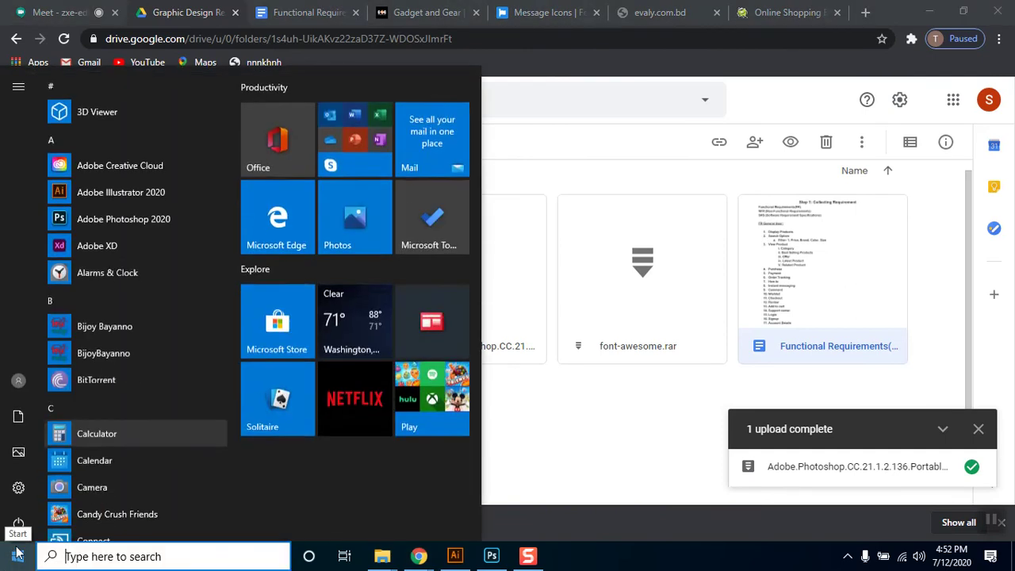
type("avro")
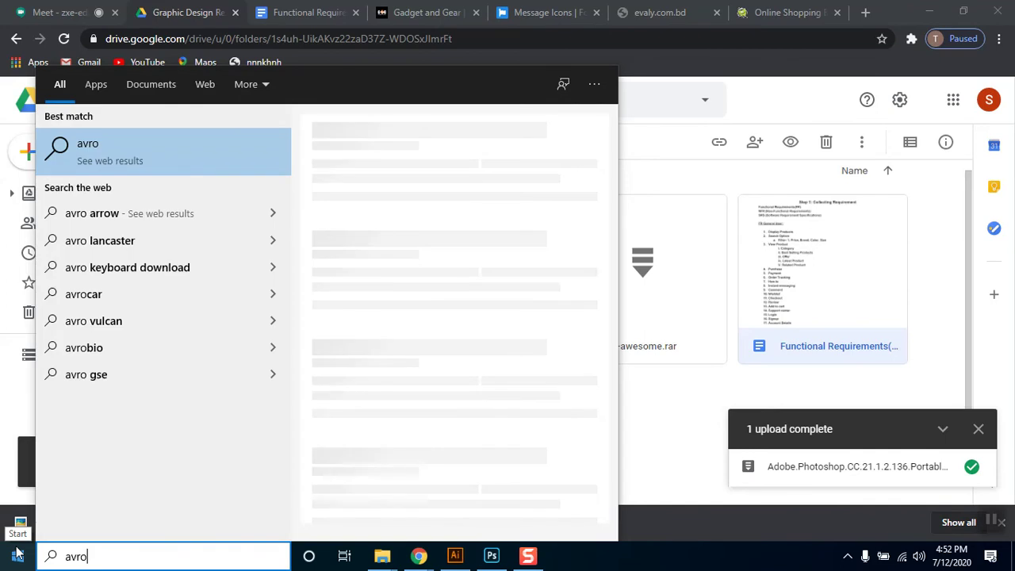
key("BackSpace")
key("BackSpace")
key("BackSpace")
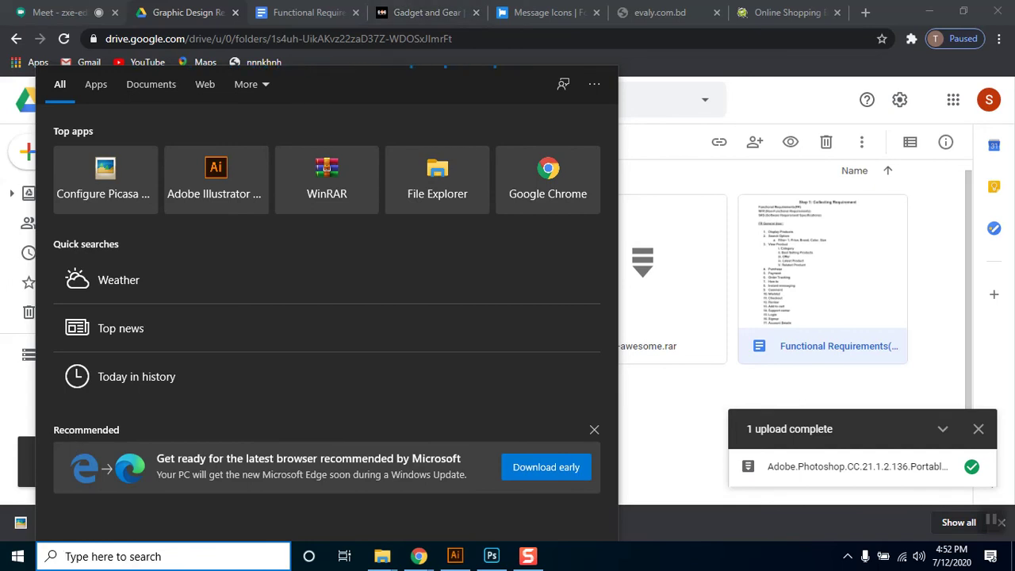
left_click(605, 559)
Step: Switch to Photoshop and review the wireframe from the header through the product sections to the footer
left_click(492, 558)
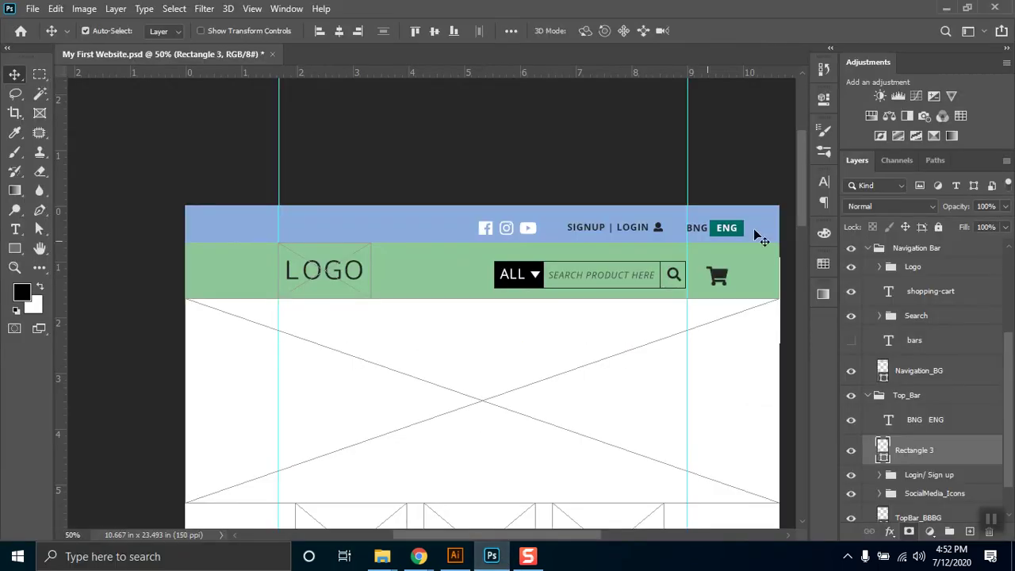
scroll(618, 370, "down", 1)
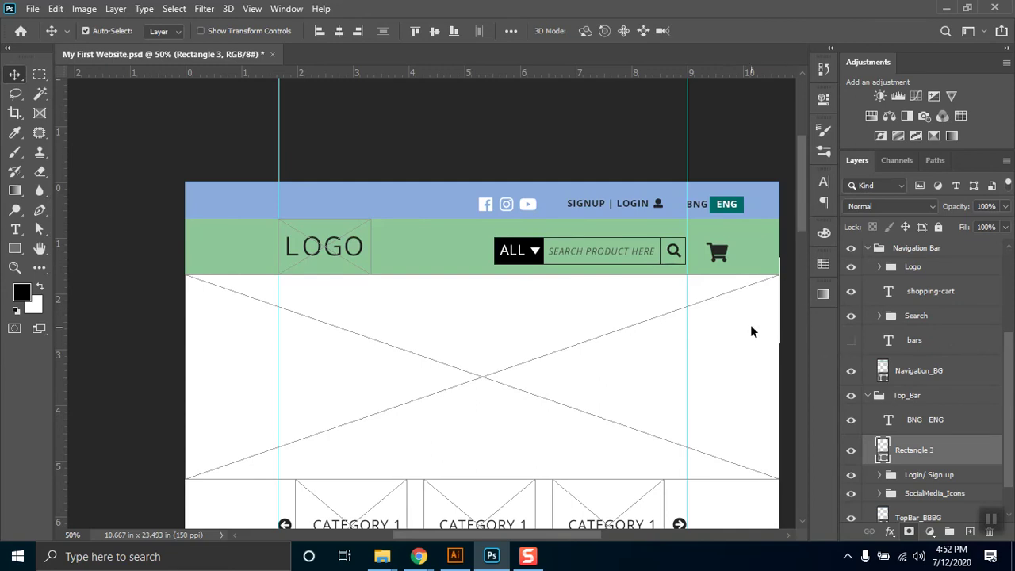
left_click_drag(803, 209, 800, 430)
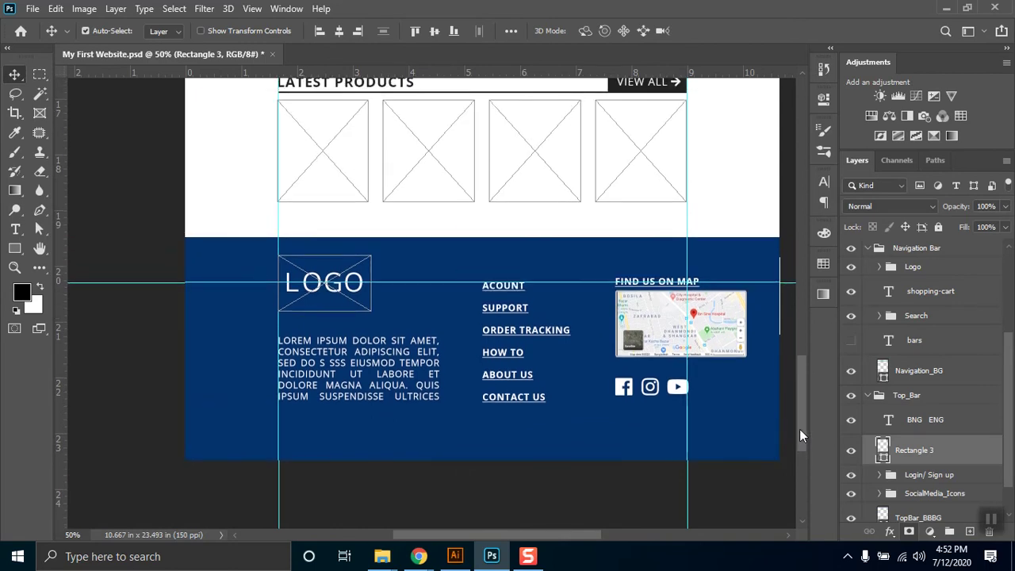
left_click_drag(800, 430, 811, 300)
scroll(811, 263, "up", 4)
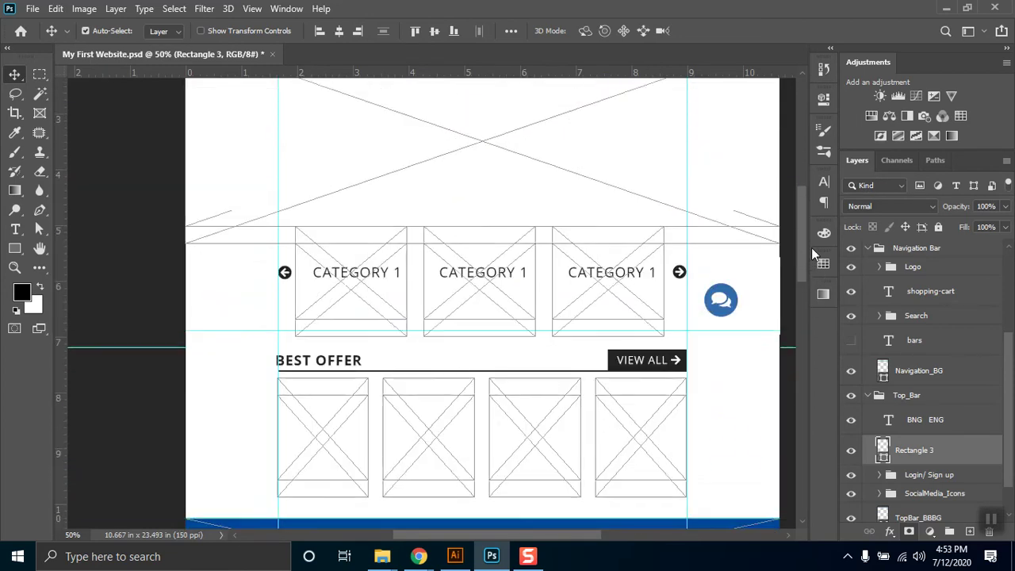
scroll(802, 271, "down", 10)
scroll(800, 410, "down", 2)
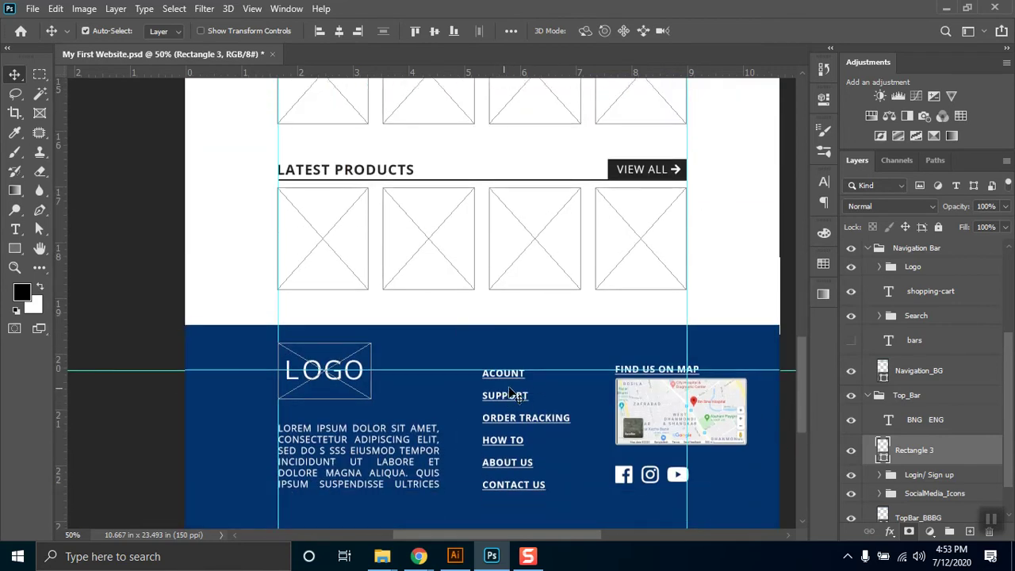
scroll(802, 375, "up", 9)
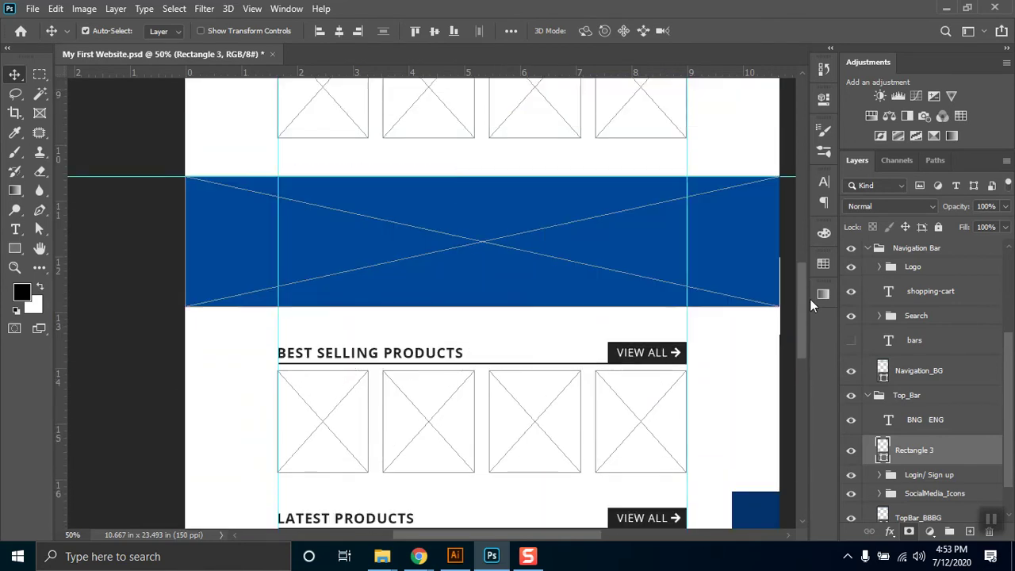
scroll(810, 279, "up", 10)
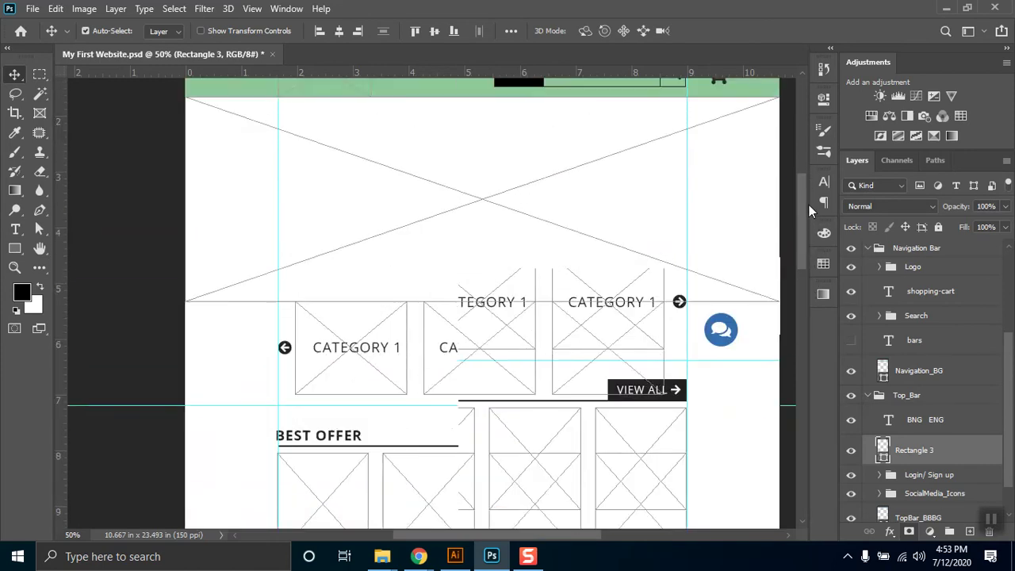
scroll(808, 195, "up", 2)
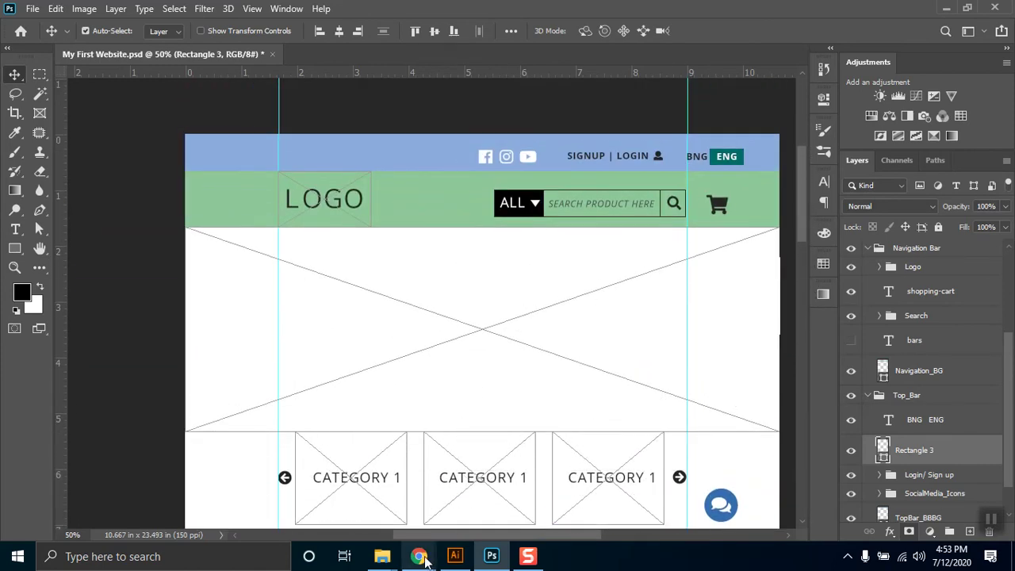
Step: Switch to Chrome and examine the account menu and the footer's payment methods on ajkerdeal.com, checking the evaly.com.bd page as well
mouse_move(420, 554)
left_click(401, 501)
left_click(755, 11)
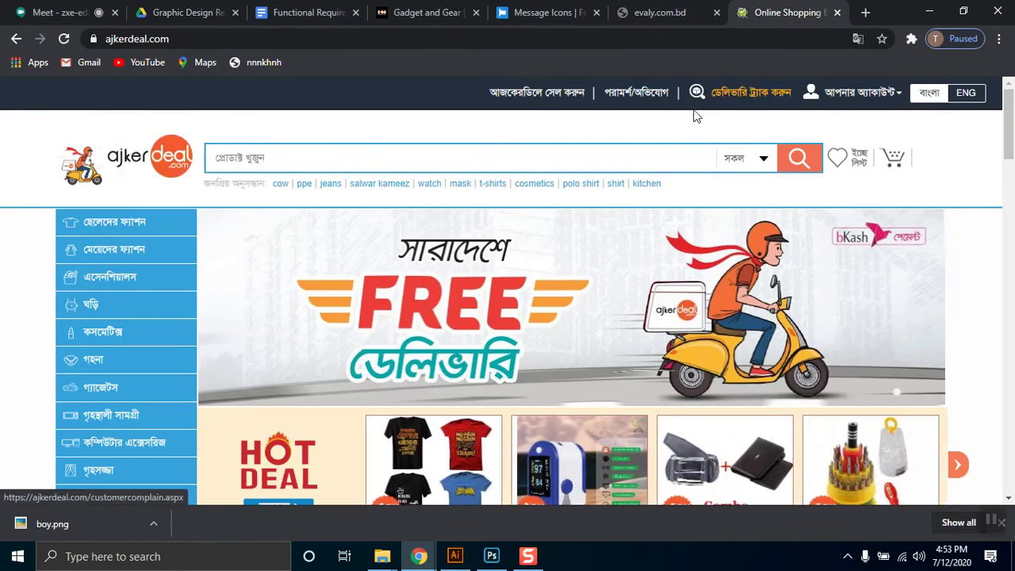
left_click(898, 93)
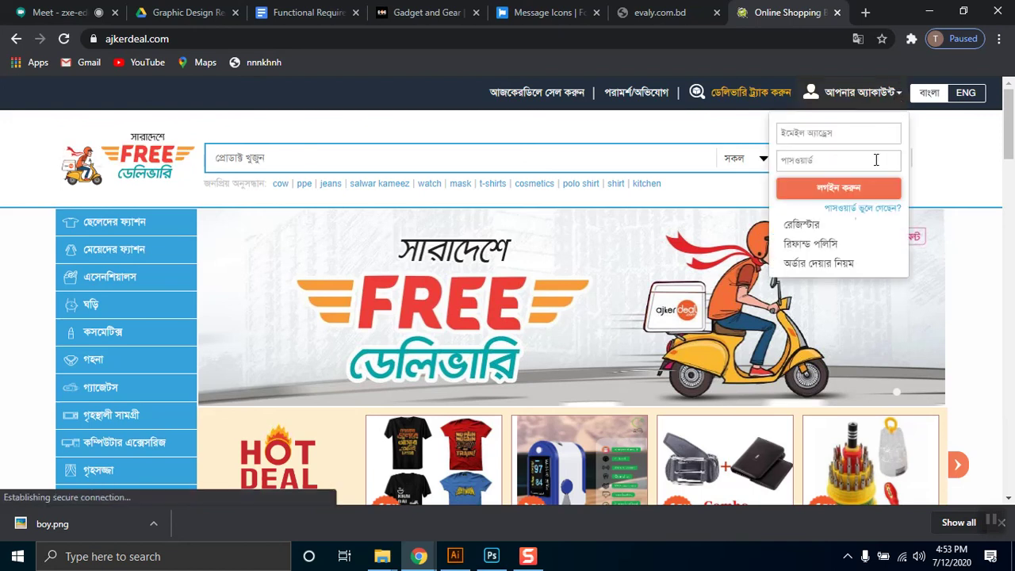
left_click(663, 12)
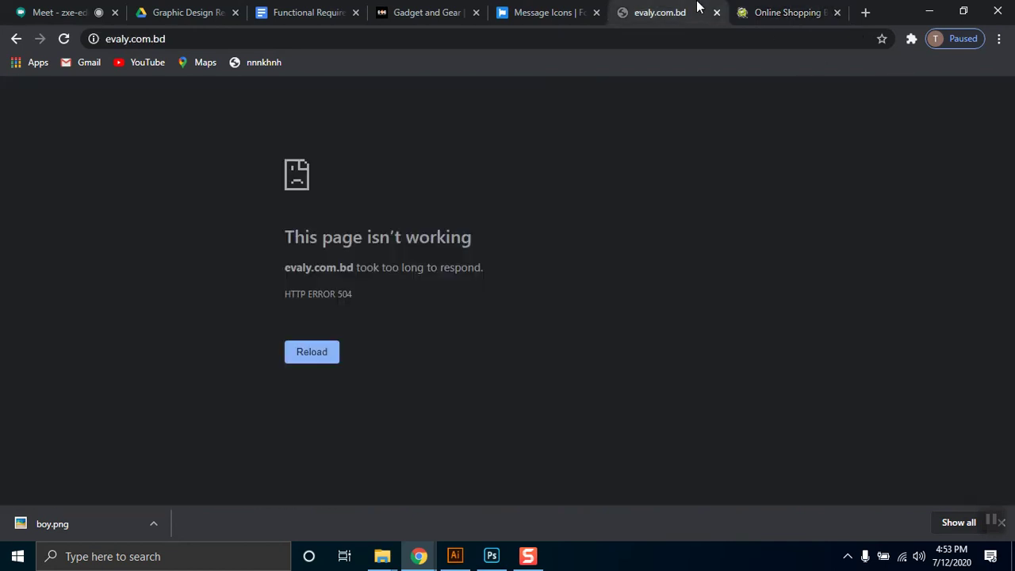
left_click(793, 13)
left_click_drag(1012, 131, 1010, 492)
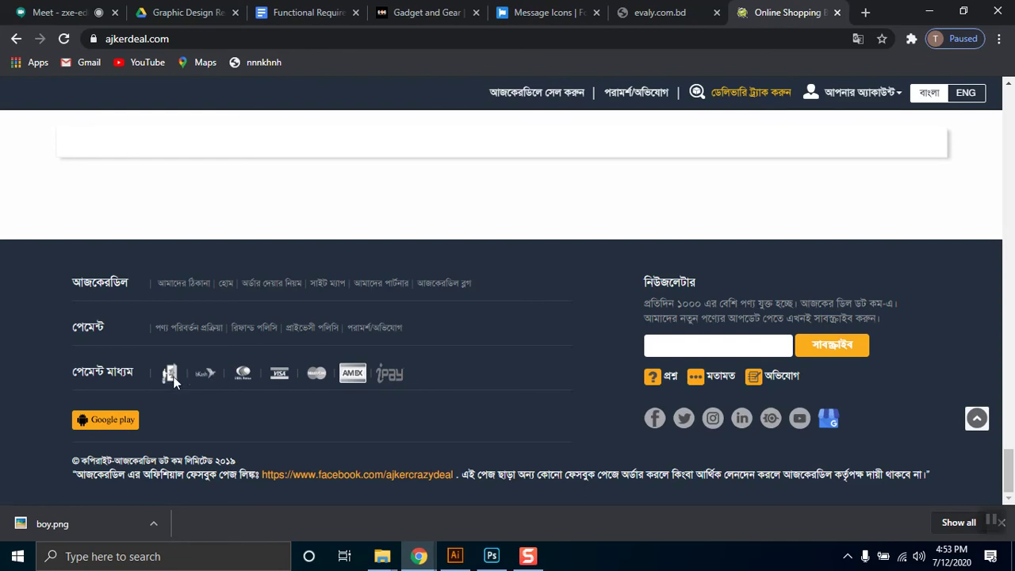
scroll(159, 381, "up", 15)
left_click_drag(1009, 265, 1012, 493)
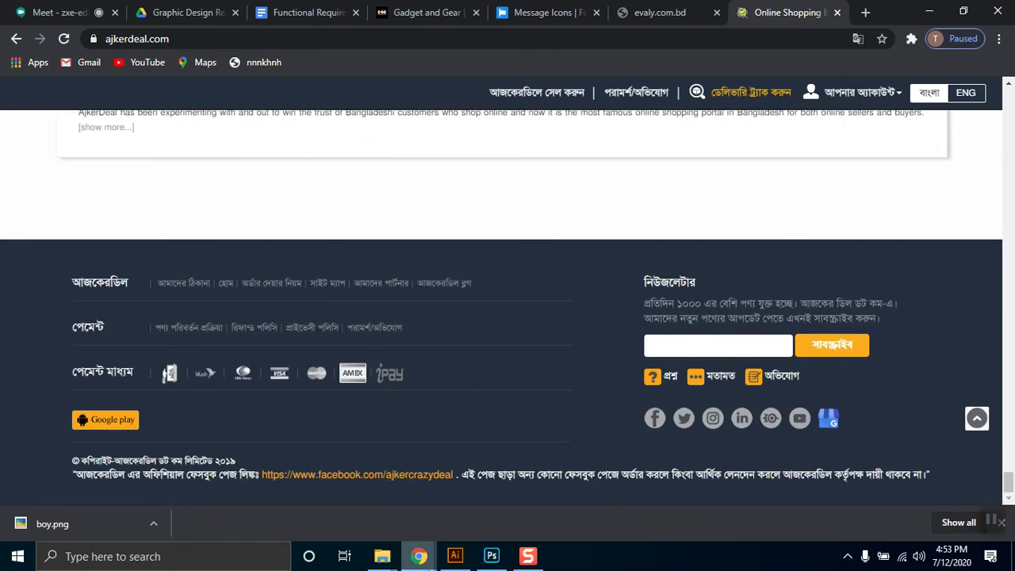
Step: Switch to Photoshop, select the Socia Icon Footer group, collapse it, and nudge the icons up closer to the map
left_click(498, 555)
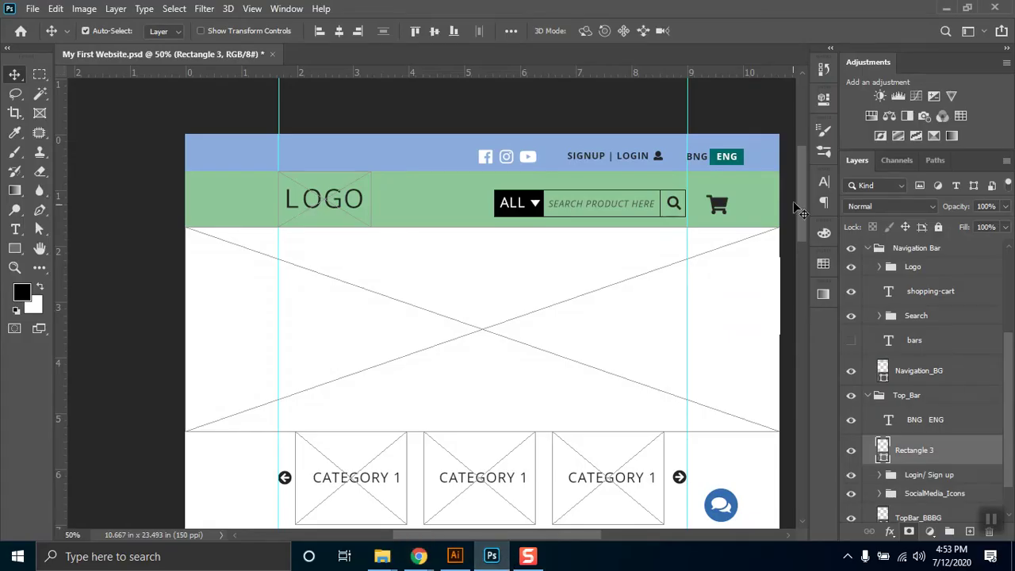
left_click_drag(805, 250, 809, 436)
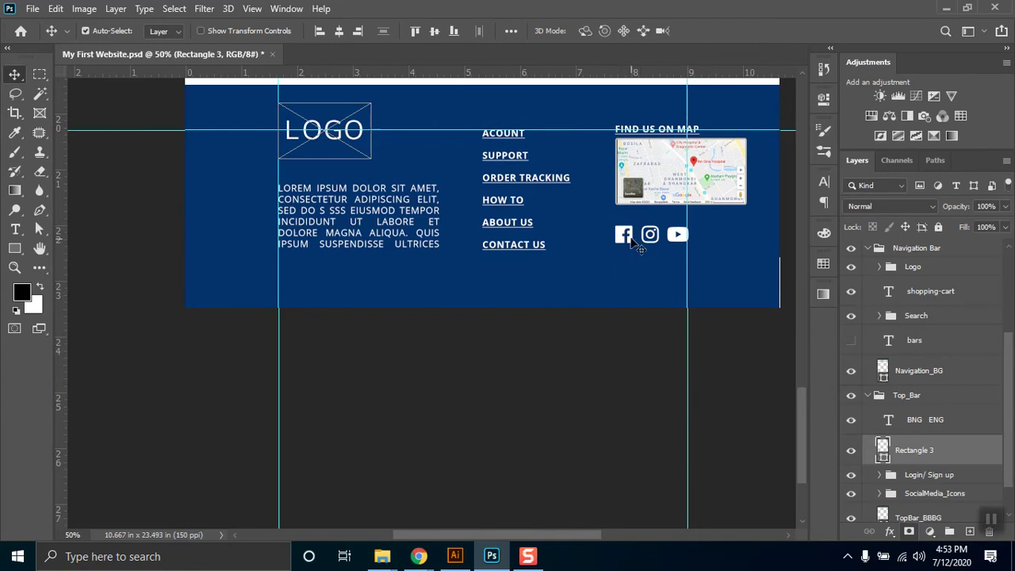
left_click(631, 239)
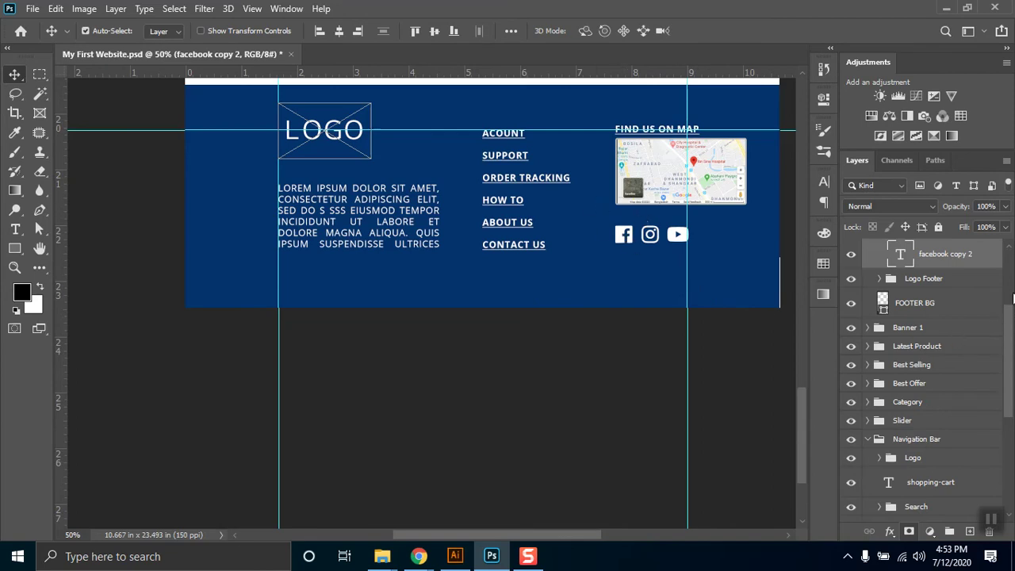
left_click_drag(1012, 327, 1011, 291)
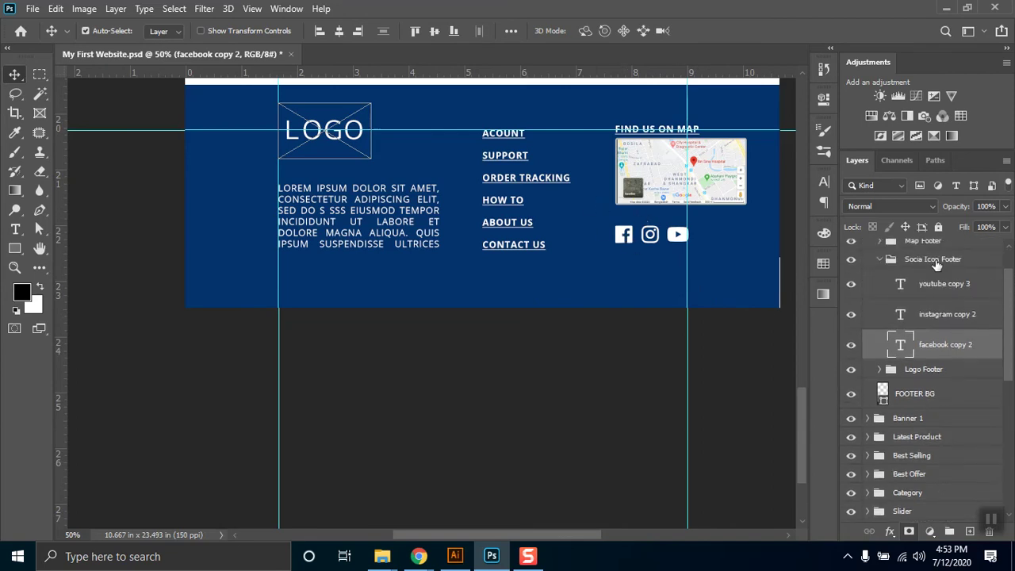
left_click(937, 266)
left_click(880, 261)
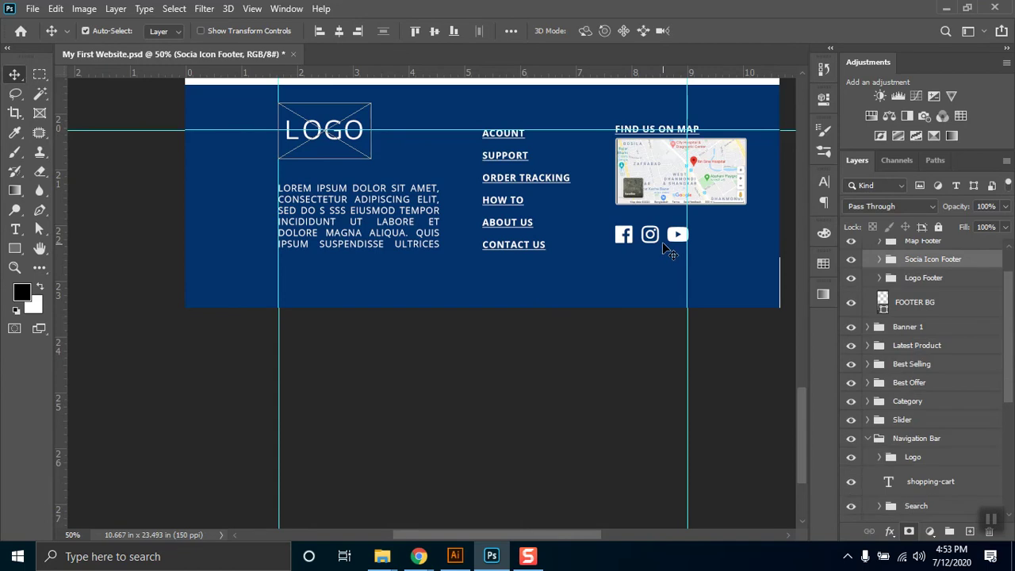
key("shift+Up")
key("shift+Up")
key("shift+Up")
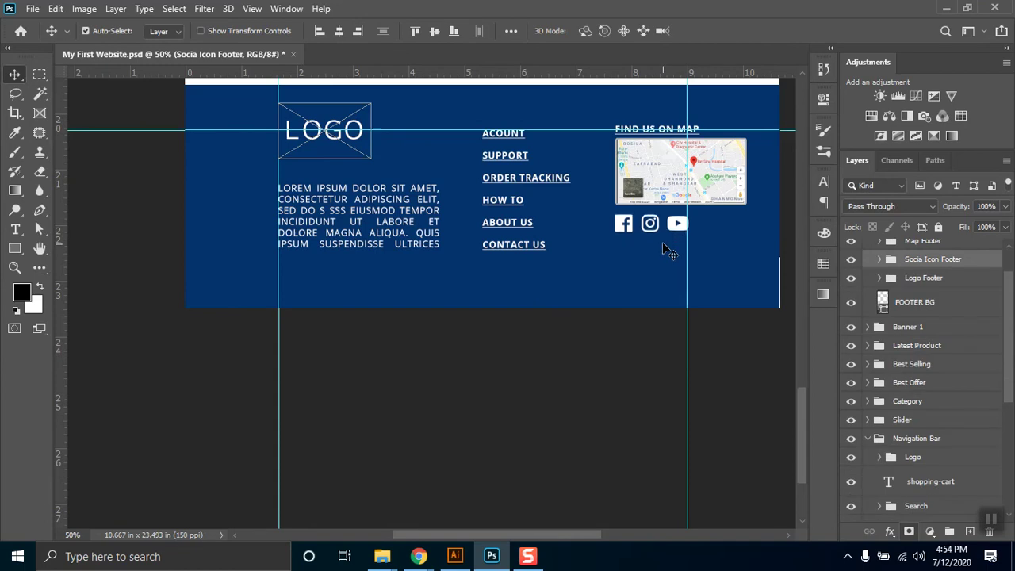
Step: Scale the footer's social icon group down to about 134 × 31 px
key("ctrl+t")
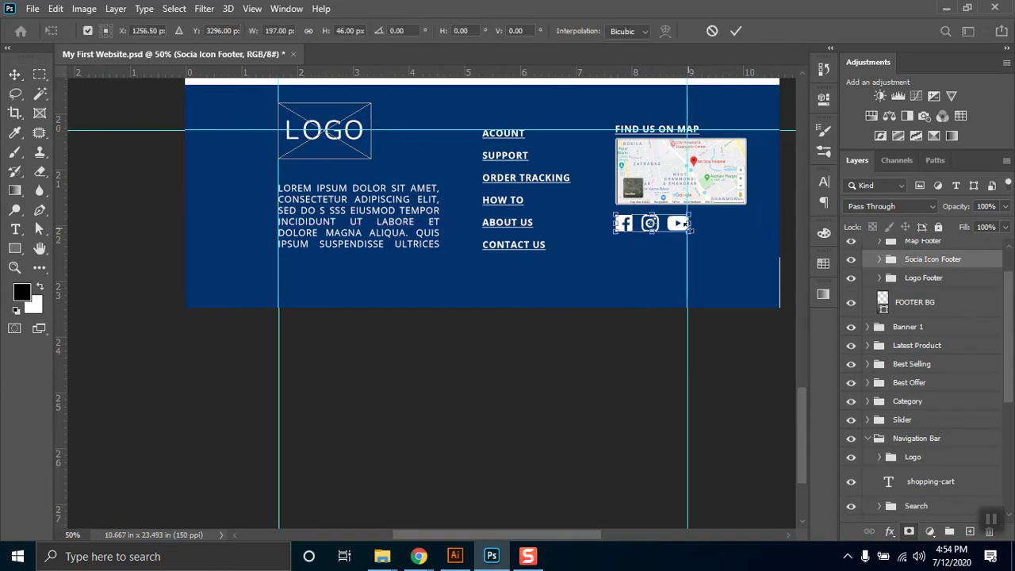
left_click_drag(694, 235, 670, 229)
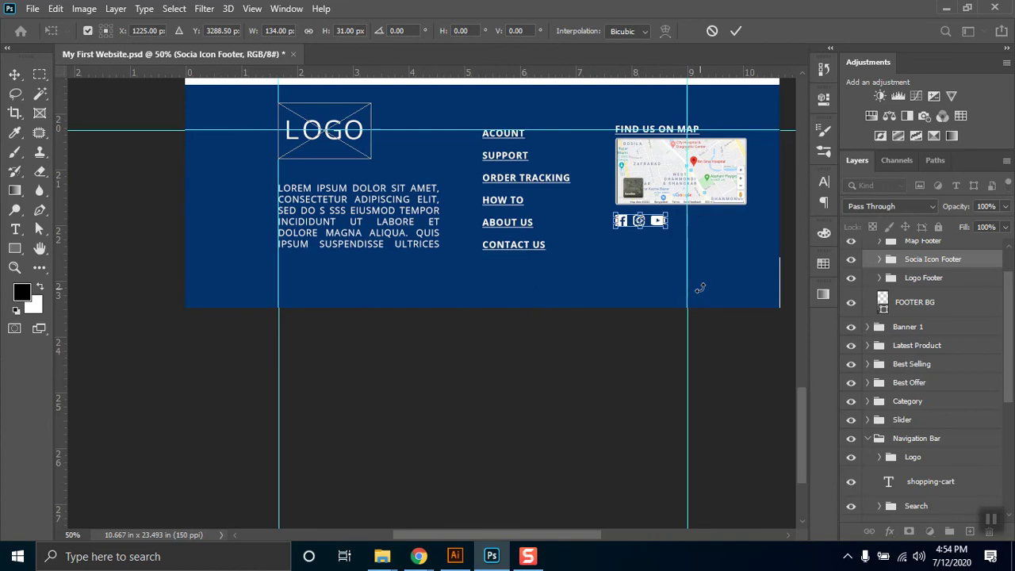
key("Return")
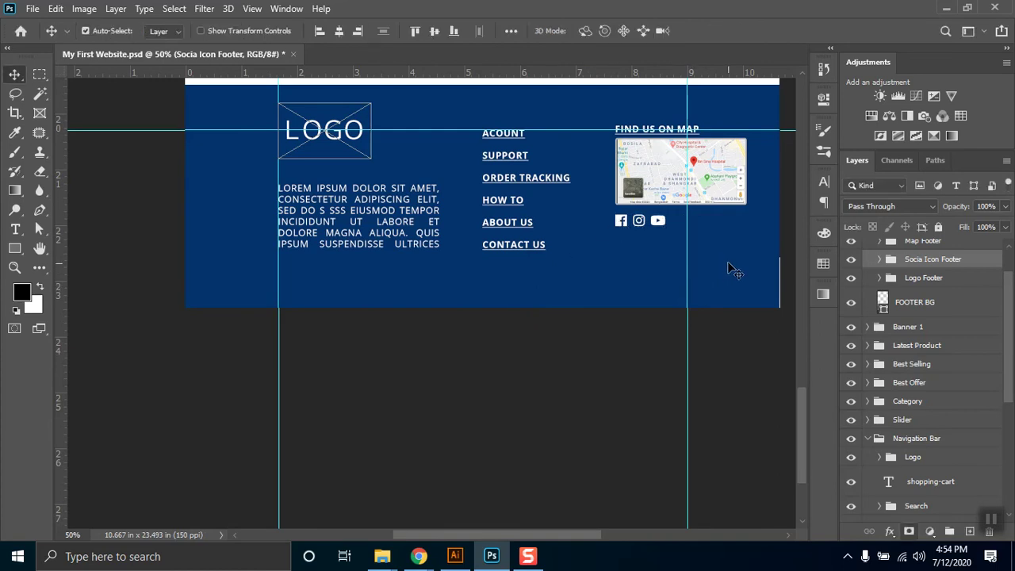
mouse_move(418, 559)
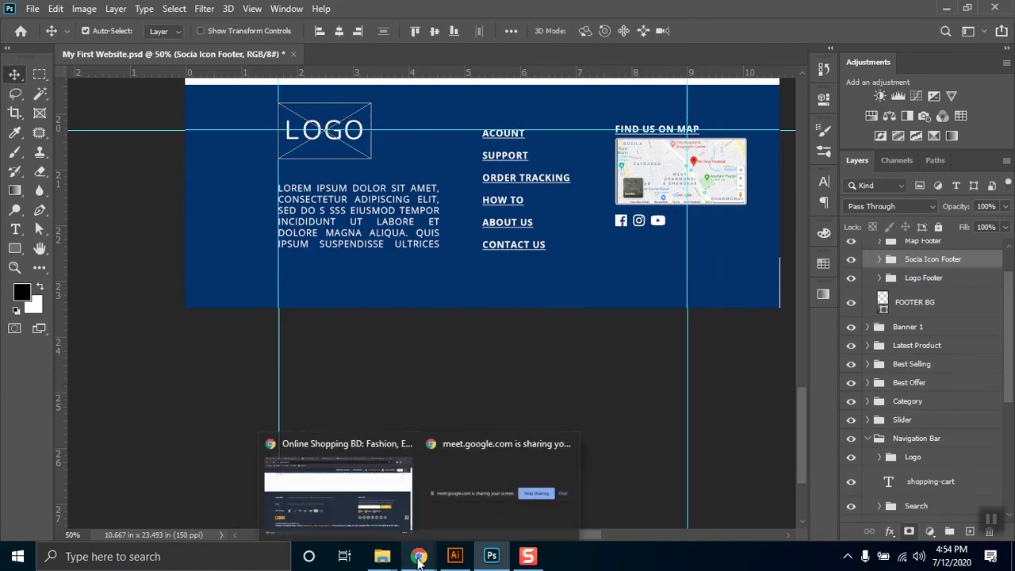
left_click(339, 499)
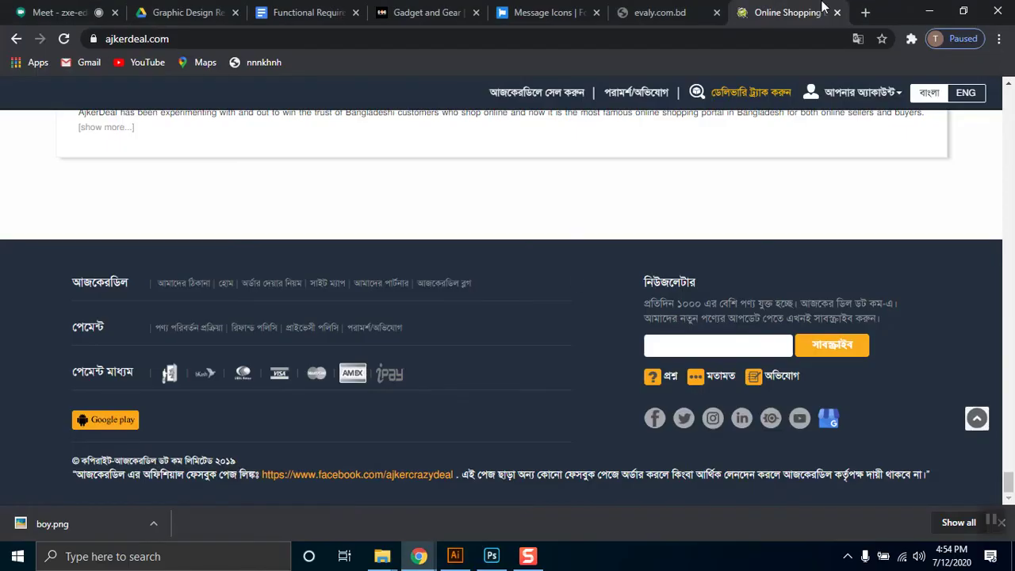
left_click(867, 12)
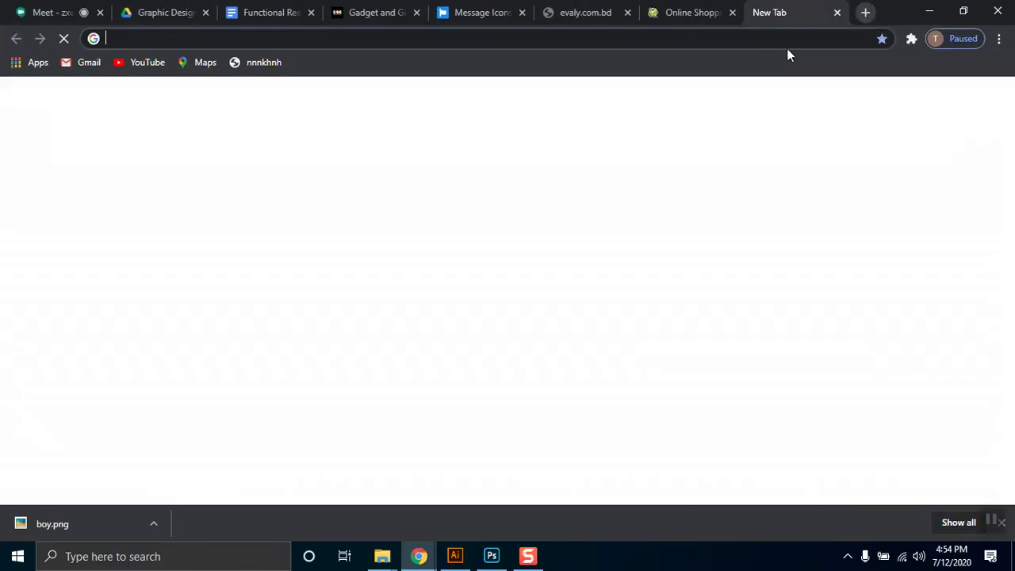
left_click(789, 39)
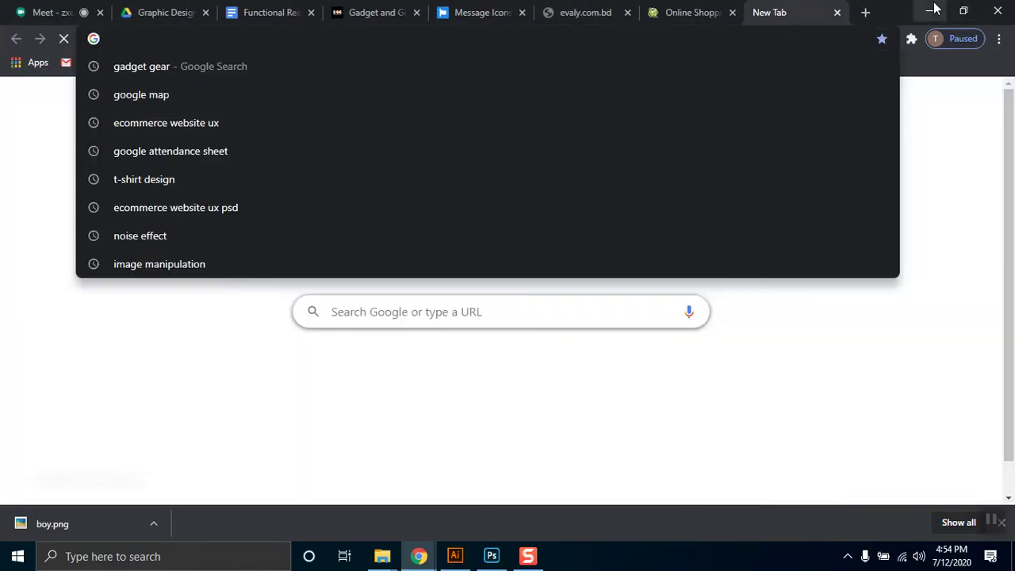
left_click(930, 11)
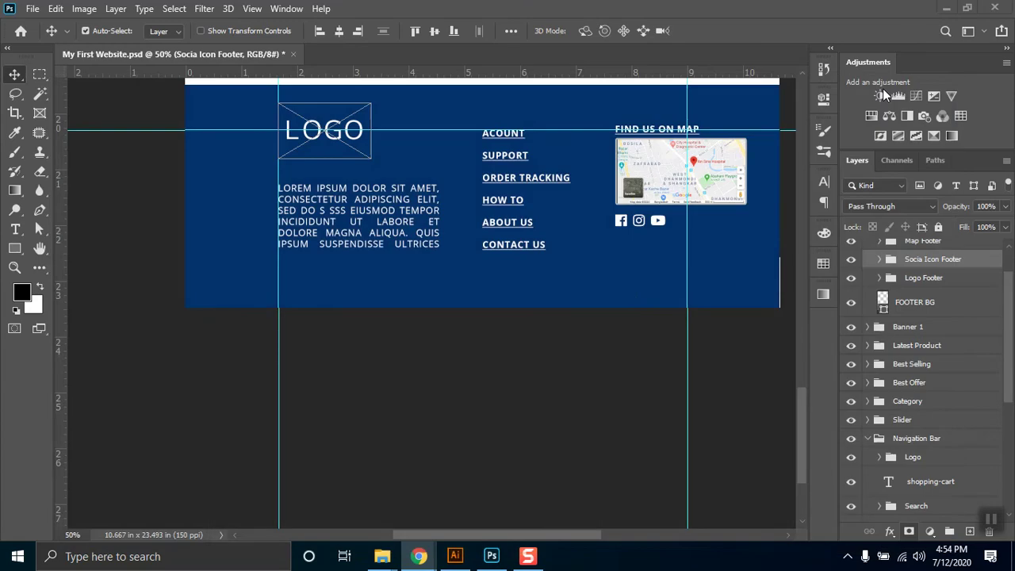
Step: Draw a small rectangular placeholder frame below the footer's social icons and line up its left edge with them
left_click(39, 113)
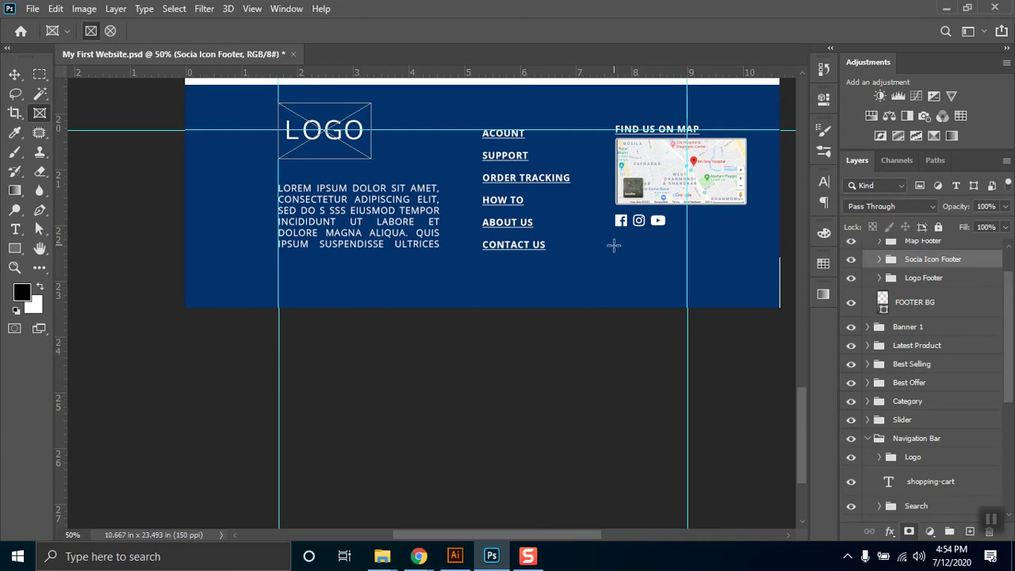
left_click_drag(618, 237, 660, 259)
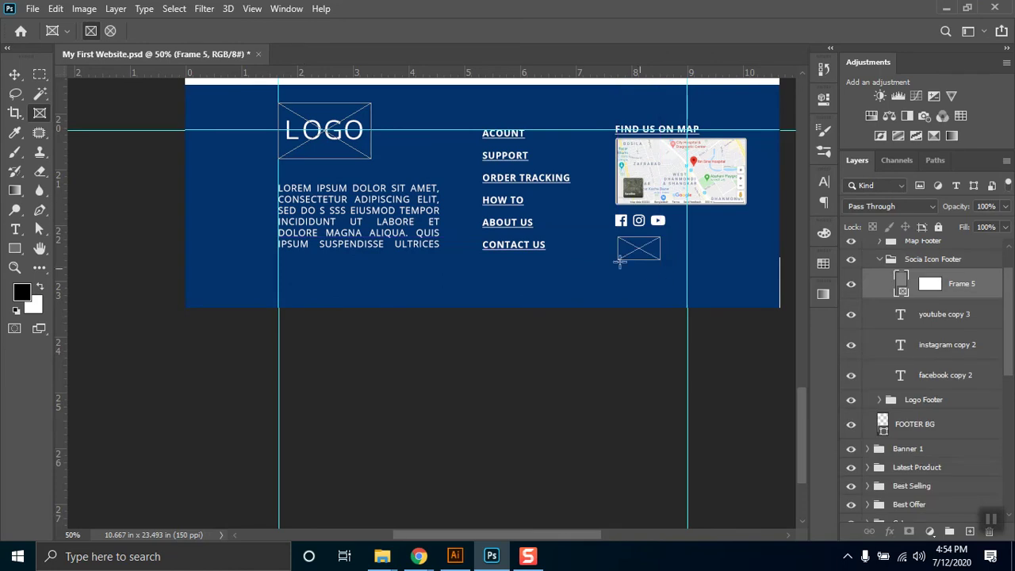
left_click(15, 75)
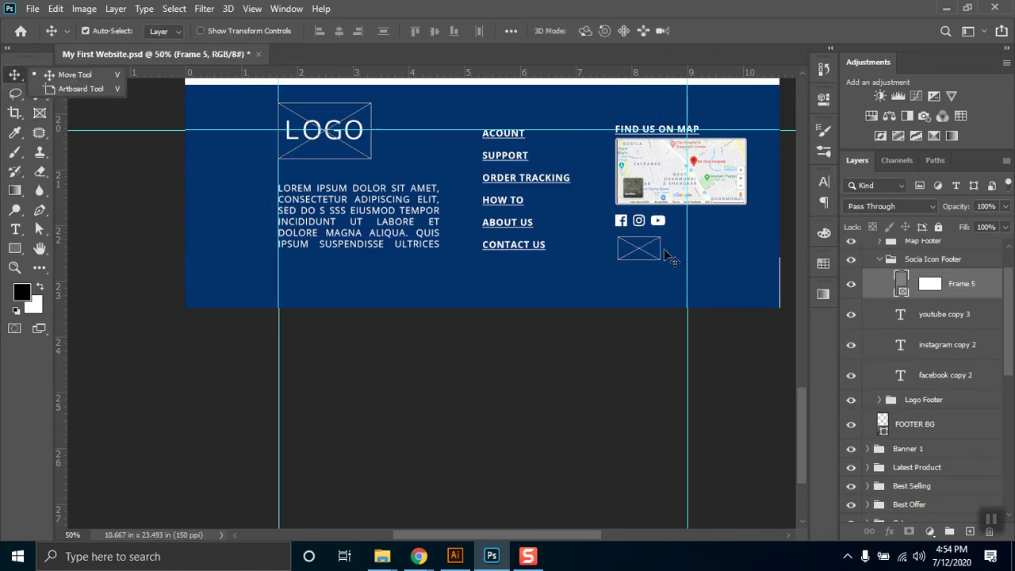
left_click_drag(646, 259, 643, 259)
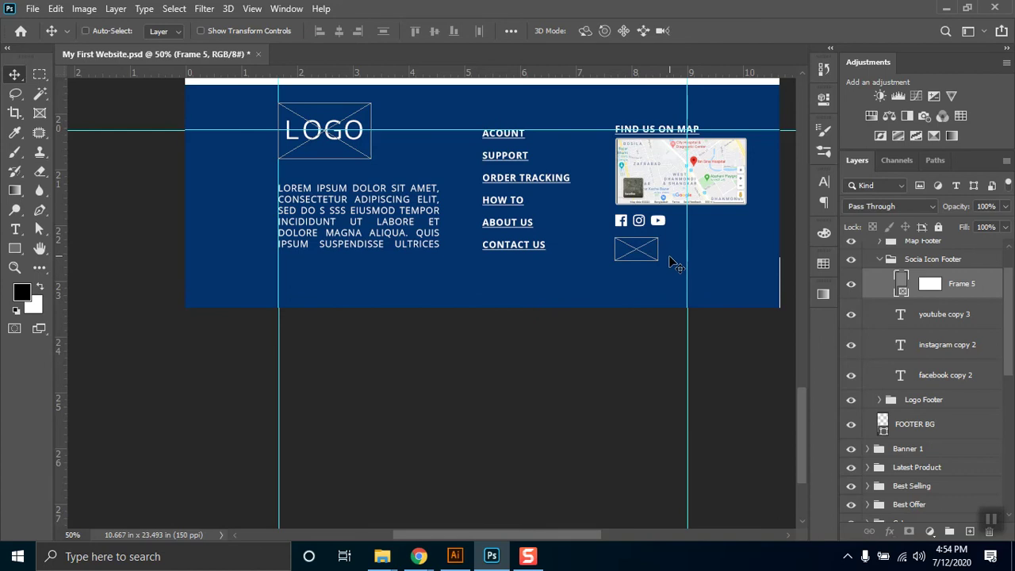
Step: Narrow the new footer placeholder frame slightly from its right side
key("ctrl+t")
left_click_drag(657, 248, 651, 249)
key("Return")
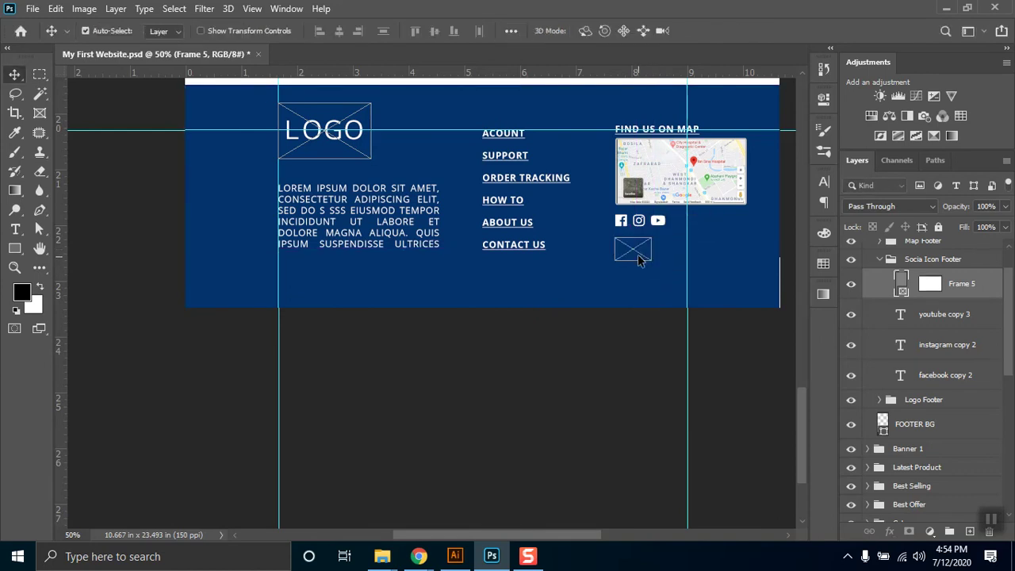
Step: Duplicate the footer placeholder frame into a row of four and distribute the frames evenly by their horizontal centers
left_click_drag(640, 256, 756, 252)
left_click(949, 378, "shift")
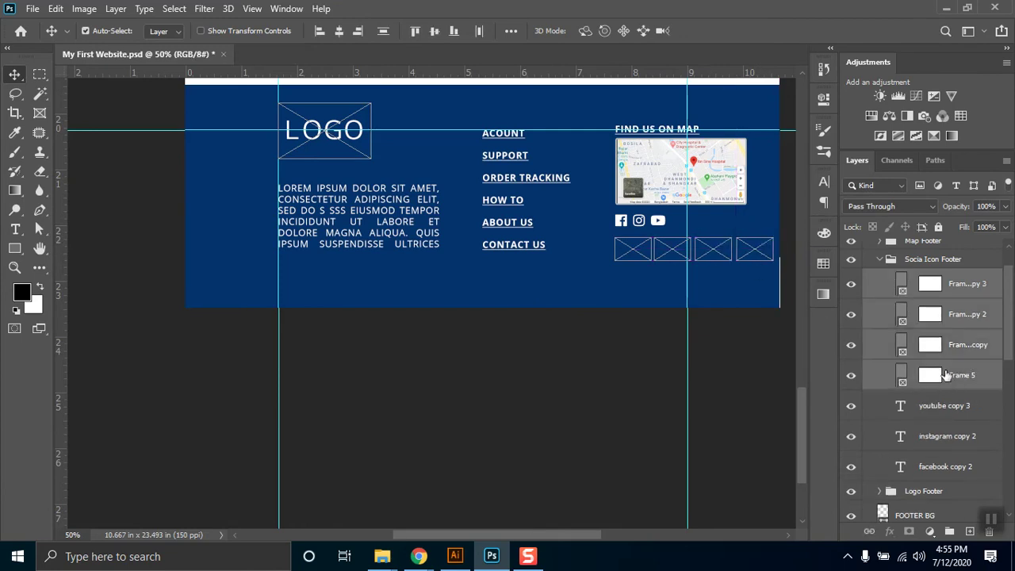
left_click(511, 31)
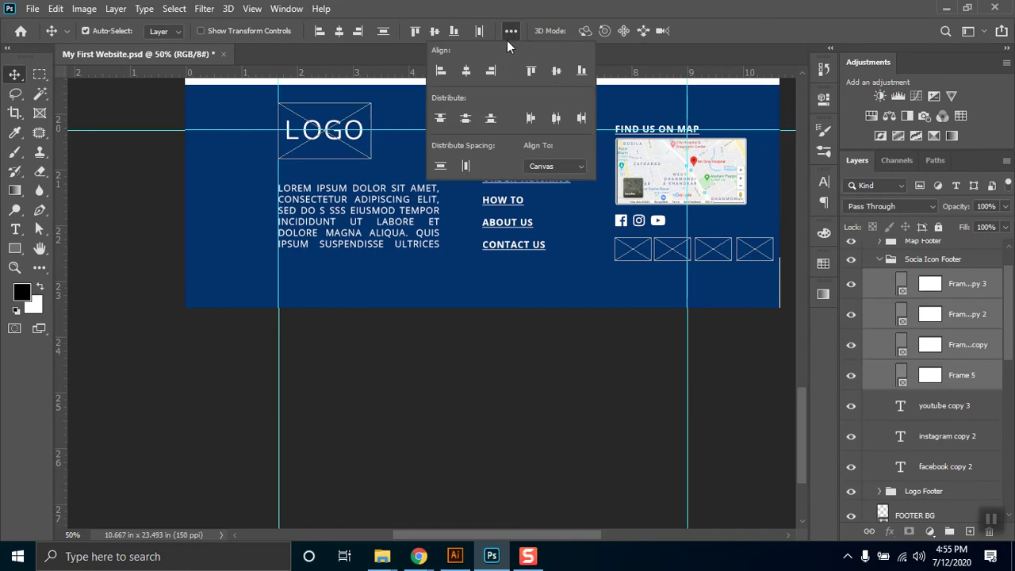
left_click(558, 119)
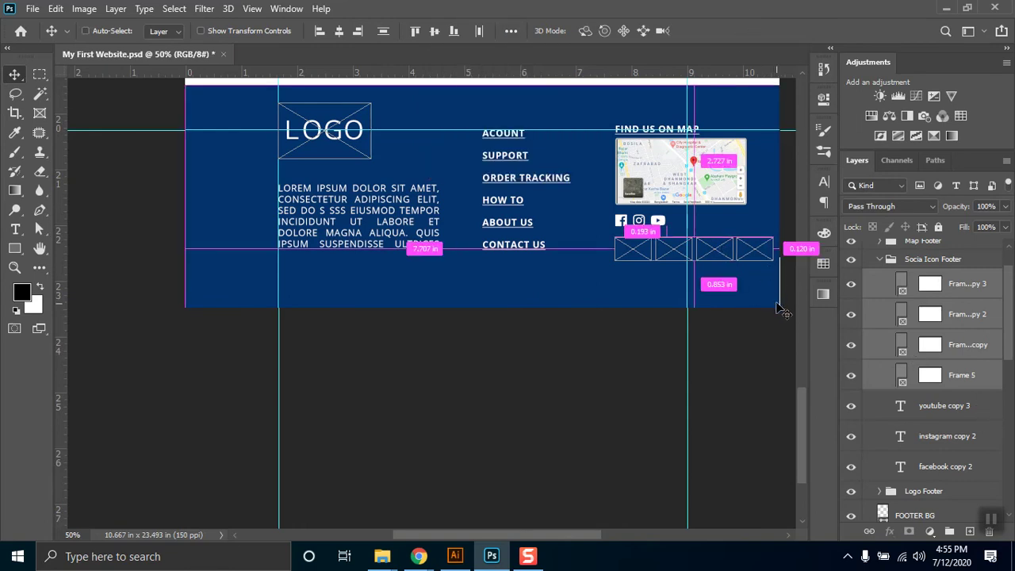
Step: Scale the row of four placeholder frames down to match the width of the map above
key("ctrl+t")
left_click_drag(775, 260, 749, 256)
key("Return")
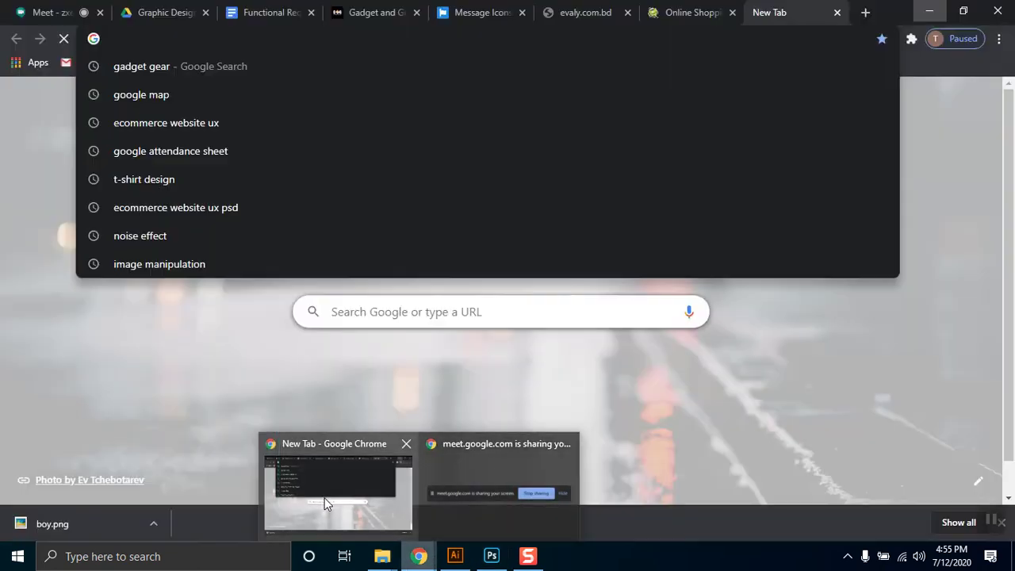
Step: Switch to Chrome and search Google Images for "bkash logo"
left_click(337, 487)
left_click(781, 46)
type("bikash")
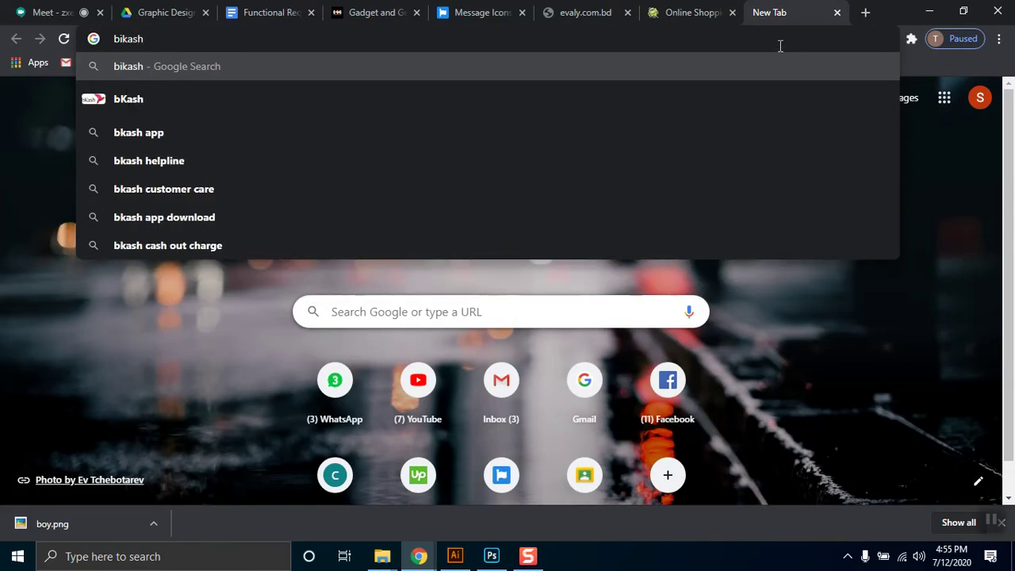
key("Down")
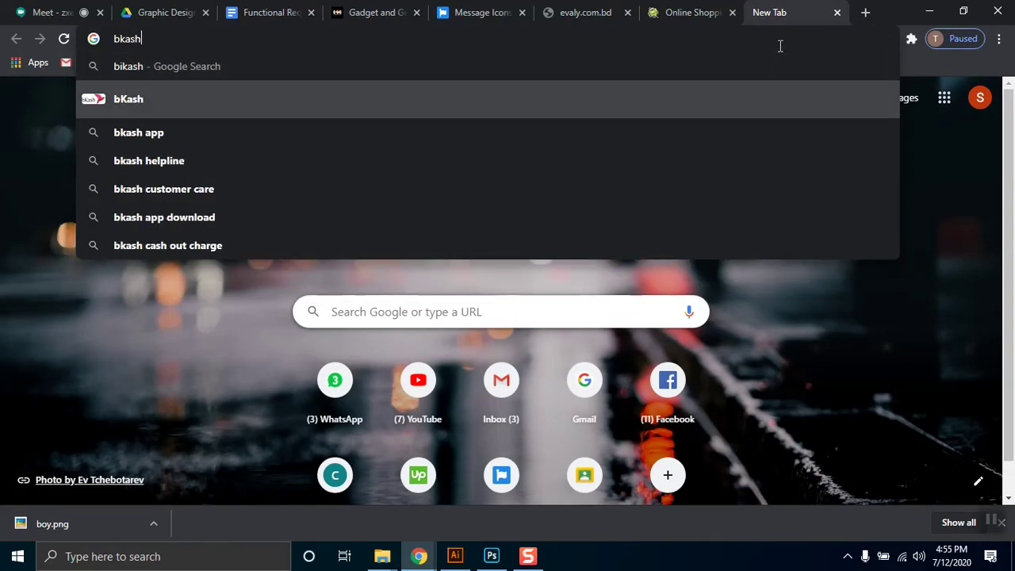
type("logo")
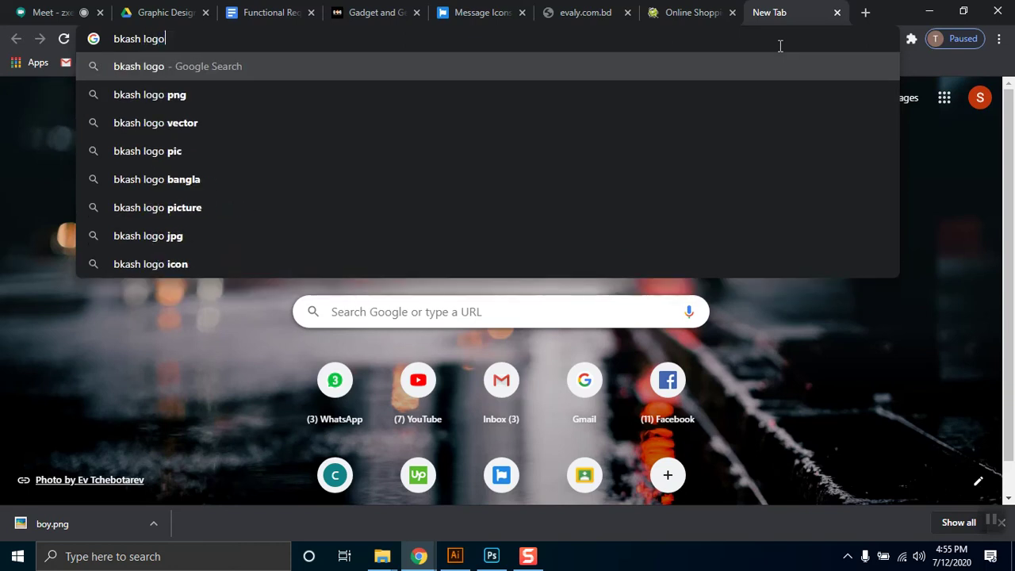
key("Return")
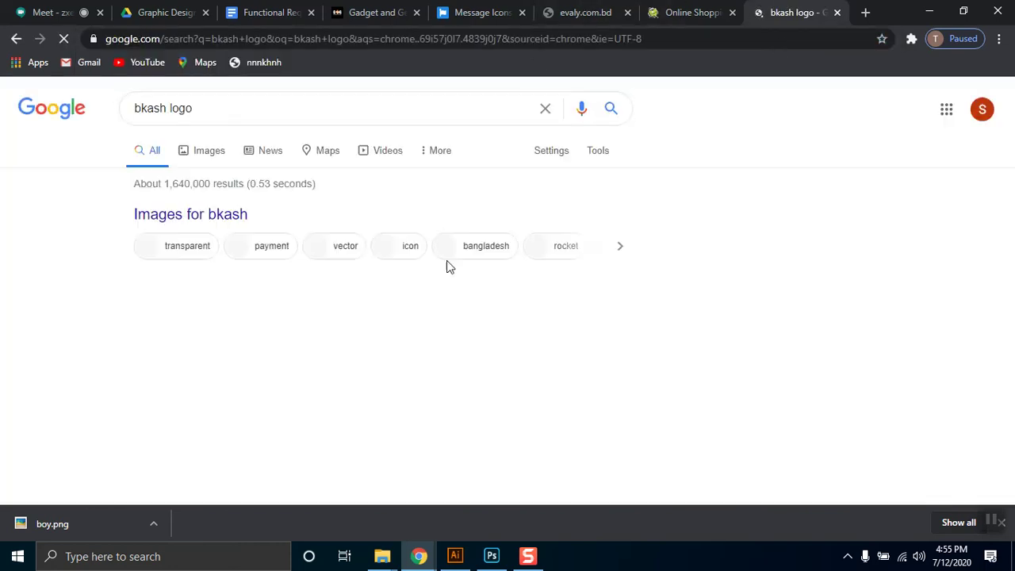
left_click(216, 155)
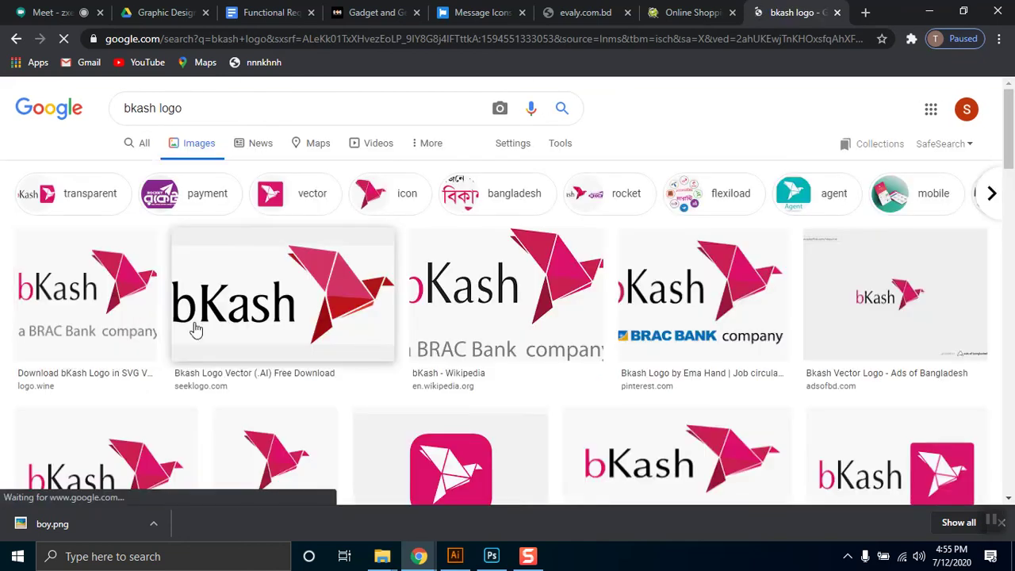
Step: Copy the seeklogo.com bKash logo with black lettering from the image results and return to Photoshop
right_click(271, 286)
left_click(317, 454)
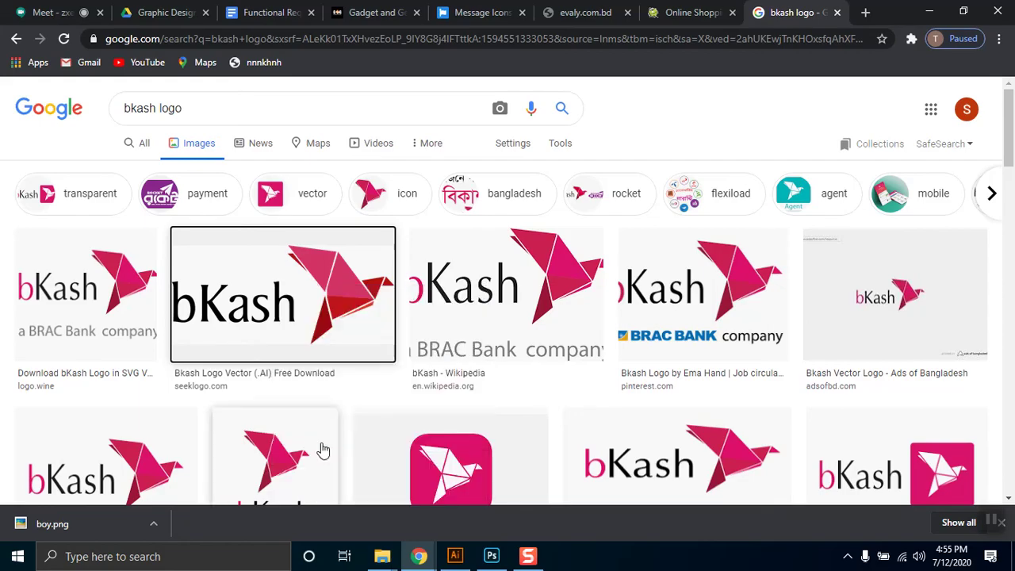
left_click(492, 556)
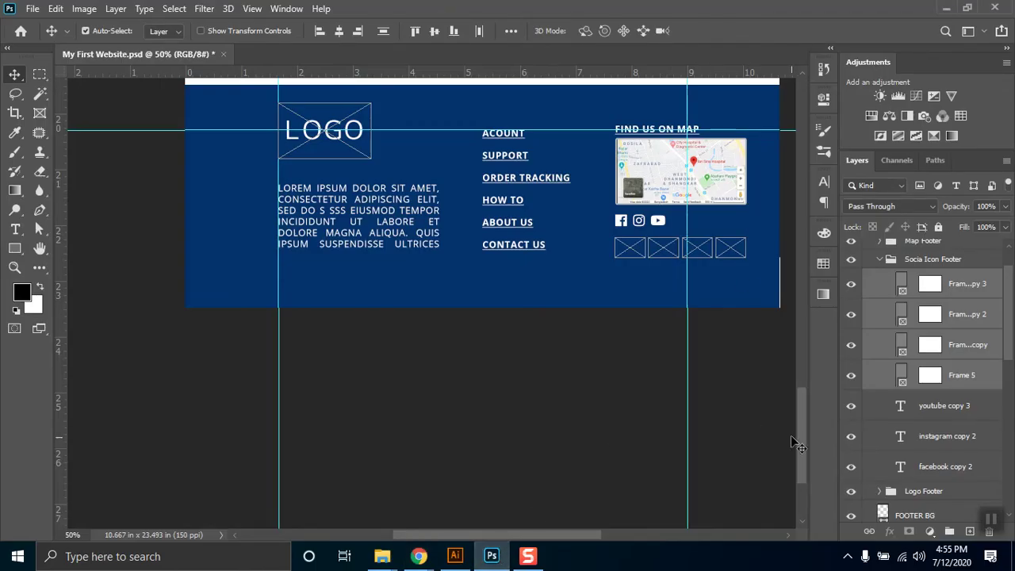
Step: Identify the first placeholder frame by toggling Frame 5's visibility, and try to paste the bKash logo into it
left_click(737, 381)
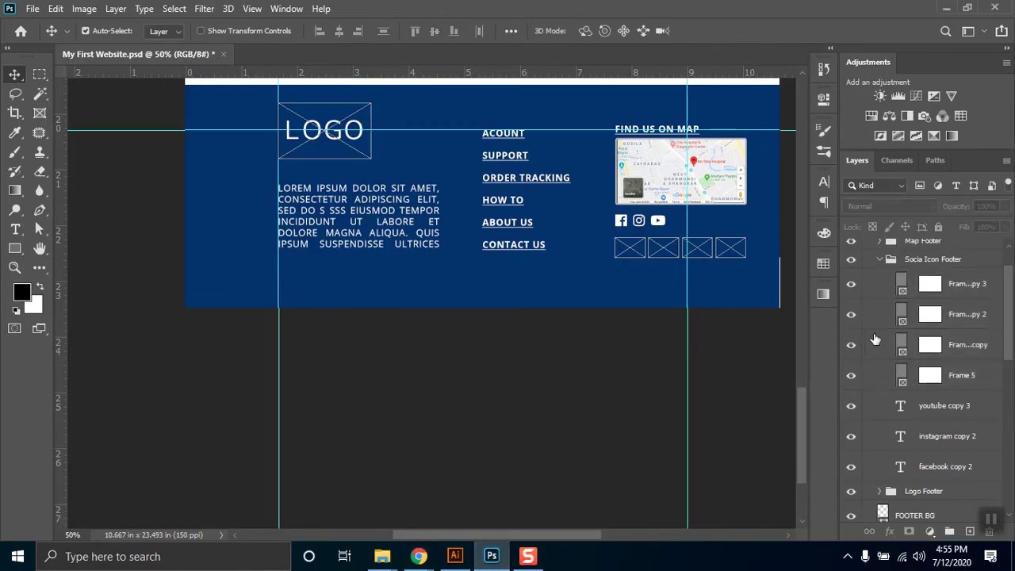
left_click(932, 381)
left_click(851, 378)
left_click(851, 378)
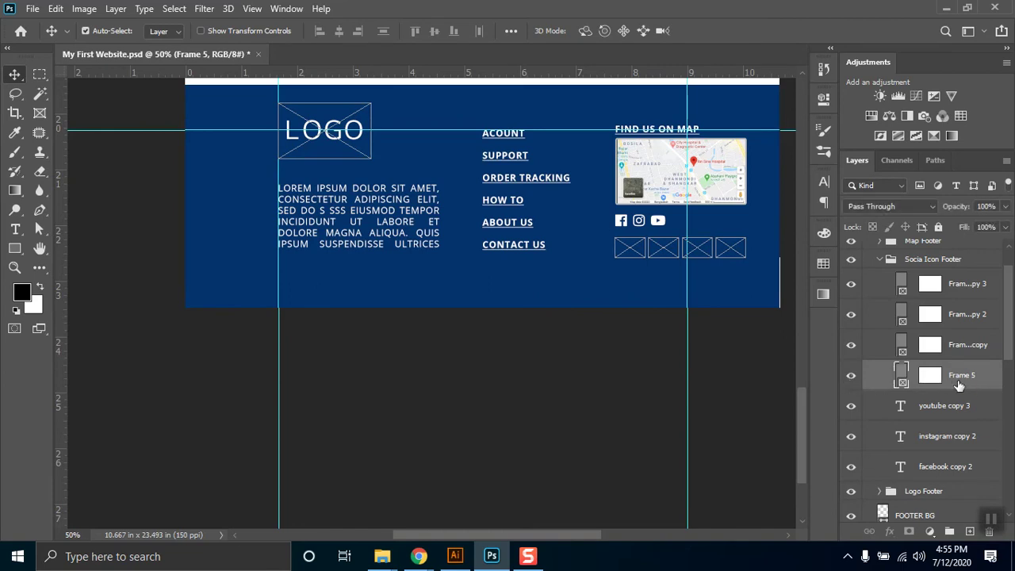
left_click_drag(933, 380, 935, 380)
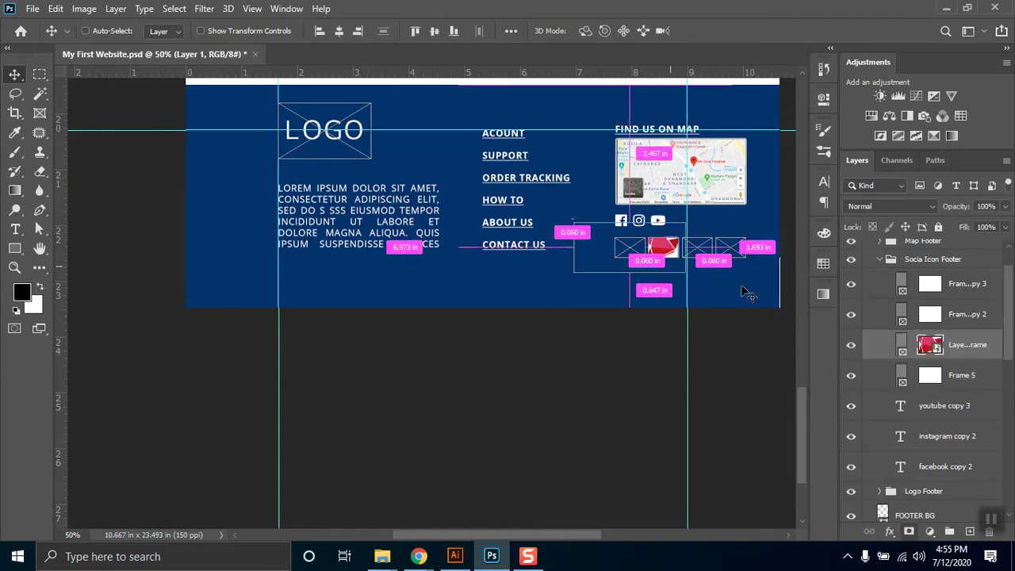
key("ctrl+z")
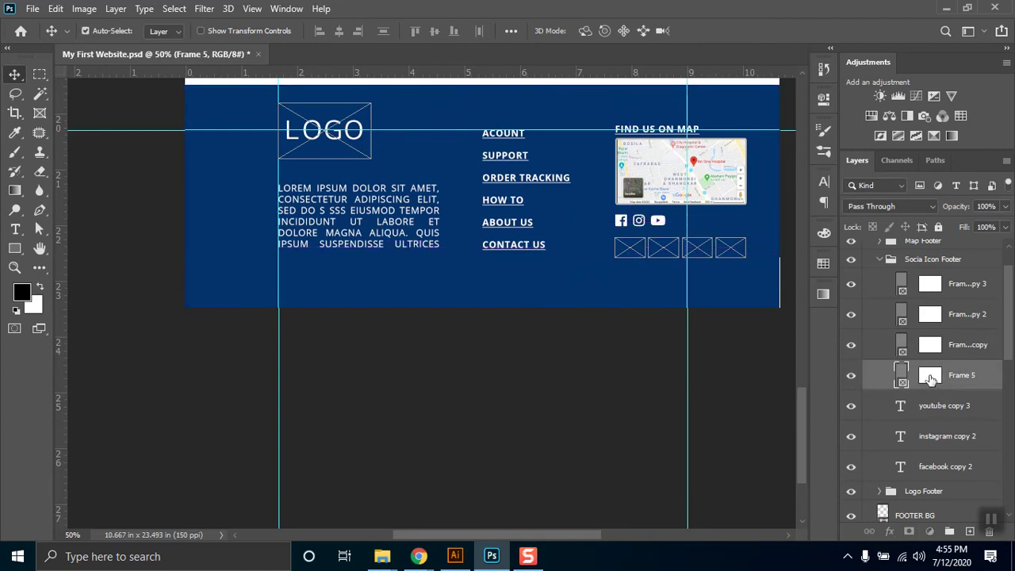
key("ctrl+shift+z")
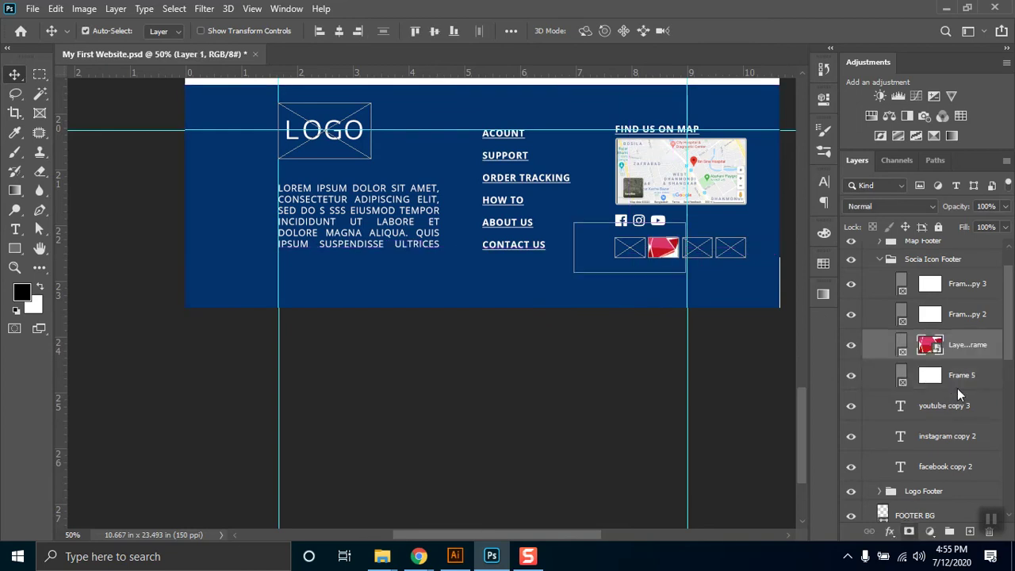
key("ctrl+z")
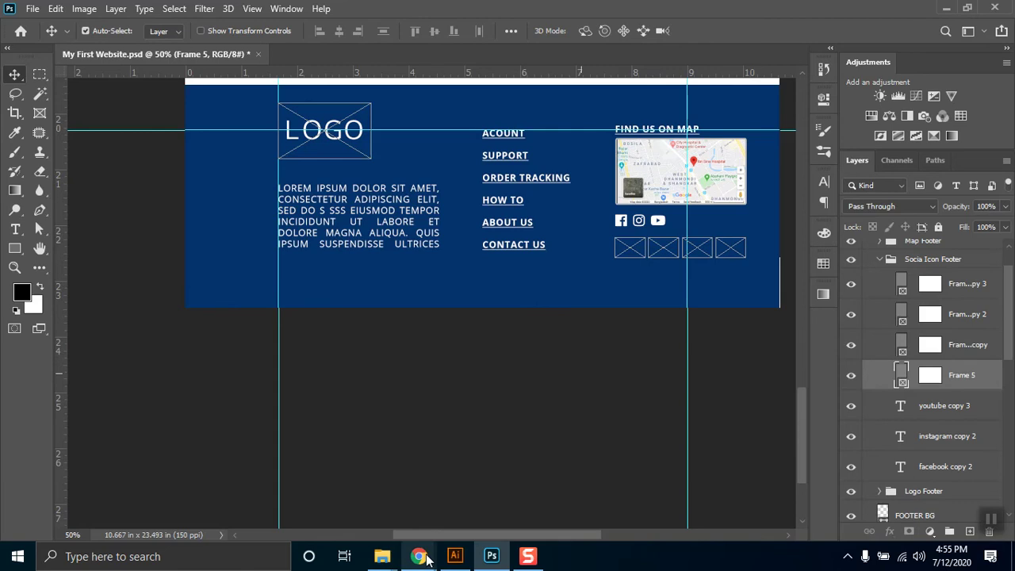
Step: Toggle Frame 5's visibility again, retry pasting the copied logo into it, and undo the paste
left_click(854, 377)
left_click(854, 378)
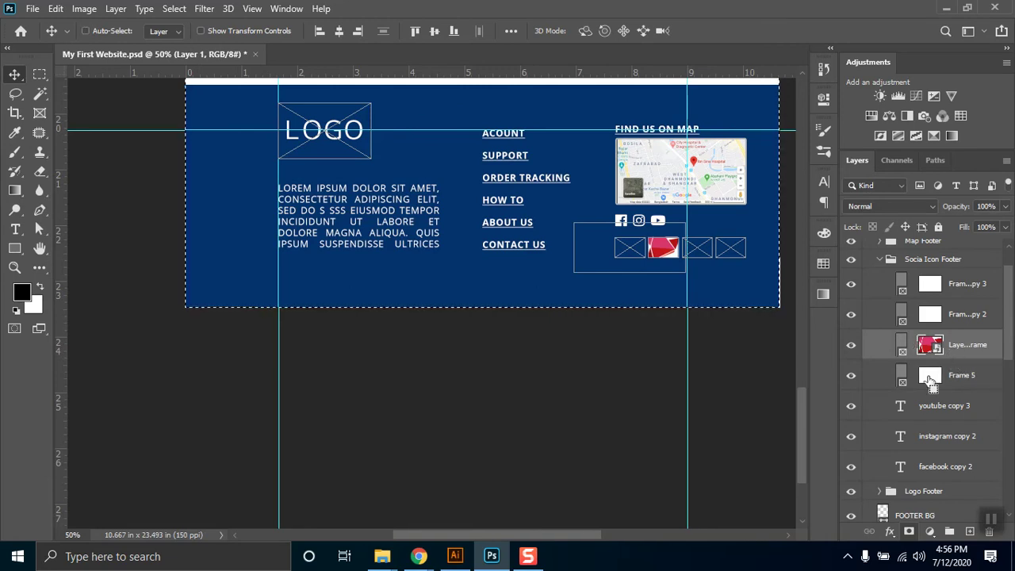
key("ctrl+z")
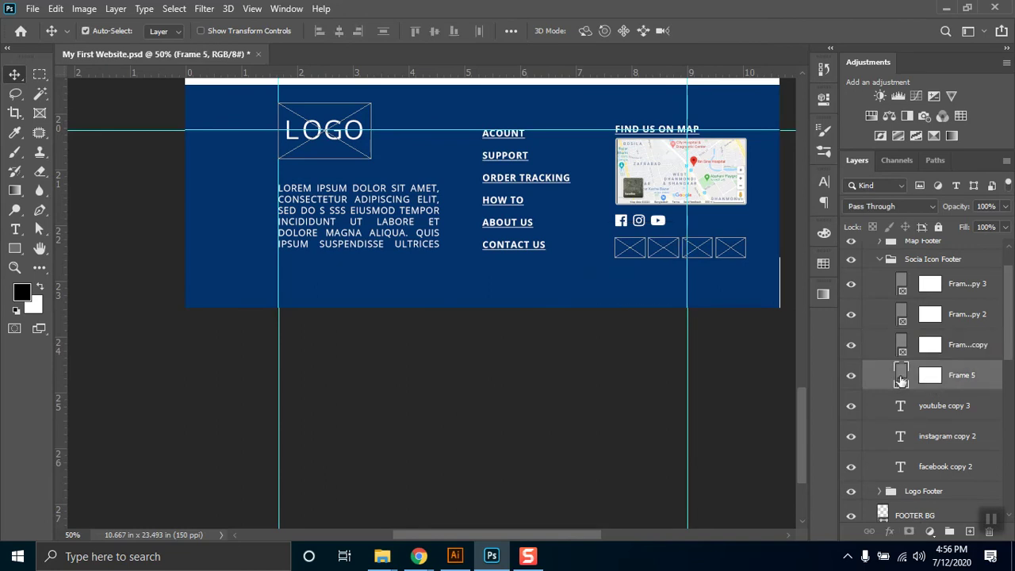
Step: Inspect Frame 5's properties and its layer commands for a way to insert the logo
double_click(902, 381)
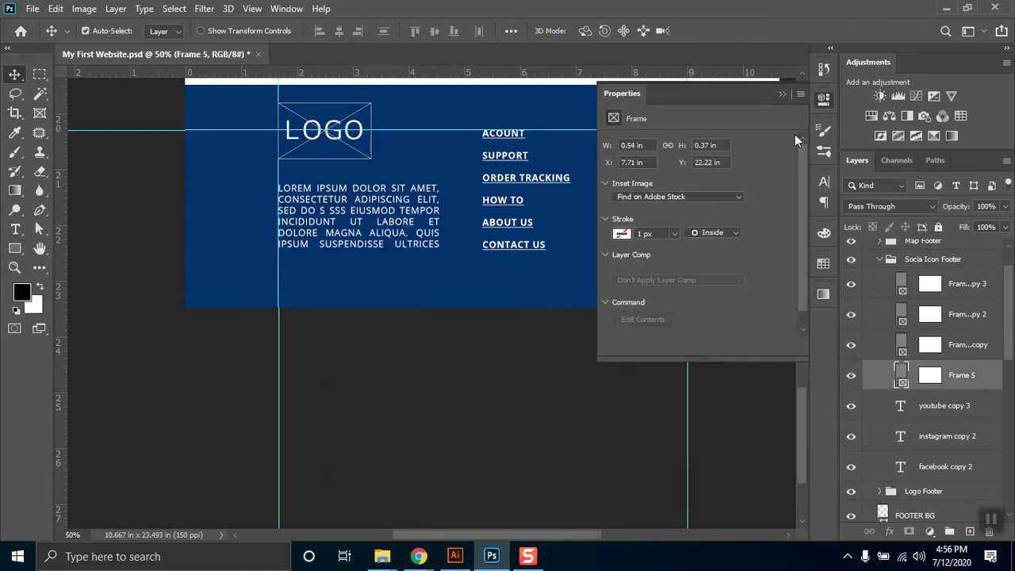
left_click(780, 94)
right_click(894, 376)
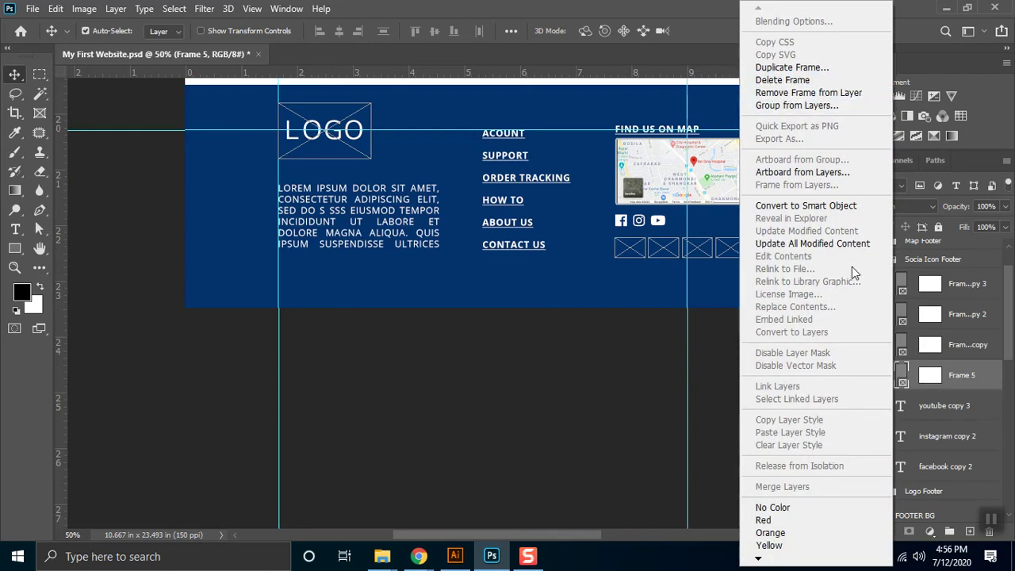
left_click(942, 382)
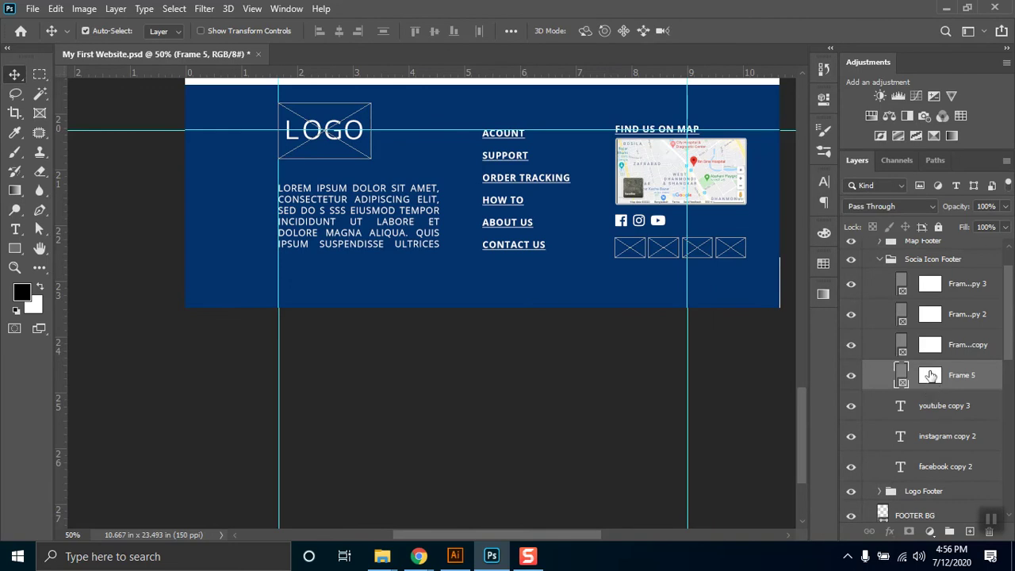
right_click(932, 384)
left_click(966, 384)
right_click(971, 380)
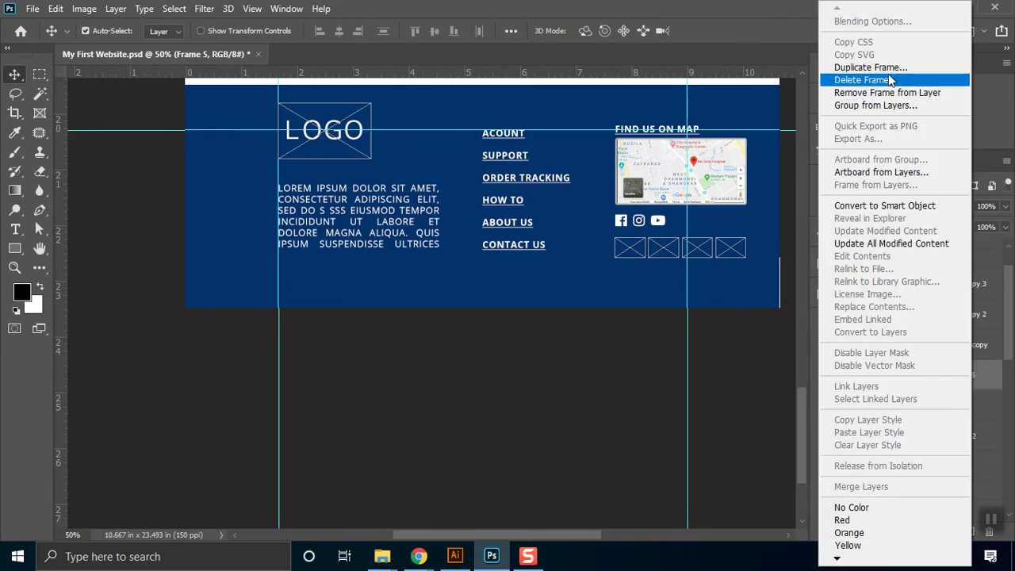
mouse_move(843, 560)
left_click(988, 379)
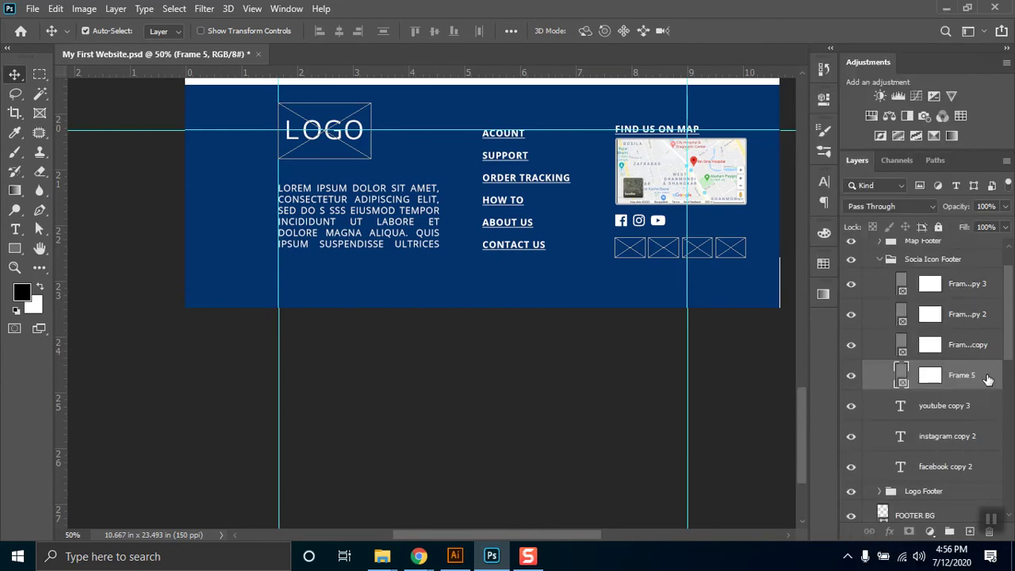
Step: Paste the copied bKash logo into the website document
left_click(979, 376, "ctrl")
key("ctrl+v")
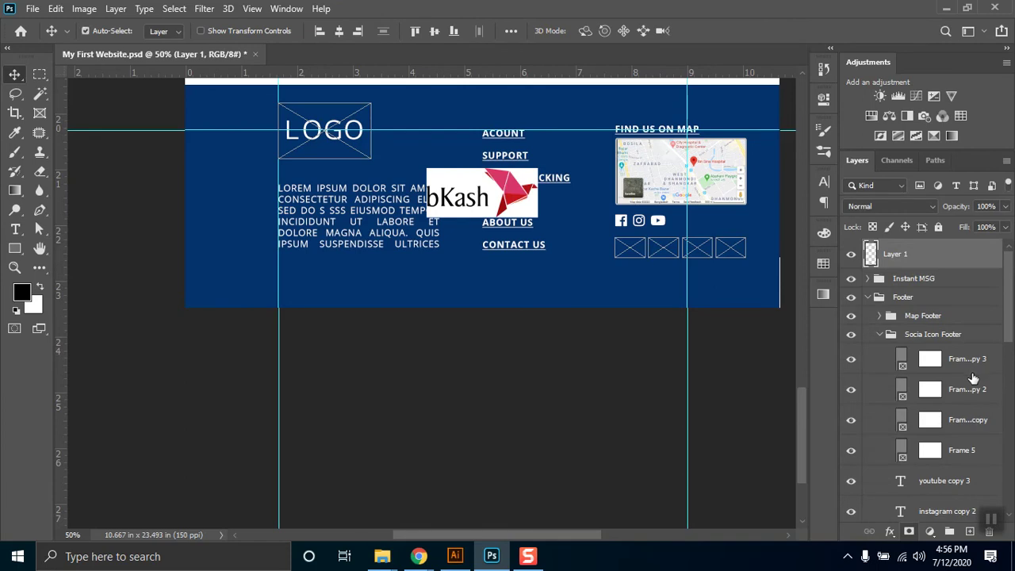
key("a")
key("ctrl+a")
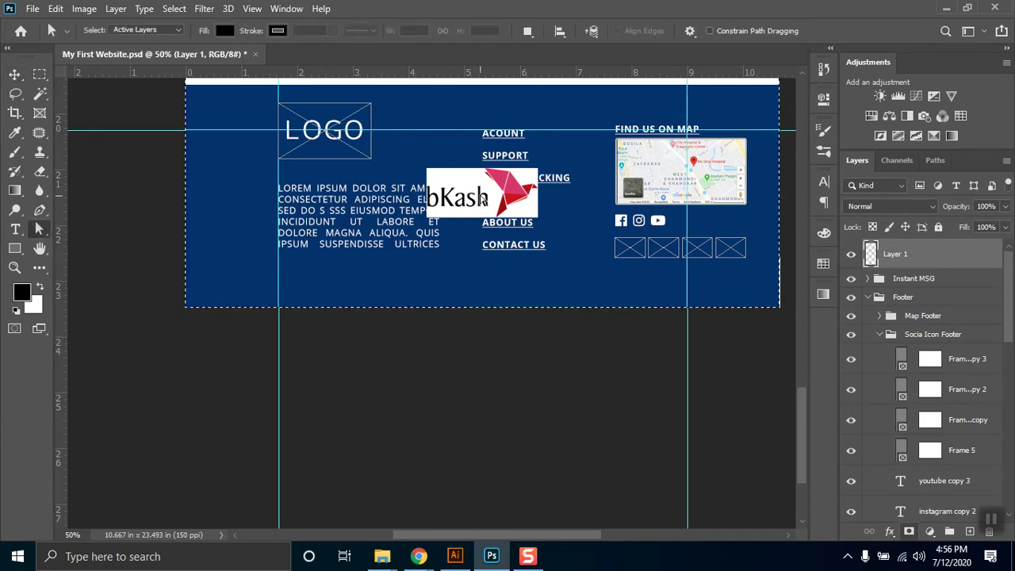
left_click(15, 74)
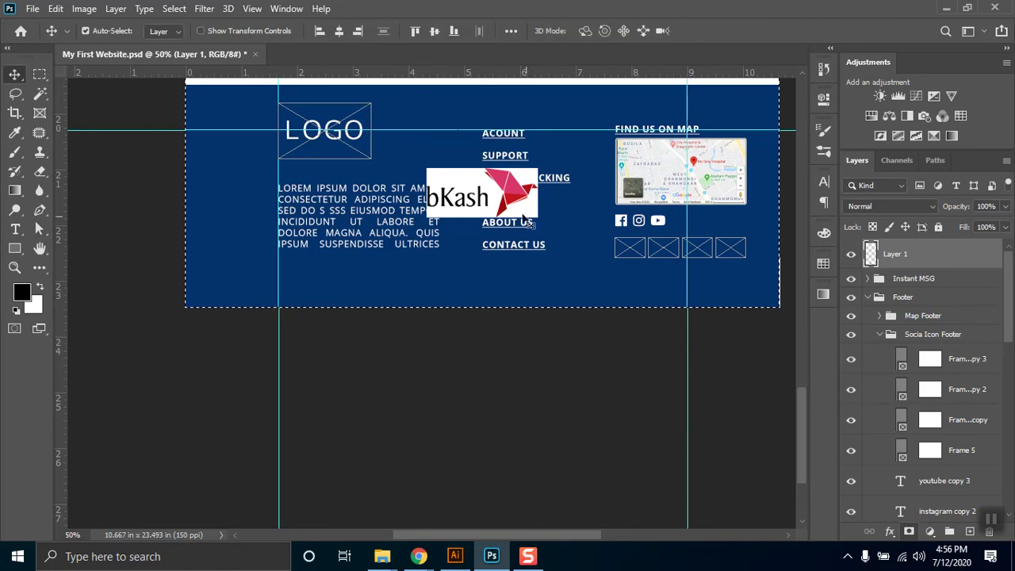
left_click(489, 379)
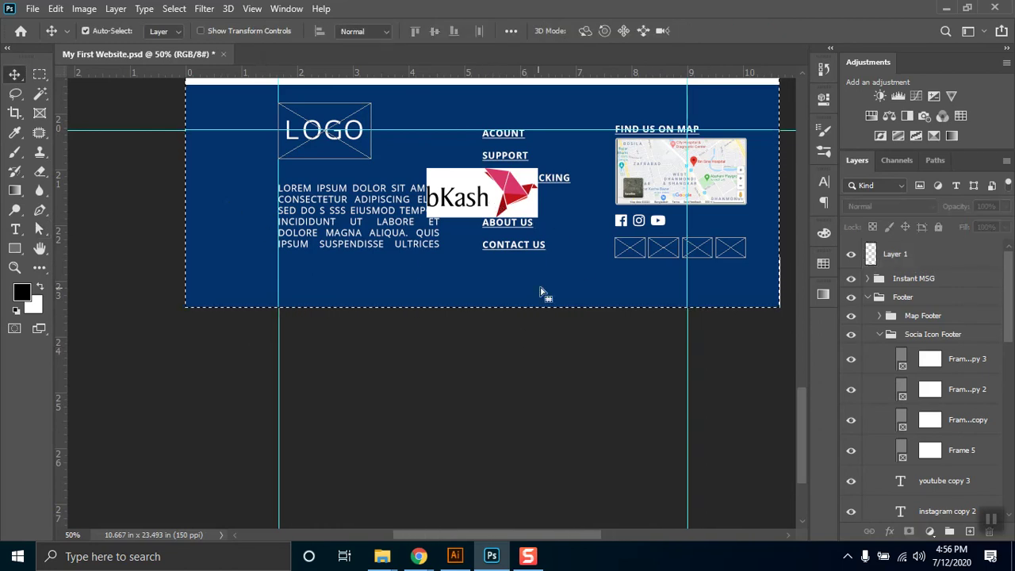
key("m")
key("ctrl+d")
key("v")
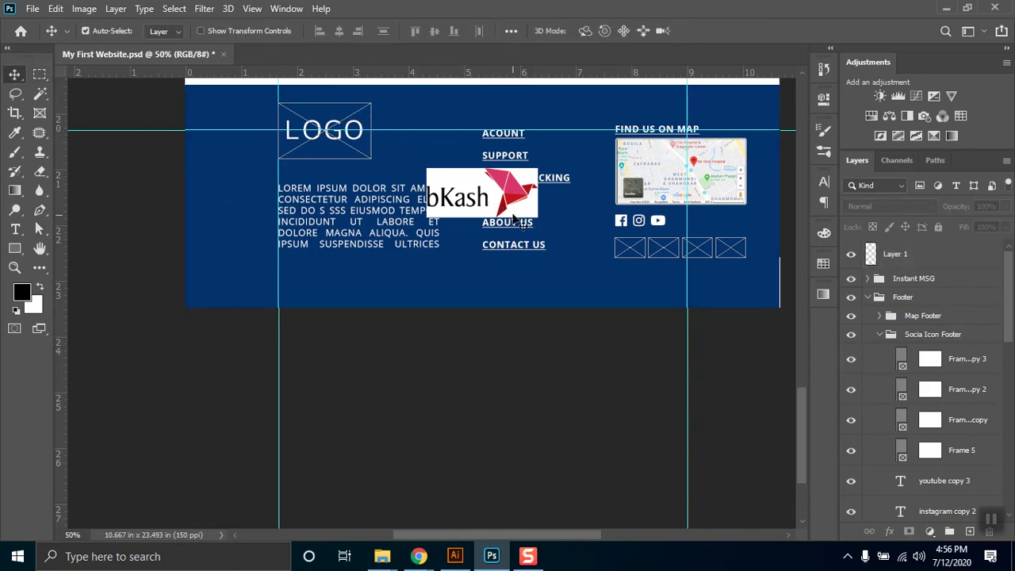
Step: Move the bKash logo to the row of empty footer frames and place its layer inside Frame 5
left_click(454, 213)
left_click_drag(481, 204, 621, 269)
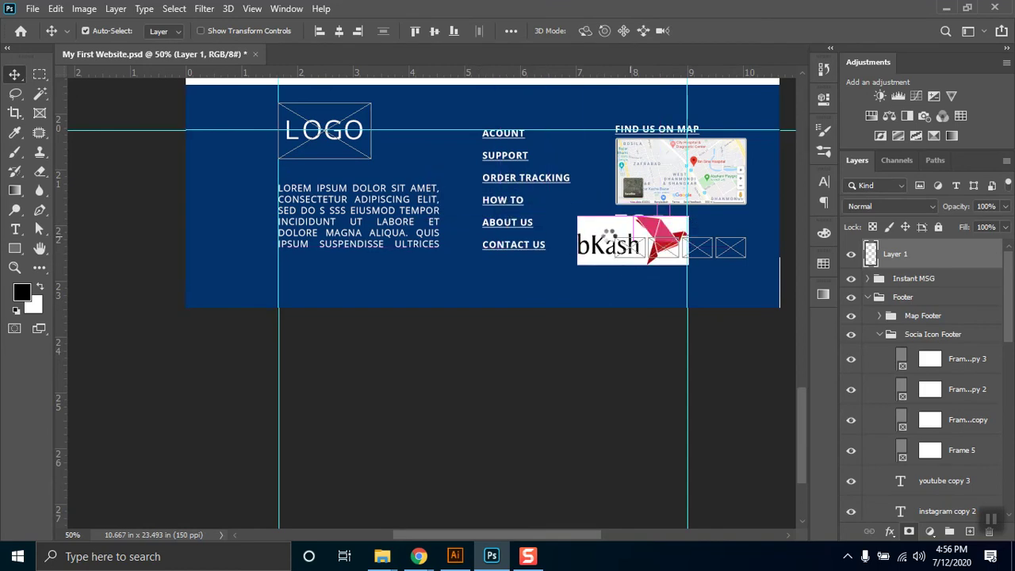
left_click_drag(940, 397, 930, 421)
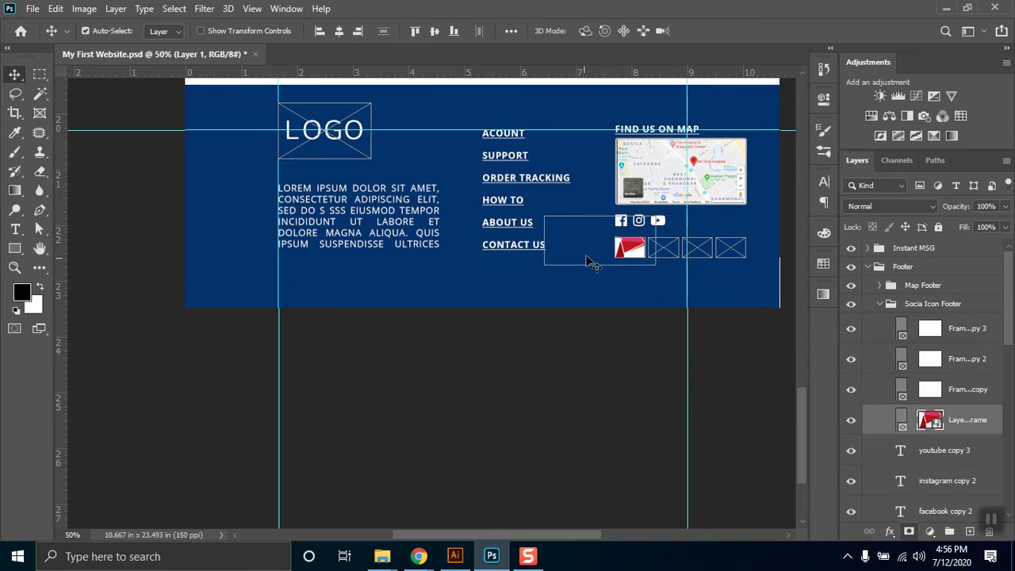
Step: Scale the bKash logo inside the first footer frame down to about 44%
key("ctrl+t")
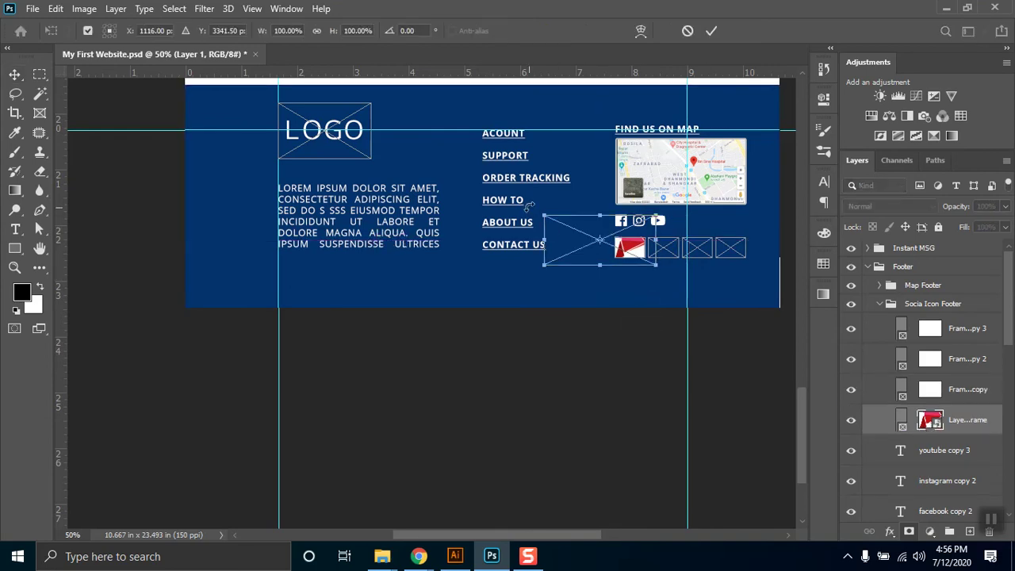
left_click_drag(545, 215, 606, 257)
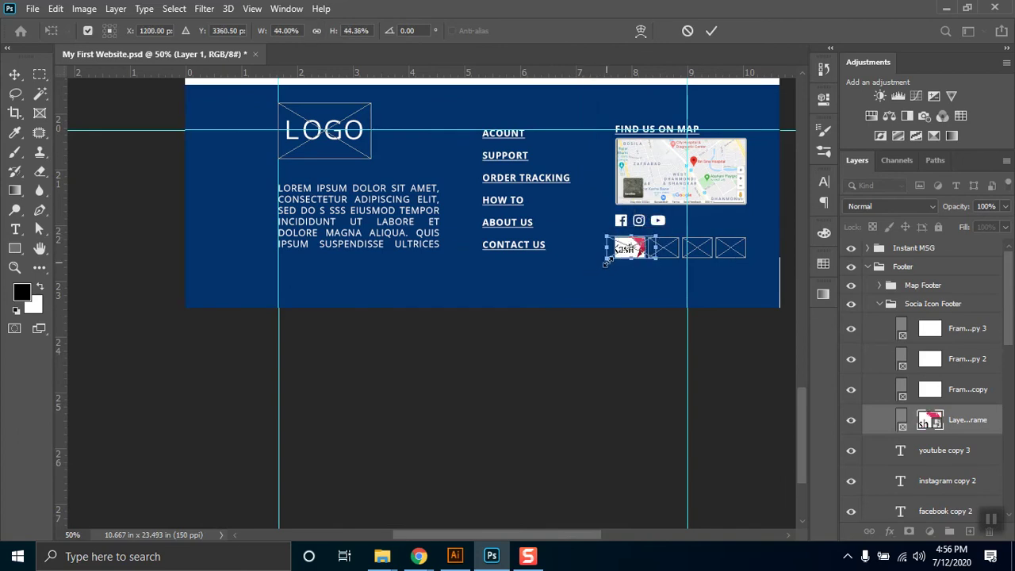
scroll(652, 261, "up", 1)
scroll(652, 261, "up", 5)
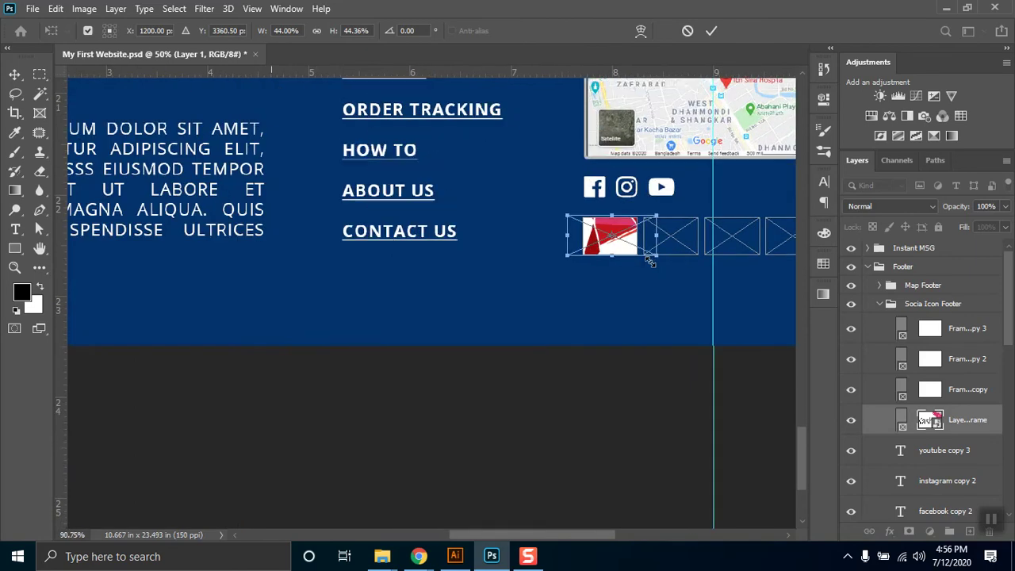
scroll(652, 260, "up", 3)
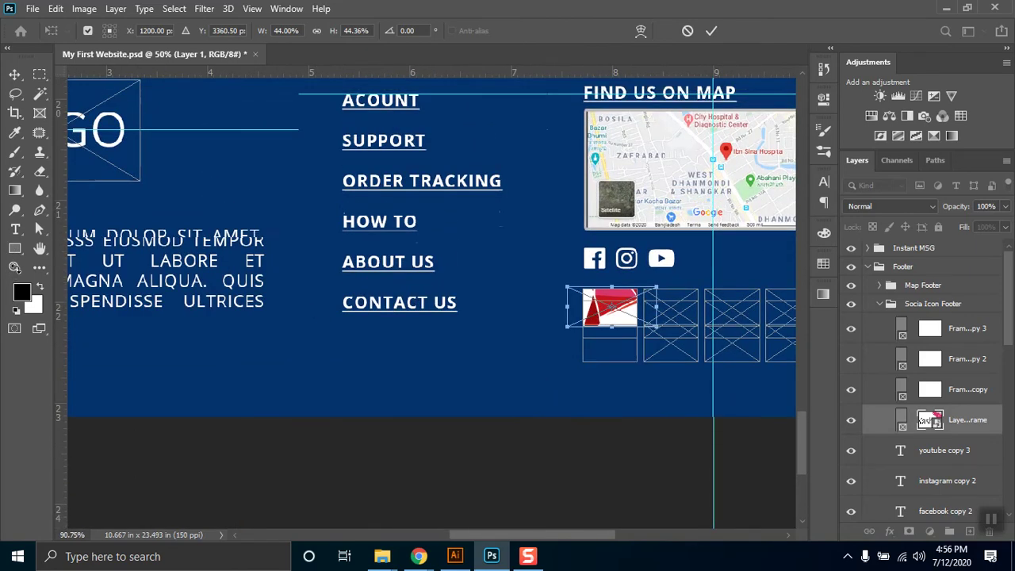
left_click(14, 267)
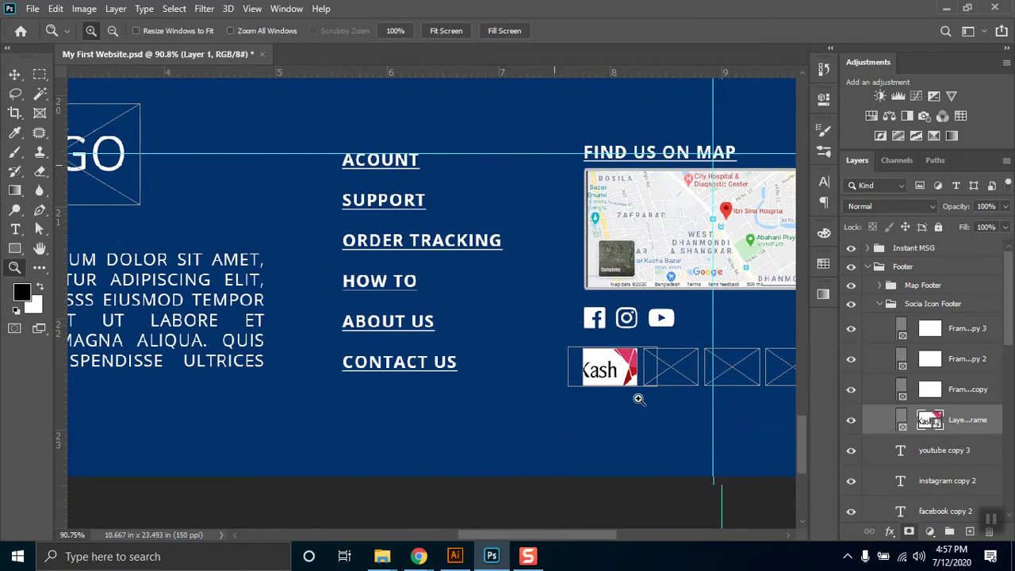
Step: Scale the bKash logo to 27% so it spans the first frame's width, and centre it vertically in the frame
left_click(640, 399)
left_click(663, 402)
left_click(664, 404)
left_click(15, 74)
key("ctrl+t")
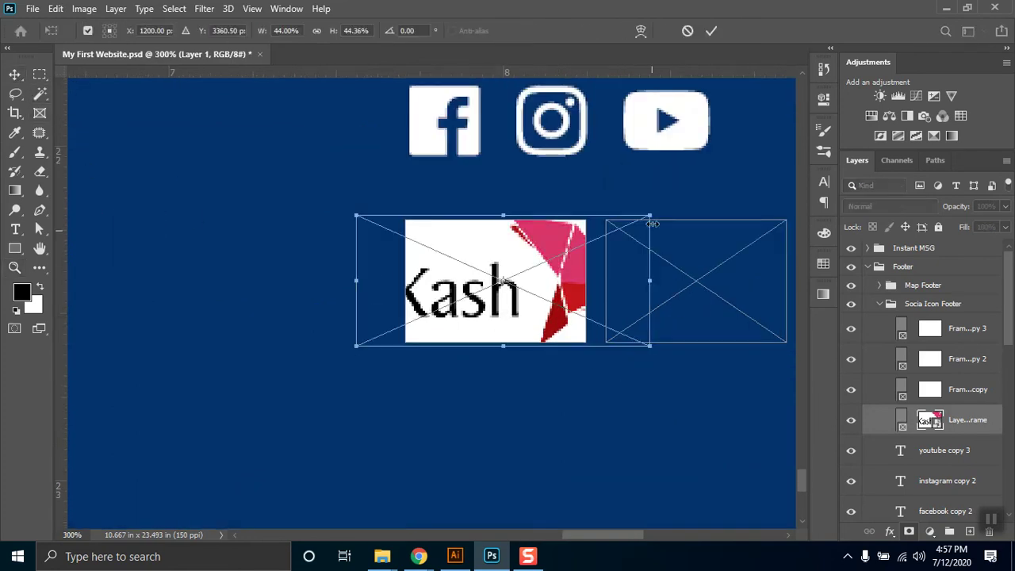
left_click_drag(653, 223, 572, 252)
left_click_drag(354, 347, 404, 327)
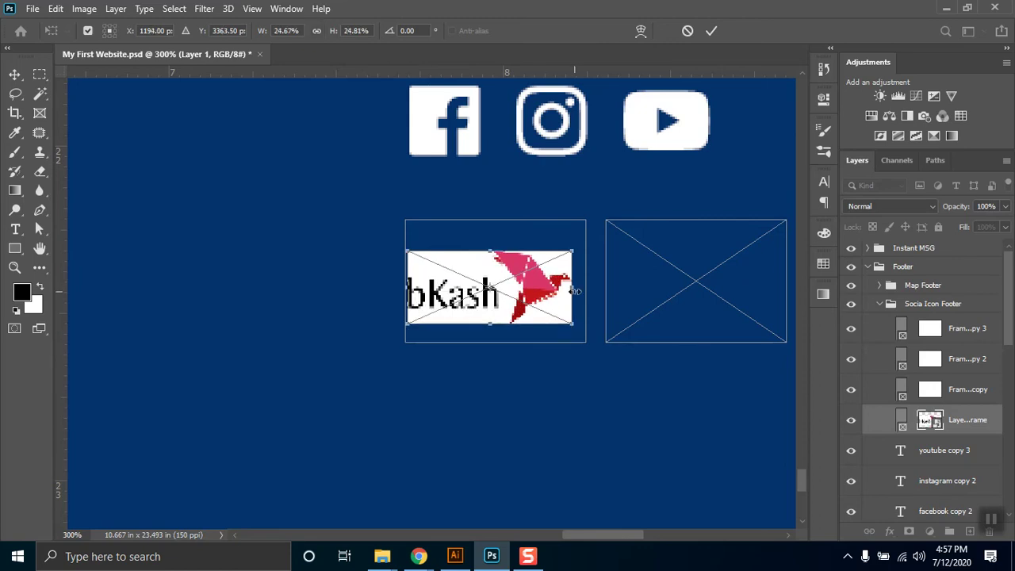
left_click_drag(573, 291, 586, 289)
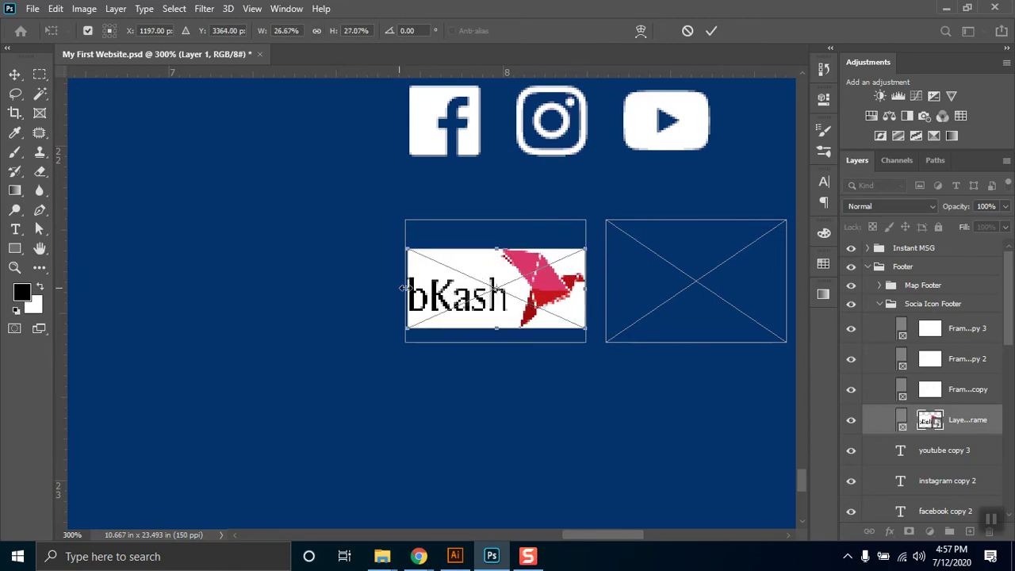
left_click_drag(409, 288, 405, 288)
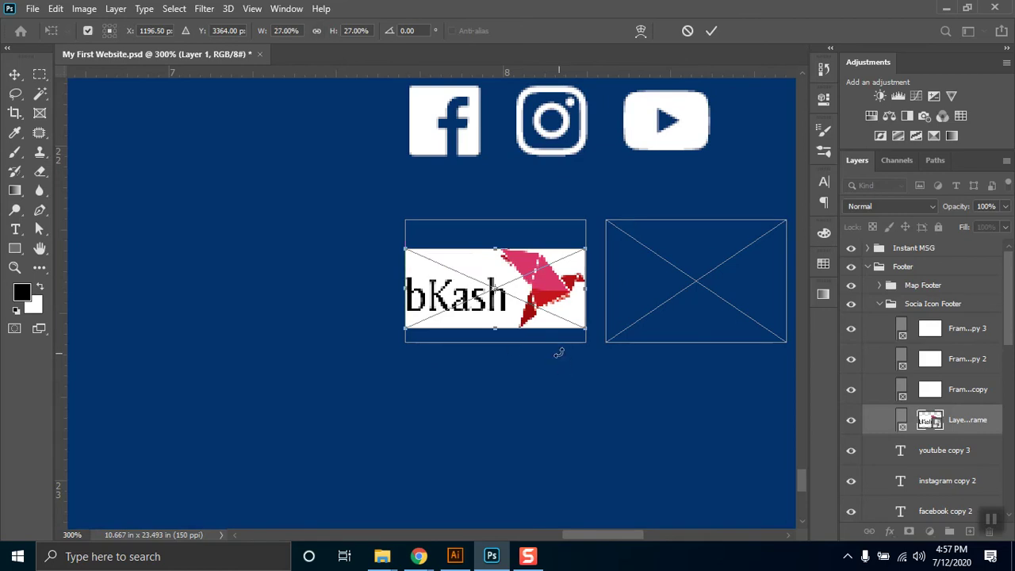
left_click_drag(544, 314, 544, 308)
key("Return")
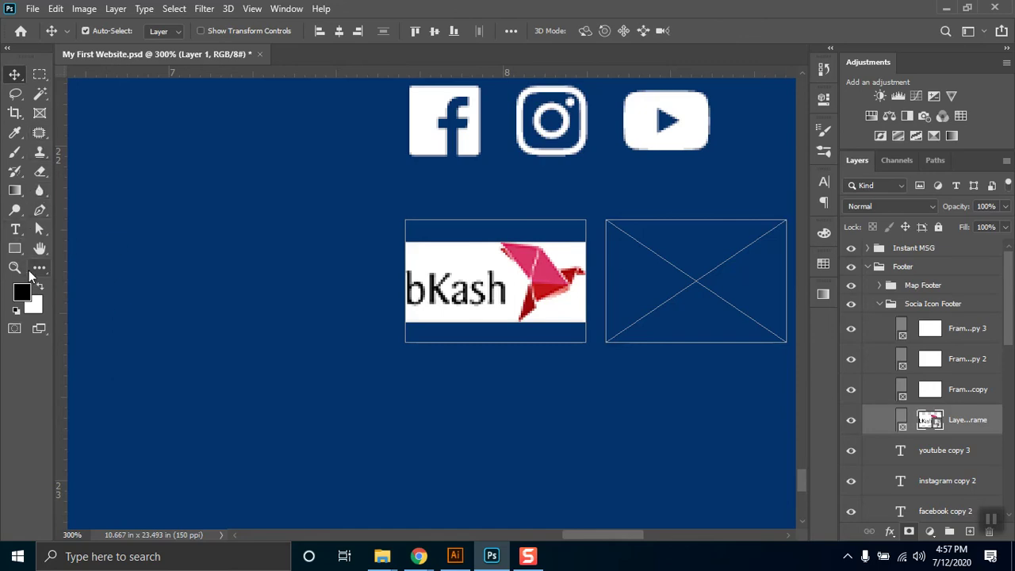
Step: Make white the foreground colour and open the bKash logo's smart object contents for editing
left_click(14, 153)
left_click(42, 287)
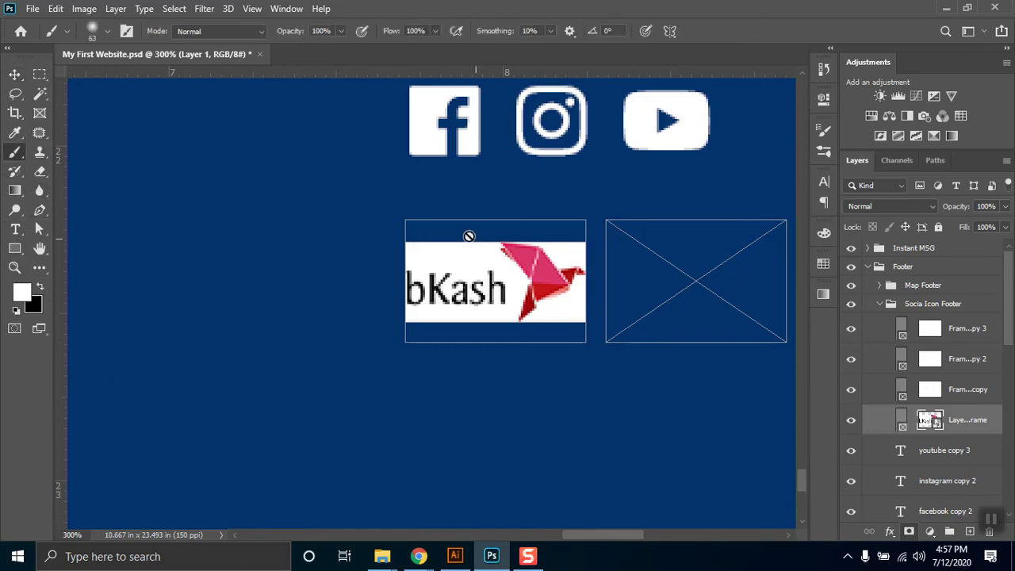
double_click(930, 422)
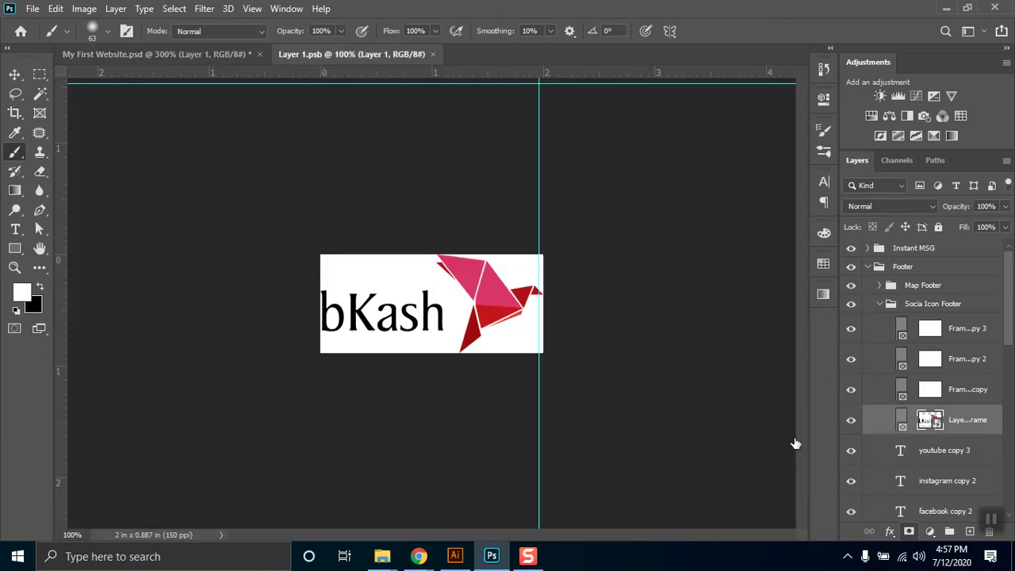
Step: Extend the bKash logo's canvas equally above and below with the Crop tool, to about 2 × 1.633 in
key("c")
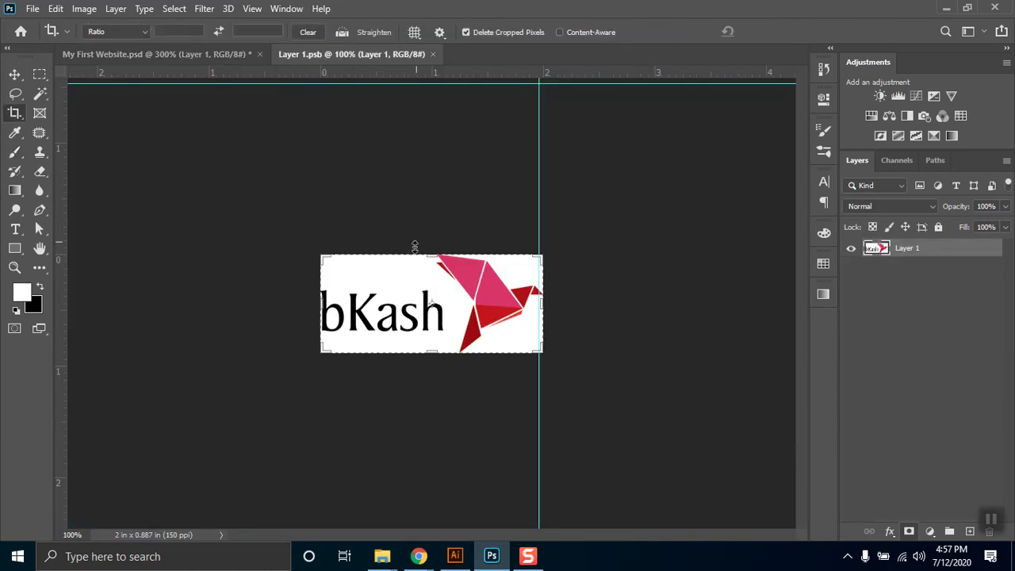
left_click_drag(429, 255, 431, 215)
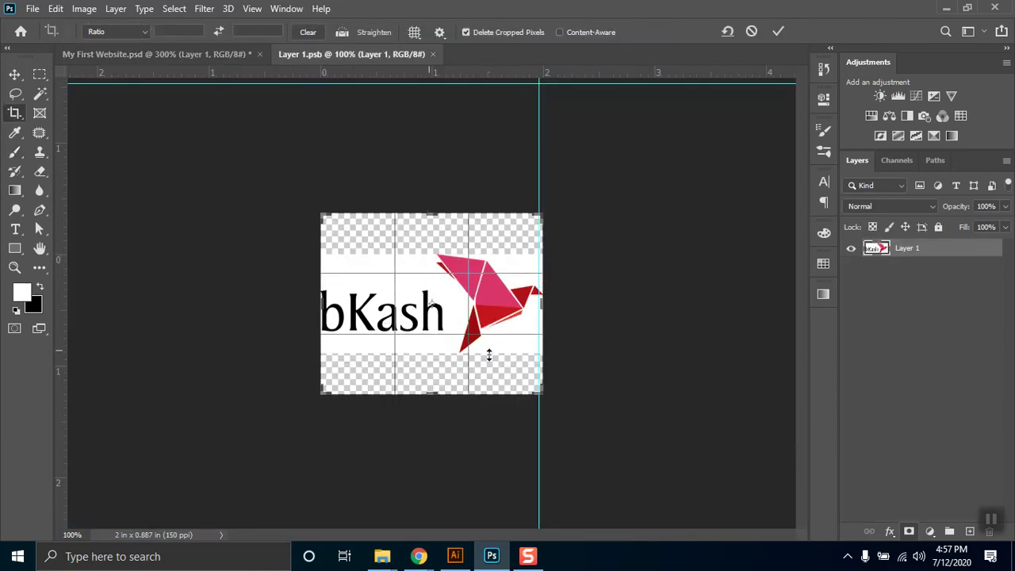
key("Return")
Step: Add a white-filled layer beneath the bKash logo, then save the smart object and return to My First Website.psd
left_click(968, 530)
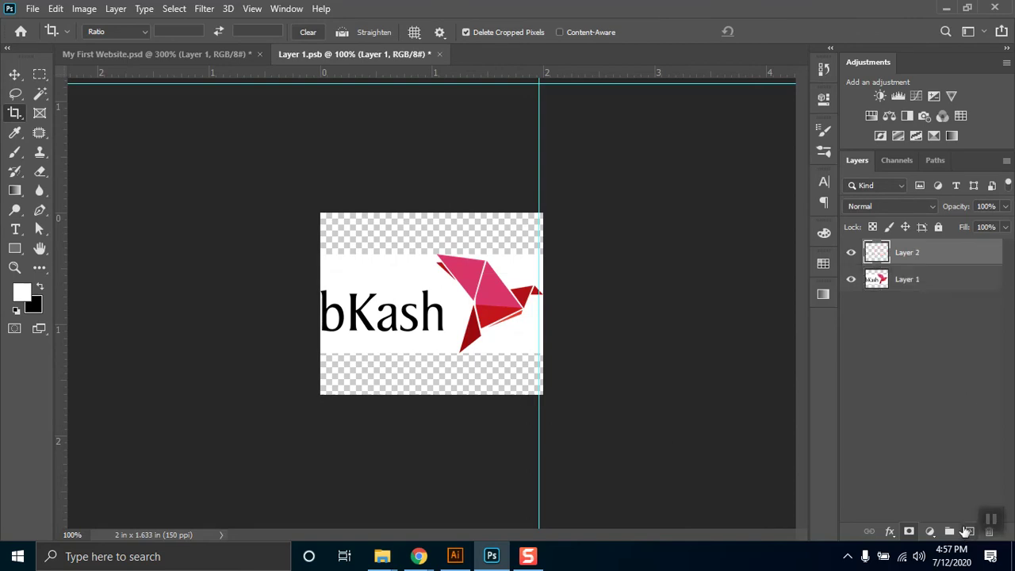
left_click_drag(918, 258, 925, 315)
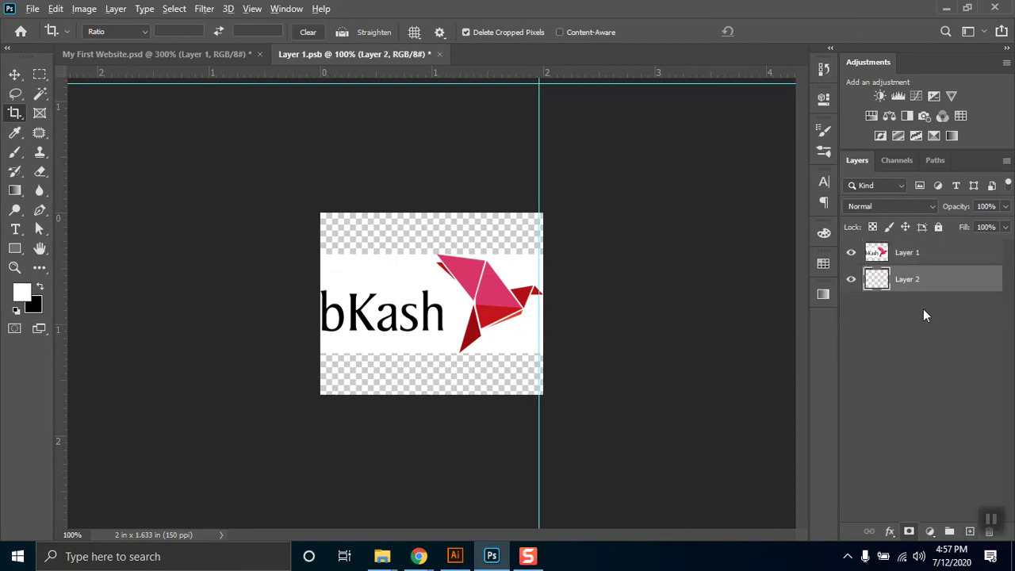
key("alt+BackSpace")
key("ctrl+s")
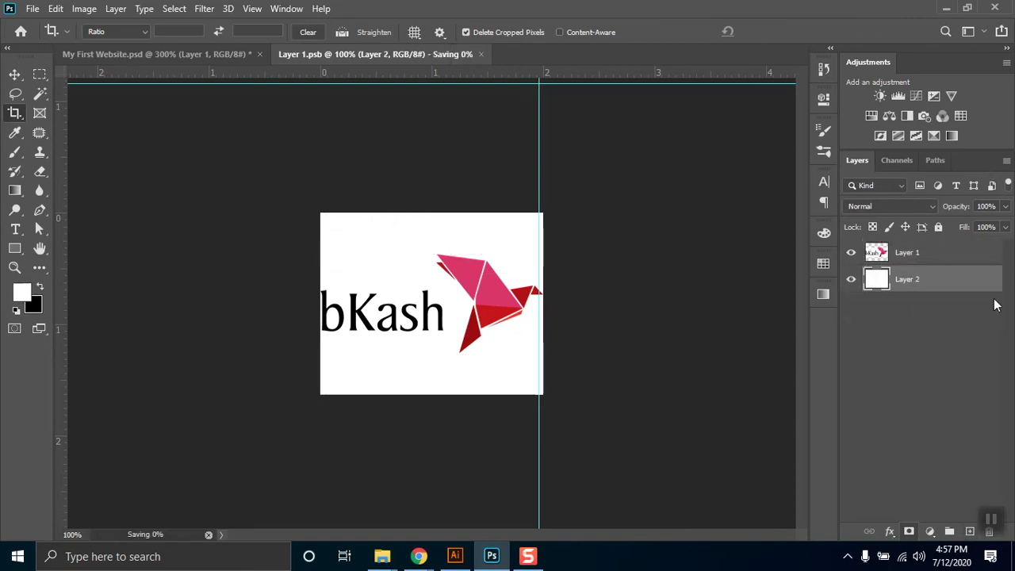
left_click(206, 53)
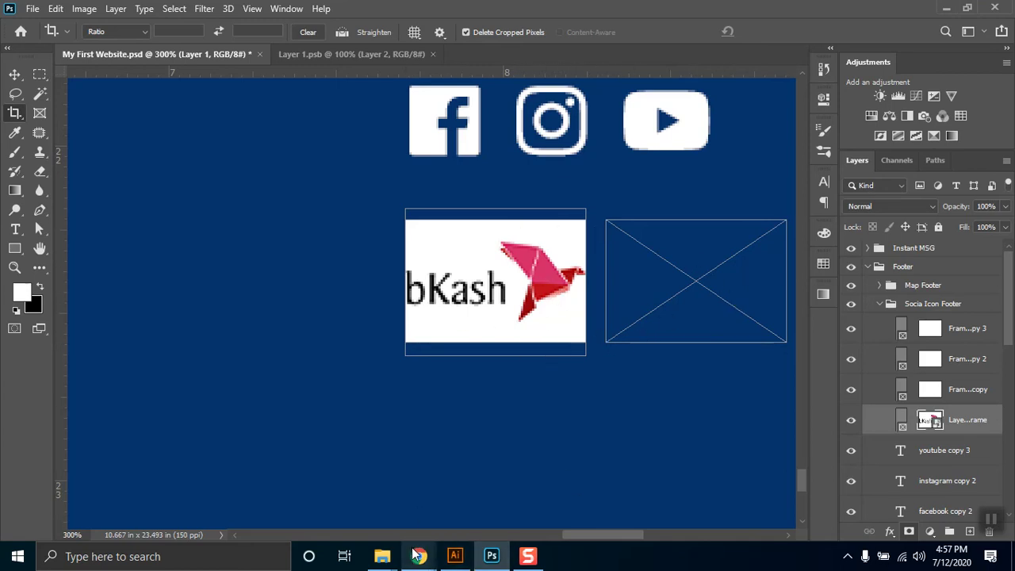
Step: Switch to Chrome and search Google Images for "roket logo"
mouse_move(419, 556)
left_click(346, 518)
double_click(135, 108)
type("roket logo")
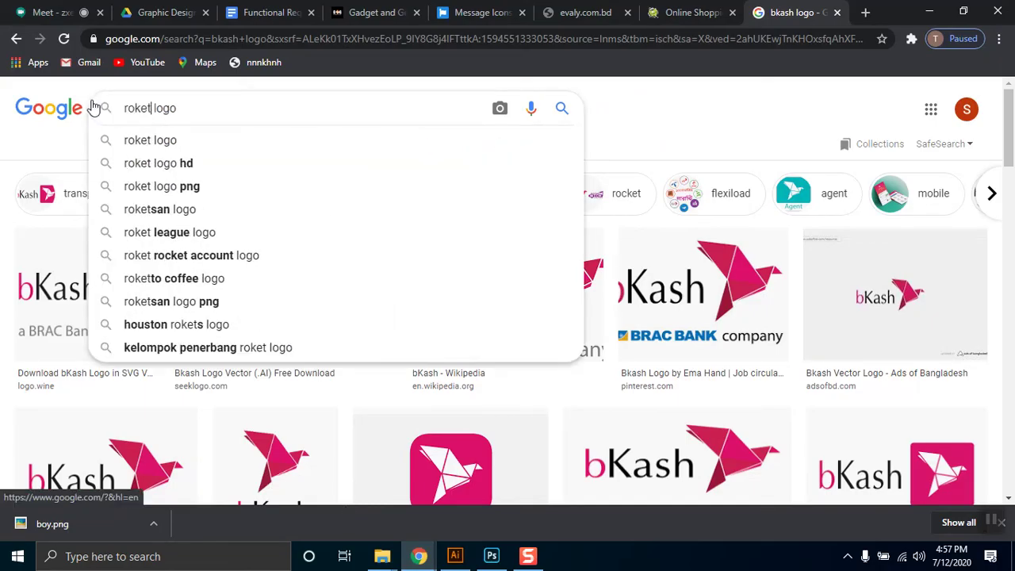
key("Return")
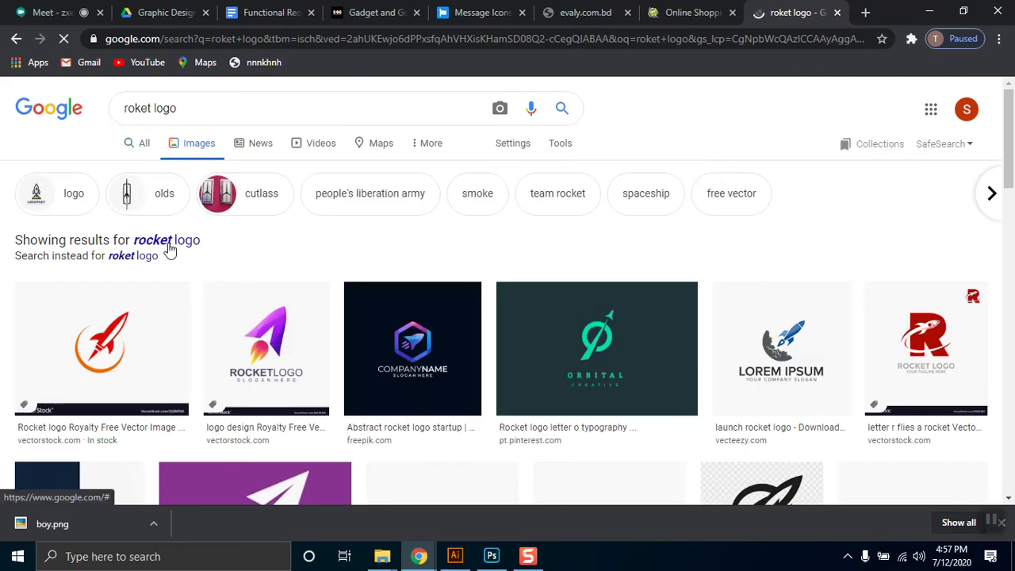
Step: Copy the purple Dutch Bangla Rocket logo image from the results and switch back to Photoshop
scroll(213, 253, "down", 3)
scroll(222, 254, "down", 1)
right_click(242, 179)
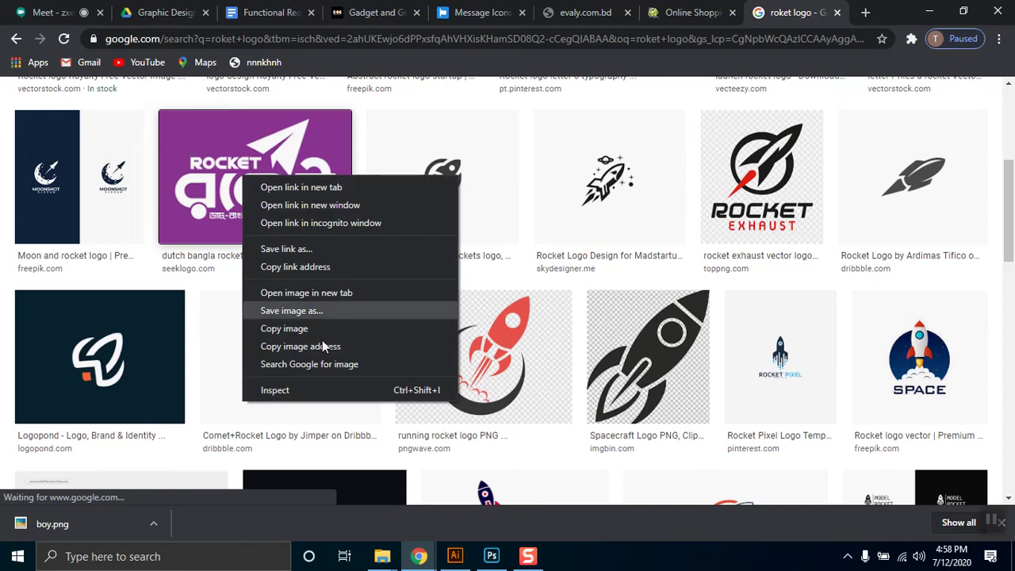
left_click(296, 328)
left_click(494, 560)
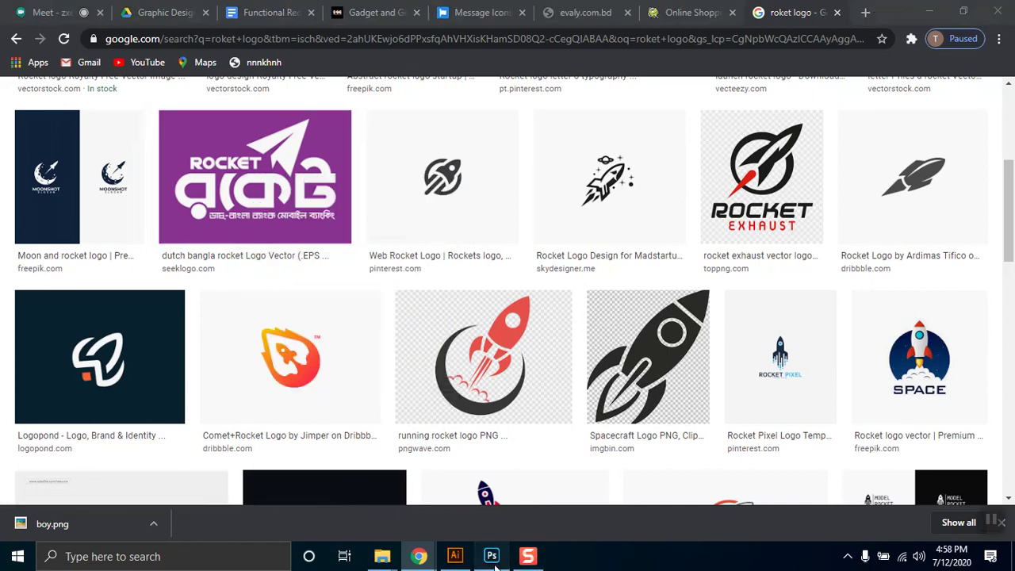
Step: Paste the Rocket logo into the second footer frame, Frame 5 copy
left_click(15, 75)
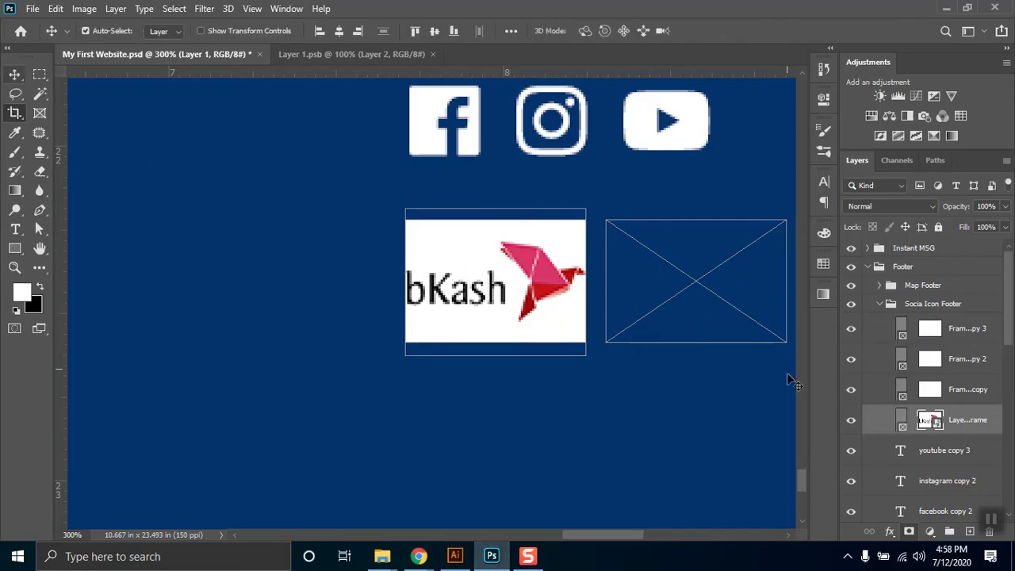
left_click(960, 392)
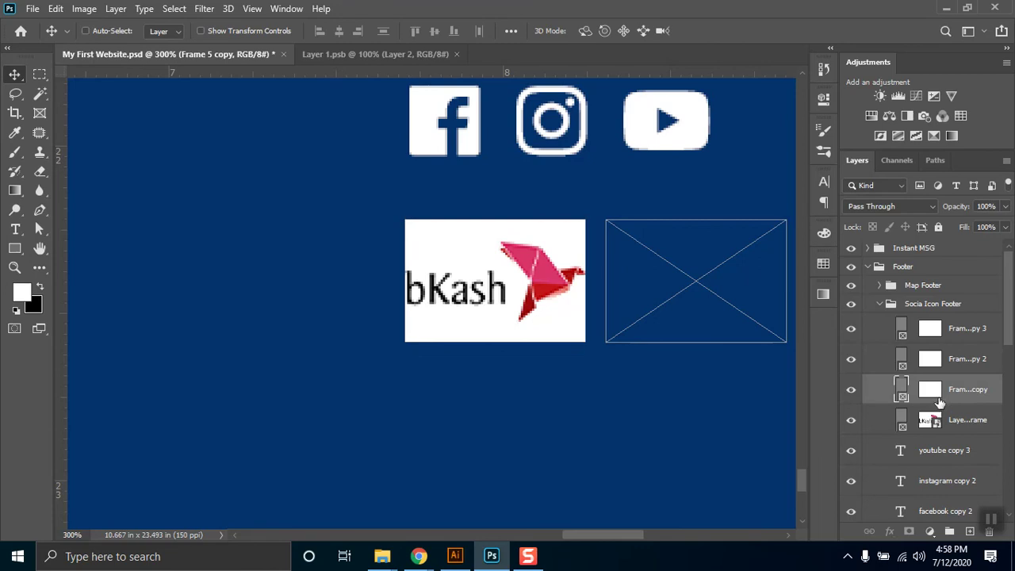
mouse_move(938, 400)
left_mouse_down()
mouse_move(924, 366)
mouse_move(933, 386)
mouse_move(922, 410)
left_mouse_up()
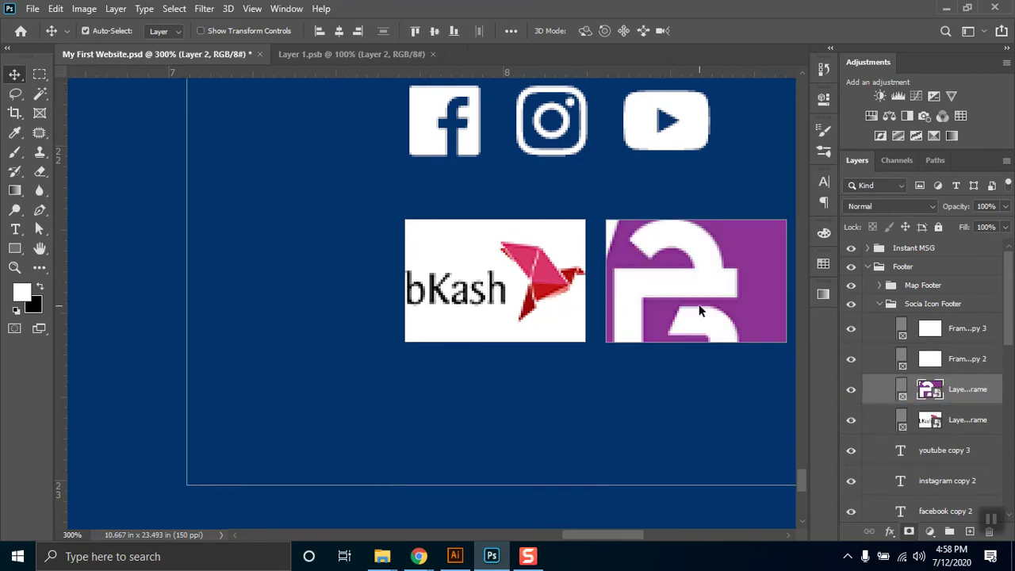
Step: Scale the Rocket logo to about 58% and shift it 100 px right over the second payment frame
key("ctrl+t")
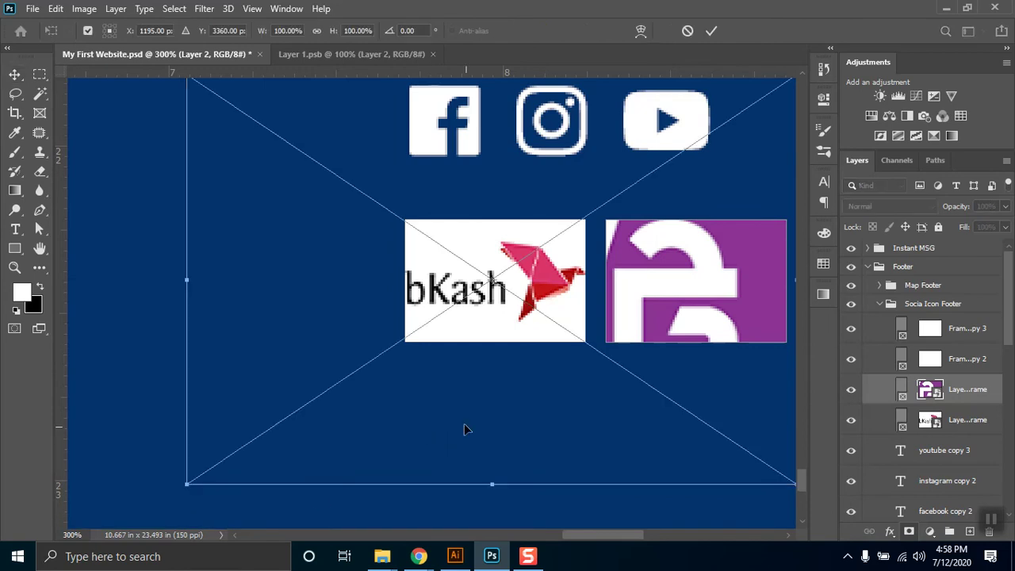
left_click_drag(188, 486, 328, 414)
key("shift+Right")
key("shift+Right")
key("shift+Right")
key("shift+Right")
key("shift+Right")
key("shift+Right")
key("shift+Right")
key("shift+Right")
key("shift+Right")
key("shift+Right")
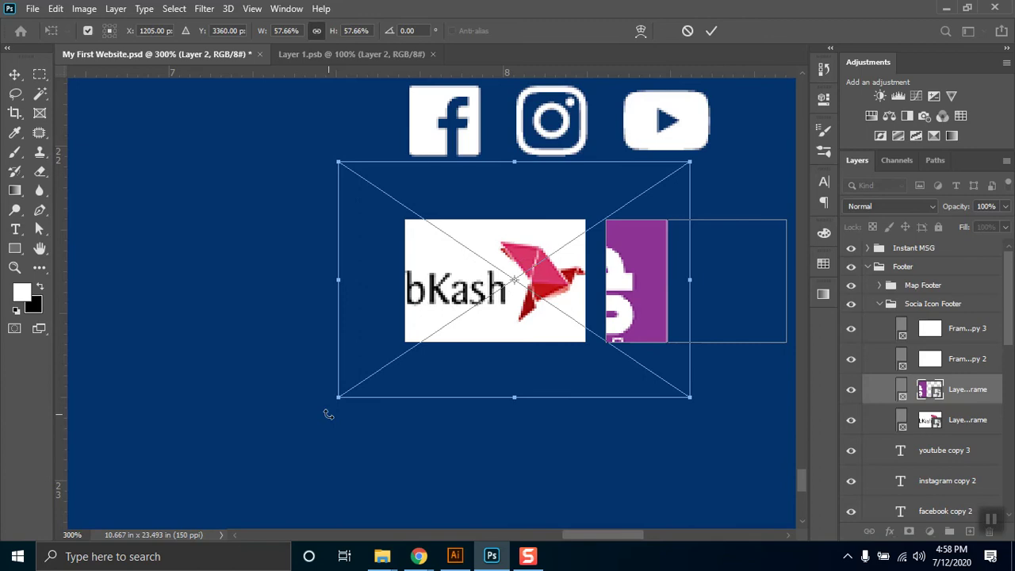
key("shift+Down")
key("shift+Up")
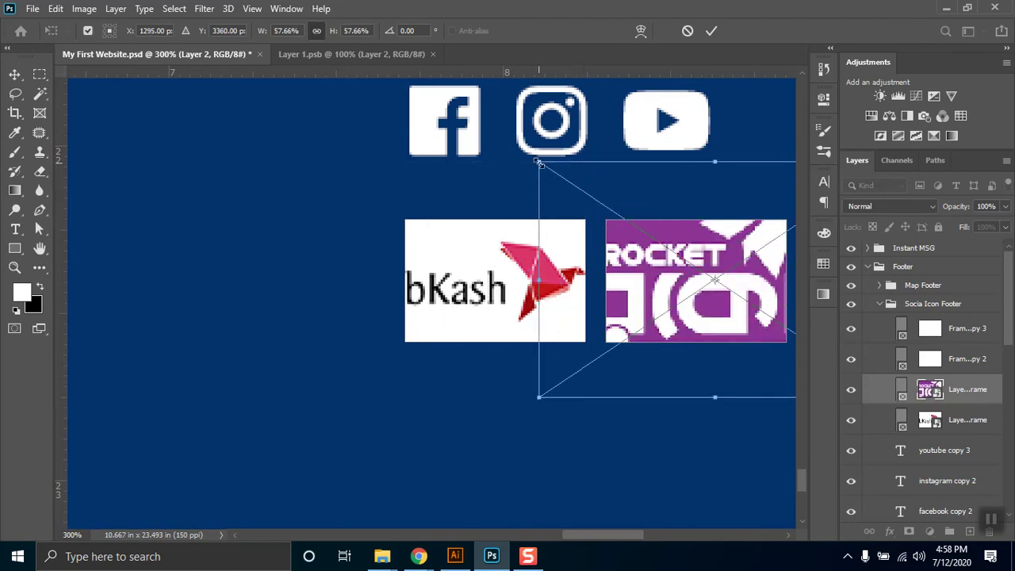
Step: Reduce the Rocket logo to about 31%, nudge it to cover the second payment frame, and apply the transform
left_click_drag(554, 172, 609, 203)
left_click_drag(734, 235, 599, 235)
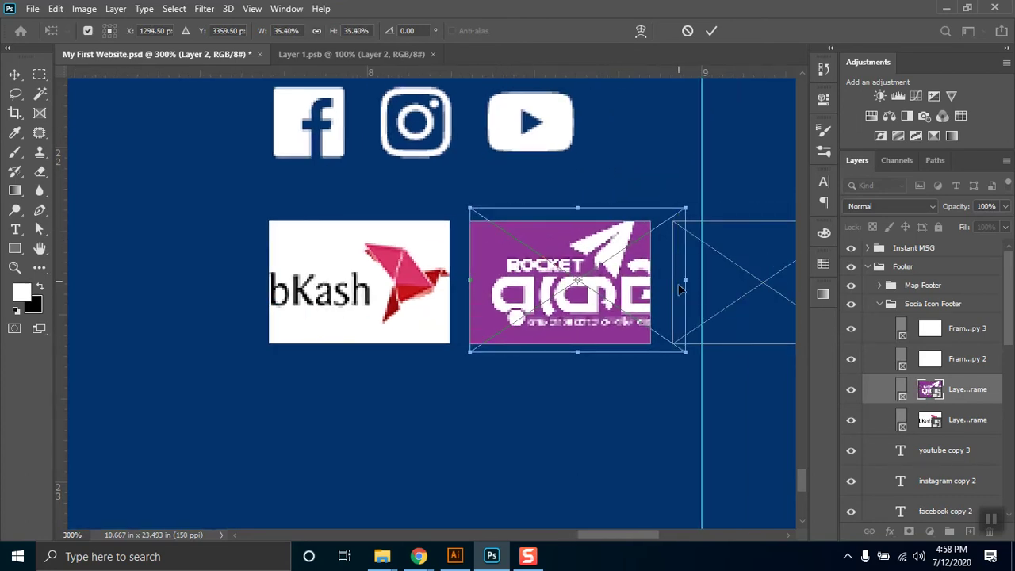
left_click_drag(684, 281, 658, 286)
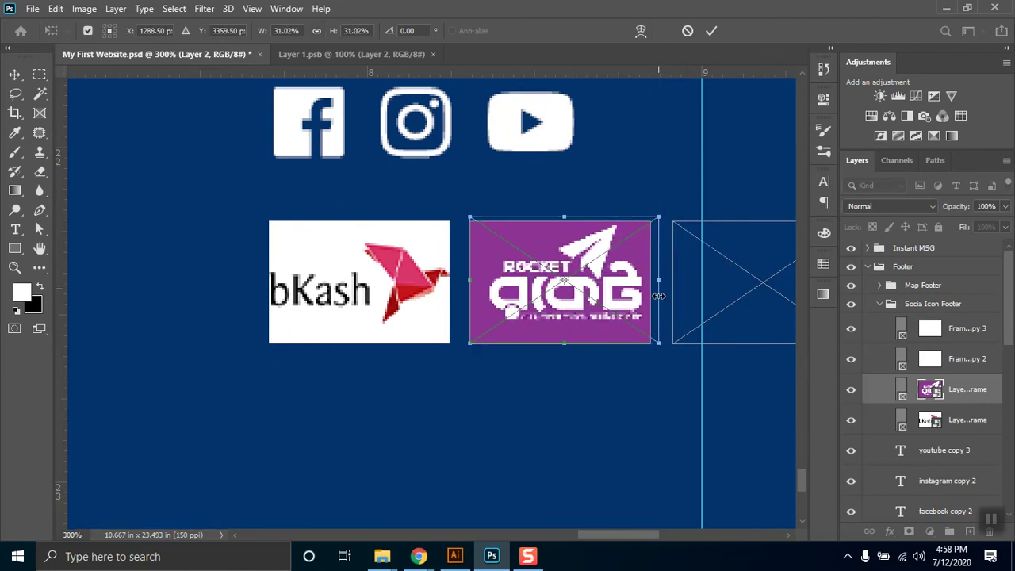
key("Down")
key("Down")
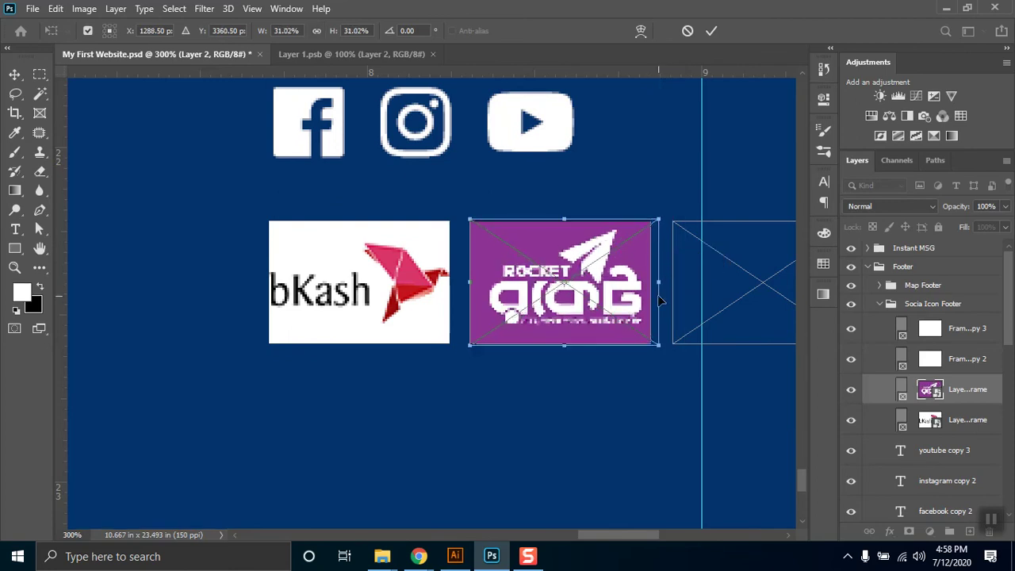
key("Left")
key("Left")
key("Left")
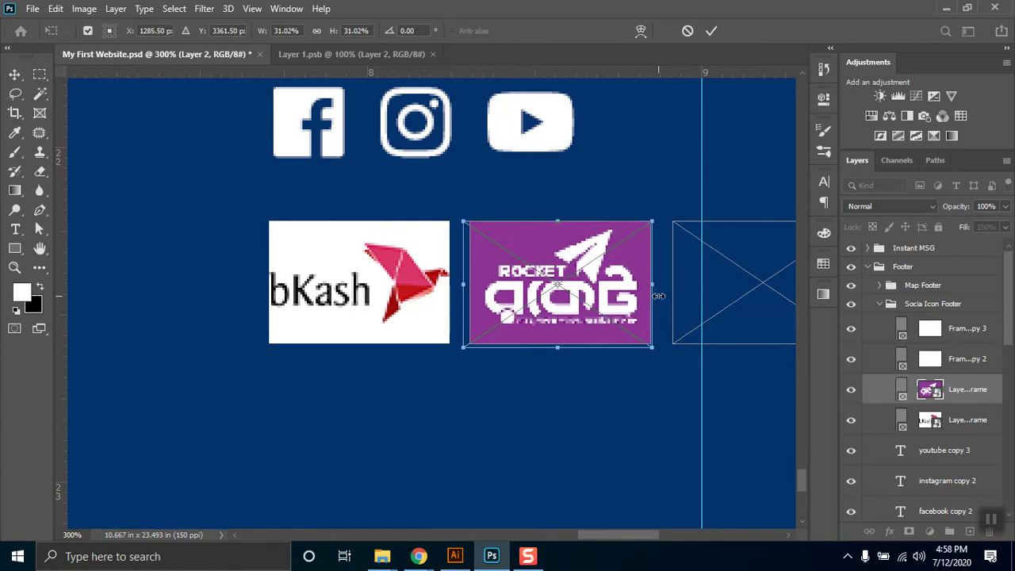
key("Return")
Step: Review the Rocket logo and the payment row within the whole footer layout
scroll(672, 378, "down", 1)
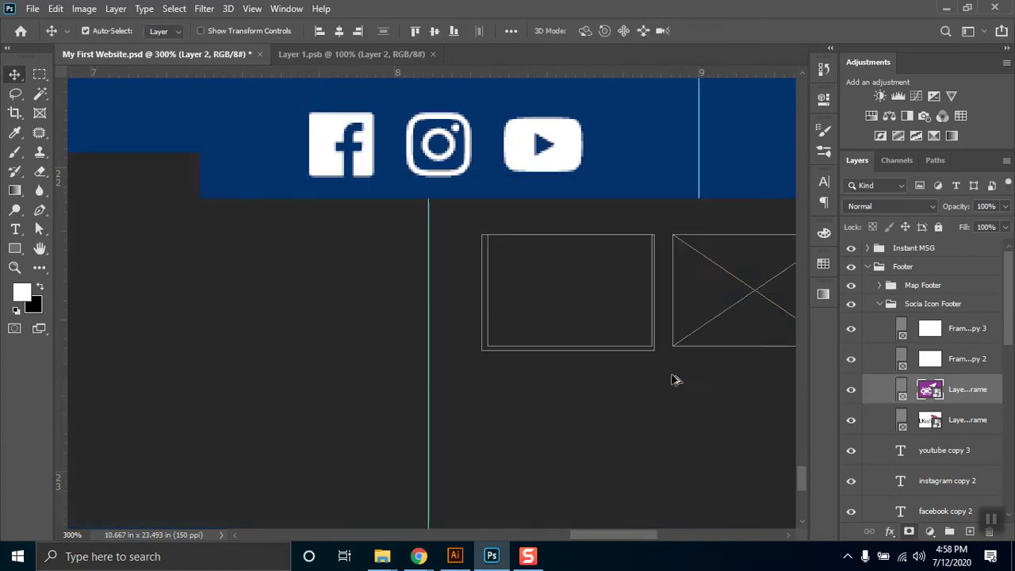
scroll(673, 378, "down", 2)
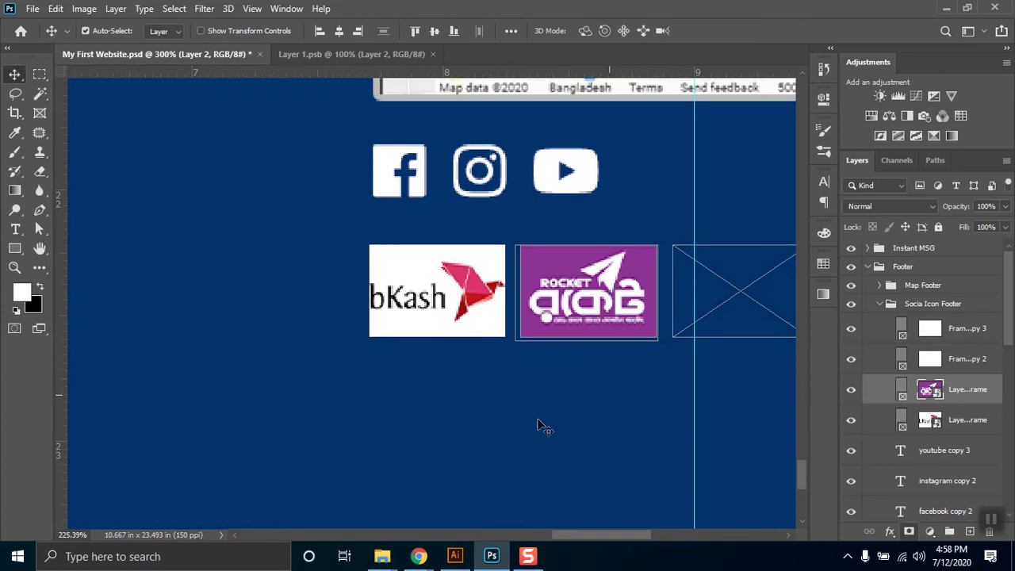
left_click(14, 268)
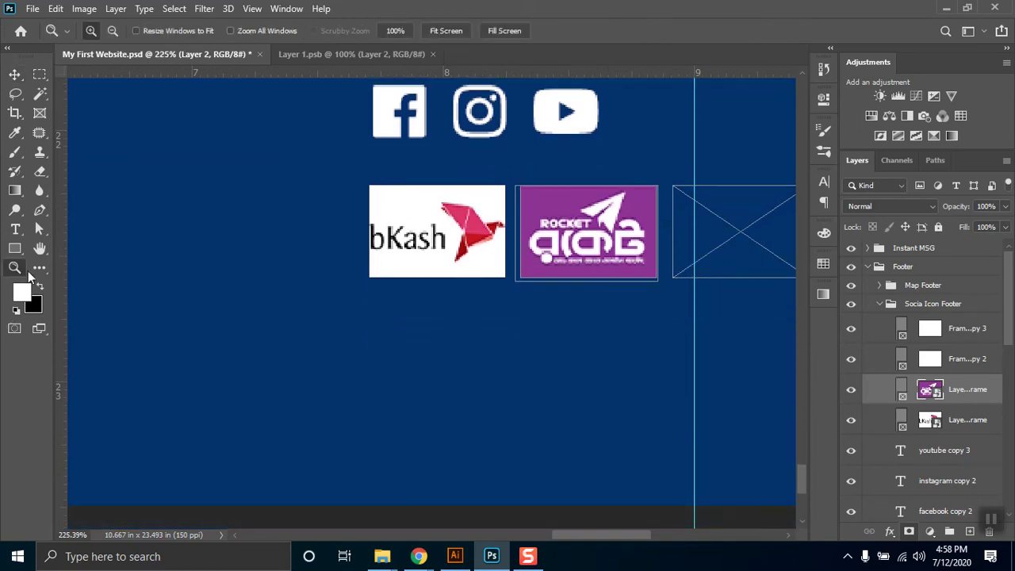
left_click(338, 247, "alt")
left_click(353, 230, "alt")
left_click(357, 226, "alt")
left_click(369, 211, "alt")
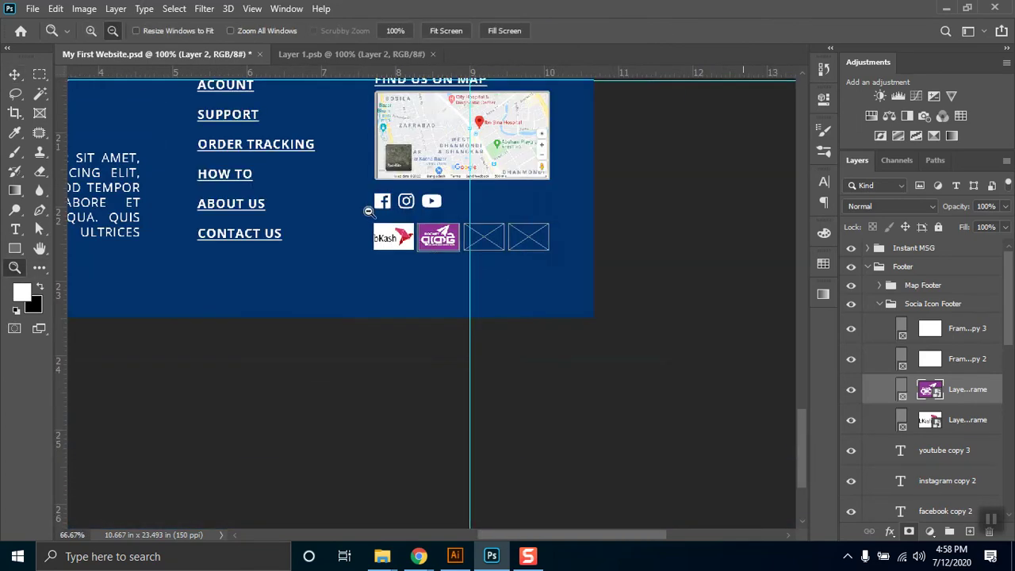
scroll(381, 268, "up", 3)
scroll(381, 267, "left", 3)
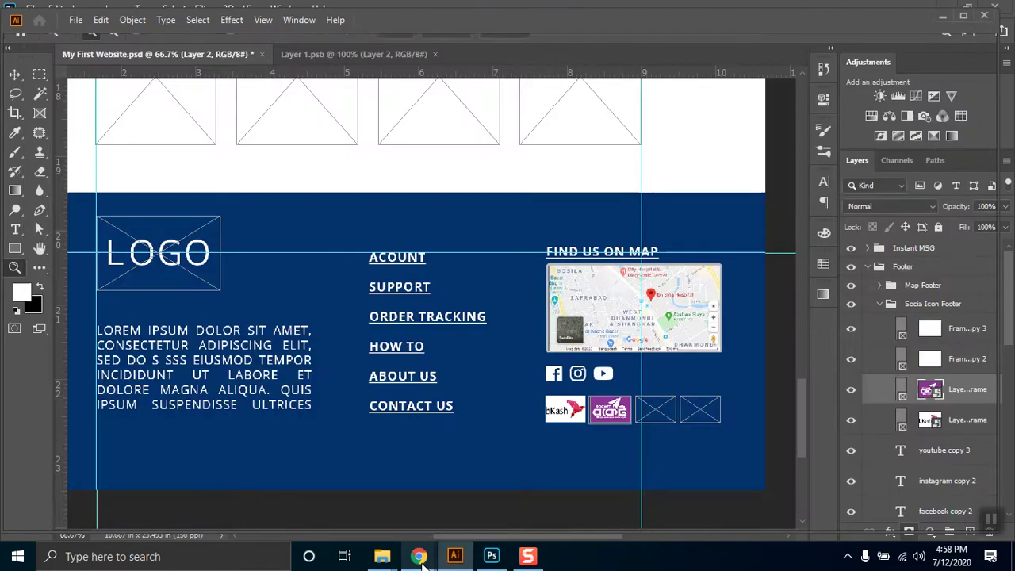
left_click(452, 557)
mouse_move(419, 556)
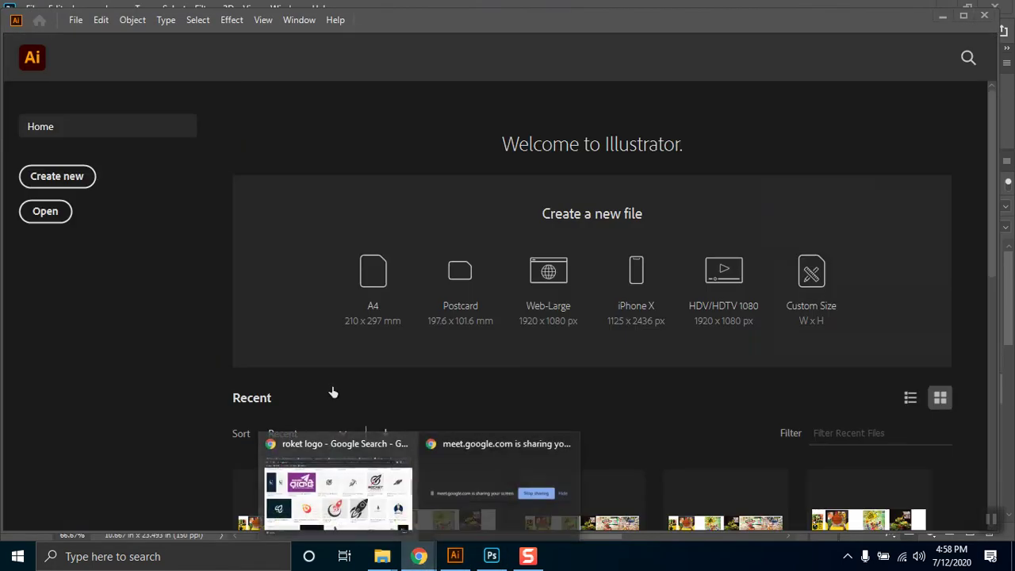
left_click(379, 500)
left_click(83, 11)
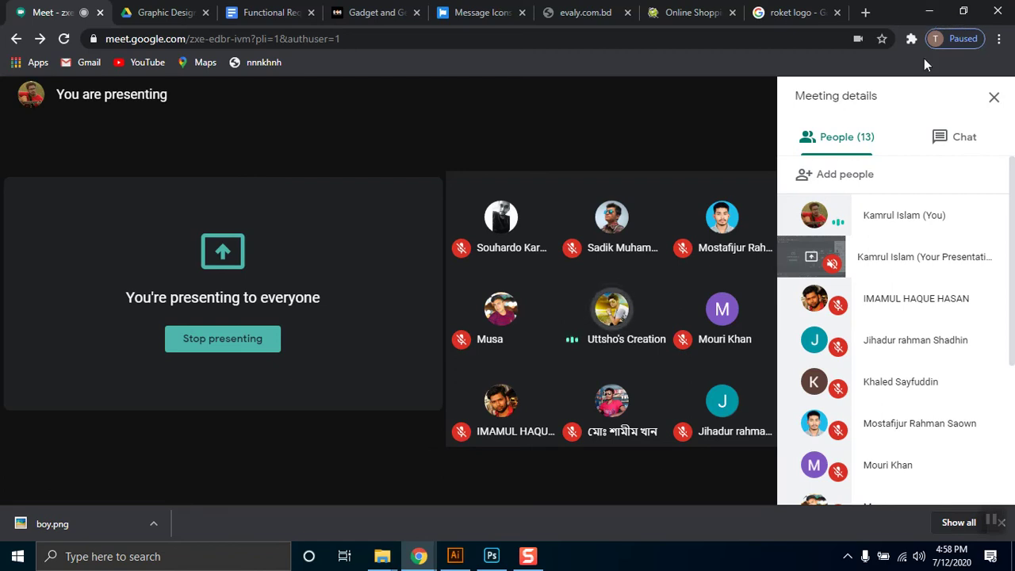
mouse_move(492, 556)
left_click(479, 531)
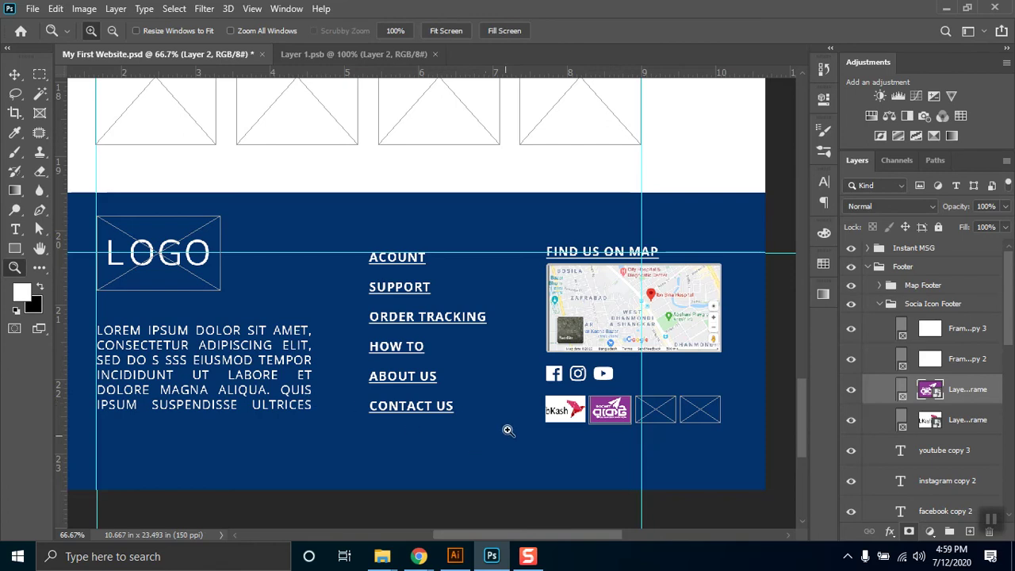
Step: Activate the Move tool, then switch to Chrome and search Google Images for "visa logo"
left_click(14, 74)
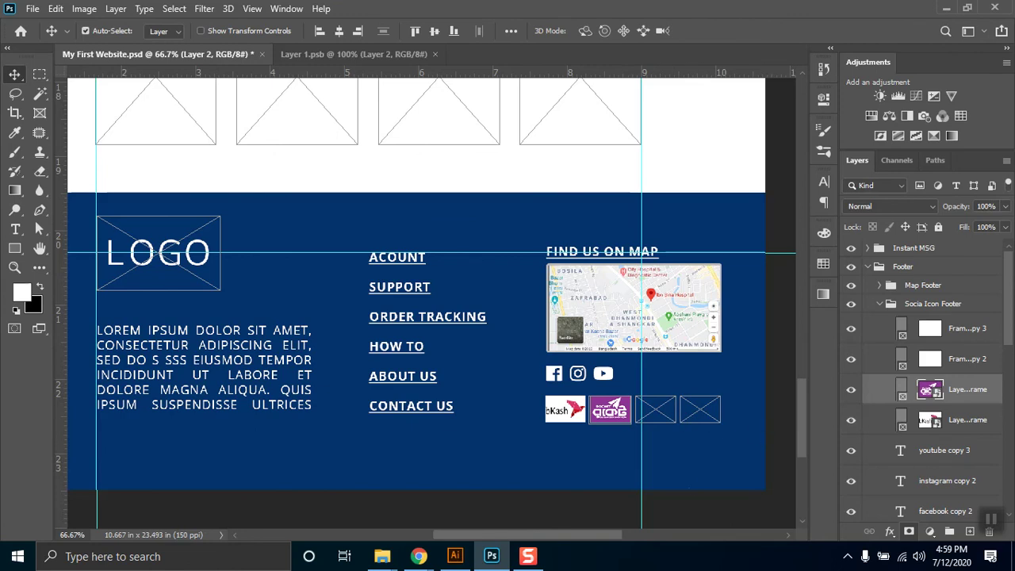
left_click(363, 484)
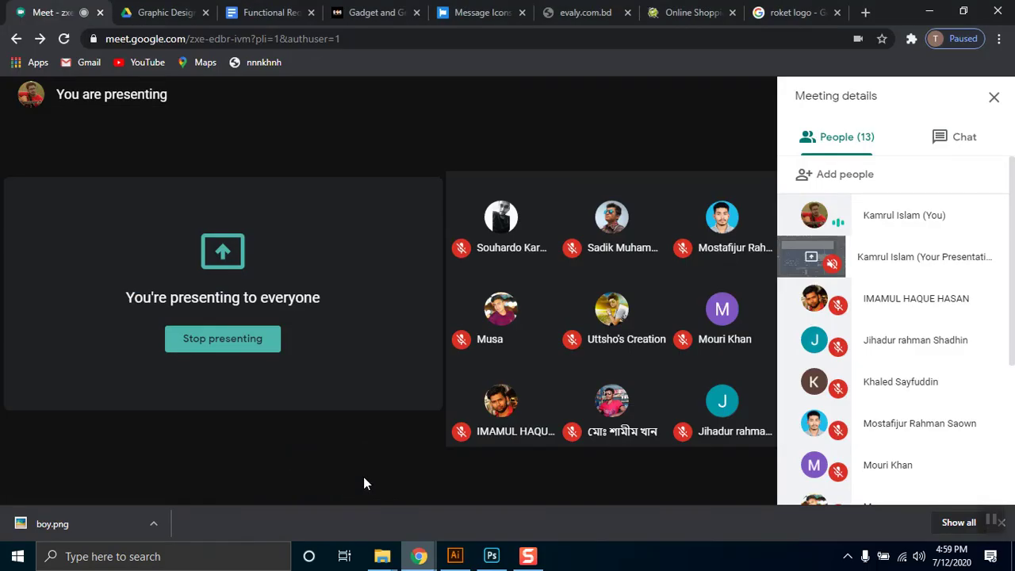
left_click(796, 12)
scroll(1011, 179, "up", 4)
left_click_drag(156, 108, 73, 108)
type("visa logo")
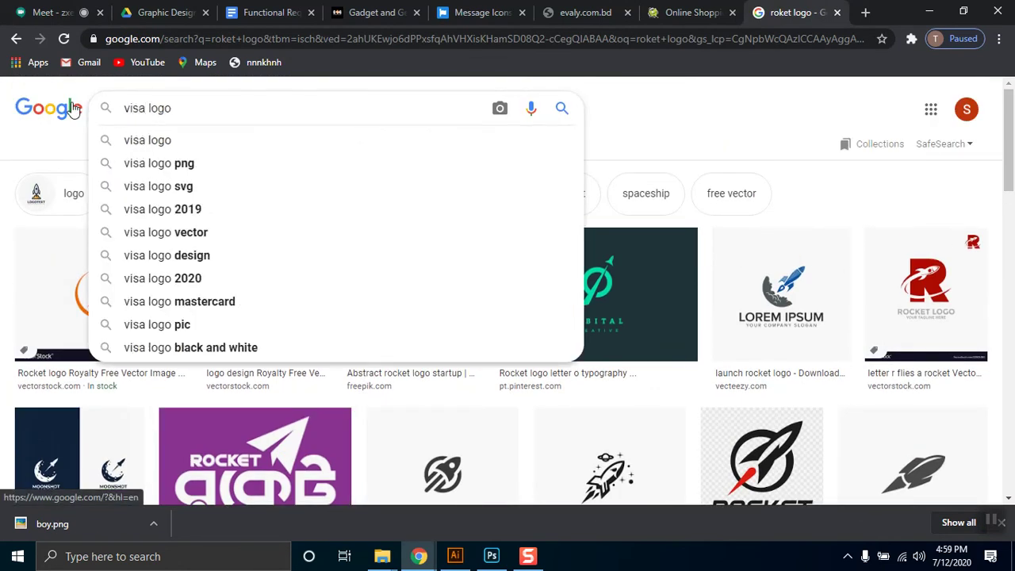
key("Return")
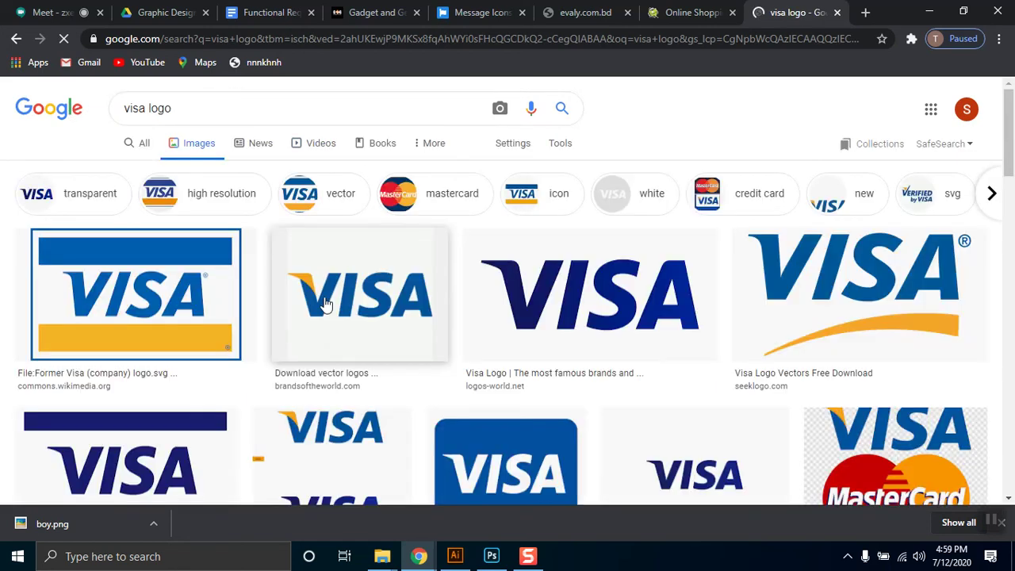
Step: Copy the dark-blue Visa wordmark image from logos-world.net in the results and switch back to Photoshop
scroll(444, 325, "down", 3)
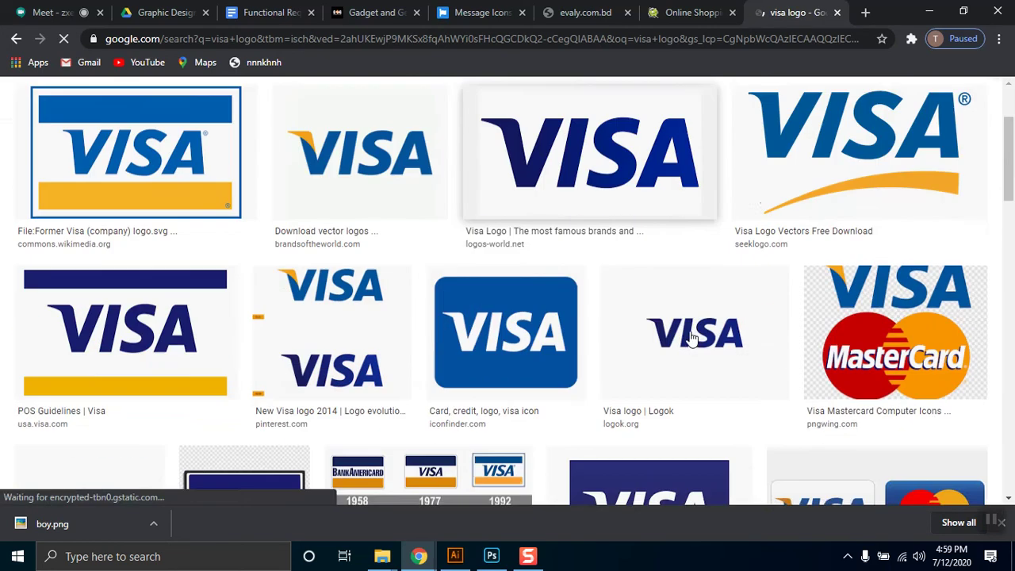
scroll(355, 349, "up", 3)
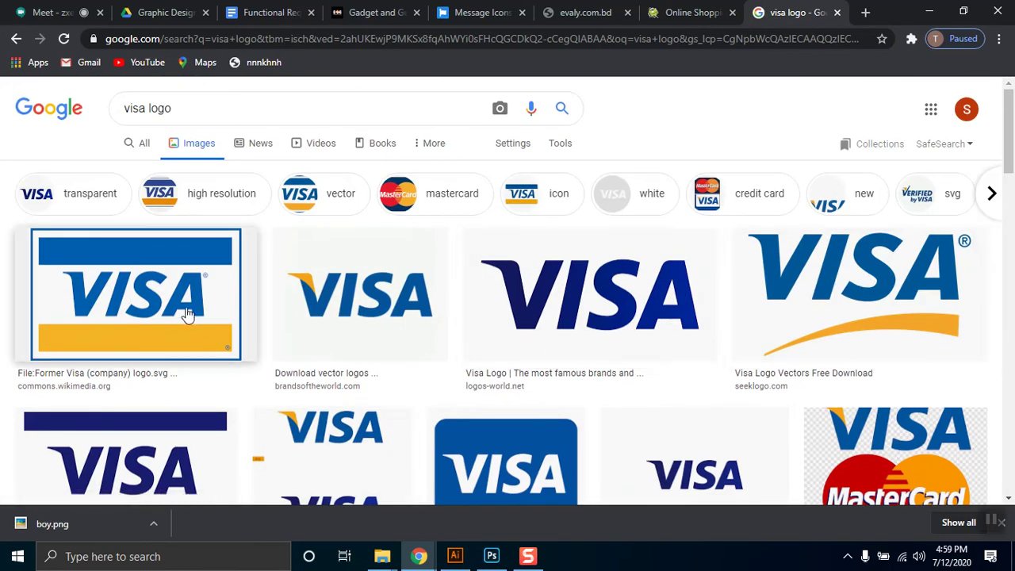
right_click(600, 289)
left_click(631, 441)
left_click(491, 556)
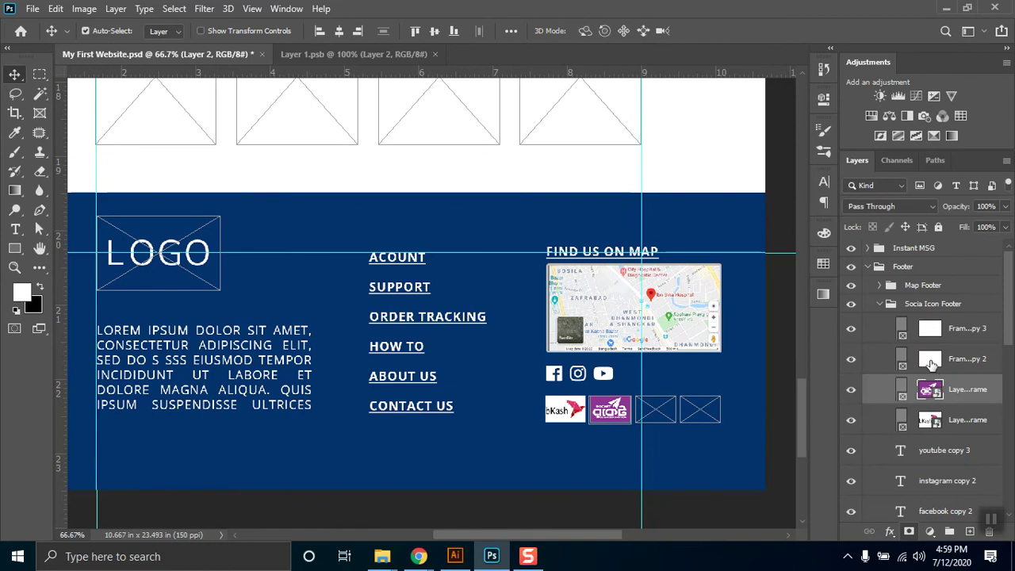
Step: Paste the Visa logo into the footer's payment frames and move it into the third one, the frame ending in copy 2
left_click(932, 363)
key("ctrl+v")
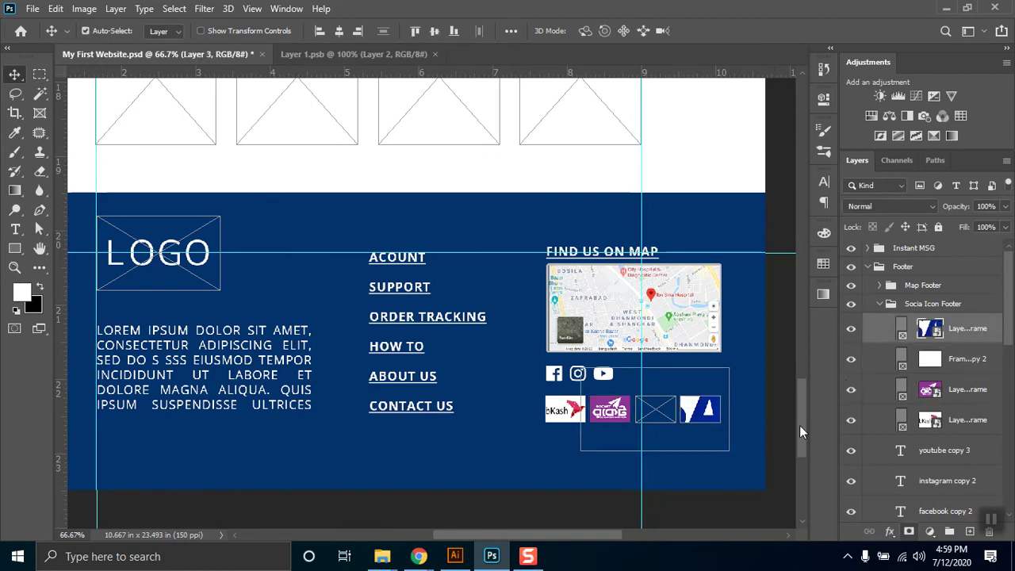
key("ctrl+t")
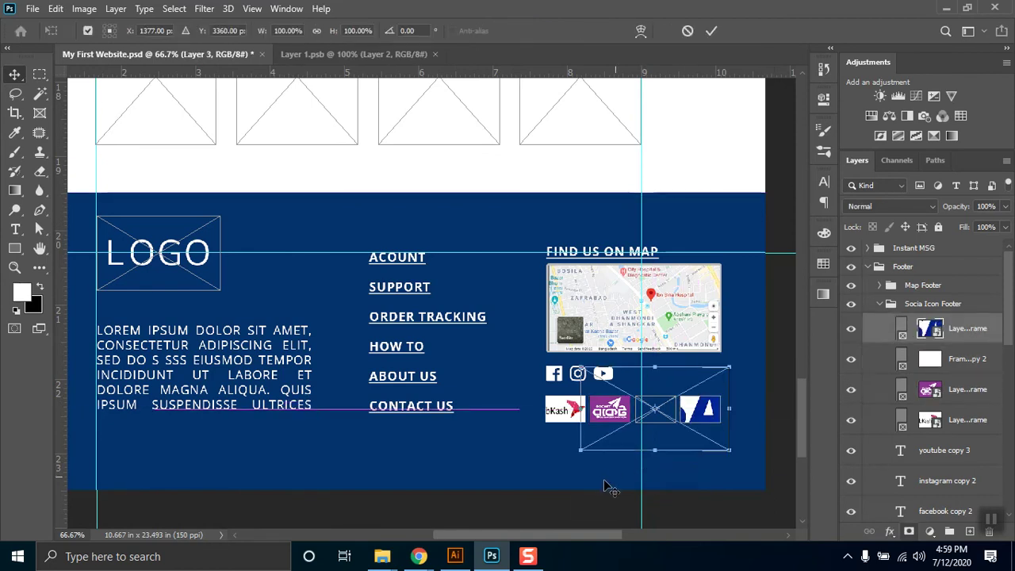
key("Return")
left_click_drag(936, 340, 873, 352)
left_click_drag(936, 357, 934, 358)
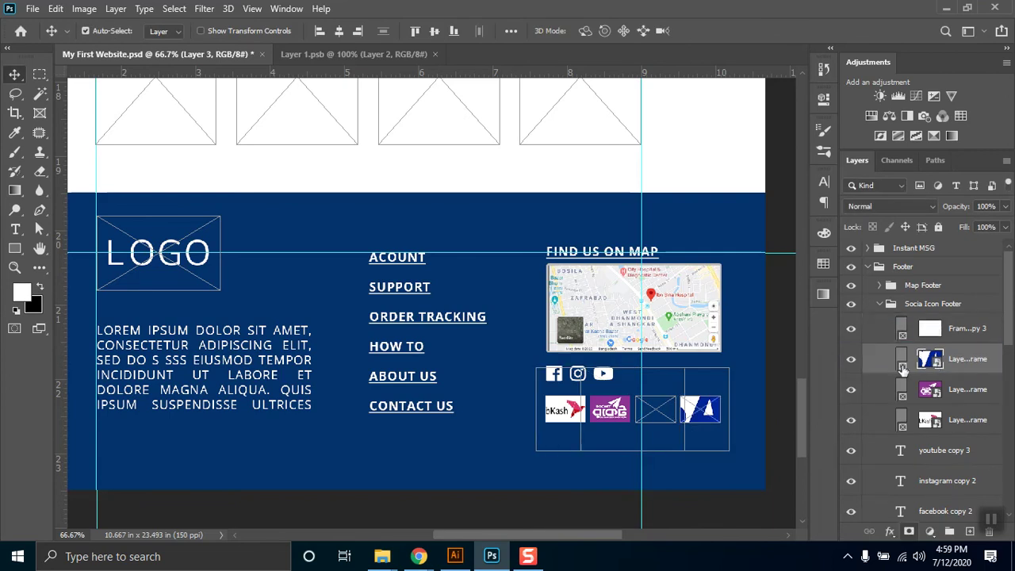
Step: Scale the Visa logo down to fit the width of the third payment frame and apply the transform
key("ctrl+t")
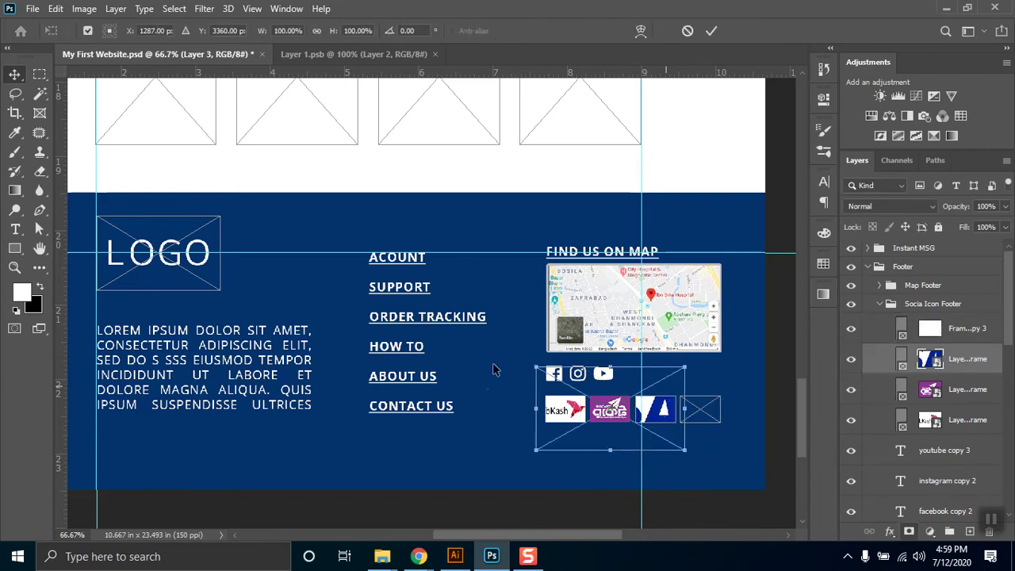
left_click_drag(535, 410, 636, 410)
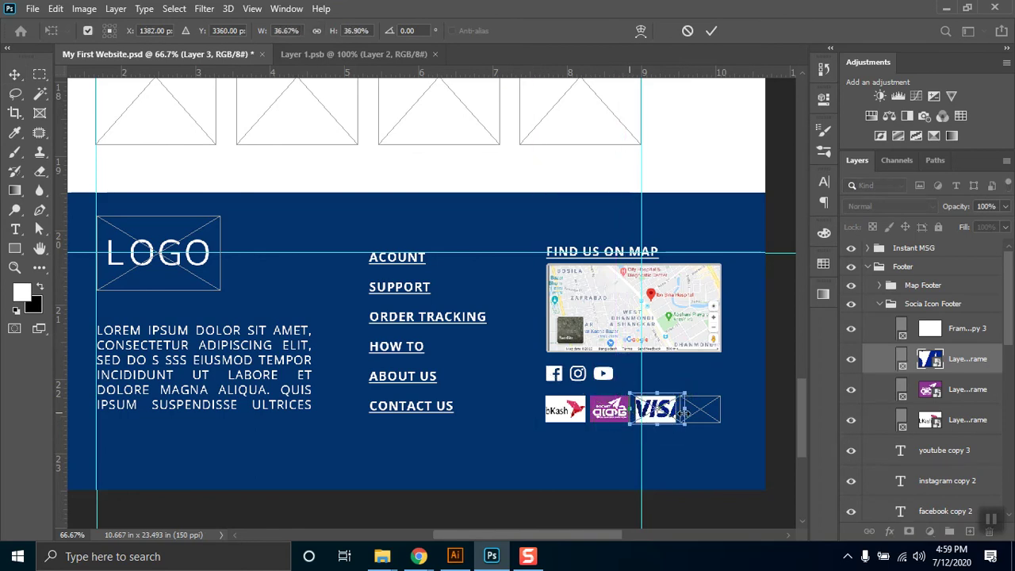
scroll(680, 417, "up", 1)
scroll(686, 432, "up", 3)
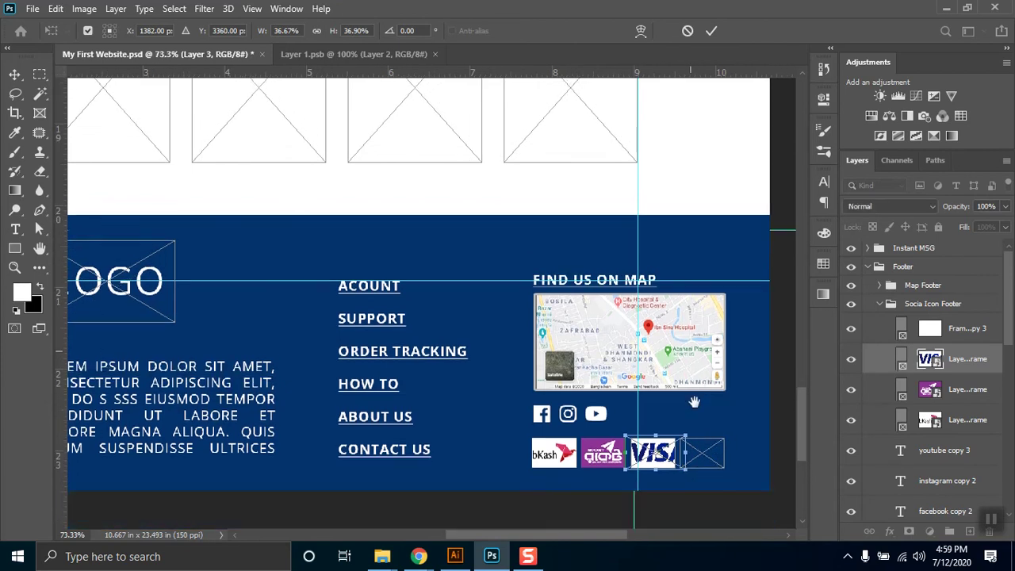
scroll(698, 456, "up", 3)
left_click_drag(738, 454, 481, 335)
scroll(484, 339, "up", 2)
left_click_drag(601, 328, 570, 328)
left_click_drag(434, 328, 457, 338)
key("Return")
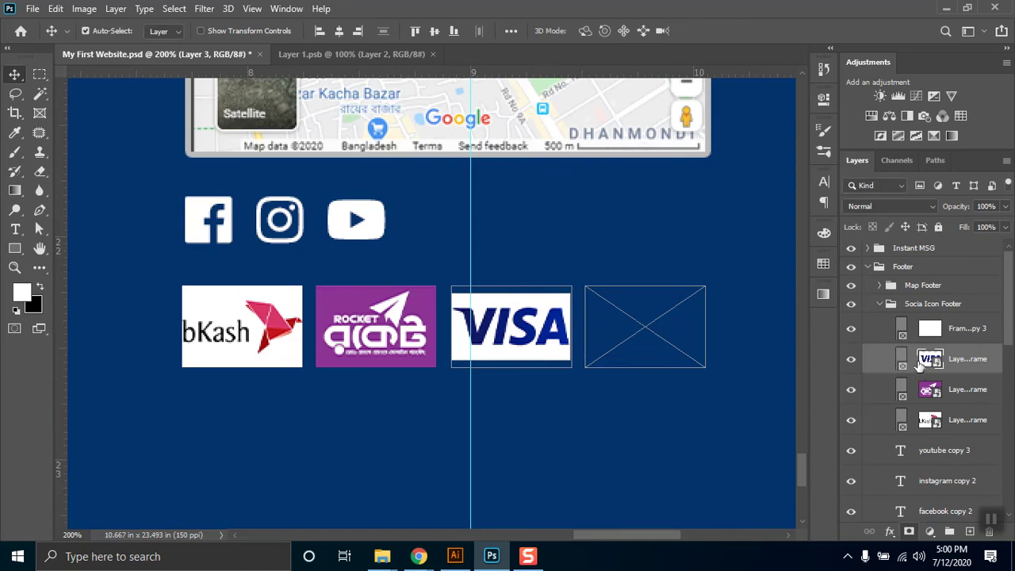
Step: Open the Visa logo's smart object and enlarge its canvas to about 3.07 × 1.72 in with the Crop tool
double_click(930, 359)
key("c")
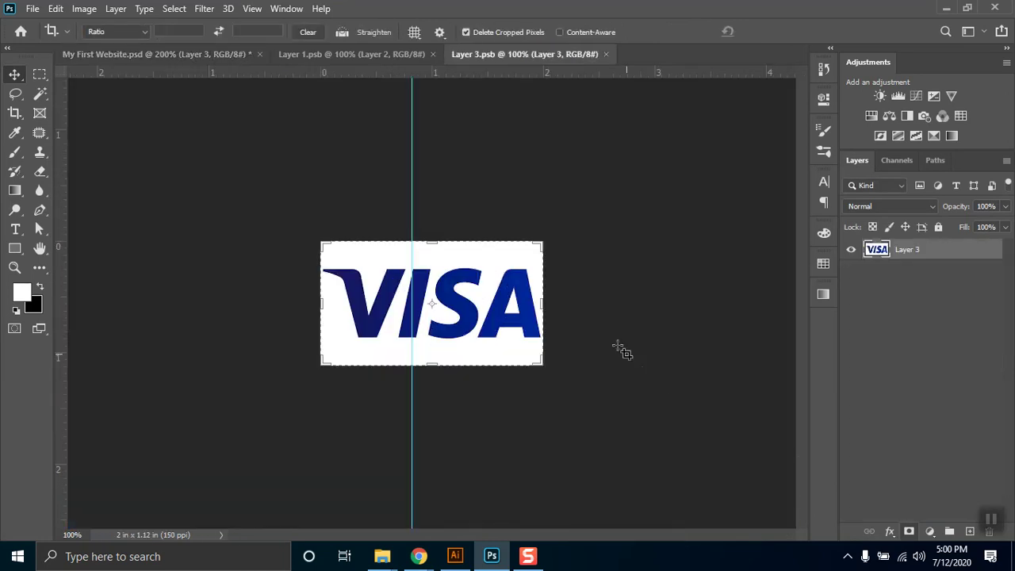
left_click_drag(543, 370, 593, 419)
key("Return")
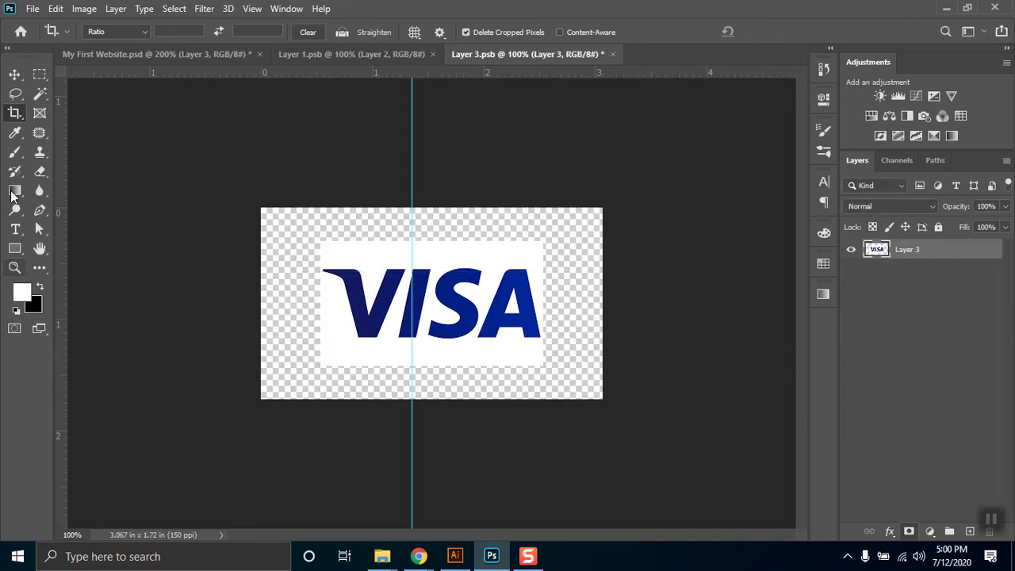
Step: Add a white-filled layer beneath the Visa logo, then save the smart object and return to My First Website.psd
left_click(970, 531)
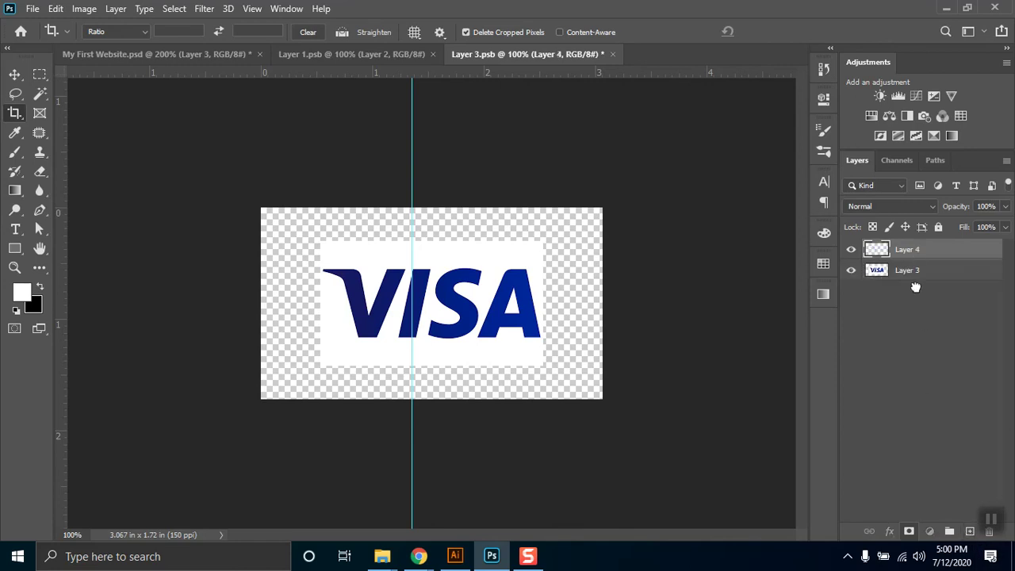
left_click_drag(918, 253, 912, 281)
key("alt+BackSpace")
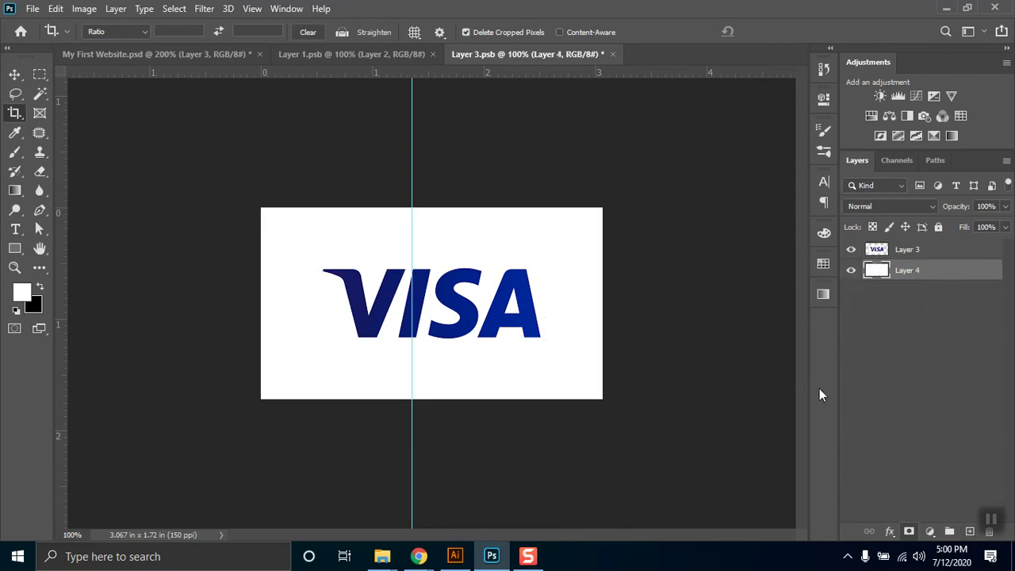
key("ctrl+s")
left_click(369, 53)
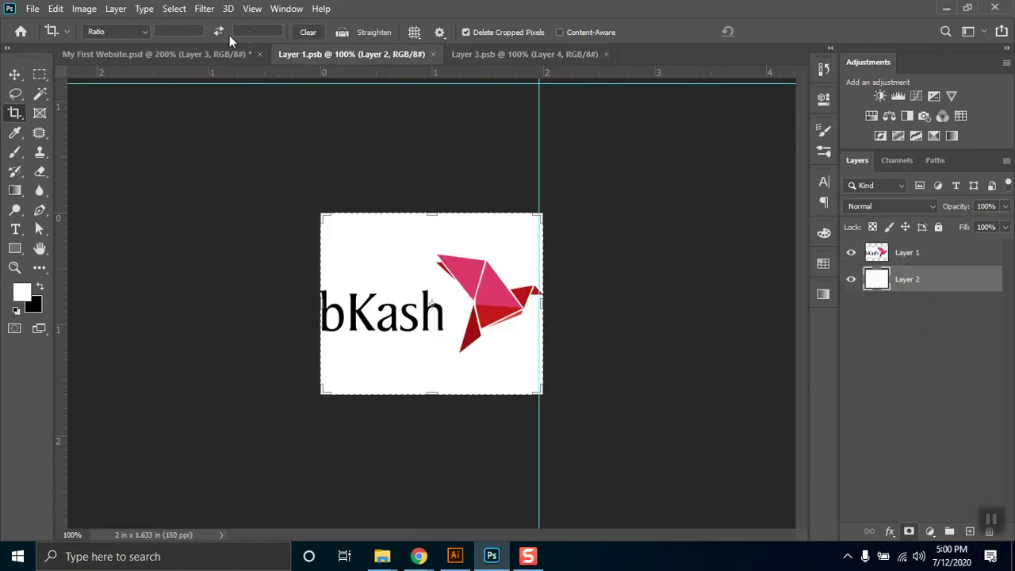
key("ctrl+shift+Tab")
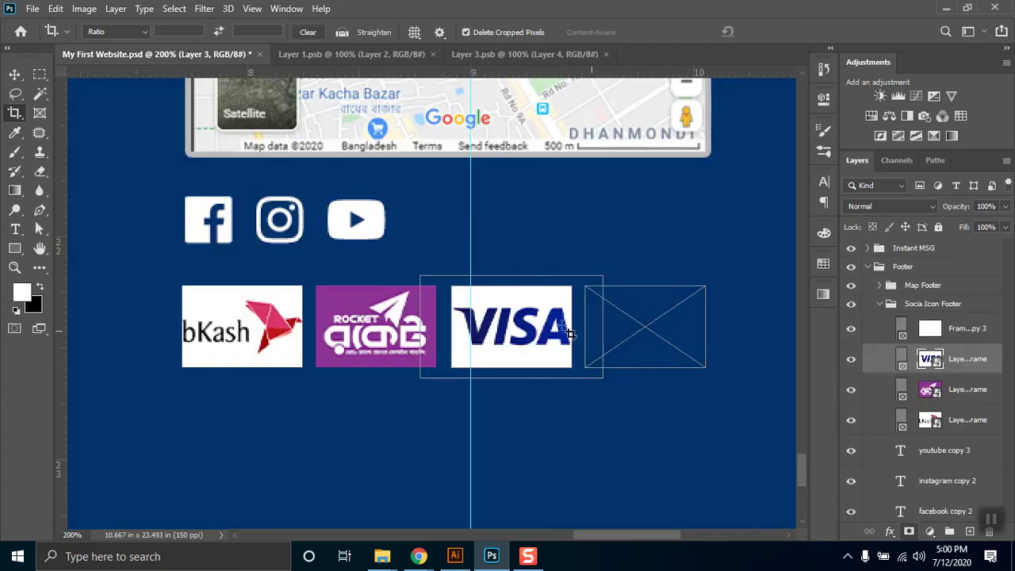
Step: Select the empty fourth payment frame in the footer and search Google Images in Chrome for "master card logo"
left_click(14, 74)
left_click(659, 331)
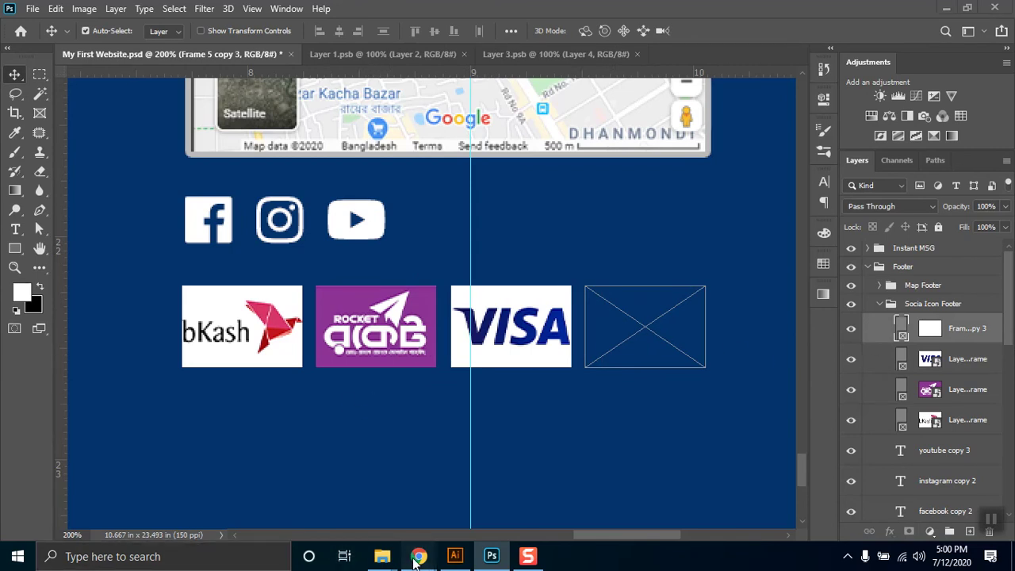
mouse_move(419, 556)
left_click(333, 497)
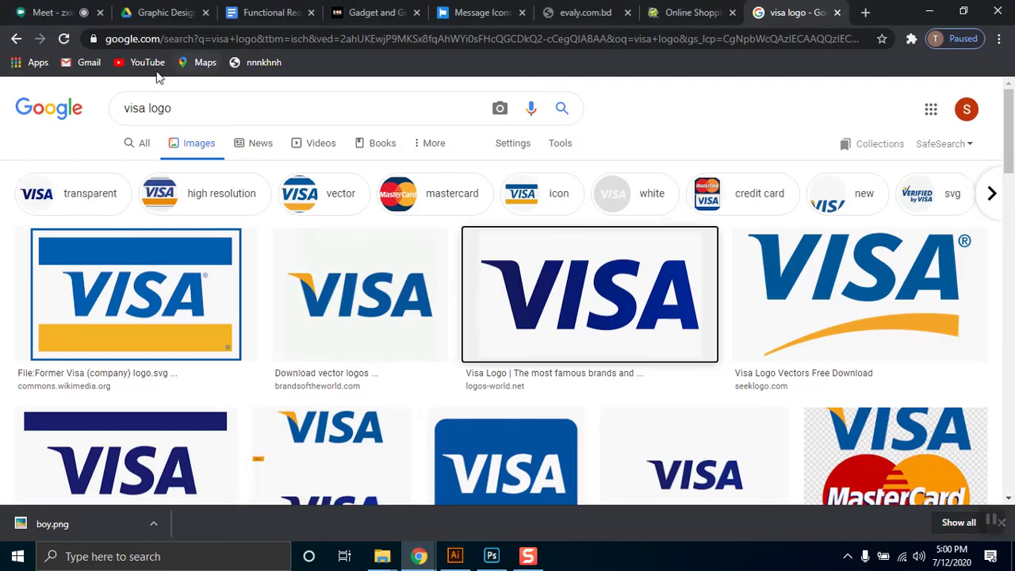
double_click(143, 109)
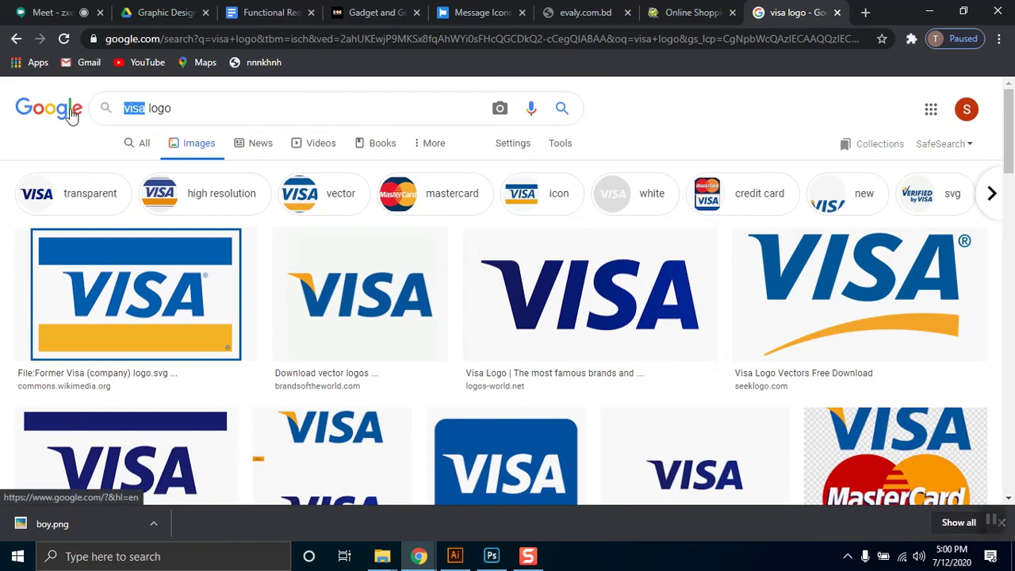
type("mat")
key("BackSpace")
type("ste")
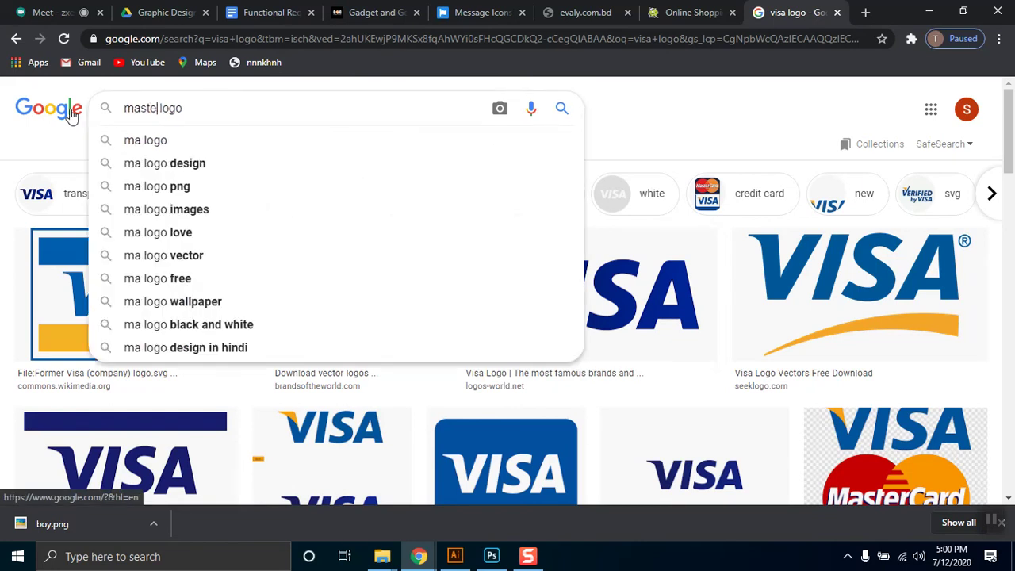
type("r card")
key("Return")
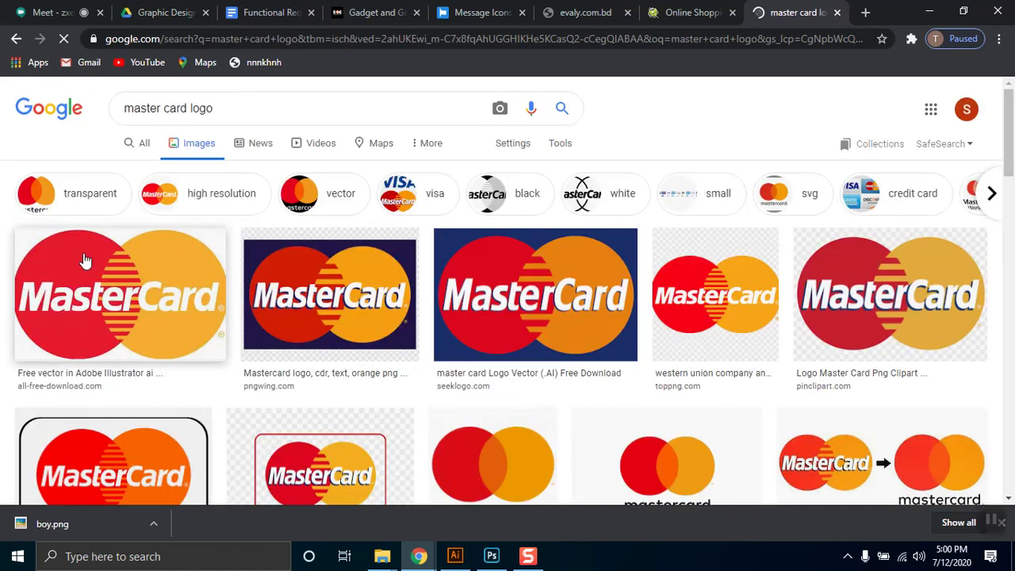
Step: Copy the MasterCard logo with the solid blue background from the results and paste it into the fourth payment frame in Photoshop
right_click(530, 276)
left_click(590, 315)
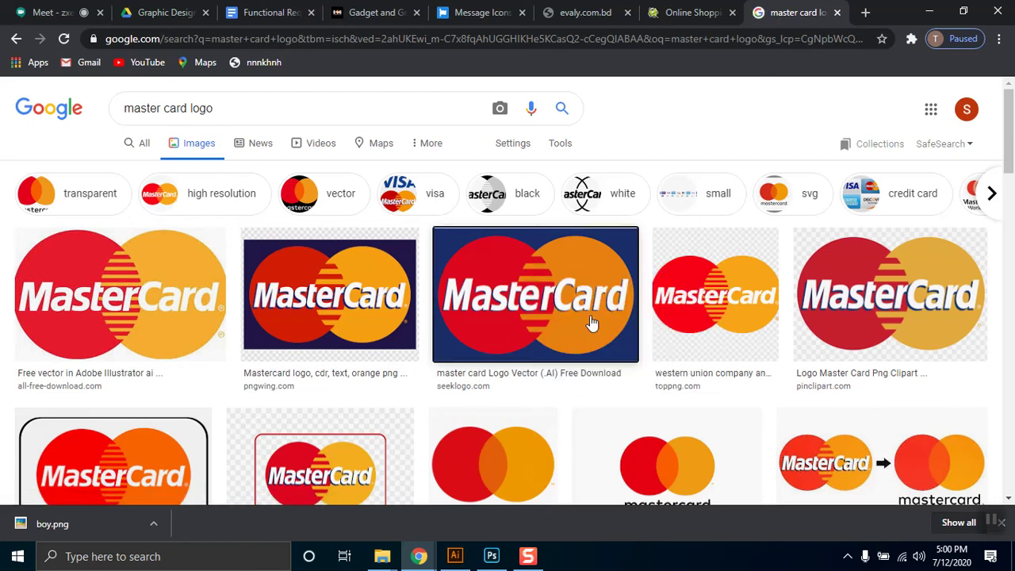
left_click(492, 556)
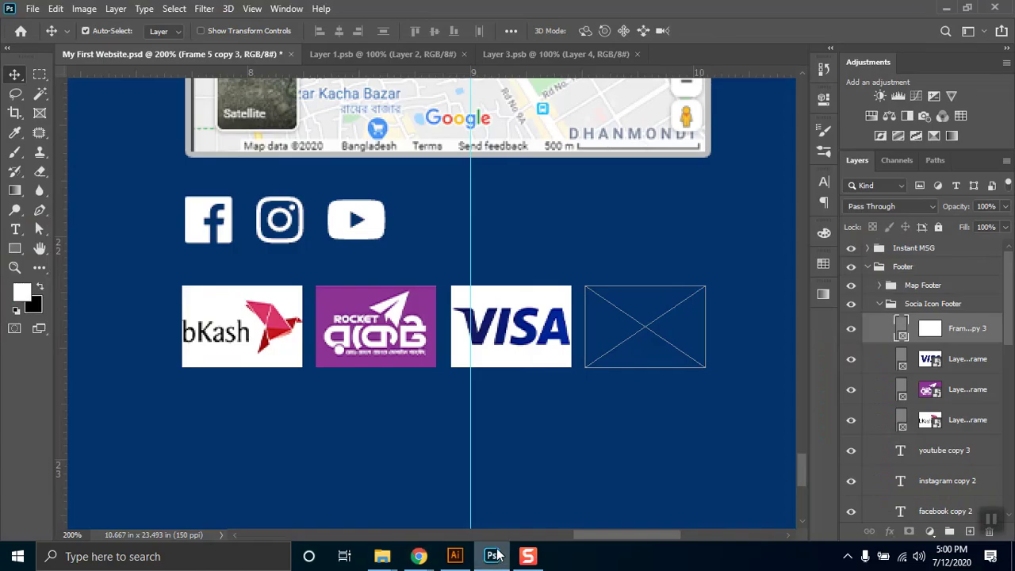
left_click(957, 359)
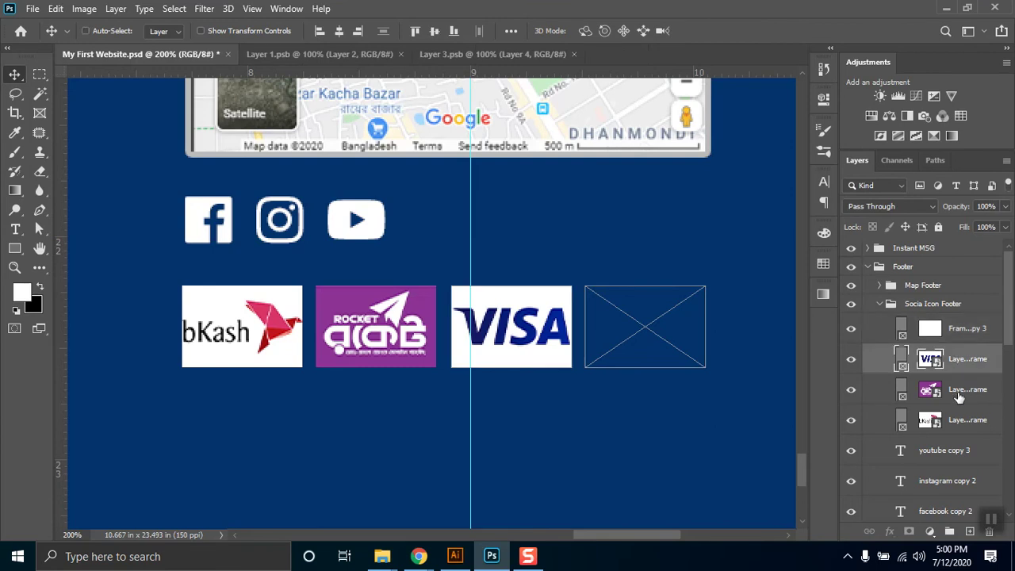
key("ctrl+v")
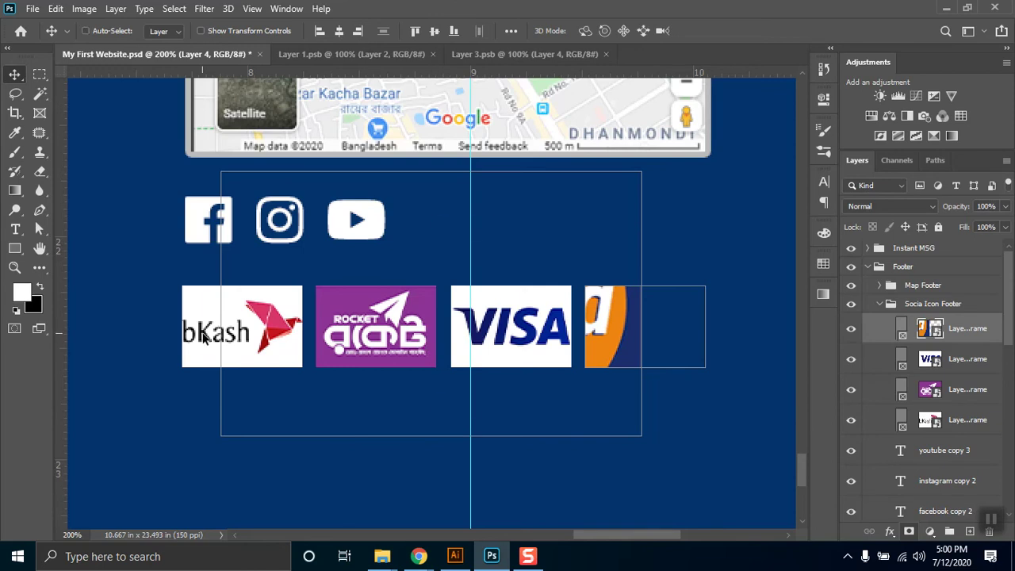
Step: Scale the MasterCard logo to about 28.62%, fit it within the fourth payment frame and apply the transform
key("ctrl+t")
left_click_drag(221, 304, 472, 316)
left_click_drag(653, 324, 718, 375)
left_click_drag(641, 272, 641, 286)
left_click_drag(583, 325, 590, 327)
left_click_drag(709, 325, 707, 327)
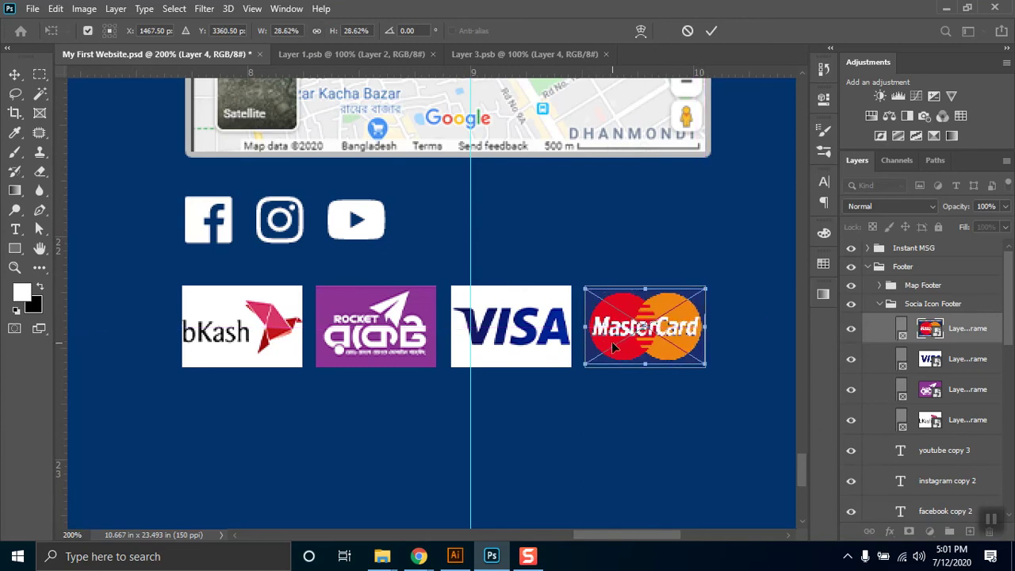
key("Return")
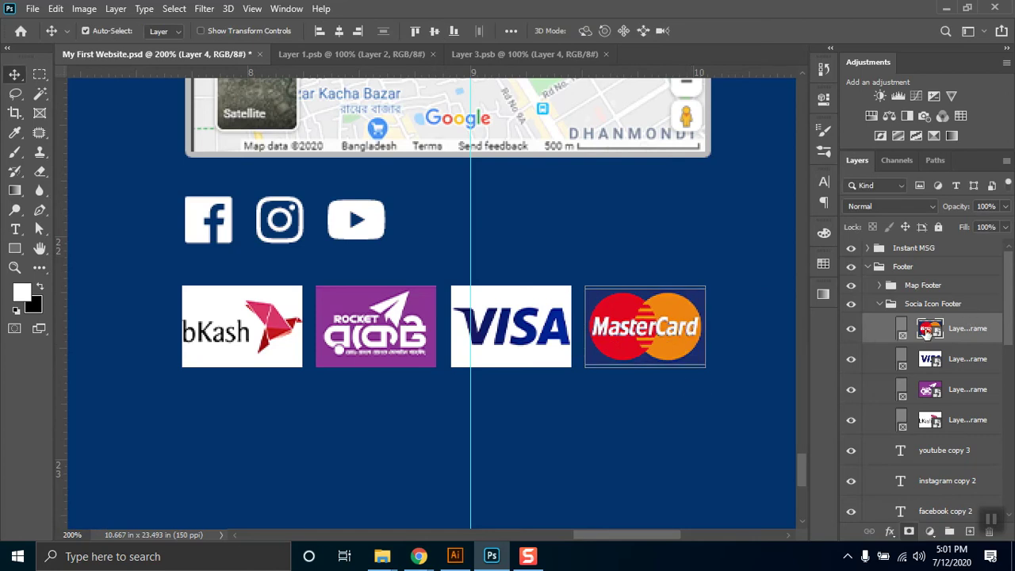
Step: Open the MasterCard smart object, add a new layer beneath the logo and enlarge the canvas to about 2.37 × 1.48 in
double_click(927, 331)
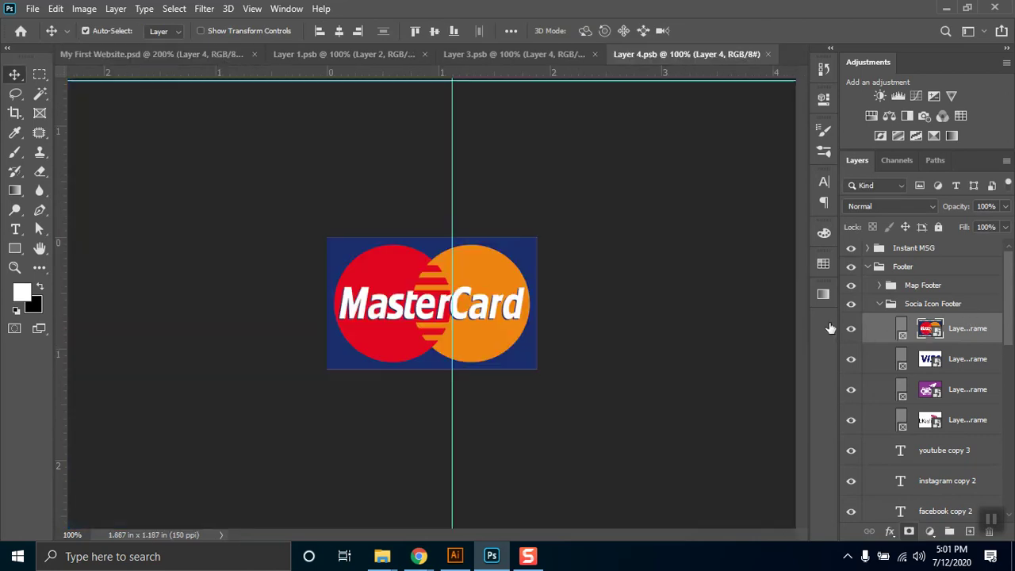
left_click(969, 532)
left_click_drag(936, 252, 932, 302)
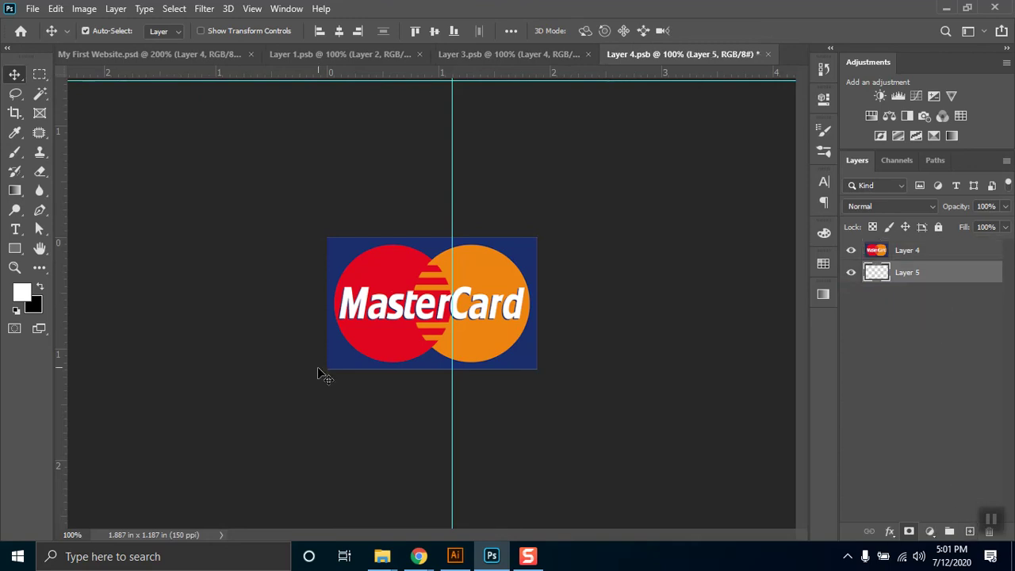
key("c")
left_click_drag(537, 369, 568, 395)
key("Return")
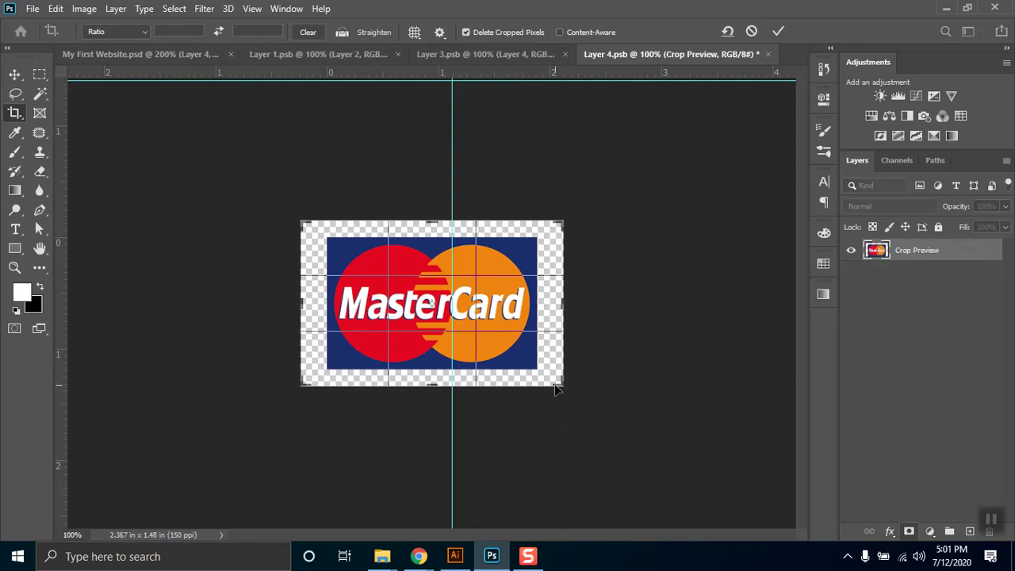
Step: Fill the lower layer with the logo's sampled background blue and paint over the logo layer's thin edge lines with a hard 63 px brush
left_click(15, 133)
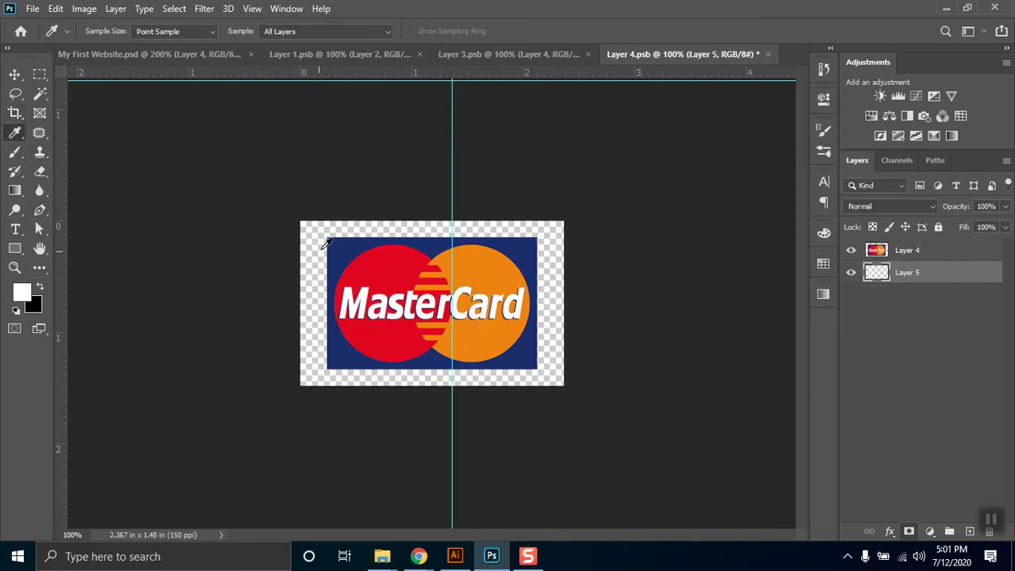
key("alt+BackSpace")
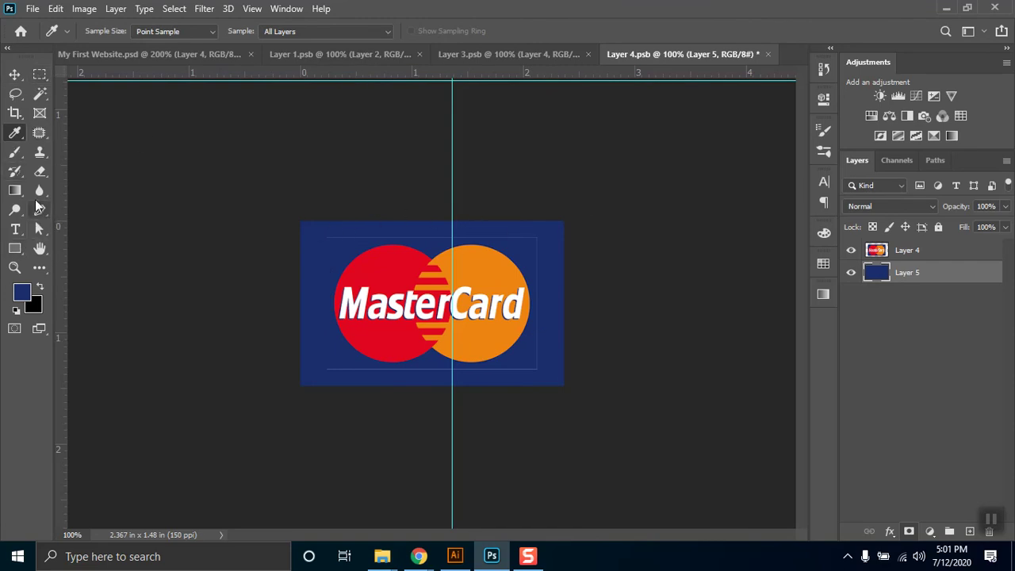
left_click(16, 151)
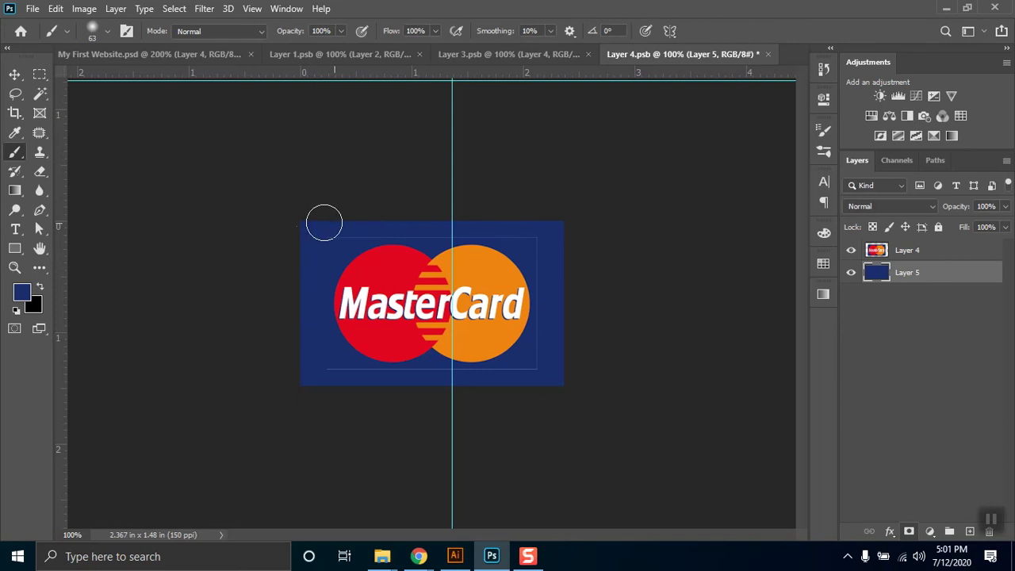
key("alt+bracketright")
right_click(367, 229)
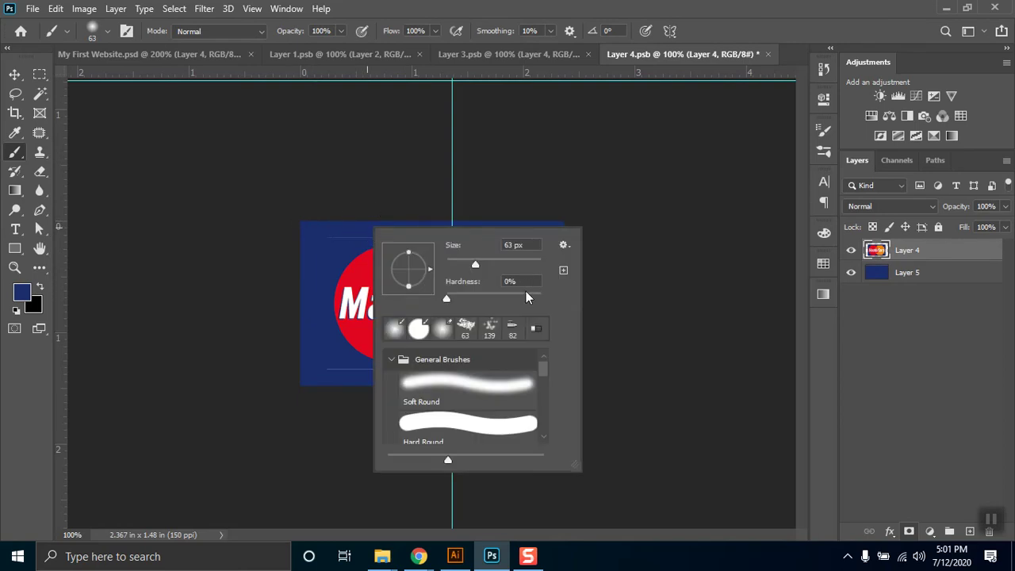
left_click(329, 223)
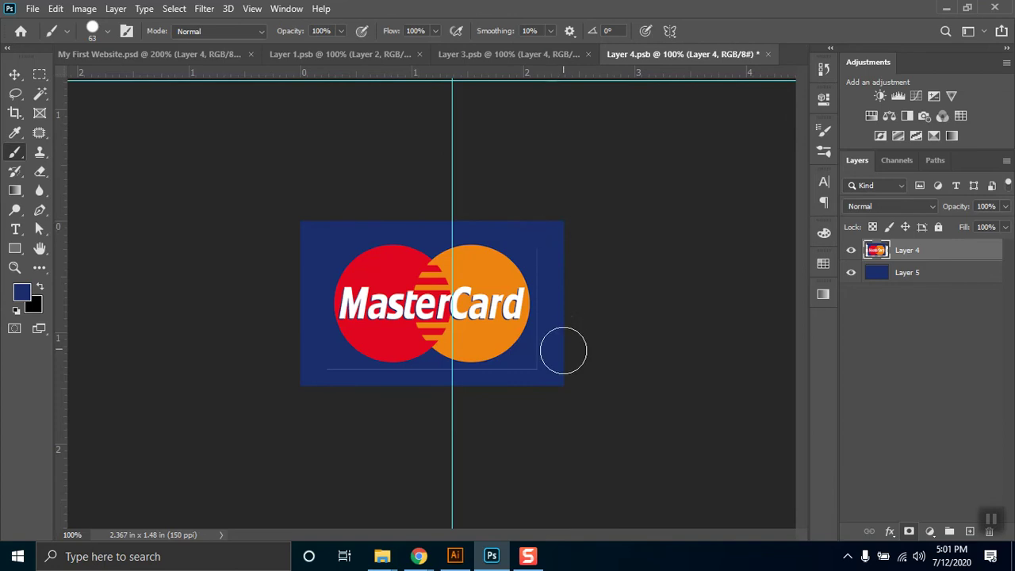
left_click_drag(554, 378, 540, 378)
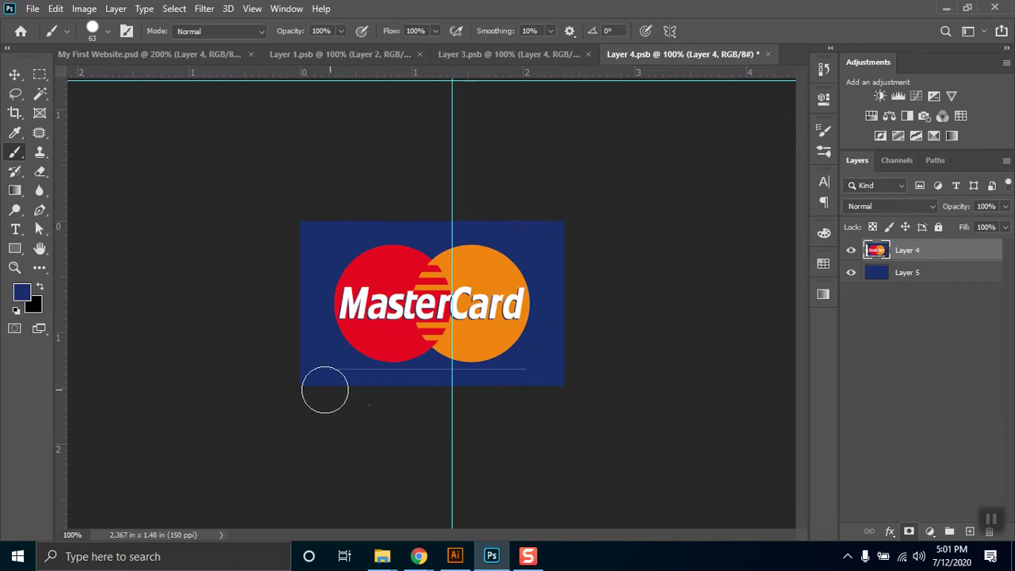
left_click(301, 387, "shift")
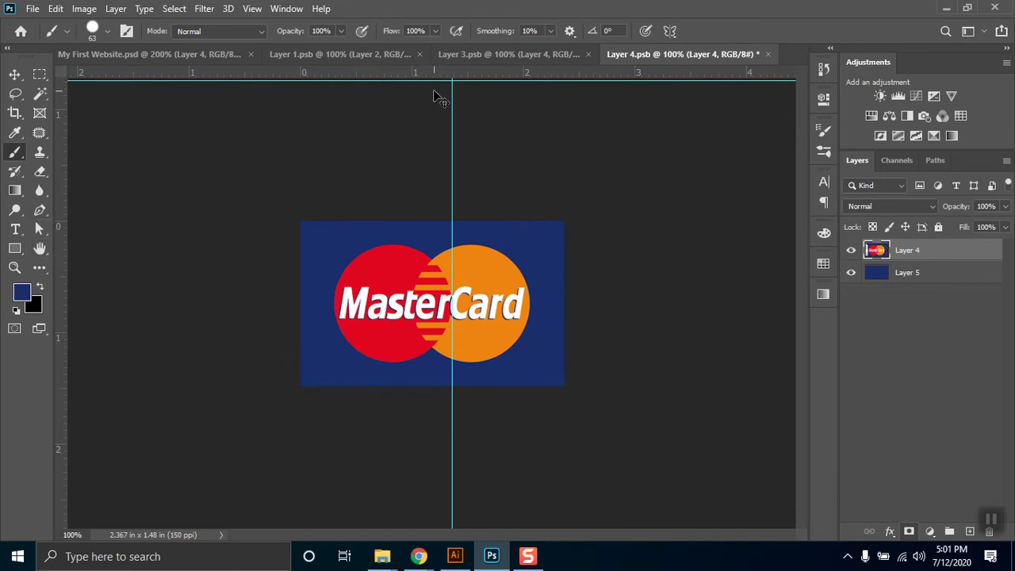
Step: Save the MasterCard smart object, return to My First Website.psd and check the payment logo row within the footer
key("ctrl+s")
left_click(165, 54)
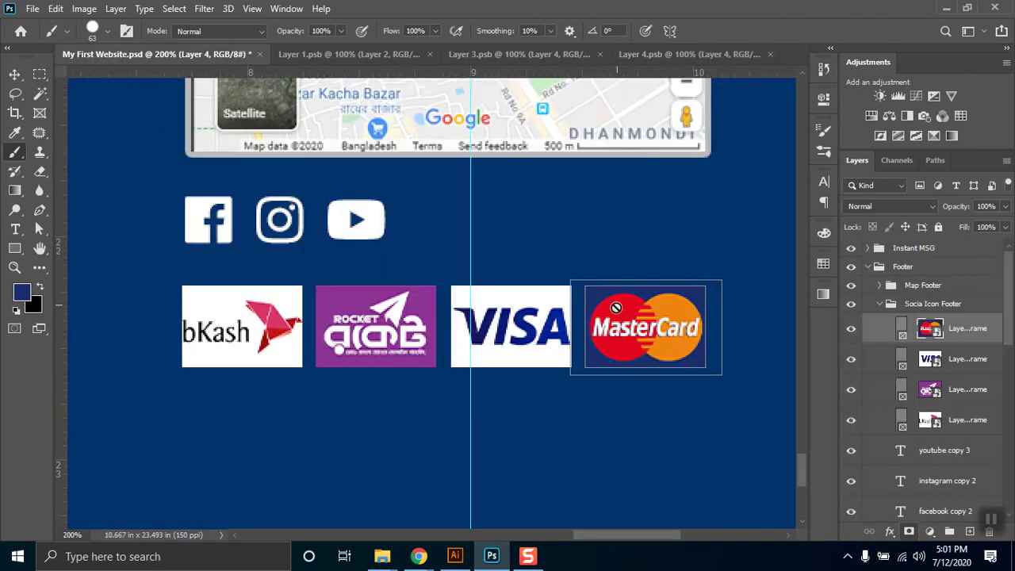
key("v")
left_click(754, 254)
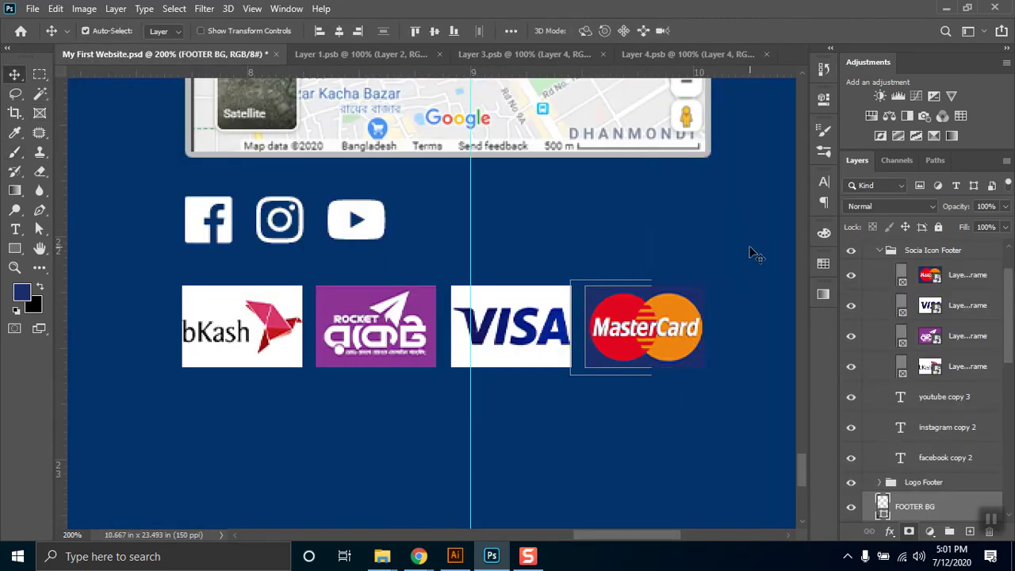
scroll(646, 382, "down", 3)
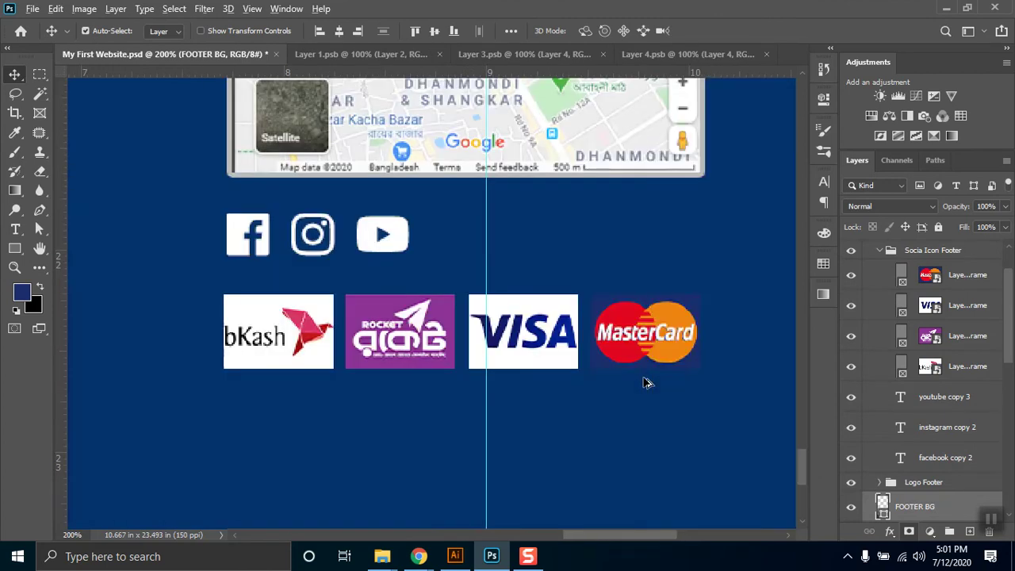
scroll(646, 382, "down", 4)
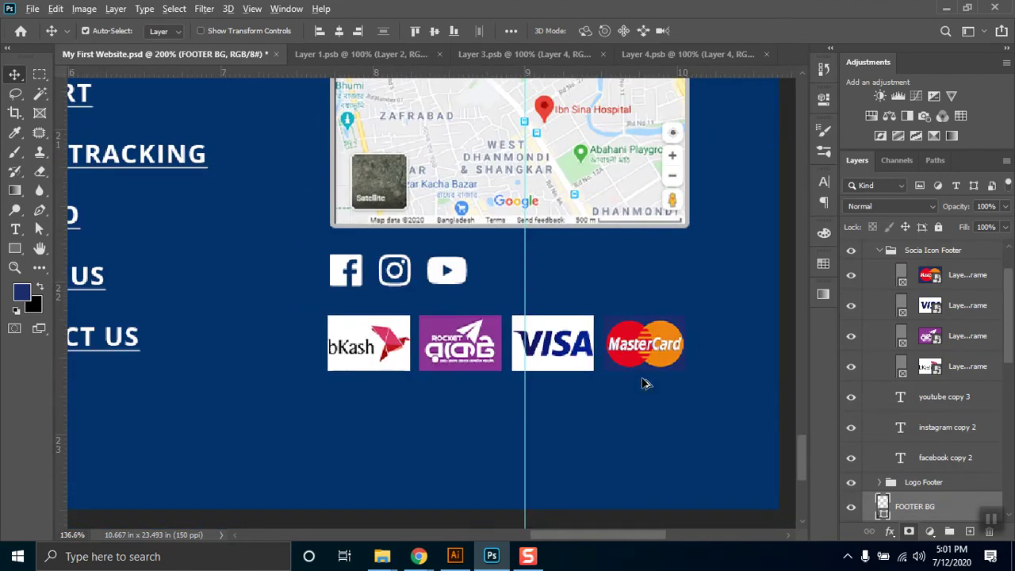
scroll(646, 383, "down", 4)
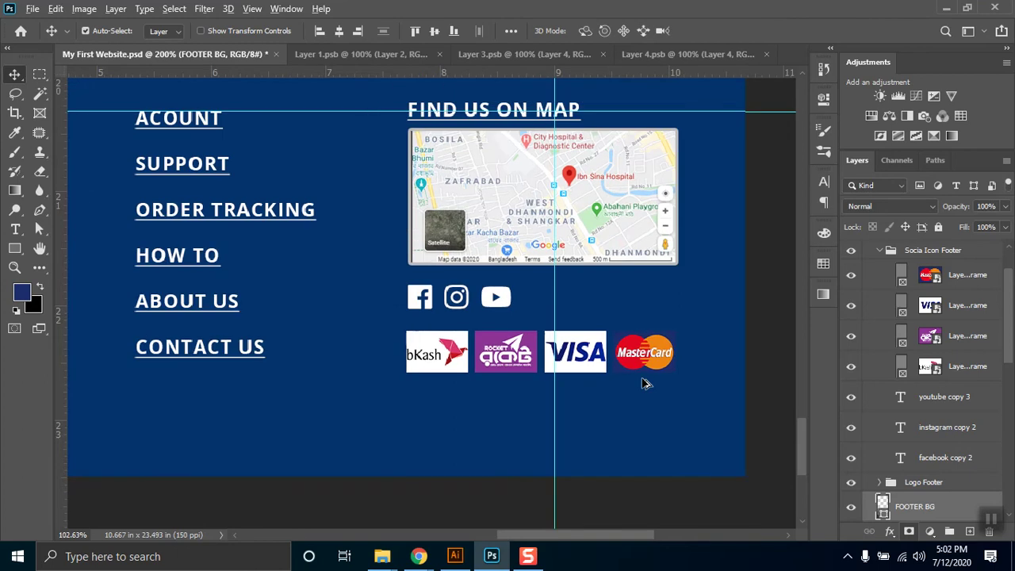
scroll(646, 383, "down", 2)
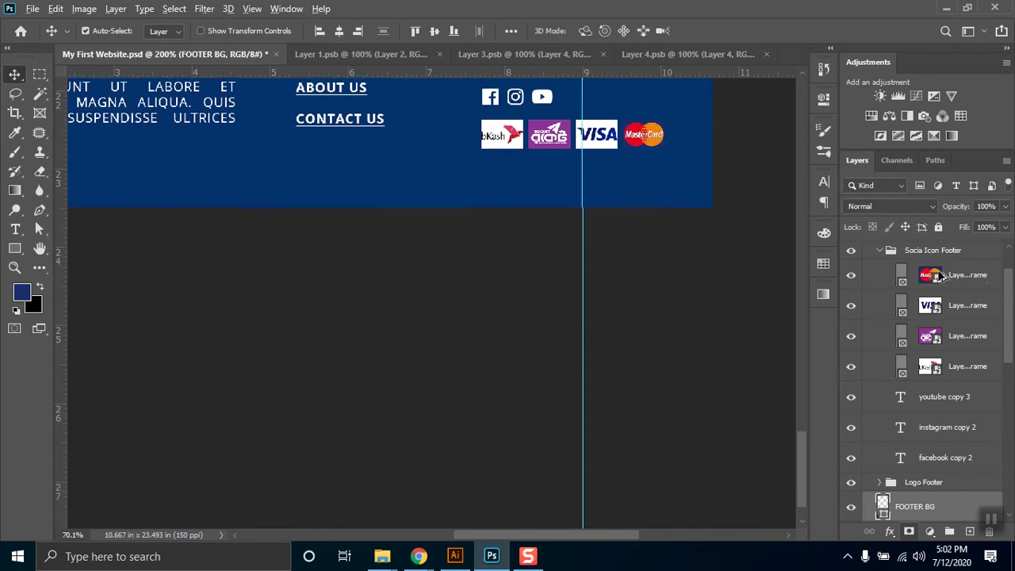
Step: Move the four payment logo frames out of the Socia Icon Footer group and gather them in a new group named Payment
left_click(979, 277)
left_click_drag(671, 162, 690, 407)
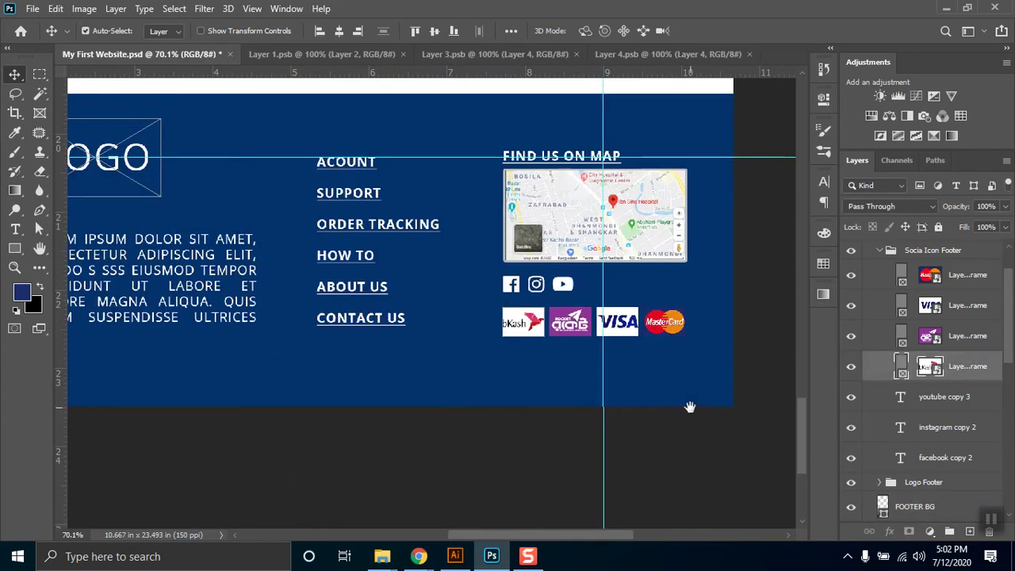
left_click(971, 277, "shift")
key("ctrl+]")
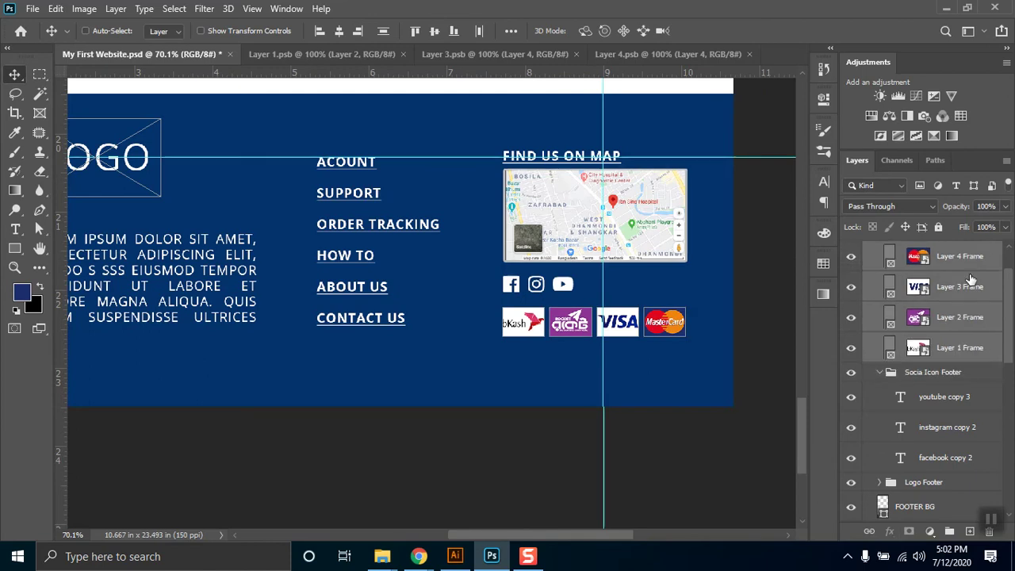
key("ctrl+g")
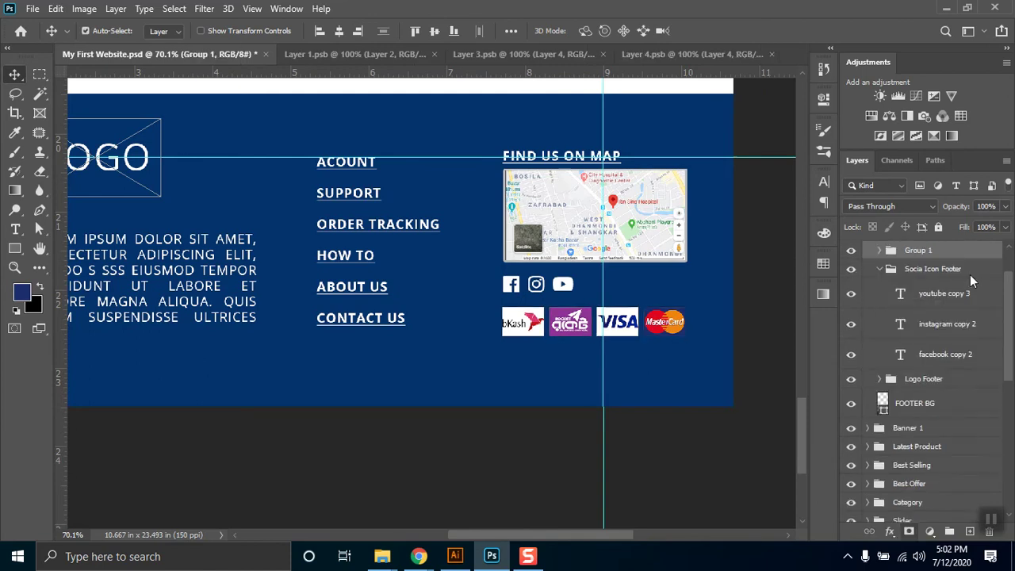
double_click(920, 251)
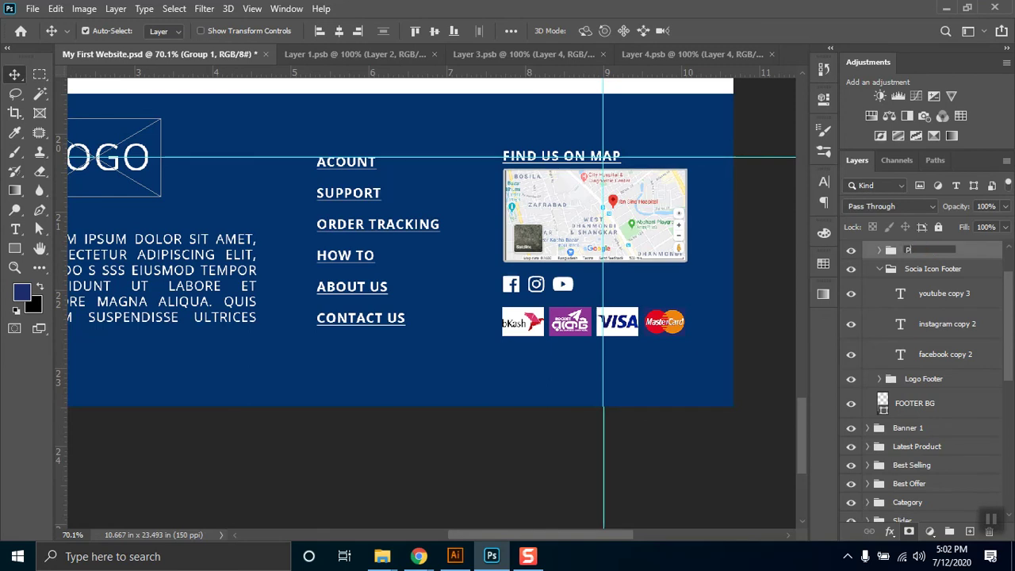
type("Payment")
key("Return")
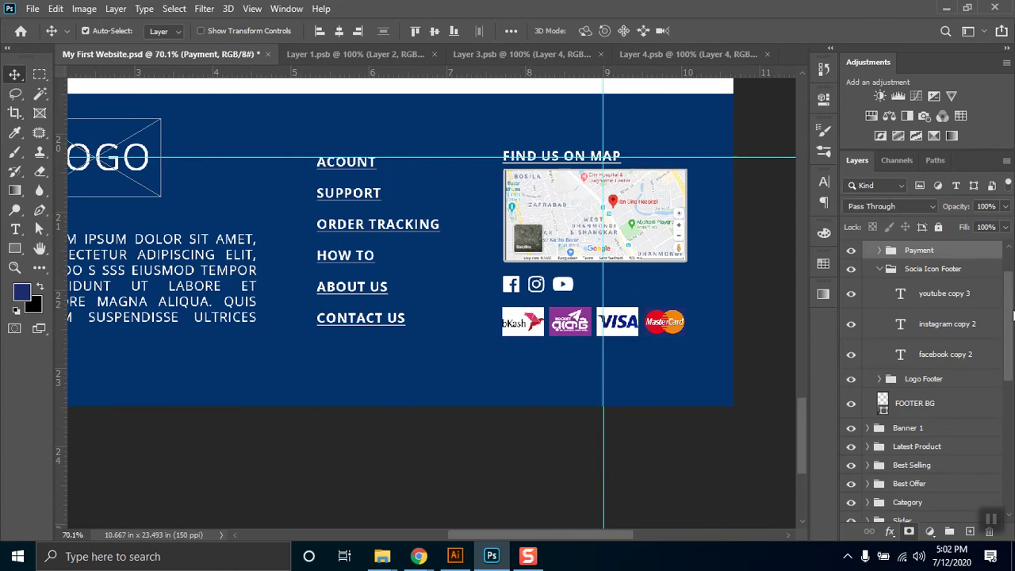
Step: Collapse the Socia Icon Footer group and review the whole page mockup up to its header
scroll(1013, 309, "up", 3)
left_click(881, 323)
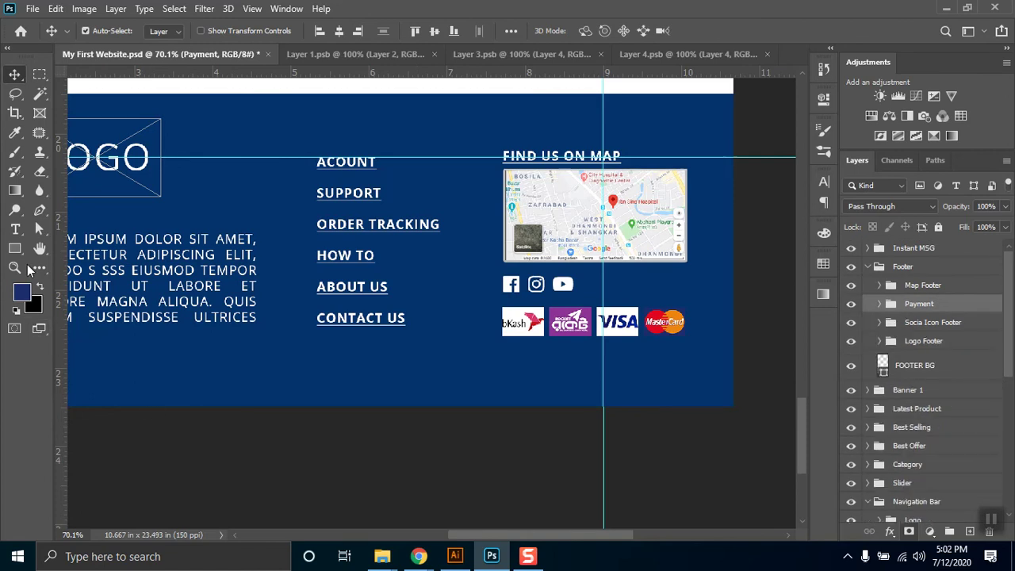
key("ctrl+minus")
key("ctrl+minus")
key("ctrl+minus")
key("ctrl+minus")
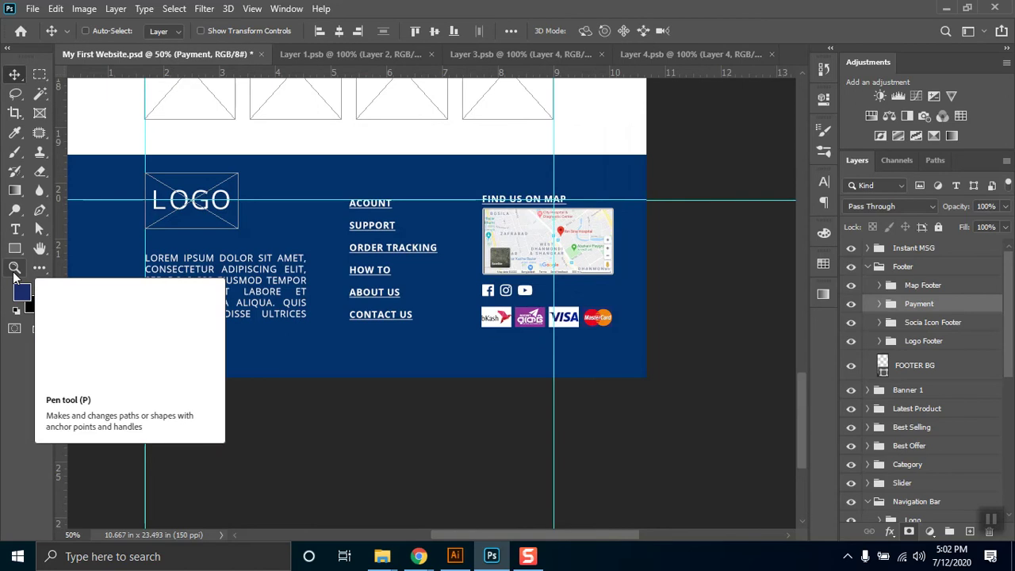
key("ctrl")
left_click_drag(334, 154, 470, 390)
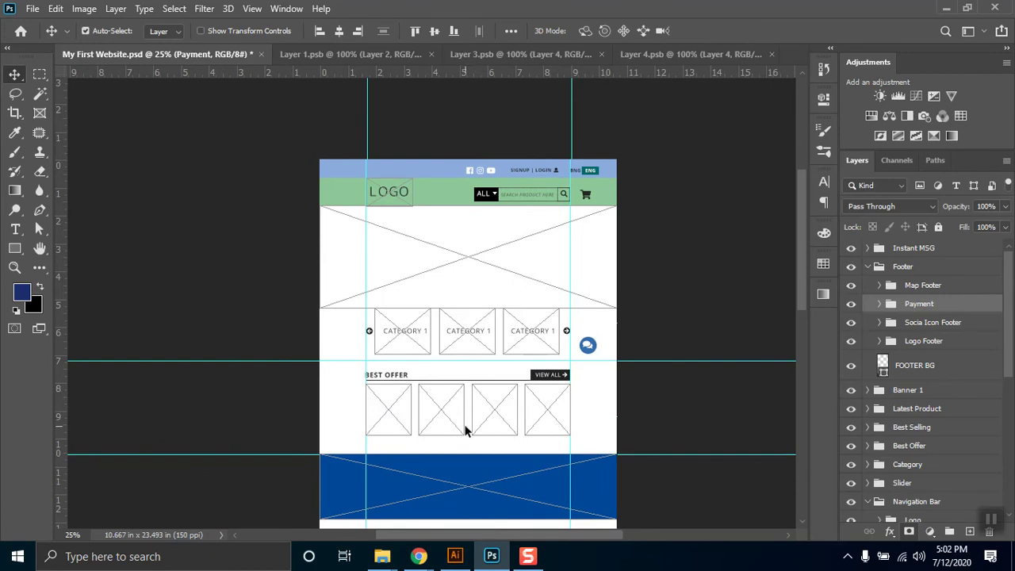
Step: Compare the page mockup with the ajkerdeal.com reference site in Chrome, looking over the site from its footer up to its header
scroll(498, 418, "down", 2)
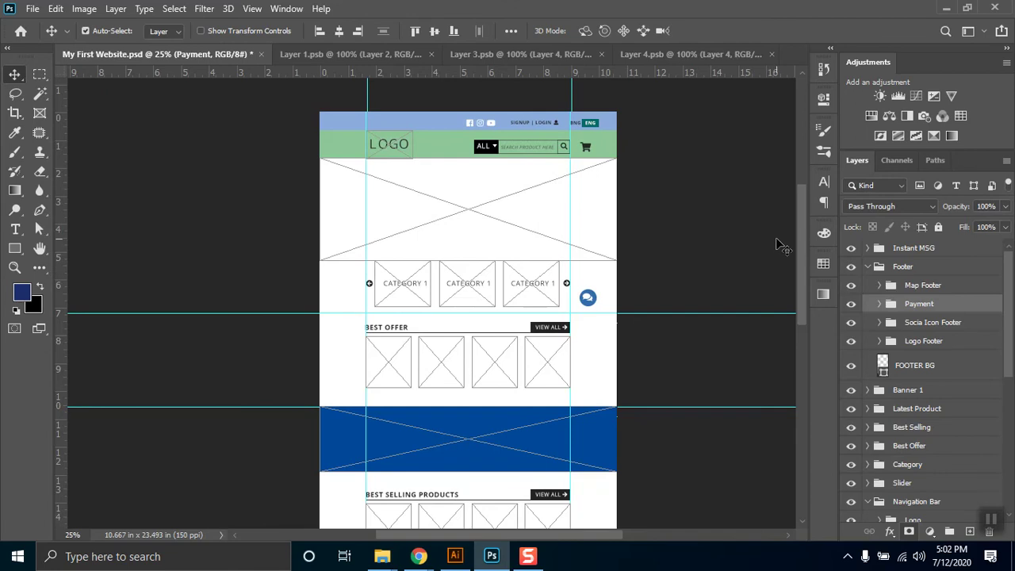
mouse_move(418, 556)
left_click(318, 468)
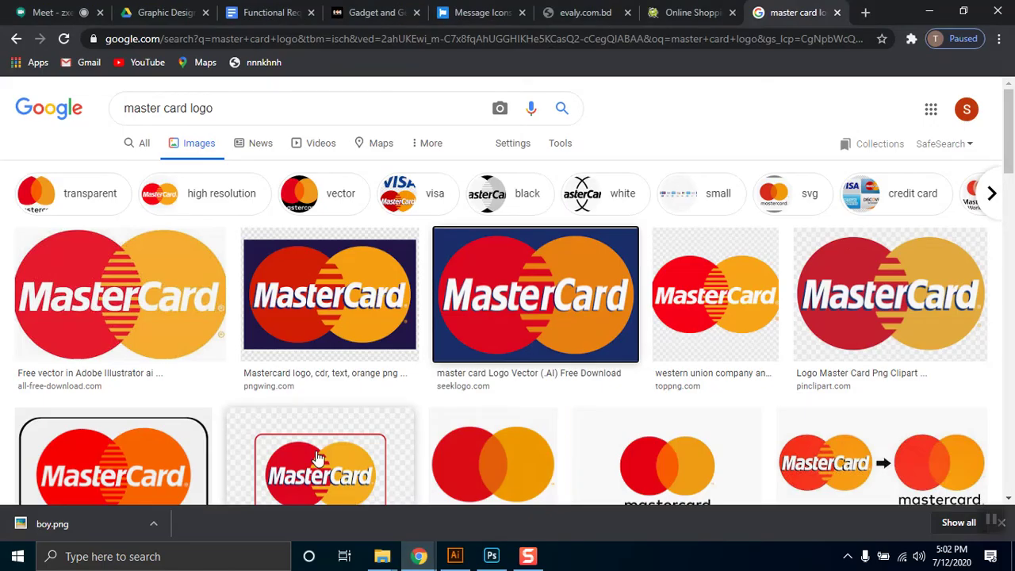
left_click(918, 8)
left_click_drag(802, 277, 815, 307)
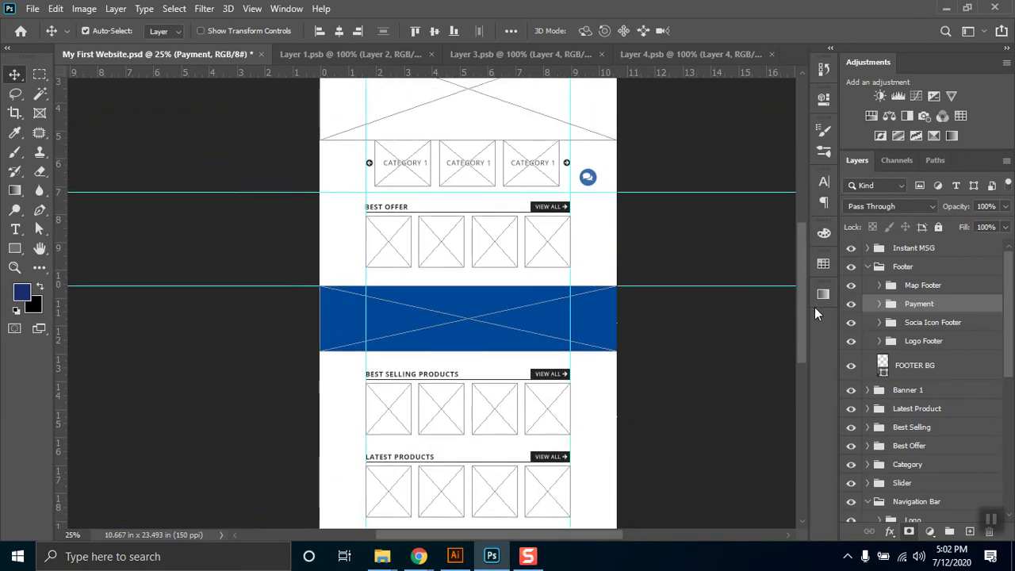
mouse_move(419, 556)
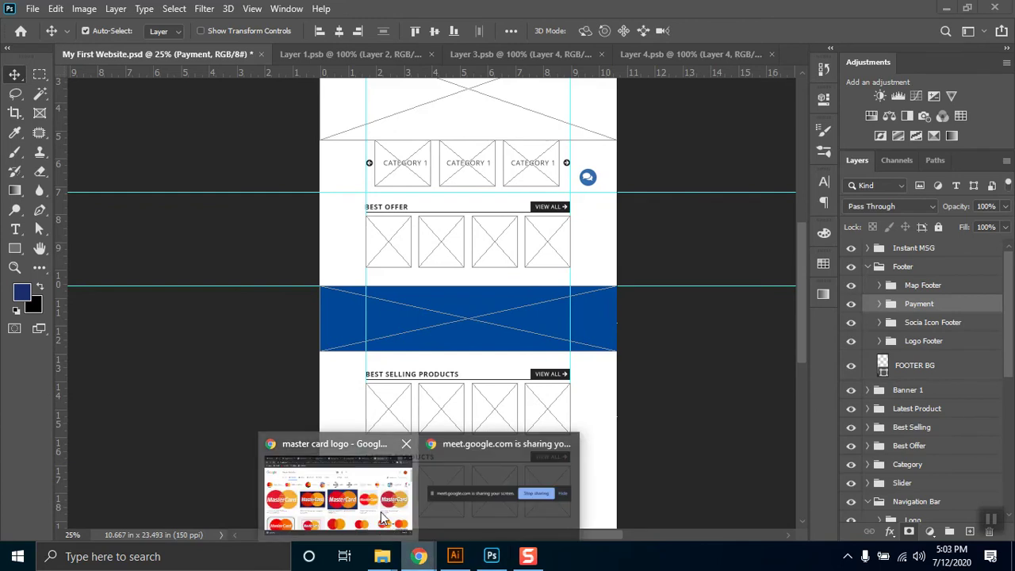
left_click(381, 512)
left_click(674, 12)
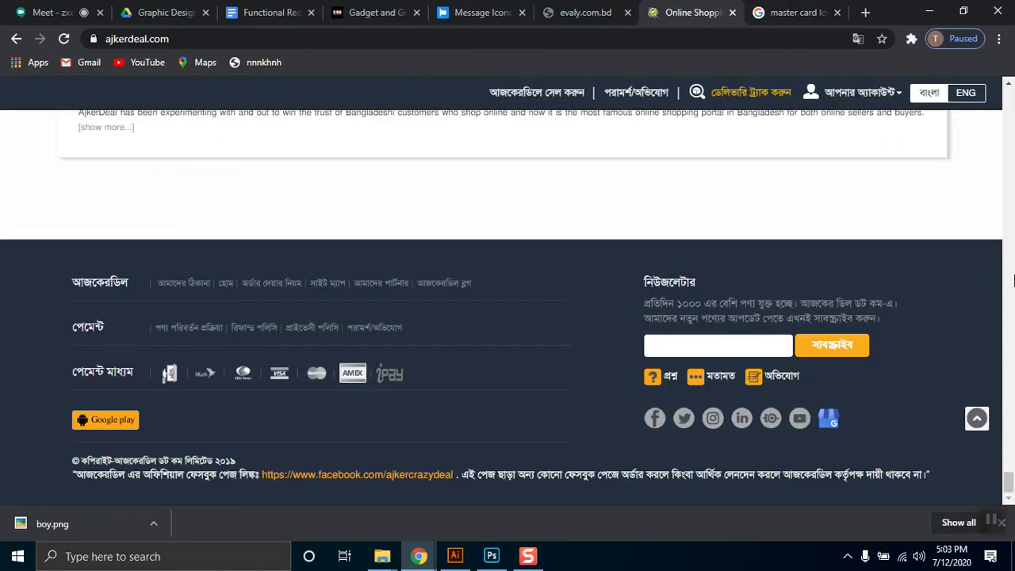
left_click_drag(1012, 376, 1009, 91)
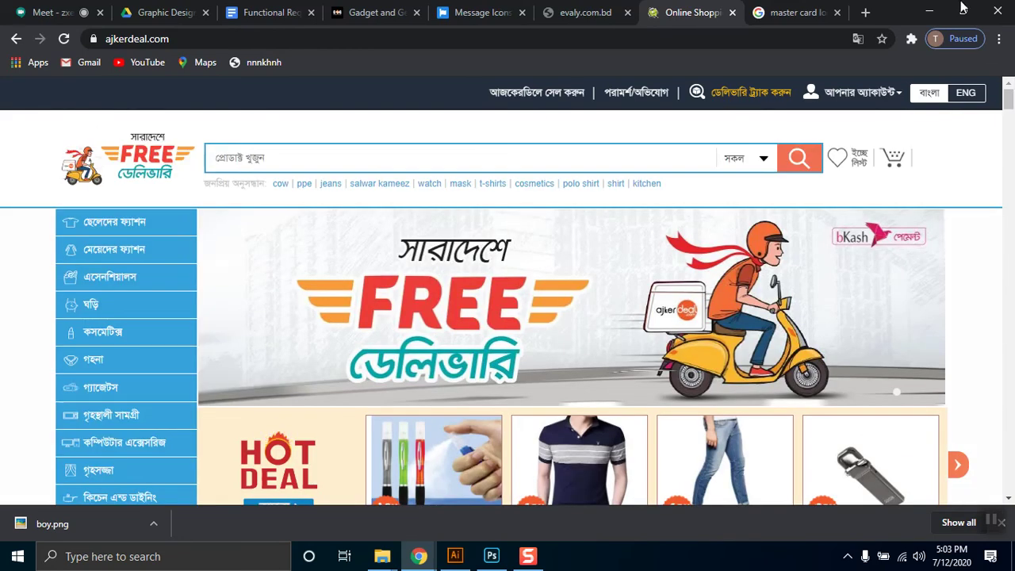
left_click(930, 9)
Step: Replace the SUPPORT link in the footer's link list with LET US HELP YOU
left_click_drag(807, 259, 794, 339)
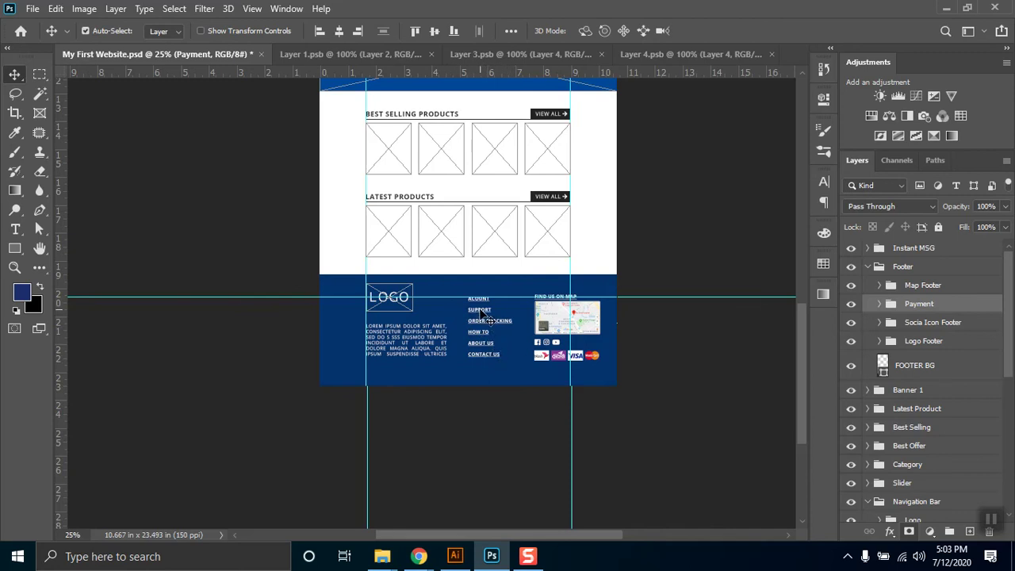
key("ctrl+plus")
key("ctrl+plus")
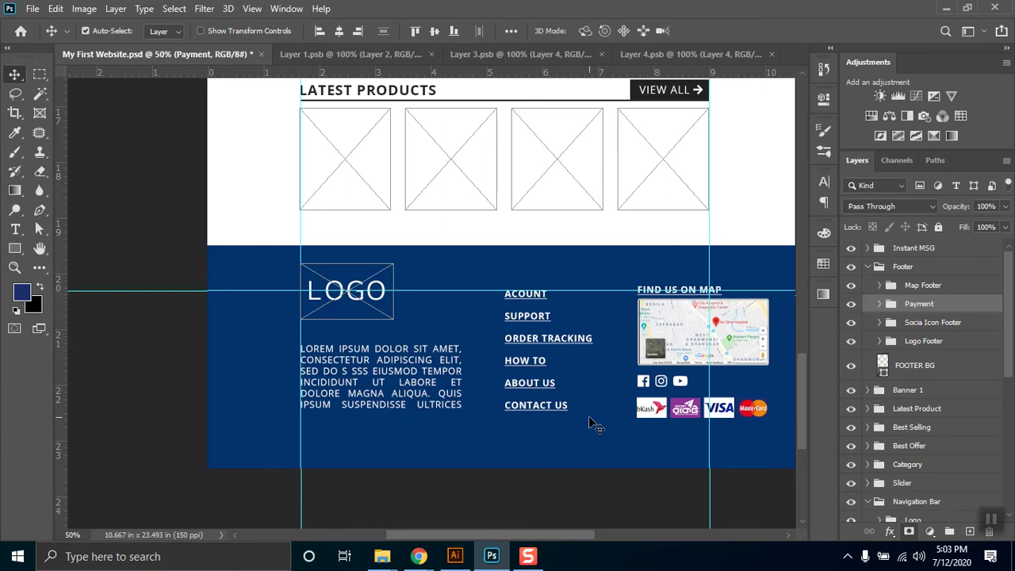
key("t")
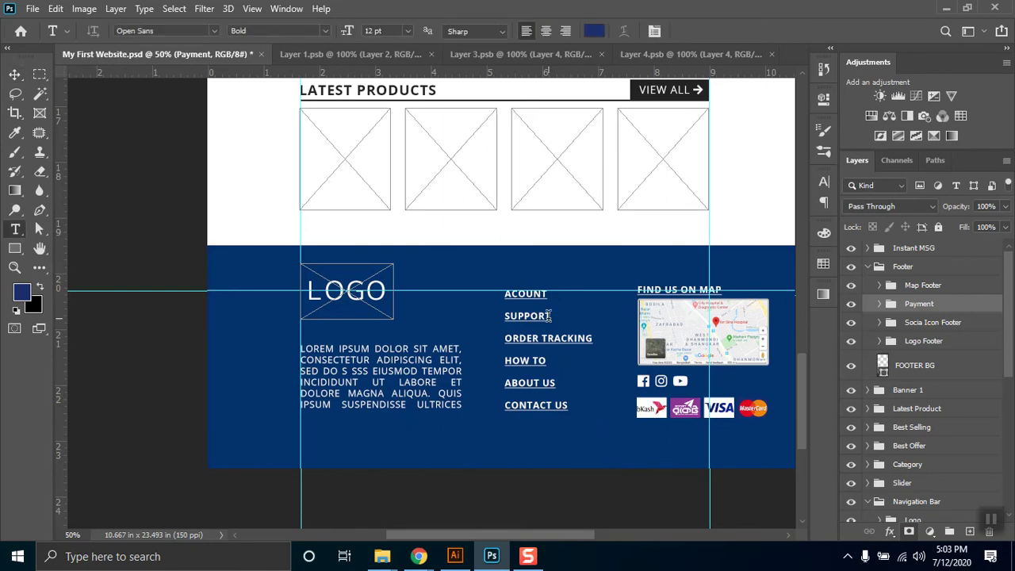
double_click(549, 316)
key("BackSpace")
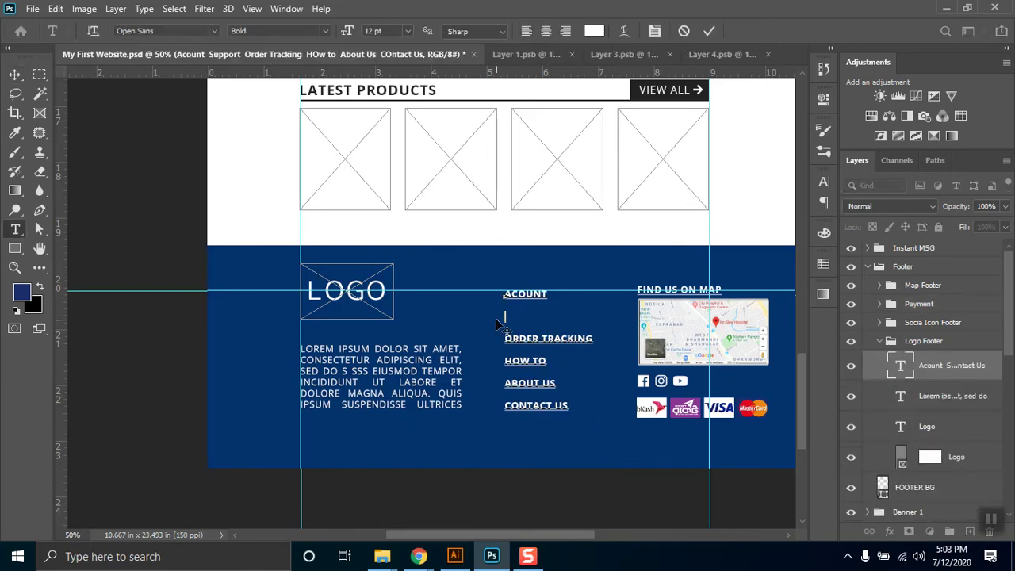
type("LET US HELP YOU")
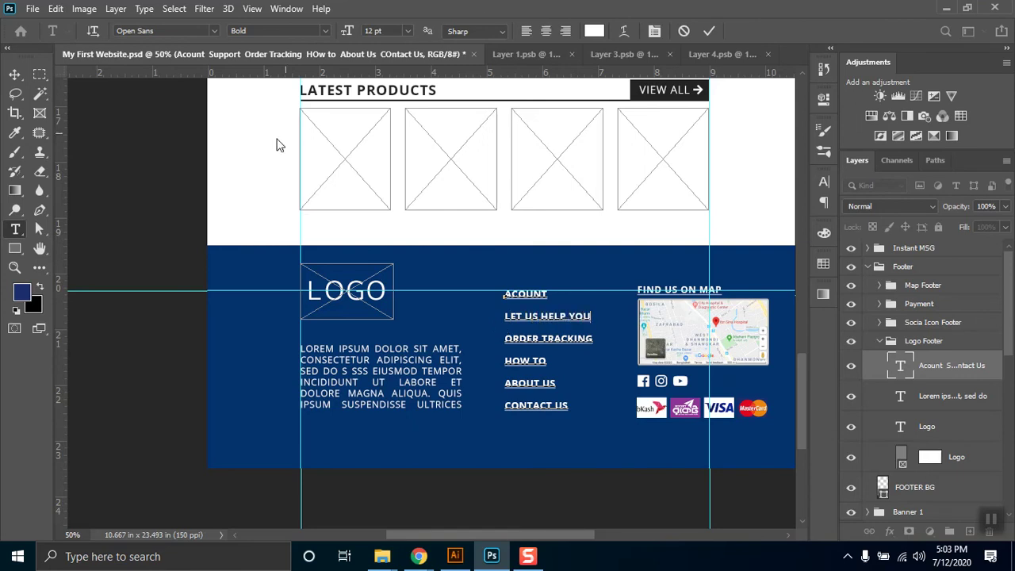
left_click(12, 71)
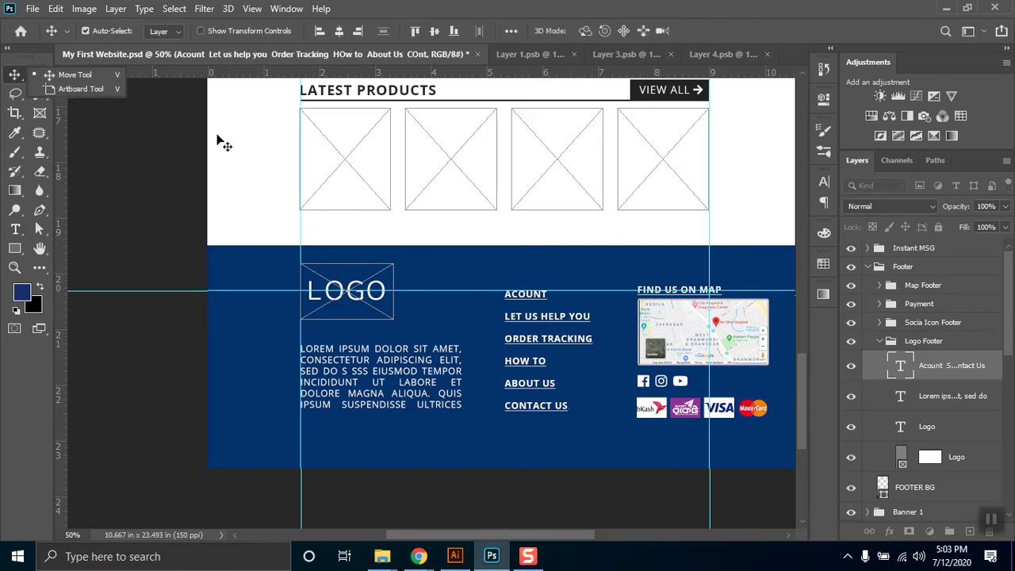
Step: Switch to the Google Meet call in Chrome and look through its participant list
left_click(419, 557)
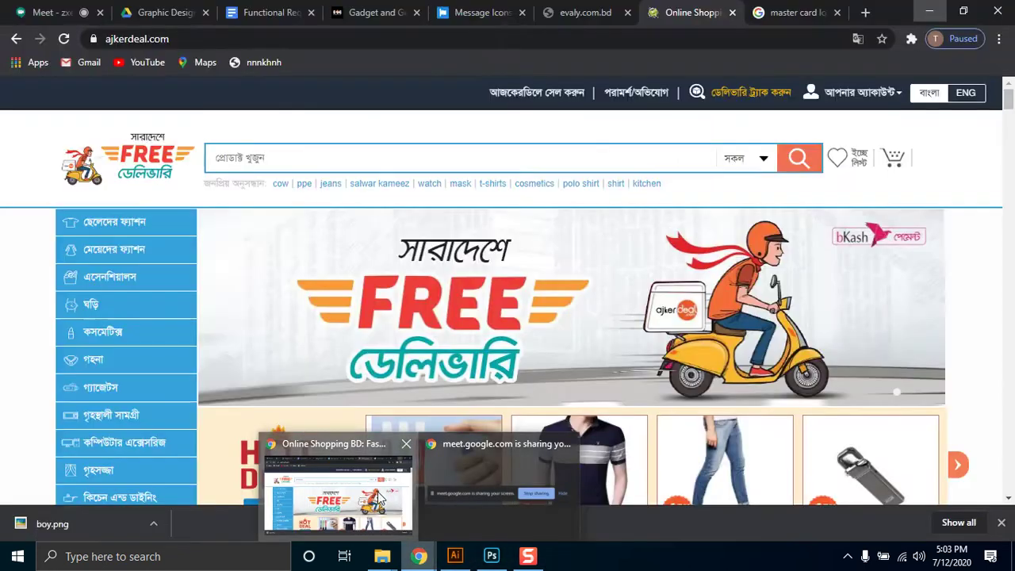
left_click(337, 488)
left_click(491, 557)
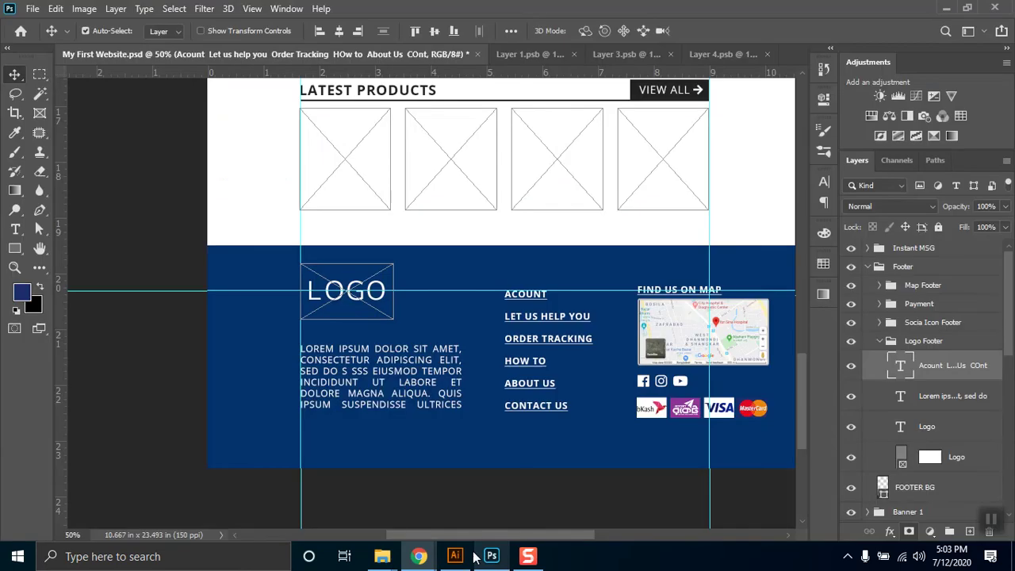
left_click_drag(716, 306, 647, 320)
left_click(419, 557)
left_click(369, 530)
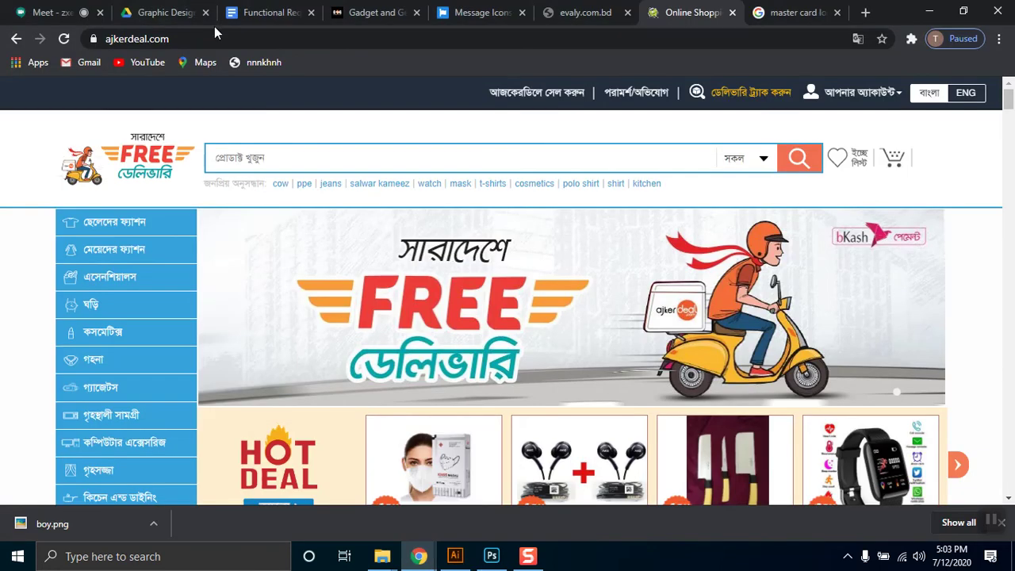
left_click(55, 12)
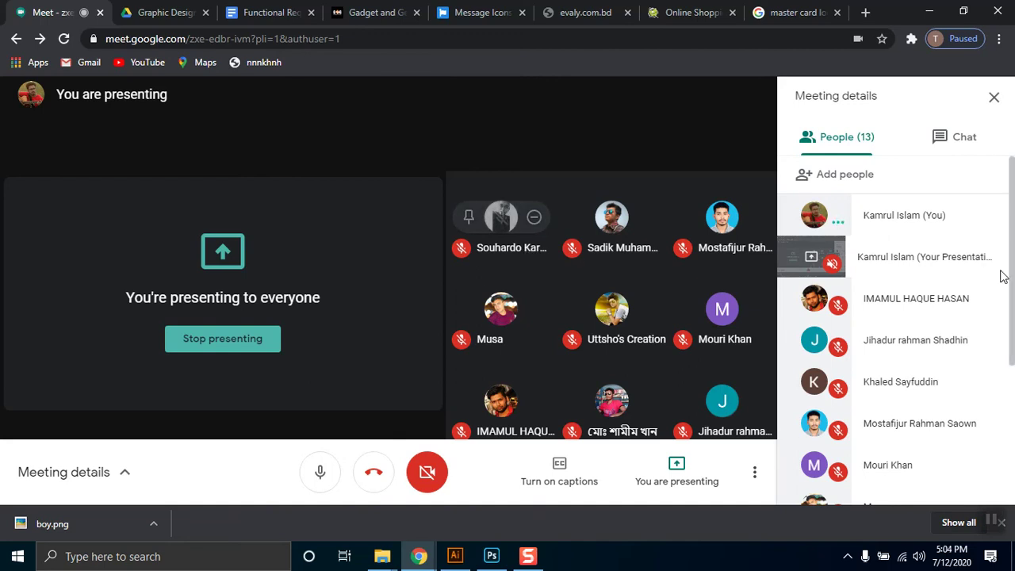
scroll(954, 340, "down", 3)
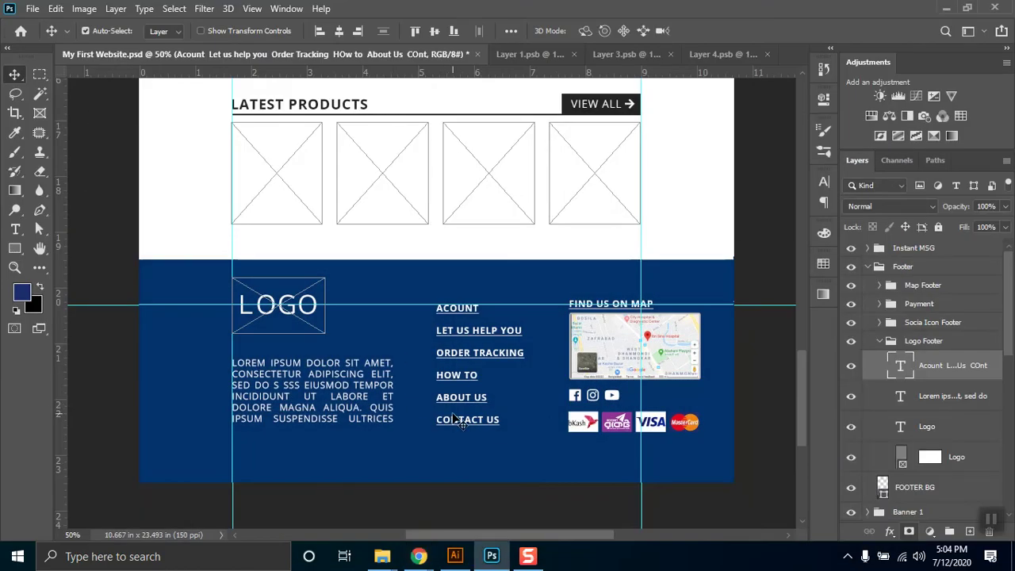
Step: Review the mockup's Latest Products section and footer in Photoshop, and check the Google Meet call for speaking participants
scroll(454, 420, "up", 4)
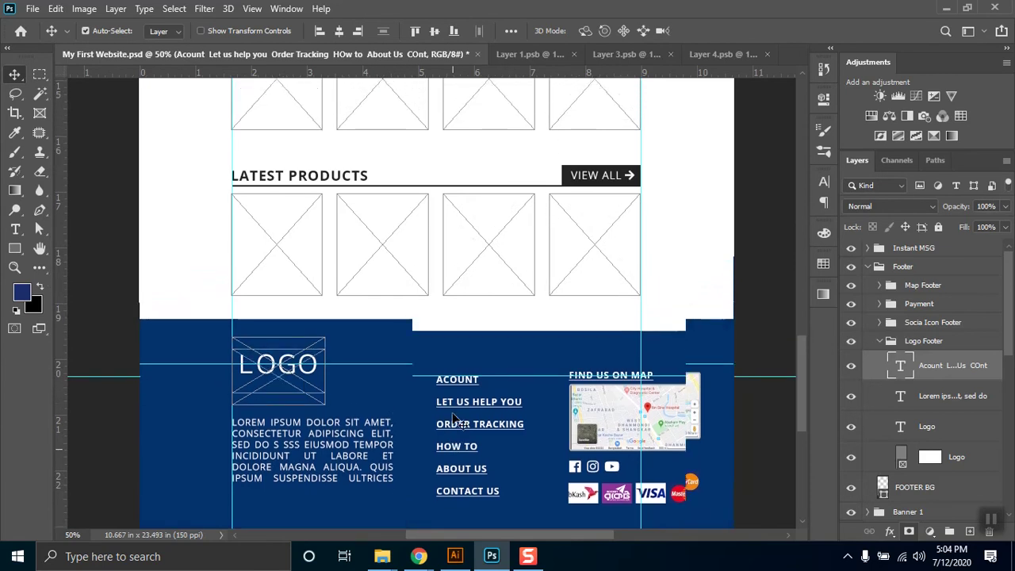
scroll(454, 419, "up", 2)
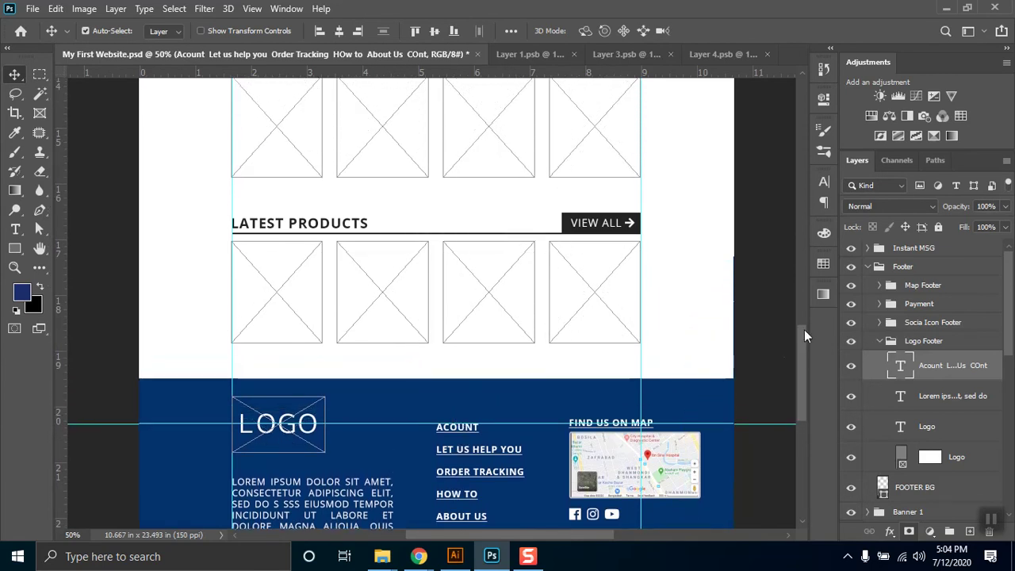
left_click_drag(804, 349, 766, 368)
mouse_move(419, 557)
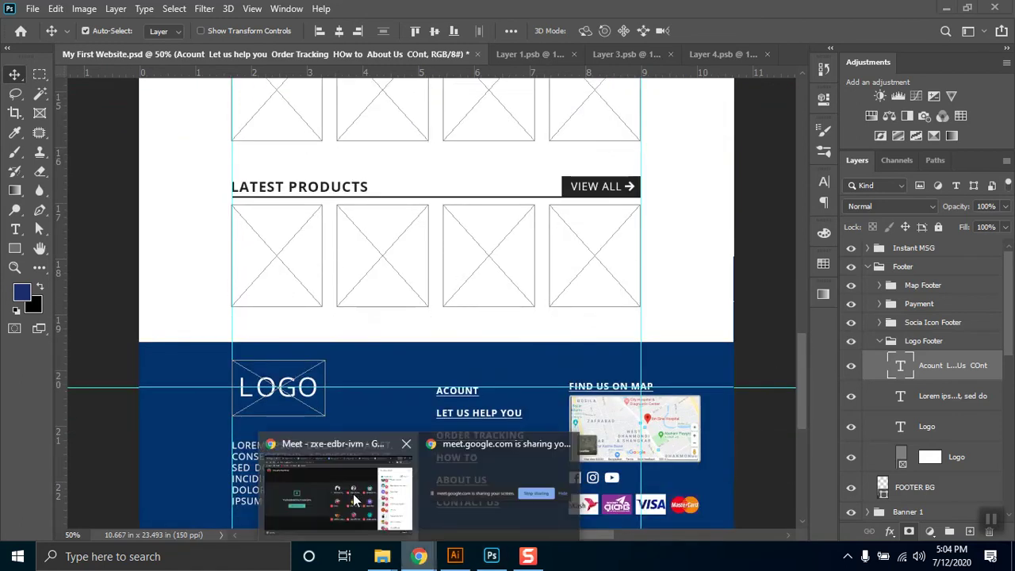
left_click(353, 487)
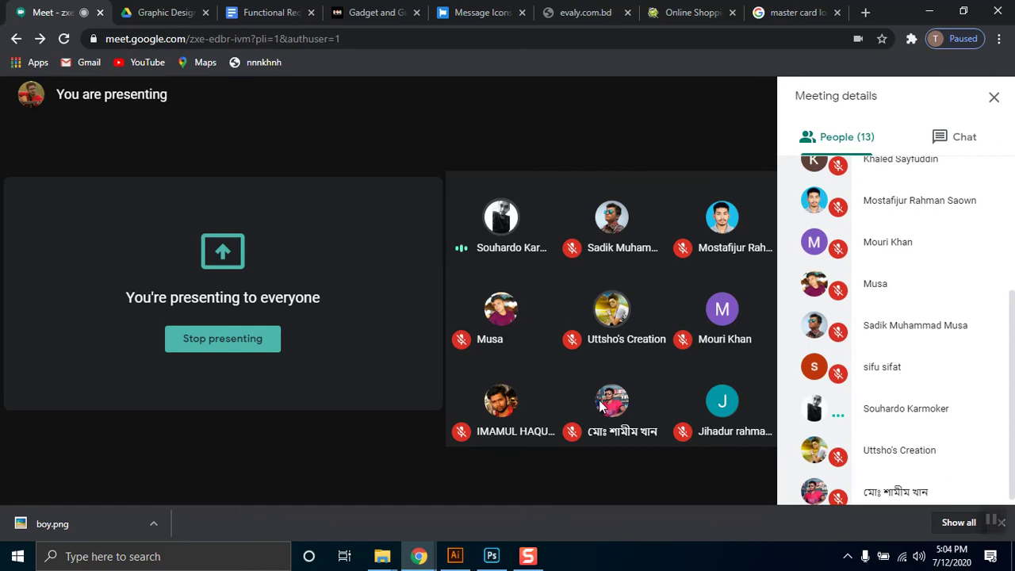
mouse_move(698, 463)
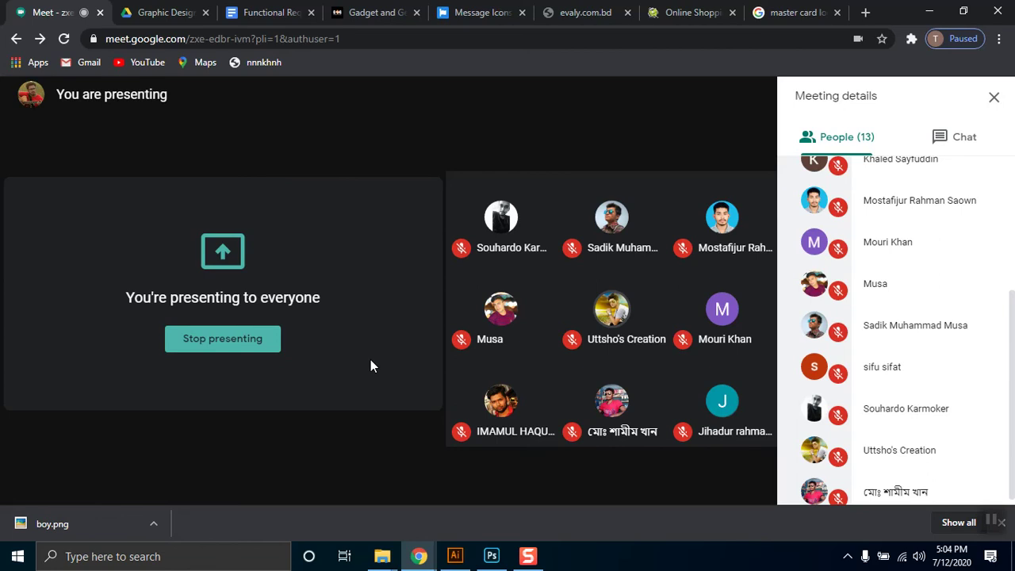
mouse_move(404, 325)
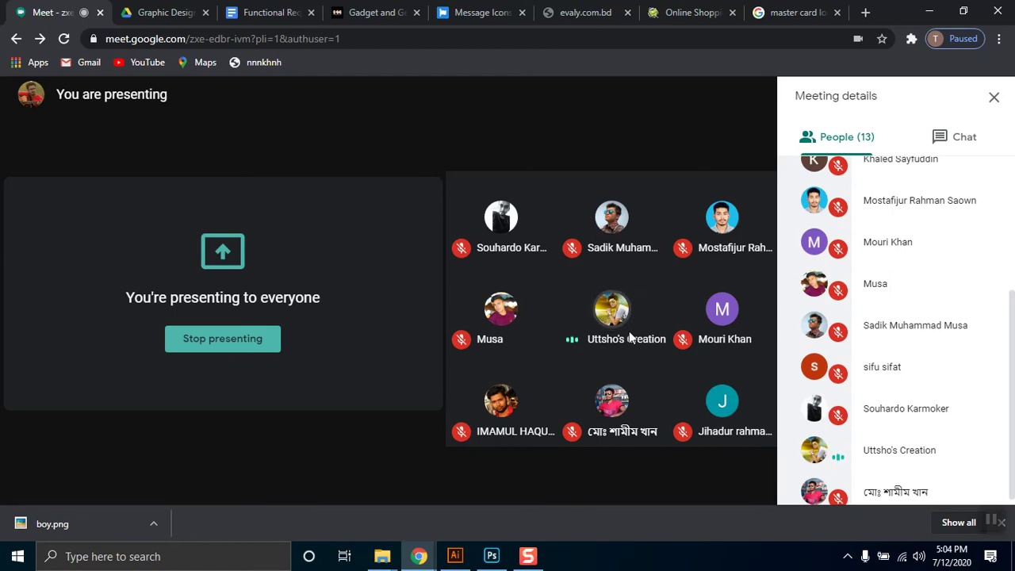
mouse_move(622, 249)
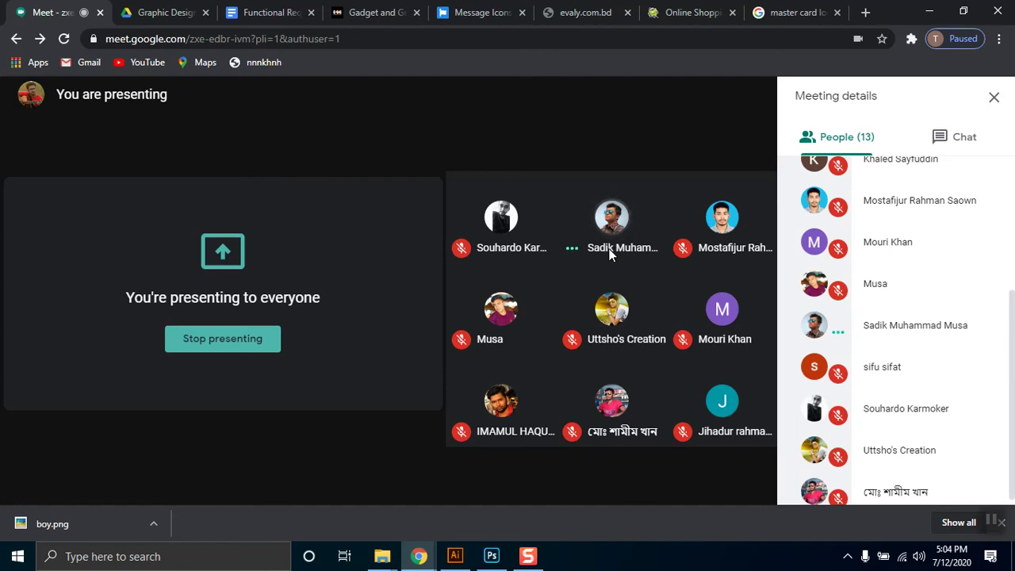
left_click(928, 9)
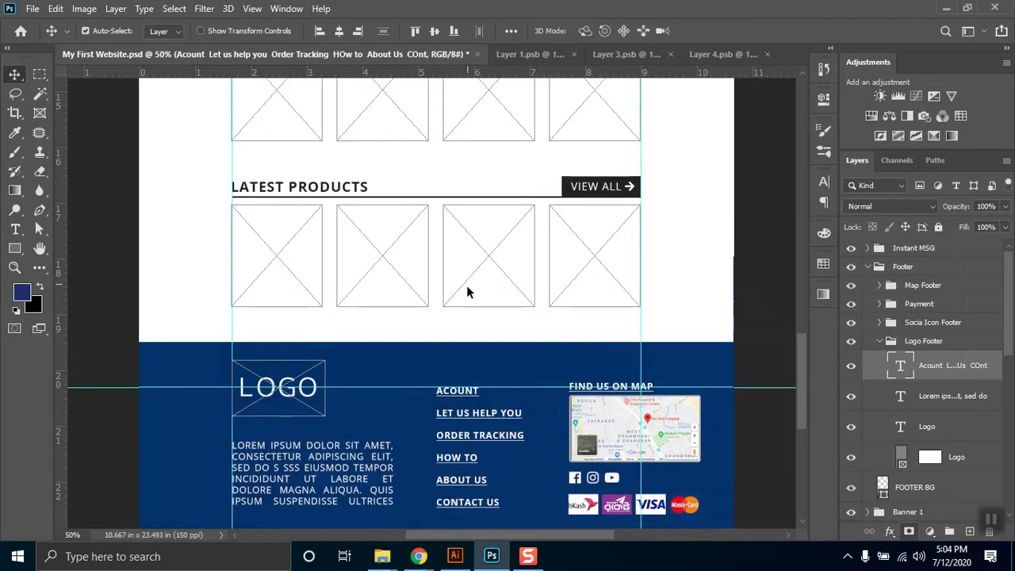
Step: Review the mockup from its header down to the product sections and look through the meeting's participants from the start of the list
left_click_drag(802, 378, 823, 185)
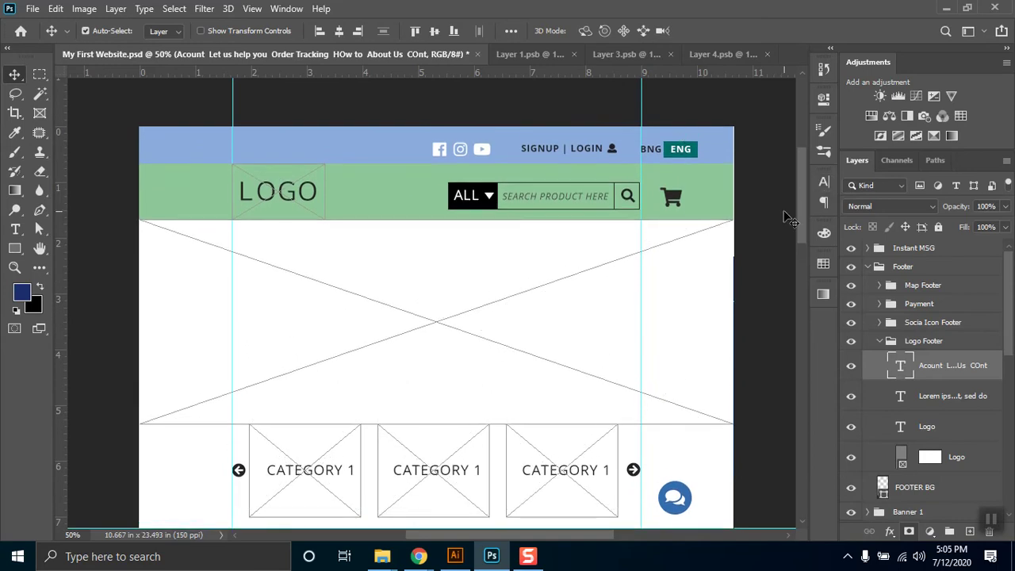
left_click(946, 7)
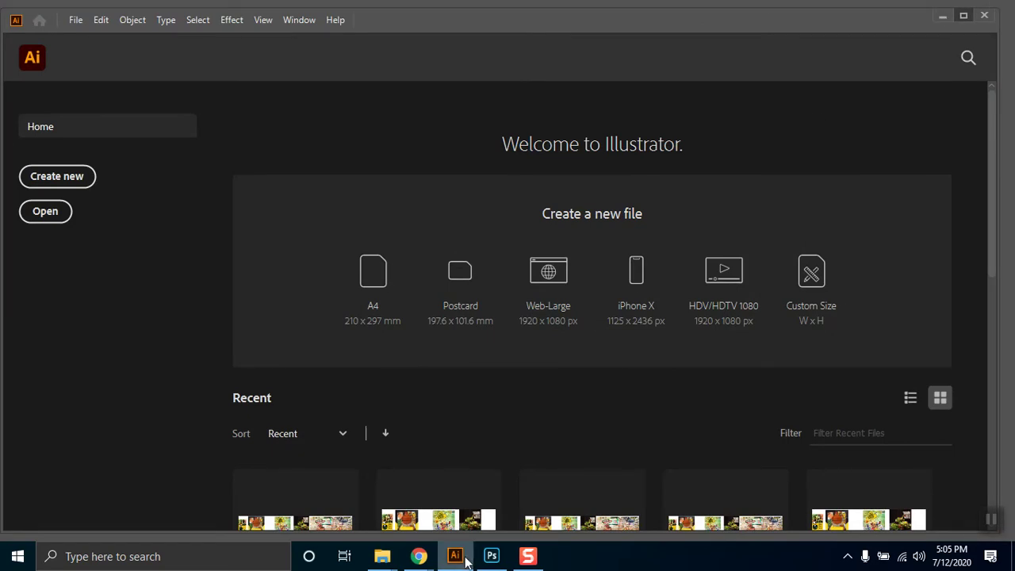
left_click(492, 556)
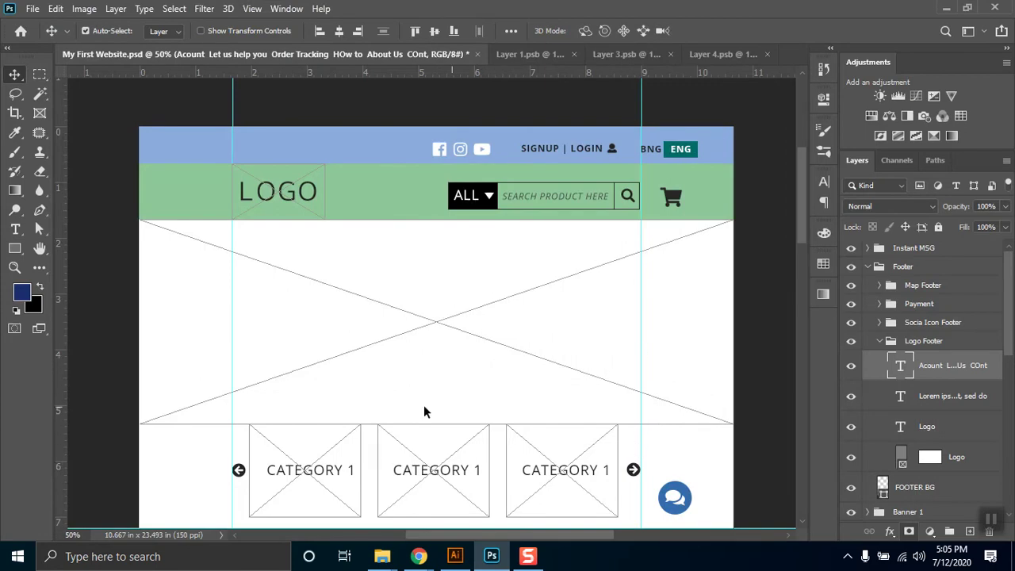
left_click_drag(800, 179, 661, 410)
mouse_move(418, 554)
left_click(389, 510)
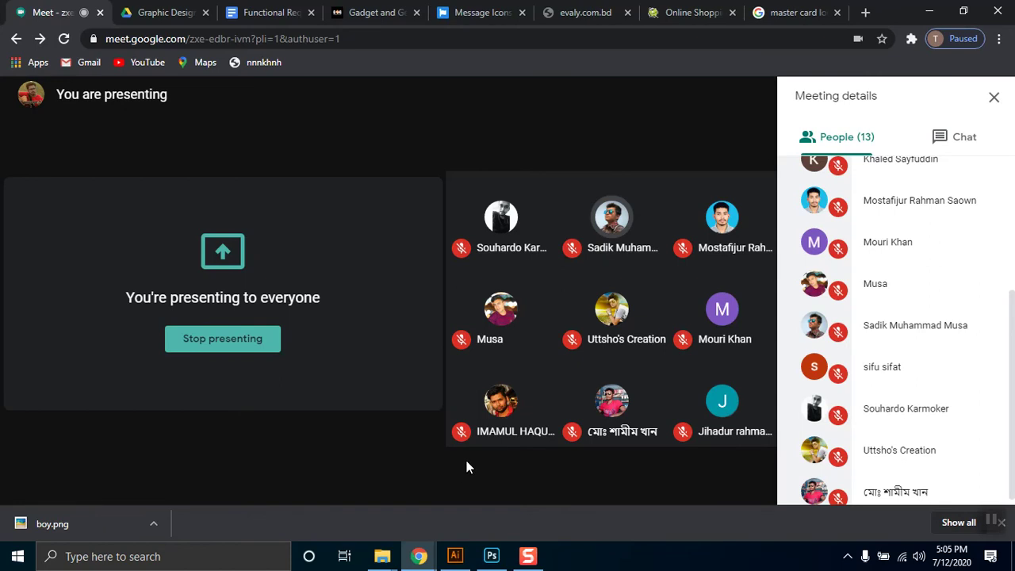
left_click_drag(1014, 300, 1012, 196)
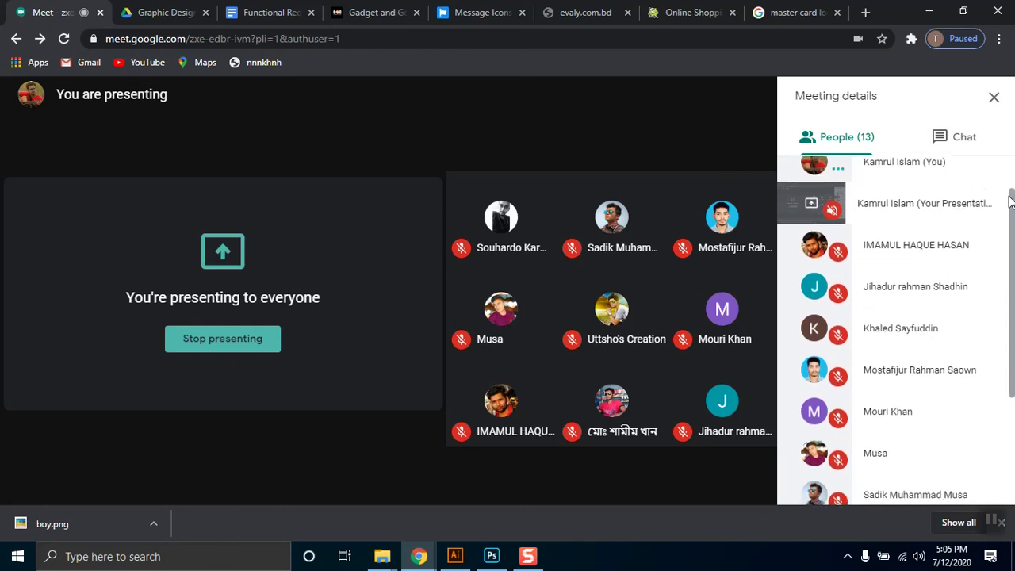
left_click_drag(1012, 196, 1010, 204)
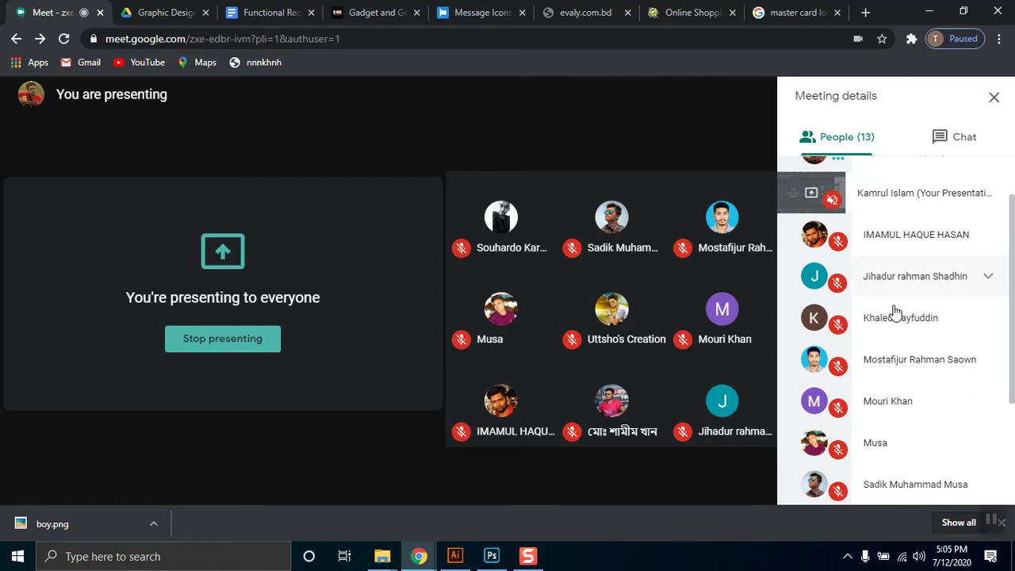
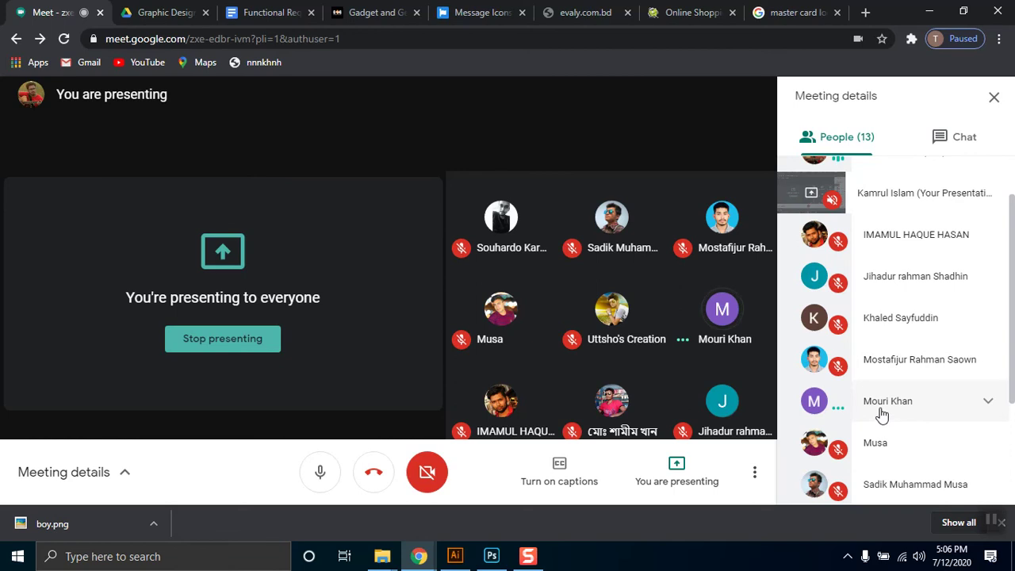
Step: Review the mockup's Category and Best Offer sections in Photoshop and return to the participants of the Google Meet call
left_click(492, 556)
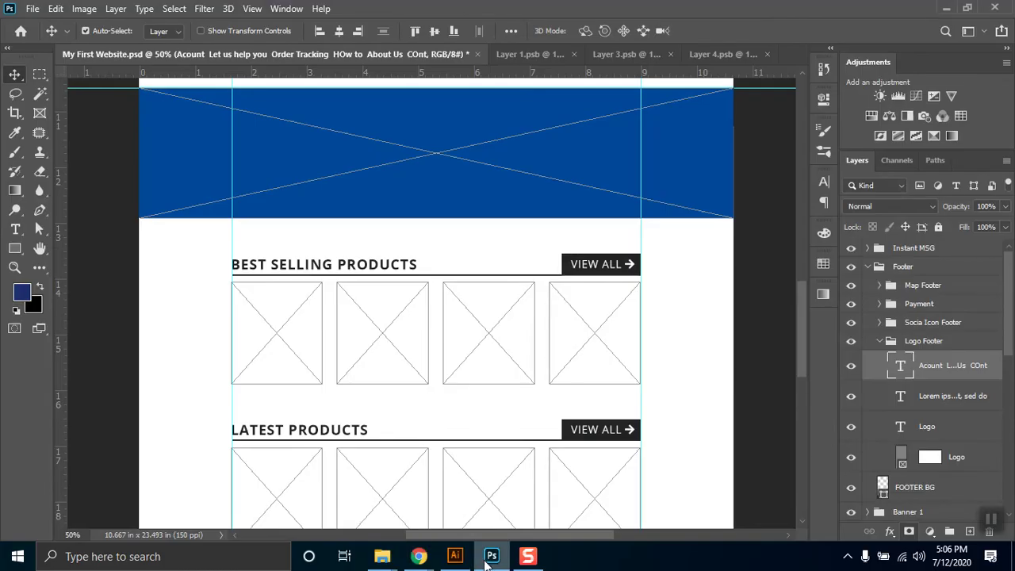
left_click_drag(799, 328, 798, 253)
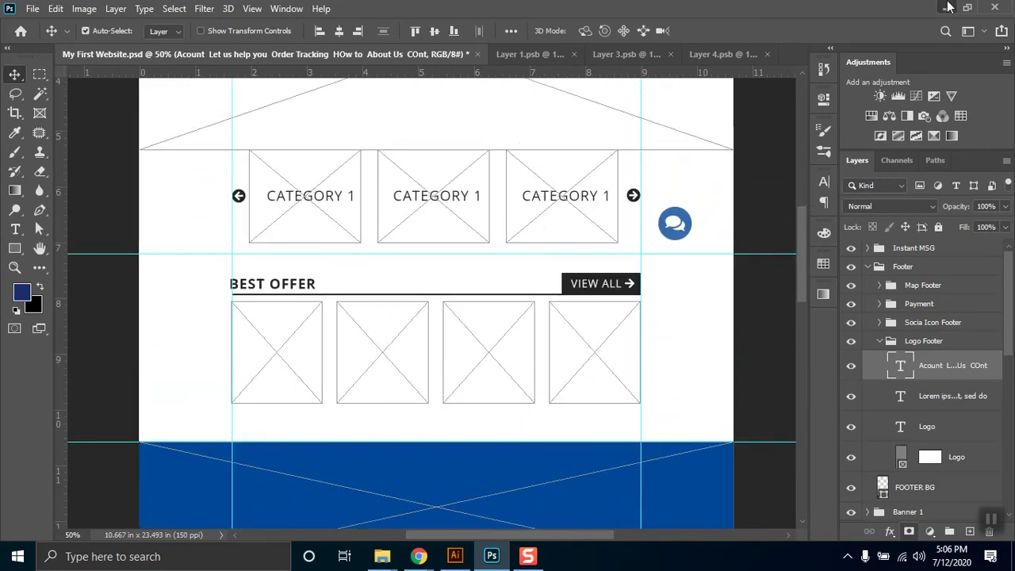
key("alt+Tab")
scroll(936, 464, "down", 1)
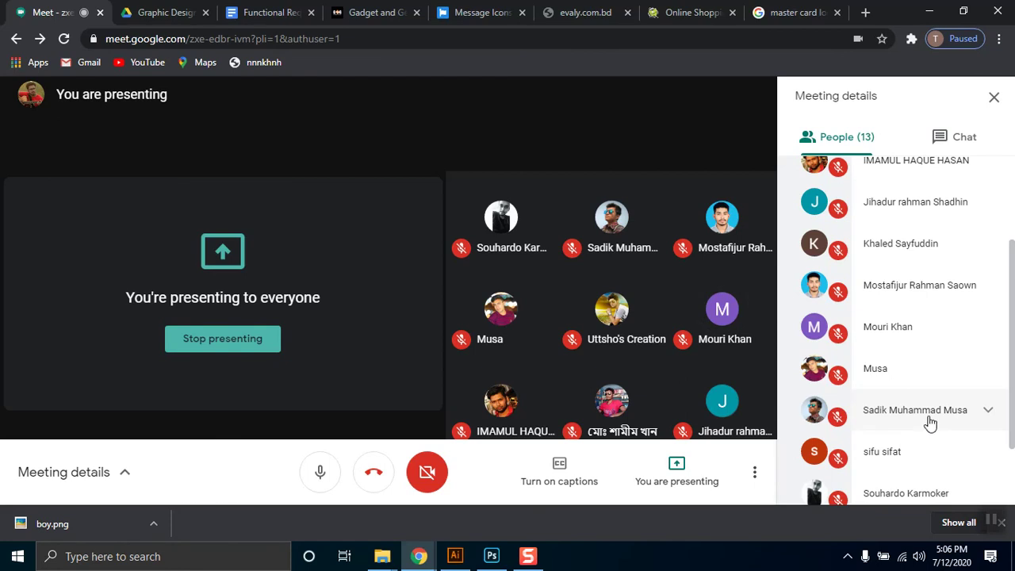
Step: Look through the rest of the meeting's participant list and switch between the Meet call and the mockup in Photoshop
scroll(931, 424, "down", 1)
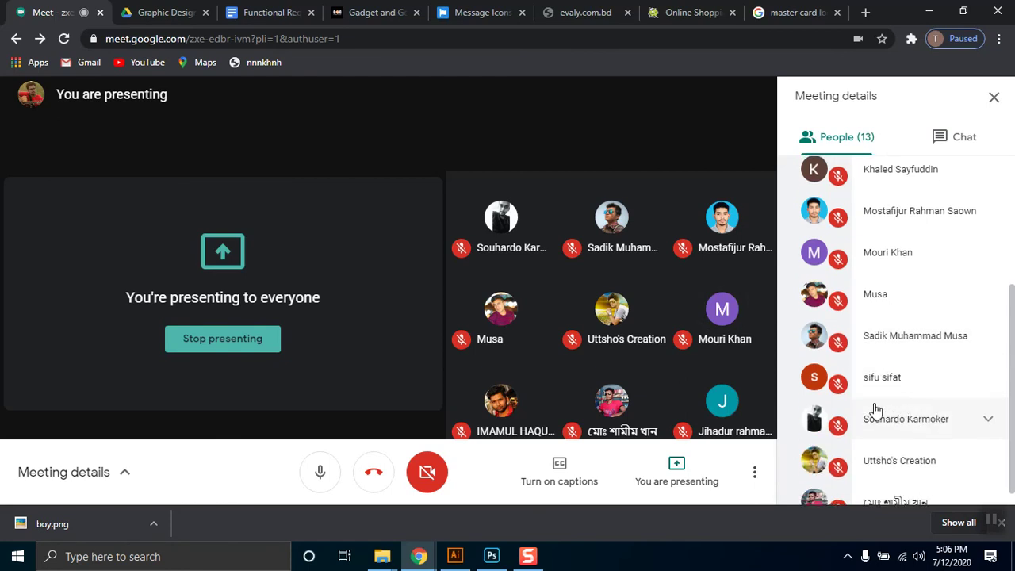
scroll(887, 409, "down", 1)
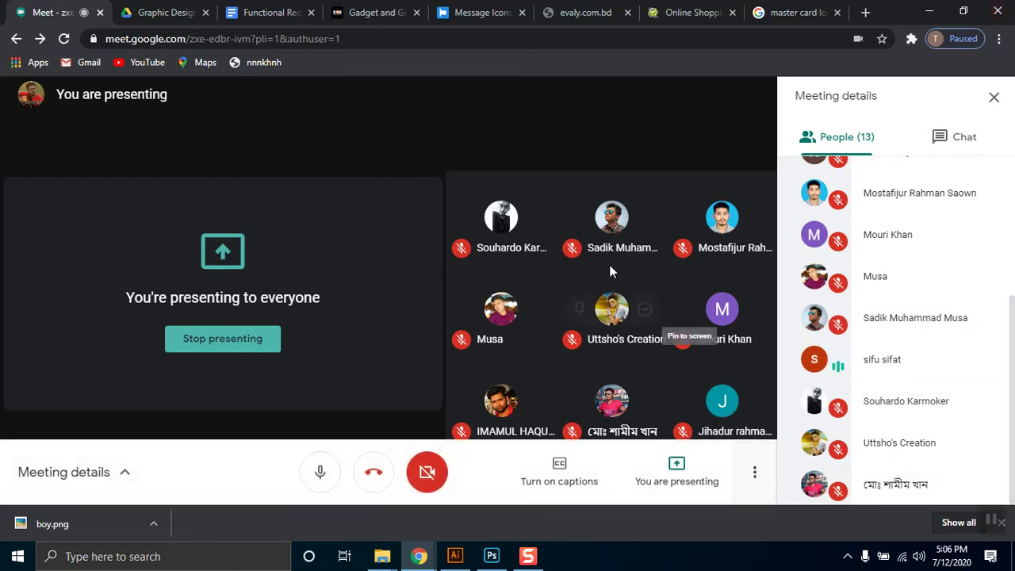
left_click(490, 557)
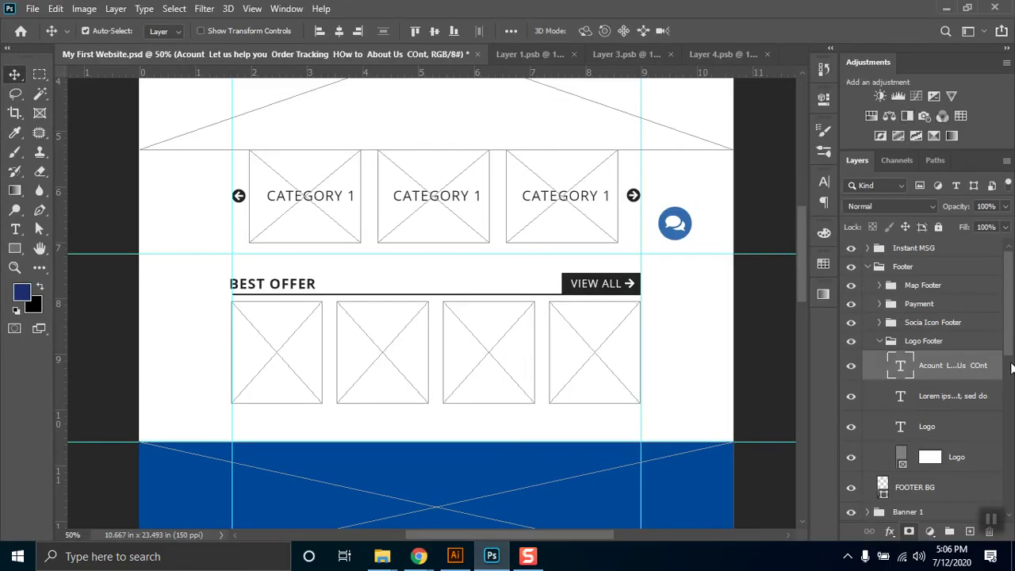
left_click(504, 499)
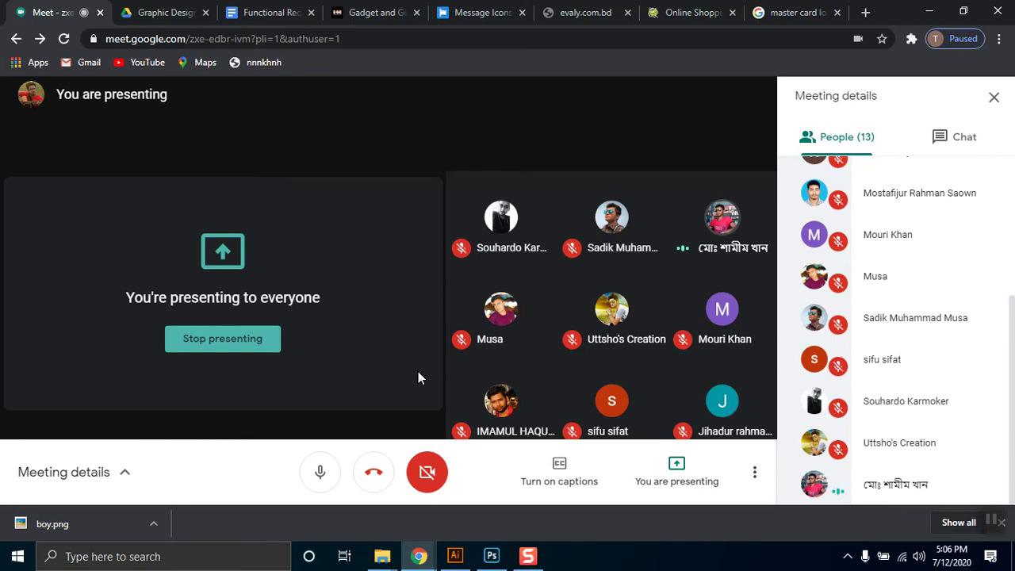
left_click(491, 556)
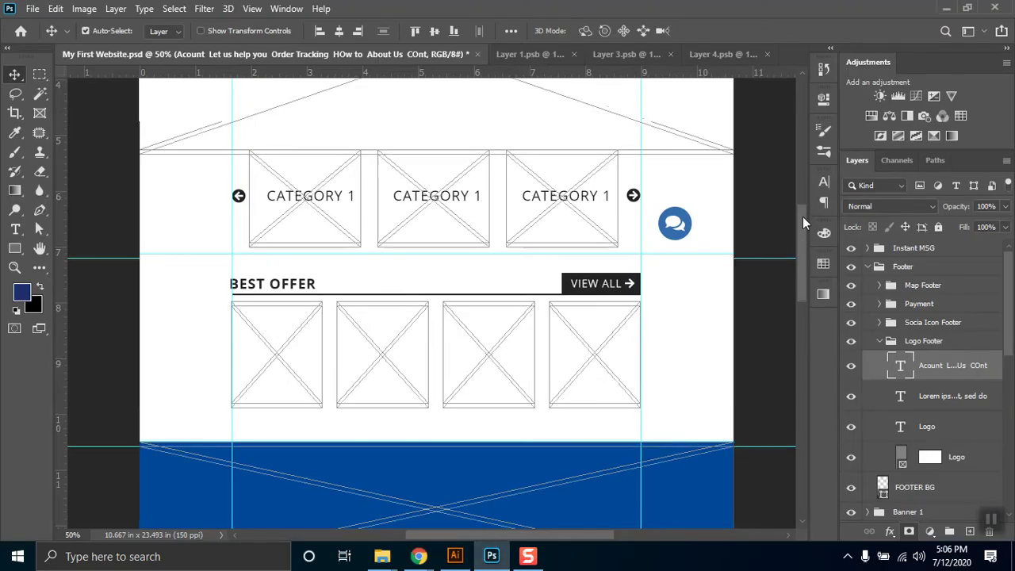
Step: Review the whole mockup in Photoshop from its header through the category and product sections down to the footer
scroll(802, 188, "up", 5)
scroll(803, 183, "up", 2)
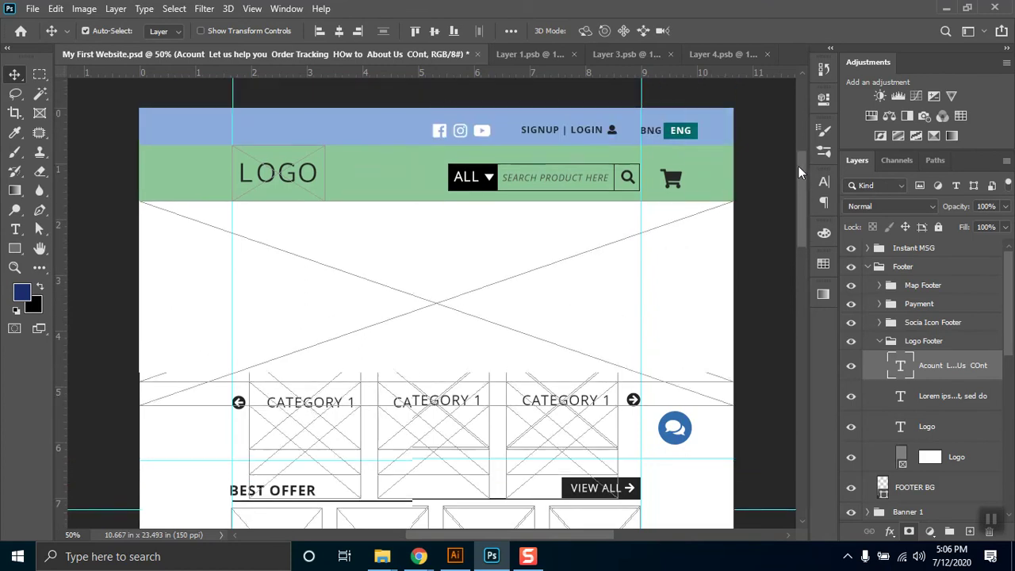
scroll(797, 205, "down", 7)
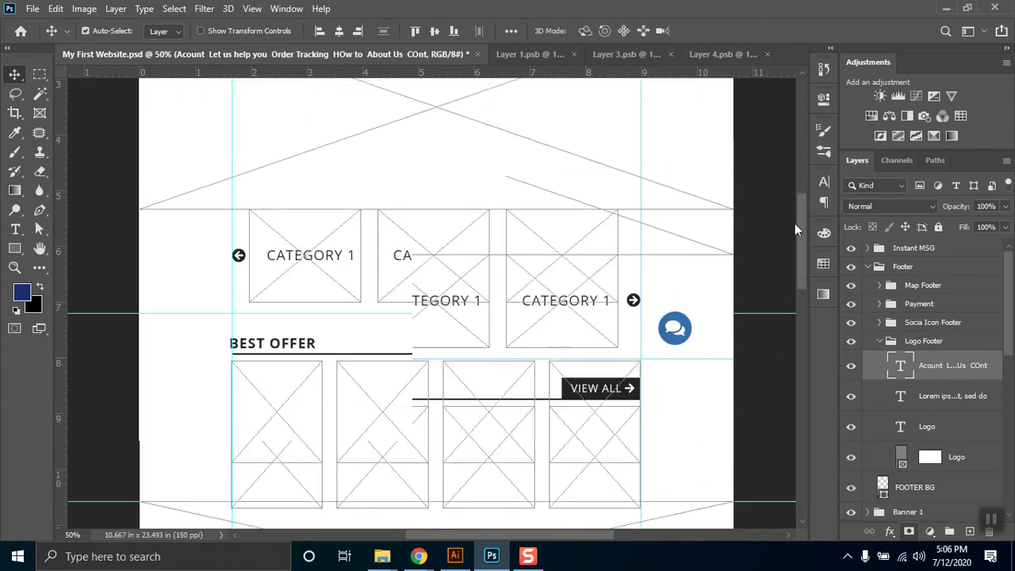
scroll(794, 240, "down", 6)
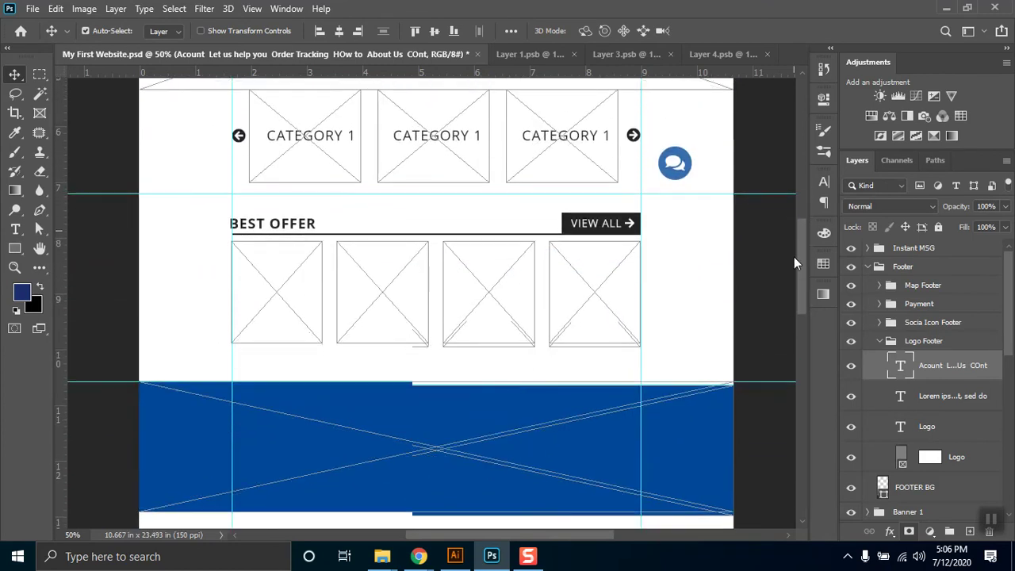
scroll(791, 301, "down", 4)
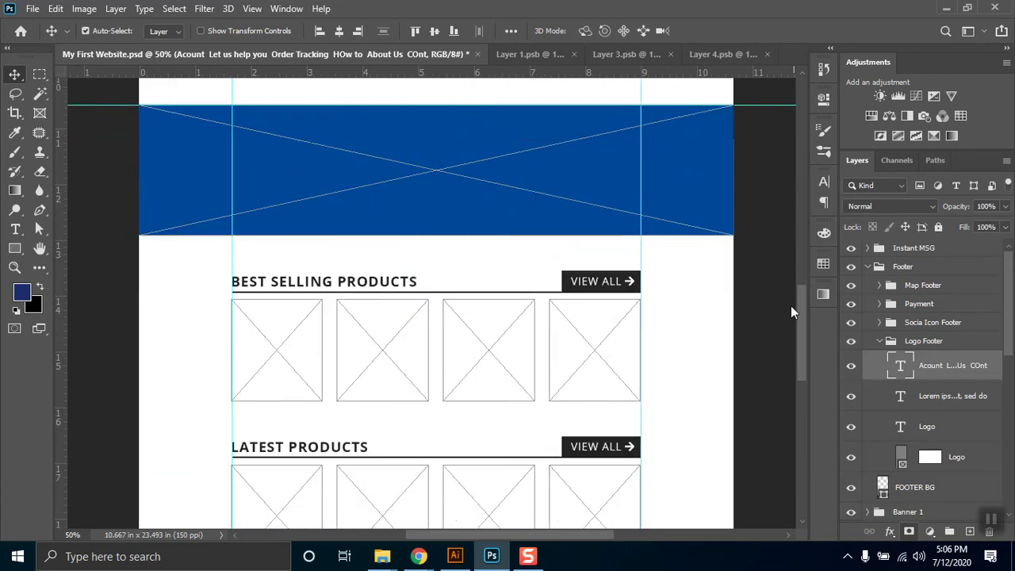
scroll(790, 325, "down", 5)
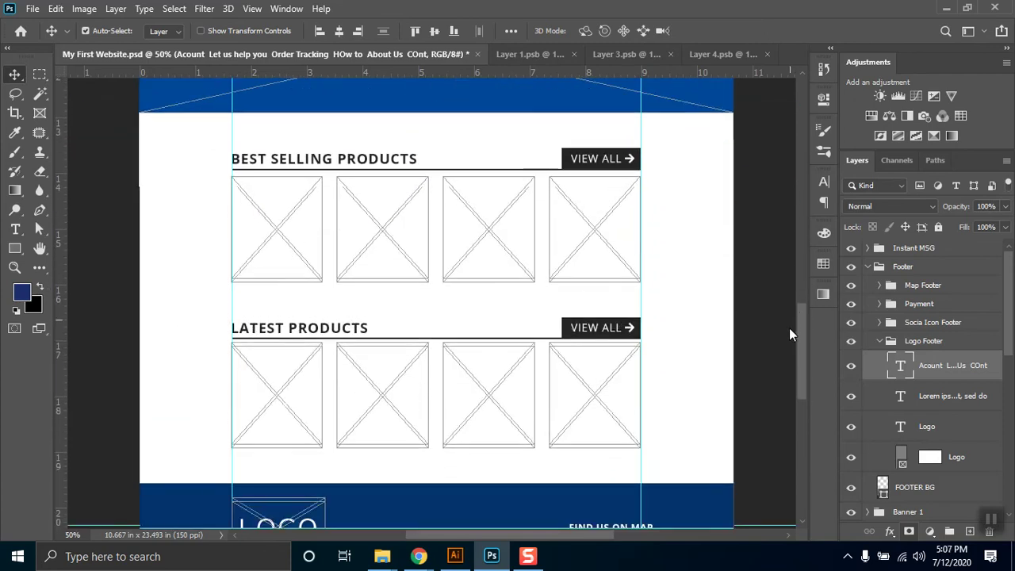
scroll(790, 370, "down", 1)
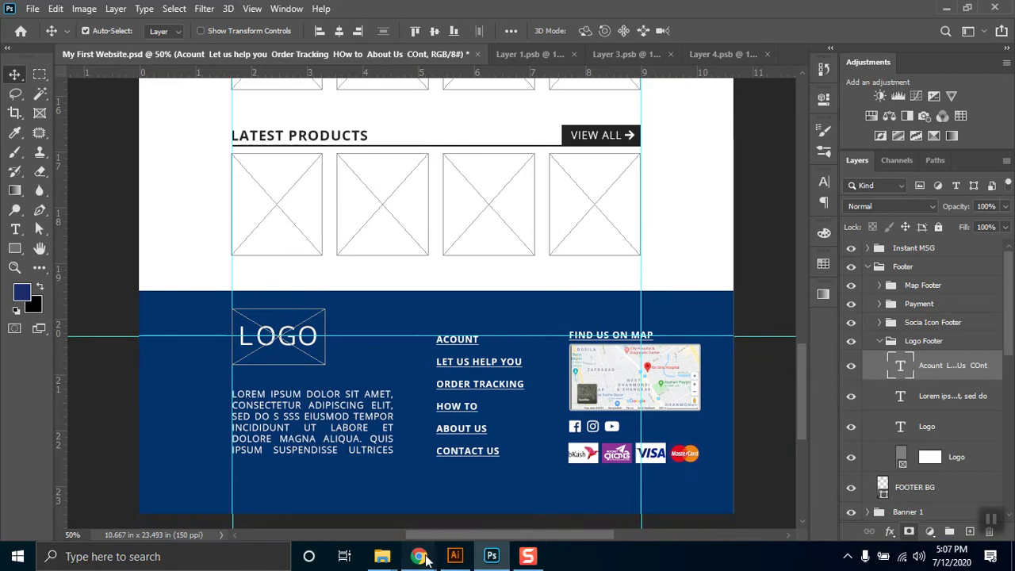
Step: Check the Google Meet call, return to the mockup's header in Photoshop and select the YouTube icon in its top bar
mouse_move(419, 556)
left_click(400, 502)
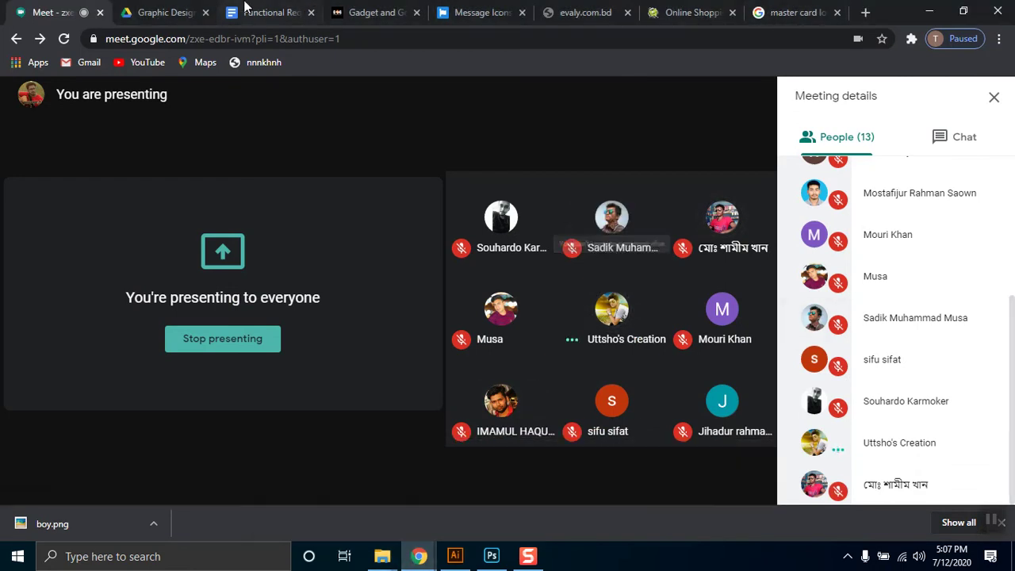
left_click(492, 556)
left_click_drag(804, 367, 764, 181)
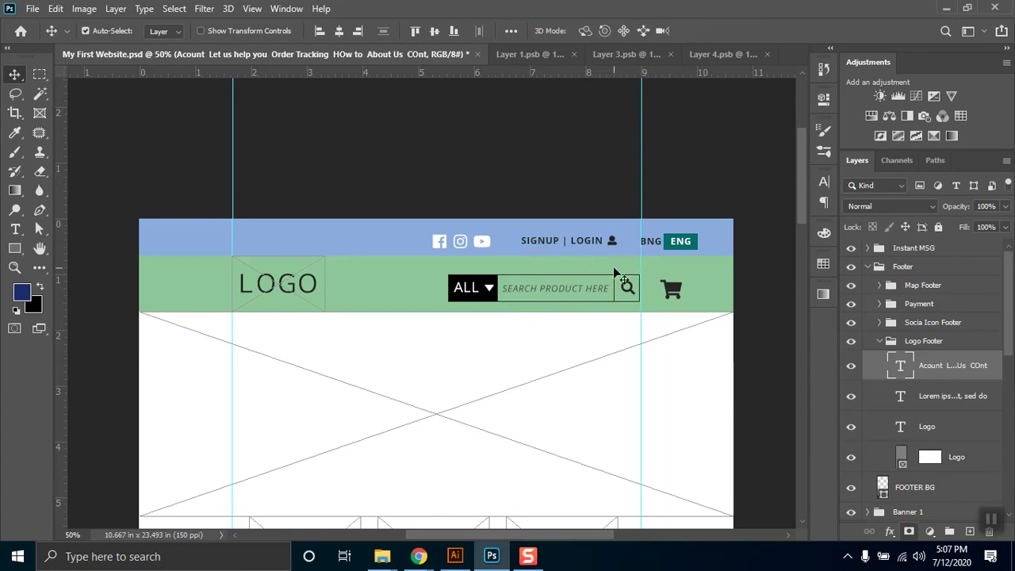
left_click(486, 248)
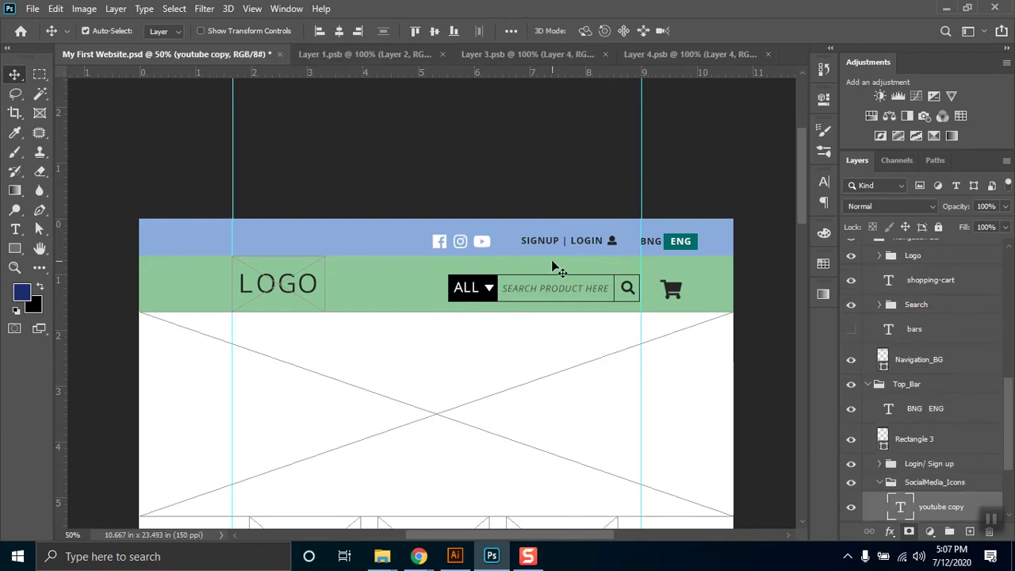
left_click_drag(797, 148, 797, 173)
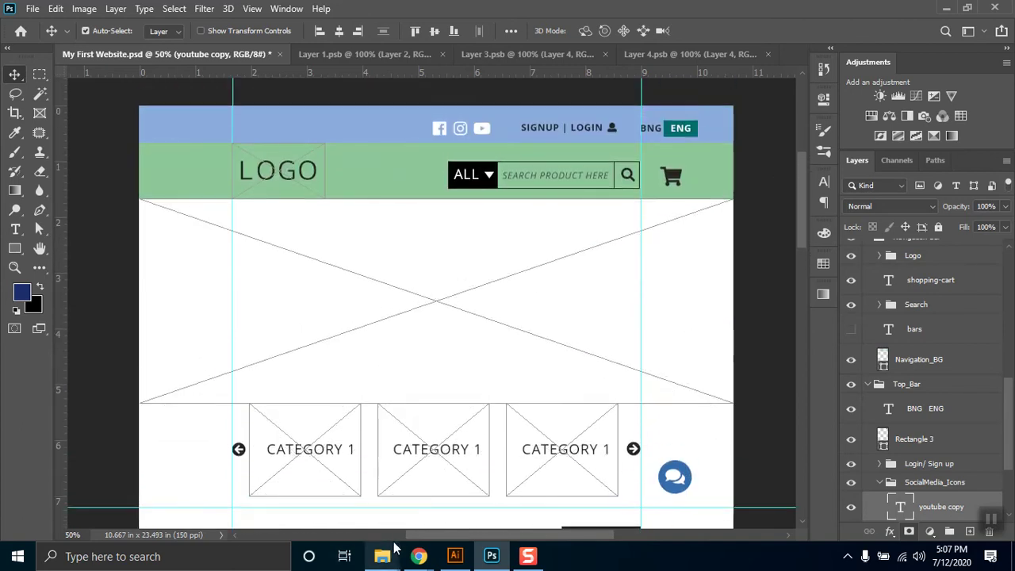
Step: Check who is speaking in the Google Meet call and return to the mockup's header in Photoshop
mouse_move(419, 555)
left_click(395, 520)
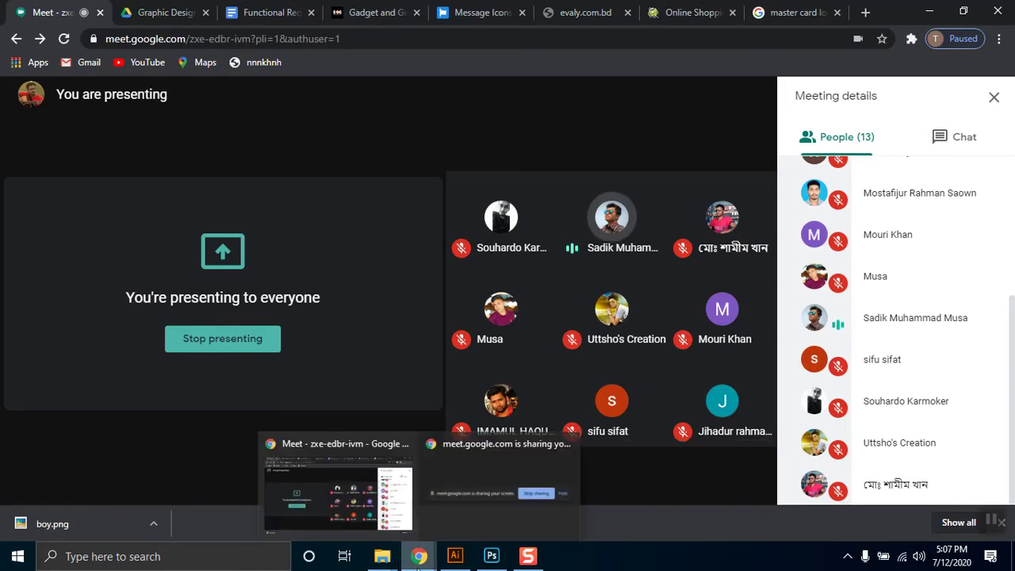
left_click(365, 512)
left_click(492, 556)
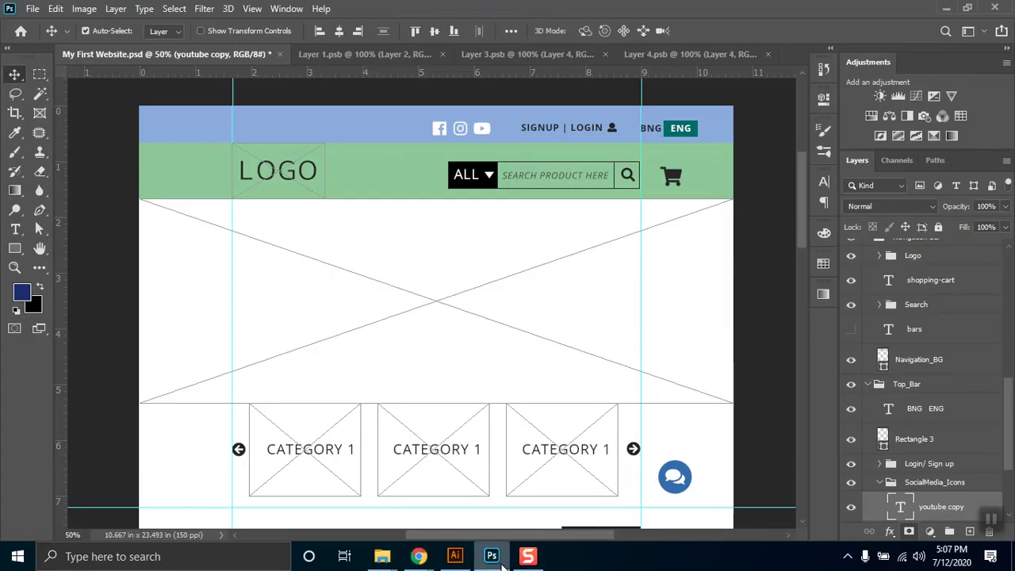
left_click(489, 556)
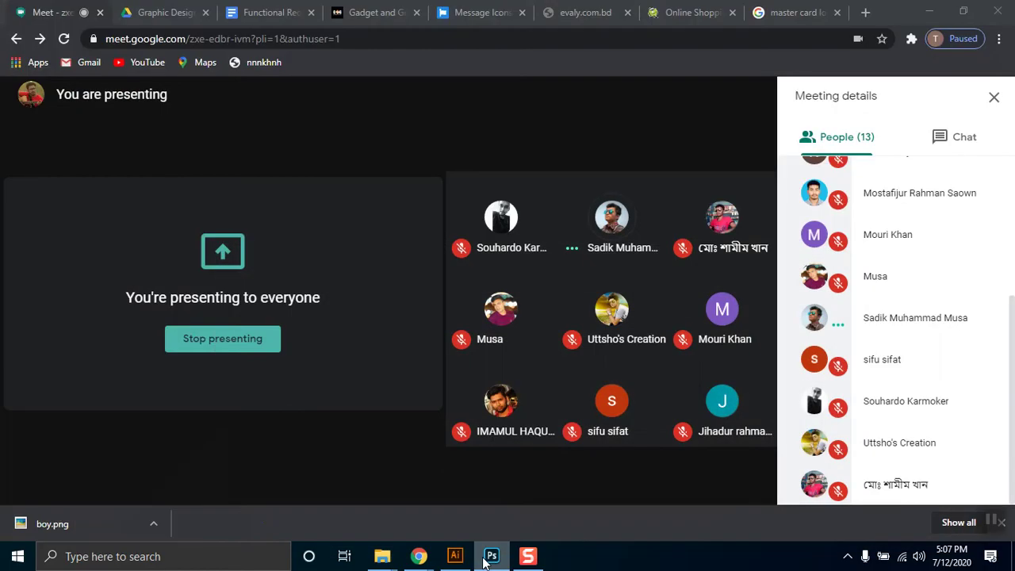
left_click(489, 556)
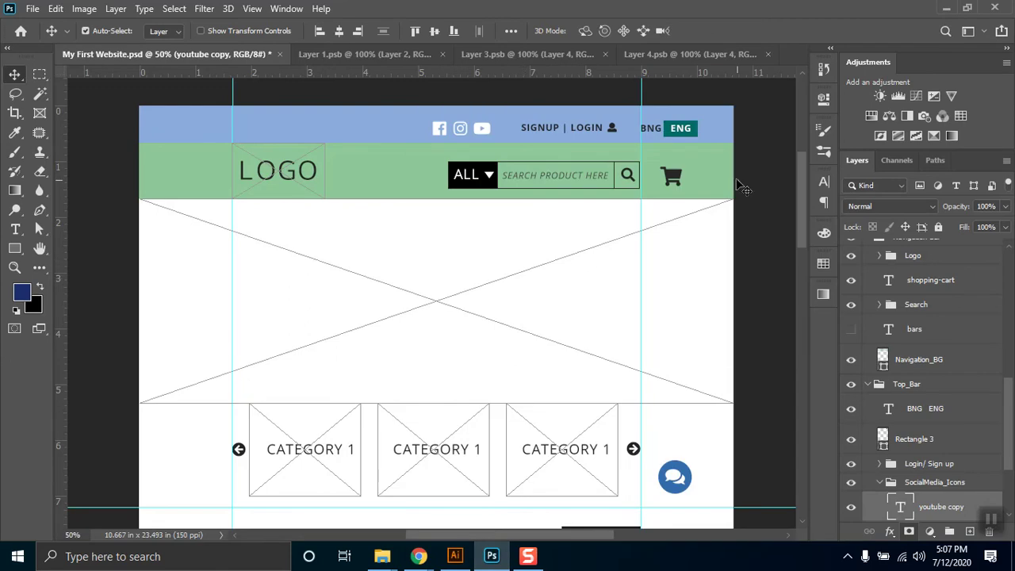
Step: Try to duplicate the navigation bar's shopping-cart icon and change the original into a red heart icon
left_click_drag(681, 176, 658, 176)
key("t")
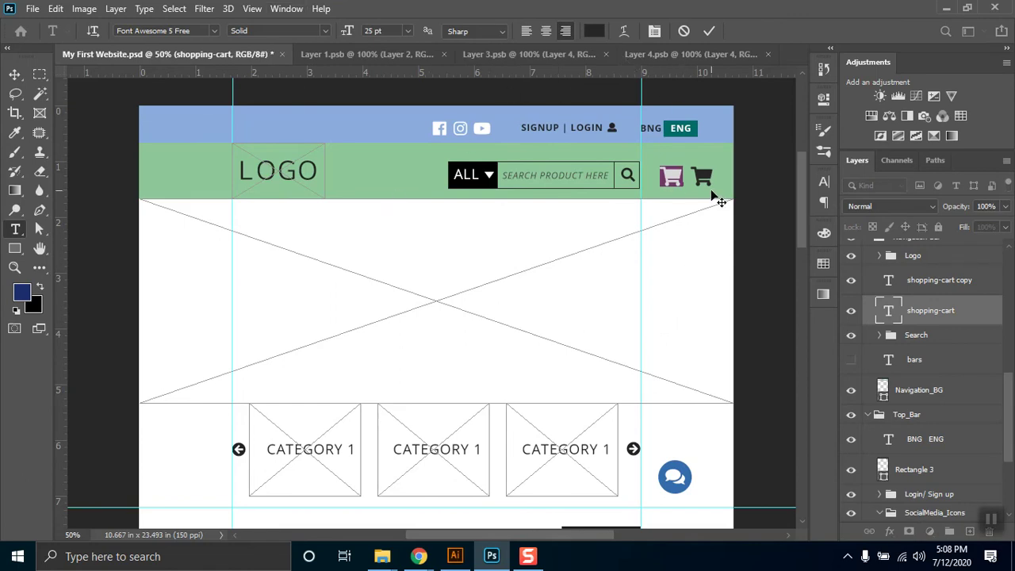
type("heart")
left_click_drag(675, 176, 653, 169)
left_click(594, 30)
left_click_drag(798, 280, 797, 209)
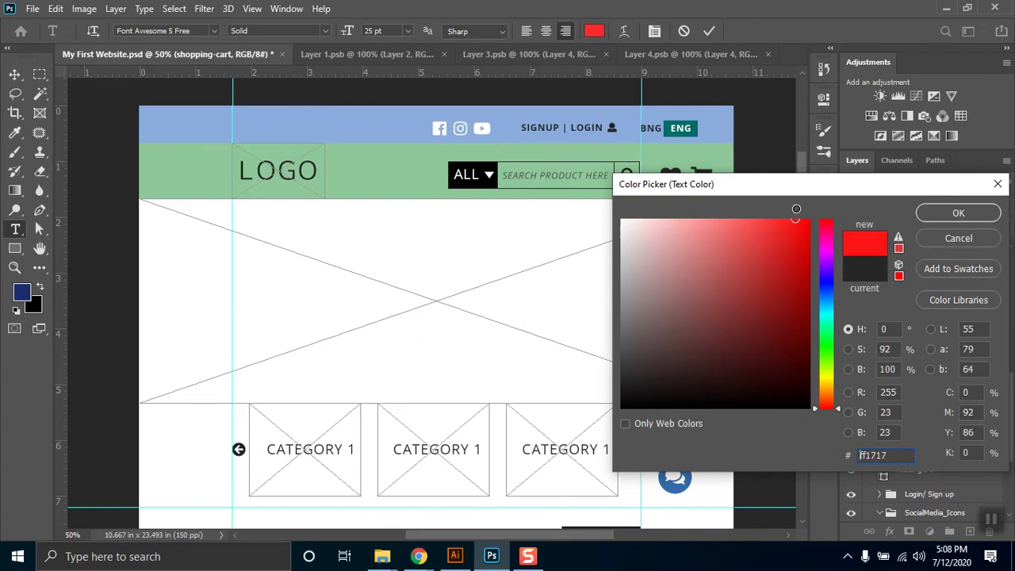
left_click(956, 213)
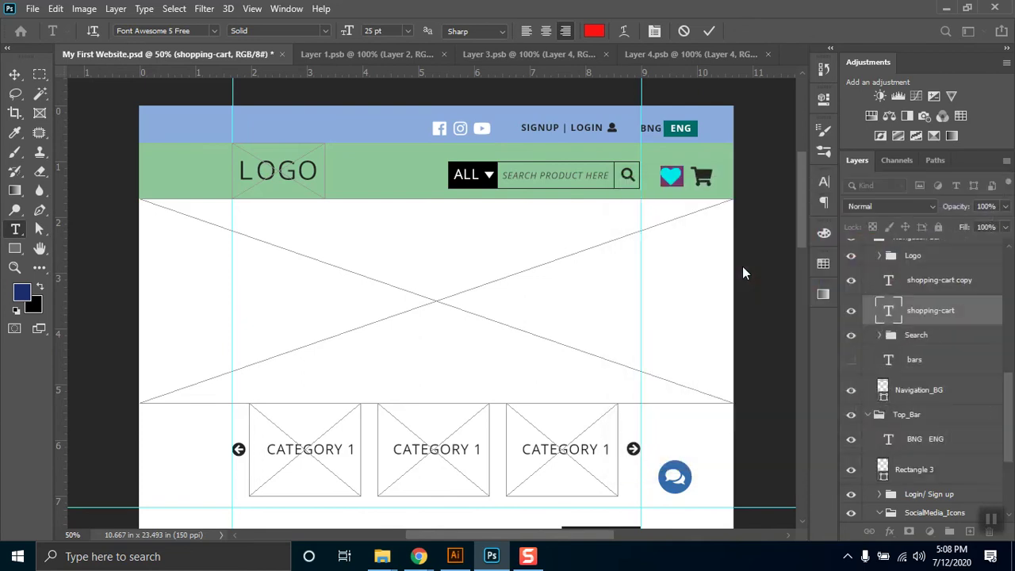
Step: Undo the heart icon change and remove the duplicated shopping cart from the navigation bar
left_click(14, 74)
key("ctrl+z")
double_click(703, 177)
left_click(683, 179)
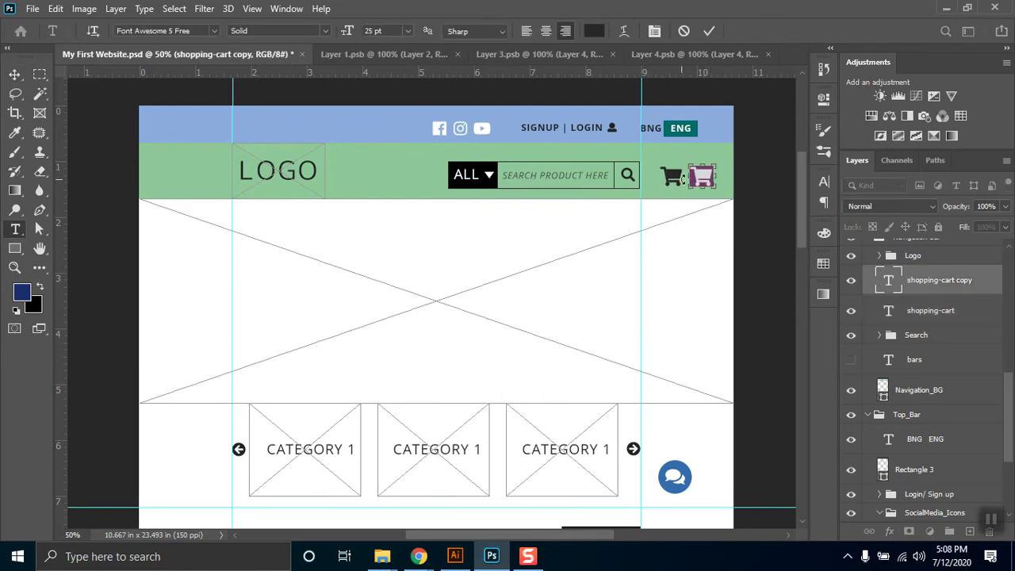
left_click(16, 76)
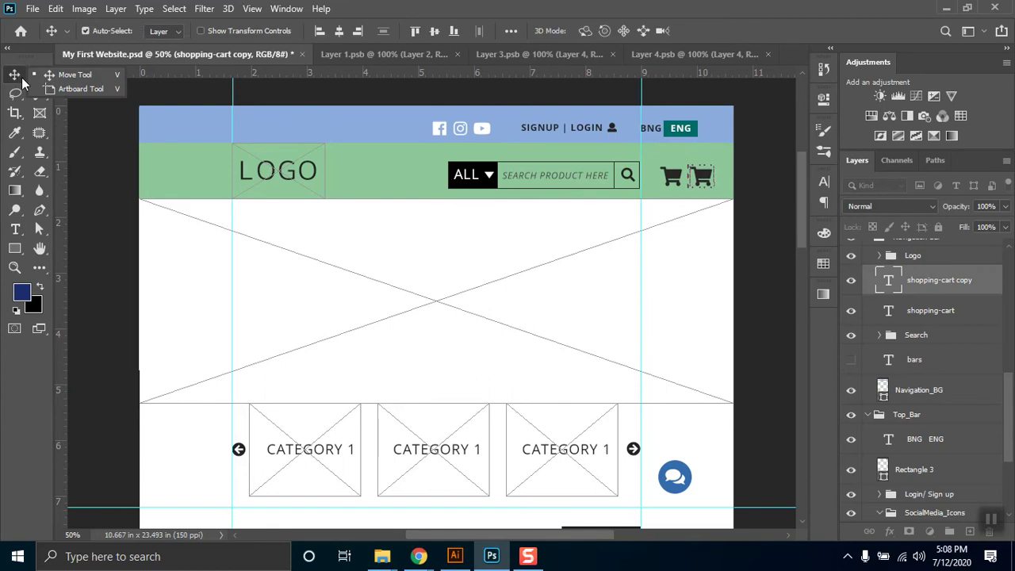
key("Delete")
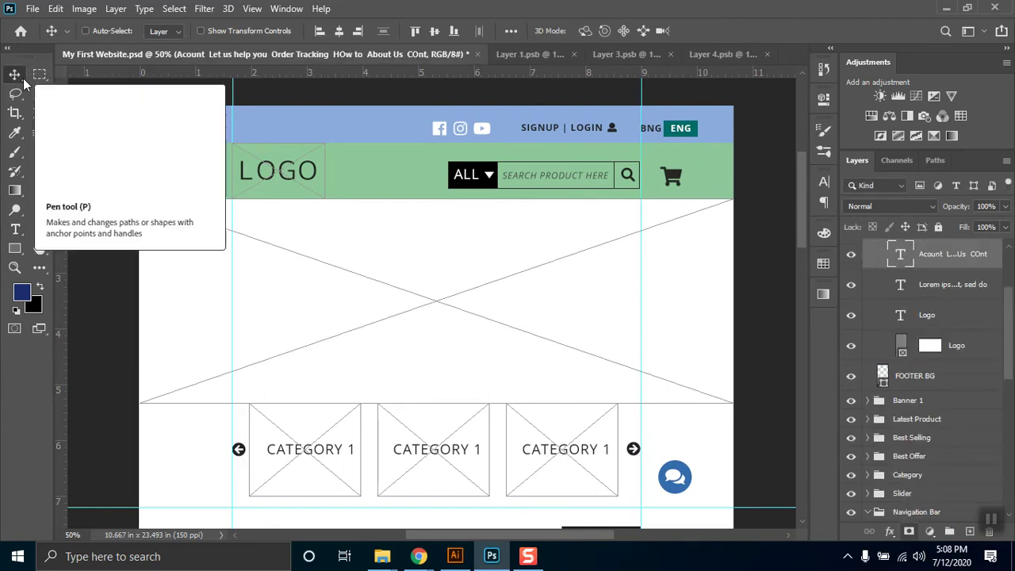
Step: Duplicate the shopping-cart icon beside the original in the navigation bar and replace the one nearer the search box with a heart icon
key("ctrl")
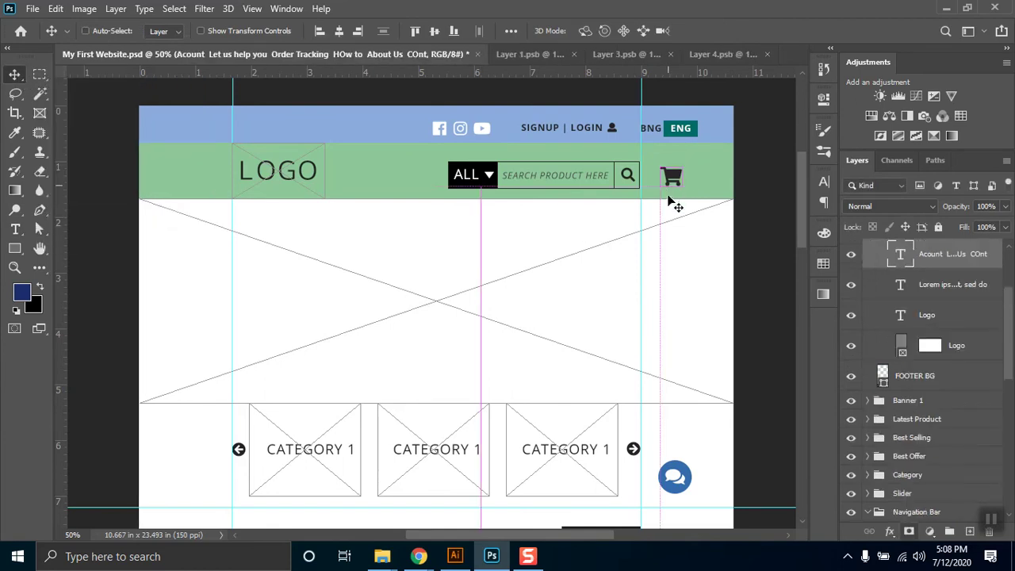
key("ctrl+z")
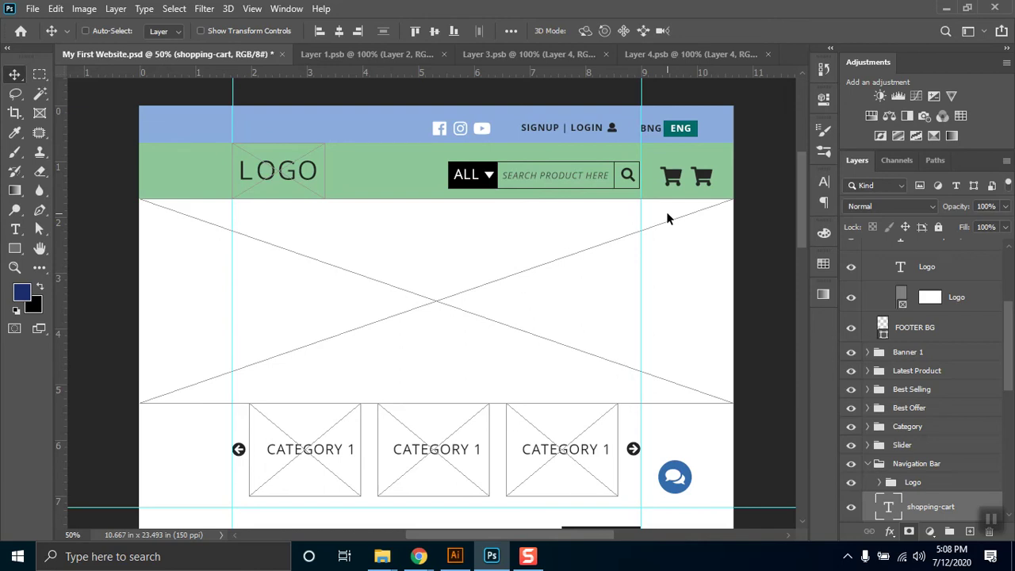
key("t")
left_click(655, 176)
key("ctrl+a")
type("♥")
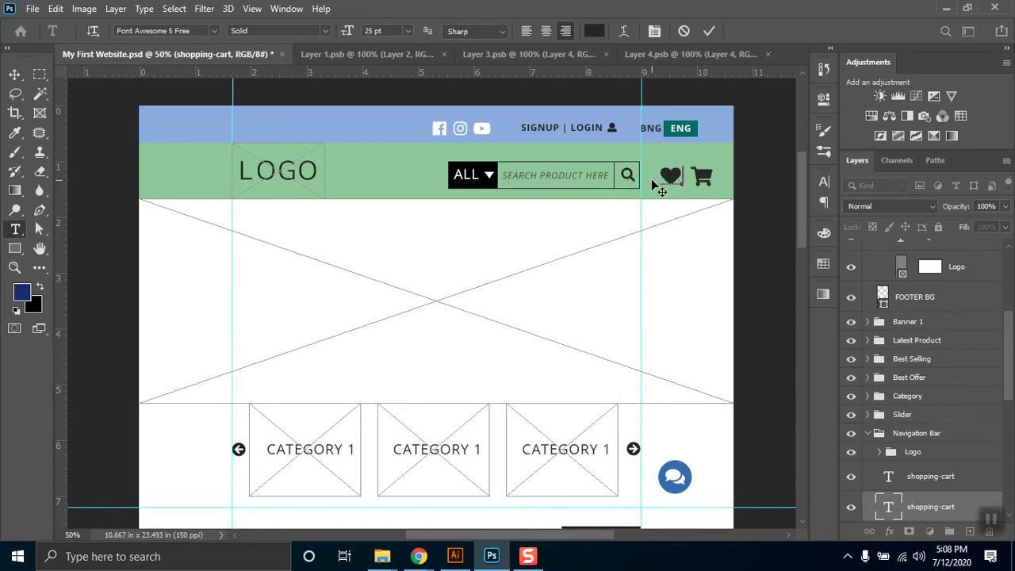
Step: Colour the heart icon in the navigation bar bright red
left_click(594, 31)
mouse_move(799, 249)
left_mouse_down()
mouse_move(788, 220)
mouse_move(800, 214)
left_mouse_up()
left_click(934, 218)
left_click(15, 74)
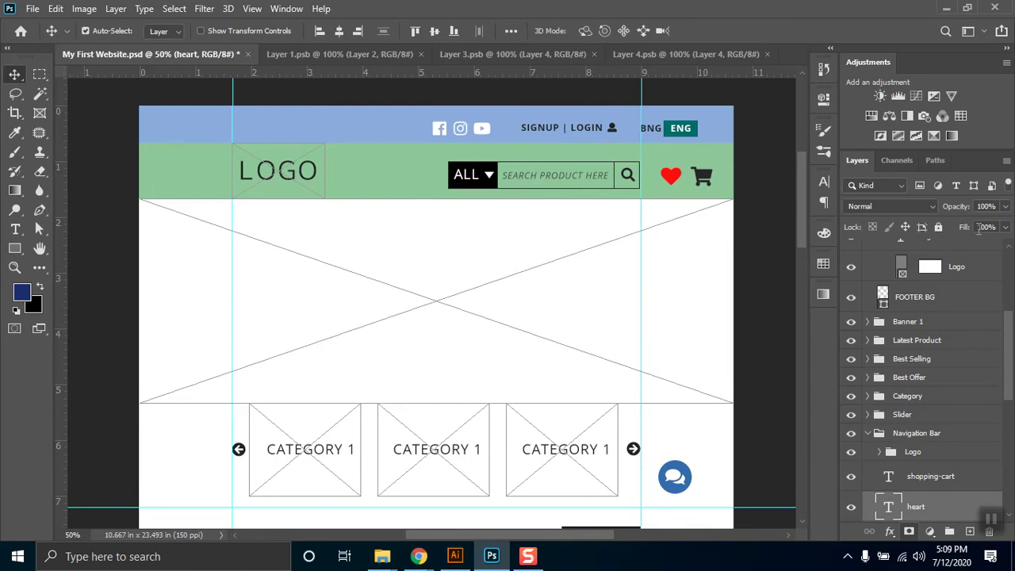
Step: Nudge the heart icon closer to the search box and select it together with the shopping-cart icon
key("shift+Left")
key("shift+Left")
key("shift+Left")
left_click(672, 184, "shift")
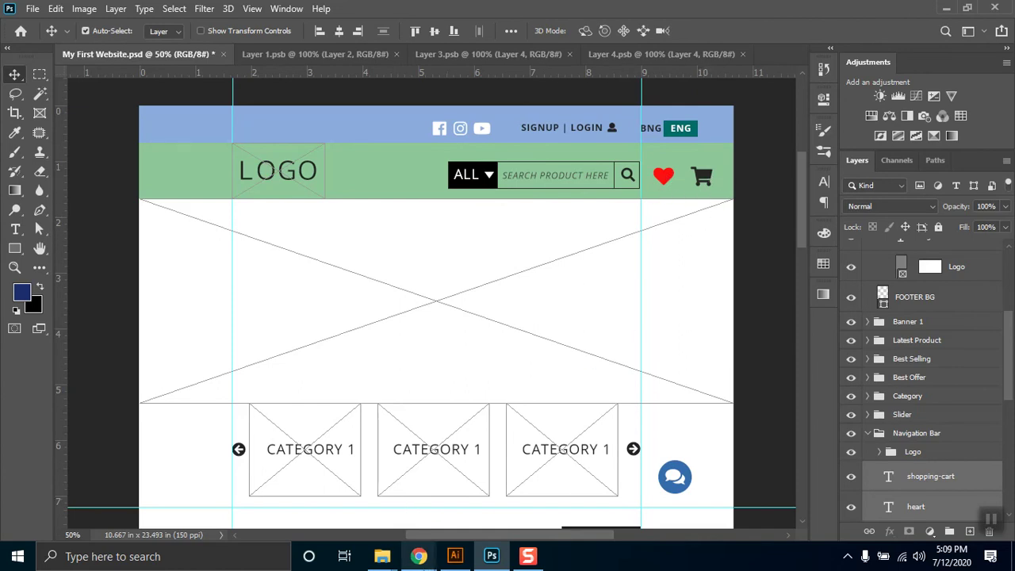
Step: Check the Google Meet participants between views of the mockup's header and category row, and minimize Chrome to return to Photoshop
mouse_move(419, 556)
left_click(386, 505)
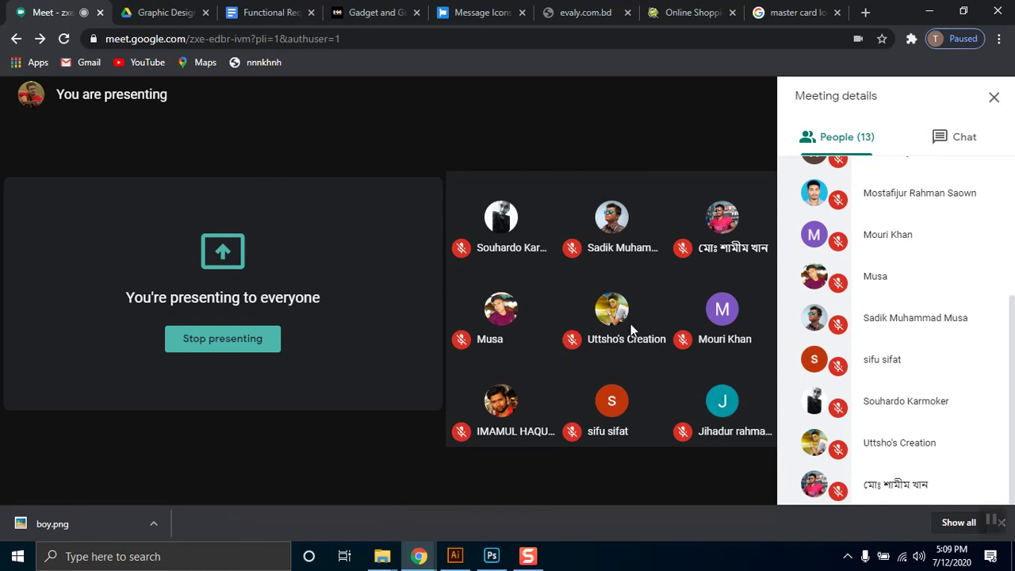
left_click(511, 559)
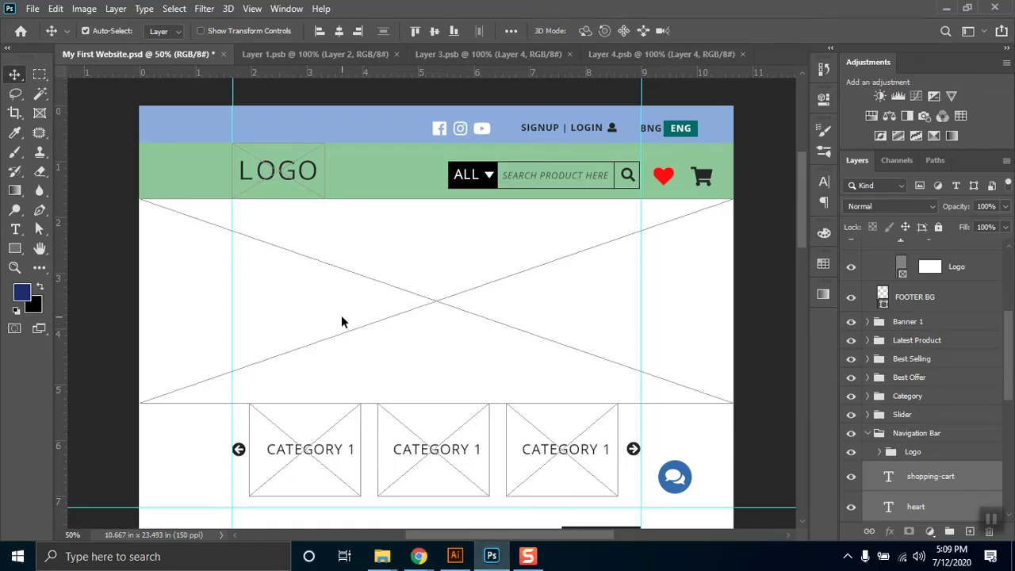
scroll(410, 448, "down", 3)
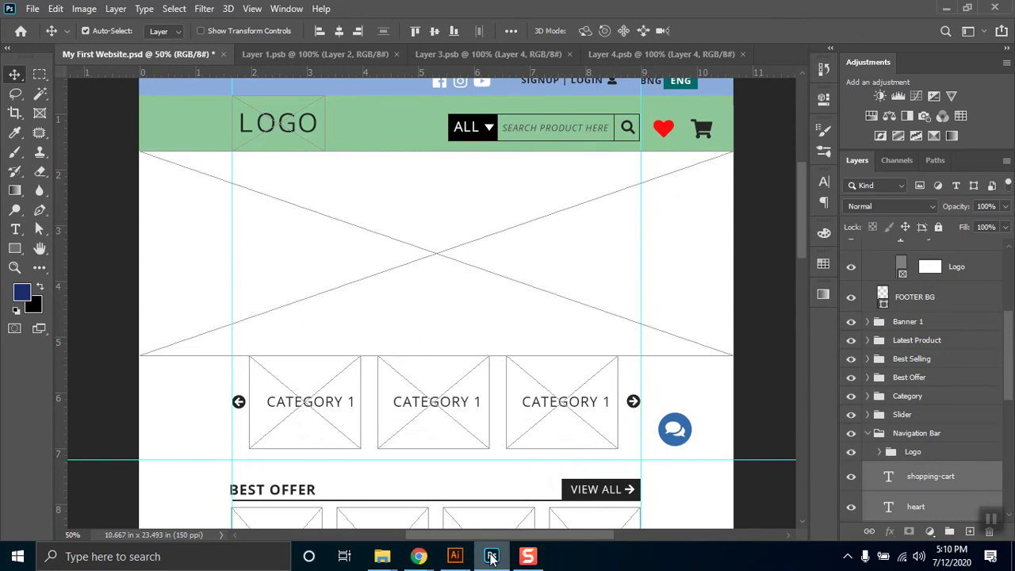
left_click(419, 558)
left_click(349, 467)
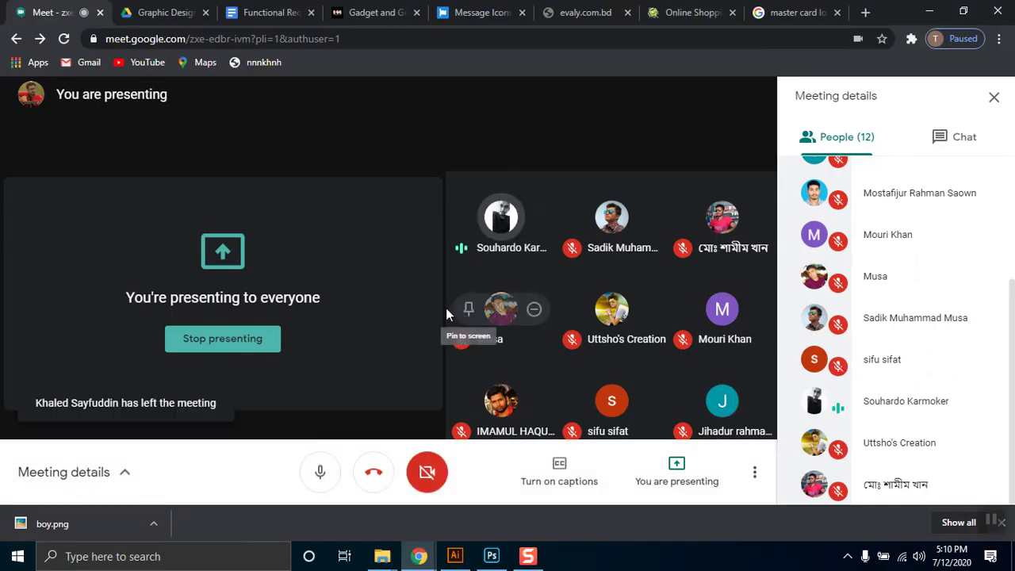
left_click(930, 11)
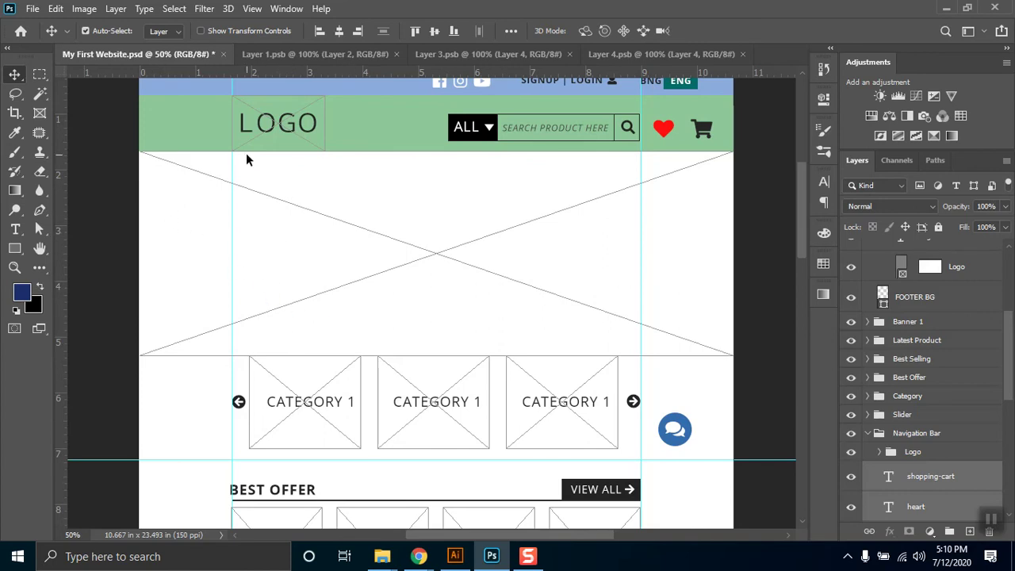
Step: Try narrowing the slider frame so its left edge lines up with the logo frame's right edge, and undo the change
left_click(445, 258)
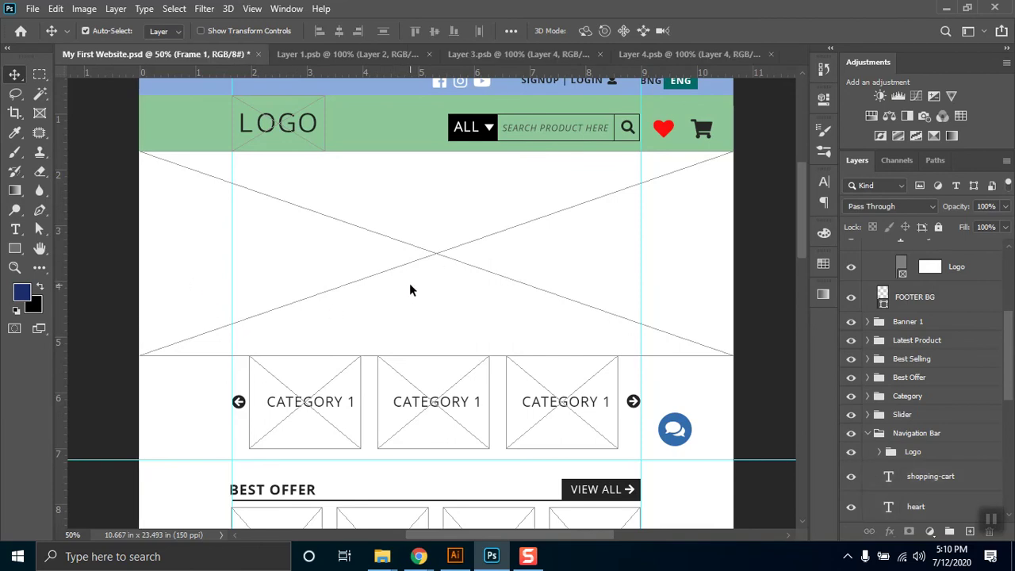
key("ctrl+t")
left_click_drag(139, 256, 324, 256)
key("Return")
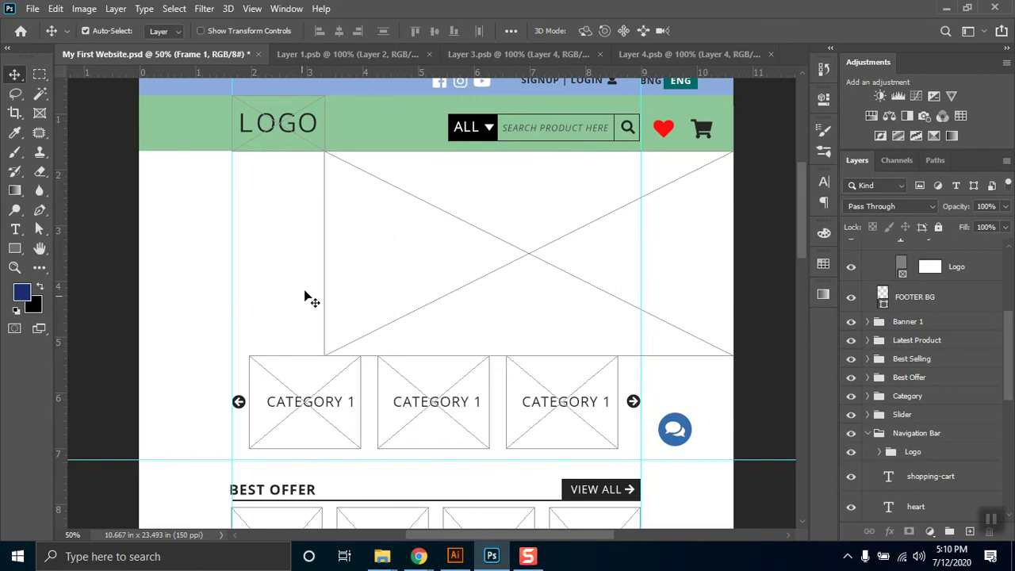
key("ctrl+z")
key("ctrl+z")
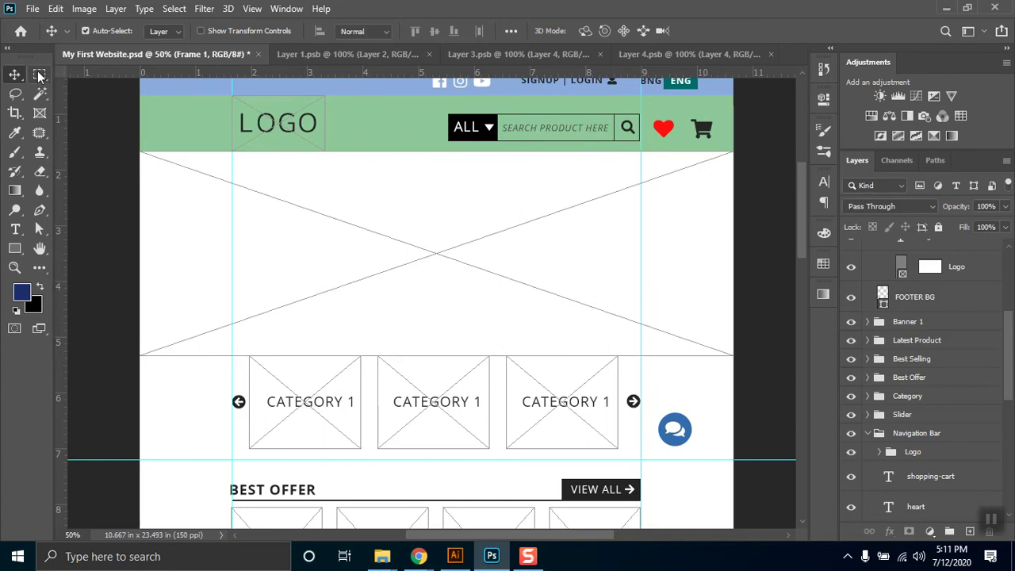
Step: Collapse the Logo Footer group and make the hidden bars layer in the Navigation Bar group visible
scroll(855, 321, "up", 5)
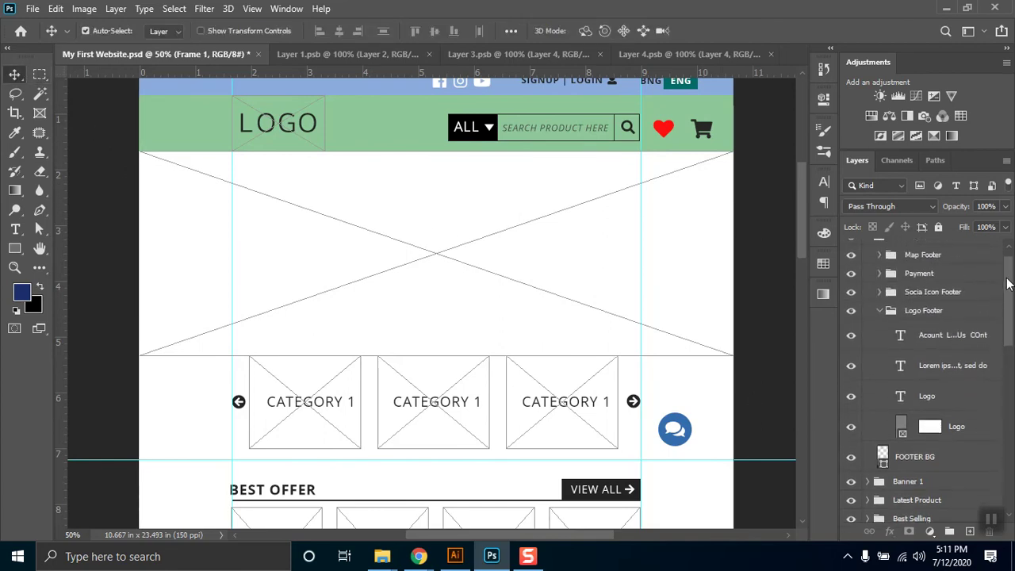
left_click(879, 330)
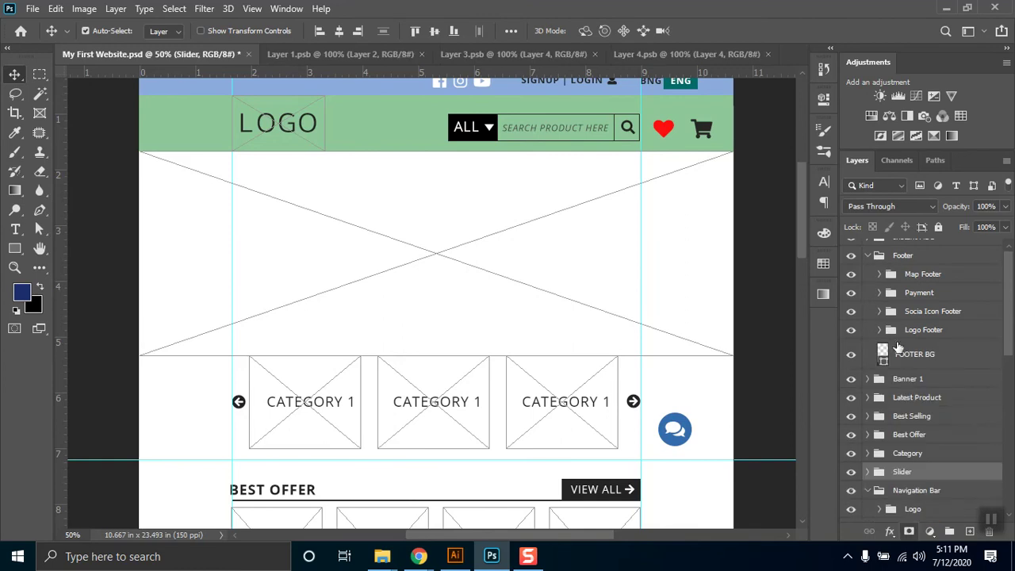
scroll(911, 496, "down", 2)
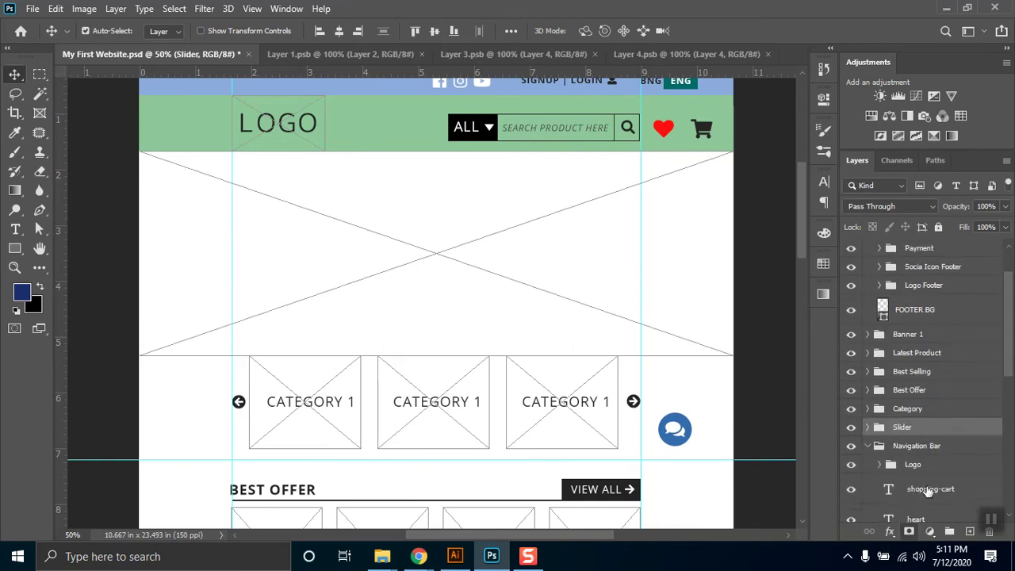
scroll(895, 491, "down", 5)
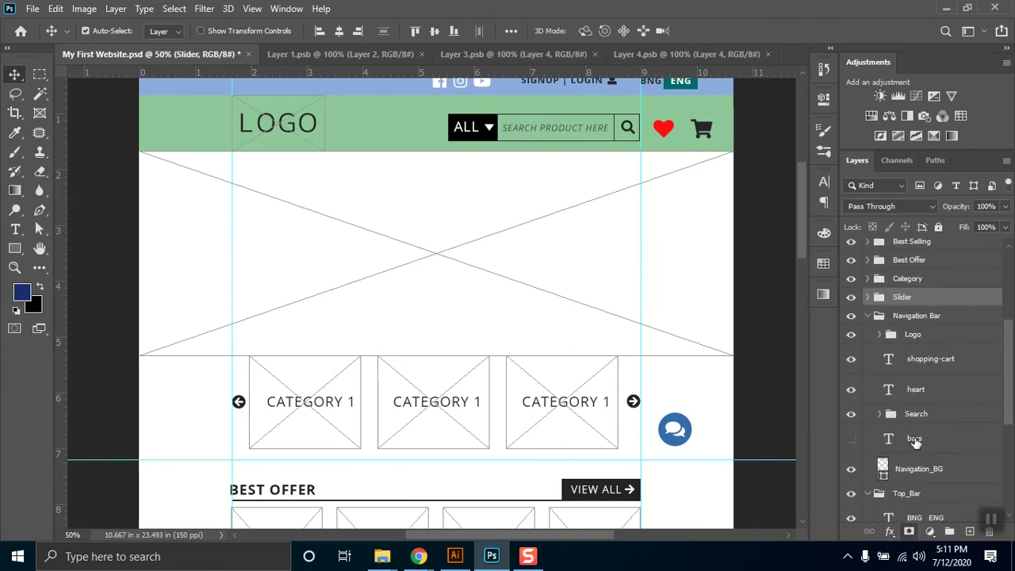
left_click(860, 445)
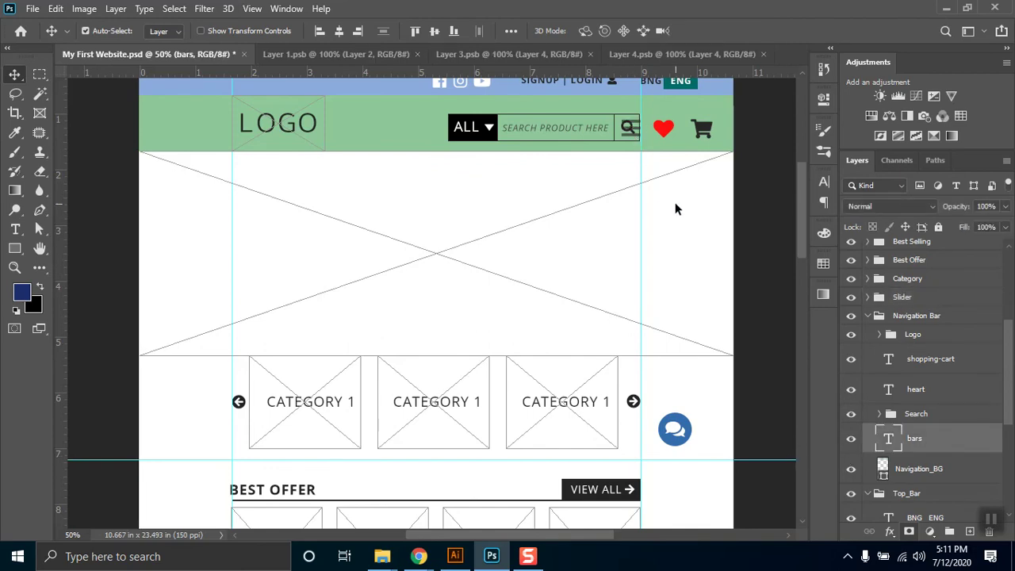
Step: Move the bars icon horizontally from the search box to the left guide, over the start of the logo
key("shift+Left")
key("shift+Left")
key("shift+Left")
key("shift+Left")
key("shift+Left")
key("shift+Left")
key("shift+Left")
key("shift+Left")
key("shift+Left")
key("shift+Left")
key("shift+Left")
key("shift+Left")
key("shift+Left")
key("shift+Left")
key("shift+Left")
key("shift+Left")
key("shift+Left")
key("shift+Left")
key("shift+Left")
key("shift+Left")
key("shift+Left")
key("shift+Left")
key("shift+Left")
key("shift+Left")
key("shift+Left")
key("shift+Left")
key("shift+Left")
key("shift+Left")
key("shift+Left")
key("shift+Left")
key("shift+Left")
key("shift+Left")
key("shift+Left")
key("shift+Left")
key("shift+Left")
key("shift+Left")
key("shift+Left")
key("shift+Left")
key("shift+Left")
key("shift+Left")
key("shift+Left")
key("shift+Left")
key("shift+Left")
key("shift+Left")
key("shift+Left")
key("shift+Left")
key("shift+Left")
key("shift+Left")
key("shift+Left")
key("shift+Left")
key("shift+Left")
key("shift+Left")
key("shift+Left")
key("shift+Left")
key("shift+Right")
key("shift+Right")
key("shift+Right")
key("shift+Right")
key("shift+Right")
key("shift+Right")
key("shift+Right")
key("shift+Right")
key("shift+Right")
key("shift+Right")
key("shift+Right")
key("shift+Right")
key("shift+Right")
key("shift+Right")
key("shift+Right")
key("shift+Right")
key("shift+Right")
key("shift+Right")
key("shift+Right")
key("shift+Right")
key("shift+Right")
key("shift+Right")
key("shift+Right")
key("shift+Right")
key("shift+Left")
key("shift+Left")
key("shift+Left")
key("shift+Left")
key("shift+Left")
key("shift+Left")
key("shift+Left")
key("shift+Left")
key("shift+Left")
key("shift+Left")
key("shift+Left")
key("shift+Left")
key("shift+Left")
key("shift+Left")
key("shift+Left")
key("shift+Left")
key("shift+Left")
key("shift+Left")
key("shift+Left")
key("shift+Left")
key("shift+Left")
key("shift+Left")
key("shift+Left")
key("shift+Left")
key("shift+Left")
key("shift+Left")
key("shift+Left")
key("shift+Left")
key("shift+Left")
key("shift+Left")
key("shift+Left")
key("shift+Left")
key("shift+Left")
key("shift+Left")
key("shift+Left")
key("shift+Left")
key("shift+Left")
key("shift+Left")
key("shift+Right")
key("shift+Right")
key("shift+Right")
key("shift+Right")
key("shift+Right")
key("shift+Right")
Step: Set the bars icon's text colour to 262626
double_click(893, 438)
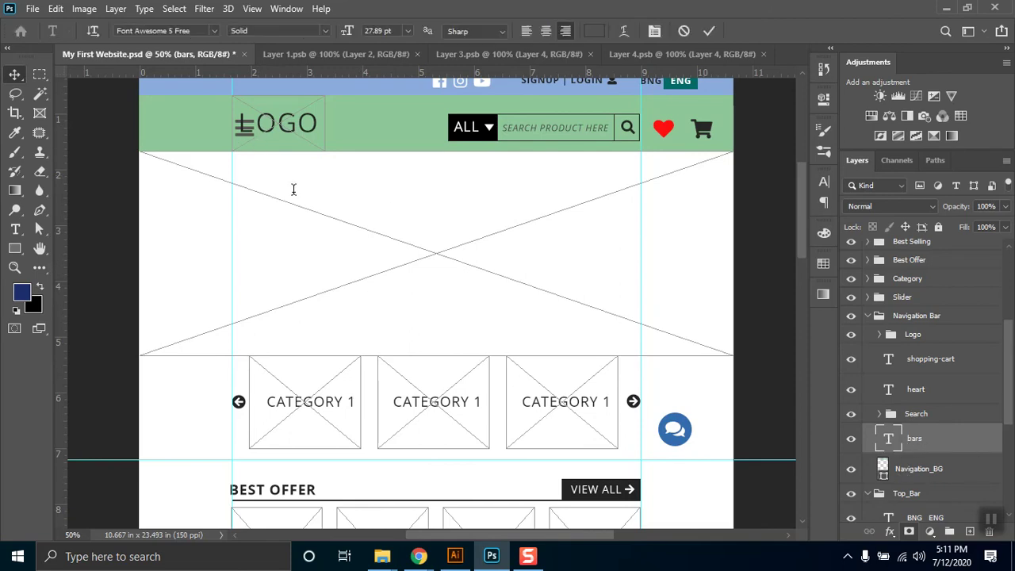
left_click(594, 31)
type("262626")
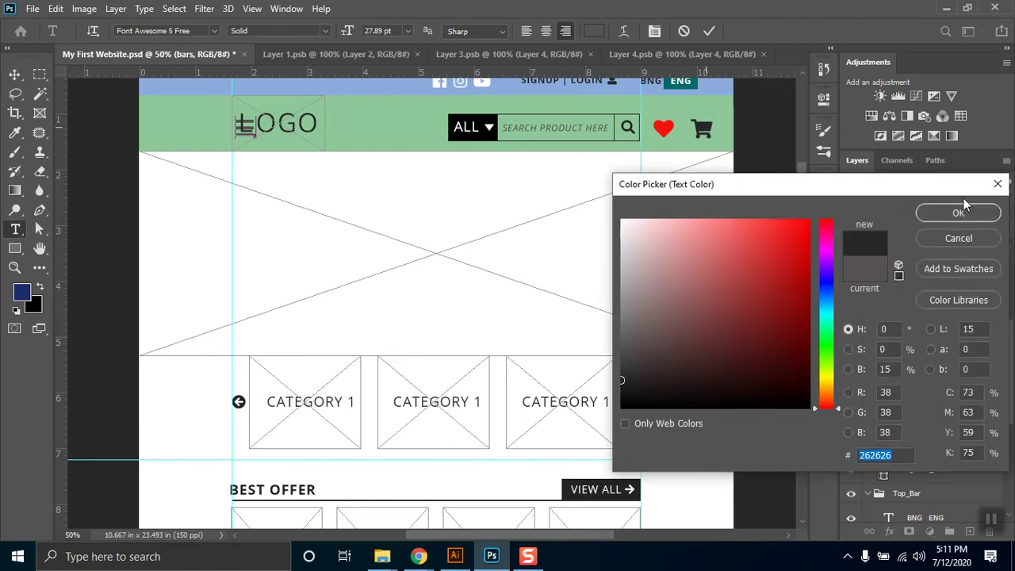
left_click(957, 214)
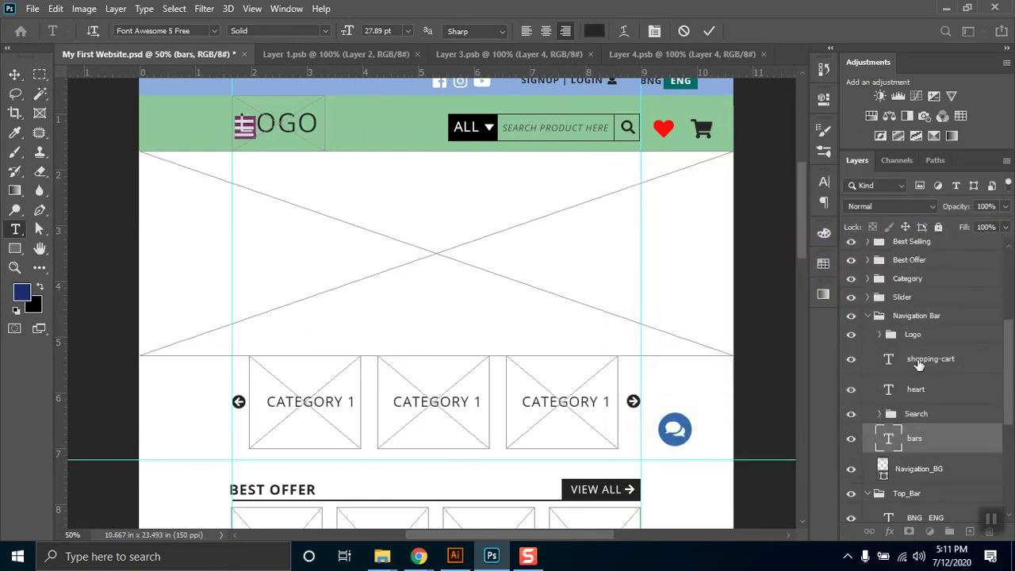
key("ctrl+Return")
key("v")
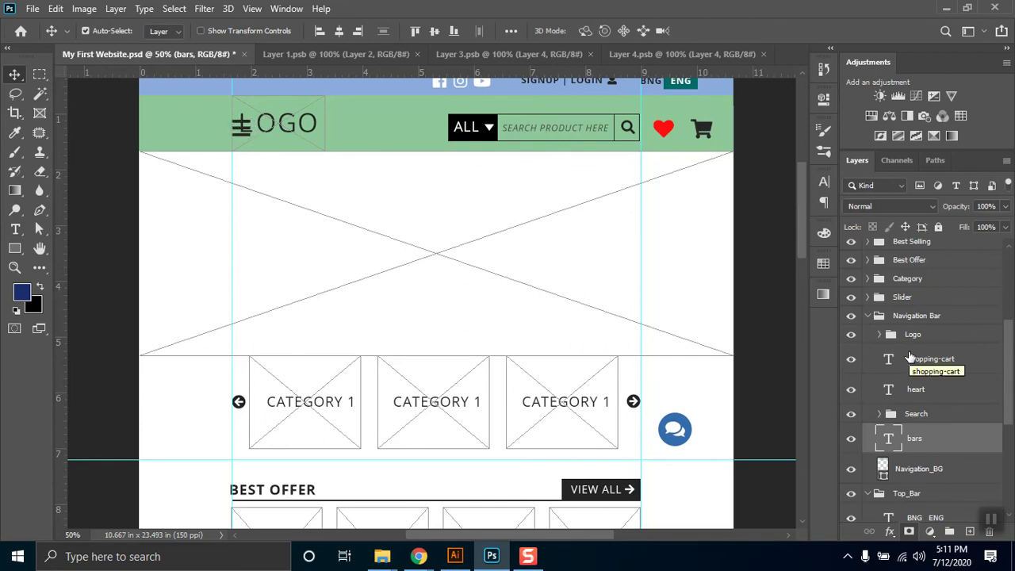
Step: Shift the Logo group in the navigation bar to the right until it stands clear of the bars icon
left_click(914, 320)
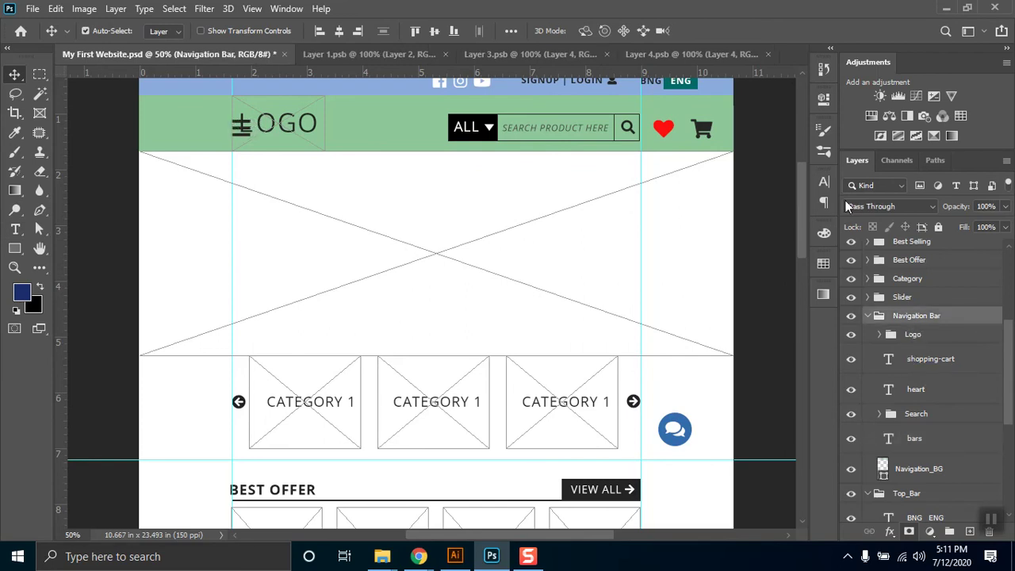
left_click(935, 338)
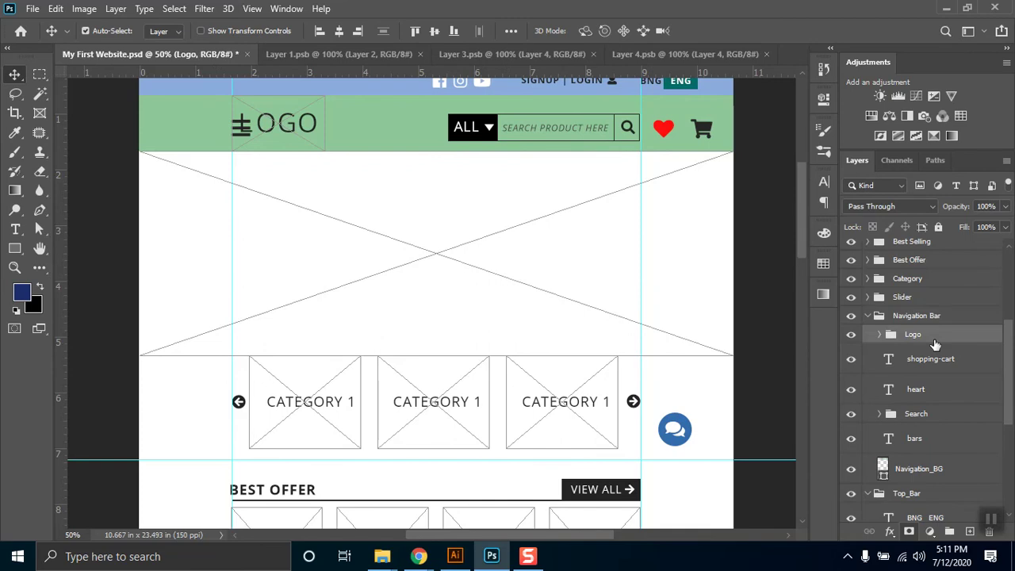
key("shift+Right")
key("shift+Right")
key("shift+Right")
key("shift+Right")
key("shift+Right")
key("shift+Right")
key("shift+Right")
key("shift+Right")
key("shift+Right")
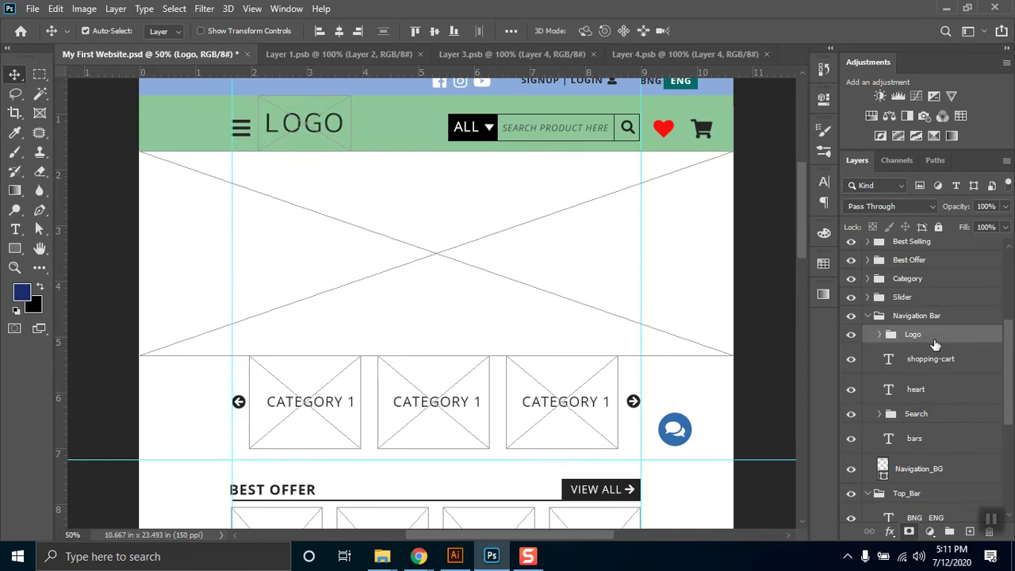
key("shift+Right")
key("shift+Right")
key("shift+Right")
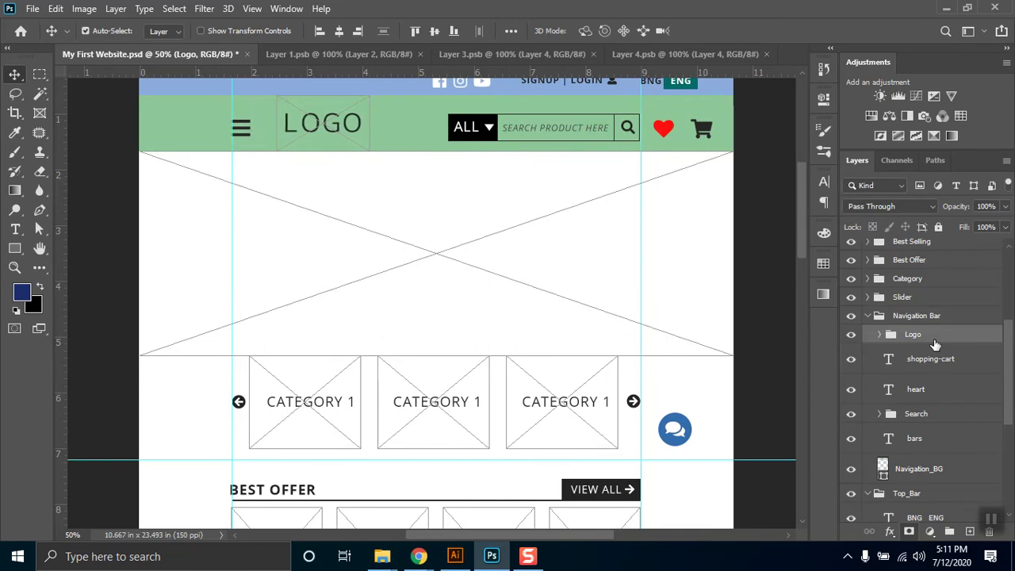
Step: Move the Logo group left in the navigation bar until its placeholder sits flush with the page's left edge
key("shift+Left")
key("shift+Left")
key("shift+Left")
key("shift+Left")
key("shift+Left")
key("shift+Left")
key("shift+Left")
key("shift+Left")
key("shift+Left")
key("shift+Left")
key("shift+Left")
key("shift+Left")
key("shift+Left")
key("shift+Left")
key("shift+Left")
key("shift+Left")
key("shift+Left")
key("shift+Left")
key("shift+Left")
key("shift+Left")
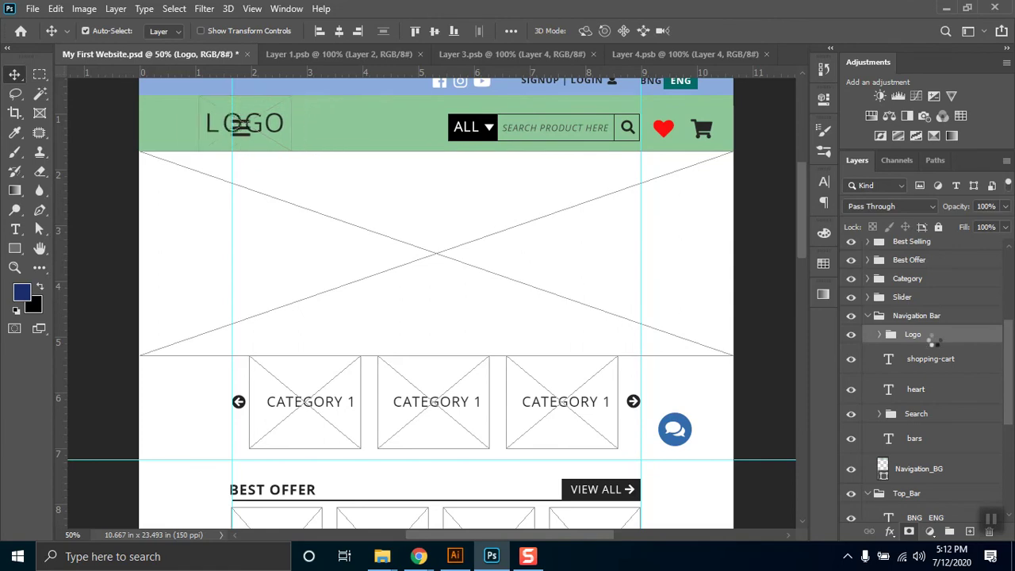
key("shift+Left")
key("shift+Left")
key("shift+Left")
key("shift+Left")
key("shift+Right")
key("shift+Right")
key("shift+Right")
key("shift+Left")
key("shift+Left")
key("shift+Left")
key("shift+Left")
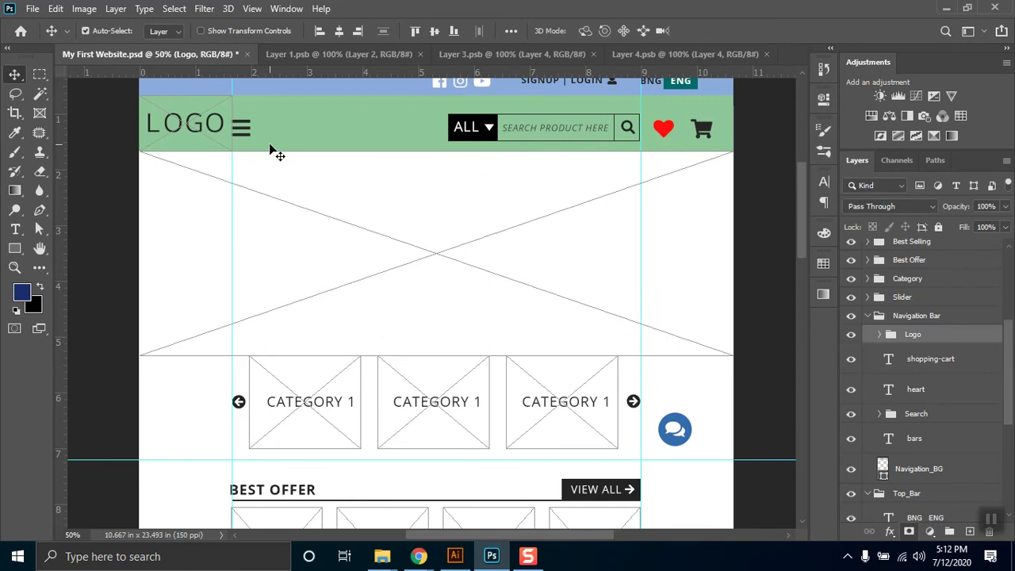
Step: Shift the bars icon right of the left guide, leaving a clear gap after the logo
left_click(924, 442)
key("shift+Right")
key("shift+Right")
key("shift+Right")
key("shift+Right")
key("shift+Right")
key("shift+Right")
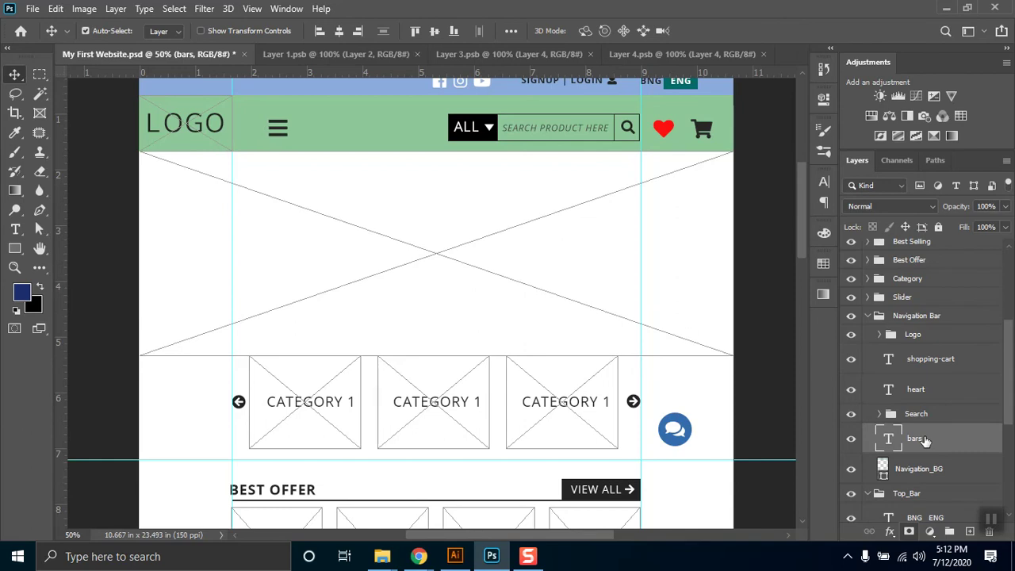
key("shift+Left")
Step: Nudge the shopping-cart, heart, Search and bars layers up together to centre them vertically in the navigation bar
left_click(932, 361, "shift")
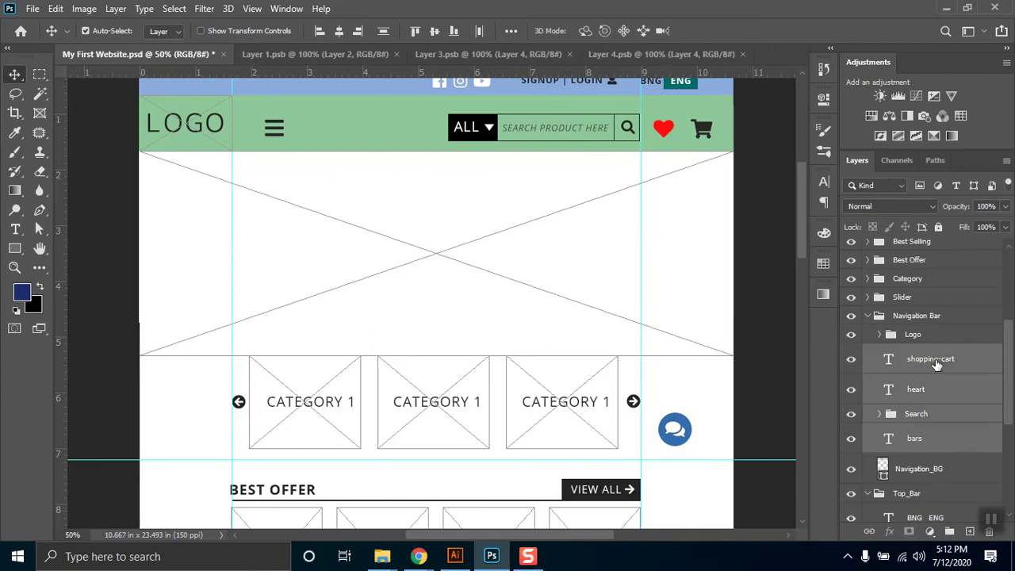
key("shift+Up")
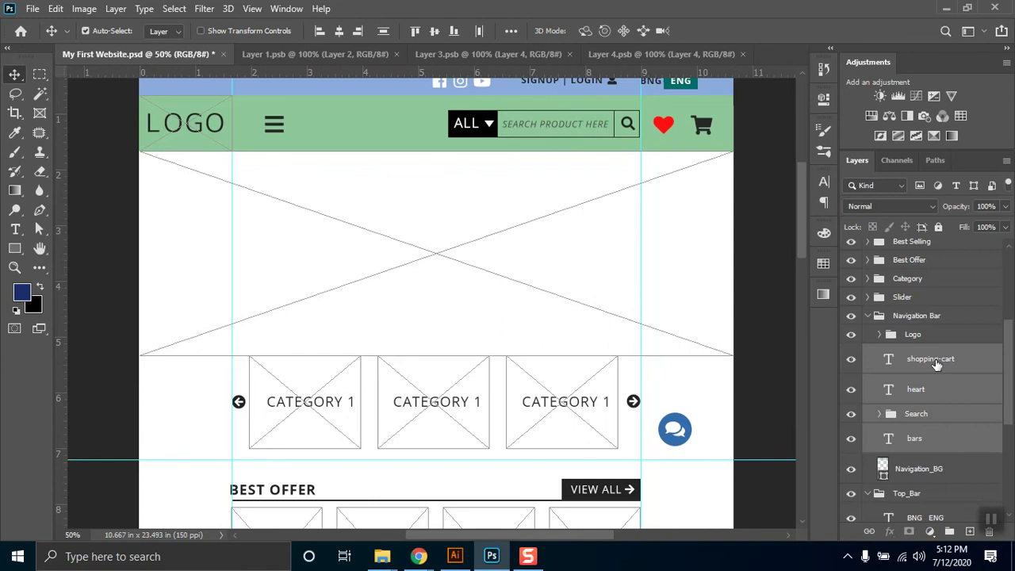
key("Up")
key("Up")
key("Up")
key("Up")
key("Up")
key("Down")
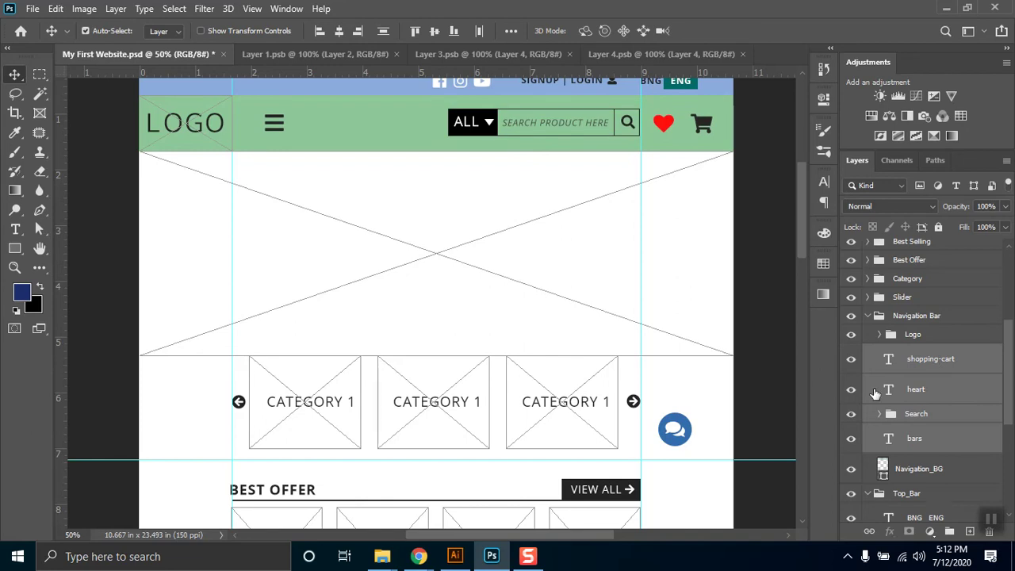
left_click(357, 131)
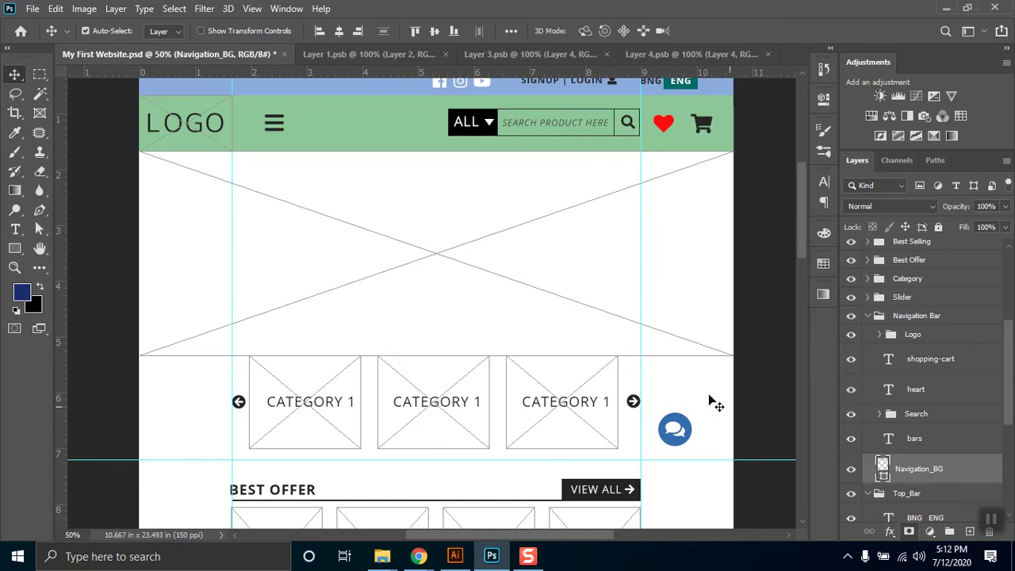
Step: Check the Google Meet class call in Chrome and return to Photoshop
mouse_move(419, 556)
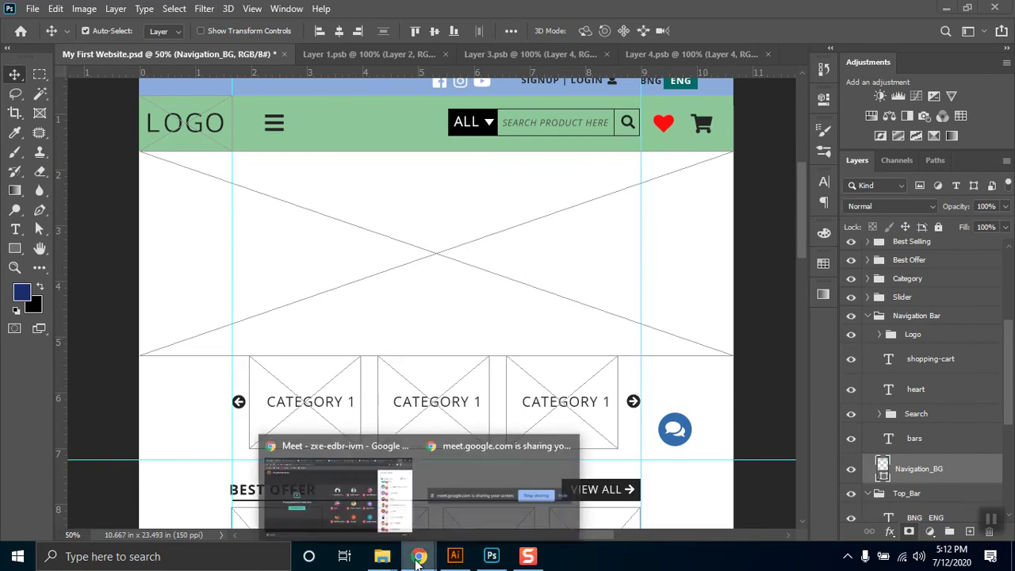
left_click(361, 506)
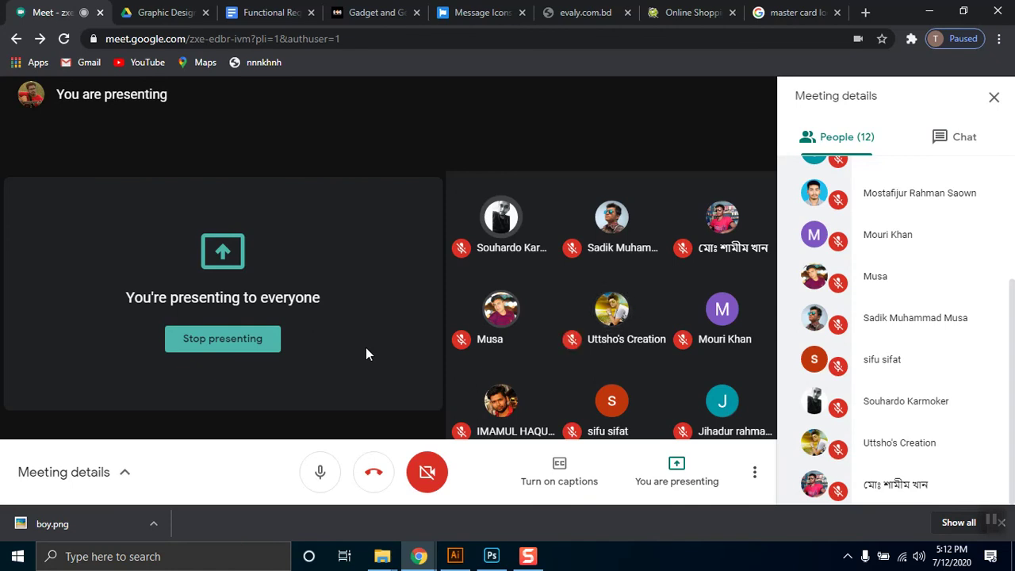
left_click(930, 11)
mouse_move(423, 558)
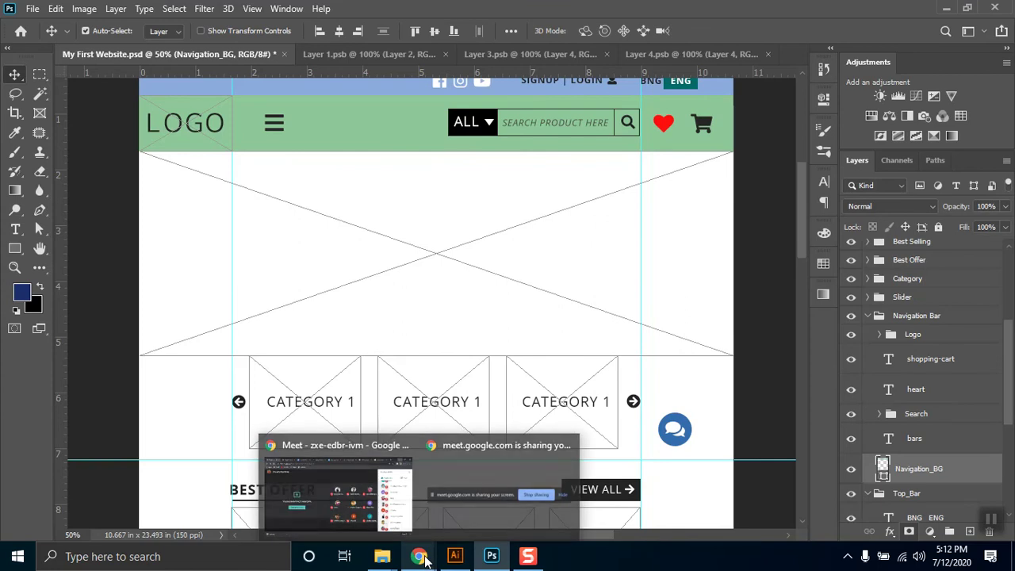
left_click(349, 498)
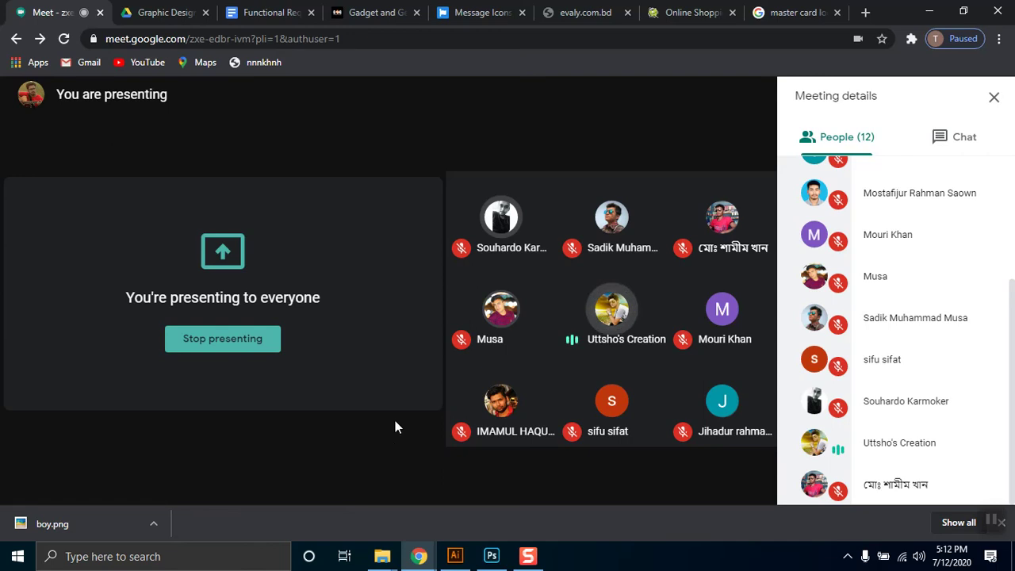
mouse_move(388, 442)
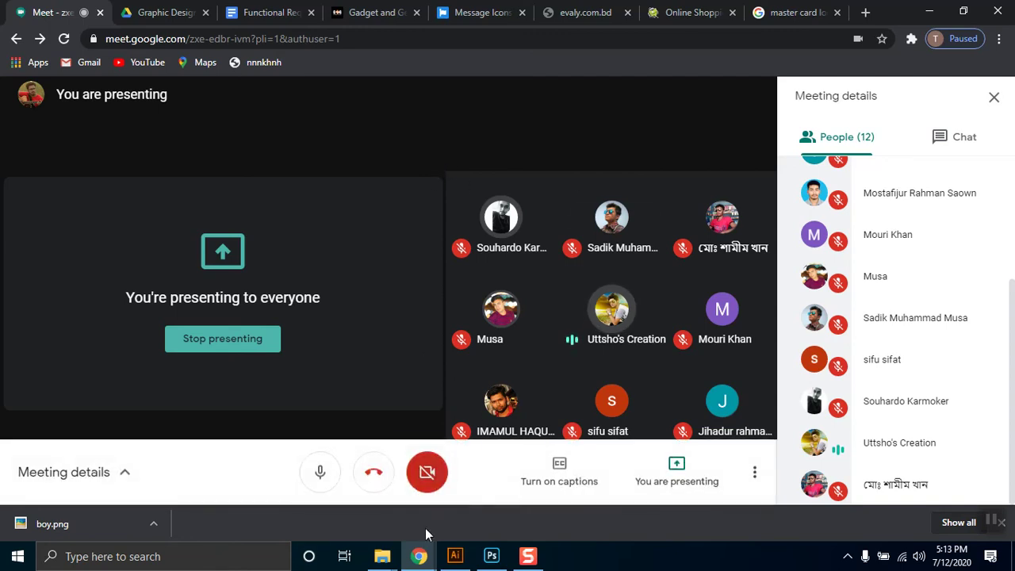
left_click(491, 558)
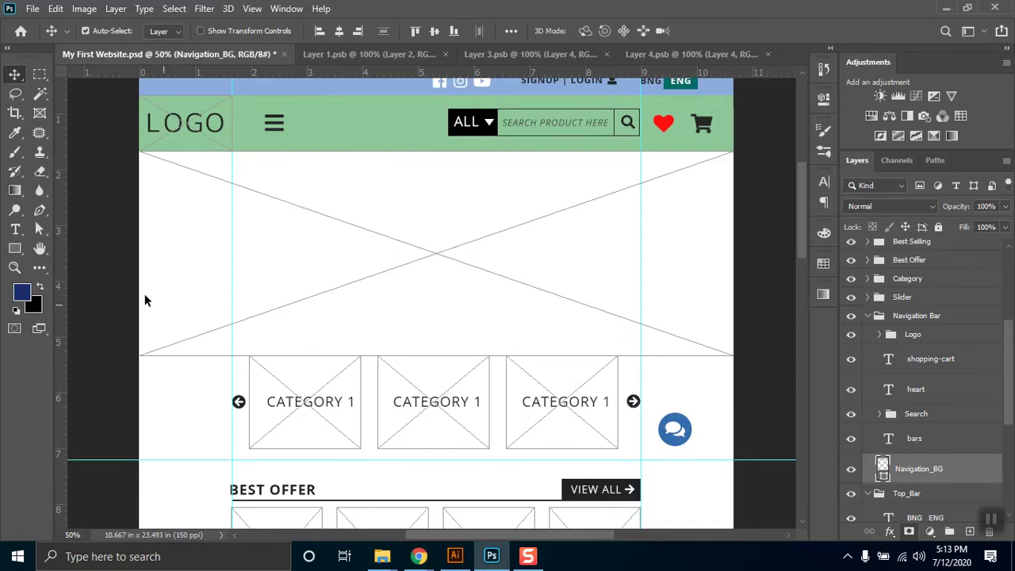
Step: Open the Libraries panel, make it taller and place it over the right side of the canvas
left_click(39, 74)
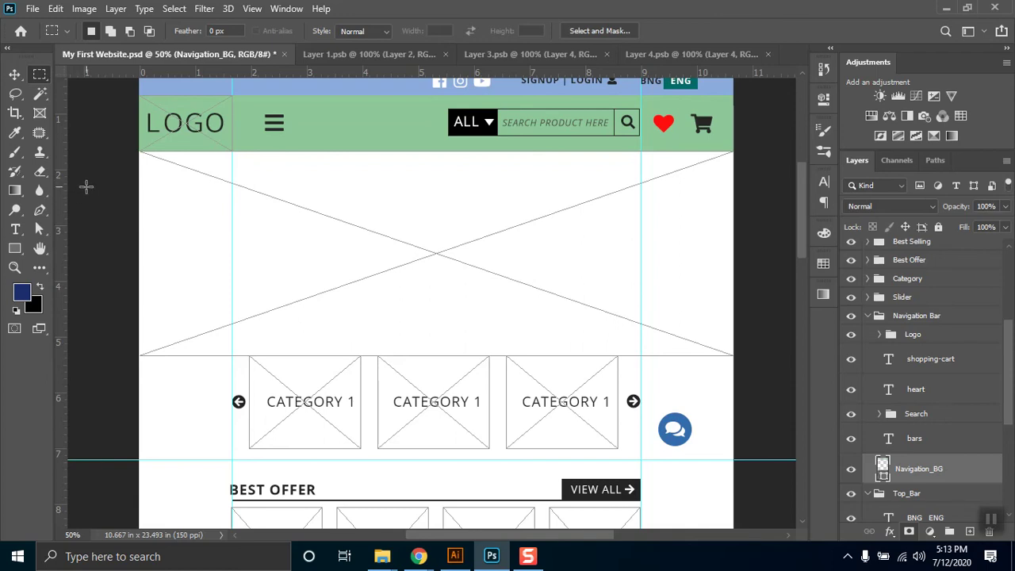
mouse_move(803, 179)
left_mouse_down()
mouse_move(803, 165)
mouse_move(807, 174)
left_mouse_up()
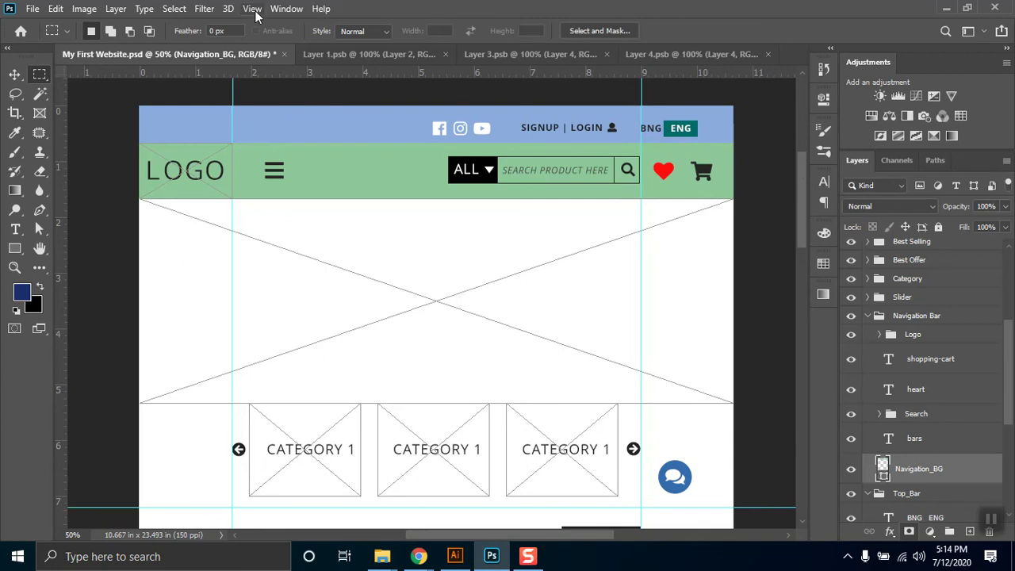
left_click(281, 10)
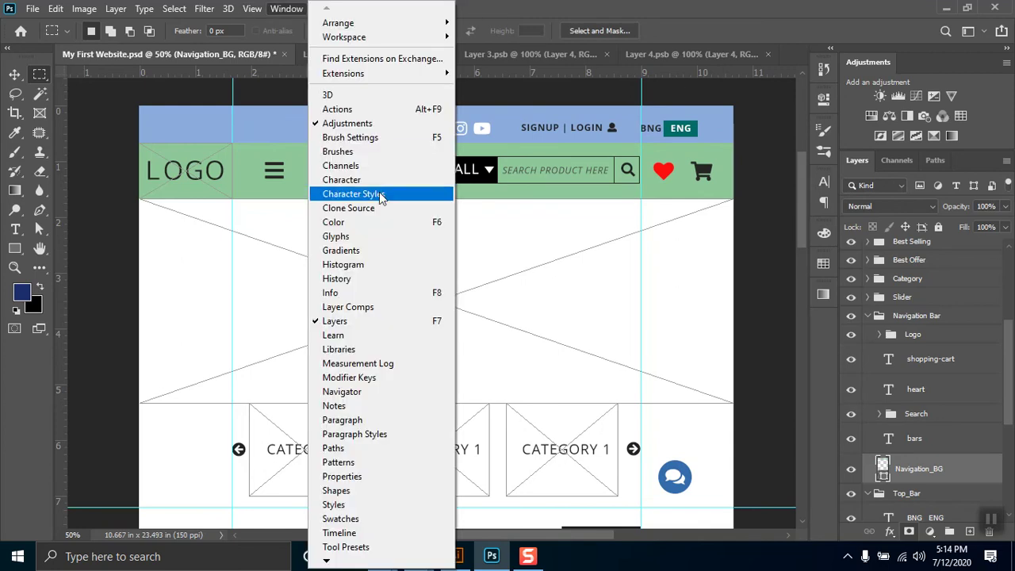
left_click(342, 350)
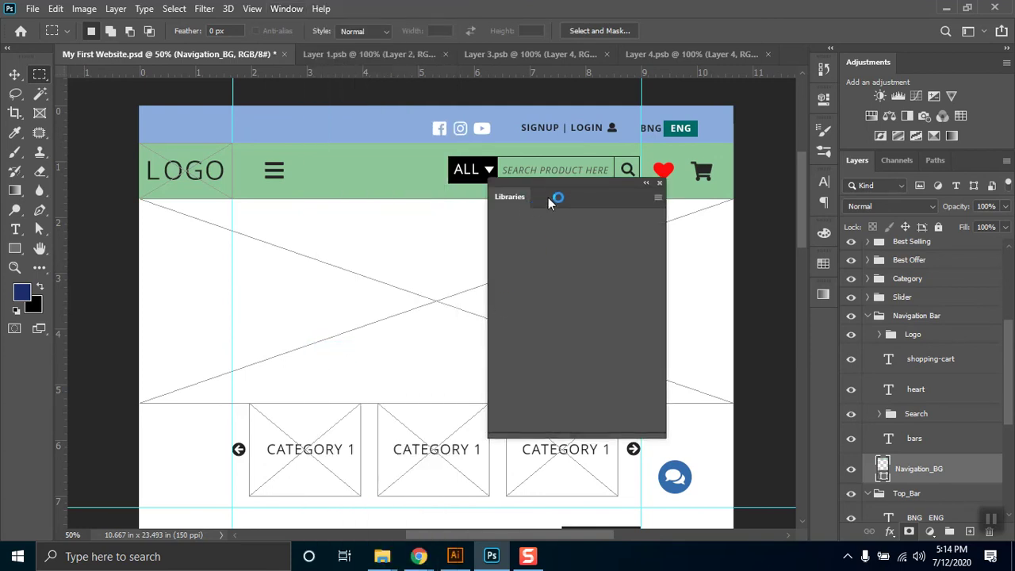
left_click_drag(556, 184, 668, 145)
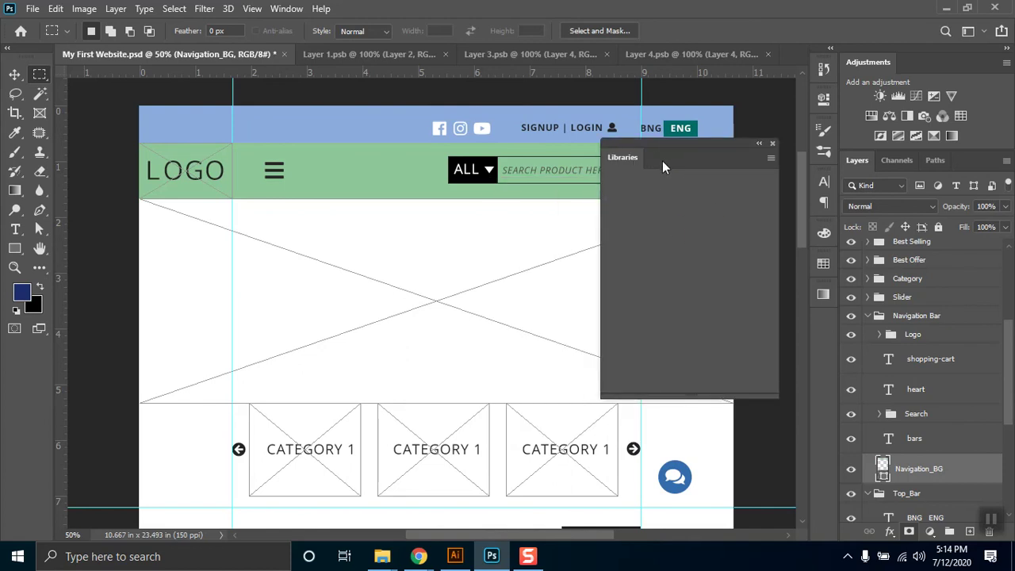
left_click_drag(615, 396, 616, 469)
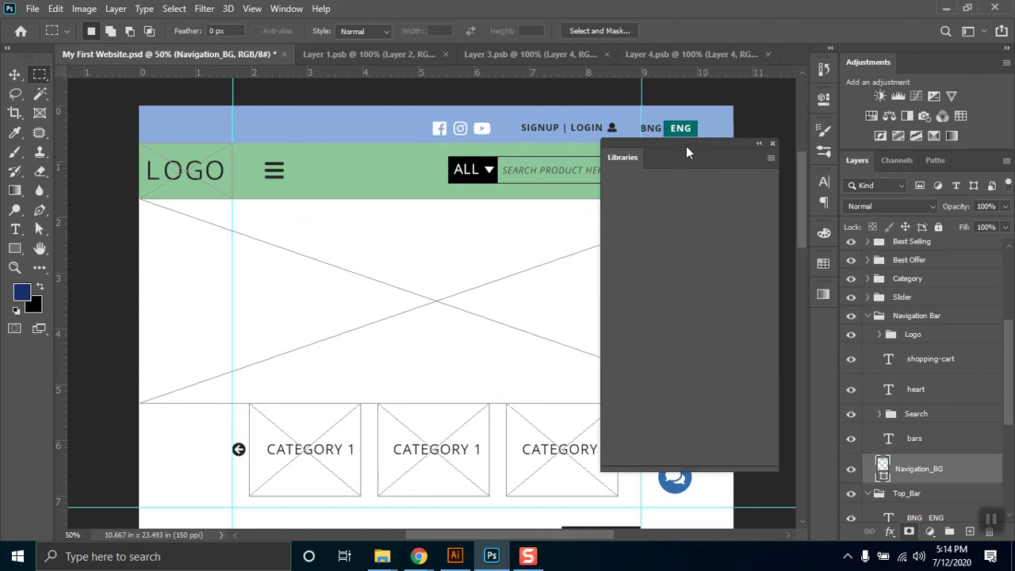
left_click_drag(688, 152, 702, 221)
Step: Dock the Libraries panel below the Gradients icon in the collapsed panel strip and expand it
left_click(14, 74)
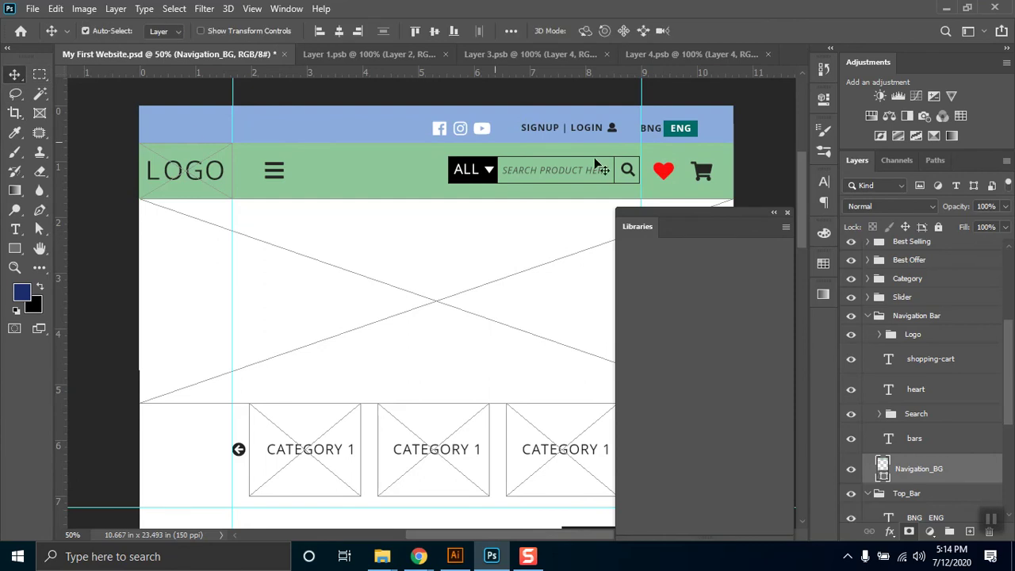
right_click(662, 171)
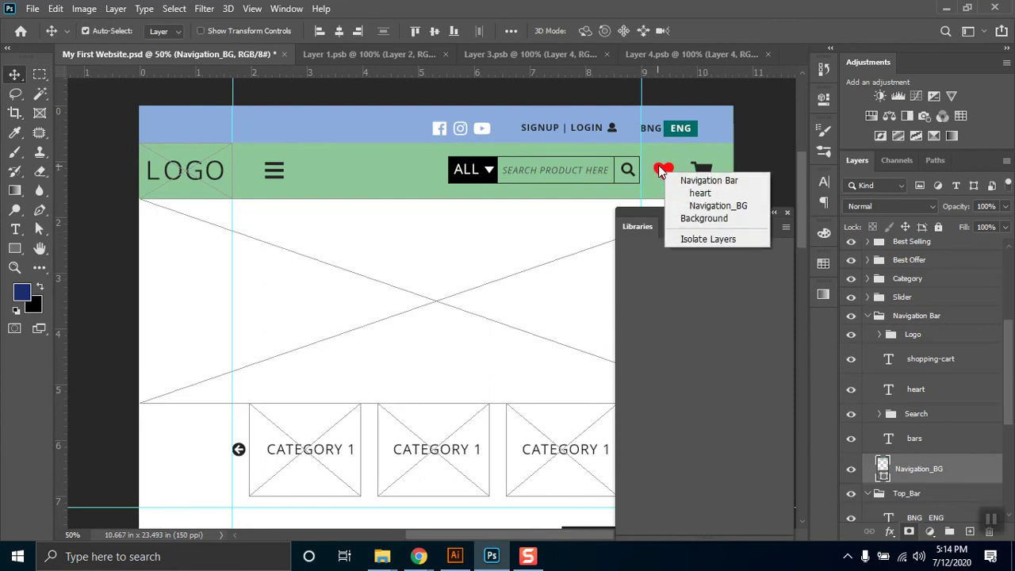
left_click(662, 171)
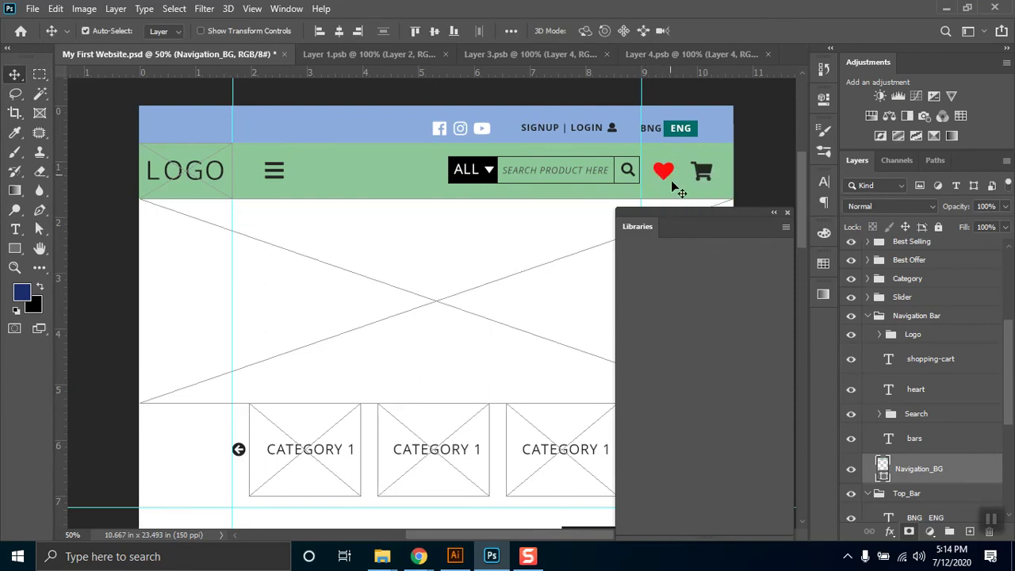
left_click_drag(636, 226, 825, 325)
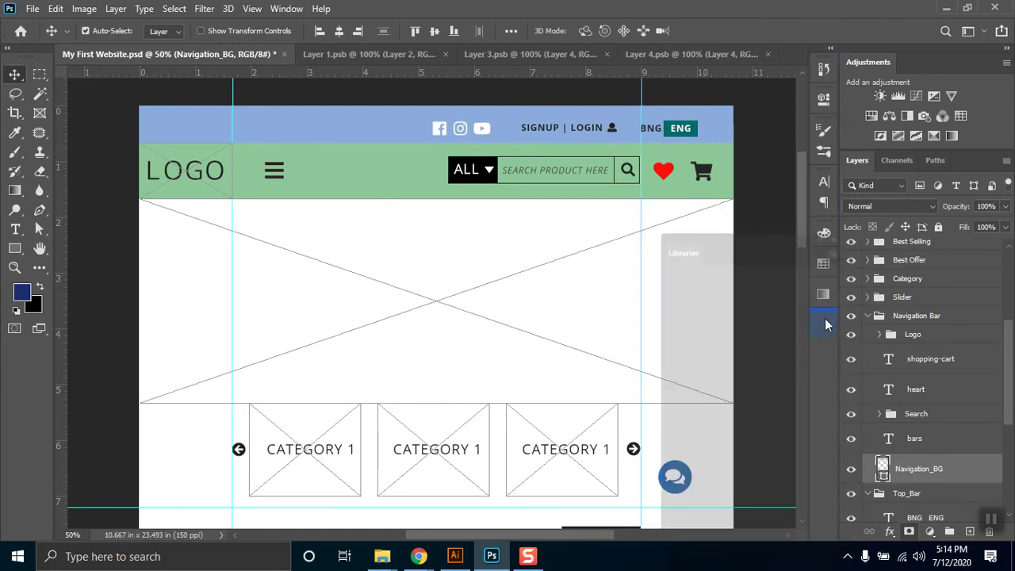
left_click(824, 324)
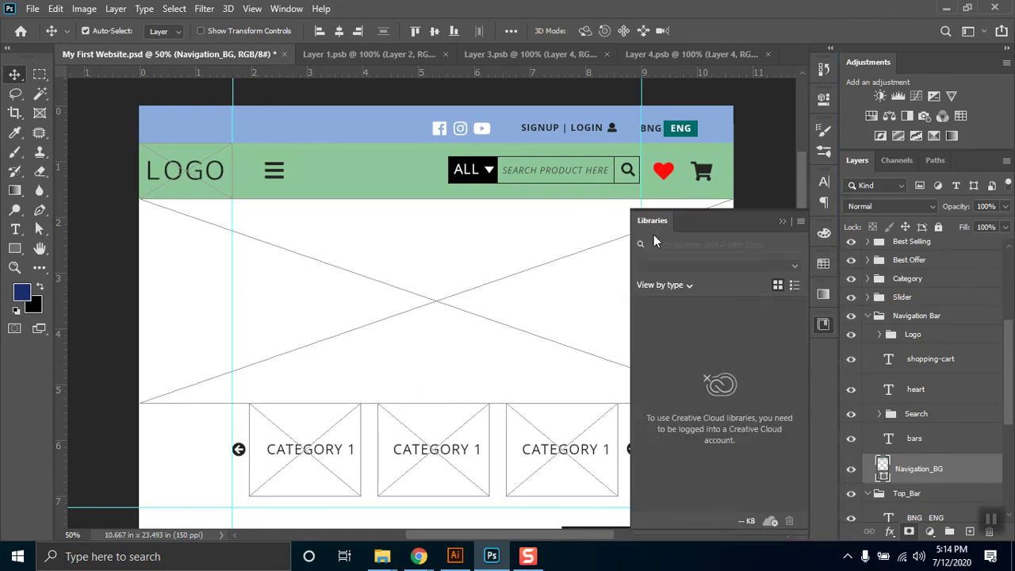
Step: Try to add the heart text layer from the navigation bar to the Libraries panel
left_click(664, 172)
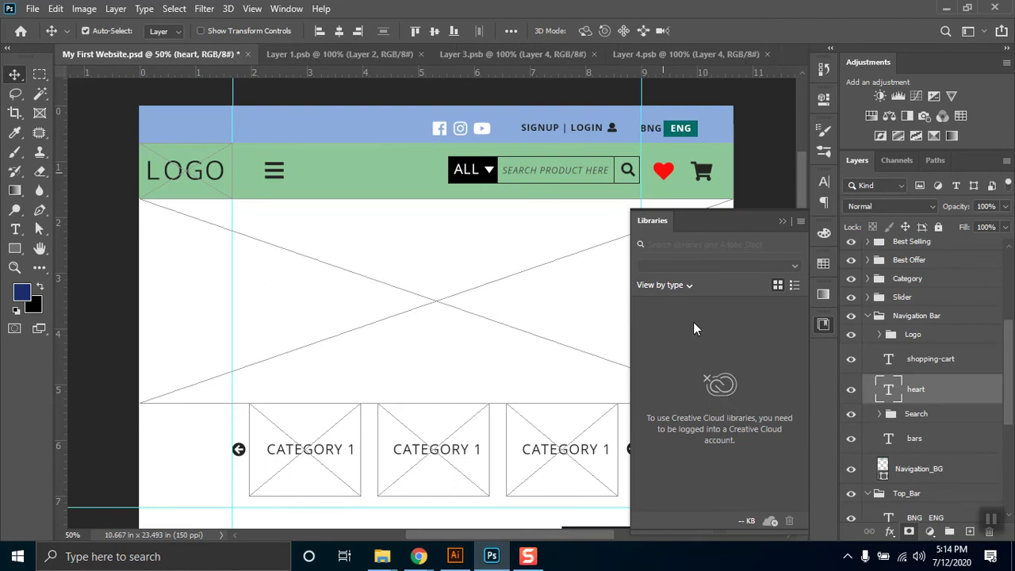
left_click_drag(667, 179, 672, 184)
key("ctrl+z")
left_click(783, 221)
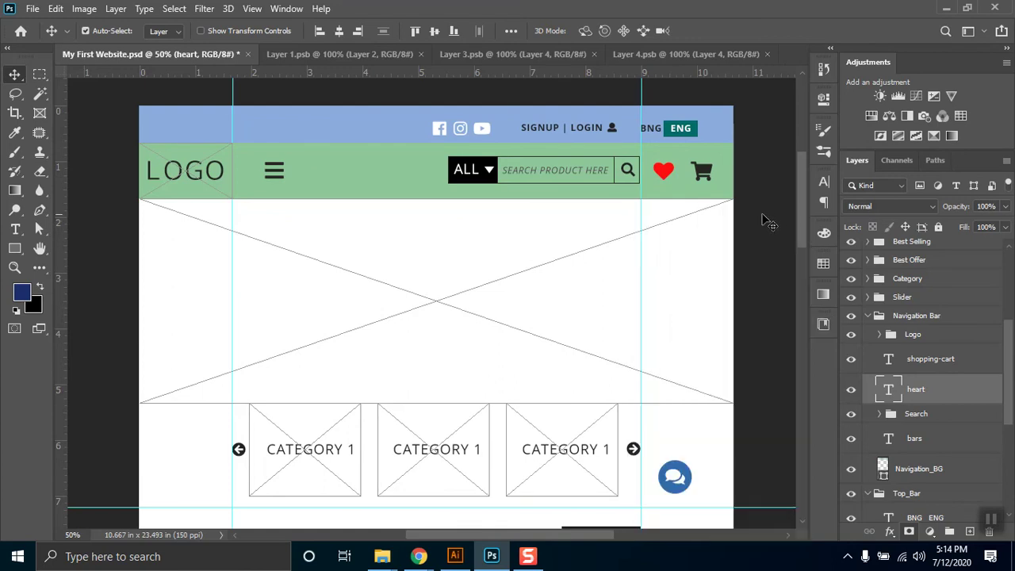
left_click(824, 324)
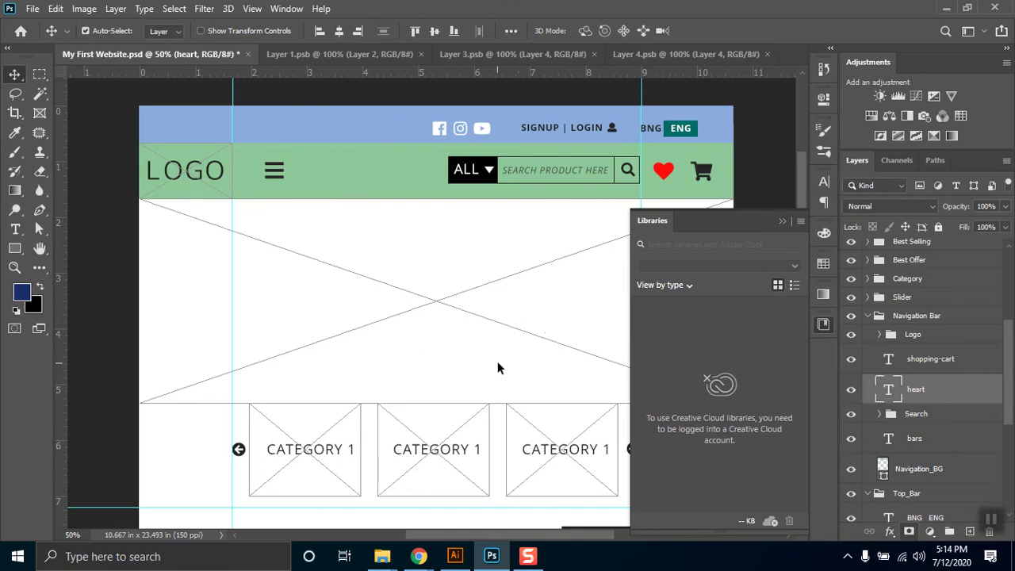
Step: Rasterize the heart text layer by applying the Brush tool to it and accepting the conversion
scroll(603, 297, "down", 1)
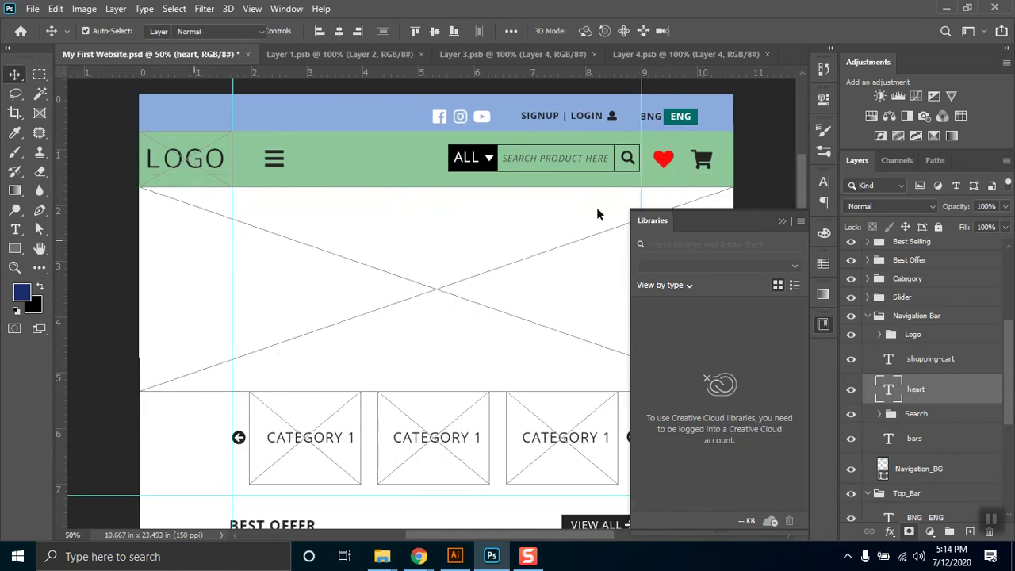
key("b")
left_click(645, 161)
left_click(484, 228)
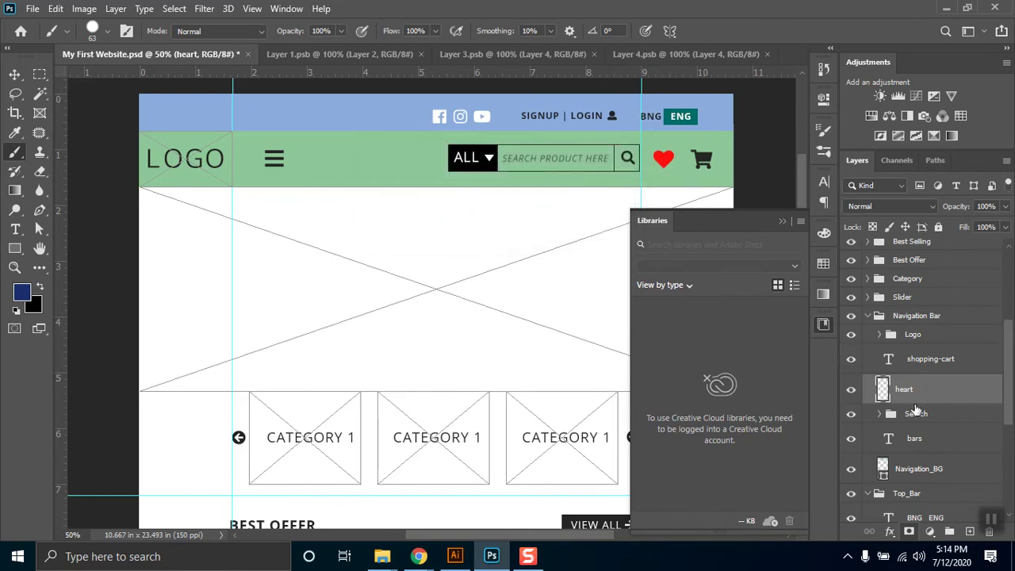
Step: Try to move the rasterized heart icon, undo the move, and open the Libraries panel's options
left_click(15, 74)
left_click_drag(667, 159, 666, 164)
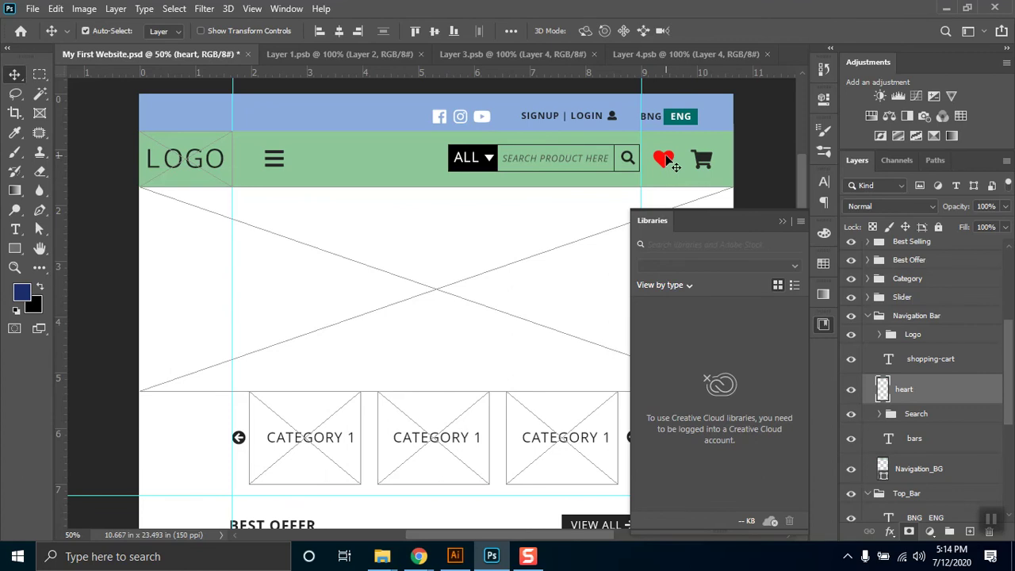
key("ctrl+z")
right_click(664, 156)
left_click(920, 397)
left_click(800, 220)
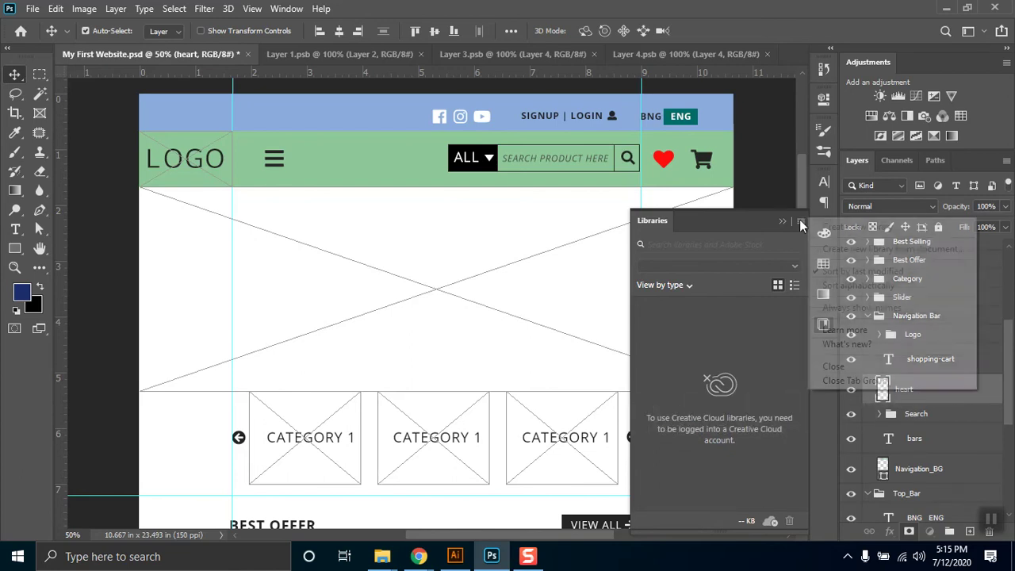
left_click(770, 287)
Step: Try to place the rasterized heart icon in the Libraries panel, undo its moves and collapse the panel
left_click_drag(673, 171, 682, 190)
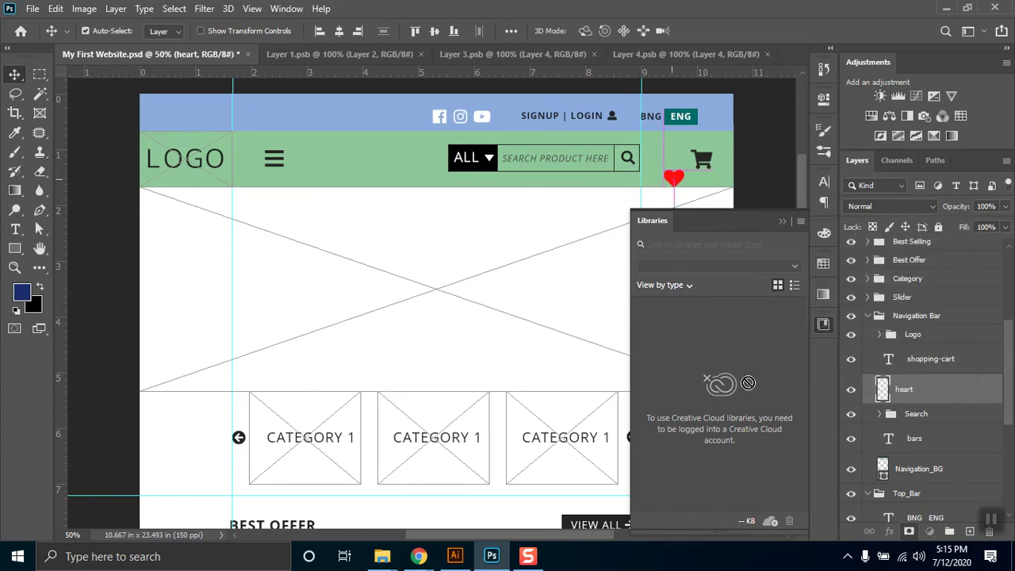
key("ctrl+z")
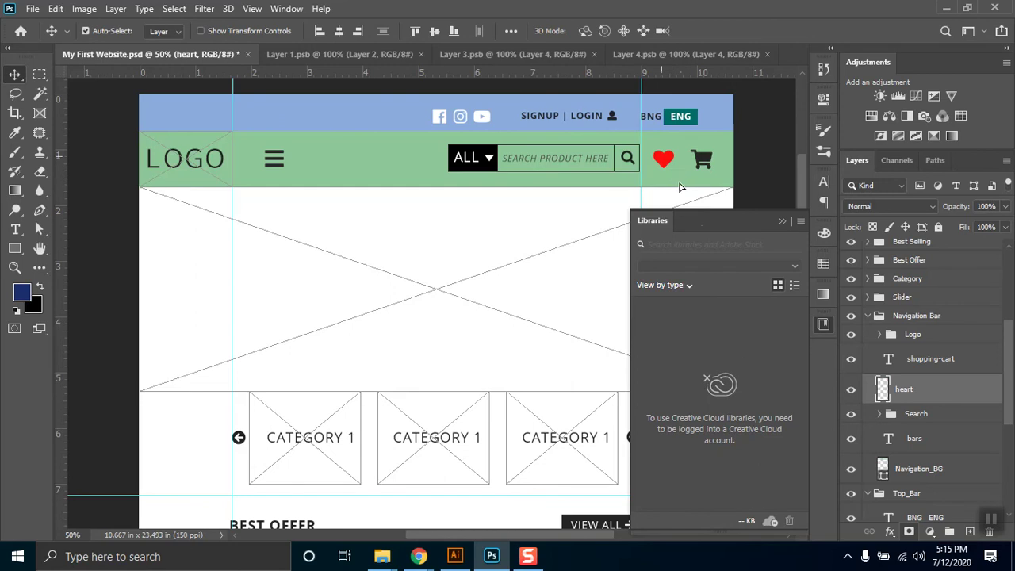
left_click_drag(666, 162, 687, 191)
key("ctrl+z")
left_click(779, 221)
Step: Minimize the Photoshop window and the Chrome window with the Google Meet call
left_click(951, 6)
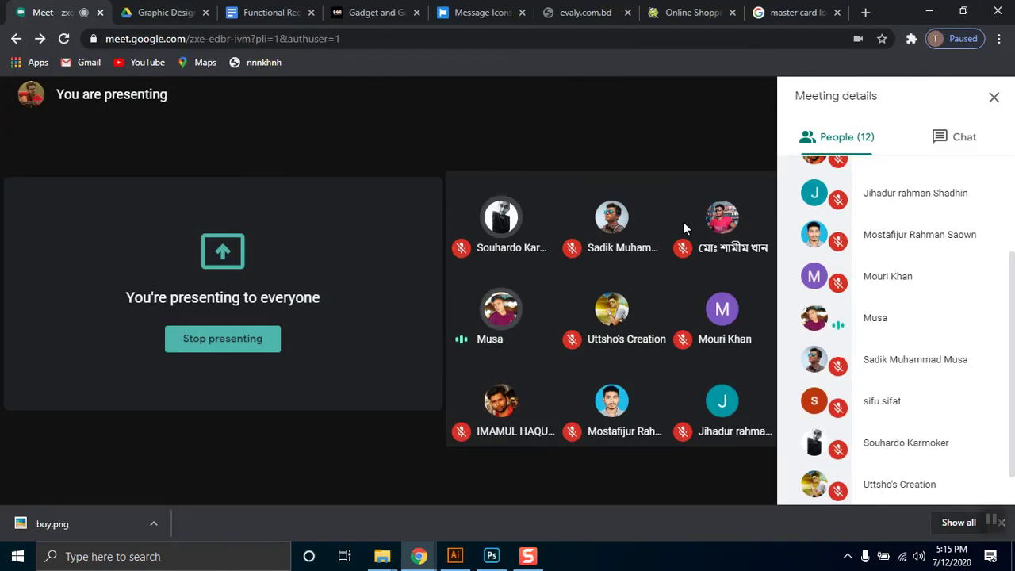
left_click(898, 7)
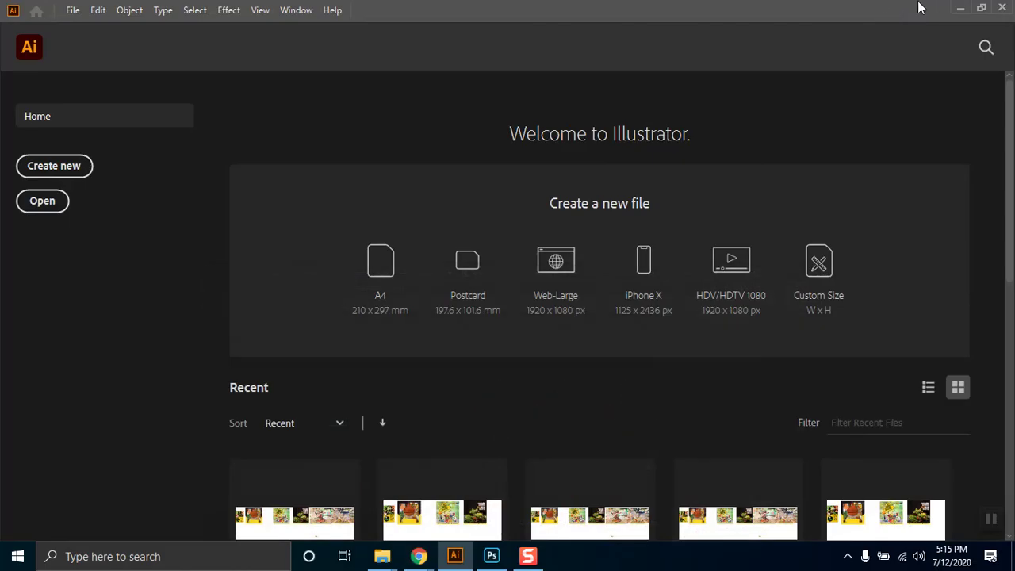
left_click(961, 7)
left_click(364, 179)
left_click_drag(361, 131, 204, 468)
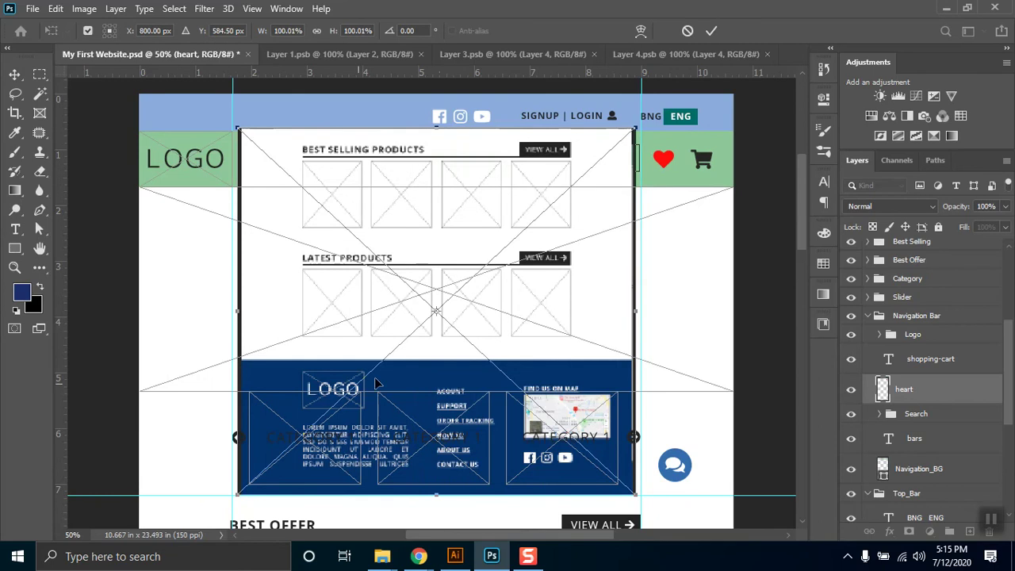
right_click(588, 376)
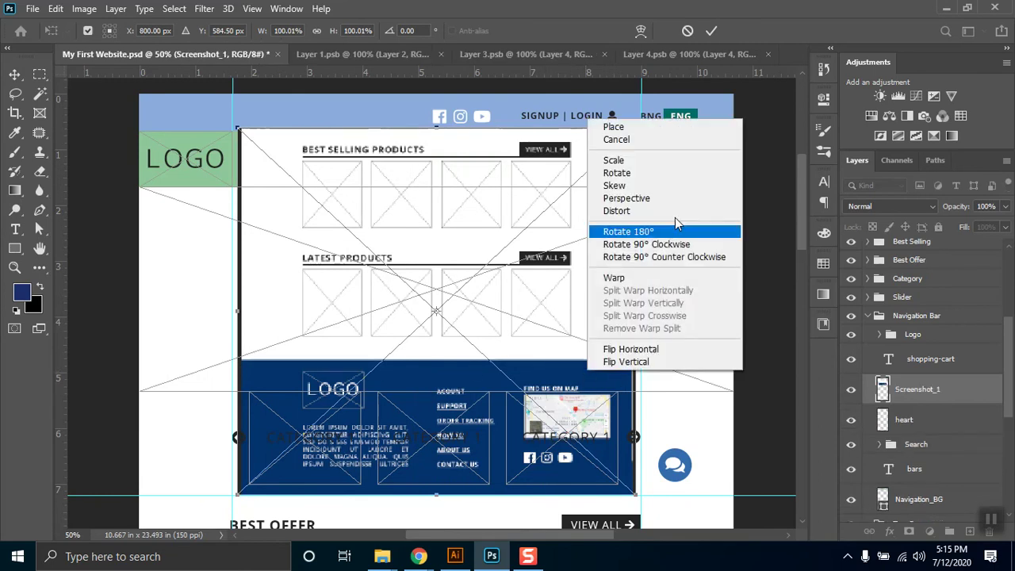
left_click(560, 389)
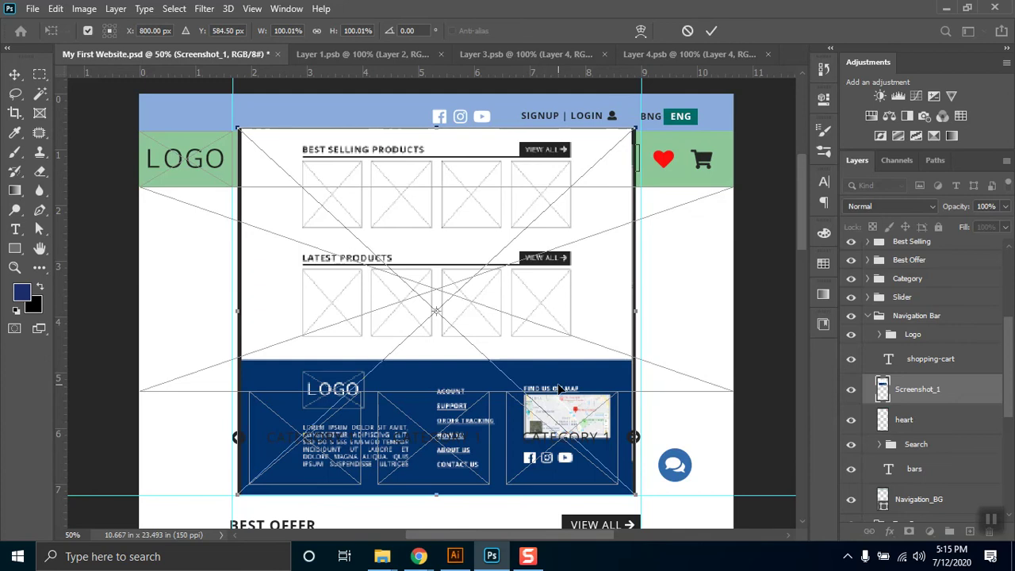
key("Escape")
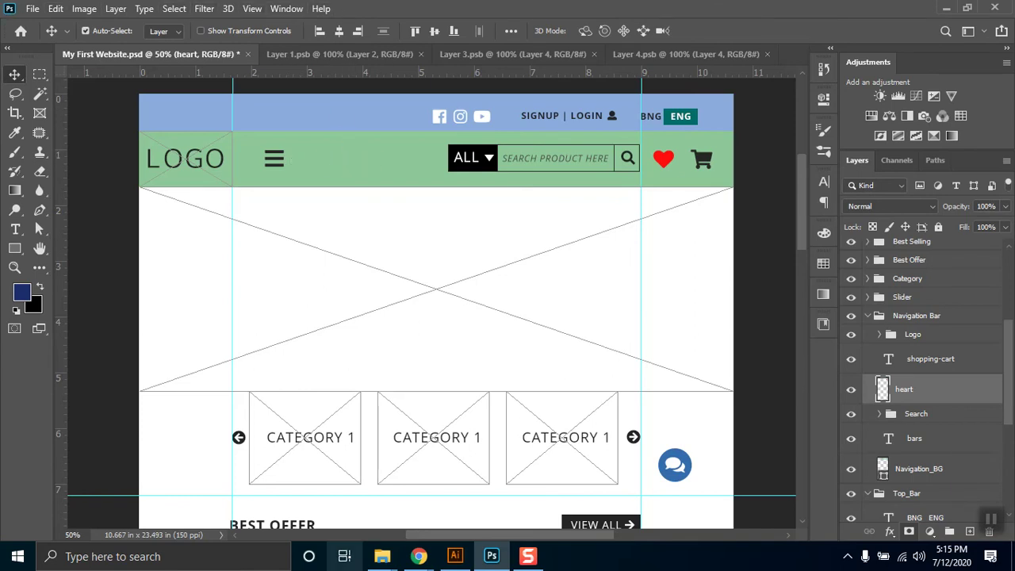
Step: Switch to Chrome and look through the open reference sites, then examine the Gadget and Gear homepage header
mouse_move(419, 556)
left_click(397, 468)
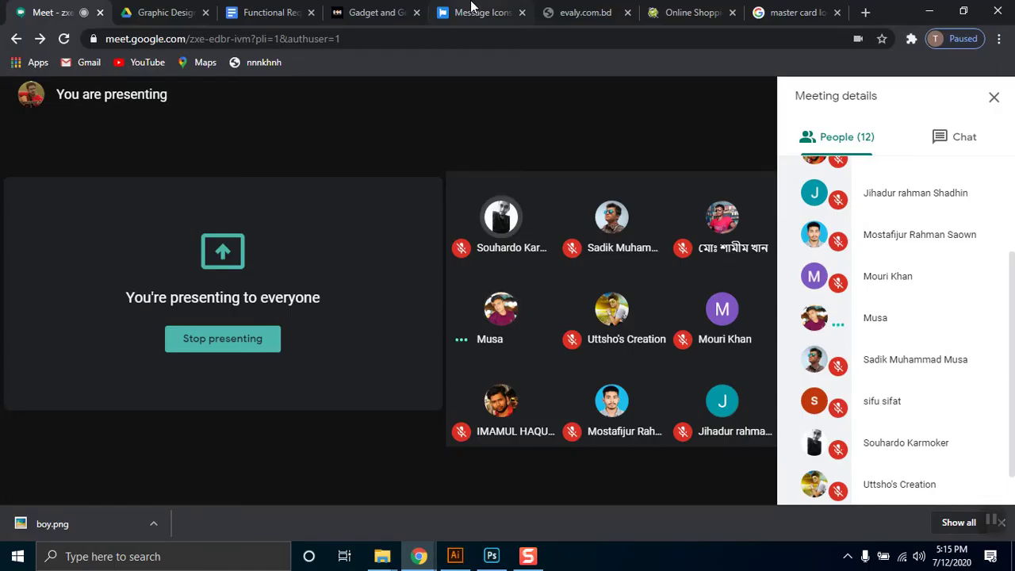
left_click(478, 11)
left_click(642, 10)
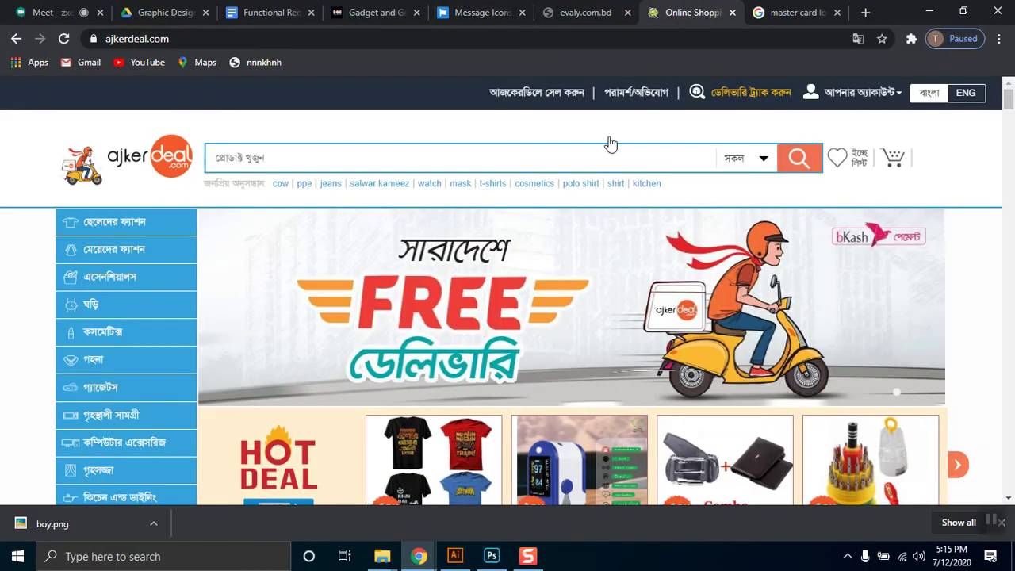
left_click(796, 11)
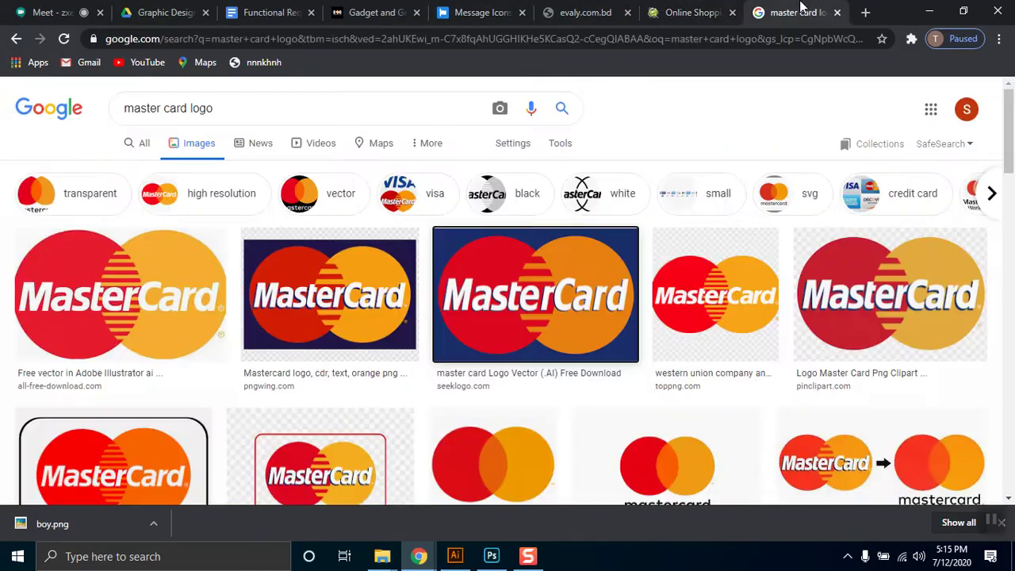
left_click(579, 11)
left_click(462, 12)
left_click(340, 10)
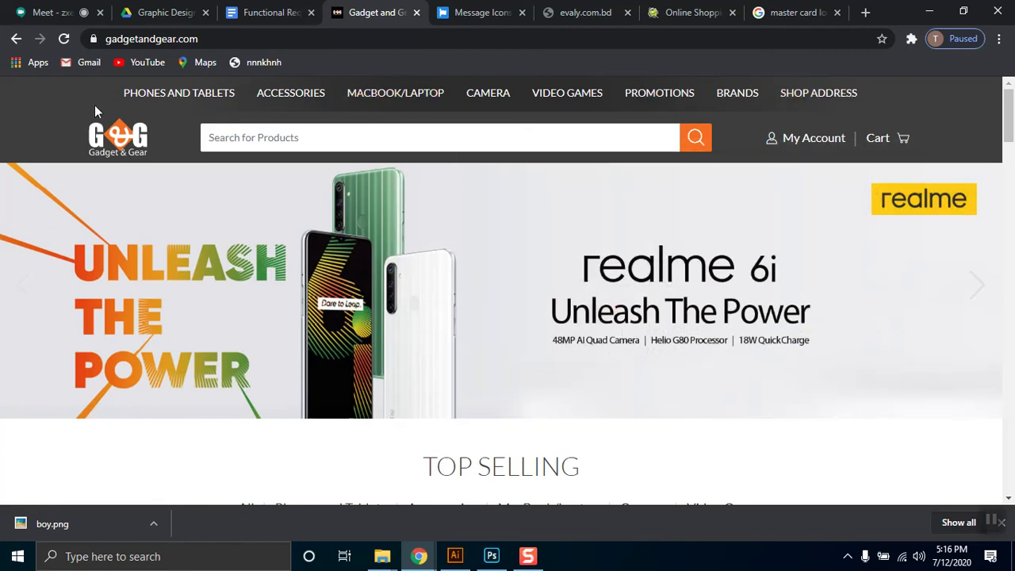
scroll(1013, 119, "down", 3)
scroll(1013, 119, "up", 3)
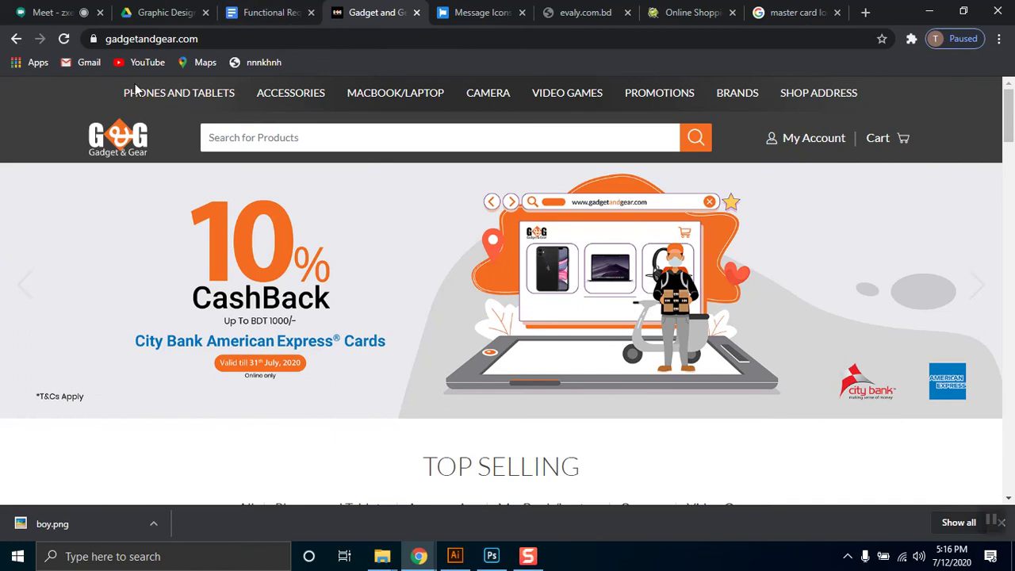
Step: Select the bars icon in the Photoshop mockup's navigation bar and compare it with the Gadget and Gear header in Chrome
left_click(492, 557)
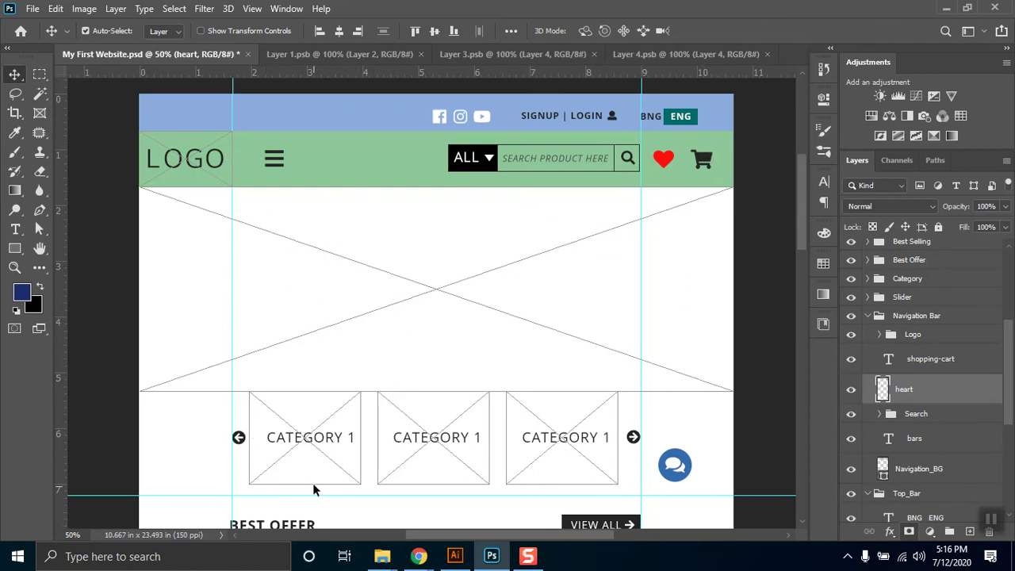
left_click(275, 161)
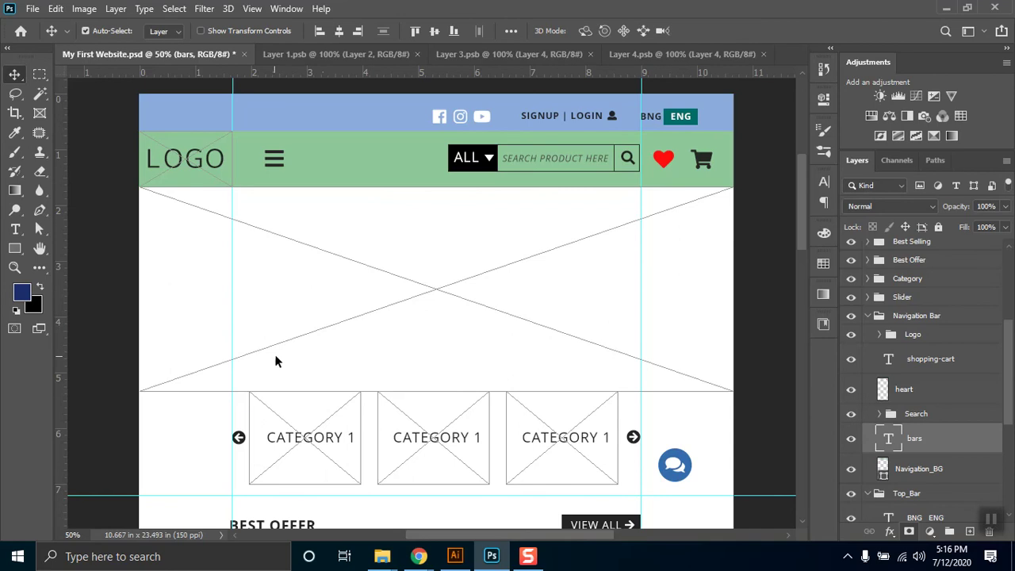
mouse_move(419, 556)
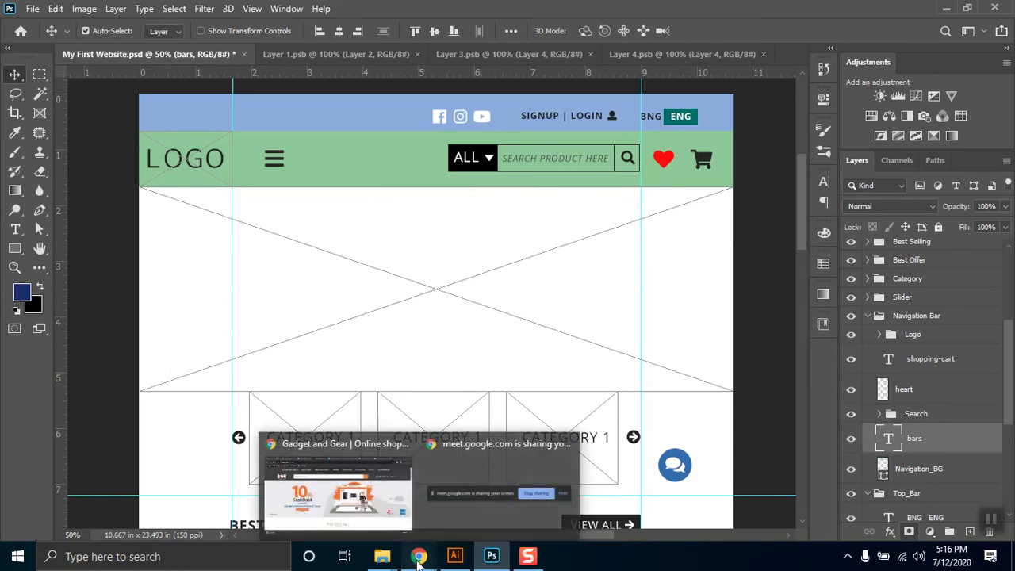
left_click(373, 515)
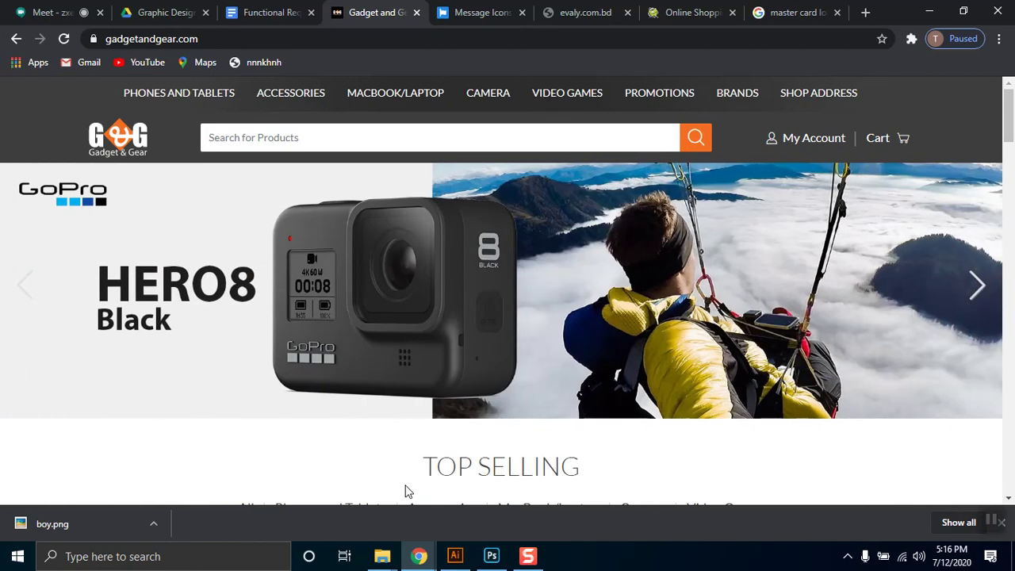
left_click(930, 11)
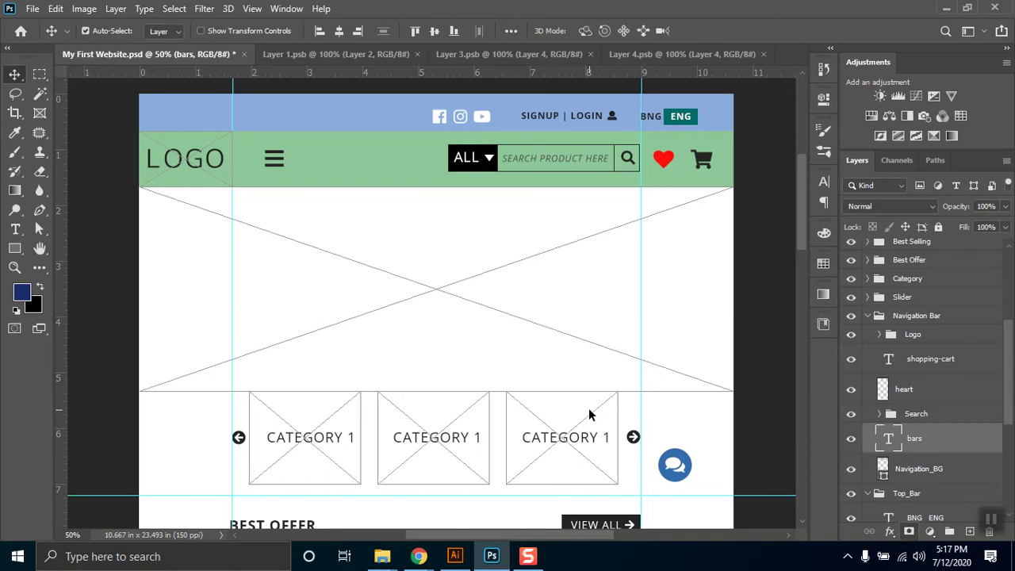
Step: Review the website mockup's layout from the header and category sections down to the footer
left_click_drag(806, 168, 819, 215)
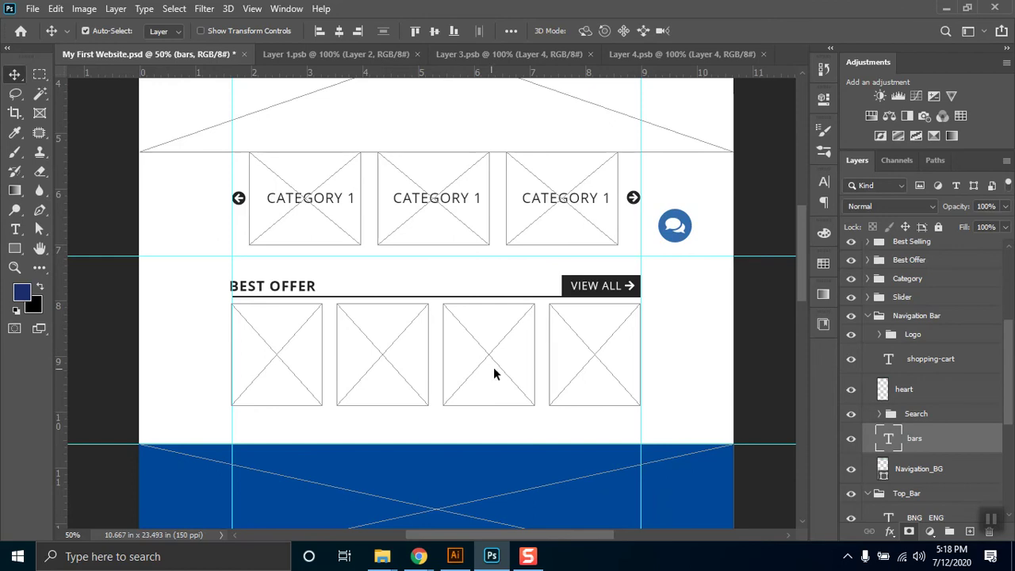
left_click_drag(801, 246, 800, 205)
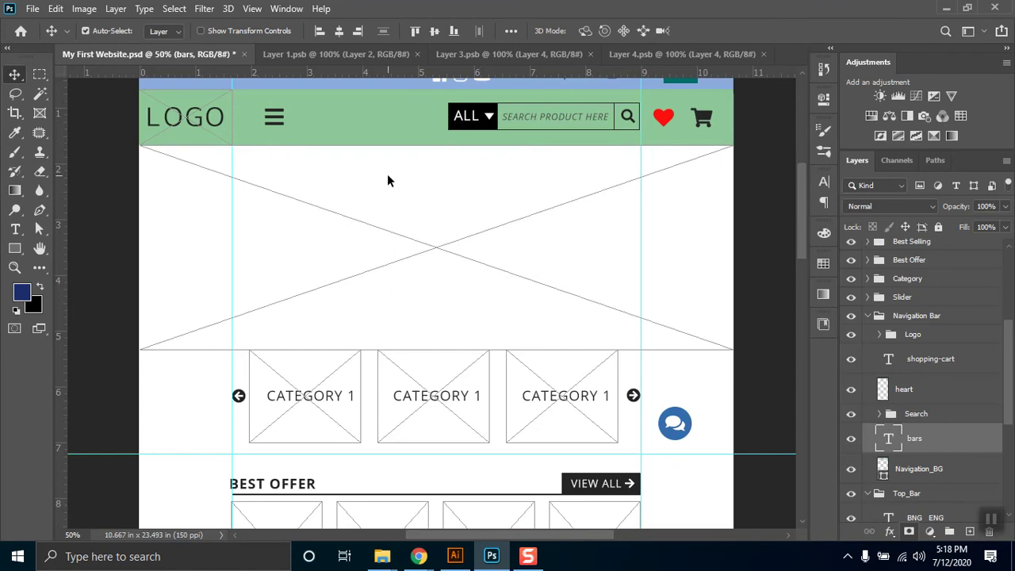
mouse_move(420, 556)
left_click_drag(803, 191, 802, 171)
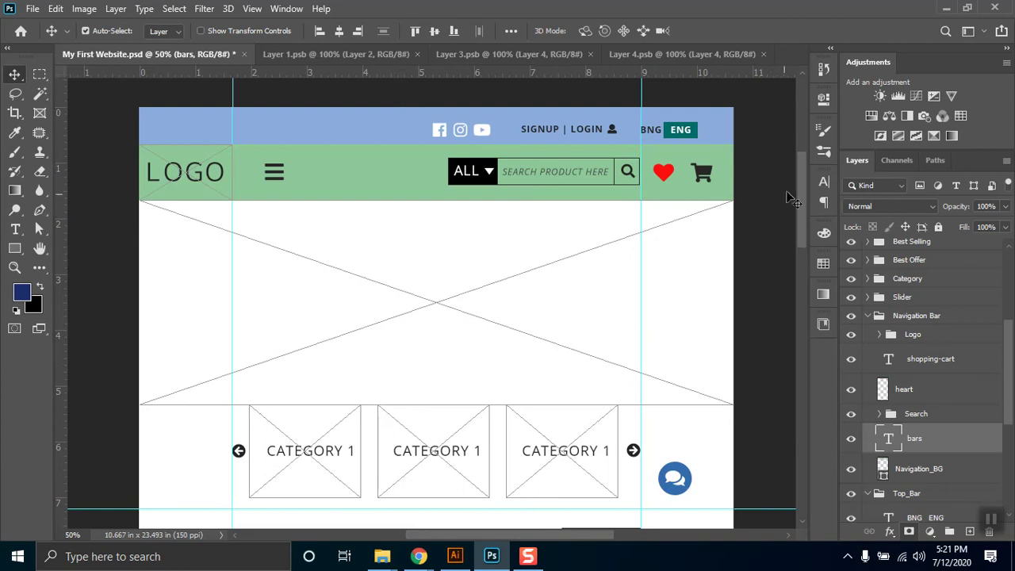
left_click_drag(799, 181, 792, 399)
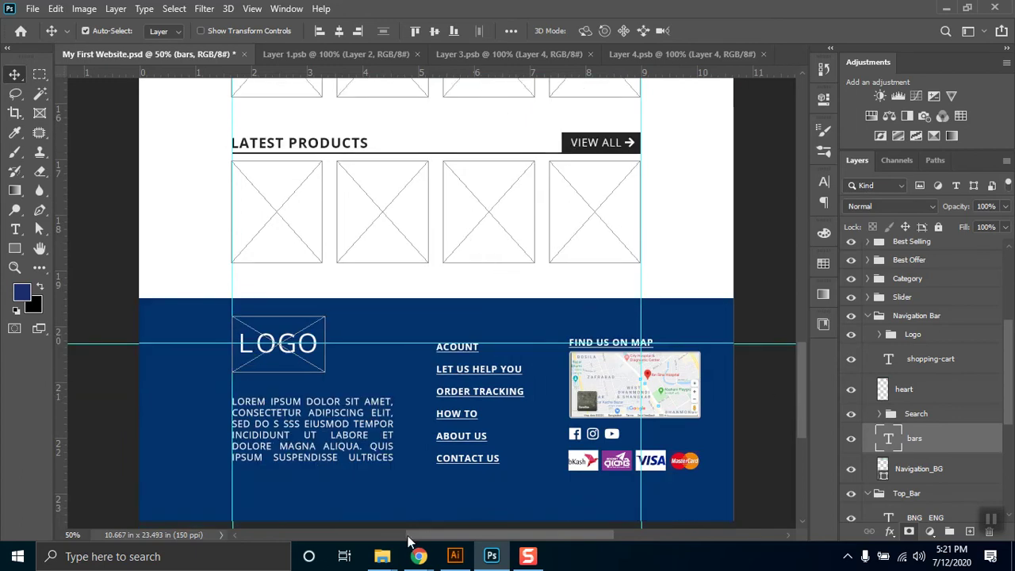
Step: Switch to Chrome and examine the Gadget and Gear homepage's chat button, deals section, back-to-top control and footer, dismissing the chat greeting
mouse_move(416, 557)
left_click(364, 468)
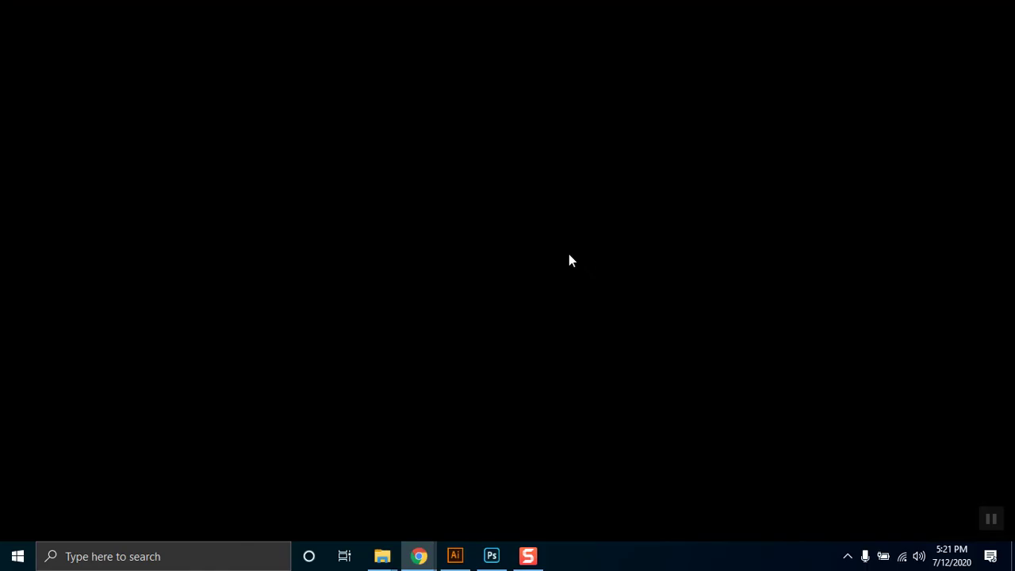
left_click_drag(1006, 103, 1010, 420)
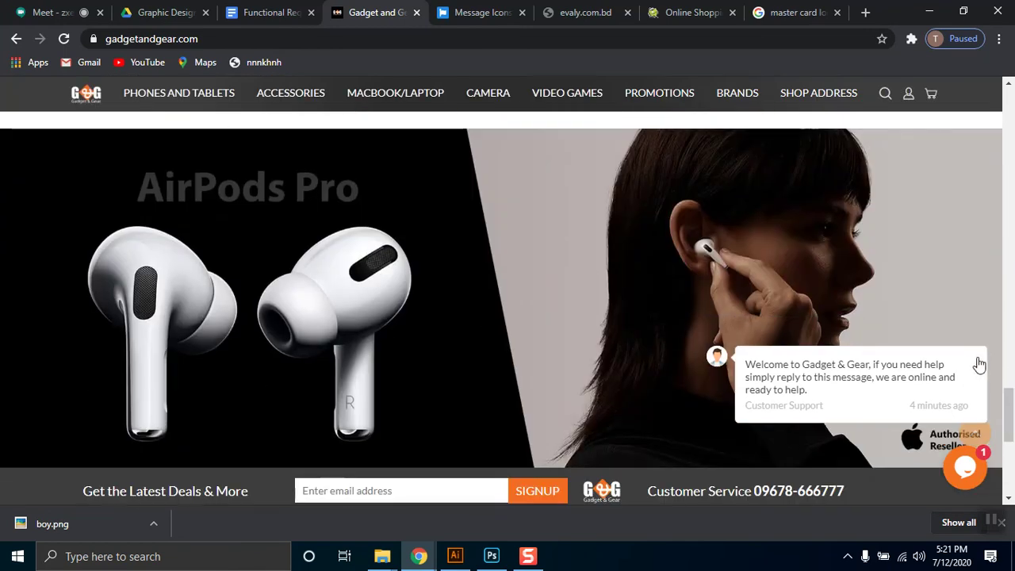
left_click(981, 362)
left_click(966, 468)
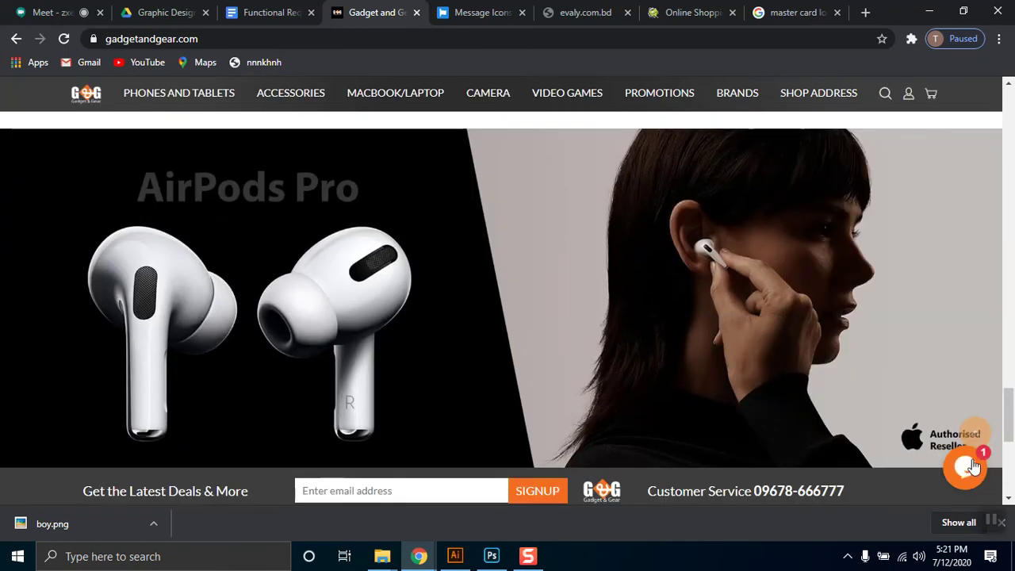
left_click_drag(1010, 419, 1011, 389)
scroll(878, 399, "up", 9)
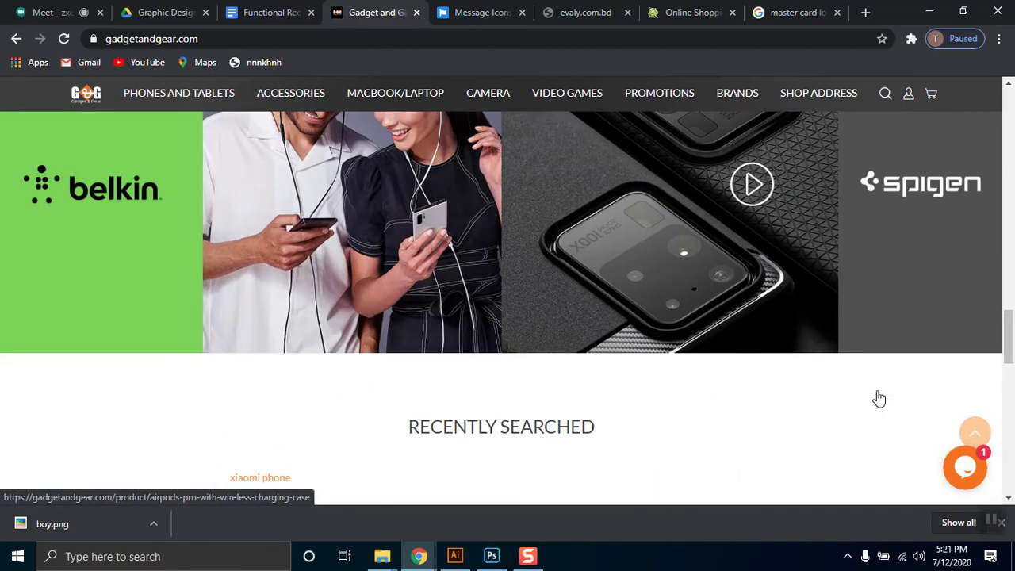
scroll(881, 401, "up", 6)
scroll(881, 401, "down", 5)
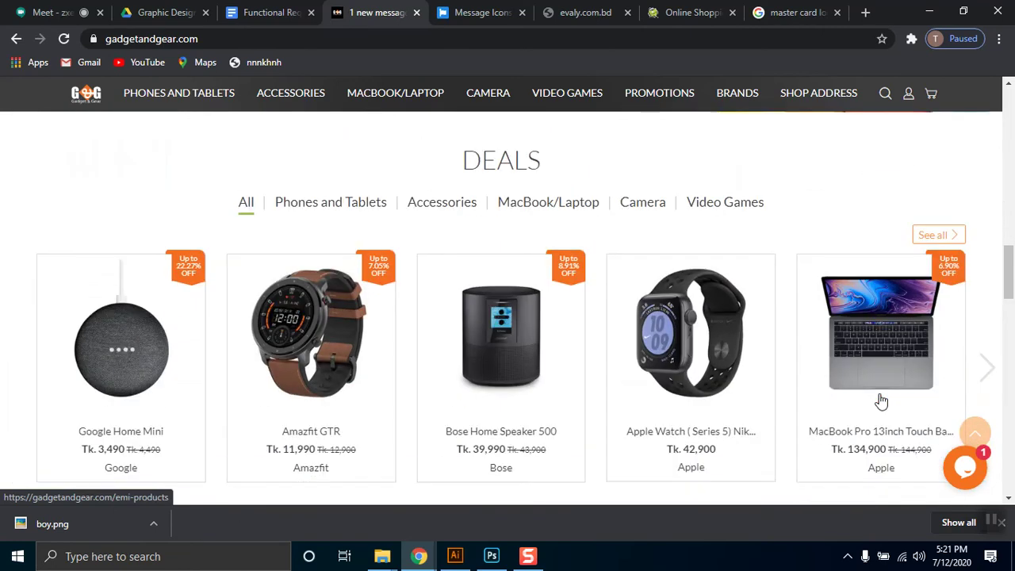
left_click(973, 433)
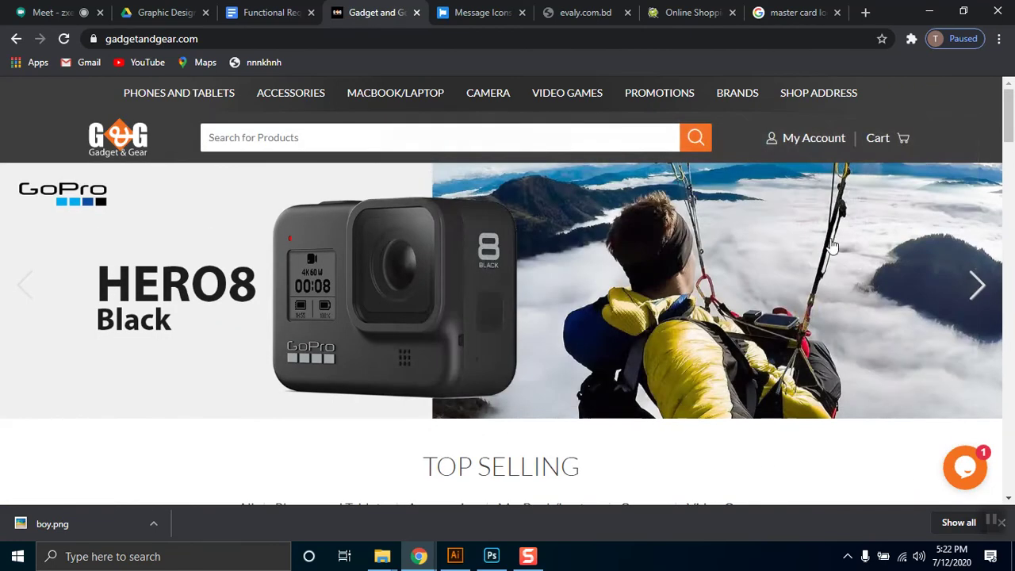
left_click_drag(1009, 130, 1009, 497)
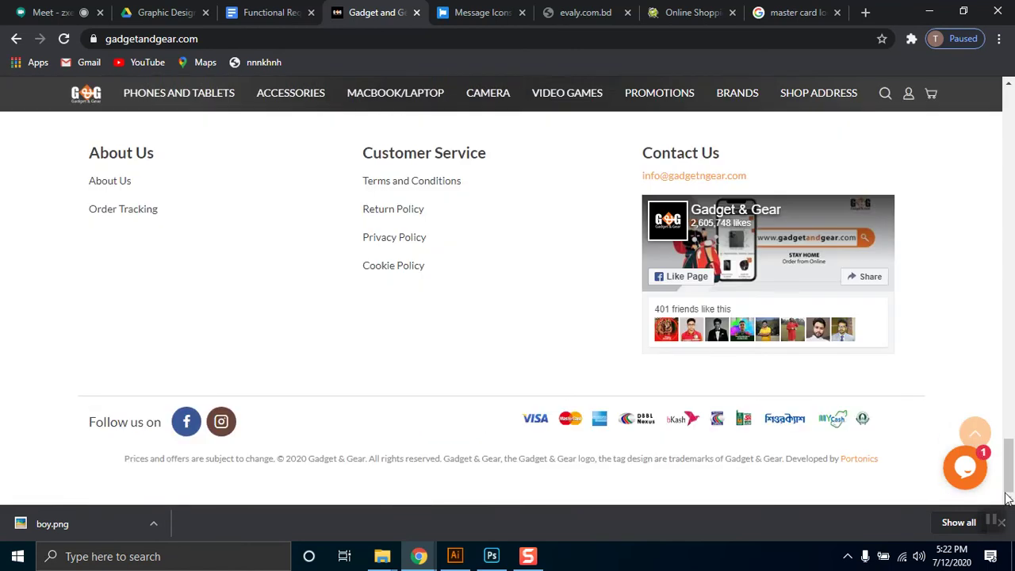
left_click(969, 437)
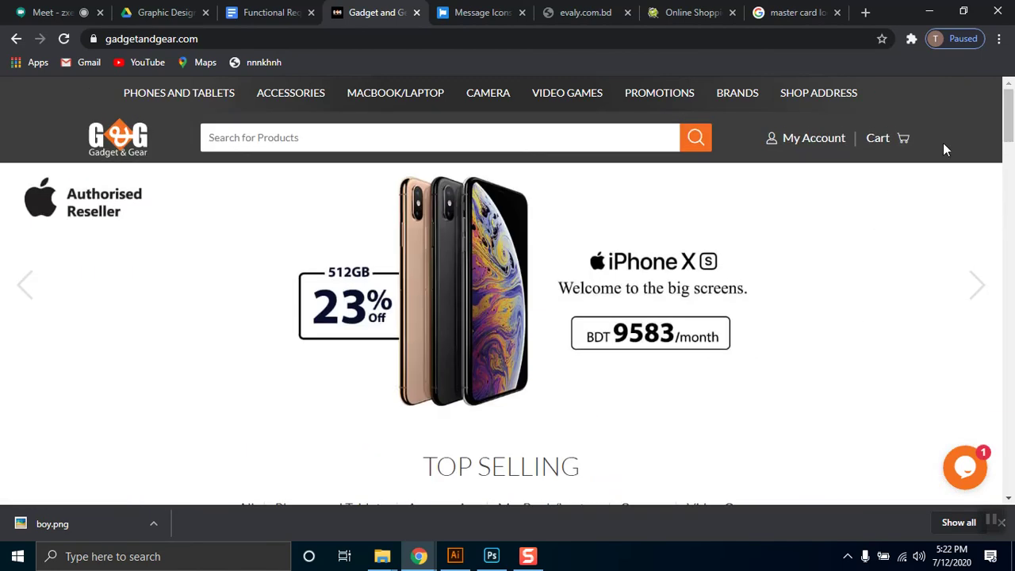
mouse_move(1010, 119)
left_mouse_down()
mouse_move(1011, 174)
mouse_move(1012, 111)
left_mouse_up()
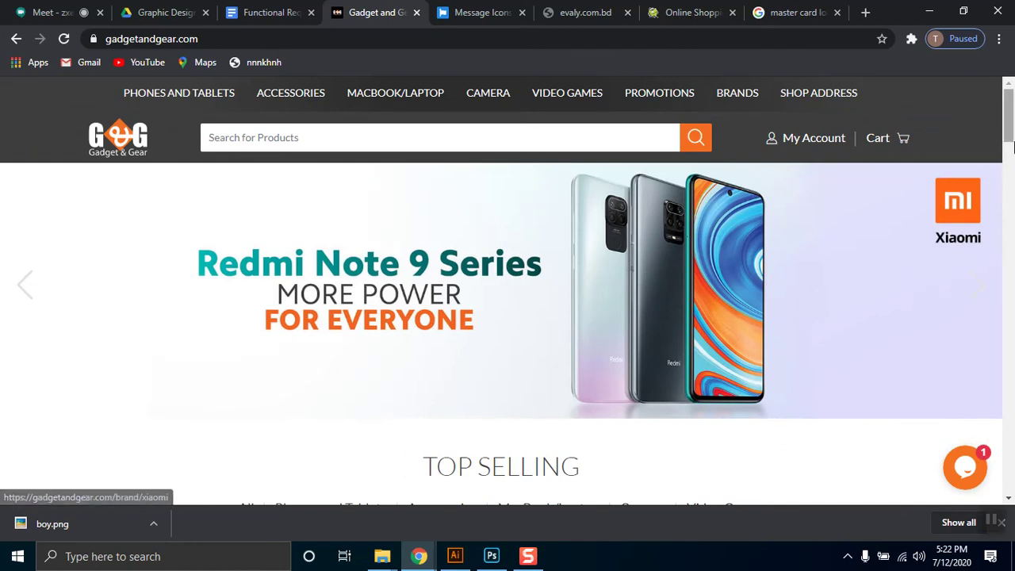
Step: Compare the header and slider area of the Photoshop mockup with the Gadget and Gear homepage's banner slider, switching slides both ways
left_click(929, 10)
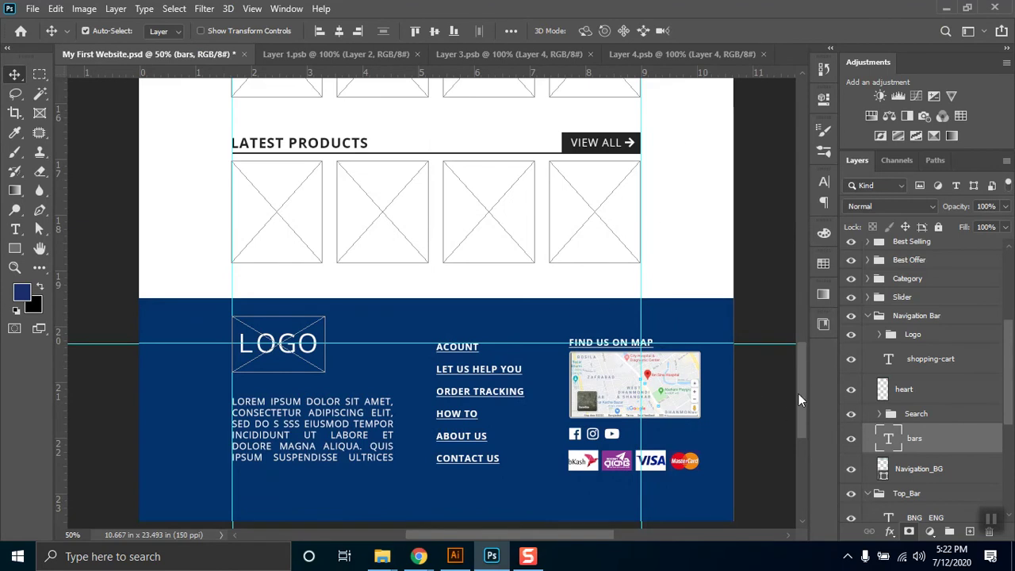
left_click_drag(799, 407, 803, 205)
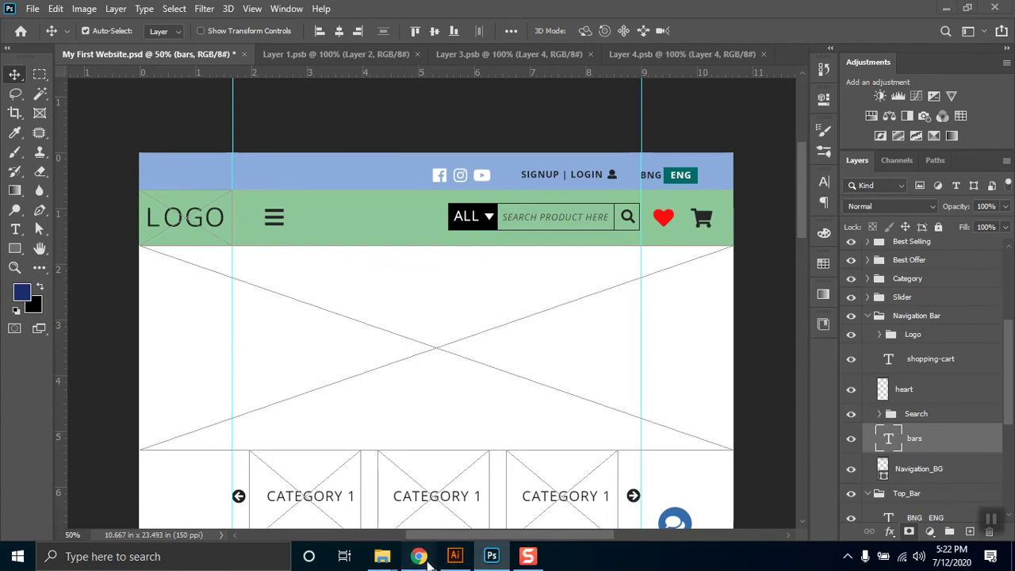
mouse_move(419, 556)
left_click(353, 512)
scroll(517, 376, "down", 2)
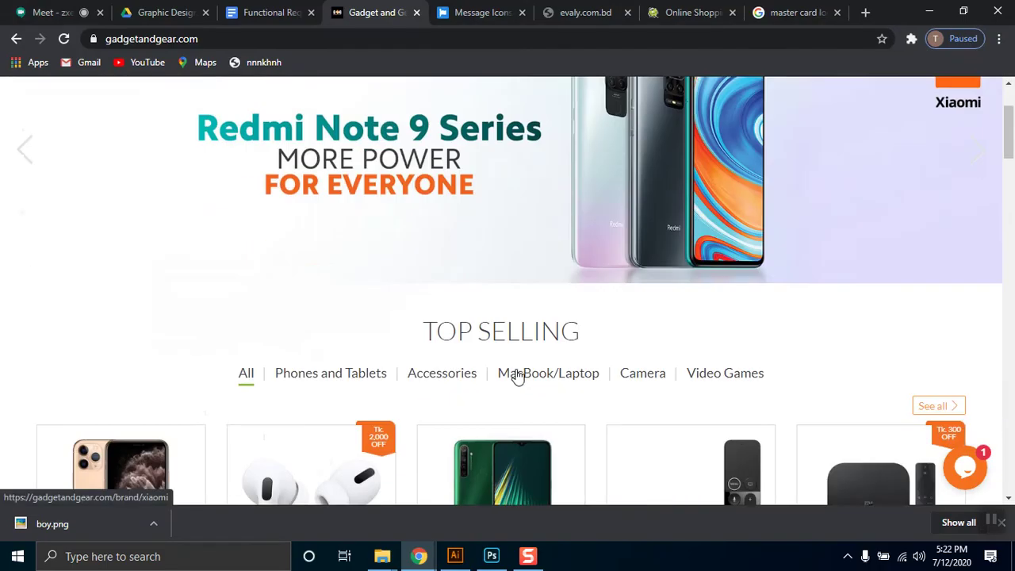
scroll(517, 247, "up", 1)
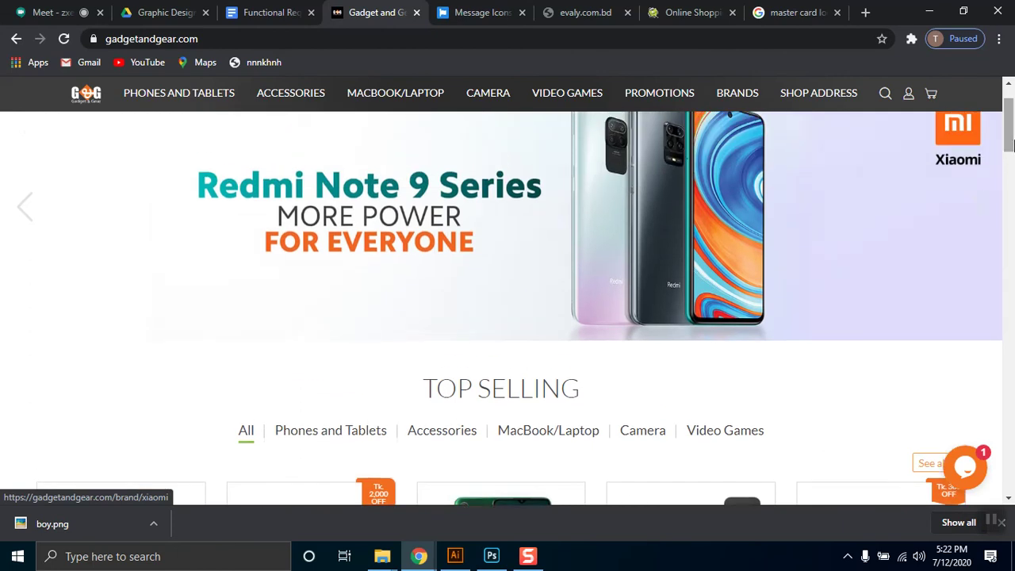
left_click(24, 220)
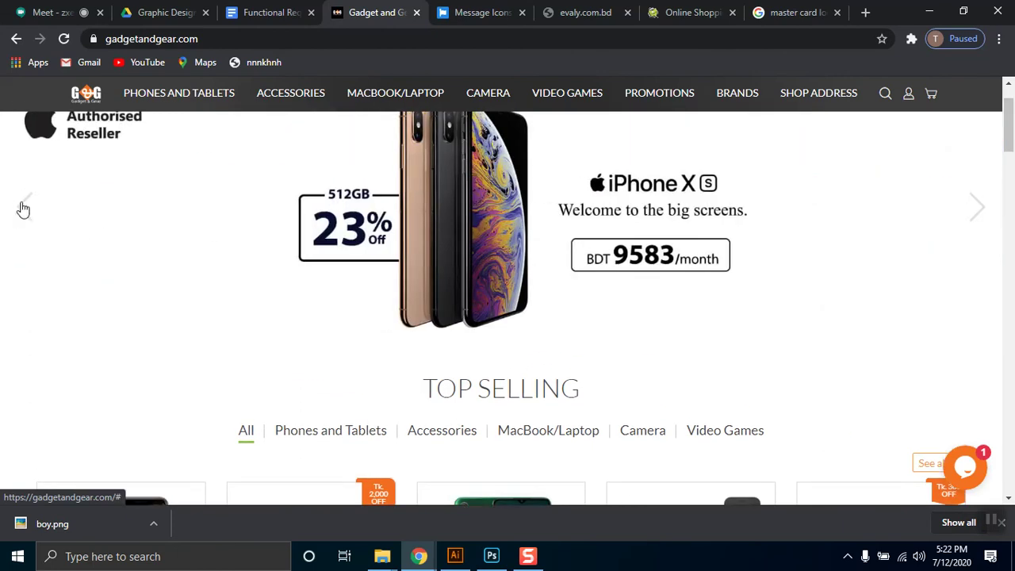
left_click(980, 205)
left_click(982, 206)
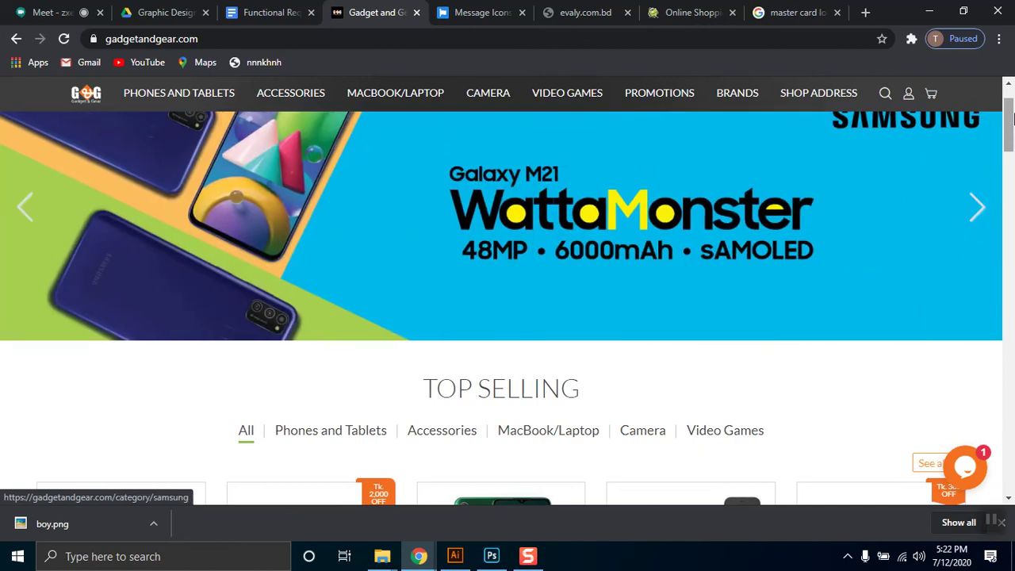
scroll(1012, 117, "up", 1)
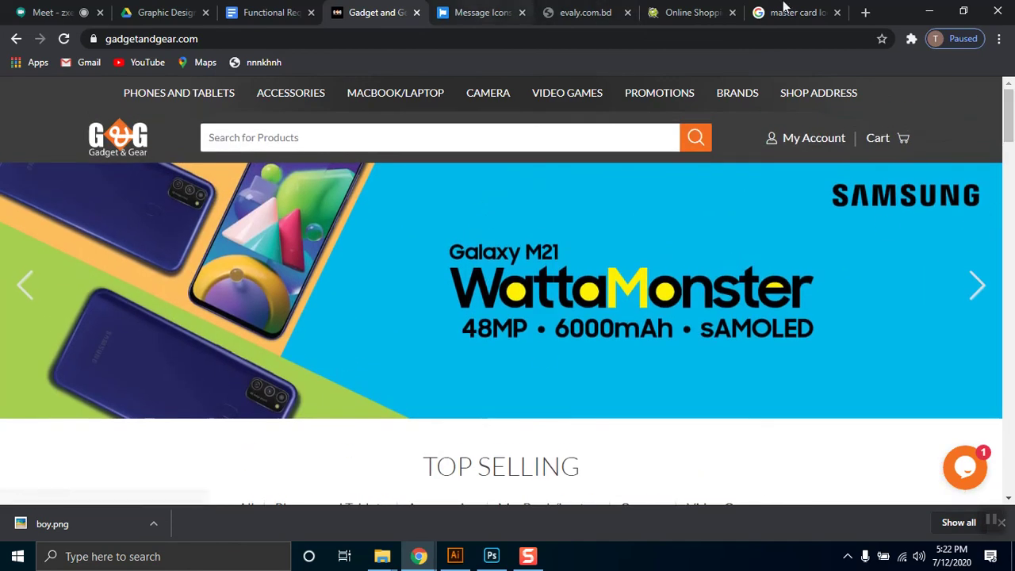
Step: Examine the Ajkerdeal homepage's banner slider, Hot Deal section and Ajkerdeal Mall brand logos
left_click(714, 11)
scroll(684, 349, "down", 2)
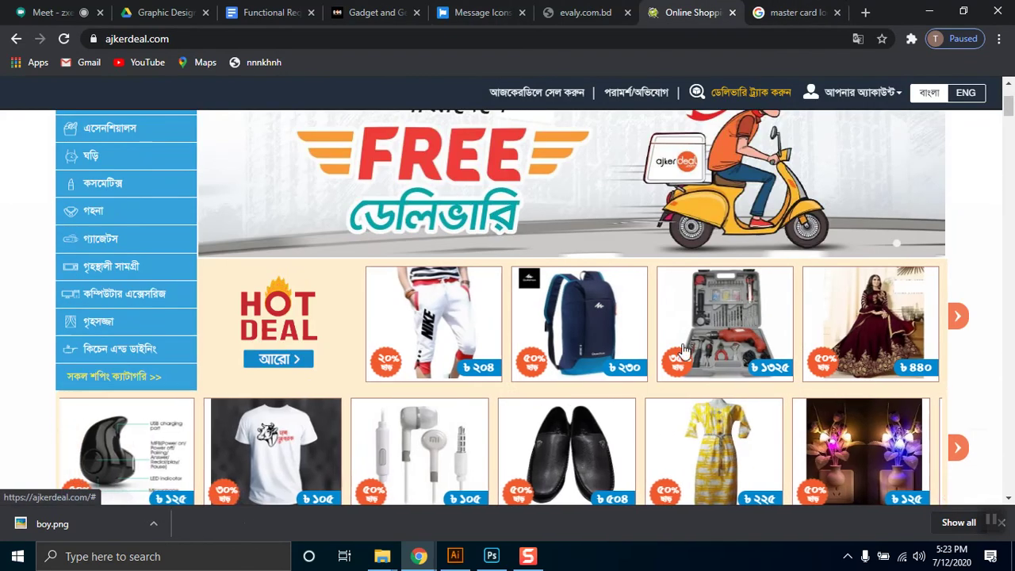
left_click(907, 247)
left_click(743, 12)
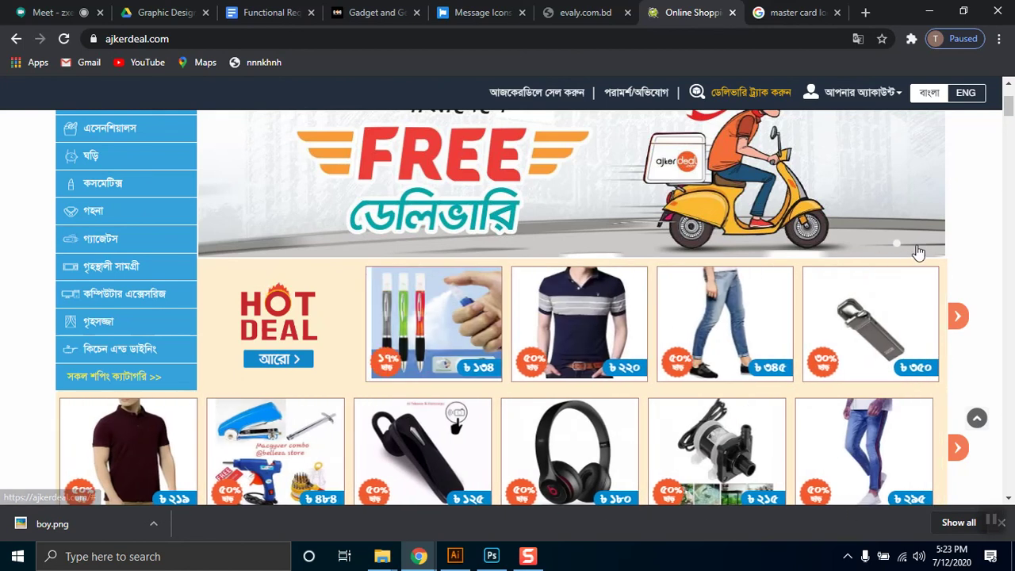
left_click(1000, 39)
left_click(698, 63)
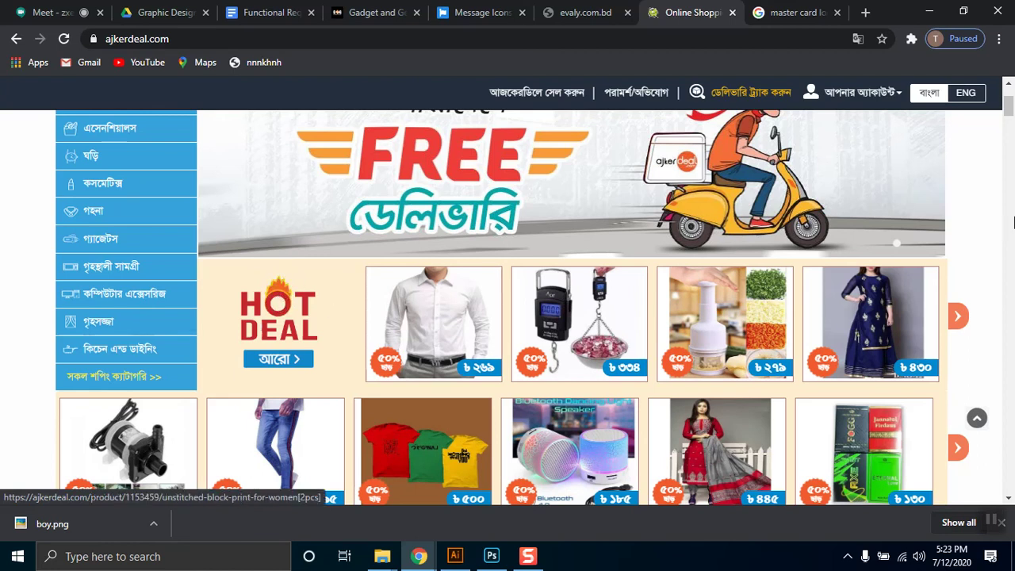
left_click_drag(1010, 110, 1008, 157)
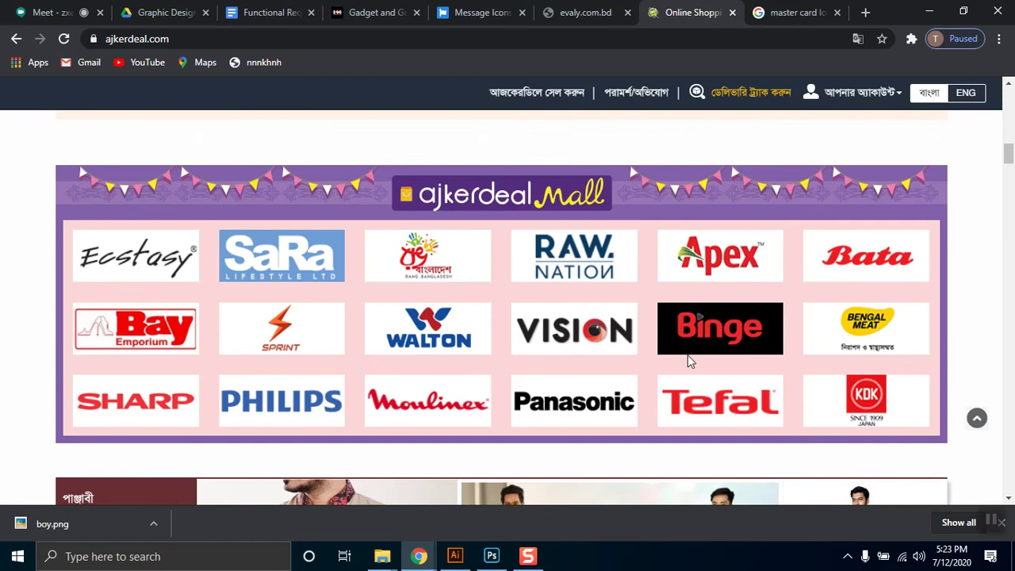
mouse_move(1009, 159)
left_mouse_down()
mouse_move(1009, 196)
mouse_move(1009, 147)
left_mouse_up()
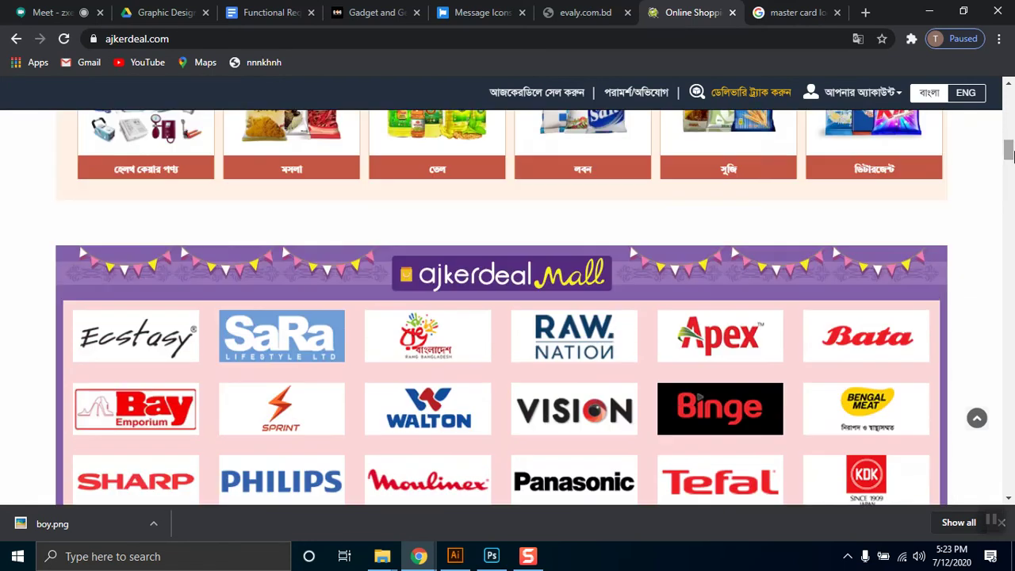
Step: Review the Photoshop mockup from header to footer, and compare it with the Ajkerdeal homepage's product sections down to its footer in Chrome
left_click(492, 558)
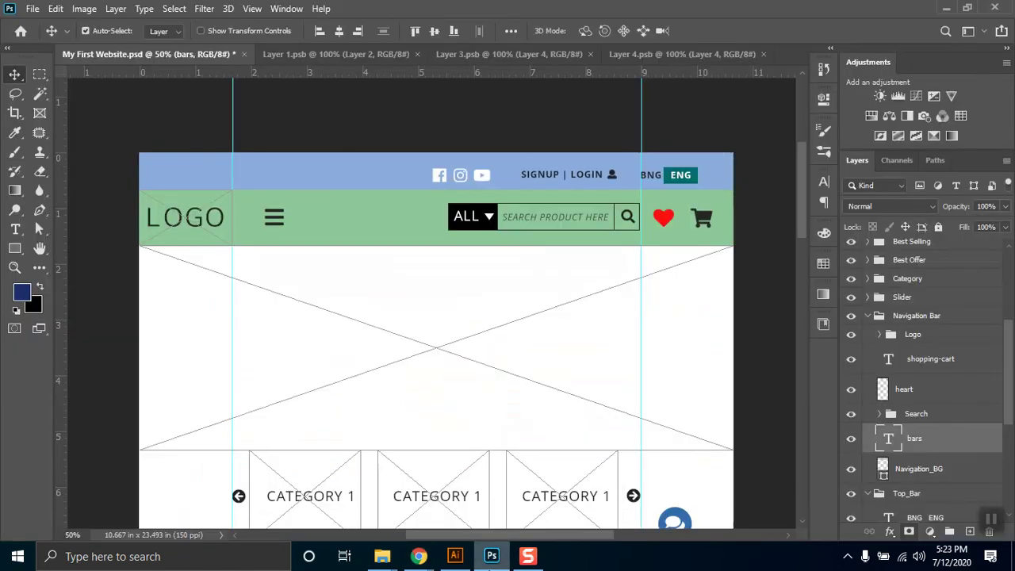
left_click_drag(806, 184, 788, 355)
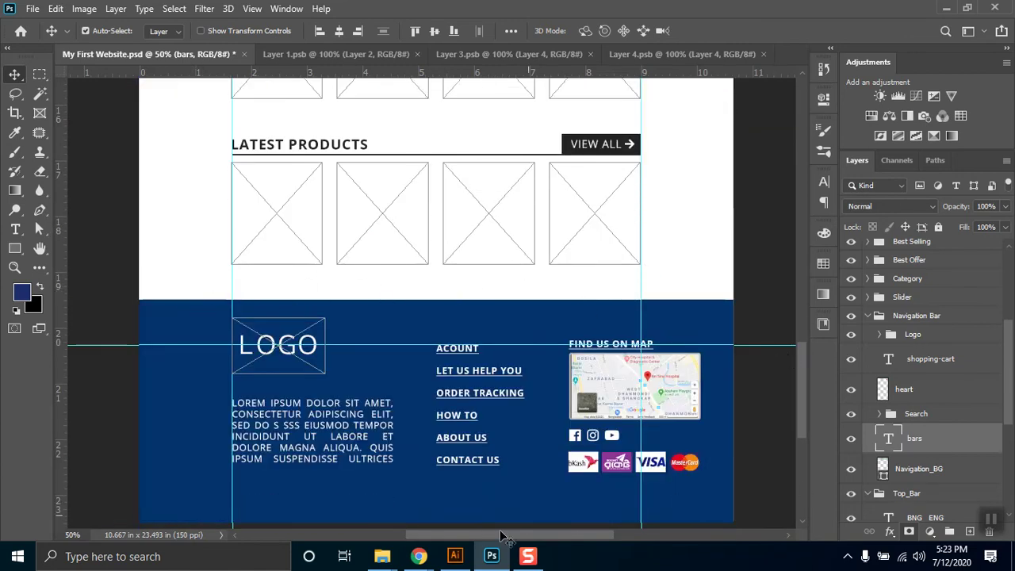
mouse_move(419, 556)
left_click(354, 510)
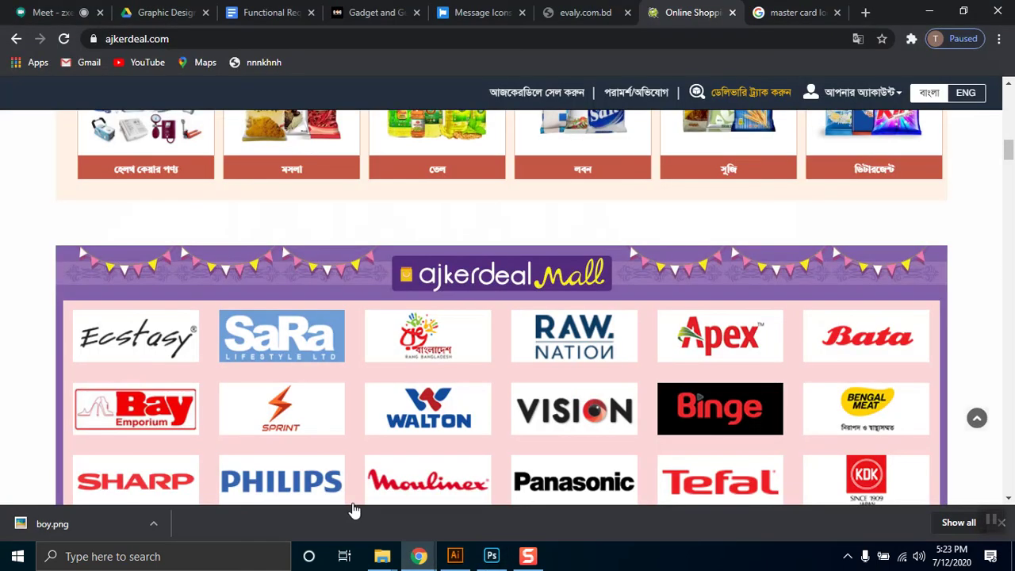
left_click_drag(1009, 157, 1013, 188)
scroll(639, 157, "down", 20)
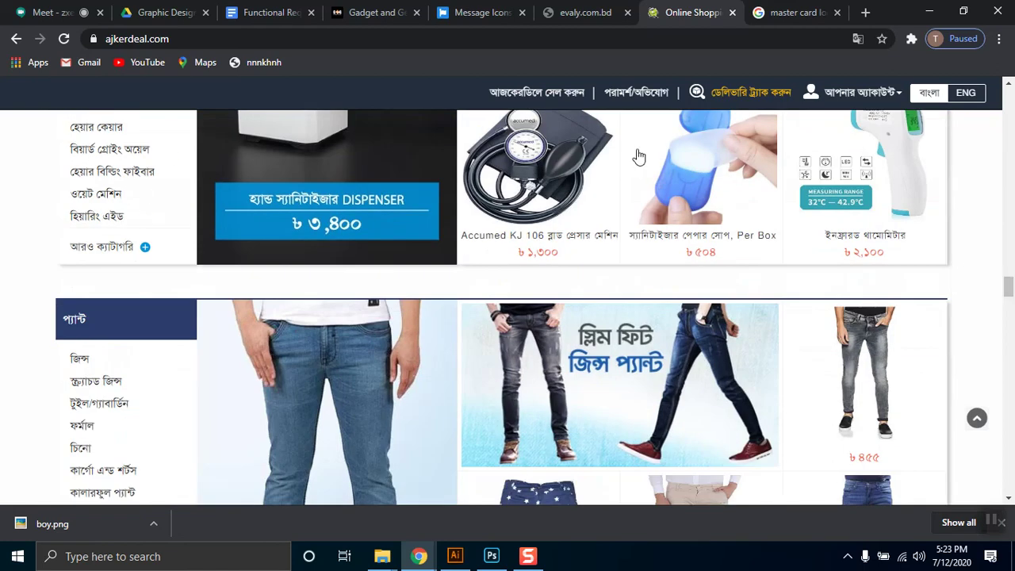
mouse_move(1009, 291)
left_mouse_down()
mouse_move(1009, 269)
mouse_move(1009, 492)
mouse_move(1009, 464)
left_mouse_up()
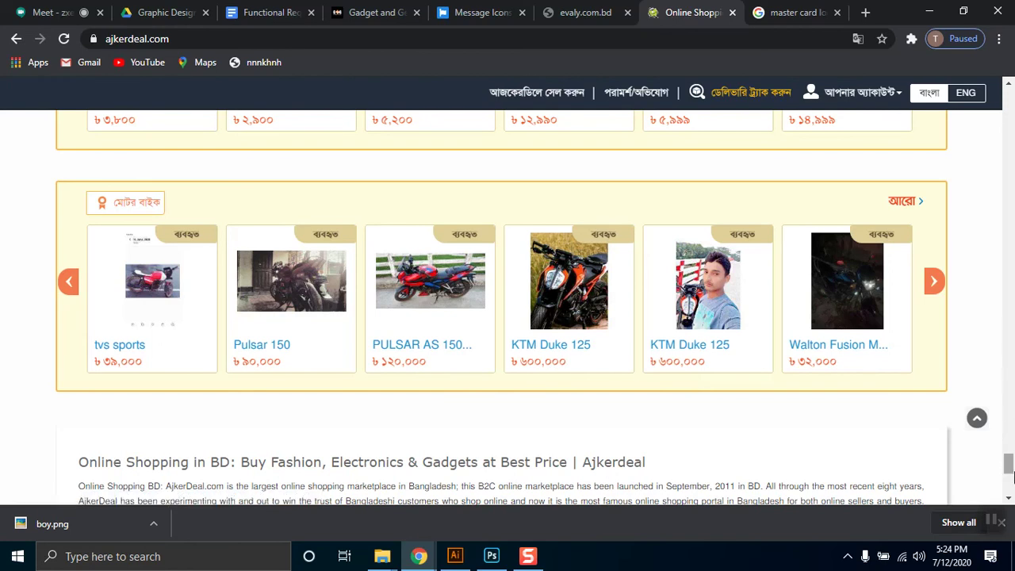
left_click_drag(1009, 475, 1010, 488)
Step: Load freepik.com in place of the evaly.com.bd page, look over its homepage, and return to the Ajkerdeal page
left_click(575, 12)
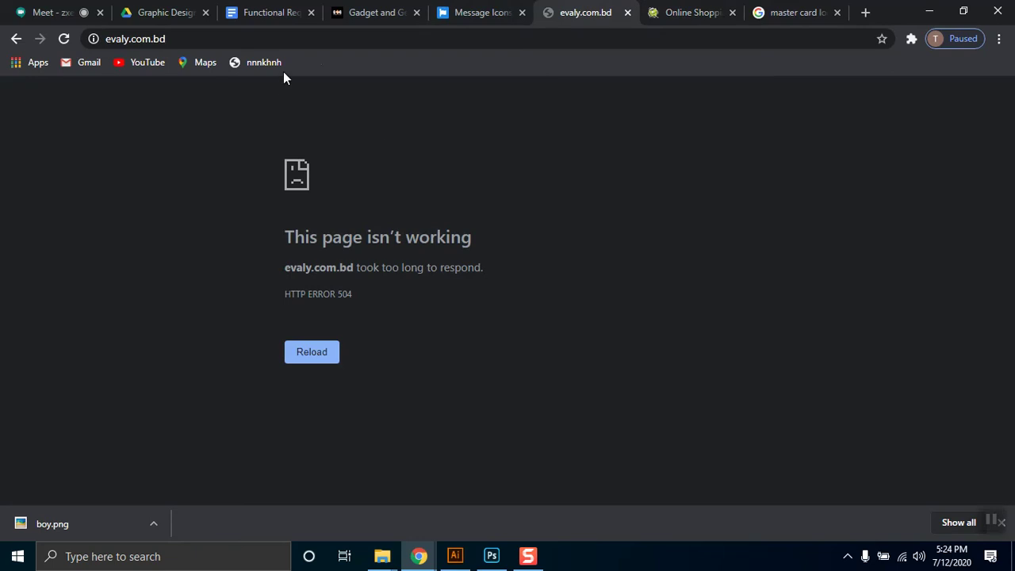
left_click(332, 36)
type("free")
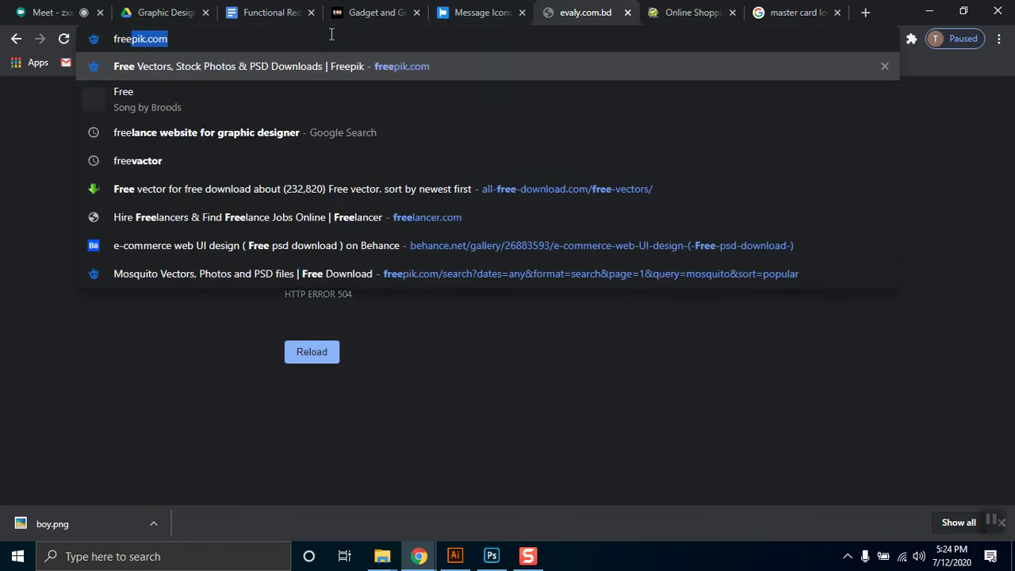
key("Return")
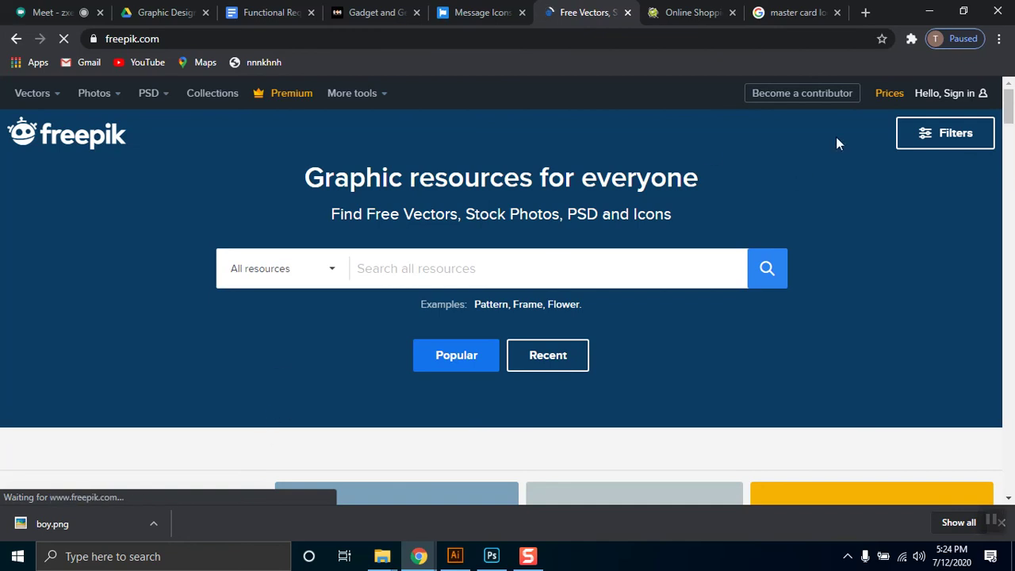
left_click_drag(1010, 111, 1010, 401)
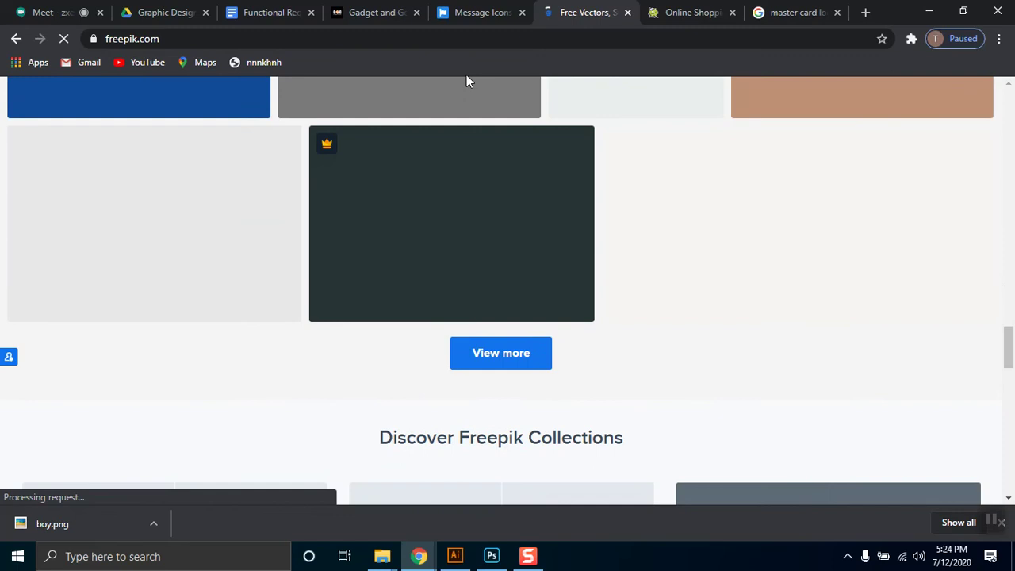
left_click_drag(1008, 344, 984, 154)
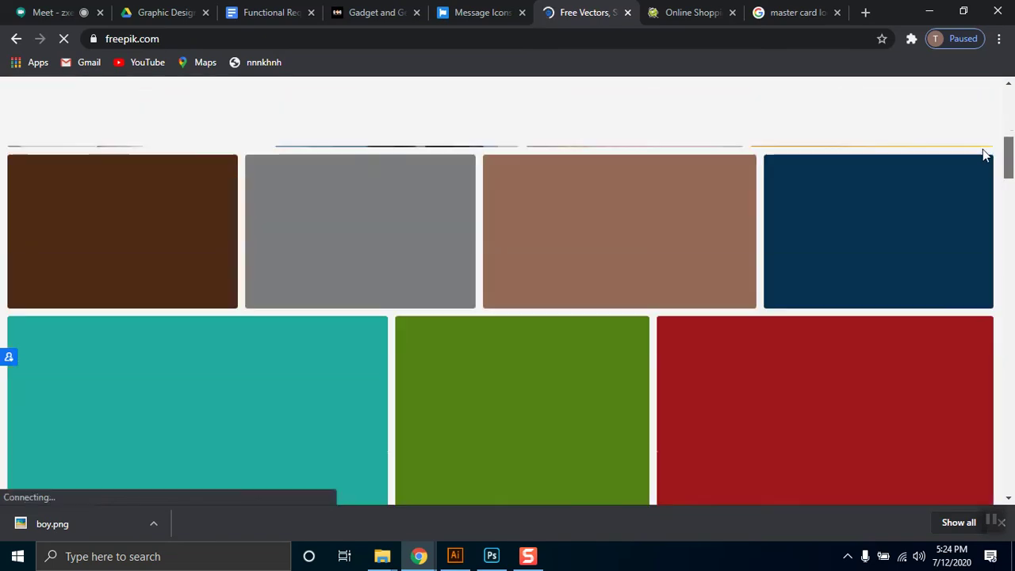
left_click(476, 10)
left_click(577, 11)
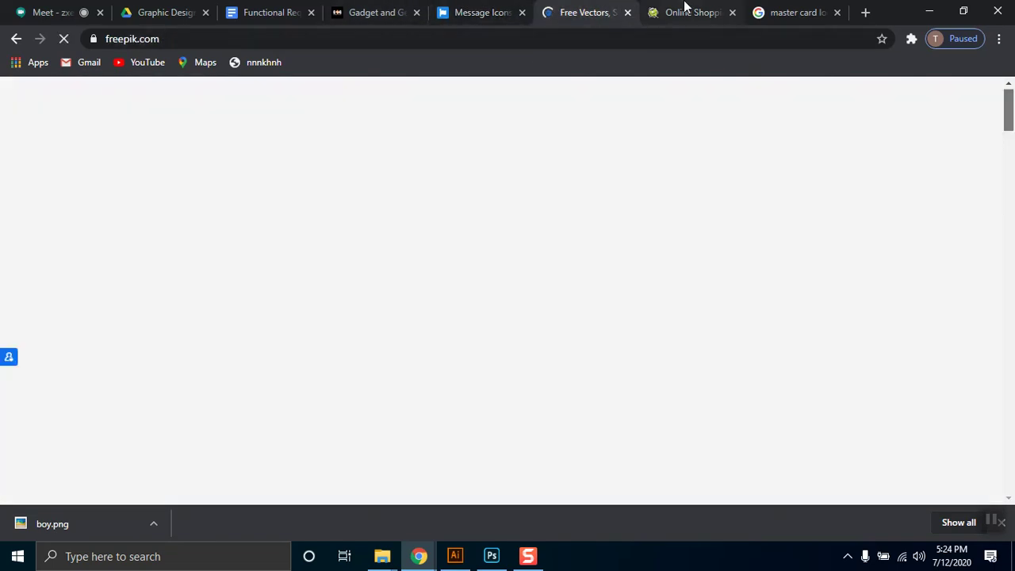
left_click(684, 11)
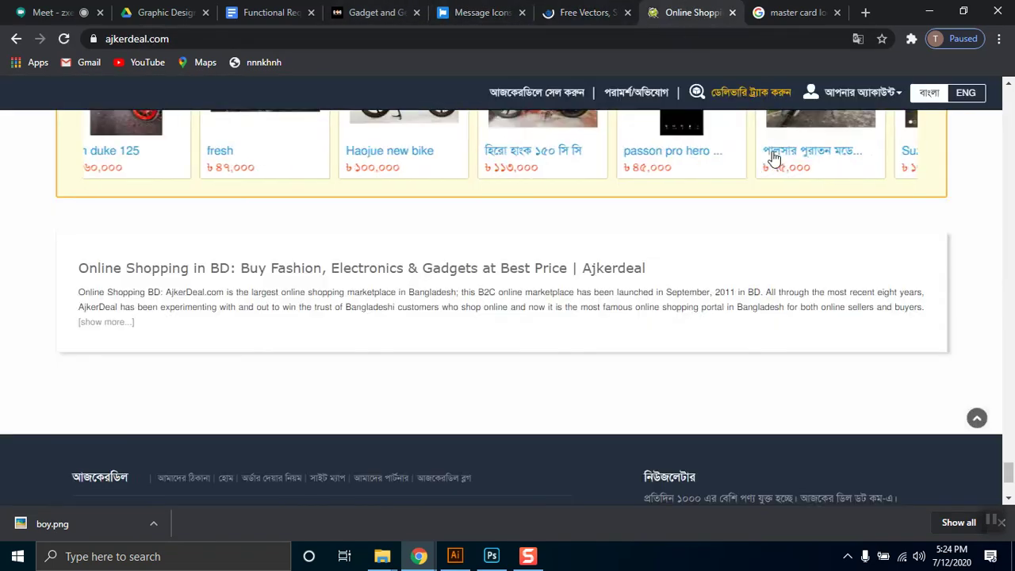
left_click(754, 41)
type("you")
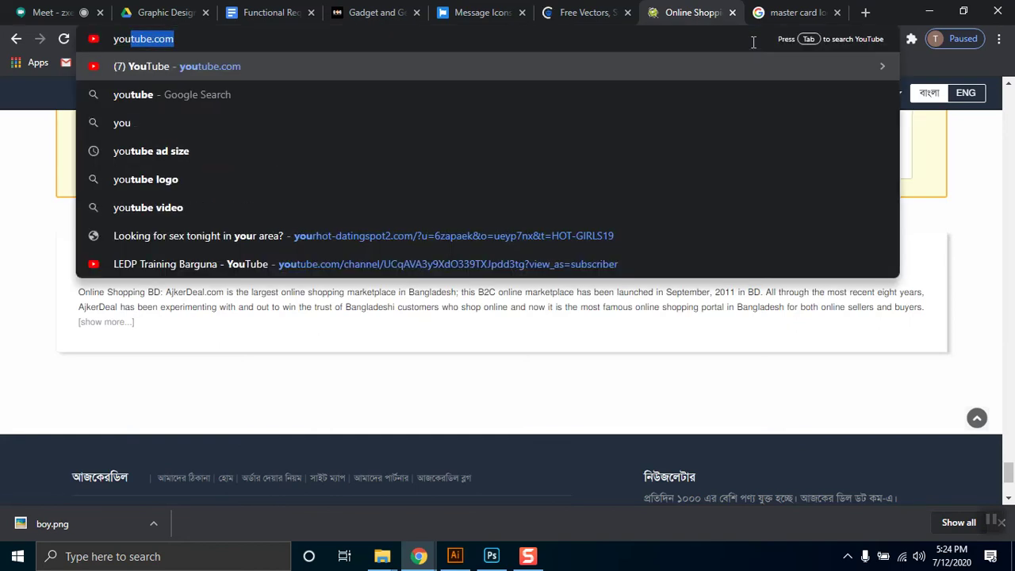
key("BackSpace")
key("BackSpace")
key("BackSpace")
key("BackSpace")
type("b")
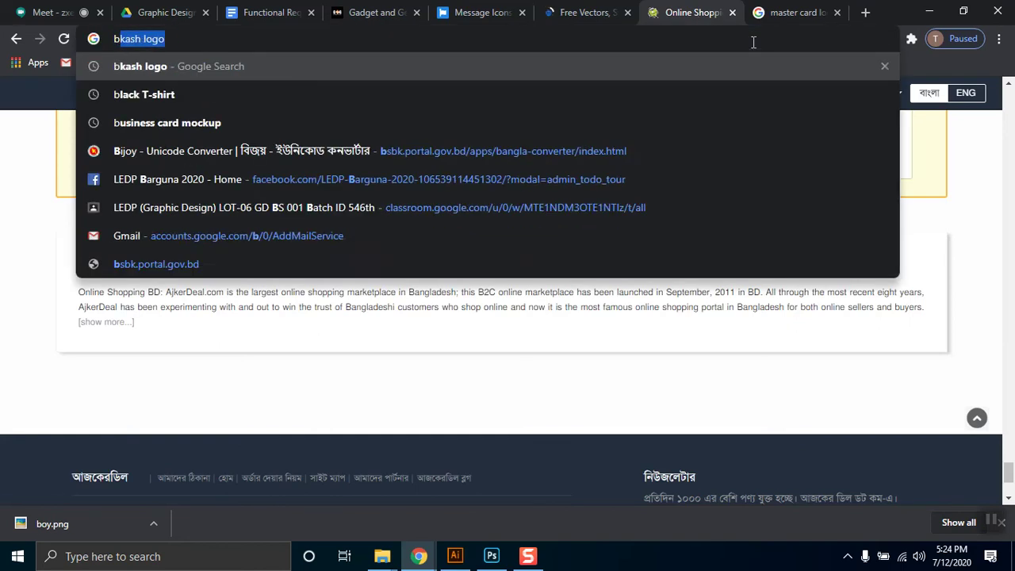
type("ikray")
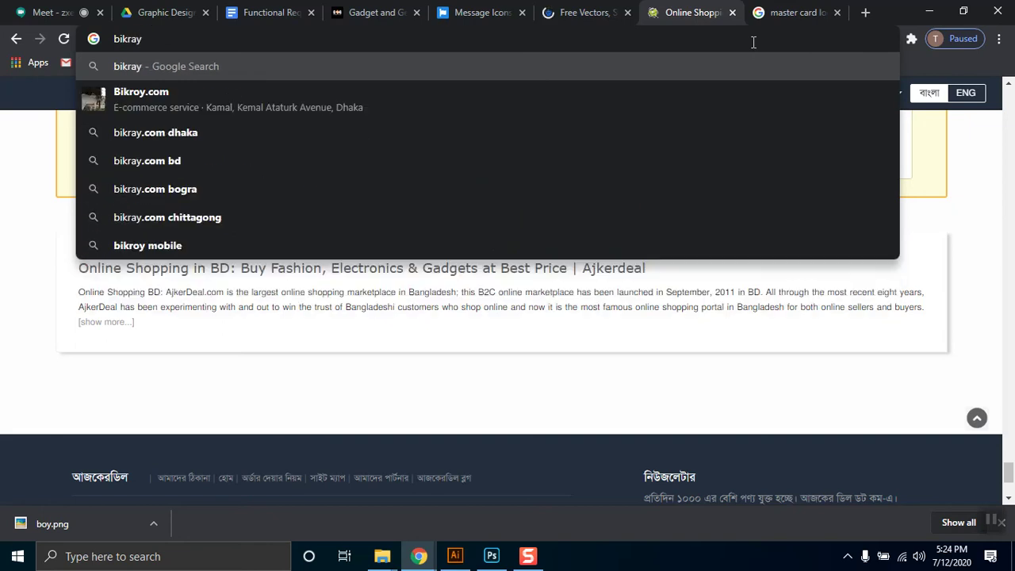
key("ctrl+a")
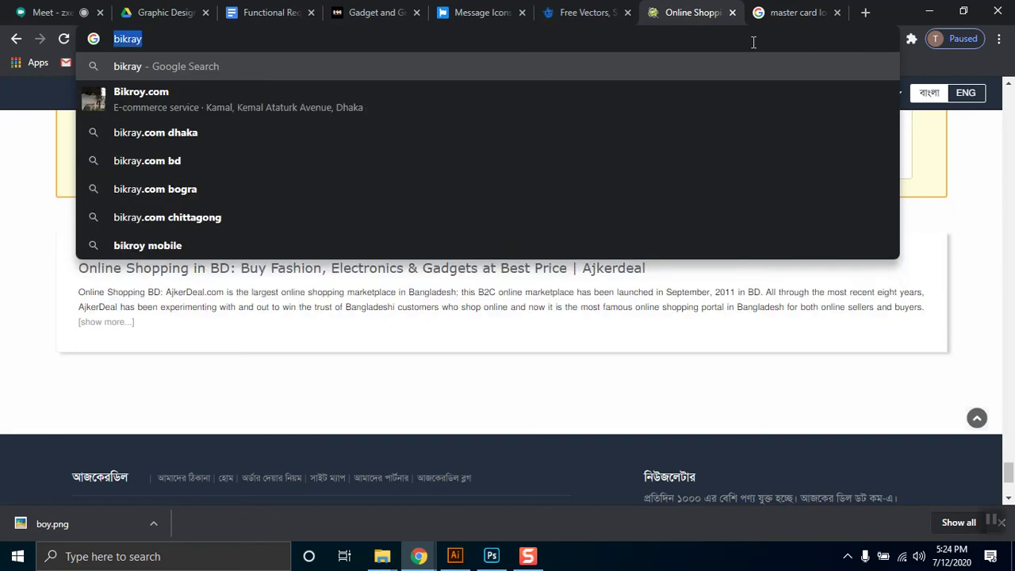
Step: Search Google for "rapid share" and view the rapidshare.com.cn result in a separate browser tab
type("rapid share")
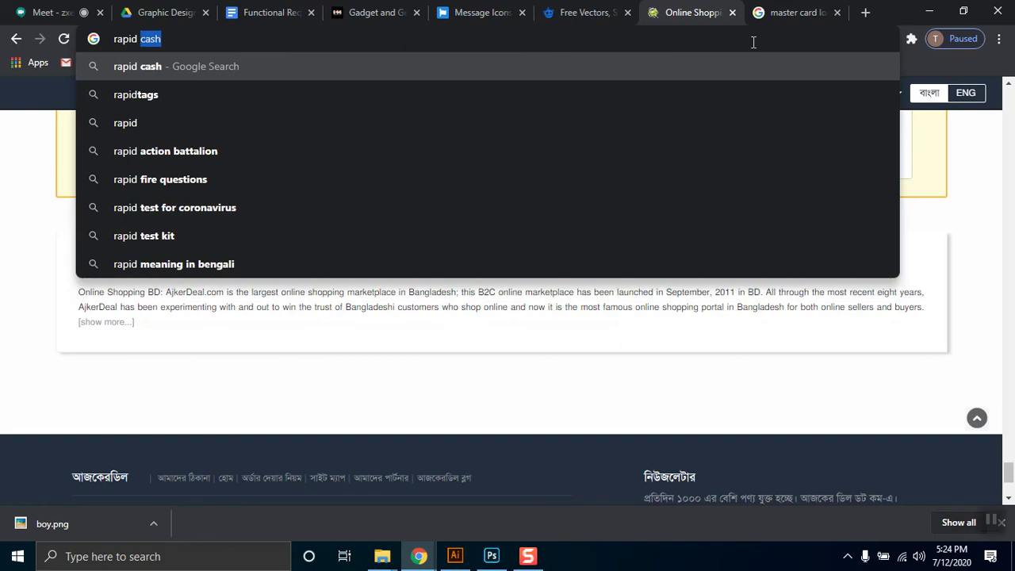
key("Return")
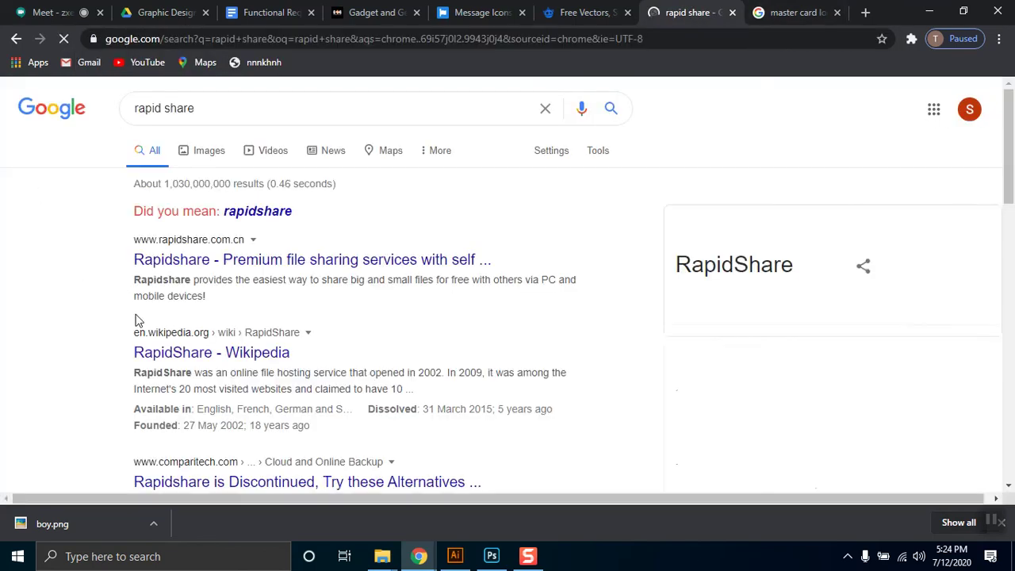
left_click(265, 259, "ctrl")
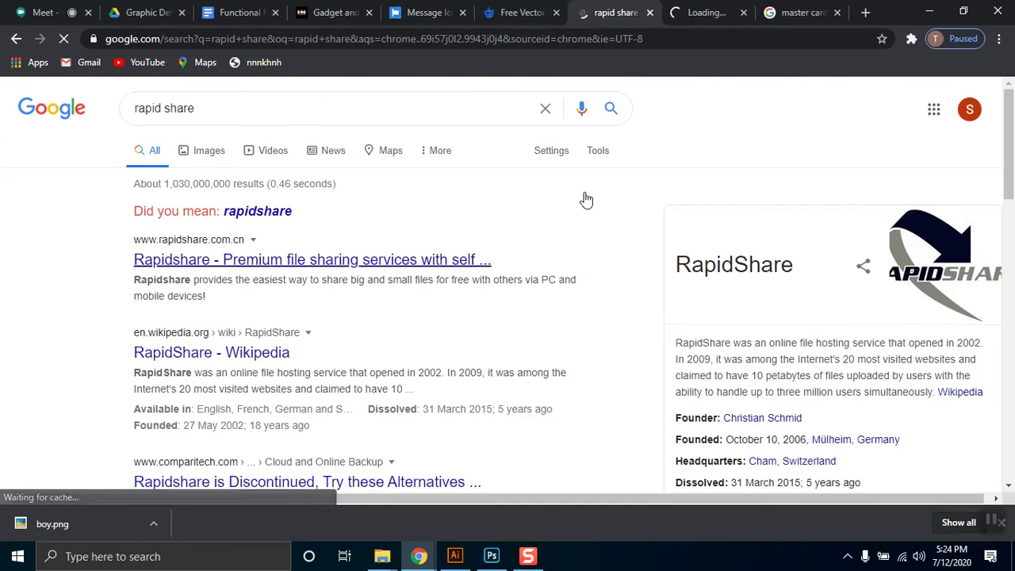
key("ctrl+Tab")
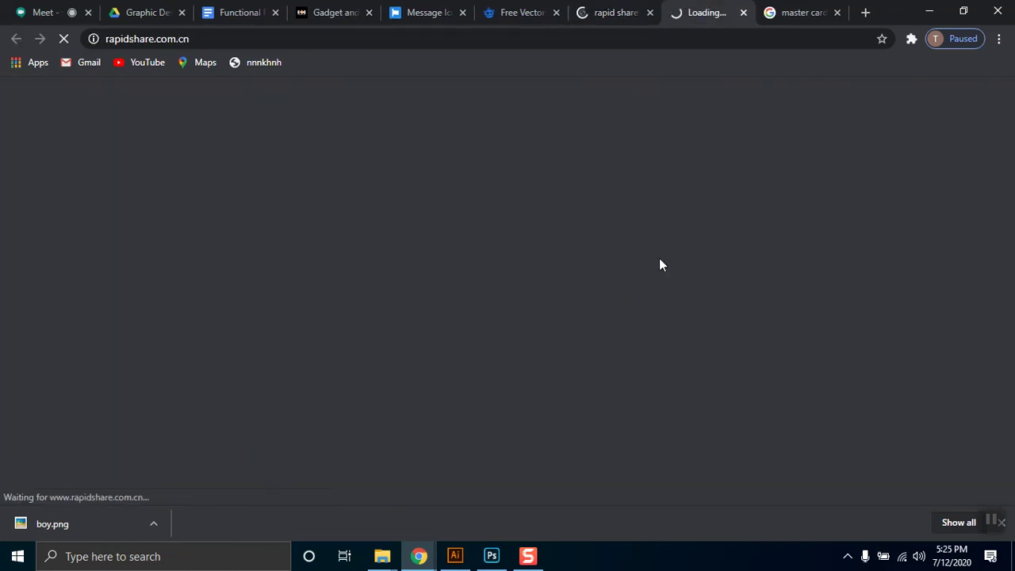
left_click(616, 15)
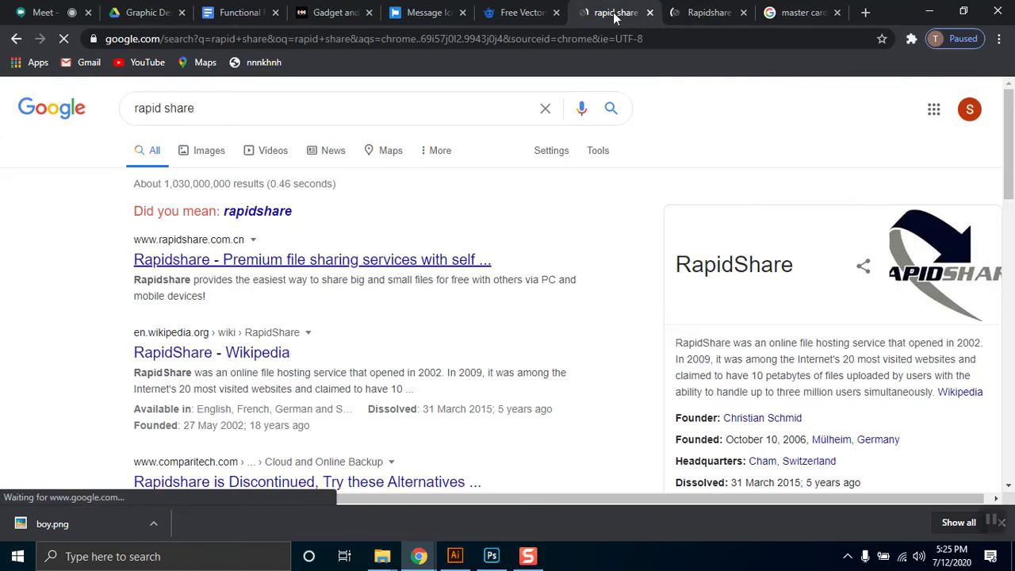
left_click(698, 13)
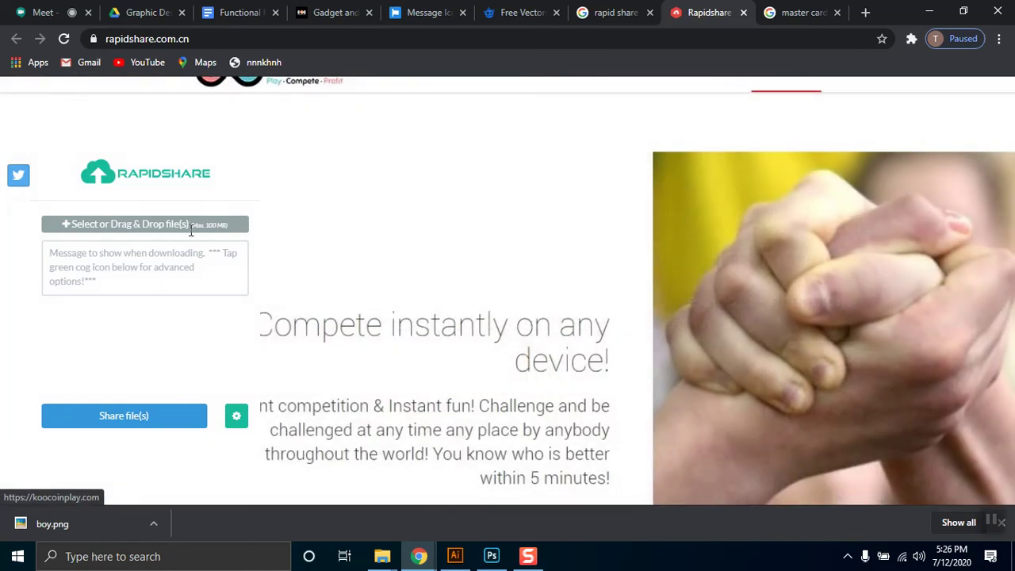
left_click(611, 12)
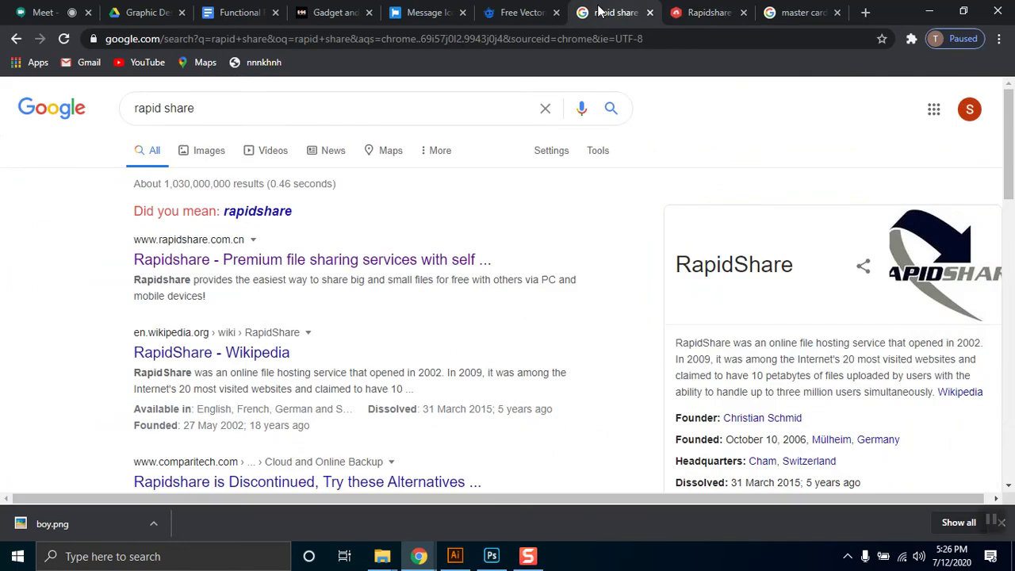
left_click(822, 8)
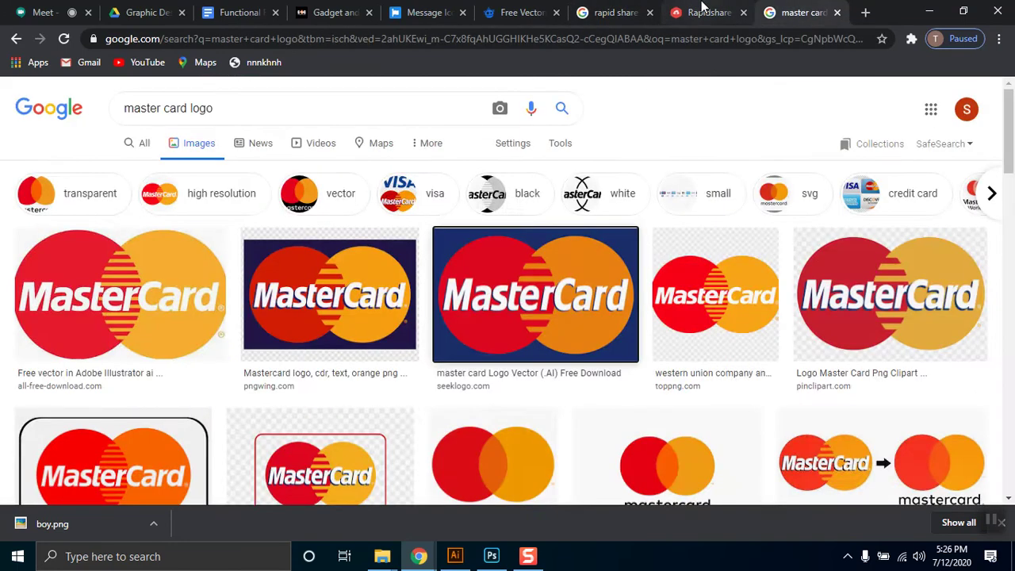
left_click(702, 12)
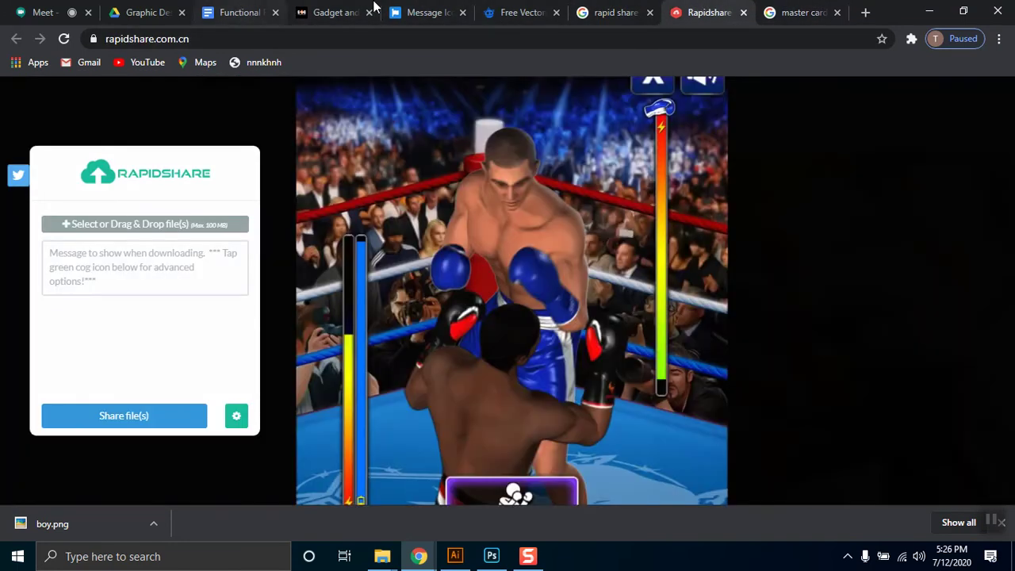
left_click(428, 12)
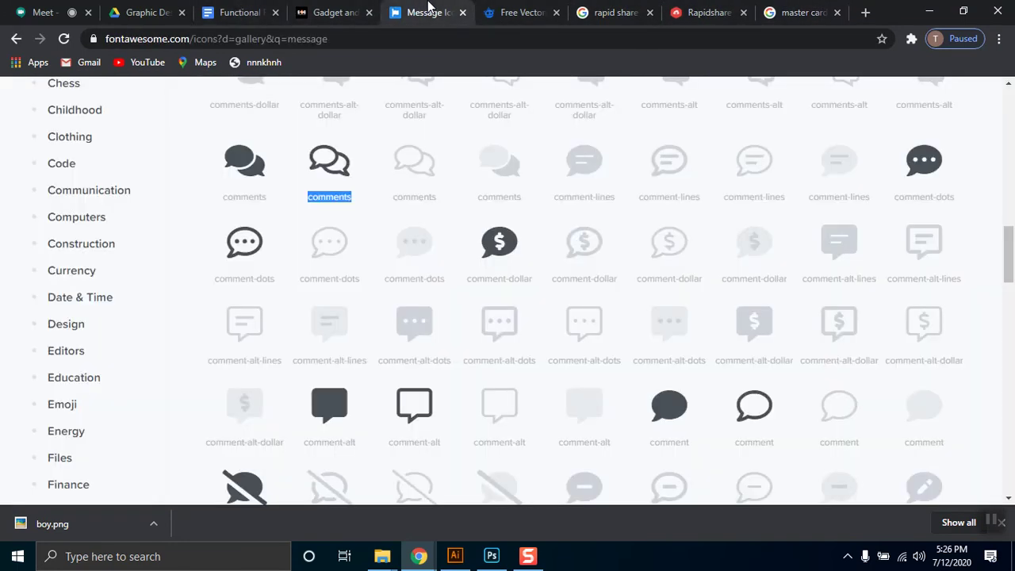
Step: Search Freepik for "hospital" across all resources and look over the results
left_click(520, 12)
left_click(441, 273)
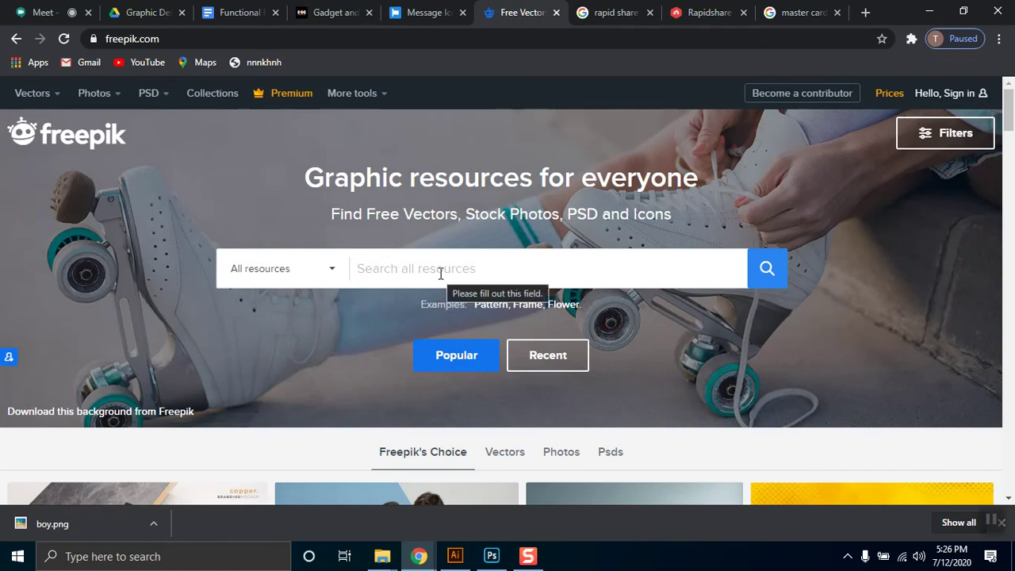
type("hospital")
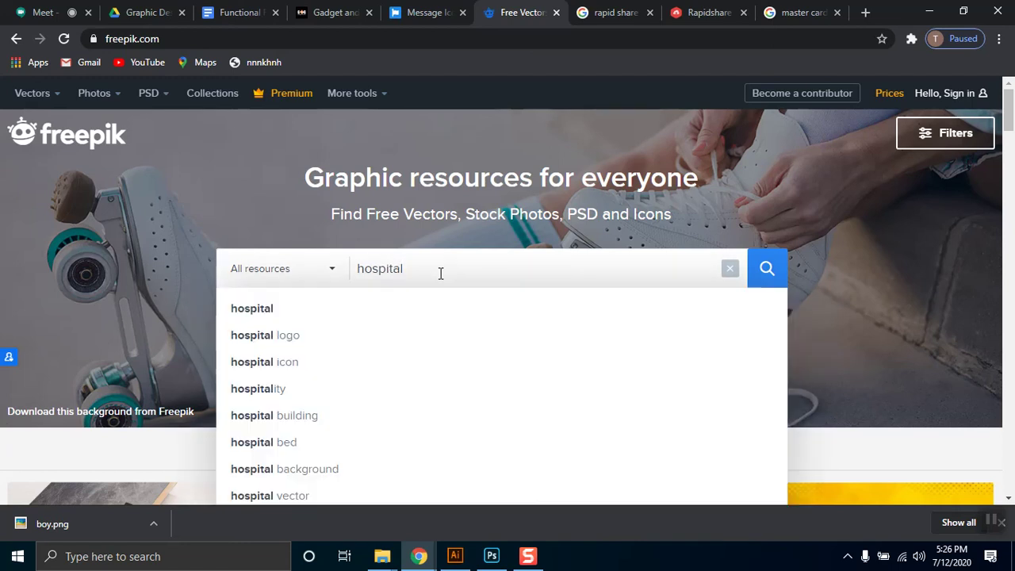
key("Return")
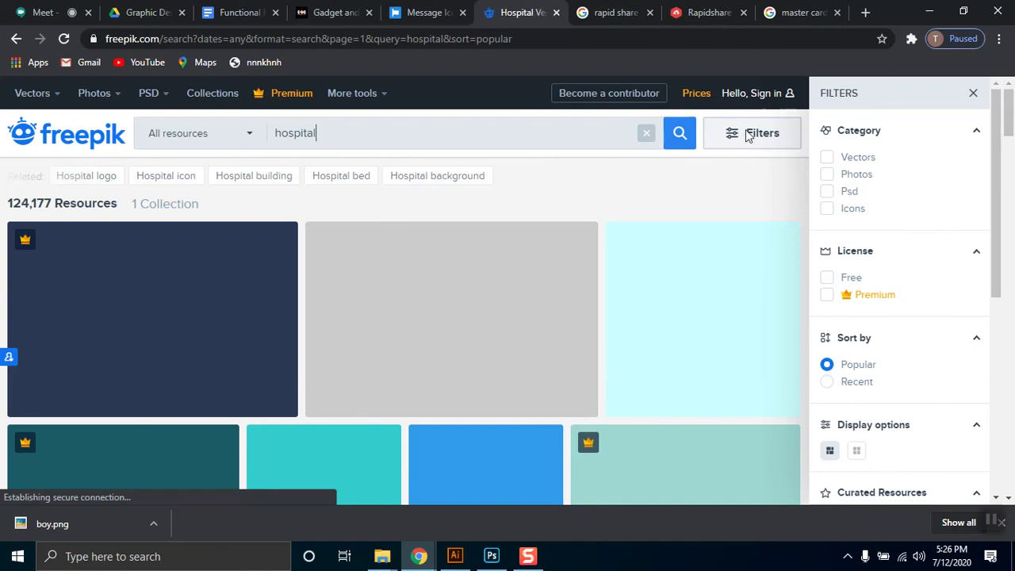
mouse_move(1013, 135)
left_mouse_down()
mouse_move(1010, 465)
mouse_move(1010, 111)
left_mouse_up()
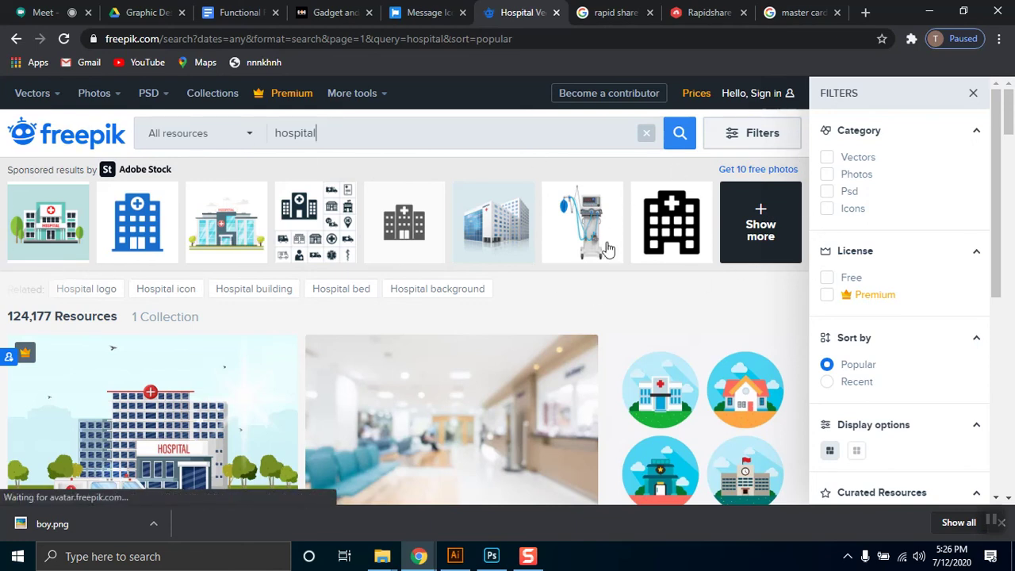
Step: Open the sponsored medical hospital building image on Adobe Stock, and check Font Awesome's message icons before returning to the Freepik results
left_click(226, 220)
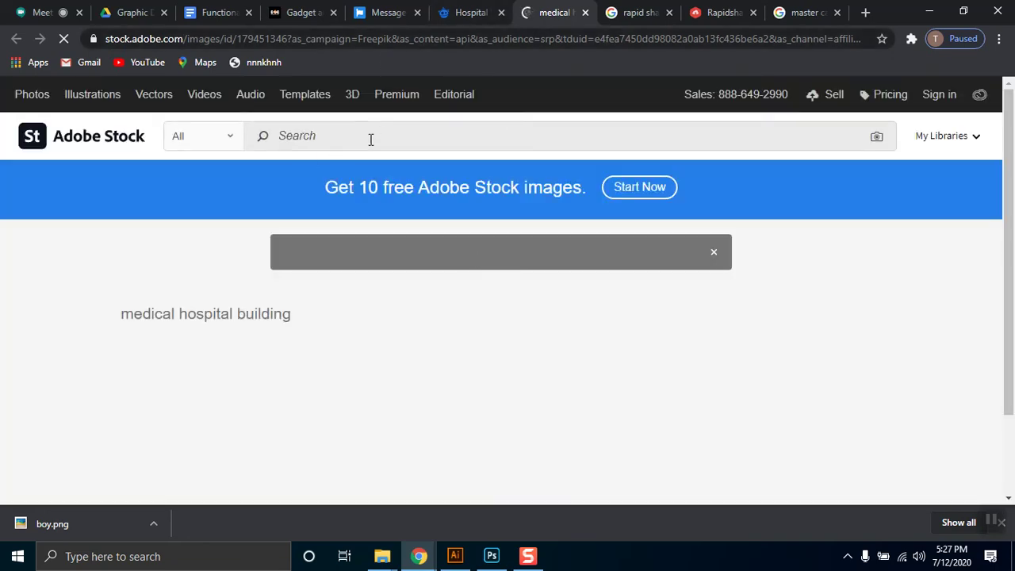
left_click(456, 10)
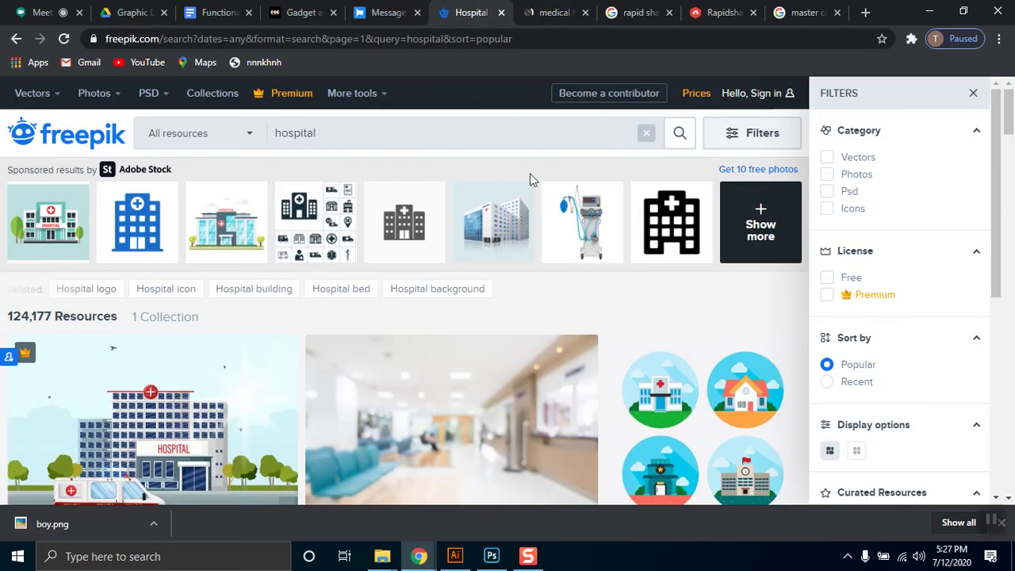
left_click(379, 6)
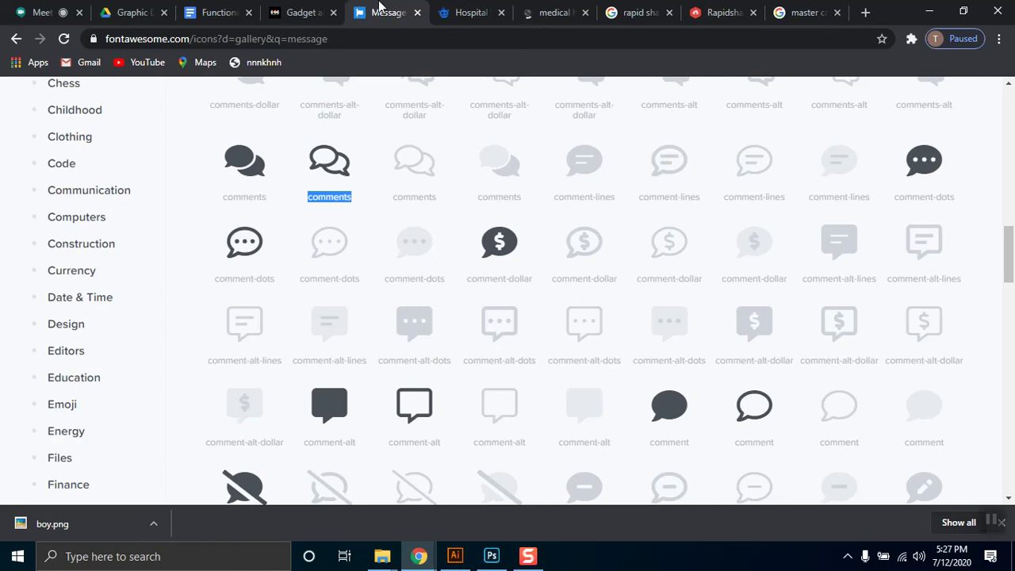
left_click(492, 11)
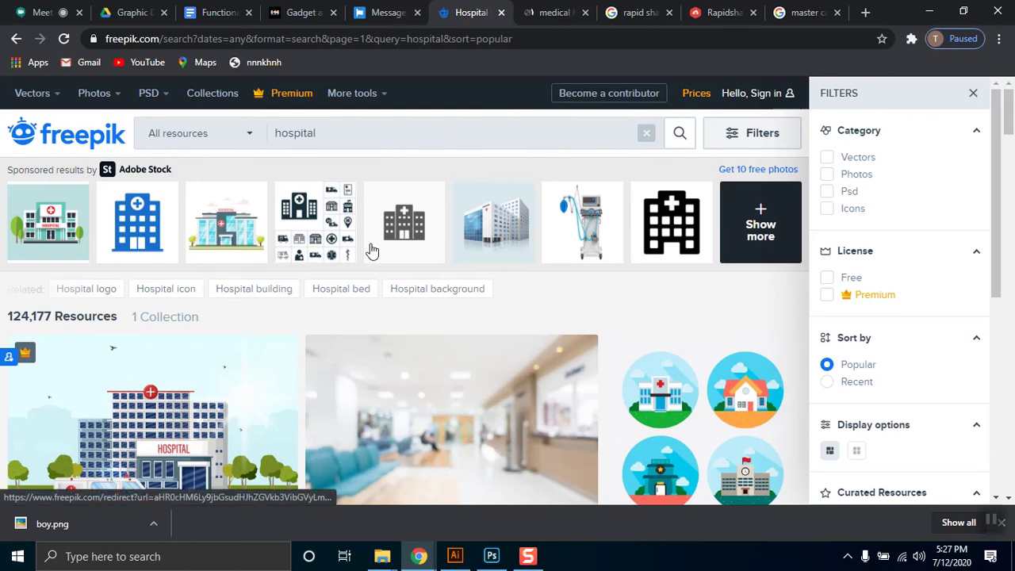
Step: Look through the Freepik hospital results and close the Adobe Stock page
mouse_move(1009, 134)
left_mouse_down()
mouse_move(1010, 464)
mouse_move(1012, 410)
left_mouse_up()
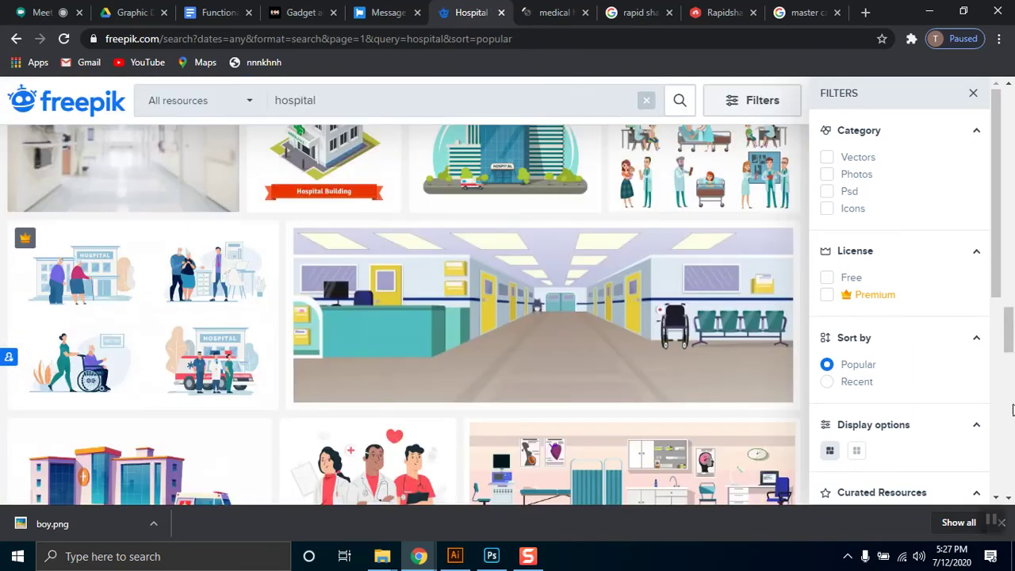
left_click_drag(1013, 320, 1012, 143)
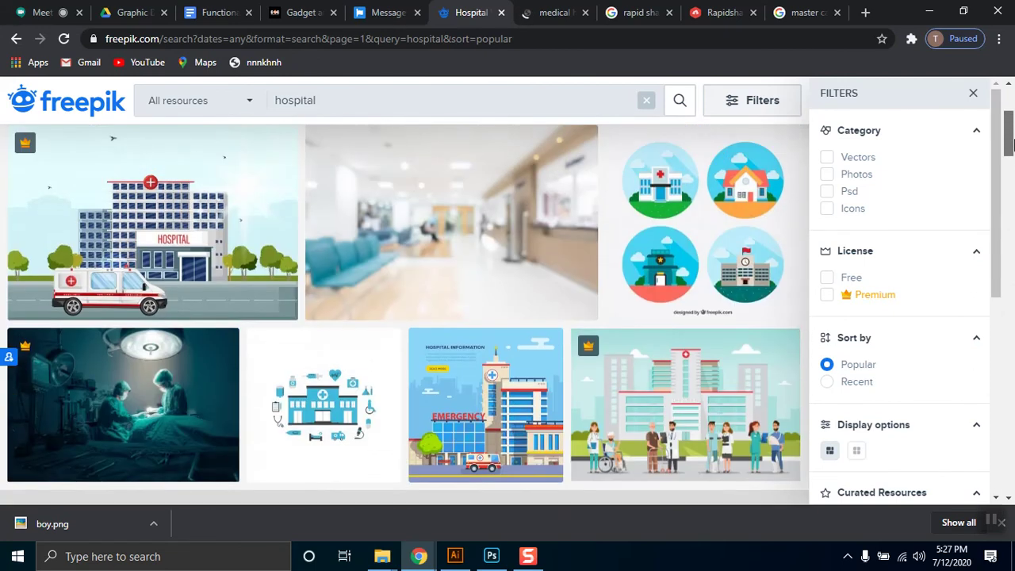
scroll(1012, 147, "up", 2)
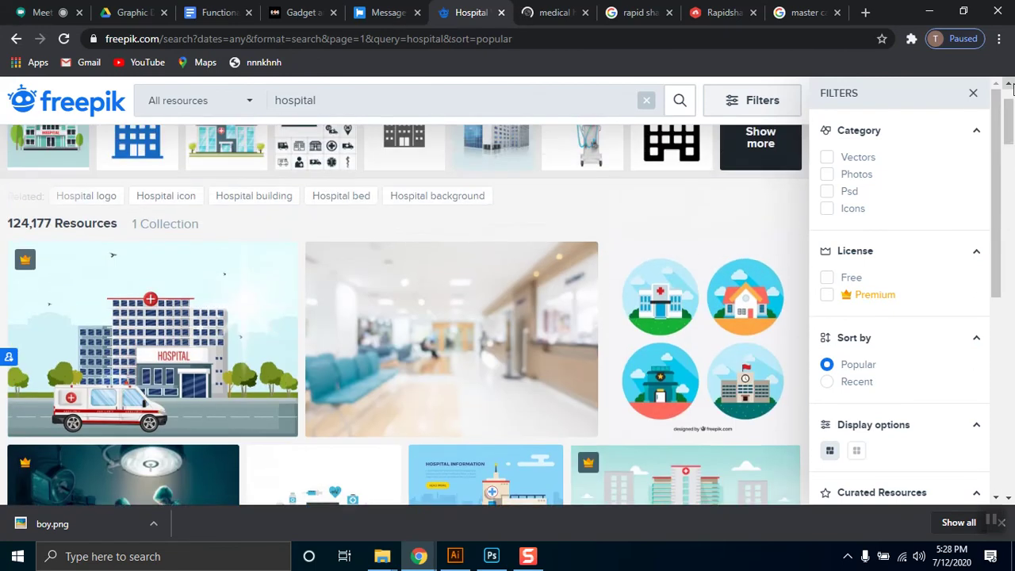
scroll(1012, 151, "up", 1)
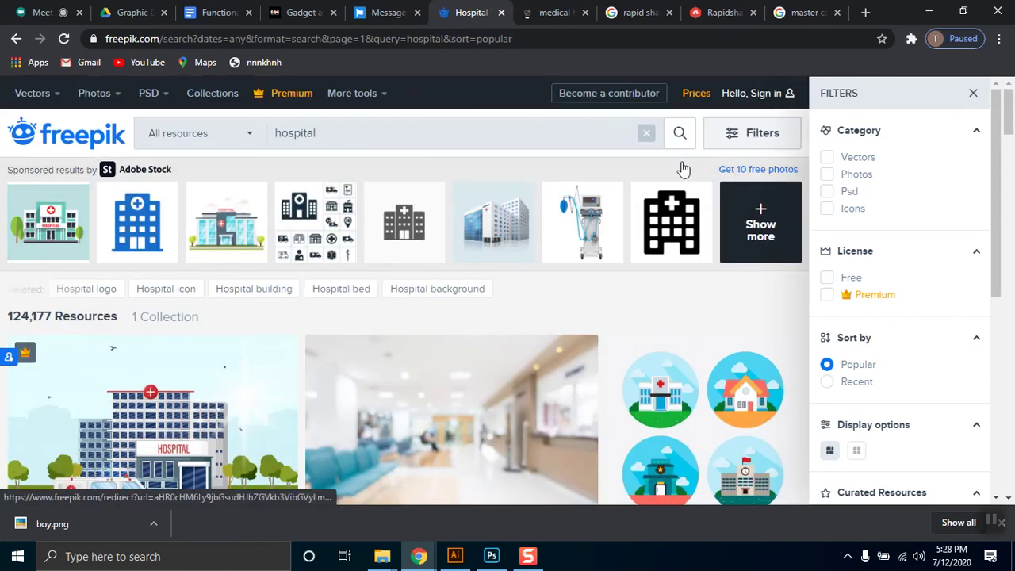
left_click(556, 13)
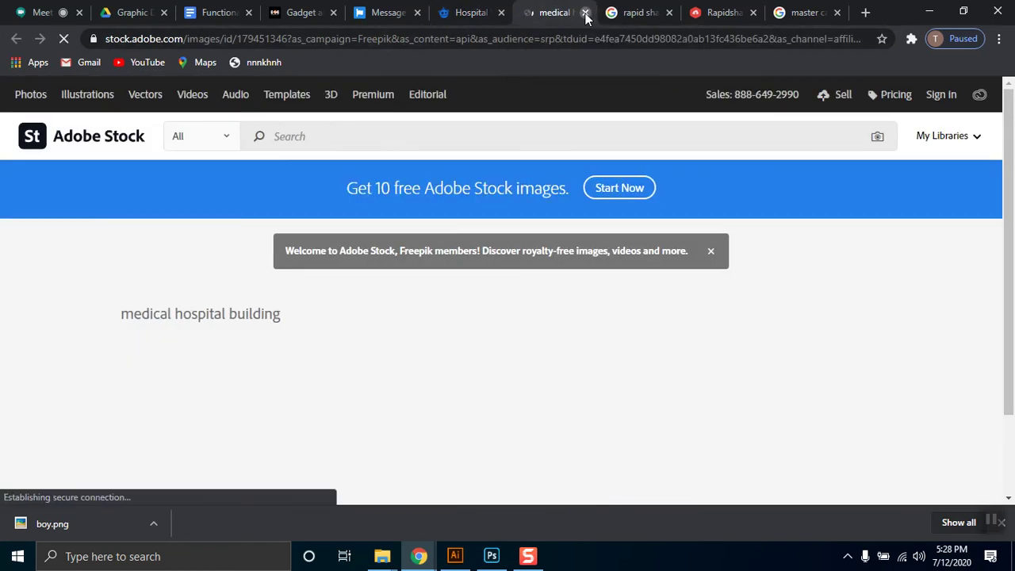
key("ctrl+w")
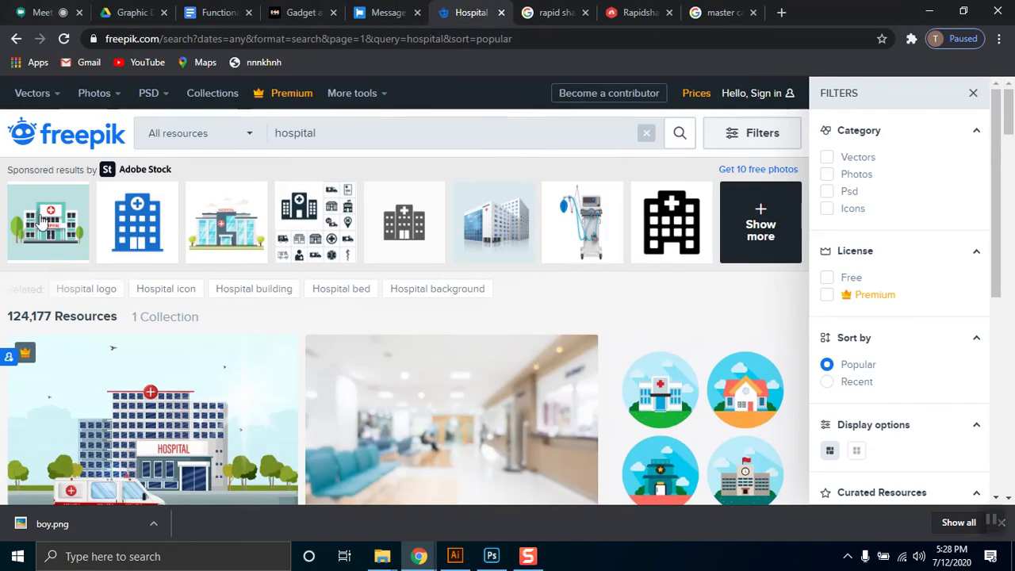
Step: Switch to Photoshop and review the mockup from its best selling and latest products sections down to the footer
left_click(492, 556)
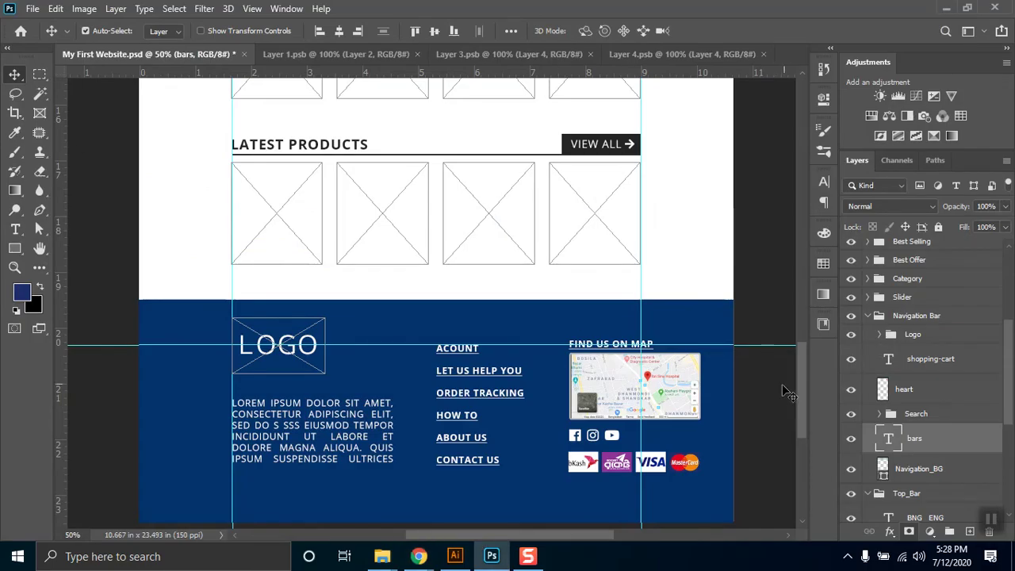
scroll(803, 336, "up", 3)
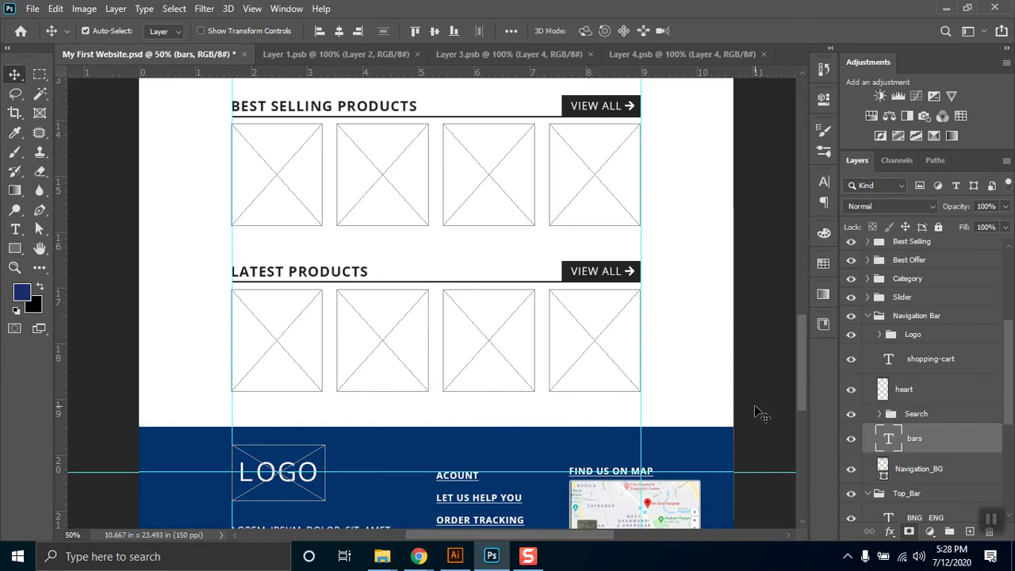
scroll(801, 321, "up", 3)
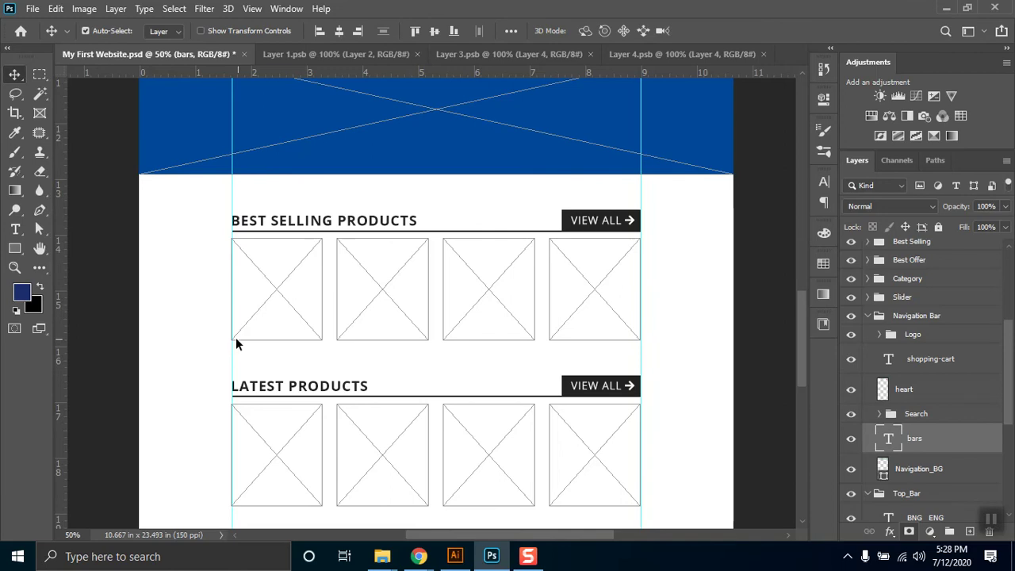
left_click_drag(1010, 358, 1013, 270)
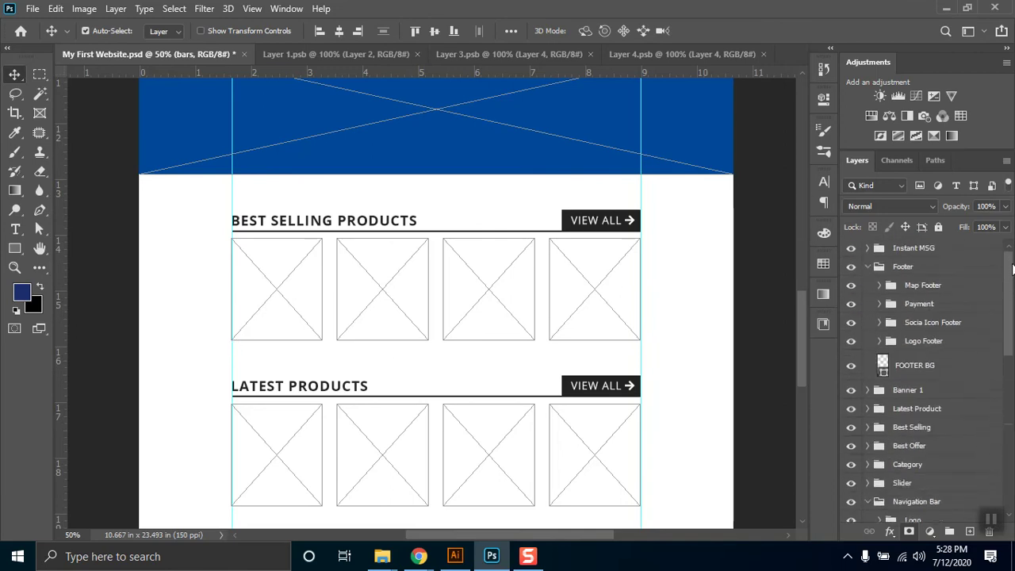
left_click(869, 266)
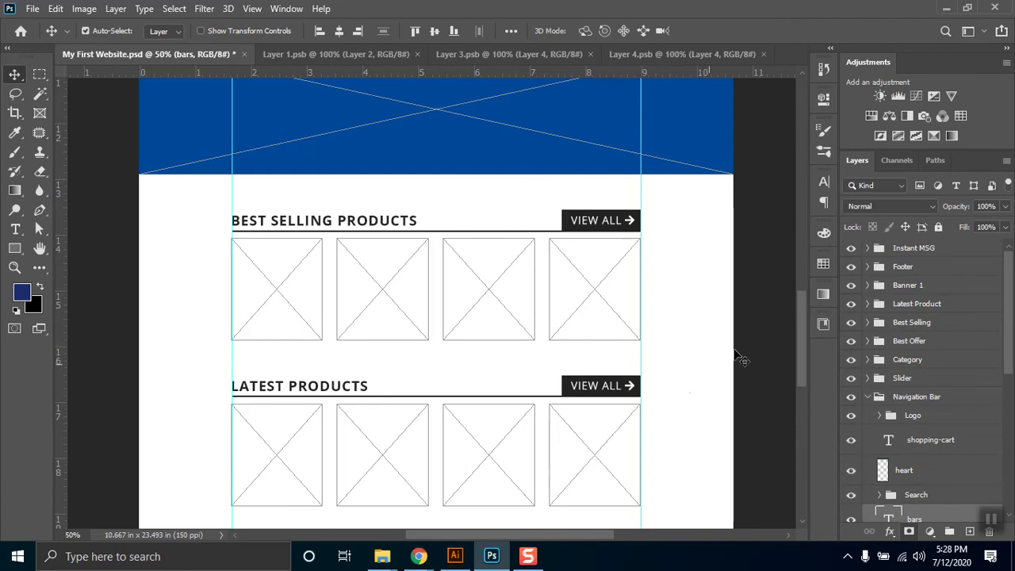
left_click_drag(798, 299, 804, 374)
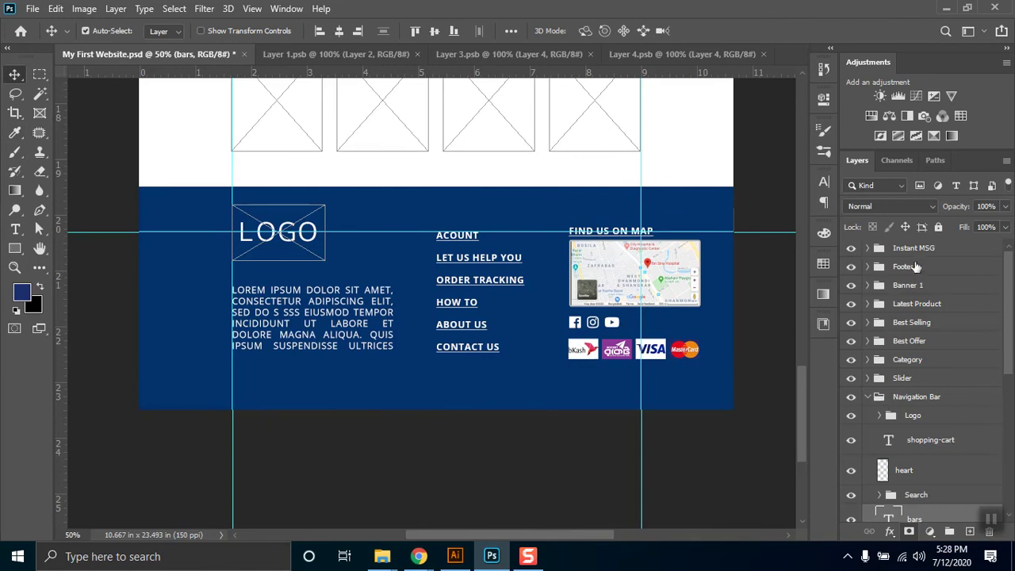
Step: Duplicate the FOOTER BG layer in the Footer group and shrink the copy to 10% height along the footer's lower edge
left_click(879, 268)
left_click(868, 266)
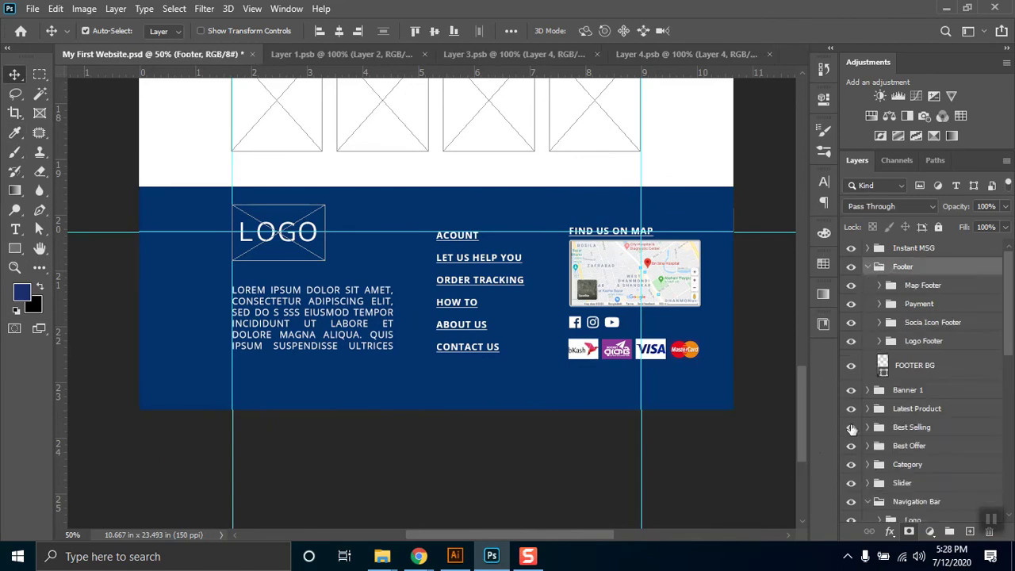
left_click(919, 366)
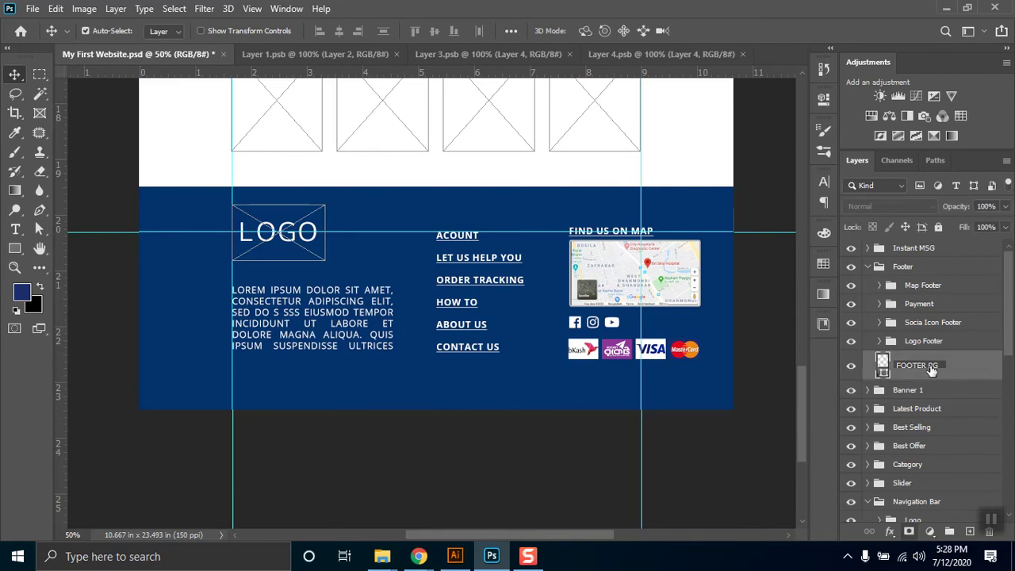
left_click(986, 369)
left_click_drag(975, 427, 970, 532)
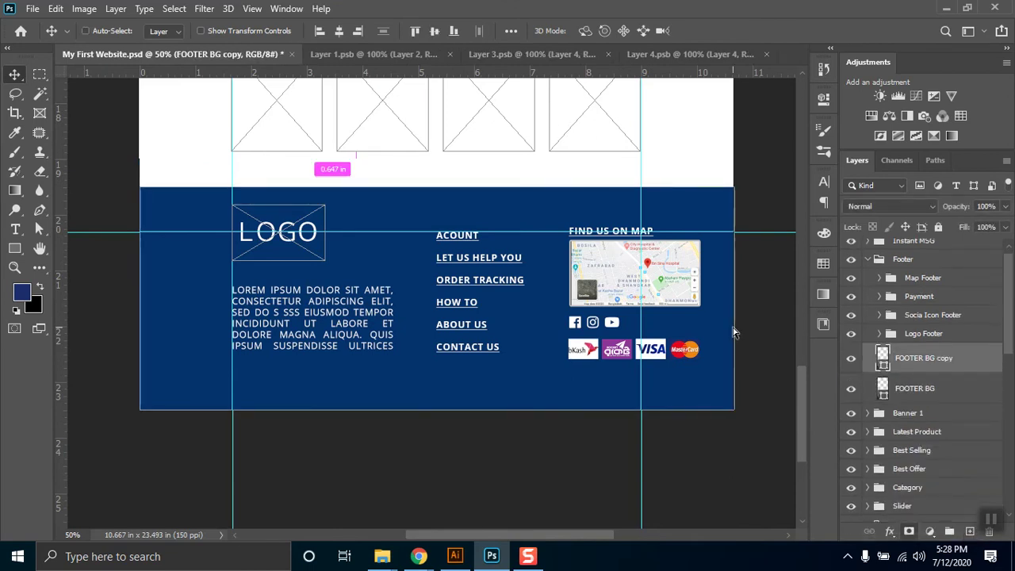
key("ctrl+t")
left_click_drag(438, 258, 437, 388)
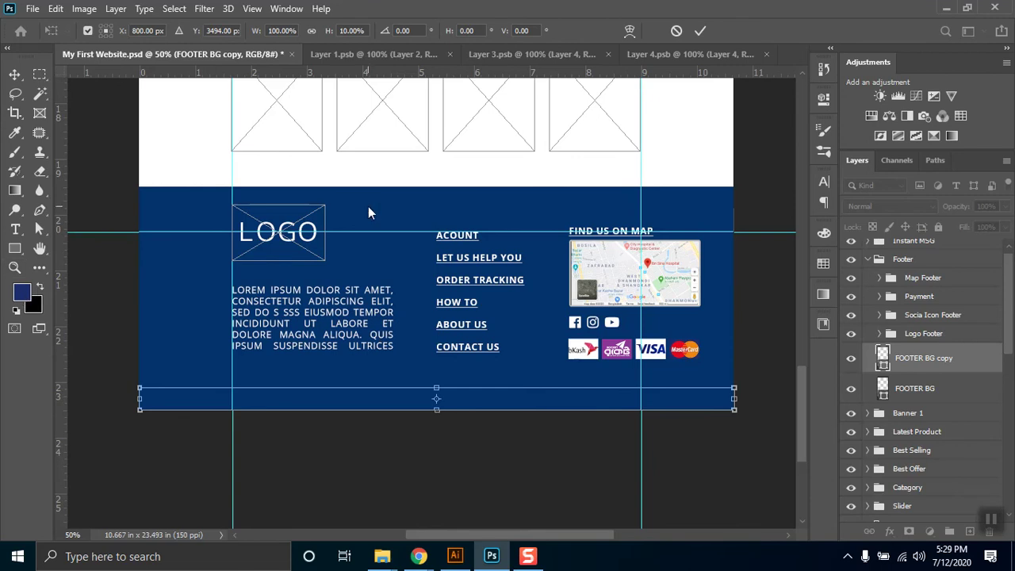
Step: Fill the FOOTER BG copy strip with black
left_click(14, 248)
left_click(165, 31)
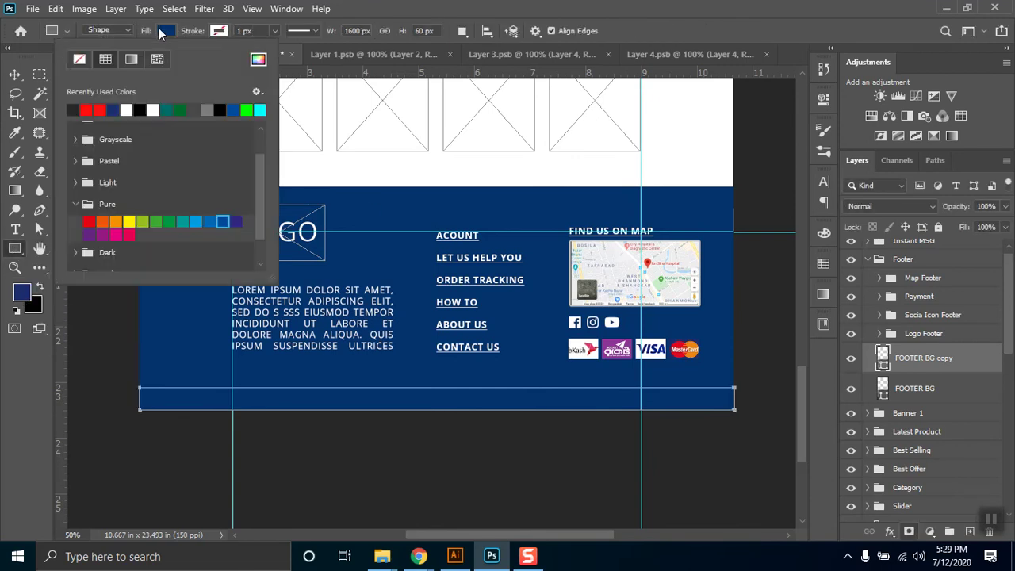
left_click(140, 110)
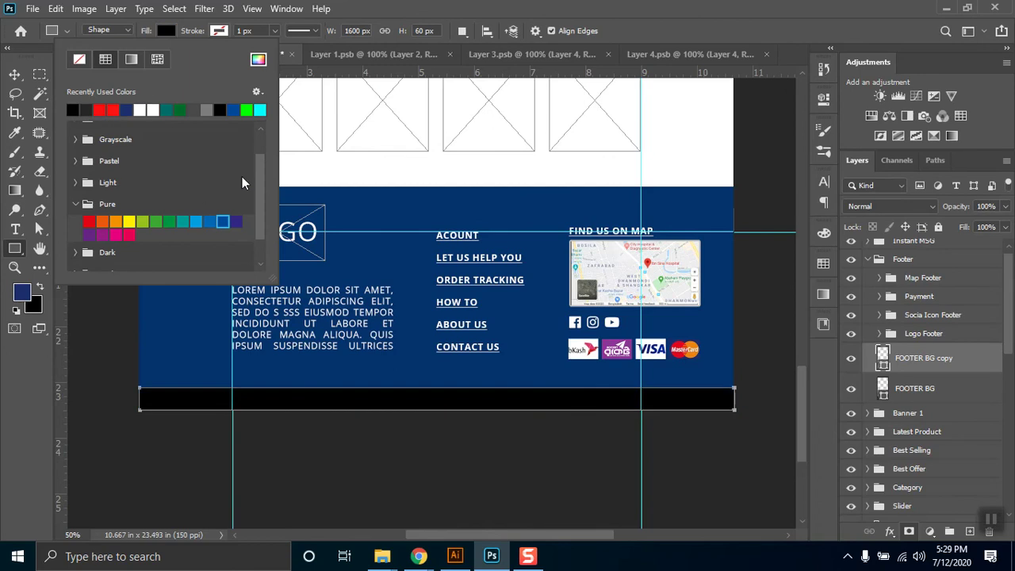
left_click(25, 218)
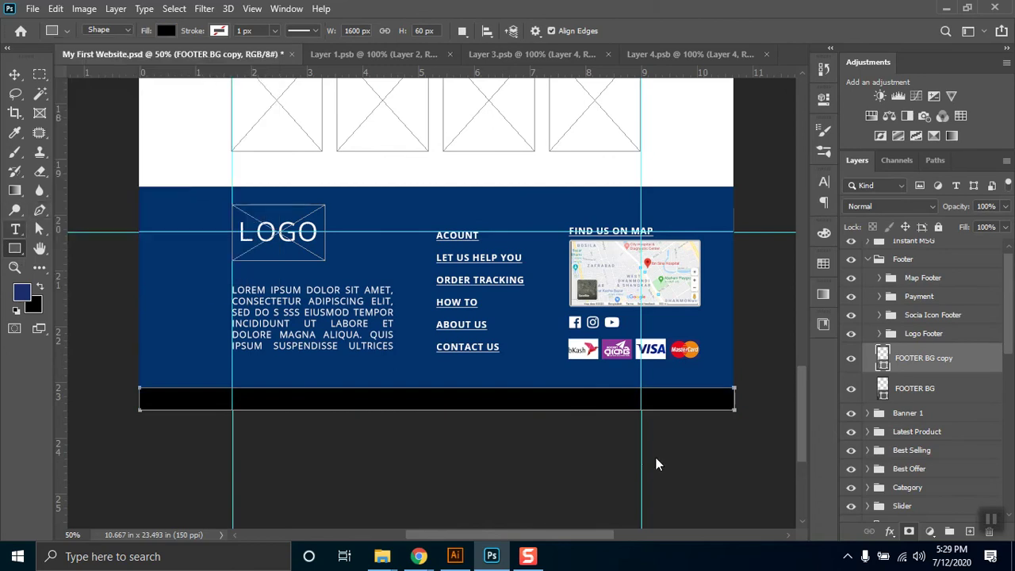
key("t")
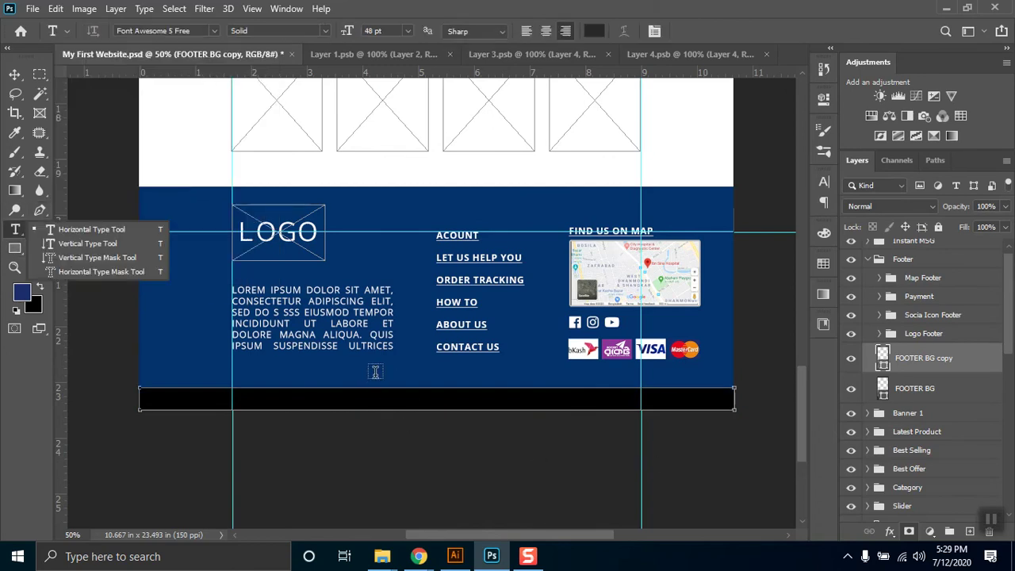
left_click(472, 428)
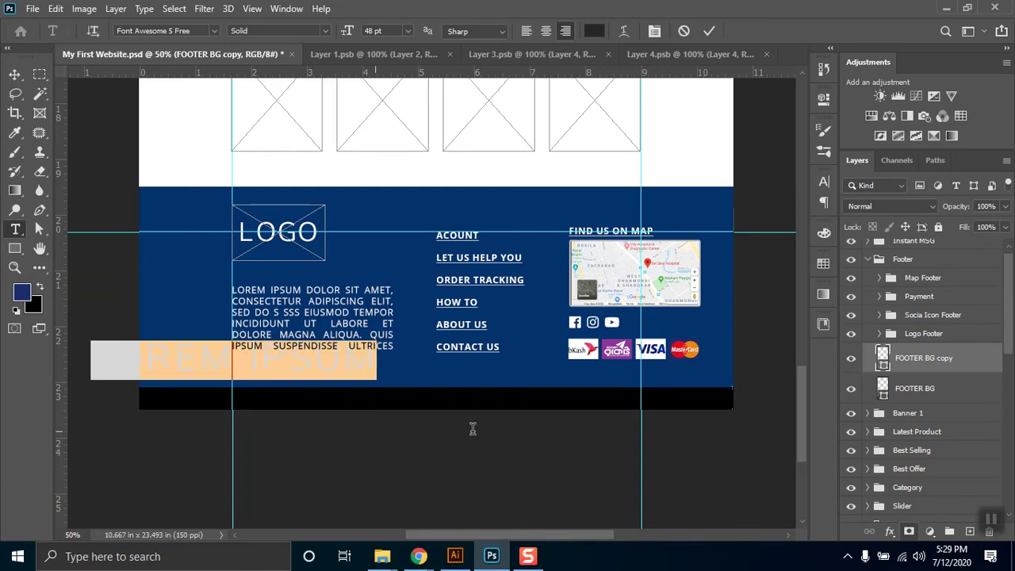
type("COPYRIG")
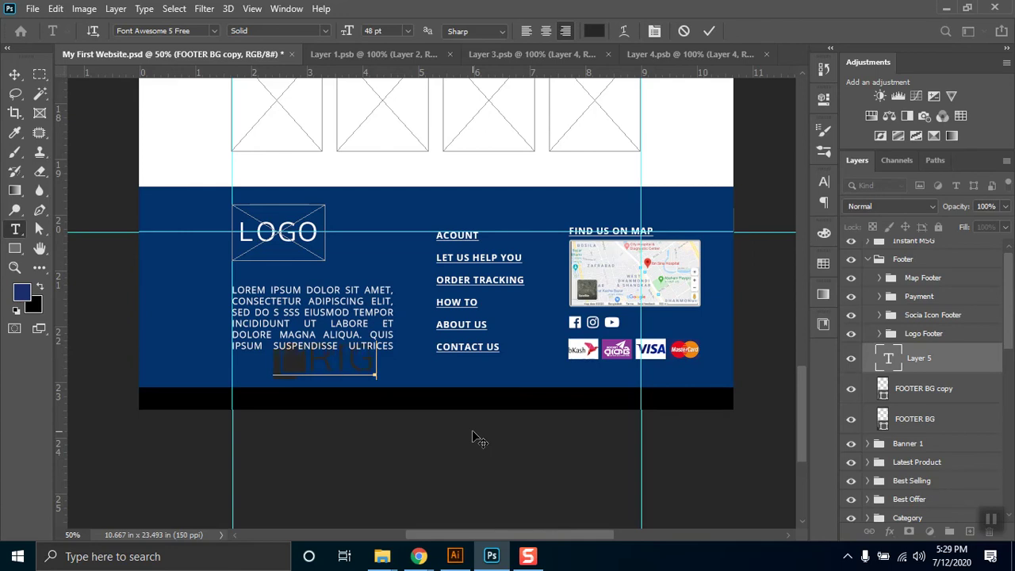
key("ctrl+a")
key("ctrl+v")
type("WLE")
key("ctrl+a")
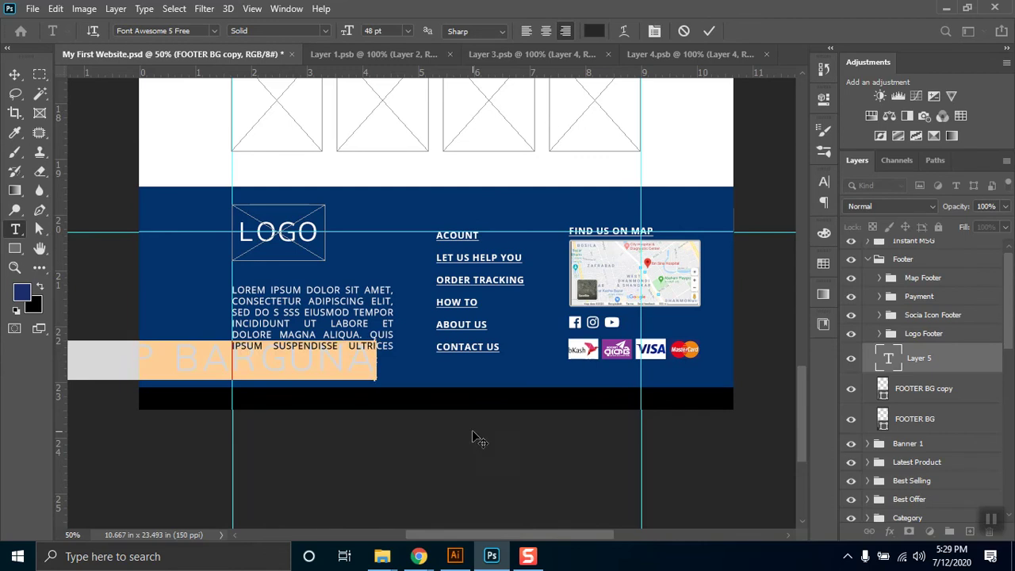
Step: Set the copyright text's colour to white (ffffff) and its size to 10 pt
left_click(597, 32)
type("ffffff")
left_click(958, 212)
left_click(408, 31)
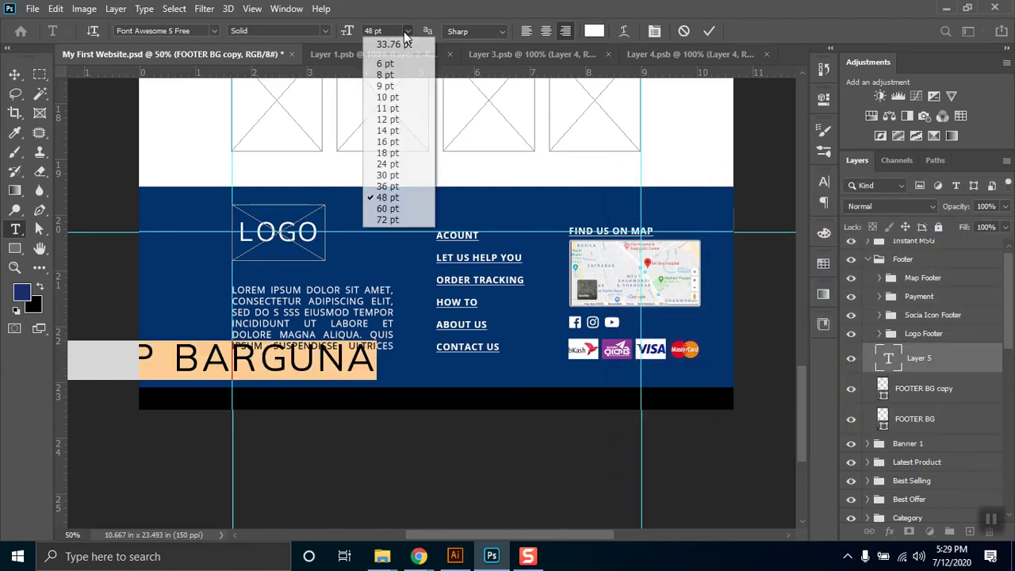
left_click(395, 96)
Step: Centre the copyright text horizontally on the page and move it down onto the black strip
left_click(14, 74)
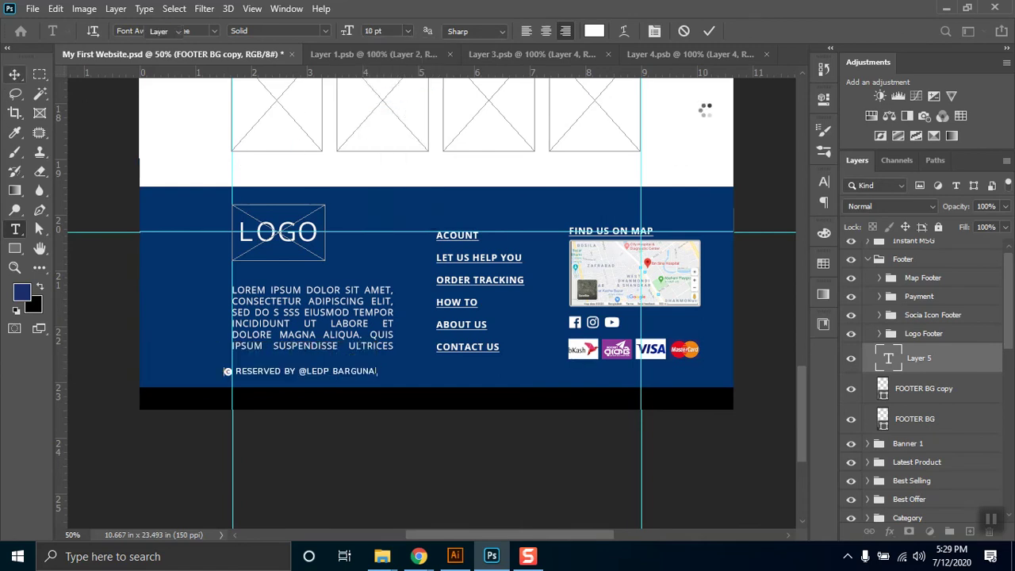
left_click(339, 31)
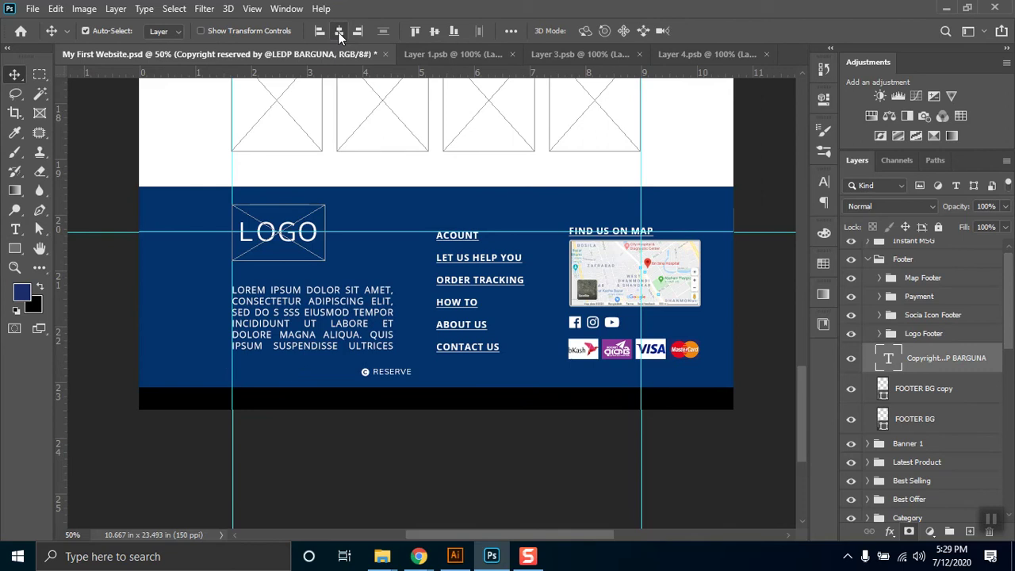
left_click_drag(488, 389, 486, 402)
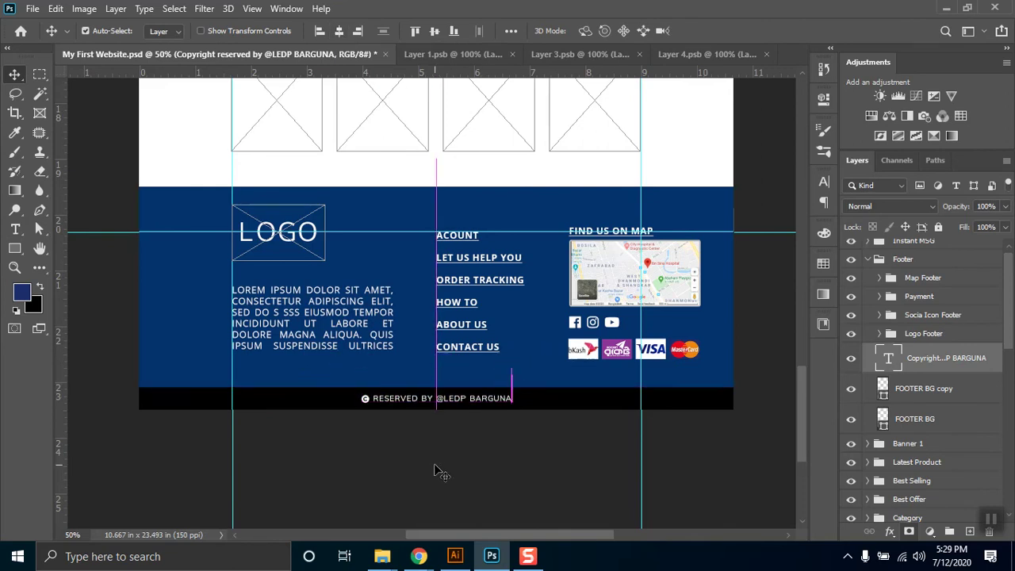
Step: Append "2020" to the end of the copyright line
key("t")
left_click(371, 398)
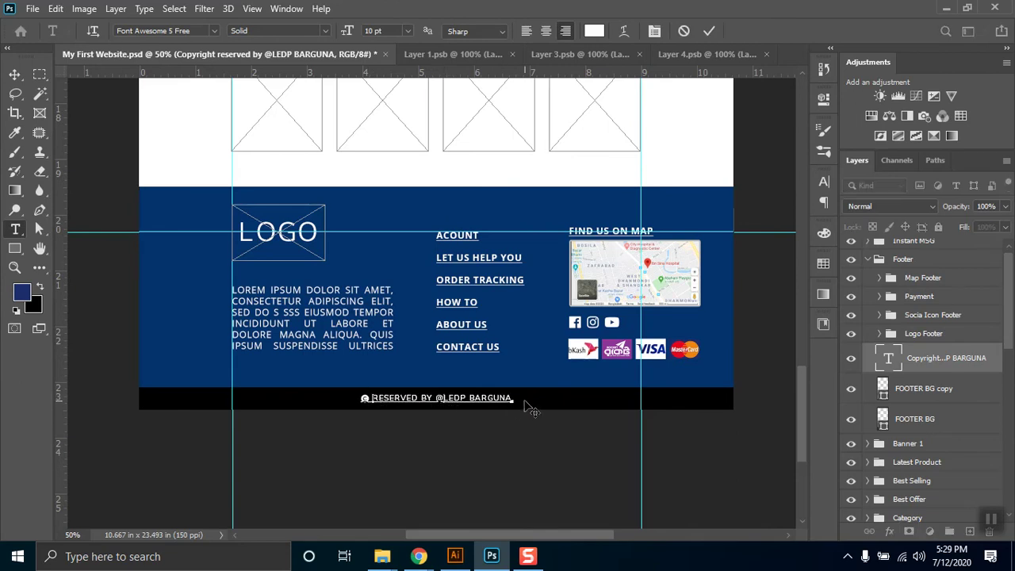
key("End")
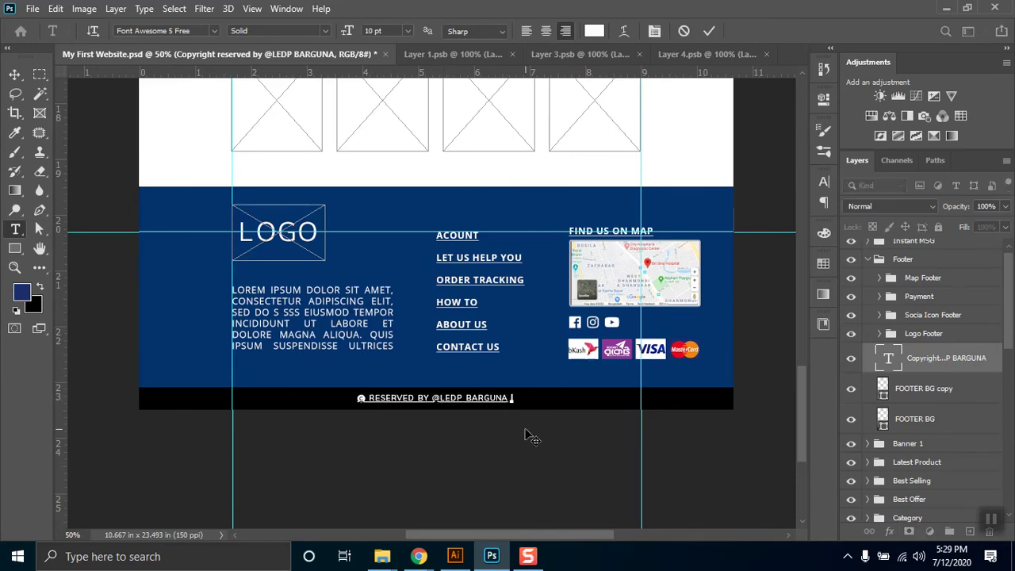
type("2020")
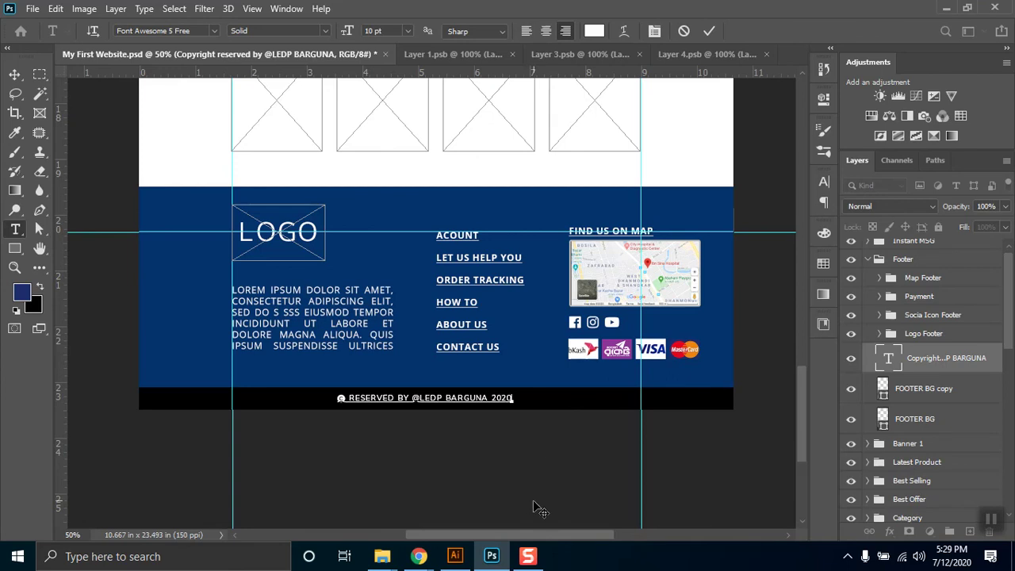
left_click(14, 74)
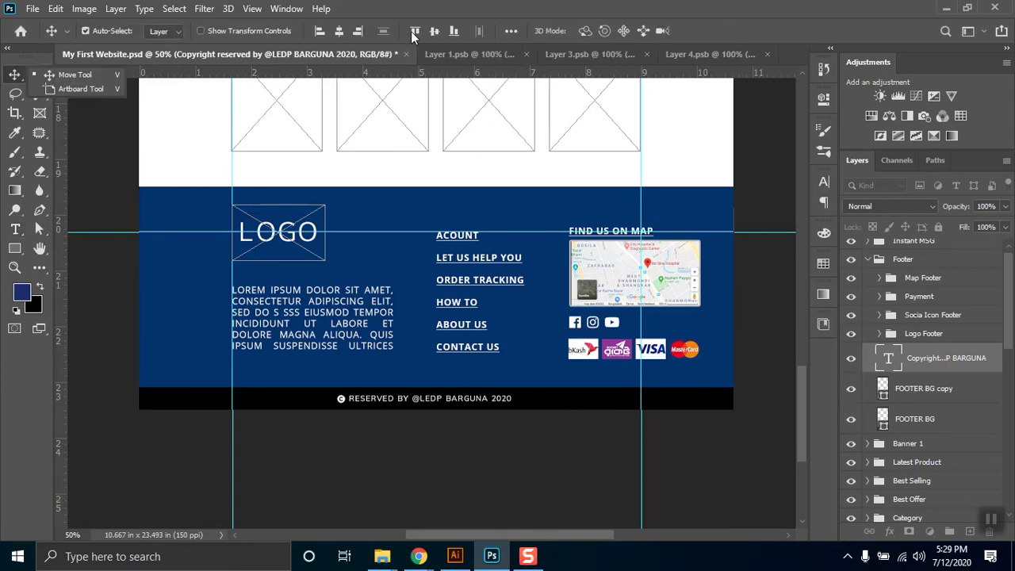
Step: Centre the extended copyright line horizontally on the page again
left_click(340, 31)
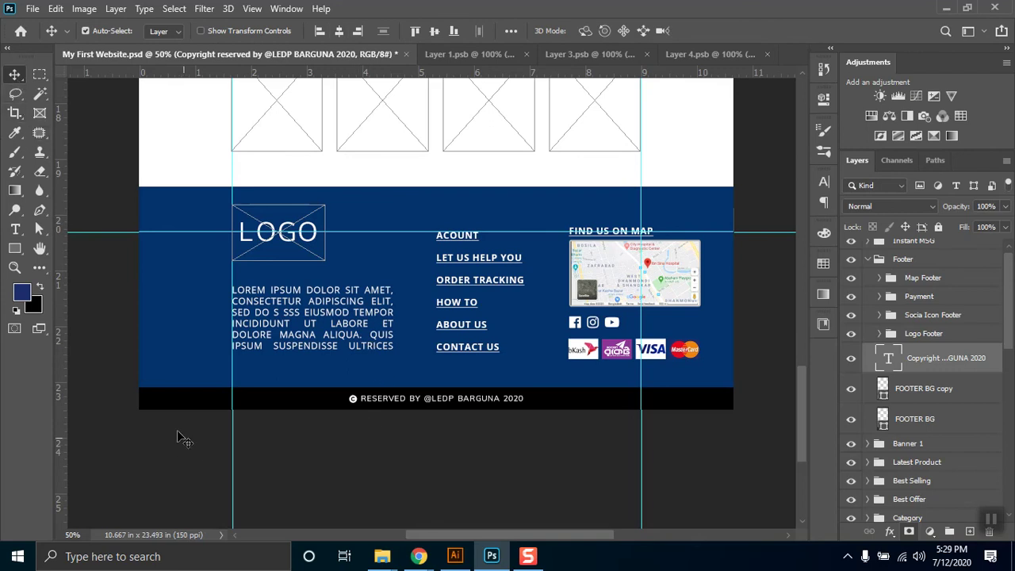
scroll(356, 442, "down", 2)
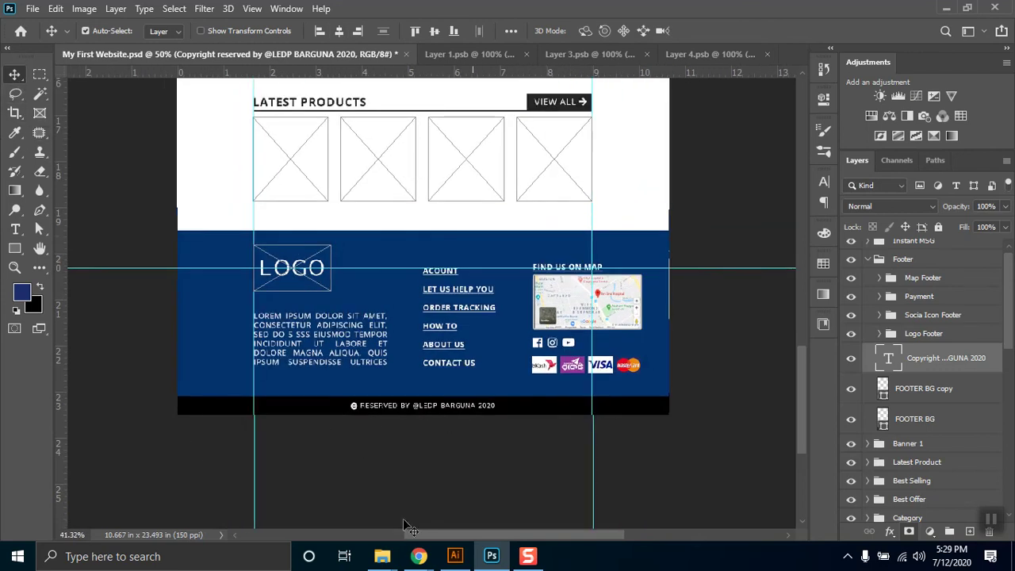
Step: Switch to Chrome, examine the copyright lines in the Freepik and Font Awesome page footers, and close the Rapidshare page
mouse_move(418, 556)
left_click(347, 518)
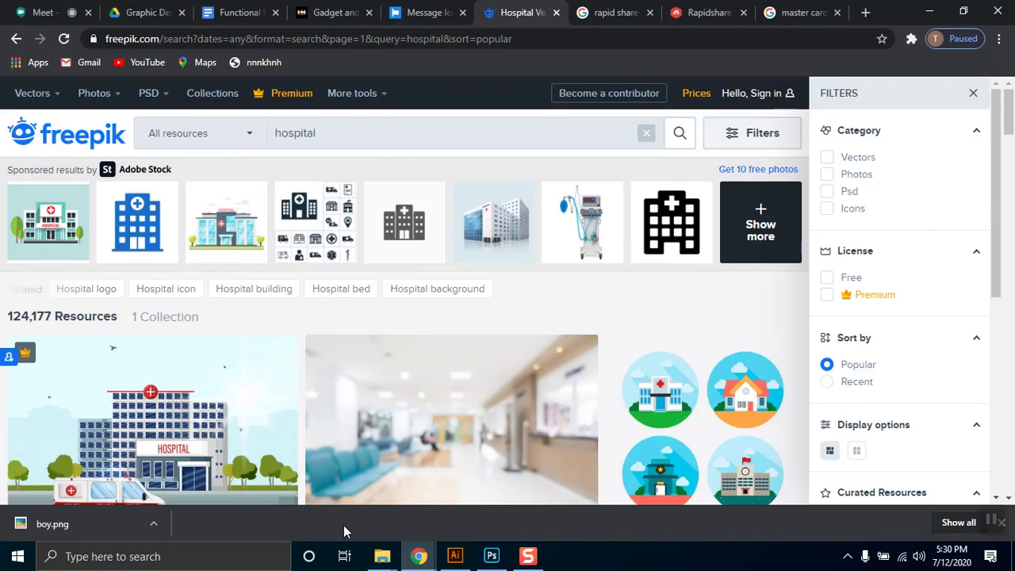
left_click_drag(1008, 115, 1009, 468)
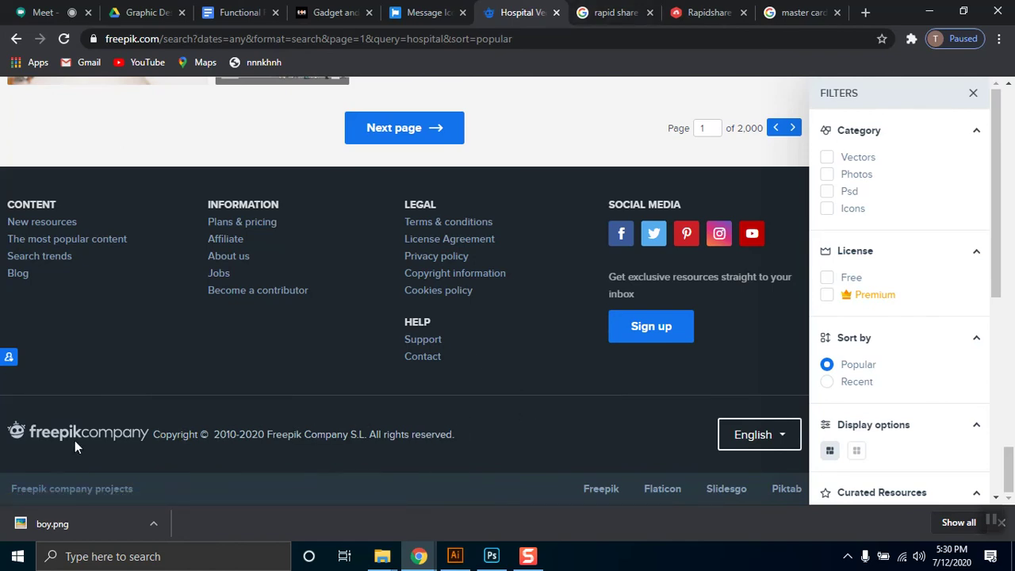
left_click(709, 11)
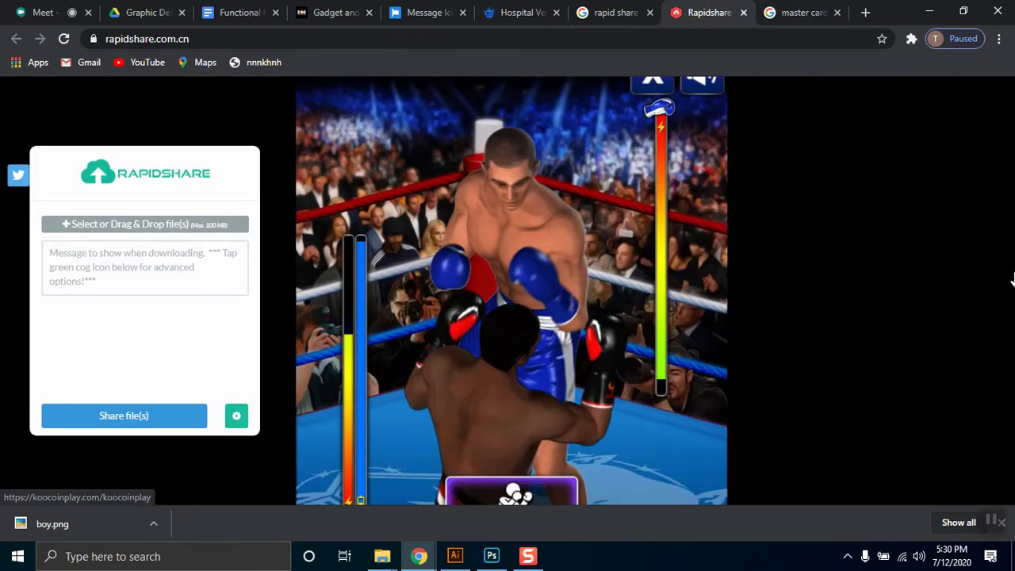
left_click(743, 12)
left_click(597, 8)
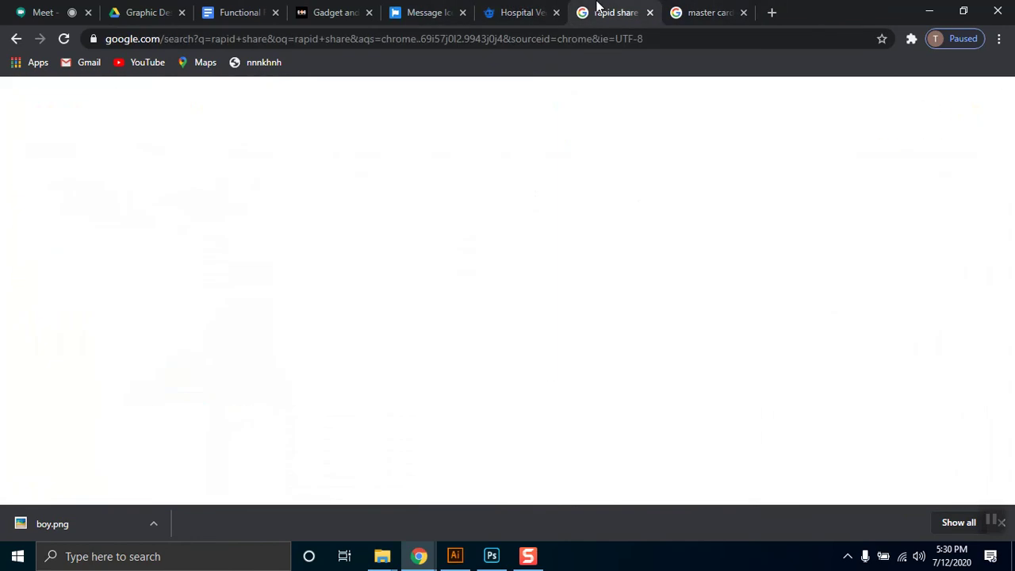
left_click(523, 11)
left_click(424, 12)
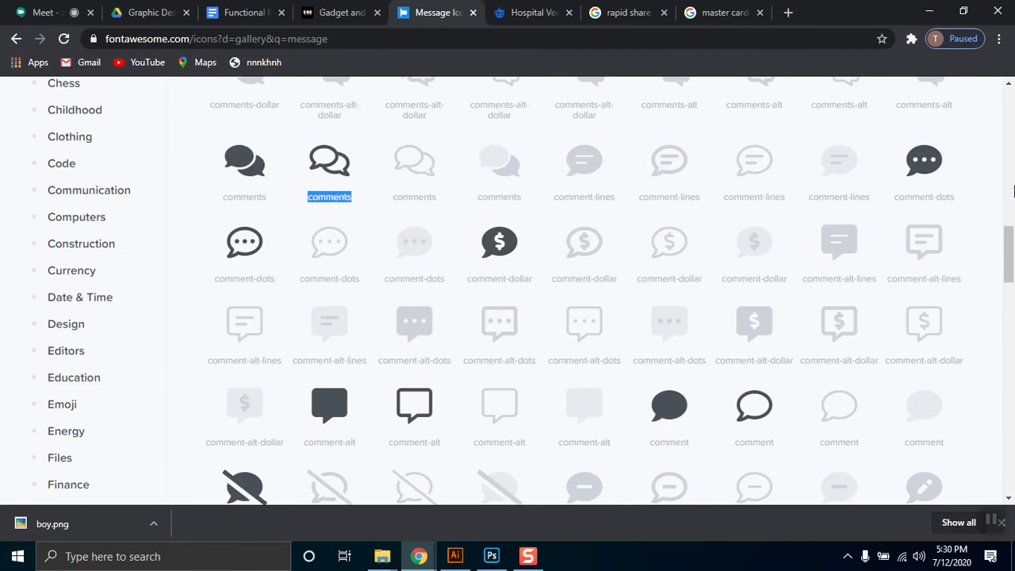
left_click_drag(1009, 254, 1009, 476)
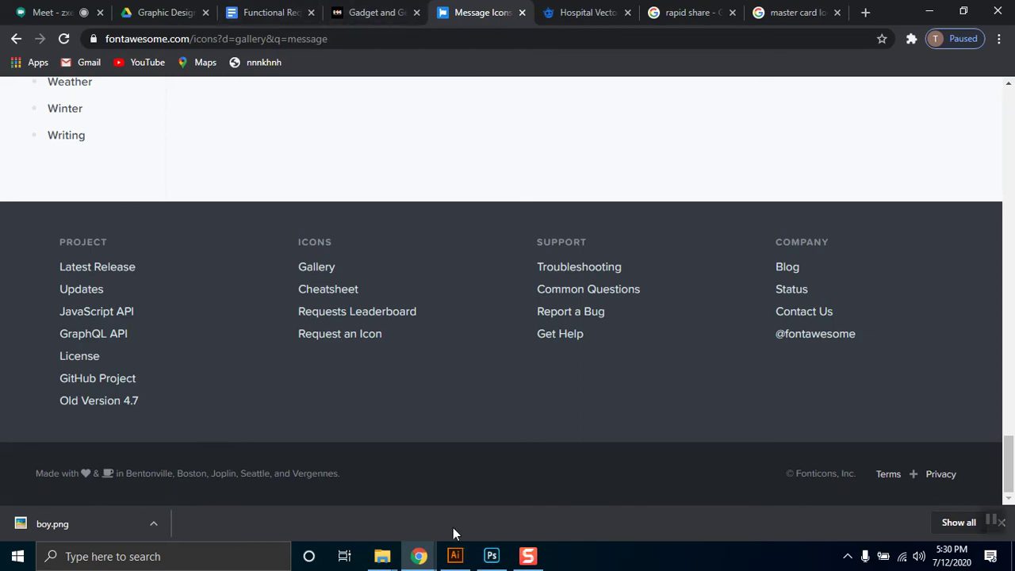
Step: Return to Photoshop and collapse the Footer, Navigation Bar and Top_Bar layer groups, with the Ellipse tool active
left_click(492, 556)
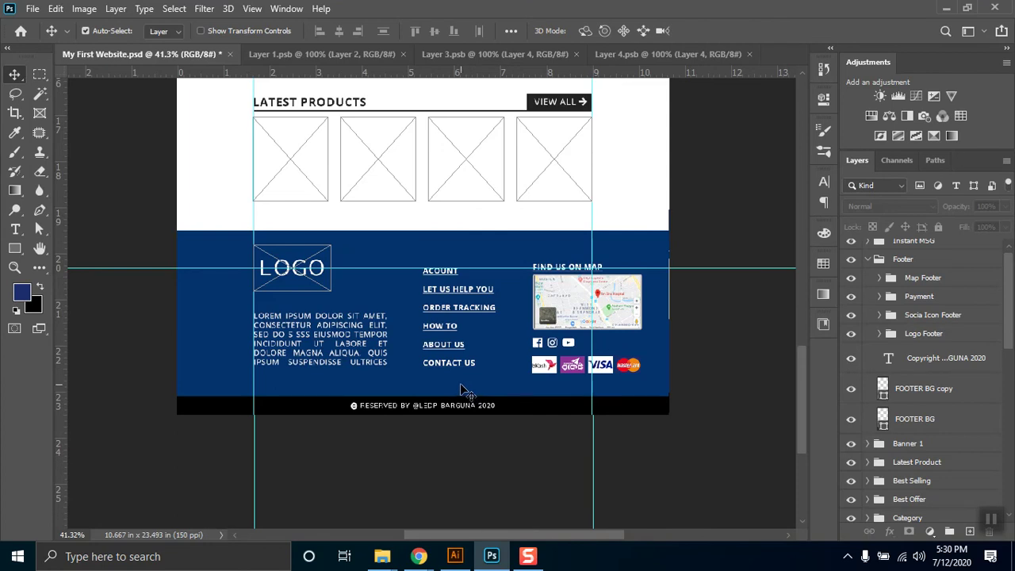
left_click(16, 253)
left_click(71, 278)
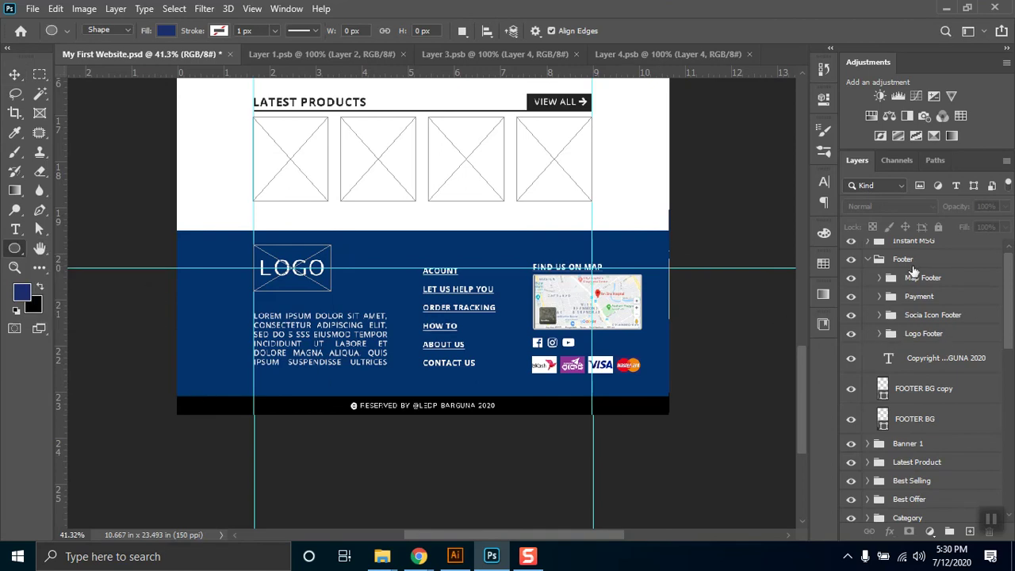
left_click(868, 258)
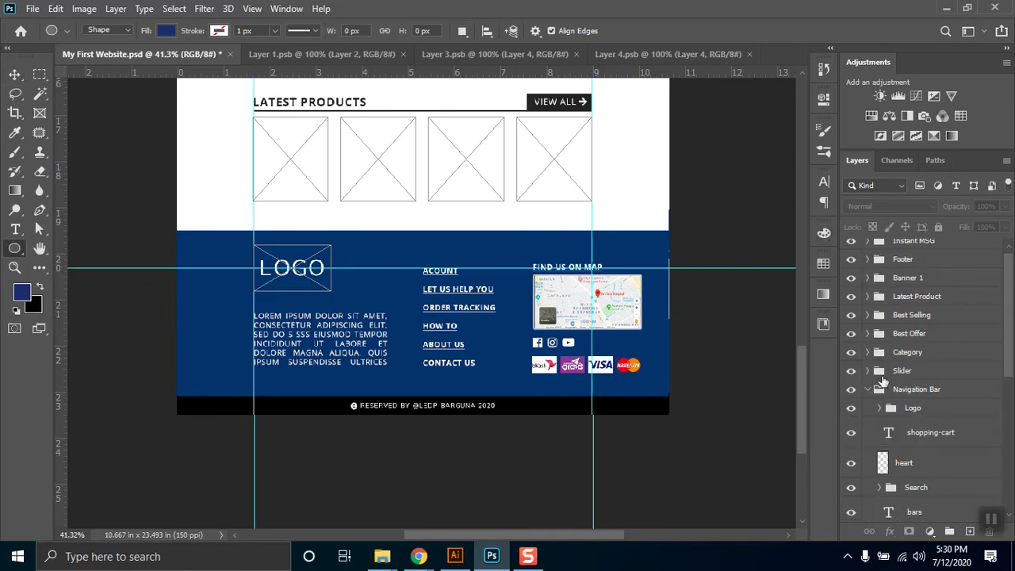
left_click(868, 390)
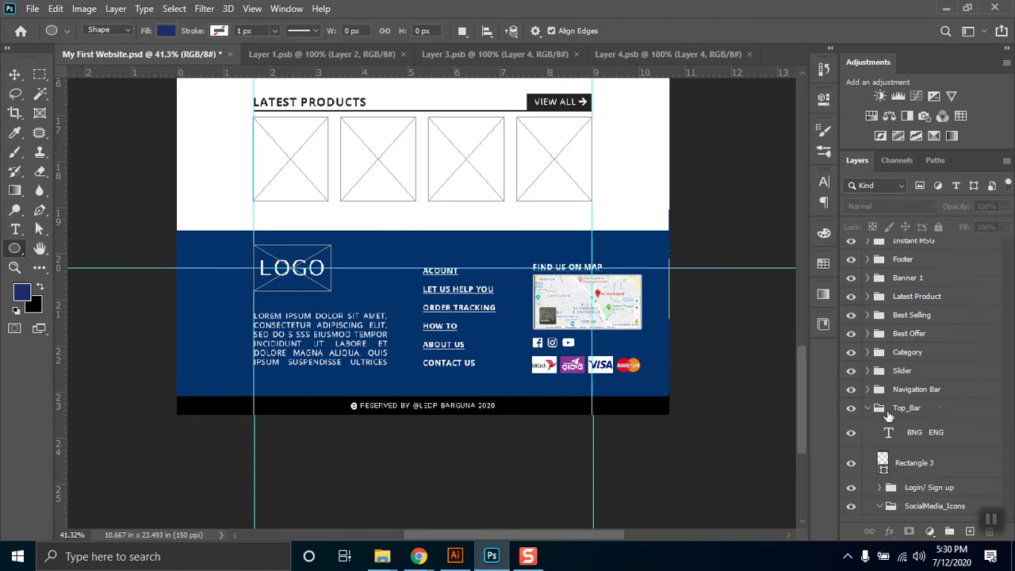
left_click(869, 408)
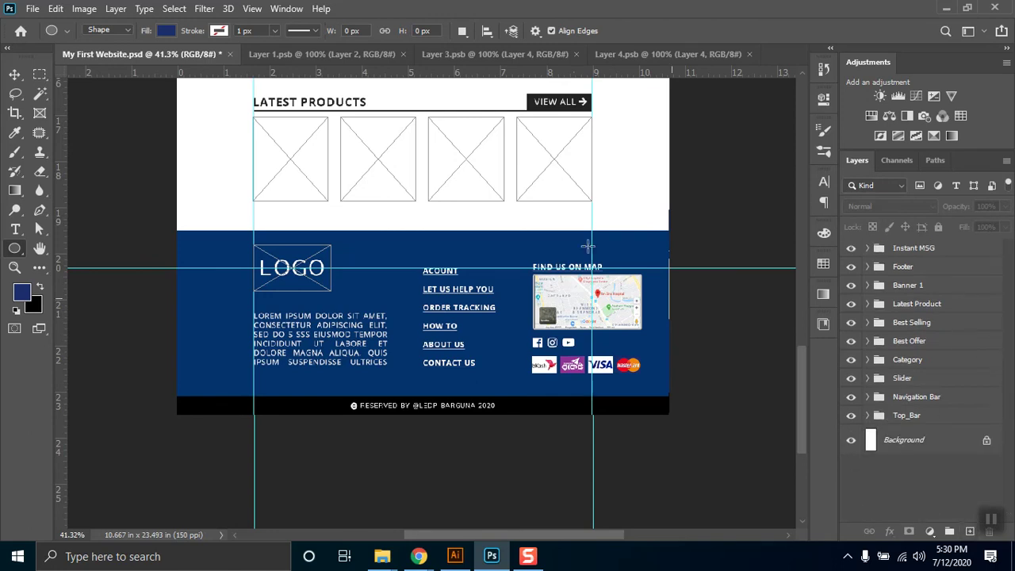
Step: Draw a circle about 97 px wide over the footer's upper edge near the page's right side, filled black at 51% opacity
left_click_drag(626, 206, 649, 232)
left_click(783, 95)
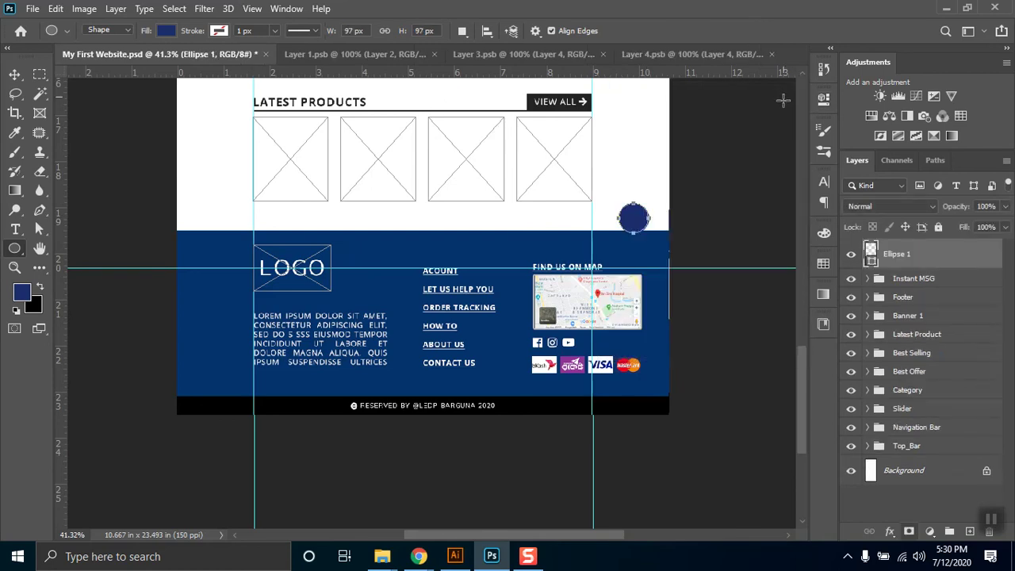
left_click(166, 31)
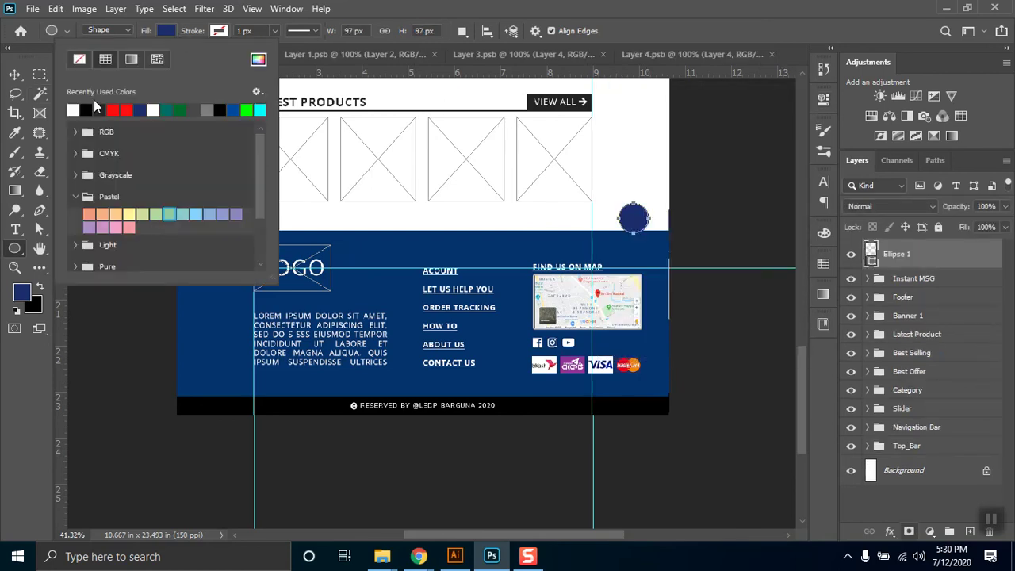
left_click(87, 110)
left_click(473, 9)
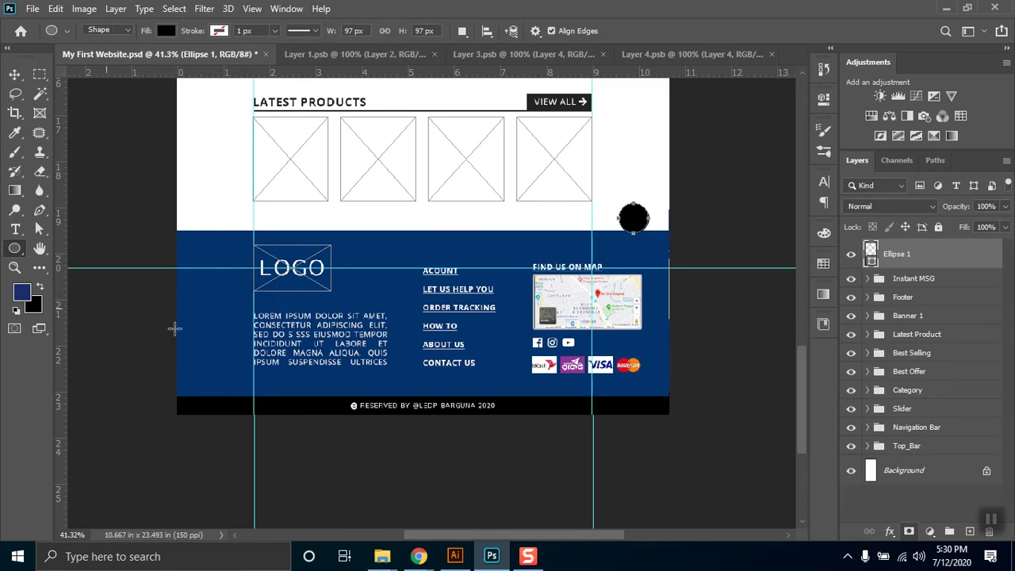
left_click_drag(1006, 206, 966, 226)
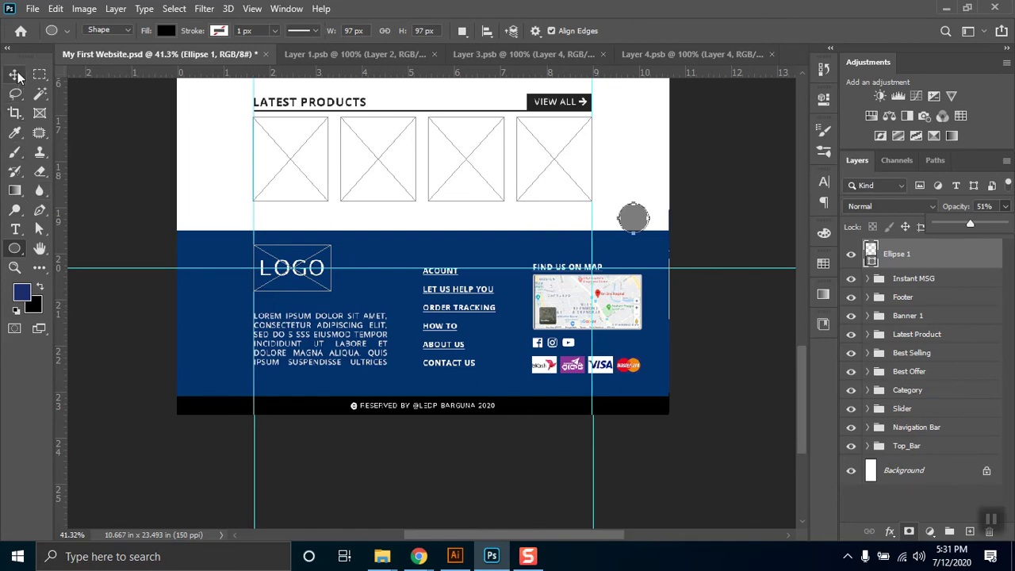
Step: Start a new text layer on the page just above the semi-transparent circle
left_click(40, 74)
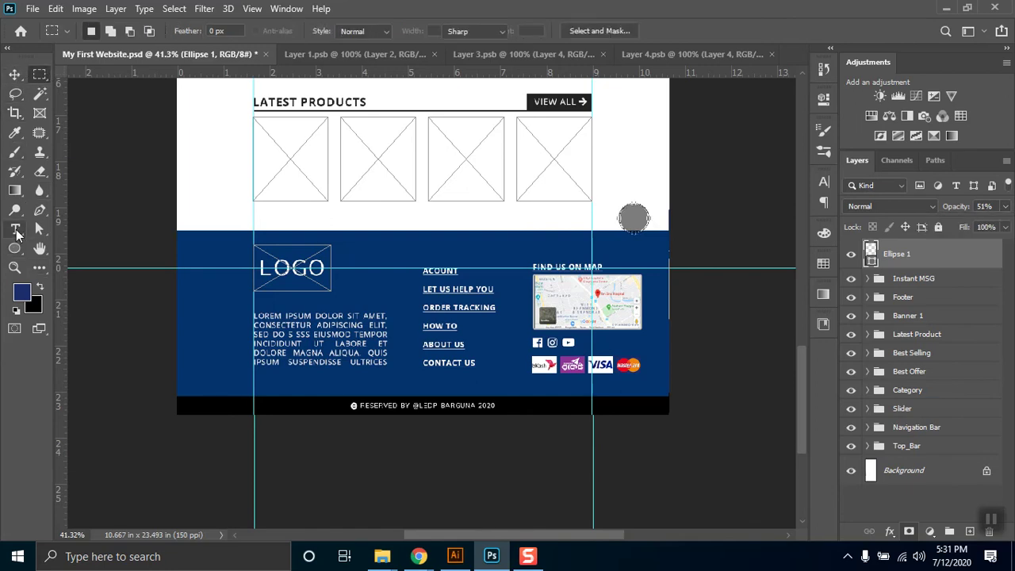
left_click(16, 230)
left_click(617, 157)
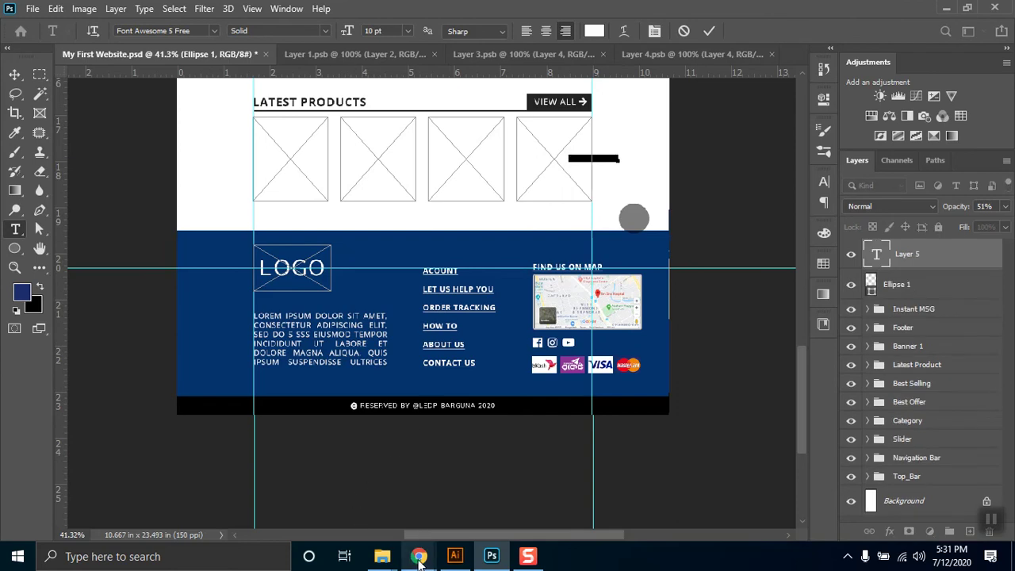
Step: Switch to Chrome, search the Font Awesome gallery for "up" and copy the name of the solid chevron-up icon
mouse_move(419, 558)
left_click(370, 500)
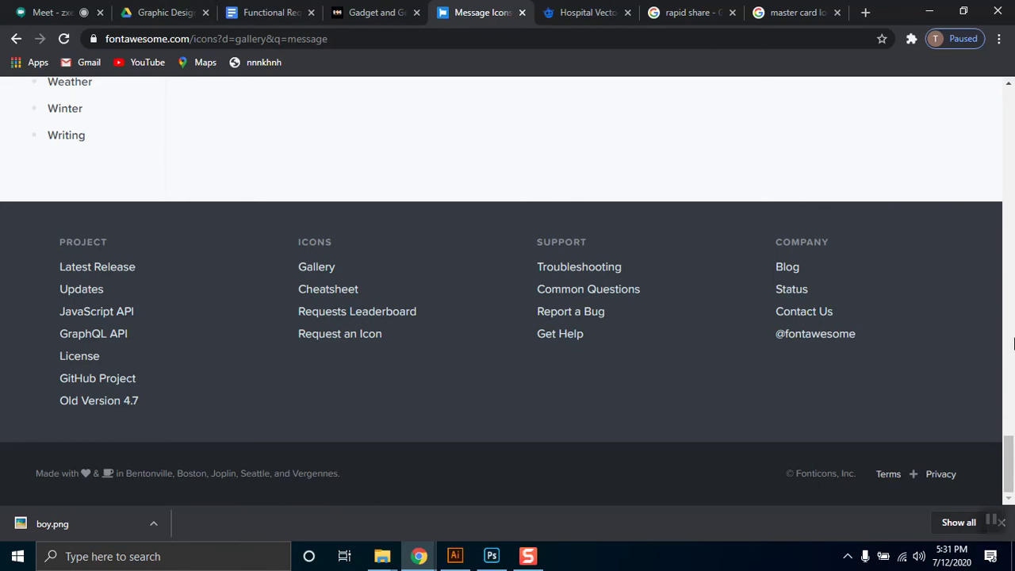
left_click_drag(1009, 464, 1009, 117)
left_click_drag(317, 349, 46, 333)
type("up a")
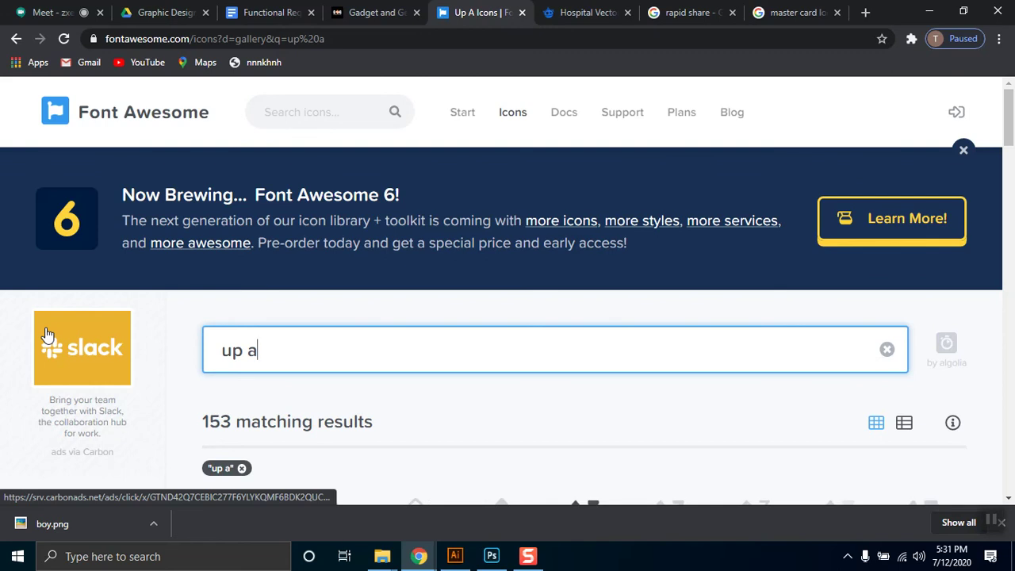
key("BackSpace")
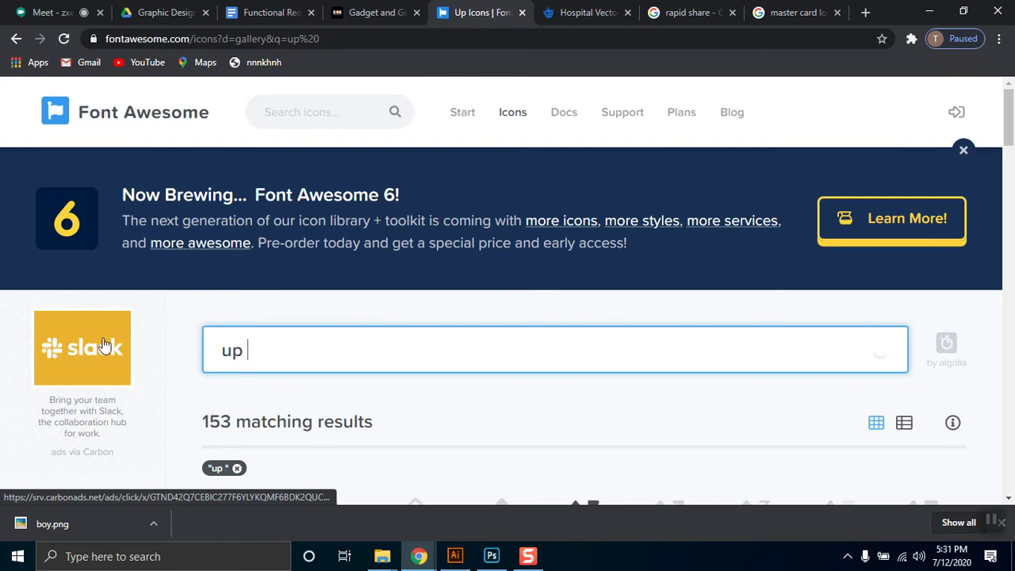
scroll(353, 432, "down", 3)
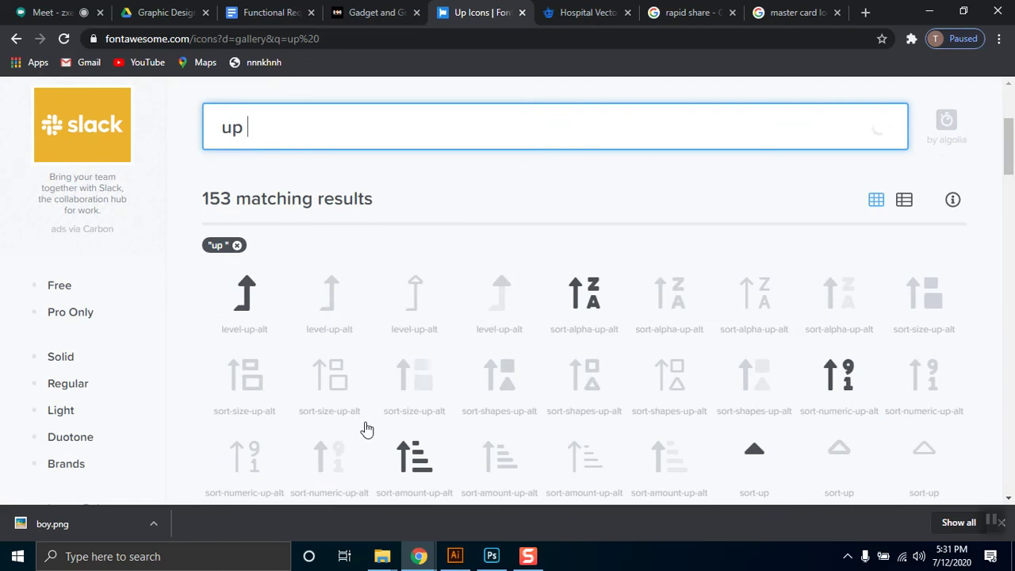
scroll(363, 428, "down", 3)
scroll(646, 263, "down", 4)
scroll(978, 282, "up", 2)
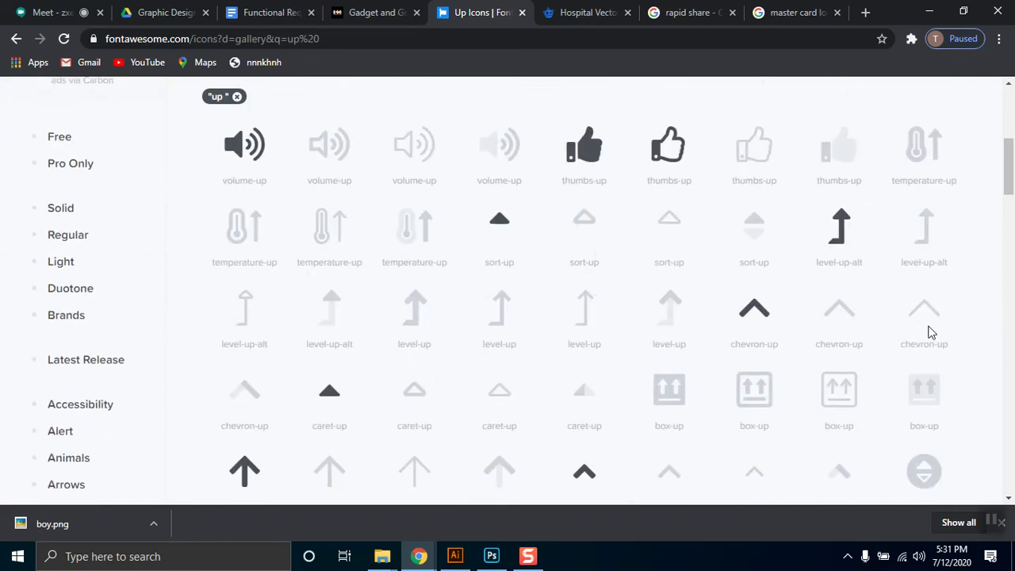
left_click_drag(780, 343, 730, 344)
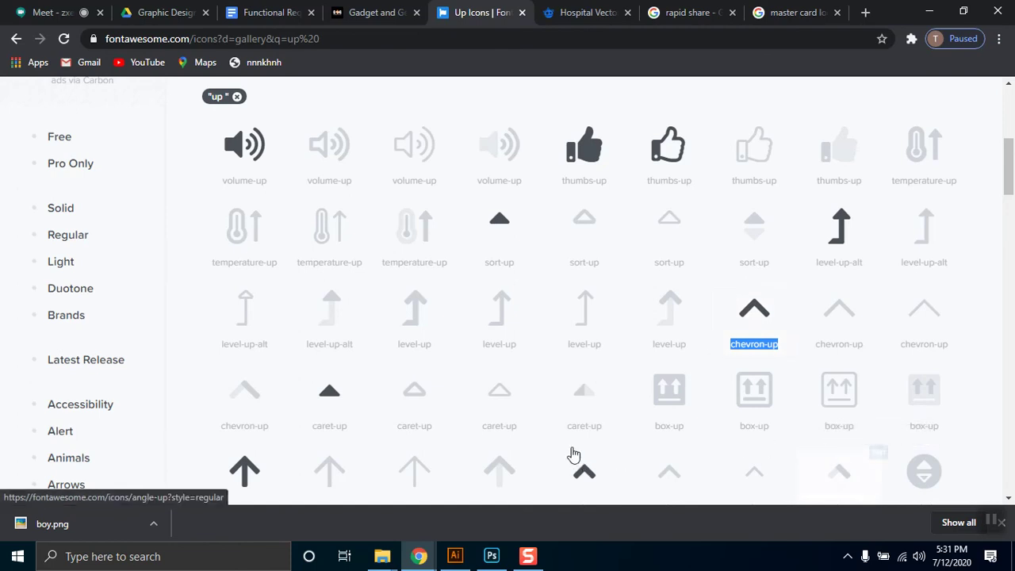
Step: Paste "chevron-up" into the new Photoshop text layer as a Font Awesome icon and move it onto the circle
left_click(492, 557)
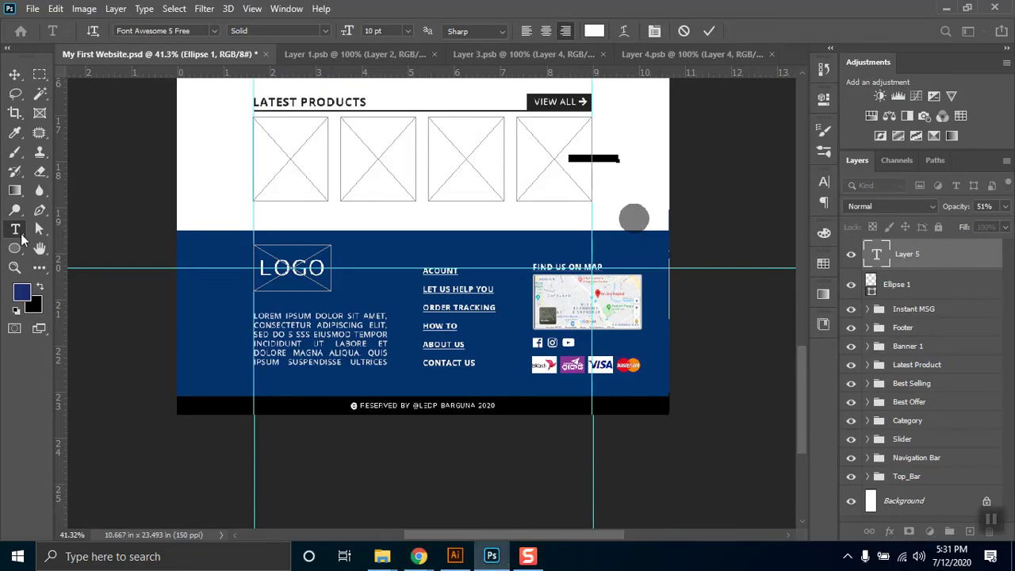
key("ctrl+v")
left_click(16, 76)
left_click_drag(618, 163, 641, 229)
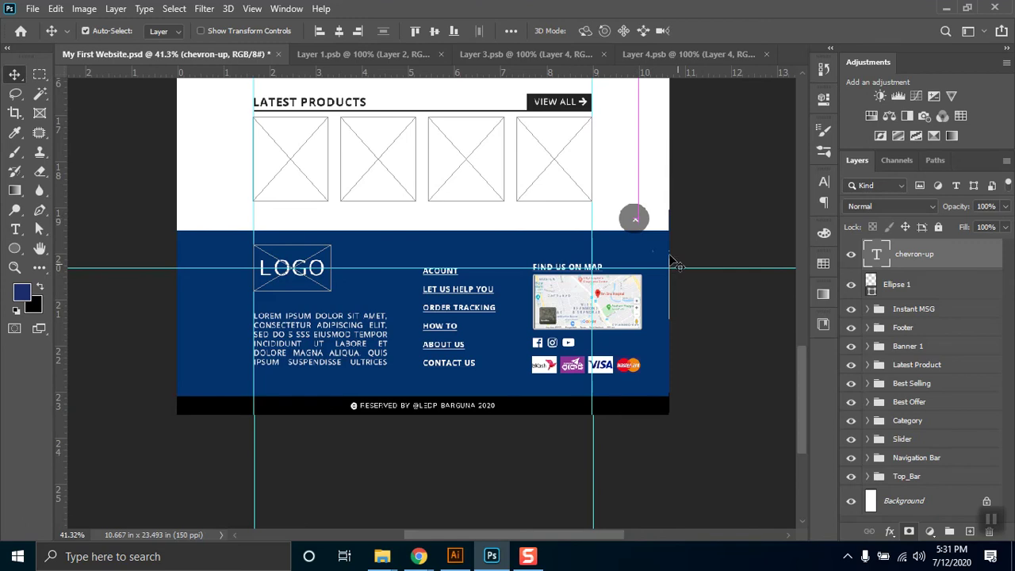
Step: Enlarge the chevron-up icon to about 65 by 73 px and center it on the semi-transparent circle
scroll(652, 251, "up", 2)
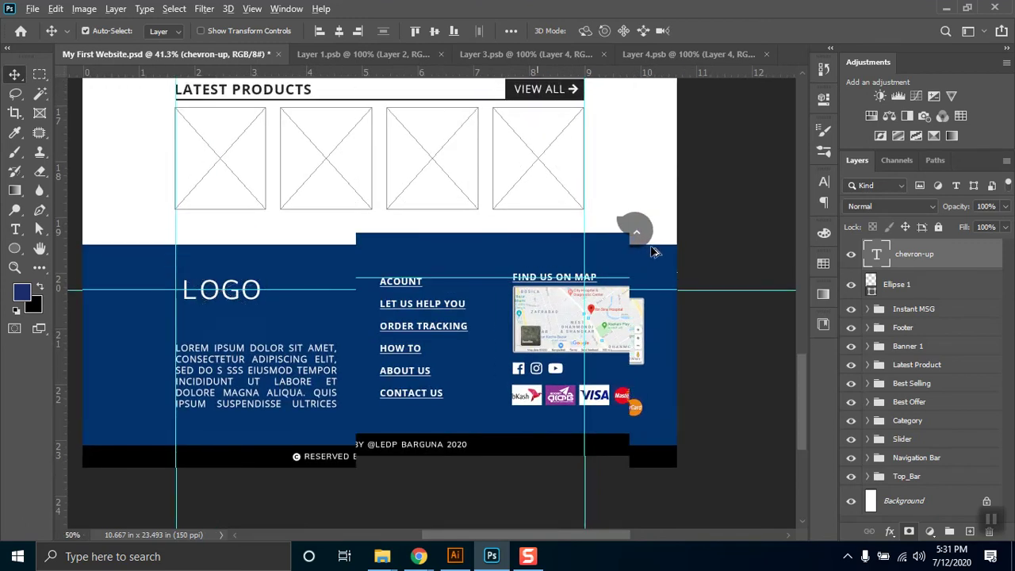
key("z")
left_click(637, 255)
mouse_move(637, 254)
left_mouse_down()
mouse_move(650, 285)
mouse_move(635, 238)
left_mouse_up()
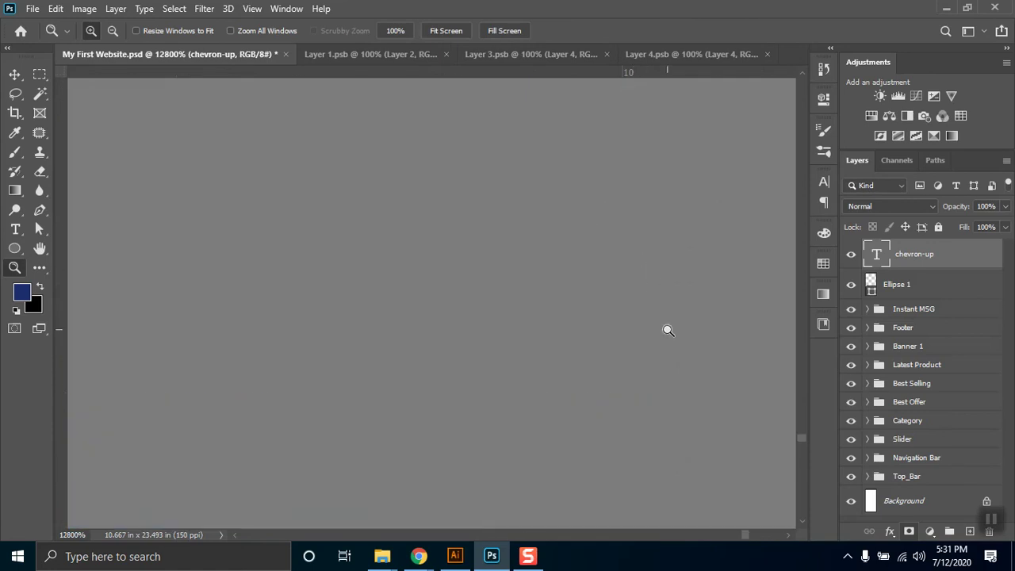
left_click(670, 322, "alt")
left_click(668, 319, "alt")
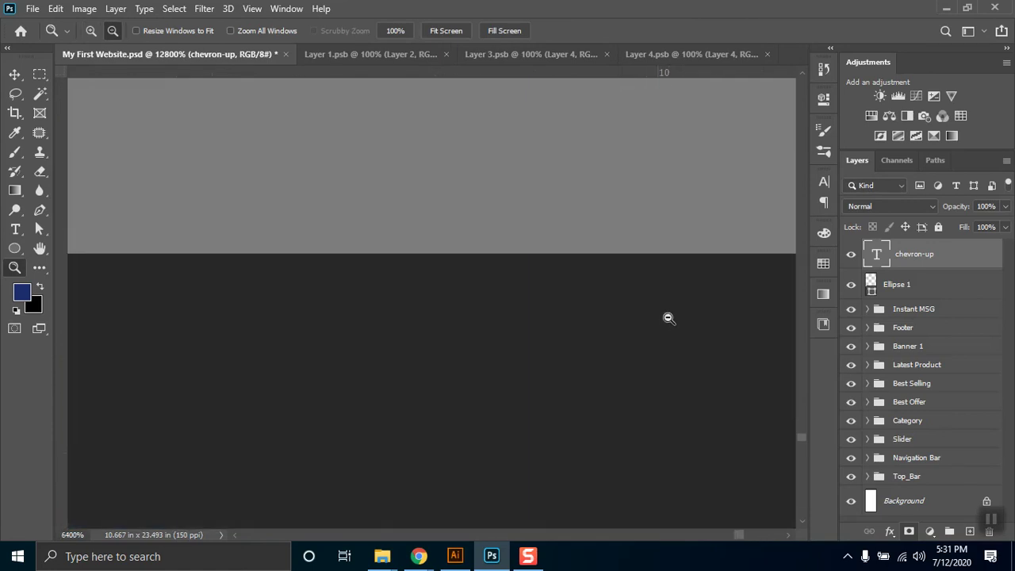
left_click(665, 311, "alt")
left_click(643, 286, "alt")
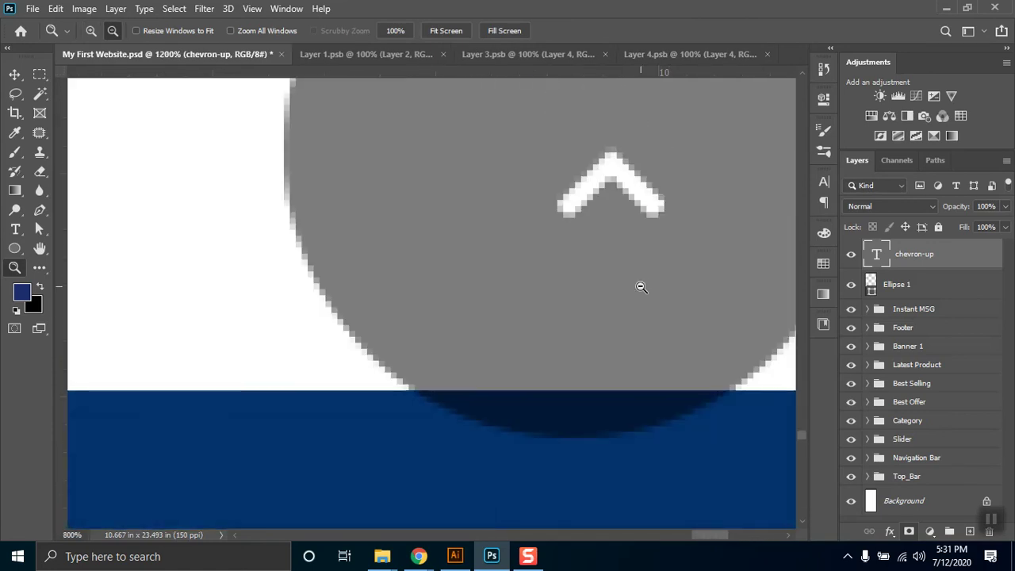
left_click(708, 123, "alt")
left_click(686, 171, "alt")
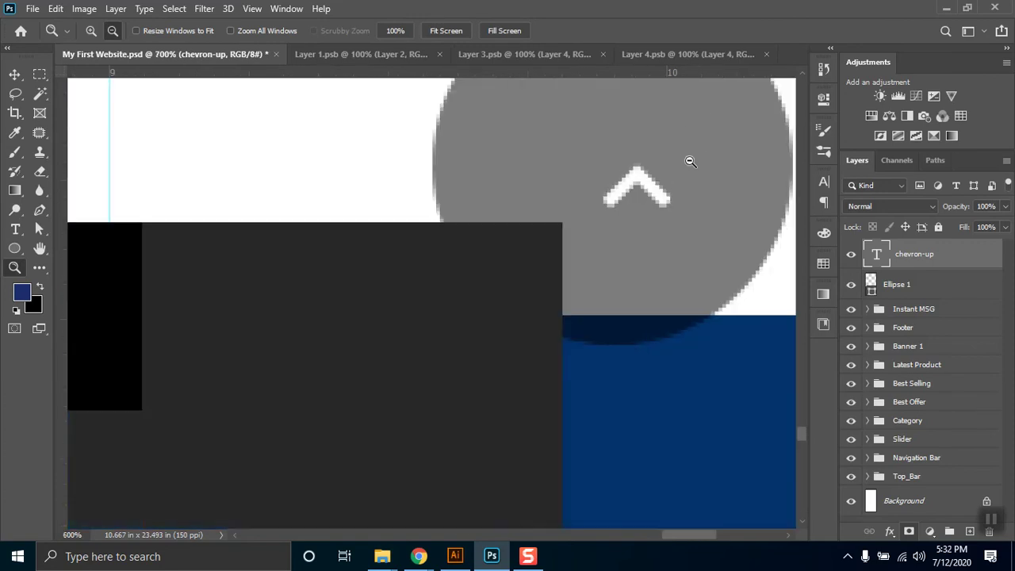
left_click(692, 133, "alt")
left_click_drag(676, 131, 600, 236)
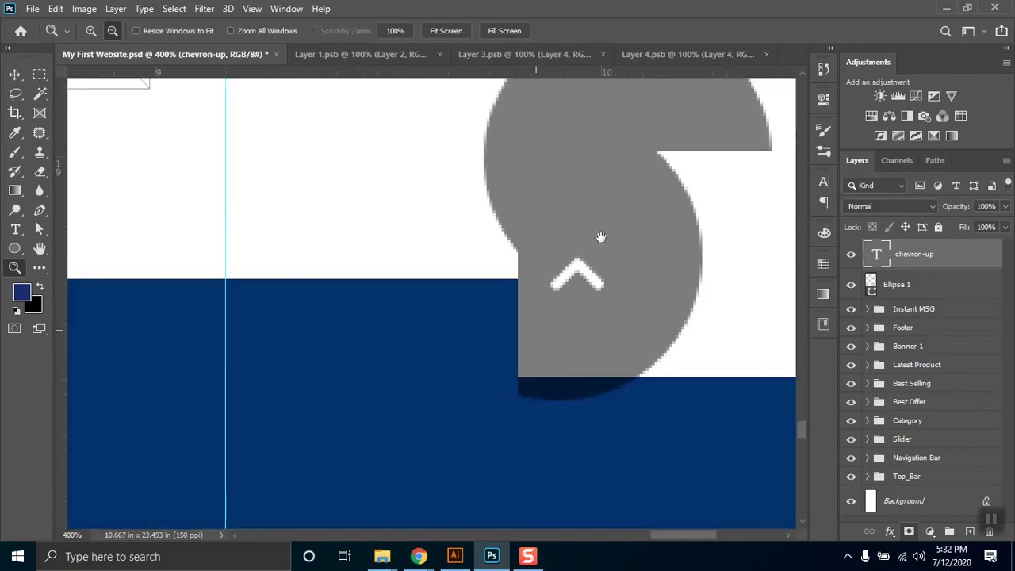
key("ctrl+t")
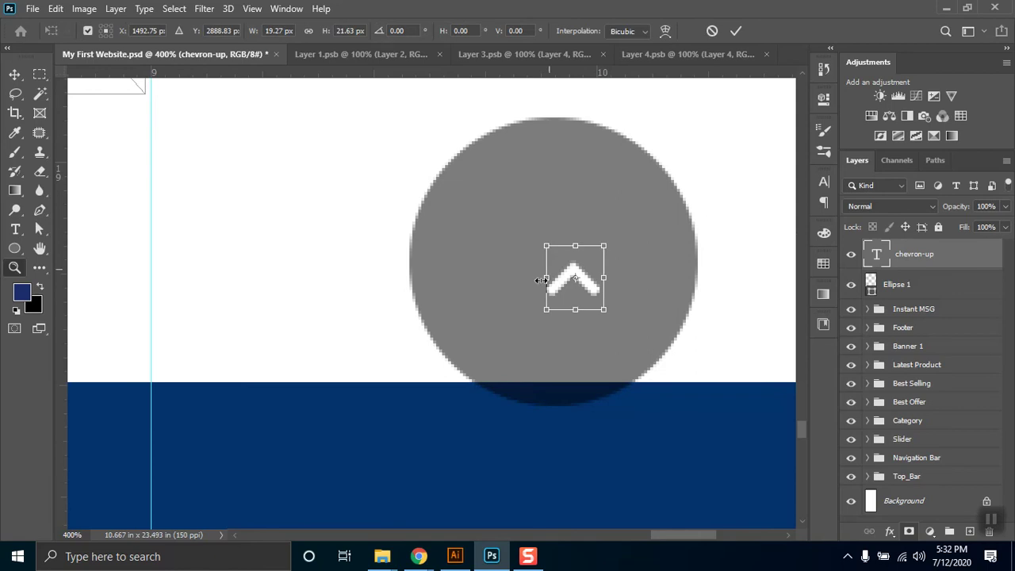
left_click_drag(546, 243, 484, 185)
left_click_drag(604, 310, 626, 330)
left_click_drag(627, 262, 653, 268)
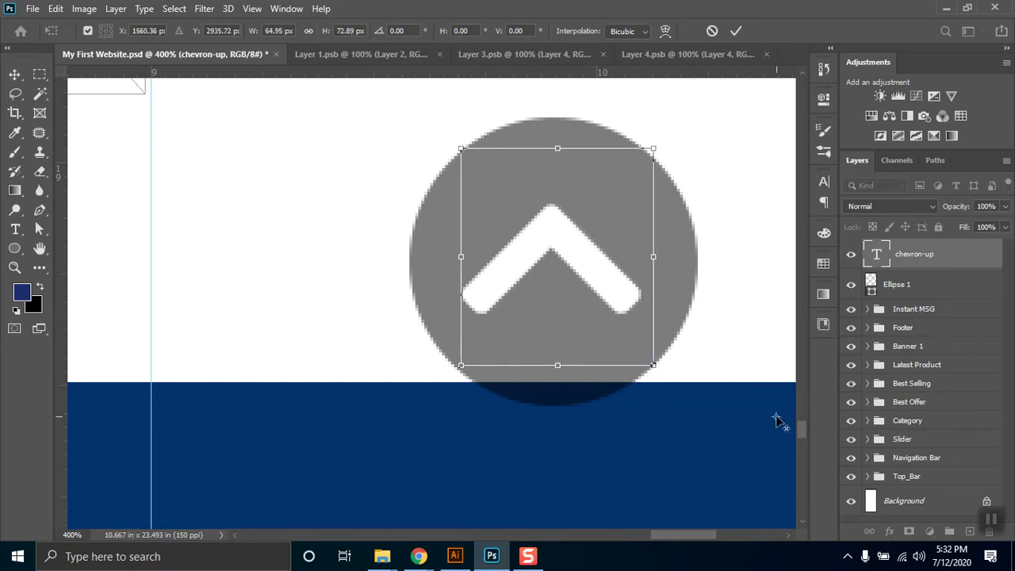
key("Return")
Step: Examine the page layout at reduced zoom, from the footer with its scroll-to-top button up to the top bar
key("z")
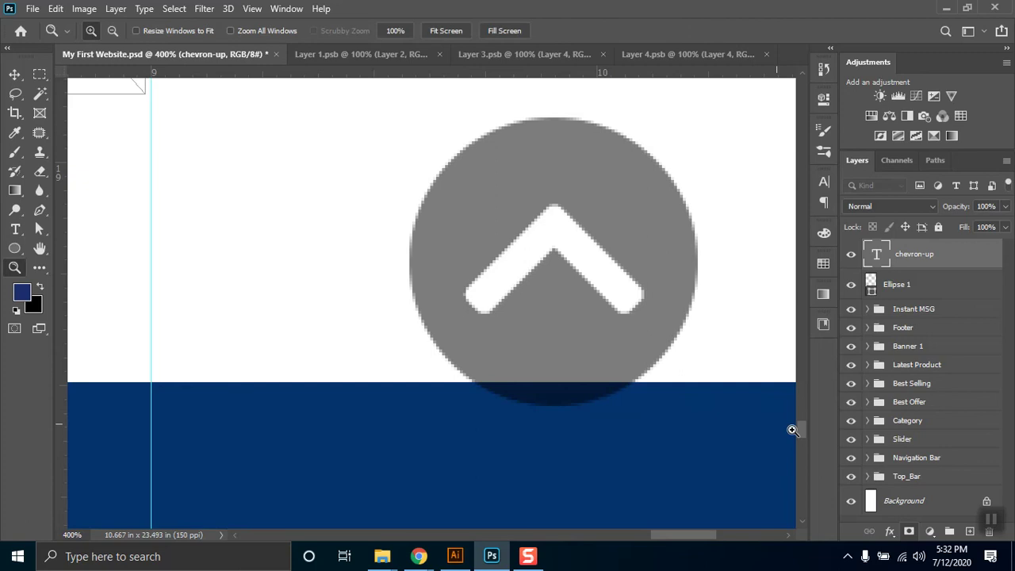
left_click(88, 536)
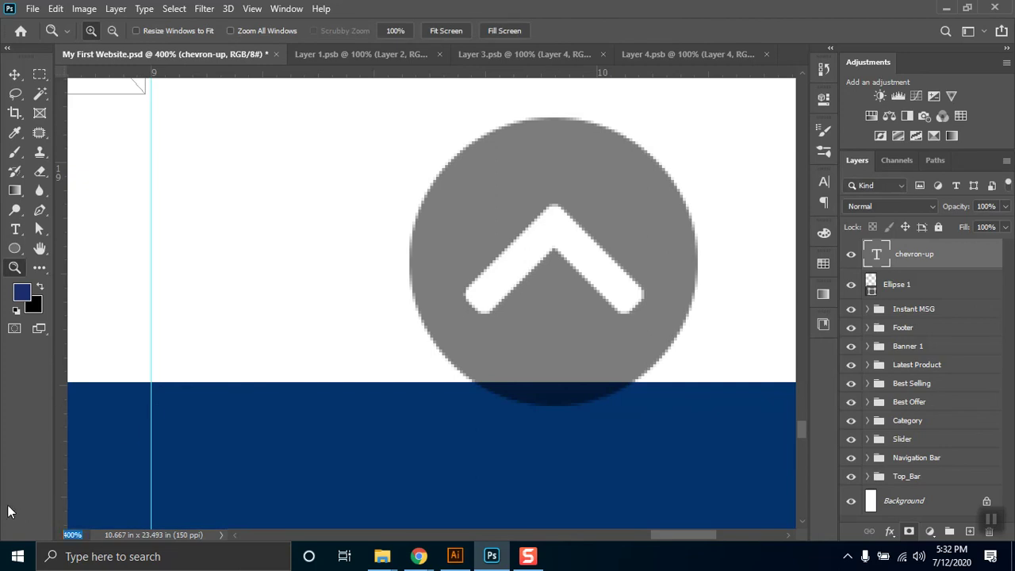
type("50")
key("Return")
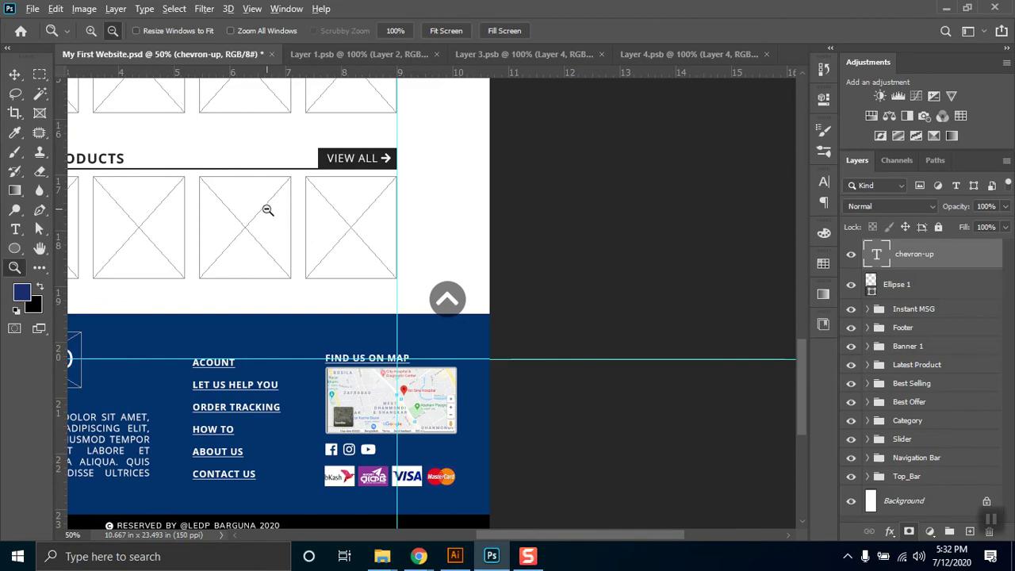
left_click(165, 121, "alt")
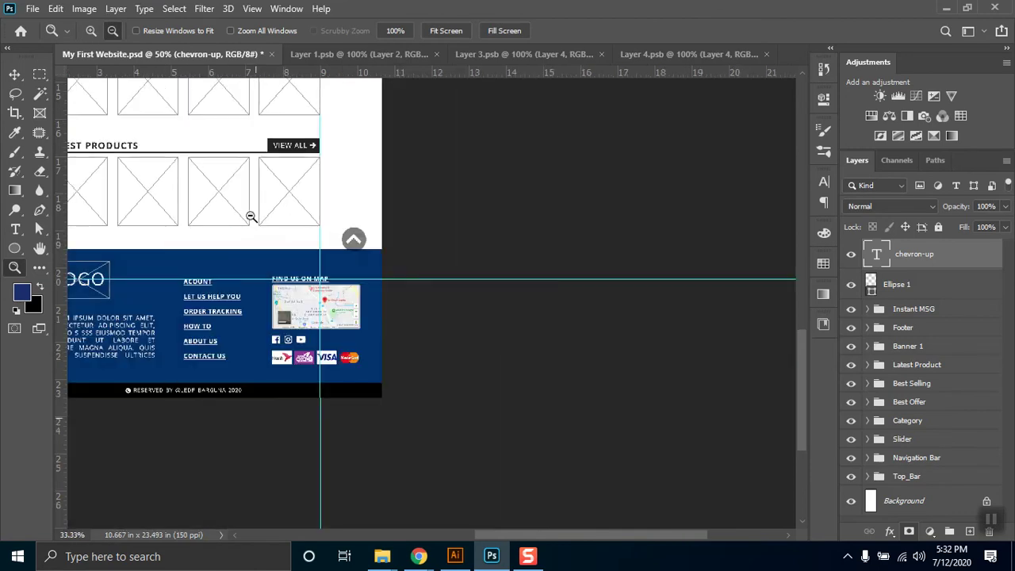
left_click(12, 76)
left_click_drag(251, 191, 428, 261)
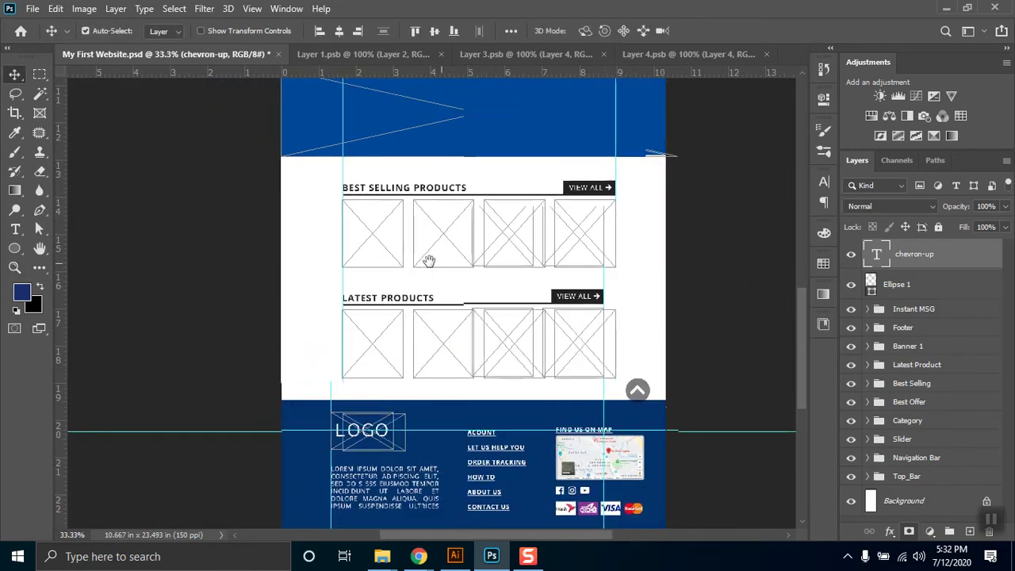
scroll(670, 318, "down", 3)
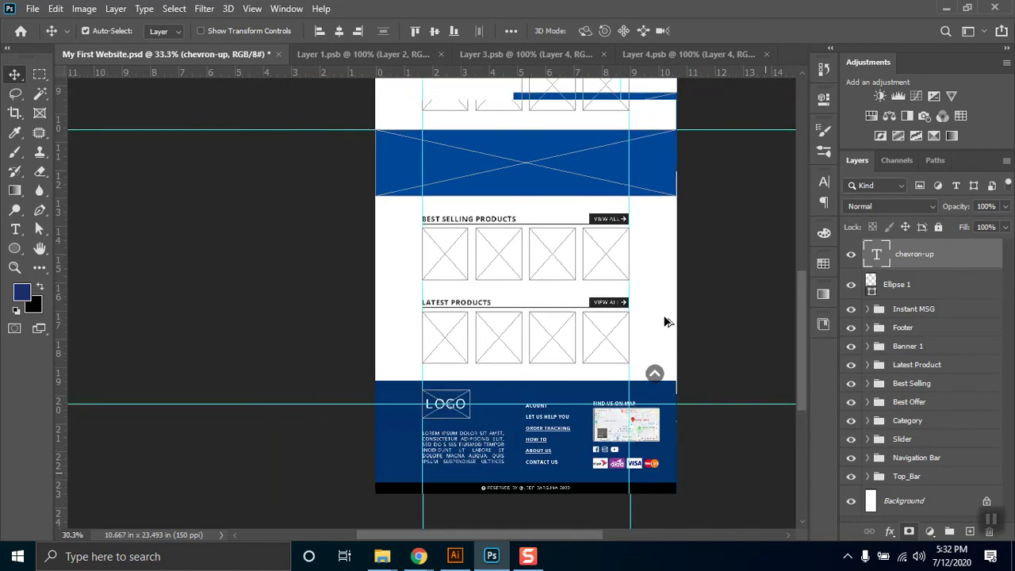
left_click_drag(797, 315, 808, 224)
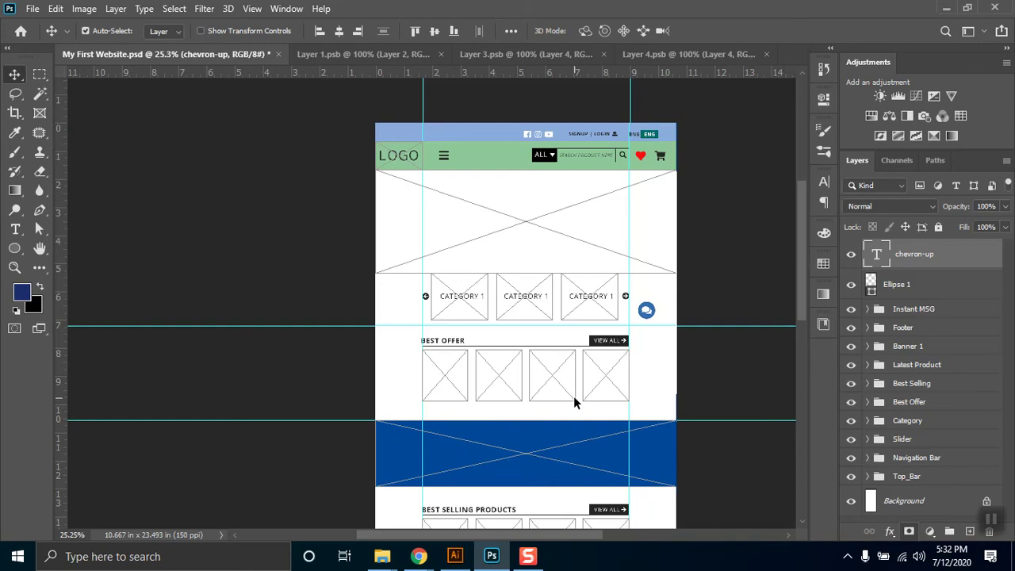
Step: Save the document and group the chevron-up text layer with the Ellipse 1 layer, keeping the default group name
key("ctrl")
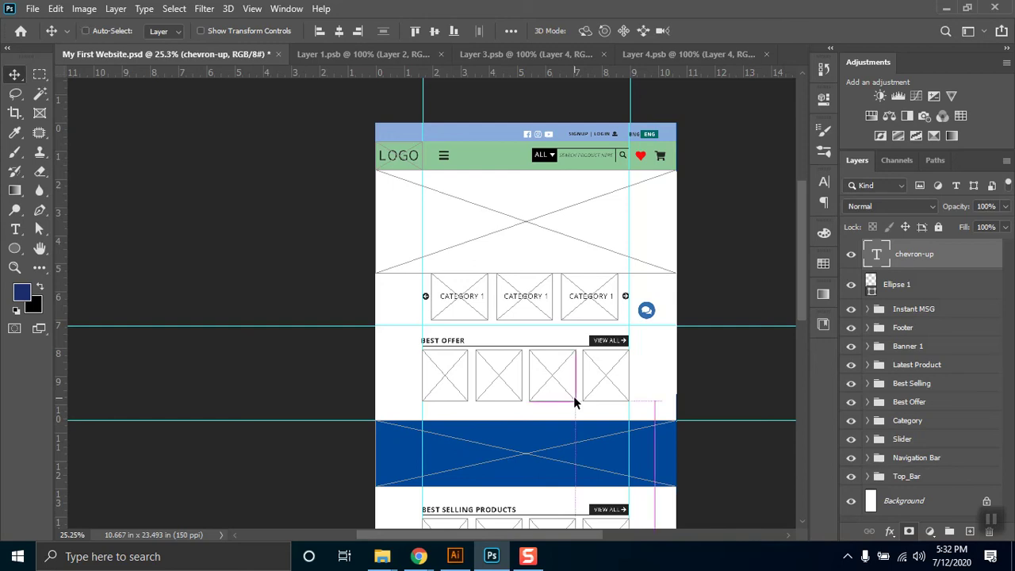
key("ctrl+s")
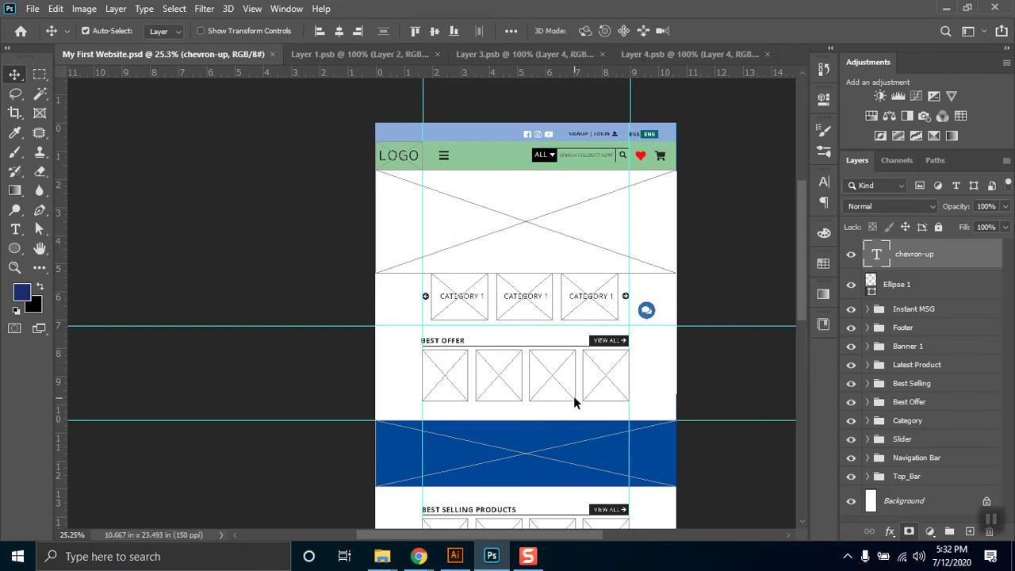
left_click(898, 287)
left_click(905, 264, "ctrl")
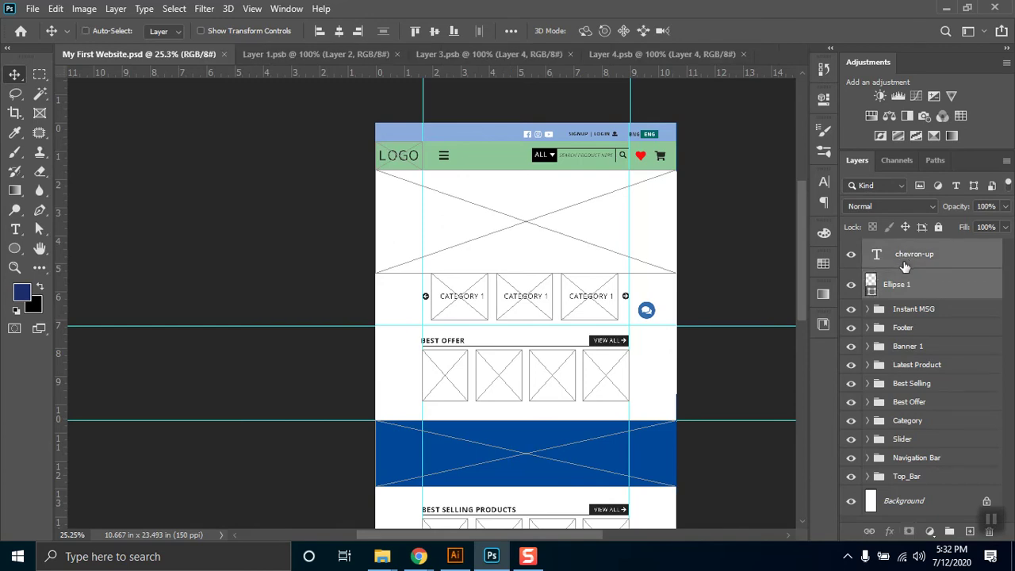
key("ctrl+g")
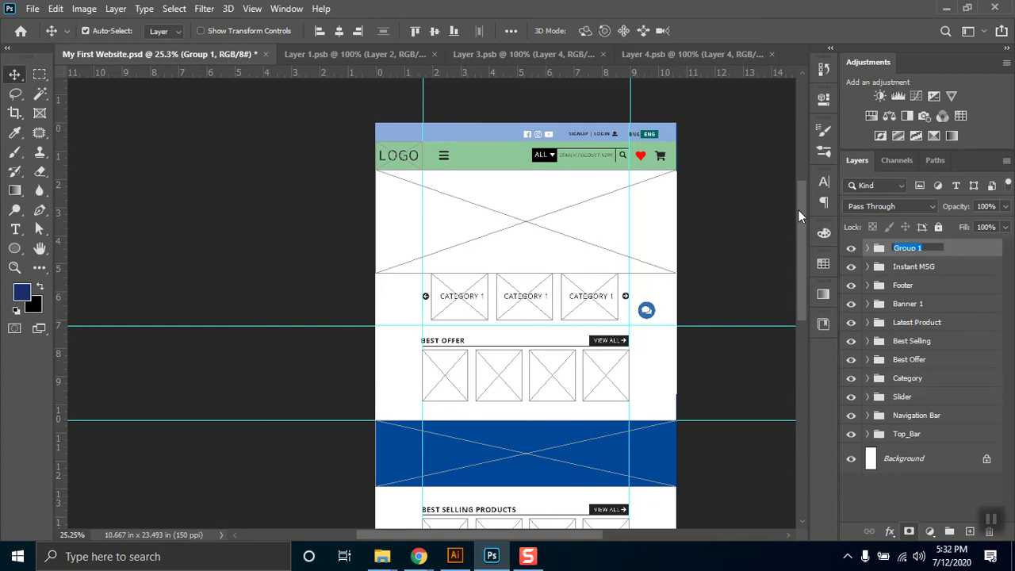
key("Return")
Step: Try aligning the footer's link list by its horizontal center, and undo the alignment
scroll(256, 163, "down", 1)
scroll(805, 310, "down", 15)
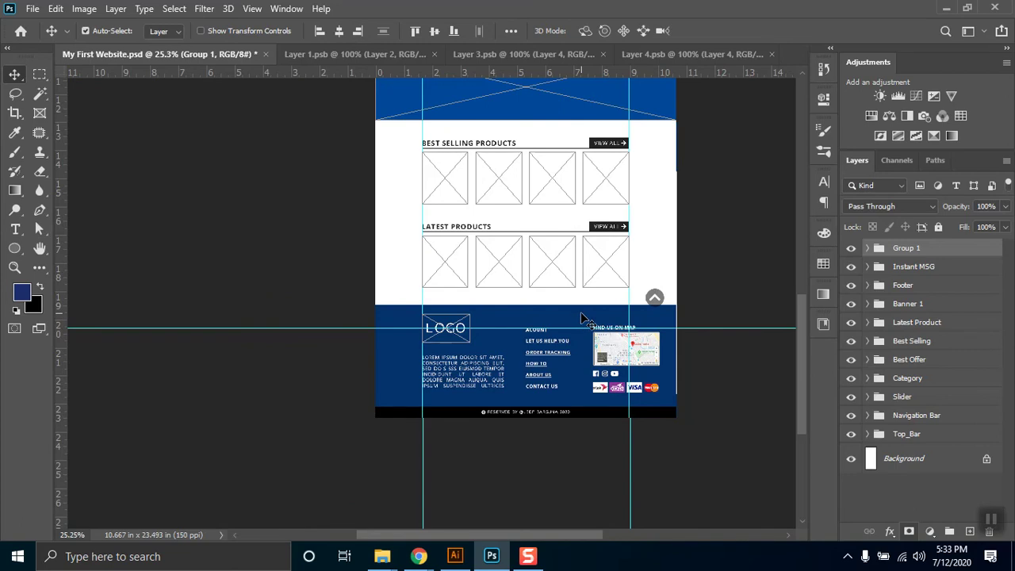
left_click(561, 385)
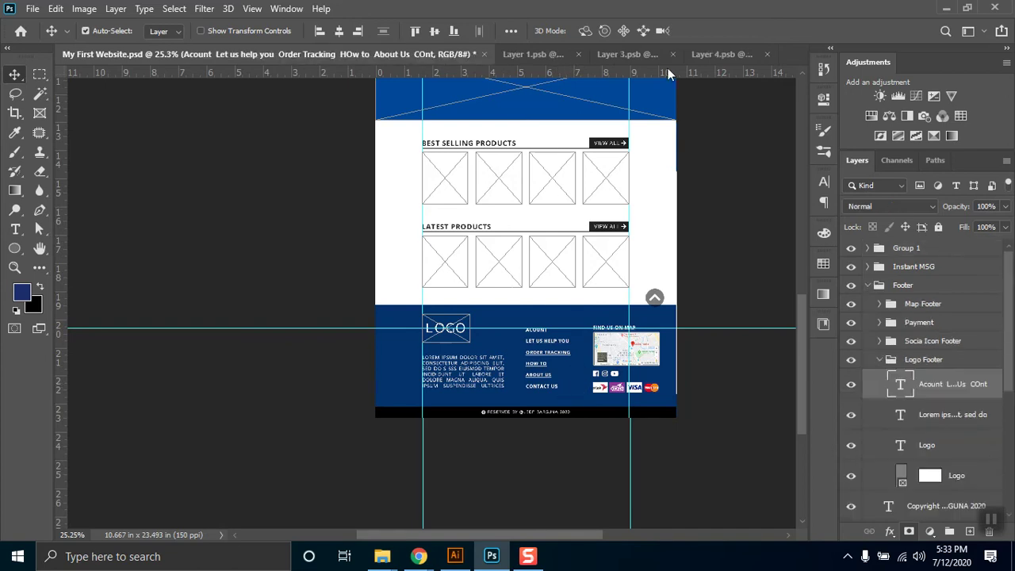
left_click(344, 32)
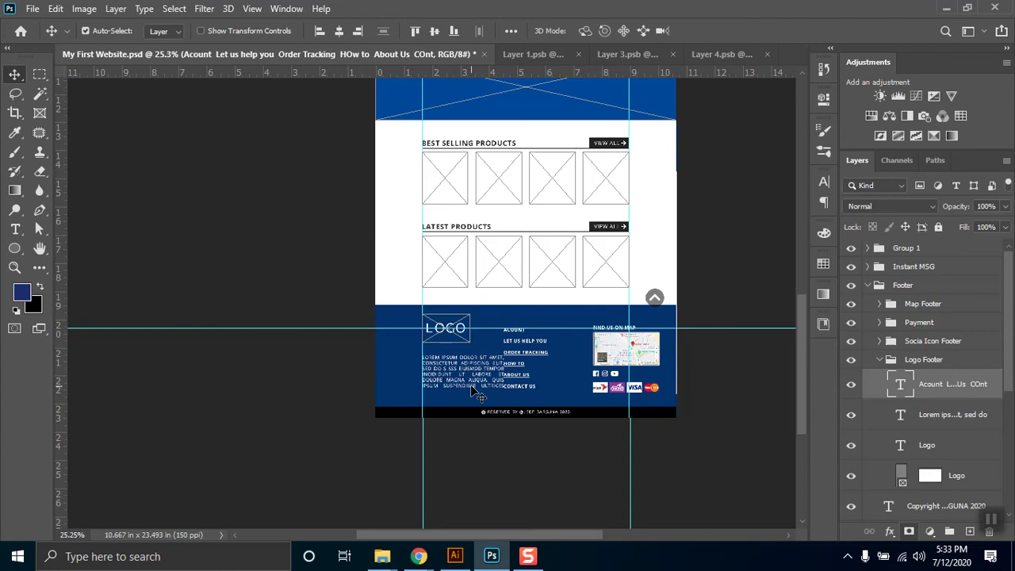
key("ctrl+z")
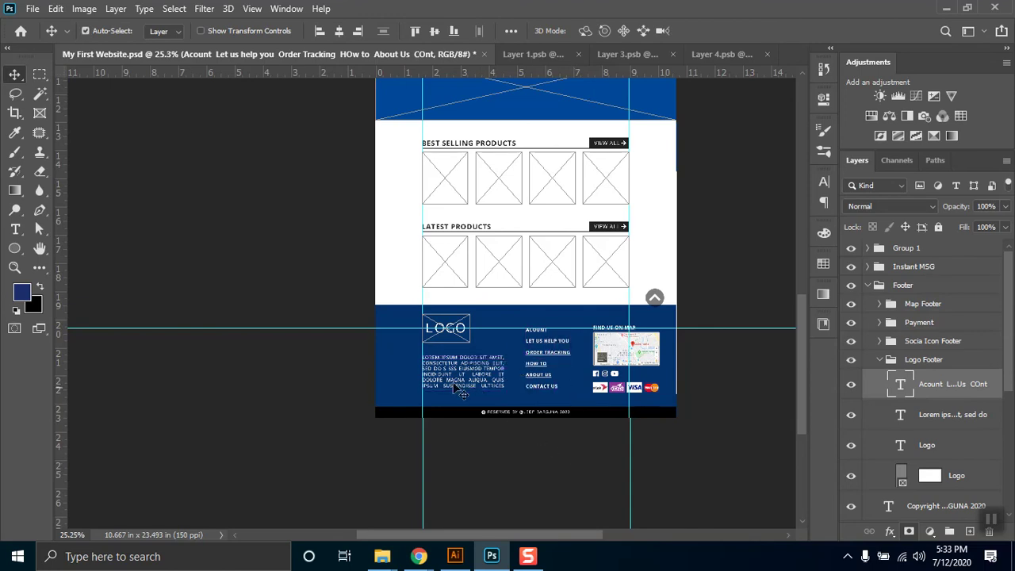
Step: Clear the layer selection and save My First Website.psd
left_click(389, 387)
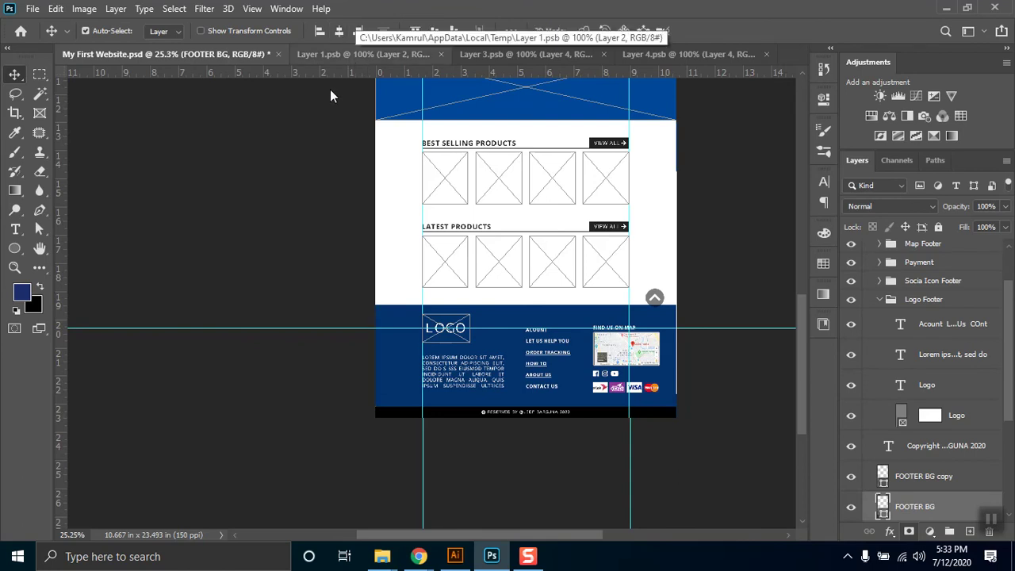
left_click(301, 256)
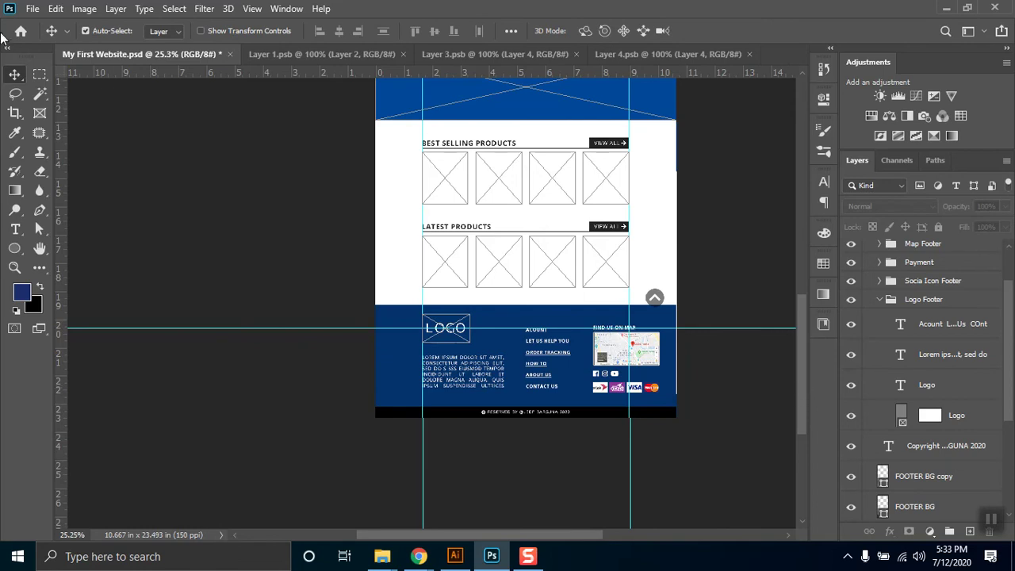
left_click(31, 10)
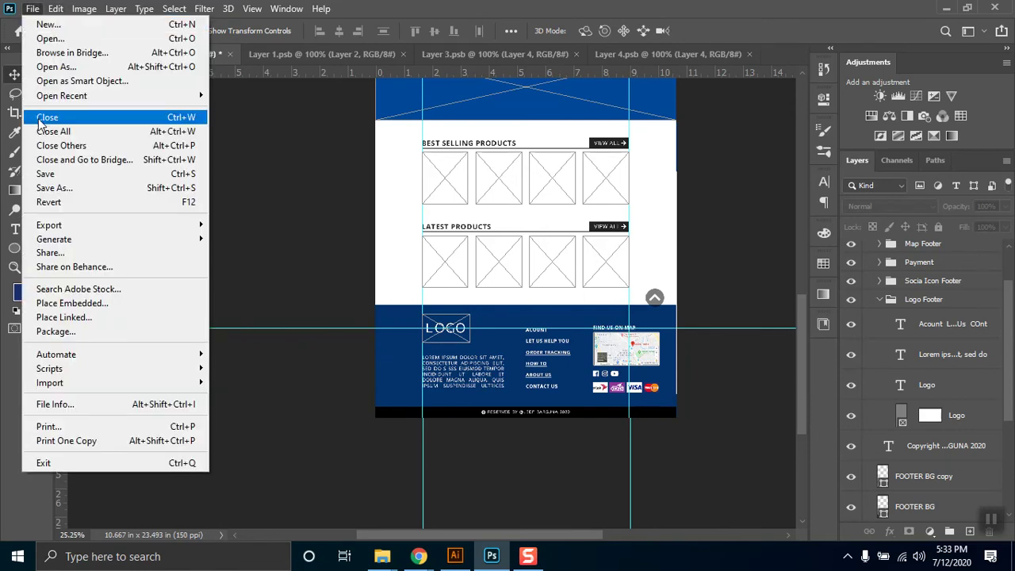
left_click(70, 176)
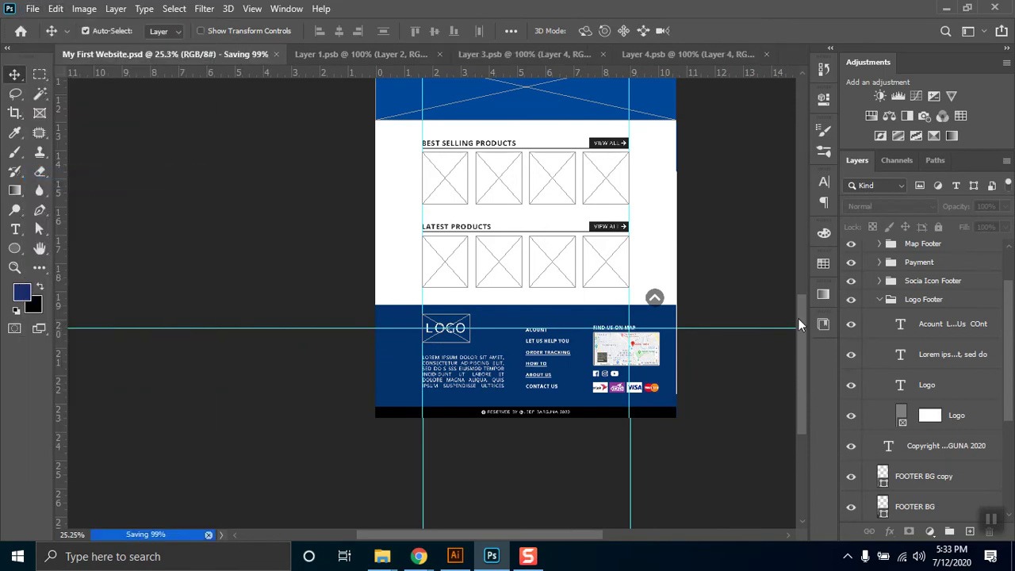
left_click_drag(798, 318, 798, 292)
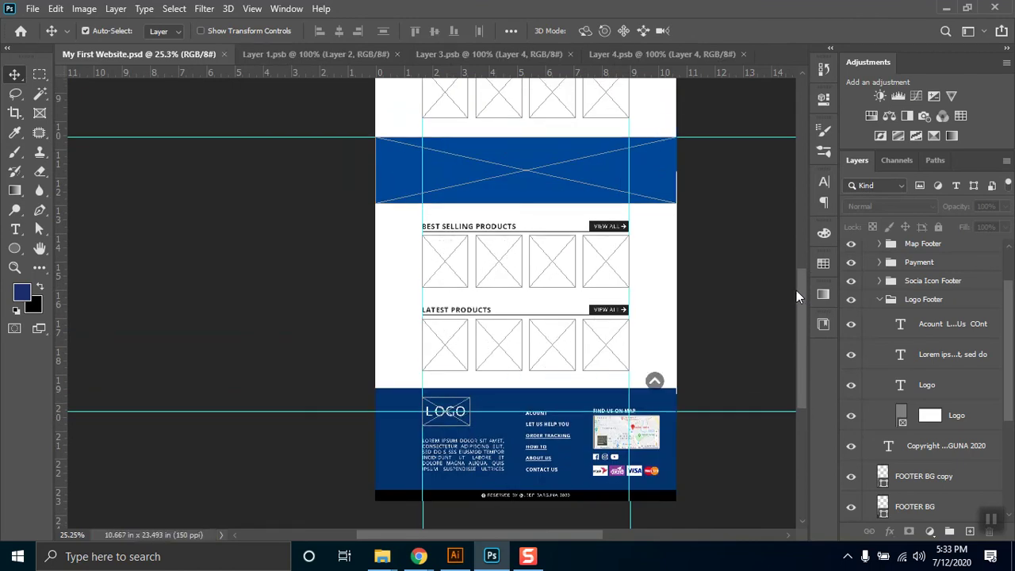
Step: Switch to Chrome and select the full web address of the Functional Requirements(FR) document
mouse_move(418, 556)
left_click(365, 530)
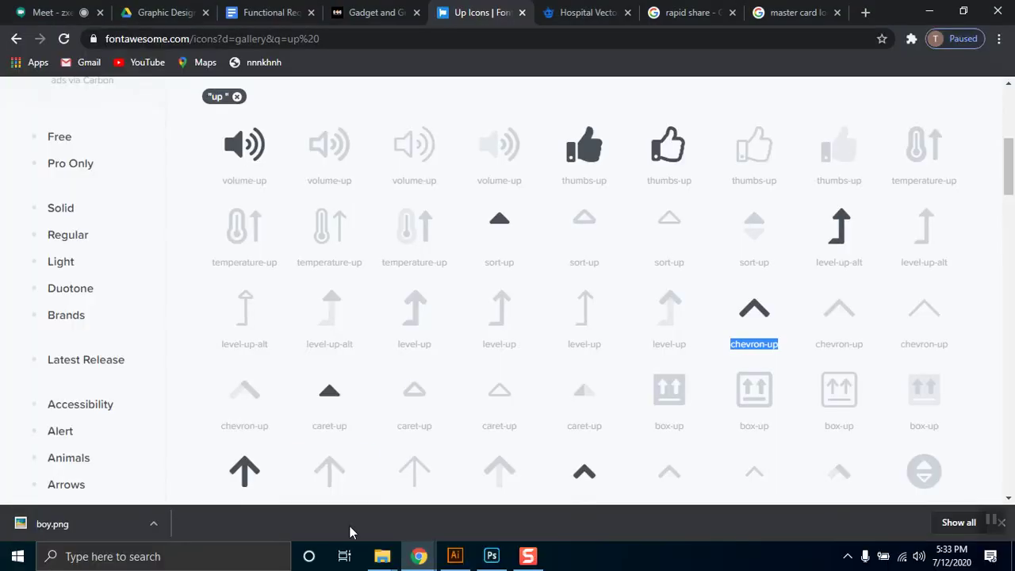
left_click(258, 19)
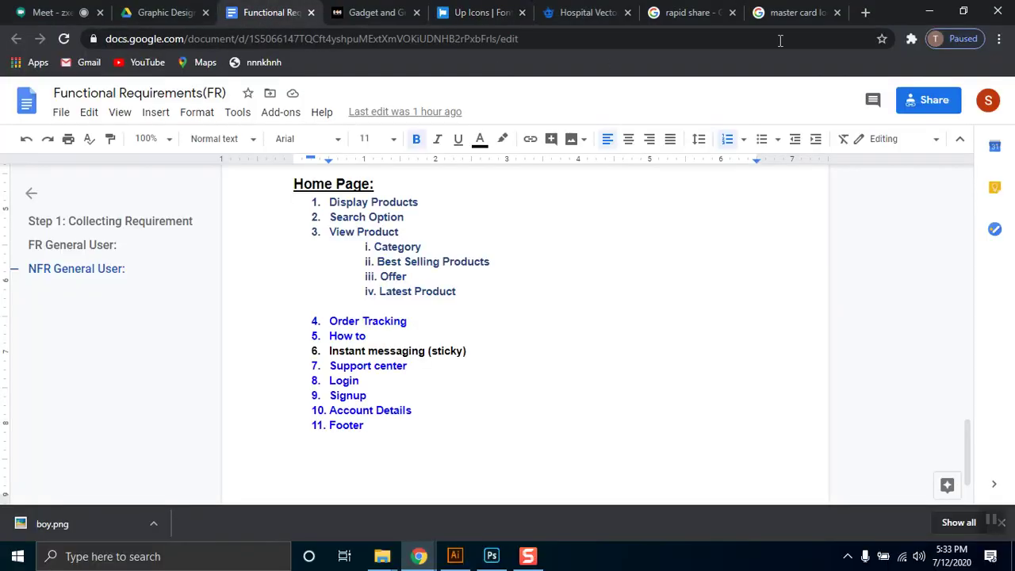
left_click(291, 40)
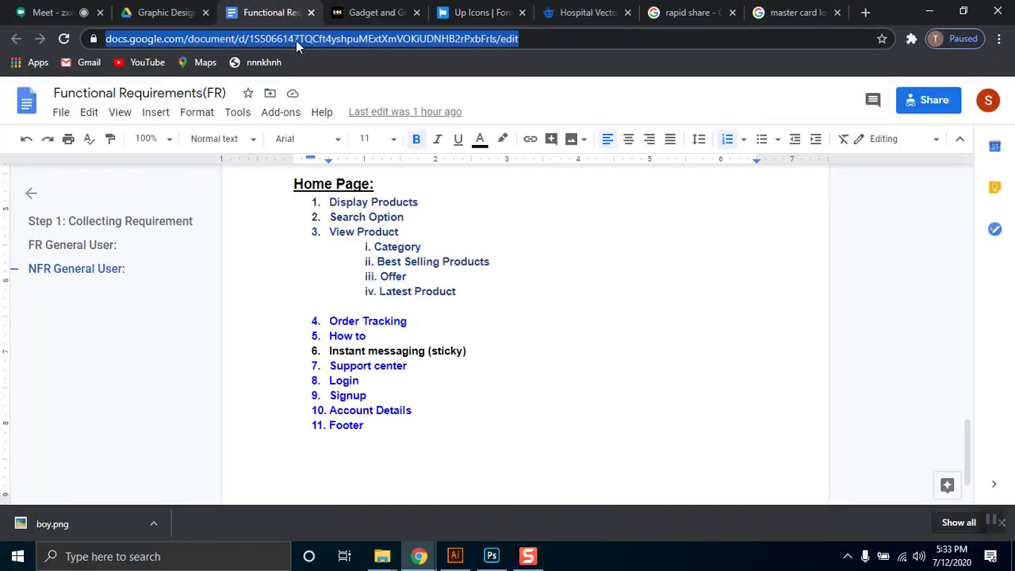
Step: Switch the Google page showing the "rapid share" search to the first alternate account listed
left_click(652, 12)
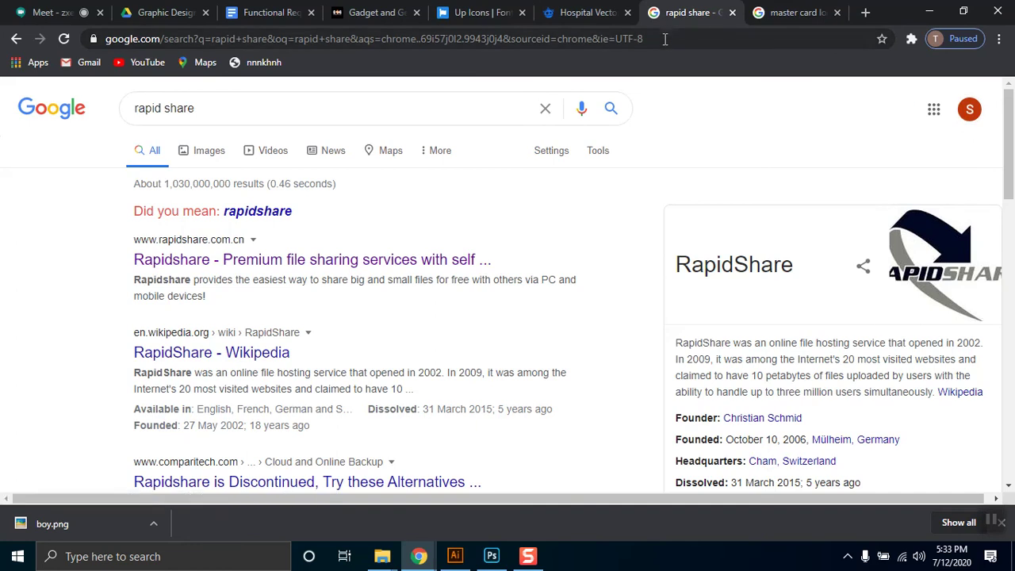
left_click(969, 108)
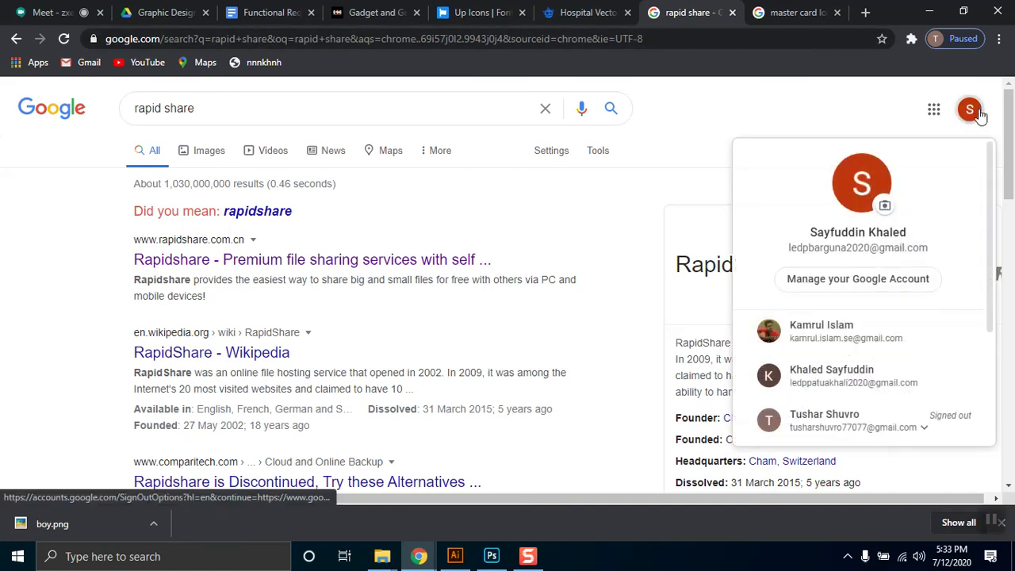
left_click(817, 331)
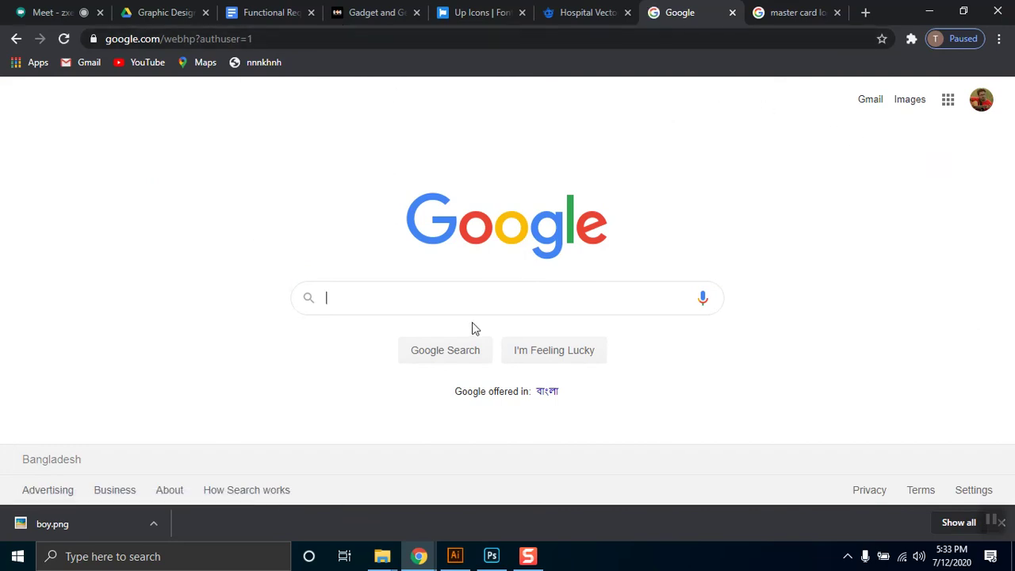
Step: Search Google for "classroom" and open Google Classroom from the results
type("class")
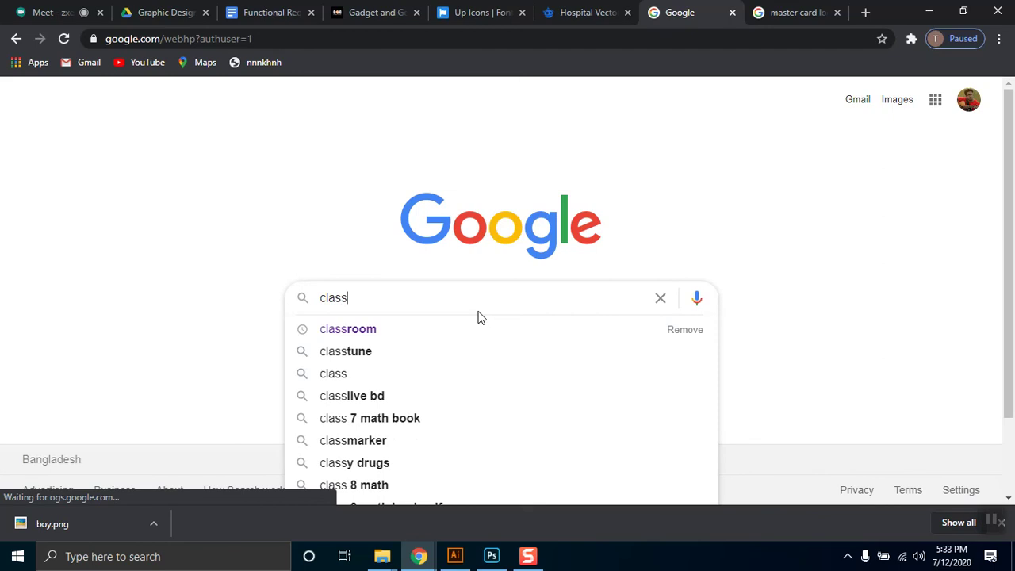
key("Down")
key("Down")
key("Up")
key("Return")
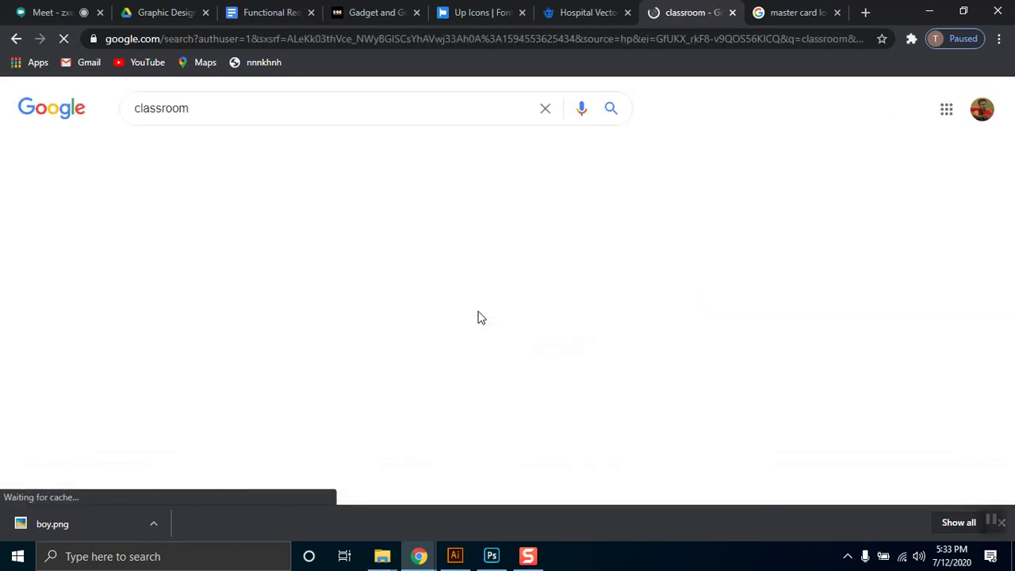
left_click(196, 238)
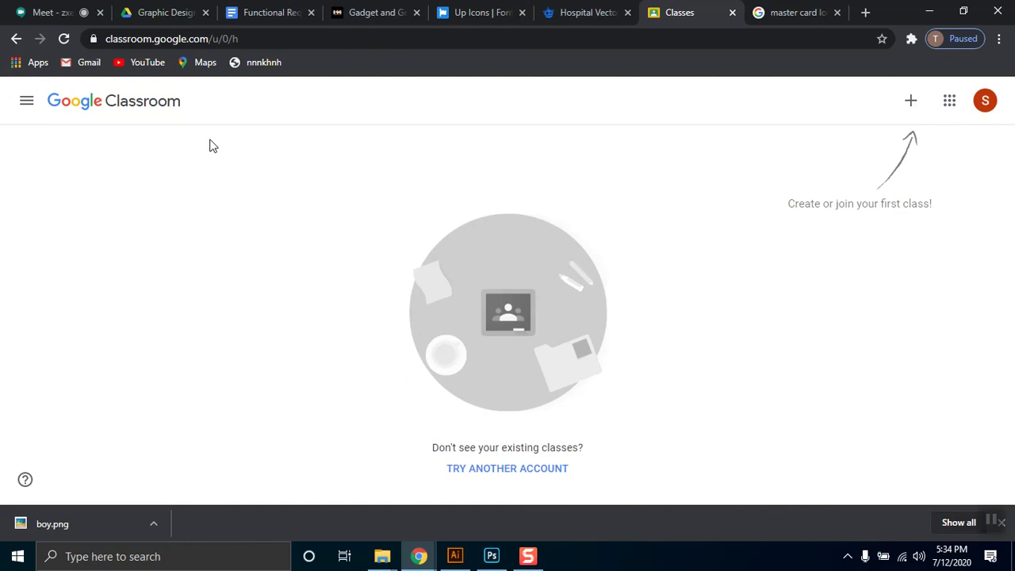
Step: Switch Google Classroom to the first alternate account listed
left_click(986, 101)
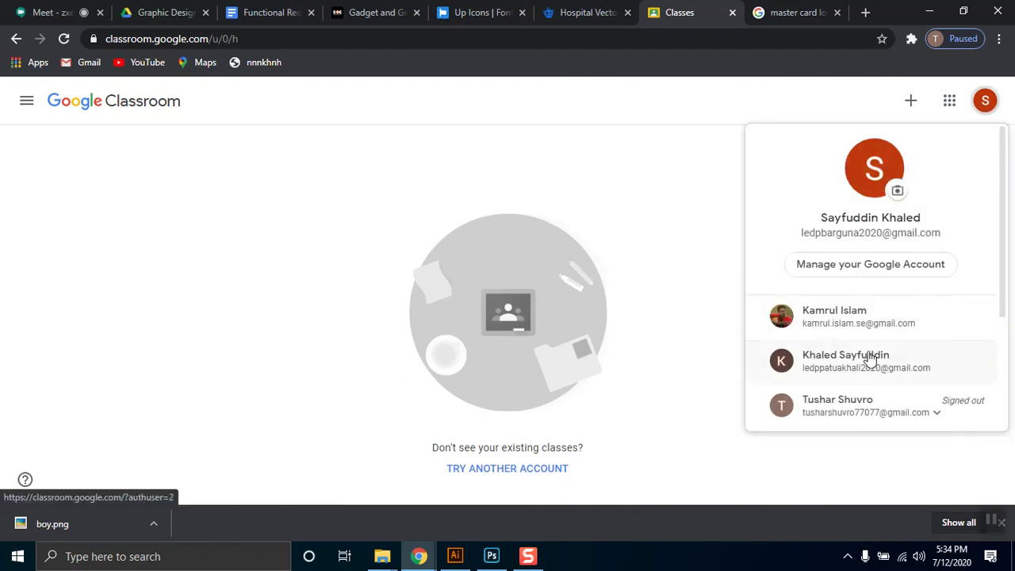
left_click(840, 318)
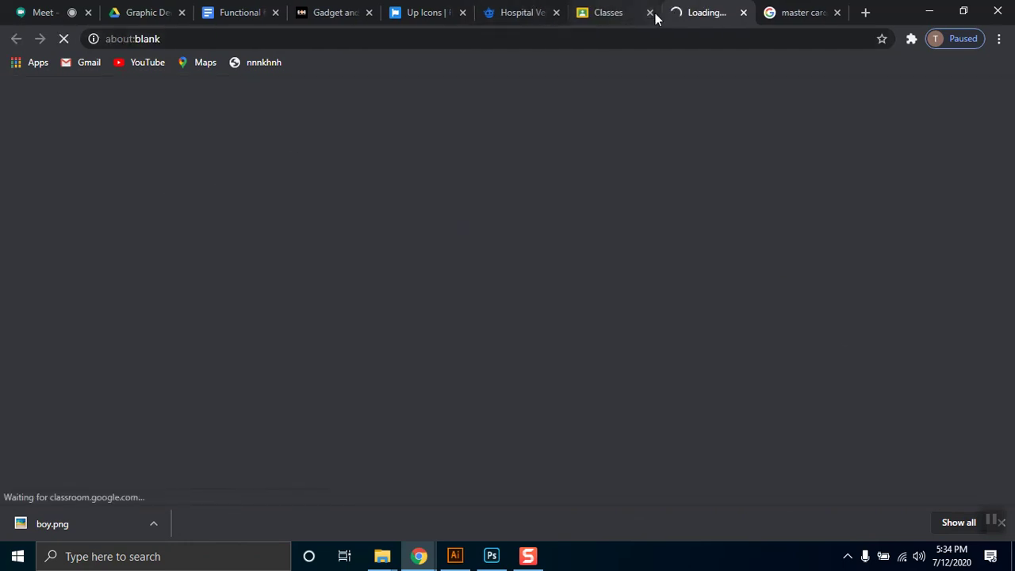